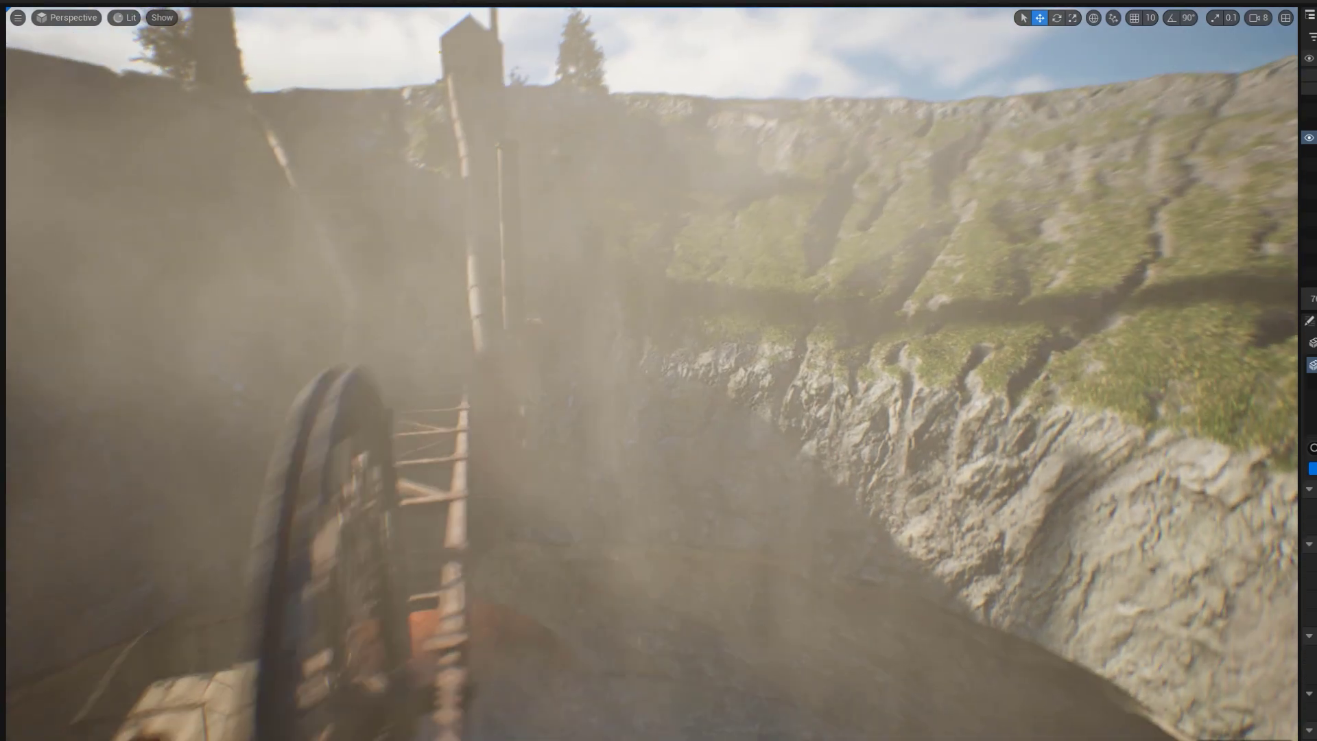
- Fly around the mining pit scene and examine the spoked wheel, its support truss and the surrounding cliffs from several angles
right_click_drag(795, 551, 658, 542)
key("e")
mouse_move(867, 557)
right_mouse_down()
mouse_move(847, 556)
mouse_move(880, 546)
mouse_move(755, 551)
mouse_move(878, 550)
mouse_move(864, 555)
mouse_move(917, 535)
mouse_move(885, 555)
mouse_move(858, 545)
right_mouse_up()
key("s")
key("a")
key("s")
key("w")
key("q")
key("q")
right_click_drag(717, 575, 717, 562)
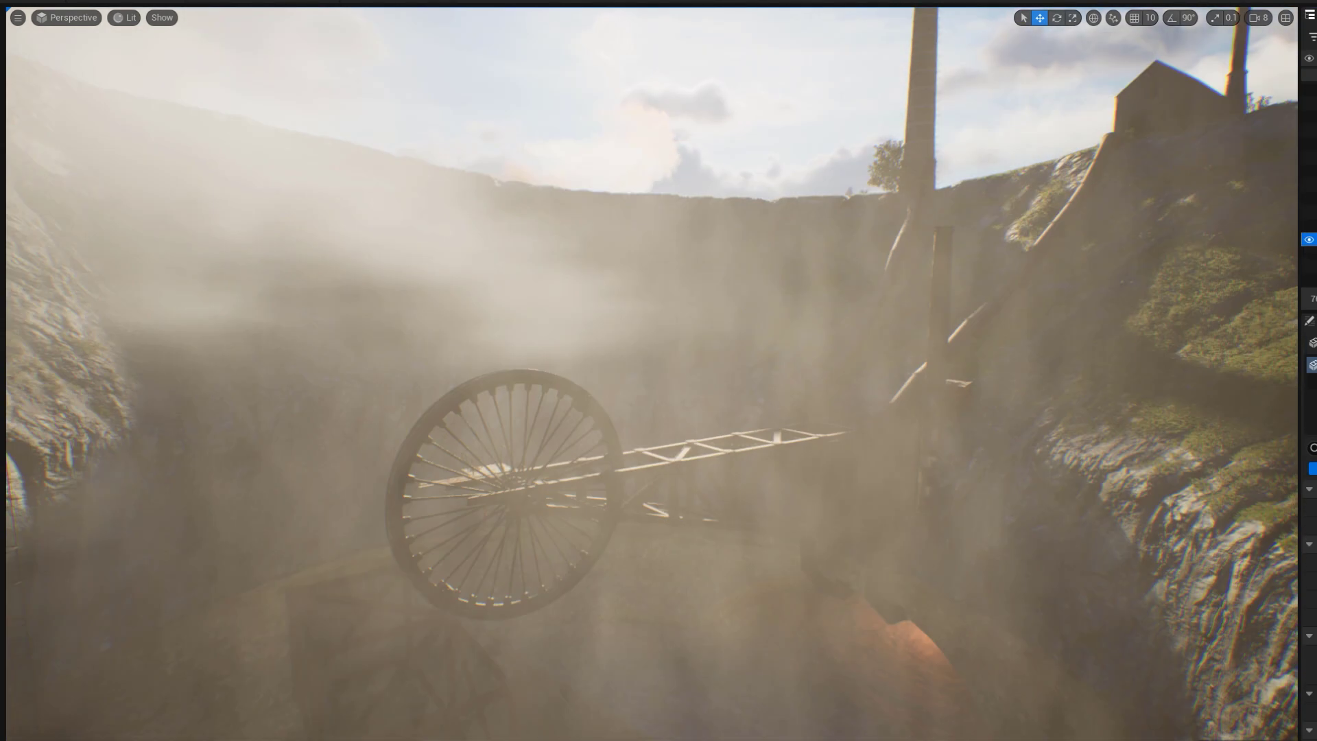
left_click(1309, 225)
key("s")
right_click_drag(737, 522, 817, 524)
key("a")
key("w")
key("d")
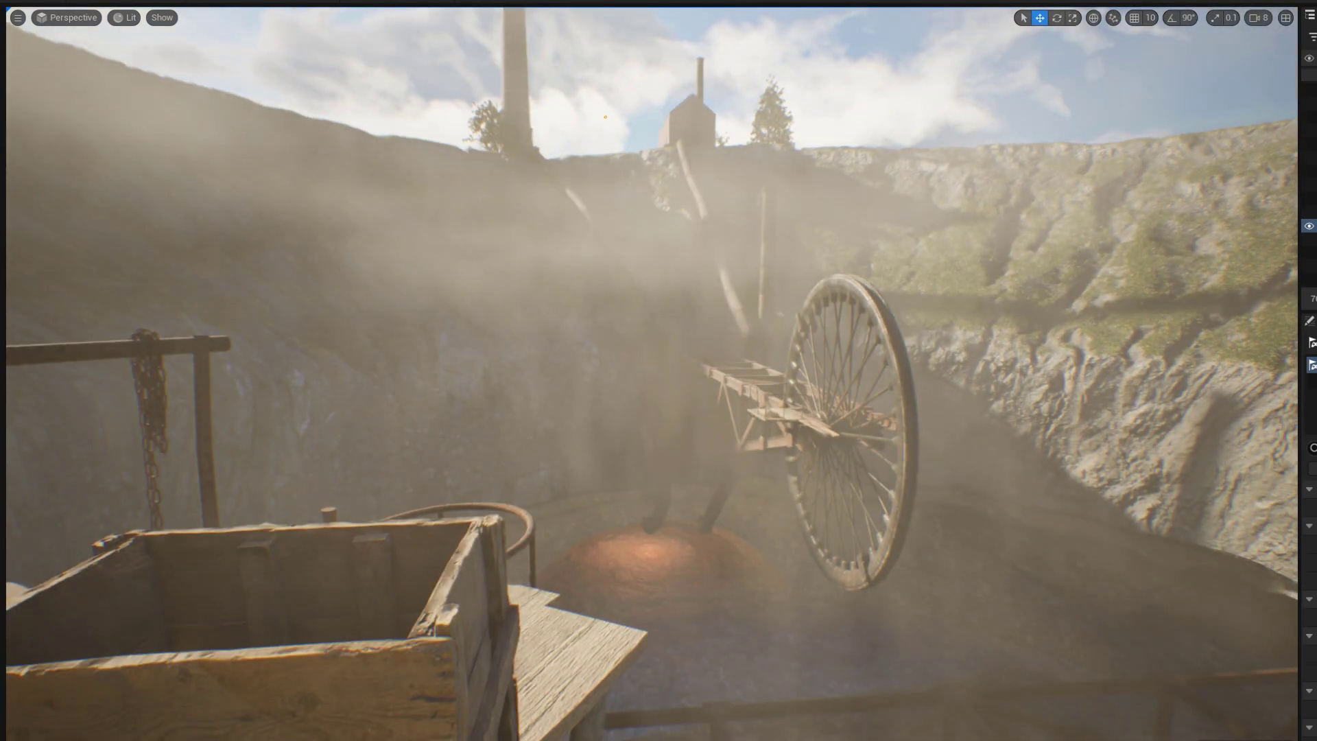
scroll(1310, 256, "up", 5)
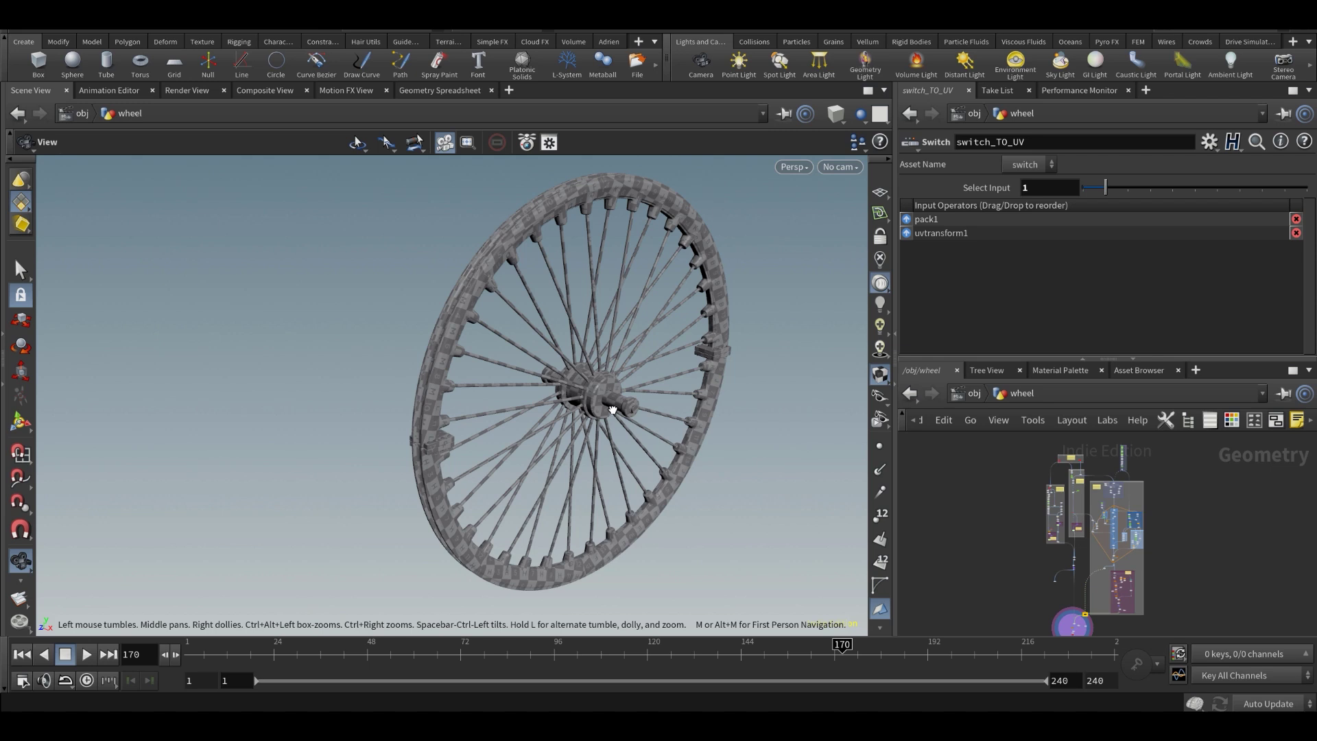
- Switch to Houdini, maximize the wheel's network editor and examine the inner support, connector and outer ring sections
left_click_drag(613, 410, 613, 395)
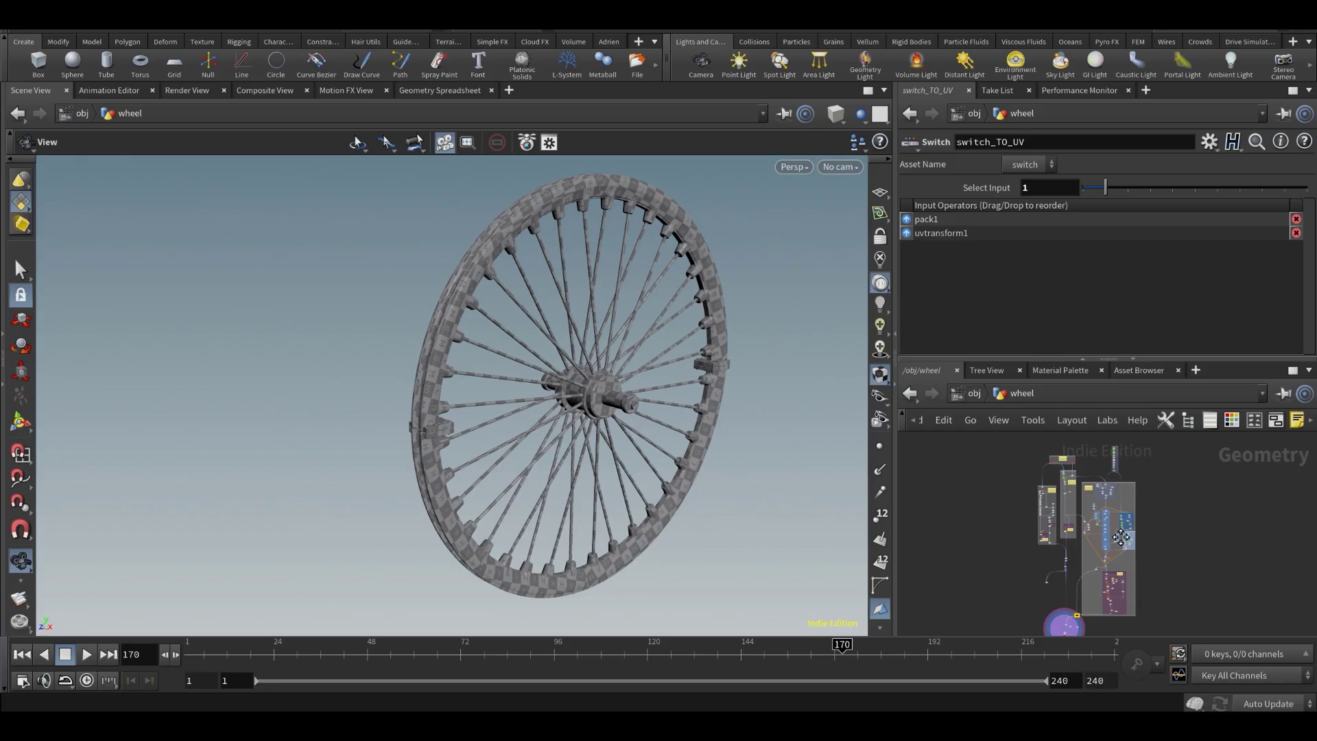
key("ctrl+b")
scroll(589, 376, "up", 2)
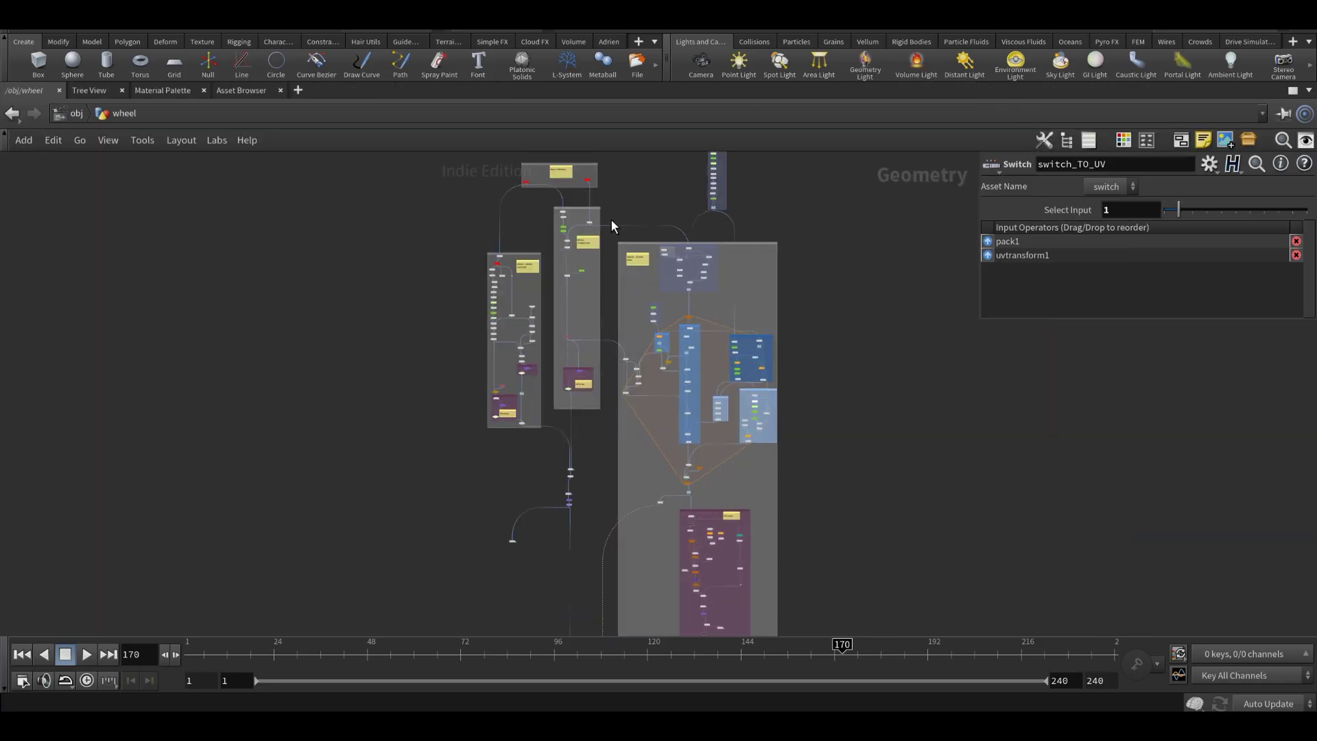
scroll(604, 374, "up", 6)
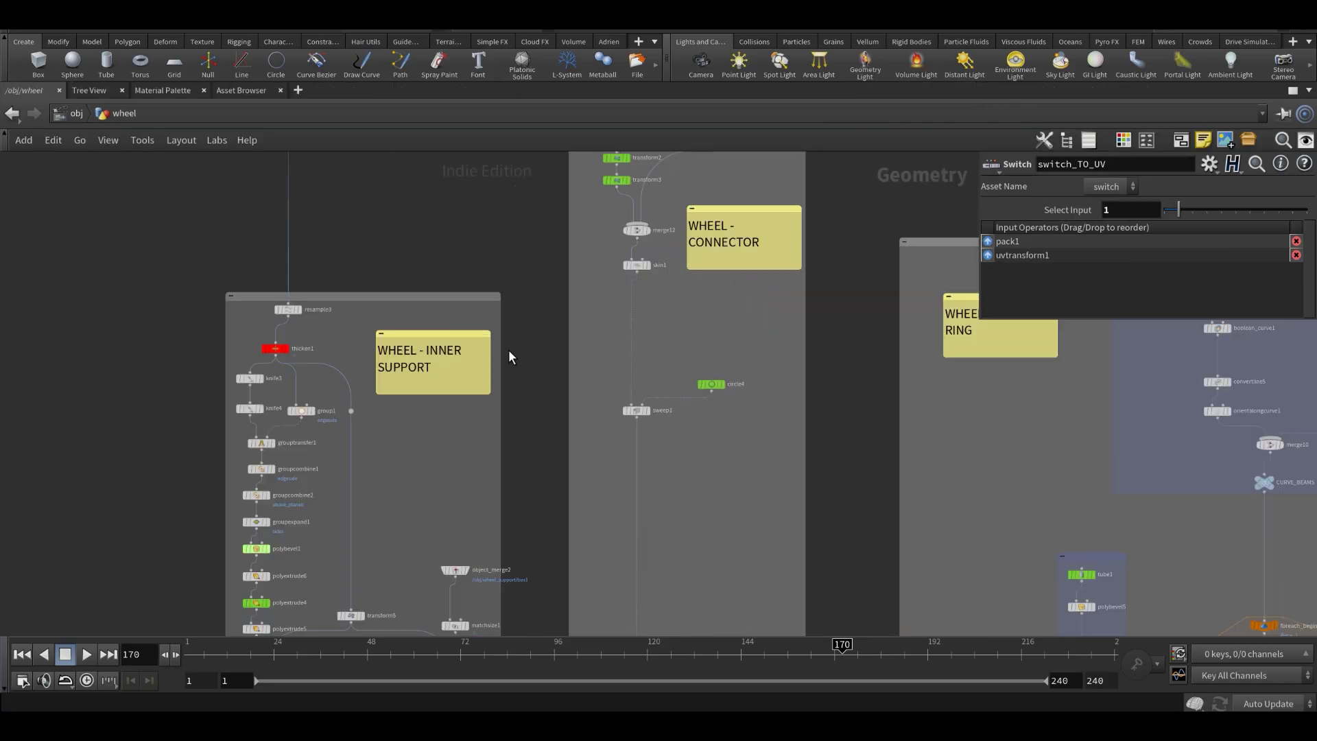
middle_click_drag(632, 308, 591, 456)
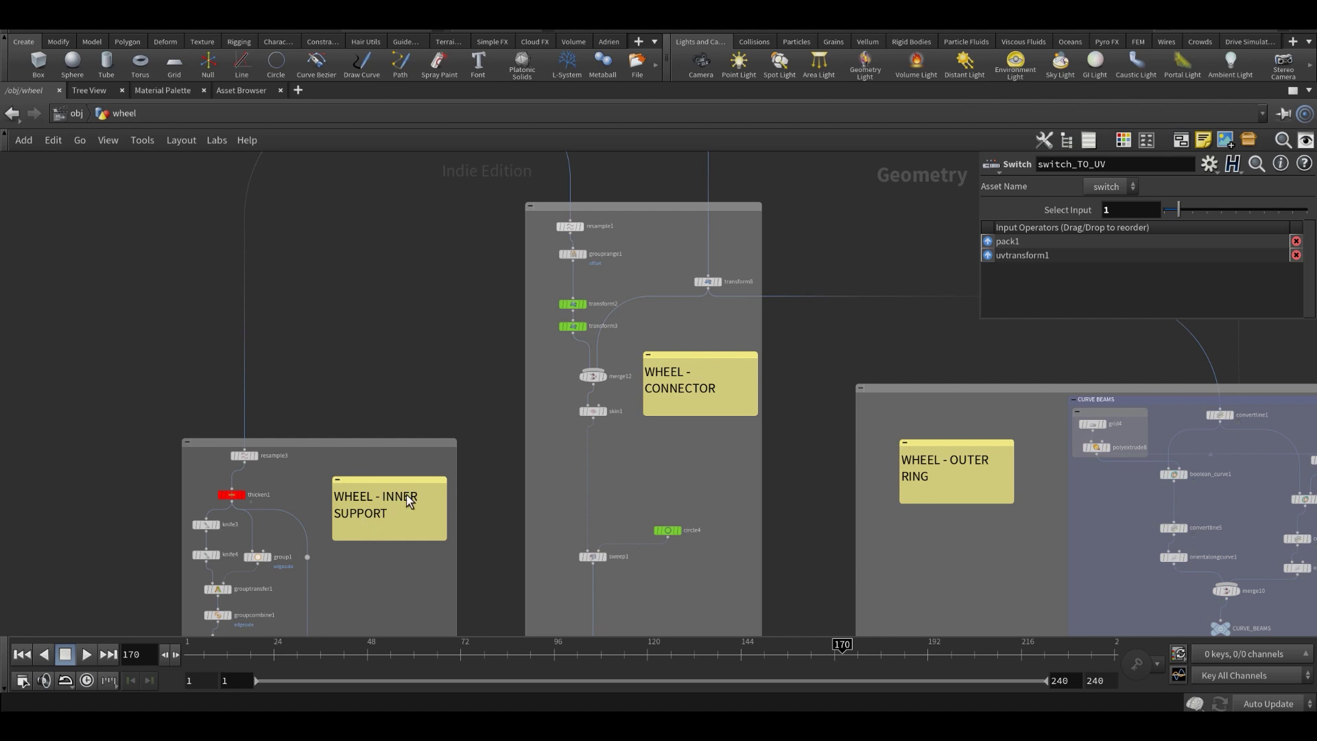
middle_click_drag(874, 490, 721, 404)
scroll(800, 373, "down", 5)
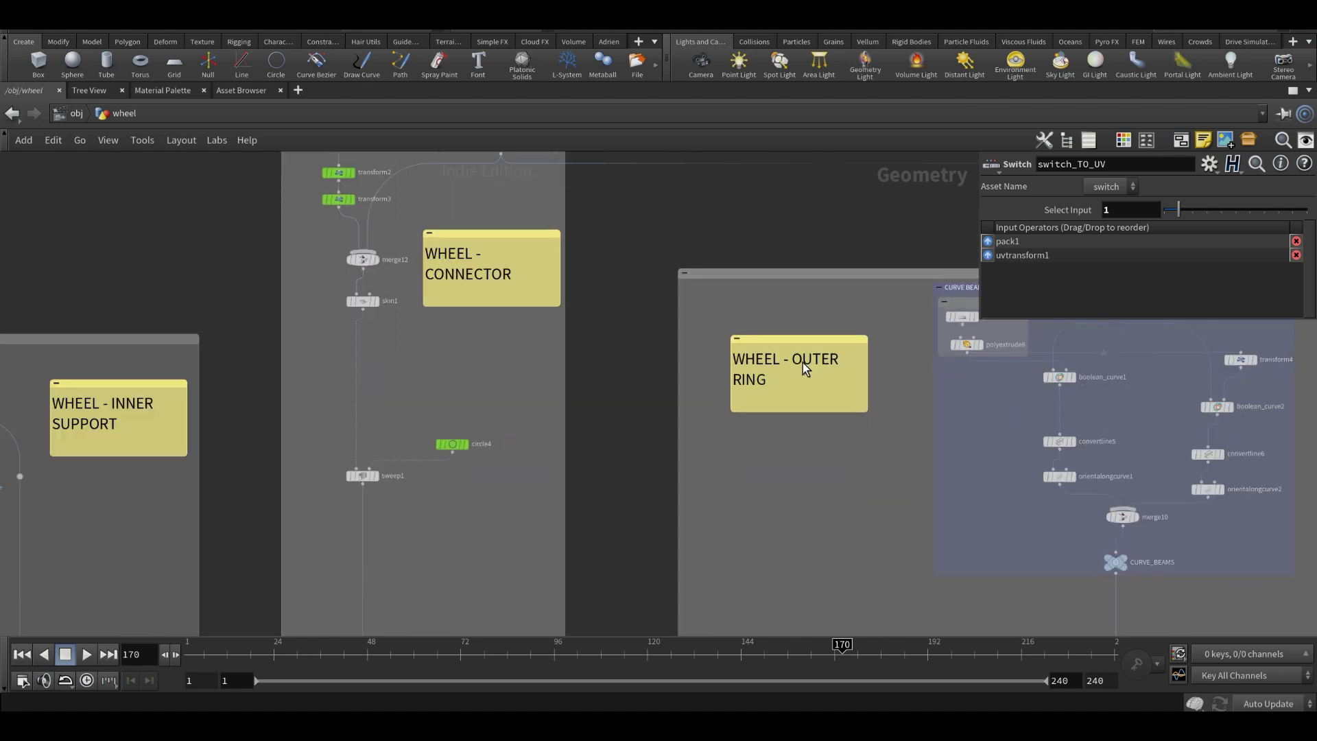
- Examine the UV setup groups in the inner support and connector branches of the wheel network
scroll(803, 397, "up", 3)
scroll(727, 438, "up", 4)
middle_click_drag(700, 461, 577, 527)
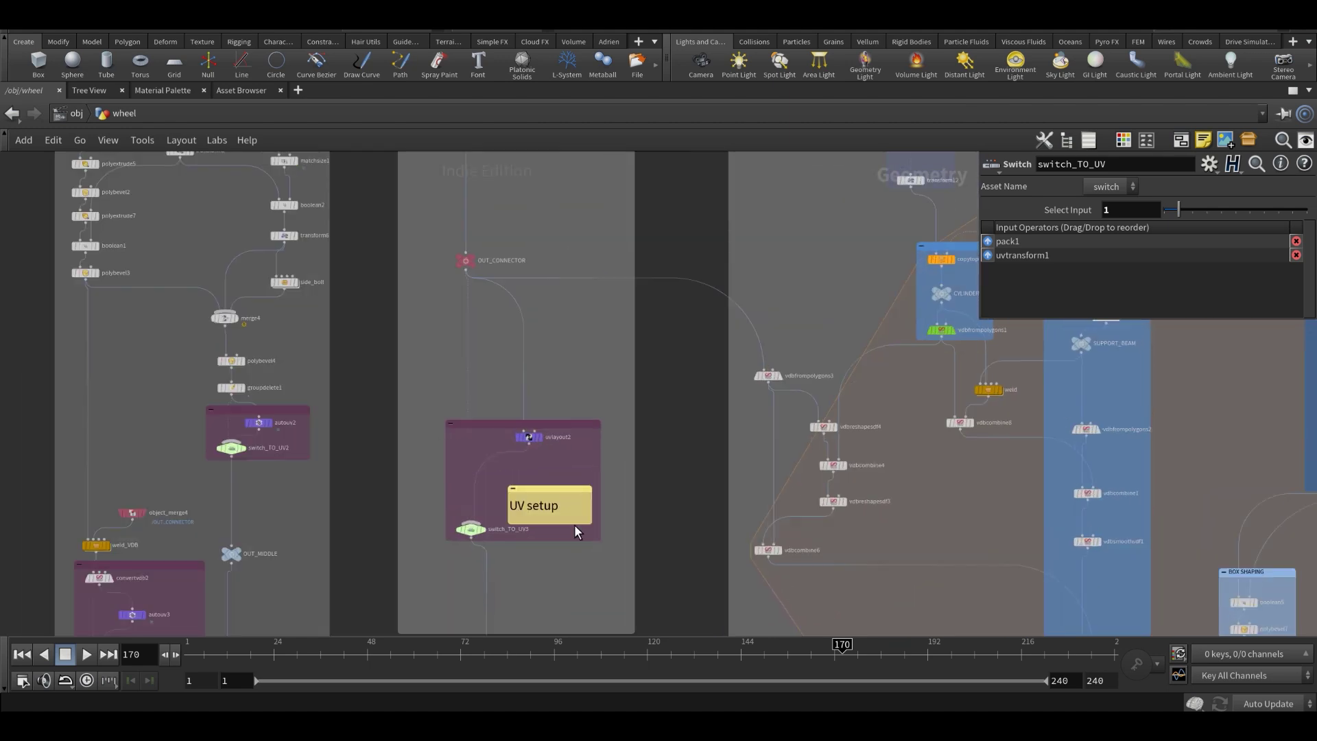
middle_click_drag(440, 380, 542, 329)
scroll(544, 331, "down", 2)
scroll(598, 366, "down", 1)
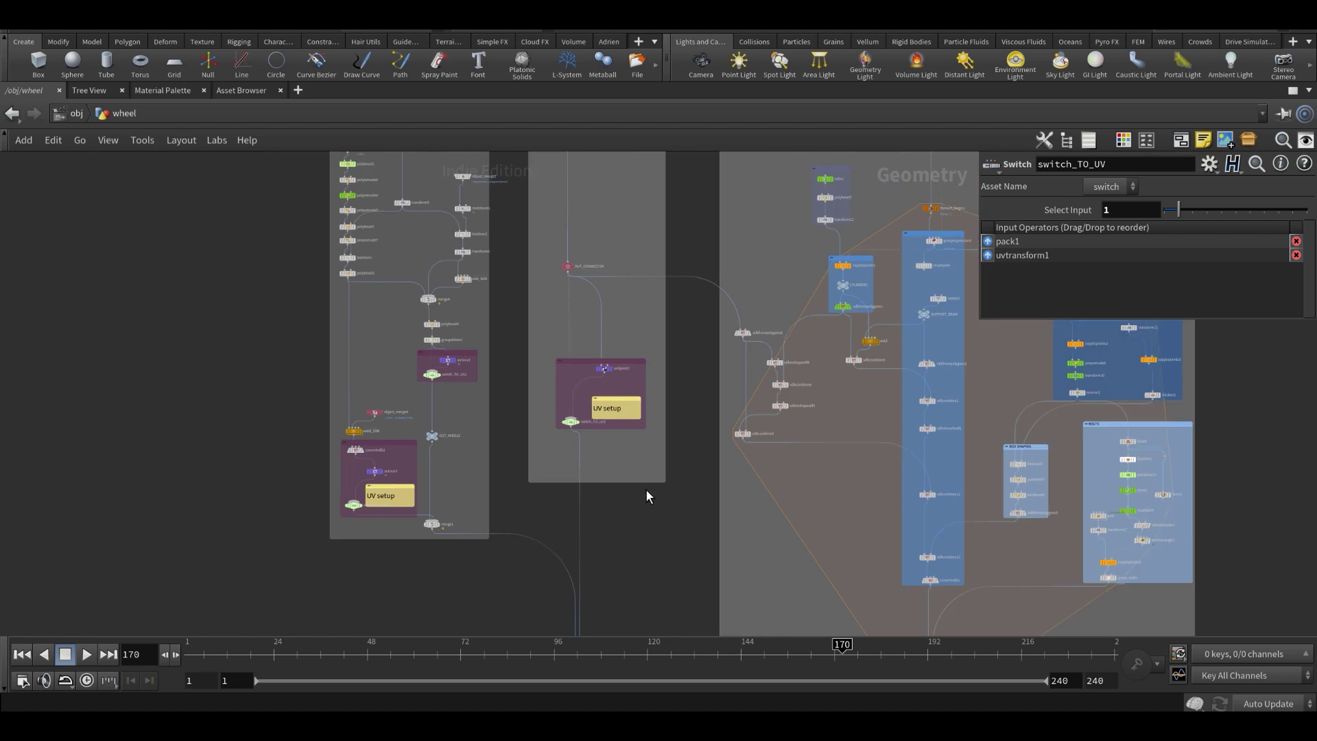
middle_click_drag(645, 477, 620, 296)
scroll(620, 296, "down", 1)
scroll(656, 363, "down", 1)
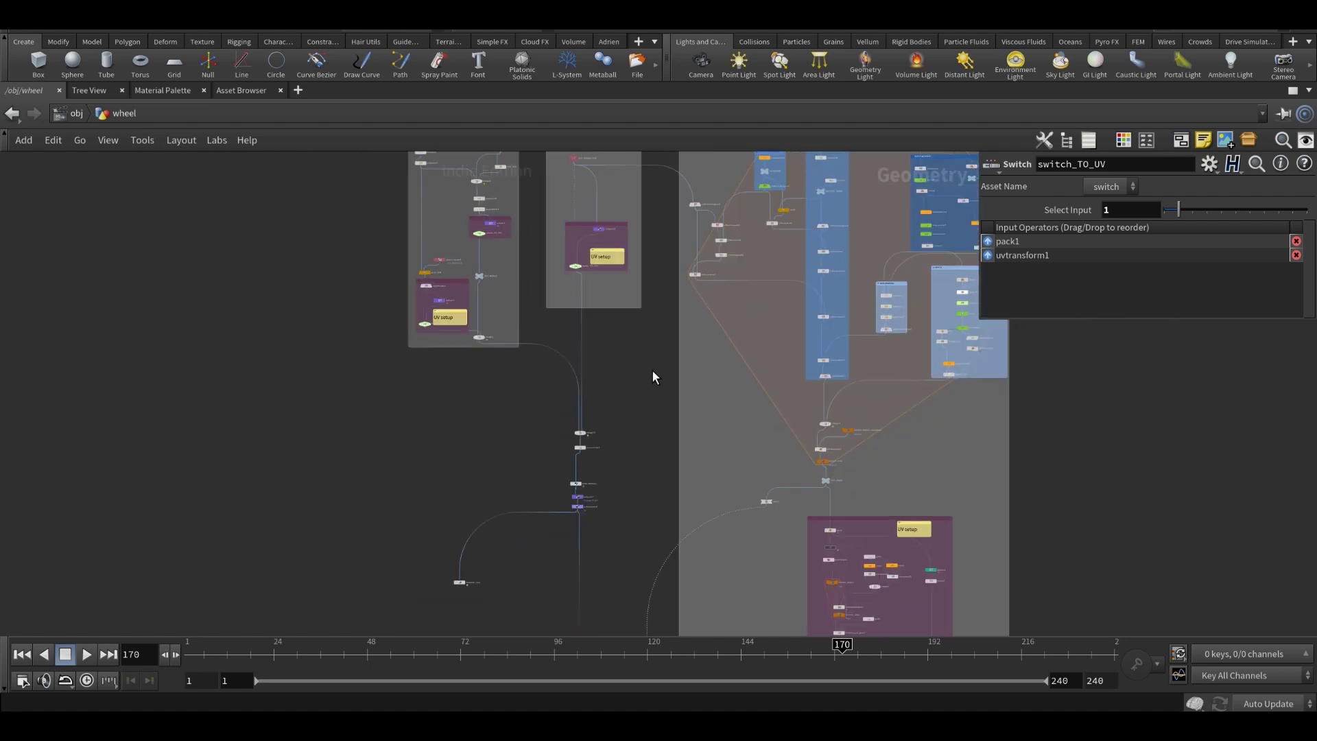
scroll(652, 370, "up", 1)
scroll(607, 377, "up", 3)
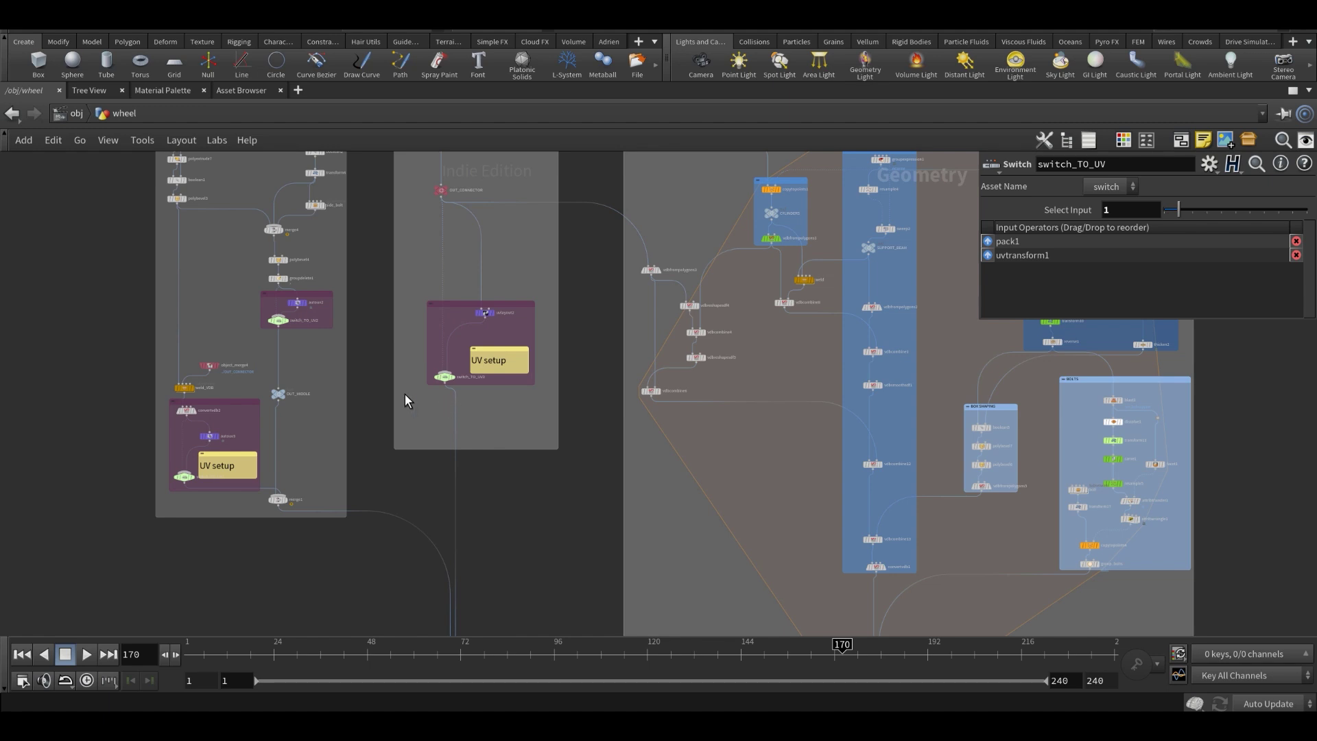
middle_click_drag(299, 387, 421, 424)
scroll(422, 424, "up", 3)
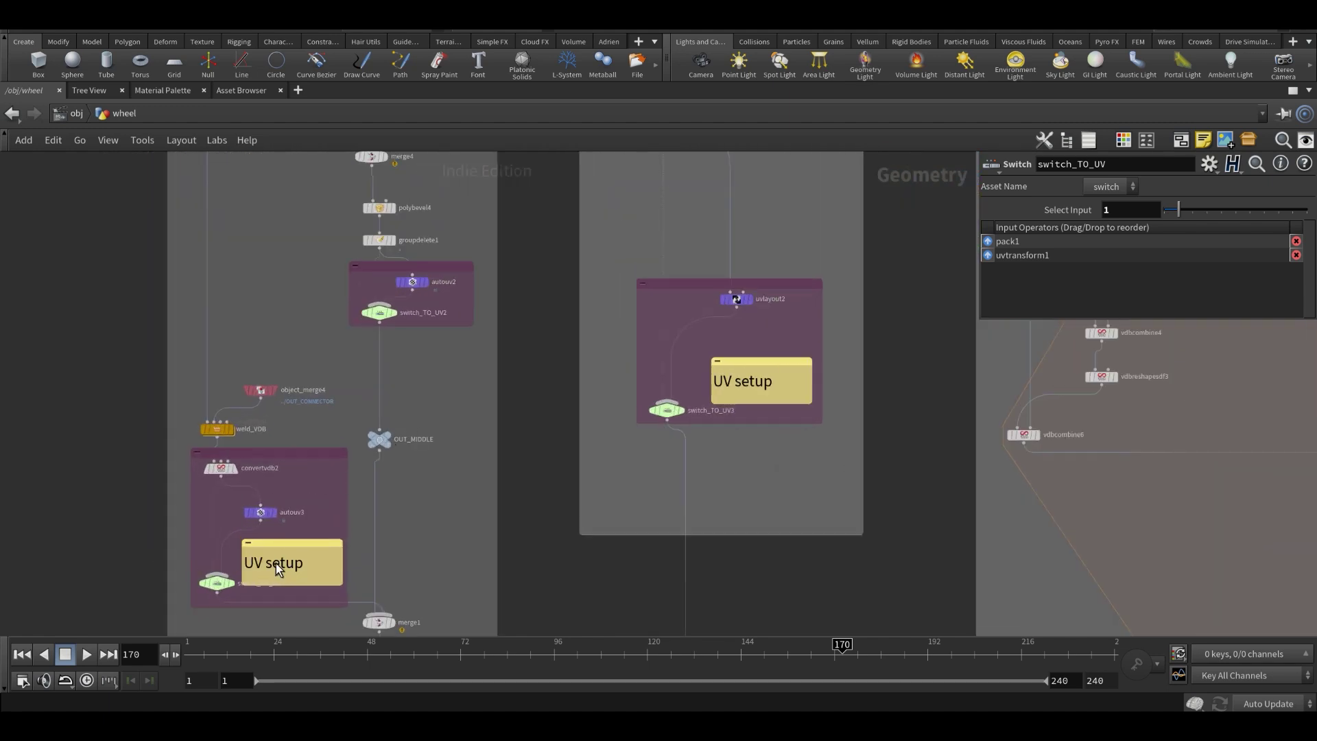
scroll(277, 566, "up", 2)
middle_click_drag(789, 405, 606, 590)
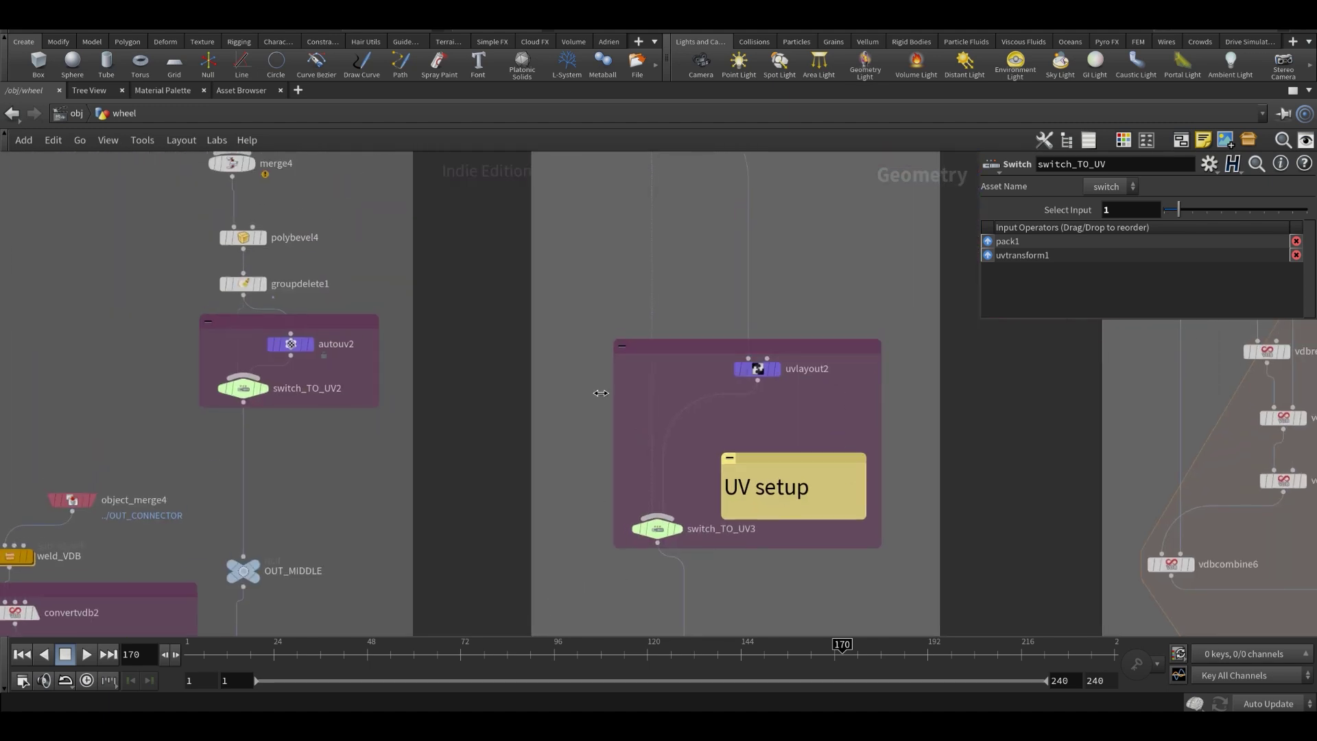
- Inspect the settings of the polyextrude5 and polybevel2 nodes in the inner support branch
middle_click_drag(298, 295, 532, 513)
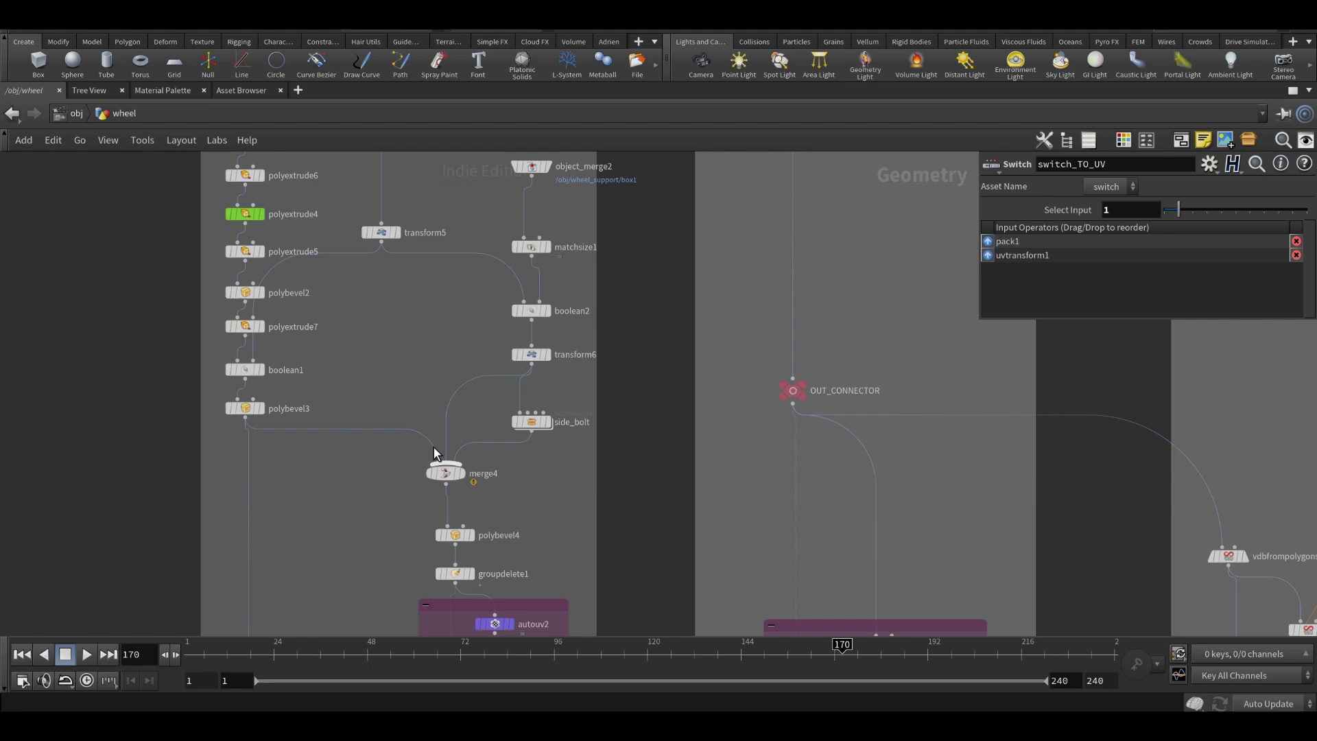
middle_click_drag(341, 317, 494, 462)
scroll(476, 419, "up", 2)
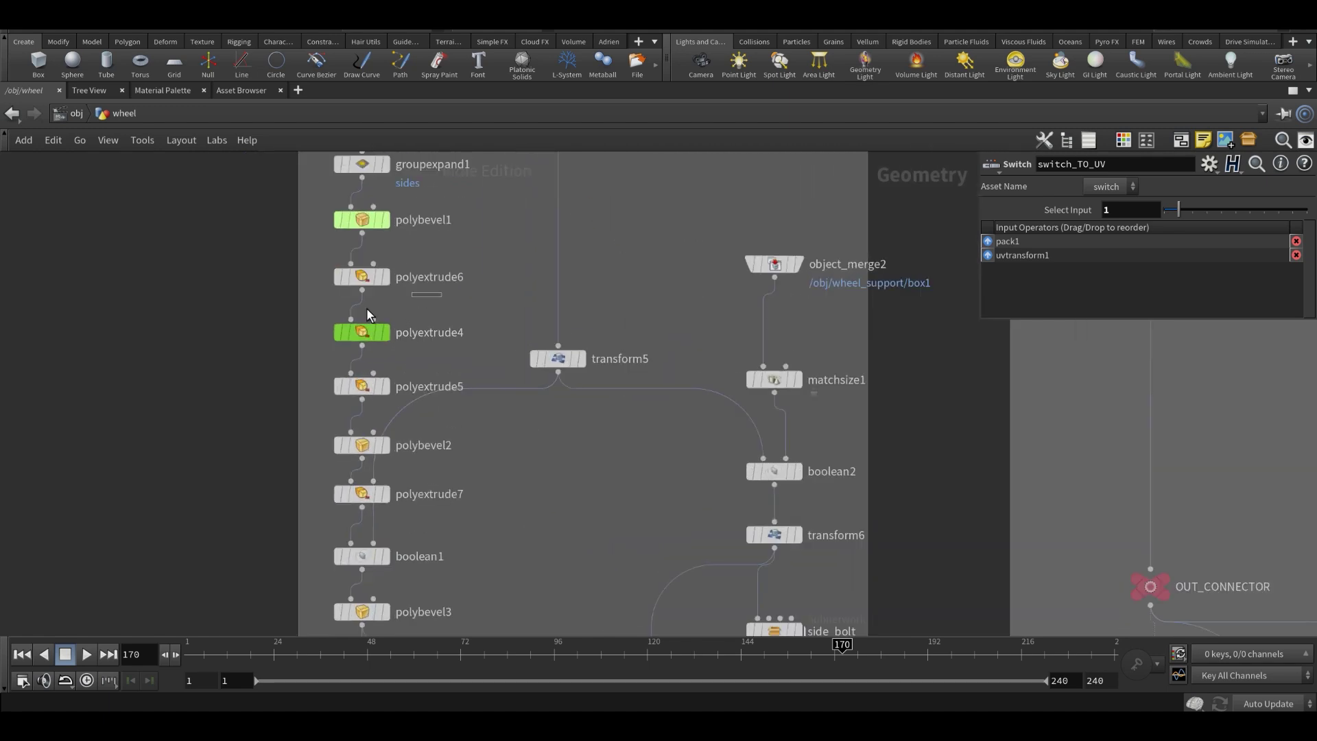
left_click(432, 334)
left_click(370, 386)
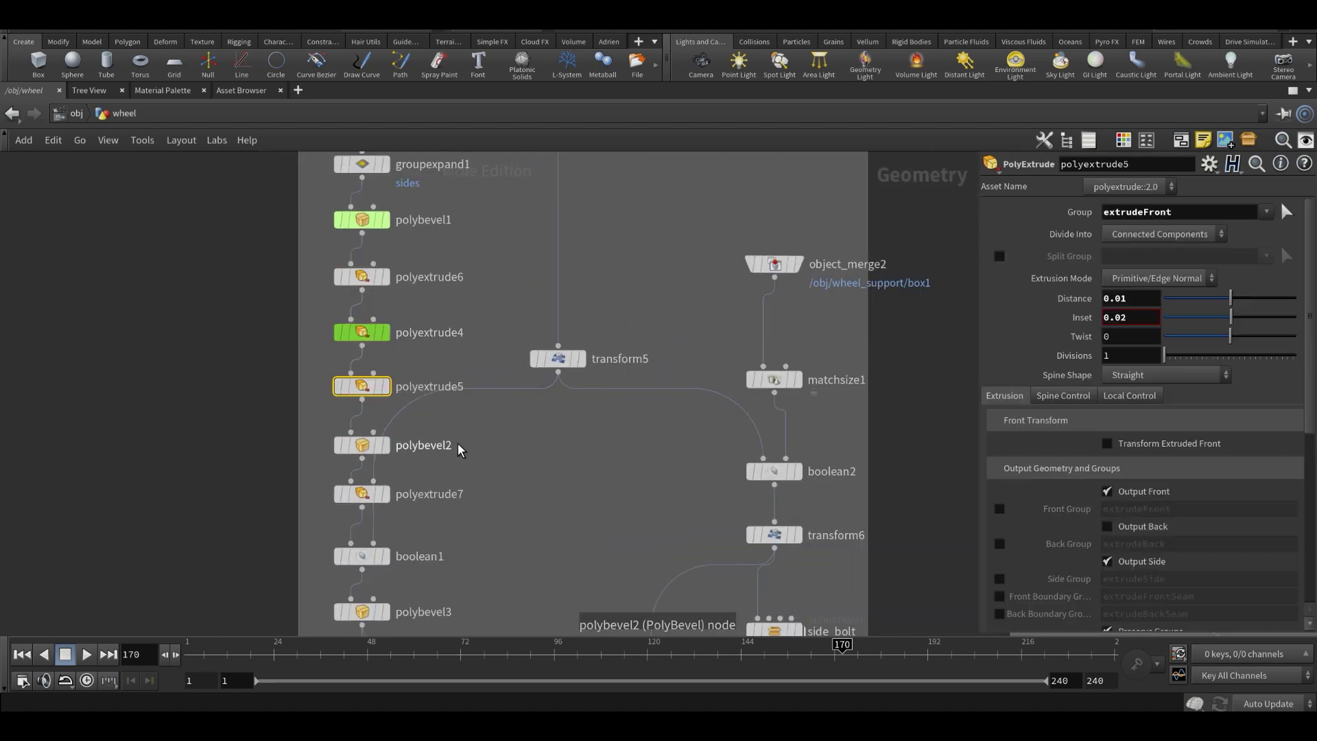
left_click(376, 447)
- Review the overall layout of the complete wheel network, from its input groups down to the output
scroll(496, 450, "down", 2)
scroll(488, 458, "down", 4)
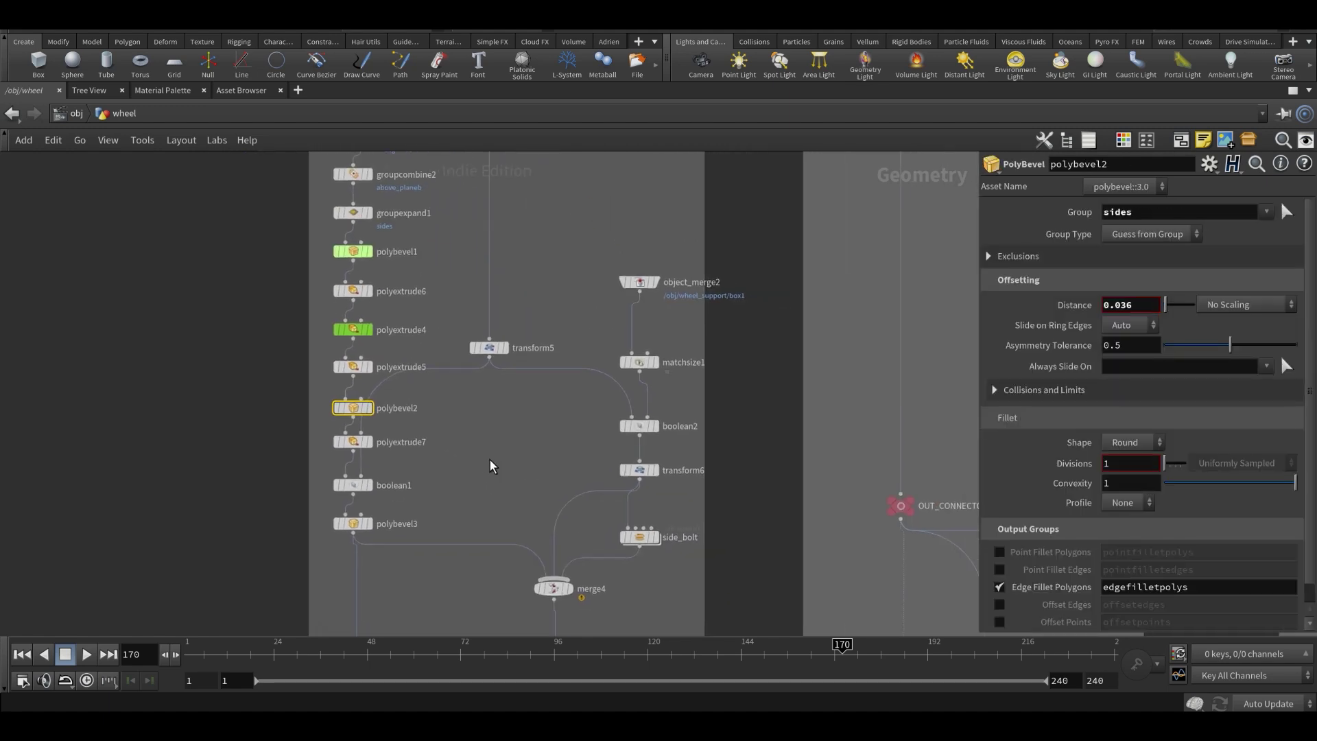
scroll(657, 446, "down", 1)
scroll(654, 457, "down", 4)
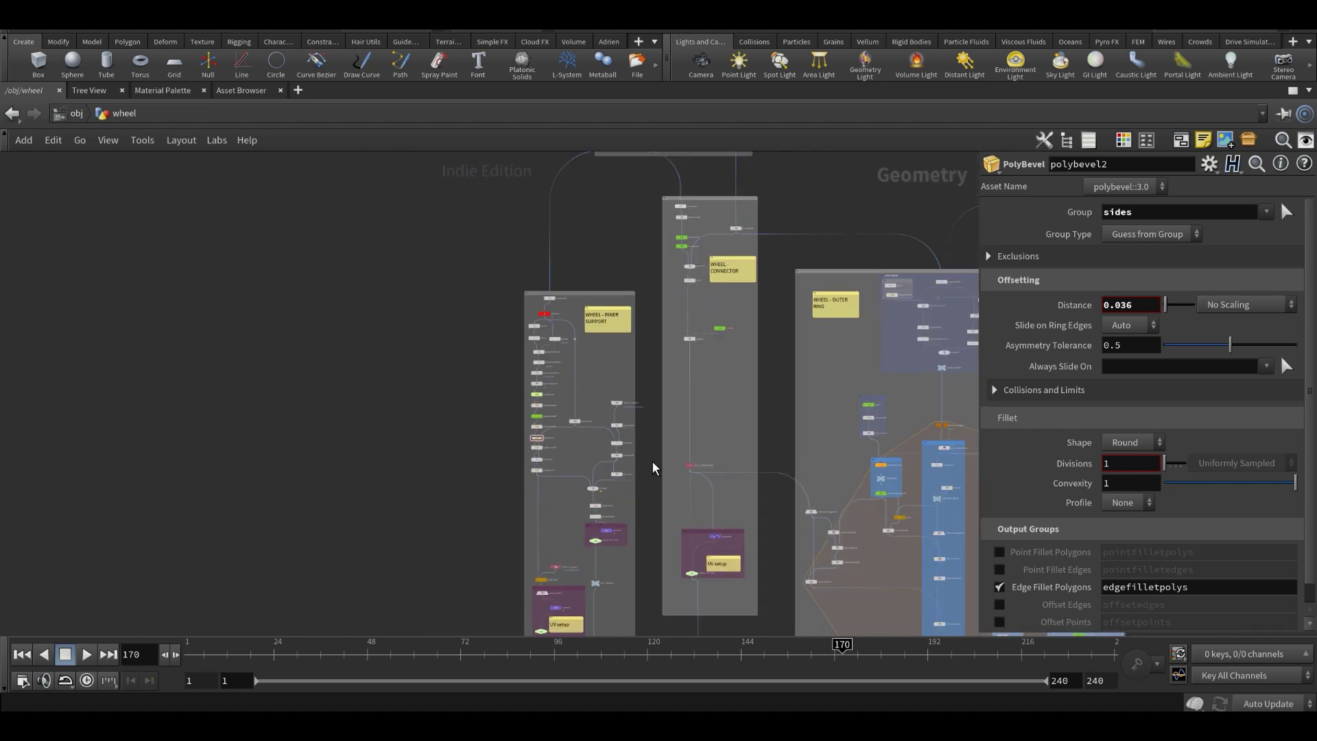
scroll(619, 431, "down", 3)
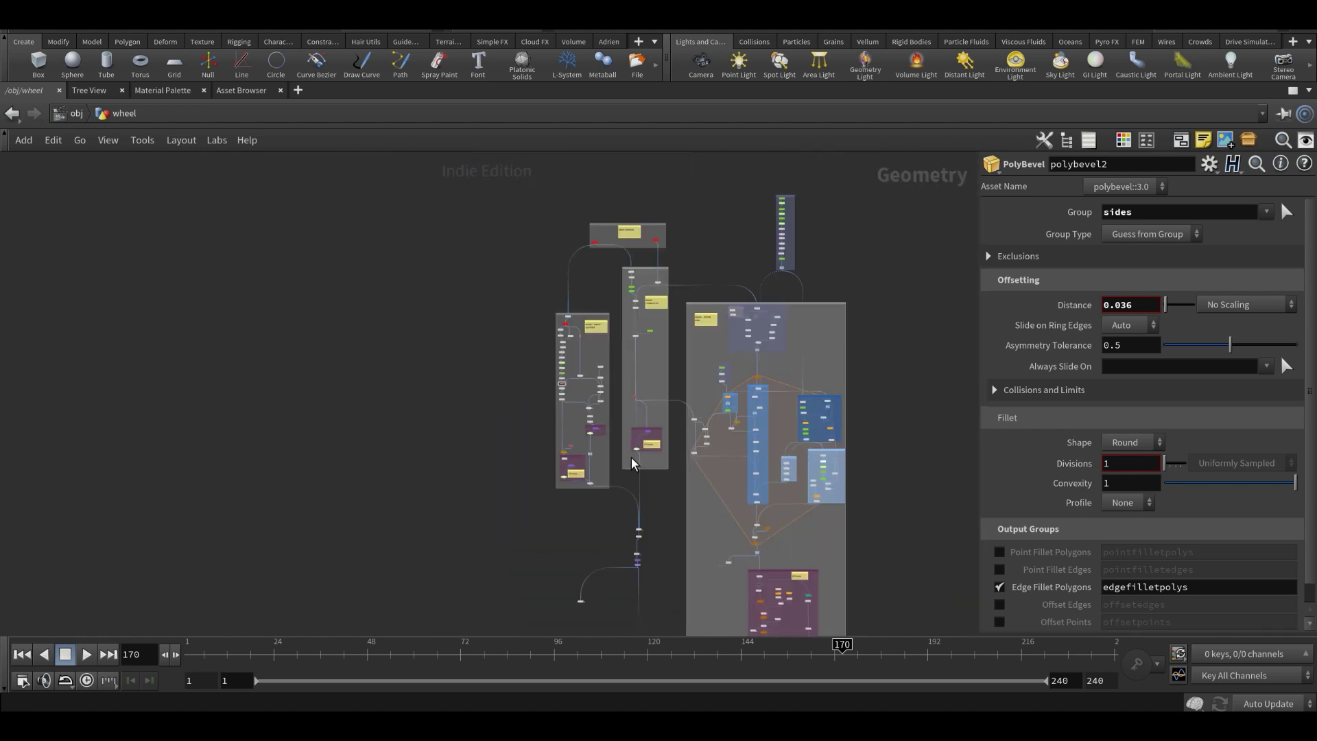
middle_click_drag(679, 511, 645, 449)
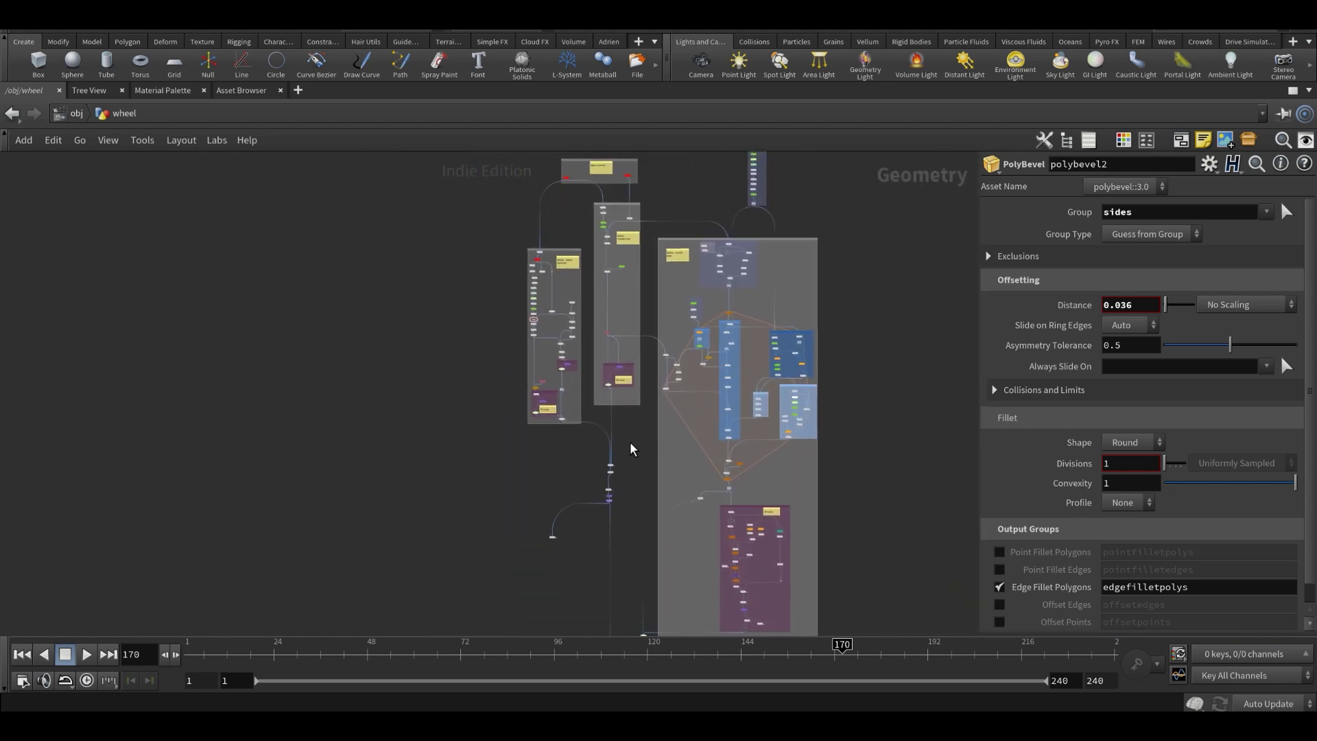
scroll(594, 412, "down", 3)
scroll(594, 411, "up", 3)
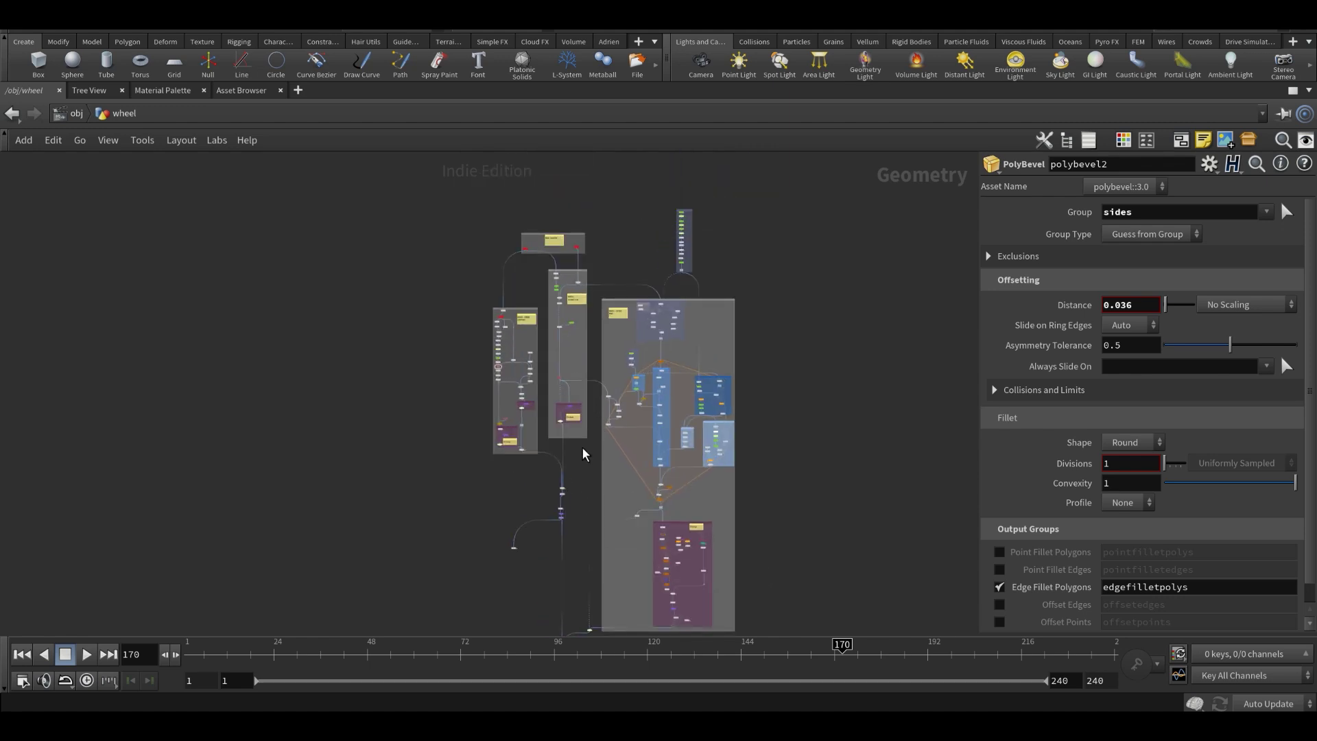
scroll(582, 518, "down", 2)
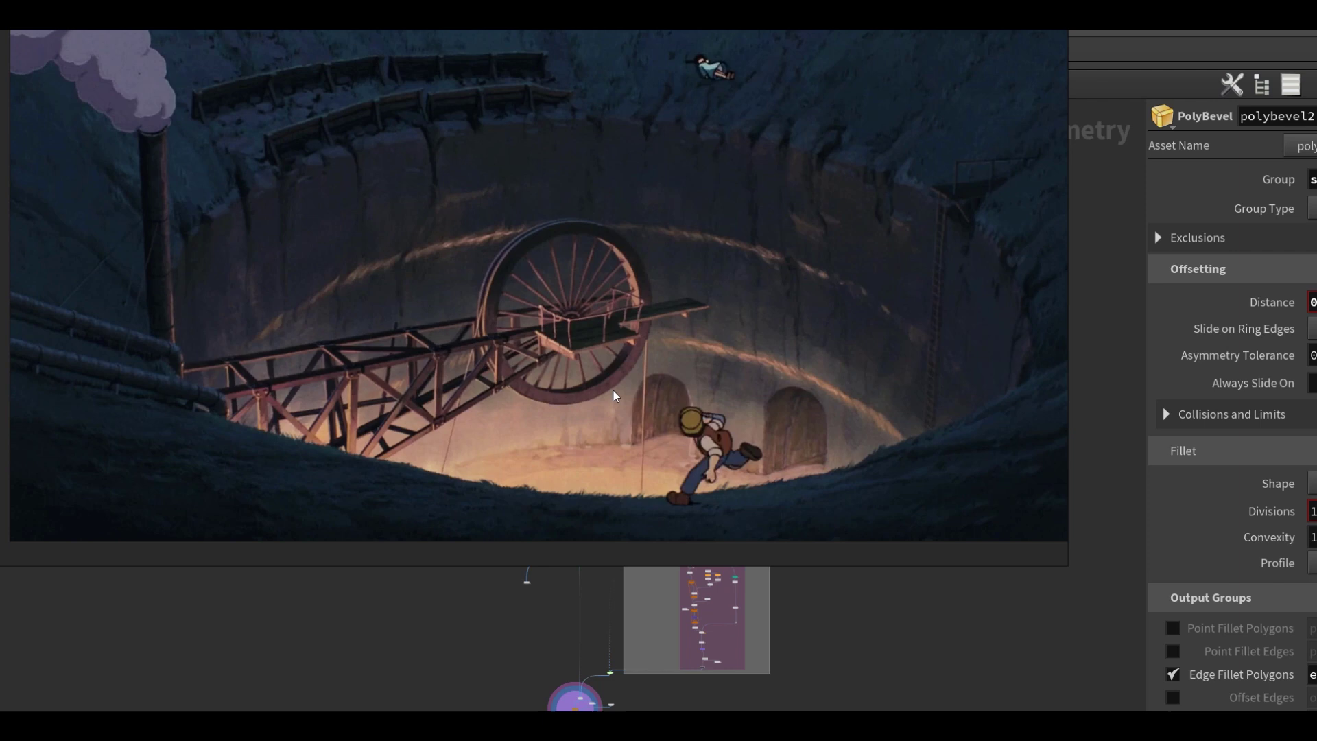
- Move the reference board window over the network and examine its animated film stills and real wheel photos
right_click_drag(633, 376, 752, 493)
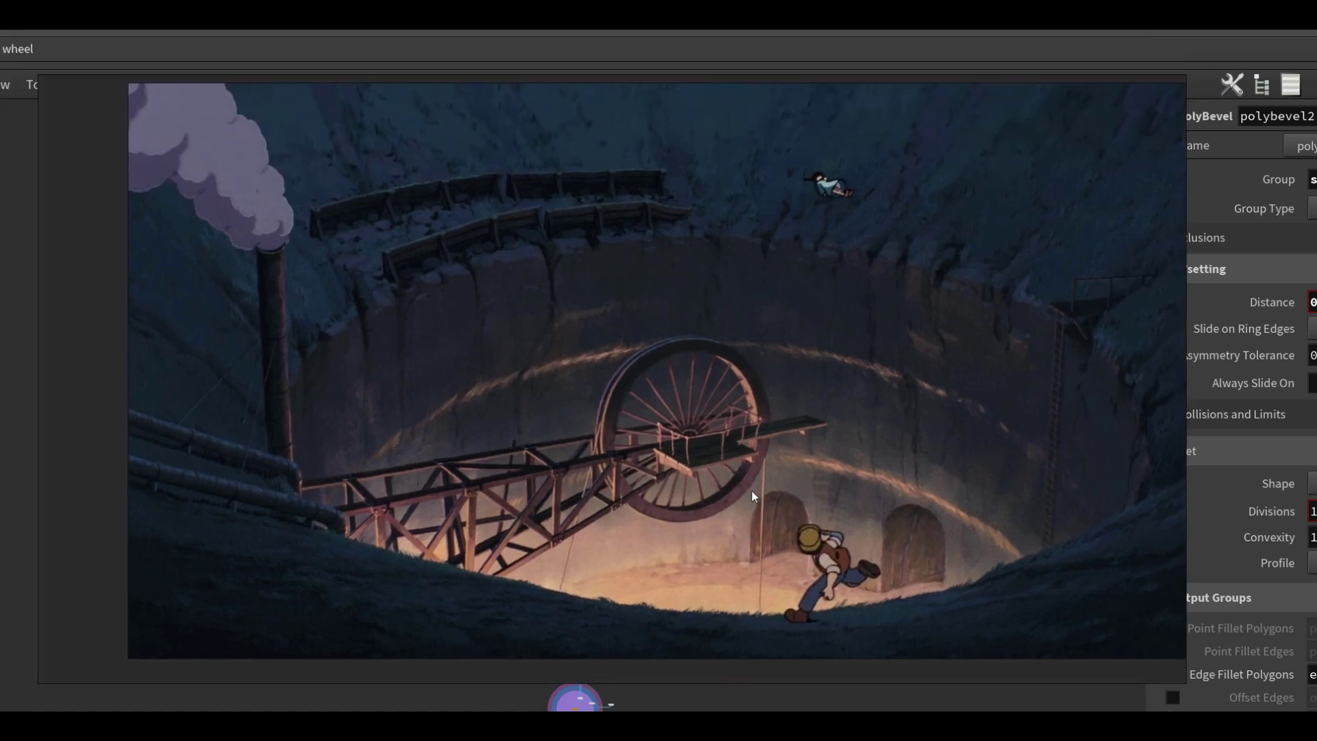
scroll(751, 476, "down", 2)
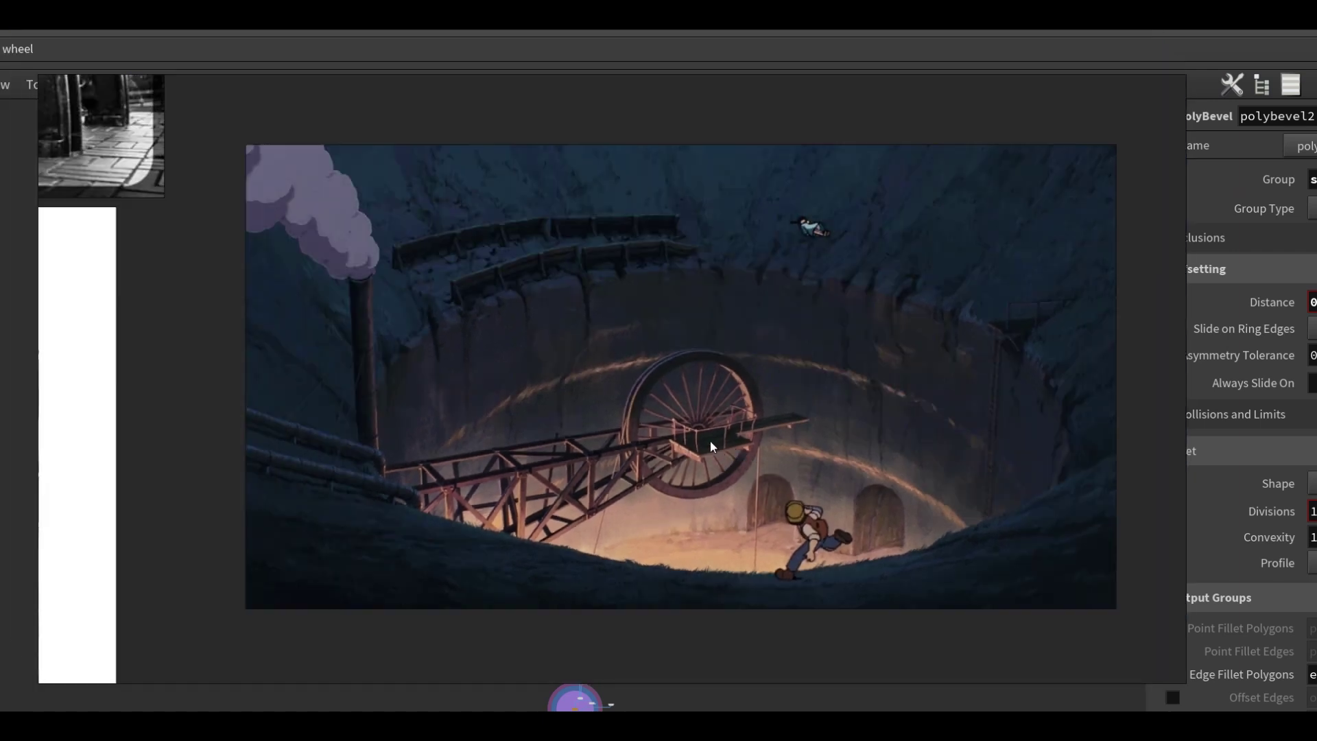
scroll(710, 442, "down", 3)
middle_click_drag(724, 249, 728, 435)
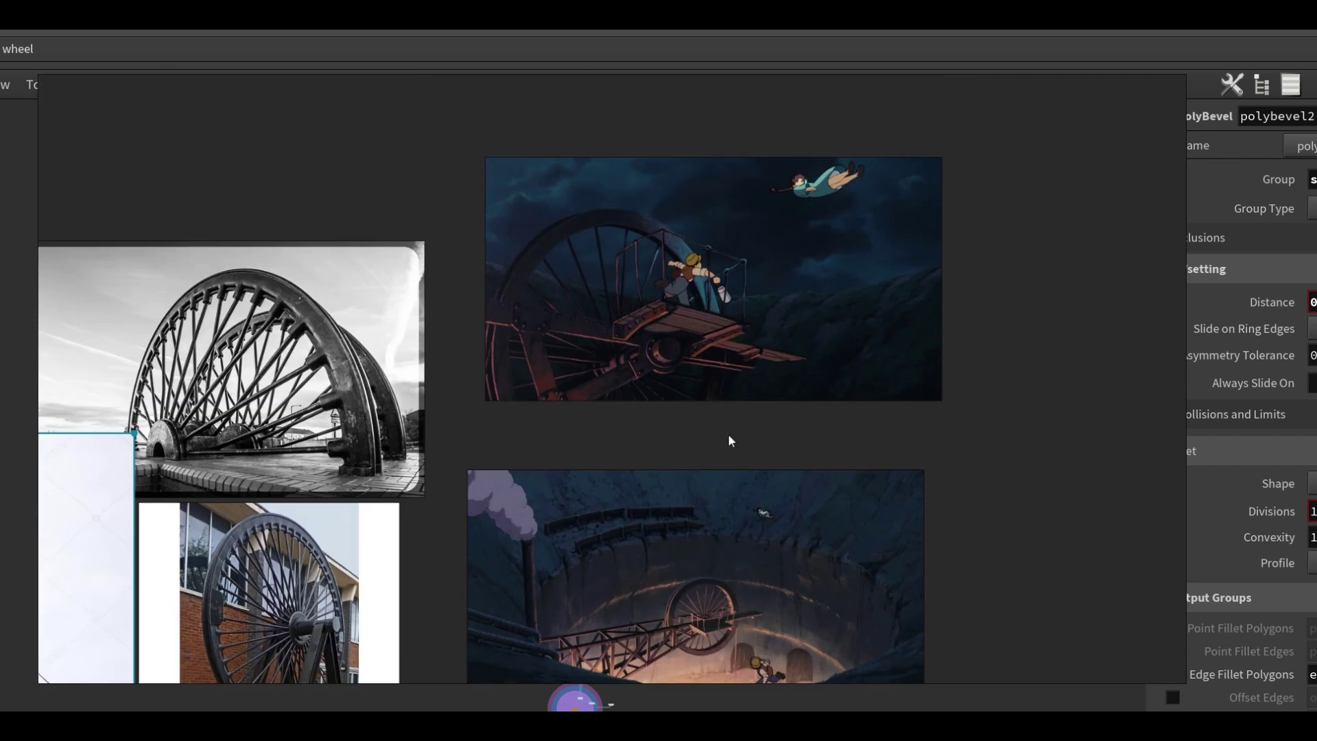
scroll(710, 331, "up", 3)
middle_click_drag(633, 277, 694, 289)
scroll(695, 291, "down", 3)
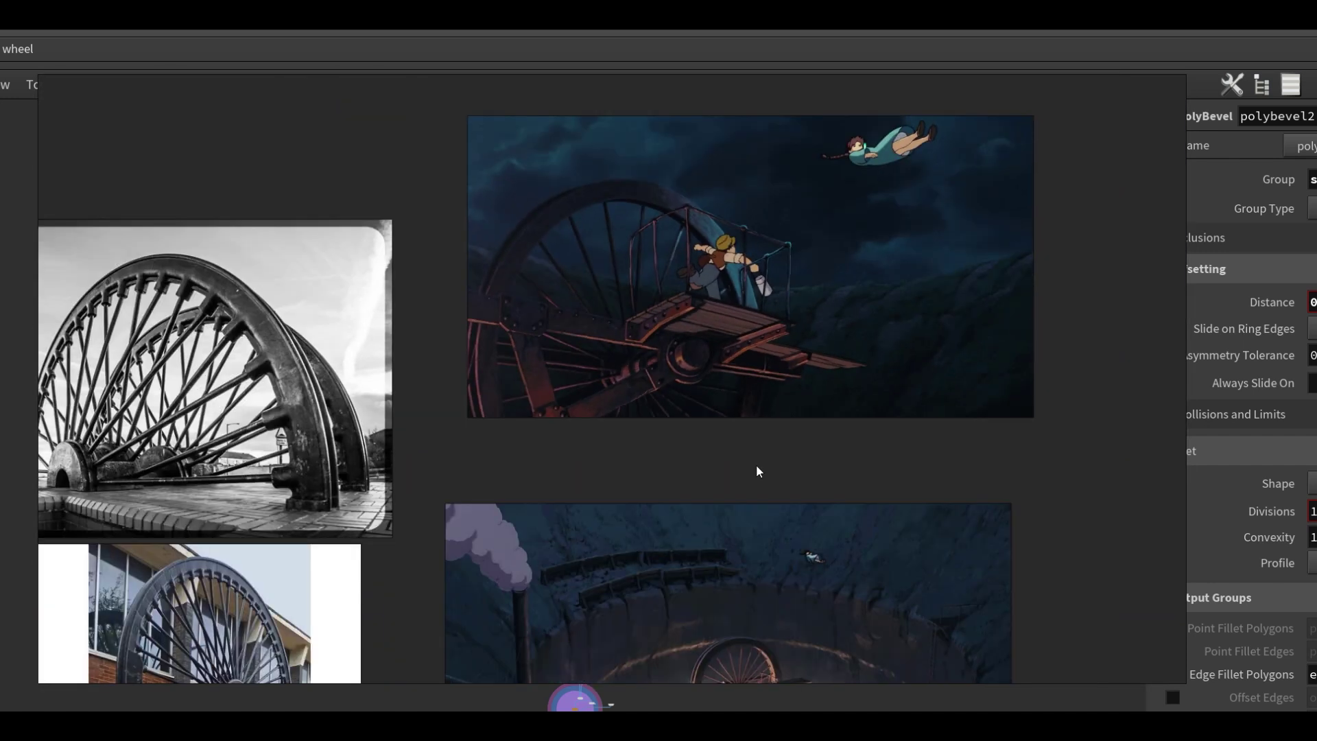
middle_click_drag(755, 461, 738, 298)
middle_click_drag(695, 485, 713, 456)
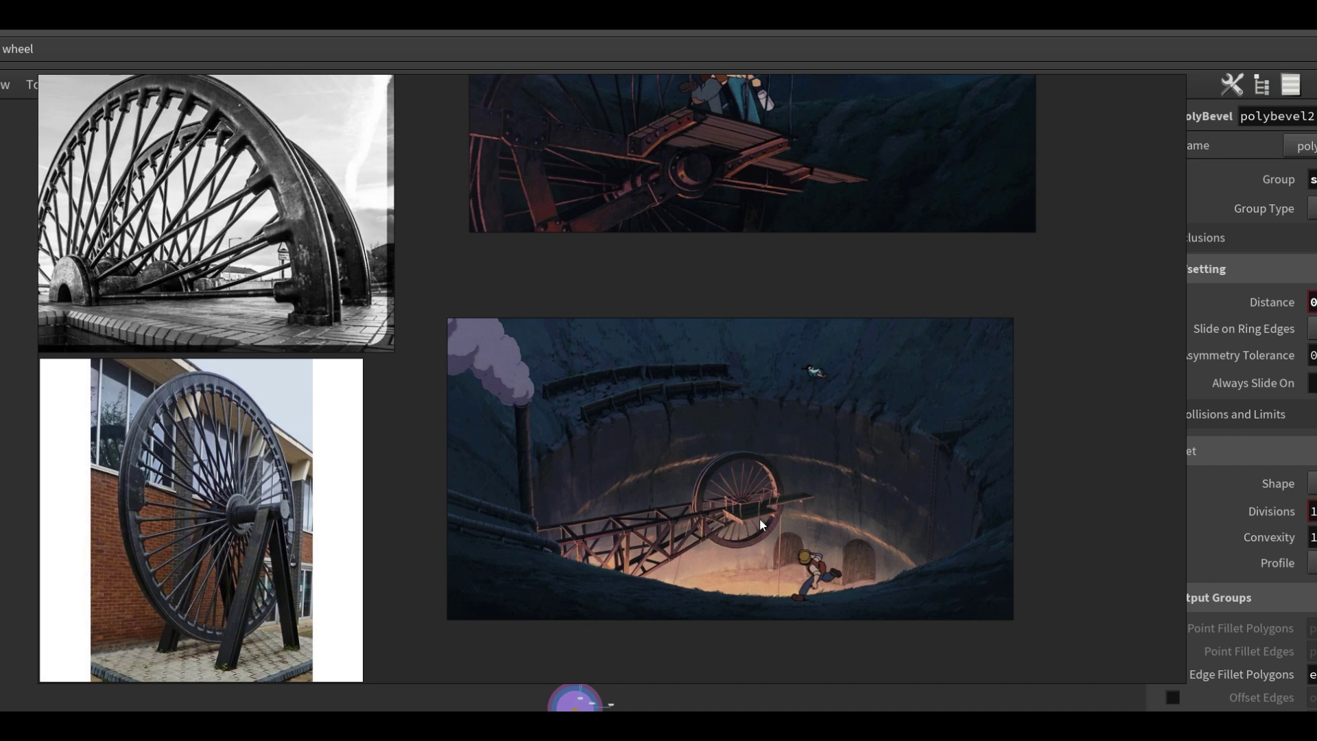
- Focus on the film still of the pit and examine its wheel, platform and support truss up close and as a whole
double_click(755, 429)
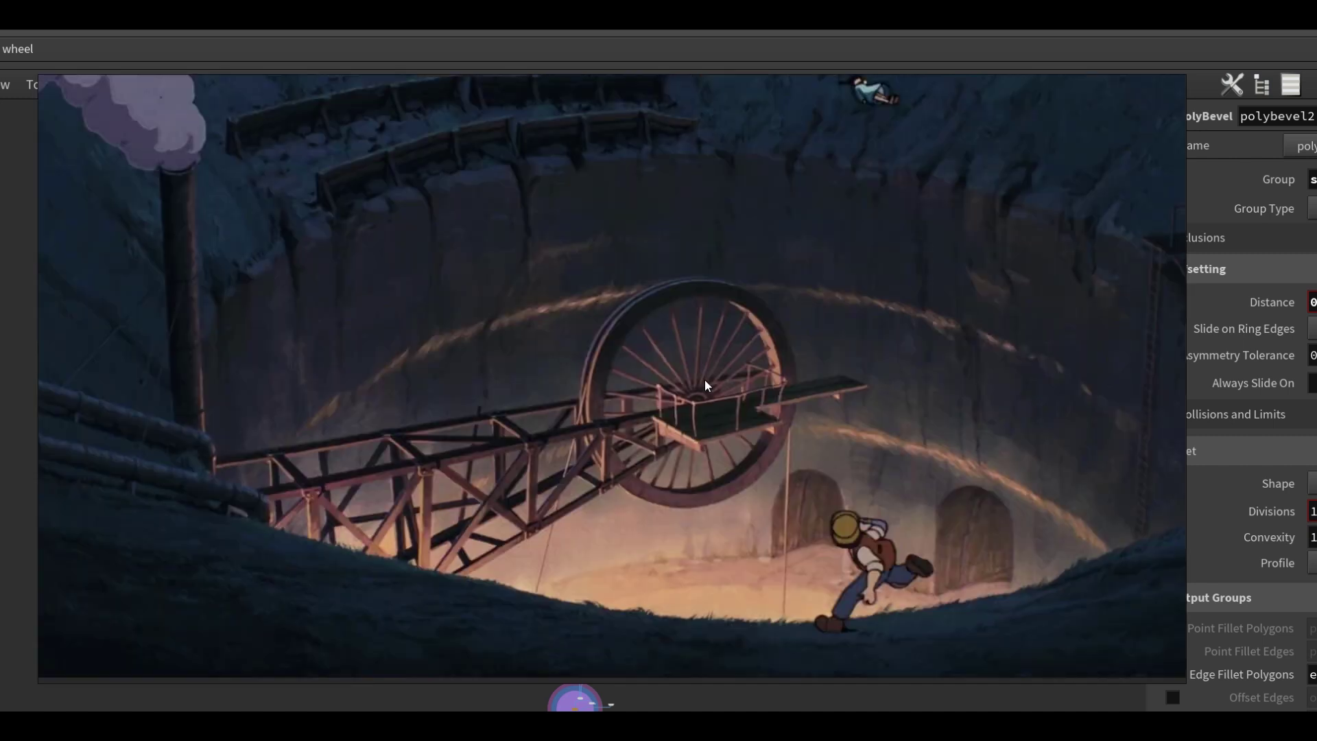
scroll(692, 370, "up", 3)
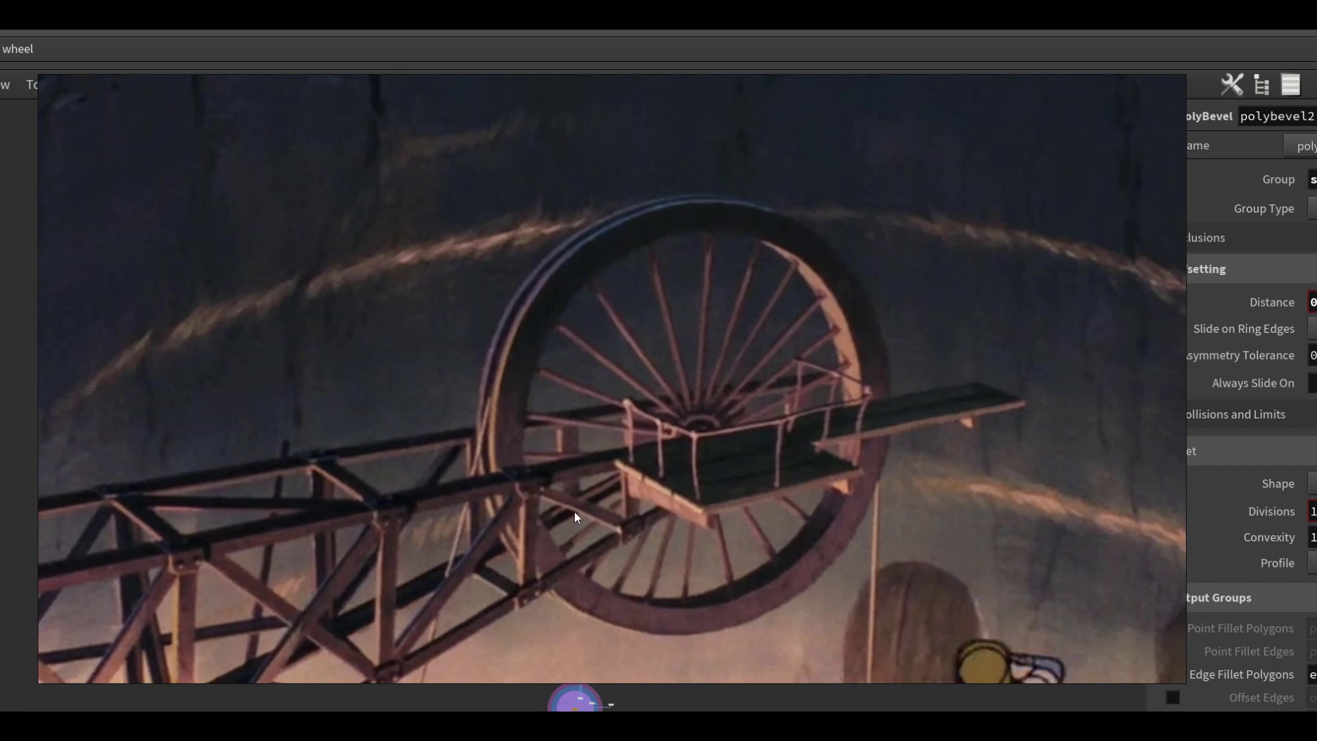
scroll(580, 521, "down", 4)
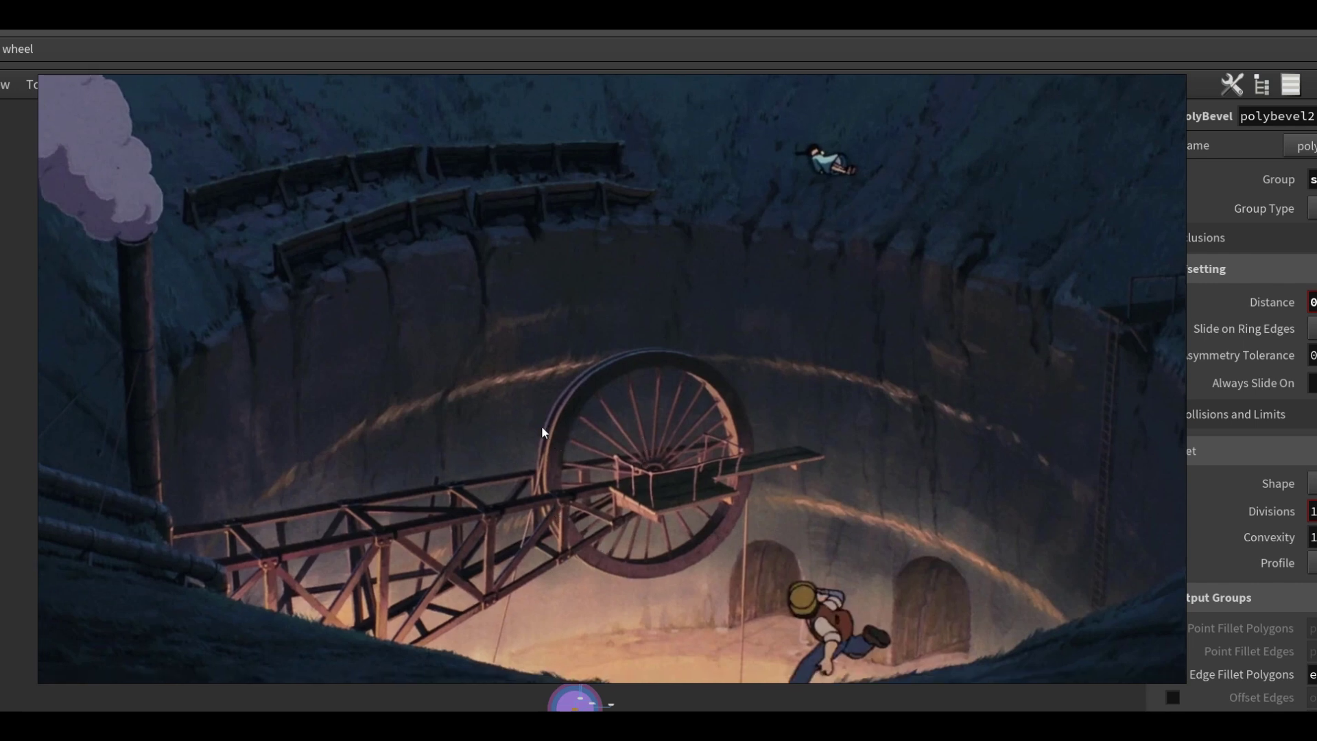
scroll(541, 425, "down", 2)
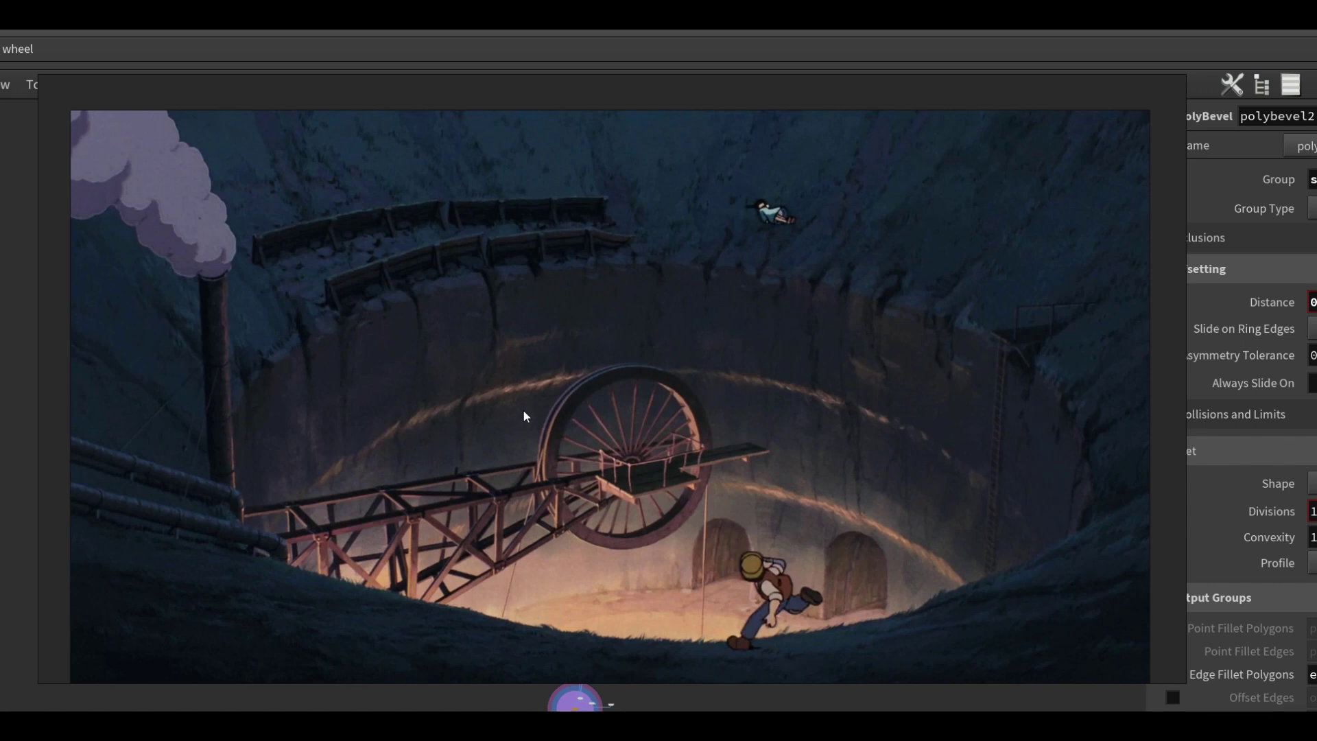
scroll(627, 447, "up", 3)
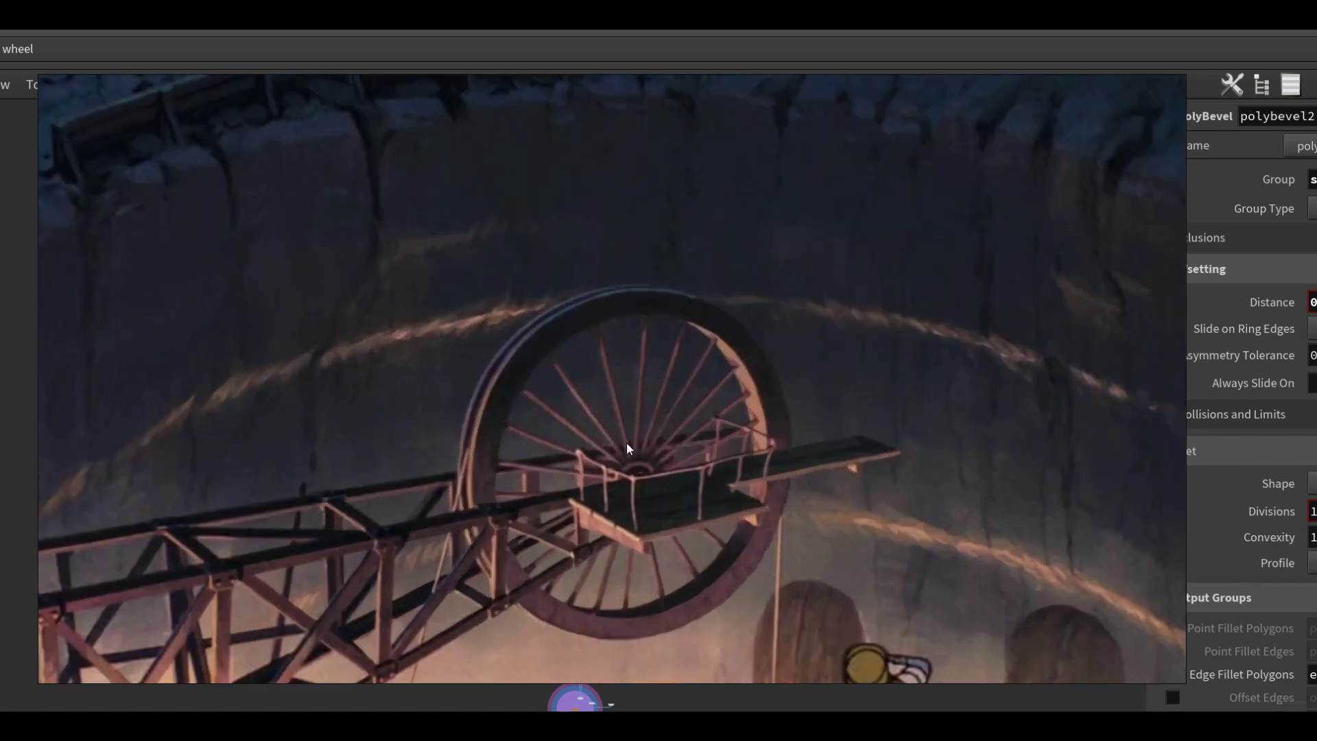
scroll(623, 418, "down", 3)
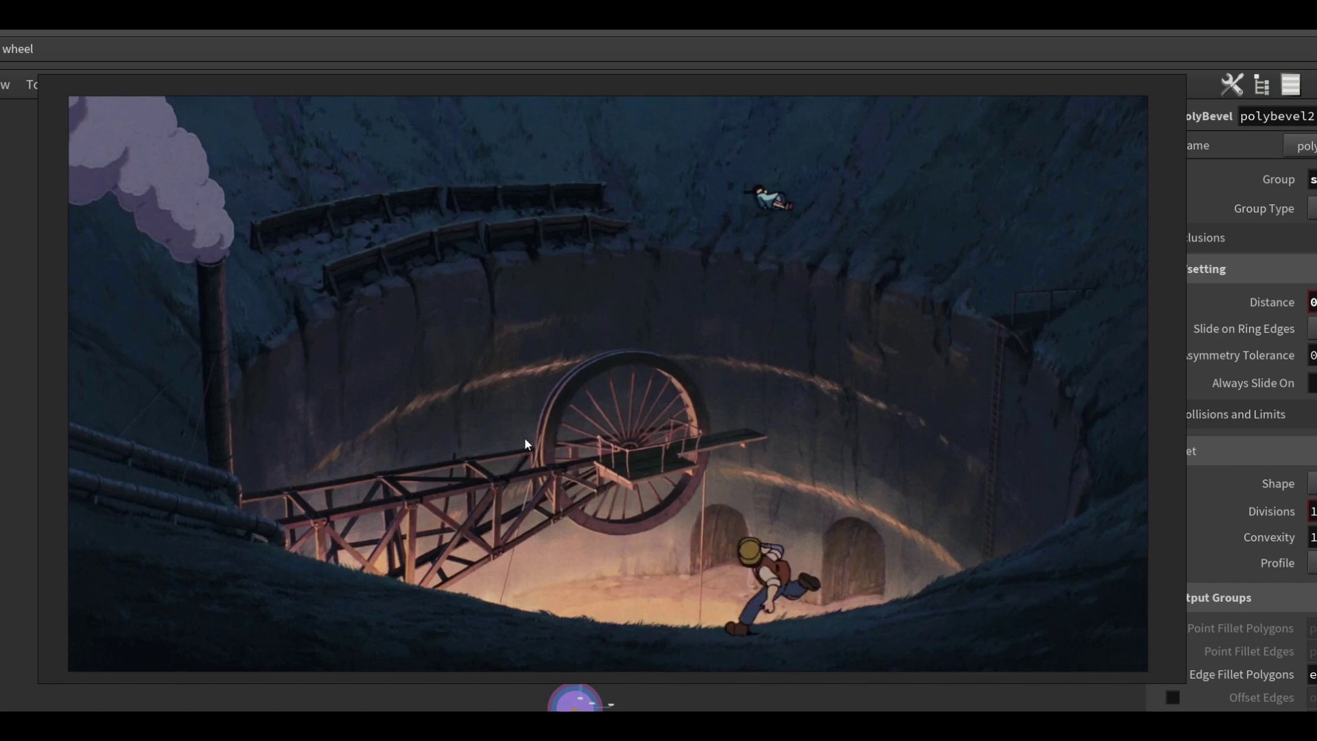
left_click_drag(487, 439, 500, 440)
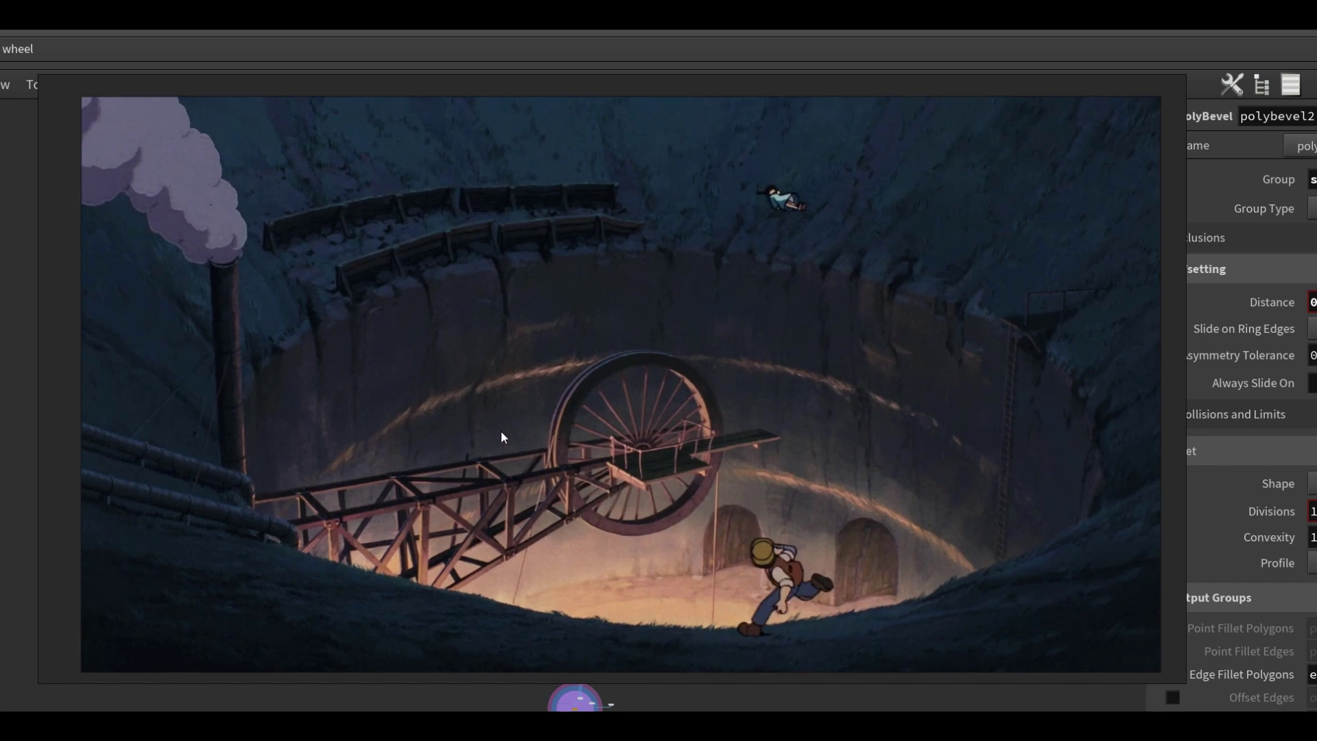
- Return to the wider reference board and examine the black-and-white photo of the twin wheels, focusing on rims and spokes
scroll(501, 429, "down", 1)
scroll(499, 426, "down", 5)
middle_click_drag(410, 391, 646, 391)
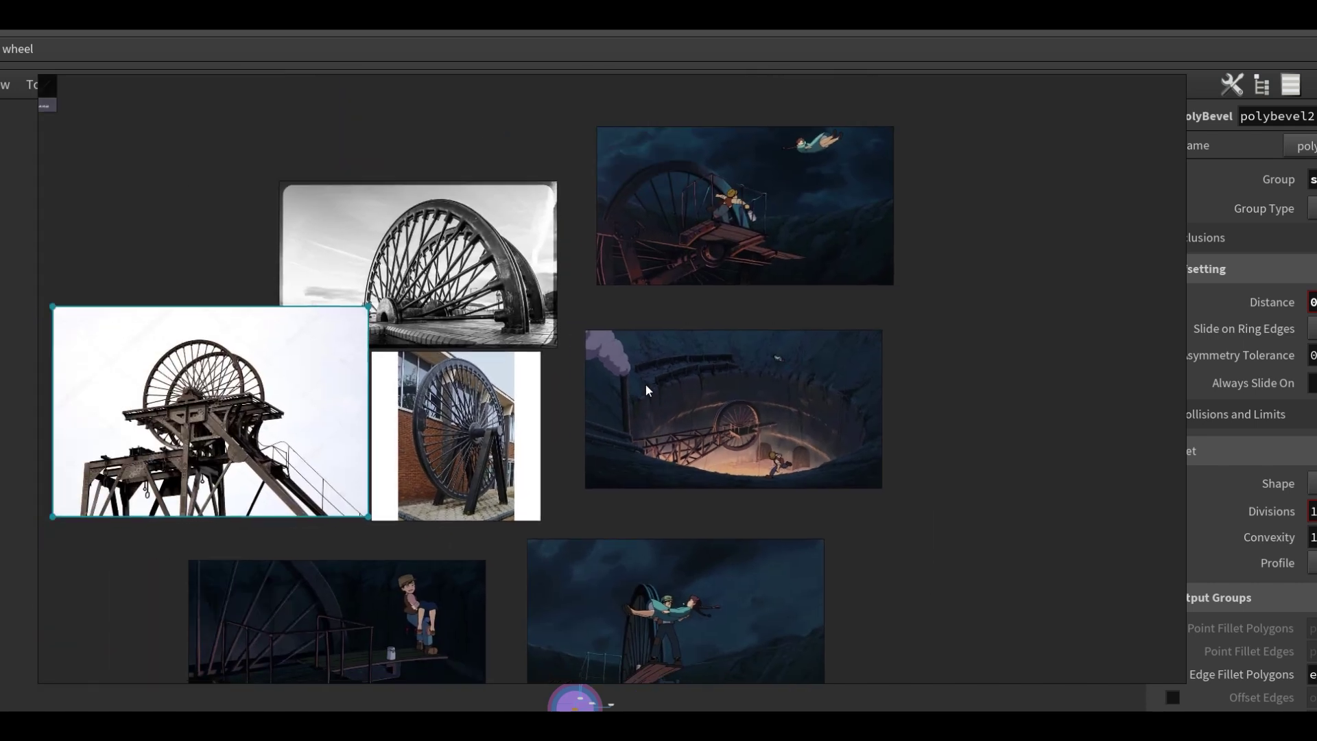
scroll(575, 273, "up", 5)
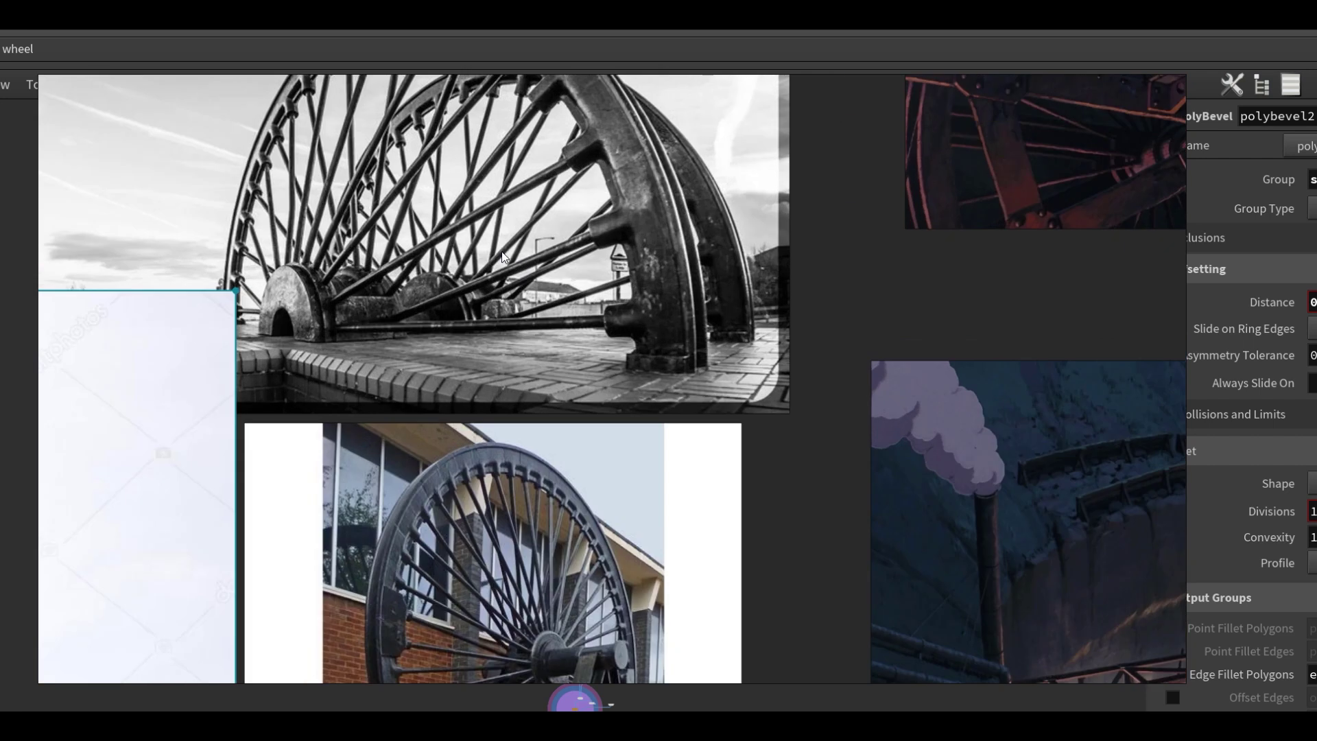
middle_click_drag(505, 247, 640, 355)
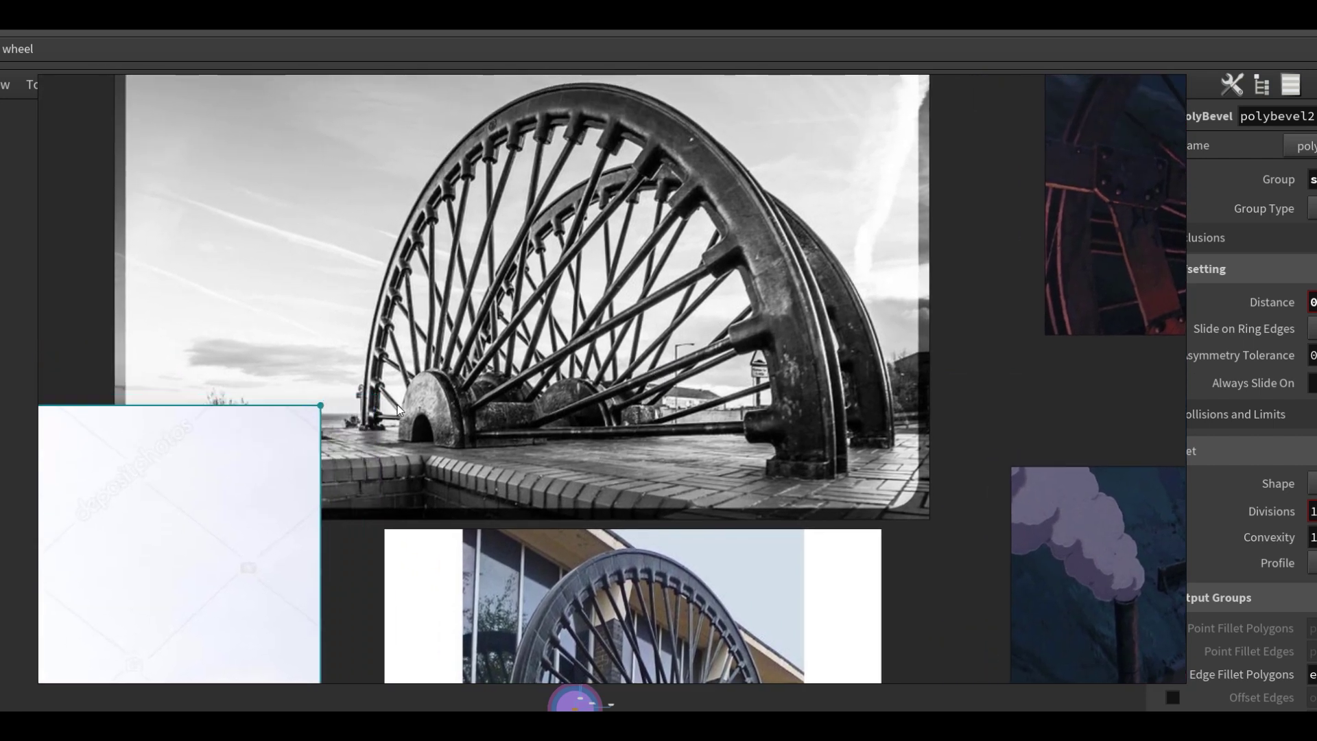
scroll(545, 226, "up", 3)
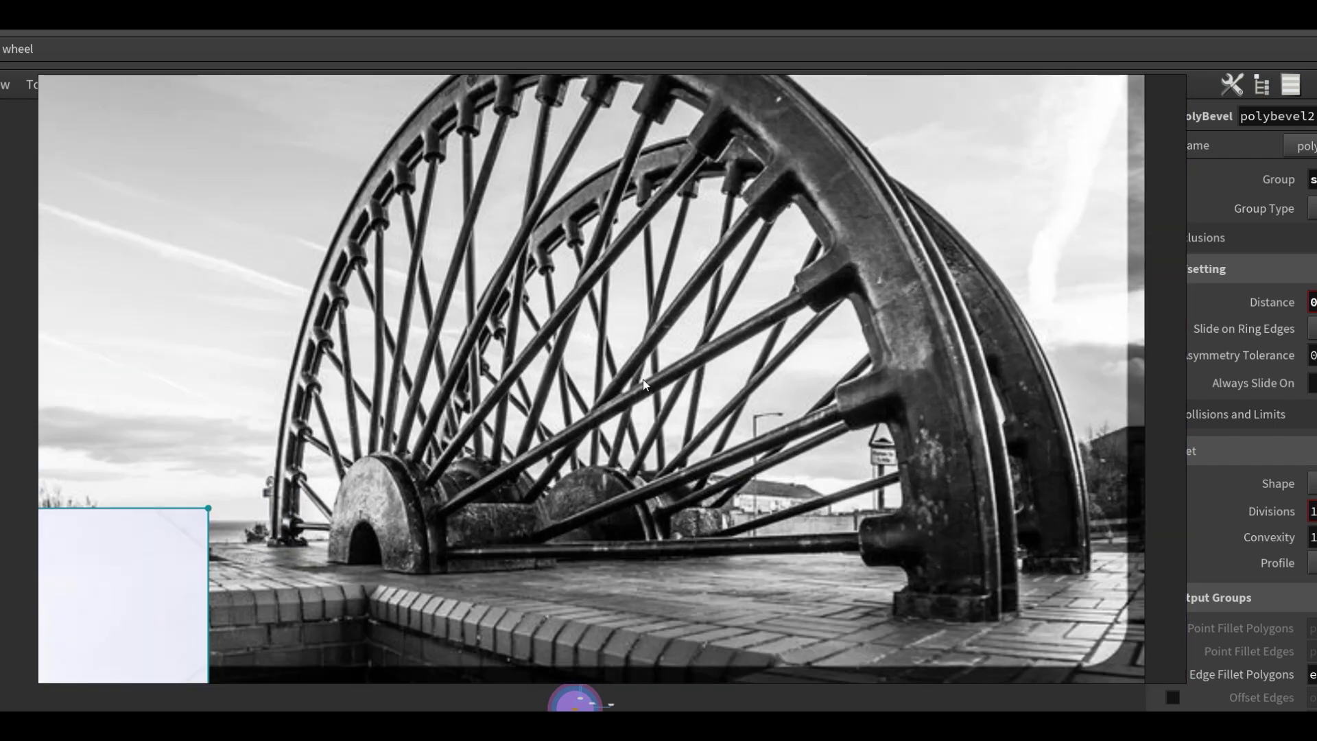
scroll(522, 360, "up", 2)
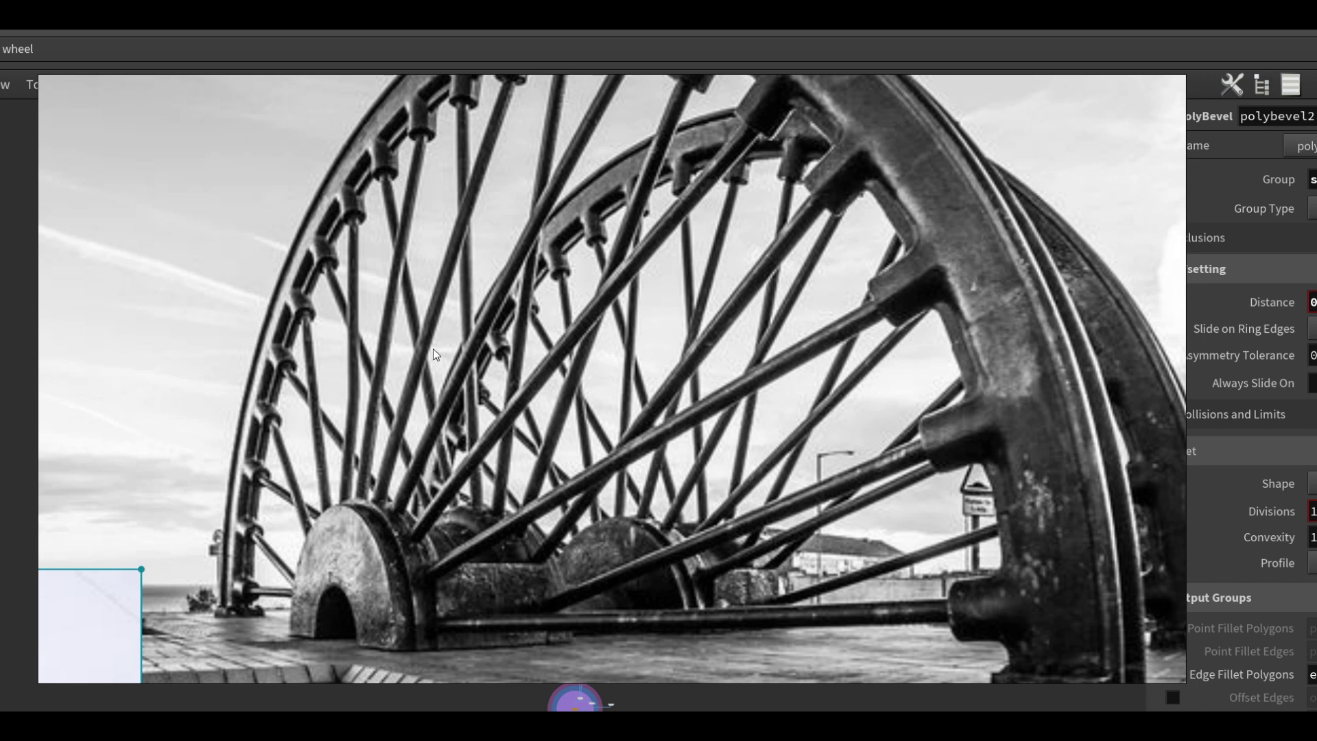
scroll(680, 396, "down", 2)
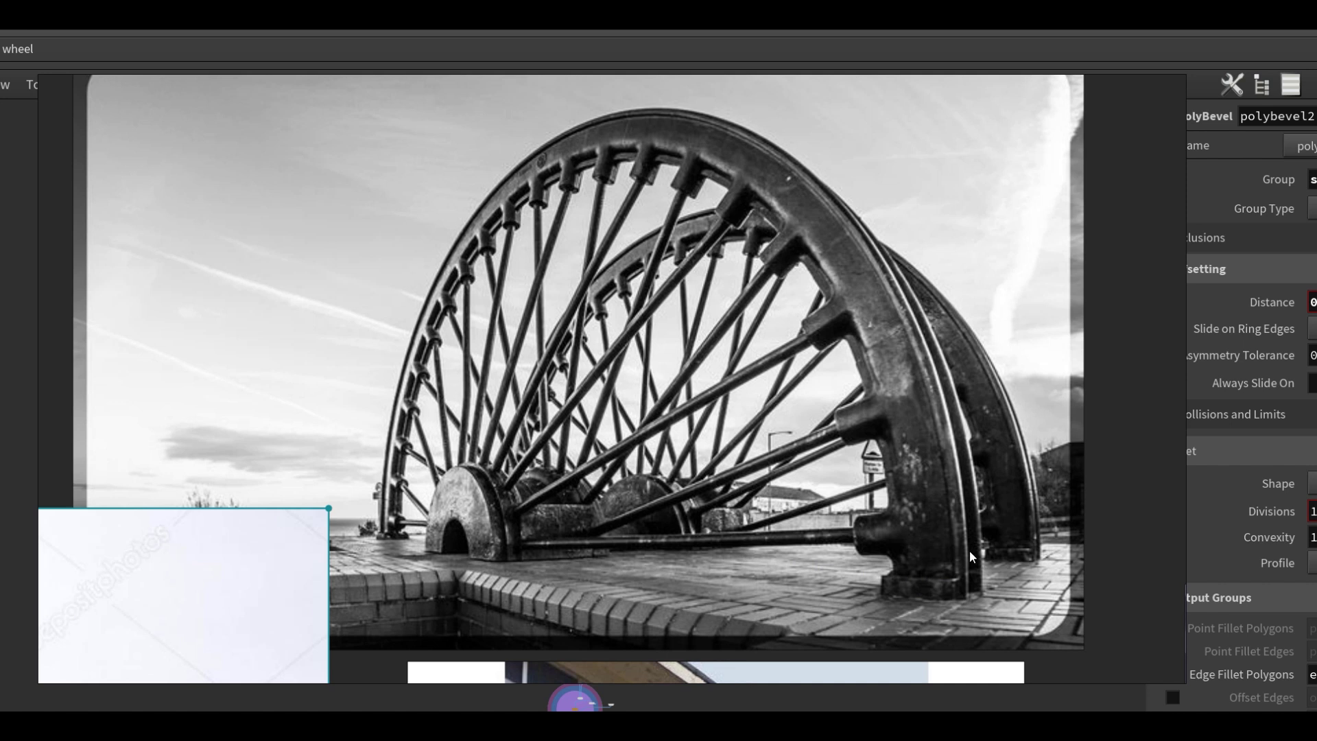
- Select the black-and-white wheel photo and examine how its spokes run between the hub blocks and the rim sockets
middle_click_drag(1022, 528, 978, 516)
scroll(978, 516, "up", 2)
left_click(979, 536)
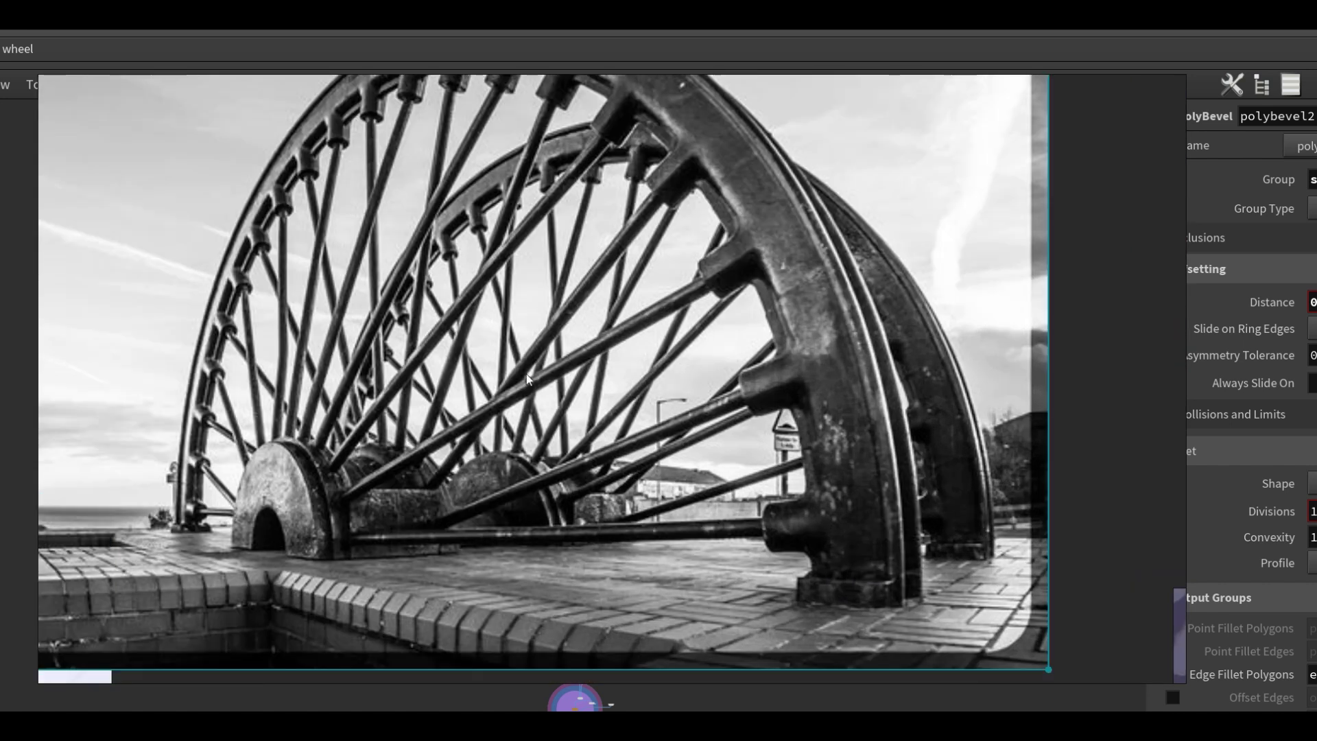
scroll(636, 448, "down", 2)
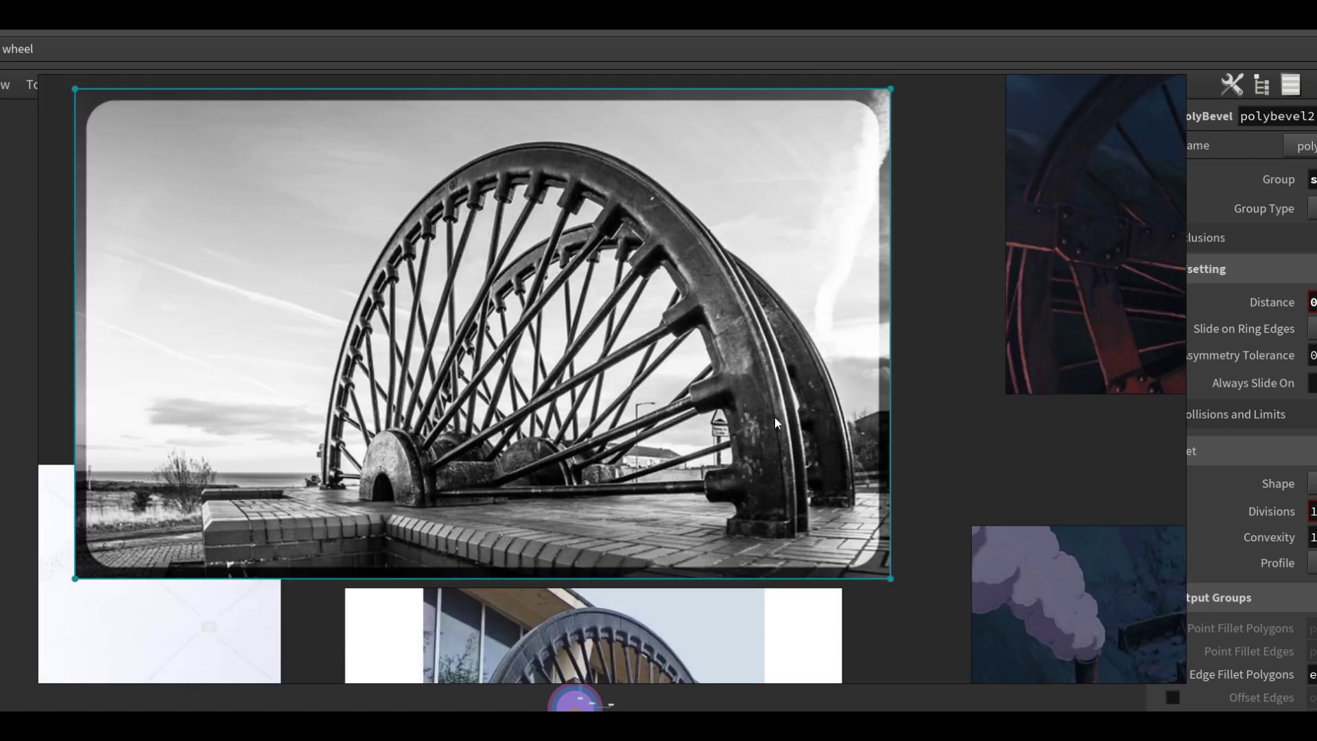
scroll(692, 420, "up", 1)
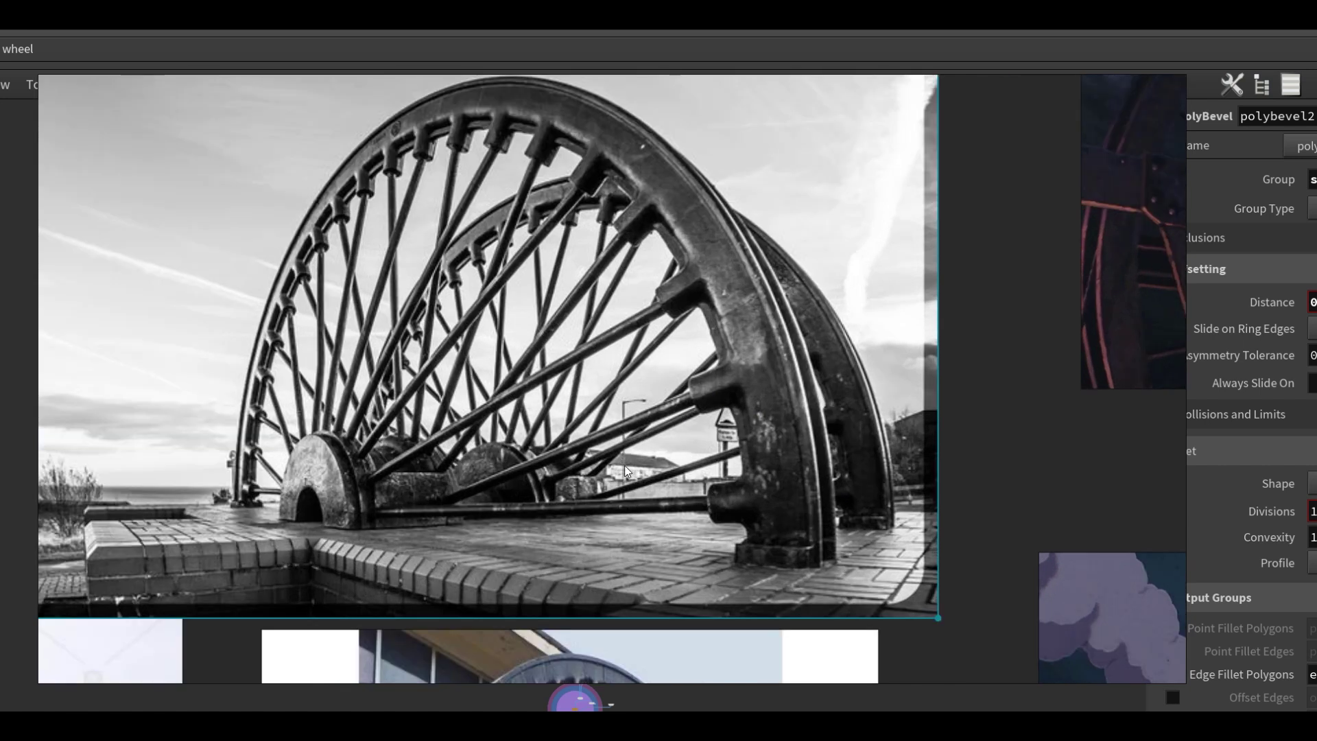
middle_click_drag(562, 537, 587, 507)
scroll(570, 341, "down", 2)
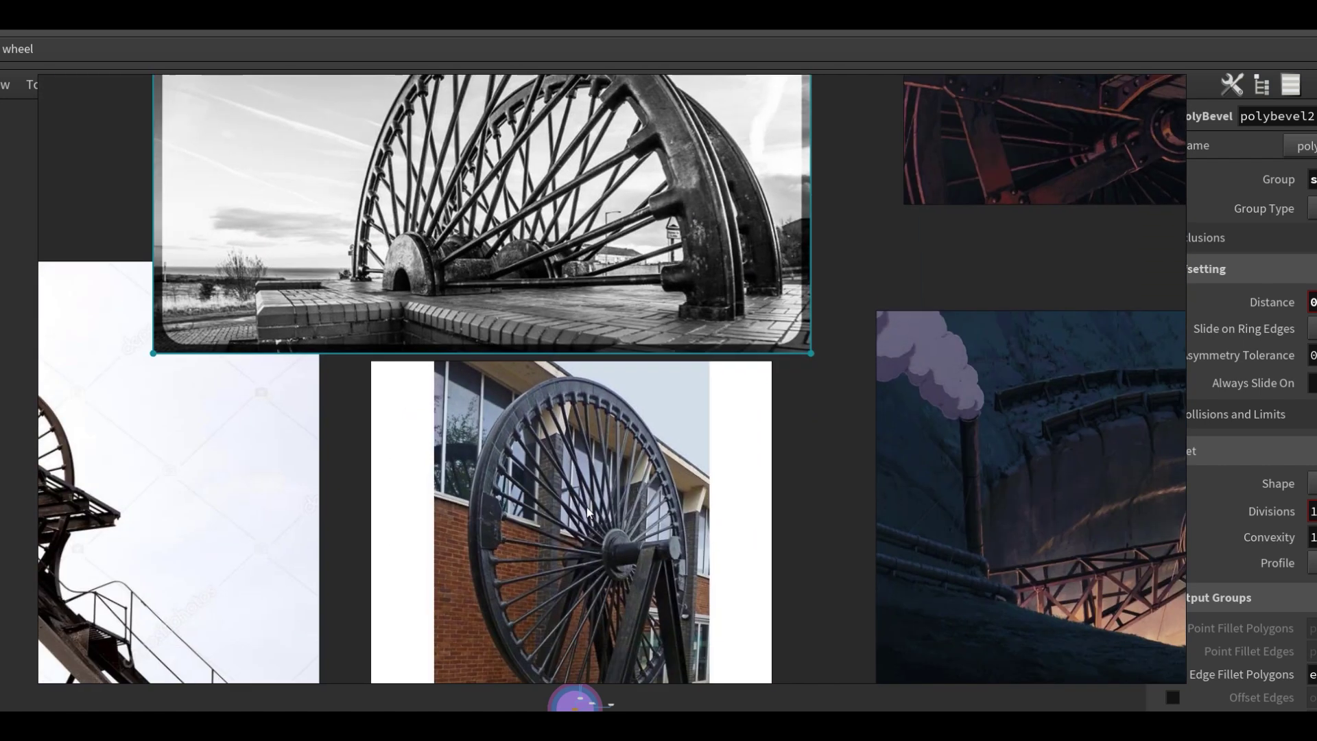
- Examine the photo of the wheel beside the brick building, including its rim, spokes, hub and axle supports
scroll(587, 508, "up", 4)
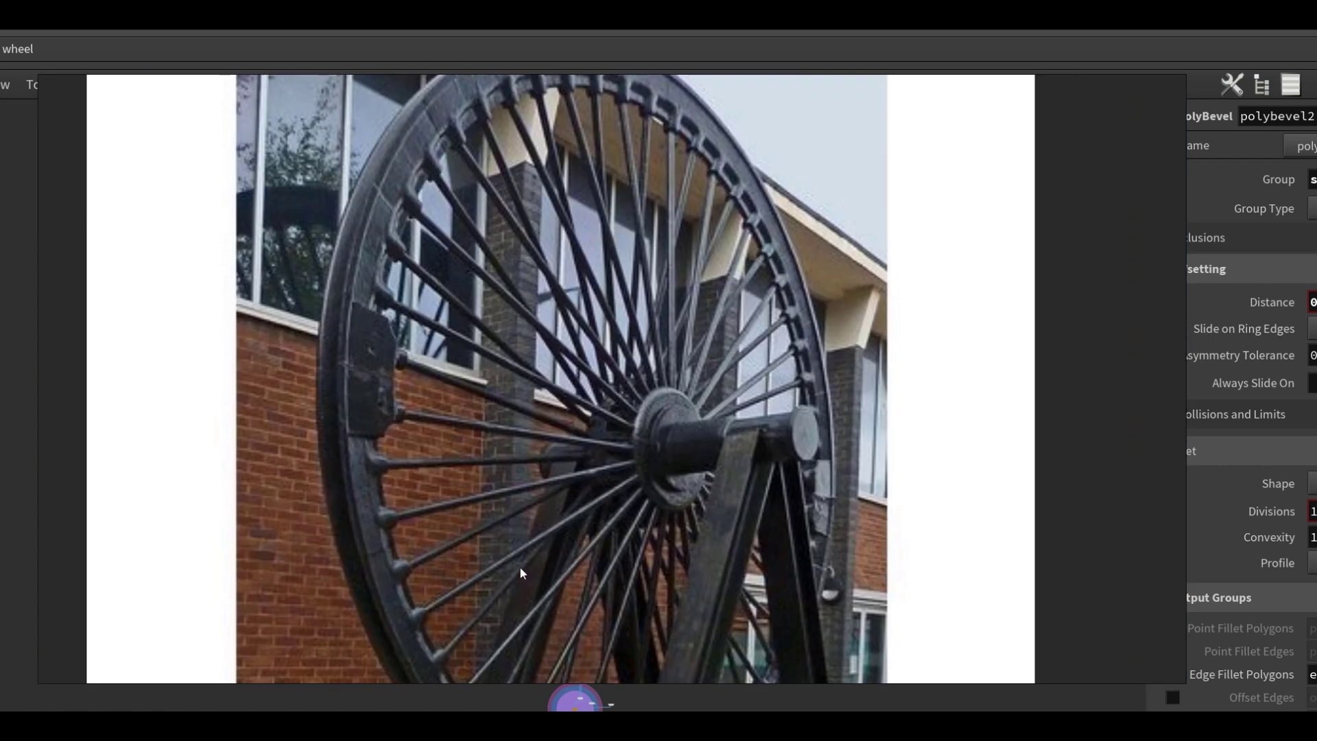
middle_click_drag(465, 81, 596, 419)
middle_click_drag(639, 330, 650, 522)
scroll(655, 477, "down", 2)
- Examine the lowest spoke socket and the base of the rim in the black-and-white photo up close
middle_click_drag(752, 381, 757, 505)
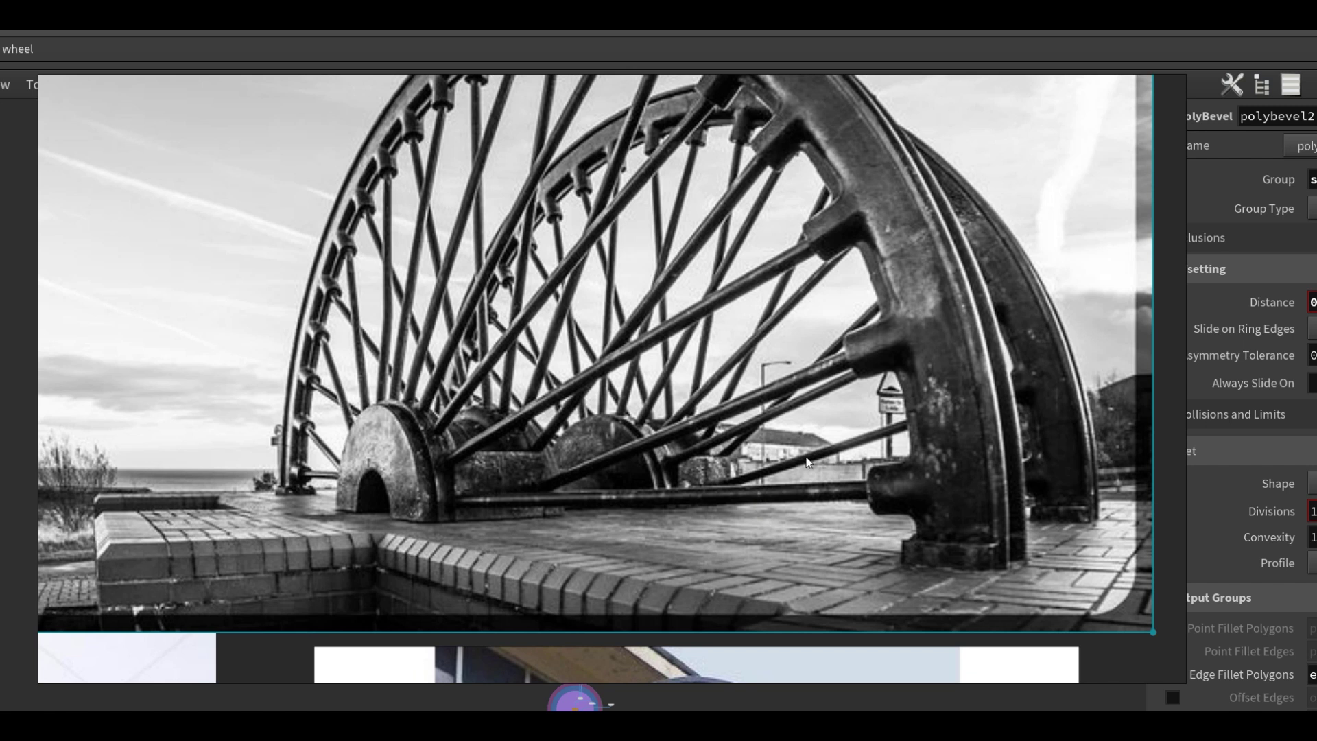
scroll(1011, 568, "up", 4)
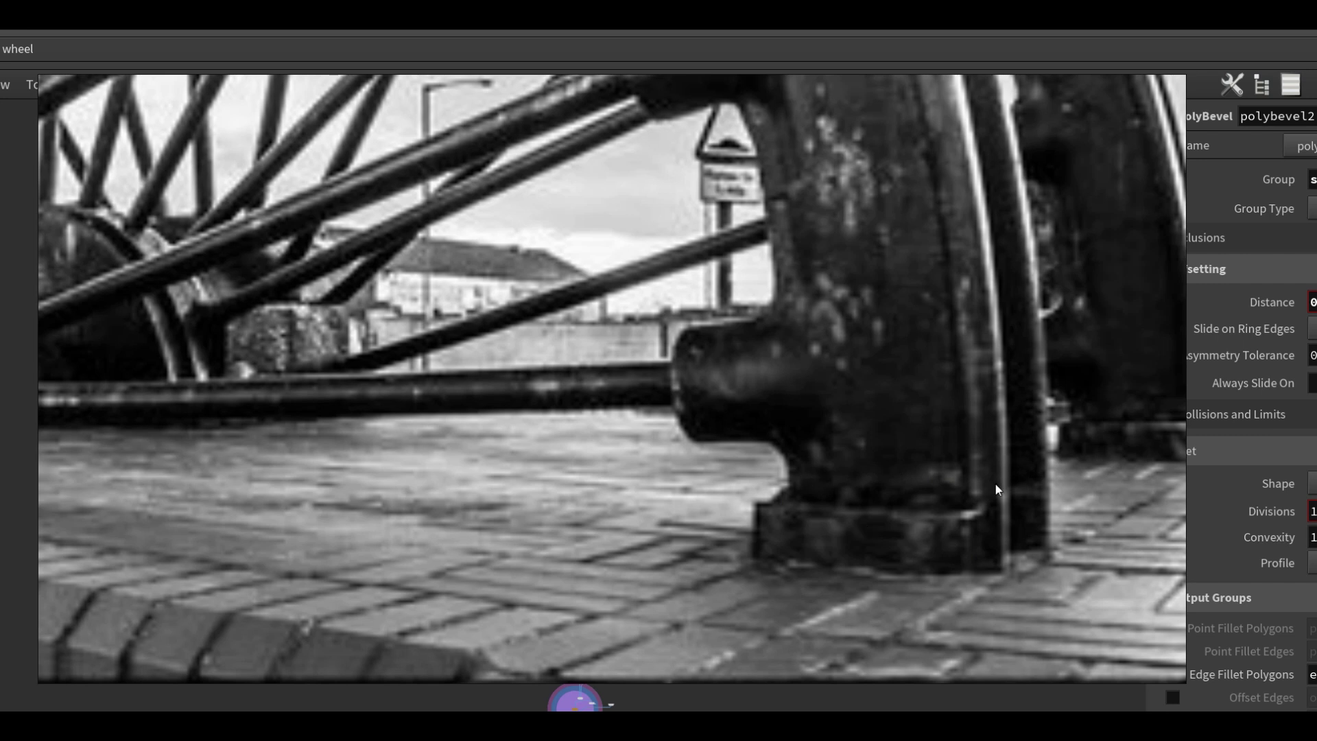
scroll(996, 487, "down", 3)
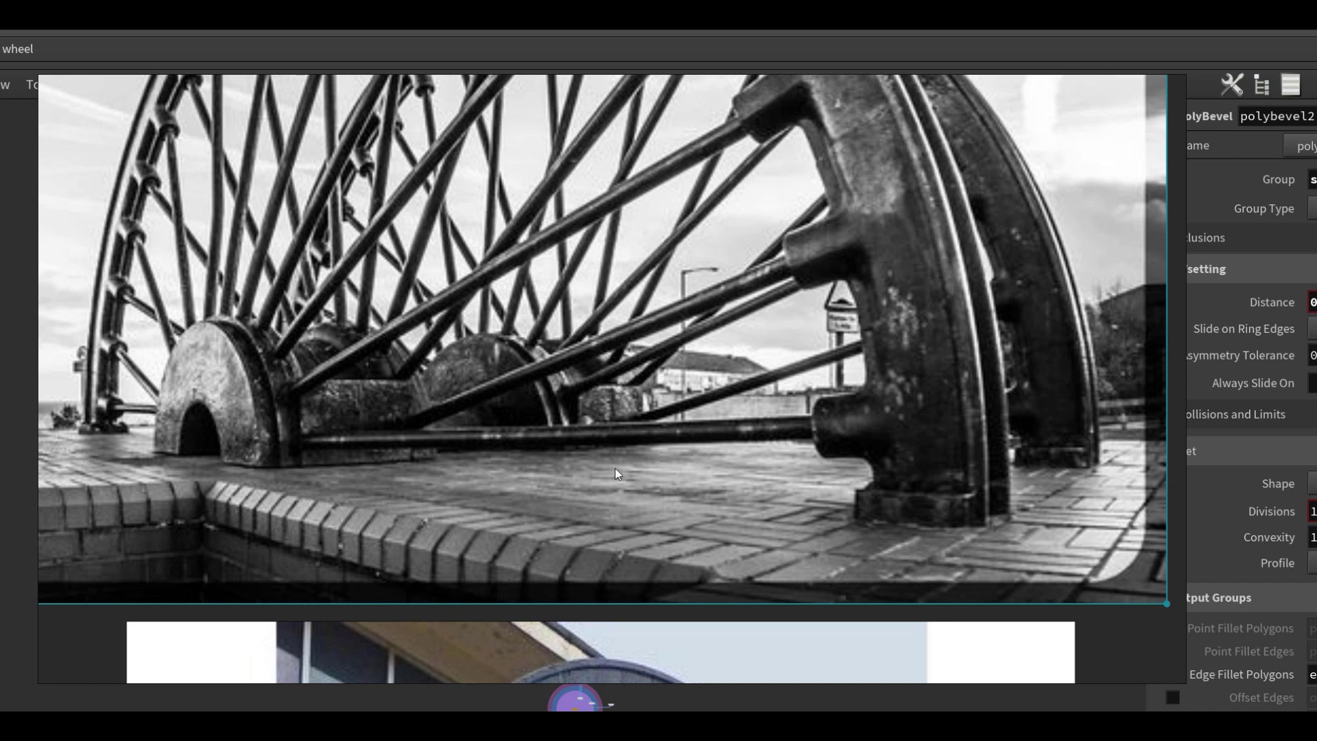
- Compare the brick-building wheel photo with the winding tower photo on the reference board
middle_click_drag(616, 468, 734, 380)
scroll(734, 380, "down", 6)
middle_click_drag(844, 319, 774, 389)
scroll(900, 487, "up", 3)
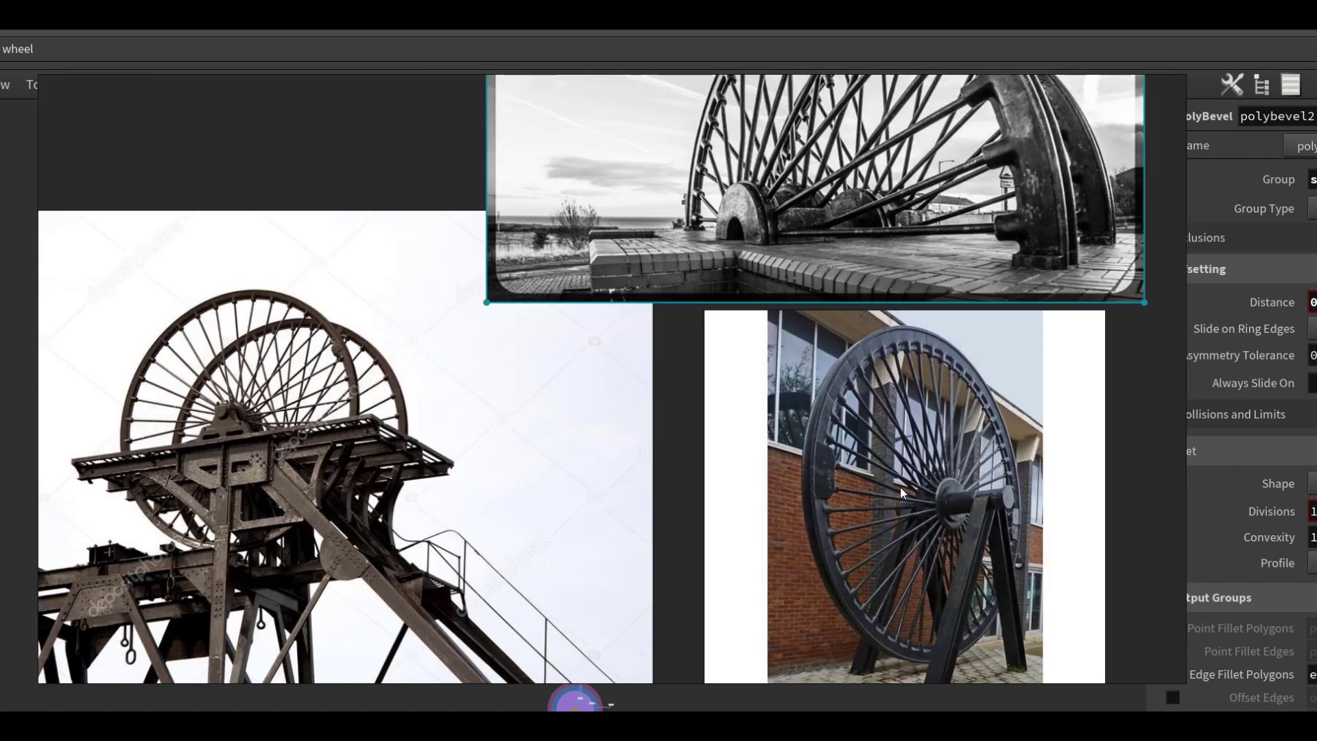
scroll(929, 360, "up", 2)
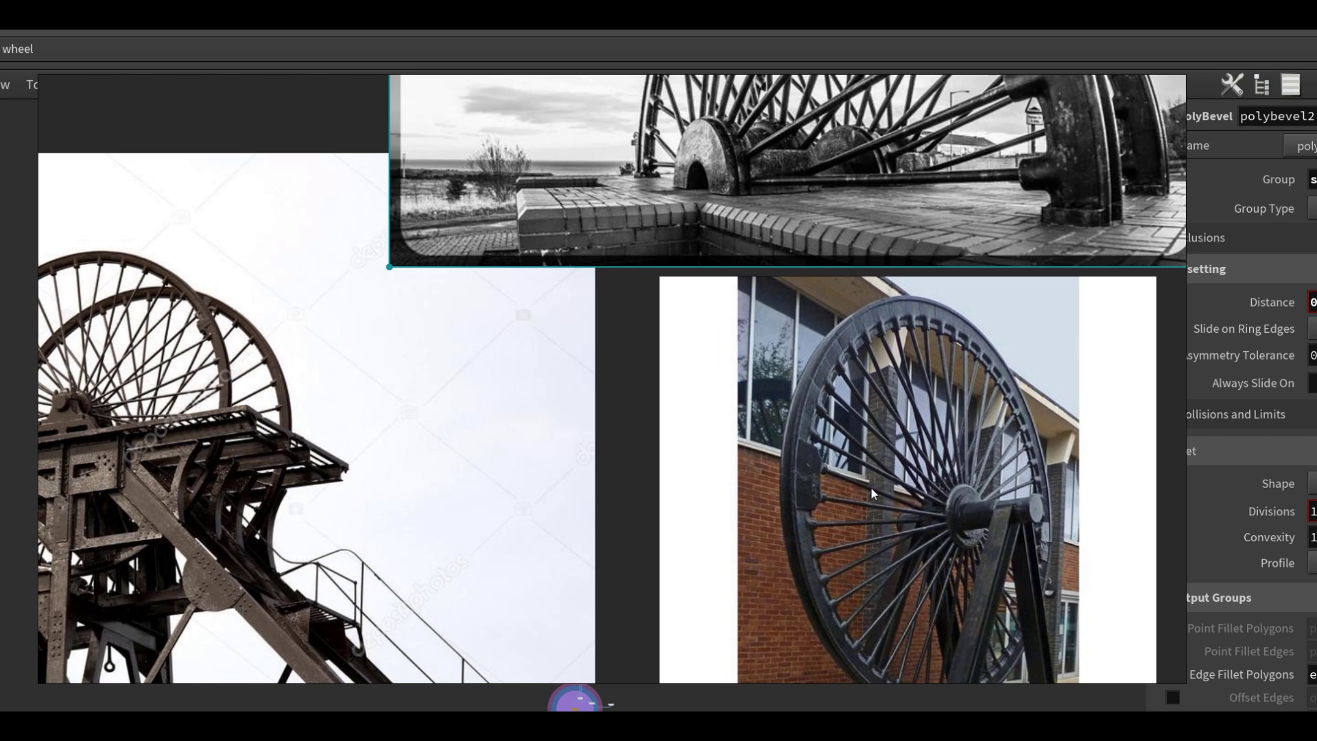
scroll(353, 389, "down", 3)
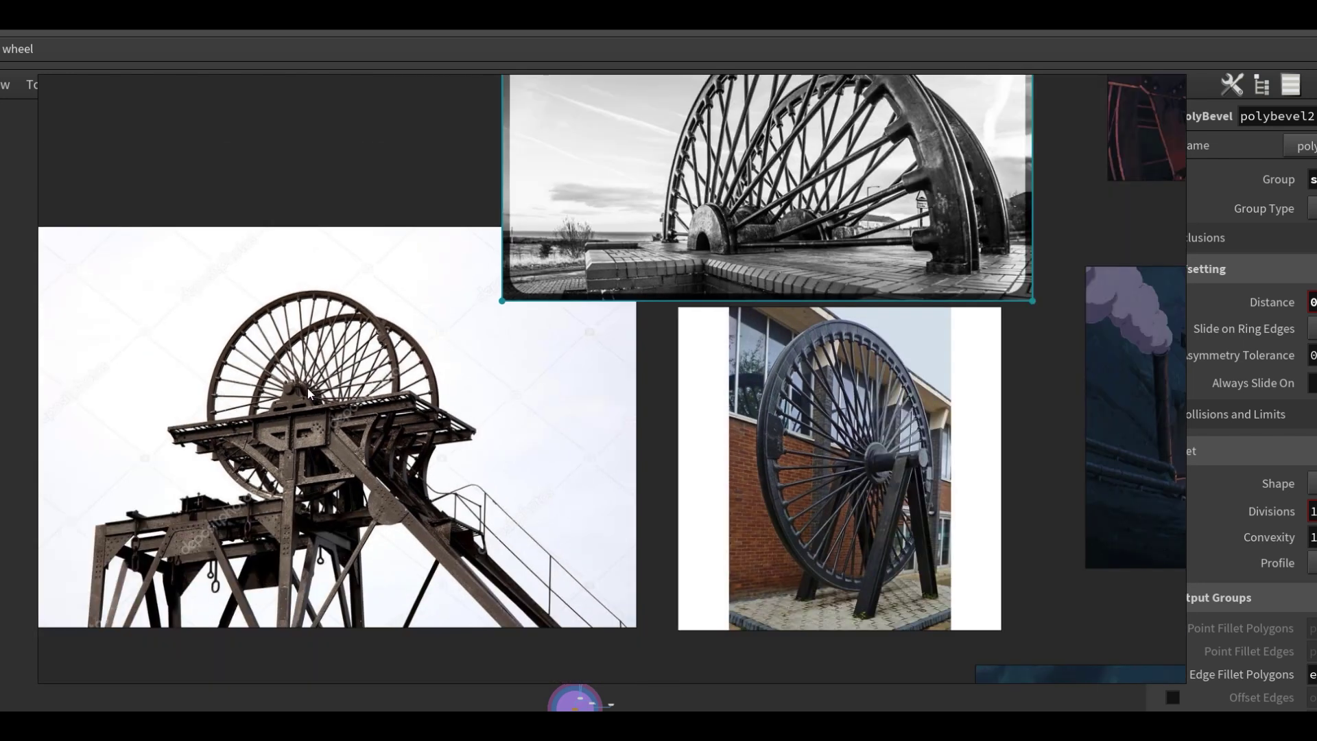
scroll(521, 308, "up", 2)
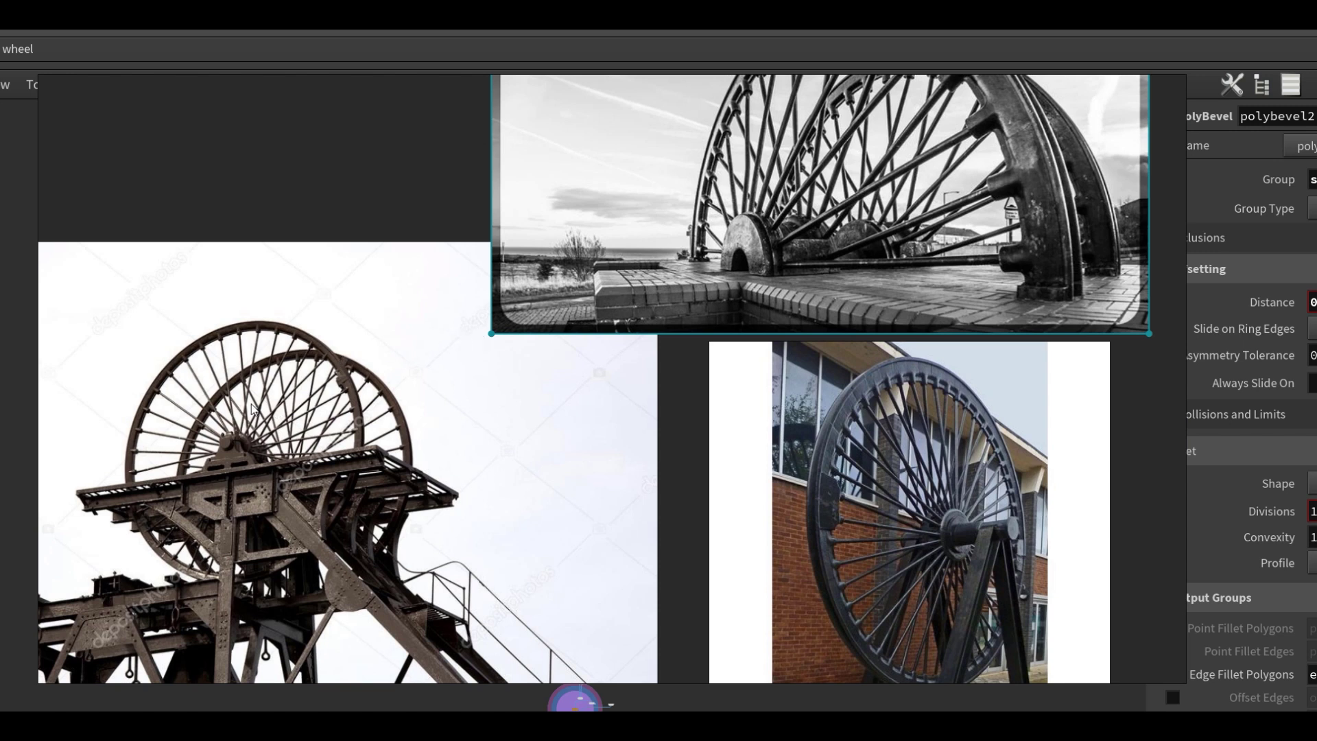
- Examine the twin wheels and platform in the winding tower photo up close, then with the surrounding steel frame
scroll(312, 405, "up", 4)
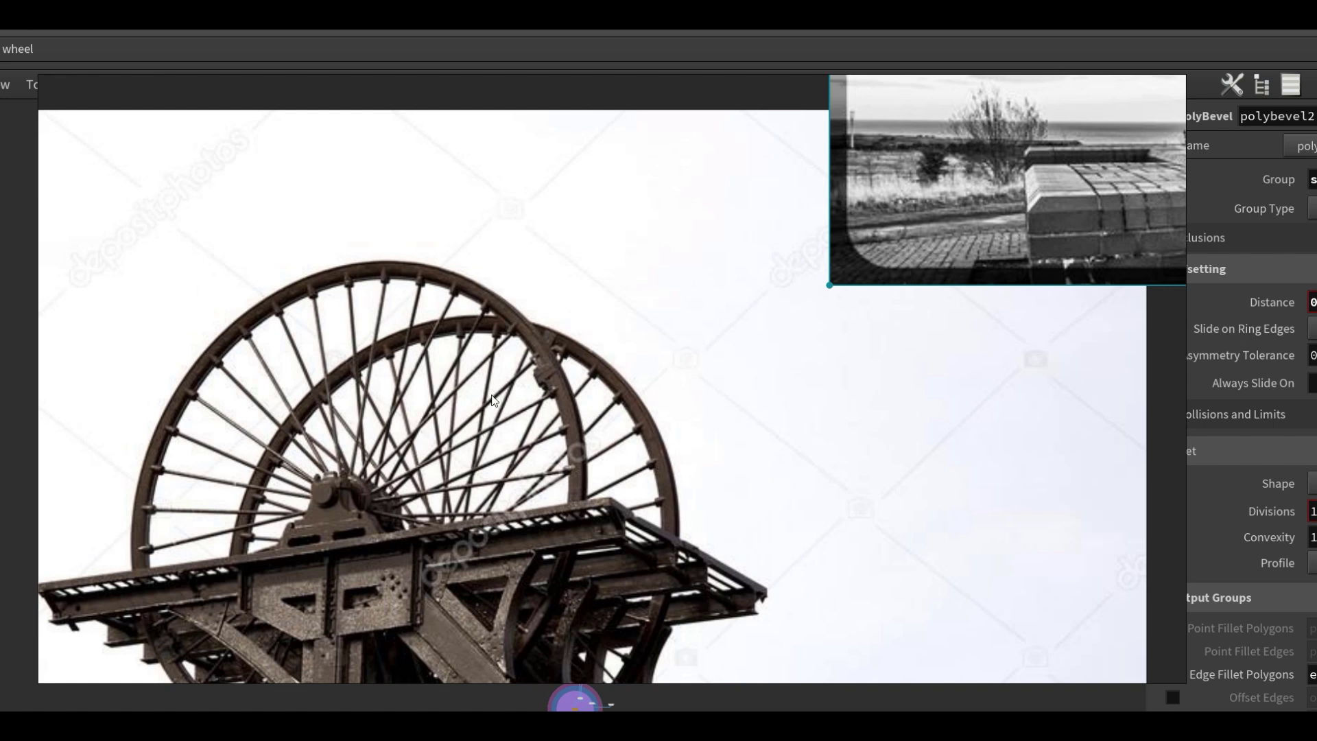
scroll(483, 423, "down", 3)
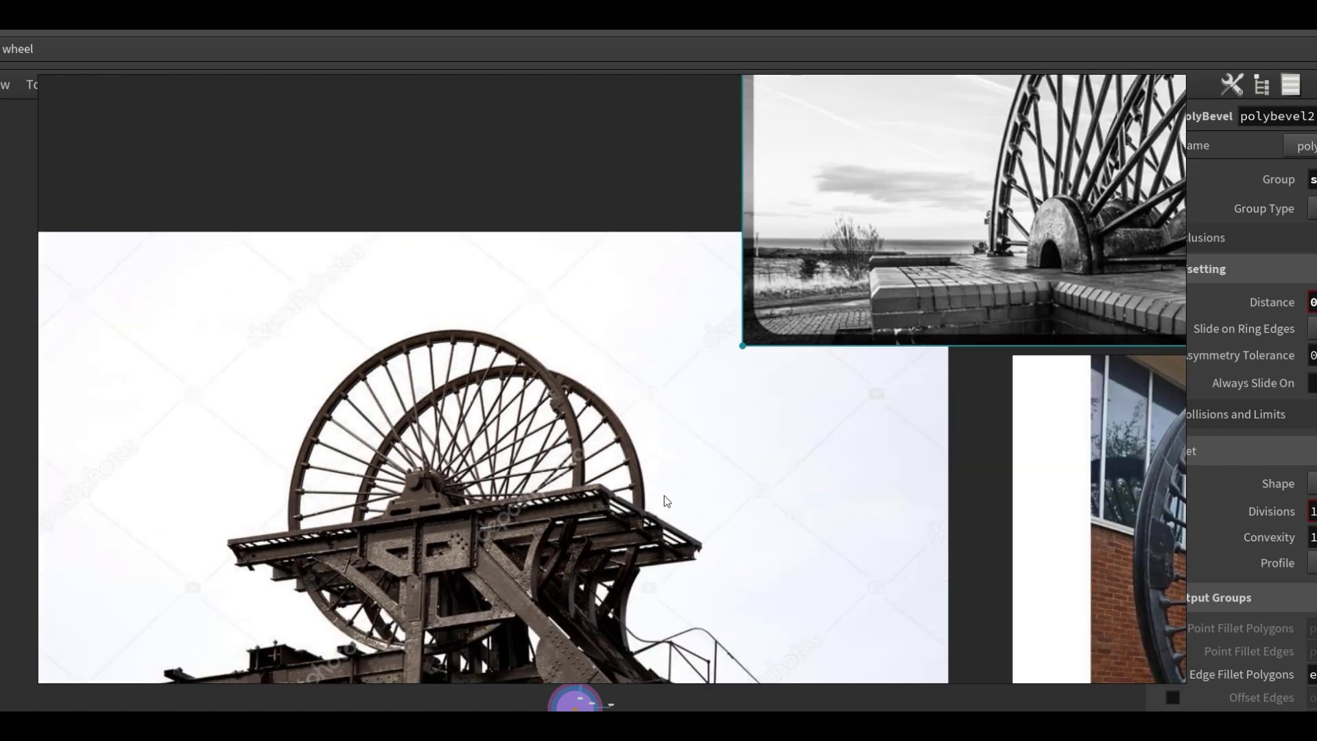
scroll(613, 477, "down", 3)
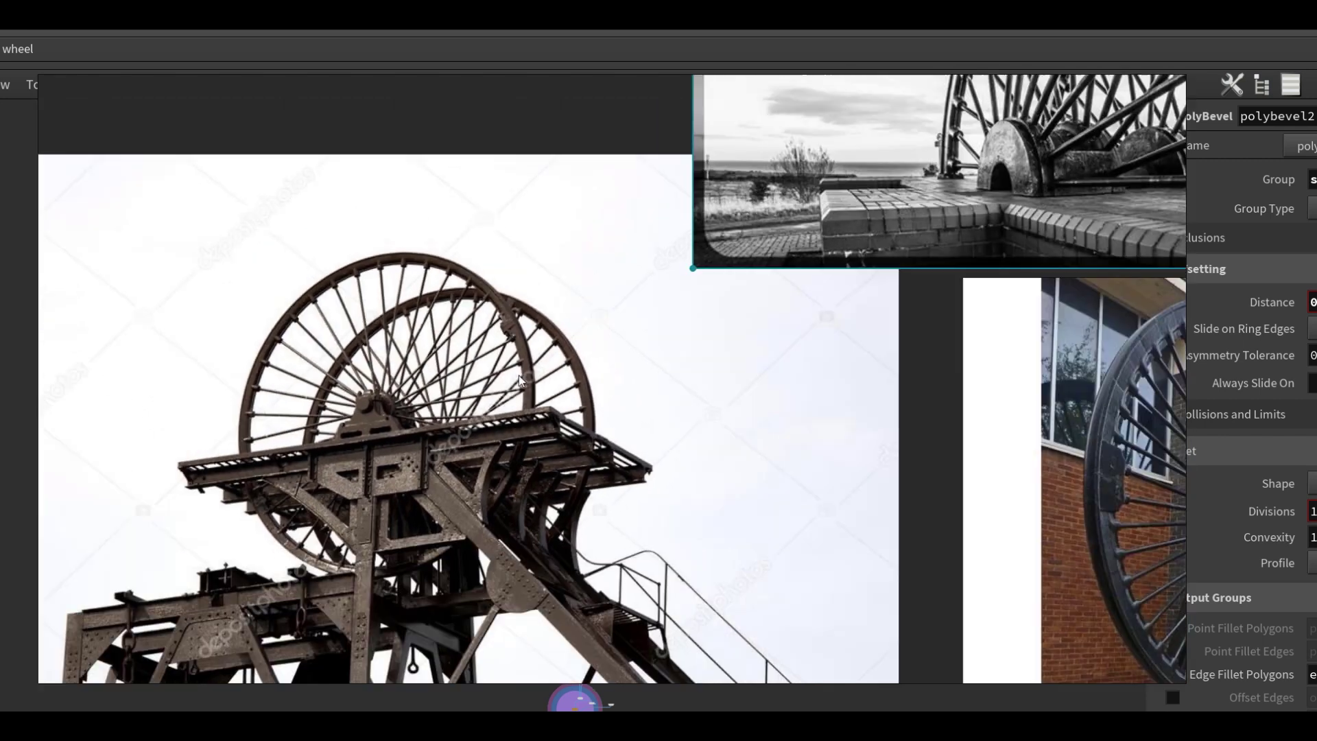
scroll(516, 365, "down", 2)
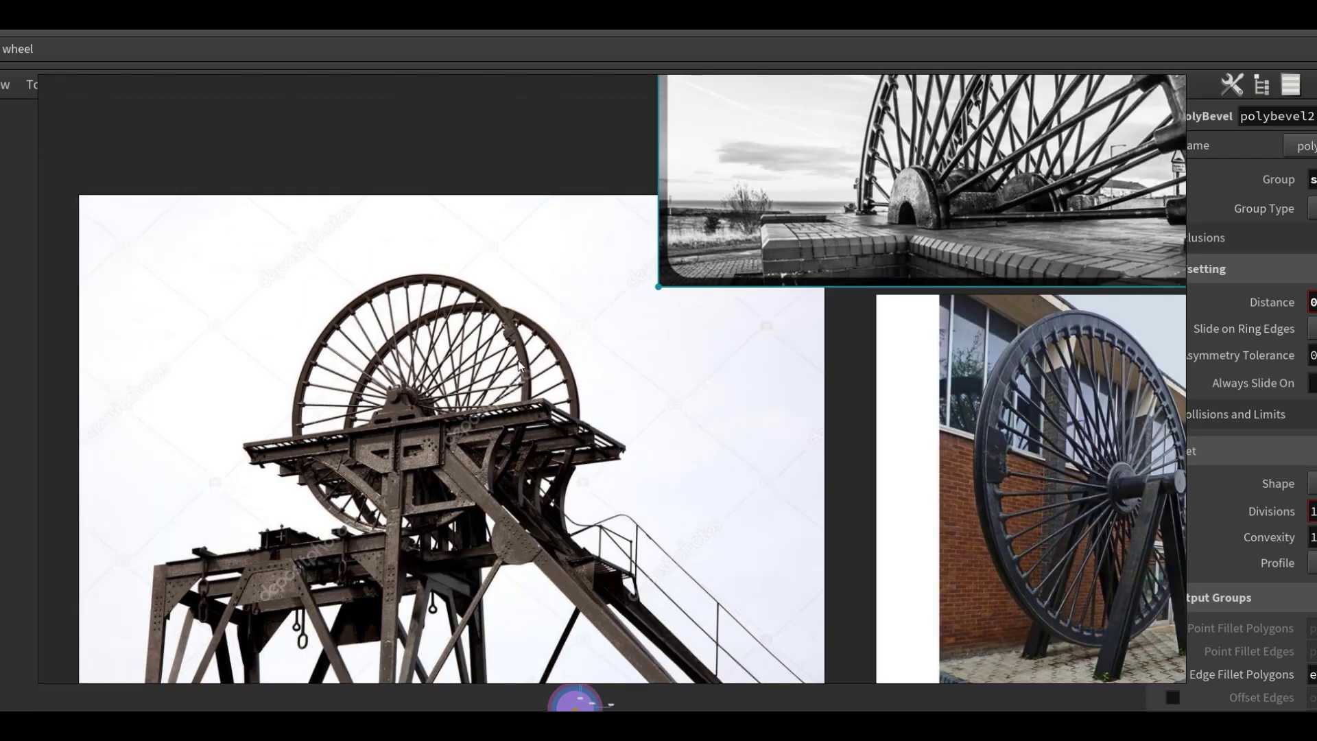
scroll(781, 431, "down", 2)
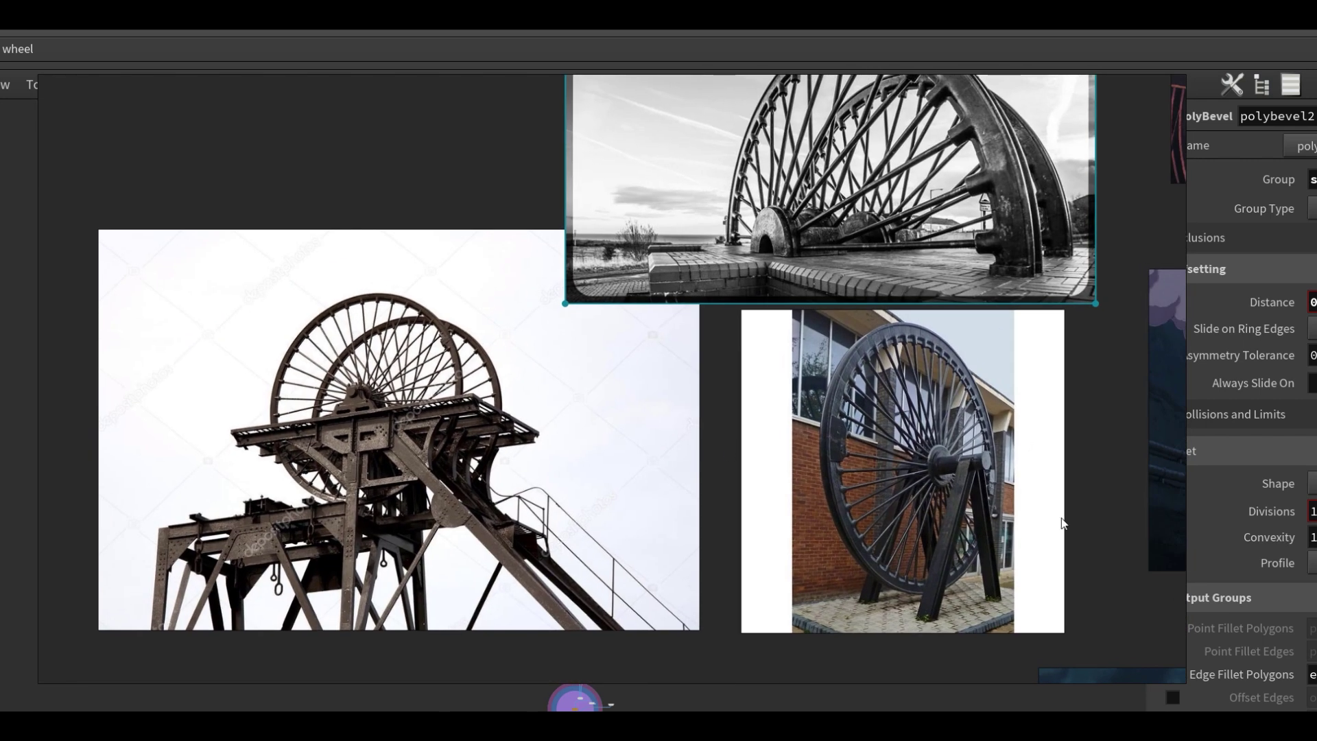
- Minimize the reference board window to reveal the node network
middle_click_drag(1029, 334, 961, 370)
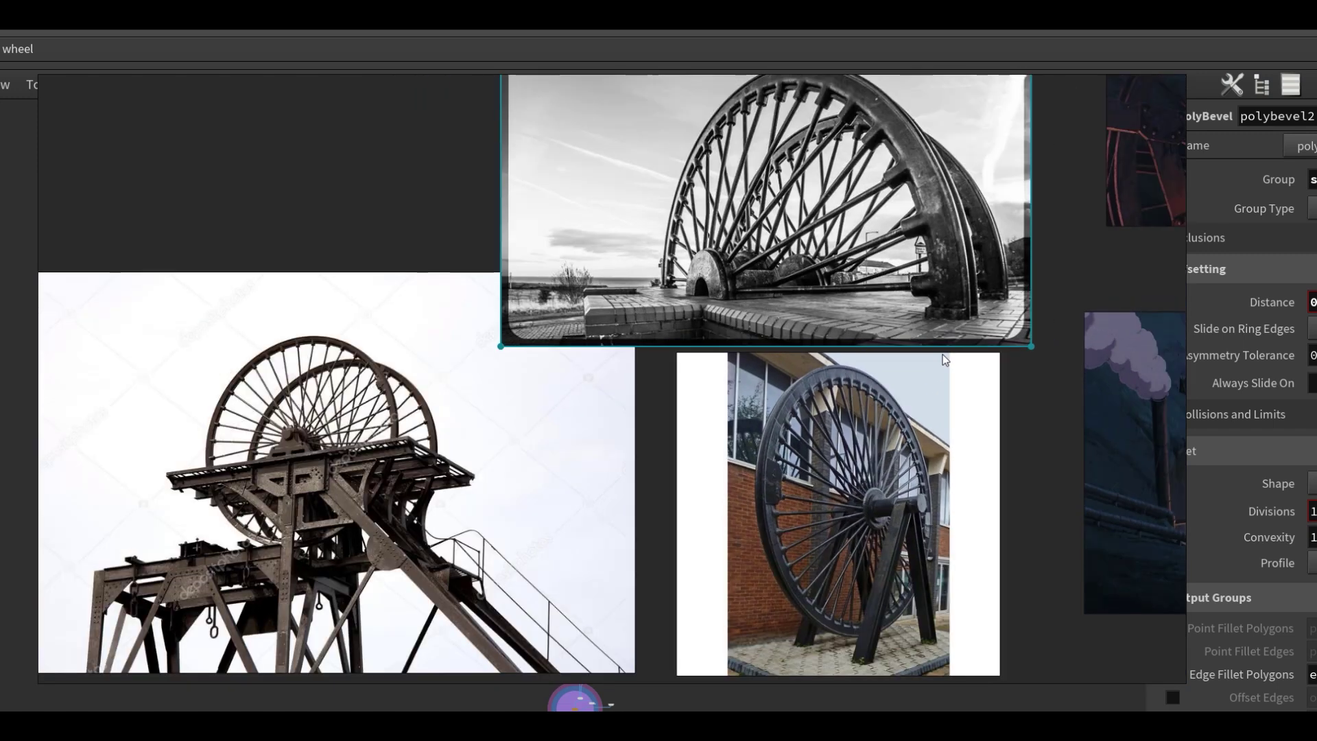
right_click(878, 409)
mouse_move(1004, 583)
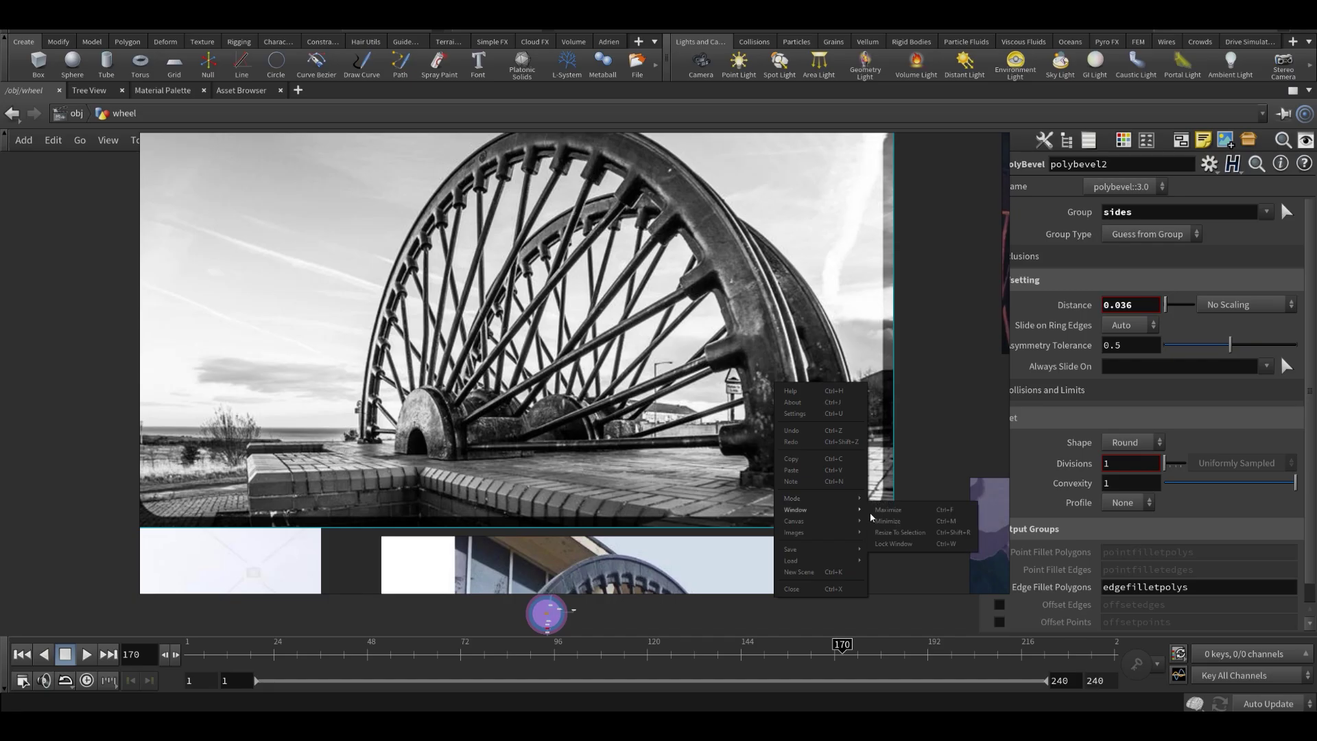
left_click(889, 522)
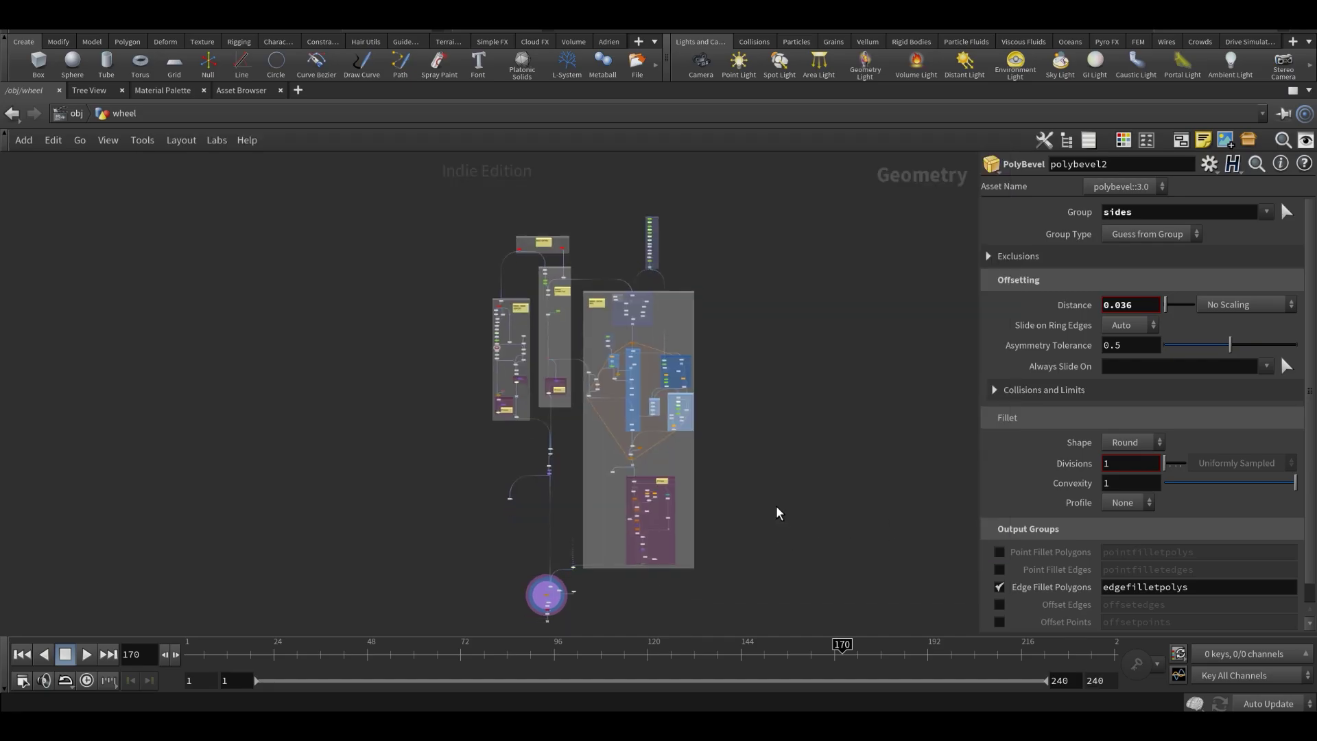
- Restore the multi-pane layout and examine the bolted rim joint of the wheel model up close in wireframe display
key("ctrl+b")
right_click_drag(417, 429, 531, 438)
middle_click_drag(531, 438, 720, 433)
left_click_drag(720, 432, 454, 403)
right_click_drag(454, 403, 465, 397)
left_click_drag(465, 397, 620, 350)
right_click_drag(620, 350, 599, 347)
left_click_drag(599, 347, 555, 385)
middle_click_drag(556, 384, 519, 381)
key("w")
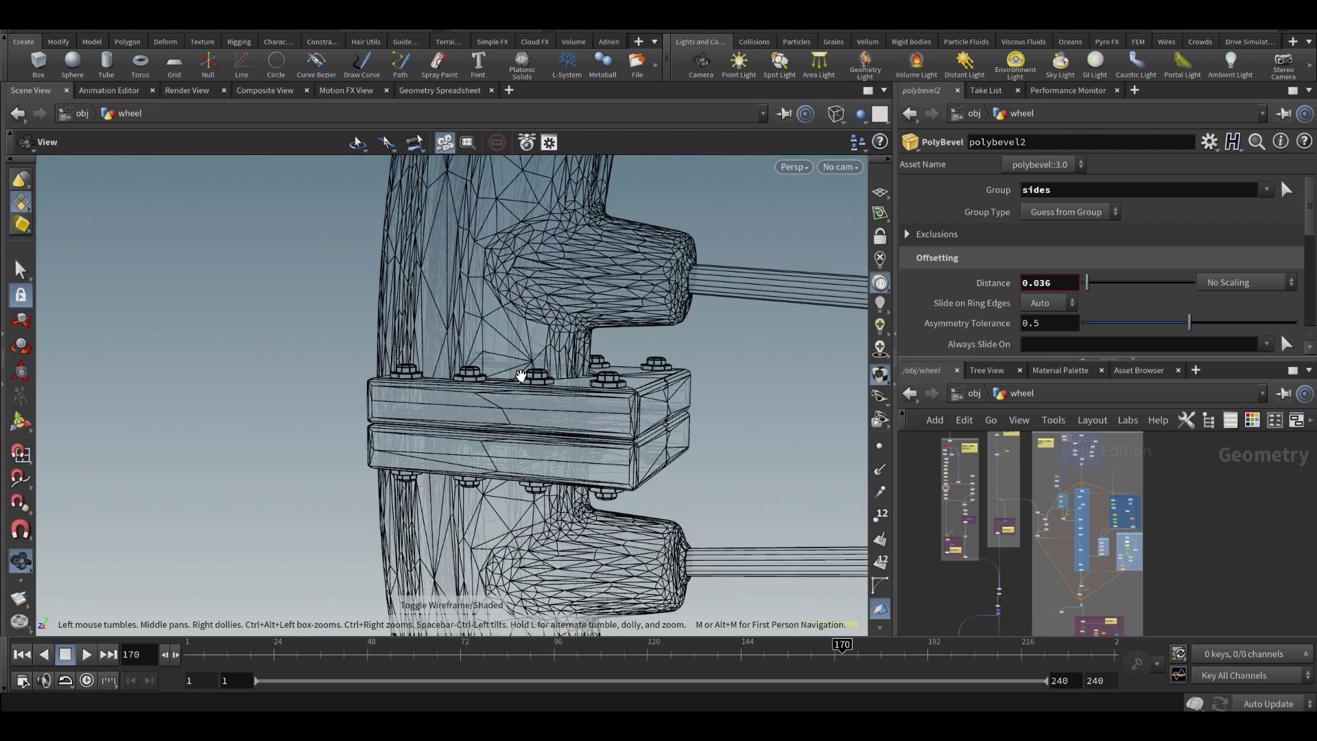
- Examine the whole wheel's mesh in wireframe, then return to shaded display and inspect its checker-textured rim and hub
right_click_drag(521, 376, 364, 394)
middle_click_drag(365, 394, 430, 417)
left_click_drag(429, 418, 645, 385)
middle_click_drag(644, 386, 418, 507)
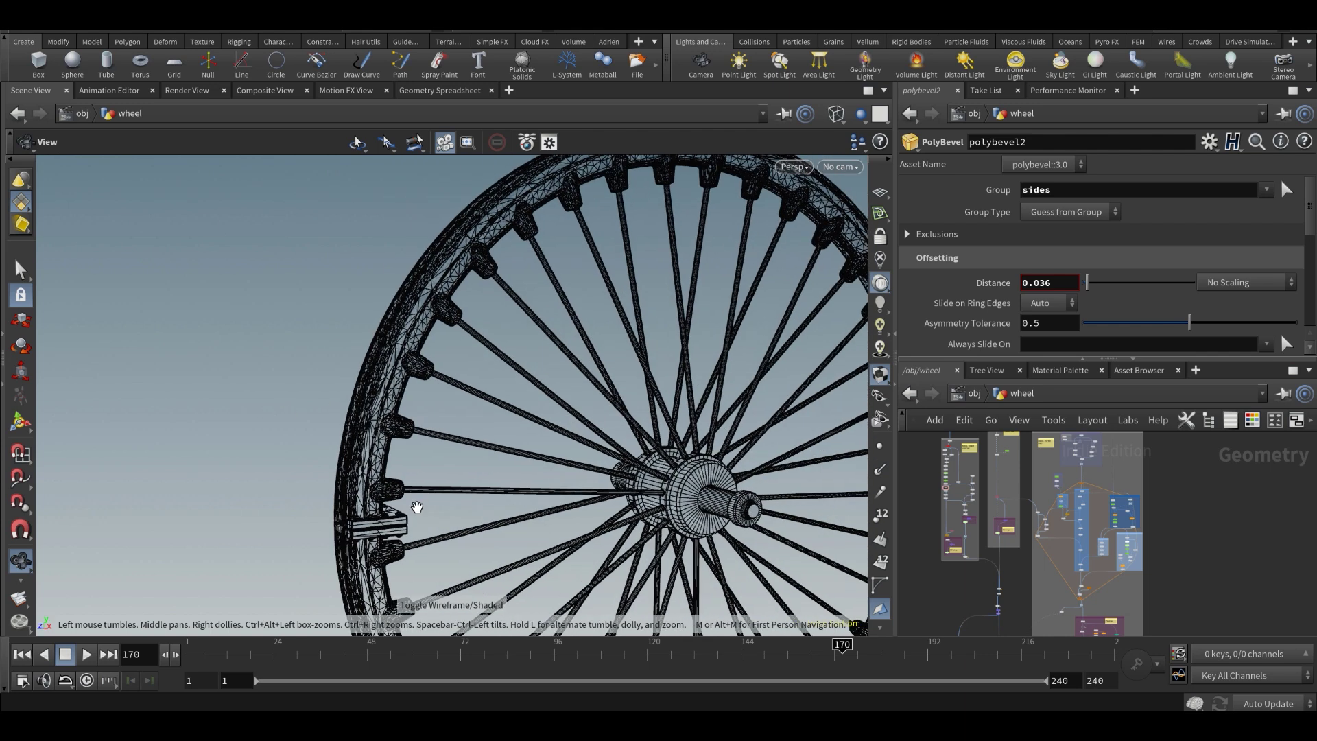
left_click_drag(417, 508, 496, 434)
key("w")
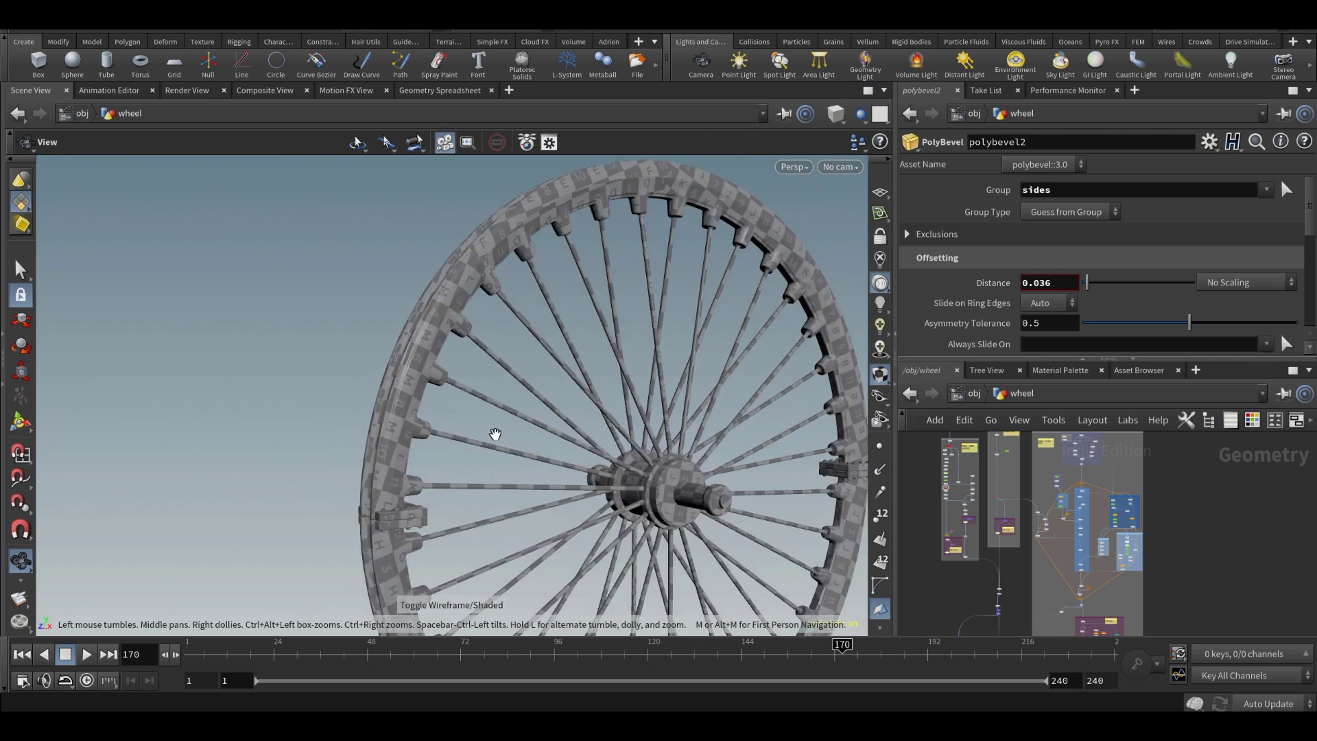
right_click_drag(495, 434, 615, 406)
left_click_drag(614, 405, 693, 402)
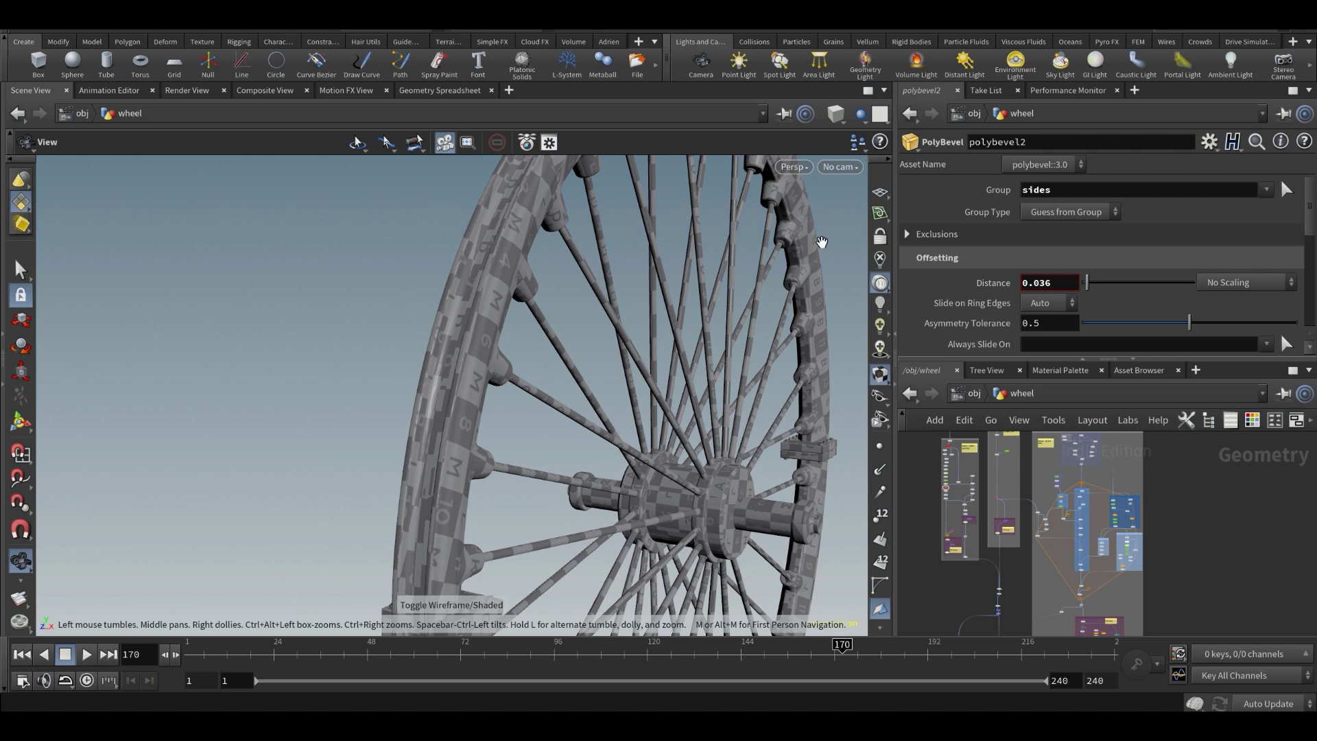
- Switch the viewport to the UV view and examine the wheel's UV islands across the tiles
left_click(793, 167)
mouse_move(829, 202)
left_click(919, 272)
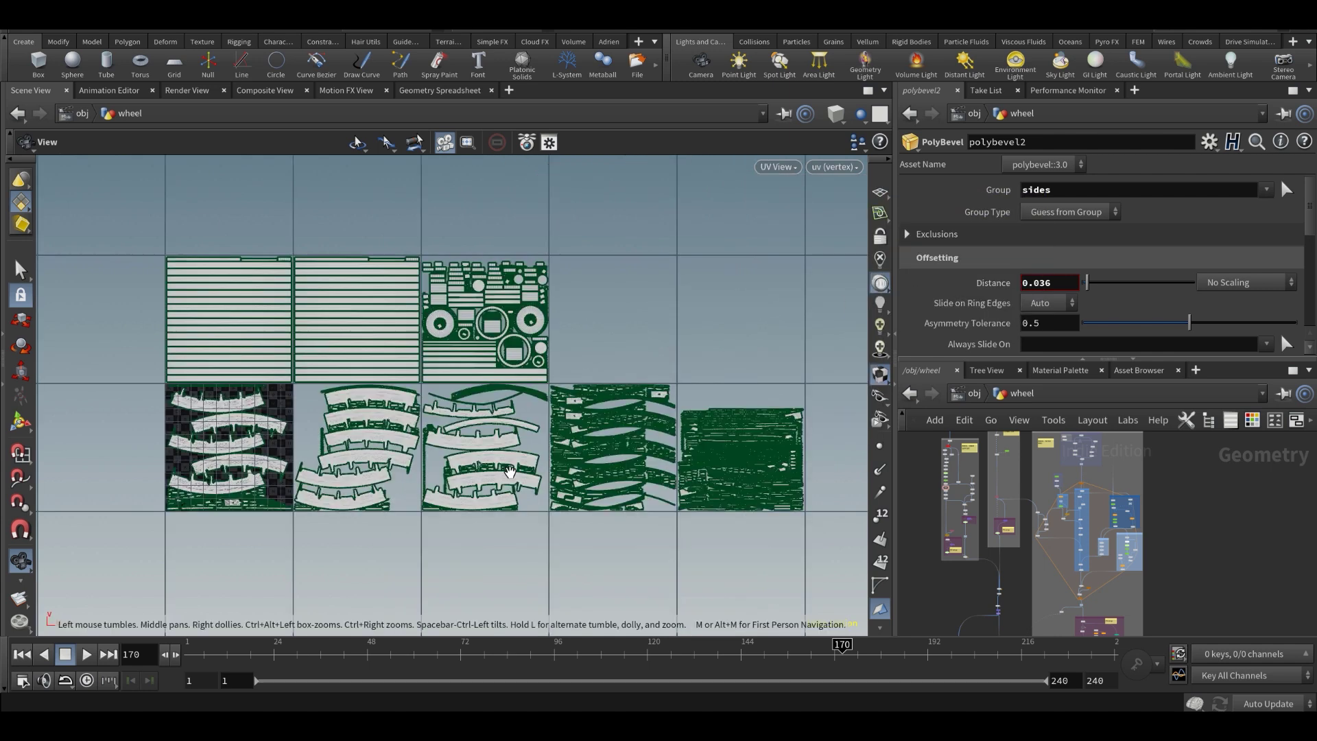
middle_click_drag(509, 472, 587, 466)
right_click_drag(580, 460, 669, 437)
middle_click_drag(662, 438, 616, 429)
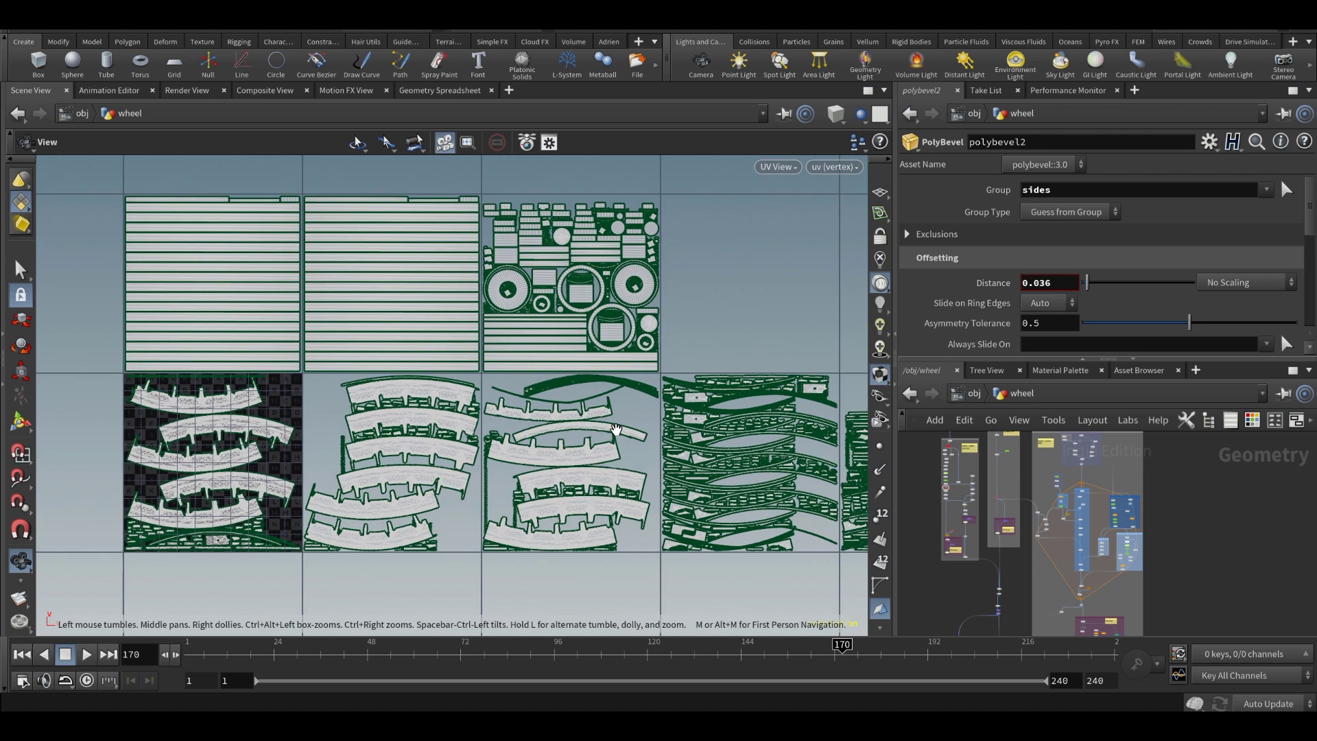
scroll(616, 430, "up", 1)
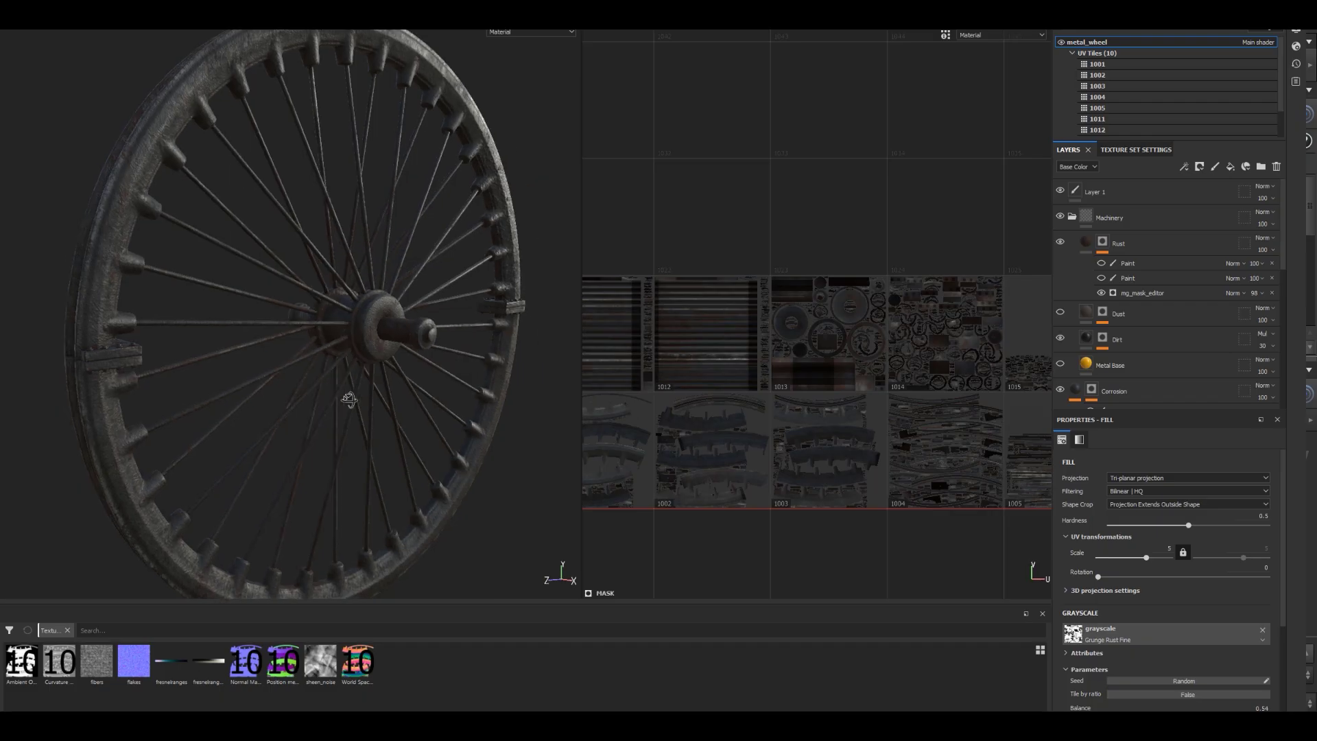
- In Substance Painter, review the wheel's normal channel, return to the material display, and cycle through further texture channels
key("c")
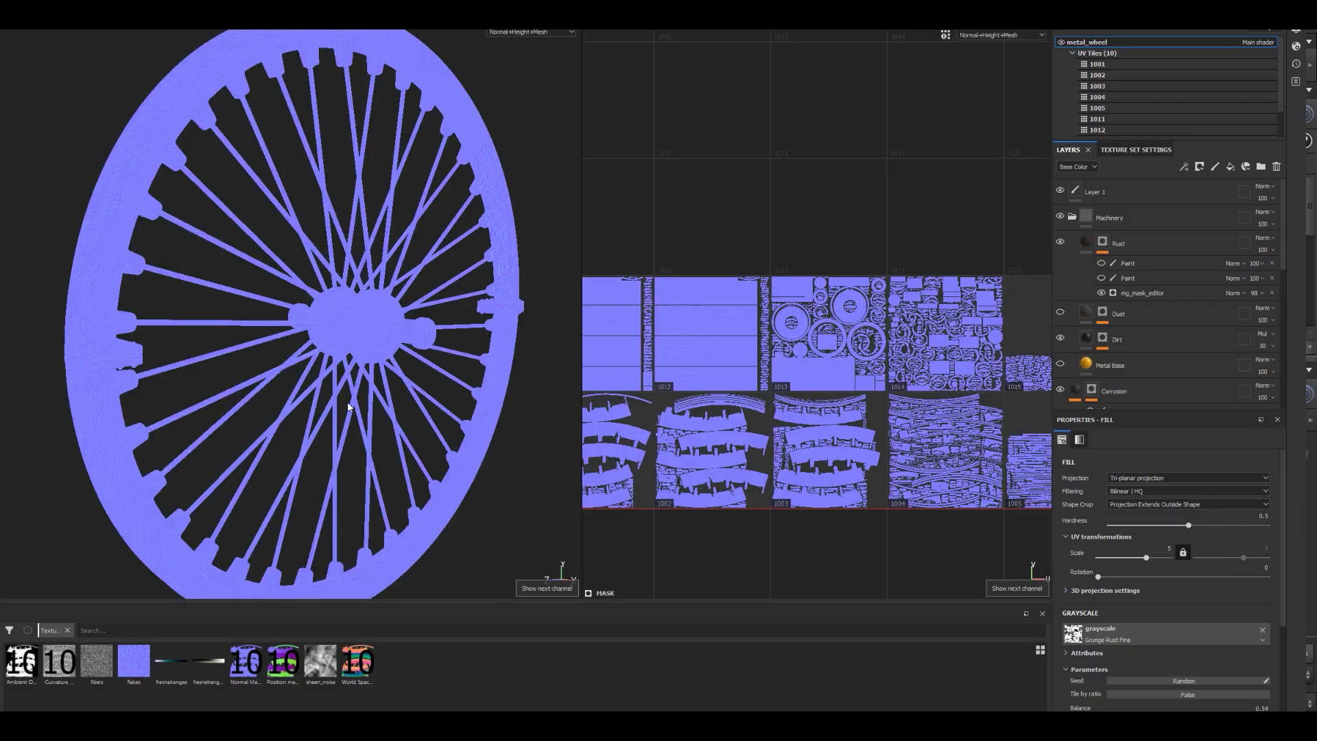
key("m")
mouse_move(350, 408)
left_mouse_down("alt")
mouse_move(292, 406)
mouse_move(323, 391)
mouse_move(362, 397)
mouse_move(334, 411)
left_mouse_up("alt")
key("c")
key("c")
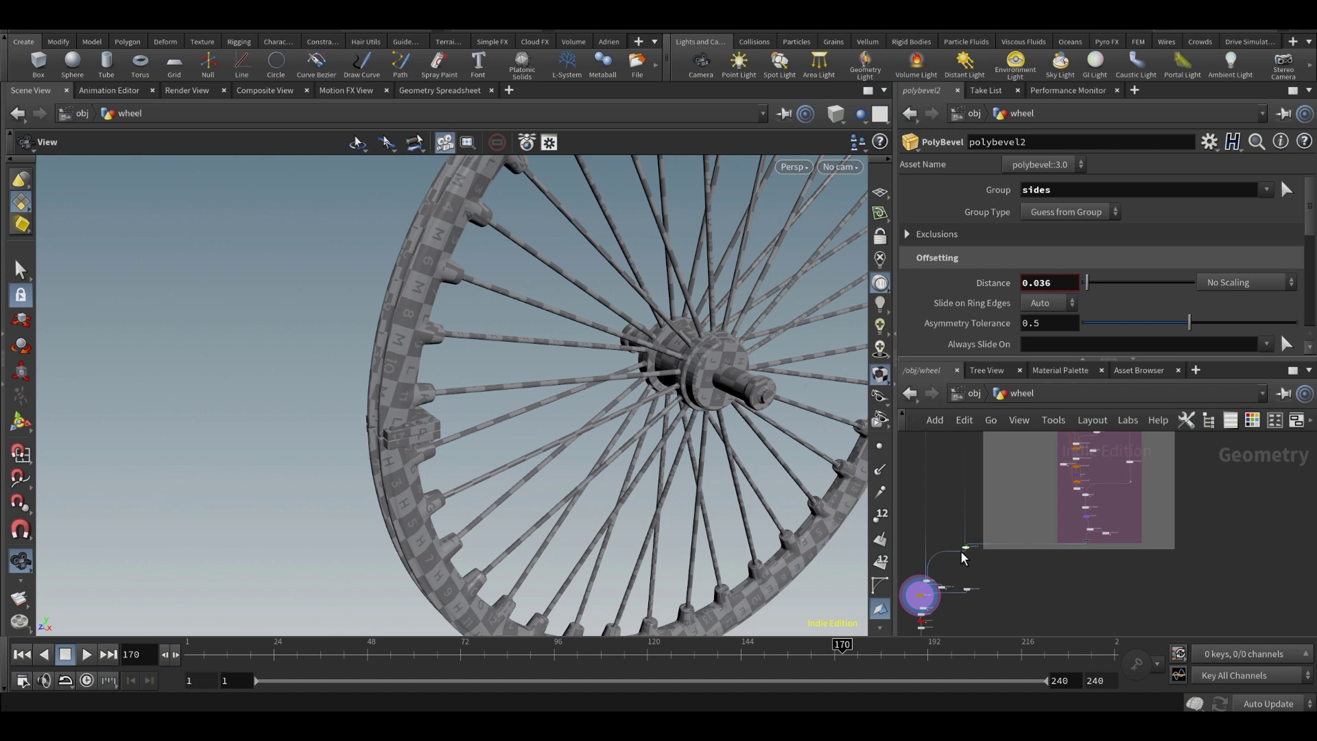
- Maximize the network pane and set the switch_TO_UV node's Select Input to 0
left_click(969, 540)
middle_click_drag(999, 535, 990, 540)
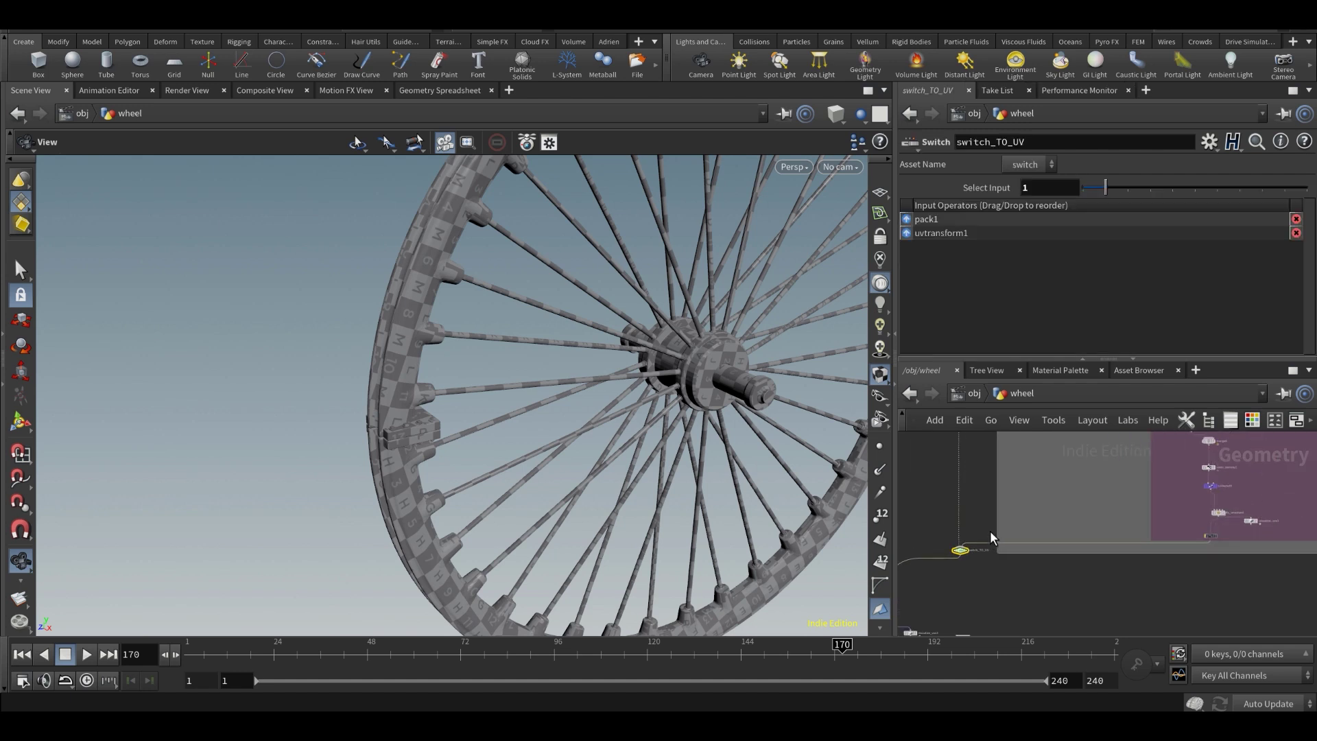
key("ctrl+b")
scroll(549, 441, "up", 8)
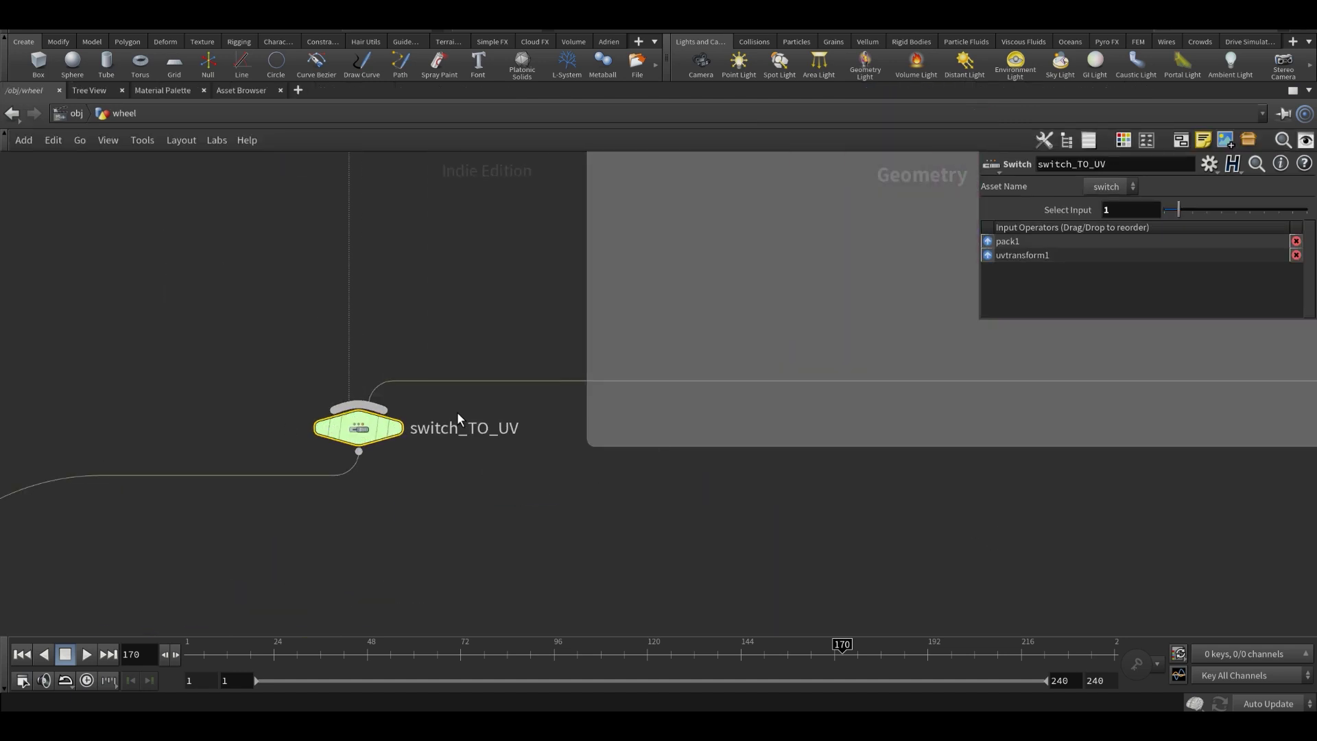
scroll(467, 415, "down", 4)
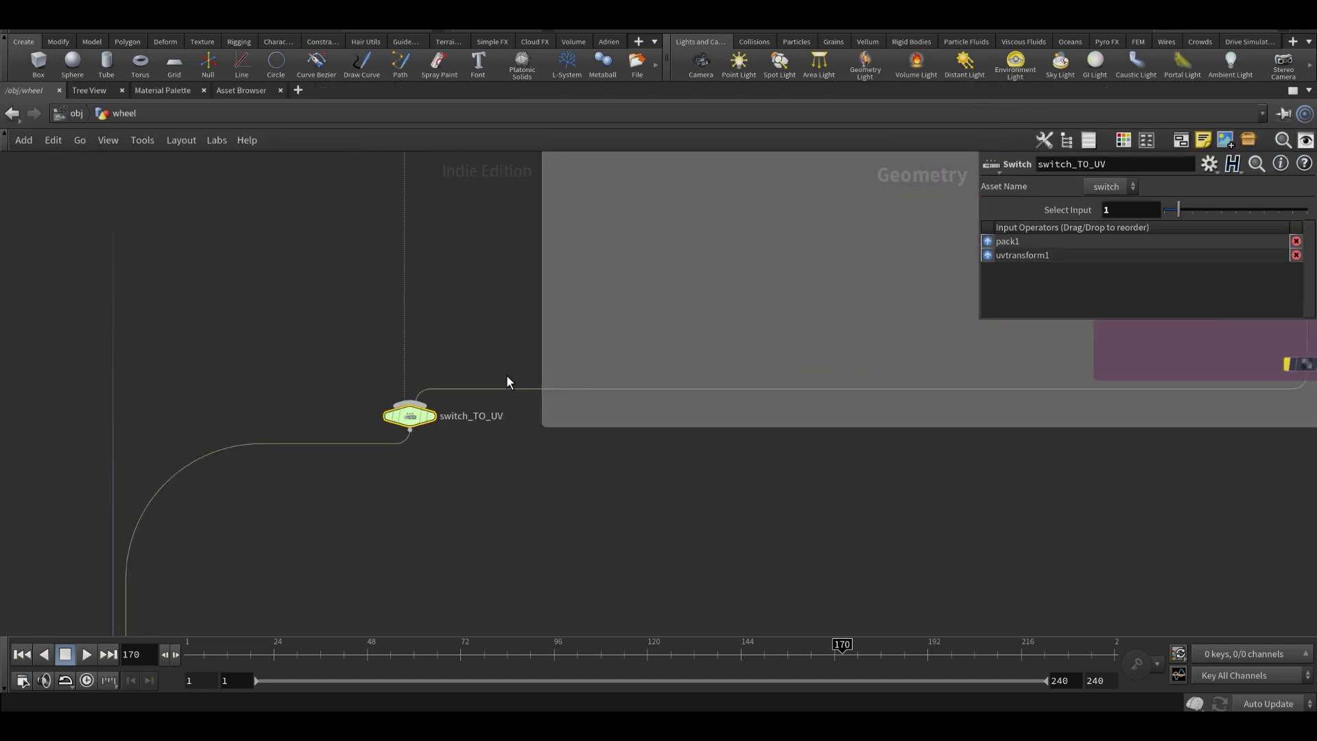
middle_click_drag(506, 382, 495, 470)
scroll(495, 461, "down", 1)
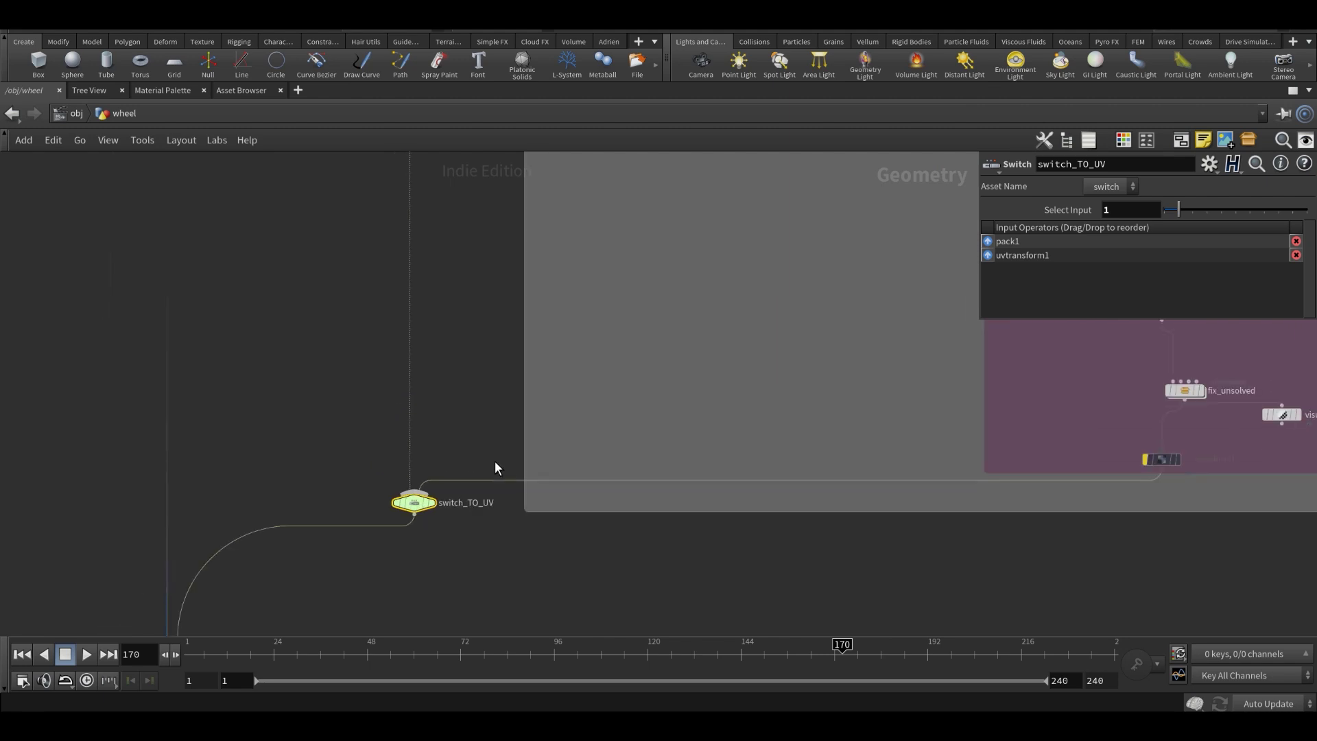
middle_click_drag(596, 429, 484, 538)
scroll(484, 539, "down", 3)
scroll(484, 539, "down", 2)
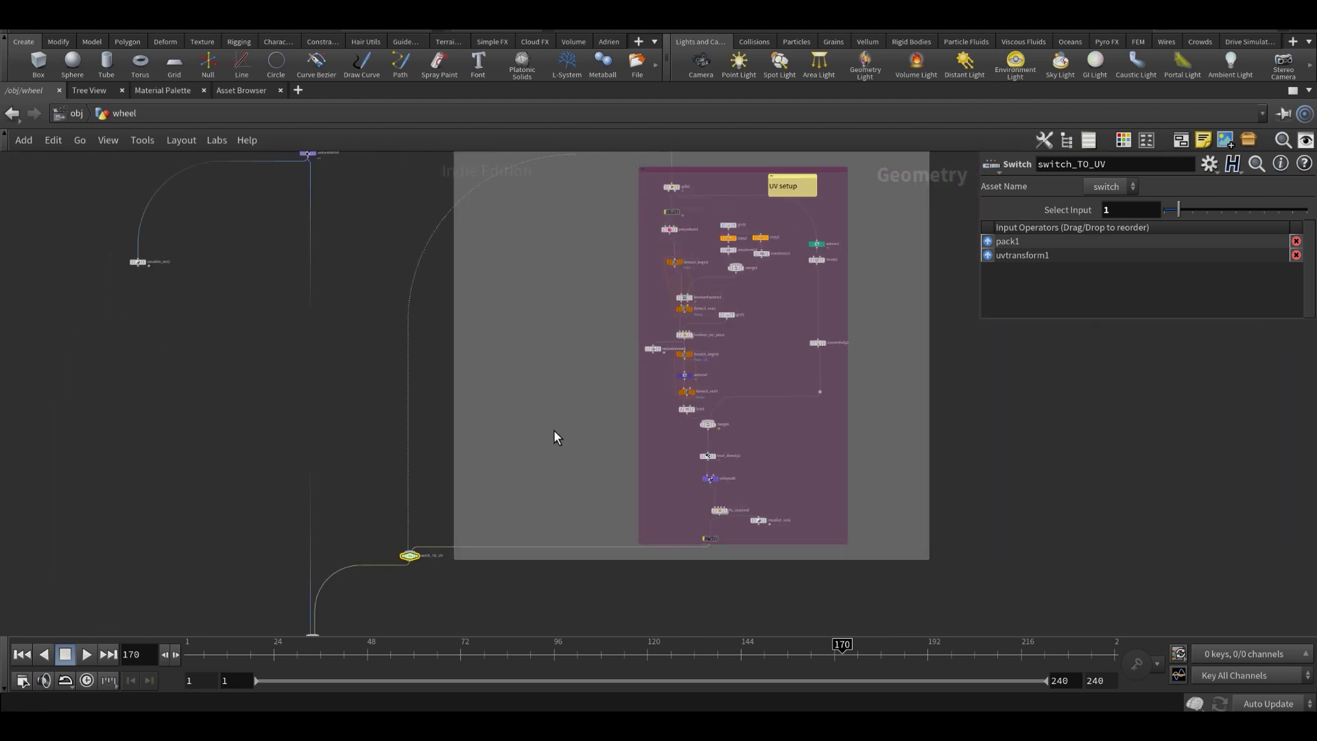
scroll(554, 430, "up", 1)
middle_click_drag(554, 430, 522, 463)
scroll(576, 449, "down", 1)
key("BackSpace")
type("0")
key("Return")
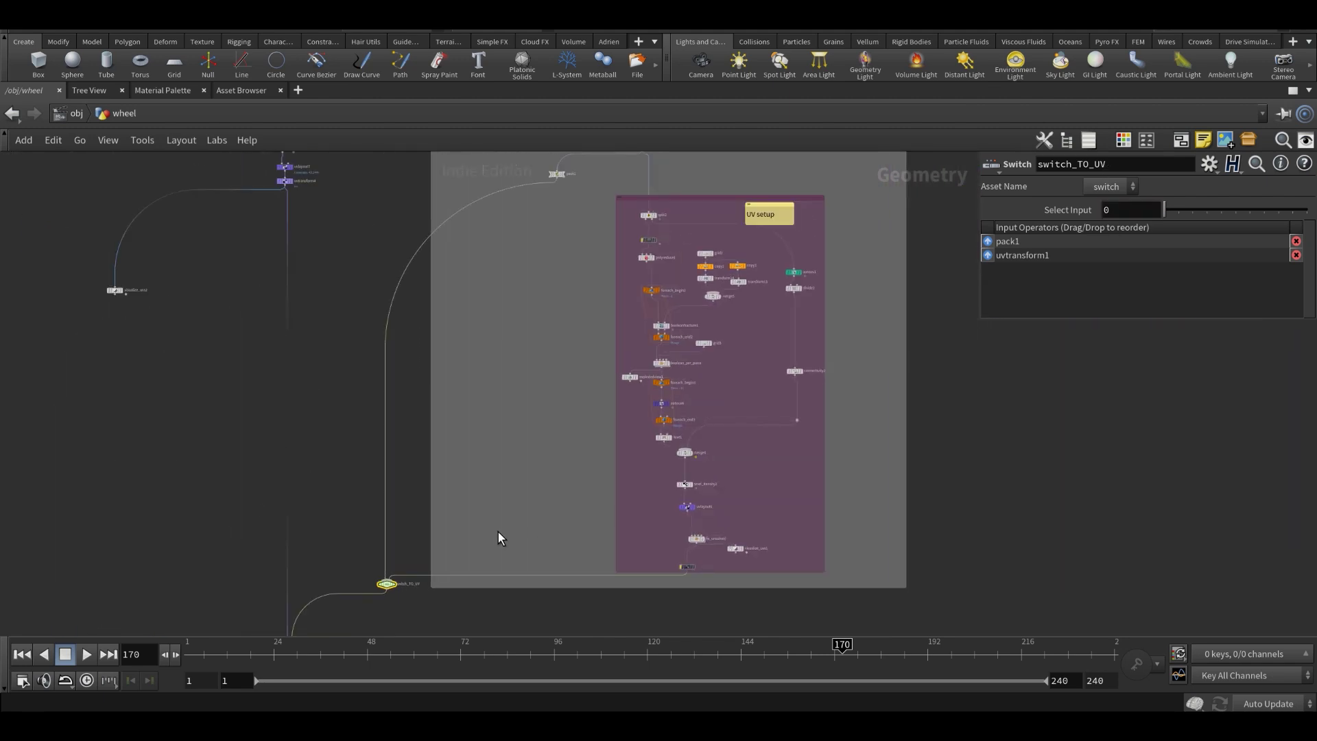
- Examine the pack1 branch and the OUT_BEAM null above the UV setup section
middle_click_drag(560, 296, 563, 431)
scroll(627, 264, "up", 4)
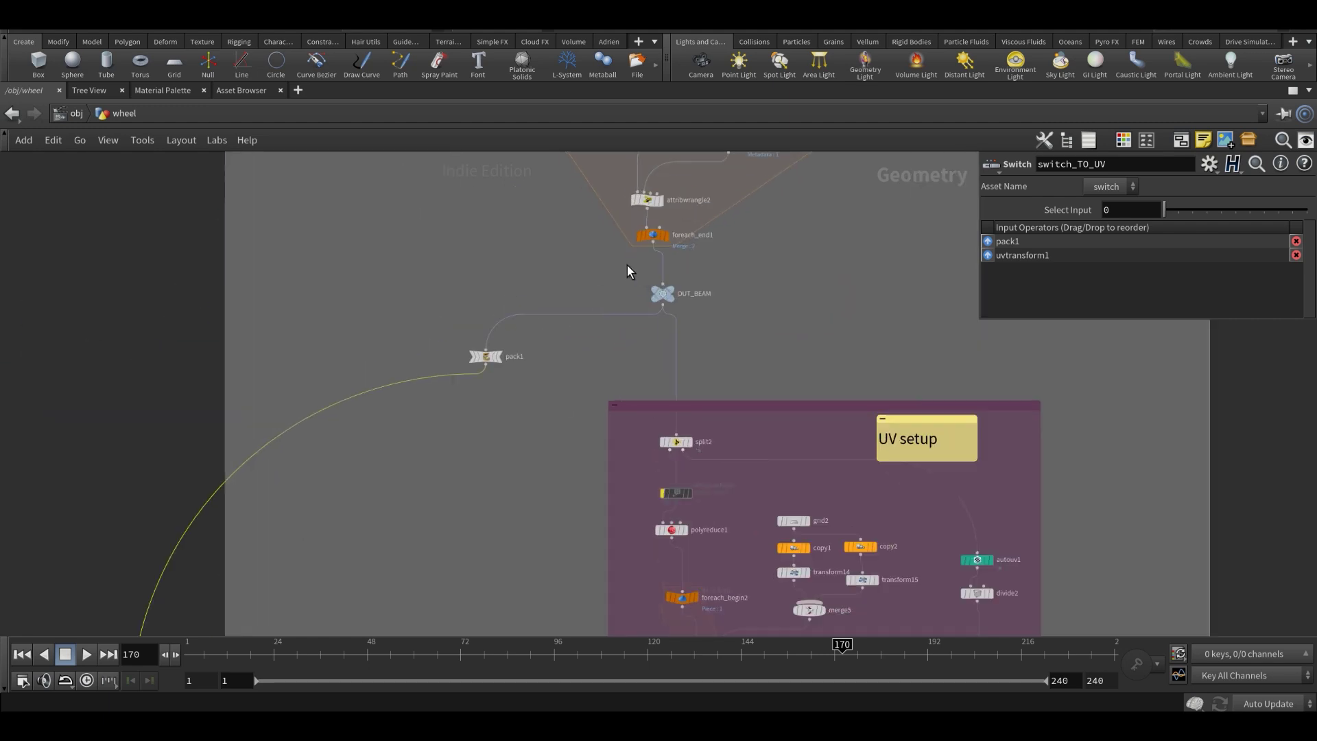
scroll(467, 371, "up", 3)
mouse_move(508, 350)
left_click_drag(508, 350, 457, 395)
middle_click_drag(791, 275, 613, 535)
left_click_drag(742, 450, 523, 554)
scroll(714, 471, "down", 8)
middle_click_drag(739, 492, 700, 279)
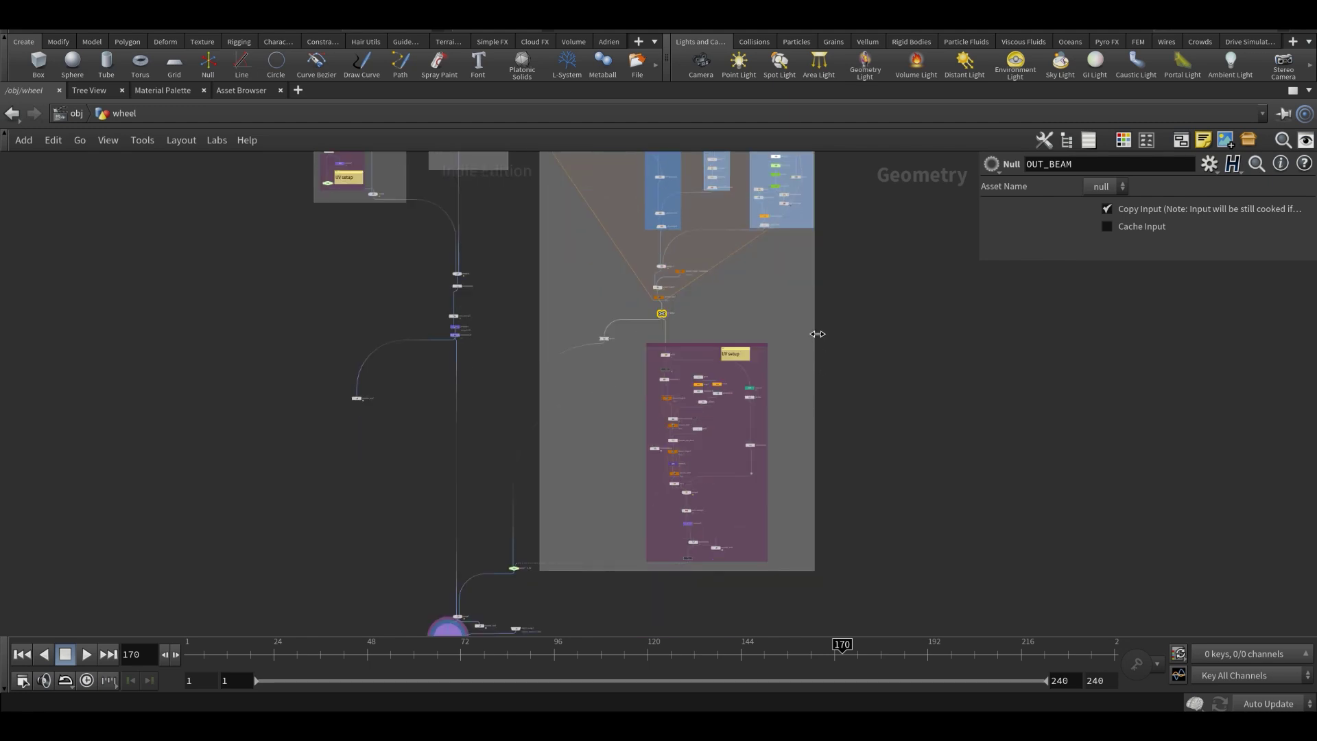
- Examine the nodes inside the UV setup section, including the parameters of connectivity2
scroll(763, 382, "up", 8)
middle_click_drag(776, 371, 644, 251)
scroll(644, 251, "down", 3)
scroll(673, 284, "down", 3)
left_click_drag(702, 227, 450, 632)
left_click(722, 389)
mouse_move(679, 426)
middle_mouse_down()
mouse_move(672, 411)
mouse_move(683, 441)
mouse_move(688, 415)
middle_mouse_up()
scroll(673, 418, "up", 2)
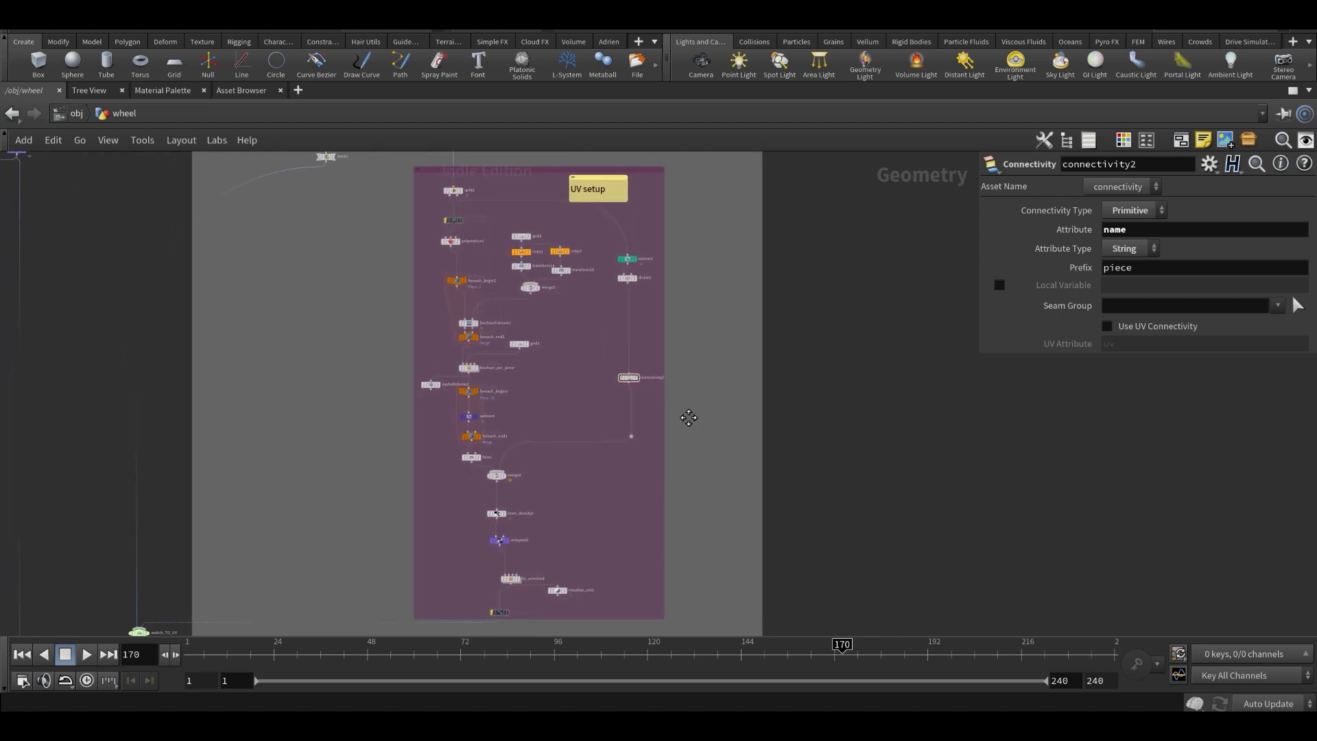
- Trace the network down past switch_TO_UV to merge7, restore the multi-pane layout, and inspect the wheel model
middle_click_drag(264, 541, 685, 361)
middle_click_drag(436, 490, 493, 415)
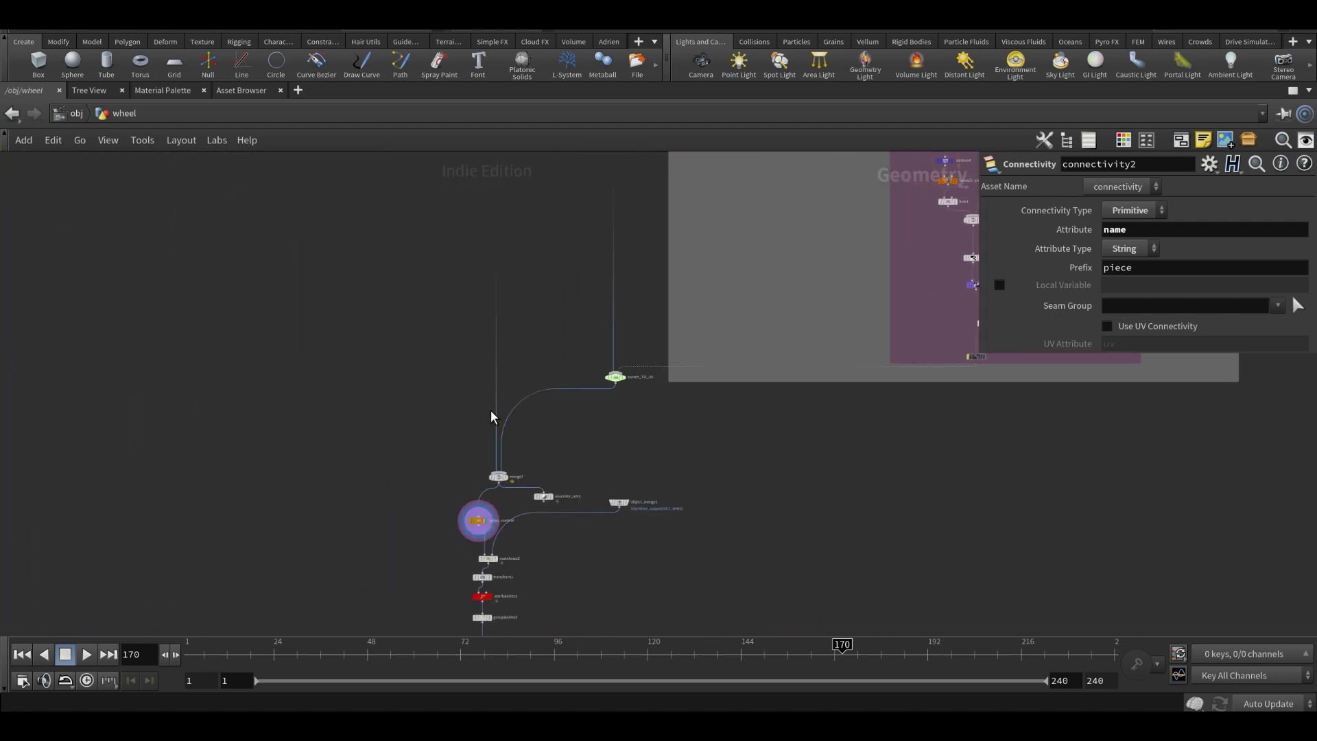
scroll(502, 463, "up", 2)
scroll(495, 488, "up", 2)
middle_click_drag(436, 484, 422, 488)
key("ctrl+b")
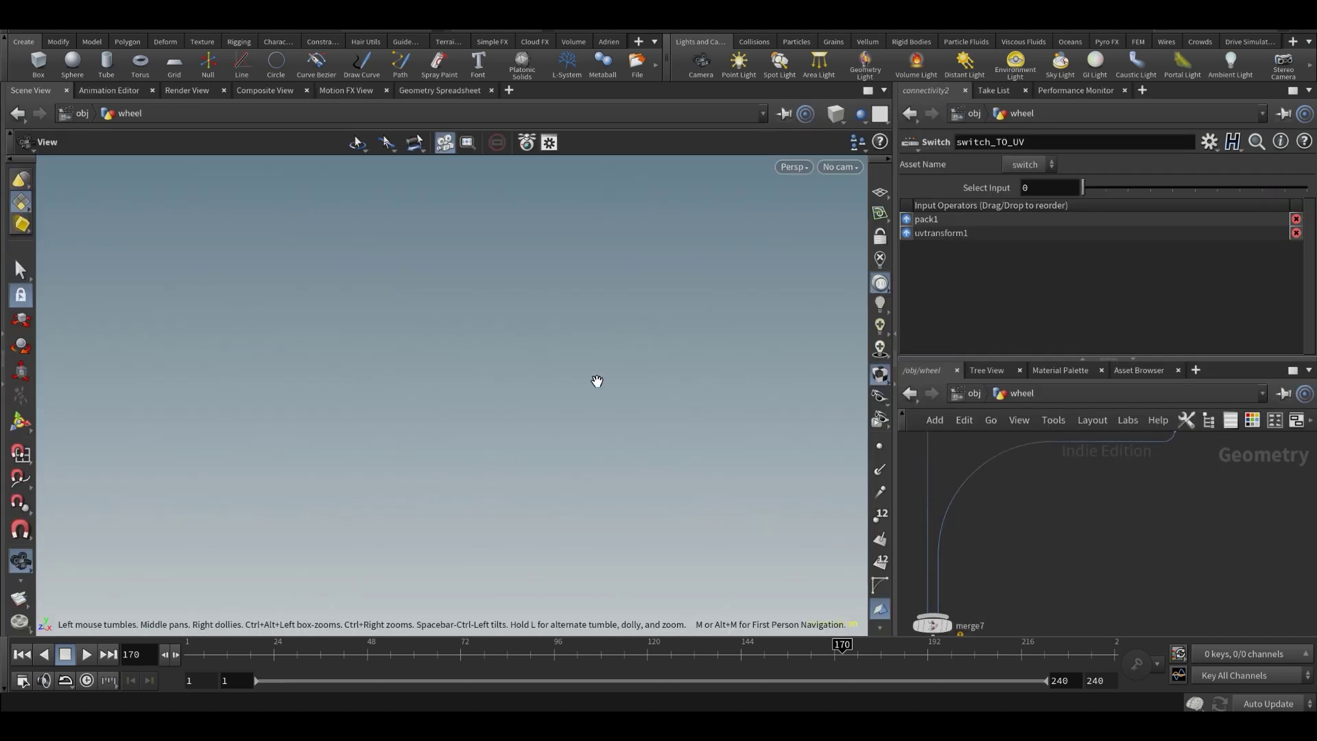
middle_click_drag(597, 279, 503, 318)
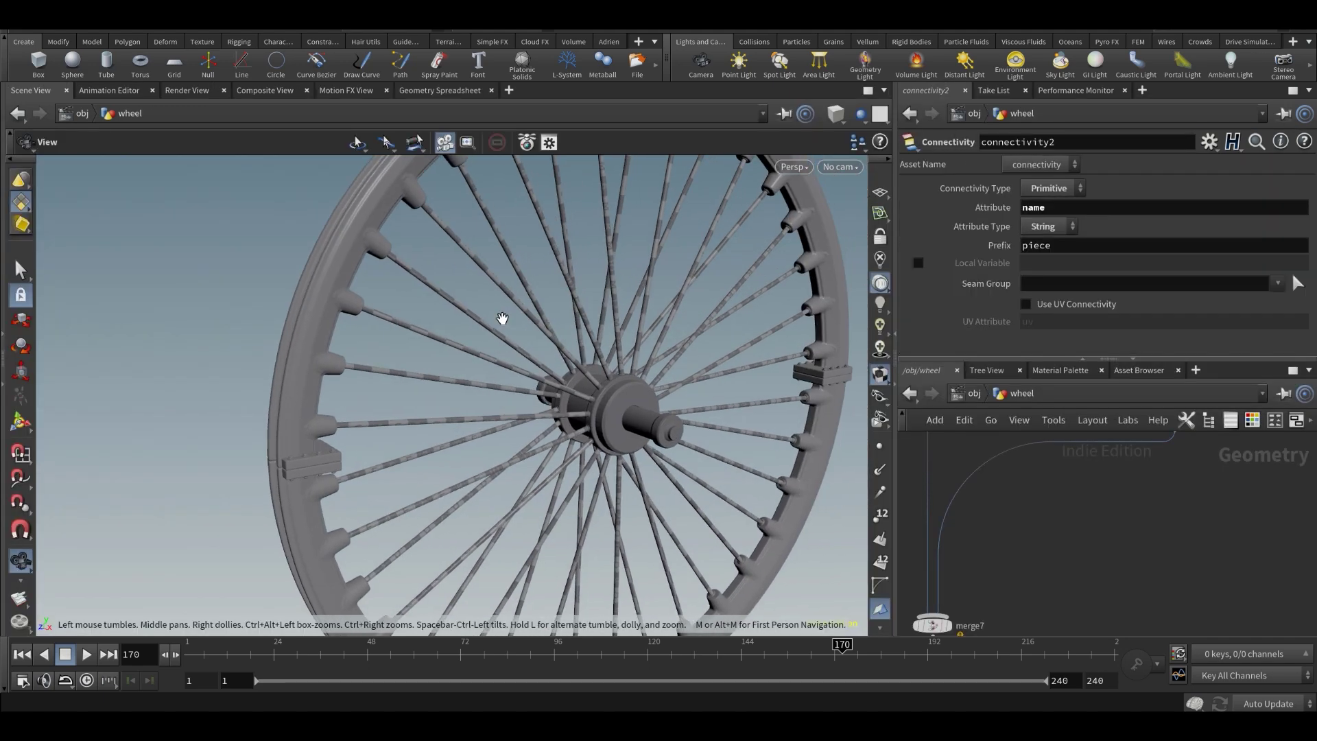
left_click_drag(589, 433, 594, 422)
- Set the Divisions of the circle_outer node in the BASE CONTROL section to 20 and inspect the wheel's spokes
scroll(1016, 525, "down", 5)
scroll(1021, 528, "down", 3)
middle_click_drag(1025, 480, 1029, 658)
scroll(1033, 549, "down", 3)
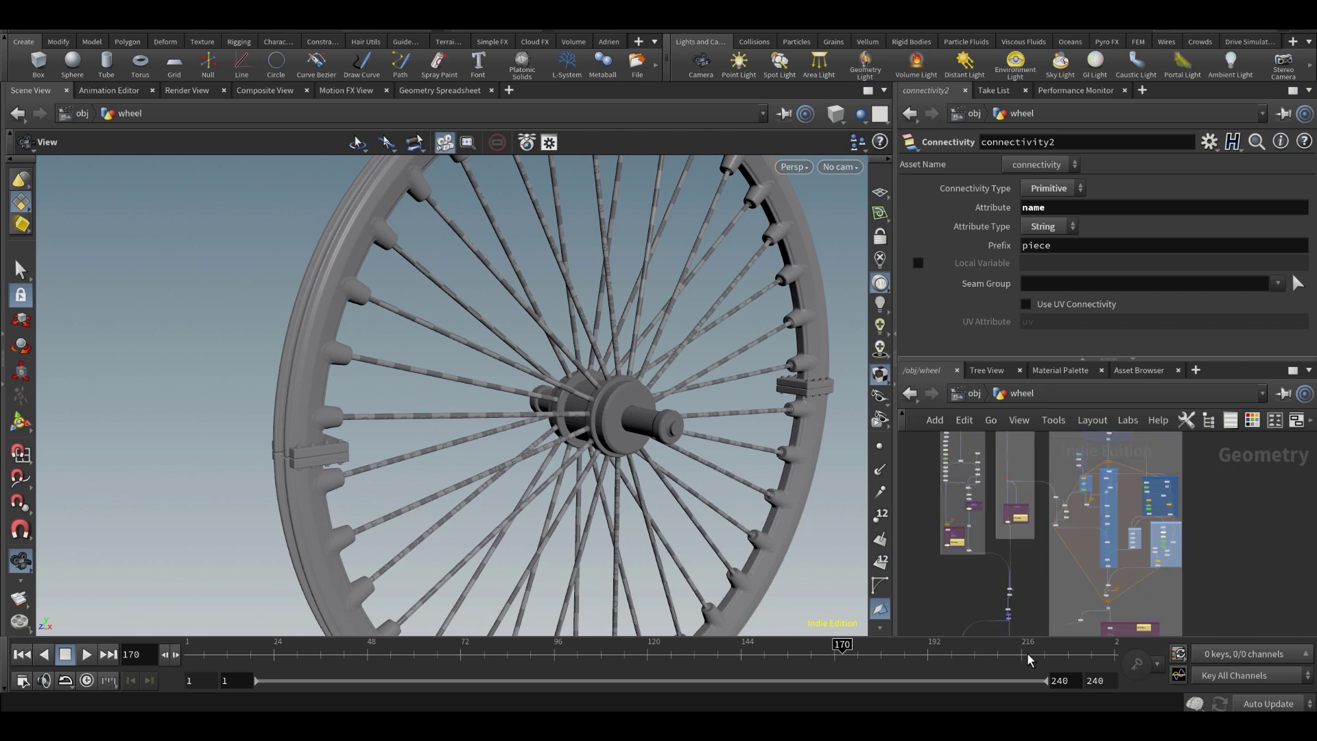
scroll(1041, 532, "down", 2)
middle_click_drag(1024, 448, 1046, 551)
scroll(1046, 549, "up", 6)
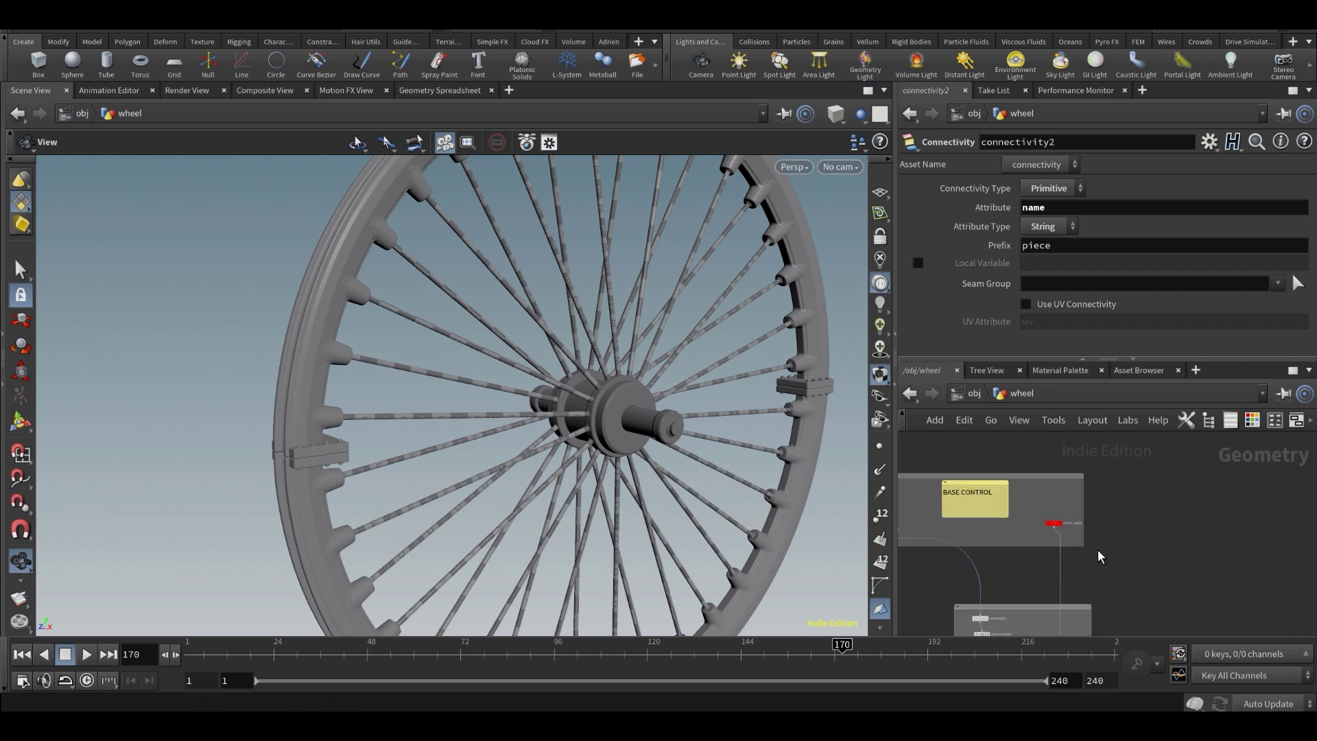
left_click(1053, 524)
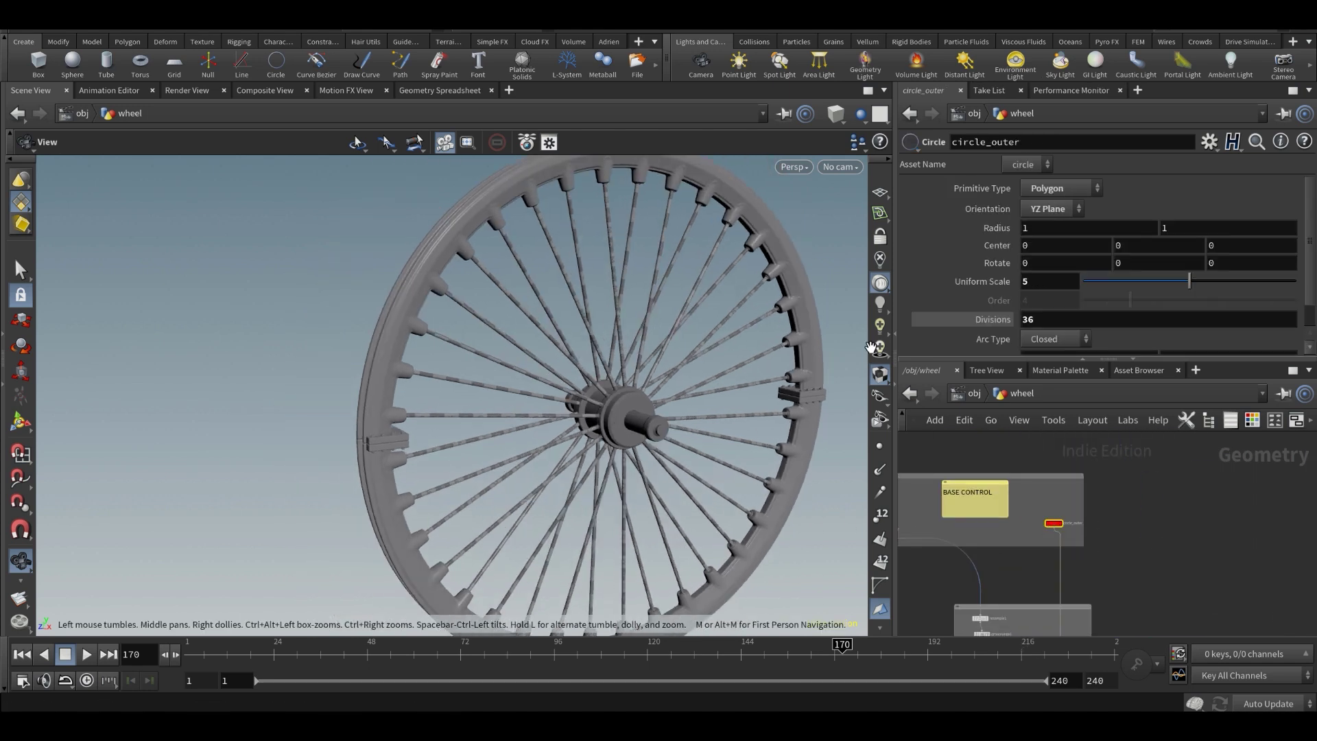
left_click(1055, 321)
type("2")
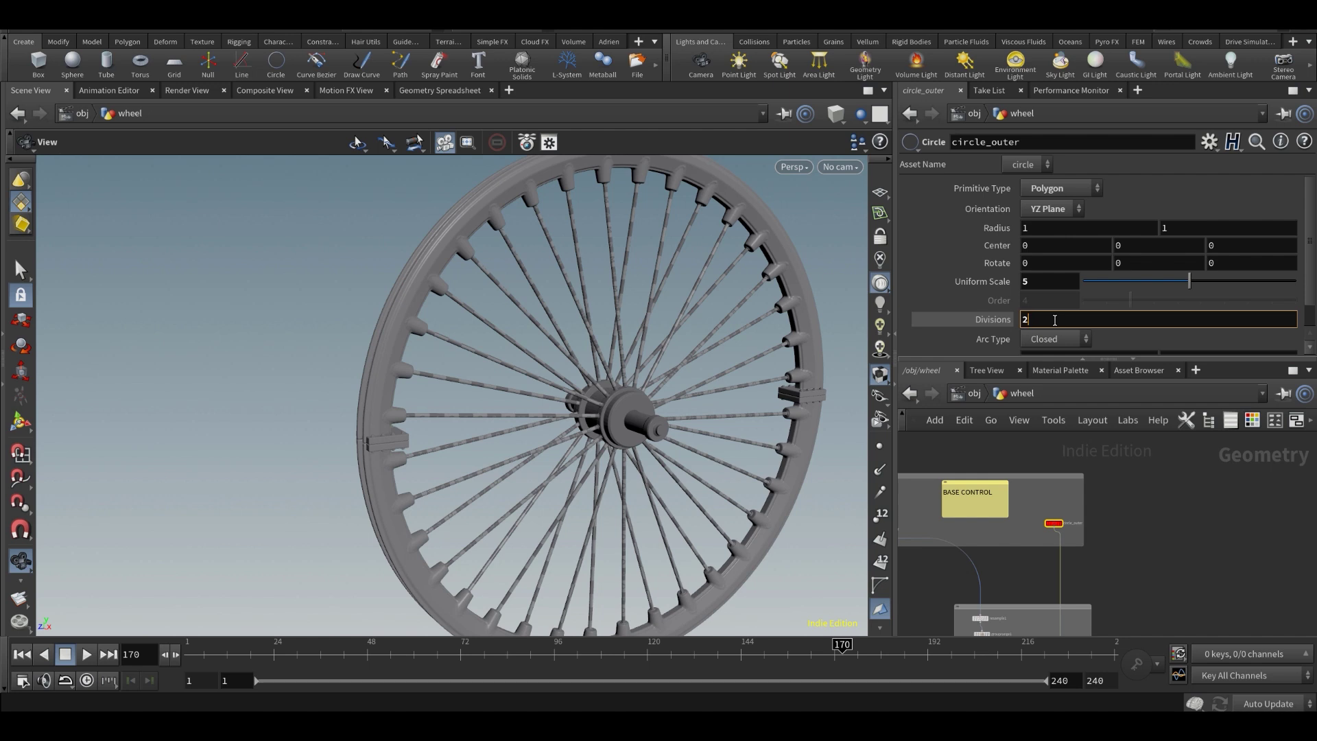
type("0")
key("Return")
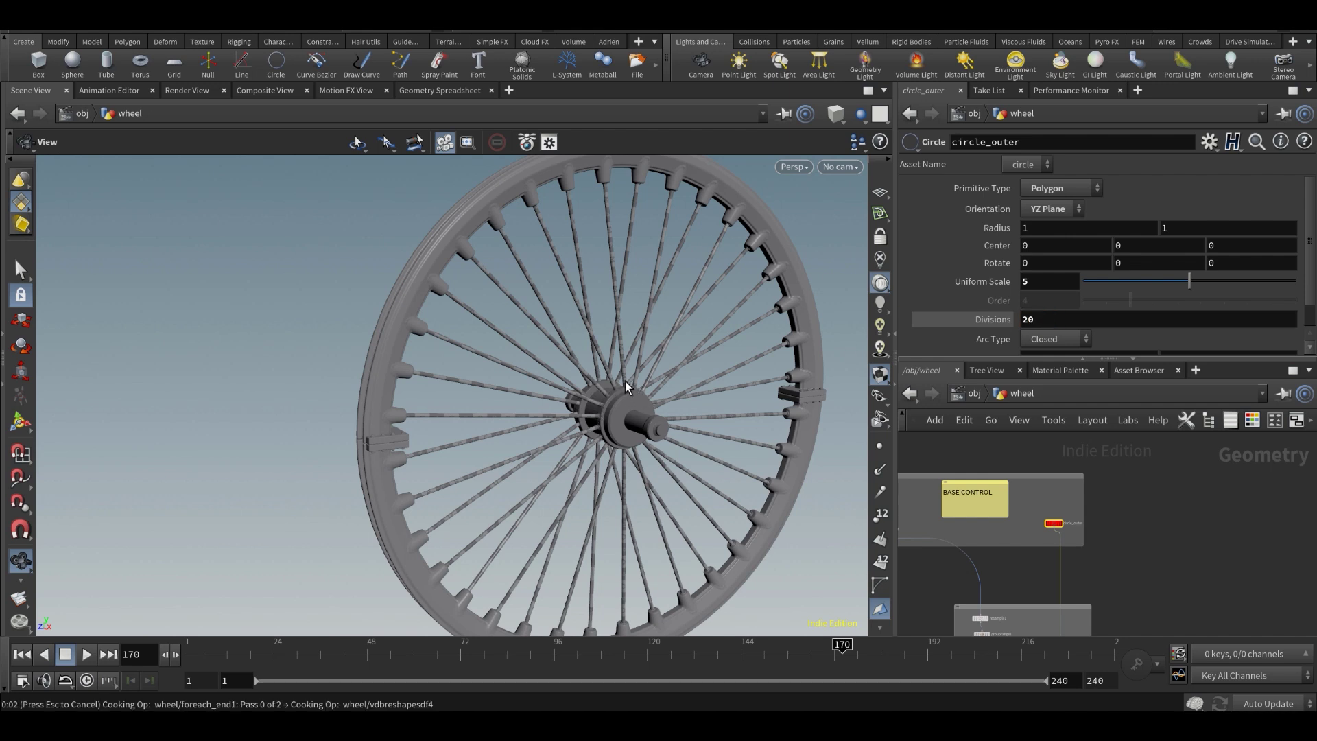
left_click_drag(620, 372, 553, 379)
- Try a Uniform Scale of .35 on the circle_inner node, inspect the hub, and undo the change
middle_click_drag(1008, 530, 1155, 524)
scroll(1032, 527, "up", 3)
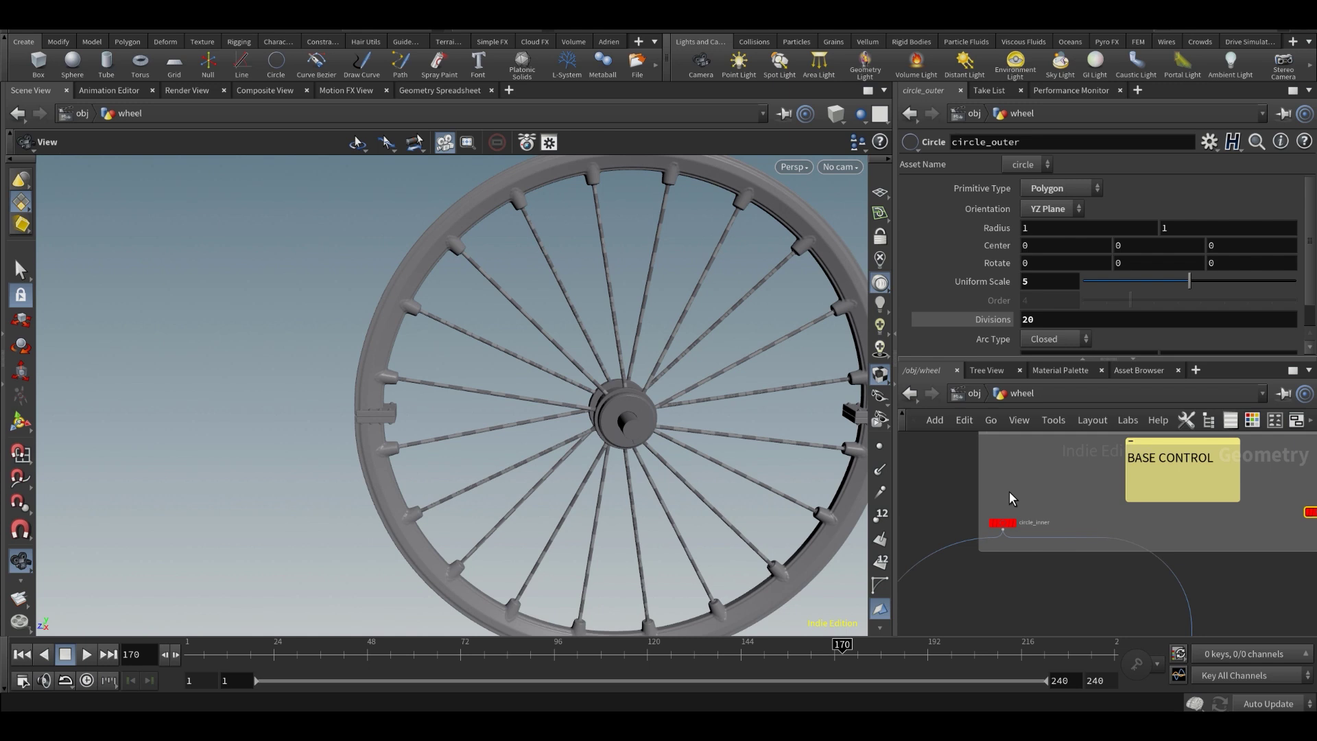
left_click(1002, 523)
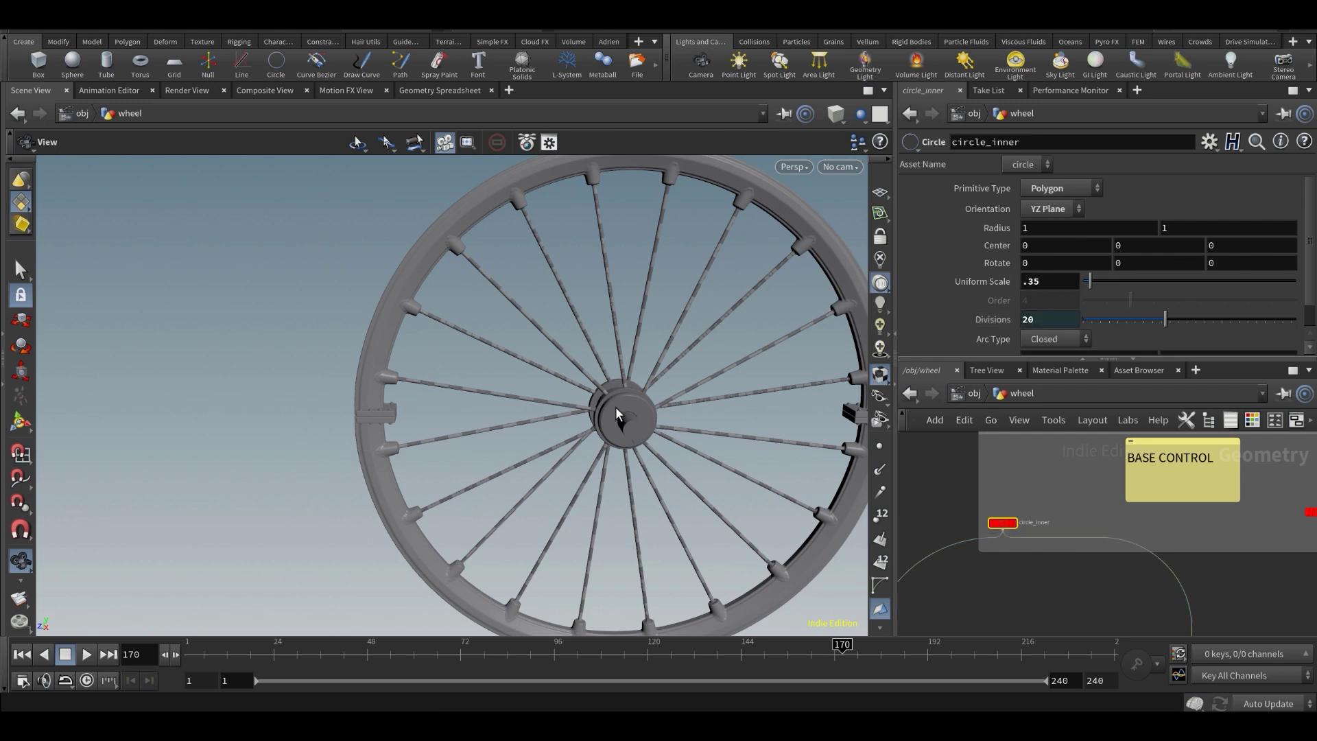
left_click_drag(624, 418, 726, 384)
key("ctrl+z")
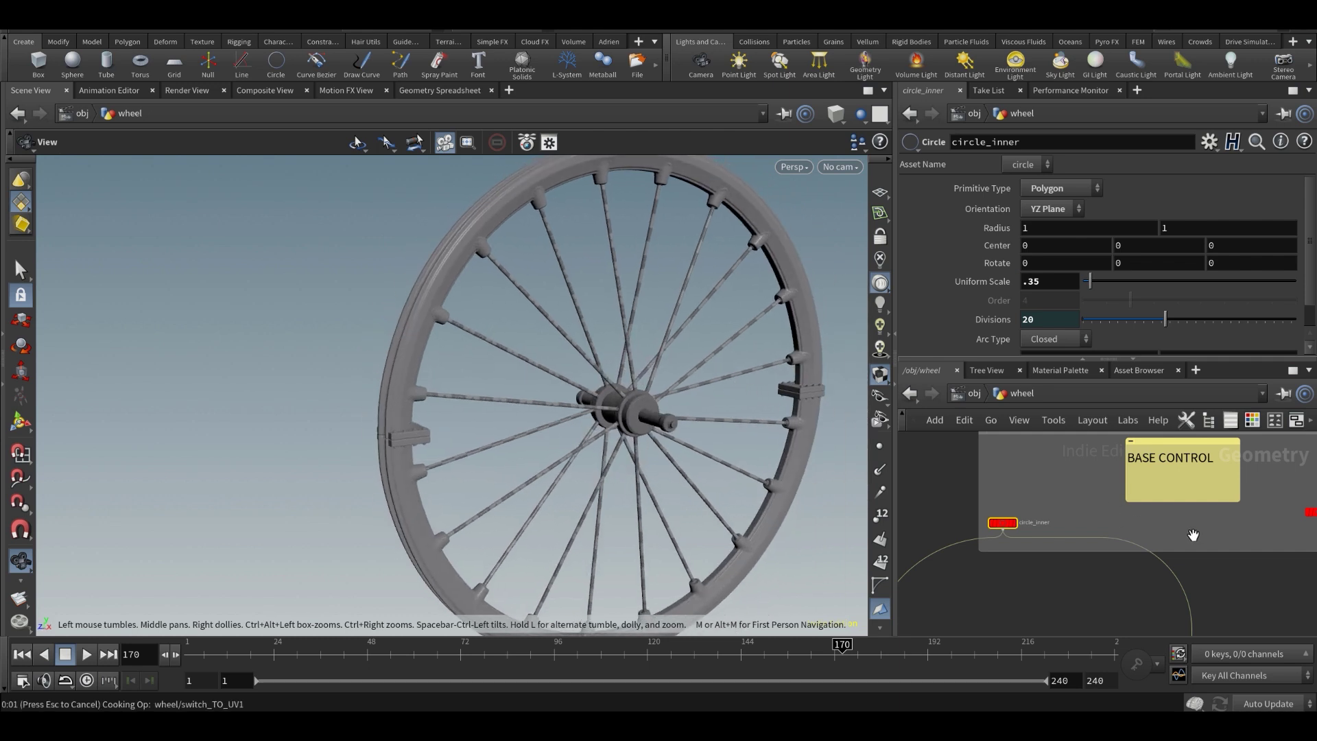
- Set the circle_outer node's Uniform Scale to 4 and its Divisions to 24, and inspect the resized wheel
middle_click_drag(1186, 535, 1023, 549)
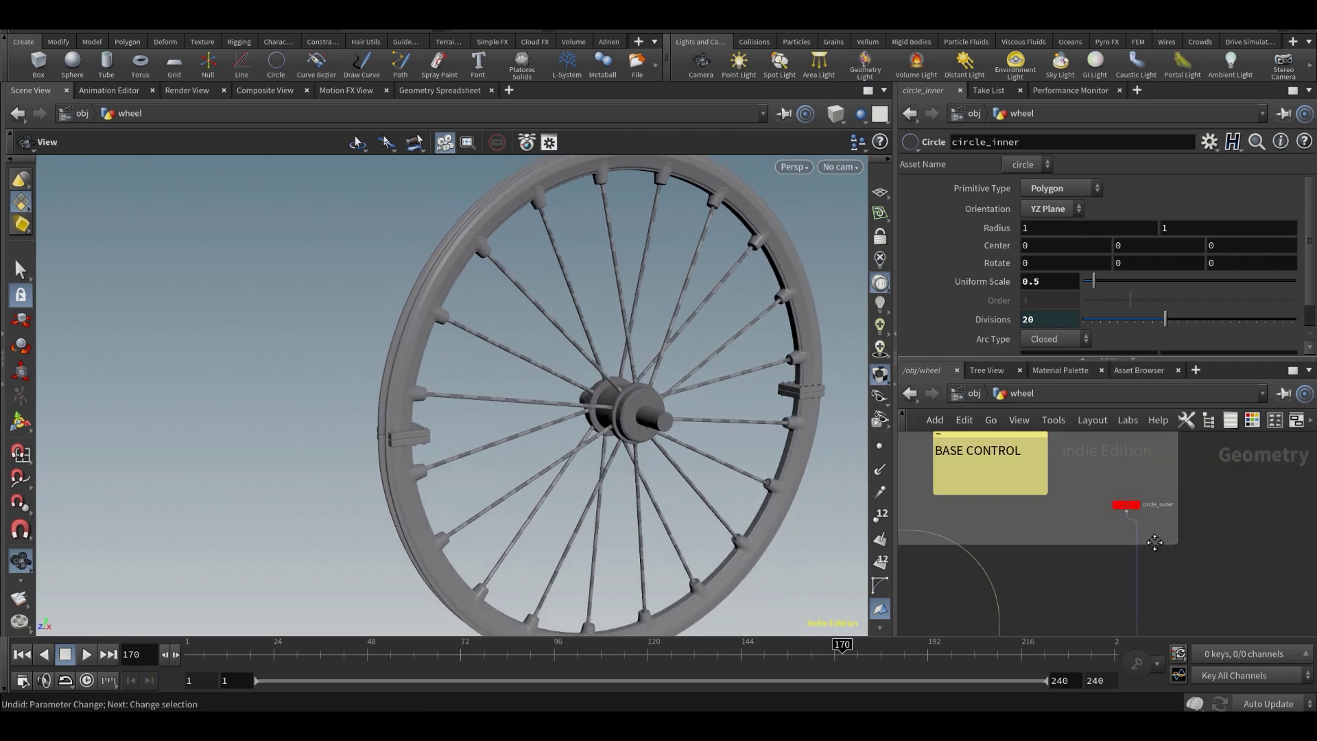
left_click(1121, 515)
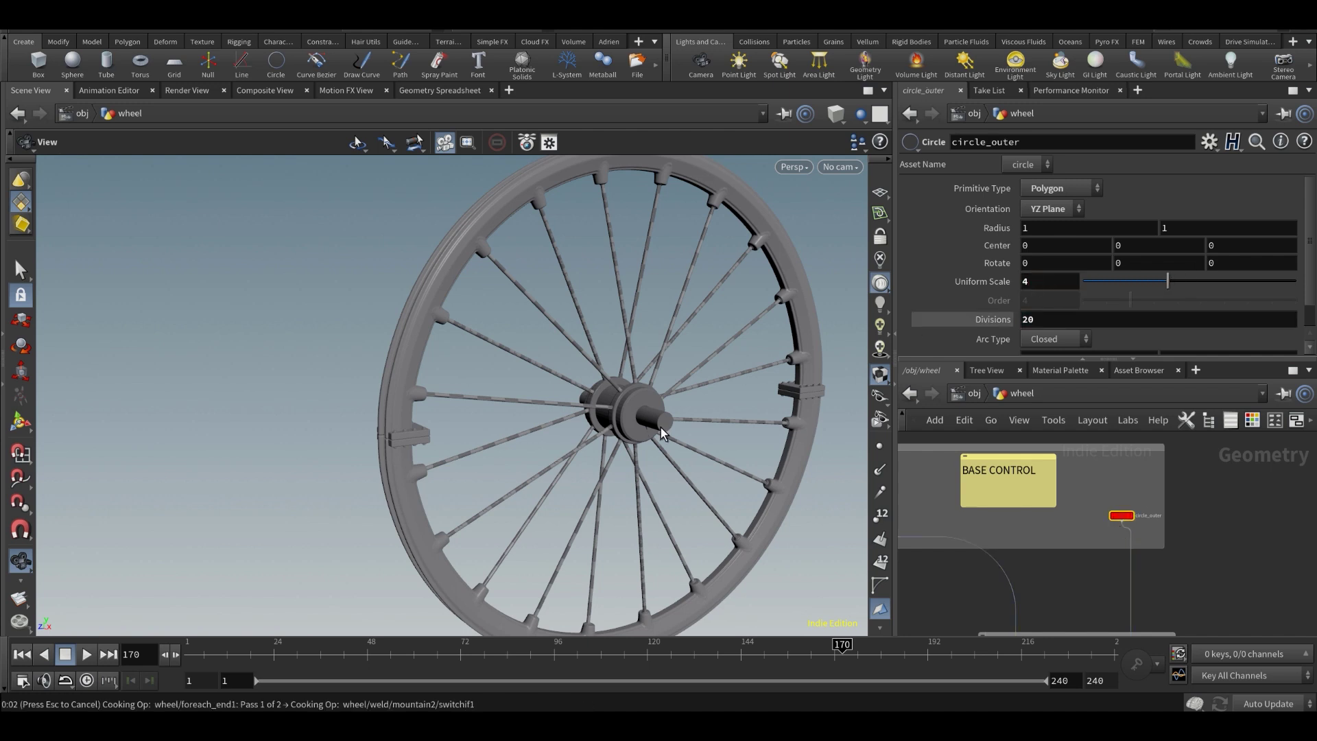
left_click_drag(674, 409, 668, 403)
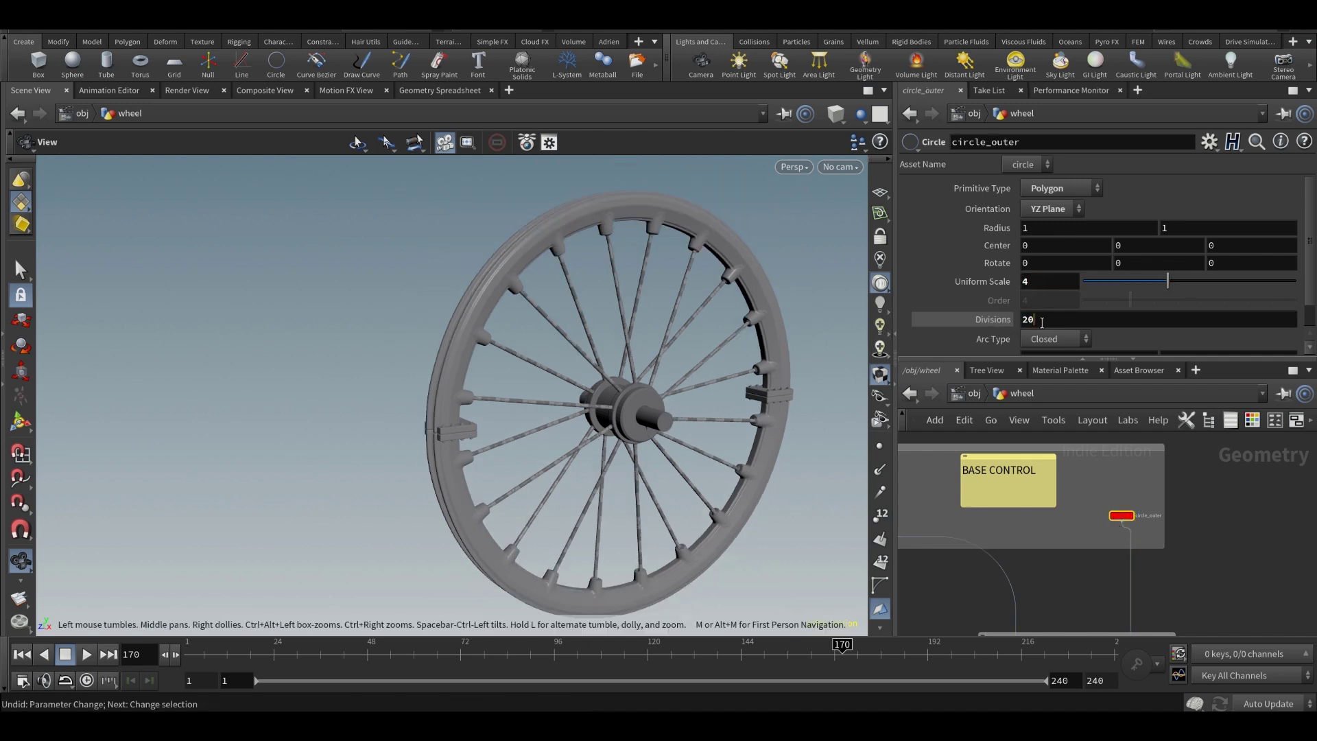
key("BackSpace")
type("4")
key("Return")
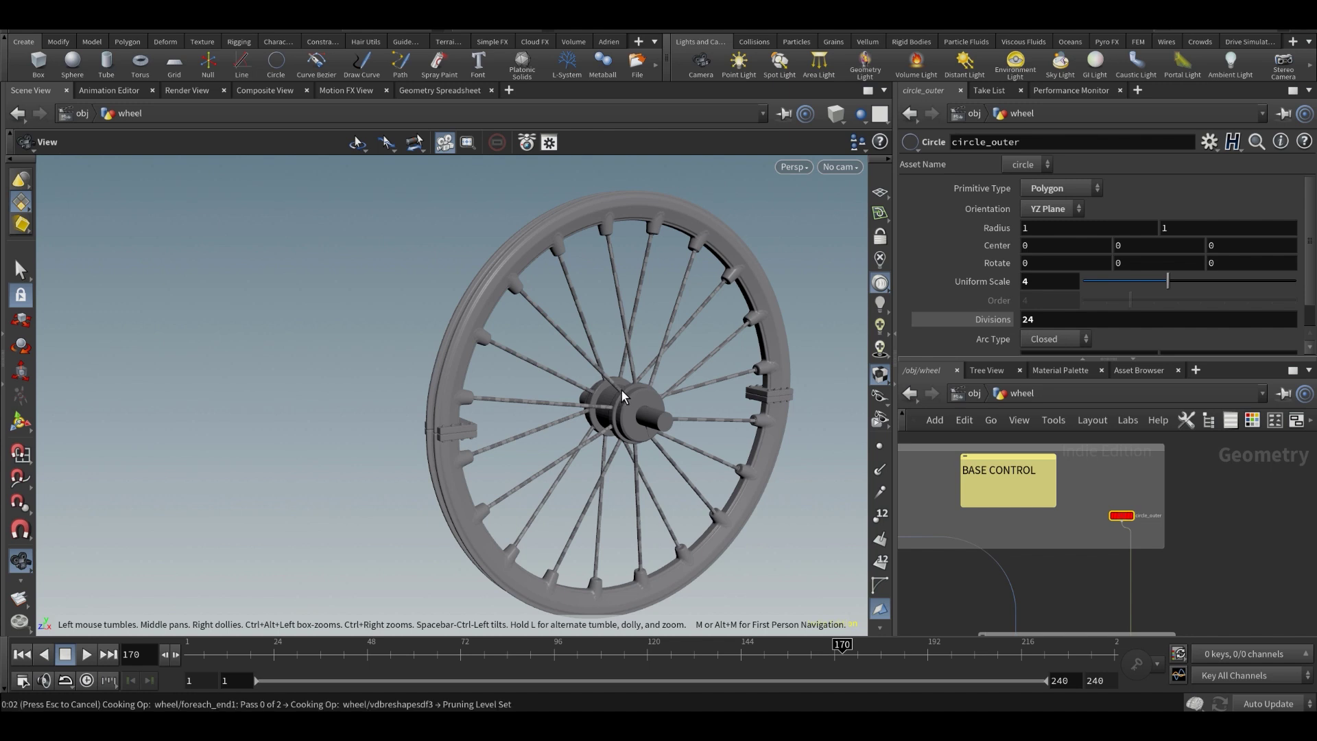
middle_click_drag(1119, 565, 1056, 538)
scroll(1056, 538, "down", 7)
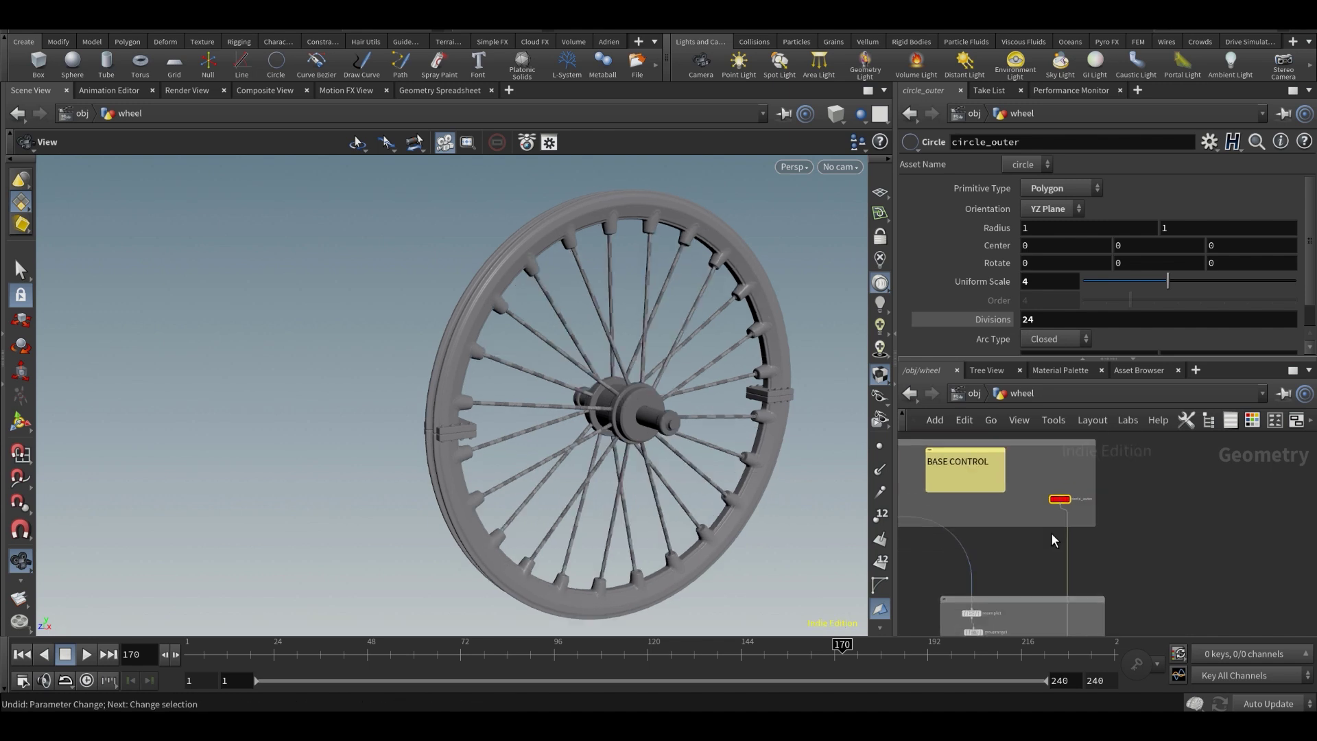
left_click_drag(526, 407, 590, 401)
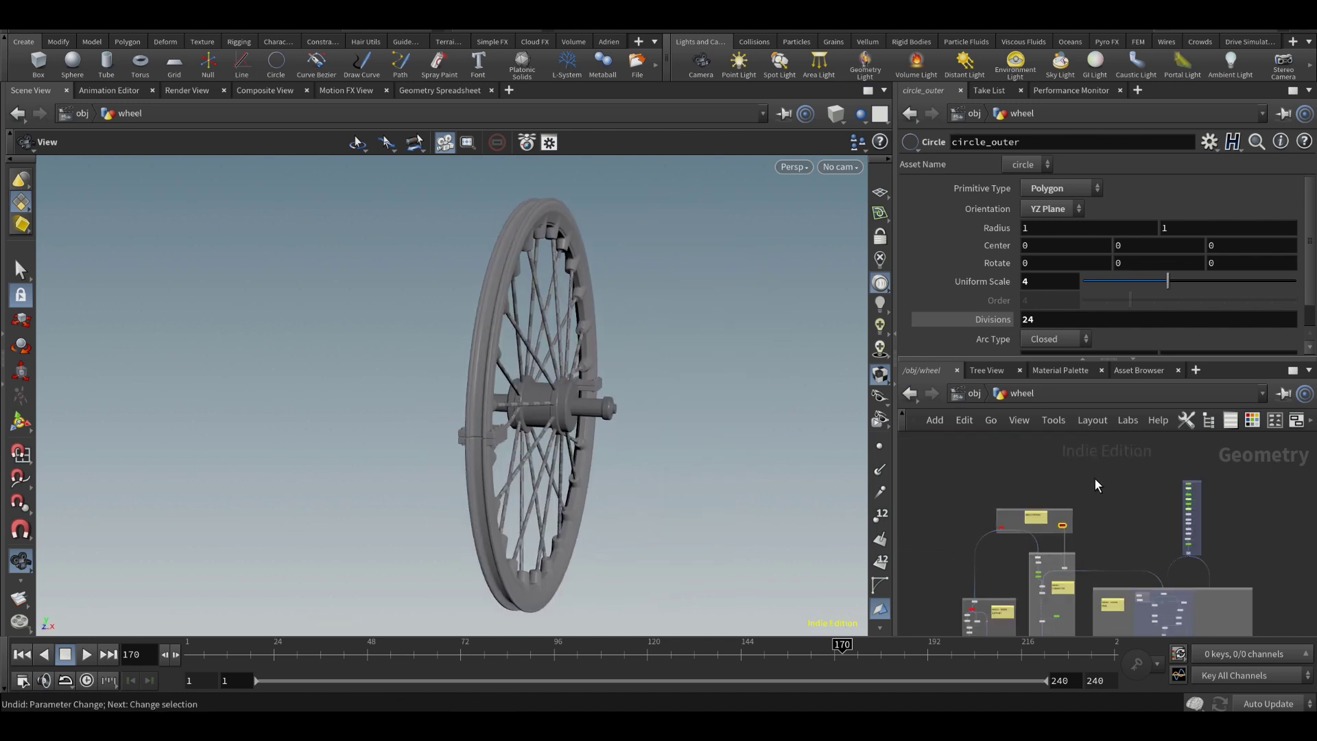
- Try a first Size value of 0.8 on grid1 in the CROSS SECTION network and inspect the rim
middle_click_drag(1149, 523, 1111, 525)
scroll(1155, 553, "up", 6)
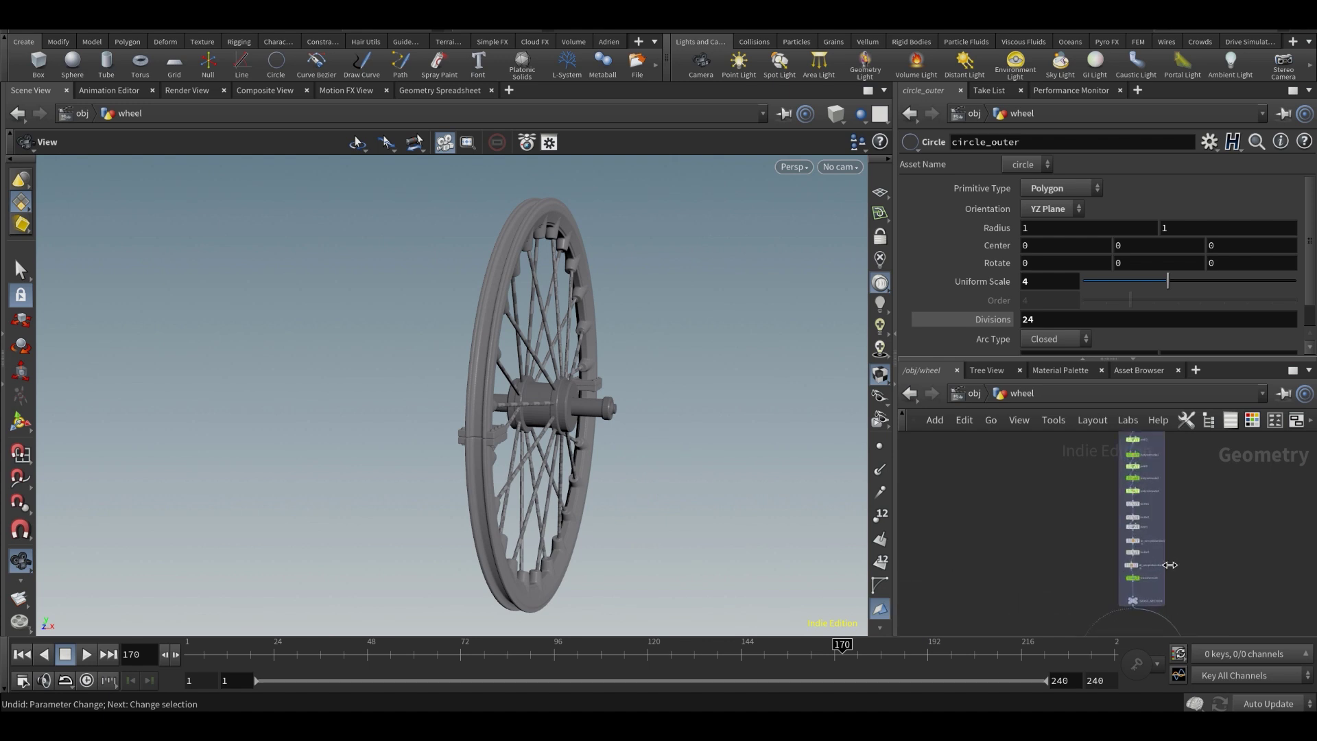
middle_click_drag(1167, 564, 1164, 583)
middle_click_drag(1185, 466, 1194, 527)
scroll(1145, 494, "up", 9)
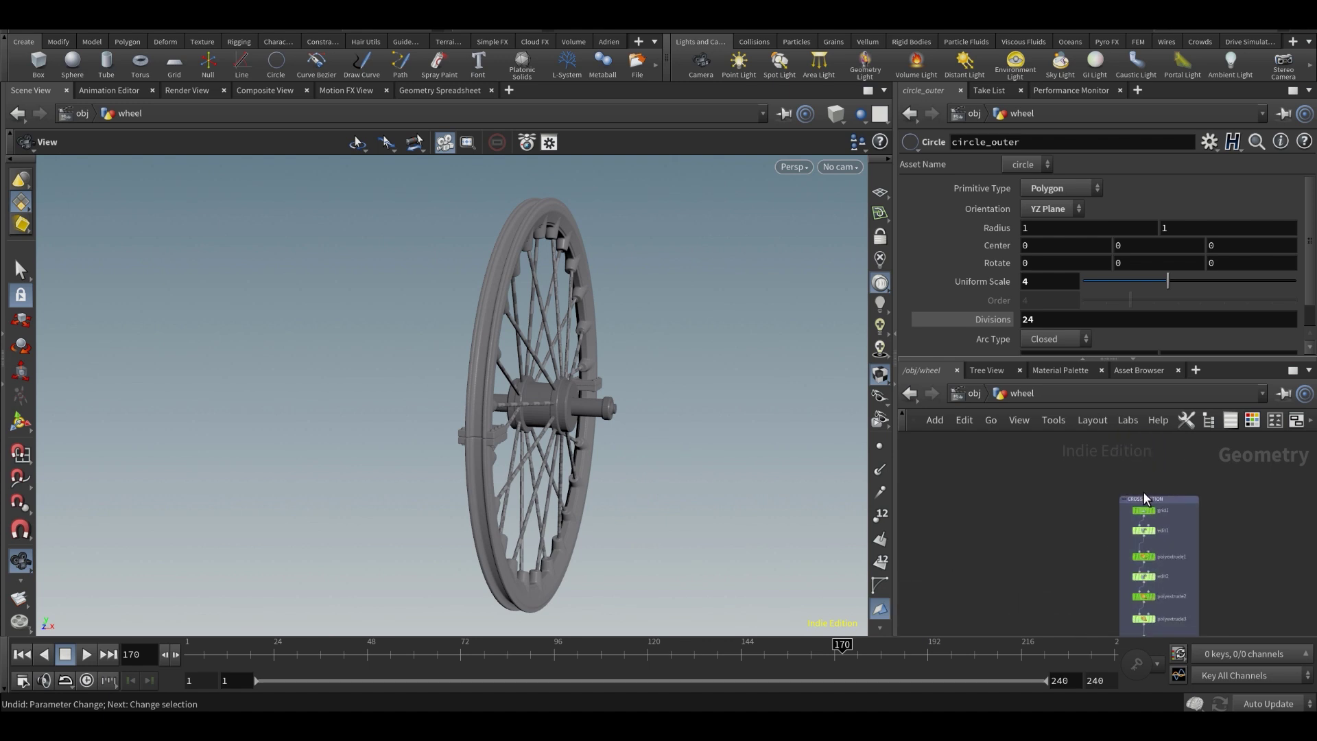
left_click(1137, 546)
left_click_drag(583, 424, 723, 398)
left_click(1056, 249)
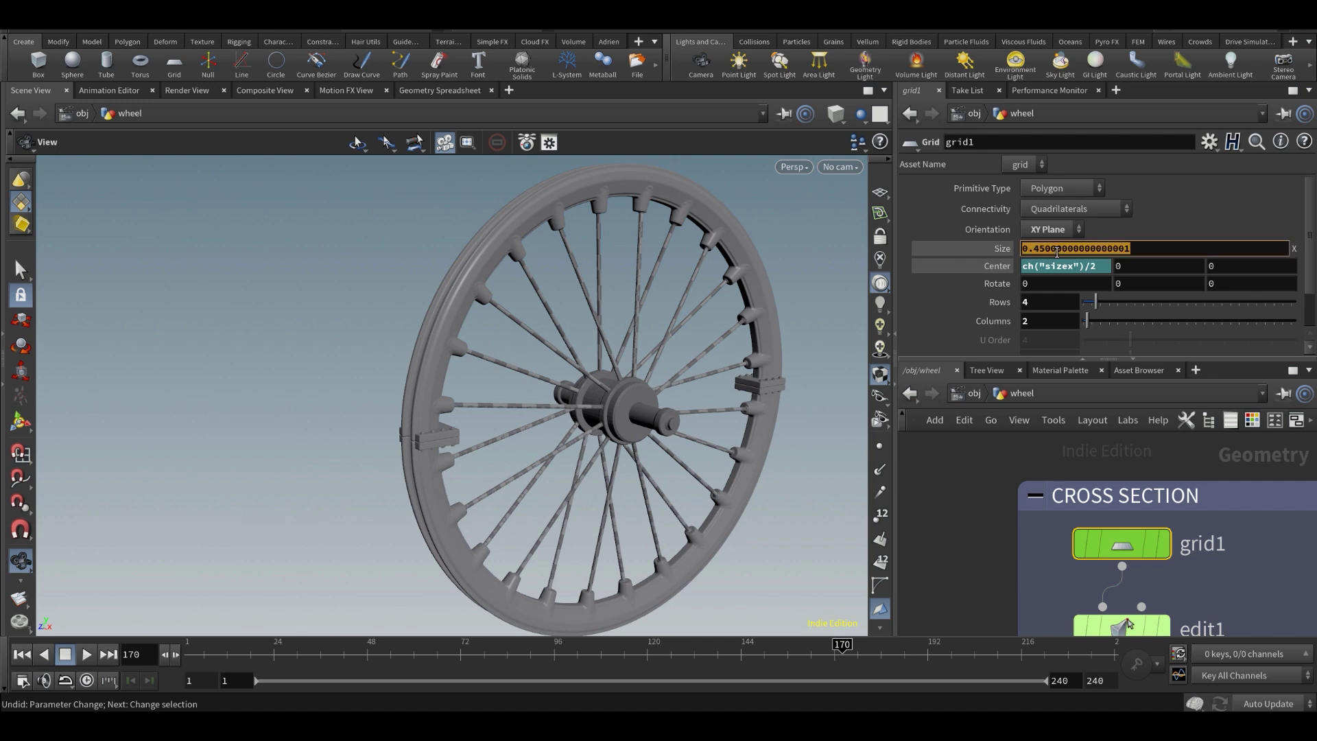
type(".8")
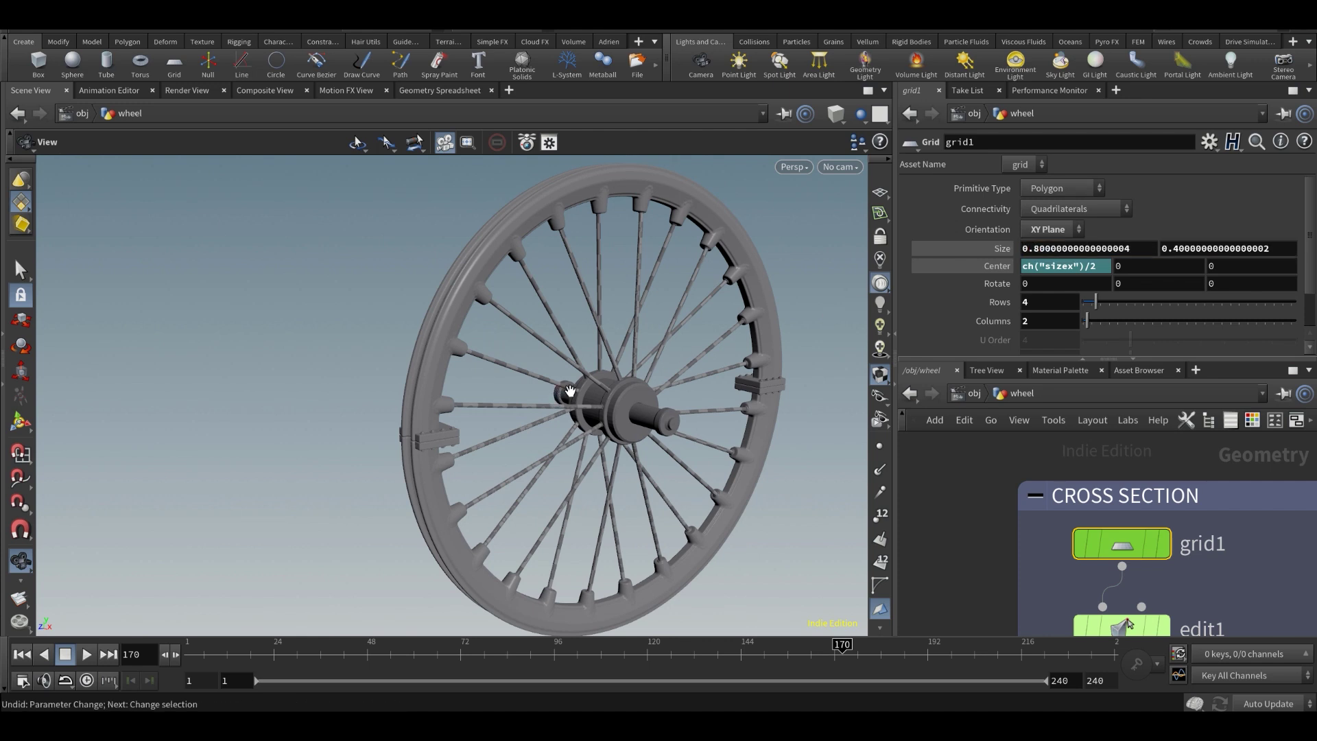
left_click_drag(569, 391, 606, 375)
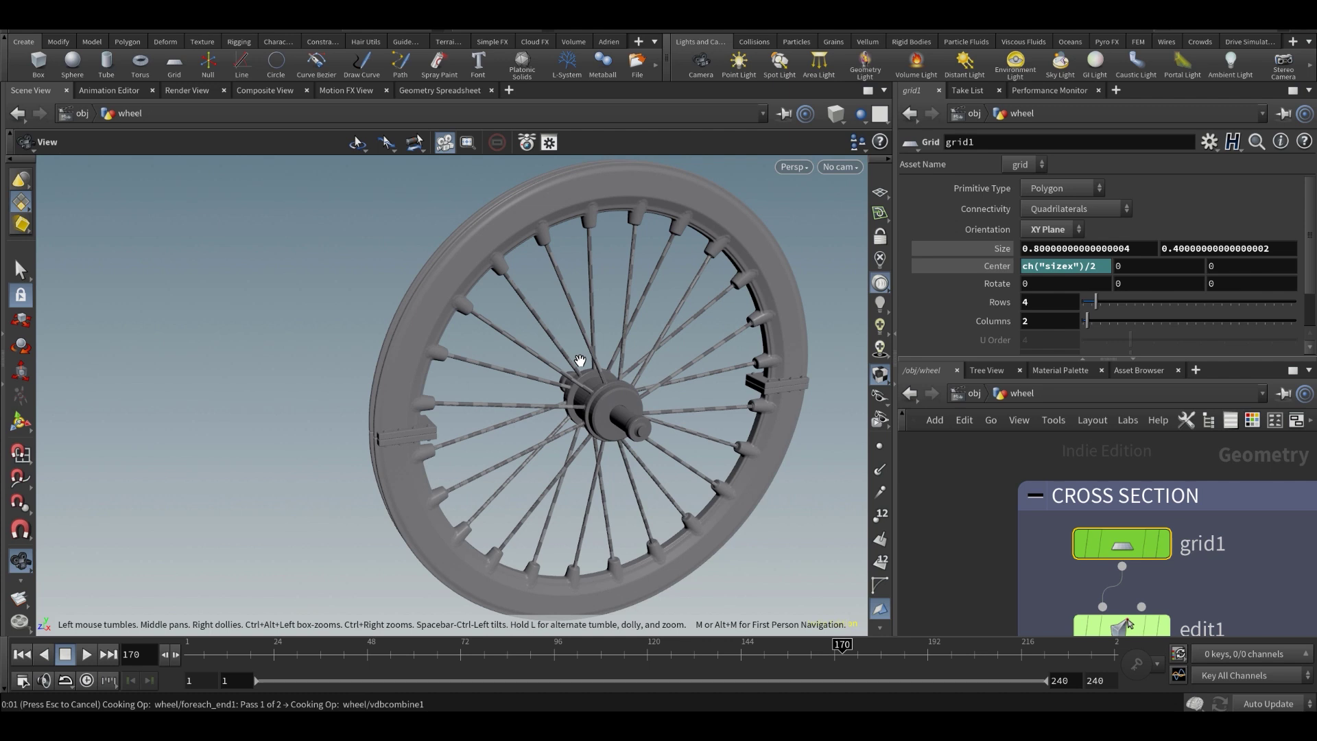
- Restore grid1's first Size value, try a second Size value of .6, inspect the rim, and undo that change
double_click(1182, 248)
type(".6")
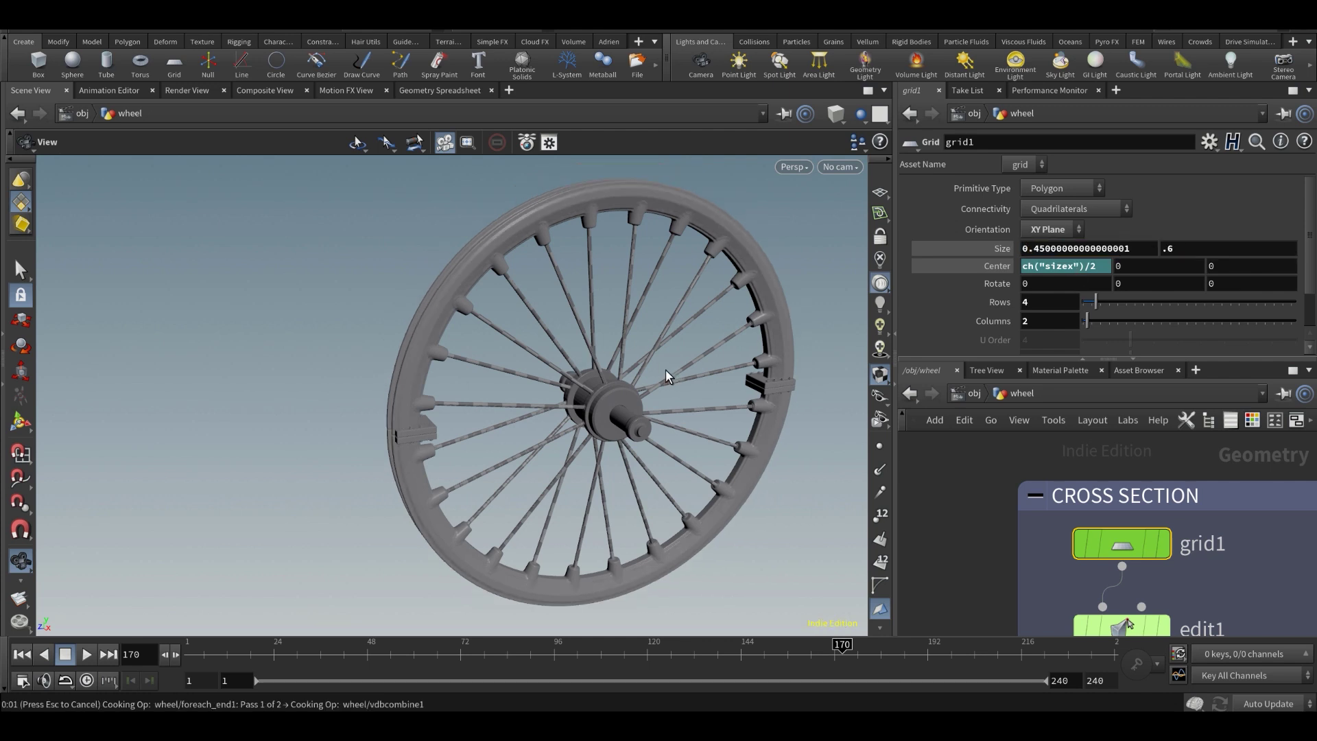
mouse_move(681, 383)
left_mouse_down()
mouse_move(713, 391)
mouse_move(673, 382)
left_mouse_up()
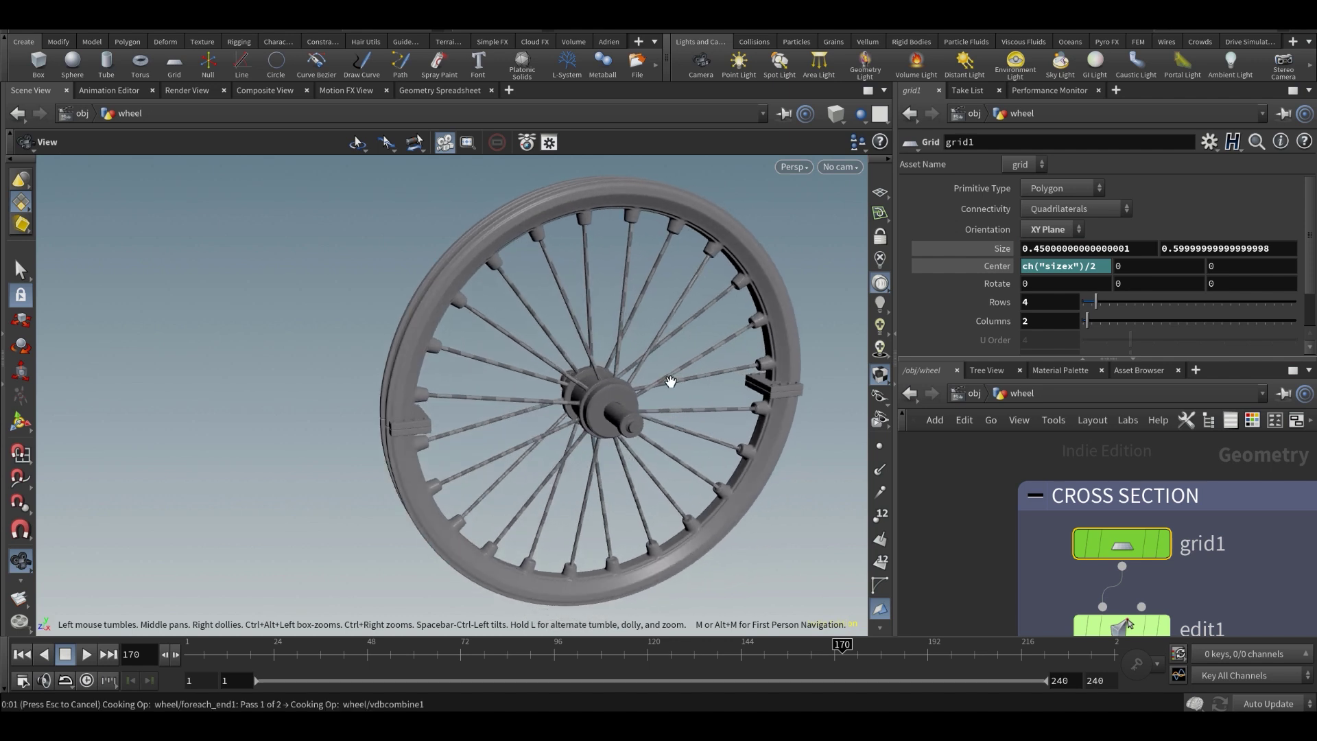
key("ctrl+z")
left_click_drag(557, 385, 563, 364)
- Return from the CROSS SECTION network to the BASE CONTROL group and select the circle_outer node
scroll(1010, 515, "down", 8)
scroll(1010, 516, "up", 10)
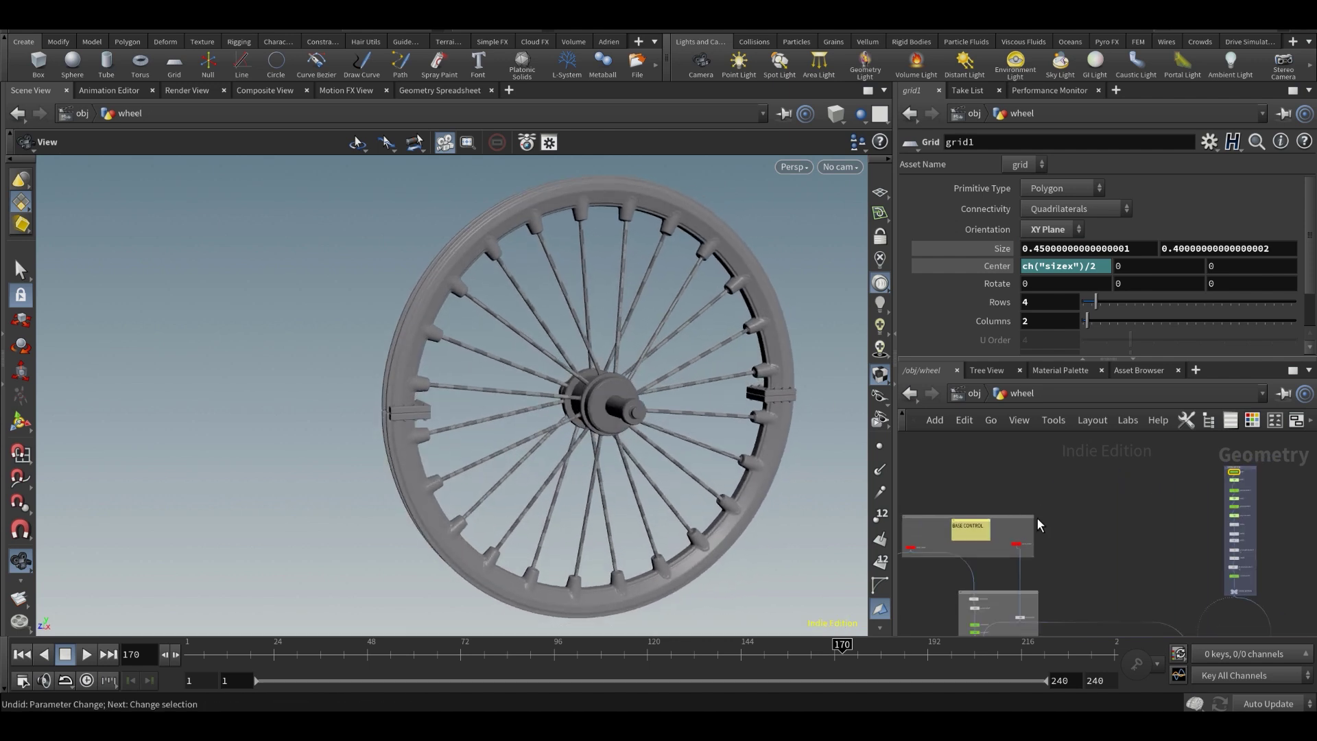
scroll(1077, 498, "up", 1)
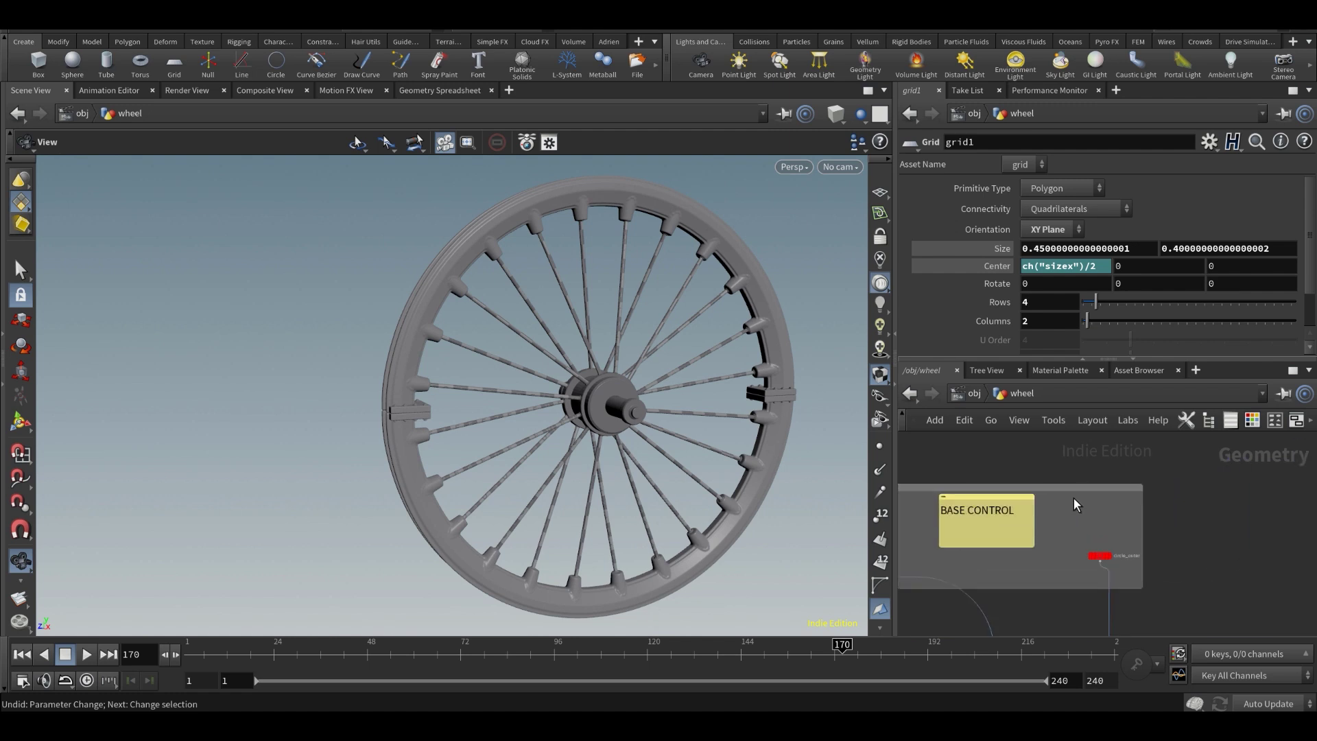
left_click_drag(568, 433, 617, 453)
scroll(617, 453, "up", 1)
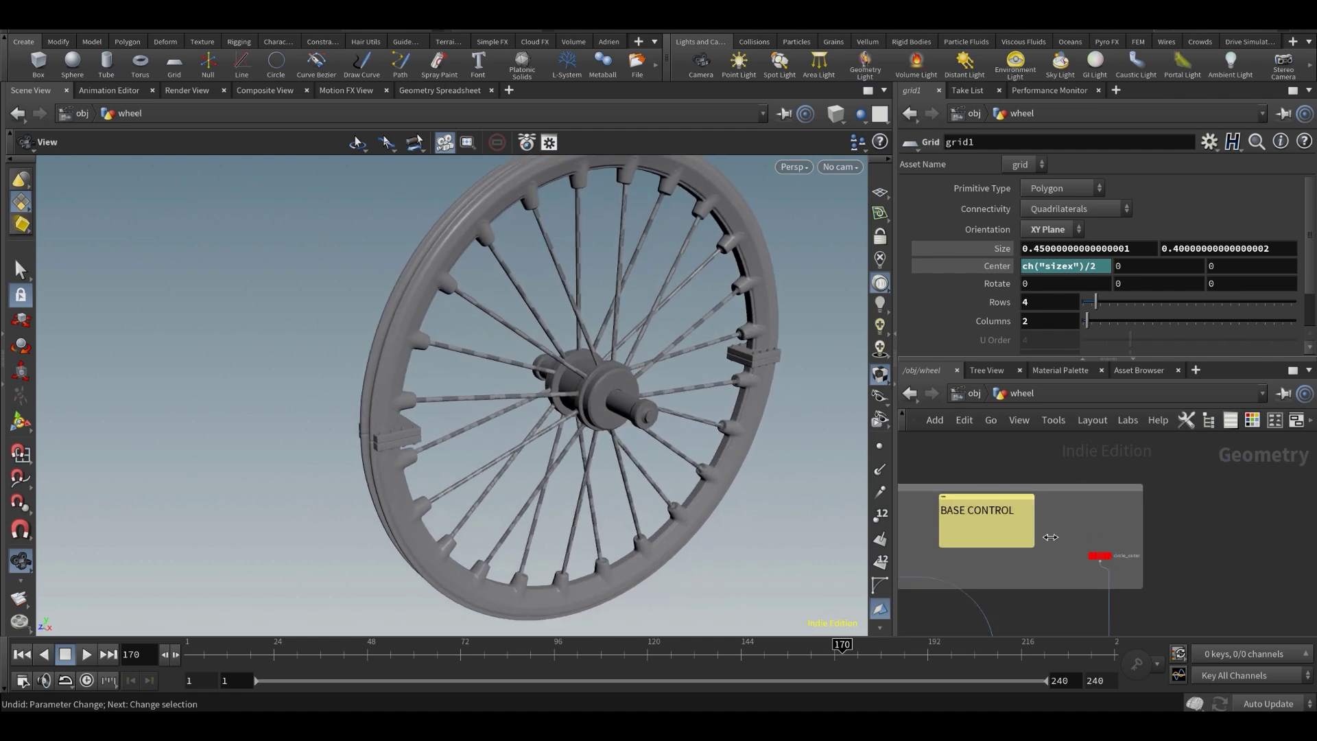
scroll(1095, 537, "up", 2)
left_click(1103, 565)
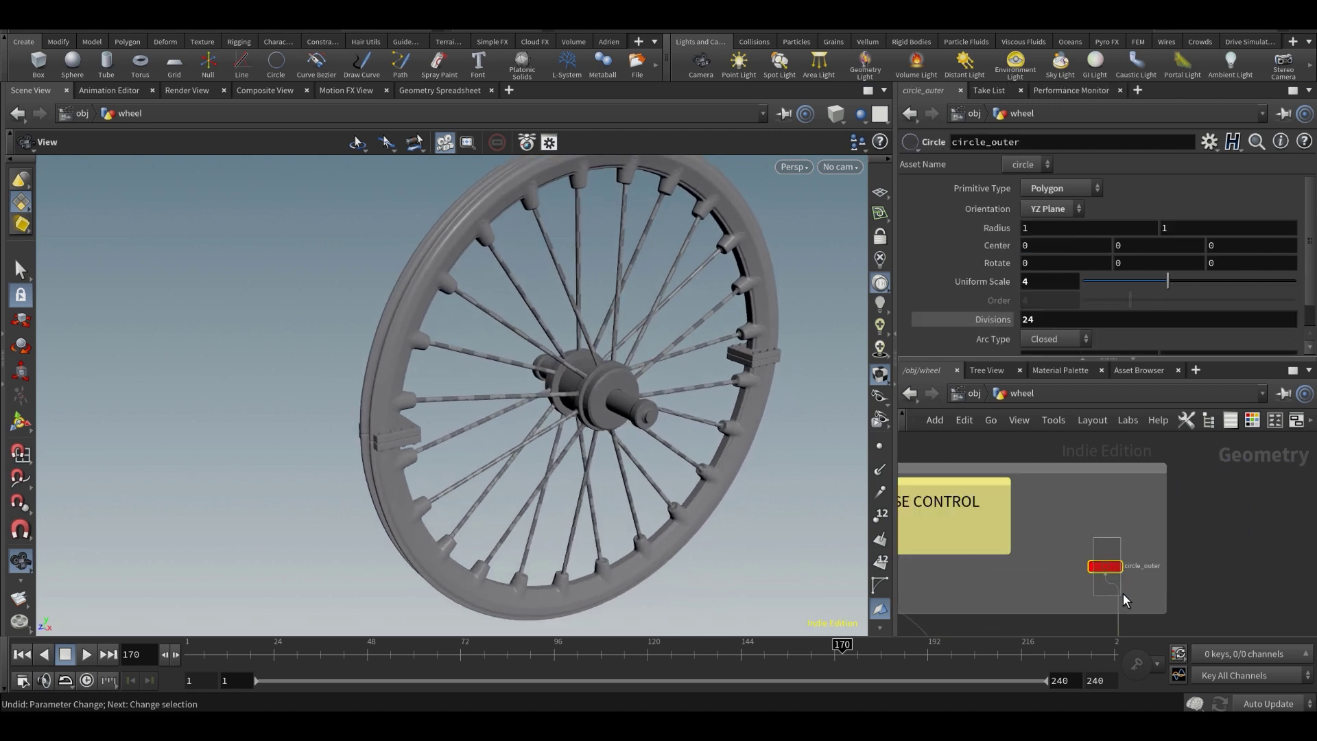
- Switch cooking to Manual and undo the changes to circle_outer, restoring Uniform Scale 5 and Divisions 36
left_click(1256, 706)
left_click(1254, 701)
key("ctrl+z")
key("ctrl+z")
key("ctrl+z")
key("ctrl+z")
key("ctrl+z")
middle_click_drag(1150, 582, 1161, 518)
key("ctrl+z")
key("ctrl+z")
scroll(1160, 511, "down", 2)
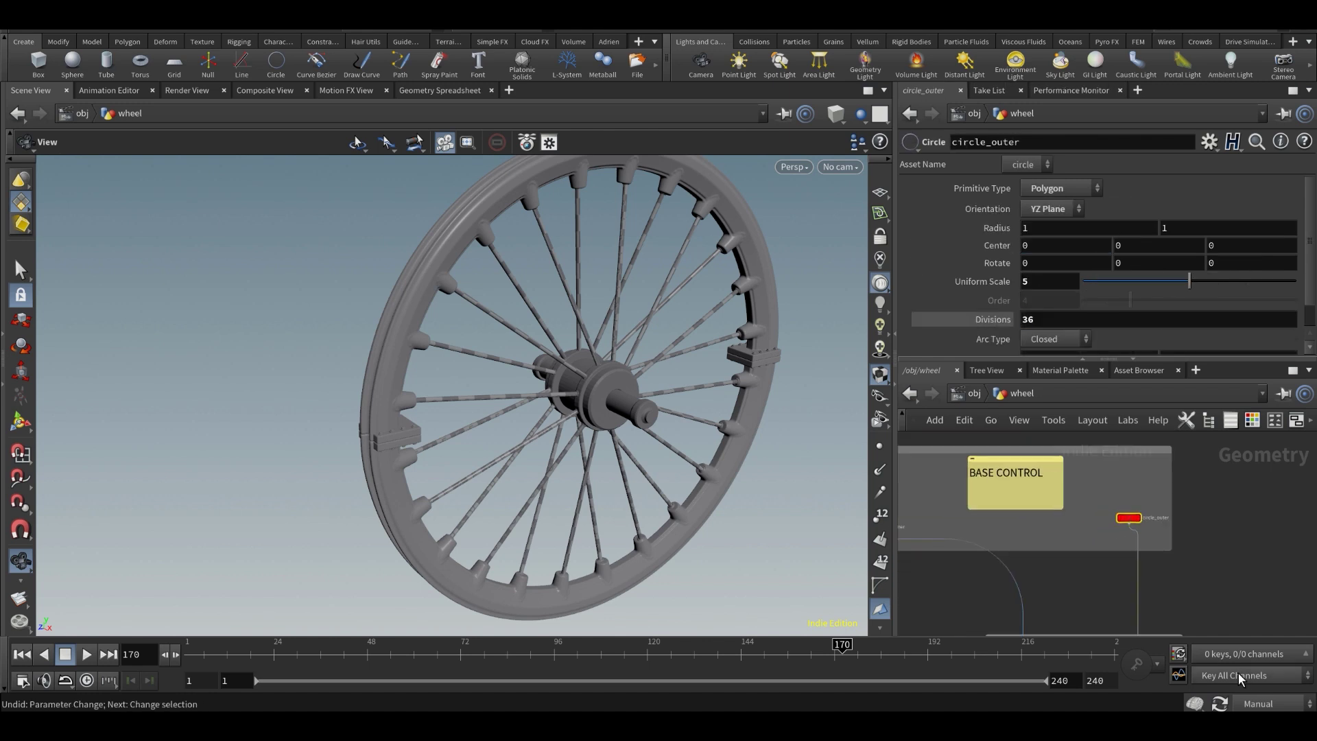
- Set cooking back to Auto Update and inspect the rebuilt wheel from another angle
left_click(1257, 704)
left_click(1248, 654)
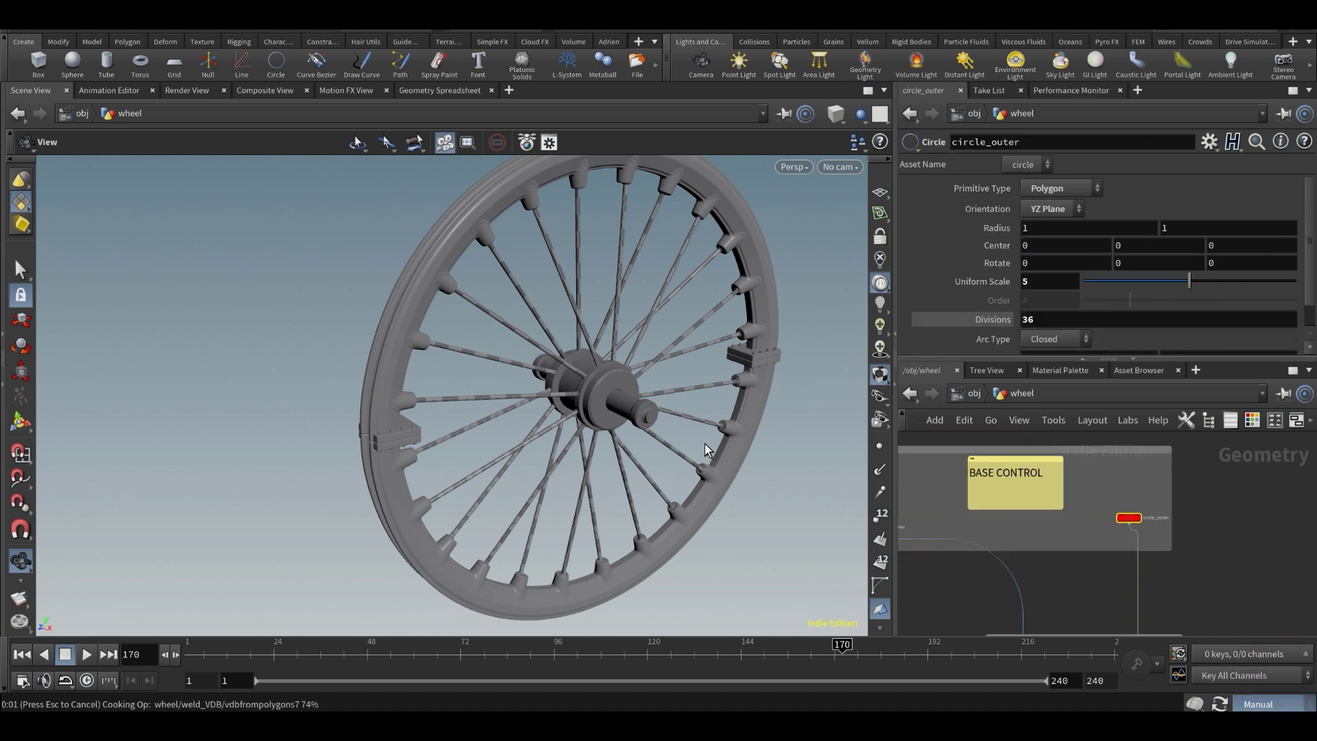
left_click_drag(672, 445, 580, 390)
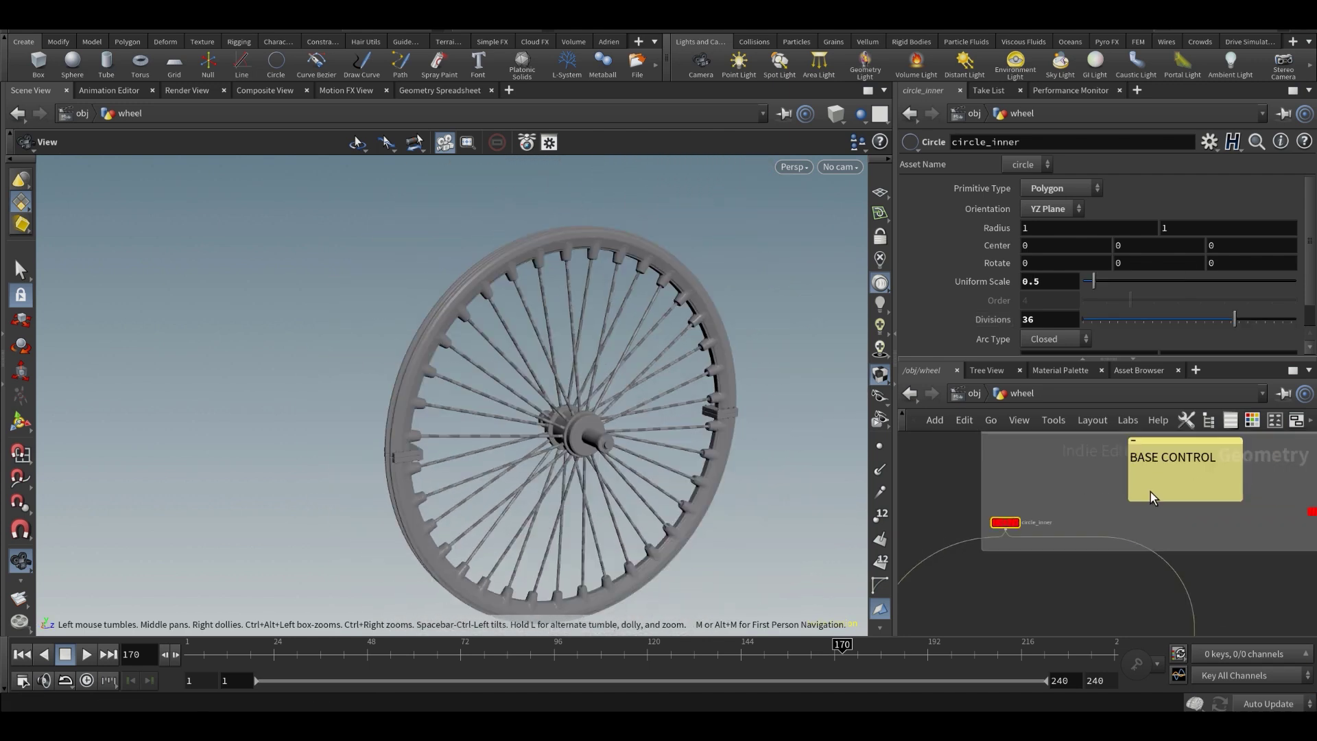
- Set the display flag on the circle_inner node in BASE CONTROL and frame its geometry for inspection
middle_click_drag(1150, 494, 1099, 552)
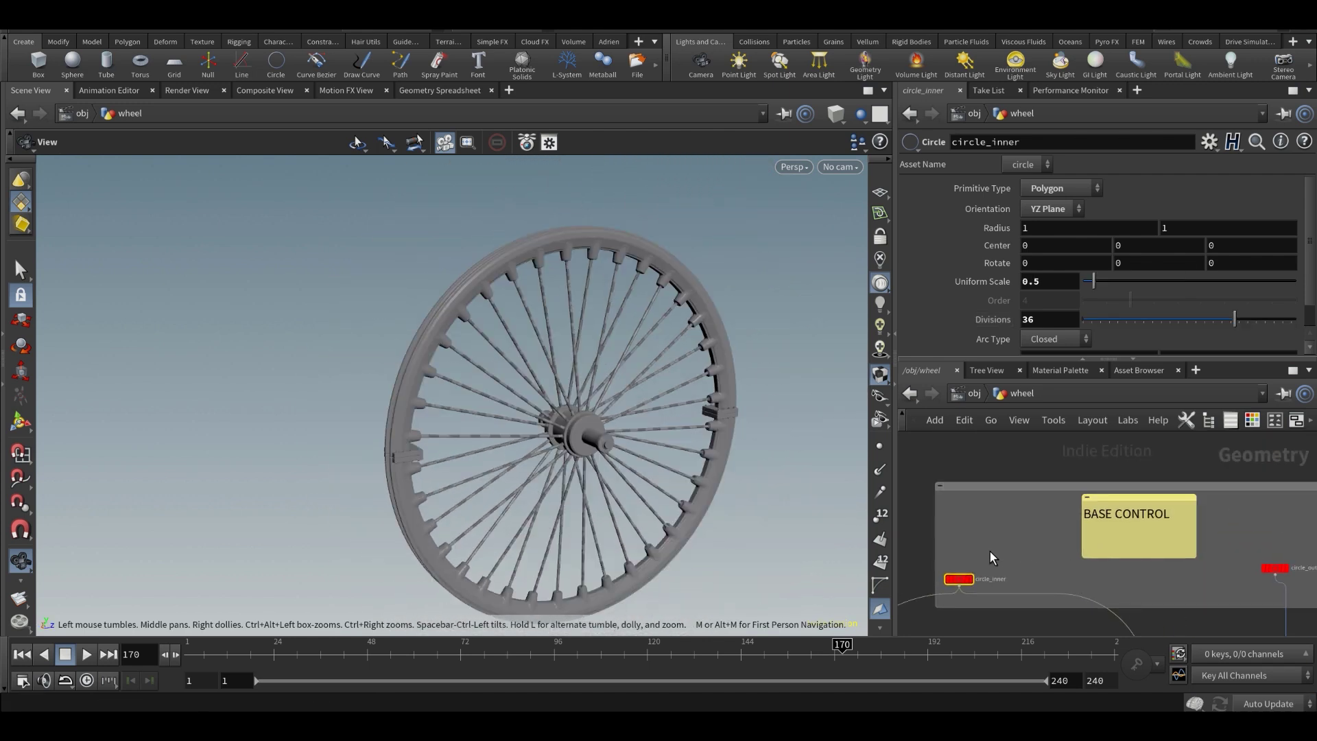
scroll(994, 547, "up", 4)
mouse_move(982, 578)
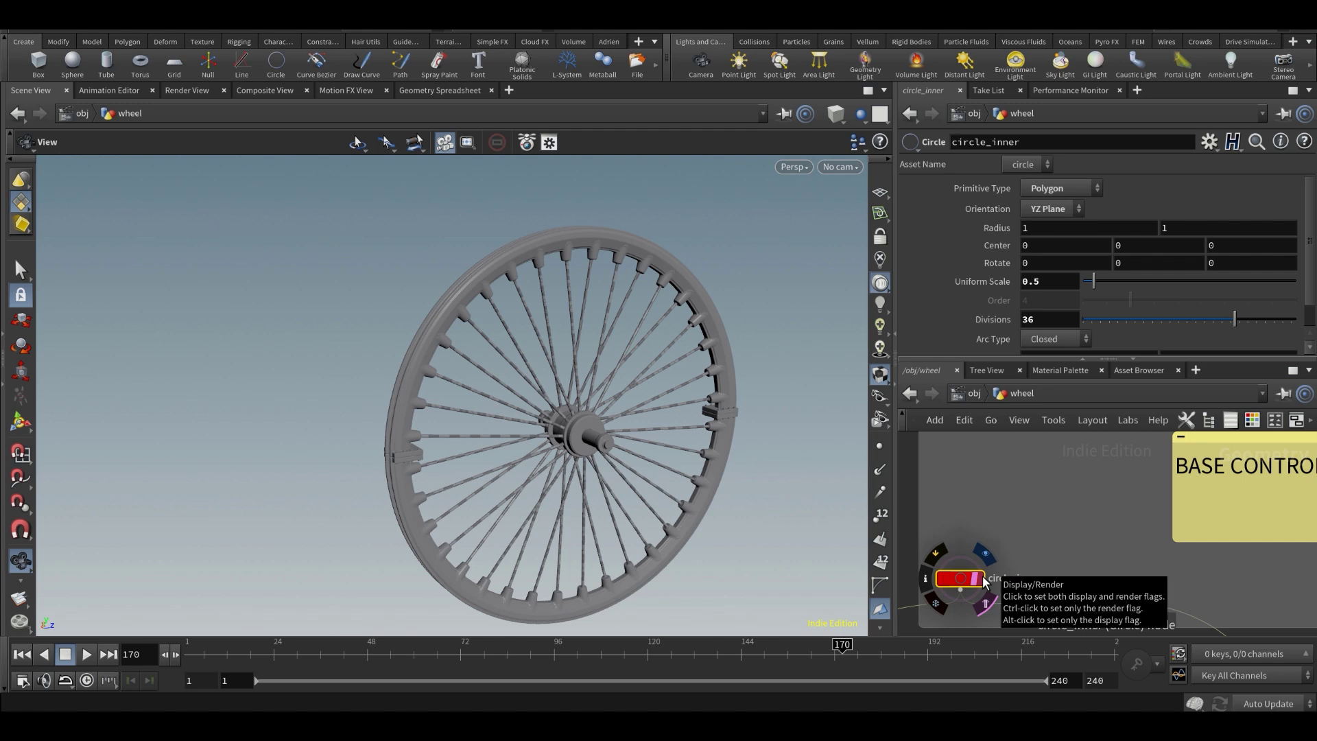
left_click(982, 578)
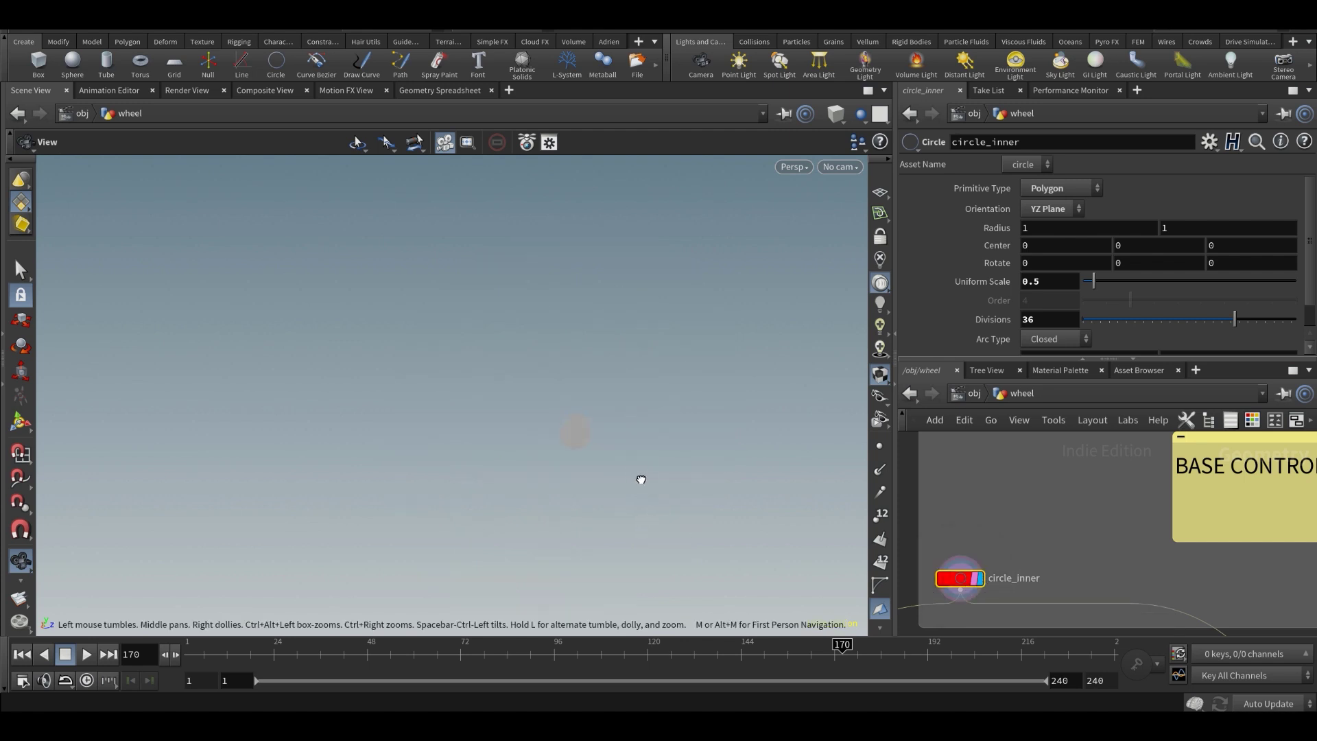
key("f")
scroll(641, 478, "down", 2)
scroll(1008, 518, "down", 5)
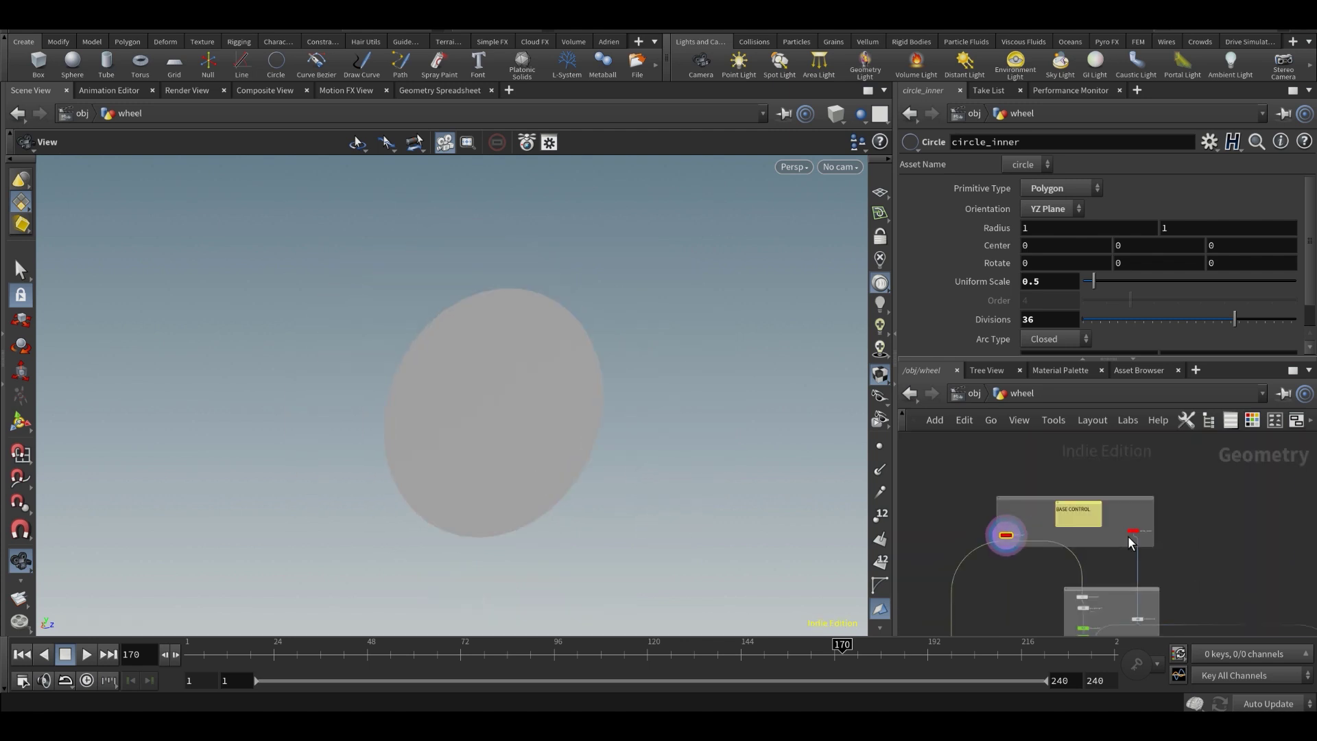
- Set the display flag on the circle_outer node, select it, and inspect its circle
scroll(1132, 543, "up", 3)
left_click(1176, 536)
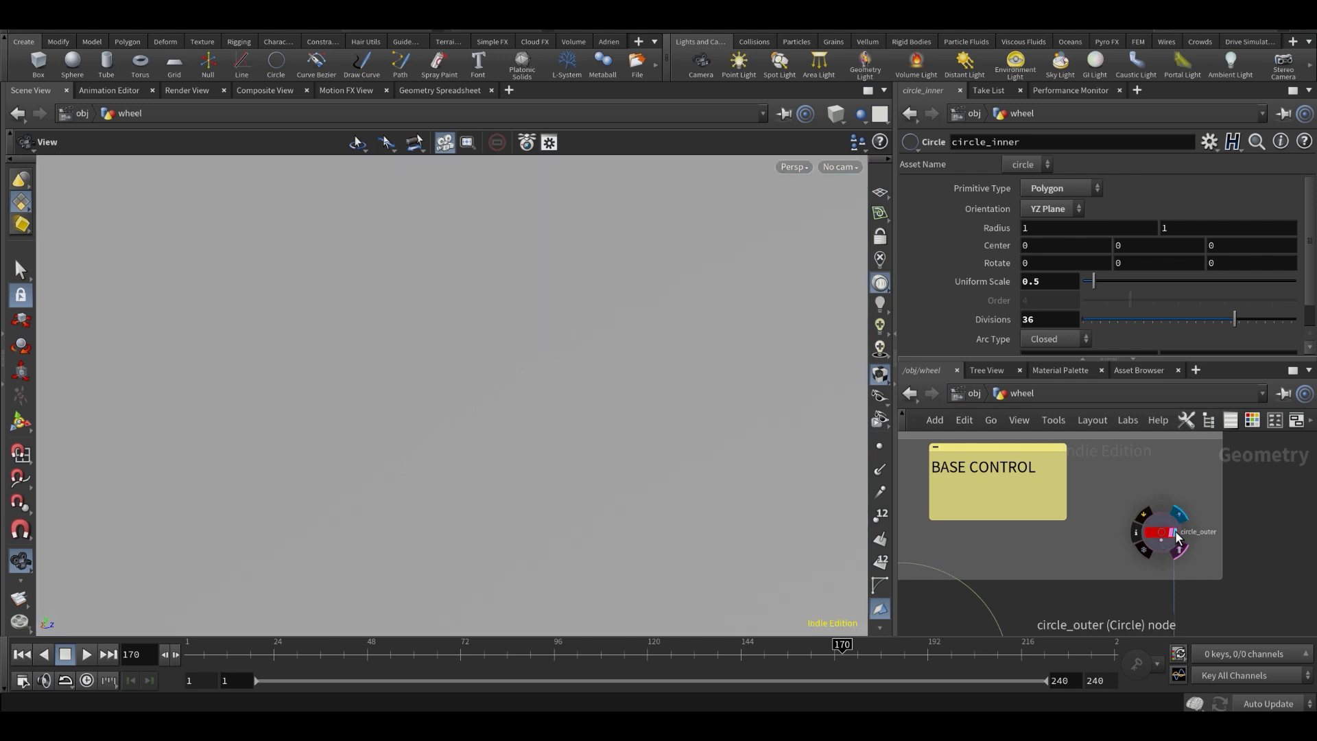
left_click(1159, 533)
scroll(446, 435, "down", 6)
left_click_drag(670, 382, 545, 390)
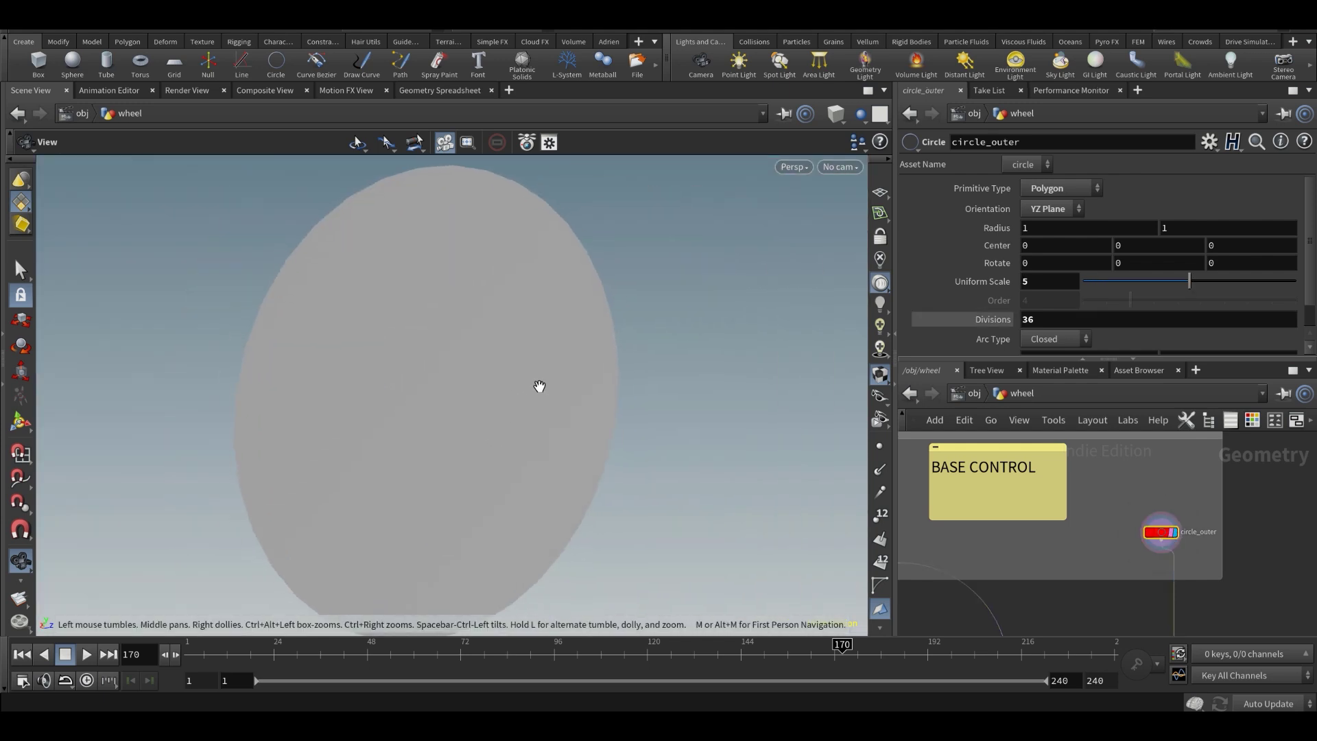
- Maximize the network editor and trace circle_inner's output wires to the WHEEL - INNER SUPPORT and WHEEL - CONNECTOR groups
scroll(1001, 528, "down", 2)
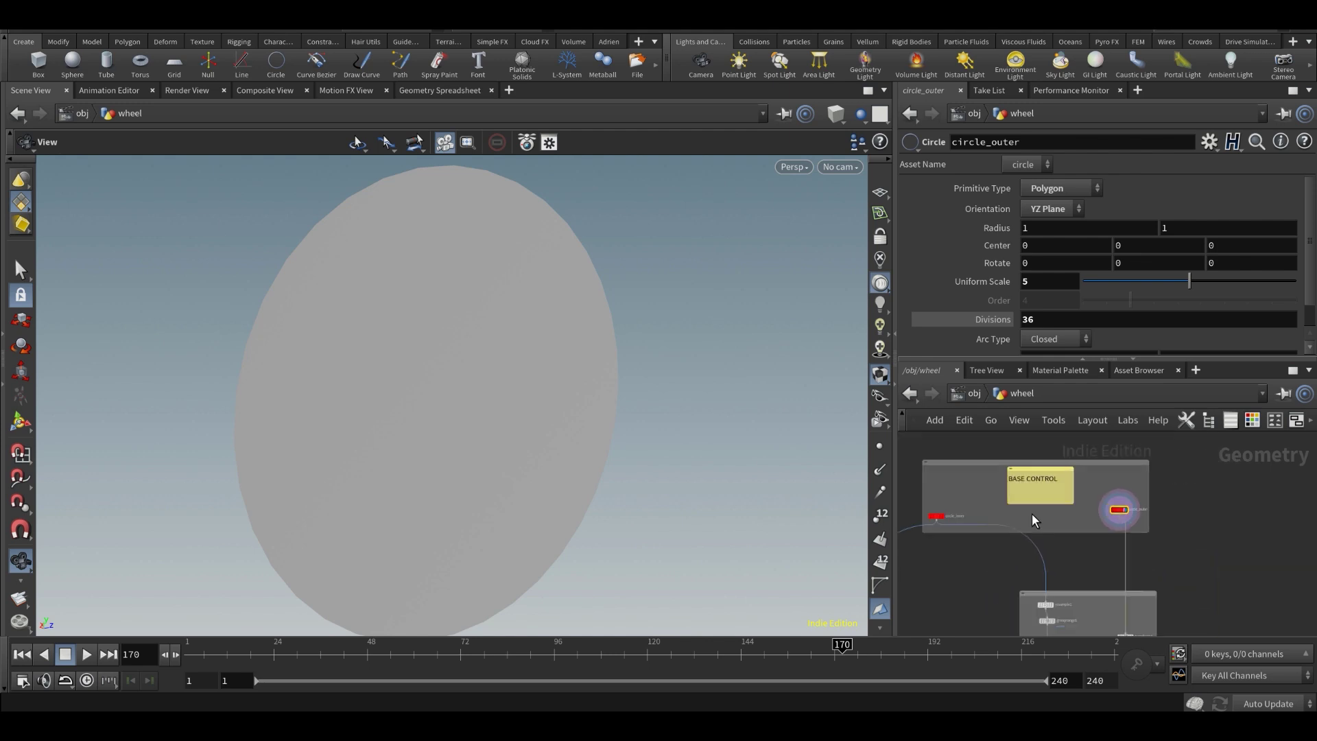
key("ctrl+b")
middle_click_drag(413, 212, 406, 387)
scroll(406, 387, "down", 3)
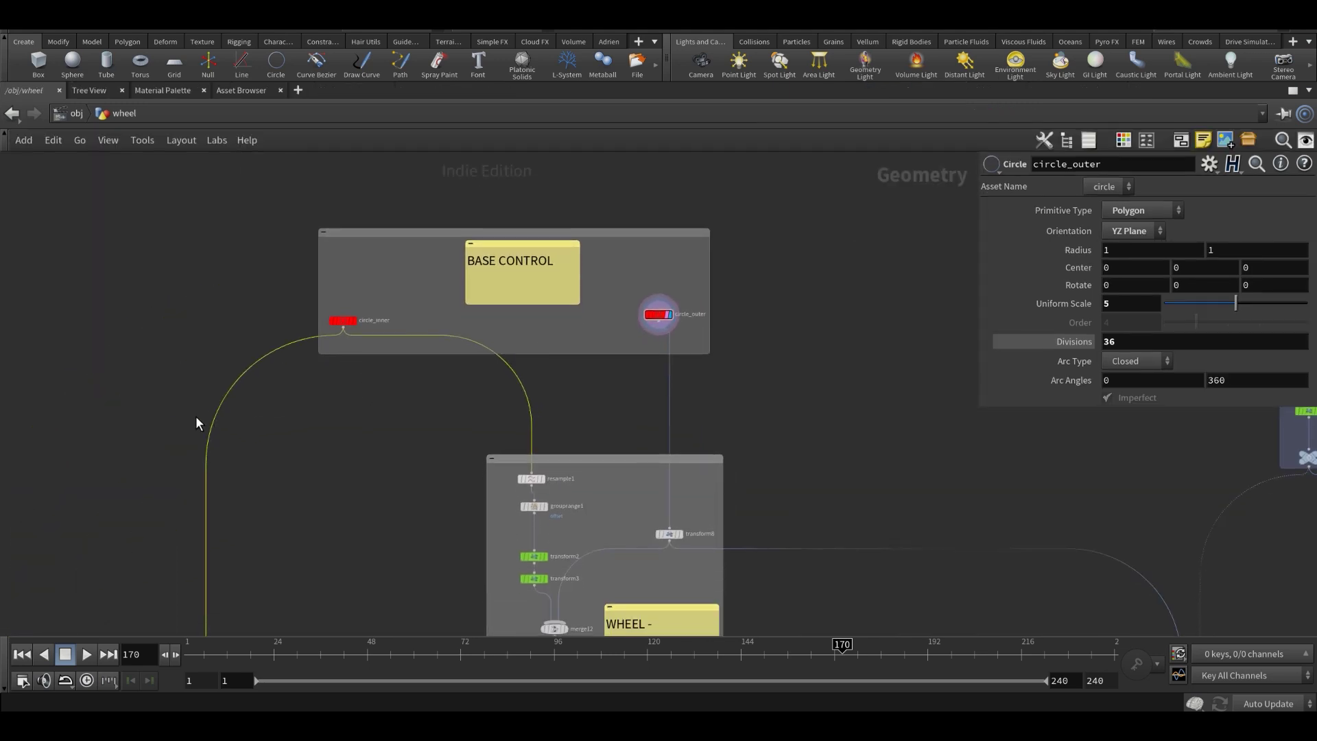
left_click_drag(192, 410, 533, 426)
middle_click_drag(533, 426, 539, 234)
scroll(597, 288, "down", 2)
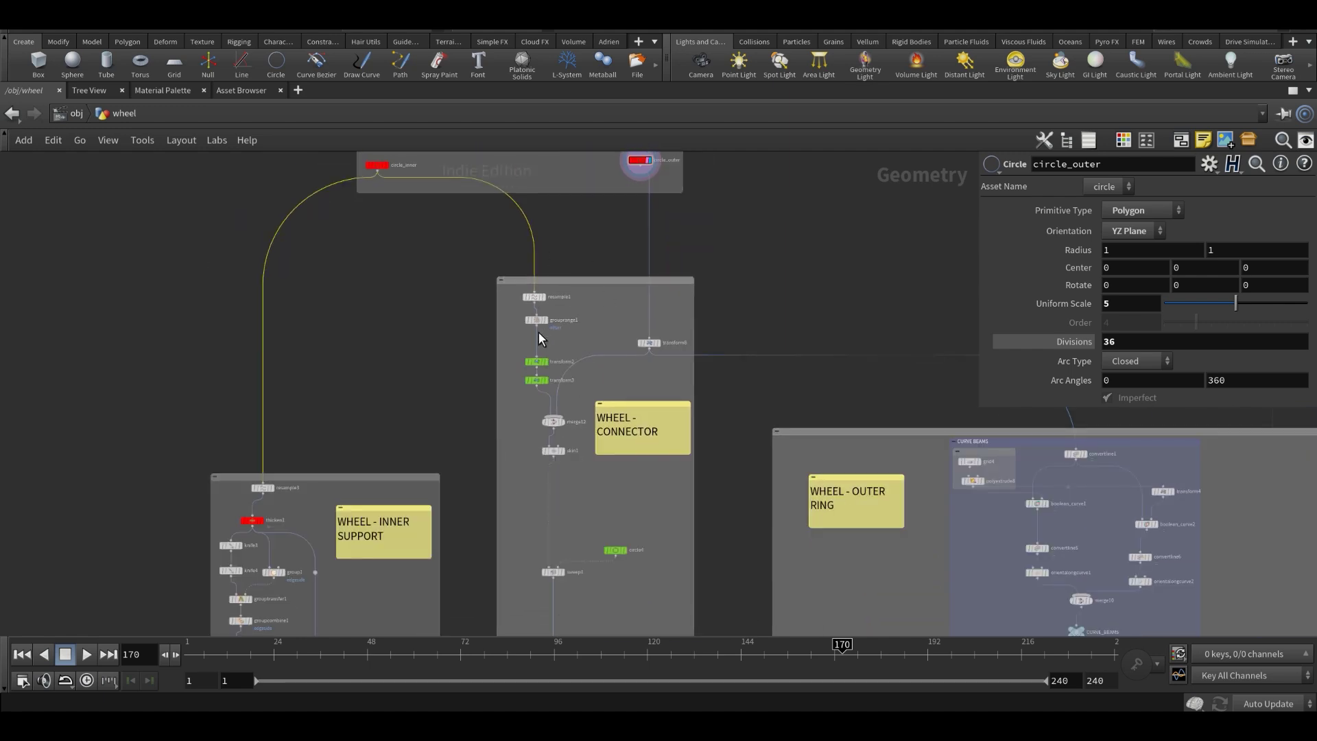
scroll(403, 494, "up", 2)
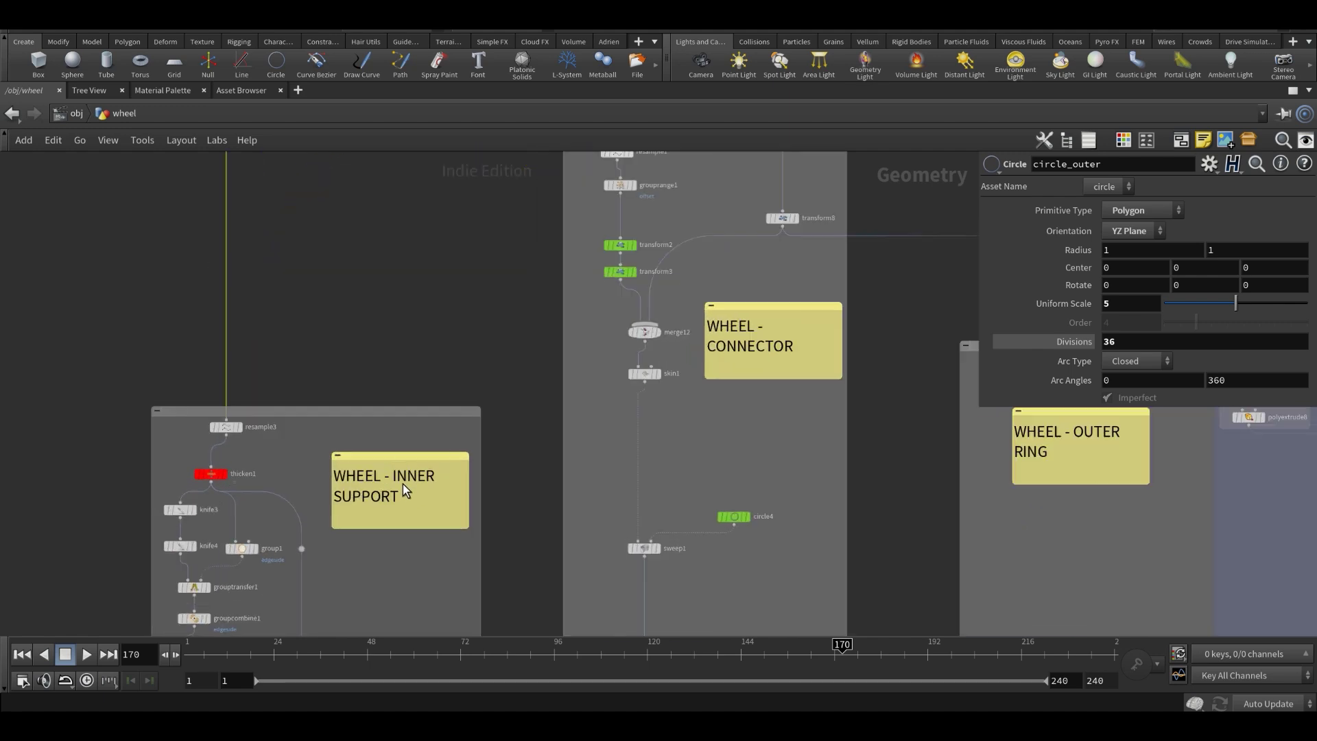
middle_click_drag(721, 315, 585, 429)
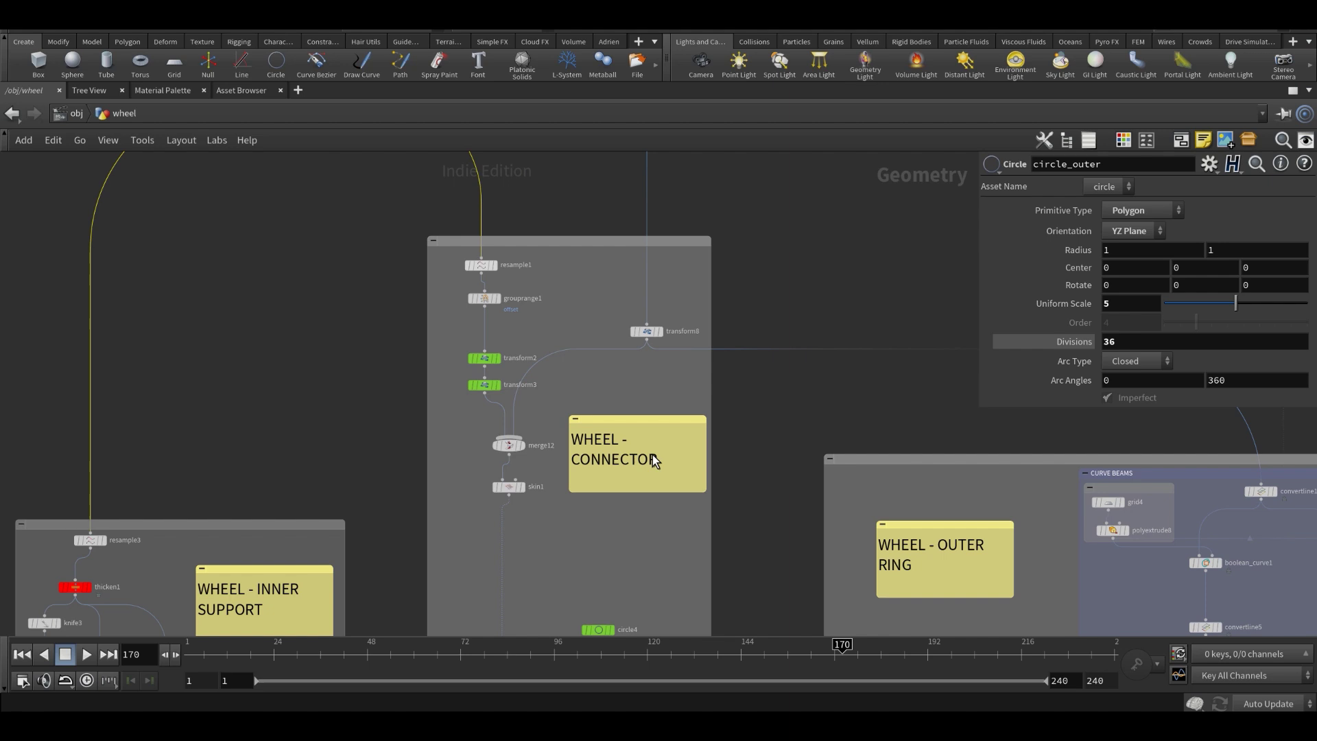
left_click(651, 454)
- Trace circle_outer's output through transform8 to the WHEEL - CONNECTOR and WHEEL - OUTER RING groups
middle_click_drag(638, 374, 563, 471)
scroll(564, 471, "down", 2)
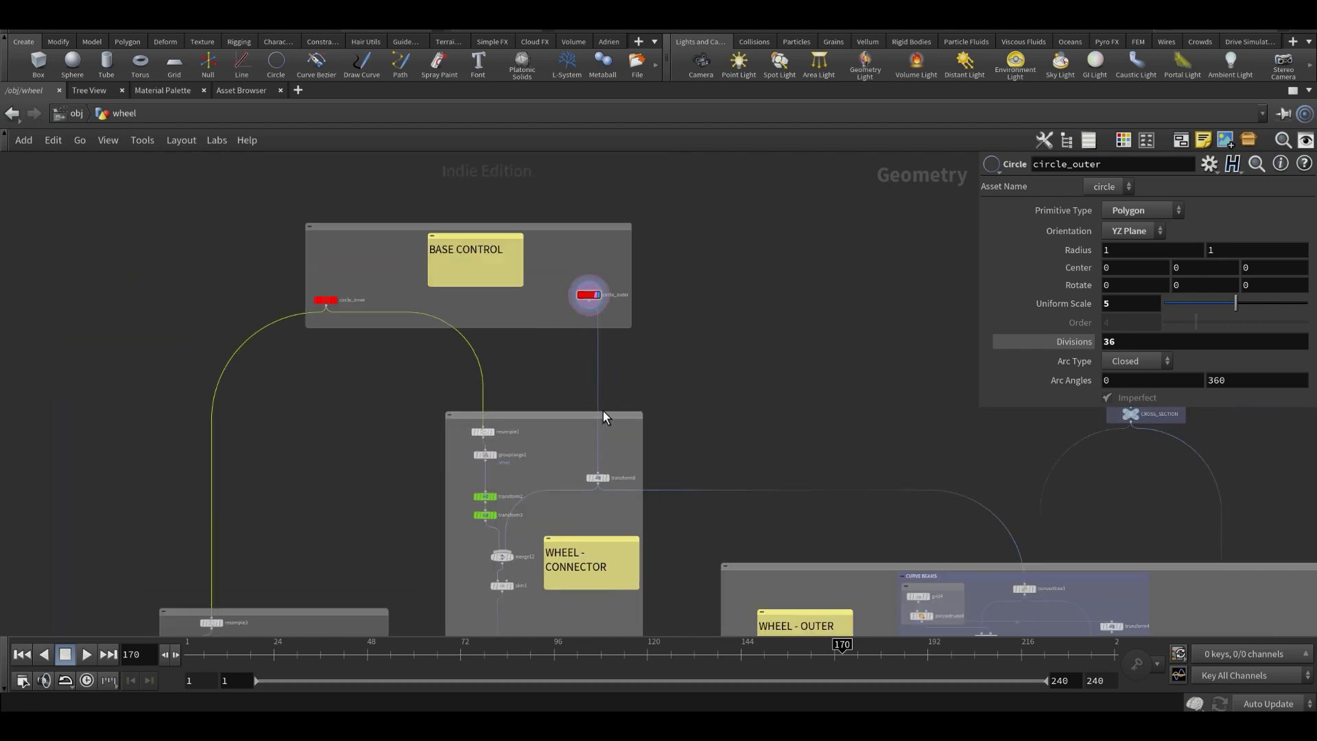
left_click_drag(599, 477, 609, 473)
middle_click_drag(607, 468, 595, 459)
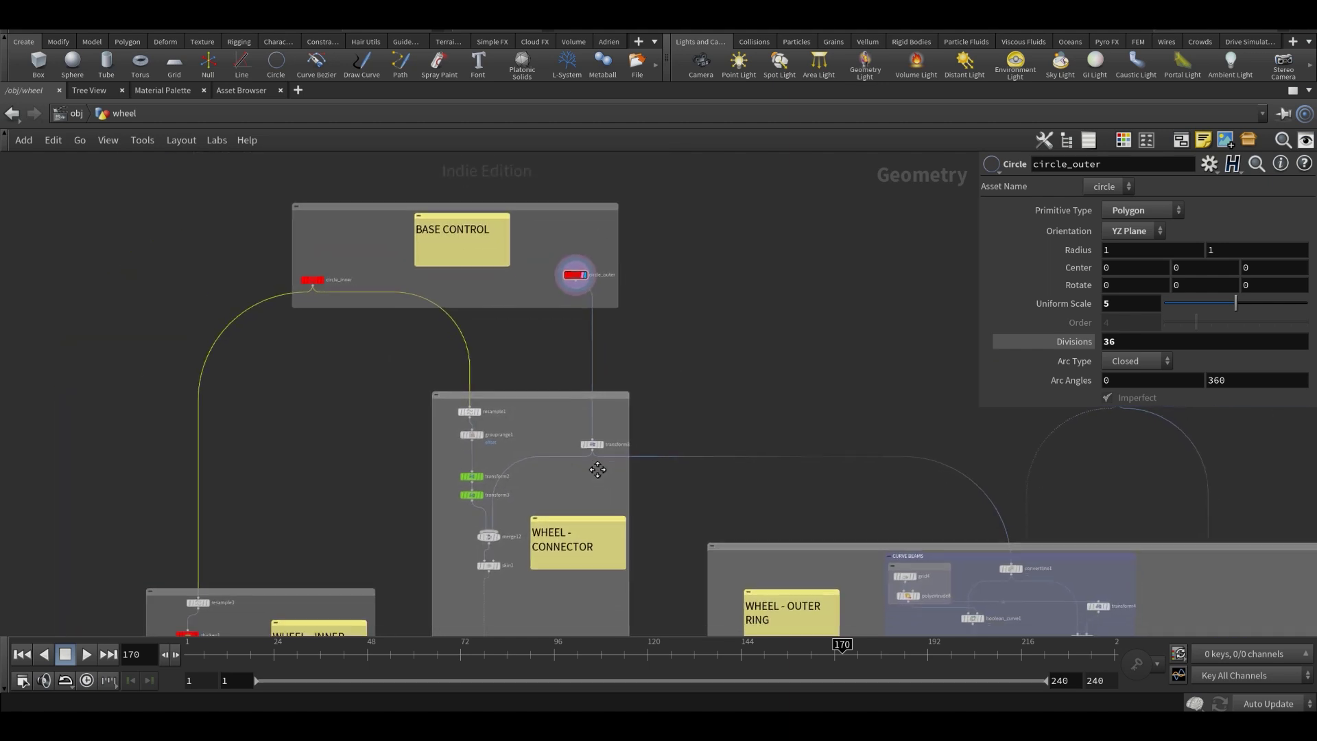
scroll(596, 459, "down", 3)
scroll(596, 458, "up", 2)
scroll(594, 458, "down", 1)
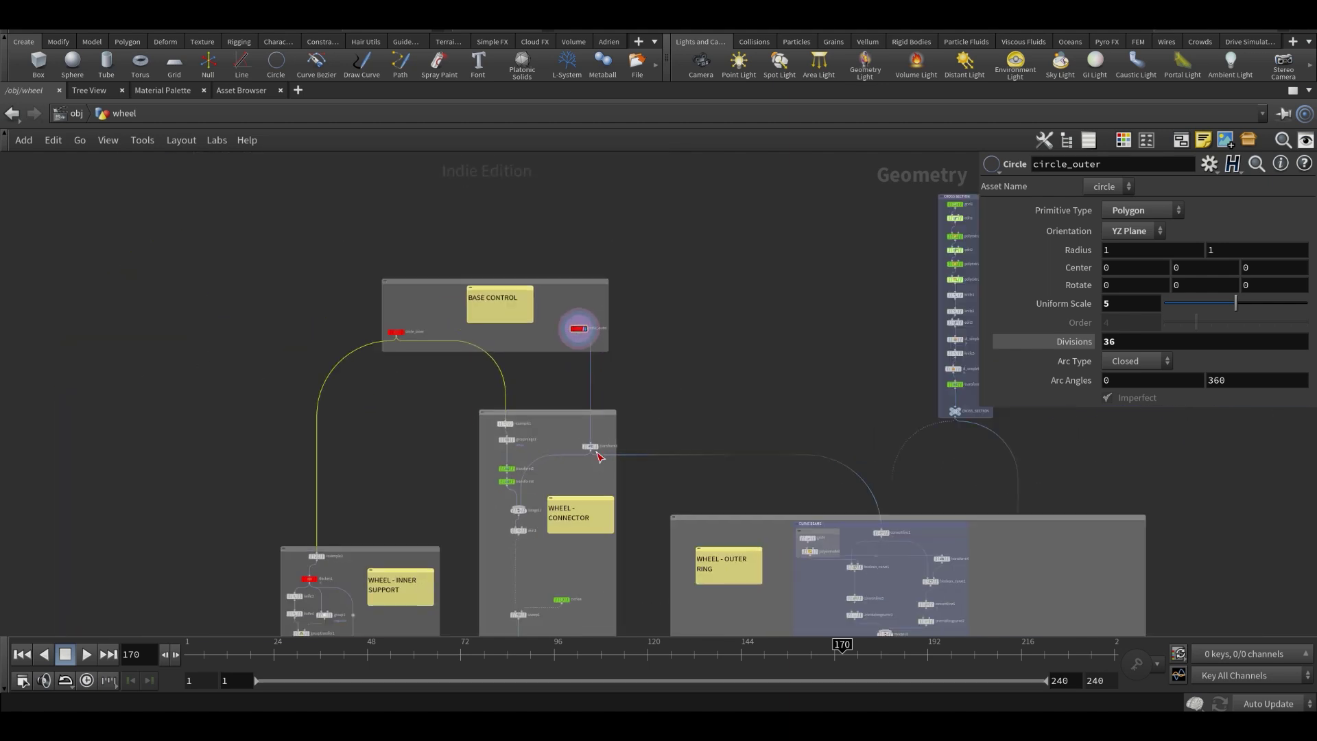
scroll(590, 427, "up", 4)
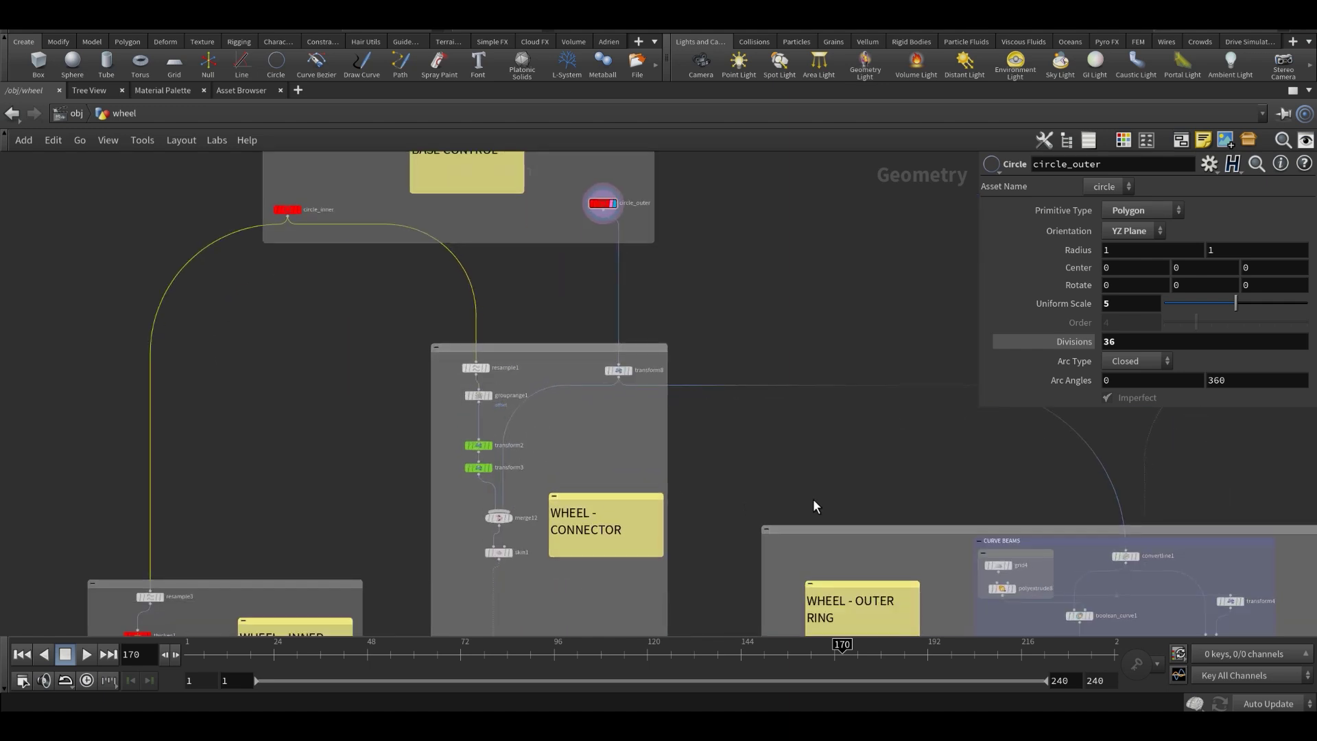
middle_click_drag(816, 507, 673, 410)
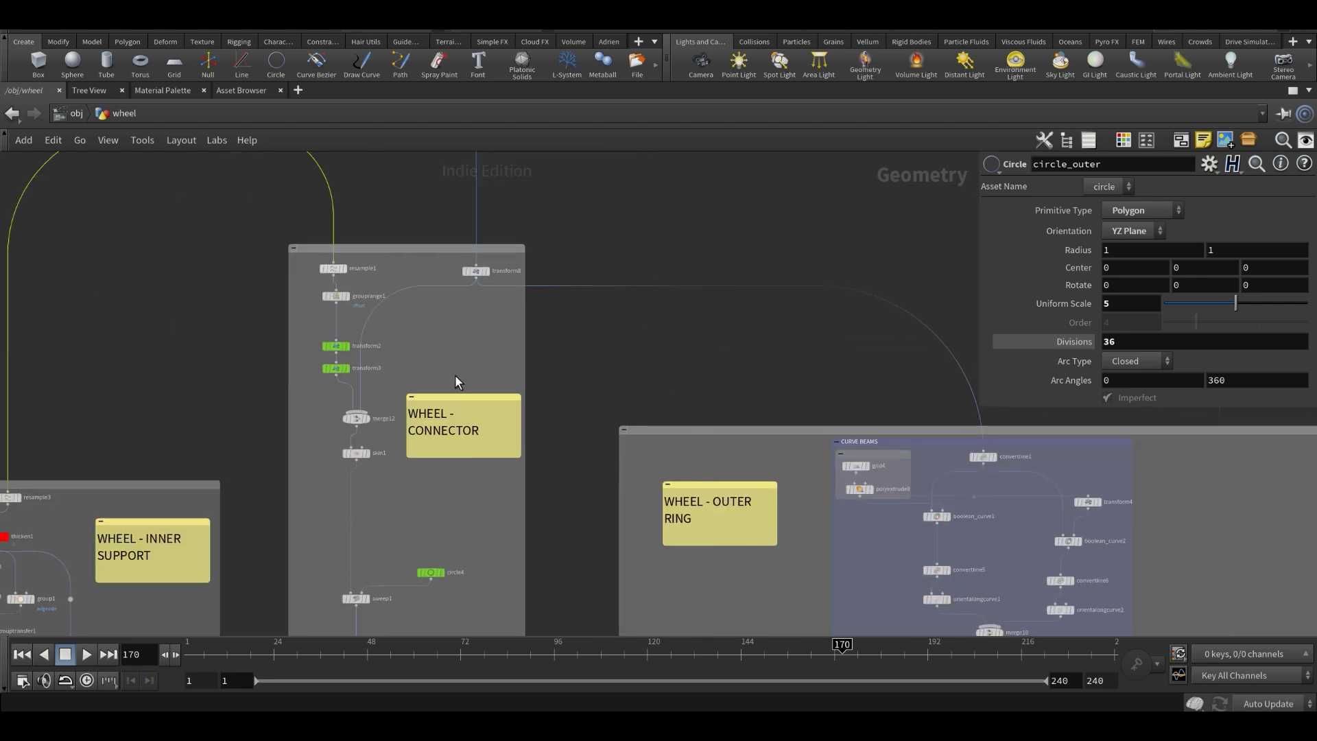
middle_click_drag(459, 382, 582, 454)
scroll(583, 454, "down", 2)
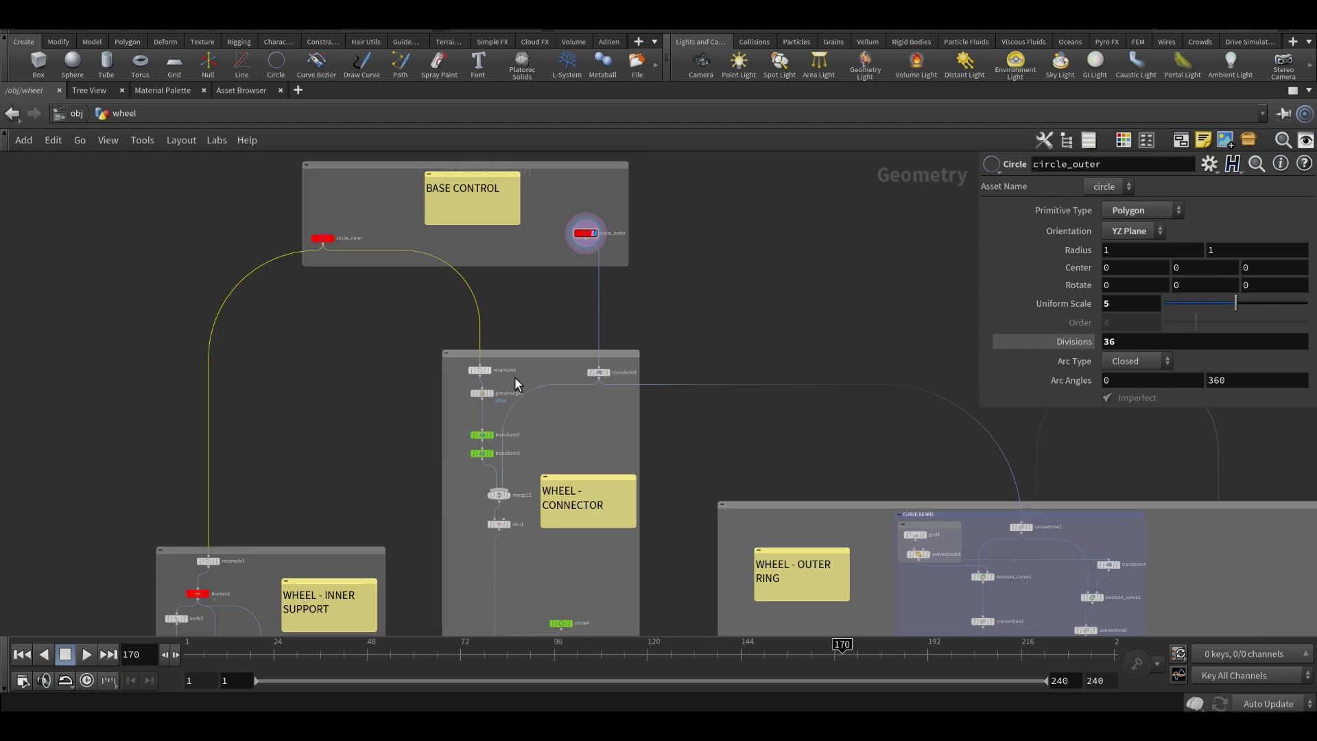
- Select the circle_outer node and copy its Divisions parameter
scroll(514, 377, "up", 1)
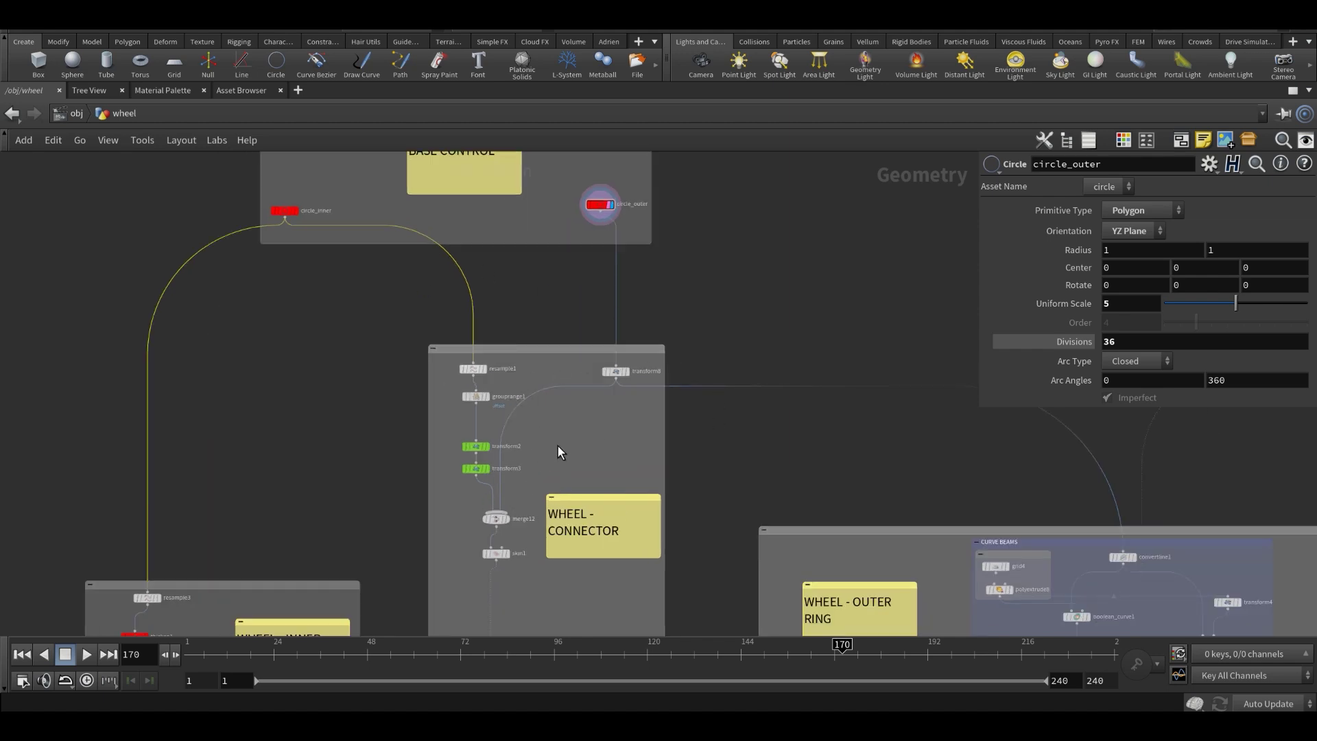
scroll(553, 322, "up", 1)
middle_click_drag(556, 324, 570, 382)
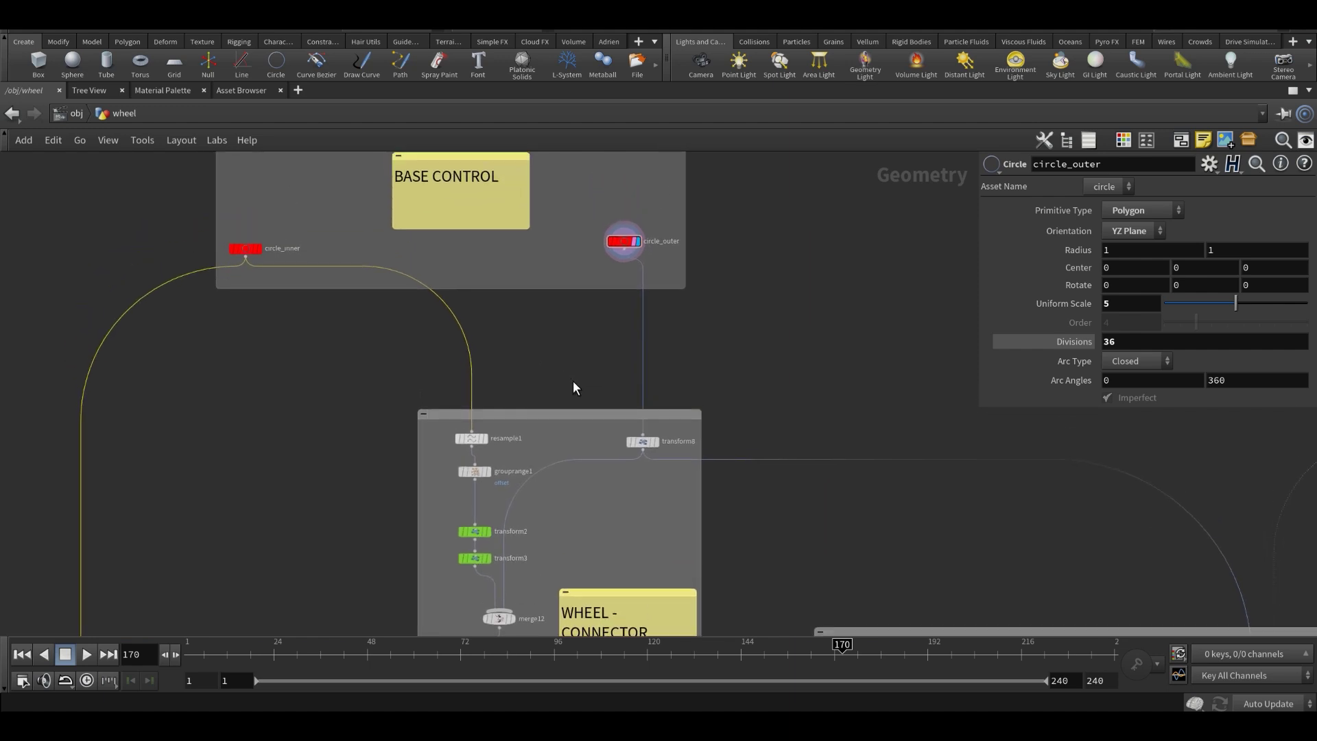
scroll(598, 359, "up", 1)
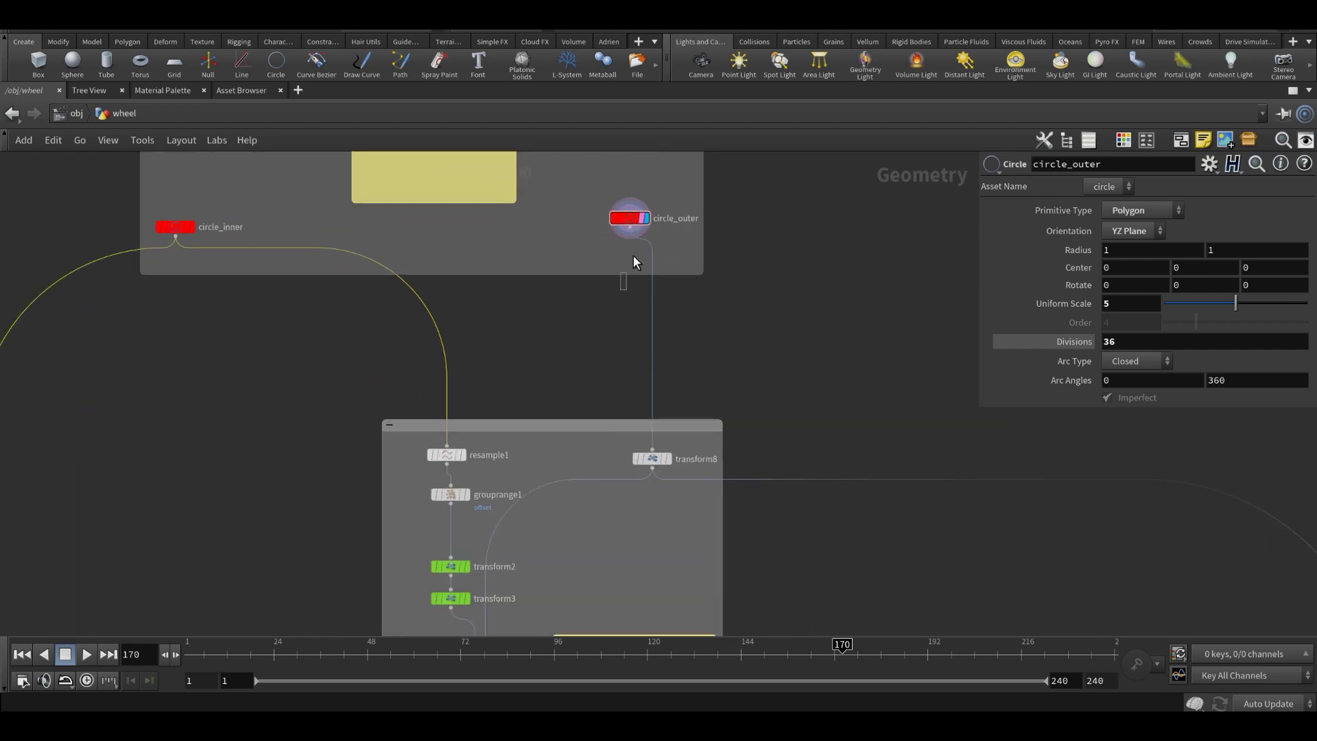
left_click(638, 217)
right_click(1055, 342)
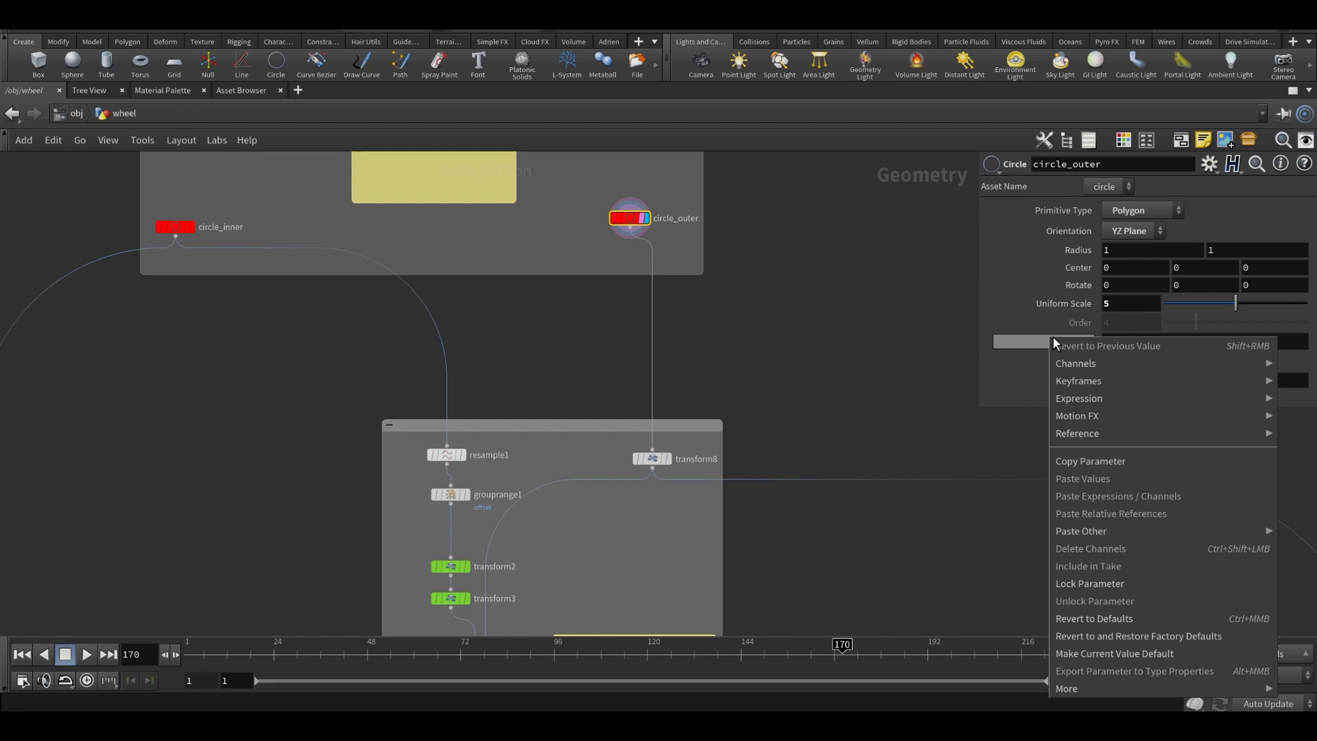
left_click(1109, 461)
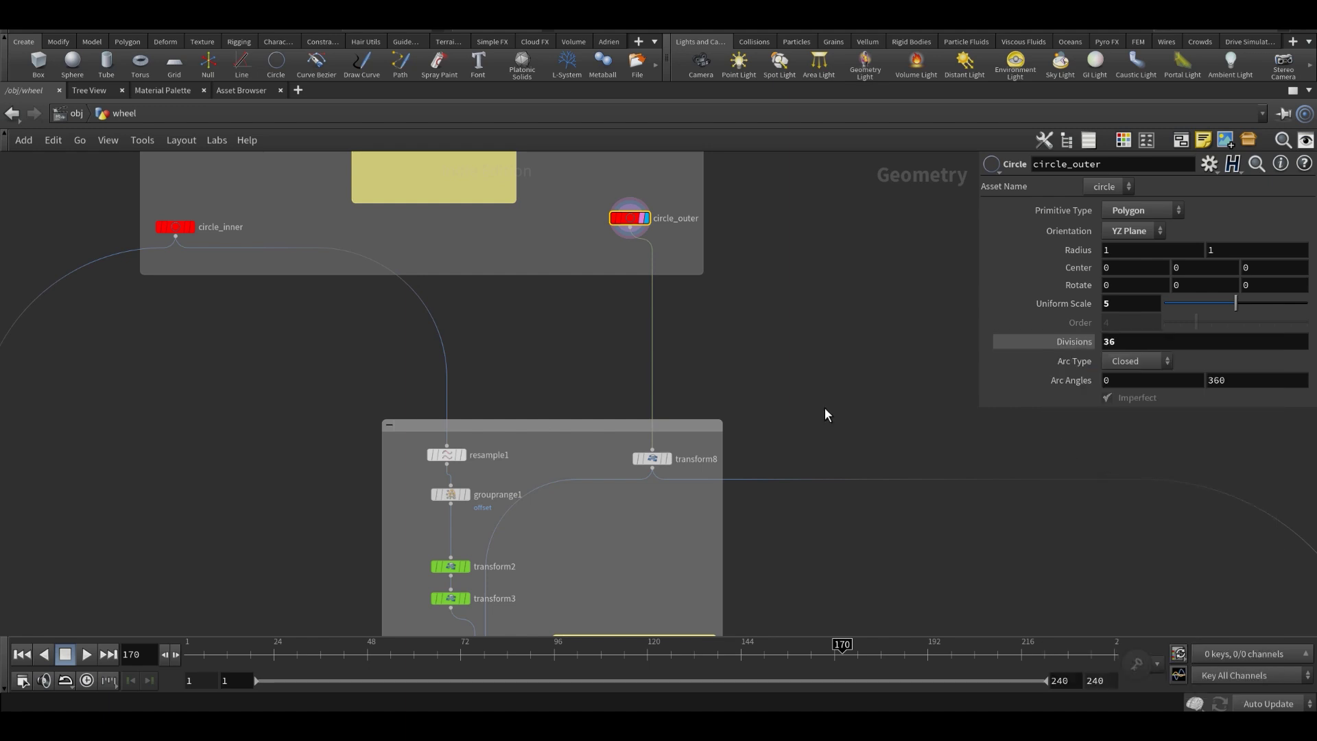
- Replace resample1's Segments expression with a pasted relative reference to circle_outer's Divisions, ch("../circle_outer/divs")
scroll(511, 452, "up", 3)
left_click(392, 461)
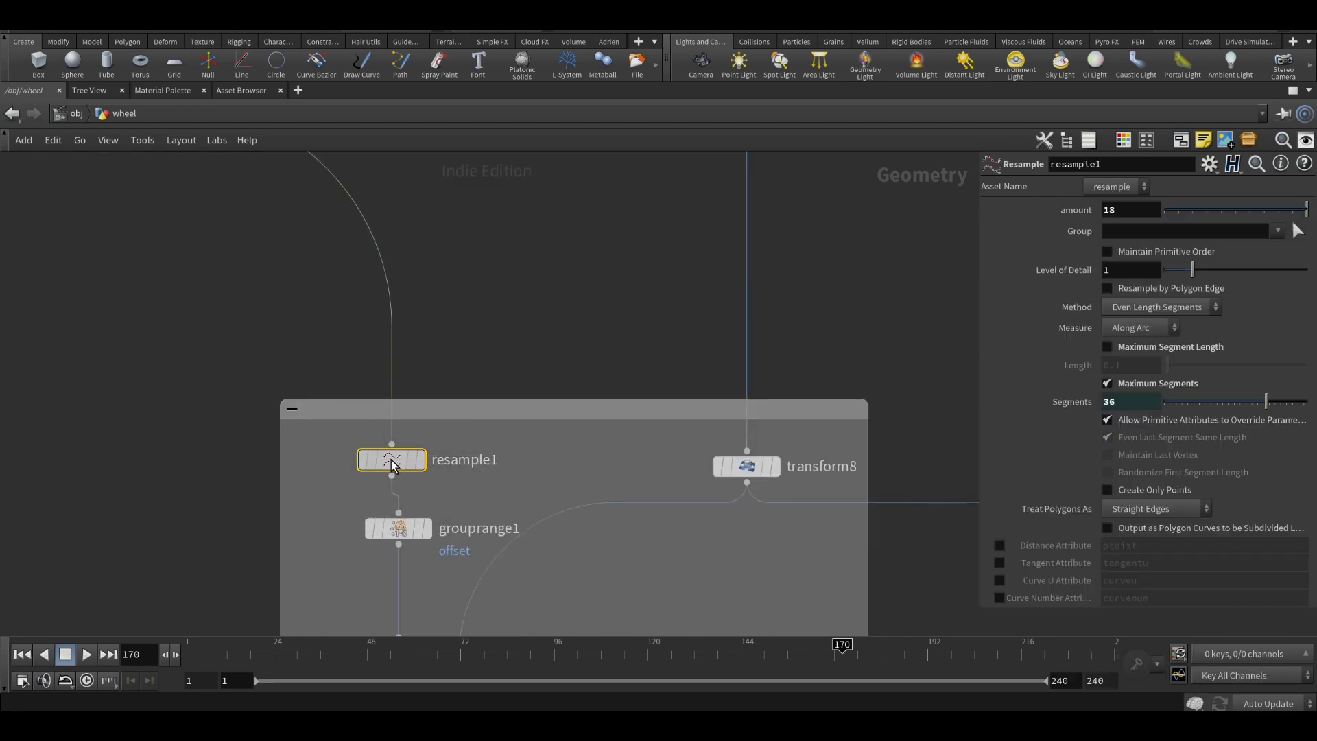
left_click(1075, 404)
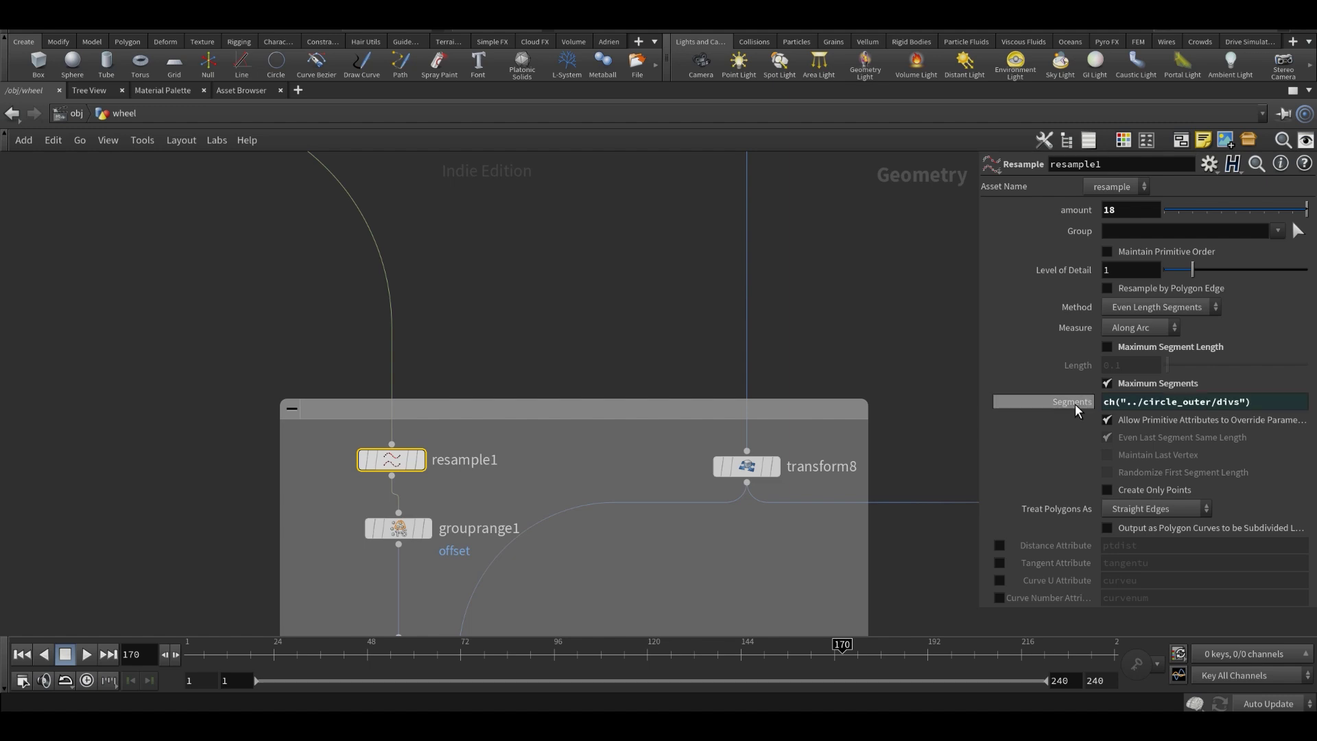
left_click_drag(1104, 402, 1187, 406)
key("ctrl+c")
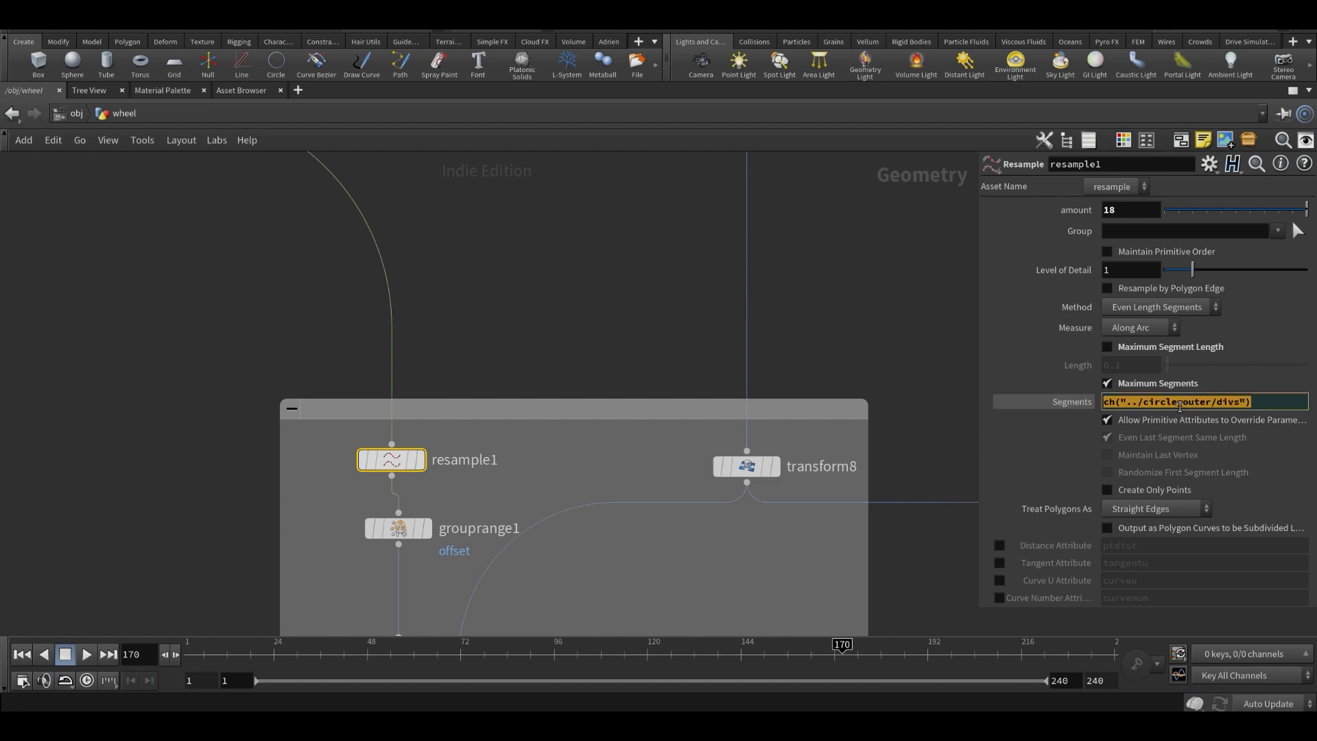
key("BackSpace")
right_click(1174, 405)
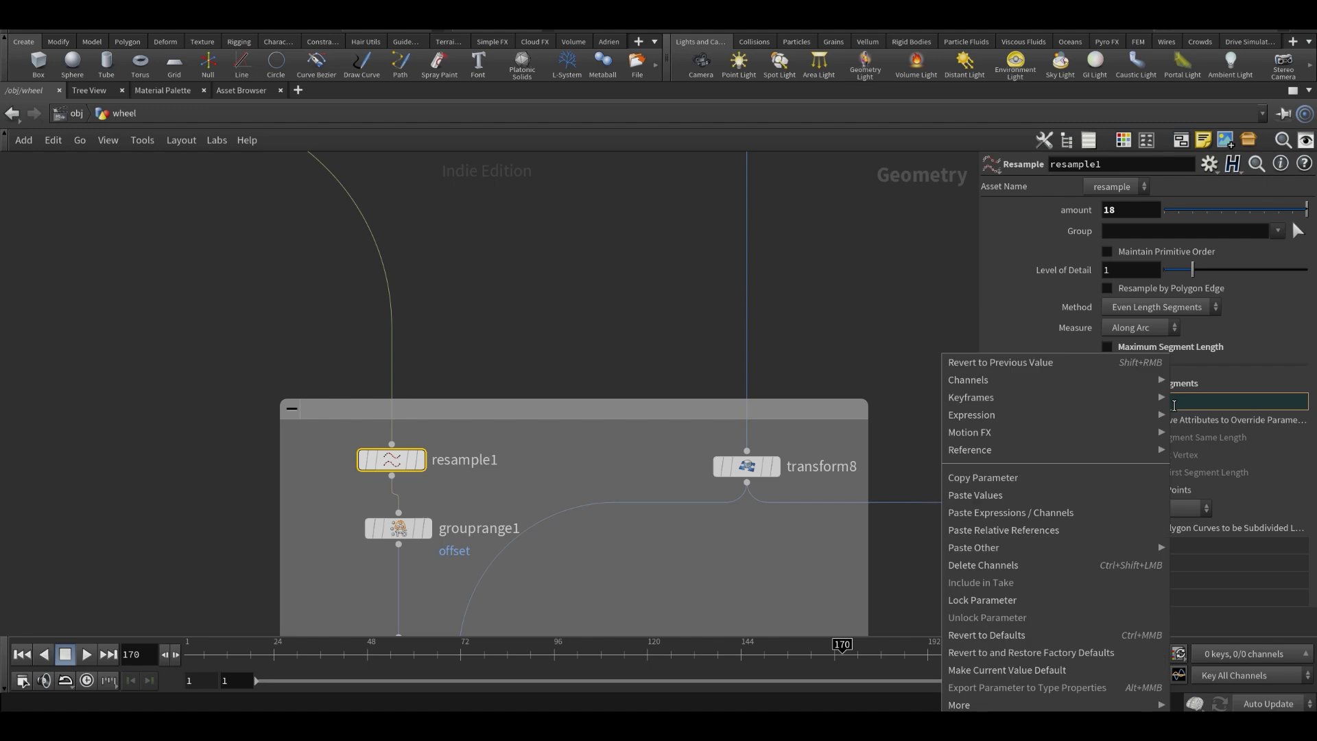
left_click(1062, 530)
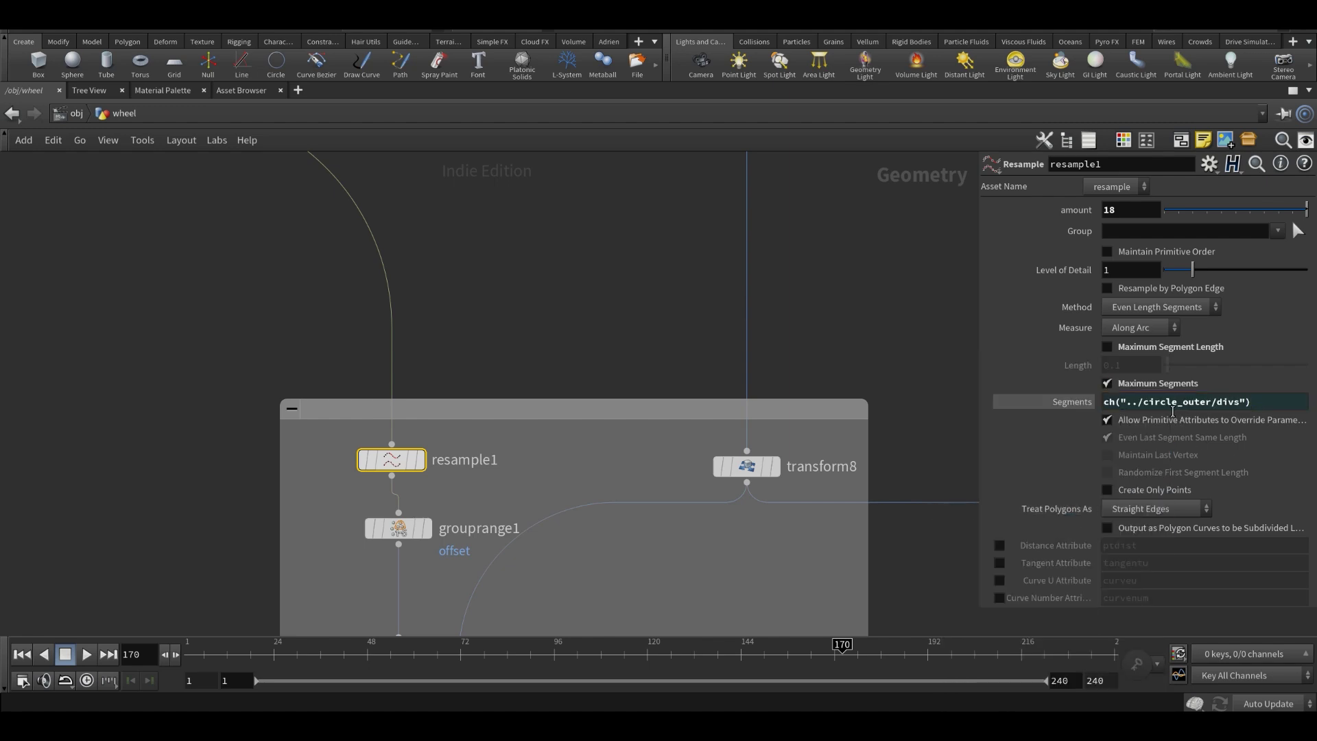
left_click(1065, 402)
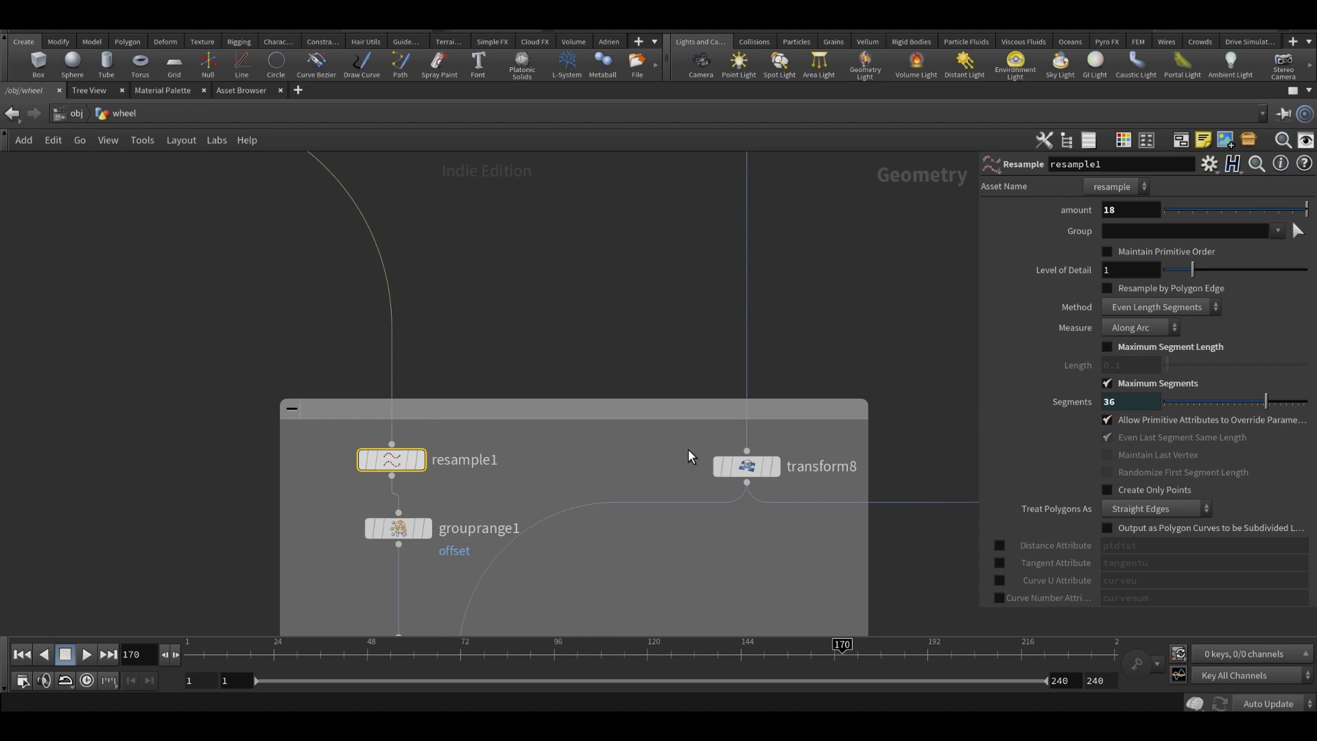
- Select the grouprange1 node in the WHEEL - CONNECTOR group and inspect its Group Name and range settings
middle_click_drag(575, 505, 617, 393)
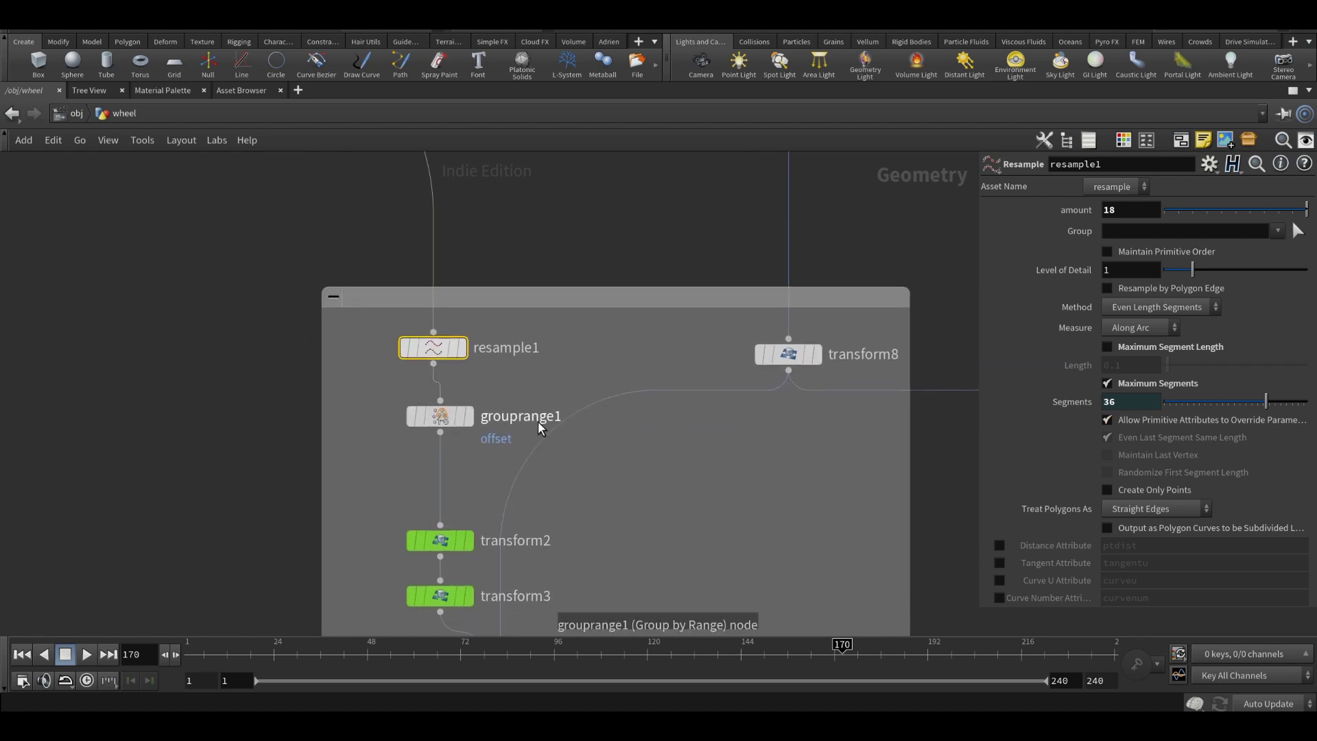
scroll(539, 421, "down", 3)
middle_click_drag(539, 479, 573, 383)
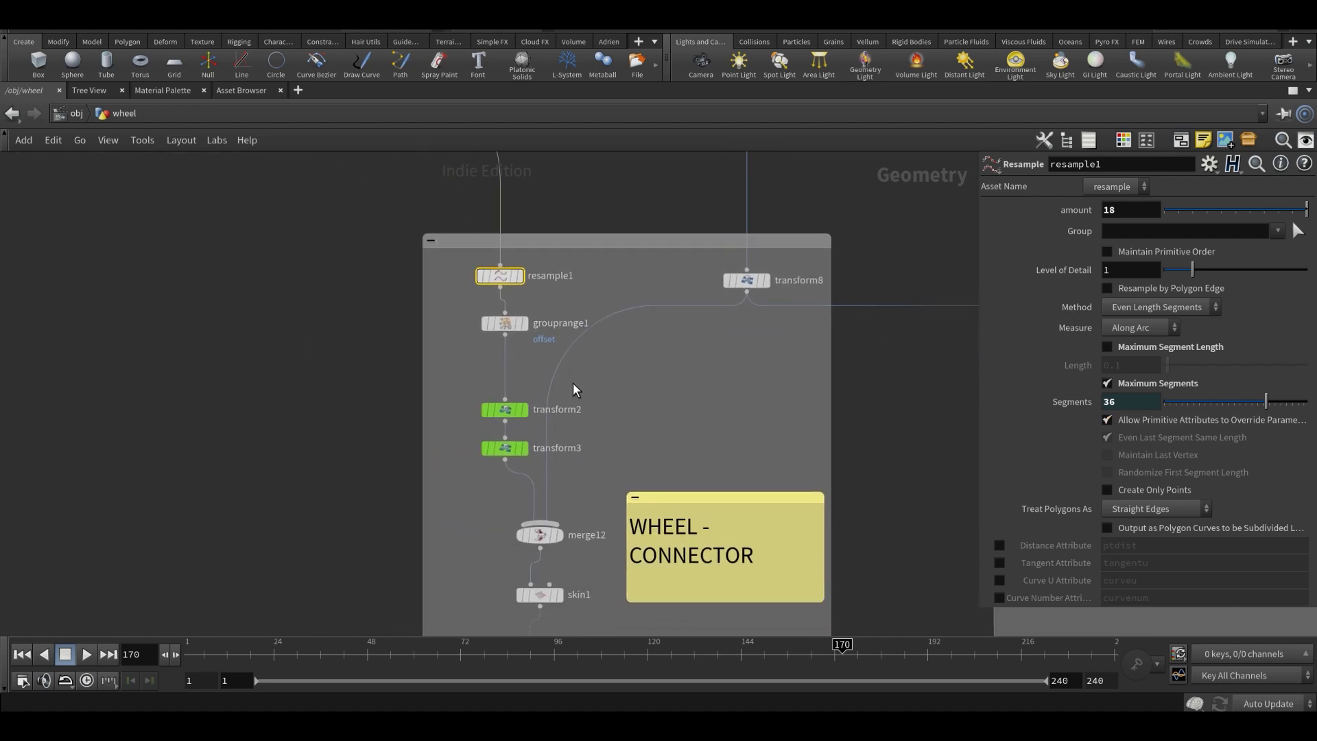
middle_click_drag(575, 431, 600, 403)
scroll(583, 399, "up", 1)
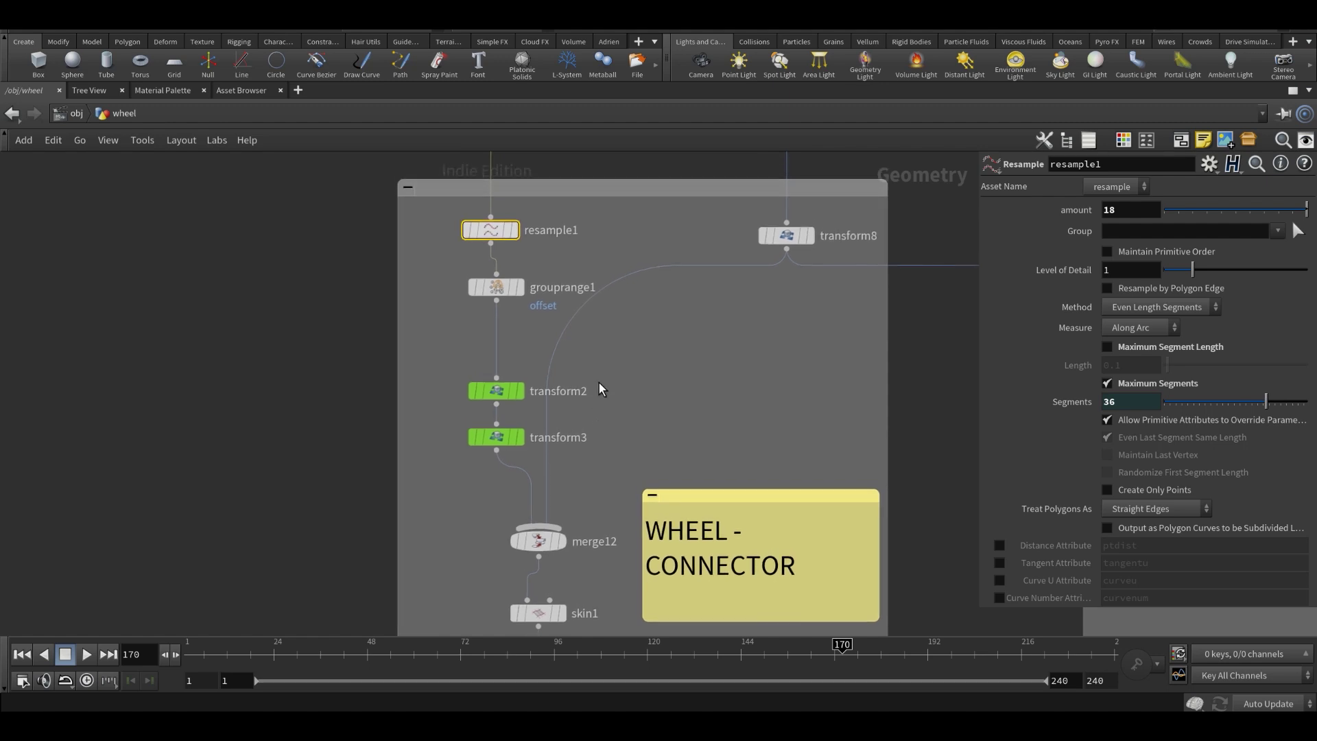
middle_click_drag(578, 343, 482, 330)
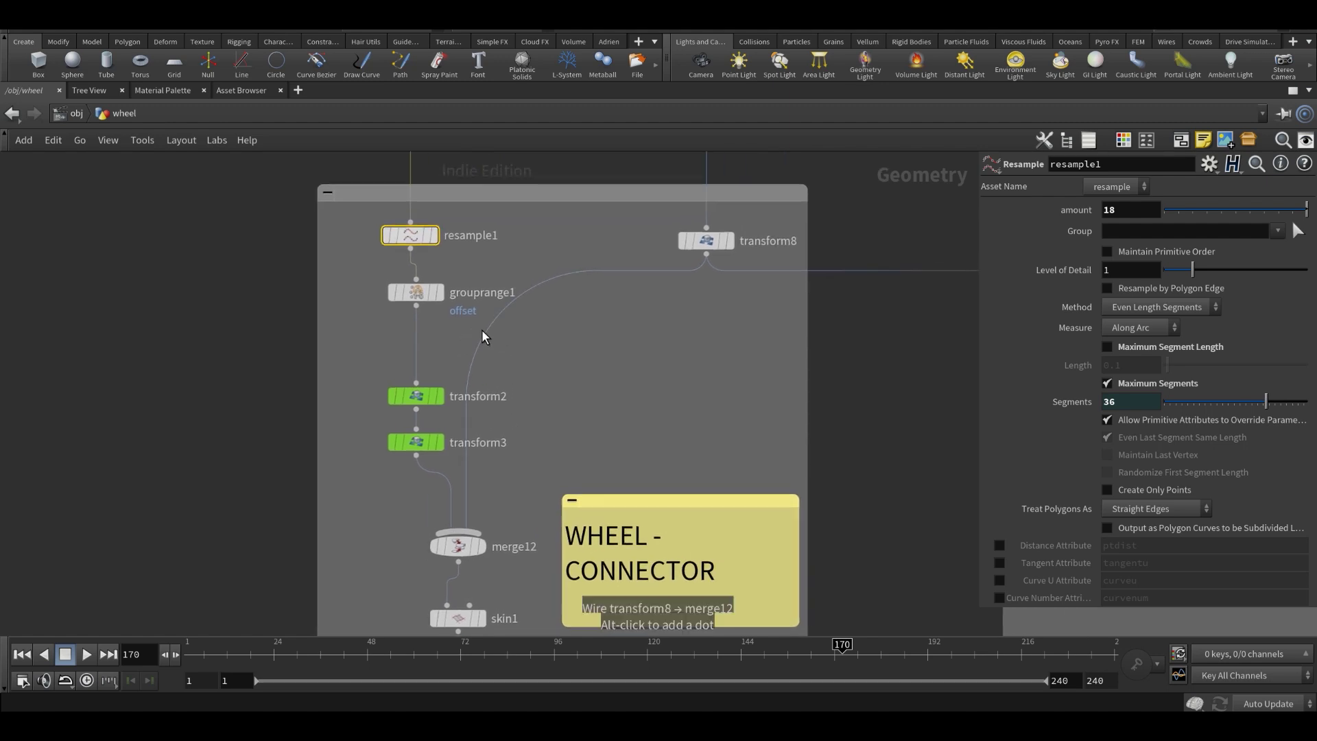
mouse_move(434, 299)
scroll(424, 298, "up", 1)
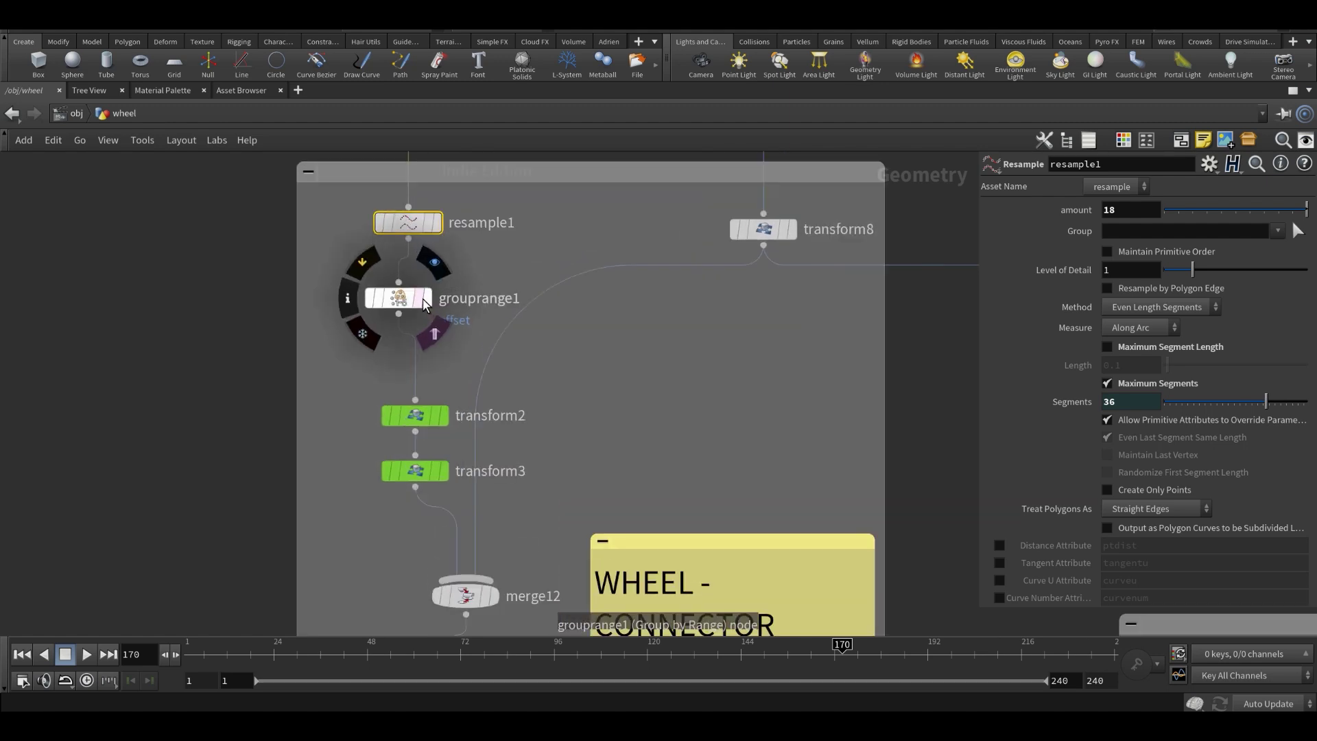
left_click(401, 307)
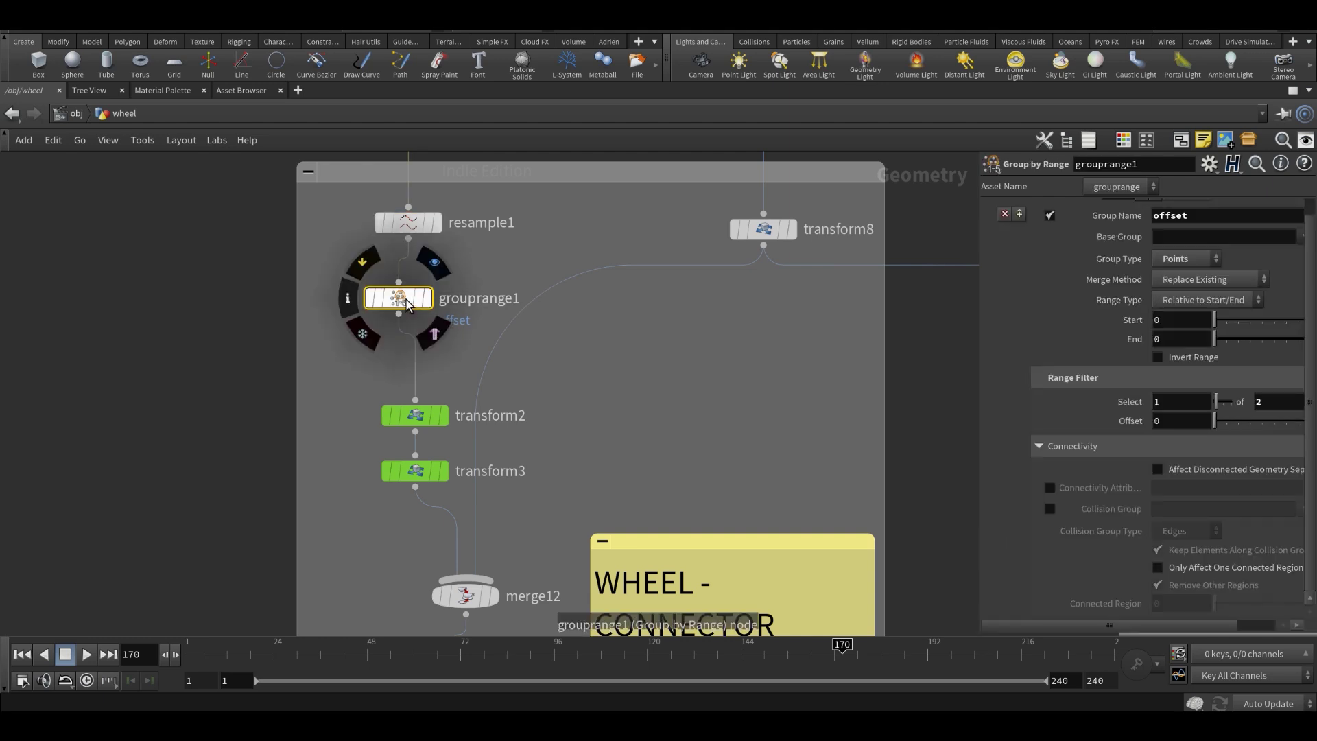
double_click(1184, 216)
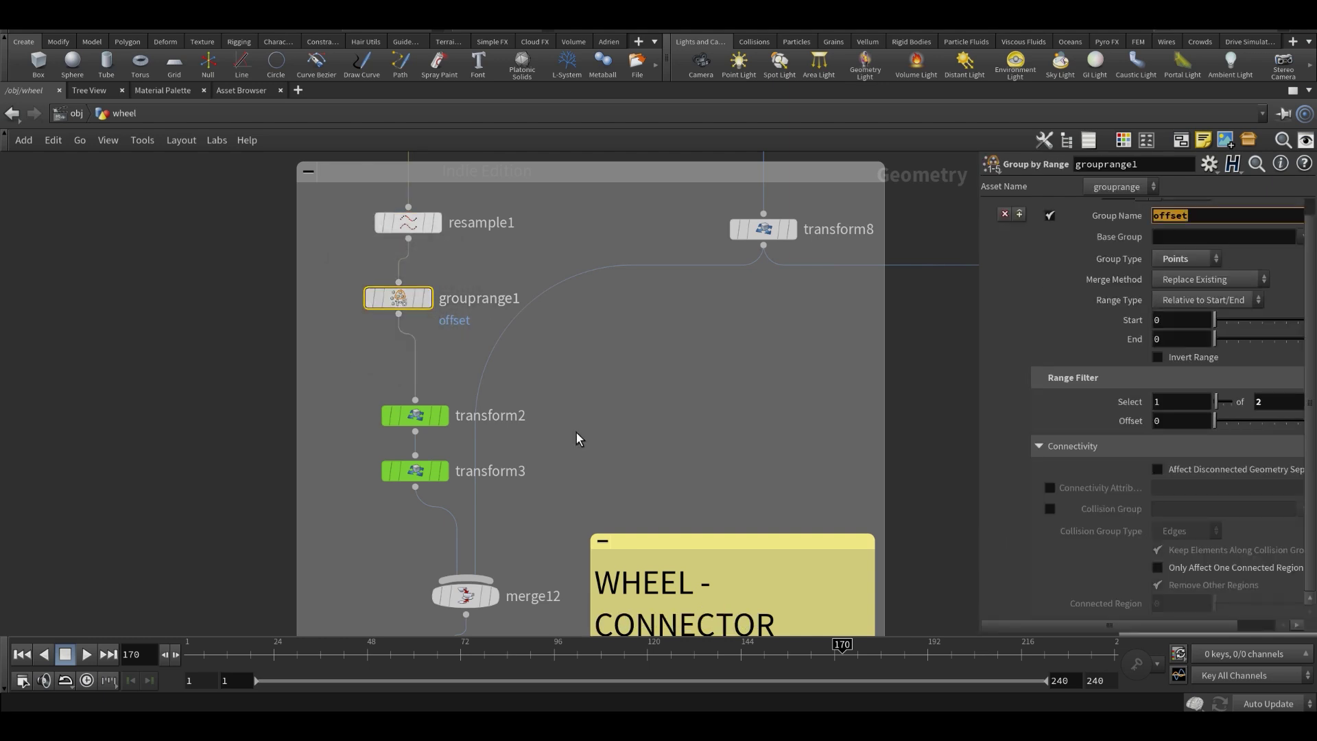
- Display grouprange1's result in the scene view, frame the circle and turn on its point numbers
middle_click_drag(581, 425, 604, 432)
left_click(451, 306)
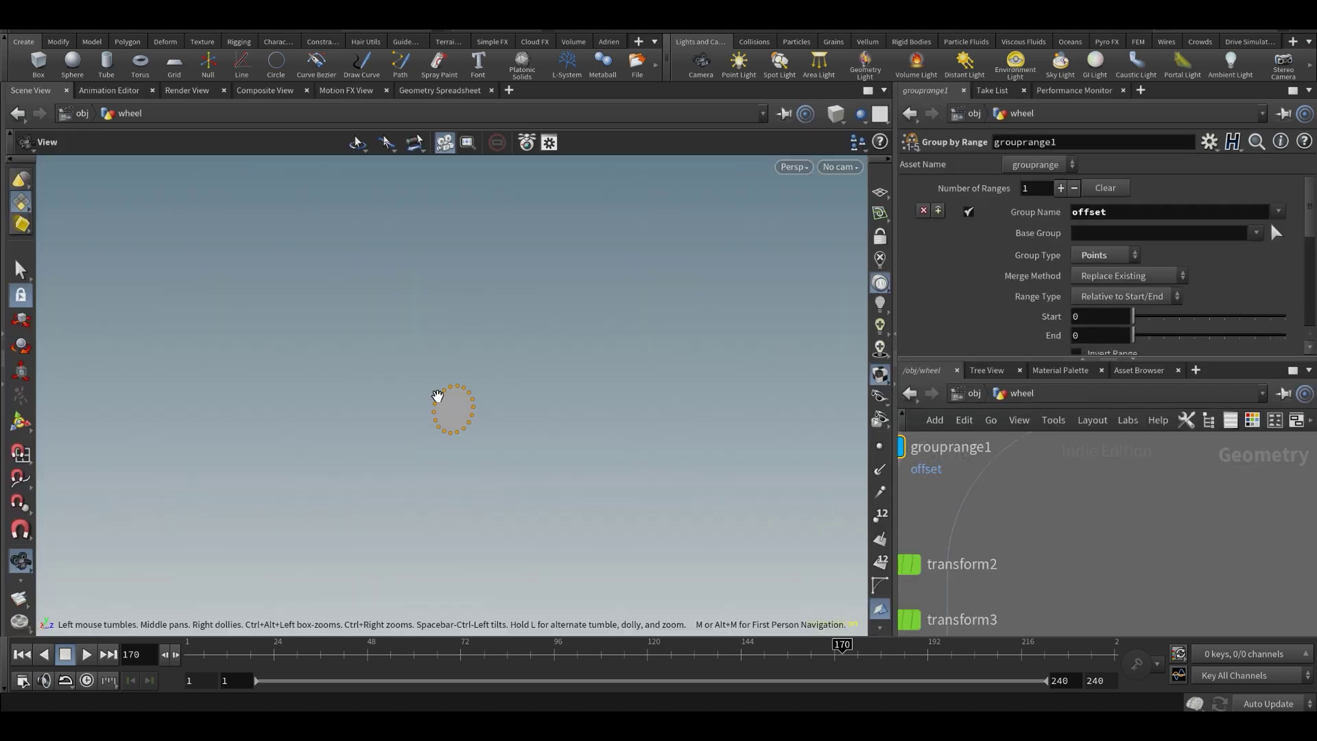
right_click_drag(438, 397, 734, 401)
left_click_drag(569, 446, 512, 455)
middle_click_drag(512, 456, 474, 398)
right_click_drag(474, 398, 584, 398)
key("shift+w")
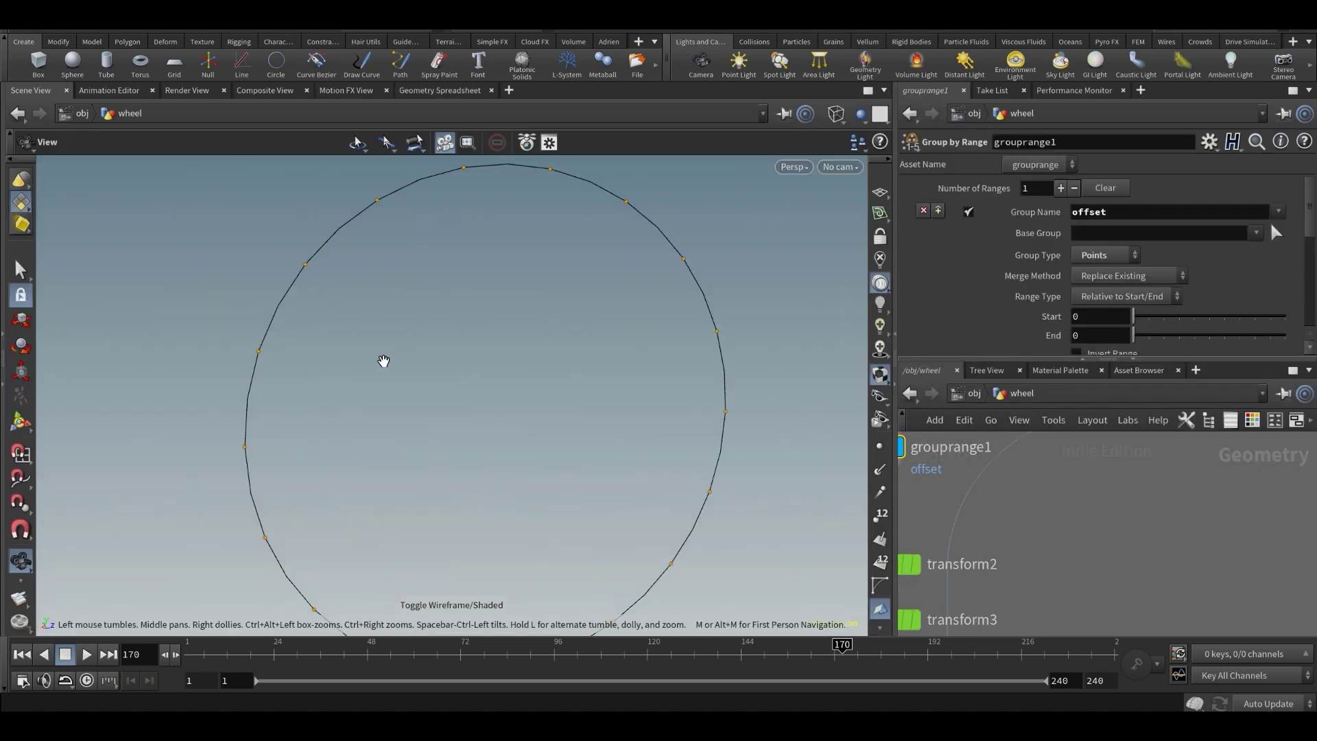
key("shift+w")
left_click(880, 515)
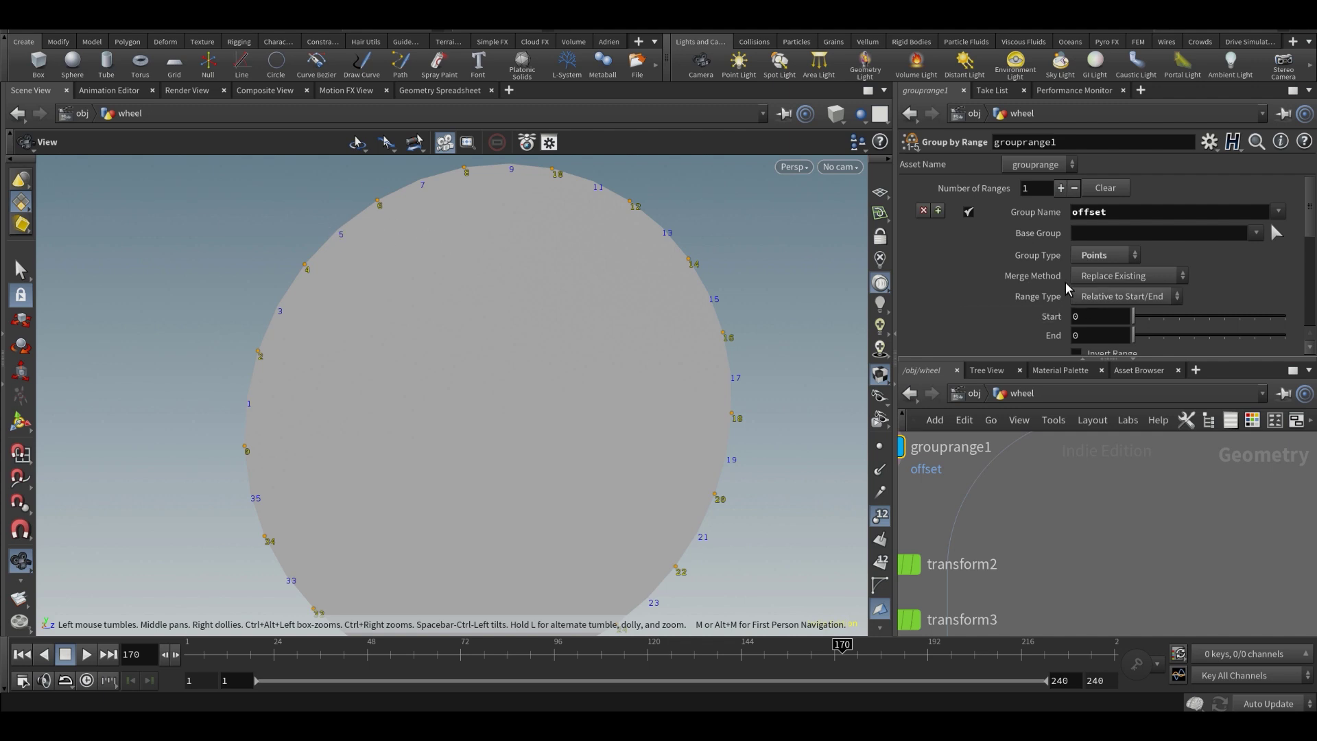
- Try grouprange1's range filter at 1 of 3, and set it back to 1 of 2
scroll(1006, 263, "down", 3)
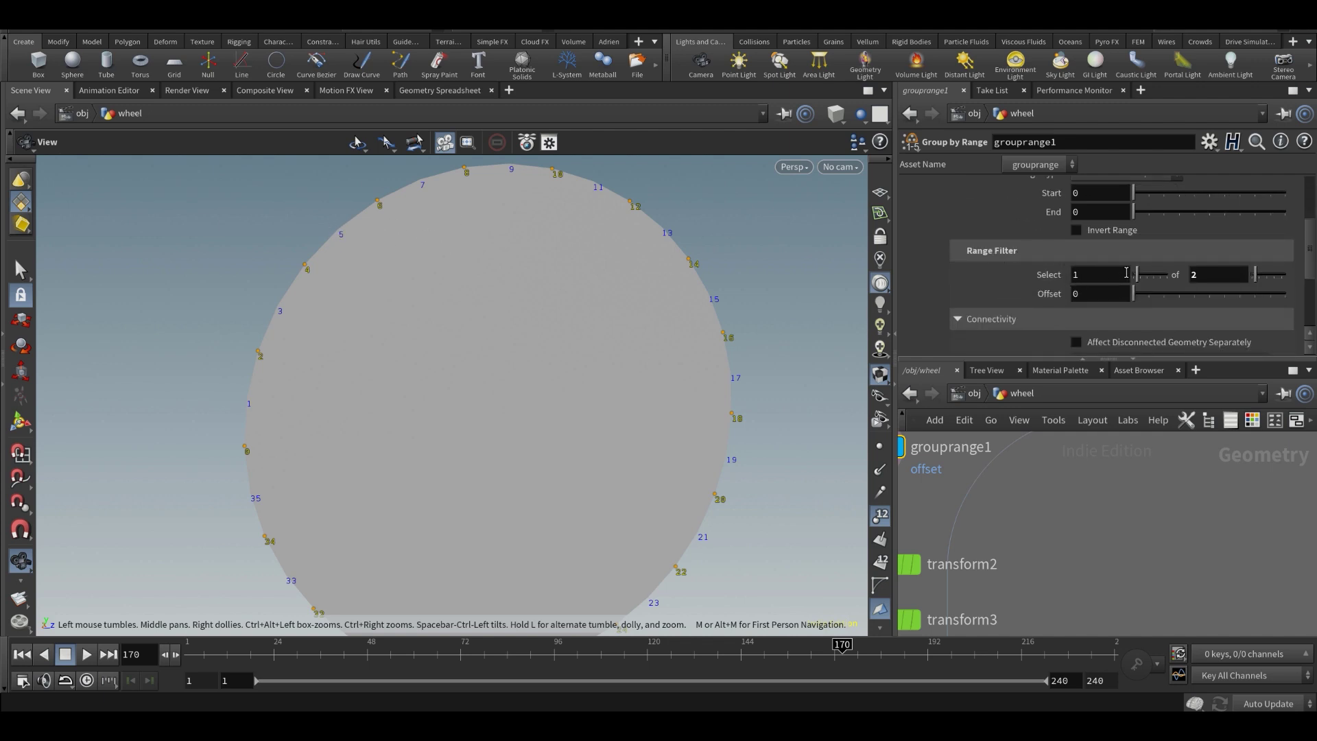
type("3")
key("Return")
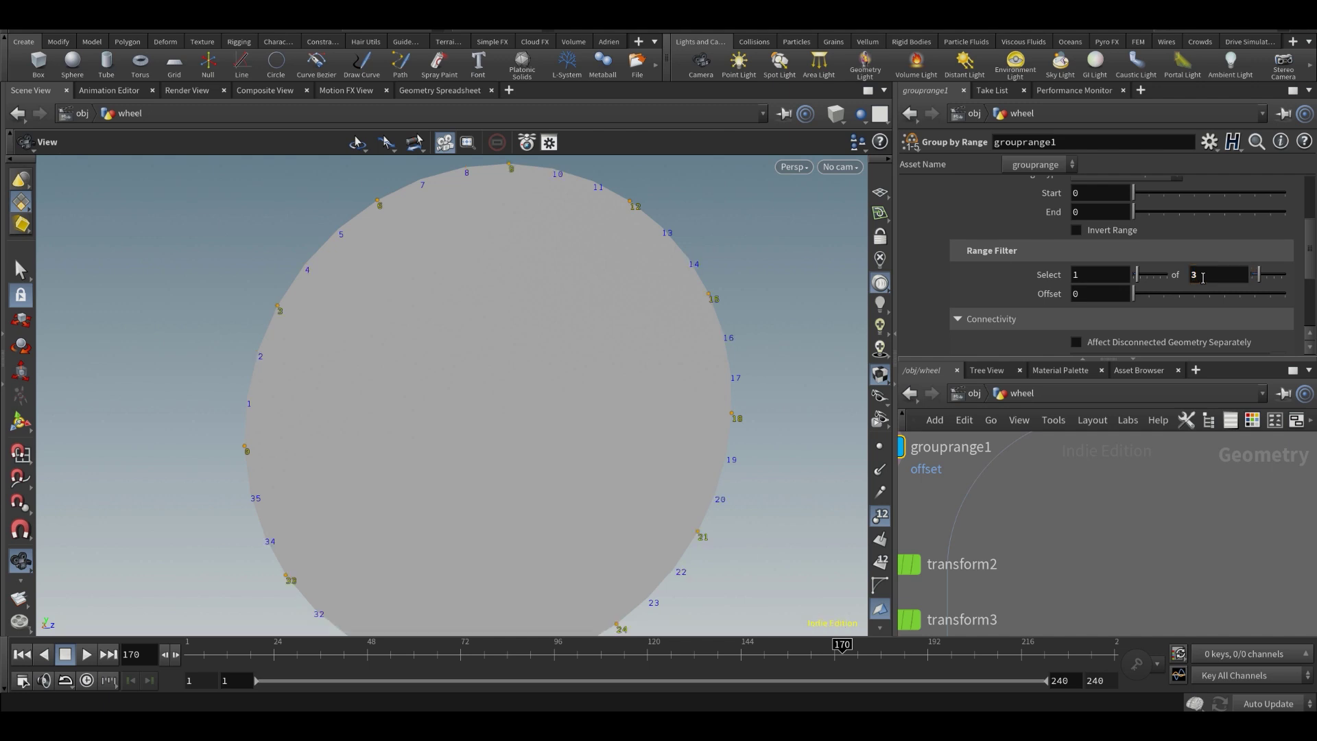
left_click(1203, 277)
type("2")
key("Return")
left_click_drag(573, 301, 549, 300)
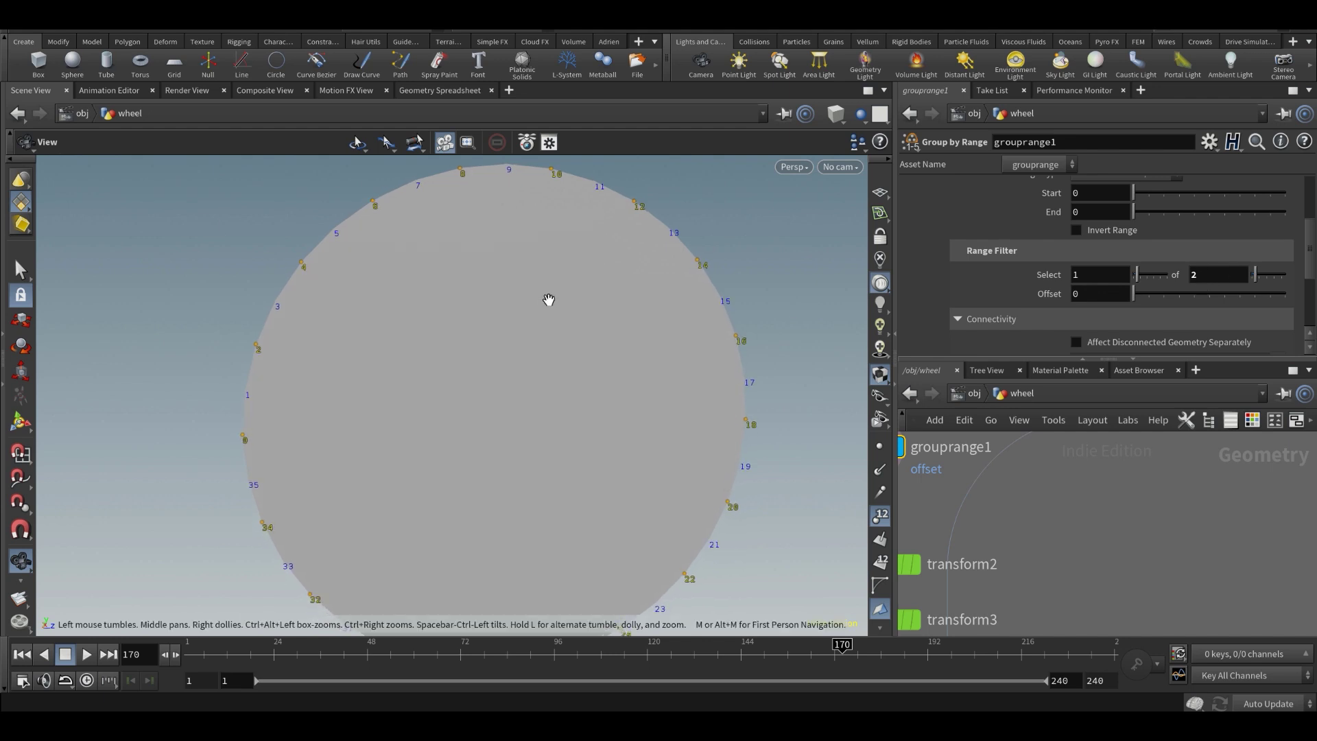
middle_click_drag(464, 330, 472, 338)
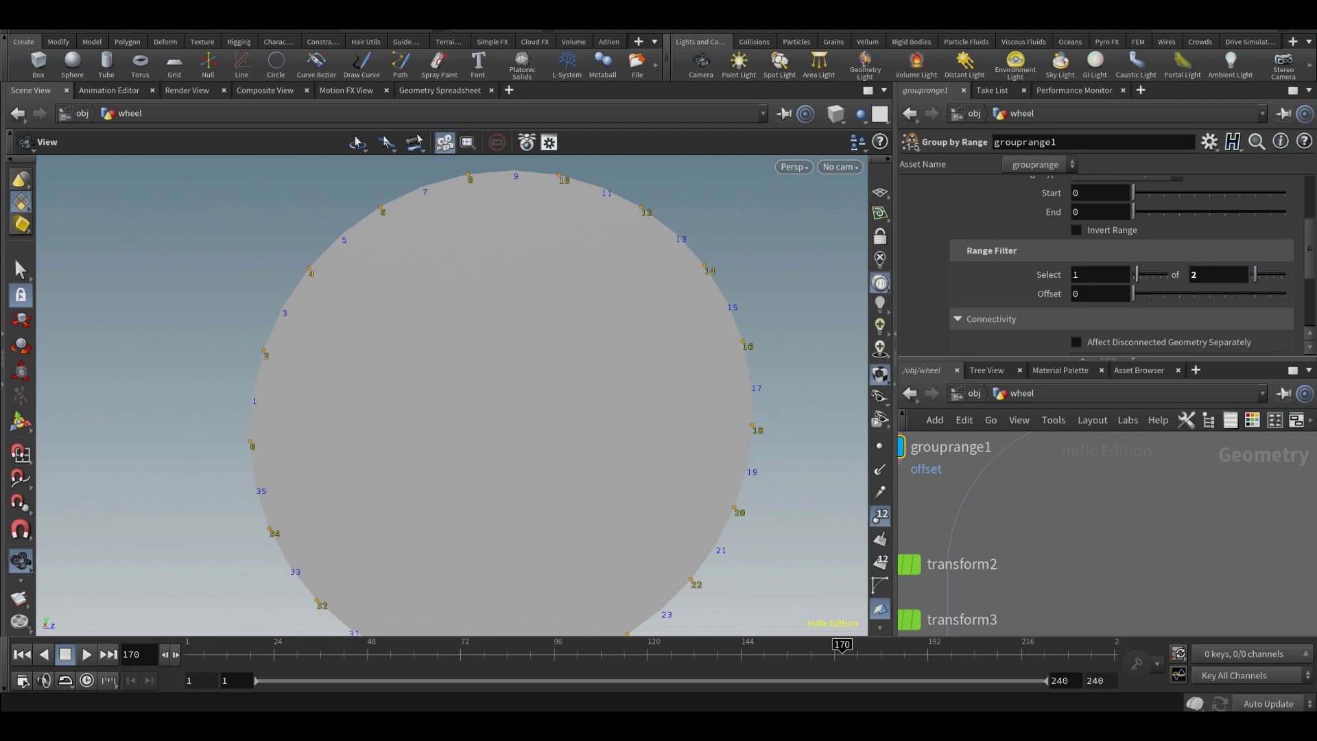
- Switch to the reference photo, examine how the wheel's spokes connect the hub to the outer ring, and minimize it
key("alt+Tab")
scroll(626, 352, "up", 2)
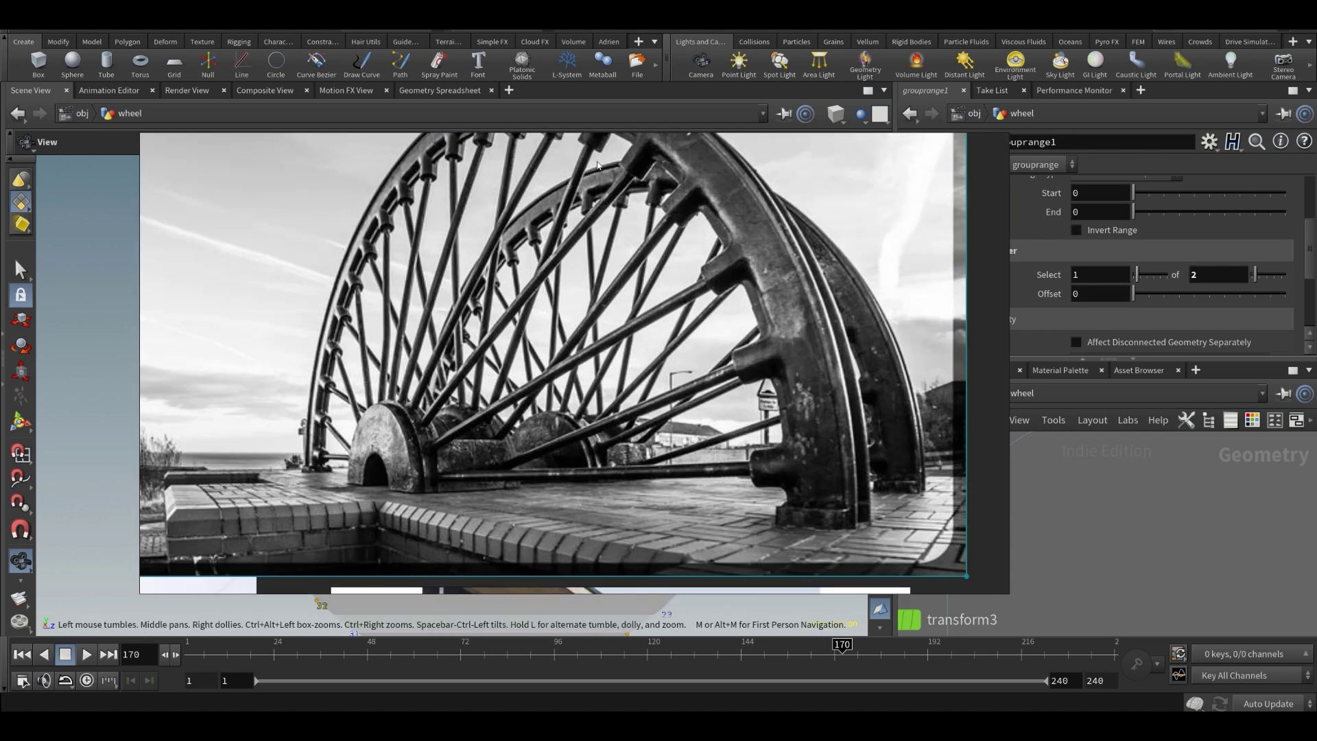
scroll(598, 166, "up", 3)
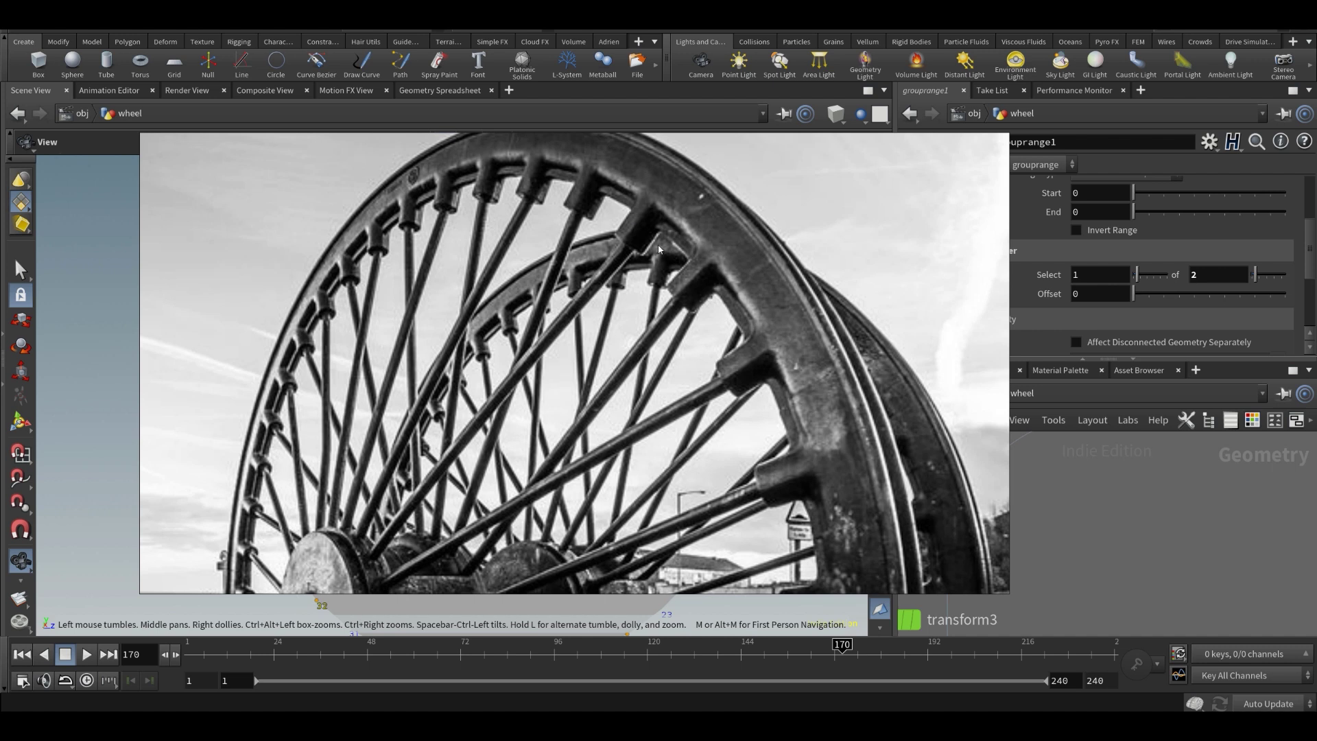
left_click_drag(619, 283, 616, 244)
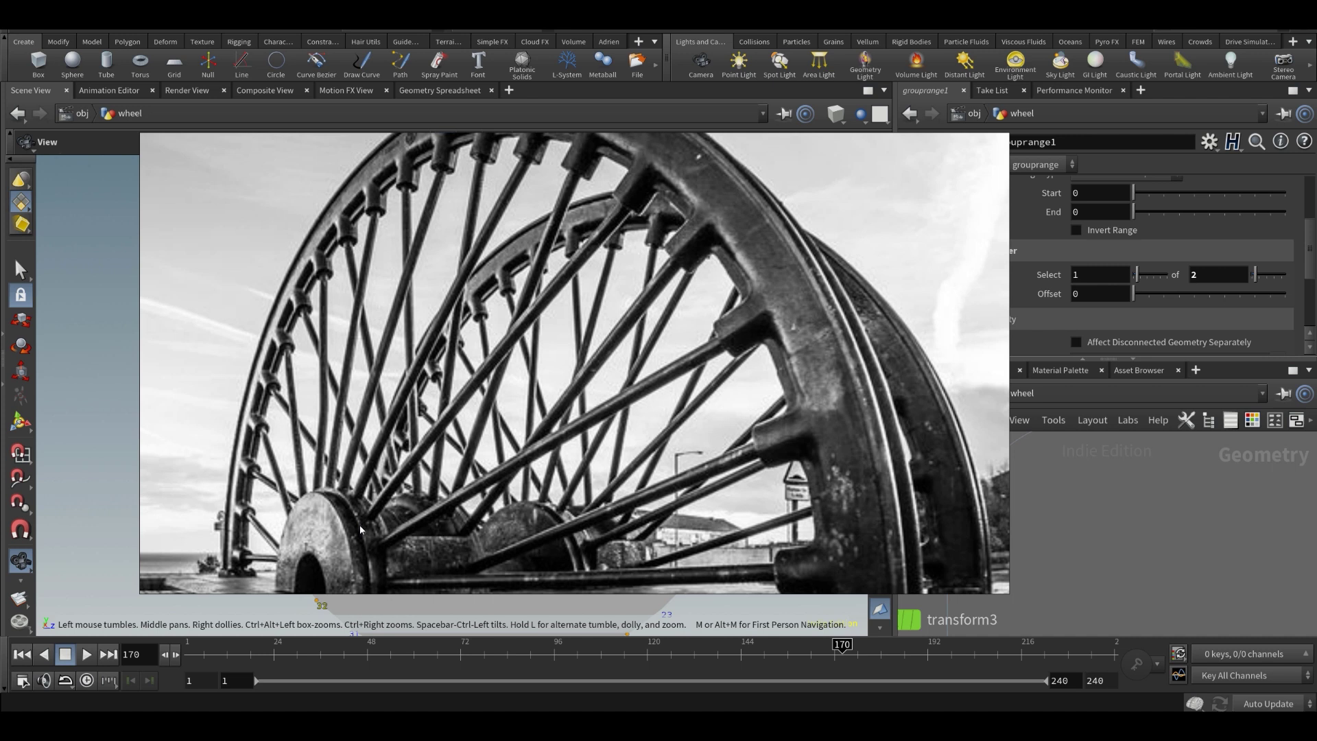
scroll(349, 547, "up", 3)
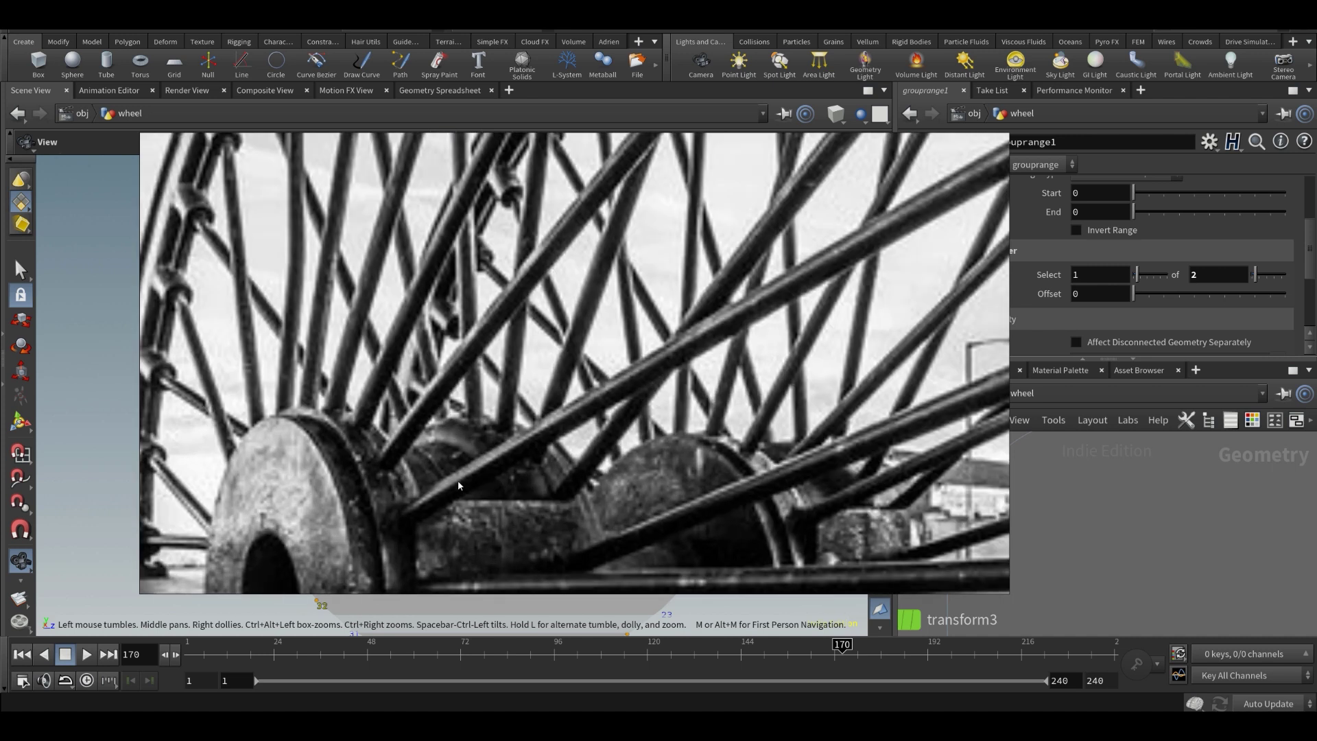
scroll(459, 485, "down", 5)
scroll(605, 289, "up", 2)
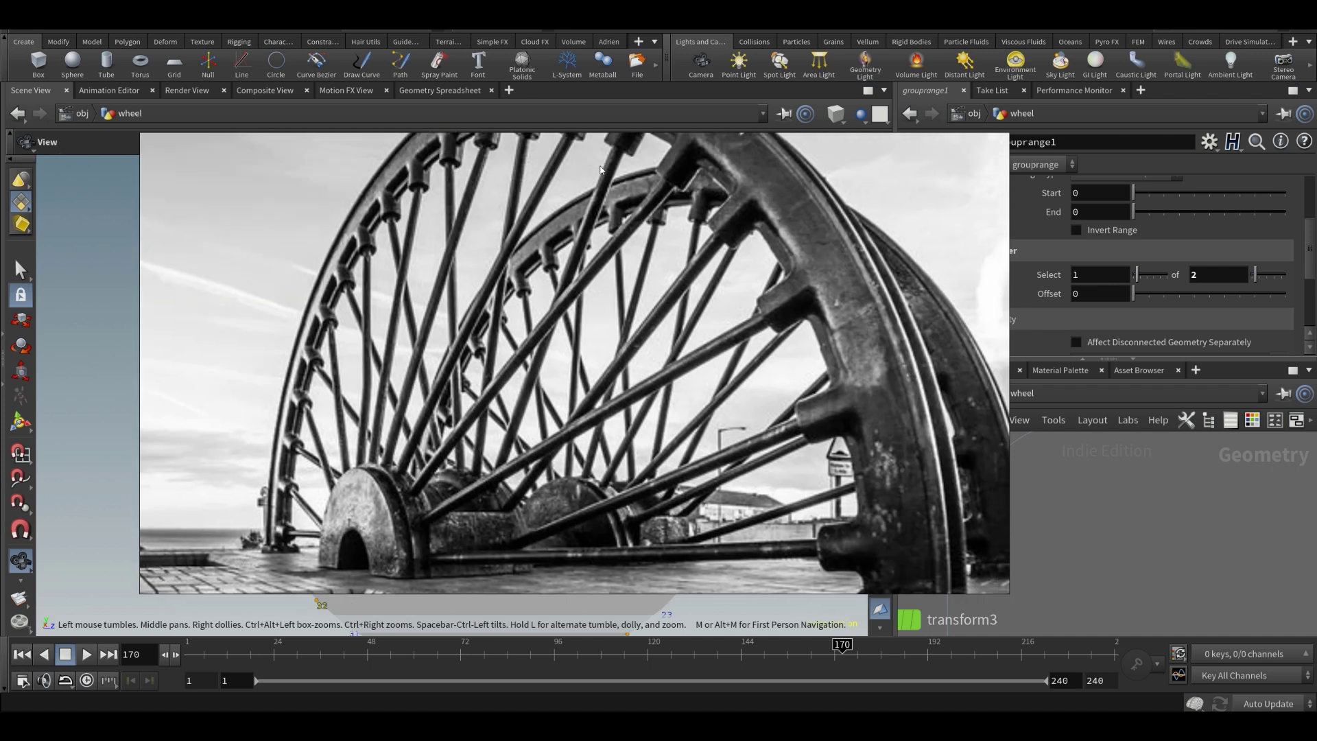
scroll(509, 445, "up", 3)
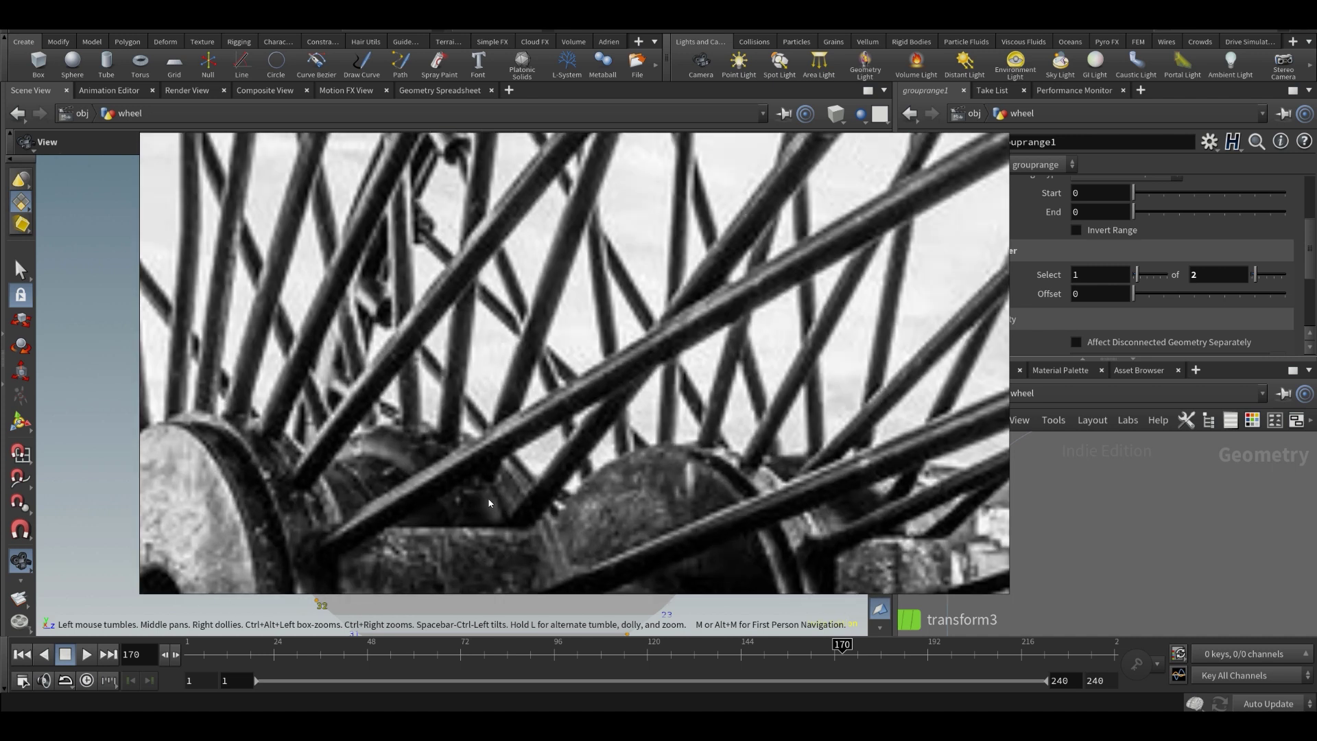
scroll(490, 503, "down", 3)
scroll(503, 496, "down", 4)
scroll(509, 508, "up", 2)
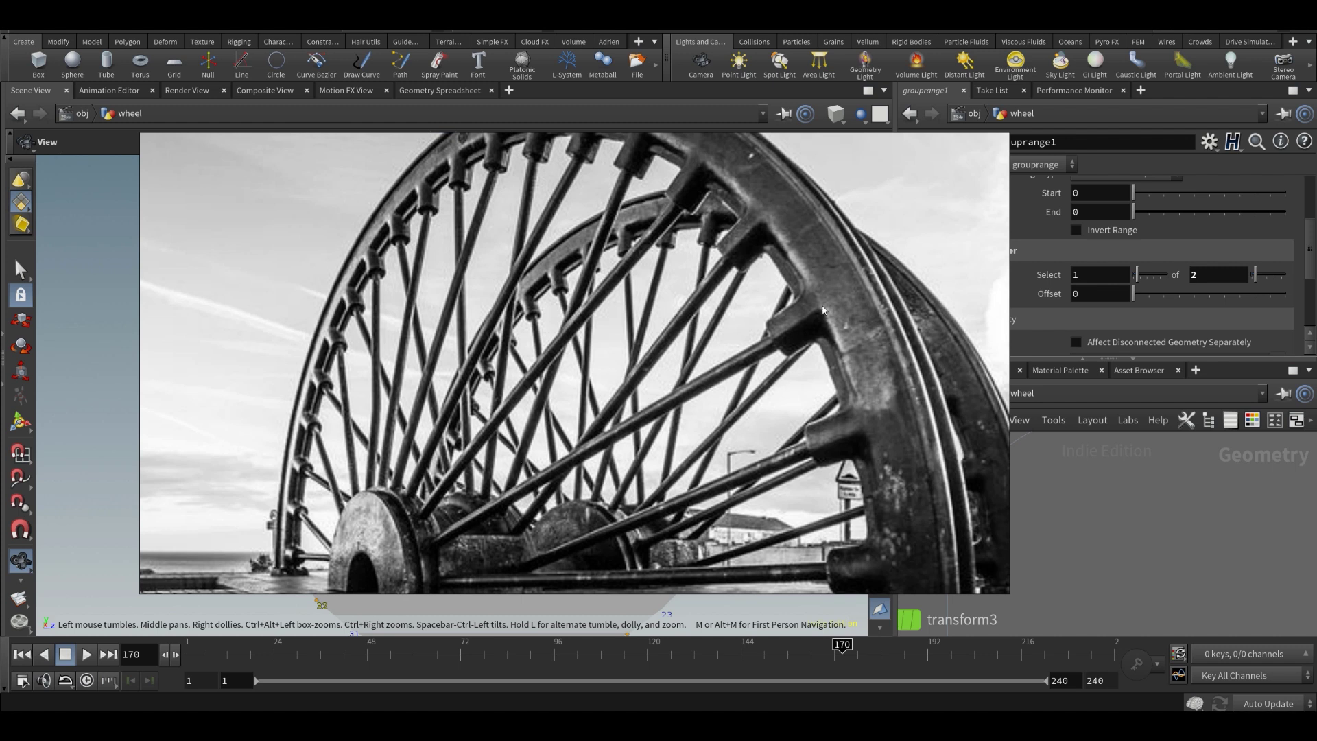
scroll(765, 379, "up", 2)
right_click(763, 376)
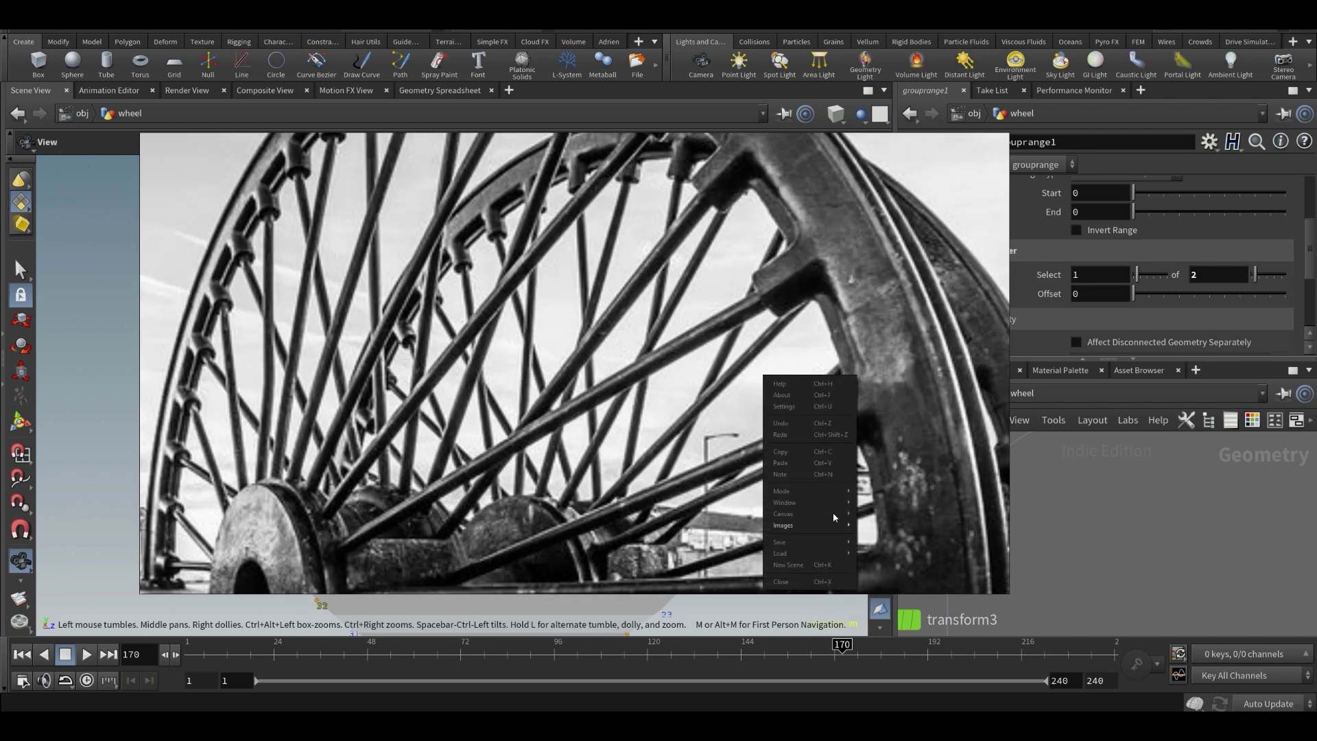
mouse_move(784, 502)
left_click(887, 513)
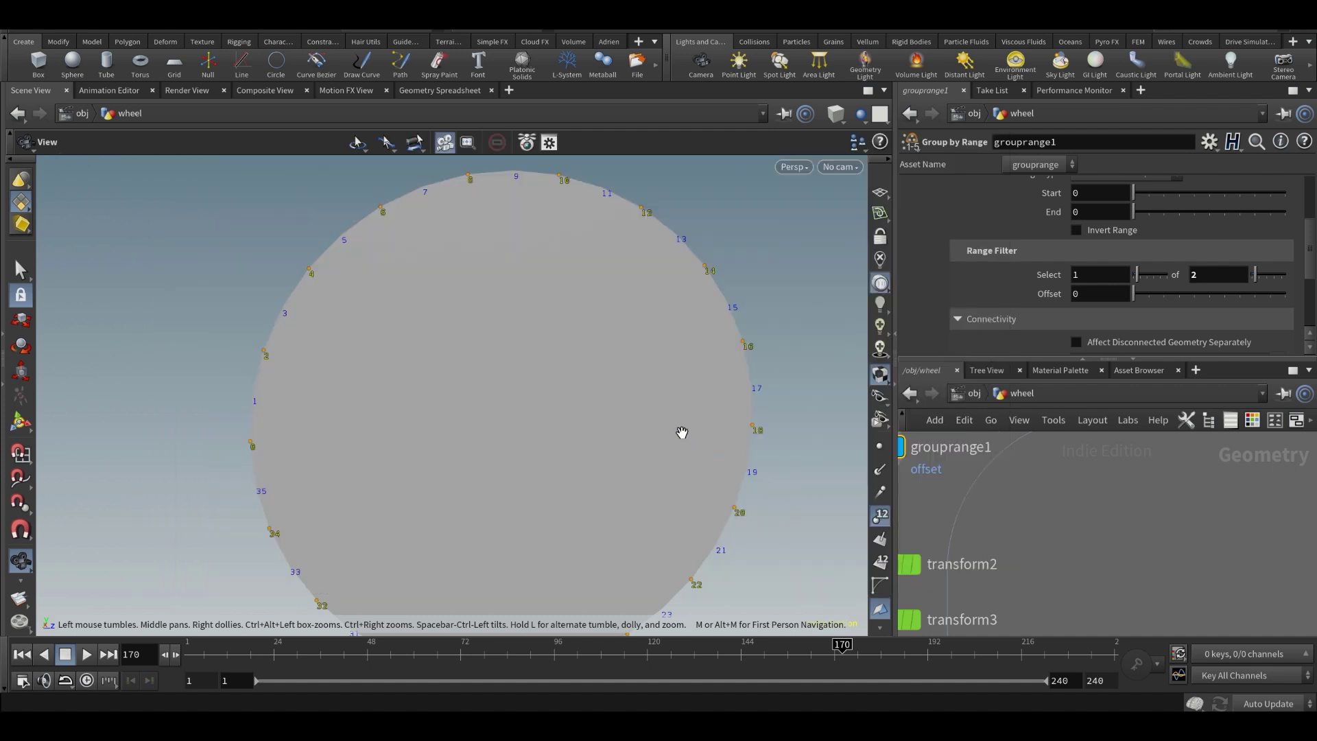
- Select transform2, check that its Group targets offset, and display its result in the scene view
scroll(1035, 563, "down", 2)
middle_click_drag(1035, 562, 1079, 571)
scroll(1079, 576, "down", 1)
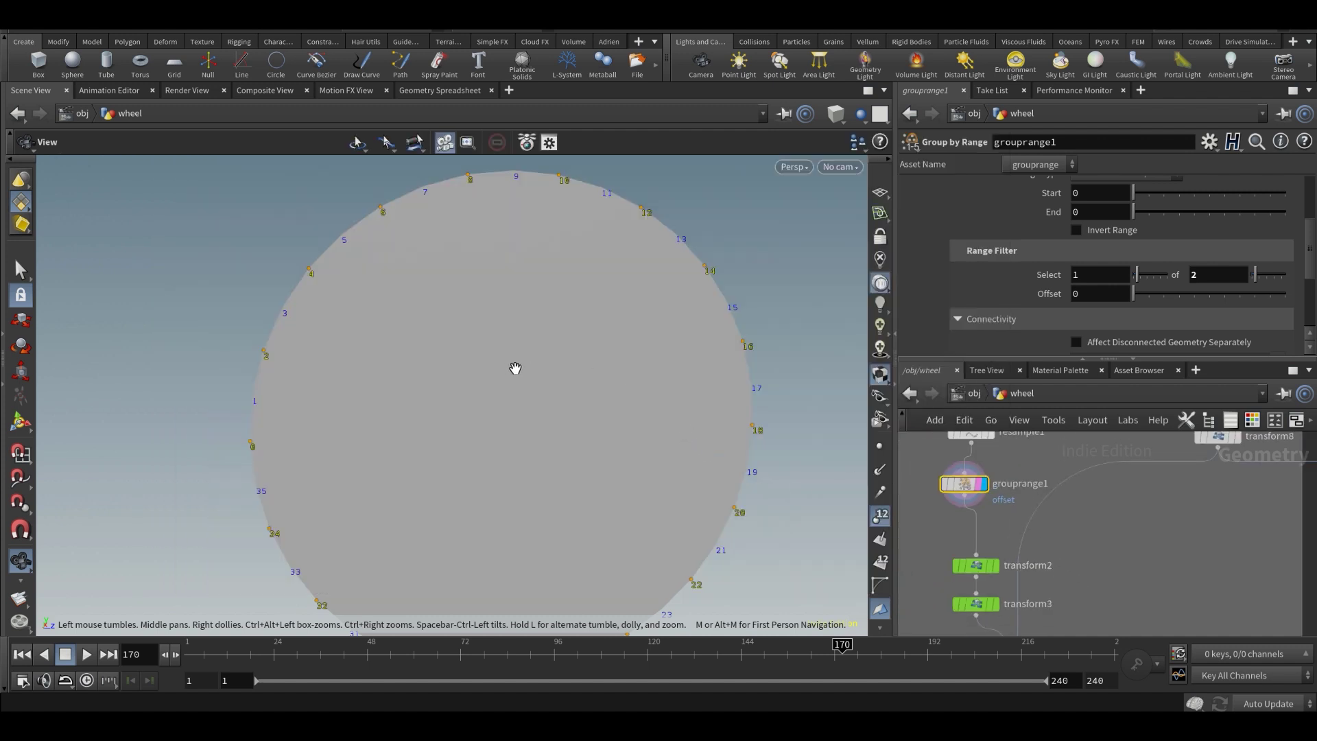
left_click_drag(505, 364, 544, 408)
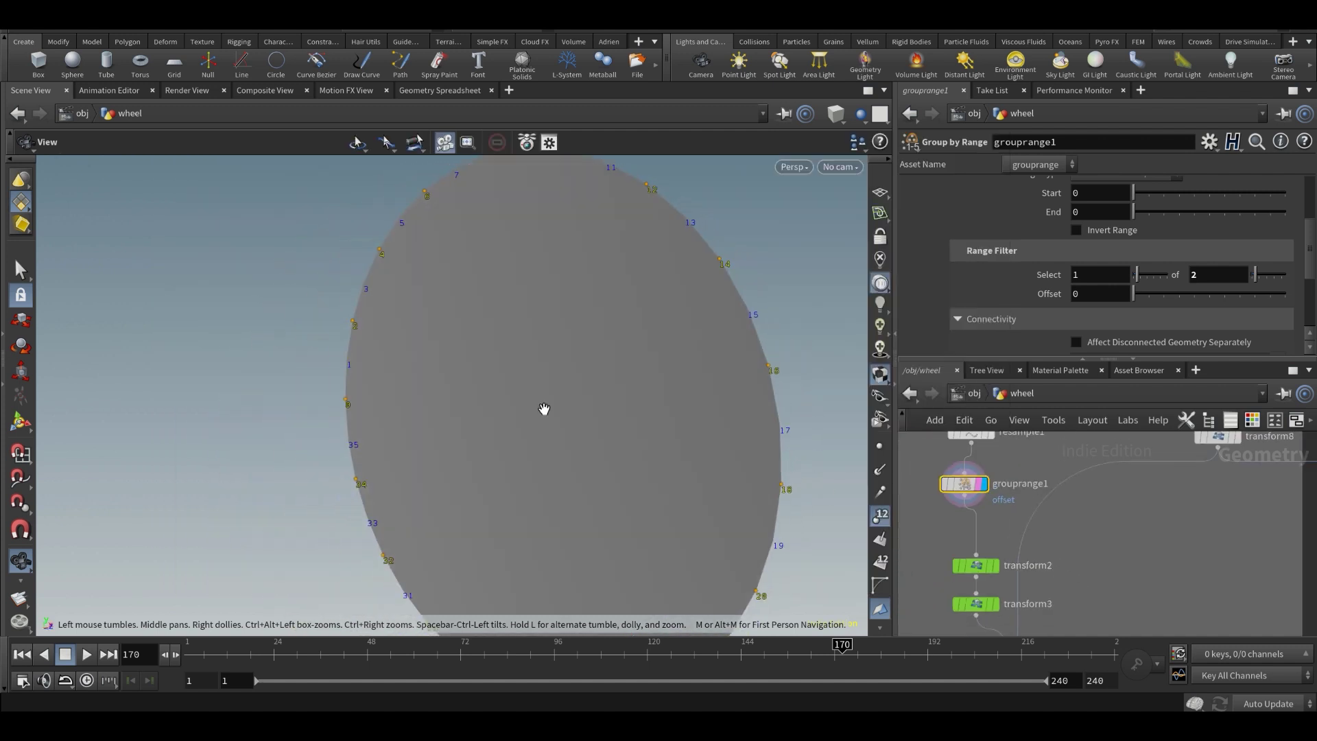
scroll(1005, 533, "up", 1)
left_click(968, 540)
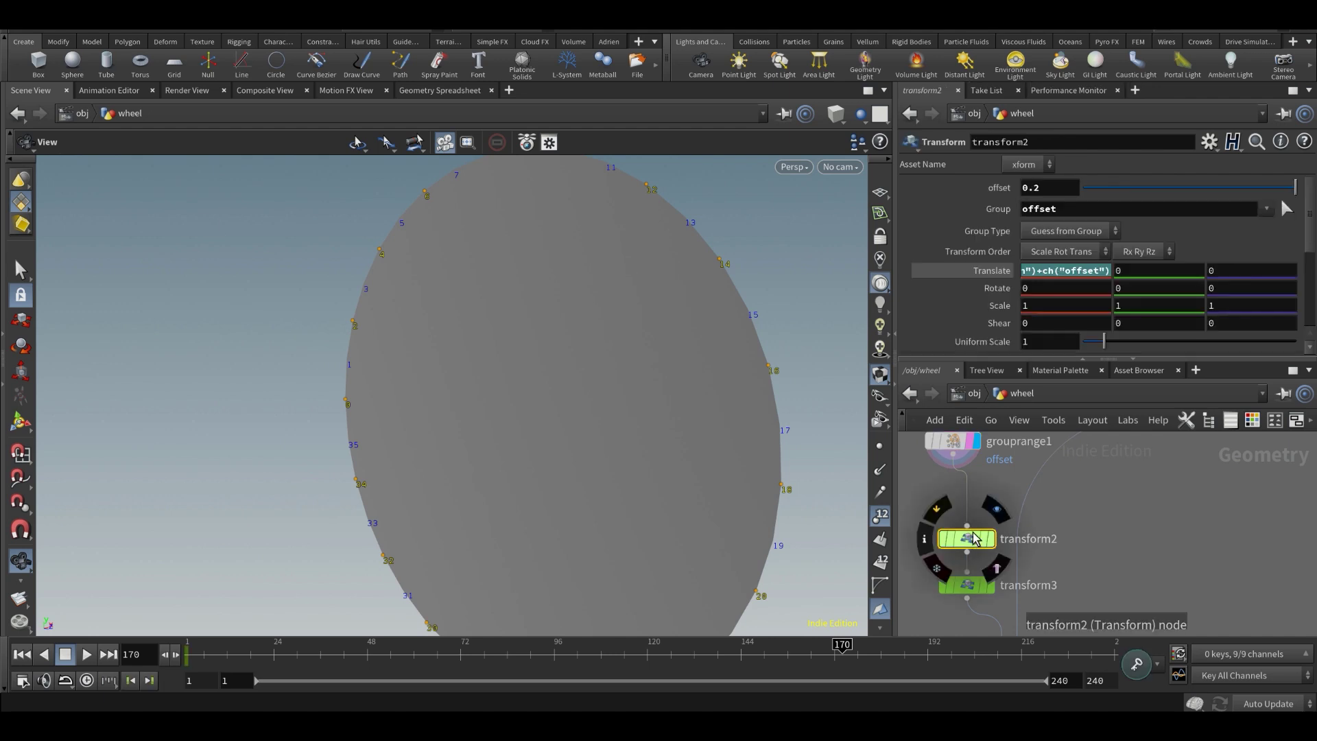
left_click_drag(968, 542, 969, 530)
double_click(1076, 209)
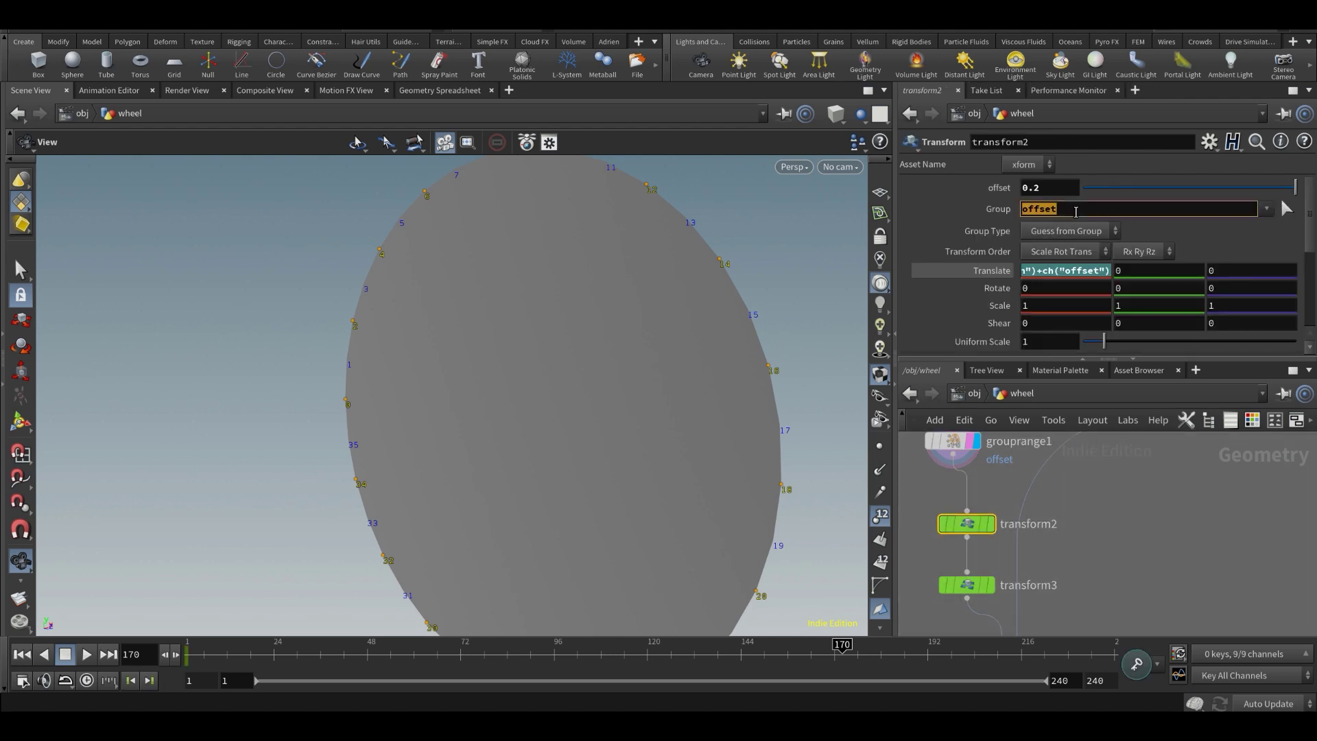
left_click(986, 525)
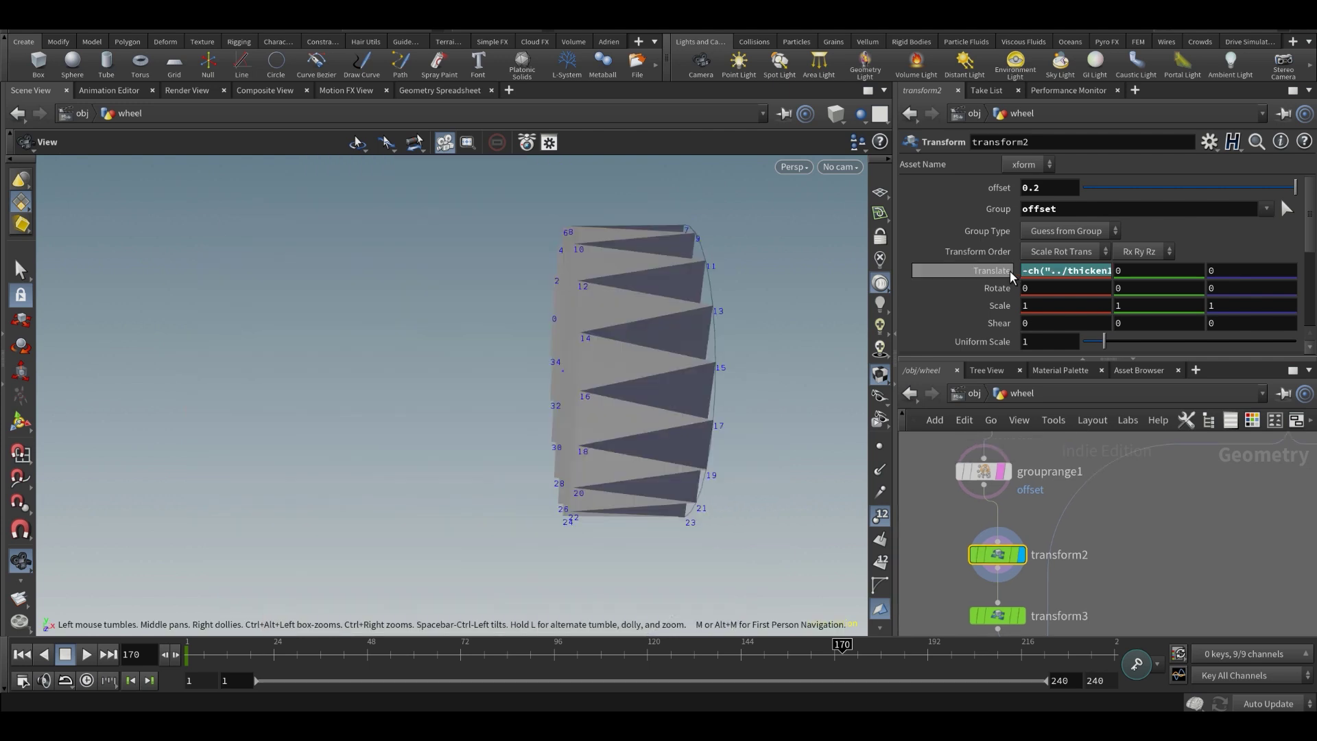
- Inspect transform2's Translate X value and the expression behind it, including its ch("offset") term
left_click(1009, 270)
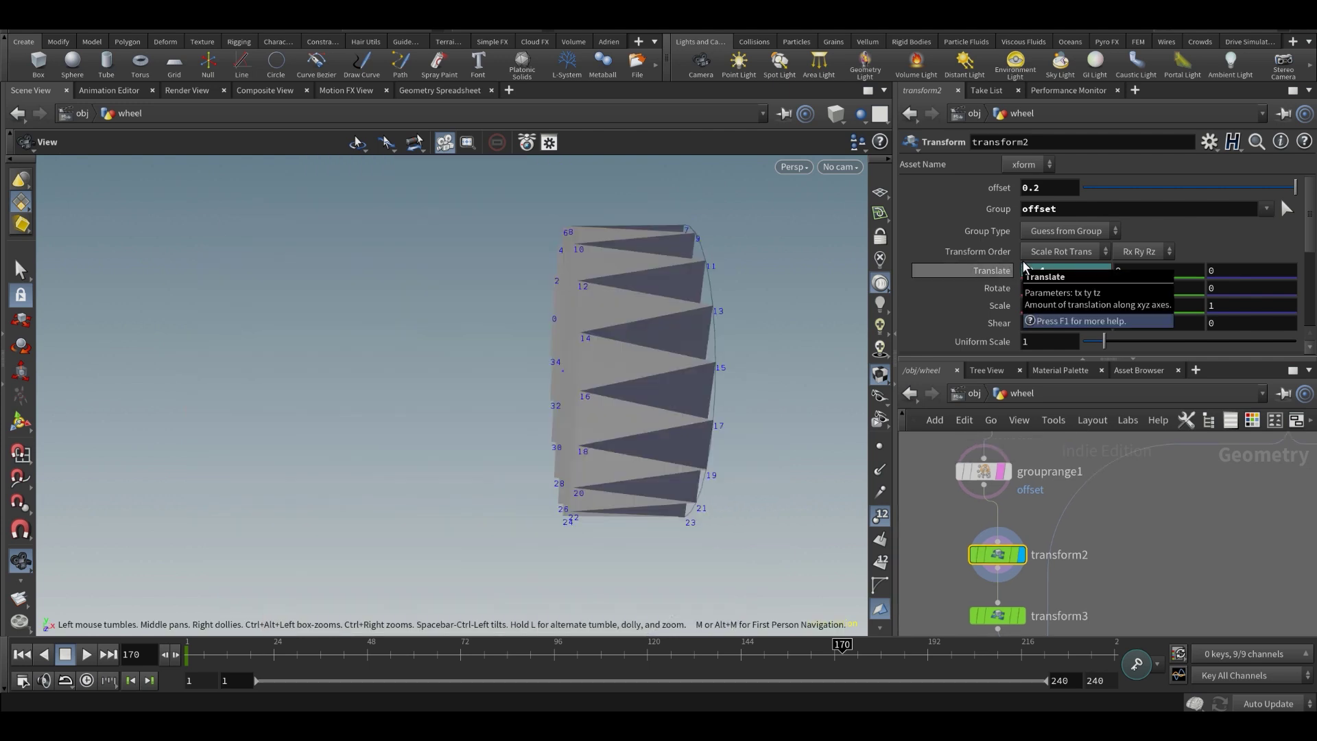
scroll(1092, 551, "down", 3)
scroll(1092, 550, "up", 3)
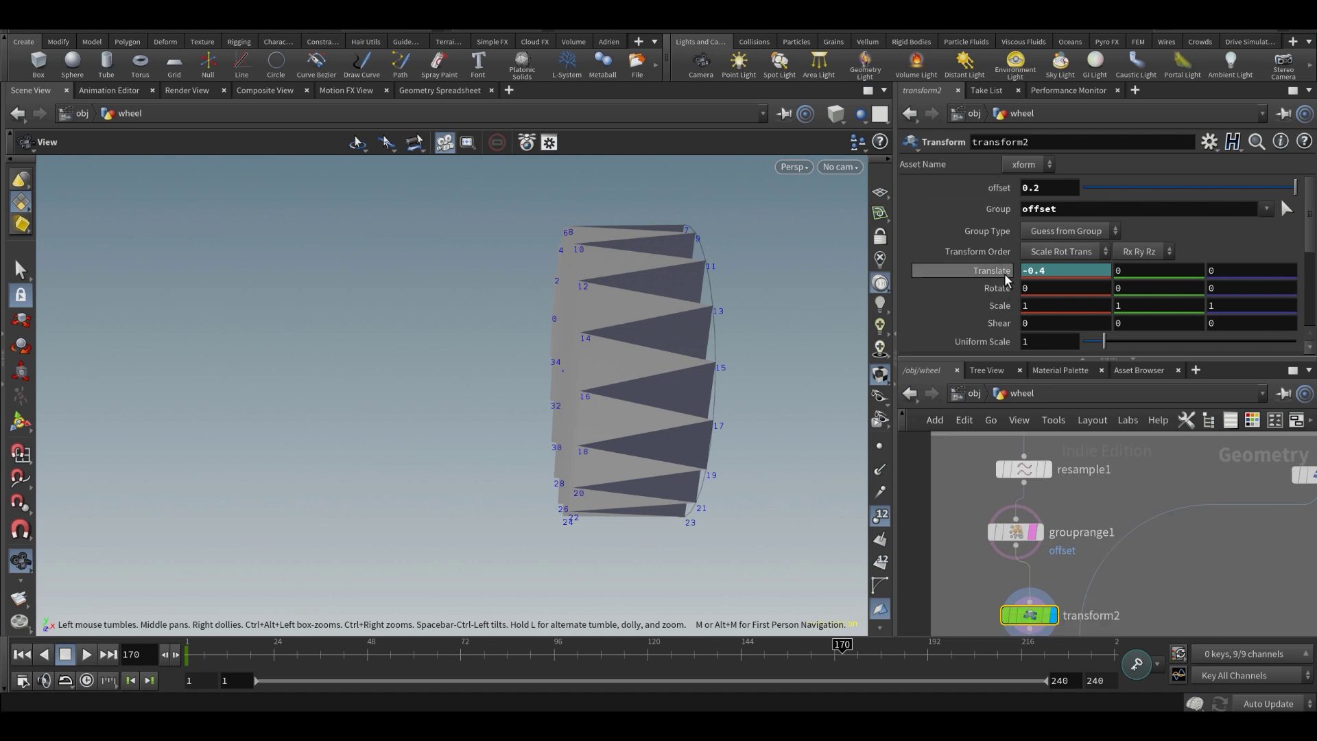
left_click(1074, 271)
key("End")
type("+ch(\"offset\")")
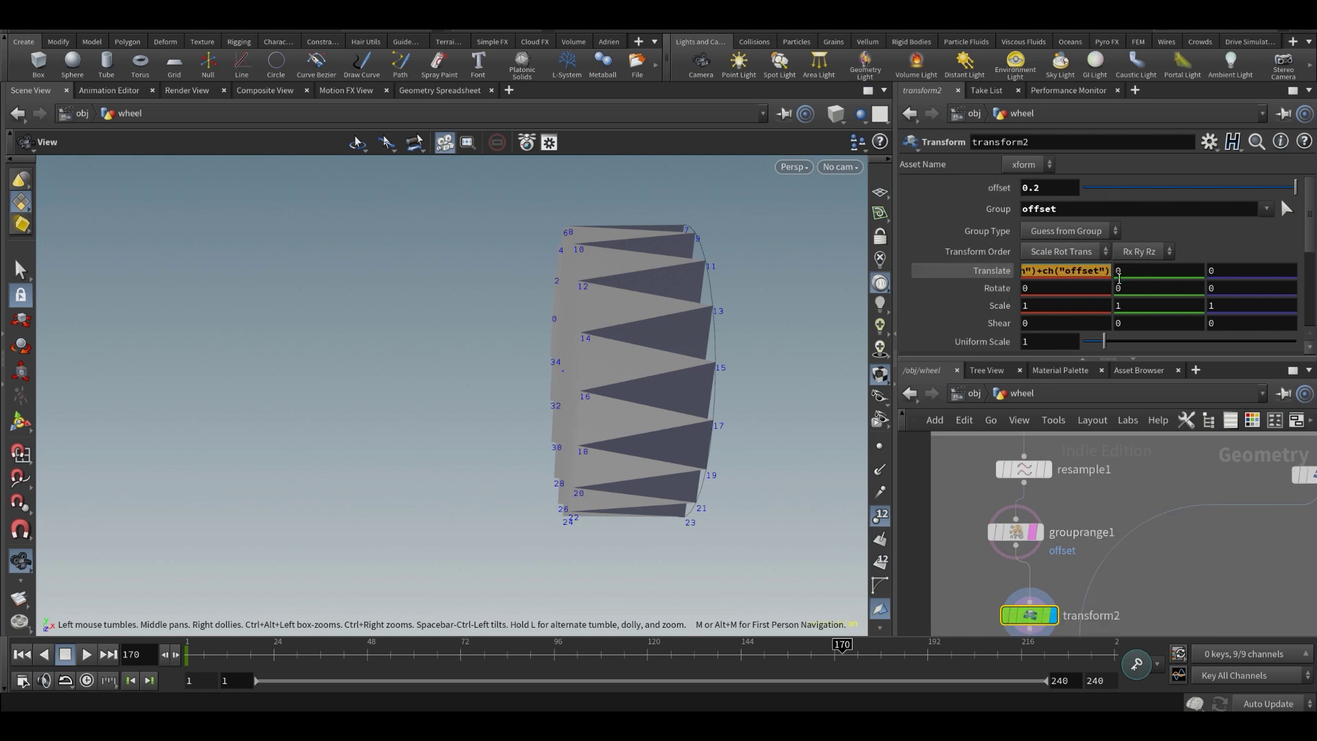
key("Return")
- Maximize the network editor and select thicken1 in the WHEEL - INNER SUPPORT group to examine its Depth
scroll(1097, 528, "down", 4)
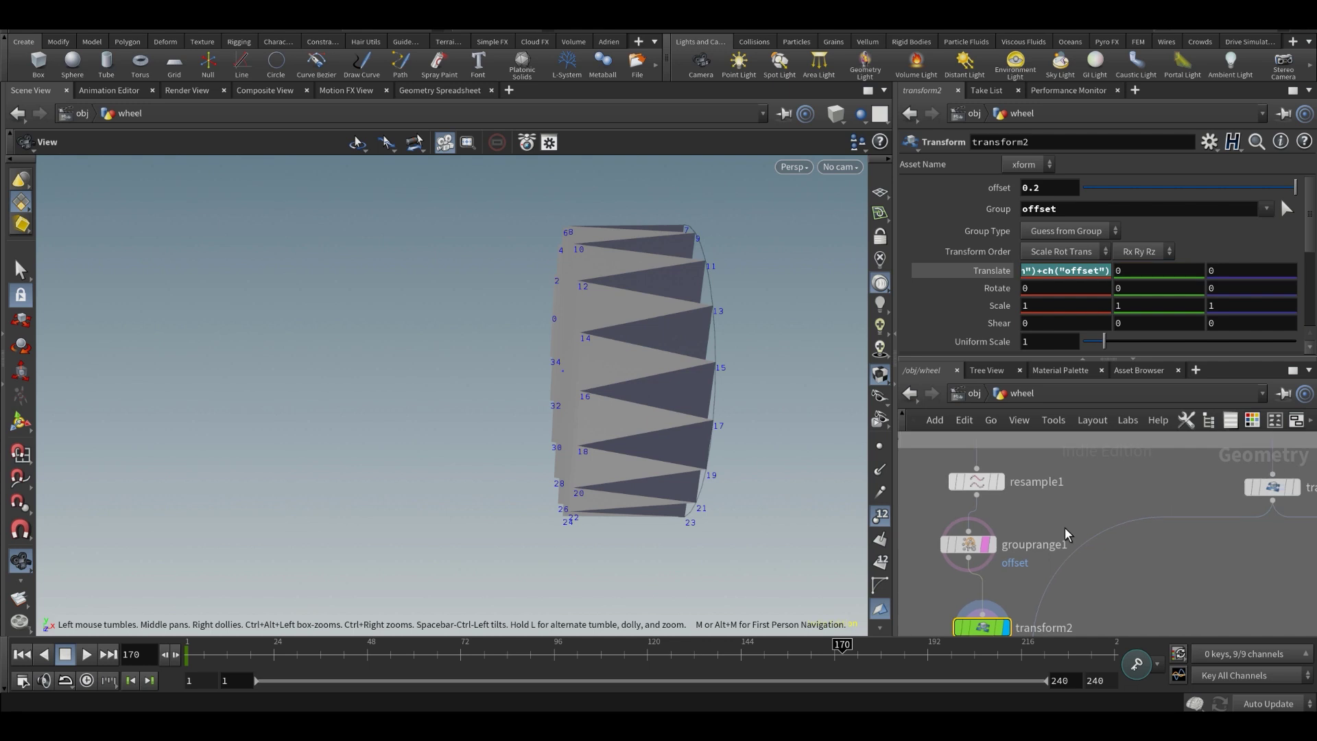
scroll(1079, 480, "down", 2)
middle_click_drag(1072, 490, 1080, 534)
key("ctrl+b")
key("p")
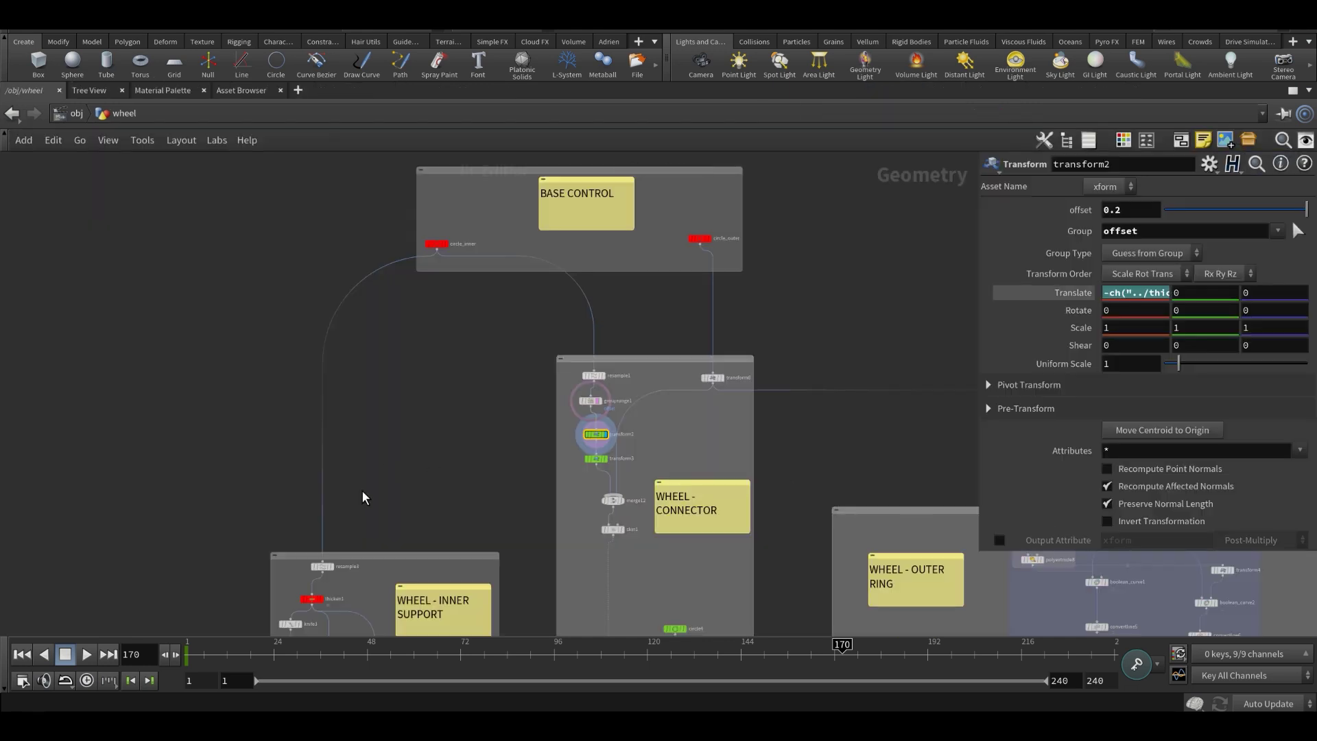
scroll(395, 532, "up", 4)
left_click(353, 548)
scroll(454, 462, "up", 3)
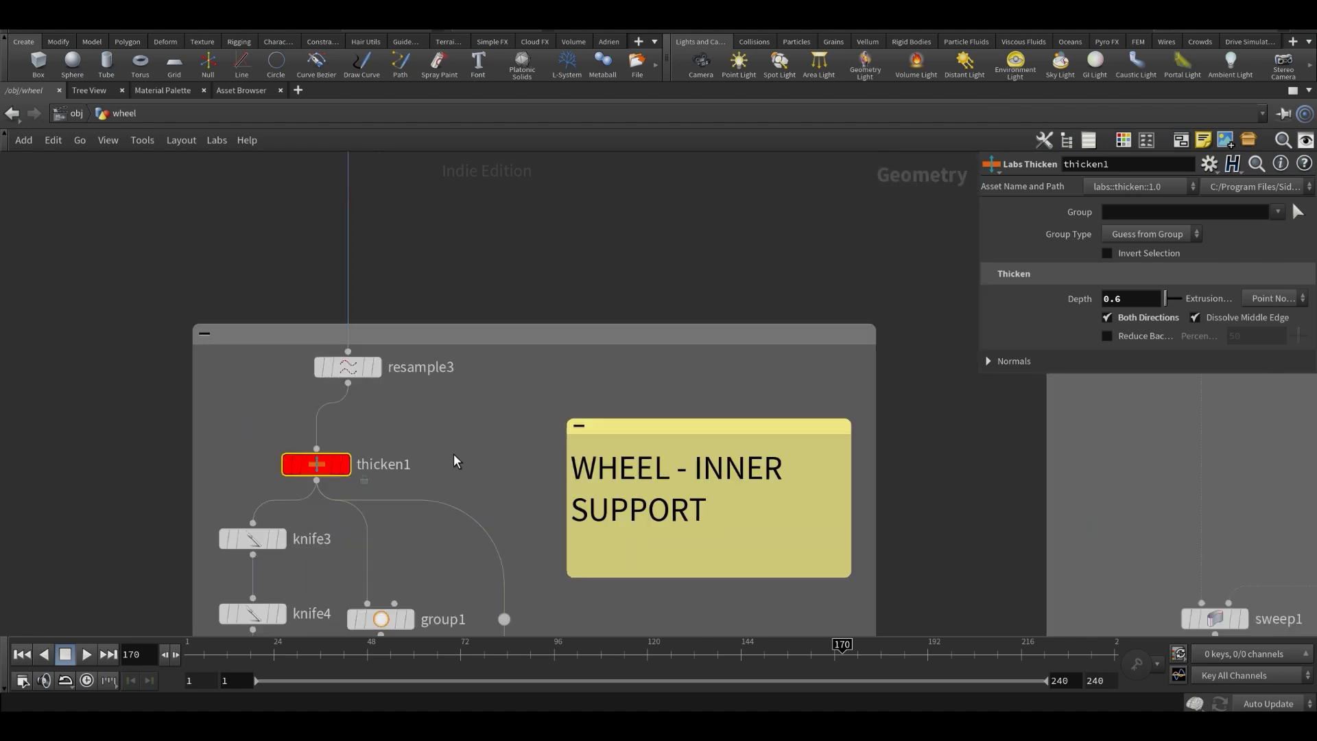
scroll(372, 438, "down", 2)
mouse_move(360, 456)
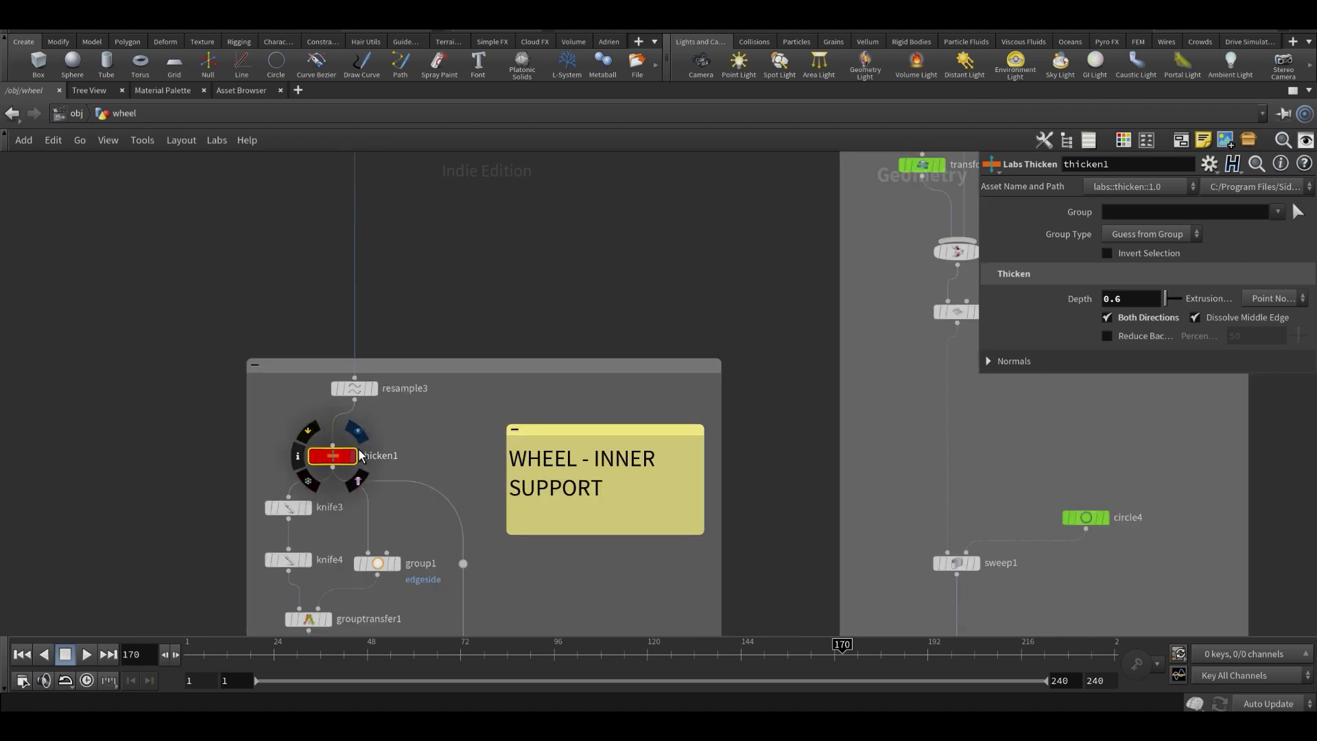
- Restore the split layout and toggle thicken1's bypass to compare the flat circle with the thickened cylinder
key("ctrl+b")
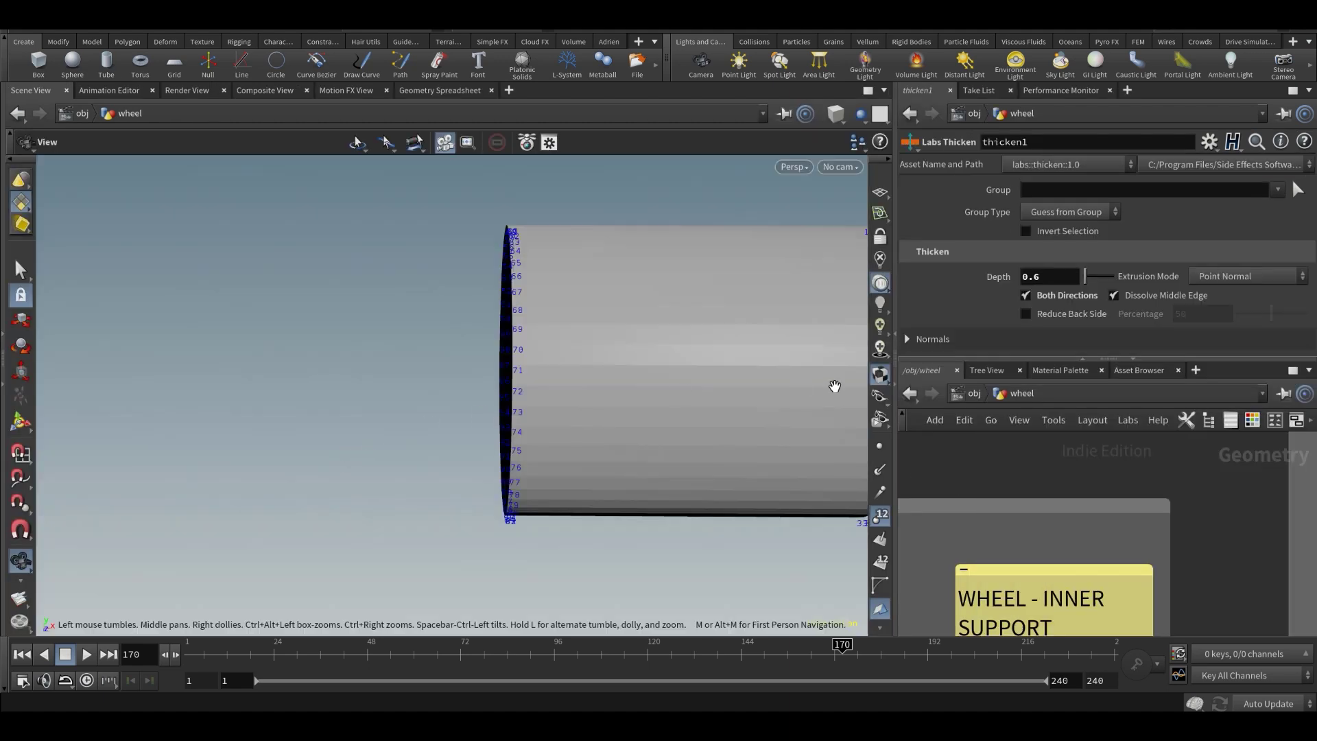
left_click_drag(834, 385, 548, 470)
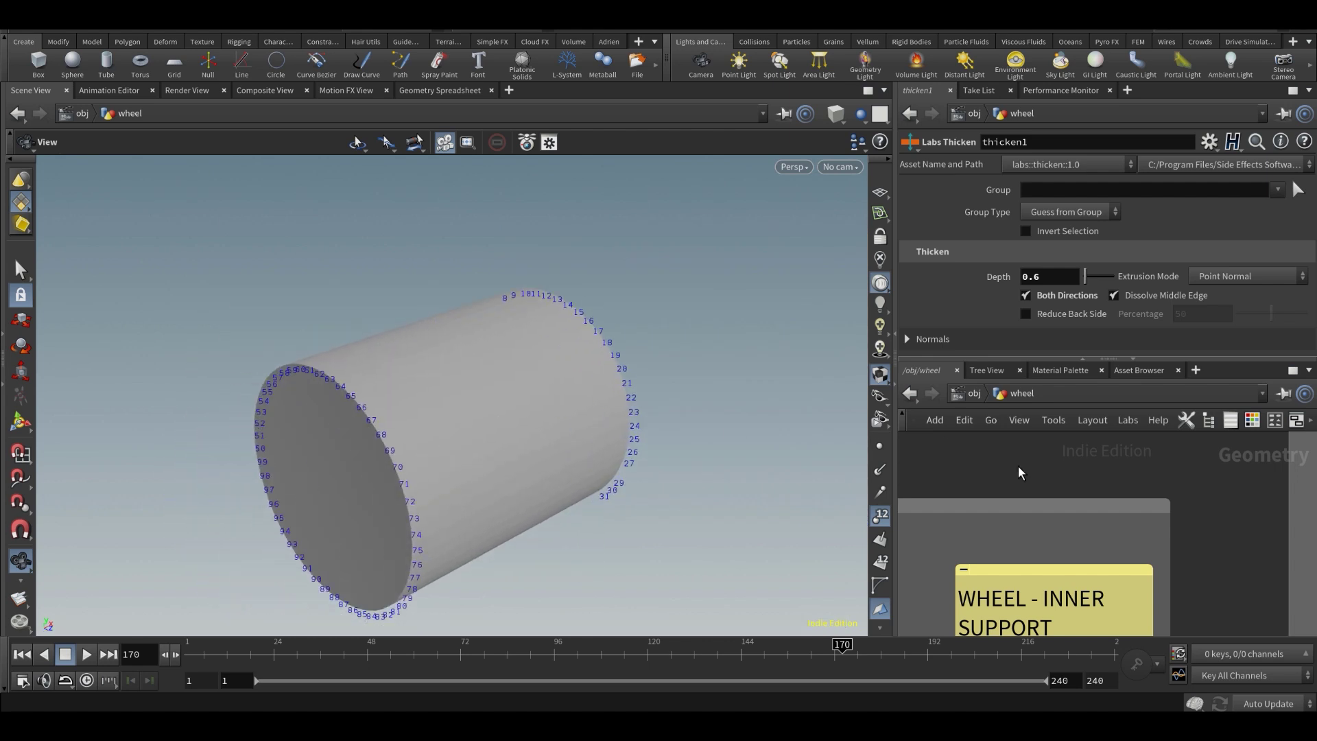
left_click(957, 529)
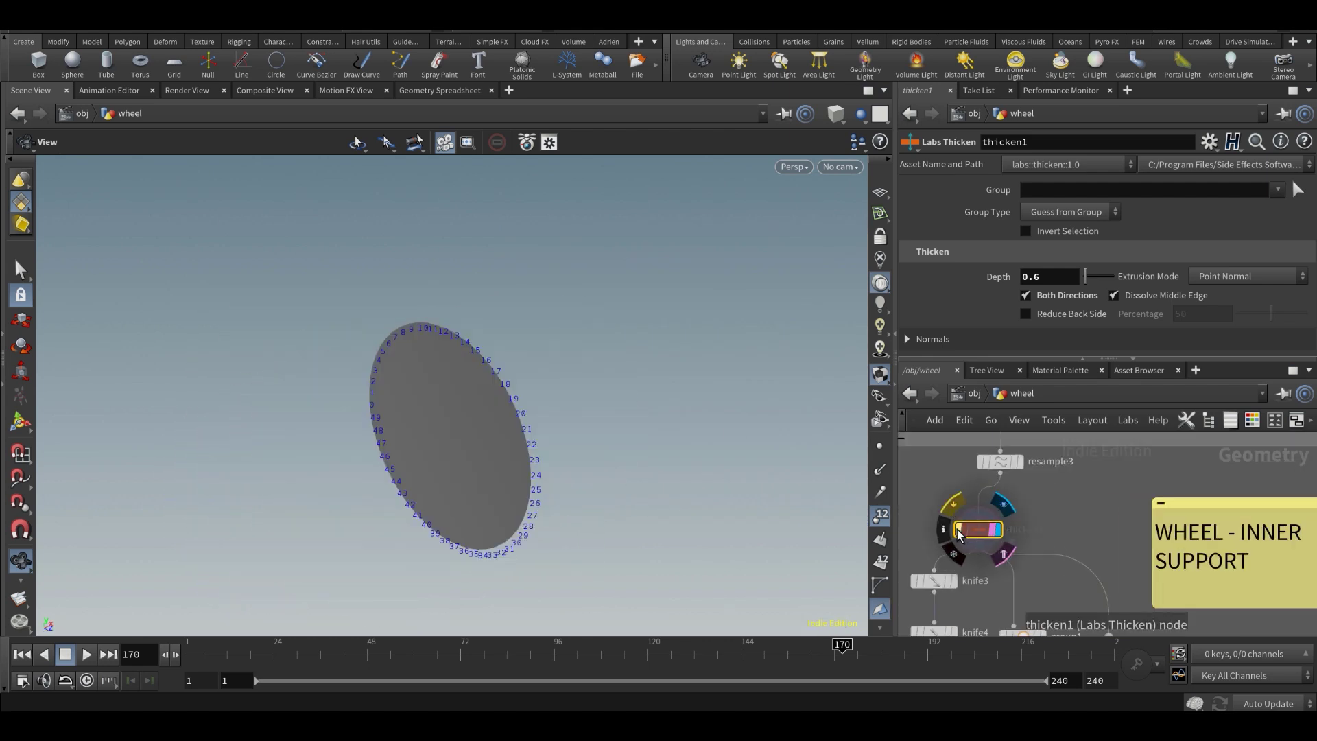
left_click(957, 529)
left_click(958, 529)
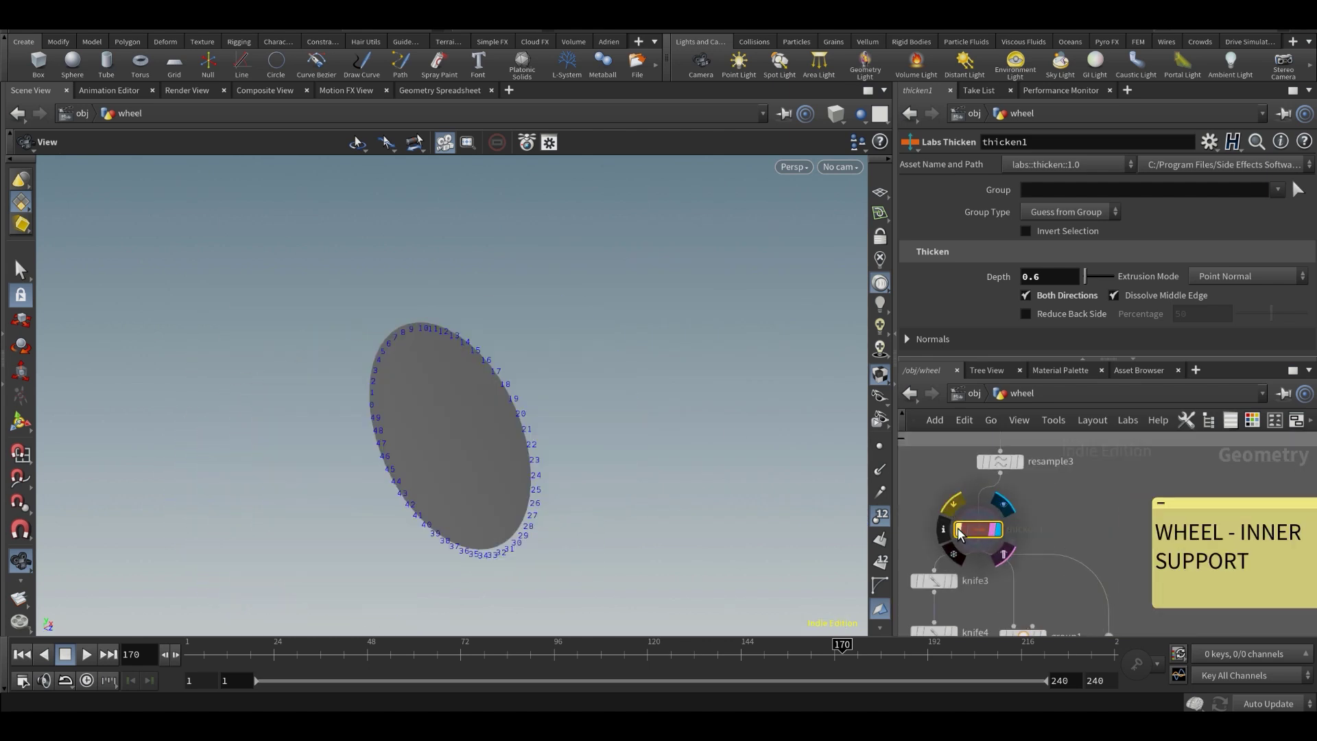
left_click(958, 528)
left_click_drag(412, 444, 389, 453)
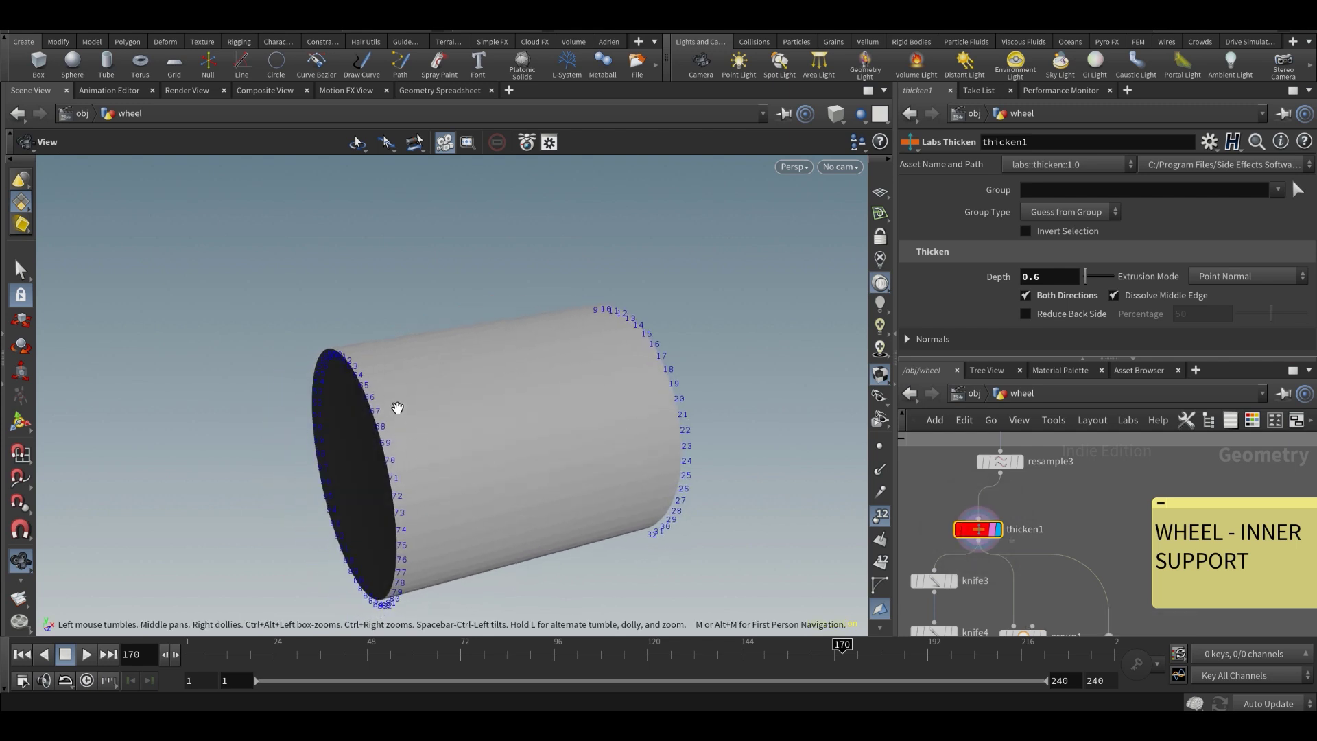
- Try thicken1's Depth at 1, then return it to .6
scroll(1064, 527, "down", 2)
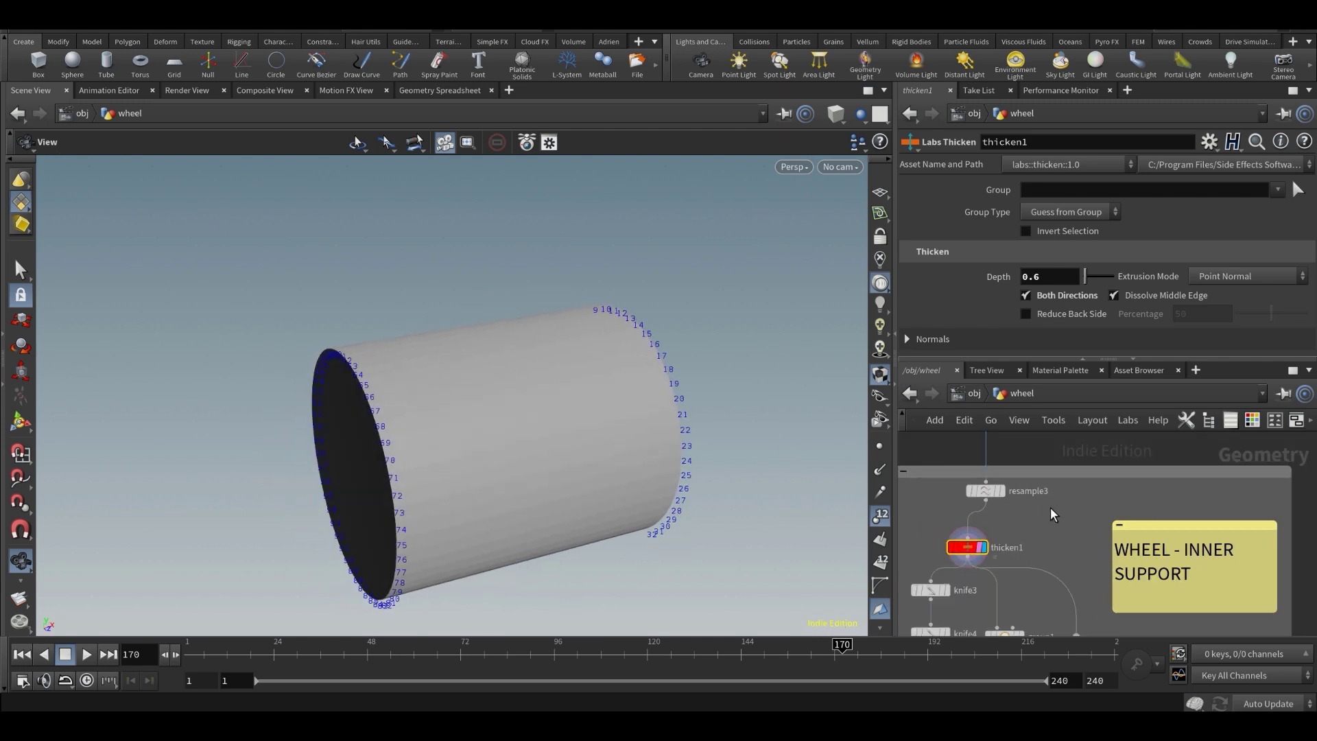
scroll(1117, 497, "down", 4)
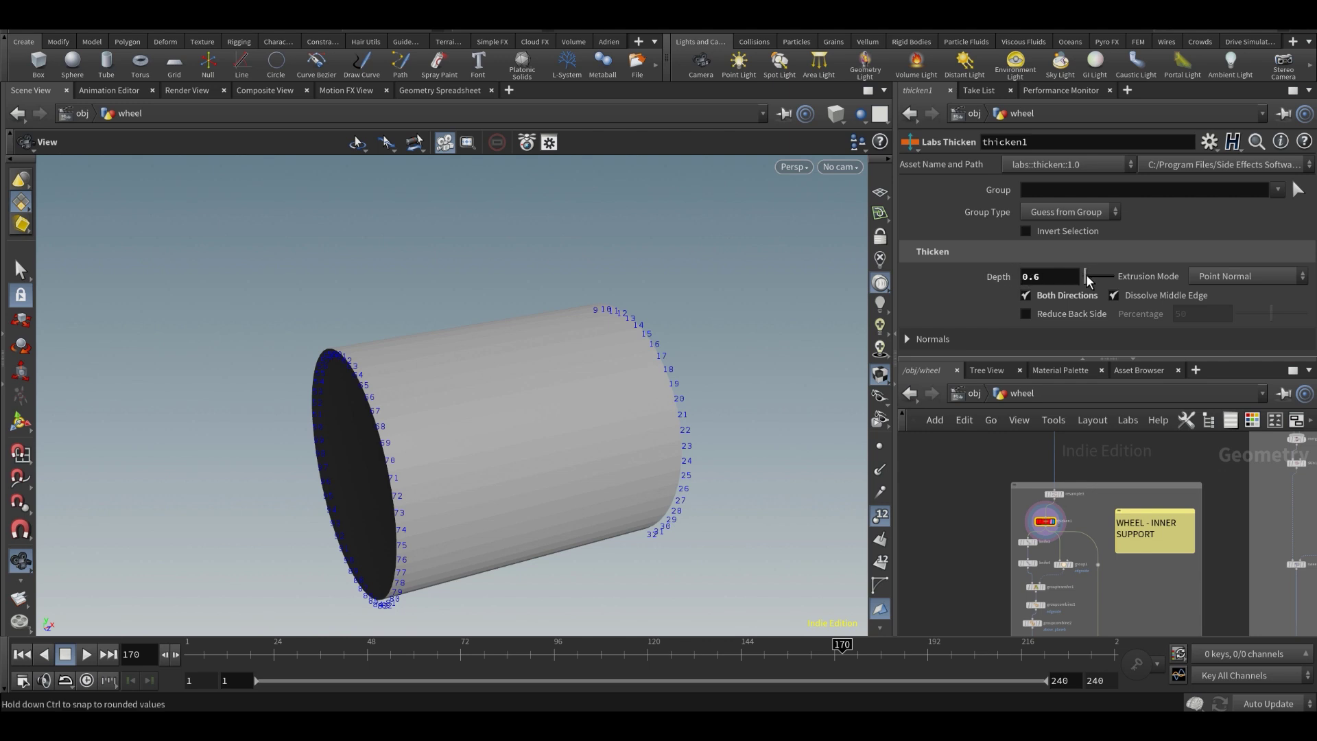
double_click(1052, 278)
type("1")
key("Return")
type(".6")
key("Return")
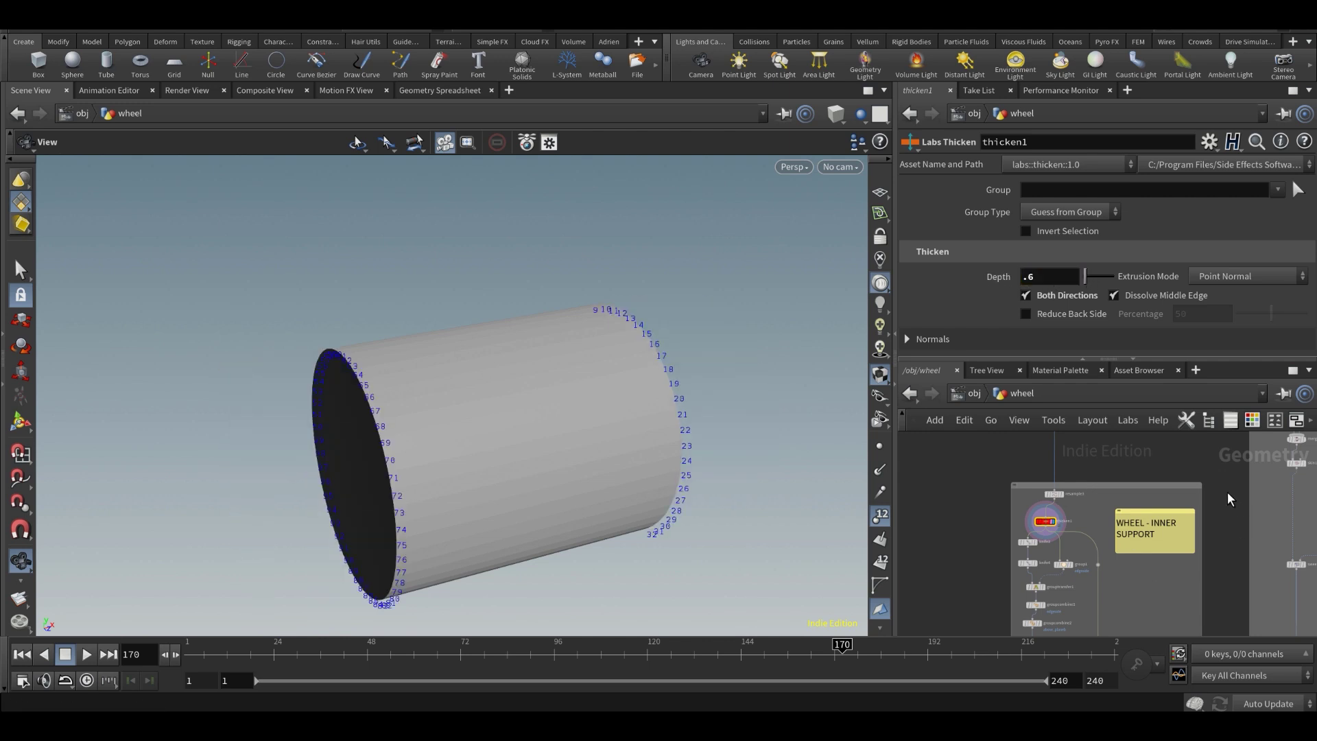
- Display transform2's result and examine the zigzag connector against the thickened cylinder's wireframe
scroll(1228, 492, "up", 5)
scroll(1221, 576, "down", 3)
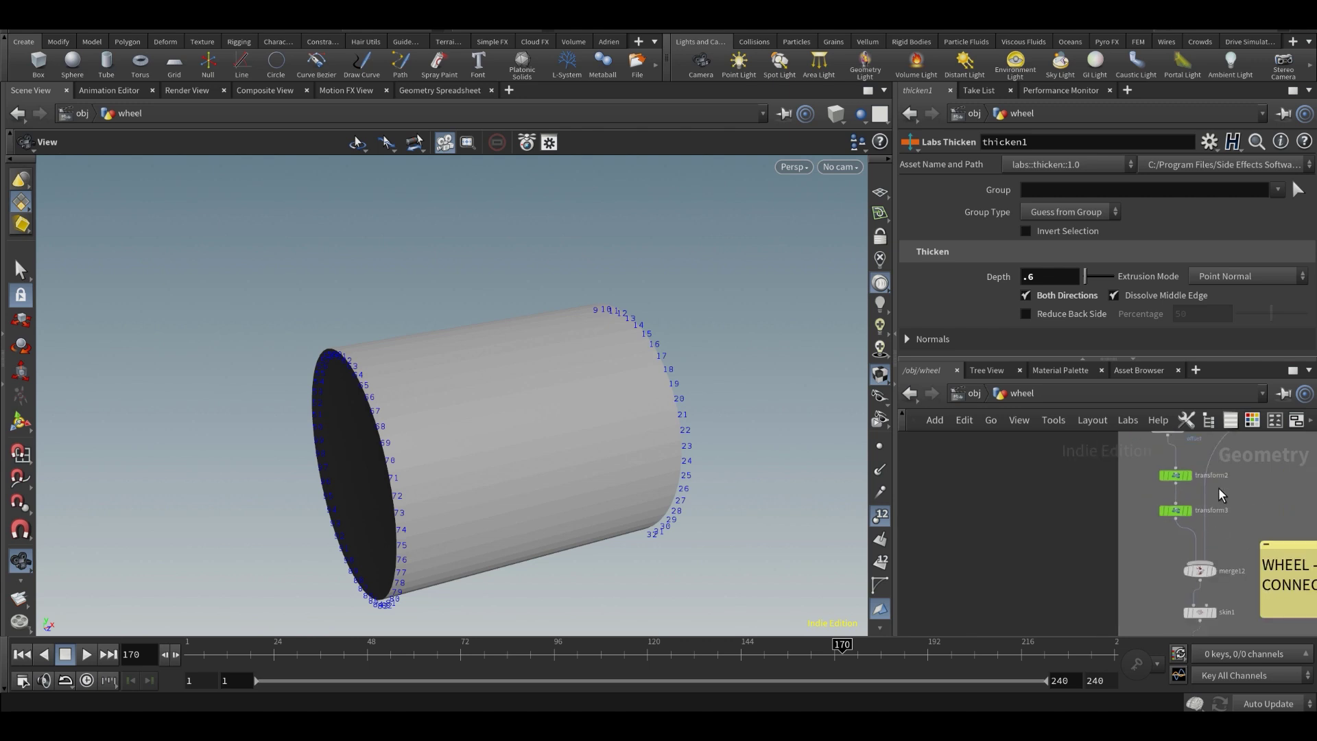
middle_click_drag(1219, 489, 1210, 560)
scroll(1167, 543, "up", 3)
mouse_move(1177, 542)
left_click(1200, 516)
mouse_move(435, 487)
left_mouse_down()
mouse_move(389, 480)
mouse_move(420, 467)
left_mouse_up()
scroll(1185, 504, "up", 2)
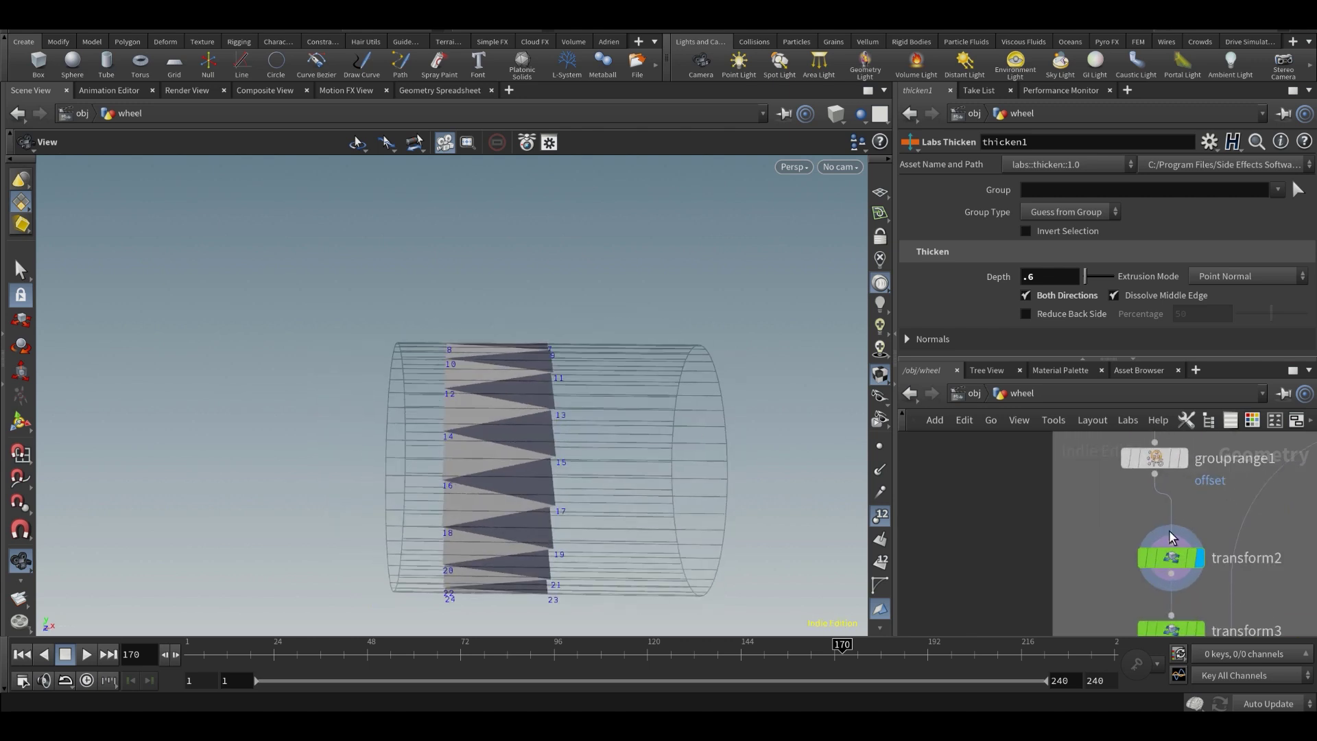
- Select transform2 and examine the ch("offset") term in its Translate X expression
left_click(1170, 553)
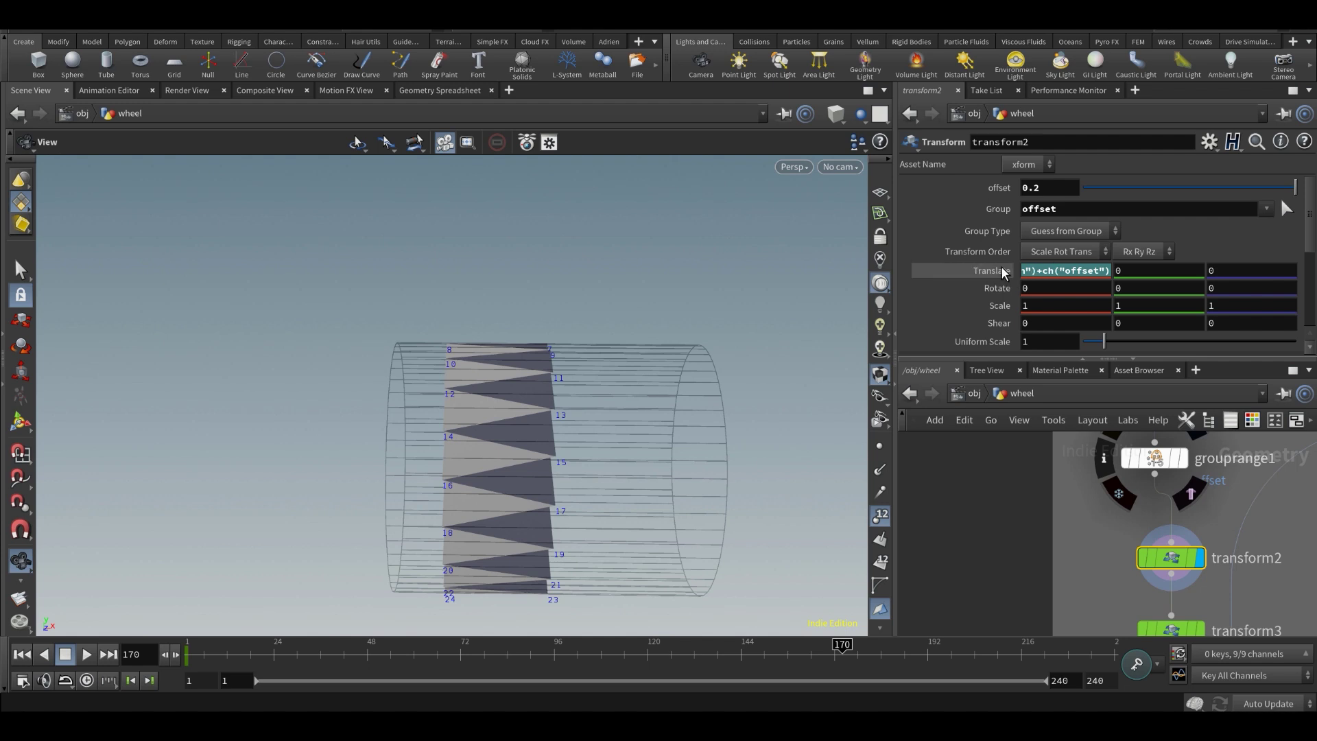
left_click(1033, 277)
left_click_drag(1033, 278, 1099, 276)
left_click(1088, 263)
- Set transform2's offset to 0 and inspect the connector's alignment with the cylinder's edge
double_click(1038, 188)
type("0")
key("Return")
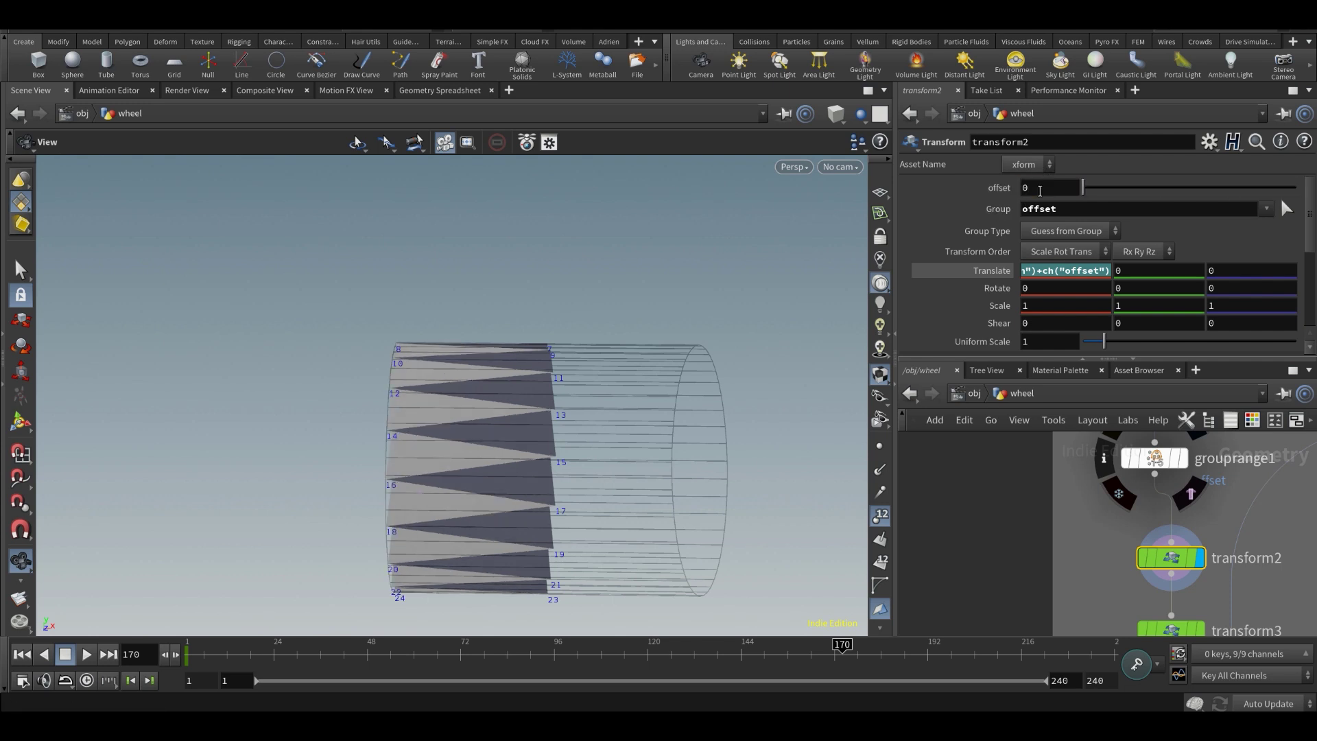
left_click_drag(415, 376, 481, 420)
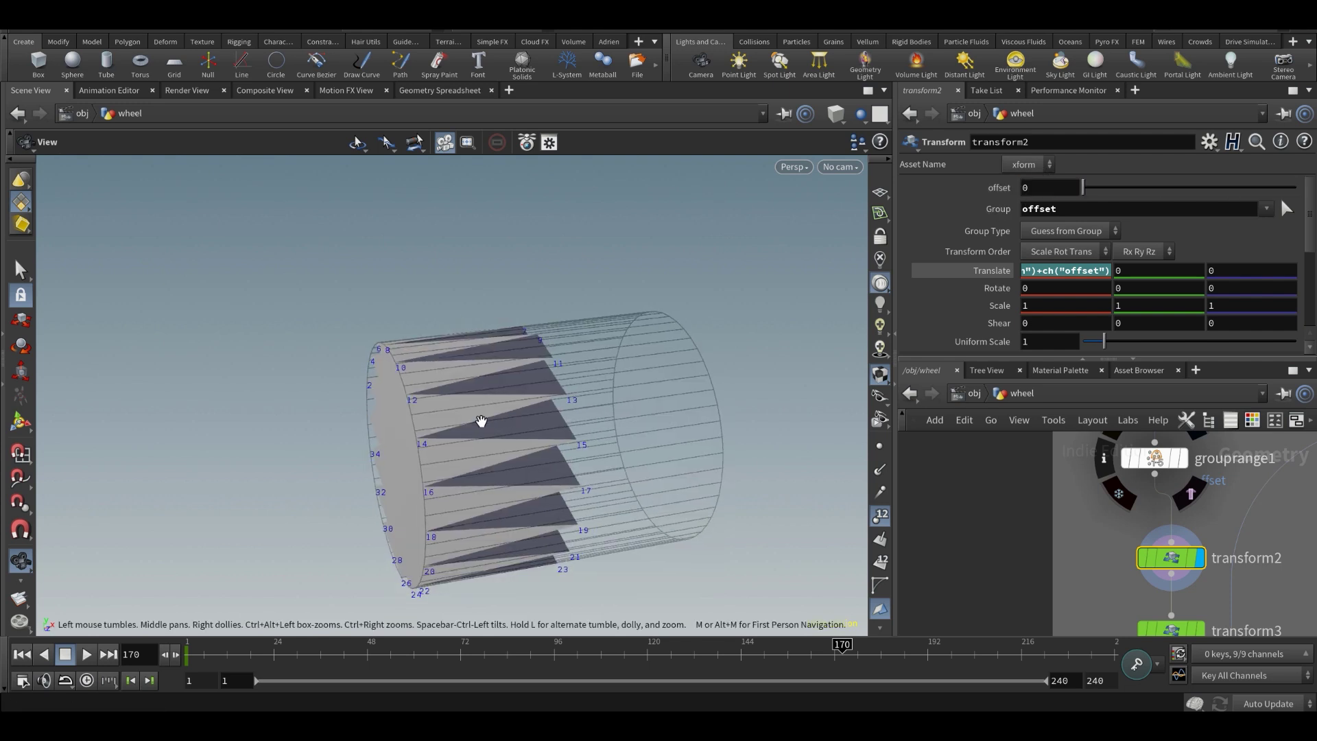
- Select thicken1 in the WHEEL - INNER SUPPORT group, try changing its Depth, and undo the change
scroll(1102, 546, "down", 6)
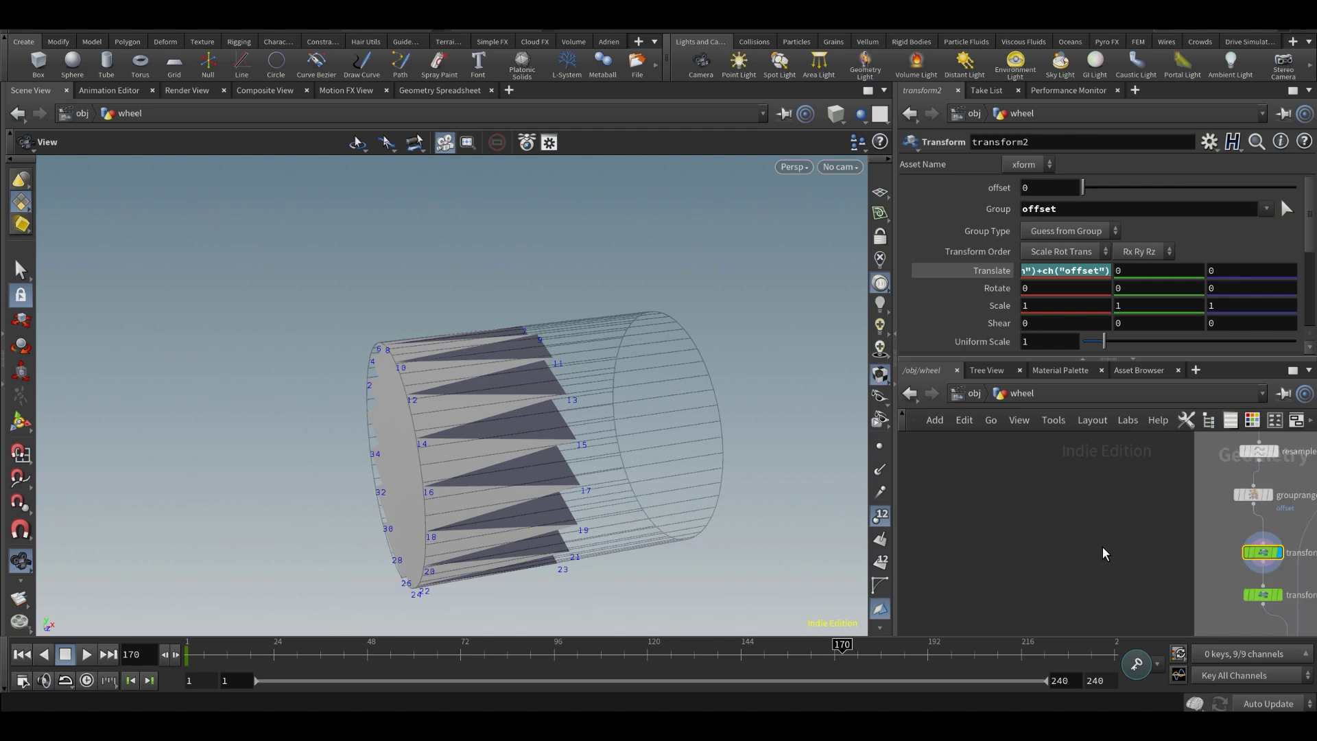
scroll(1112, 542, "up", 4)
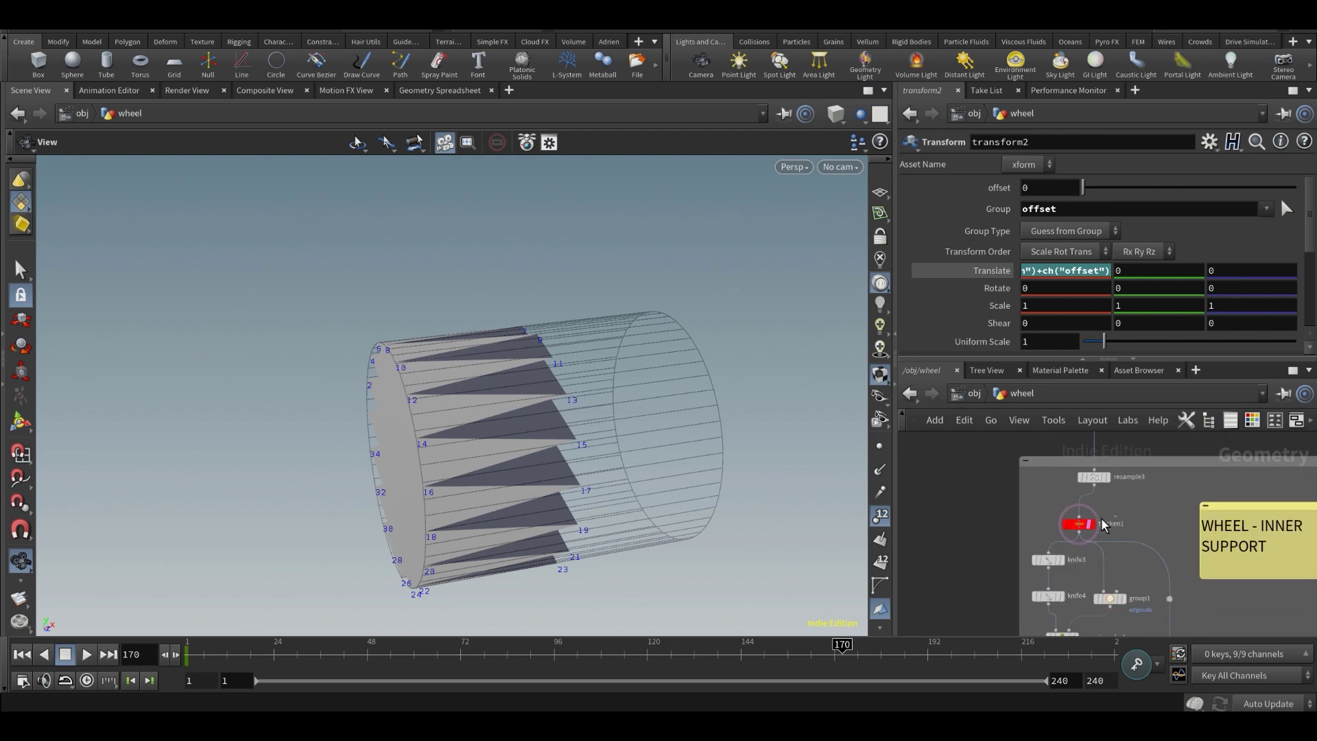
left_click(1097, 523)
mouse_move(1064, 280)
middle_mouse_down()
mouse_move(1098, 278)
mouse_move(1013, 273)
mouse_move(1062, 277)
middle_mouse_up()
key("ctrl+z")
- Select transform2 and examine its custom offset parameter's definition in the parameter interface editor, then close it without changes
scroll(1120, 489, "down", 3)
left_click_drag(1293, 436, 1164, 496)
scroll(1167, 483, "up", 2)
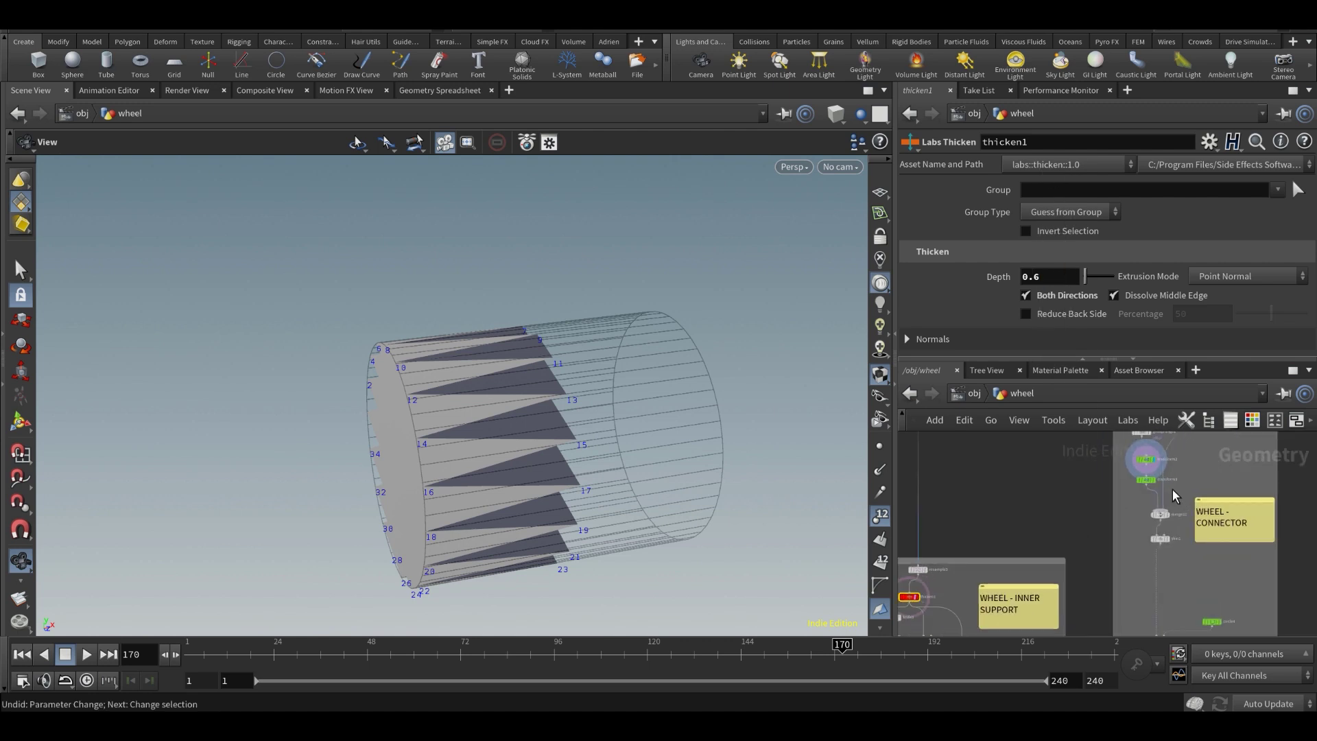
middle_click_drag(1179, 452, 1189, 541)
scroll(1189, 541, "up", 2)
left_click(1170, 531)
scroll(1056, 520, "up", 1)
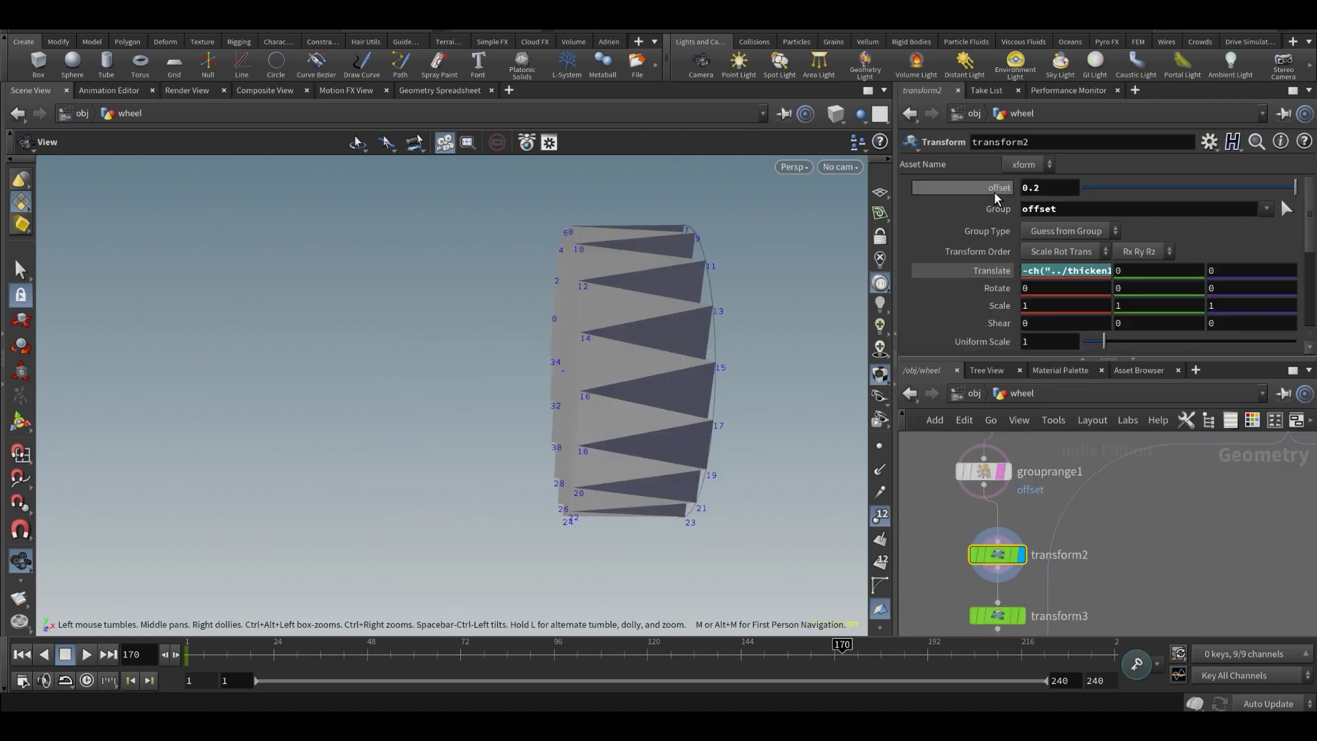
left_click(1205, 145)
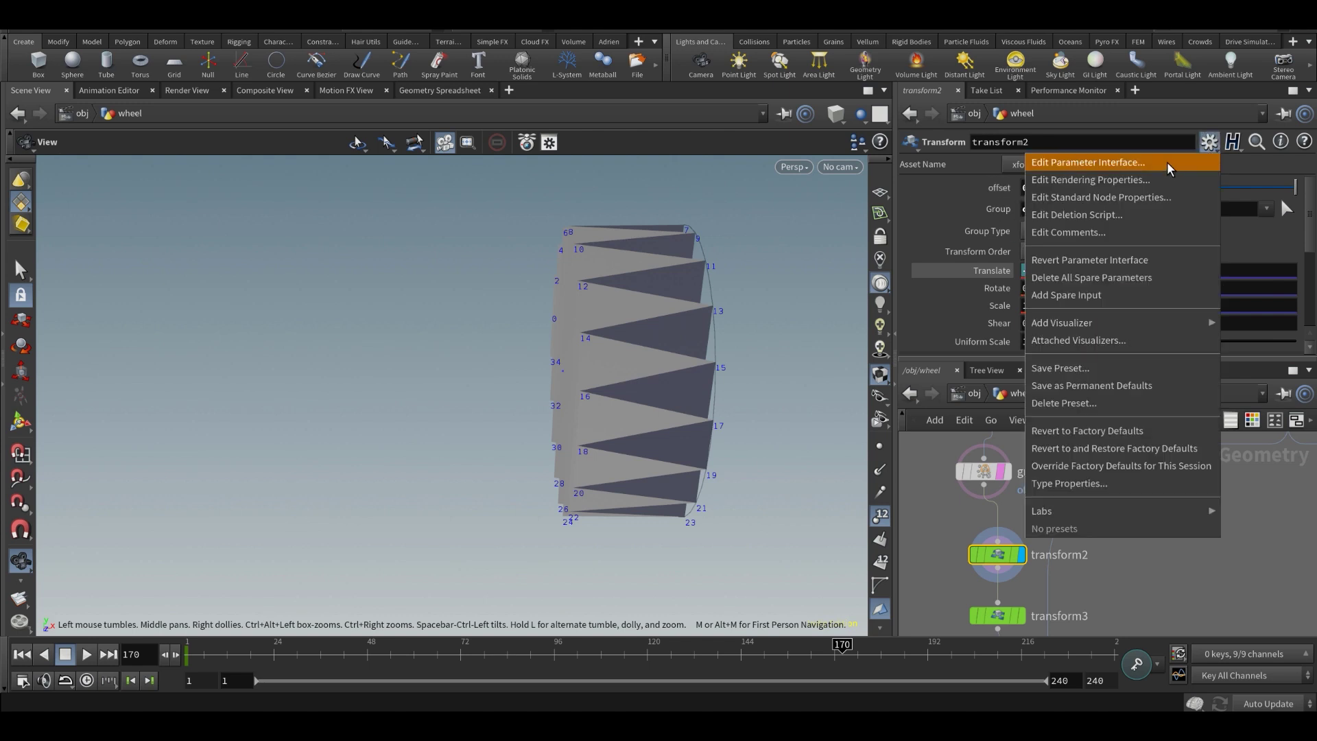
left_click(1167, 162)
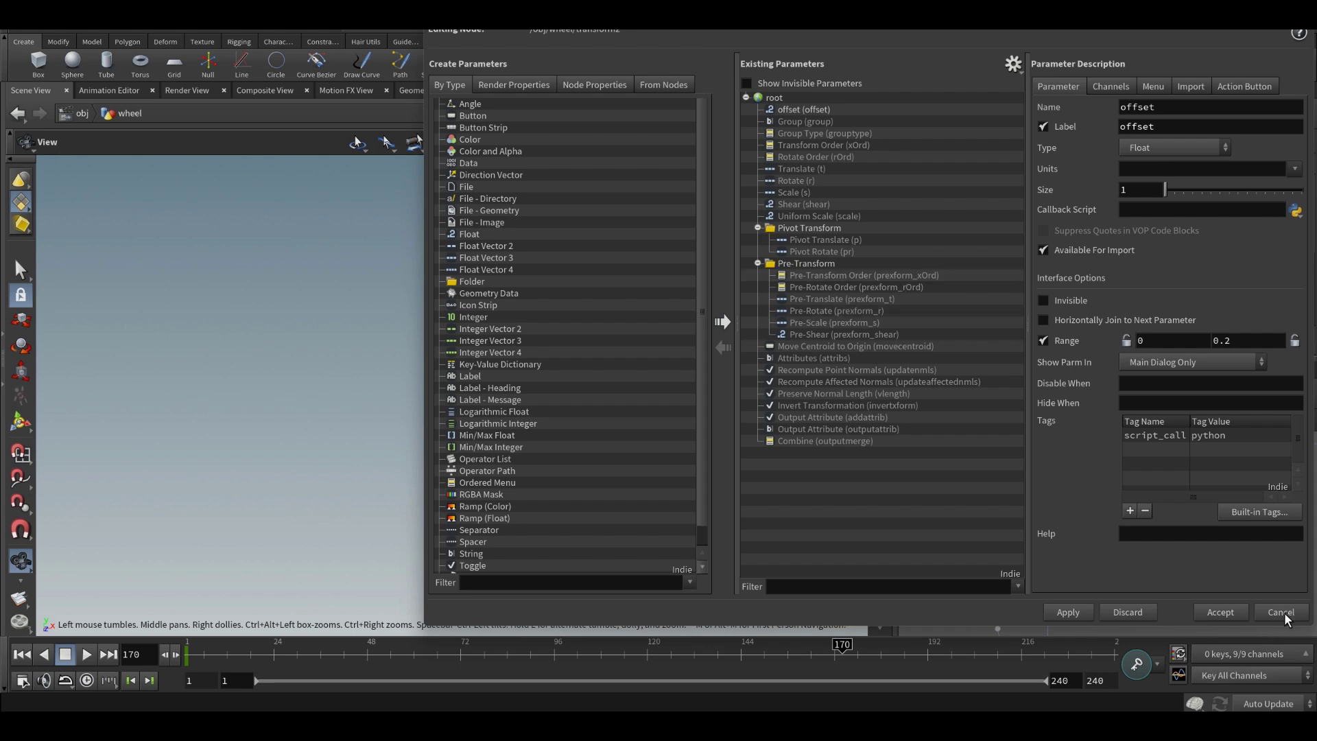
left_click(1286, 614)
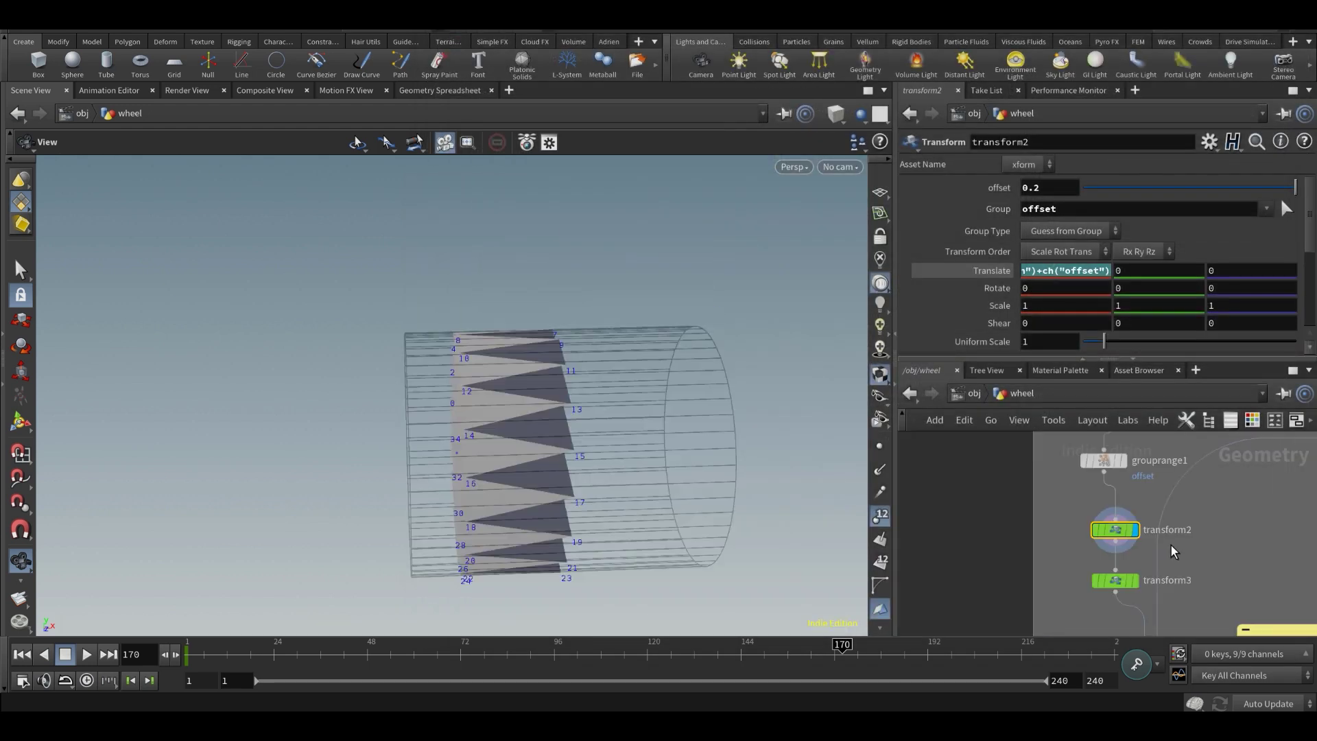
- Display transform3's result and compare its Group pattern * ^offset with transform2's Group
middle_click_drag(1171, 547, 1154, 534)
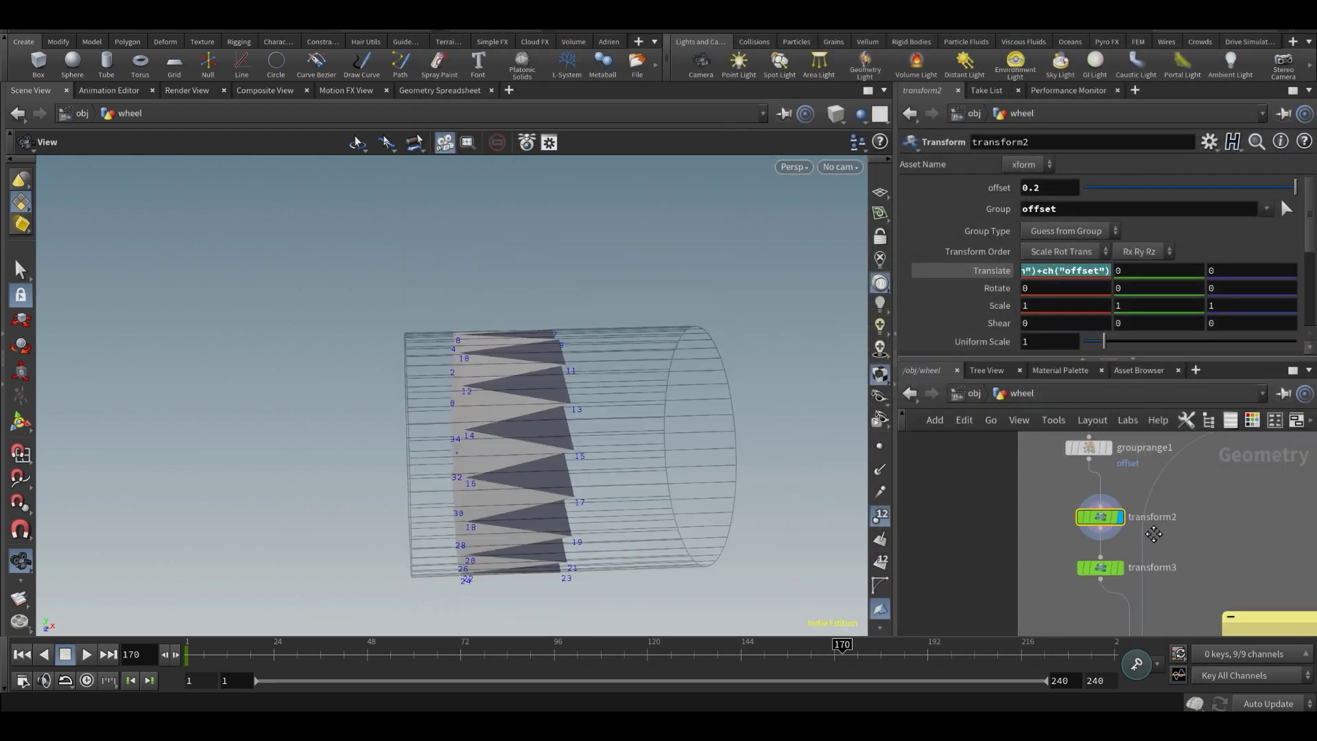
scroll(1139, 538, "up", 3)
left_click(1118, 578)
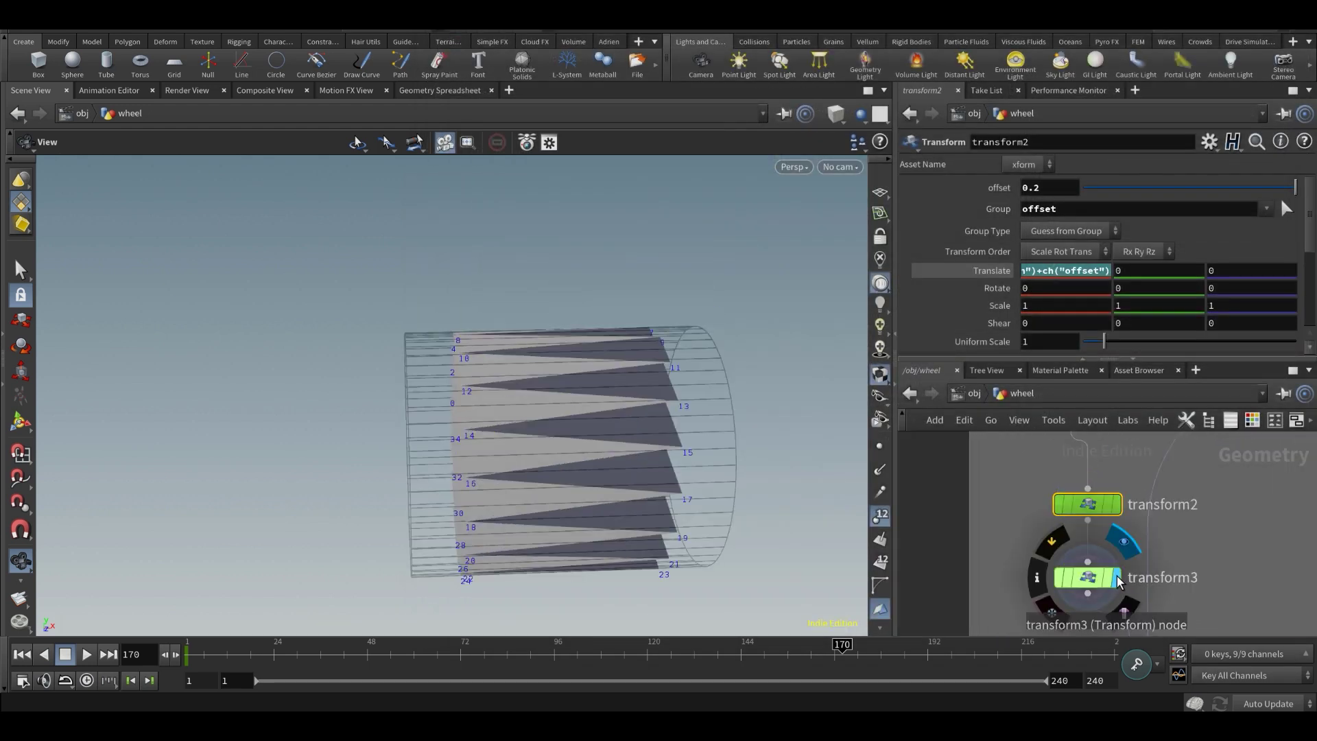
left_click(1094, 578)
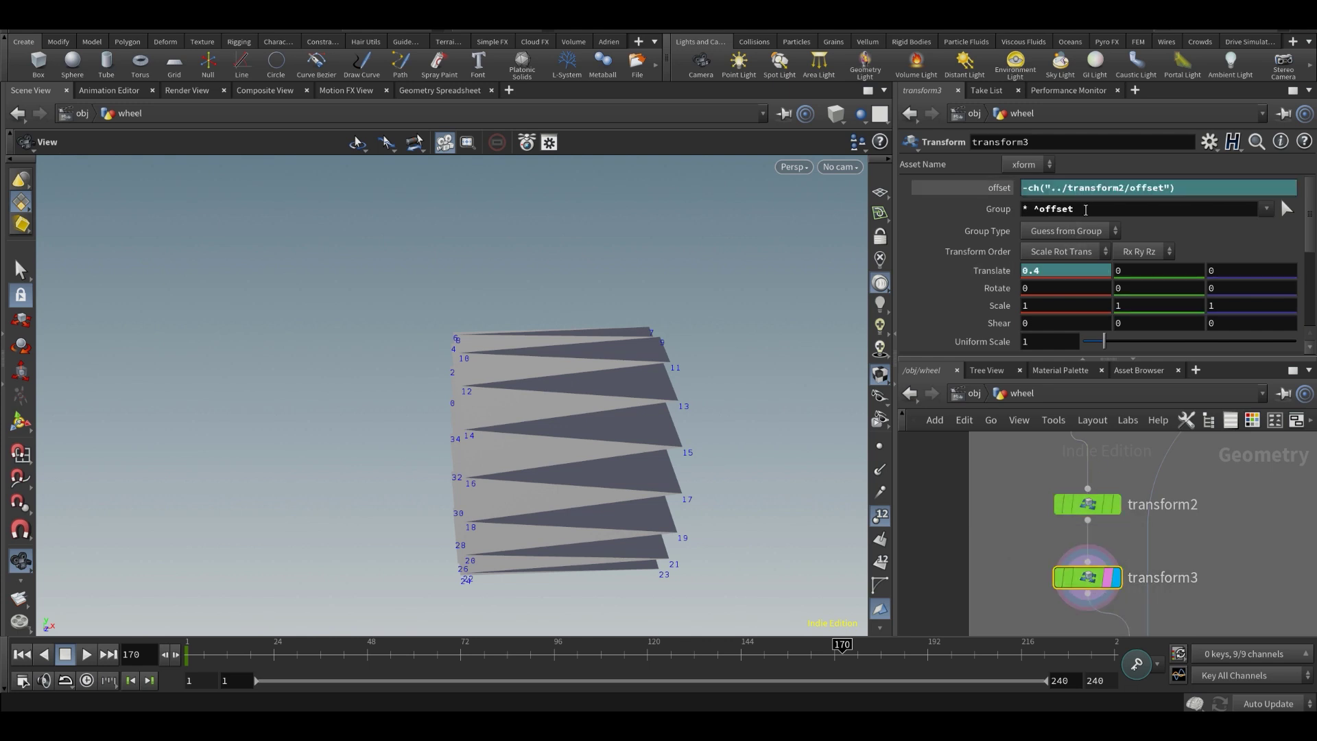
key("Return")
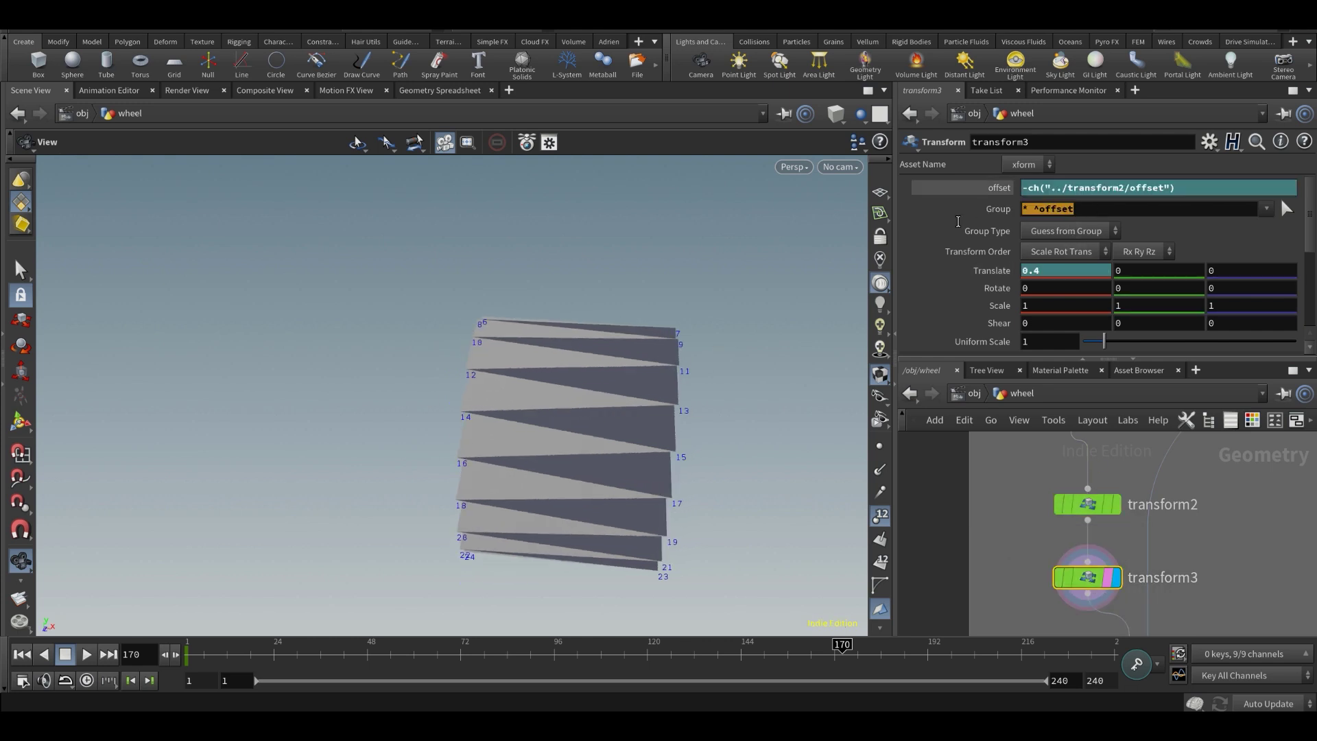
left_click_drag(621, 399, 634, 395)
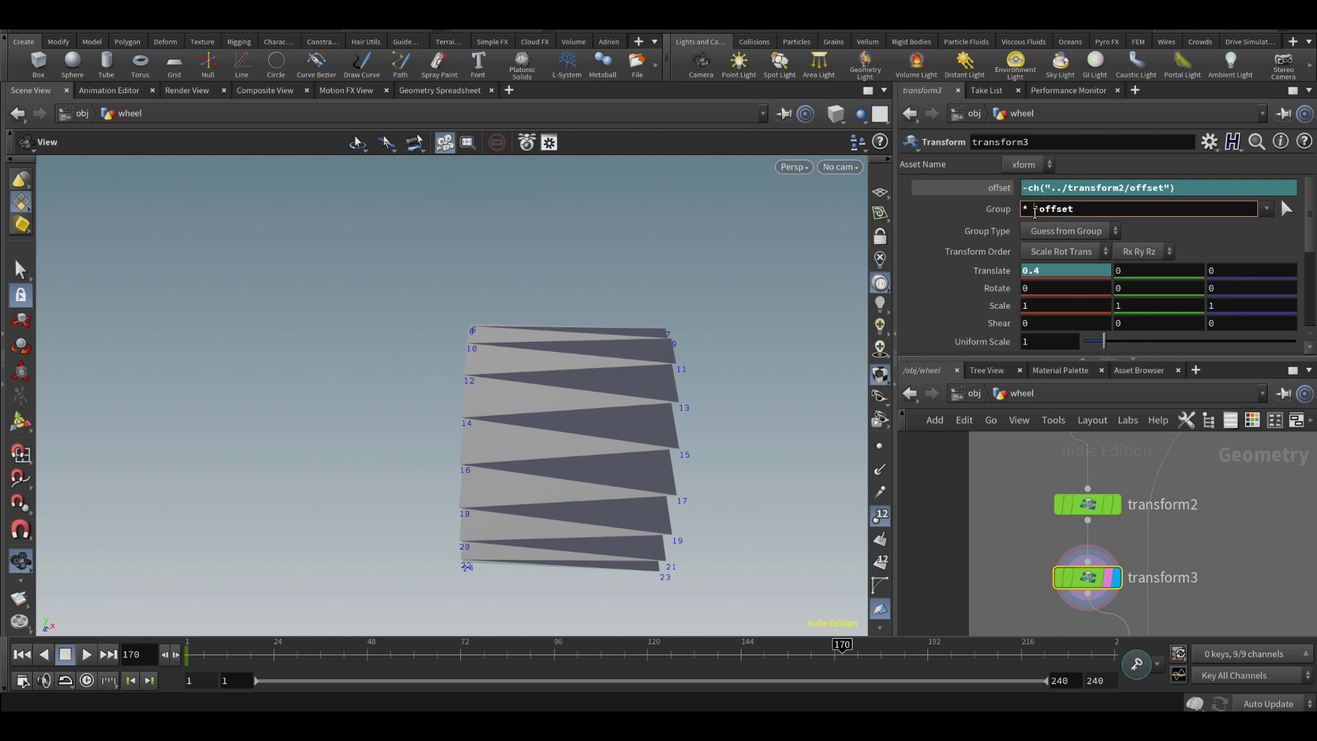
left_click(1104, 504)
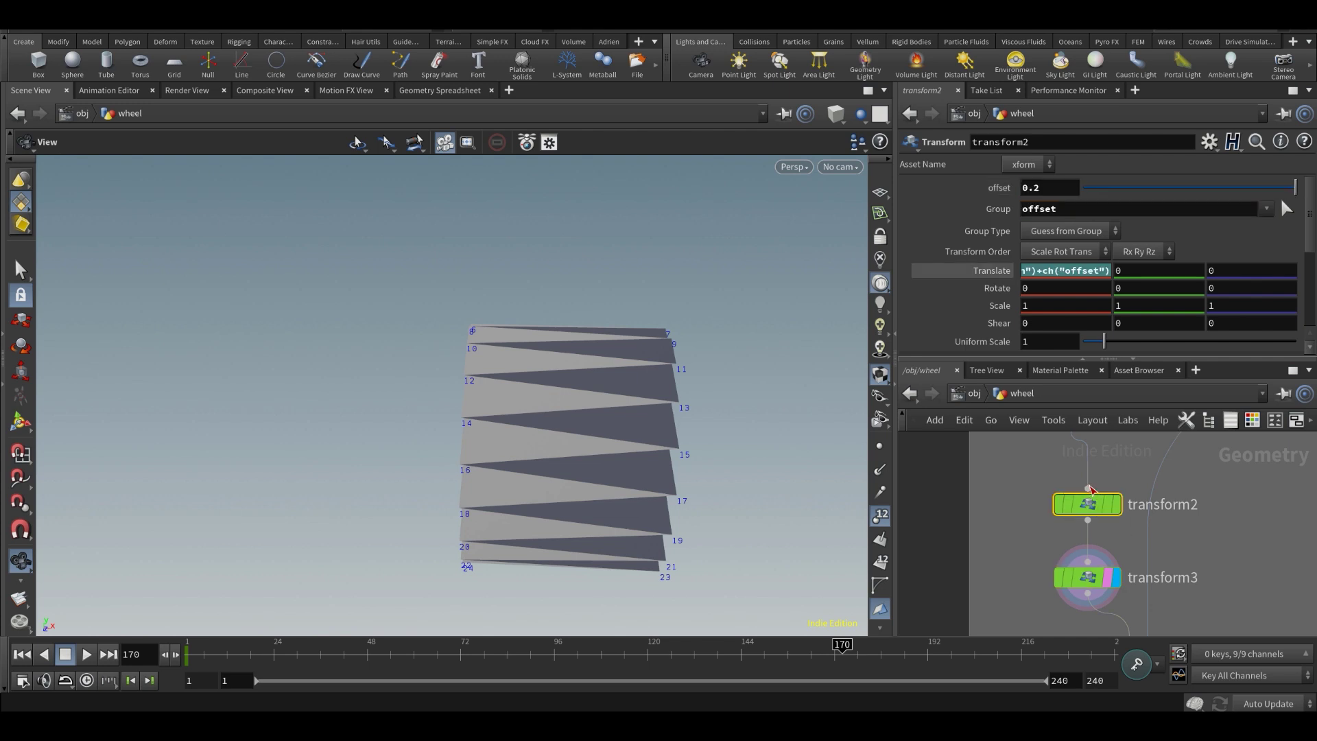
double_click(1057, 209)
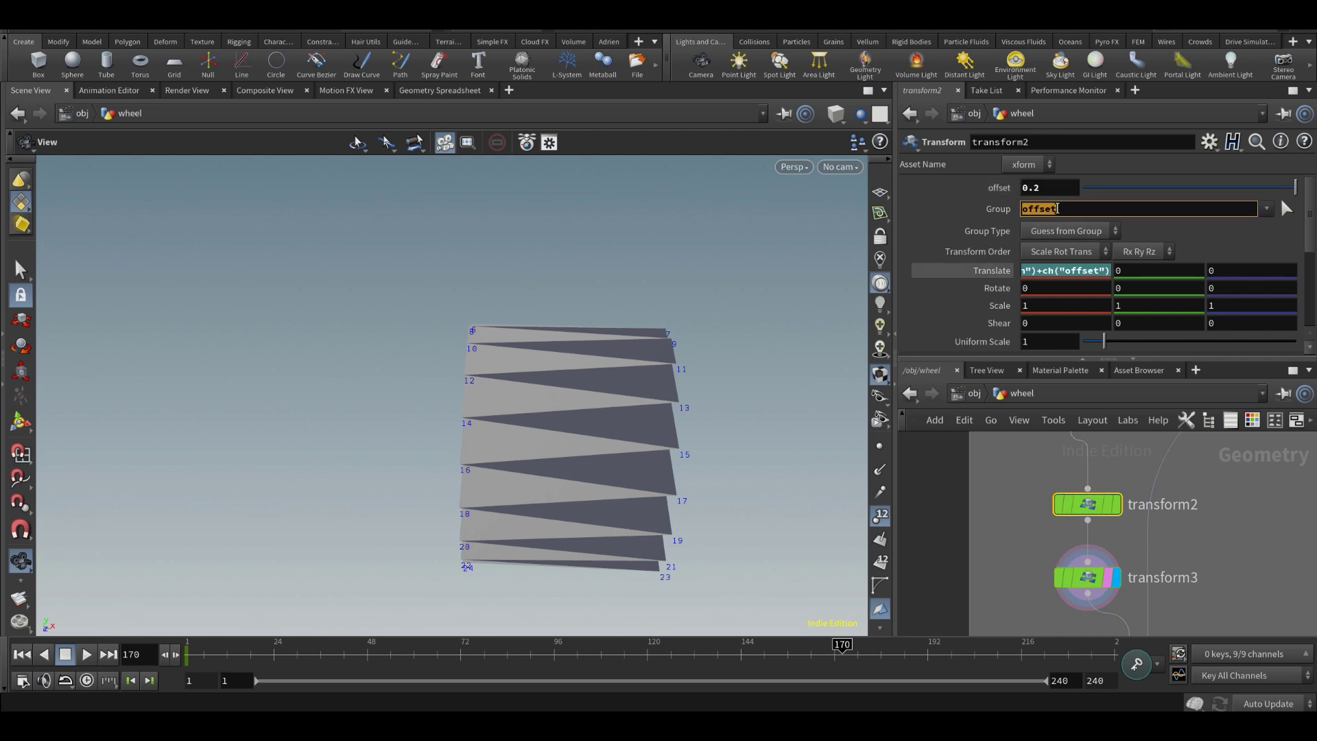
- Select transform3 and toggle its bypass to compare the connector with and without the opposite-side shift
left_click(1080, 578)
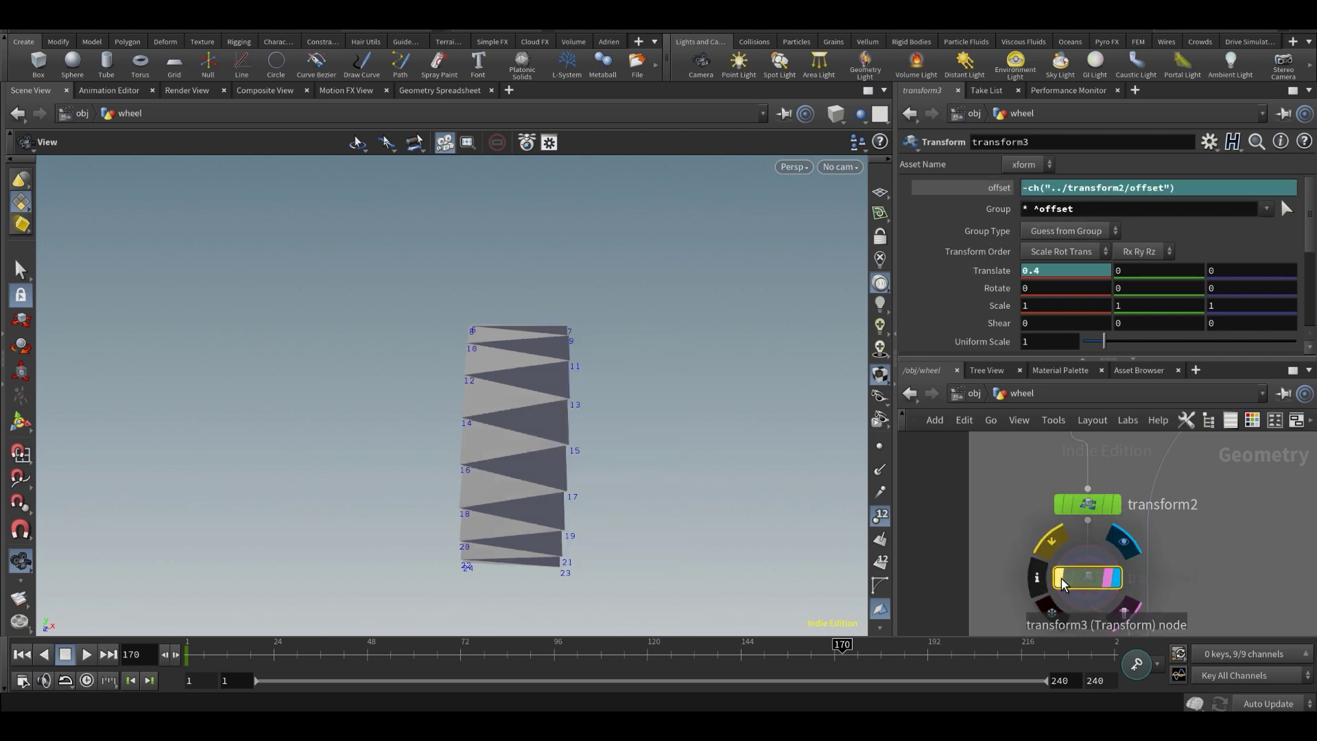
left_click(1061, 578)
left_click(1061, 578)
left_click(1060, 578)
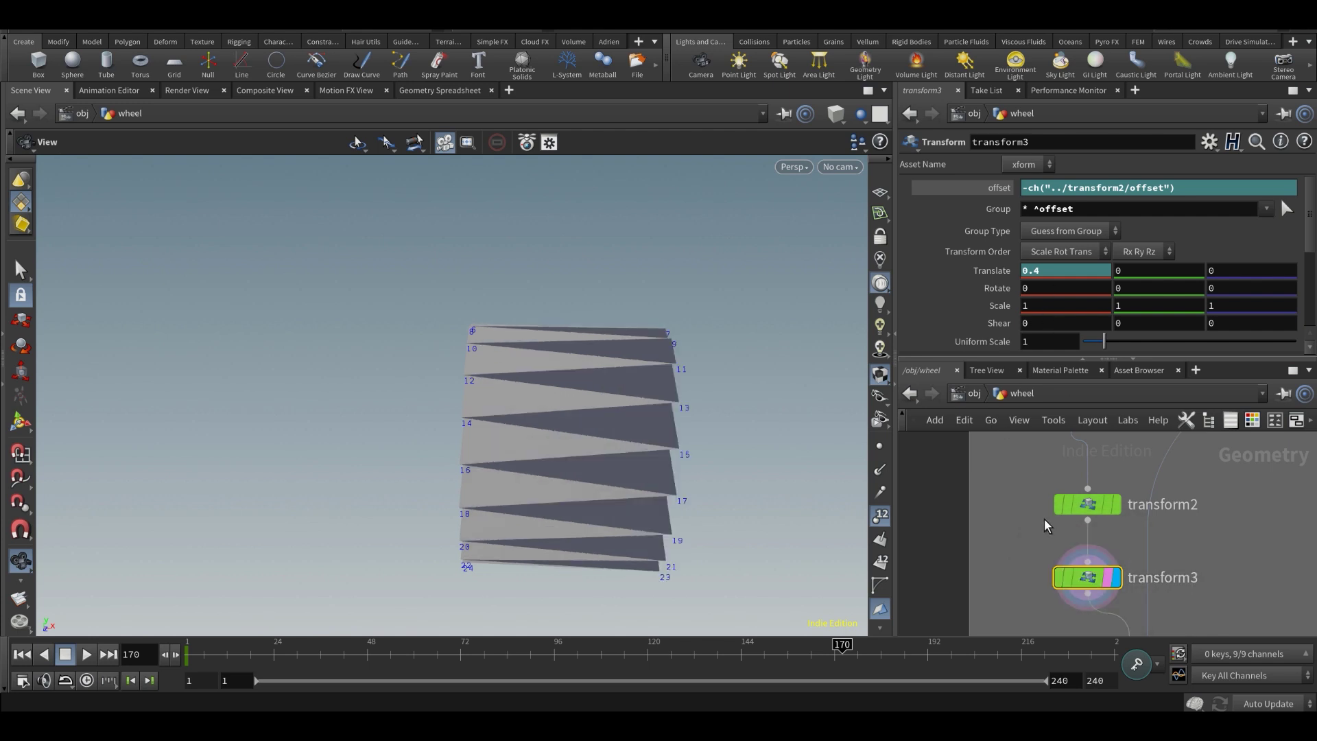
- Return to thicken1 to test how a different Depth affects both connector edges, then undo the change
scroll(1044, 517, "down", 5)
scroll(1047, 518, "up", 6)
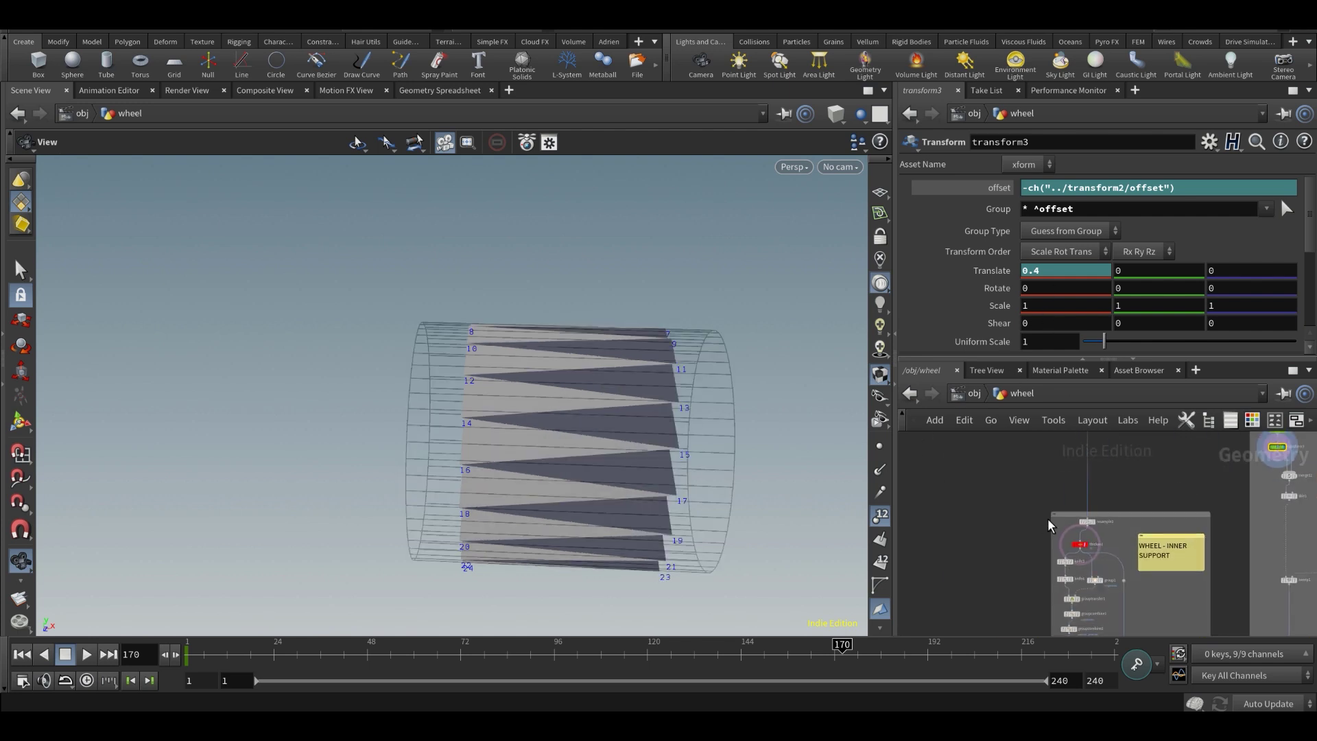
left_click(1010, 527)
middle_click_drag(1031, 276, 1045, 302)
key("ctrl+z")
- Select transform3 and open its Translate X expression in the expression editor to examine the thicken1 depth and offset references
scroll(1166, 501, "down", 4)
middle_click_drag(1209, 517, 984, 521)
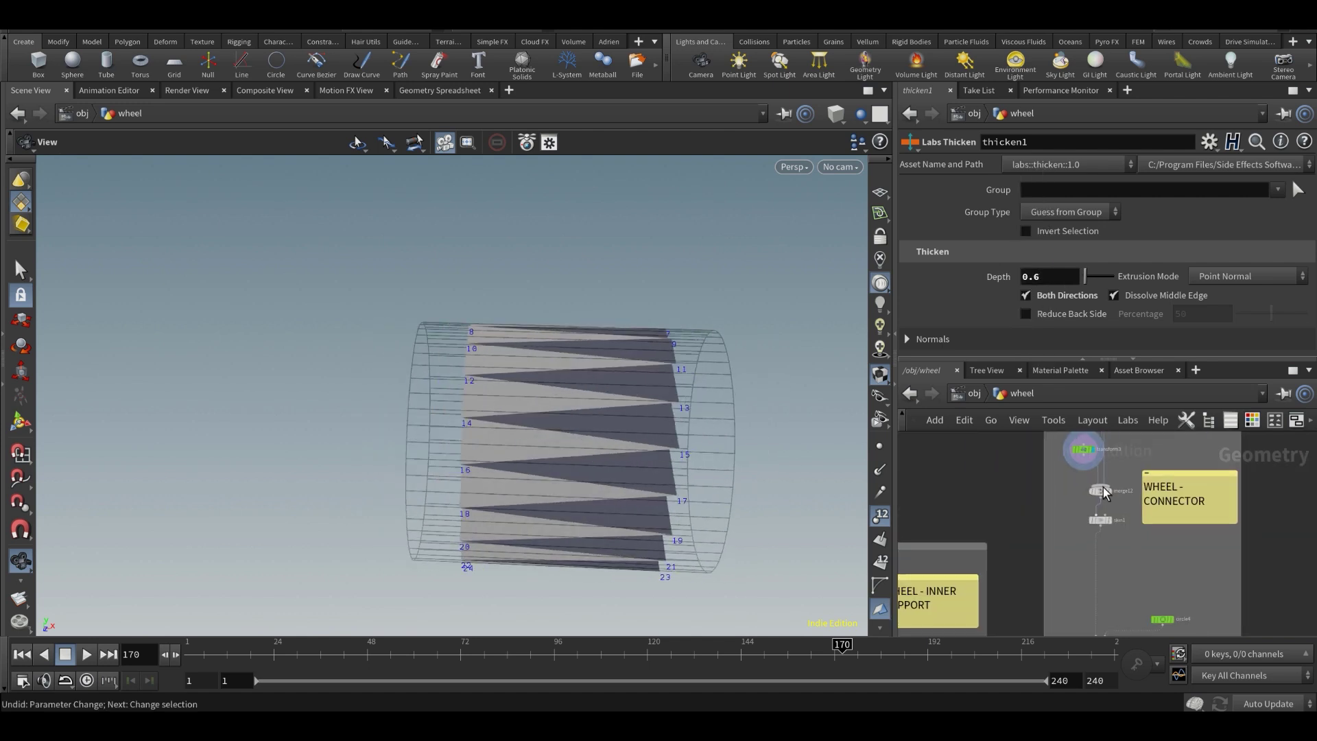
scroll(1146, 472, "up", 4)
middle_click_drag(1096, 457, 1122, 519)
scroll(1113, 508, "up", 1)
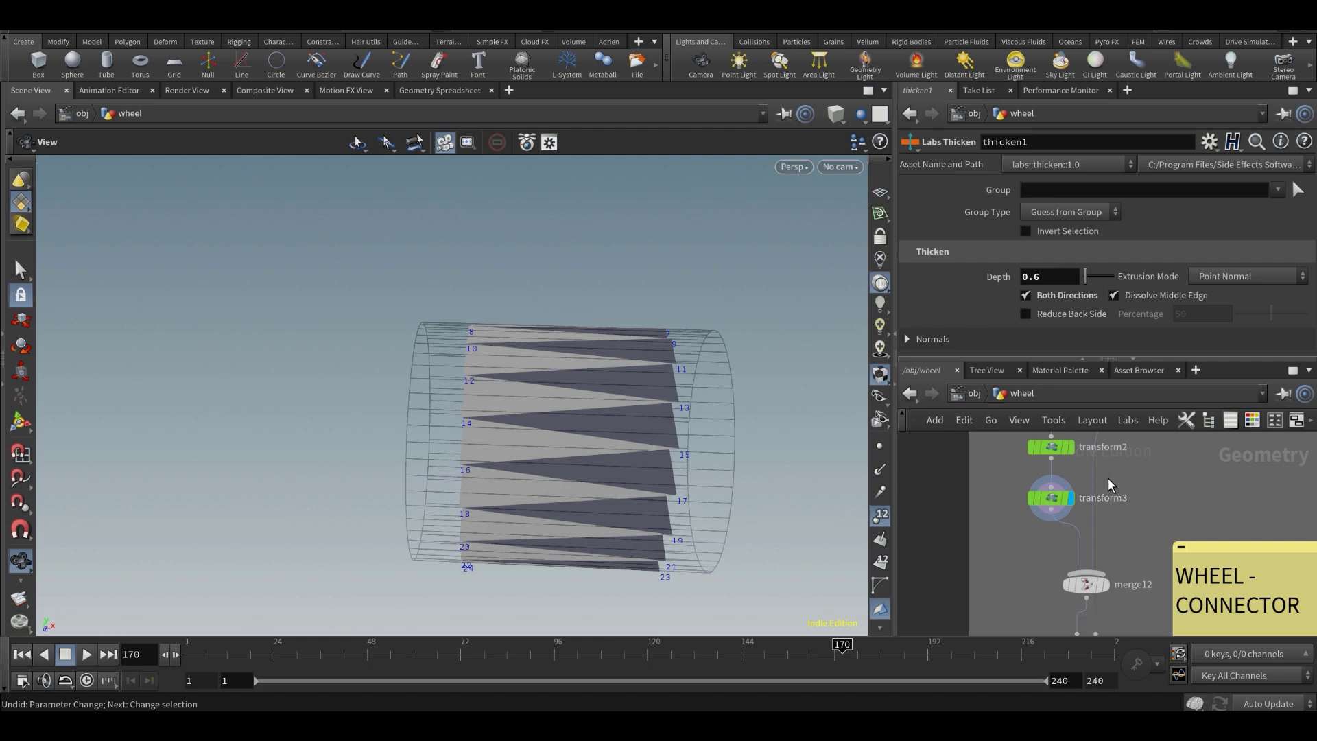
left_click(1051, 498)
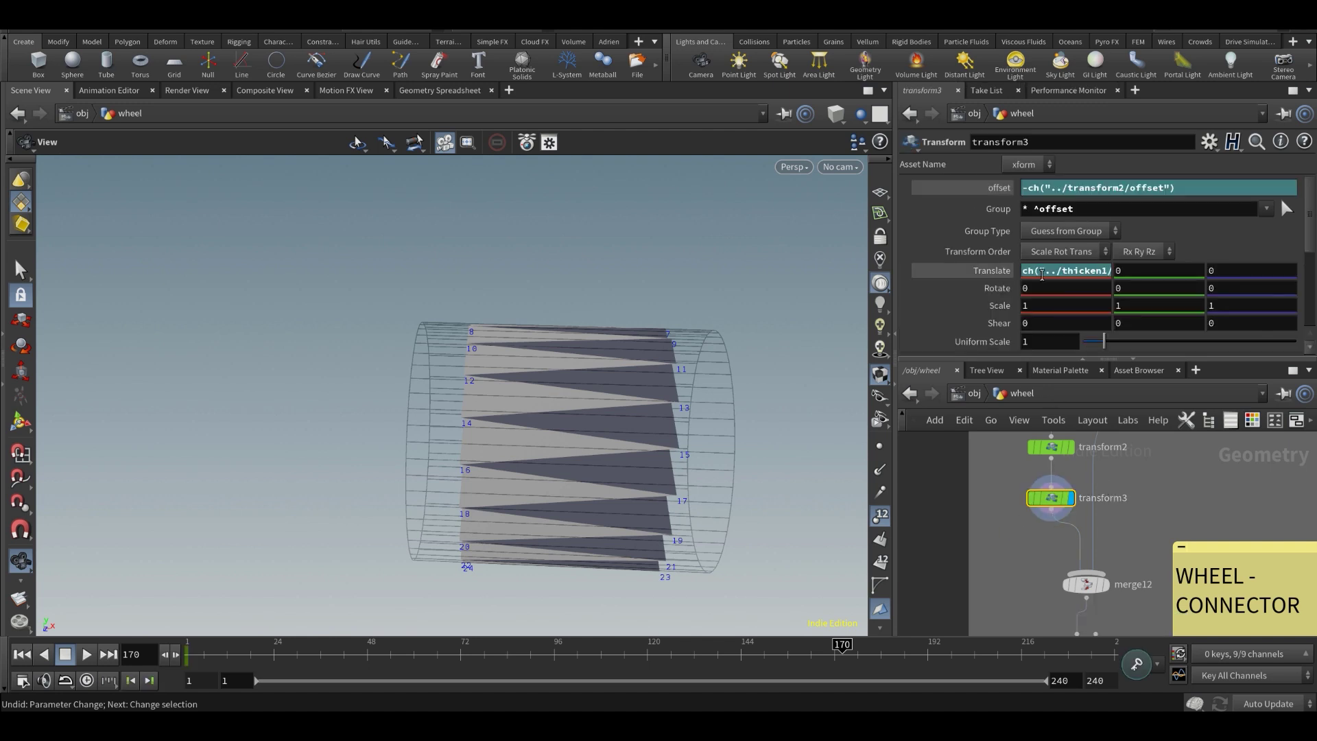
left_click_drag(1109, 269, 1097, 269)
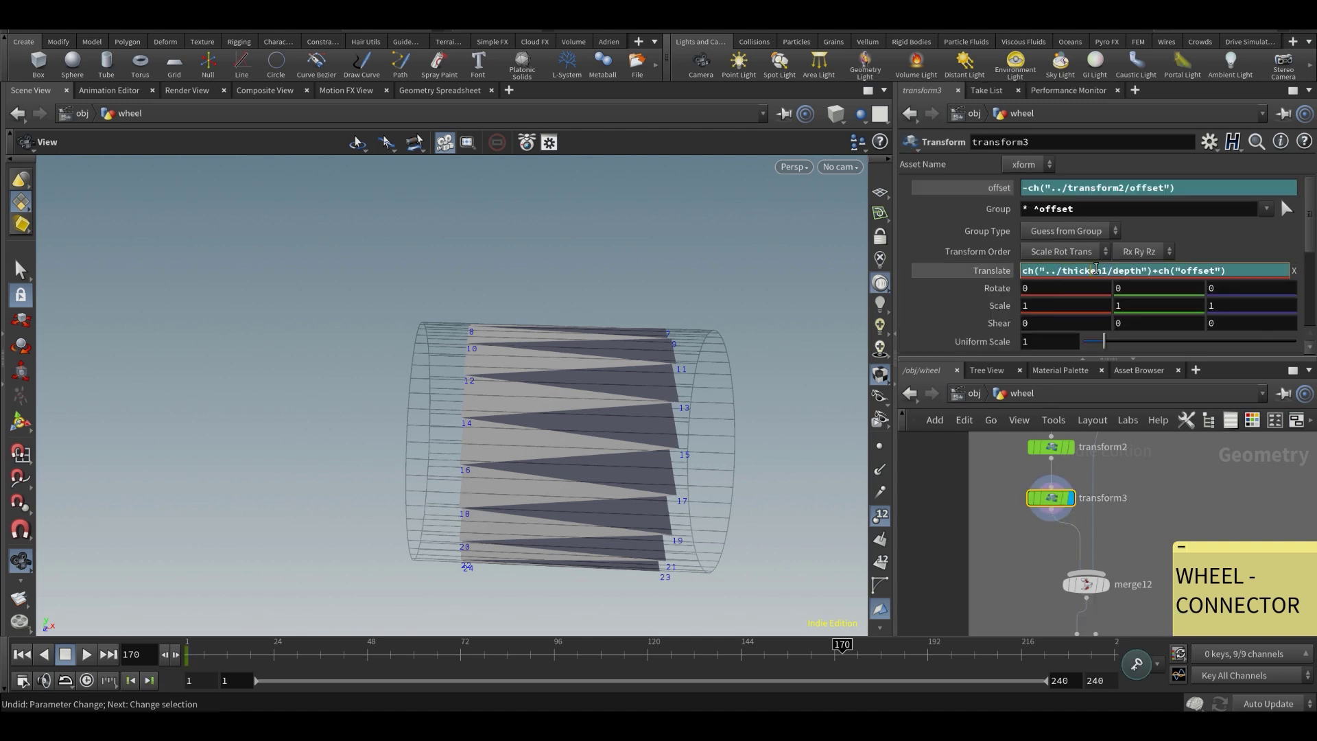
key("alt+e")
left_click_drag(1043, 118, 400, 156)
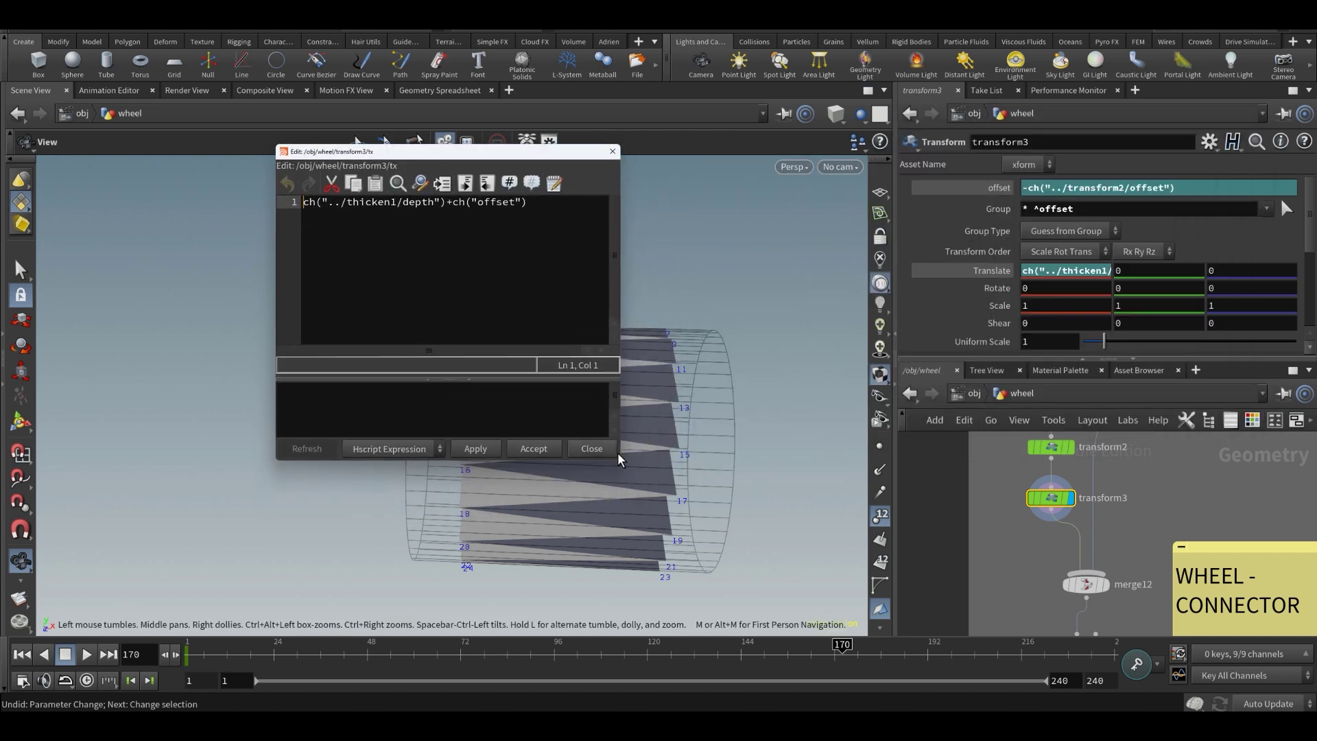
- Enlarge the expression editor, highlight the thicken1 depth and offset terms of transform3's Translate X expression, and close the editor
left_click_drag(618, 462, 946, 546)
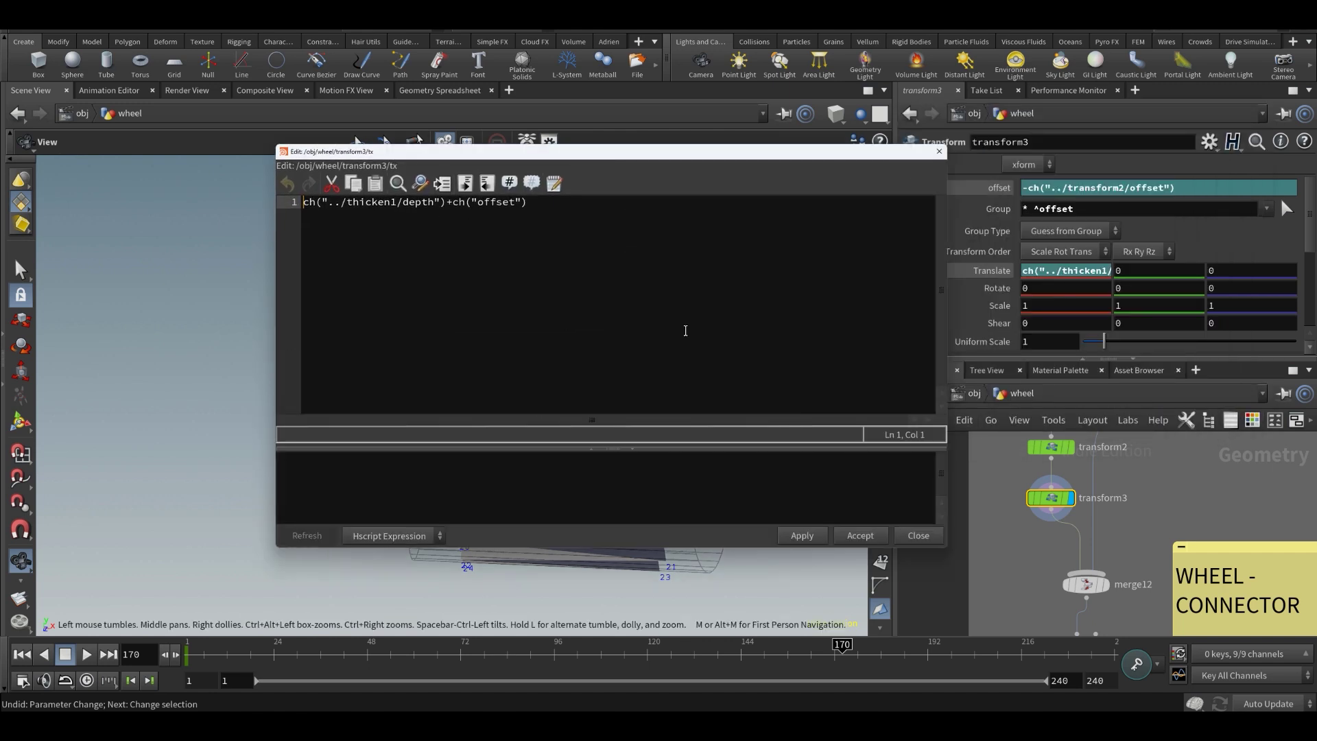
scroll(694, 344, "up", 5, "ctrl")
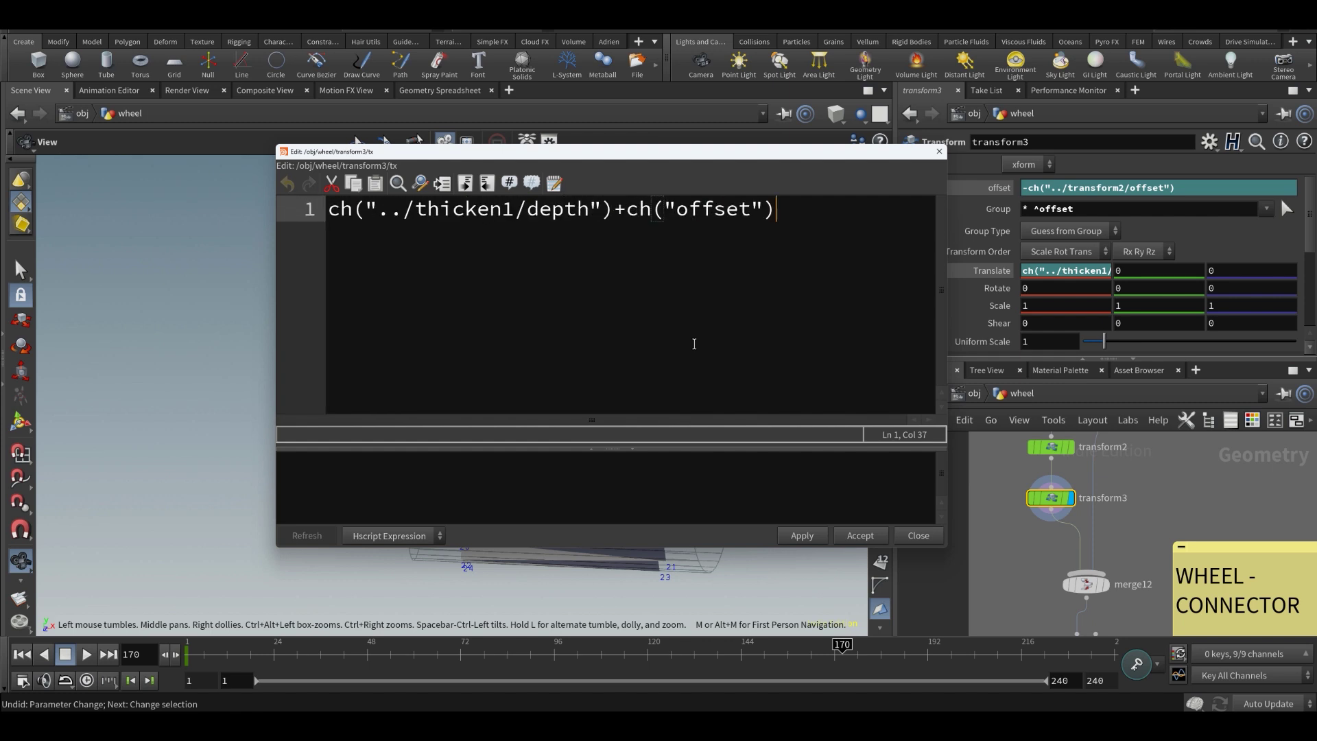
left_click_drag(614, 208, 123, 200)
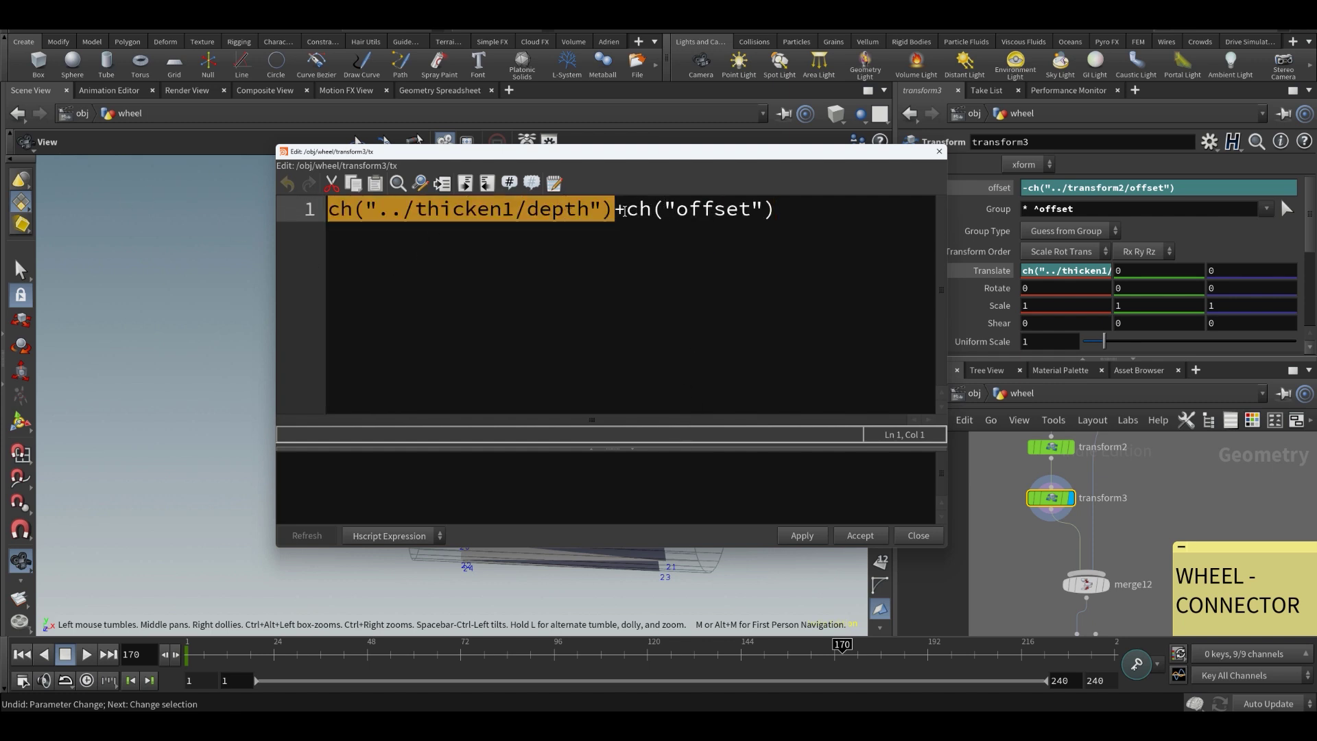
left_click(1002, 186)
left_click_drag(776, 208, 627, 224)
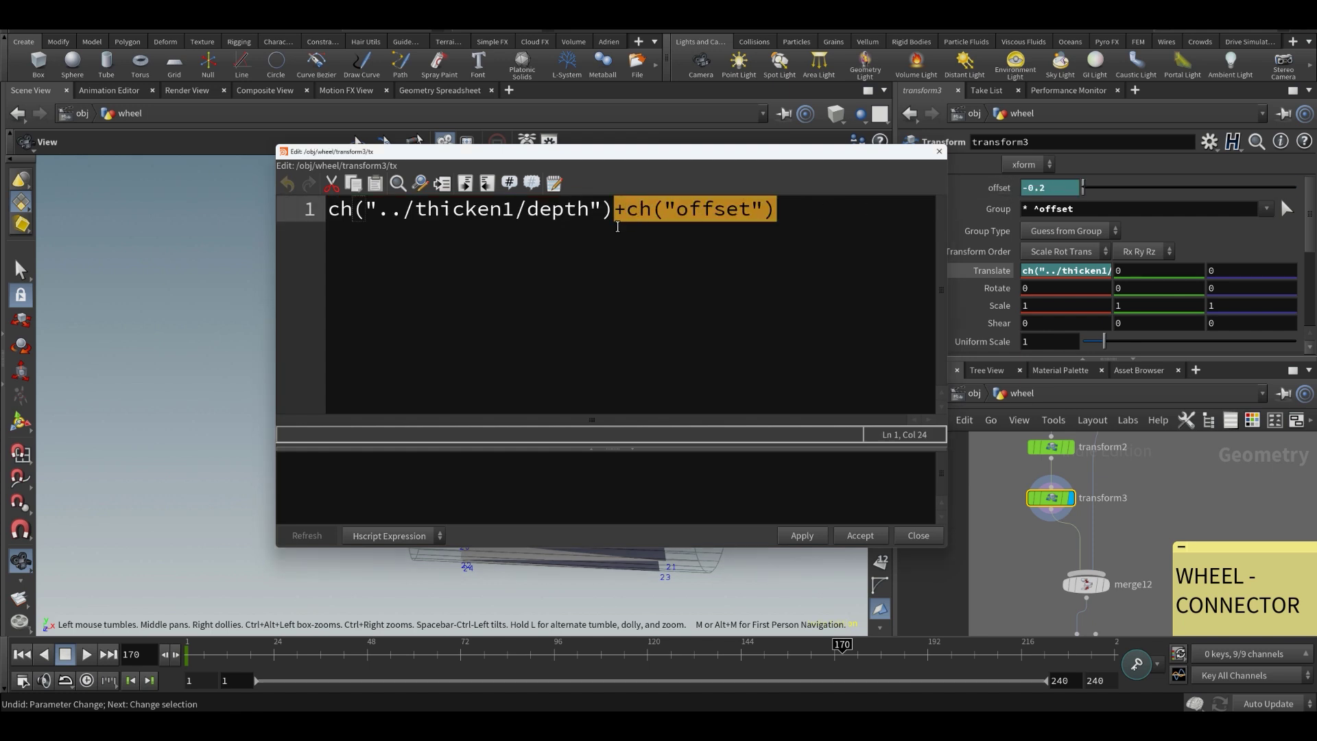
left_click(939, 152)
- Open transform2's Translate X expression in the expression editor, highlight its negative thicken1 depth term, and close the editor
left_click(1051, 446)
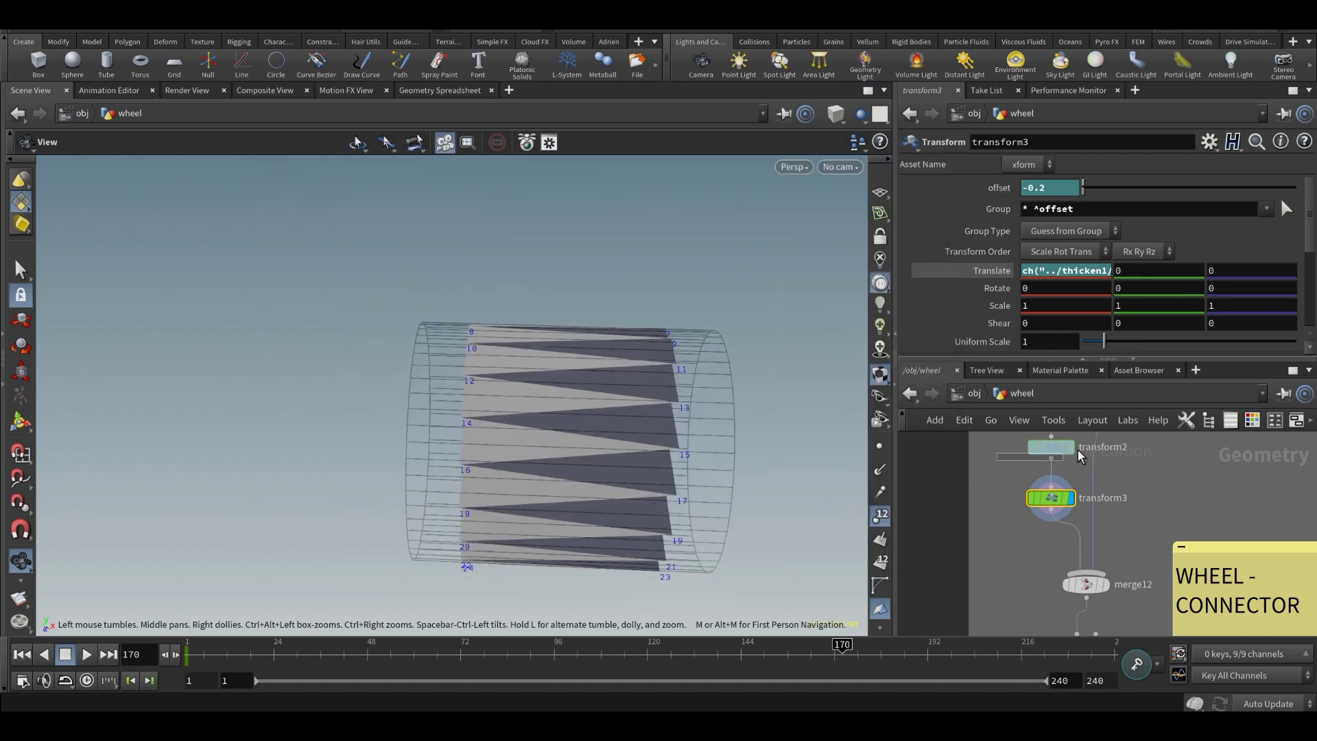
left_click(1040, 271, "alt")
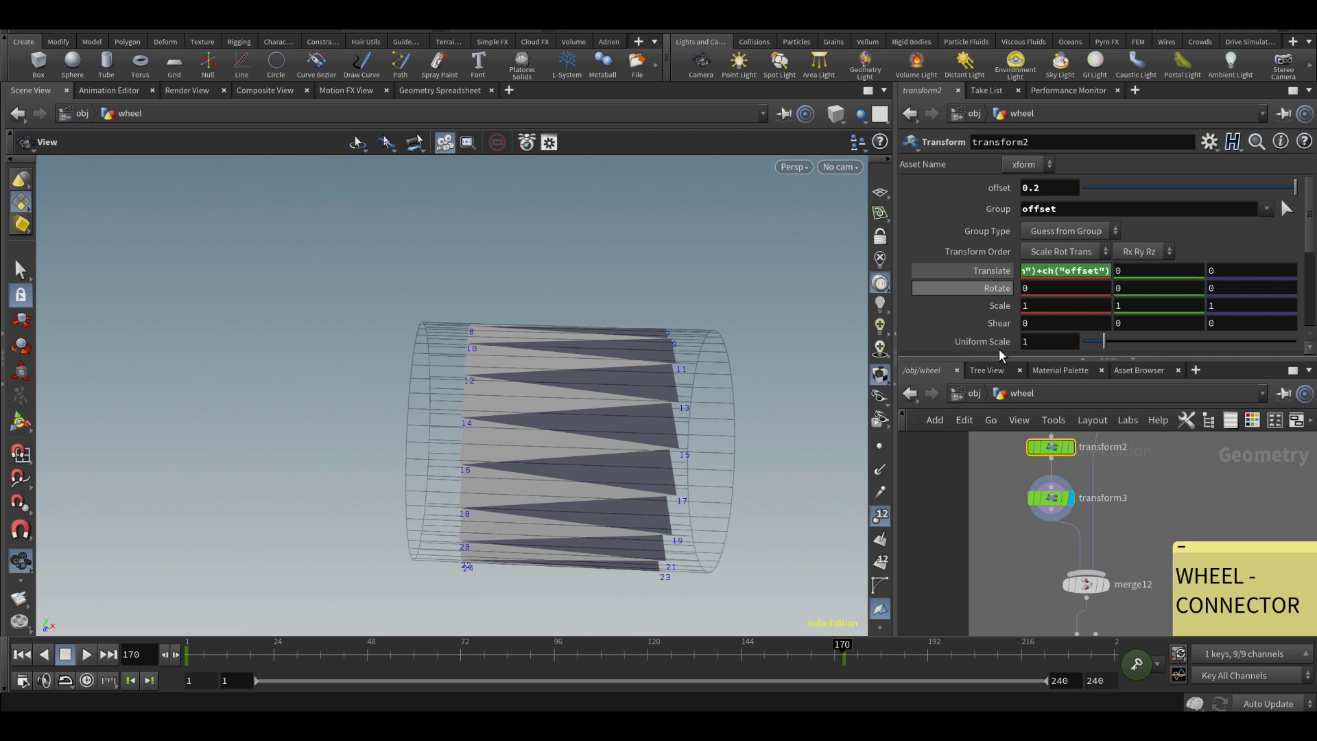
key("ctrl+z")
left_click(1050, 273)
key("alt+e")
left_click_drag(329, 223, 641, 218)
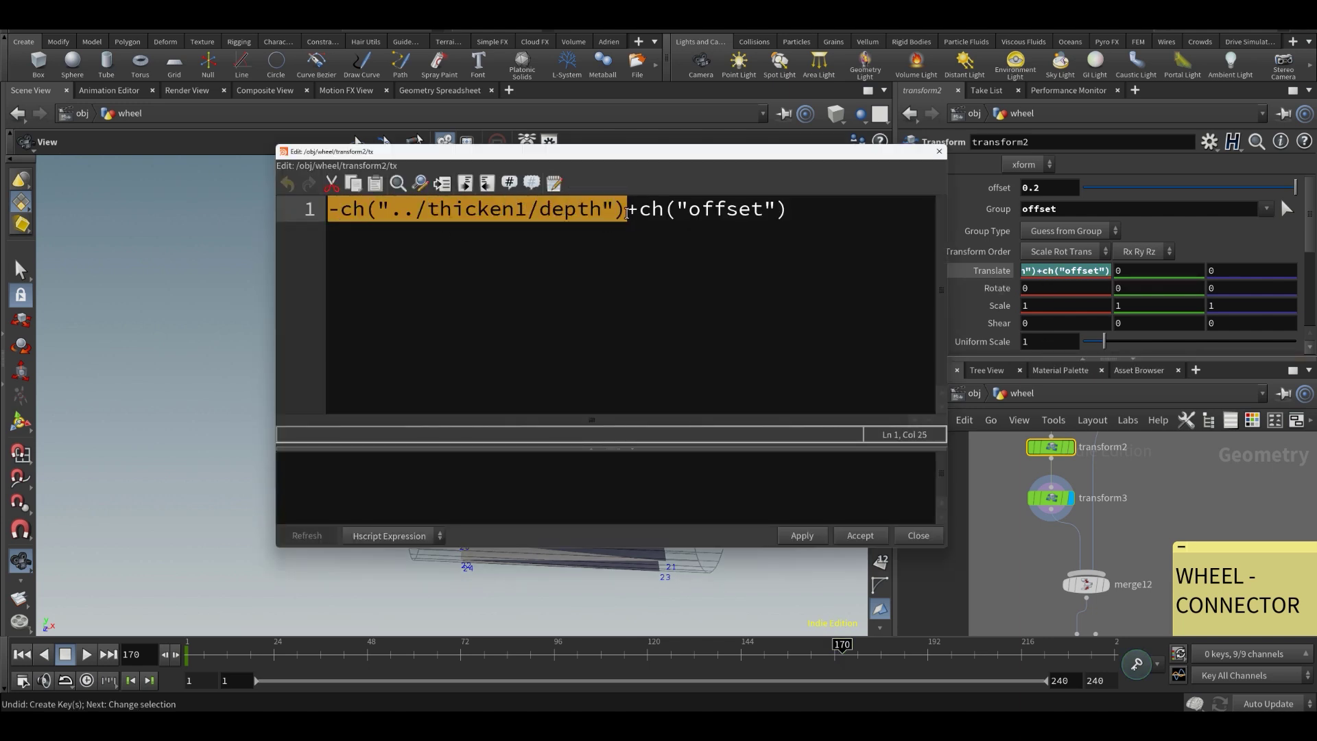
left_click(638, 210)
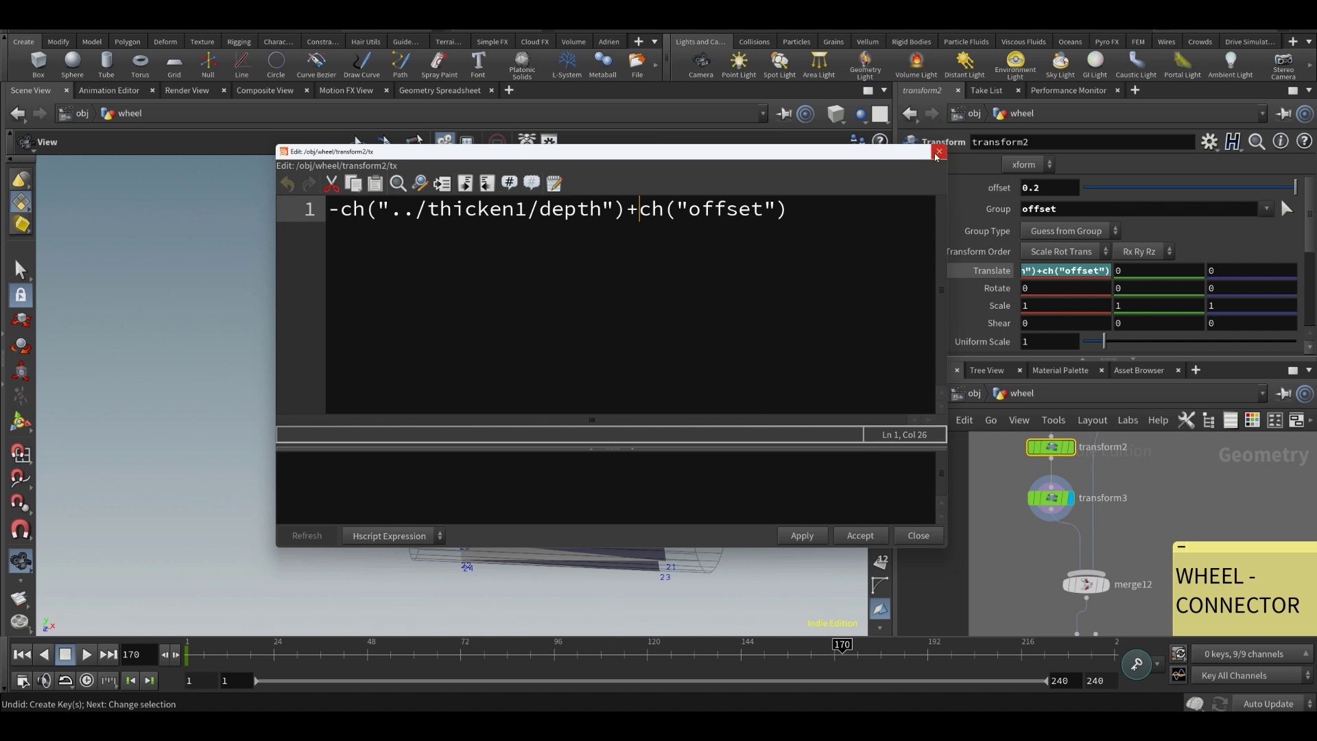
left_click(937, 154)
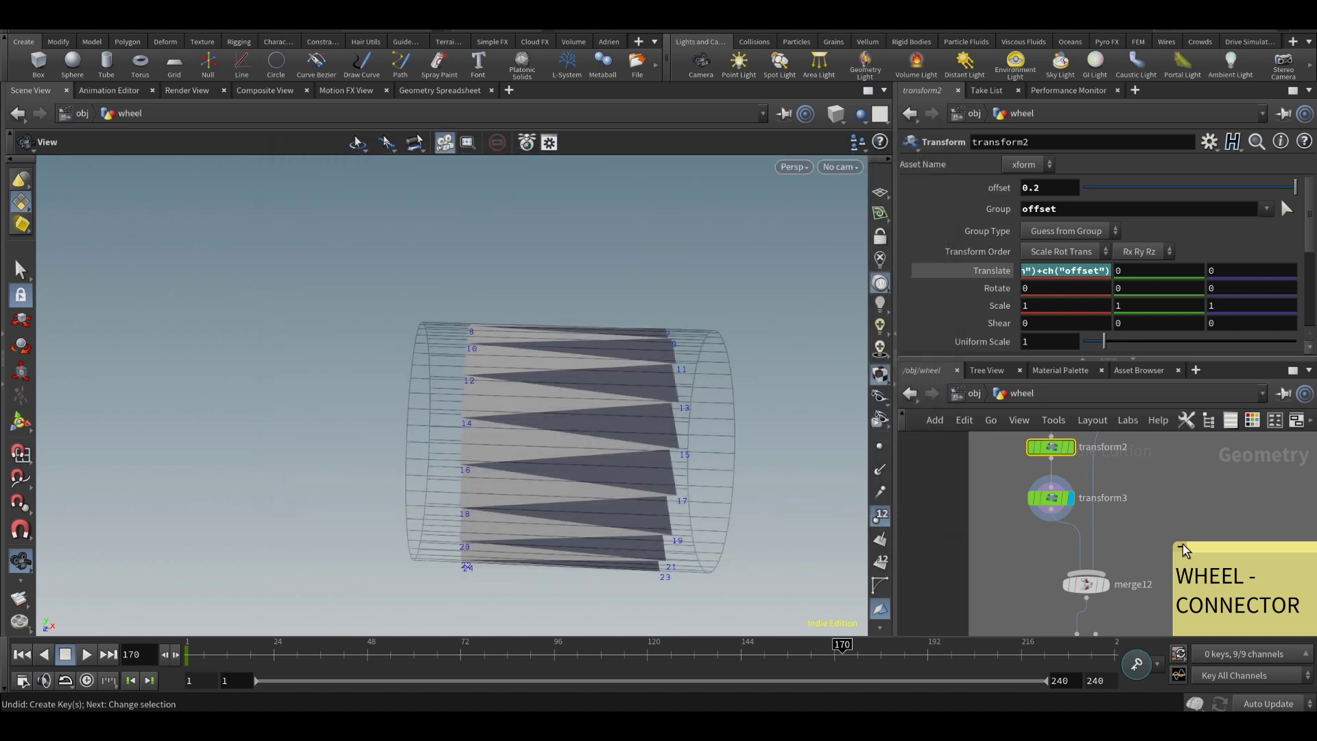
- Display transform8's result and examine the circle that feeds the connector network
scroll(1142, 560, "down", 4)
middle_click_drag(1130, 520, 1107, 577)
scroll(1186, 480, "up", 3)
left_click(1217, 483)
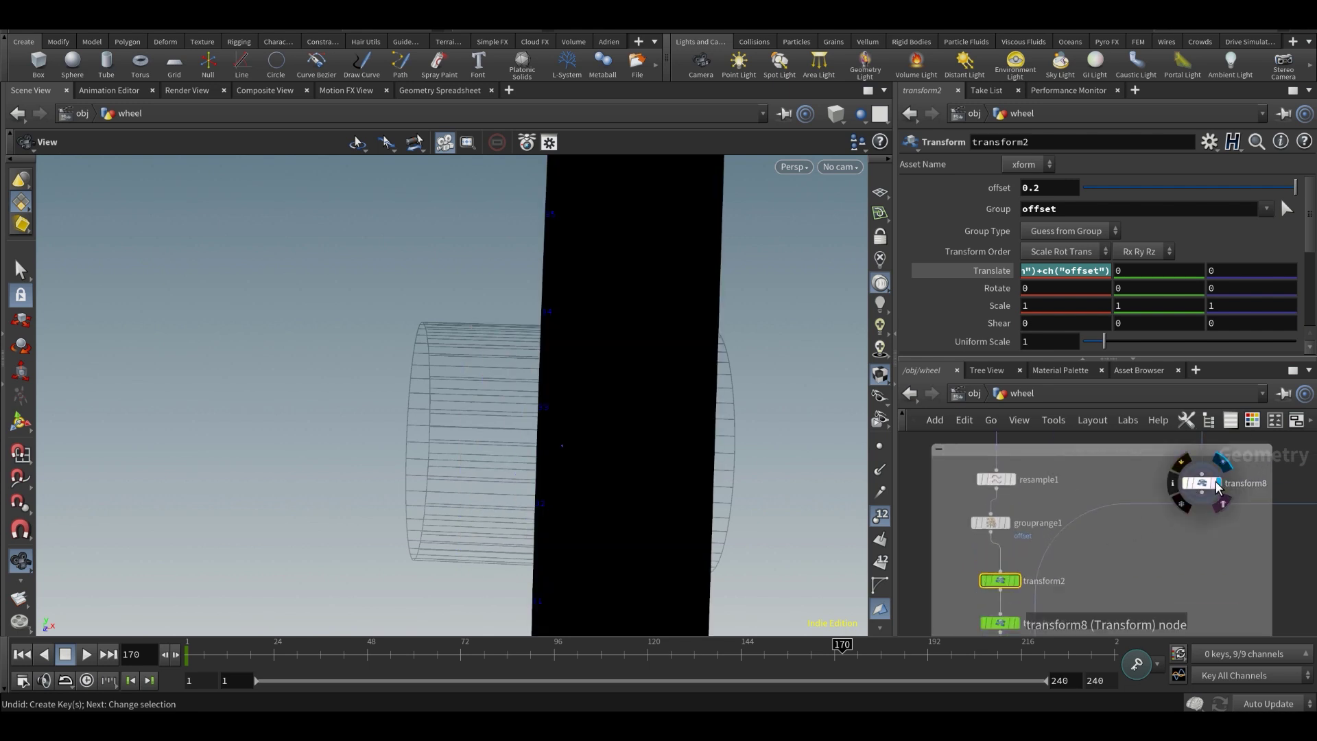
left_click_drag(649, 411, 453, 405)
scroll(1178, 532, "down", 8)
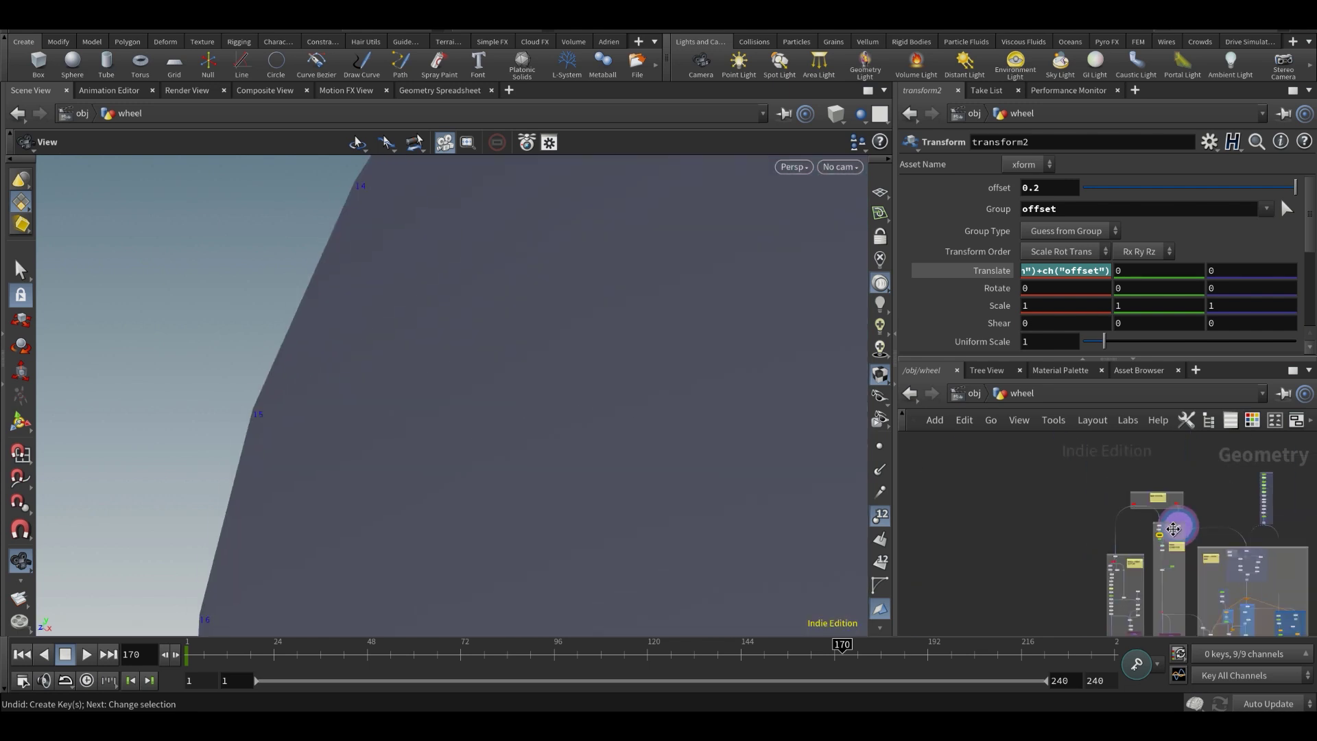
- Select and display merge12 to examine the offset connector points combined with transform8's circle
scroll(1178, 532, "up", 3)
middle_click_drag(1178, 559, 1161, 590)
scroll(1161, 588, "up", 6)
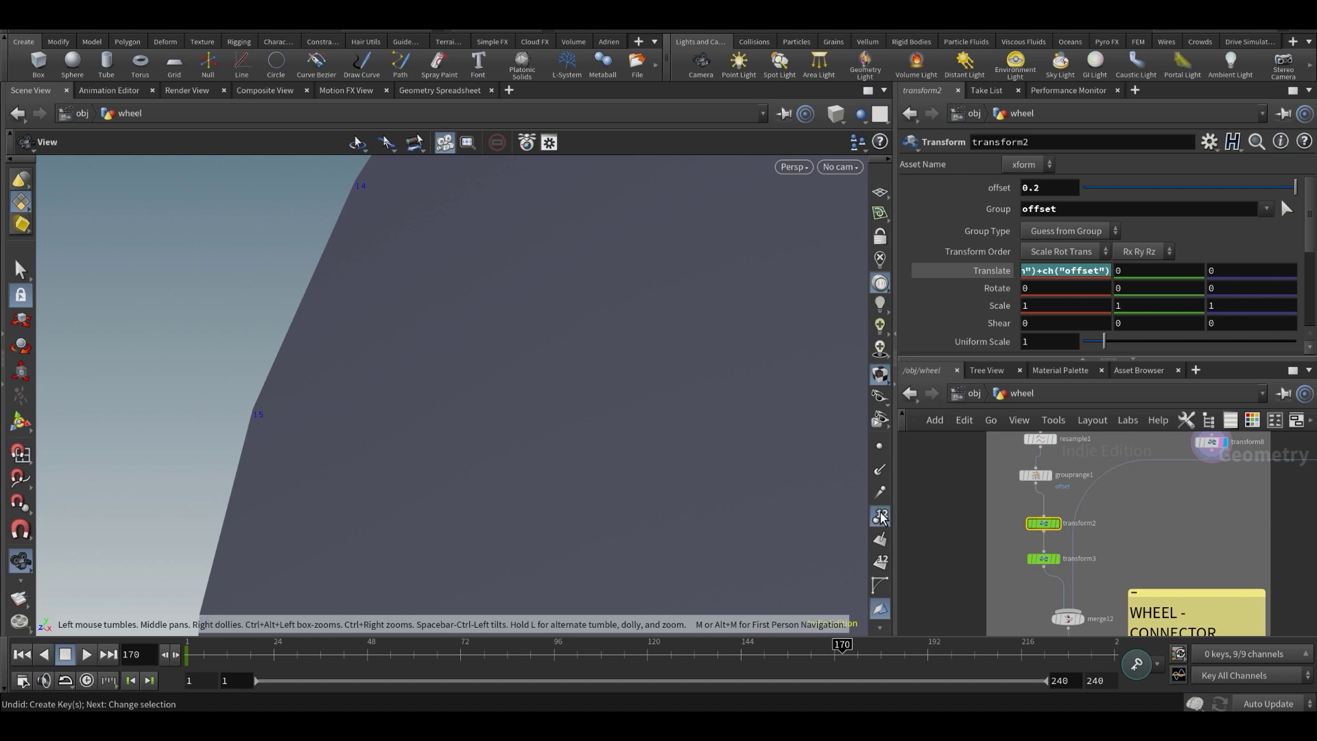
middle_click_drag(1159, 474, 1092, 519)
scroll(1093, 520, "up", 3)
middle_click(1164, 478)
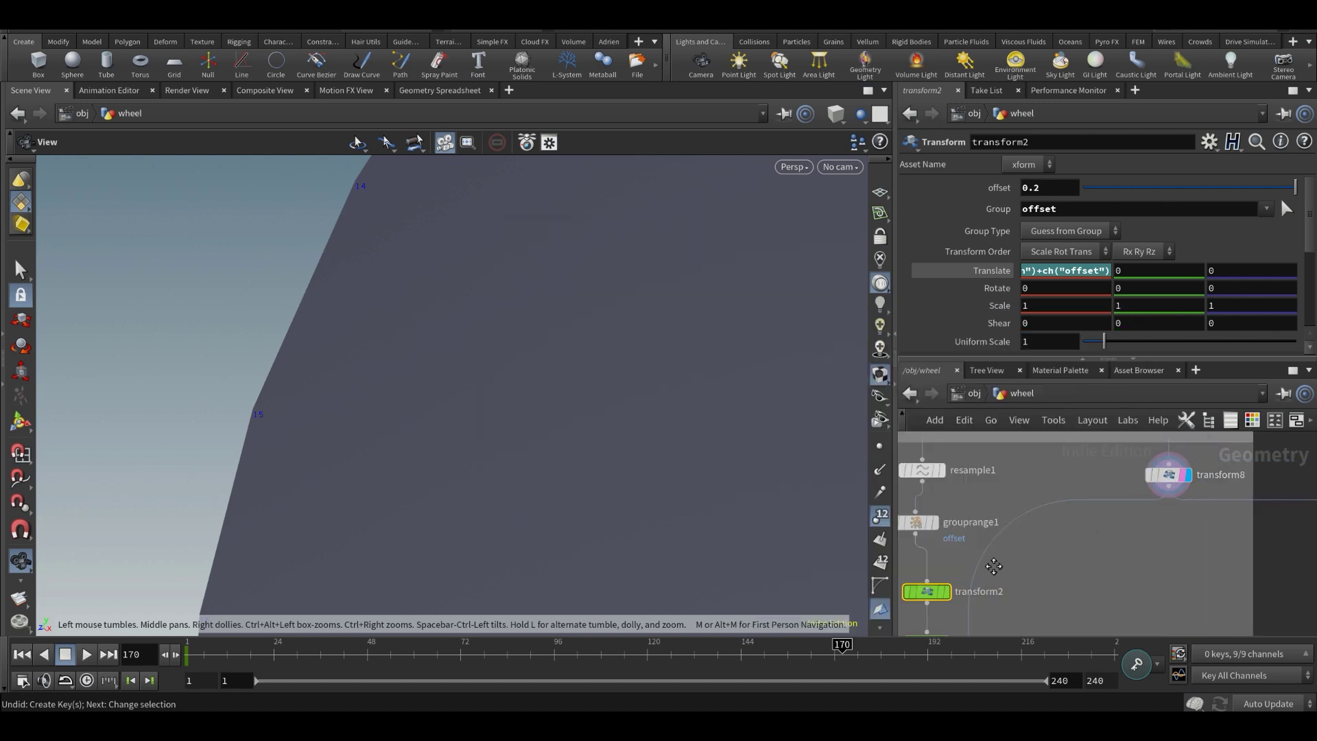
middle_click_drag(993, 564, 1027, 476)
middle_click(960, 554)
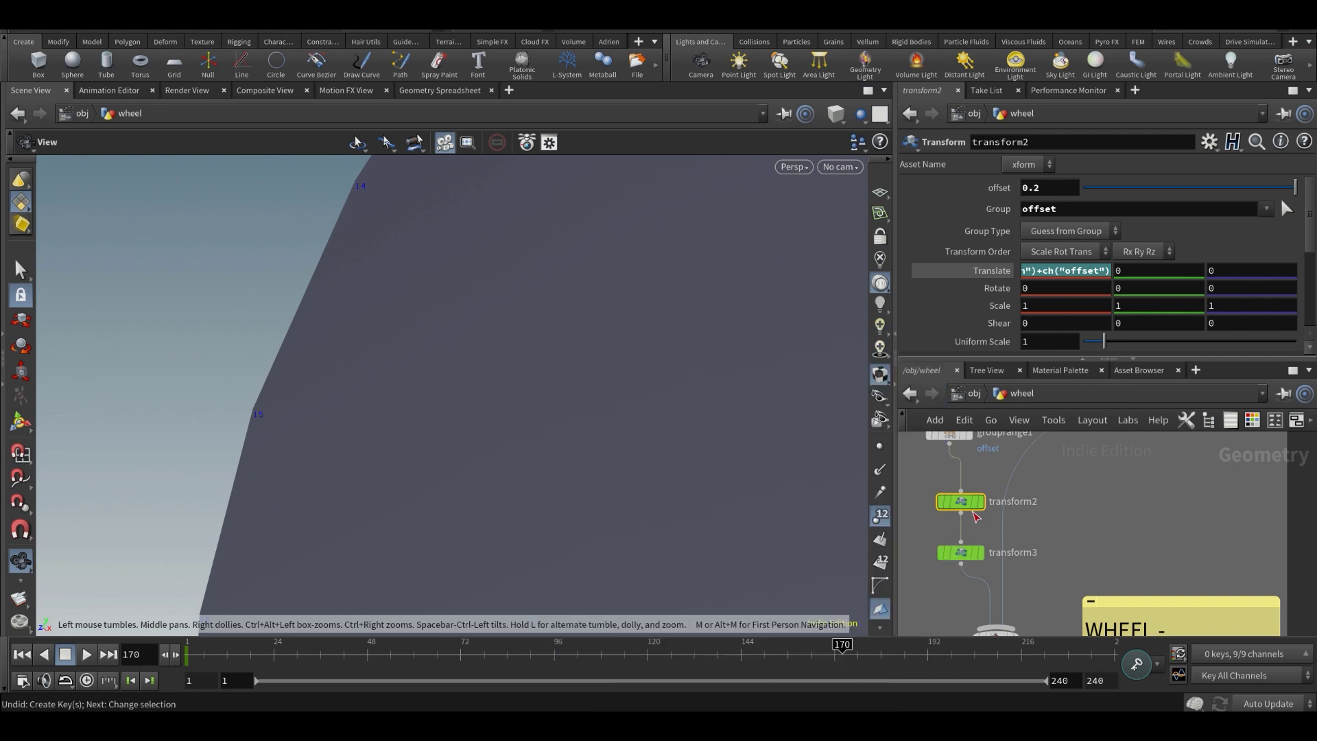
middle_click_drag(1000, 578, 990, 478)
scroll(1006, 540, "up", 2)
left_click(1006, 539)
left_click(979, 540)
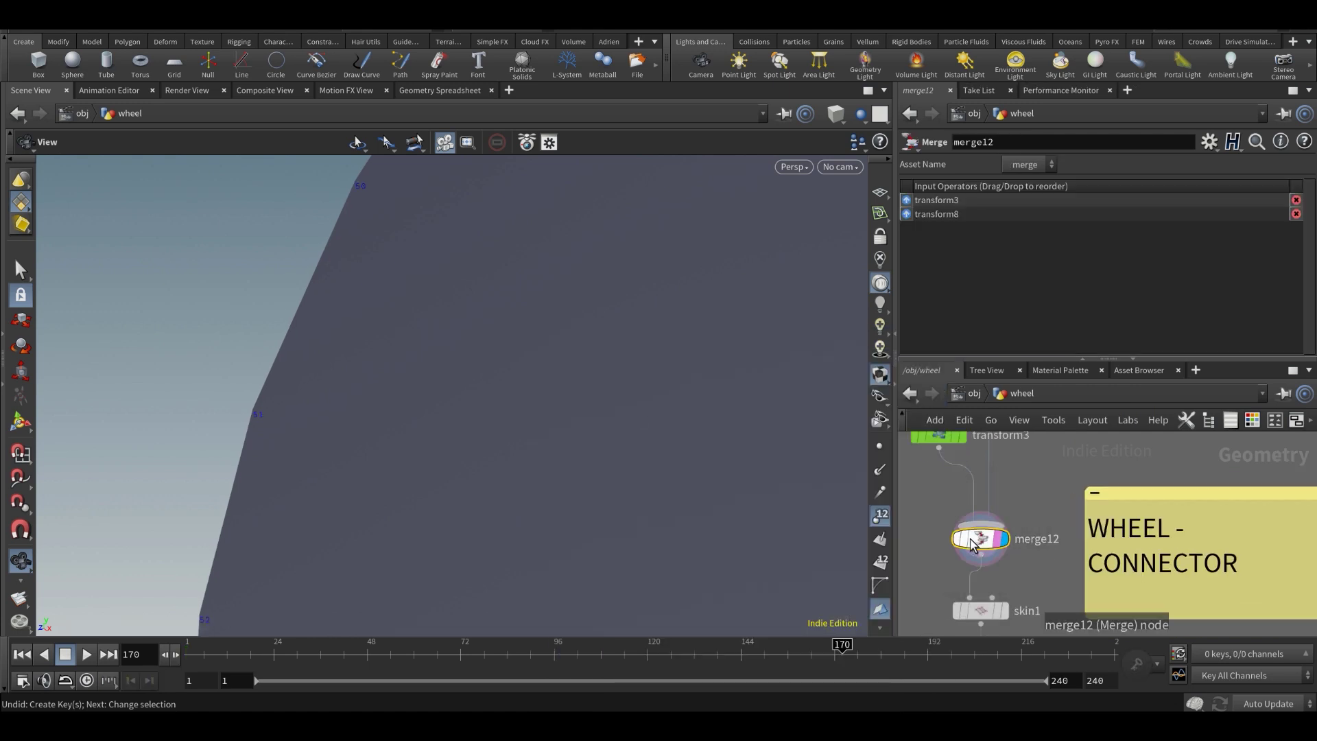
scroll(486, 394, "down", 5)
left_click_drag(488, 396, 676, 424)
middle_click_drag(1040, 536, 1047, 493)
scroll(1022, 542, "up", 2)
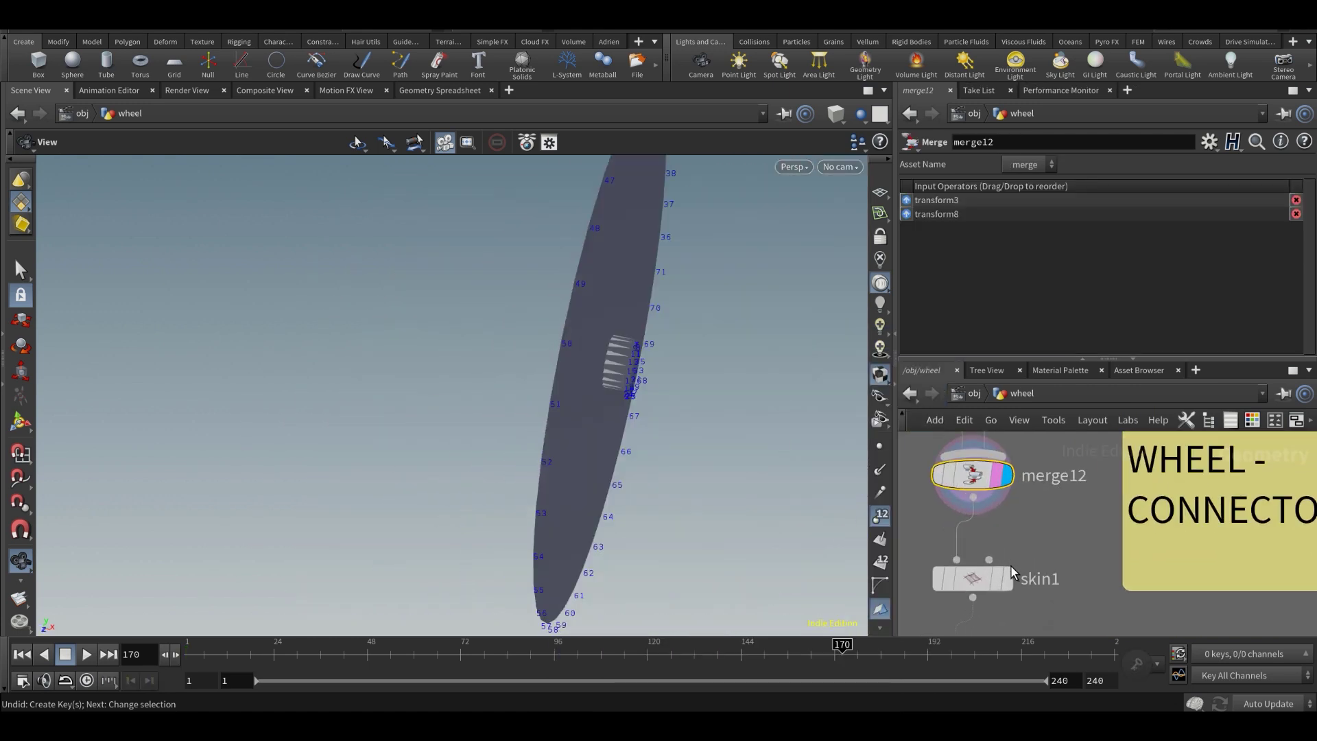
- Select and display skin1 to inspect the lines linking the inner connector points to the outer circle
left_click(1008, 579)
left_click(997, 578)
left_click(978, 579)
left_click_drag(580, 372, 604, 309)
- Try skin1's Connectivity as Rows and Columns, then set it back to Columns and inspect the spoke lines
left_click(1054, 235)
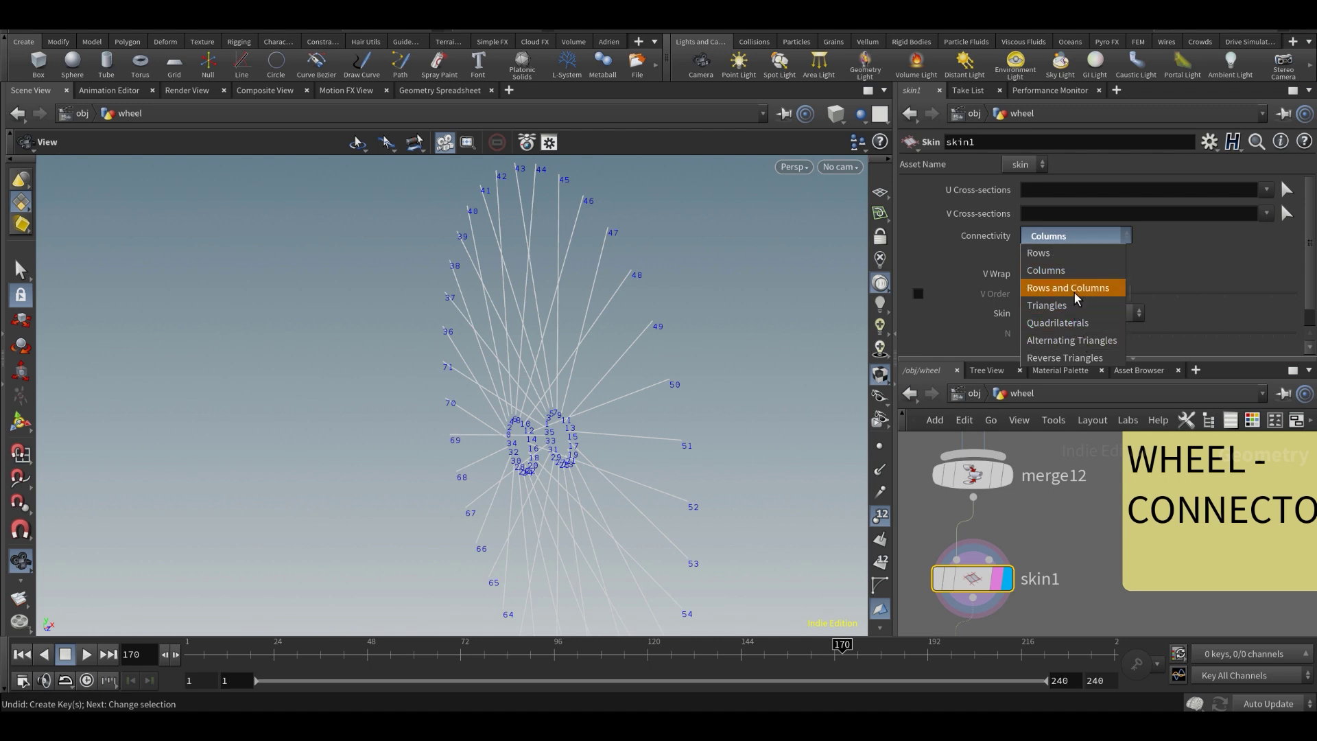
left_click(1068, 287)
left_click_drag(629, 313, 590, 299)
left_click(1072, 235)
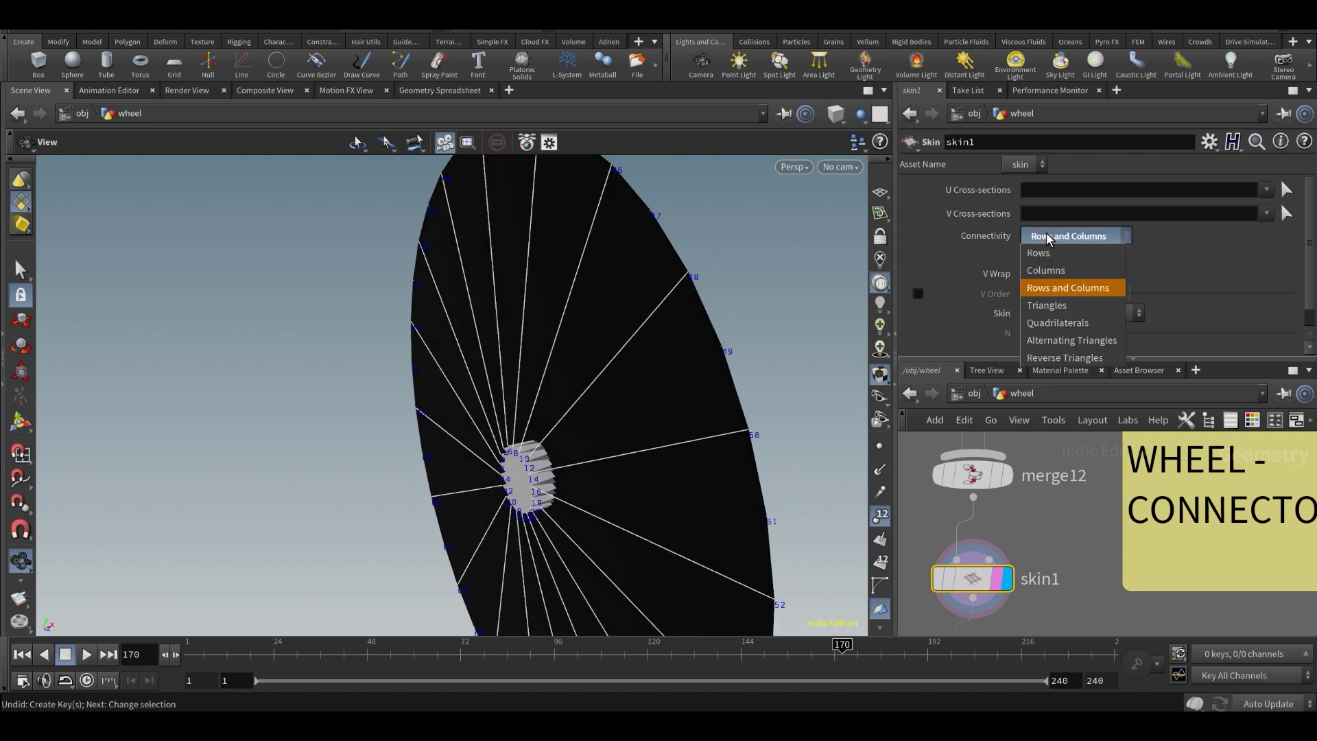
left_click(1068, 268)
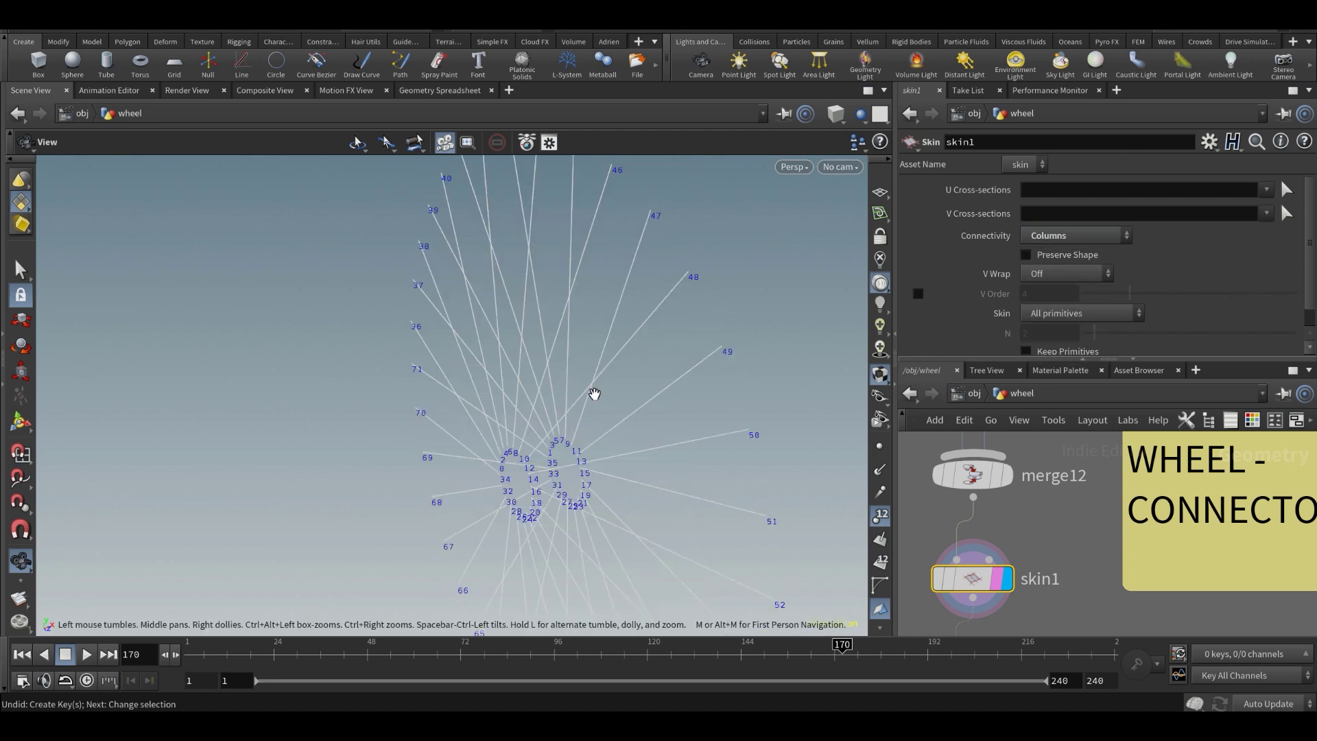
left_click_drag(591, 391, 754, 429)
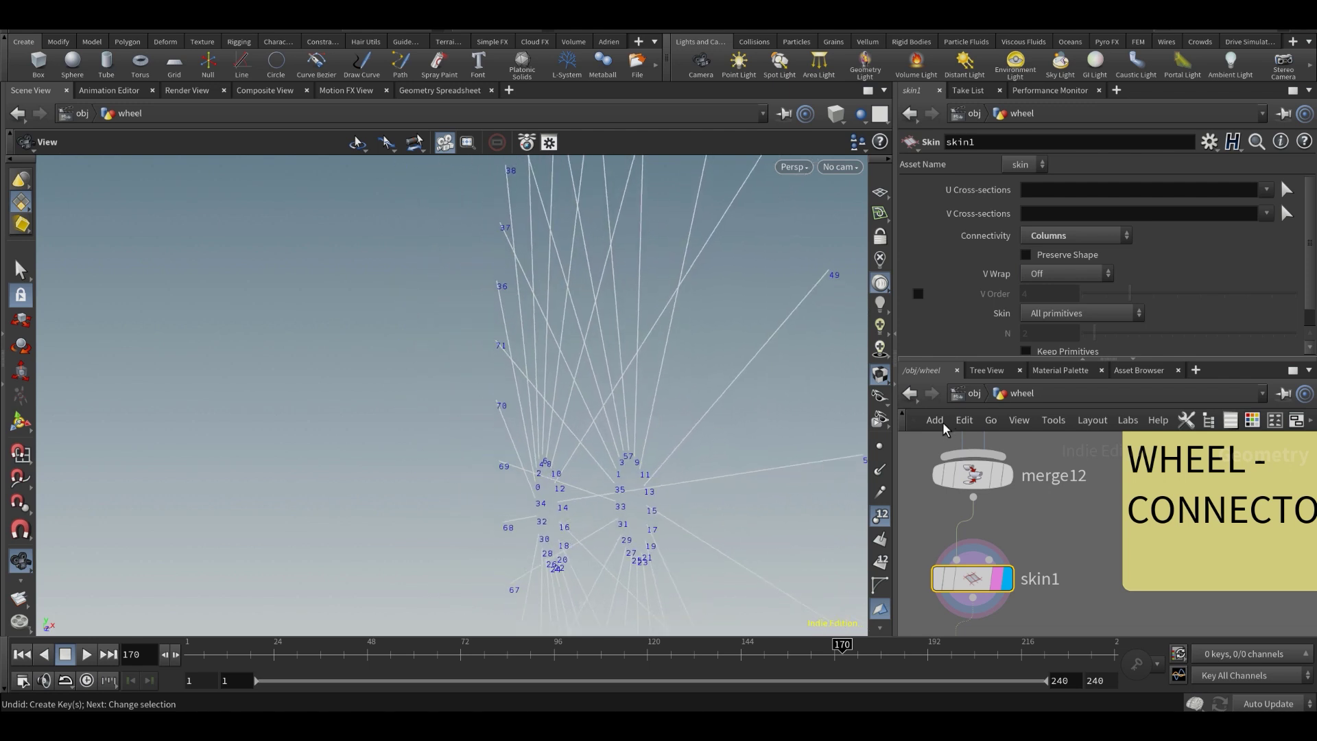
- Select thicken1 and try a Depth of 0.72 to test its effect on the spoke lines, then undo the change
scroll(946, 523, "down", 8)
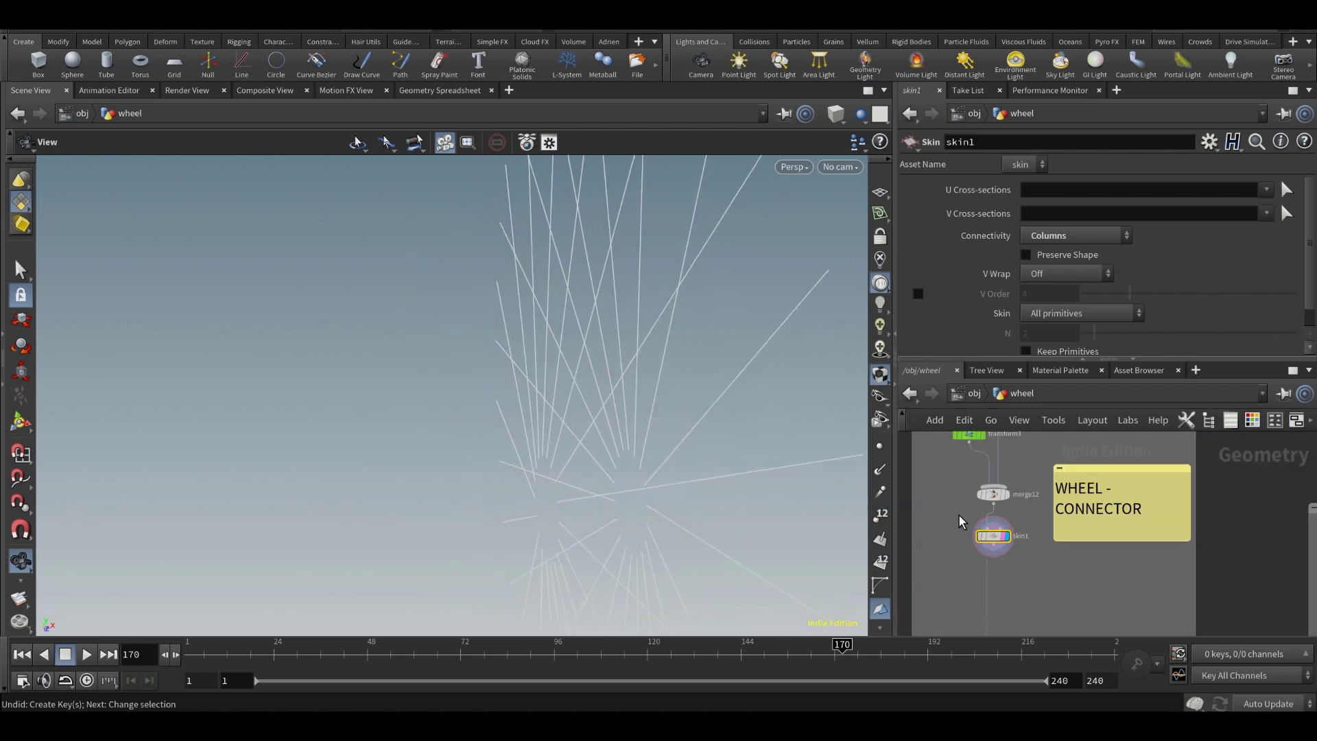
middle_click_drag(979, 524, 1079, 489)
scroll(1120, 548, "down", 5)
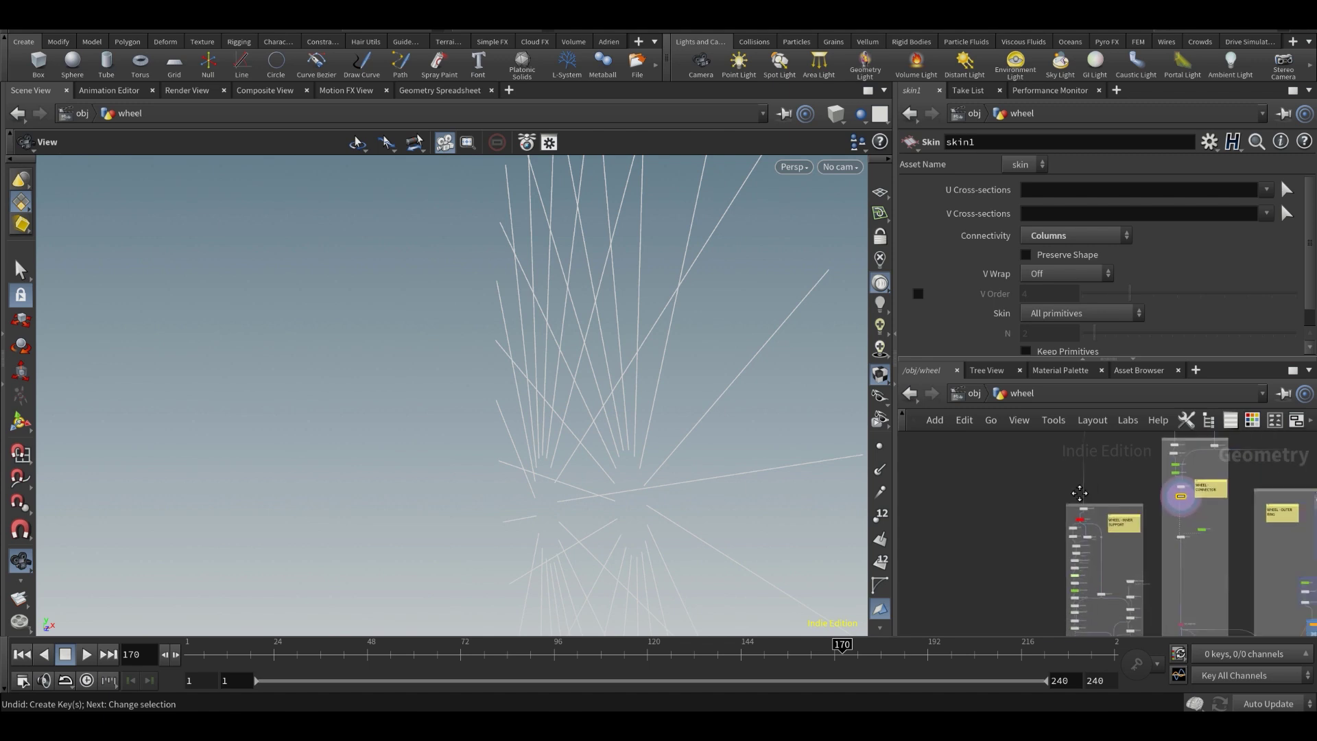
scroll(1080, 501, "up", 8)
left_click_drag(1057, 526, 941, 503)
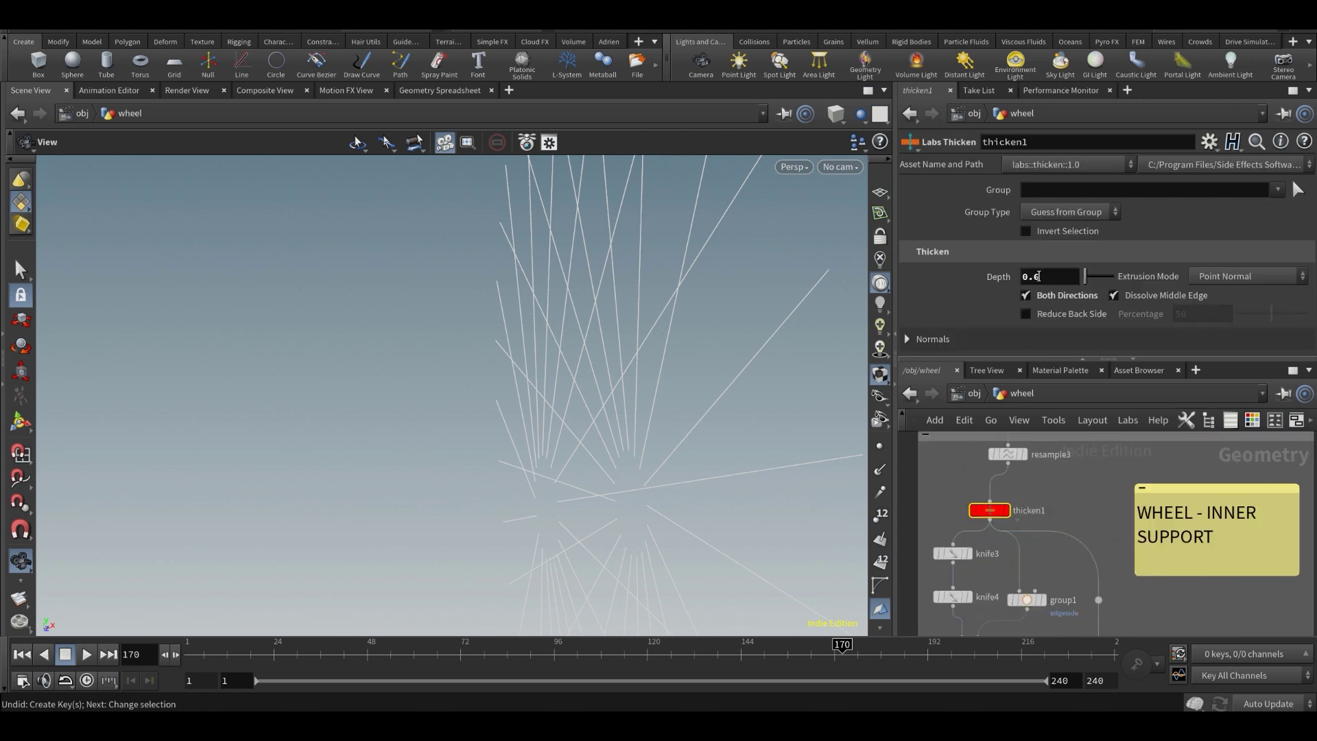
middle_click_drag(1038, 276, 1140, 291)
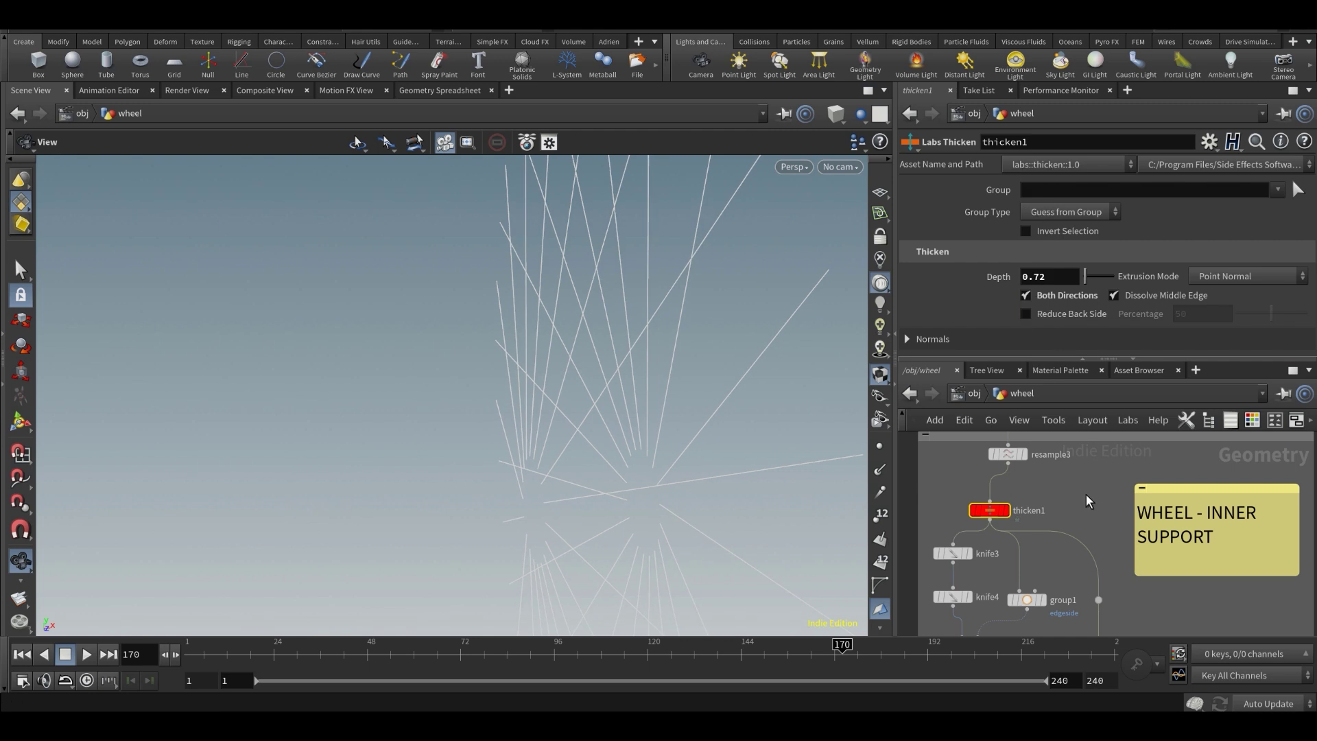
key("ctrl+z")
- Select transform2 and try an offset of 0 to test its effect on the spokes, then return it to 0.2
scroll(1086, 498, "down", 6)
middle_click_drag(1224, 501, 1124, 606)
scroll(1135, 479, "up", 6)
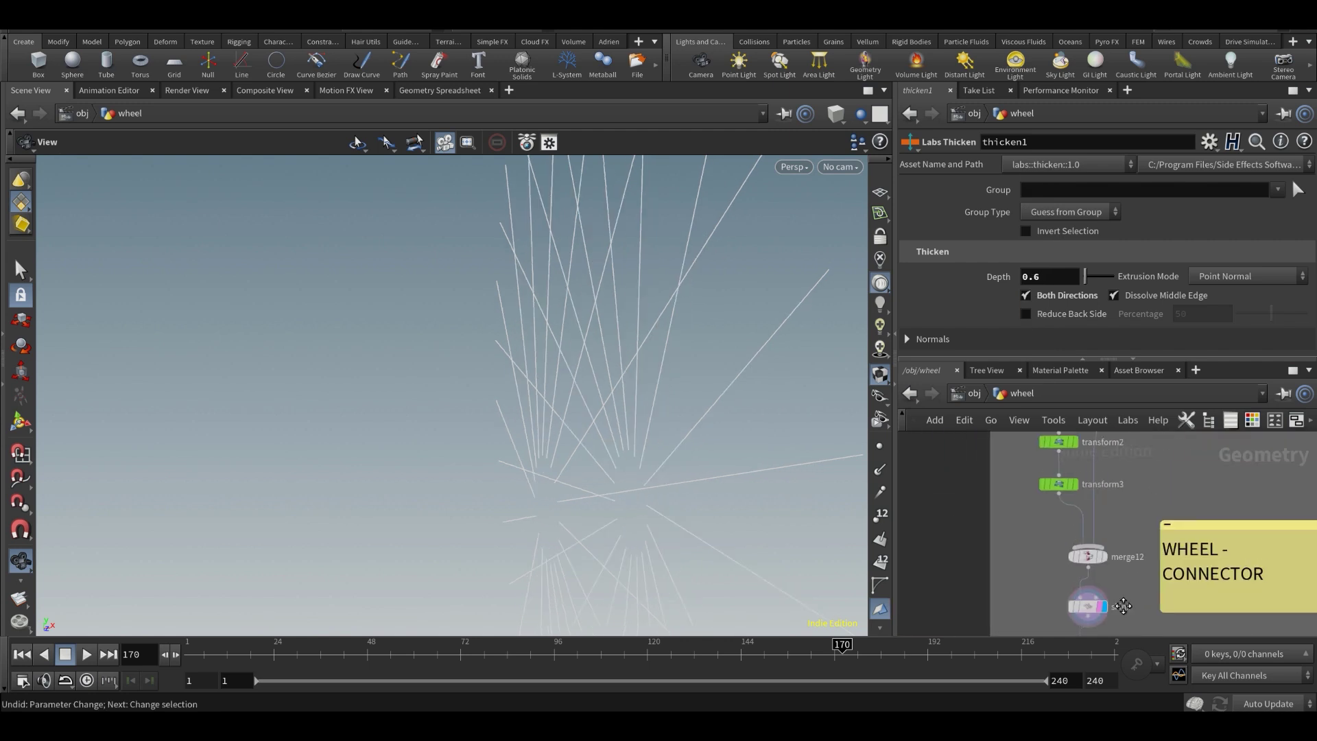
scroll(1123, 606, "down", 2)
left_click(1065, 470)
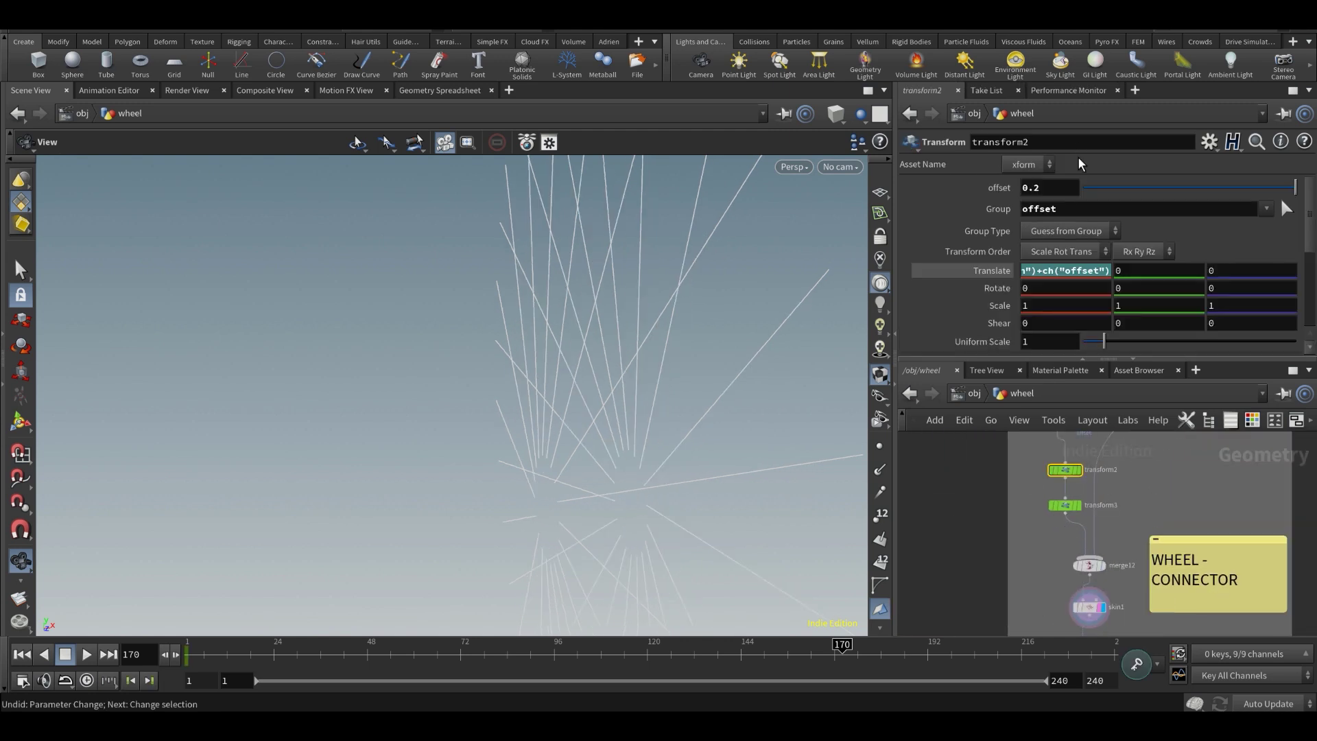
type("0")
key("Return")
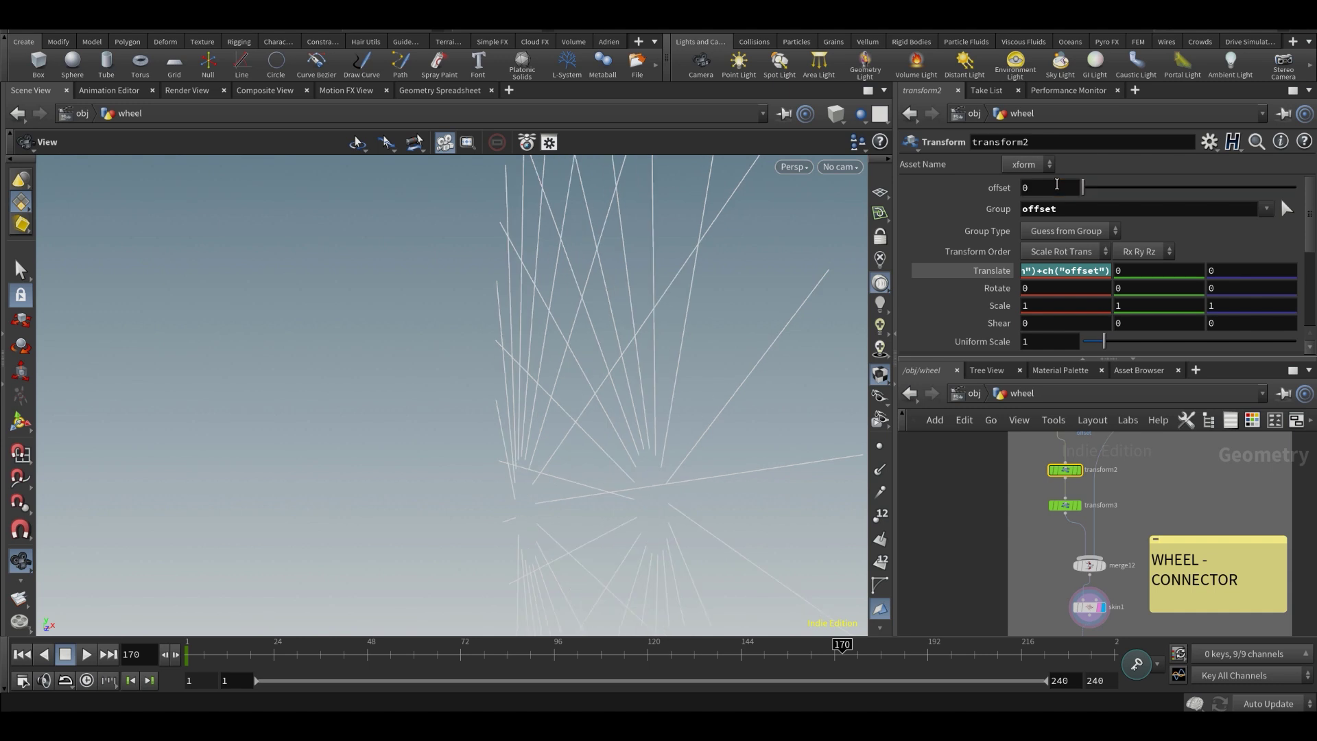
left_click_drag(1084, 187, 1300, 196)
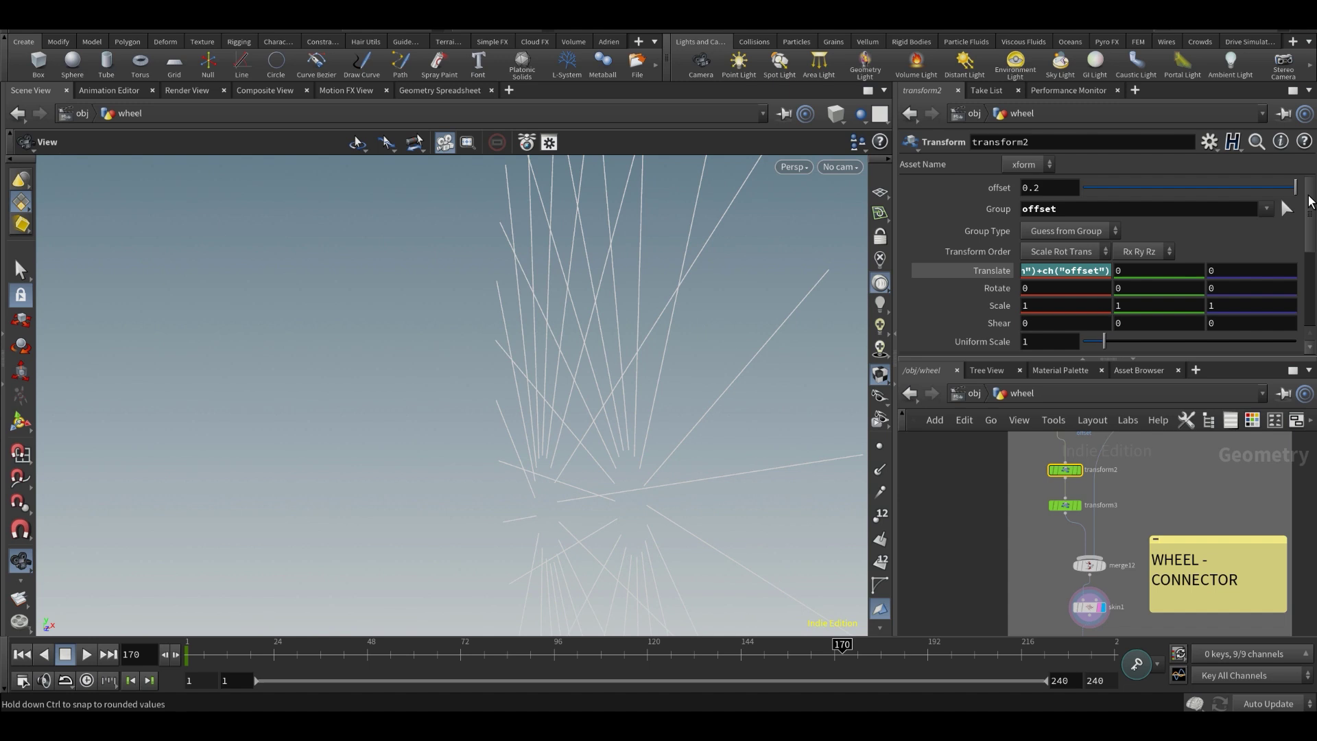
- Examine the spoke lines and highlight the offset reference in transform2's Translate X expression
left_click_drag(642, 352, 597, 391)
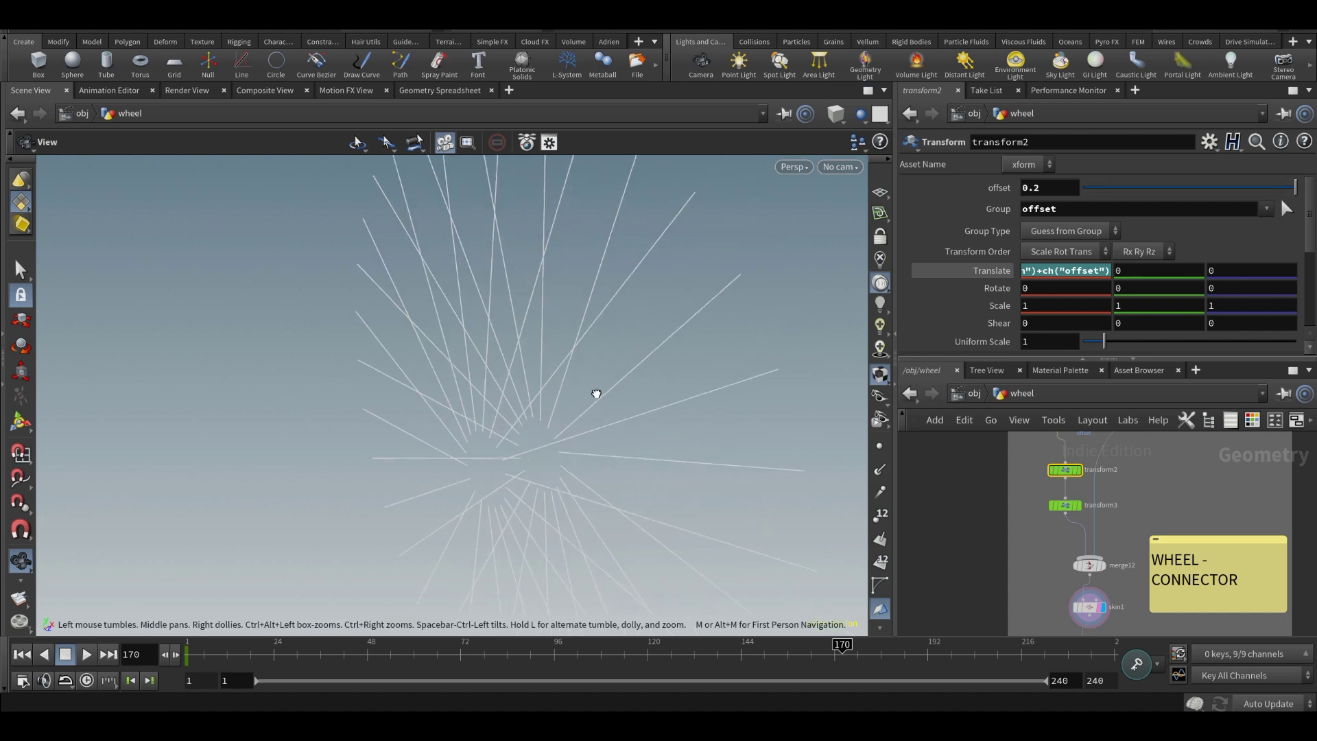
scroll(1138, 532, "up", 2)
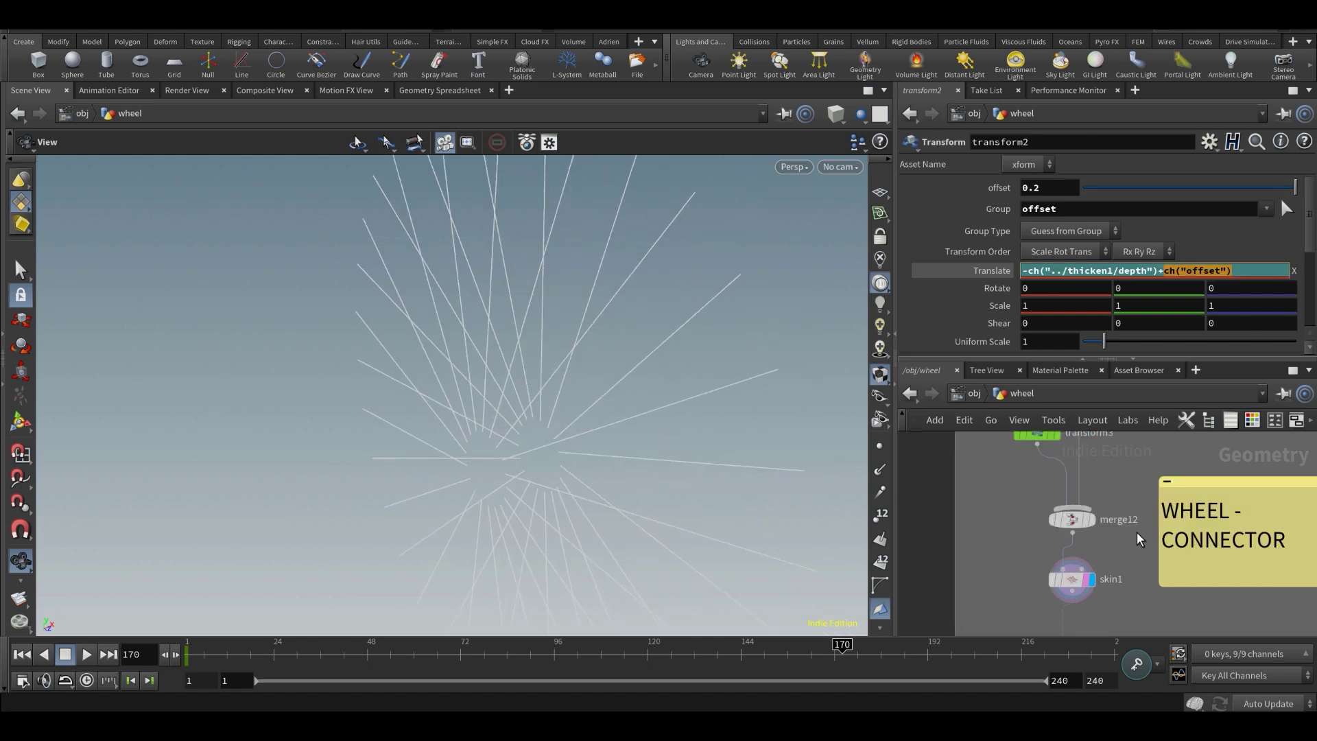
left_click(1067, 273)
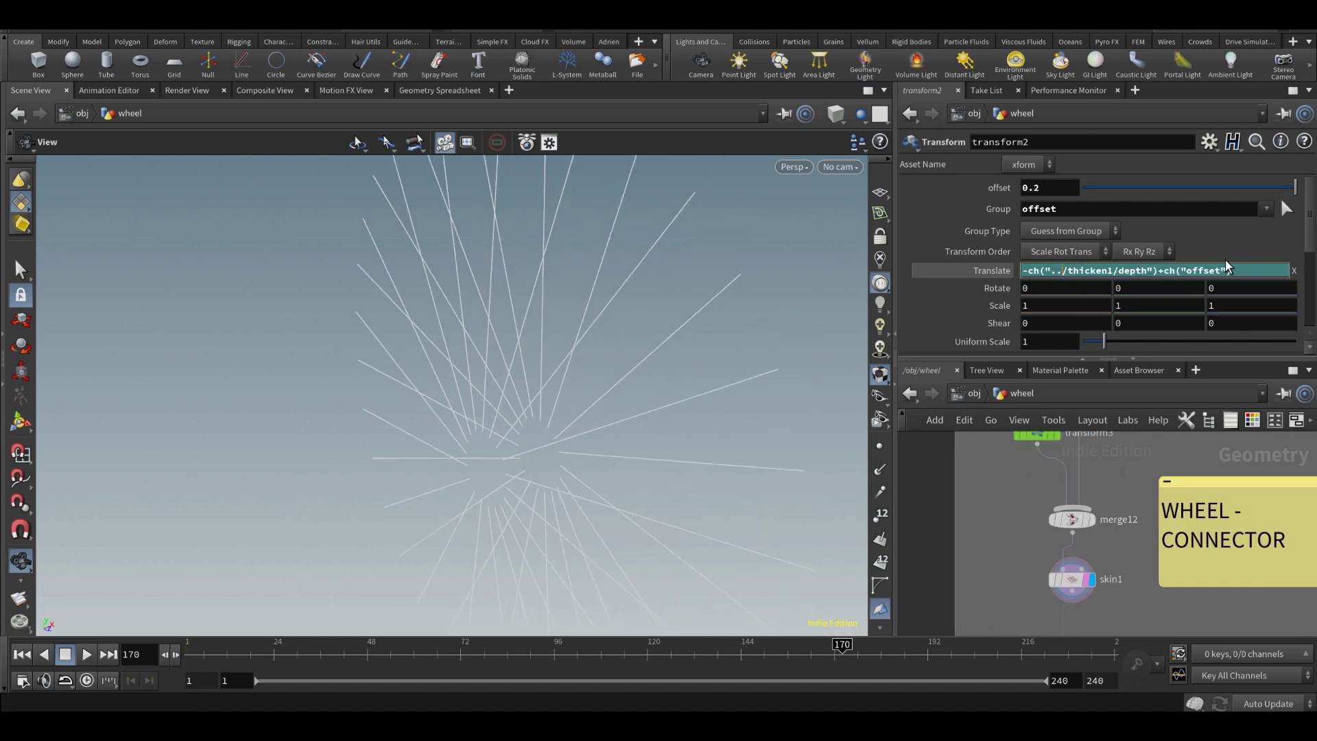
left_click_drag(1238, 272, 1168, 276)
- Follow the network from skin1 to sweep1, then display and select sweep1 to inspect the spoke tubes up close
left_click(1072, 580)
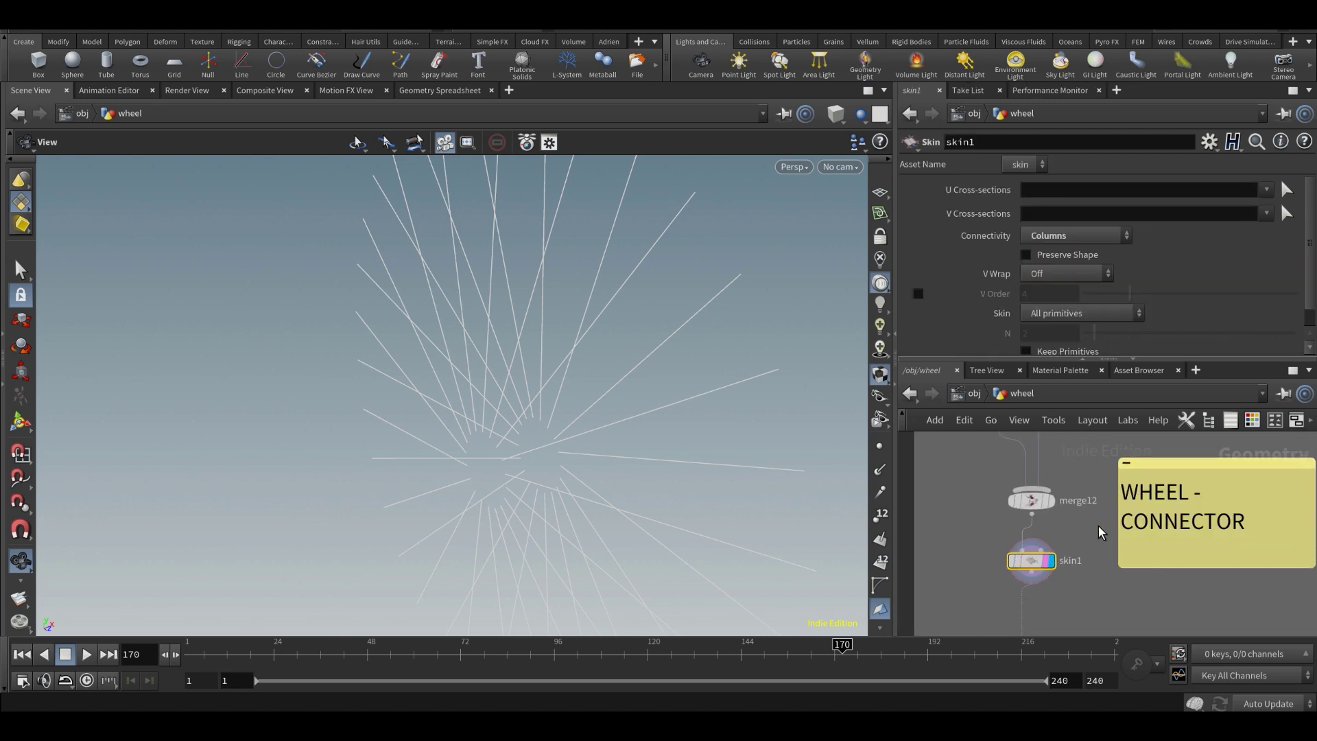
scroll(1094, 520, "down", 6)
mouse_move(1090, 584)
middle_mouse_down()
mouse_move(1097, 482)
mouse_move(1076, 564)
middle_mouse_up()
scroll(1075, 566, "up", 2)
scroll(1077, 573, "up", 5)
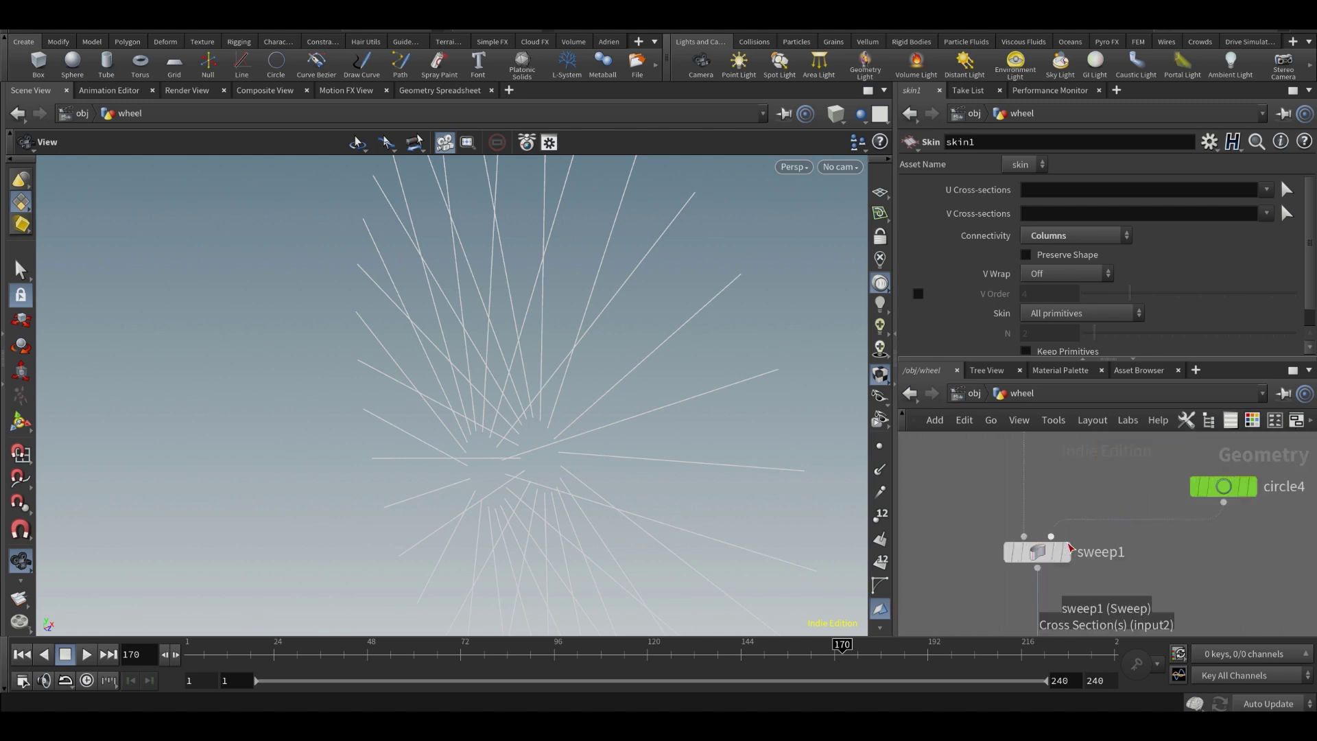
left_click(1067, 553)
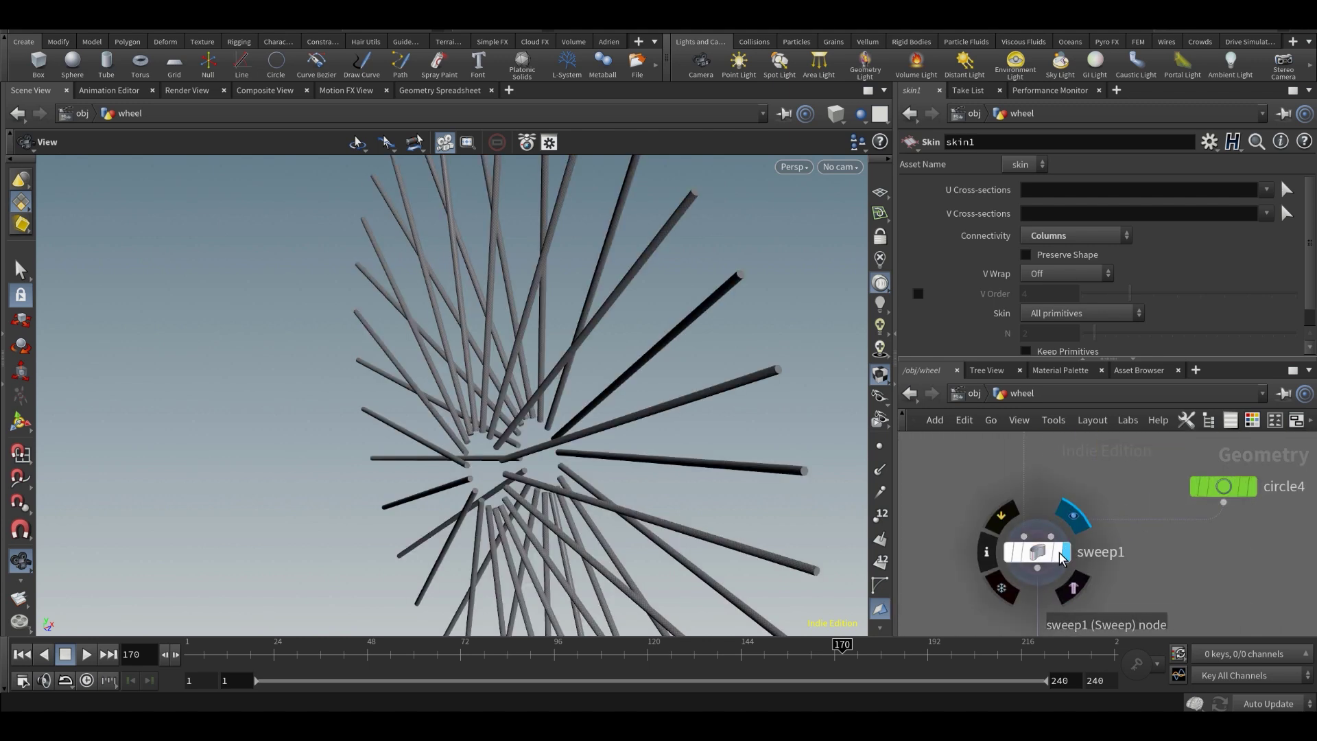
left_click(1037, 552)
left_click_drag(484, 513, 523, 468)
right_click_drag(524, 468, 608, 414)
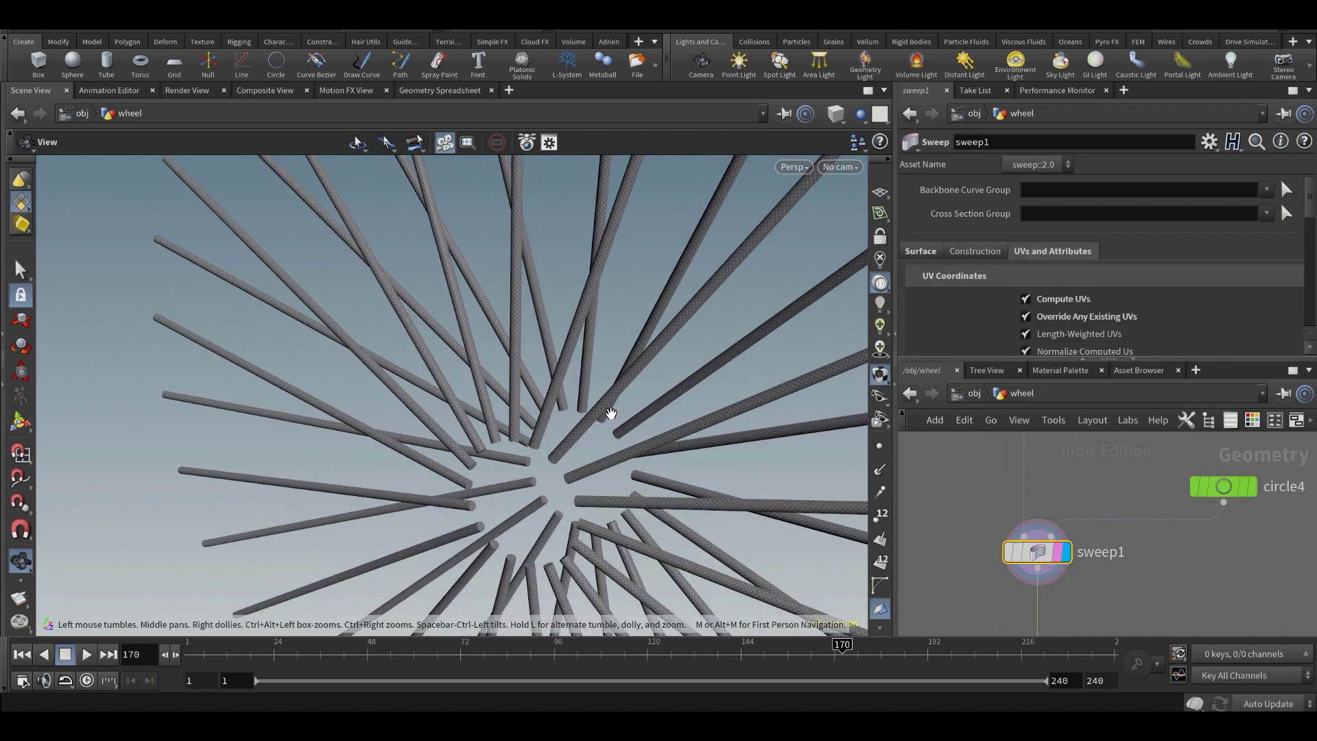
- Inspect the spoke tubes, trace sweep1's Backbone Curves input back to skin1 and display skin1's spoke lines
middle_click_drag(608, 414, 591, 462)
right_click_drag(591, 462, 509, 454)
middle_click_drag(509, 455, 523, 449)
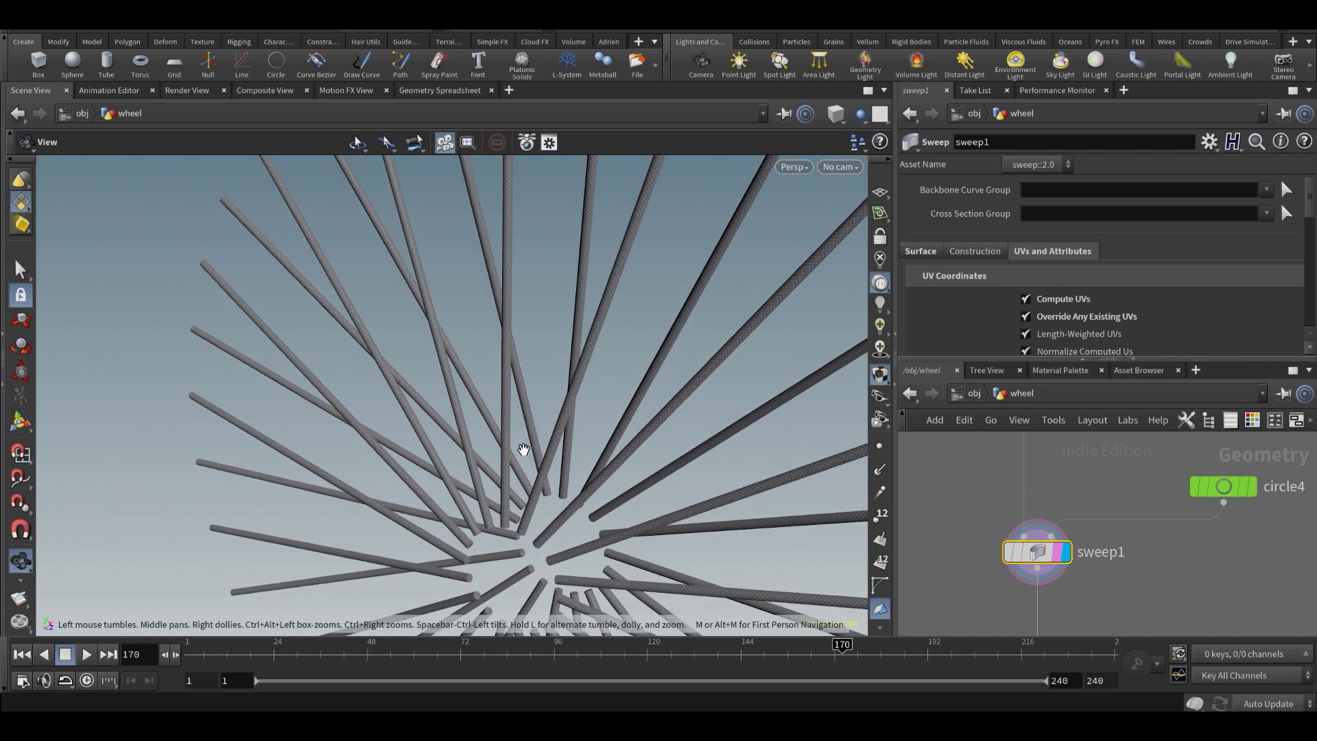
mouse_move(1039, 544)
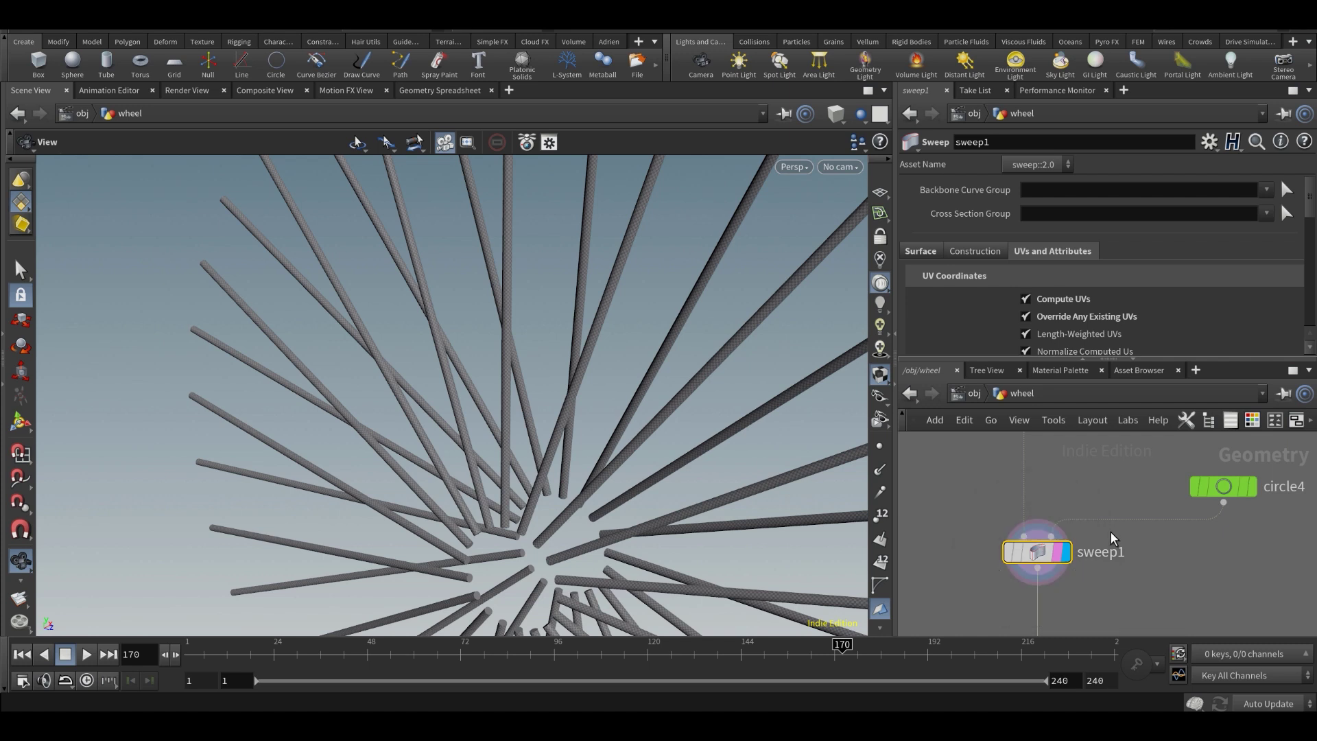
middle_click_drag(1102, 497, 1033, 505)
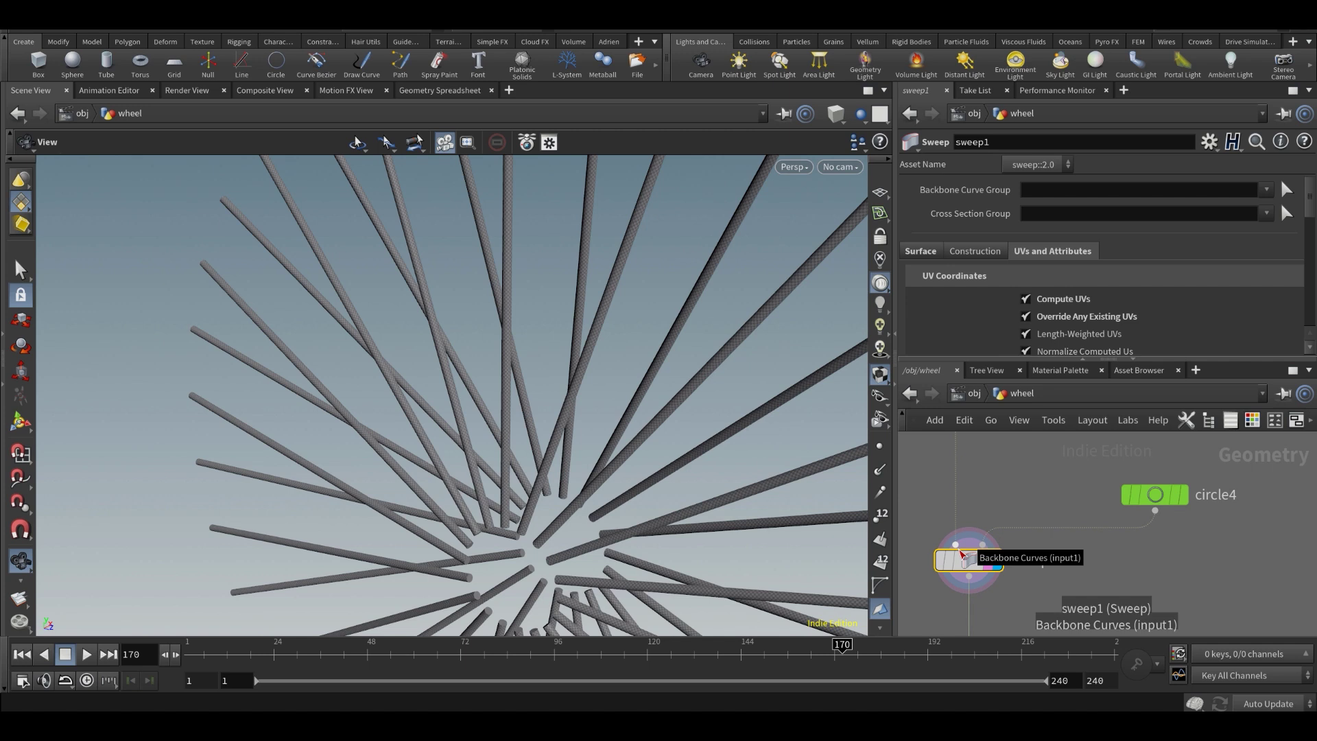
scroll(960, 553, "down", 5)
middle_click_drag(987, 473, 1026, 596)
scroll(1018, 538, "up", 5)
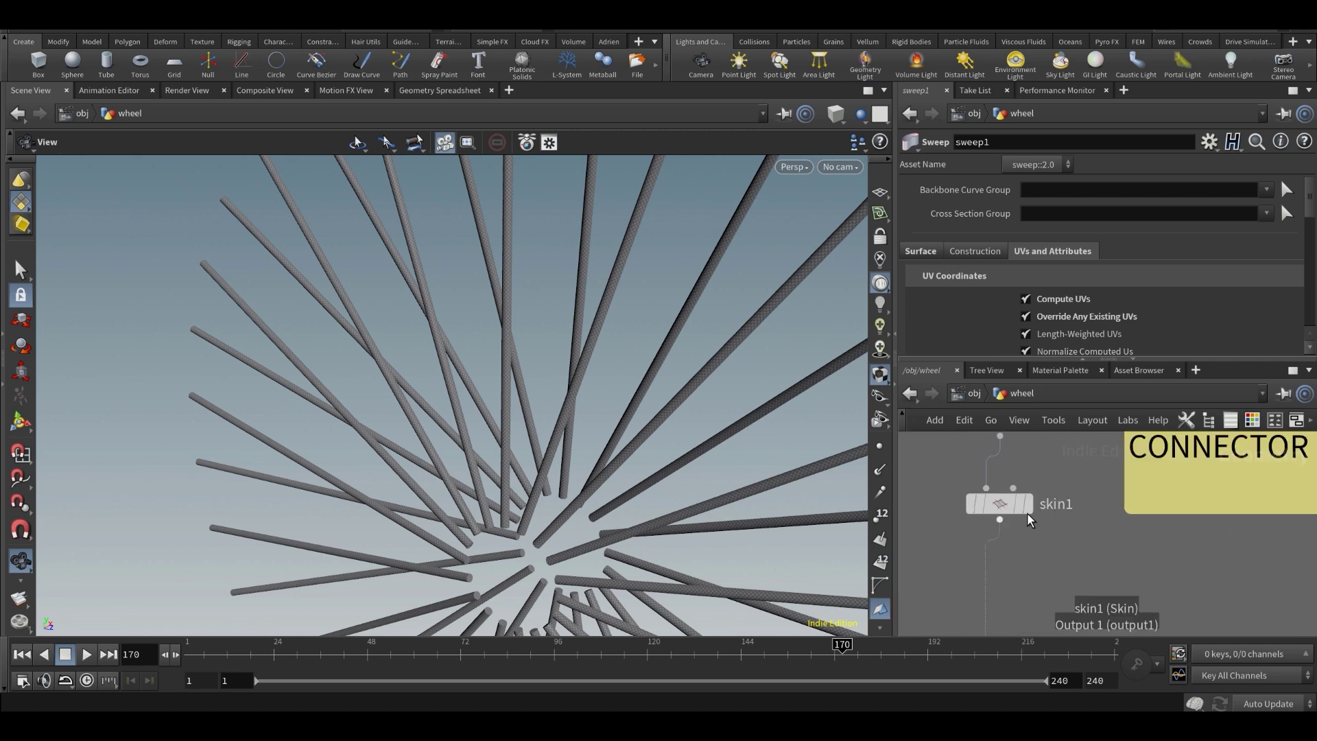
left_click(1027, 509)
- Display and select circle4, frame it in the viewport and view the cross-section profile in wireframe
scroll(1019, 536, "down", 4)
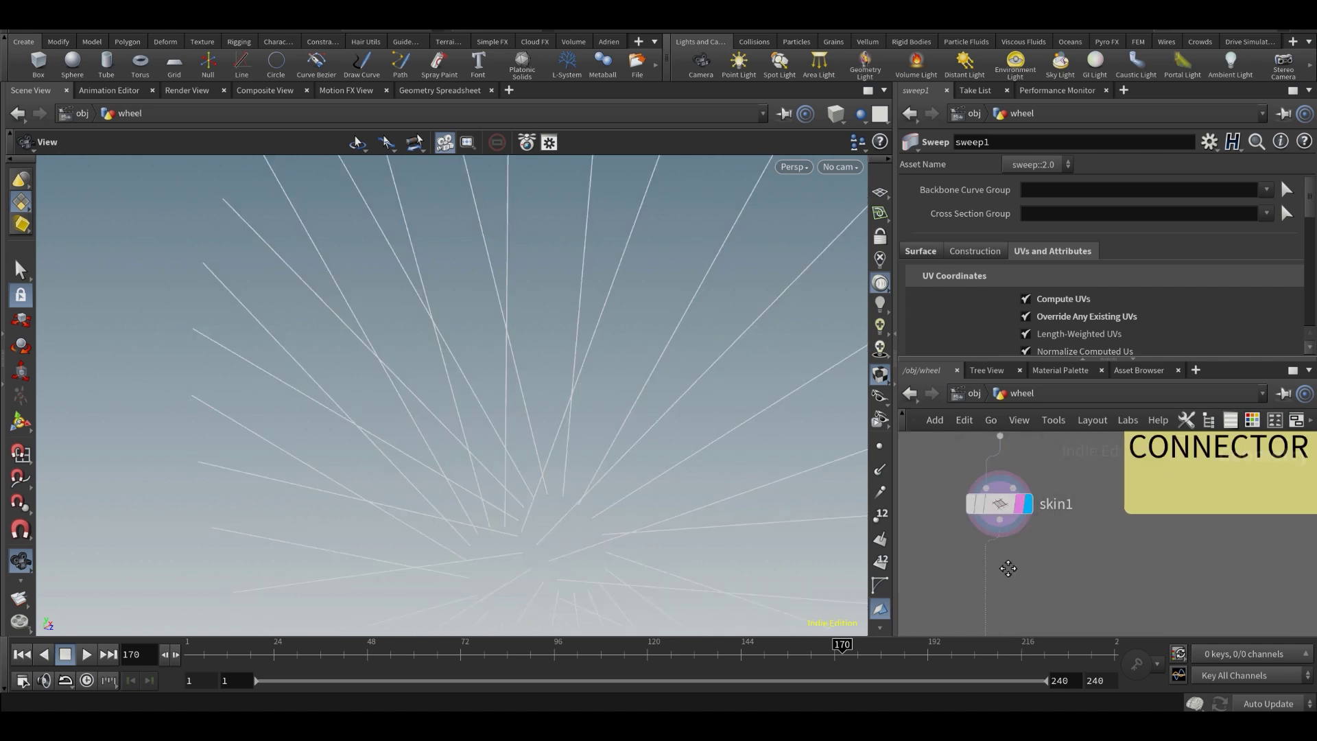
scroll(1011, 501, "down", 2)
scroll(1064, 559, "up", 5)
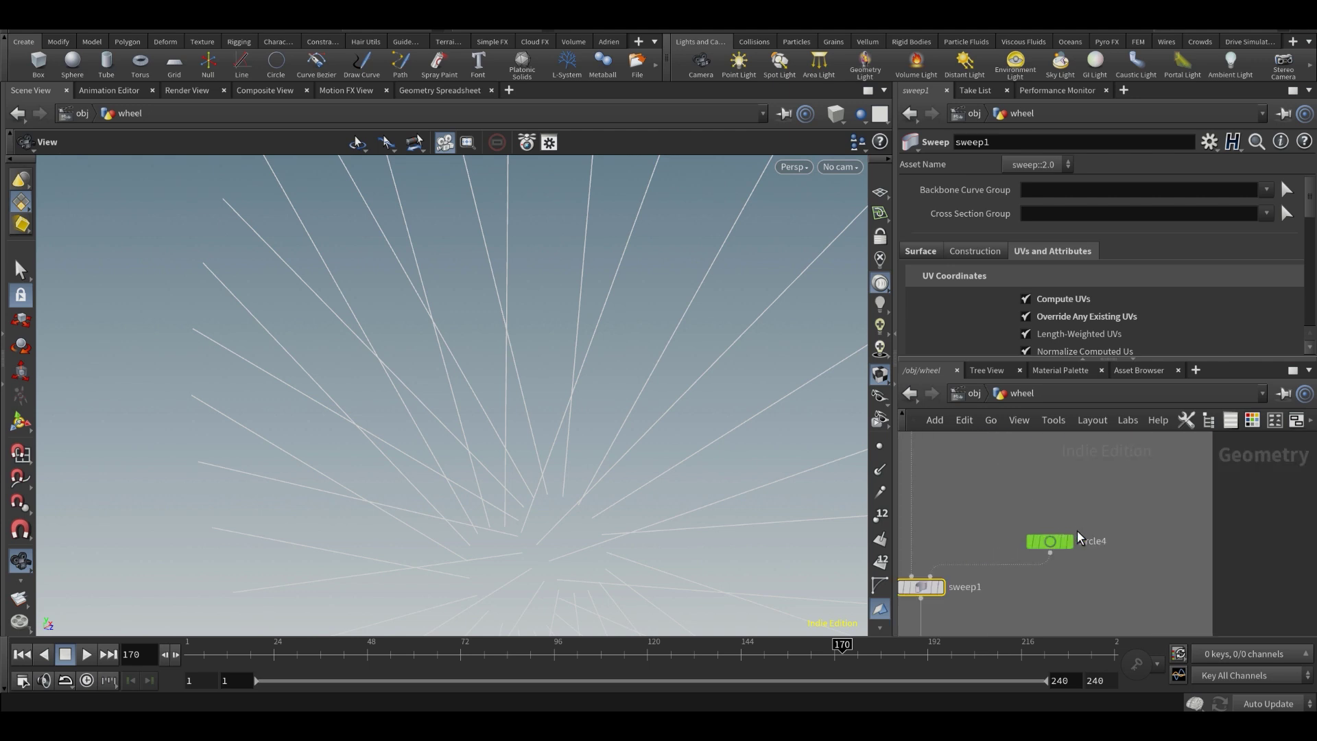
left_click(1069, 544)
left_click(1042, 547)
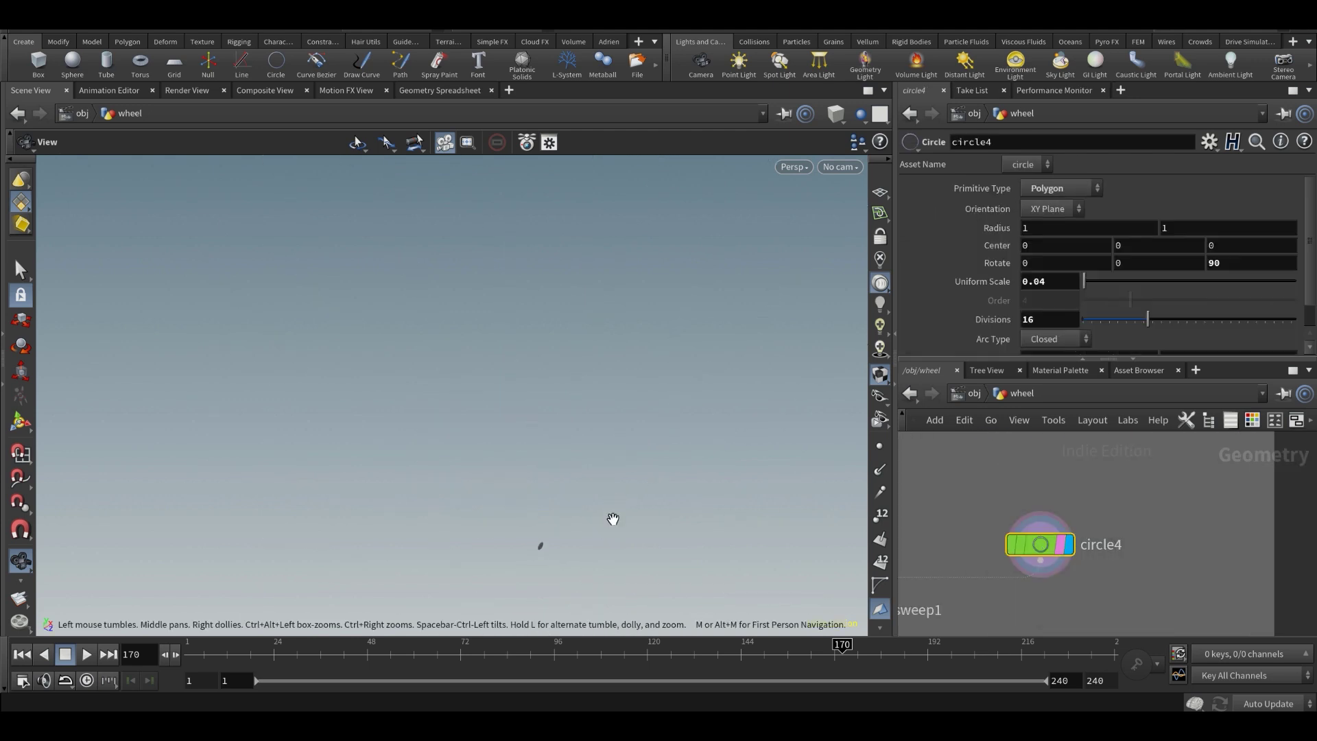
key("f")
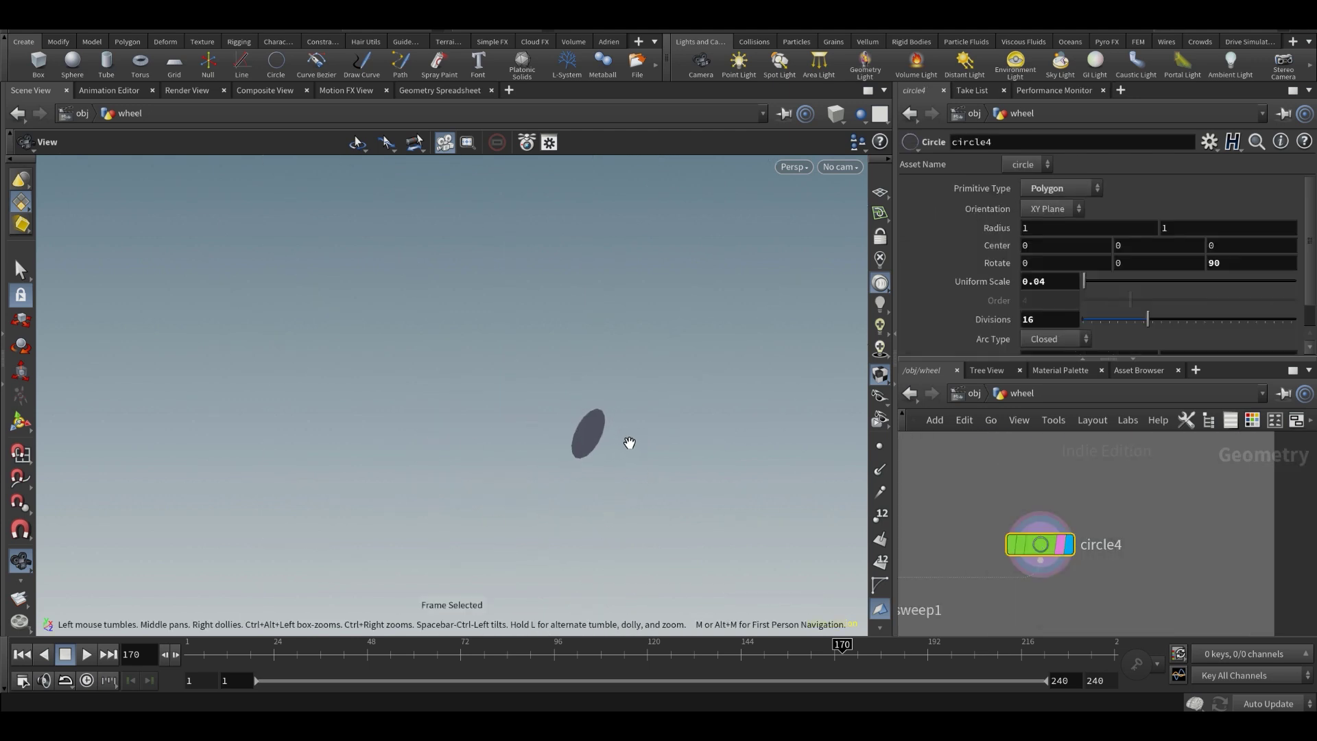
key("w")
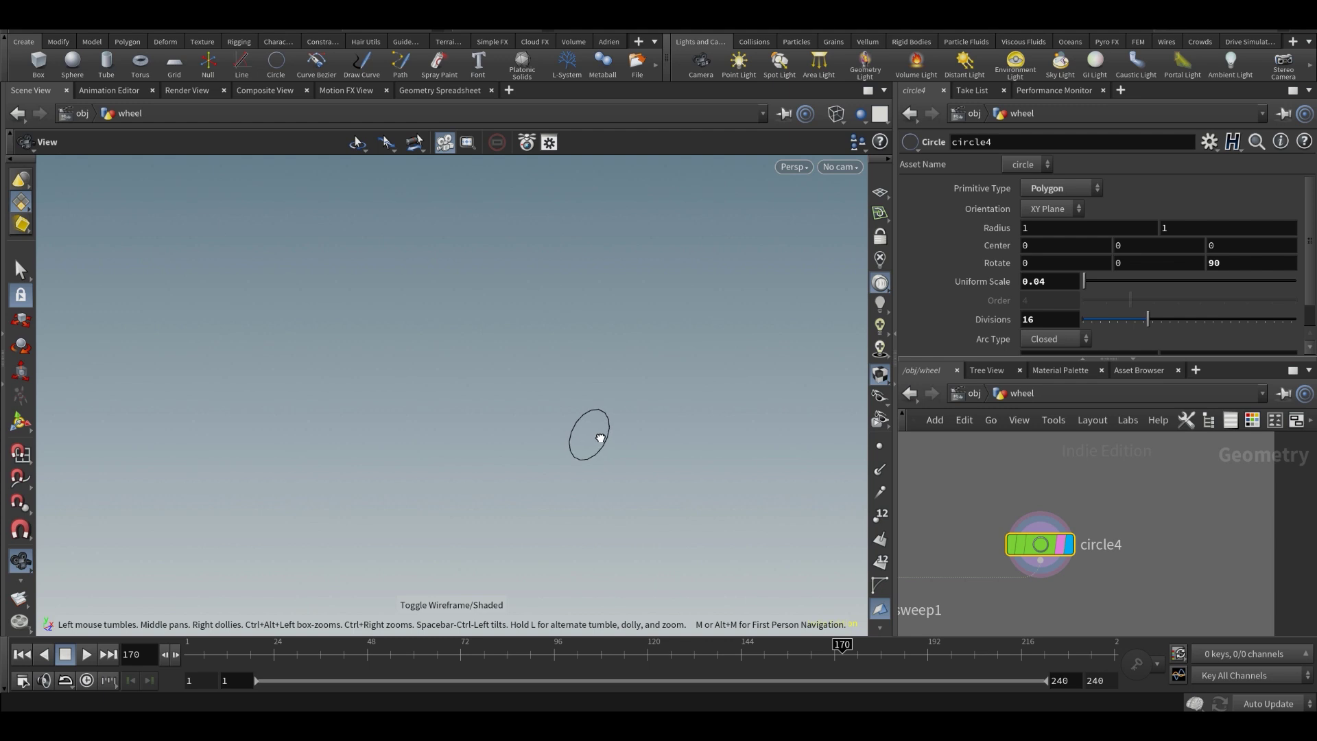
- Display and select sweep1, look at the swept tubes in wireframe and return the viewport to shaded display
middle_click_drag(1014, 525, 1133, 478)
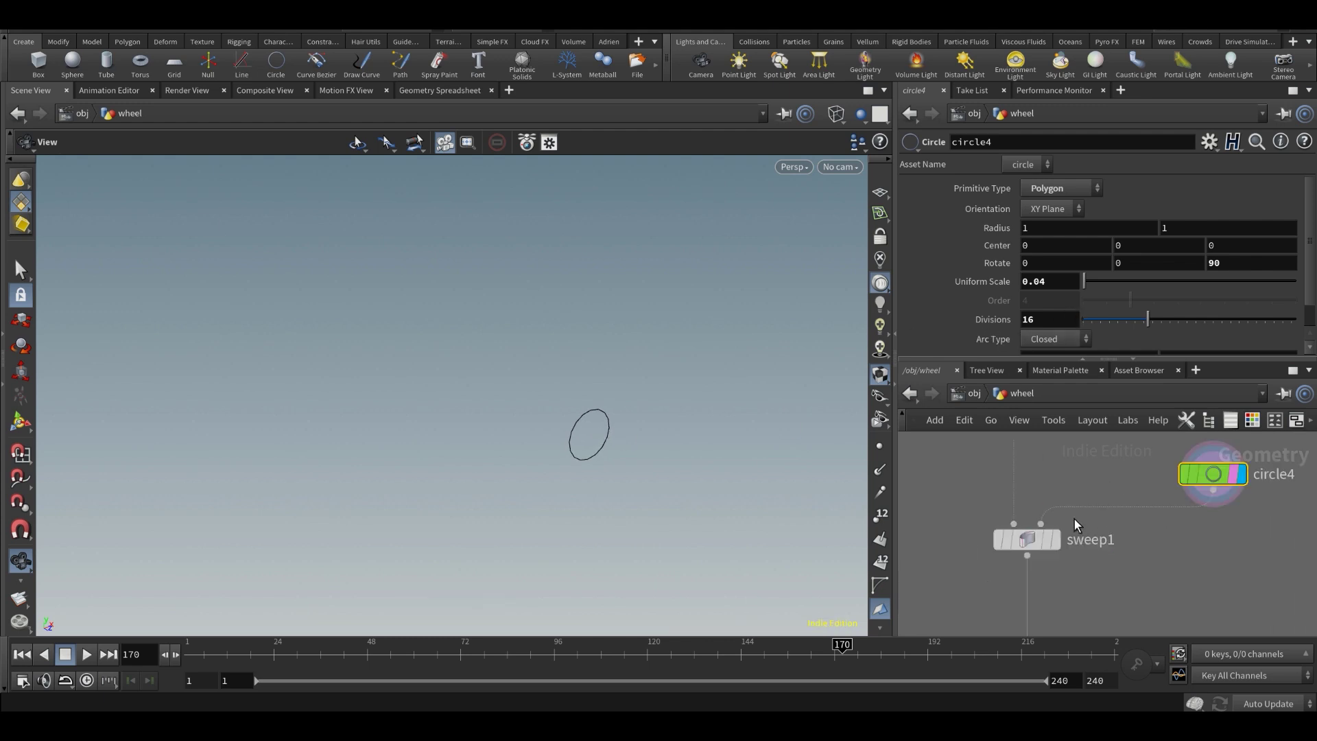
left_click(1056, 541)
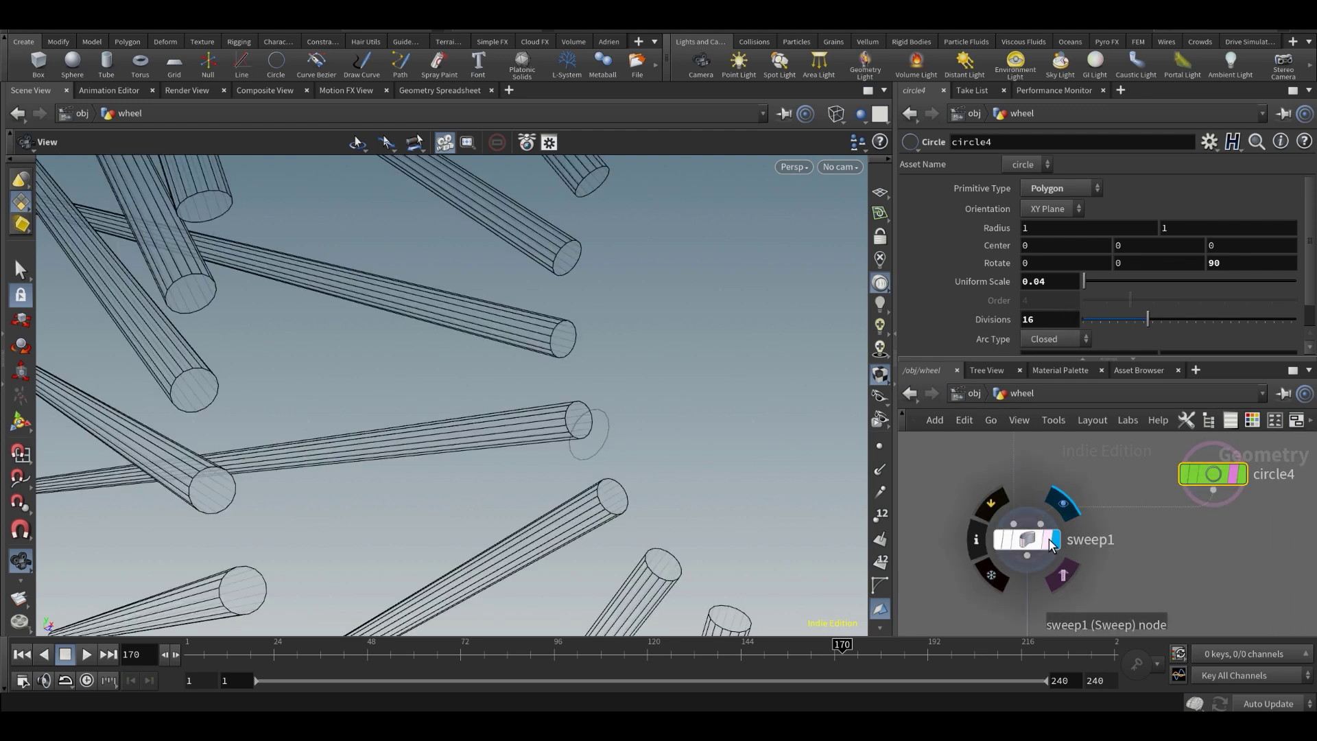
left_click(1026, 545)
scroll(703, 473, "down", 5)
mouse_move(702, 473)
left_mouse_down()
mouse_move(588, 456)
mouse_move(697, 435)
mouse_move(681, 429)
left_mouse_up()
key("shift+w")
scroll(678, 442, "down", 3)
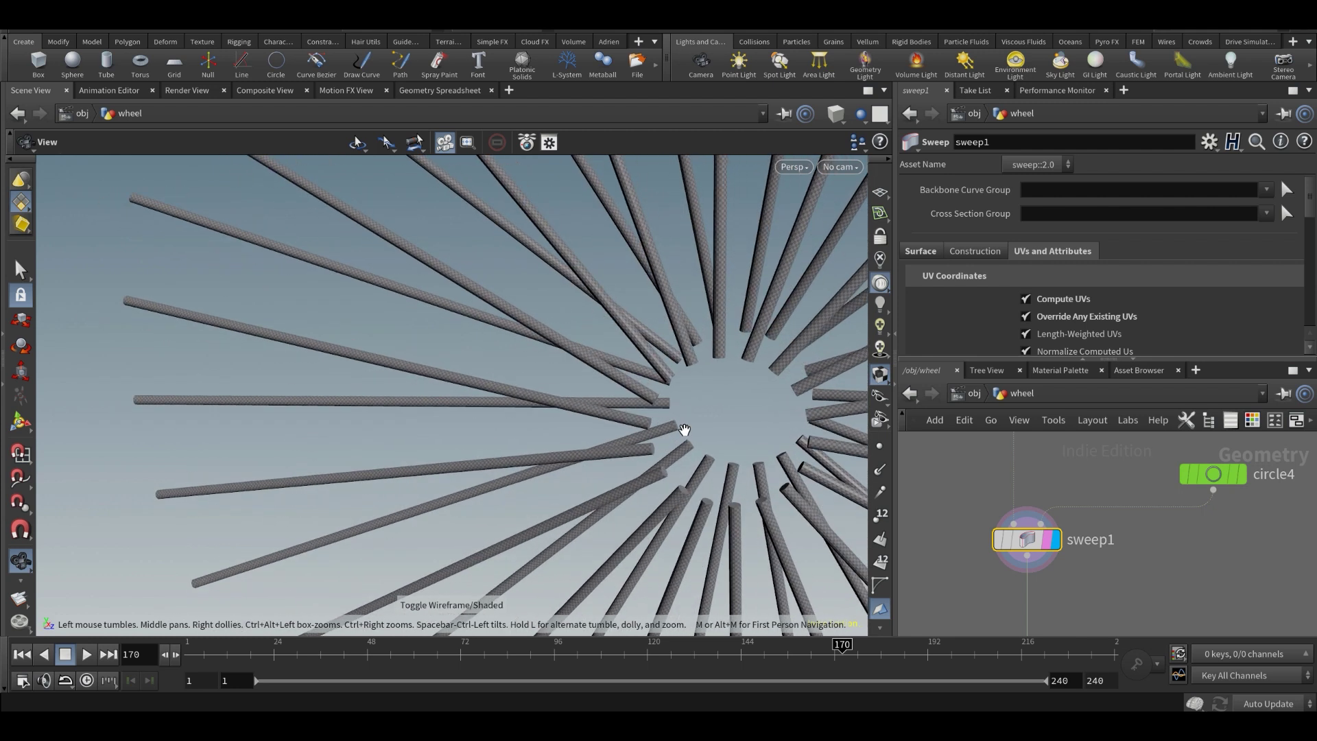
- Review sweep1's Surface settings, including the surface shape, cross-section scale and end cap type
left_click(921, 251)
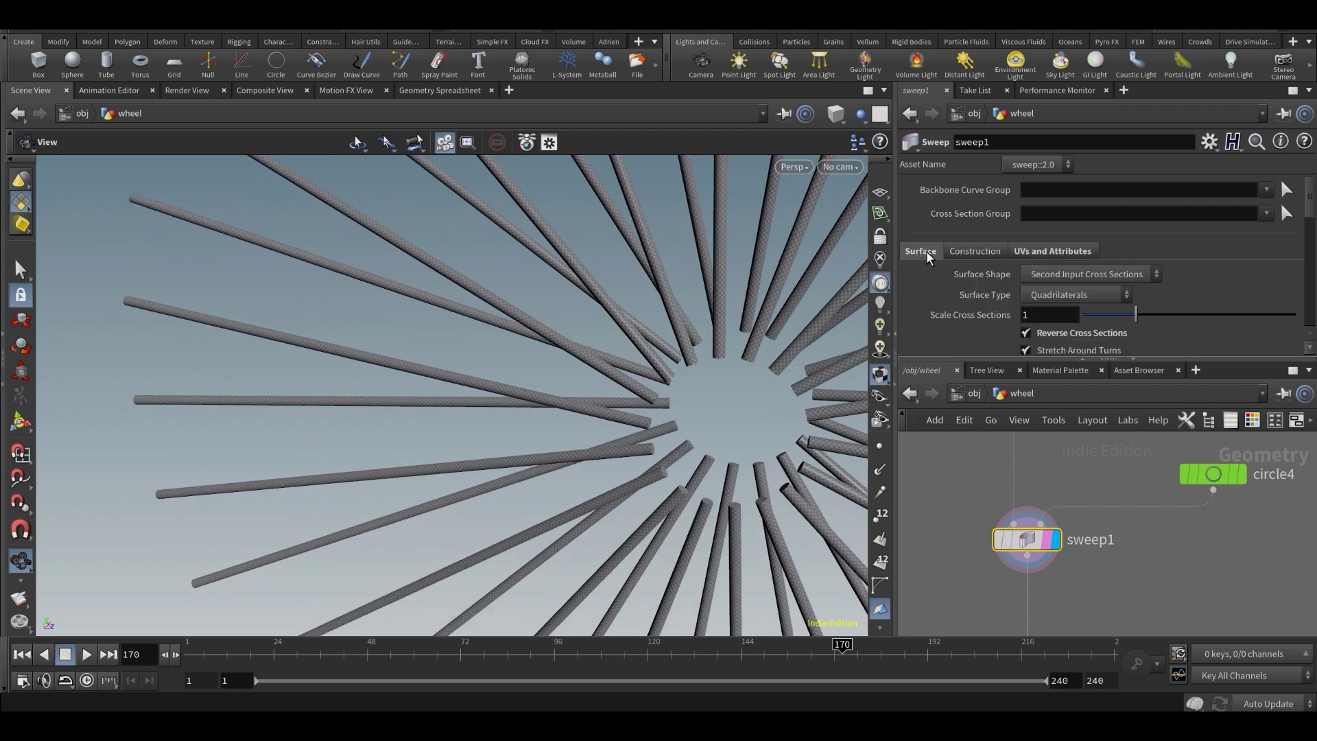
scroll(972, 240, "down", 3)
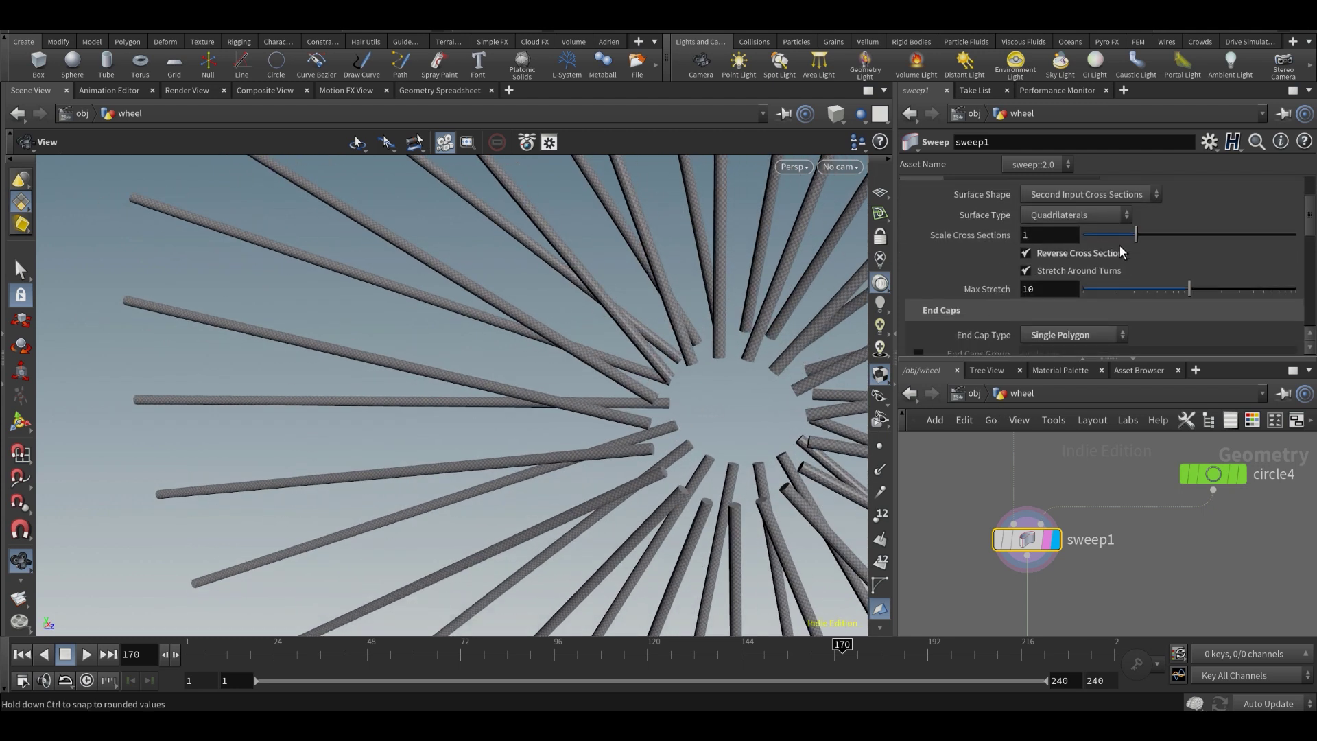
mouse_move(1130, 233)
left_mouse_down()
mouse_move(1117, 233)
mouse_move(1180, 234)
mouse_move(1131, 232)
left_mouse_up()
scroll(1130, 232, "down", 6)
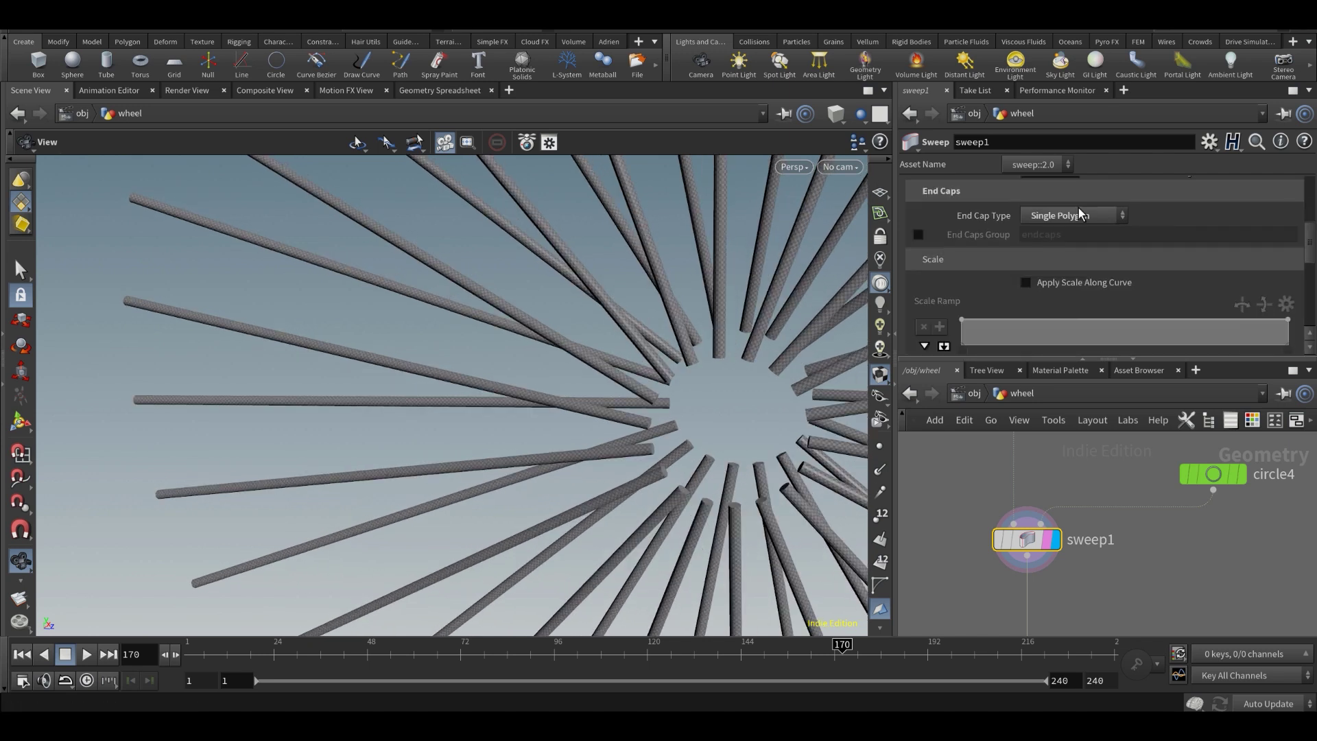
- Enable Apply Scale Along Curve on sweep1 and try tapering the spokes by lowering the Scale Ramp's end point to 0
left_click(1081, 223)
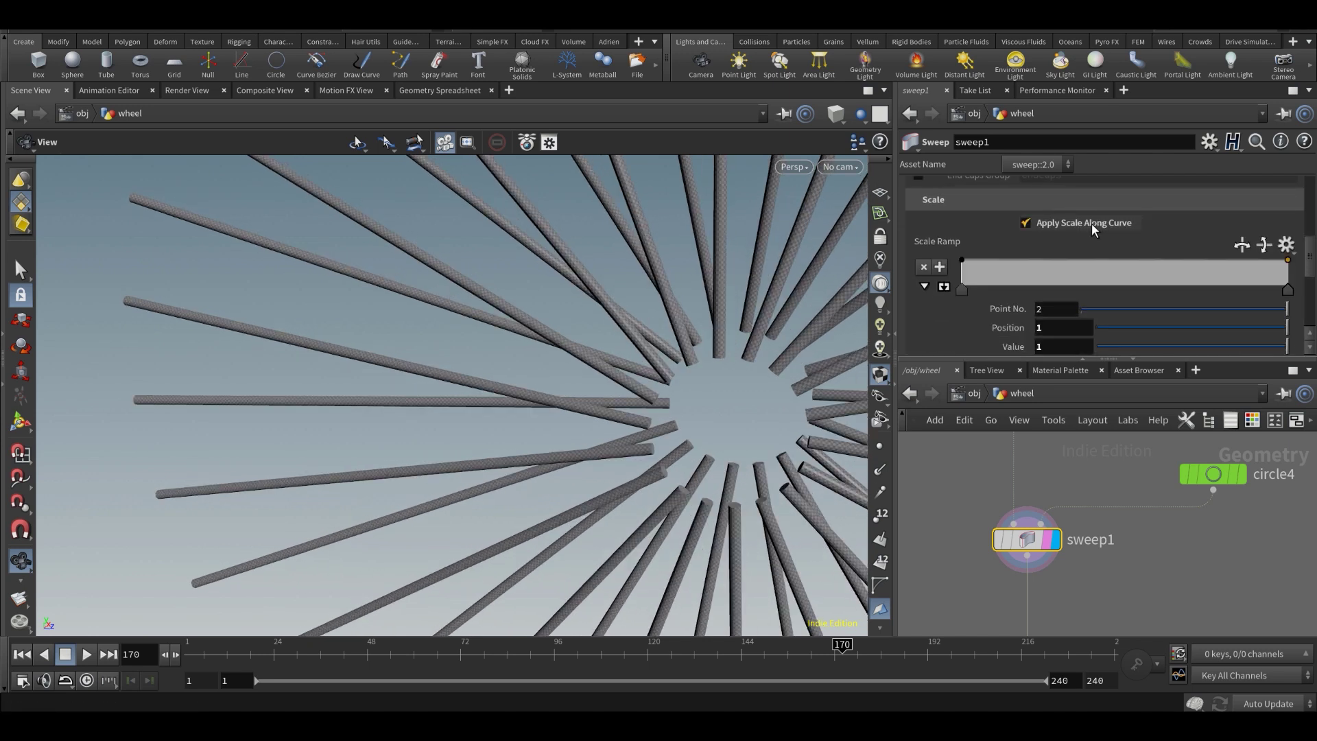
left_click_drag(1289, 261, 1289, 288)
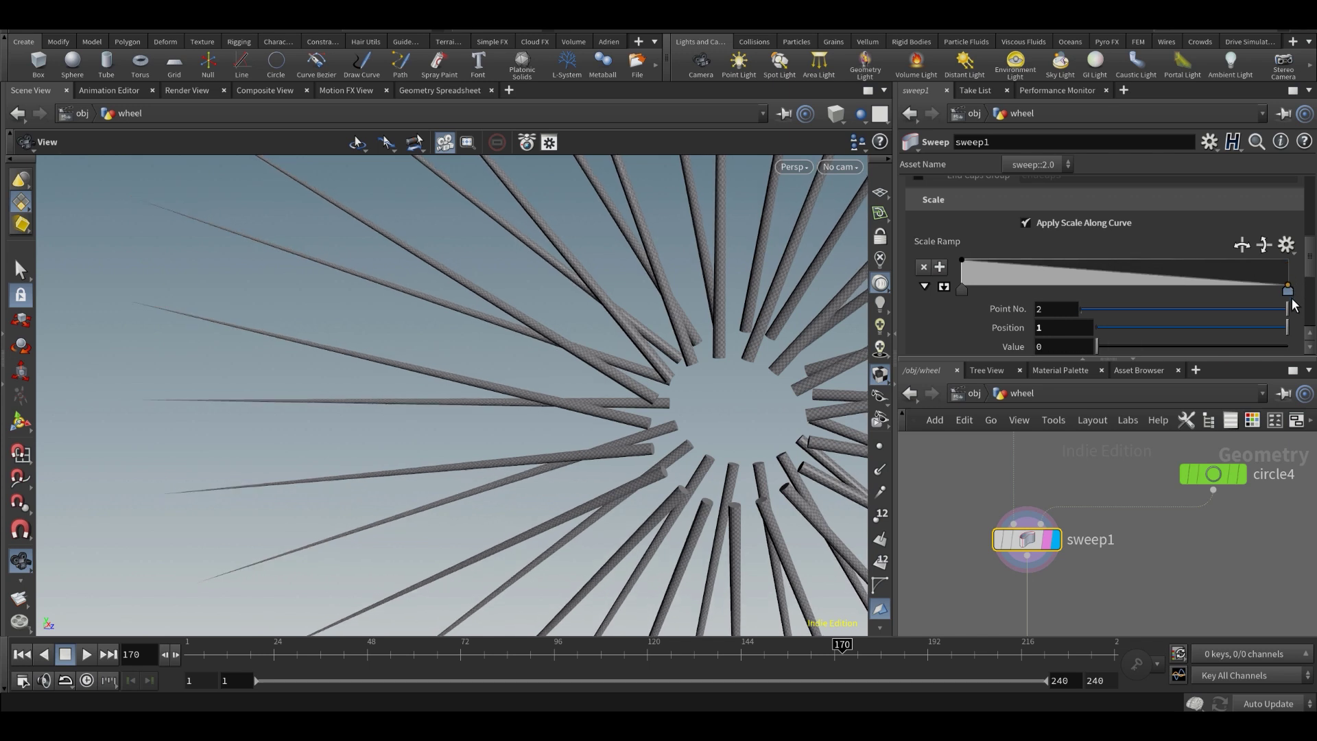
scroll(503, 369, "down", 3)
left_click_drag(503, 369, 581, 312)
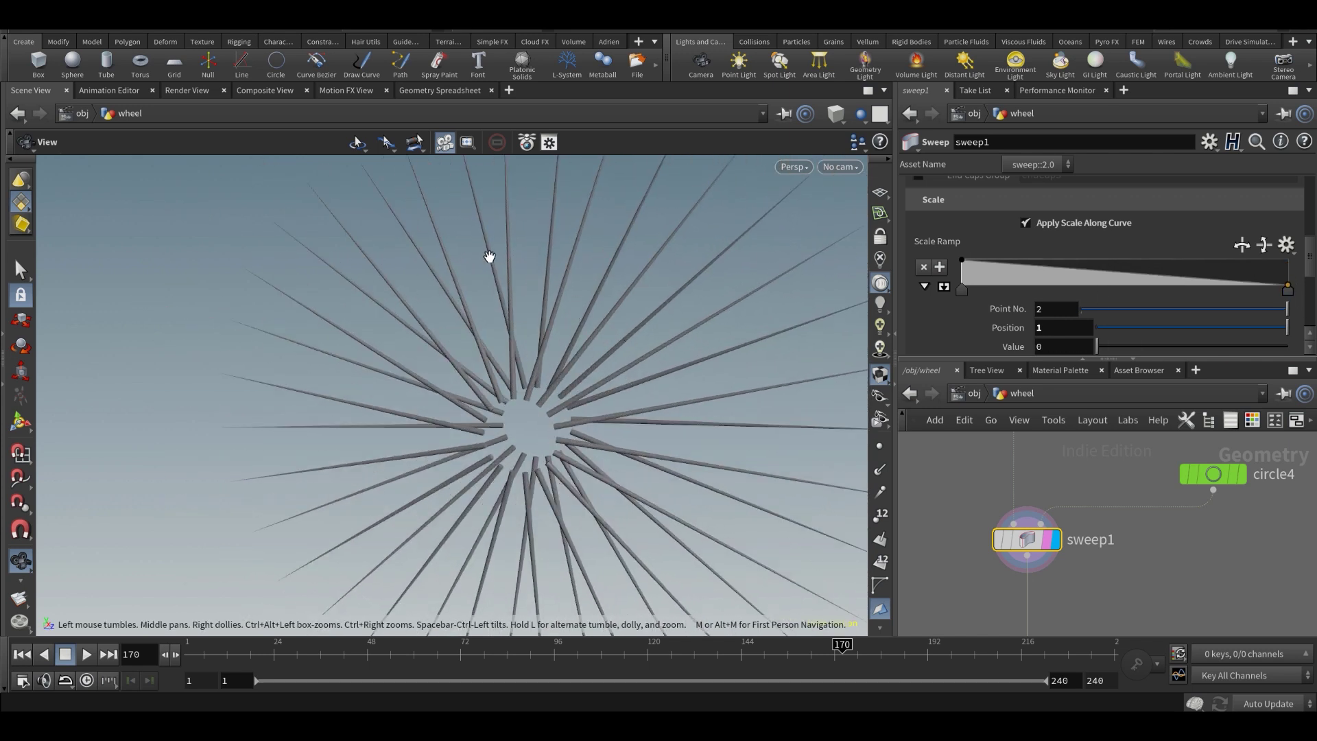
left_click_drag(489, 256, 547, 291)
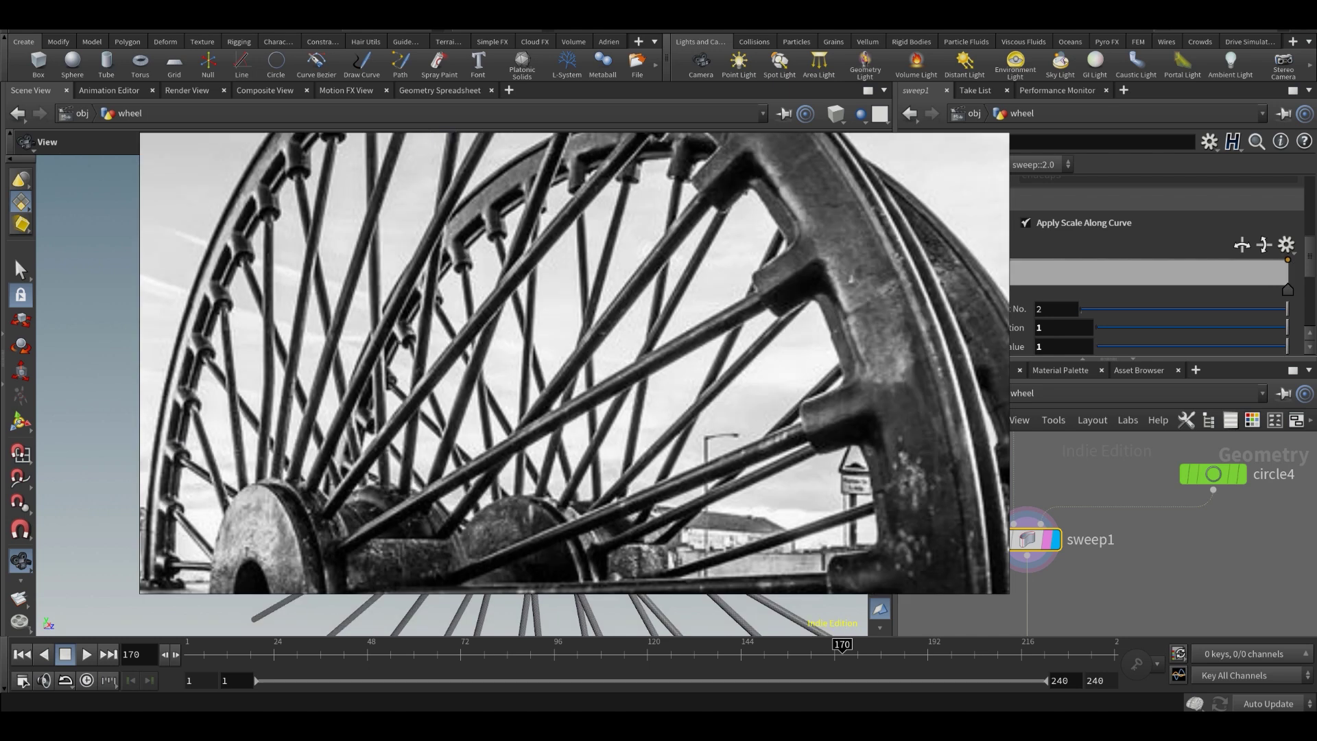
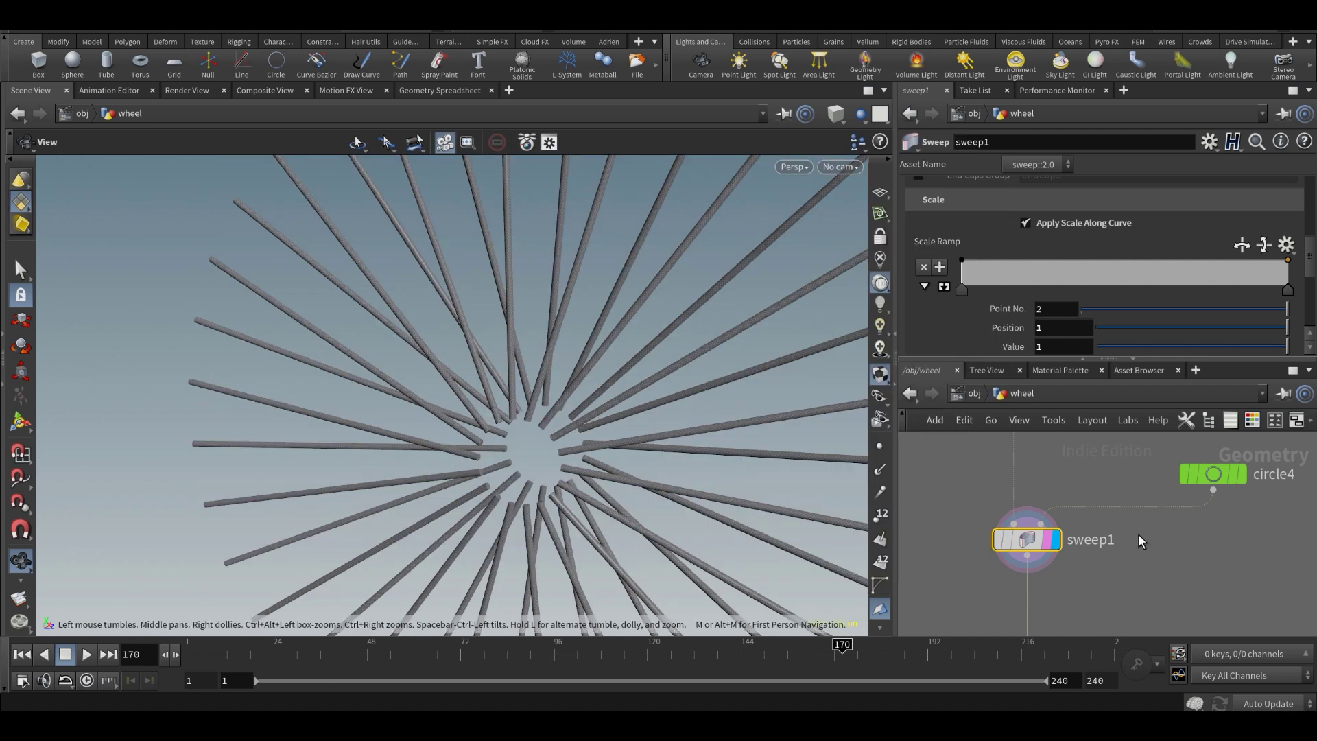
- Try a Scale Cross Sections value of 1.617 on sweep1 to thicken the spokes, then undo the change
scroll(1034, 310, "up", 5)
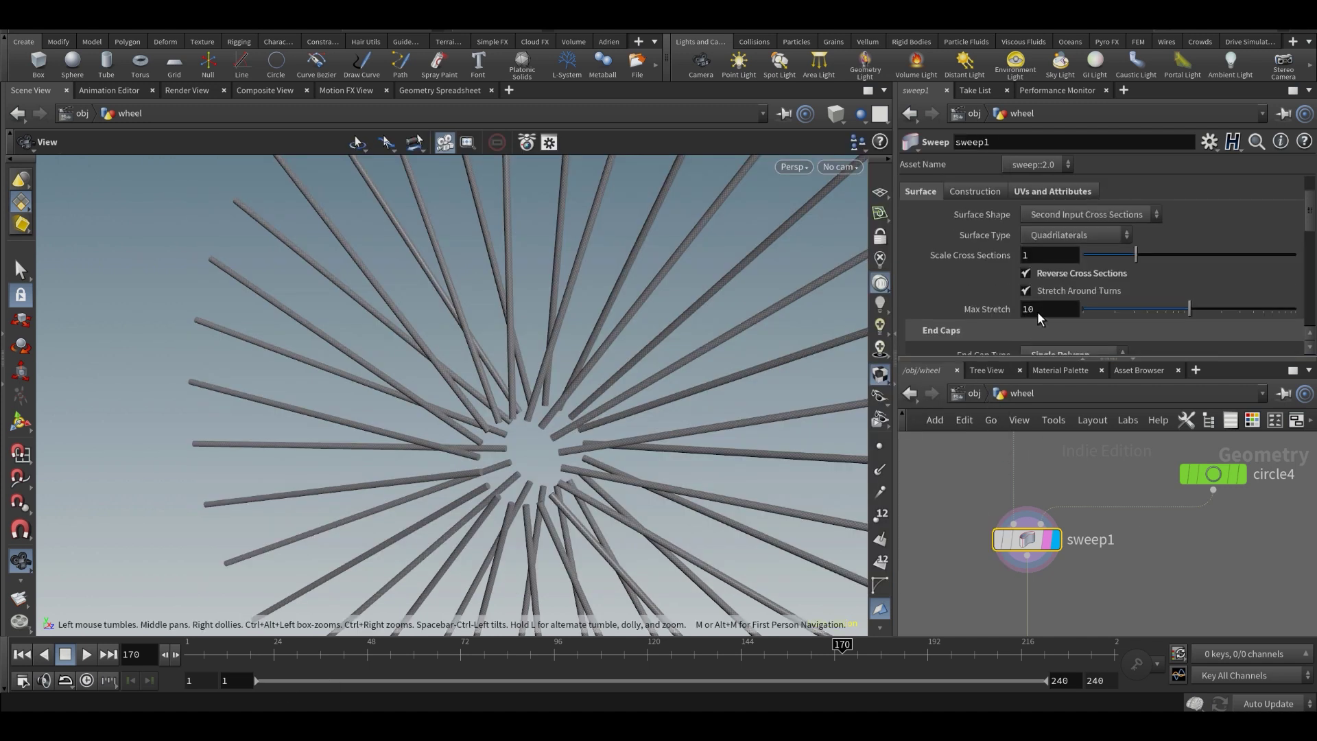
left_click_drag(1136, 295, 1169, 294)
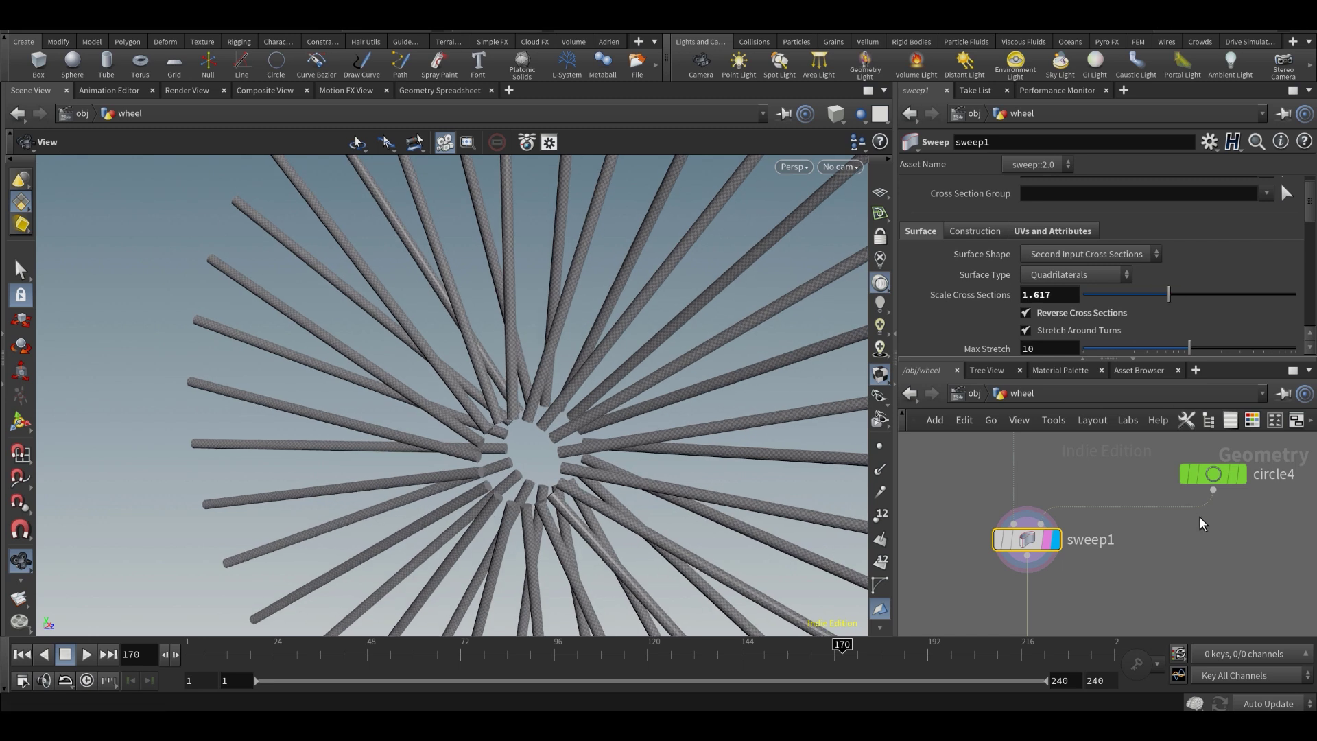
key("ctrl+z")
- Select circle4 and try a Uniform Scale of 0.08 to test its effect on spoke thickness, then undo the change
left_click(1212, 479)
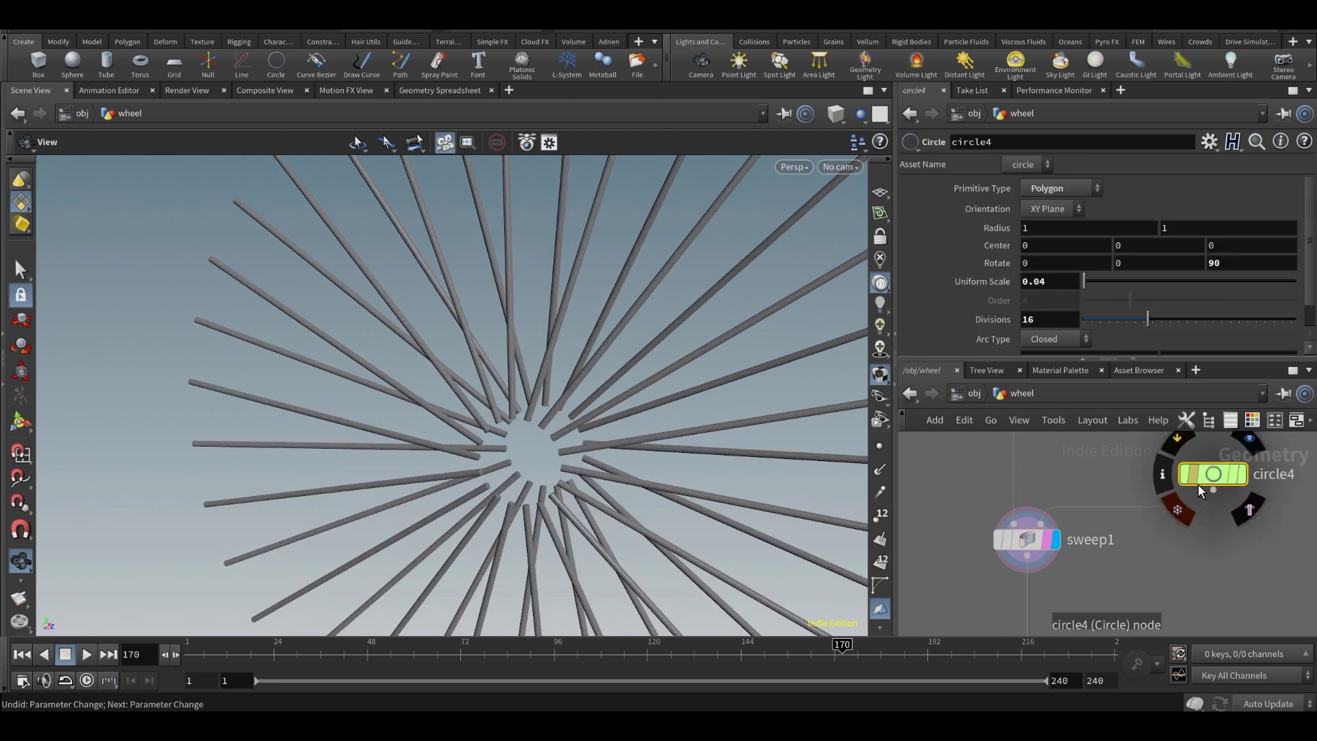
left_click(1061, 282)
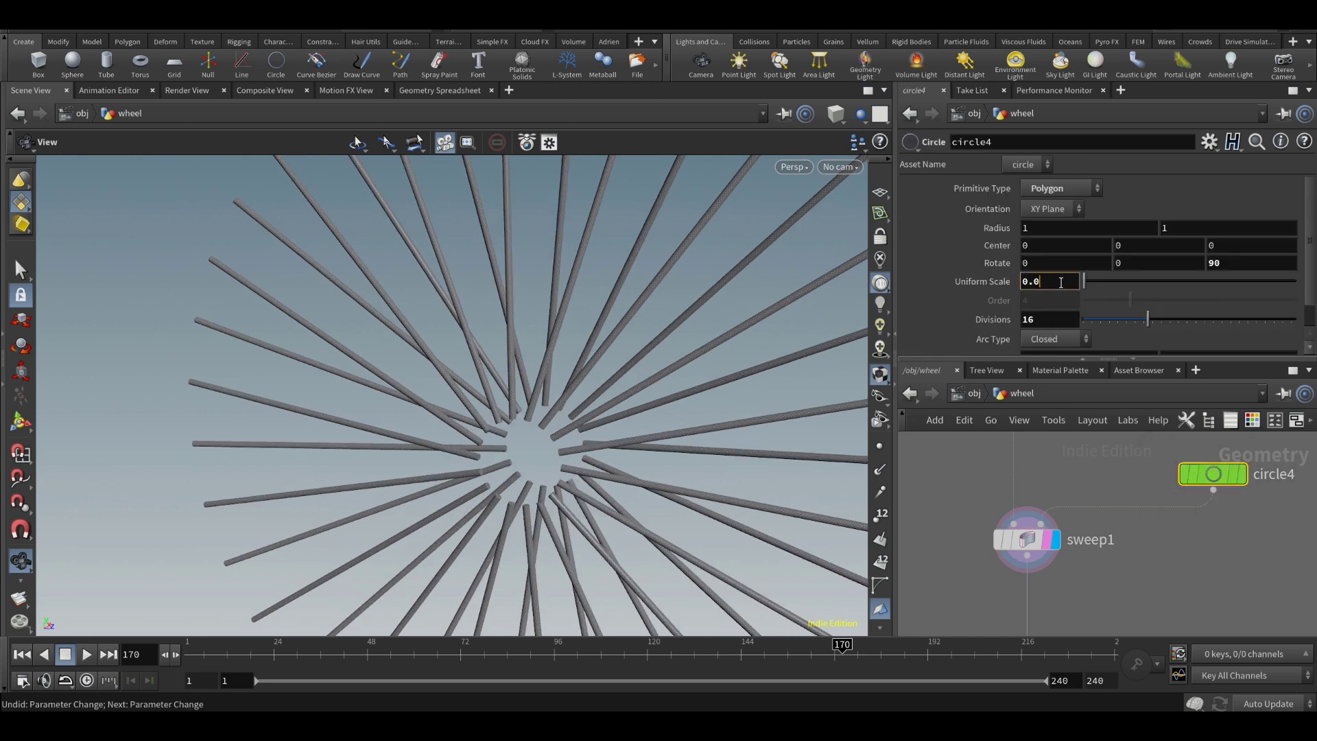
type("8")
key("Return")
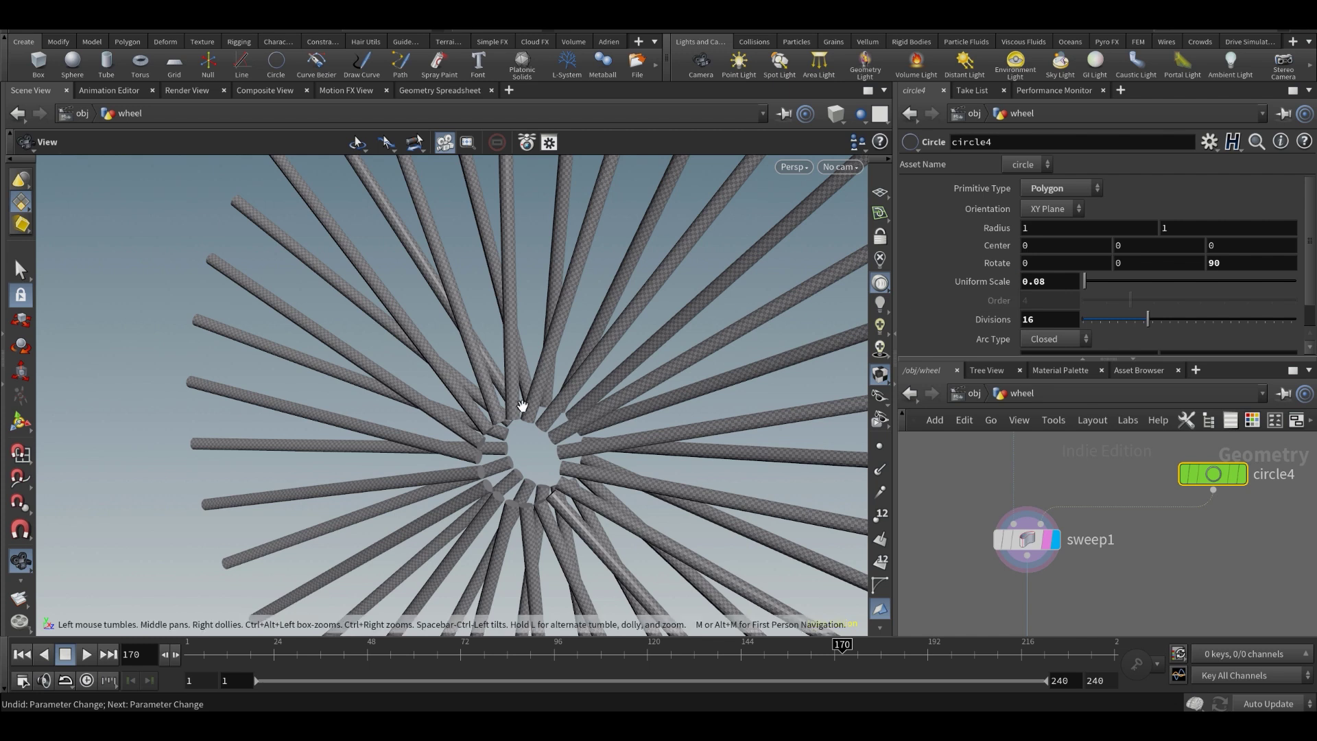
left_click_drag(530, 411, 550, 406)
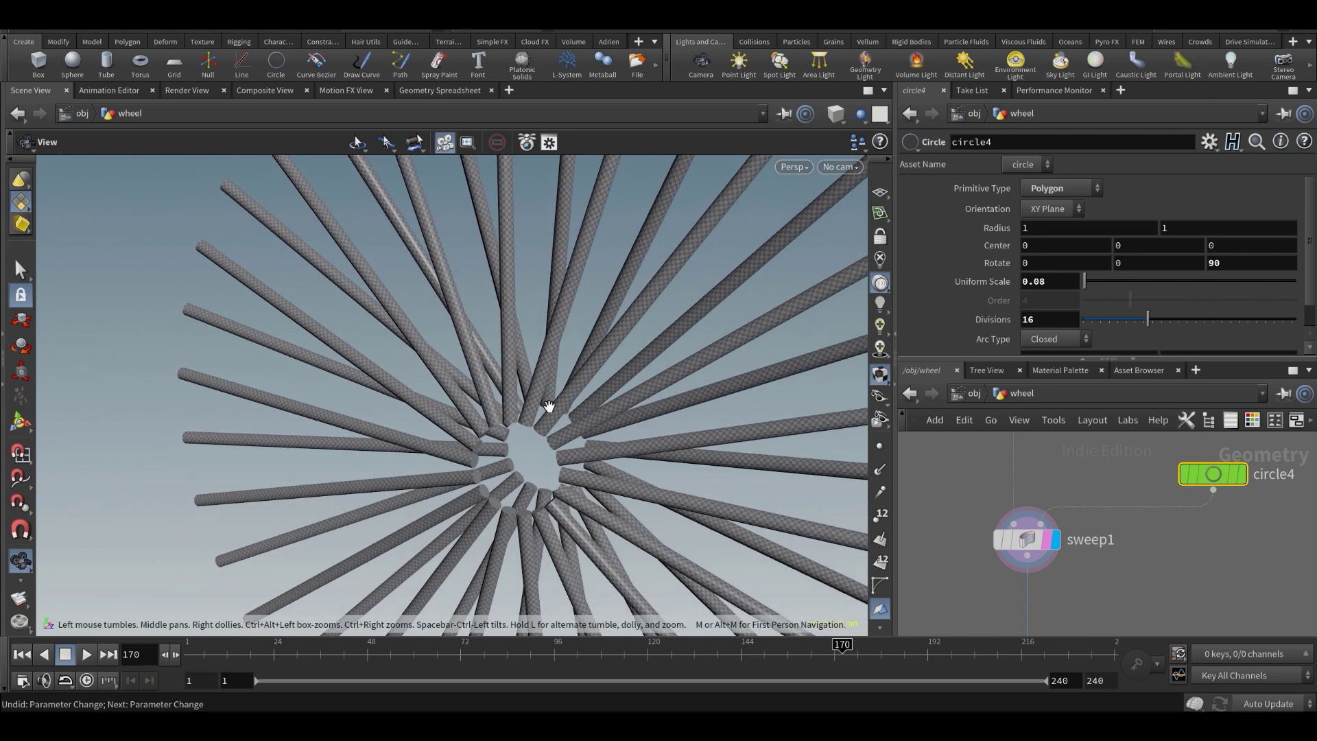
key("ctrl+z")
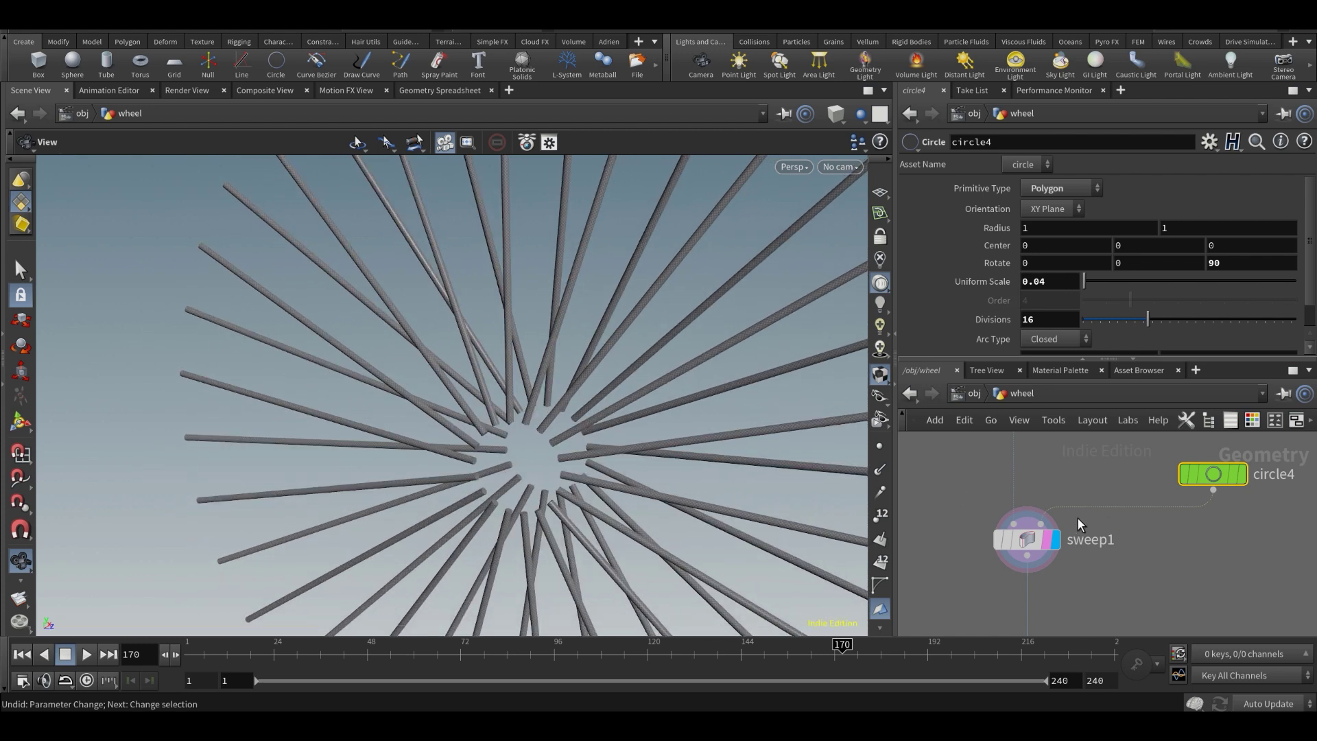
- Set circle4's Uniform Scale to 0.05 and check the thickened spokes in the viewport
scroll(1077, 518, "down", 3)
left_click(1056, 286)
key("BackSpace")
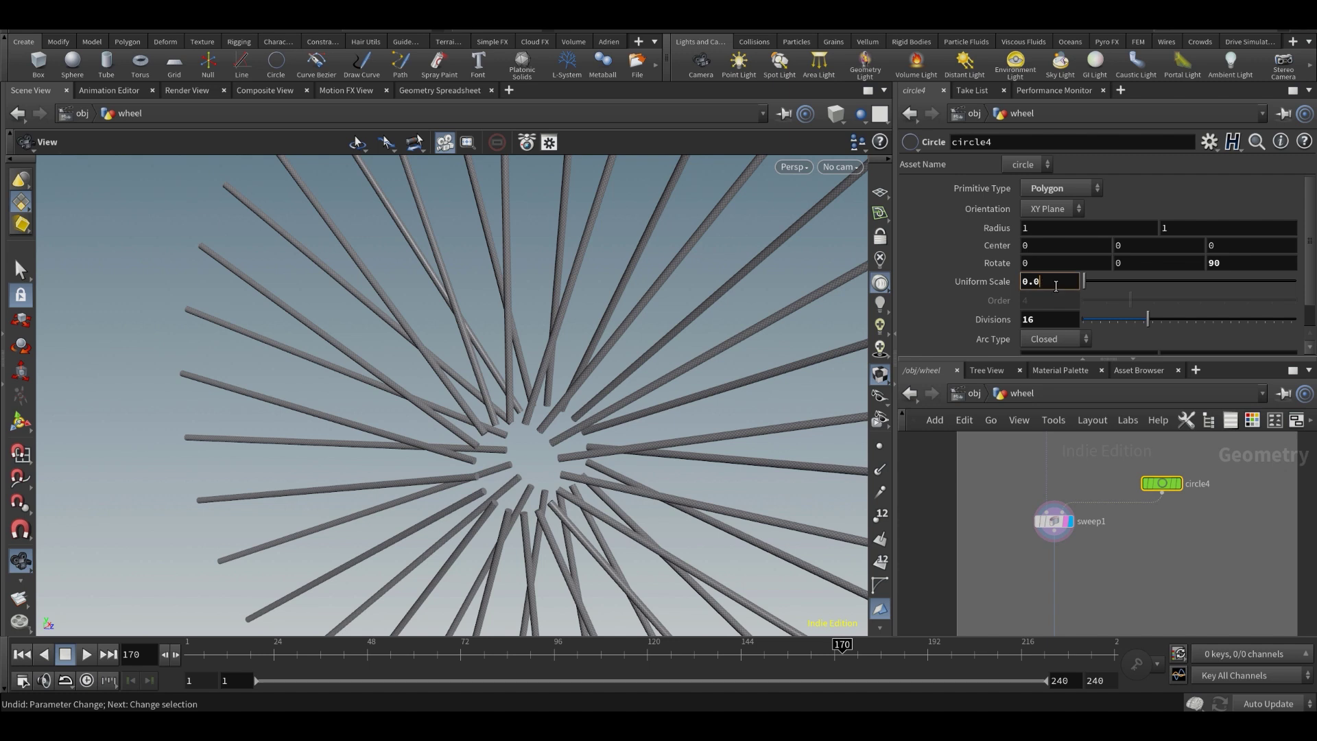
key("Return")
left_click_drag(508, 395, 570, 394)
- Follow the network from sweep1 down to the OUT_CONNECTOR null and display its output
scroll(1166, 529, "down", 3)
middle_click_drag(1146, 562, 1131, 507)
scroll(1122, 569, "down", 2)
middle_click_drag(1118, 583, 1106, 474)
scroll(1105, 557, "up", 2)
scroll(1105, 557, "up", 5)
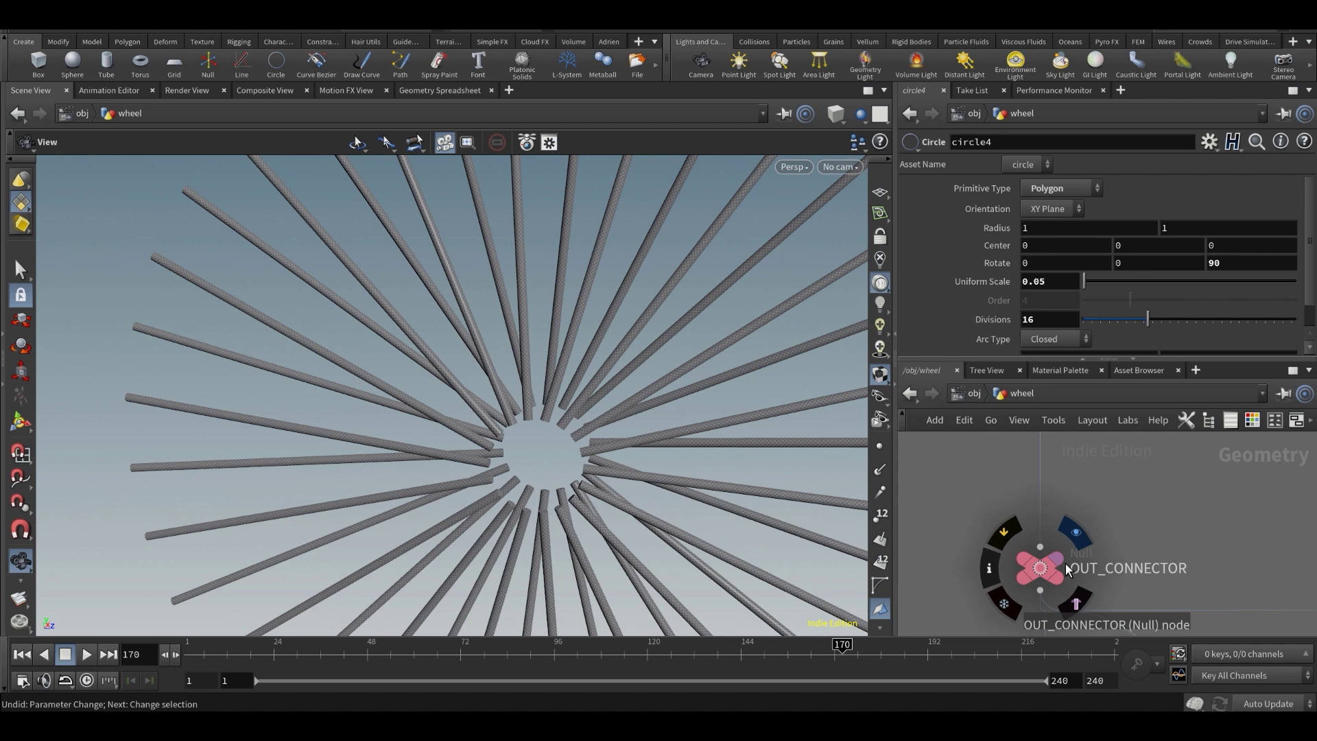
scroll(1125, 503, "down", 5)
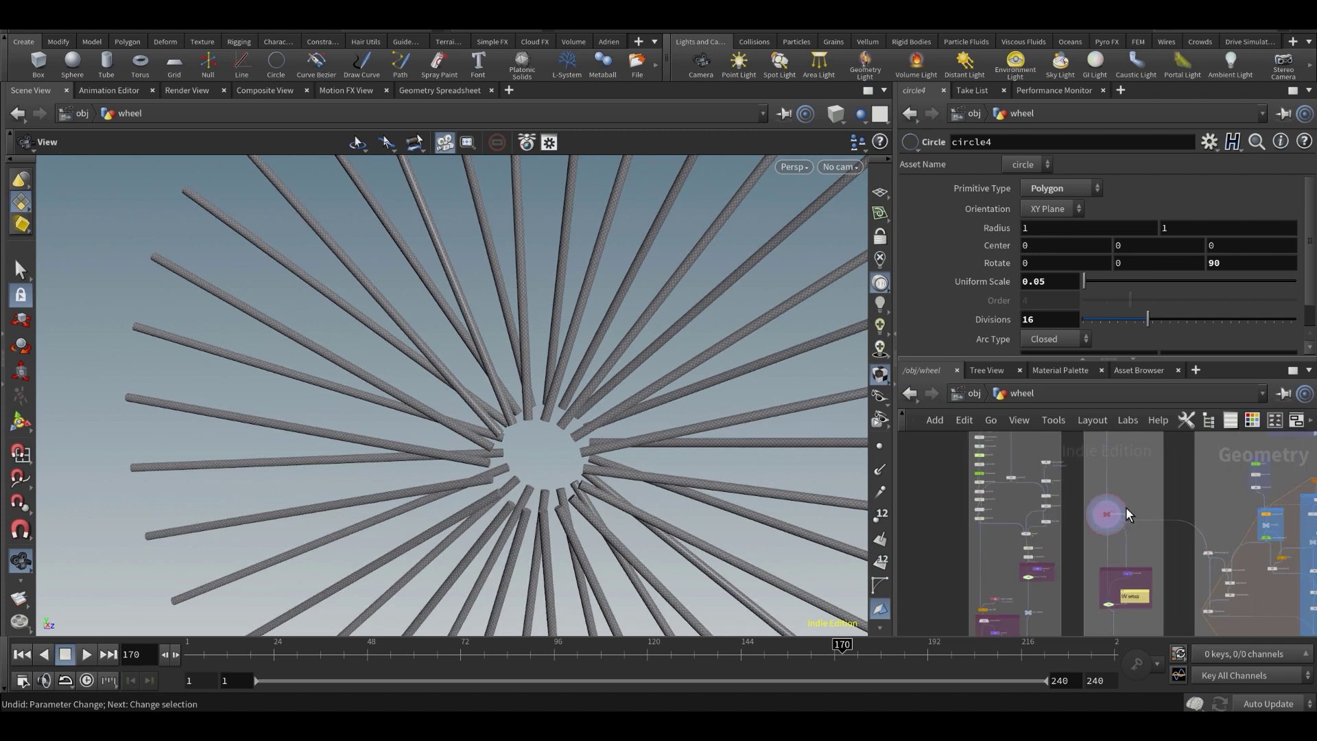
- Return to sweep1, display and select it, and inspect the checker pattern on the spoke tubes up close
middle_click_drag(1125, 508, 1085, 550)
scroll(1148, 477, "up", 4)
scroll(1085, 548, "down", 5)
scroll(1079, 454, "up", 6)
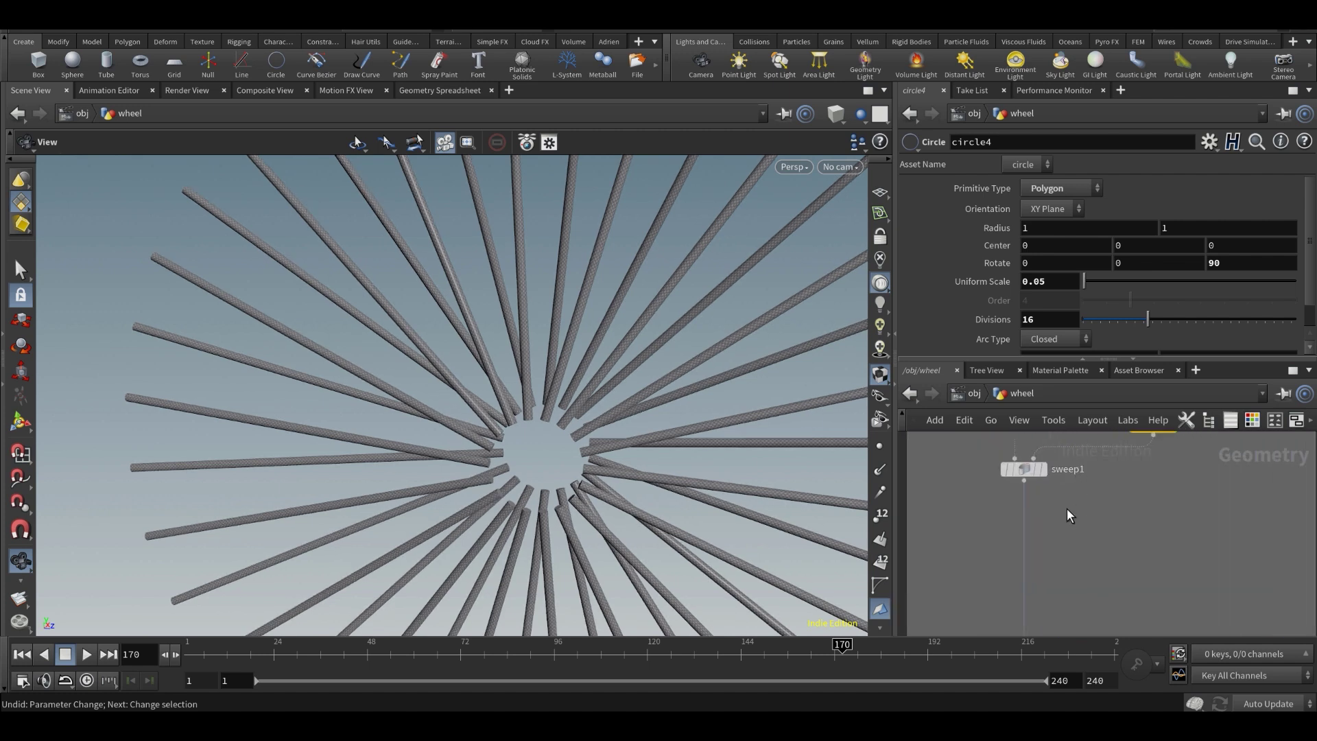
left_click(1019, 470)
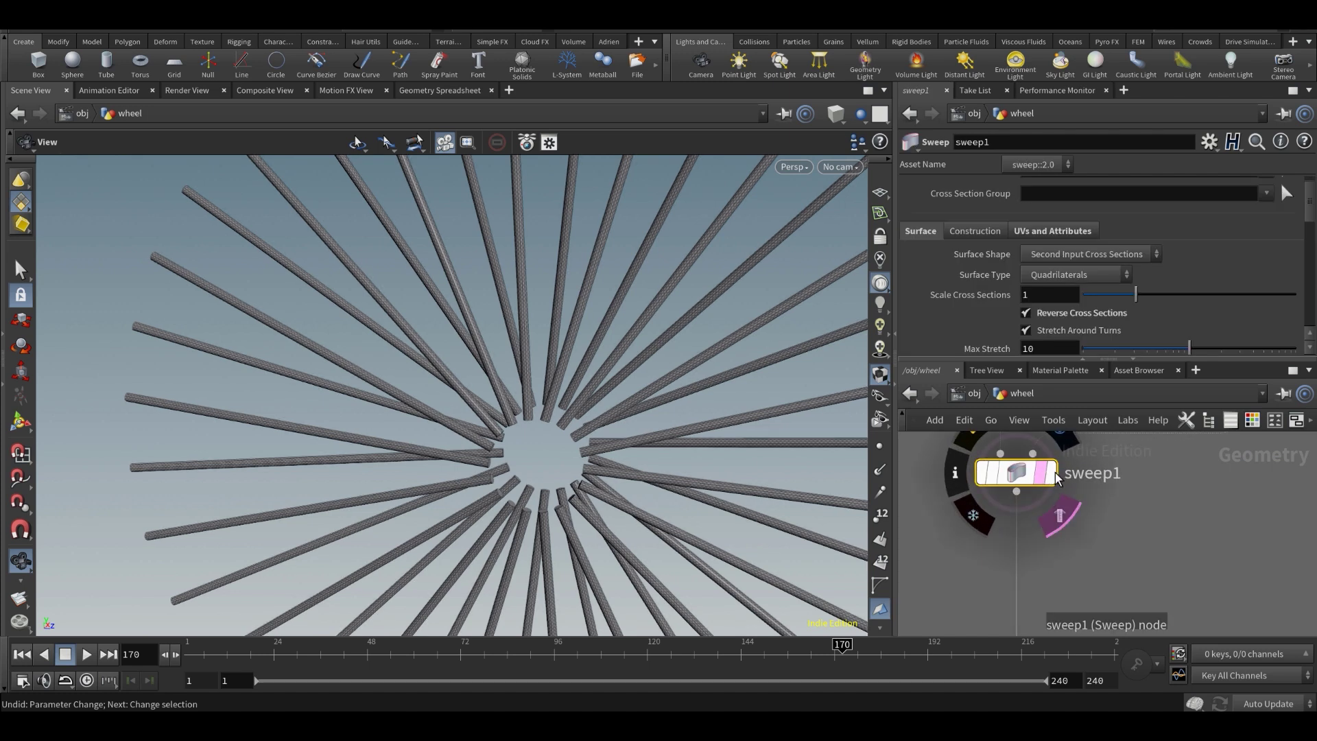
scroll(545, 426, "up", 6)
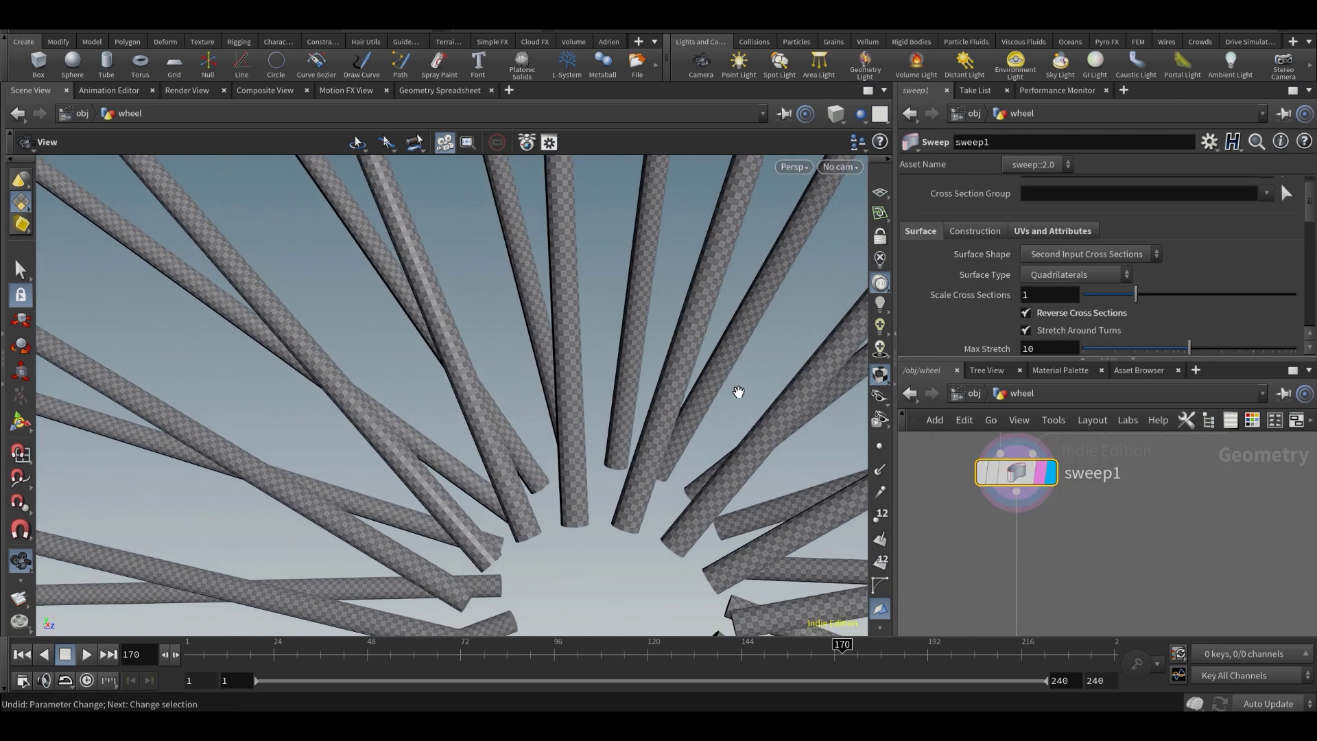
left_click_drag(545, 426, 485, 203)
left_click_drag(538, 299, 789, 308)
key("h")
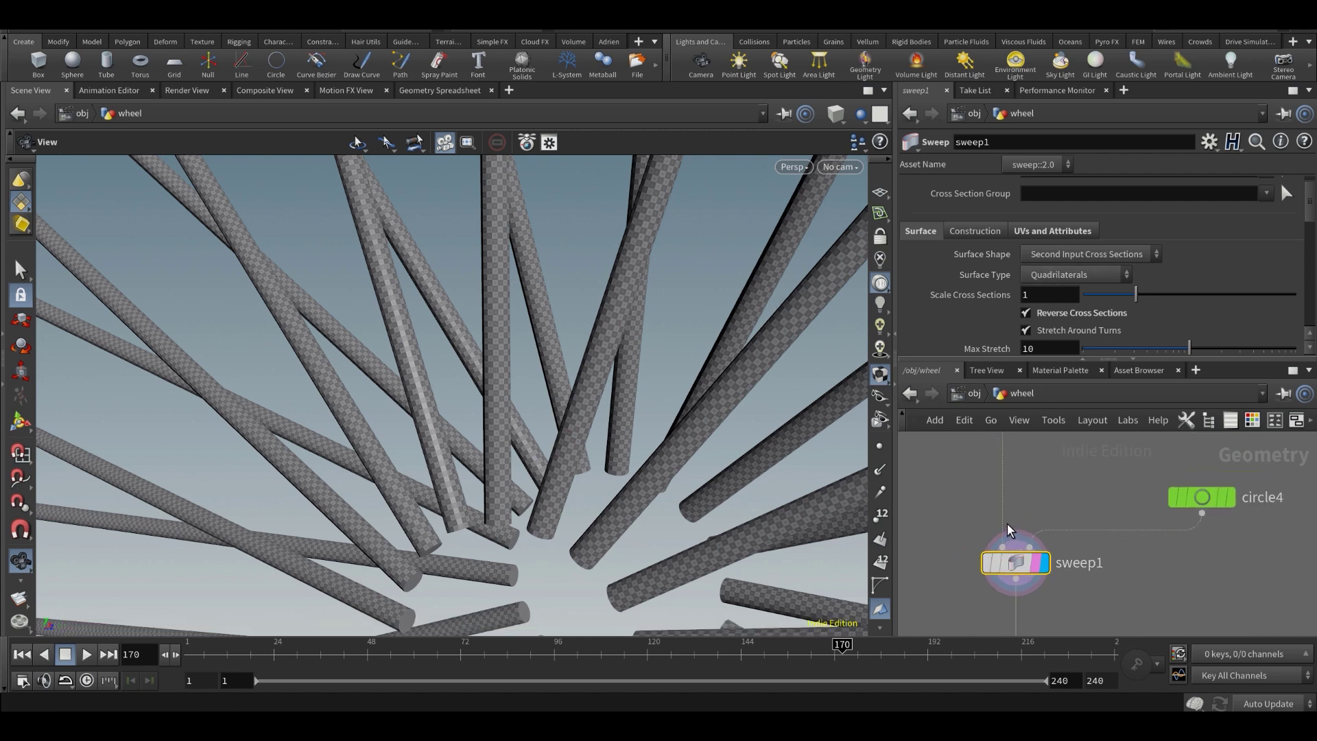
- Switch the viewport to the UV view and examine how the swept spokes' UVs extend beyond the UV tile
left_click(794, 167)
mouse_move(842, 201)
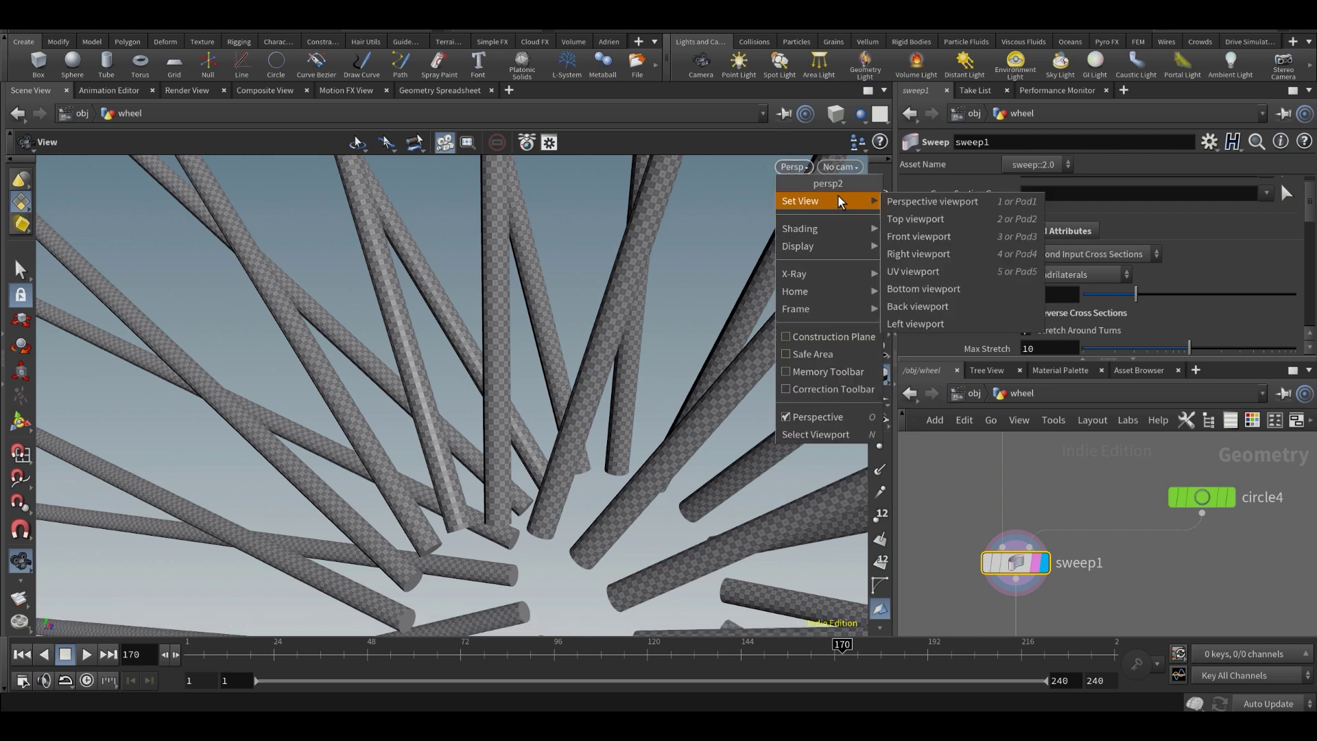
left_click(912, 274)
middle_click_drag(341, 370, 444, 522)
scroll(445, 522, "down", 2)
middle_click_drag(432, 388, 550, 227)
scroll(551, 226, "down", 2)
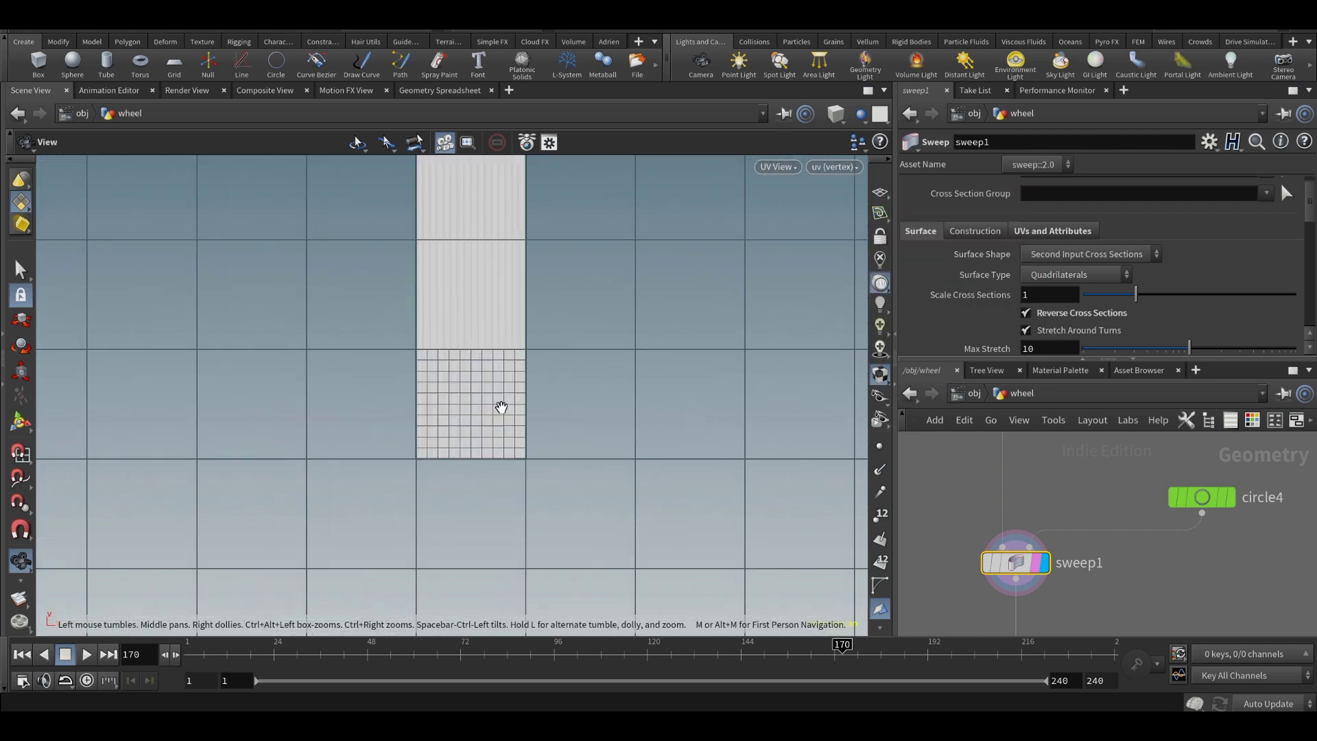
scroll(495, 370, "up", 6)
scroll(495, 369, "up", 3)
scroll(503, 356, "down", 4)
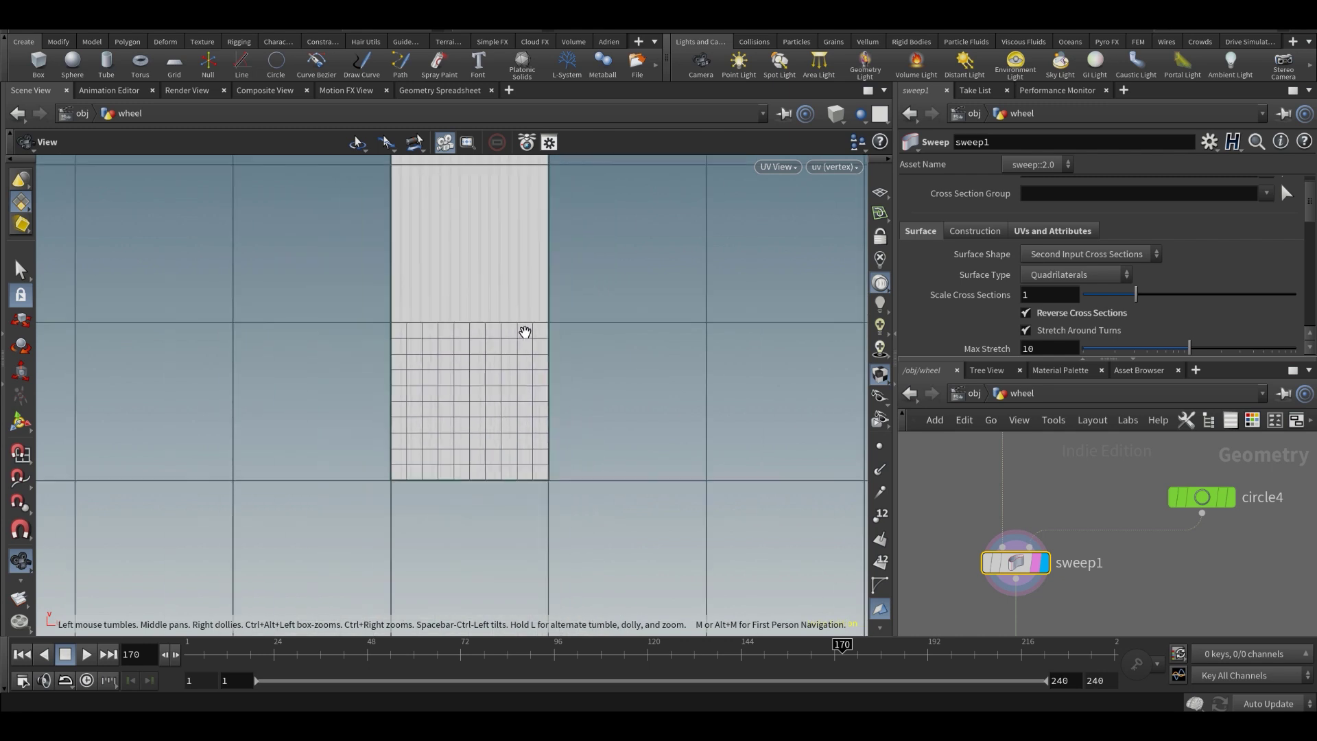
- Return to the perspective view and inspect the checker pattern on the spoke tubes up close
left_click(778, 167)
mouse_move(823, 200)
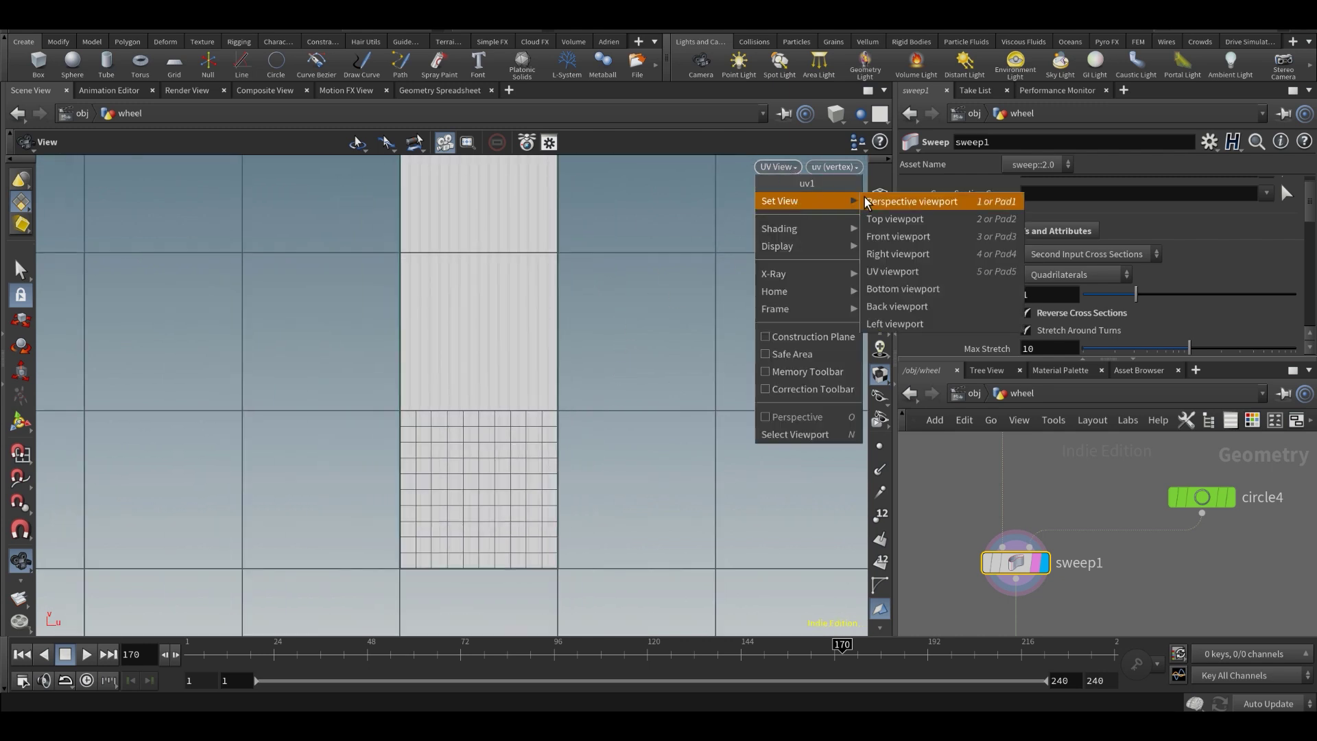
left_click(866, 201)
right_click_drag(511, 410, 843, 458)
left_click_drag(707, 497, 706, 491)
right_click_drag(706, 491, 711, 489)
left_click_drag(711, 488, 636, 444)
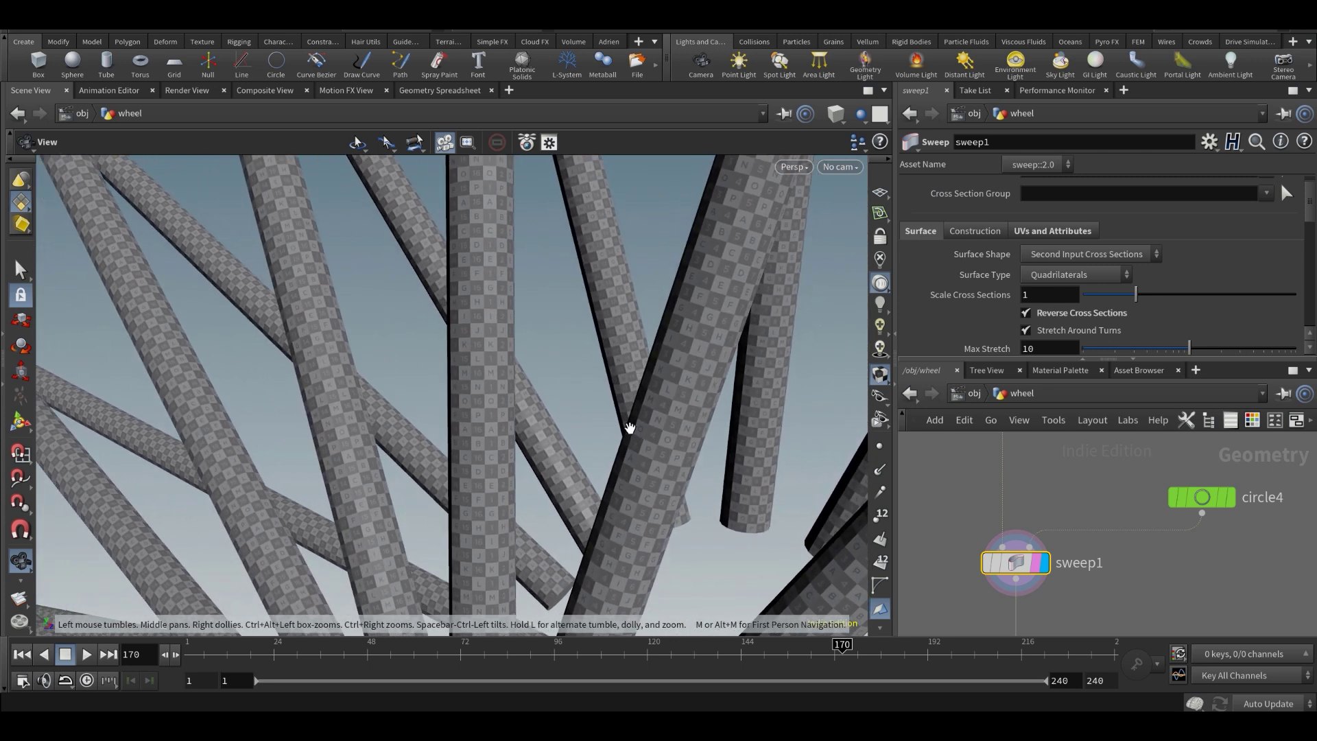
- Review sweep1's UV Coordinates options, toggling Compute UVs and Override Any Existing UVs off and back on
left_click(1063, 231)
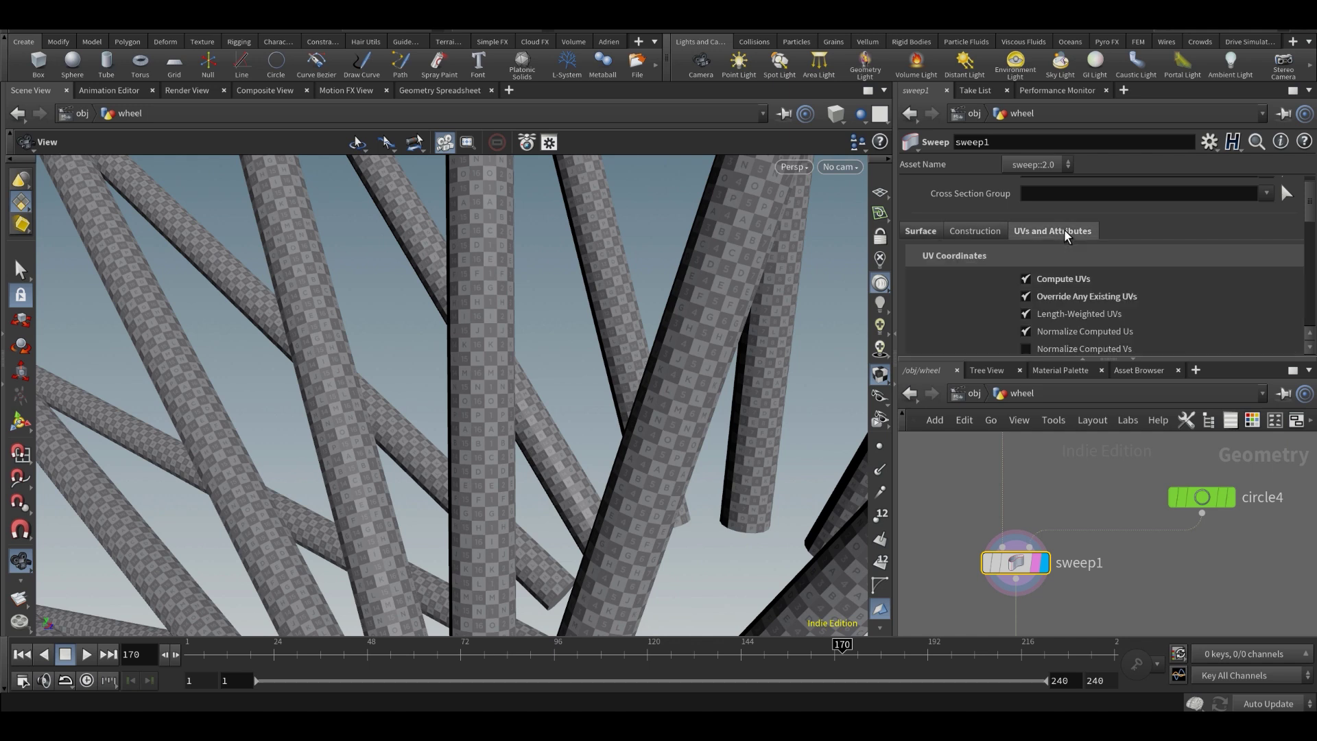
left_click(1076, 280)
left_click(1075, 280)
scroll(1129, 281, "down", 1)
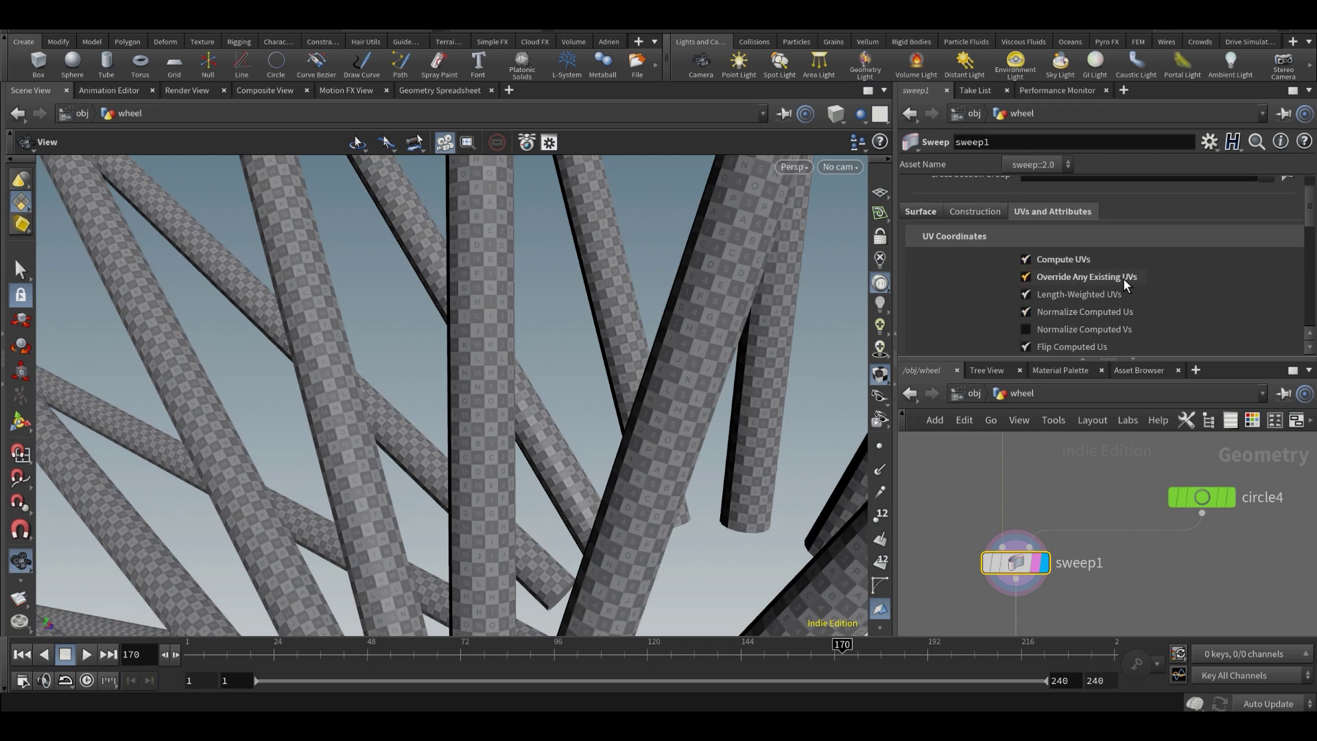
left_click(1114, 276)
left_click(1117, 280)
scroll(1117, 275, "down", 1)
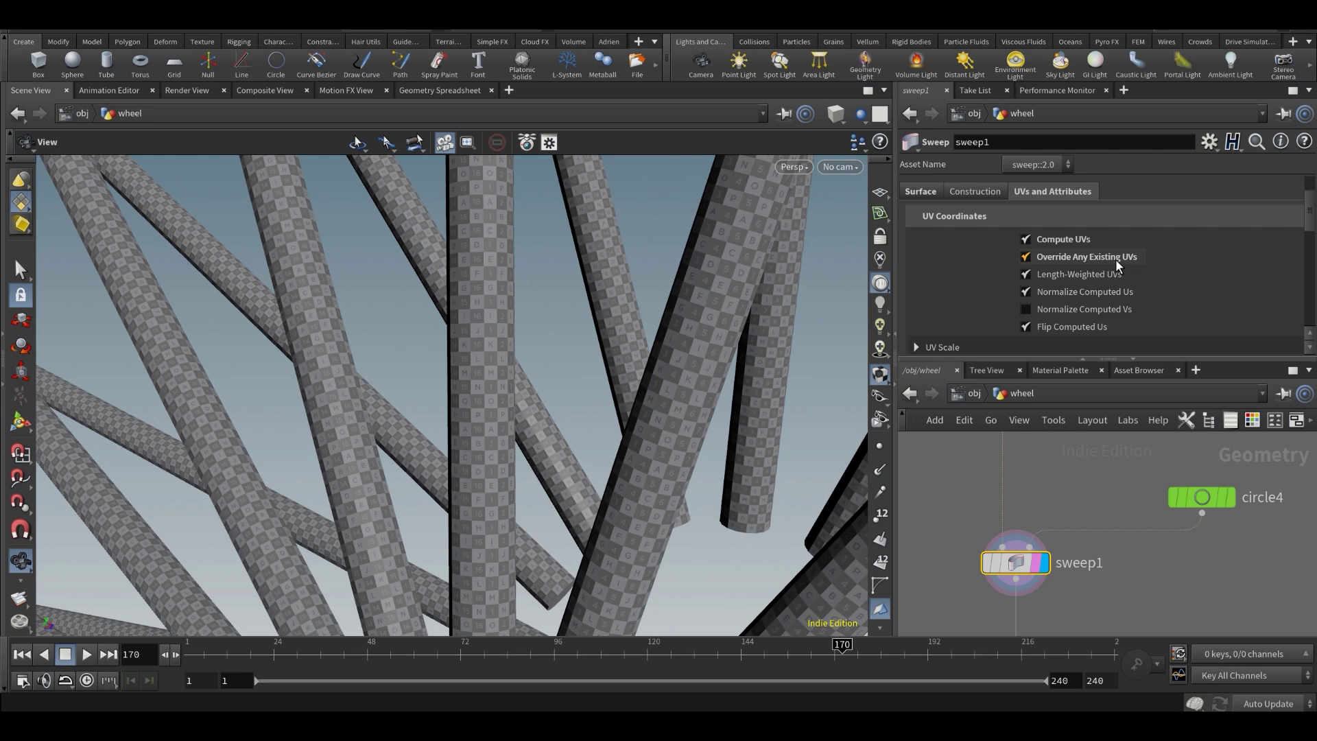
scroll(1114, 258, "down", 1)
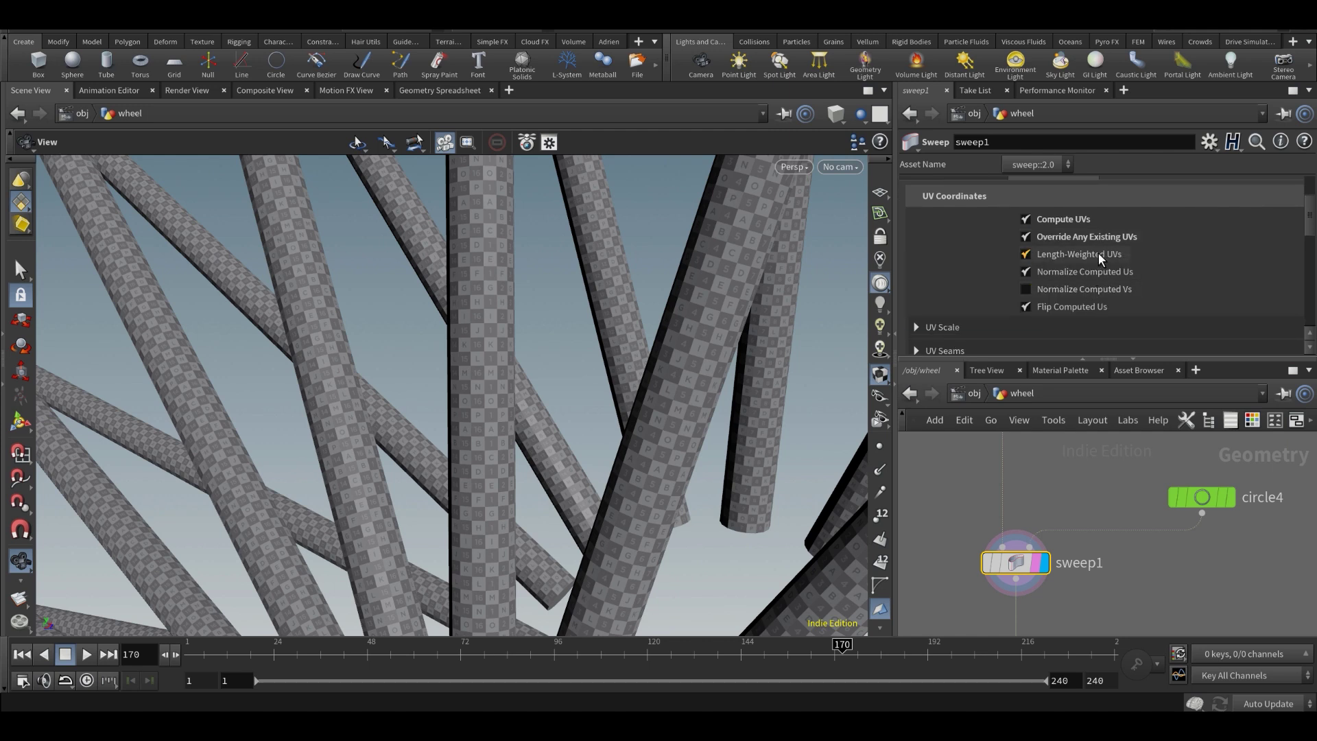
left_click_drag(529, 385, 542, 376)
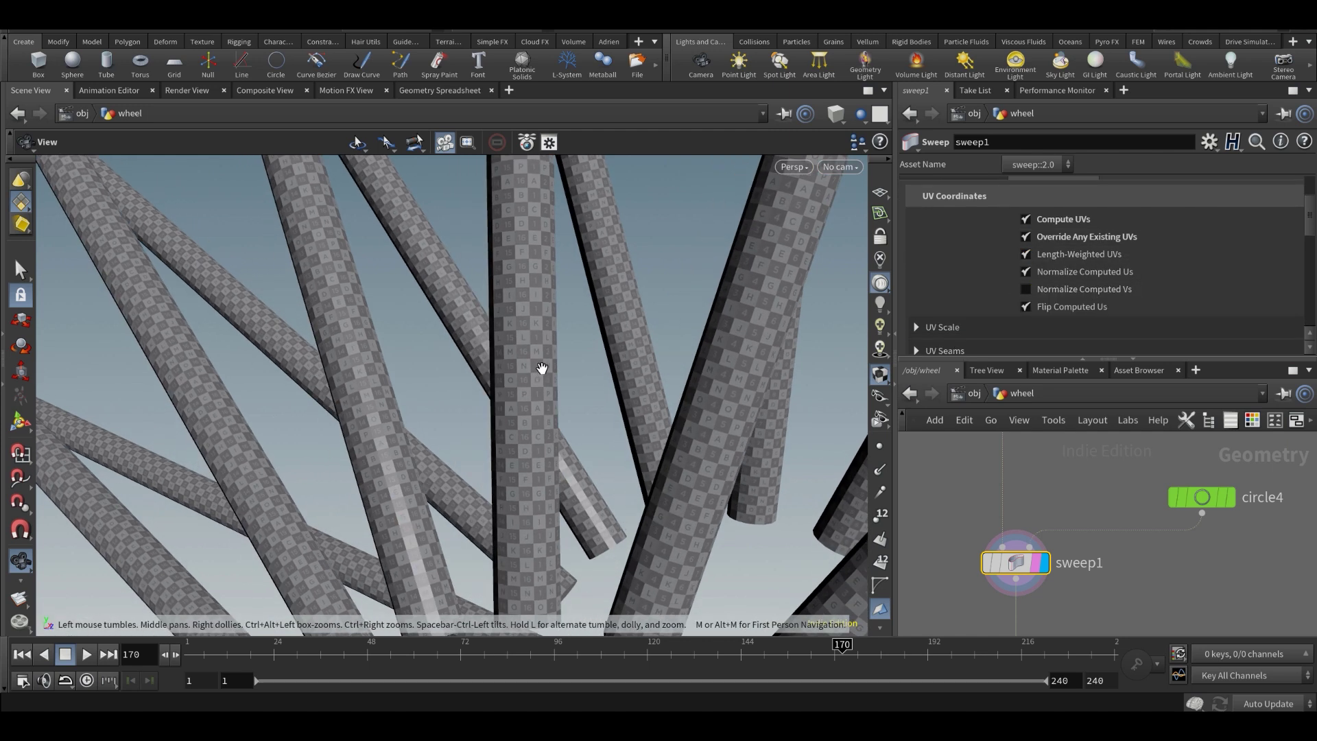
- Disable Compute UVs on sweep1 and insert a Labs UV Unwrap Cylinder node directly below it
left_click(1065, 218)
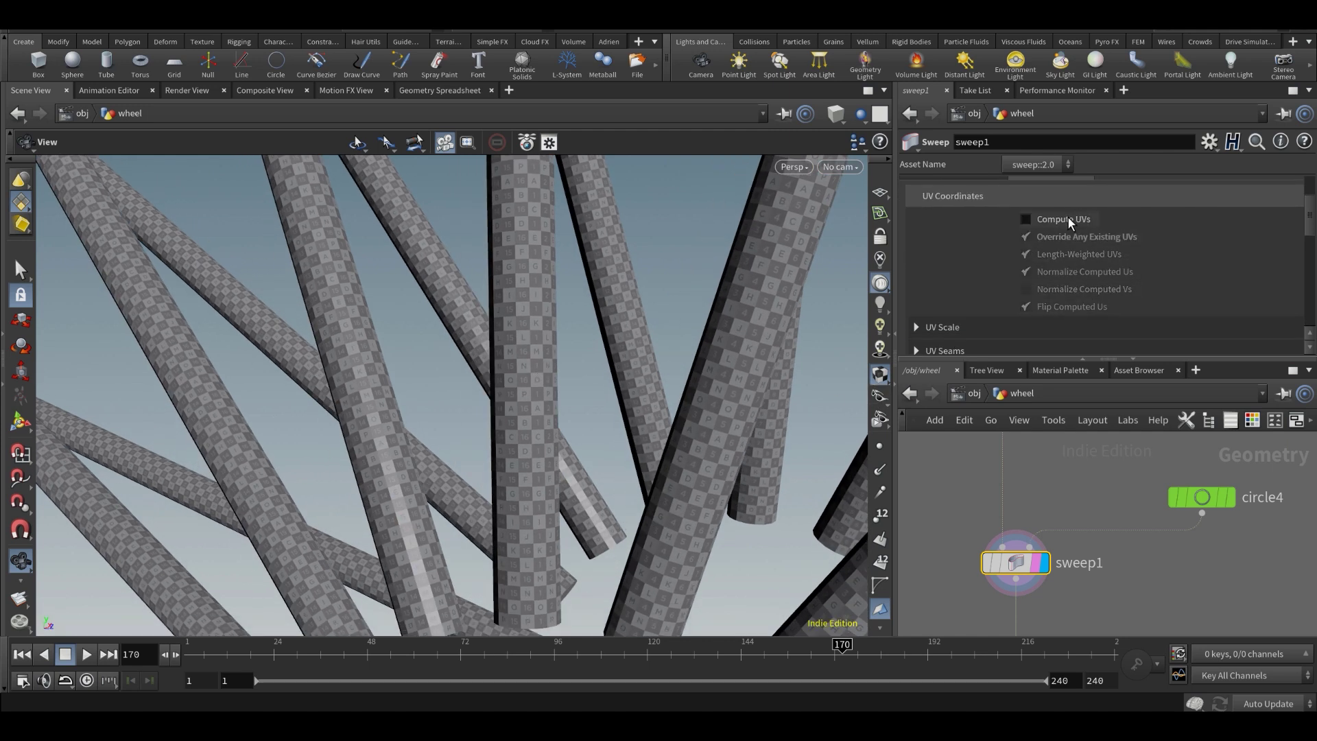
middle_click_drag(1099, 570, 1096, 537)
left_click(1088, 540)
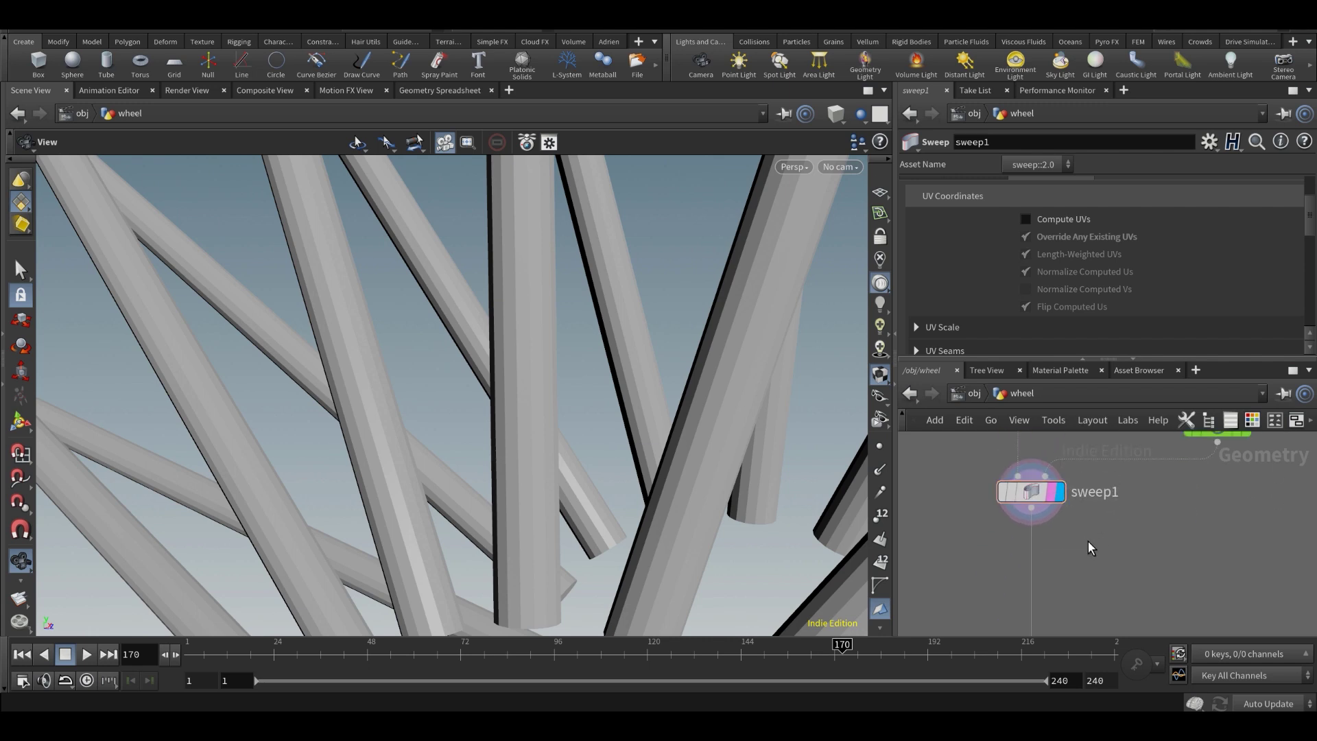
key("Tab")
type("uvcy")
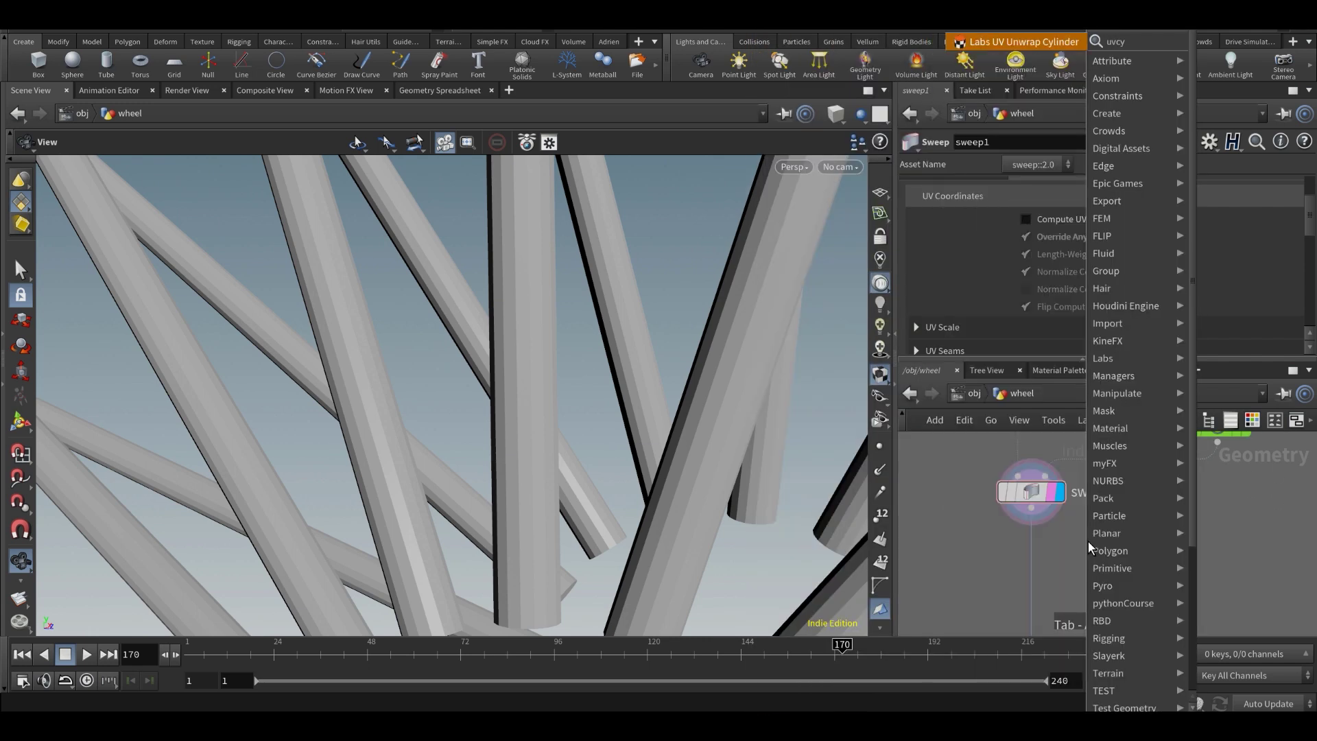
key("Return")
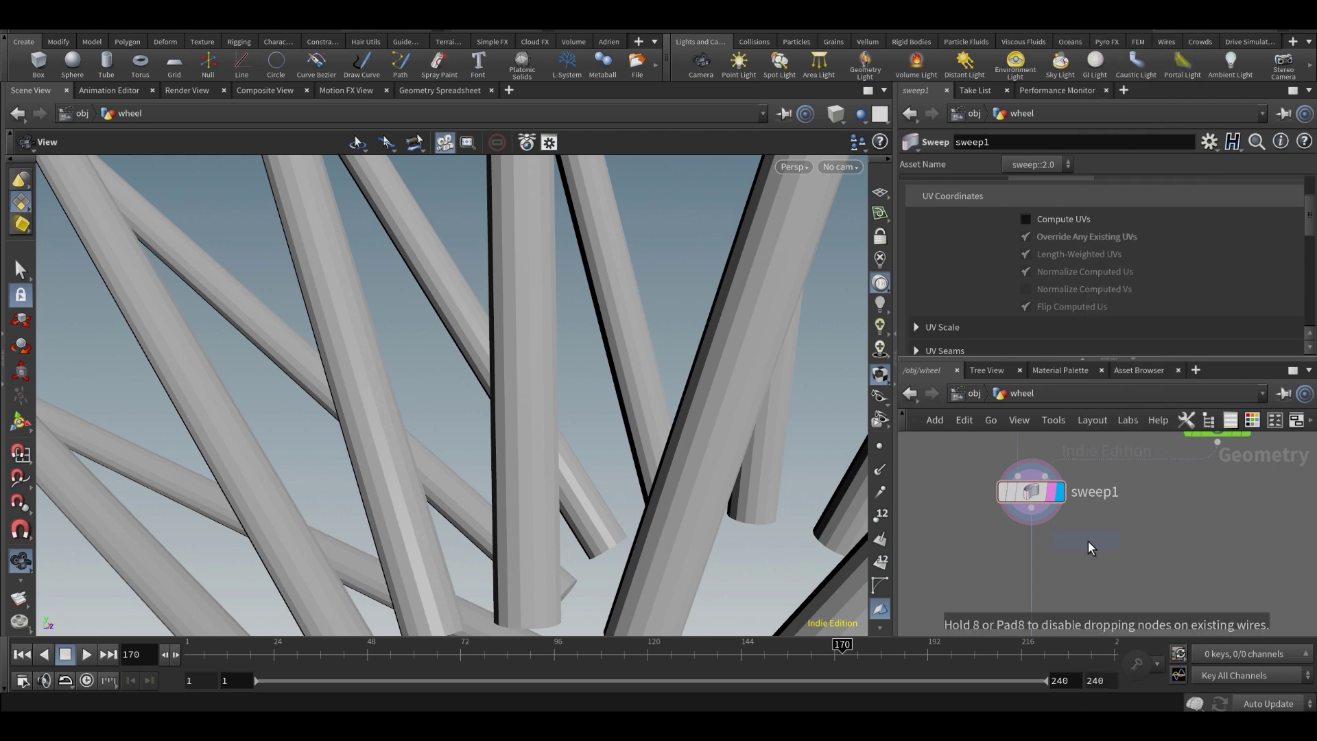
left_click(1053, 575)
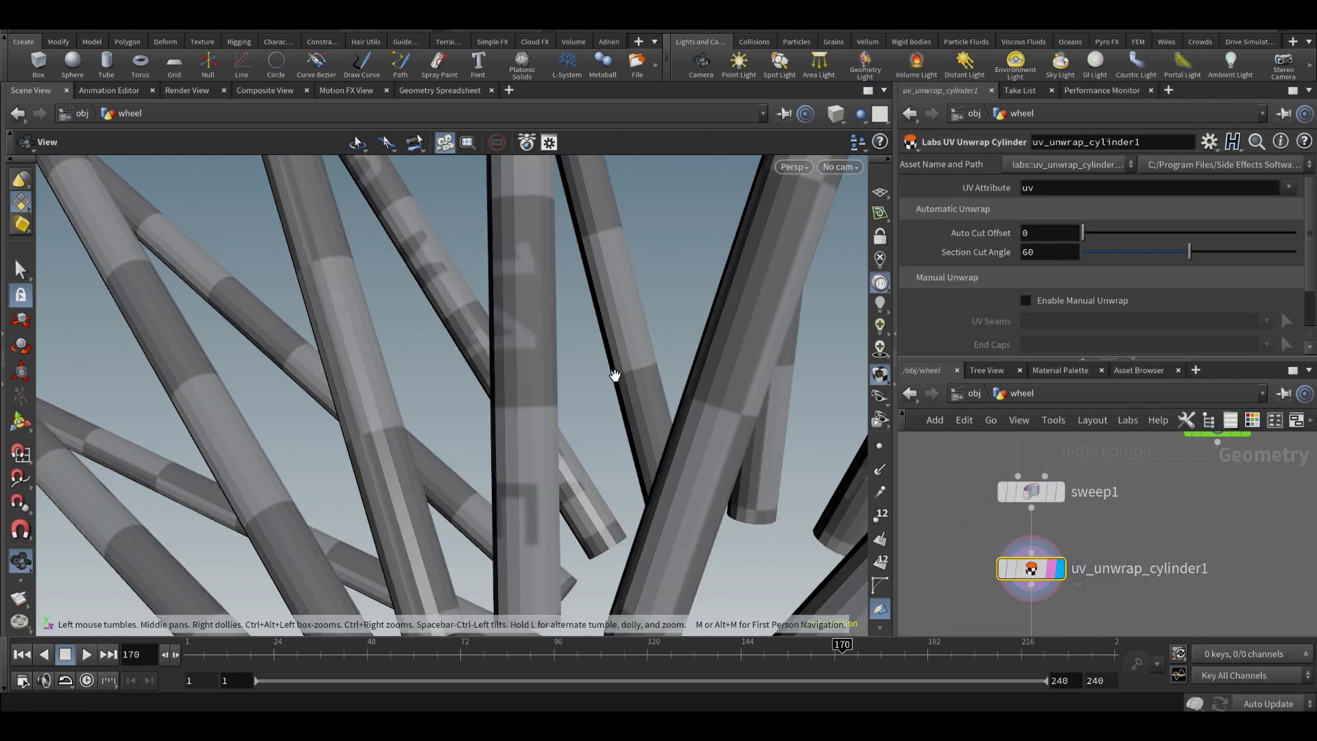
- Check the cylinder unwrap on the spokes and examine its shells and end caps in the UV view
left_click_drag(615, 373, 473, 341)
left_click(790, 167)
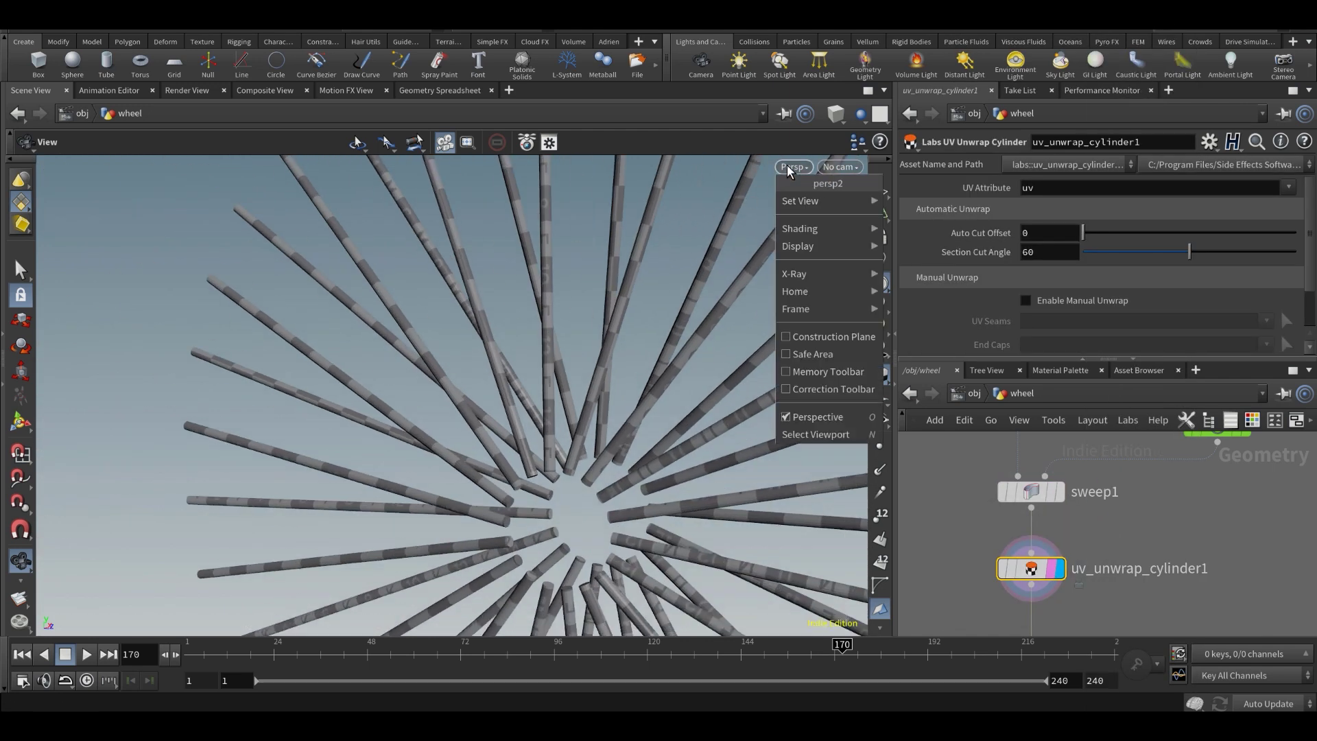
mouse_move(863, 201)
left_click(937, 271)
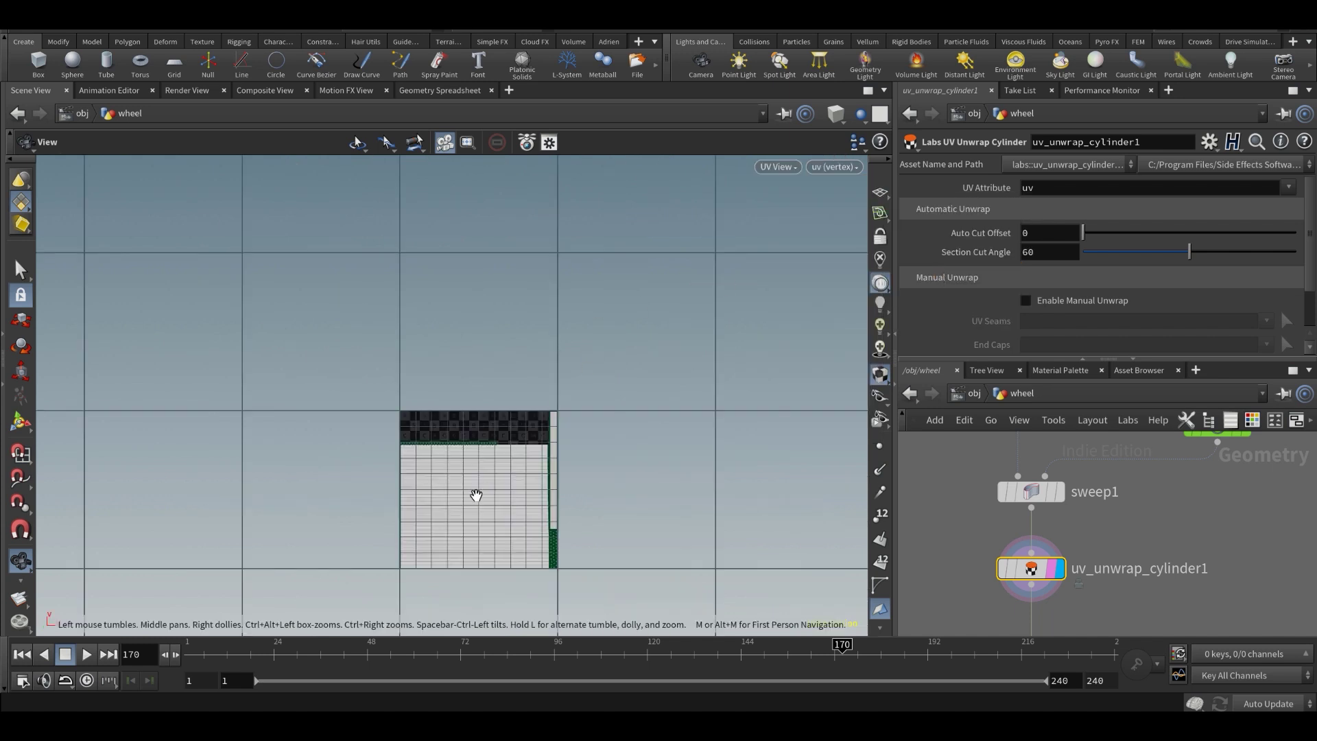
scroll(473, 494, "up", 5)
scroll(579, 429, "up", 3)
scroll(466, 328, "up", 6)
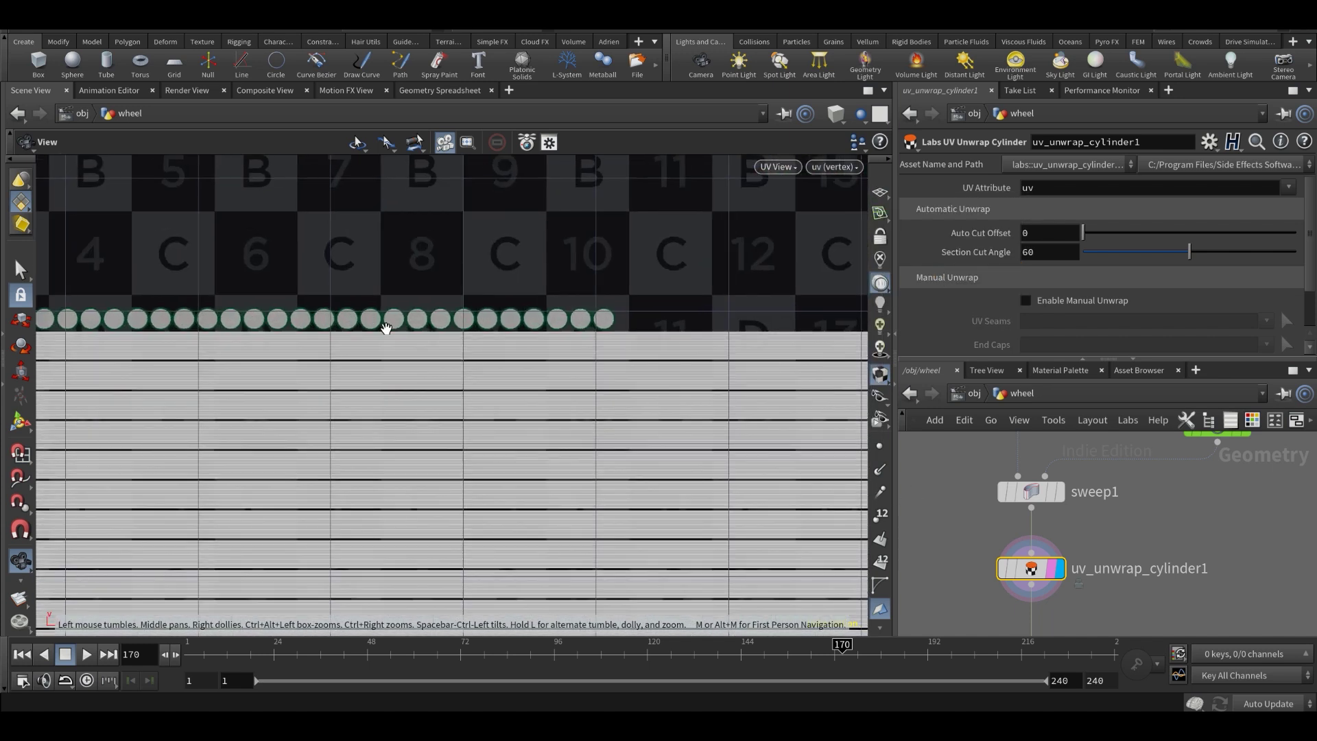
middle_click_drag(482, 333, 690, 339)
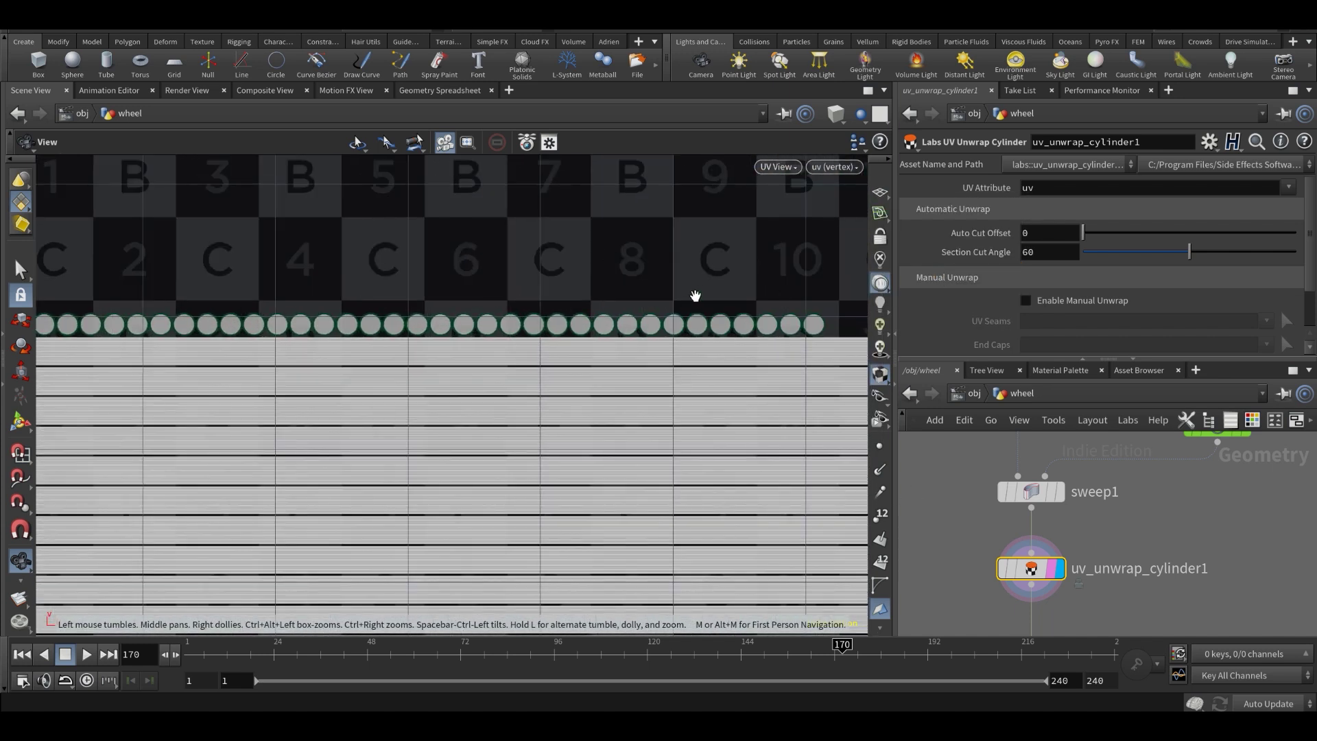
- Go back to the perspective view and look over the cylinder-unwrapped spokes
left_click(786, 168)
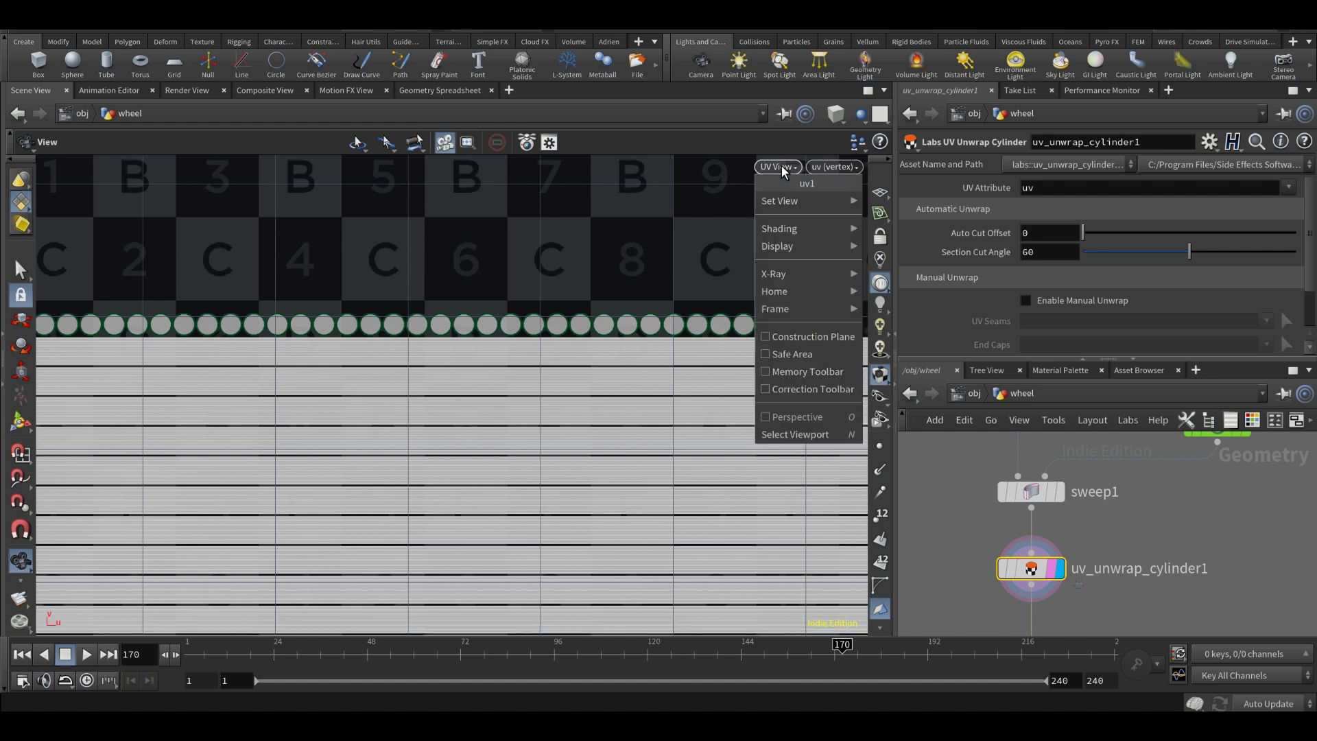
left_click(884, 202)
left_click_drag(655, 422, 740, 389)
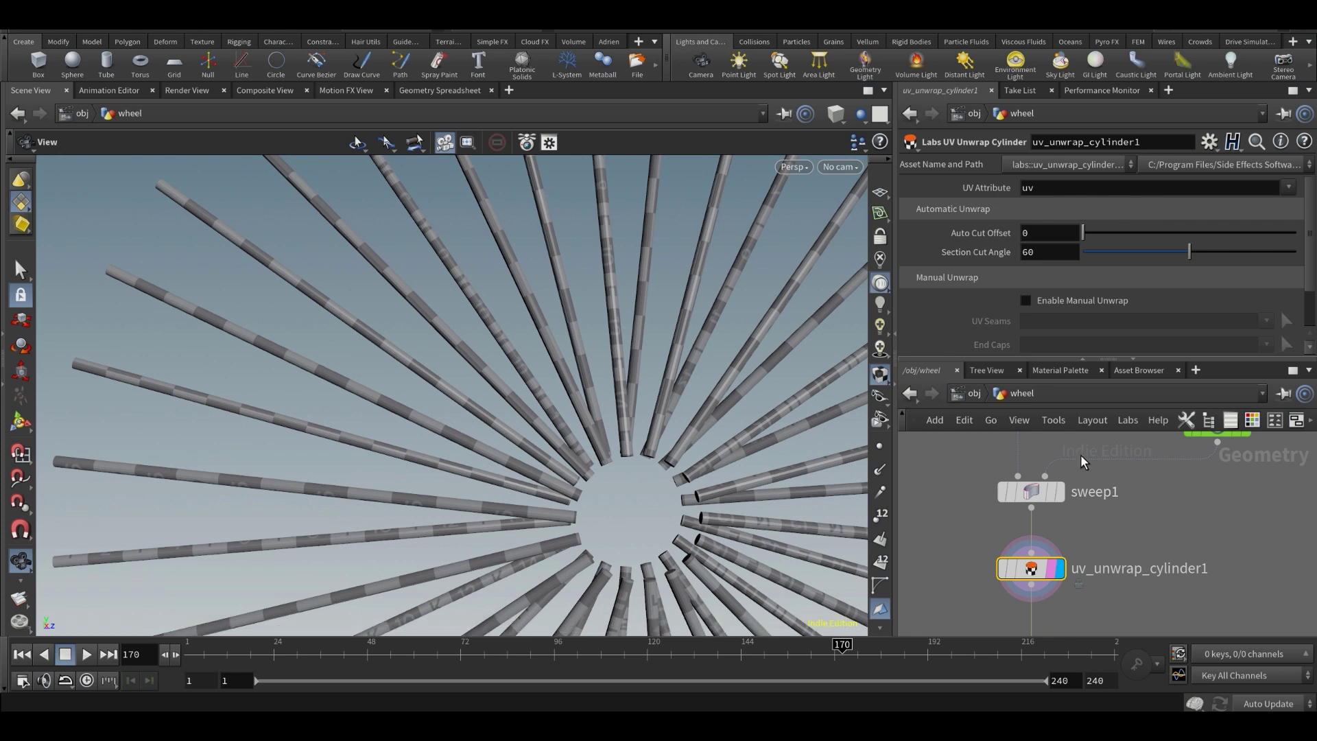
- Delete the uv_unwrap_cylinder1 node and re-enable Compute UVs on sweep1
scroll(1090, 494, "down", 2)
left_click(1020, 536)
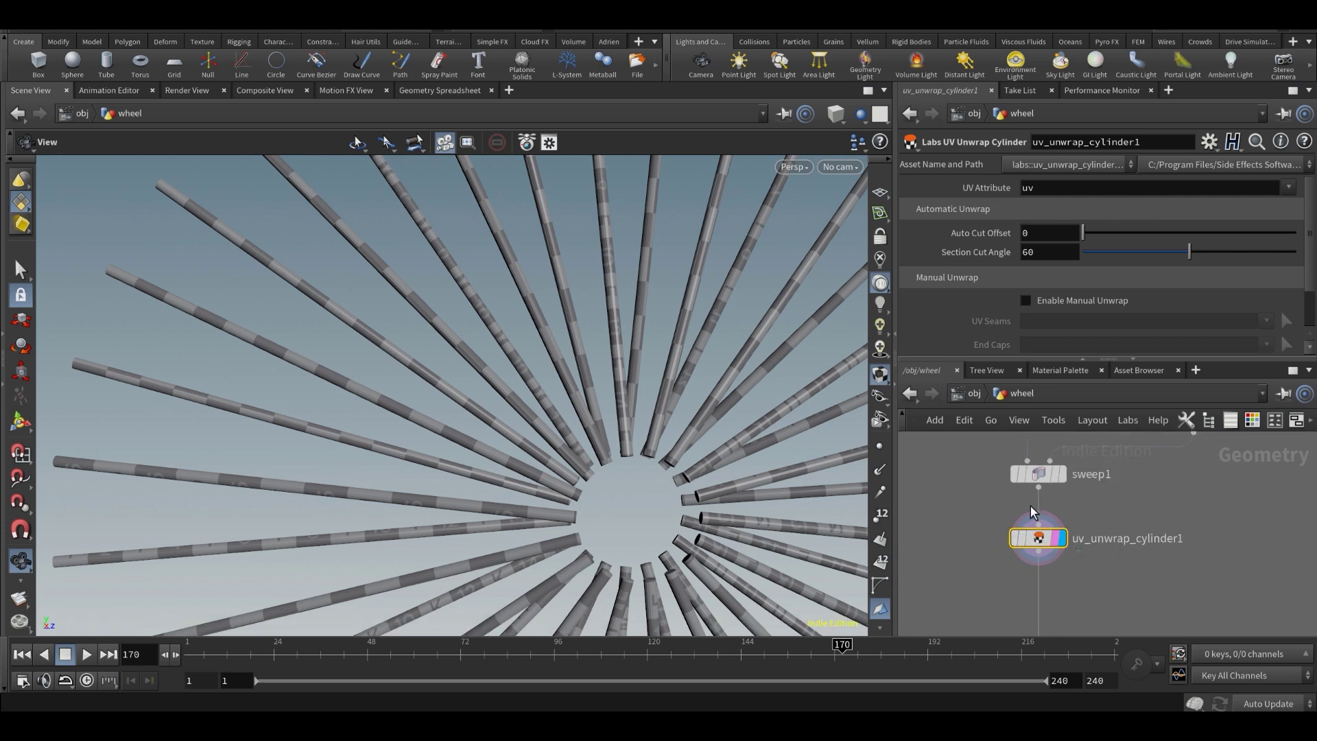
scroll(1040, 544, "up", 2)
scroll(1060, 535, "down", 1)
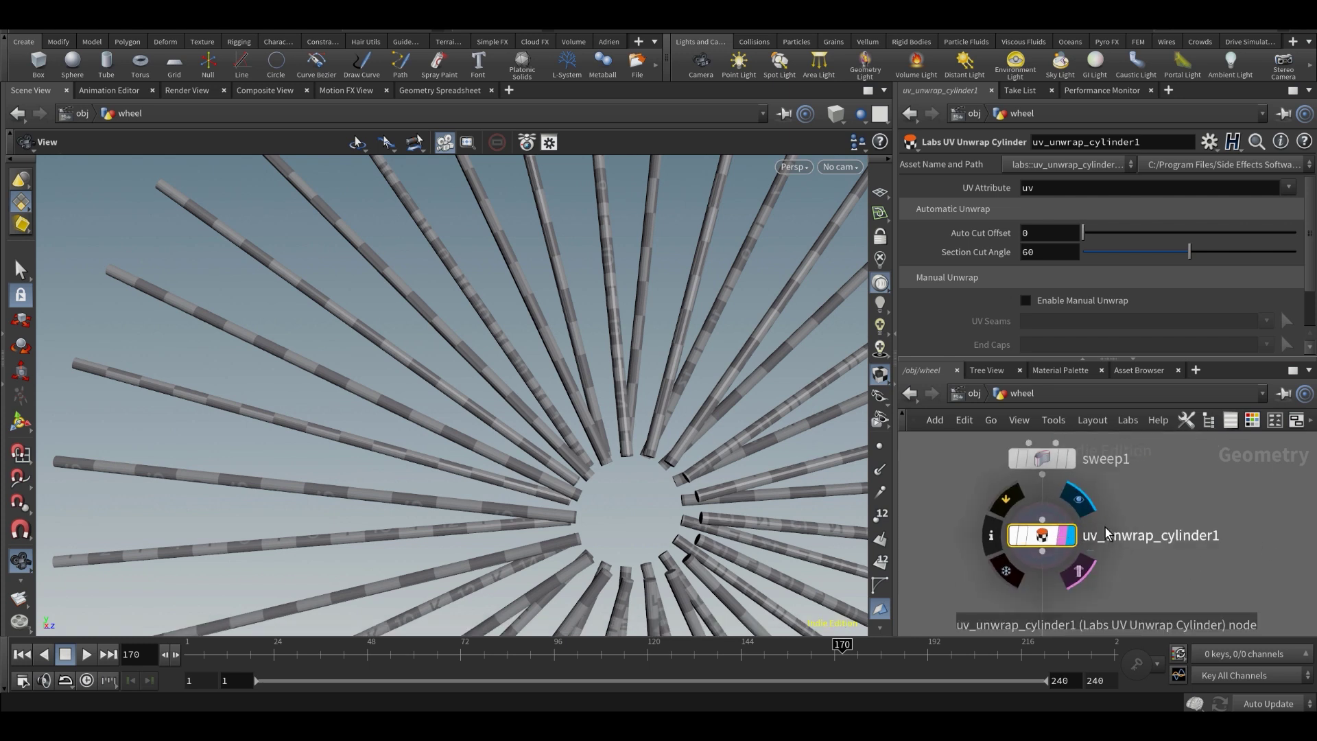
key("Delete")
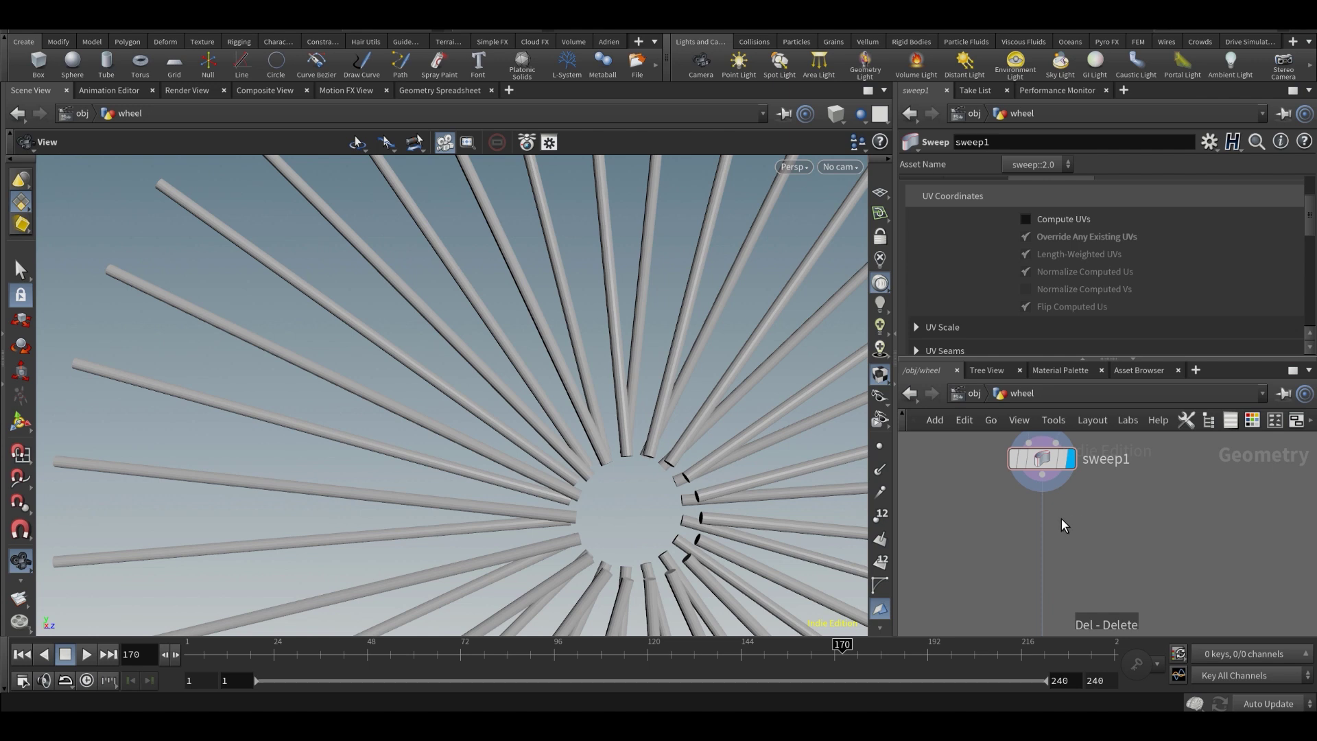
left_click(1065, 218)
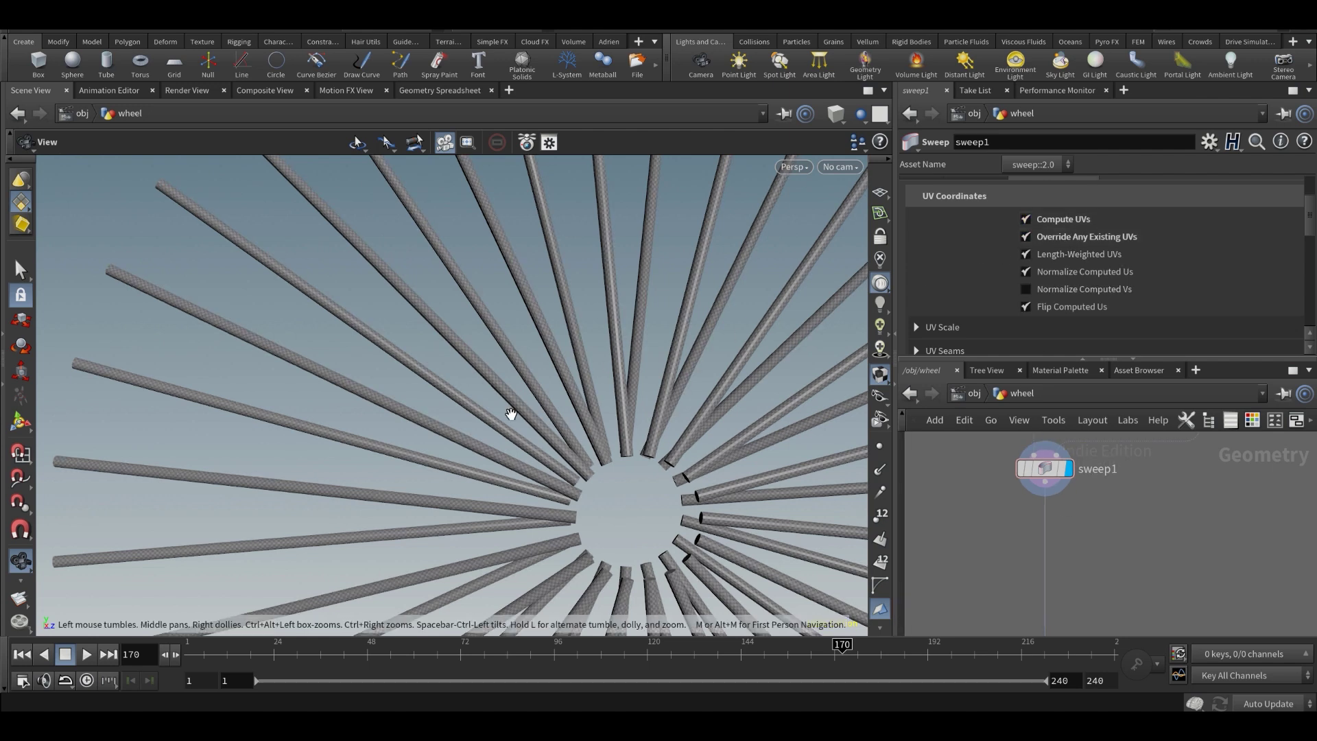
- Follow the network down to the UV setup box and display the uvlayout2 node
scroll(1097, 531, "down", 3)
scroll(1085, 479, "down", 3)
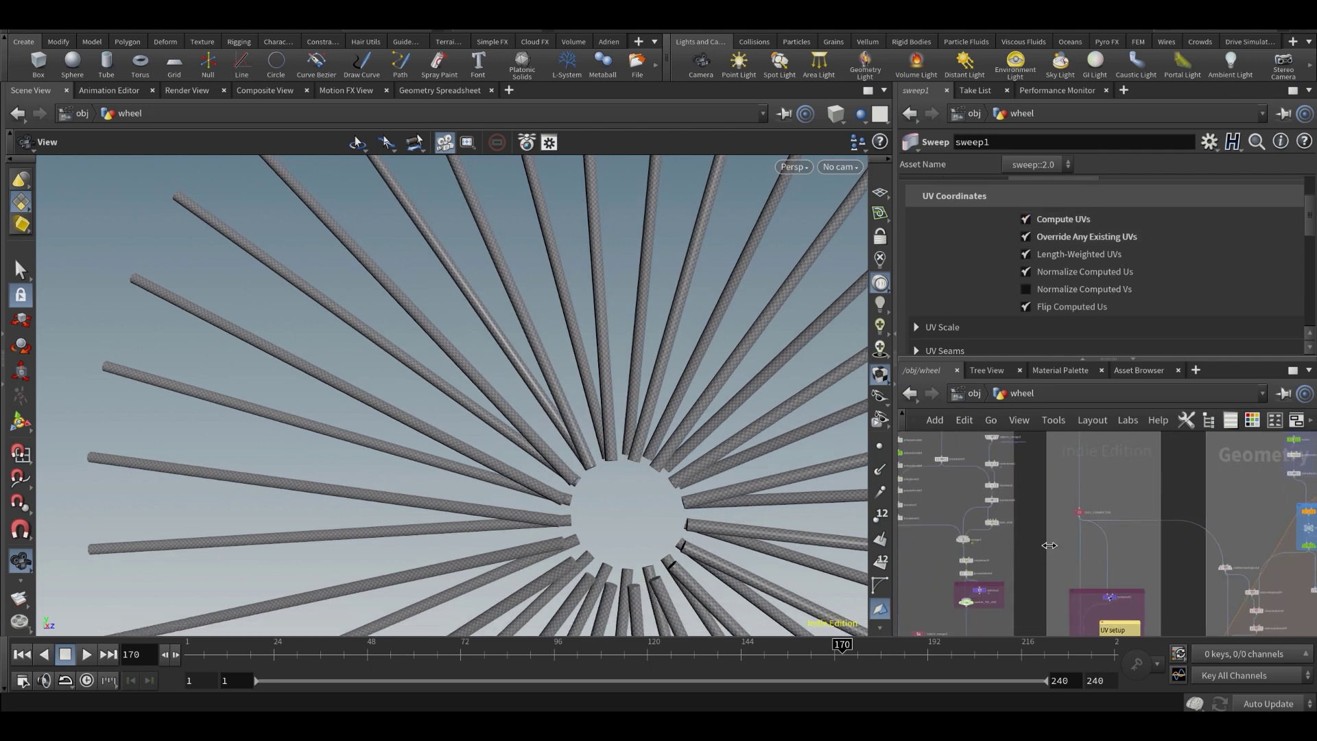
middle_click_drag(1136, 601, 1146, 487)
scroll(1147, 489, "up", 4)
scroll(1077, 518, "up", 2)
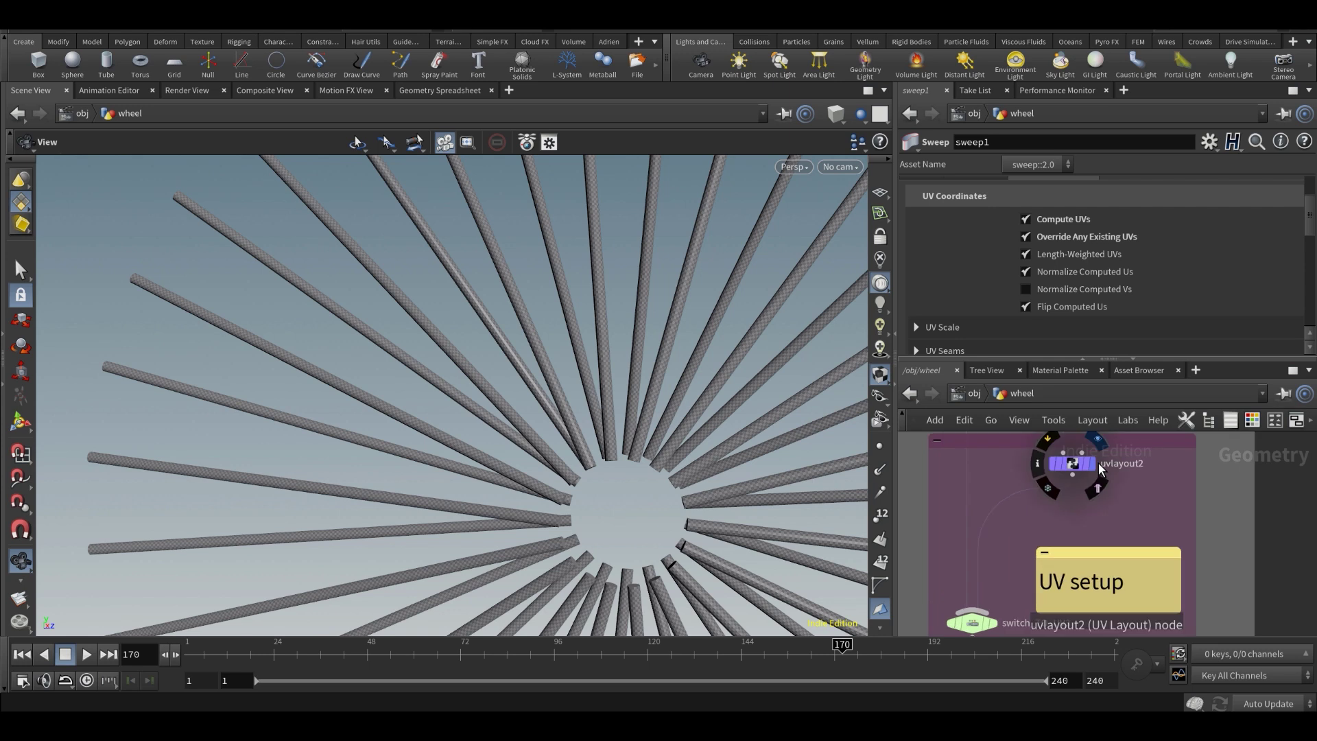
left_click(1092, 464)
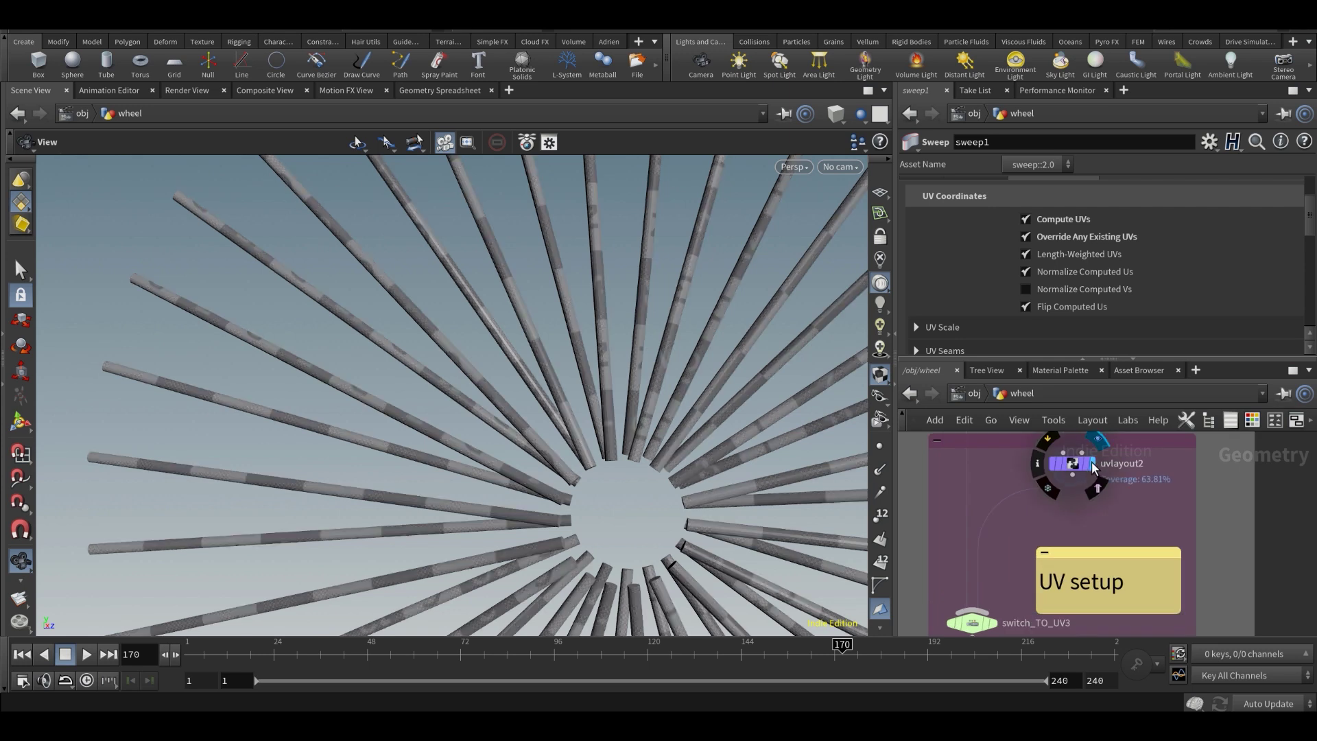
- Switch the viewport to the UV view and frame uvlayout2's packed spoke shells
left_click(794, 167)
mouse_move(883, 200)
left_click(925, 266)
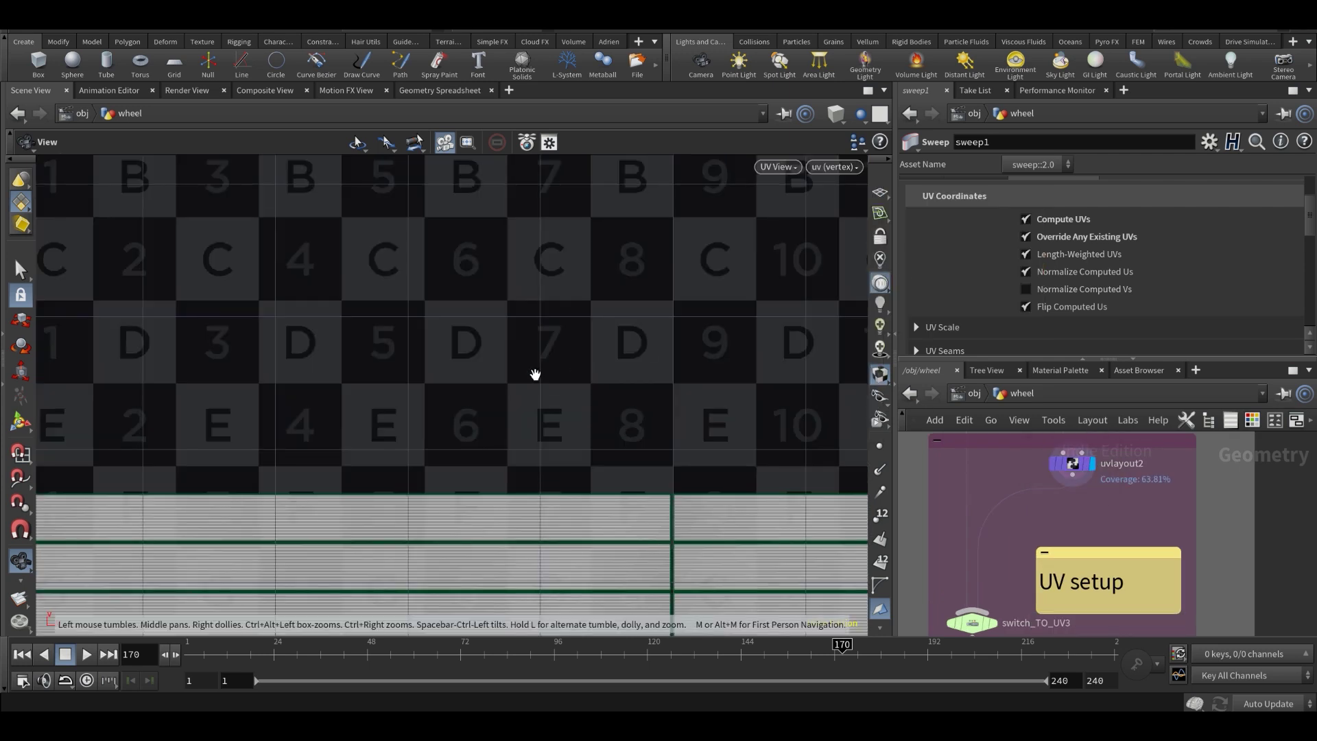
key("f")
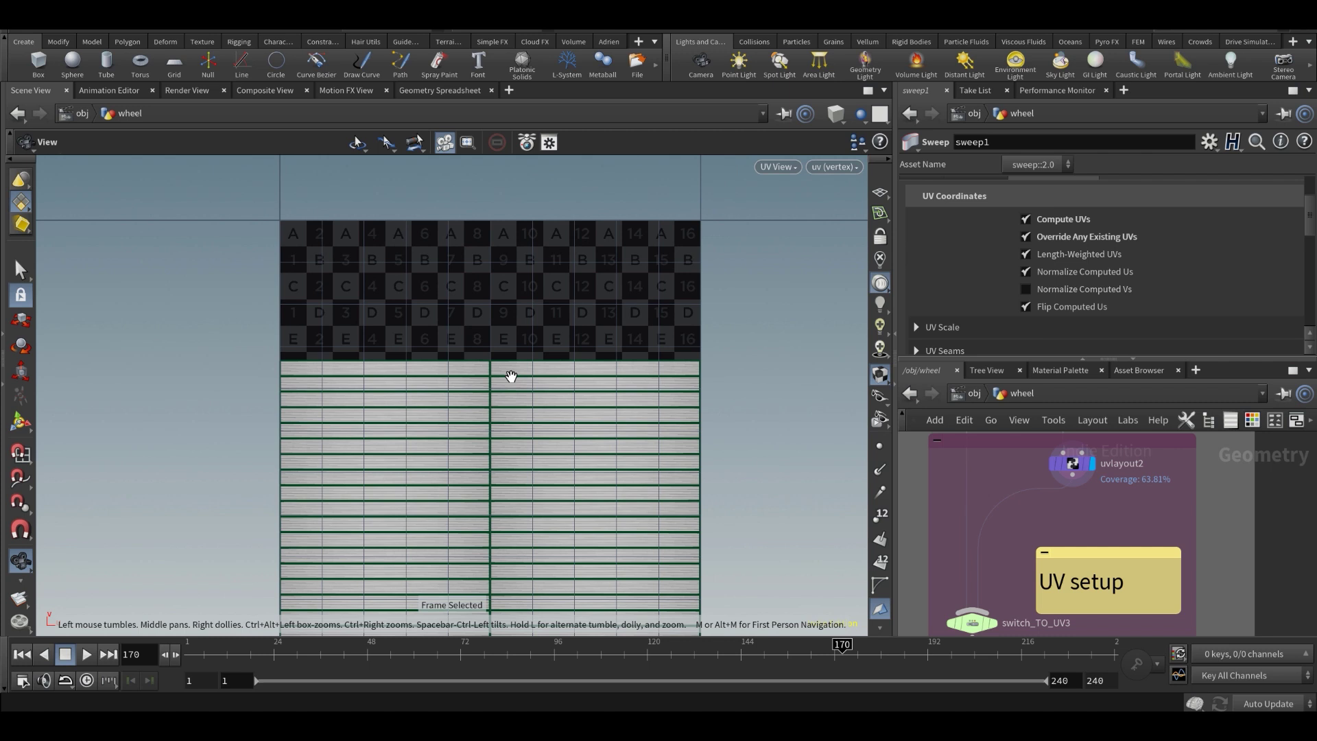
scroll(550, 377, "up", 2)
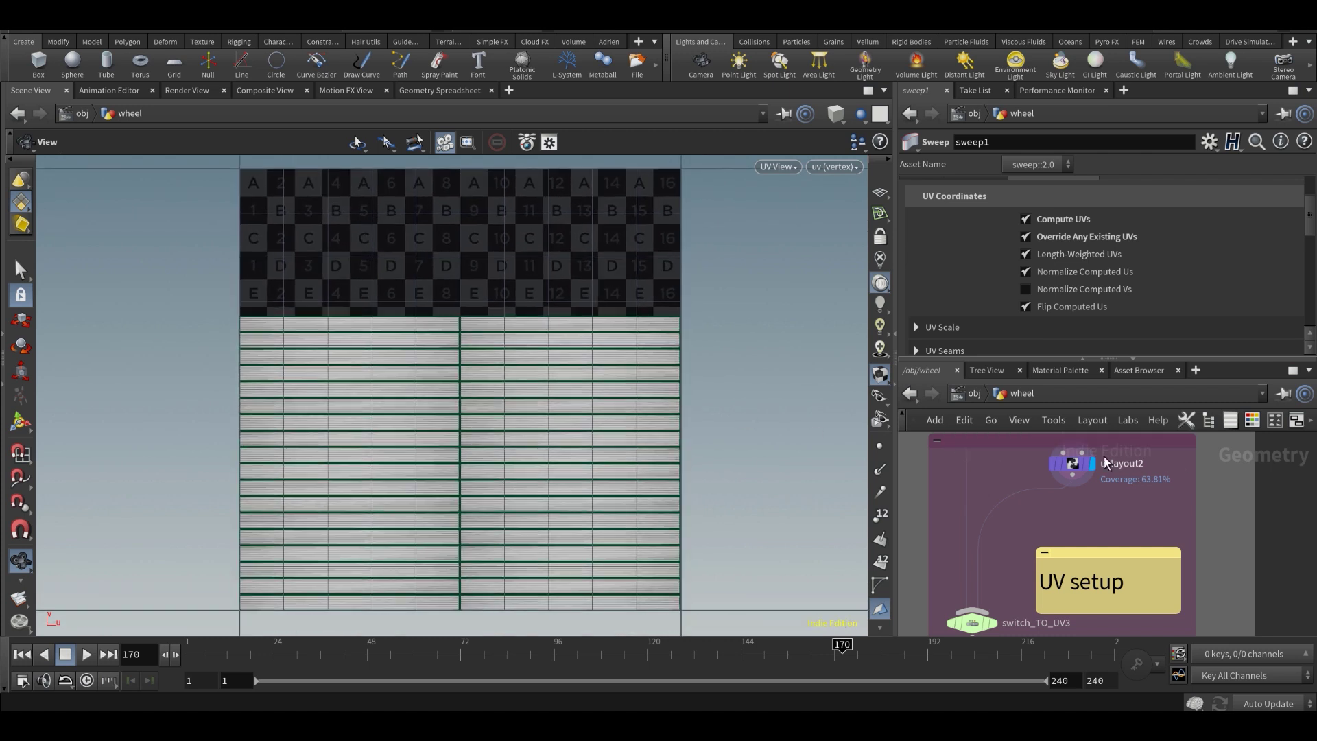
- Bypass uvlayout2 to compare the UVs without packing, and re-enable it
scroll(1052, 465, "up", 1)
left_click(1051, 464)
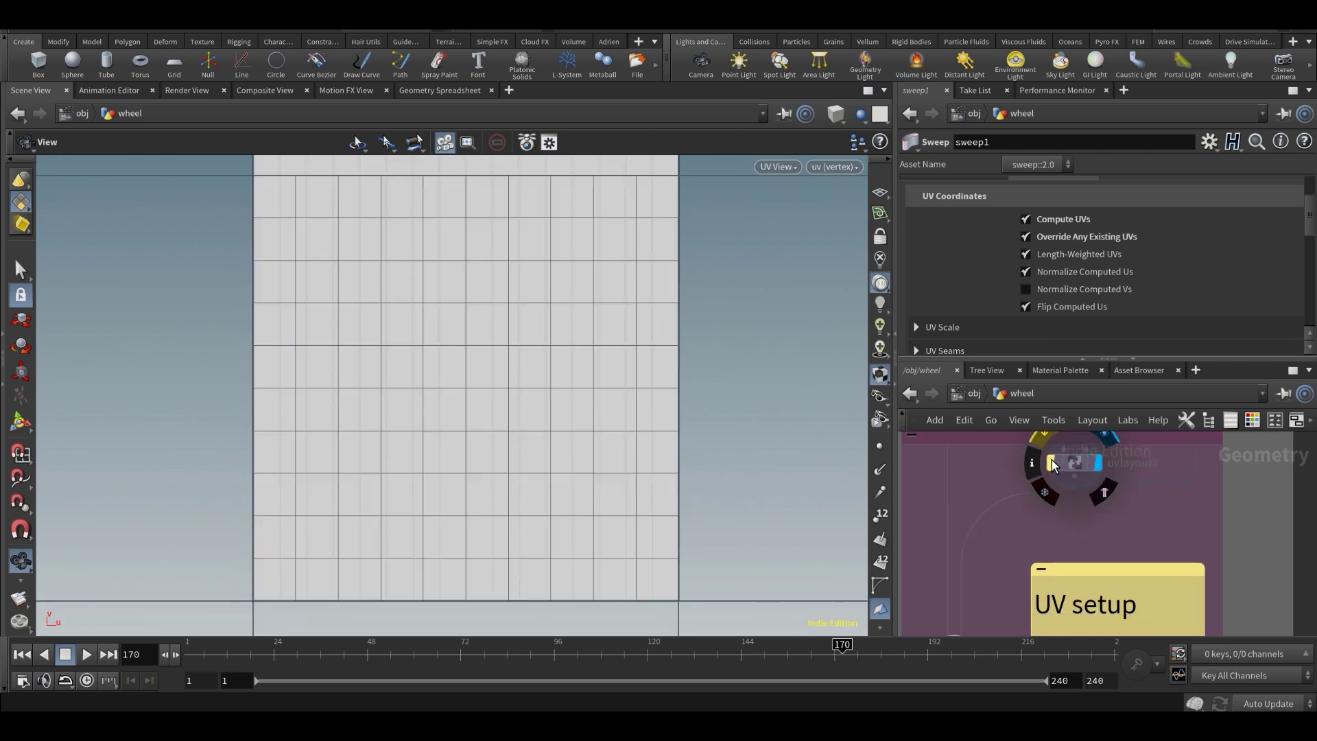
left_click(1052, 462)
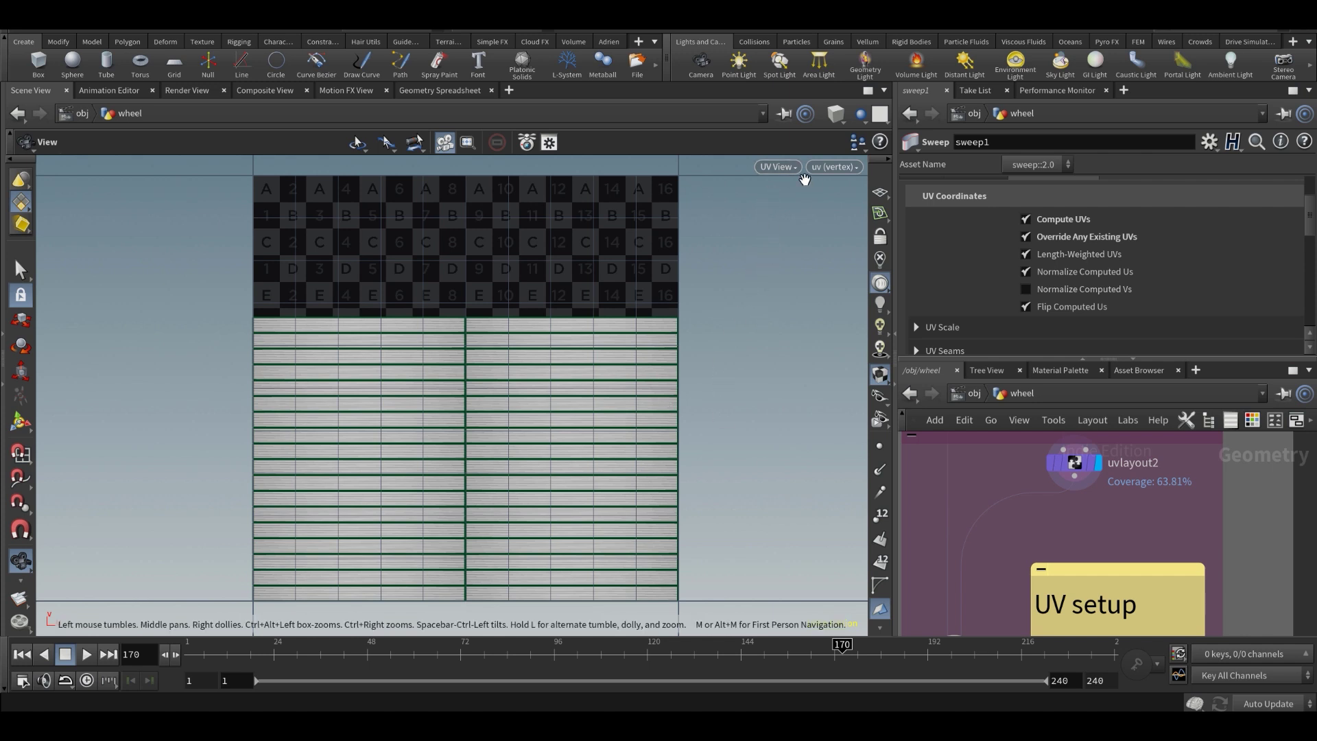
- Select and display the switch_TO_UV3 node in the UV setup box to inspect its inputs and output
scroll(1067, 556, "down", 5)
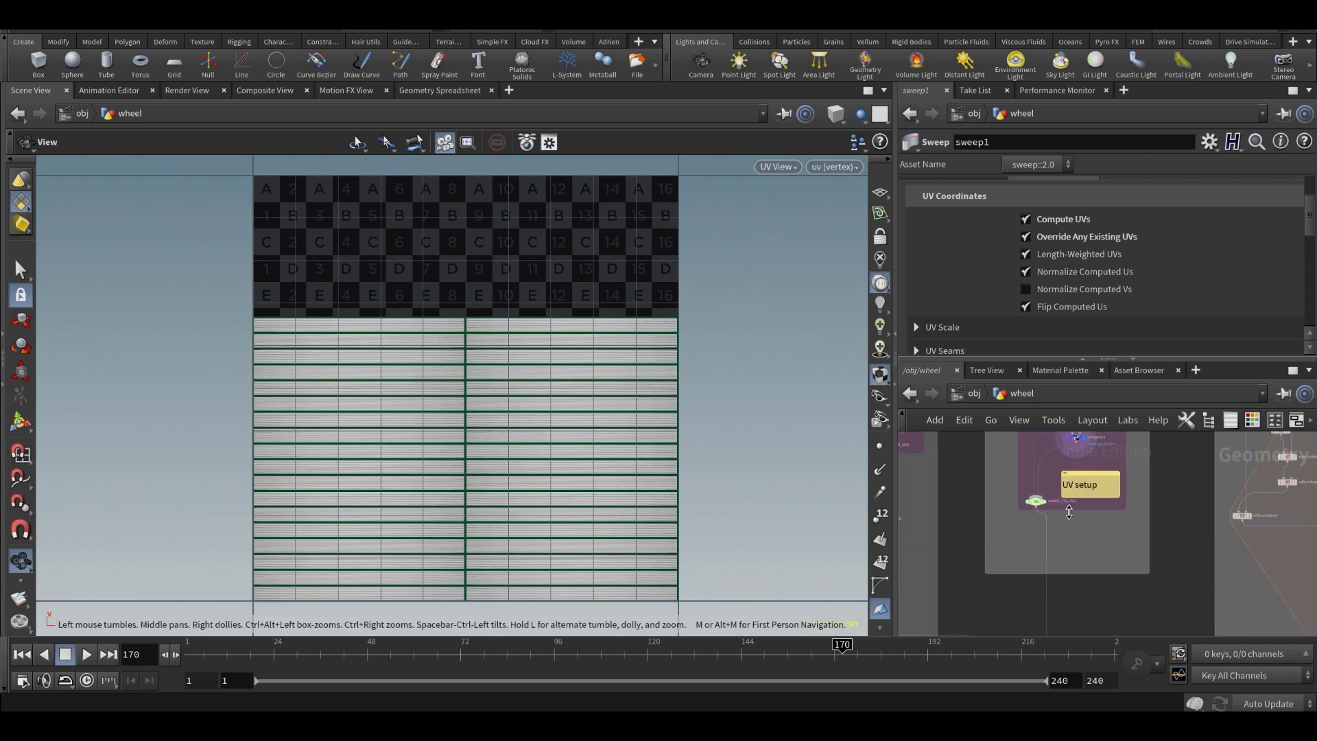
scroll(1044, 494, "up", 5)
left_click(1035, 519)
left_click(1029, 519)
scroll(1046, 522, "down", 2)
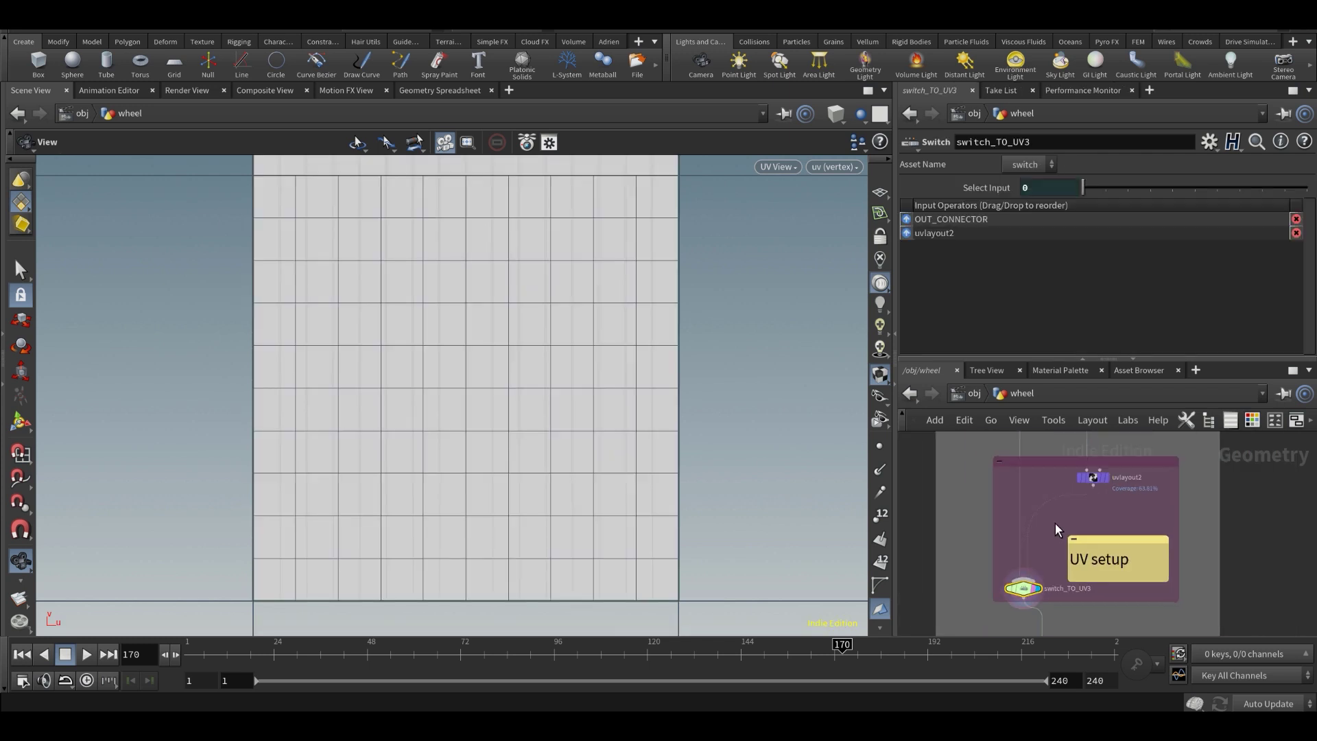
- Reveal and highlight the channel reference expression driving switch_TO_UV3's Select Input
scroll(1048, 550, "up", 1)
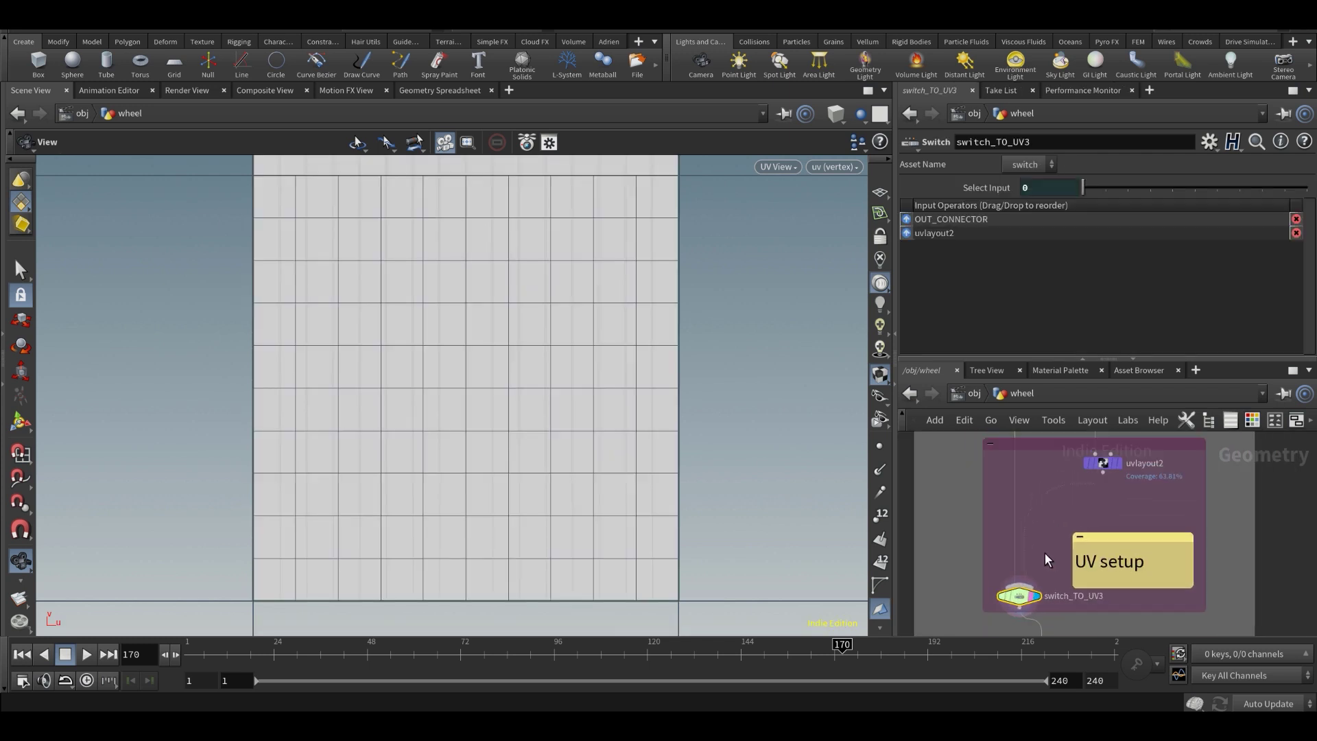
scroll(1038, 480, "down", 2)
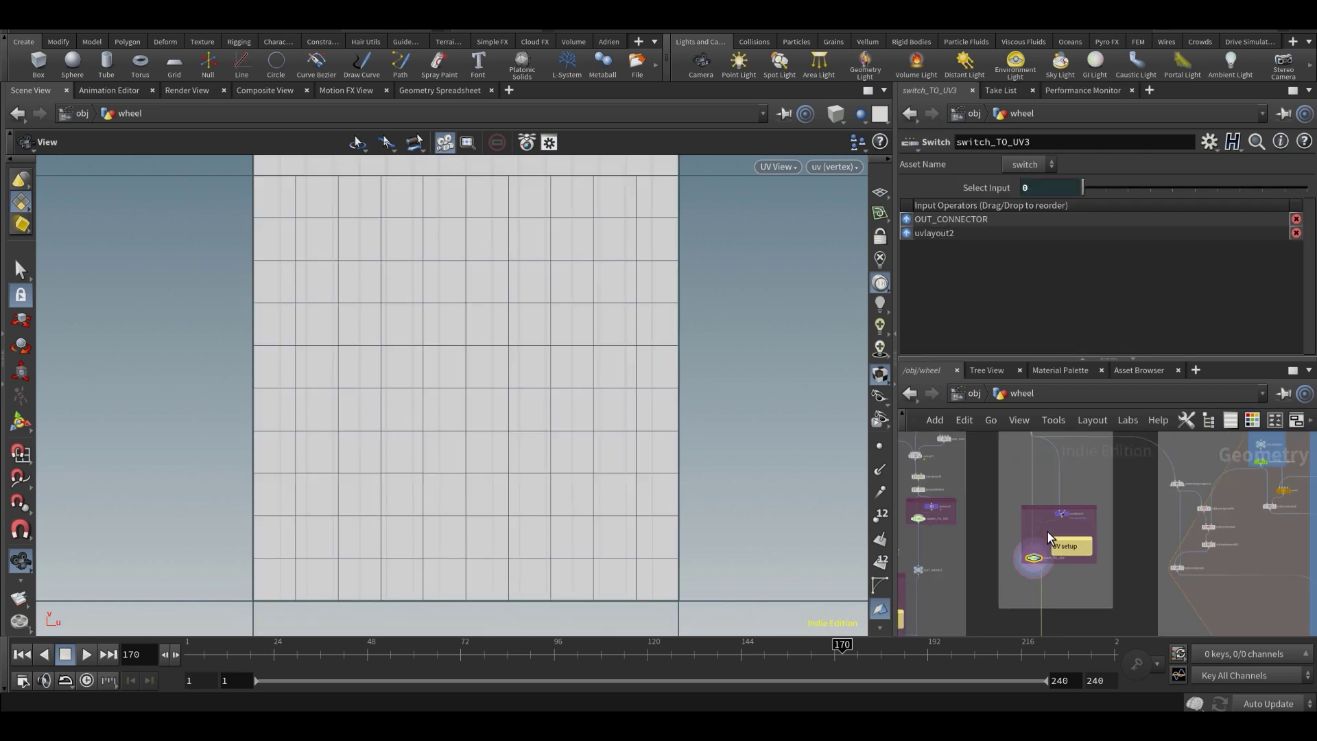
left_click(975, 188)
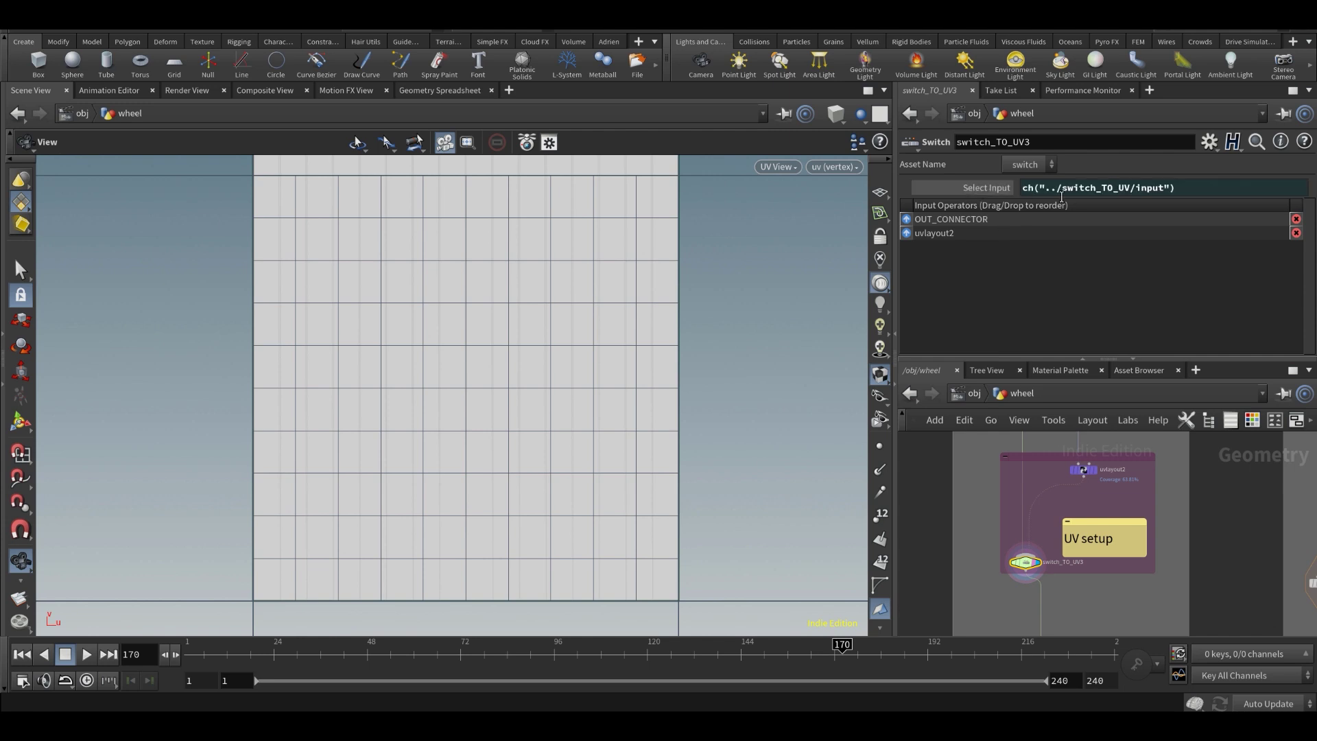
left_click_drag(1186, 185, 980, 189)
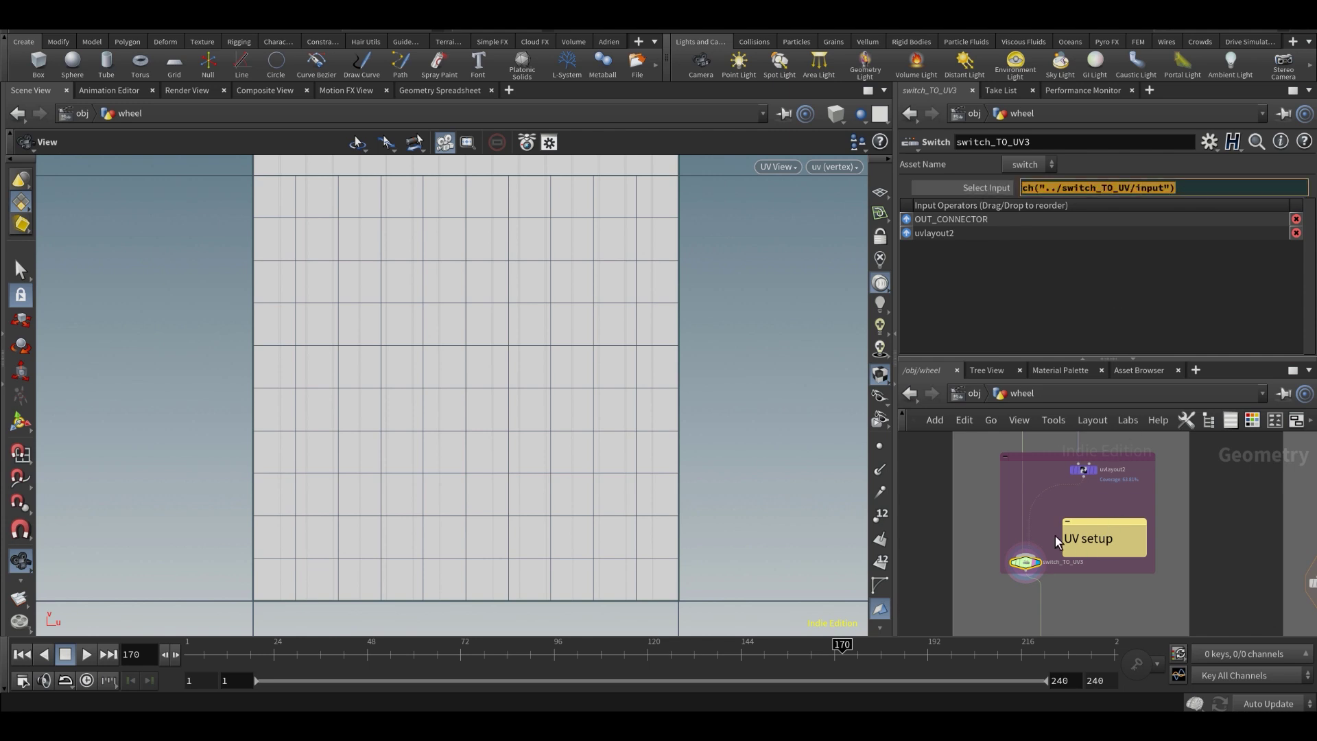
- Locate the referenced switch_TO_UV node further down the network and select it to view its parameters
scroll(1055, 537, "down", 6)
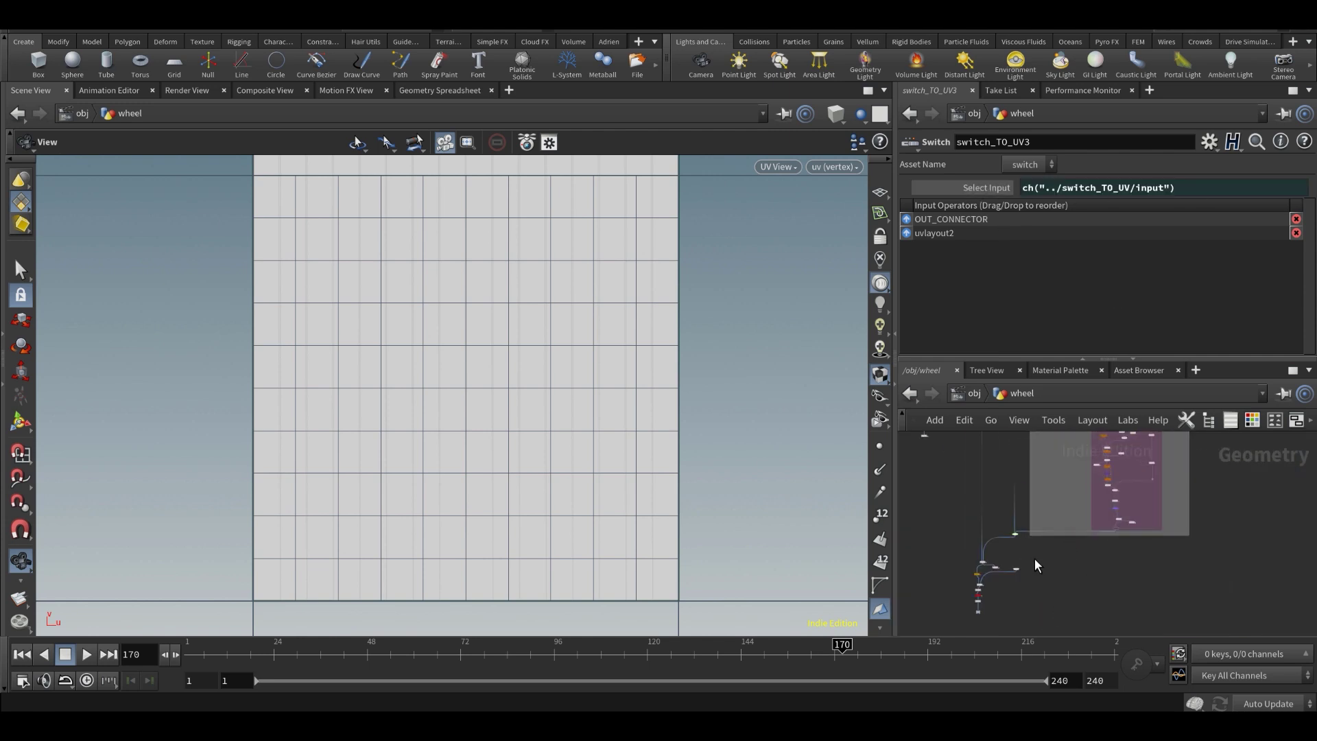
scroll(1029, 542, "up", 6)
left_click(1016, 496)
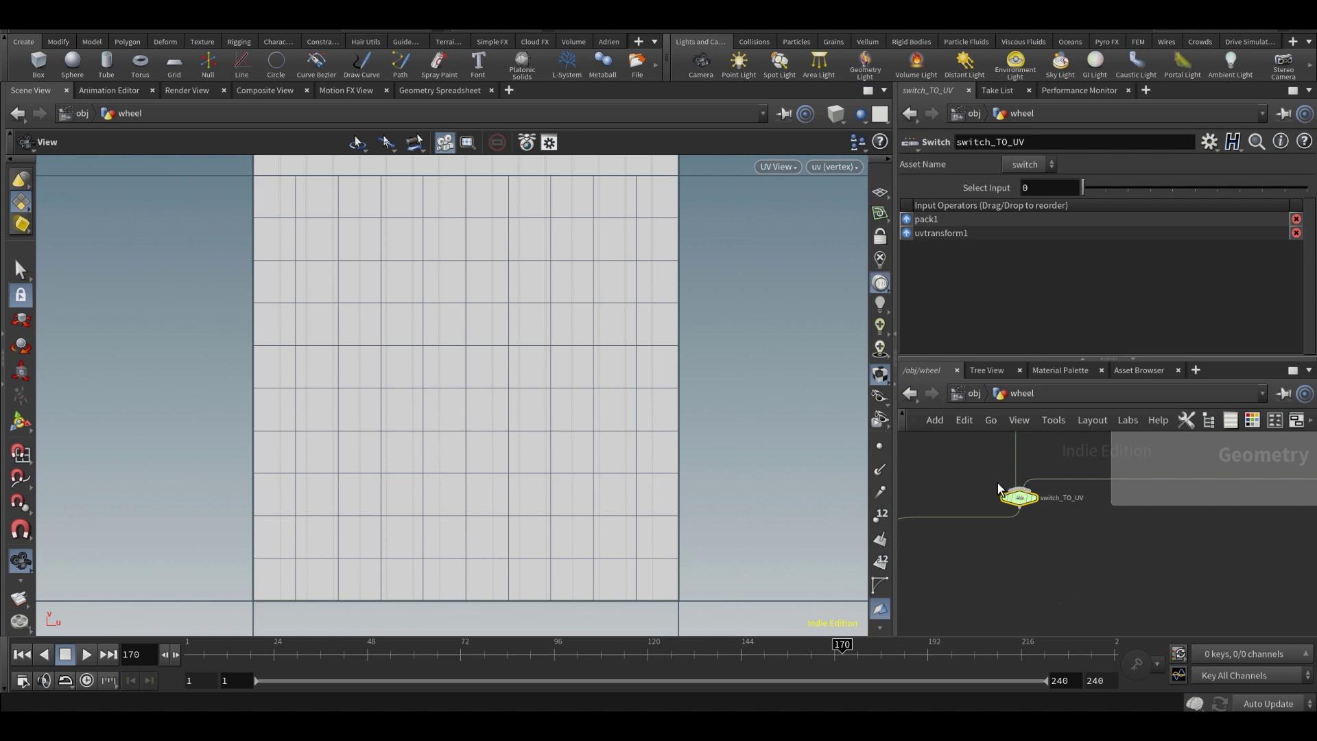
scroll(999, 485, "down", 1)
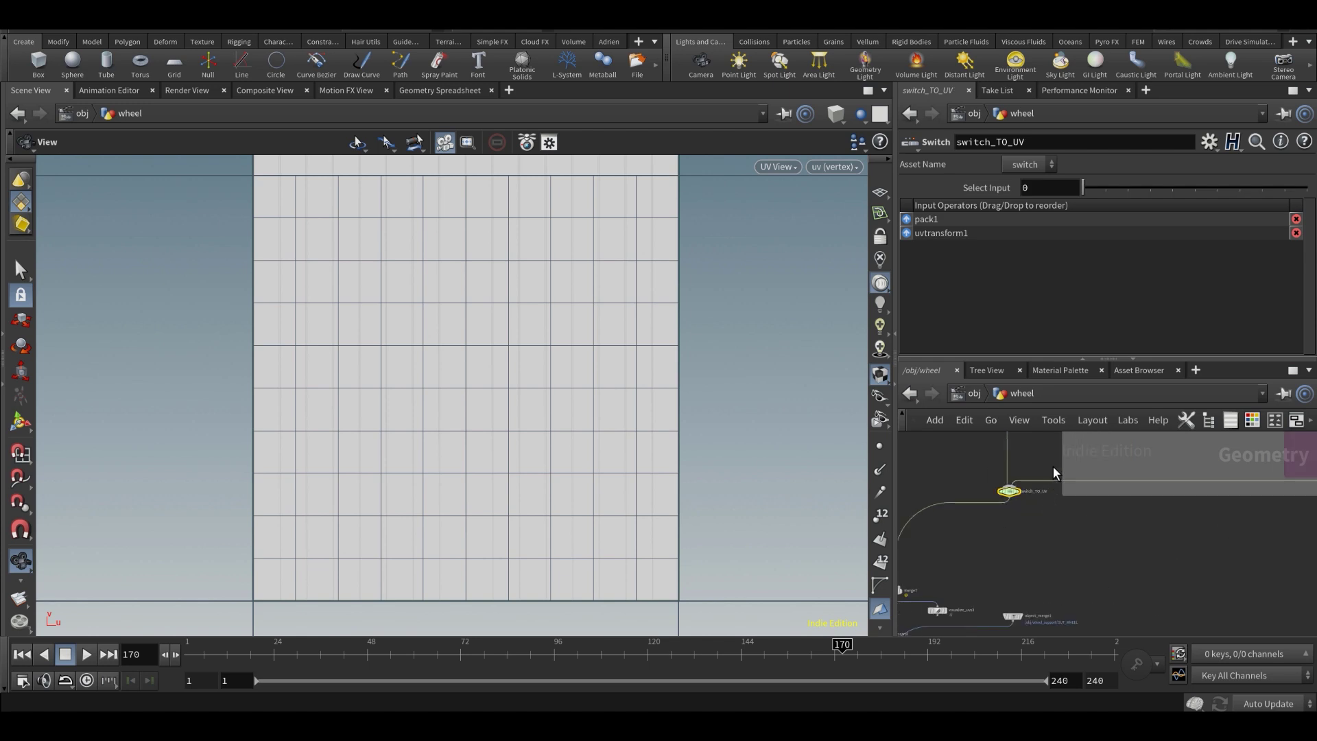
- Color the switch_TO_UV node red in the network so the controlling switch stands out
scroll(1101, 549, "up", 5)
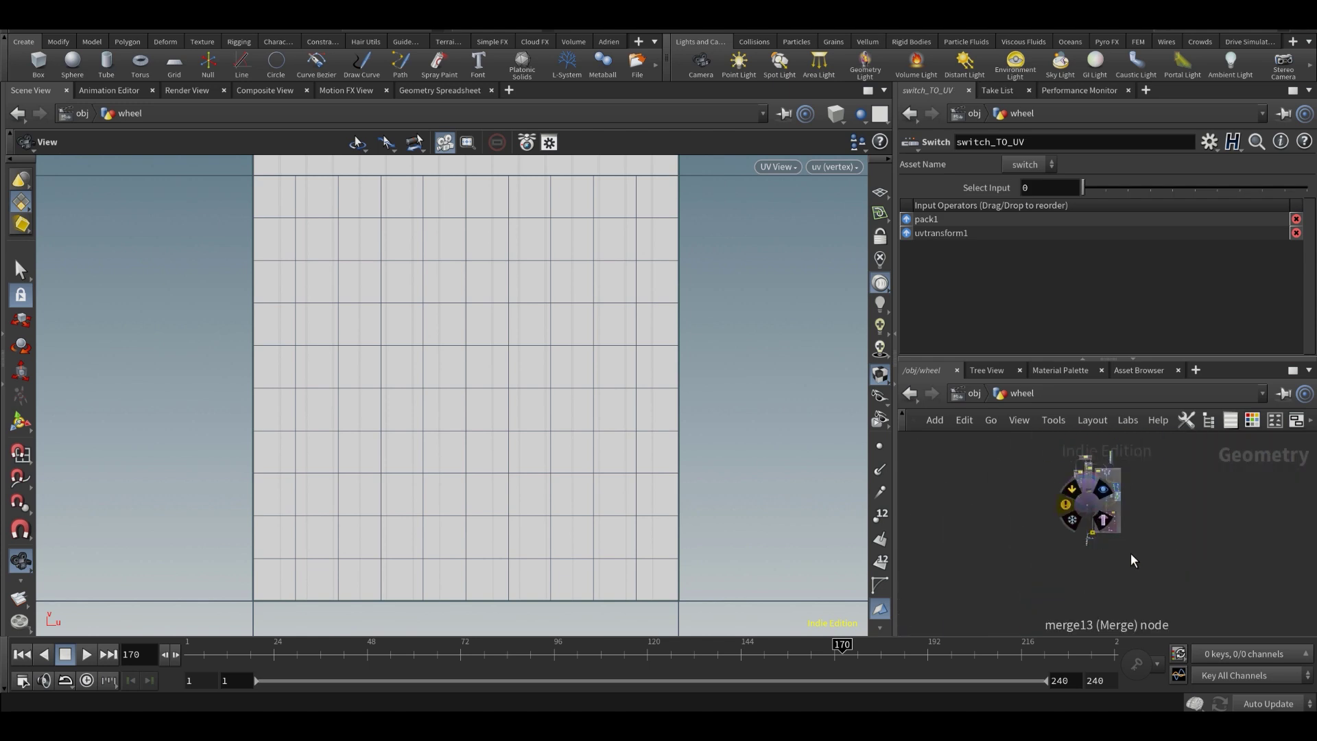
middle_click_drag(1121, 548, 1128, 557)
right_click_drag(1092, 488, 1087, 518)
scroll(1064, 527, "up", 10)
key("c")
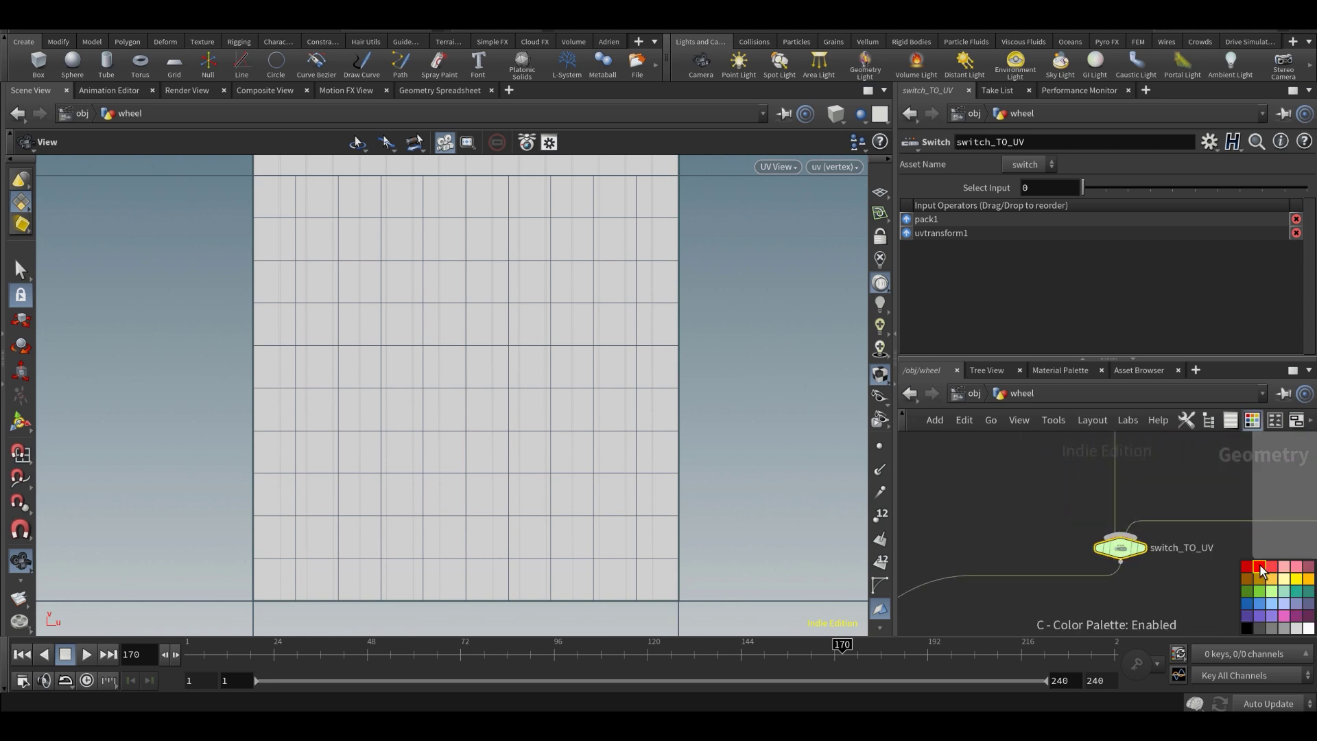
left_click(1260, 564)
key("c")
scroll(1142, 541, "down", 10)
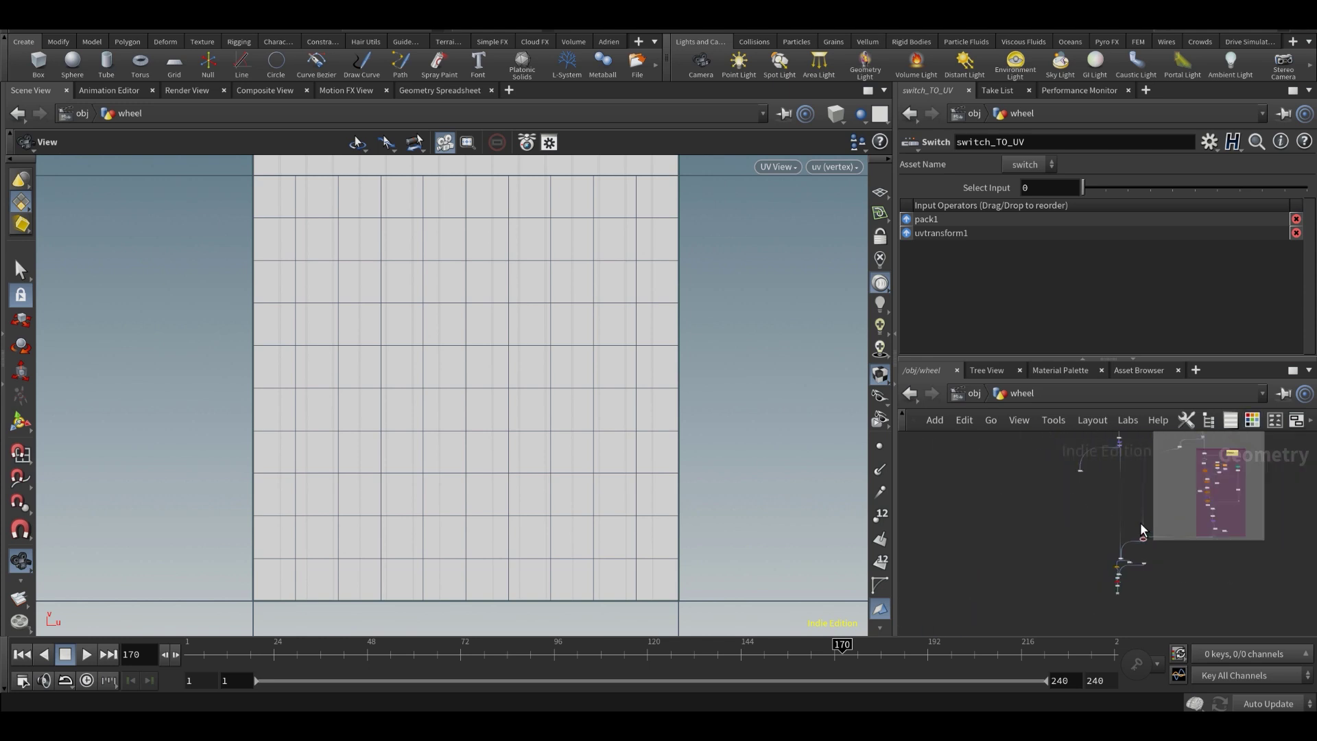
- Return to the UV setup box, check switch_TO_UV3 and select the uvlayout2 node
left_click(1107, 568)
scroll(1097, 557, "up", 3)
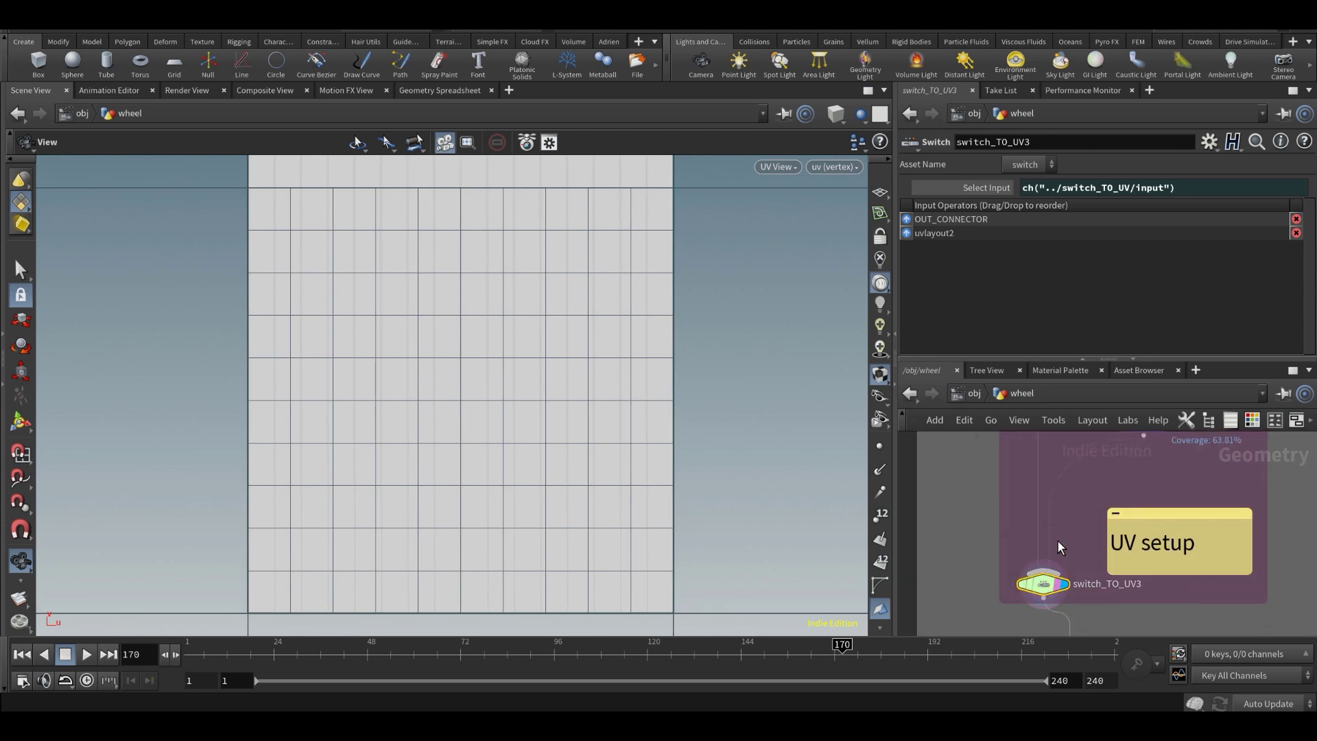
scroll(1133, 484, "down", 3)
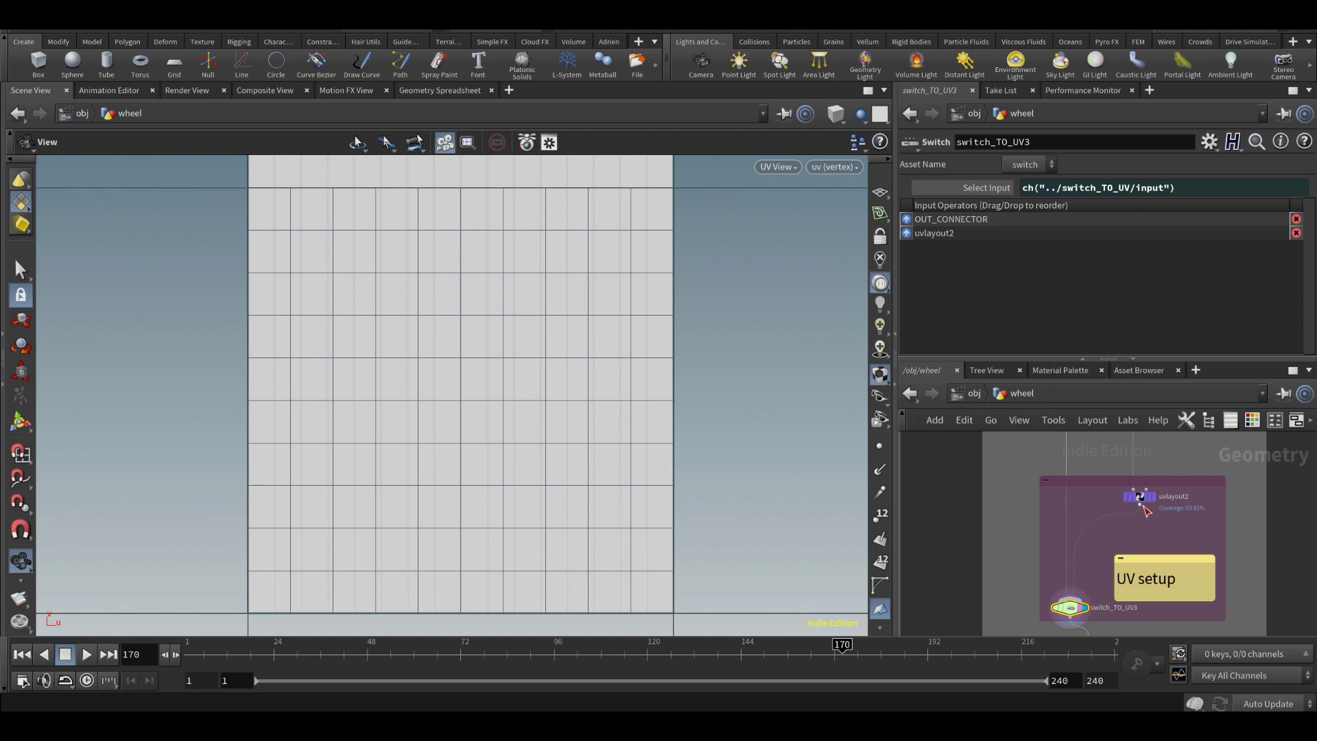
scroll(1140, 497, "up", 2)
left_click(1138, 494)
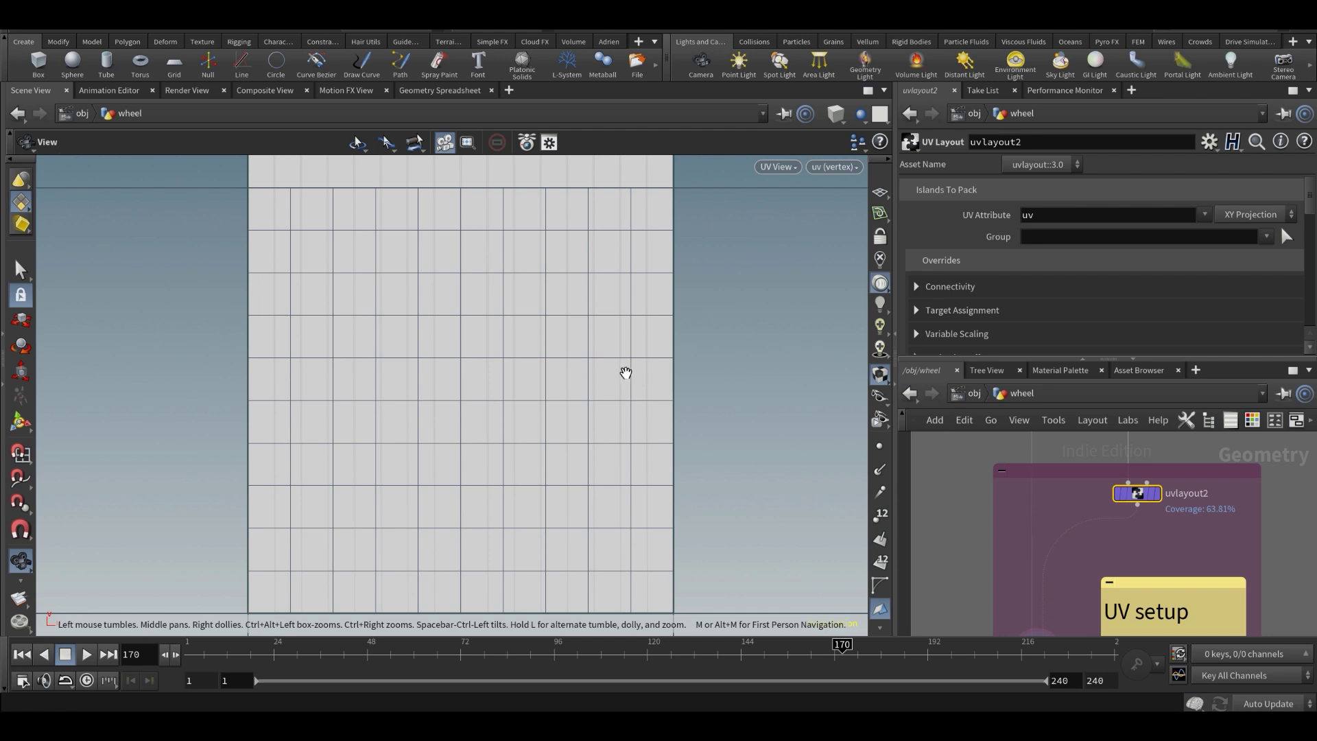
- Switch the viewport from the UV view back to the perspective view of the spokes
scroll(626, 373, "down", 3)
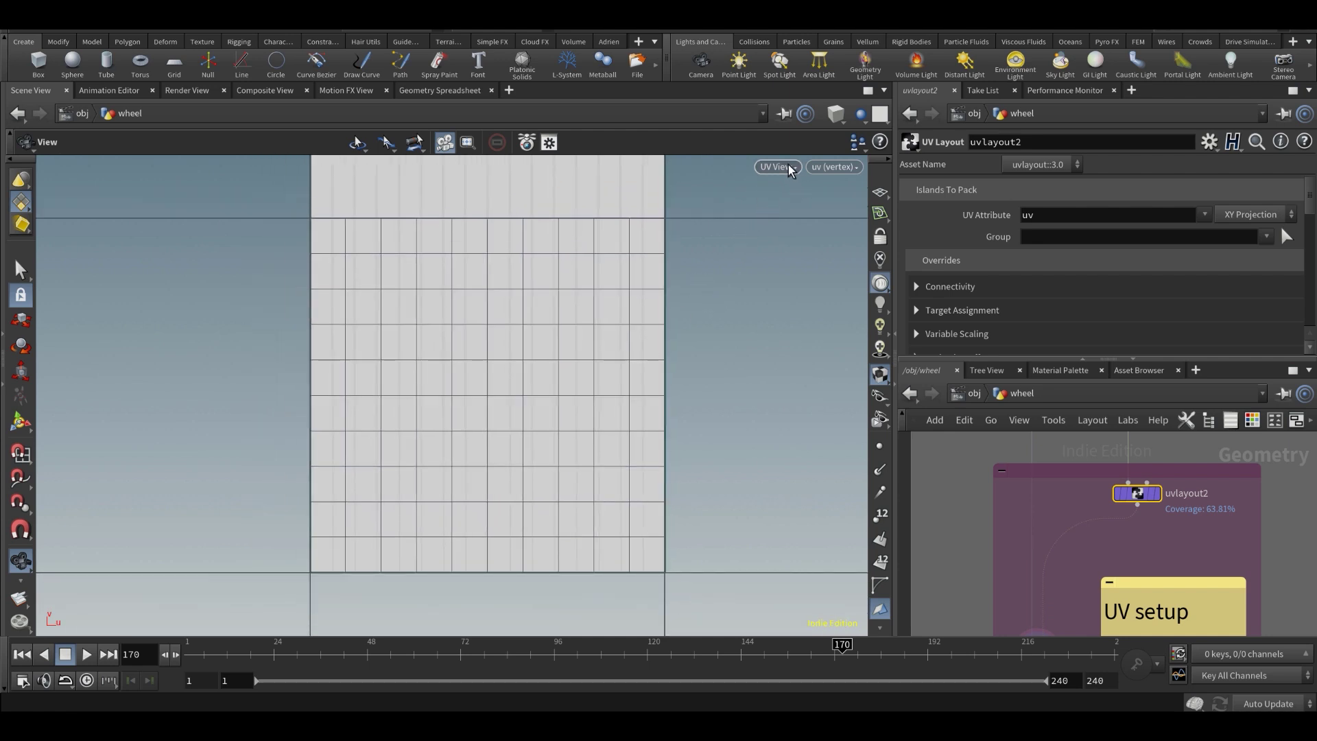
left_click(778, 166)
mouse_move(823, 200)
left_click(912, 199)
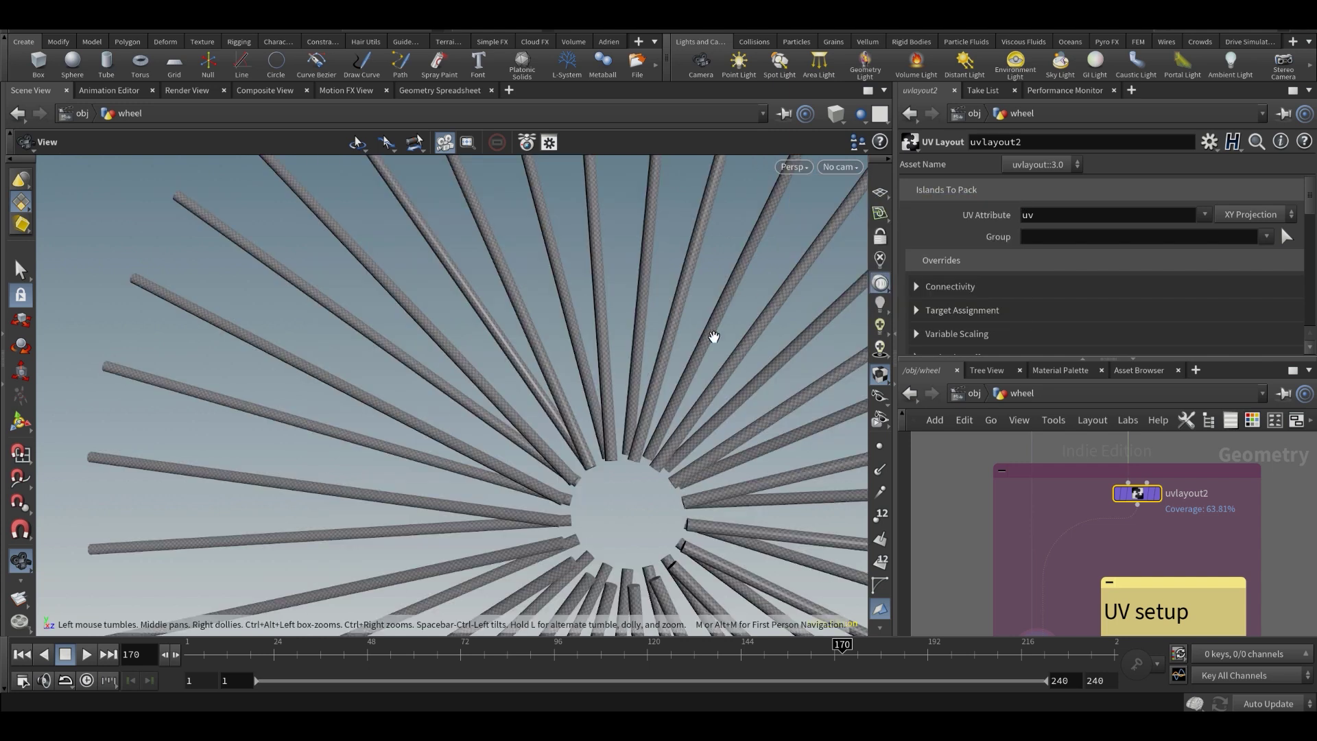
- Go to the end of the wheel's inner support network and display merge1 to view the hub
scroll(1130, 513, "down", 6)
scroll(1108, 573, "up", 1)
middle_click_drag(1106, 558, 1108, 593)
scroll(1108, 592, "down", 3)
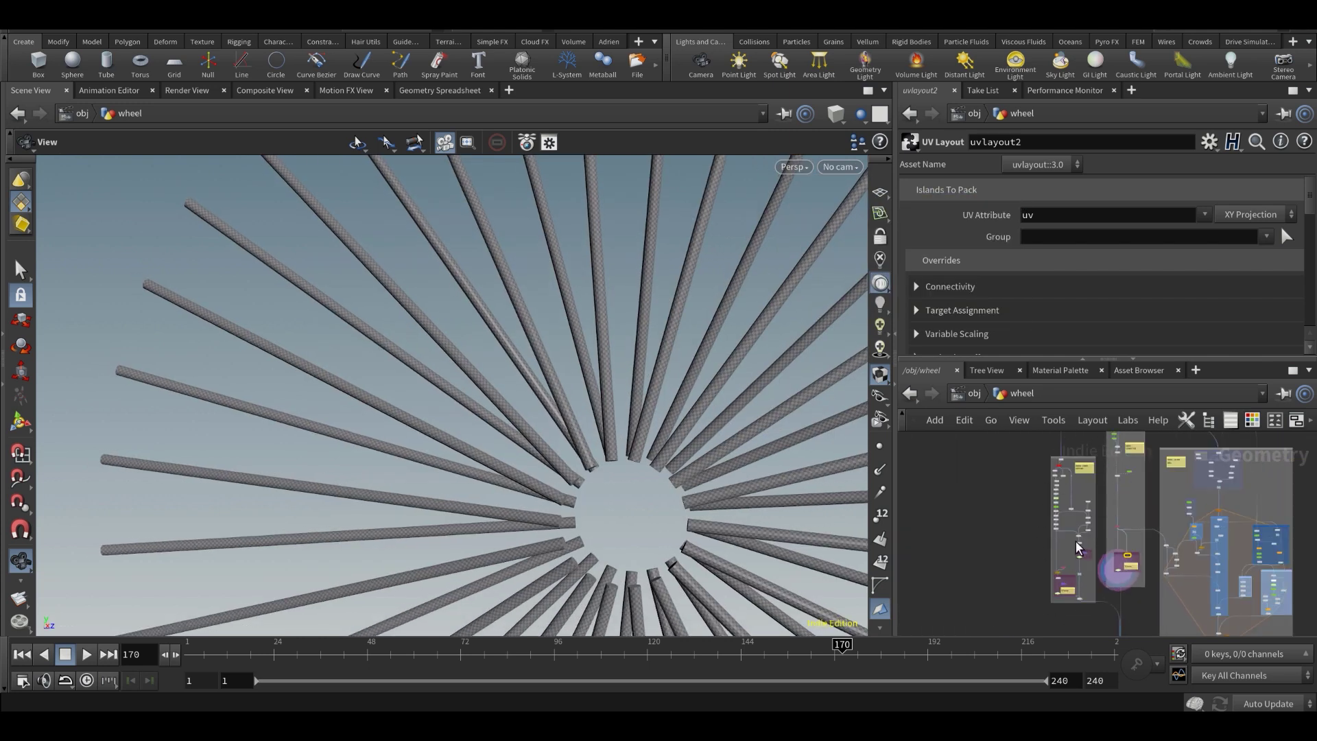
scroll(1068, 444, "up", 6)
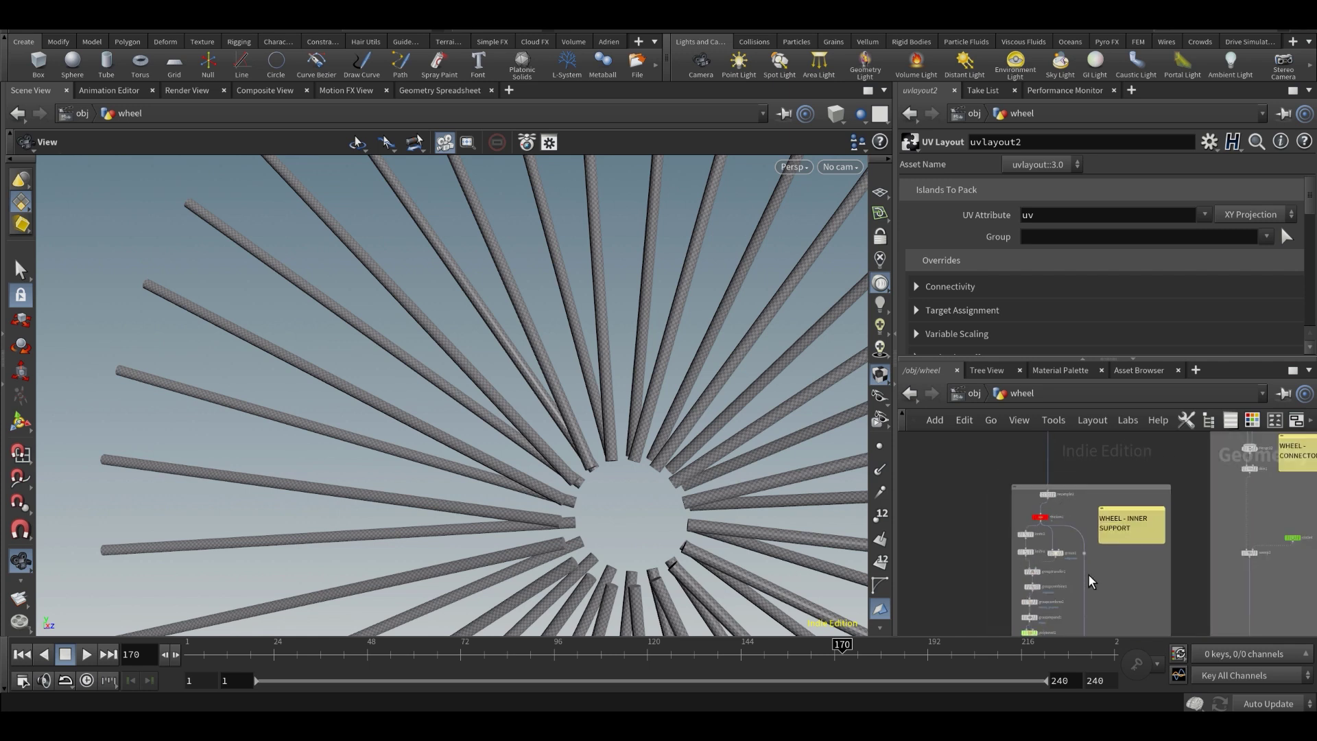
scroll(1089, 575, "down", 1)
middle_click_drag(1102, 614, 1091, 494)
middle_click_drag(1048, 558, 1051, 509)
scroll(1051, 512, "up", 1)
scroll(1091, 531, "up", 5)
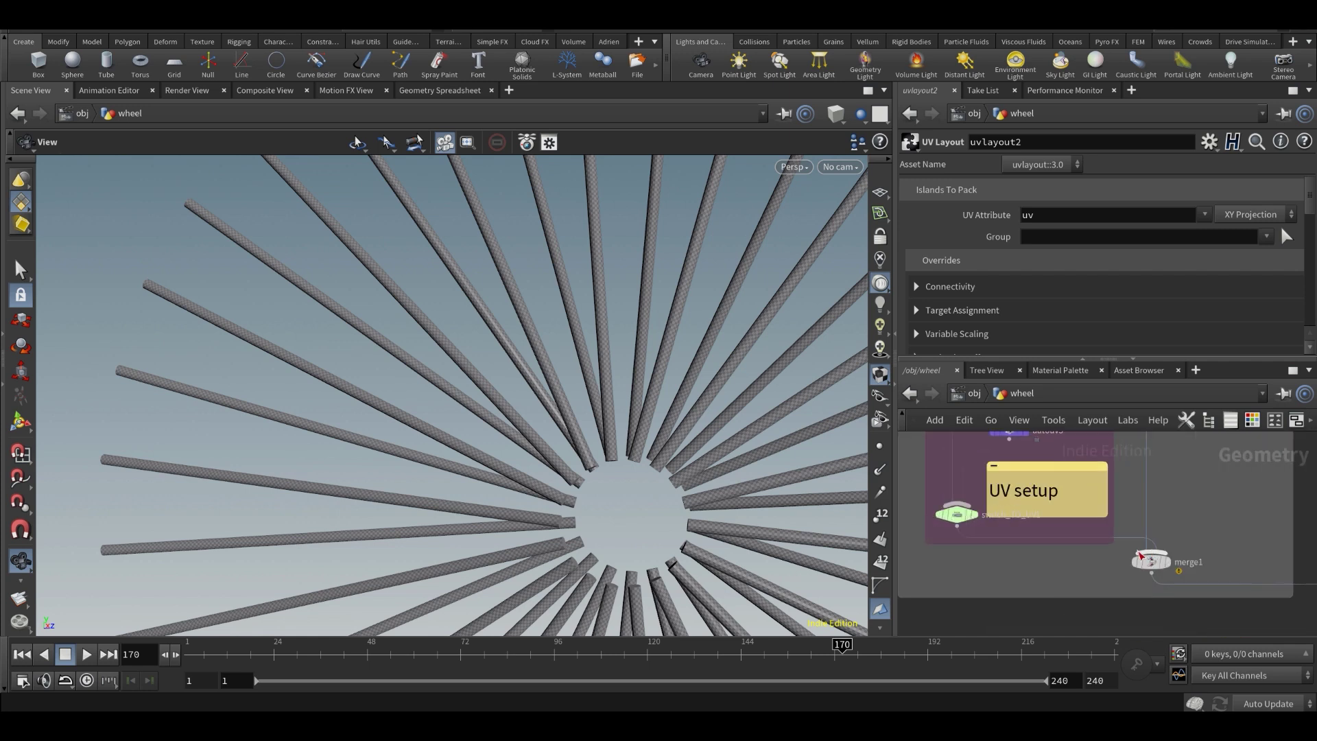
scroll(1159, 561, "up", 2)
left_click(1154, 561)
left_click(1162, 561)
left_click_drag(590, 519, 626, 462)
- Display the merge13 node to show the hub together with the spokes
scroll(1096, 505, "down", 6)
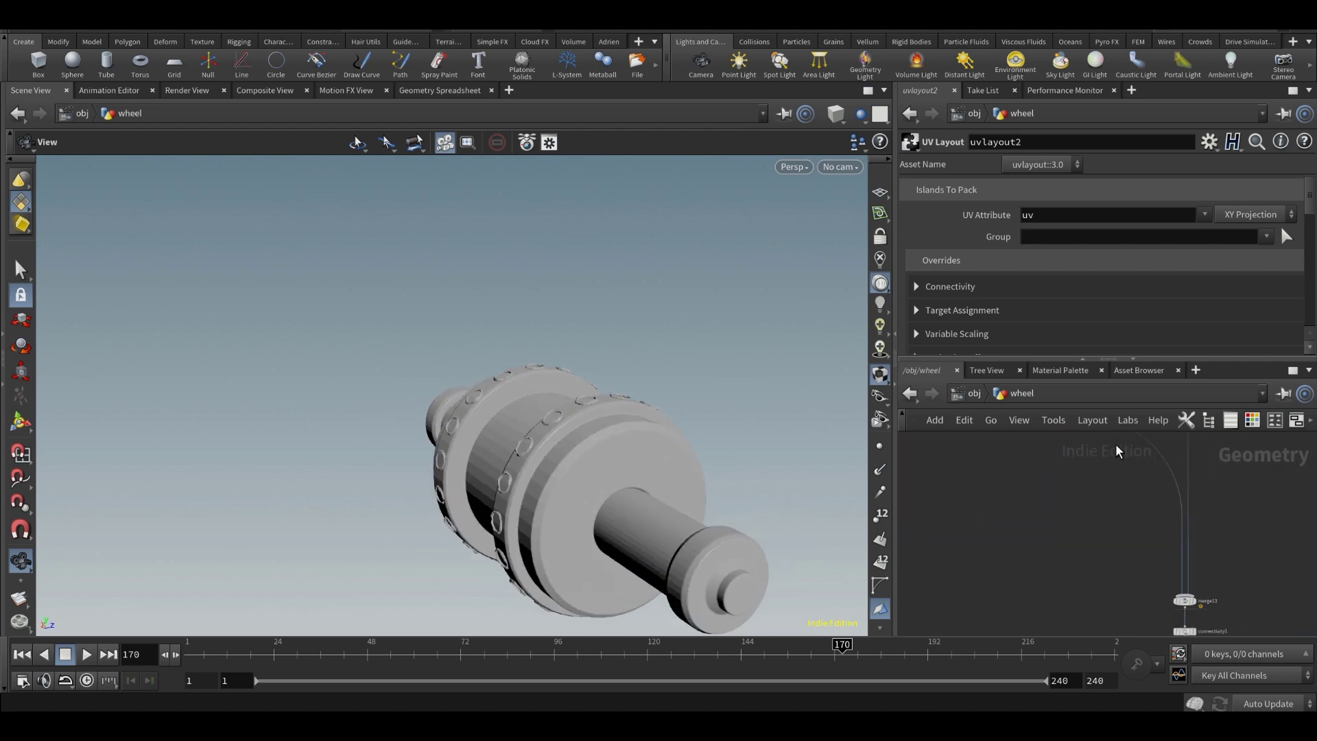
scroll(1193, 583, "up", 4)
left_click(1177, 546)
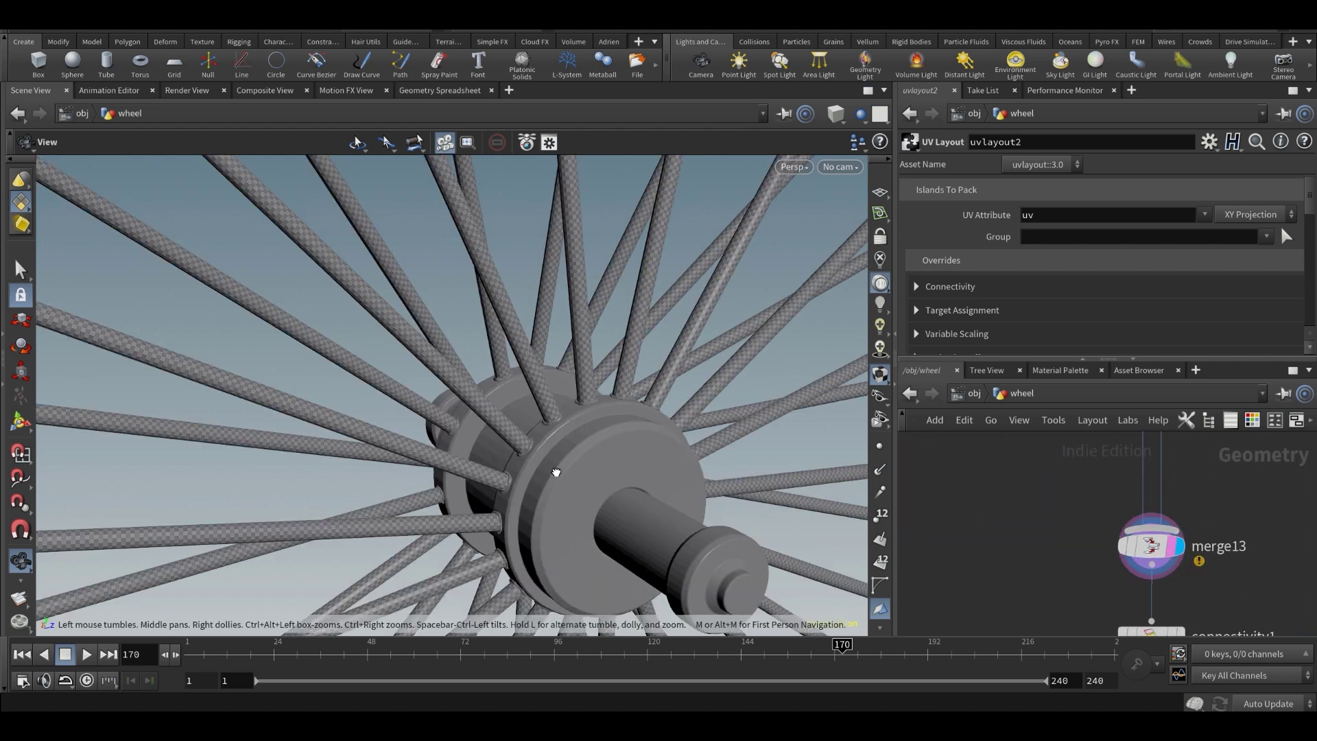
- Orbit around the hub and examine closely where the spokes and their connectors meet it
left_click_drag(557, 472, 435, 458)
scroll(685, 479, "up", 5)
left_click_drag(653, 453, 559, 494)
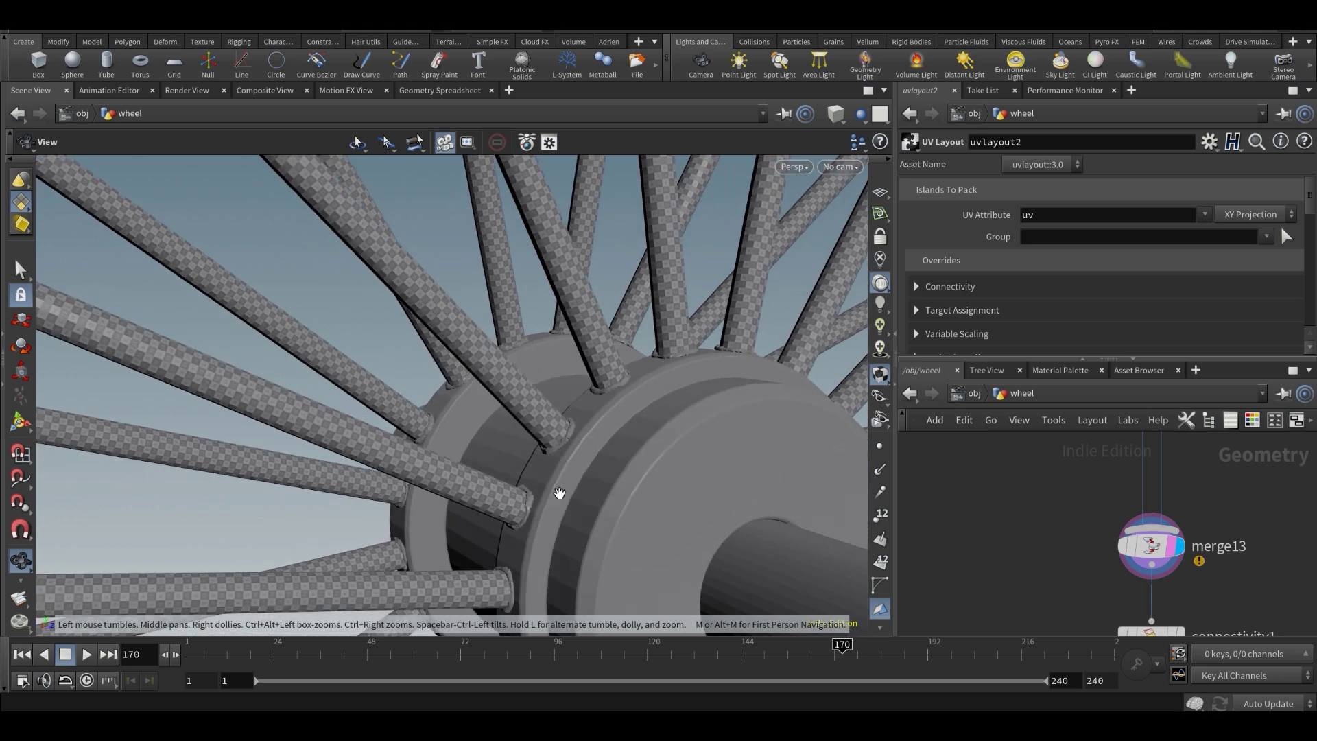
right_click_drag(560, 494, 760, 432)
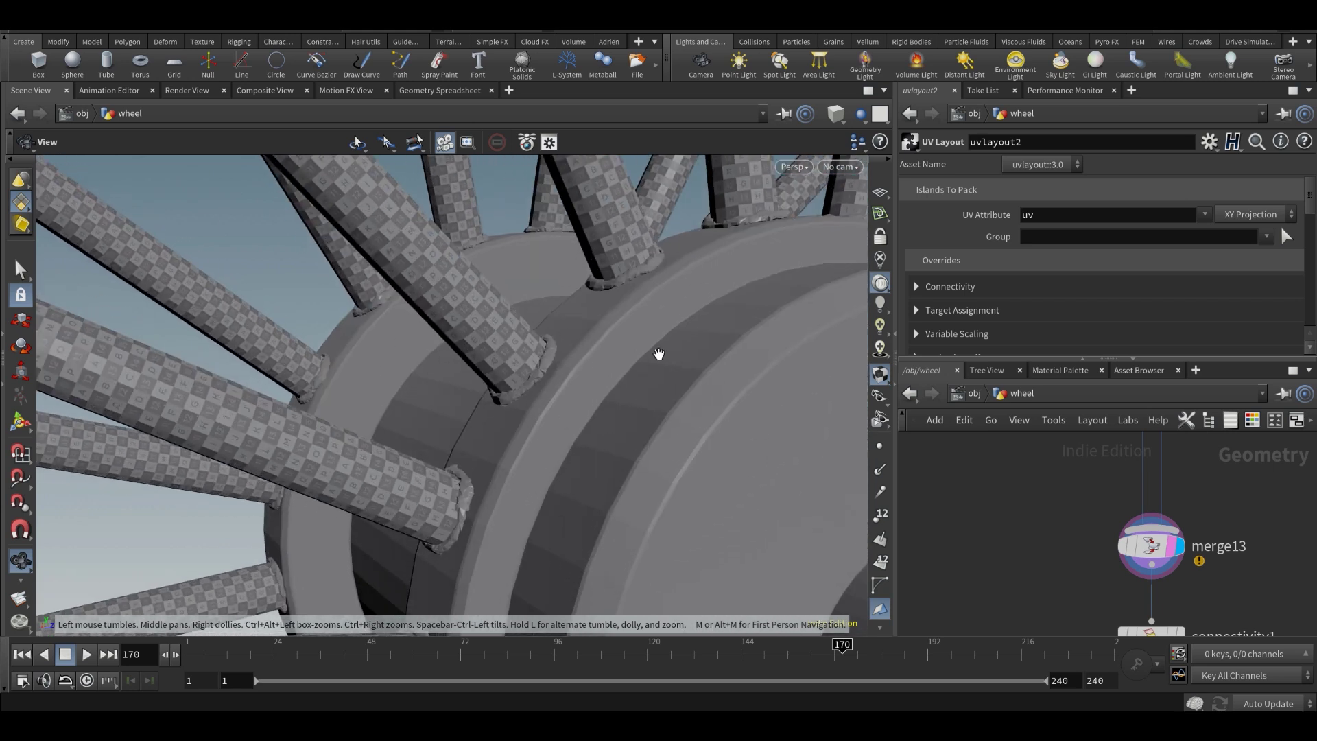
scroll(658, 353, "down", 4)
left_click_drag(711, 344, 632, 347)
scroll(747, 347, "down", 6)
left_click_drag(747, 347, 391, 461)
right_click_drag(391, 461, 635, 453)
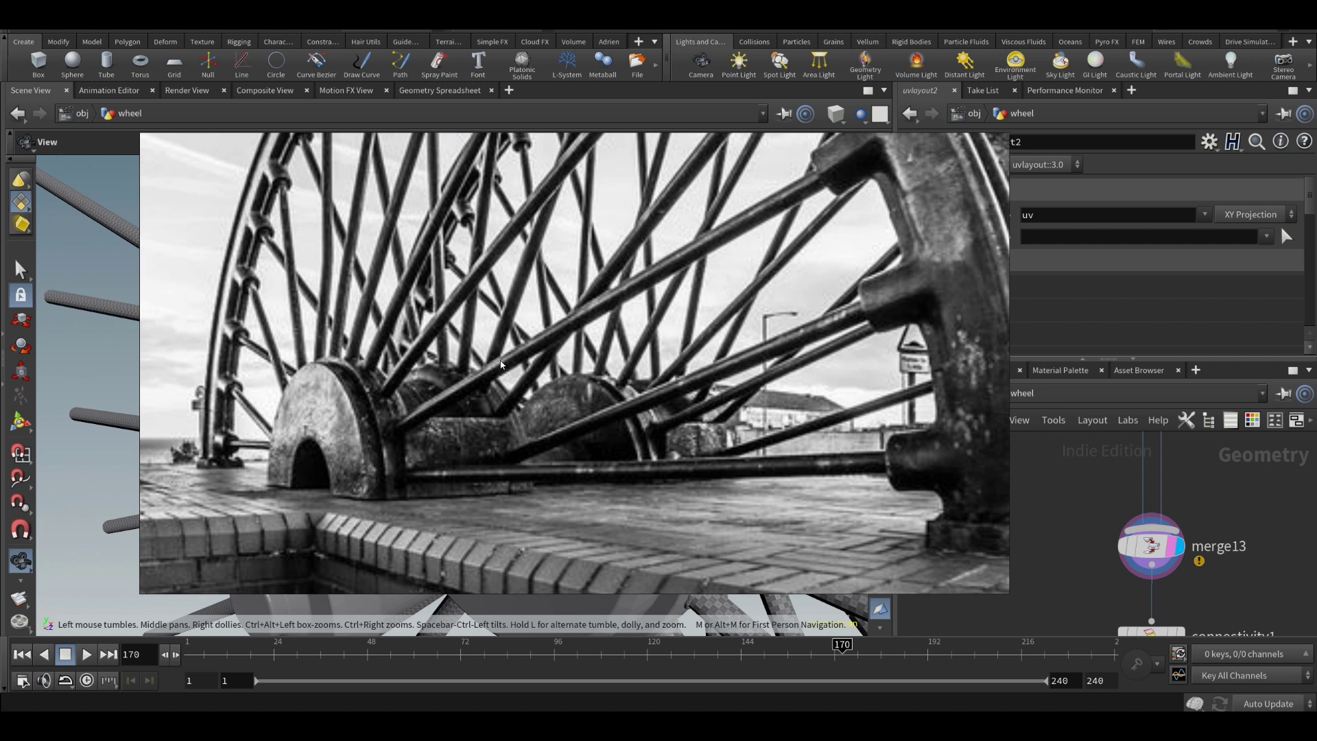
- Dismiss the spoked-wheel reference photo and view the modelled hub and spokes from the other side
right_click(500, 365)
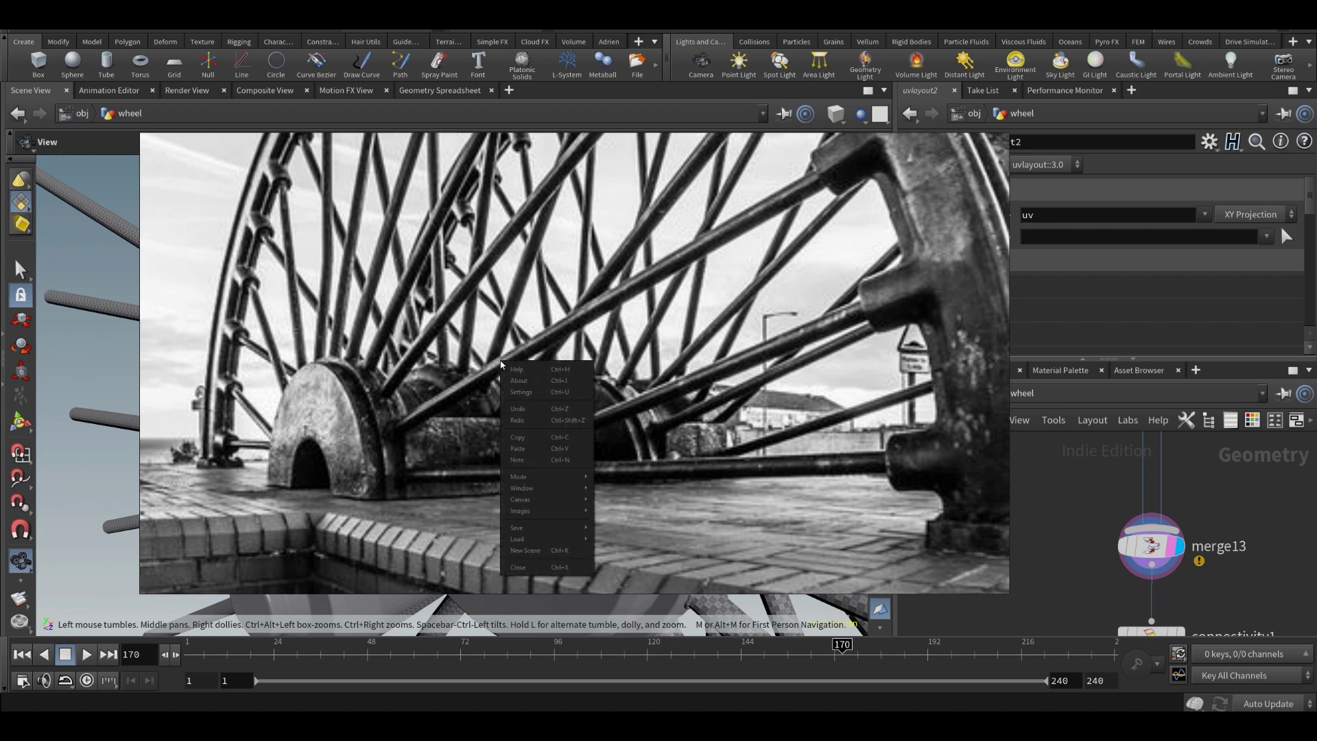
mouse_move(555, 488)
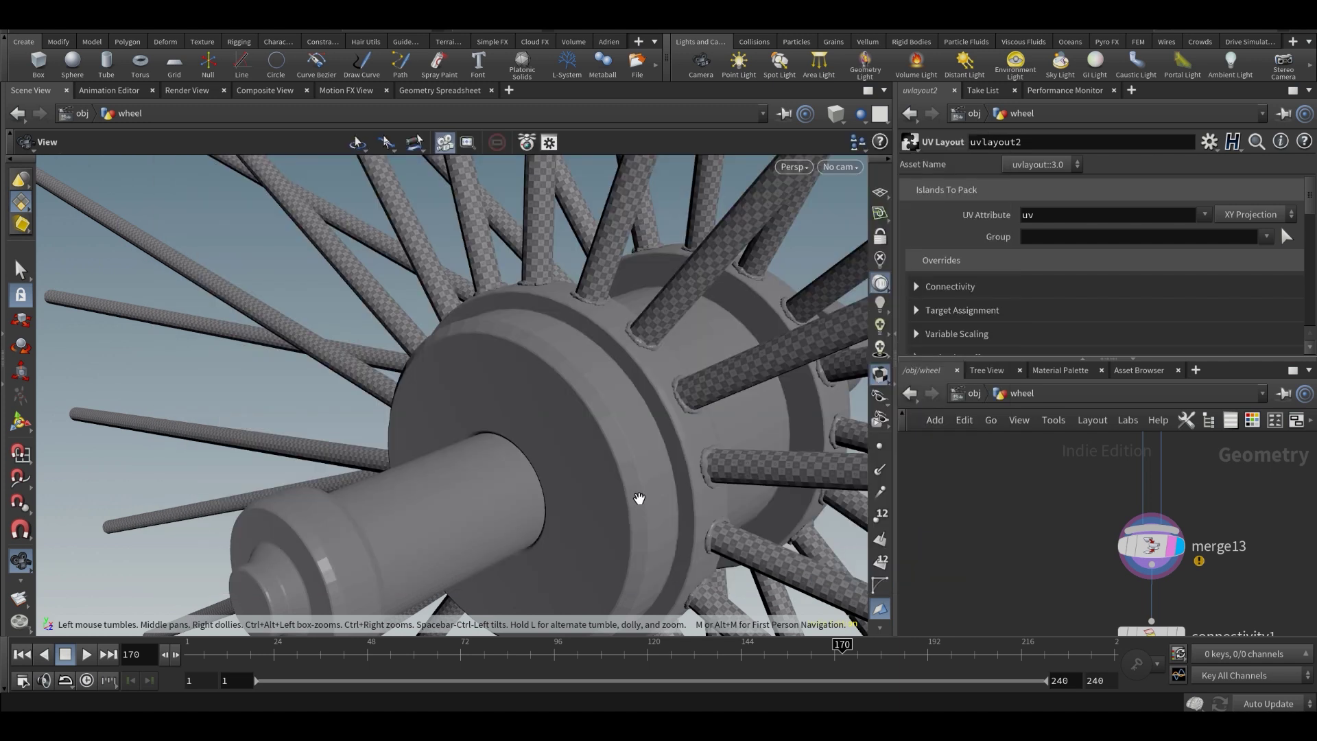
left_click(638, 498)
left_click_drag(572, 468, 581, 432)
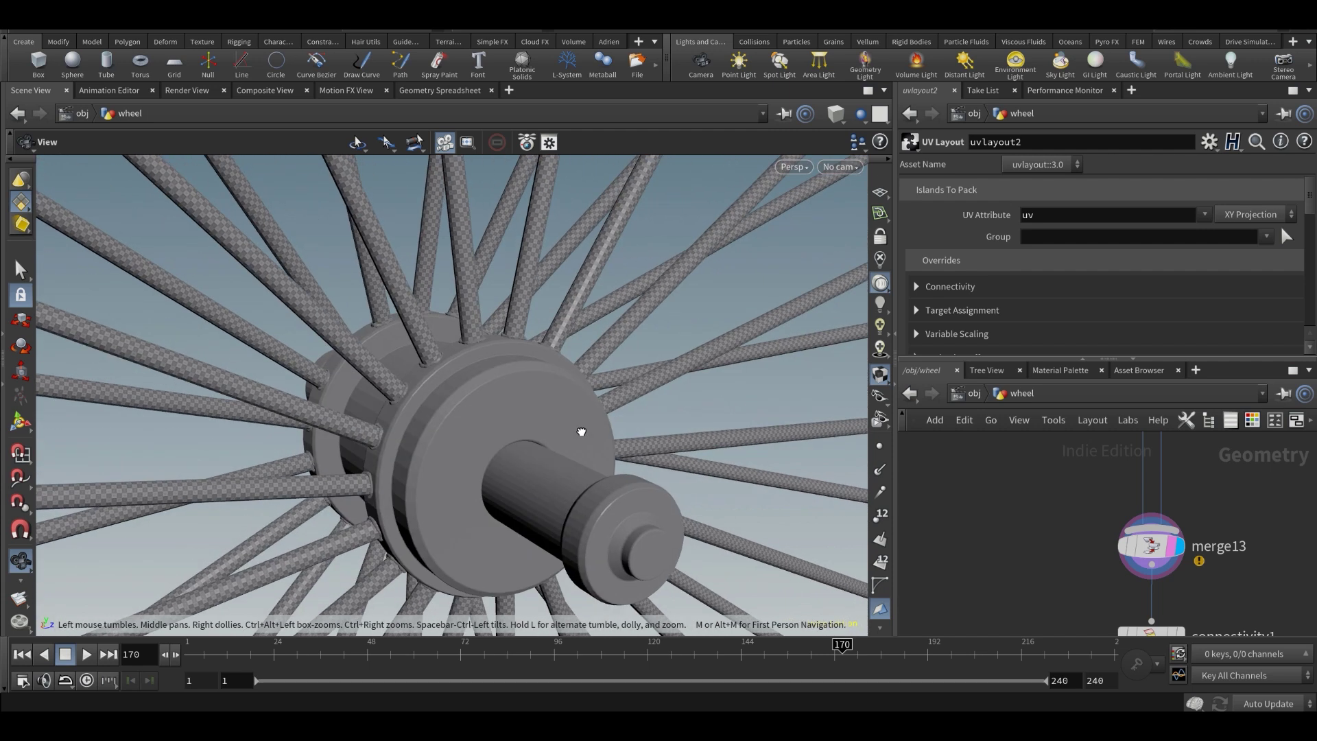
left_click_drag(503, 451, 510, 455)
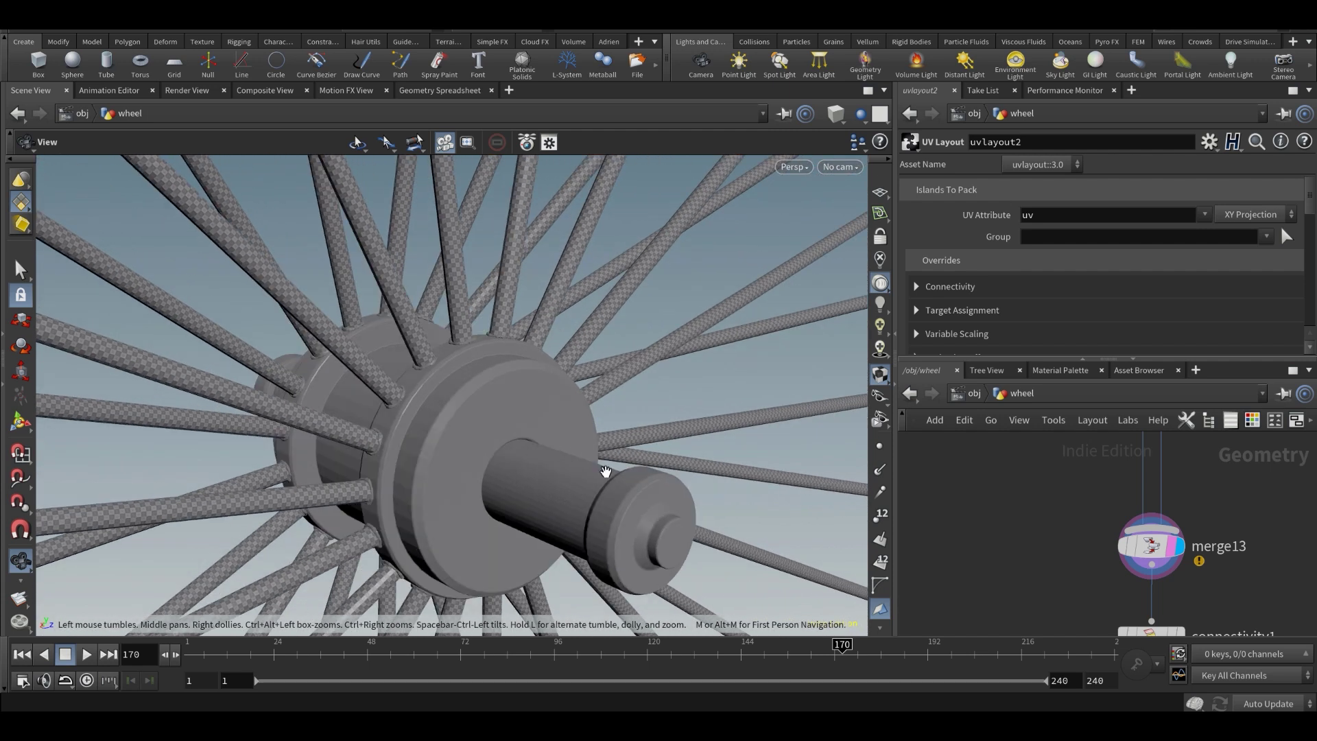
- Select the resample3 node and review its segment settings, choosing Subdivision Curves for Treat Polygons As
scroll(1089, 542, "down", 12)
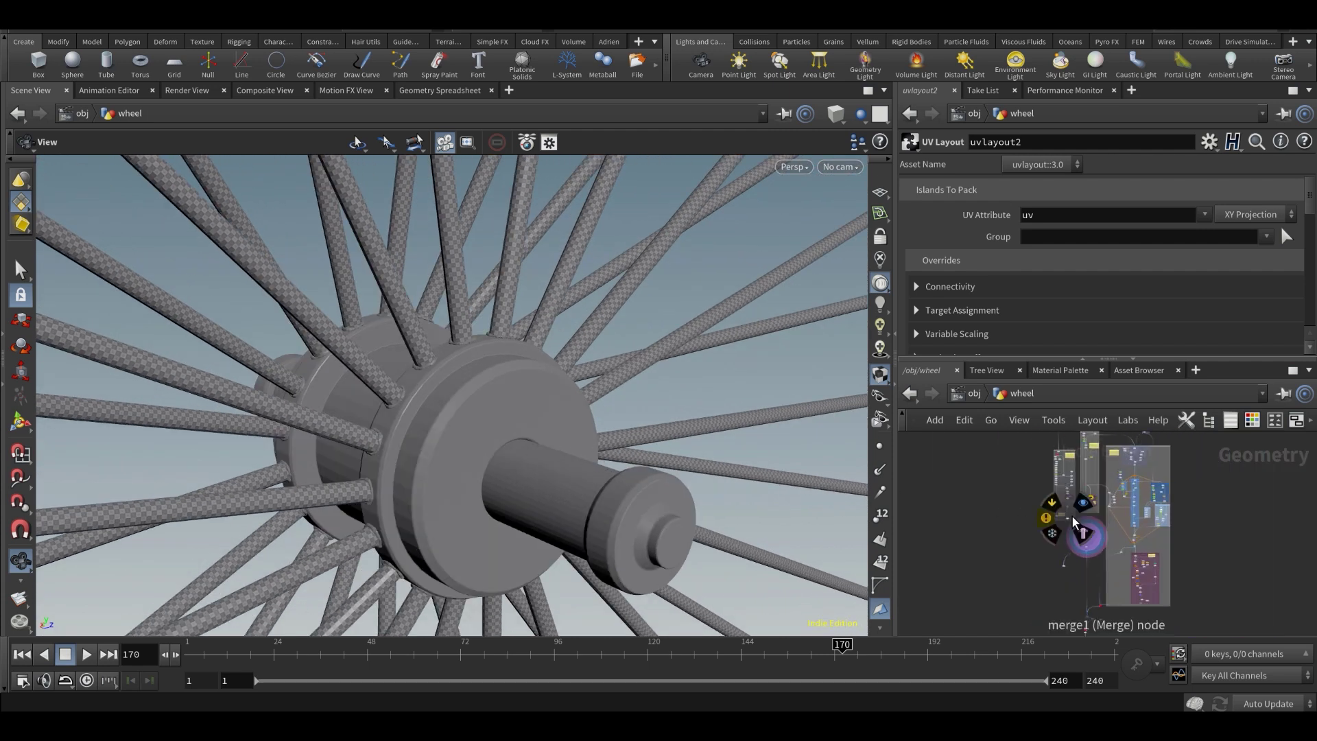
scroll(1067, 516, "up", 2)
scroll(1055, 492, "up", 10)
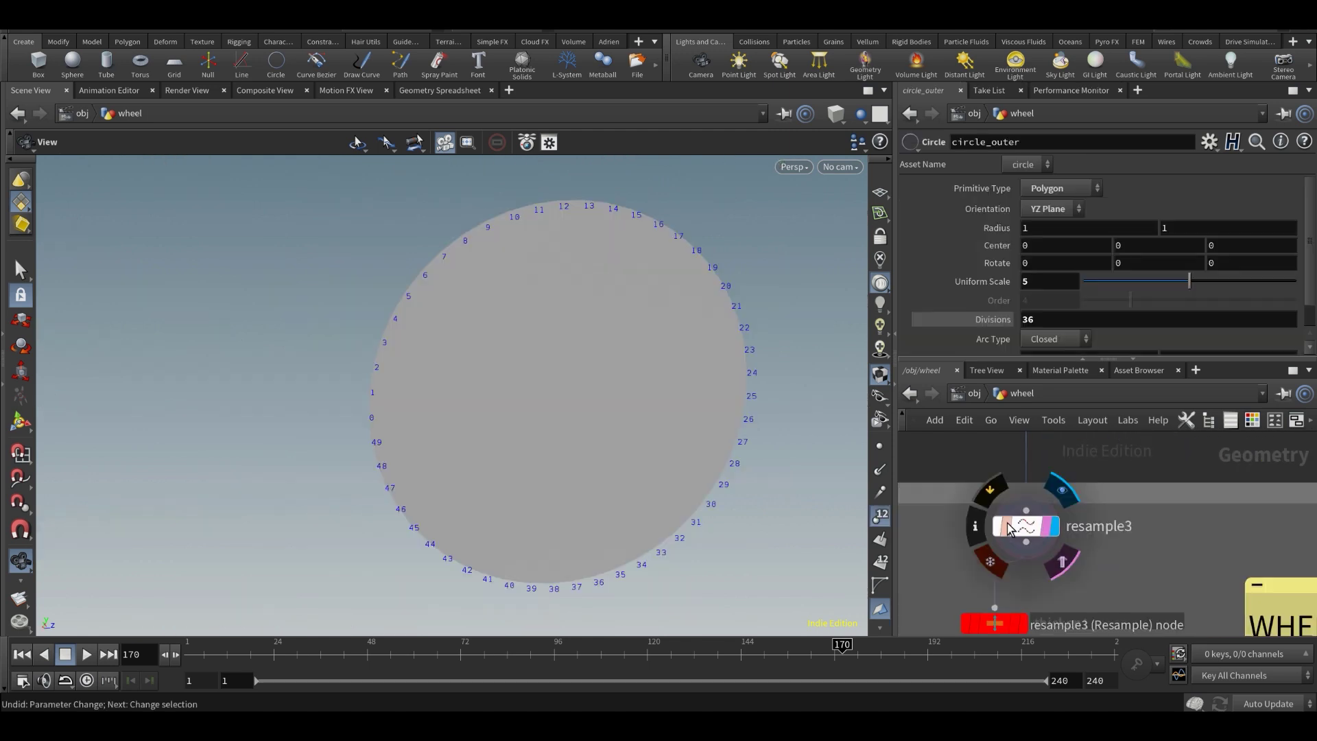
left_click(1026, 528)
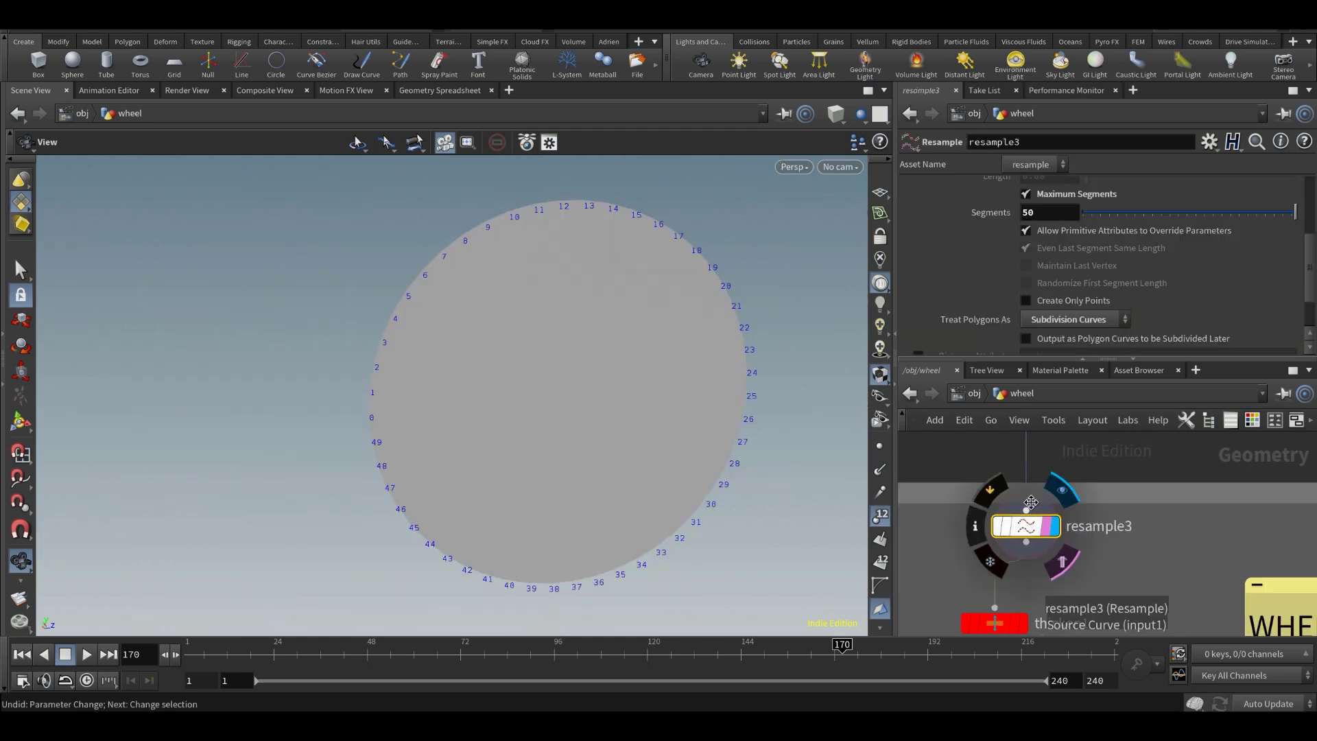
scroll(988, 291, "up", 3)
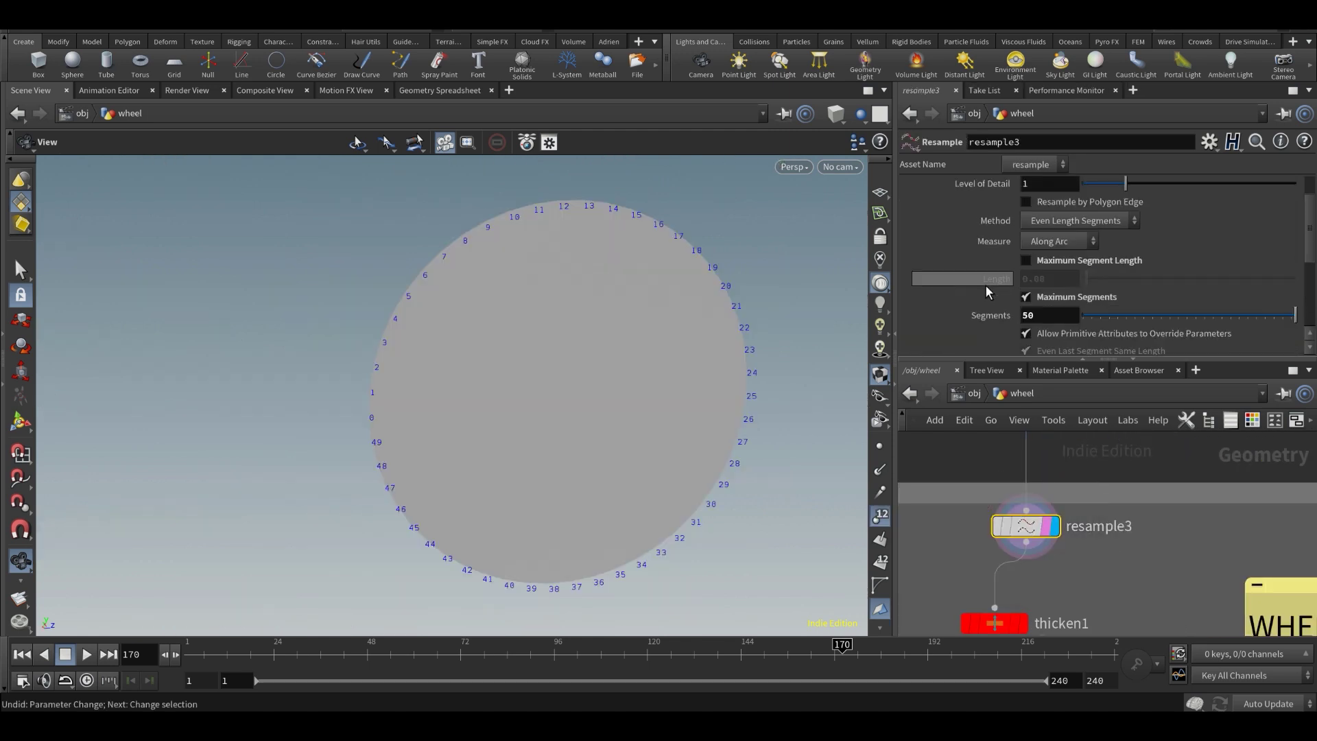
scroll(1088, 254, "down", 5)
left_click(1073, 321)
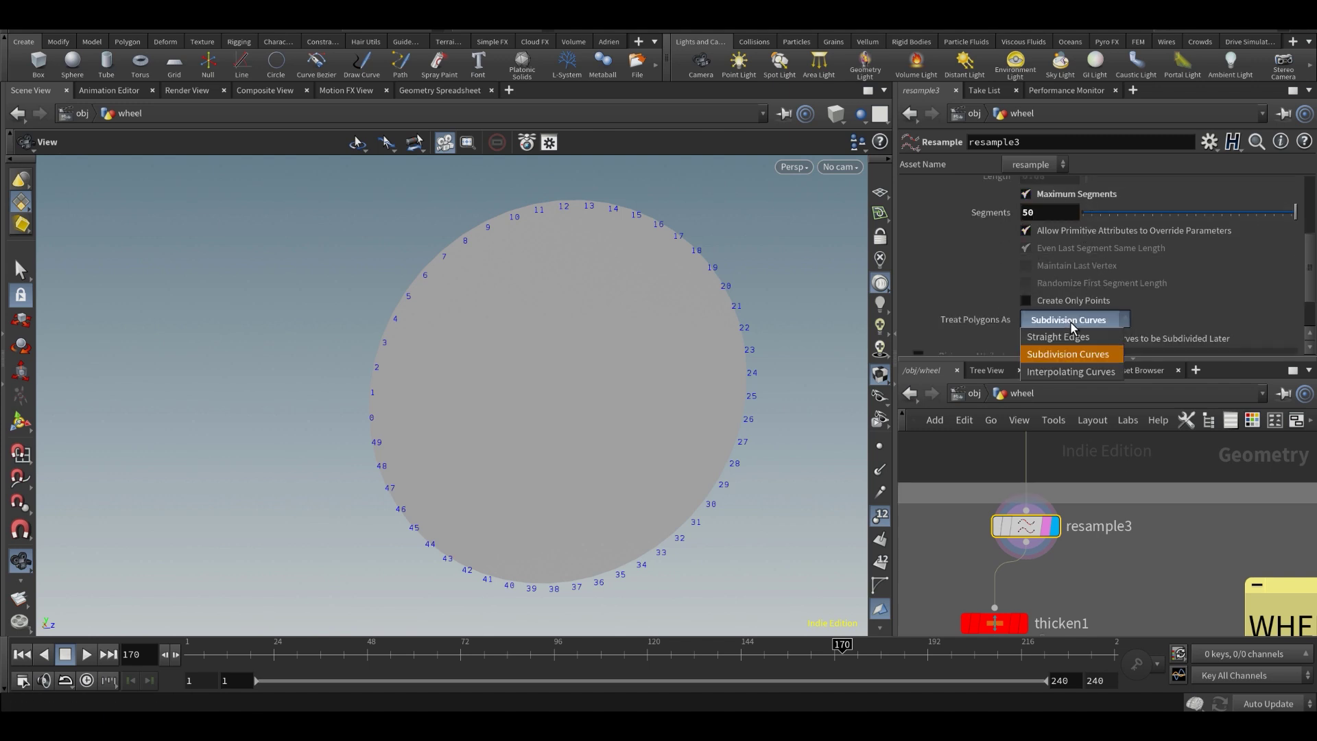
left_click(1074, 355)
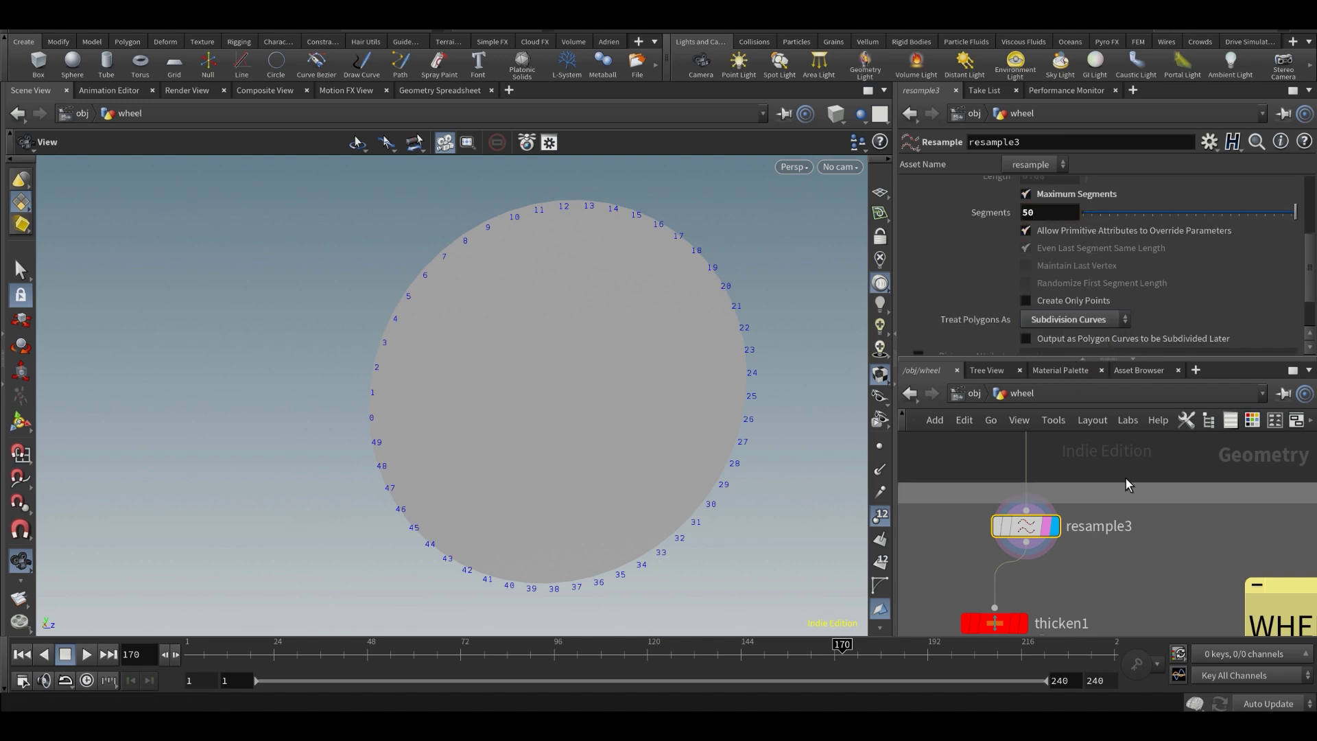
- Follow the network to the circle_inner node and select it to view its parameters
scroll(1100, 574, "down", 2)
middle_click_drag(1122, 450, 1132, 627)
scroll(1132, 627, "down", 4)
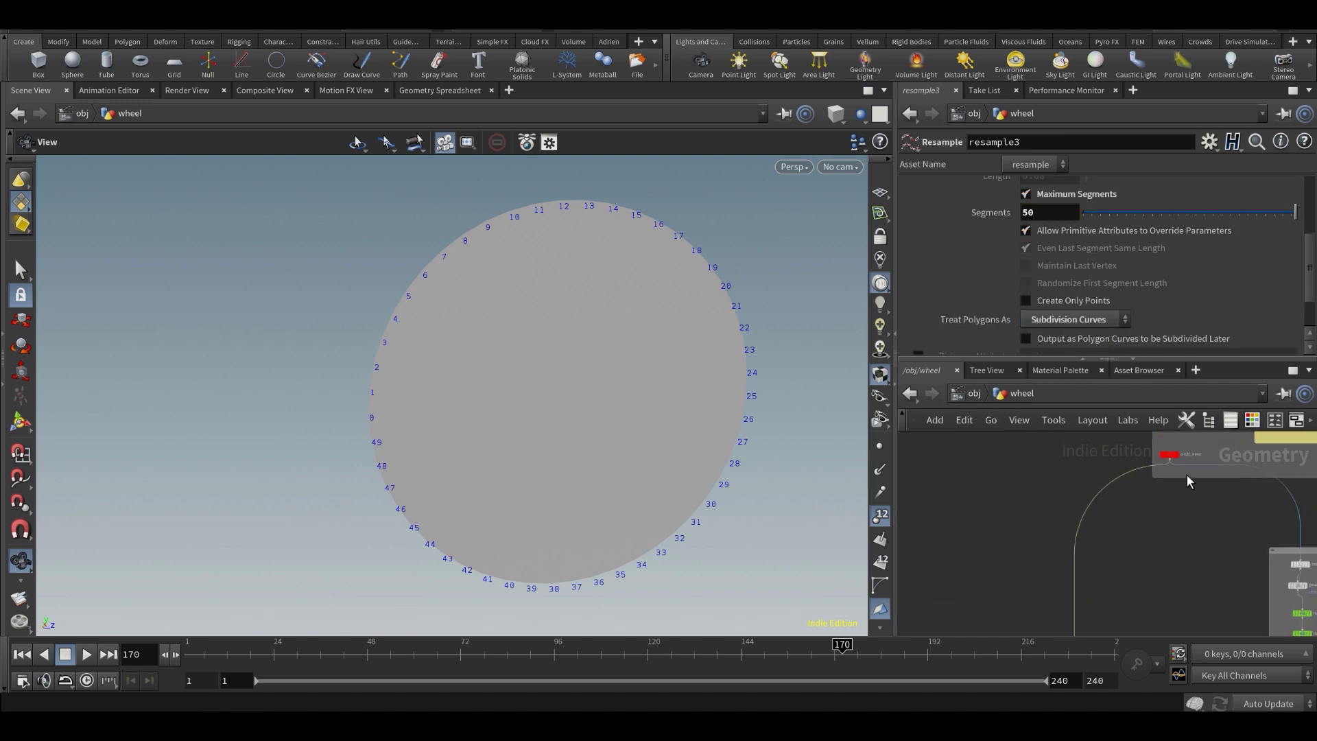
scroll(1187, 475, "up", 3)
left_click_drag(1168, 529, 1135, 446)
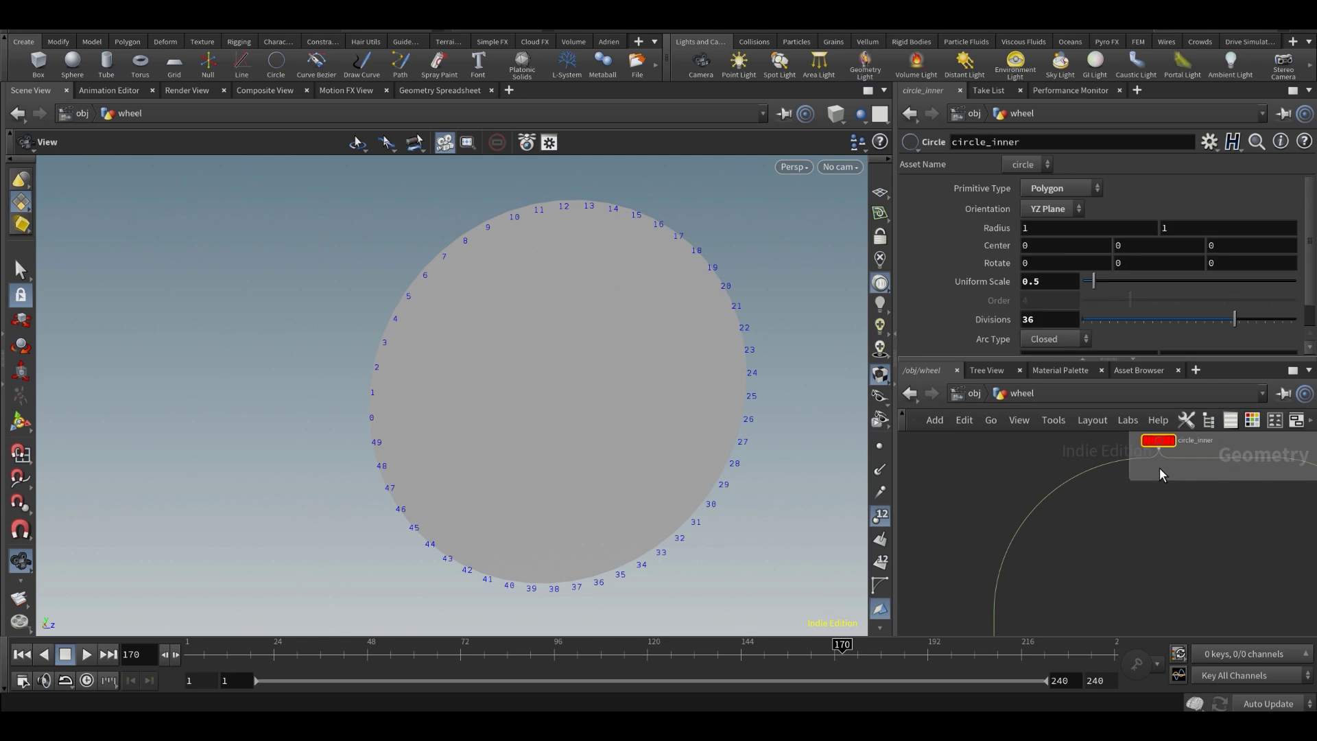
- Set the circle_inner node's Divisions to 5
left_click(1045, 321)
type("5")
key("Return")
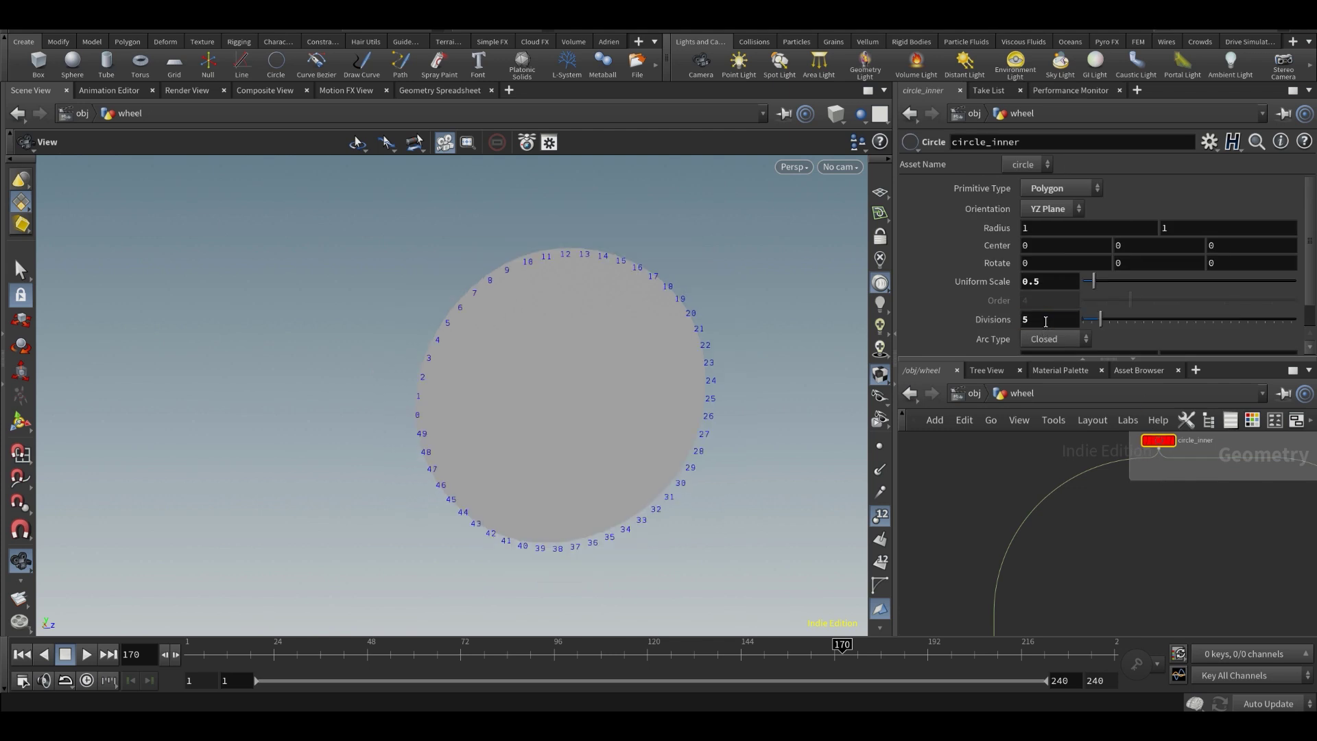
- Bypass the resample3 node, enable it again, and select it to view its parameters
scroll(1060, 492, "down", 4)
middle_click_drag(1081, 587, 1080, 425)
scroll(1045, 520, "up", 8)
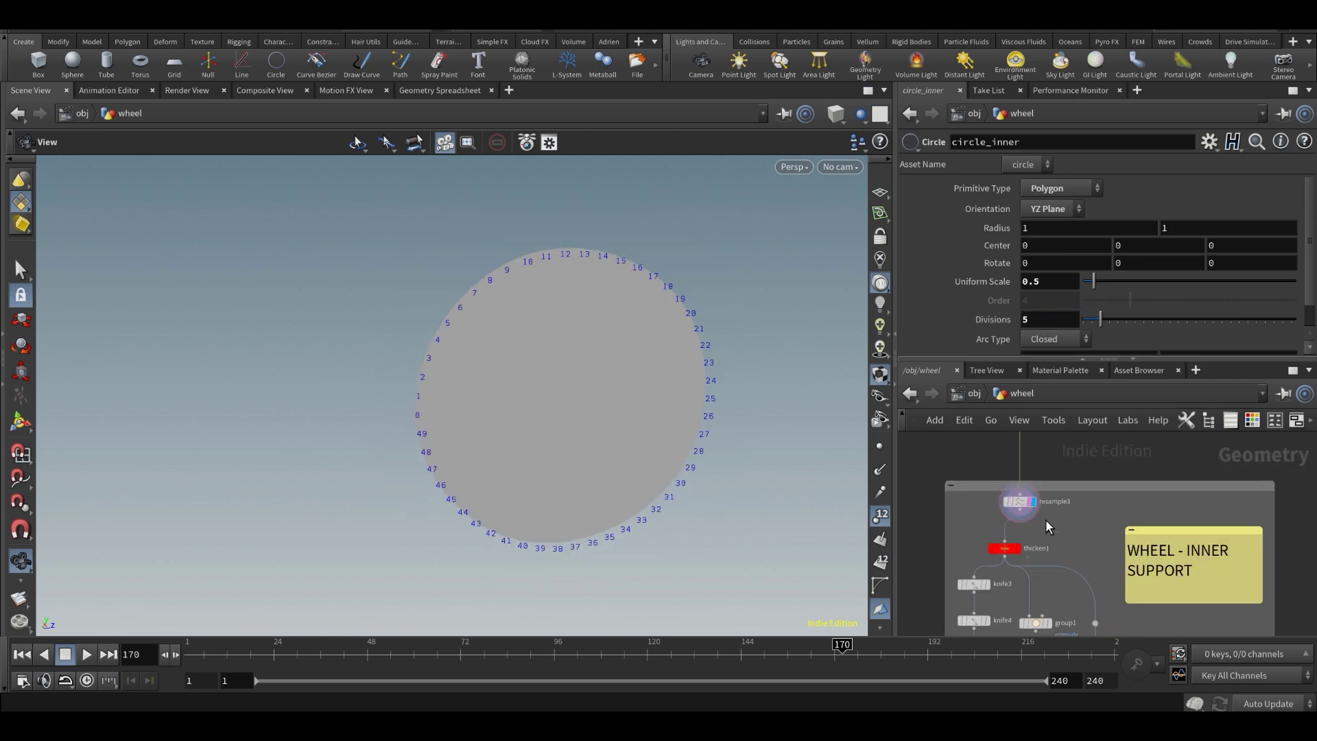
left_click(1036, 500)
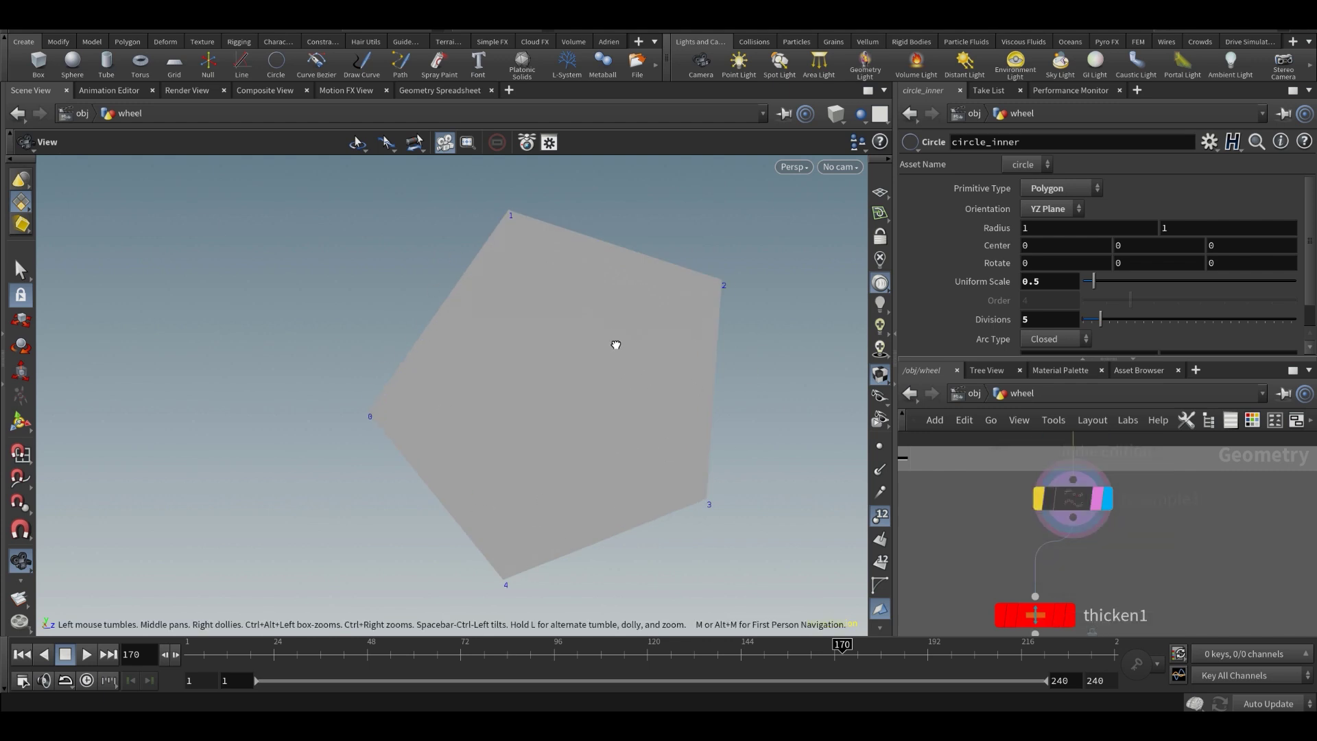
left_click(1037, 500)
left_click(1060, 499)
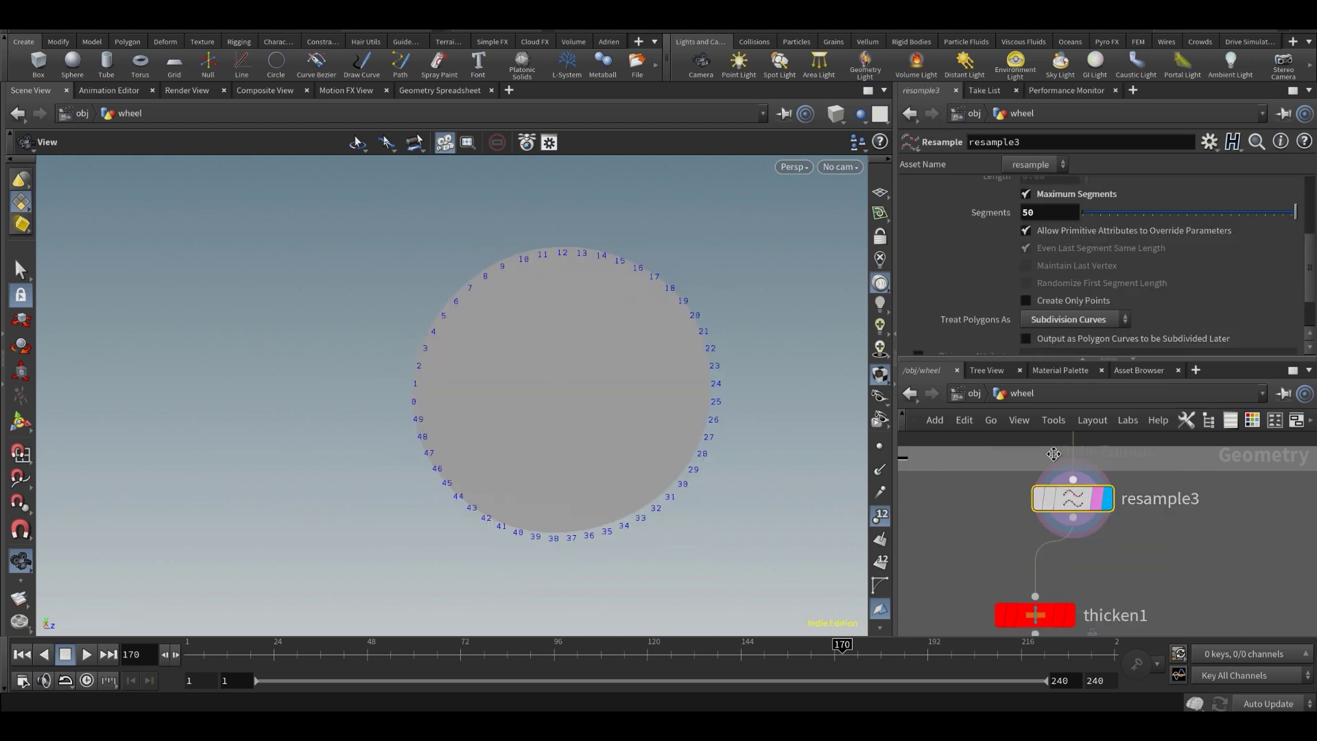
- Switch resample3's Treat Polygons As to Straight Edges and back to Subdivision Curves
left_click(1068, 320)
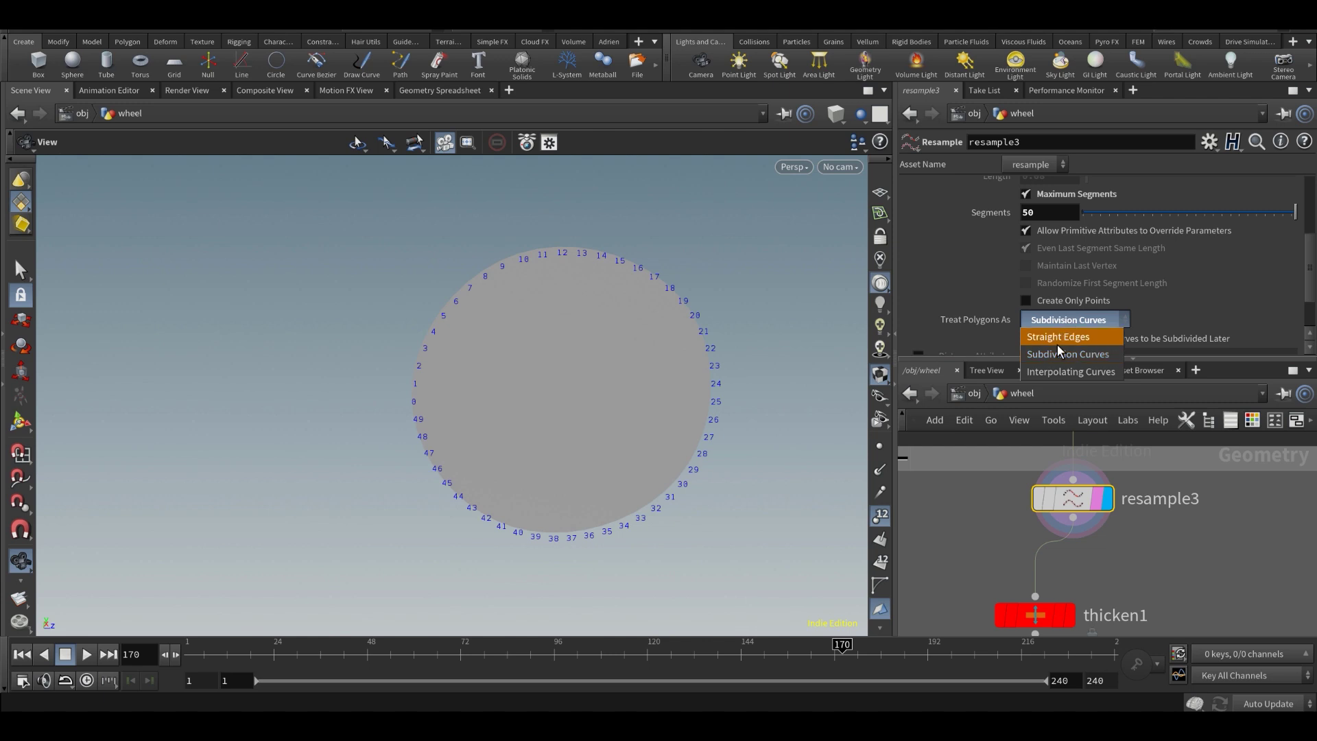
left_click(1058, 337)
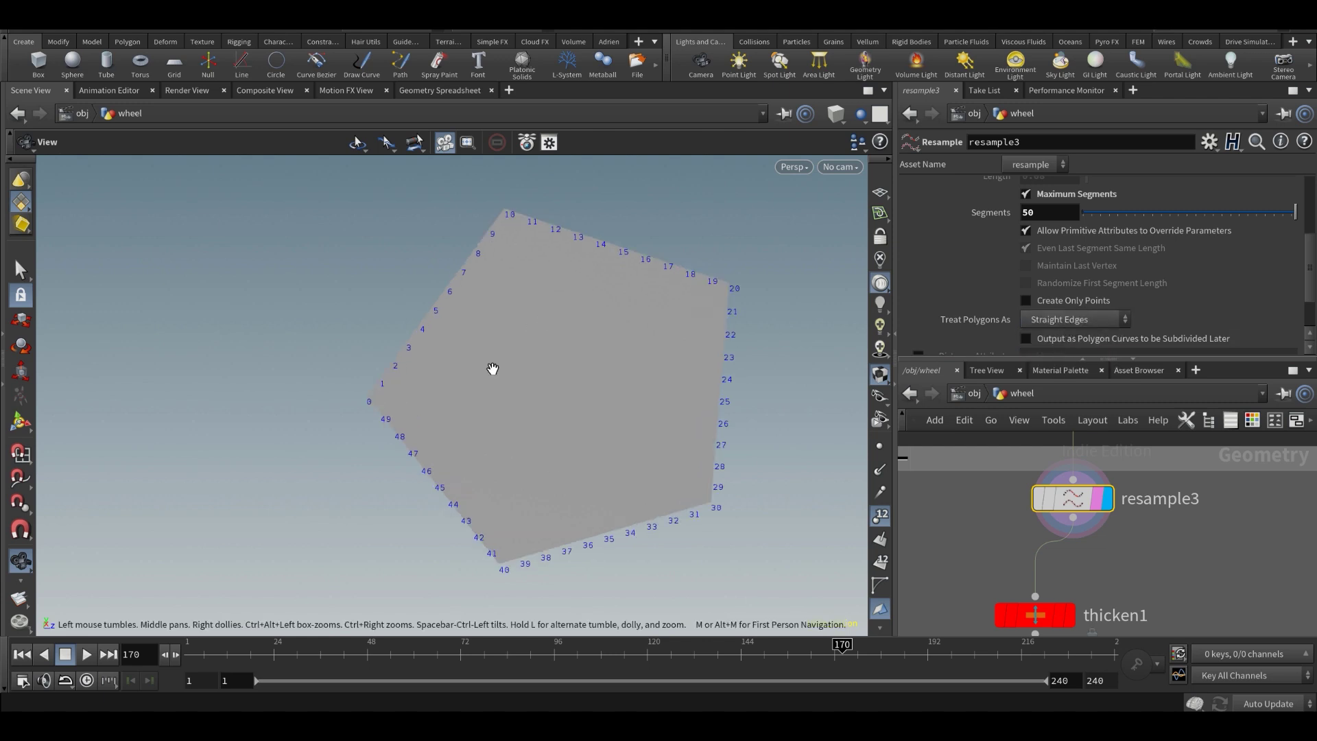
left_click(1084, 319)
left_click(1090, 351)
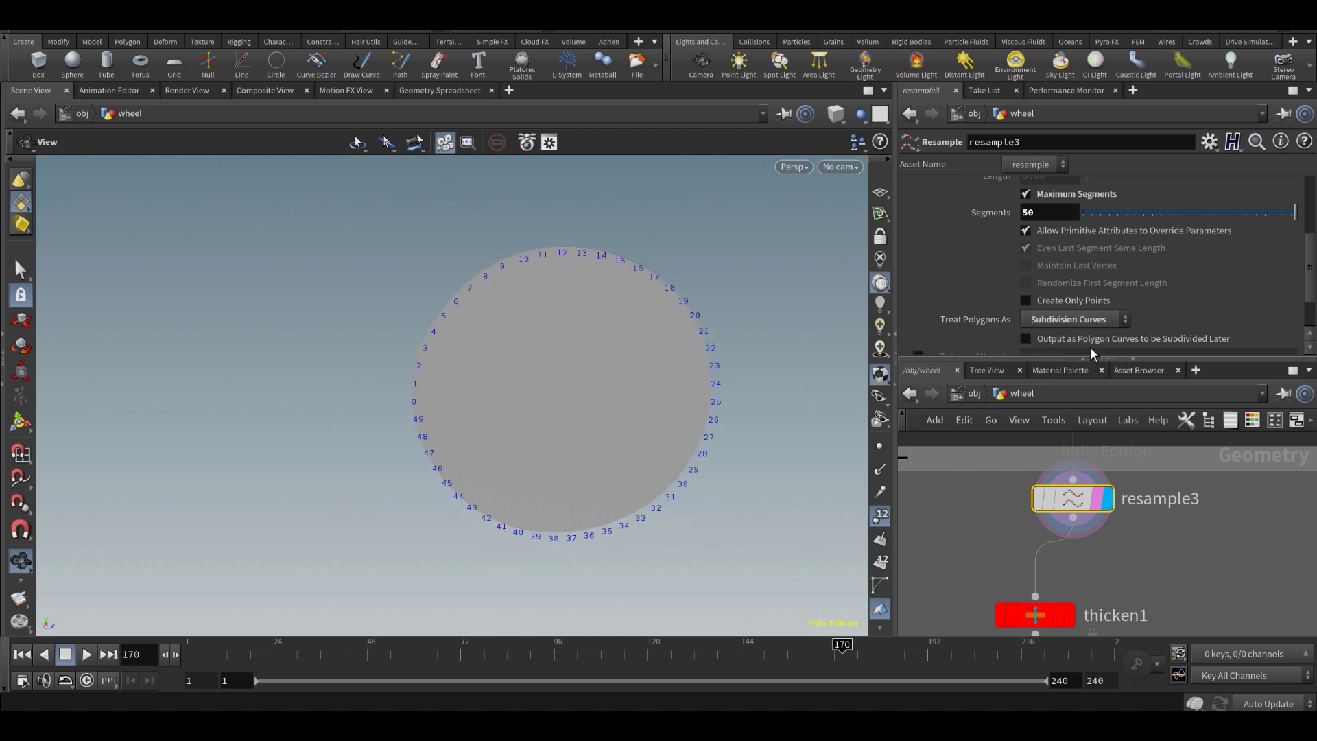
- Return to the circle_inner node and set its Divisions to 36
scroll(1137, 485, "down", 4)
middle_click_drag(1137, 485, 1092, 549)
scroll(1091, 535, "down", 5)
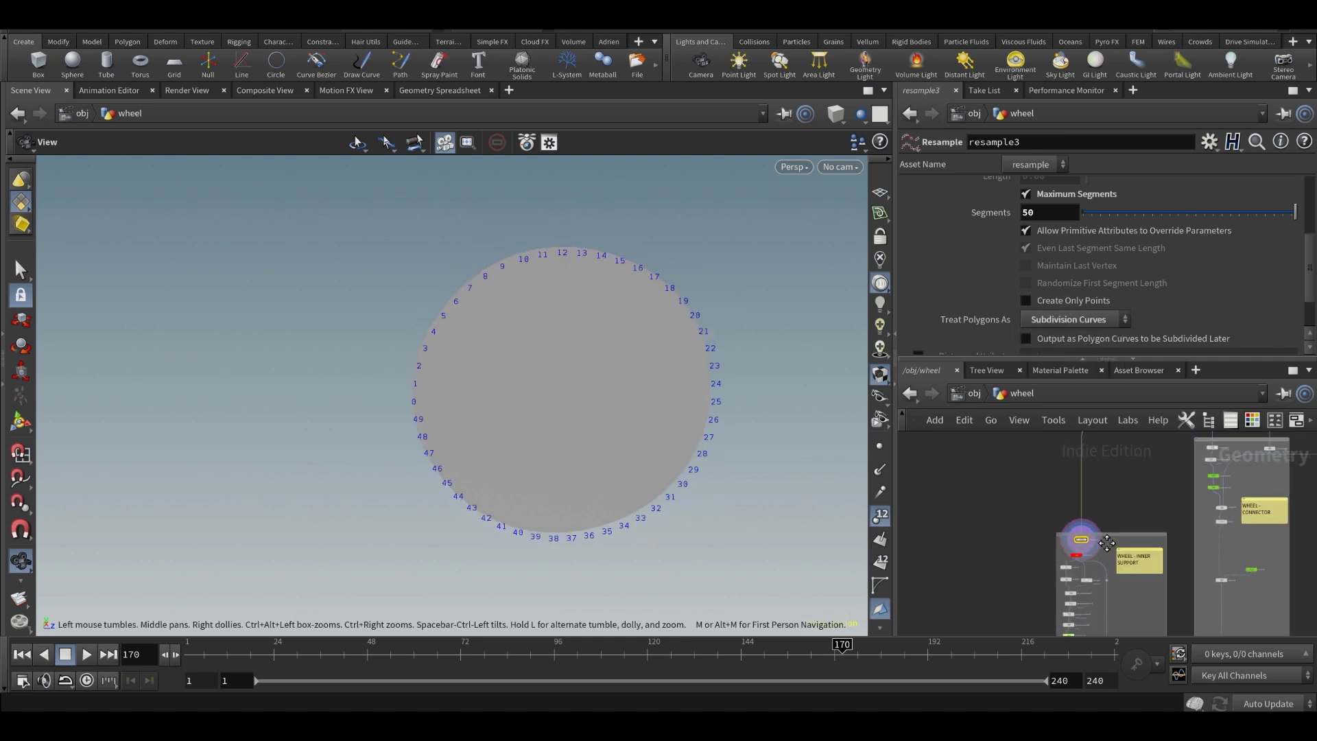
middle_click_drag(1128, 446, 1141, 516)
scroll(1141, 516, "up", 3)
left_click(1162, 480)
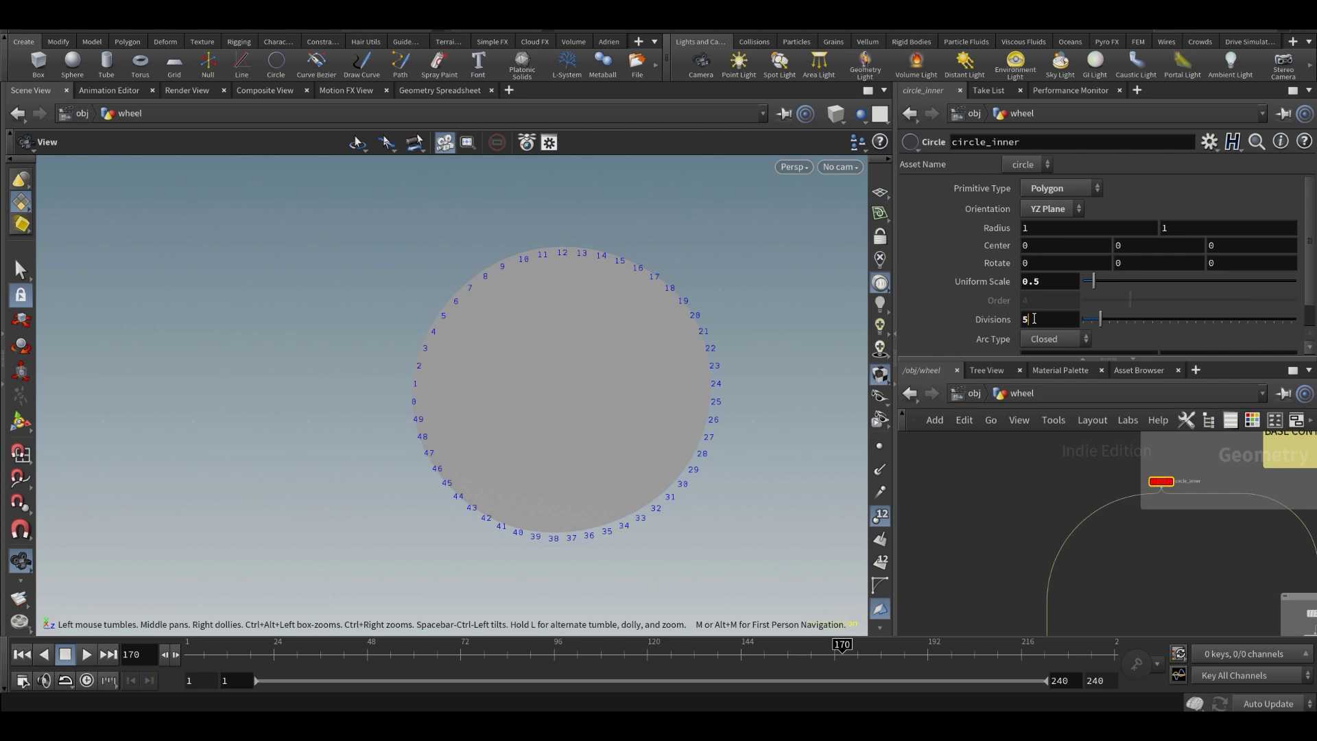
left_click(1034, 319)
type("36")
key("Return")
- Display the thicken1 node's output, select the node to view its parameters, and examine the thickened cylinder from the side
scroll(1046, 564, "down", 3)
middle_click_drag(1069, 625, 1074, 469)
scroll(1049, 568, "up", 7)
middle_click_drag(1093, 527, 1060, 505)
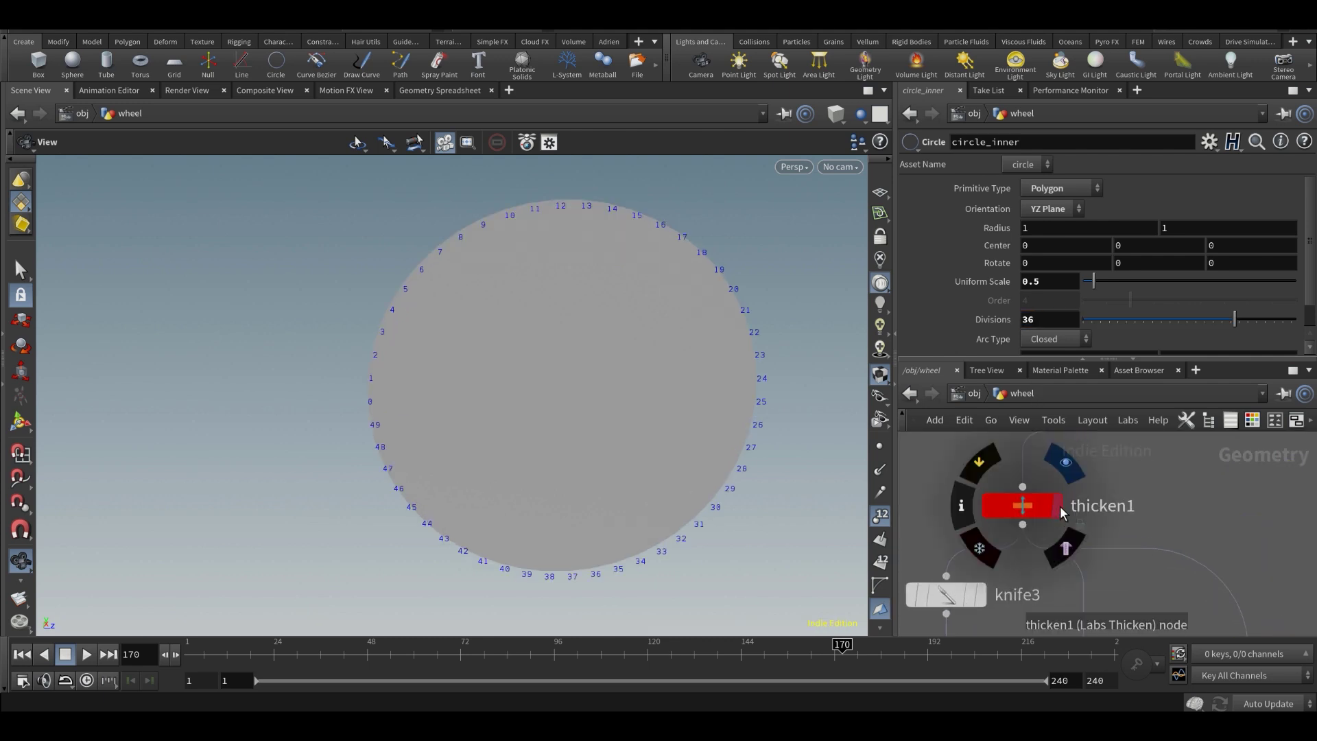
left_click(1066, 462)
left_click(1011, 507)
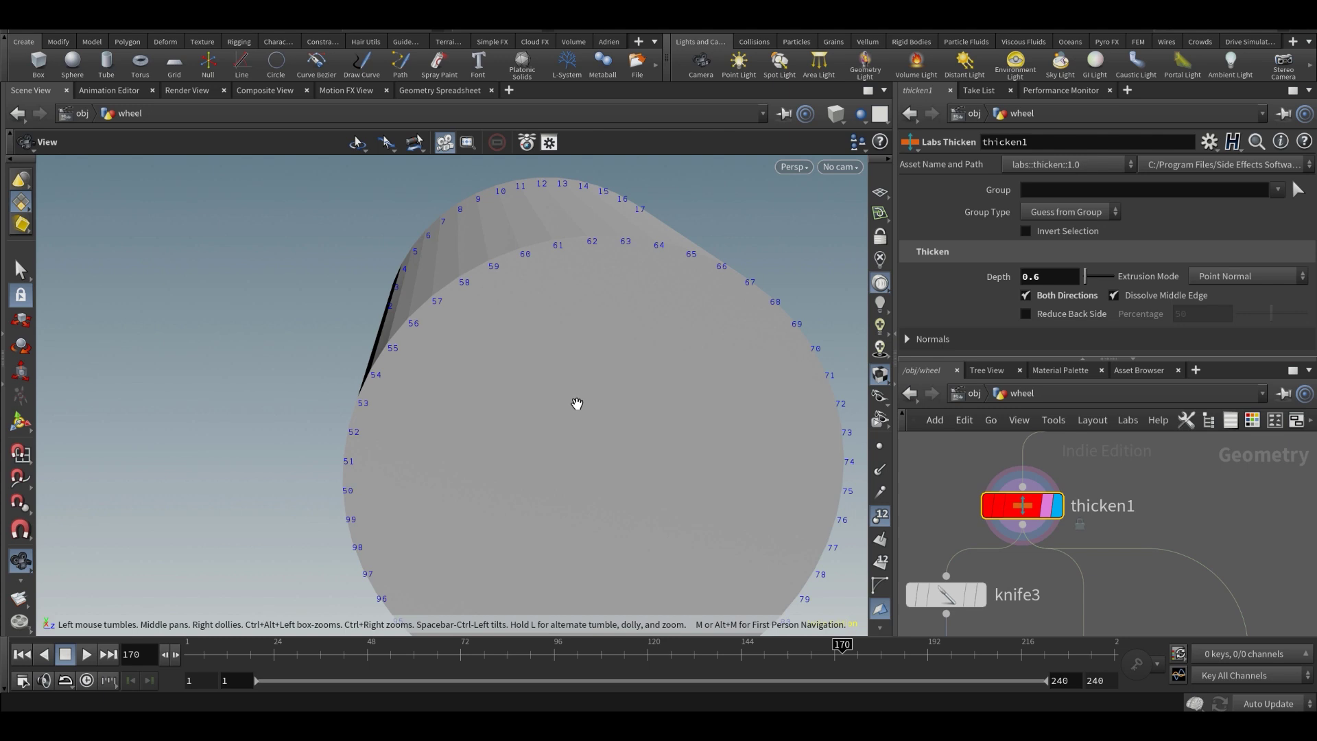
left_click_drag(597, 368, 497, 381)
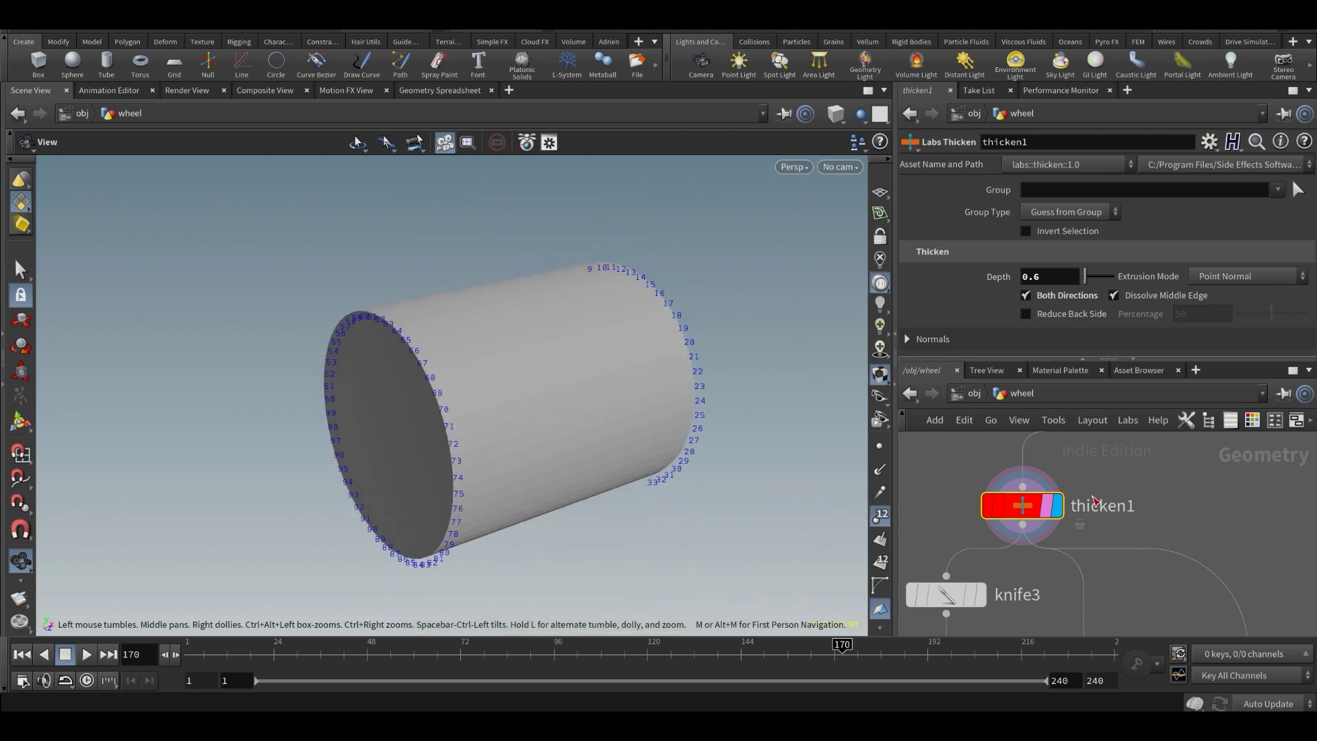
- Add a Labs Thicken node beside thicken1 and delete it again
key("Tab")
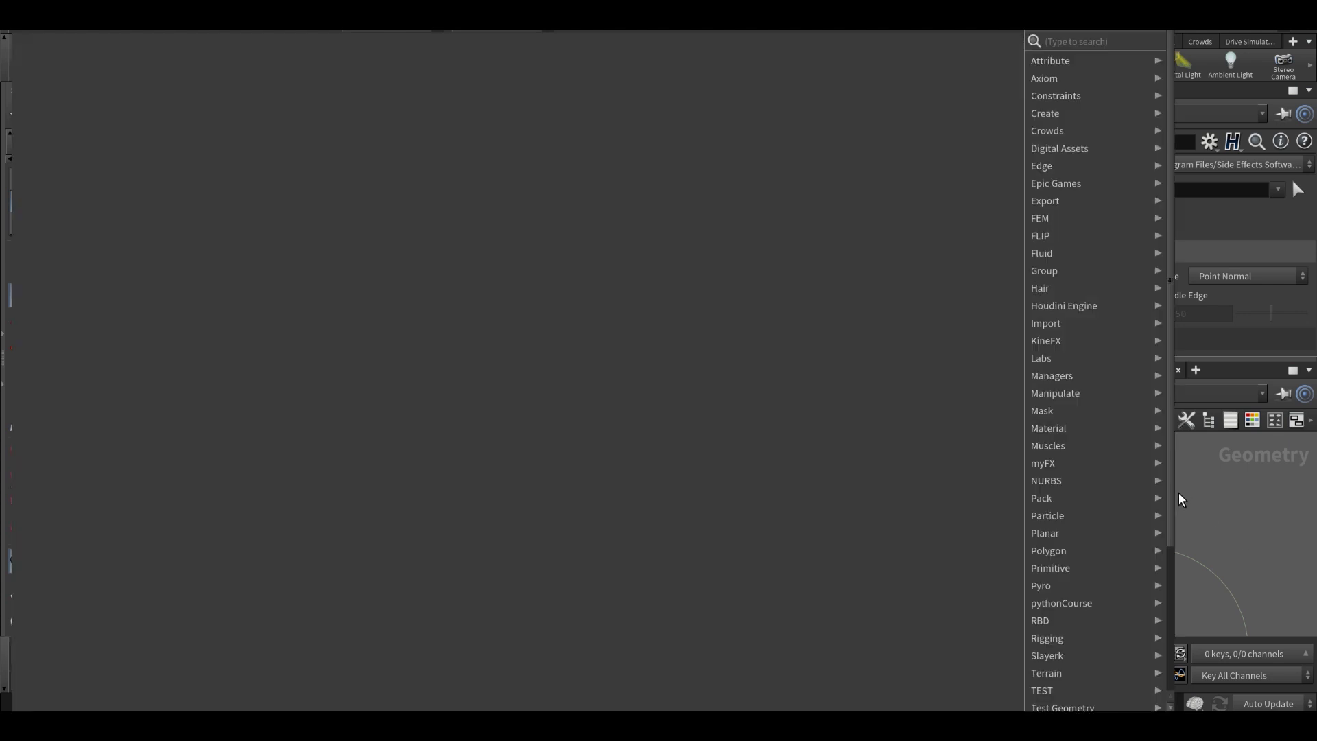
type("labsthi")
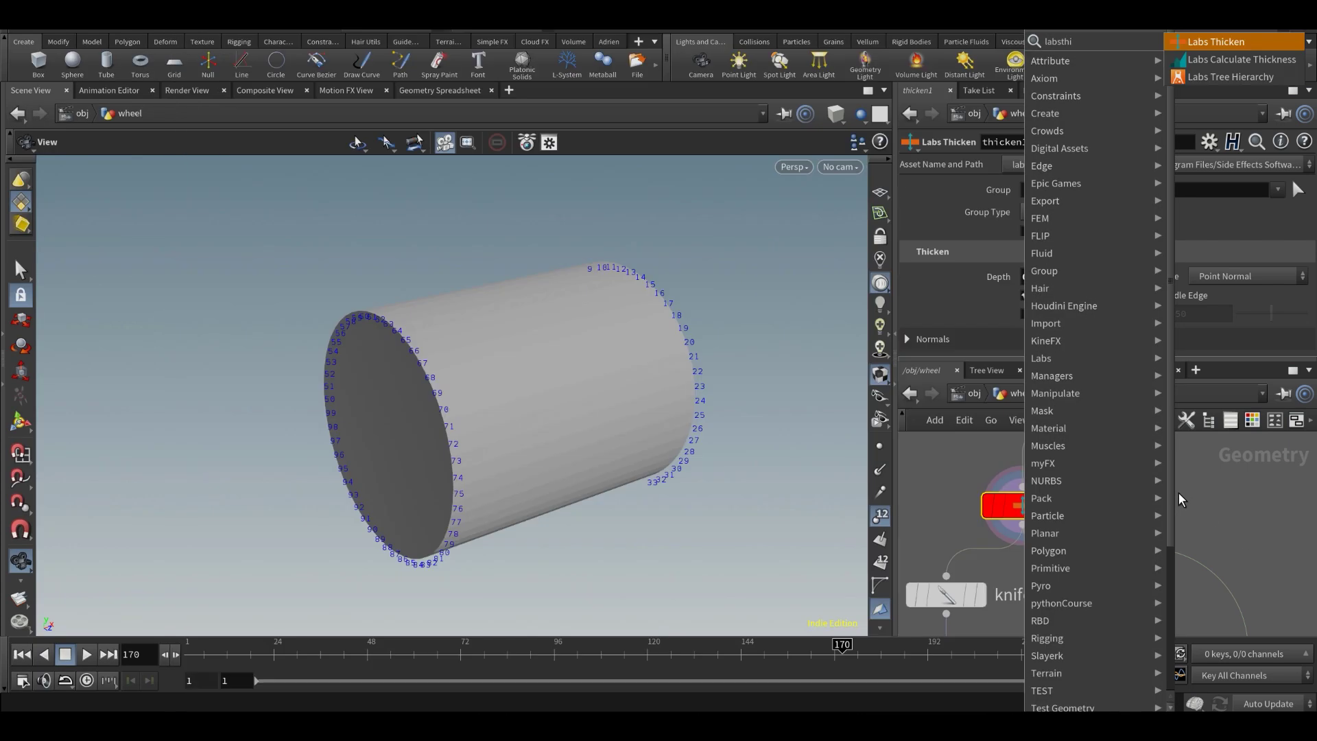
key("Return")
left_click(1173, 482)
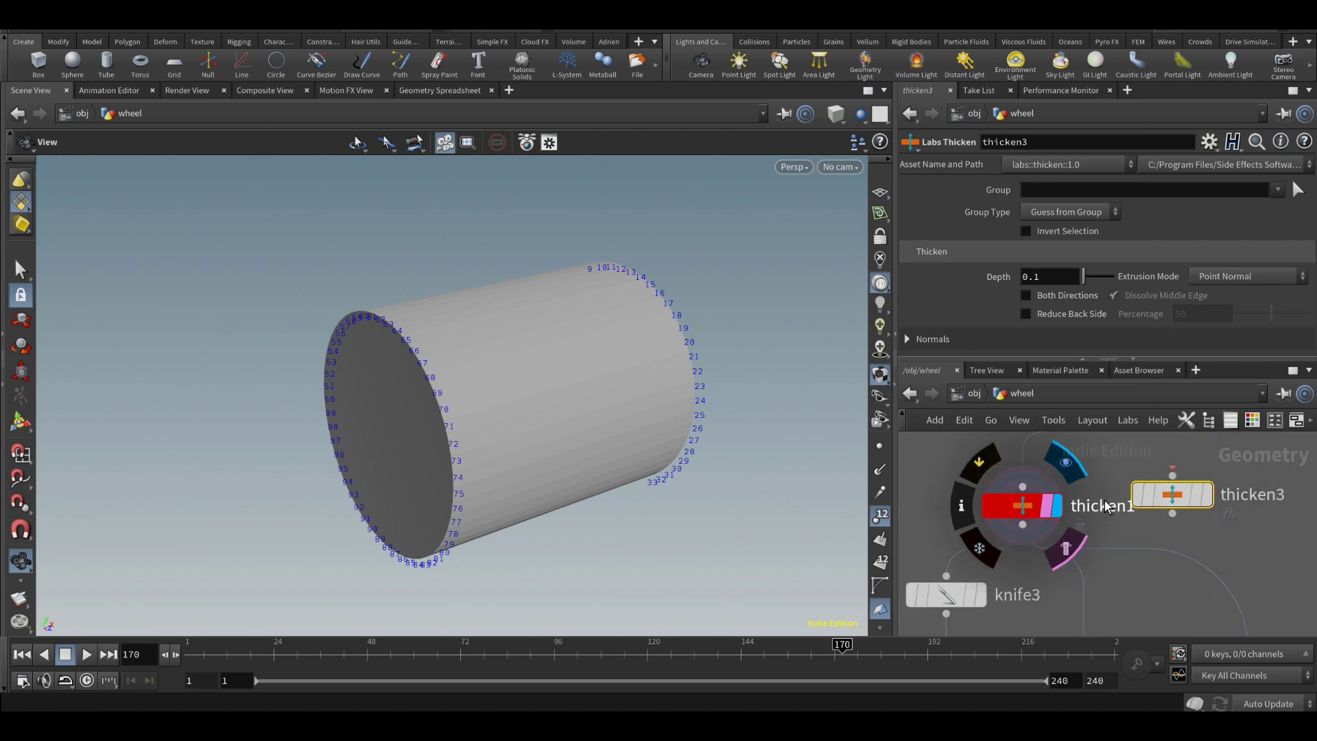
key("Delete")
- Try a Depth of 0.4 on the thicken1 node with Both Directions enabled, and undo the depth change
left_click(1026, 507)
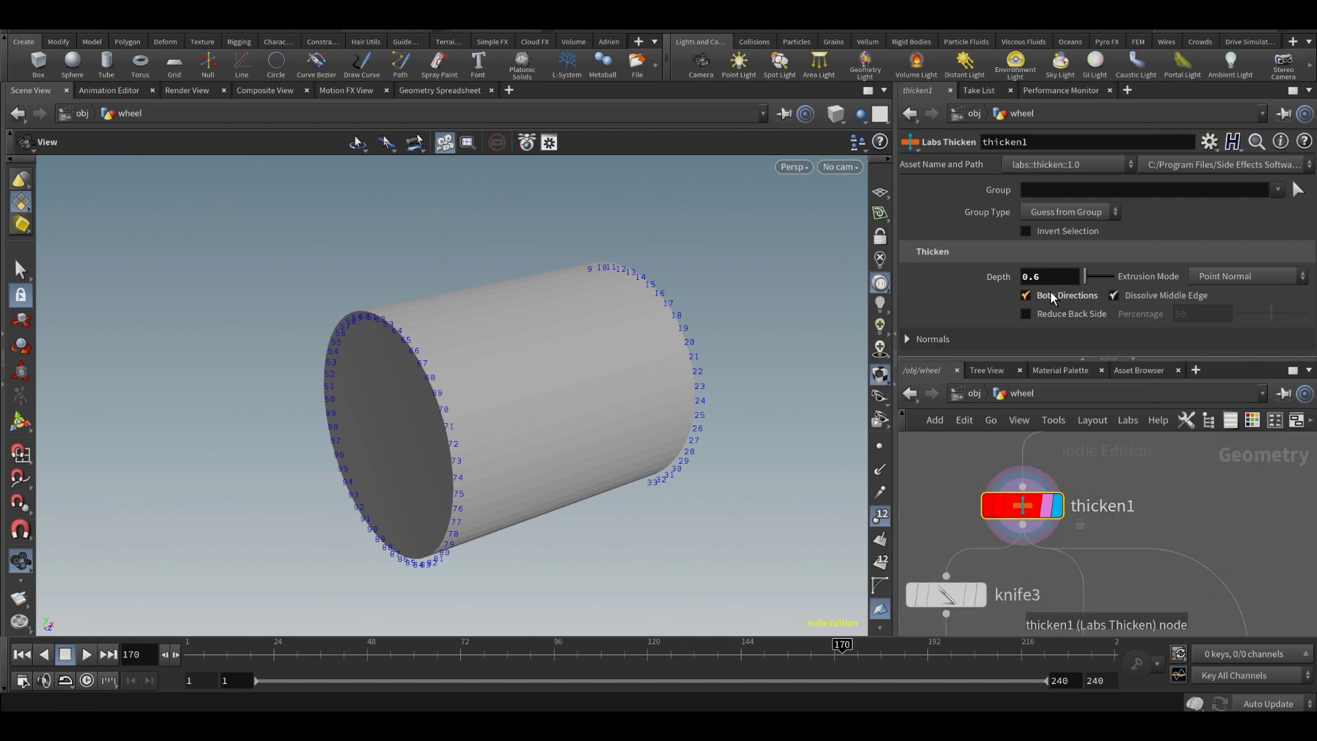
left_click(1051, 291)
left_click(1051, 290)
middle_click(1034, 276)
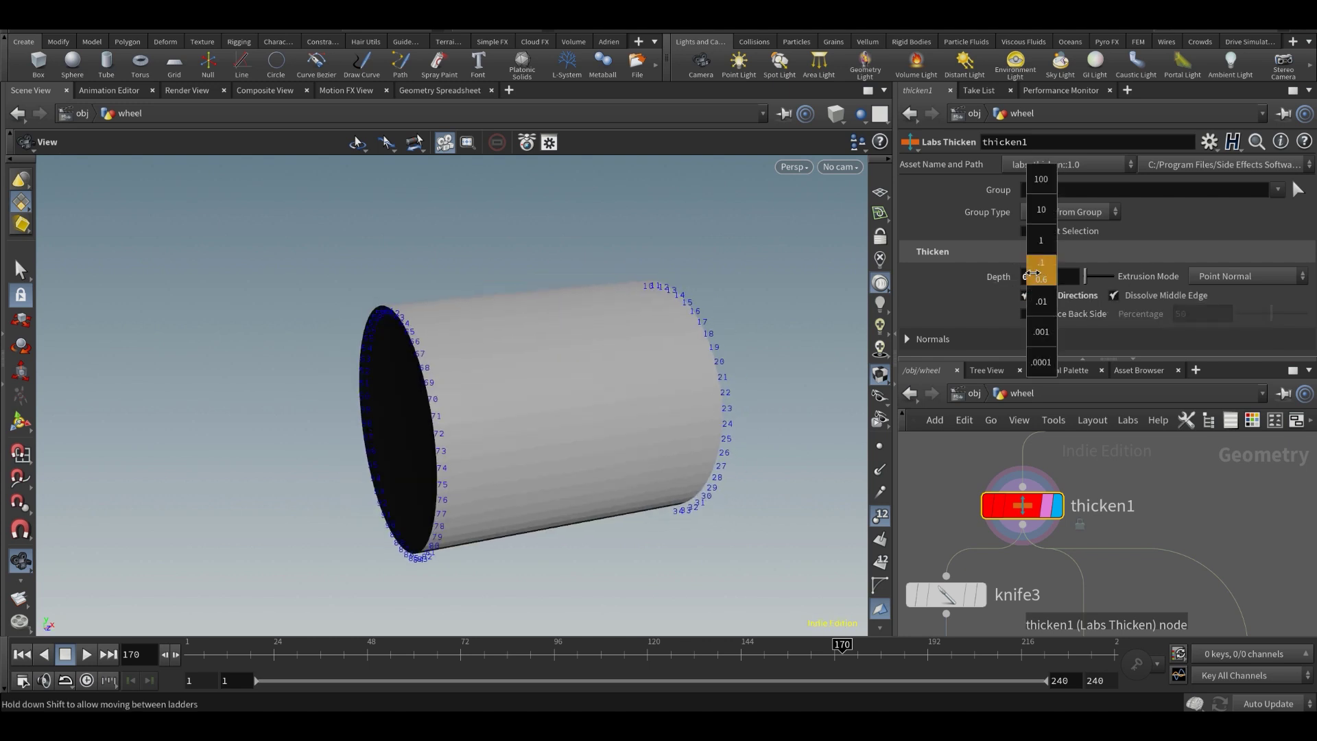
mouse_move(1034, 276)
middle_mouse_down()
mouse_move(995, 276)
mouse_move(1018, 276)
middle_mouse_up()
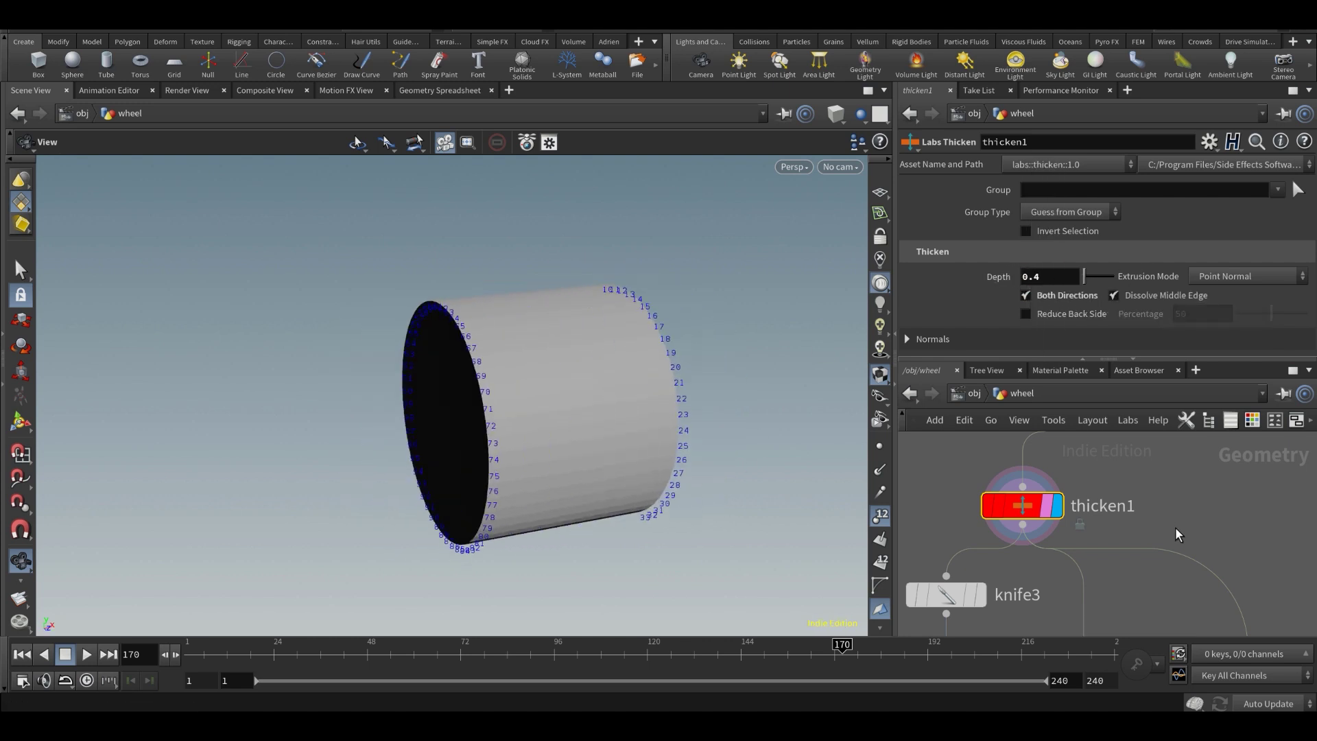
key("ctrl+z")
- Display the knife3 node's cut in wireframe and select the node to examine its distance and direction settings
scroll(1113, 547, "down", 3)
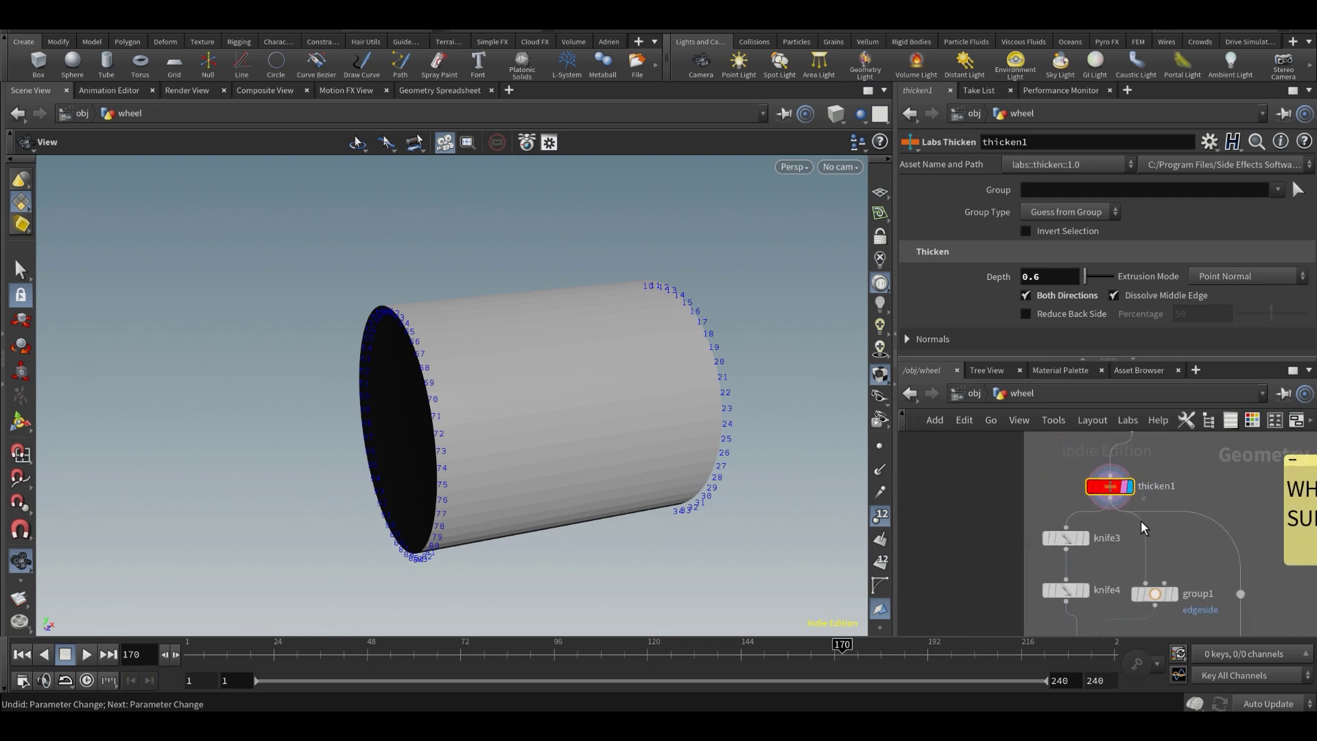
left_click_drag(556, 437, 619, 434)
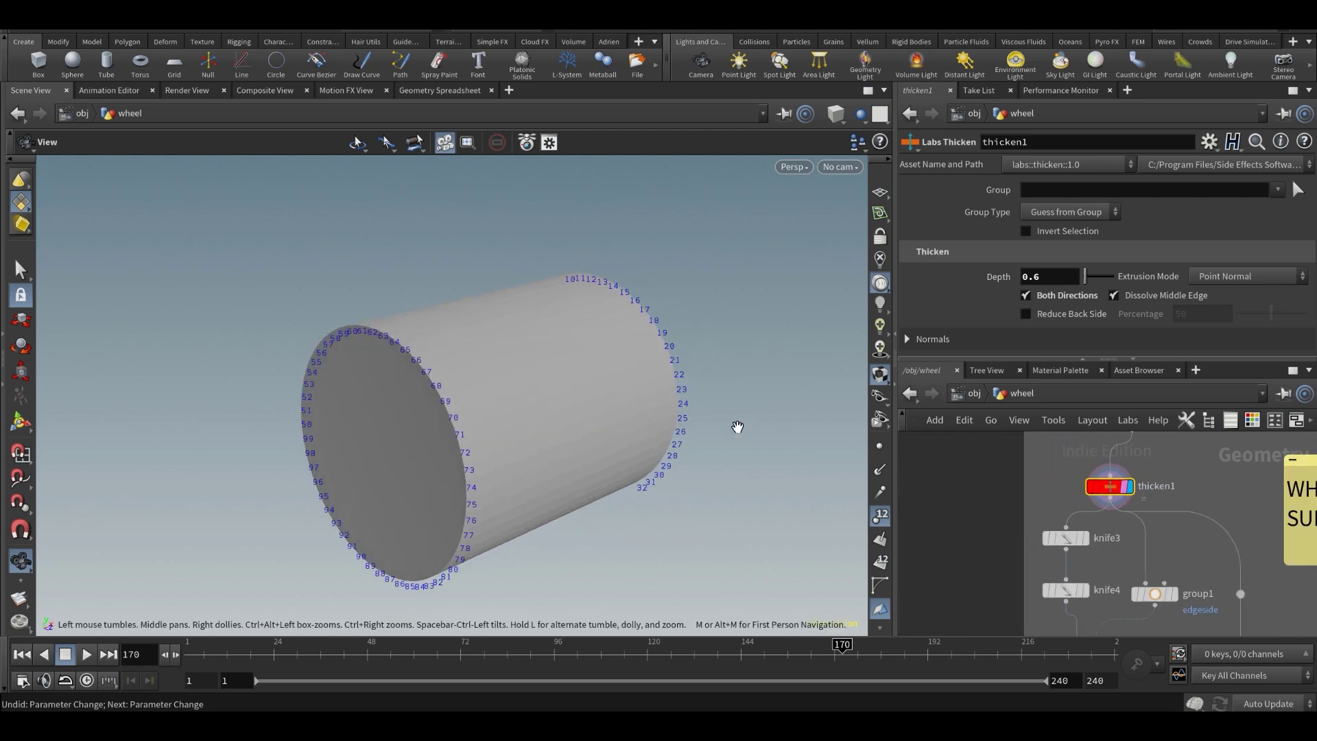
scroll(1097, 575, "up", 3)
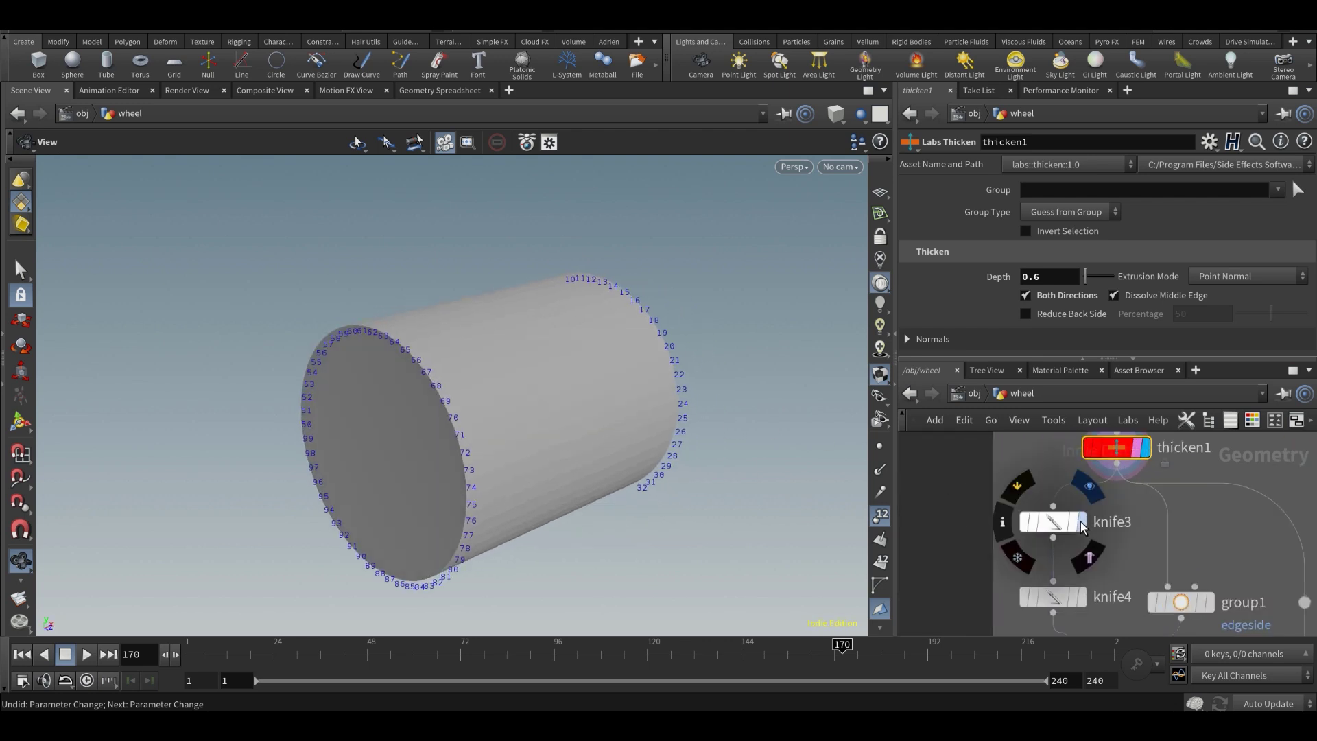
left_click(1081, 523)
key("shift+w")
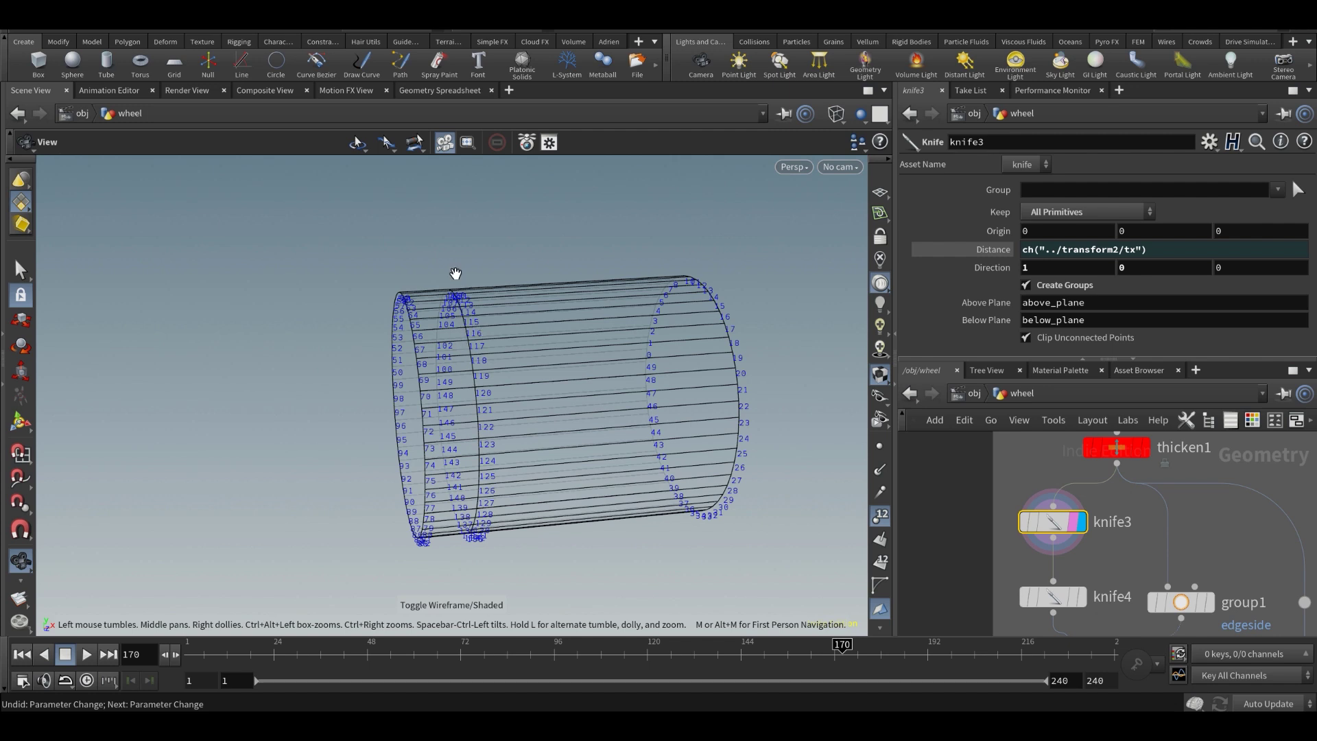
left_click(1021, 526)
left_click_drag(459, 353, 488, 374)
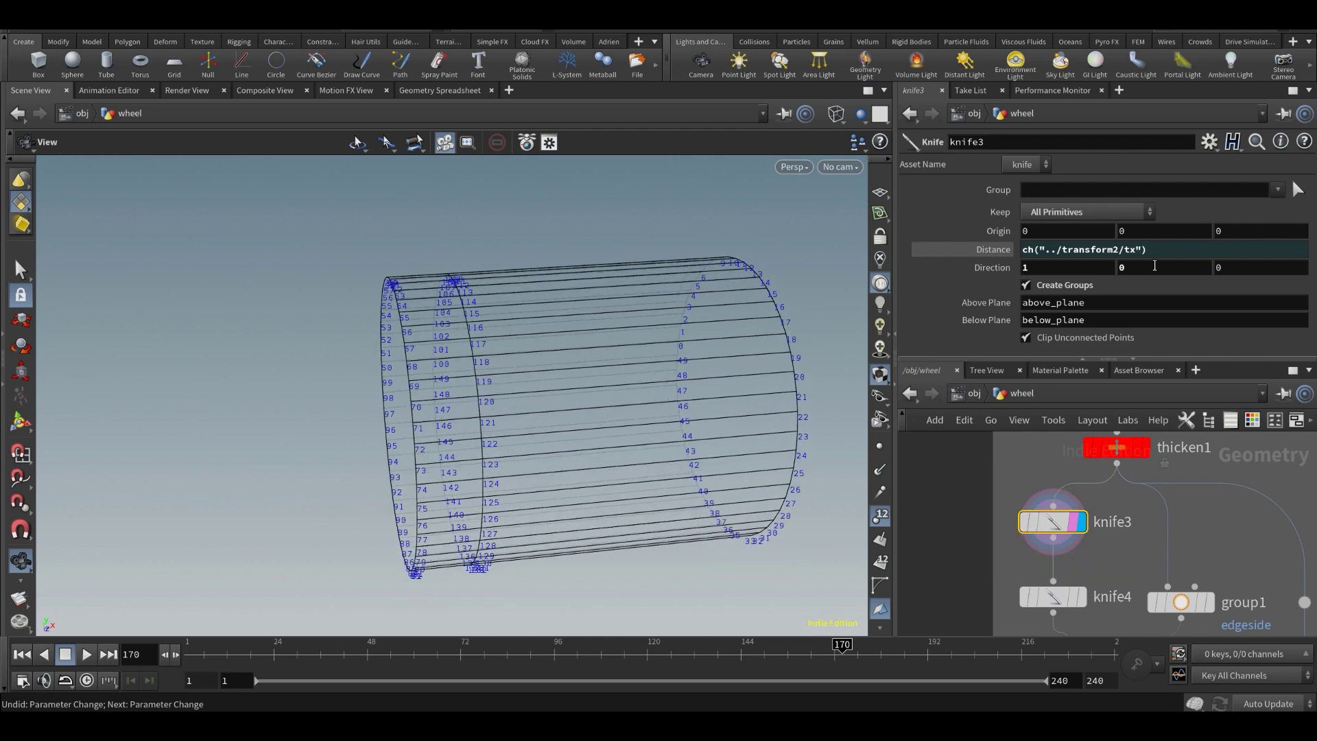
- Examine the evaluated value behind the Distance expression of knife3 and return the field to showing its expression
left_click(994, 248)
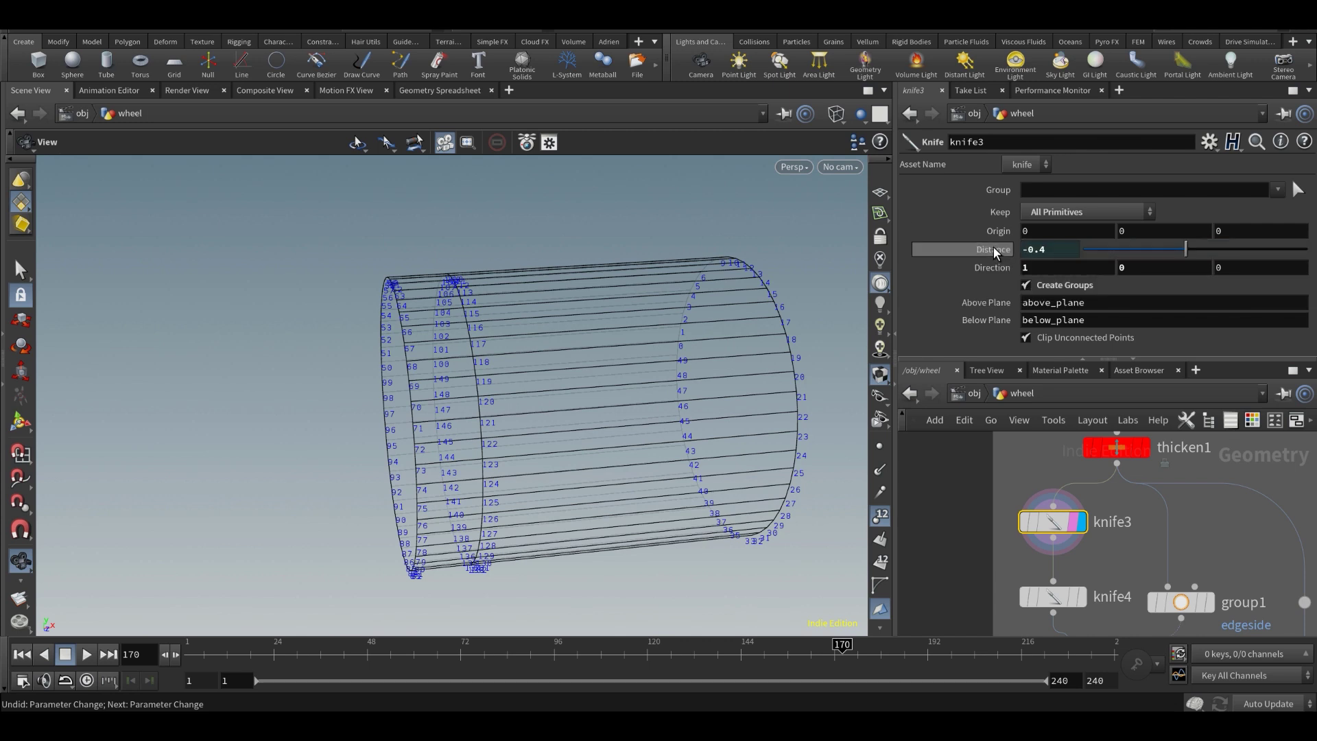
left_click(1034, 268)
left_click_drag(623, 368, 582, 364)
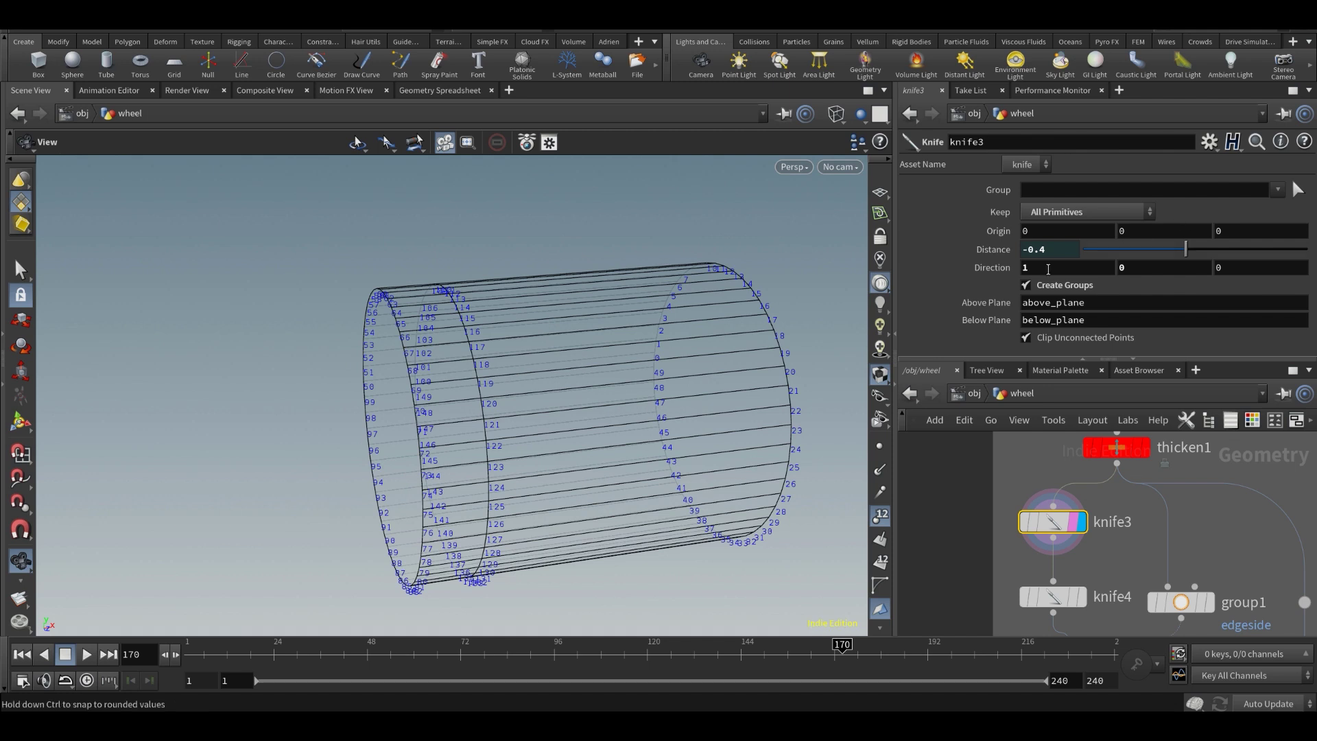
left_click(993, 250)
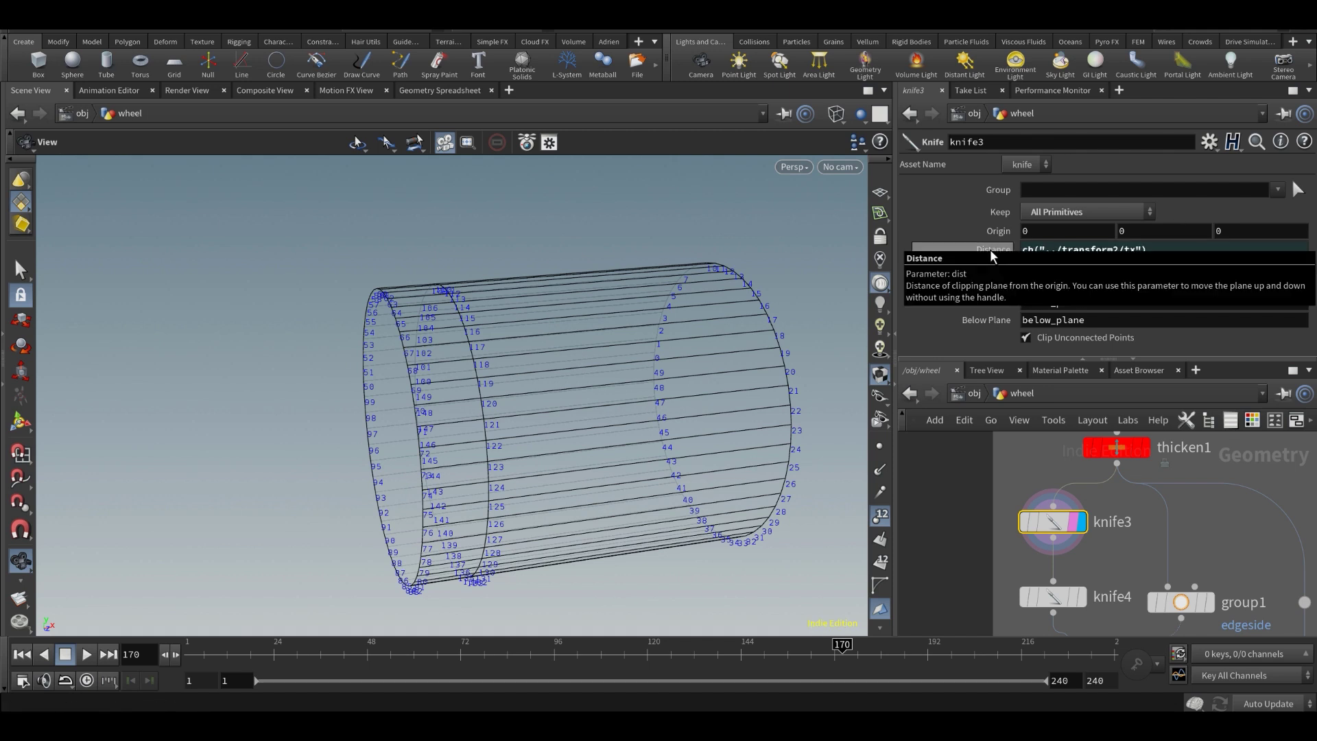
- Find the transform2 node referenced by knife3 and examine its offset and translate parameters
middle_click_drag(1159, 506, 1099, 545)
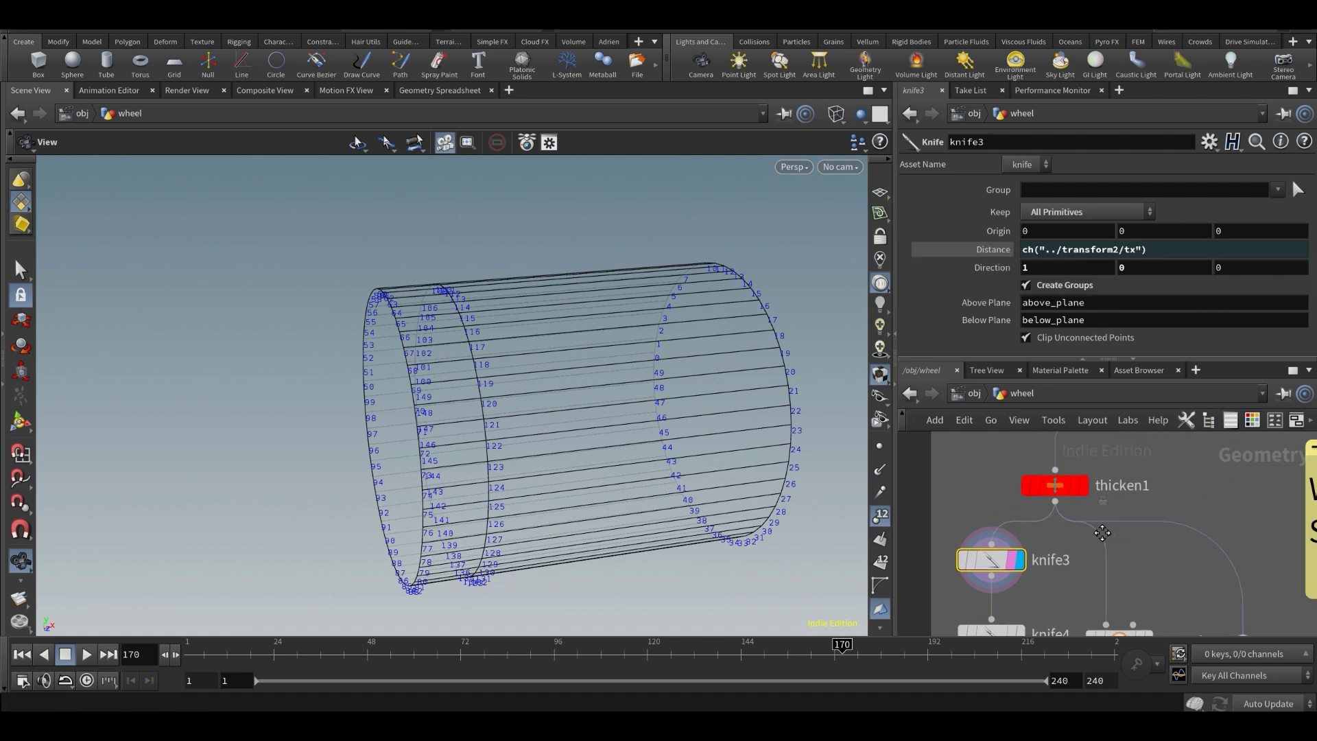
scroll(1098, 531, "down", 1)
scroll(1158, 504, "down", 3)
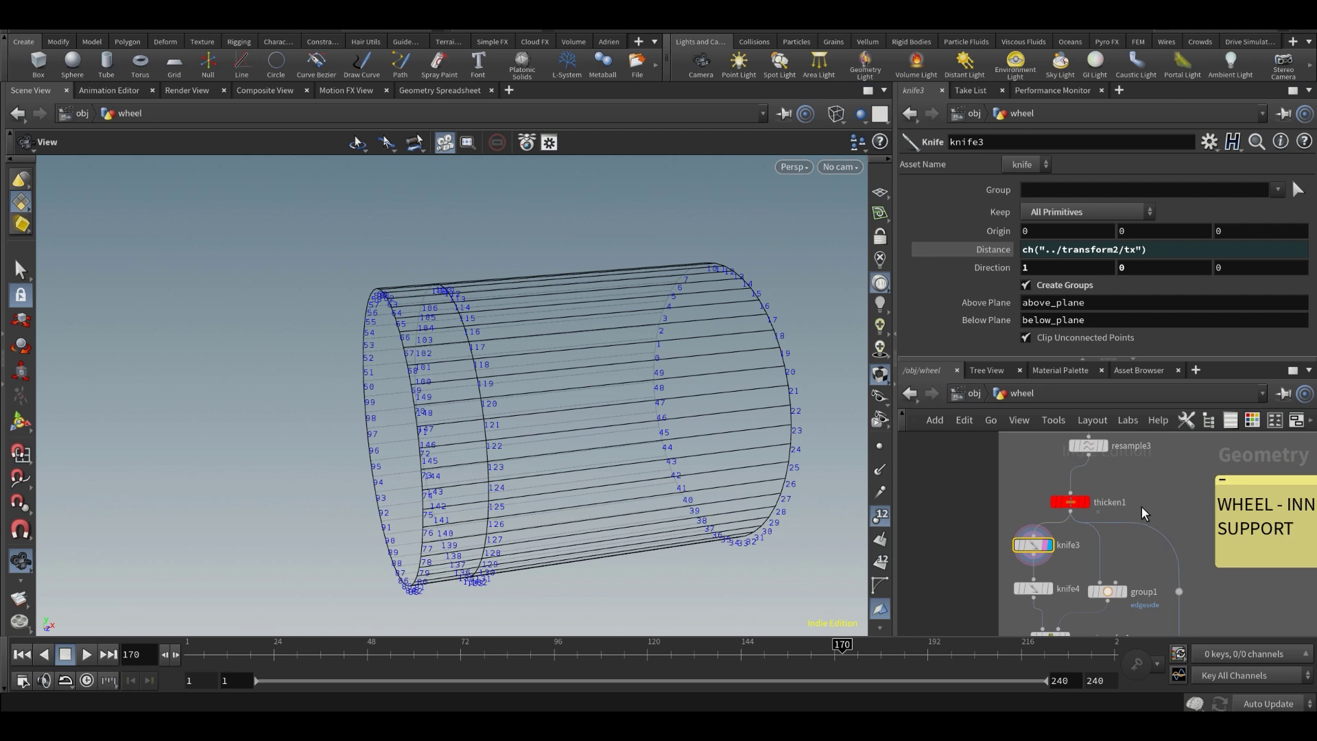
middle_click_drag(1160, 503, 1095, 540)
scroll(1098, 541, "down", 3)
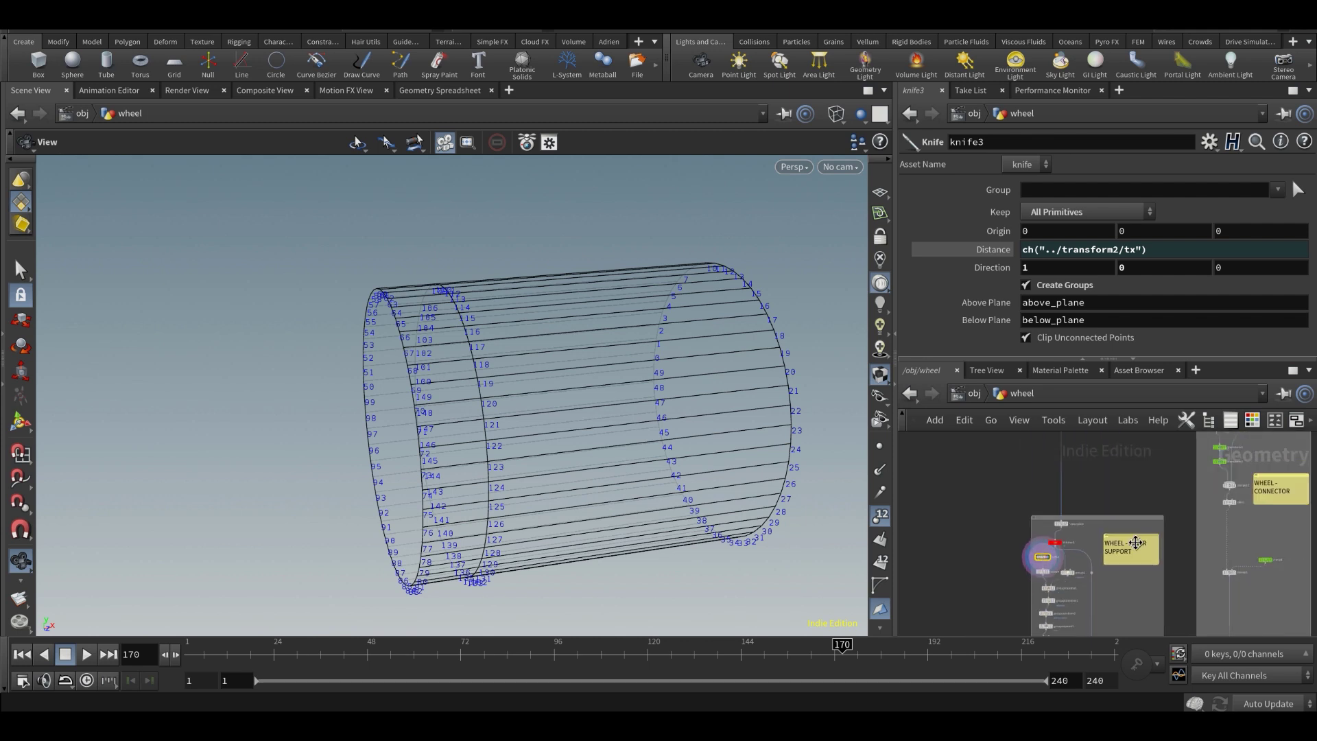
scroll(1231, 458, "up", 5)
middle_click_drag(1194, 470, 1140, 520)
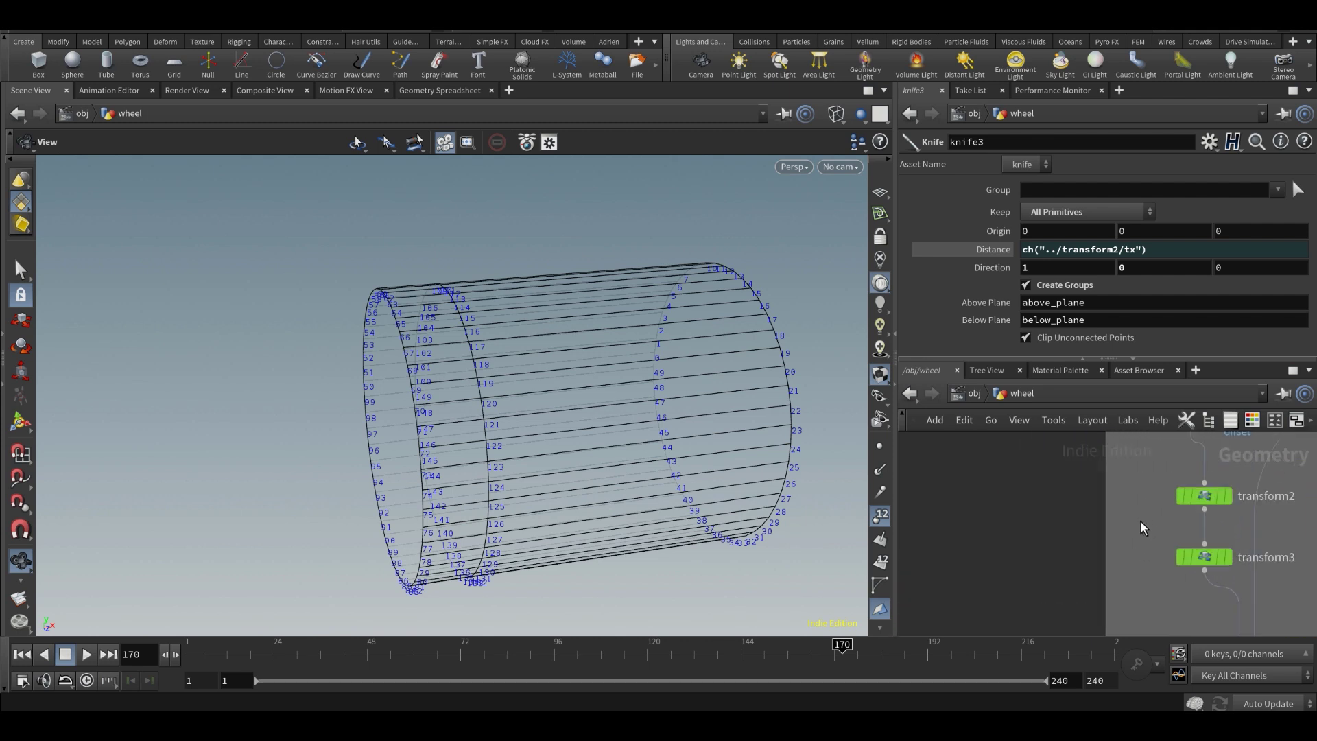
left_click(1207, 492)
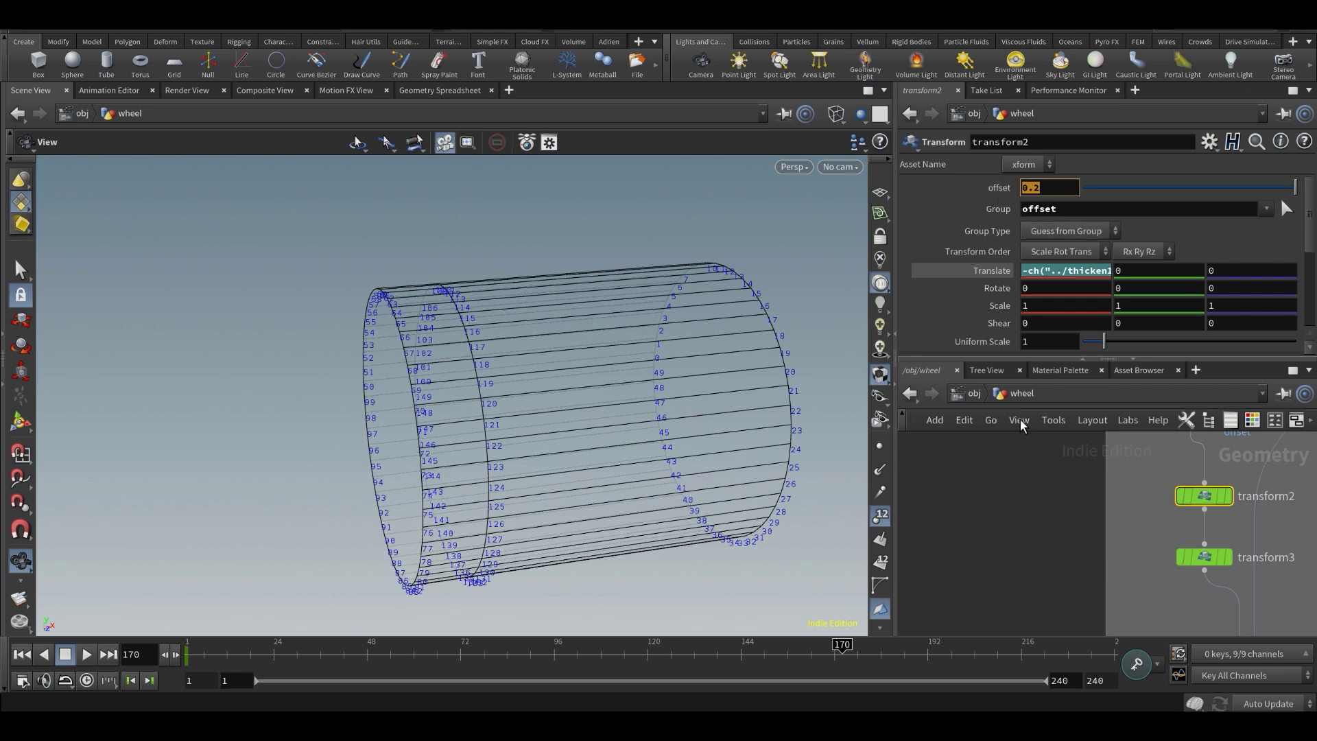
- Display the output of merge12 and examine its lines against the cylinder in the viewport
middle_click_drag(1013, 496, 1096, 490)
scroll(1105, 478, "down", 3)
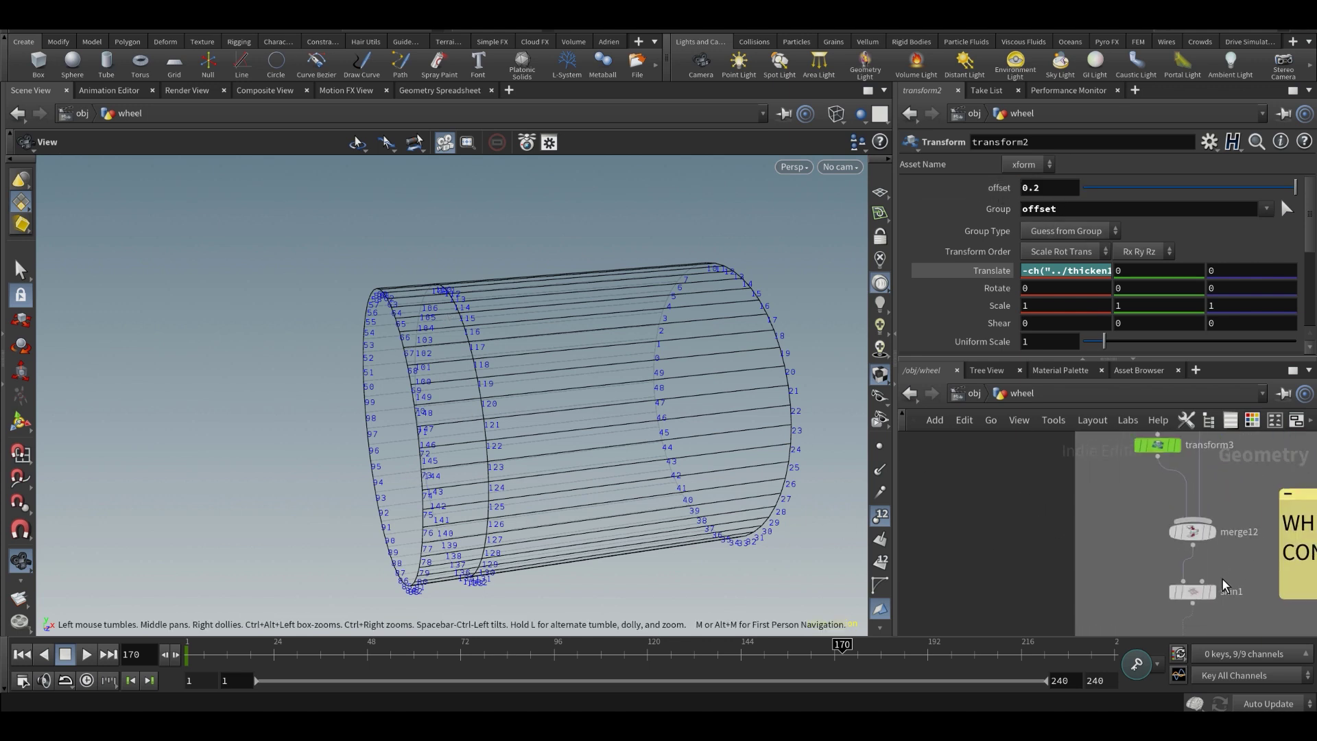
left_click(1212, 535)
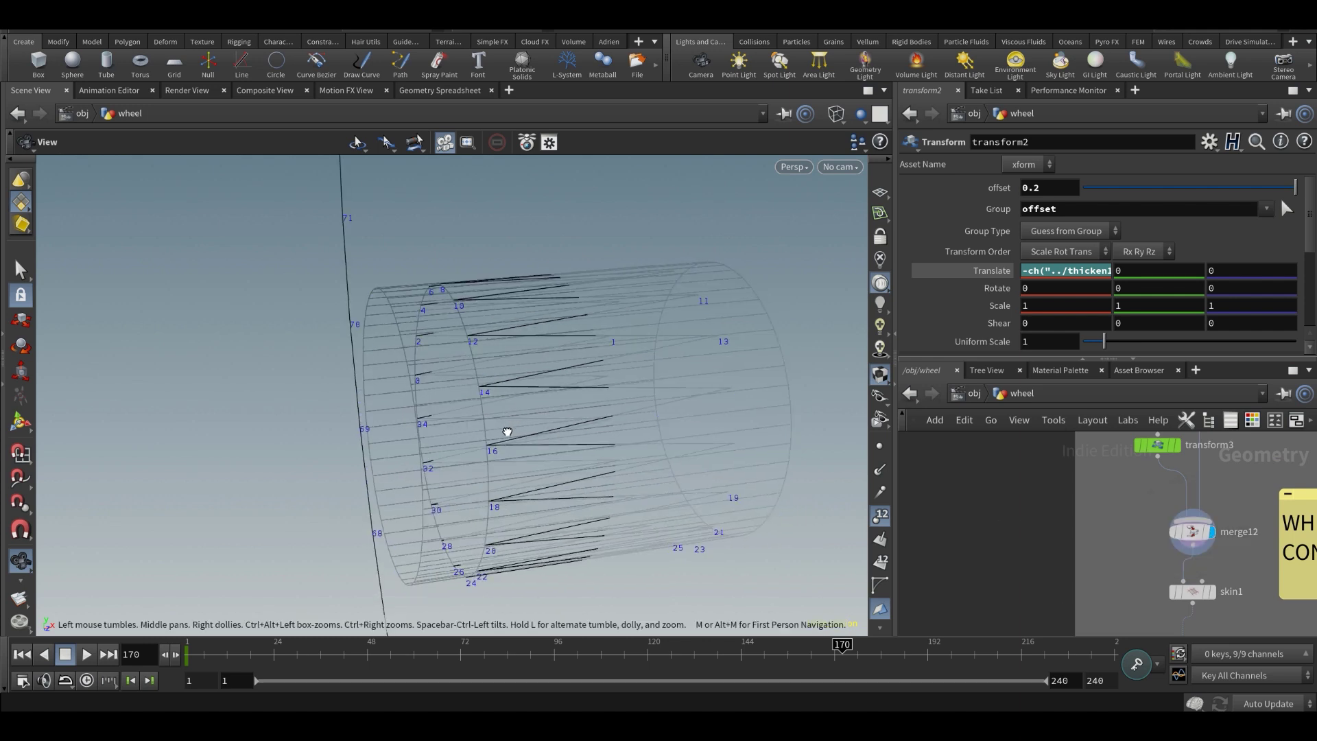
left_click_drag(506, 432, 481, 435)
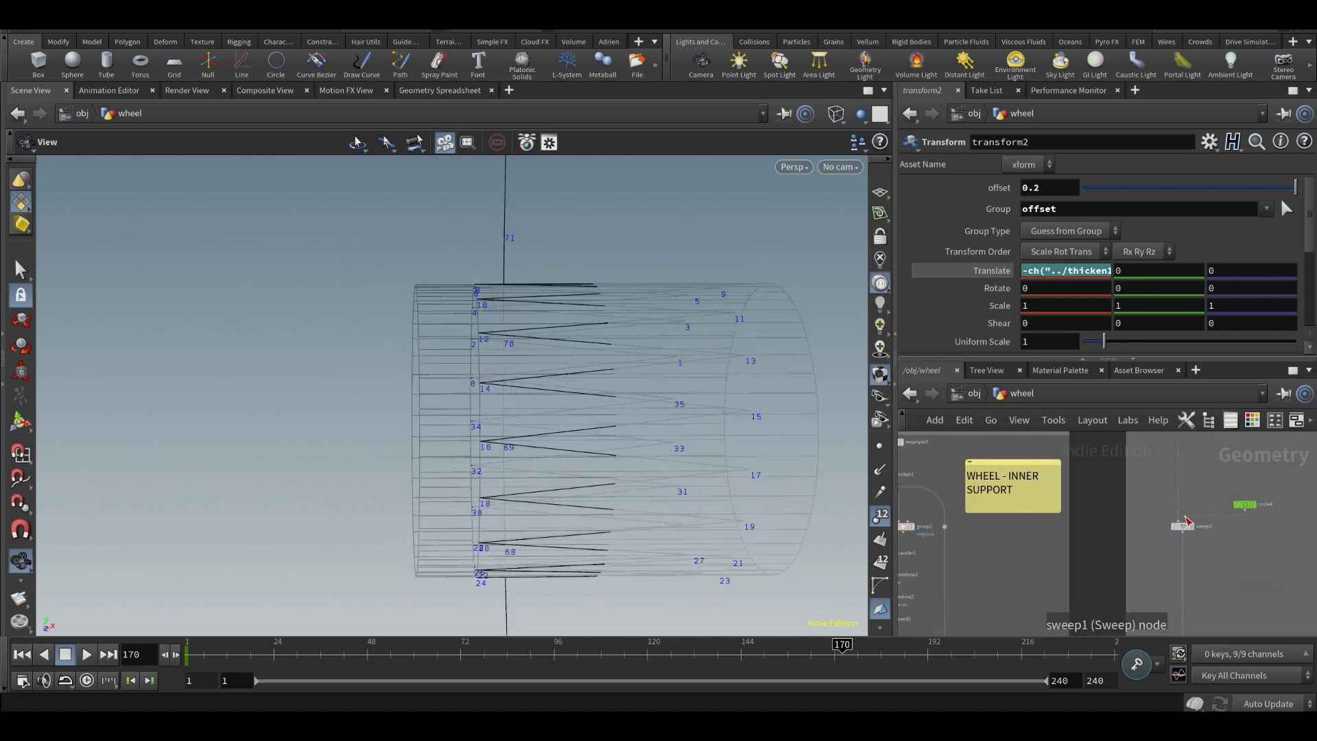
- Overlay the sweep1 spokes on the knife3 cylinder and examine where they meet its cut
scroll(1185, 515, "up", 3)
left_click(1196, 530)
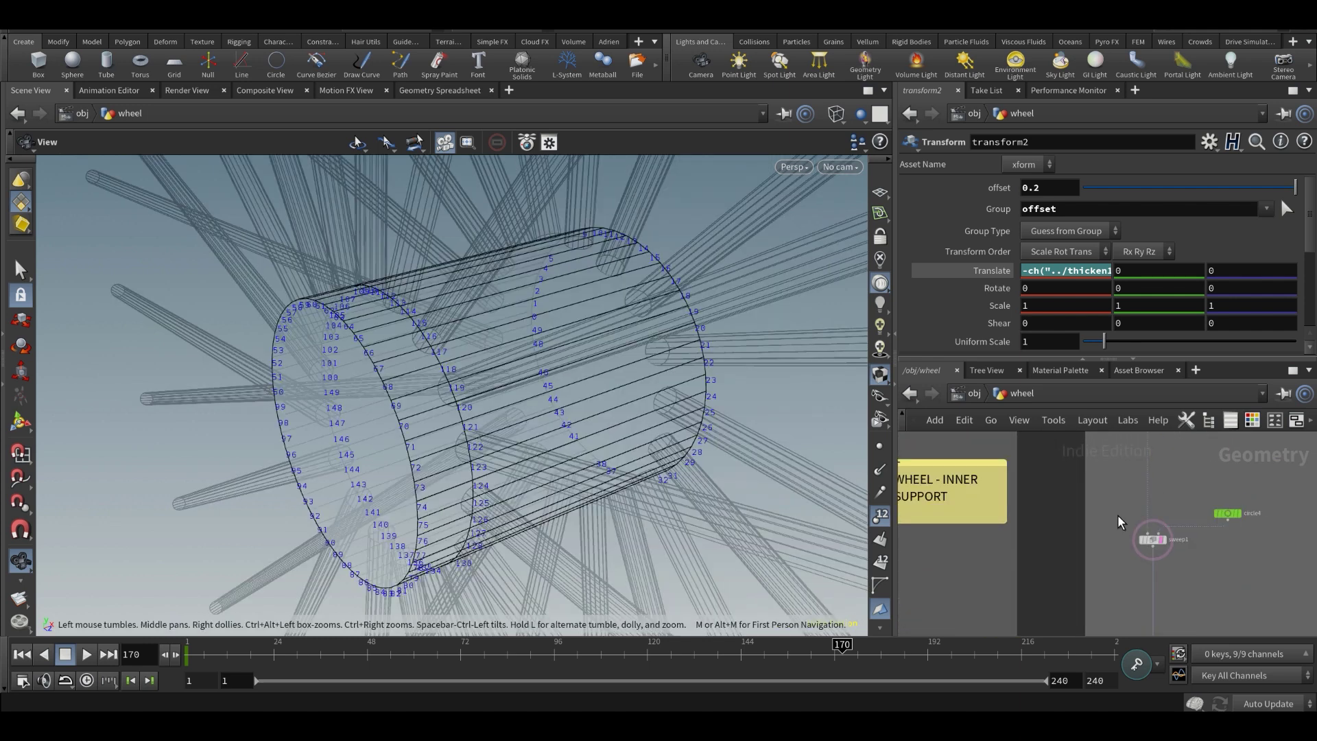
left_click_drag(474, 412, 508, 401)
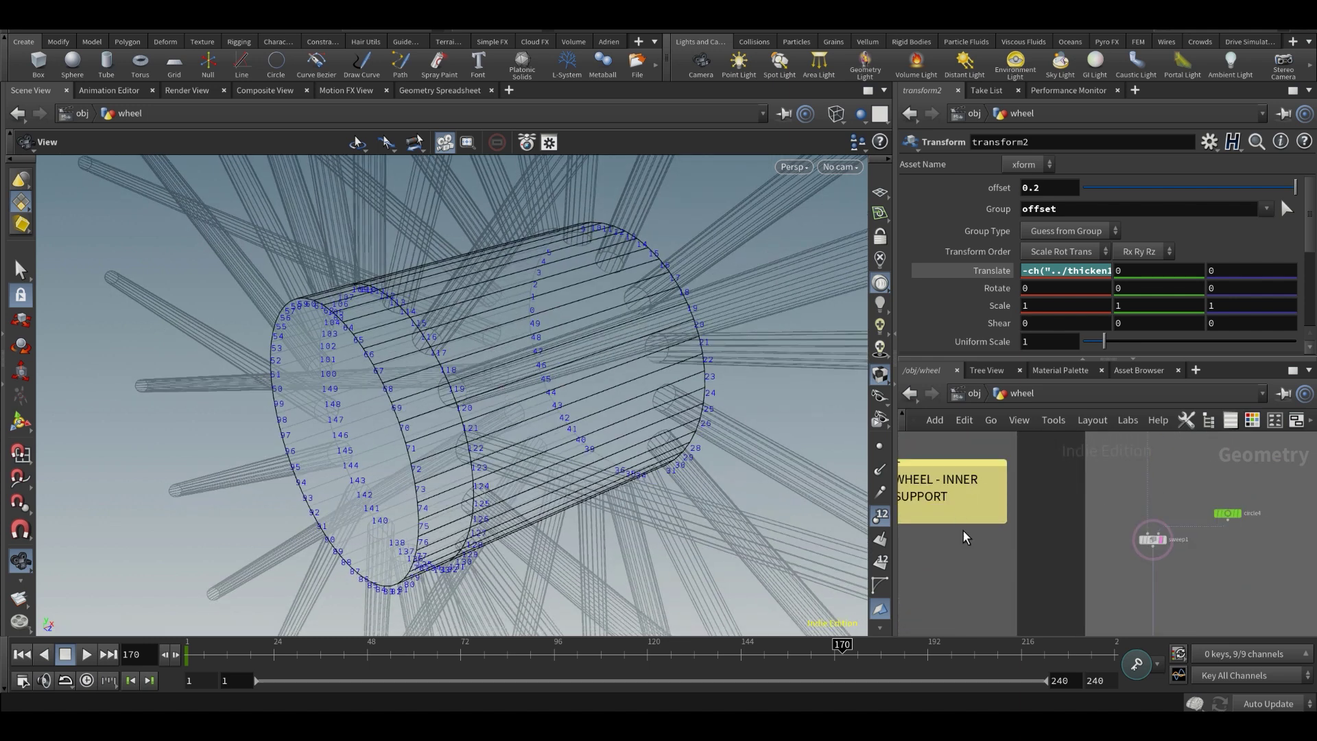
middle_click_drag(964, 535, 1180, 500)
left_click_drag(844, 443, 423, 343)
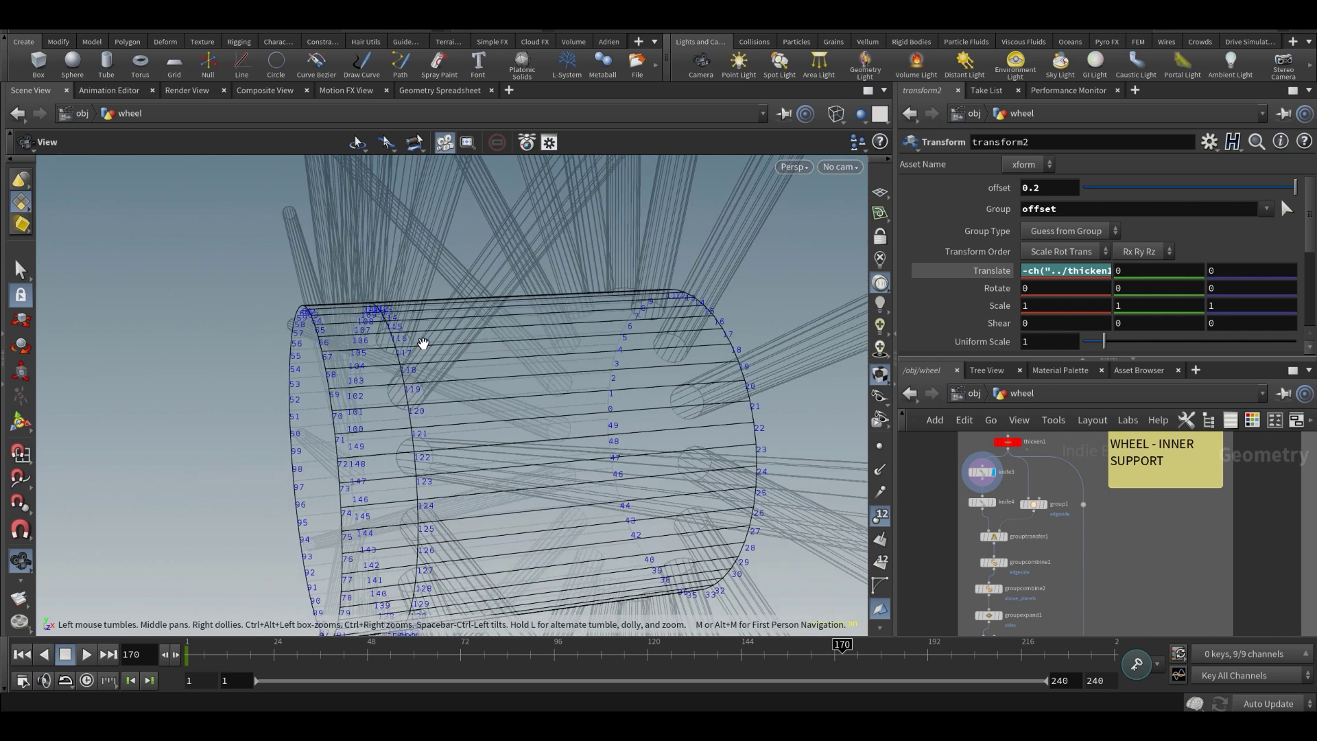
left_click_drag(415, 414, 500, 417)
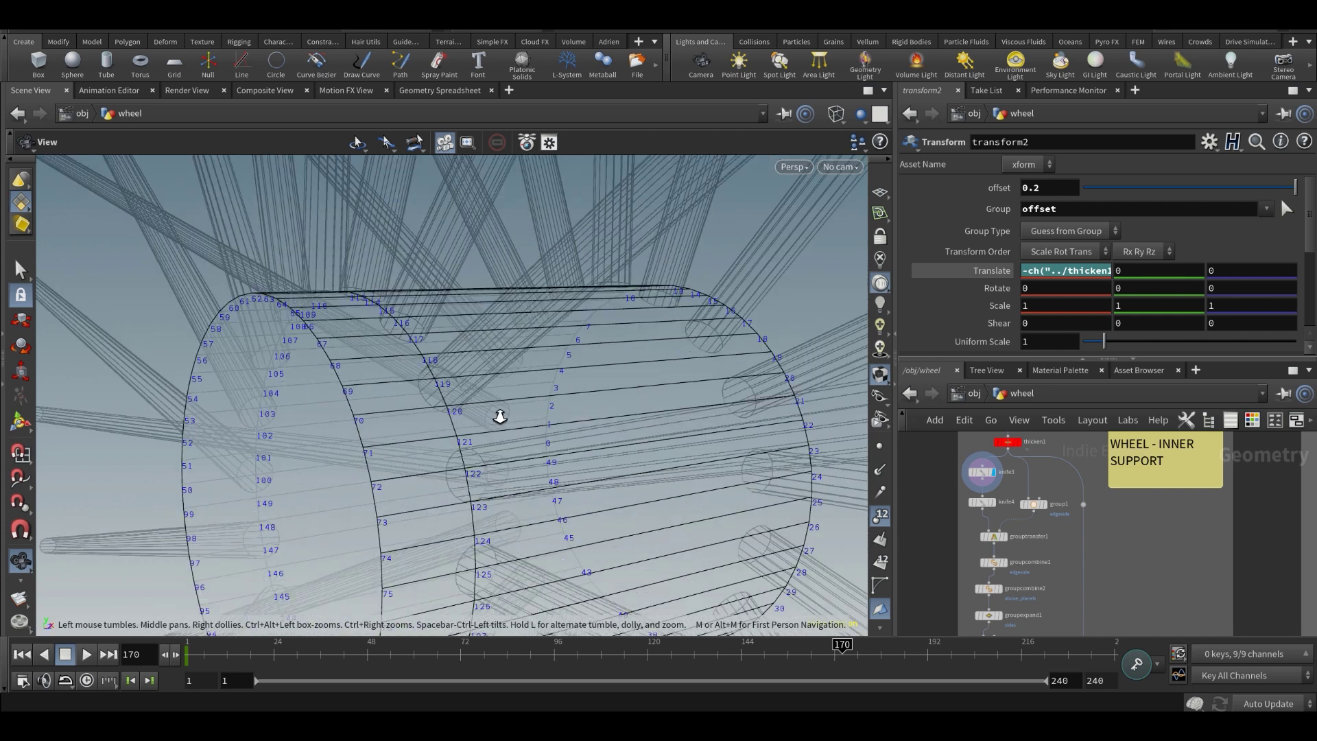
right_click_drag(500, 418, 420, 408)
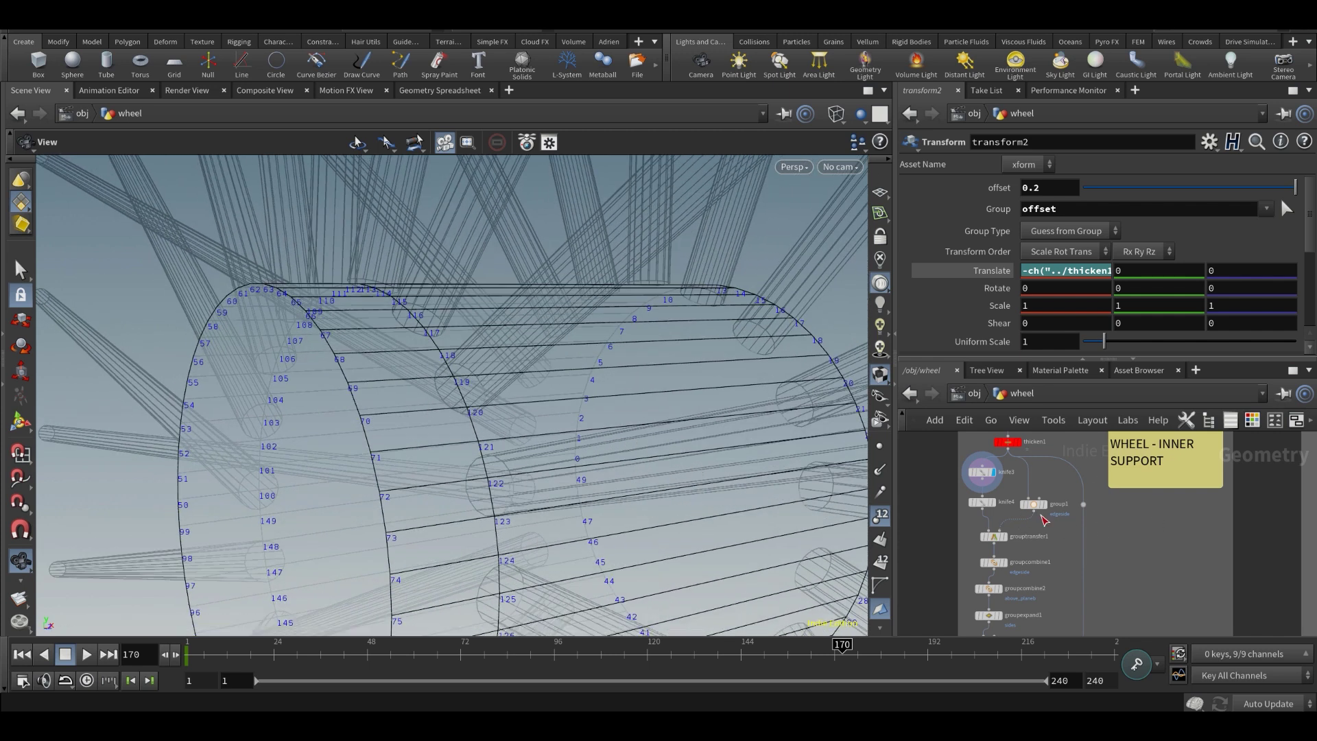
- Display the output of knife4 and examine its additional cut loop against the spokes
scroll(1001, 508, "up", 3)
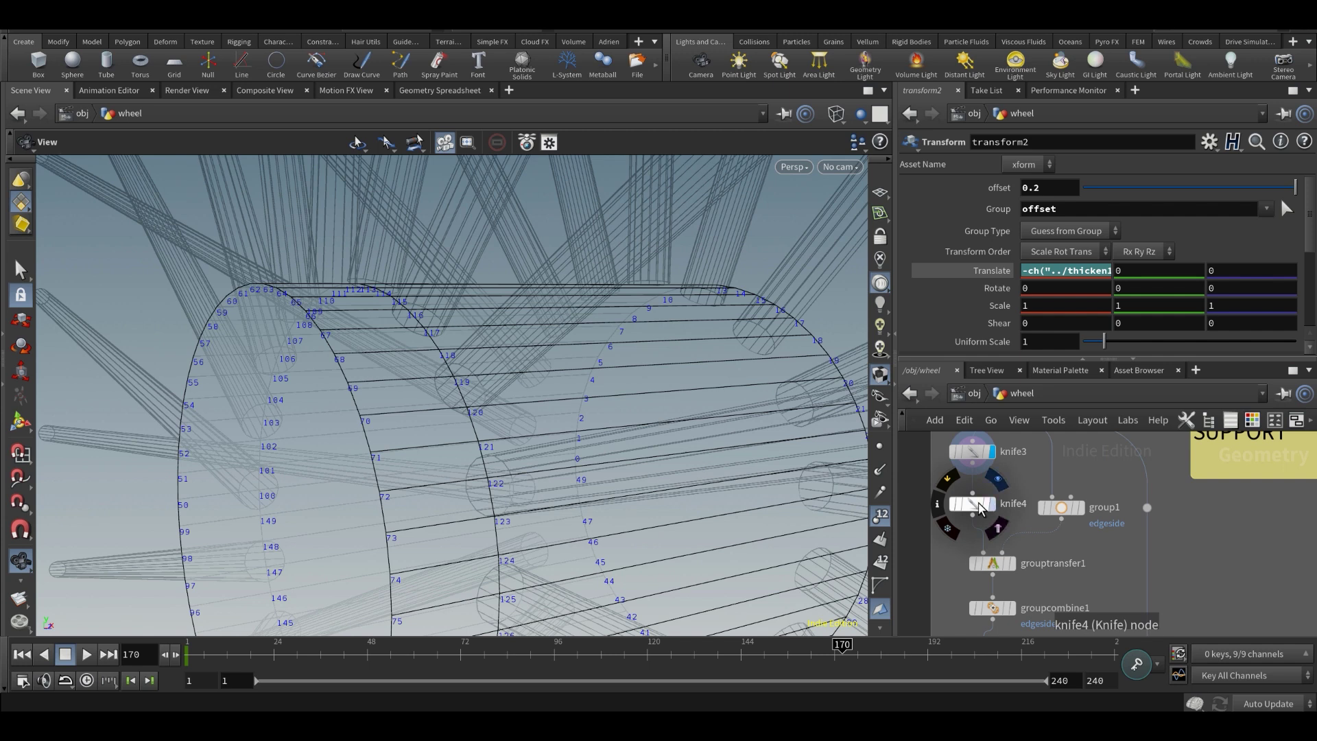
scroll(981, 507, "up", 2)
left_click(985, 464)
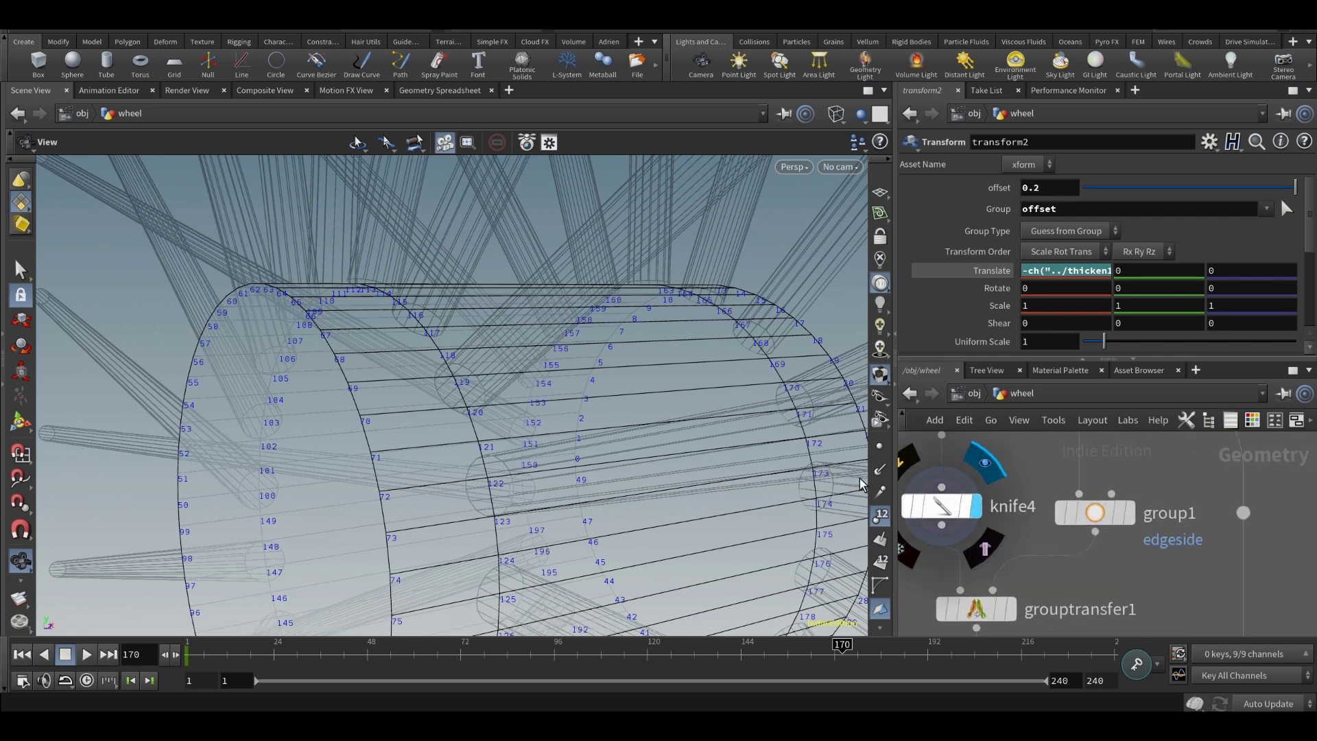
left_click_drag(857, 481, 655, 295)
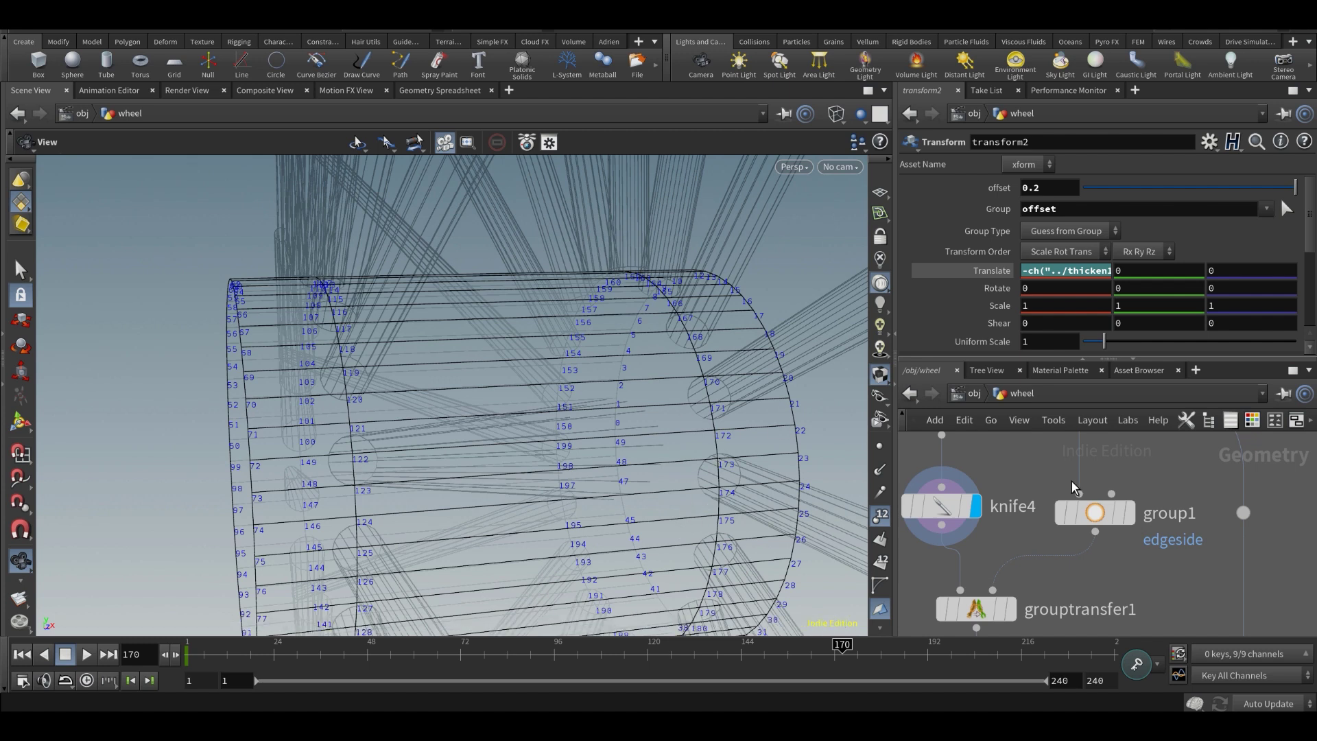
scroll(1015, 515, "down", 3)
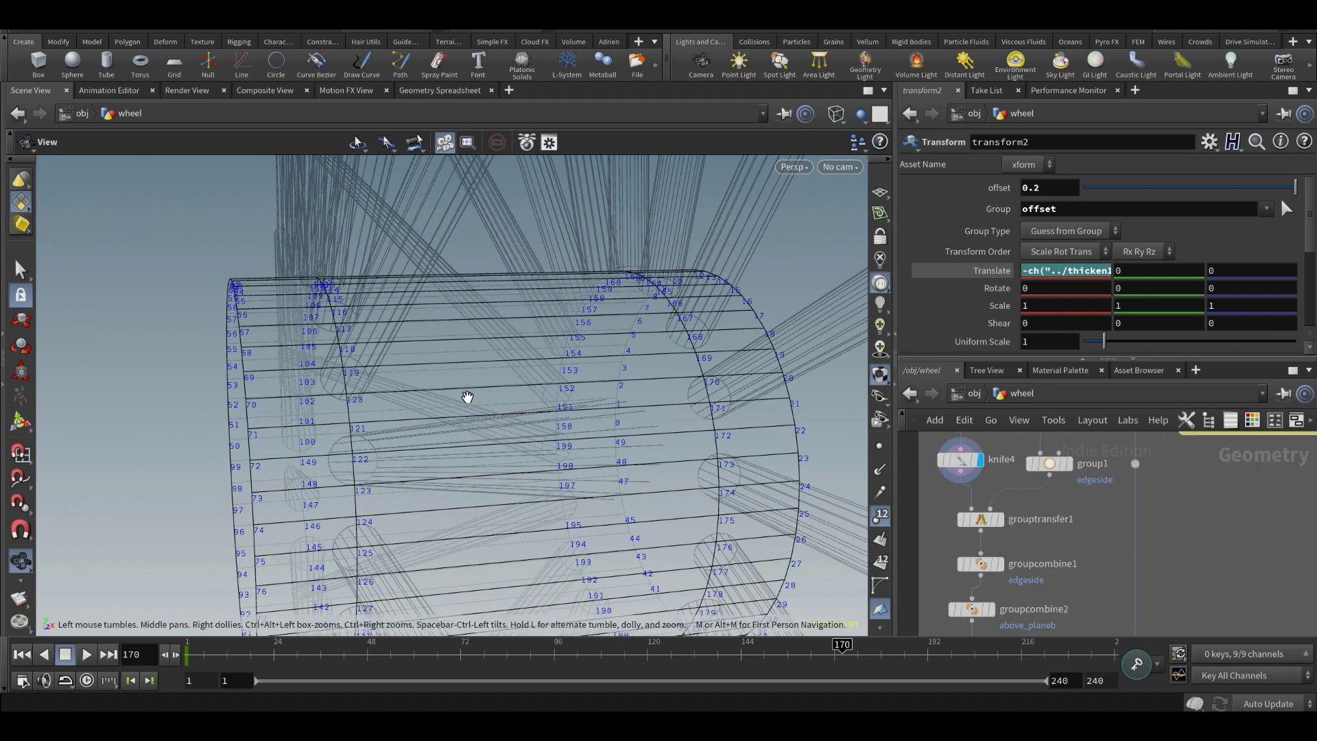
left_click_drag(467, 397, 506, 392)
- Display the output of grouptransfer1 and examine which cylinder edges belong to its transferred group
middle_click_drag(1113, 506, 1137, 598)
scroll(1088, 597, "down", 1)
middle_click_drag(1050, 623, 1044, 569)
scroll(1032, 571, "up", 3)
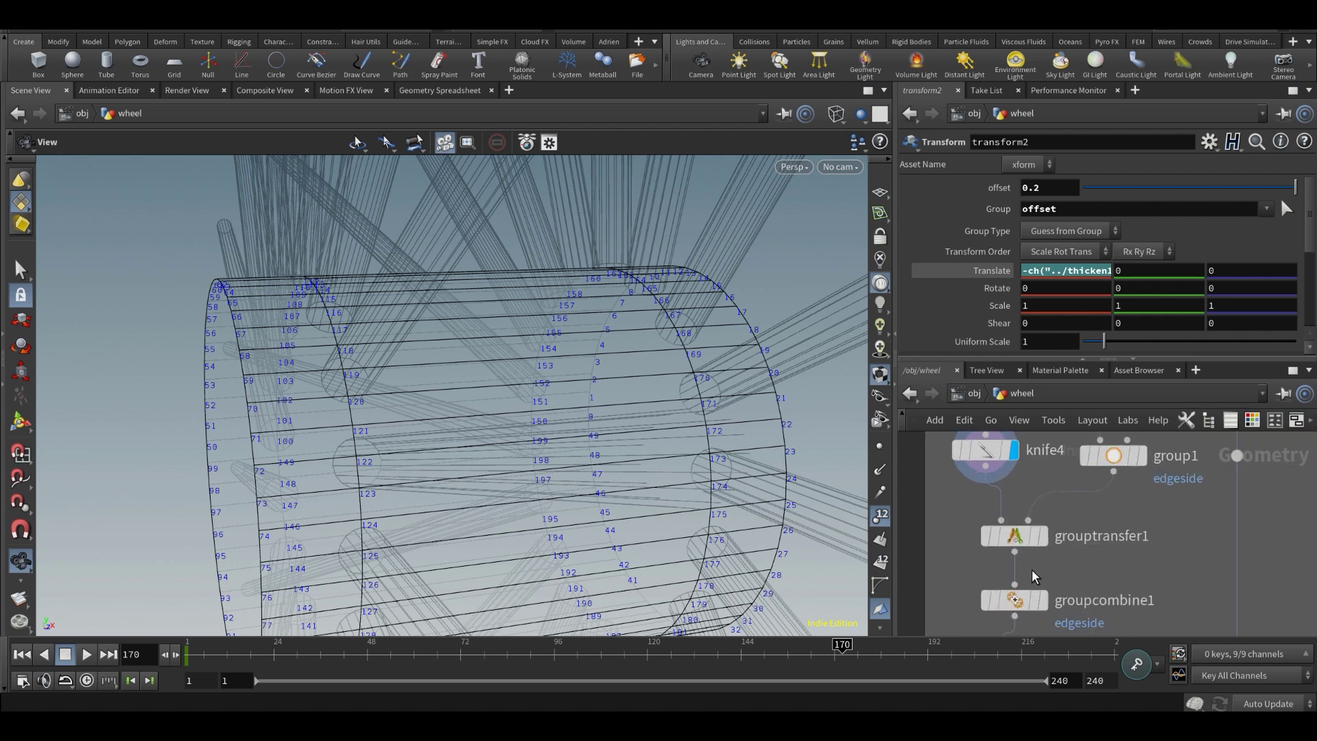
left_click(1041, 536)
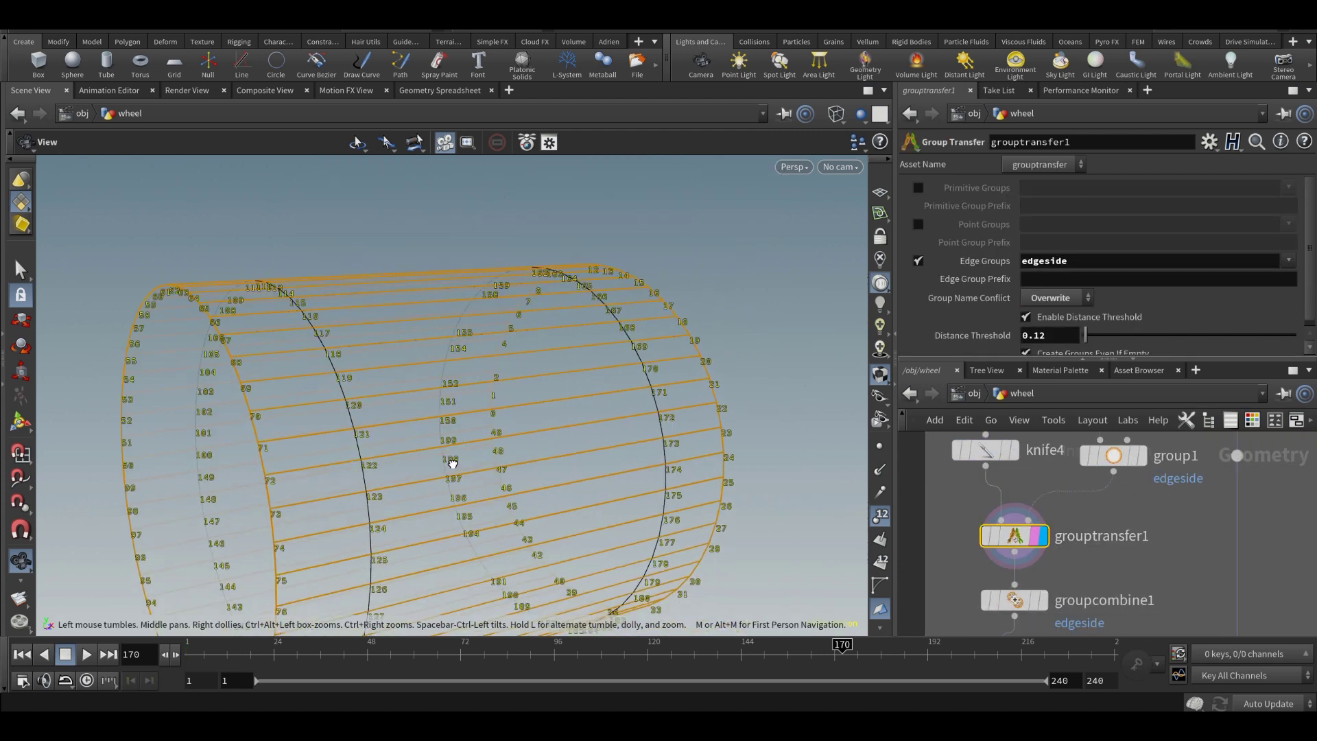
left_click_drag(452, 464, 618, 455)
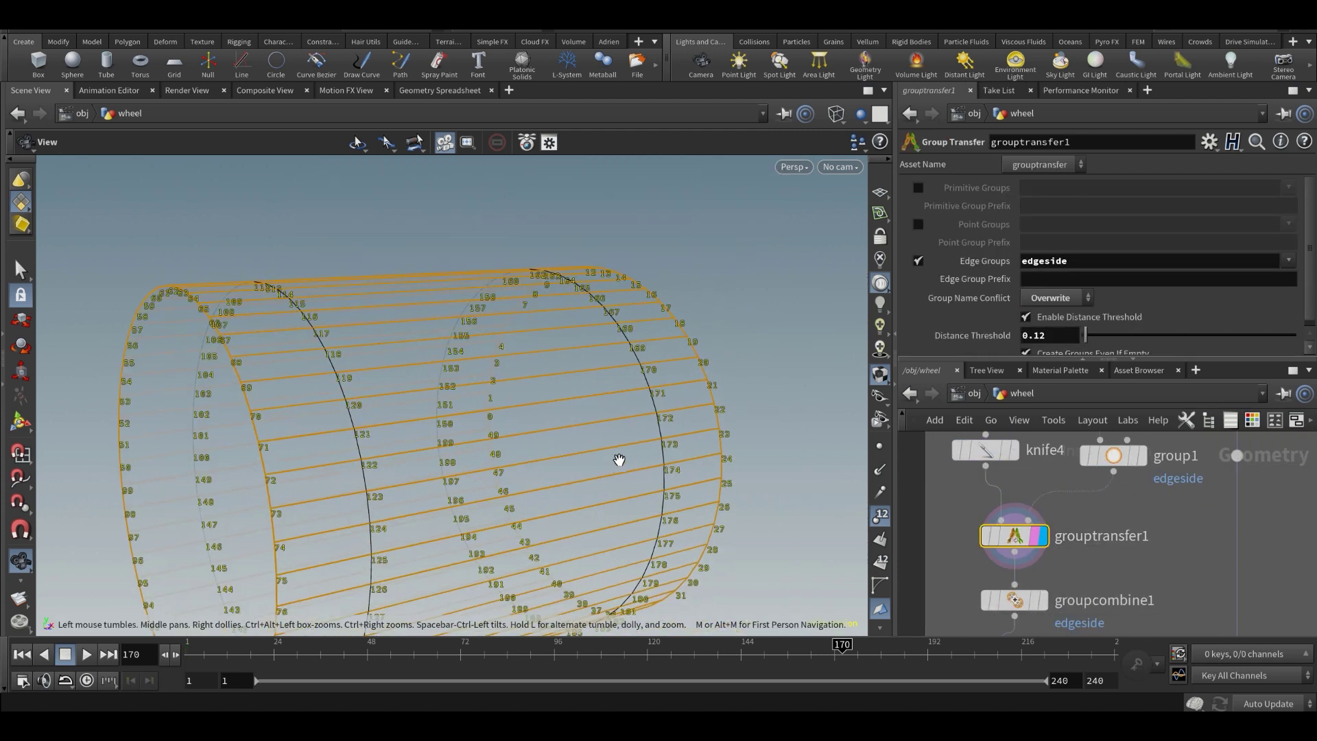
- Display group1 and check its group type and group name, keeping the type as Edges
left_click(1144, 458)
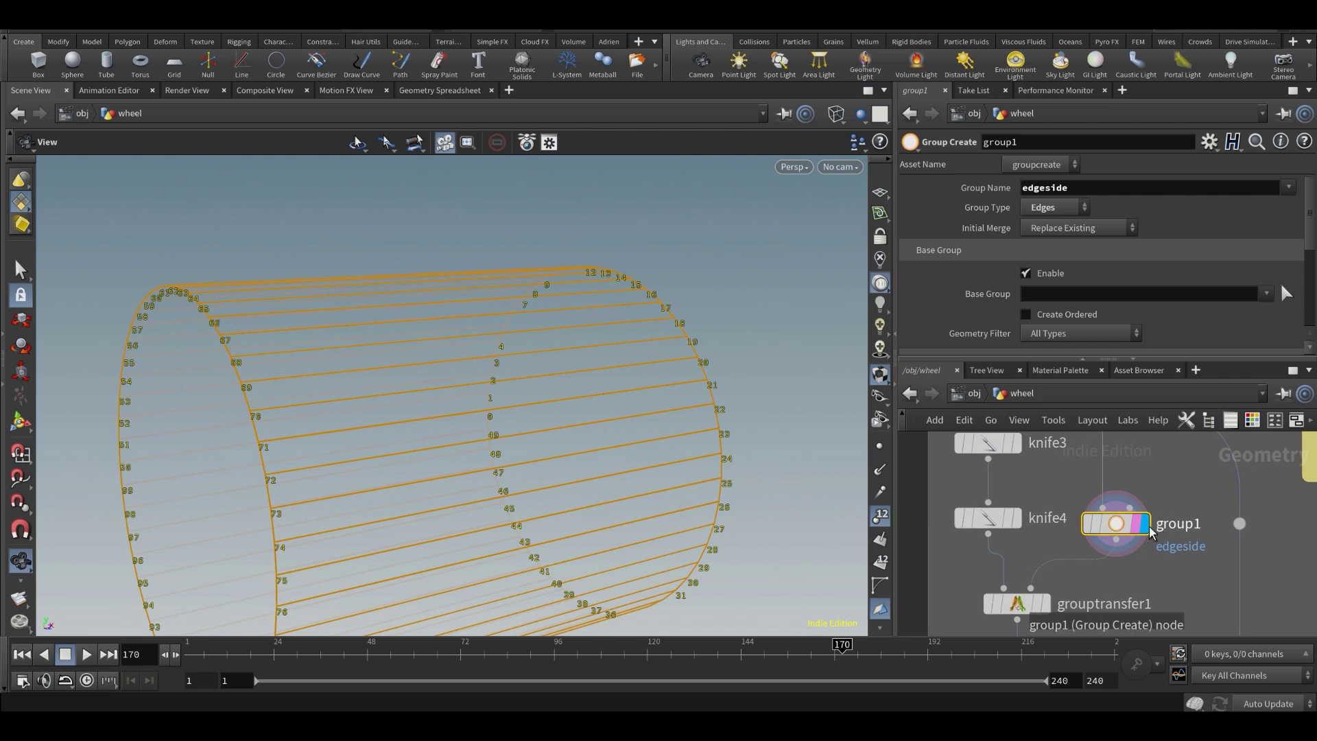
left_click(1073, 207)
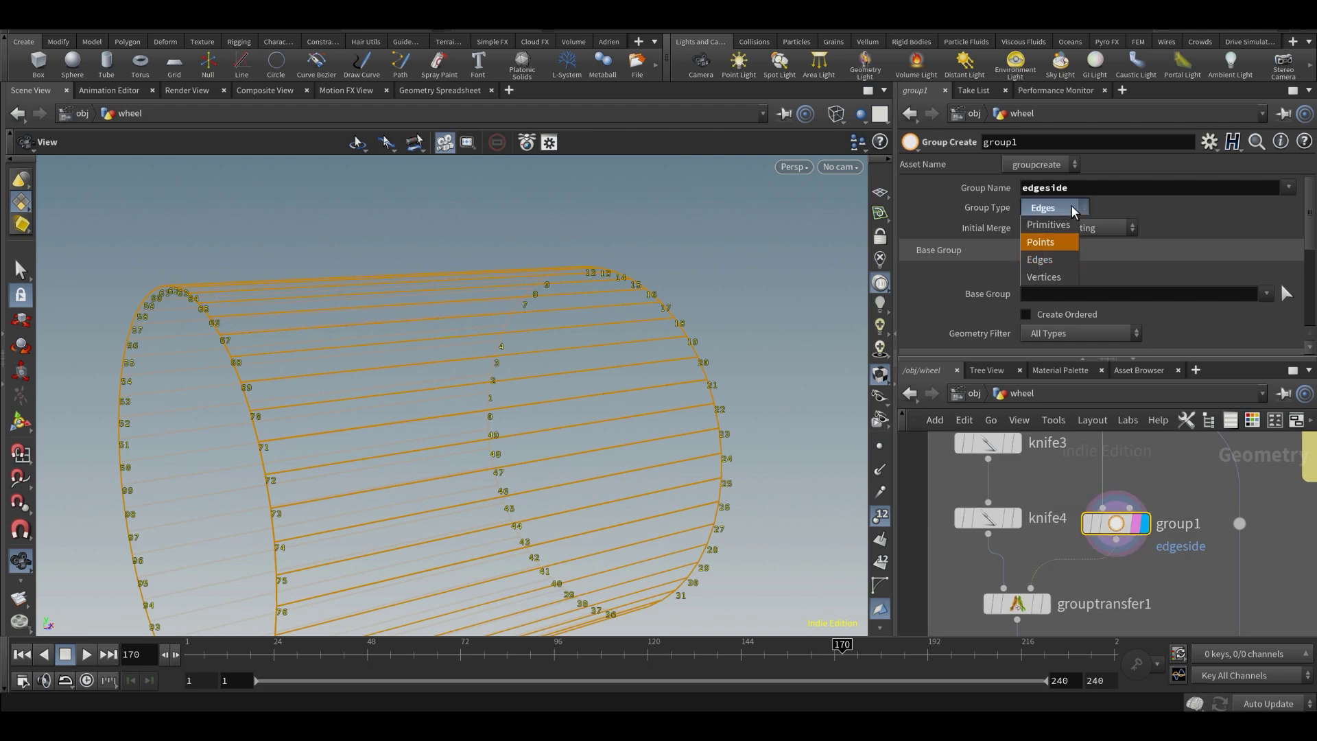
left_click(1040, 259)
double_click(1092, 187)
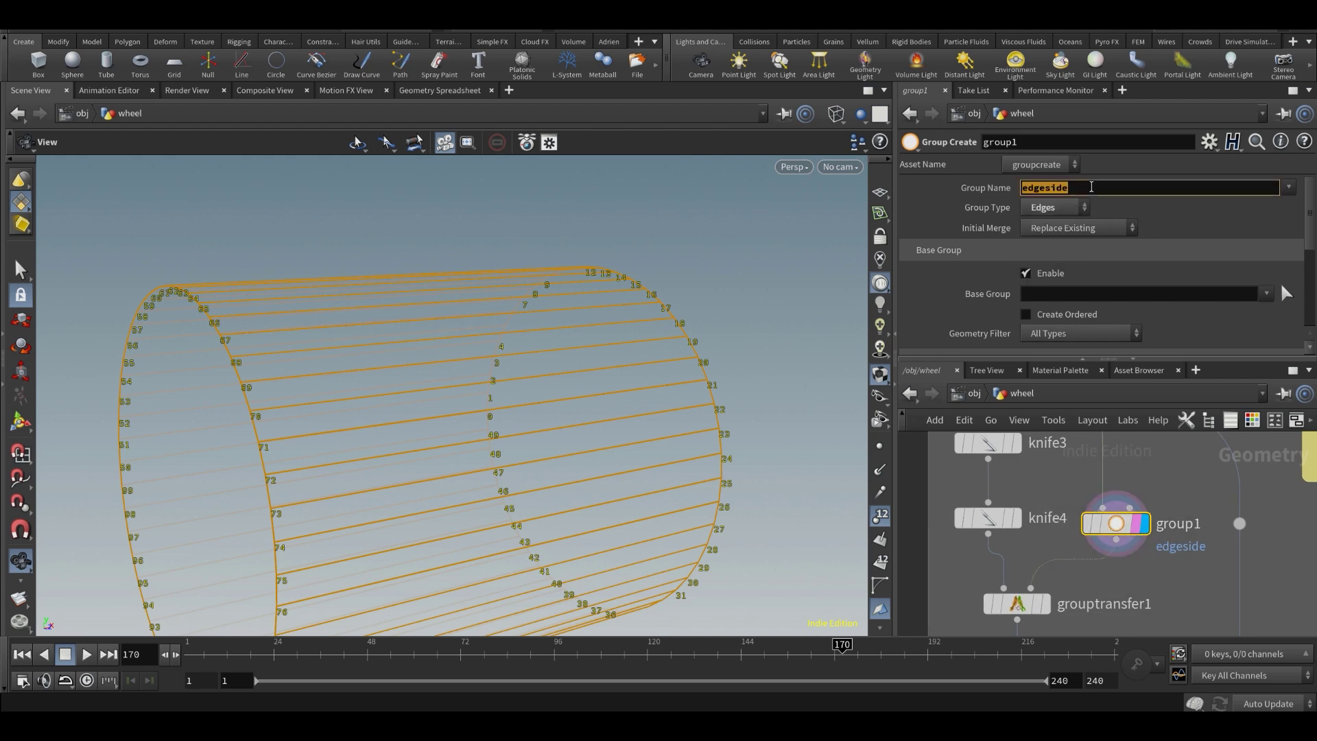
- Return the display to grouptransfer1 and check its Edge Groups entry against the highlighted edges
scroll(1056, 563, "up", 3)
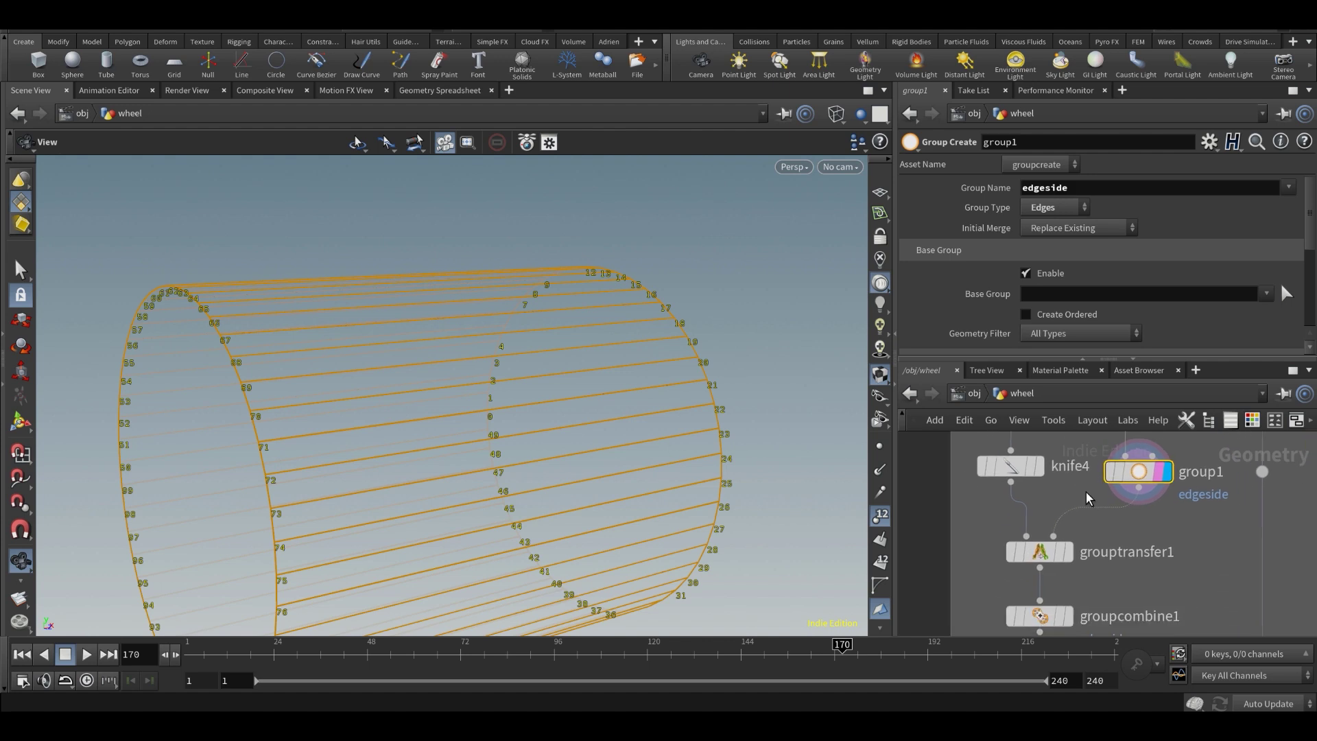
left_click(1075, 561)
left_click(1058, 564)
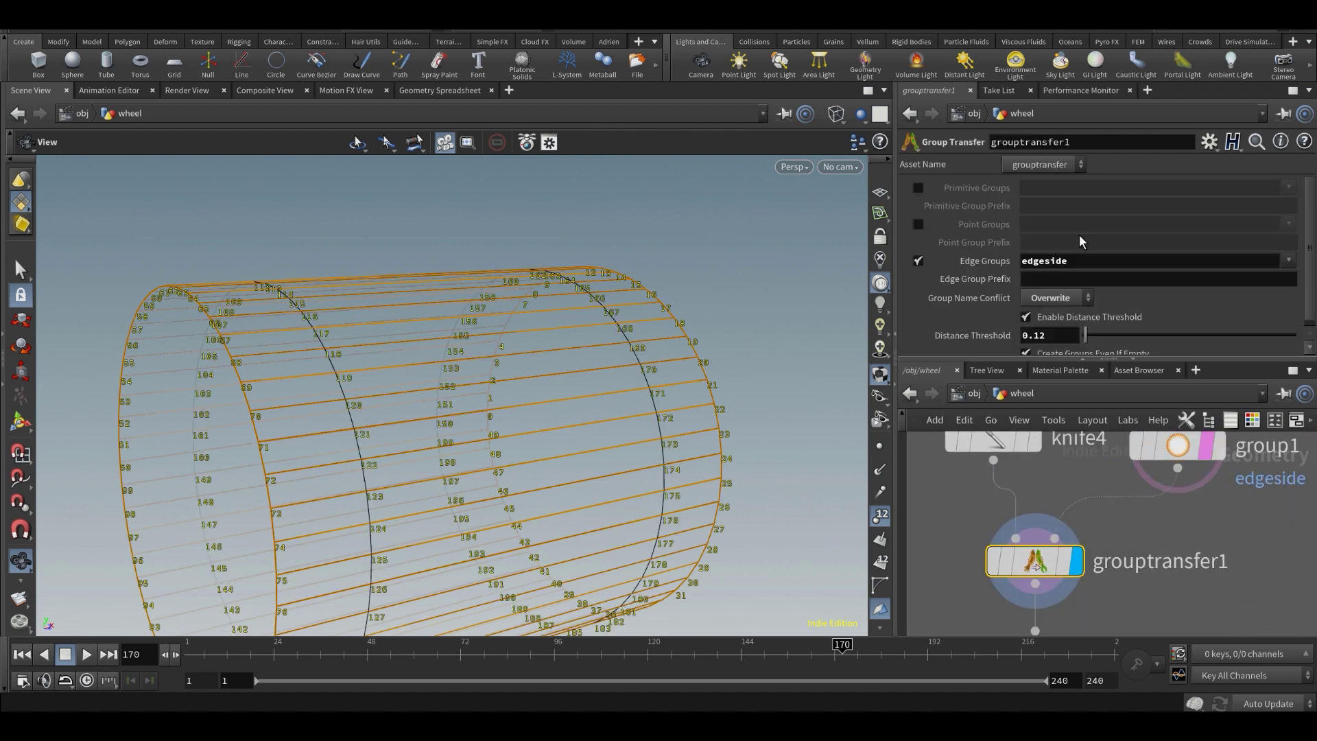
double_click(1073, 259)
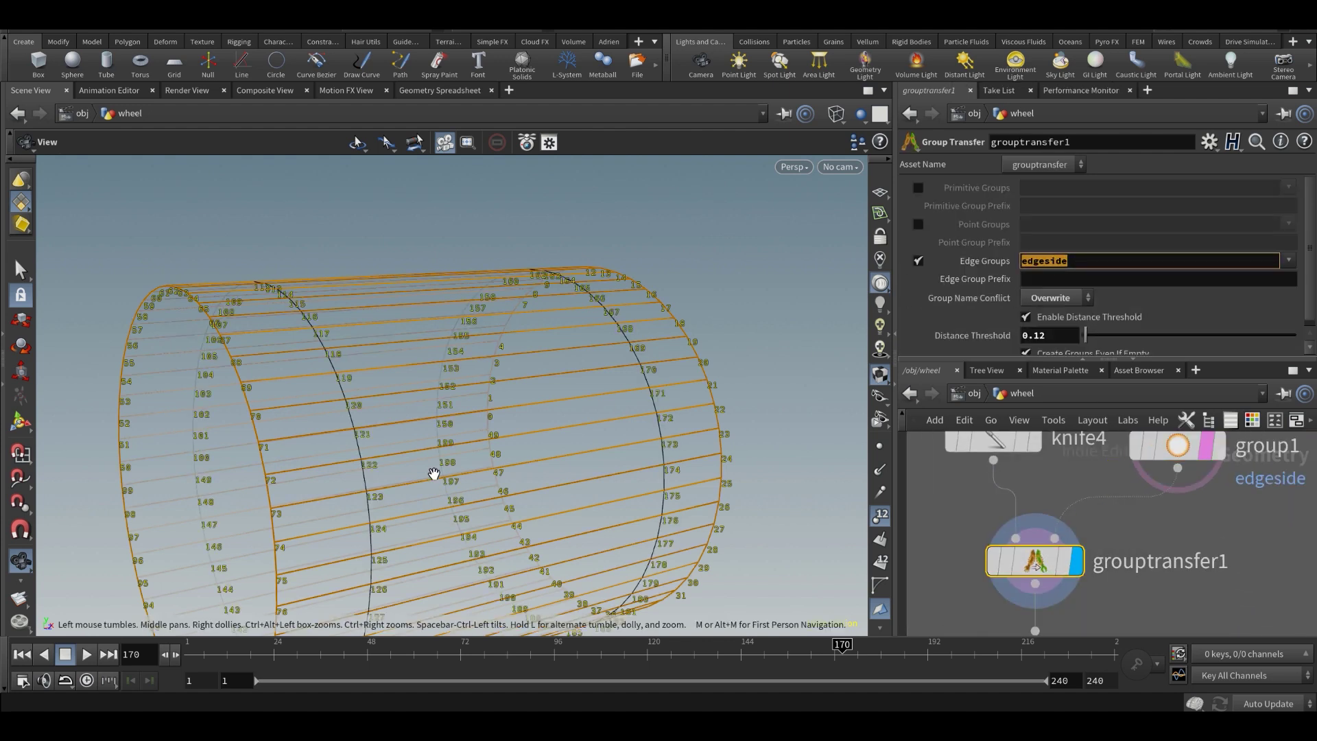
left_click_drag(407, 445, 416, 398)
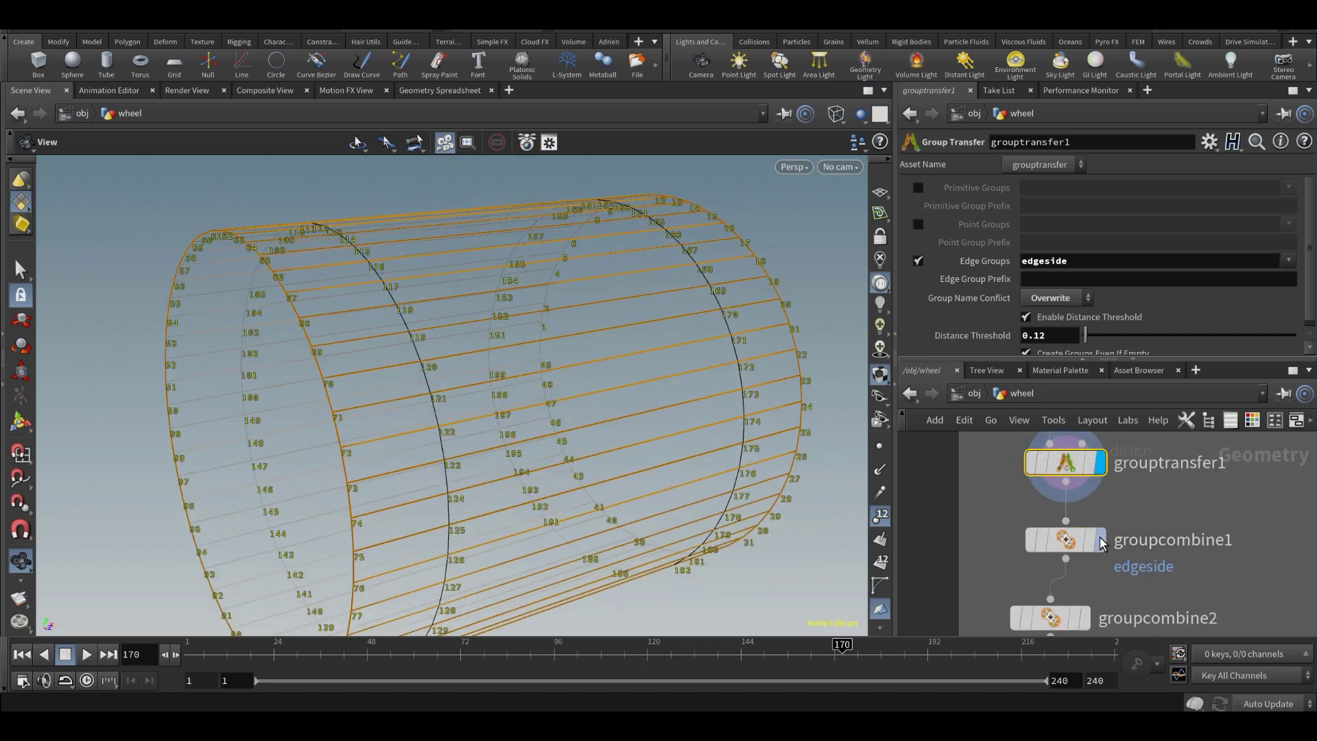
- Display groupcombine1 and compare the Equals and Equals All But operations for the edgeside group, leaving it on Equals All But
left_click(1100, 540)
left_click(1084, 542)
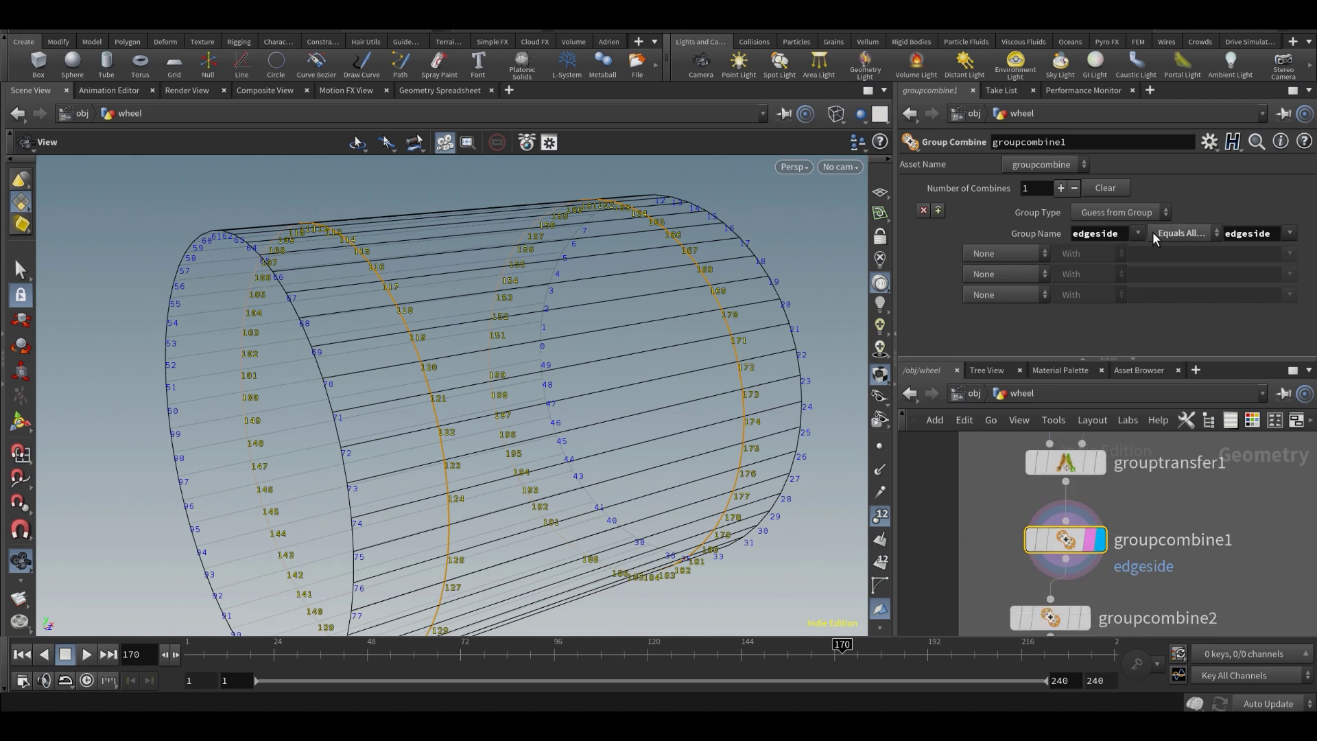
left_click(1182, 234)
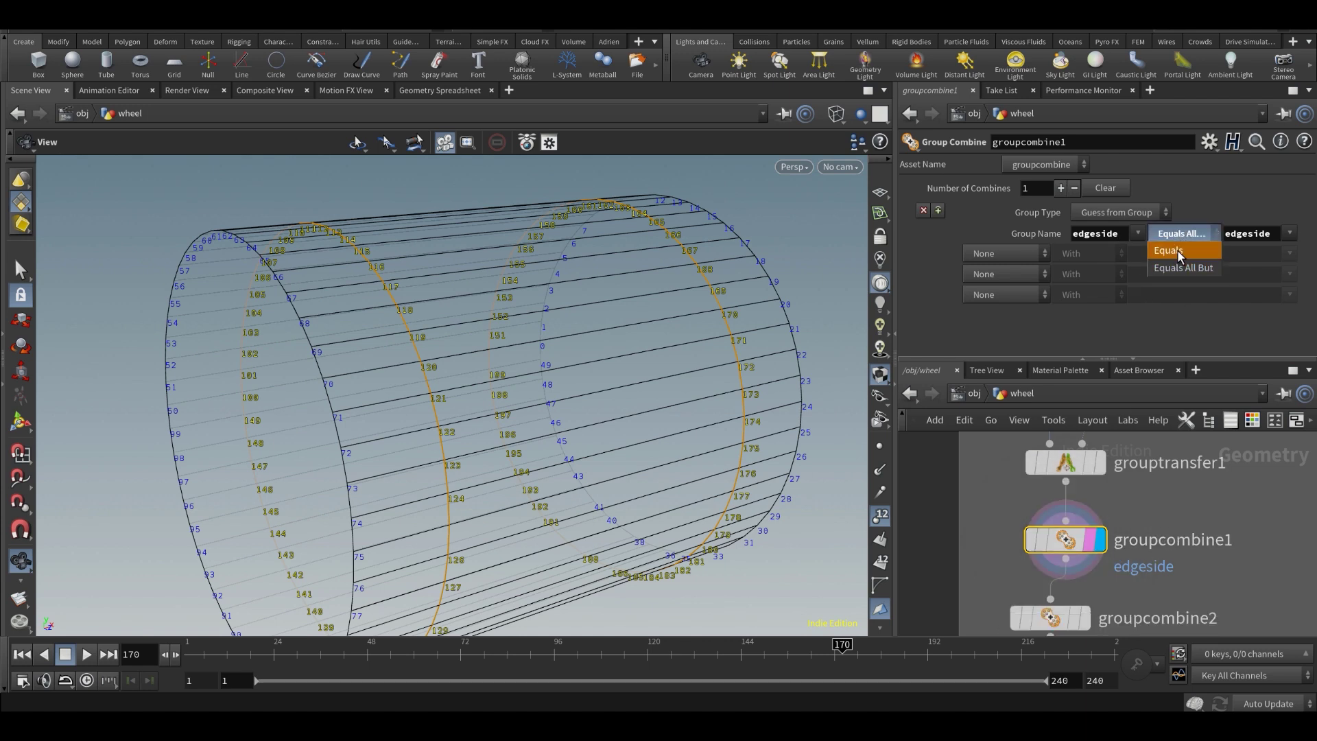
left_click(1170, 251)
left_click(1180, 234)
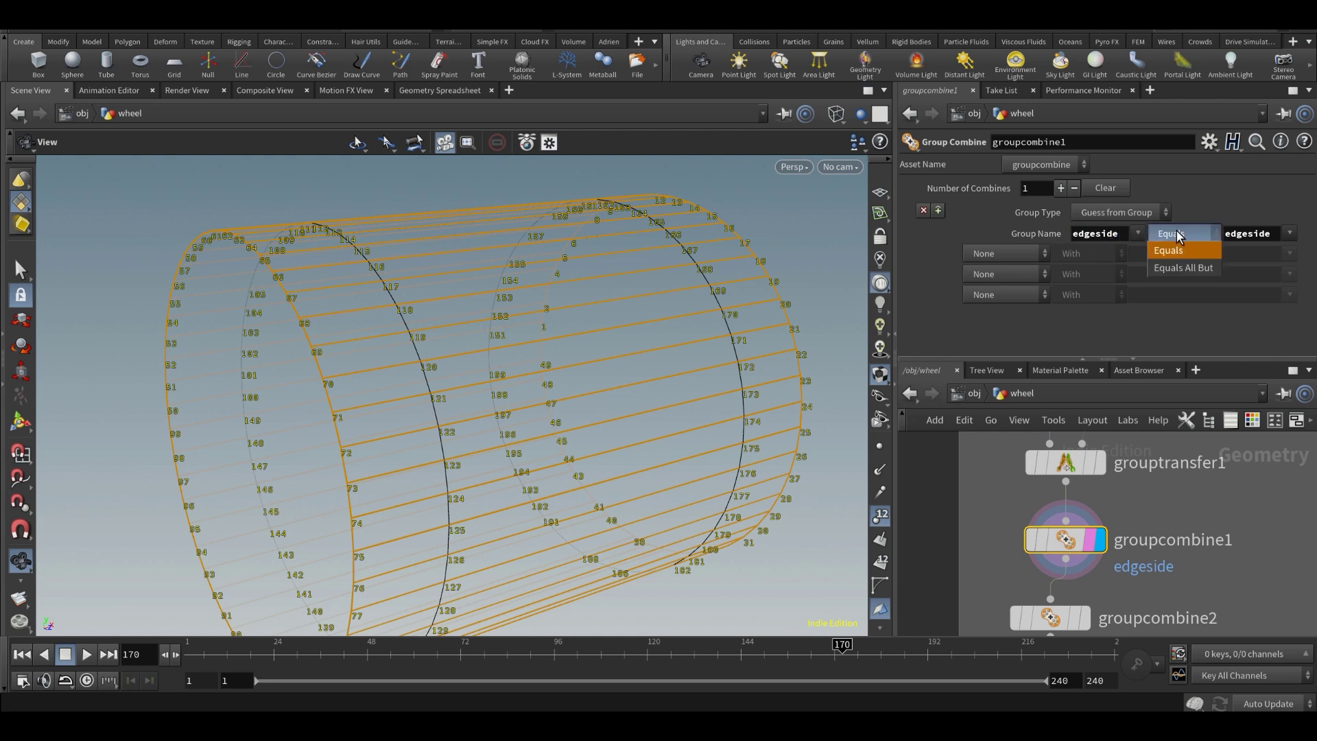
left_click(1180, 269)
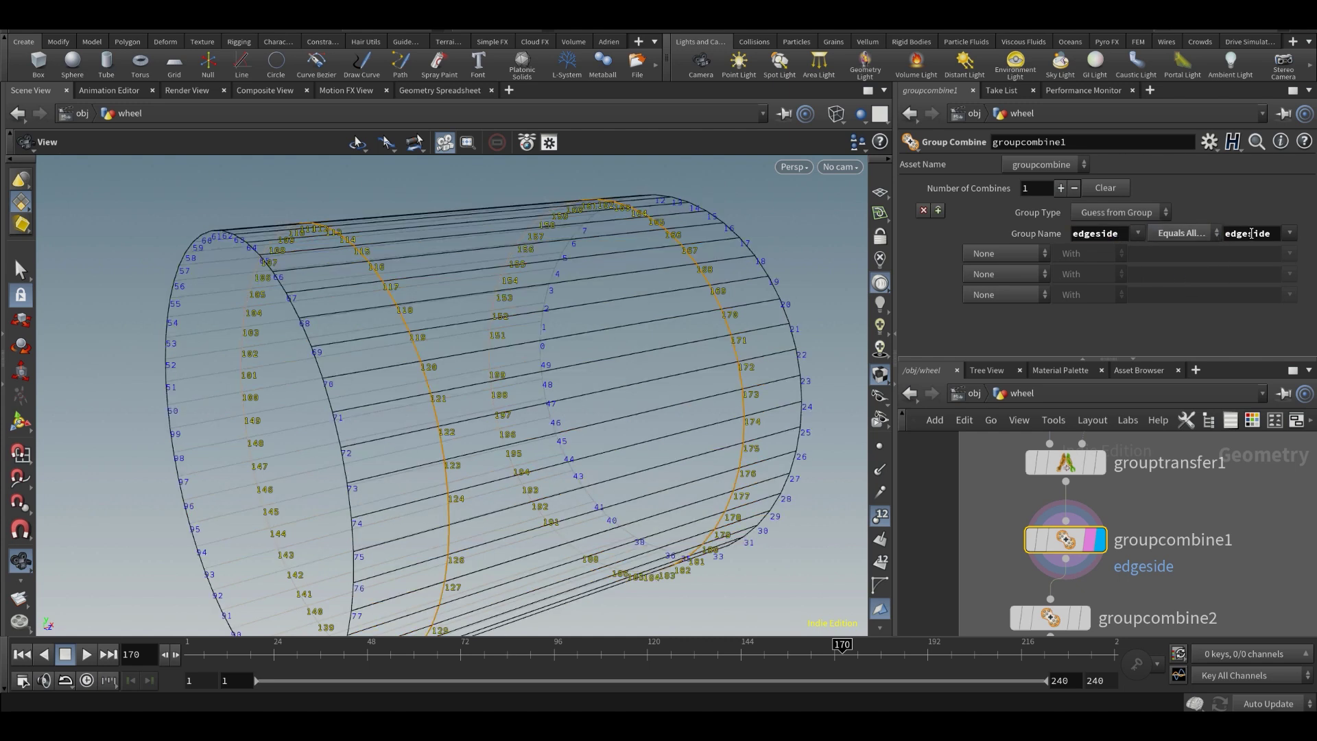
left_click_drag(597, 377, 544, 370)
middle_click_drag(1133, 589, 1151, 514)
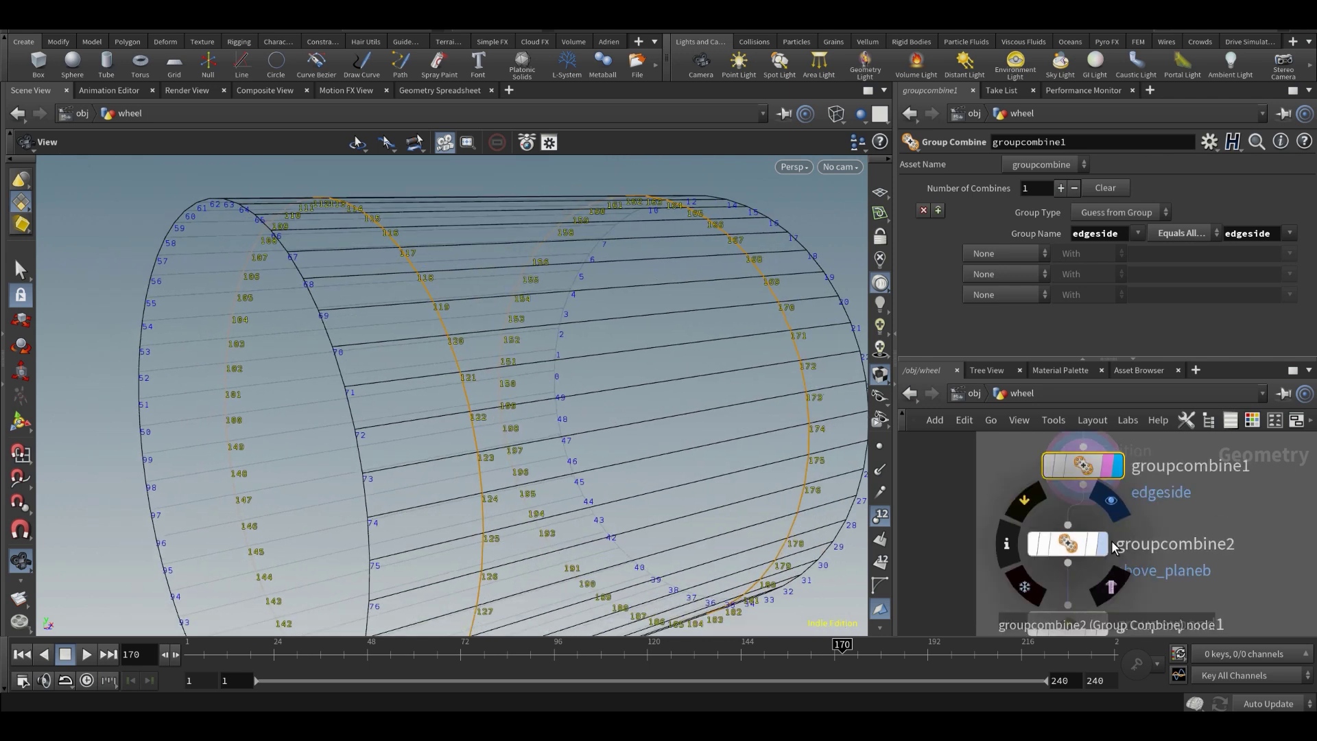
- Display groupcombine2 and examine which cylinder primitives belong to its combined group
left_click(1103, 545)
left_click(1077, 548)
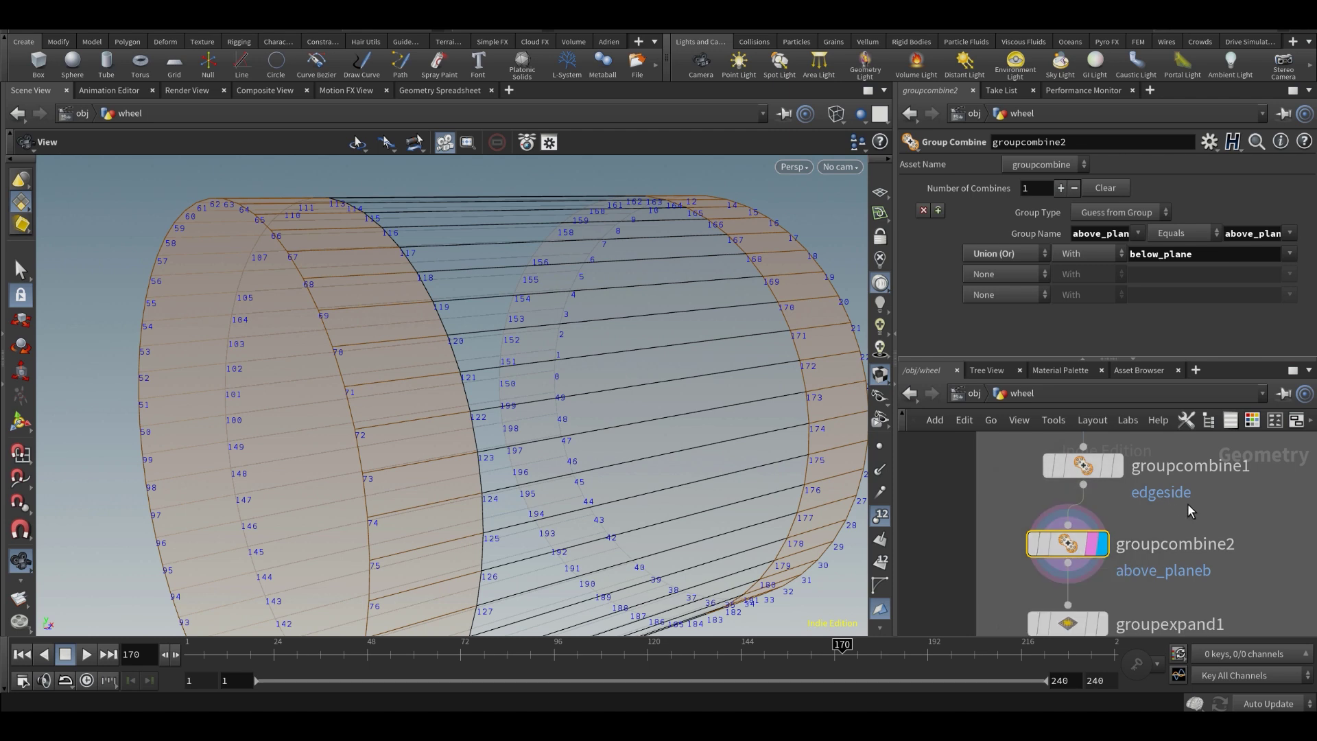
left_click_drag(539, 352, 540, 363)
- Open the knife3 parameters and check its Create Groups option and the above-plane and below-plane group names
middle_click_drag(1160, 555, 1162, 623)
scroll(1162, 617, "down", 2)
middle_click_drag(1151, 476, 1145, 559)
scroll(1142, 544, "up", 1)
left_click(1054, 446)
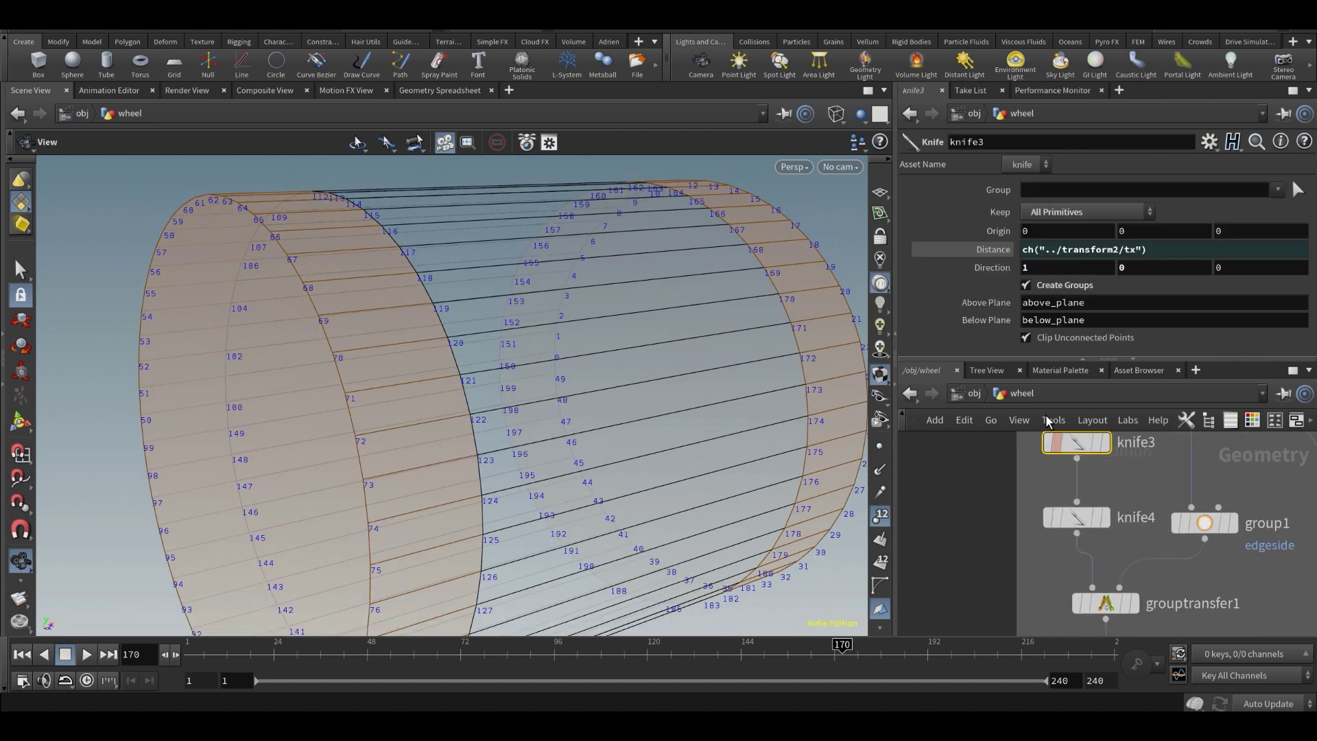
left_click(1065, 283)
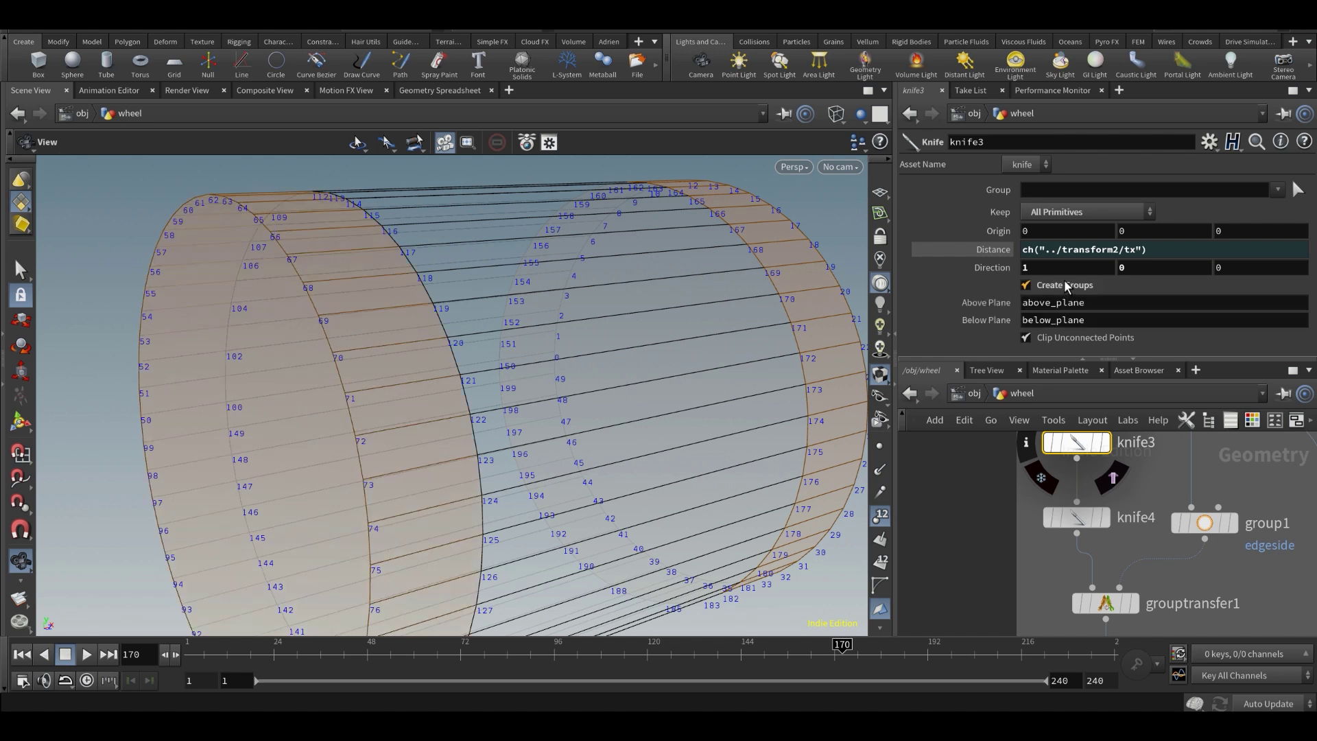
left_click_drag(1098, 306, 978, 333)
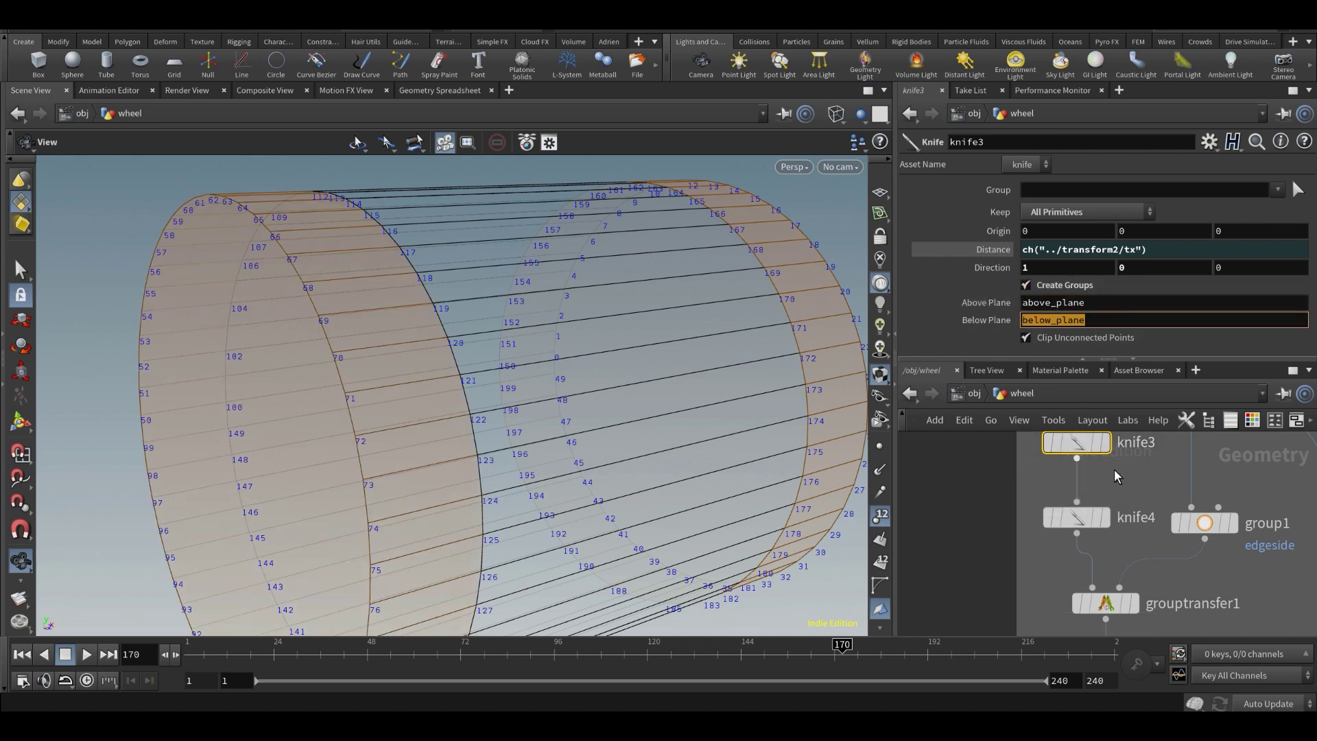
- Display knife3's output with its handle and examine where the cutting plane crosses the cylinder
middle_click_drag(1114, 469, 1123, 514)
left_click(1122, 455)
left_click_drag(706, 454, 388, 377)
key("Return")
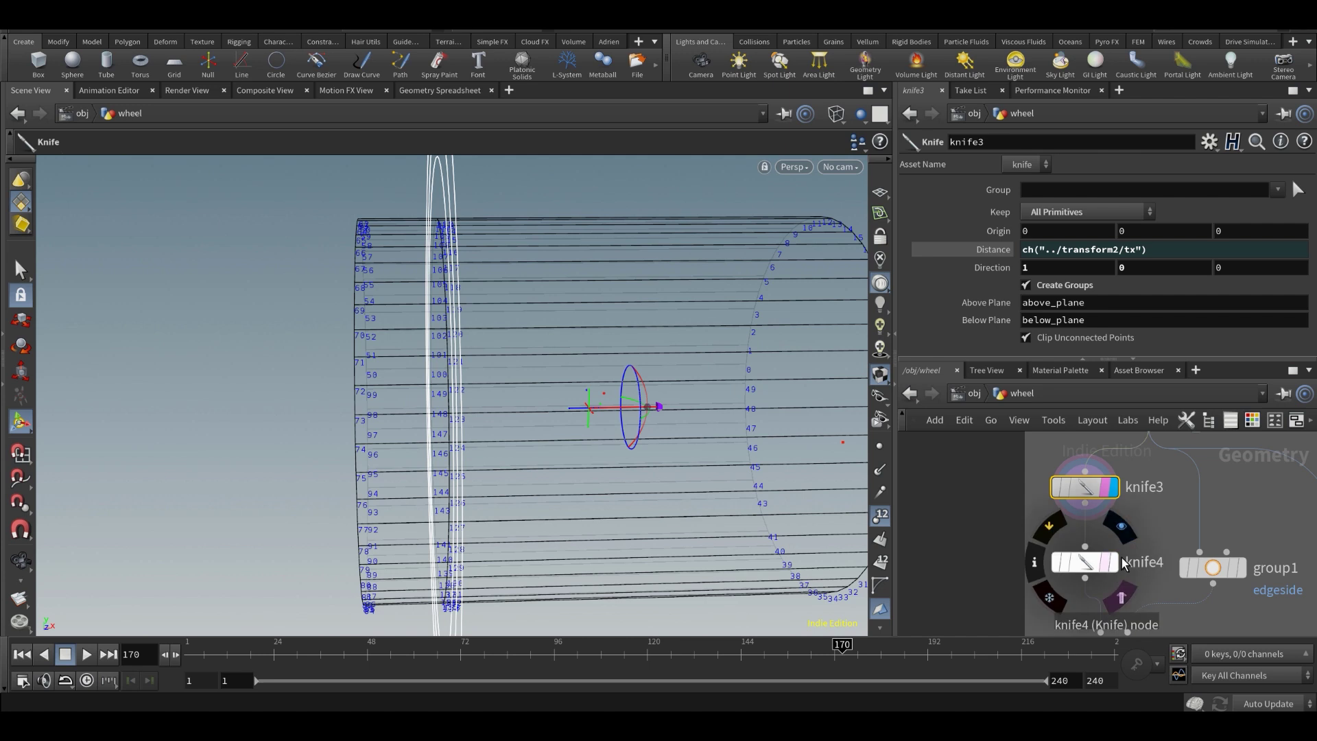
- Return the display to groupcombine1 and examine the cylinder with both knife cuts in place
middle_click_drag(1172, 547, 1136, 434)
scroll(1137, 452, "down", 3)
middle_click_drag(1133, 579, 1141, 512)
scroll(1142, 512, "up", 3)
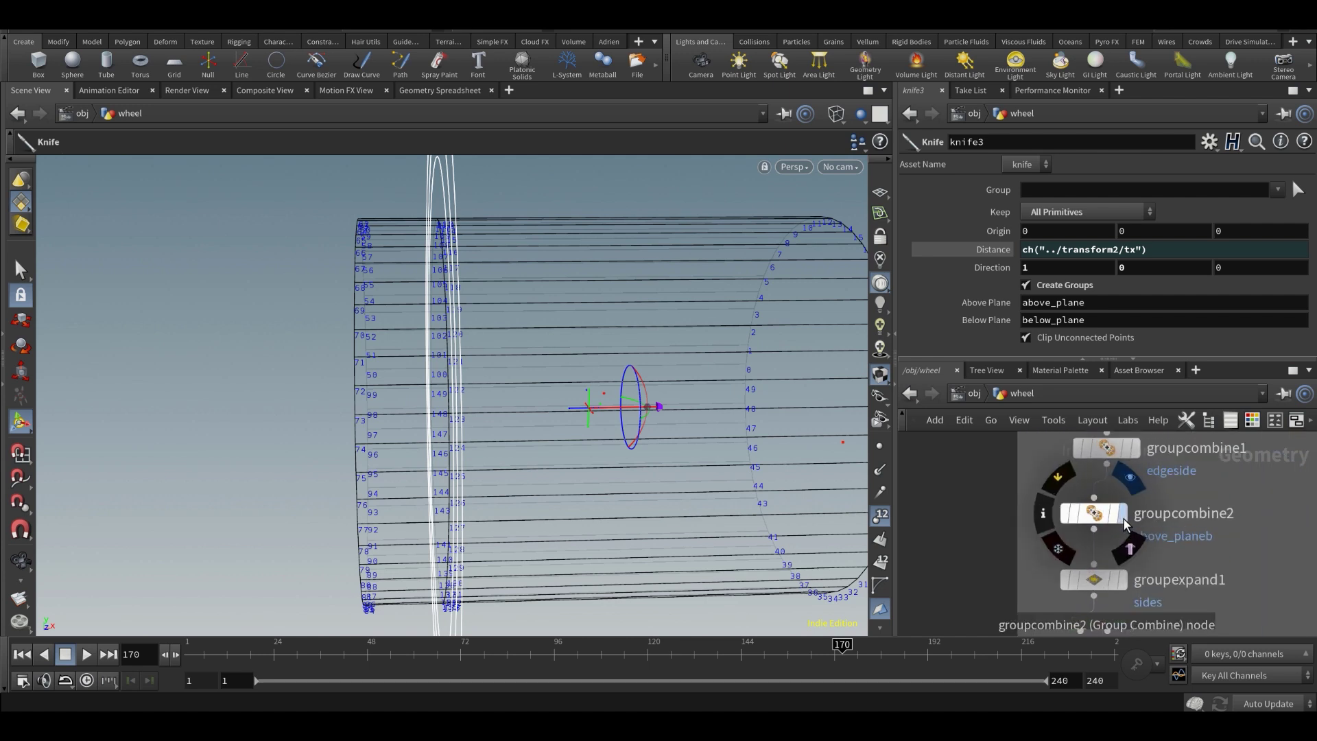
scroll(1128, 496, "down", 2)
middle_click_drag(1131, 458, 1135, 508)
scroll(1136, 507, "up", 3)
left_click(1141, 508)
left_click(1136, 507)
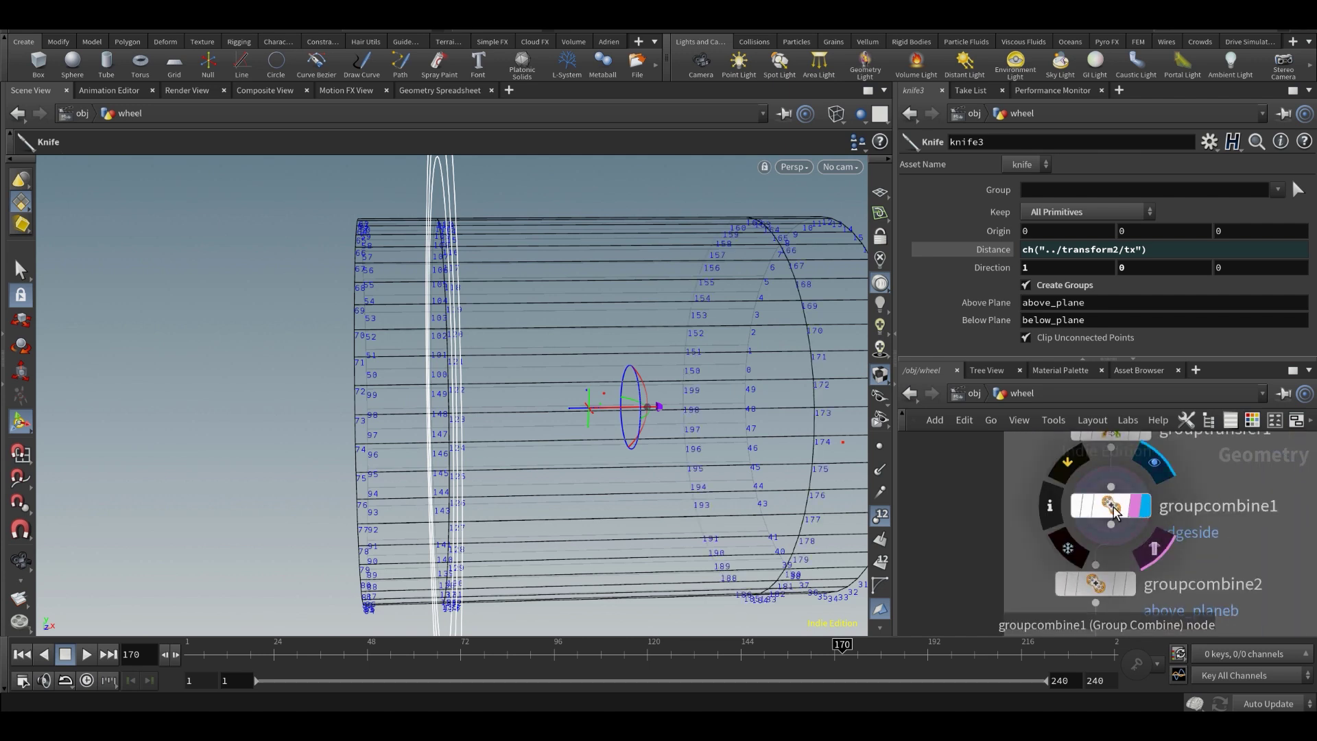
left_click(1113, 511)
left_click_drag(458, 376, 594, 394)
- Display groupcombine2 and check how it unites the above_plane and below_plane groups against the highlighted primitives
left_click(1129, 584)
left_click(1095, 584)
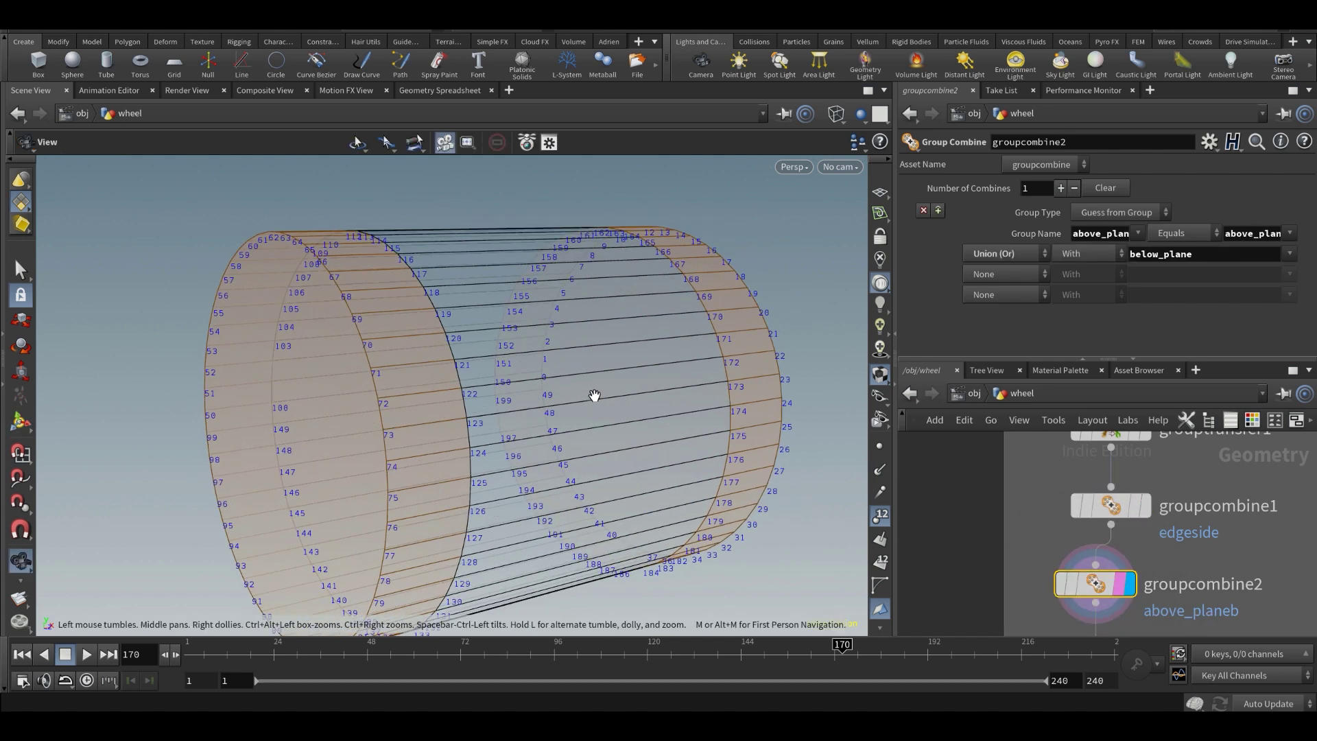
left_click_drag(444, 370, 524, 371)
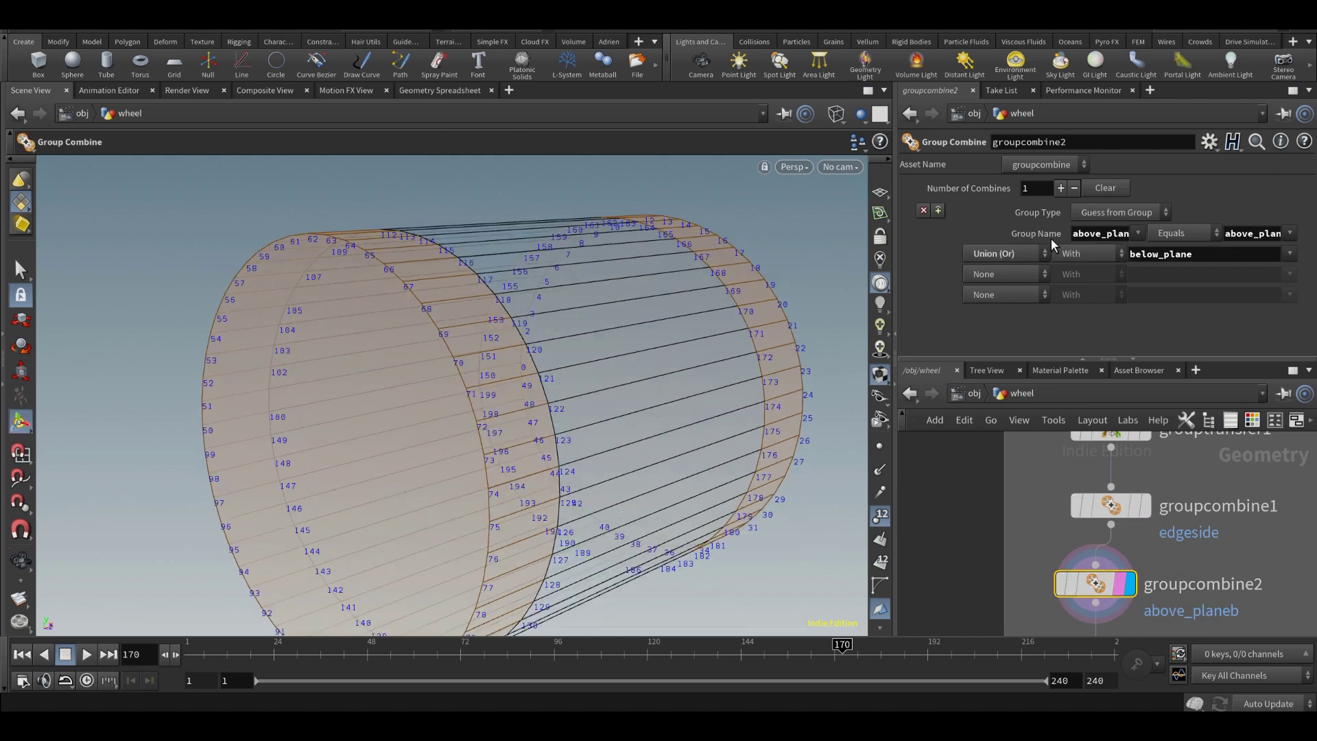
left_click_drag(1248, 233, 1280, 234)
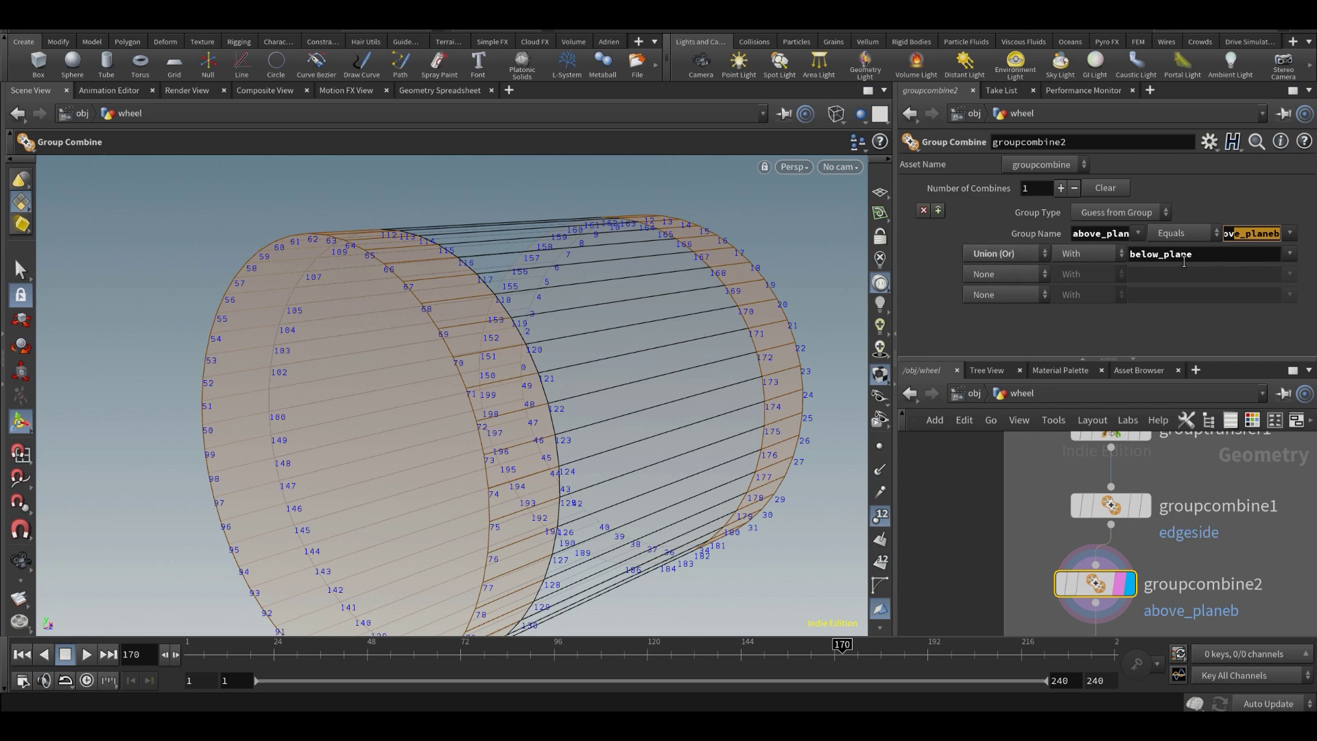
double_click(1184, 261)
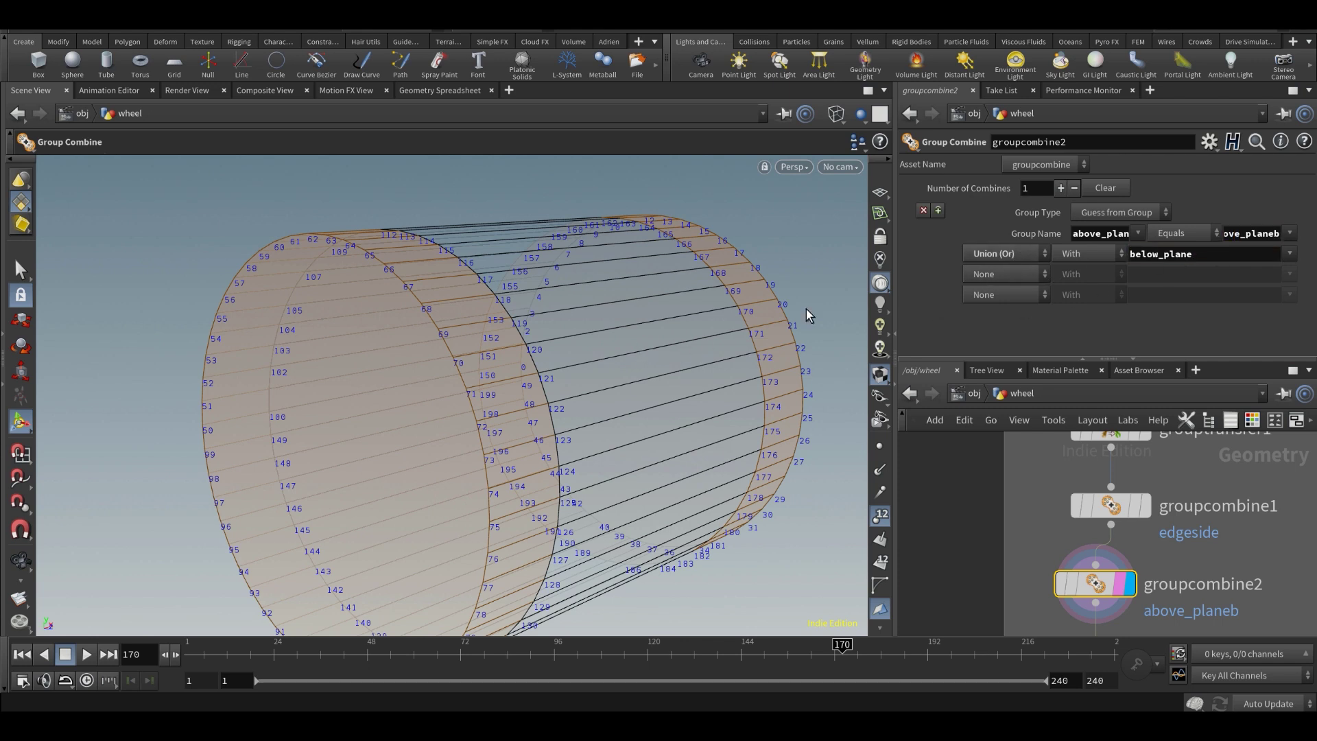
left_click_drag(814, 425, 745, 407, "alt")
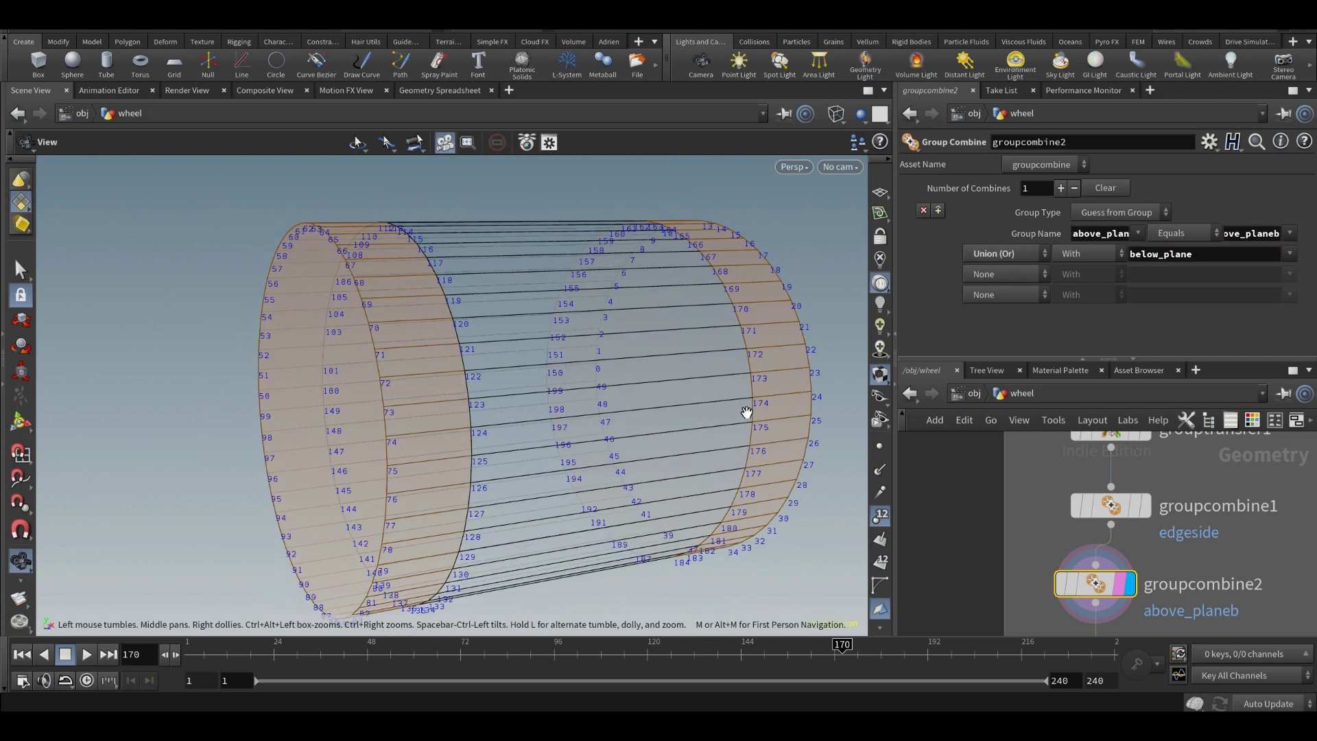
mouse_move(1098, 581)
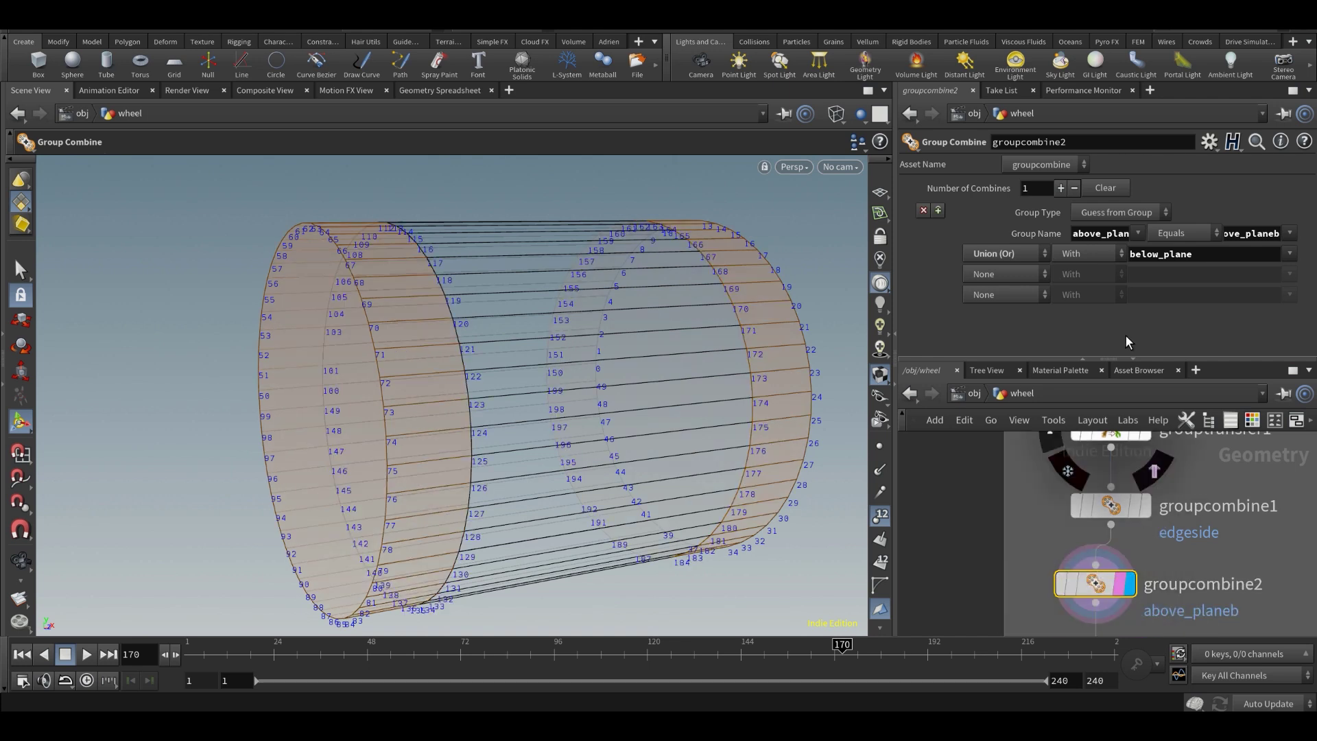
double_click(1109, 233)
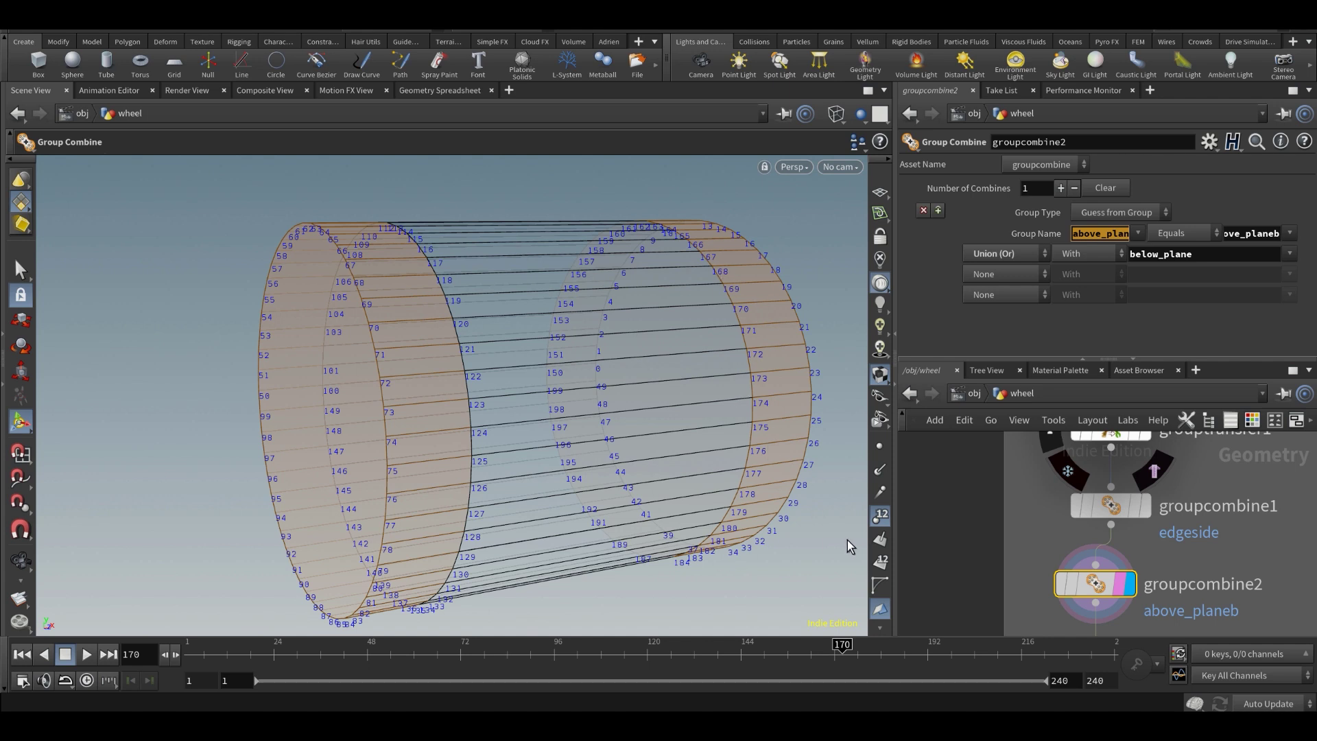
- Display groupexpand1 in smooth shading and check its sides group, base group and negative step count
middle_click_drag(1152, 582, 1160, 471)
scroll(1159, 470, "down", 2)
scroll(1165, 535, "up", 2)
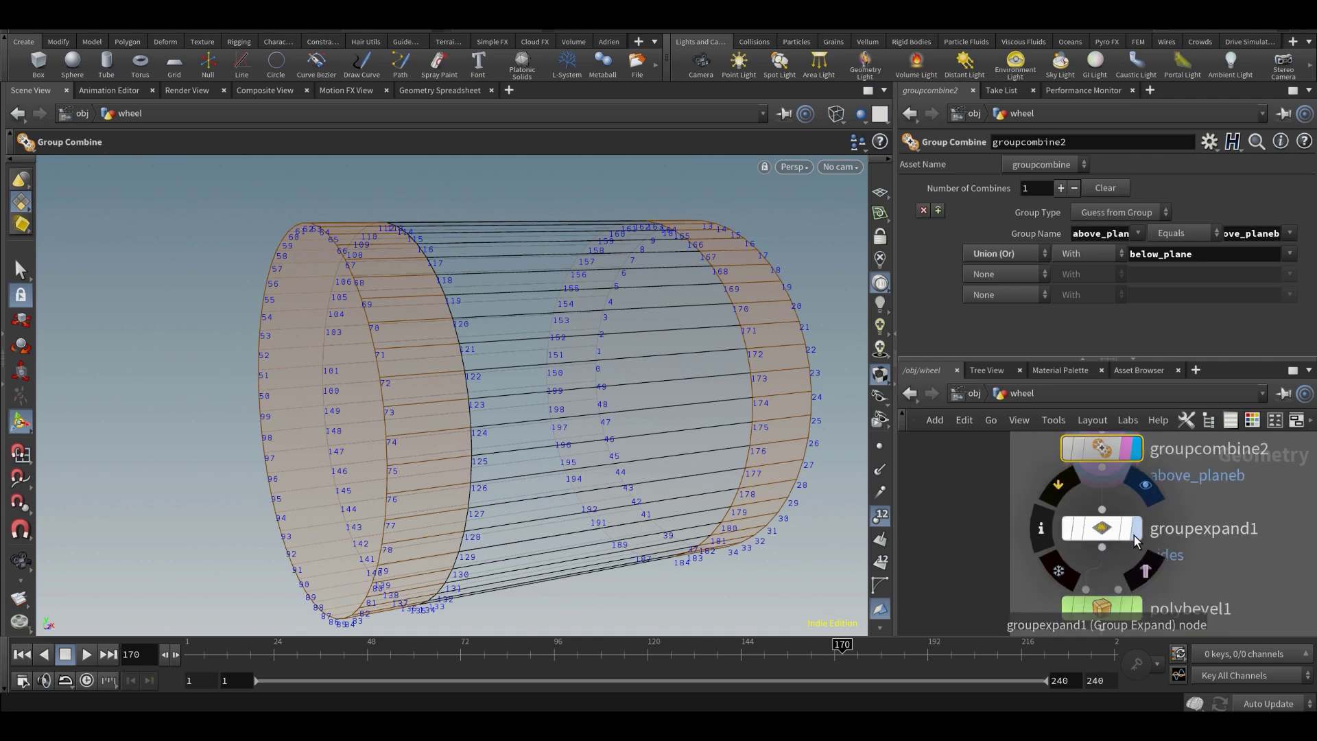
left_click(1135, 535)
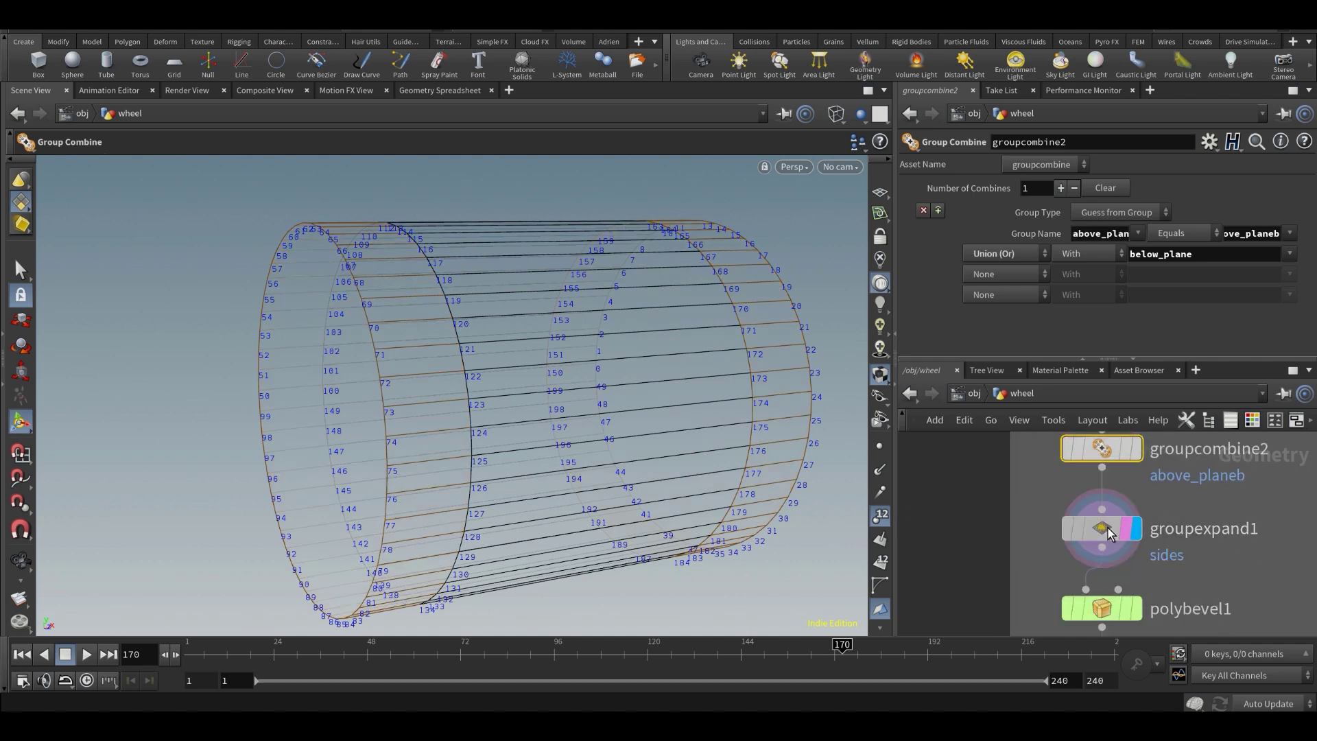
left_click(1109, 534)
mouse_move(549, 403)
left_mouse_down("alt")
mouse_move(589, 406)
mouse_move(306, 382)
mouse_move(664, 408)
mouse_move(408, 359)
mouse_move(485, 361)
left_mouse_up("alt")
key("shift+w")
right_click_drag(665, 409, 619, 407, "alt")
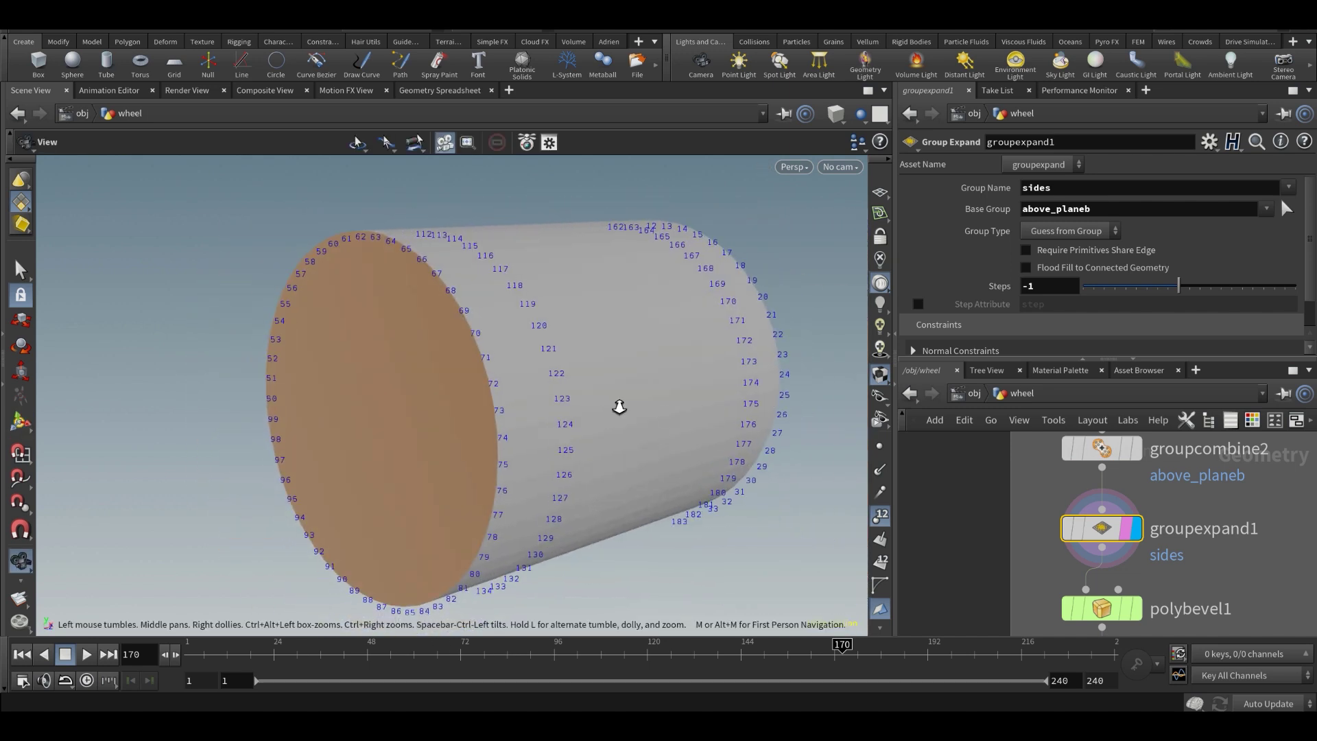
- Show primitive numbers on the groupexpand1 result and examine the cylinder's end caps in different shading modes
mouse_move(619, 407)
left_mouse_down("alt")
mouse_move(470, 394)
mouse_move(591, 406)
mouse_move(570, 421)
mouse_move(582, 423)
mouse_move(863, 451)
mouse_move(582, 405)
mouse_move(462, 435)
mouse_move(479, 446)
mouse_move(634, 440)
left_mouse_up("alt")
key("shift+w")
key("Escape")
middle_click_drag(342, 430, 496, 405)
right_click_drag(385, 394, 523, 407)
left_click_drag(278, 336, 374, 330)
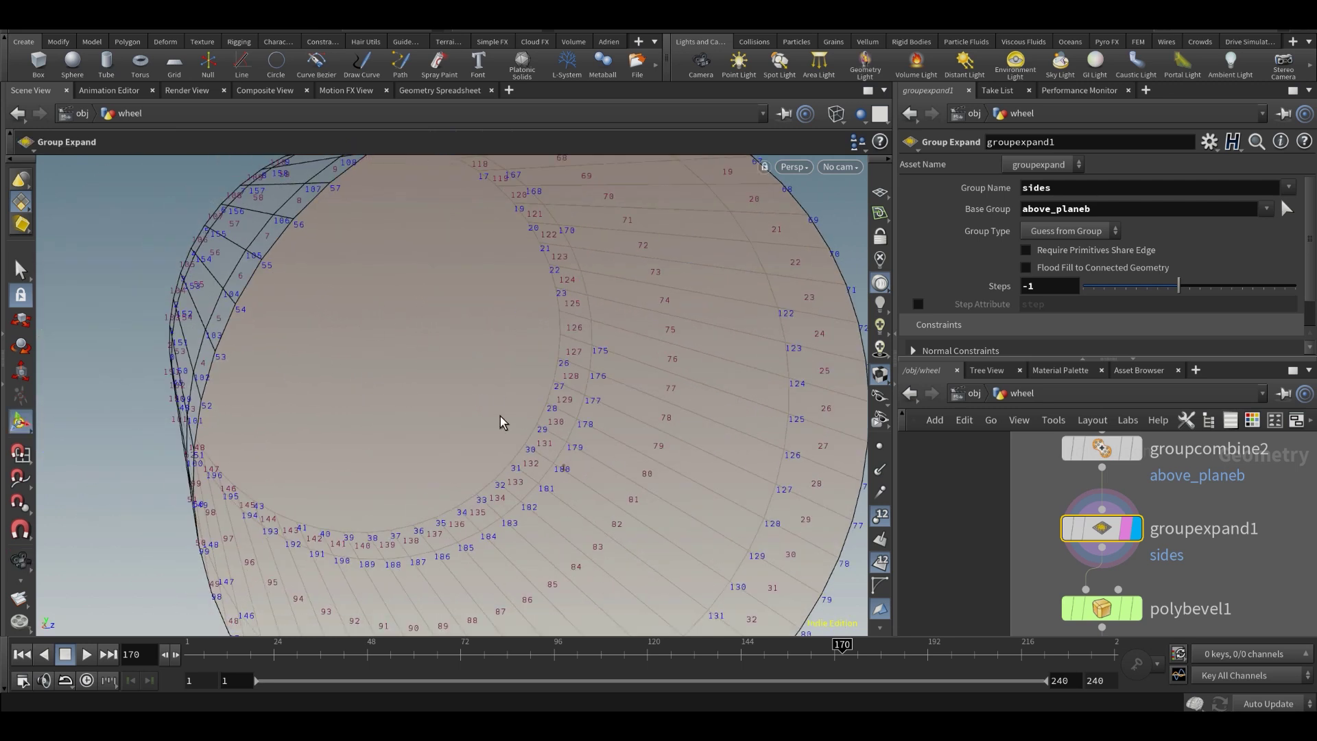
mouse_move(502, 444)
left_mouse_down()
mouse_move(705, 452)
mouse_move(673, 437)
mouse_move(650, 450)
left_mouse_up()
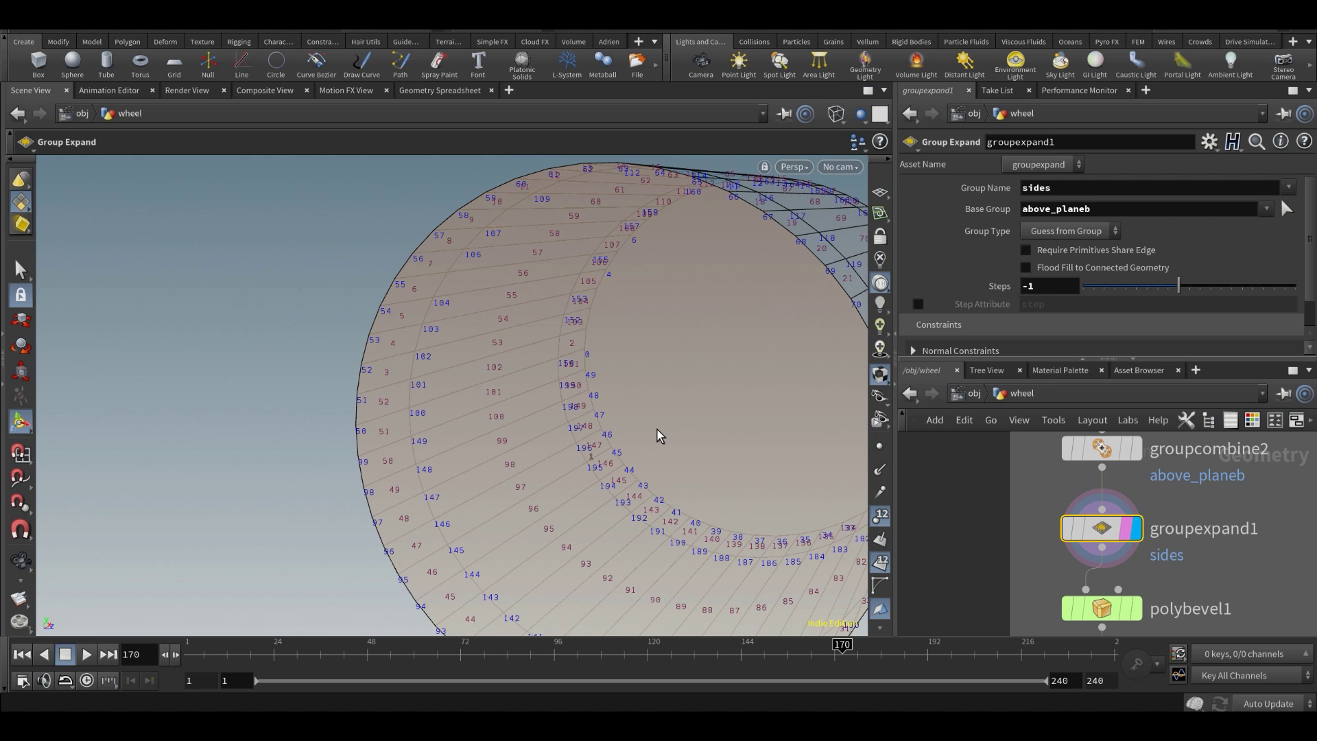
left_click_drag(654, 428, 653, 372)
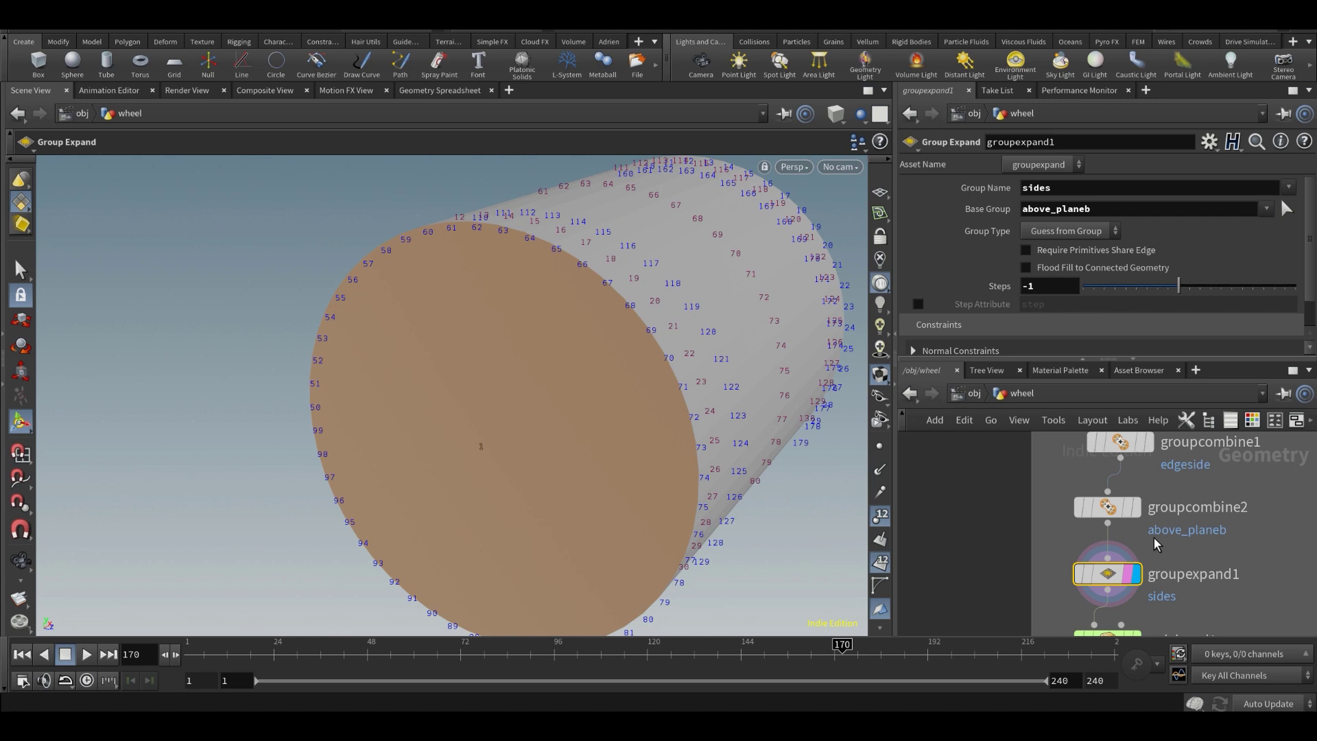
- Display polybevel1 and open its parameters with the bevel fillets highlighted on the cylinder
scroll(1164, 549, "down", 1)
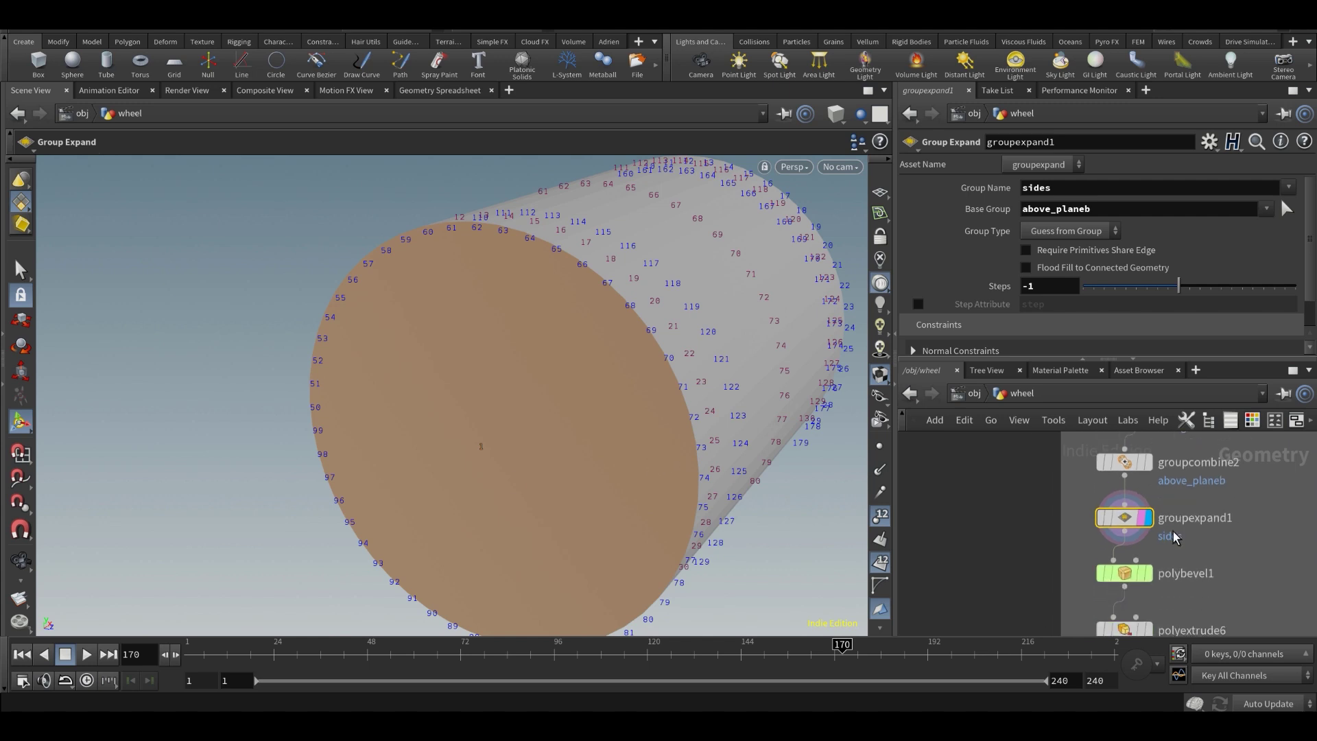
left_click(1147, 577)
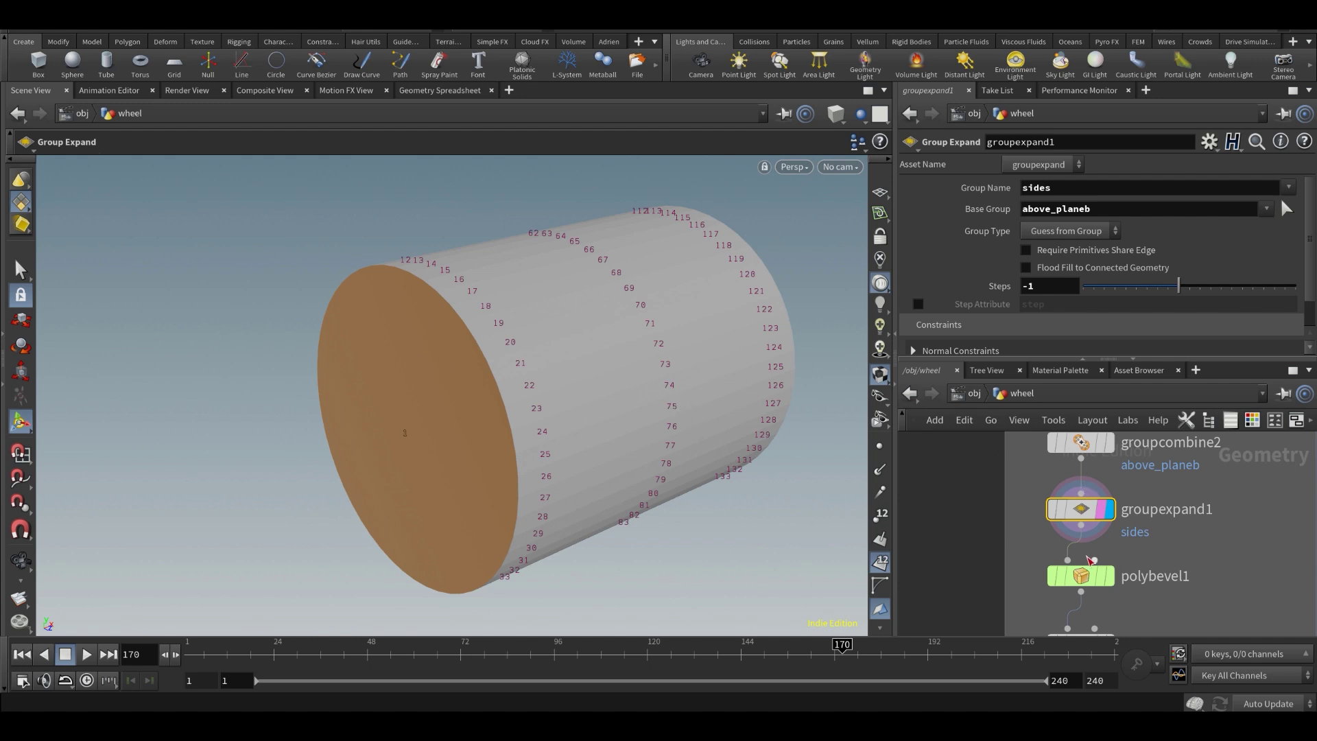
scroll(1099, 576, "up", 2)
left_click(1121, 579)
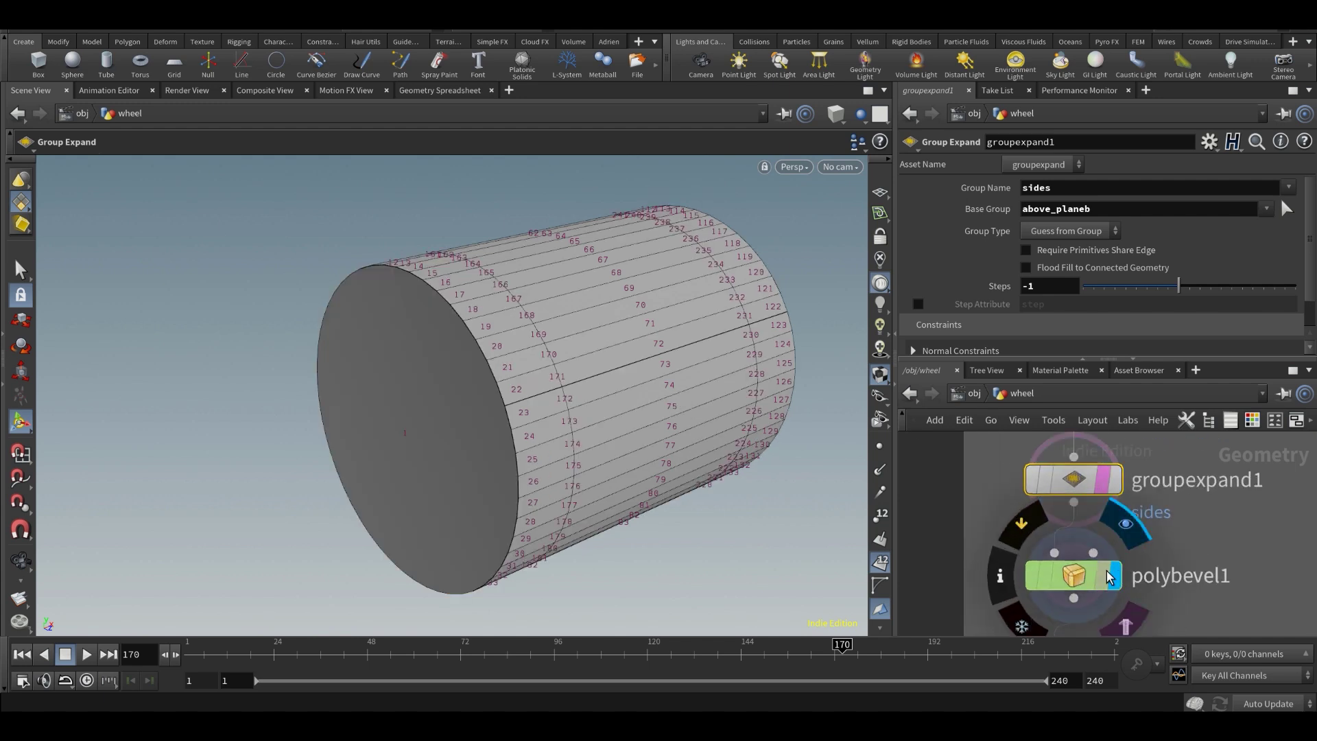
left_click(1073, 575)
key("Return")
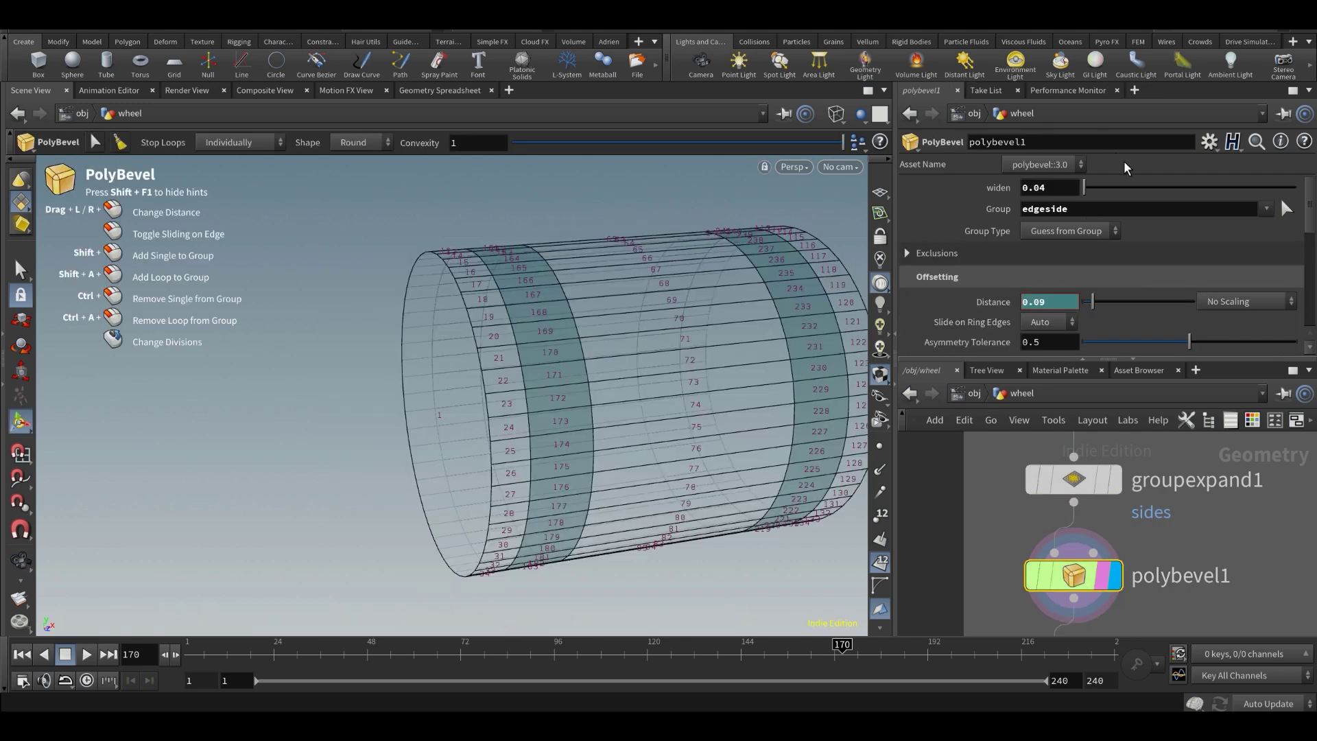
- Check the edge group used by polybevel1 against the two highlighted bevel strips
double_click(1087, 209)
right_click(564, 316)
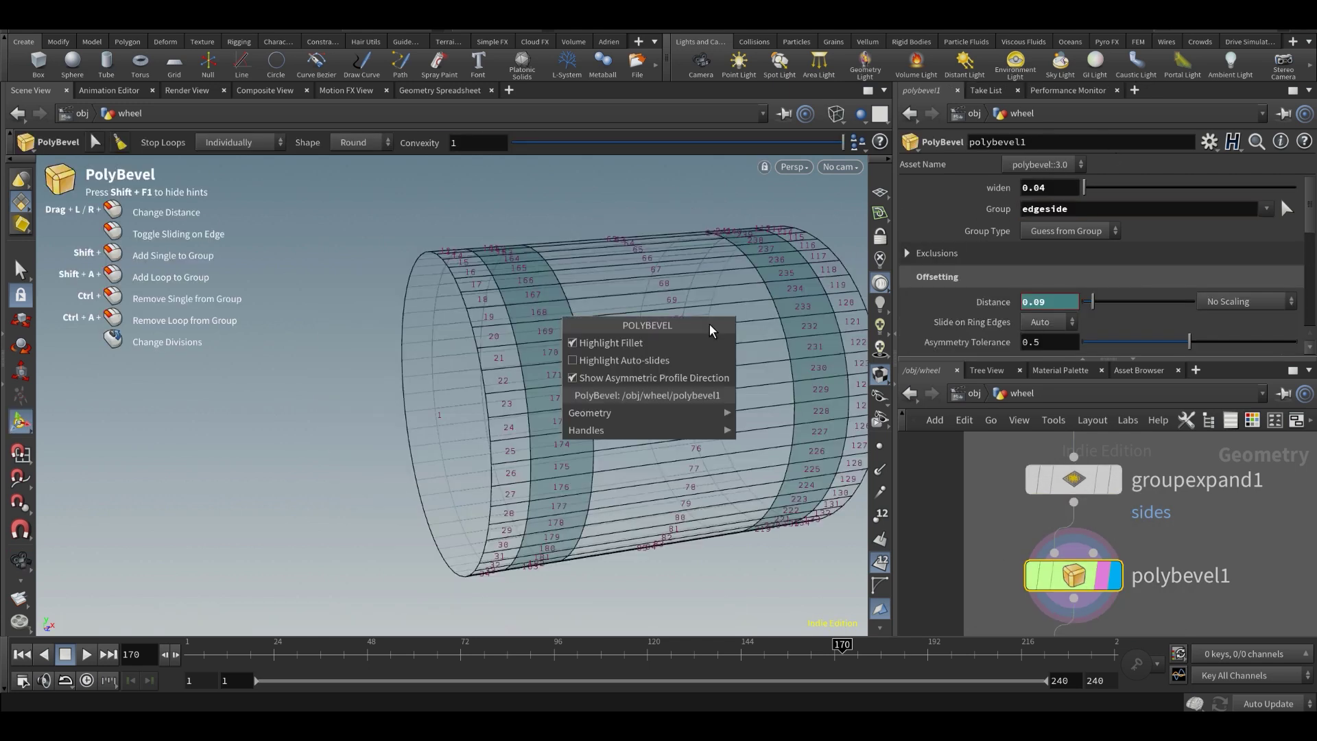
left_click(550, 262)
right_click_drag(508, 302, 606, 352, "alt")
left_click_drag(607, 353, 651, 323, "alt")
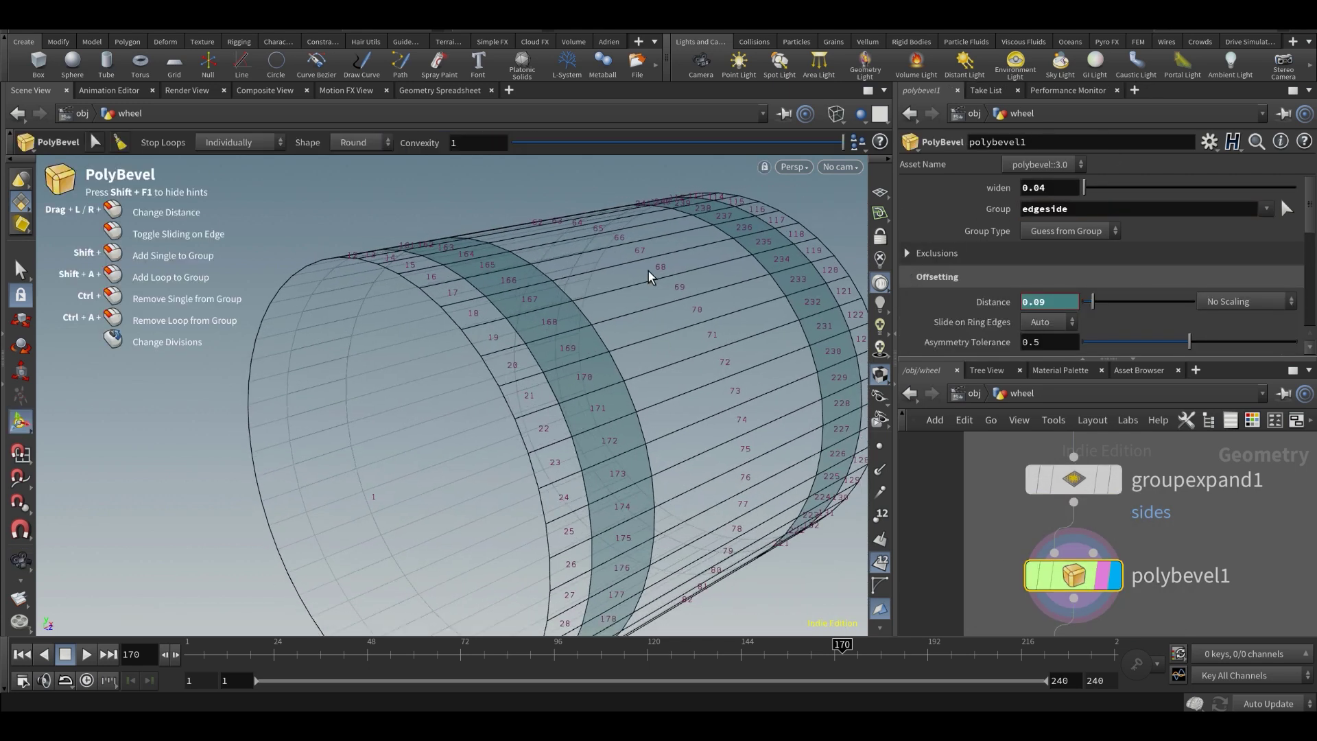
- Check the Edge Fillet Polygons output group and its name among polybevel1's output groups
scroll(1022, 249, "down", 5)
scroll(1026, 255, "down", 2)
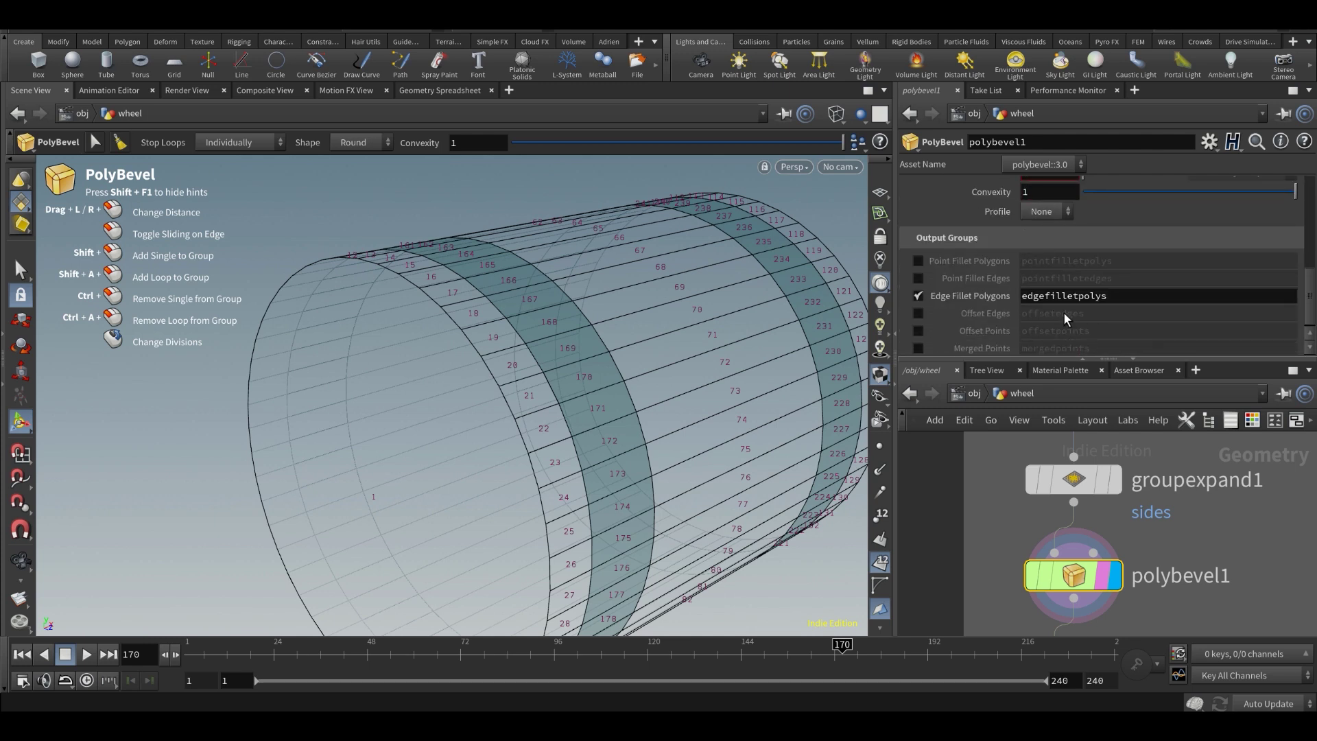
double_click(1072, 299)
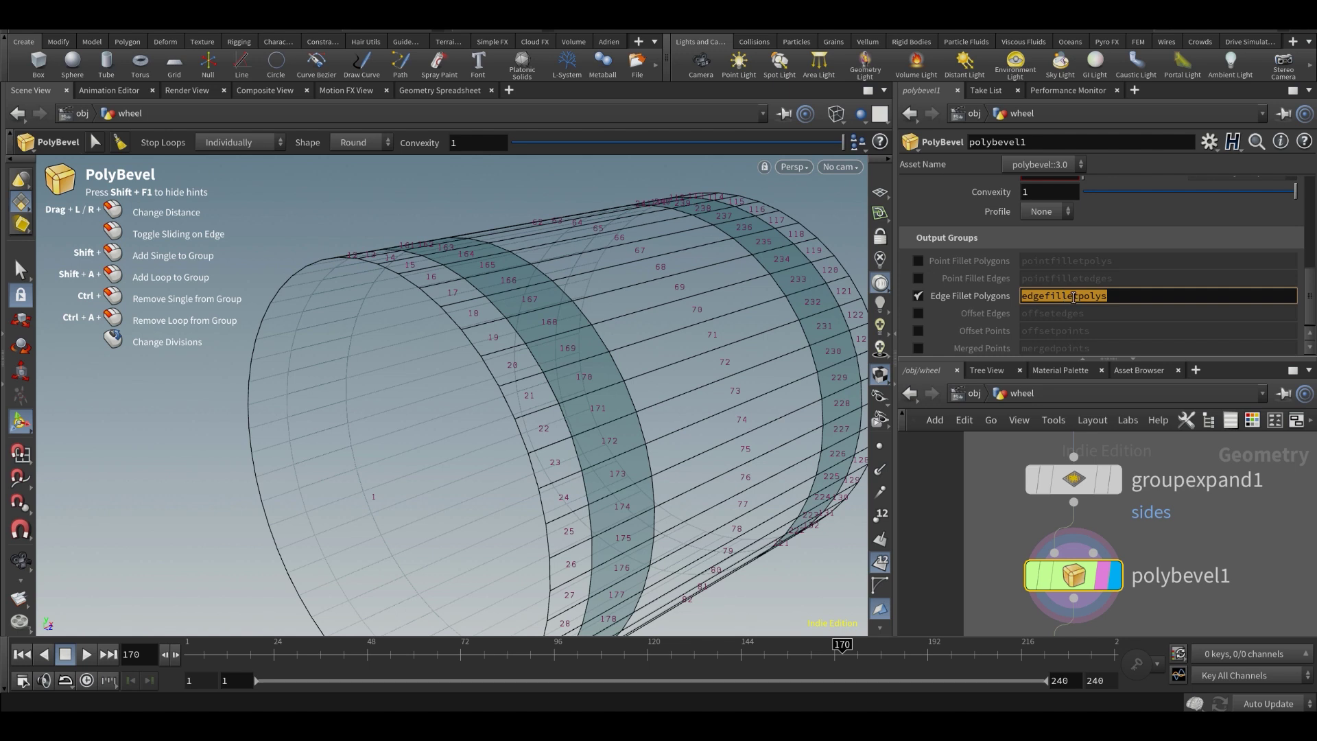
scroll(1040, 258, "up", 10)
scroll(1001, 223, "down", 1)
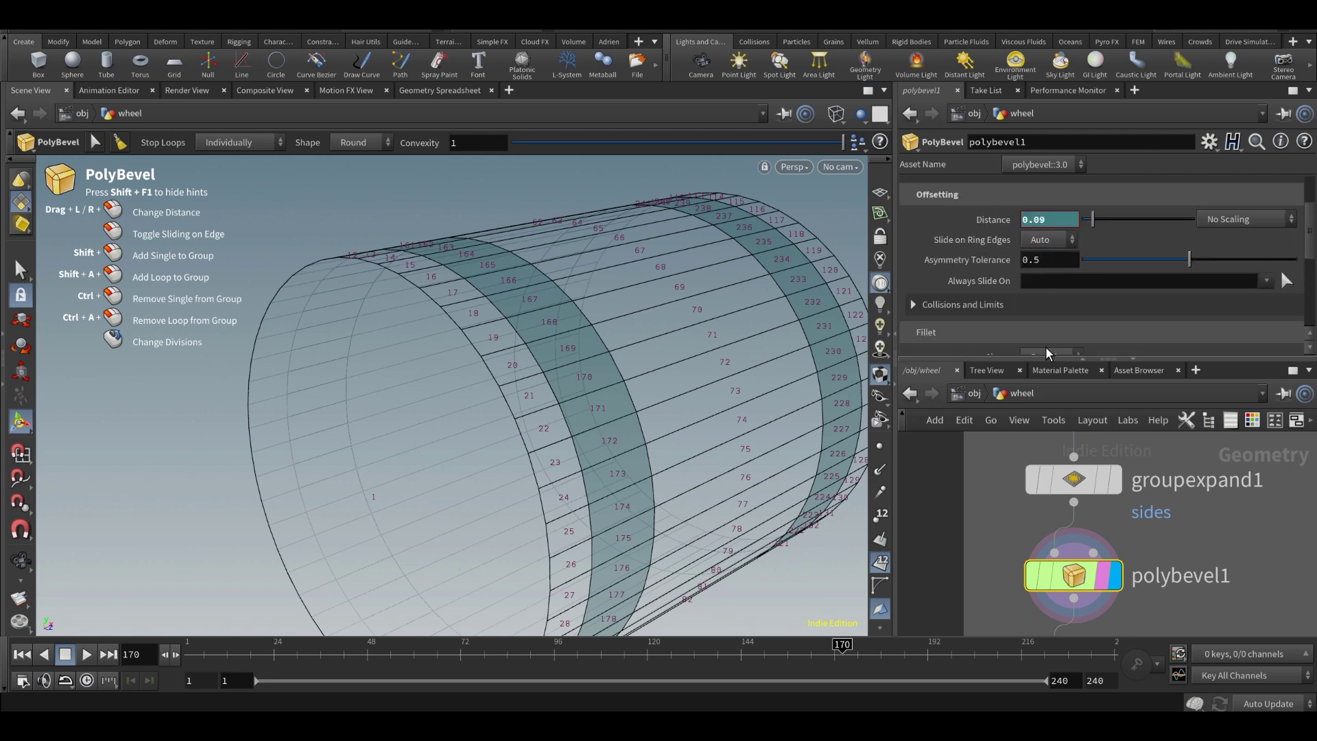
- Reveal the expression behind polybevel1's Distance and examine its reference to the widen parameter
left_click(992, 219)
left_click_drag(1066, 223, 1197, 221)
left_click(1156, 223)
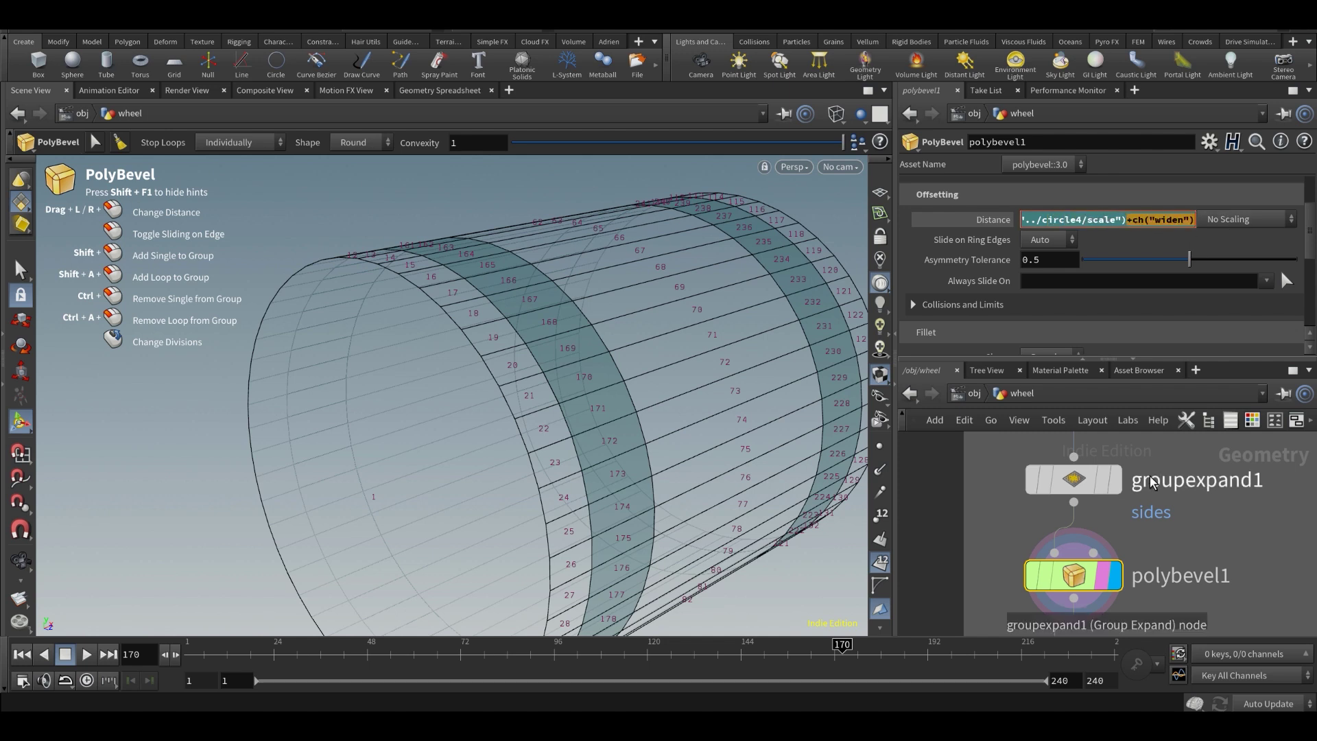
left_click(1254, 545)
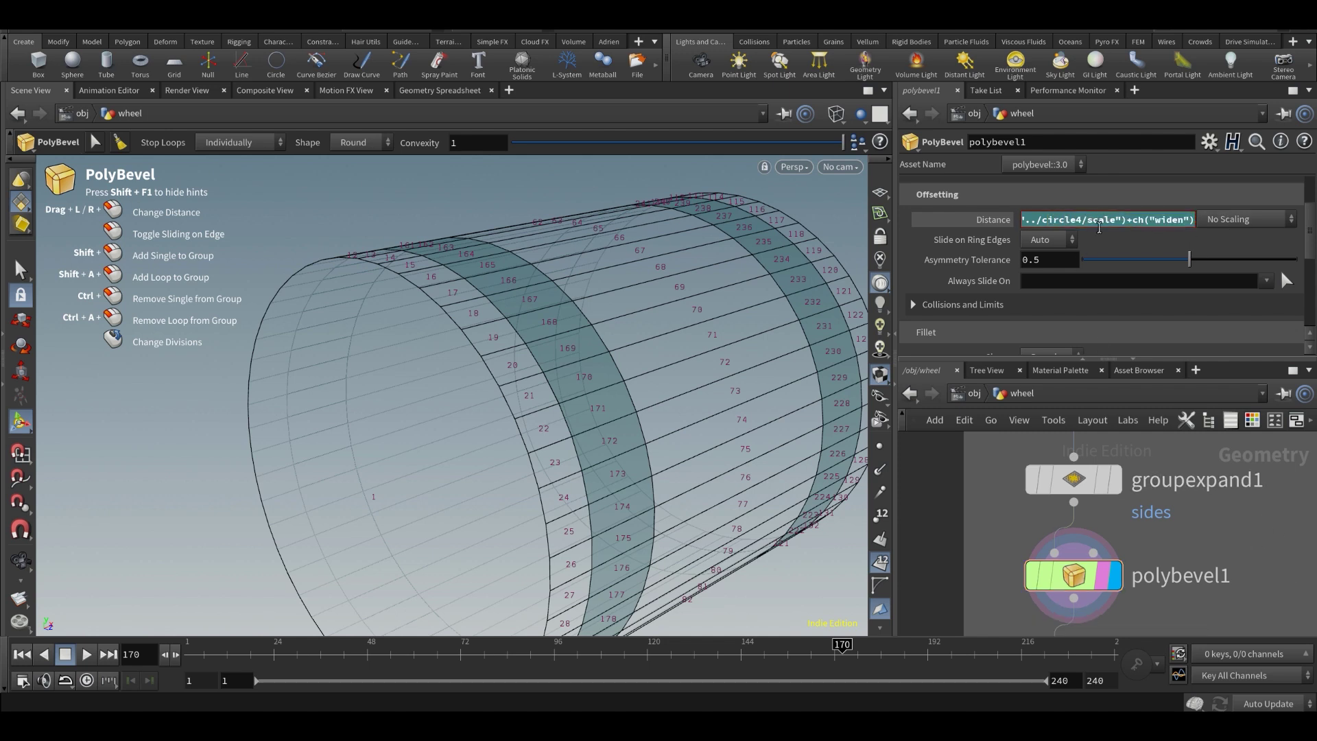
scroll(1280, 269, "up", 3)
- Try a widen value of 0.08 on polybevel1 and restore it to 0.04
left_click(1060, 192)
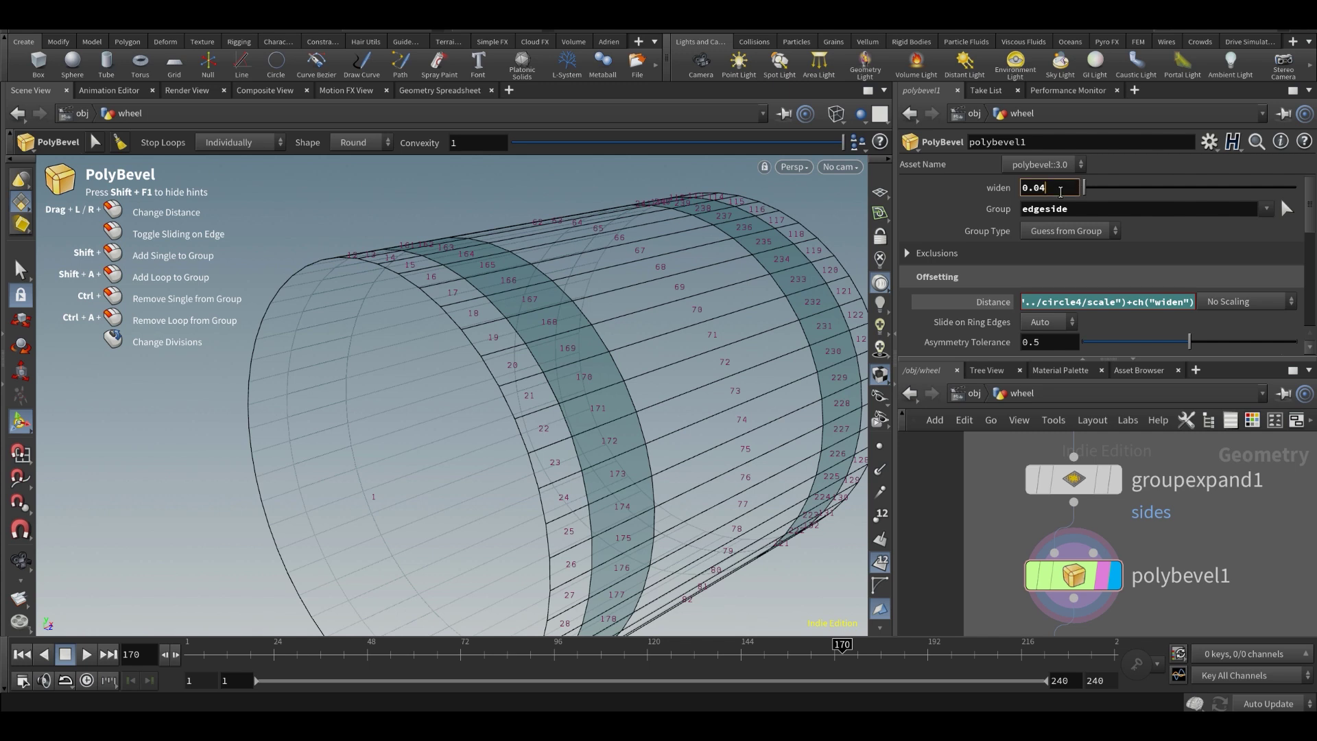
key("Return")
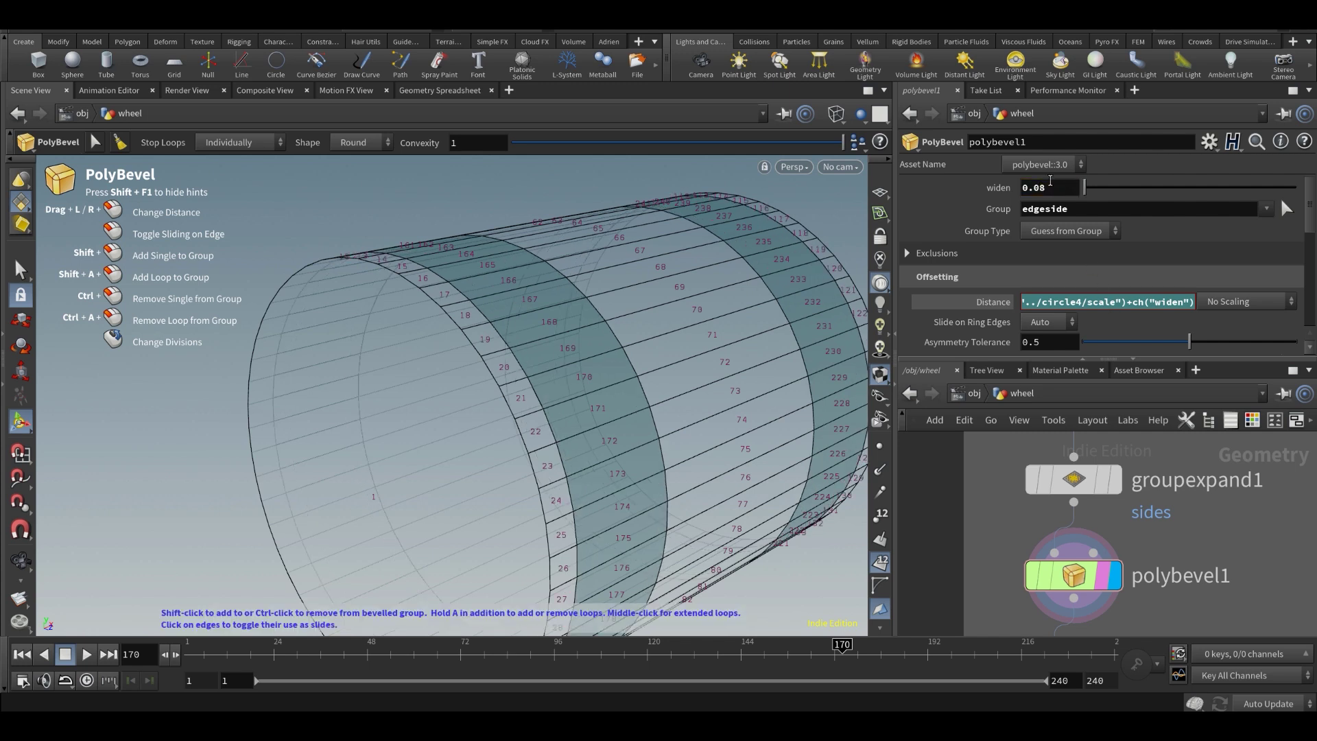
left_click(1058, 186)
key("BackSpace")
type("4")
key("Return")
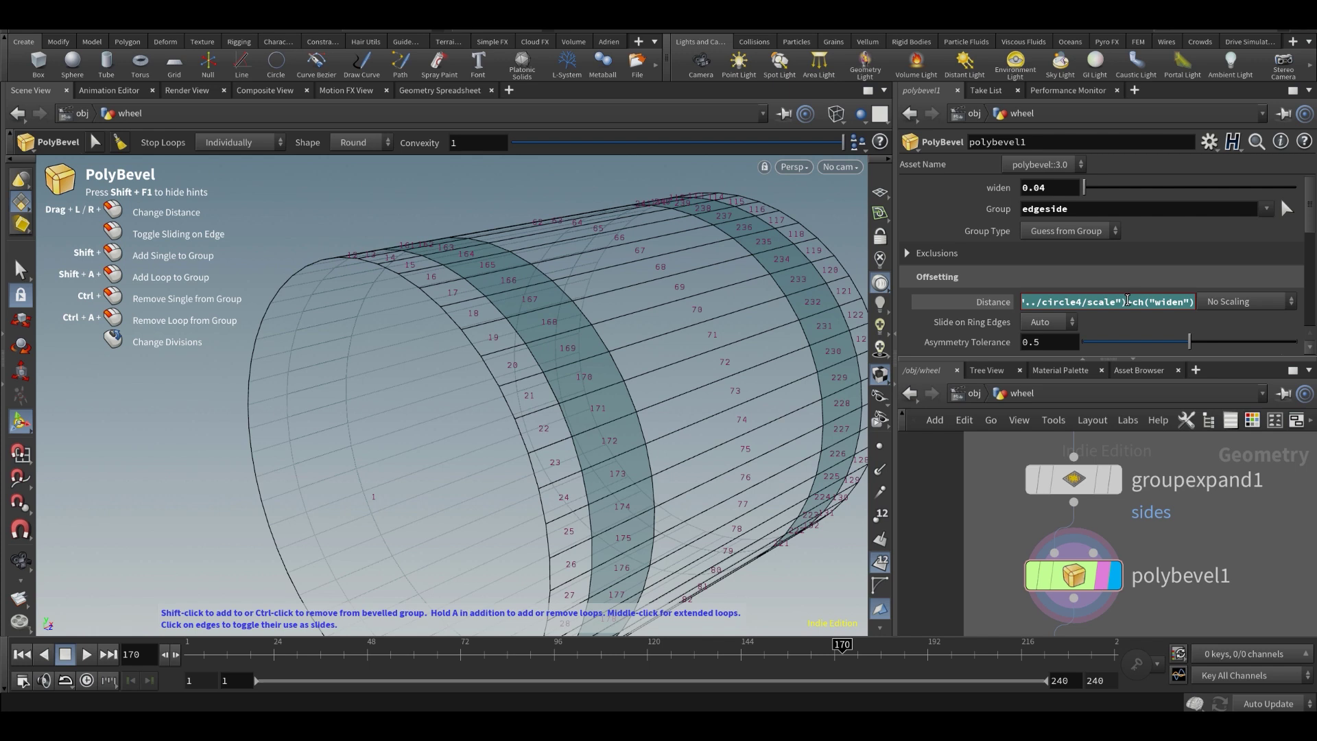
- Trace the scale reference in polybevel1's Distance expression to the circle4 node and check its Uniform Scale
left_click_drag(1145, 302, 994, 301)
scroll(1247, 495, "down", 8)
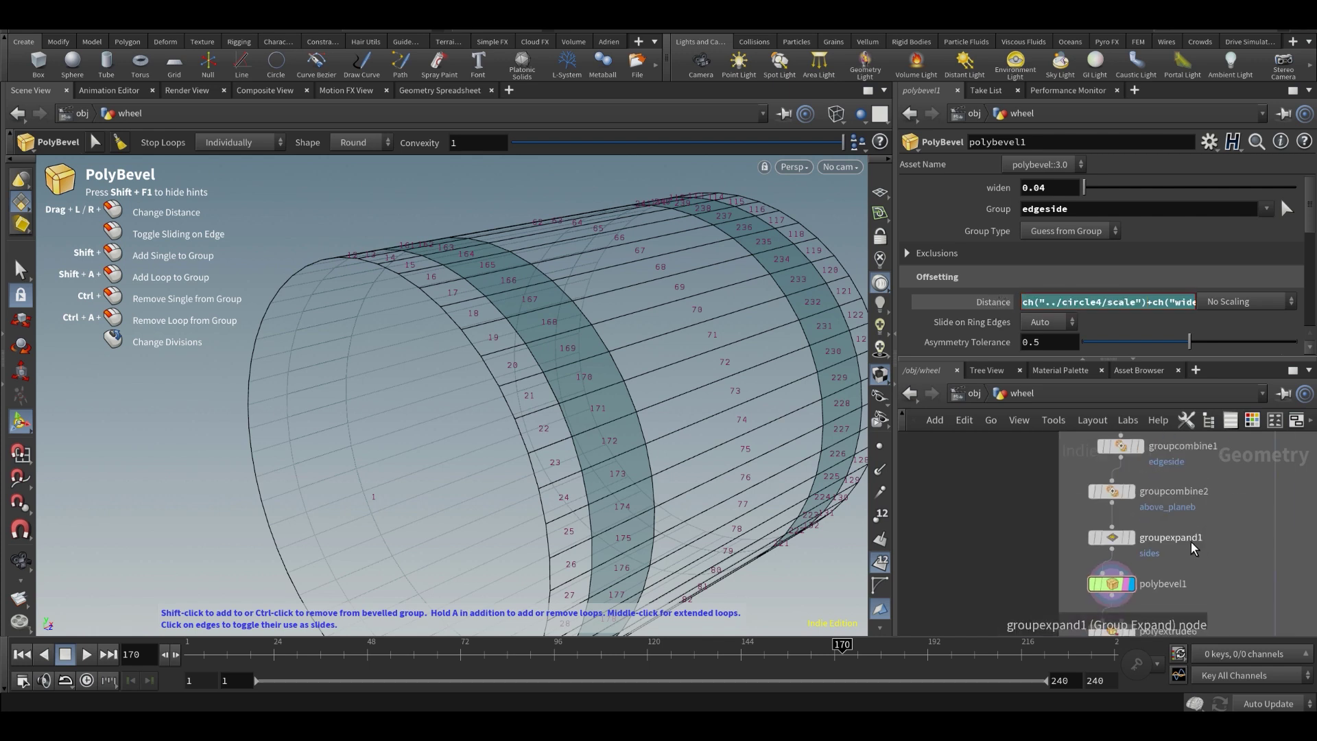
scroll(1197, 500, "up", 6)
middle_click_drag(1249, 461, 1155, 569)
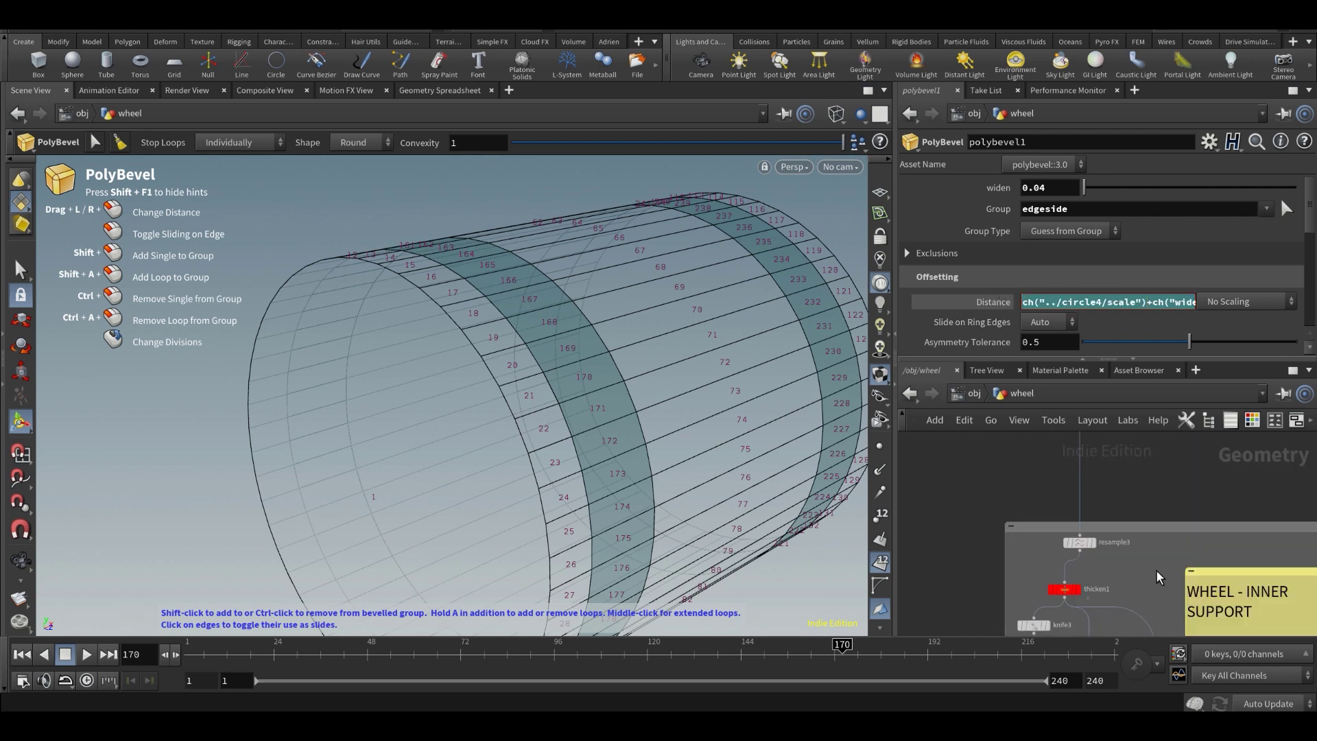
scroll(1147, 531, "down", 6)
middle_click_drag(1196, 452, 1059, 488)
scroll(1025, 619, "up", 3)
scroll(1169, 534, "up", 4)
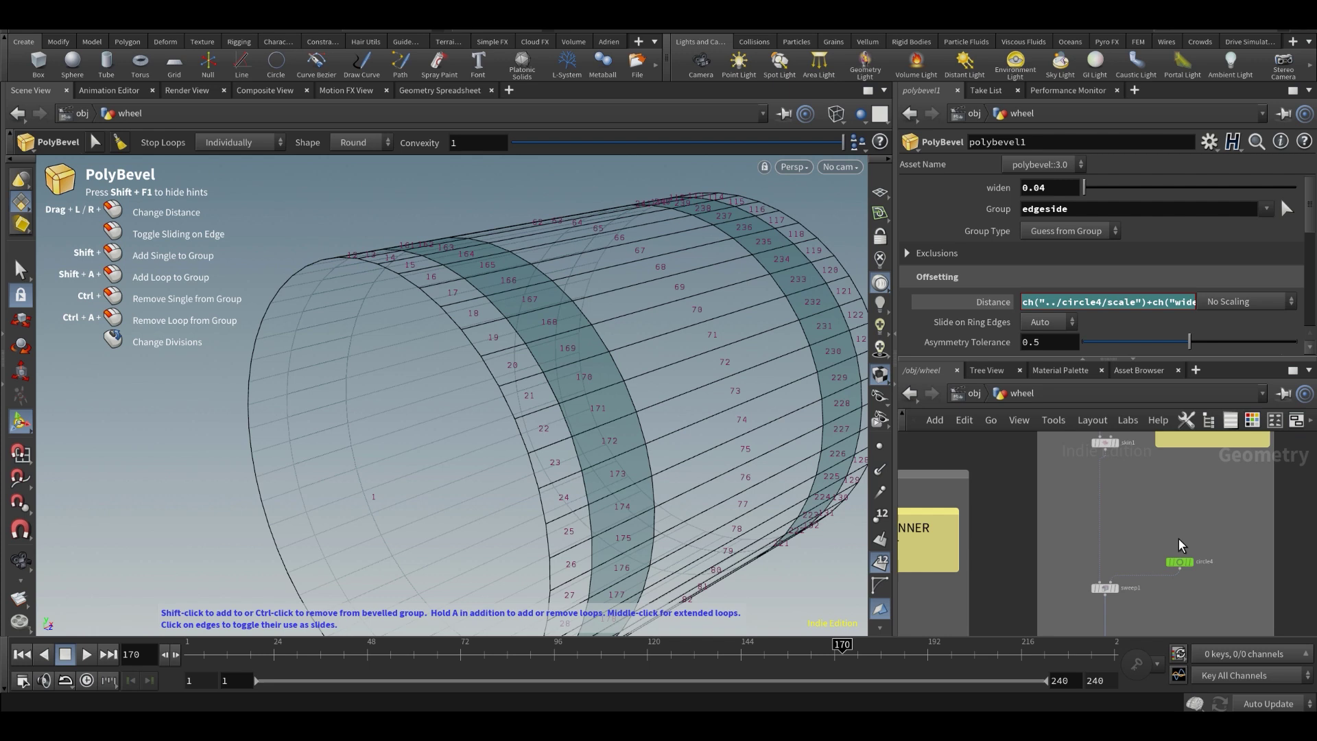
left_click(1180, 562)
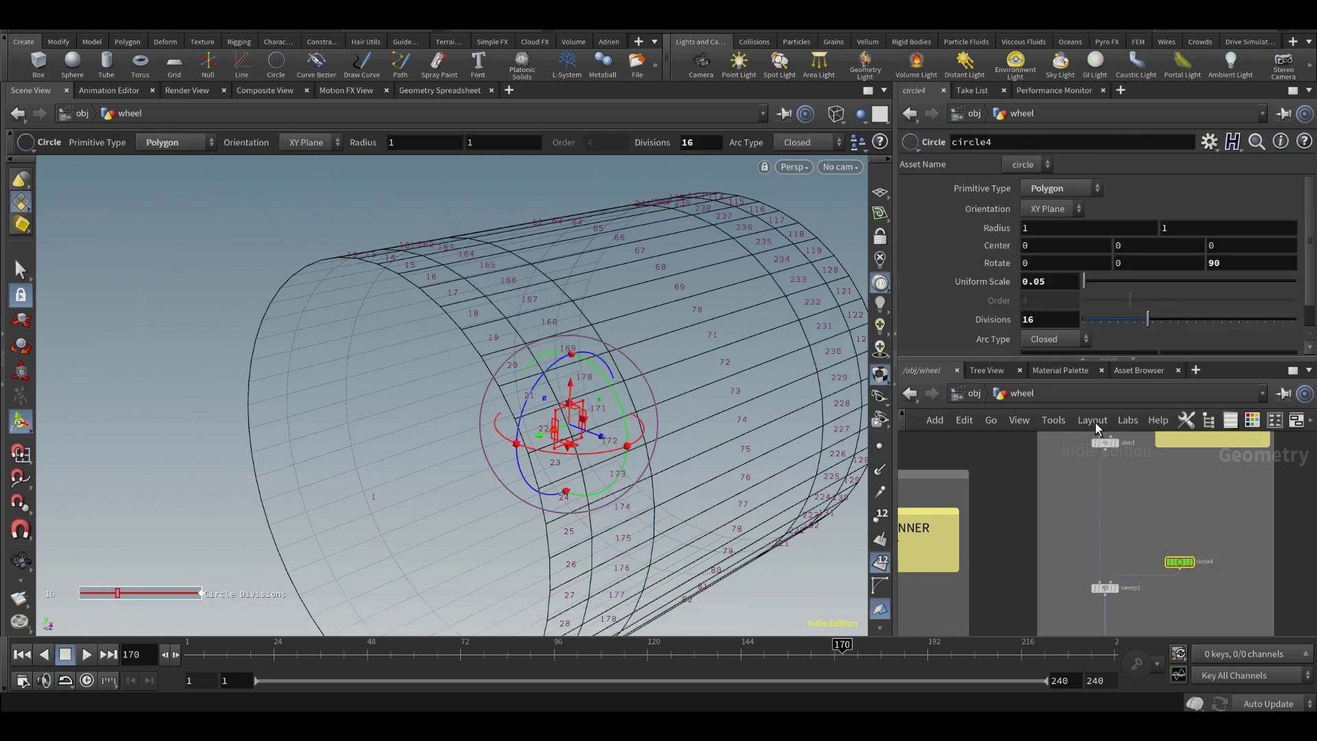
scroll(1125, 524, "up", 1)
scroll(1126, 524, "up", 2)
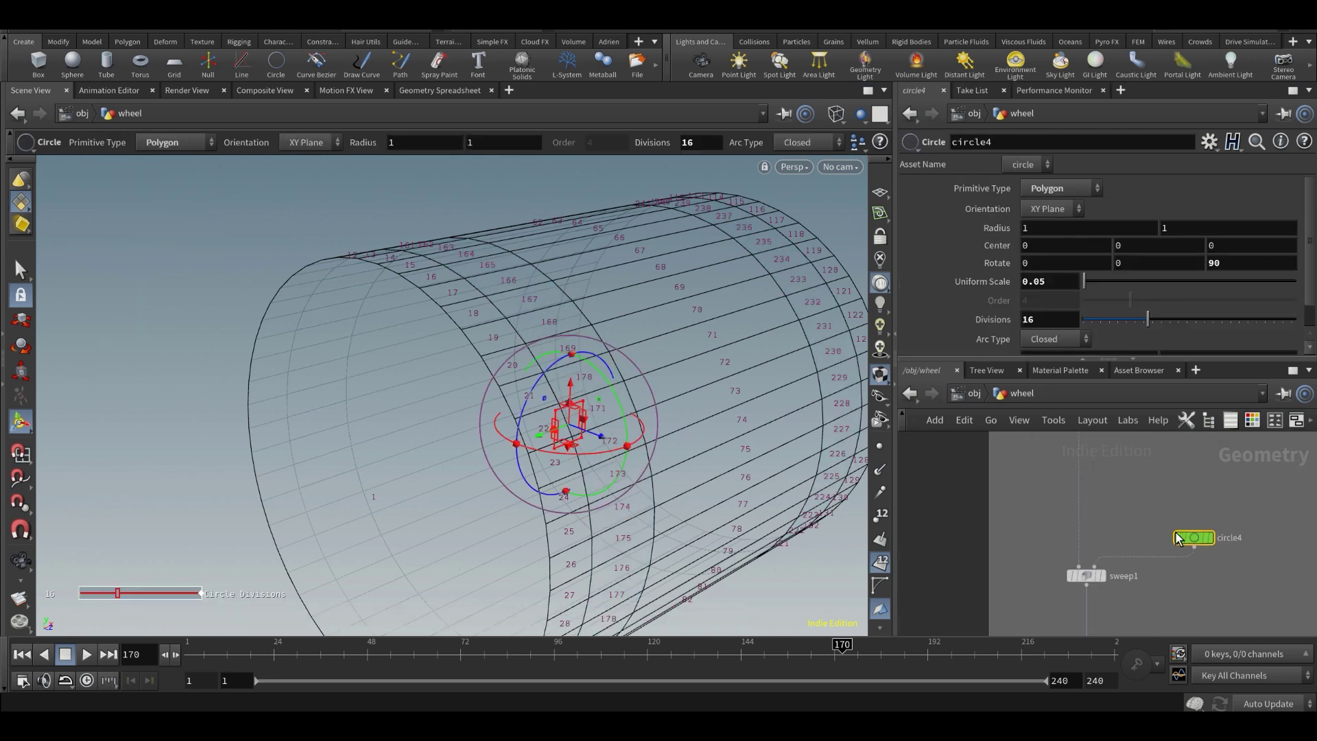
scroll(1175, 534, "up", 1)
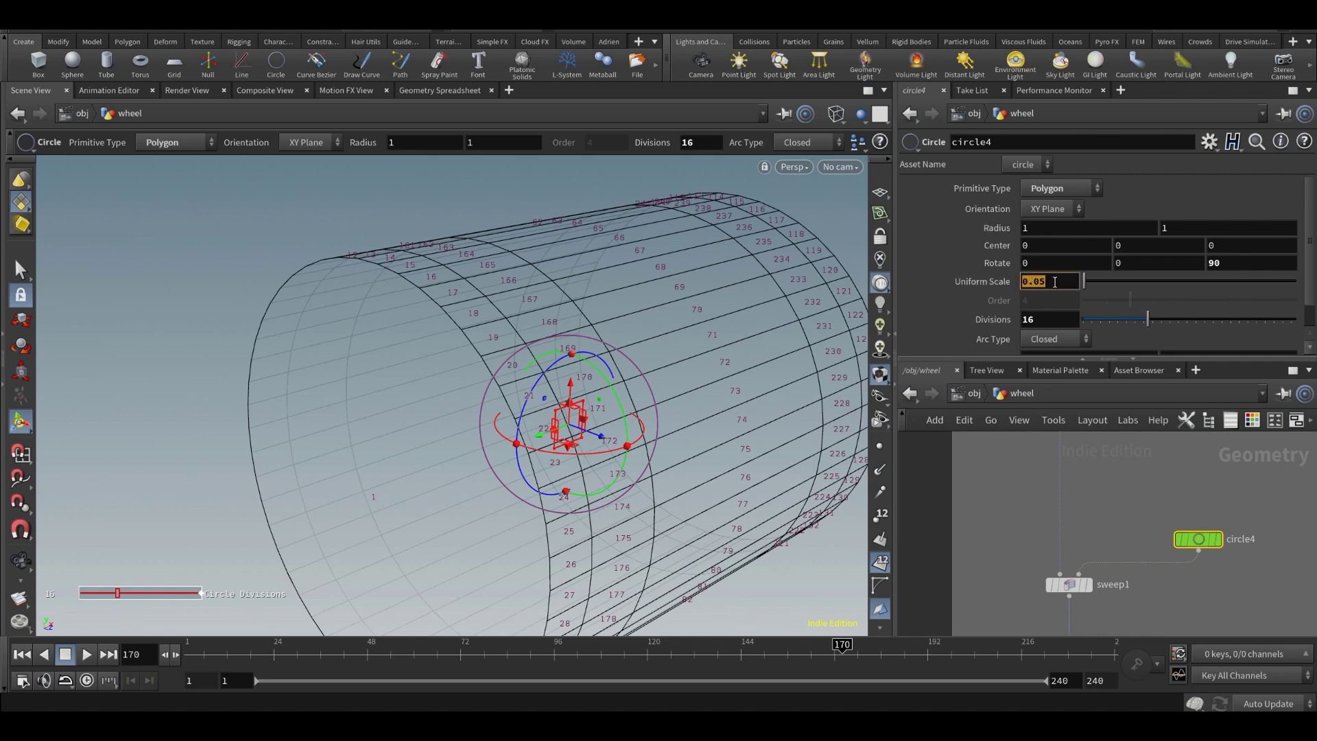
- Display the sweep1 spoke tubes for reference, and return to polybevel1 as the displayed and selected node
left_click(1091, 585)
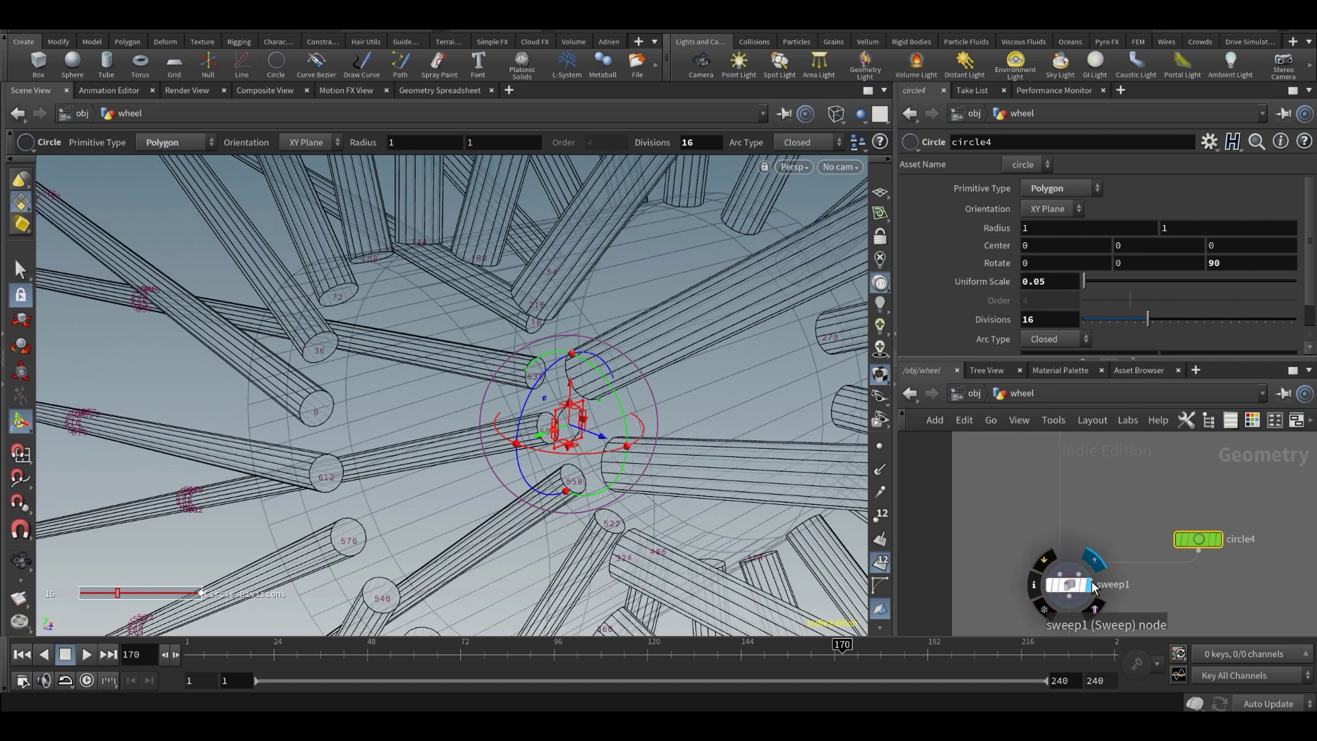
scroll(1112, 550, "down", 10)
scroll(1025, 551, "up", 7)
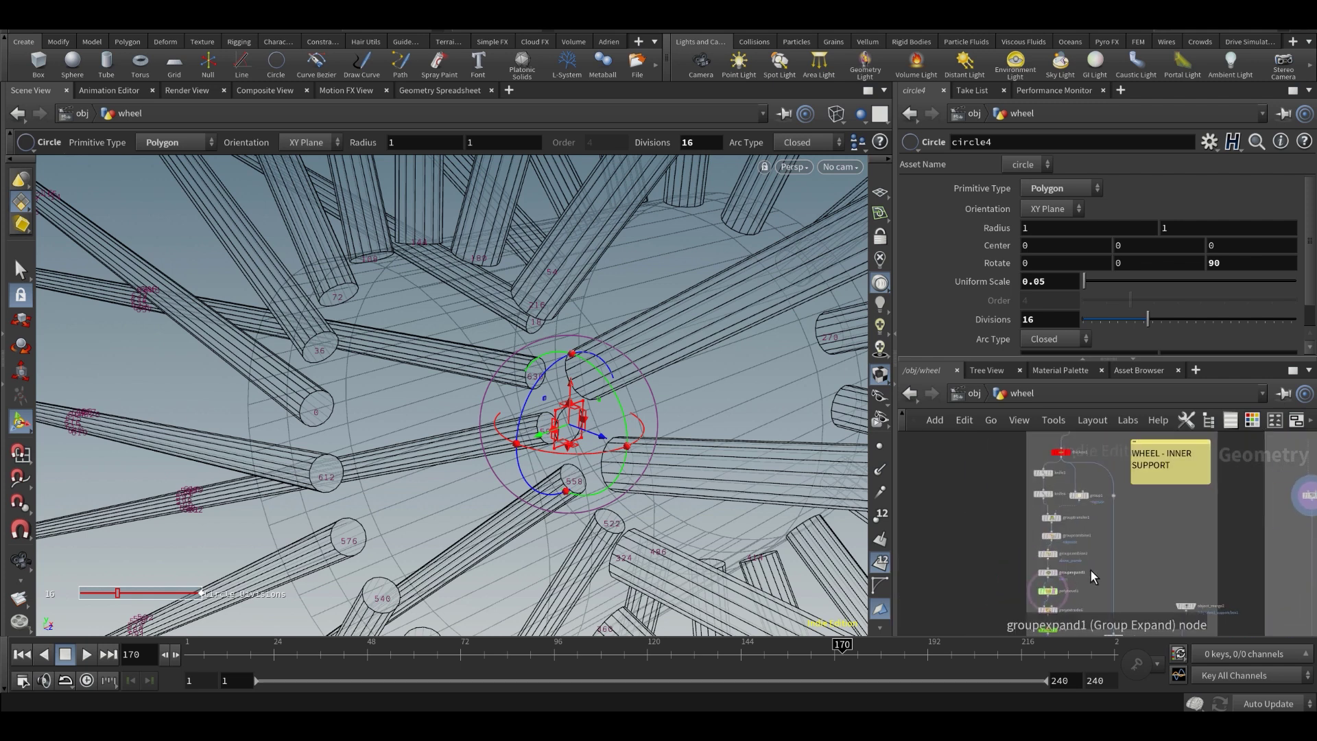
scroll(1071, 569, "up", 5)
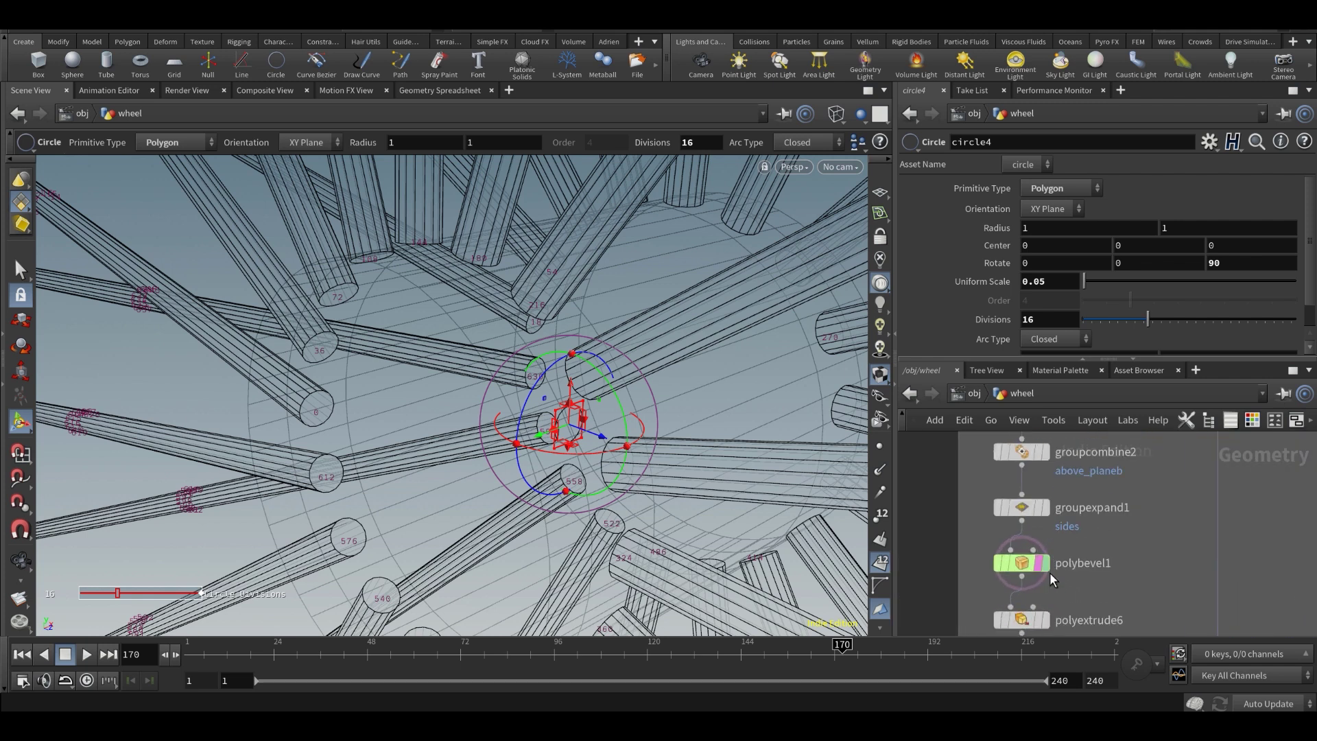
left_click(1046, 562)
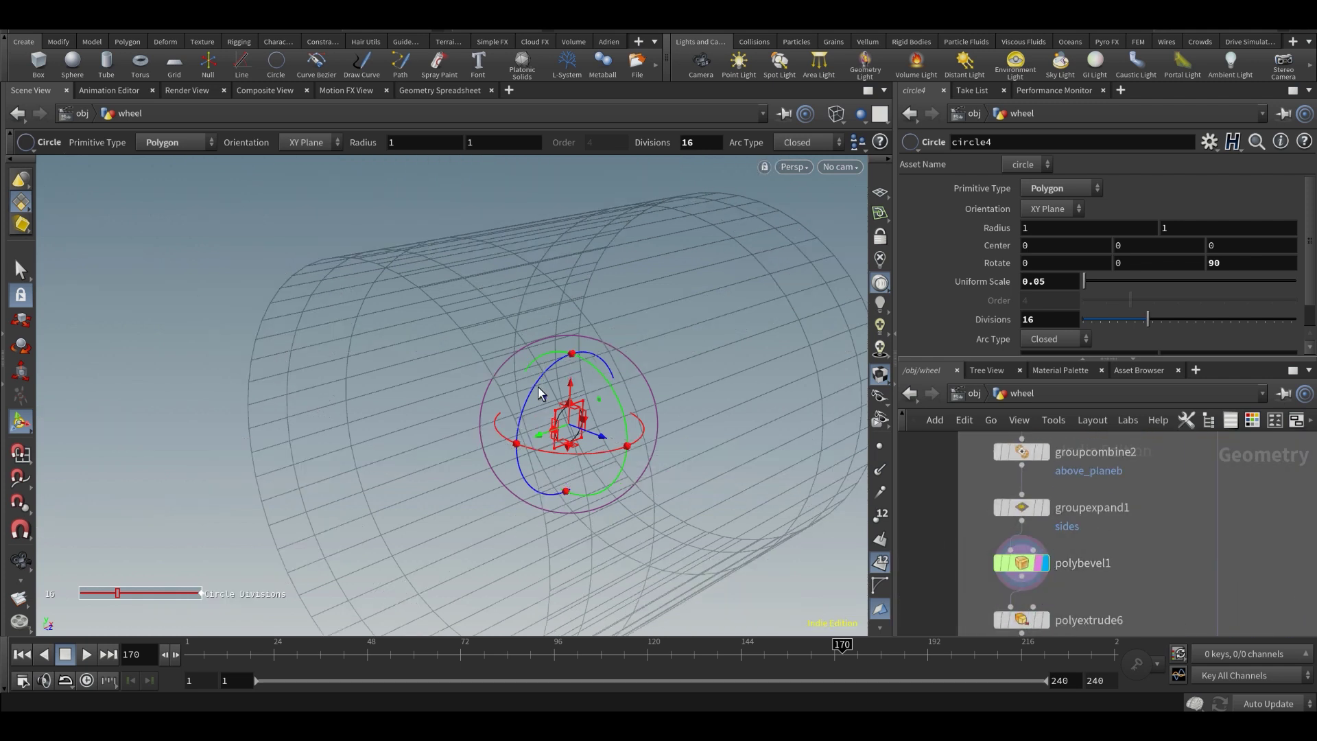
key("Escape")
left_click_drag(633, 420, 577, 409)
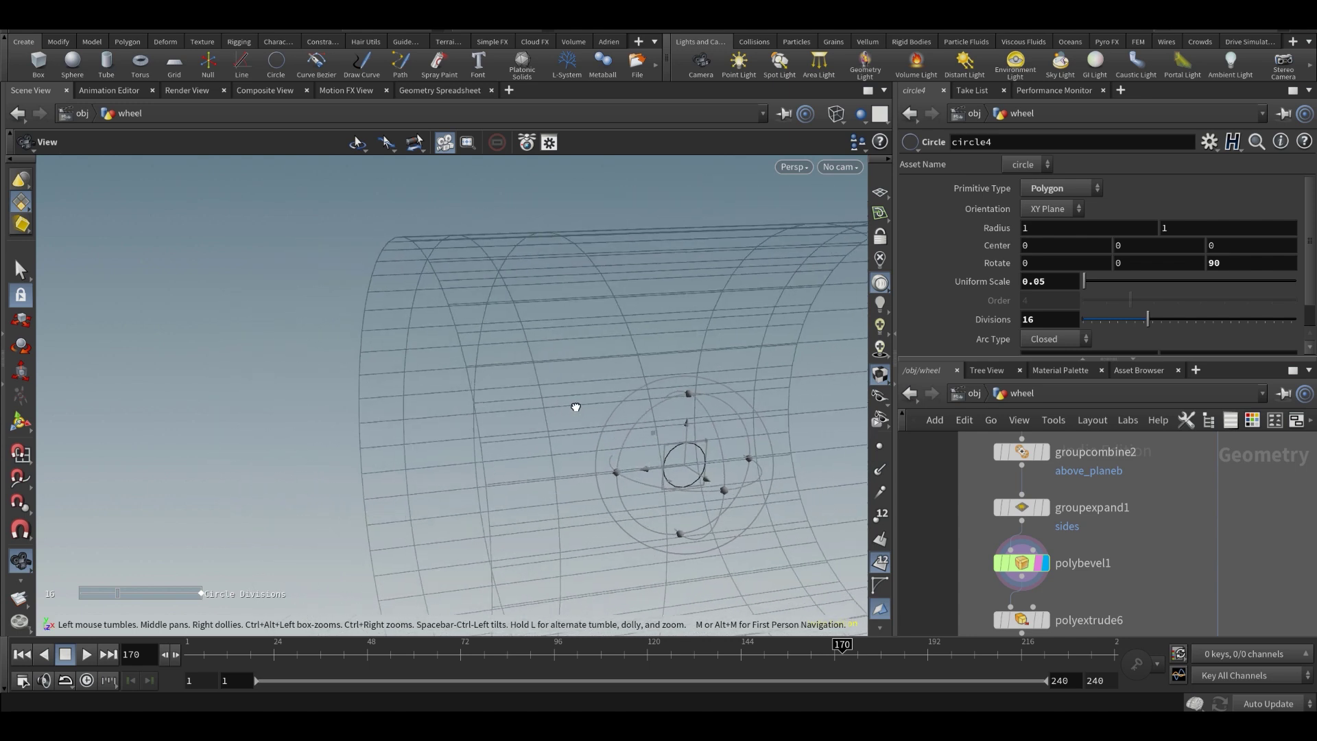
key("Return")
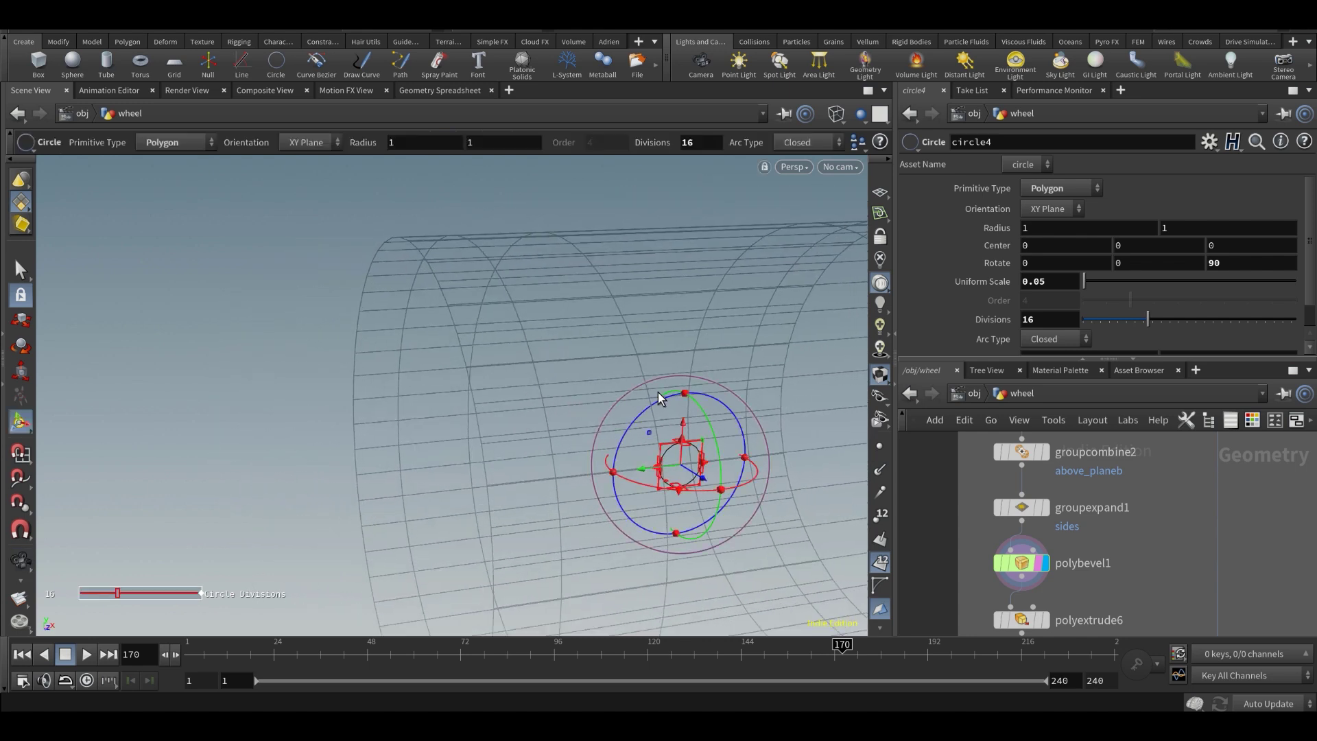
left_click(1031, 568)
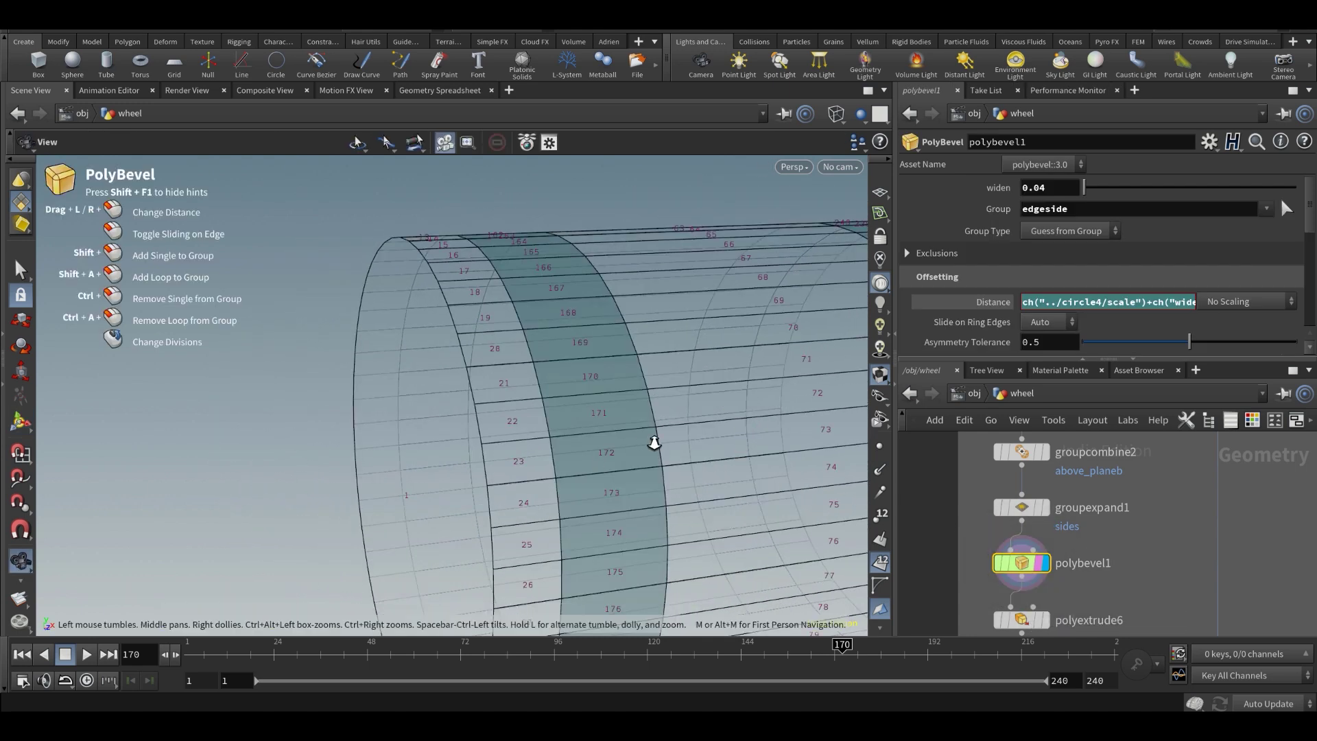
- Set polybevel1's widen value to 0.03
left_click(1054, 190)
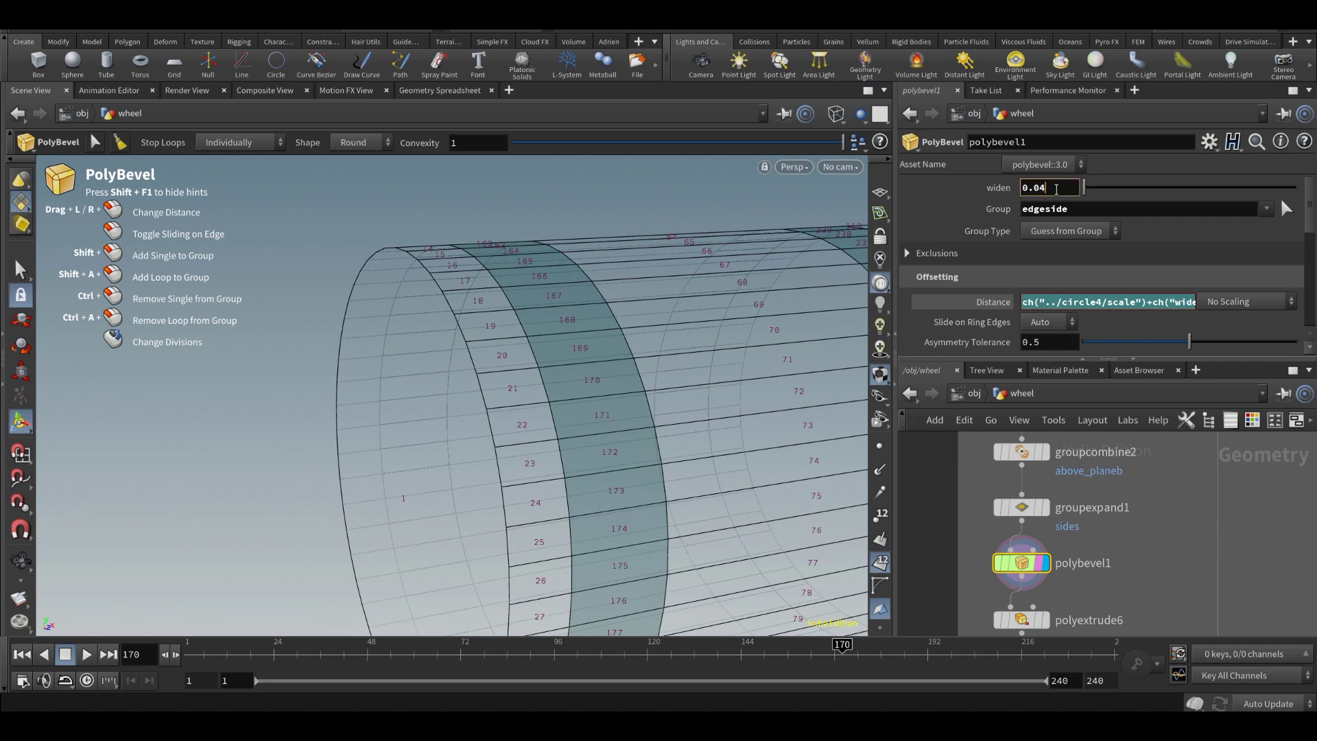
type("3")
key("Return")
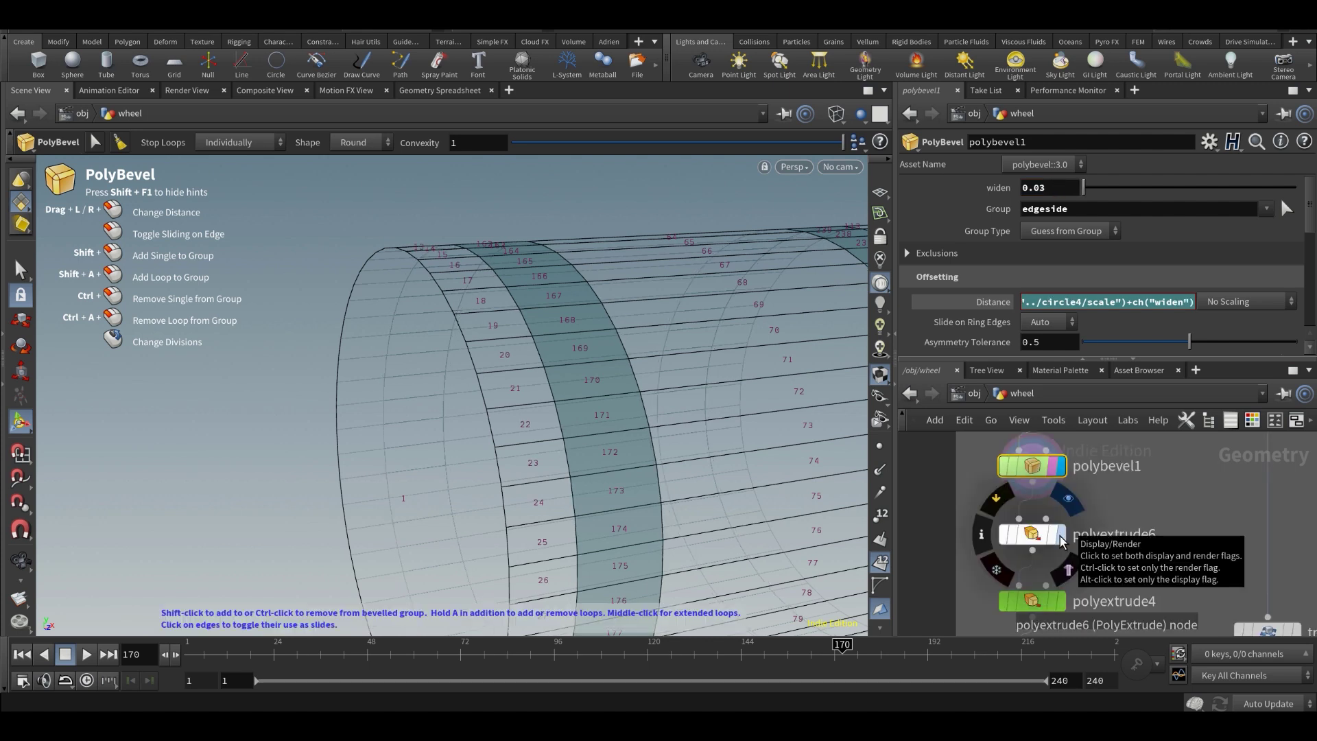
- Display polyextrude6 and examine its extrusion of the above_planeb group on the inner support
left_click(1058, 537)
left_click(1035, 534)
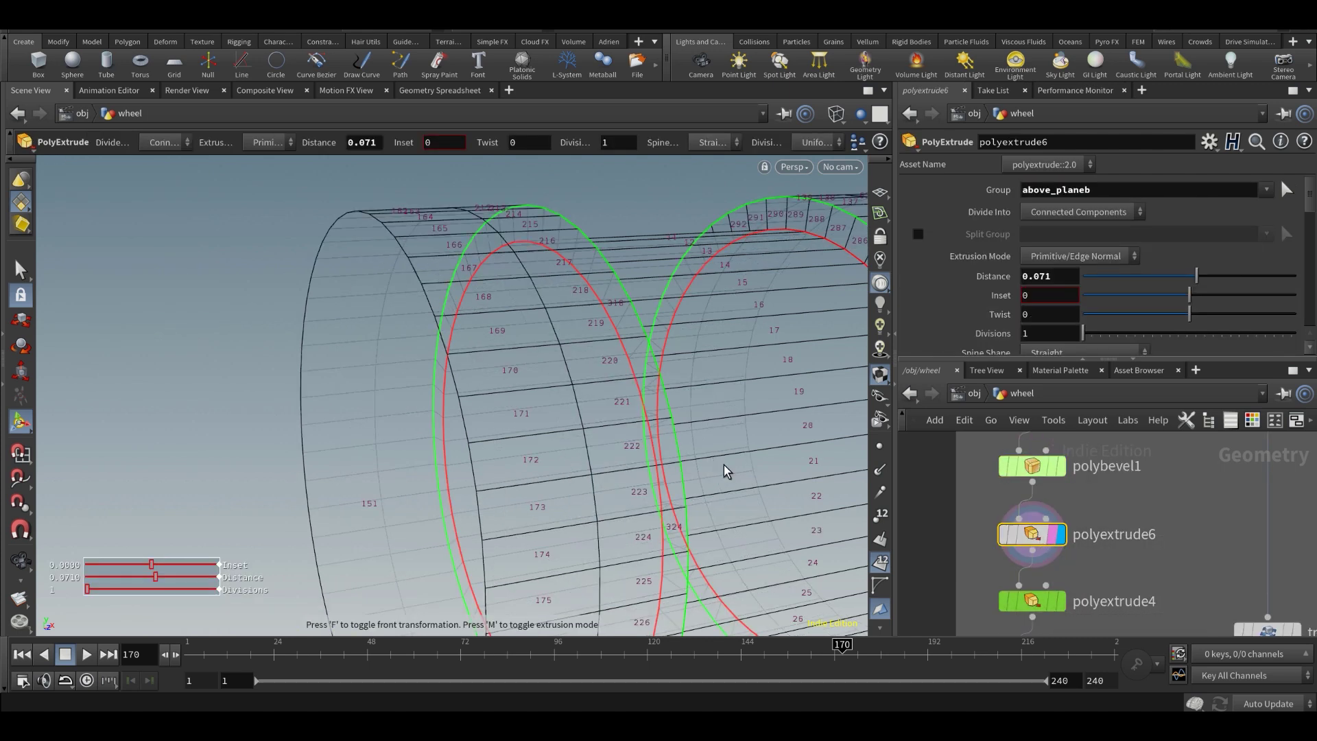
scroll(538, 324, "down", 3)
left_click_drag(538, 323, 524, 360, "alt")
left_click(1111, 194)
right_click(618, 398)
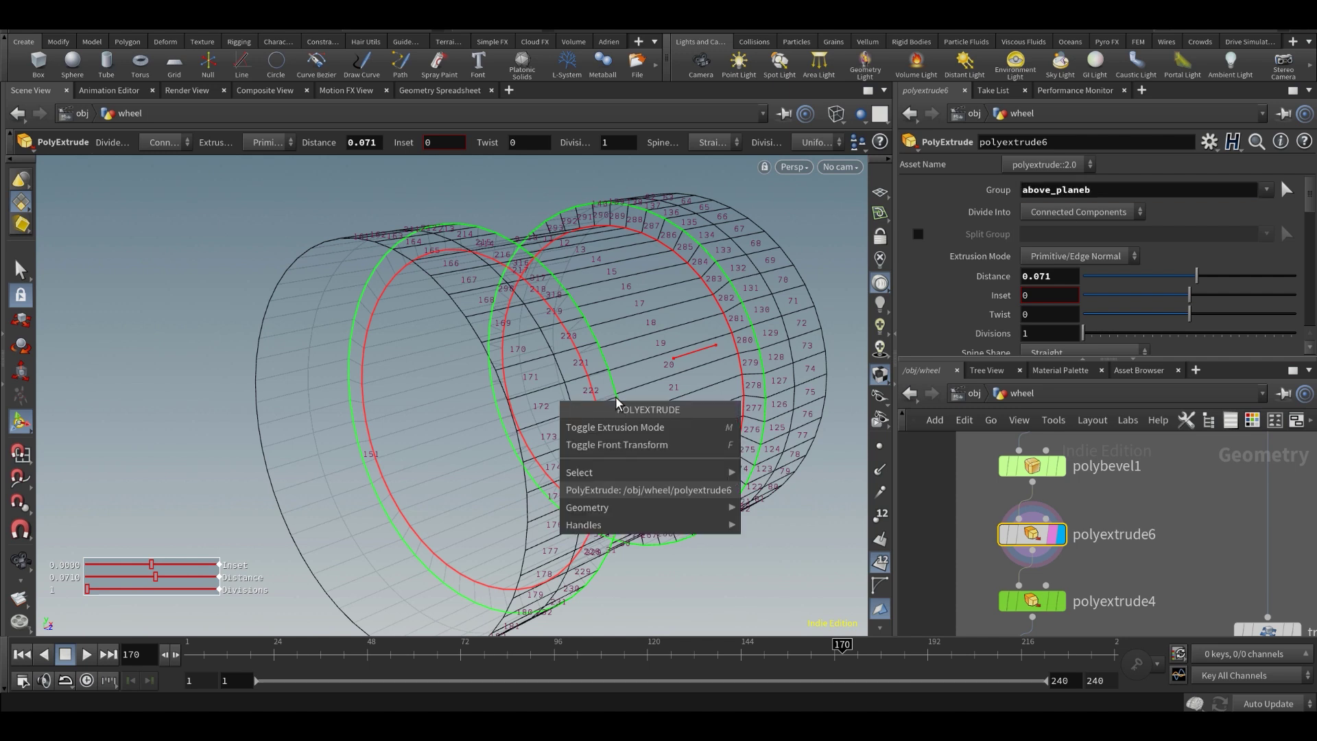
- Shade the inner support and compare its shape with polyextrude6 bypassed and active
left_click_drag(618, 398, 599, 394, "alt")
key("w")
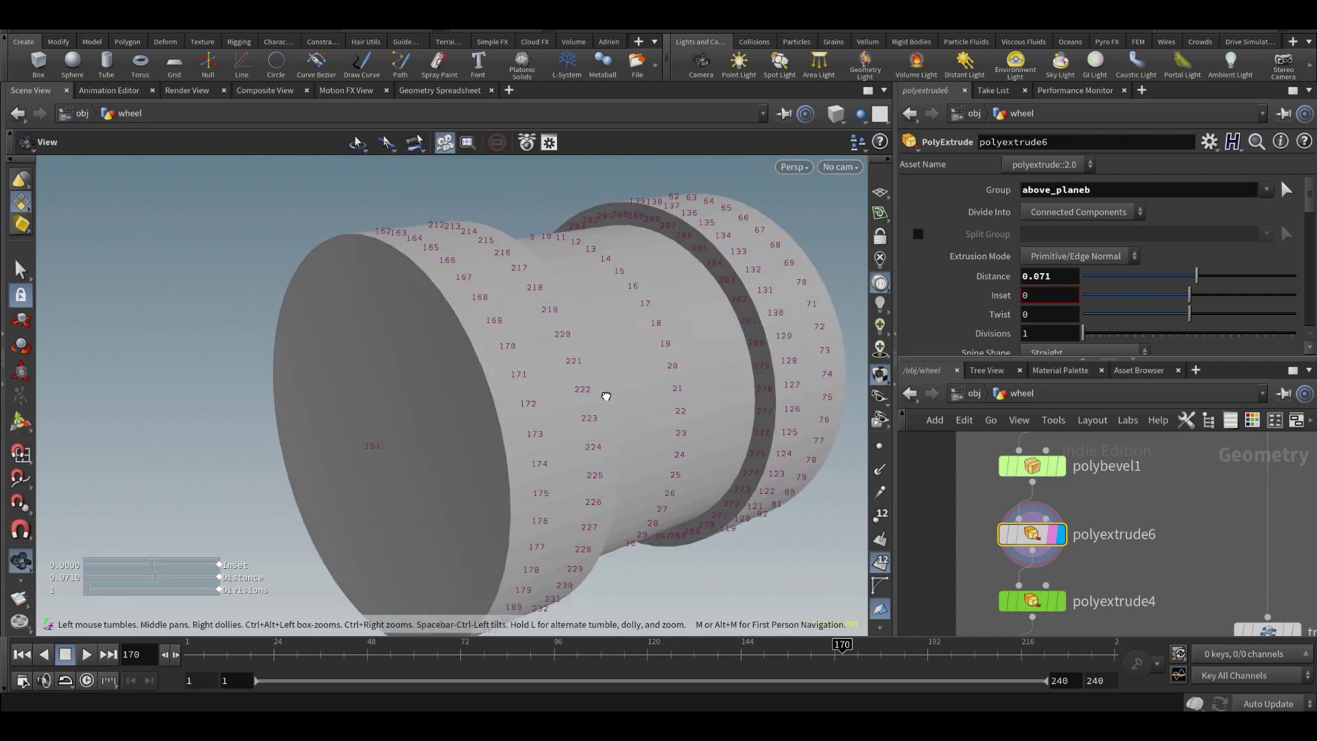
left_click(1004, 537)
left_click(1004, 537)
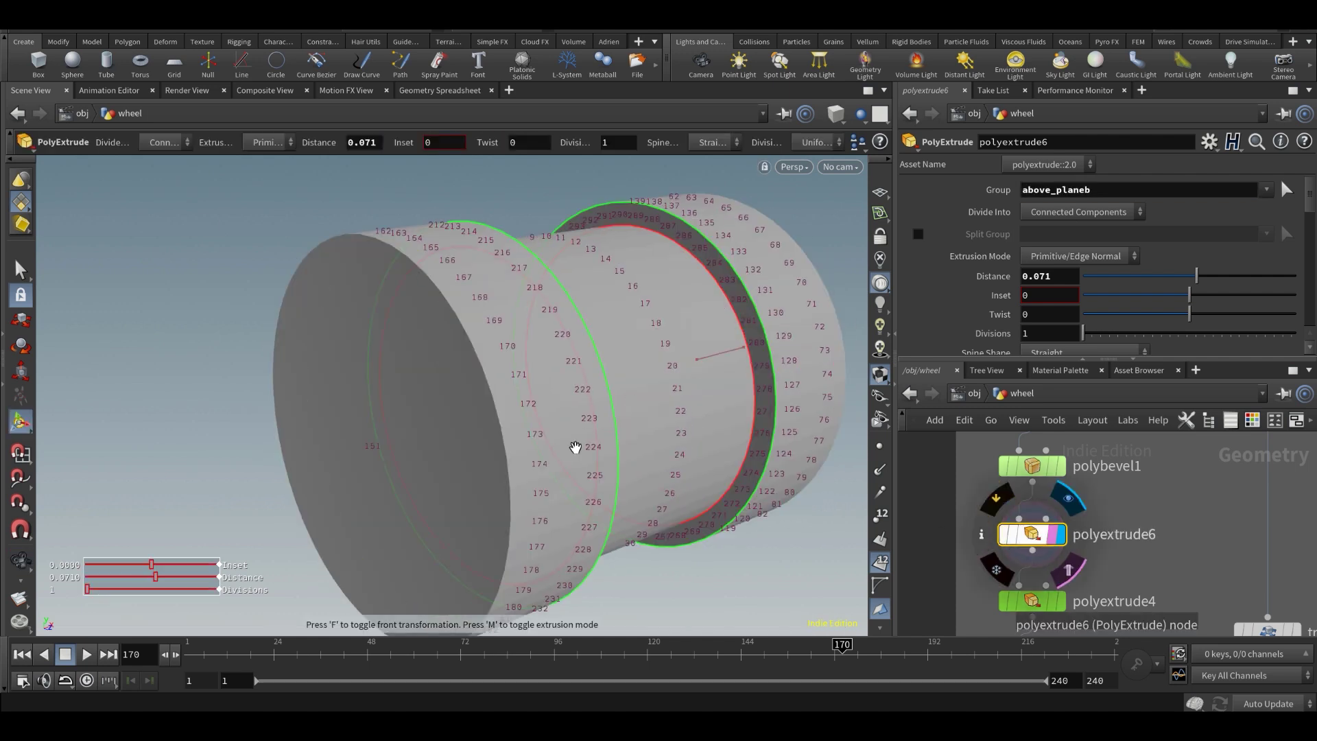
- Display polyextrude4 and examine its extrusion of the edgefilletpolys group around the two bevel strips
scroll(1066, 569, "down", 1)
left_click(1066, 570)
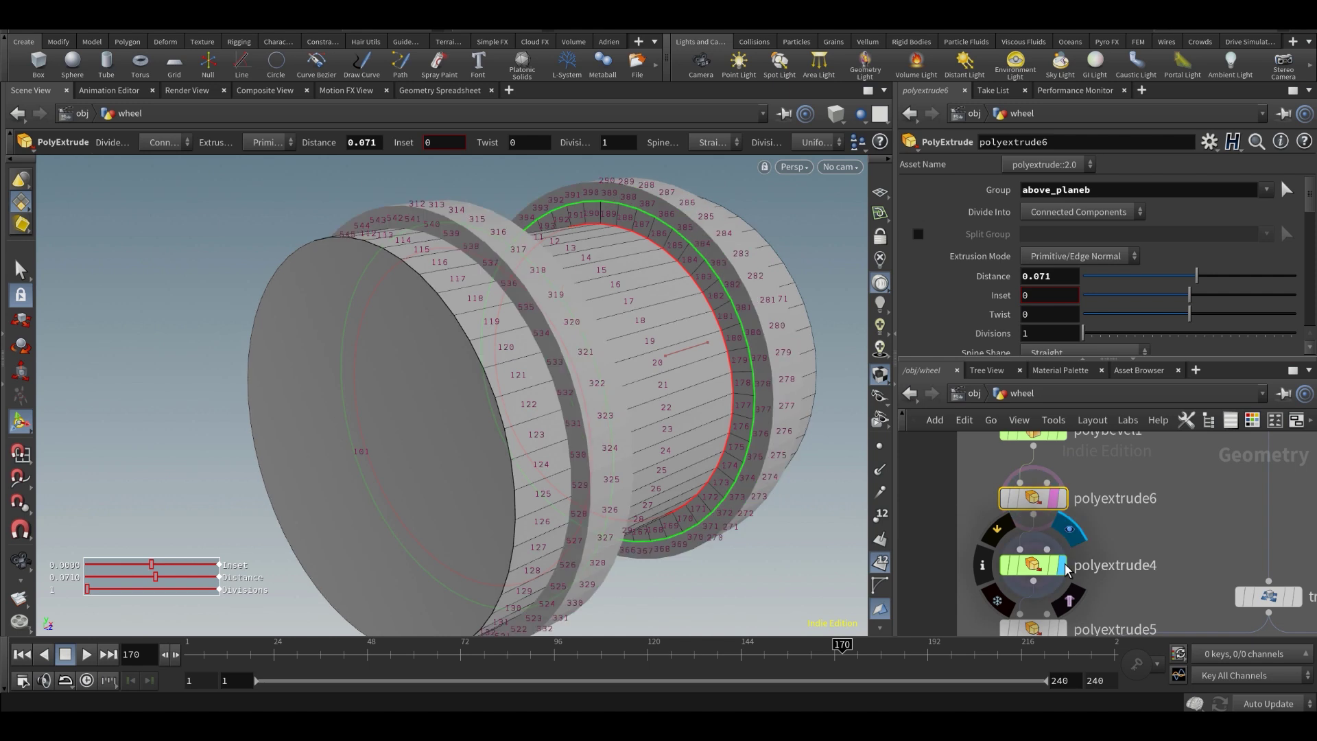
left_click(1036, 566)
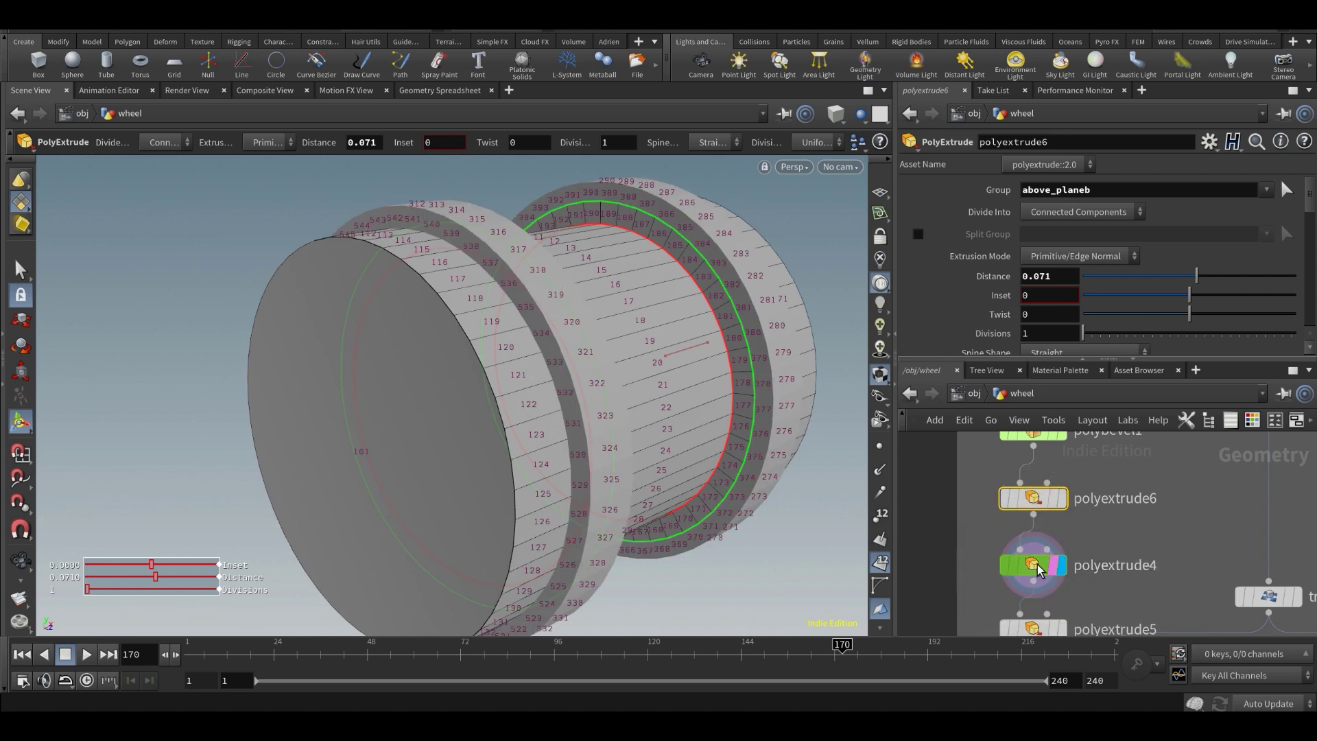
right_click(630, 328)
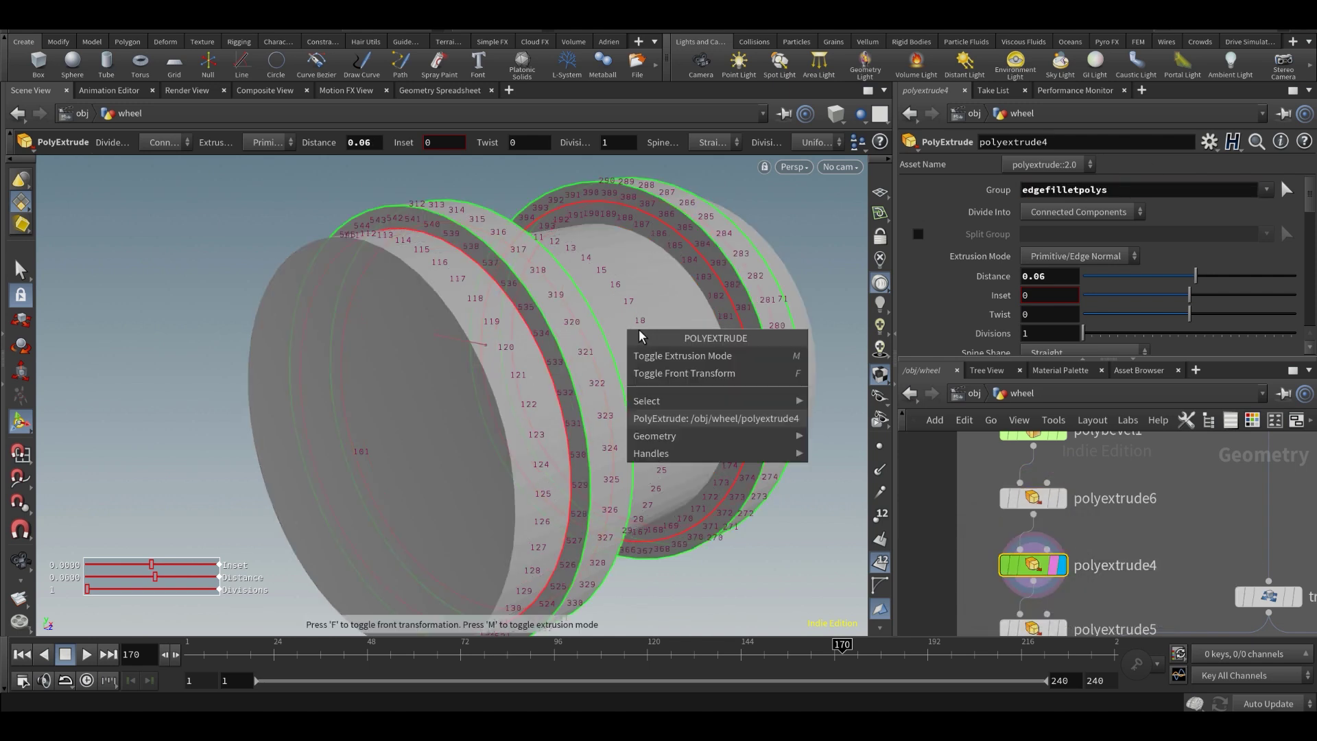
key("Escape")
key("Escape")
left_click_drag(620, 295, 642, 338)
key("Return")
- Try a larger Distance of about 0.123 on polyextrude4 and undo the change
left_click_drag(1195, 276, 1207, 278)
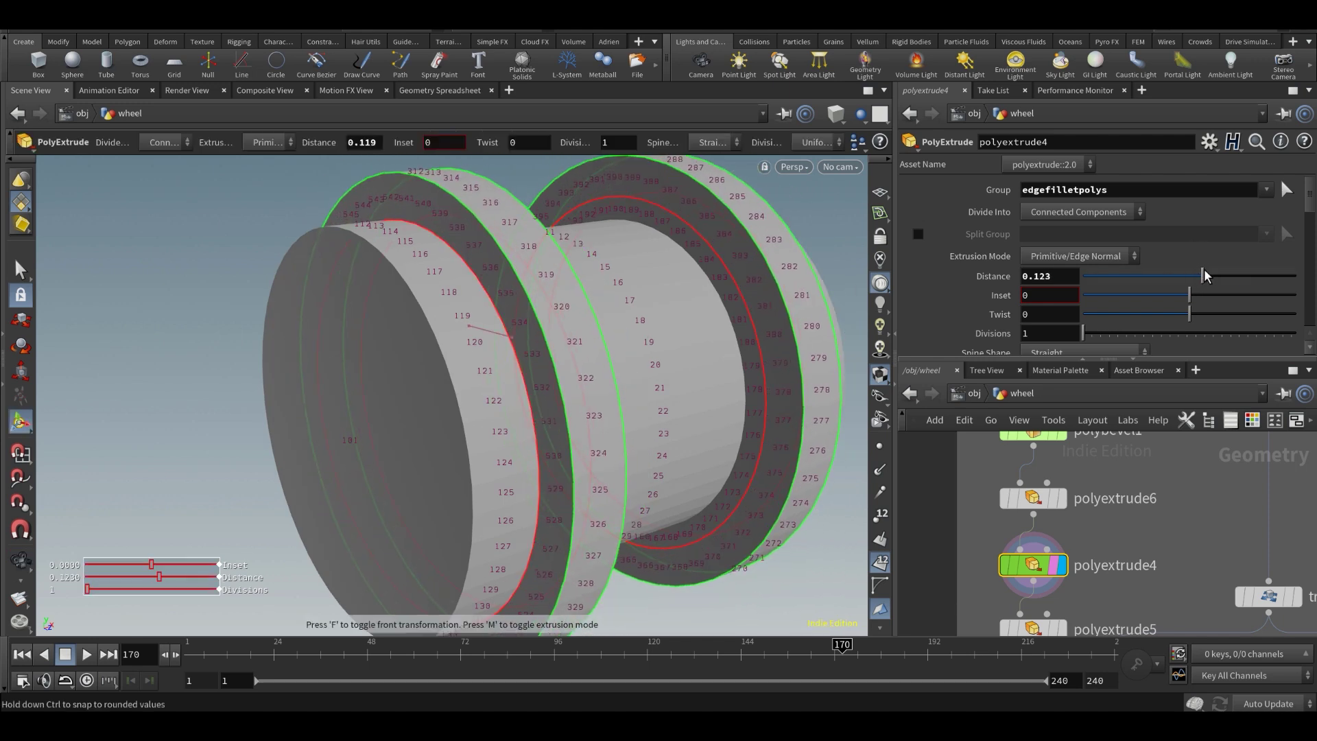
key("ctrl+z")
- Display polyextrude5 and inspect the extrudeFront faces it extrudes on the two raised rings
scroll(1098, 555, "up", 3)
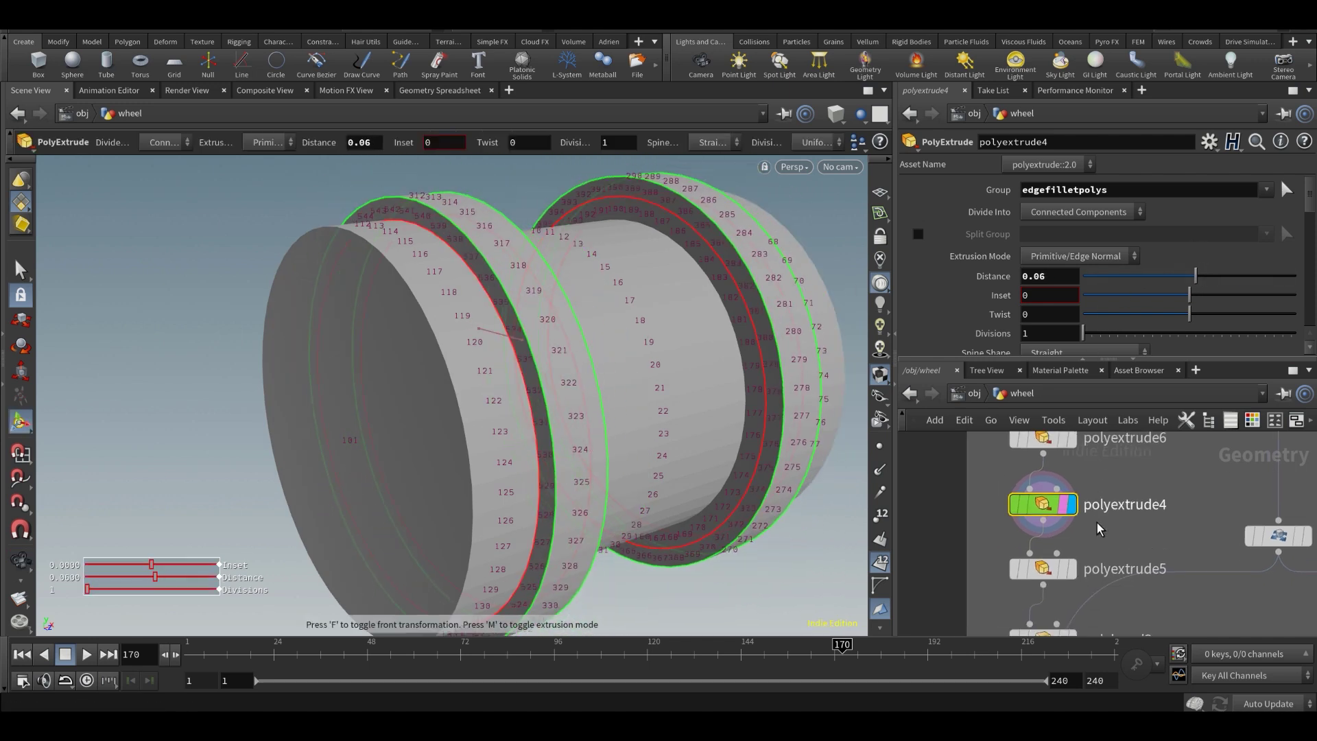
left_click(1063, 575)
left_click(1048, 577)
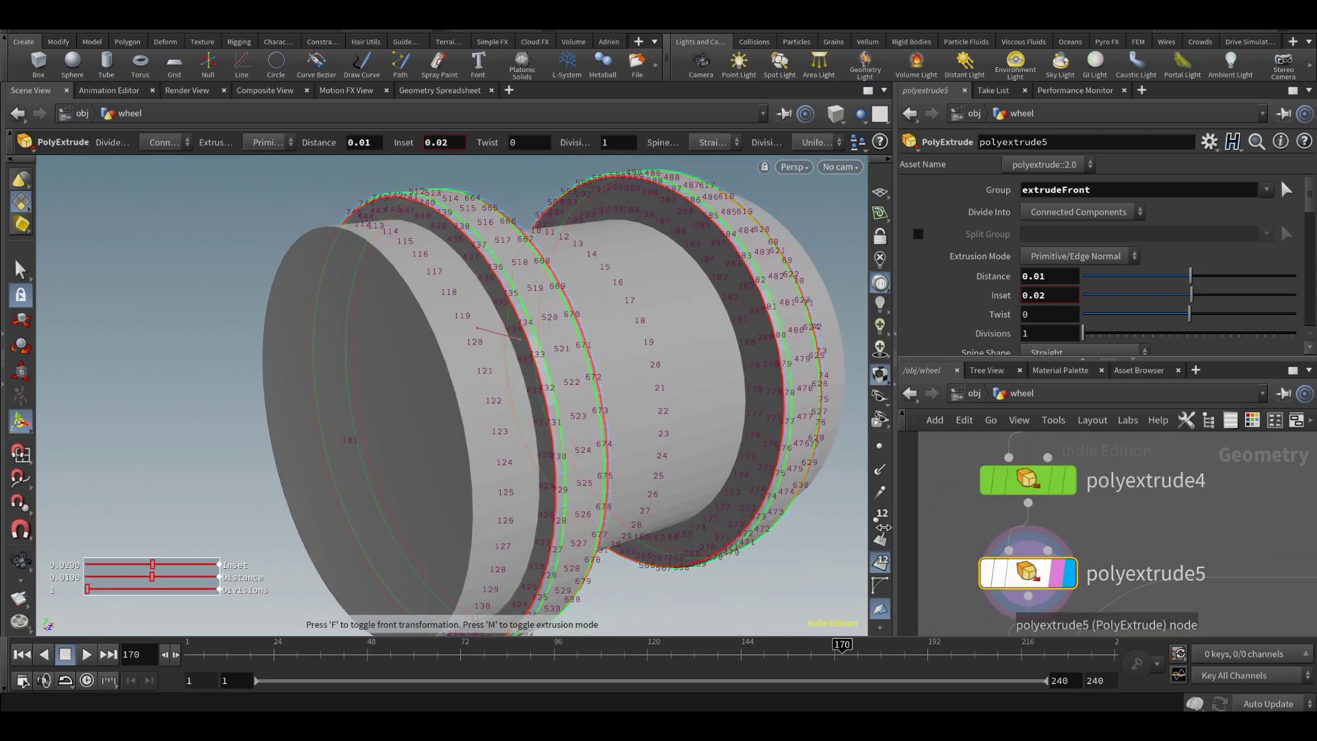
right_click_drag(576, 409, 628, 408, "alt")
left_click_drag(628, 408, 604, 373, "alt")
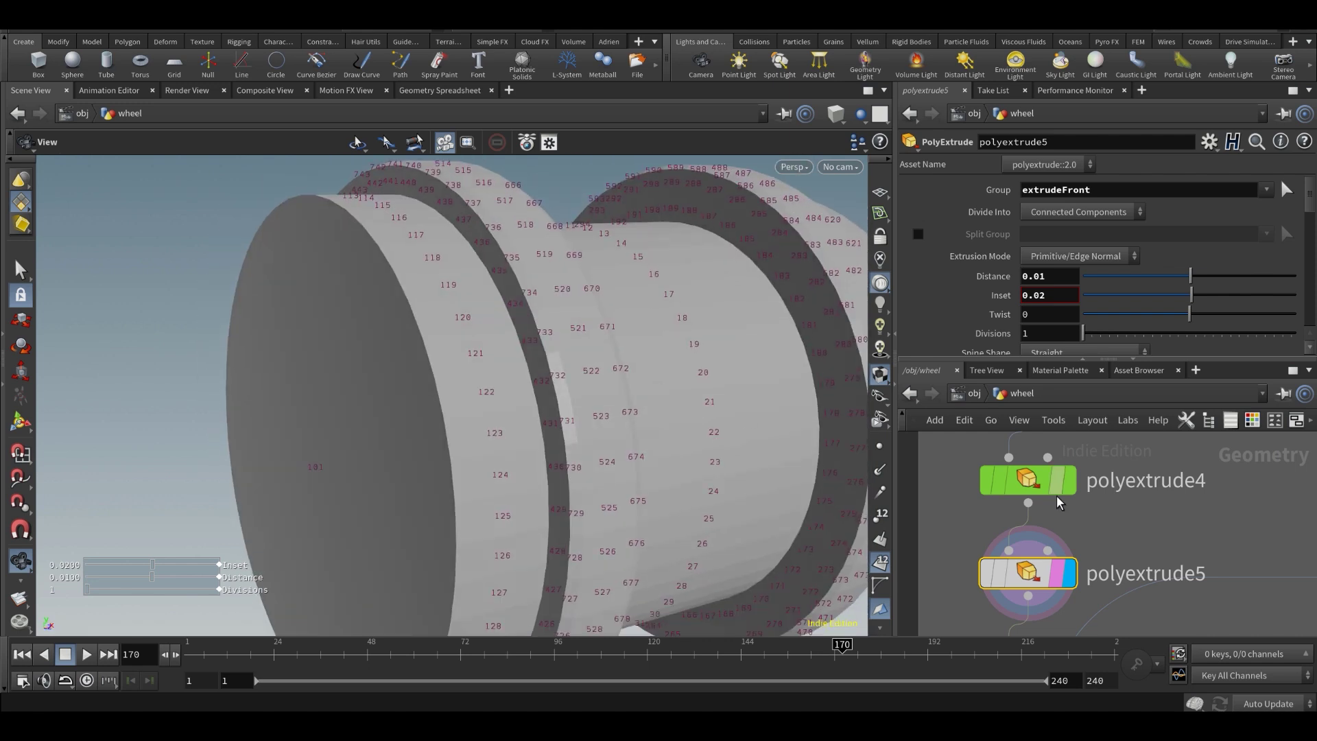
- Check the extrudeFront name in polyextrude4's Front Group output, and switch Output Front off and back on
left_click(1044, 489)
scroll(995, 265, "down", 5)
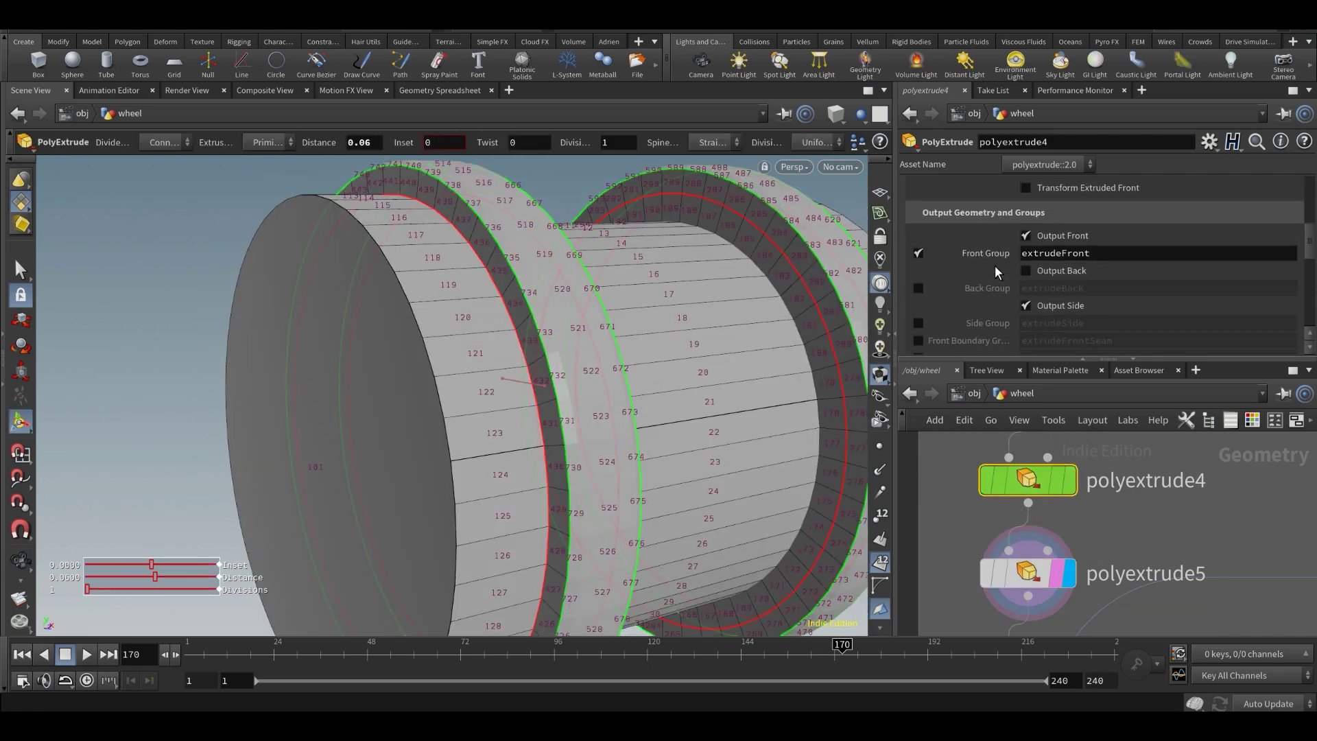
double_click(1055, 254)
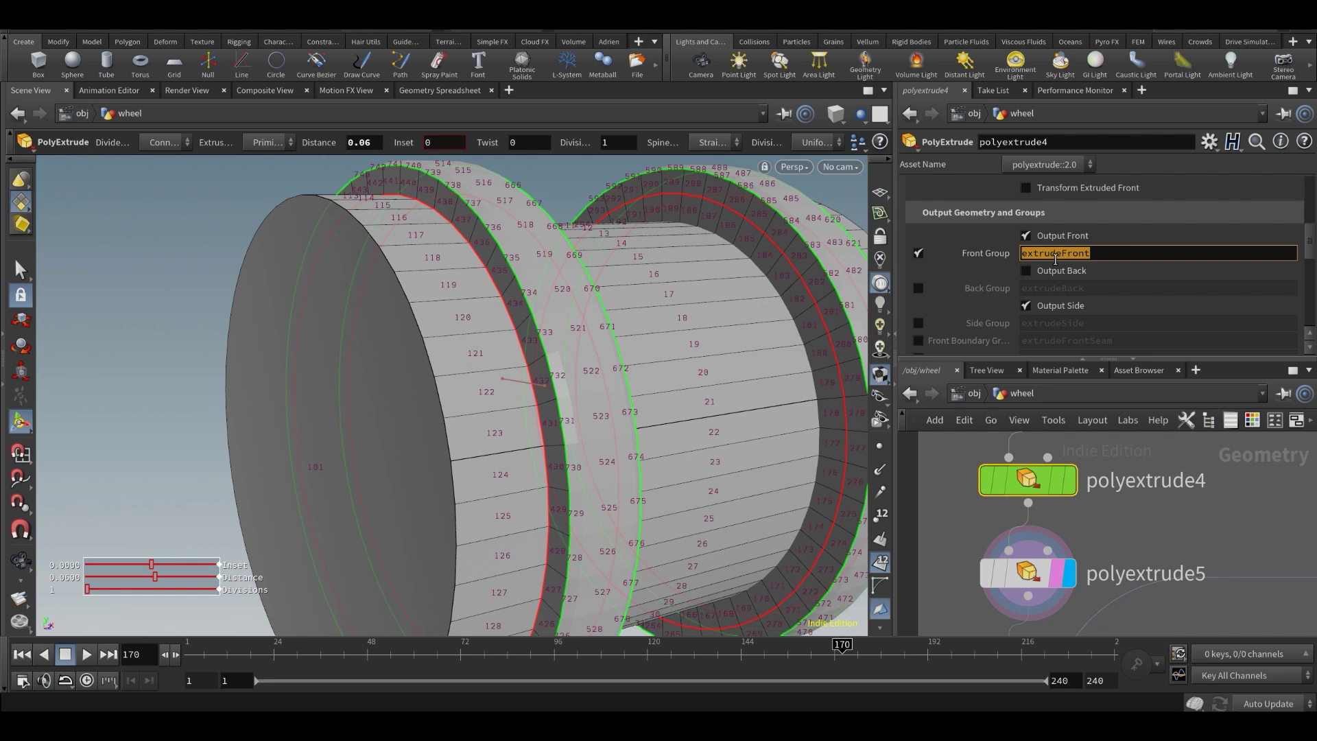
left_click(920, 253)
left_click_drag(574, 371, 554, 354, "alt")
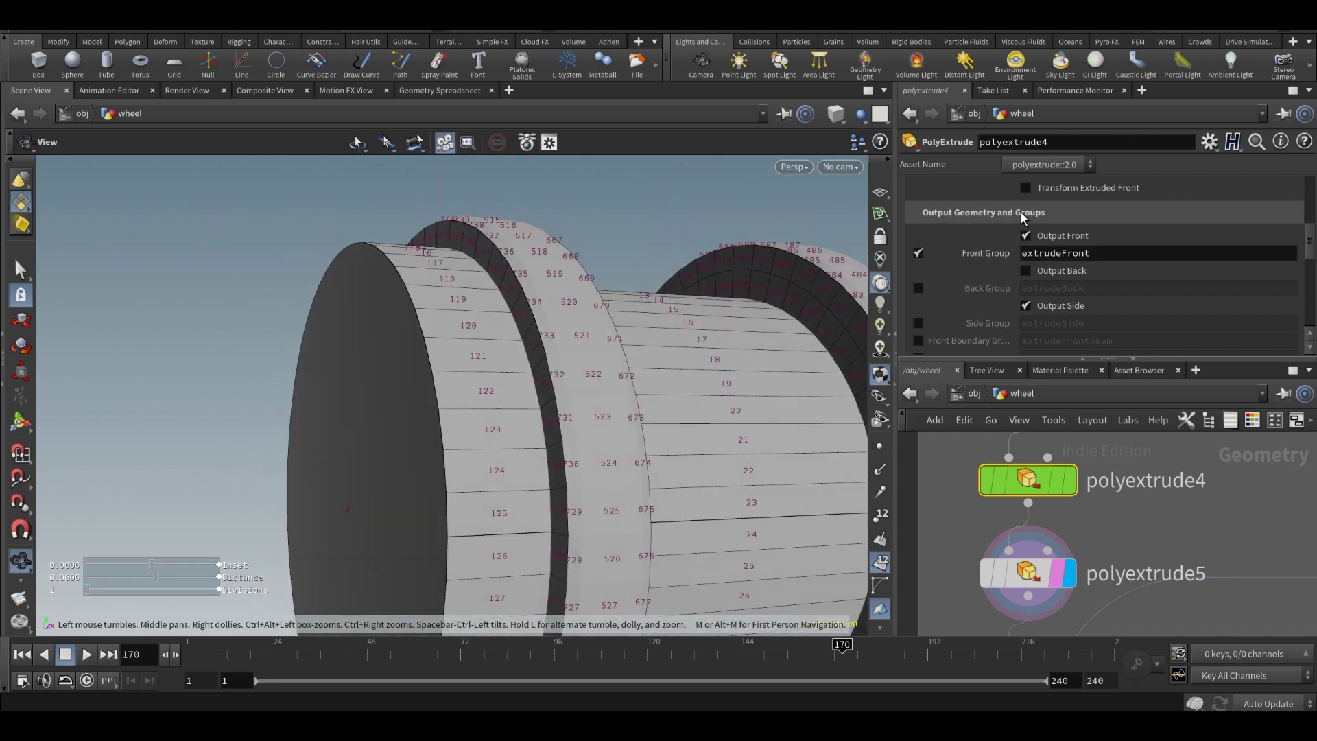
left_click(1053, 234)
left_click(1053, 233)
left_click_drag(466, 358, 537, 358, "alt")
- Examine polyextrude5's Distance and Inset on the ring edges in wireframe, undo the handle change, and return to shaded view
left_click(1037, 577)
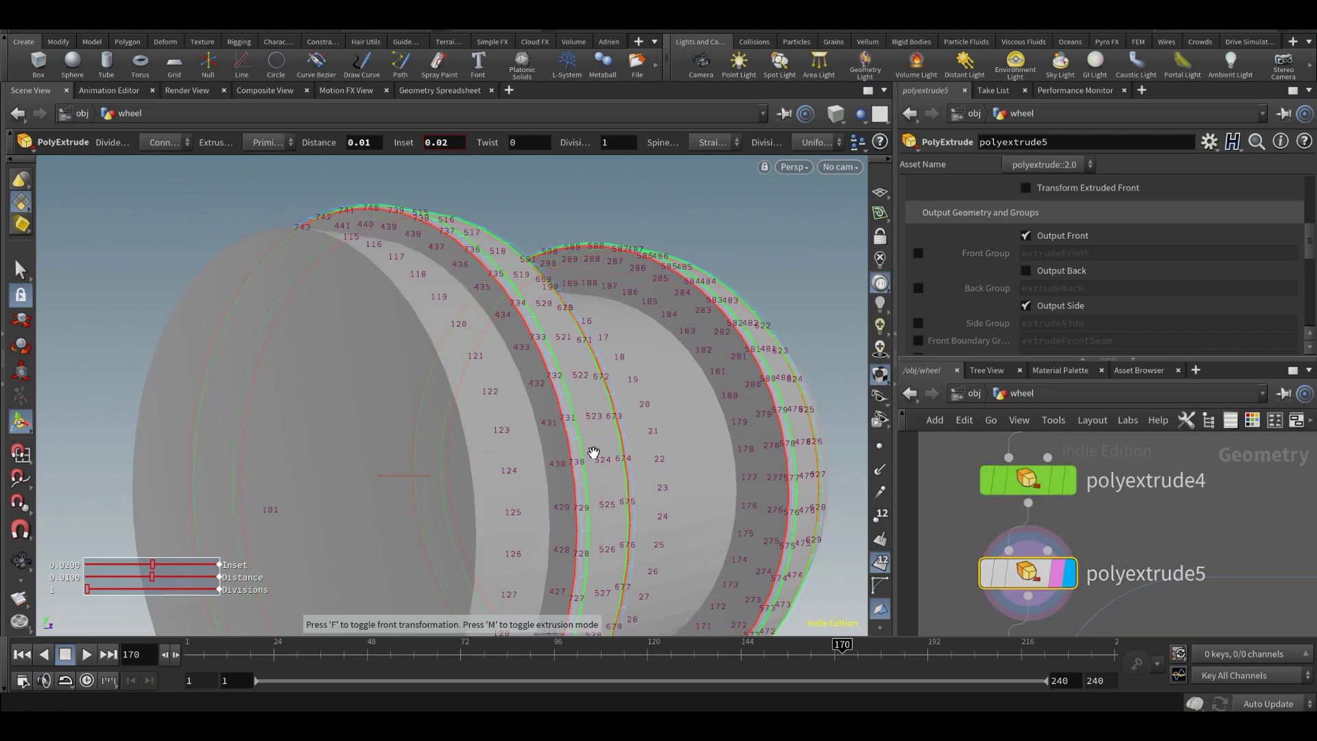
right_click_drag(593, 453, 760, 448, "alt")
left_click_drag(588, 453, 564, 418, "alt")
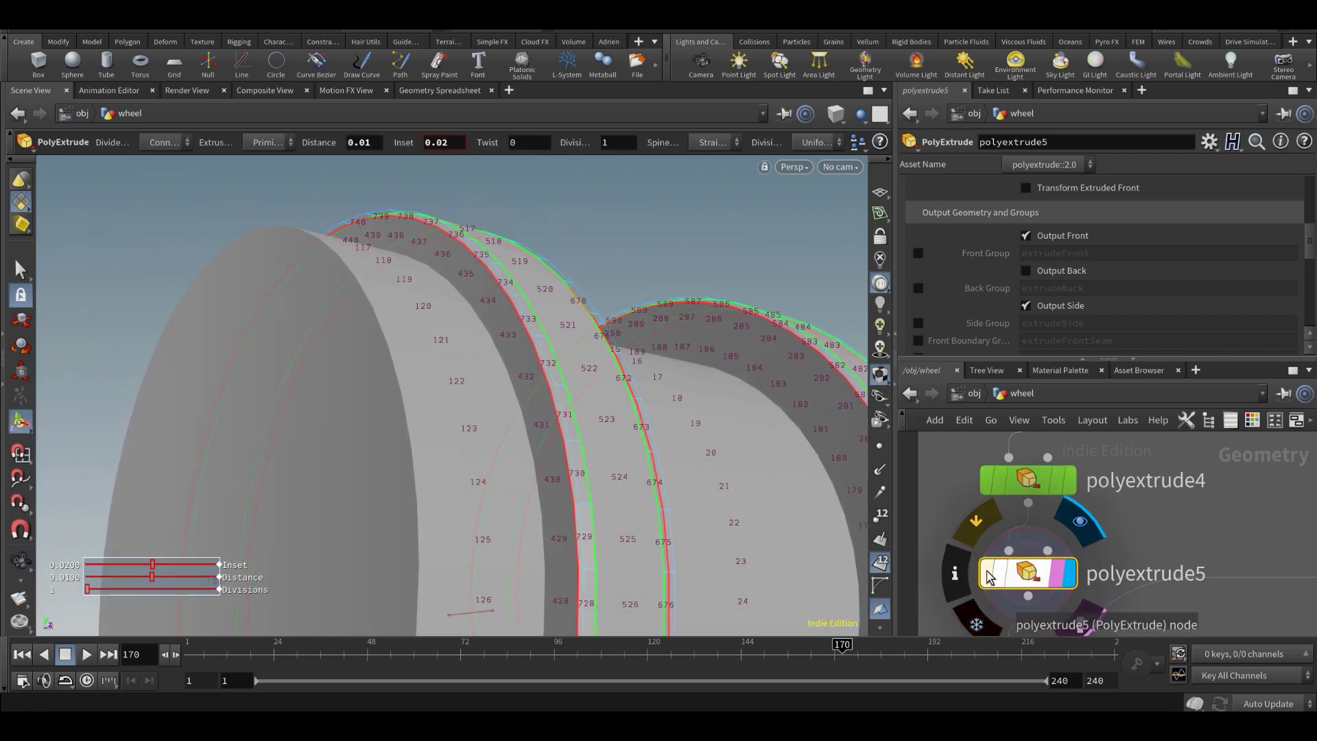
mouse_move(686, 446)
left_mouse_down("alt")
mouse_move(721, 441)
mouse_move(585, 431)
mouse_move(573, 400)
left_mouse_up("alt")
key("shift+w")
scroll(1163, 245, "up", 5)
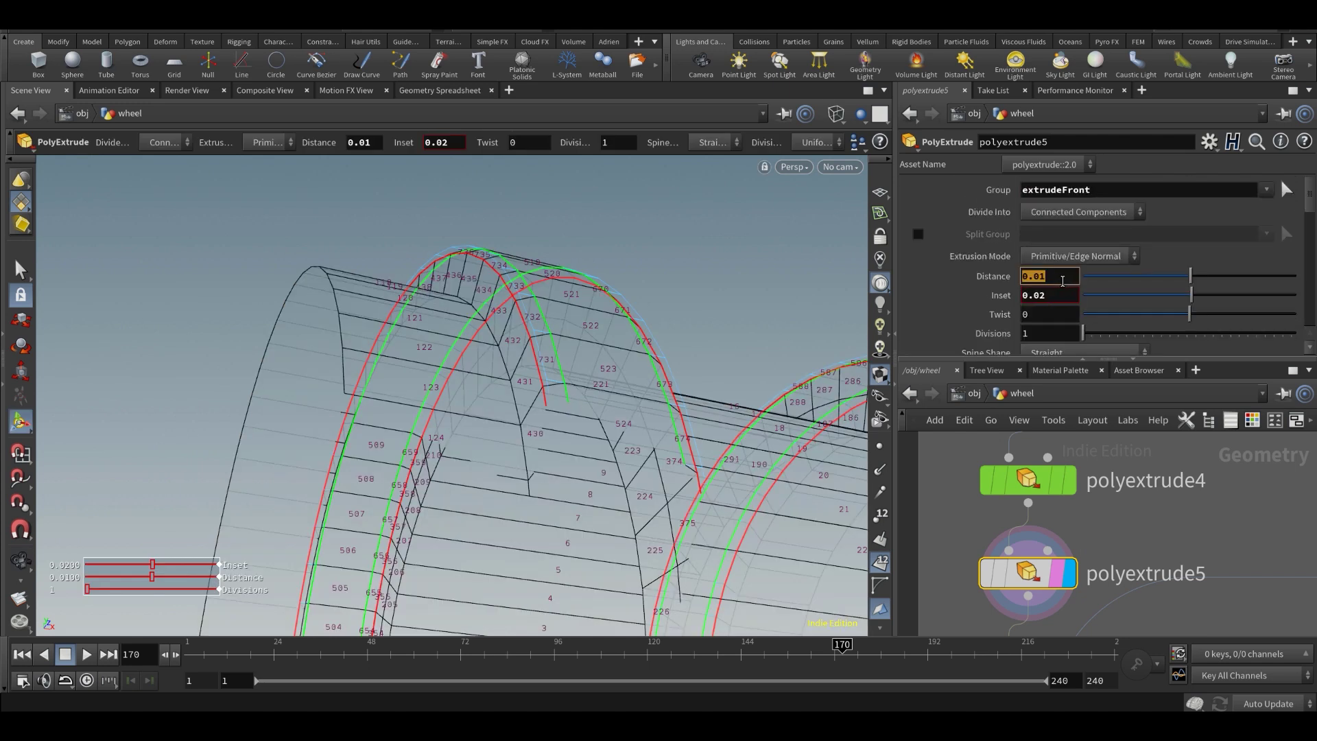
mouse_move(682, 335)
left_mouse_down()
mouse_move(717, 311)
mouse_move(676, 359)
mouse_move(723, 382)
mouse_move(706, 390)
left_mouse_up()
key("ctrl+z")
key("shift+w")
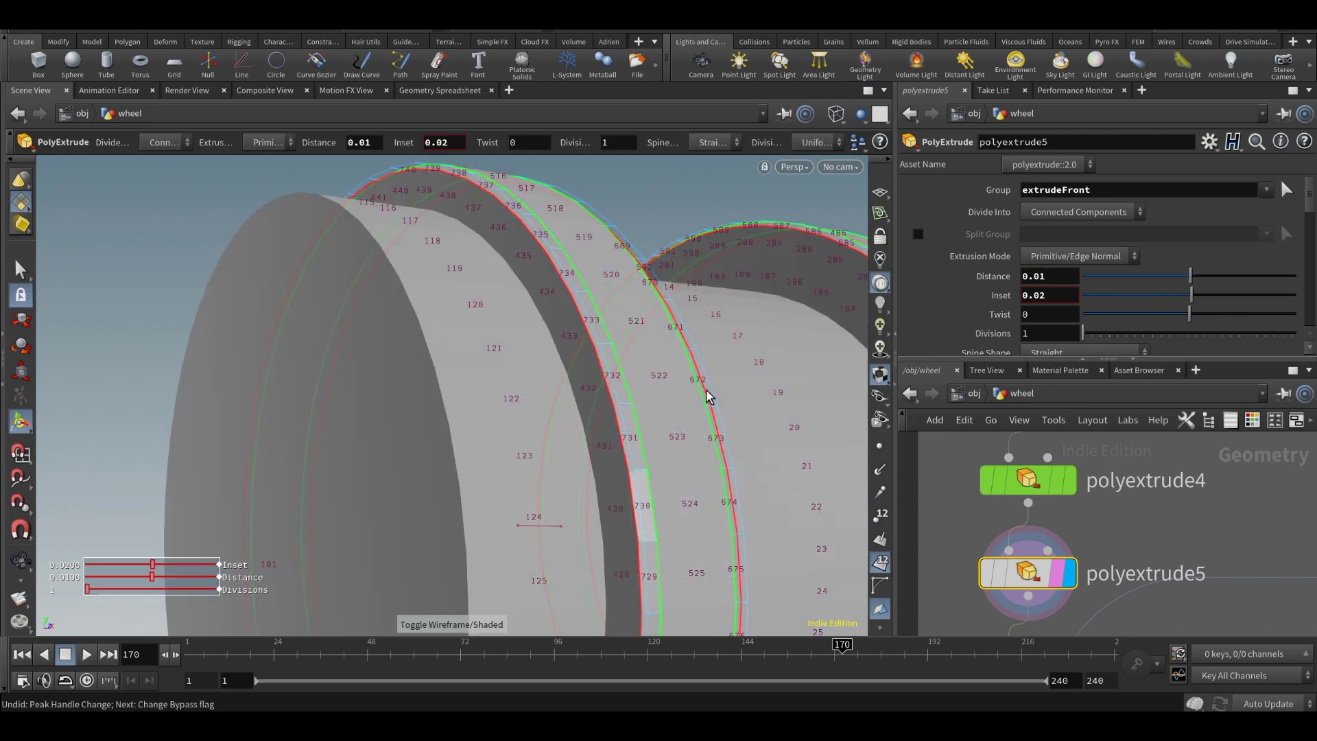
- Display polybevel2's result on the inner support with wireframe edges over the shading
scroll(1166, 630, "down", 2)
middle_click_drag(1161, 607, 1090, 497)
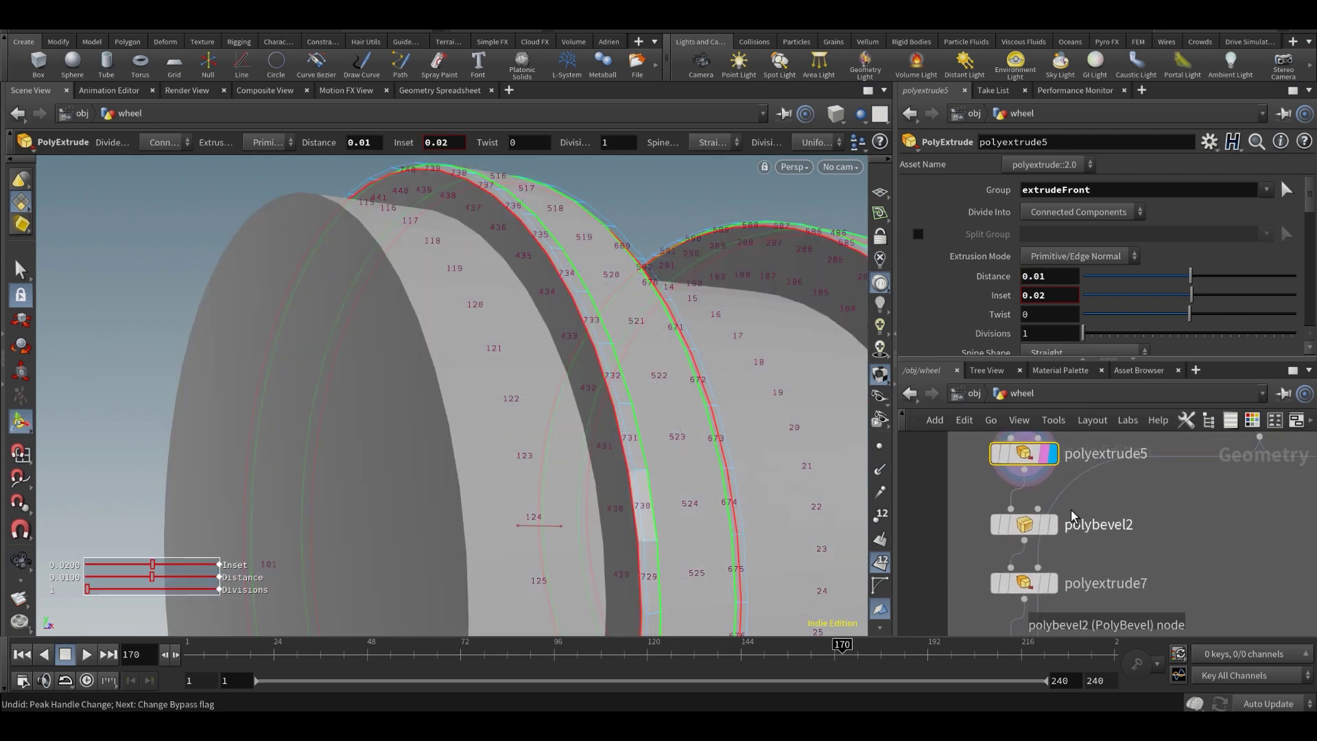
mouse_move(1029, 534)
key("shift+w")
left_click(1051, 526)
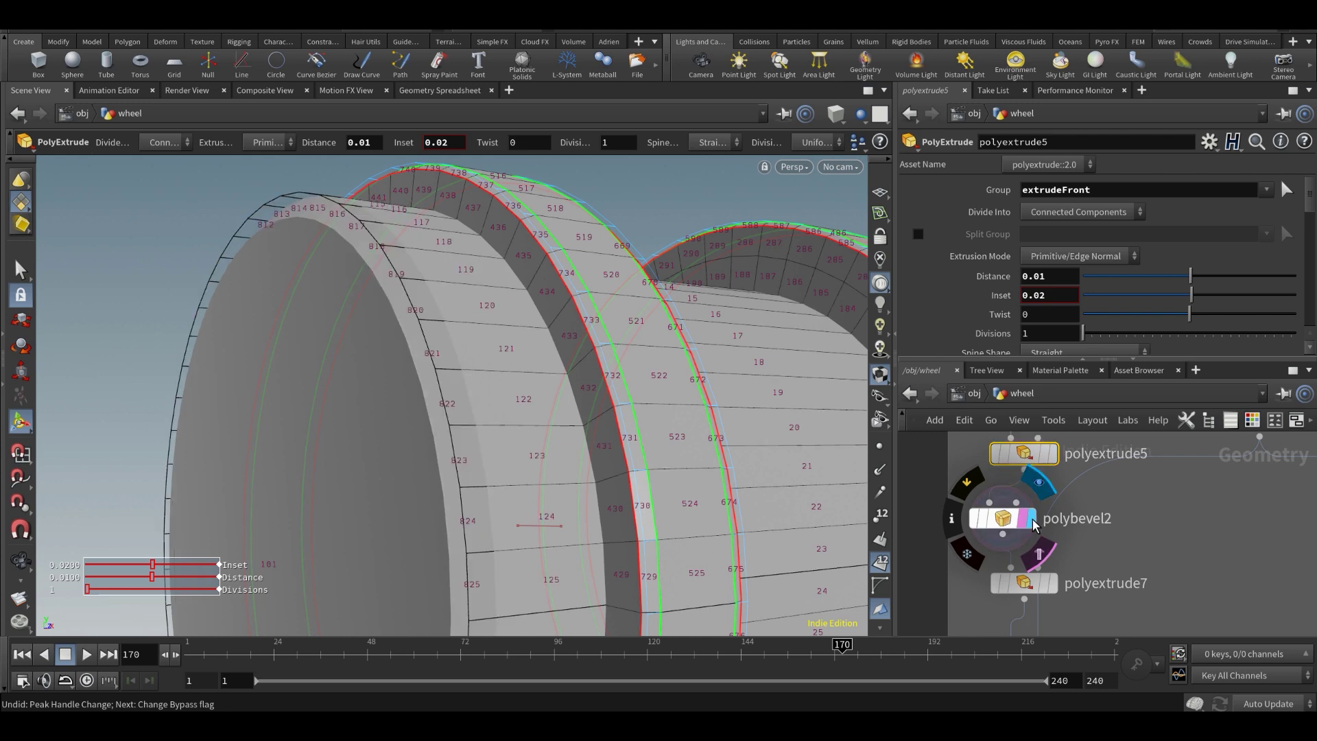
- Select polybevel2 and examine its bevel of the sides group on the inner support from several angles
left_click_drag(1040, 534, 1019, 528)
left_click(1019, 527)
left_click_drag(358, 318, 376, 356, "alt")
right_click_drag(377, 356, 442, 350, "alt")
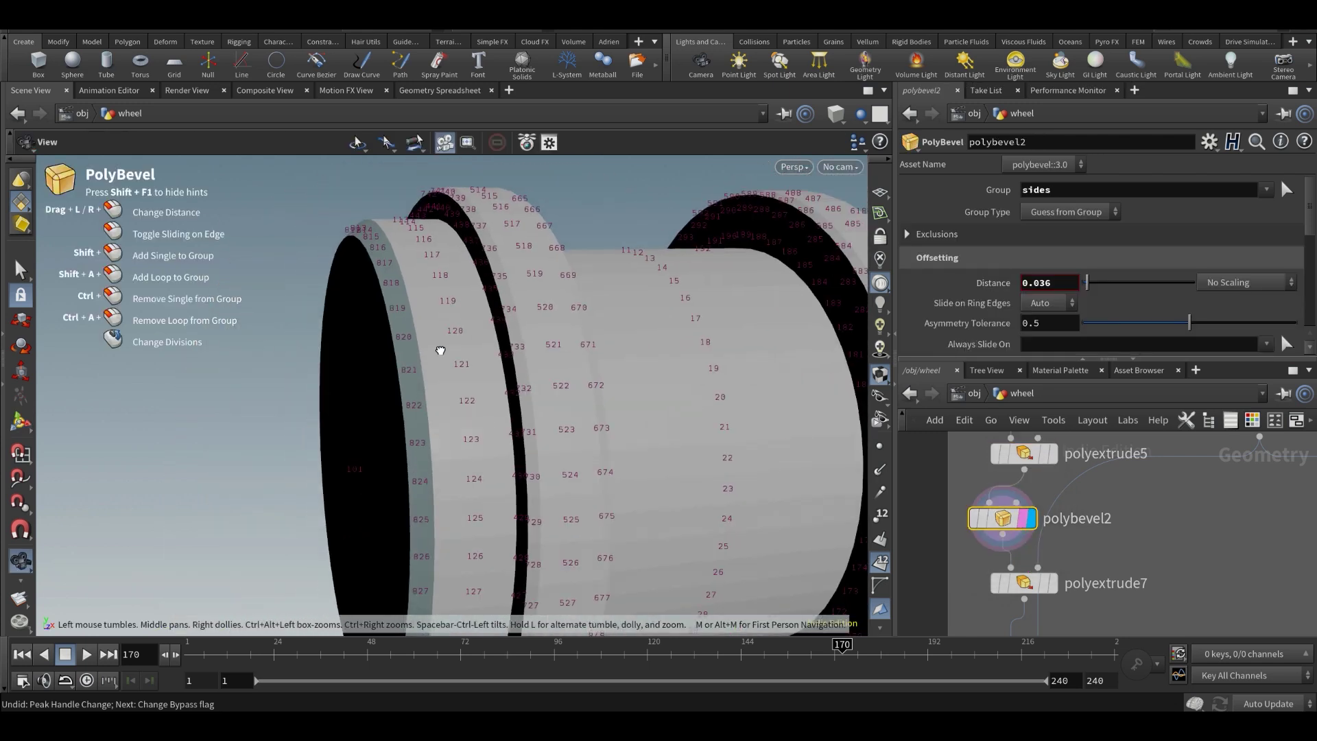
left_click_drag(441, 350, 483, 336, "alt")
double_click(1074, 196)
right_click(556, 398)
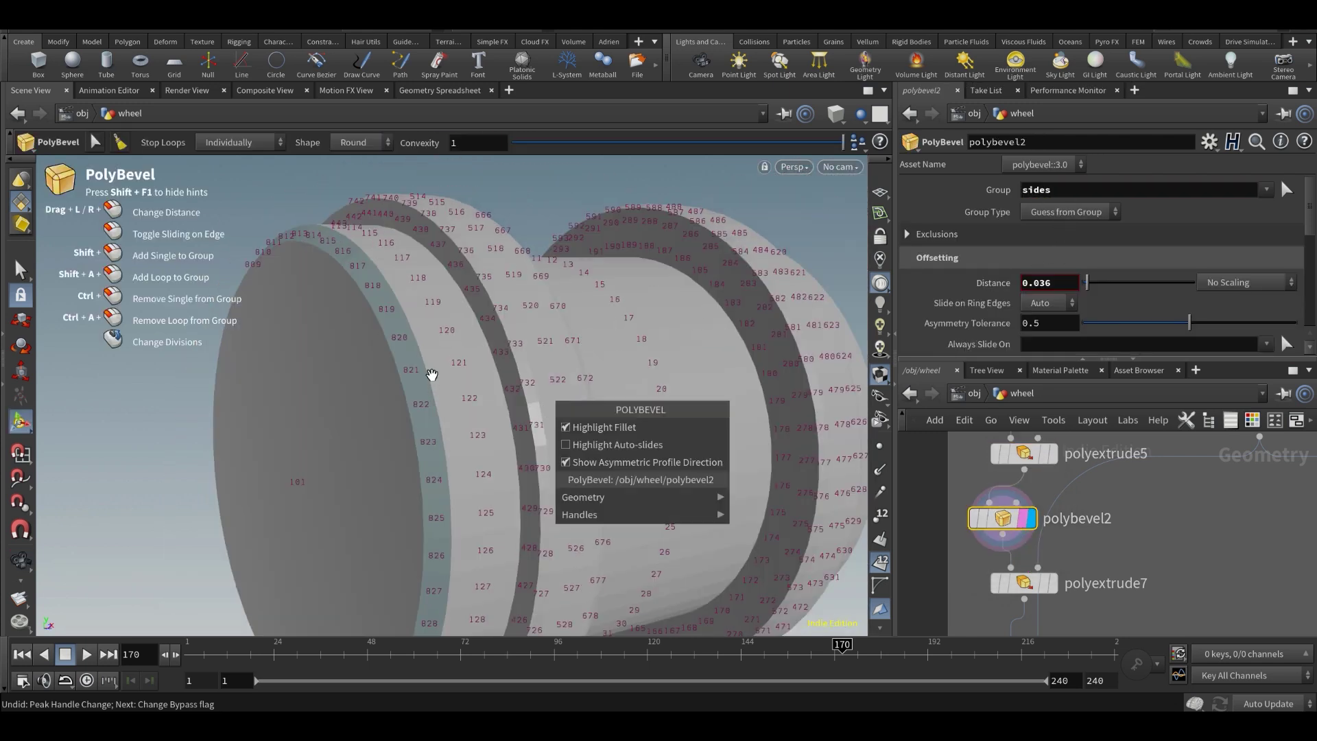
right_click_drag(612, 362, 504, 362, "alt")
left_click_drag(505, 362, 588, 389, "alt")
- Display and select polyextrude7 to view its inset on the inner support's end cap
middle_click_drag(1121, 533, 1129, 470)
left_click_drag(1033, 525, 1029, 520)
scroll(1026, 524, "up", 2)
left_click(1055, 519)
left_click(1029, 519)
mouse_move(541, 364)
left_mouse_down("alt")
mouse_move(559, 380)
mouse_move(544, 377)
left_mouse_up("alt")
key("Return")
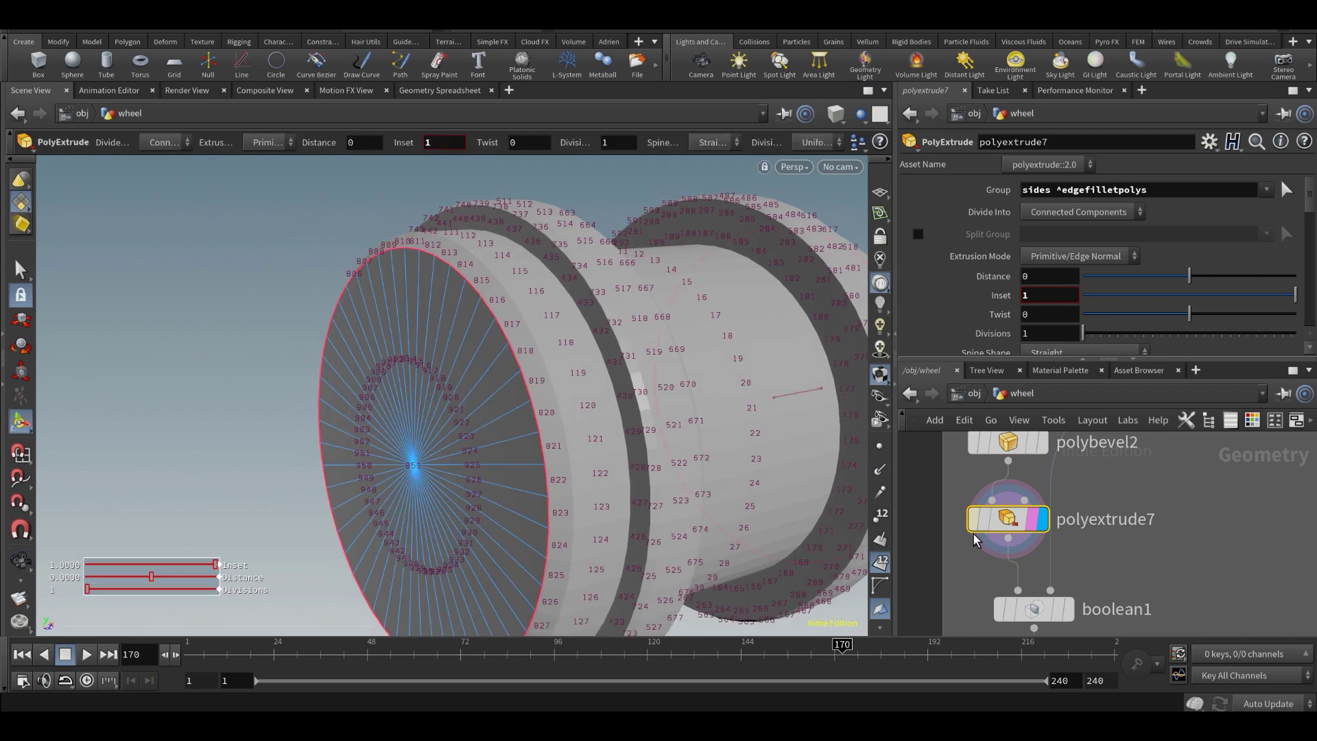
- Bypass polyextrude7 and re-enable it to compare the end cap with and without the inset
mouse_move(975, 527)
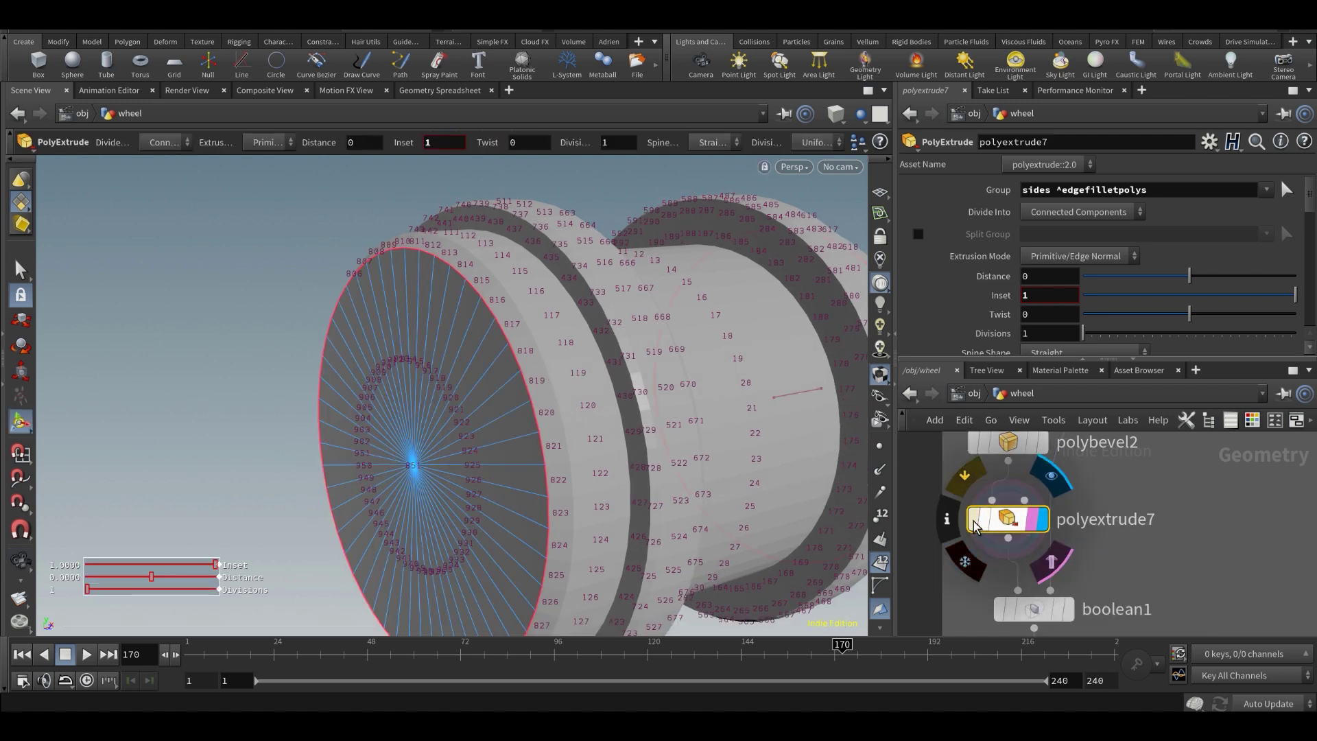
left_click(976, 527)
left_click(975, 527)
left_click_drag(312, 435, 588, 373, "alt")
key("Return")
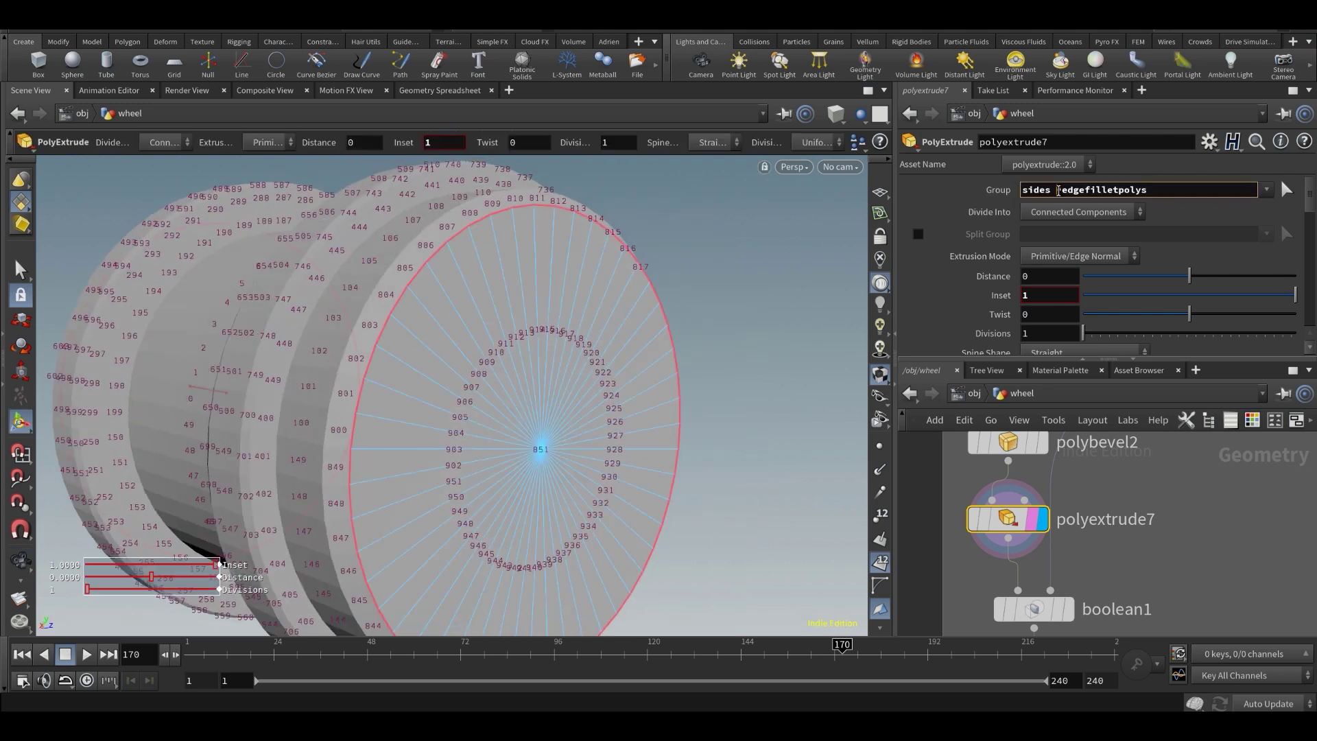
- Check polyextrude7's Inset at its maximum and its Group excluding edgefilletpolys against the end cap faces
right_click(551, 319)
left_click(500, 311)
right_click_drag(501, 312, 525, 333, "alt")
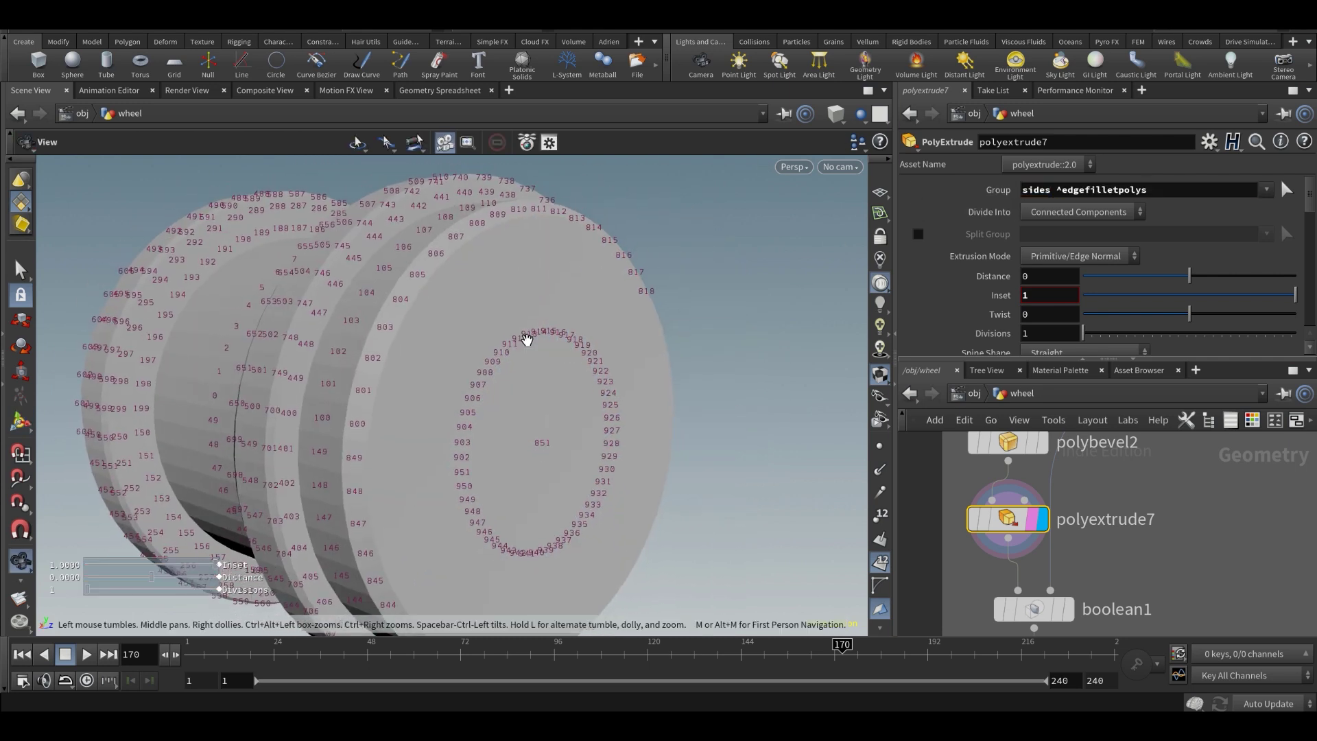
mouse_move(1294, 294)
left_mouse_down()
mouse_move(1213, 293)
mouse_move(1306, 295)
left_mouse_up()
key("alt")
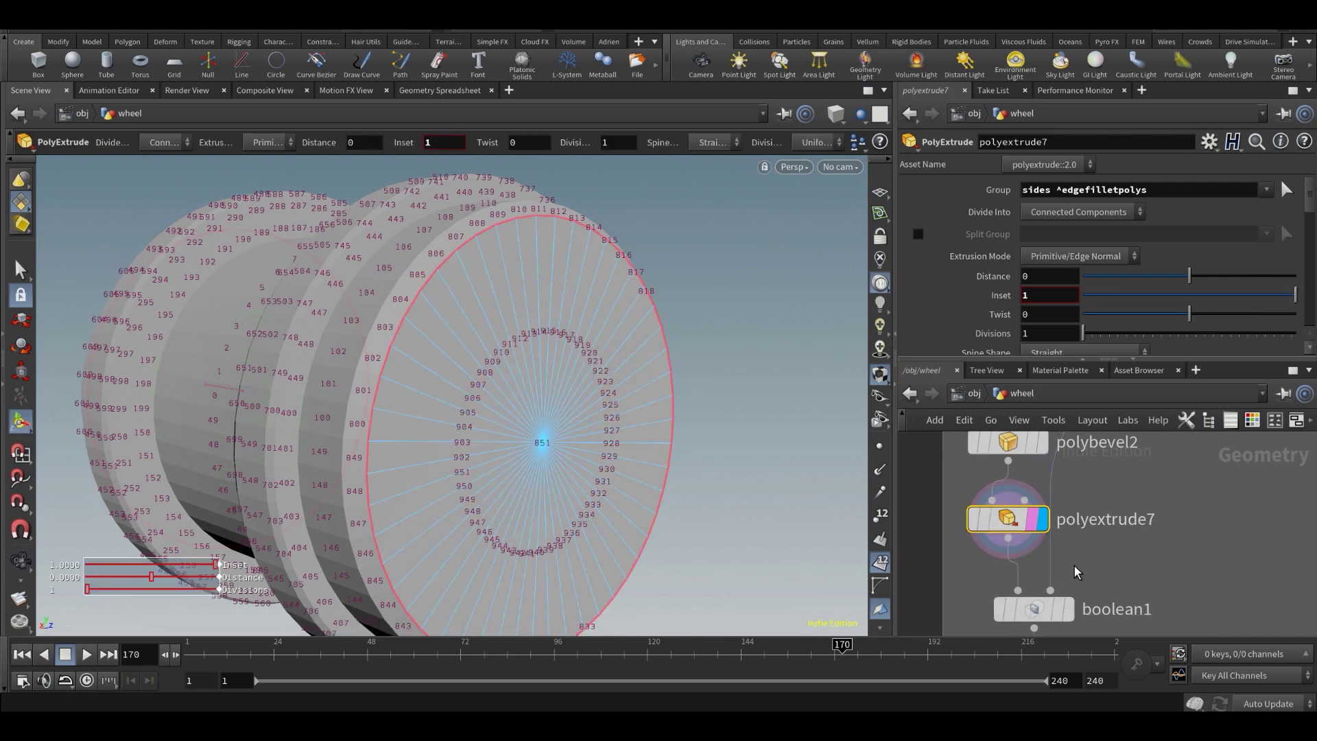
- Find transform5 in the inner support network and display the cylinder it scales
scroll(1073, 552, "down", 5)
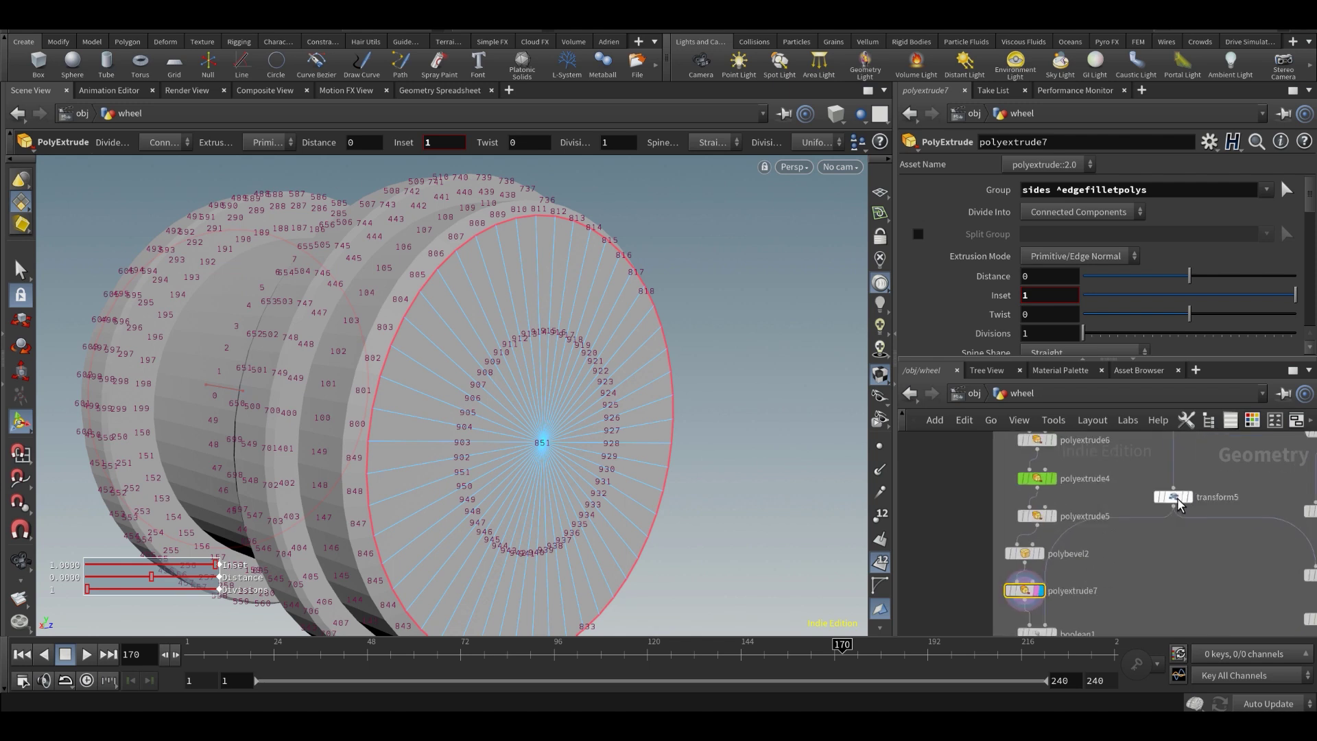
scroll(1187, 508, "down", 4)
middle_click_drag(1185, 505, 1159, 628)
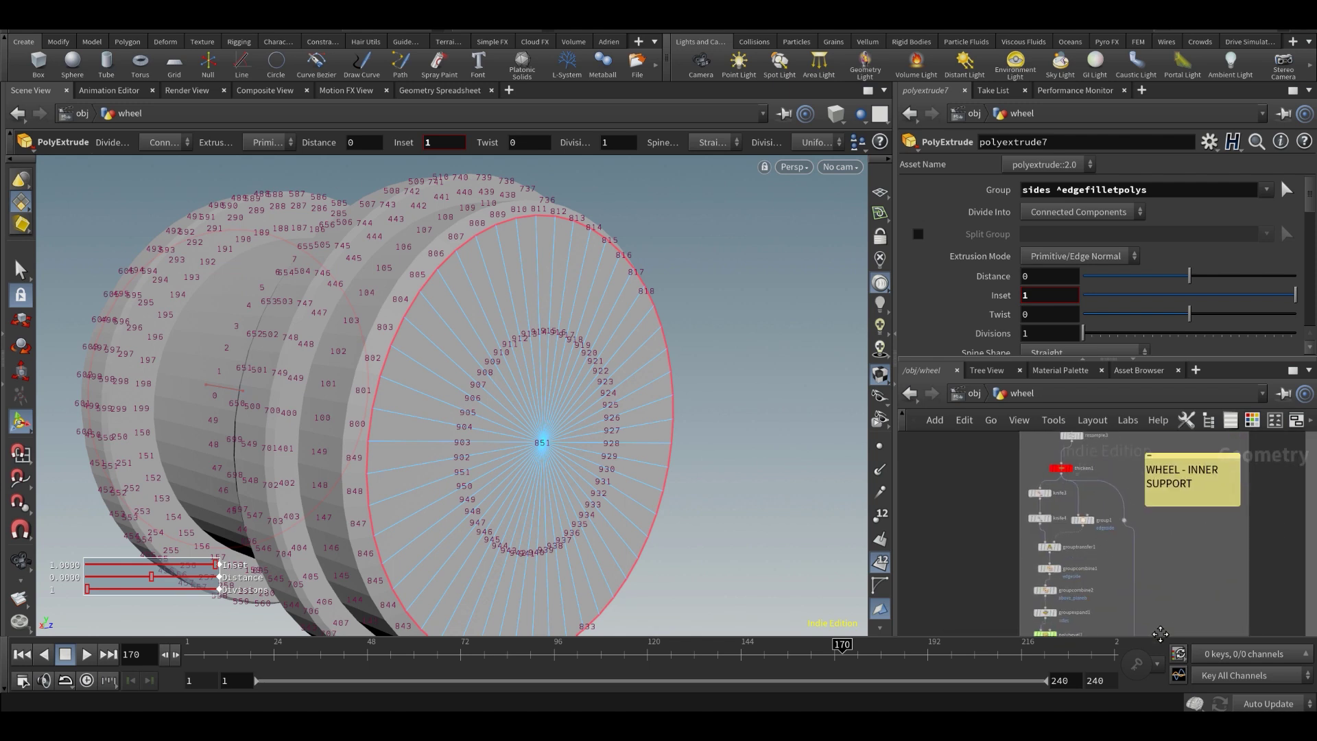
scroll(1155, 544, "down", 2)
scroll(1105, 528, "up", 6)
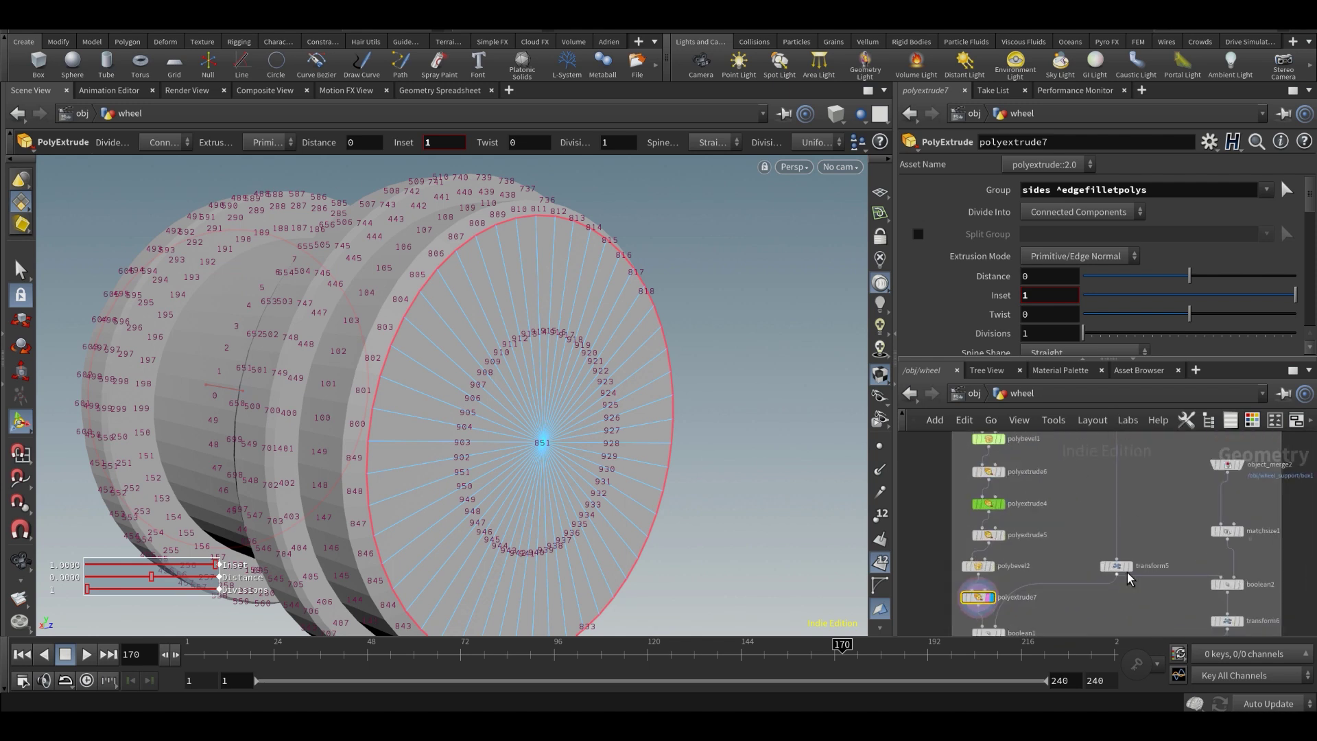
left_click(1120, 565)
left_click(1118, 566)
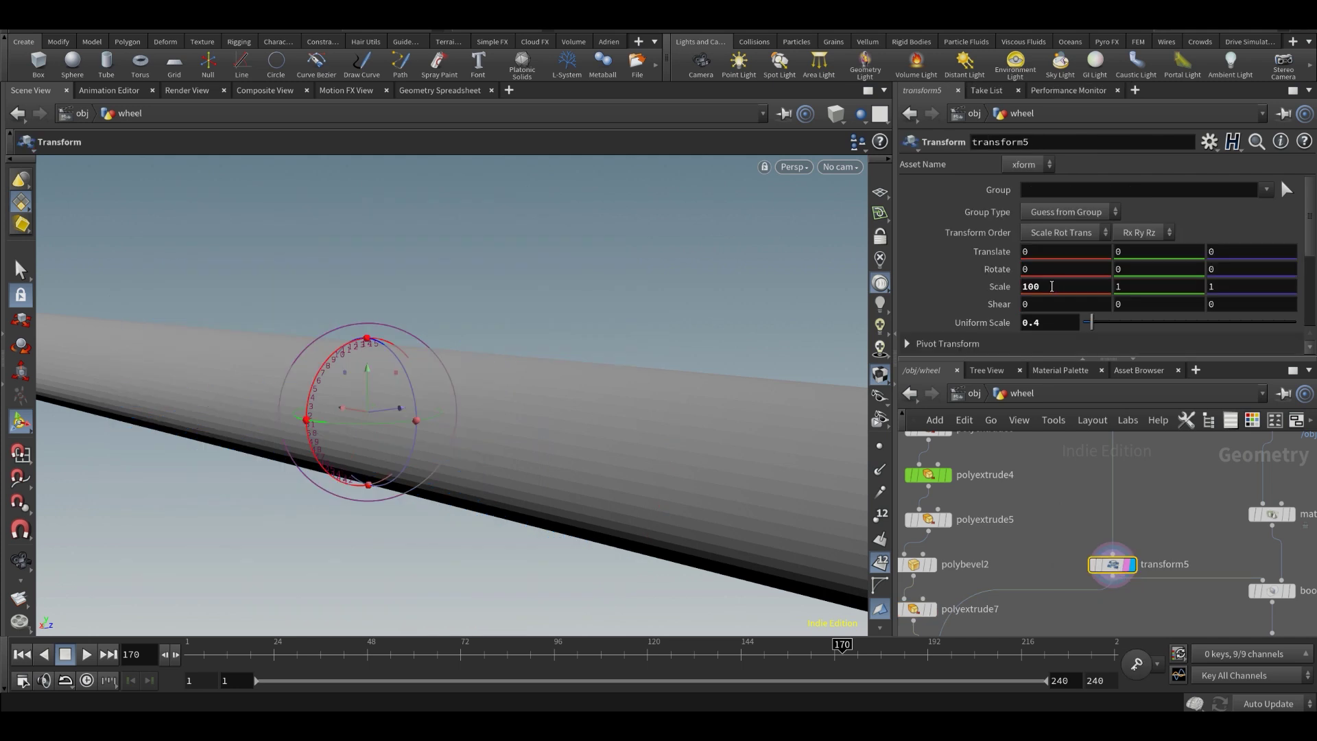
- Check transform5's X scale and toggle its bypass on and off to compare the cylinder's length
left_click(1058, 286)
key("Return")
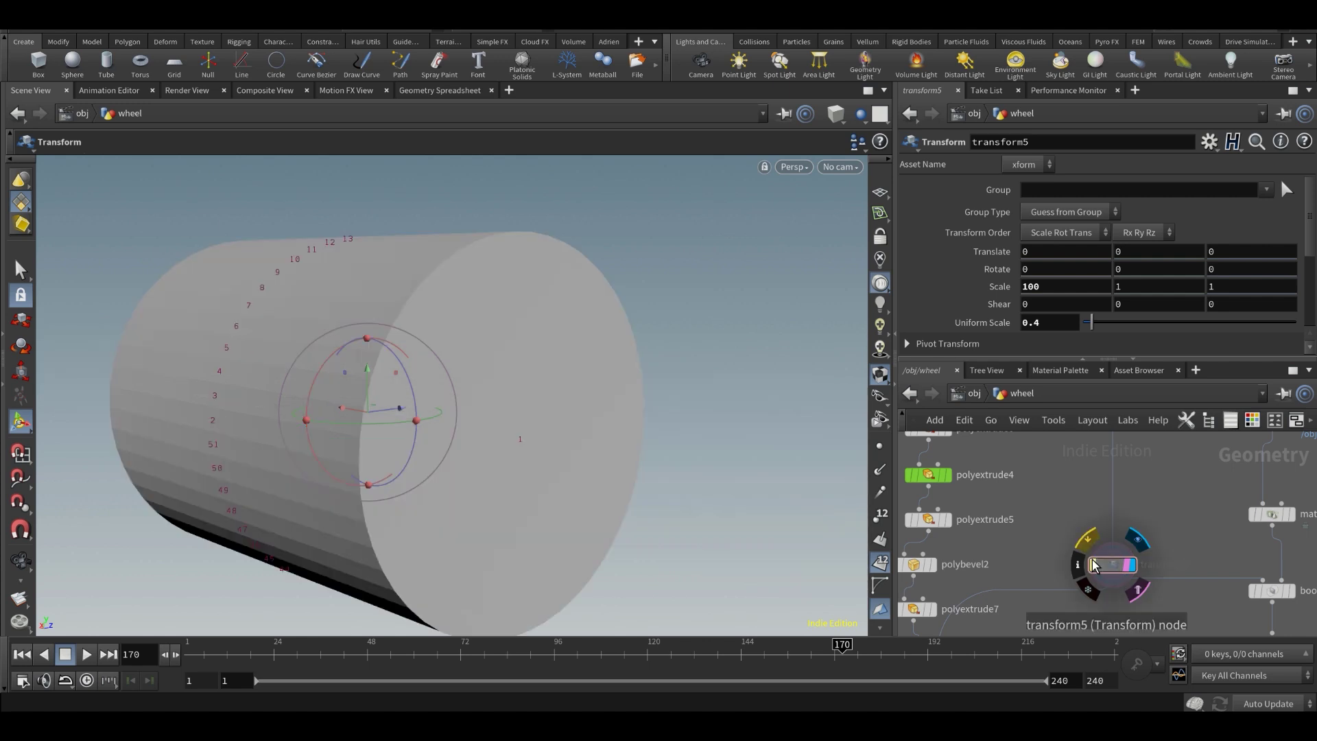
left_click(1094, 566)
- Display boolean1's hole cut by the long cylinder, try another Uniform Scale on transform5 and undo it
middle_click_drag(1027, 535, 1113, 470)
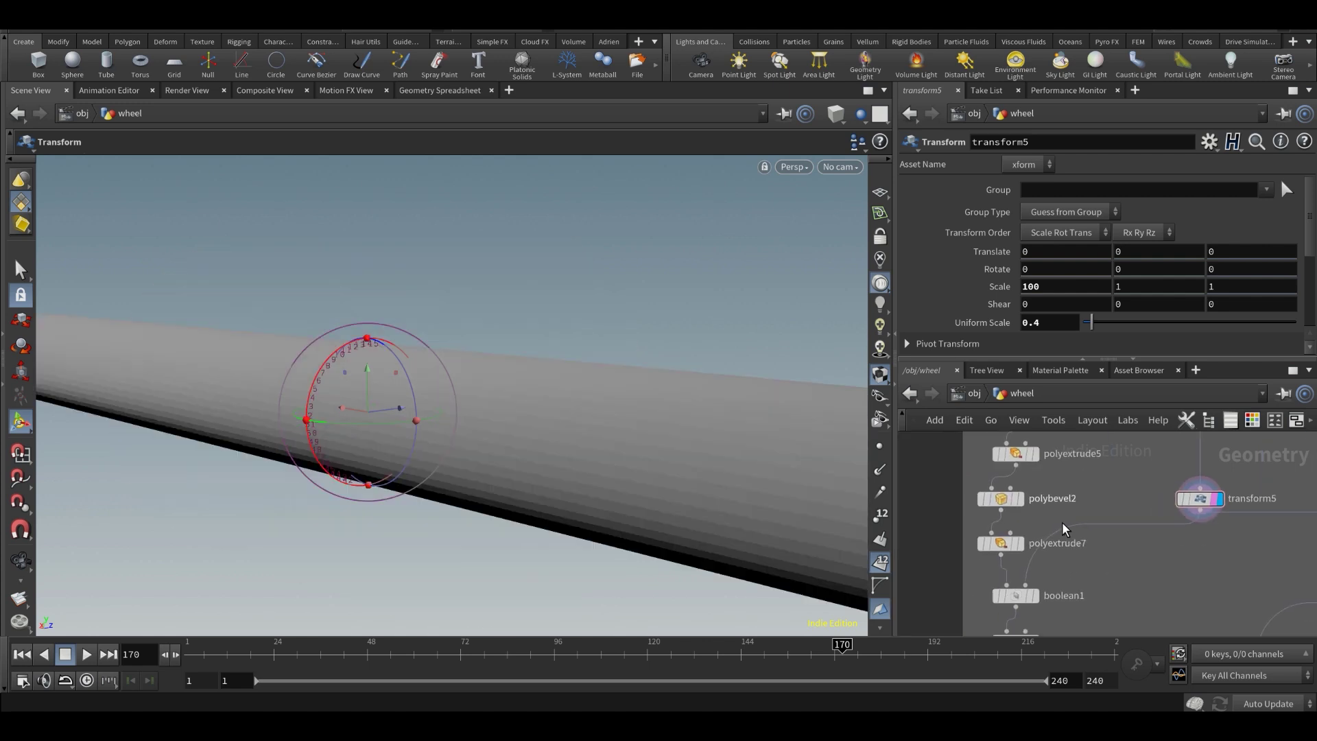
scroll(1027, 575, "up", 2)
left_click(1037, 605)
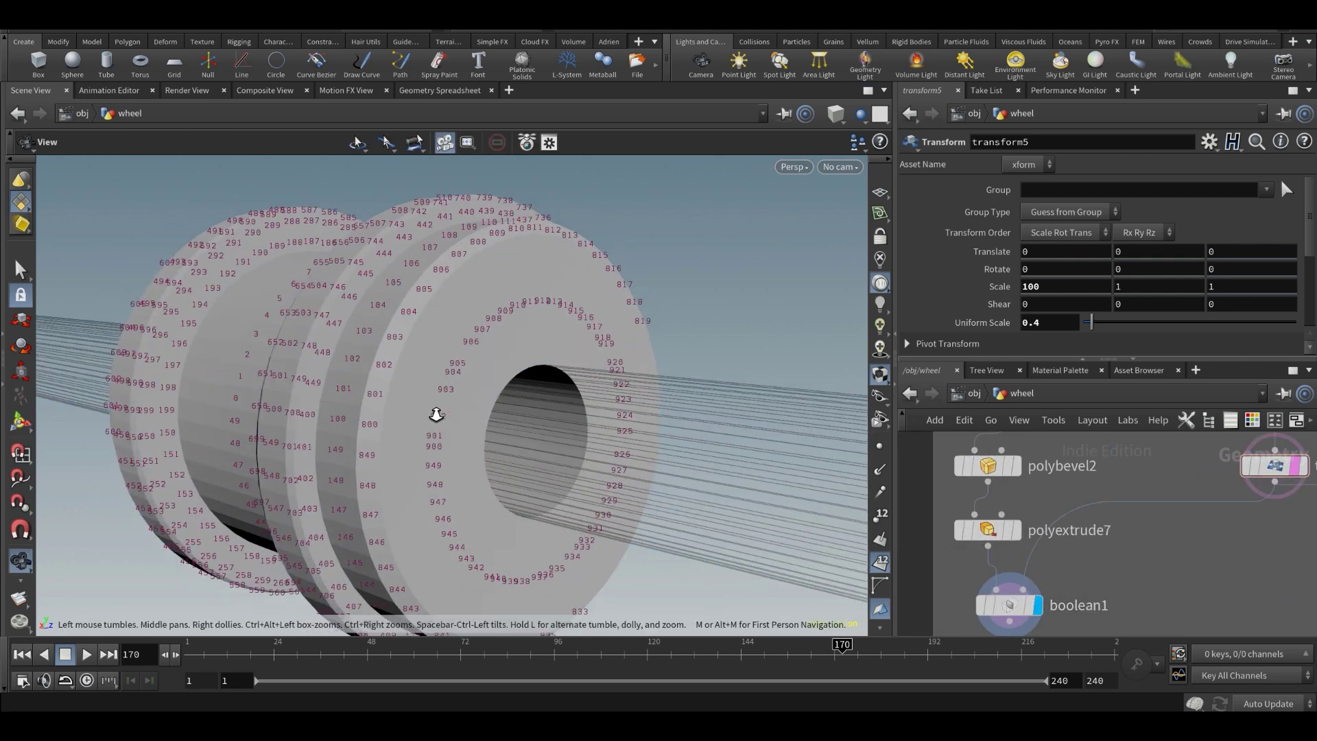
left_click_drag(438, 412, 492, 429)
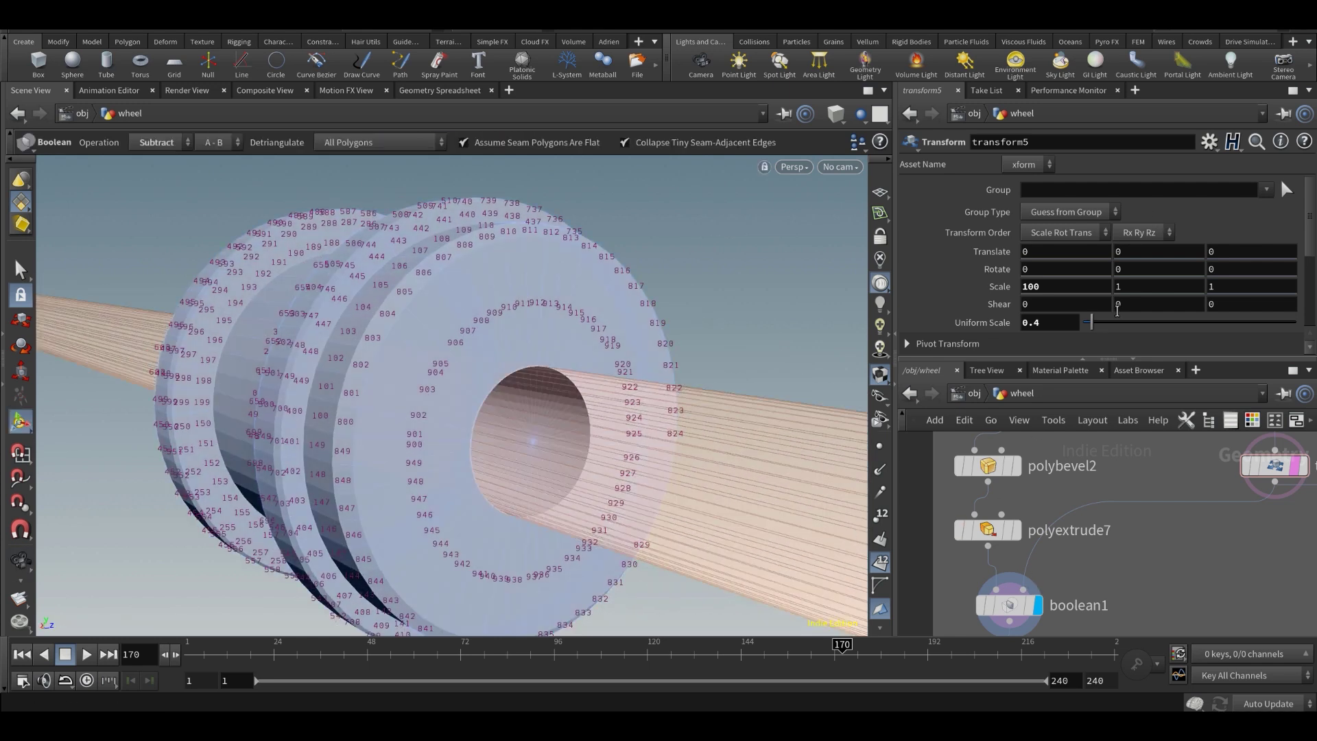
left_click_drag(1092, 323, 1093, 325)
key("ctrl+z")
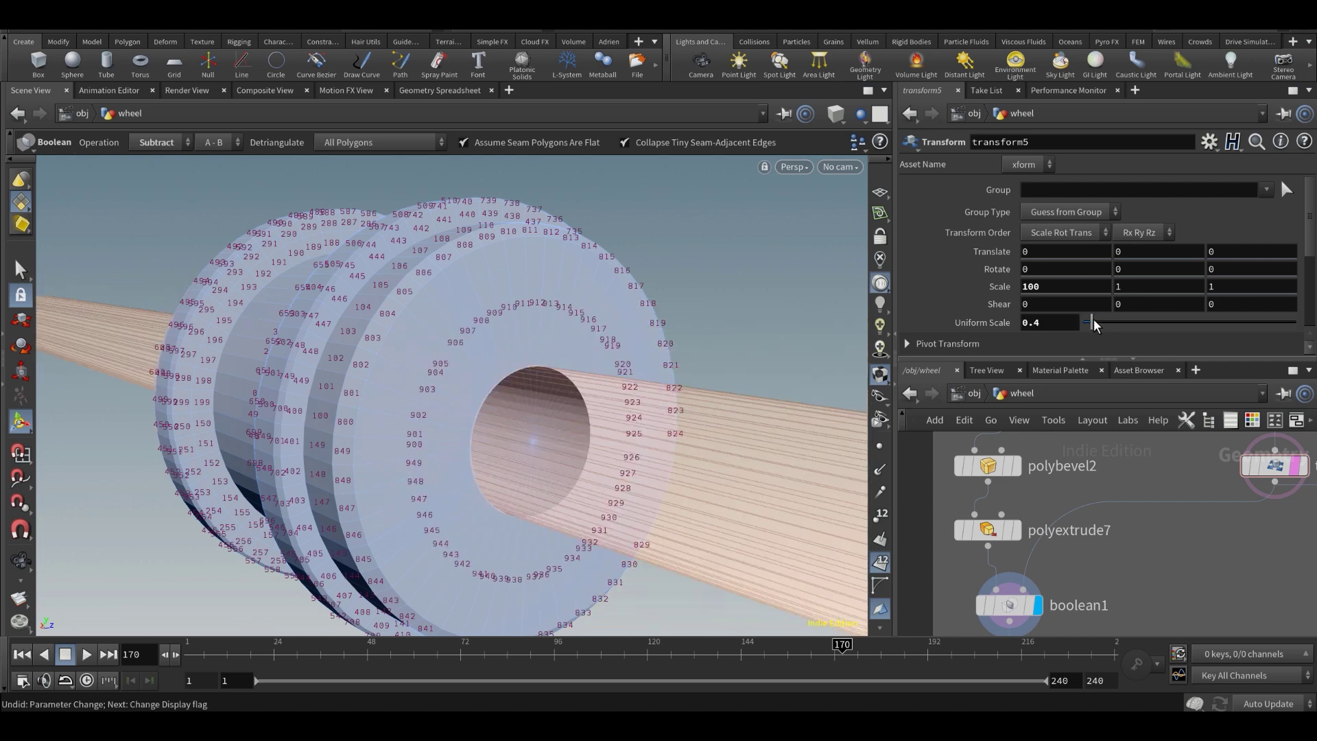
- Display and select polybevel3 and examine its bevel around the hole's rim in wireframe
scroll(1088, 580, "down", 1)
middle_click_drag(1088, 581, 1107, 479)
scroll(1074, 552, "up", 2)
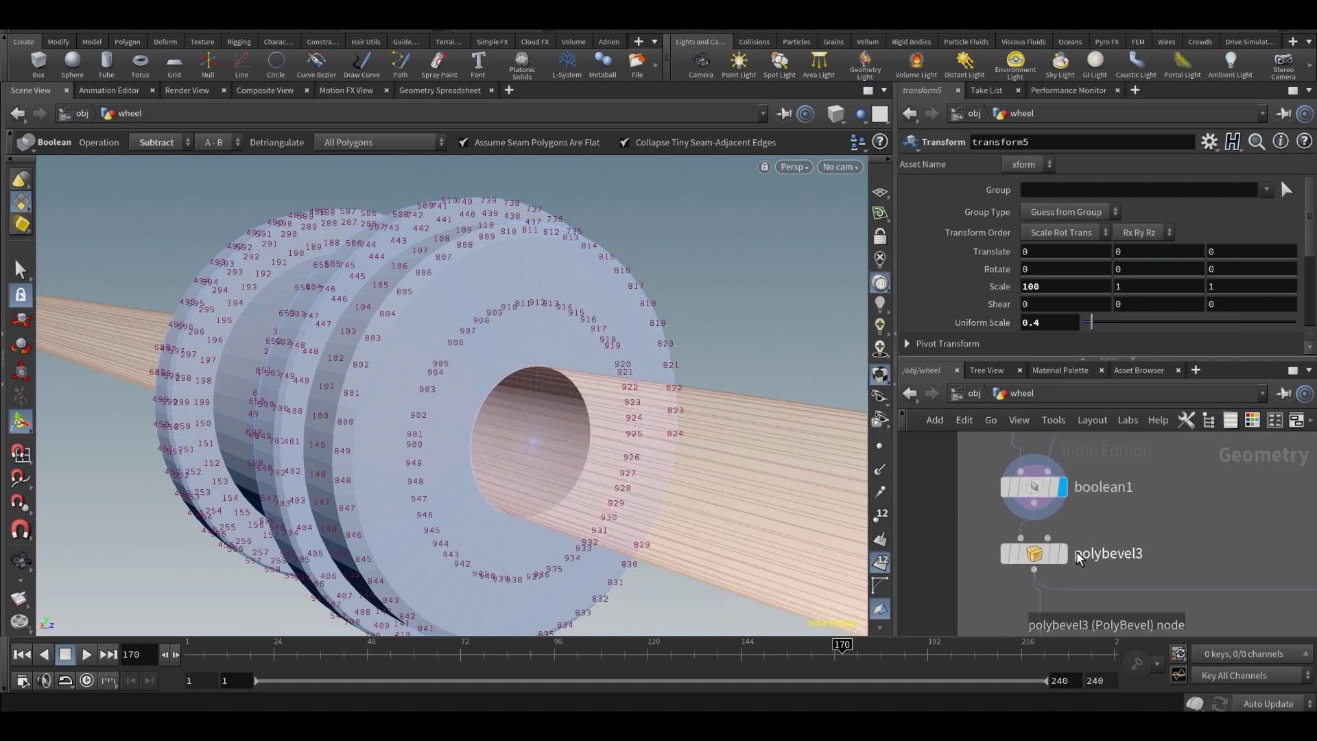
left_click(1061, 556)
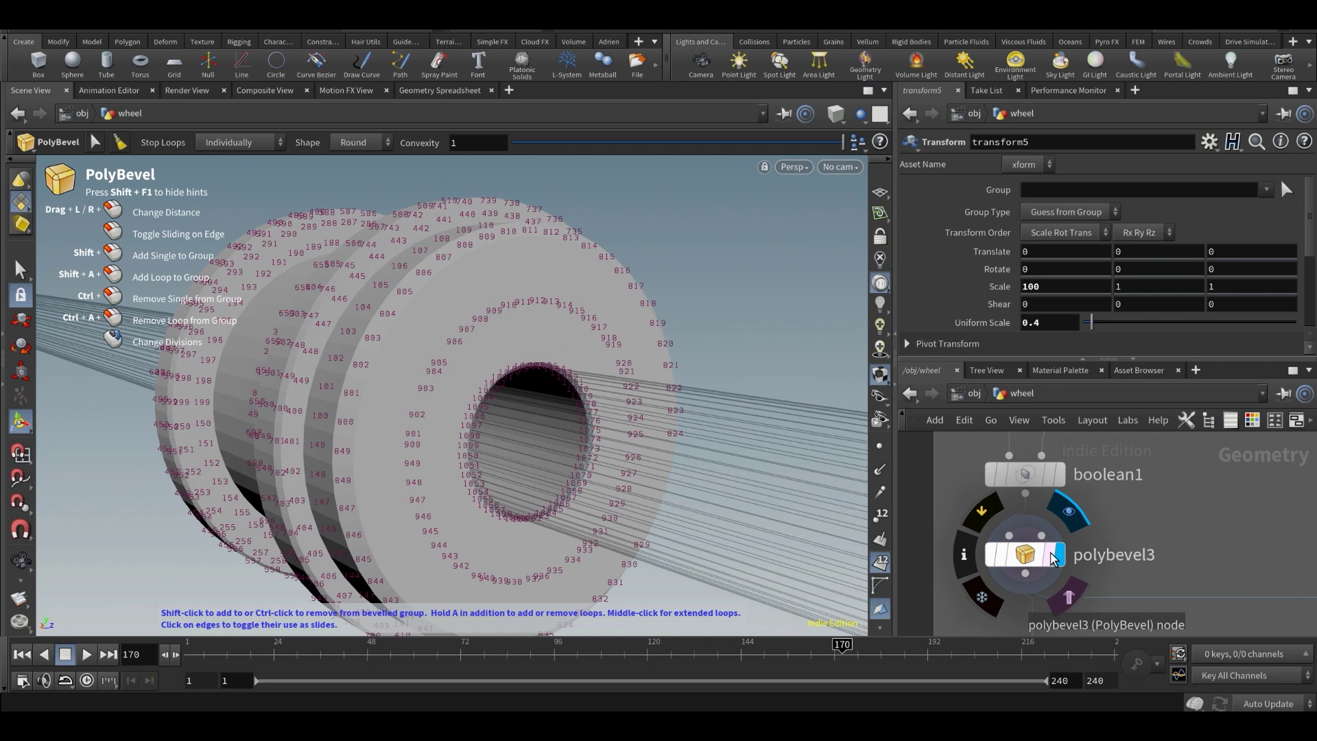
left_click(1025, 555)
left_click_drag(483, 453, 300, 423, "alt")
scroll(374, 437, "up", 5)
key("shift+w")
key("Return")
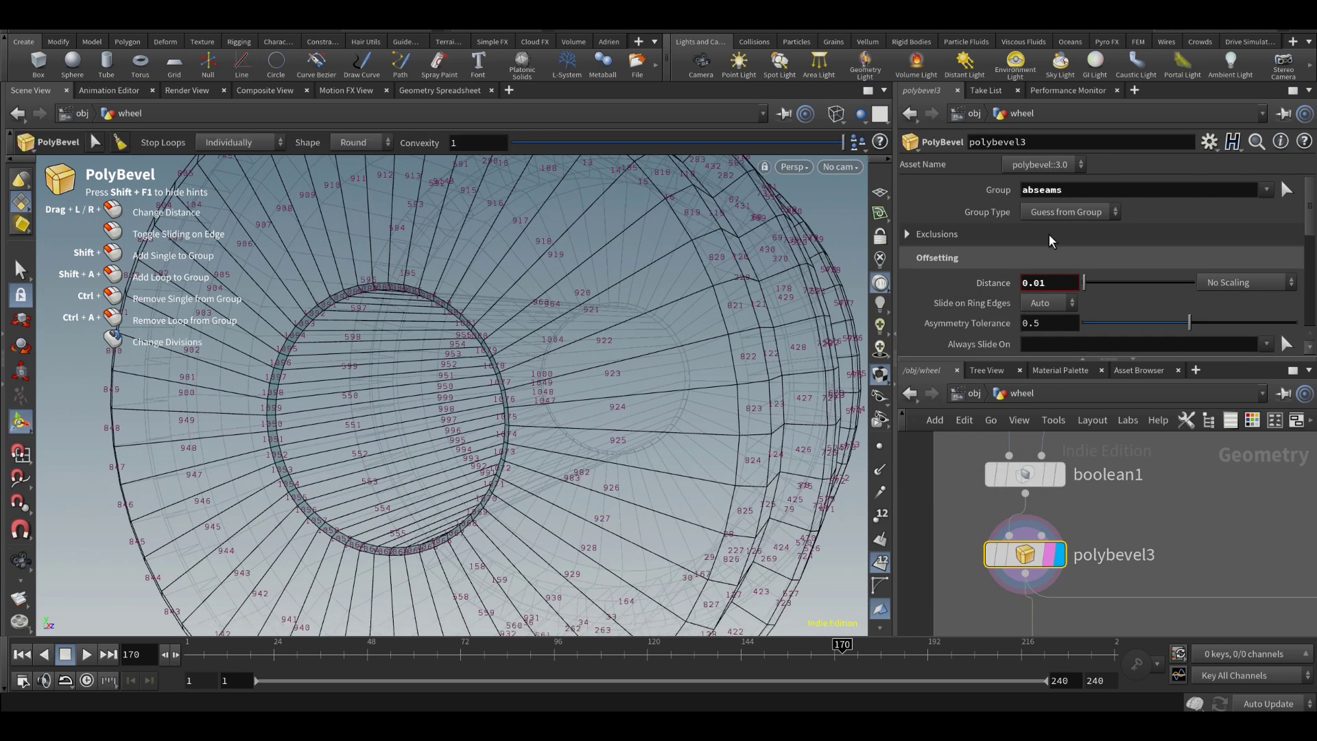
- Inspect boolean1's A-B Seams output edge group, abseams, and compare it with the hole's edges
left_click(1038, 475)
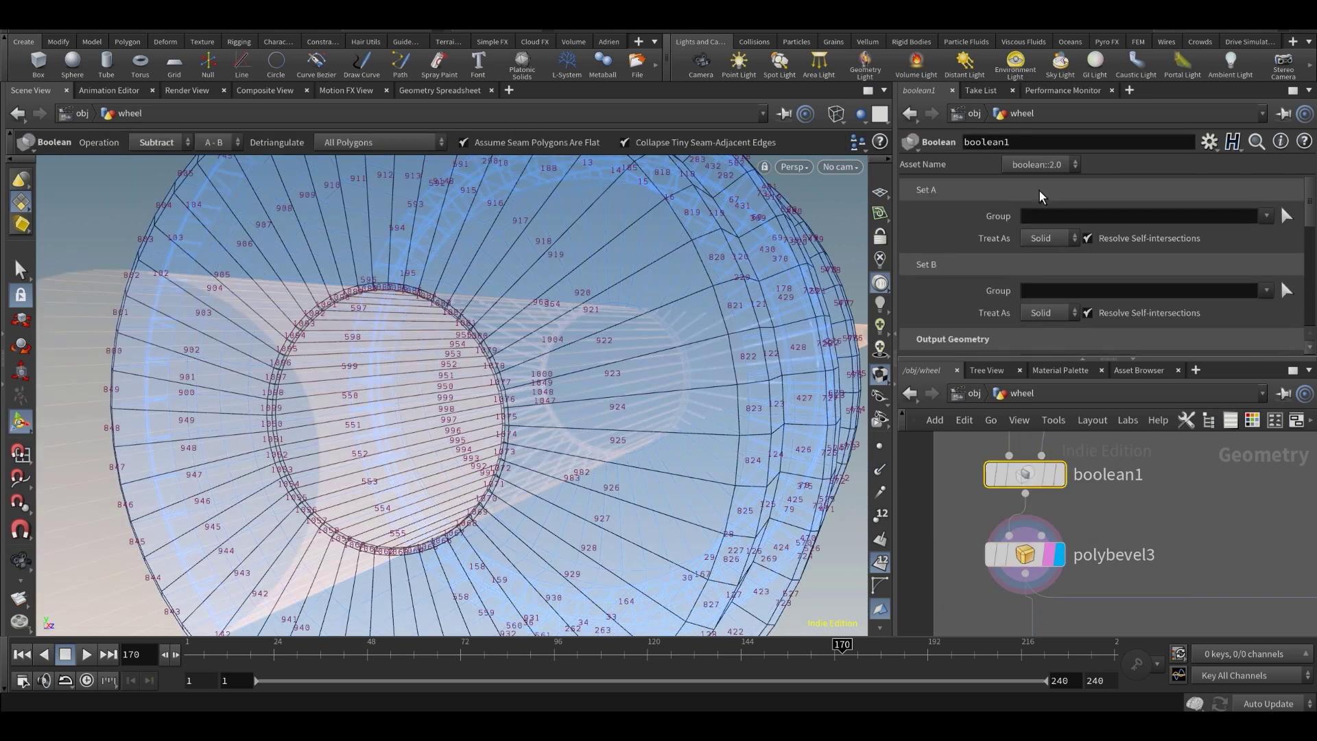
scroll(1038, 254, "down", 5)
scroll(1039, 254, "down", 2)
left_click(918, 342)
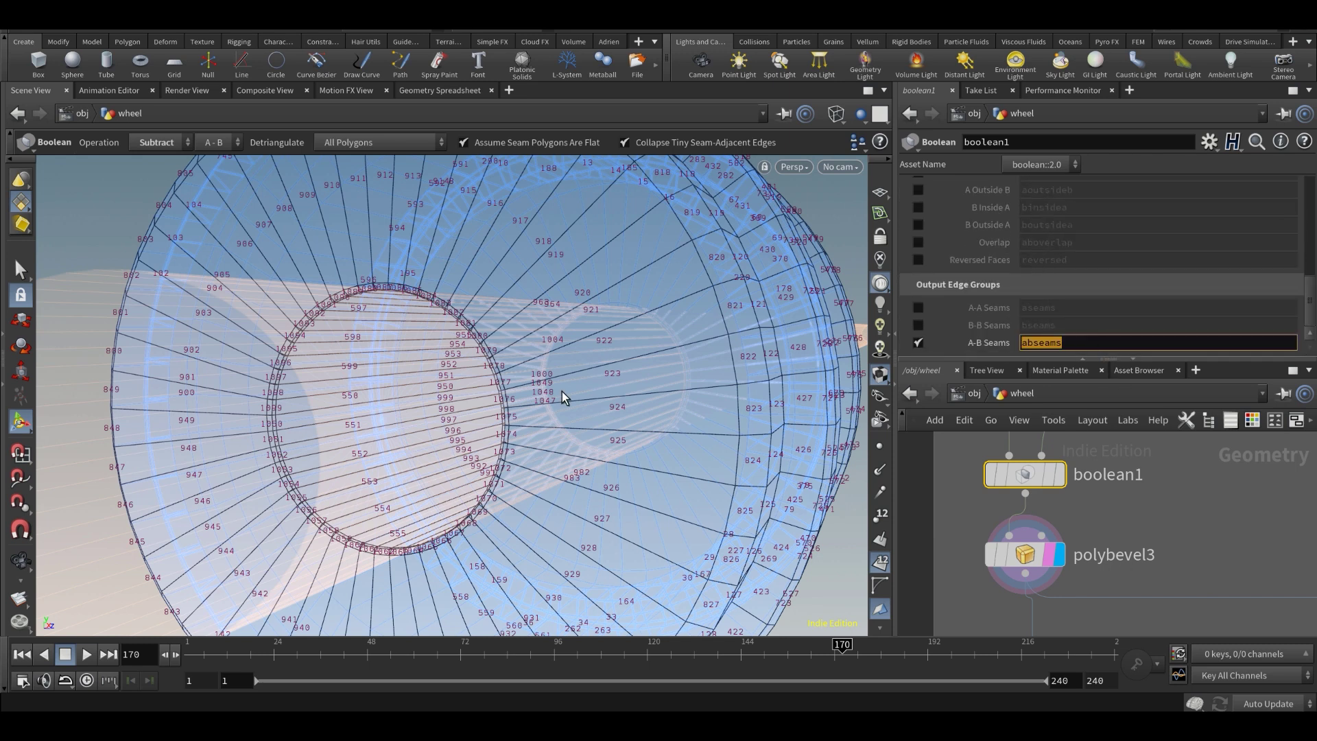
right_click(377, 398)
key("Escape")
key("Escape")
left_click_drag(348, 385, 597, 439)
key("Return")
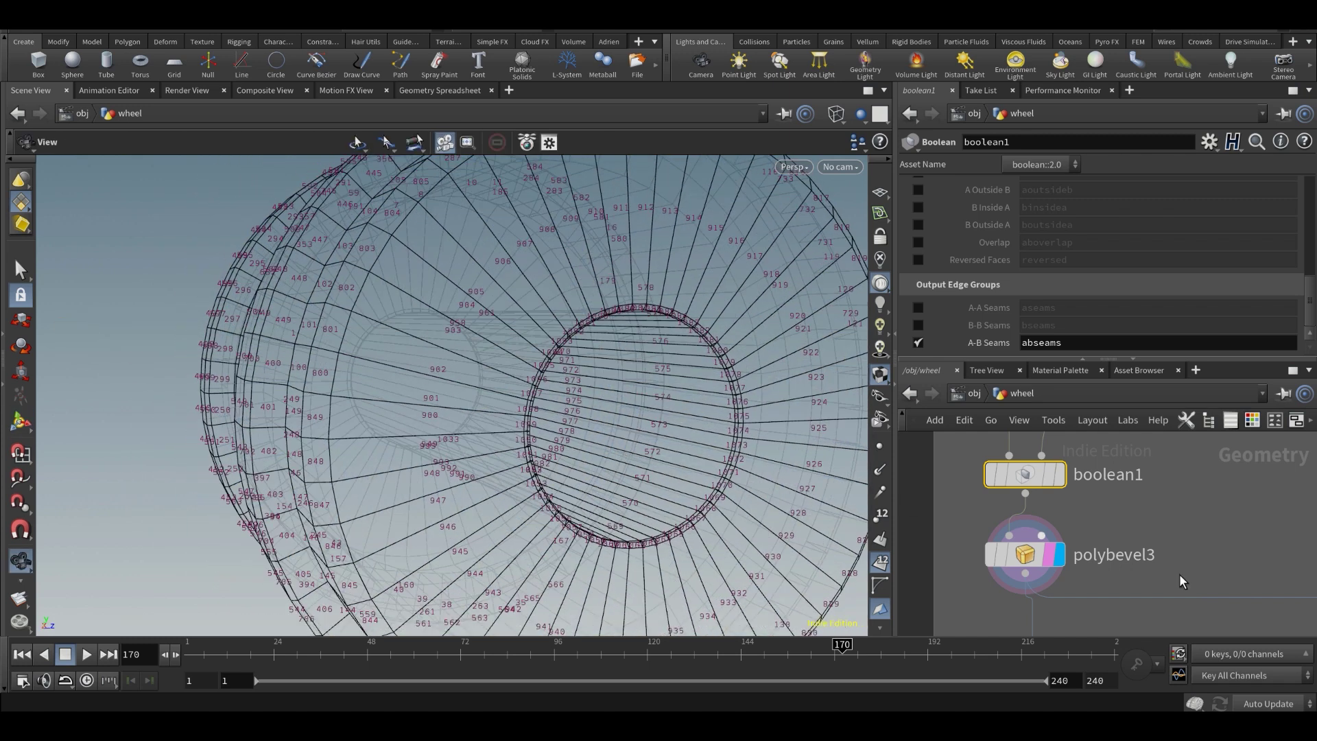
- Compare the hole's rim with polybevel3 bypassed and enabled, and return to shaded view
left_click(1024, 557)
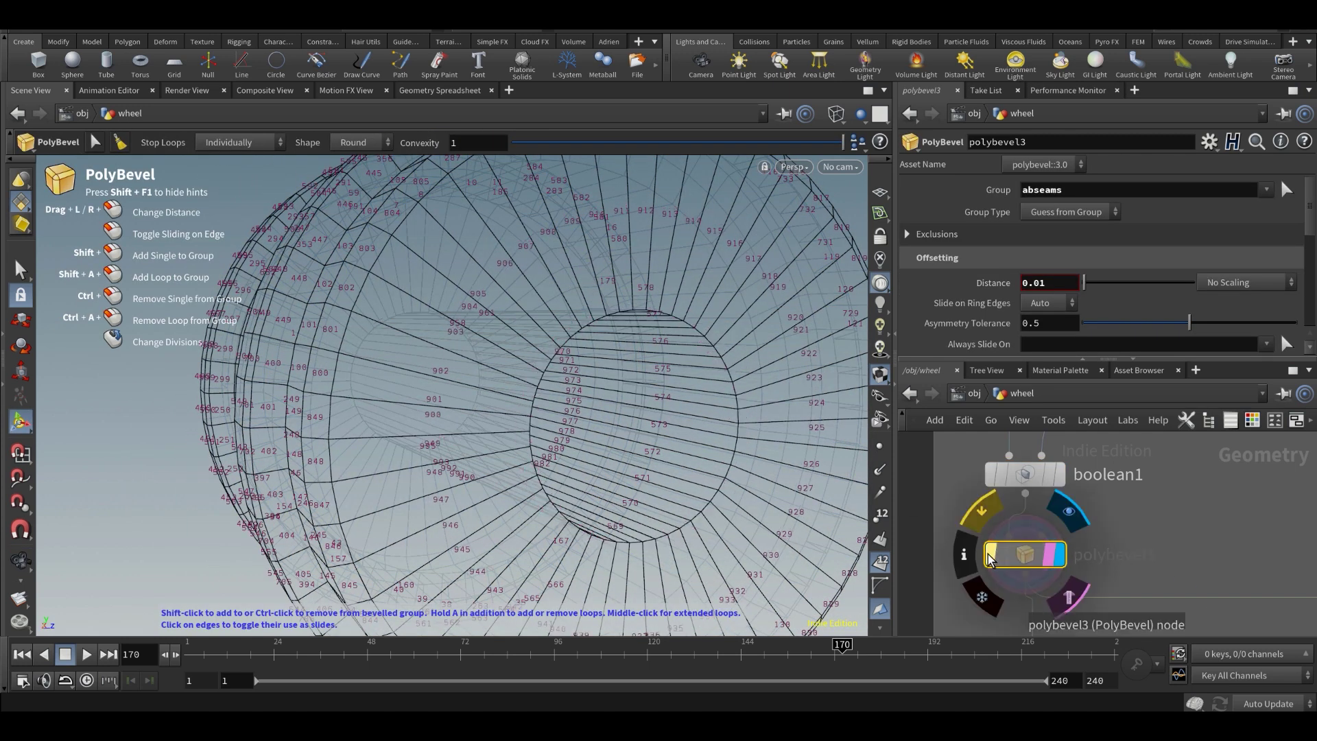
left_click_drag(686, 452, 687, 461, "alt")
key("shift+w")
scroll(1163, 514, "down", 5)
- Display object_merge2, check its Object 1 path, and go to the source node box1 in wheel_support
scroll(1169, 524, "down", 8)
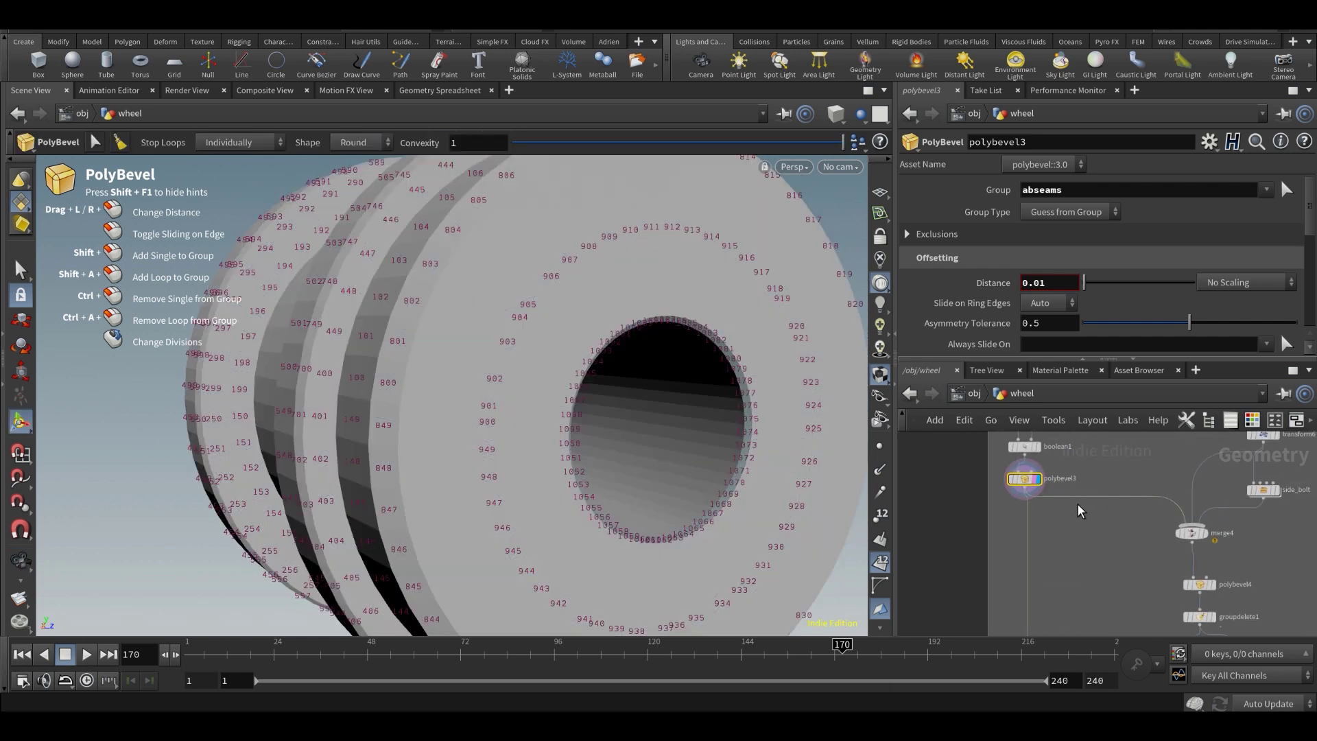
scroll(1167, 498, "up", 6)
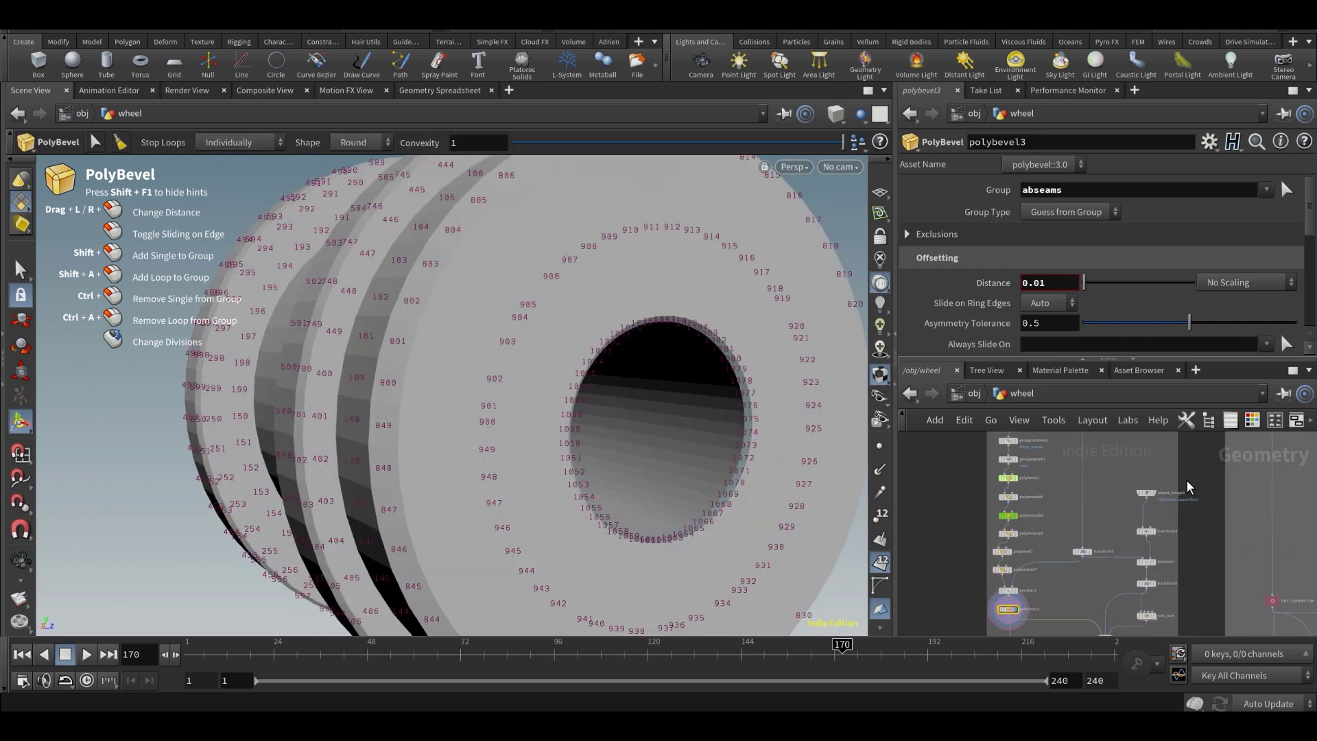
left_click(1158, 487)
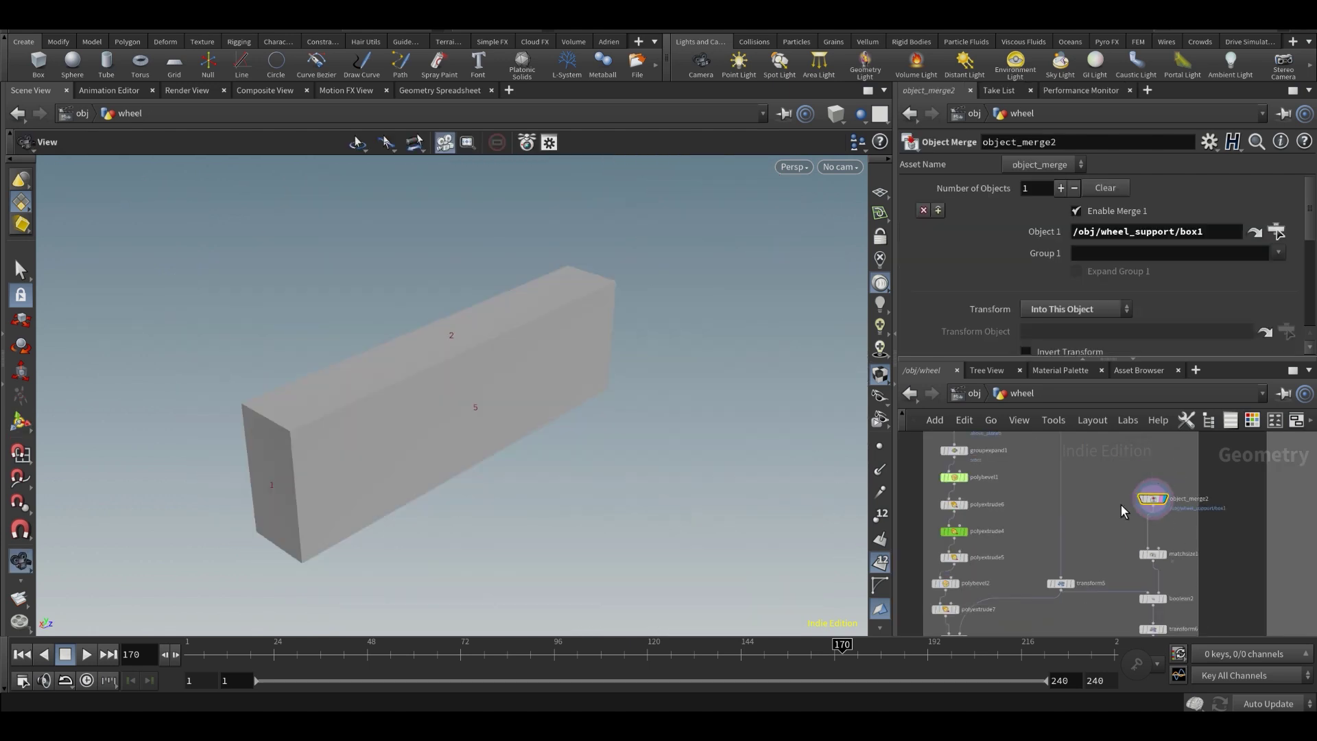
scroll(1225, 569, "down", 3)
middle_click_drag(1223, 571, 1218, 516)
scroll(1197, 506, "up", 3)
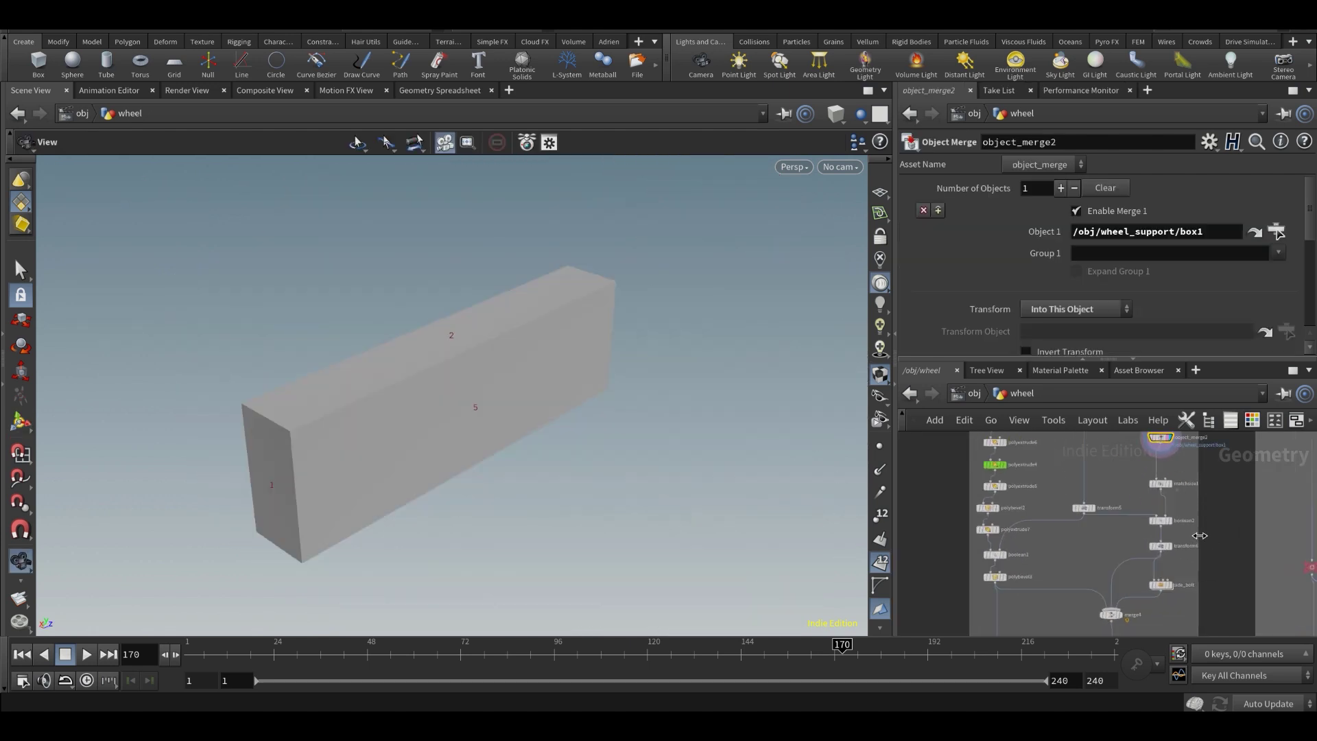
middle_click_drag(1197, 506, 1191, 545)
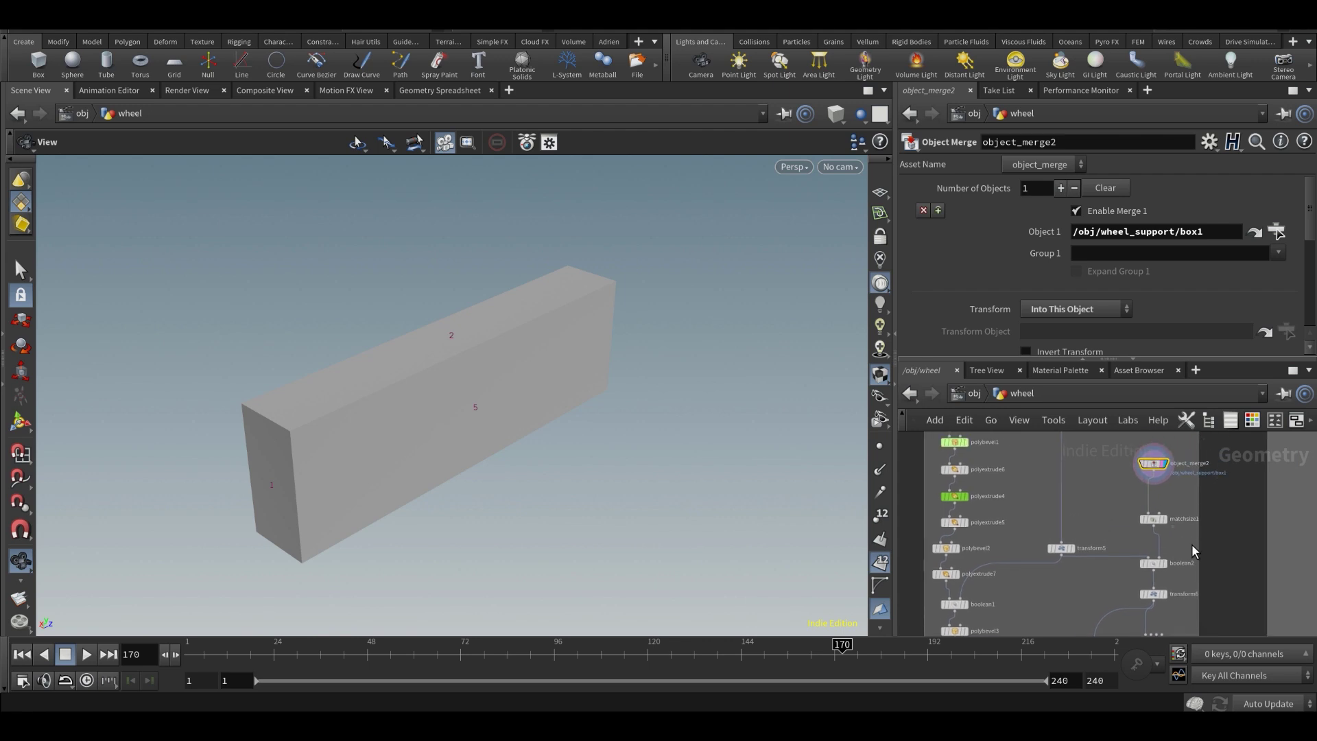
left_click_drag(1209, 233, 1091, 234)
left_click(1098, 235)
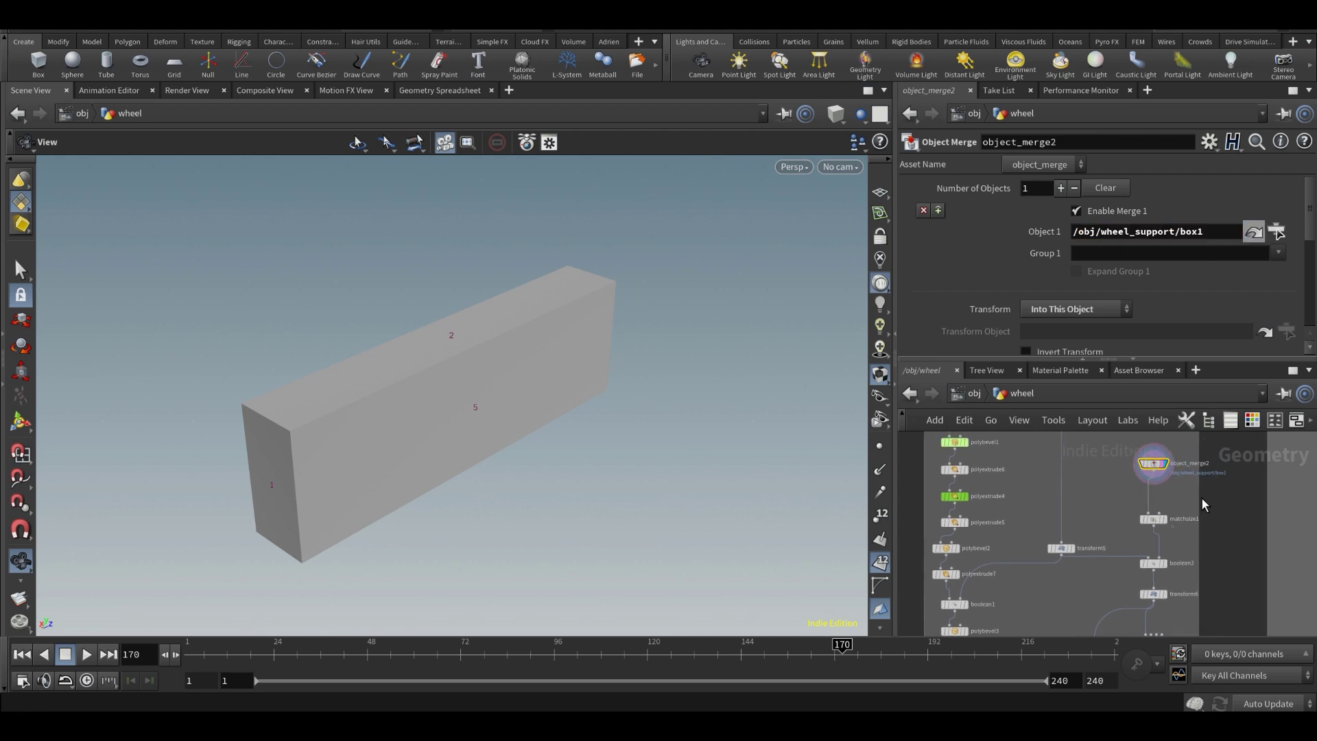
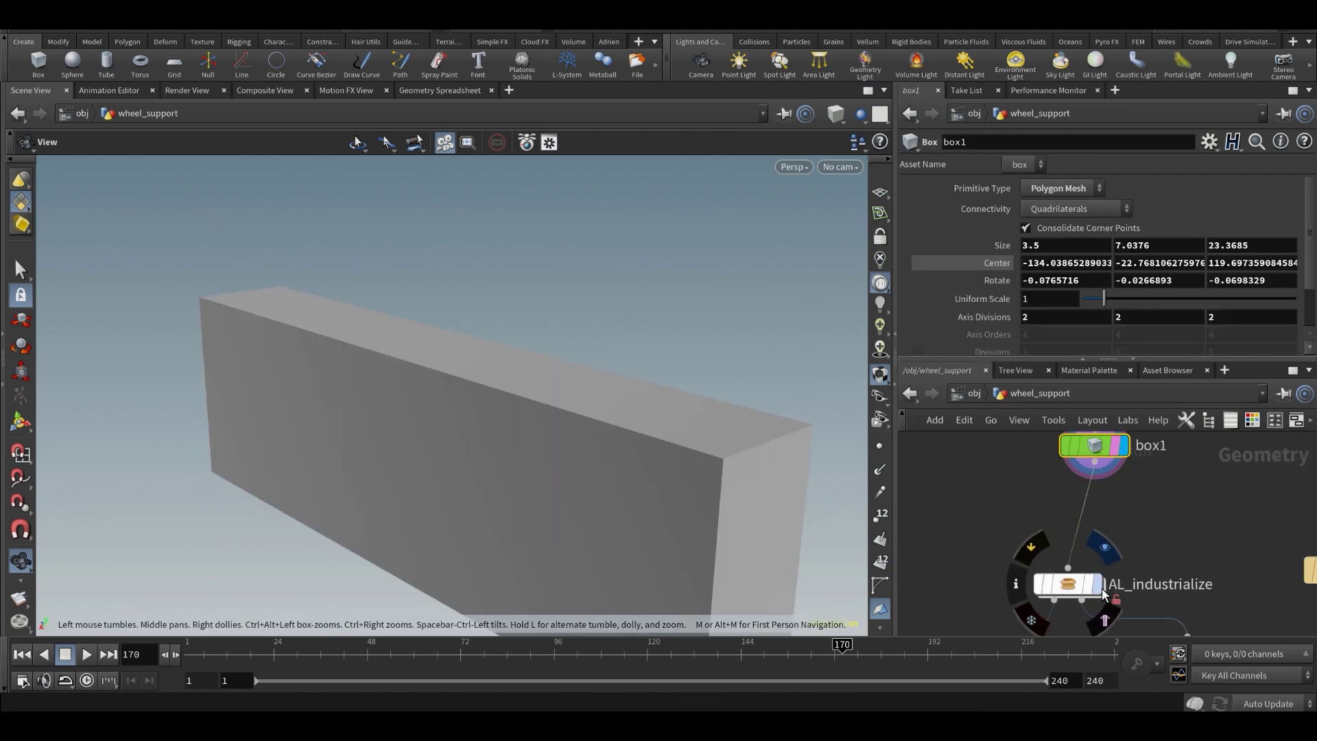
- Display and select AL_industrialize in wheel_support and inspect the beam truss it builds from box1
left_click(1100, 589)
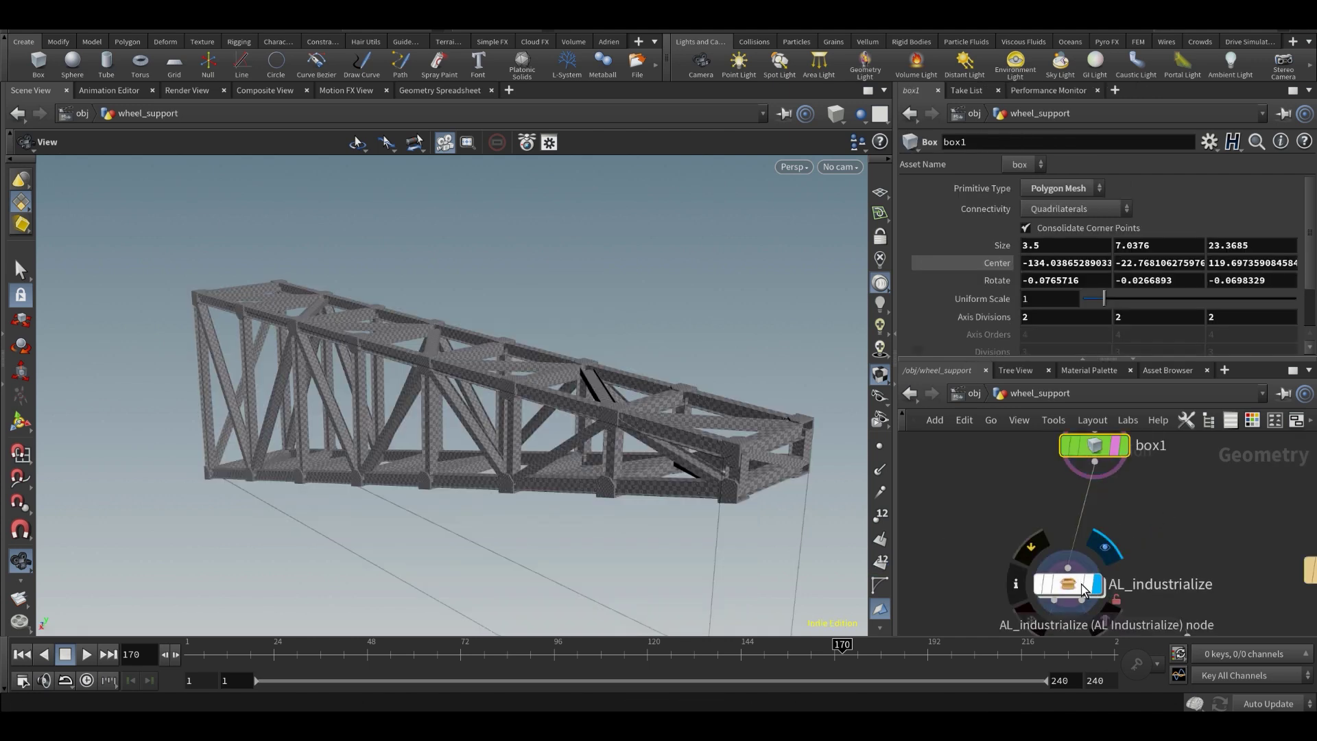
left_click(1082, 594)
scroll(785, 422, "up", 5)
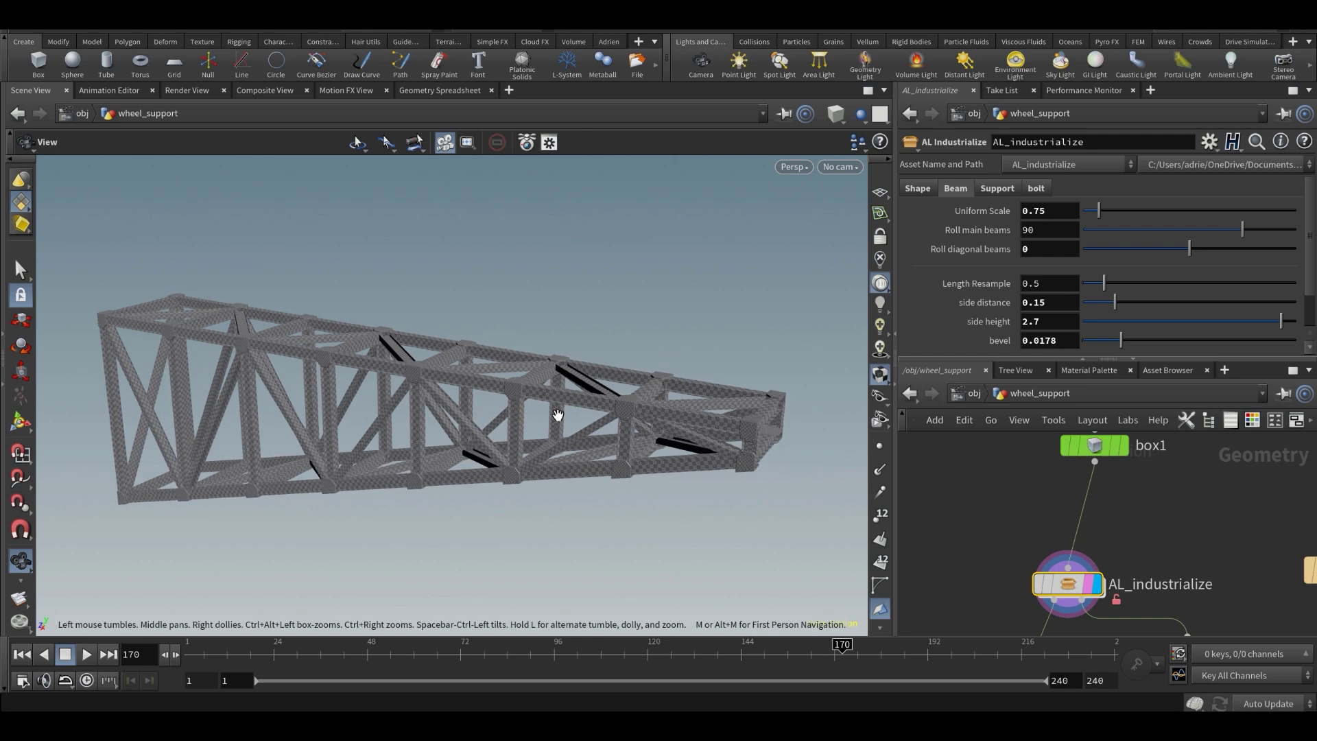
left_click_drag(785, 421, 703, 464)
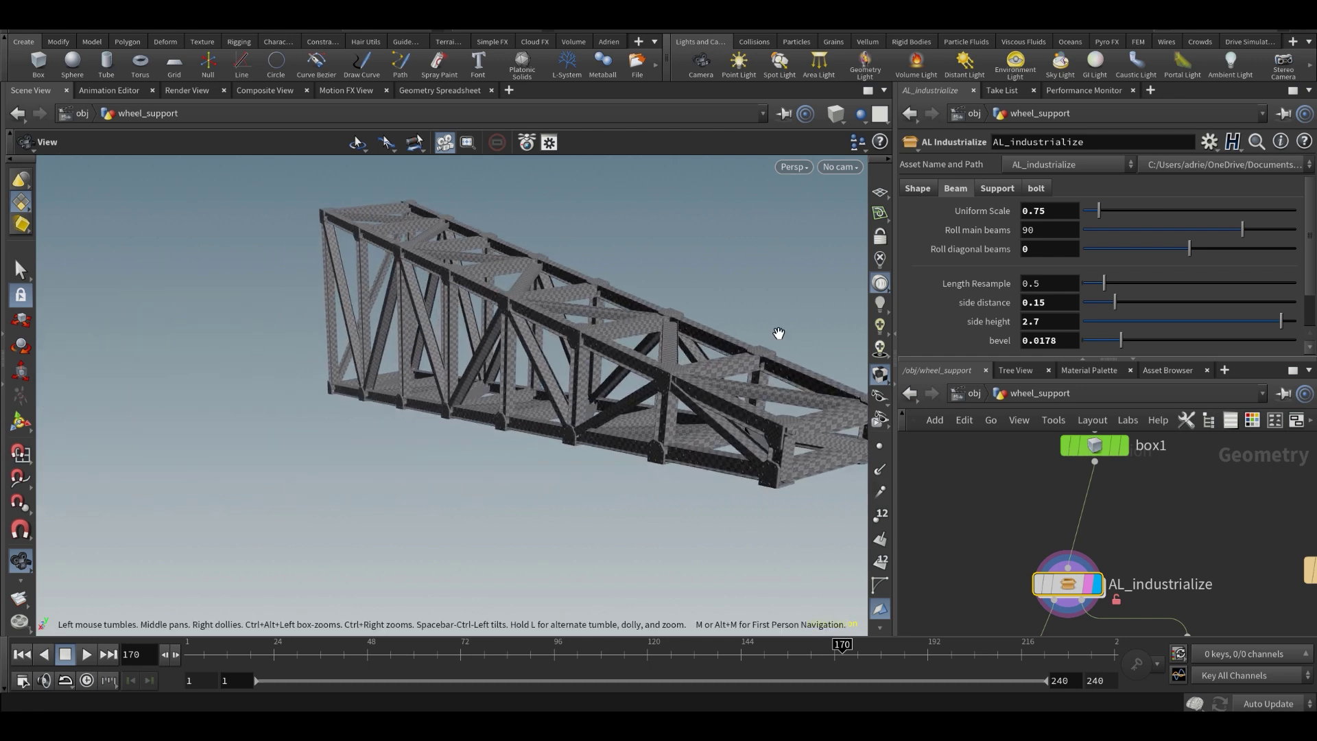
left_click_drag(708, 417, 553, 422)
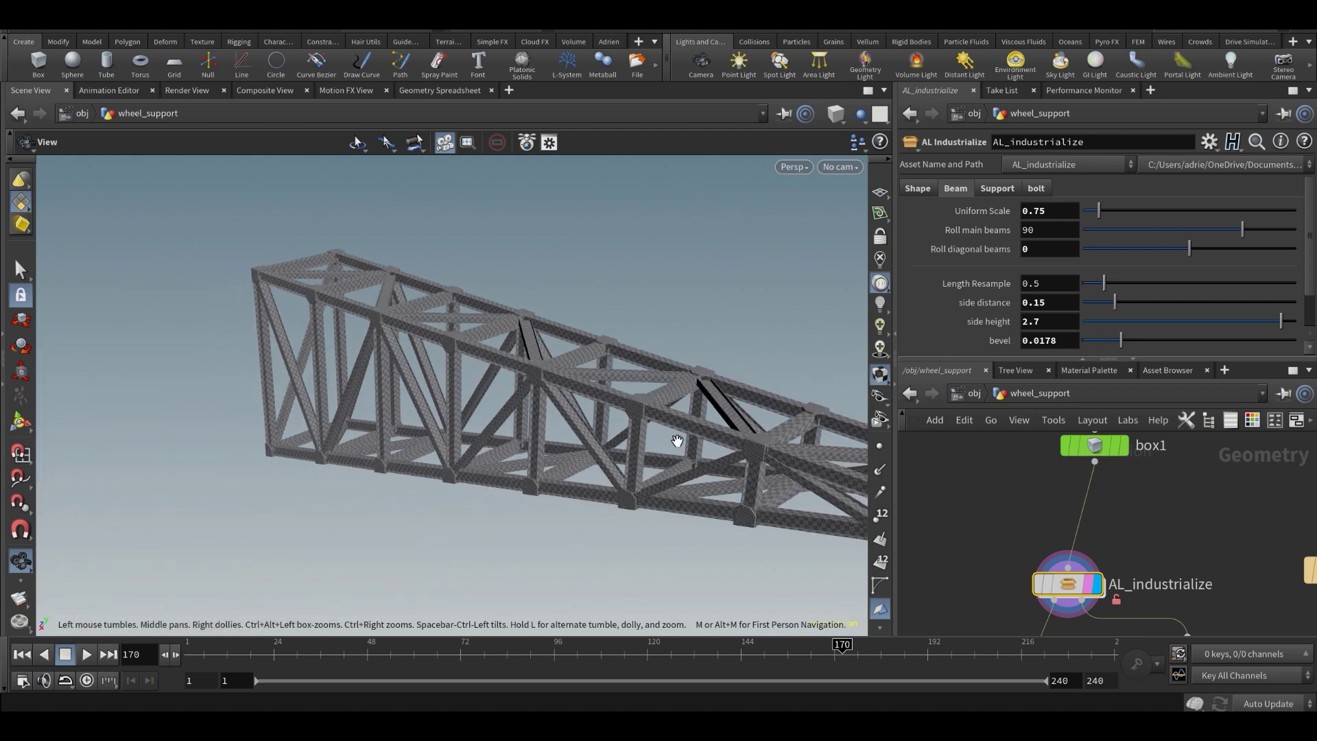
left_click_drag(676, 442, 650, 453)
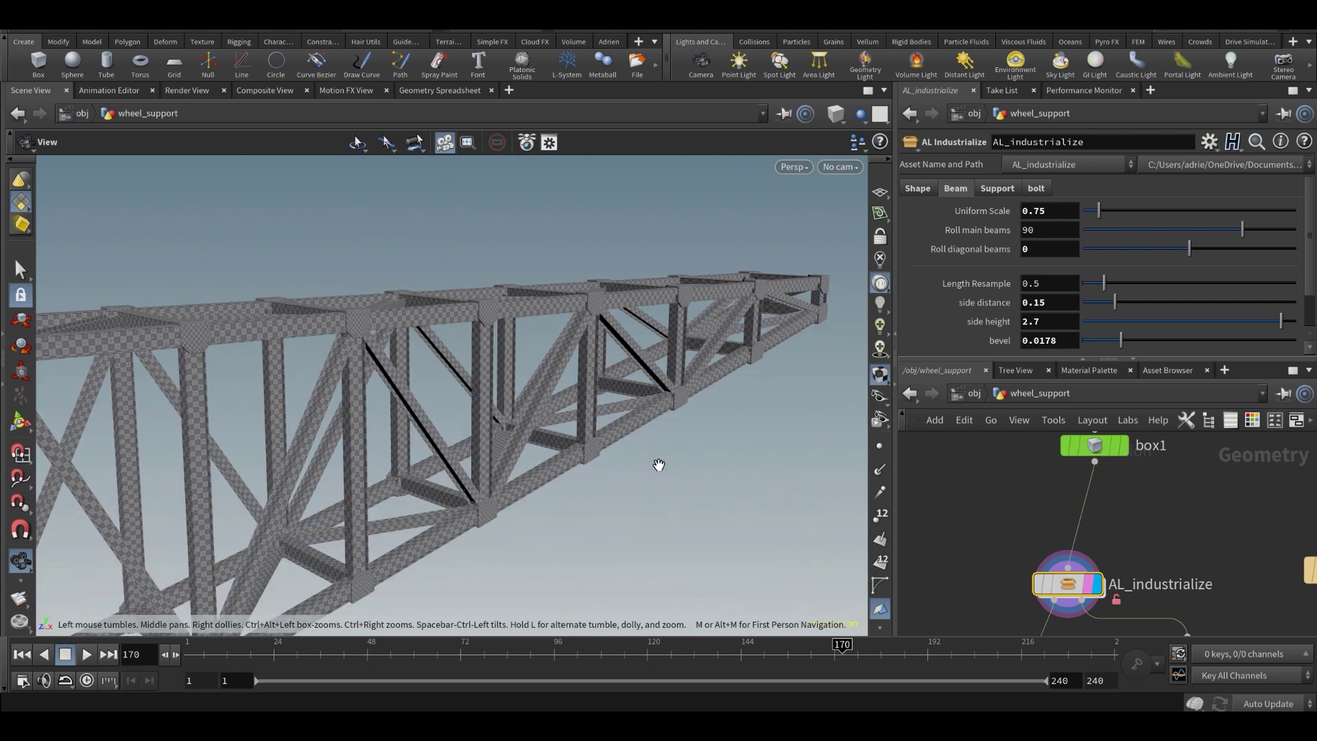
- Leave wheel_support, open the wheel object, and inspect the box brought in by object_merge2
left_click_drag(779, 383, 598, 442)
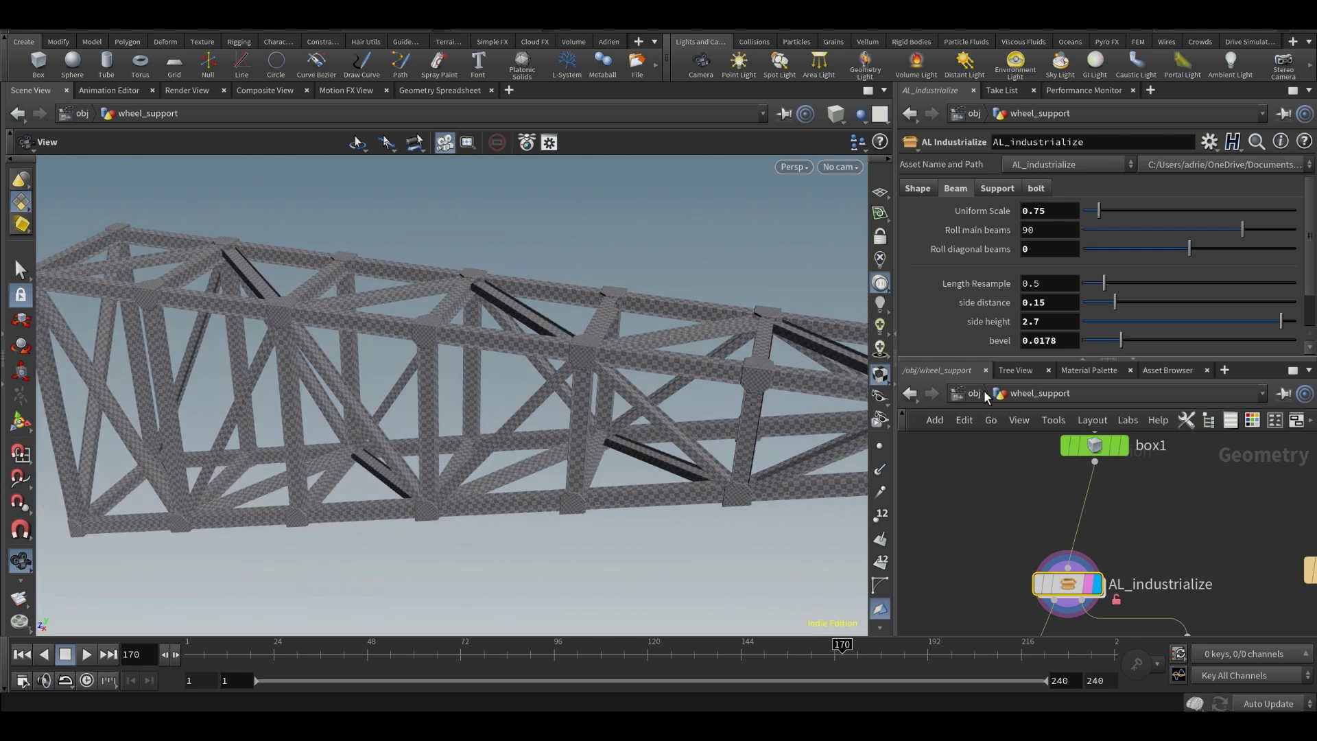
left_click(976, 392)
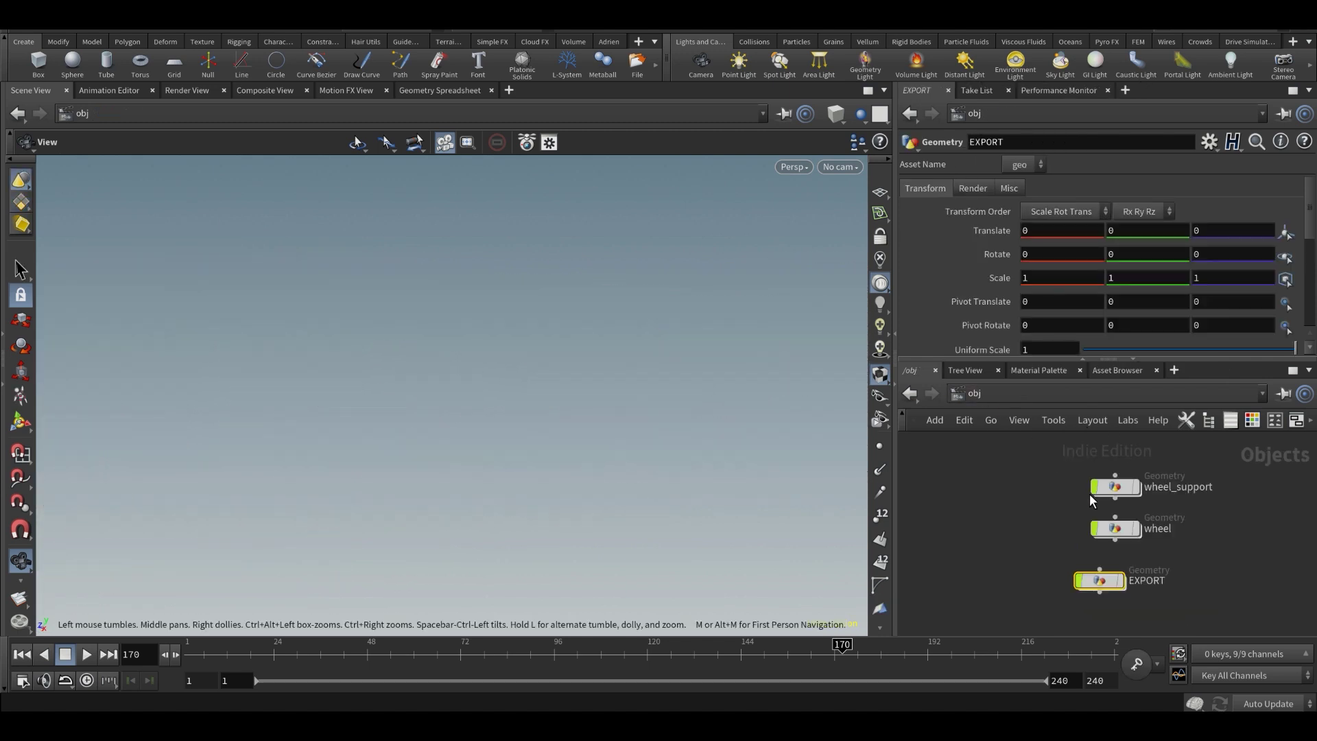
double_click(1118, 525)
right_click_drag(551, 416, 529, 373)
left_click_drag(582, 371, 511, 360)
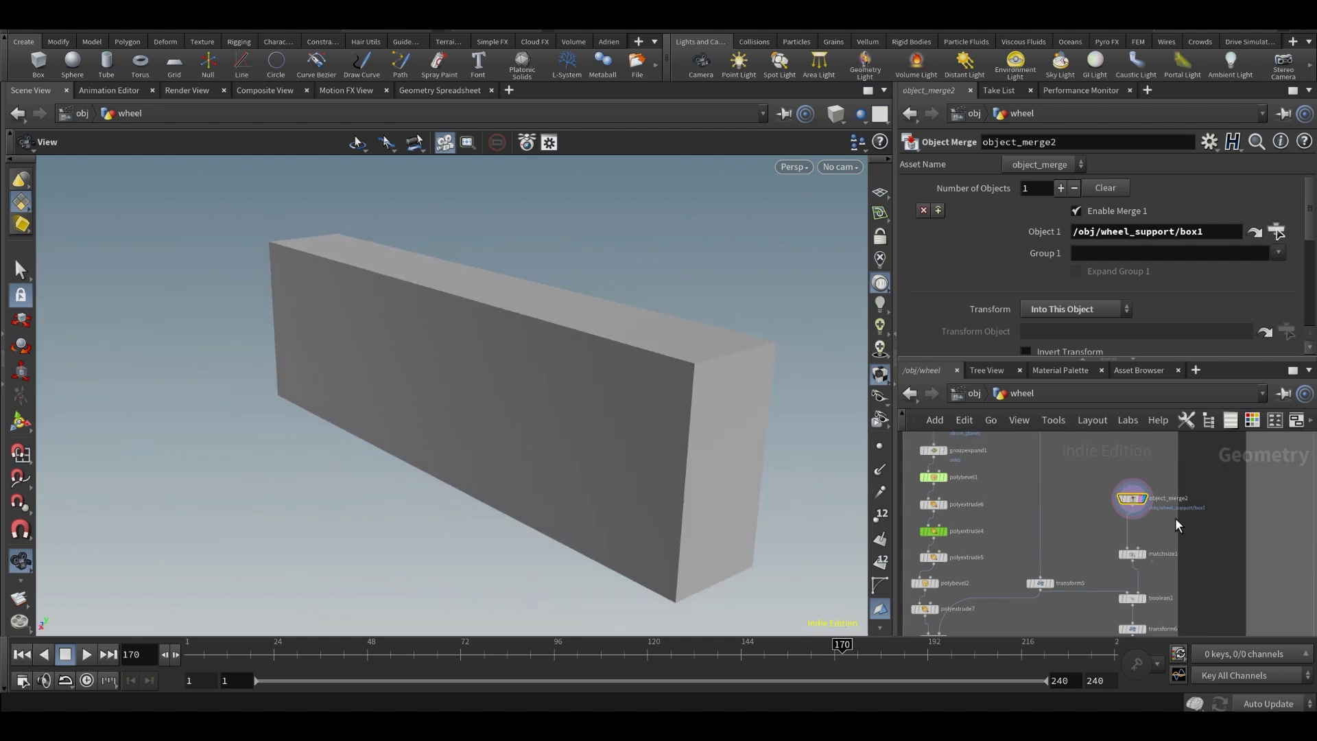
- Display and select matchsize1 below object_merge2, and show the reference grid beneath the box
middle_click_drag(1167, 538, 1177, 496)
scroll(1169, 541, "up", 3)
left_click(1145, 564)
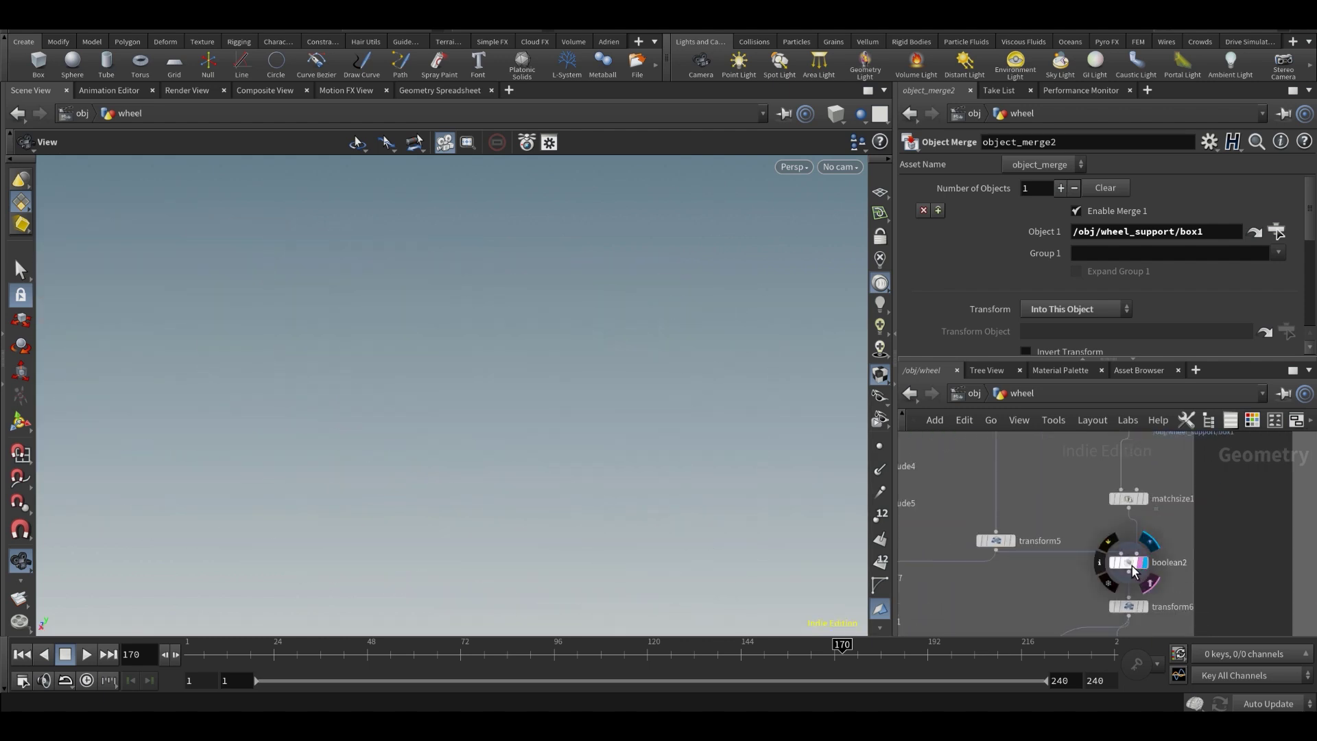
left_click(1131, 567)
left_click(1133, 502)
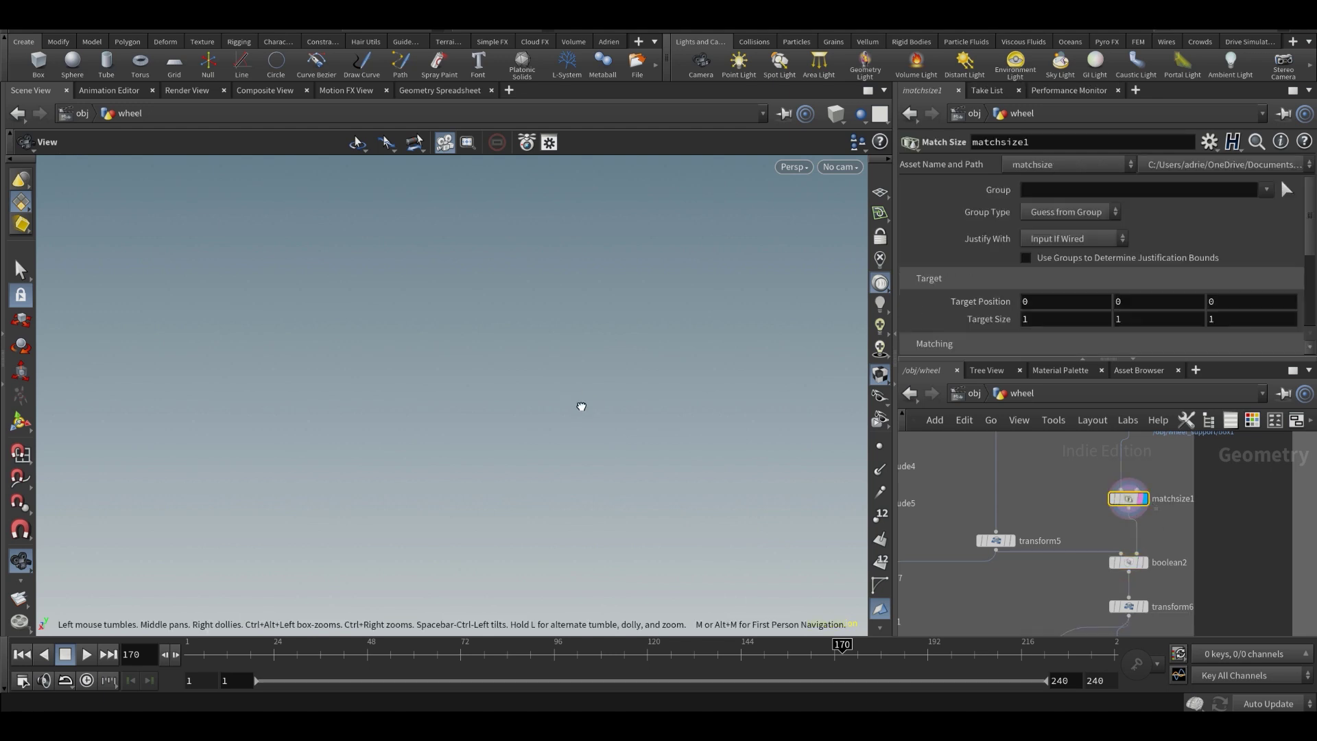
key("w")
key("w")
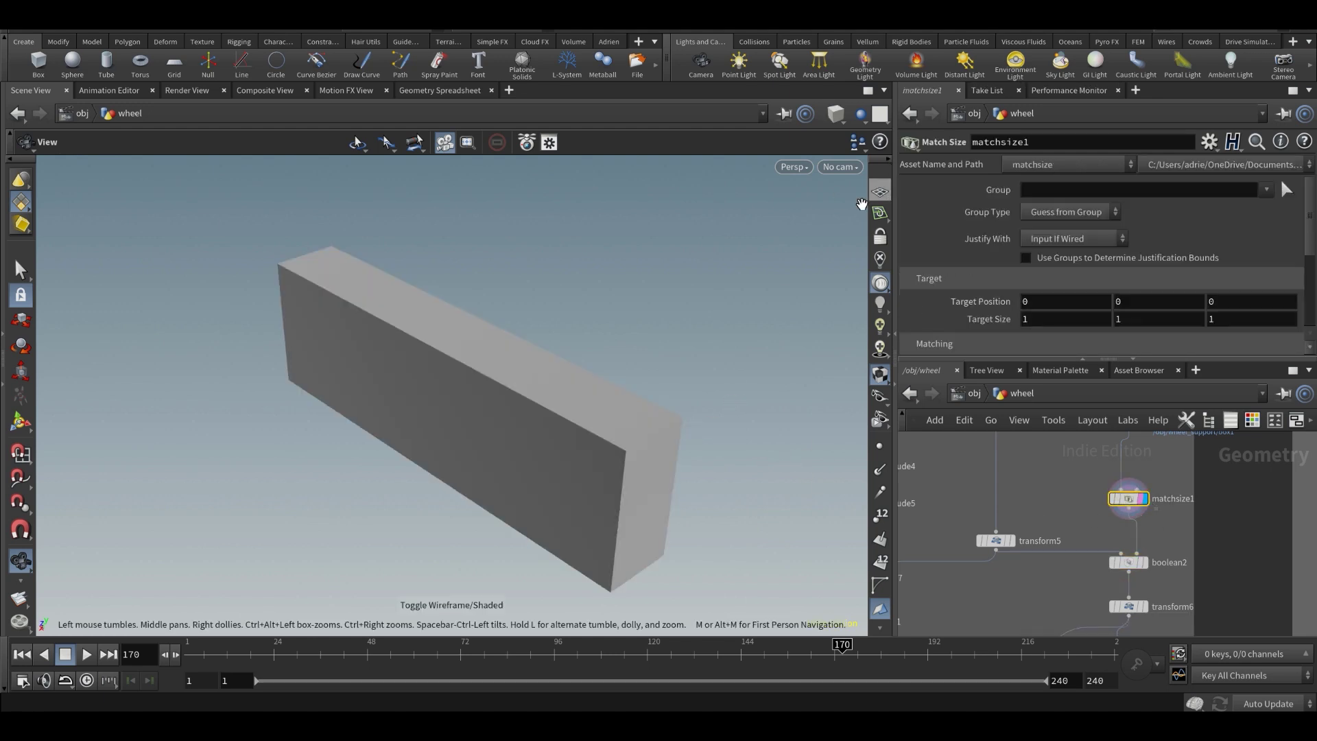
left_click(885, 192)
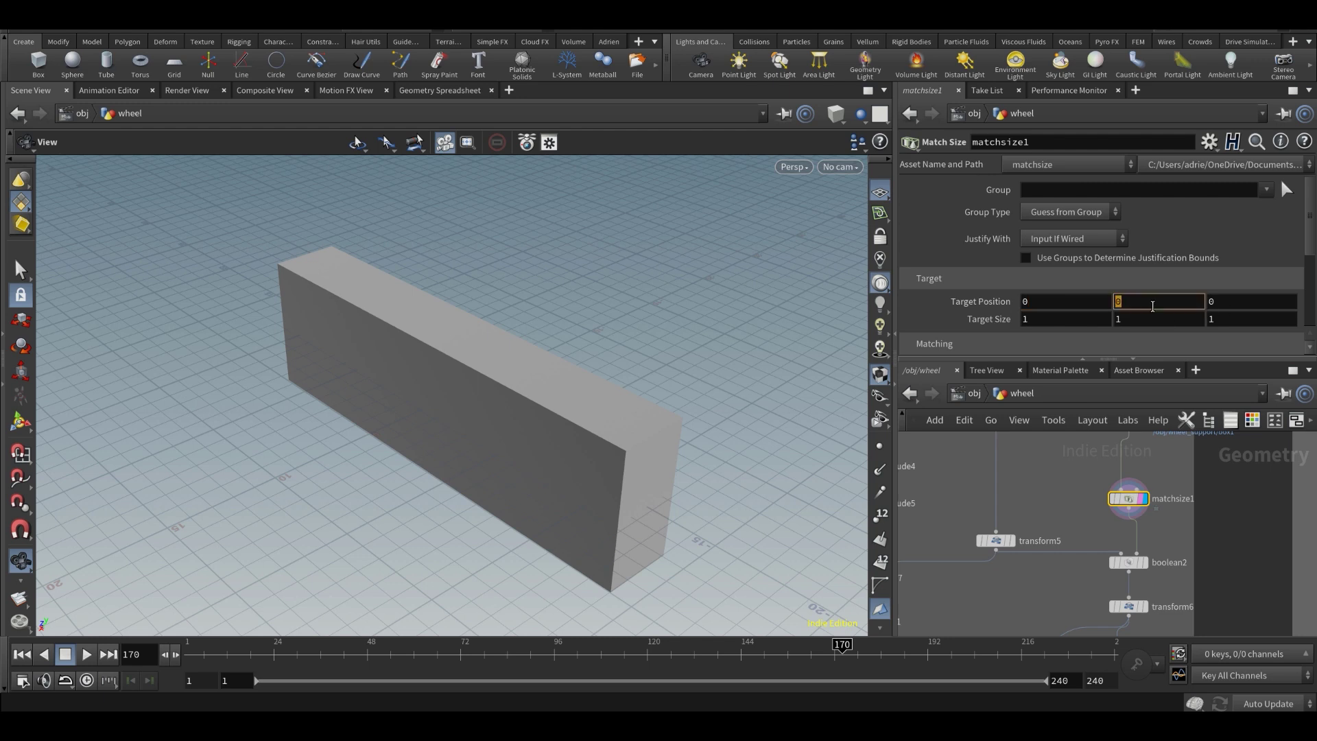
- Display and select boolean2 and inspect the cylindrical shaft it outputs
scroll(1152, 541, "up", 2)
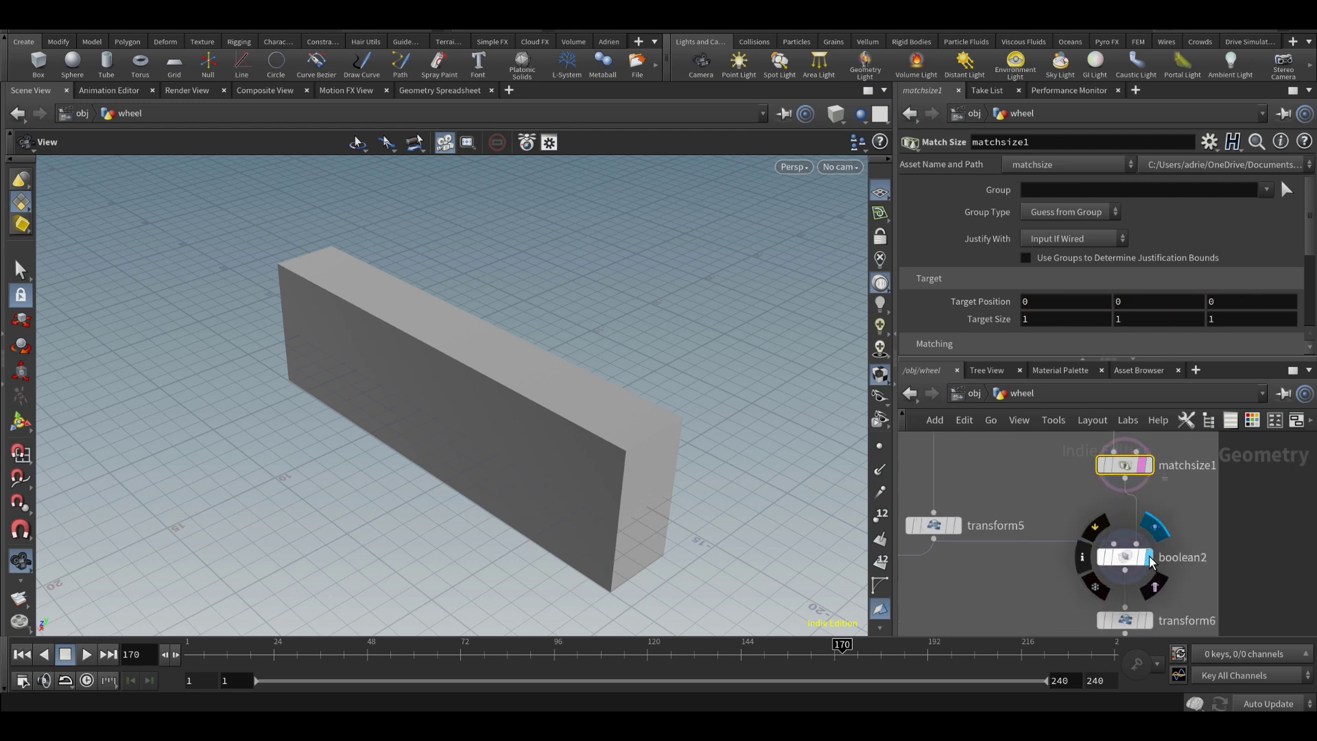
left_click(1144, 557)
left_click(1135, 559)
left_click_drag(480, 444, 565, 417)
scroll(525, 439, "up", 5)
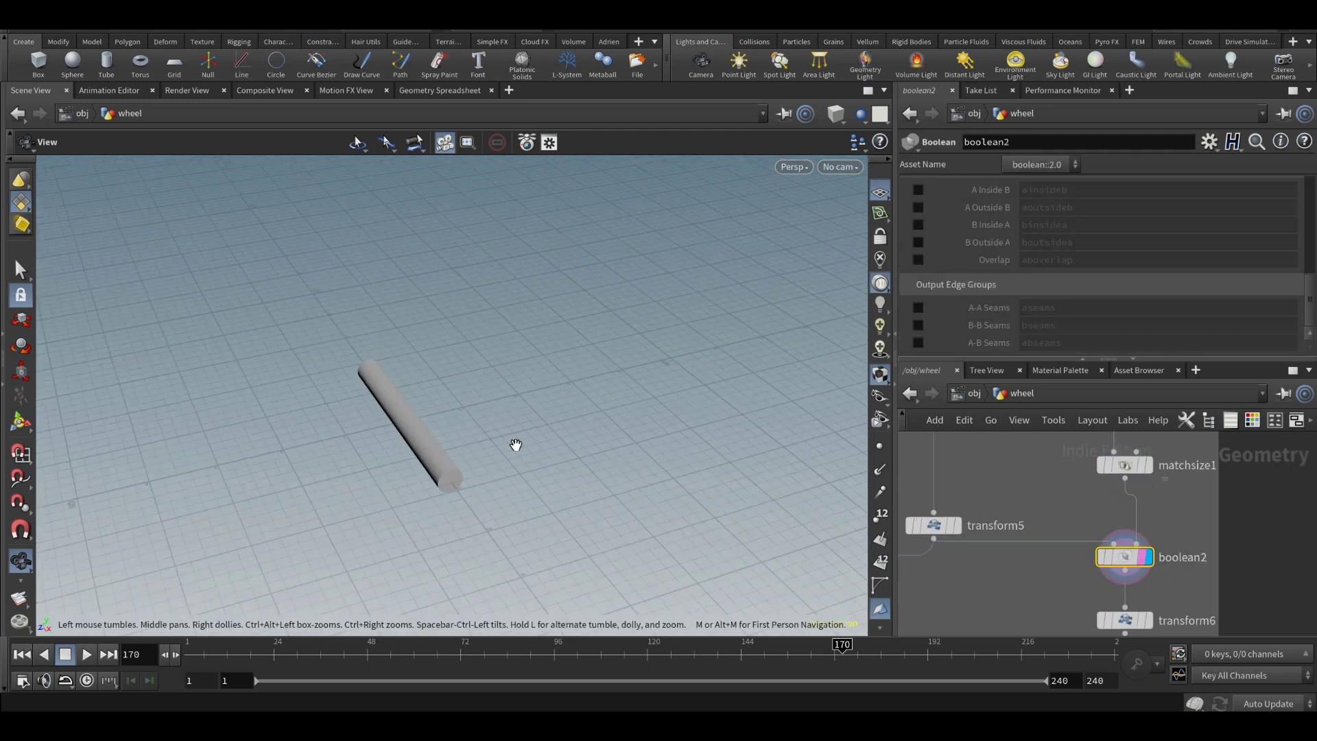
left_click_drag(473, 449, 495, 456)
right_click_drag(495, 456, 632, 452)
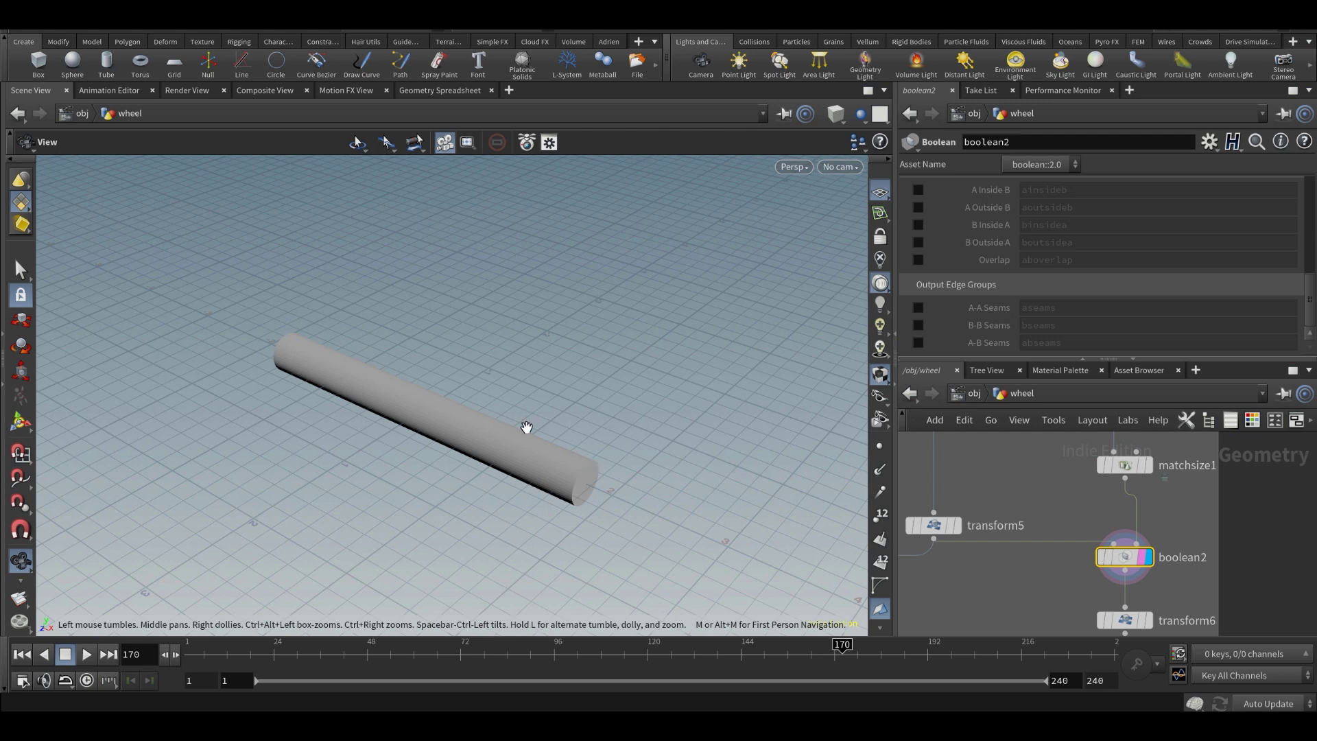
- Display merge4 and examine the assembled wheel with its shaft and end bolts from several angles
middle_click_drag(1040, 564, 1109, 505)
scroll(1093, 520, "down", 4)
scroll(1090, 588, "up", 4)
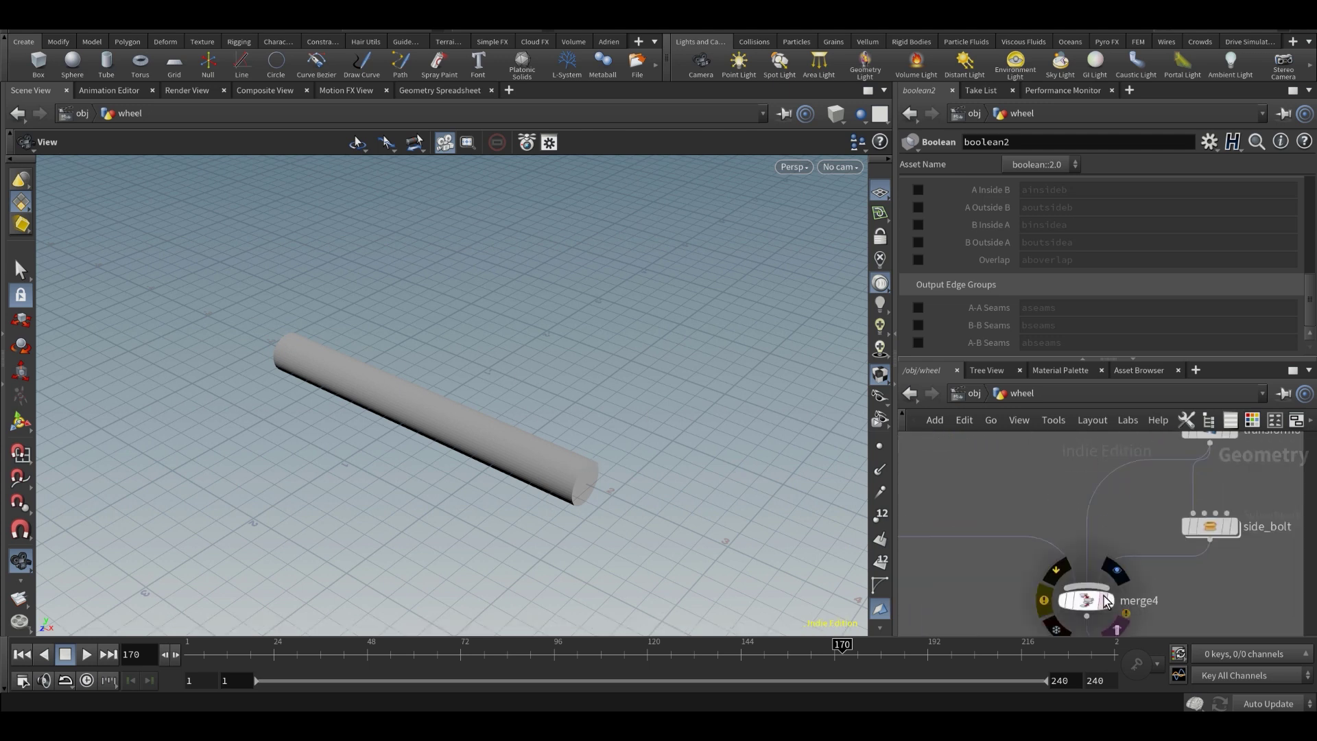
left_click(1103, 601)
left_click(1113, 602)
left_click_drag(515, 503, 543, 418)
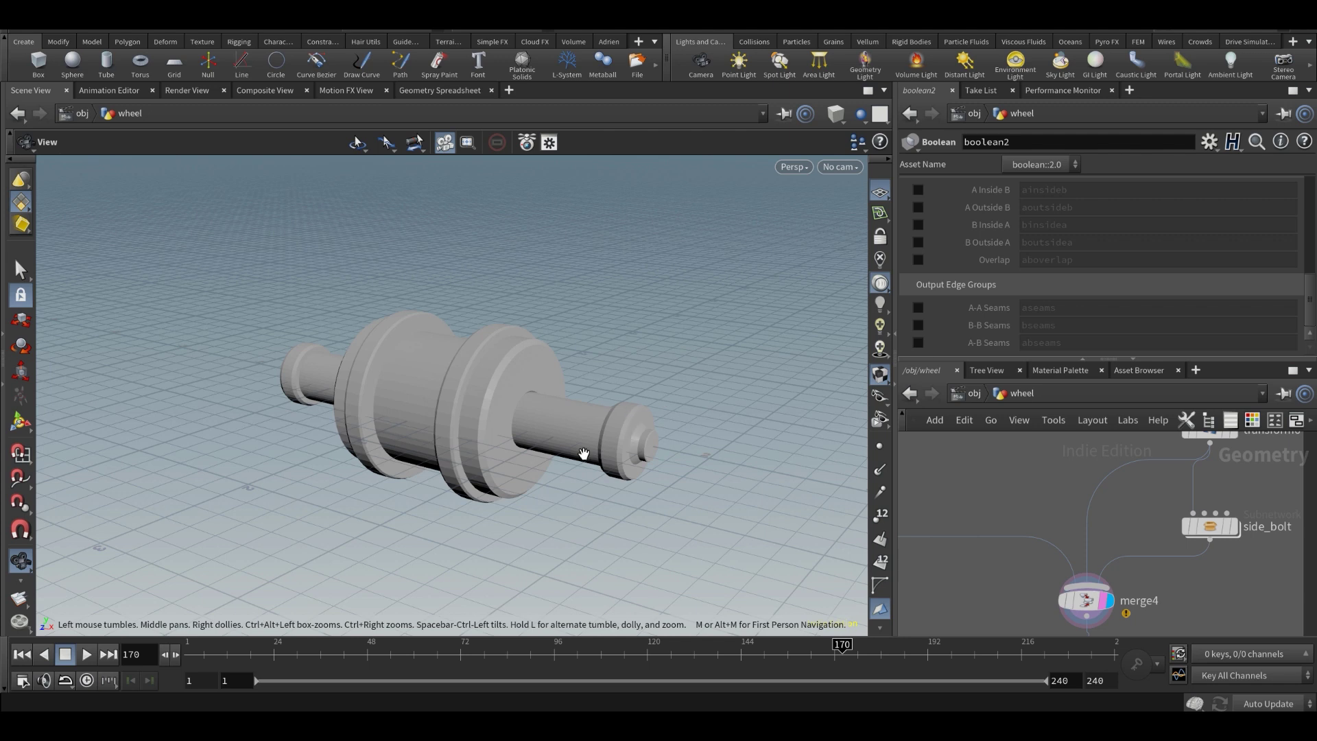
scroll(618, 445, "up", 4)
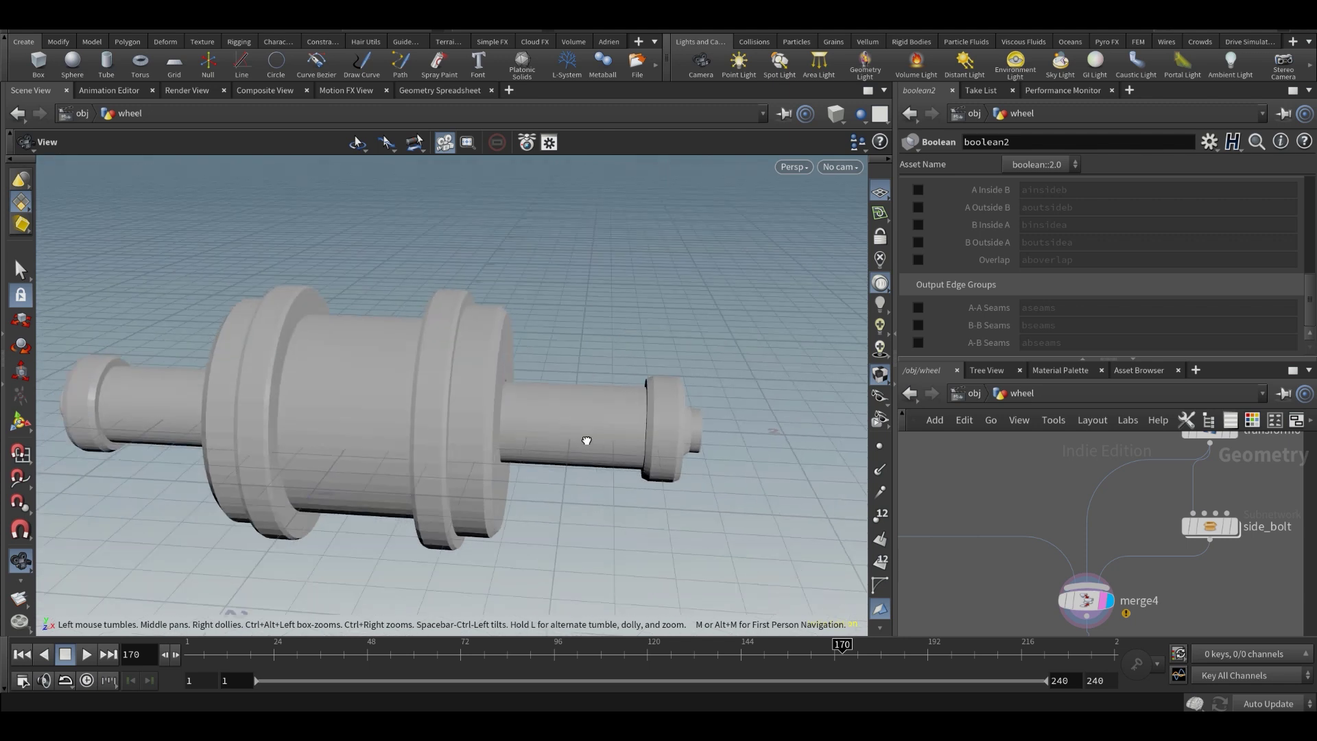
left_click_drag(587, 441, 544, 435)
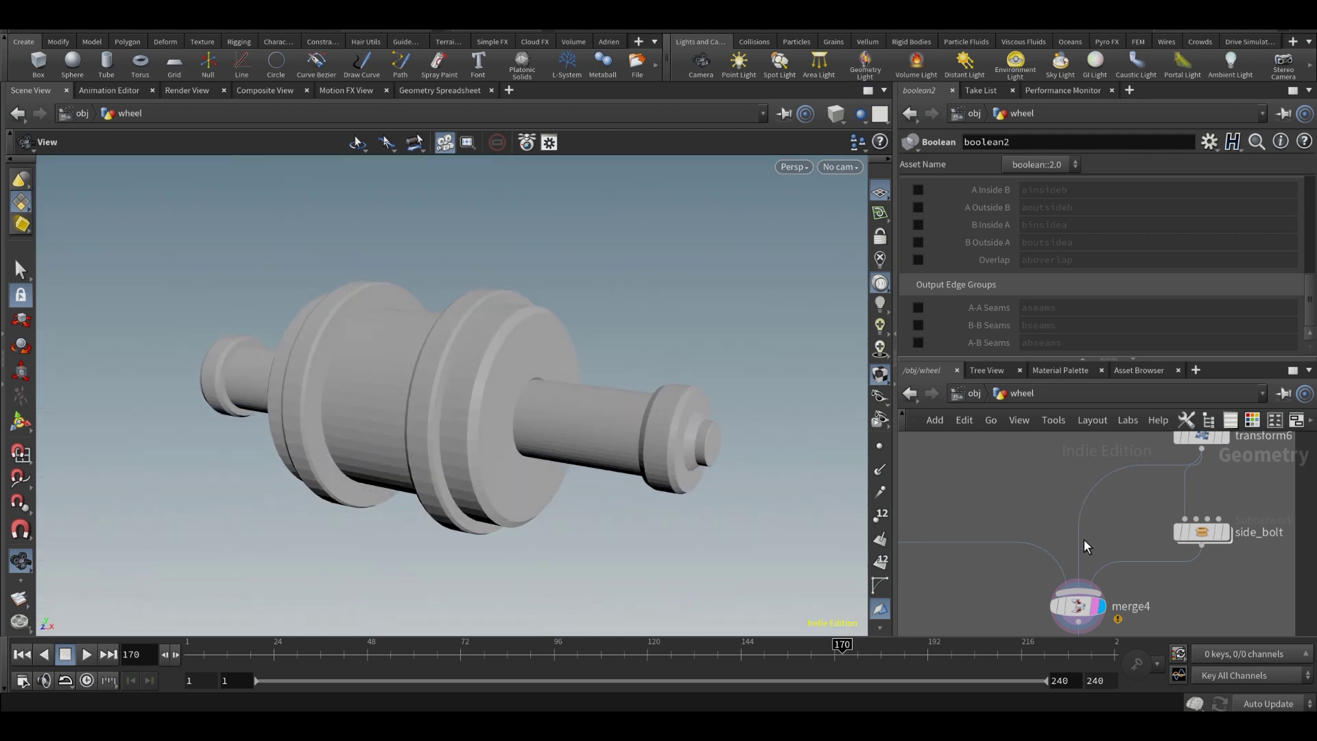
- Display the side_bolt subnetwork to view the two end bolts on their own
middle_click_drag(1261, 559, 1212, 554)
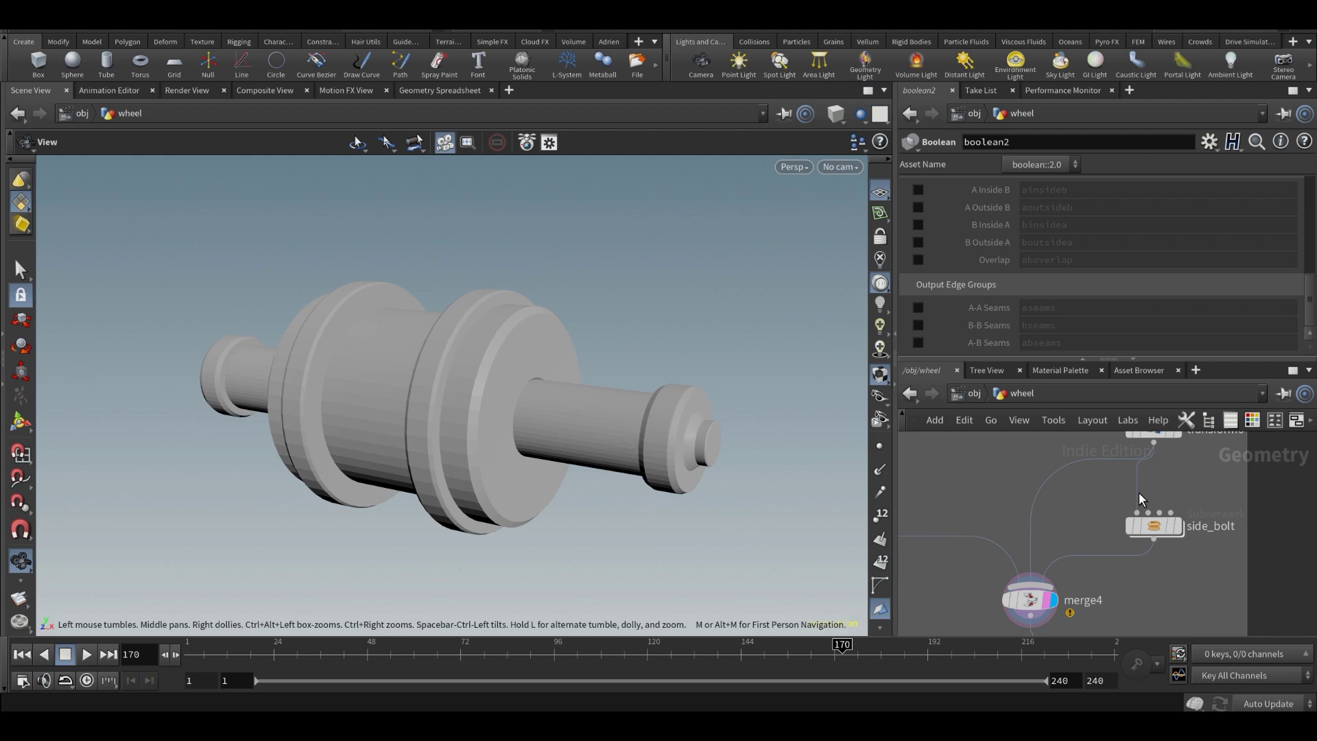
left_click(1174, 526)
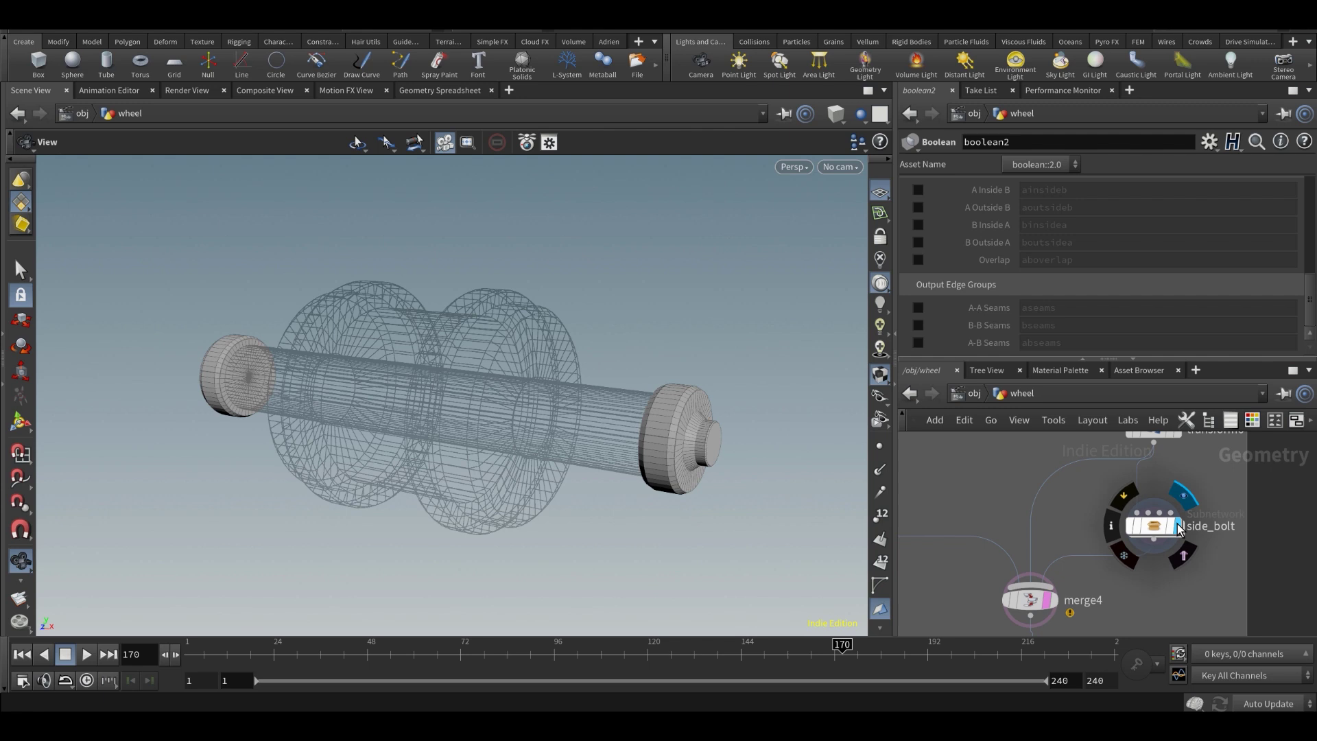
left_click(1170, 523)
left_click_drag(1159, 522, 1173, 530)
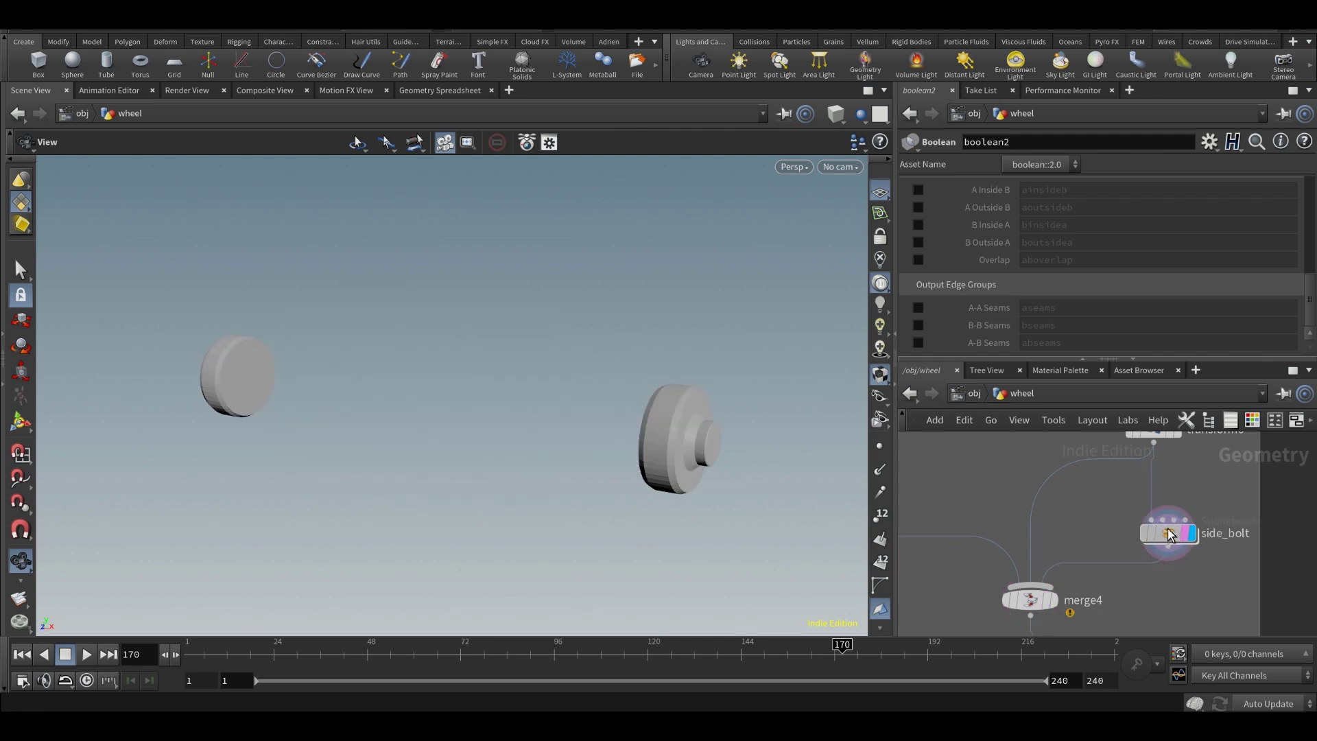
- Display and select transform6 to view the scaled shaft, and compare it with the side_bolt output
middle_click_drag(1186, 522, 1181, 569)
left_click(1176, 487)
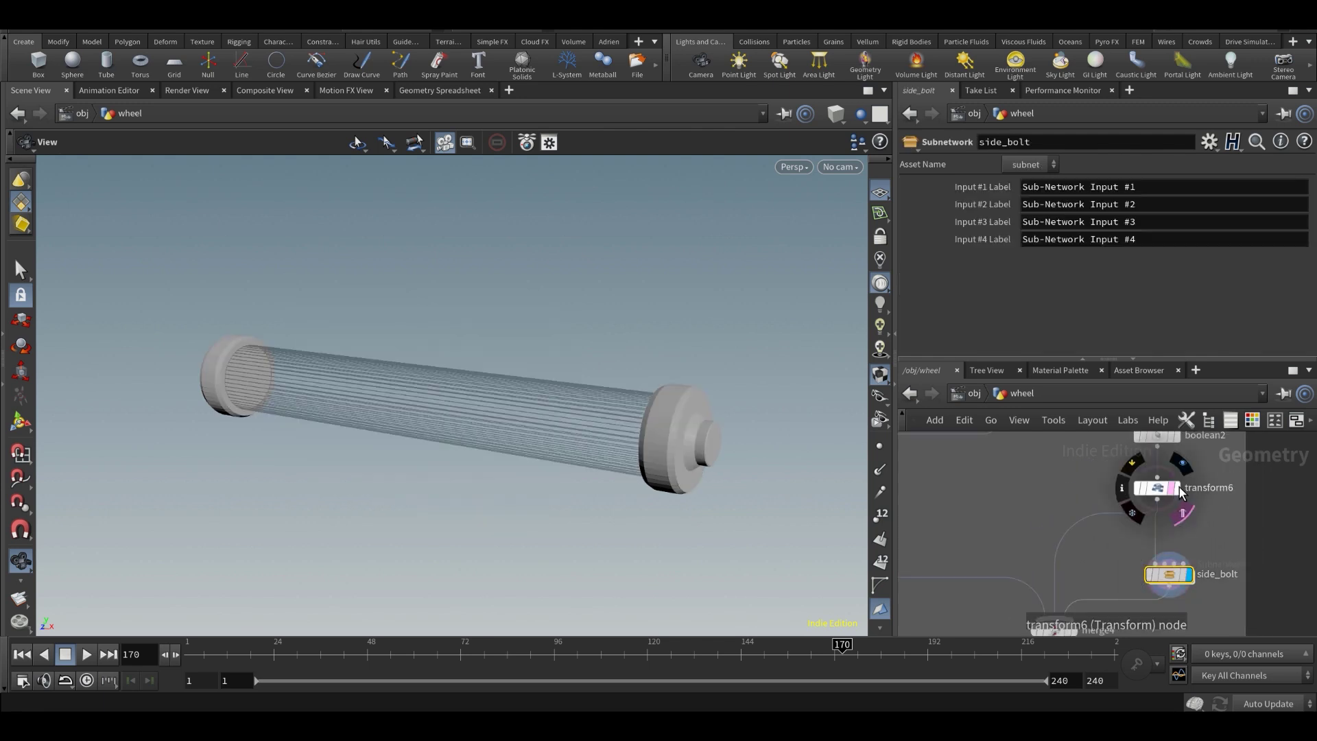
left_click(1168, 493)
left_click(1161, 489)
middle_click_drag(1132, 550, 1146, 496)
scroll(1205, 514, "up", 2)
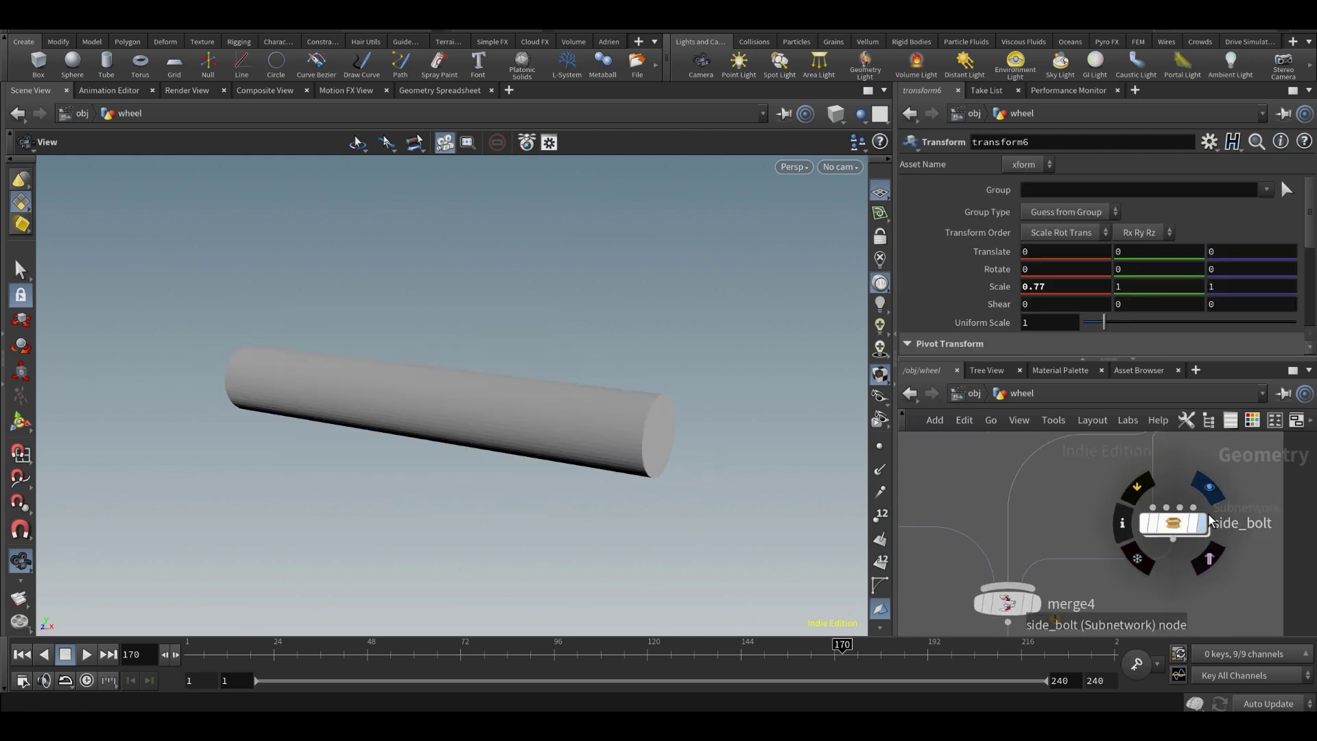
left_click(1201, 522)
left_click(1193, 523)
left_click(1174, 525)
left_click_drag(697, 420, 653, 456)
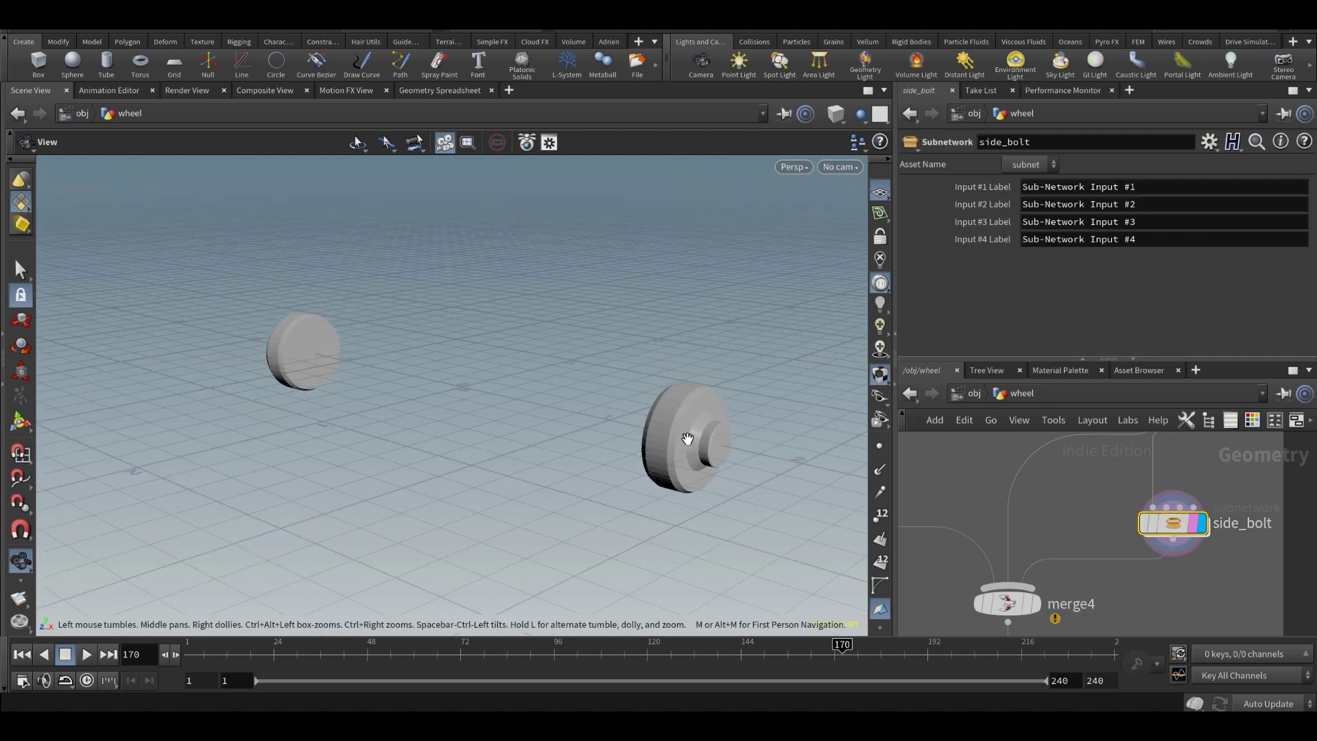
- Enter the side_bolt subnetwork, and display and select attribwrangle1 to see its code and geometry
mouse_move(1178, 526)
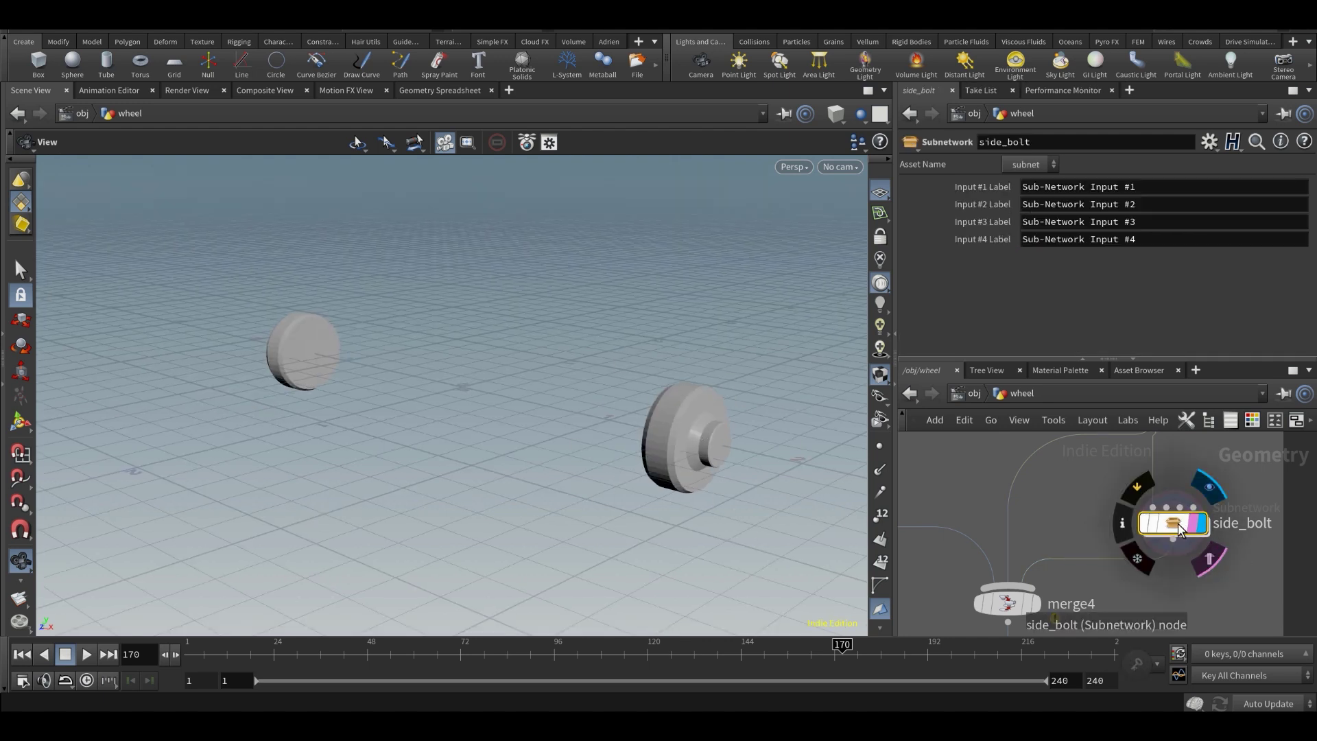
double_click(1176, 525)
middle_click_drag(1084, 491, 1083, 543)
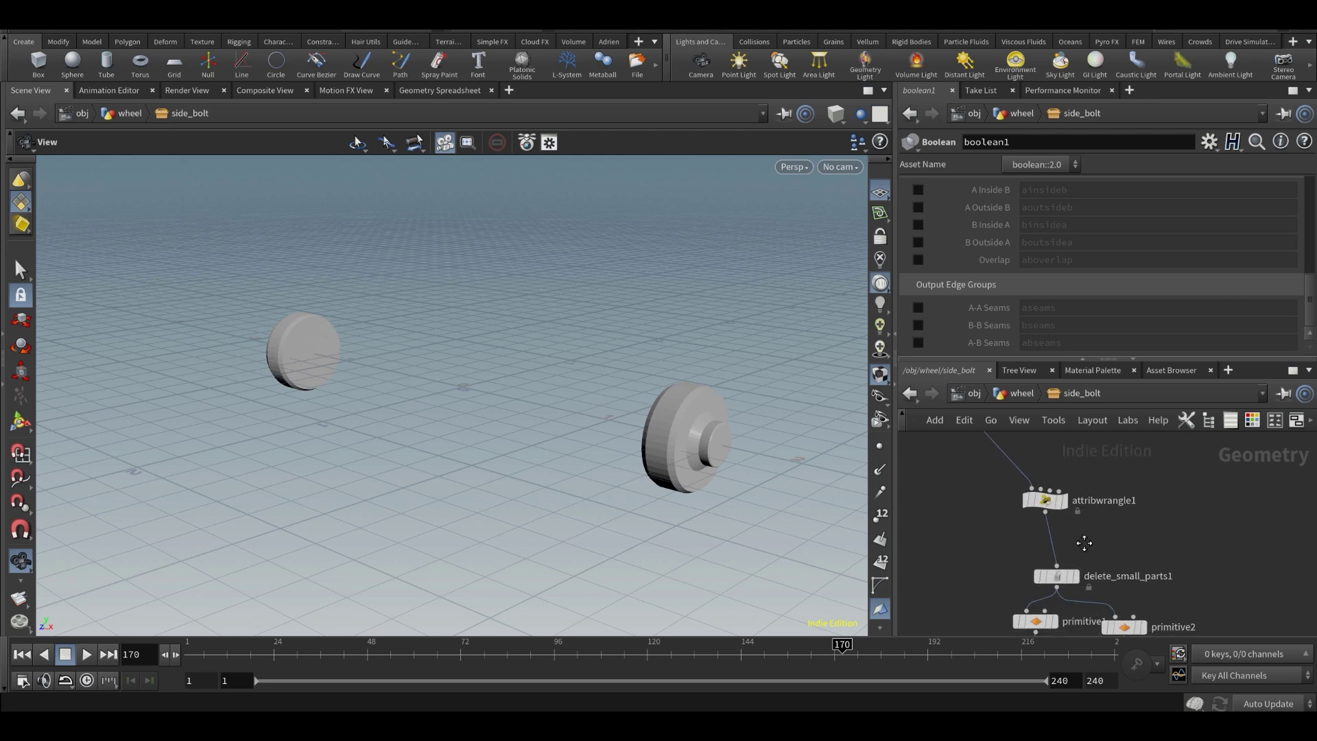
scroll(1070, 522, "up", 1)
left_click(1043, 491)
left_click(1064, 490)
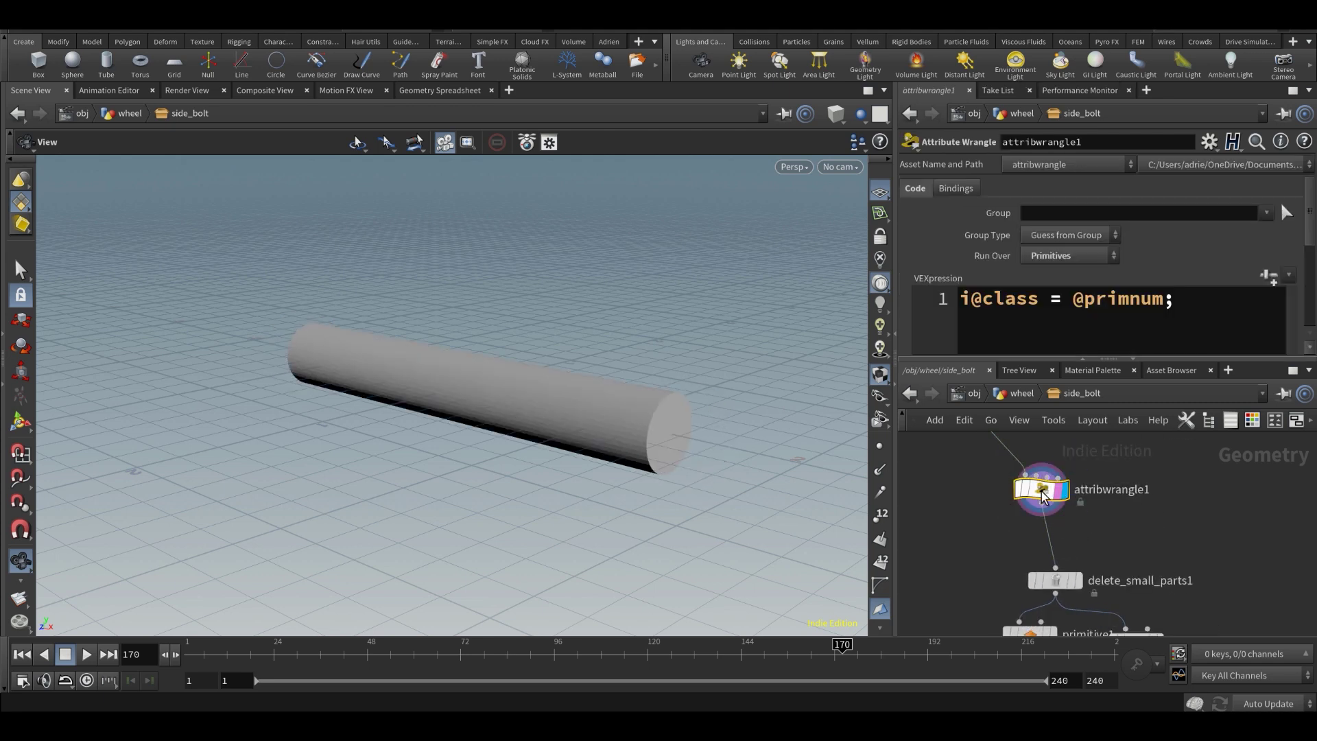
middle_click_drag(1128, 499, 1150, 521)
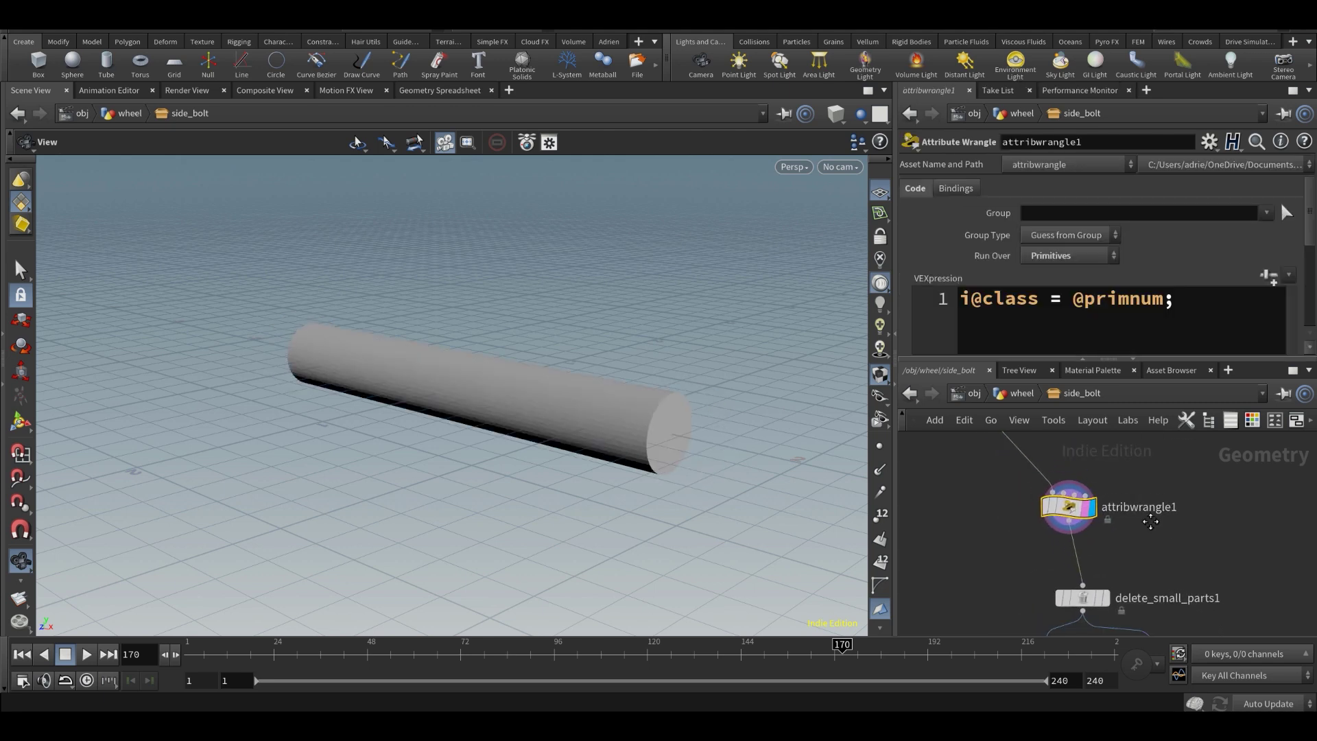
scroll(1125, 516, "down", 1)
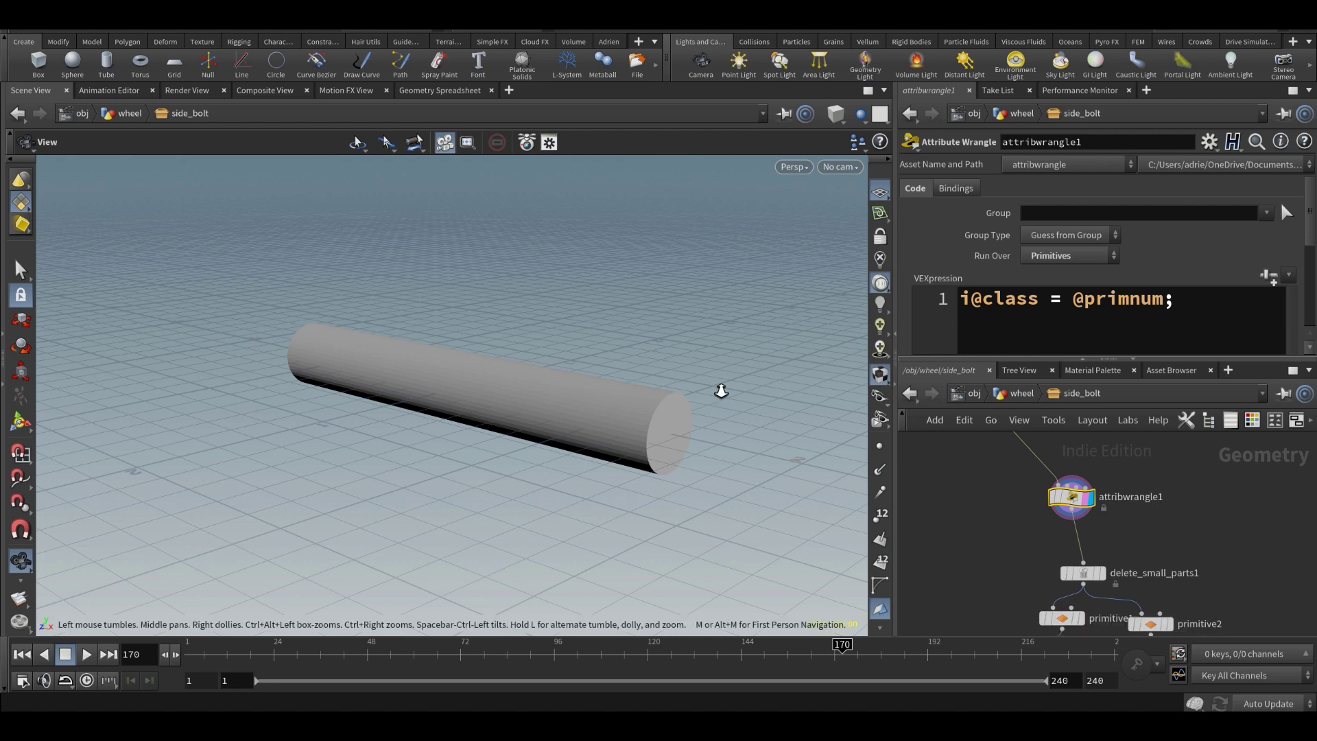
- Show primitive numbers on the shaft and examine the numbering on both end caps
left_click(880, 561)
scroll(570, 460, "up", 1)
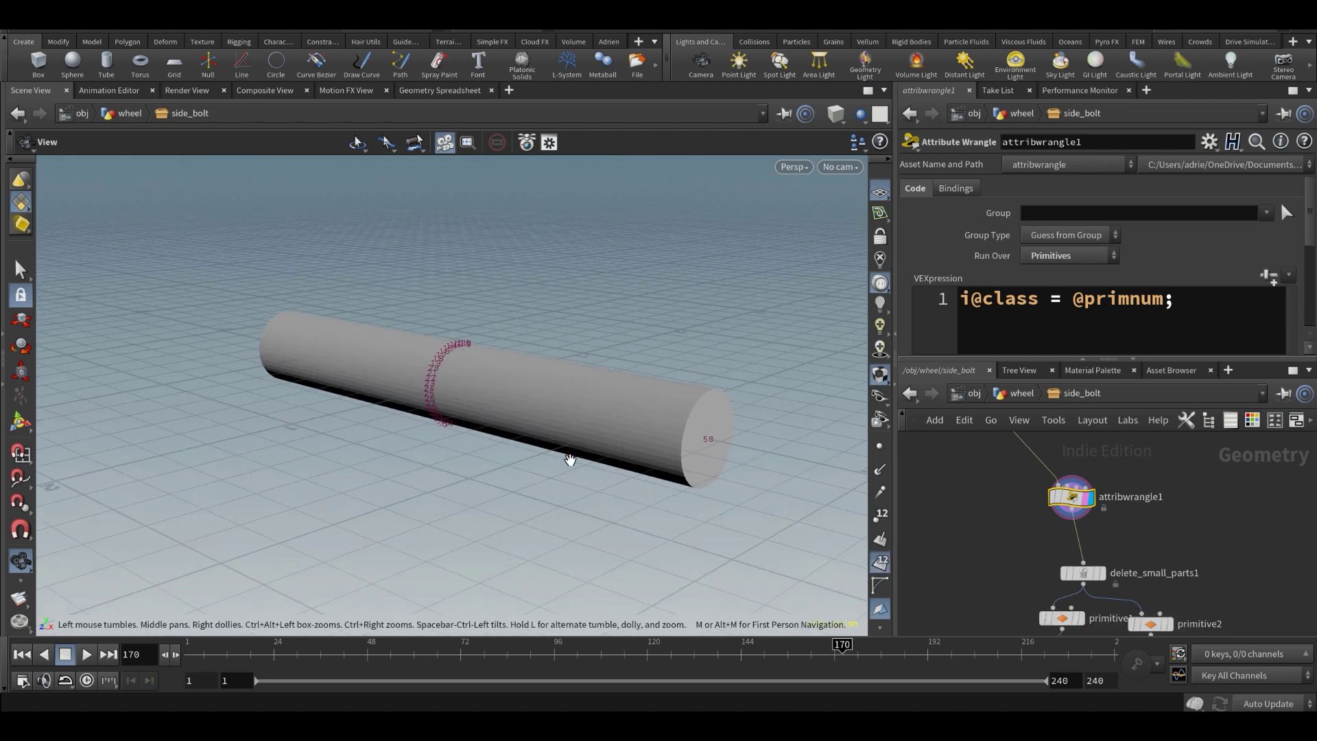
left_click_drag(570, 459, 295, 487)
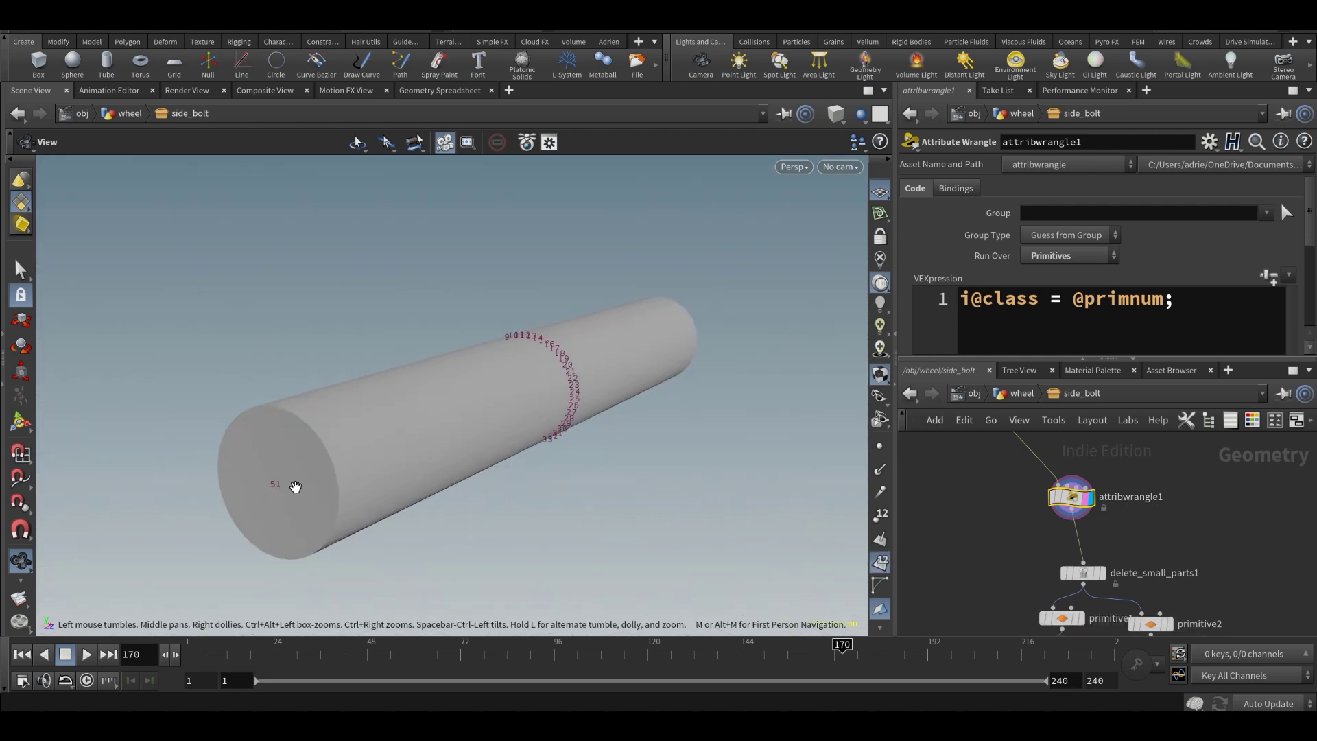
left_click_drag(677, 363, 810, 460)
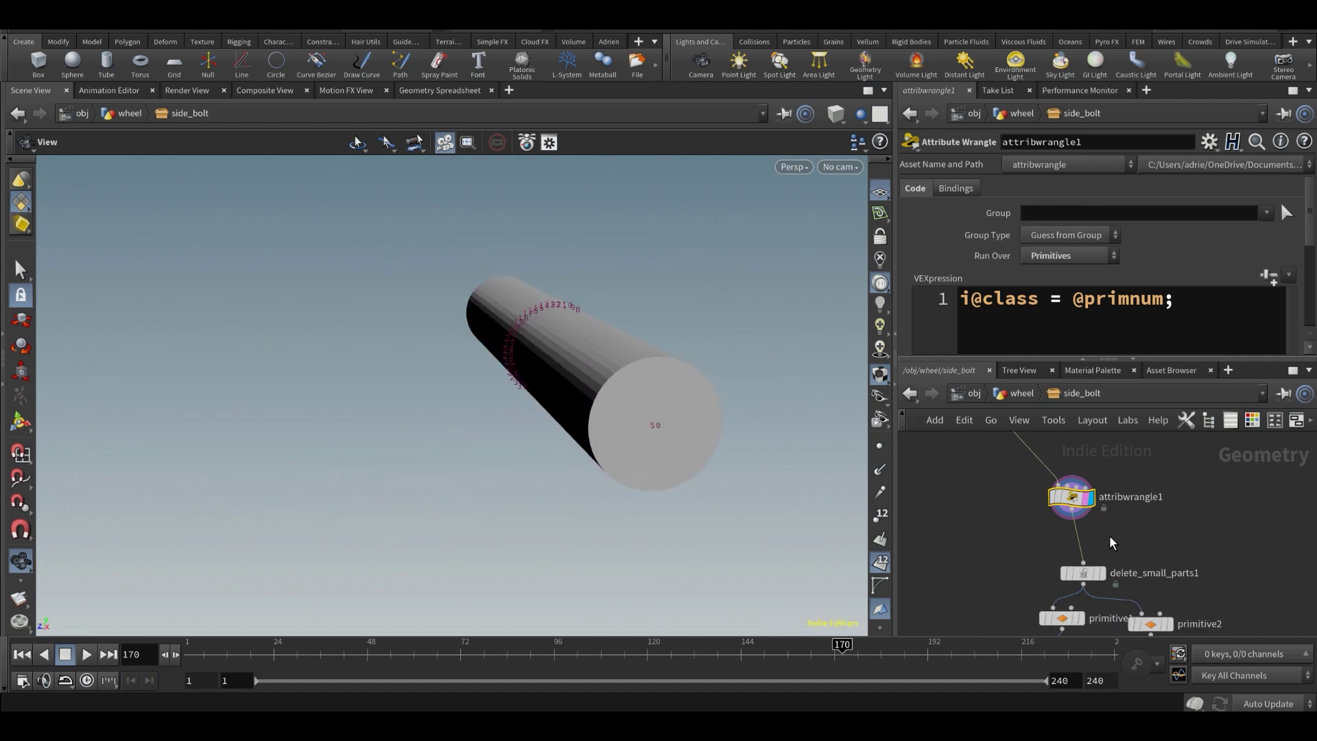
left_click_drag(1212, 324, 893, 323)
left_click(1103, 318)
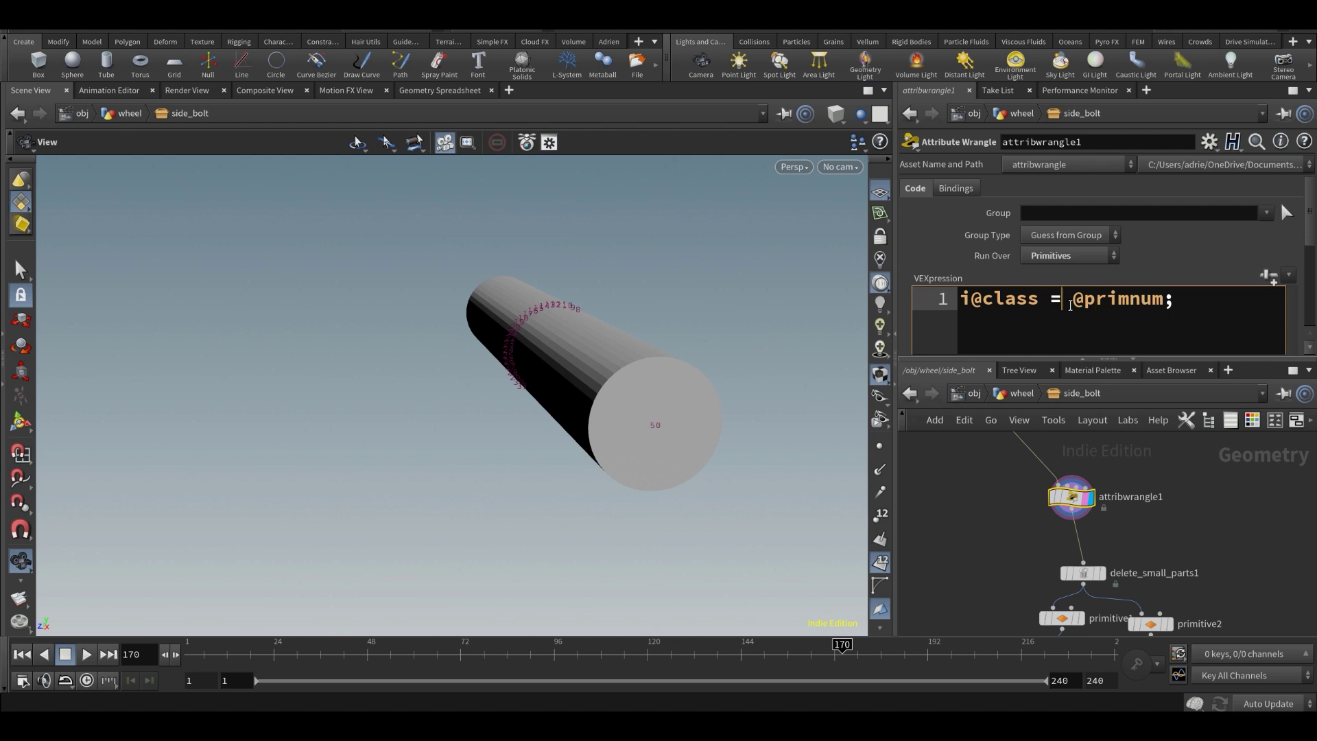
left_click_drag(1062, 309, 1165, 310)
- Display and select delete_small_parts1 to view the isolated end caps, and check its Mode options
scroll(1101, 570, "up", 3)
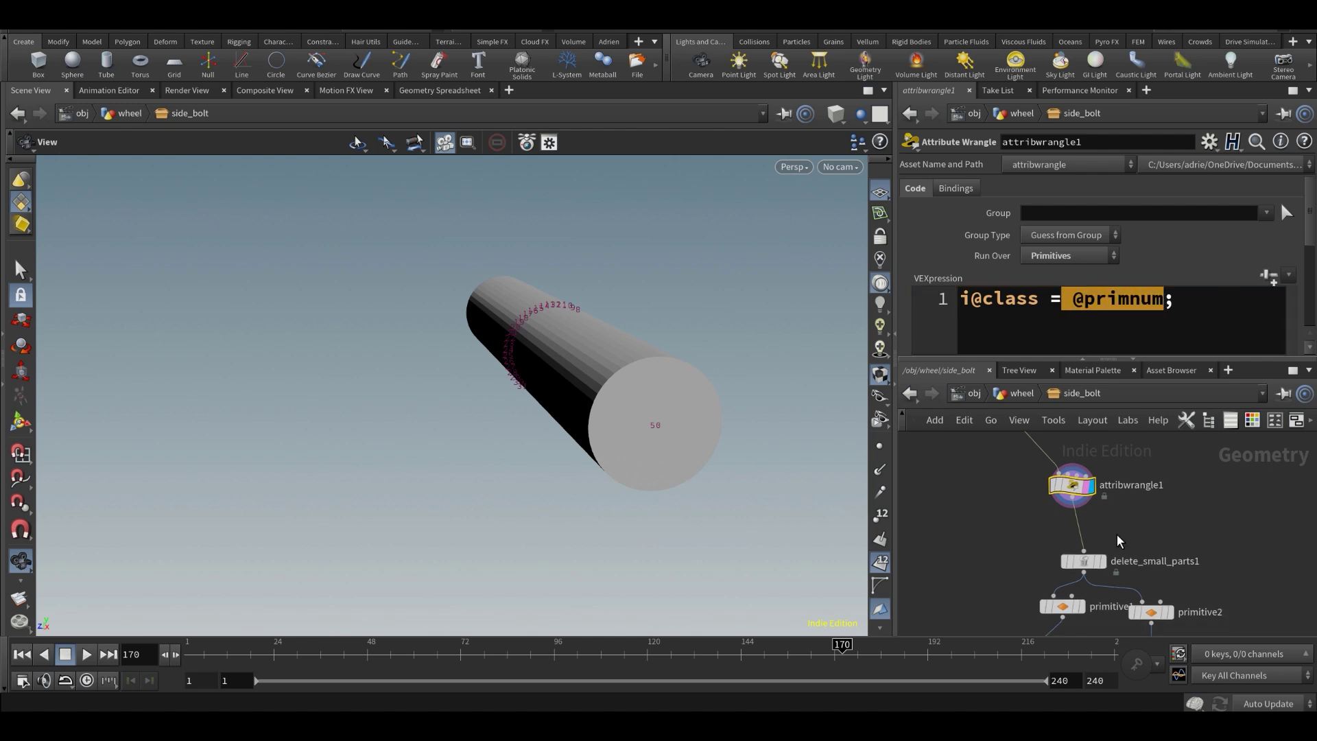
left_click(1098, 567)
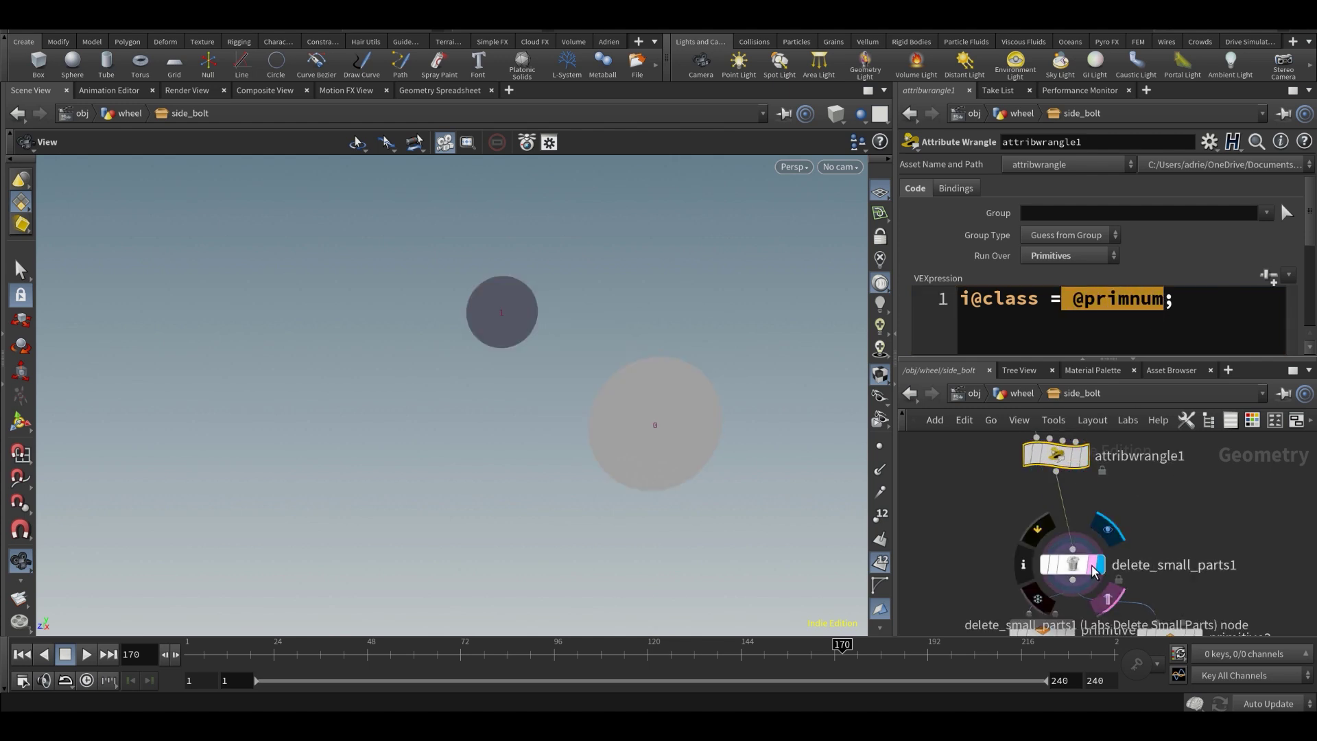
left_click(1079, 566)
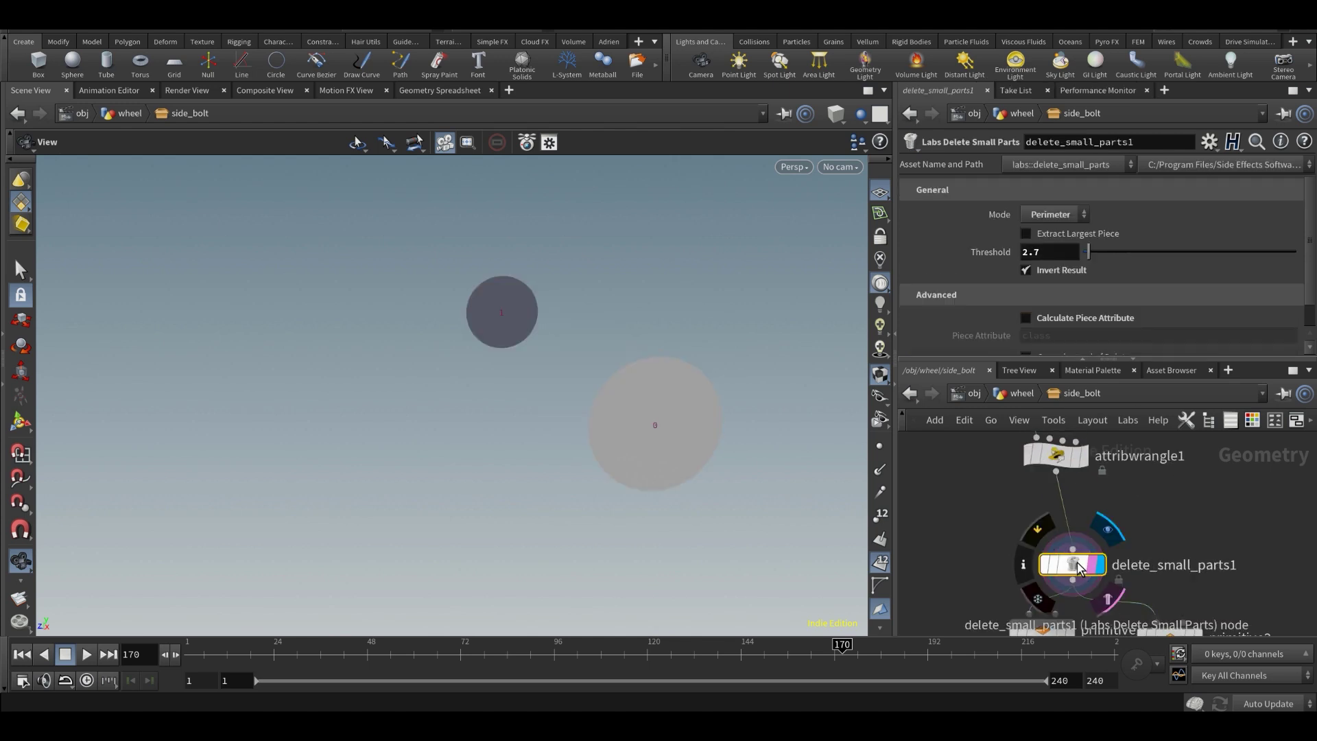
left_click(1064, 218)
left_click(1061, 219)
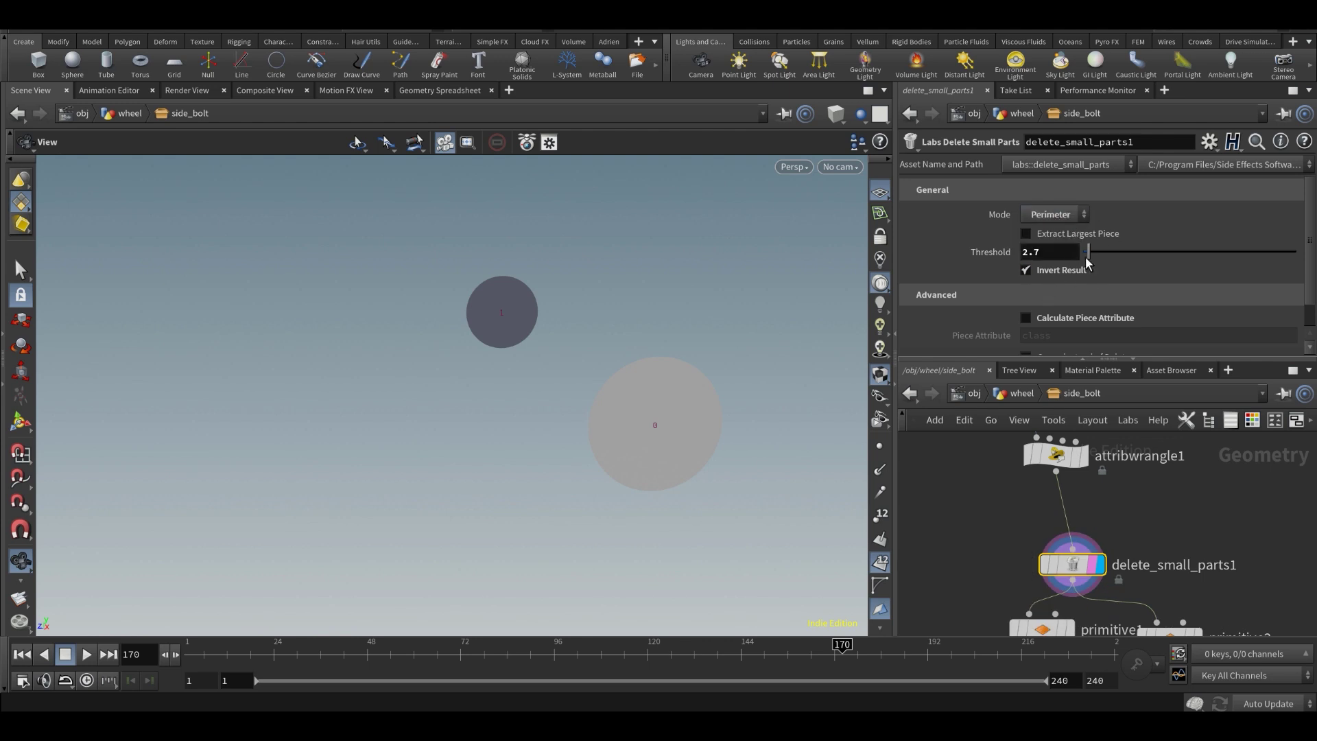
- Set delete_small_parts1's Threshold to 3.6, and switch Invert Result off and back on
mouse_move(1088, 253)
left_mouse_down()
mouse_move(1105, 252)
mouse_move(1092, 244)
left_mouse_up()
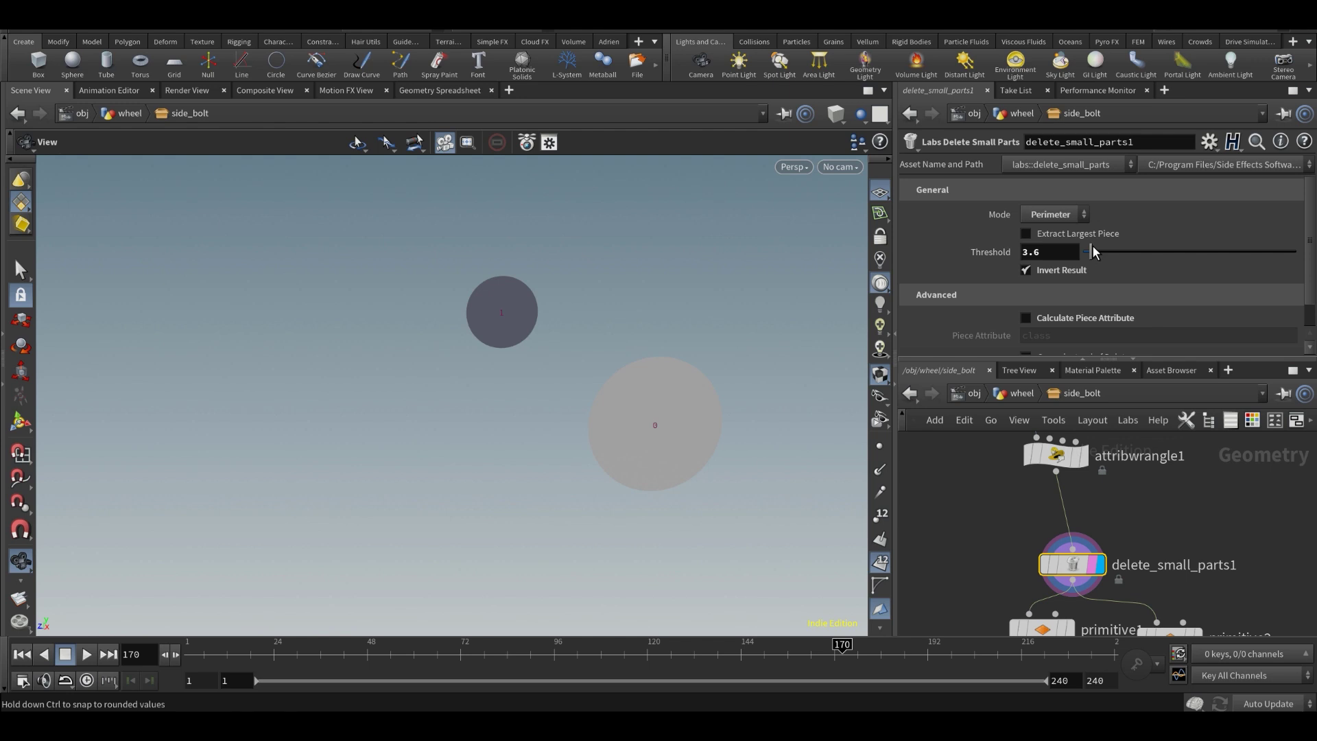
left_click(1026, 270)
left_click(1026, 271)
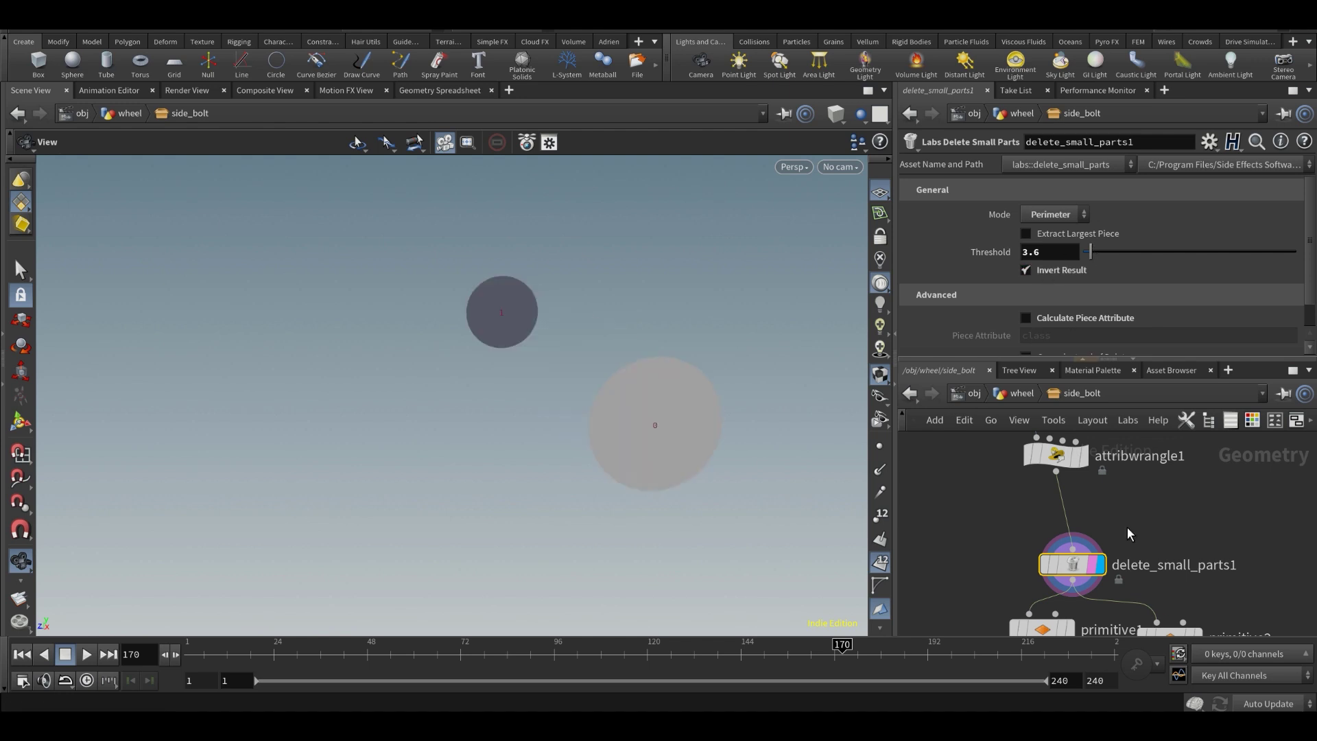
- Display and select primitive1 below delete_small_parts1 to view its scaled end caps
middle_click_drag(1088, 624, 1078, 527)
scroll(1074, 533, "up", 1)
left_click(1058, 531)
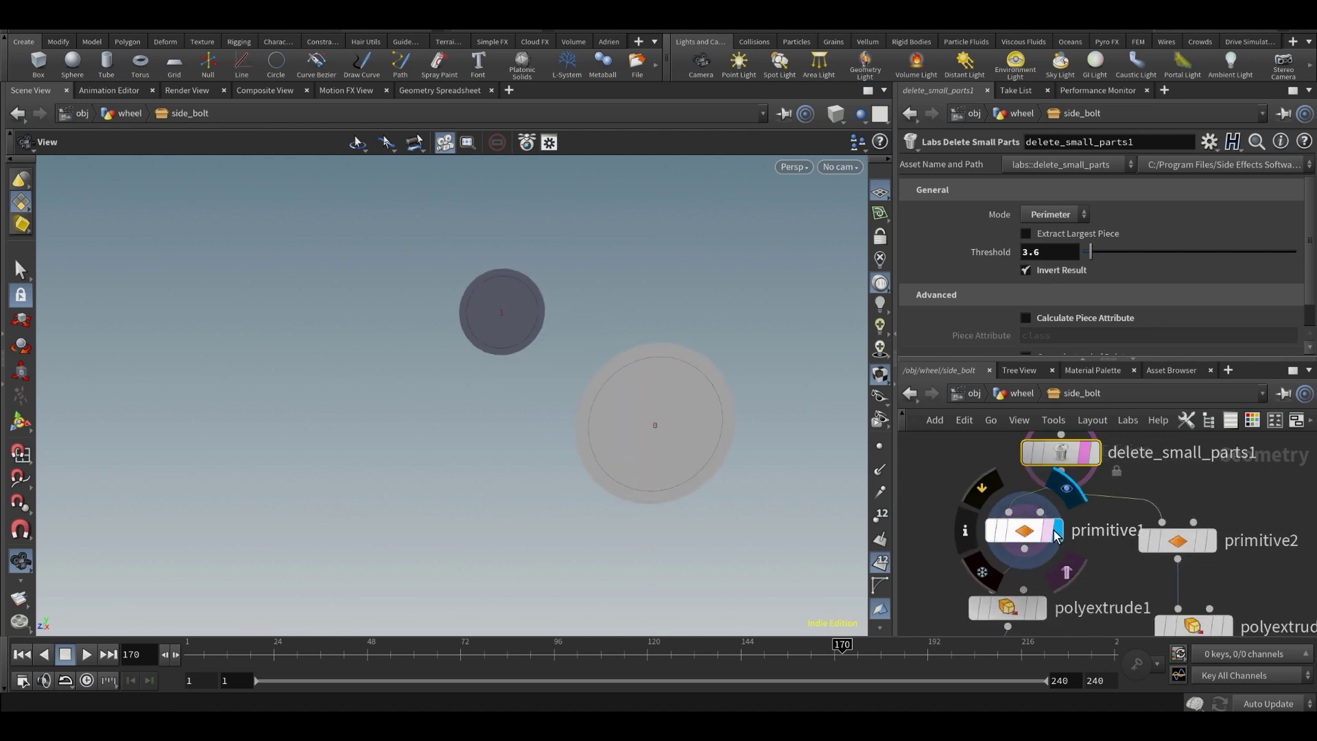
left_click(1029, 531)
scroll(1084, 508, "down", 2)
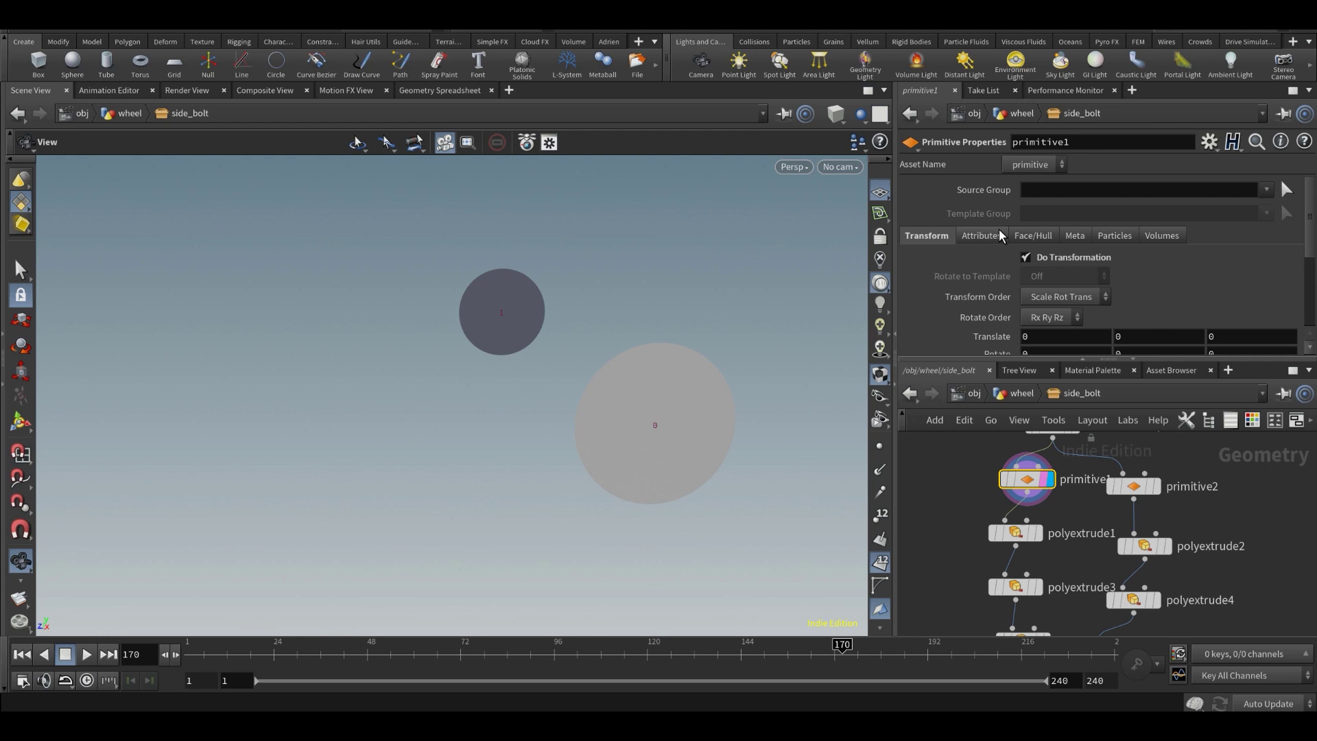
- Try a uniform Scale of 1.3 on primitive1, and undo the change
scroll(999, 232, "down", 6)
scroll(999, 241, "up", 1)
mouse_move(985, 266)
middle_mouse_down()
mouse_move(1046, 268)
mouse_move(1008, 269)
middle_mouse_up()
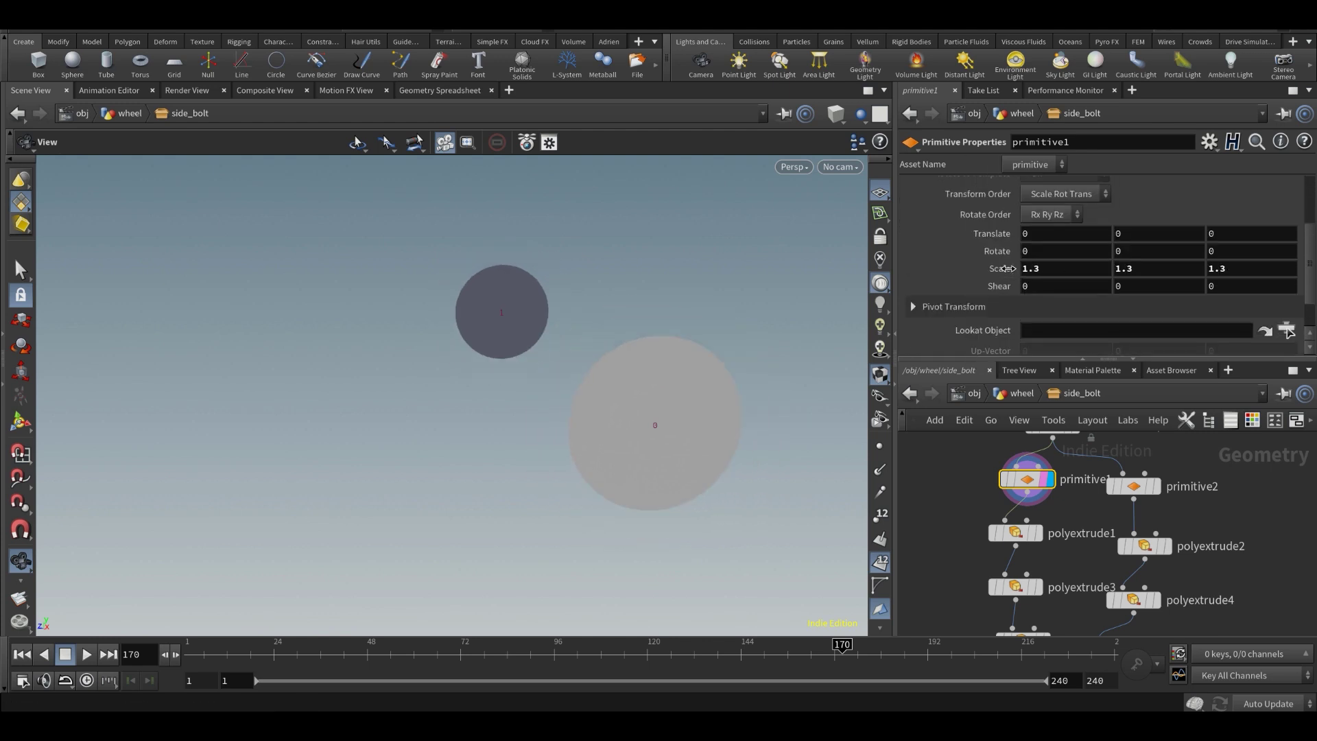
key("ctrl+z")
- Display and select primitive2 to check the scaling of the smaller caps
left_click(1154, 487)
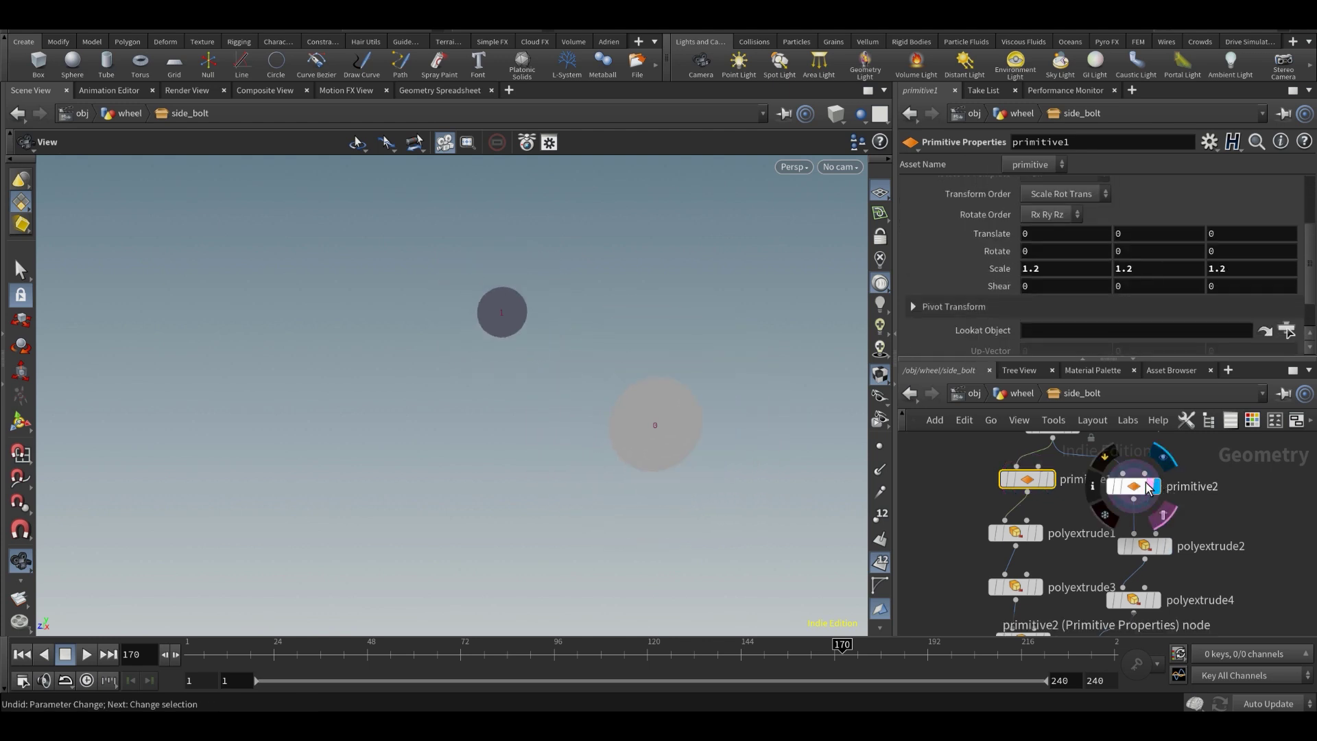
left_click(1144, 488)
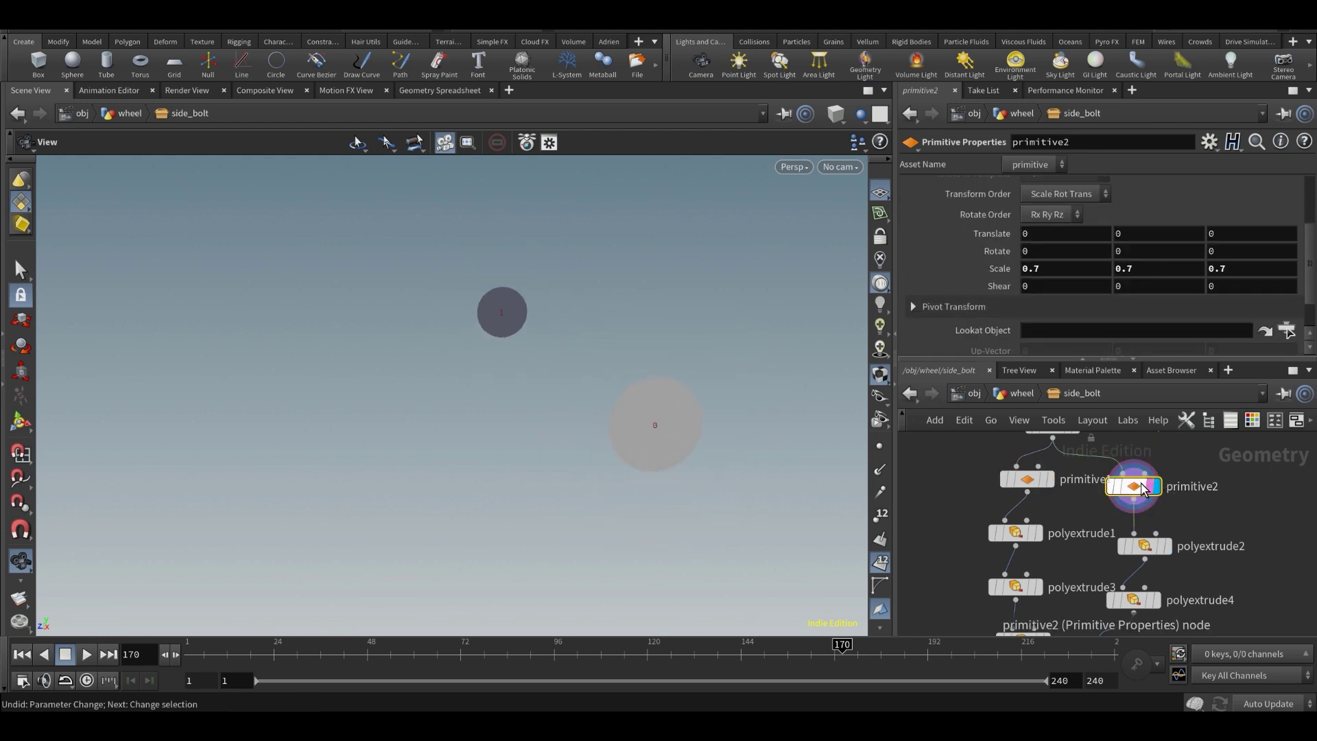
middle_click_drag(1083, 581, 1099, 478)
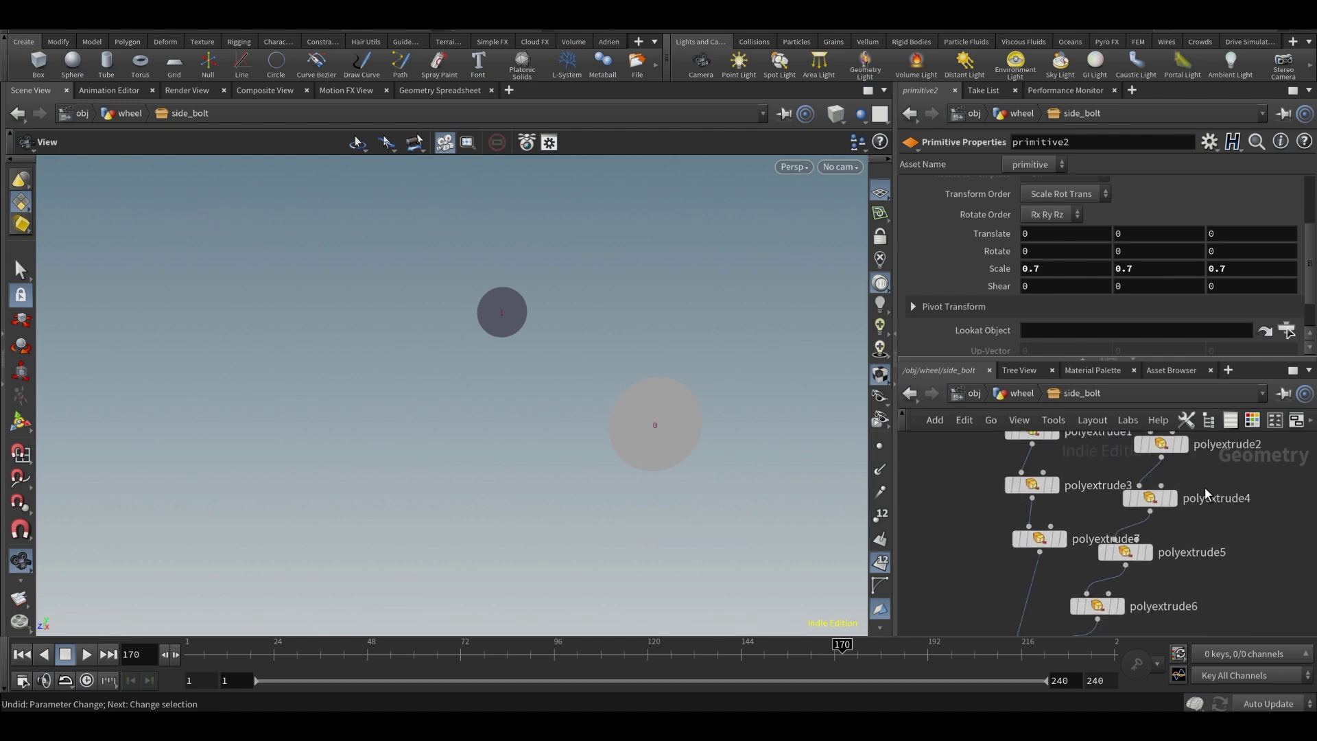
- Display and select polyextrude6 to view its stepped bolt extrusion, and hide the primitive numbers
scroll(1205, 489, "up", 2)
middle_click_drag(1157, 629, 1148, 539)
left_click(1095, 539)
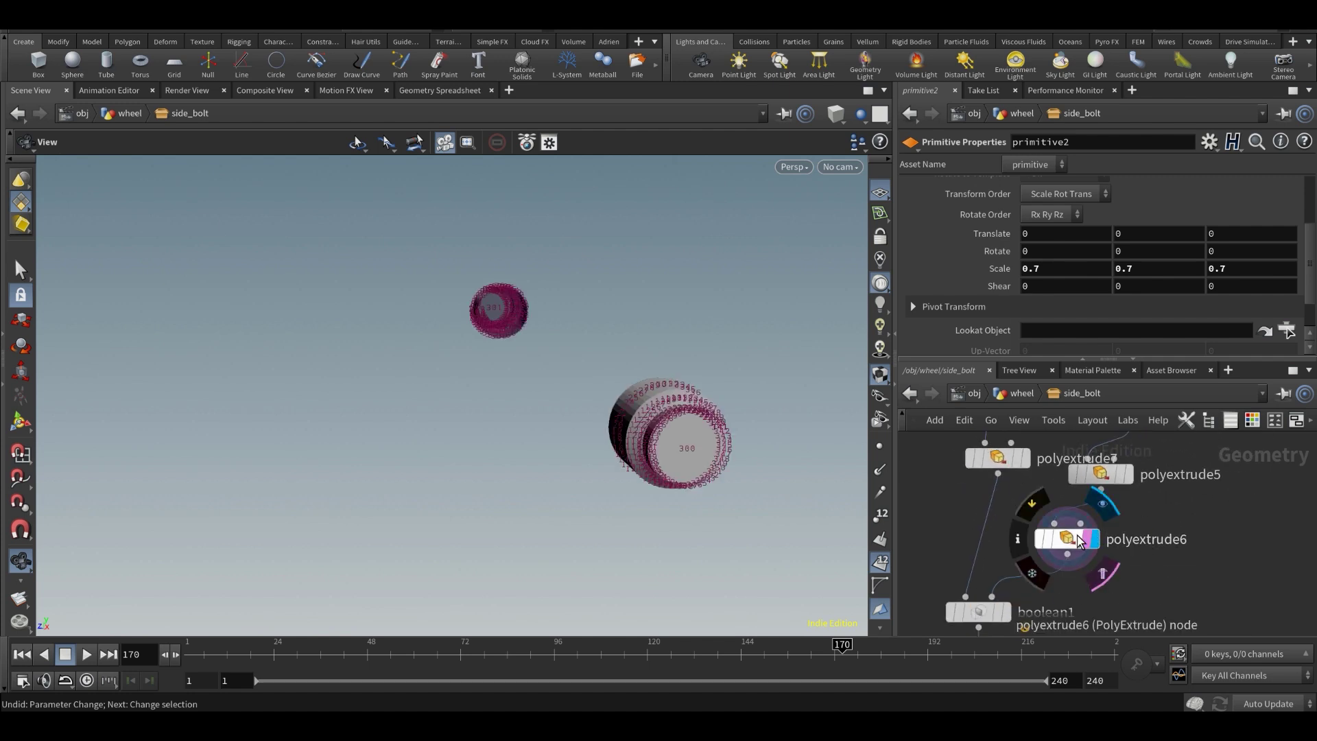
left_click(1081, 541)
left_click_drag(558, 441, 641, 441)
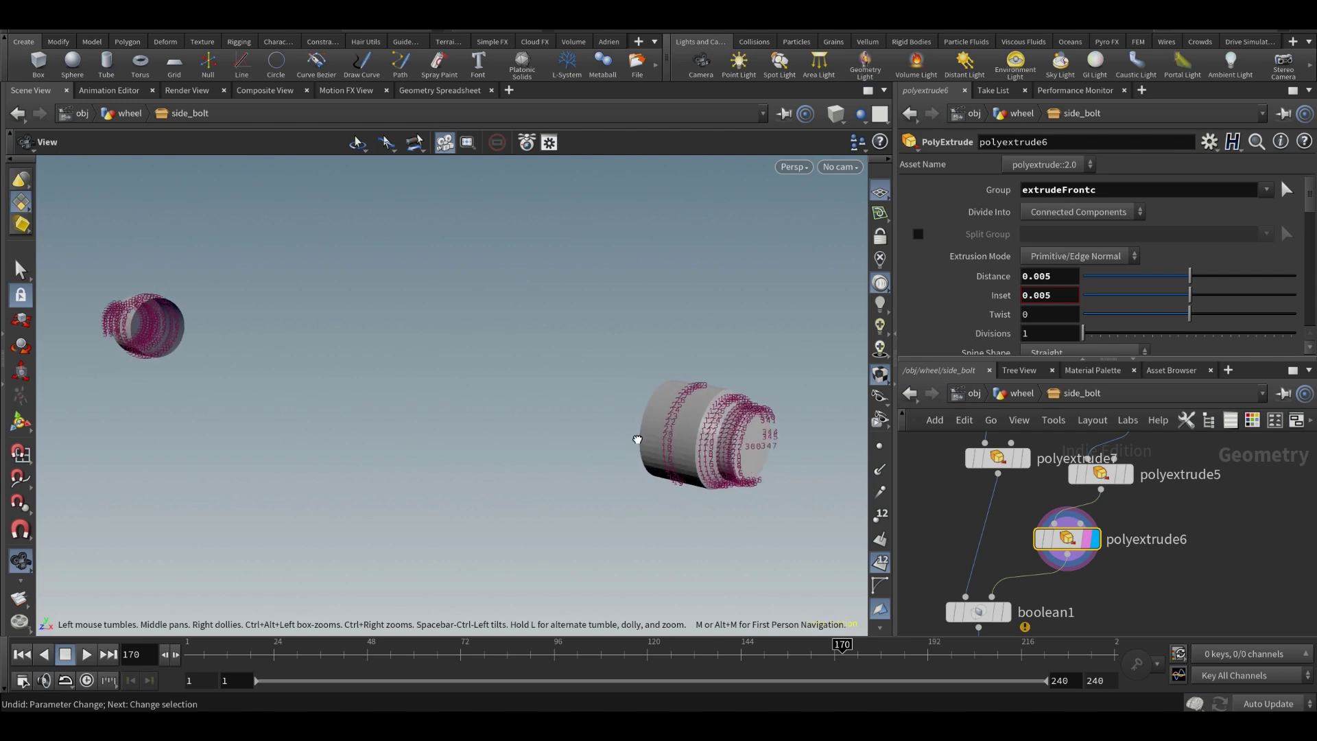
left_click(888, 558)
- Display polyextrude7 to compare the wider bolt discs with the templated polyextrude6 shape
middle_click_drag(1006, 547, 1016, 574)
left_click(1039, 489)
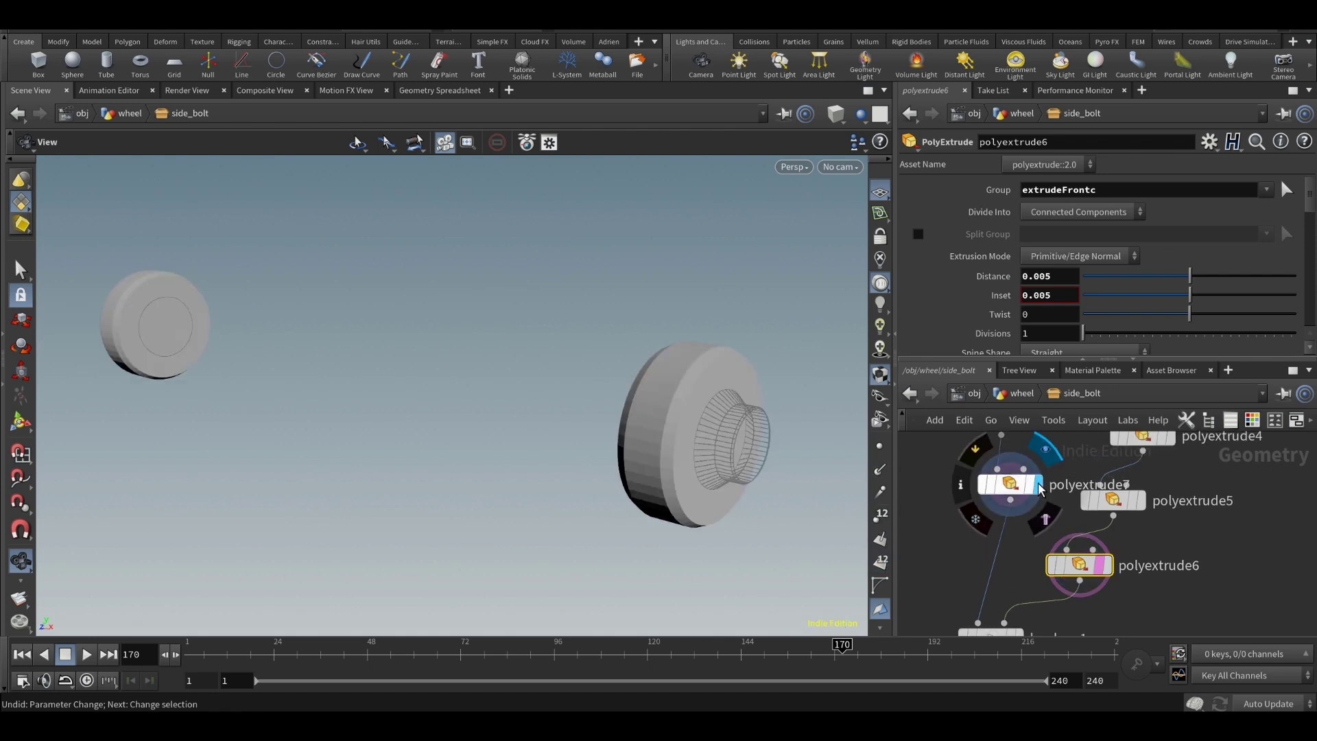
mouse_move(670, 441)
left_mouse_down()
mouse_move(770, 435)
mouse_move(646, 447)
left_mouse_up()
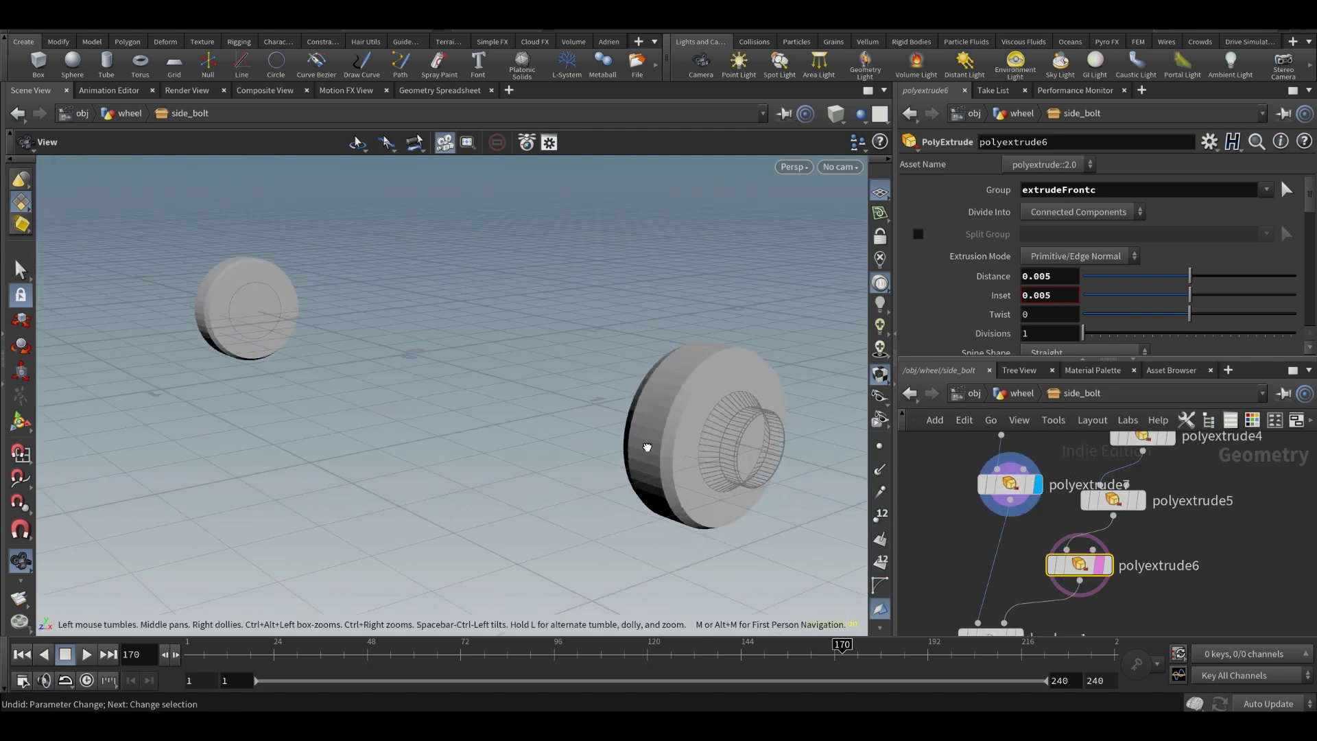
- Display and select boolean1, check its Union settings, and inspect the combined bolts briefly in wireframe
middle_click_drag(1010, 628, 1018, 572)
left_click(1022, 584)
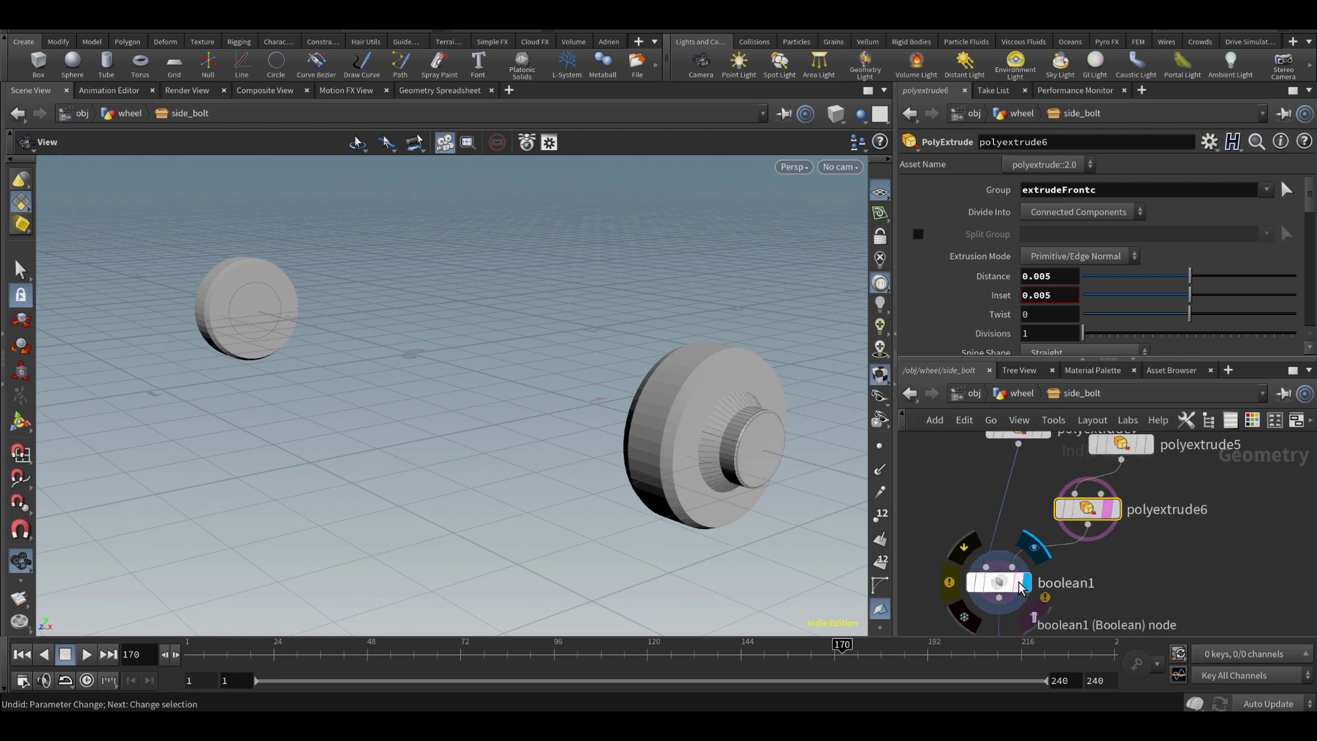
left_click(1008, 583)
scroll(1159, 227, "down", 2)
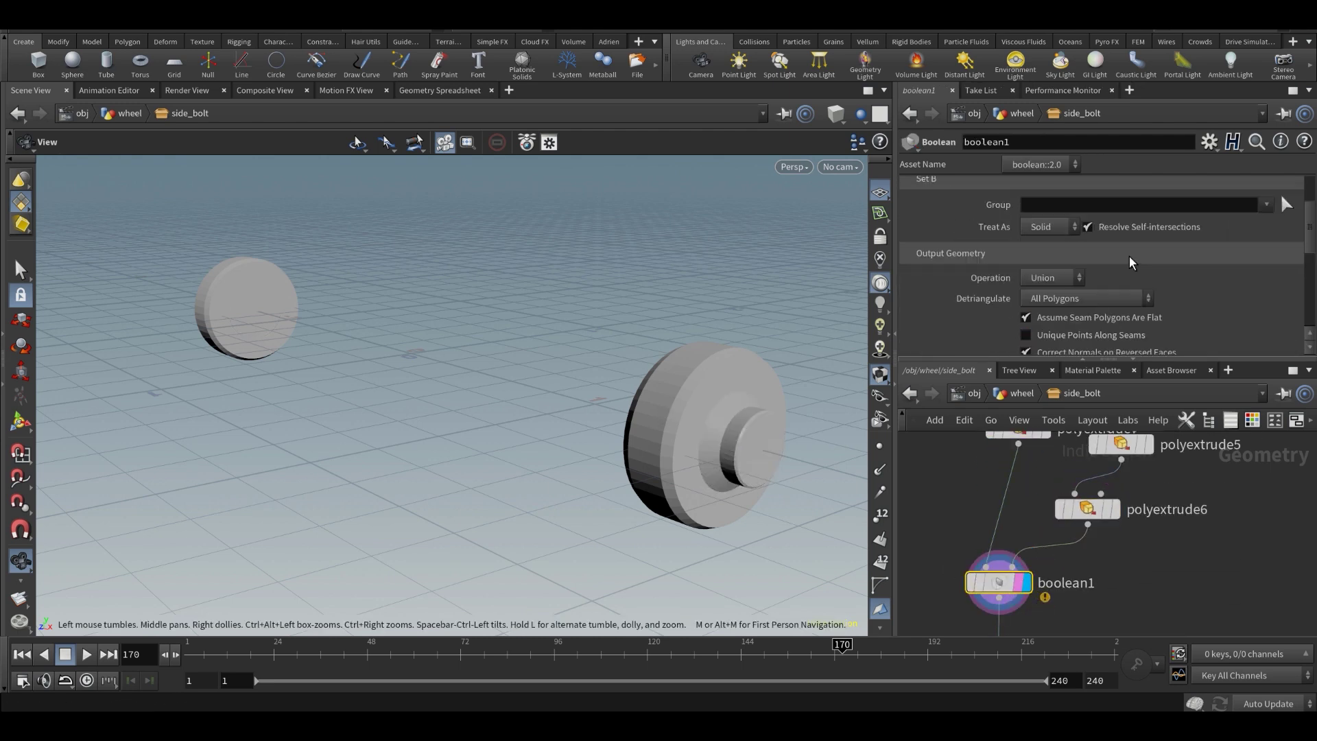
scroll(1129, 258, "up", 1)
left_click_drag(695, 451, 670, 446)
key("w")
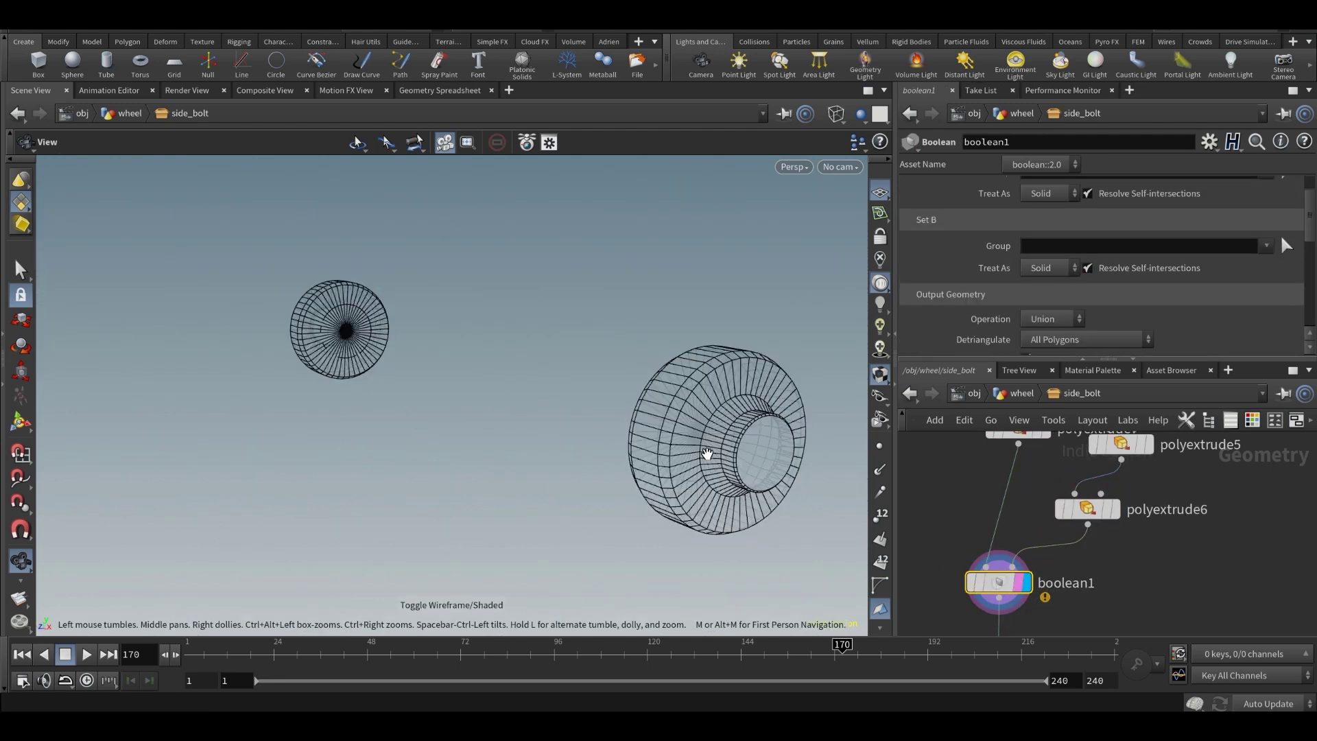
key("w")
- Return from side_bolt to the wheel network and display merge4 to view the bolts together with the shaft and wheel
scroll(1091, 508, "down", 3)
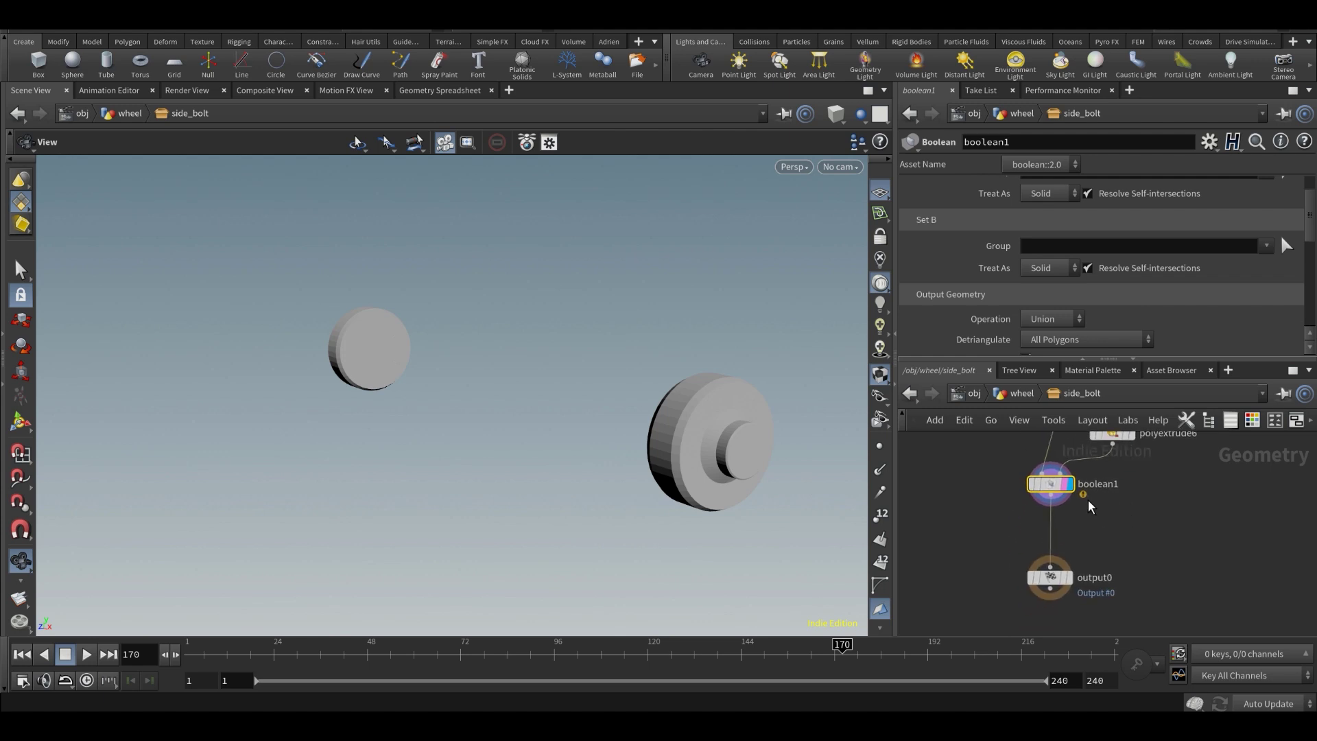
middle_click_drag(1091, 508, 1087, 537)
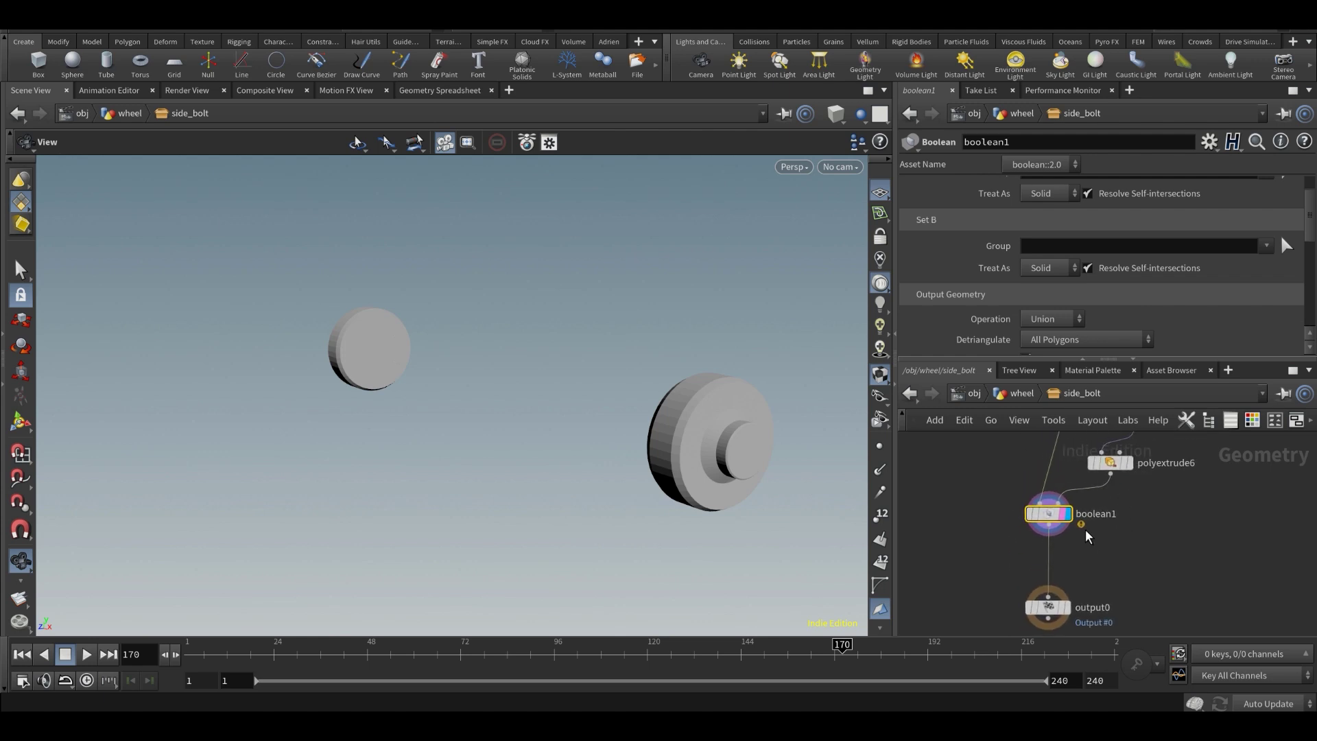
left_click(1027, 397)
middle_click_drag(1032, 533, 1044, 528)
left_click_drag(712, 436, 676, 463)
scroll(1039, 590, "up", 2)
middle_click_drag(1037, 598, 1056, 552)
left_click(1063, 555)
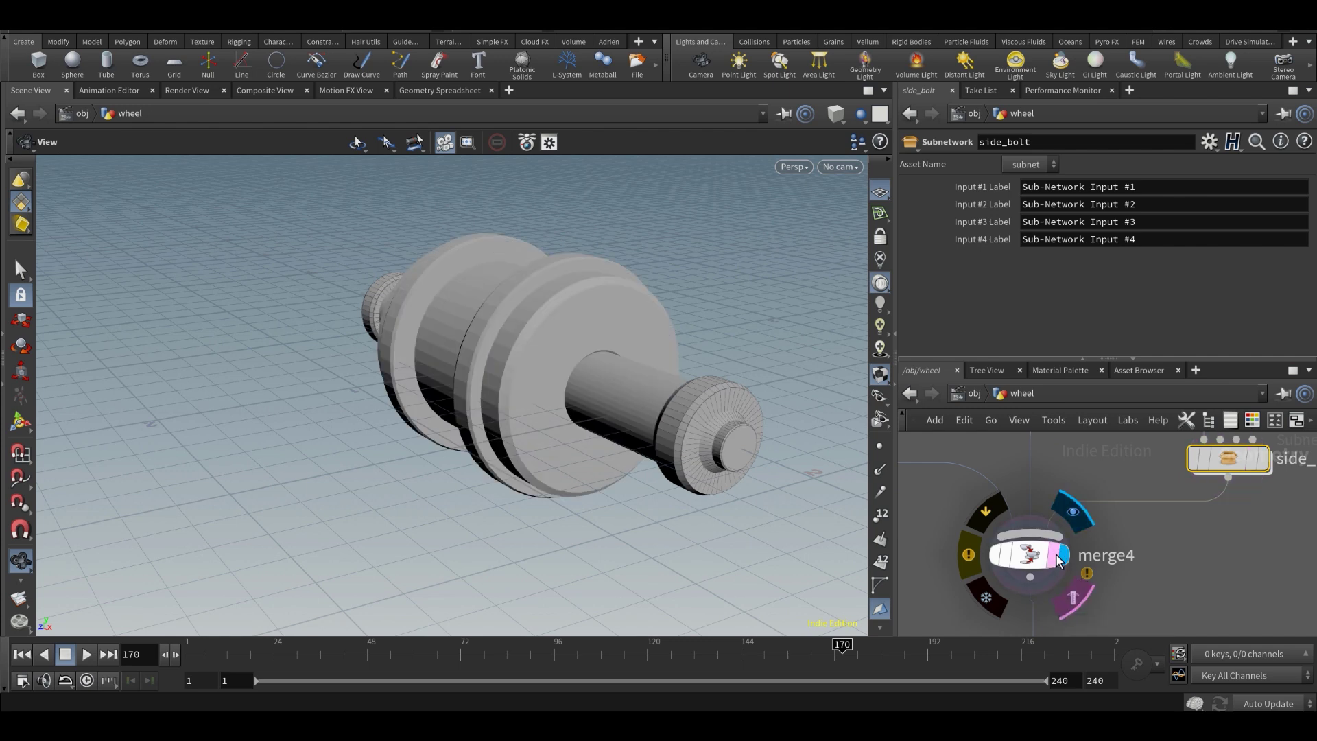
left_click_drag(637, 455, 746, 447)
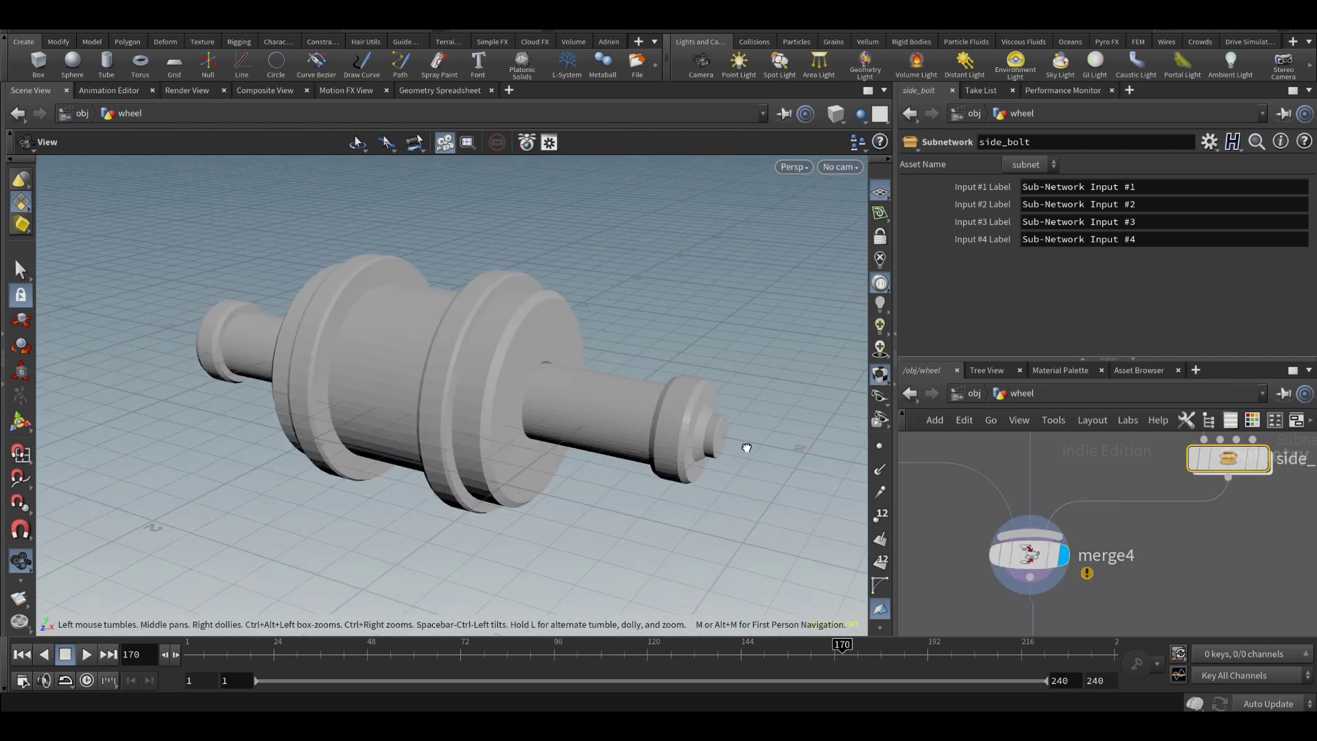
- Select object_merge2 at the start of the shaft branch and check its Object 1 path
scroll(1079, 559, "down", 5)
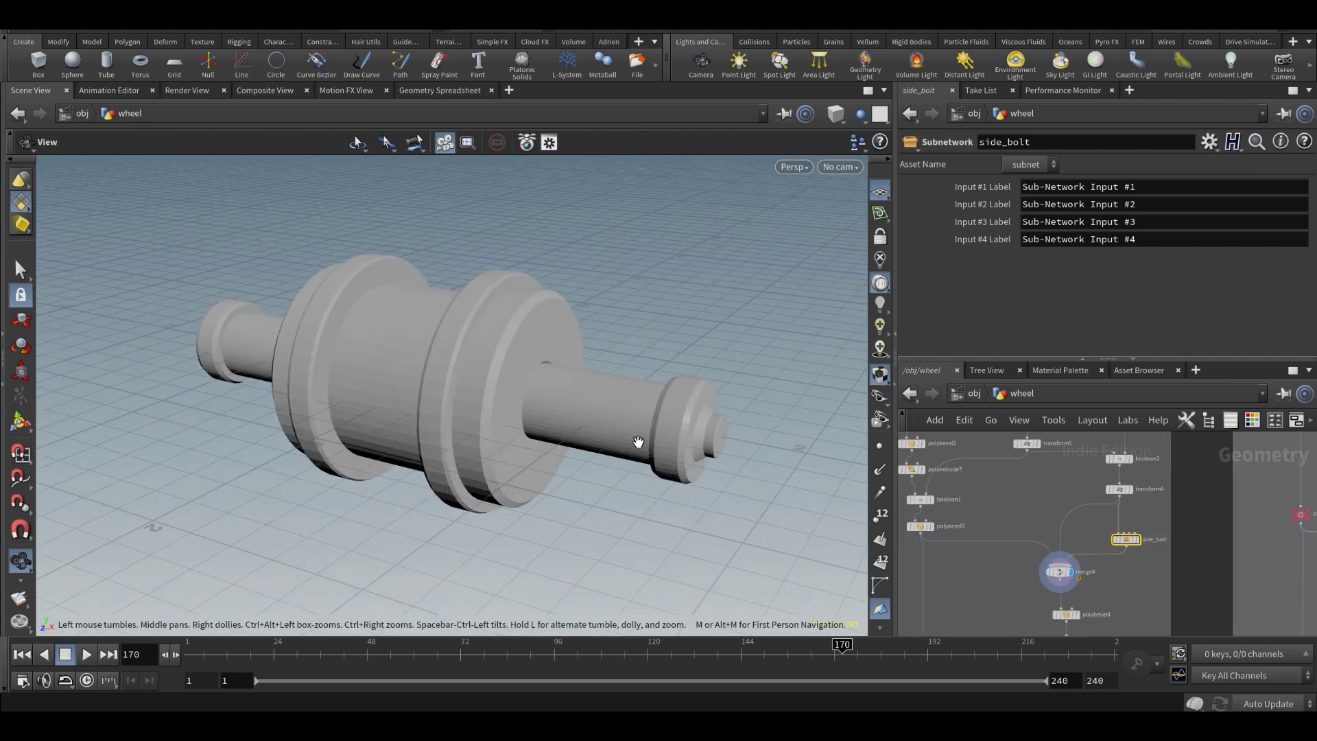
mouse_move(1140, 510)
middle_mouse_down()
mouse_move(1127, 609)
mouse_move(1145, 507)
middle_mouse_up()
left_click(1106, 469)
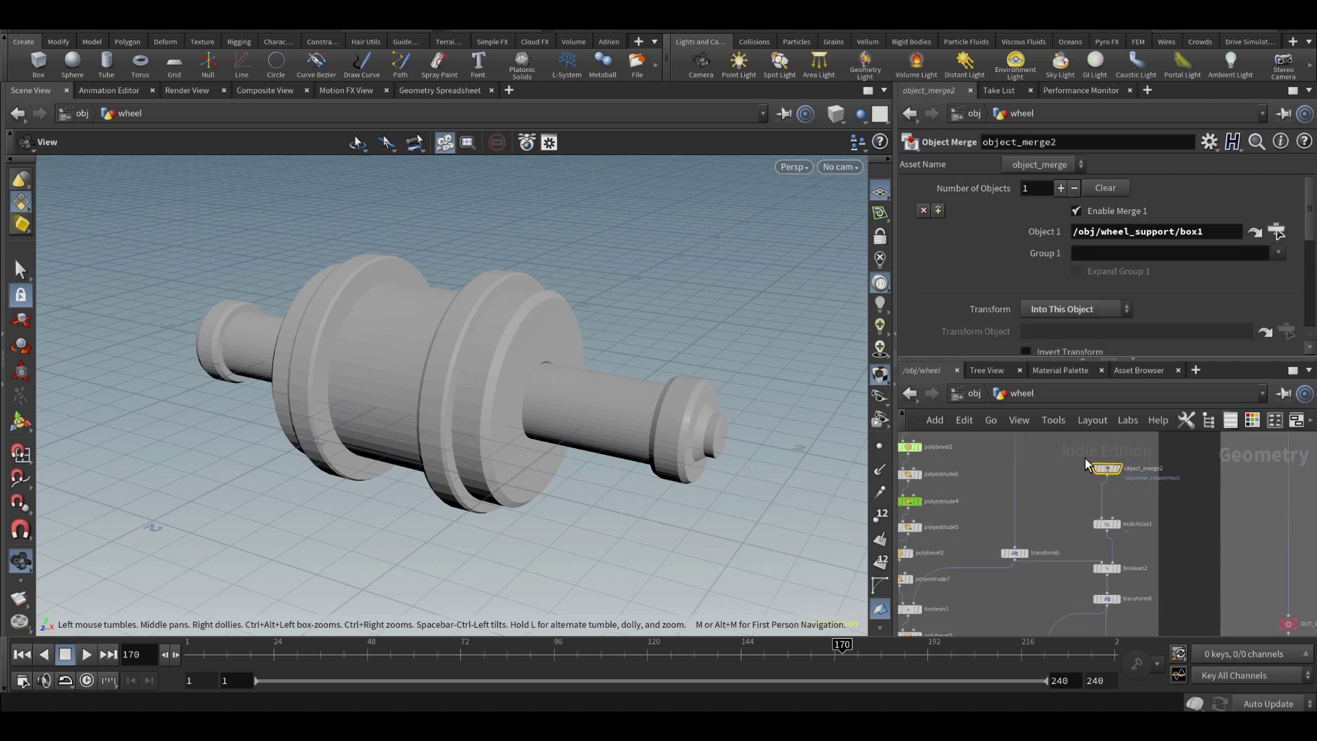
mouse_move(1111, 473)
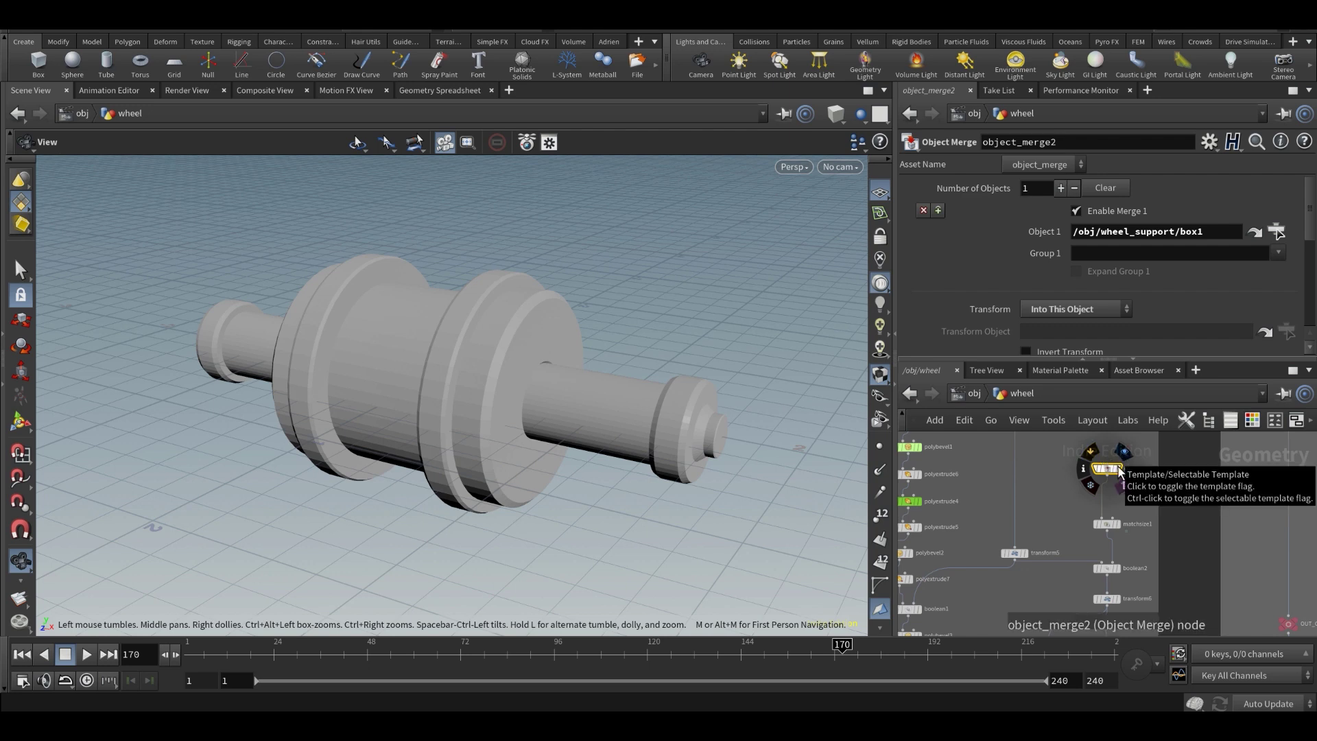
- Display and select polybevel4 below merge4
scroll(1053, 576, "down", 4)
middle_click_drag(1051, 573, 1049, 499)
scroll(1078, 585, "up", 3)
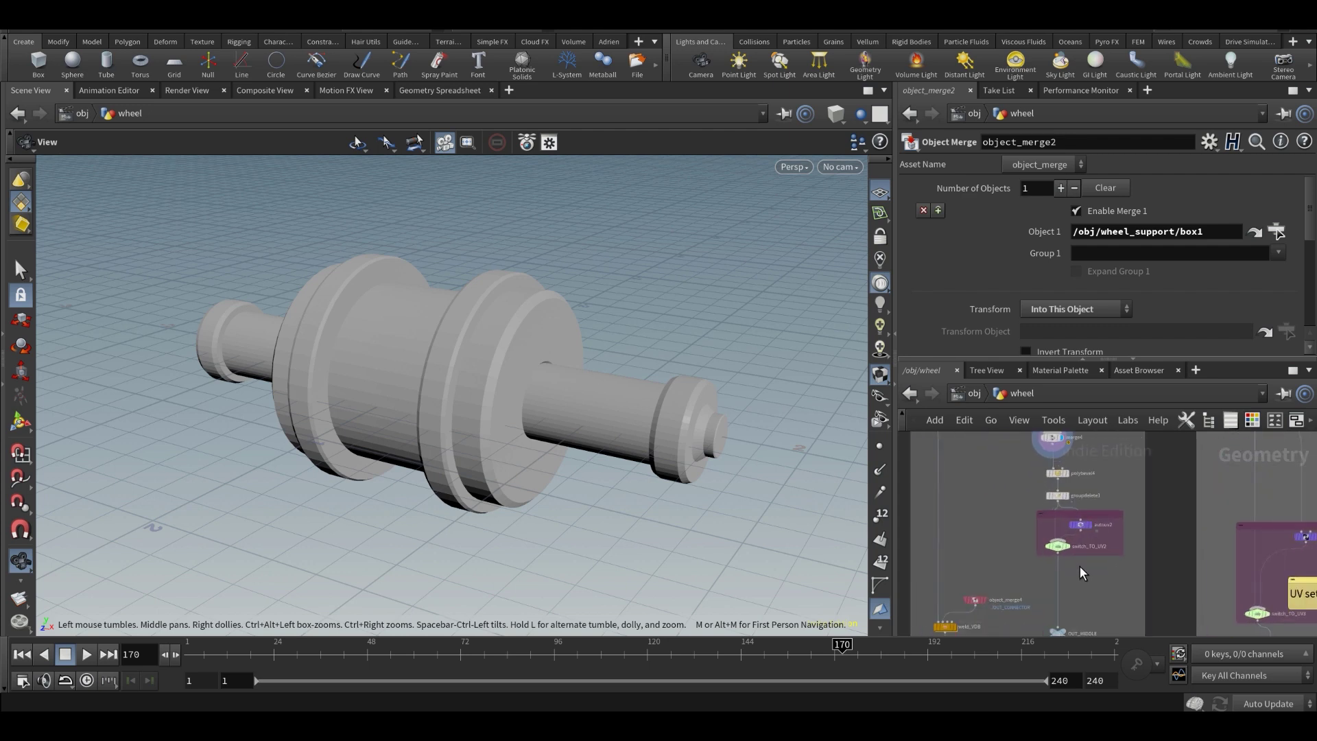
scroll(1071, 545, "up", 3)
middle_click_drag(1113, 551, 1110, 622)
middle_click_drag(1090, 482, 1082, 527)
scroll(1074, 506, "up", 3)
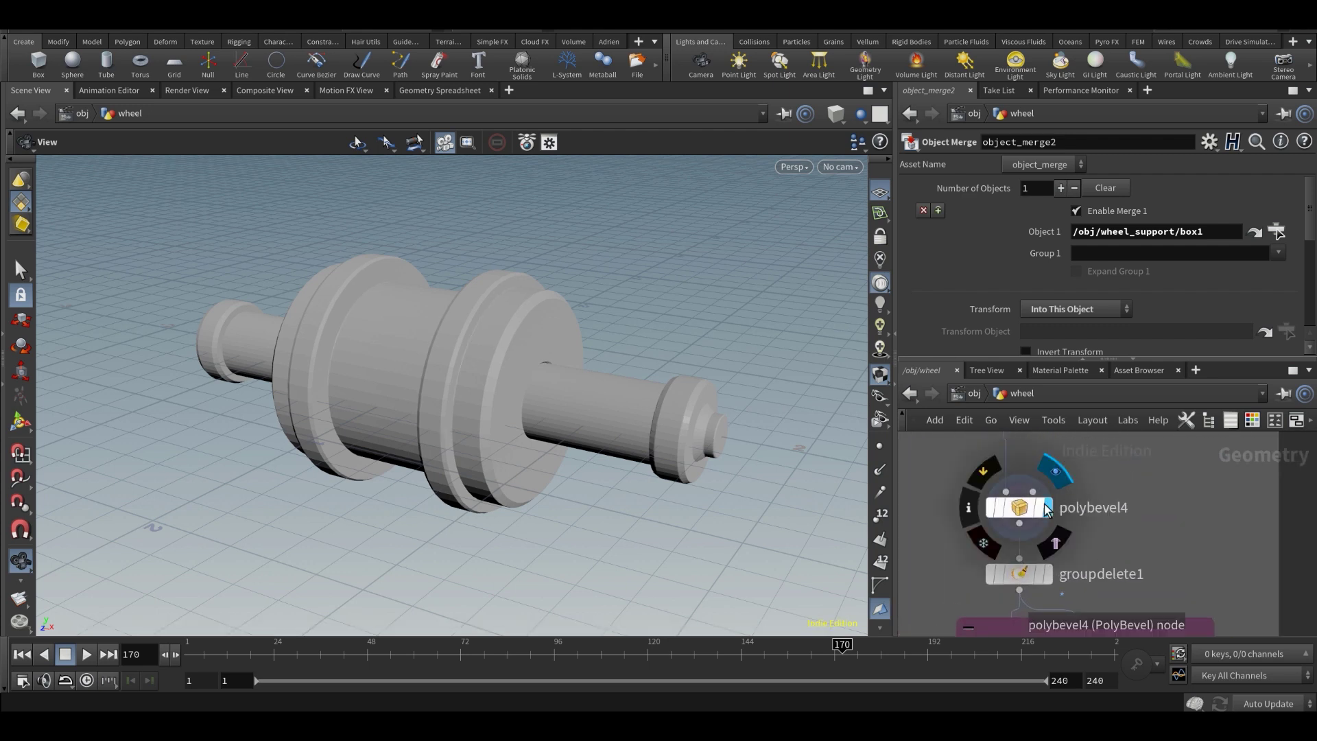
left_click(1029, 507)
- Examine the bevelled edges of the wheel and shaft up close in wireframe
scroll(470, 403, "up", 5)
scroll(556, 380, "down", 3)
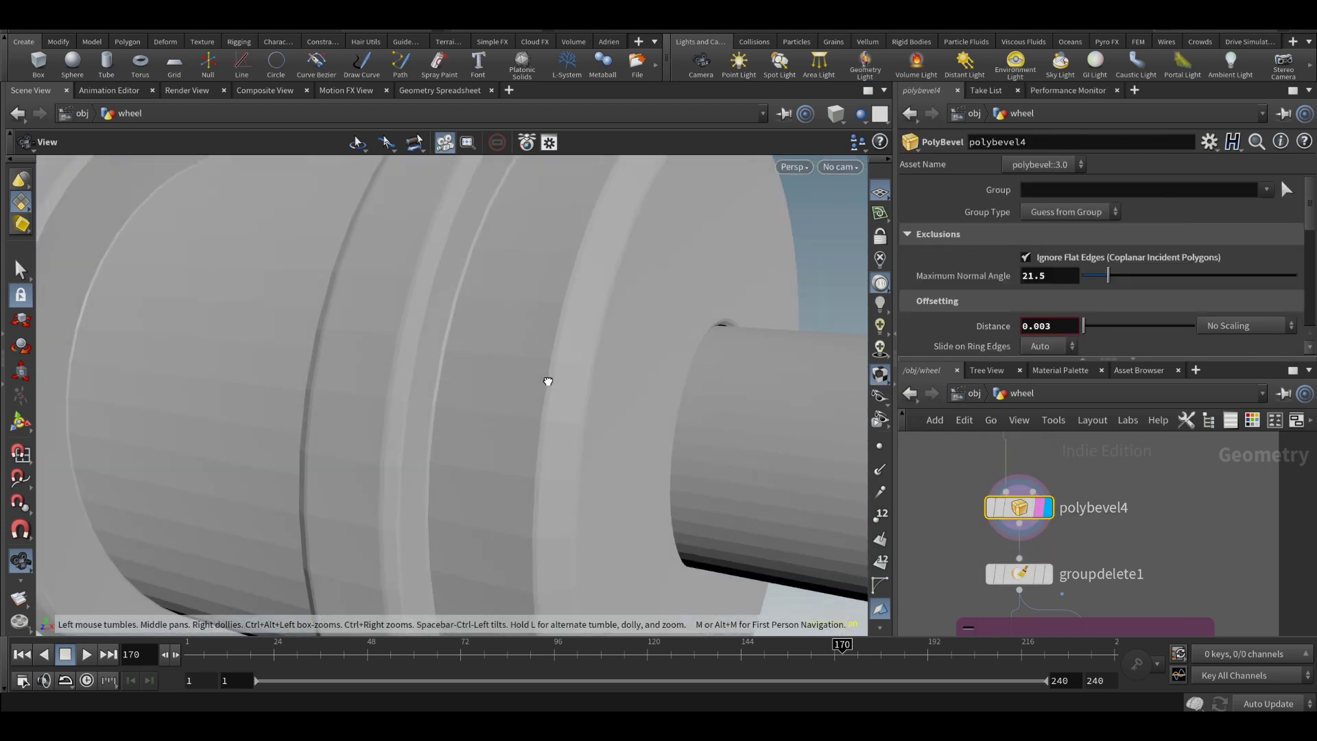
key("w")
left_click_drag(401, 419, 464, 385)
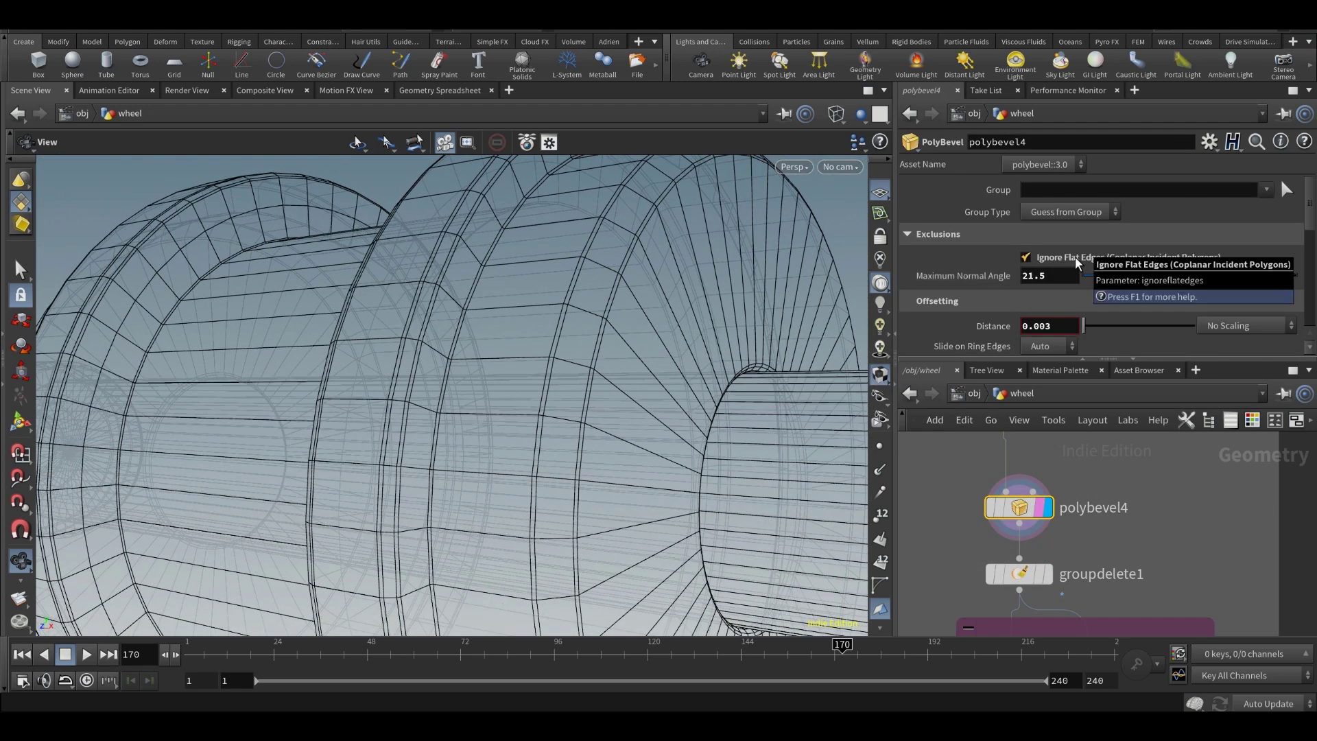
- Try polybevel4's Maximum Normal Angle at 0, set it to 11.8, and return the model to shaded display
left_click_drag(1108, 275, 1084, 276)
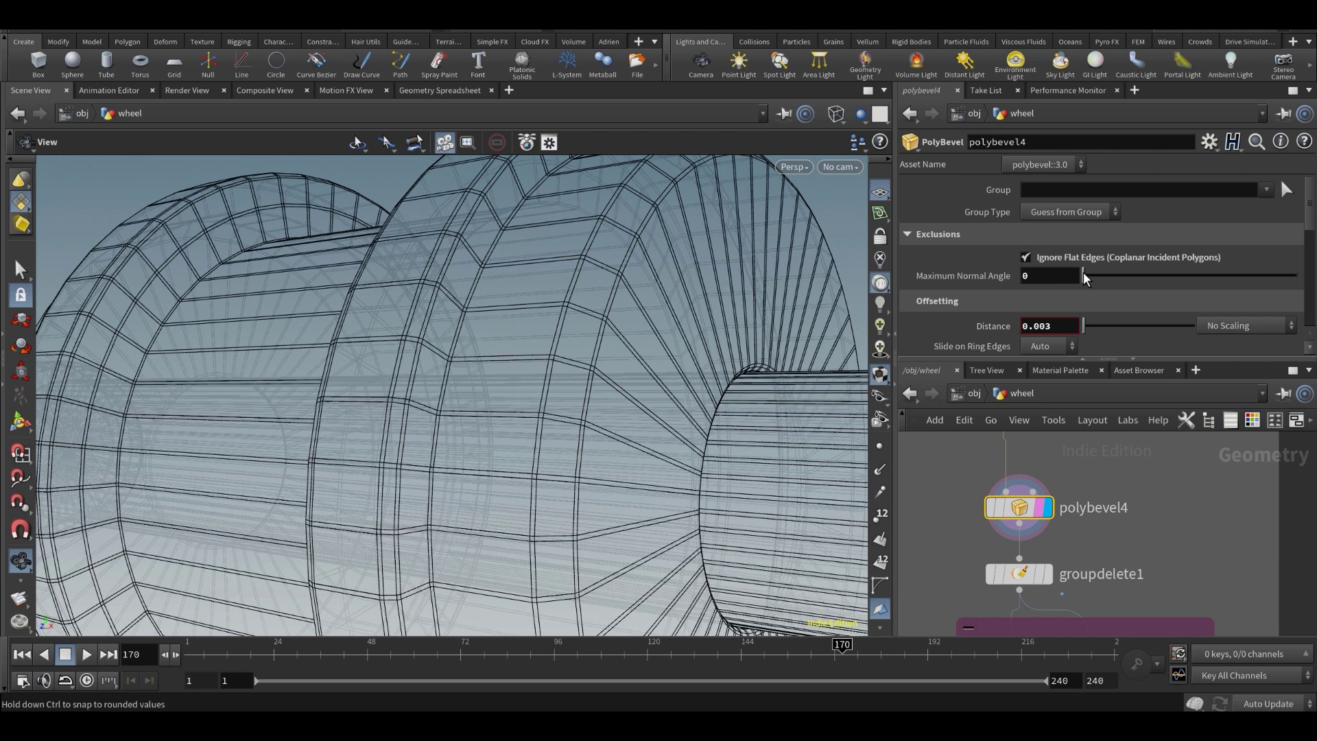
left_click_drag(1084, 276, 1096, 275)
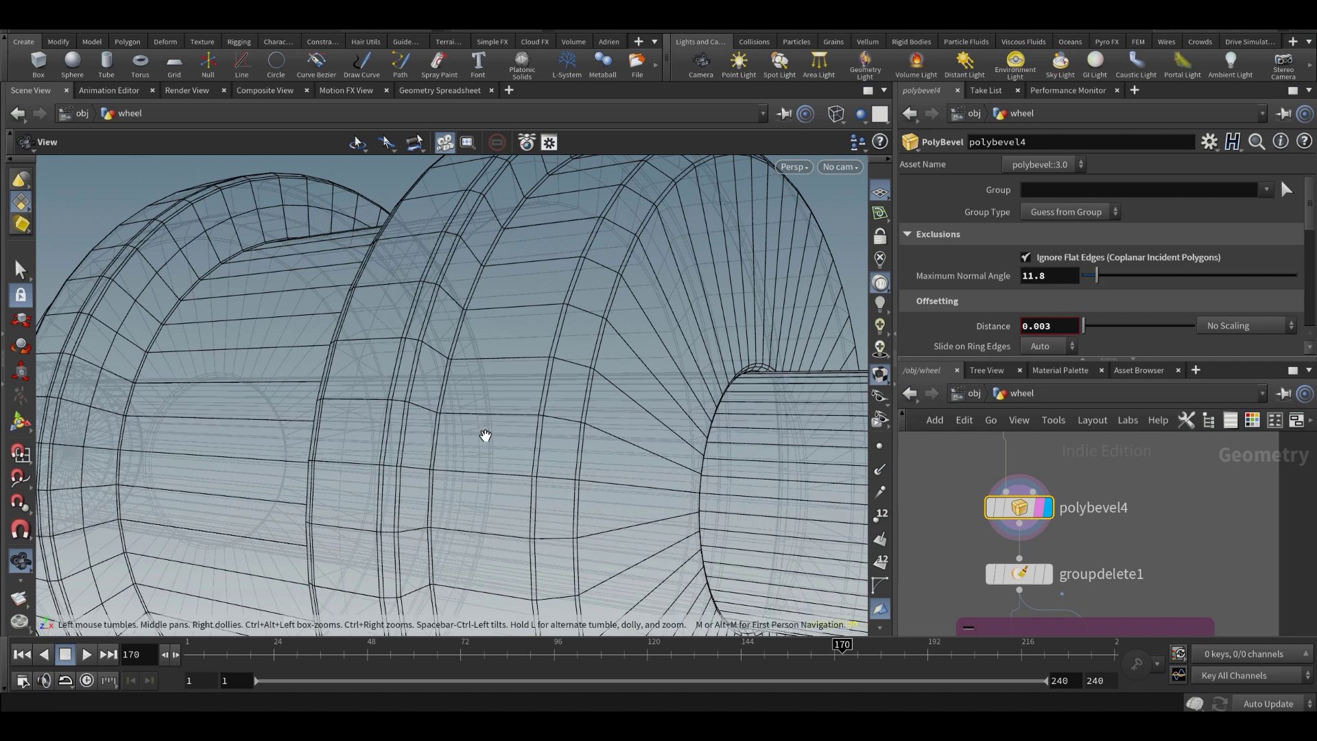
left_click_drag(485, 435, 420, 526)
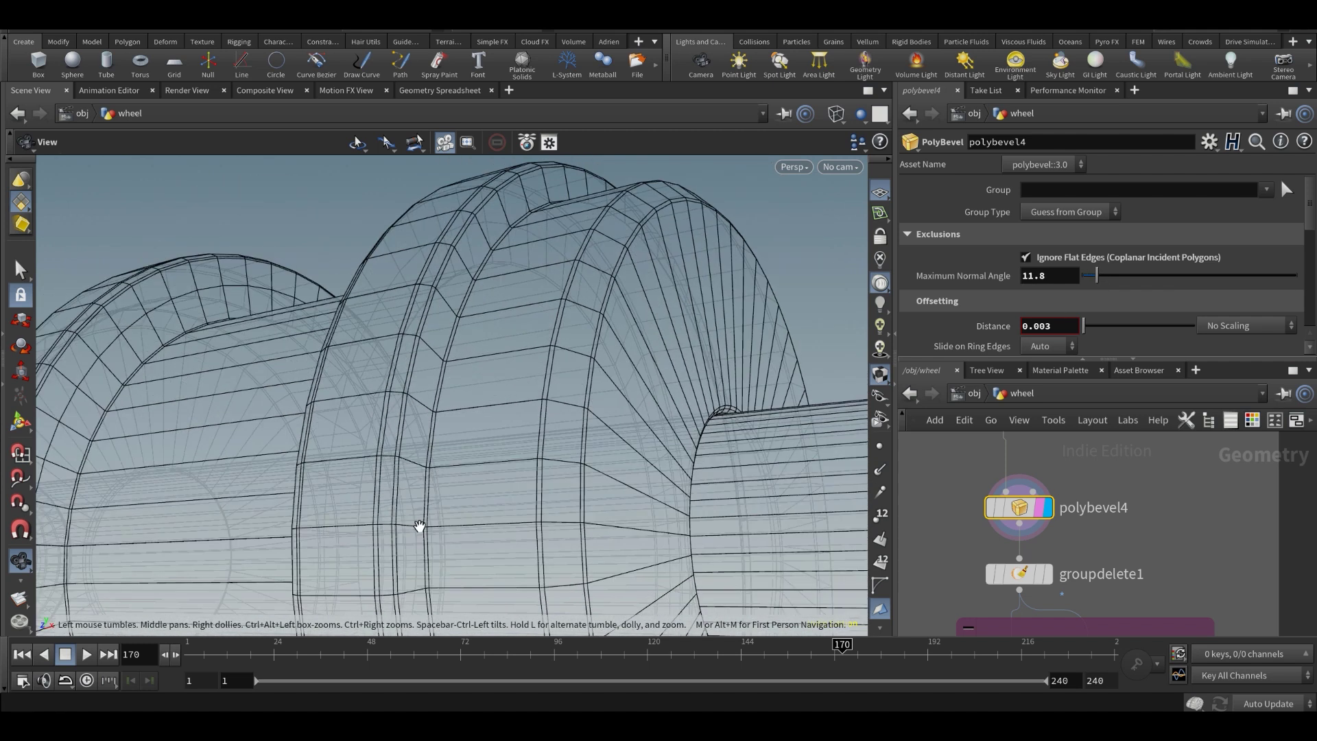
key("shift+w")
- Check the node information of polybevel4, and display, select and inspect groupdelete1 in the same way
middle_click_drag(1026, 515, 1056, 473)
middle_click(1057, 473)
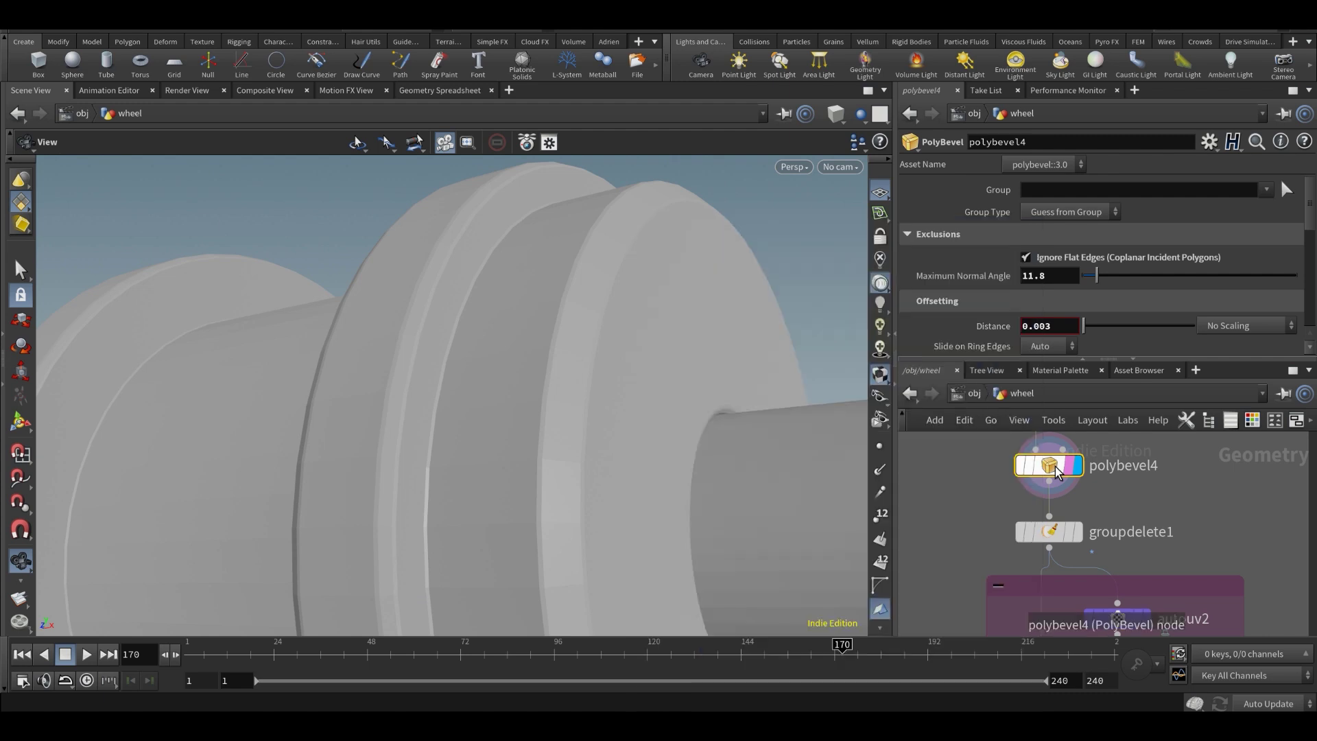
middle_click(1056, 472)
left_click(1077, 532)
left_click(1060, 537)
middle_click(1060, 537)
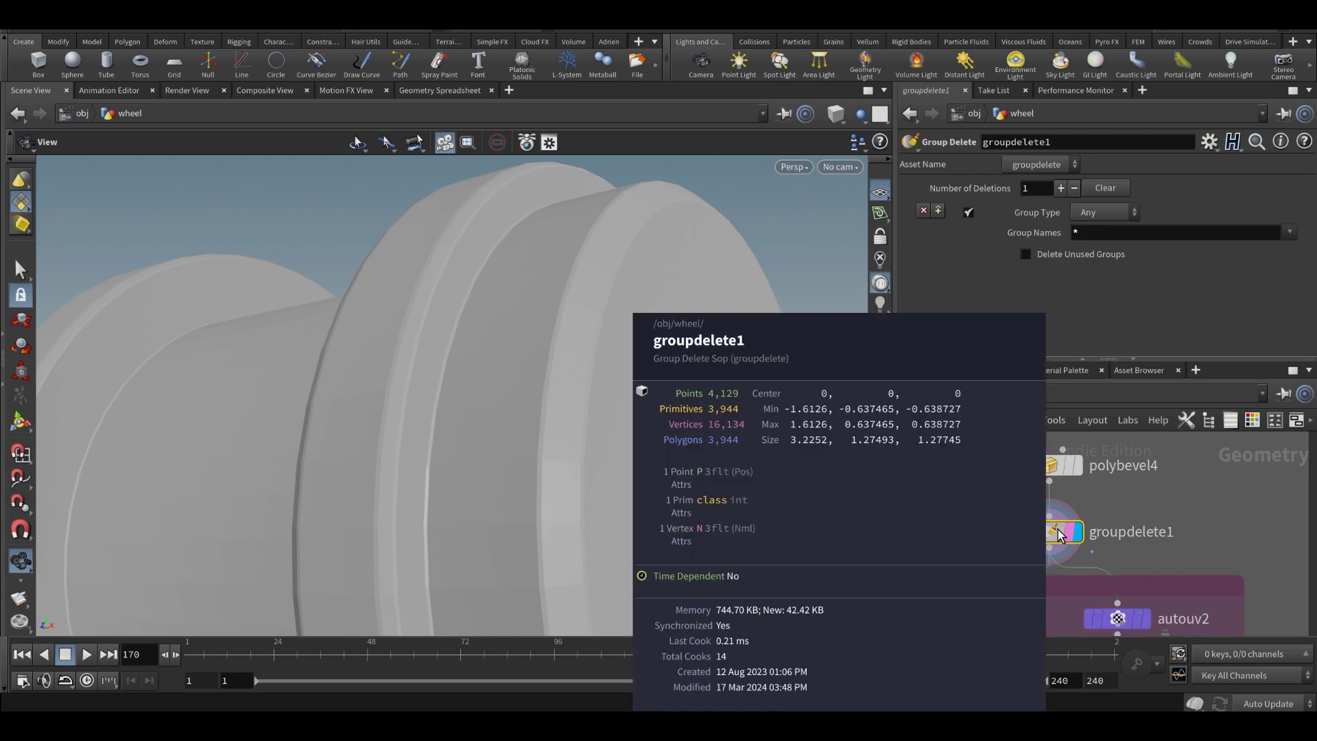
- Display and select autouv2 to view the UV checker texture and its UV AutoSeam settings
scroll(1061, 536, "down", 2)
scroll(1026, 565, "down", 2)
middle_click_drag(1002, 591, 1020, 547)
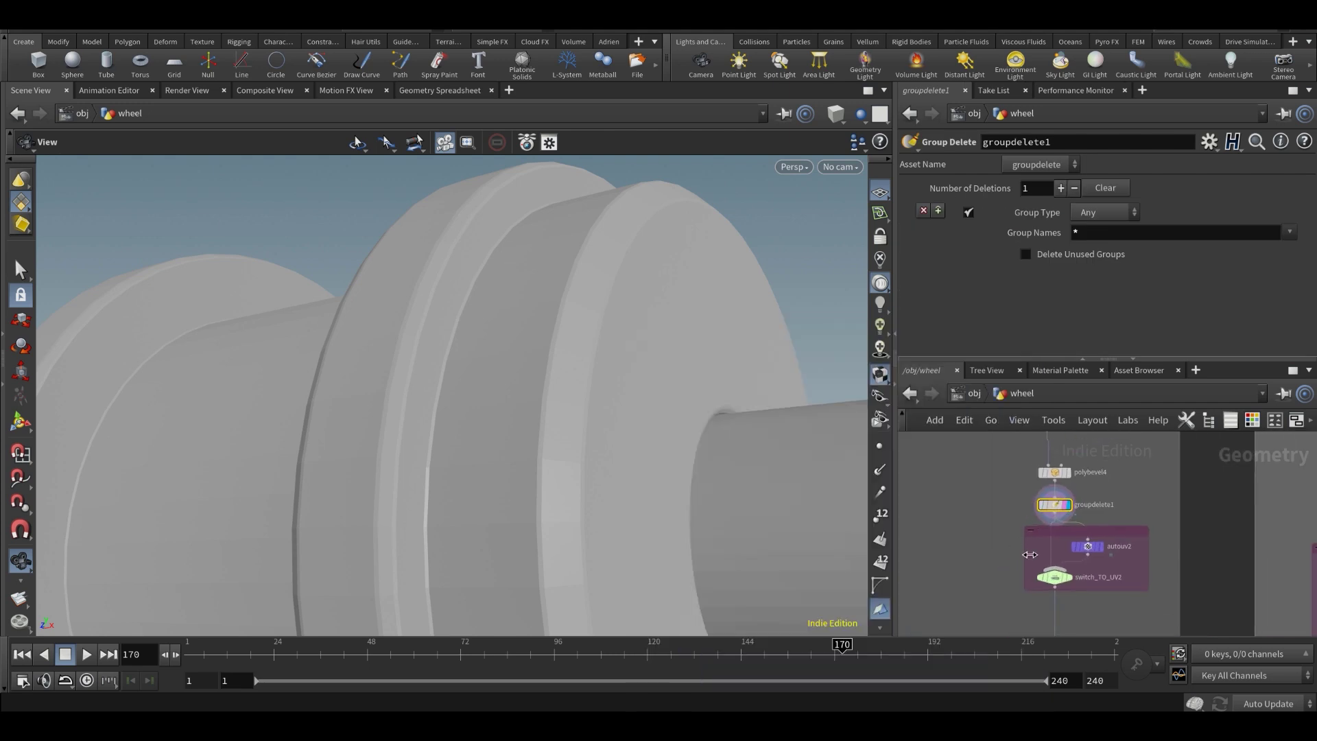
scroll(1050, 568, "up", 2)
mouse_move(1121, 537)
scroll(1121, 539, "up", 2)
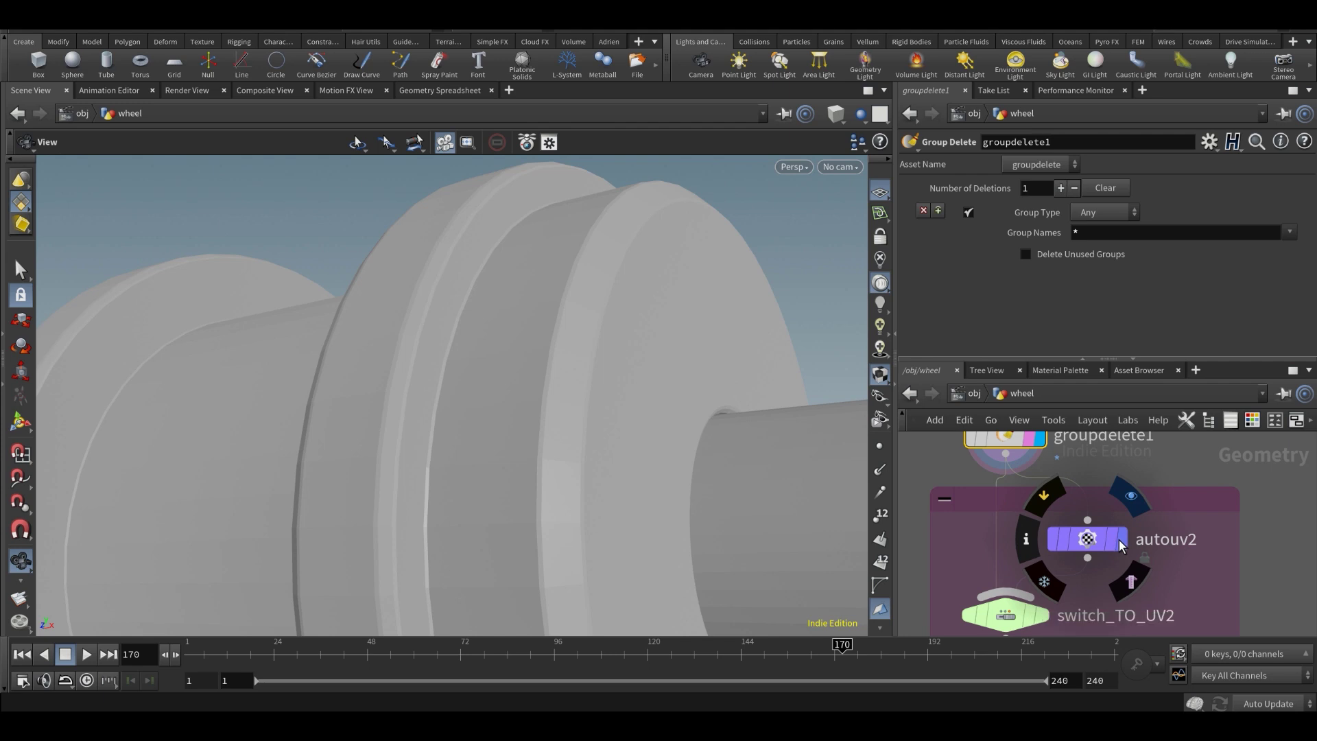
left_click(1114, 539)
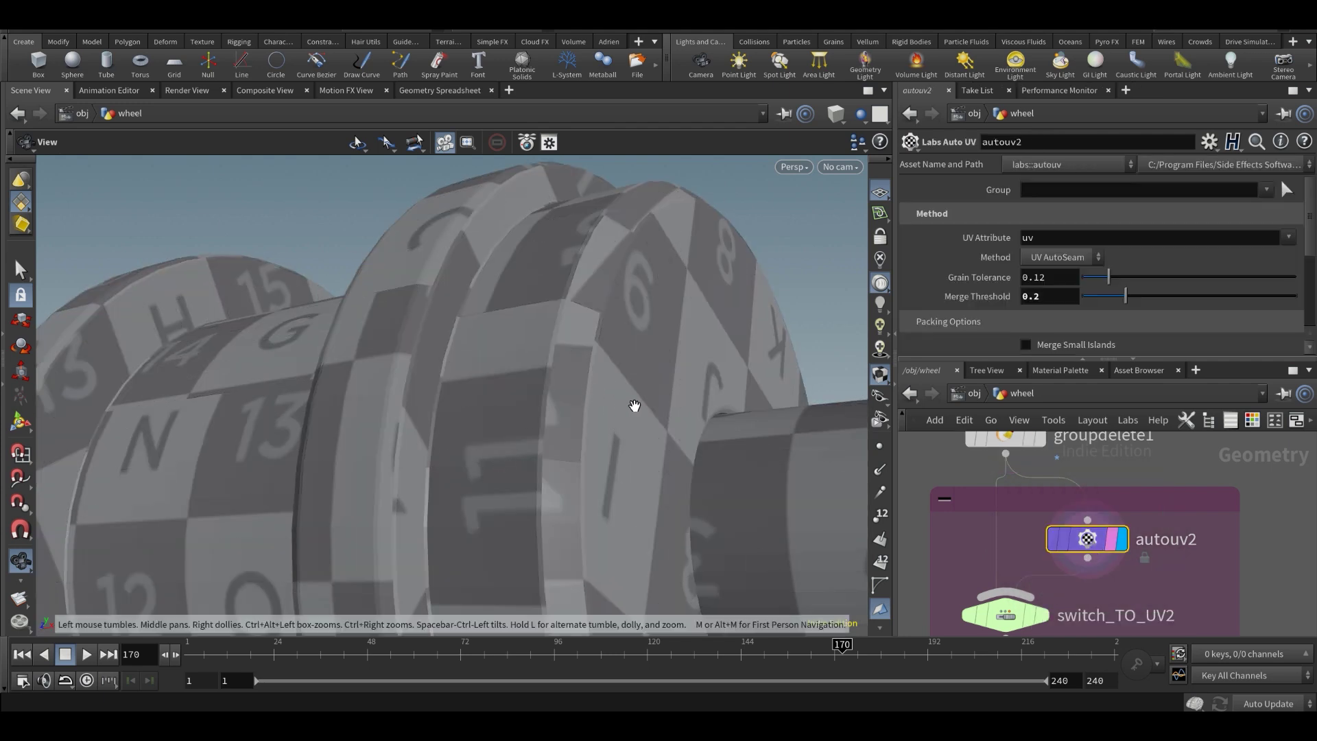
- Inspect the checker texture on the shaft end, and switch the viewport to the UV view with the layout framed
scroll(634, 401, "down", 5)
left_click_drag(664, 341, 521, 426)
left_click(792, 168)
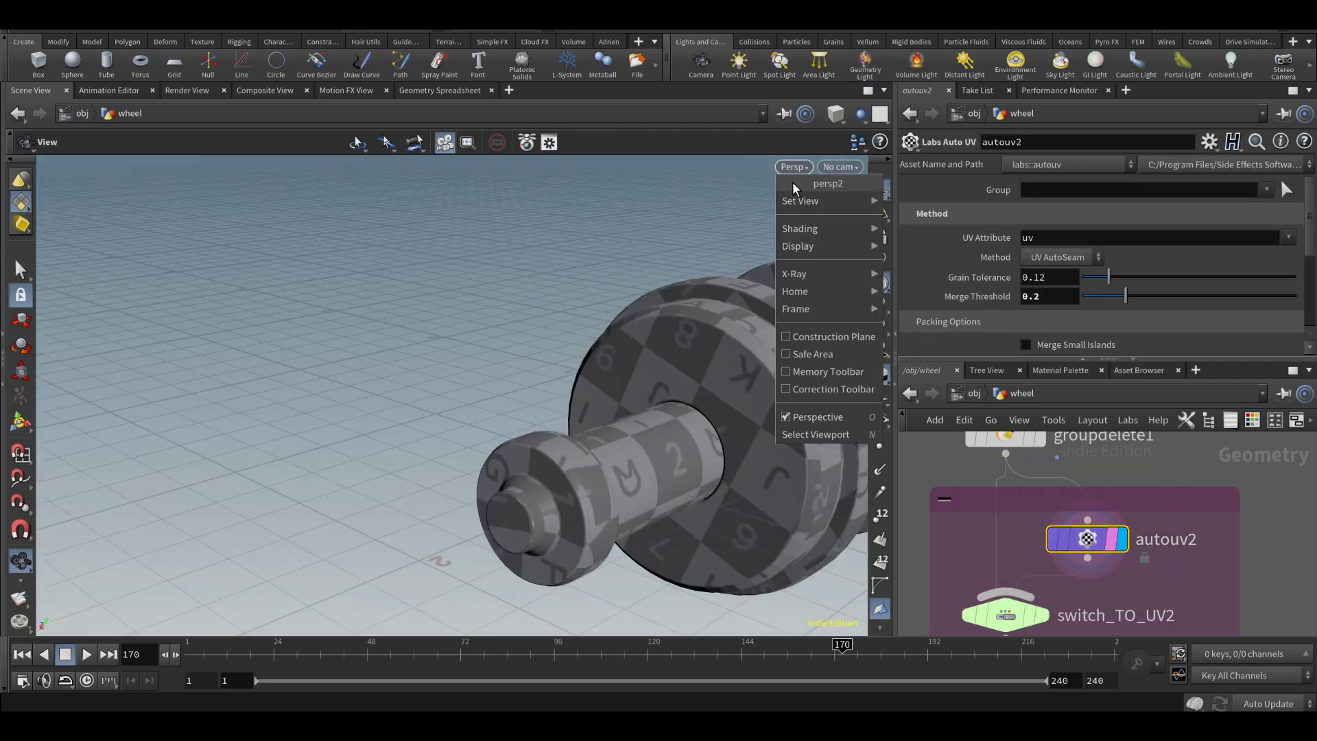
left_click(970, 277)
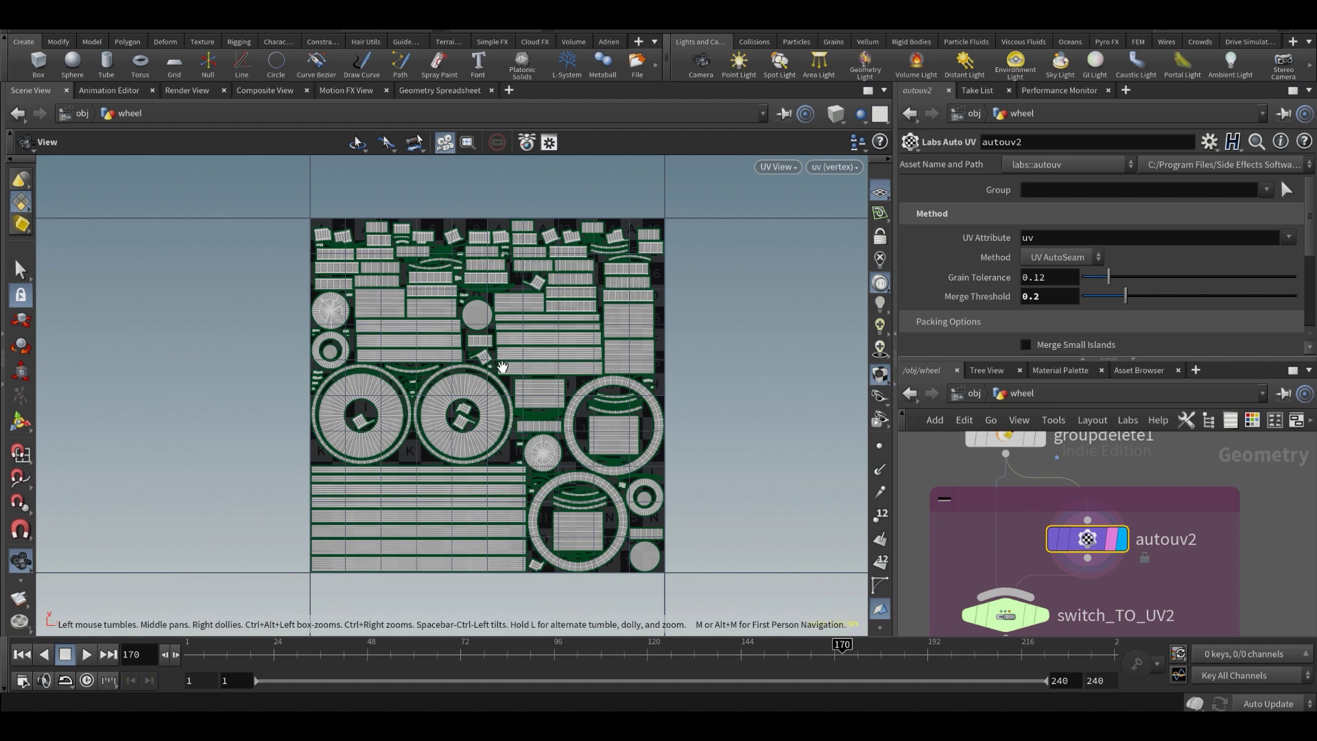
key("f")
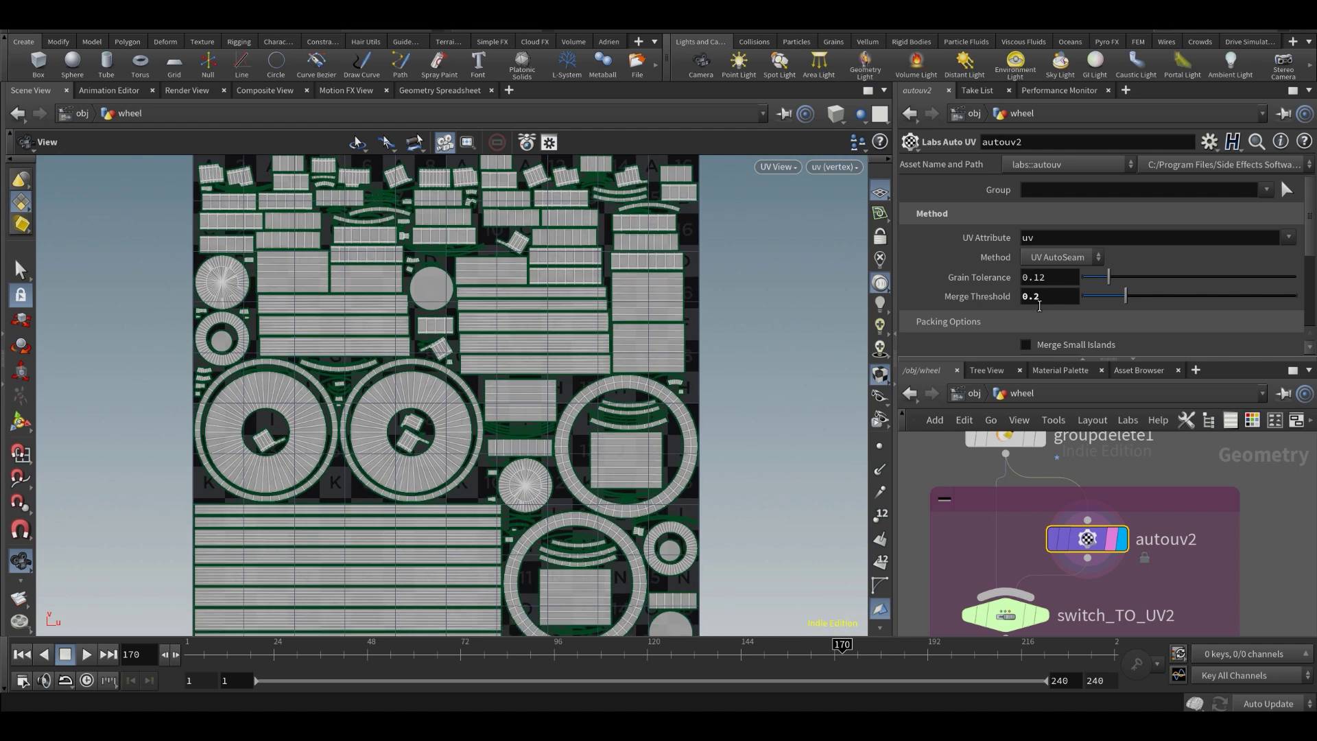
- Search the node list for autouv without adding a node, and check autouv2's Merge Threshold and Grain Tolerance fields
key("Tab")
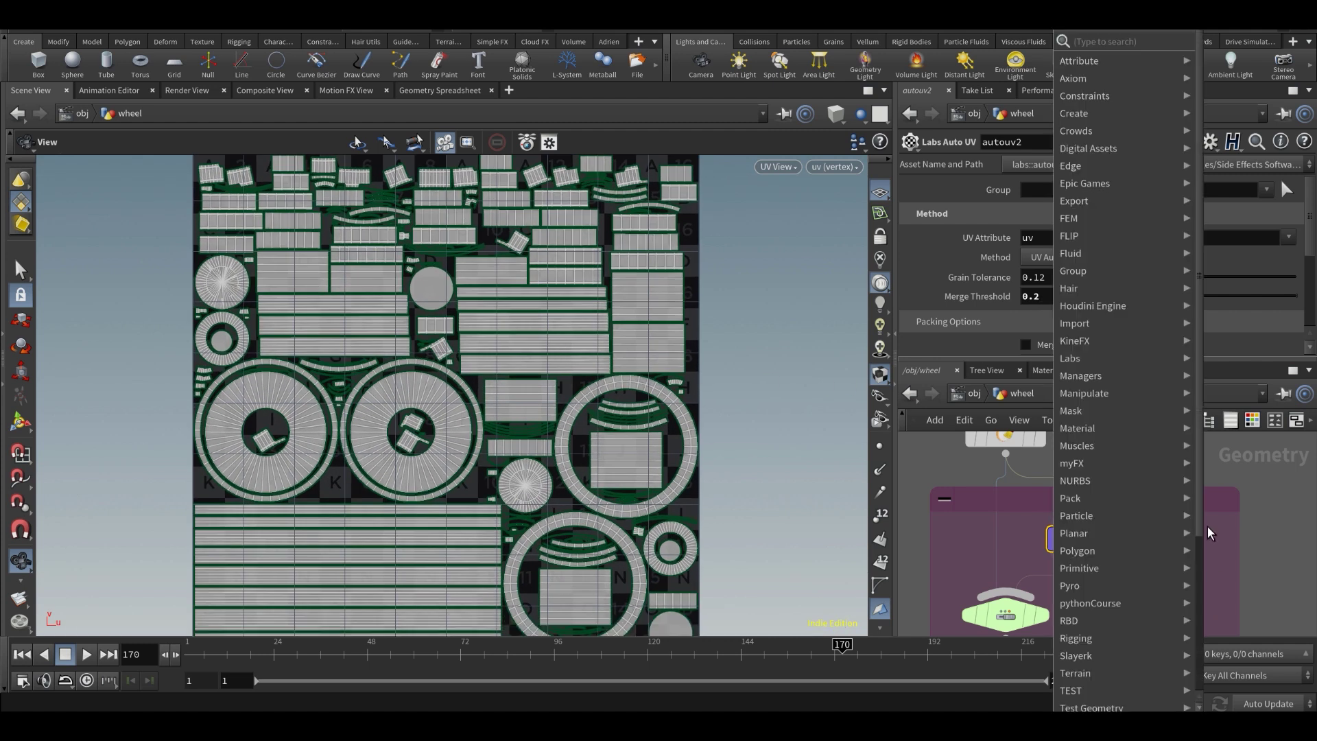
type("autouv")
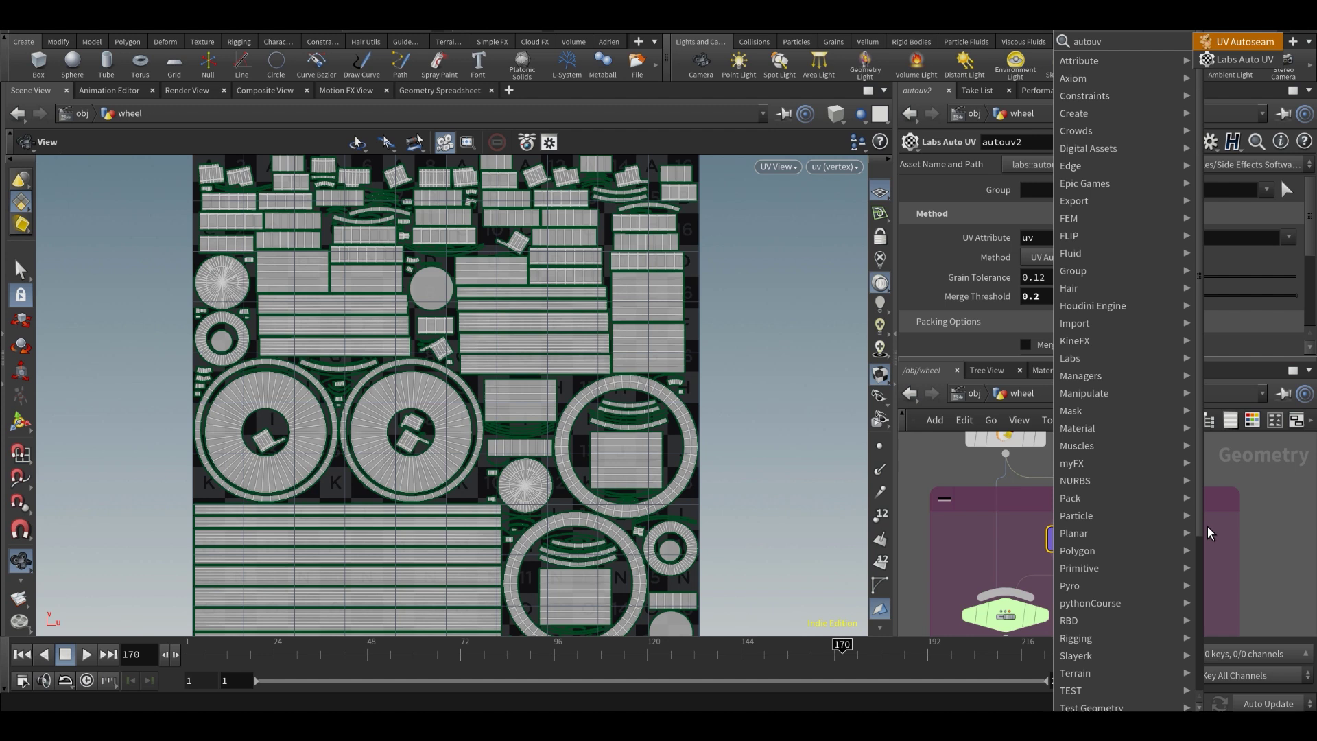
key("Down")
key("Escape")
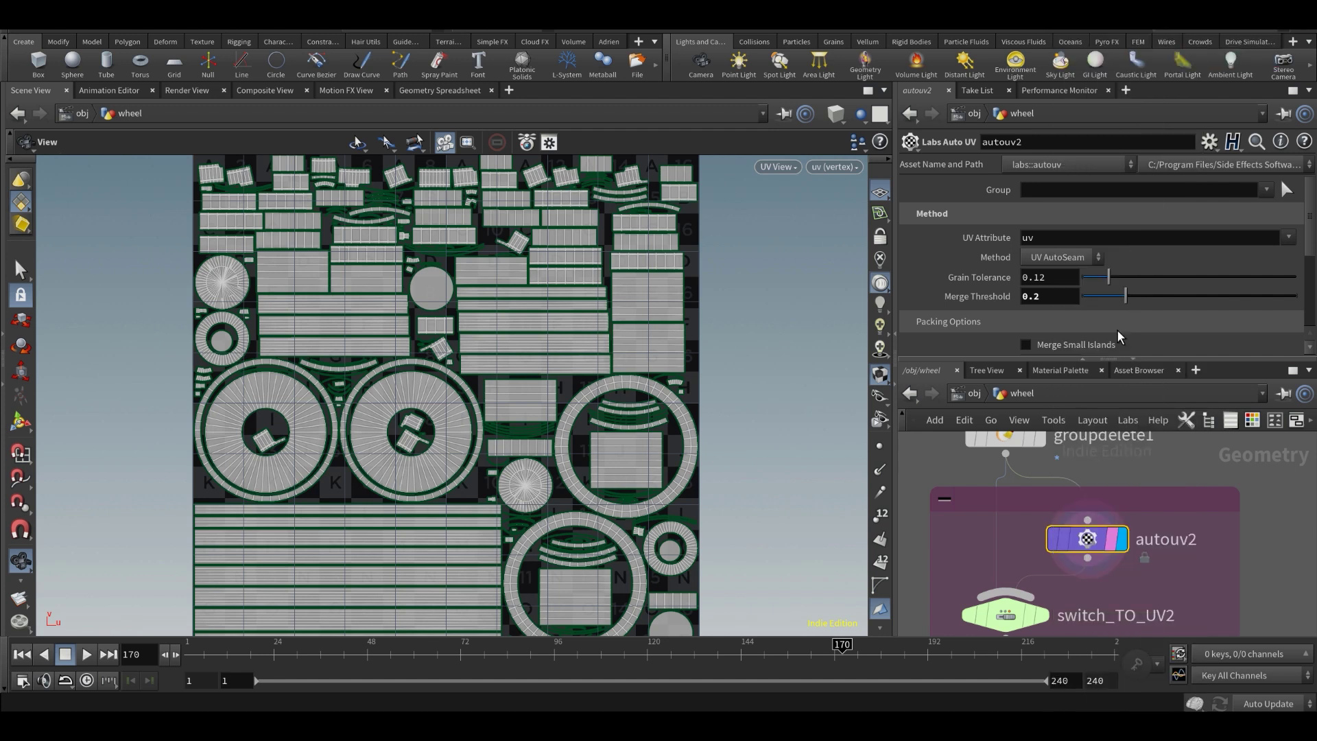
left_click(1043, 295)
left_click(1046, 278)
key("Tab")
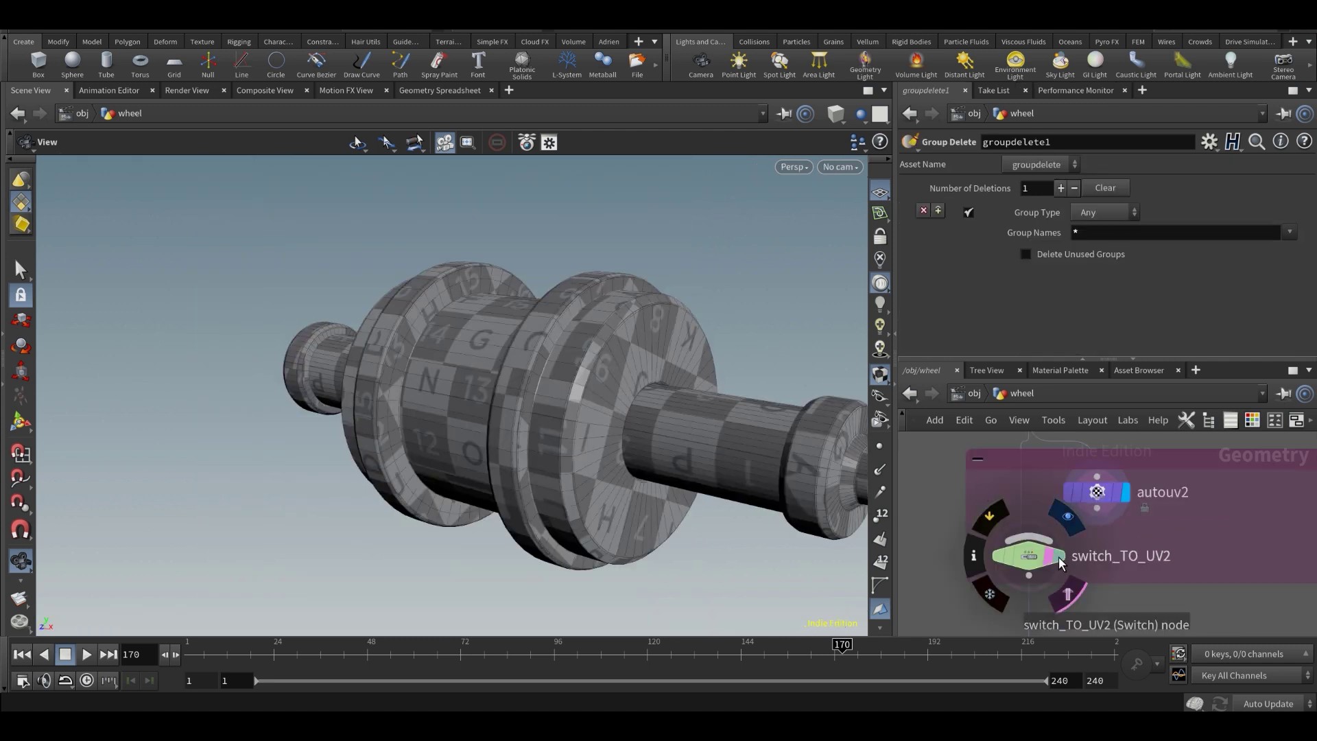
- Display and select switch_TO_UV2, and view the whole shaft and hub model from the side
left_click(1060, 563)
left_click(1029, 557)
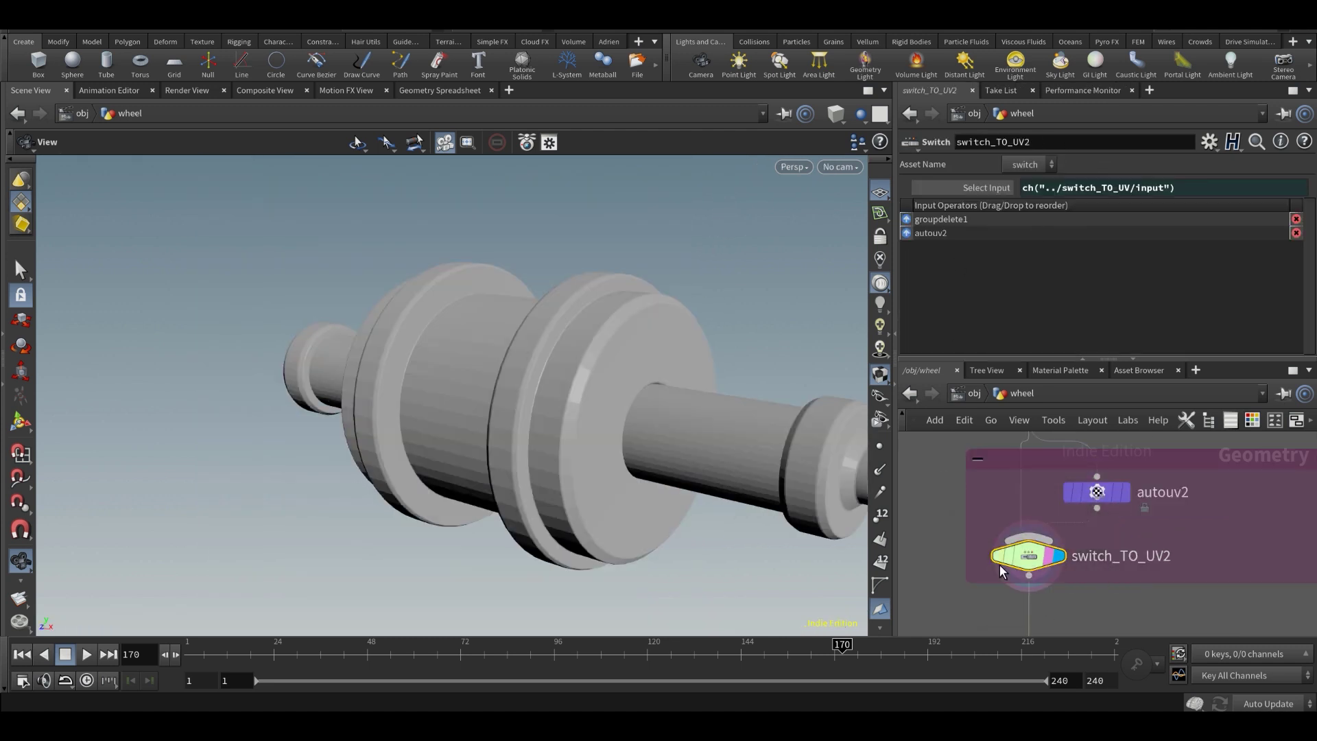
left_click_drag(500, 412, 580, 346)
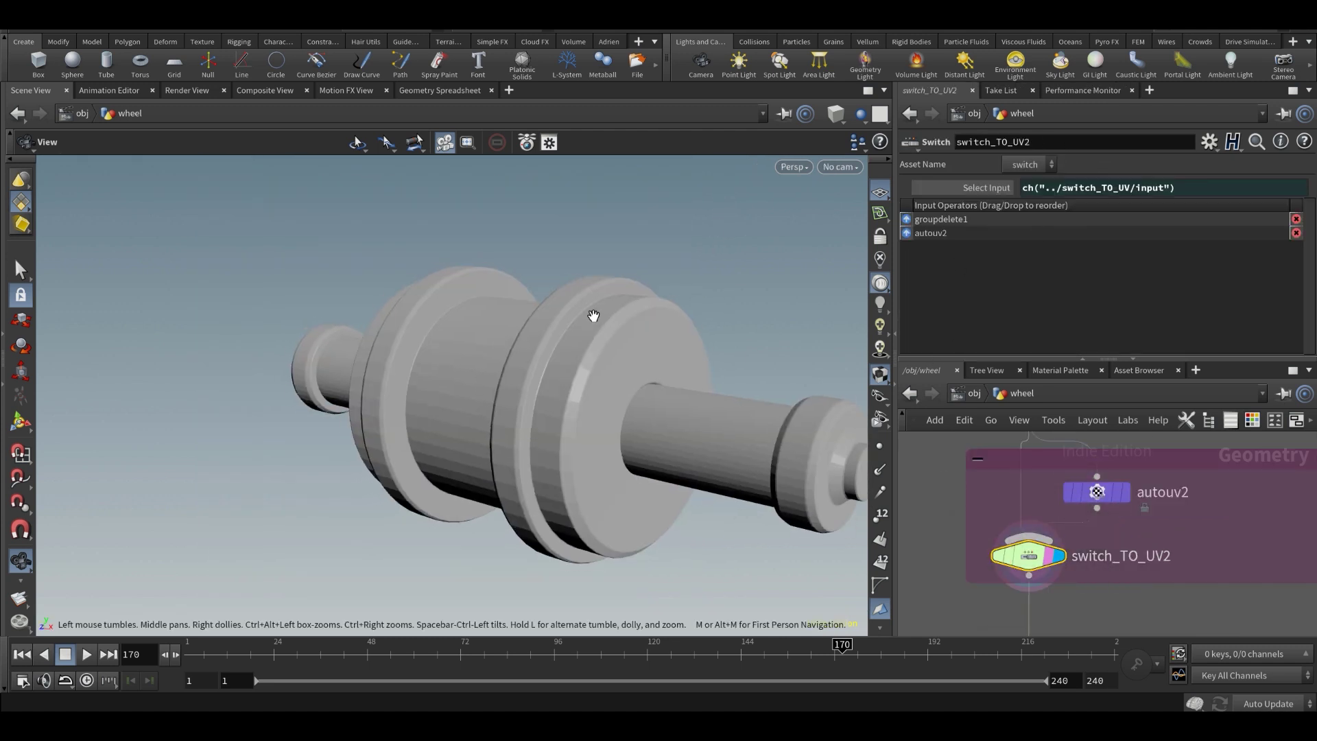
right_click_drag(594, 315, 697, 385)
left_click_drag(697, 385, 672, 391)
right_click_drag(688, 394, 710, 392)
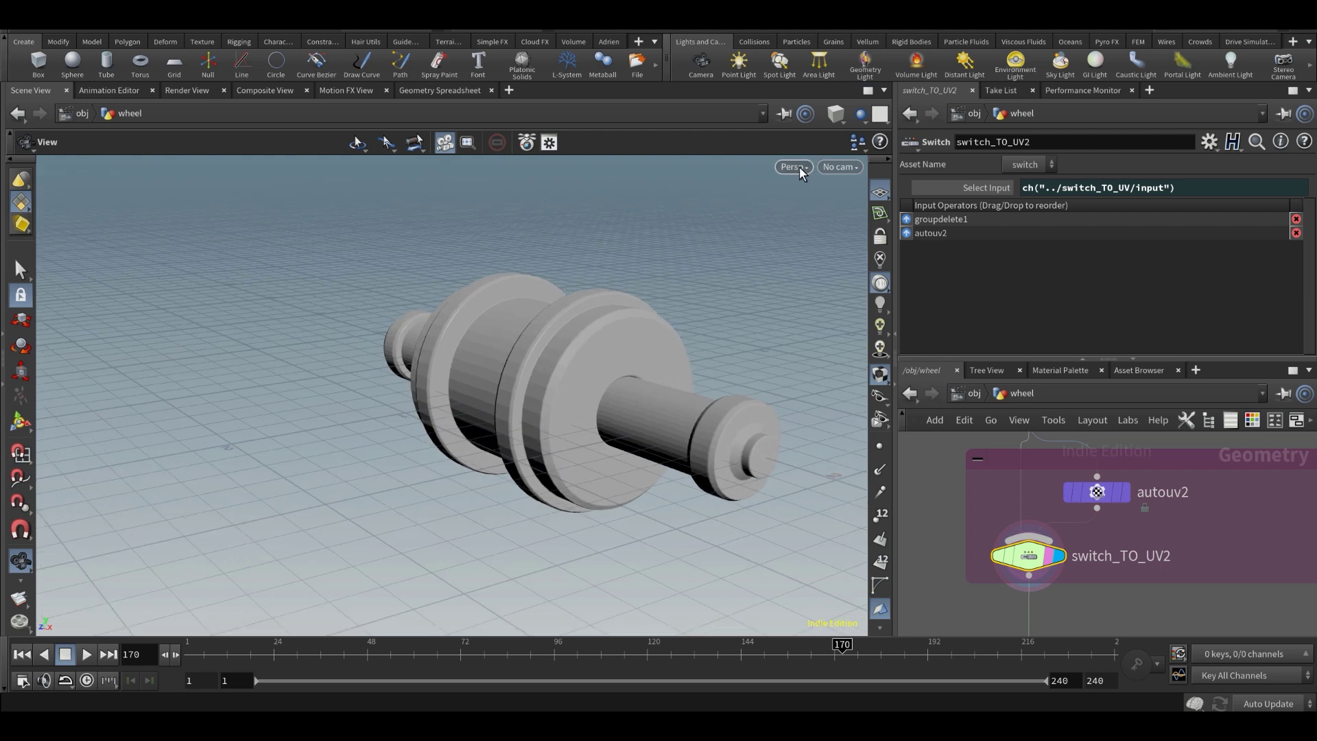
- Display and select polybevel3 below boolean1 to view the hub body and its bevel settings
scroll(1051, 500, "down", 6)
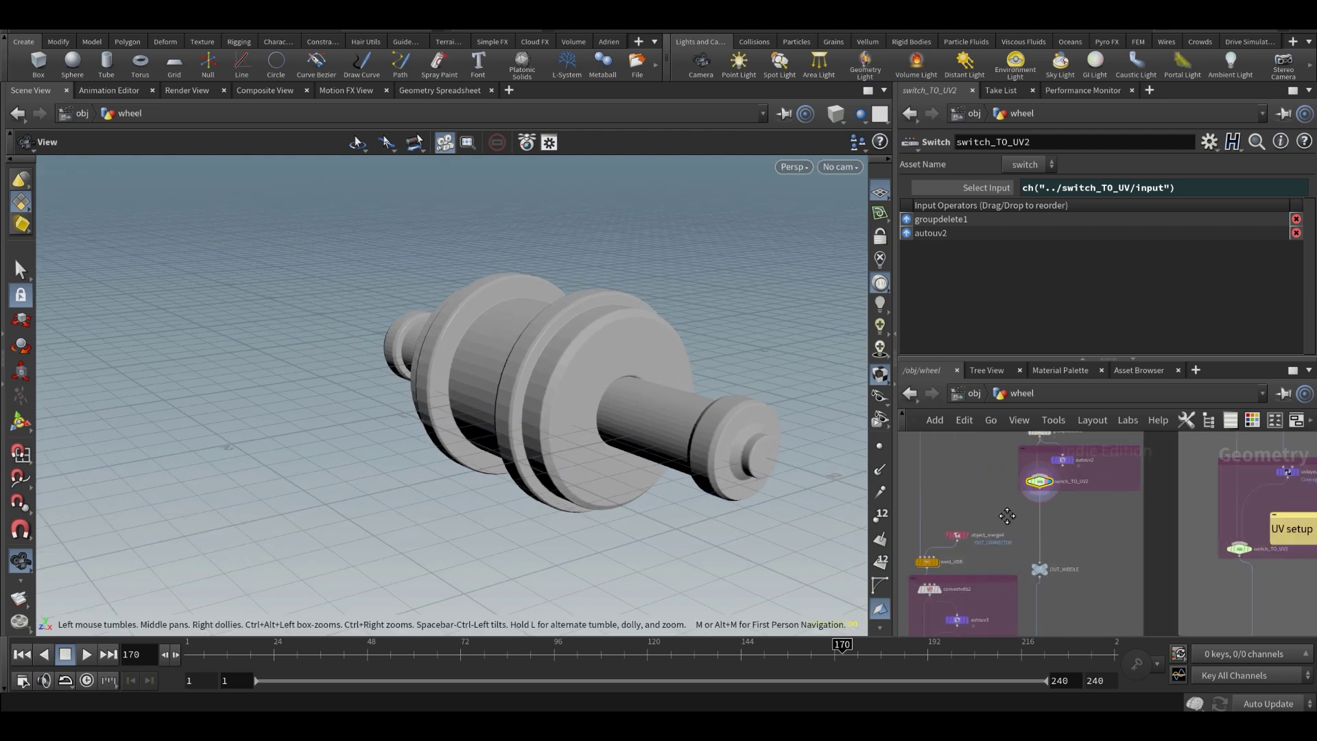
middle_click_drag(1007, 515, 1047, 628)
scroll(1035, 597, "down", 1)
scroll(981, 527, "up", 5)
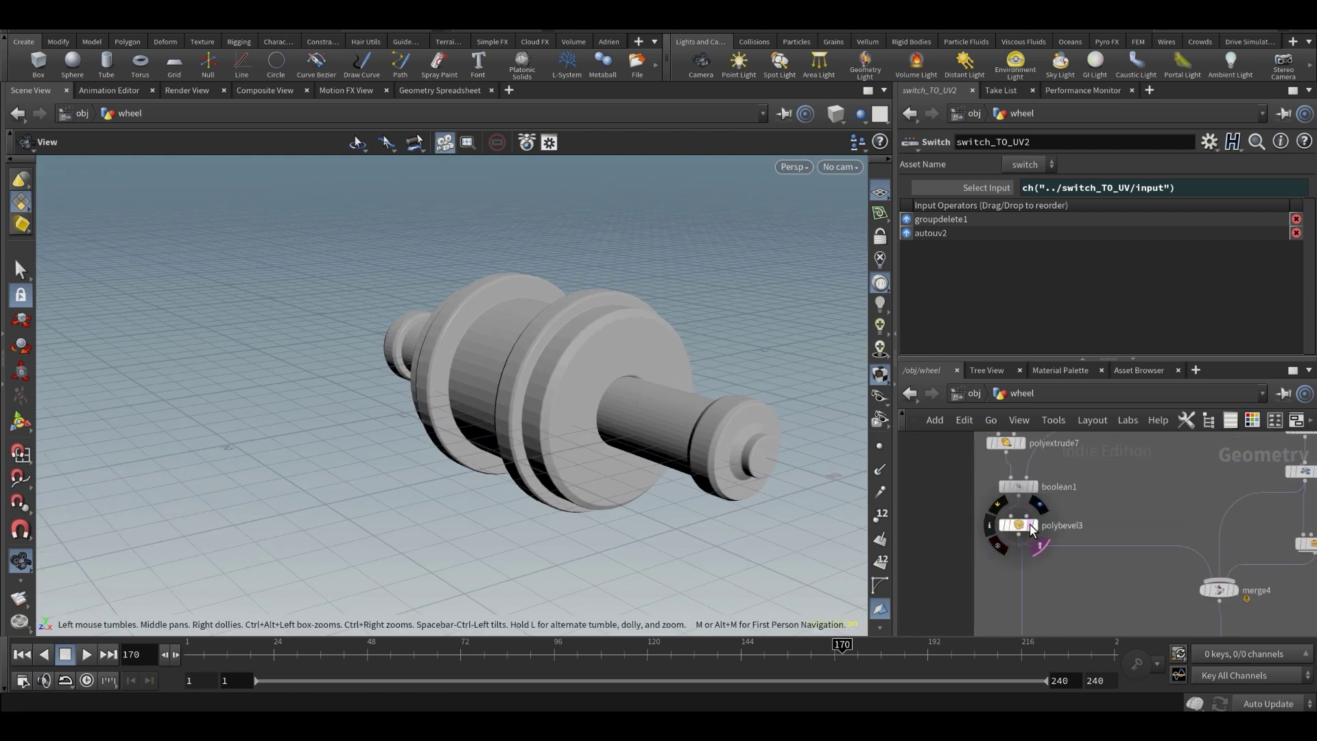
left_click(1030, 525)
left_click(1035, 526)
left_click(1020, 525)
- Display and select the weld_VDB subnetwork, and examine its weld rings and Voxel Size setting
scroll(1152, 576, "down", 4)
middle_click_drag(1144, 592, 1103, 431)
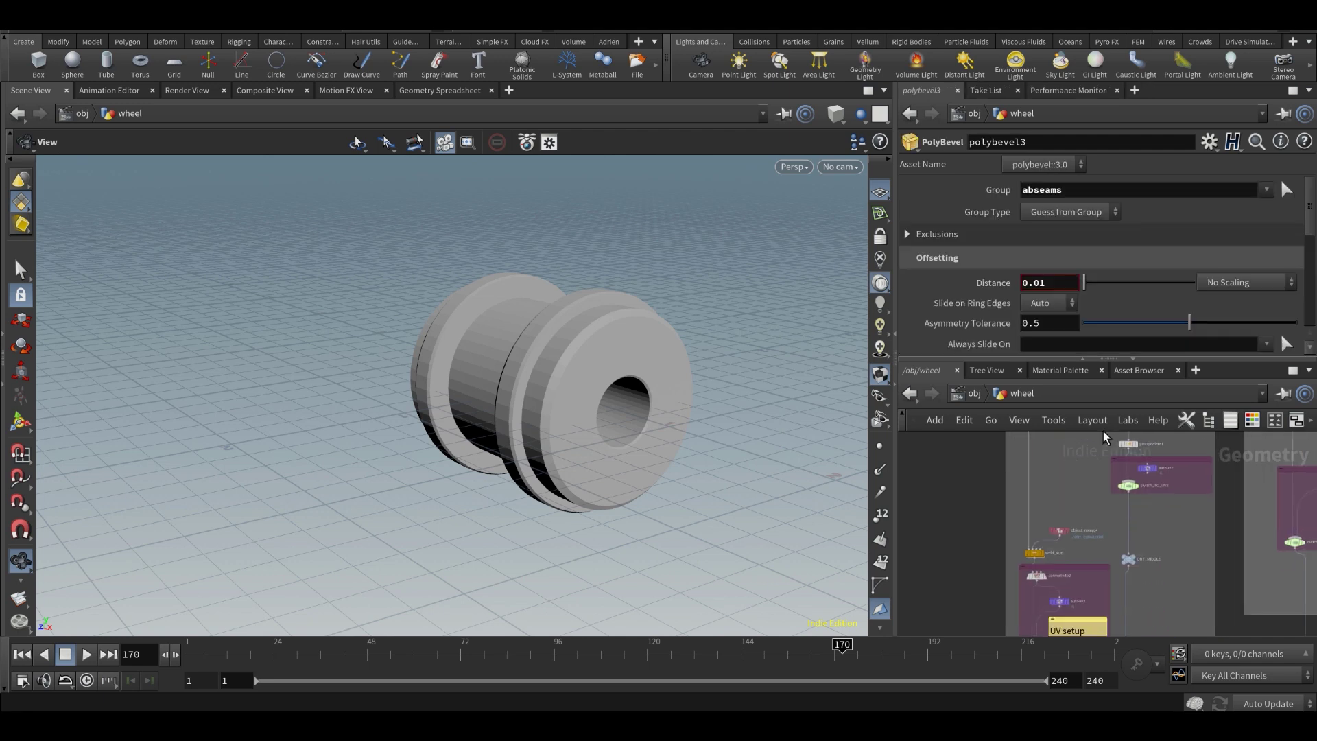
middle_click_drag(1082, 537, 1104, 509)
scroll(1065, 521, "up", 5)
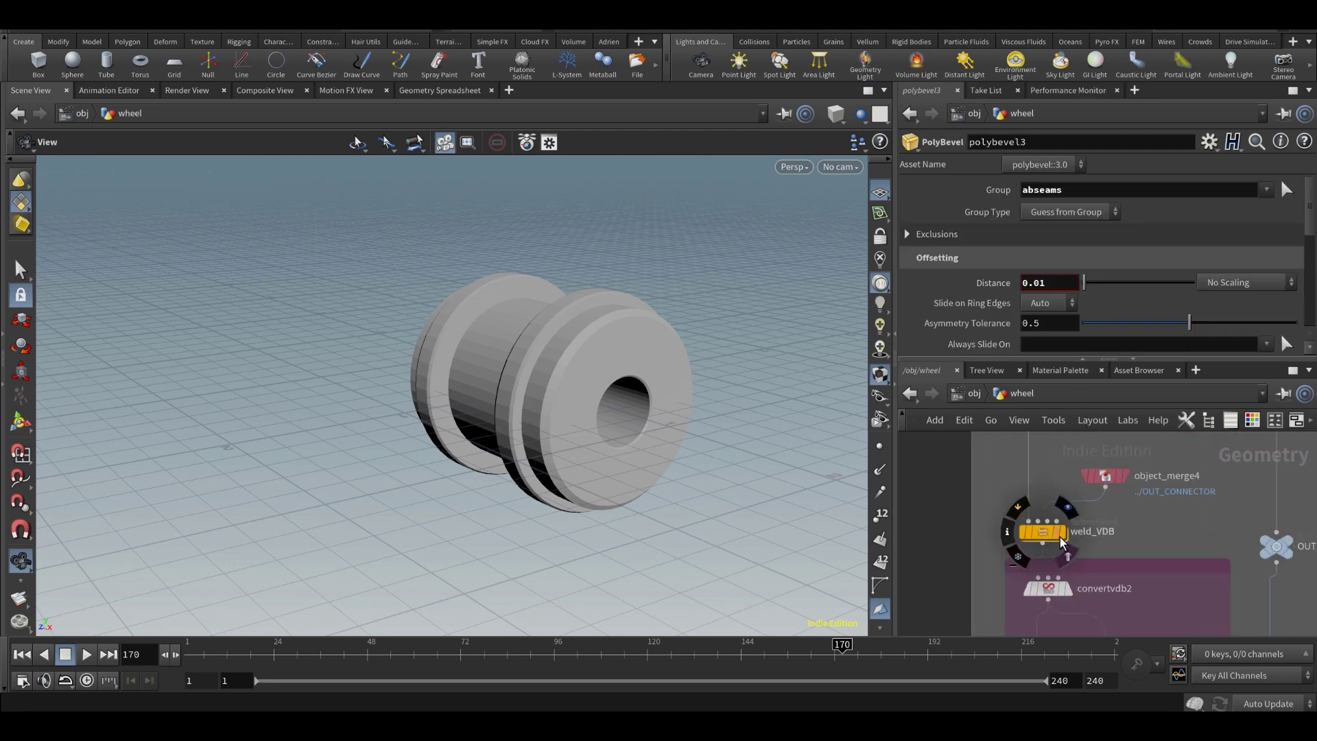
left_click(1063, 540)
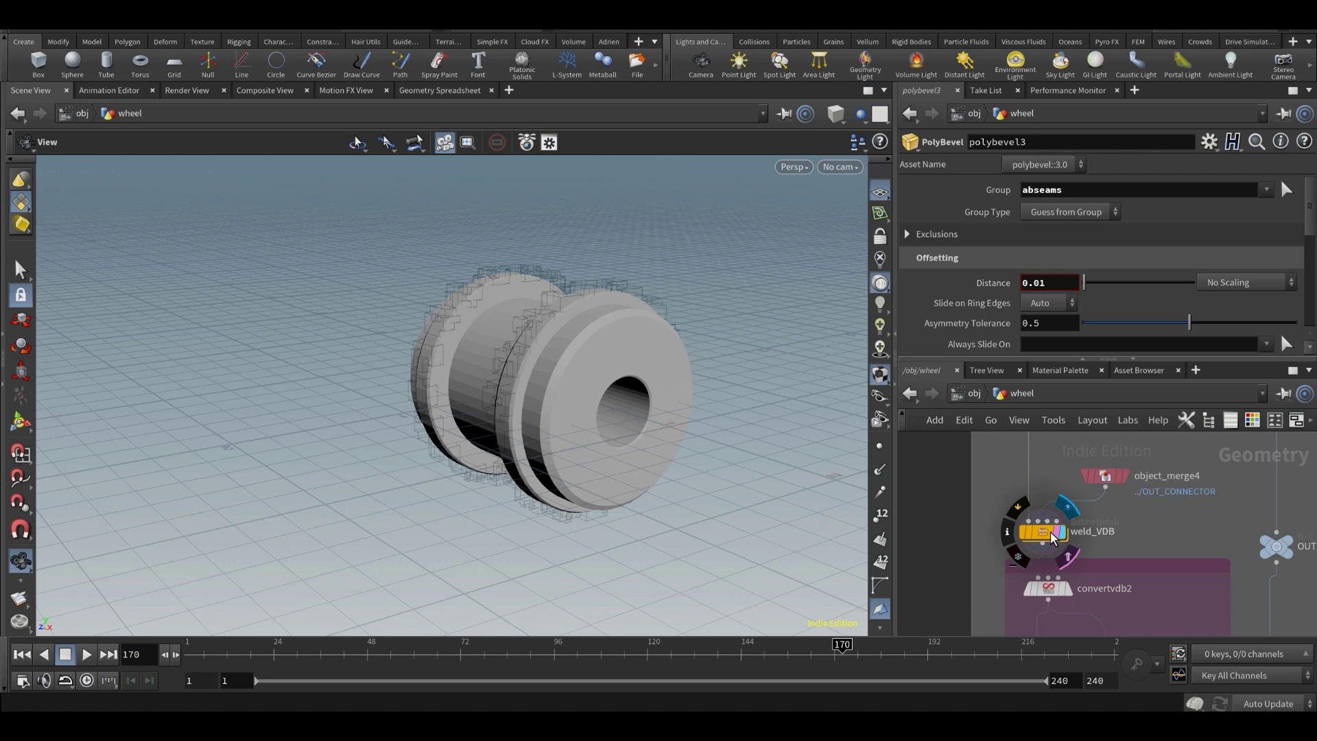
left_click(1051, 532)
right_click_drag(487, 343, 725, 375)
left_click_drag(583, 397, 674, 412)
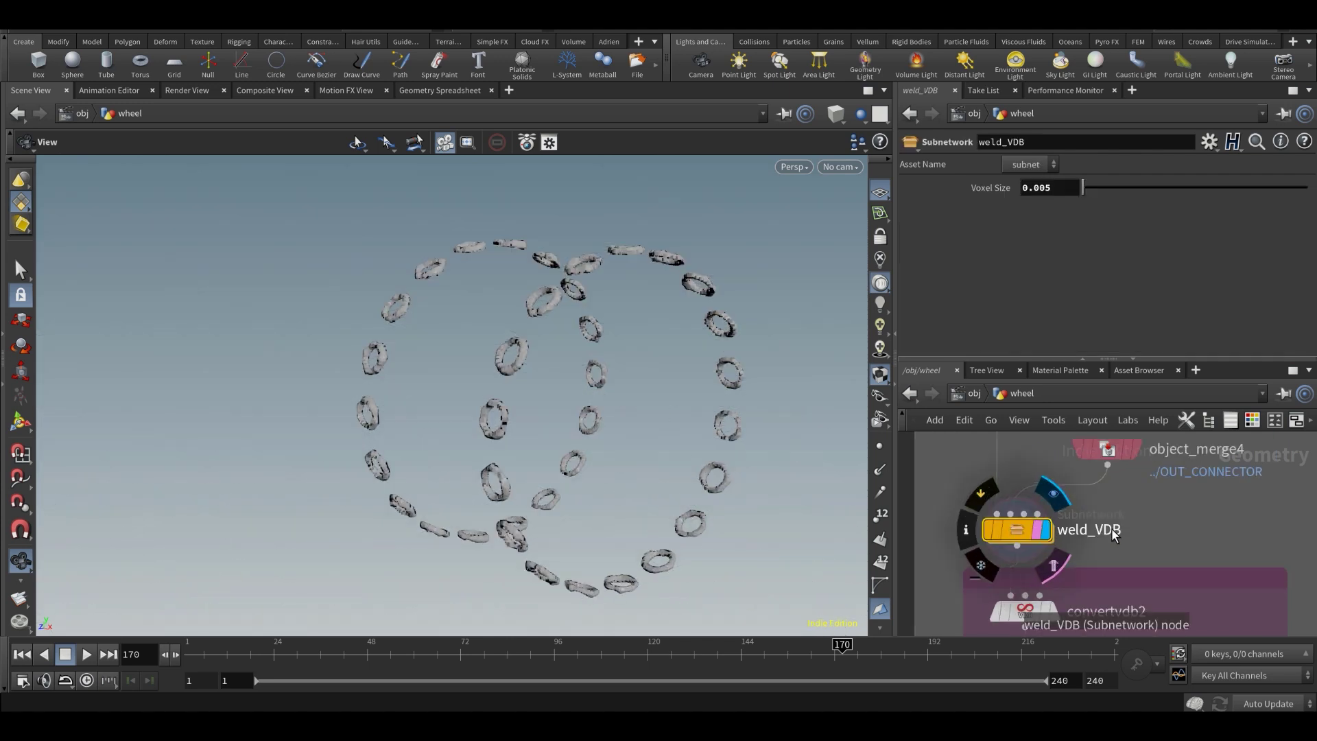
- Display object_merge4 to view the spokes, and locate its source null OUT_CONNECTOR in the enlarged network view
scroll(1118, 539, "up", 2)
middle_click_drag(1131, 541, 1139, 560)
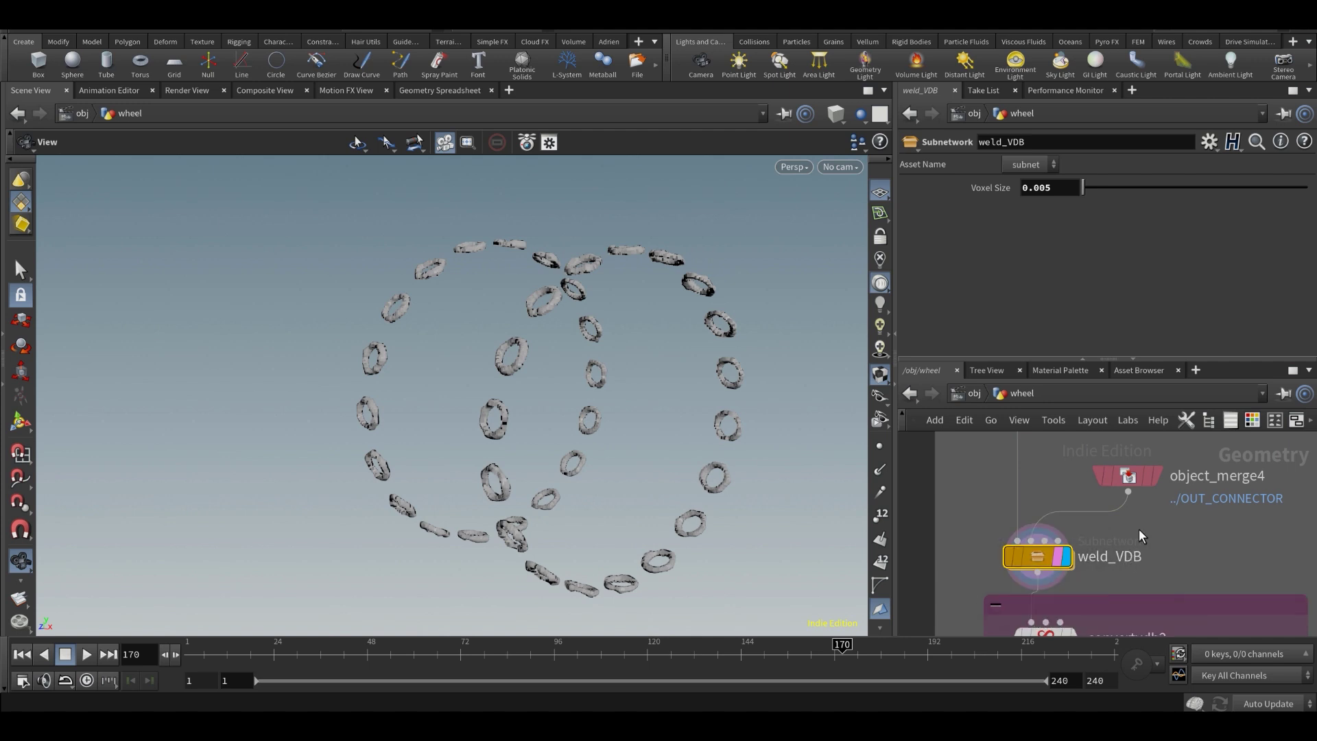
left_click(1158, 477)
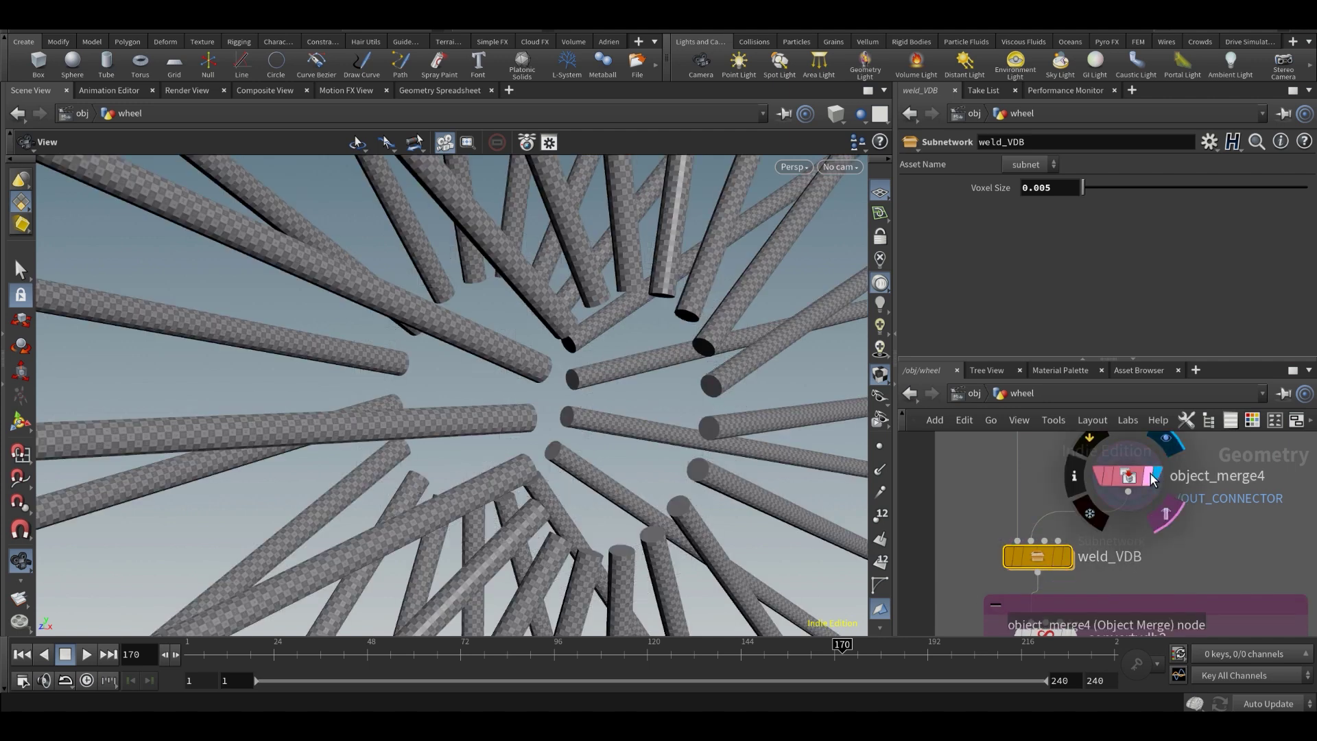
left_click(1150, 483)
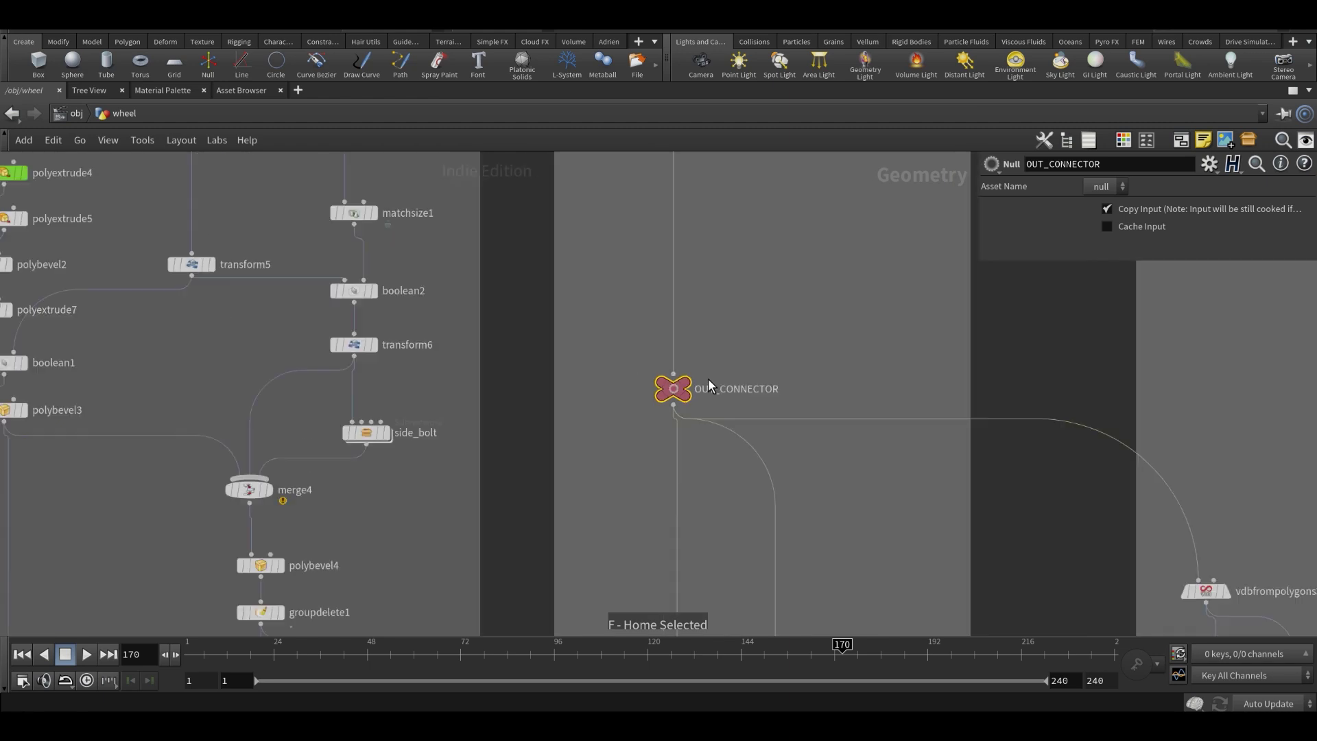
scroll(709, 376, "down", 5)
scroll(606, 441, "up", 8)
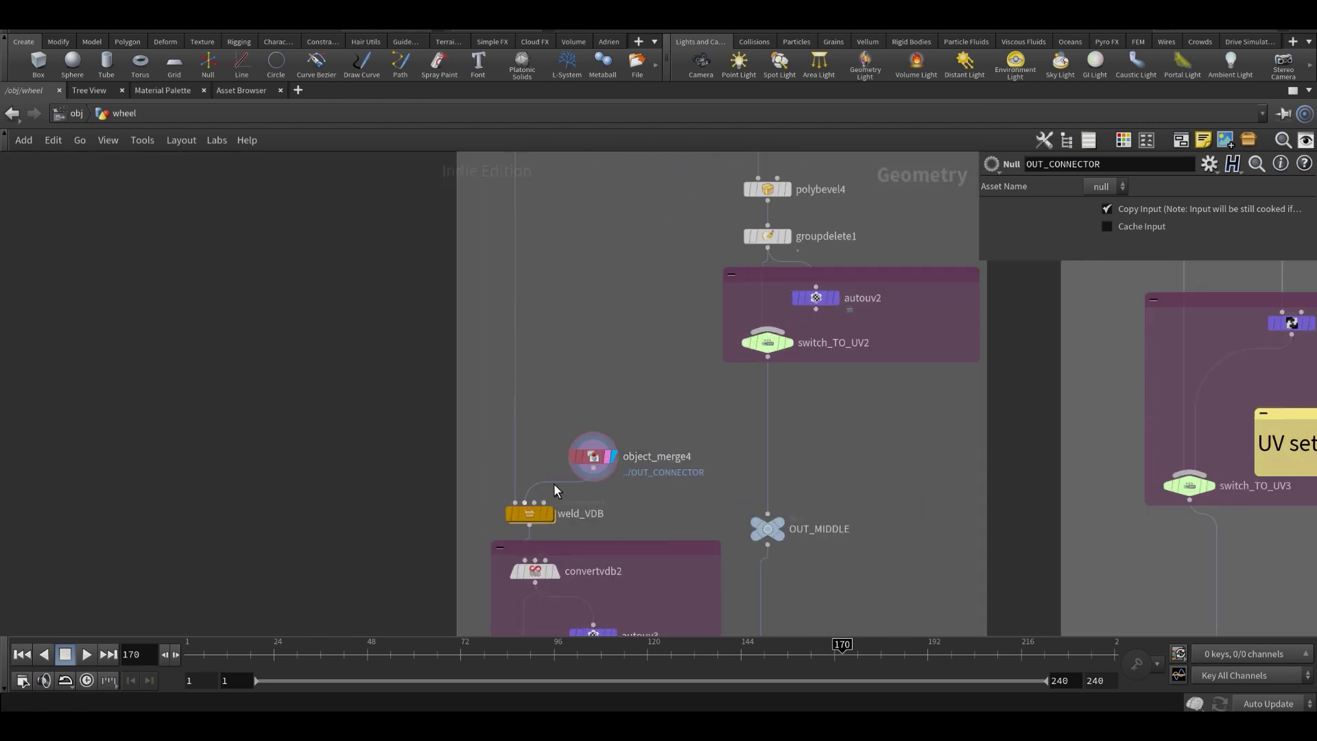
- Try wiring OUT_CONNECTOR directly into weld_VDB, undo the connection, and restore the split pane layout
left_click(556, 490)
scroll(735, 422, "down", 4)
left_click(950, 234)
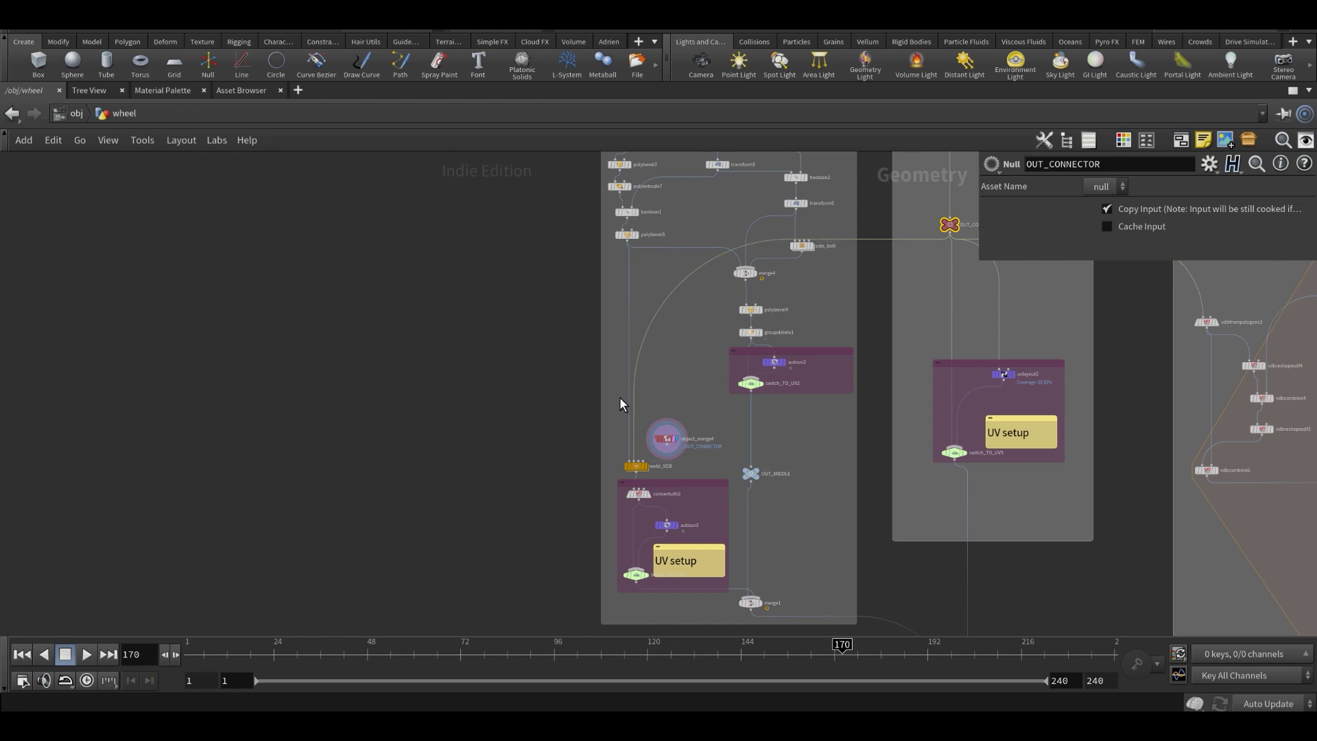
key("ctrl+z")
scroll(648, 422, "up", 6)
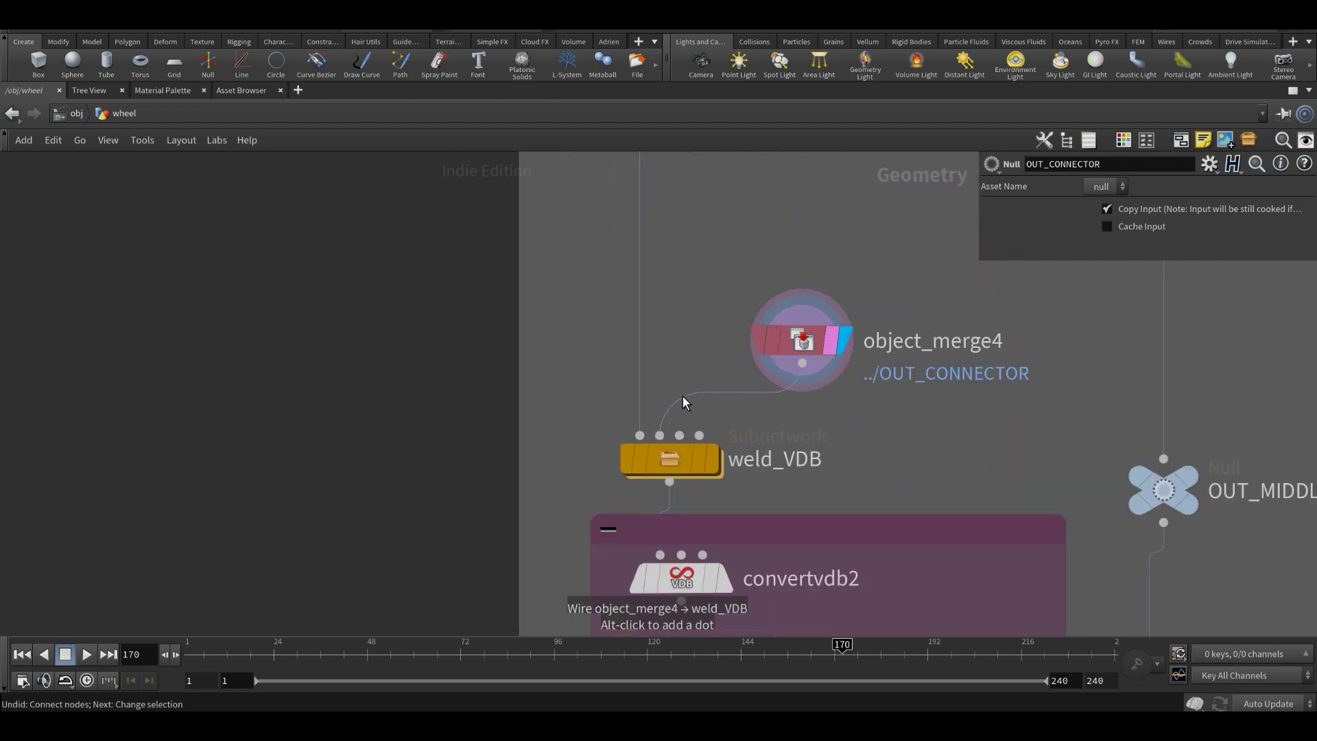
key("ctrl+b")
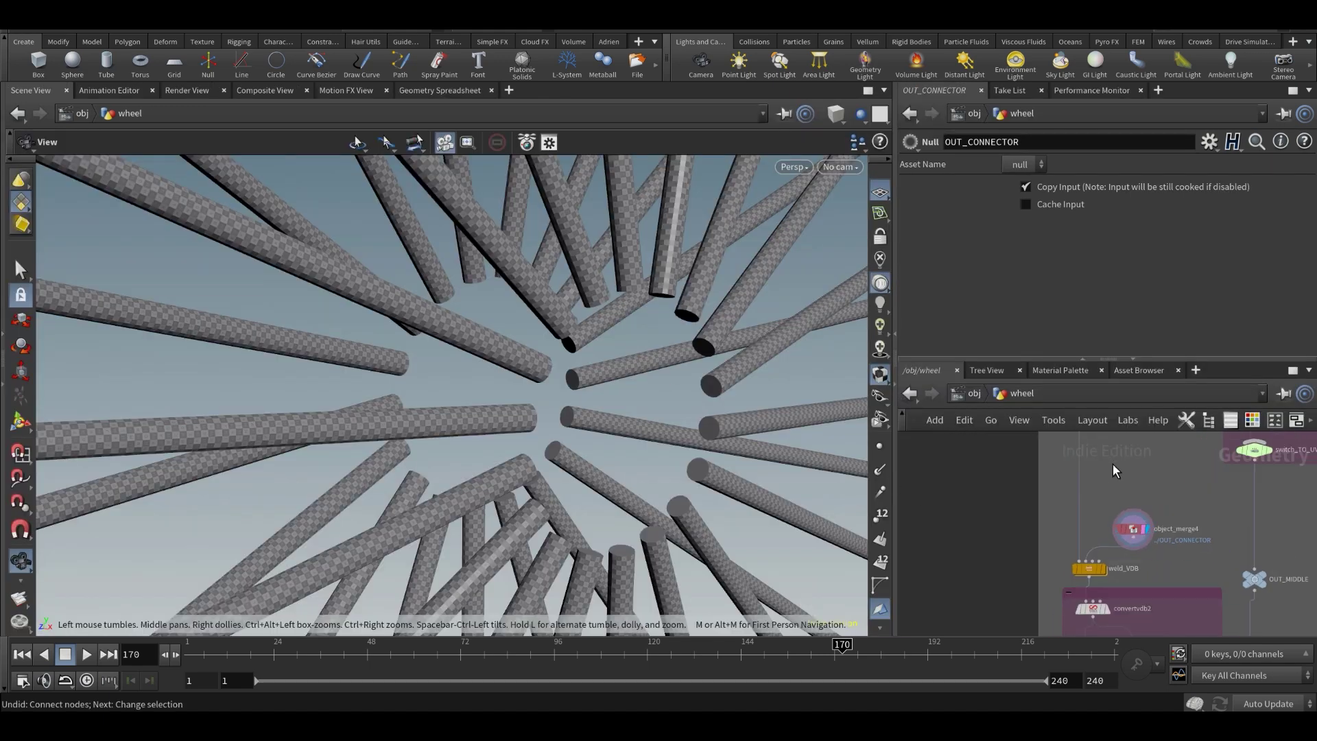
- Display the hub body without the shaft, and compare it with the weld rings from weld_VDB up close
middle_click_drag(1113, 464, 1058, 444)
left_click(1080, 524)
scroll(1084, 549, "down", 4)
middle_click_drag(1071, 546, 1067, 491)
scroll(1042, 520, "up", 5)
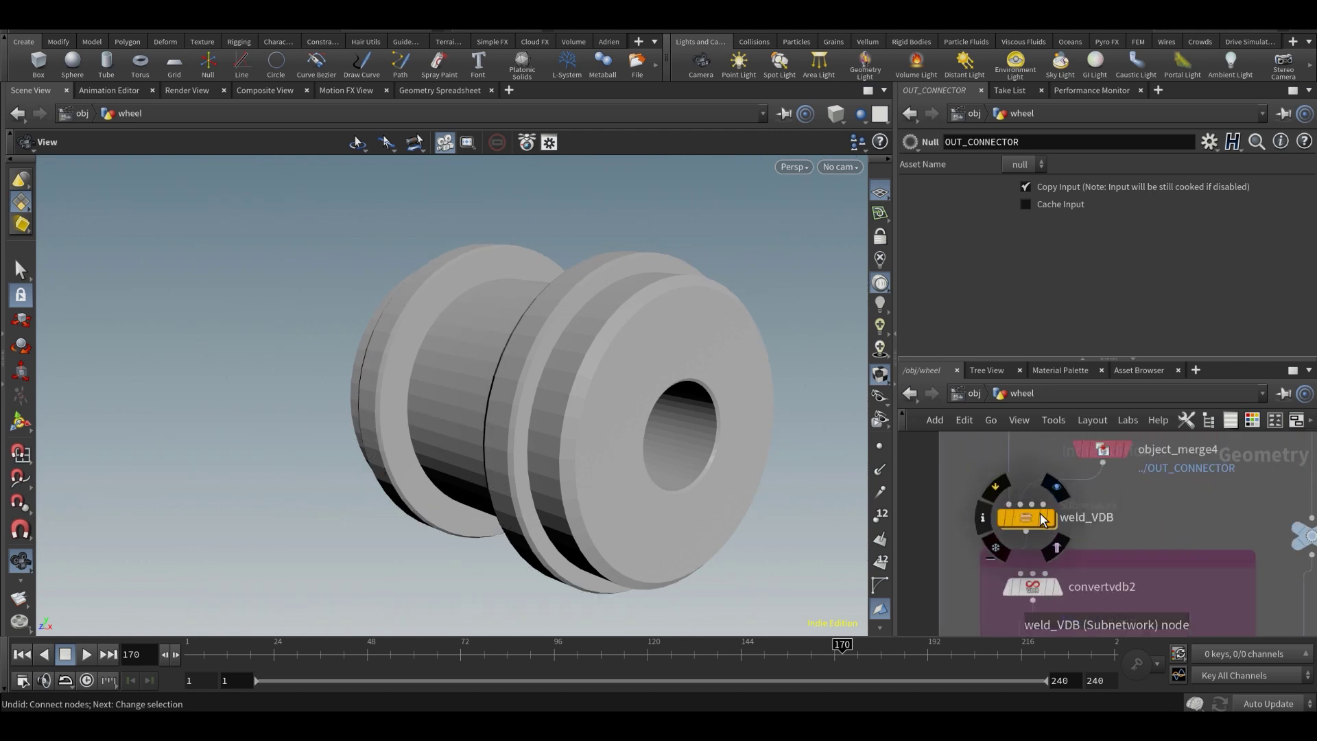
left_click(1044, 519)
scroll(705, 403, "up", 5)
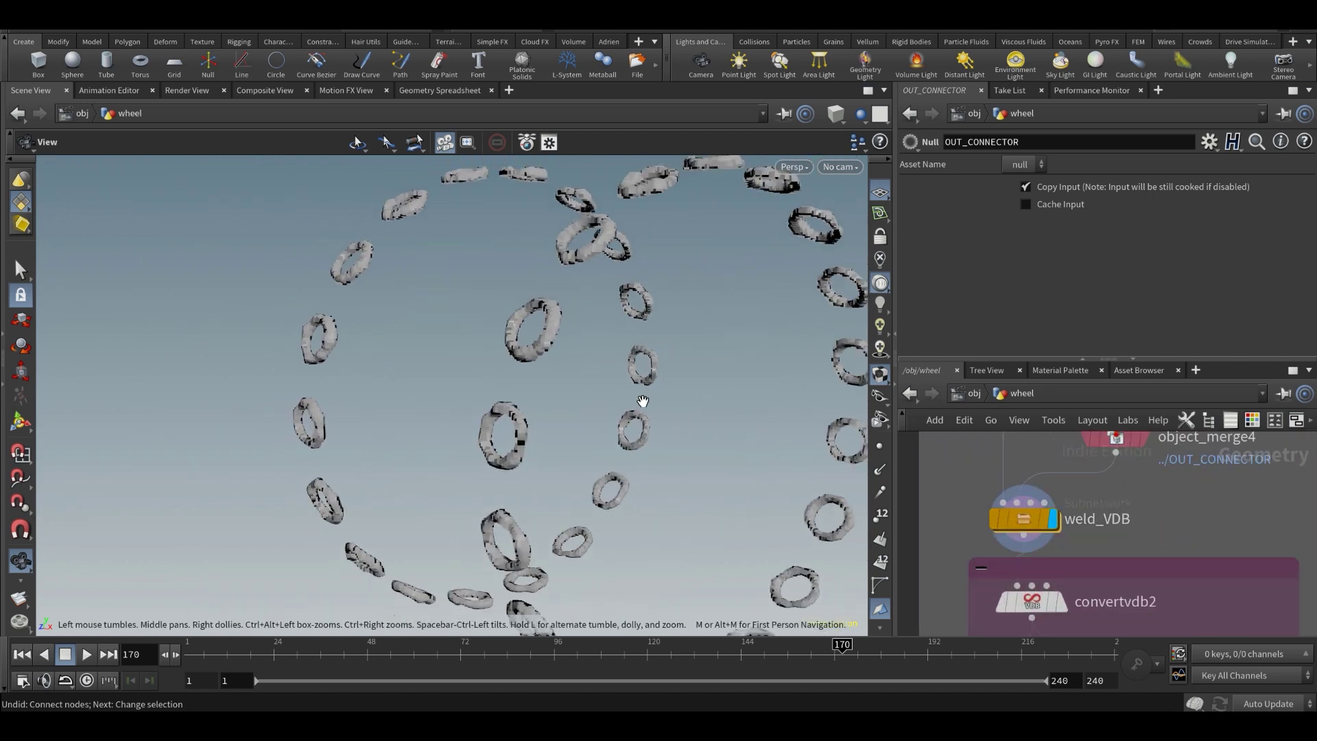
left_click_drag(642, 402, 626, 406)
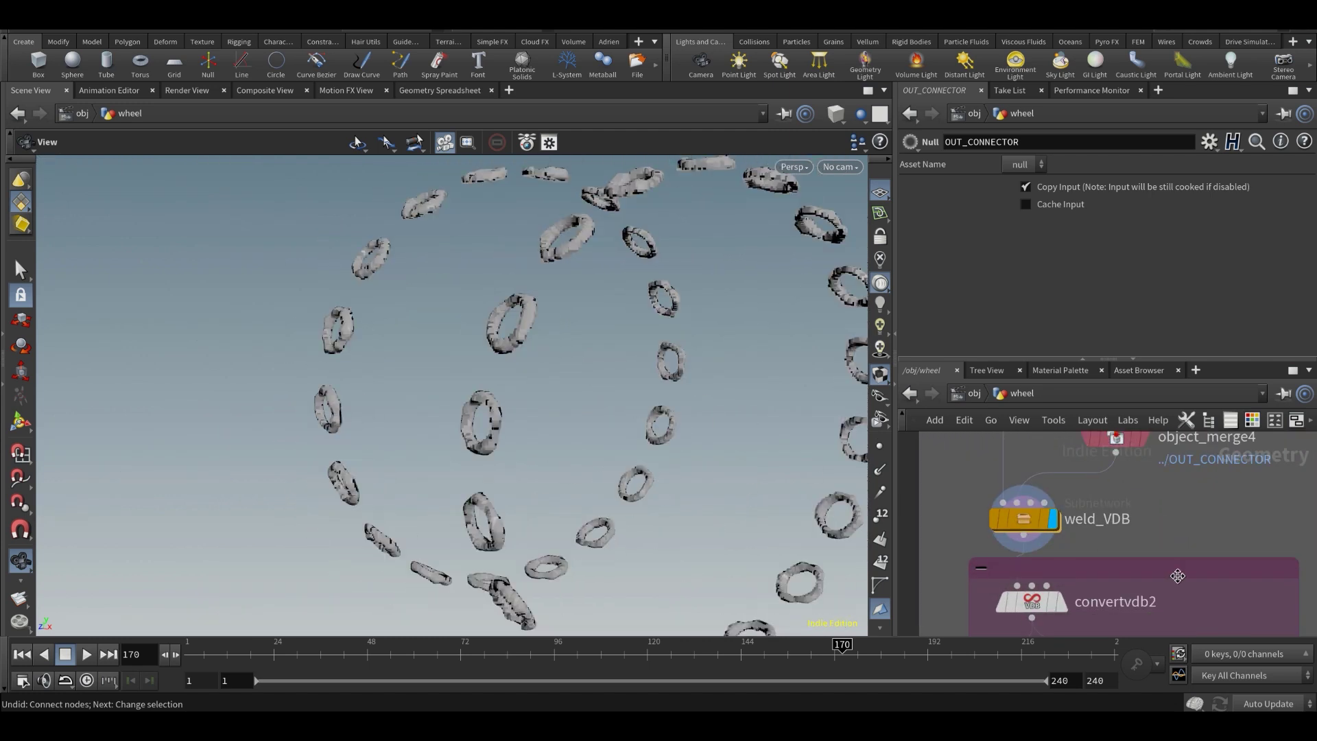
scroll(1142, 520, "down", 4)
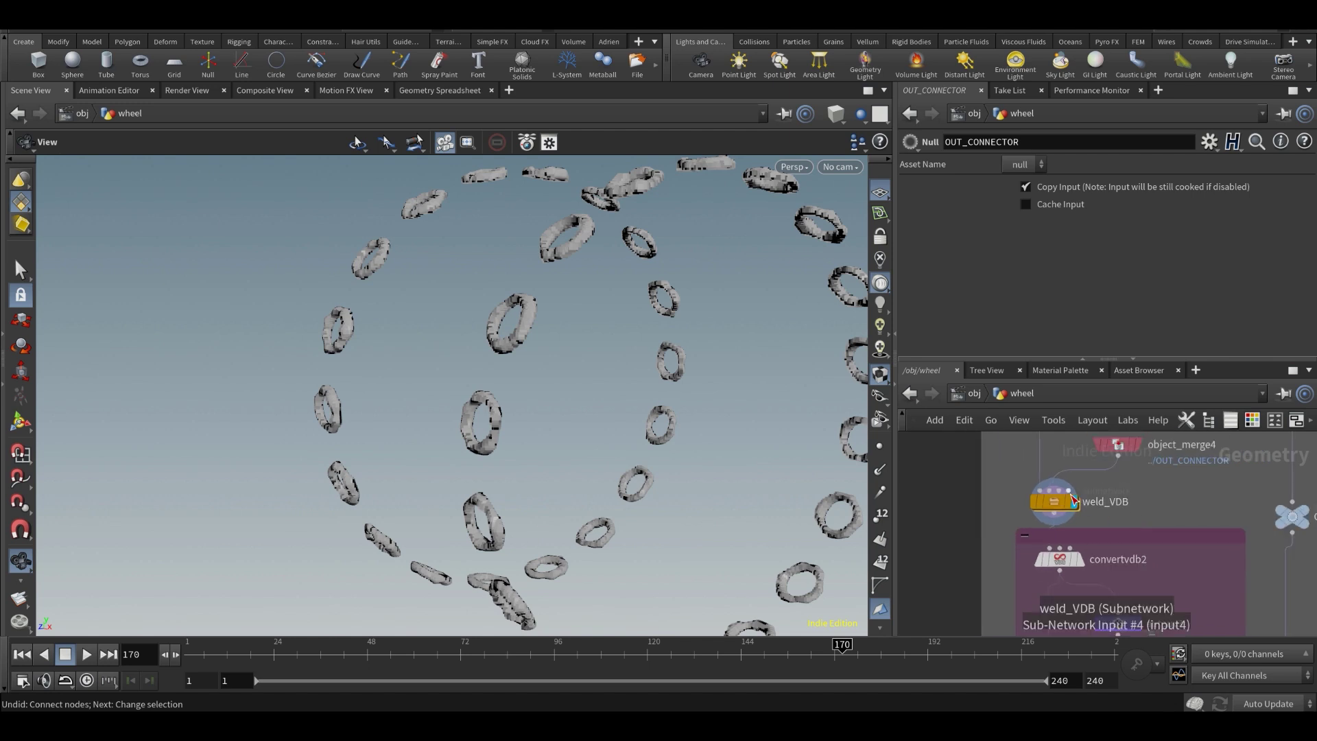
- Open the weld_VDB subnetwork, review its boolean, polywire and VDB node chain, and return to the wheel network
double_click(1074, 500)
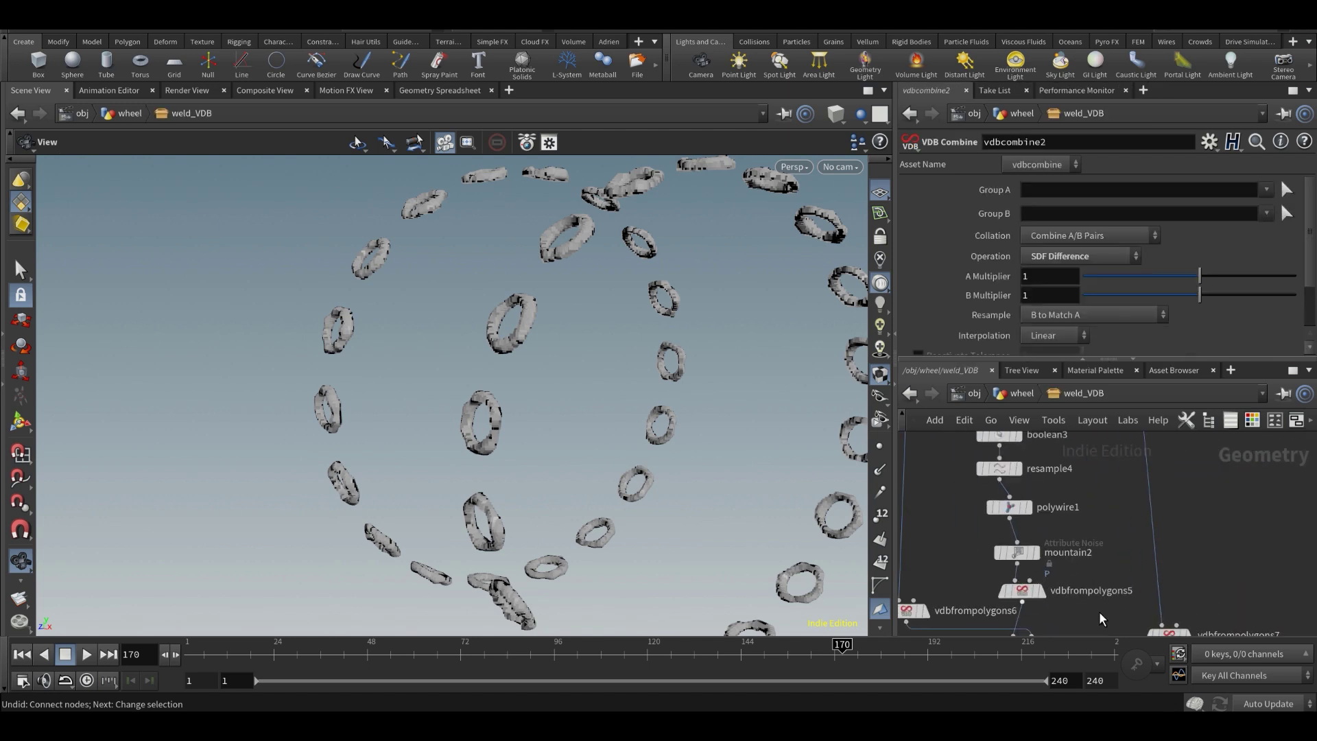
scroll(1084, 590, "down", 4)
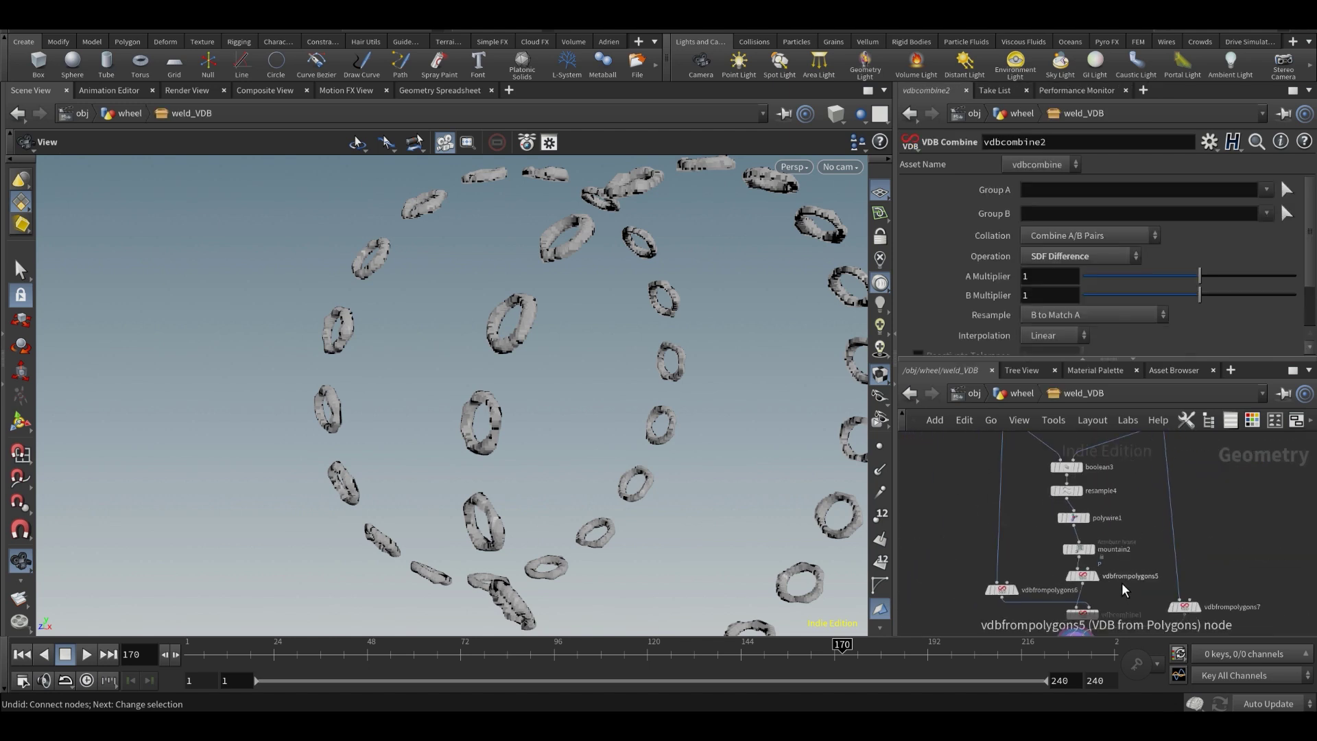
middle_click_drag(1123, 588, 1128, 582)
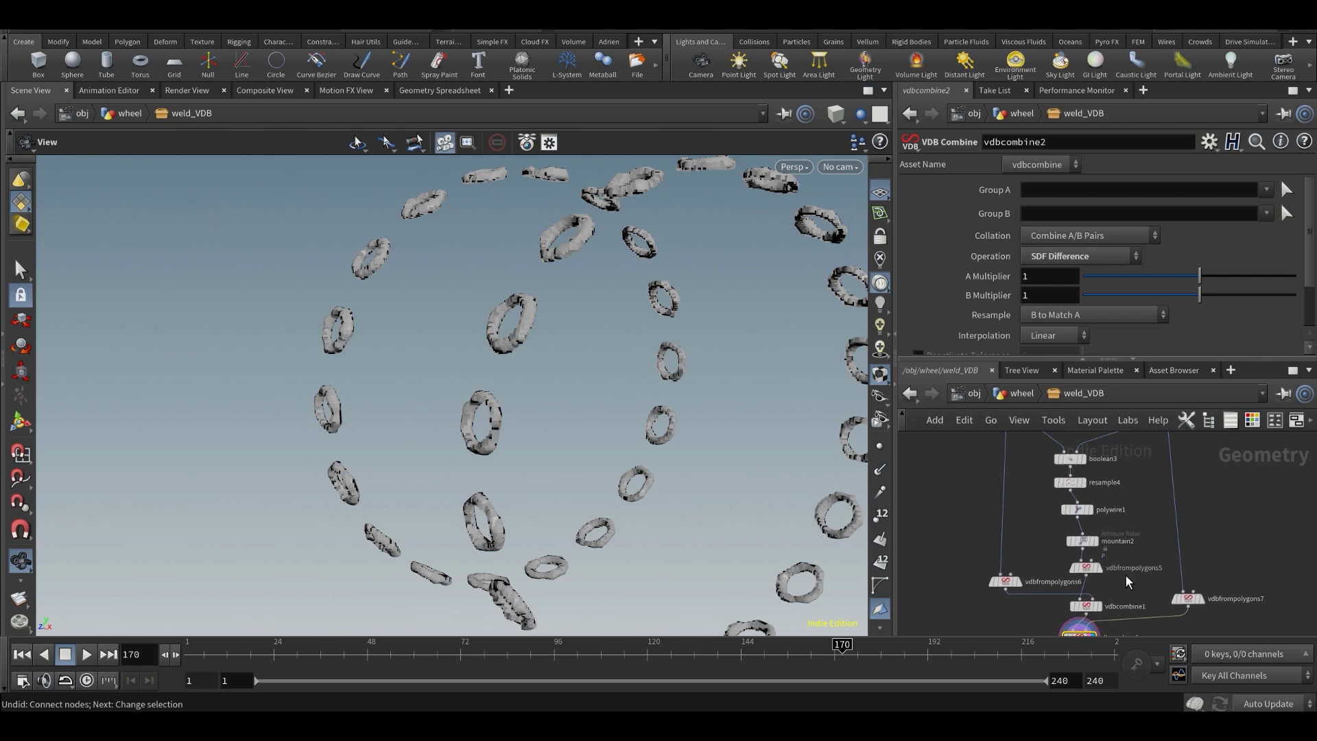
key("u")
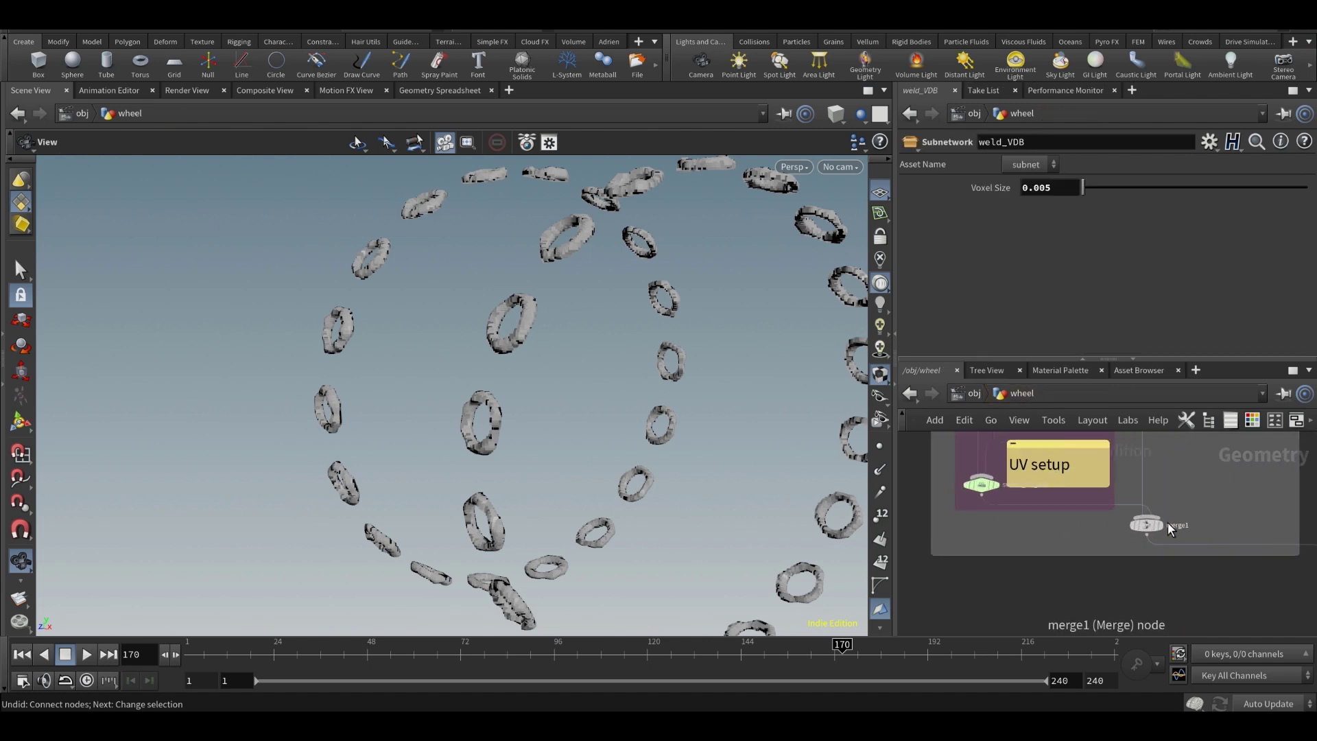
- Display and select merge1 to view the welds combined with the hub and shaft
left_click(1160, 526)
left_click(1159, 526)
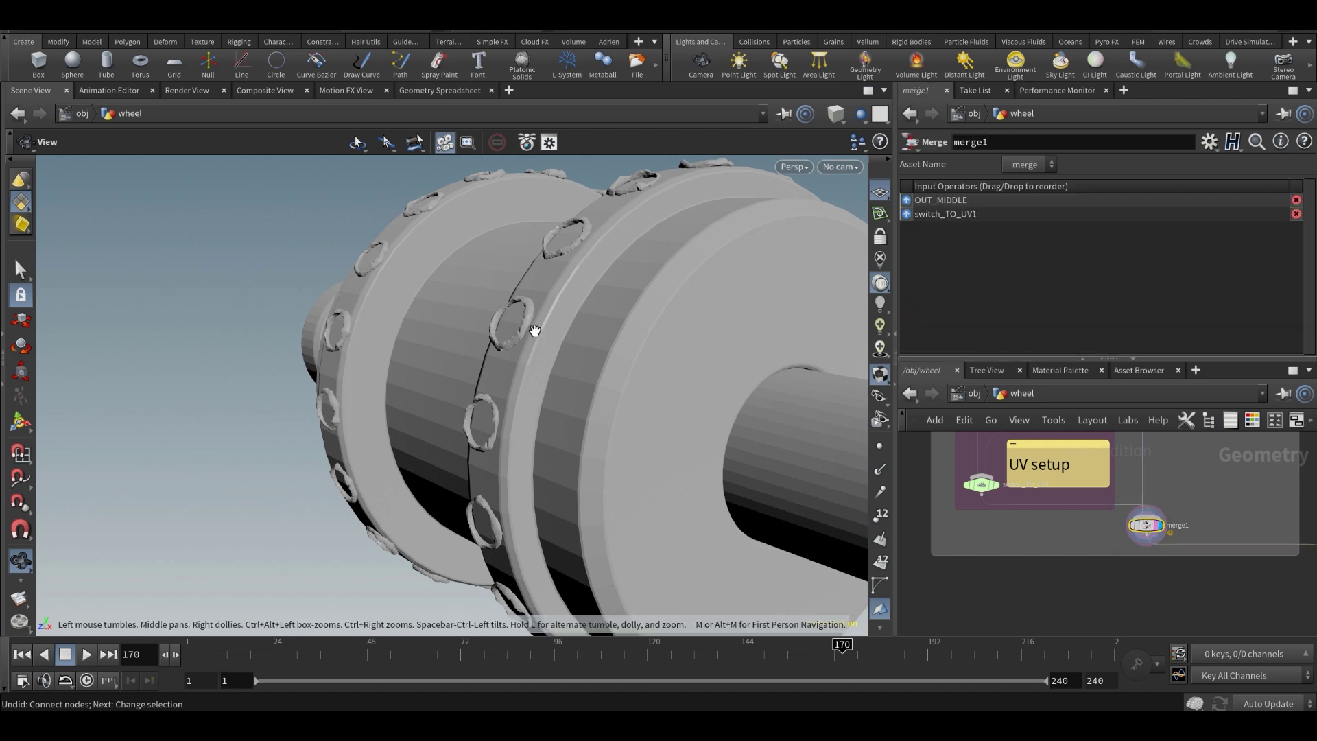
left_click_drag(532, 329, 517, 393)
scroll(1200, 546, "down", 4)
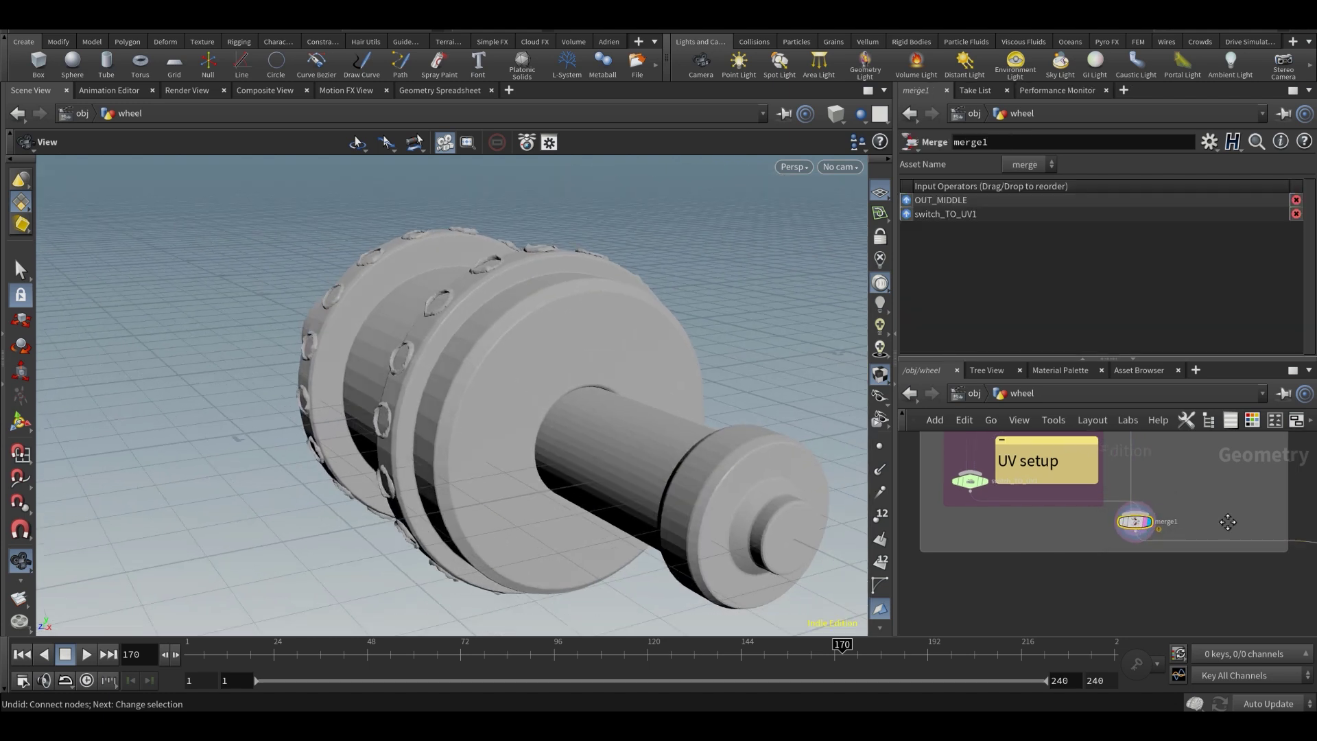
- Display and select merge13, and examine the spokes merged with the hub from several angles
scroll(1201, 547, "up", 5)
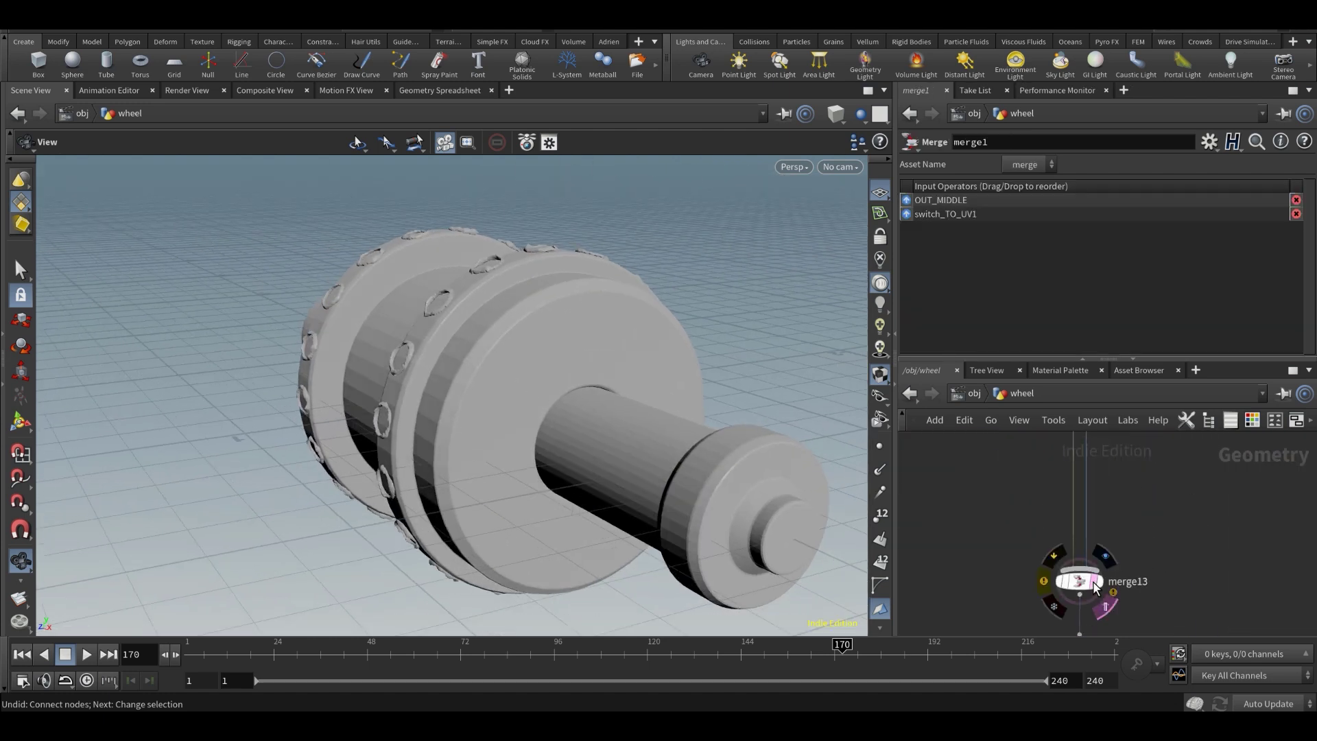
left_click(1099, 584)
left_click(1073, 579)
left_click_drag(603, 420, 589, 368)
right_click_drag(636, 377, 796, 377)
left_click_drag(636, 381, 711, 382)
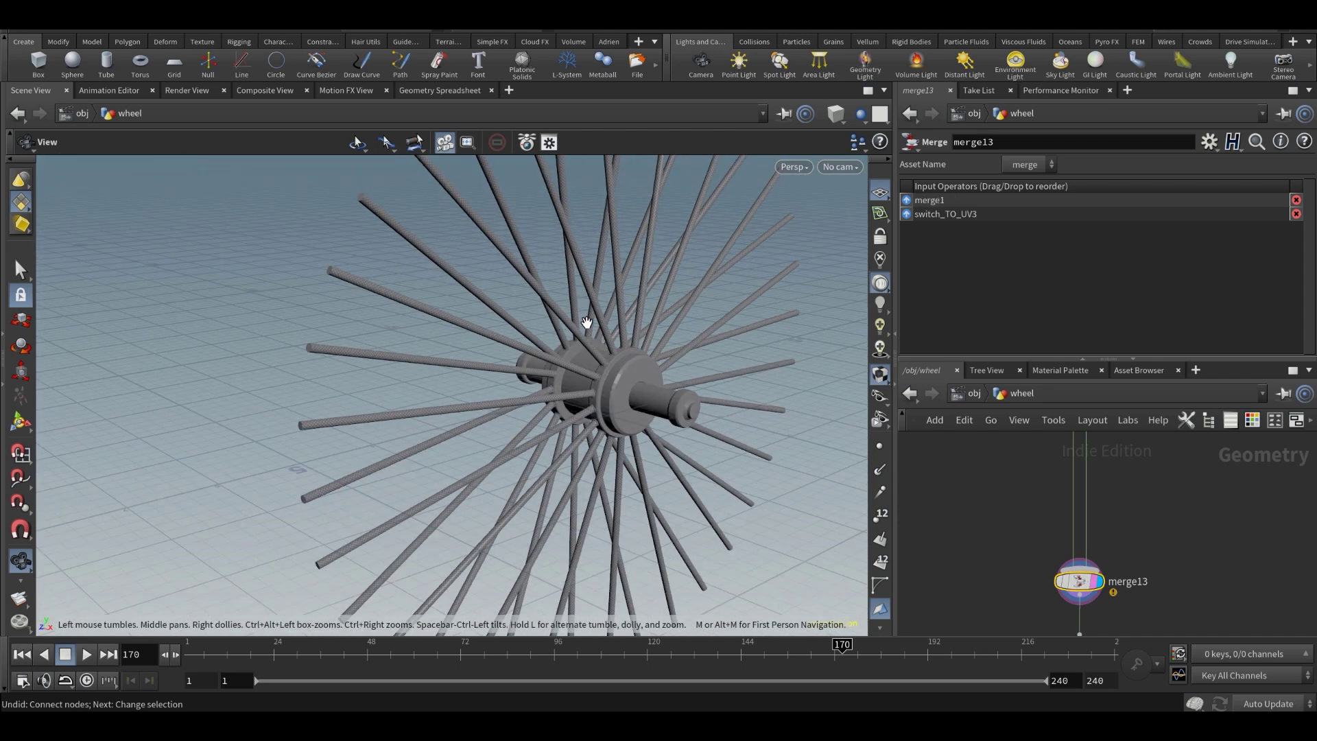
left_click_drag(632, 372, 600, 356)
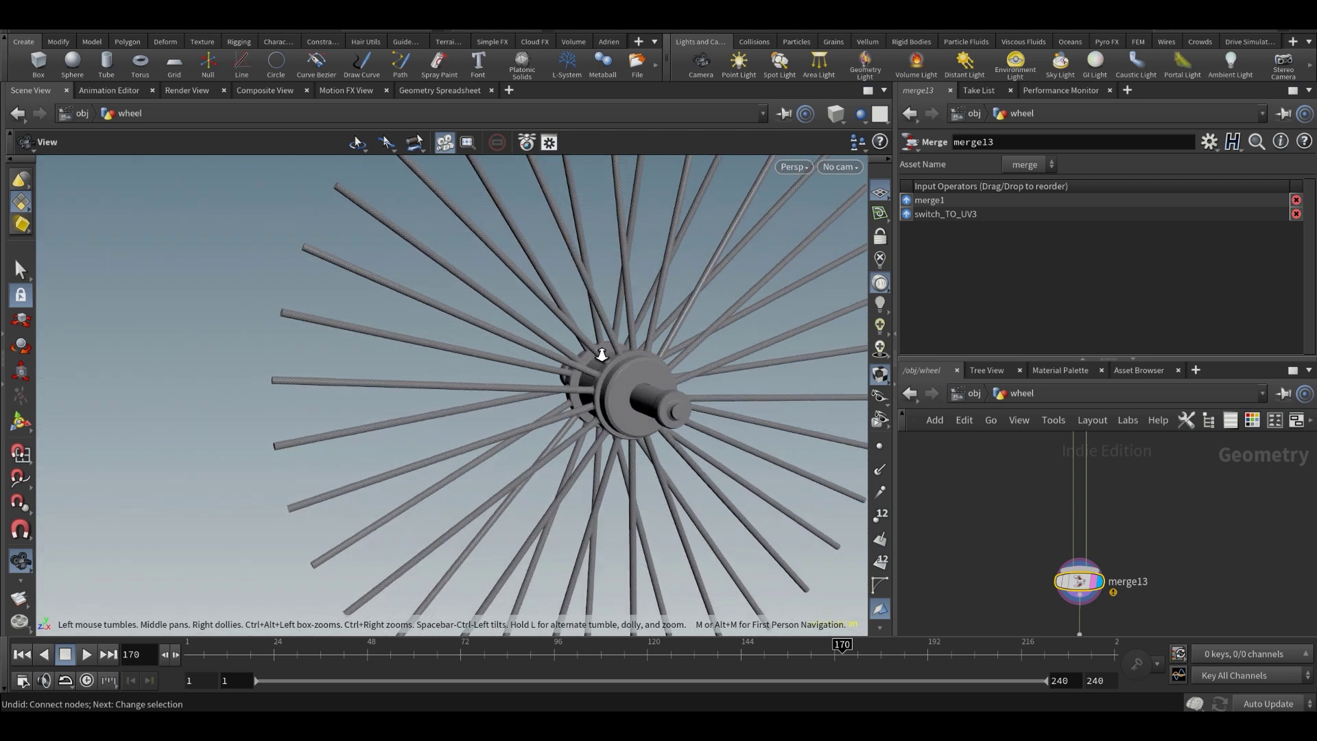
right_click_drag(600, 356, 526, 347)
middle_click_drag(574, 341, 528, 391)
right_click_drag(638, 408, 549, 408)
left_click_drag(549, 408, 627, 265)
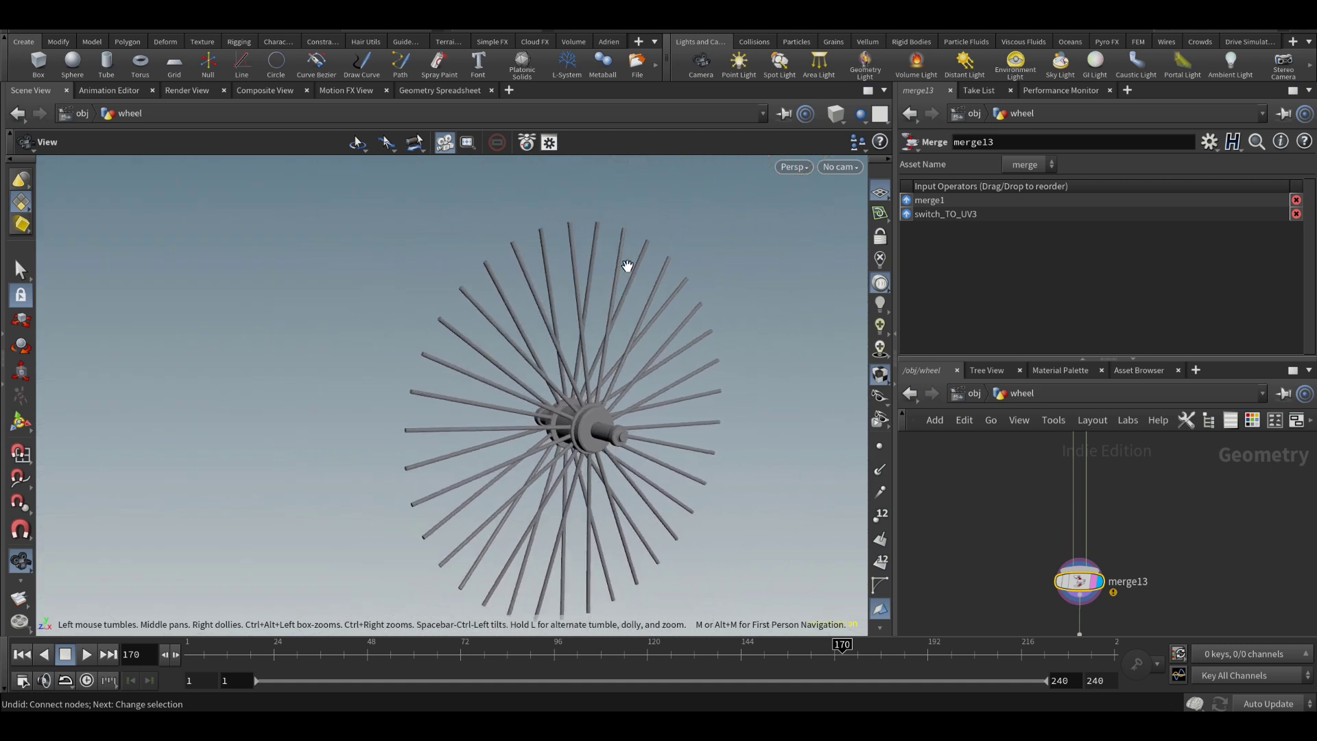
scroll(1154, 528, "down", 4)
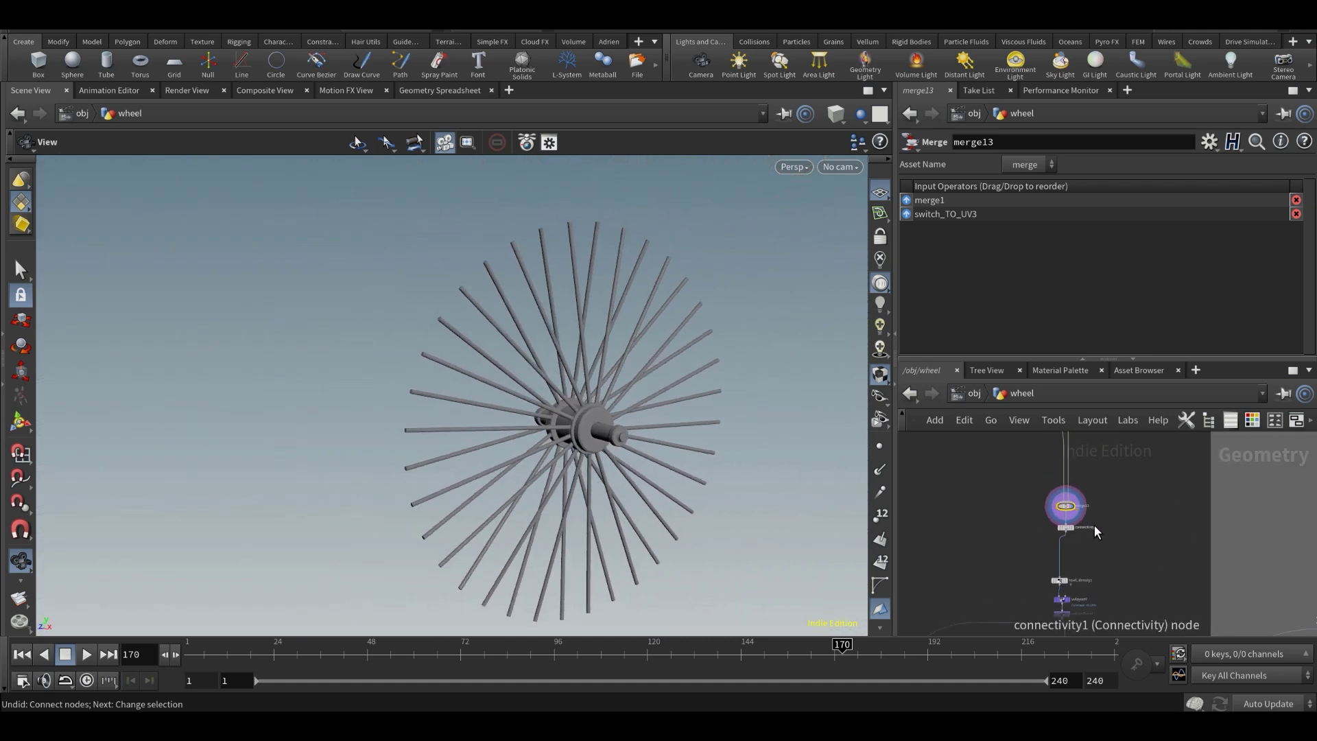
- Display and select the texel_density1 node below connectivity1 to check its effect on the wheel
middle_click_drag(1102, 541, 1068, 507)
scroll(1052, 524, "up", 4)
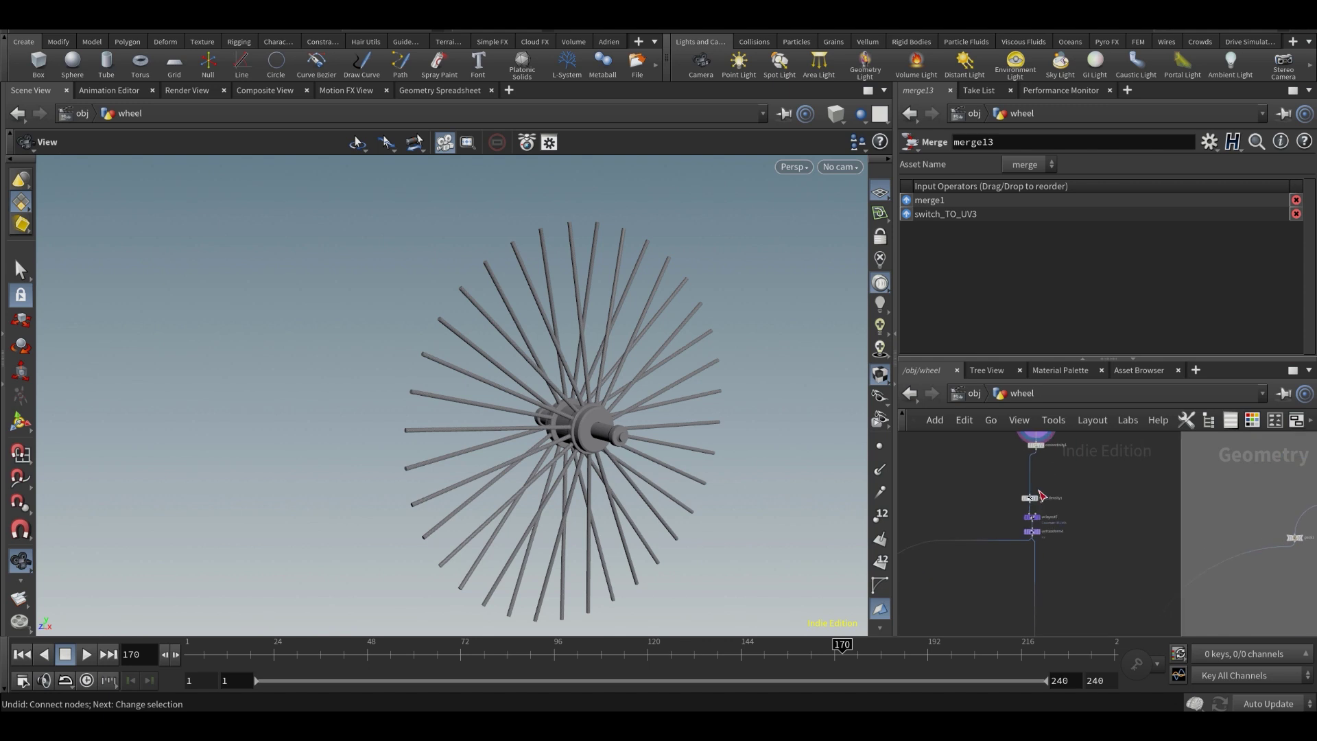
scroll(1051, 522, "up", 3)
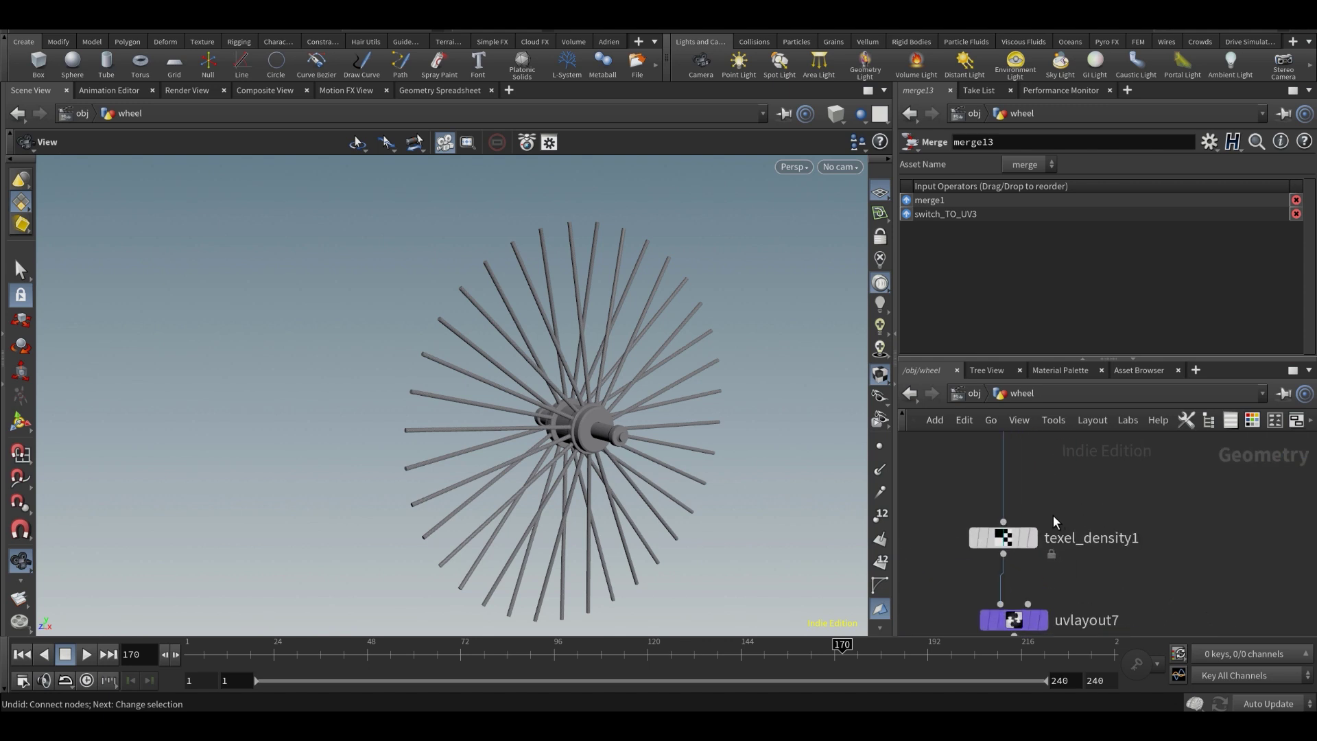
left_click(1034, 546)
scroll(1043, 542, "down", 5)
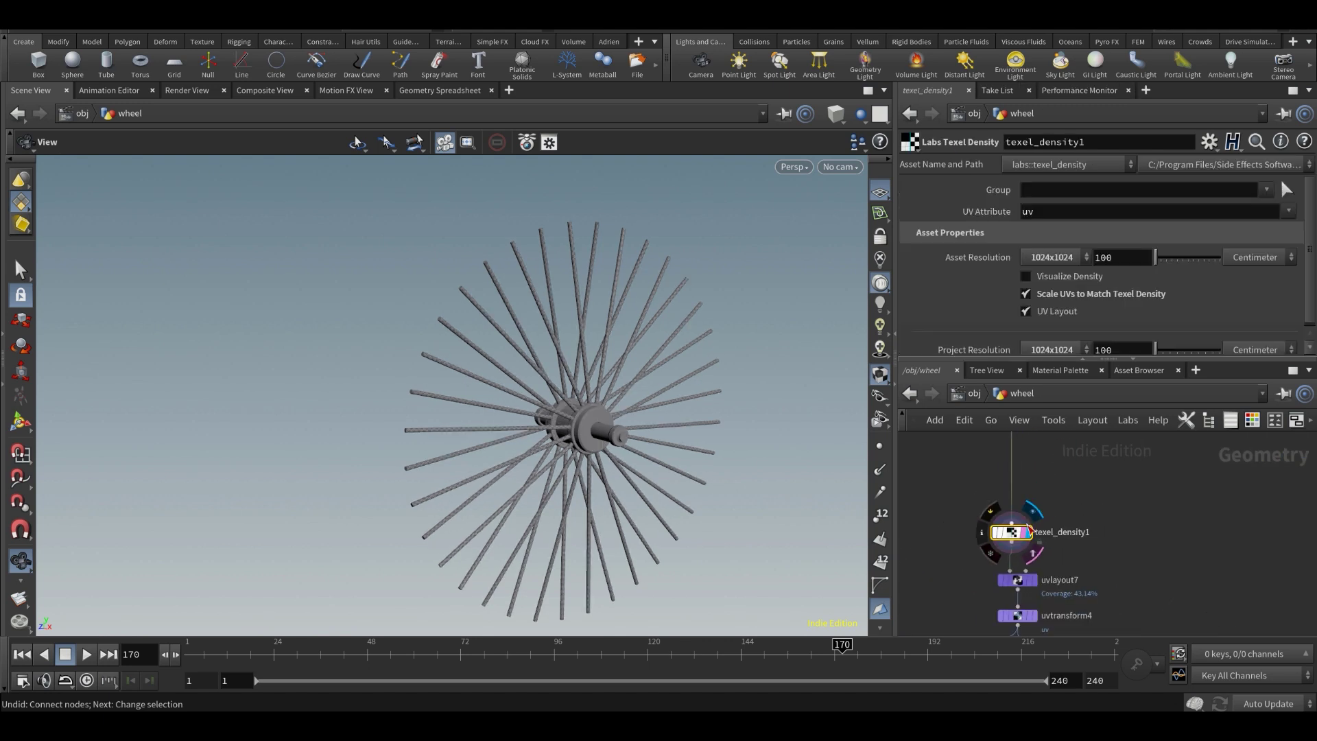
- Set Select Input to 1 on switch_TO_UV so the uvtransform1 branch feeds the network
middle_click_drag(1083, 589, 1061, 483)
middle_click_drag(1095, 618, 1059, 525)
scroll(1057, 527, "up", 4)
left_click(1068, 509)
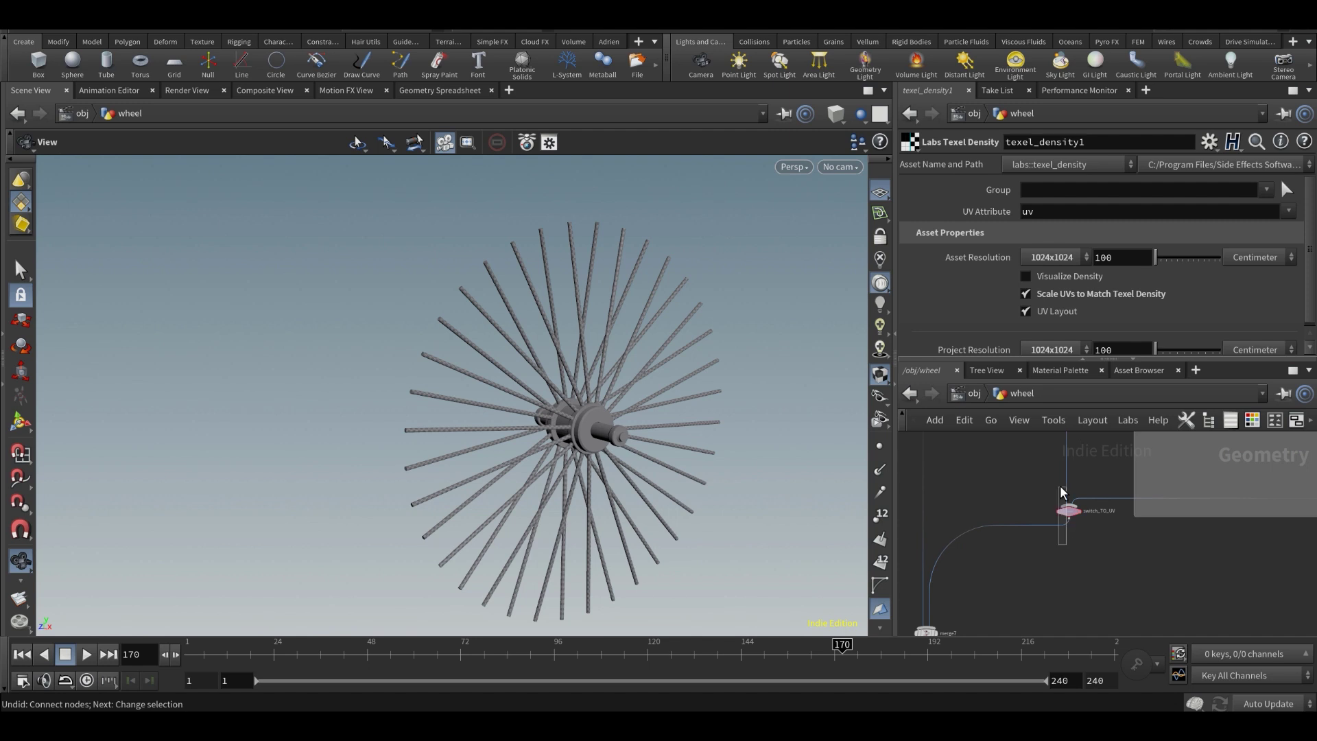
left_click(1049, 187)
type("1")
key("Return")
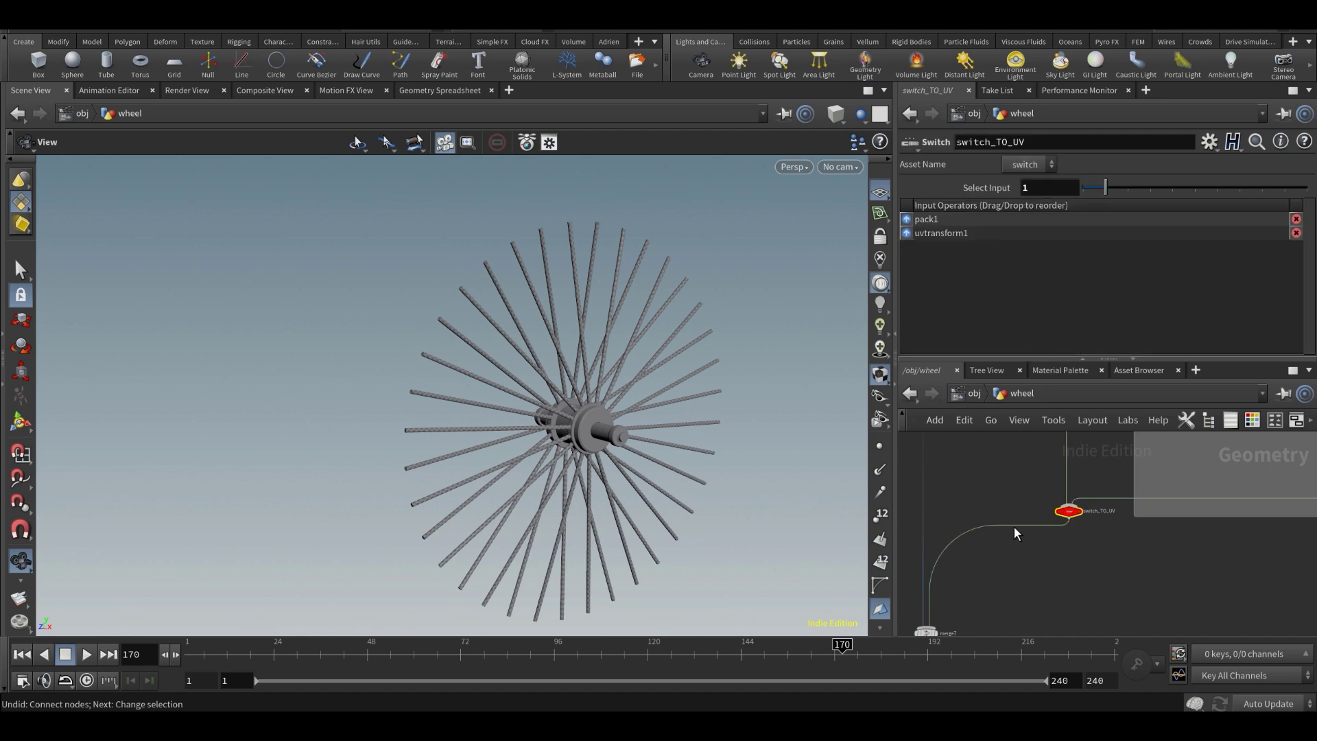
key("ctrl+z")
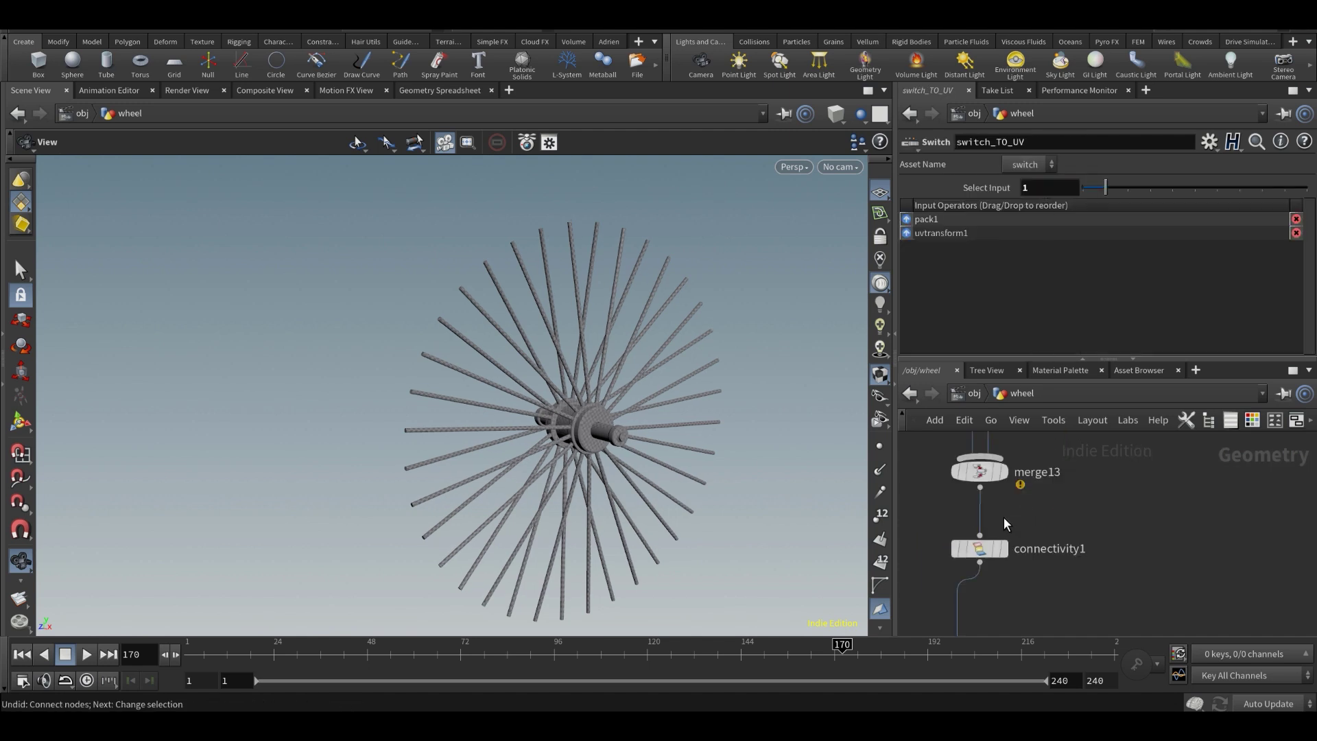
- Display and select connectivity1 to view the merged wheel's UV pattern ahead of the texel density node
left_click(1032, 511)
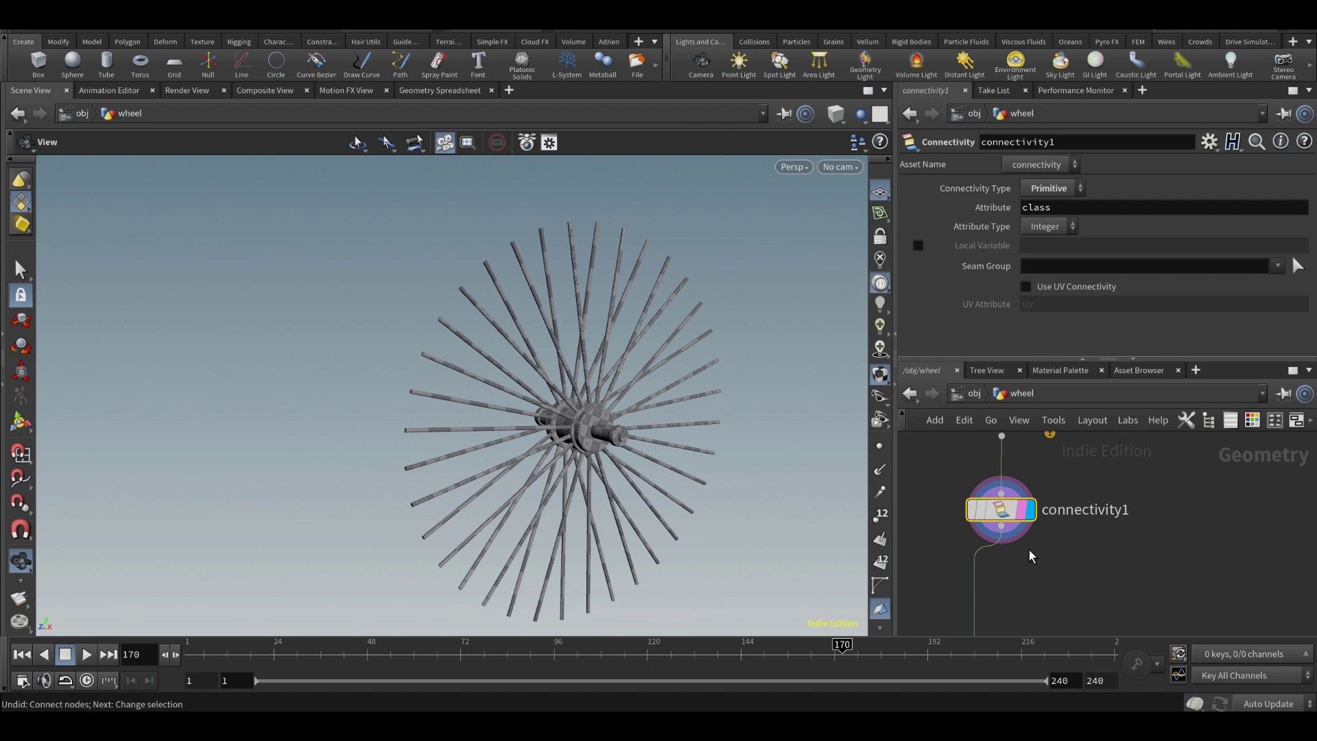
scroll(1033, 521, "down", 2)
scroll(1045, 501, "down", 1)
middle_click_drag(1035, 529, 1040, 492)
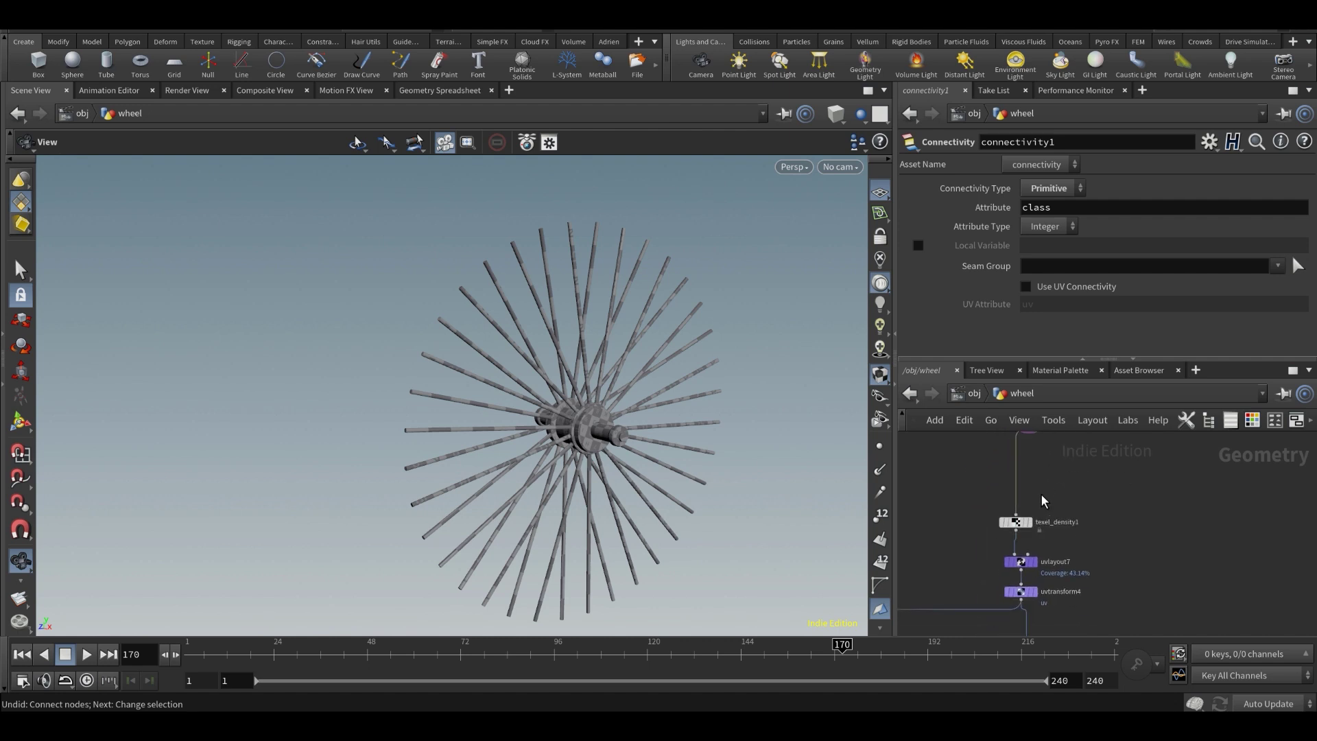
scroll(1040, 498, "up", 1)
scroll(1038, 499, "down", 1)
scroll(1029, 518, "up", 2)
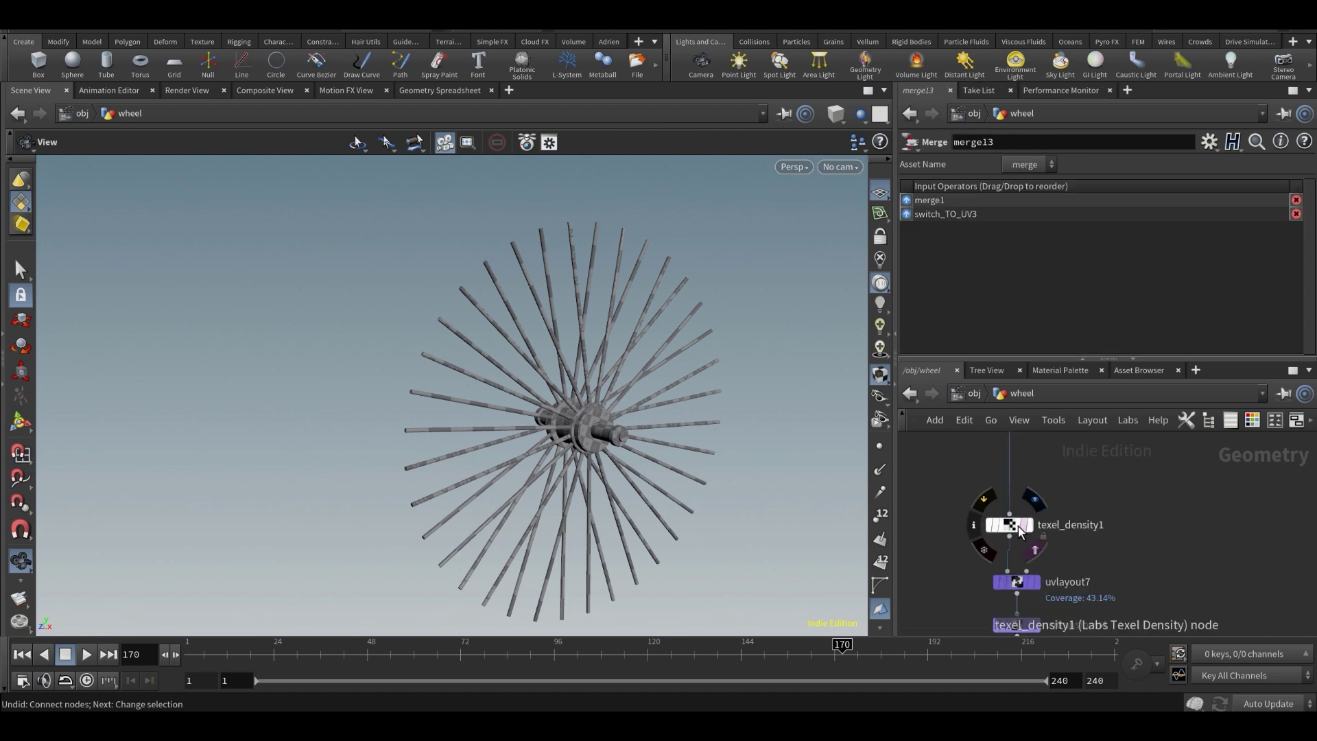
- Display texel_density1 again and examine the checker pattern on the hub and spokes up close
left_click(1020, 526)
scroll(1031, 540, "up", 4)
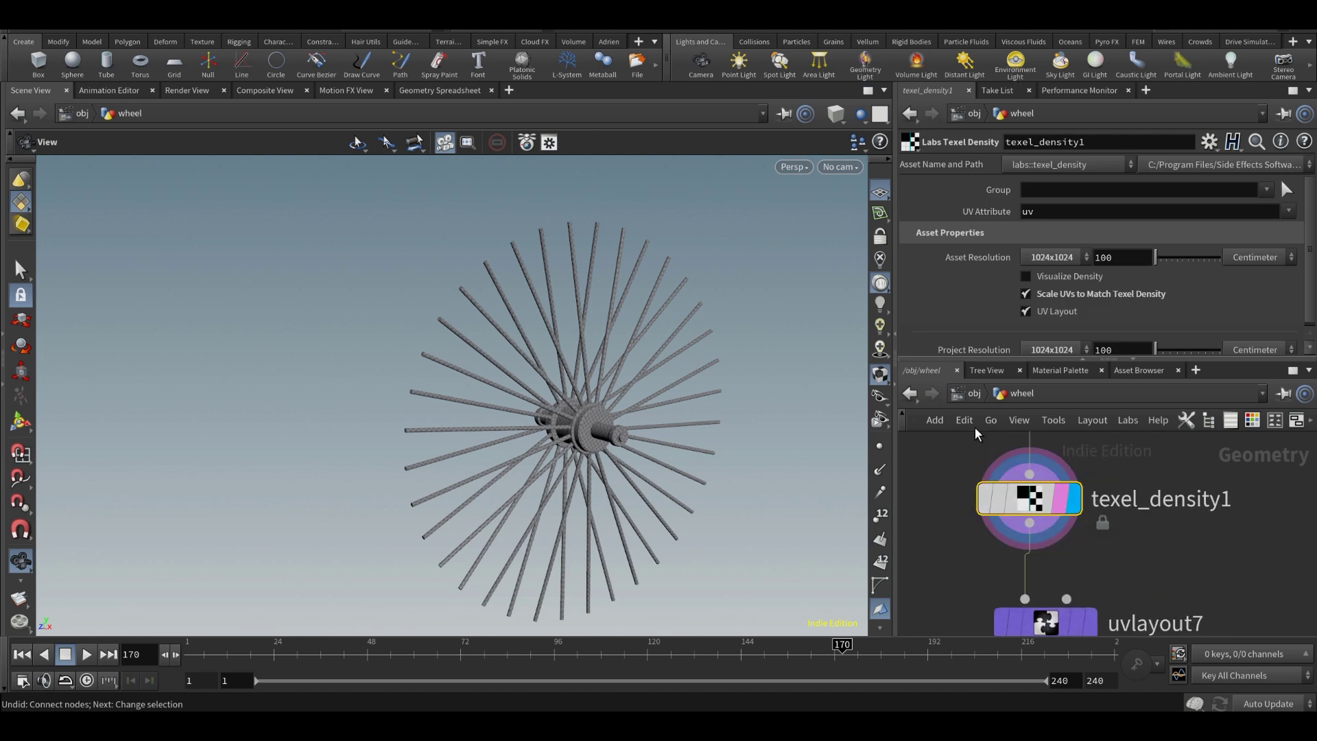
scroll(967, 275, "down", 1)
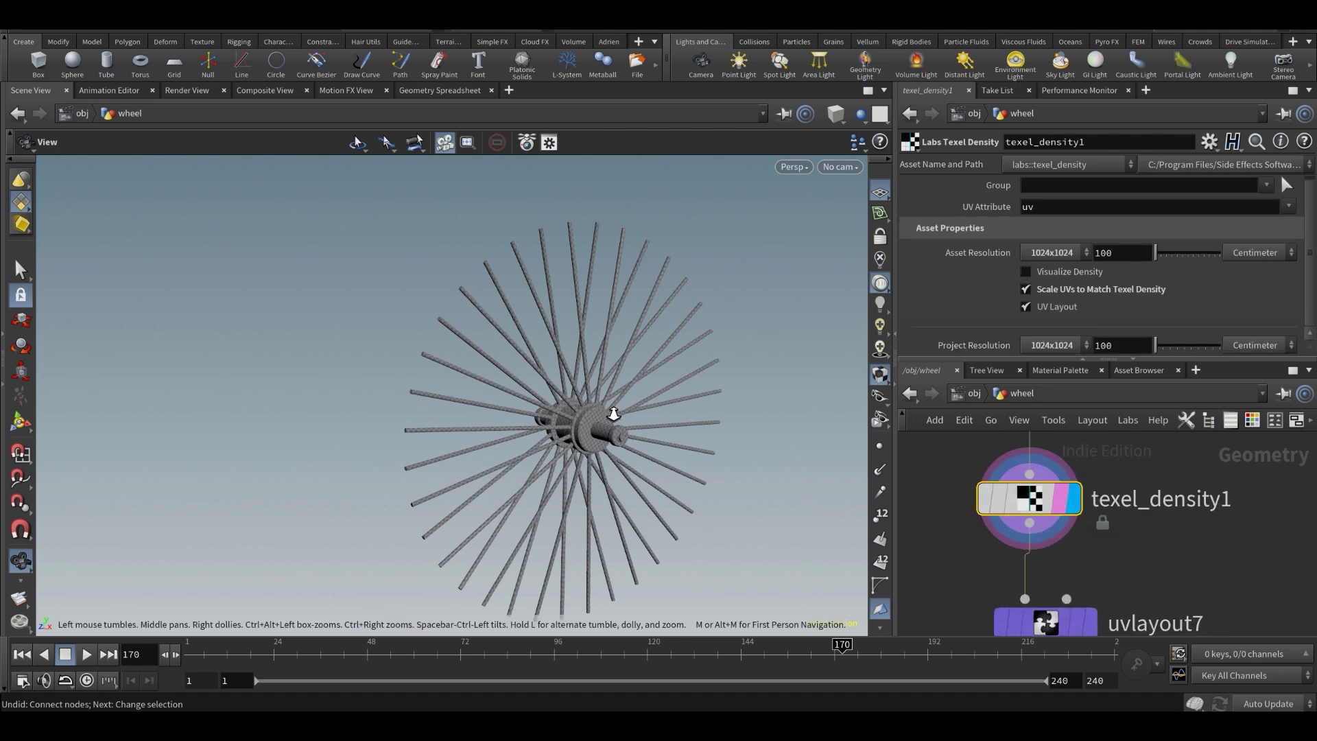
scroll(621, 405, "up", 6)
scroll(621, 405, "up", 1)
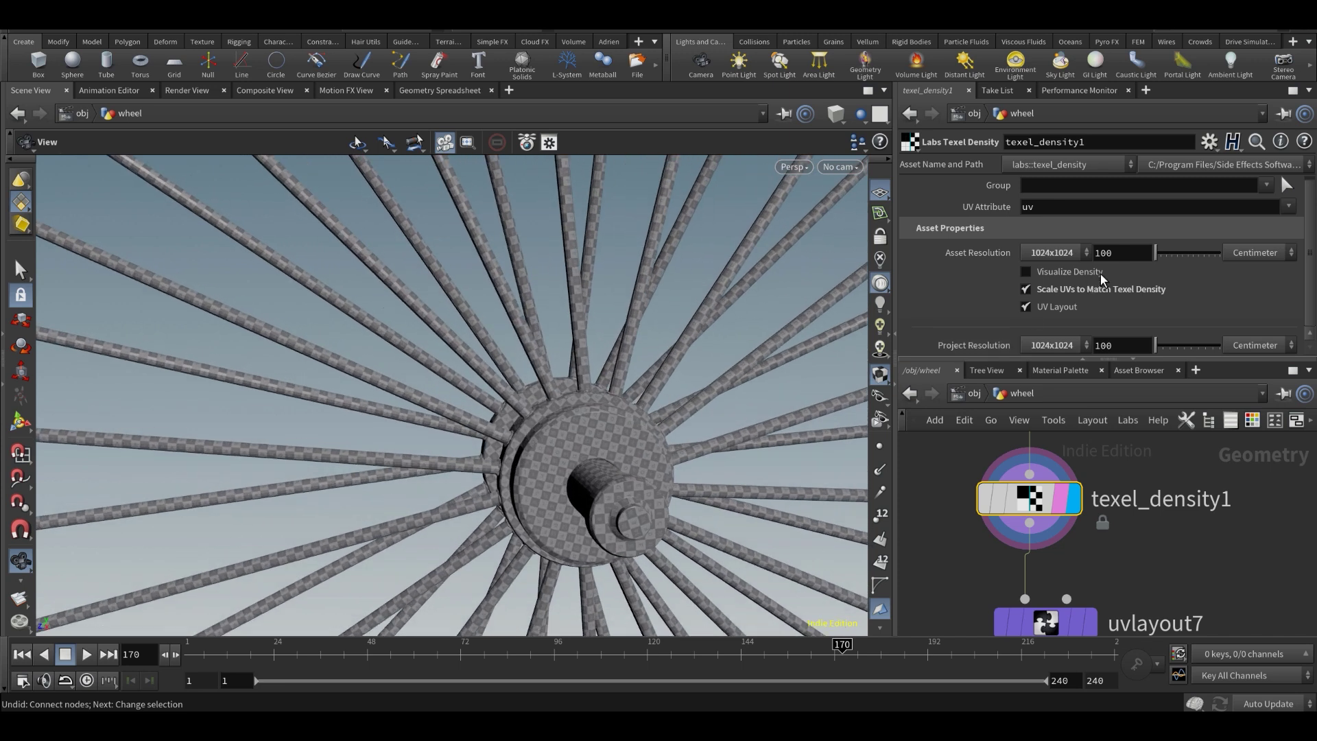
- Review texel_density1's Asset Resolution and UV scaling options, and turn off its UV Layout option
double_click(1120, 261)
left_click(1073, 254)
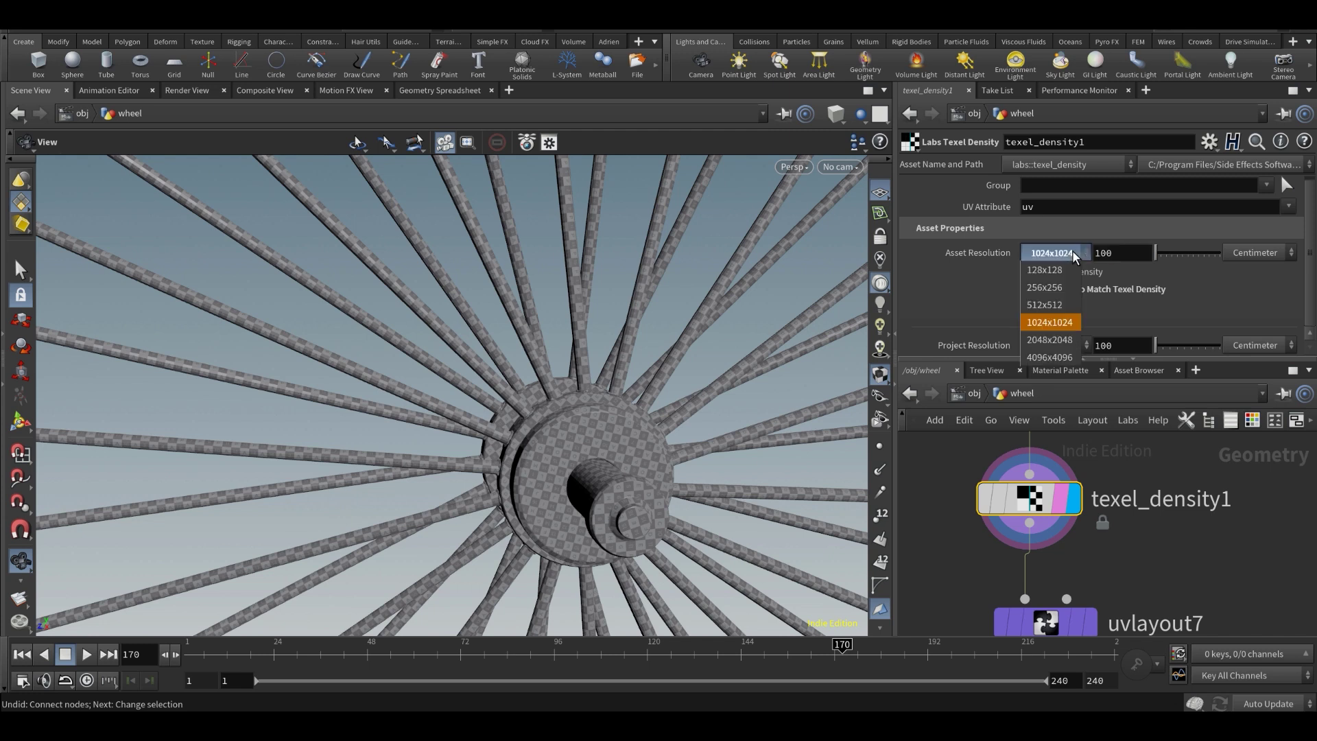
left_click(1072, 251)
double_click(1132, 260)
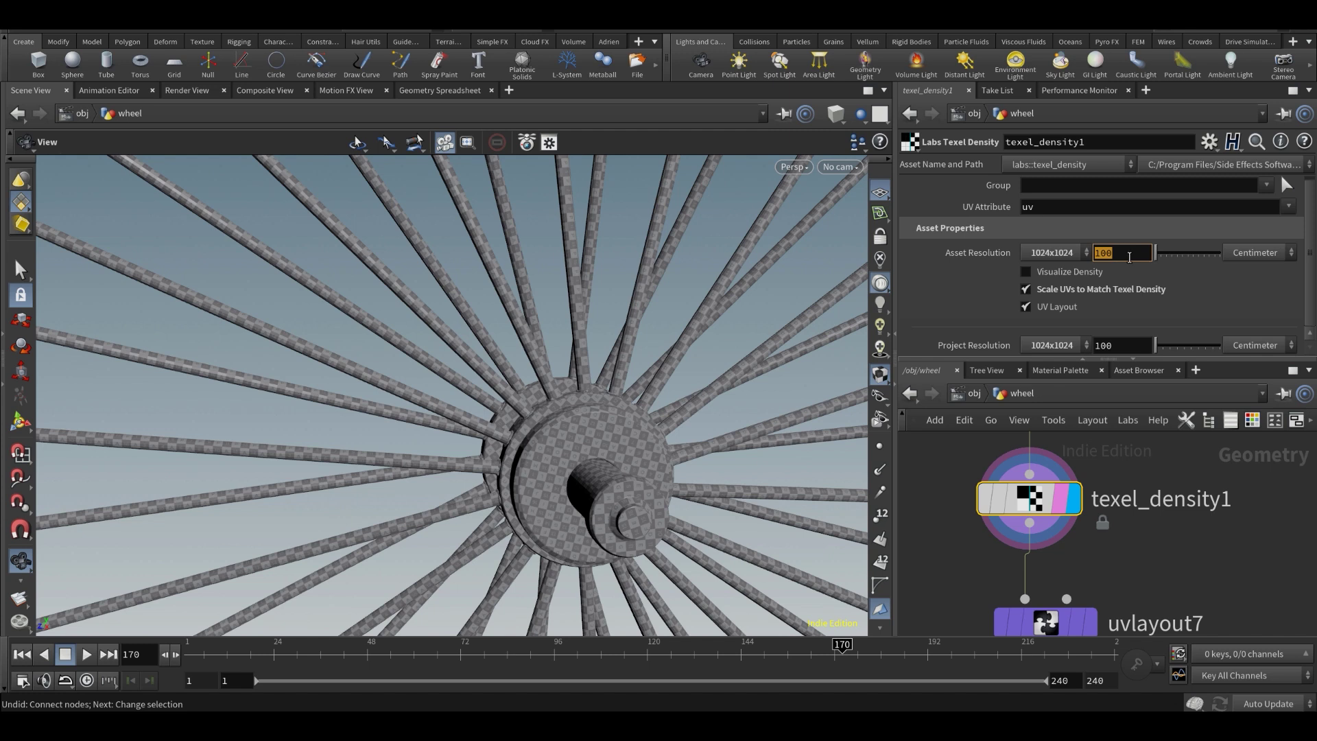
left_click(1076, 291)
left_click(1076, 291)
left_click(1060, 308)
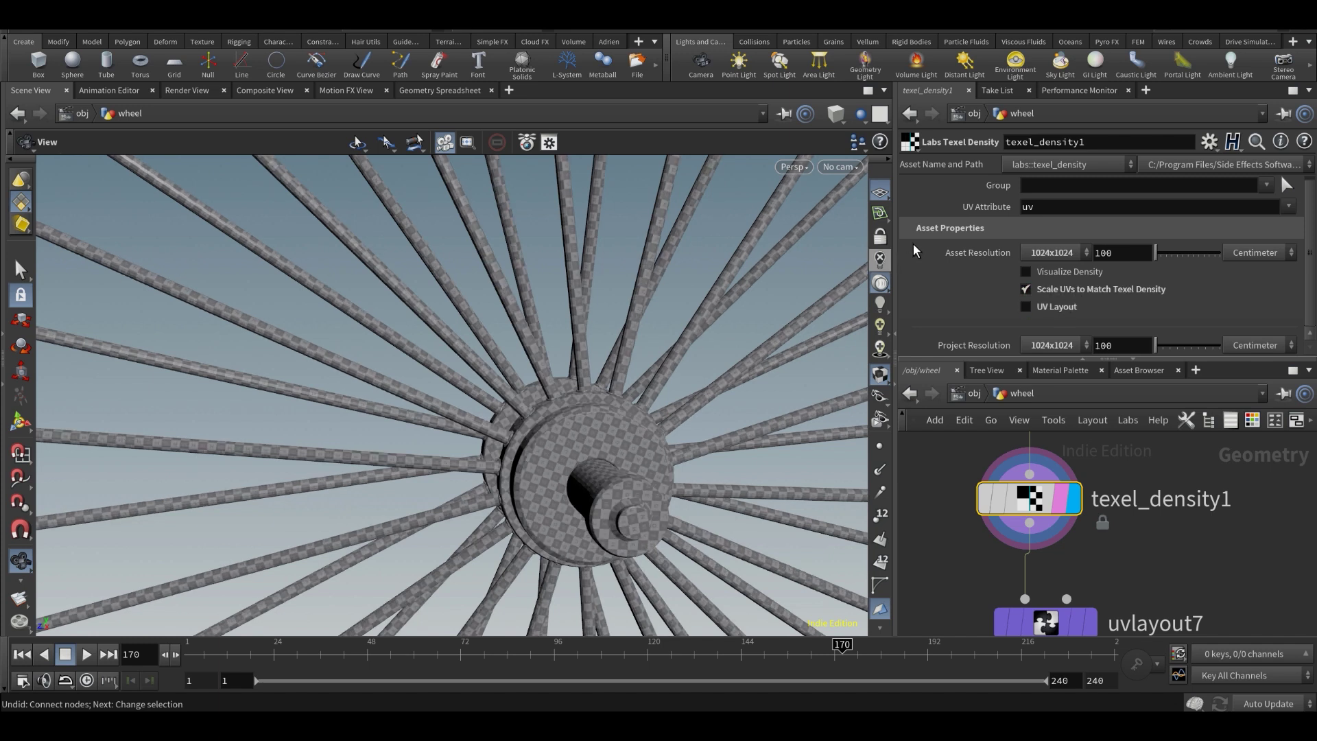
- Switch to the UV viewport and compare the islands with Scale UVs to Match Texel Density off and on
left_click(793, 166)
mouse_move(803, 201)
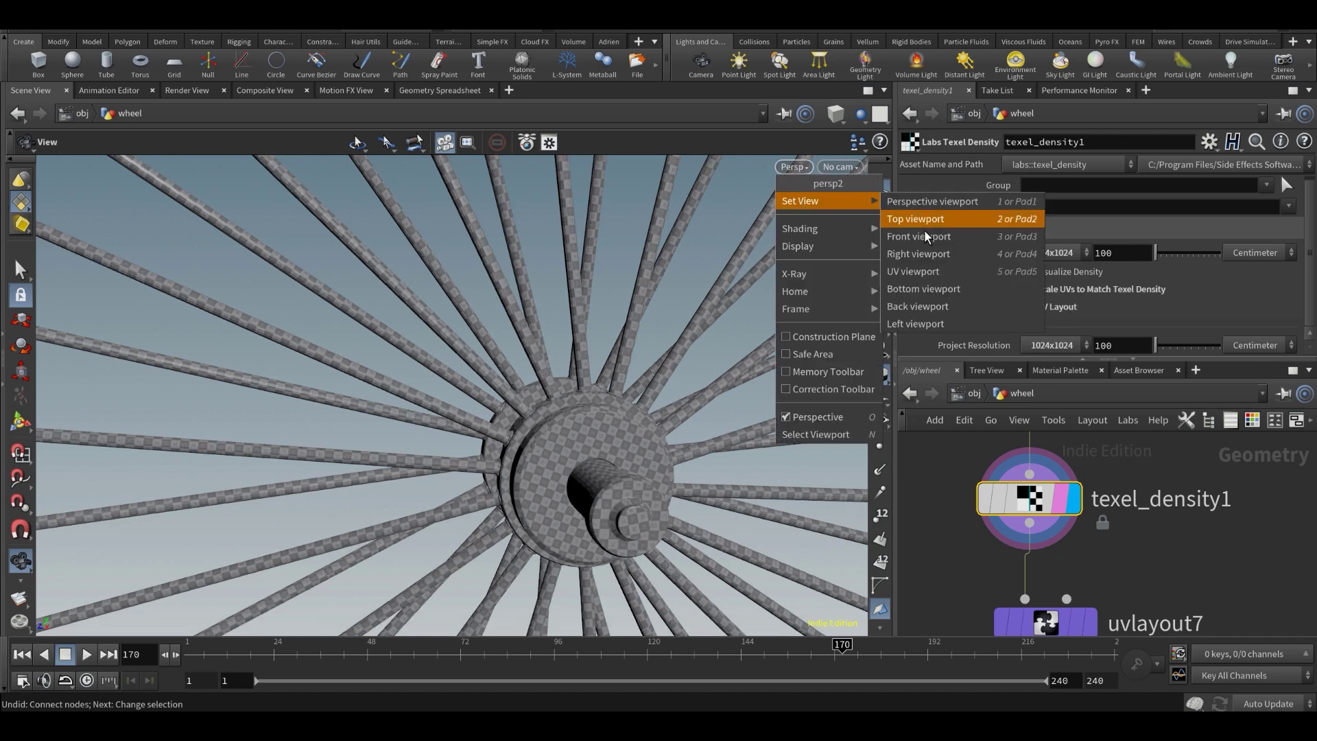
left_click(931, 273)
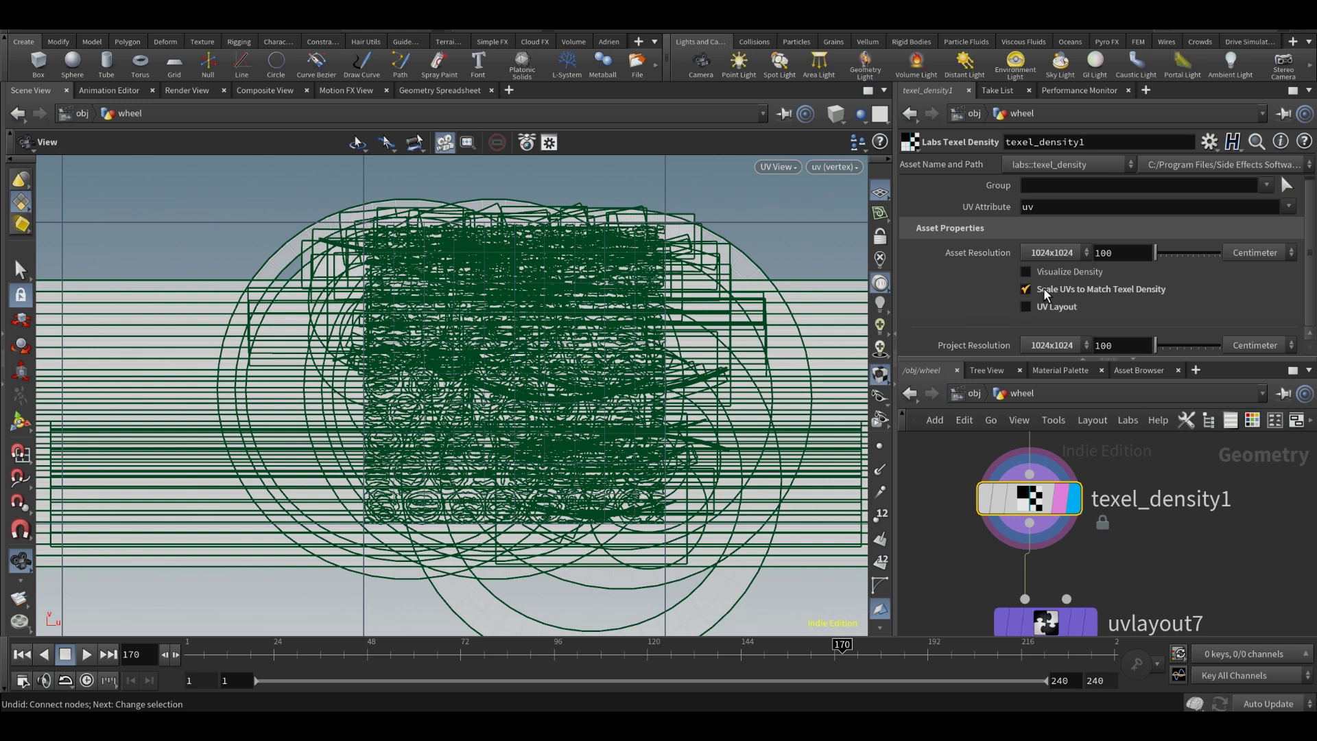
left_click(1026, 289)
left_click(1027, 289)
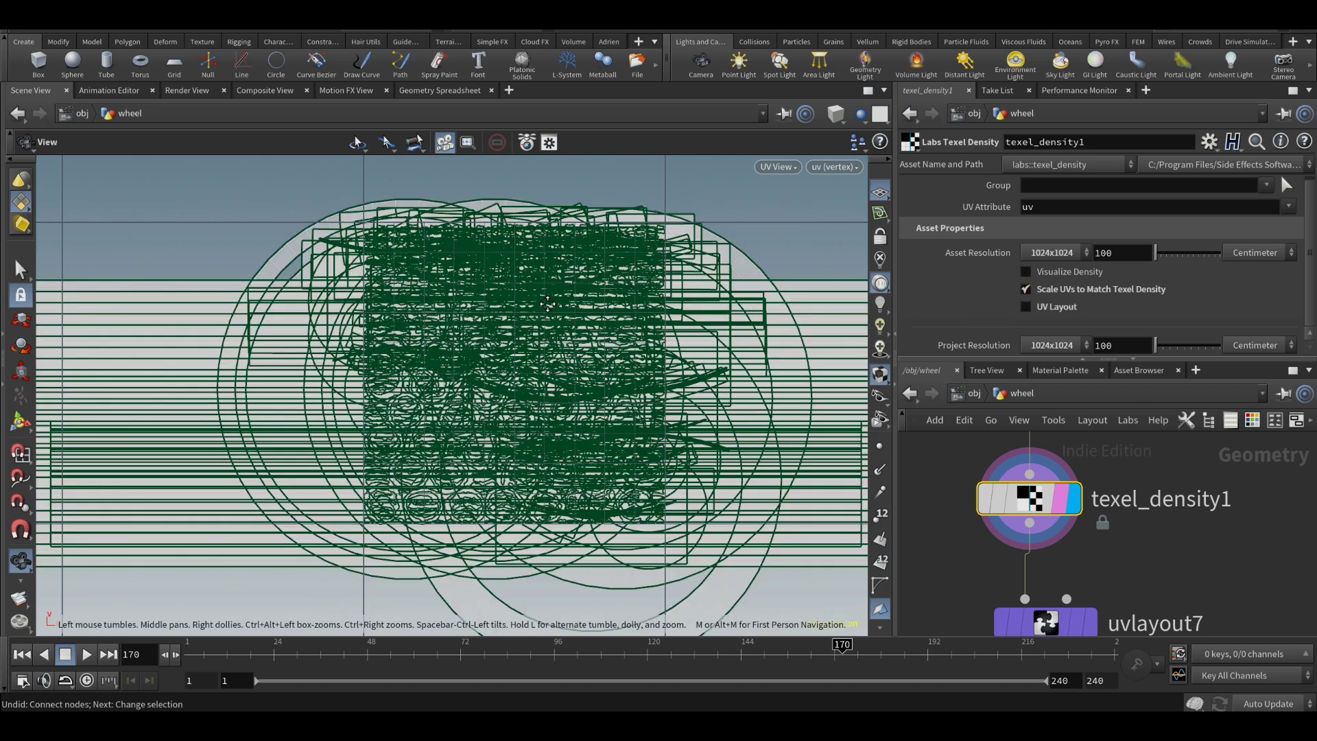
scroll(598, 337, "down", 3)
- Return to the perspective viewport and compare the hub's checker pattern with texel_density1 bypassed and active
left_click(777, 167)
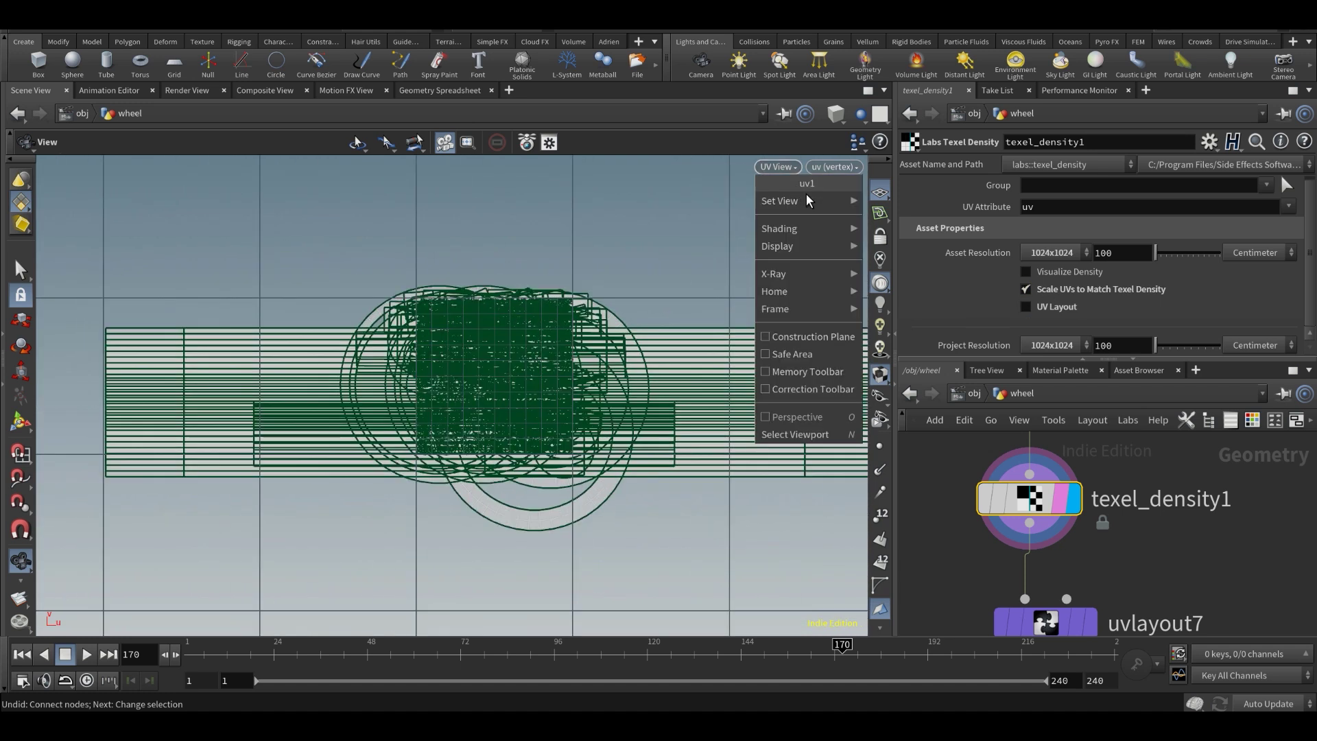
mouse_move(810, 197)
left_click(892, 198)
left_click_drag(653, 370, 659, 370)
right_click_drag(659, 371, 770, 380)
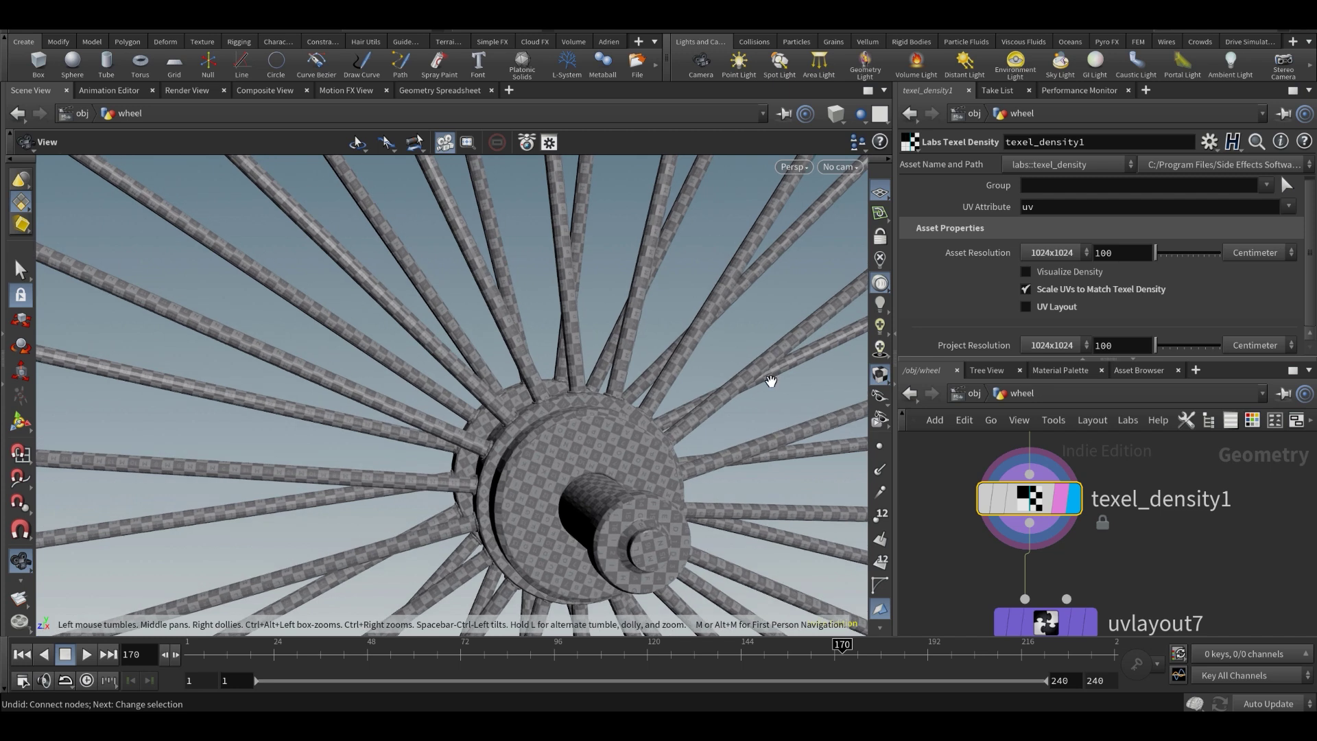
left_click(982, 507)
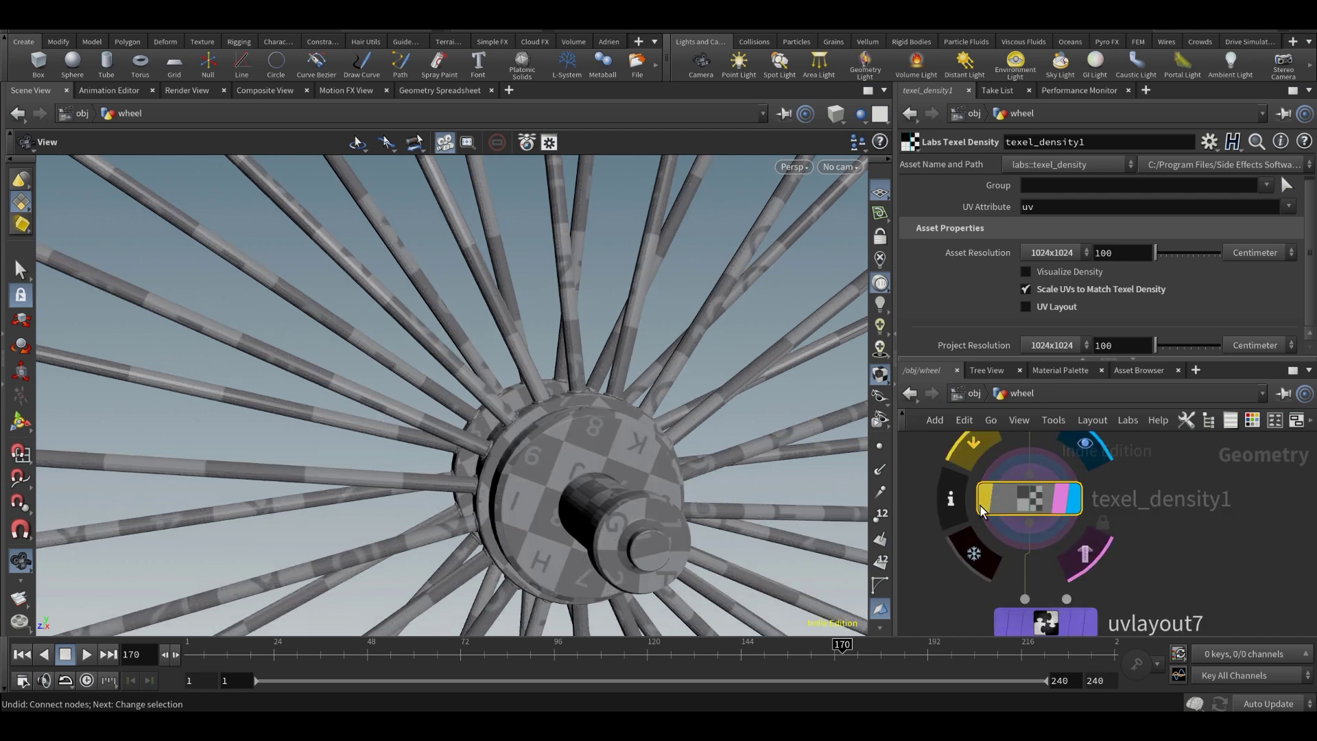
left_click(981, 507)
middle_click_drag(640, 472, 656, 439)
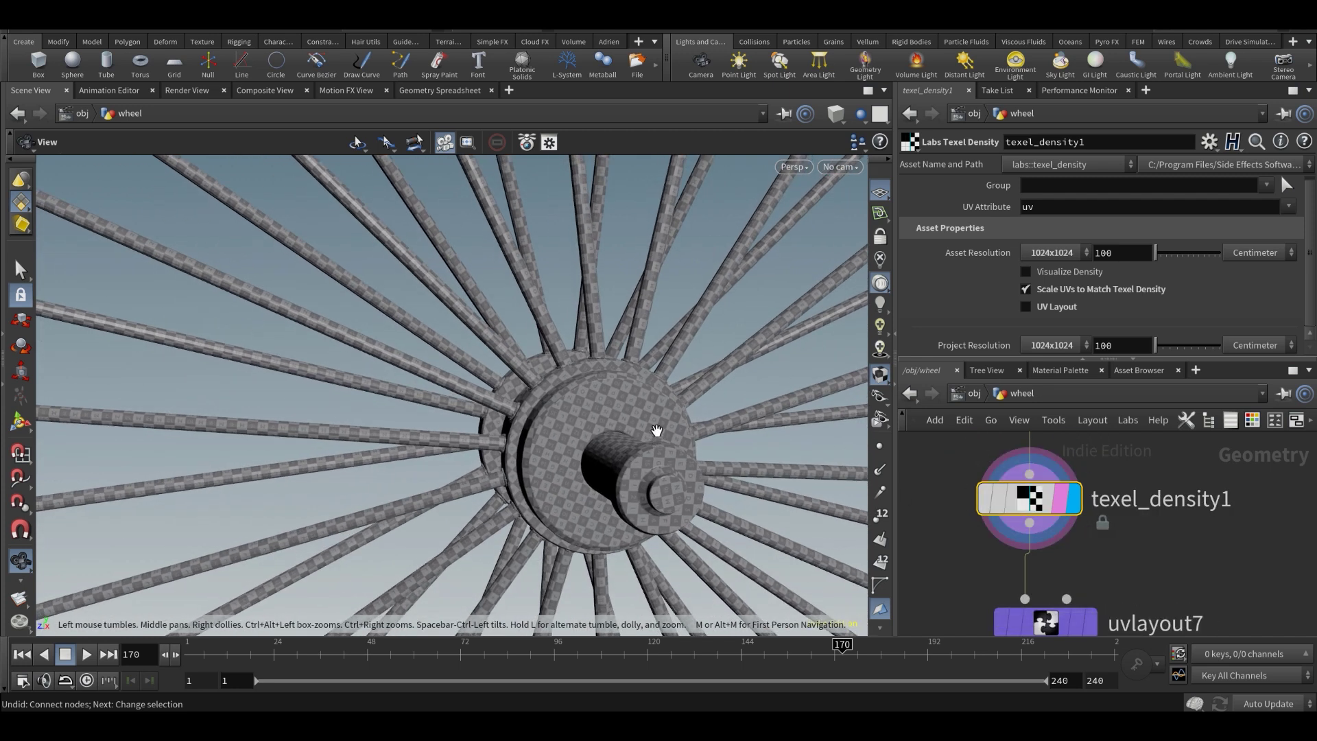
scroll(657, 430, "down", 3)
left_click_drag(605, 479, 680, 488)
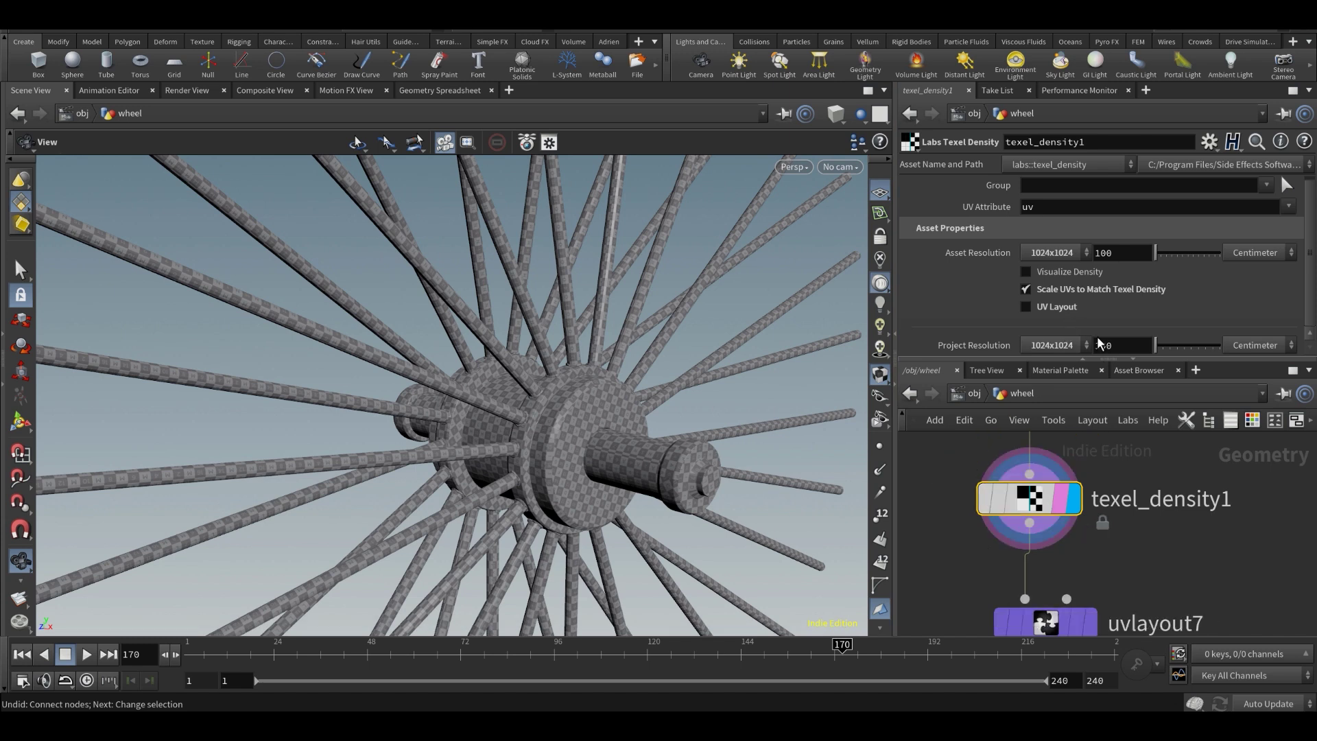
- Display and select uvlayout7, and show its packed islands in the UV viewport
middle_click_drag(1105, 542, 1113, 497)
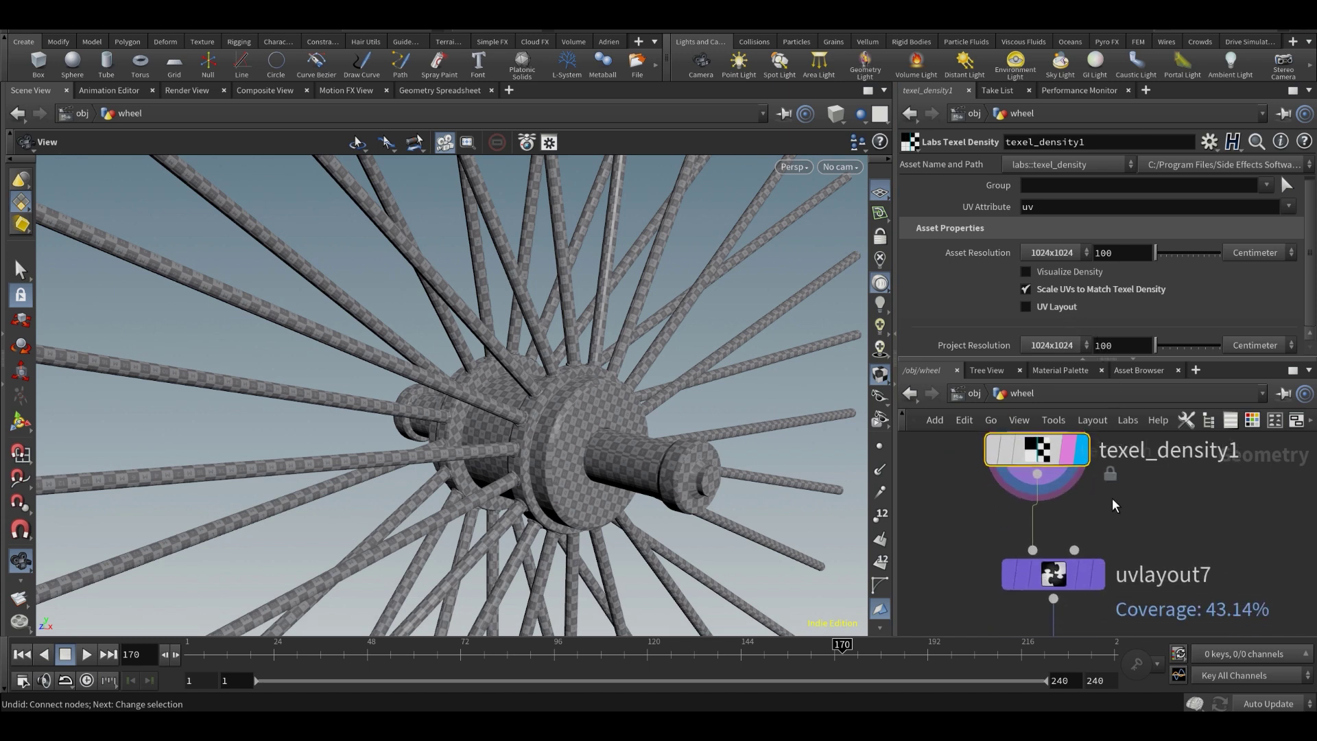
left_click(1093, 576)
left_click(1077, 575)
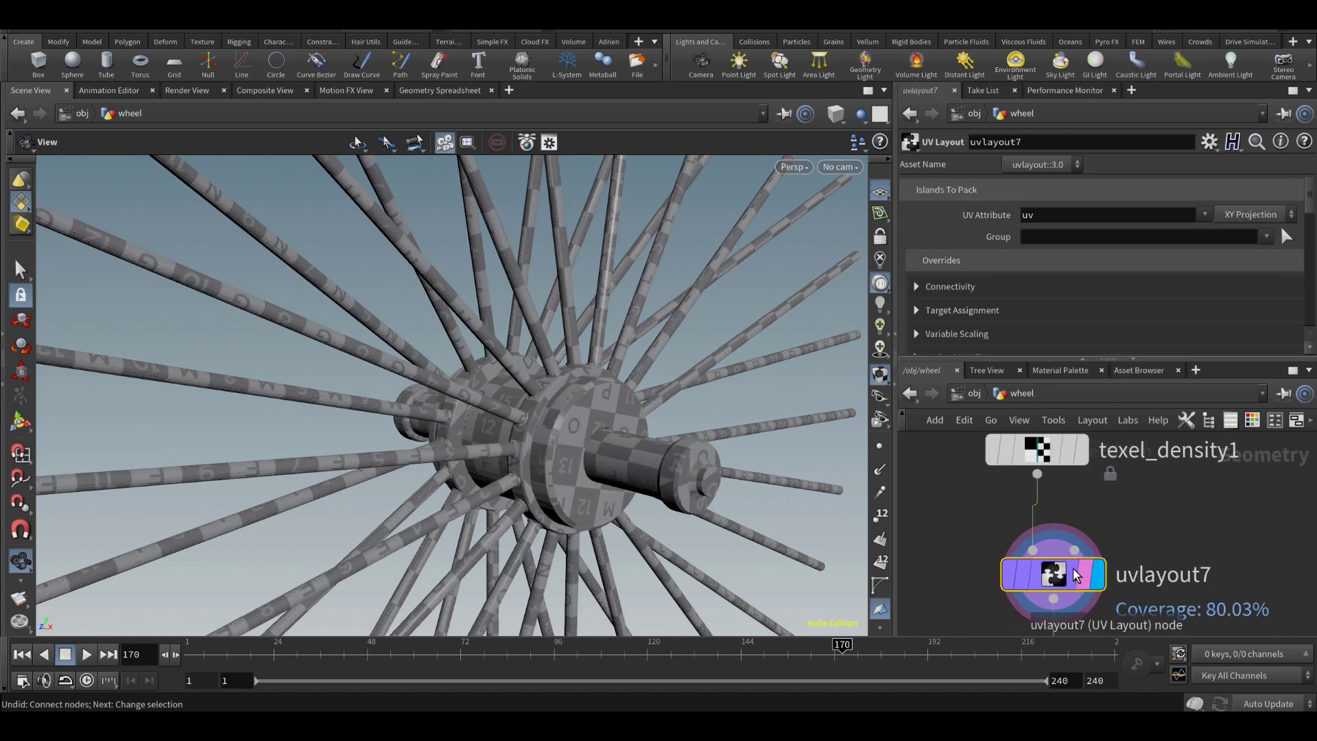
left_click(793, 166)
mouse_move(820, 201)
left_click(933, 273)
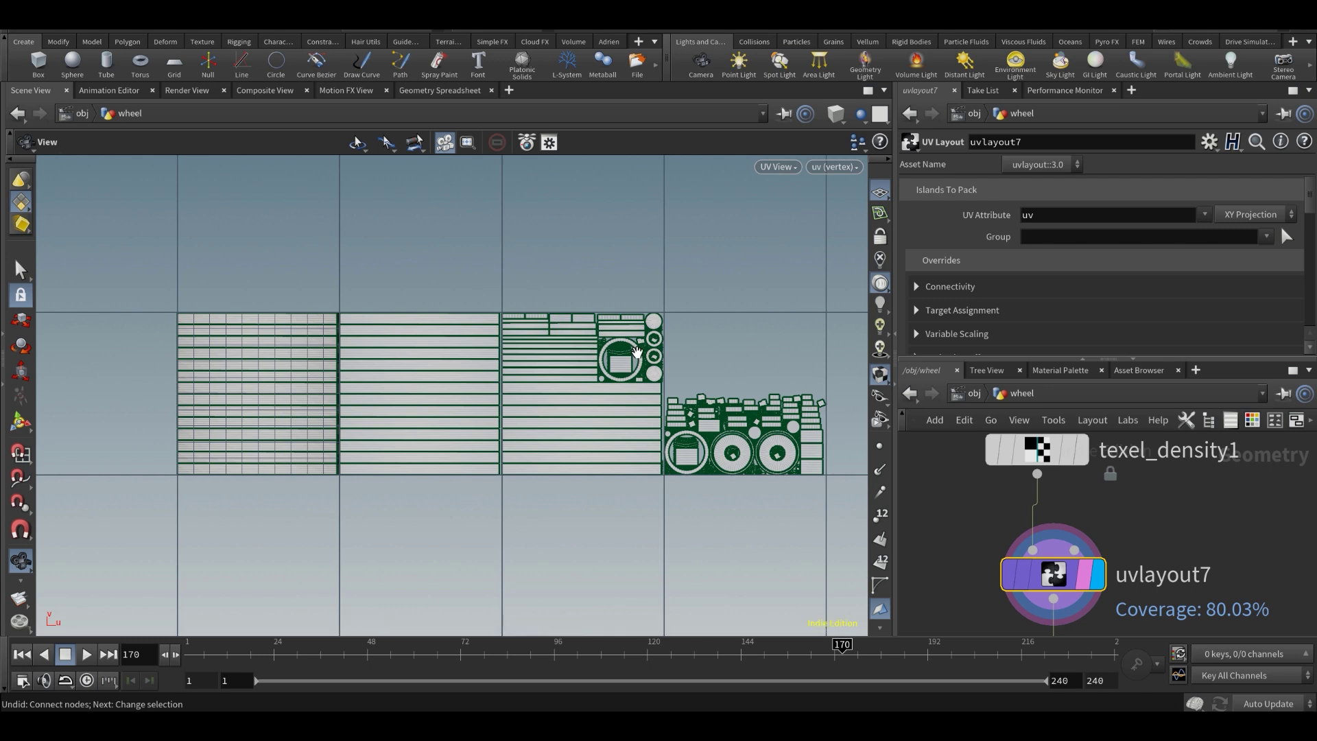
- Try packing uvlayout7's islands into Rectangles, and set Pack Into back to UDIM Tiles
scroll(964, 269, "down", 3)
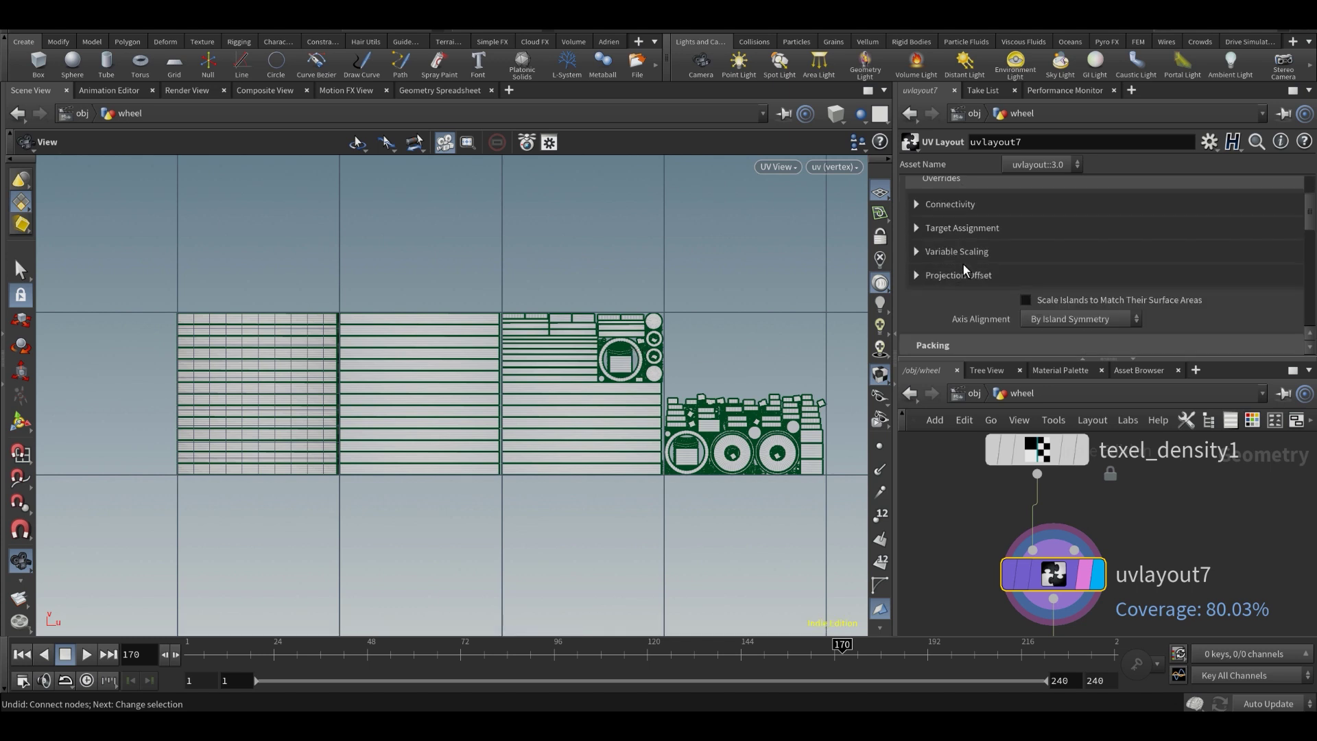
scroll(965, 253, "down", 4)
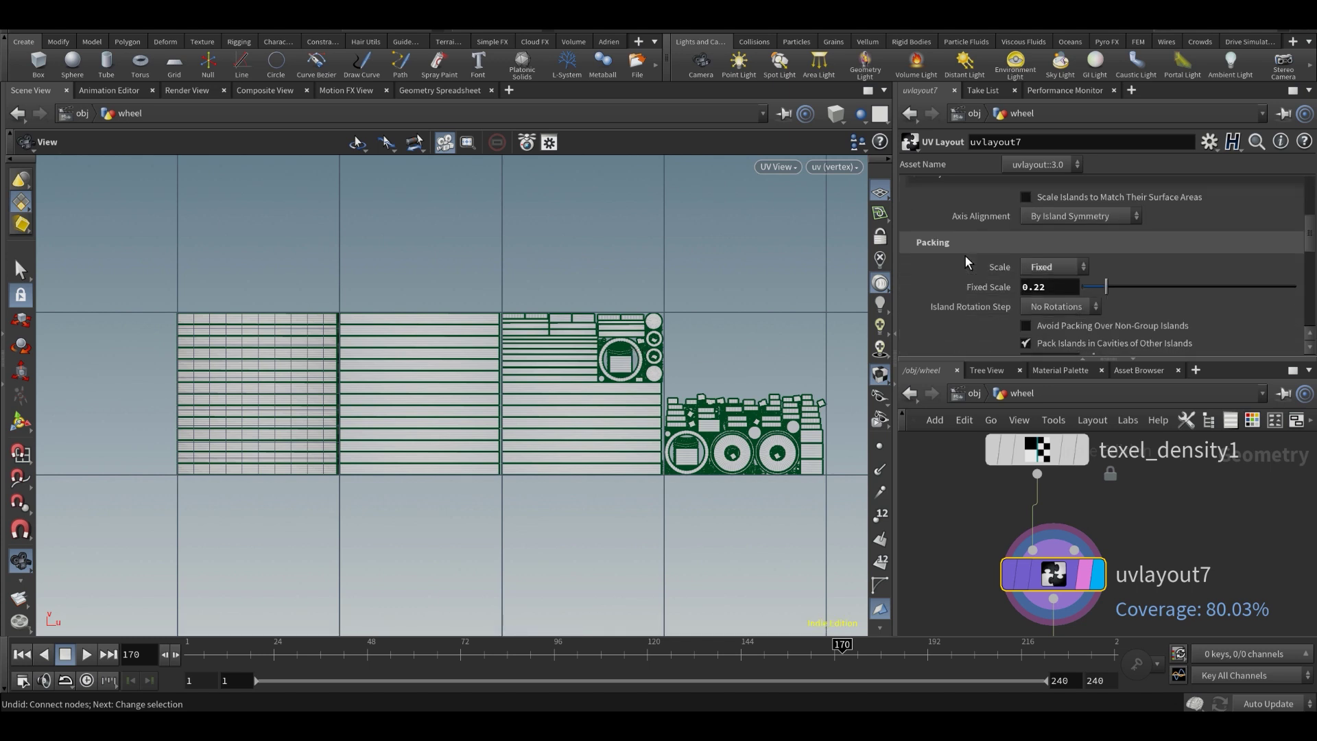
scroll(964, 253, "down", 5)
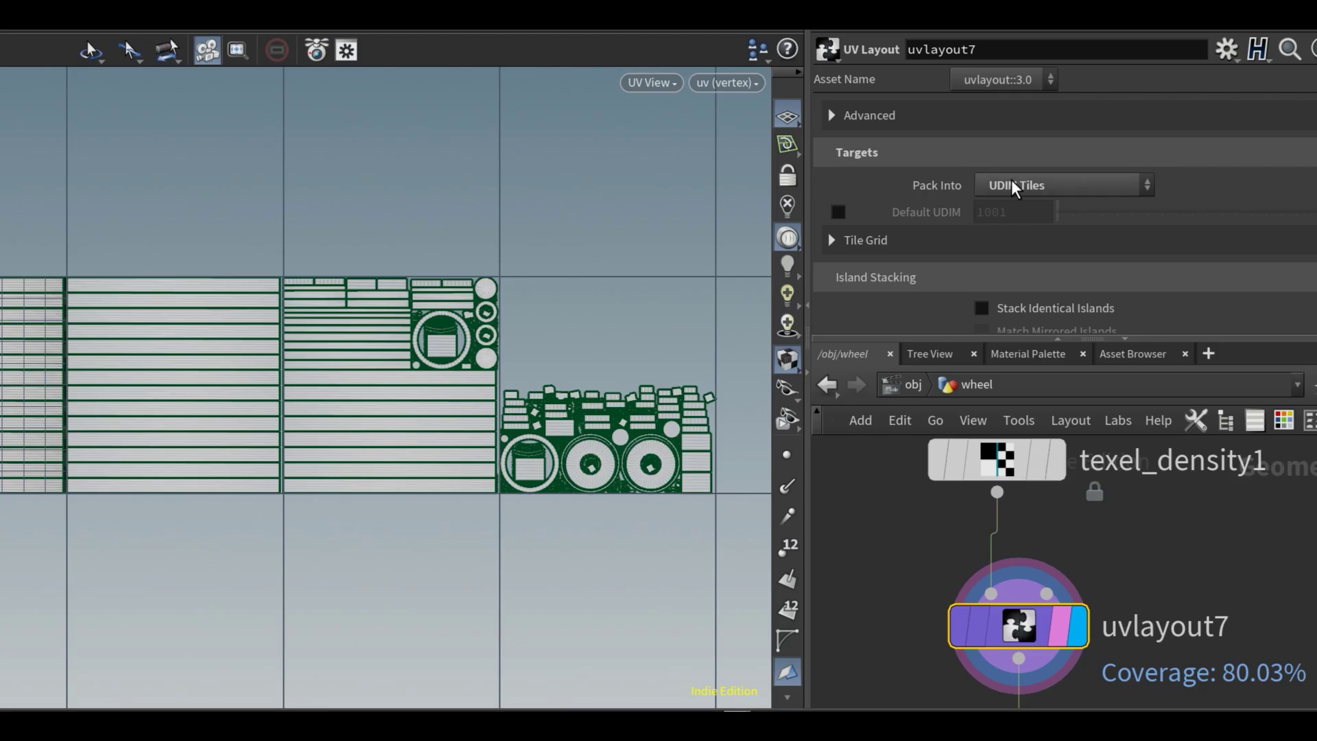
left_click(1048, 240)
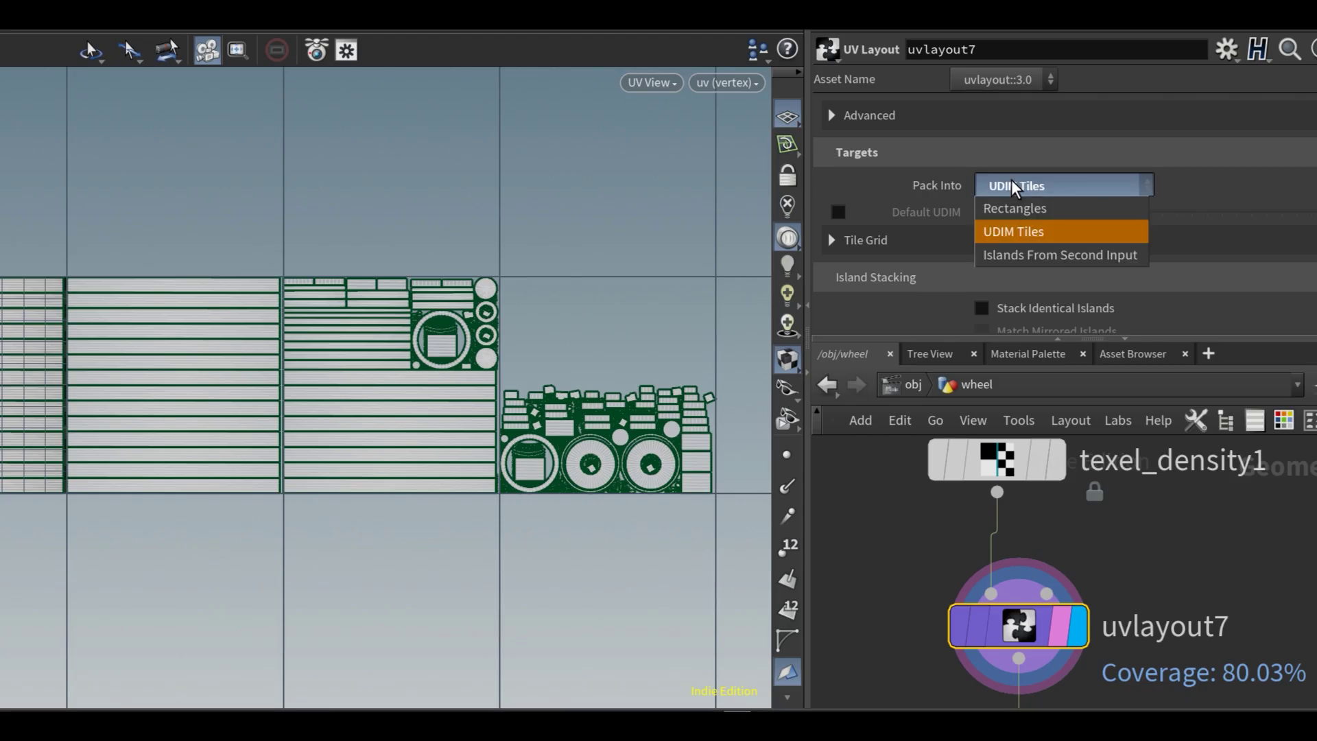
left_click(1026, 214)
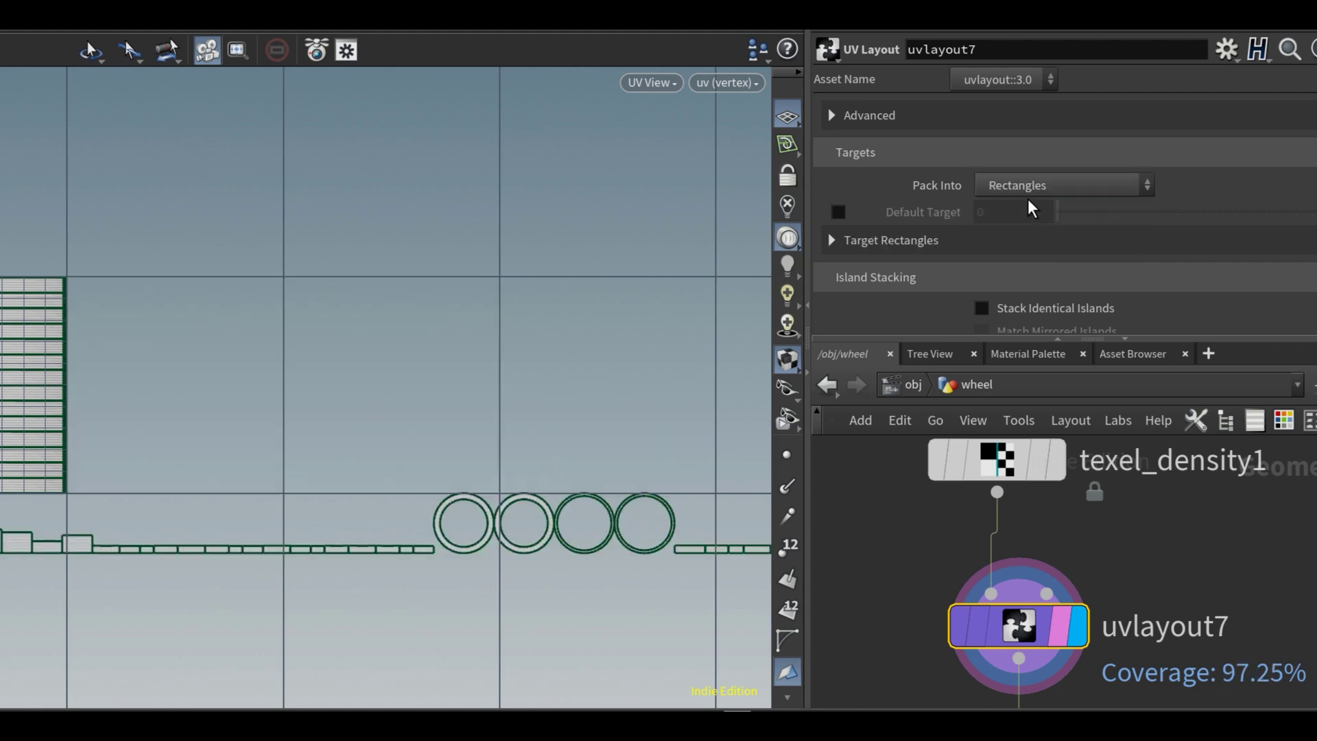
left_click(1031, 186)
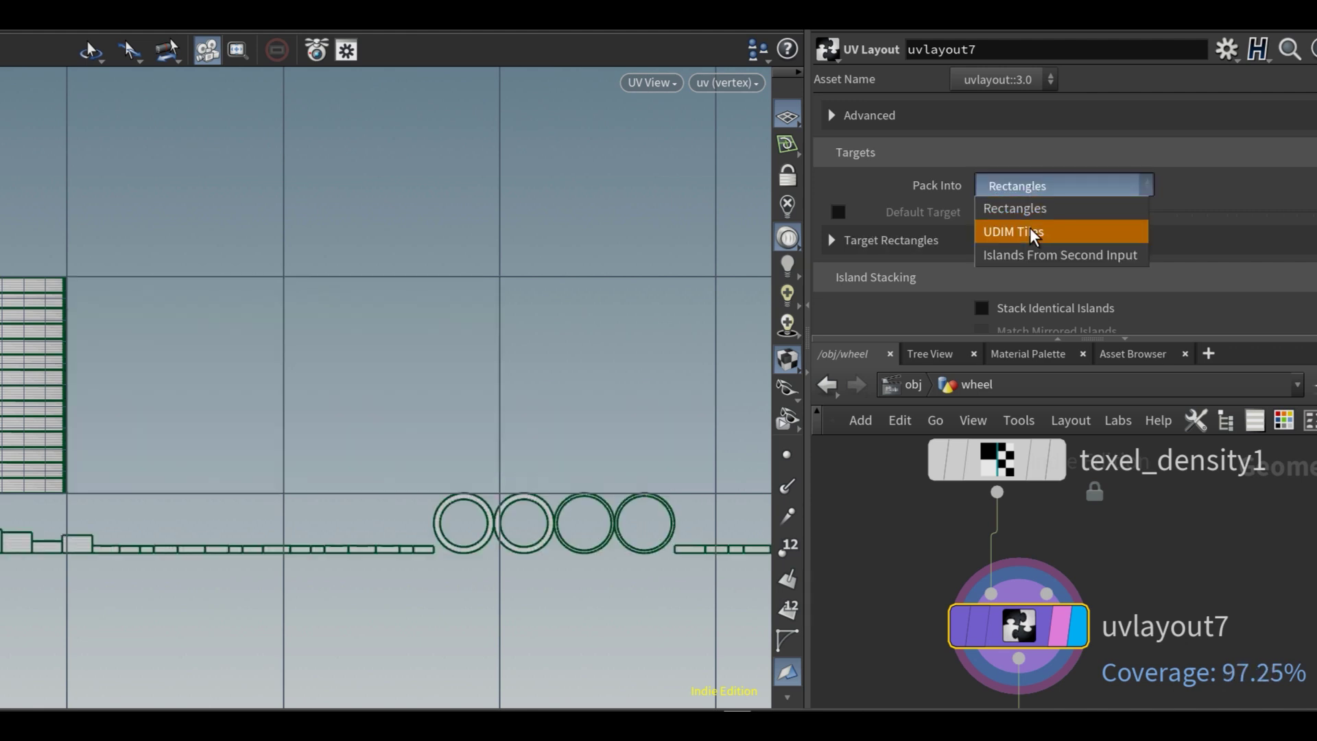
left_click(1030, 233)
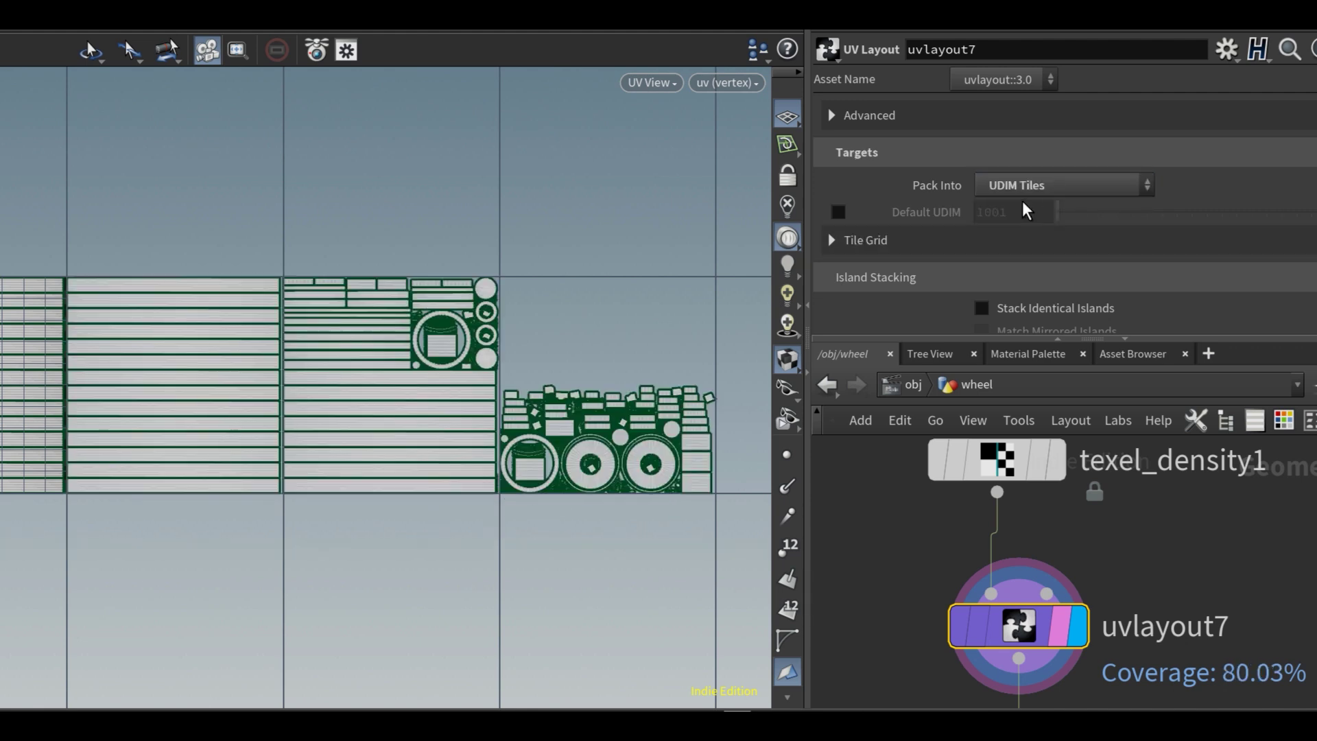
- Try a Fixed packing scale on uvlayout7 with the Fixed Scale set to 0.5
scroll(1023, 199, "down", 5)
left_click(1036, 213)
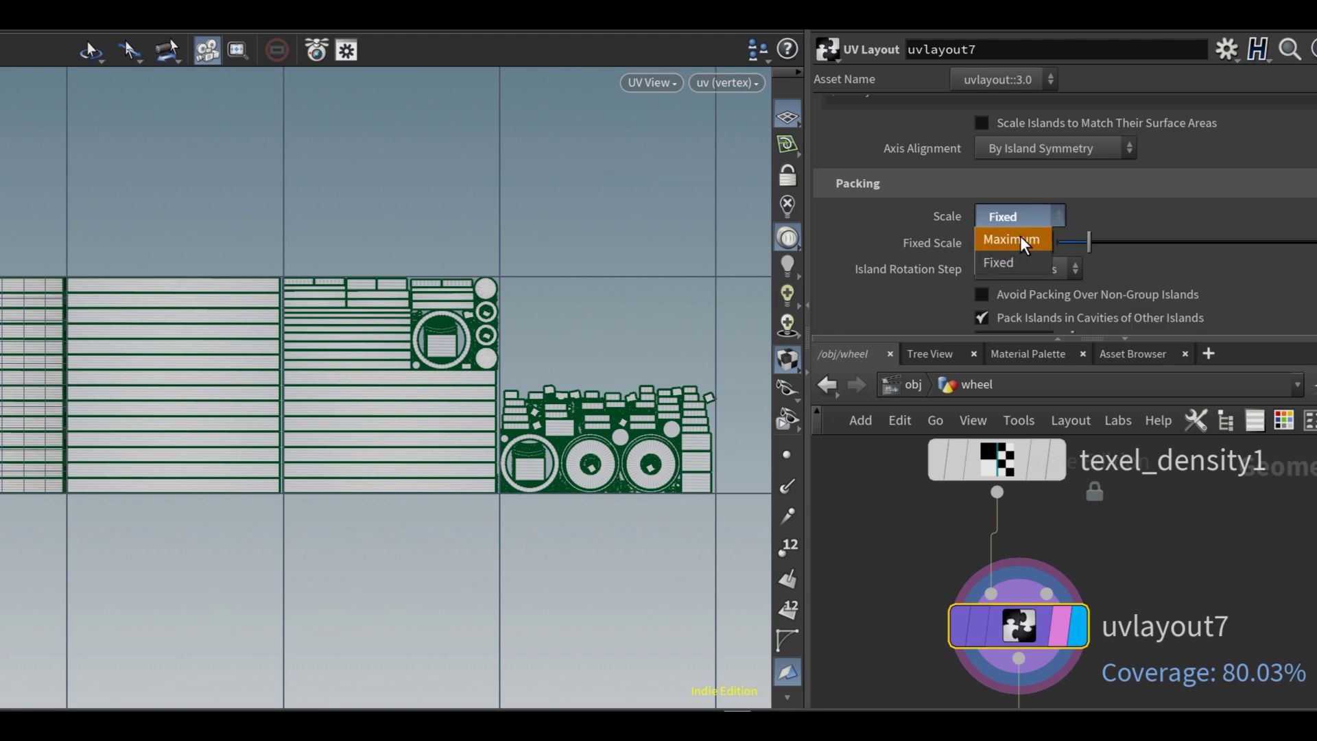
left_click(1017, 262)
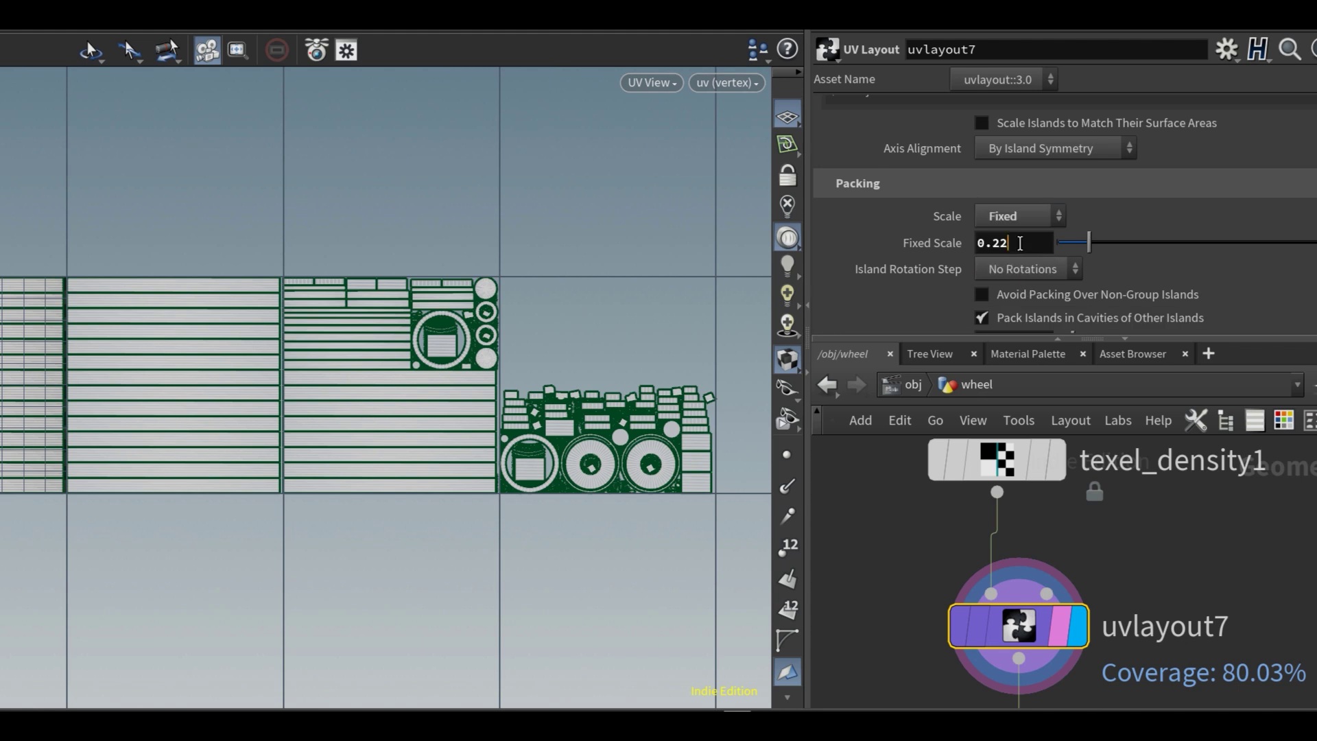
double_click(1020, 243)
type(".5")
key("Return")
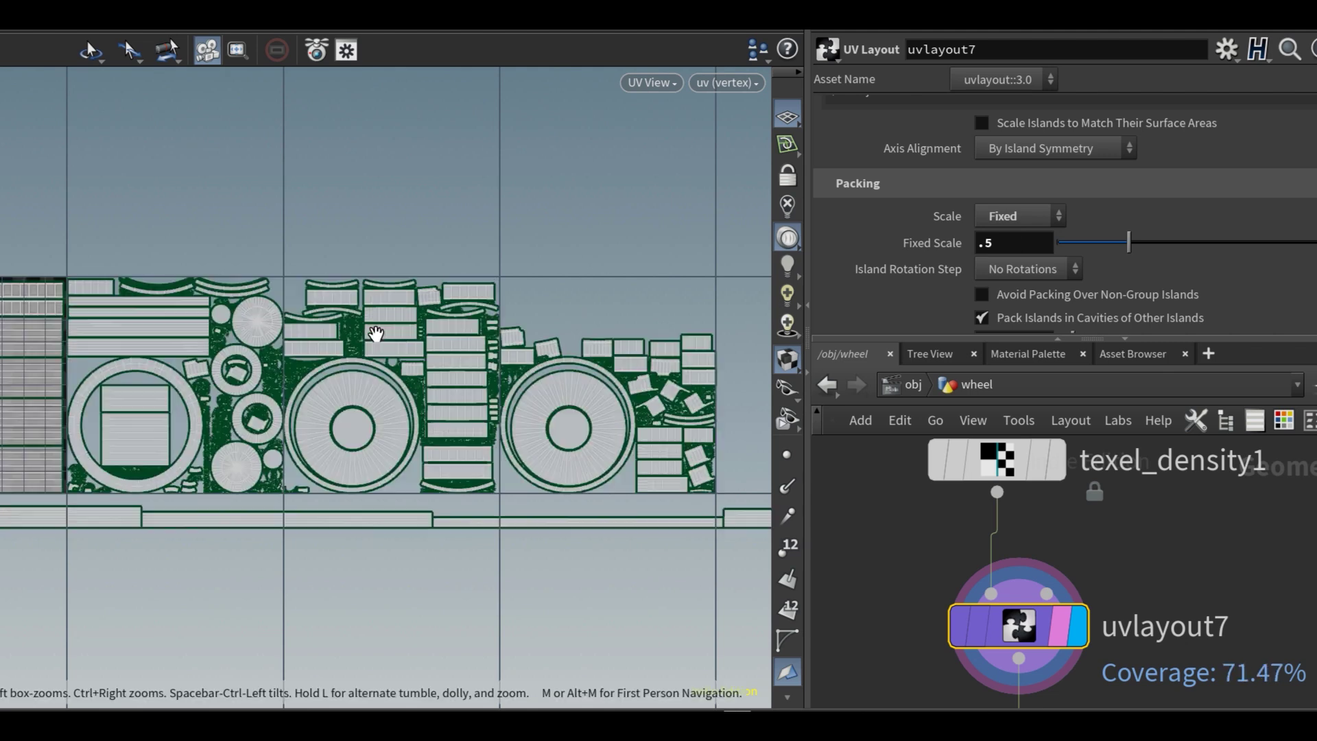
- Examine in the UV viewport how uvlayout7's rescaled islands are distributed across and below the UDIM tiles
right_click_drag(497, 383, 250, 362)
middle_click_drag(191, 382, 172, 409)
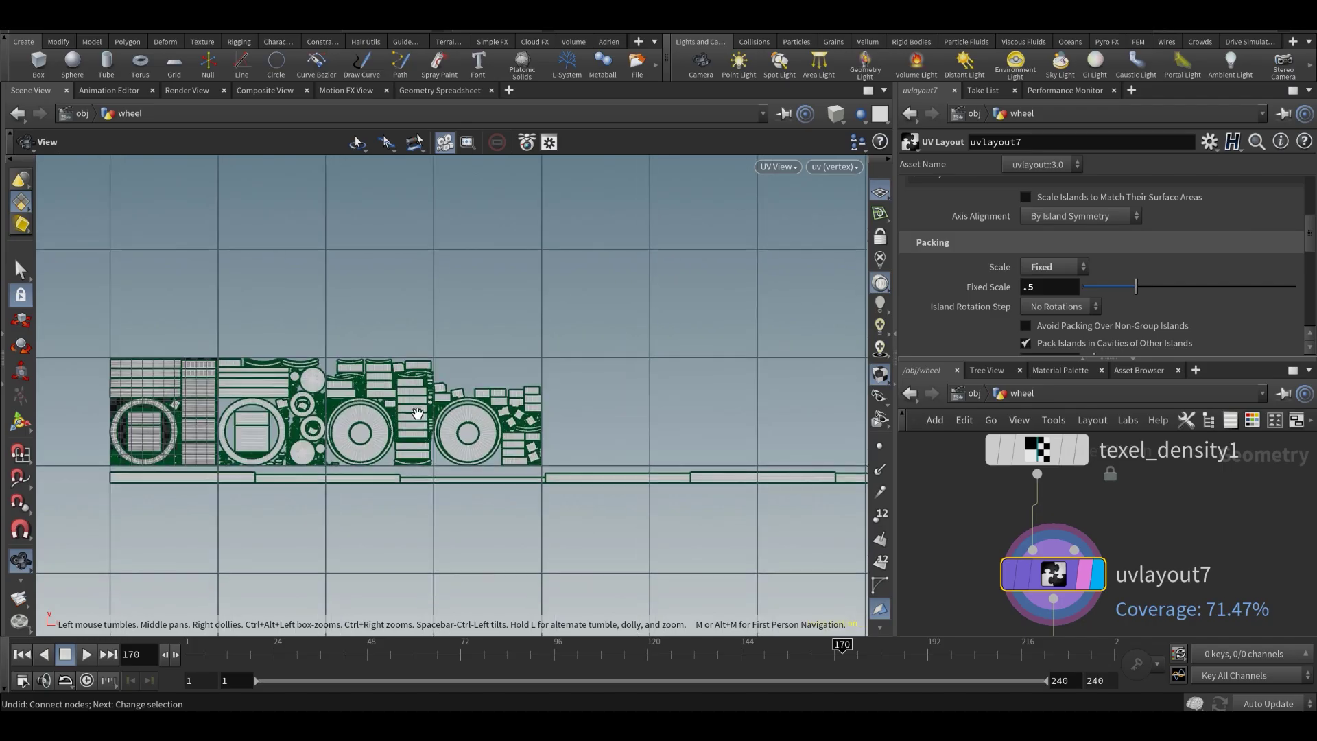
middle_click_drag(418, 413, 471, 418)
right_click_drag(472, 418, 485, 404)
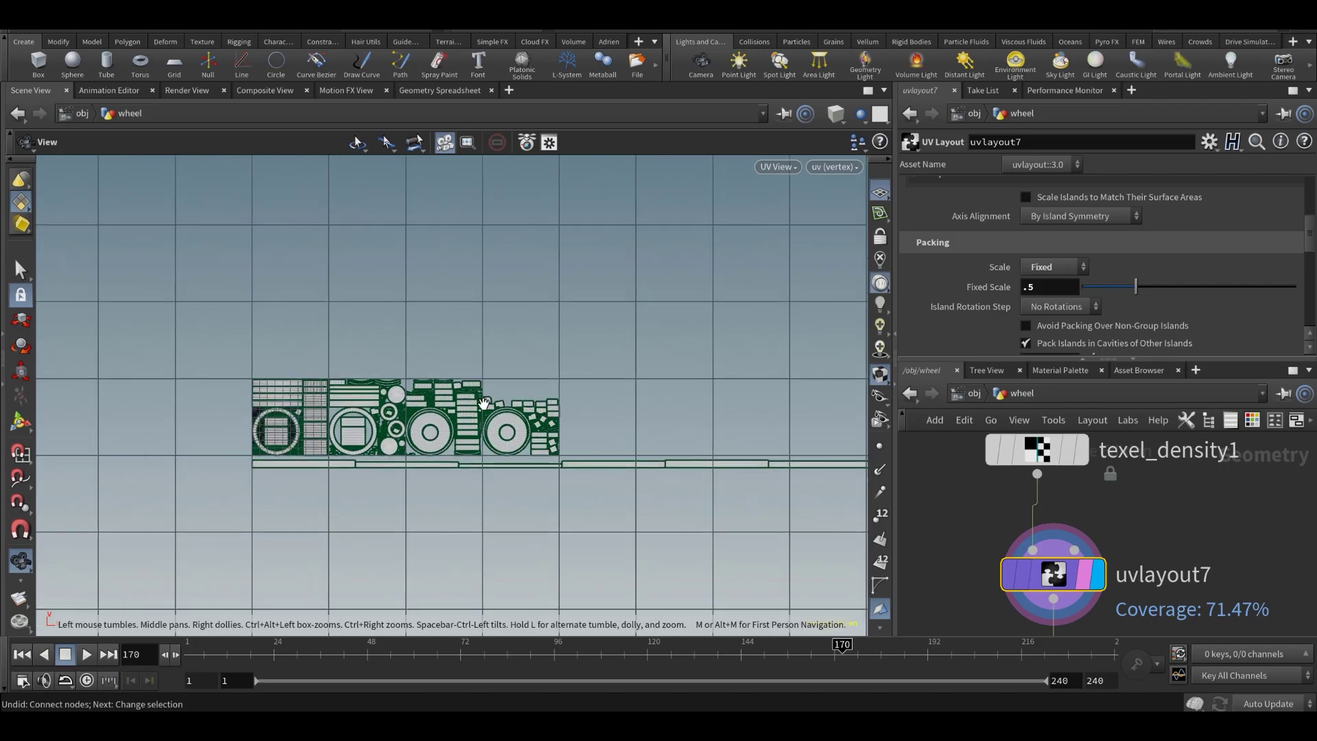
right_click_drag(719, 423, 830, 416)
middle_click_drag(251, 414, 521, 405)
right_click_drag(353, 443, 508, 462)
right_click_drag(372, 484, 452, 561)
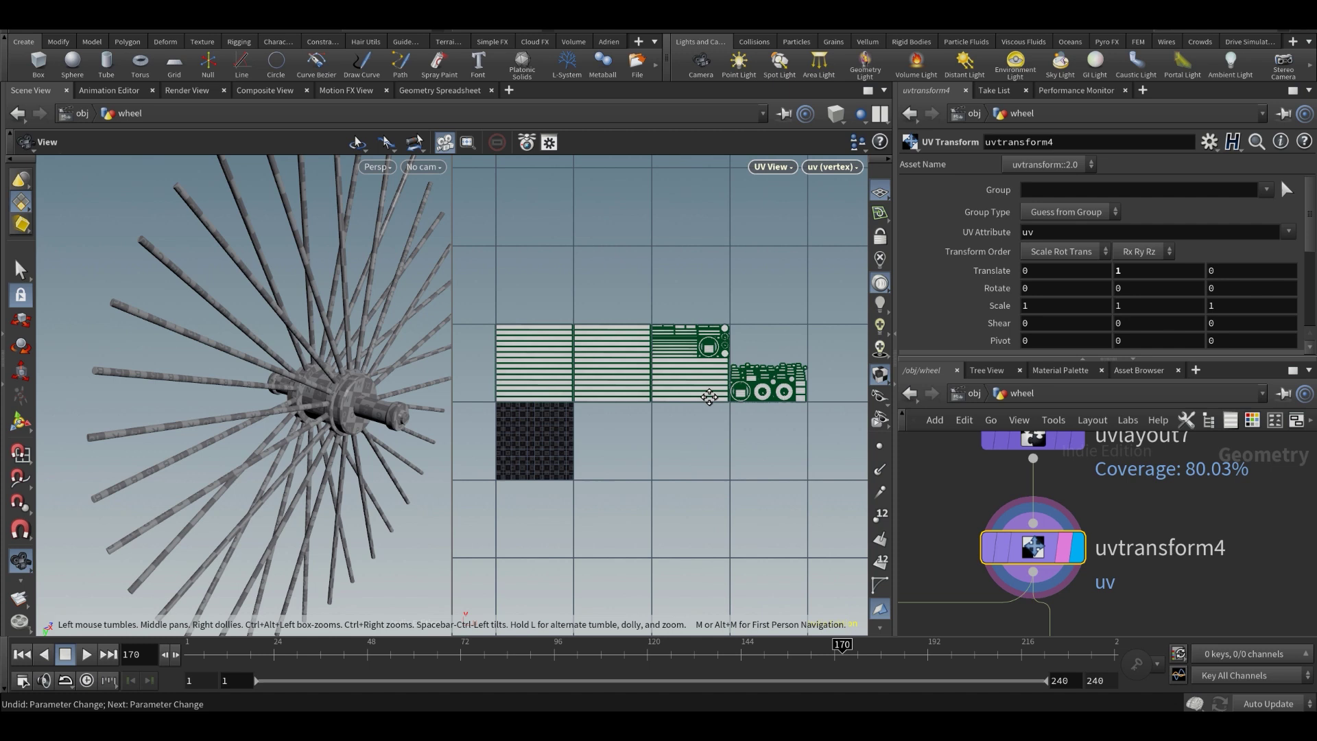
- Compare the island placement with uvtransform4 bypassed and active, and inspect its Y translate value
left_click(986, 553)
left_click(986, 552)
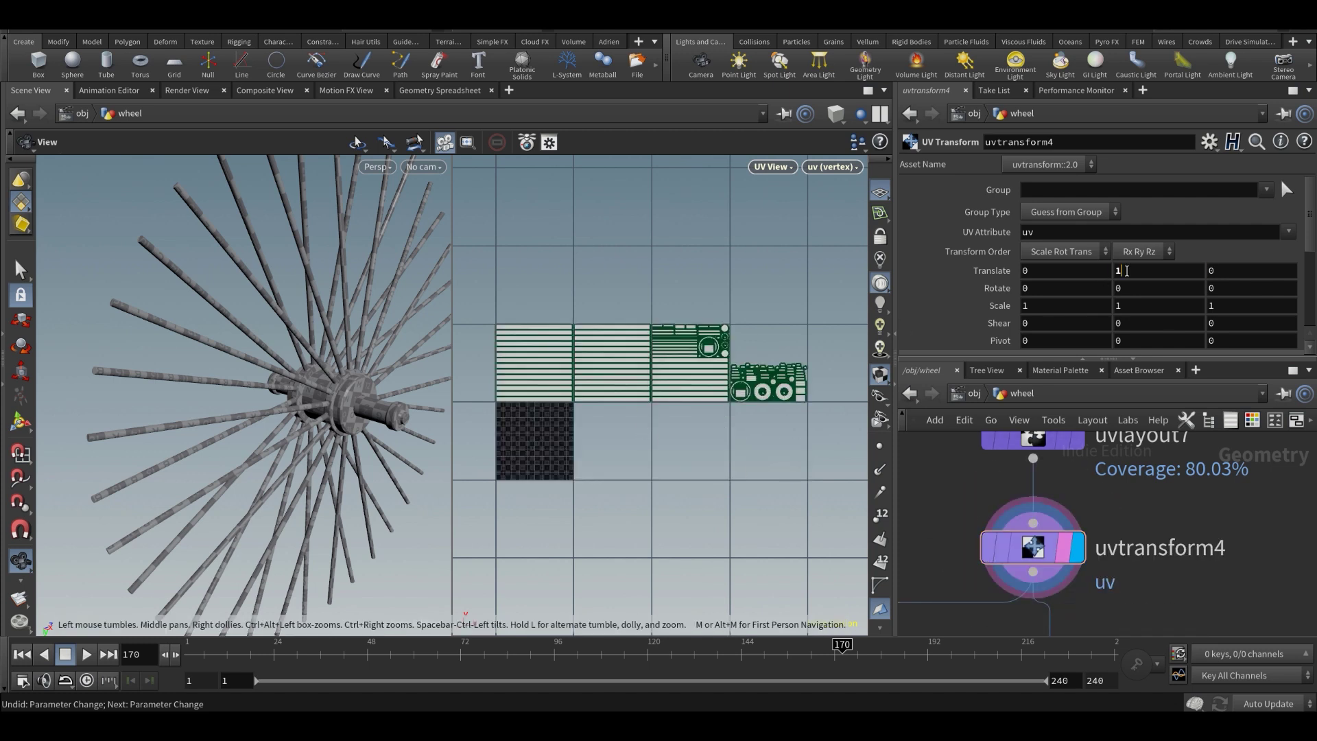
left_click(1126, 271)
scroll(706, 394, "up", 3)
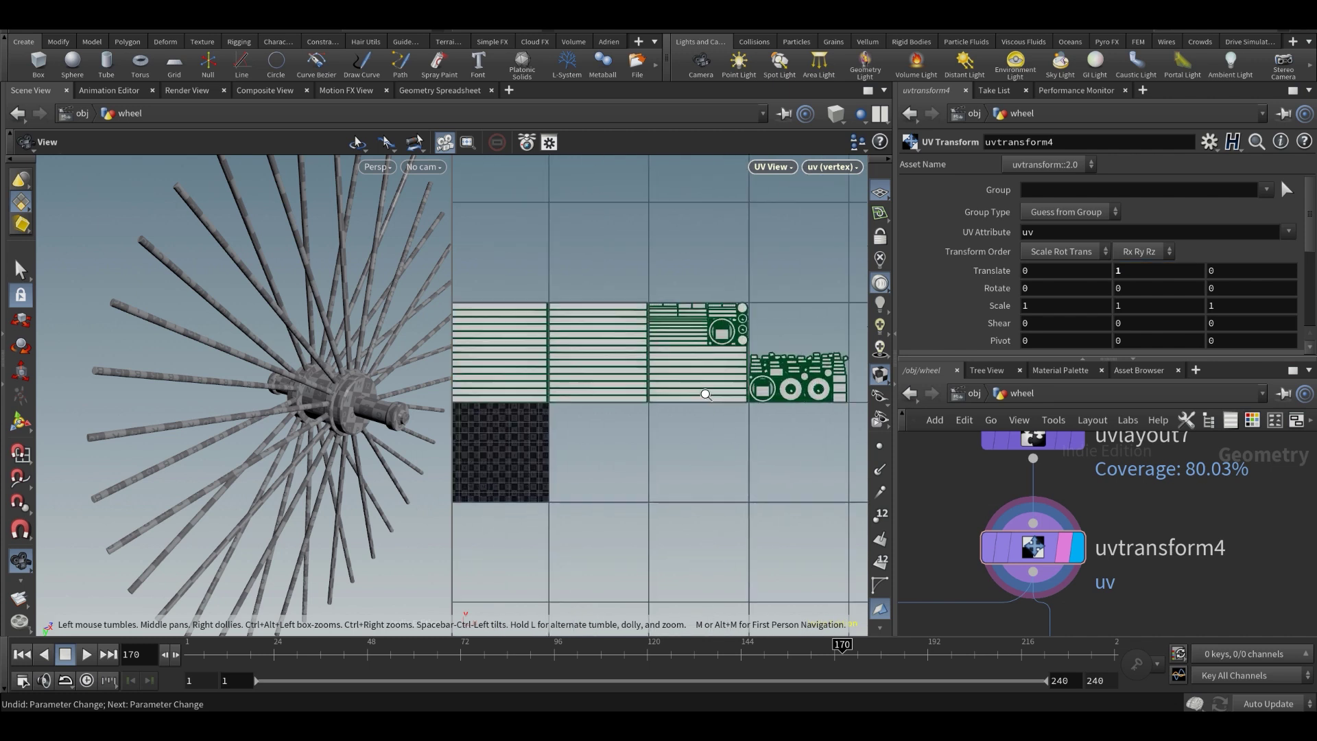
scroll(706, 395, "down", 1)
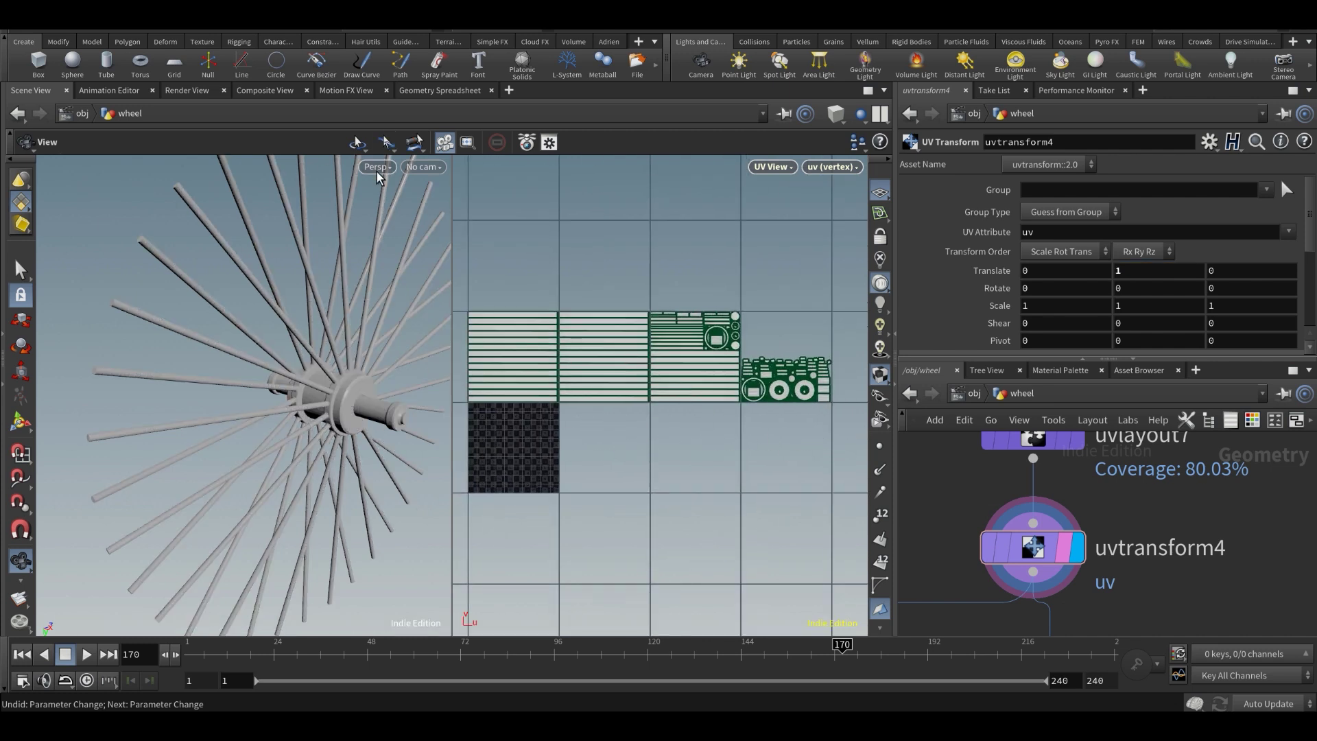
- Maximize the viewport and set it to the perspective view
key("space+b")
scroll(588, 435, "up", 2)
left_click(784, 174)
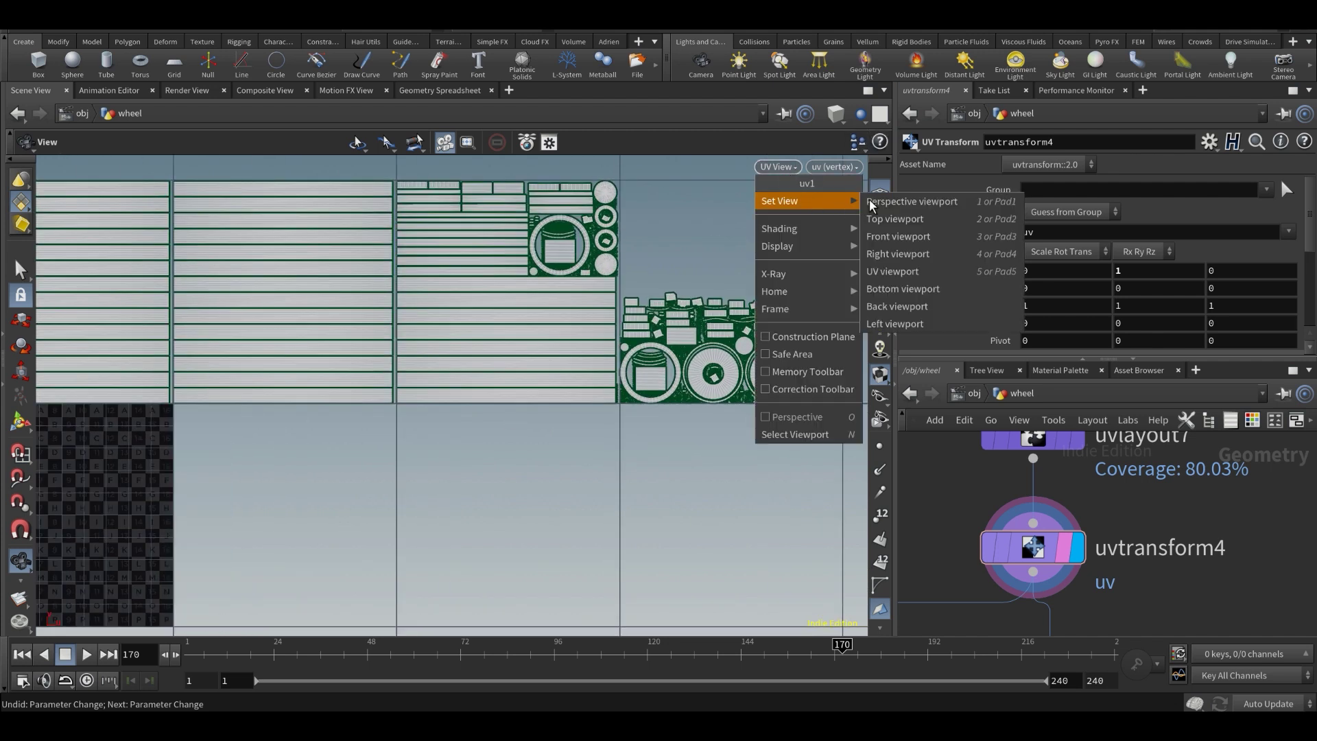
left_click(782, 199)
- Find the switch_TO_UV node below the outer ring network, then select and display it
scroll(1228, 562, "down", 3)
middle_click_drag(1240, 578, 1155, 532)
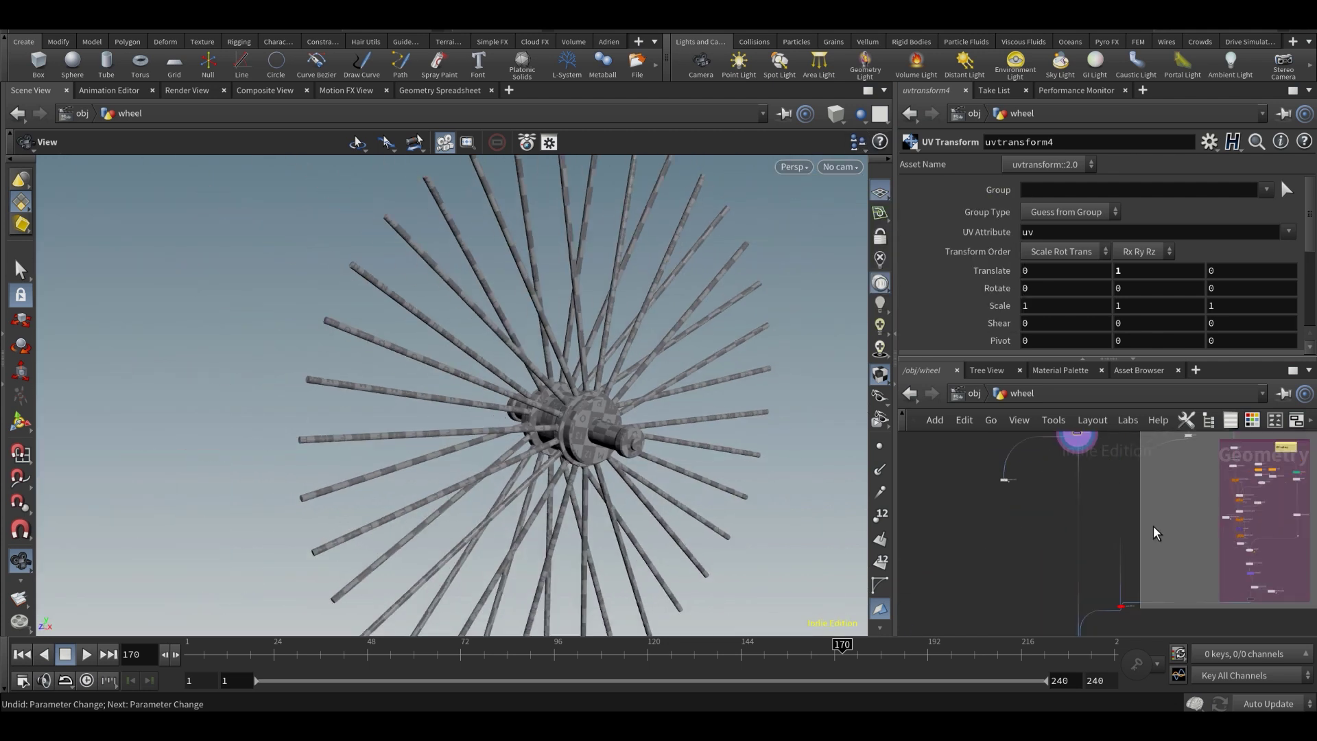
scroll(1156, 534, "down", 4)
scroll(1147, 570, "up", 3)
scroll(1136, 531, "up", 5)
scroll(1150, 546, "up", 1)
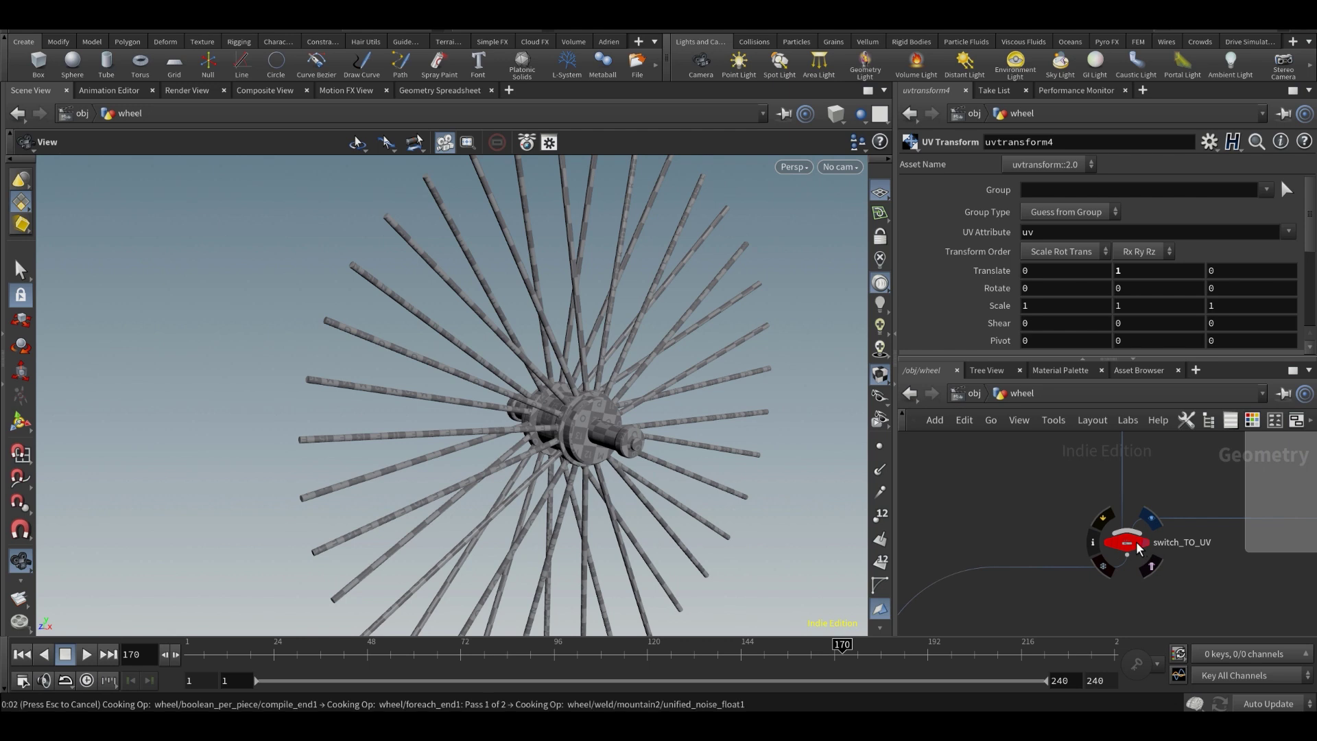
- Examine the checker pattern on the outer ring up close around the bolted bracket joint
right_click_drag(350, 392, 324, 405)
middle_click_drag(324, 405, 327, 380)
right_click_drag(306, 385, 412, 409)
left_click_drag(411, 409, 397, 418)
right_click_drag(397, 418, 562, 430)
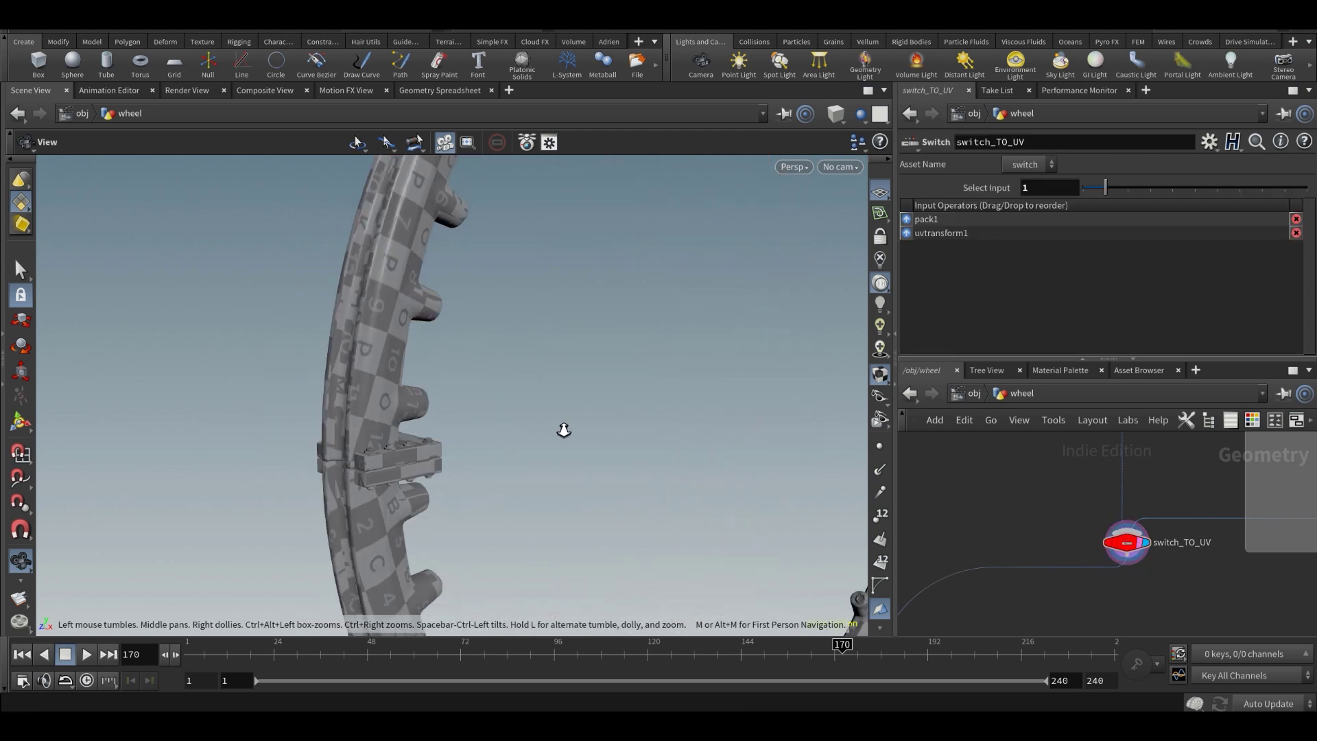
middle_click_drag(562, 429, 515, 443)
left_click_drag(515, 443, 462, 453)
middle_click_drag(418, 474, 405, 420)
right_click_drag(405, 420, 461, 429)
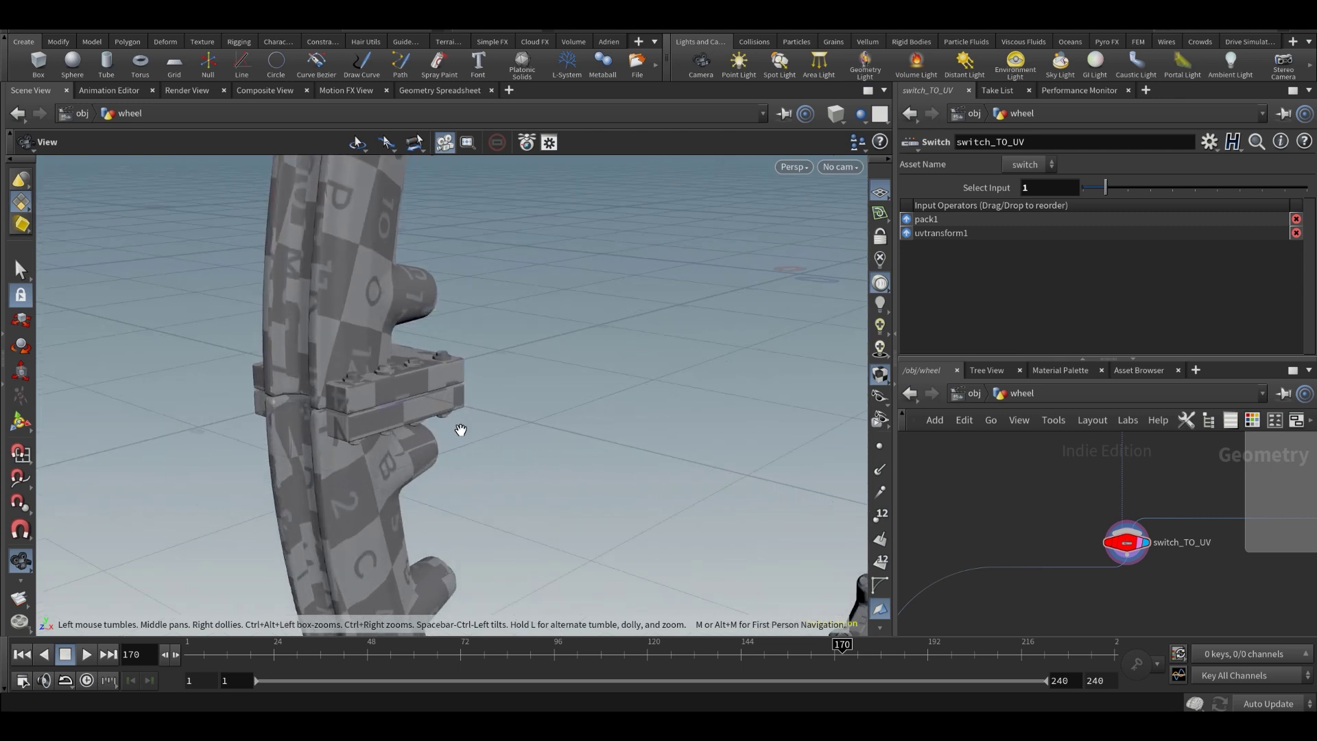
- Toggle the wireframe display on the outer ring, and inspect the whole ring's checker pattern in shaded mode
key("w")
key("w")
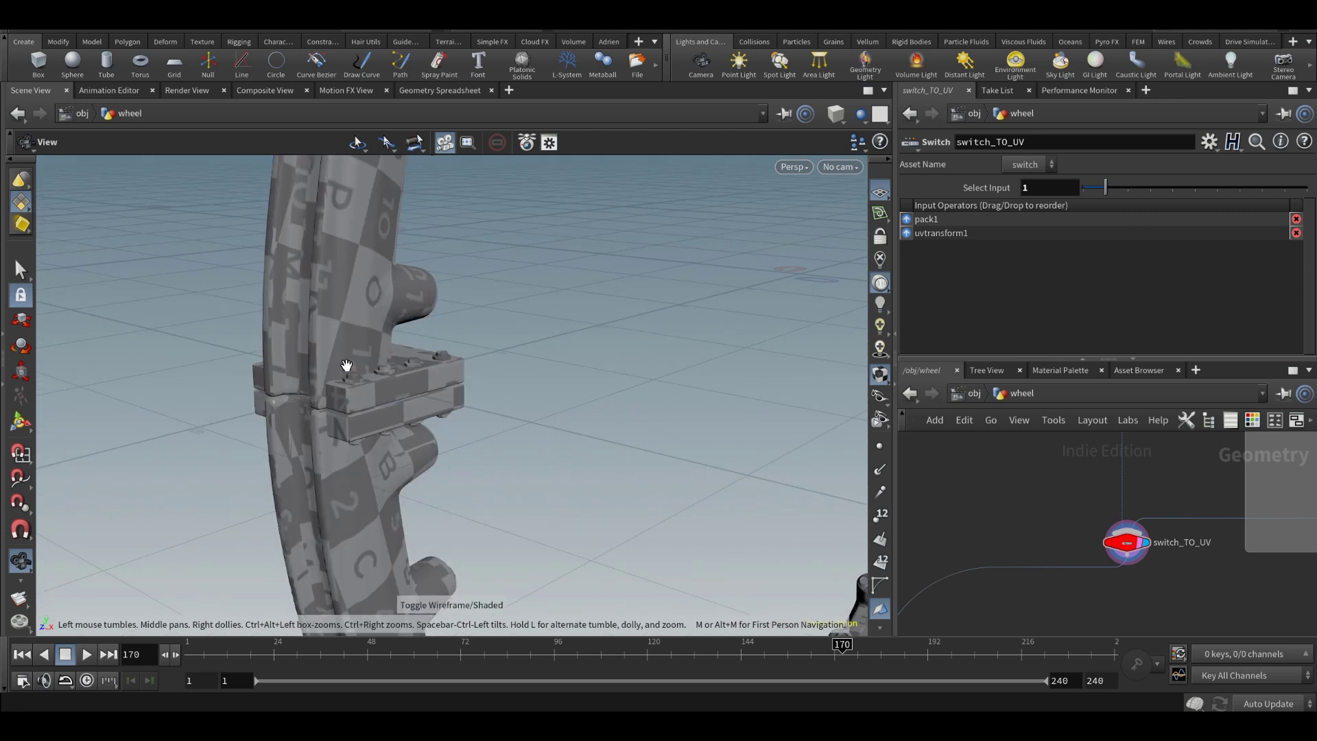
left_click_drag(429, 383, 279, 384)
right_click_drag(279, 385, 130, 417)
middle_click_drag(596, 385, 462, 379)
left_click_drag(461, 379, 568, 414)
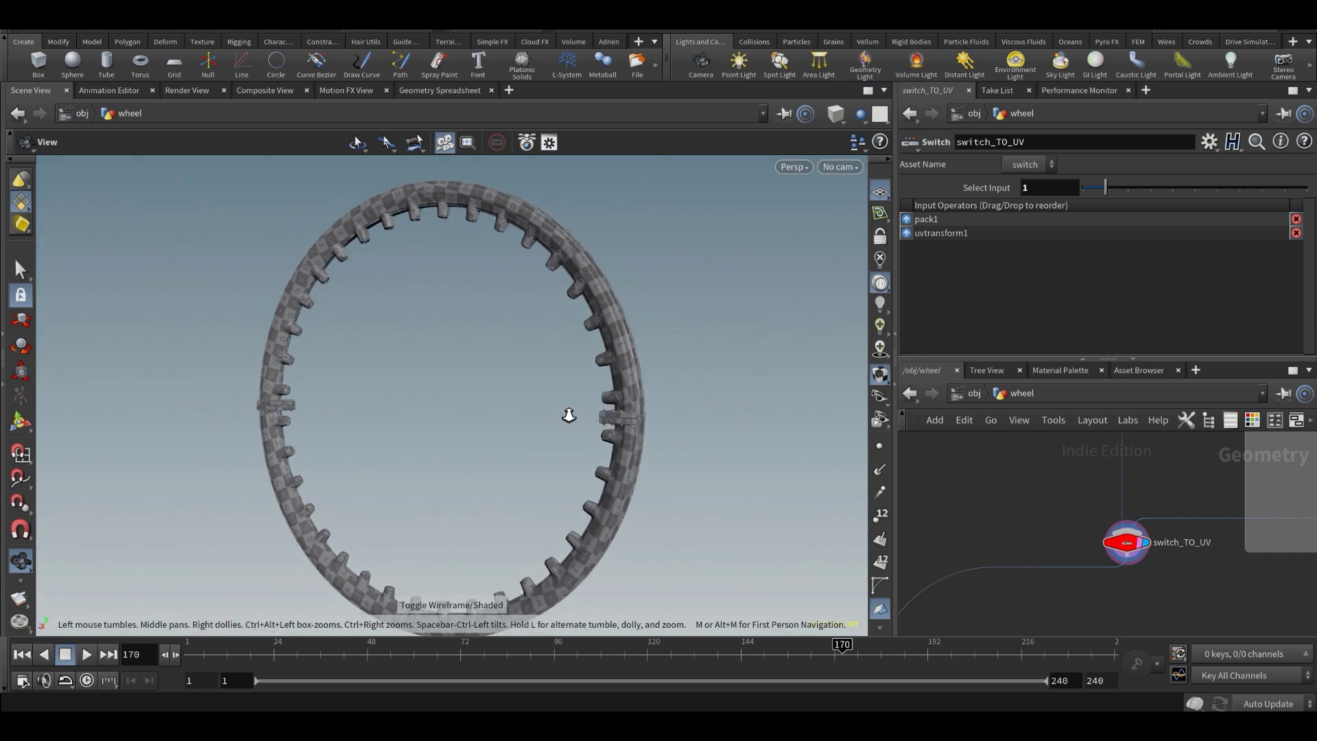
right_click_drag(568, 414, 759, 435)
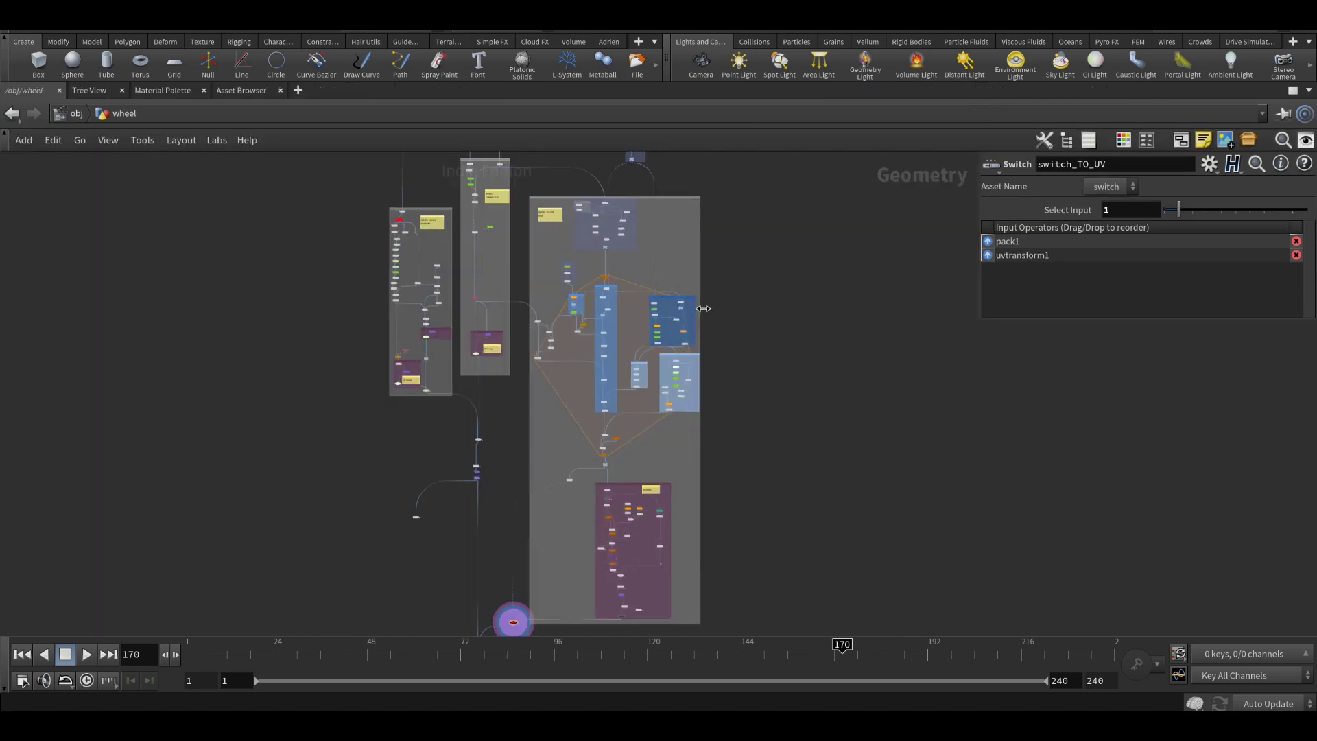
- Review the WHEEL - OUTER RING network and the column of grid1 base nodes that feeds it
scroll(574, 194, "up", 8)
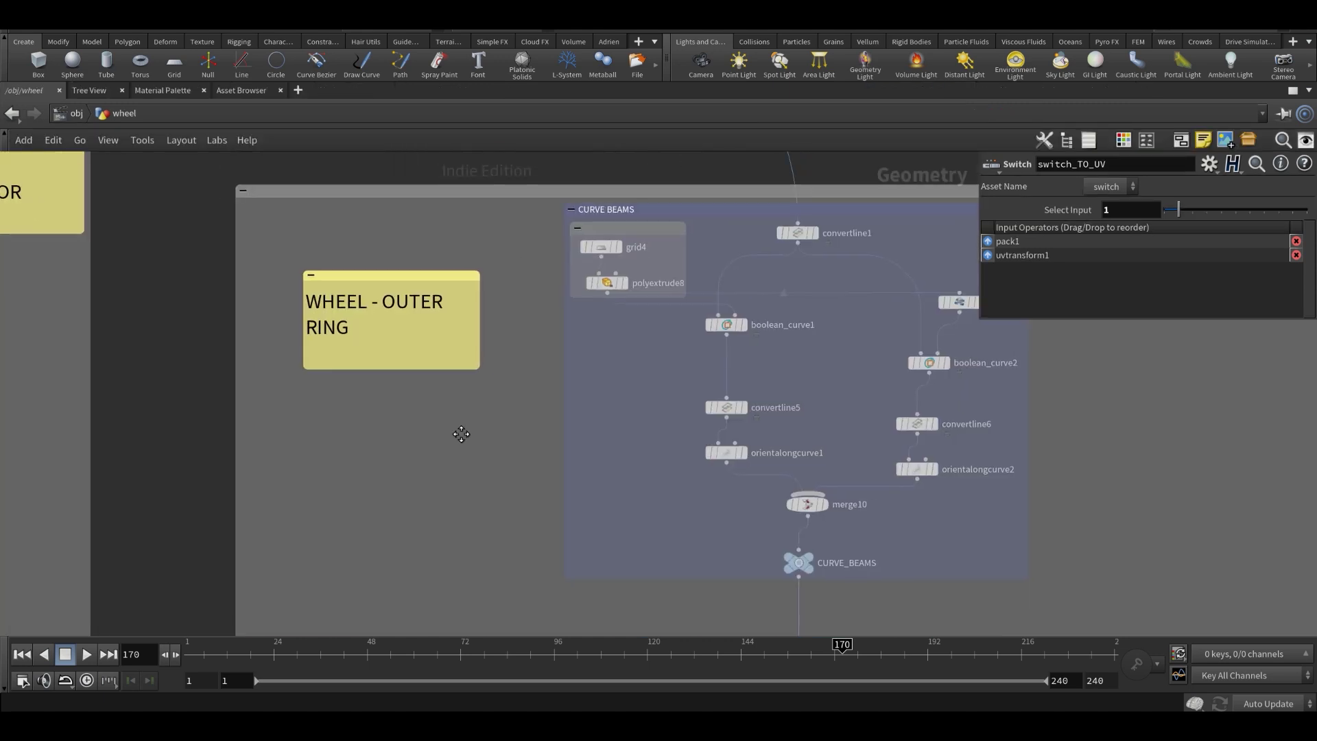
scroll(462, 433, "down", 5)
scroll(586, 399, "down", 3)
middle_click_drag(607, 356, 624, 505)
left_click_drag(640, 210, 528, 426)
middle_click_drag(636, 396, 636, 354)
scroll(636, 354, "up", 2)
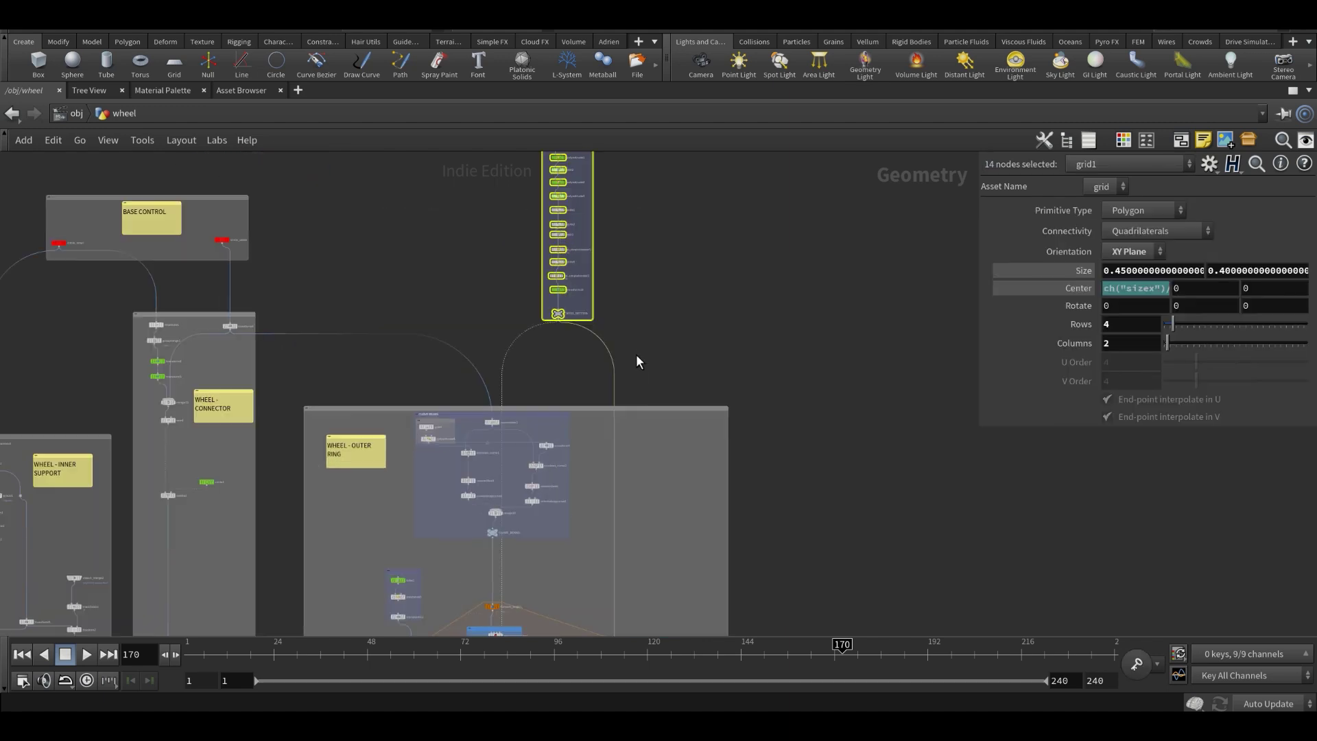
left_click(636, 354)
- Examine the UV setup network box of the outer ring and how it leads to switch_TO_UV
scroll(650, 490, "down", 2)
middle_click_drag(650, 490, 626, 311)
middle_click_drag(638, 464, 636, 398)
middle_click_drag(788, 488, 794, 230)
middle_click_drag(727, 467, 765, 252)
mouse_move(693, 538)
left_mouse_down()
mouse_move(508, 268)
mouse_move(523, 266)
left_mouse_up()
scroll(627, 310, "up", 4)
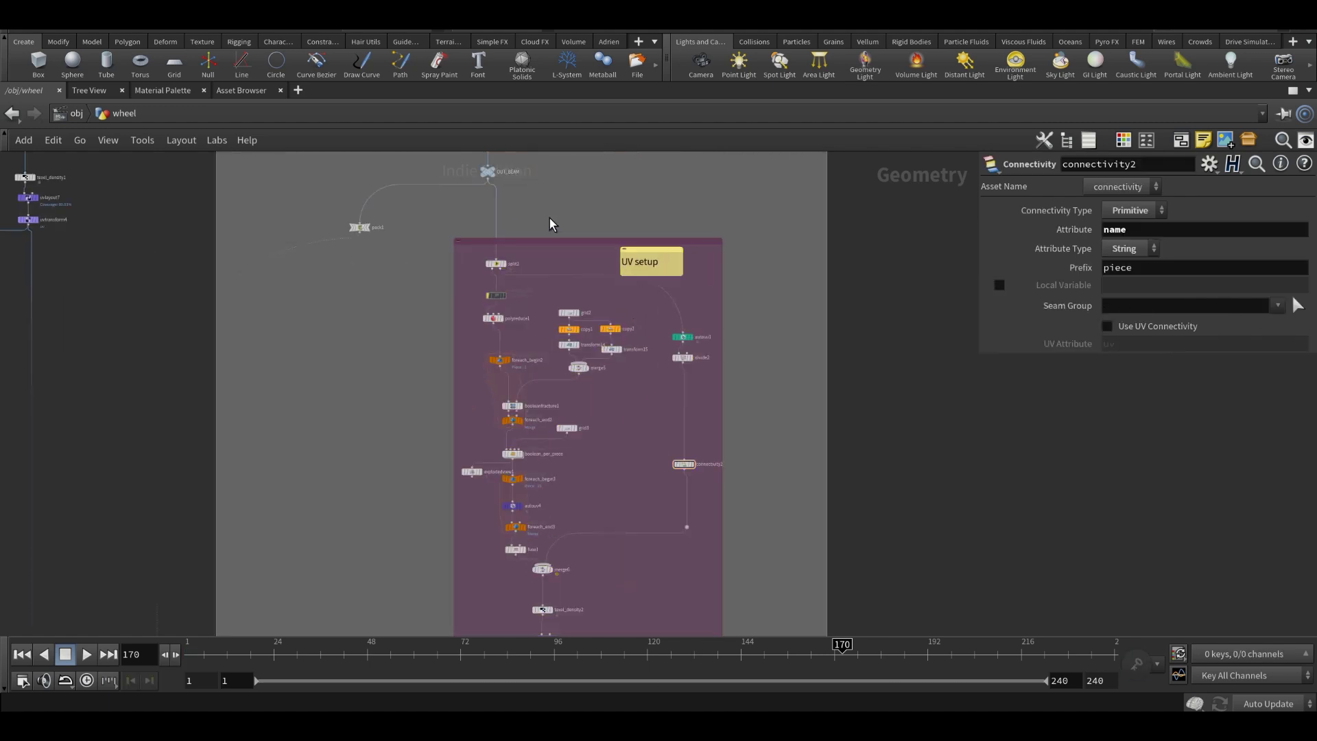
scroll(548, 220, "down", 3)
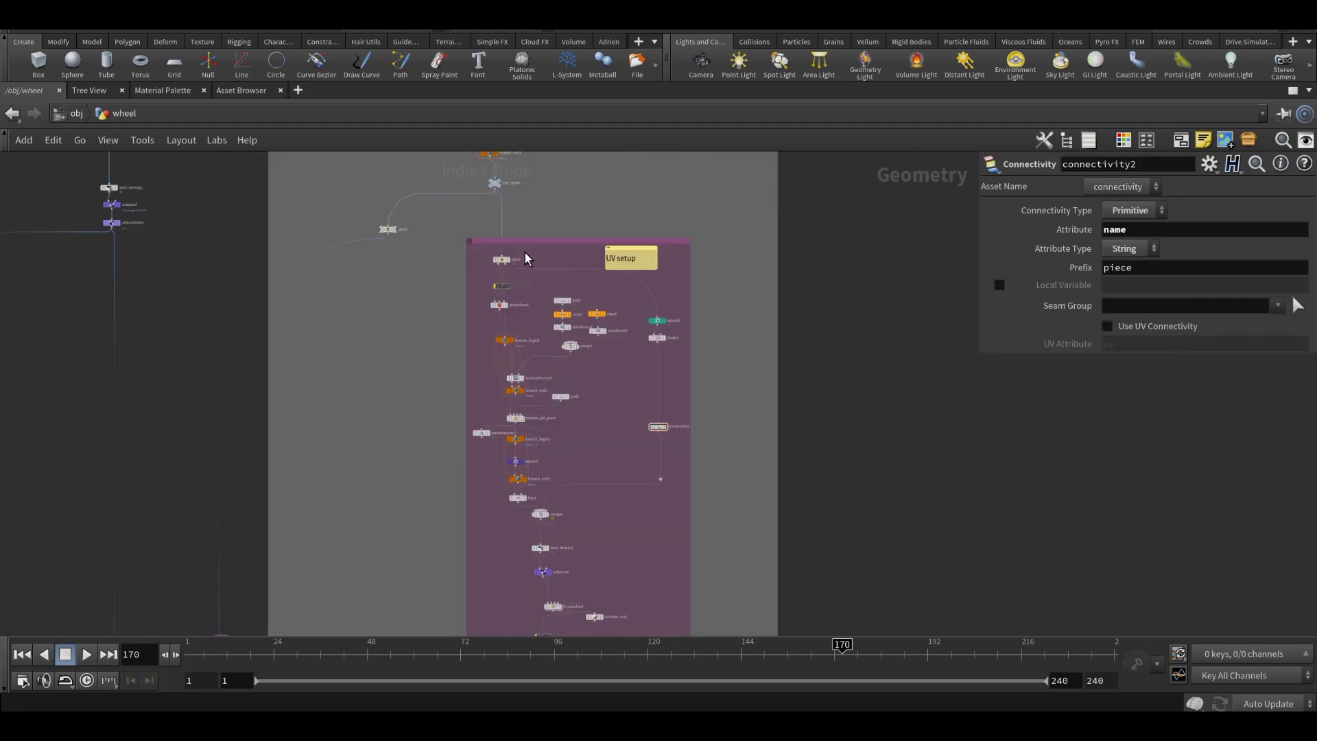
scroll(416, 353, "up", 2)
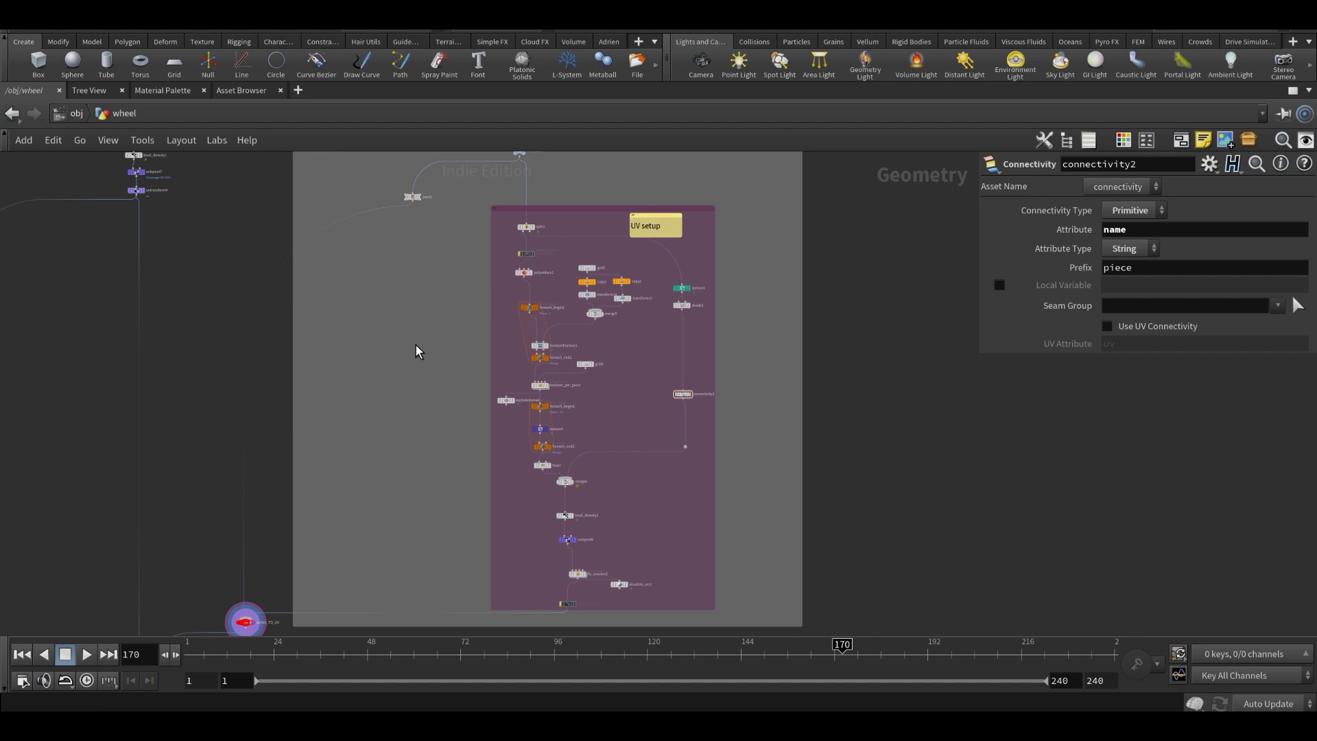
scroll(439, 362, "down", 2)
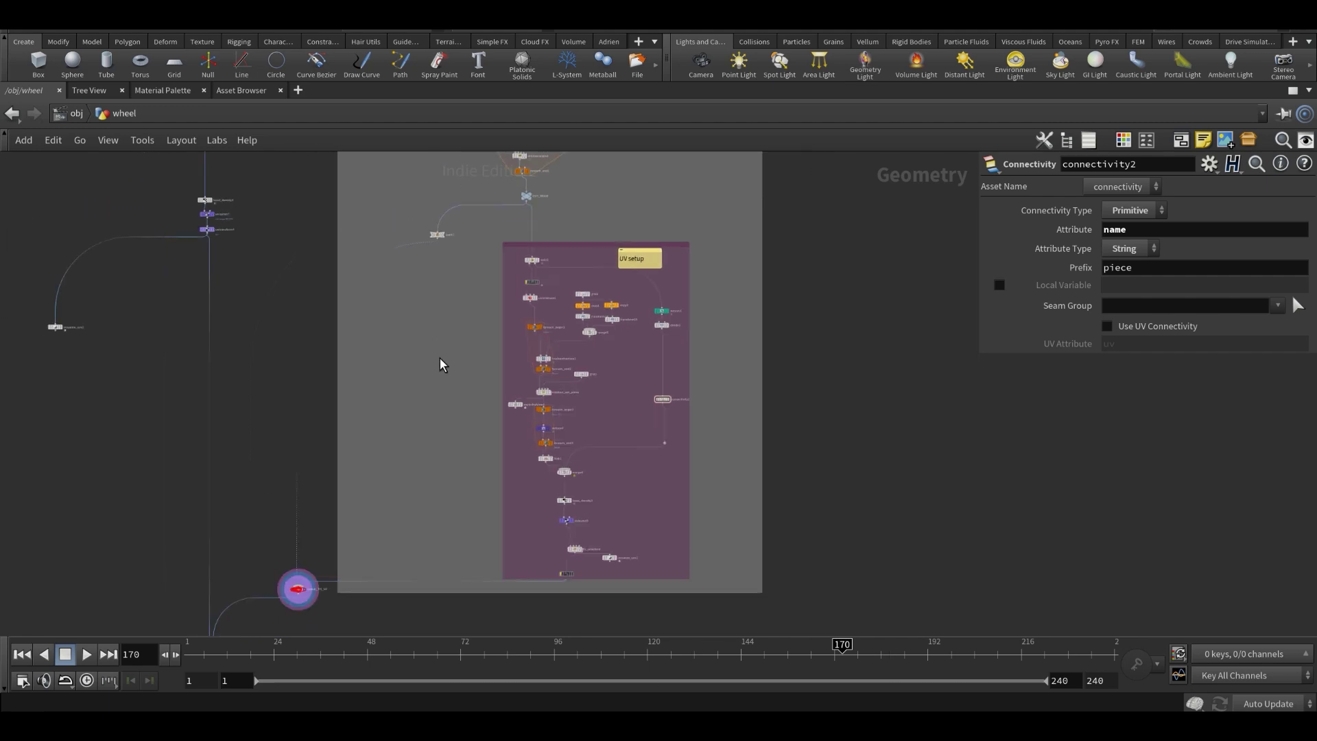
- Bring back the scene view, switch it to the UV viewport, and examine the outer ring's islands across the UDIM tiles
key("ctrl+b")
left_click(793, 167)
mouse_move(853, 202)
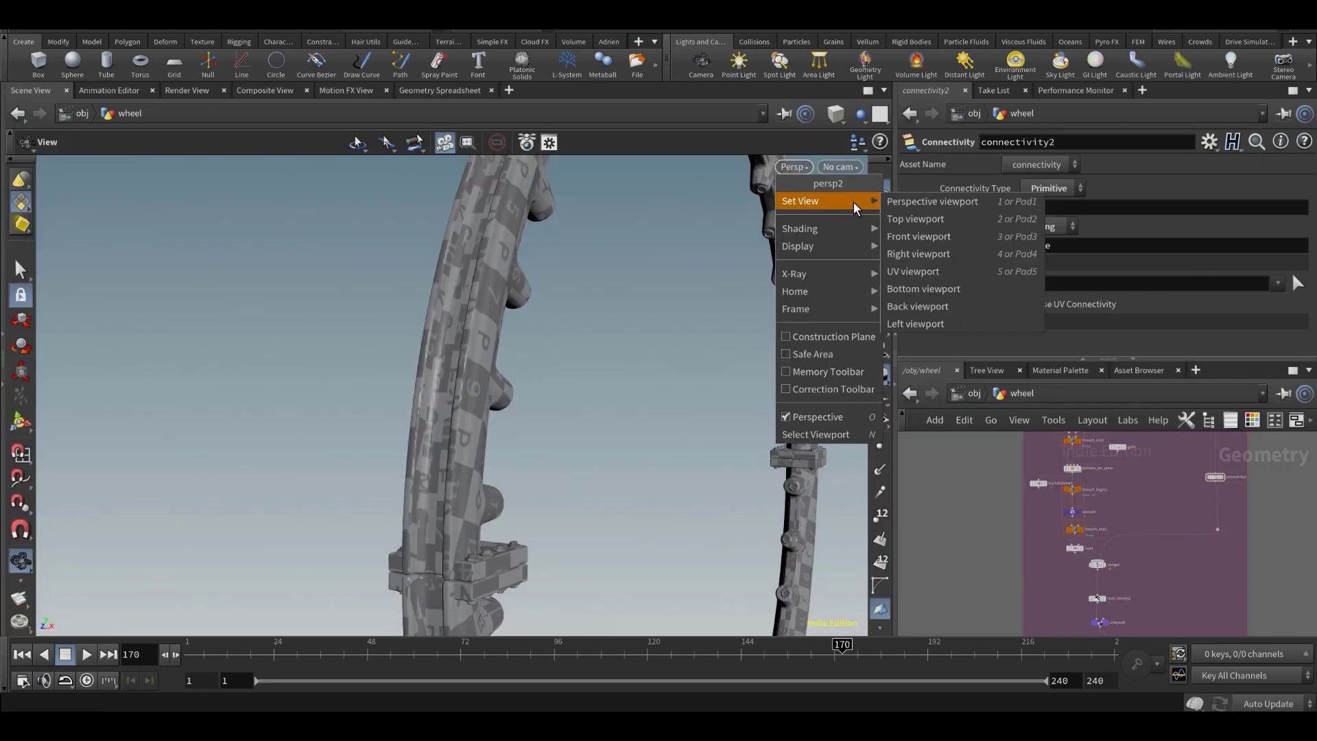
left_click(899, 272)
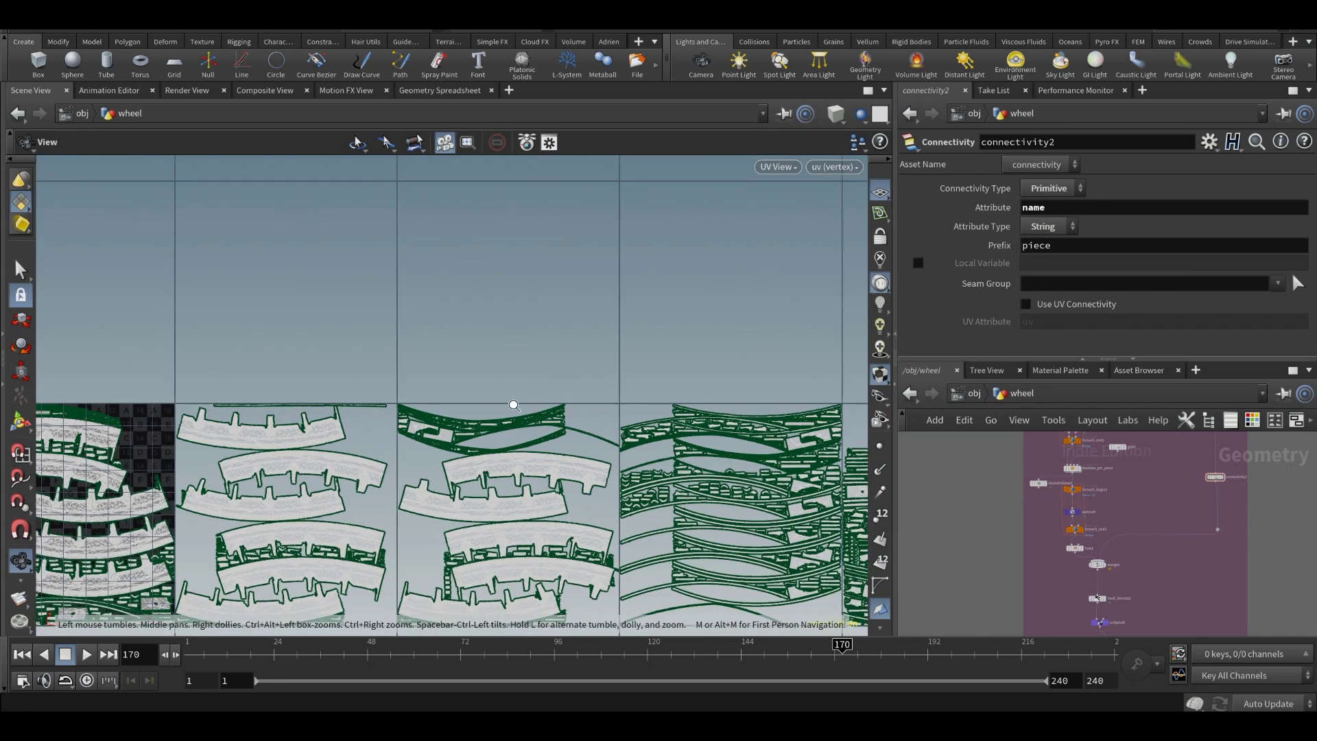
scroll(429, 414, "down", 2)
scroll(487, 430, "down", 2)
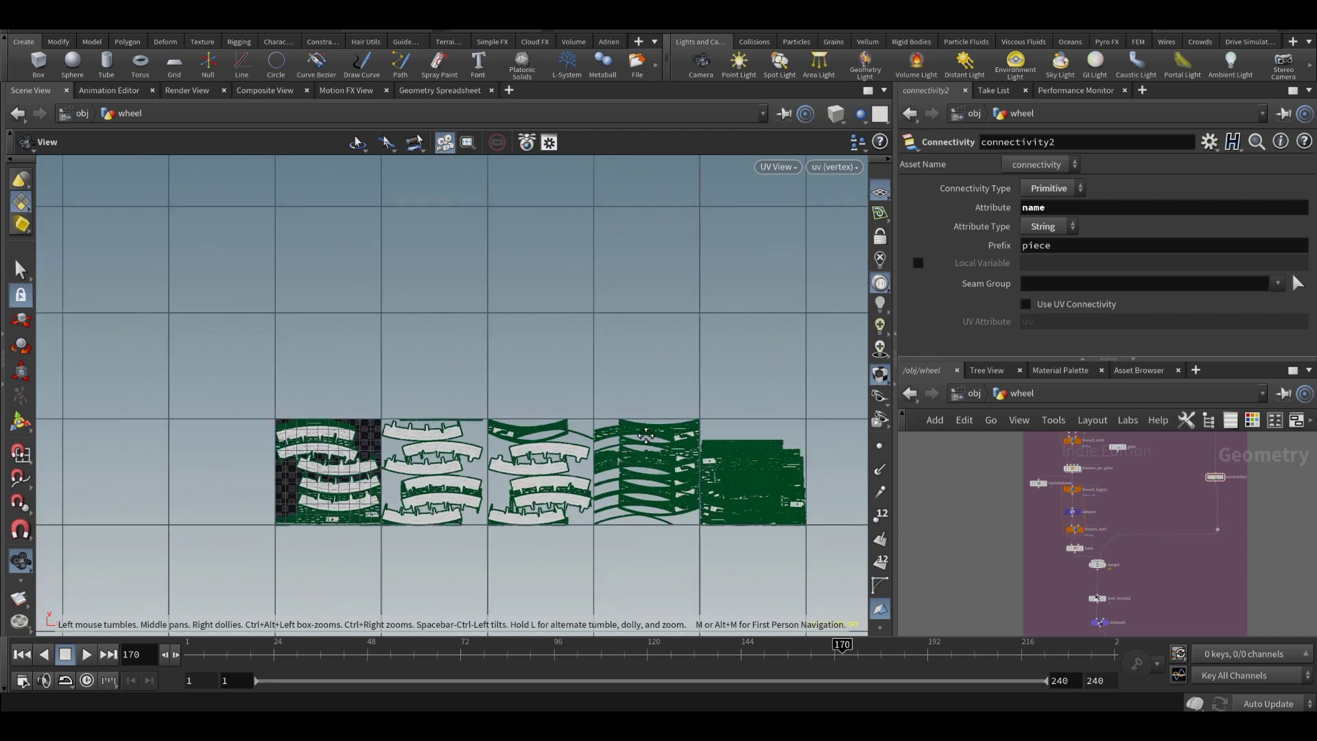
scroll(785, 438, "up", 4)
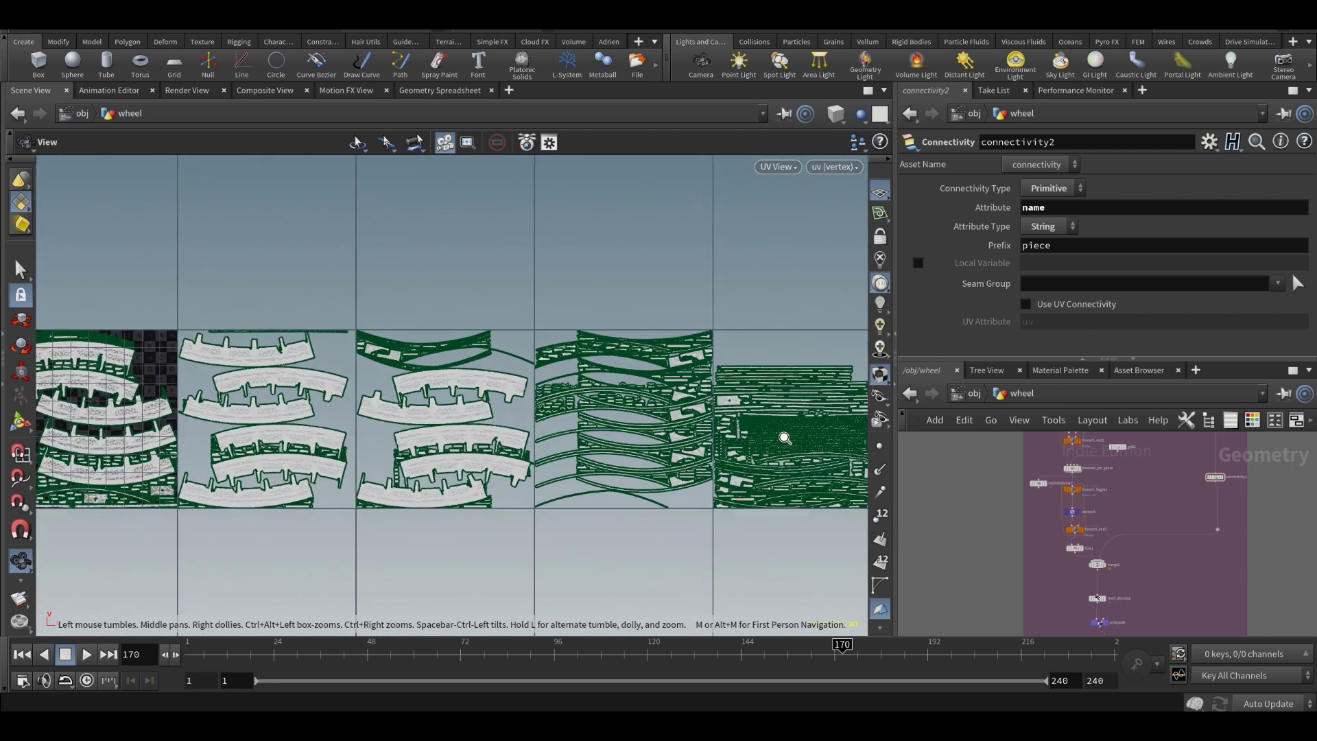
scroll(785, 438, "up", 1)
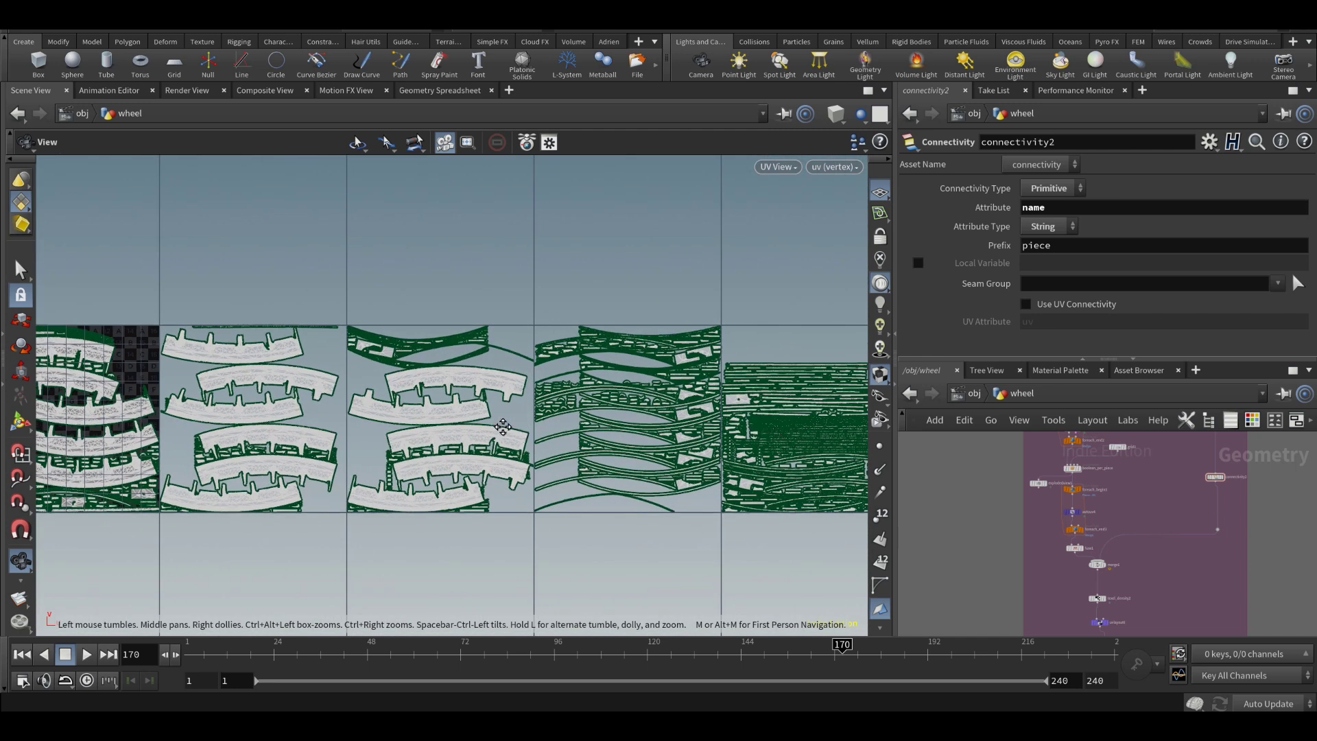
mouse_move(502, 426)
middle_mouse_down()
mouse_move(600, 406)
mouse_move(497, 403)
middle_mouse_up()
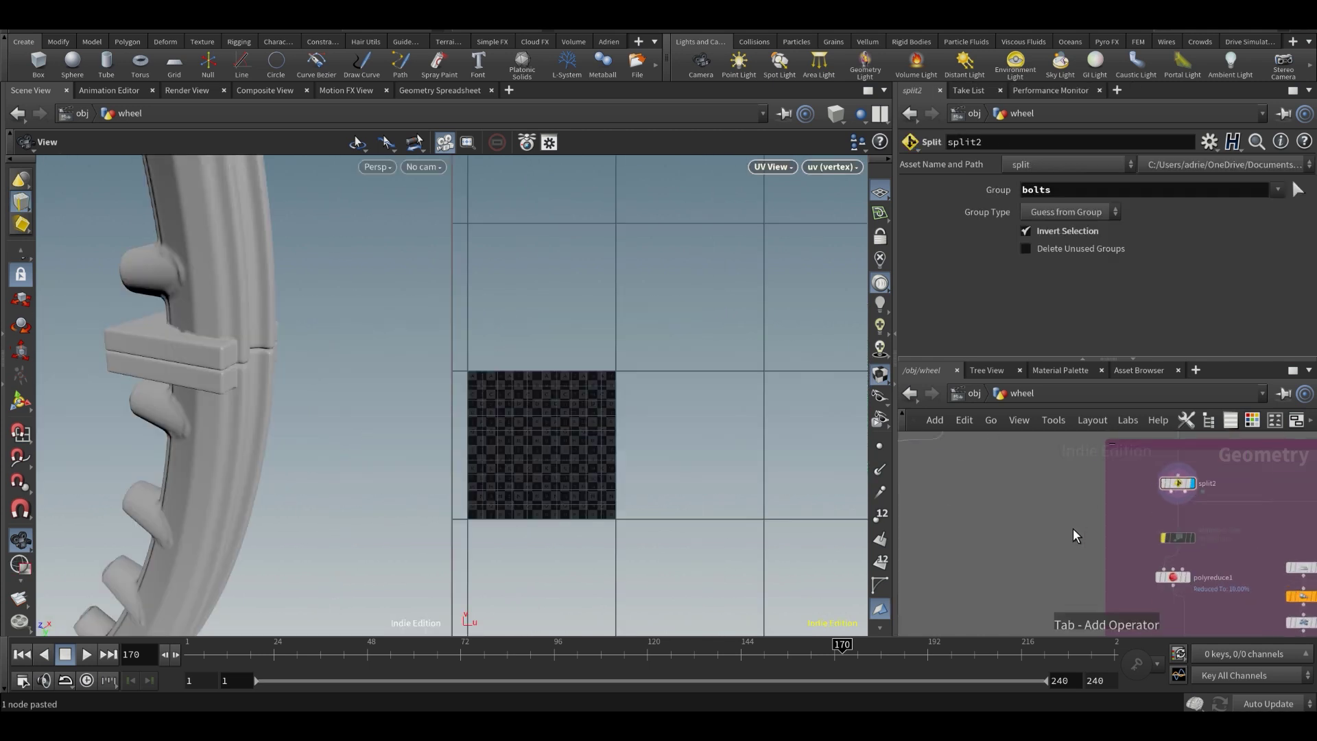
- Add a Labs Auto UV node beside the UV setup network
key("Tab")
type("auto")
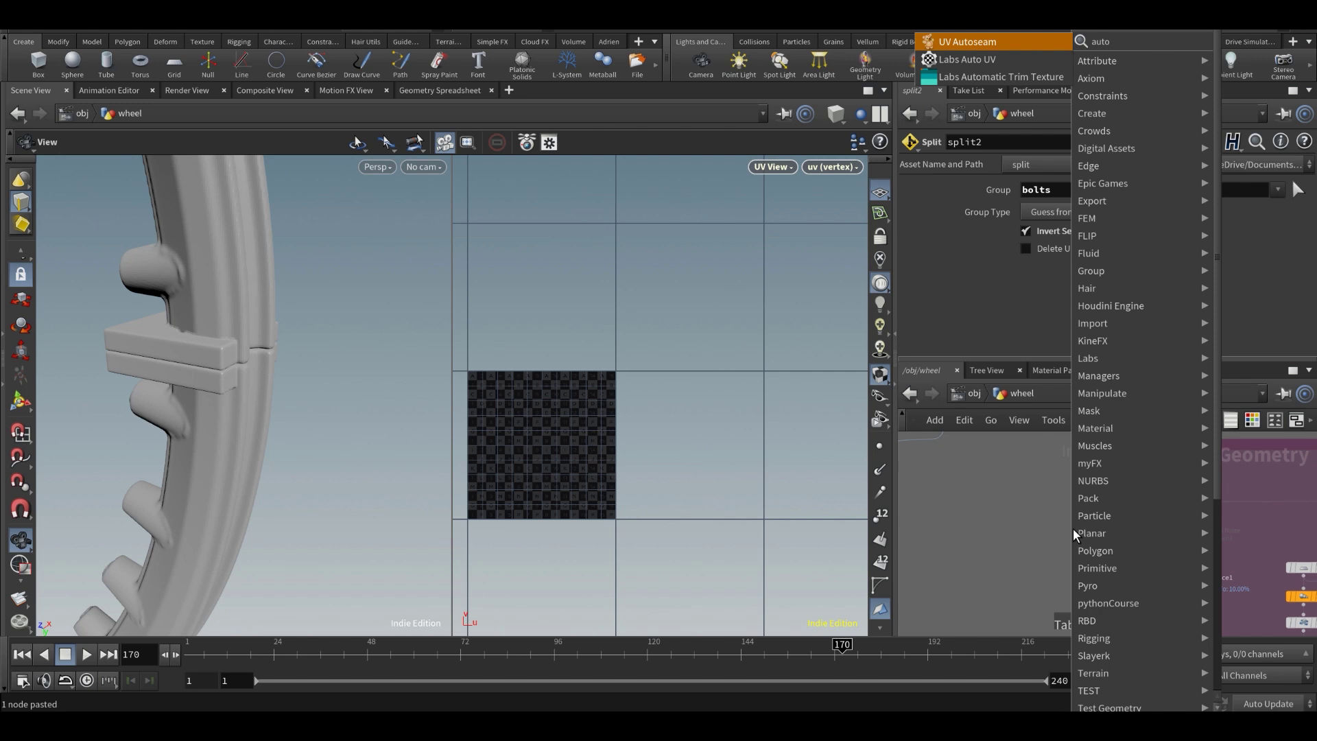
key("Down")
key("Return")
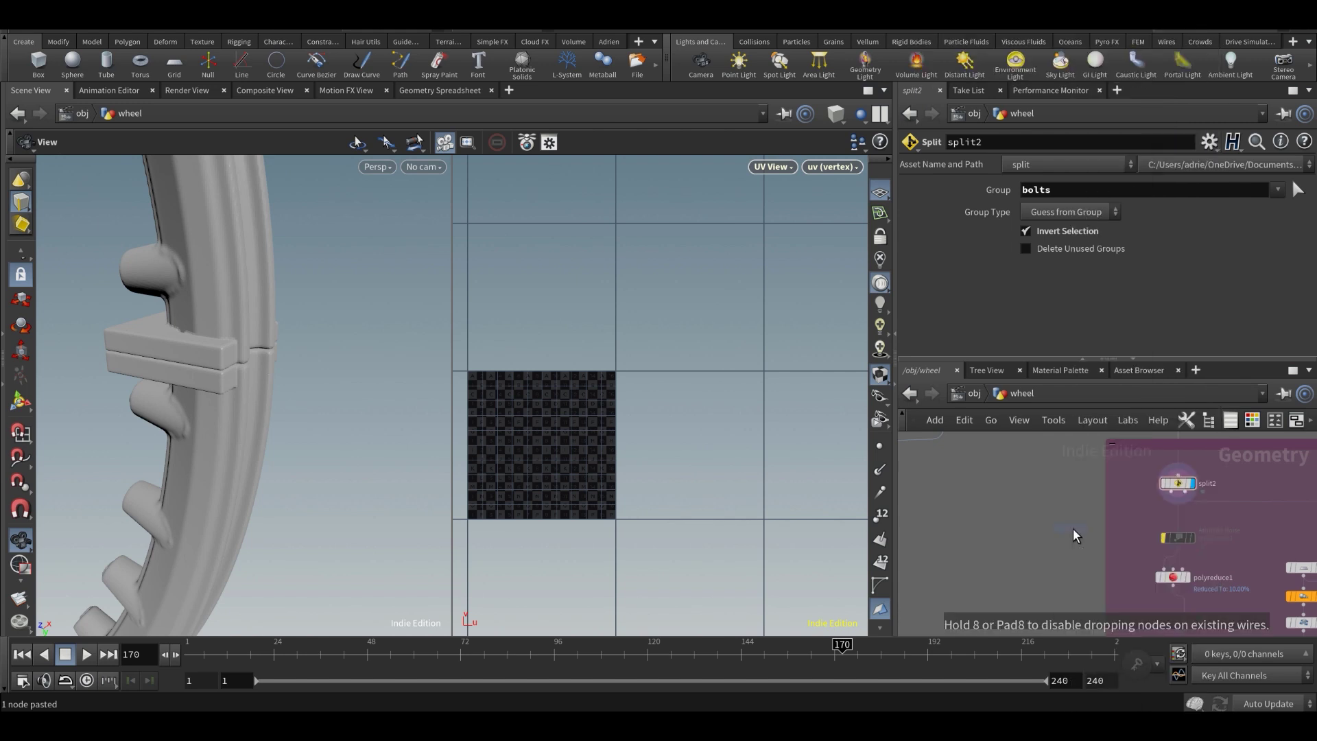
left_click(1072, 528)
scroll(1099, 555, "up", 3)
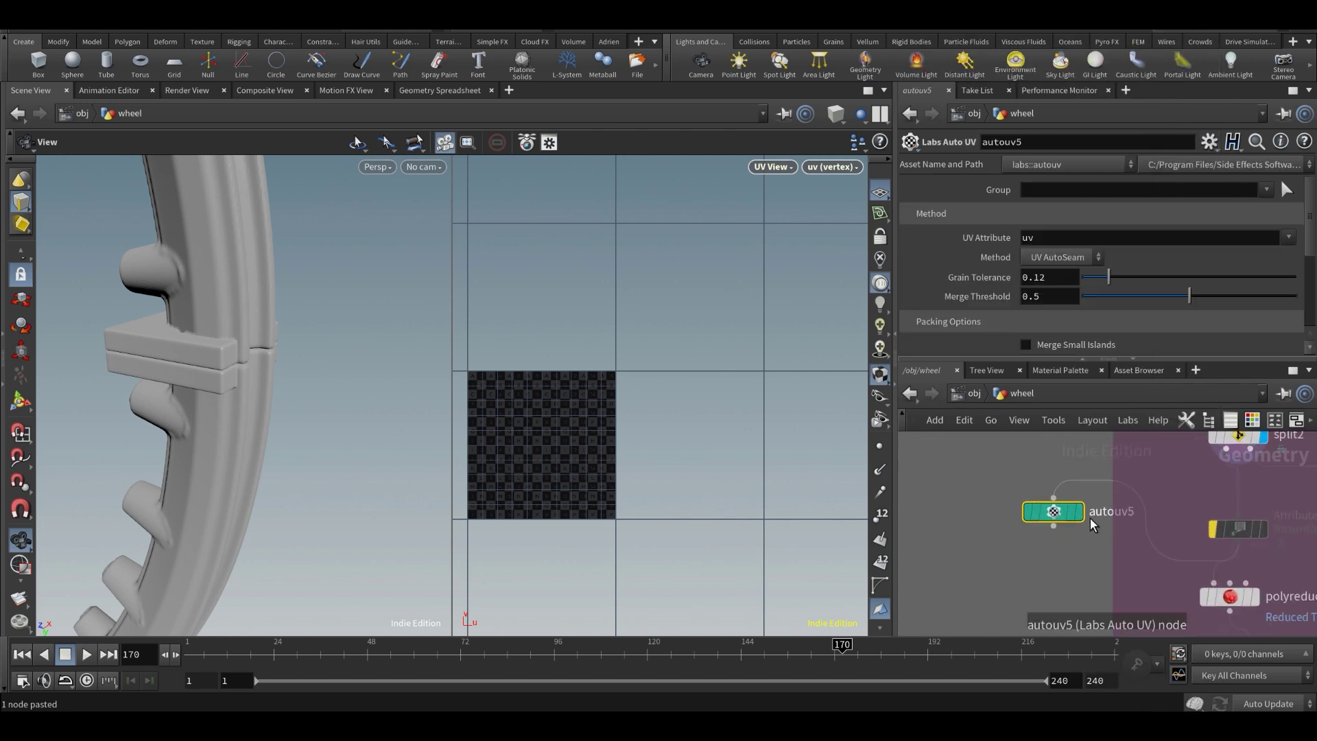
- Connect the new Auto UV node to polyreduce1's output, display it, and view its islands in the UV viewport
left_click_drag(1061, 520, 1052, 587)
left_click(1043, 562)
middle_click_drag(1101, 537, 1098, 488)
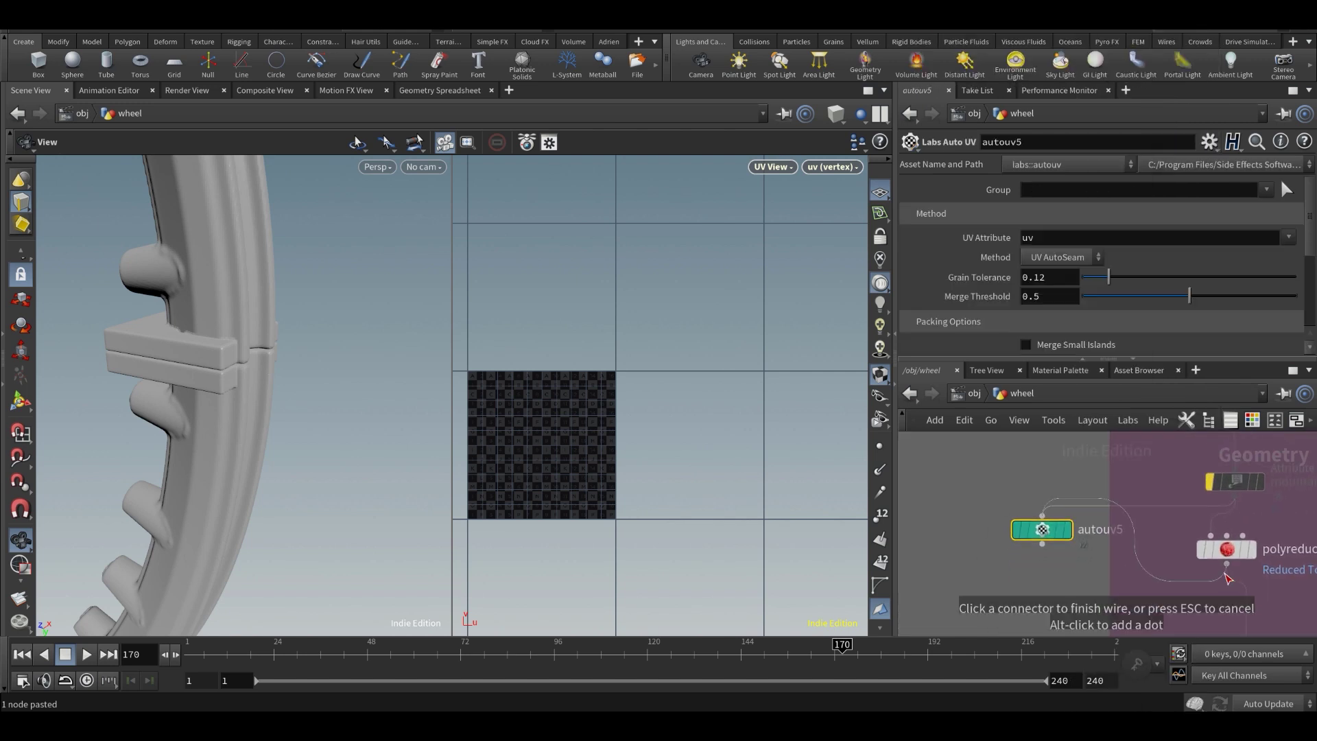
left_click(1226, 565)
scroll(1029, 541, "up", 4)
left_click(1167, 523)
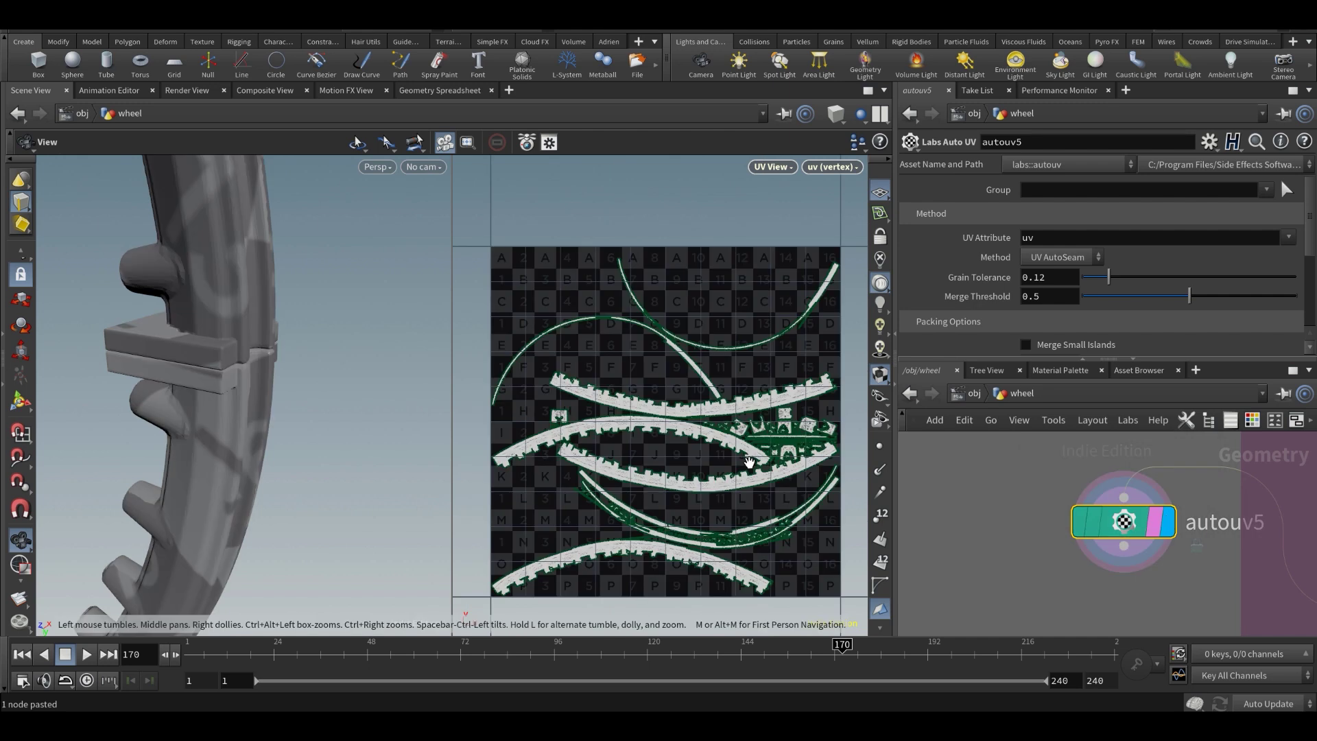
scroll(749, 461, "up", 3)
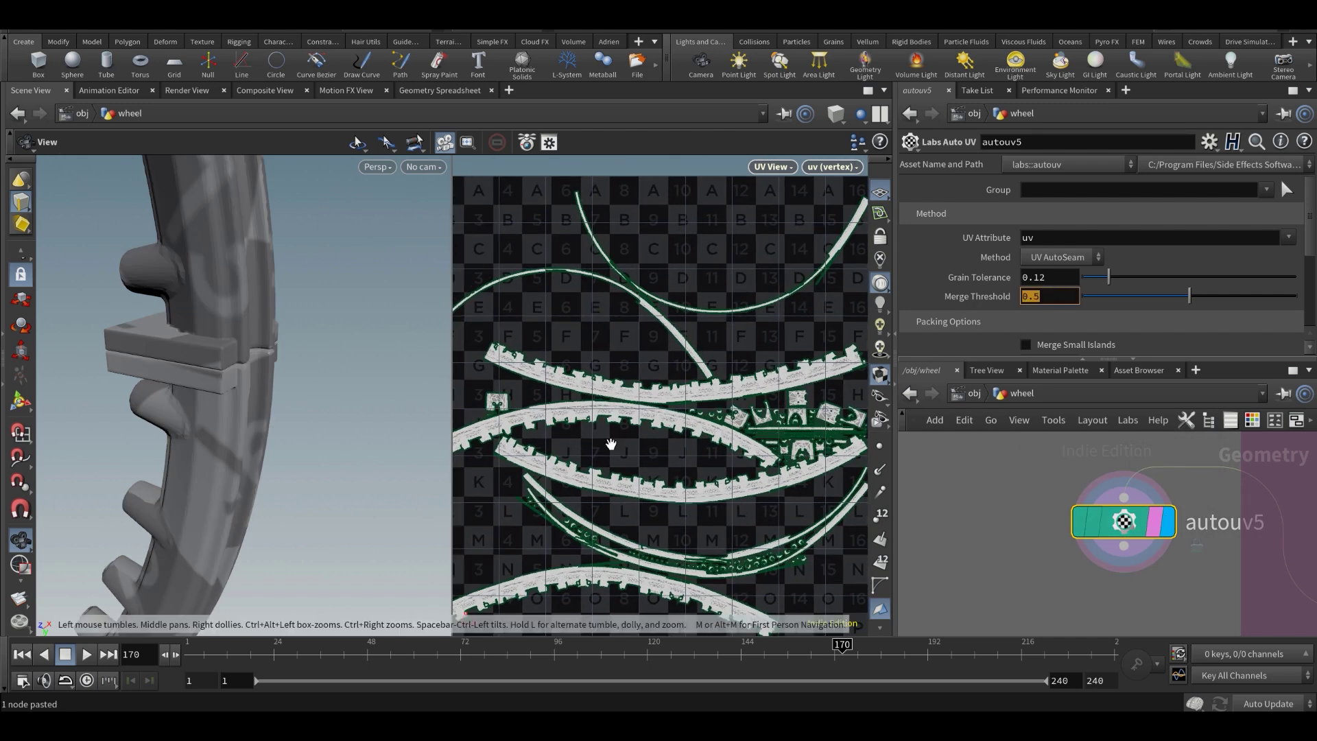
- Inspect autouv5's current UV islands and set its Merge Threshold to .1
middle_click_drag(647, 428, 690, 384)
middle_click_drag(544, 430, 539, 442)
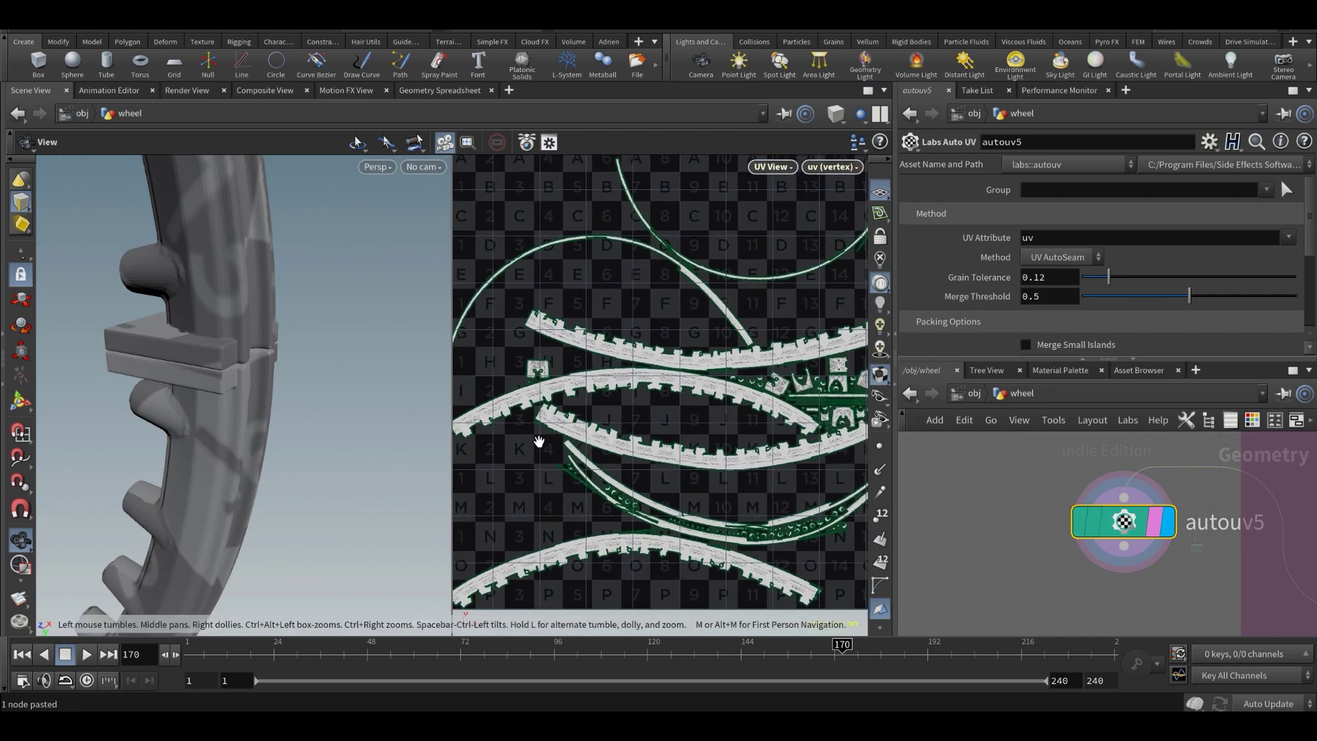
scroll(560, 449, "up", 2)
scroll(730, 441, "down", 3)
middle_click_drag(739, 429, 729, 449)
scroll(738, 449, "up", 2)
scroll(738, 449, "up", 1)
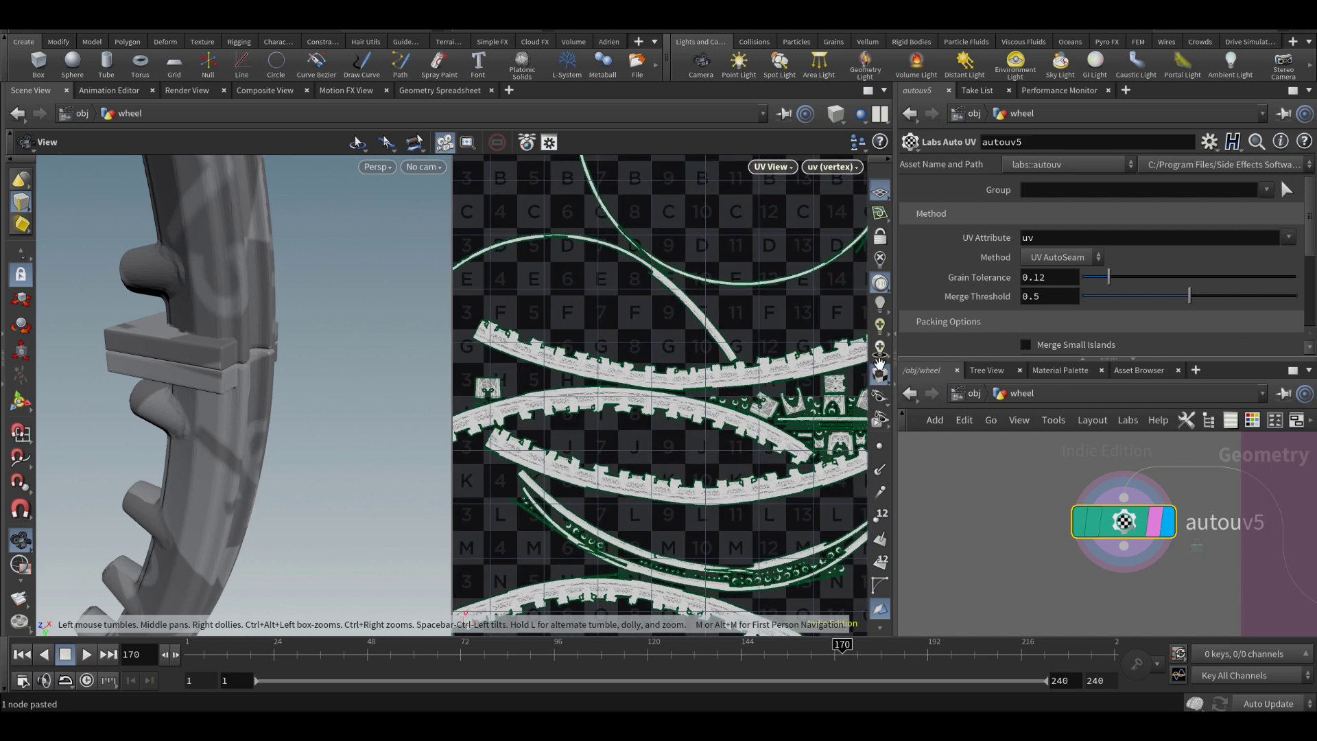
left_click(1050, 298)
type(".")
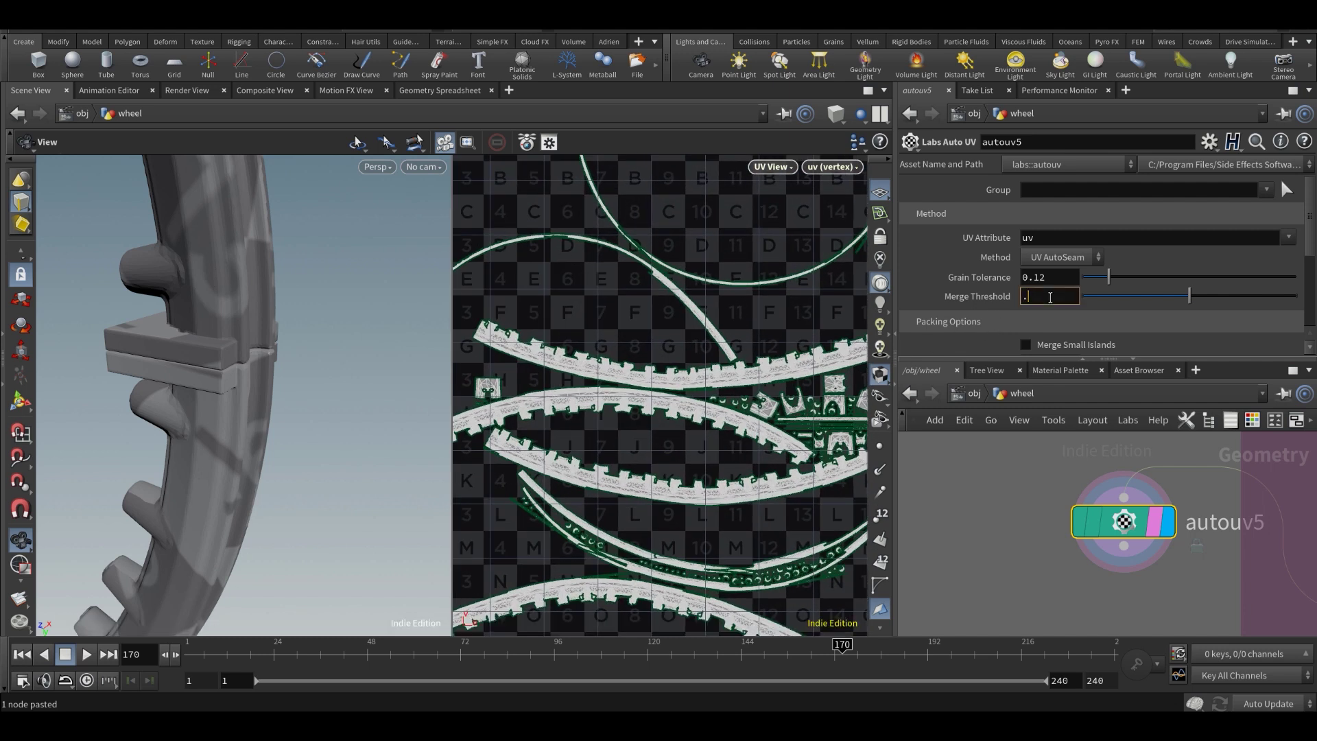
type("1")
key("Return")
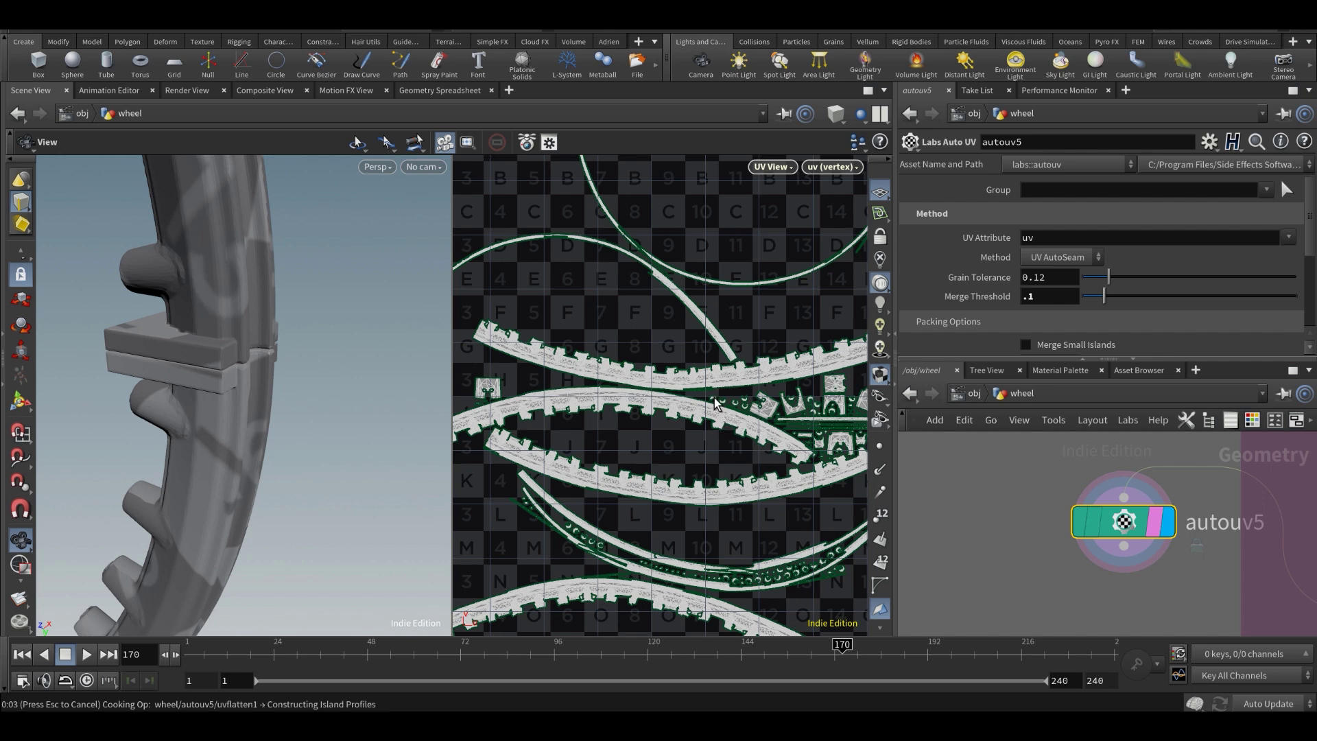
- Examine the recalculated Auto UV islands and how they are packed in the UV tile
middle_click_drag(714, 404, 688, 359)
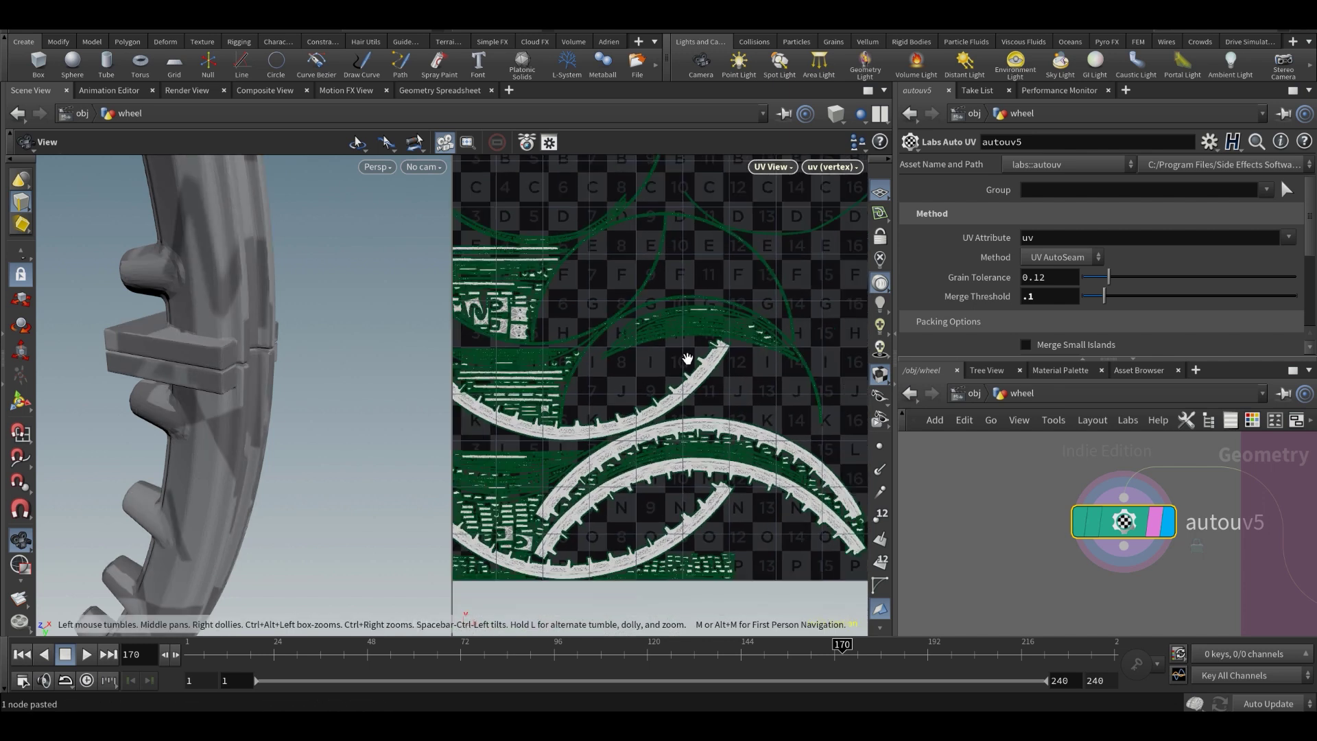
scroll(688, 359, "down", 2)
middle_click_drag(482, 453, 548, 434)
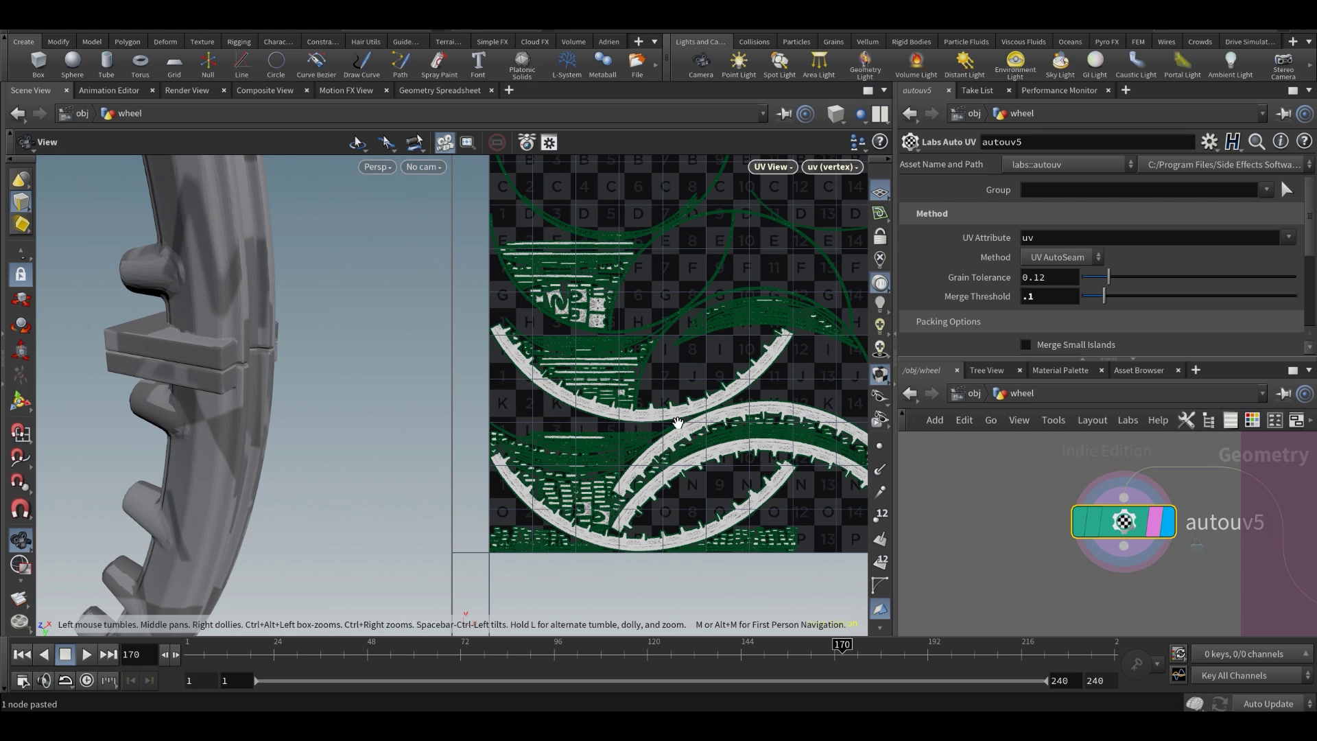
middle_click_drag(769, 409, 727, 446)
right_click_drag(727, 446, 682, 445)
middle_click_drag(682, 446, 660, 420)
scroll(642, 436, "down", 2)
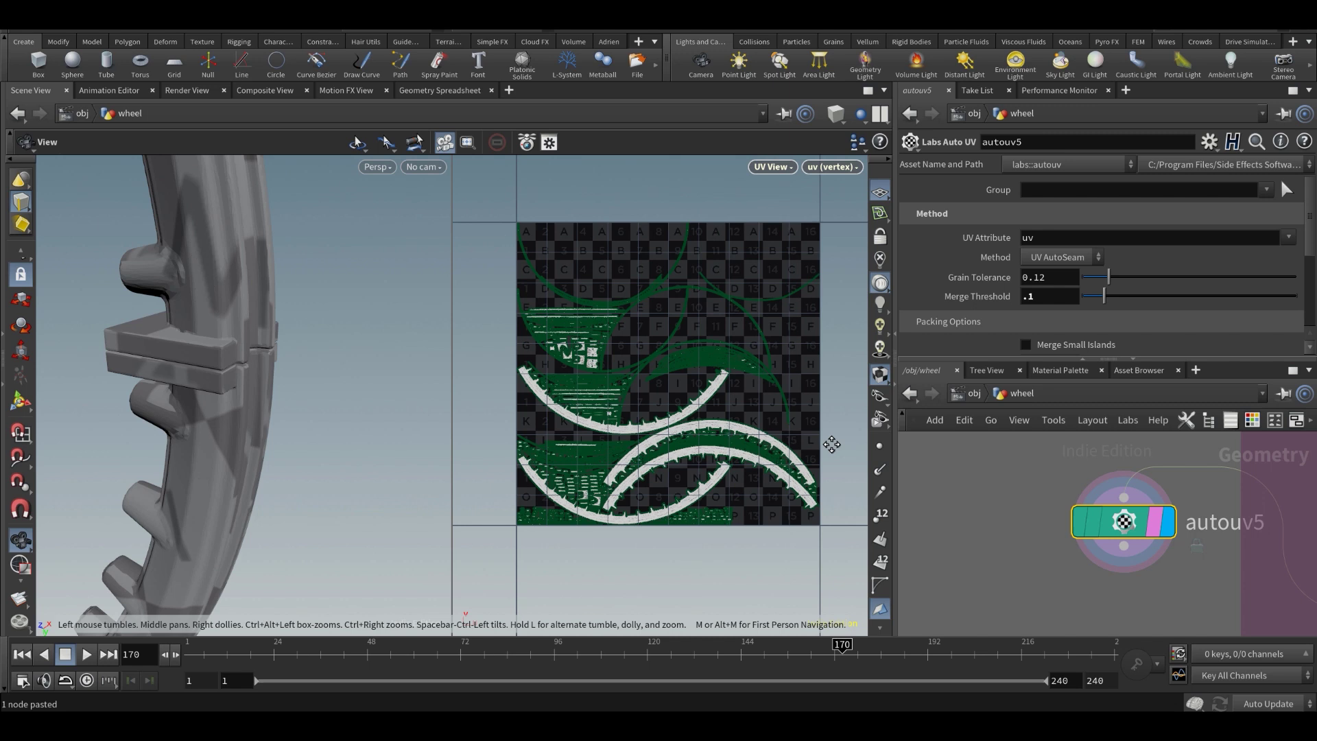
middle_click_drag(833, 443, 816, 466)
scroll(728, 446, "down", 2)
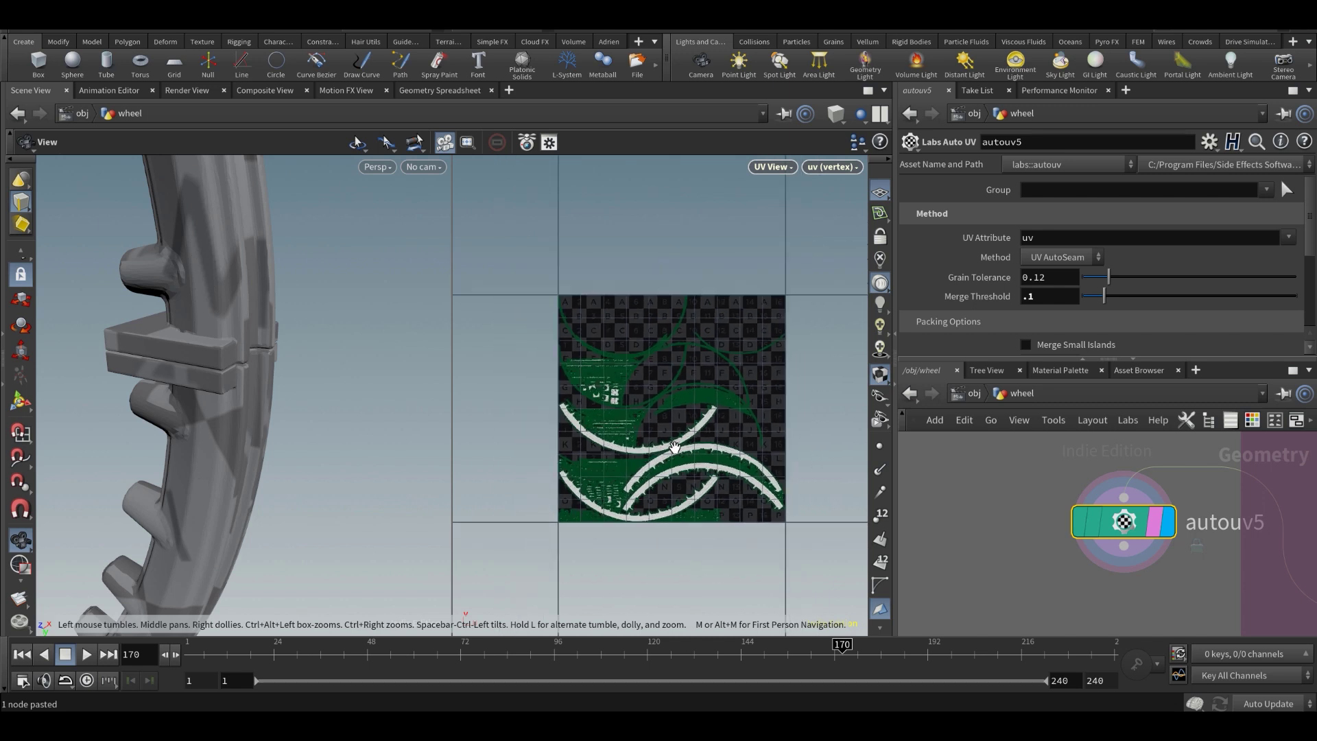
scroll(677, 449, "up", 2)
- Display the fix_unsolved subnetwork and examine its UV islands in the first UDIM tiles
scroll(1057, 553, "down", 5)
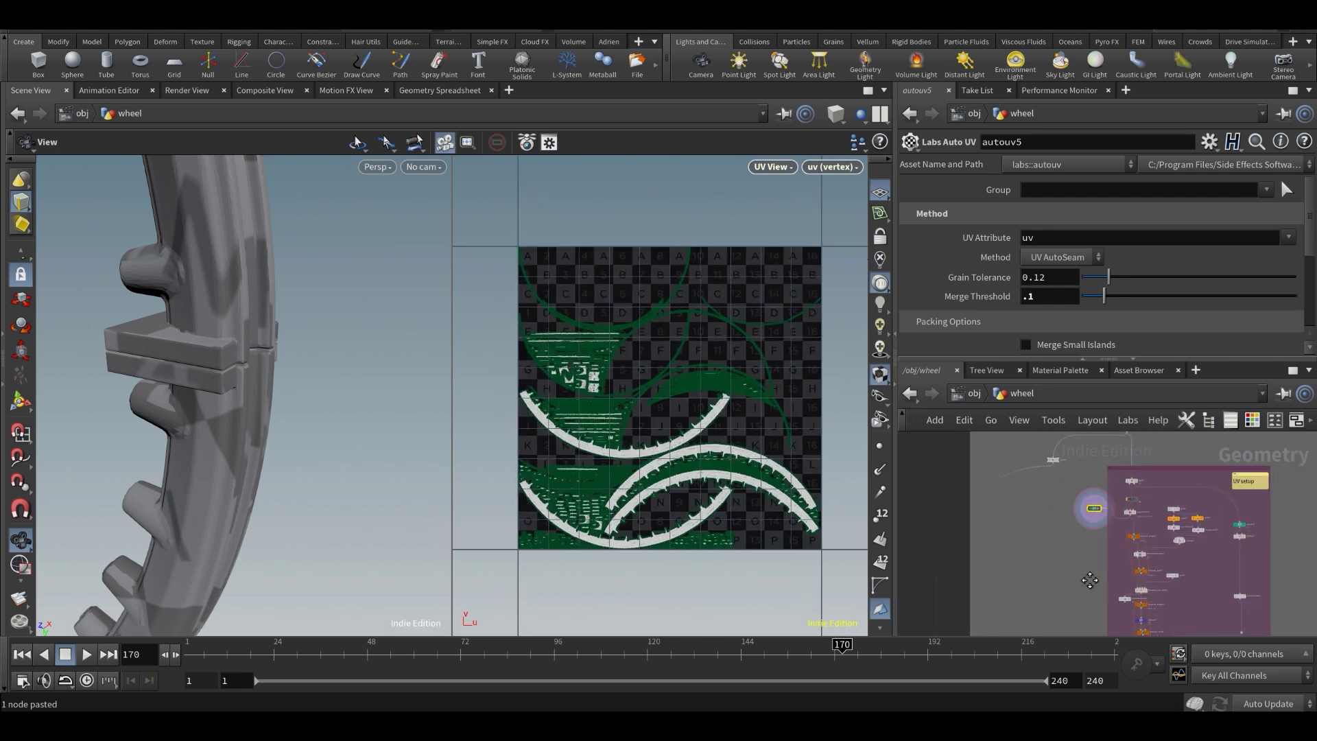
scroll(1057, 553, "up", 4)
left_click(1145, 519)
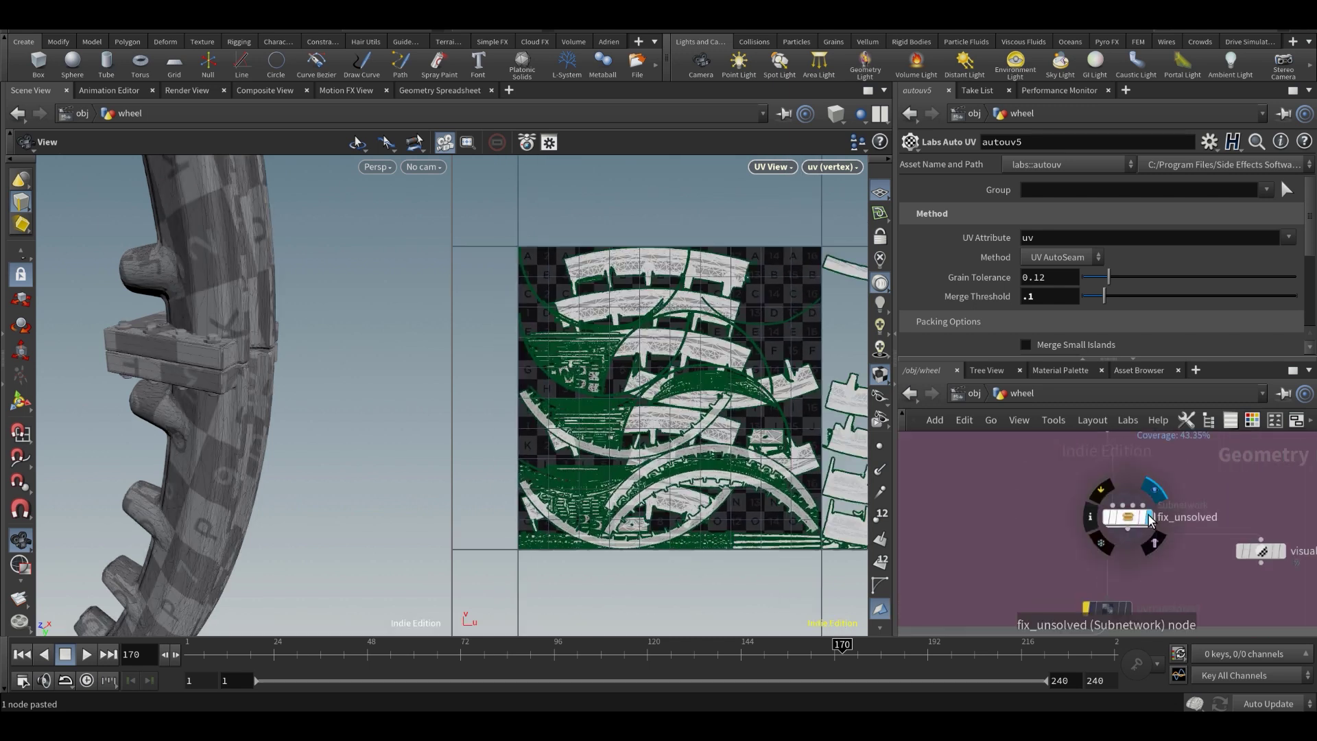
left_click(1129, 517)
scroll(701, 475, "down", 4)
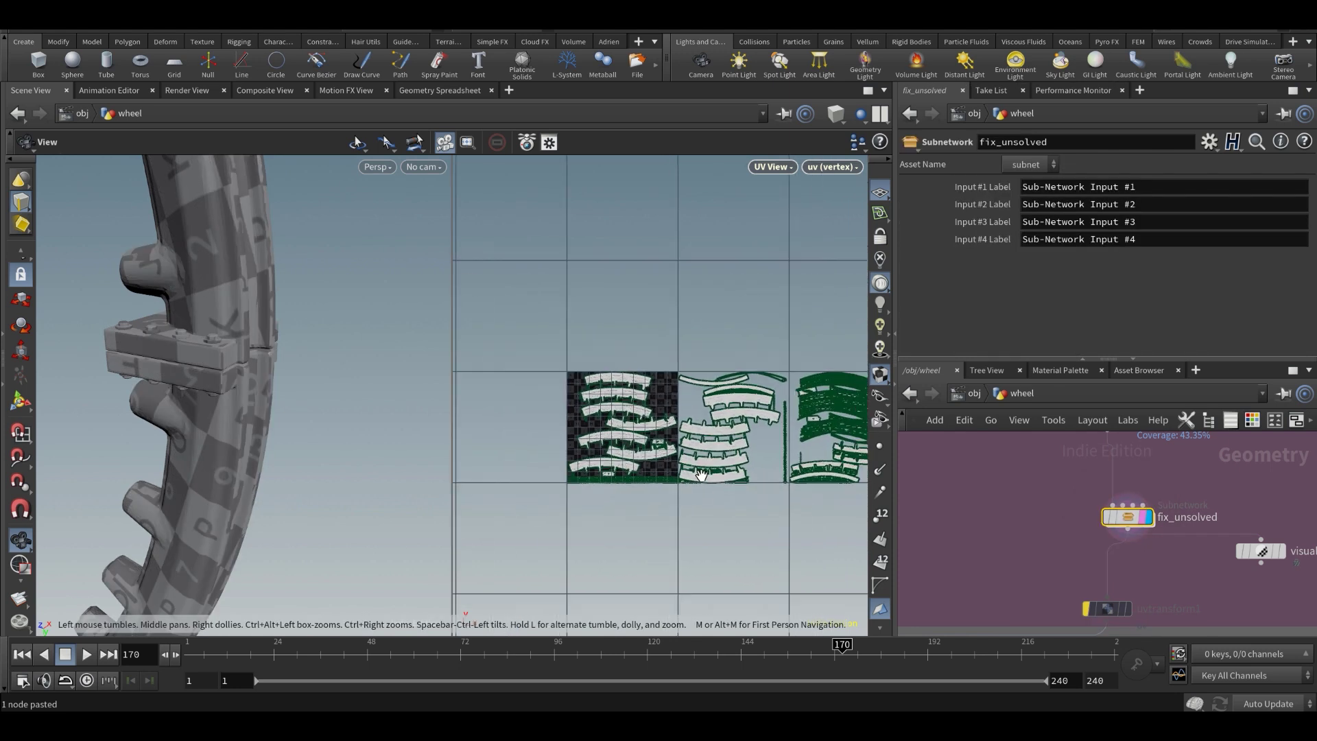
middle_click_drag(793, 446, 770, 419)
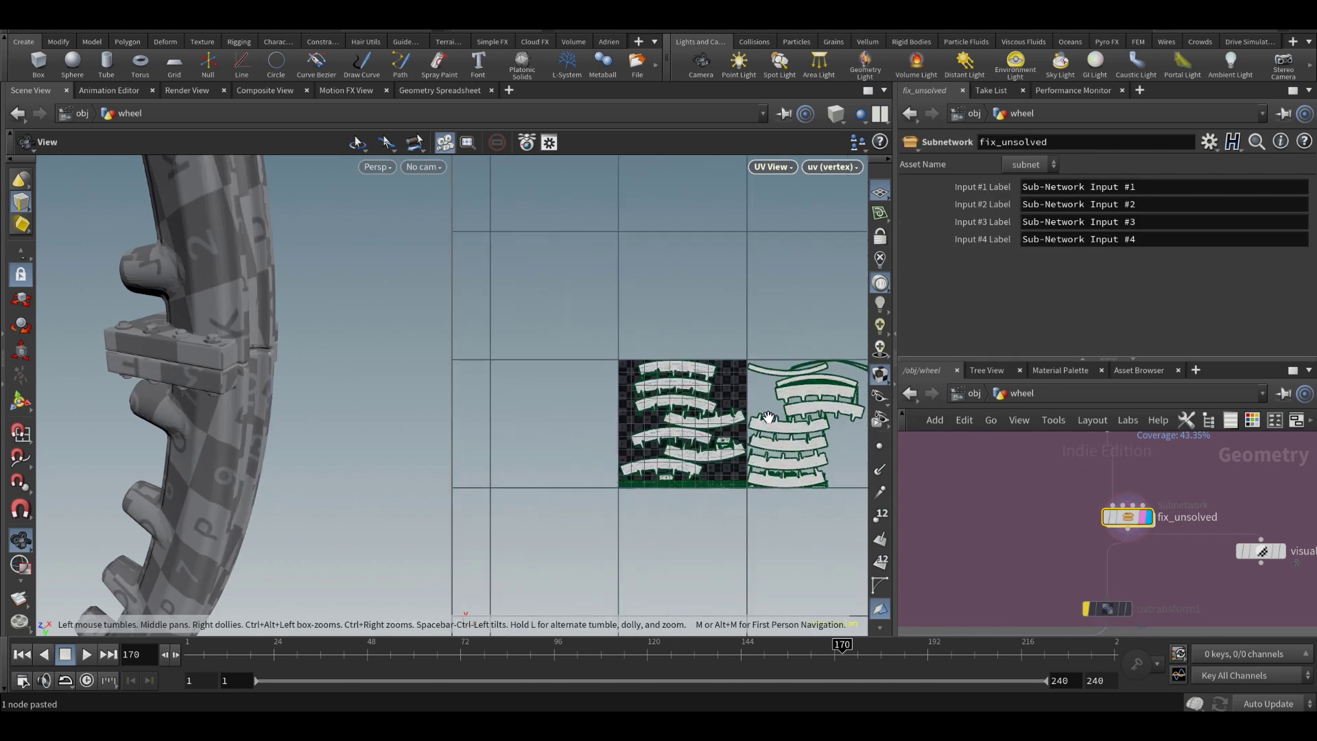
scroll(768, 417, "up", 4)
scroll(744, 426, "up", 2)
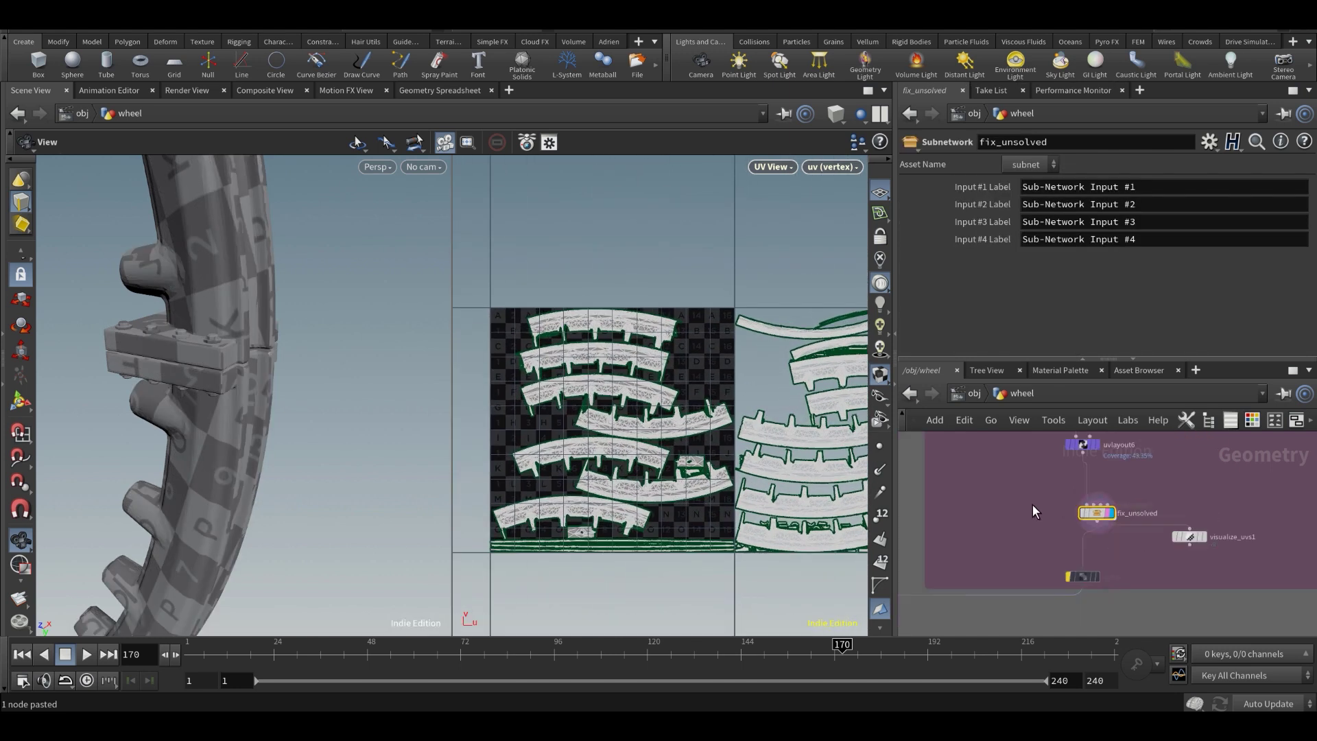
- Display autouv5 again to compare its island packing with the custom UV setup
scroll(1032, 504, "down", 5)
scroll(1053, 473, "up", 2)
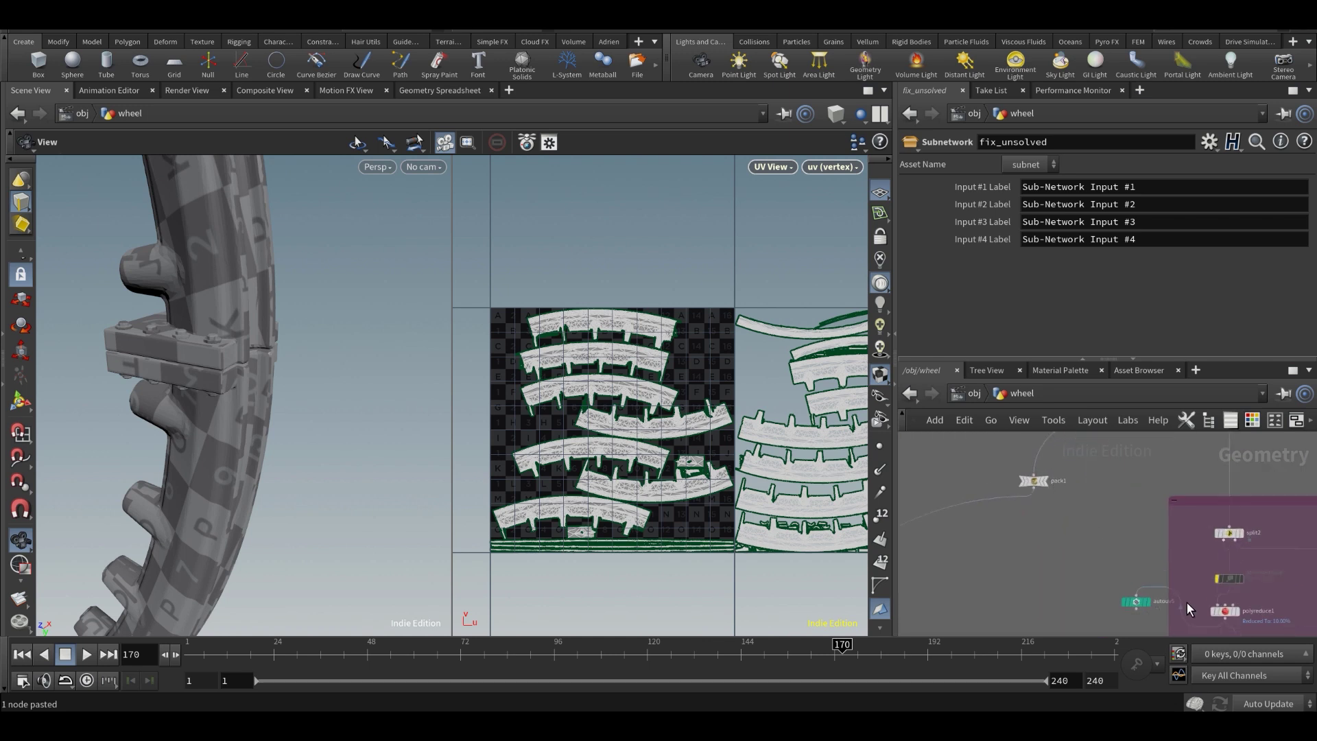
scroll(1167, 602, "up", 3)
left_click(1141, 604)
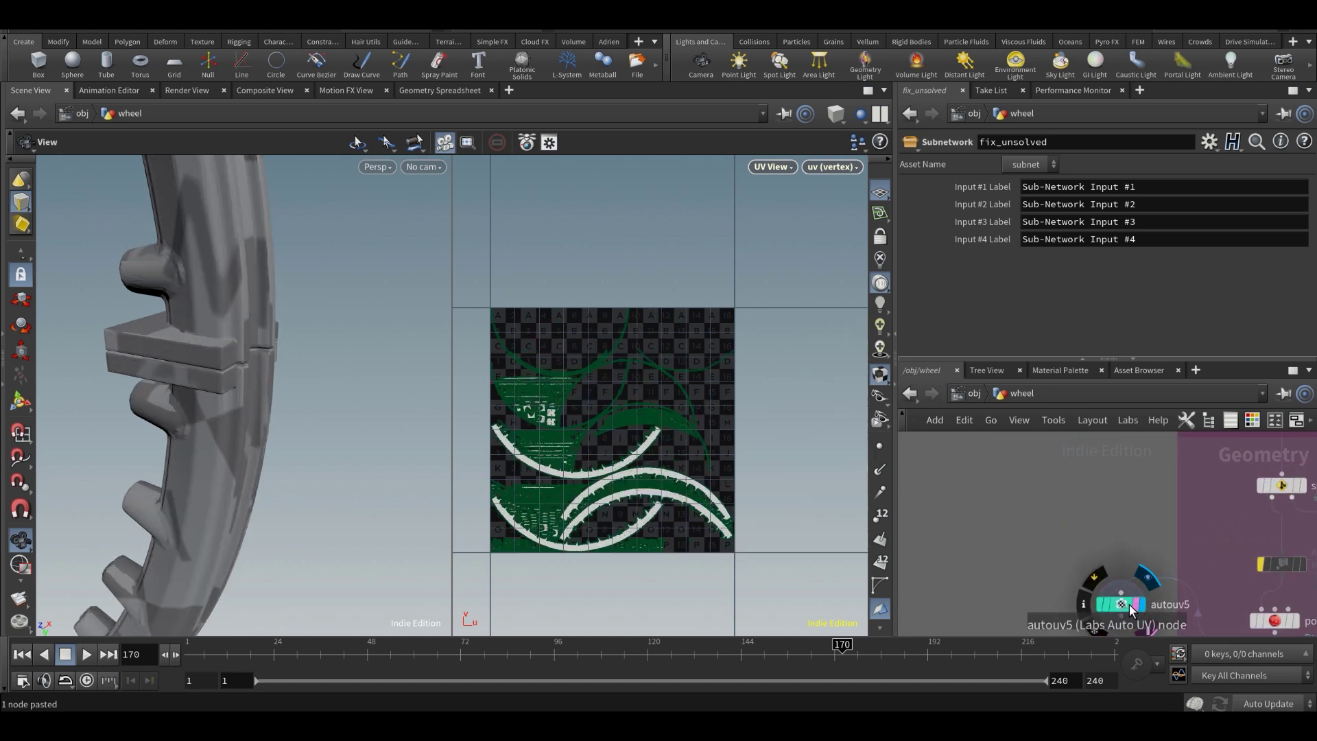
- Switch the display back to fix_unsolved and view its islands across all the UDIM tiles
scroll(1111, 577, "down", 5)
scroll(1097, 506, "up", 4)
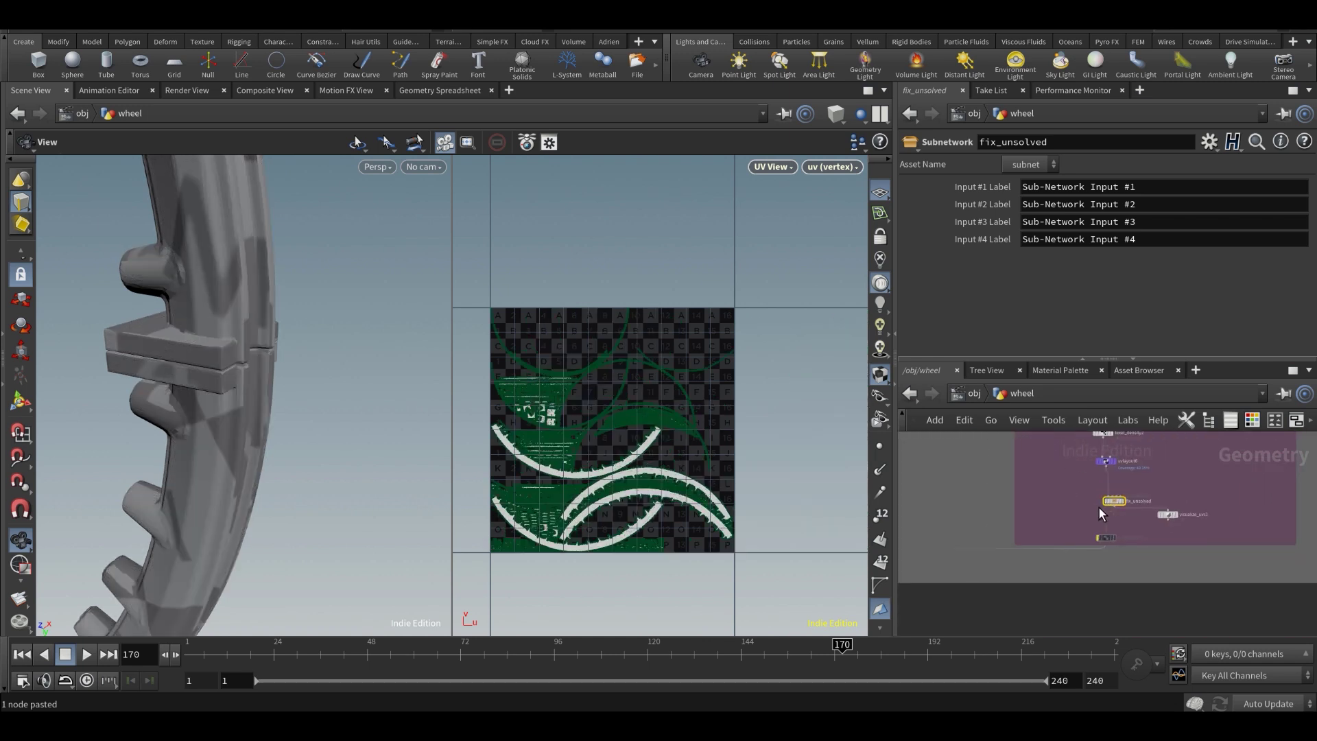
left_click(1135, 505)
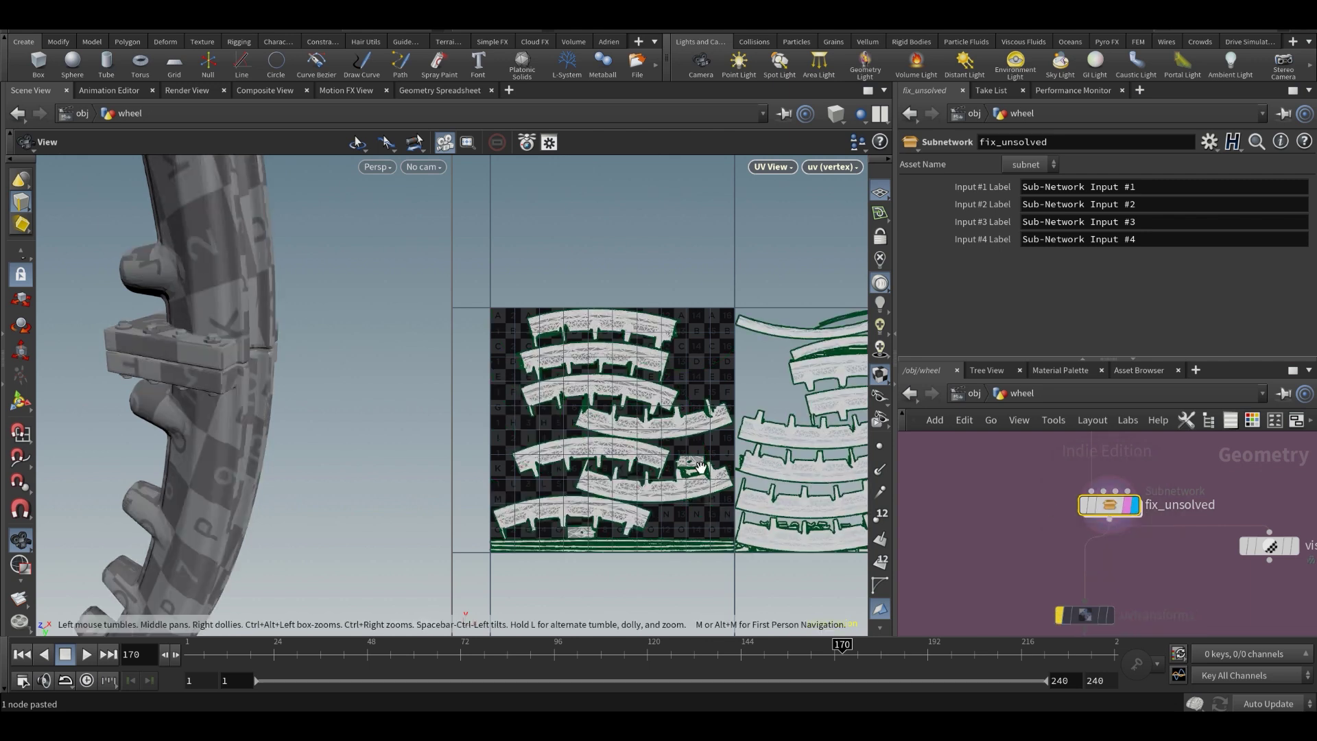
scroll(684, 469, "down", 6)
scroll(685, 470, "up", 3)
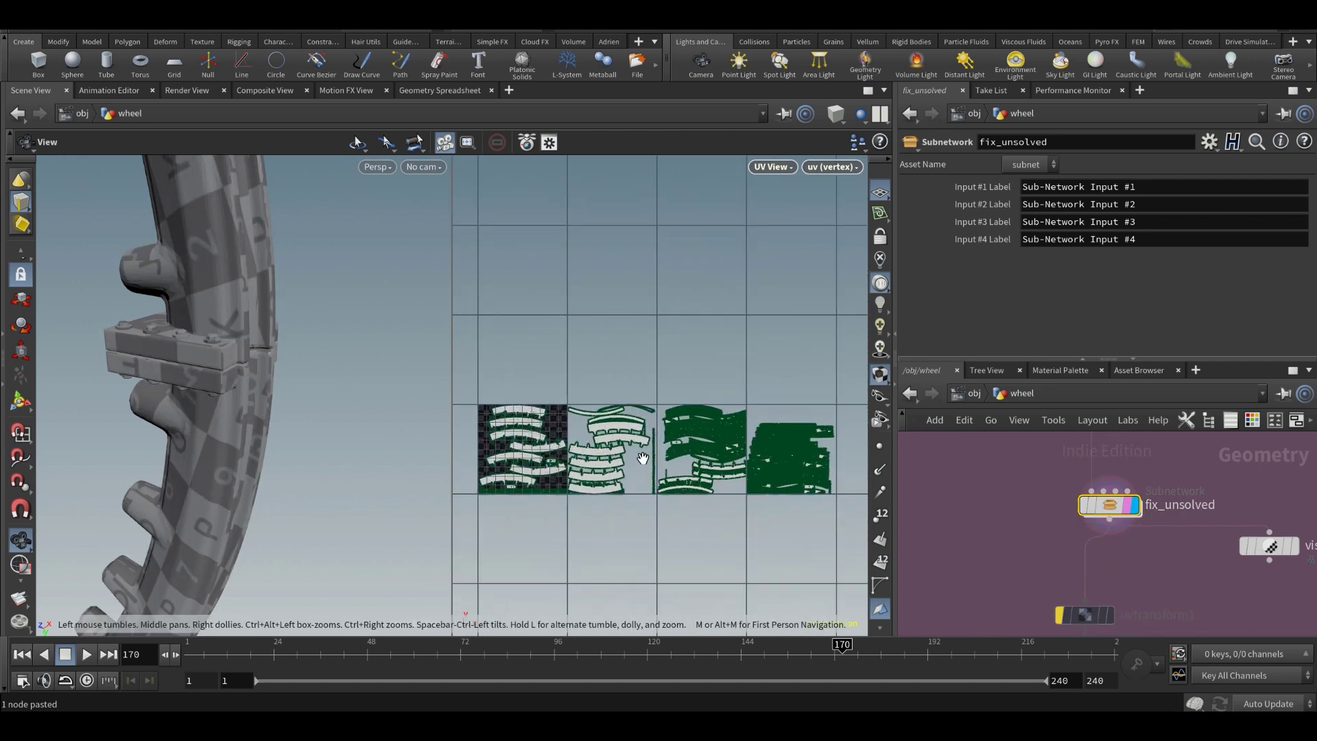
middle_click_drag(597, 458, 628, 458)
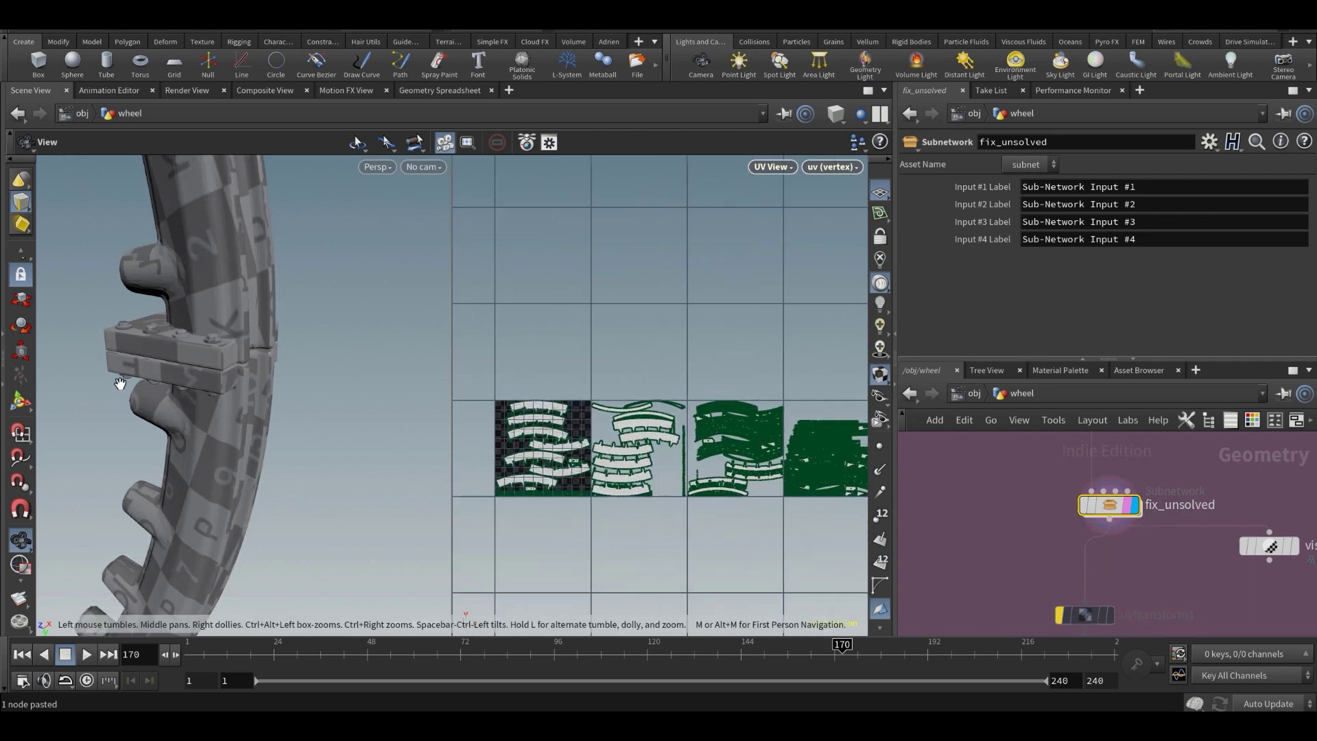
left_click_drag(120, 383, 137, 384)
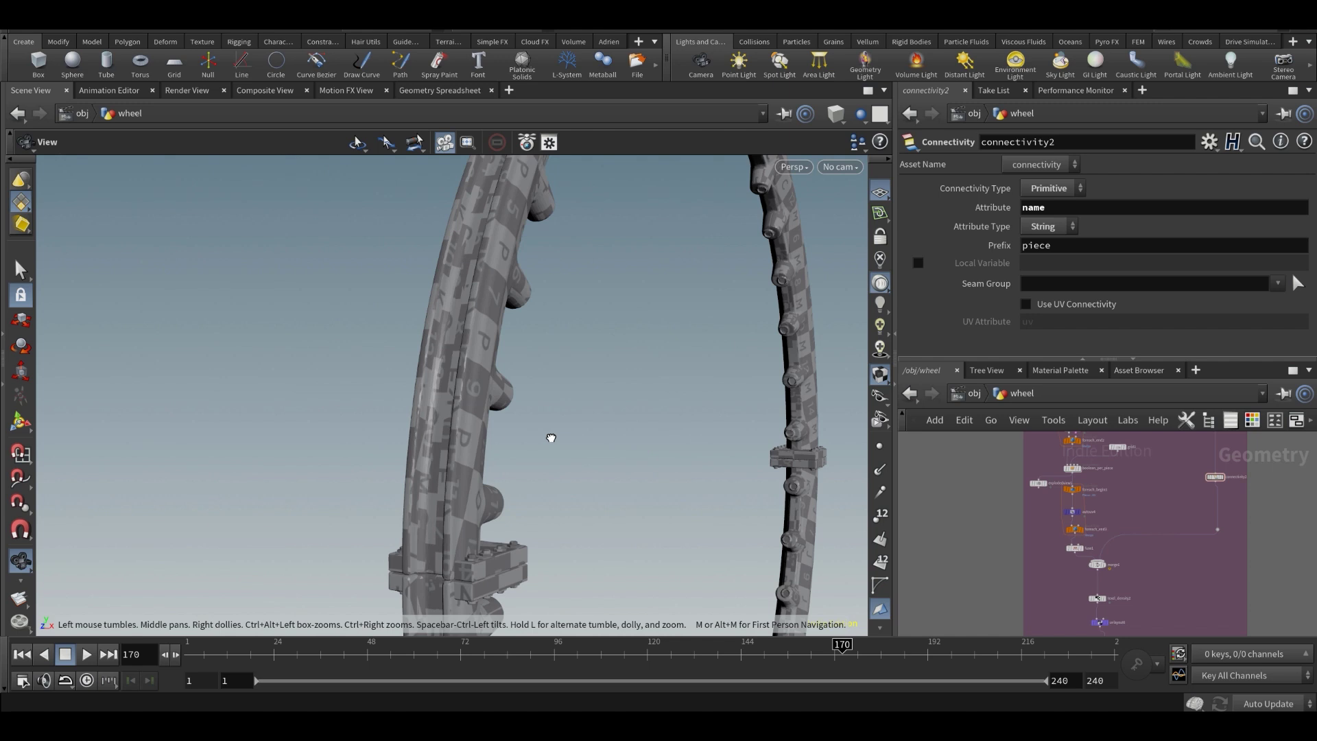
- Display and select the transform8 node in the WHEEL - CONNECTOR network box
right_click_drag(549, 435, 420, 432)
left_click_drag(421, 432, 603, 450)
scroll(965, 570, "down", 6)
middle_click_drag(956, 568, 1015, 571)
scroll(979, 612, "up", 8)
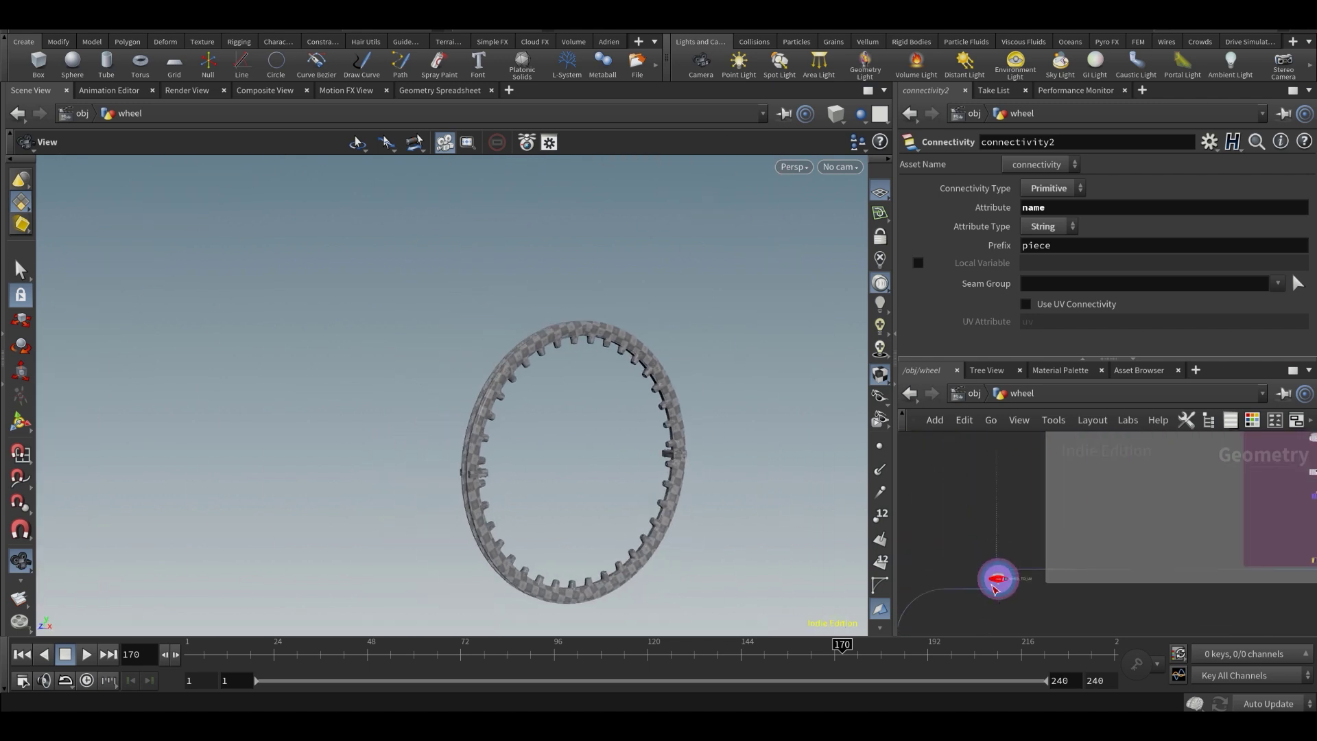
scroll(1022, 475, "down", 6)
middle_click_drag(1022, 476, 1042, 611)
scroll(1042, 610, "down", 1)
middle_click_drag(1006, 466, 983, 508)
scroll(983, 508, "up", 4)
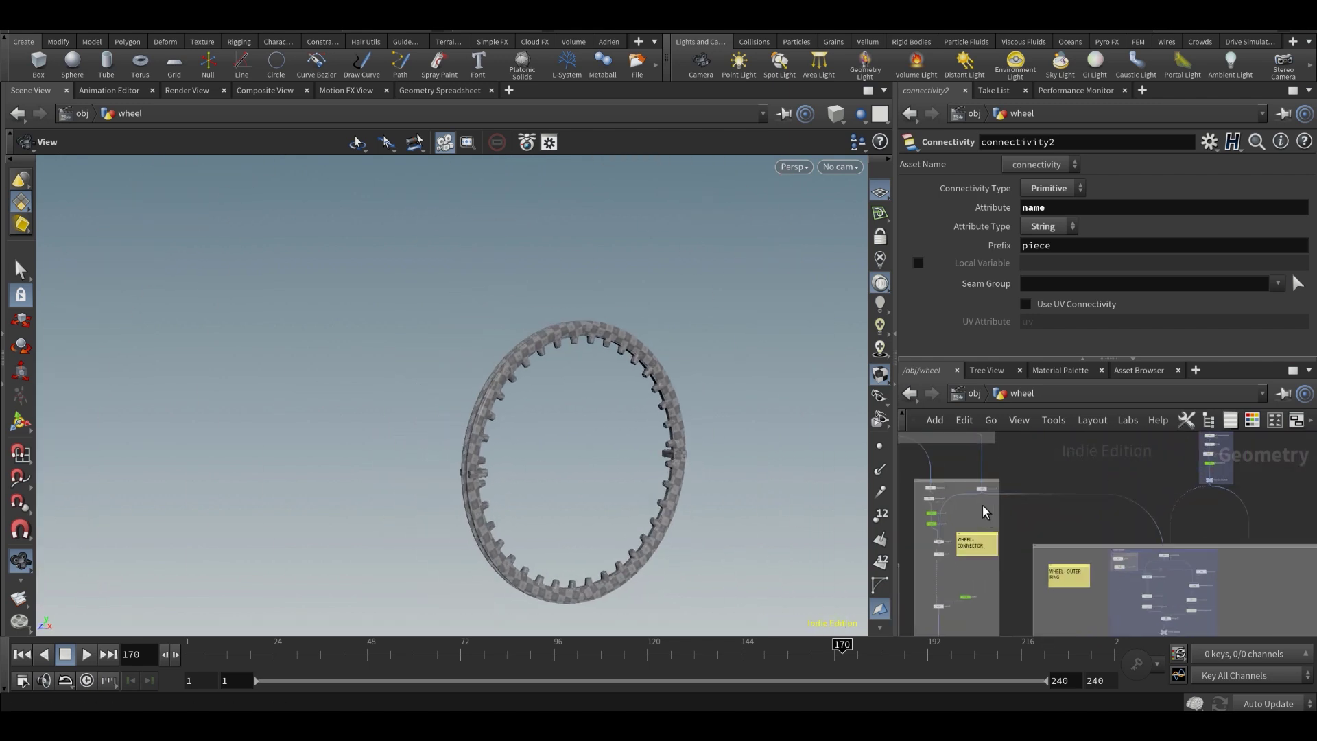
scroll(985, 511, "up", 3)
left_click(1003, 496)
left_click(993, 498)
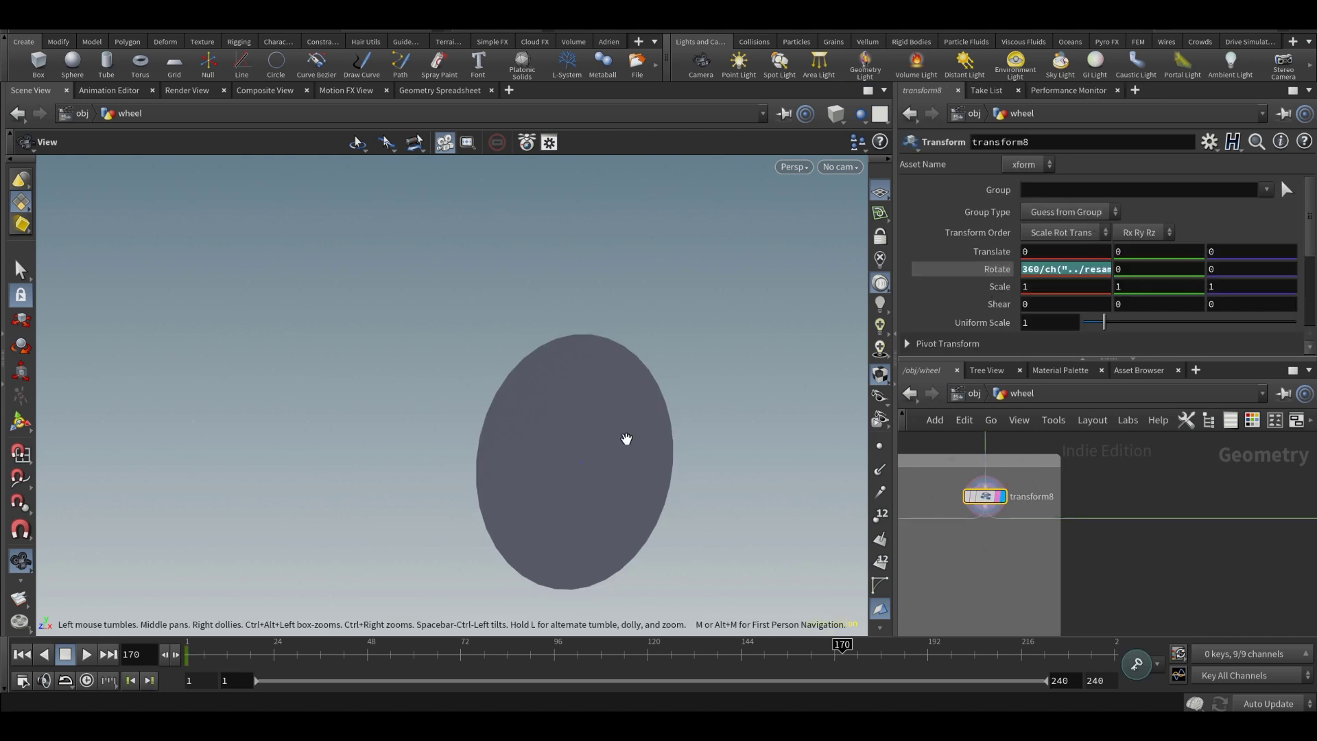
- Inspect transform8's X rotation expression and the Segments setting of the resample1 node it references
left_click_drag(531, 472, 498, 481)
scroll(497, 481, "up", 2)
left_click(1041, 273)
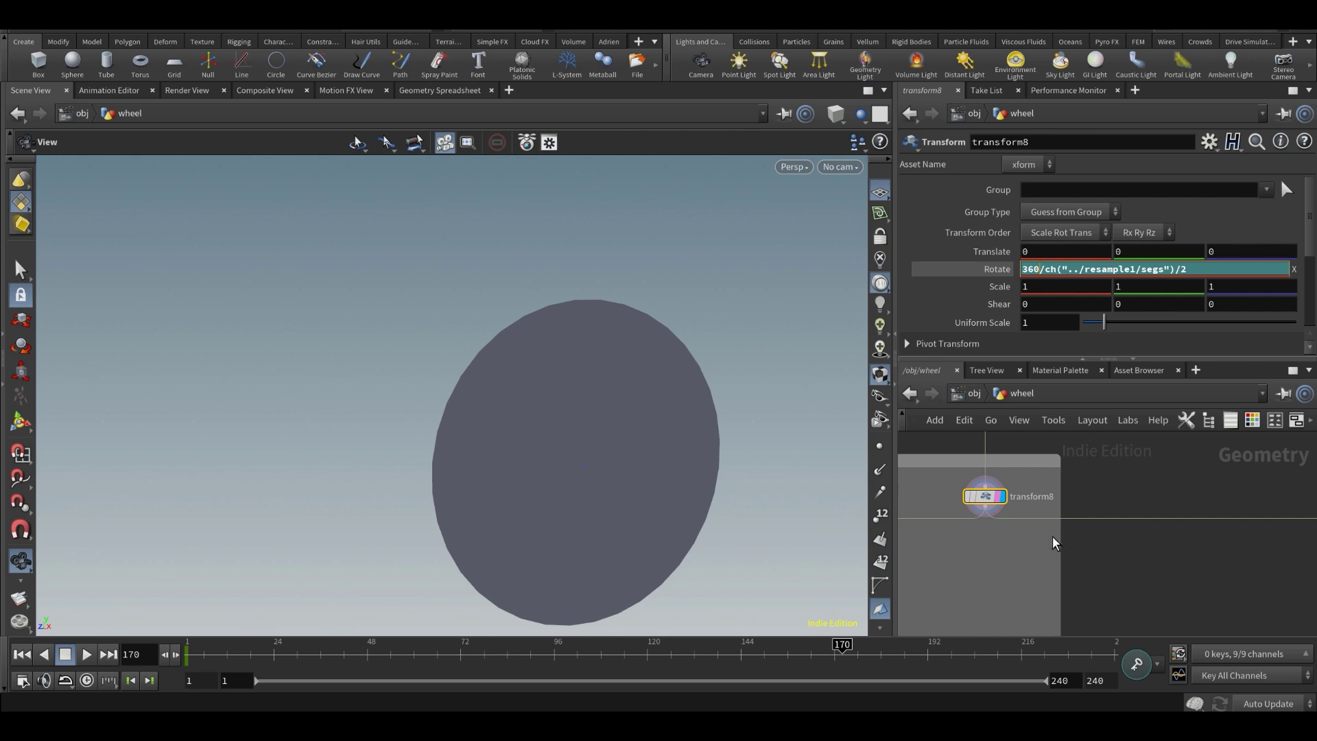
middle_click_drag(1071, 538, 1225, 550)
scroll(1258, 569, "down", 1)
scroll(1030, 543, "up", 2)
left_click(996, 539)
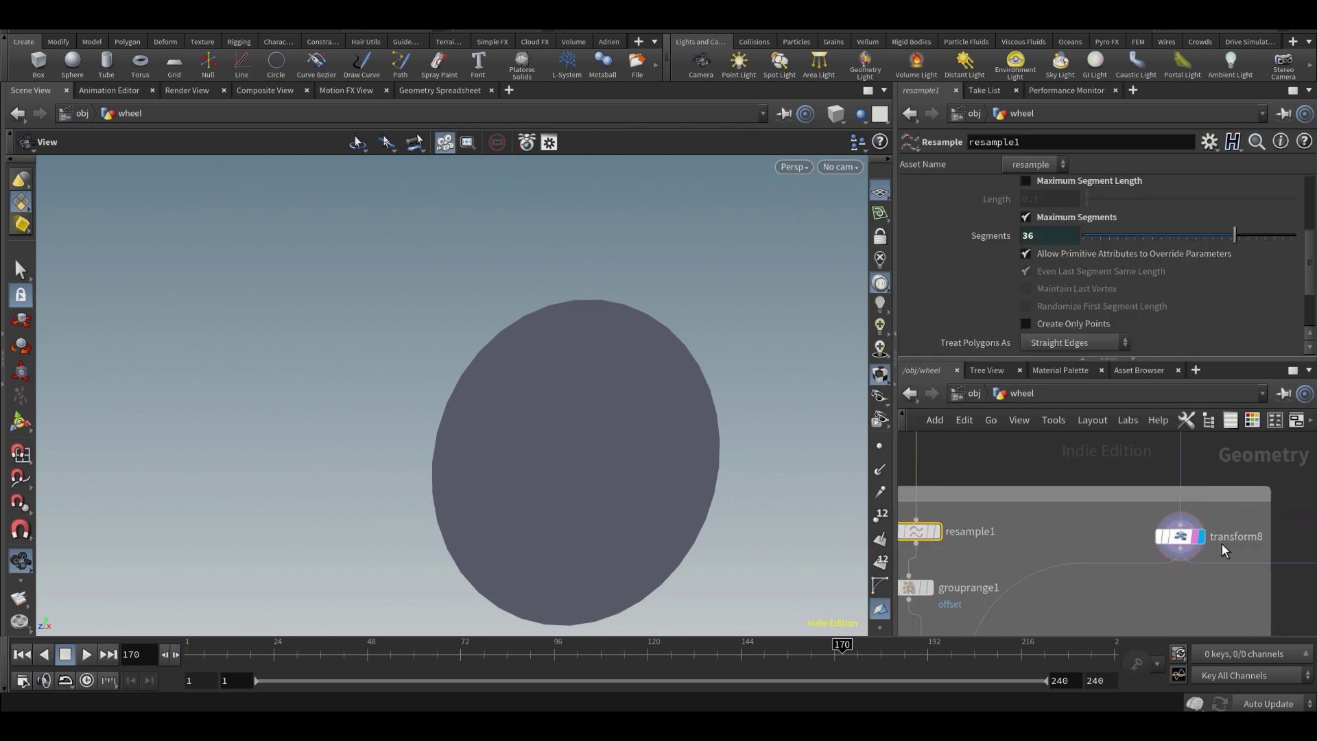
- Reselect transform8 and toggle its Rotate parameter between the expression and its evaluated value
scroll(1226, 551, "up", 1)
left_click(1174, 536)
left_click(1050, 272)
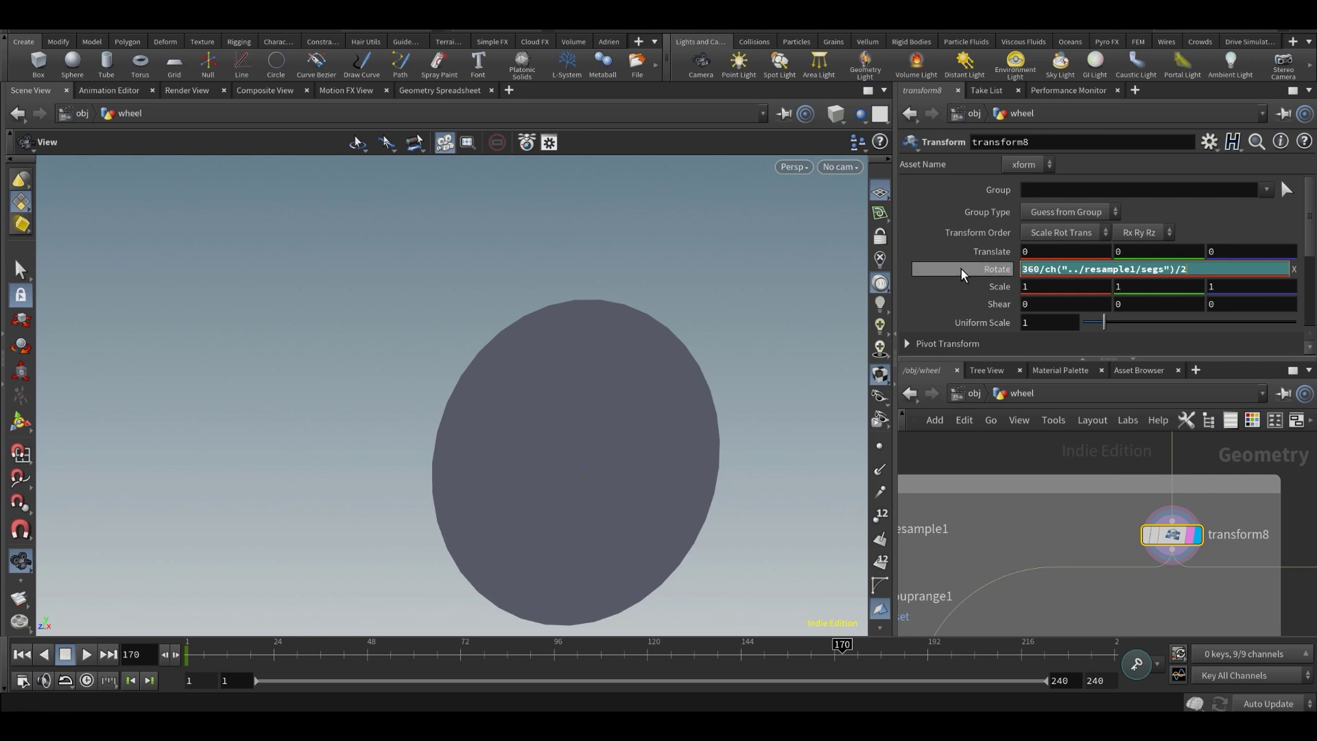
left_click(1002, 278)
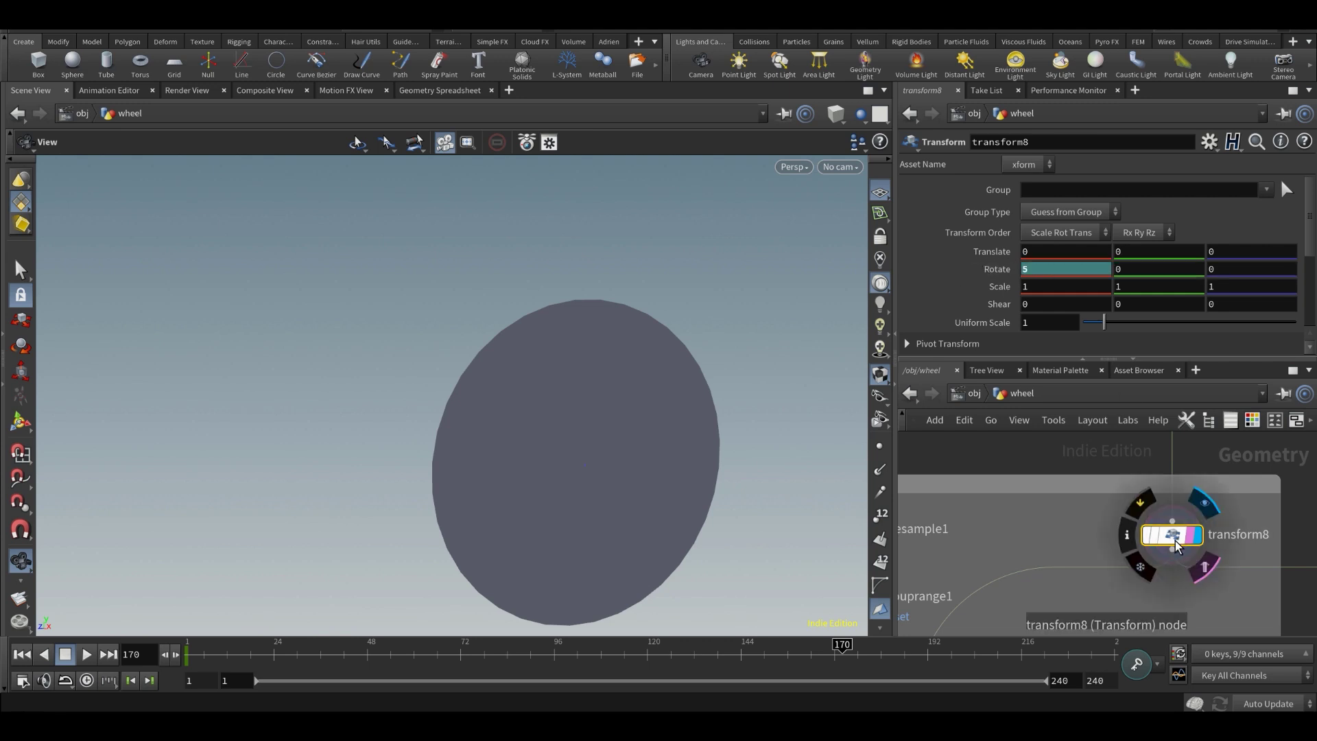
- Follow transform8's output into the outer ring's CURVE BEAMS network box and display convertline1
scroll(1214, 523, "down", 5)
middle_click_drag(1214, 523, 1059, 525)
scroll(1189, 580, "up", 6)
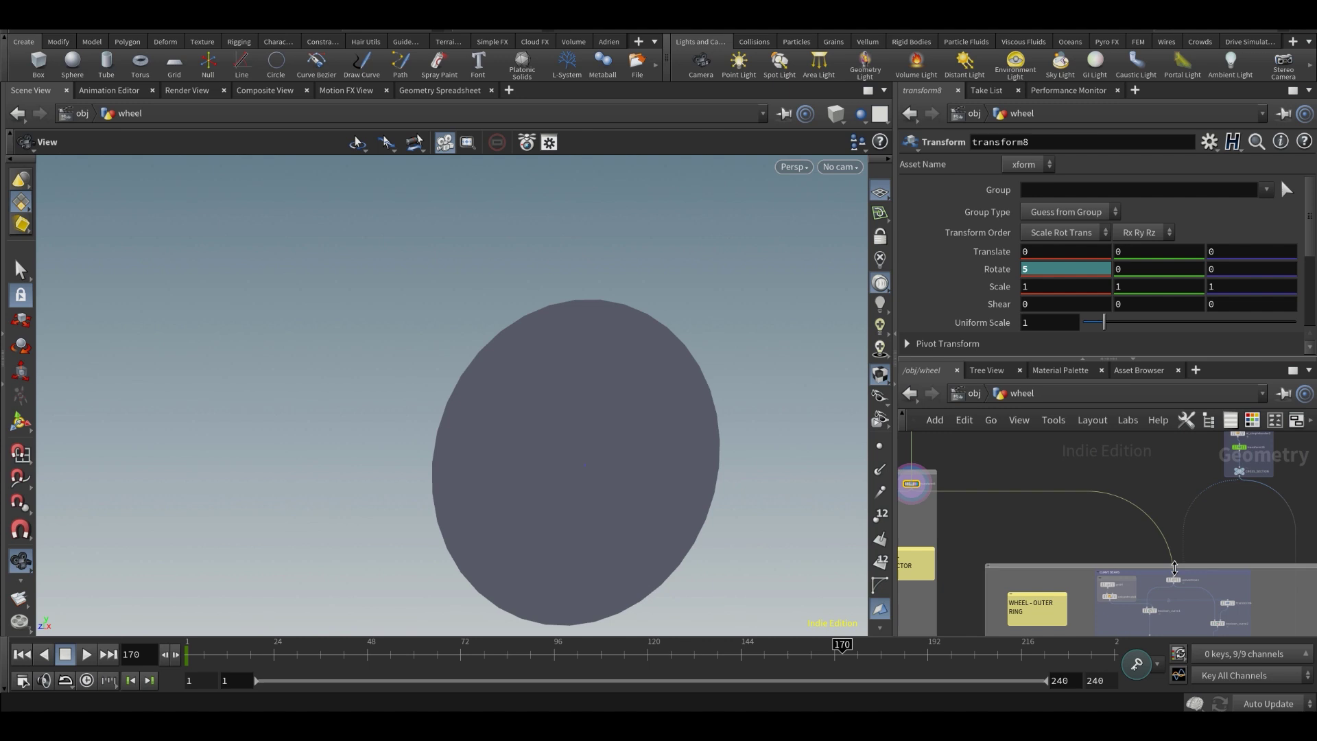
left_click(1183, 585)
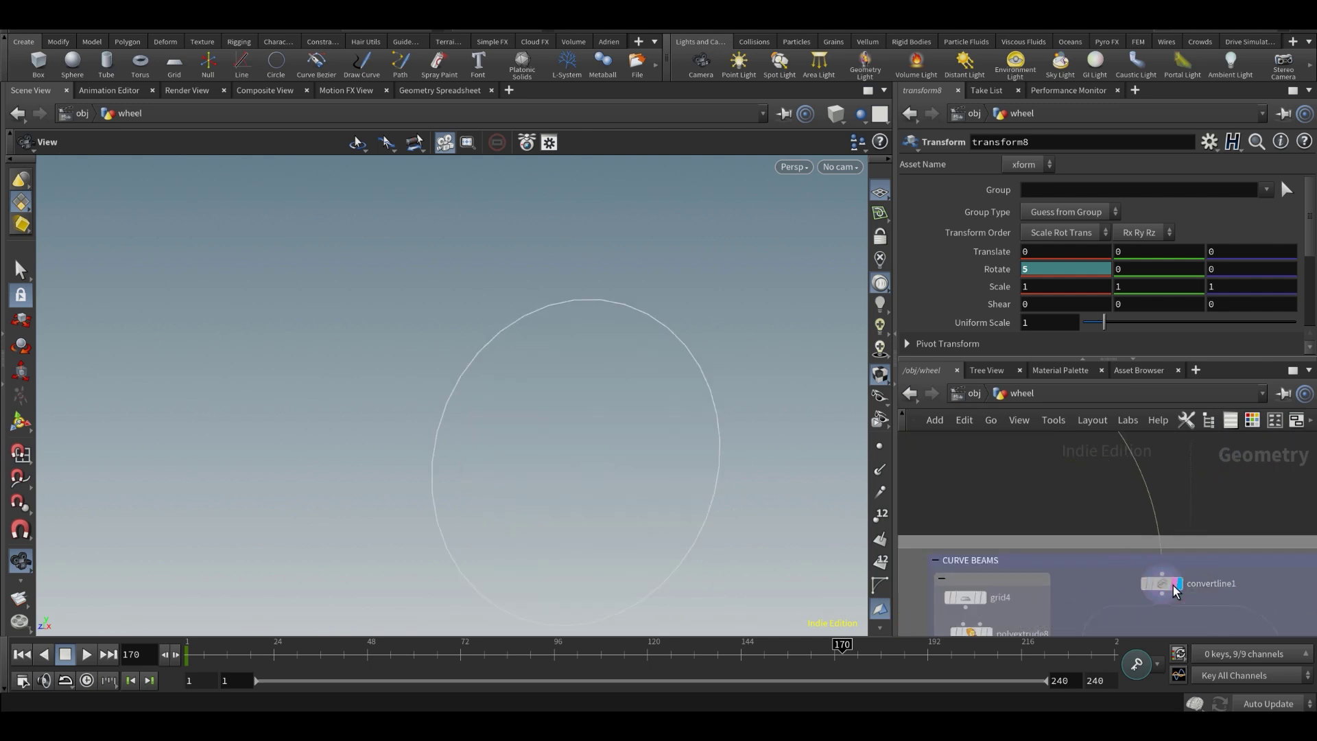
- Select the switch_TO_UV node below the outer ring's network box to view its inputs
scroll(1116, 509, "down", 5)
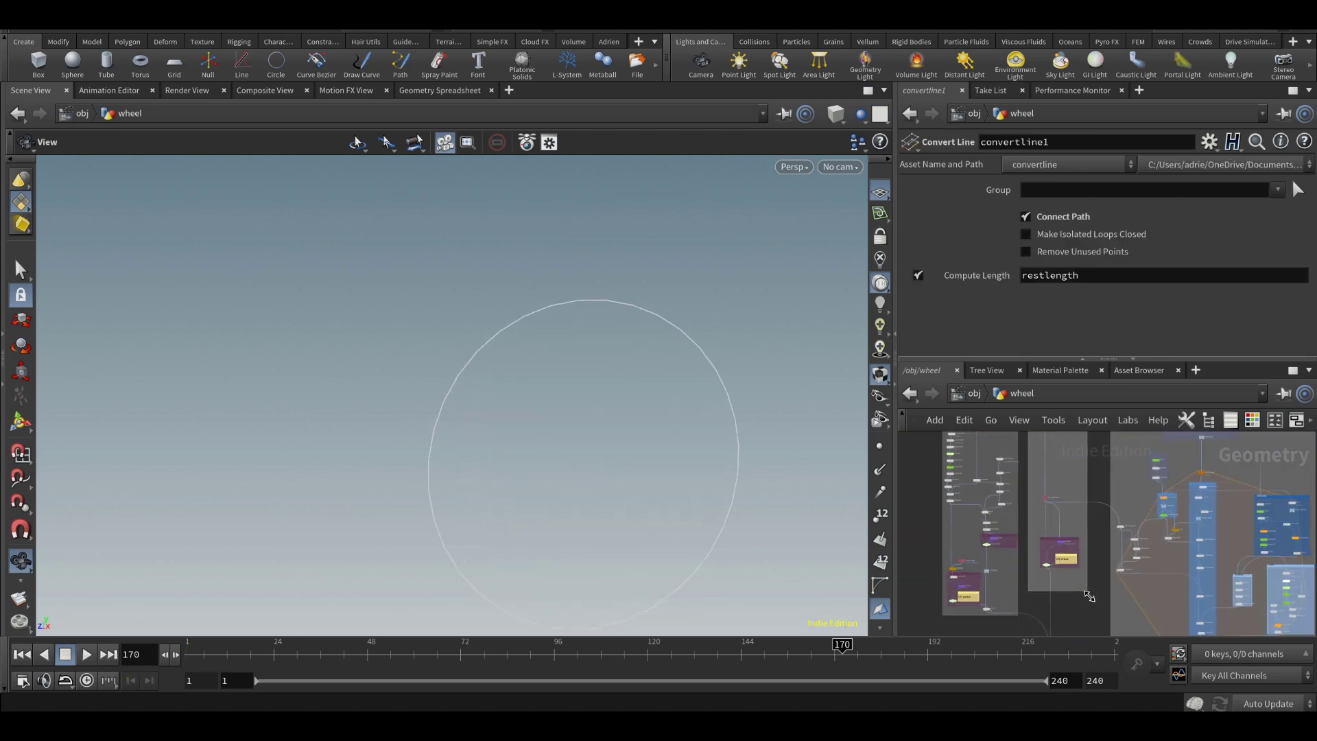
scroll(1060, 582, "up", 8)
scroll(1080, 621, "up", 3)
middle_click_drag(1081, 625, 1076, 555)
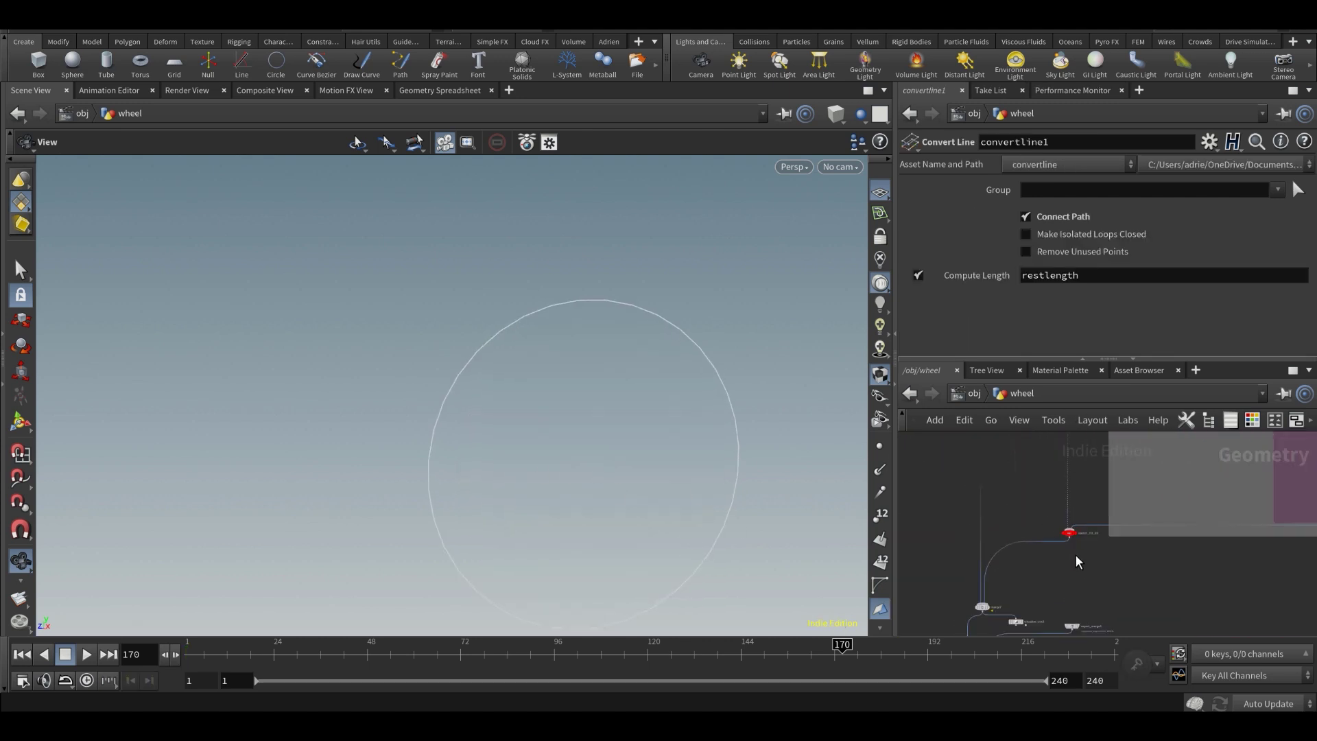
left_click(1070, 534)
scroll(988, 597, "up", 5)
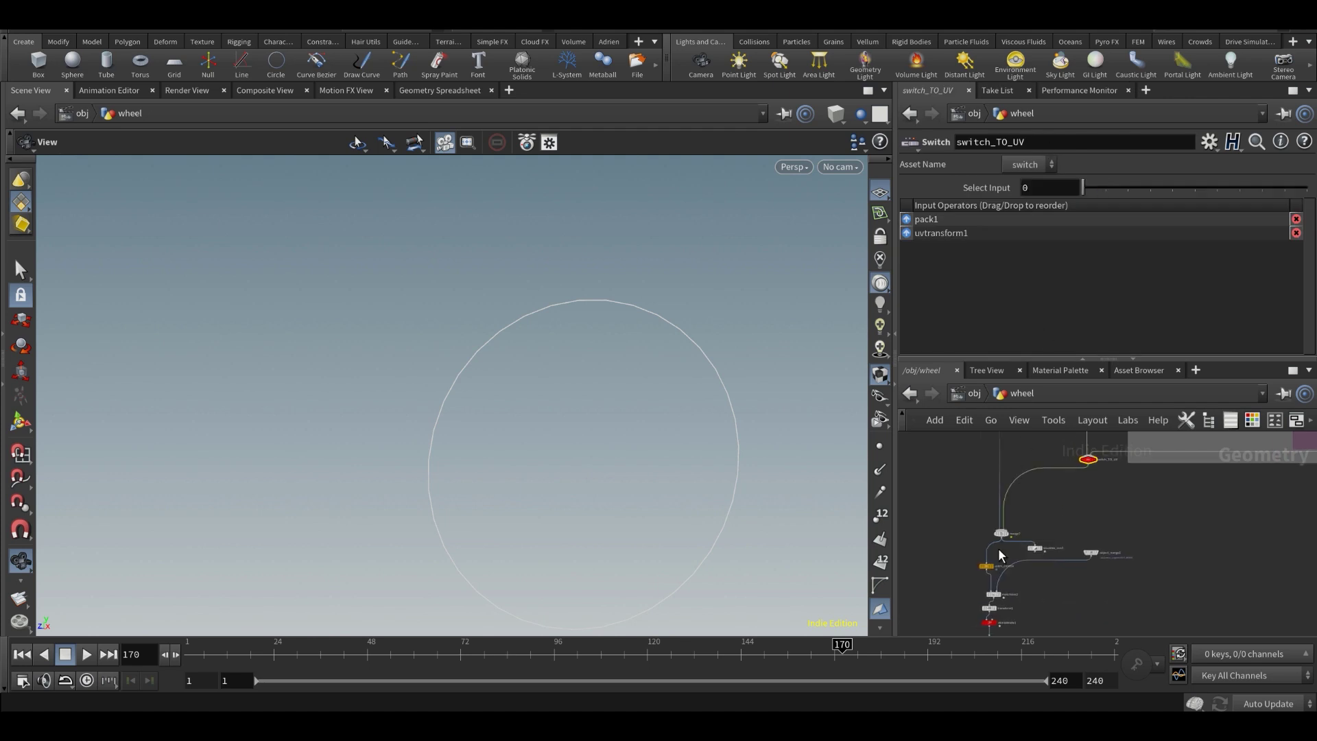
- Display merge7 and examine how the spokes meet the outer ring's connectors on the assembled wheel
left_click(1019, 534)
scroll(391, 479, "up", 10)
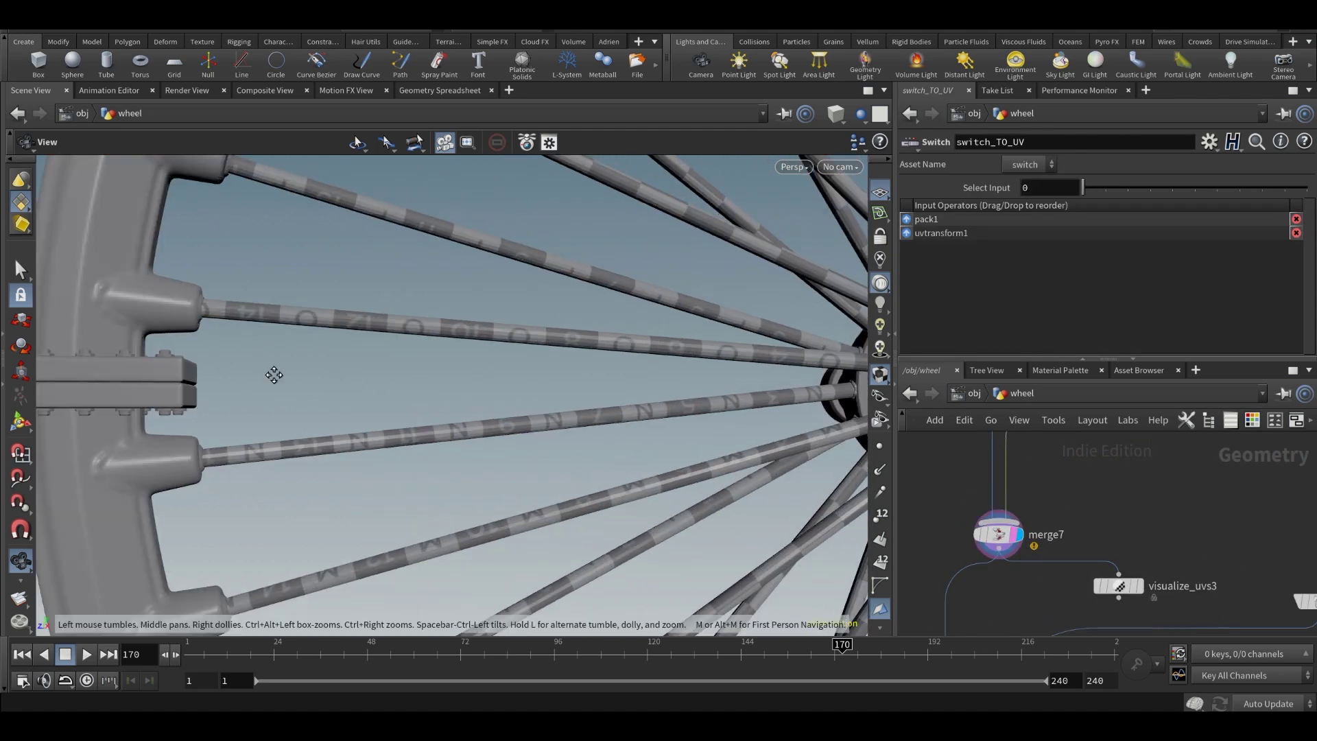
middle_click_drag(274, 374, 356, 425)
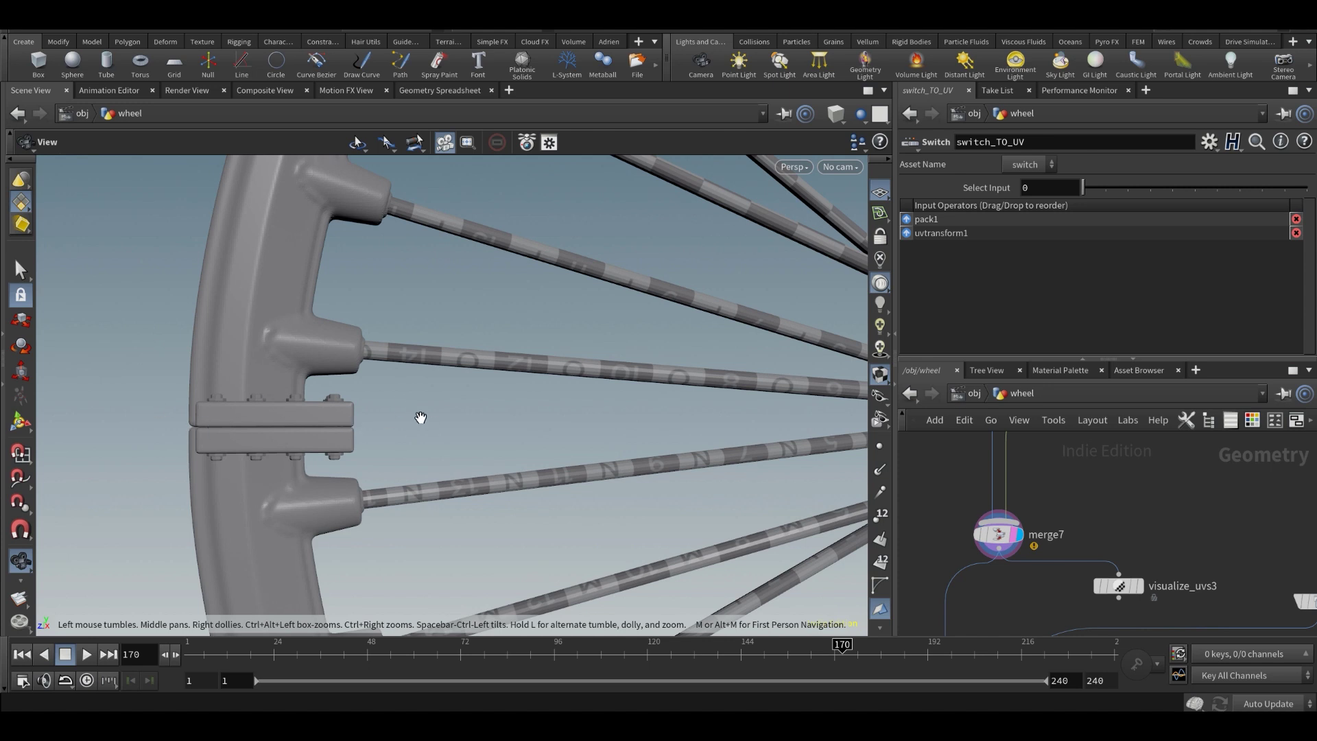
middle_click_drag(447, 413, 304, 438)
scroll(305, 438, "down", 1)
scroll(1142, 561, "down", 8)
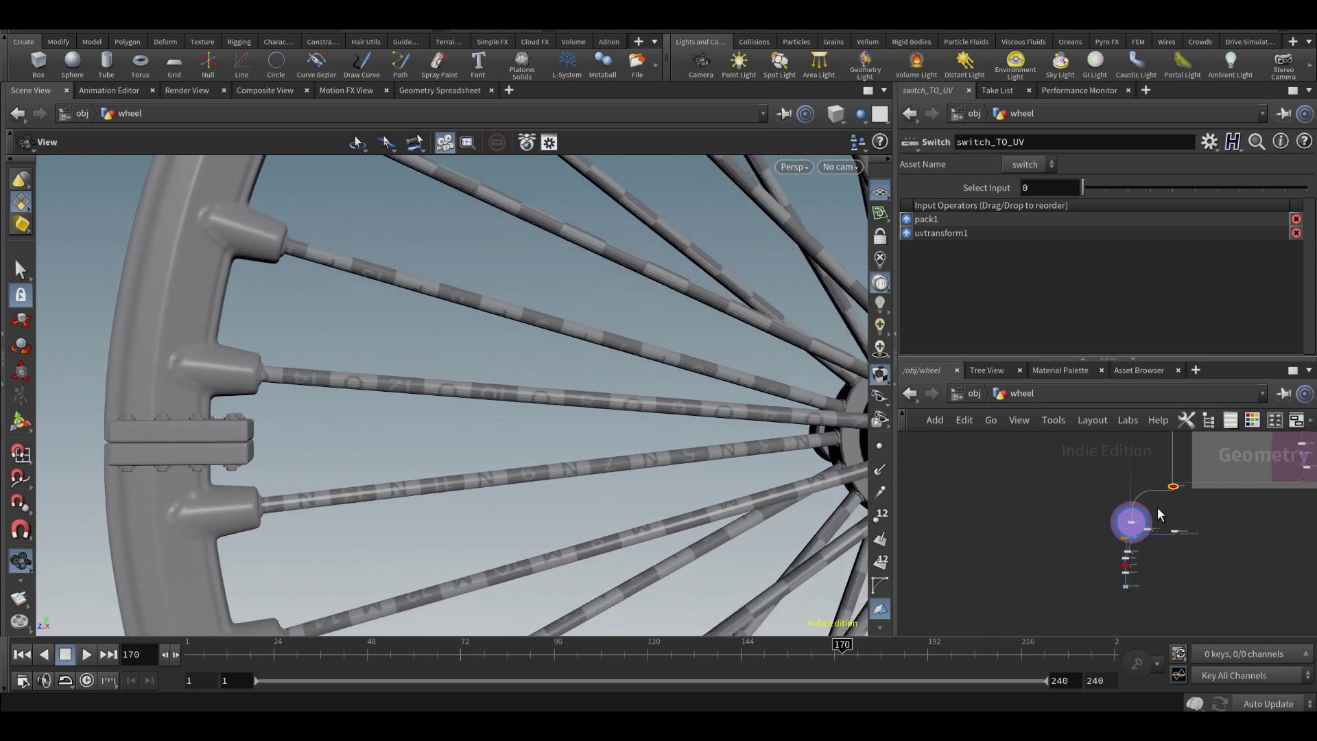
- Reselect transform8, clear its X rotation to 0 and examine how the spokes line up with the outer ring
scroll(1139, 580, "up", 10)
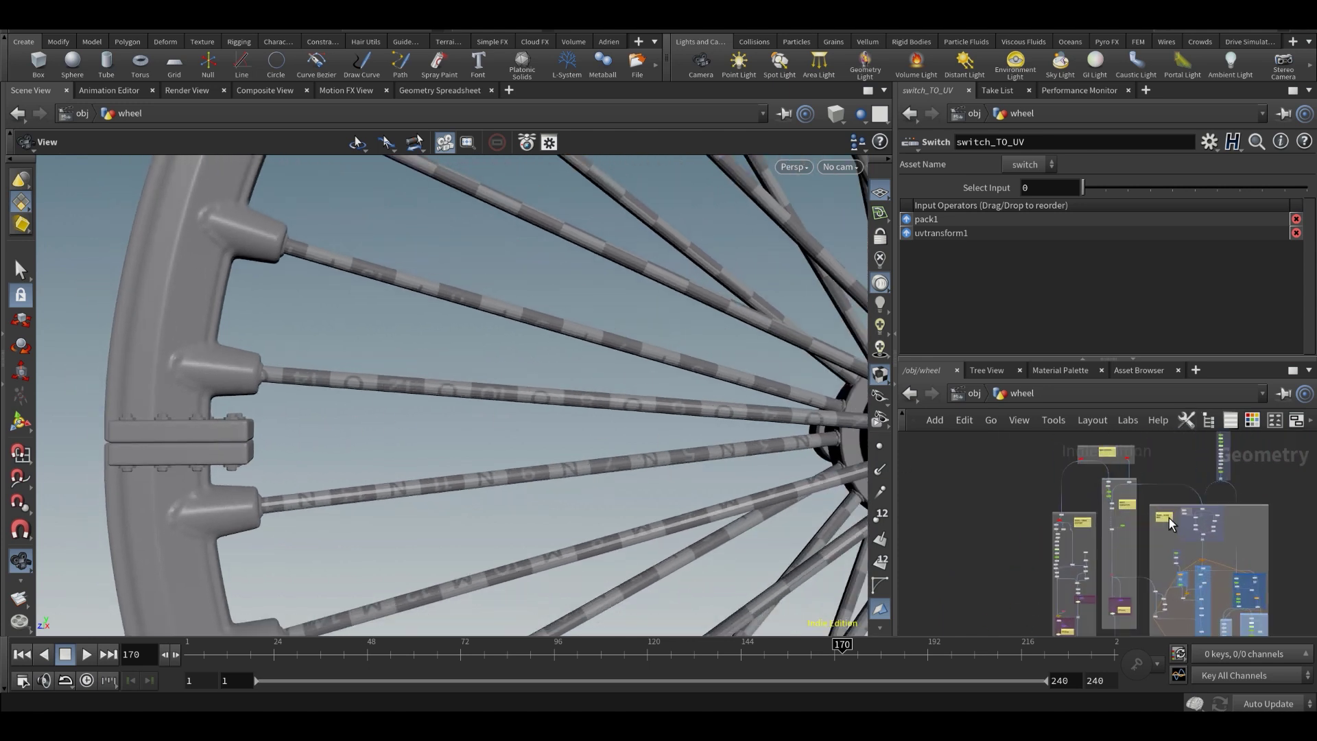
left_click_drag(1101, 469, 1099, 467)
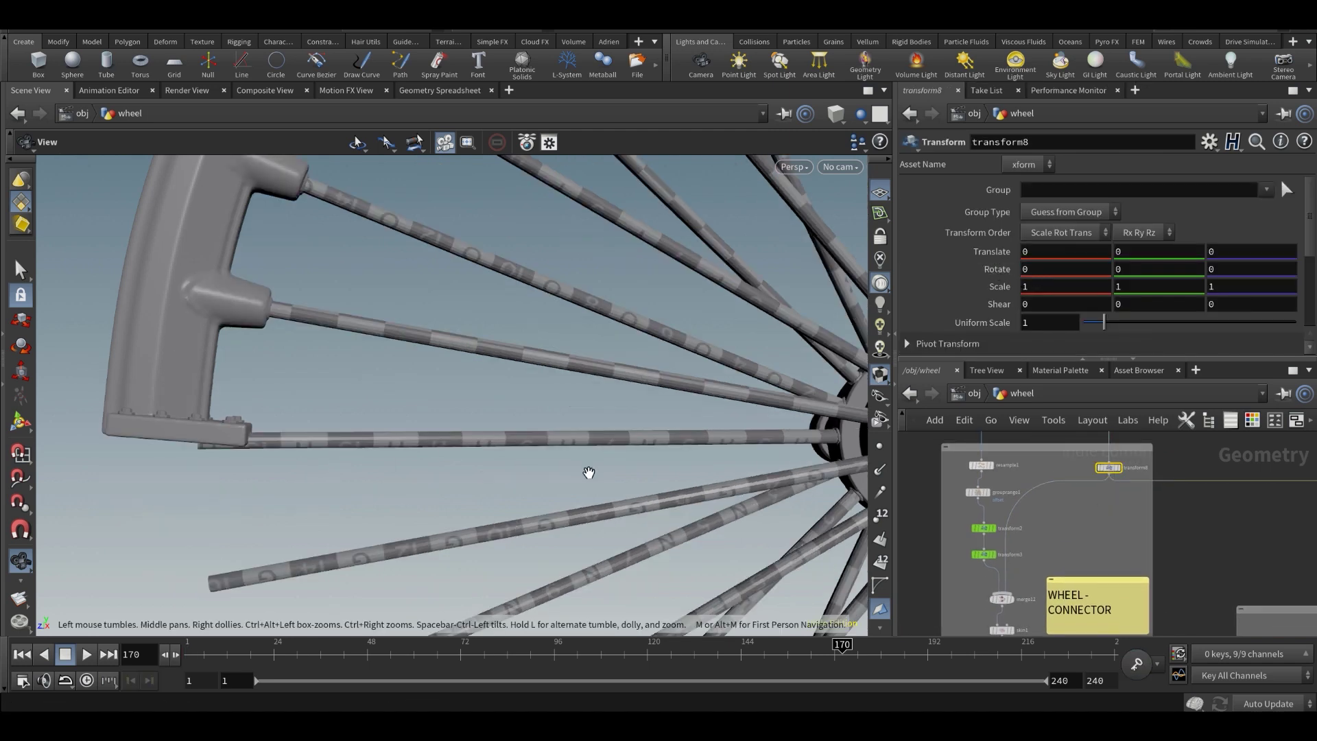
middle_click_drag(557, 461, 444, 459)
right_click_drag(444, 459, 336, 440)
middle_click_drag(581, 429, 386, 413)
middle_click_drag(697, 447, 715, 417)
middle_click_drag(353, 432, 721, 438)
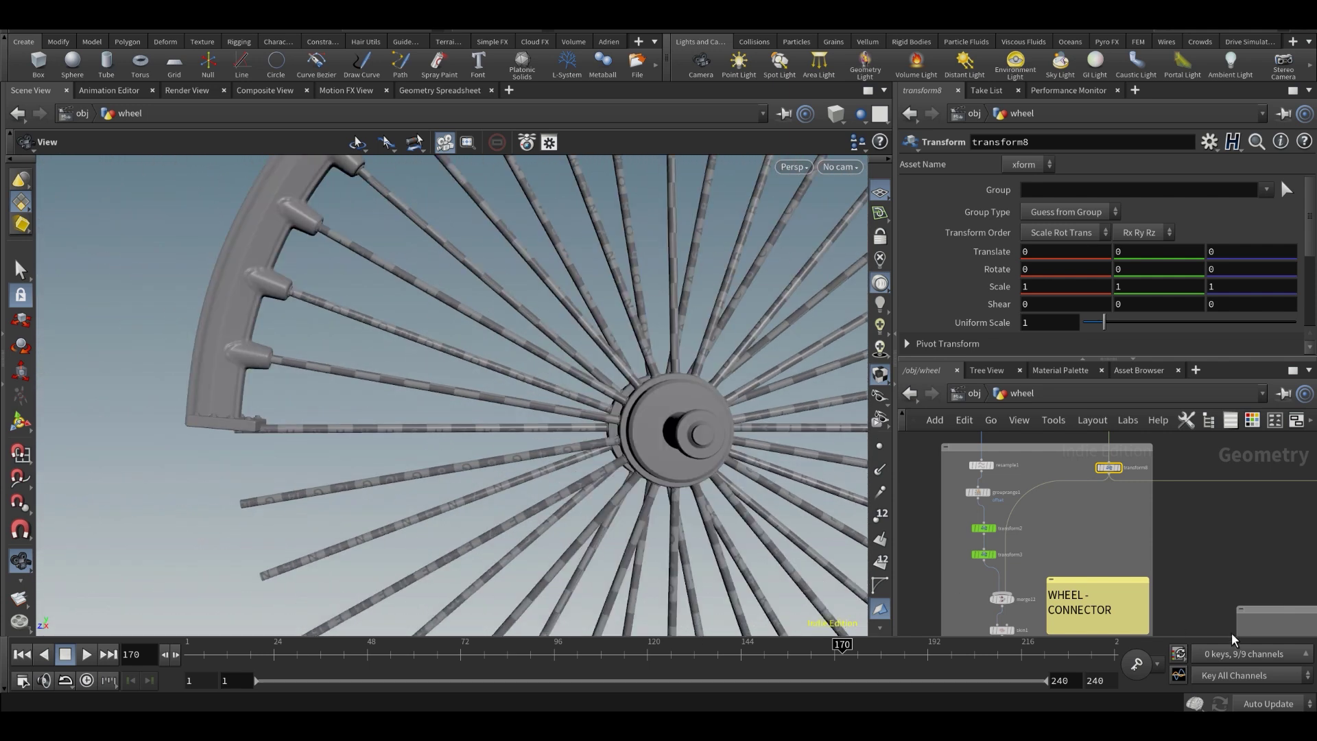
- Set scene updating to Manual and undo the deletion of transform8's Rotate channel
left_click(1269, 704)
left_click(1264, 688)
middle_click_drag(1043, 515, 1062, 515)
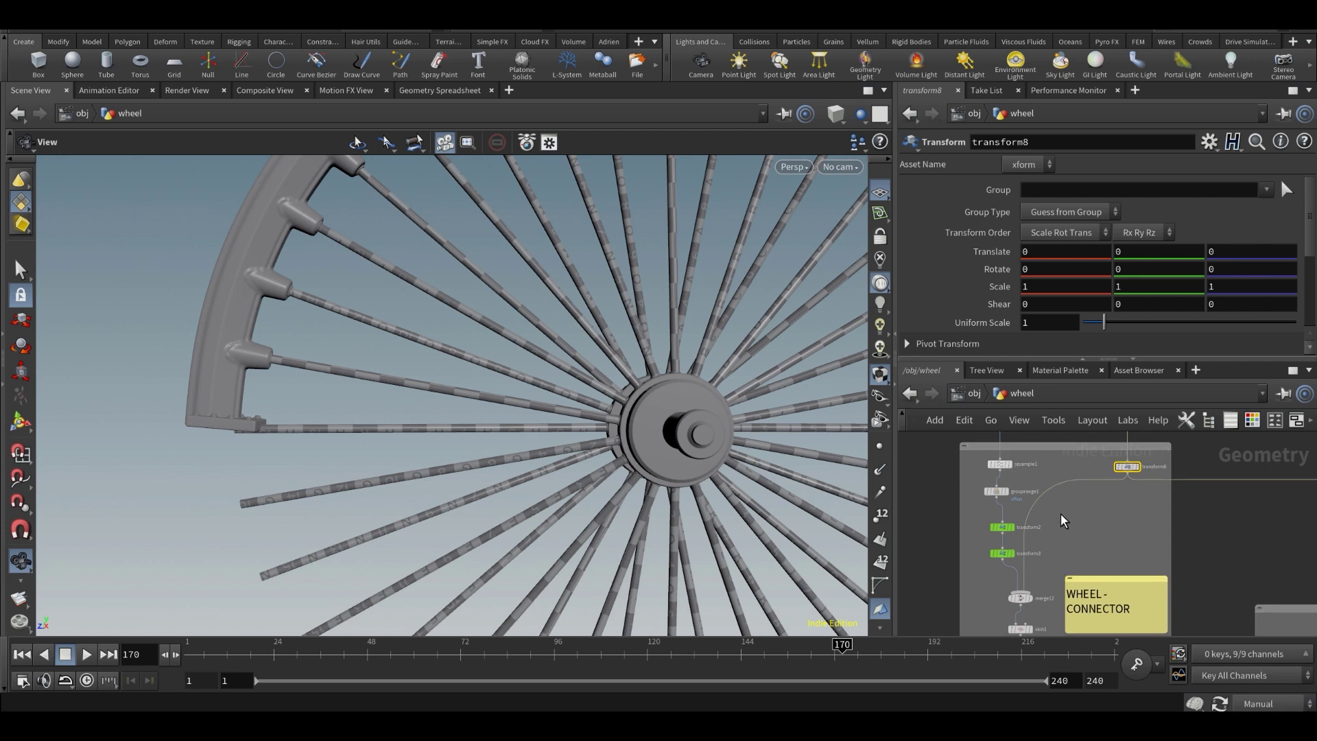
key("ctrl+z")
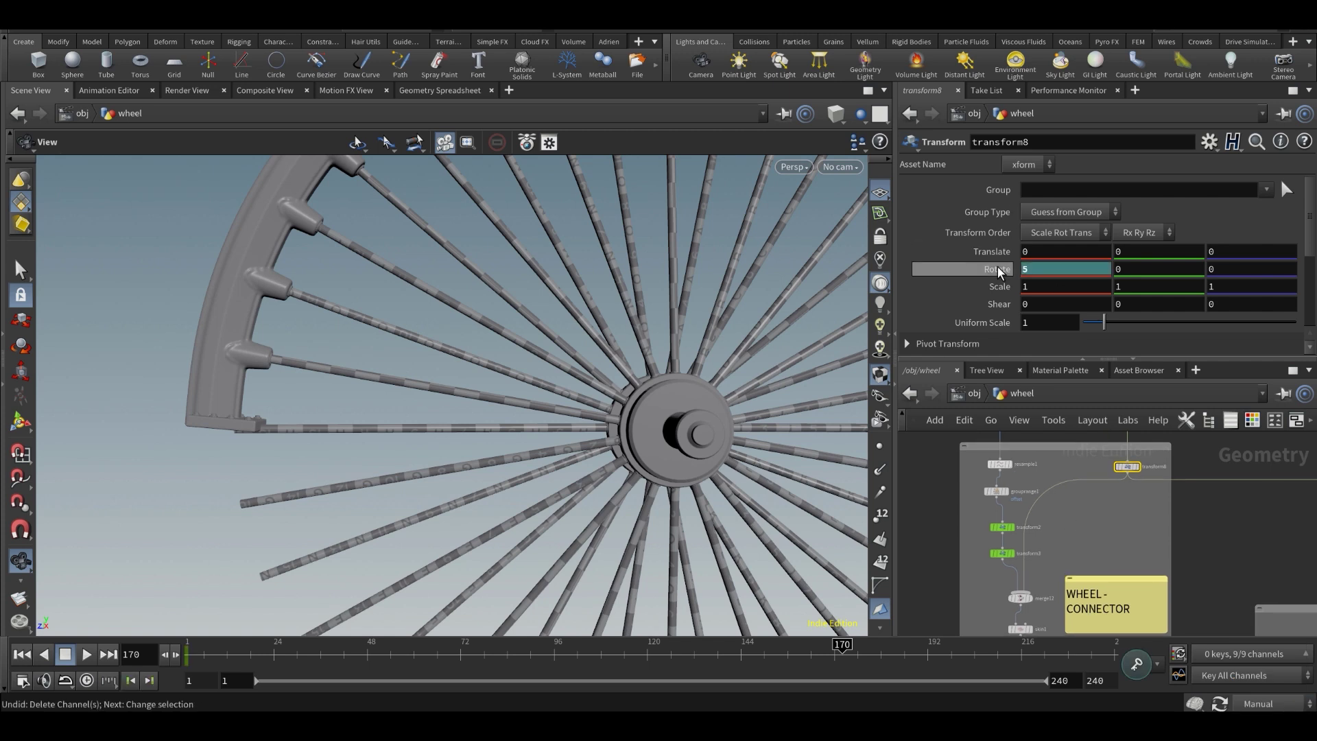
- Open transform8's X Rotate expression in the editor and examine its resample1 segment reference and the division by 2
left_click(1068, 269)
key("alt+e")
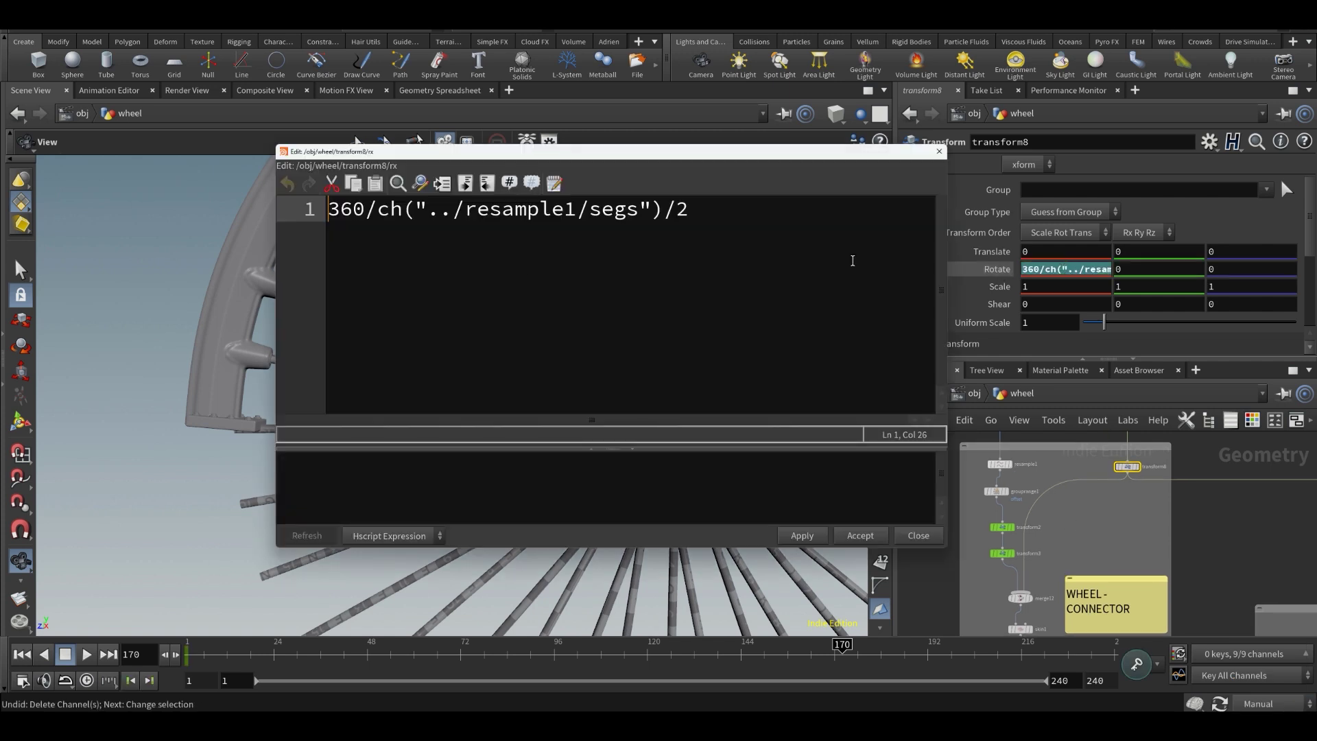
left_click_drag(414, 221, 319, 219)
left_click(428, 219)
left_click_drag(665, 209, 381, 252)
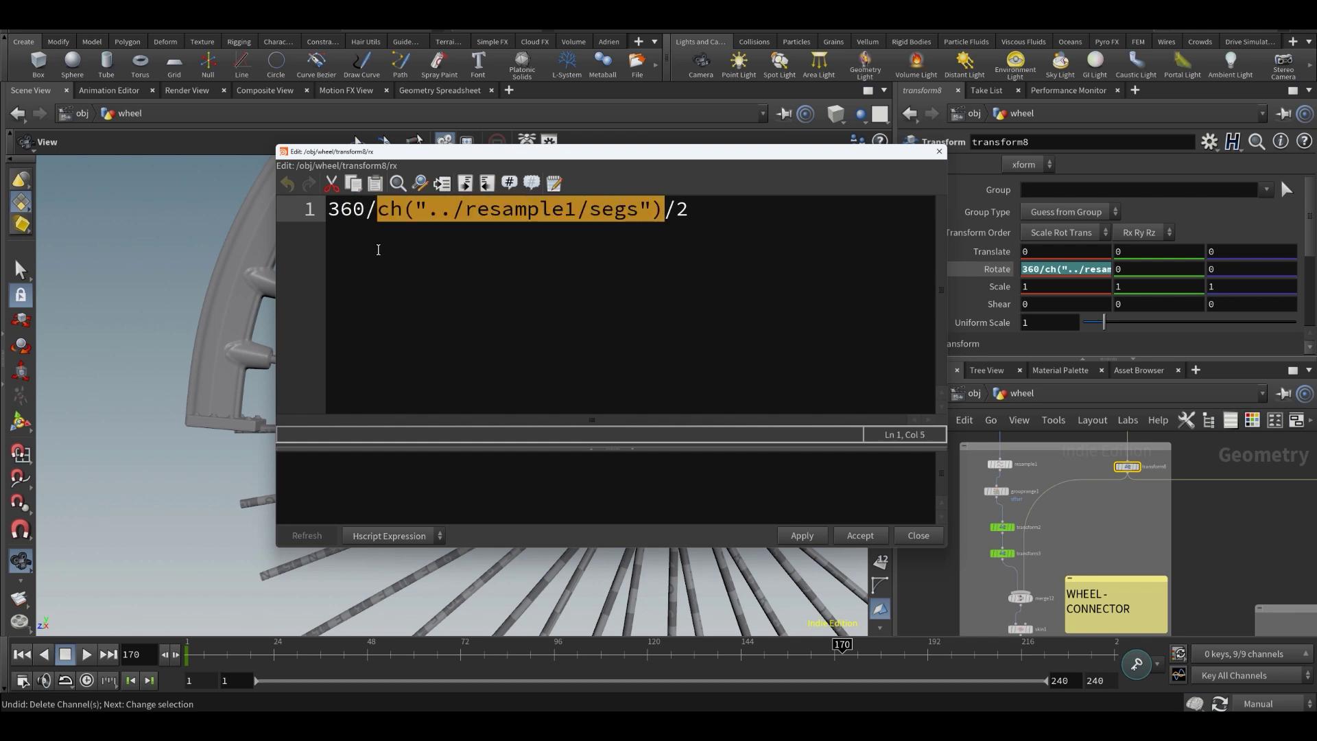
left_click(693, 222)
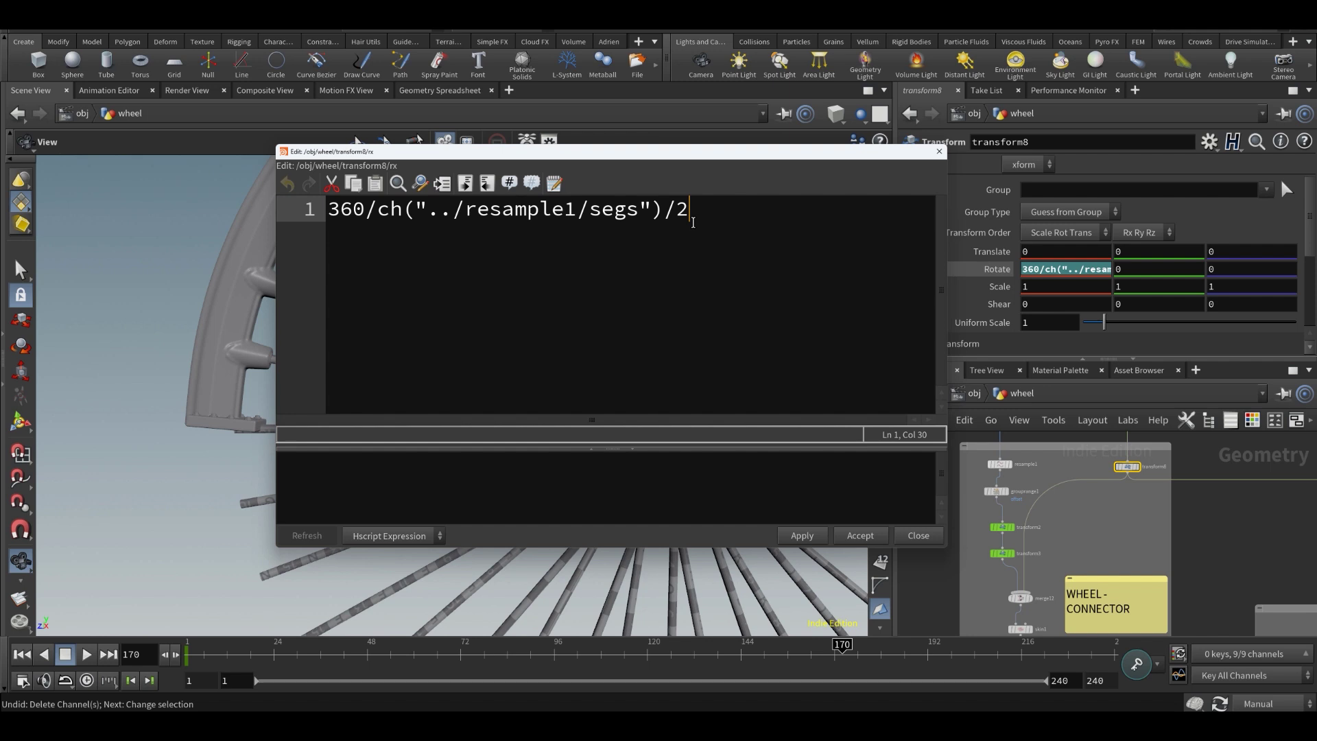
left_click(937, 150)
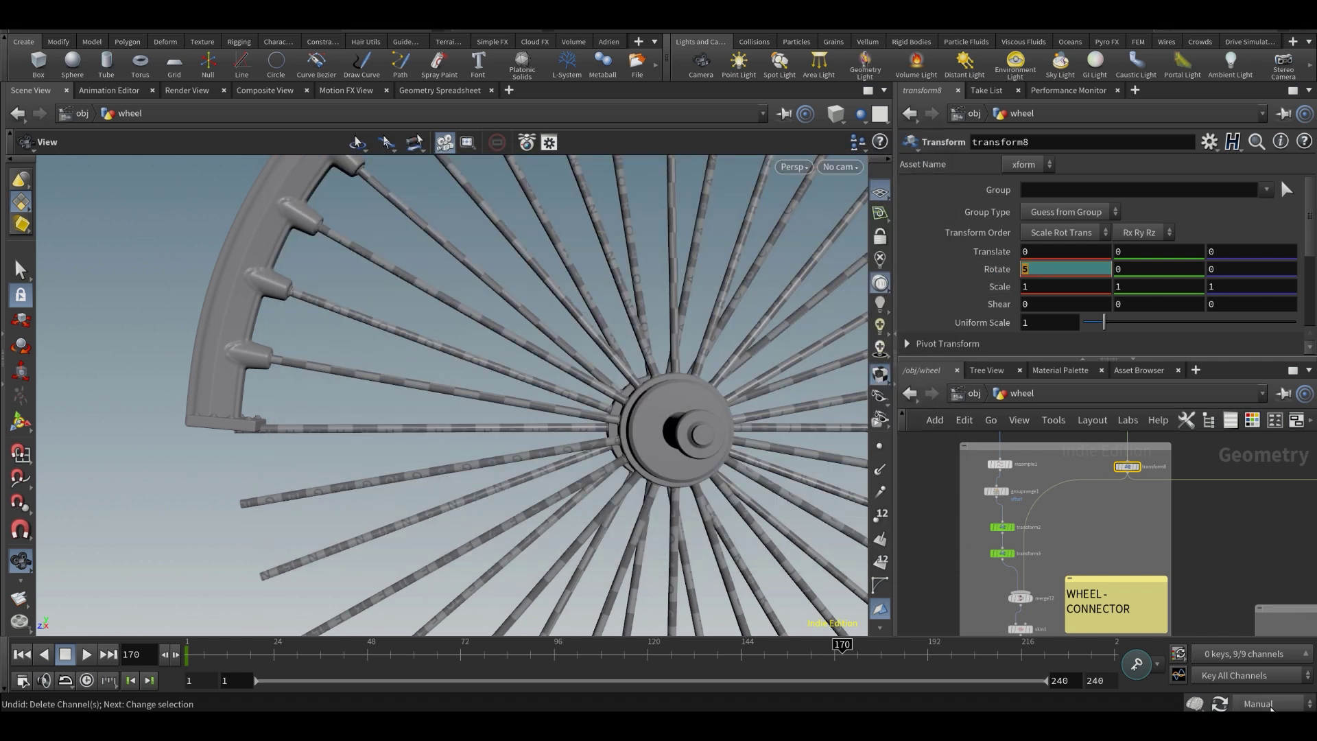
- Return scene updating to Auto Update and examine the spokes' alignment with the outer ring's connectors
left_click(1259, 704)
left_click(1262, 660)
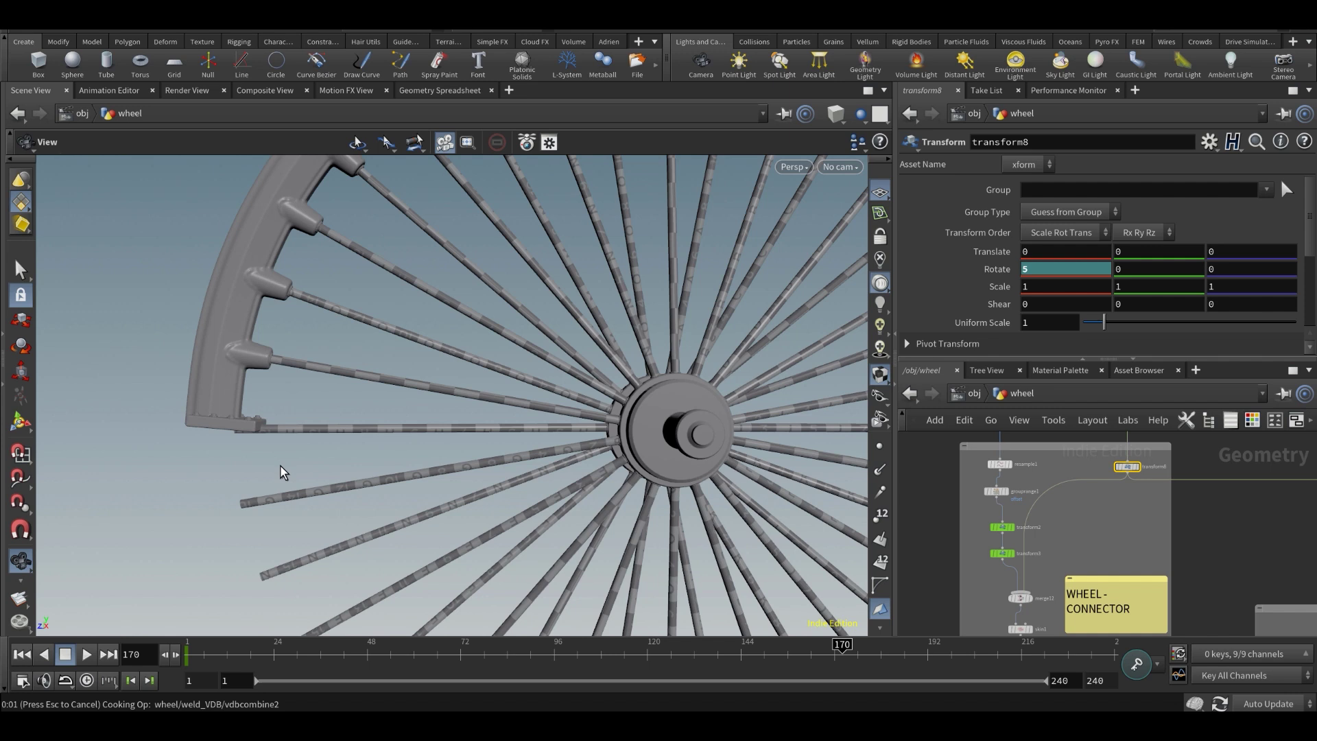
left_click_drag(247, 418, 136, 407)
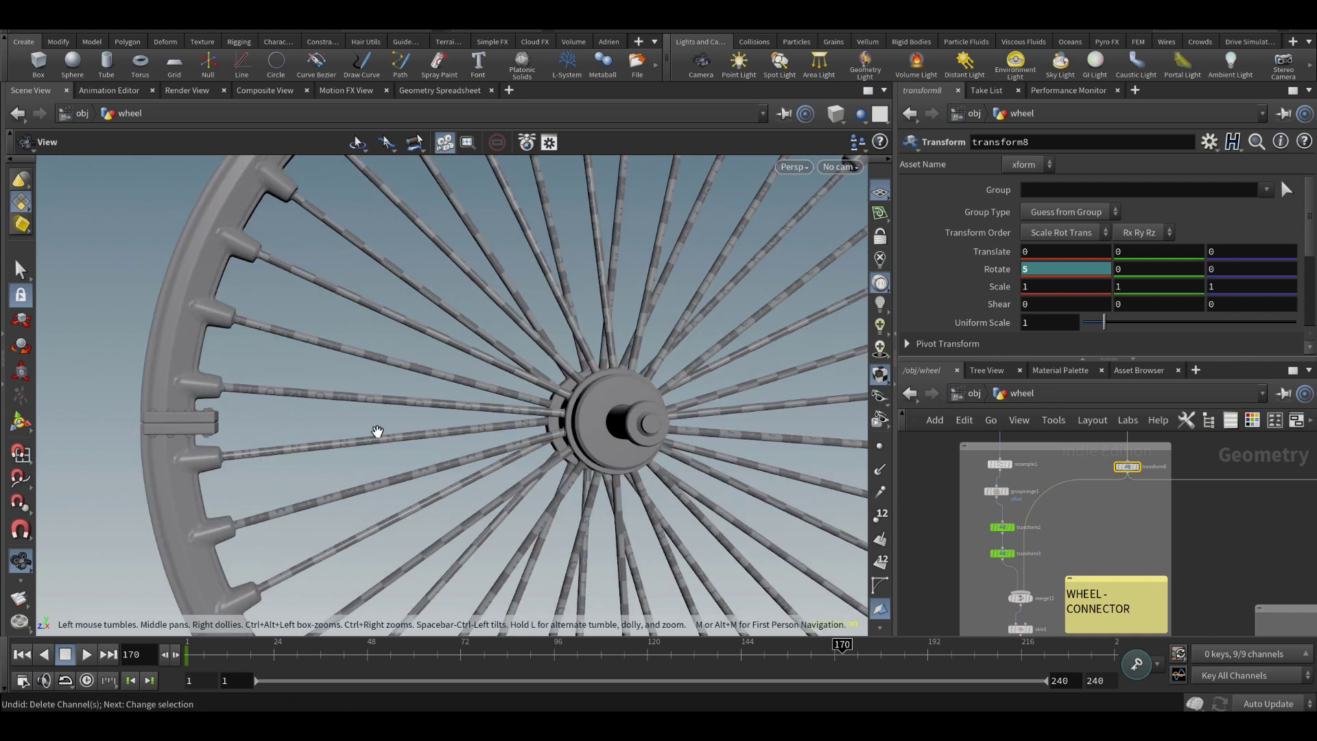
middle_click_drag(540, 419, 311, 405)
right_click_drag(312, 405, 422, 415)
left_click_drag(421, 415, 408, 421)
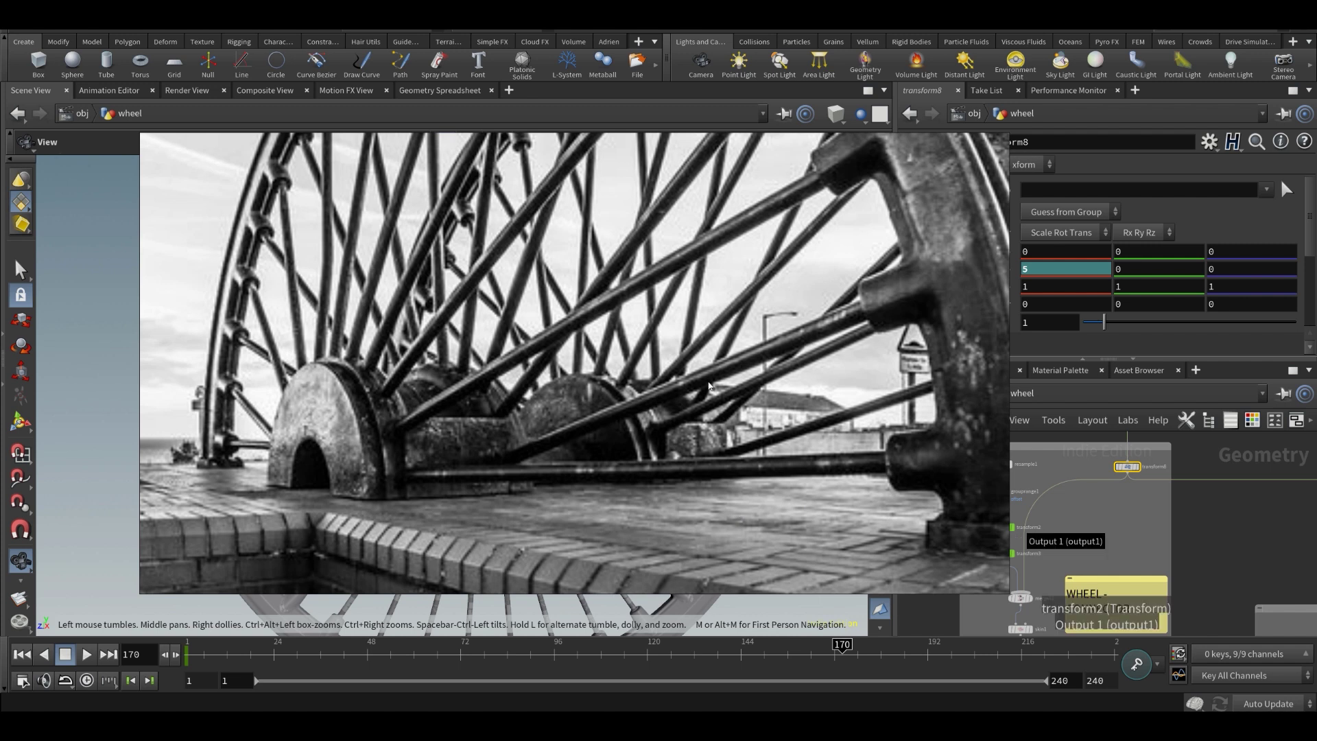
- Compare with the wheel reference photo, minimize its window and return to the wheel model
right_click(709, 386)
right_click(636, 393)
right_click(636, 393)
mouse_move(672, 523)
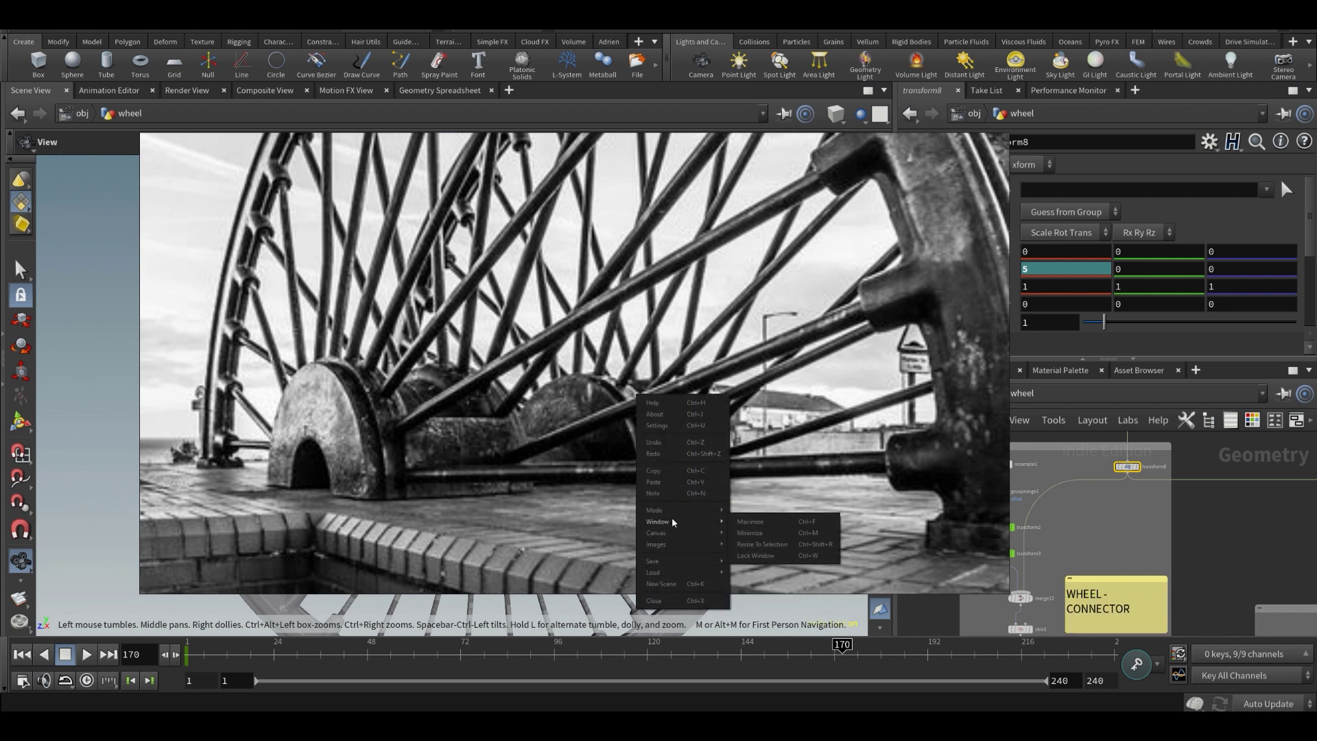
left_click(755, 539)
left_click_drag(641, 491, 584, 426)
- Display transform8's output and inspect the rotated circle, toggling wireframe shading
scroll(1187, 539, "down", 3)
middle_click_drag(1187, 532, 1166, 510)
scroll(1187, 537, "up", 1)
scroll(1123, 532, "down", 1)
middle_click_drag(955, 499, 1164, 532)
scroll(1159, 525, "up", 5)
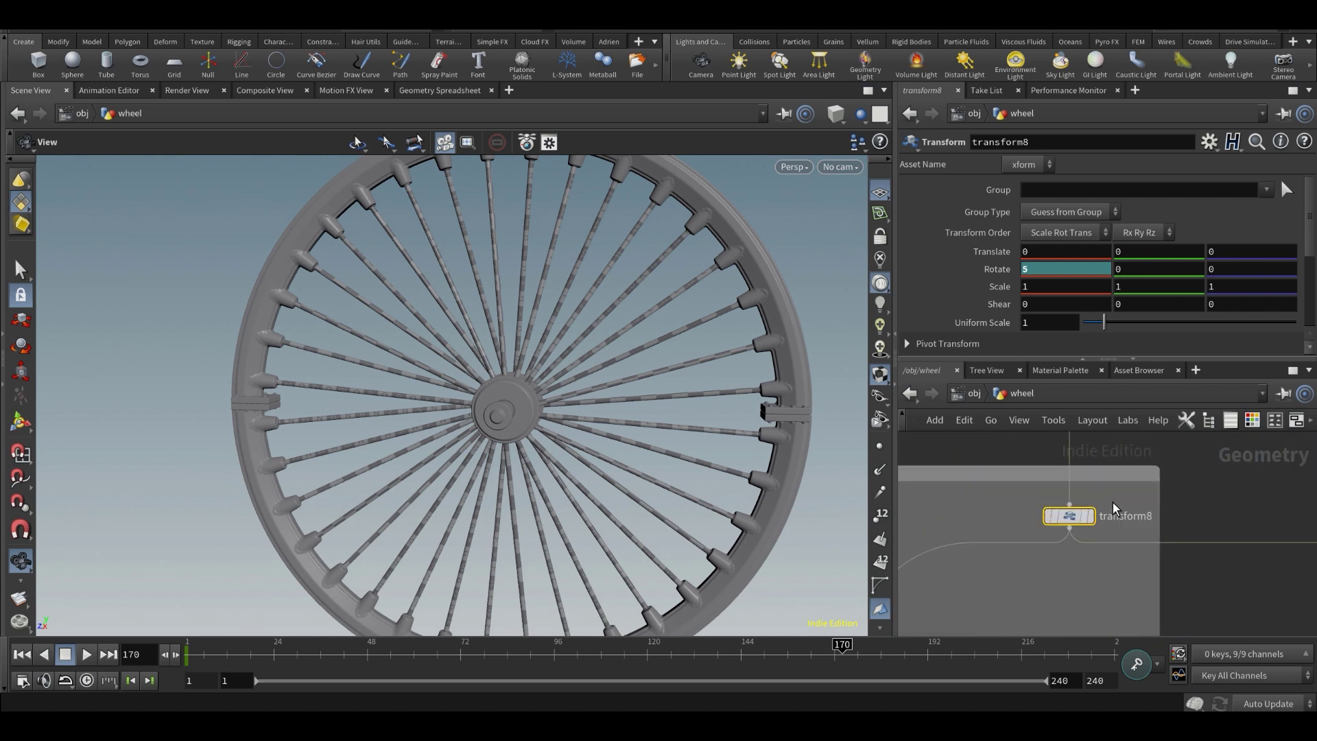
left_click(1092, 518)
scroll(520, 421, "down", 4)
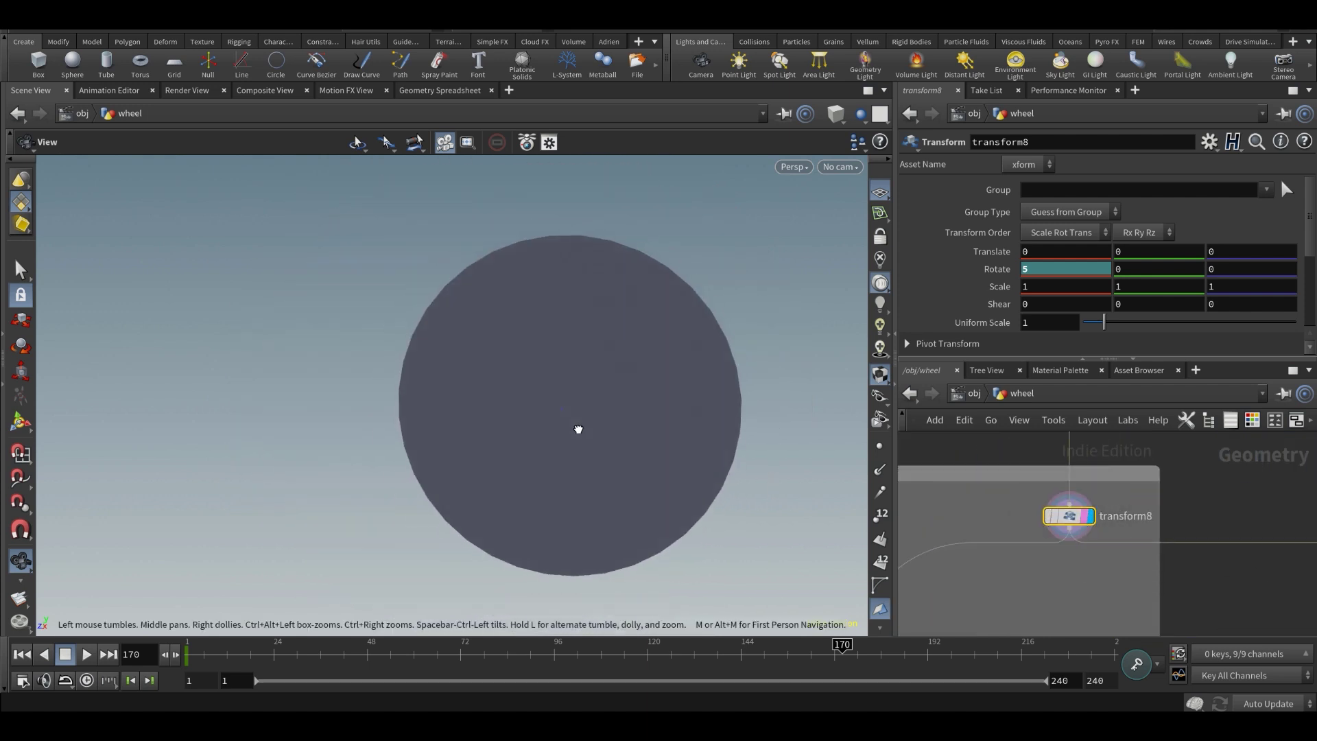
left_click_drag(578, 430, 534, 439)
key("shift+w")
key("shift+w")
- Follow transform8's connection into CURVE BEAMS, then display and select convertline1 to view its parameters
scroll(1145, 511, "down", 4)
middle_click_drag(1146, 516, 990, 532)
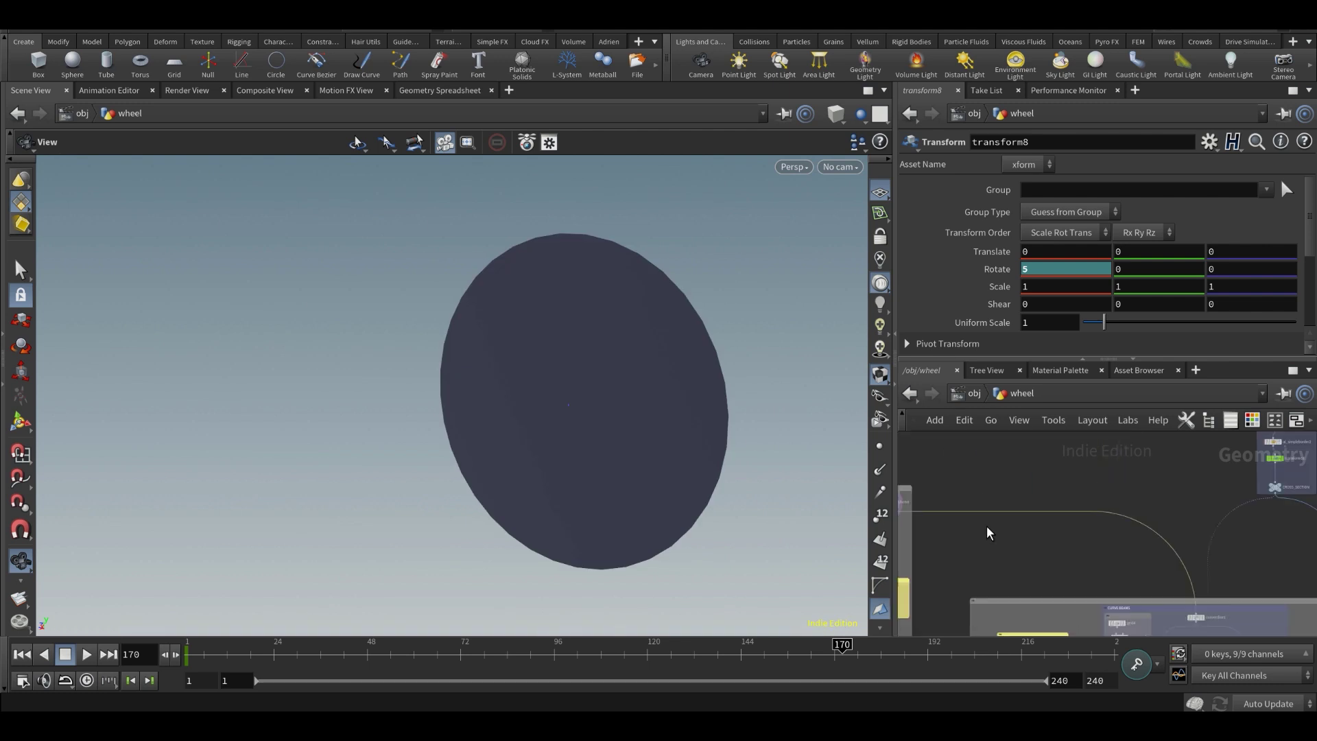
middle_click_drag(1140, 544, 1113, 493)
scroll(1138, 515, "up", 3)
scroll(1156, 529, "up", 2)
left_click(1161, 528)
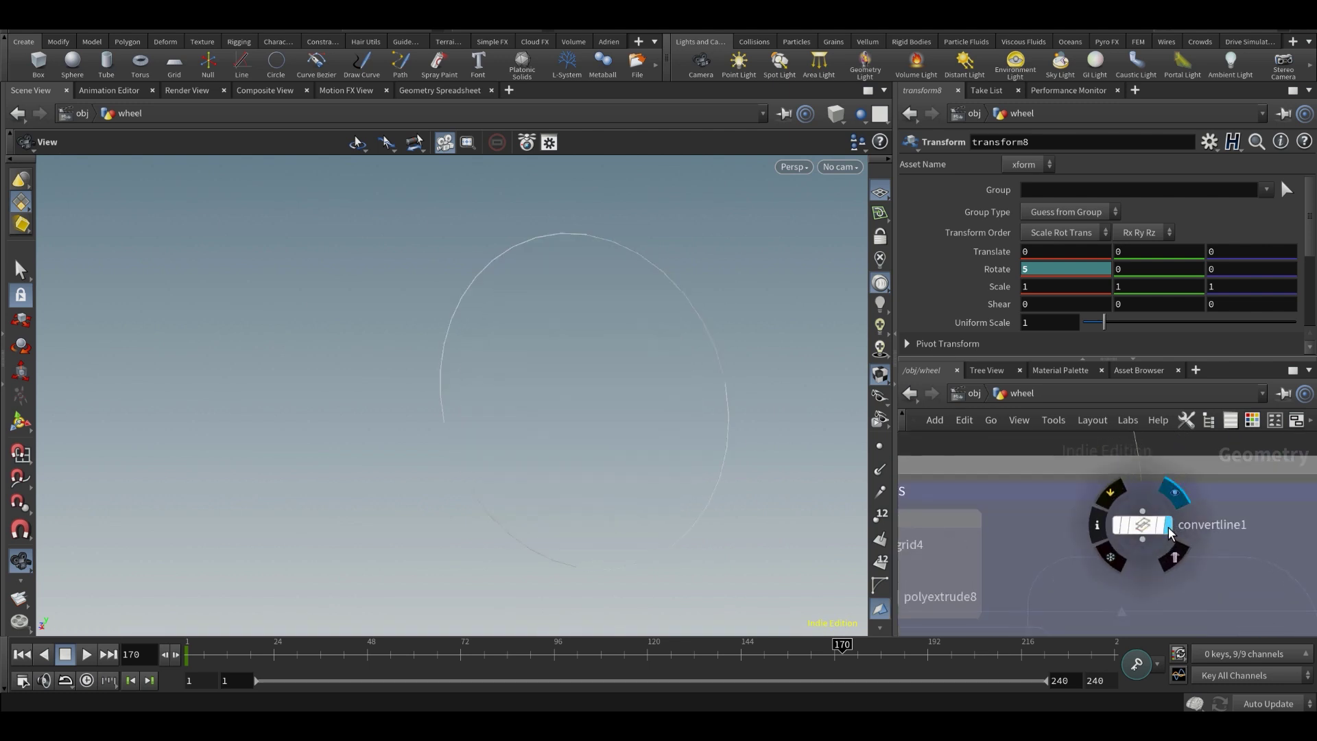
left_click_drag(1158, 530, 1133, 523)
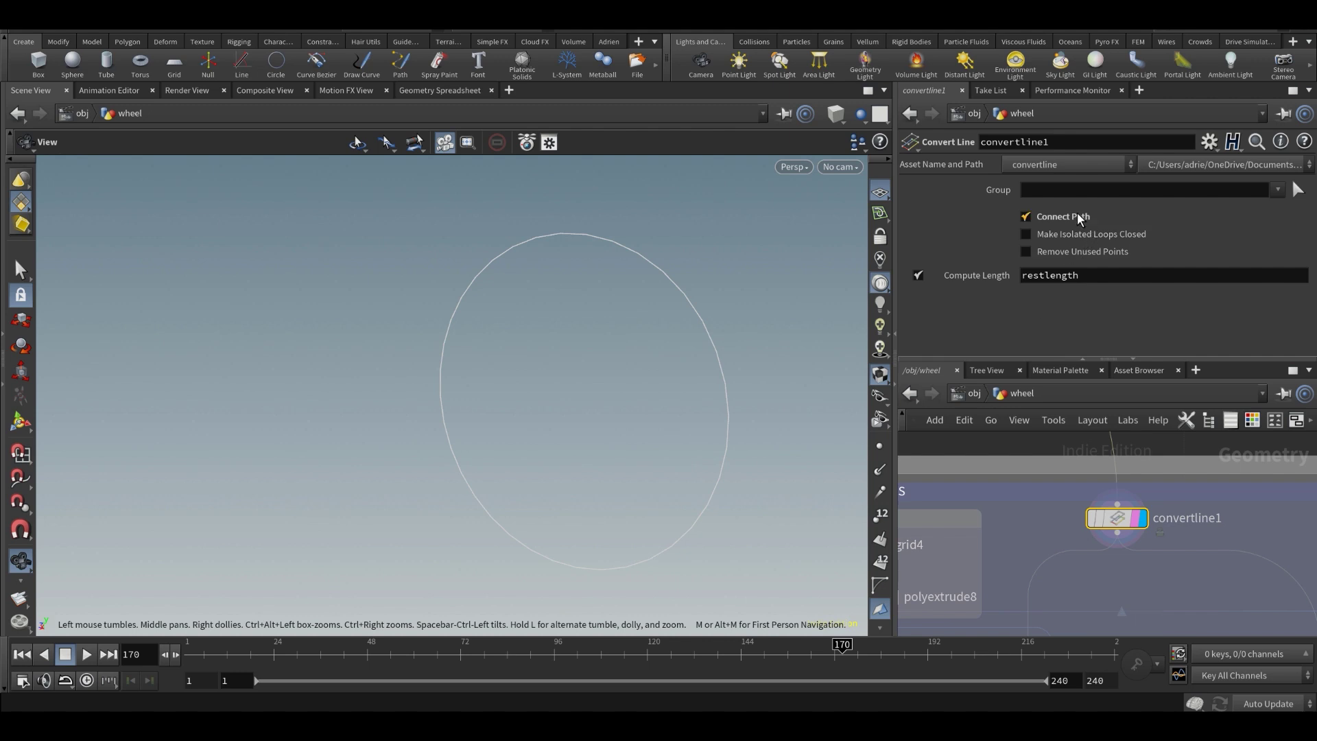
- Show primitive numbers and compare convertline1's curve with Connect Path off and on
scroll(599, 351, "up", 2)
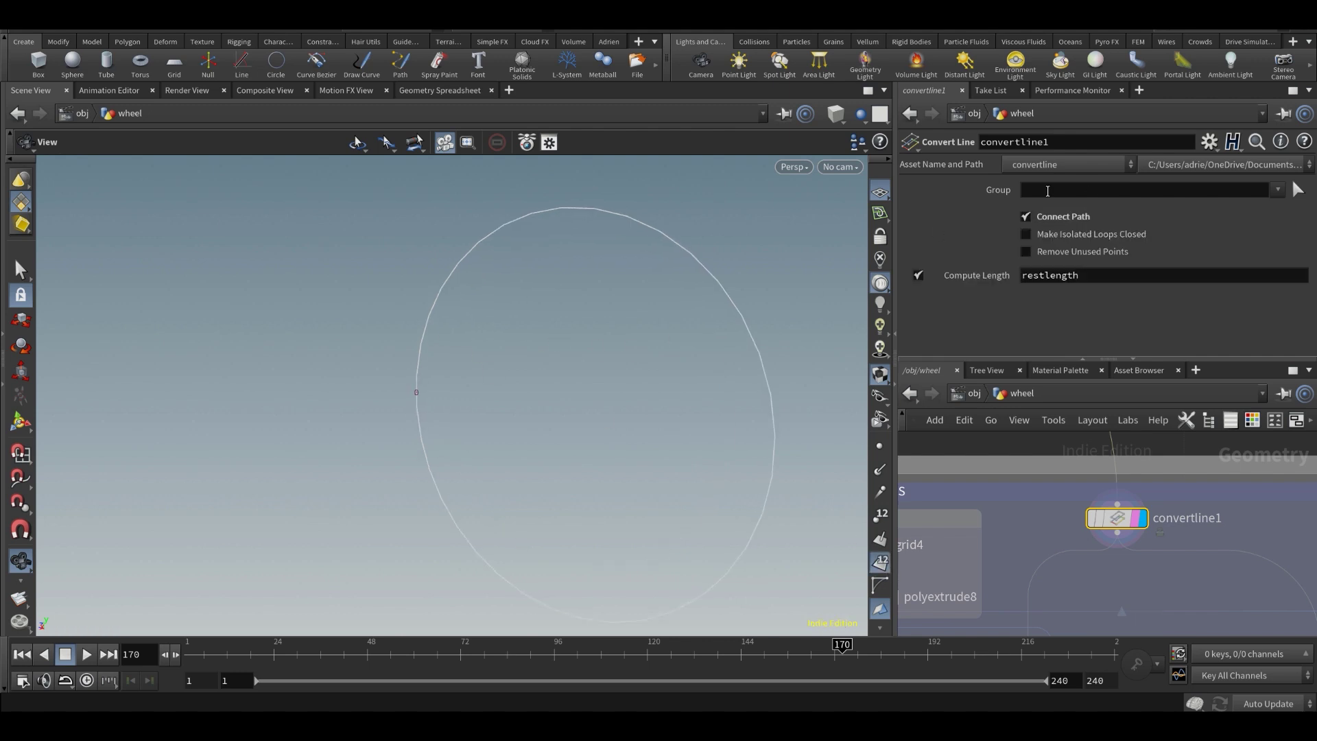
left_click(1065, 218)
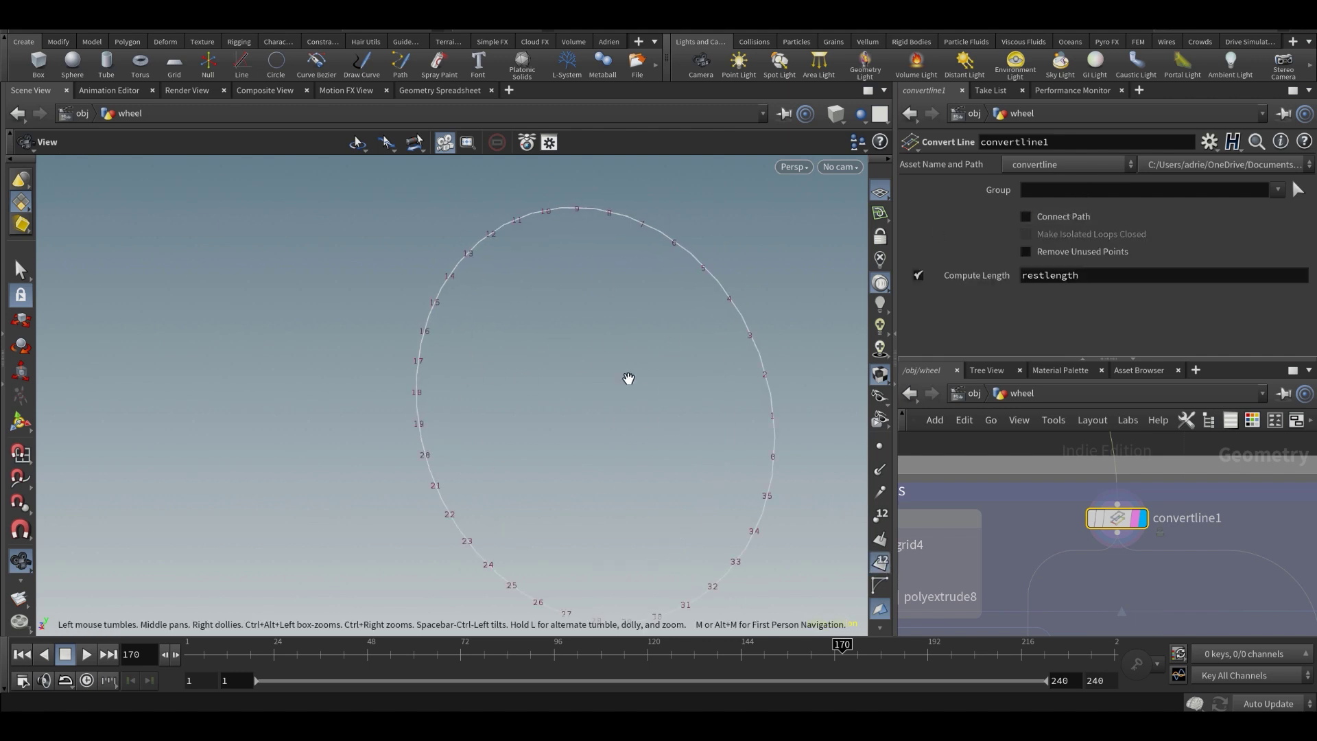
left_click(1079, 216)
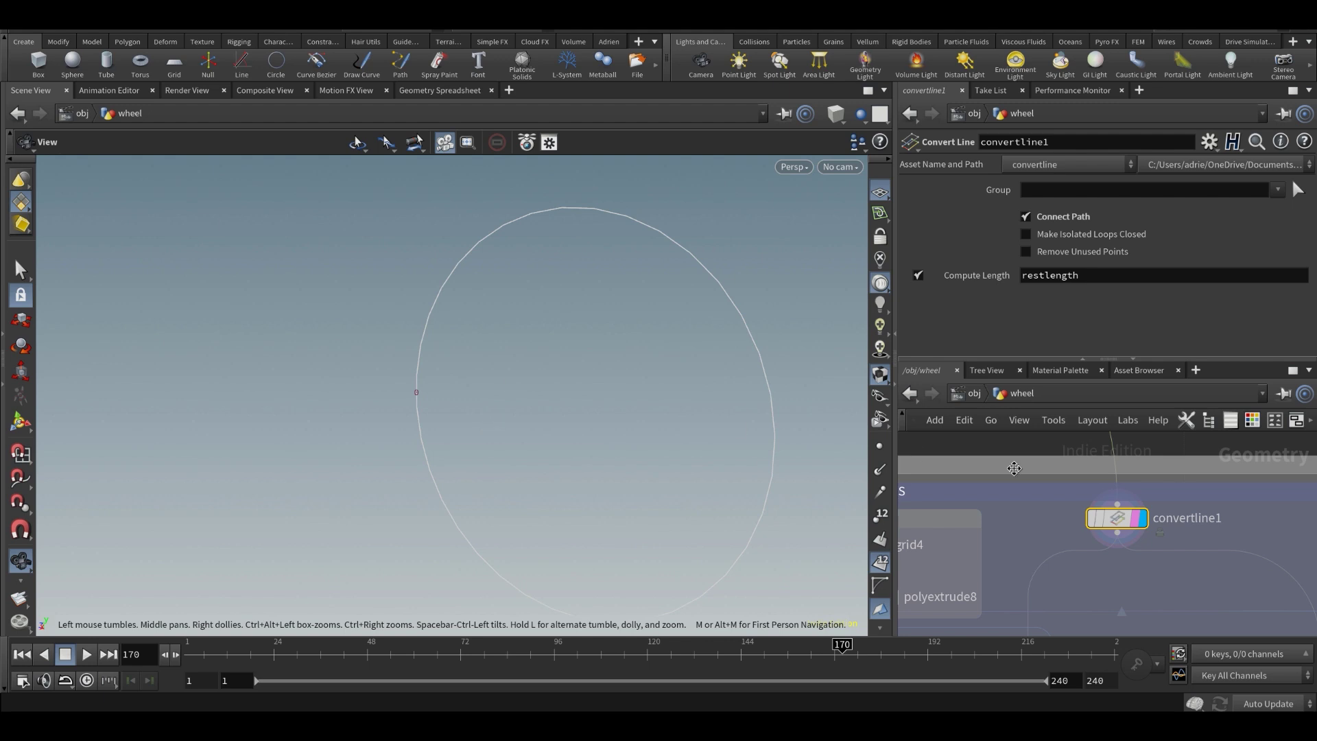
scroll(1142, 528, "down", 3)
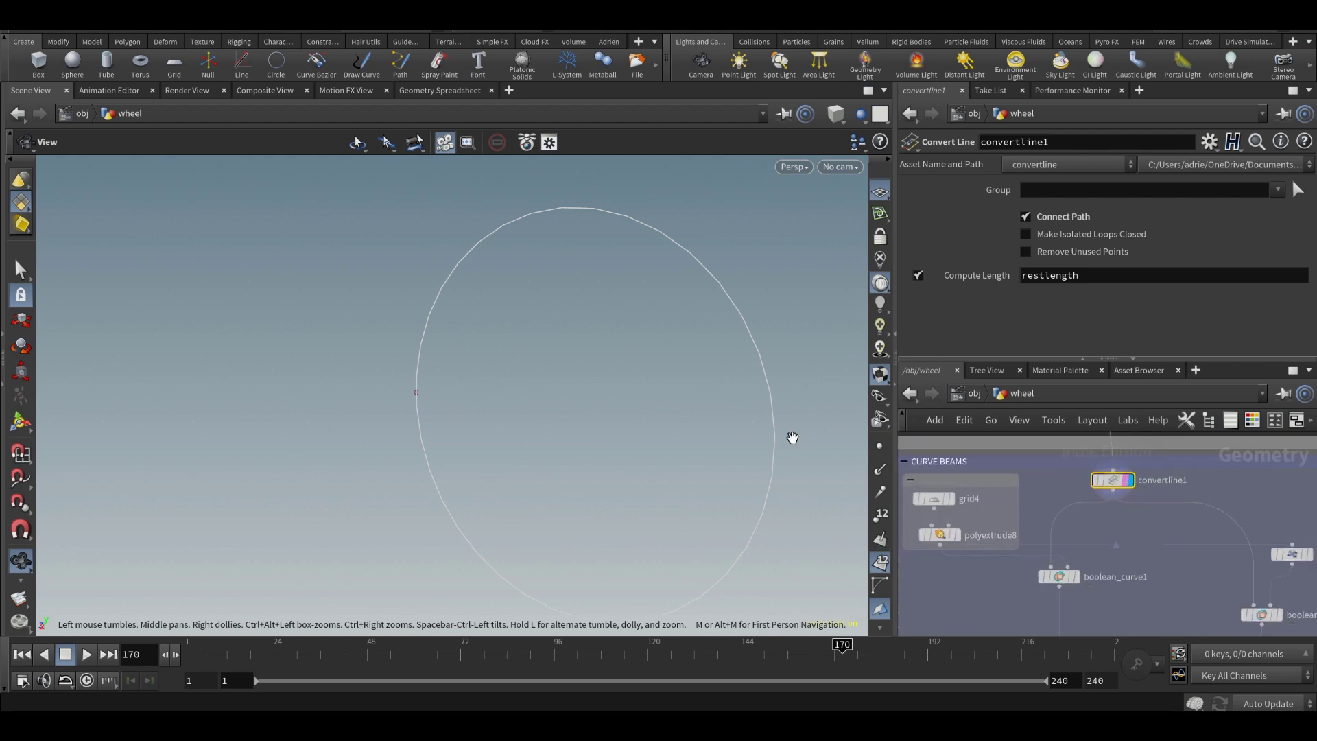
scroll(1103, 542, "up", 2)
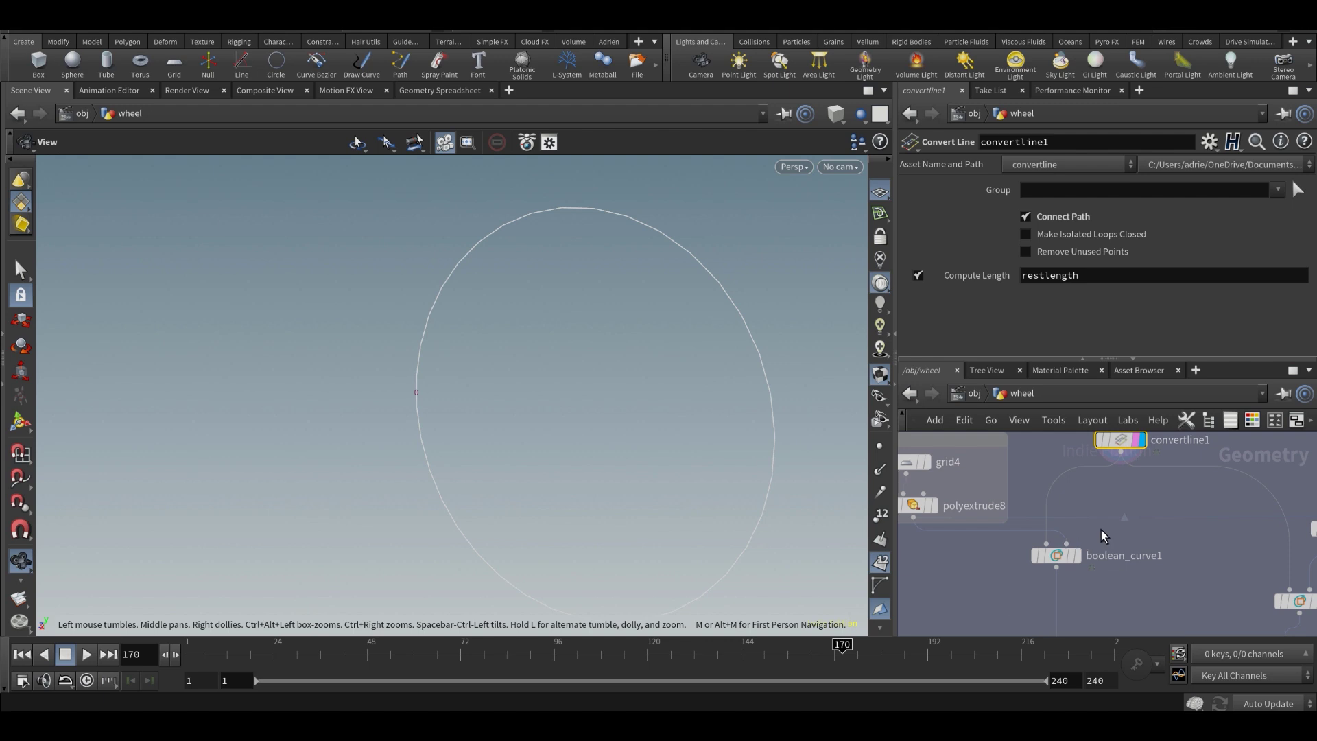
- Display the boolean_curve1 node's result and open its parameters
scroll(1173, 552, "up", 2)
mouse_move(1155, 585)
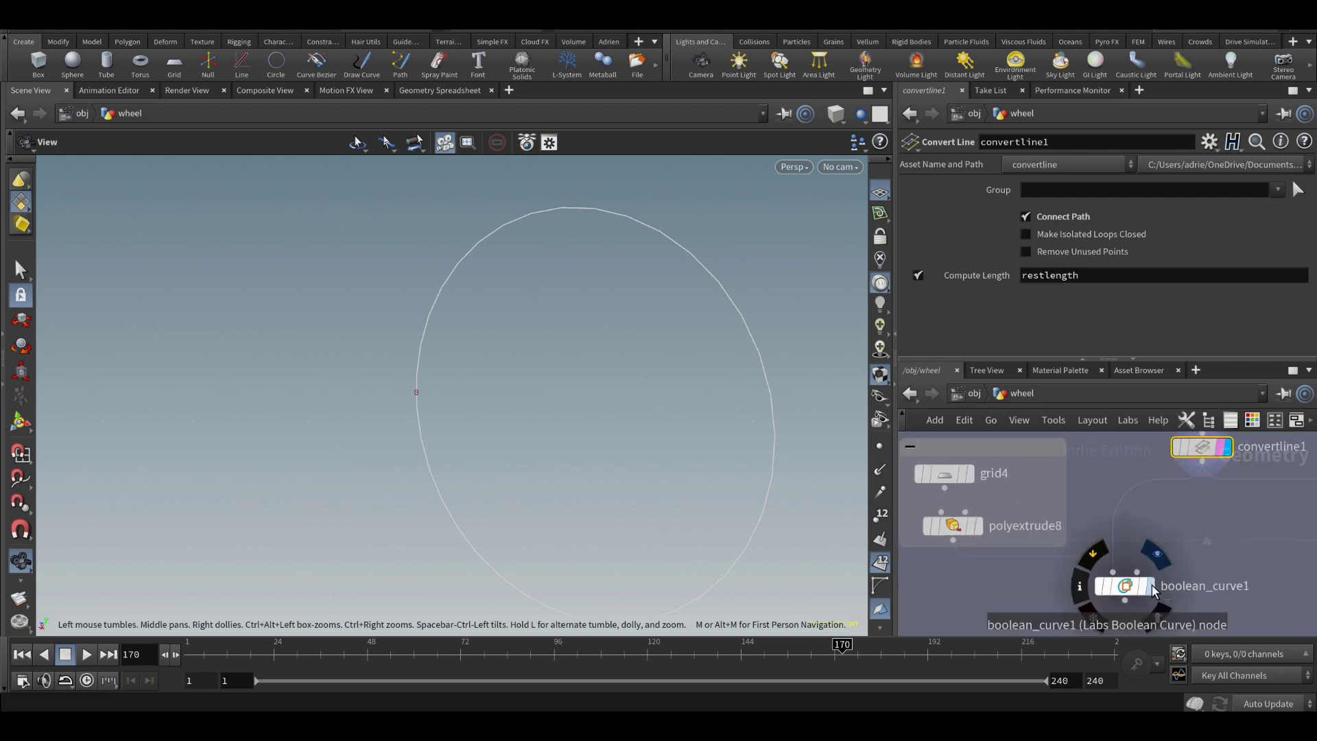
middle_click_drag(1153, 532, 1210, 540)
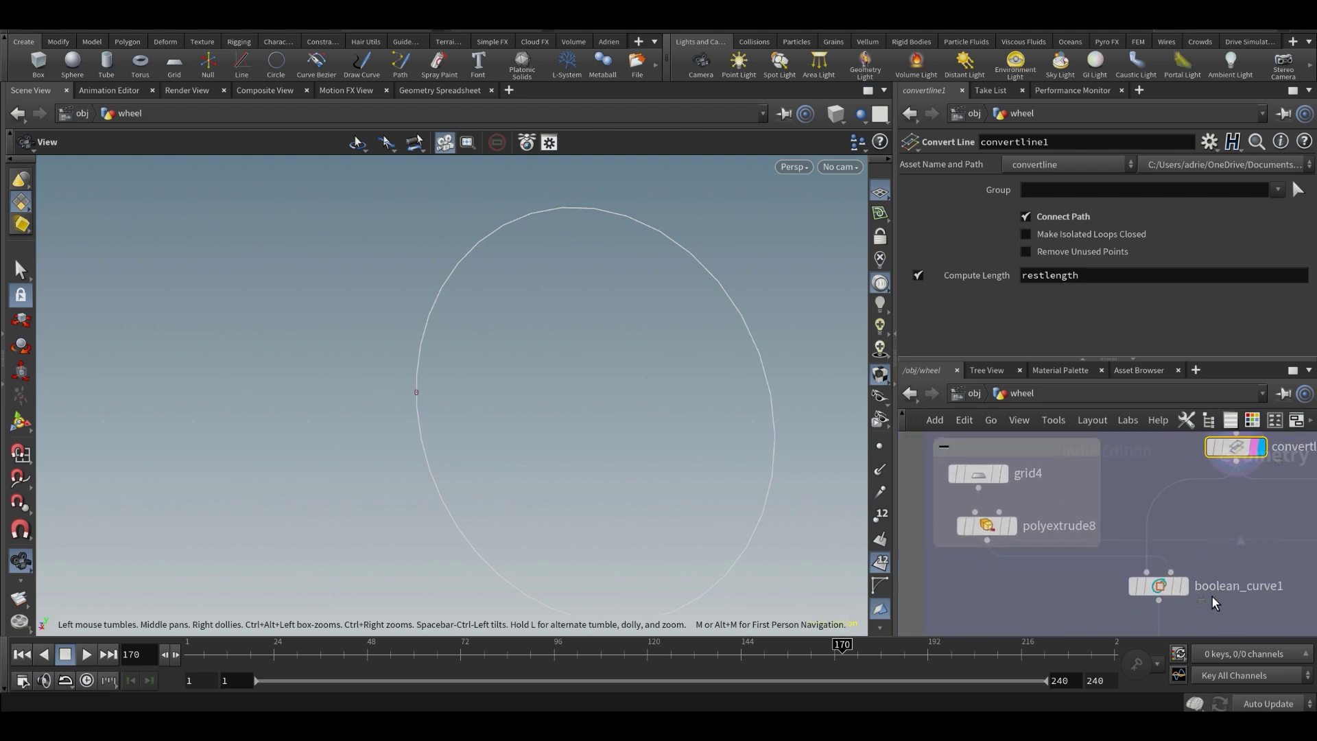
left_click(1185, 584)
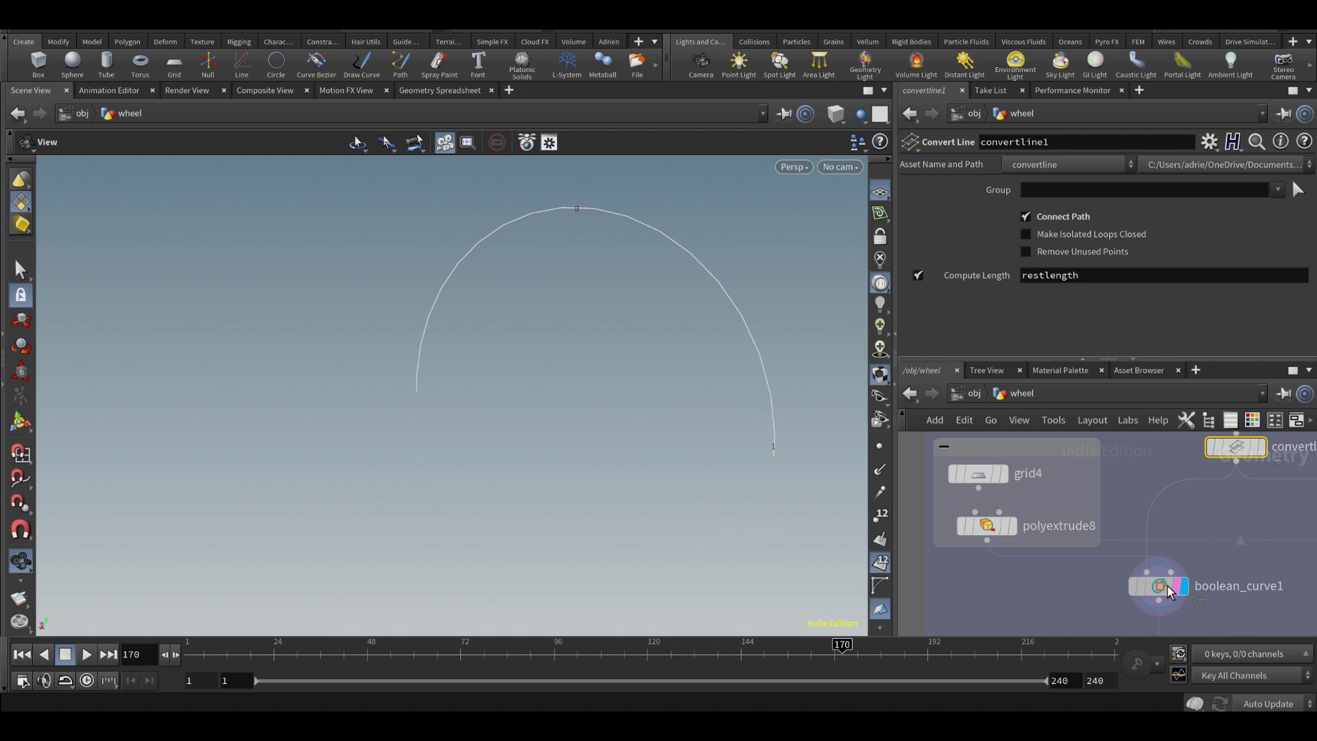
left_click(1159, 586)
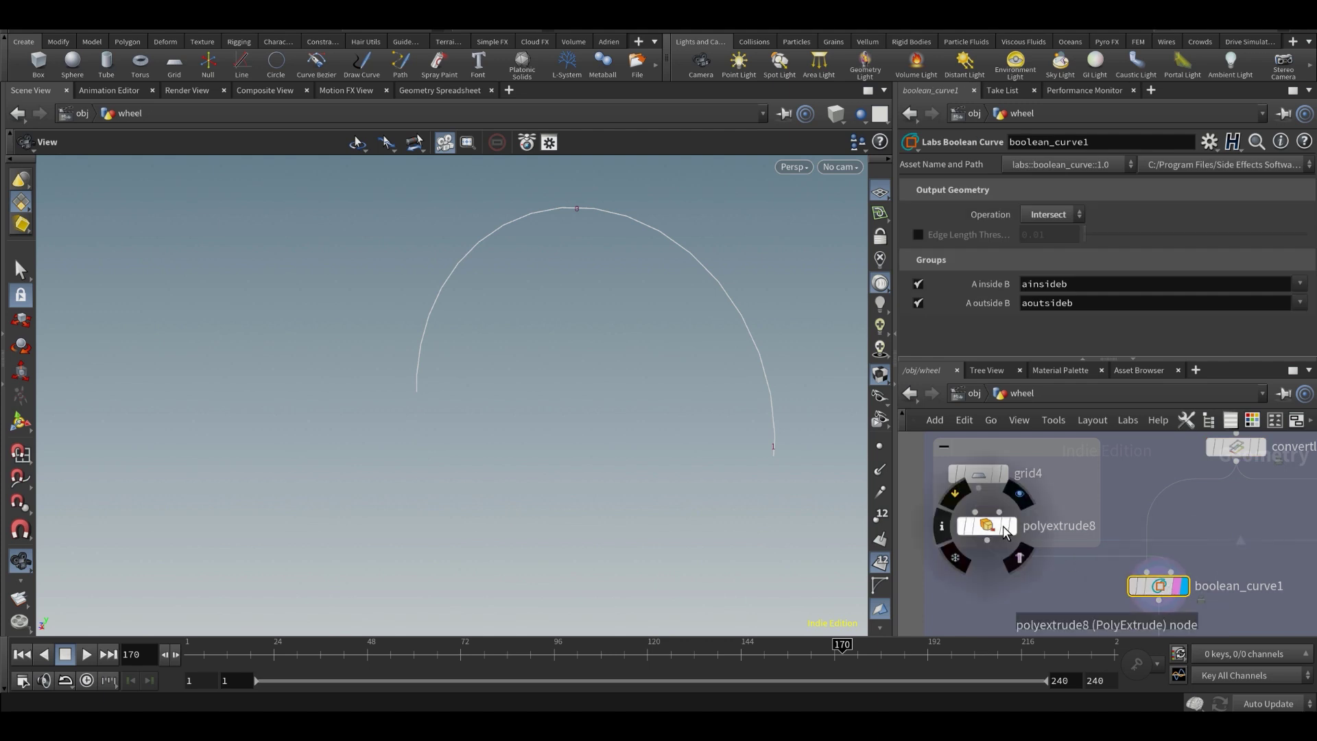
- Display grid4 and polyextrude8 in turn, and examine the extrusion's distance and Output Back settings
left_click(1006, 476)
left_click(998, 475)
left_click_drag(719, 449, 476, 415)
left_click(1014, 526)
left_click(988, 527)
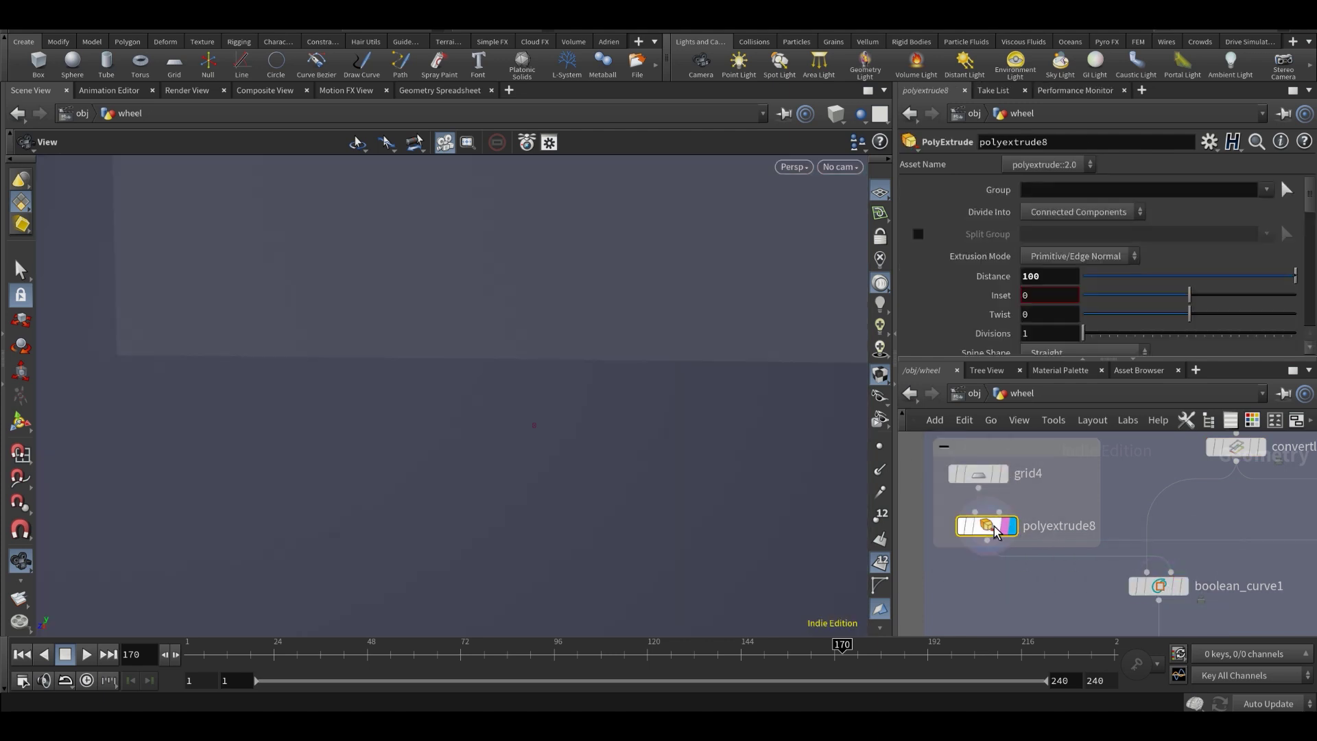
scroll(1057, 270, "down", 5)
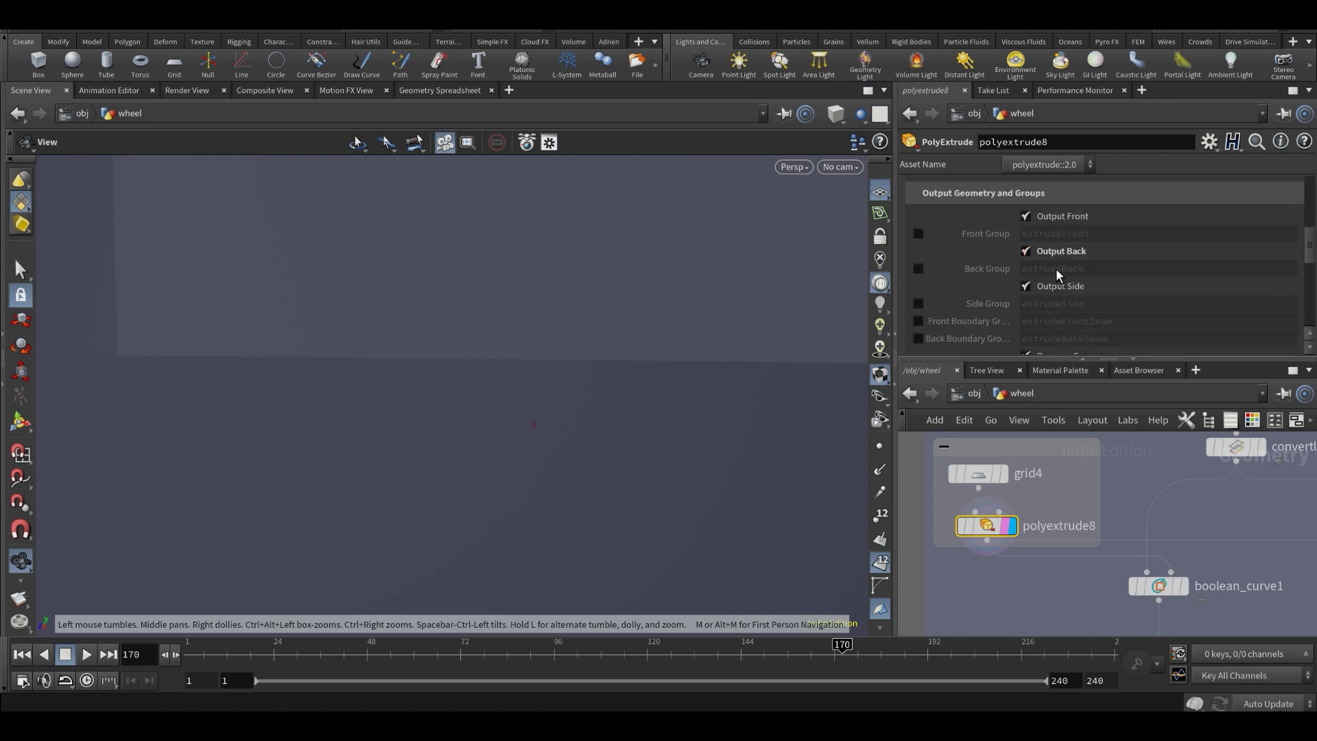
left_click(1062, 252)
scroll(1118, 556, "up", 3)
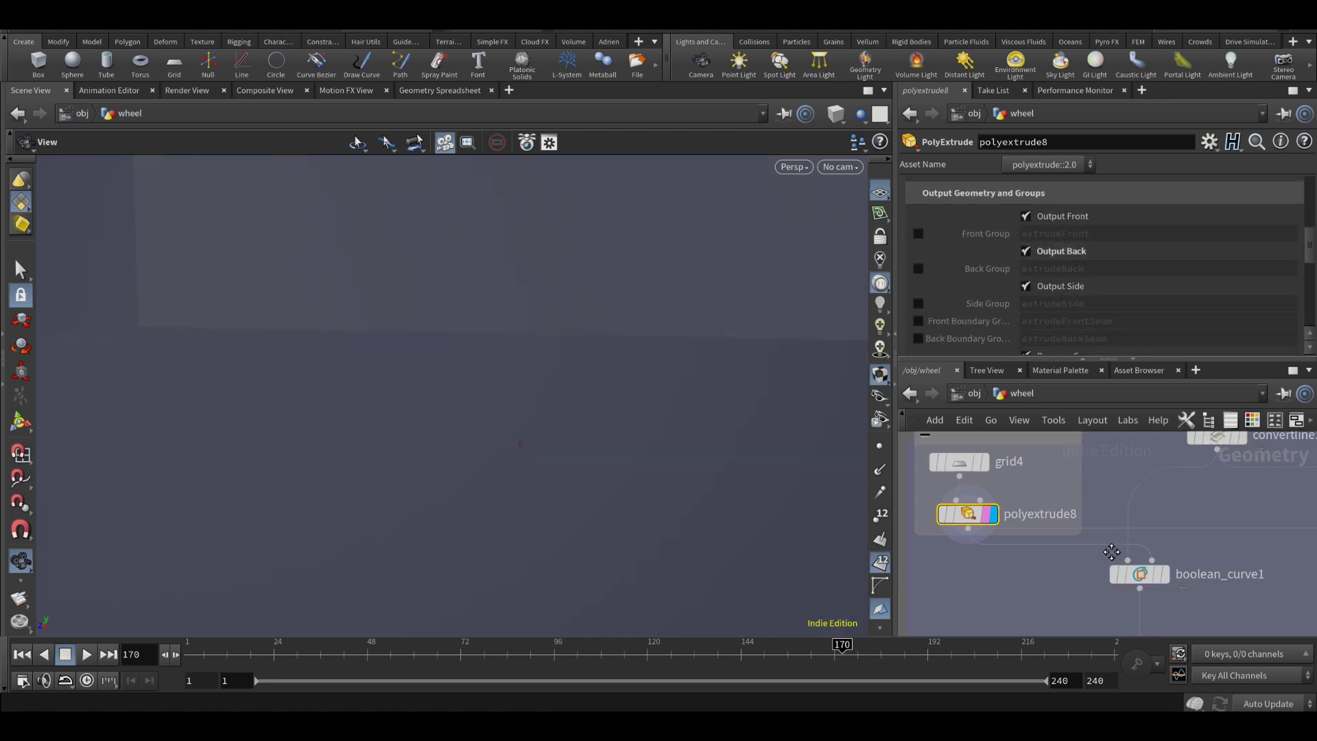
- Display boolean_curve1 again and check its operation options, keeping Intersect selected
left_click(1164, 567)
left_click(1136, 572)
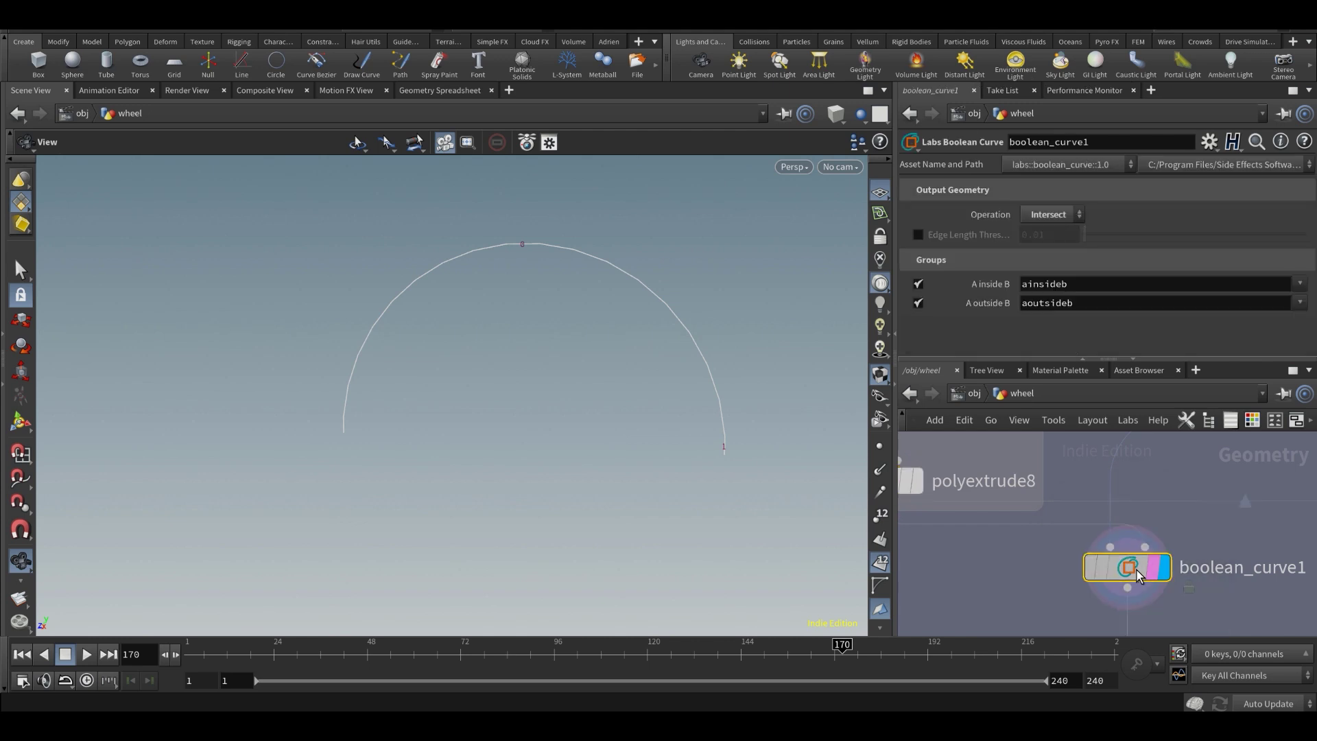
left_click_drag(1136, 573, 1129, 572)
left_click(1063, 216)
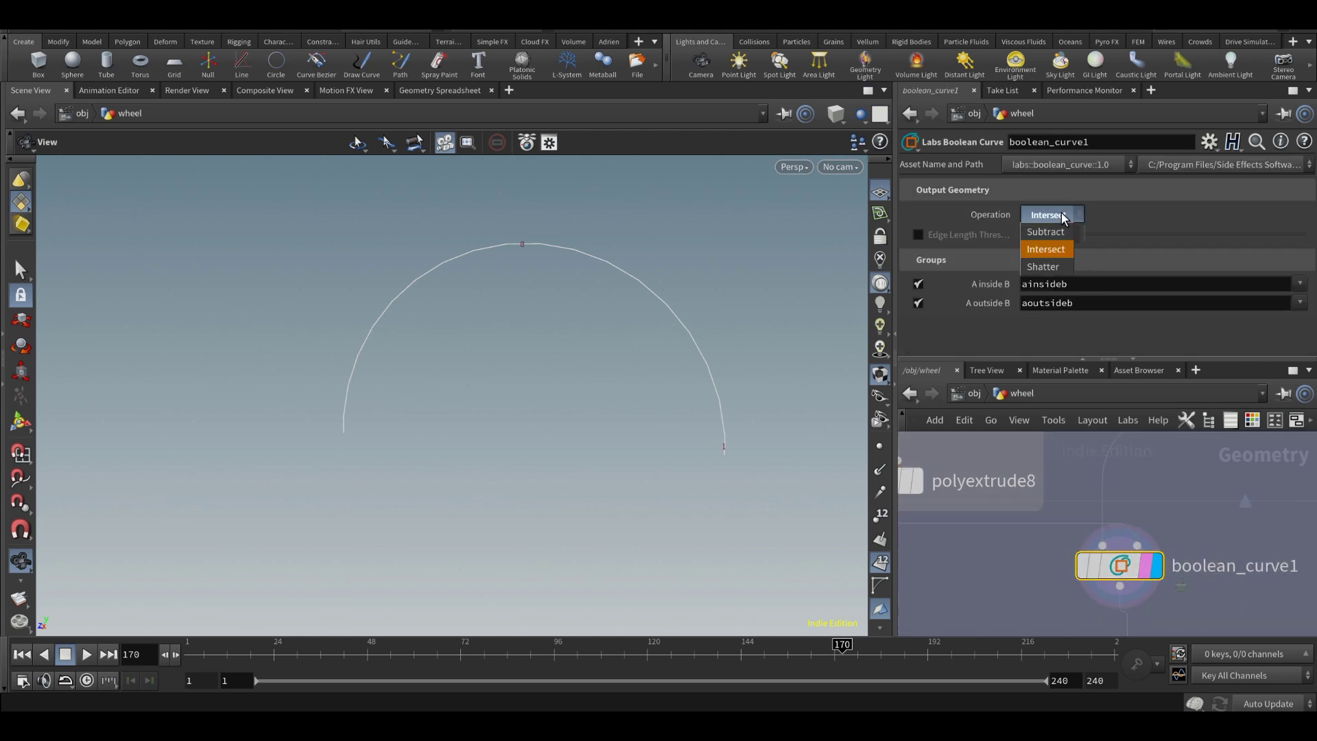
left_click(1053, 251)
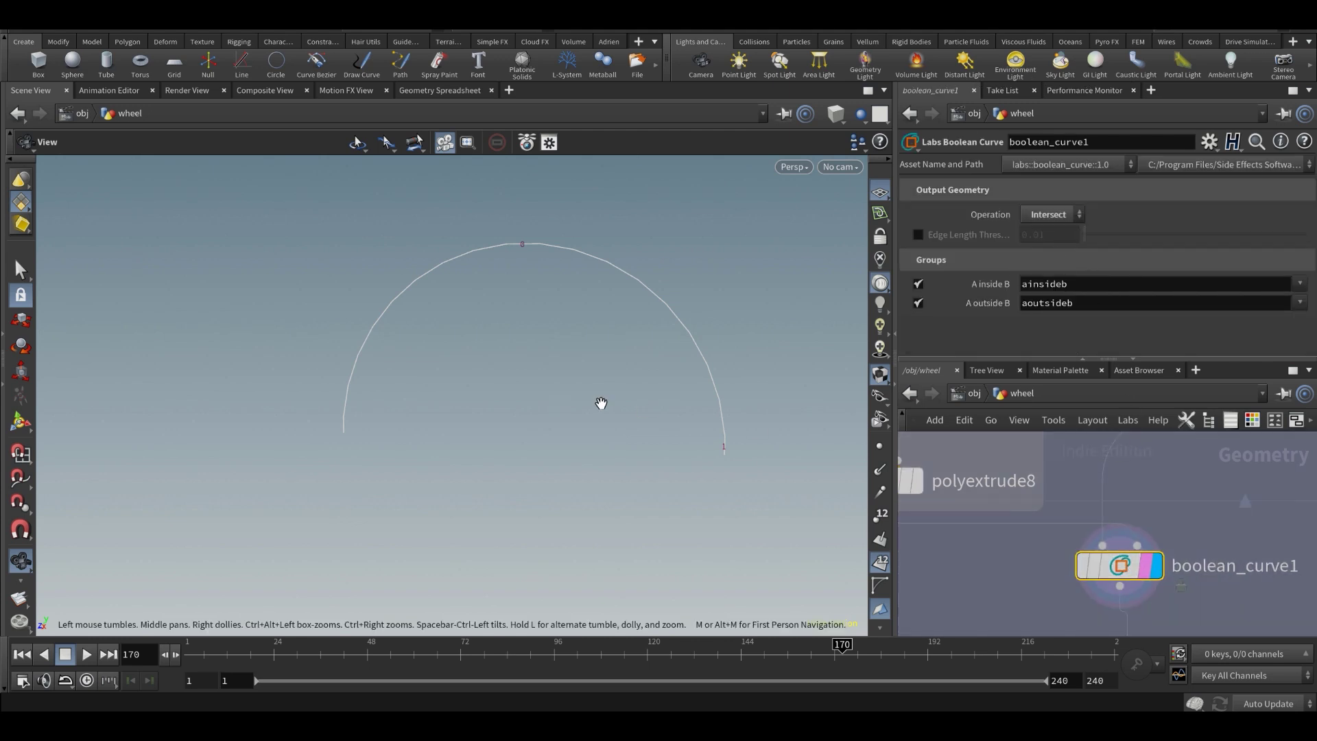
- Display the boolean_curve2 node's result, open its parameters, and examine the resulting arc
scroll(1096, 504, "down", 3)
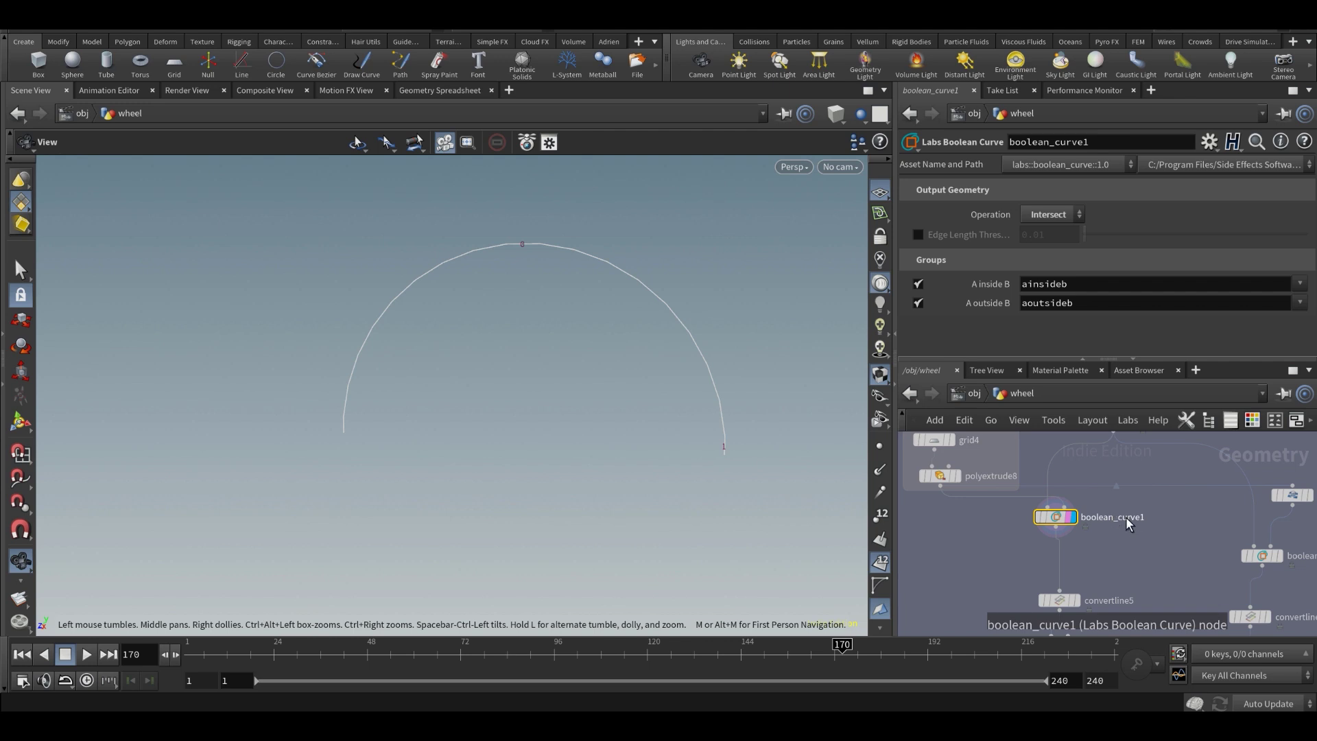
scroll(1133, 540, "down", 3)
scroll(1166, 533, "up", 3)
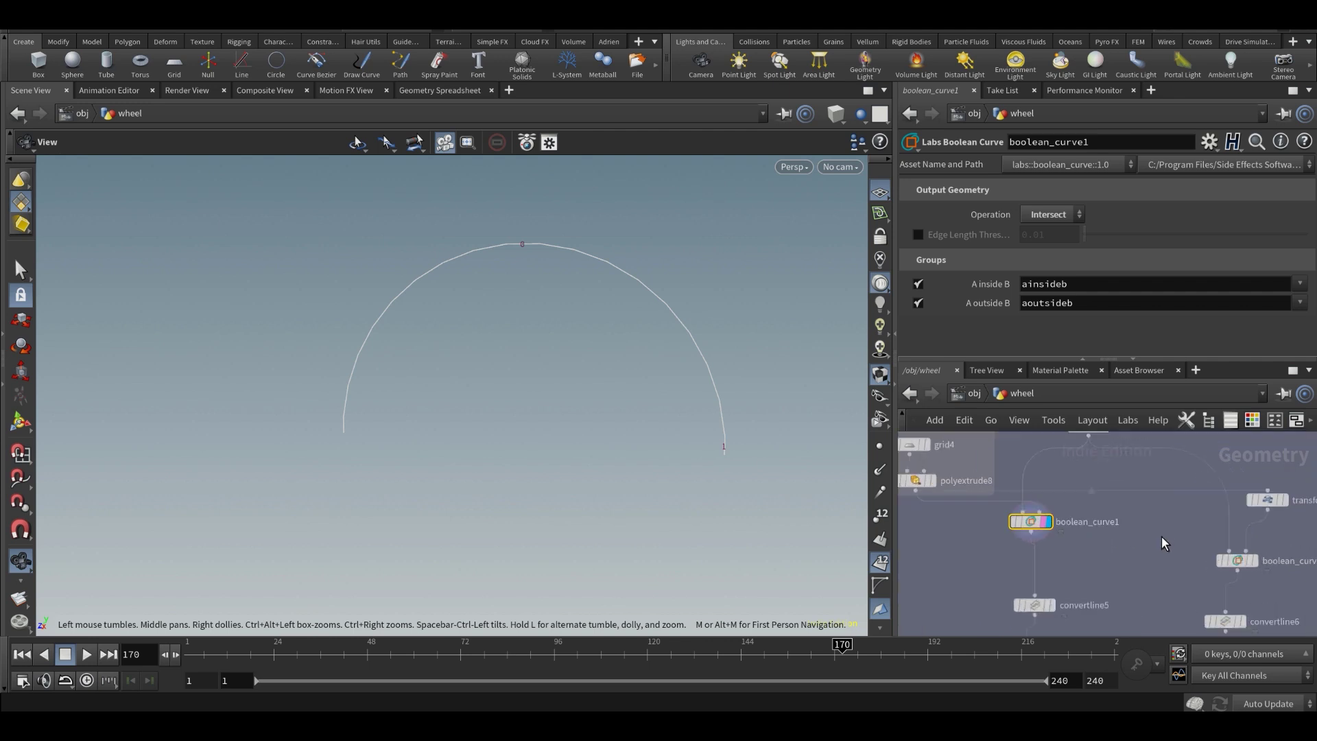
middle_click_drag(1164, 537, 1158, 538)
scroll(1149, 538, "up", 2)
scroll(1202, 546, "down", 1)
scroll(1199, 545, "up", 2)
left_click(1230, 563)
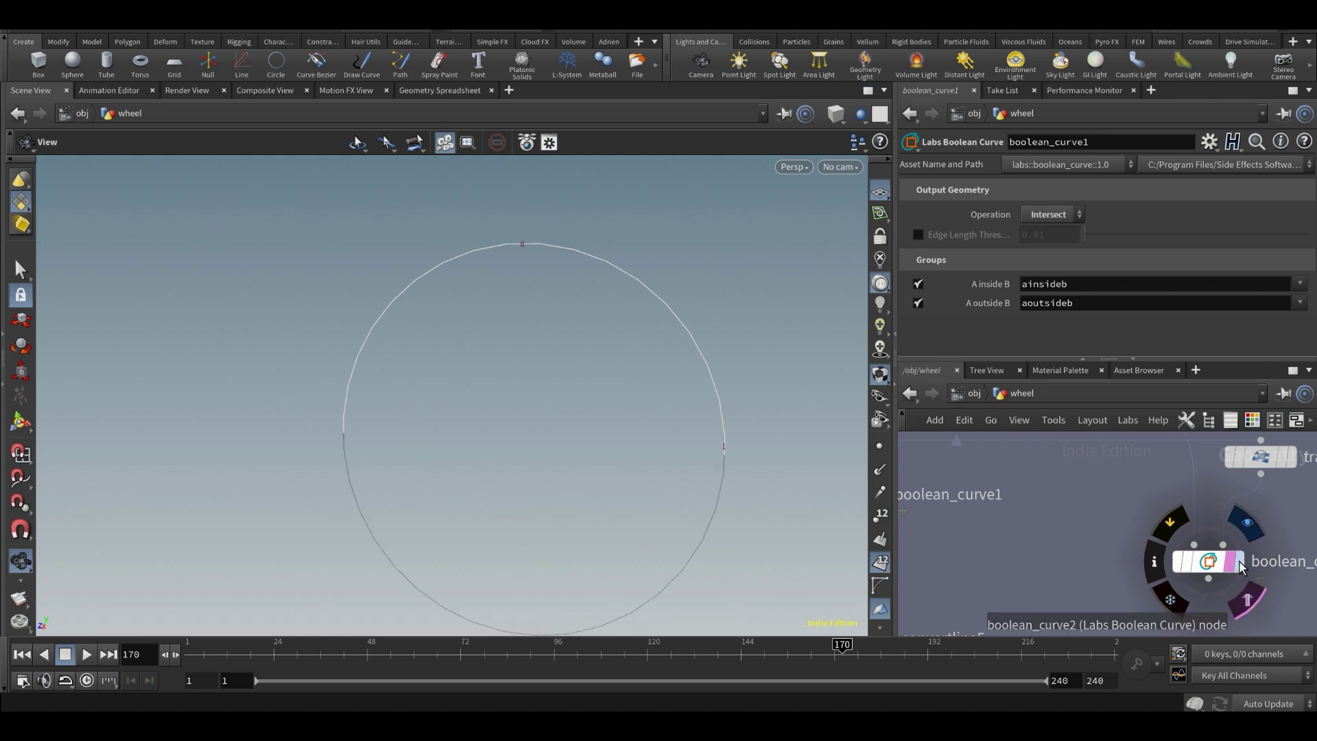
left_click(1240, 562)
left_click(1214, 562)
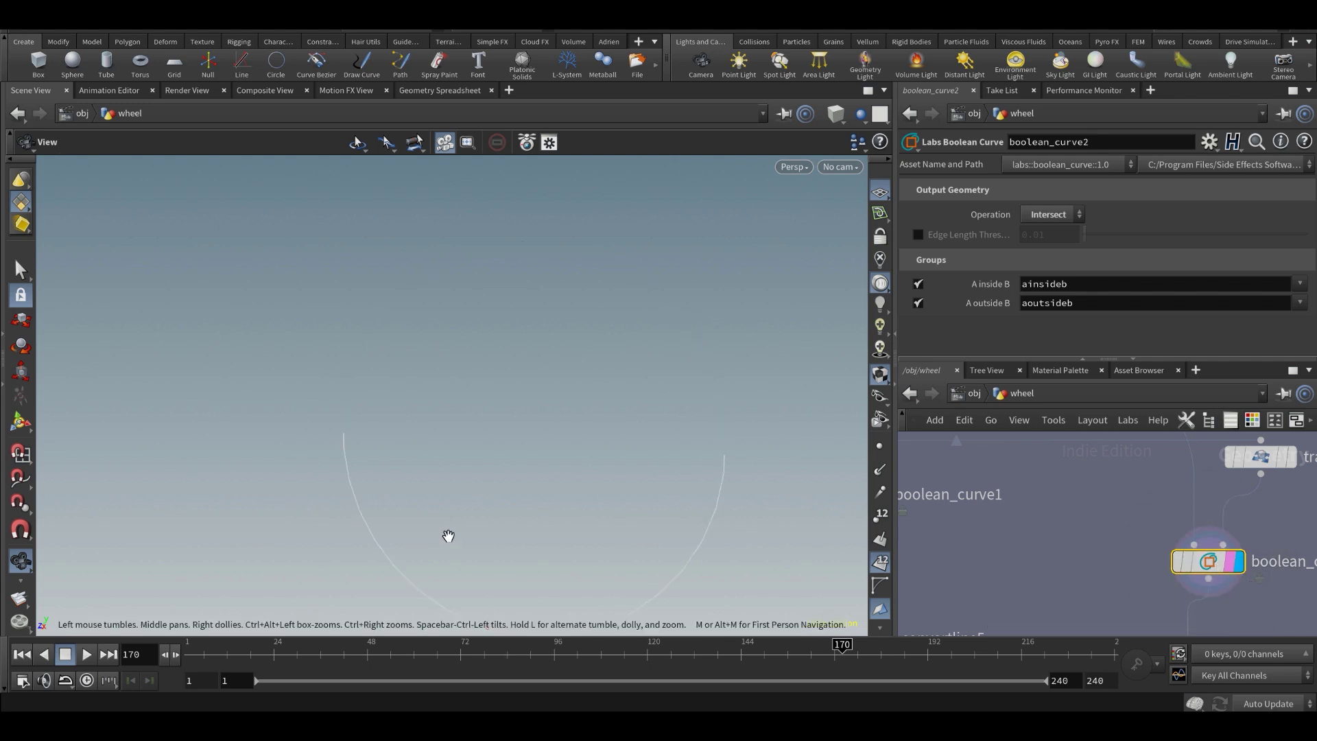
scroll(487, 500, "down", 1)
middle_click_drag(501, 501, 515, 445)
scroll(515, 444, "down", 1)
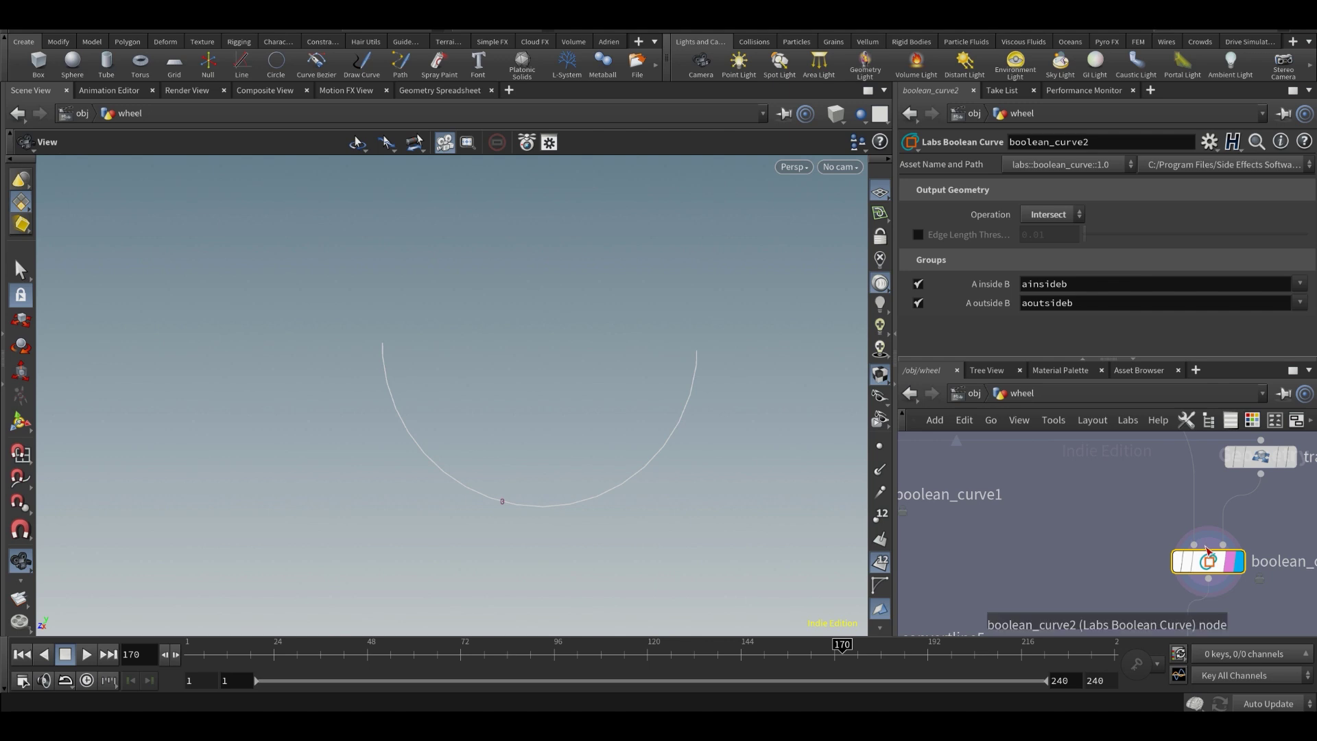
- Check the rotation values of the transform4 node feeding boolean_curve2, and reselect boolean_curve2
middle_click_drag(1080, 489, 1048, 533)
left_click_drag(1131, 559, 1244, 479)
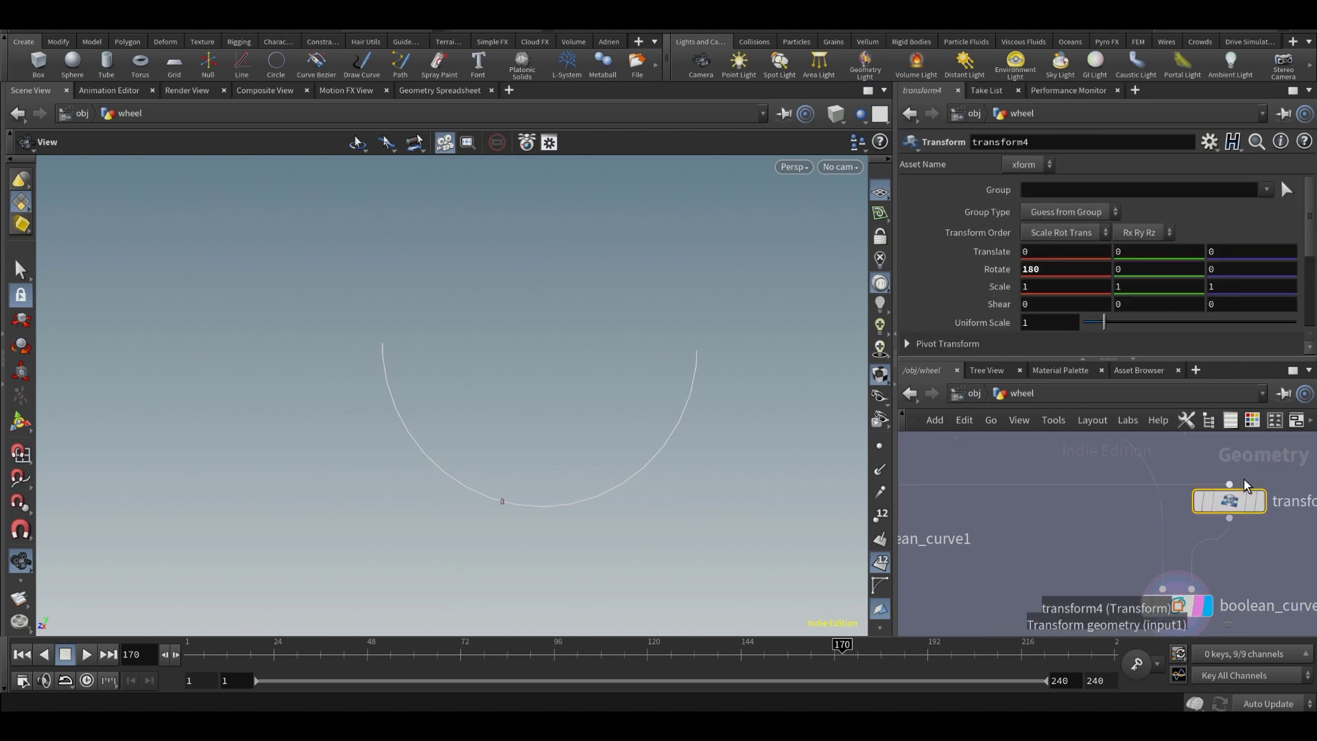
double_click(1053, 270)
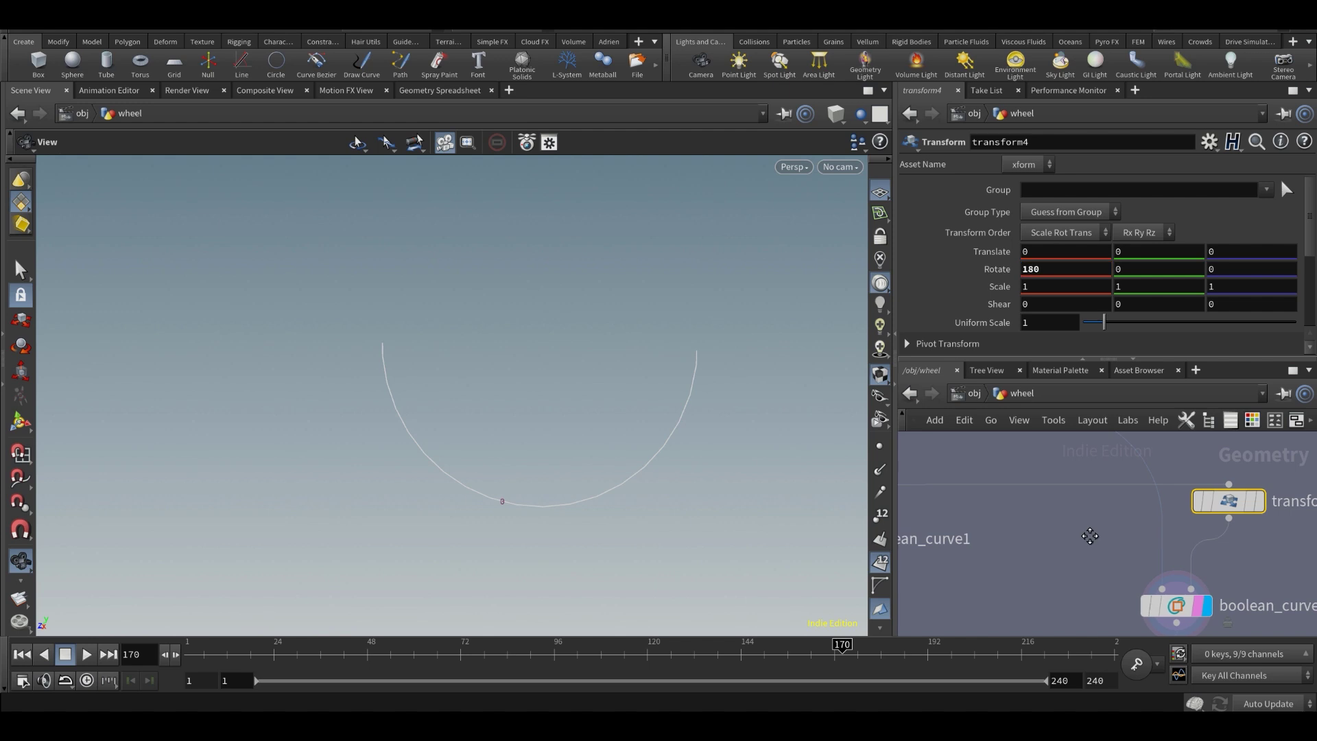
middle_click_drag(1091, 535, 1096, 492)
left_click(1159, 546)
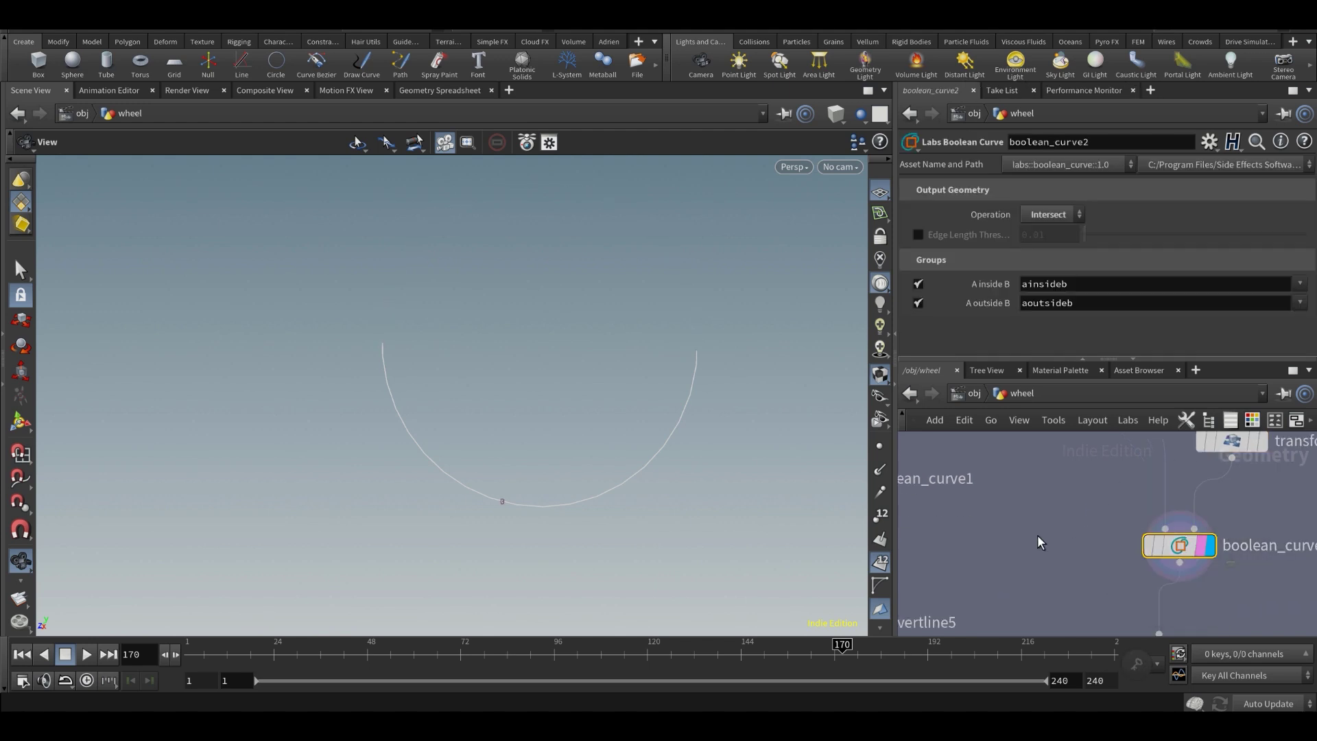
- Display the convertline6 node and examine its Compute Length attribute name
scroll(1125, 507, "down", 3)
middle_click_drag(1174, 538, 1118, 496)
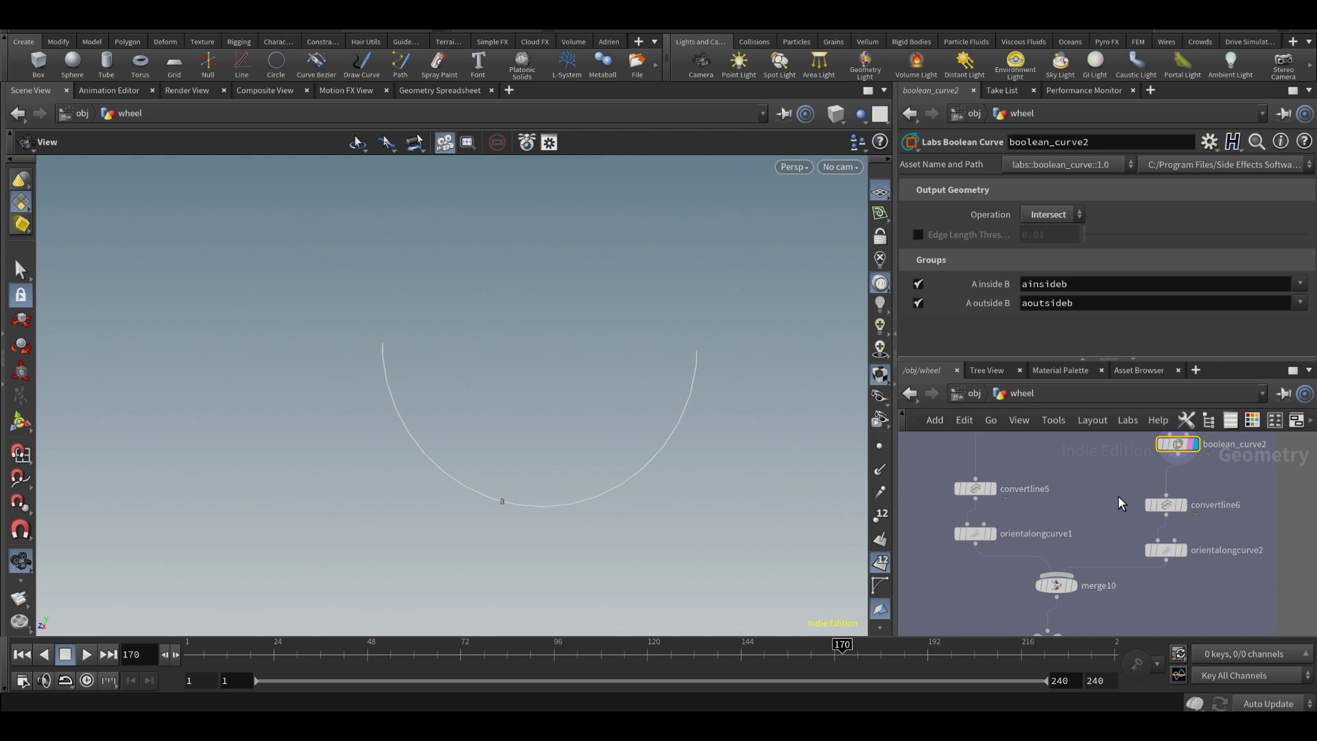
scroll(1117, 494, "up", 1)
left_click(1194, 519)
scroll(1108, 530, "up", 3)
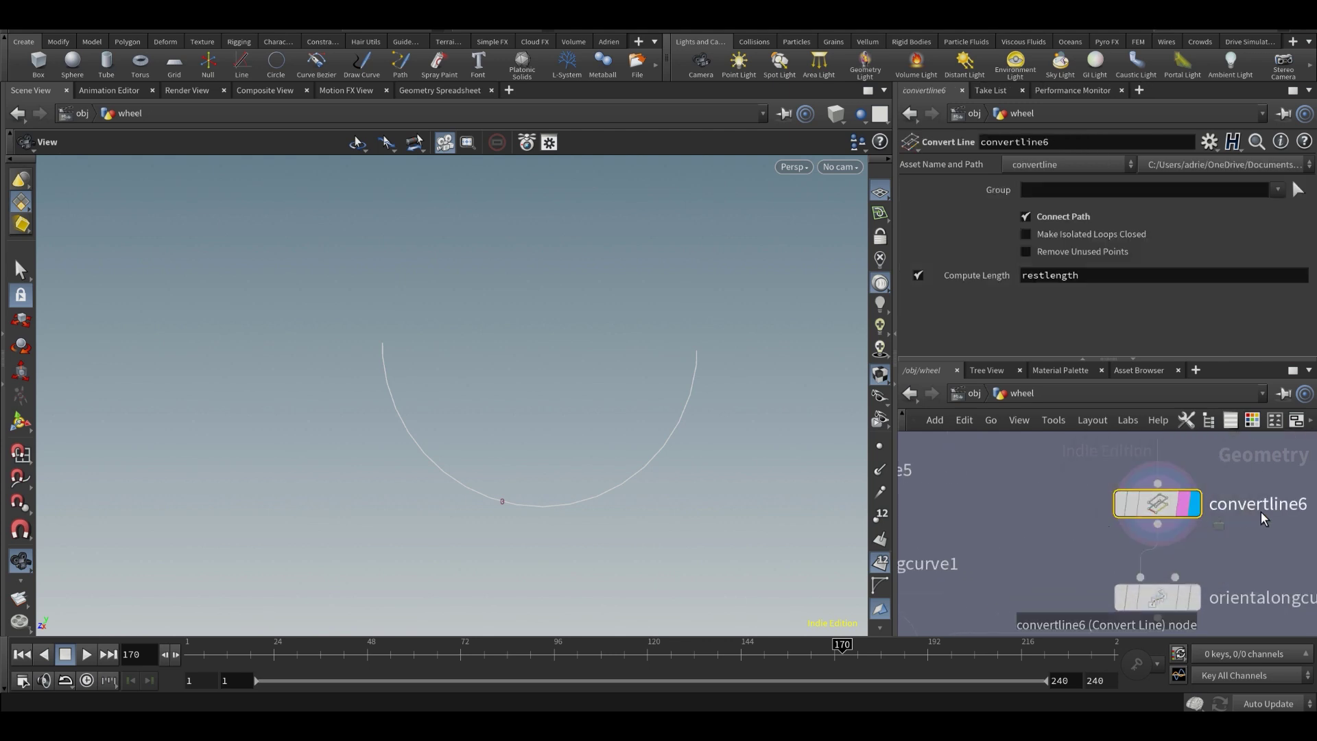
mouse_move(1108, 540)
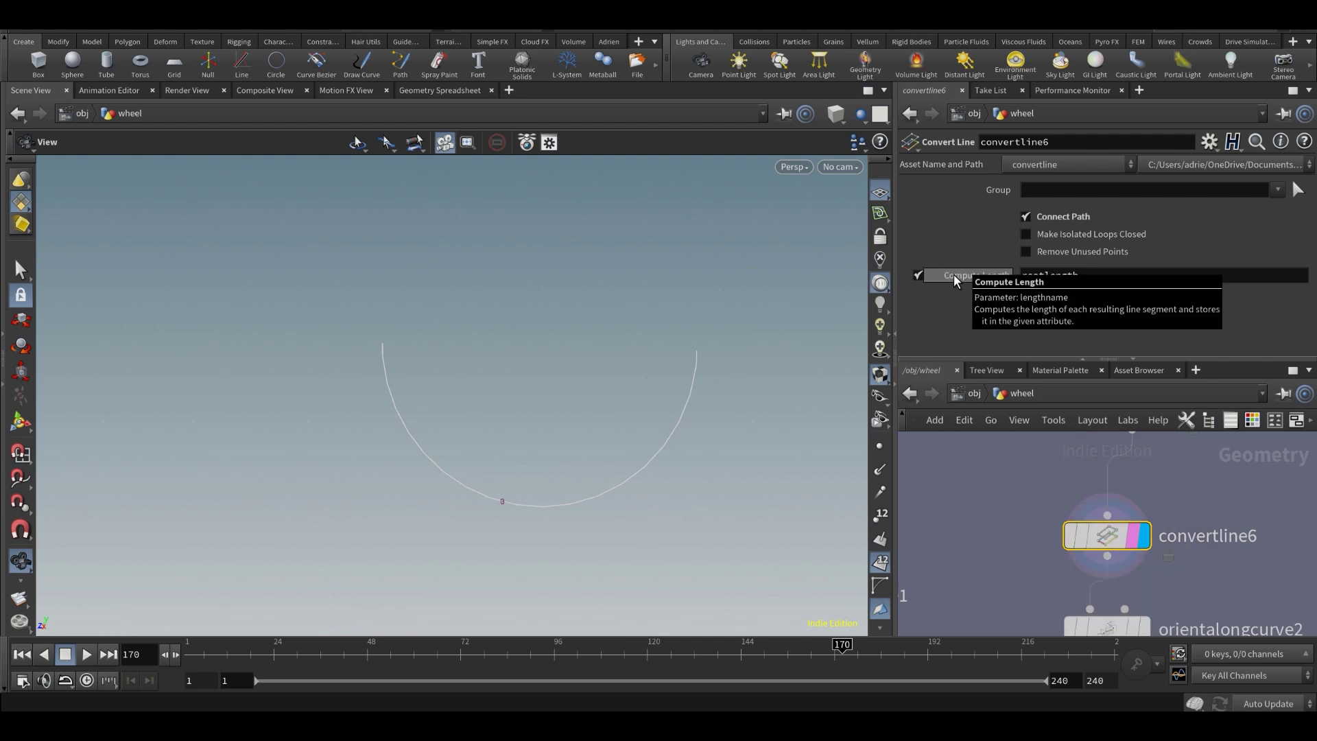
double_click(1057, 276)
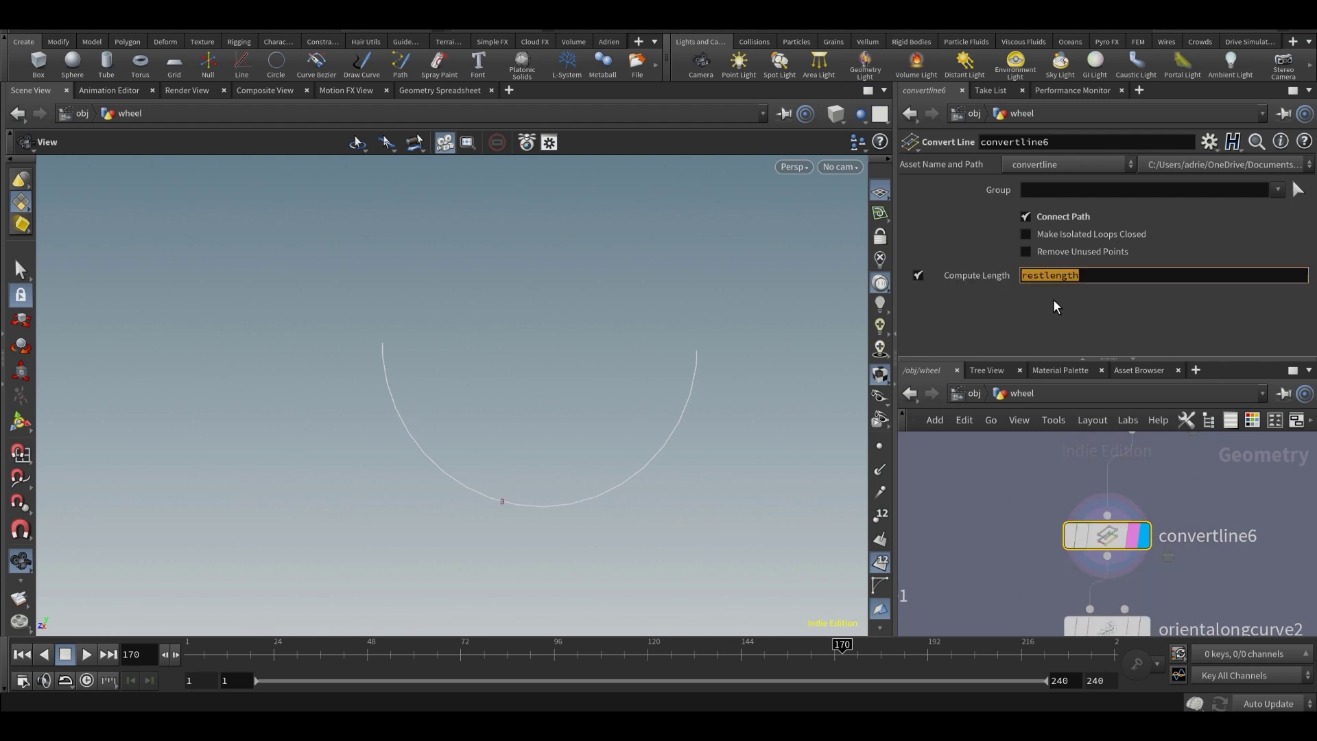
- Compare the primitive restlength attribute in the Geometry Spreadsheet with convertline6 bypassed and active
left_click(439, 90)
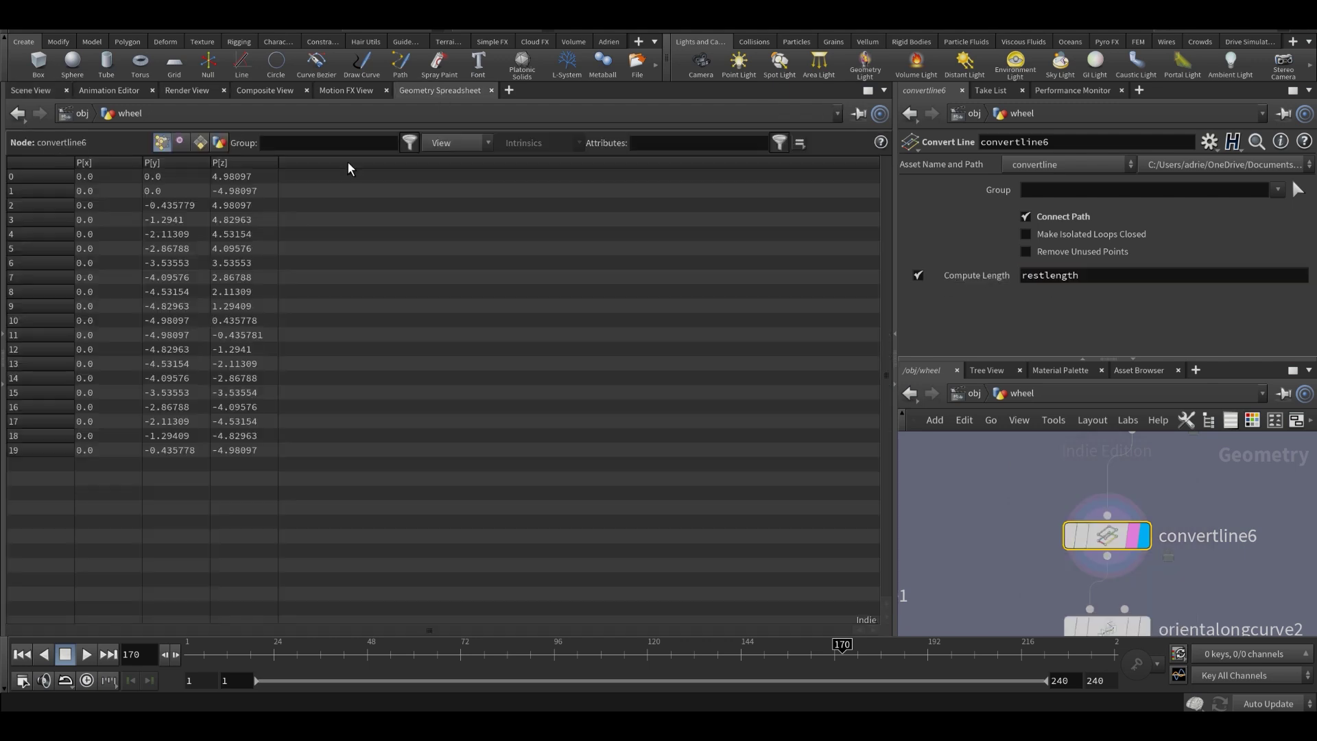
left_click(204, 143)
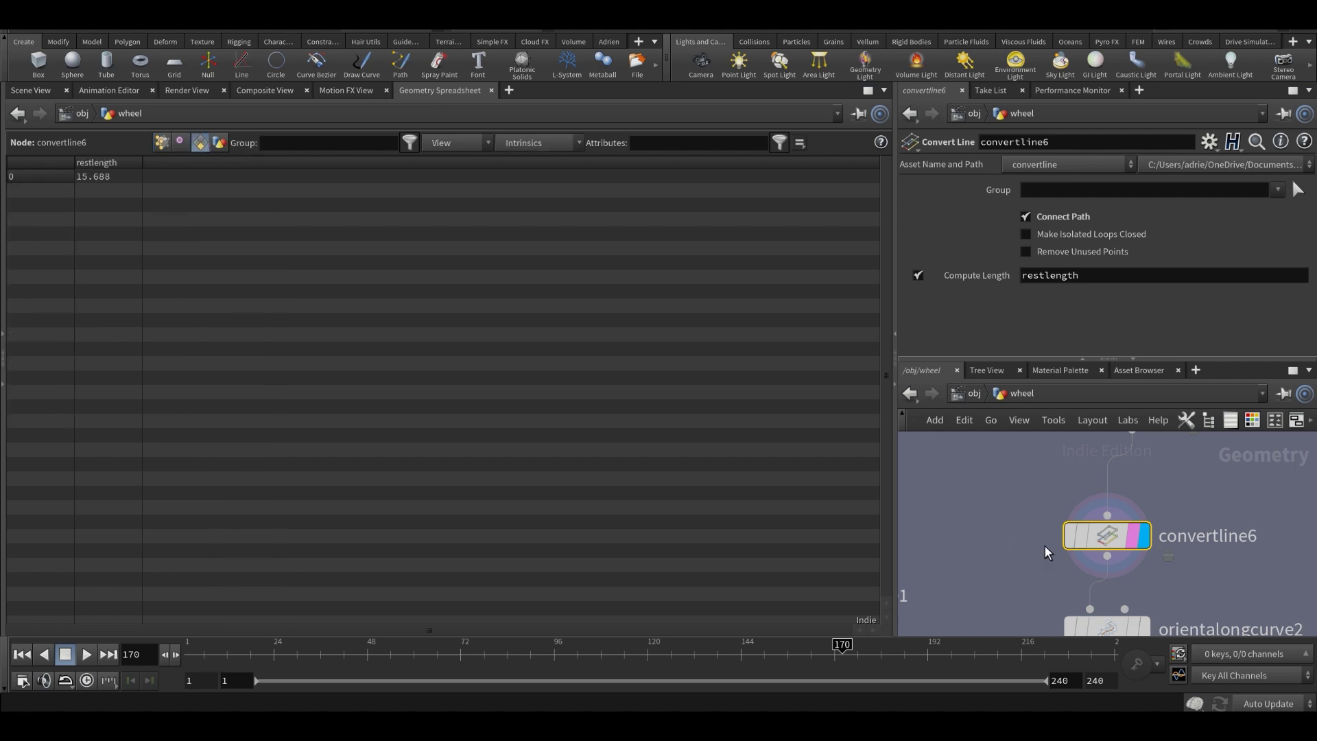
left_click(1070, 533)
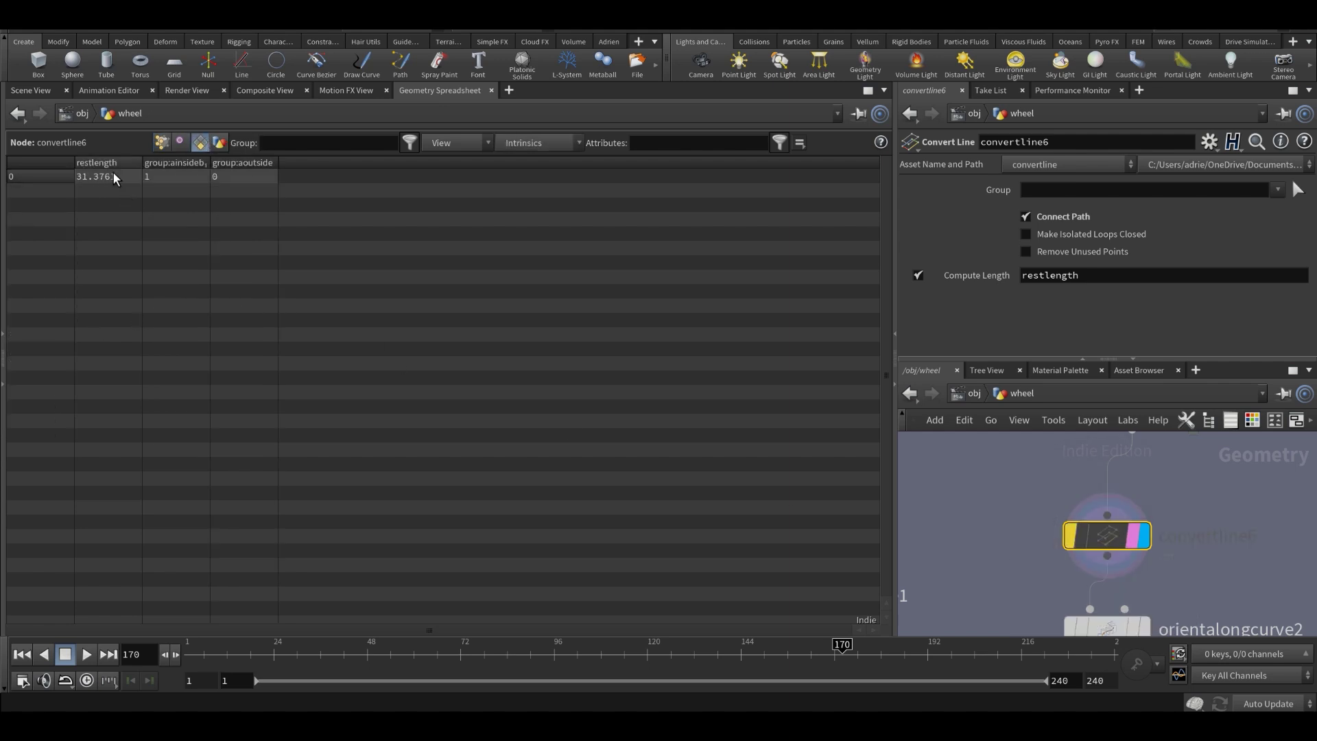
left_click(1071, 545)
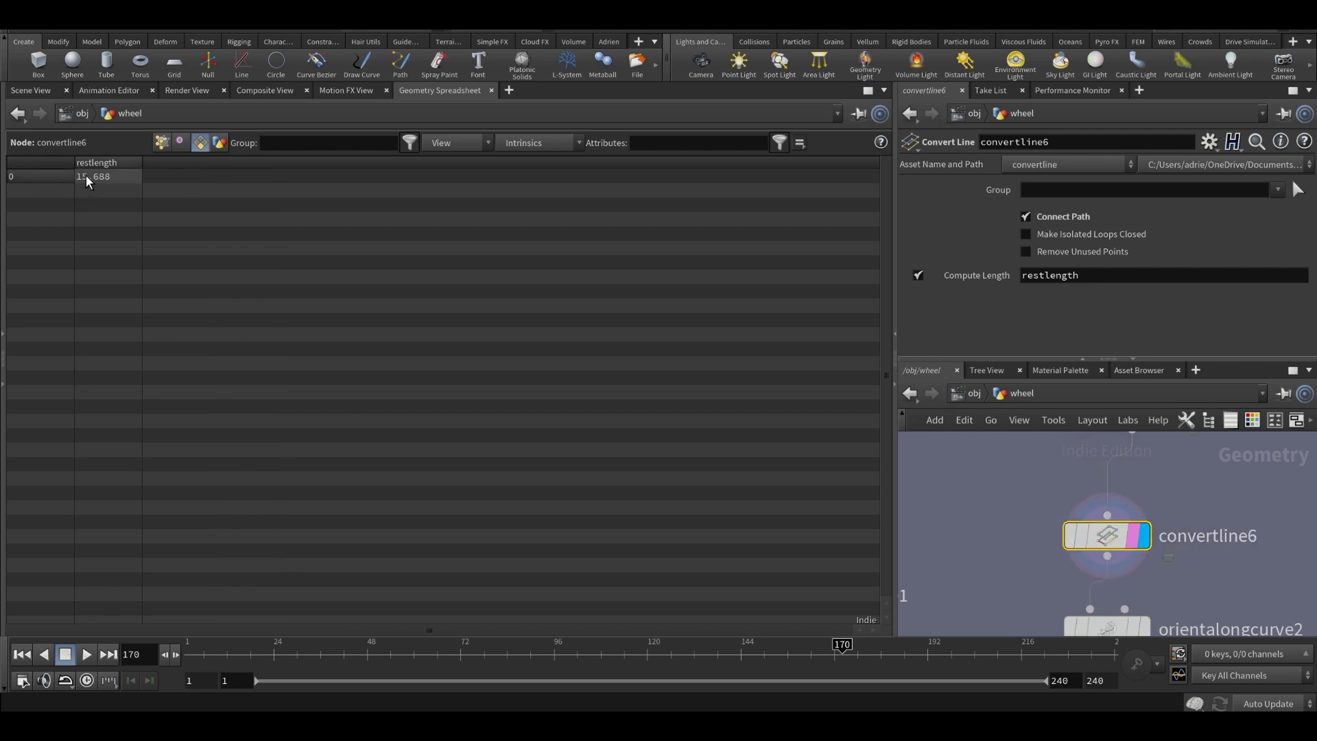
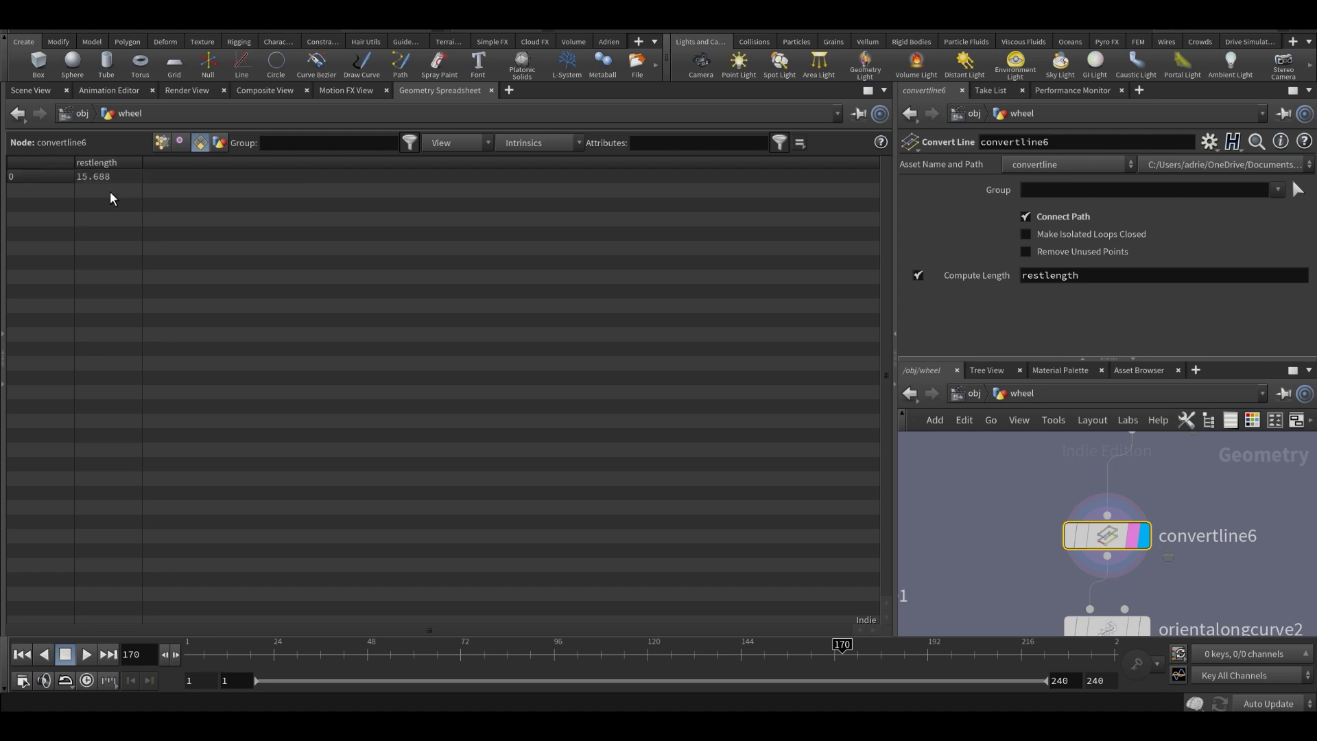
- Return to the 3D scene view and display the orientalongcurve2 node with its parameters open
left_click(31, 90)
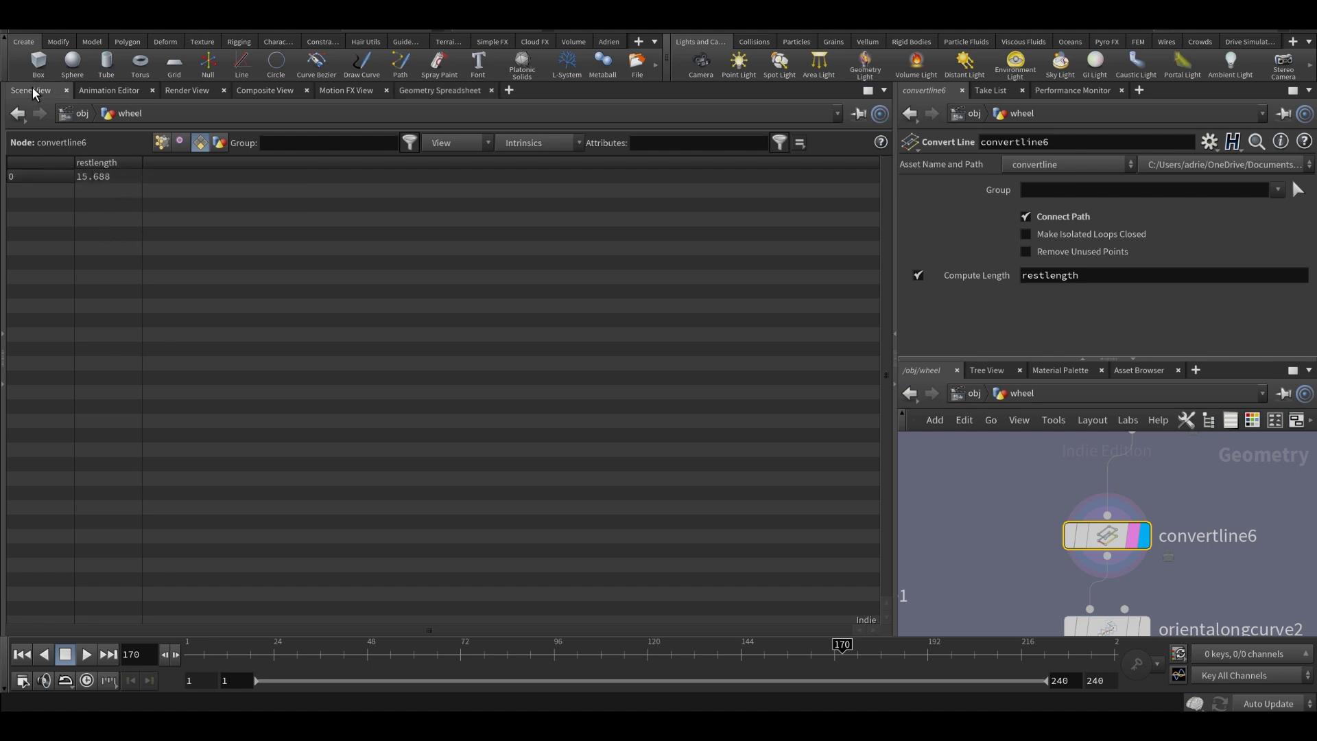
left_click(1054, 552)
scroll(1070, 548, "up", 1)
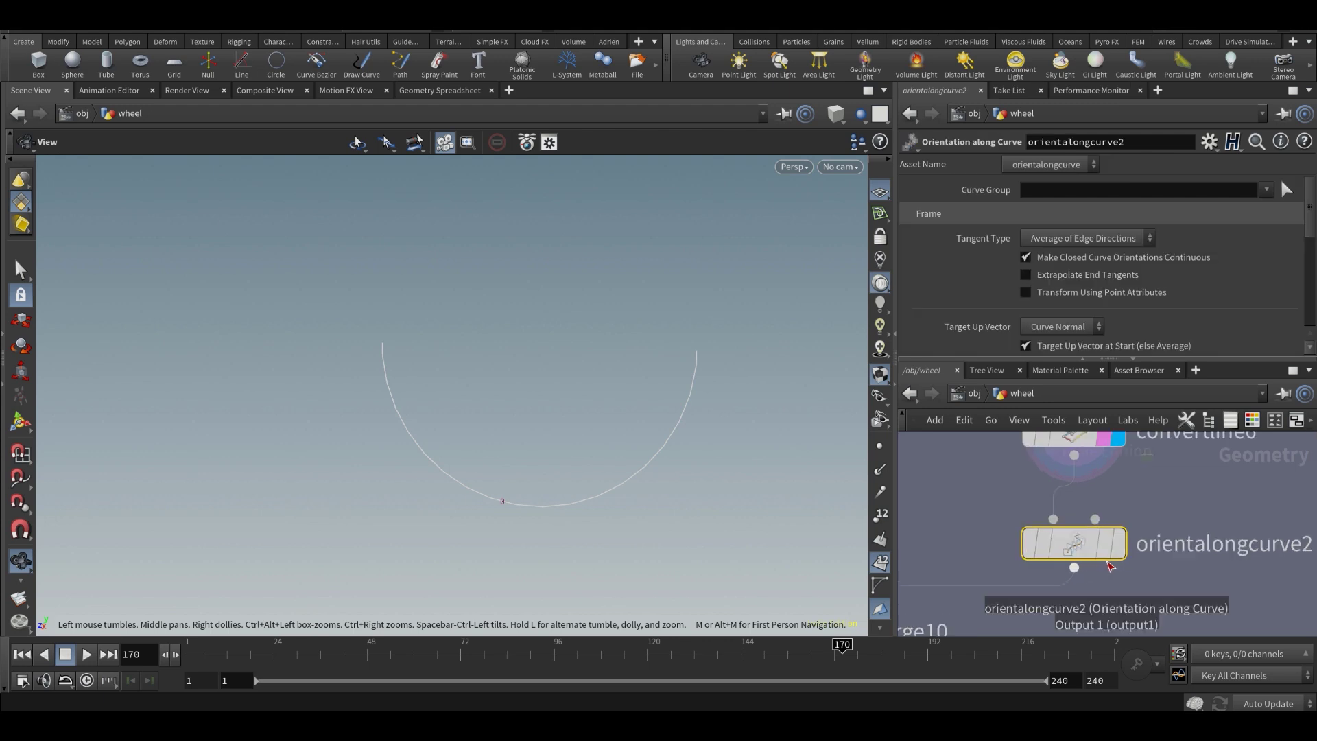
mouse_move(1098, 554)
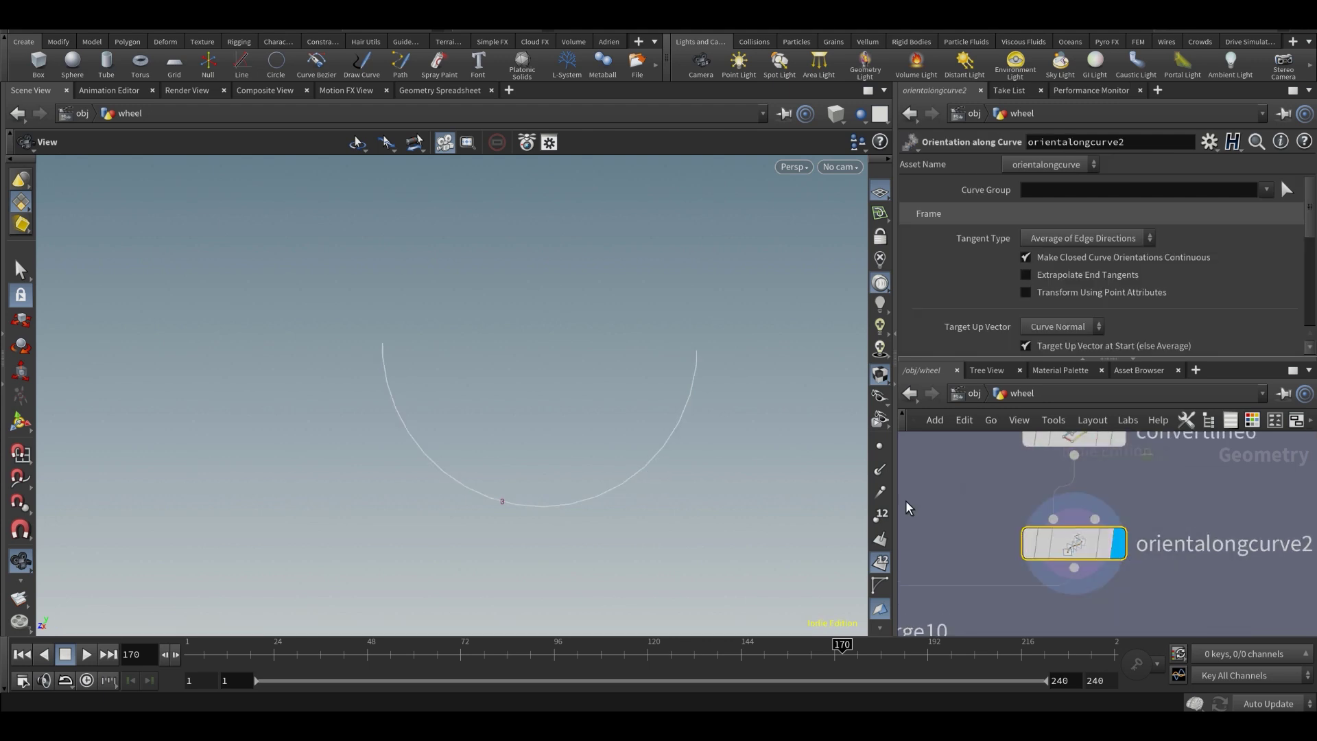
- Temporarily show the point normals to examine their directions along the half circle output by orientalongcurve2
left_click(883, 473)
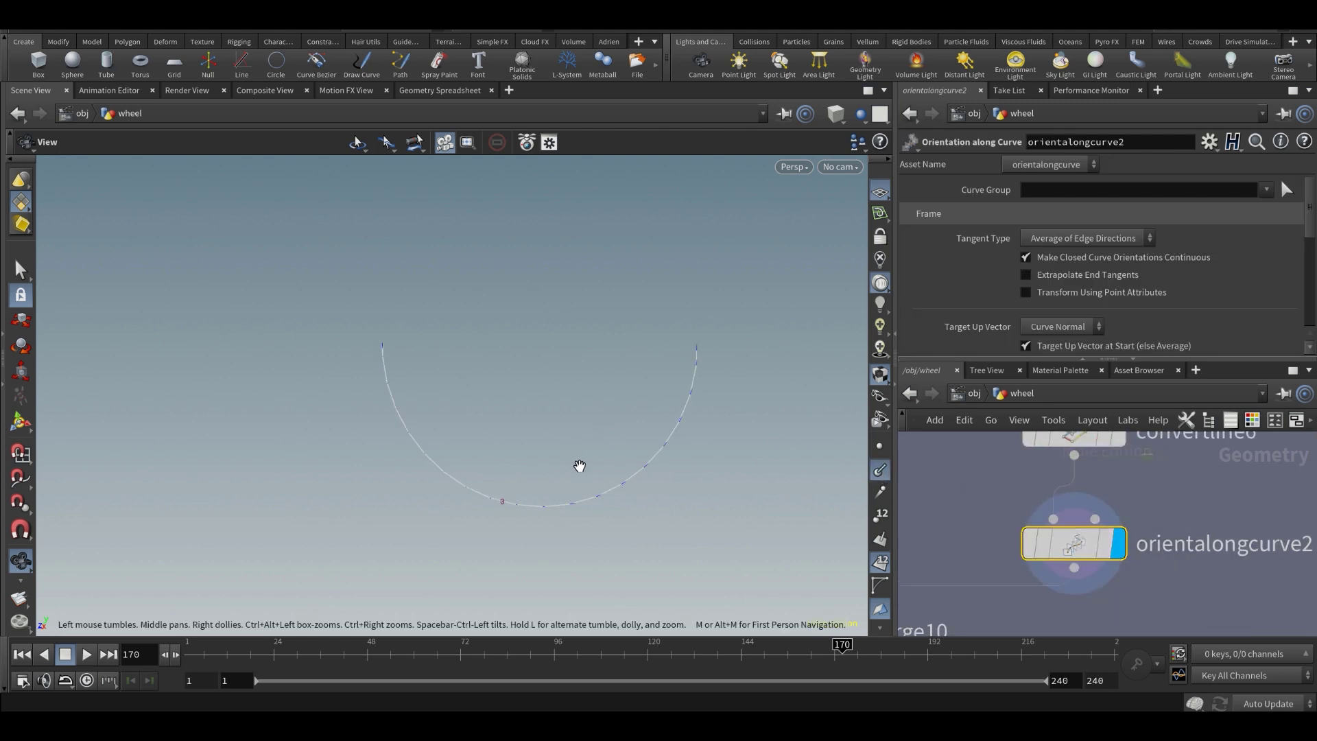
right_click_drag(499, 467, 783, 467)
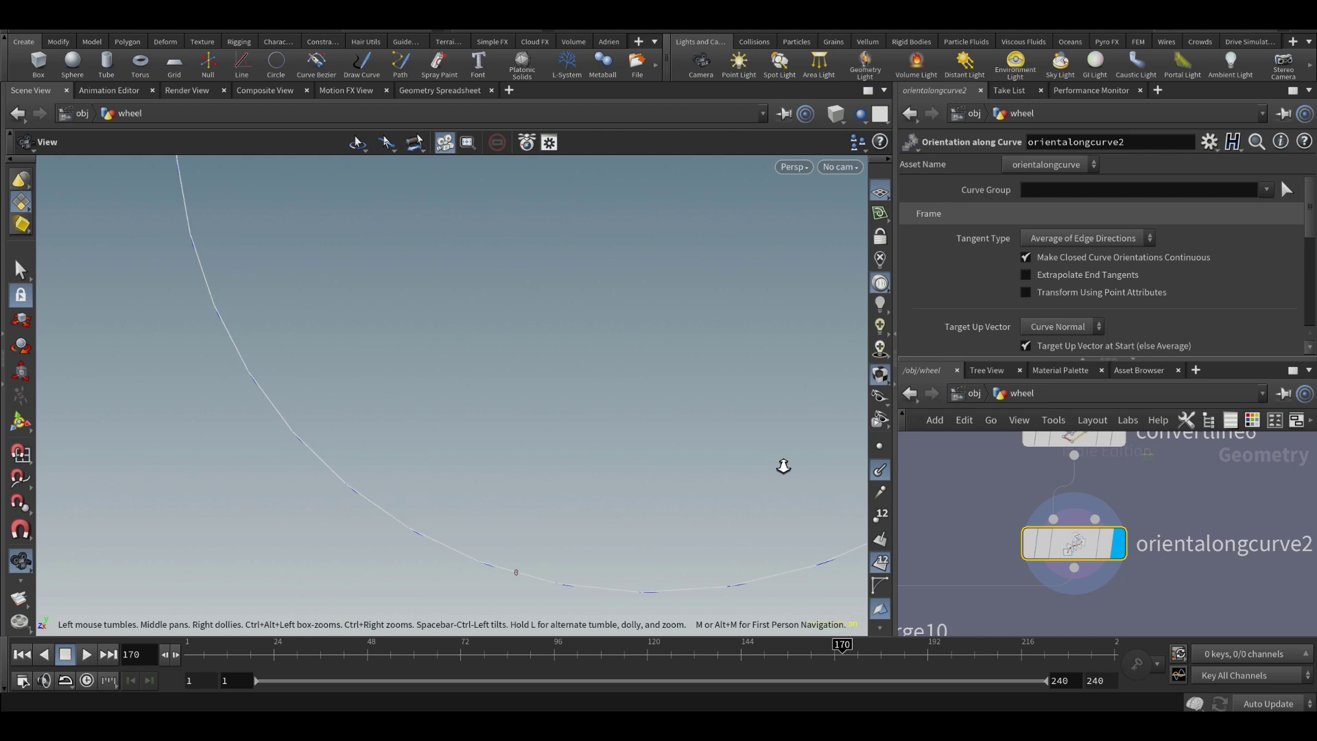
middle_click_drag(642, 448, 439, 444)
right_click_drag(583, 449, 473, 456)
middle_click_drag(473, 456, 527, 469)
left_click_drag(527, 470, 502, 472)
mouse_move(1036, 547)
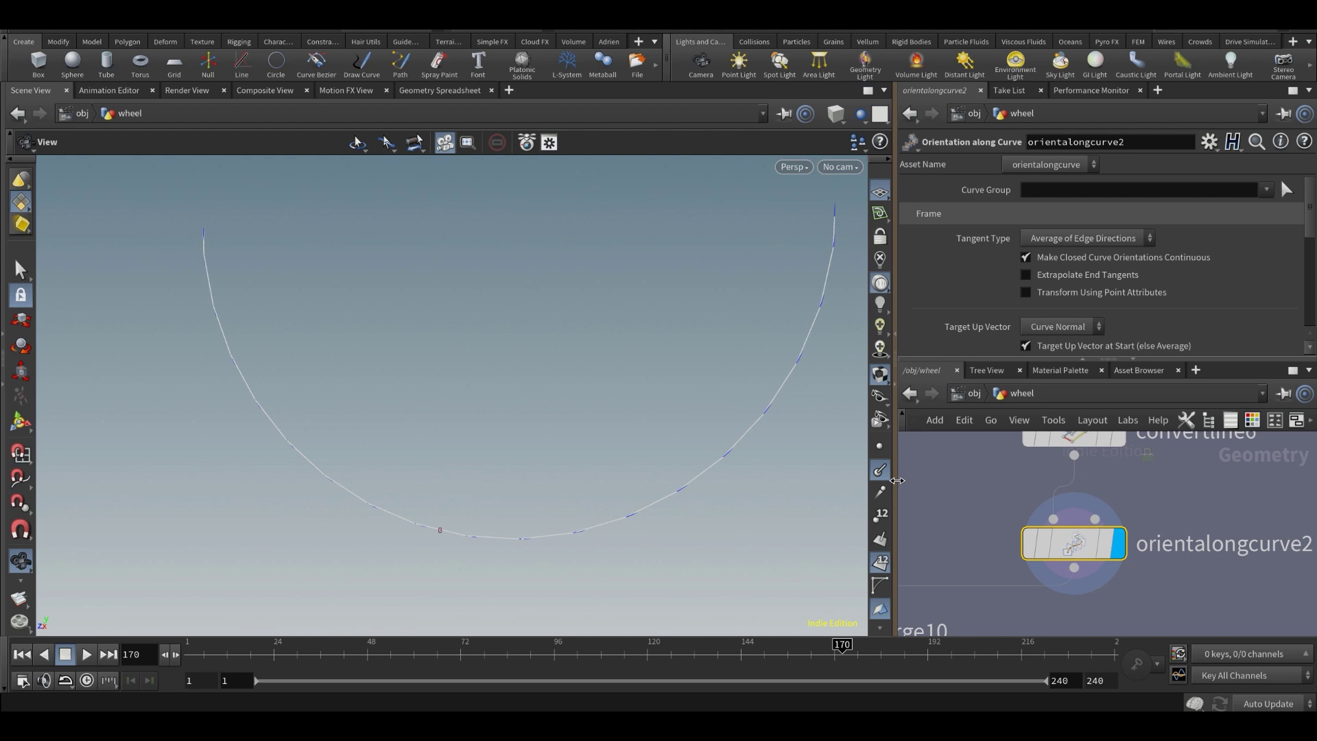
middle_click_drag(599, 464, 541, 446)
right_click_drag(541, 446, 464, 455)
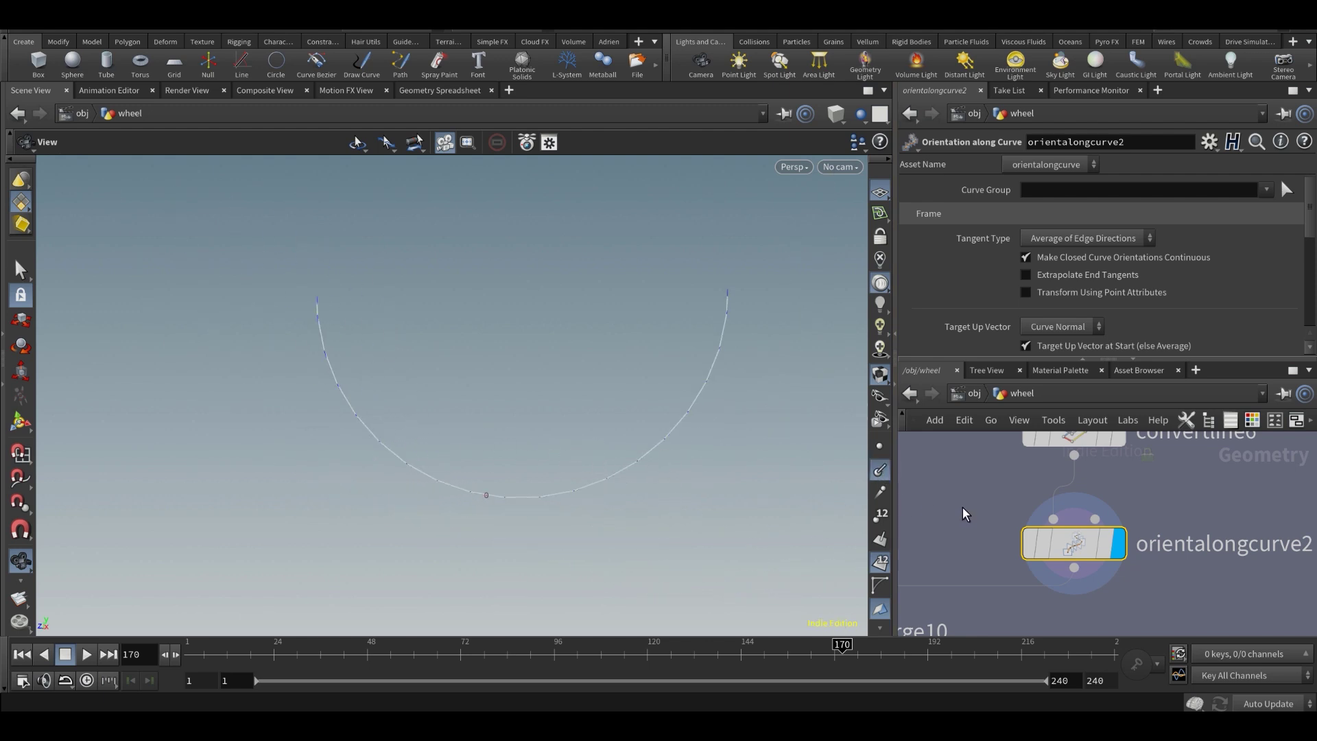
left_click_drag(544, 245, 494, 391)
left_click(886, 473)
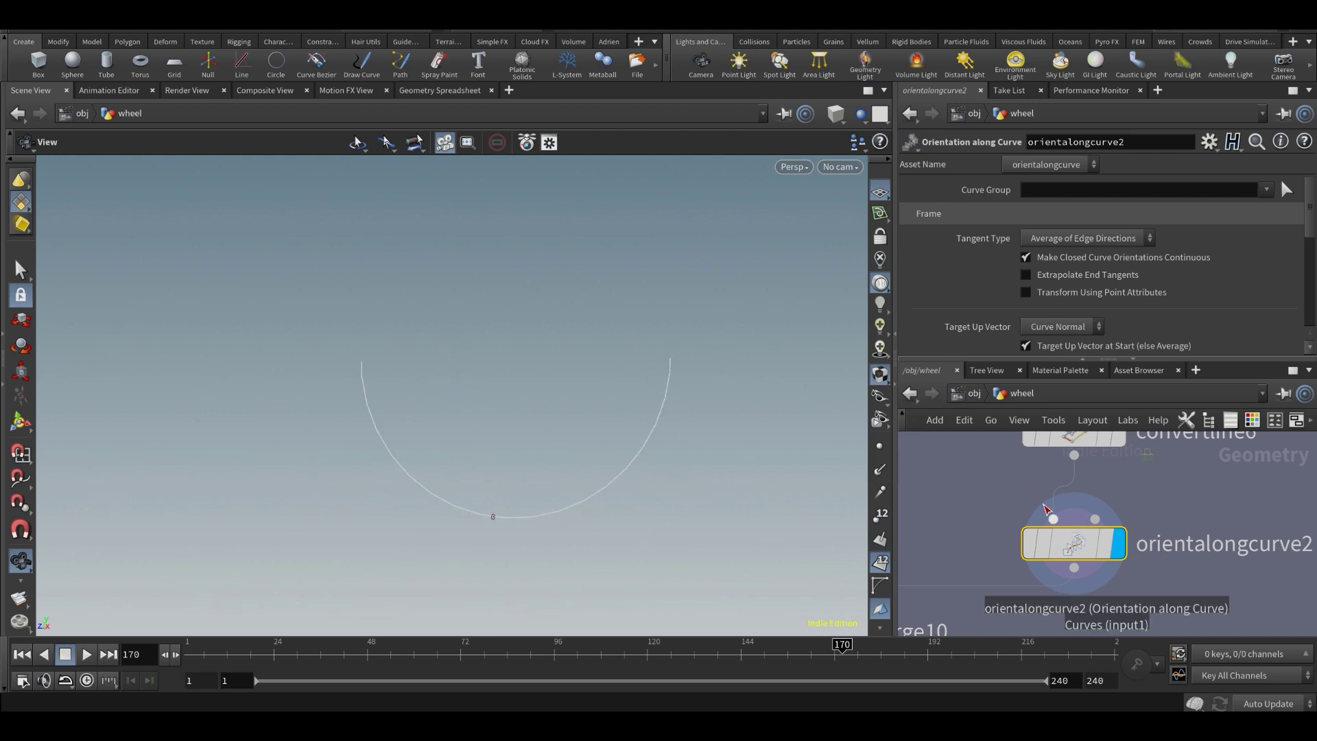
- Display the merge10 node and examine the circle formed by the two combined half curves
scroll(1015, 514, "down", 2)
middle_click_drag(960, 575, 1037, 529)
scroll(987, 533, "up", 1)
left_click(980, 550)
scroll(570, 420, "down", 3)
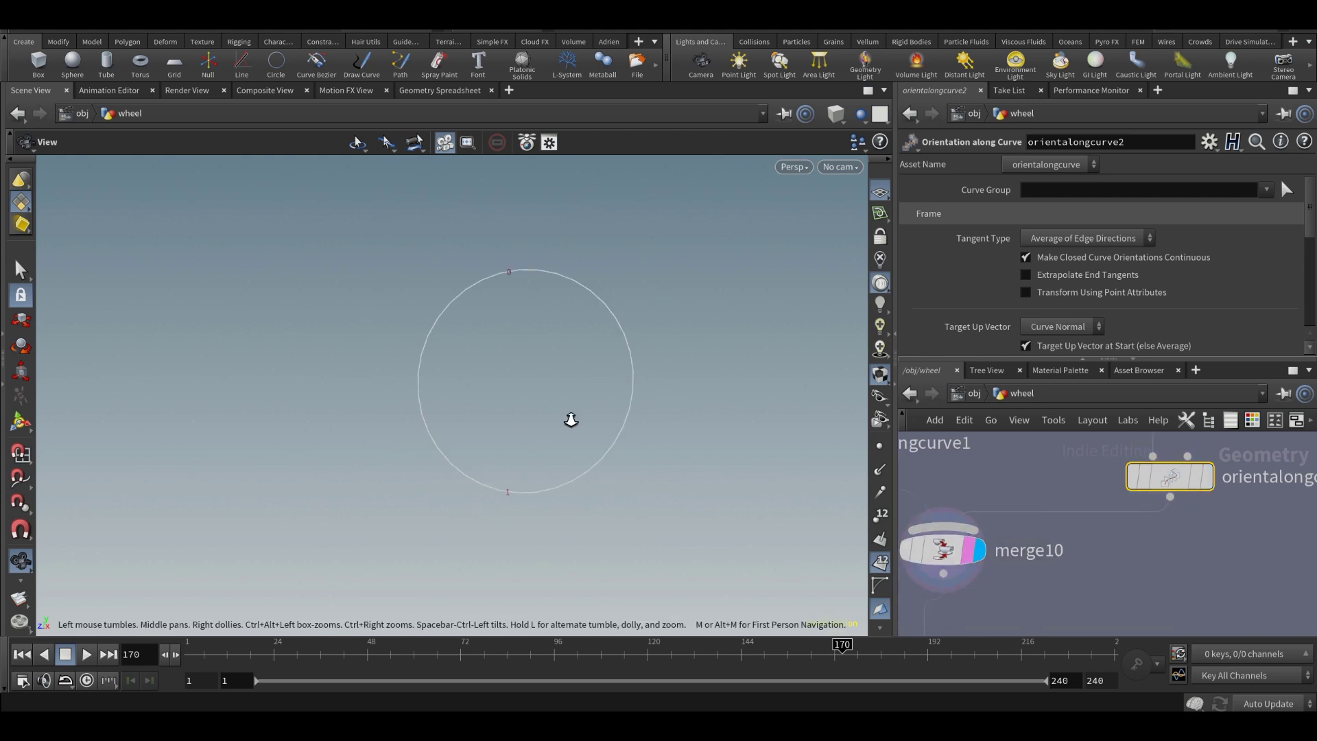
left_click_drag(580, 429, 647, 452)
scroll(1103, 533, "down", 4)
middle_click_drag(1083, 610, 1103, 523)
scroll(1103, 518, "down", 1)
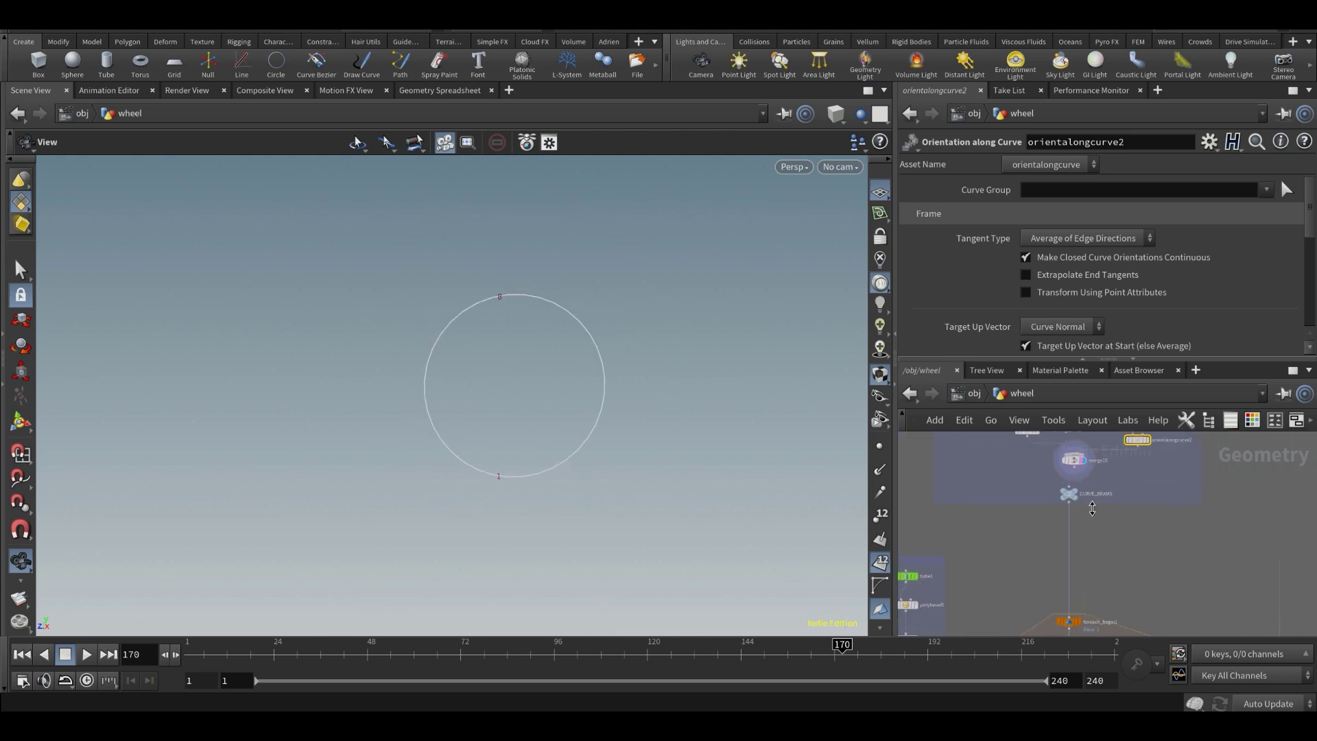
- Display the CURVE_BEAMS null below merge10 and open its parameters
scroll(1077, 495, "up", 5)
left_click(1064, 485)
left_click(1062, 503)
left_click(1056, 506)
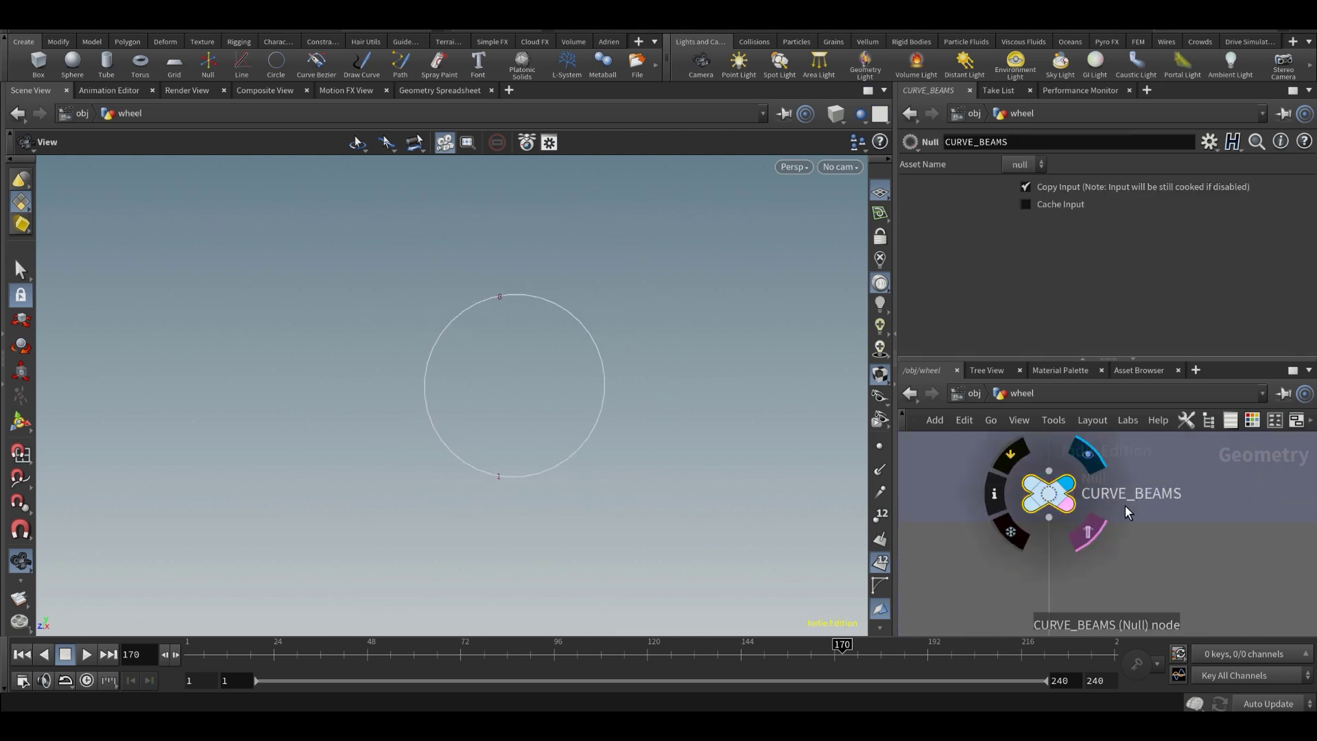
- Open the parameters of foreach_begin1 and foreach_end1 to examine how the for-each loop is set up
scroll(1101, 501, "down", 3)
scroll(1085, 529, "up", 3)
scroll(1085, 529, "up", 1)
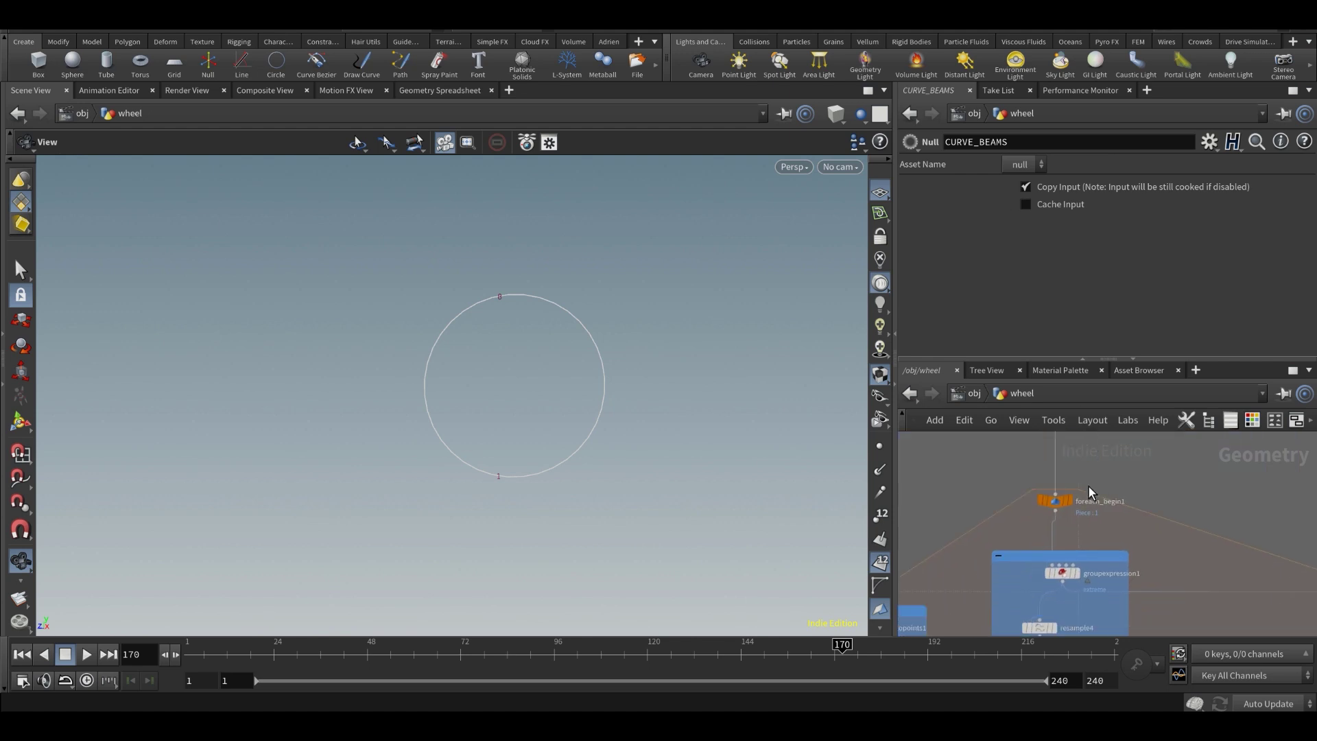
left_click(1048, 506)
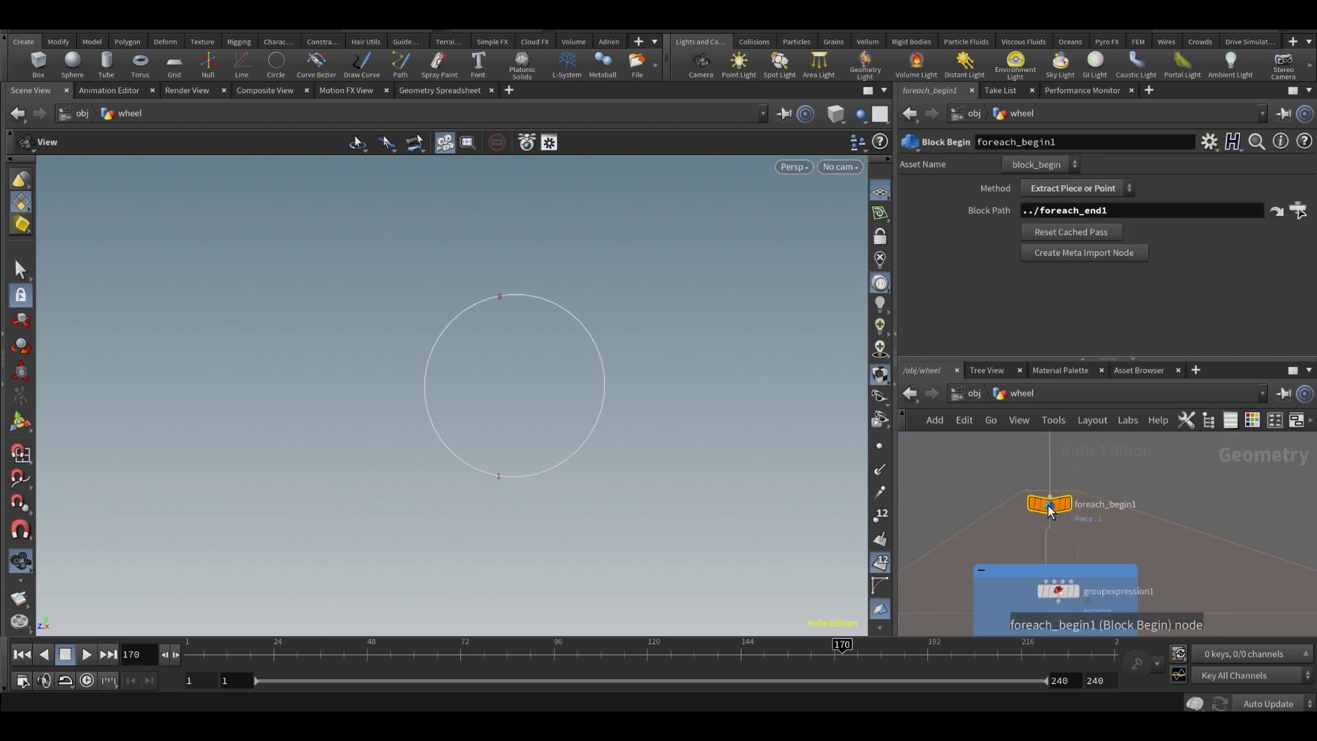
scroll(1115, 509, "down", 7)
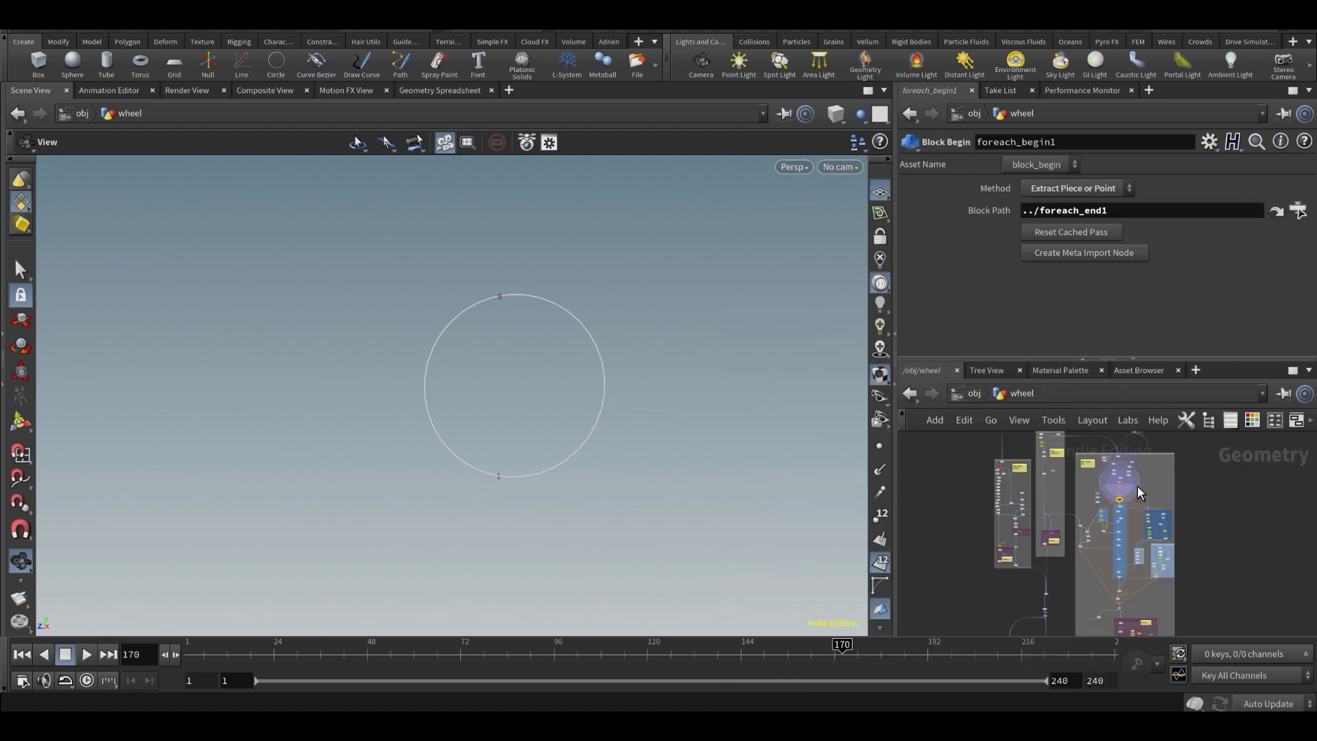
middle_click_drag(1130, 621, 1127, 563)
scroll(1127, 564, "up", 5)
left_click(1029, 550)
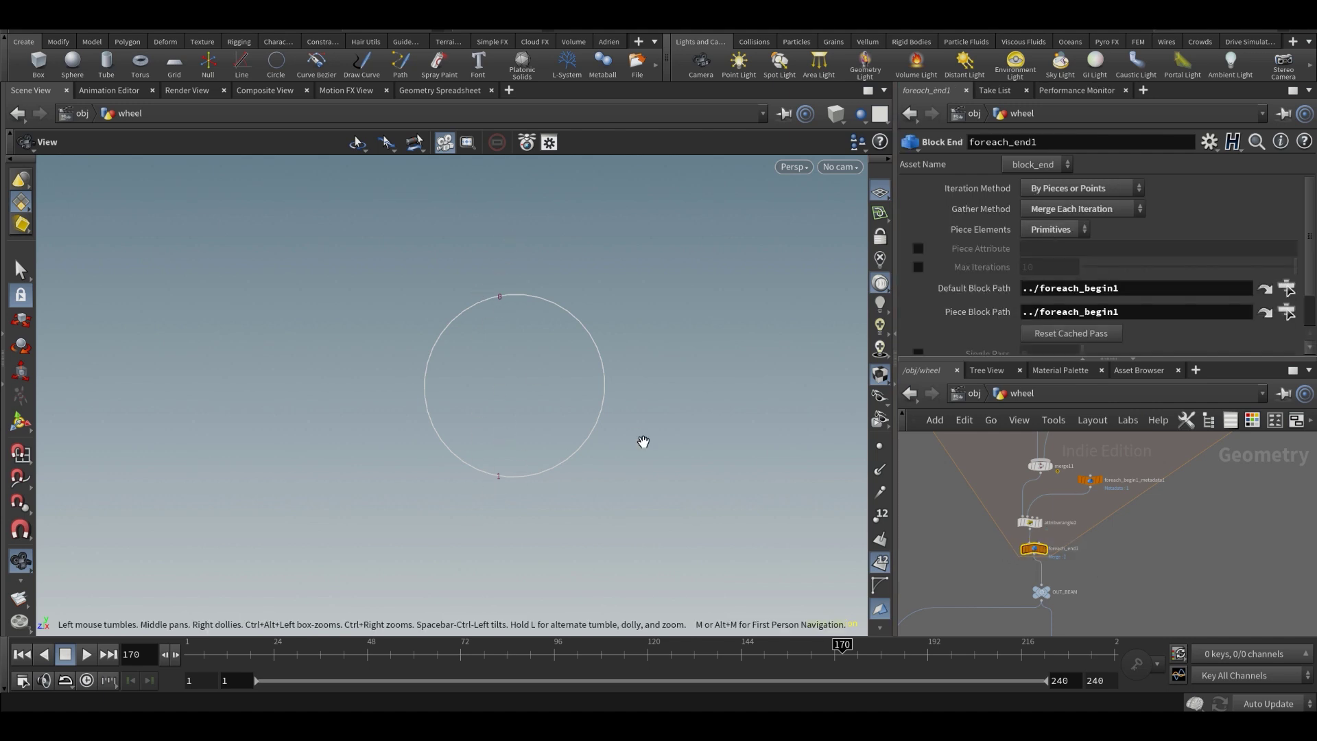
- Display the foreach_begin1 node to view the single curve piece that enters the loop
scroll(1057, 544, "up", 2)
middle_click_drag(1058, 546, 1064, 591)
scroll(1065, 588, "down", 6)
scroll(1094, 441, "up", 6)
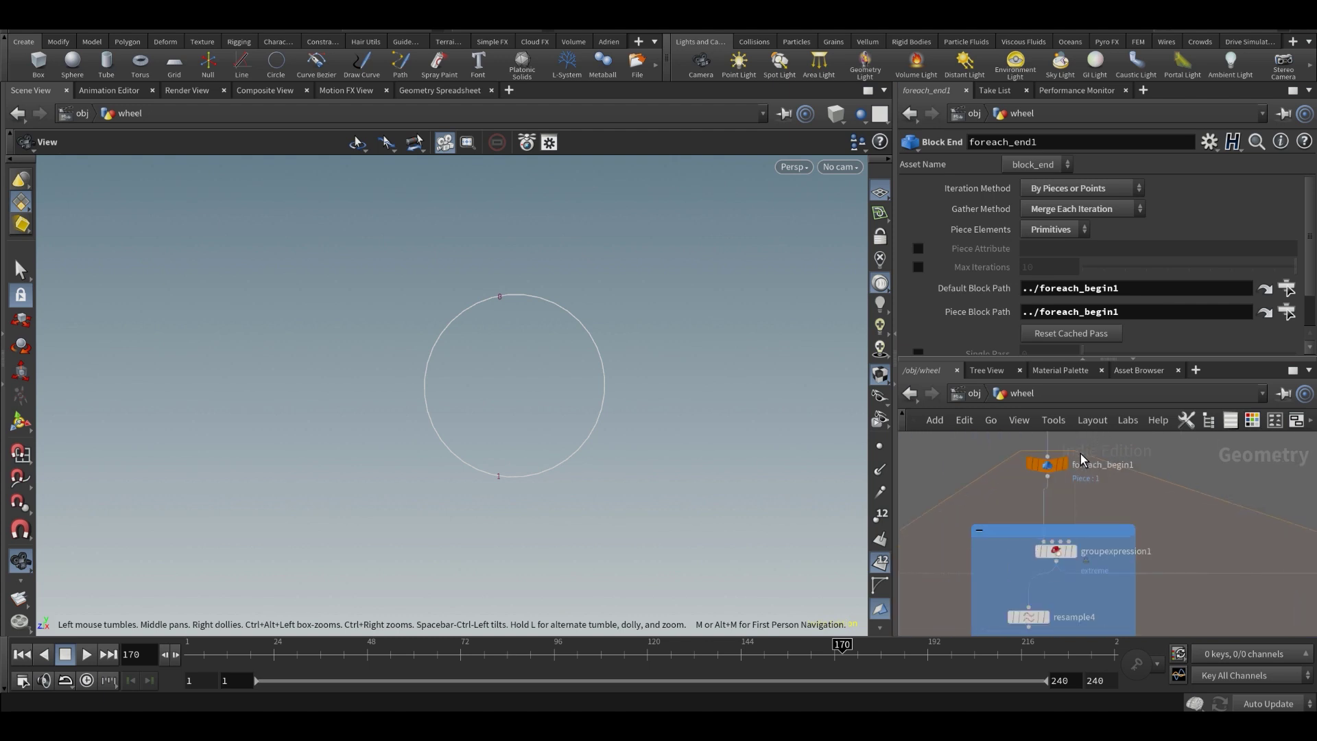
left_click(1068, 462)
scroll(1088, 479, "down", 2)
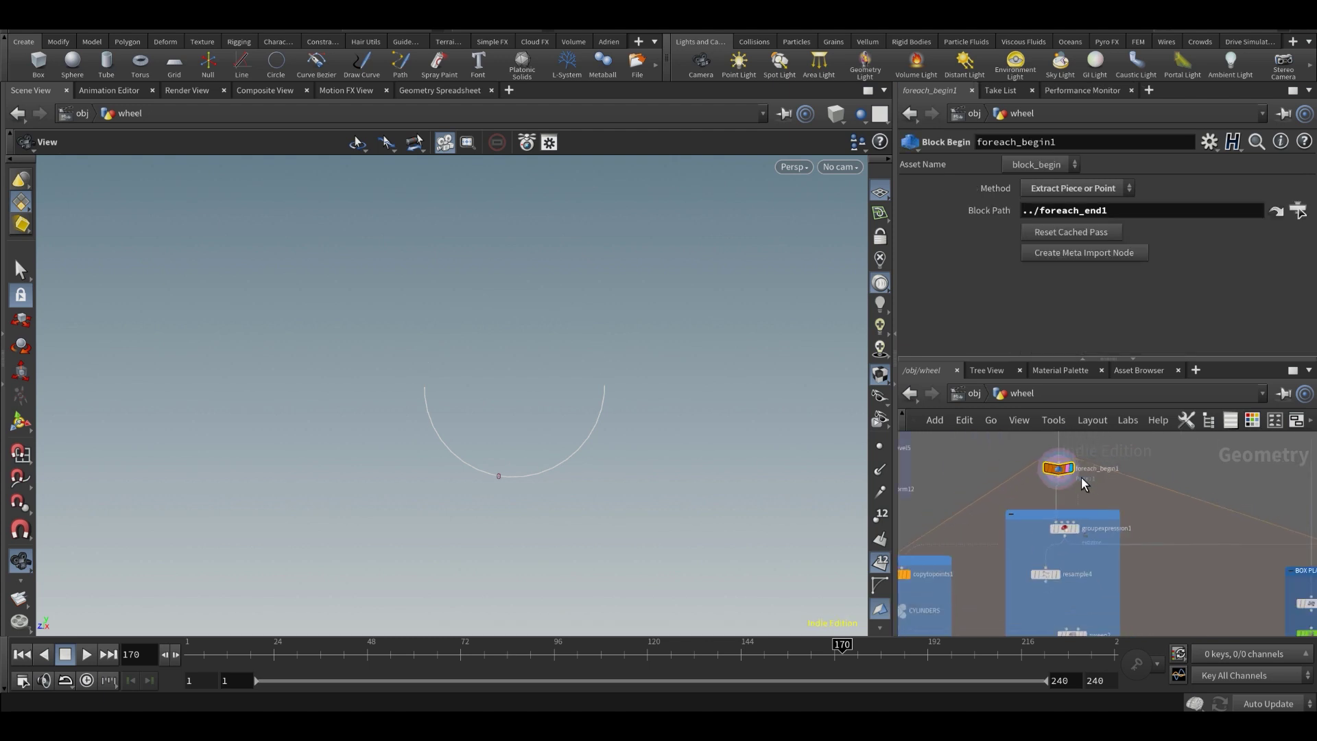
- Temporarily maximize the network editor and examine the nodes contained in the for-each loop
scroll(1105, 506, "down", 5)
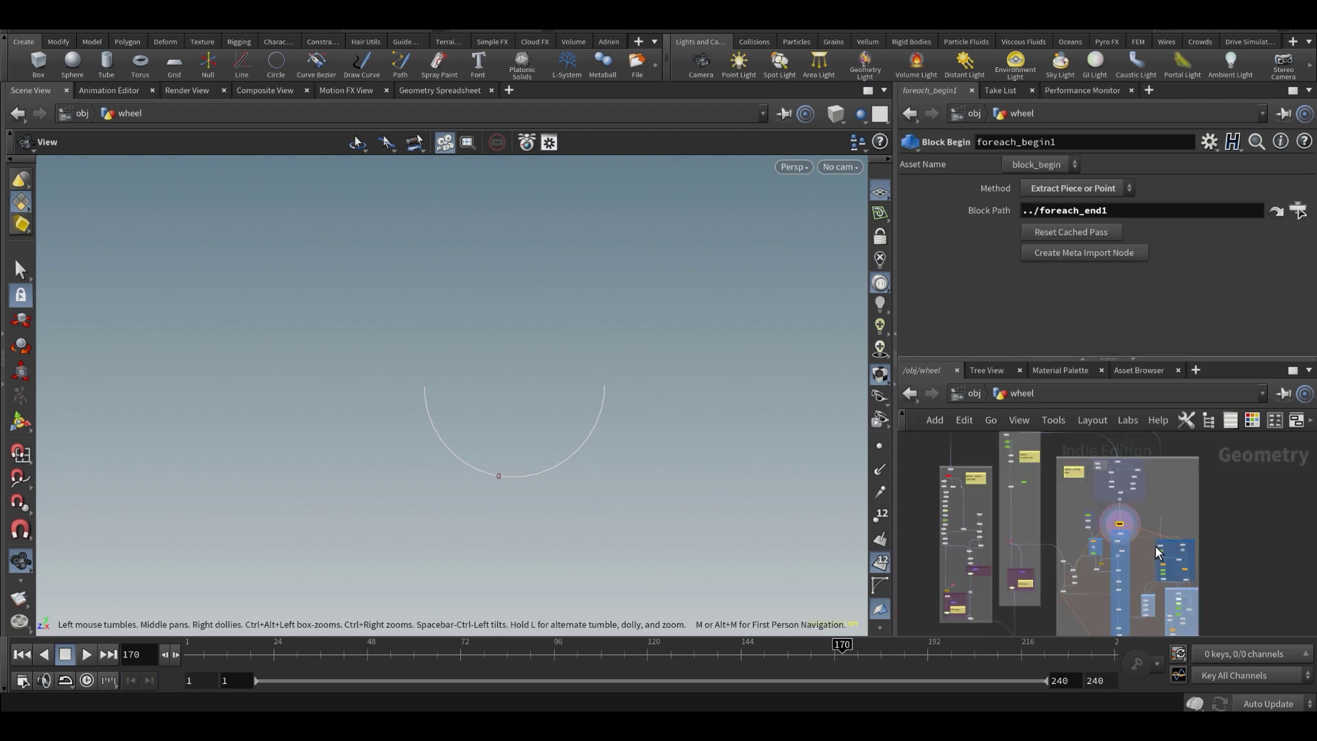
key("ctrl+b")
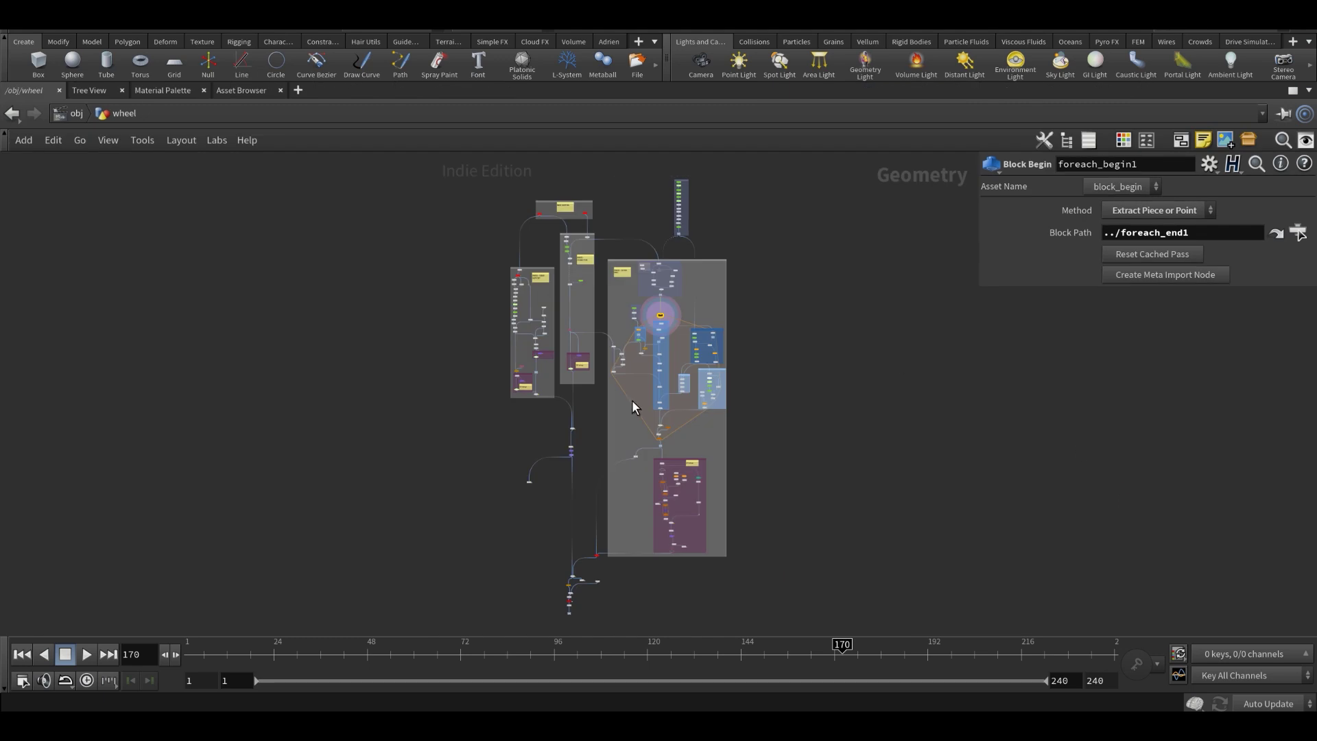
scroll(720, 372, "up", 6)
left_click_drag(858, 569, 374, 199)
left_click(796, 263)
middle_click_drag(797, 263, 817, 292)
key("ctrl+b")
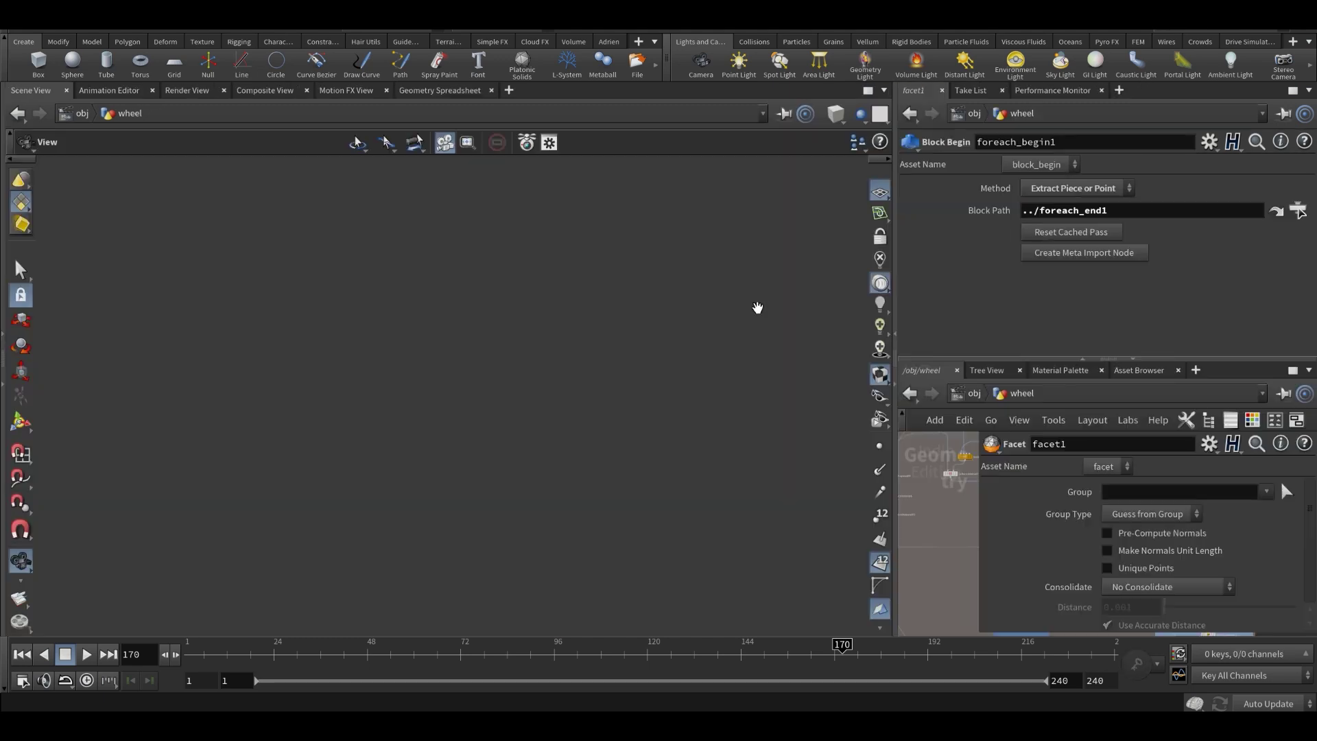
- Display the foreach_end1 node at the end of the loop and open its parameters
middle_click_drag(1045, 550, 1072, 553)
scroll(1056, 472, "down", 6)
scroll(1072, 553, "up", 3)
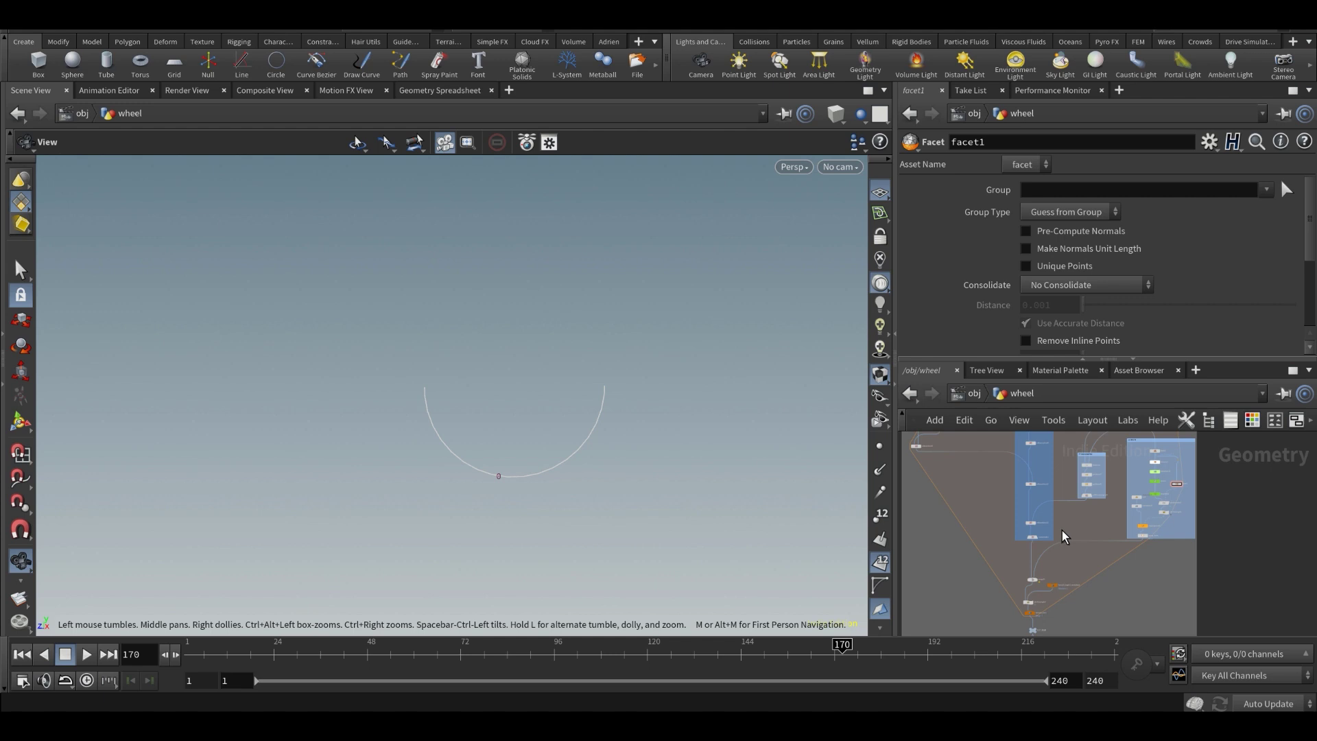
scroll(1068, 554, "up", 8)
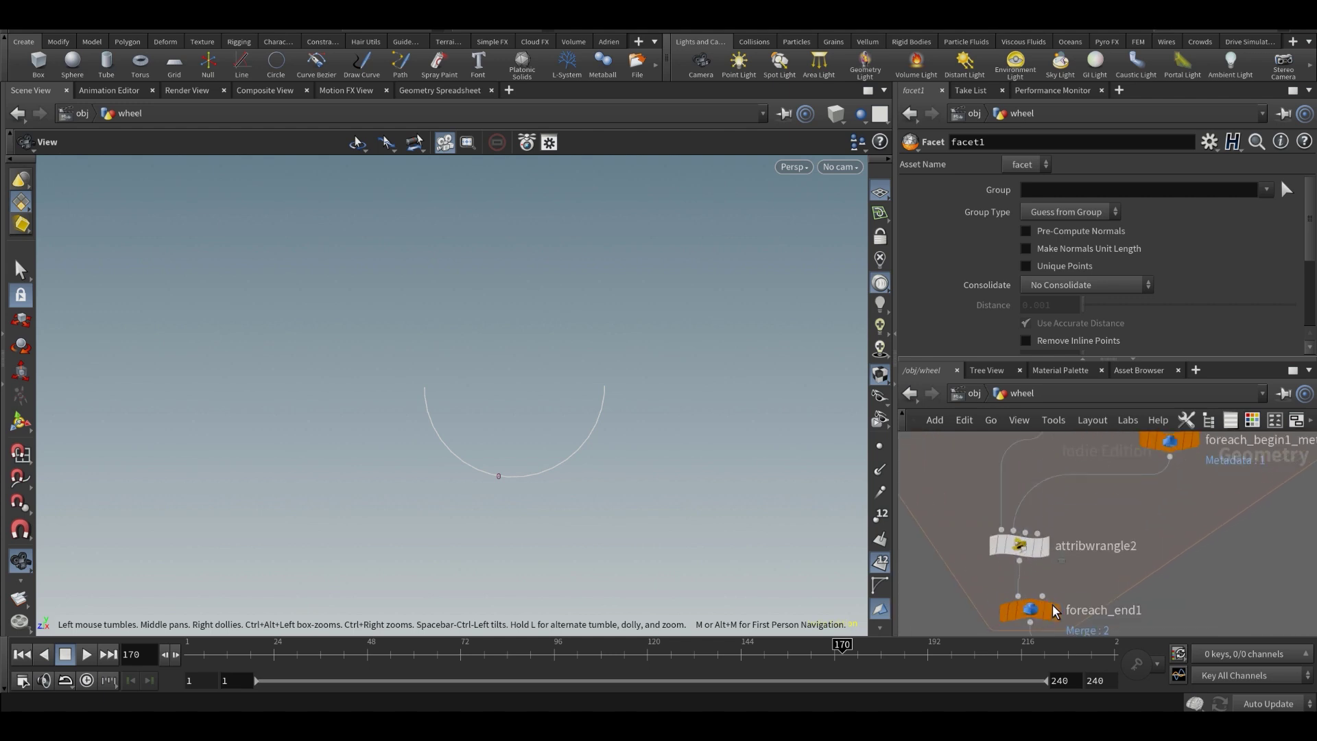
left_click(1056, 612)
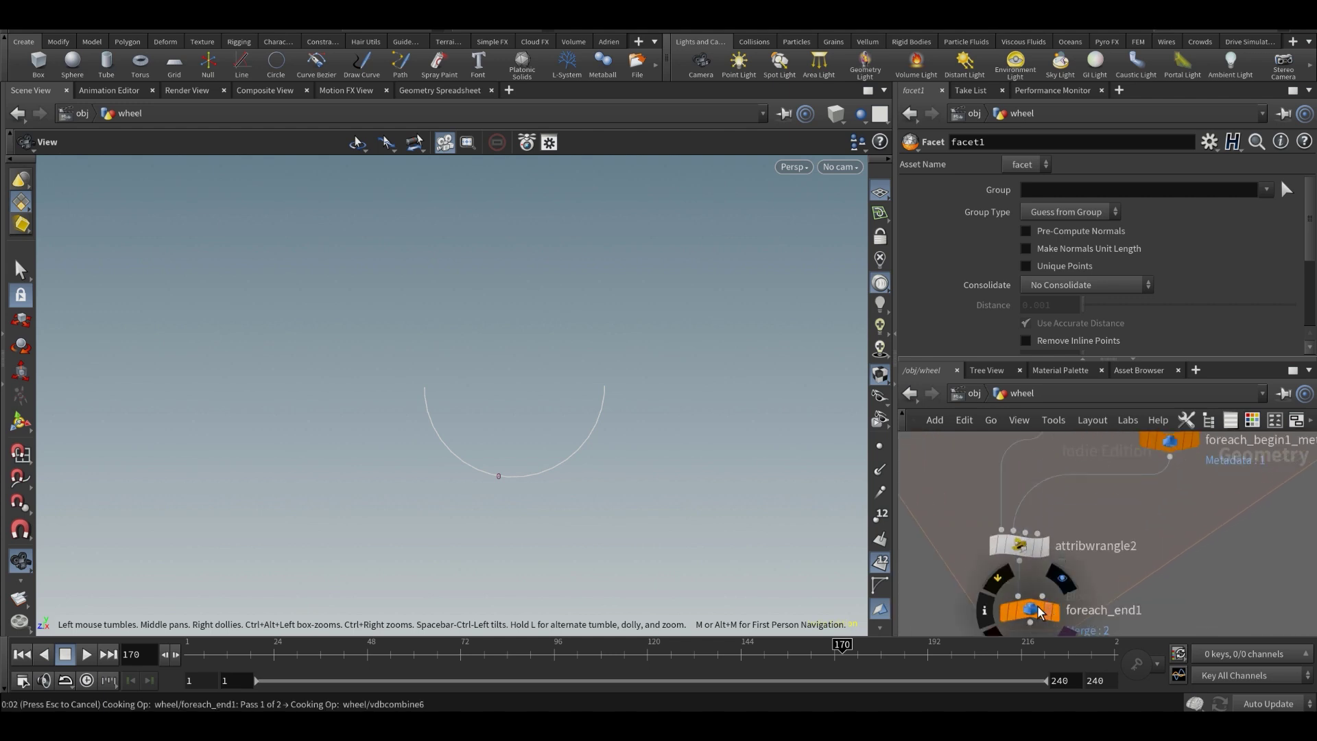
left_click(1038, 609)
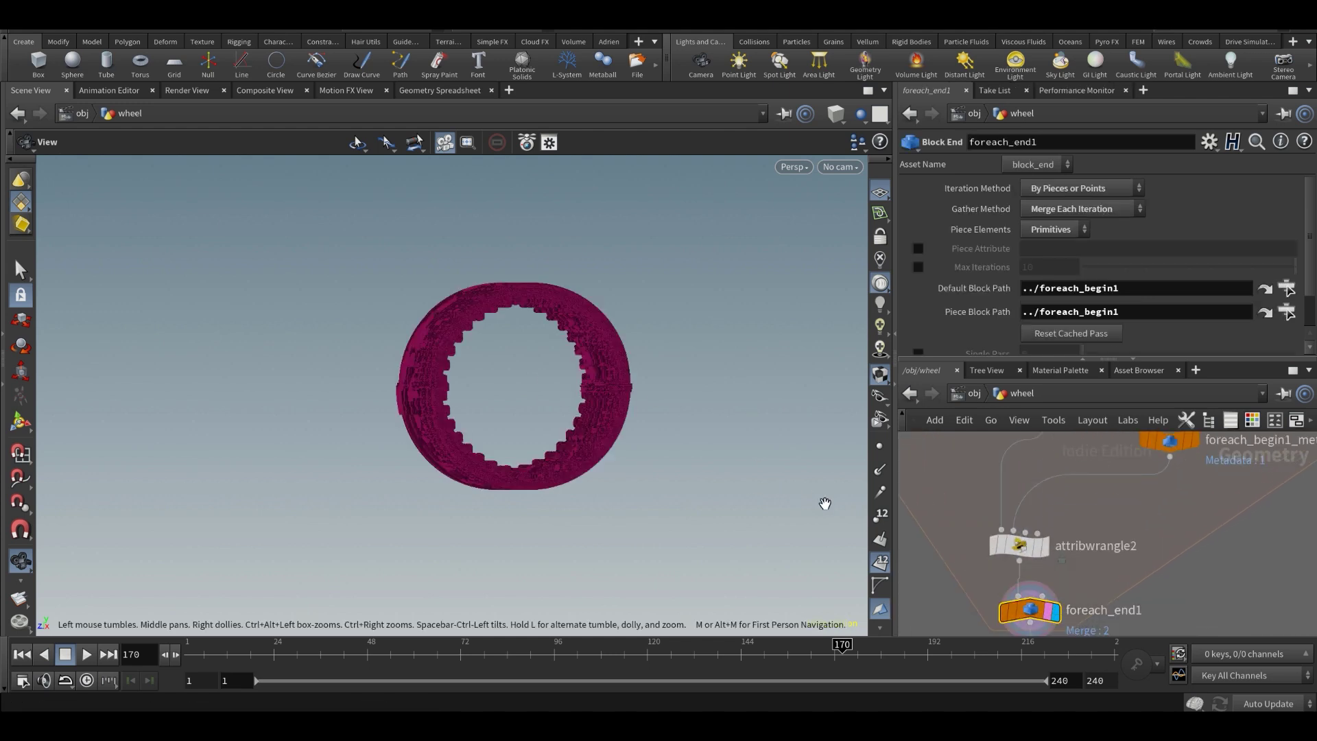
- Hide the primitive numbers in the viewport and inspect the wheel rim and its joint up close
left_click(886, 568)
scroll(523, 435, "up", 5)
scroll(389, 379, "up", 5)
left_click_drag(389, 379, 567, 382)
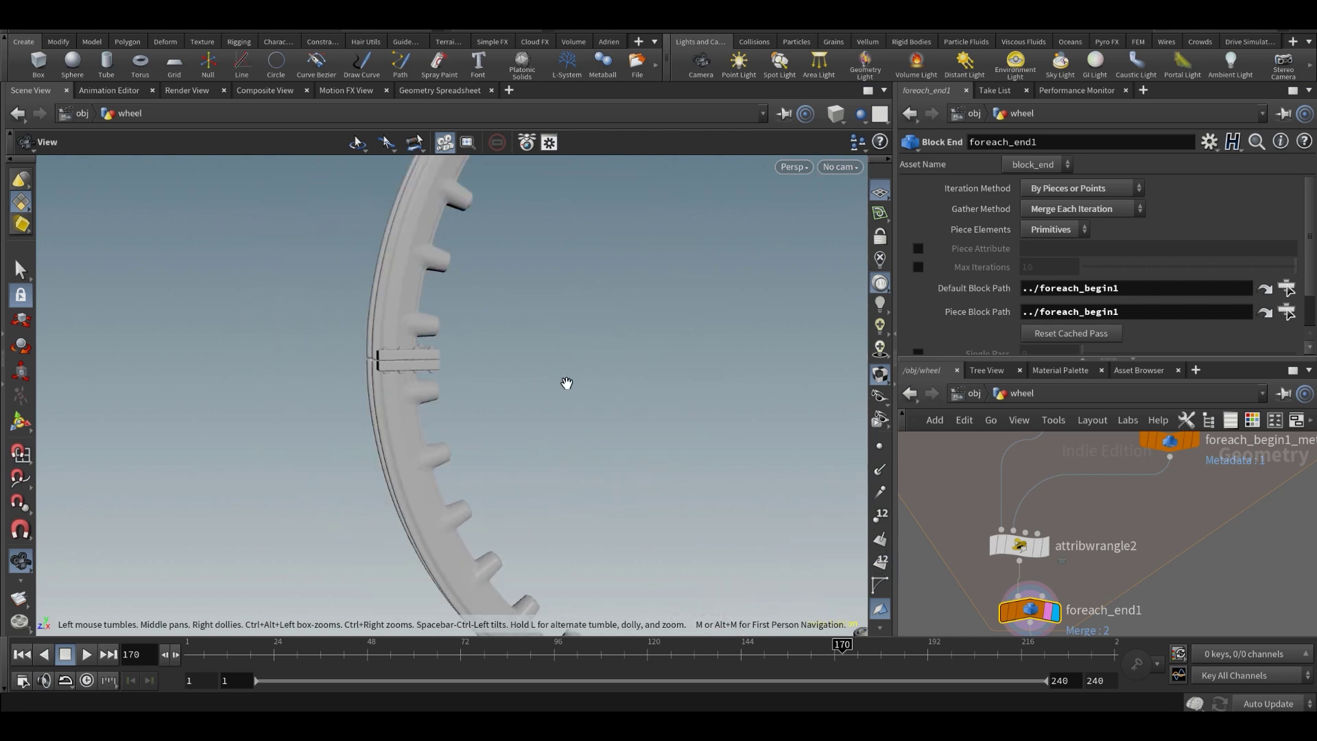
scroll(568, 382, "down", 5)
scroll(926, 302, "down", 2)
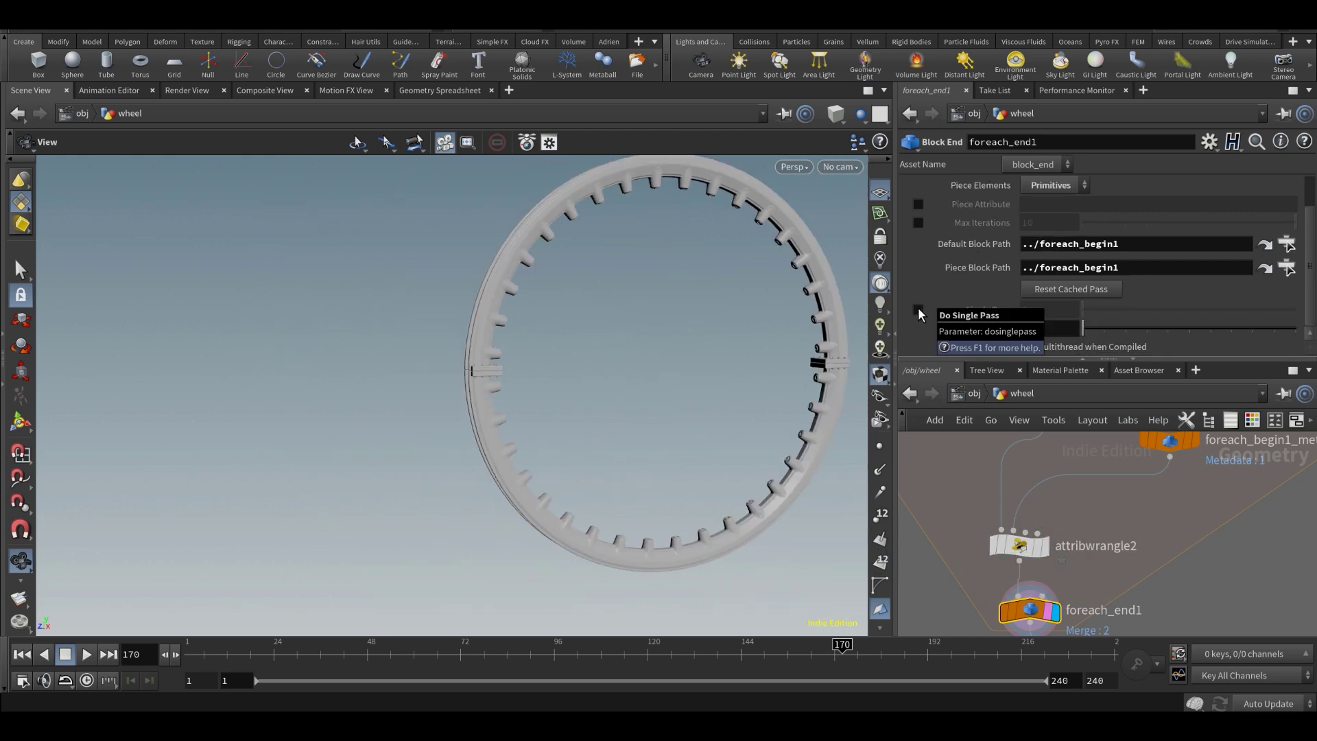
- Enable Single Pass on foreach_end1 and set it to 1 to view only that iteration's half of the wheel
left_click(919, 310)
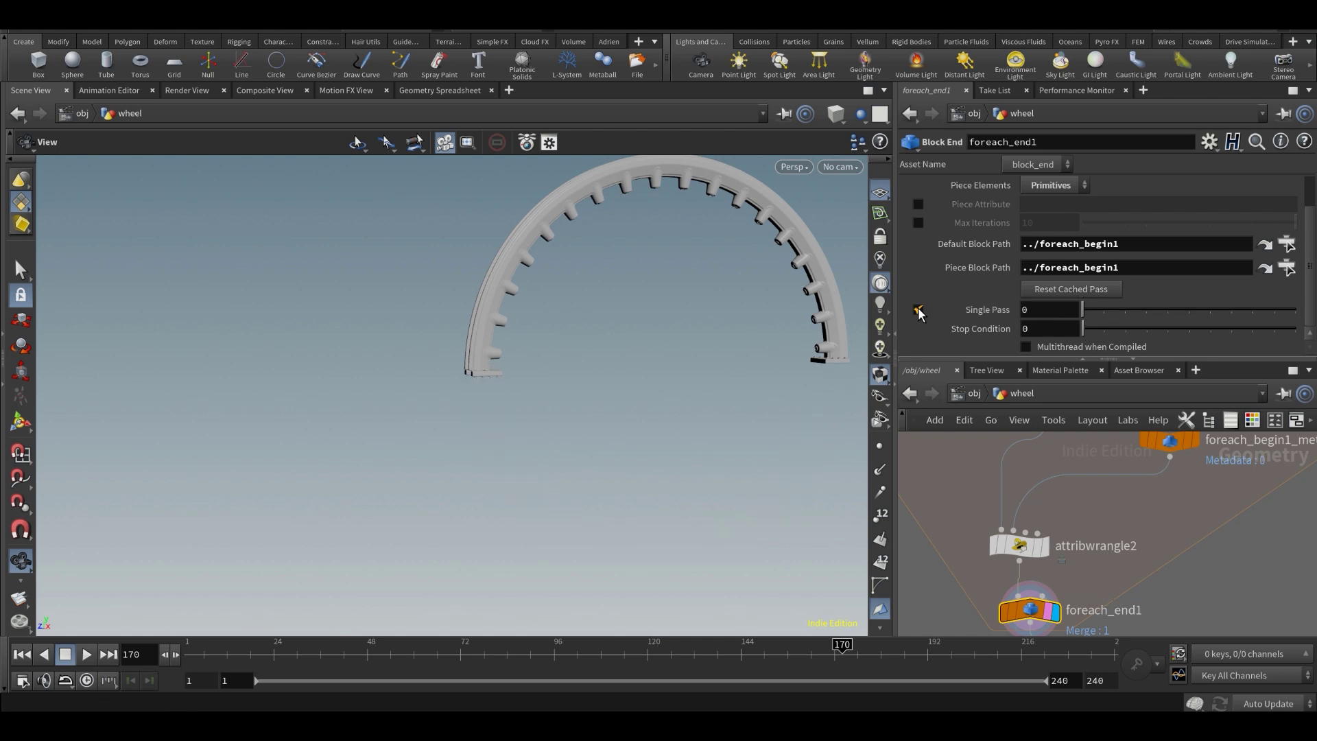
middle_click_drag(700, 391, 620, 403)
left_click(1047, 310)
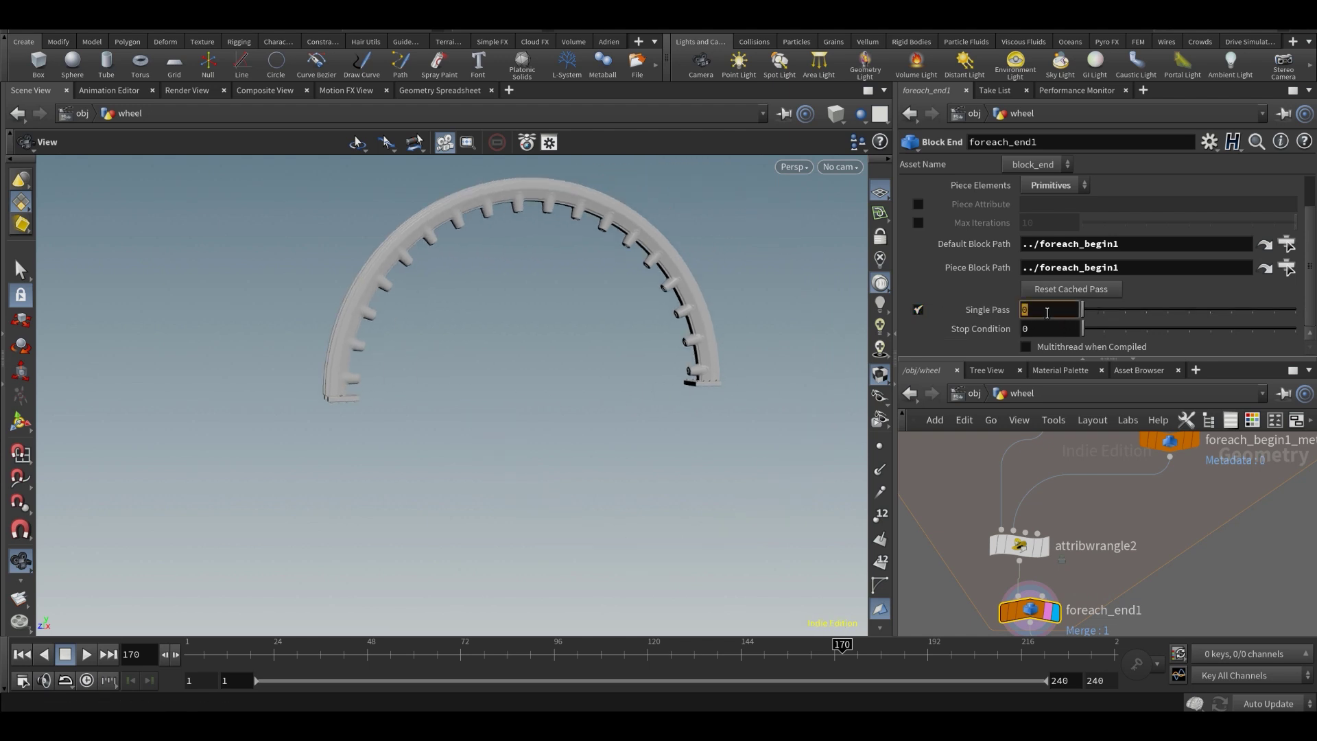
type("1")
key("Return")
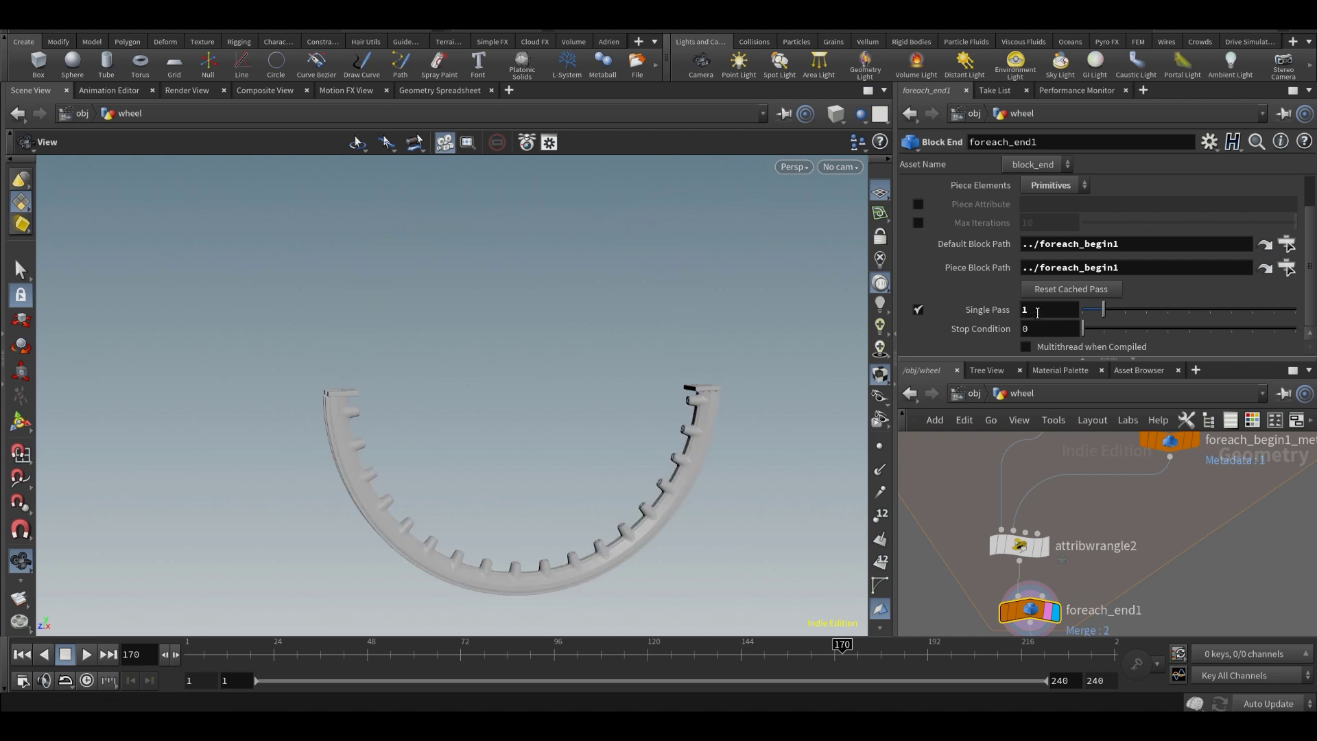
left_click_drag(491, 456, 524, 431)
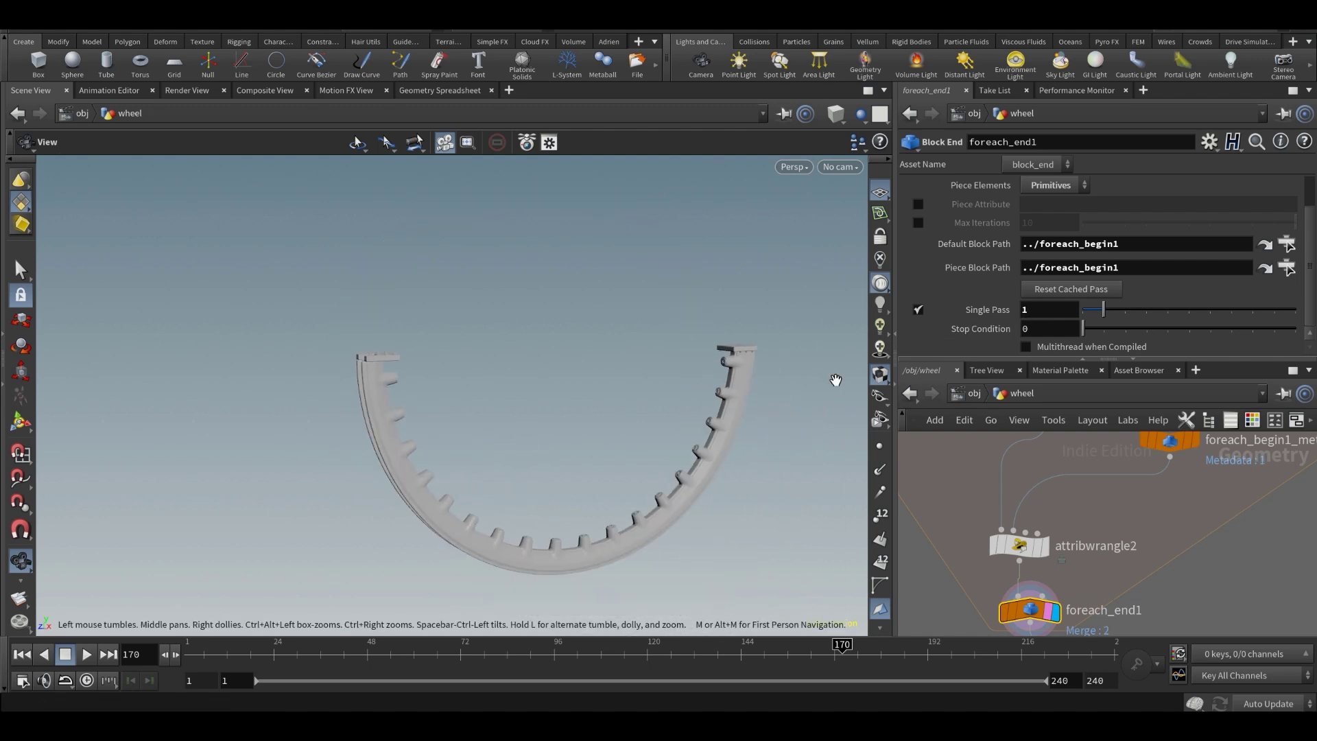
- Try Single Pass values 2 and 0 on foreach_end1, and disable Single Pass to inspect the complete wheel
left_click(1033, 310)
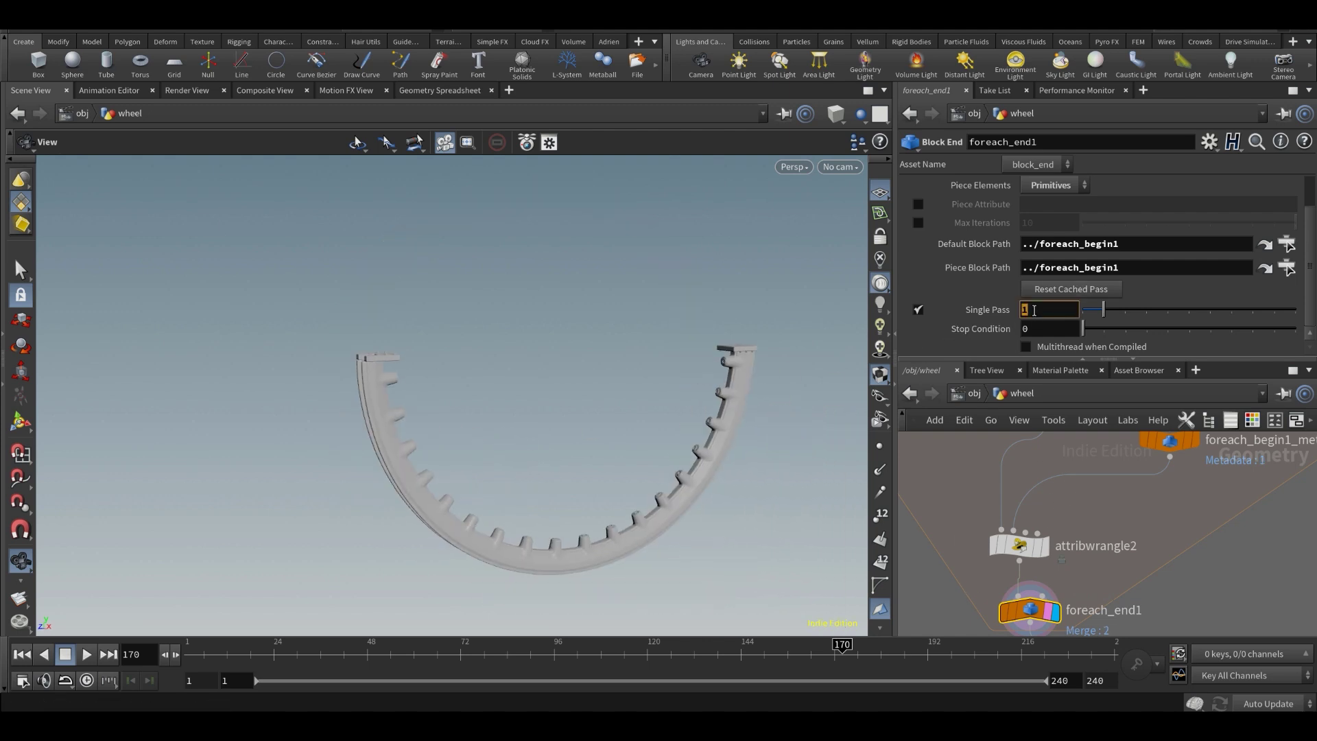
type("2")
key("Return")
left_click(1034, 311)
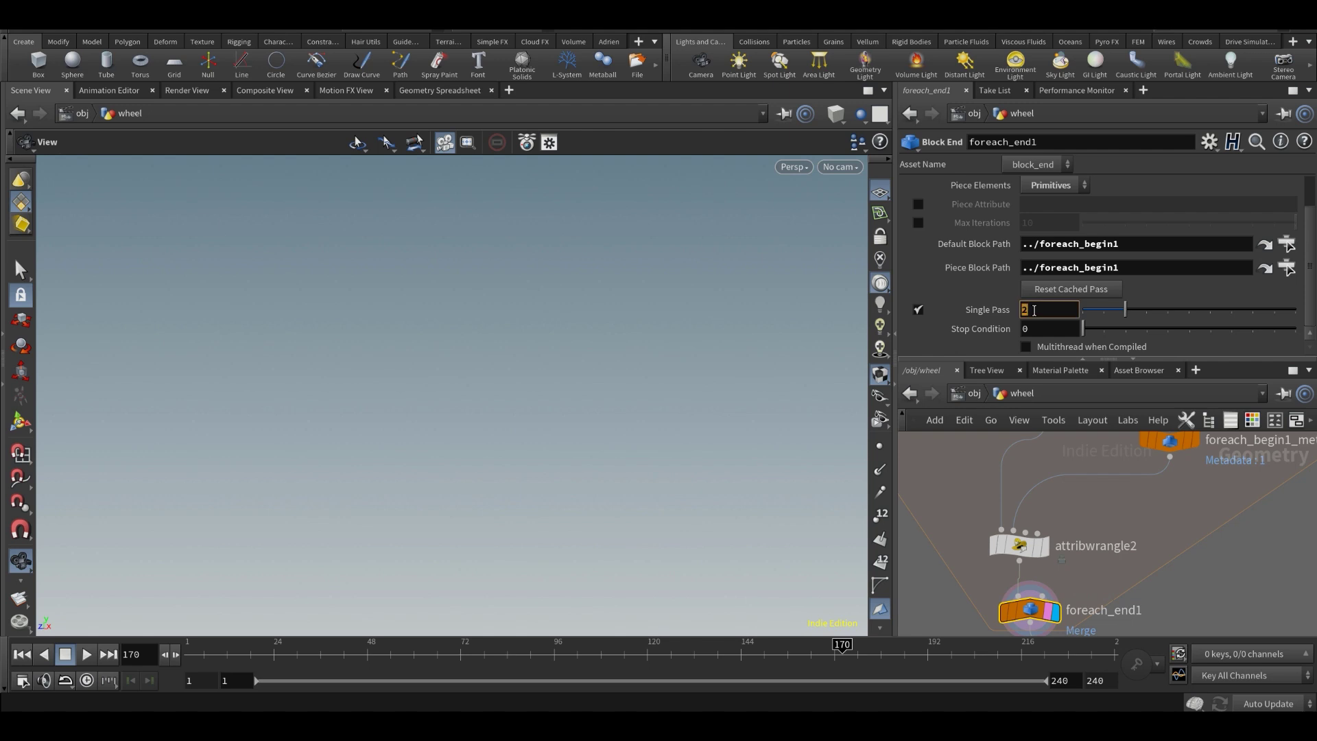
type("0")
key("Return")
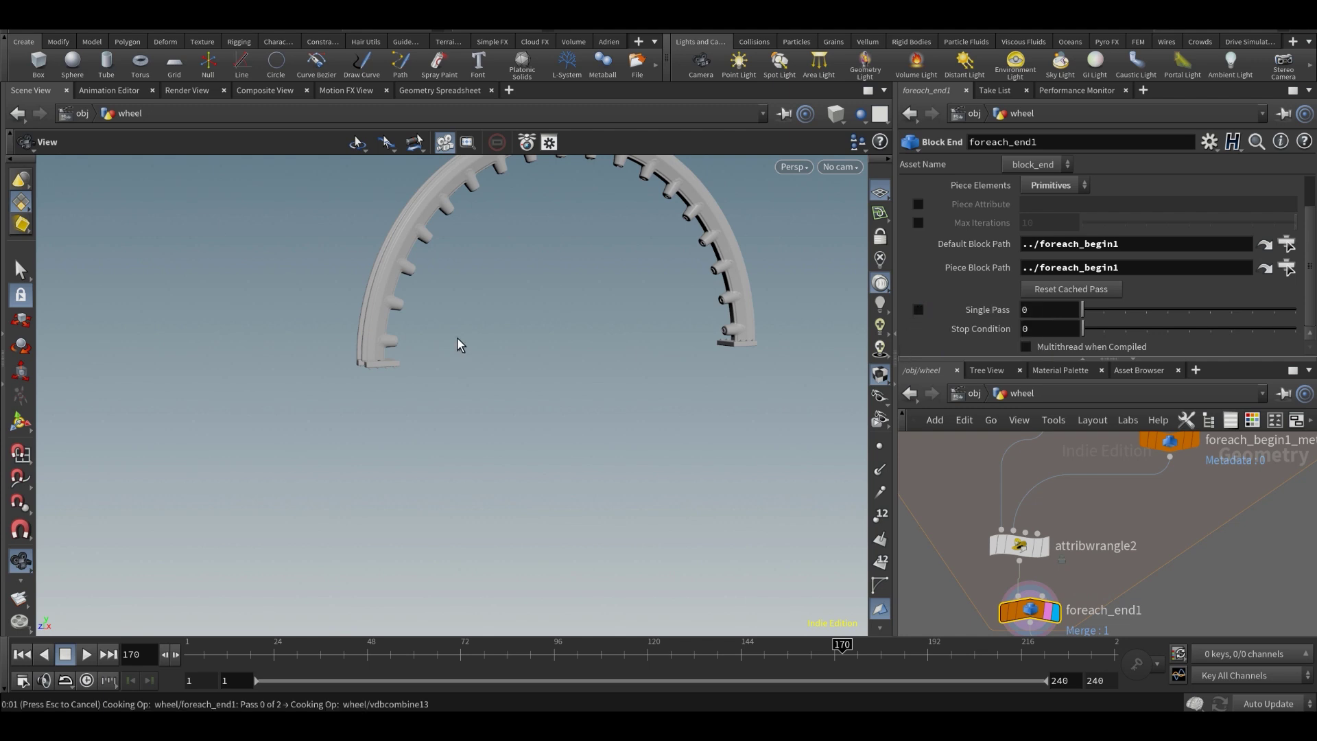
middle_click_drag(503, 344, 423, 496)
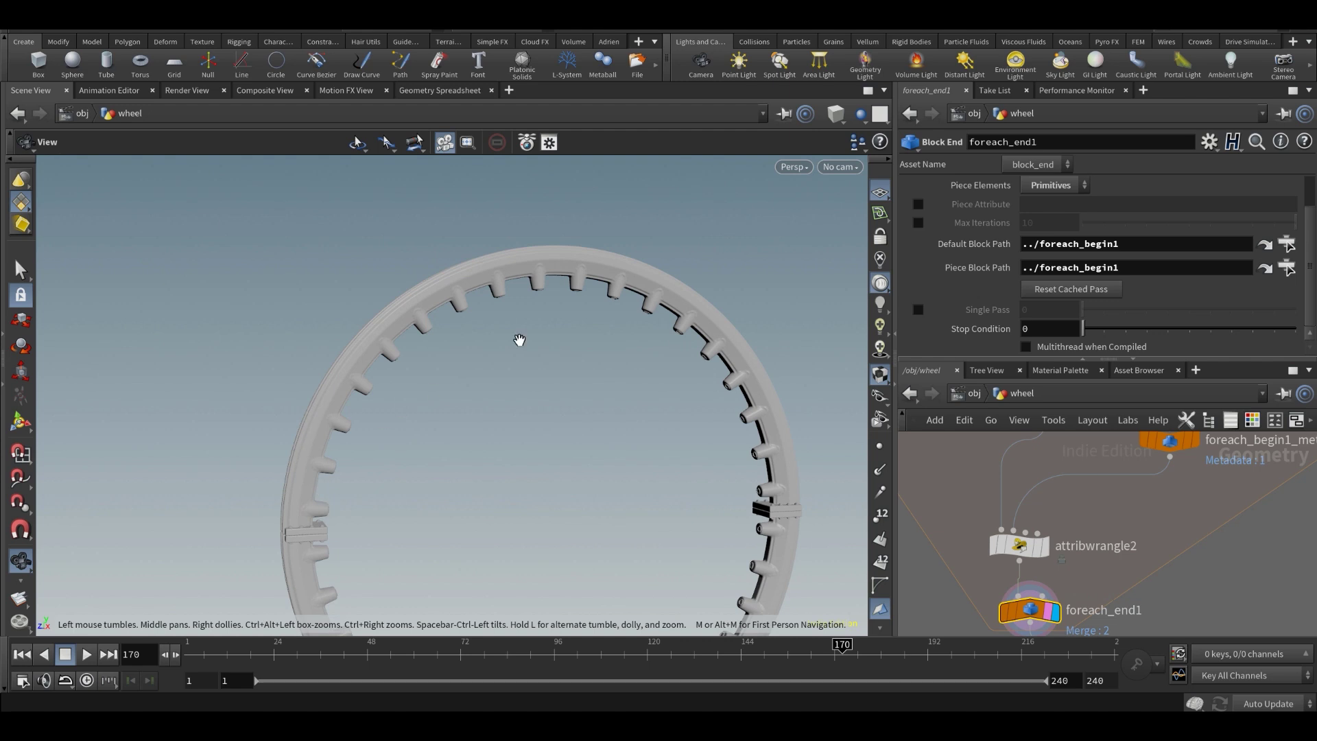
left_click_drag(402, 485, 432, 459)
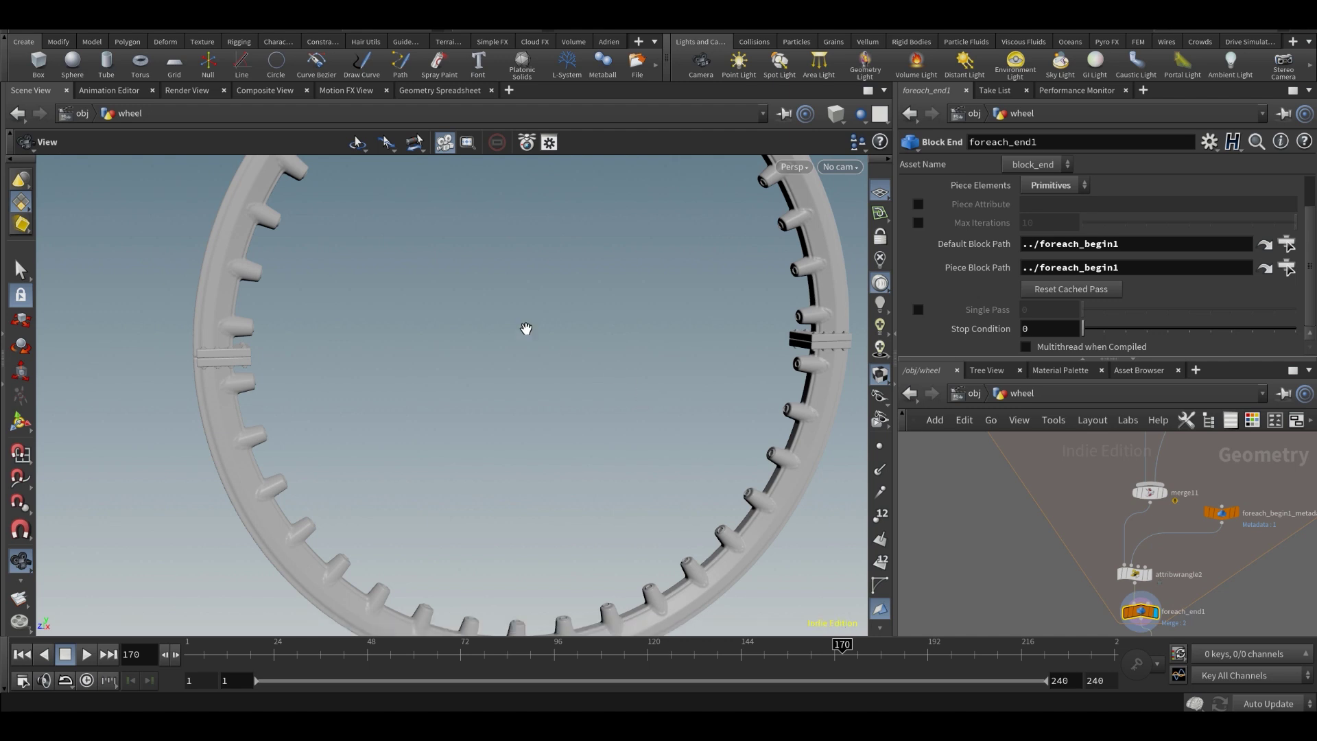
left_click_drag(526, 329, 287, 344)
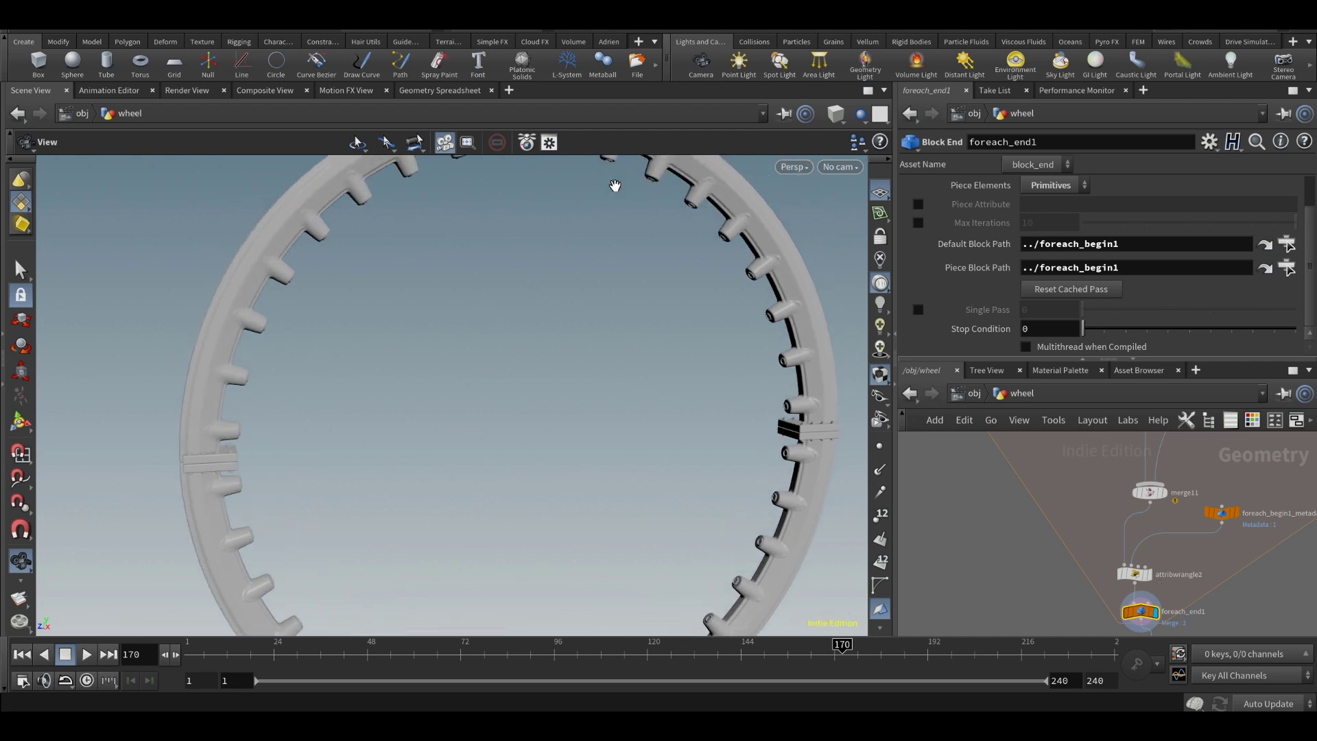
left_click_drag(663, 422, 717, 439)
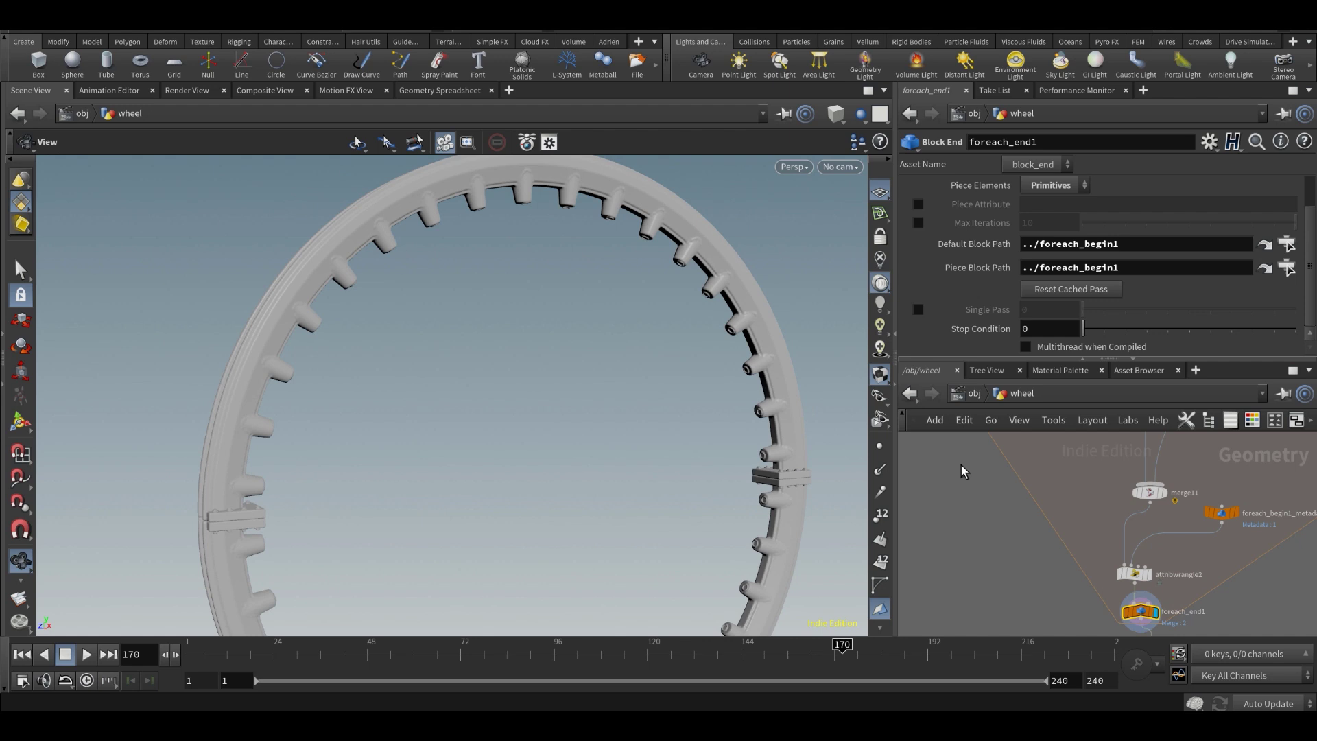
- Display the groupexpression1 node at the start of the loop and open its parameters
scroll(1128, 496, "down", 6)
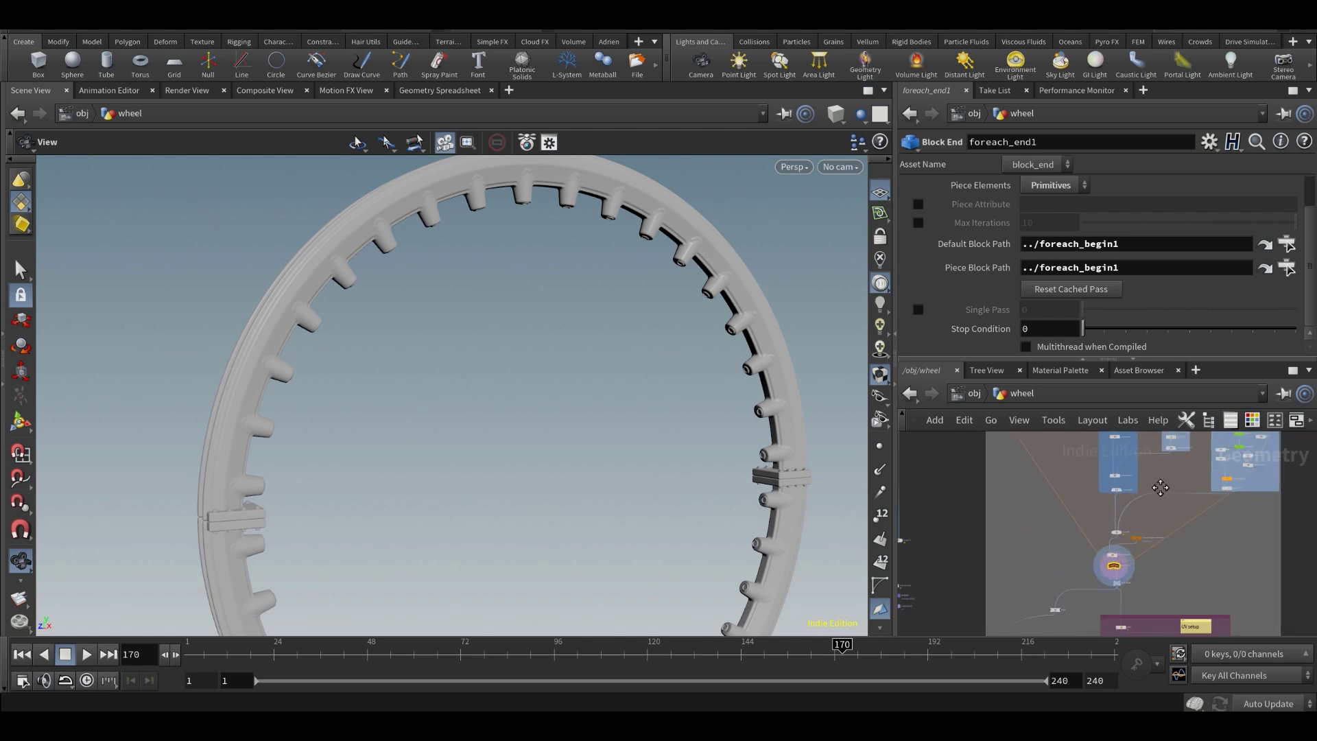
scroll(1144, 559, "down", 1)
middle_click_drag(1138, 475, 1141, 530)
scroll(1138, 493, "up", 2)
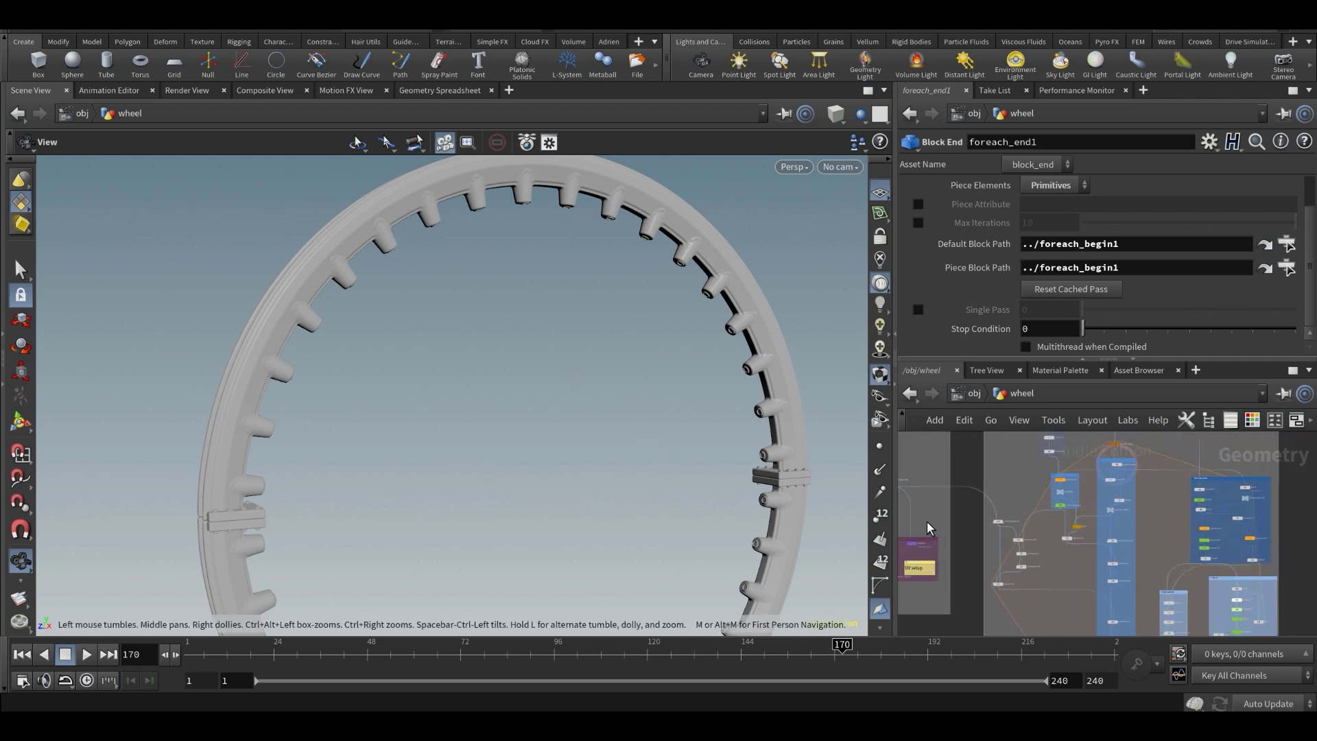
middle_click_drag(1175, 480, 1175, 529)
scroll(1106, 509, "up", 5)
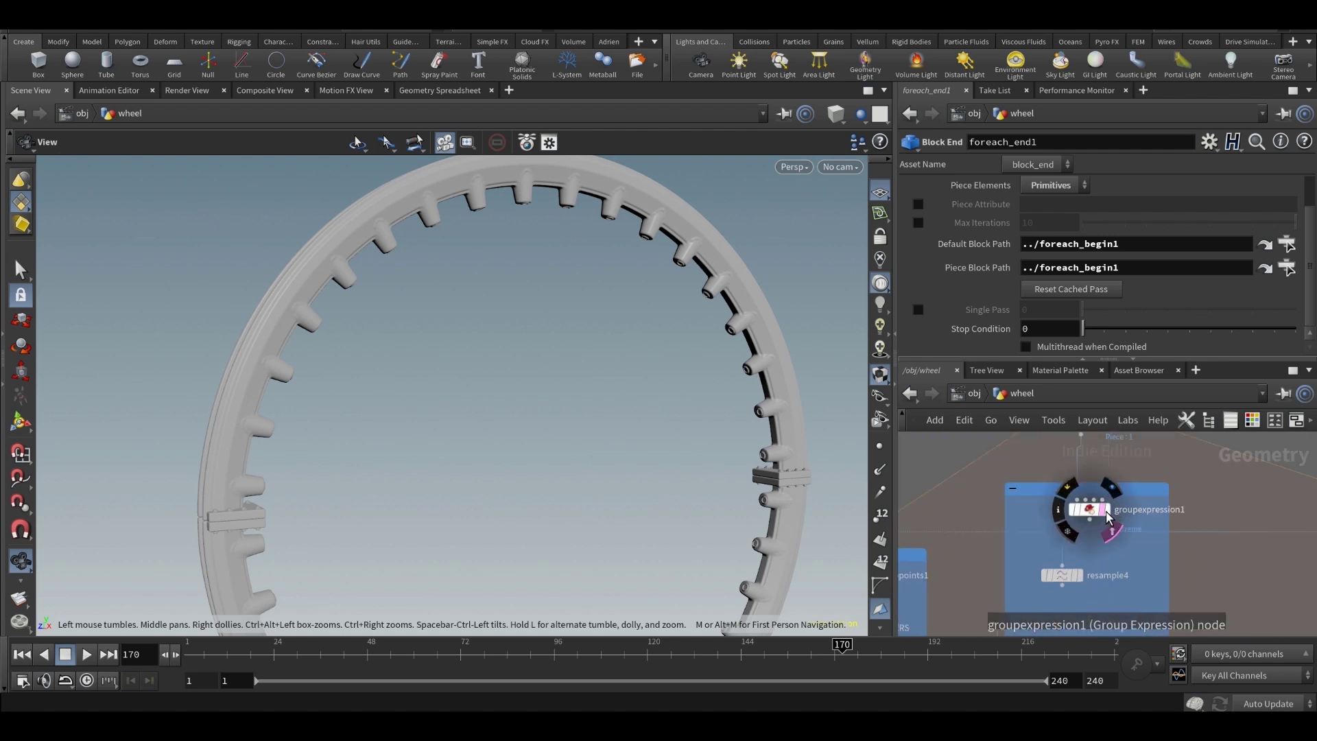
left_click(1111, 516)
left_click(1084, 508)
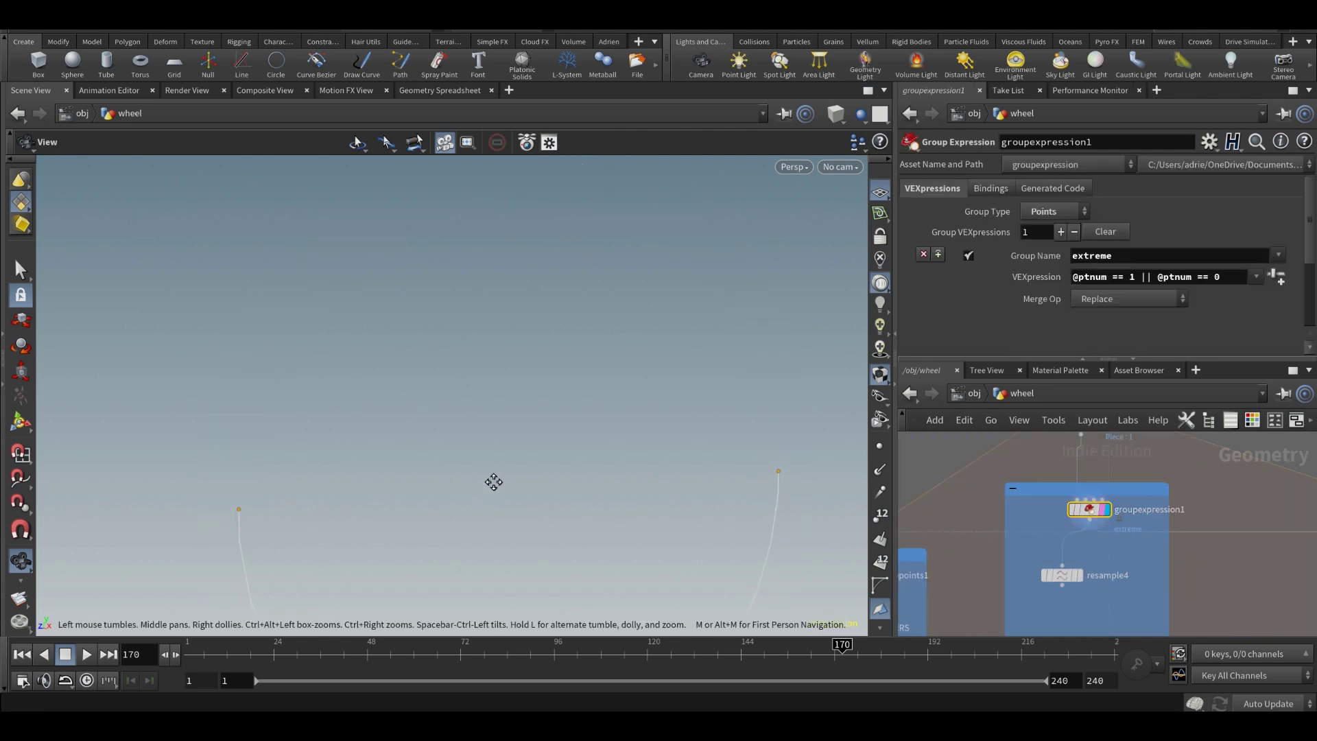
- Show the point numbers on the half curve and examine the VEXpression that defines the extreme group
middle_click_drag(495, 480, 520, 387)
left_click_drag(519, 386, 395, 381)
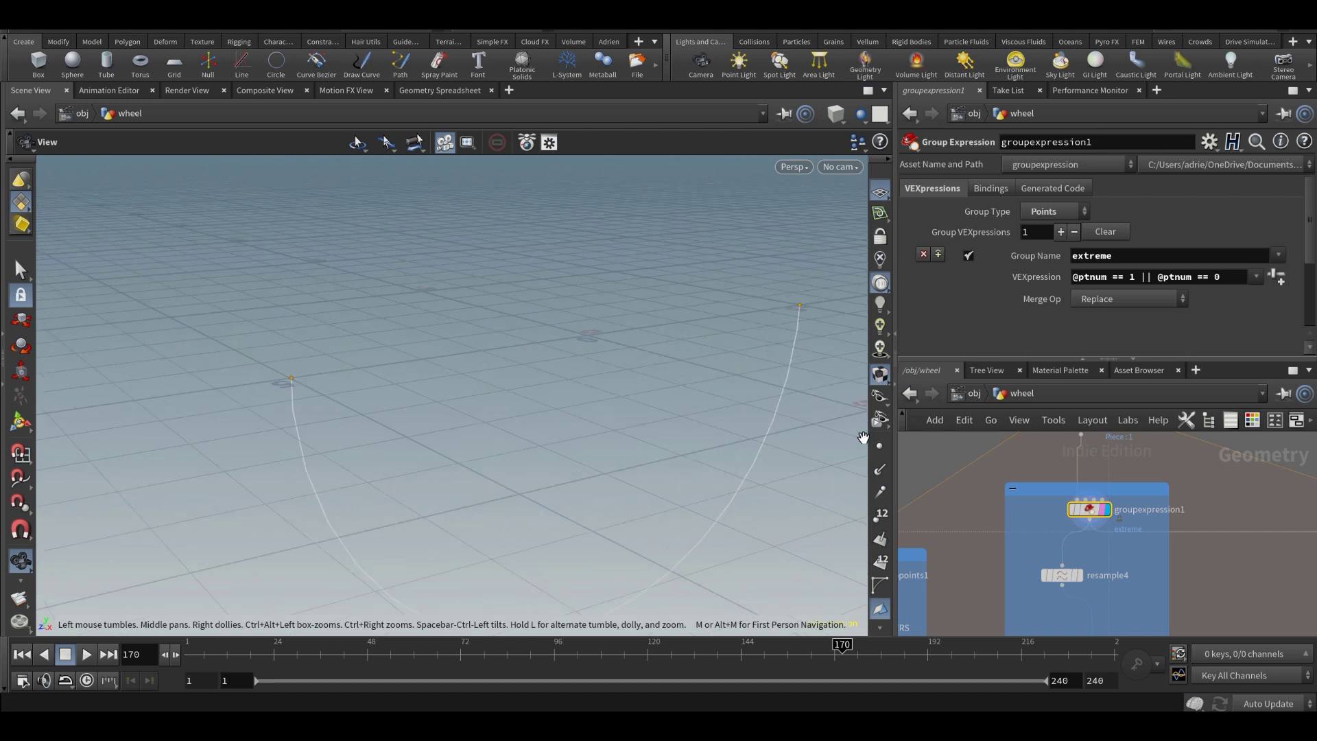
left_click(880, 514)
left_click(1121, 277)
left_click(1120, 277)
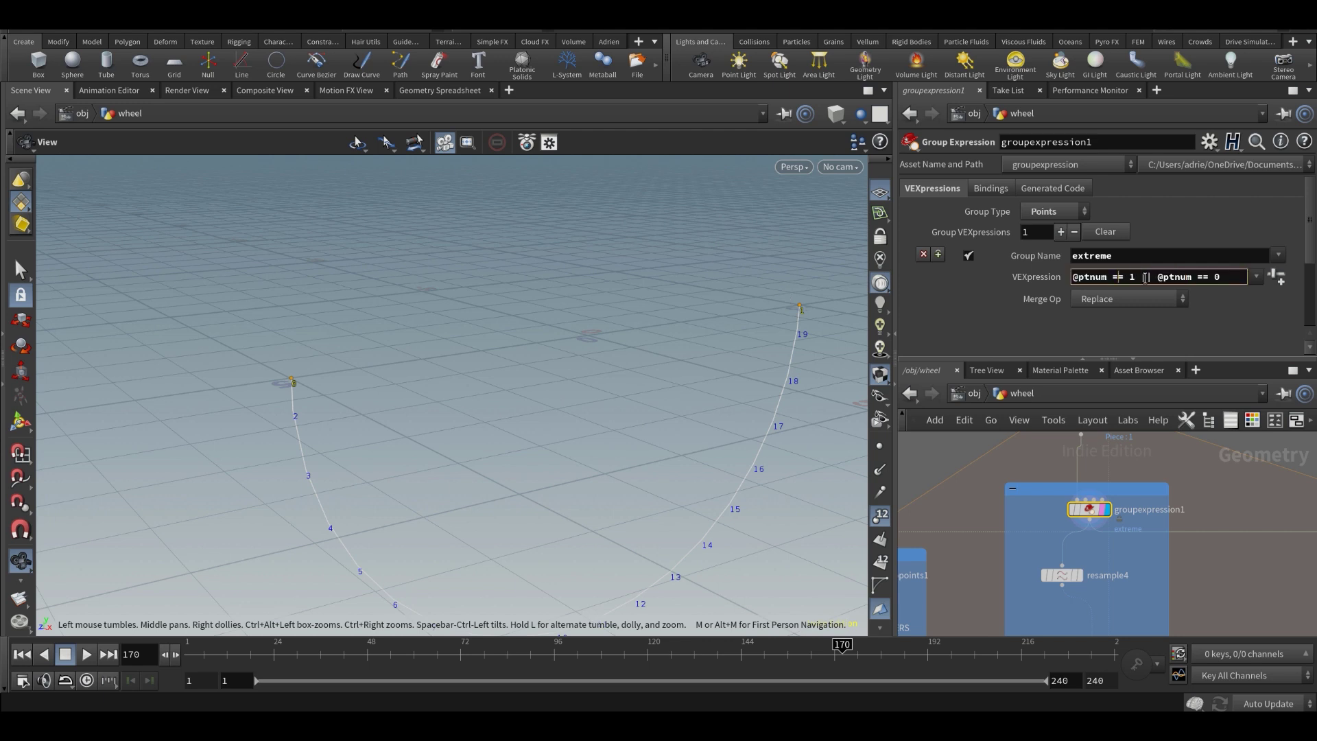
- Review the full VEXpression on groupexpression1 that assigns points 1 and 0 to the extreme group
left_click_drag(1208, 280, 1059, 280)
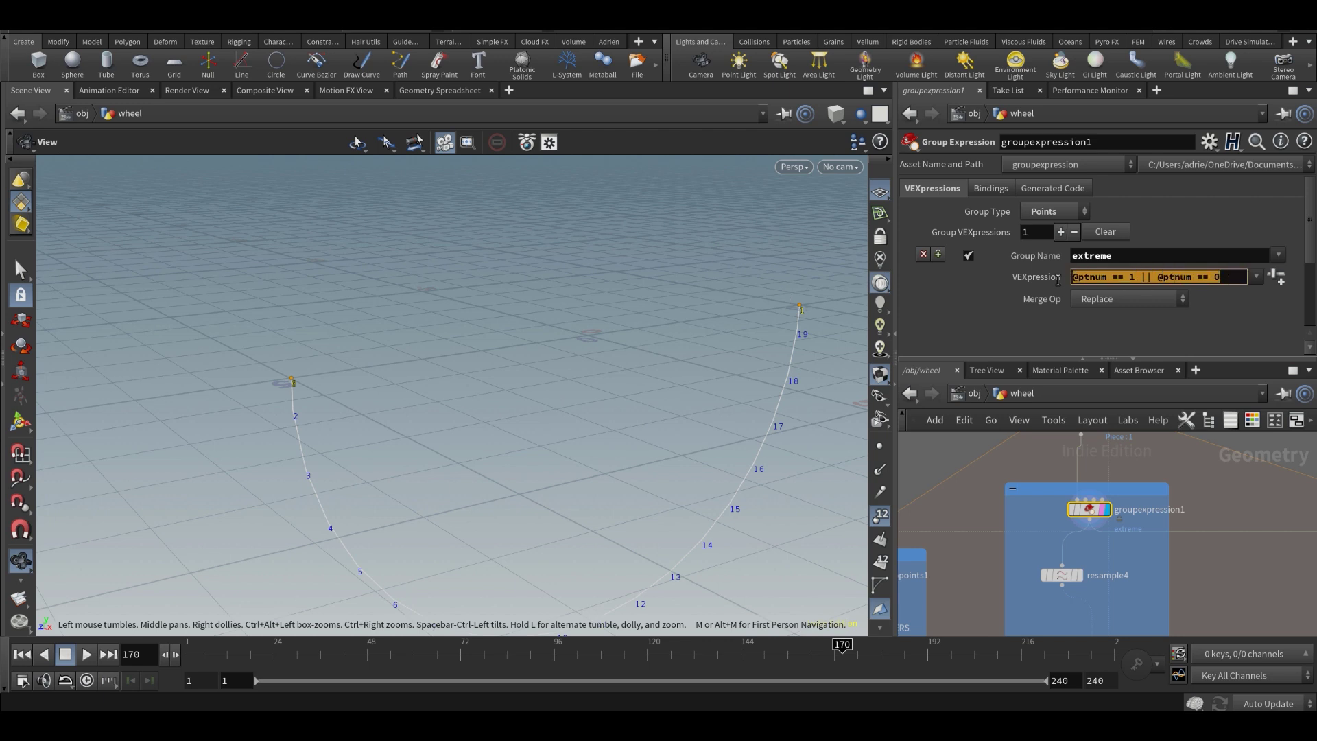
left_click(1100, 279)
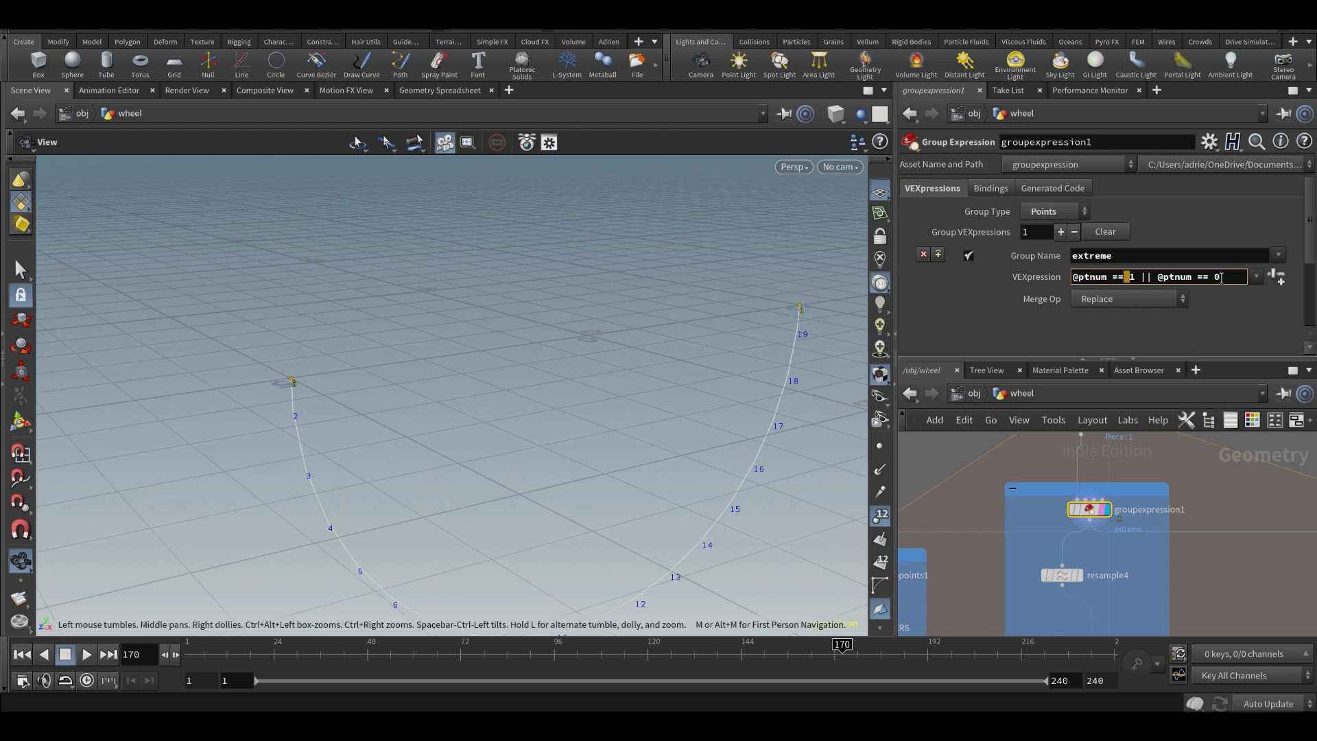
left_click(1217, 508)
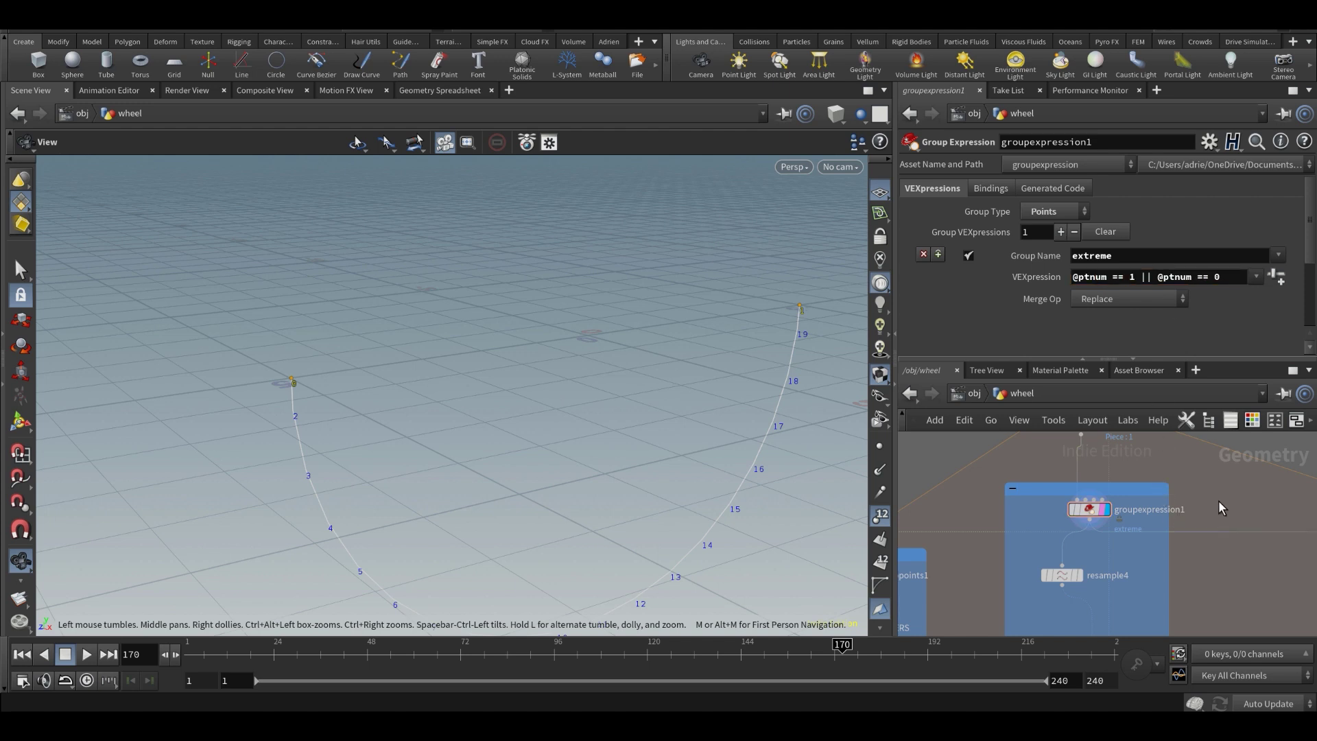
- Add a Group Create node fed by foreach_begin1 beside groupexpression1 and display its output
key("Tab")
type("group")
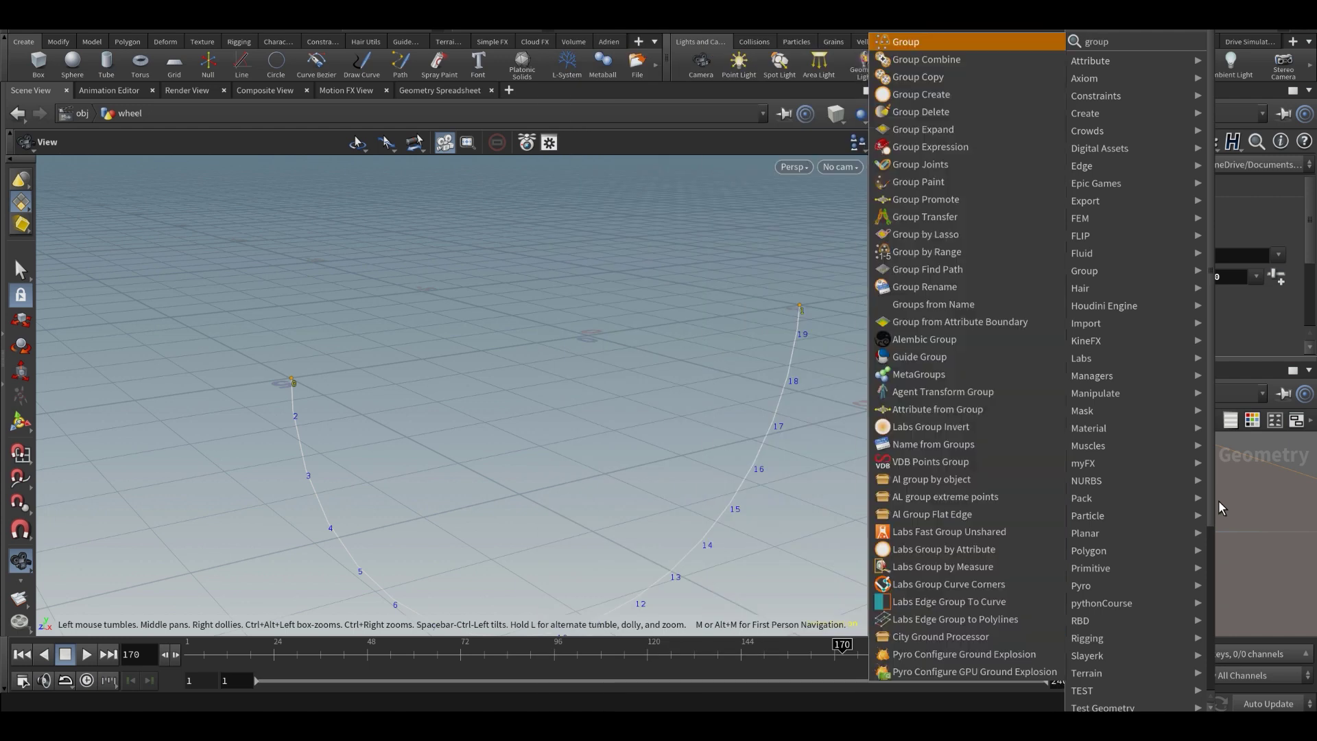
key("Return")
left_click(1218, 506)
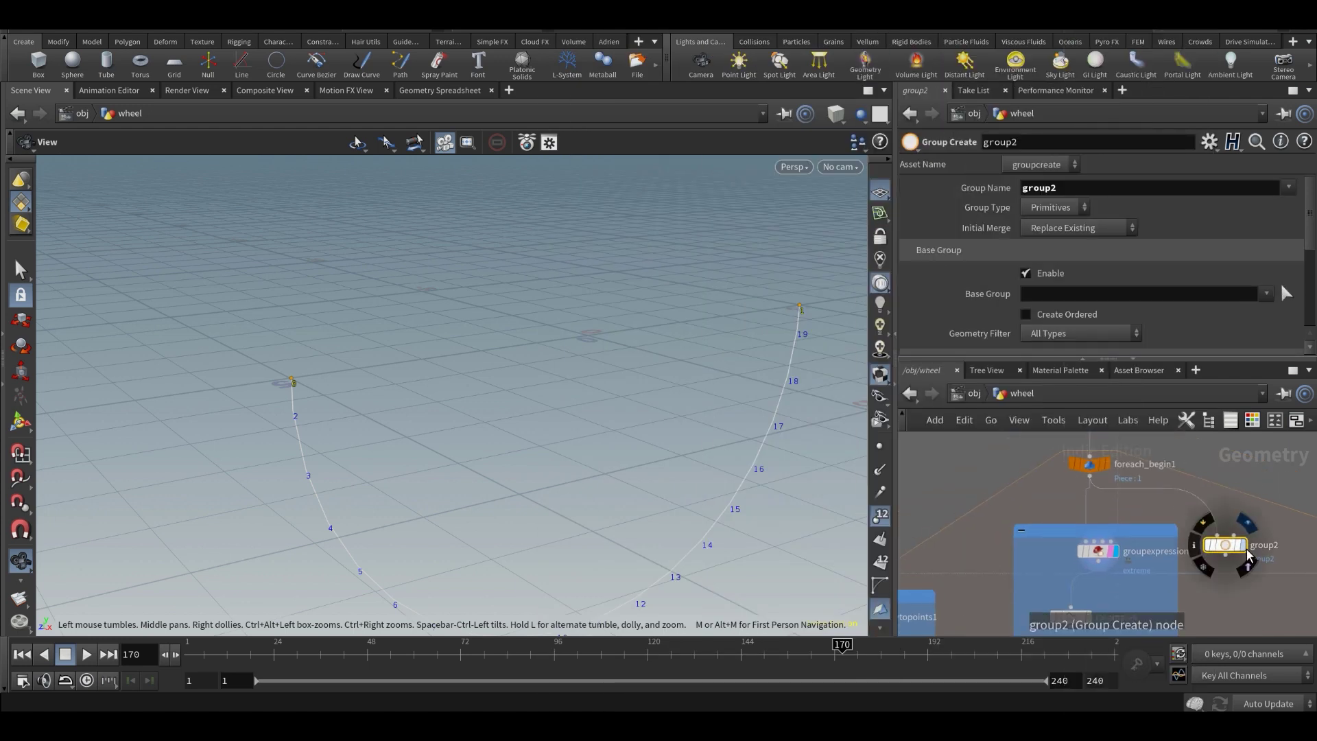
left_click(1243, 554)
- Set group2's Group Type to Points and its Base Group to 0 1
left_click(1051, 207)
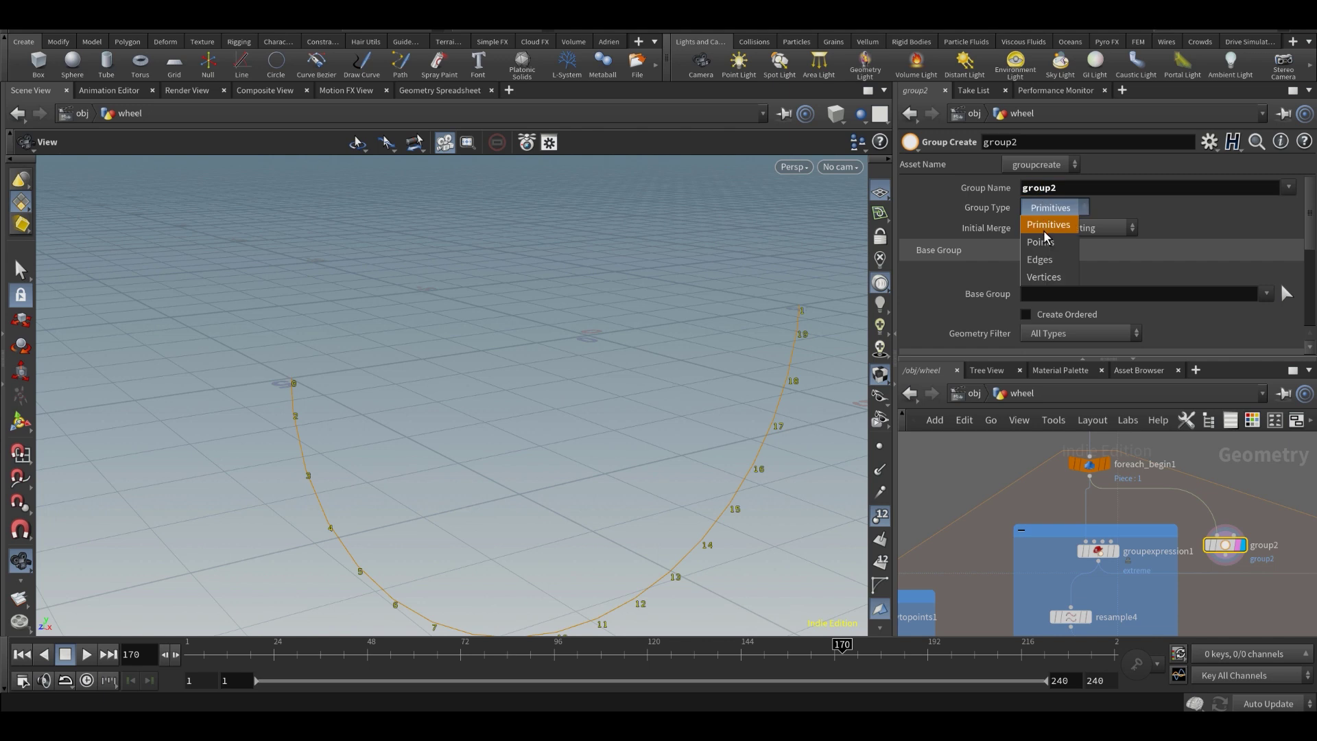
left_click(1046, 227)
left_click(1053, 295)
type("0 ")
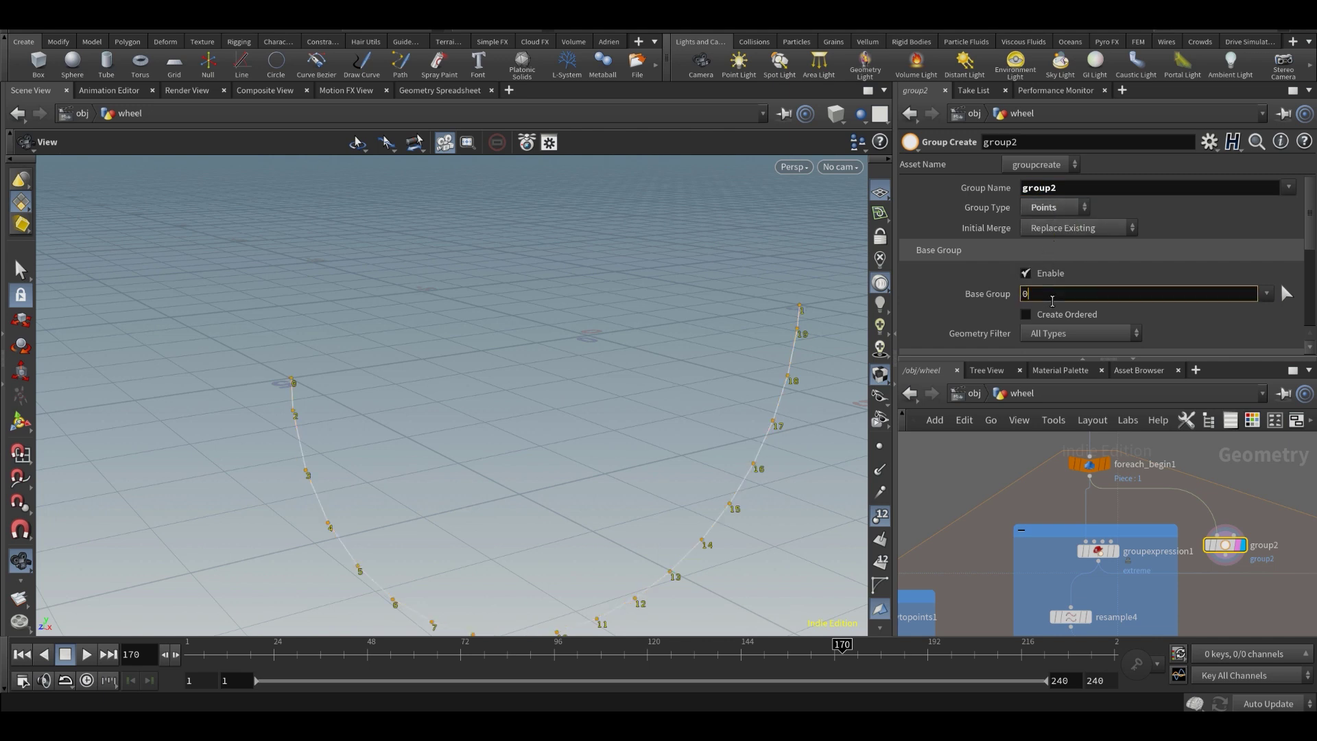
type("1")
key("Return")
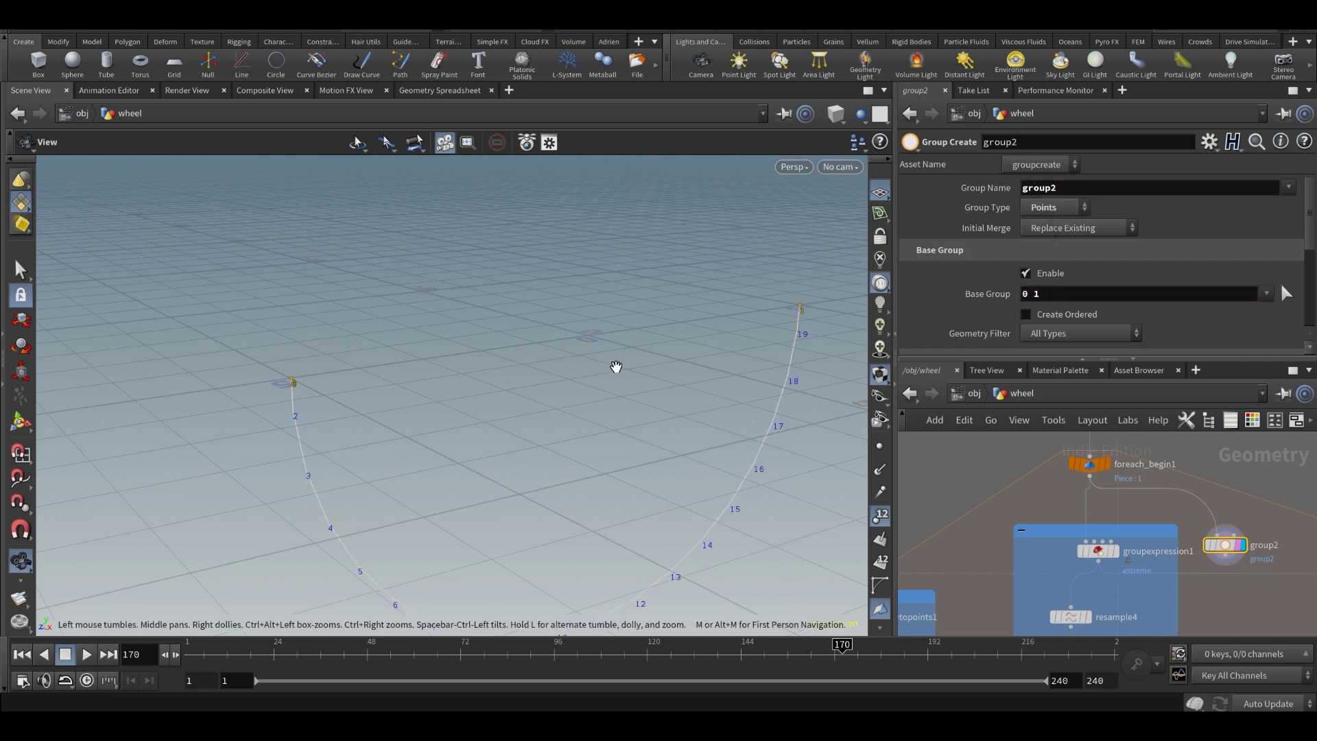
- Compare groupexpression1 with group2, delete group2, and restore the display to groupexpression1
scroll(1125, 518, "up", 2)
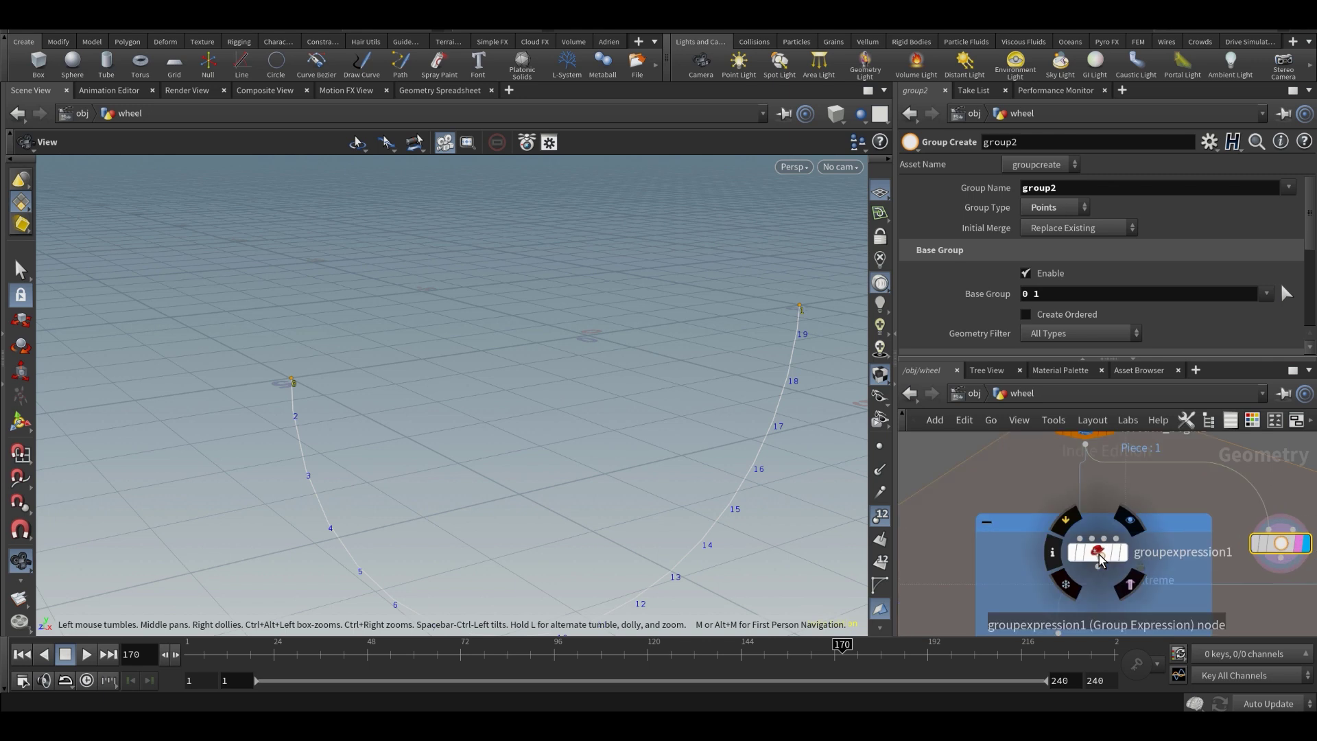
left_click(1102, 549)
left_click(1282, 543)
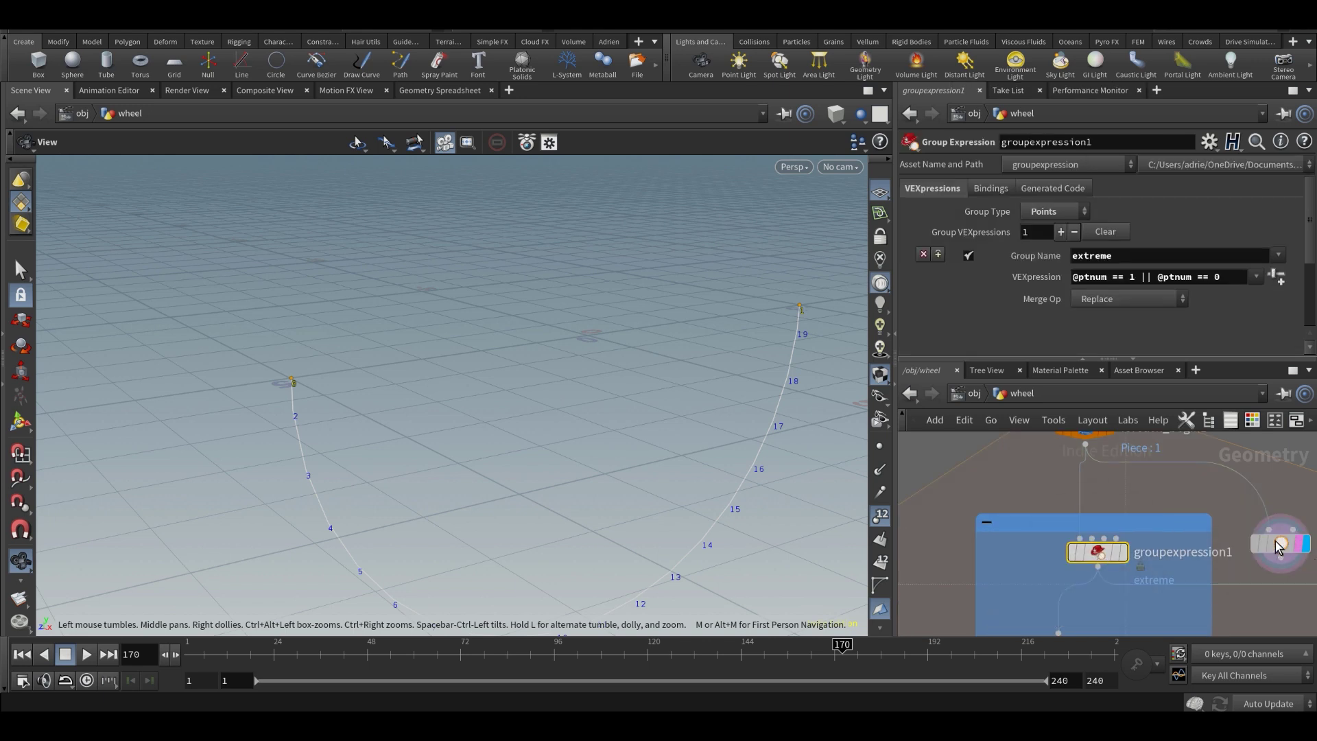
key("Delete")
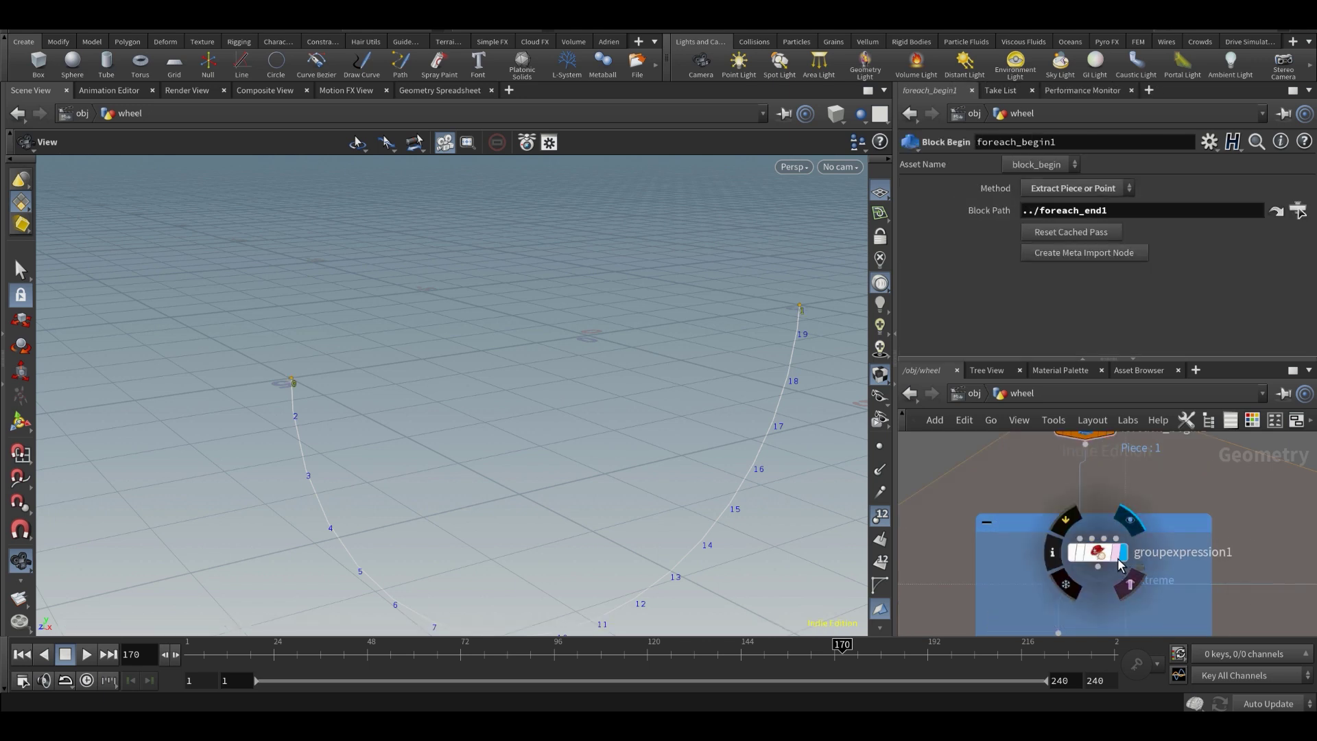
left_click(1101, 553)
left_click_drag(693, 485, 671, 410)
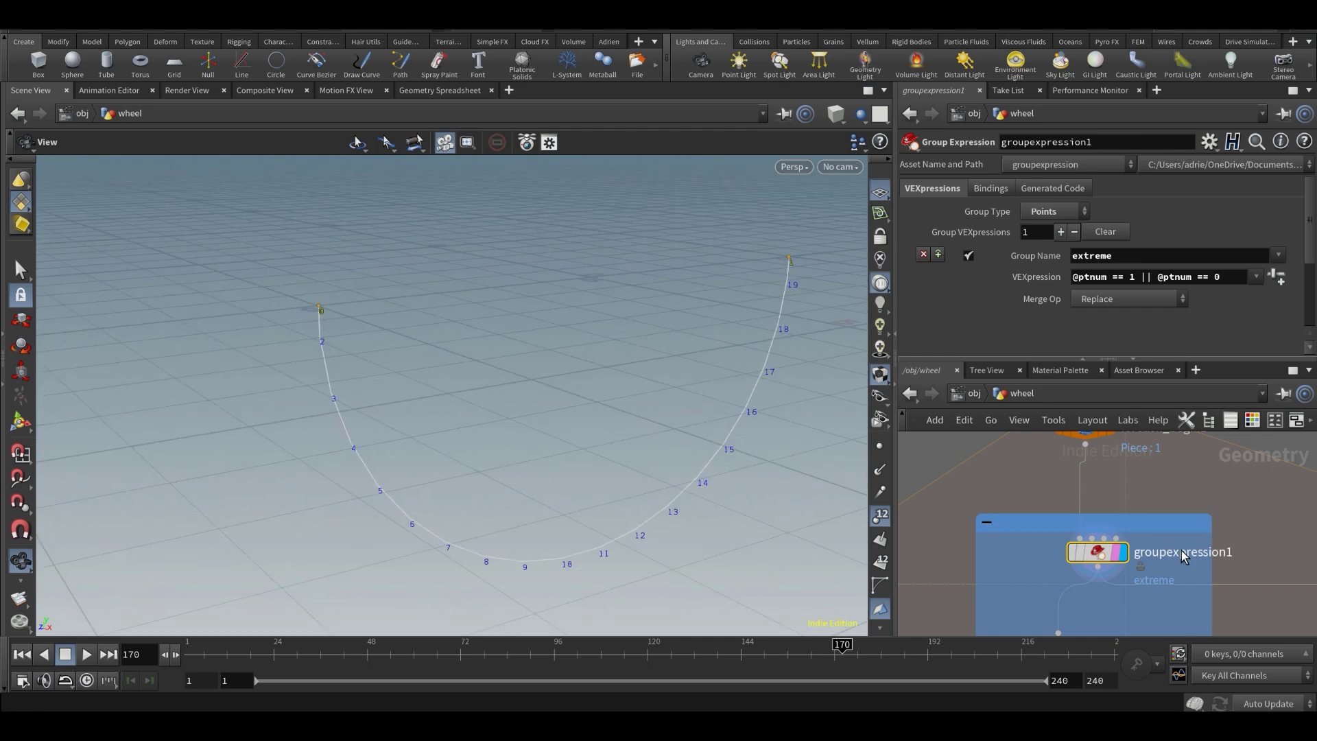
- Display resample4 and inspect its resampled curve and Treat Polygons As options, keeping Subdivision Curves
scroll(1166, 515, "down", 3)
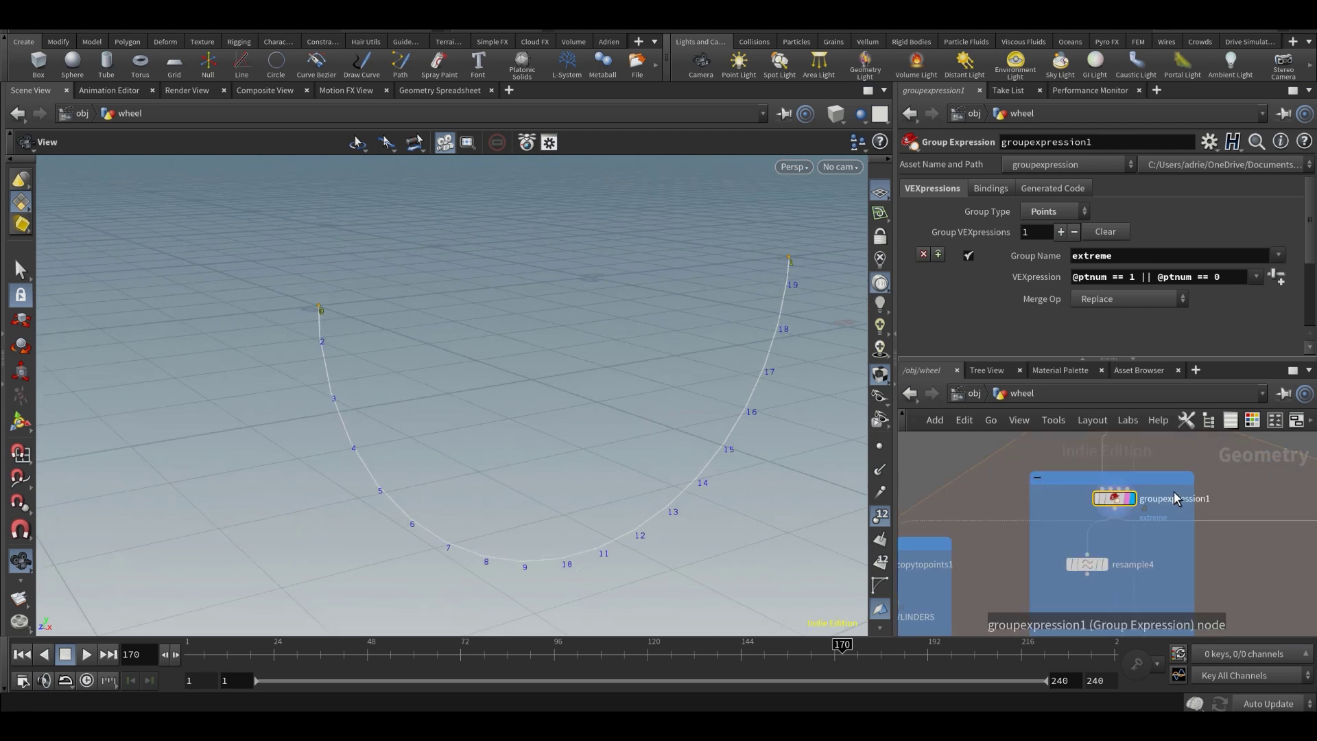
scroll(1175, 491, "down", 2)
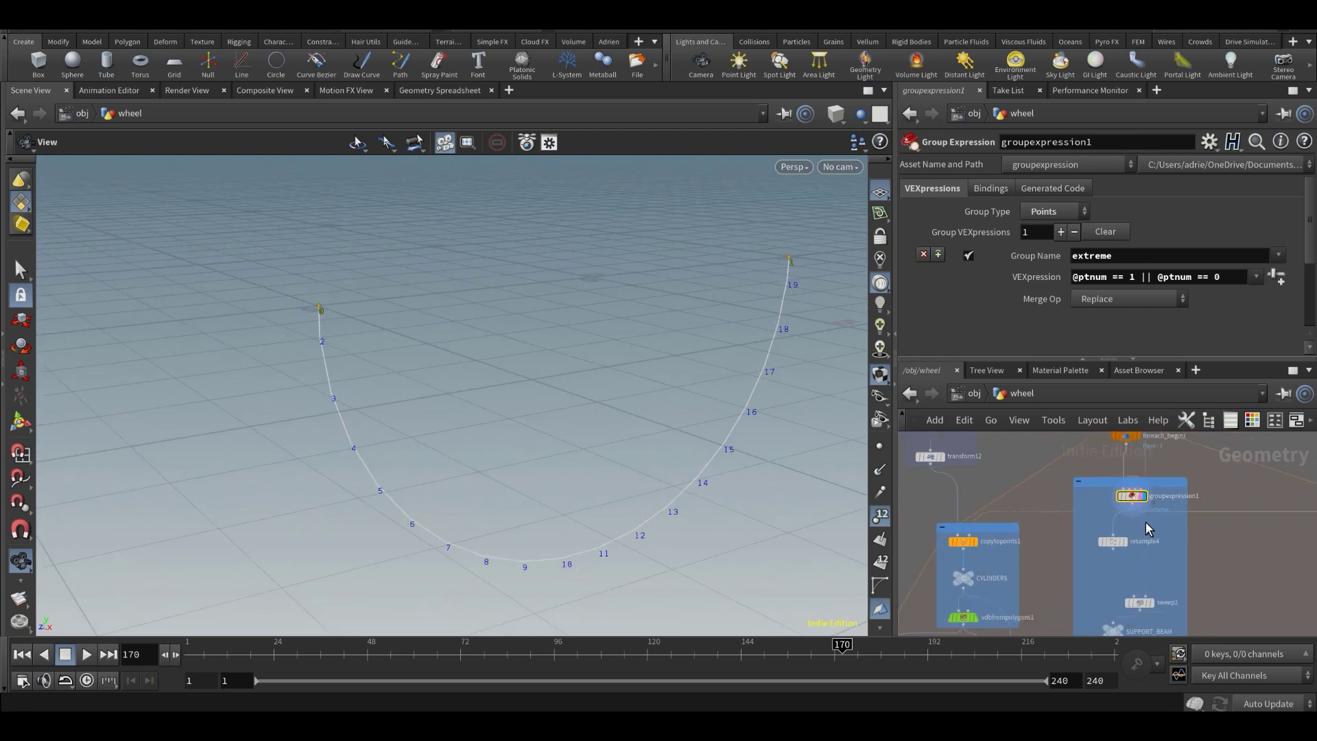
scroll(1130, 541, "up", 2)
left_click(1121, 544)
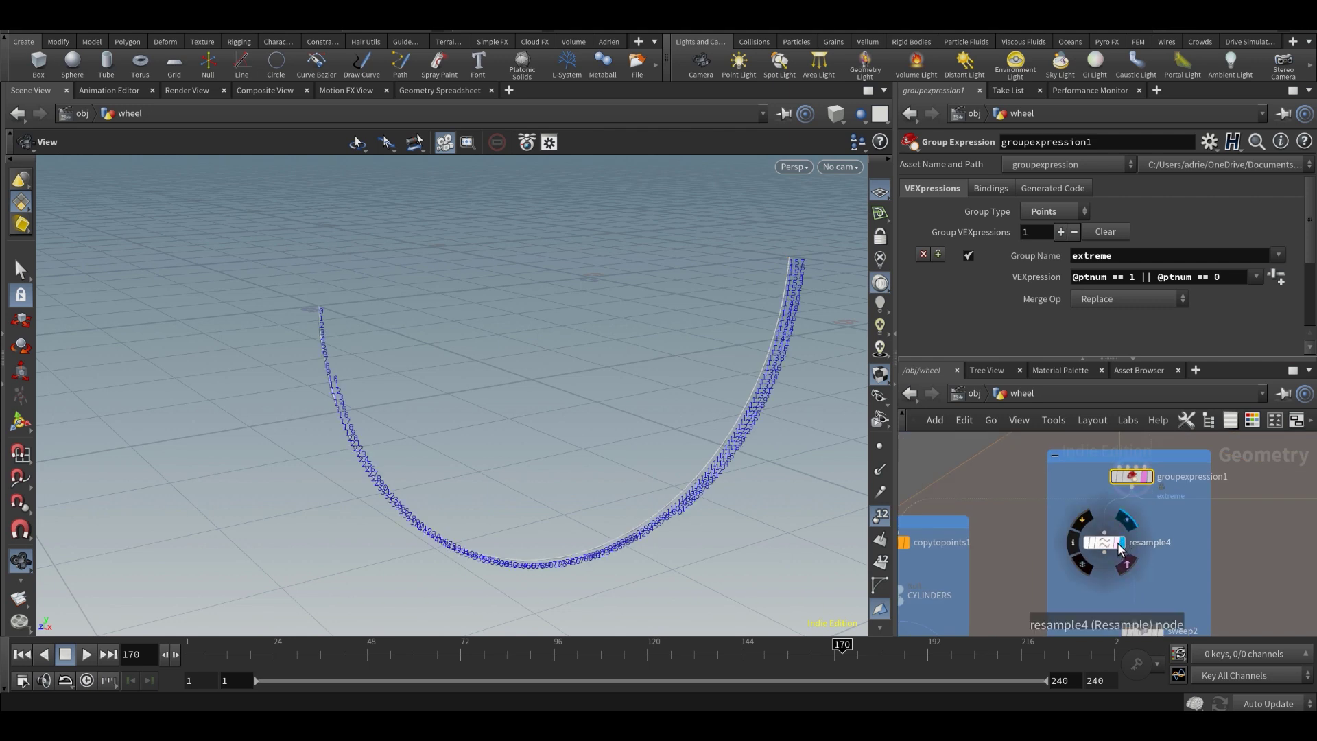
scroll(1121, 546, "up", 2)
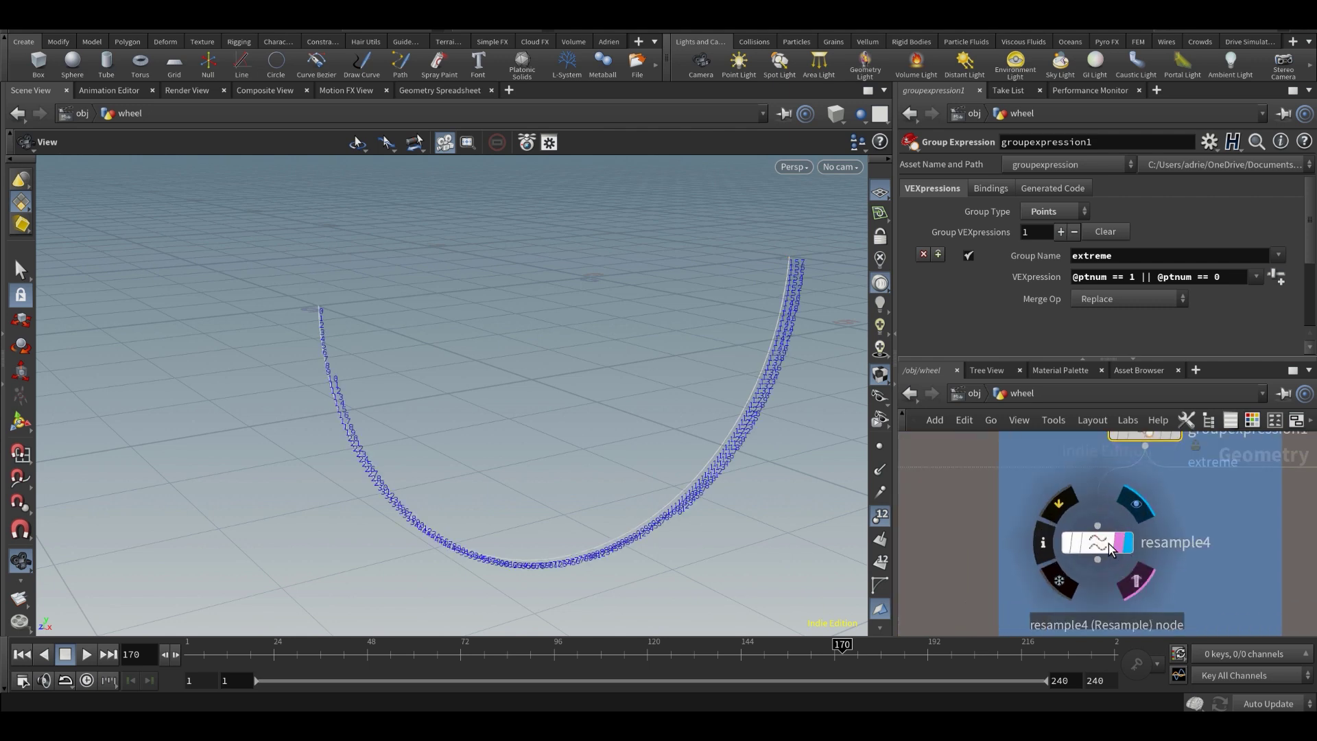
left_click(1120, 546)
left_click_drag(609, 470, 462, 429)
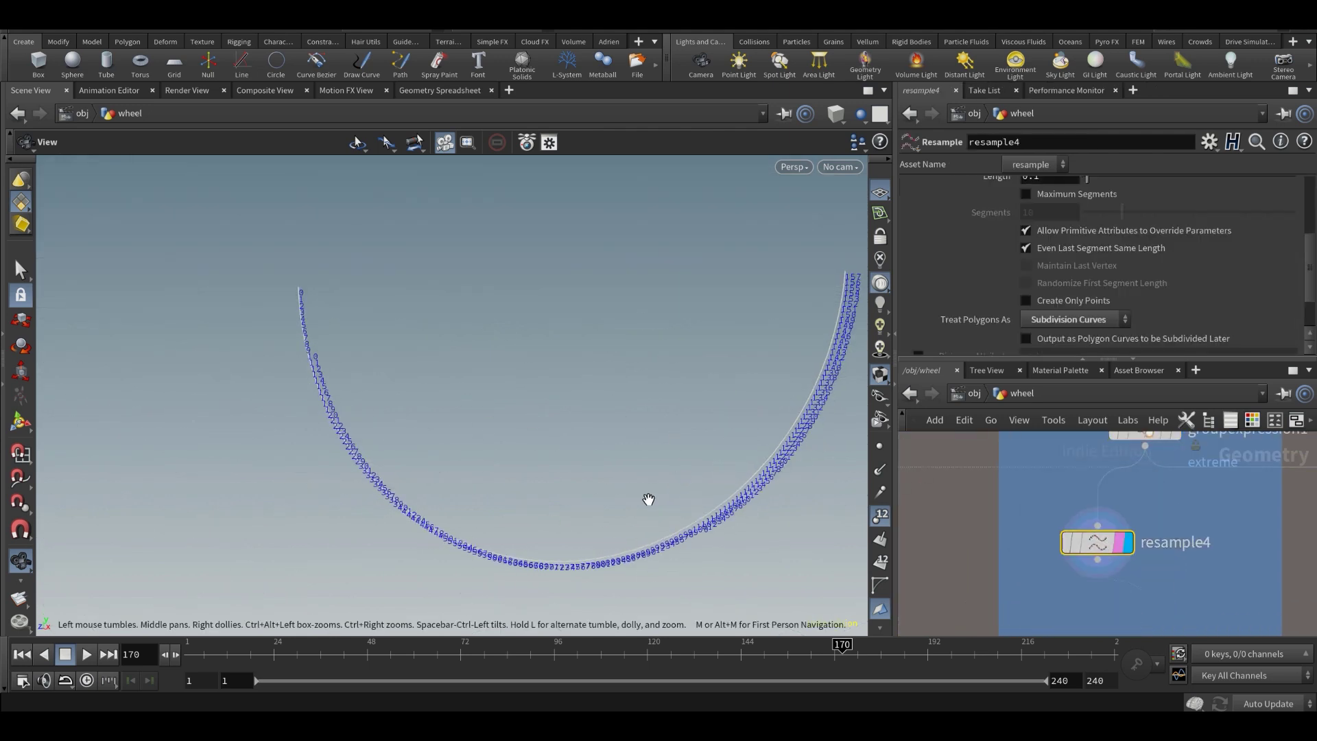
left_click(1076, 319)
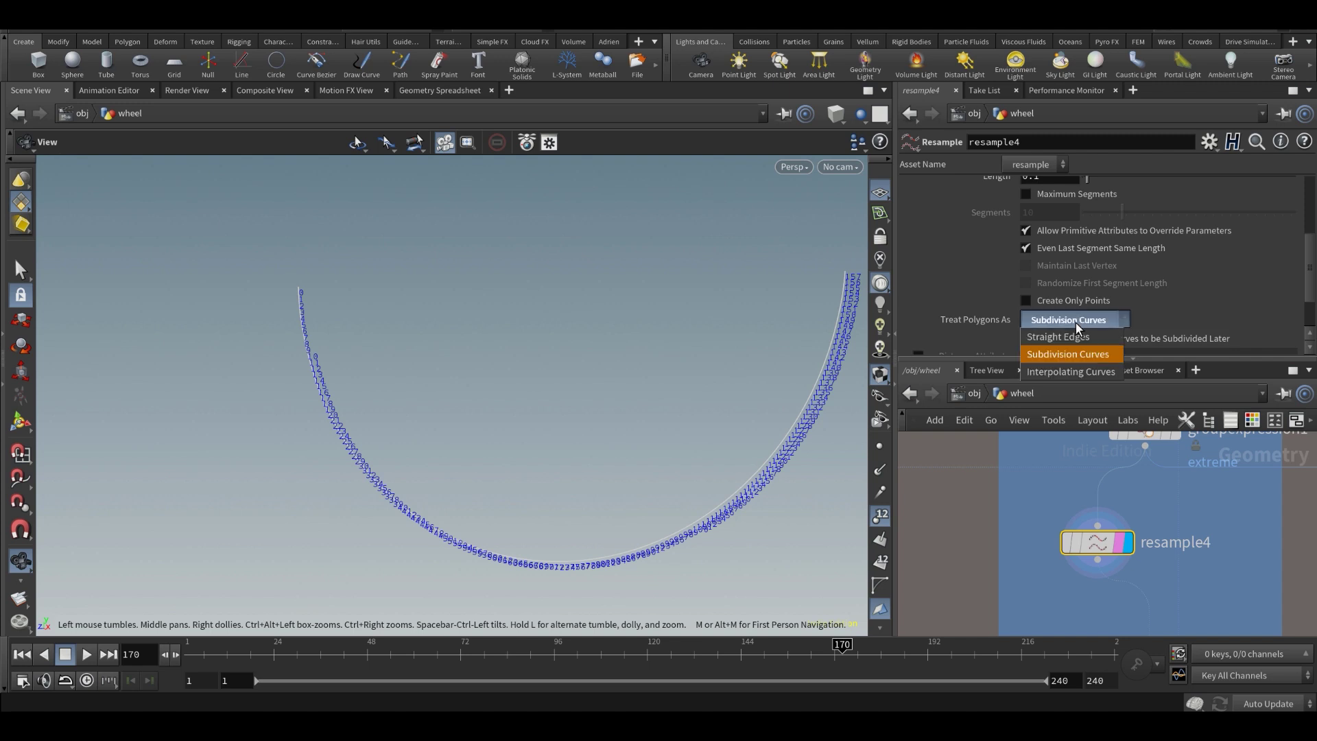
left_click(1078, 347)
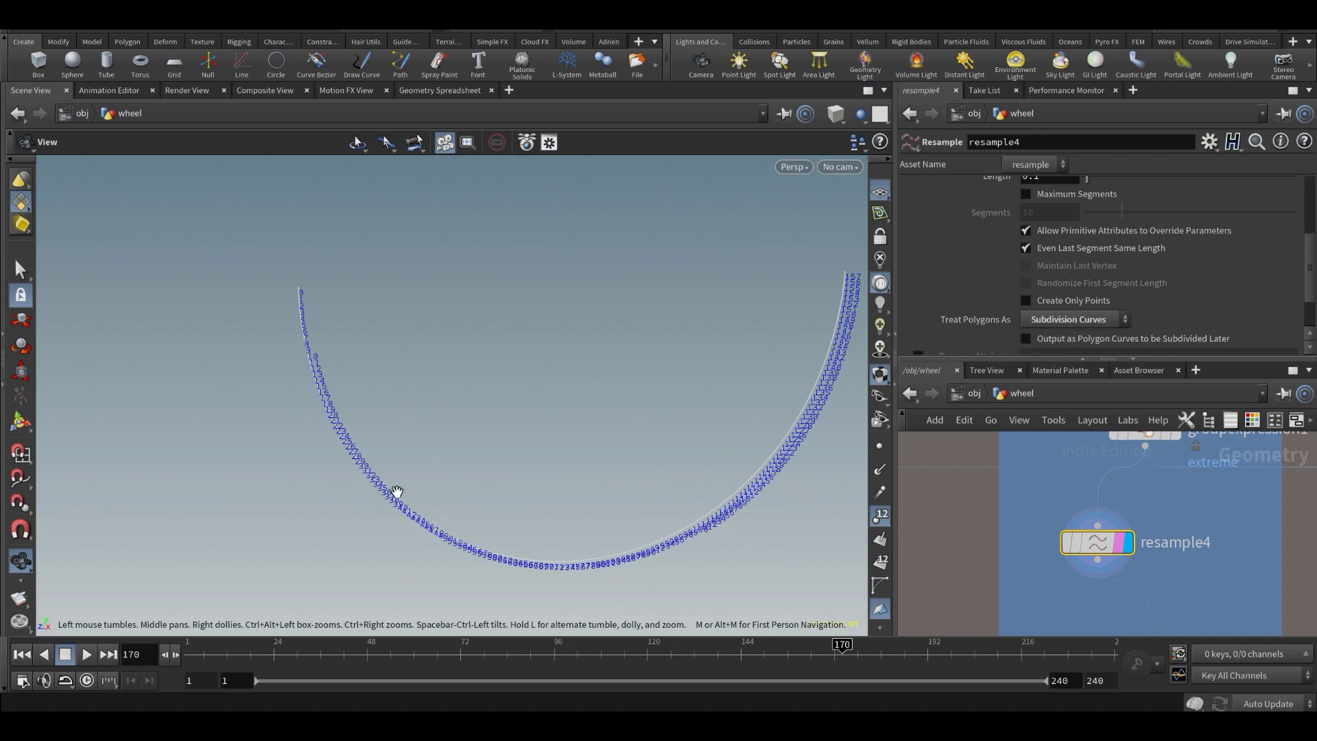
- Hide the point numbers, then display sweep2 and inspect the swept half-wheel beam from several angles
left_click(881, 516)
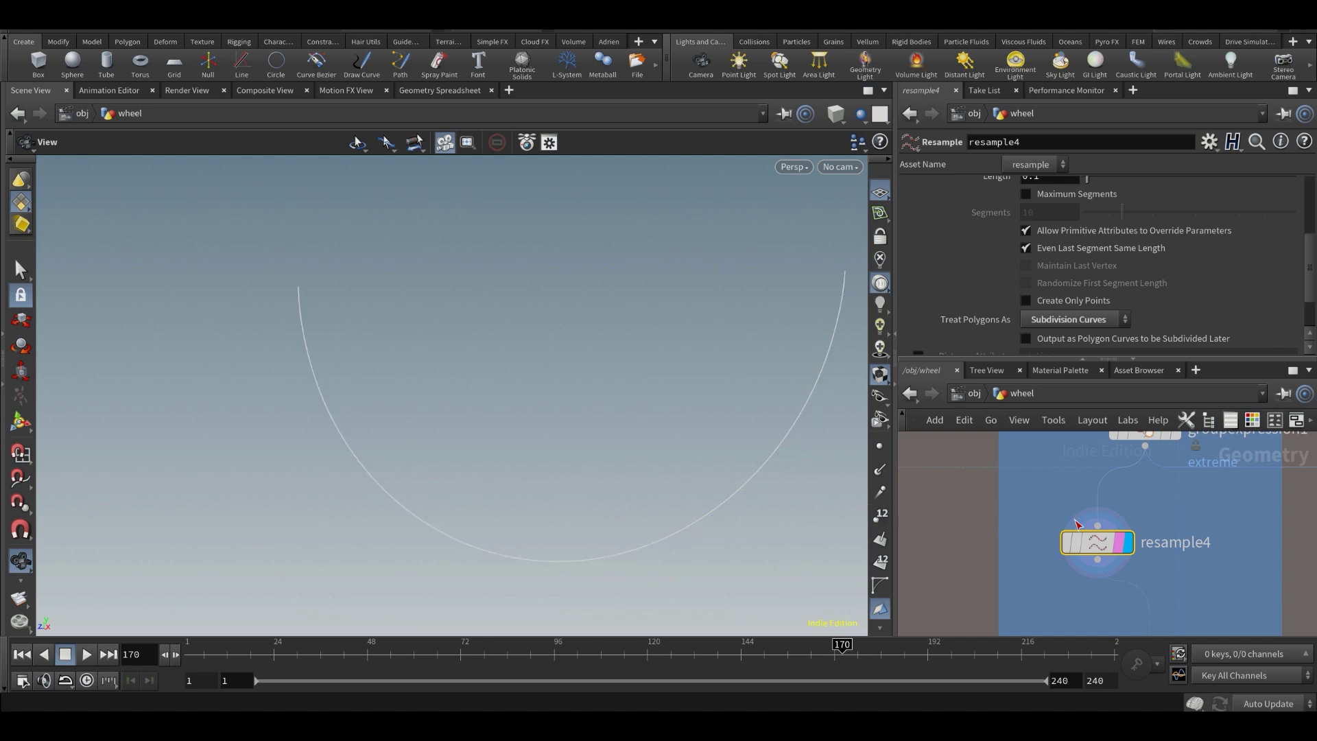
scroll(1145, 564, "down", 3)
scroll(1143, 553, "up", 5)
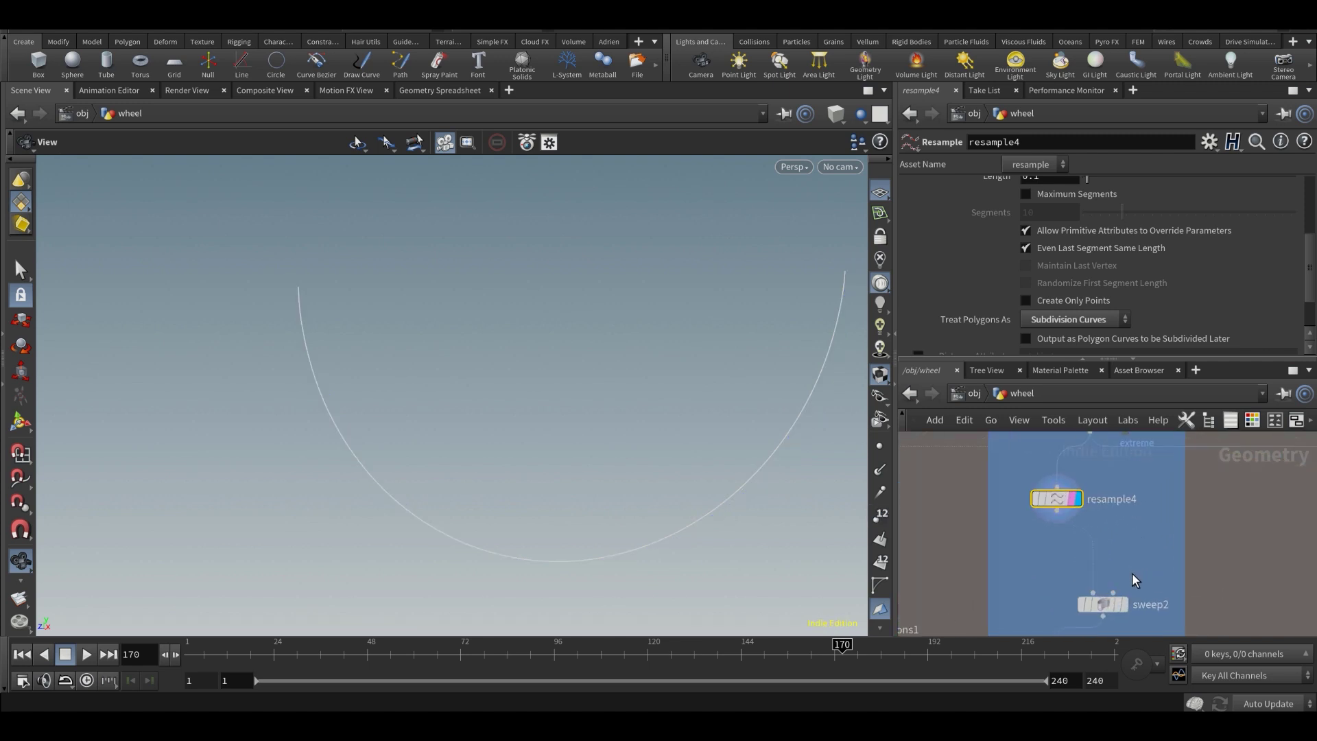
left_click(1128, 589)
left_click(1101, 588)
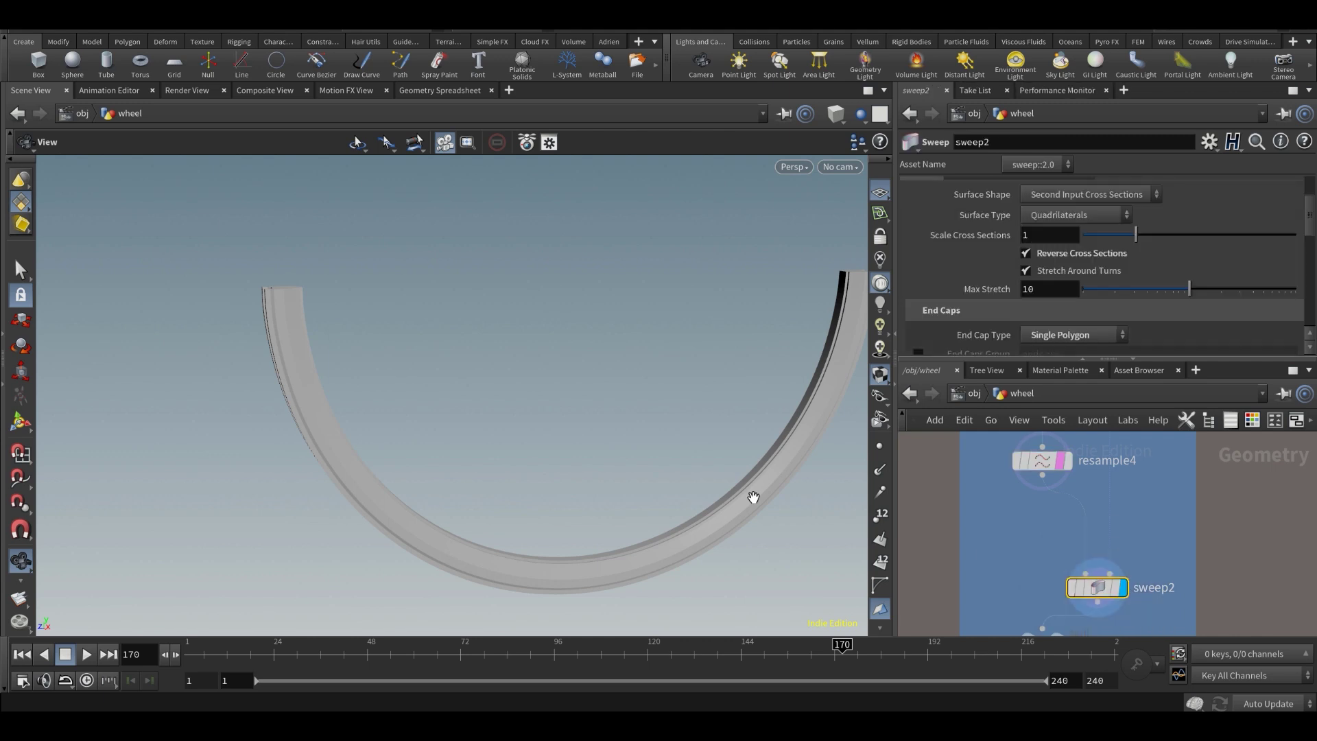
left_click_drag(752, 494, 775, 463)
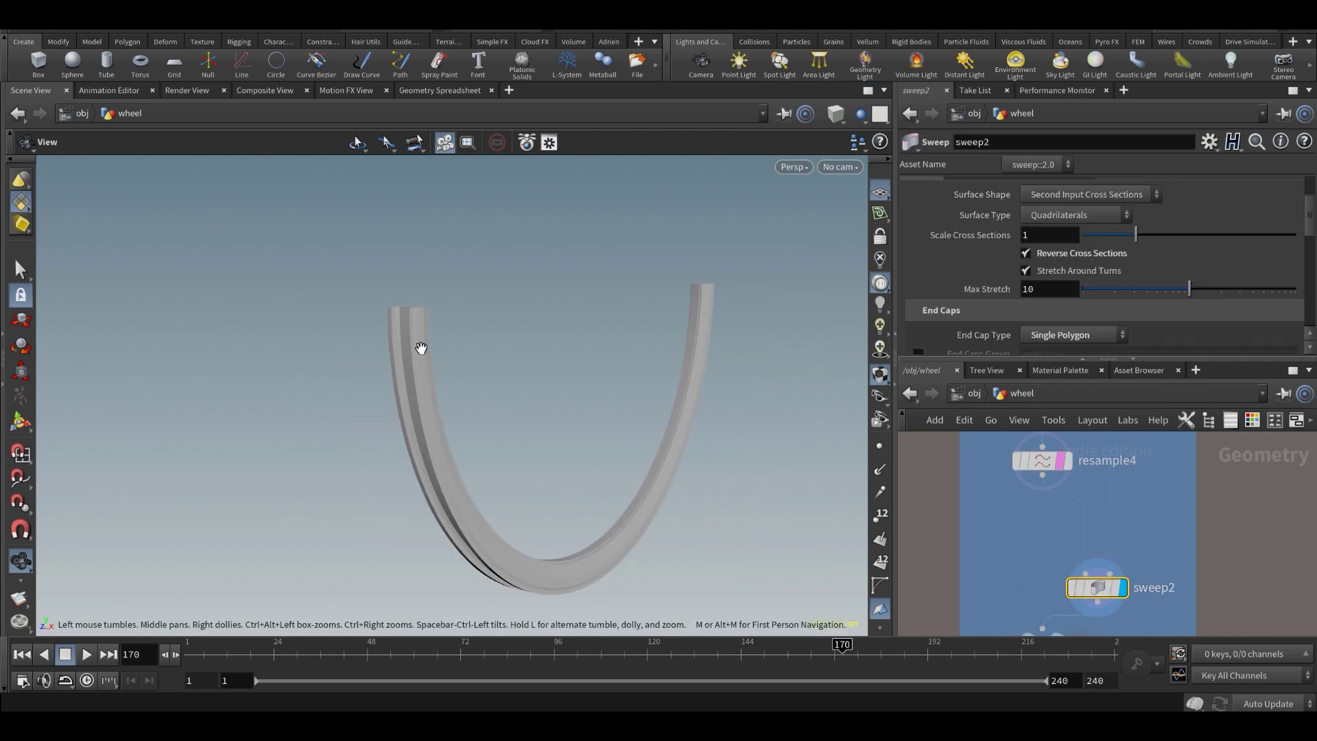
left_click_drag(421, 347, 538, 382)
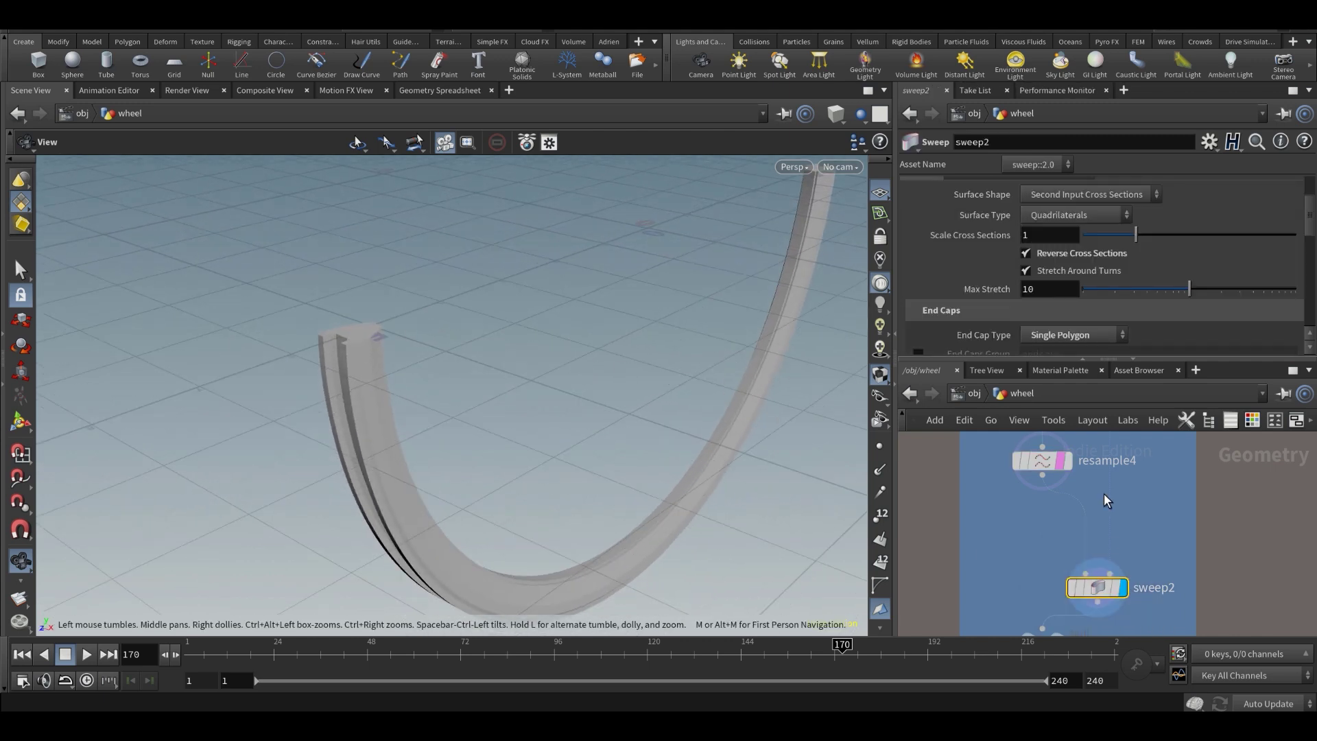
- Display resample4 again as the sweep path and locate sweep2's Cross Section(s) input
left_click(1070, 460)
left_click(1047, 463)
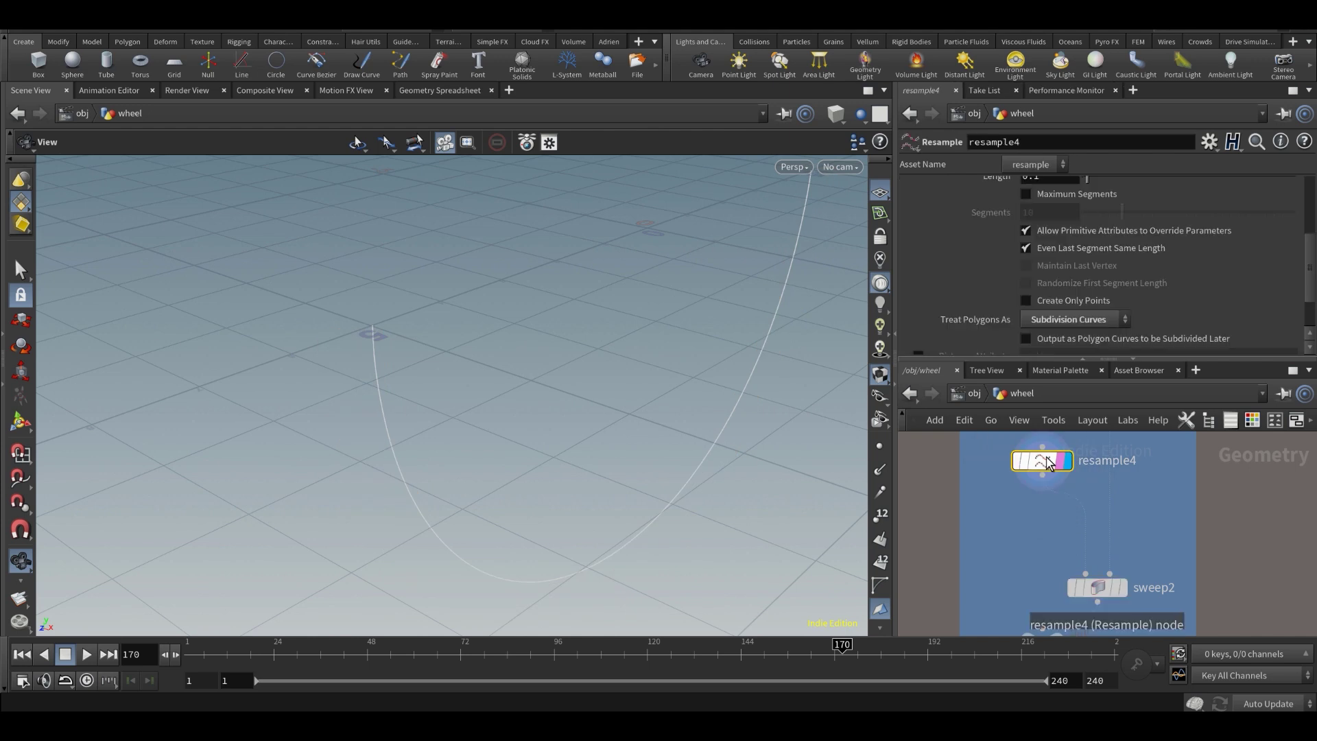
mouse_move(1113, 575)
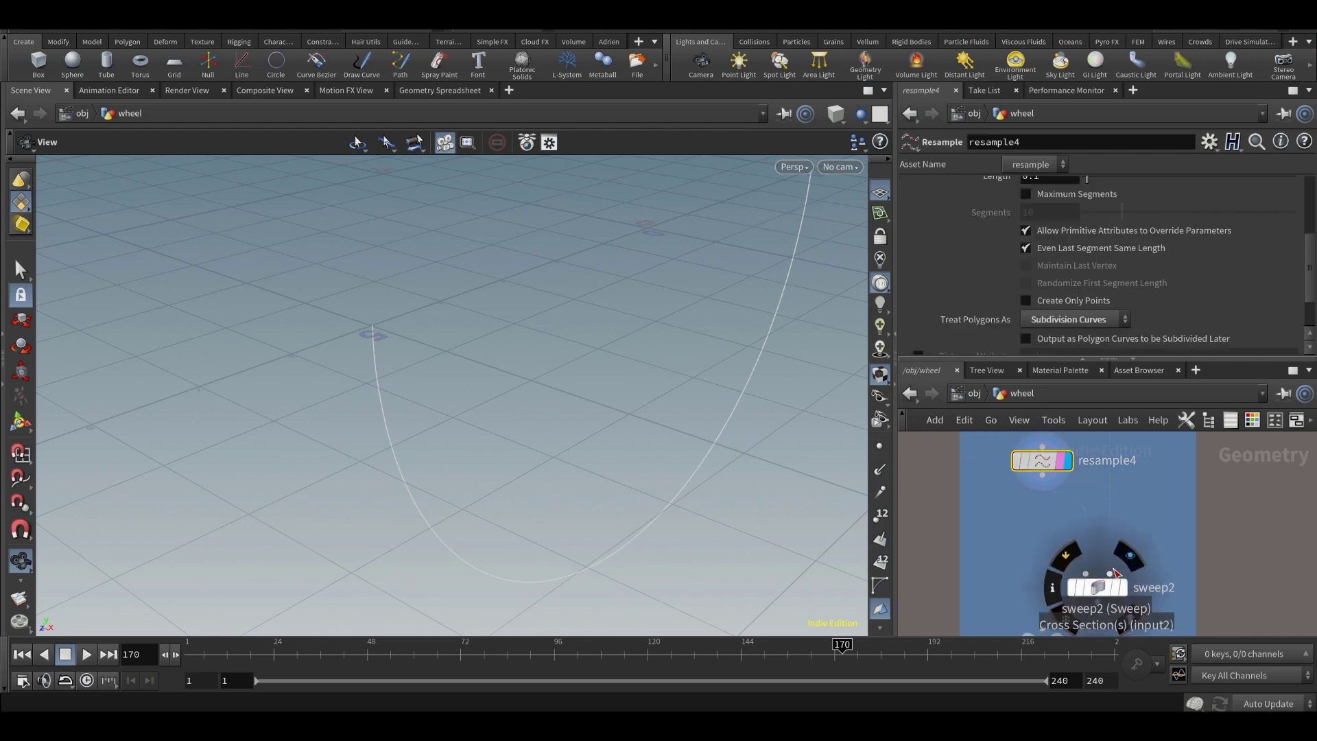
- Find the CROSS SECTION network box and display its starting grid1 node with its parameters
scroll(1114, 572, "down", 3)
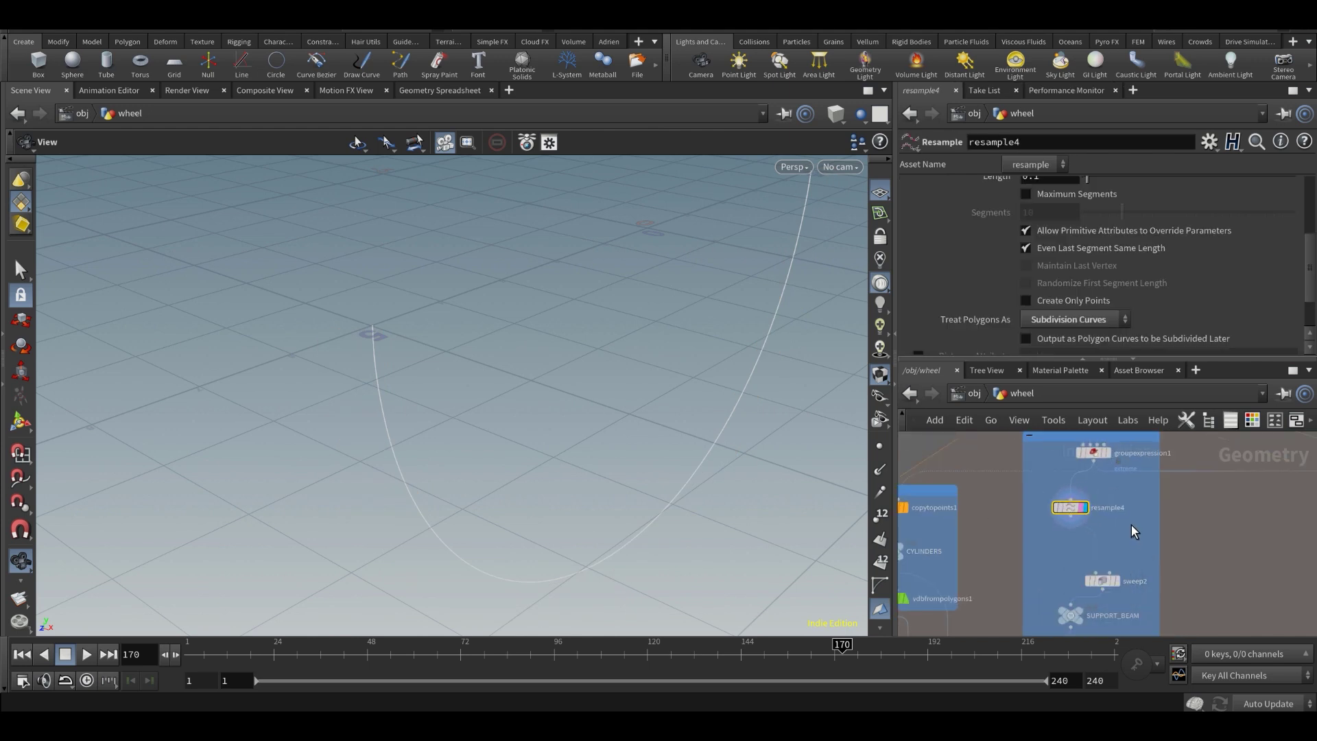
scroll(1102, 538, "down", 8)
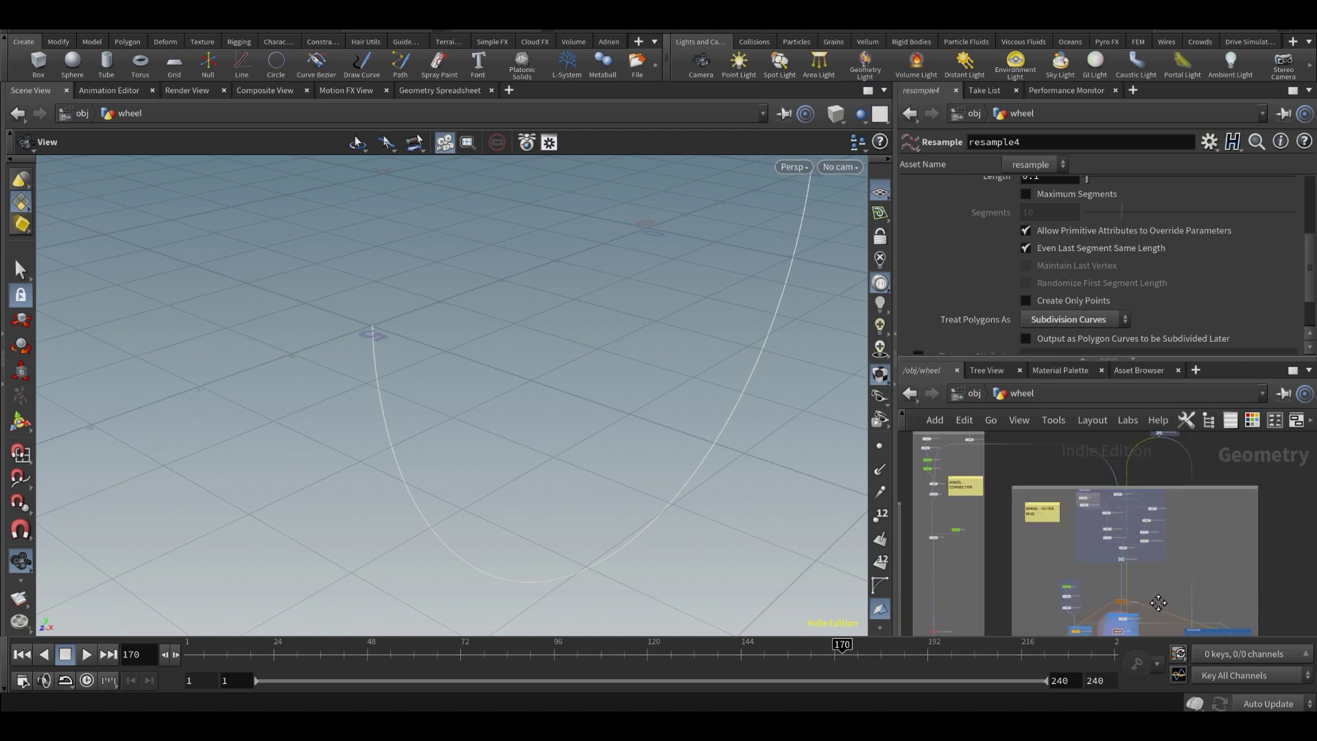
middle_click_drag(1174, 490, 1170, 571)
scroll(1175, 495, "up", 5)
middle_click_drag(1176, 495, 1177, 576)
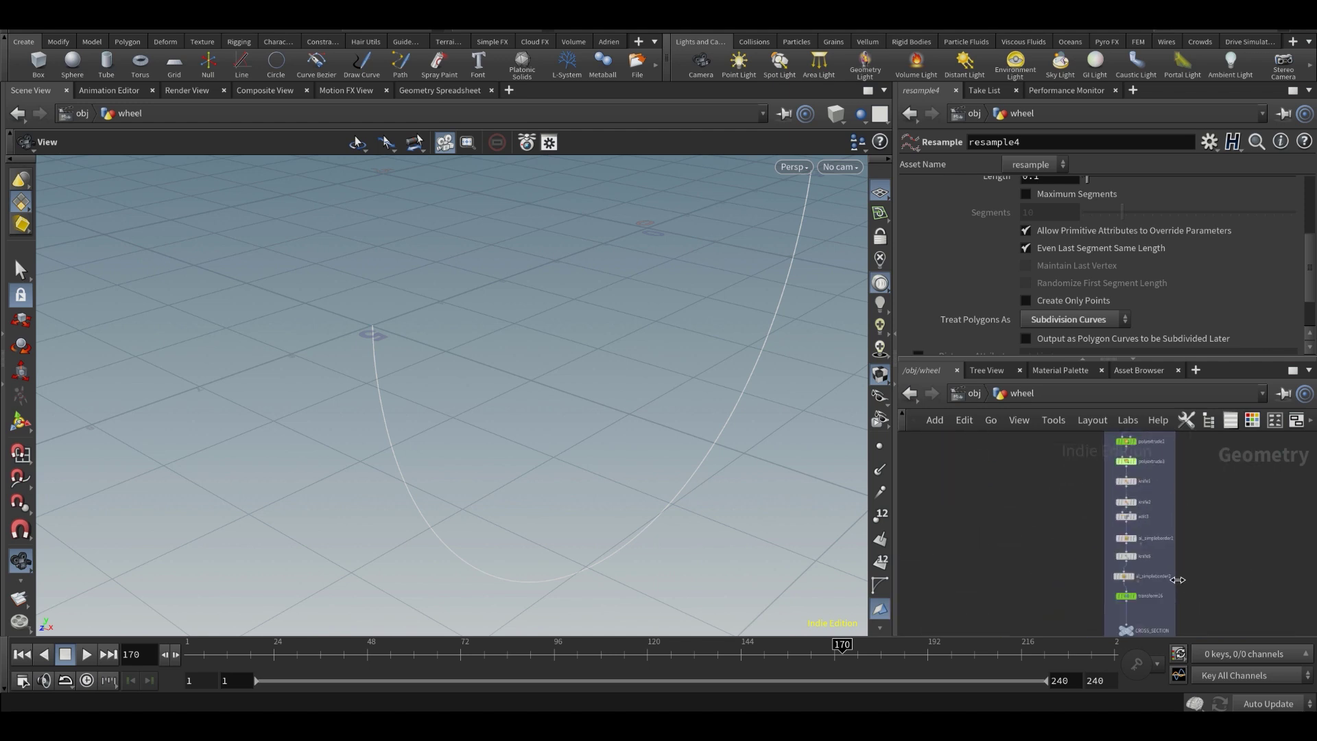
middle_click_drag(1198, 522, 1205, 610)
scroll(1159, 448, "up", 4)
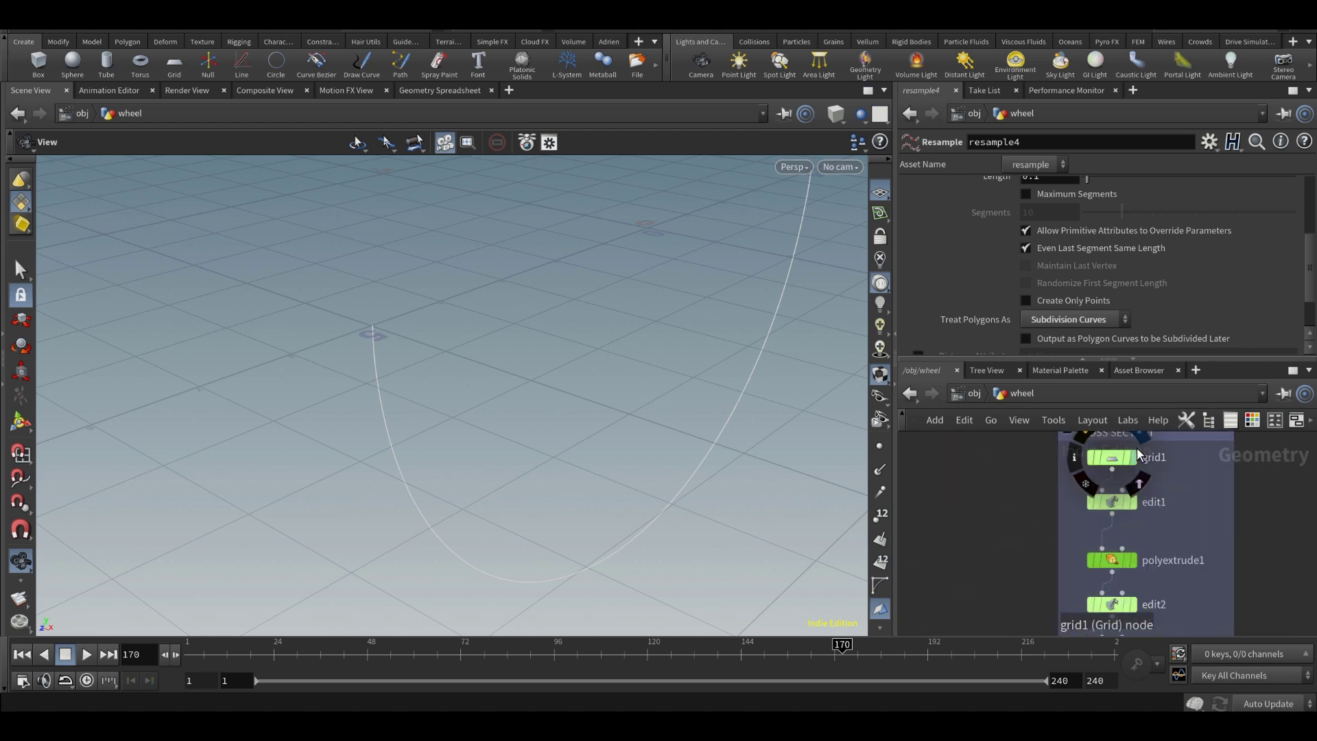
left_click(1126, 457)
left_click(1115, 458)
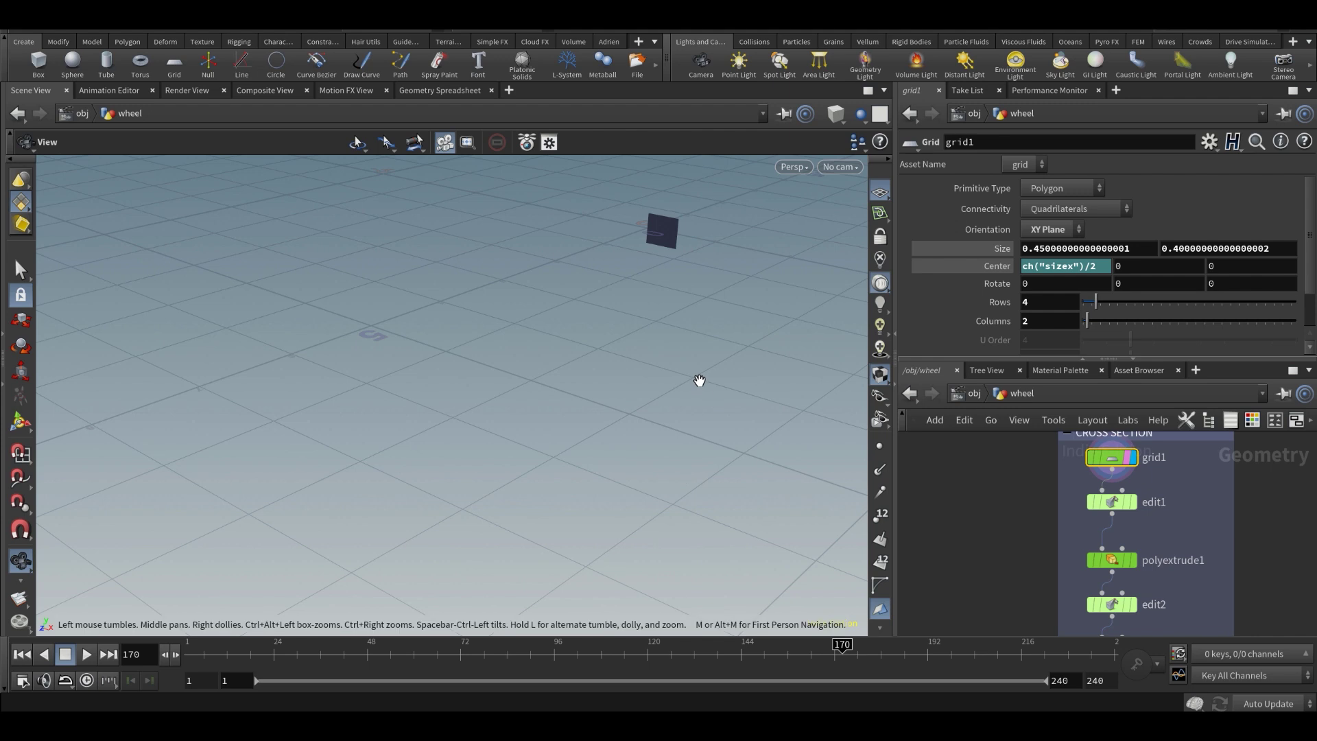
- Display the CROSS_SECTION null, frame the final profile, and inspect it in wireframe and shaded modes
scroll(1163, 508, "down", 5)
middle_click_drag(1158, 622, 1168, 527)
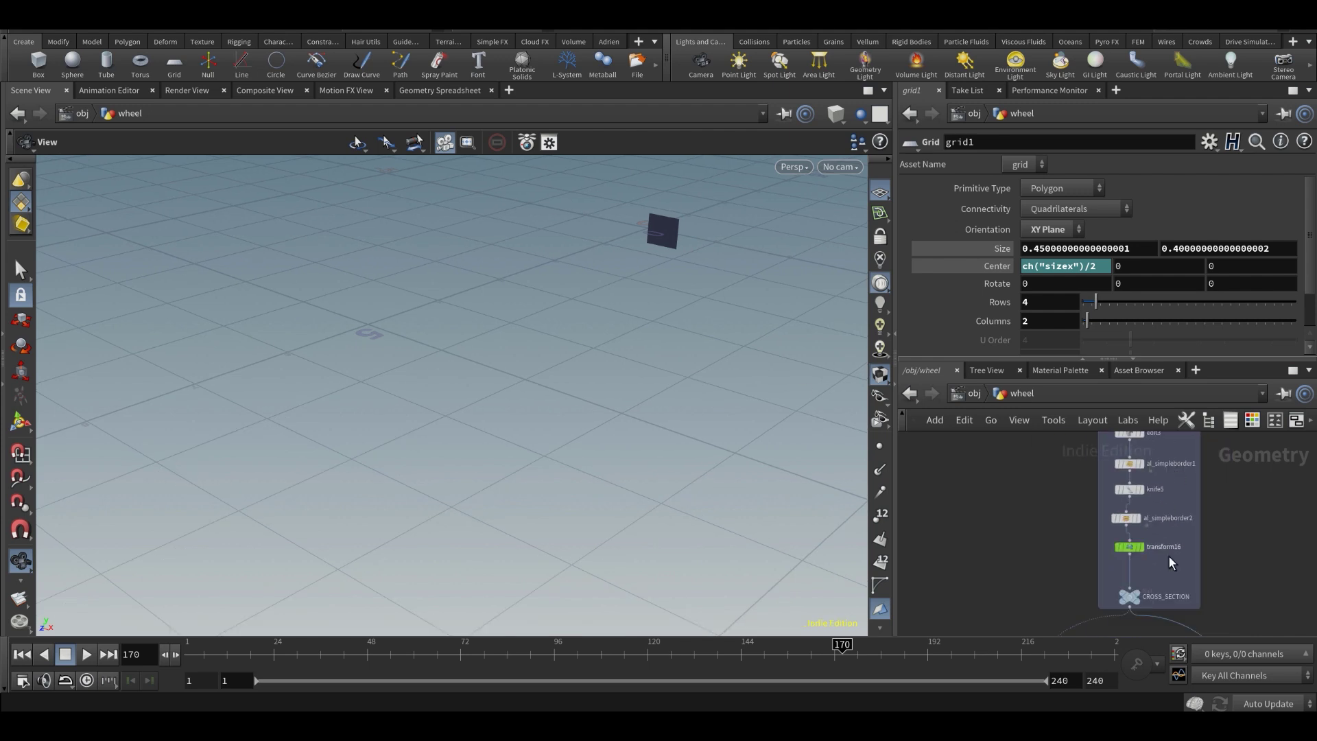
scroll(1154, 581, "up", 3)
left_click(1122, 603)
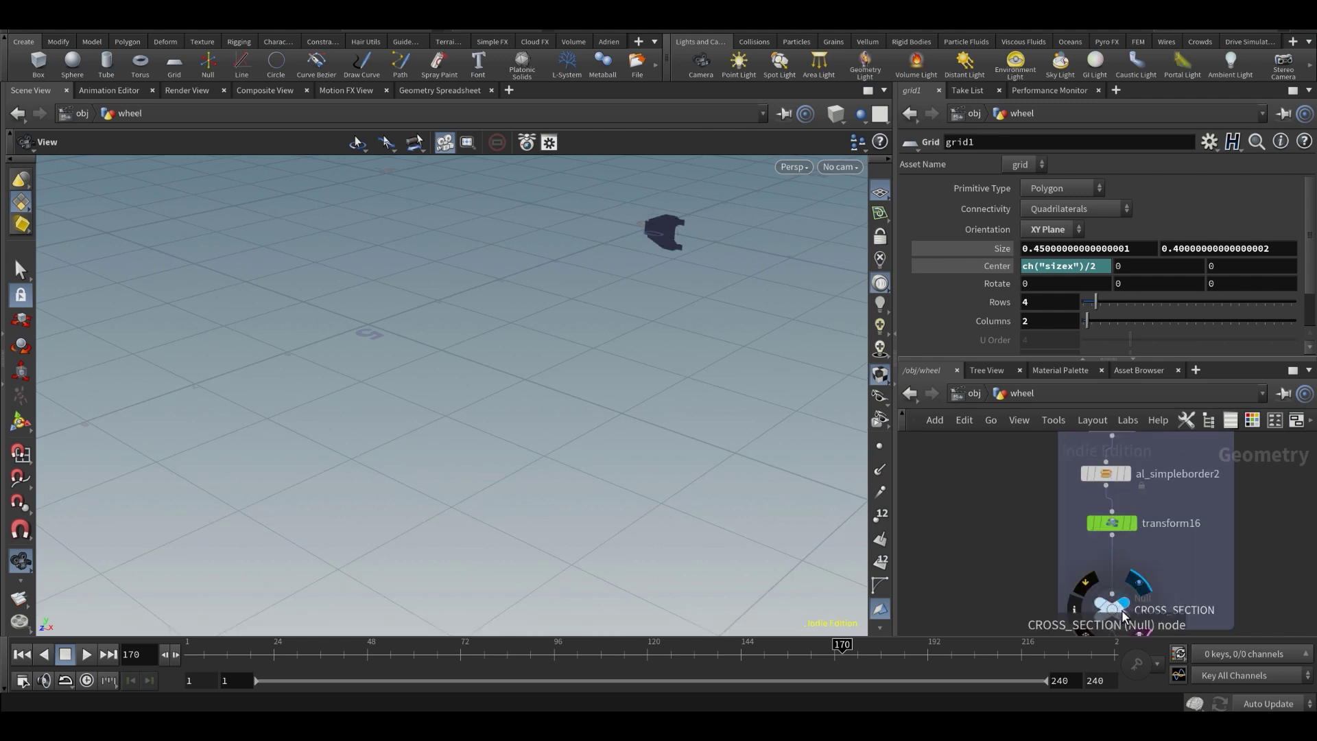
left_click(1122, 610)
key("f")
mouse_move(669, 335)
left_mouse_down()
mouse_move(514, 385)
mouse_move(362, 359)
left_mouse_up()
key("w")
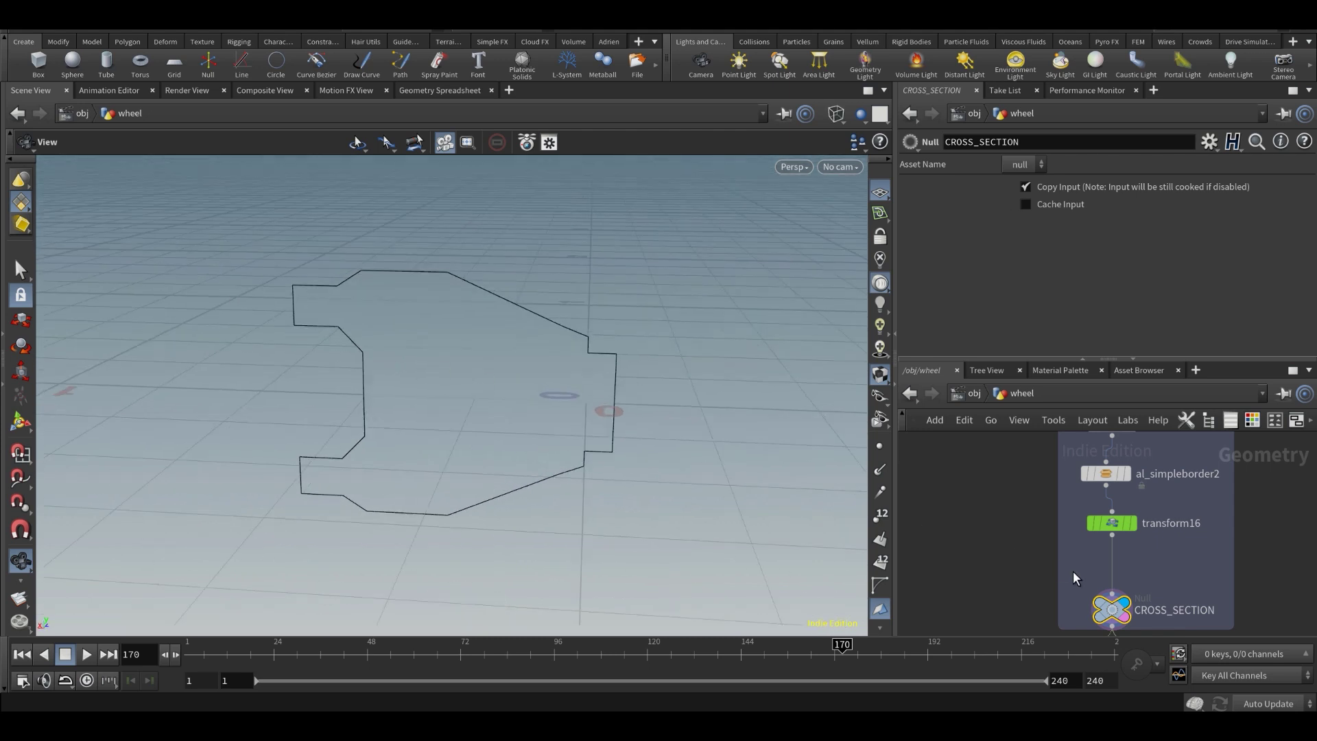
key("w")
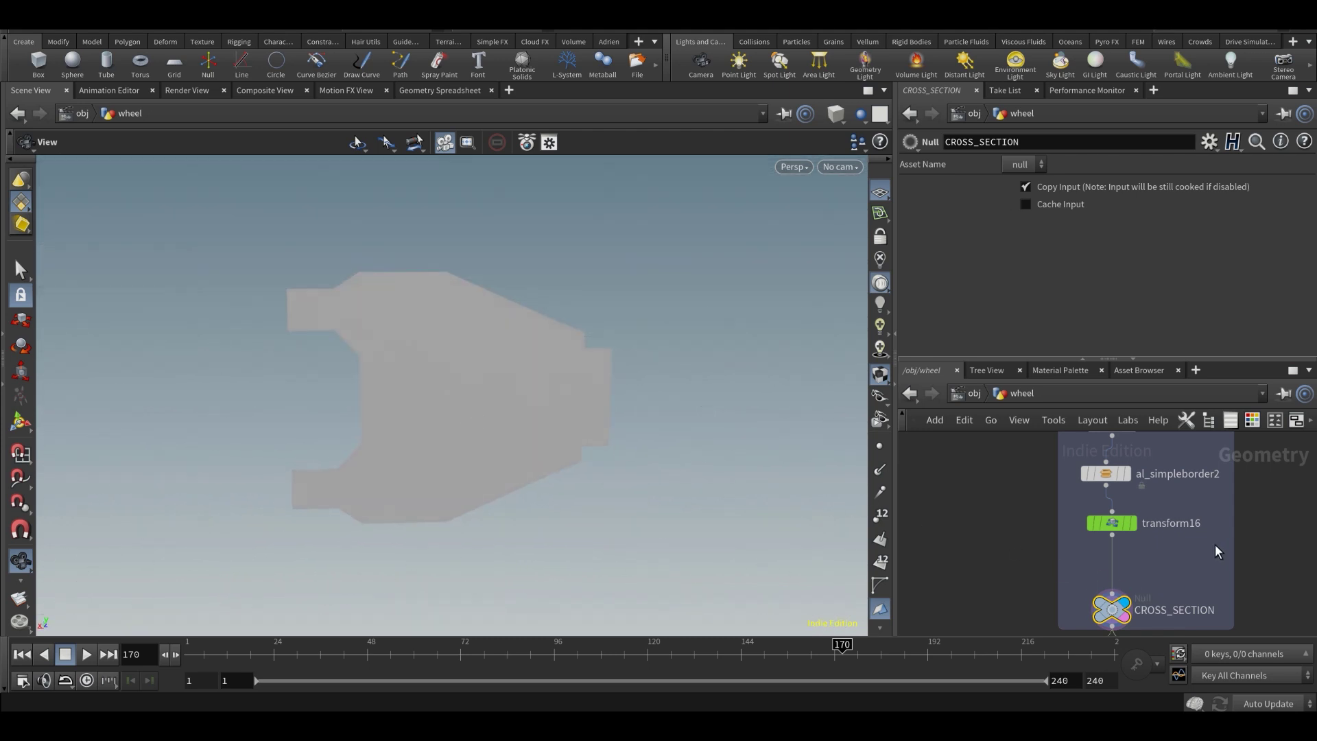
- Show the final profile in wireframe and display the CROSS SECTION box's starting grid1 node with its parameters
key("w")
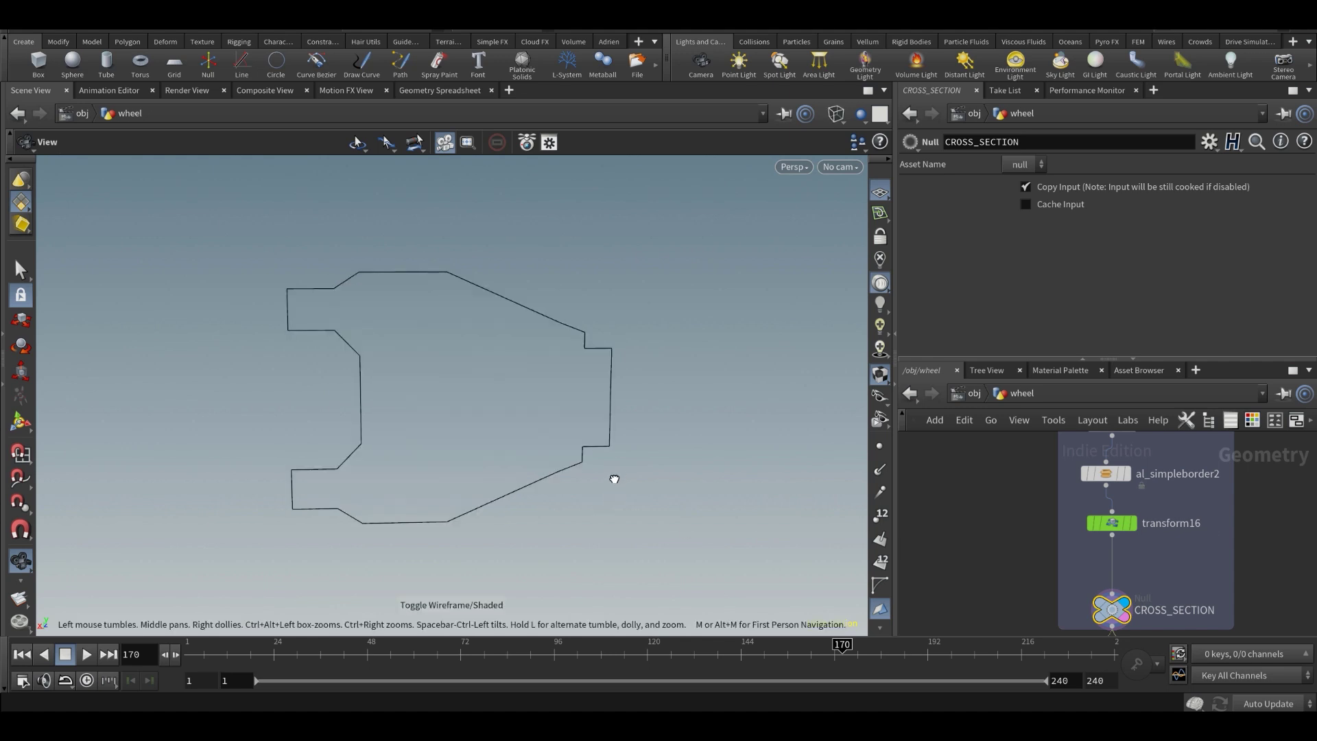
scroll(1162, 543, "down", 5)
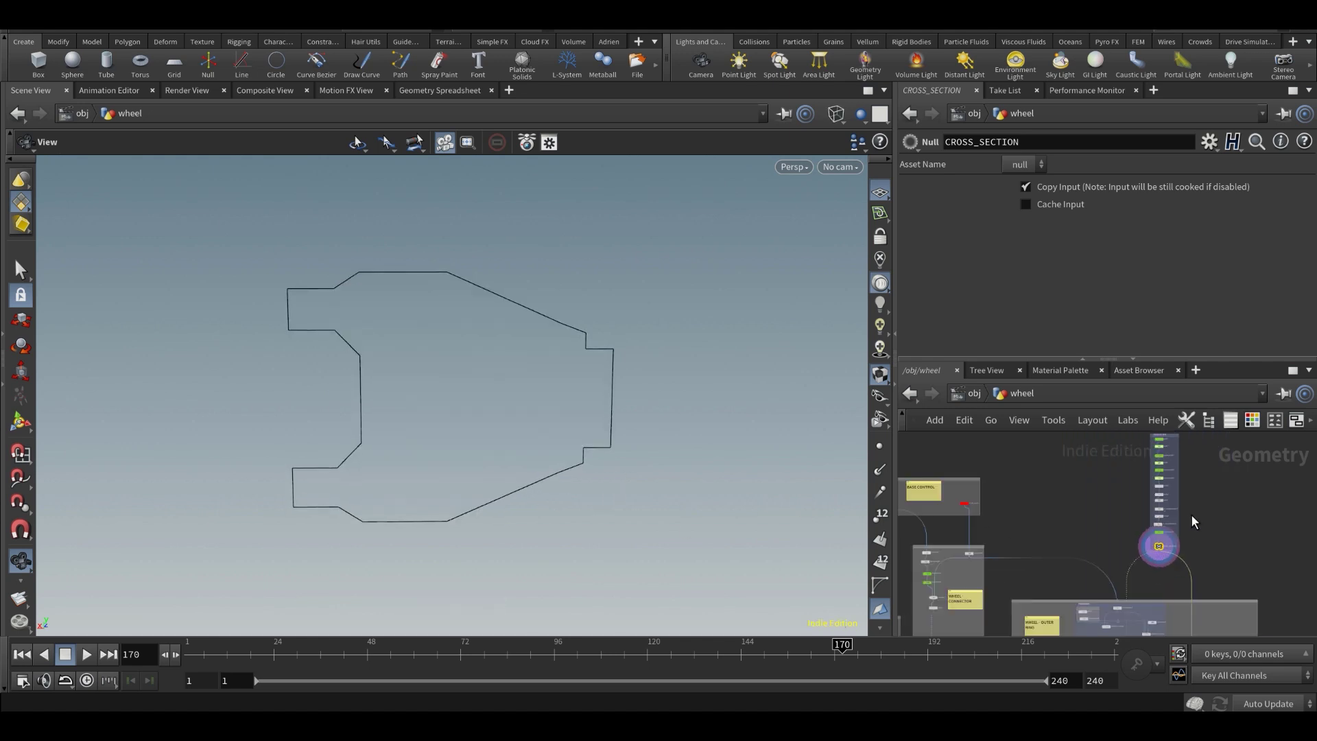
scroll(1187, 521, "up", 5)
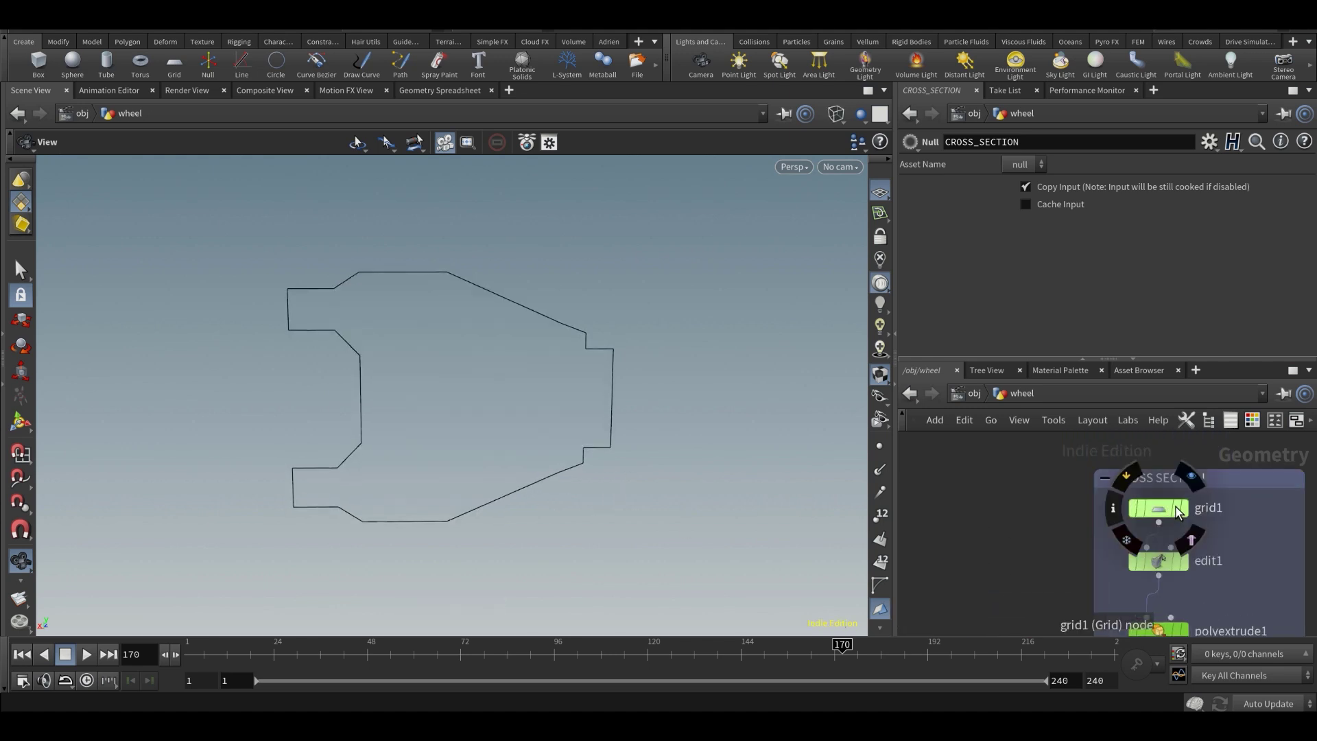
left_click(1178, 511)
left_click(1158, 508)
scroll(1139, 511, "up", 2)
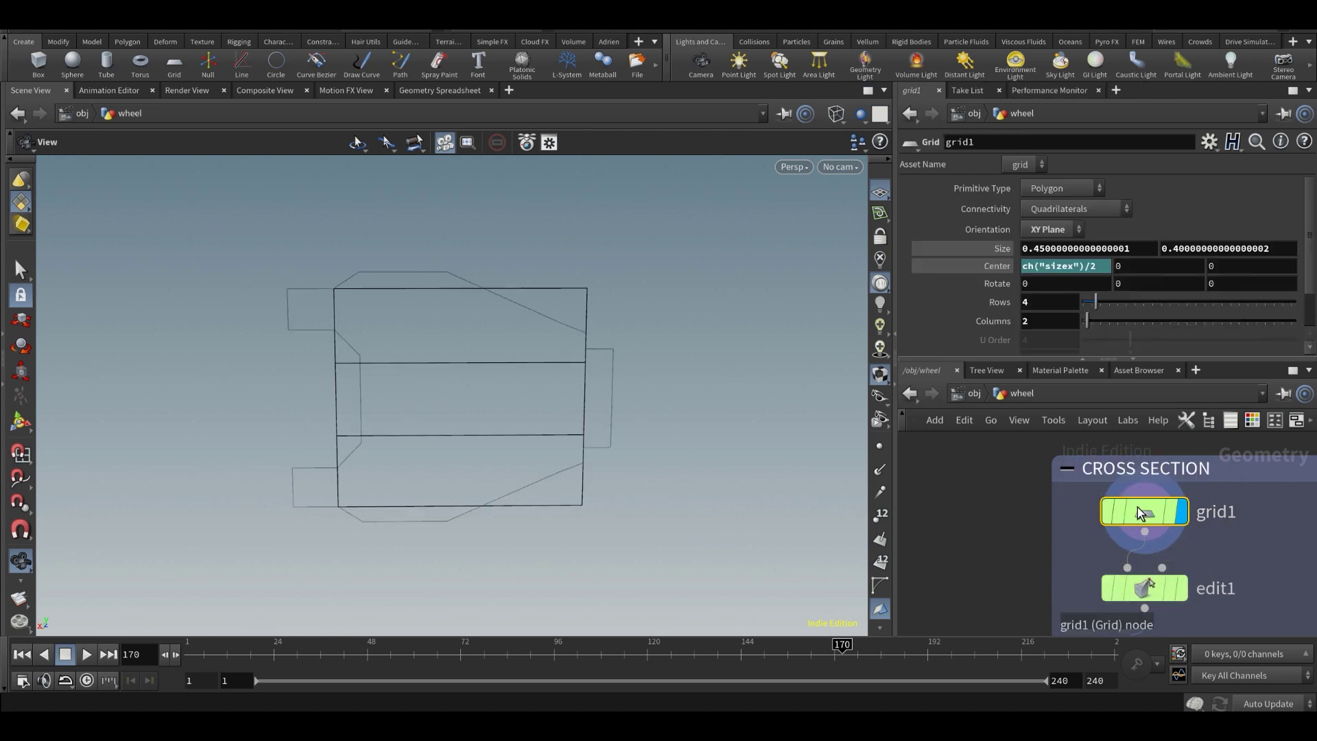
middle_click_drag(1237, 554, 1193, 485)
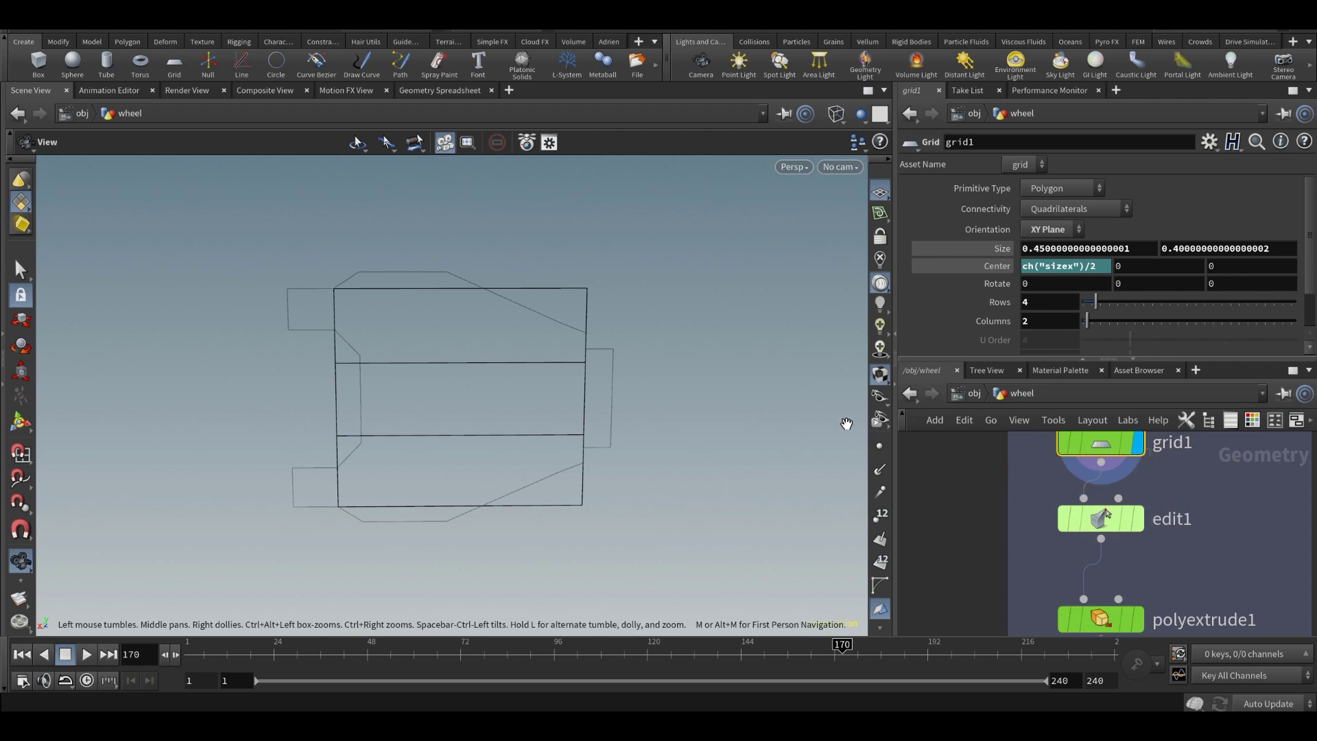
- Display edit1 and examine its primitive group and Y scale values for the enlarged middle face
left_click(1138, 520)
left_click(1130, 520)
left_click(1105, 520)
middle_click_drag(1164, 594, 1172, 529)
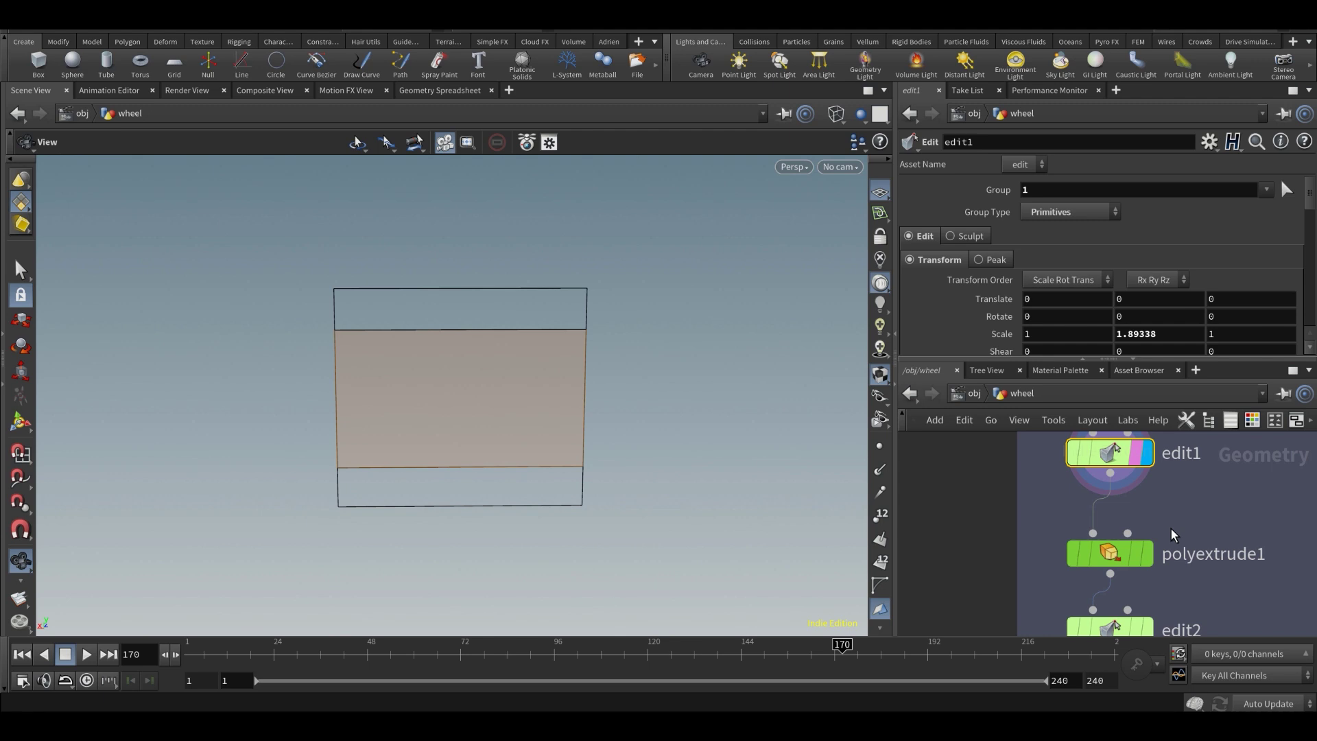
middle_click_drag(1170, 532, 1175, 572)
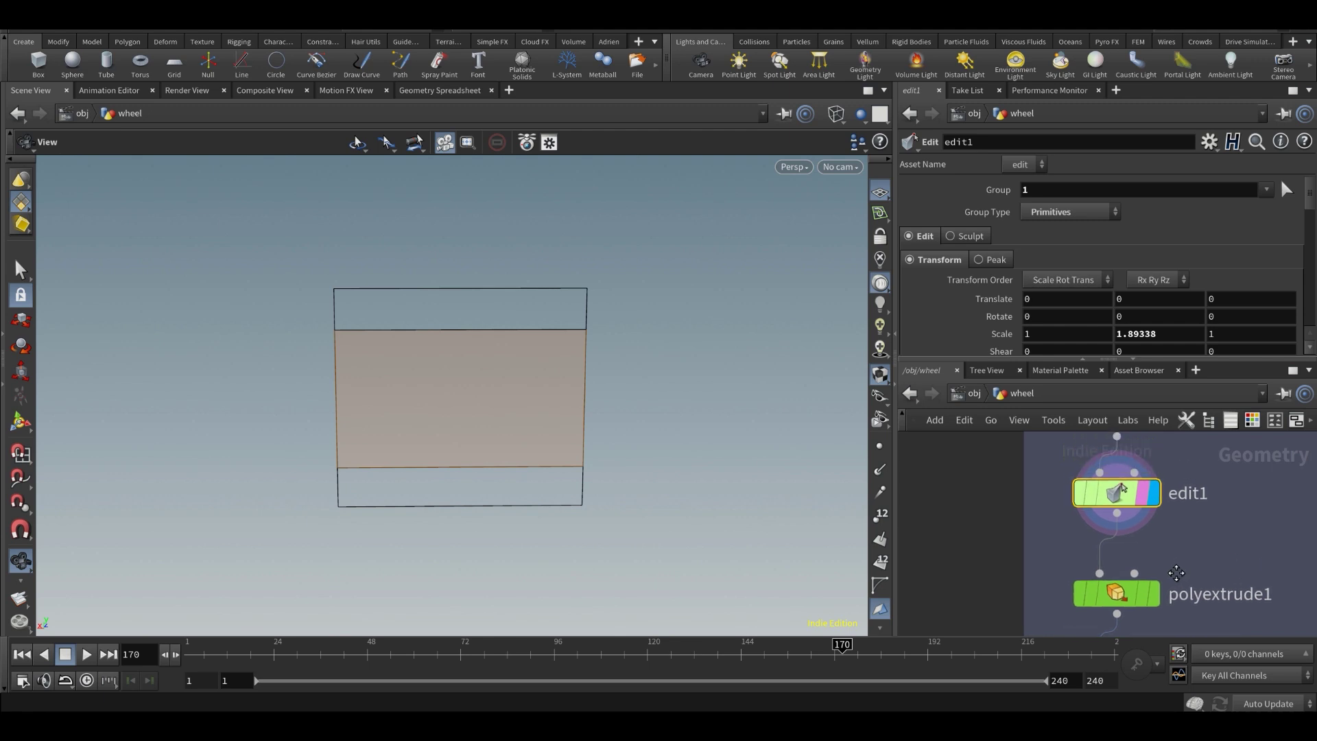
scroll(1175, 572, "down", 2)
scroll(1176, 569, "up", 1)
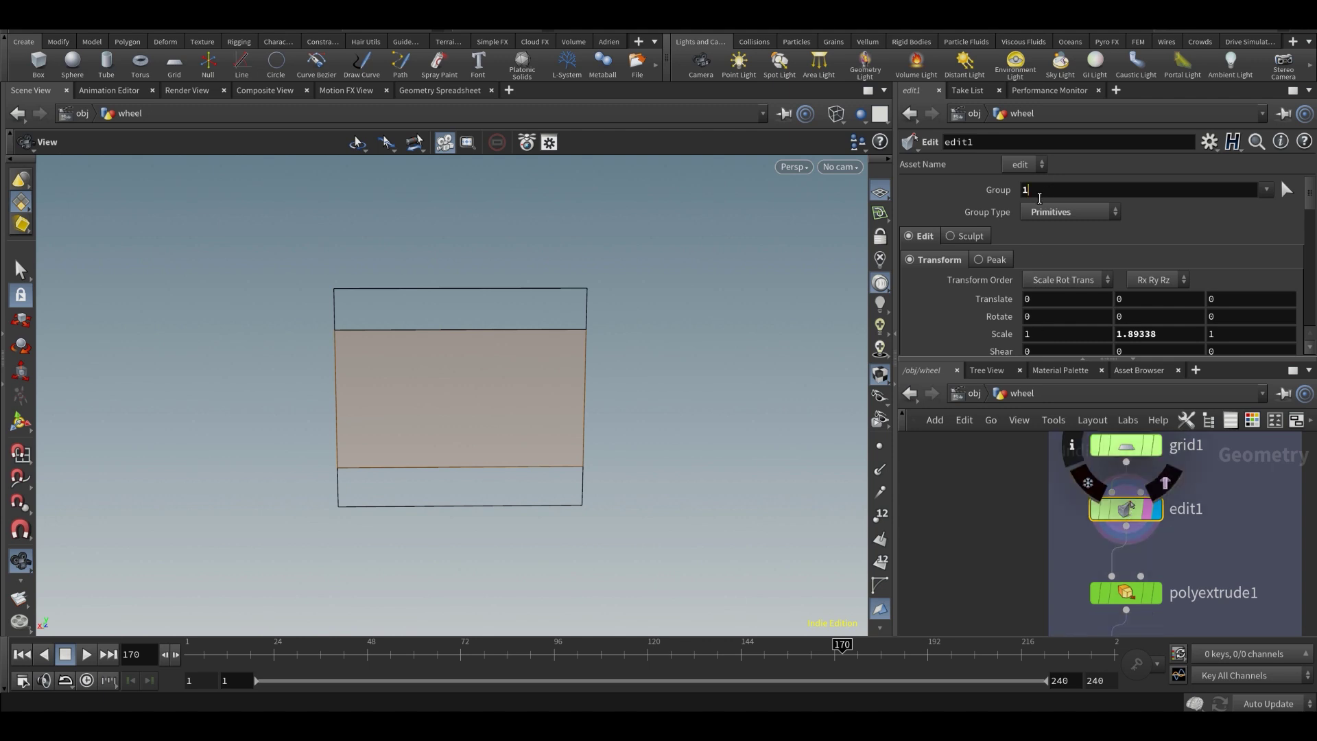
left_click(1039, 195)
left_click(1135, 333)
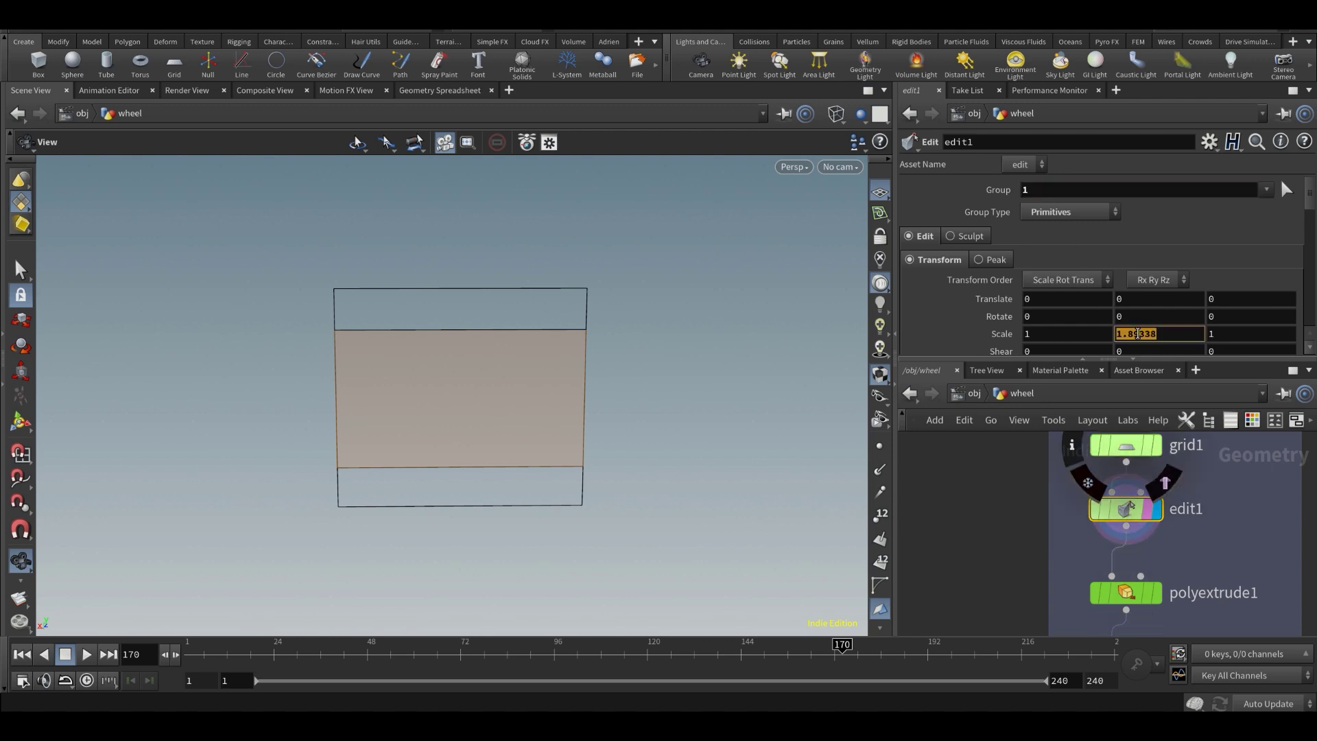
left_click(1096, 506)
left_click(1096, 506)
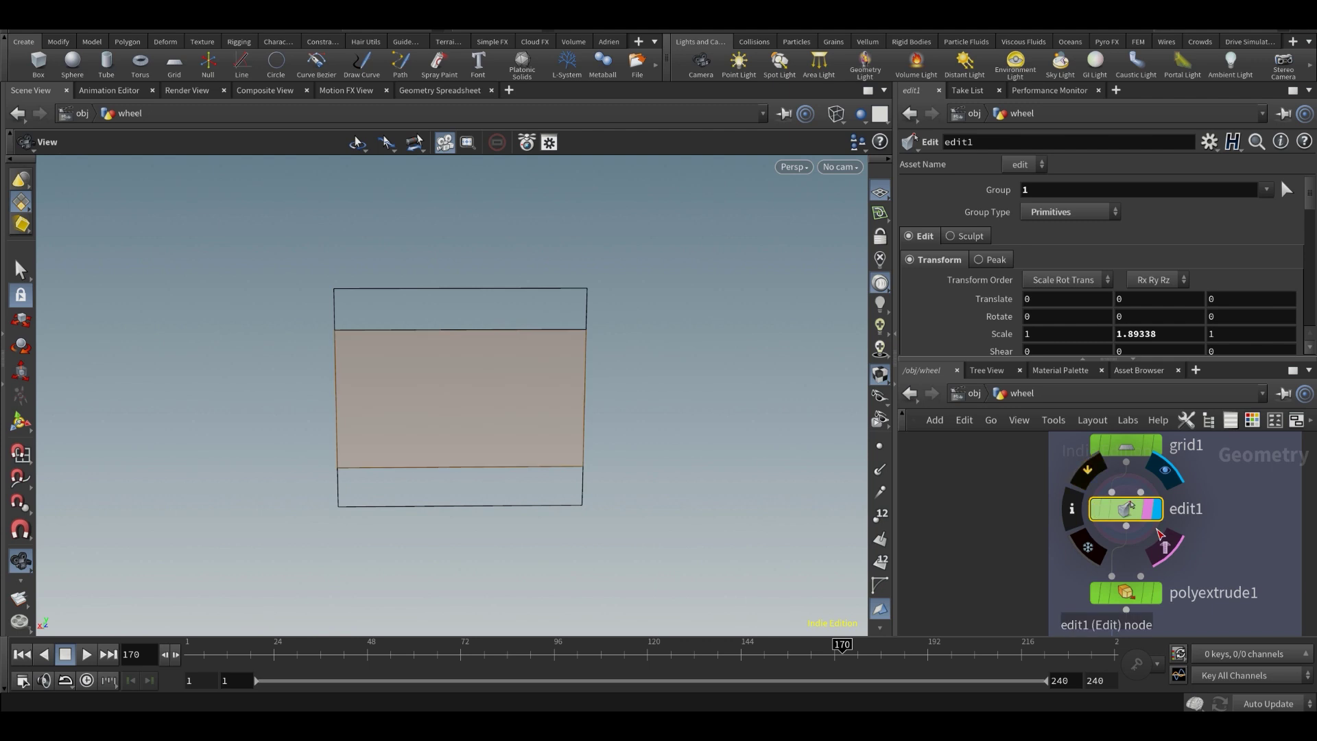
middle_click_drag(1165, 551, 1164, 520)
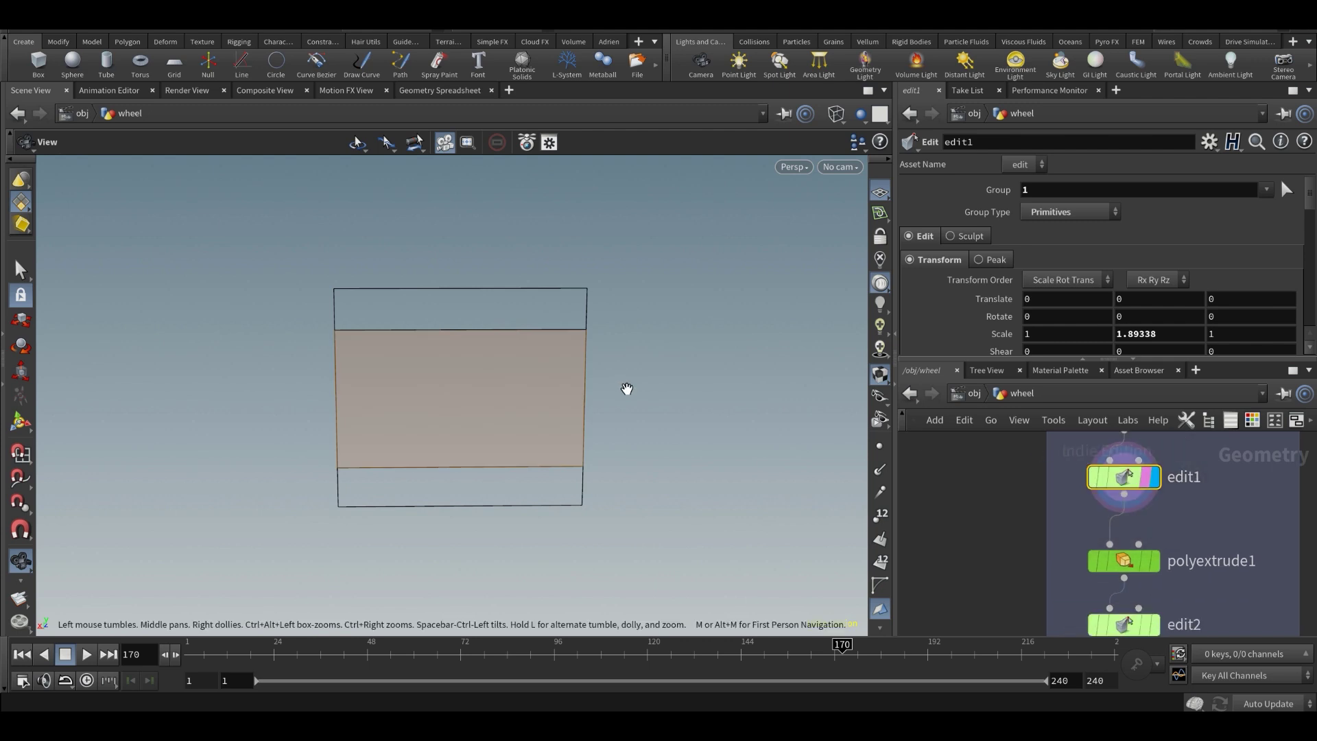
- In edit1, select the two inner points on one side of the grid and convert the selection to an edge
key("Return")
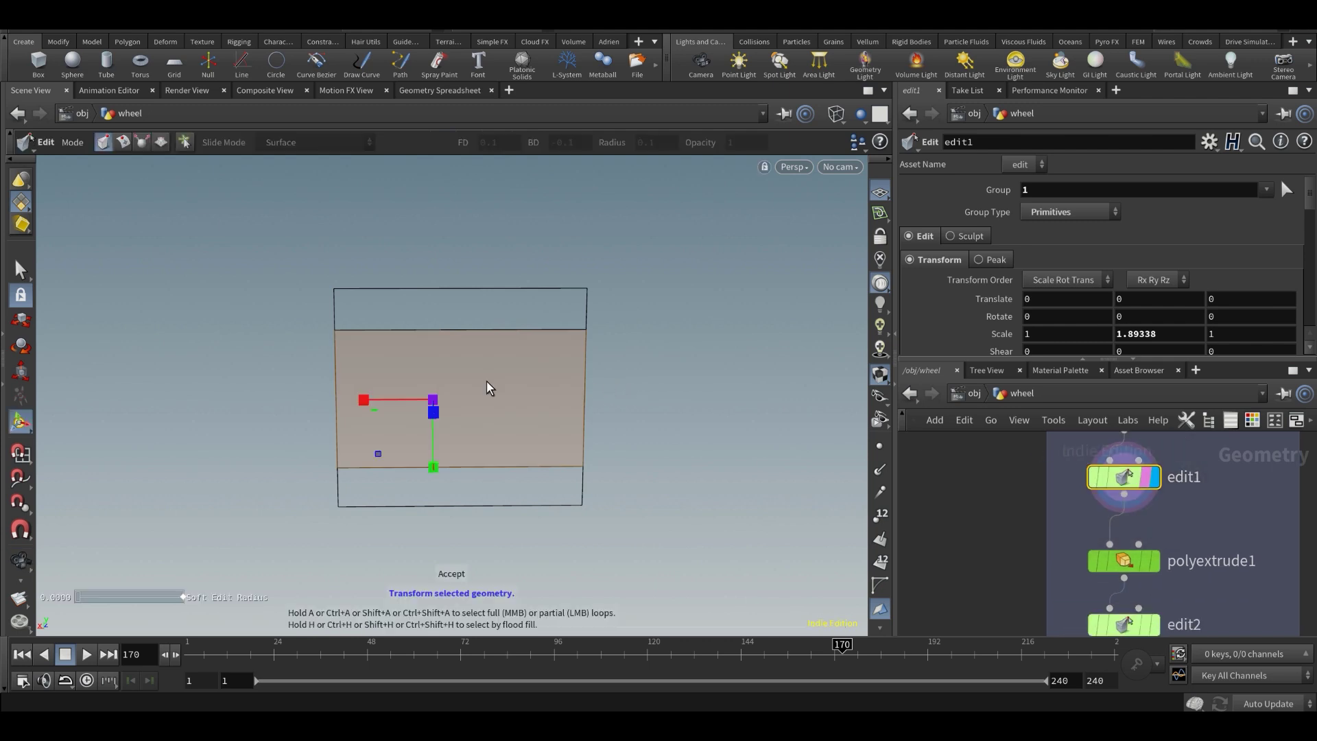
key("s")
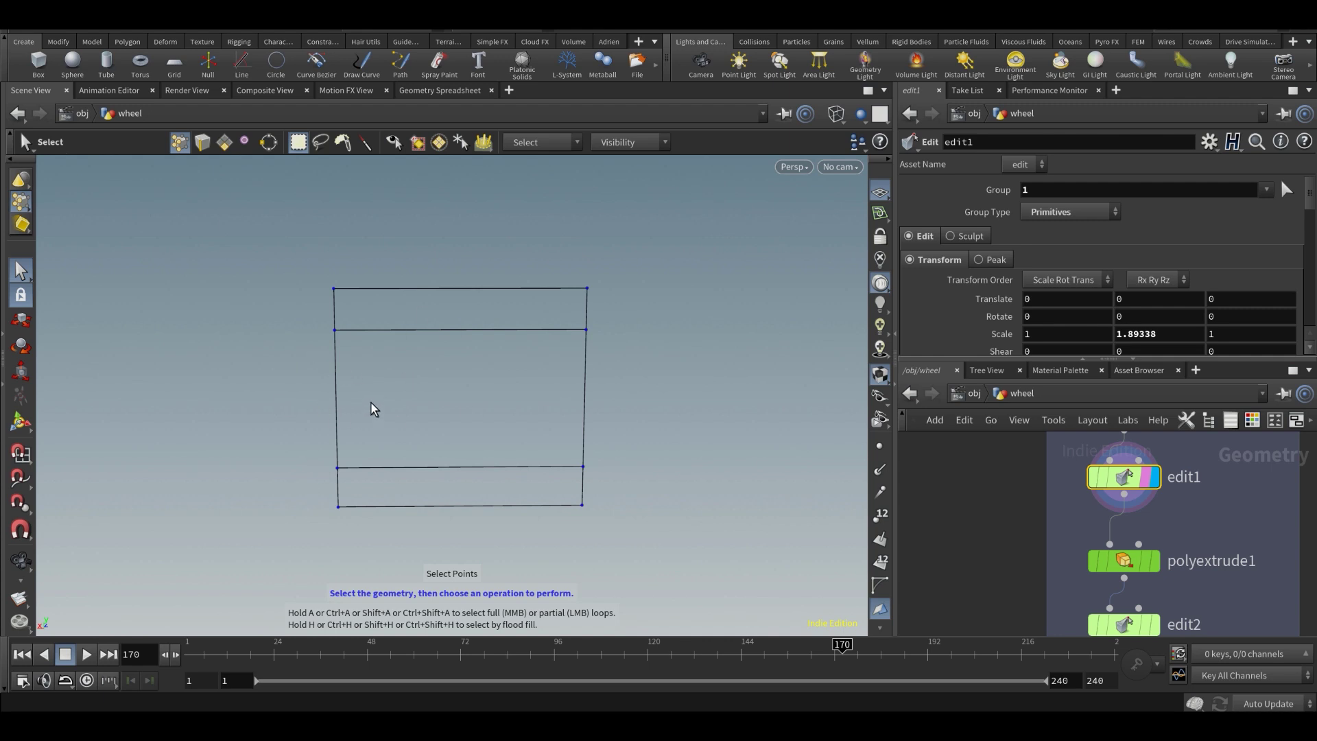
key("Escape")
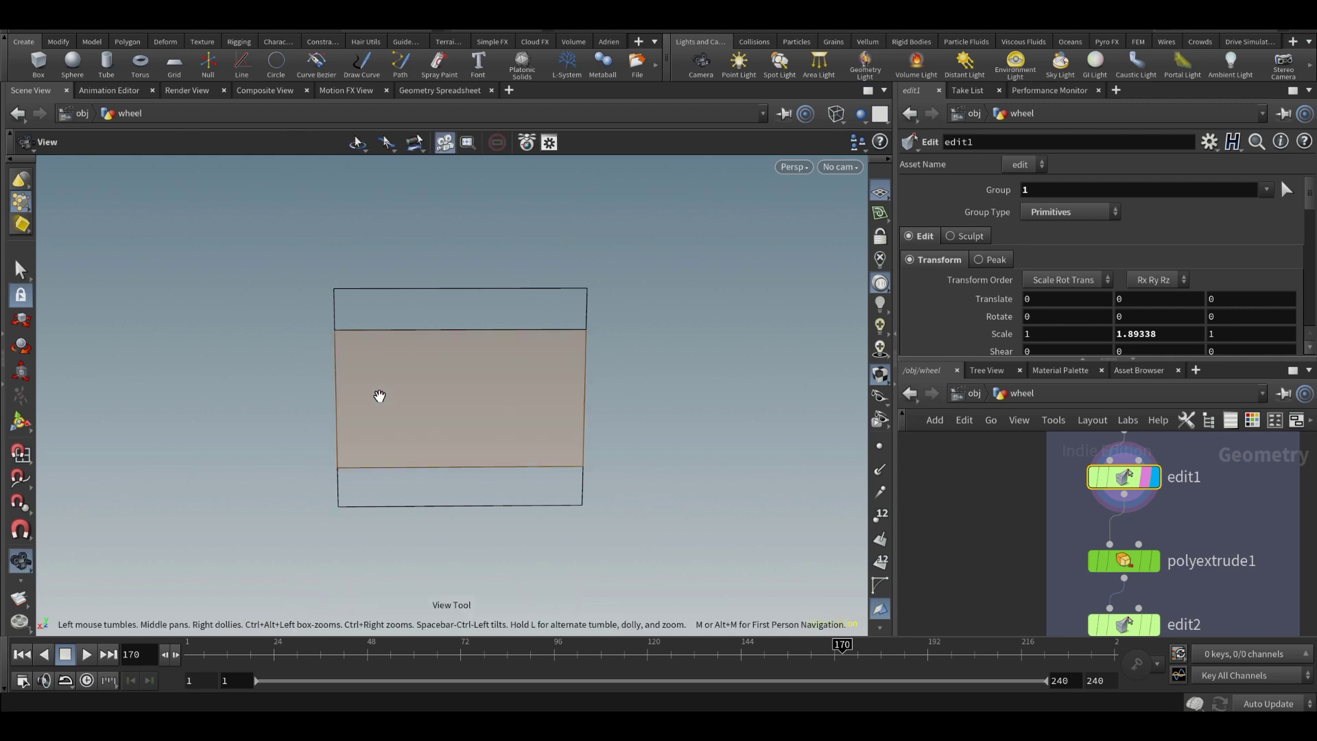
key("Return")
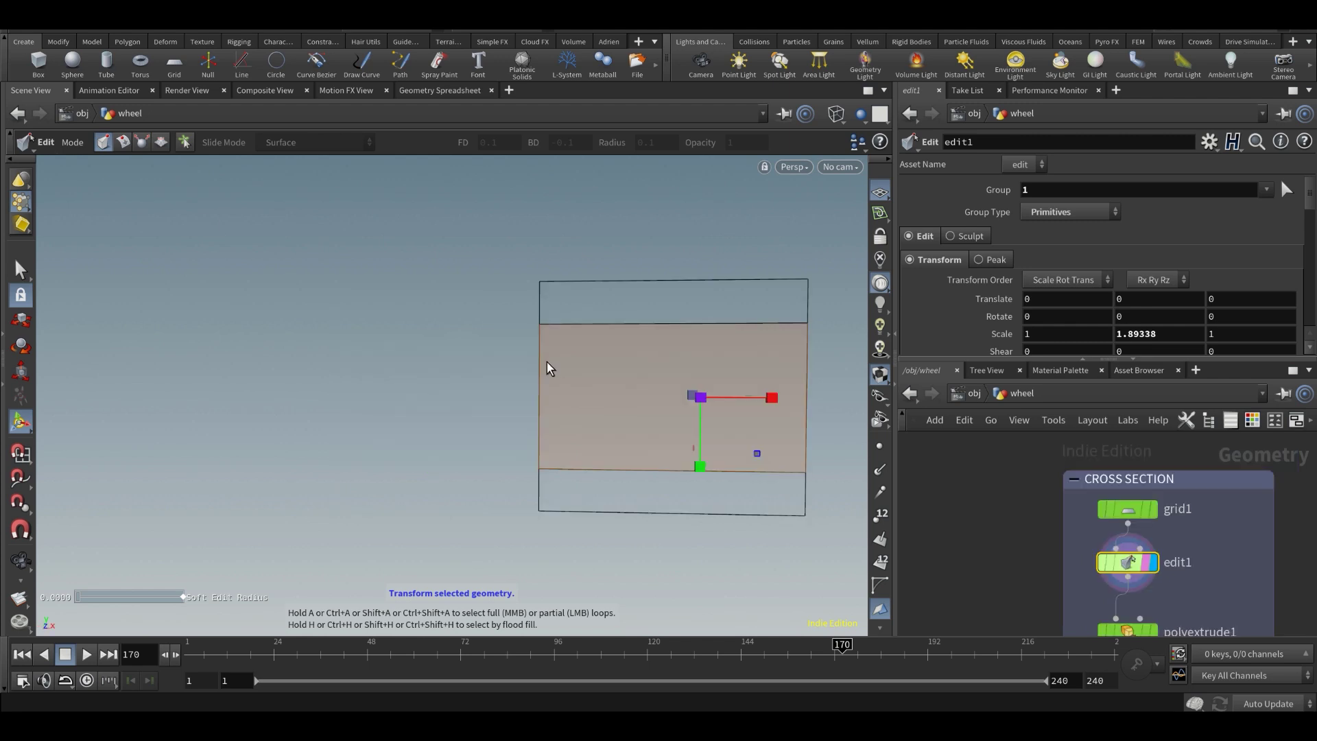
key("s")
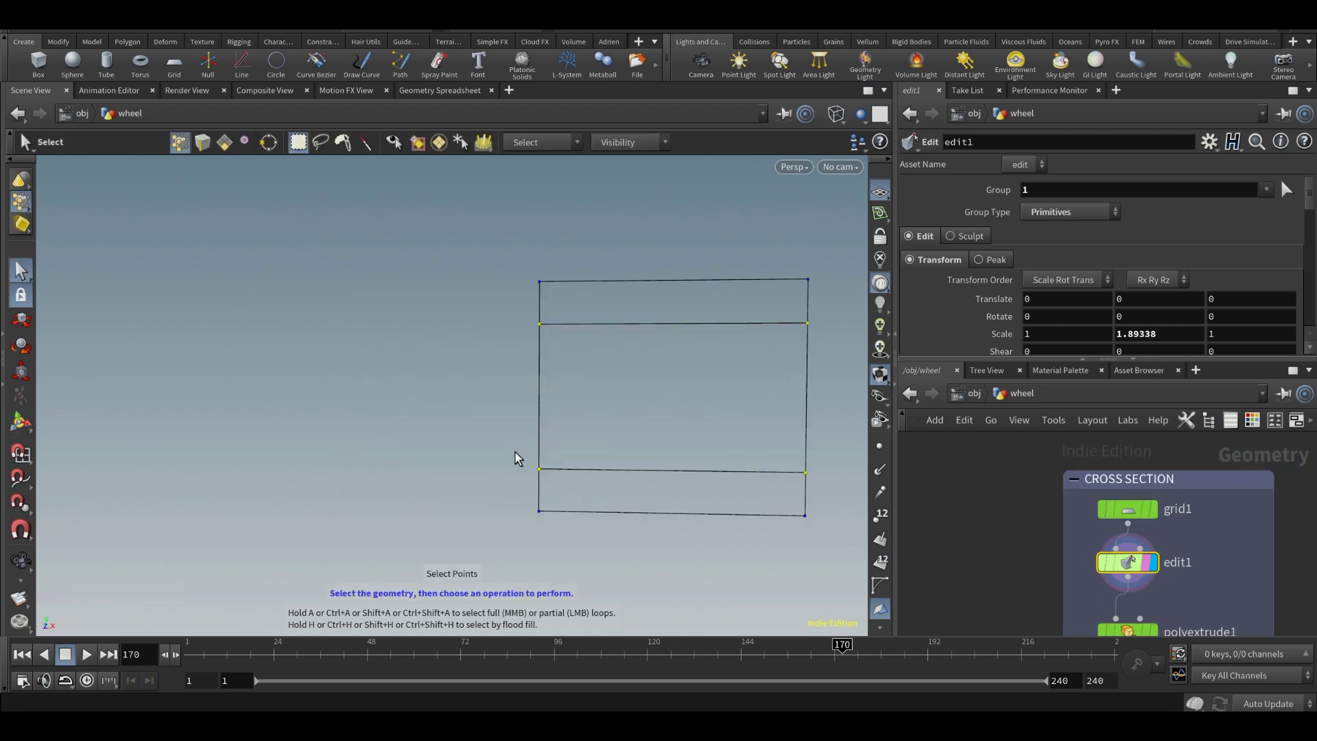
left_click_drag(517, 497, 591, 300)
key("Escape")
middle_click_drag(611, 391, 567, 397)
key("s")
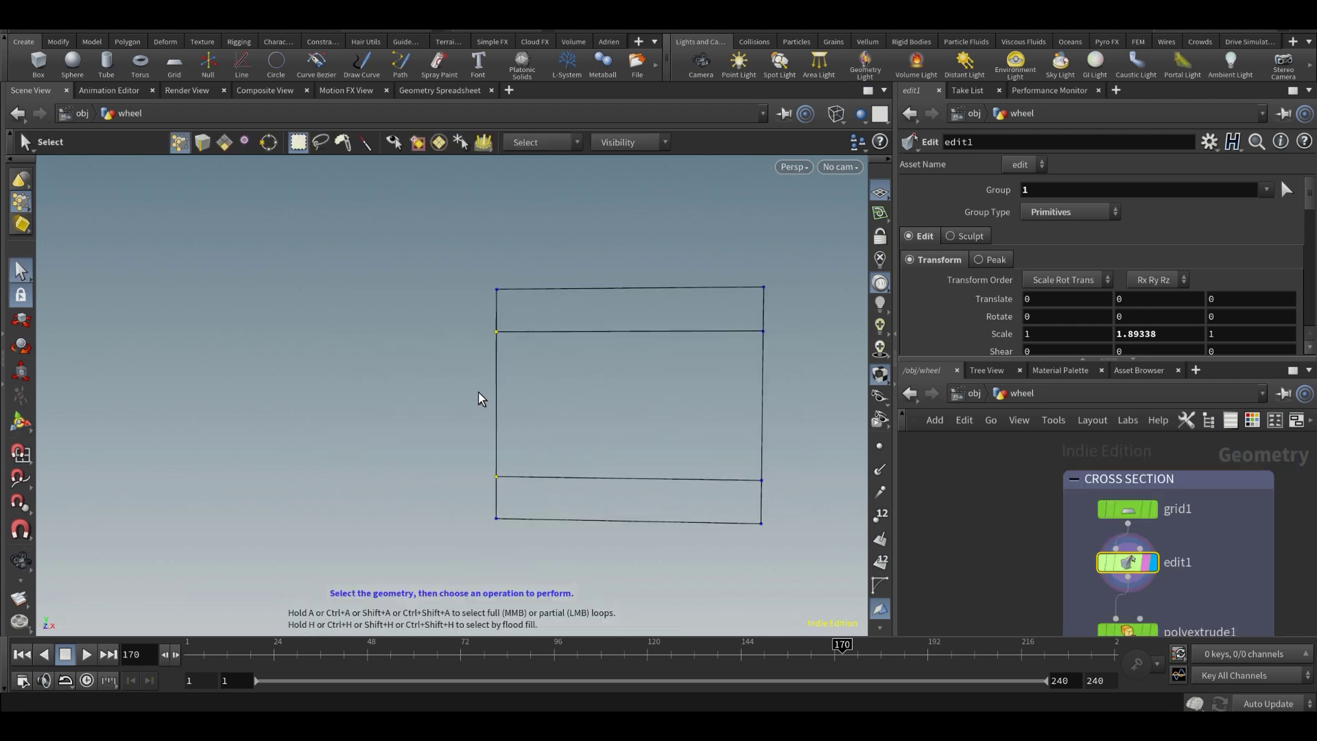
key("3")
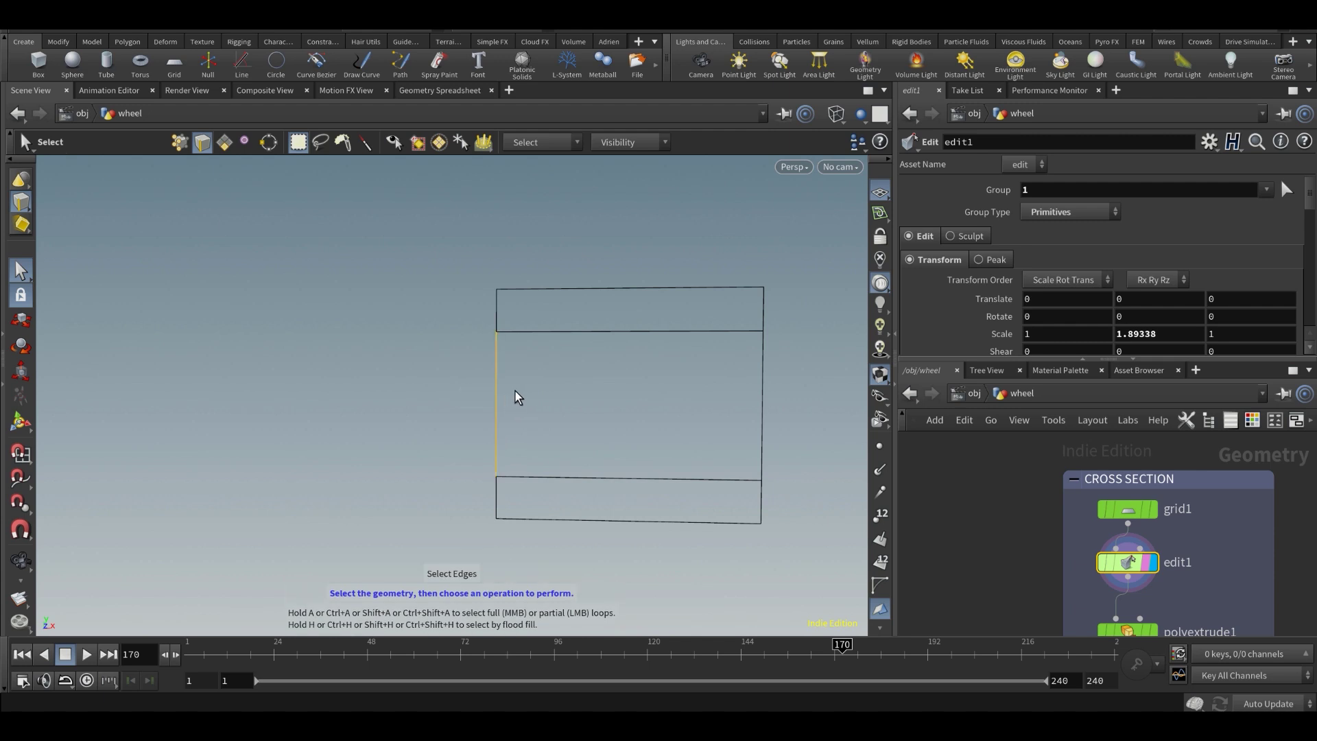
- Try moving the selected edge outward with the Move tool, and undo the move
left_click_drag(515, 390, 550, 405, "alt")
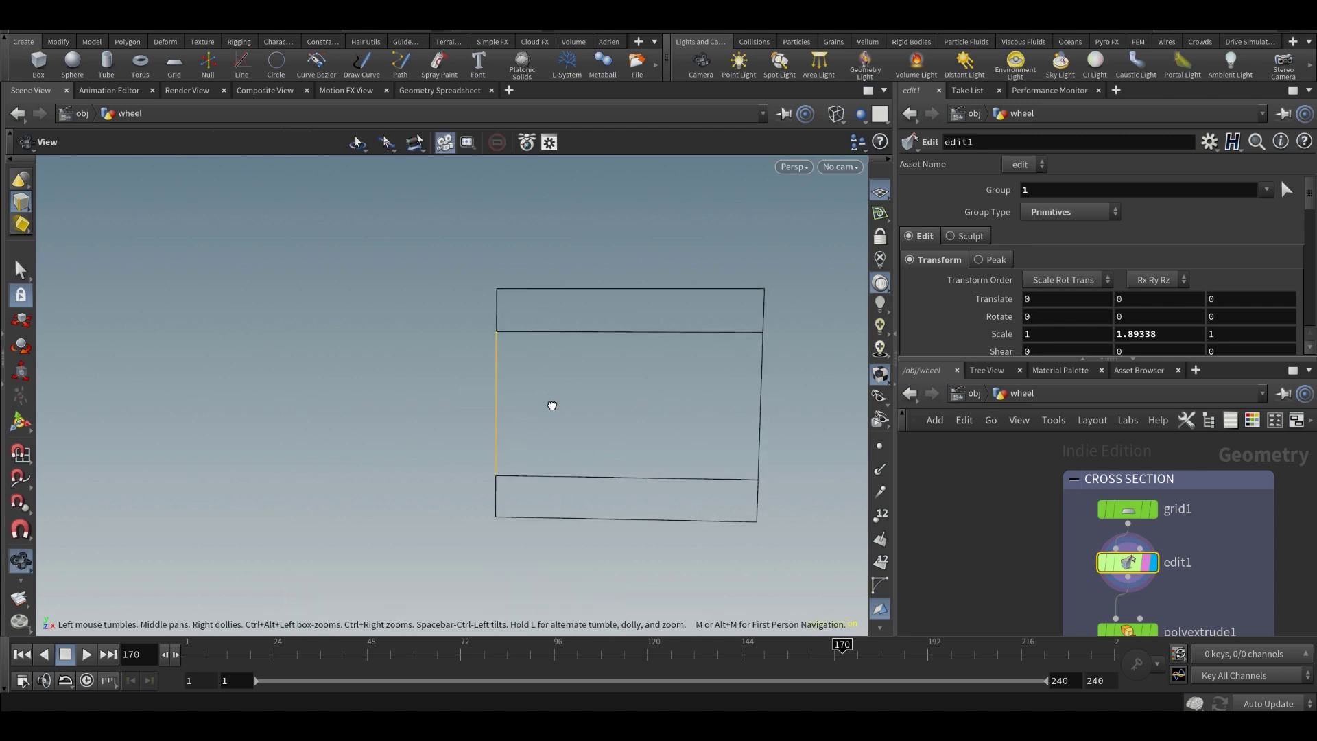
key("t")
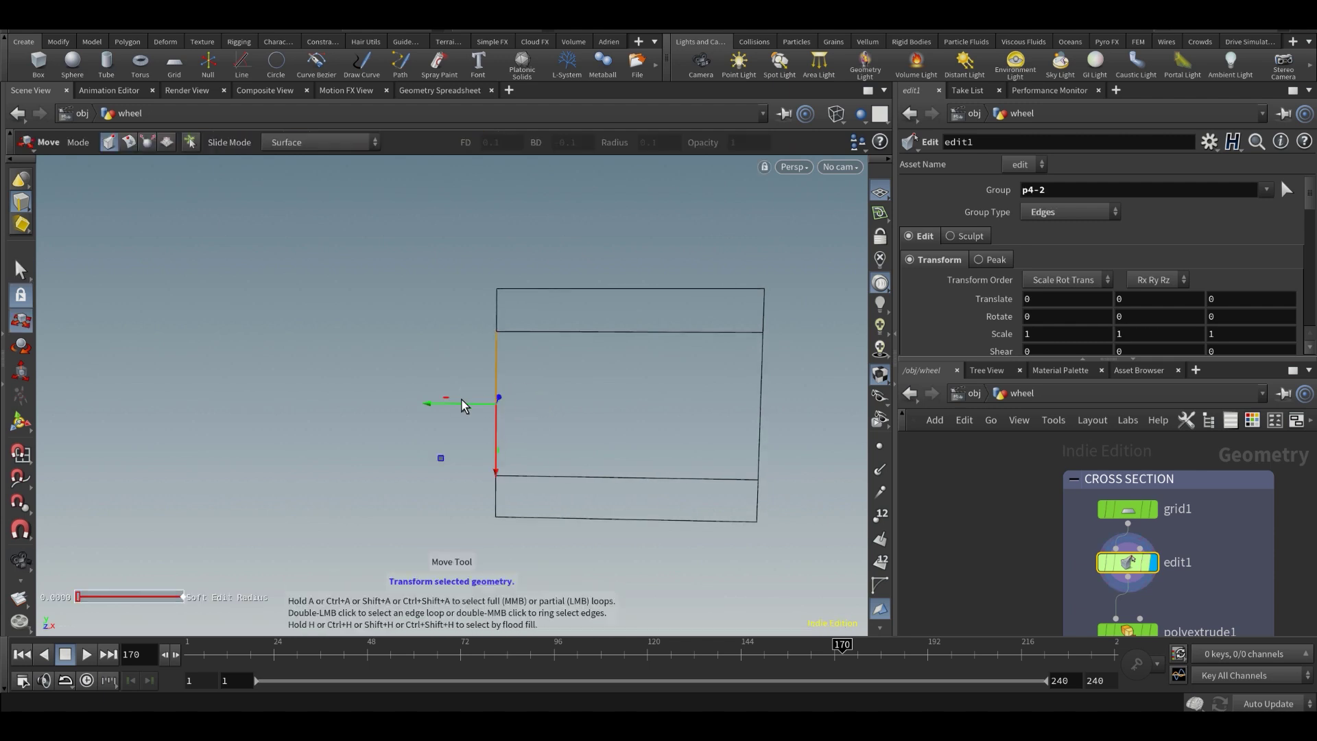
left_click_drag(458, 410, 405, 407)
key("ctrl+z")
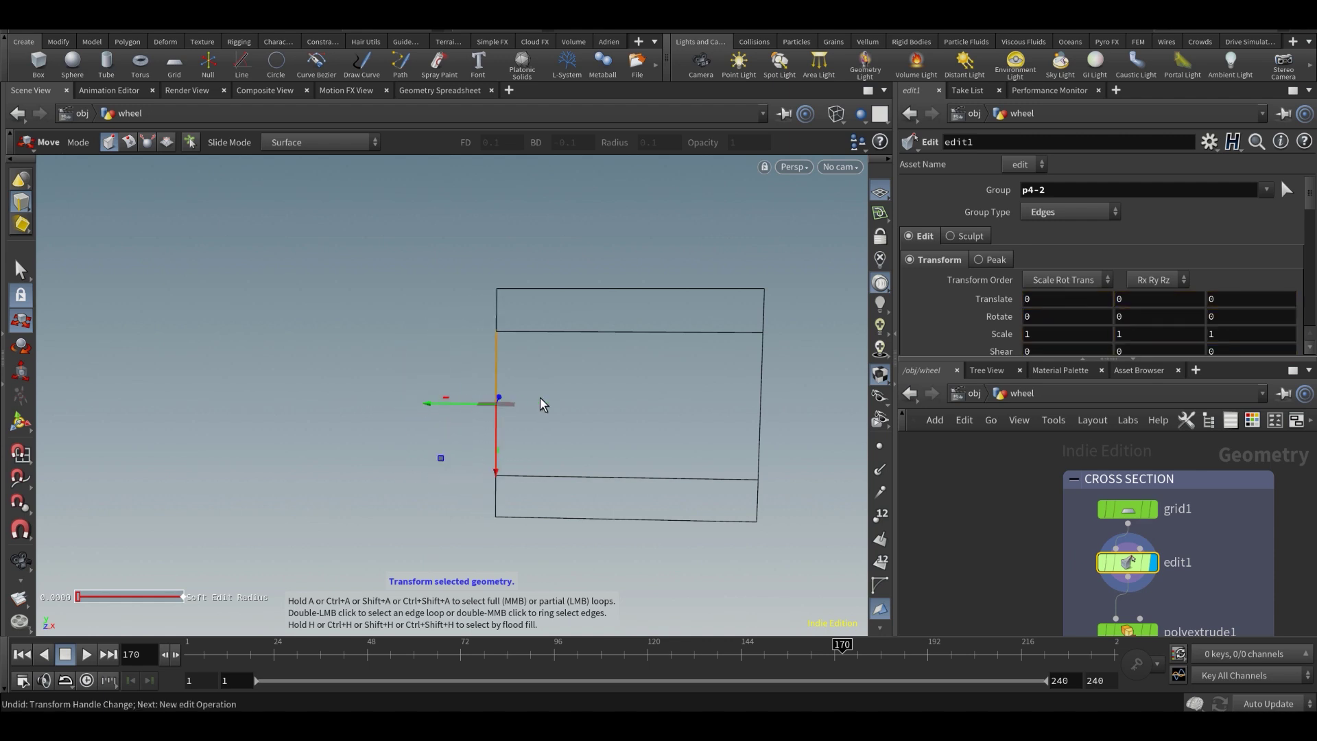
left_click_drag(626, 411, 671, 426, "alt")
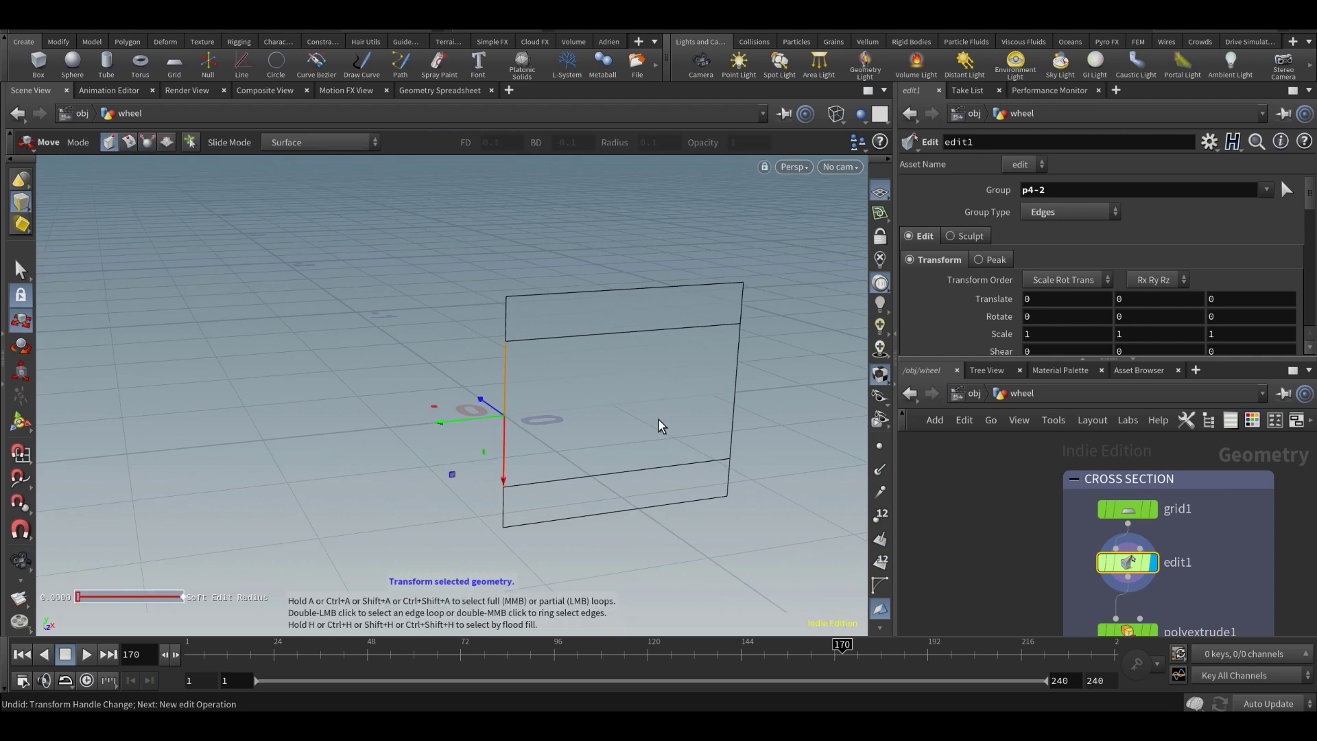
- Display polyextrude1, view its two extruded end edges, and bring up its Group and Distance parameters
scroll(1143, 532, "down", 3)
middle_click_drag(1147, 609, 1141, 548)
scroll(1141, 549, "up", 3)
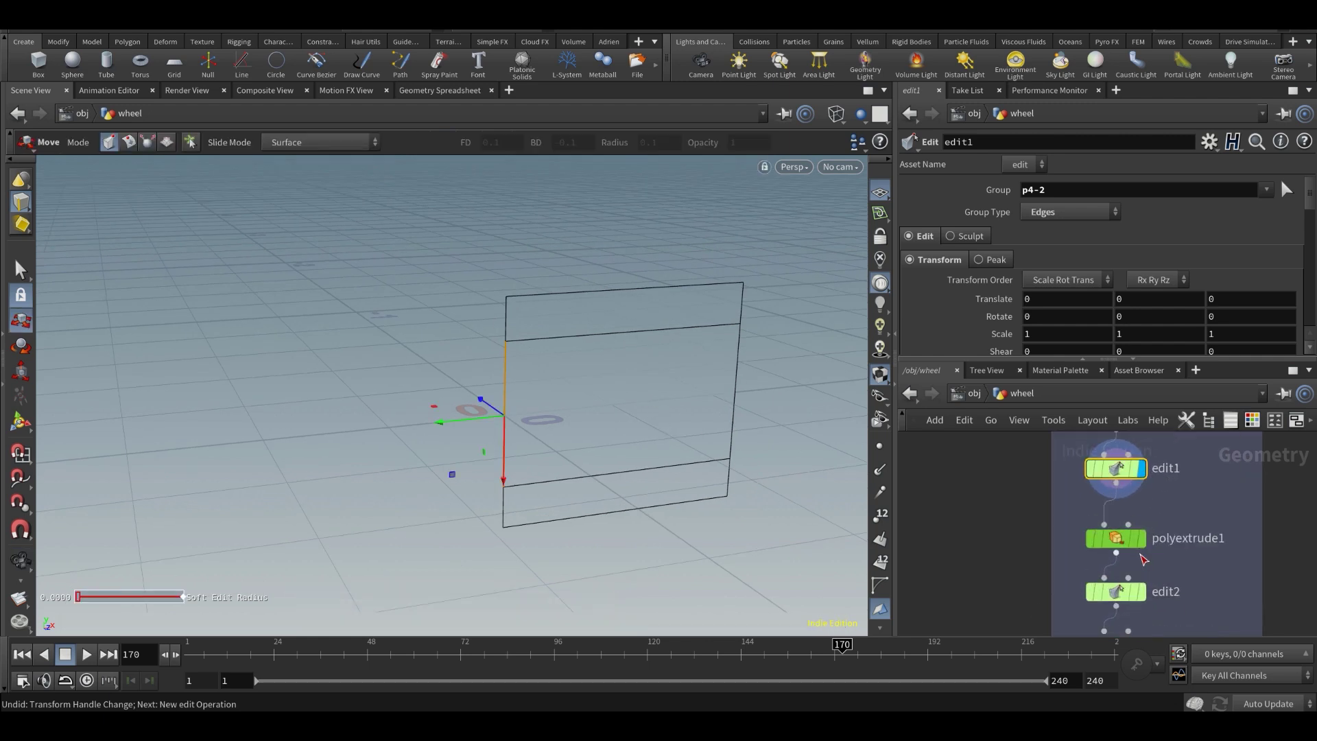
left_click(1141, 547)
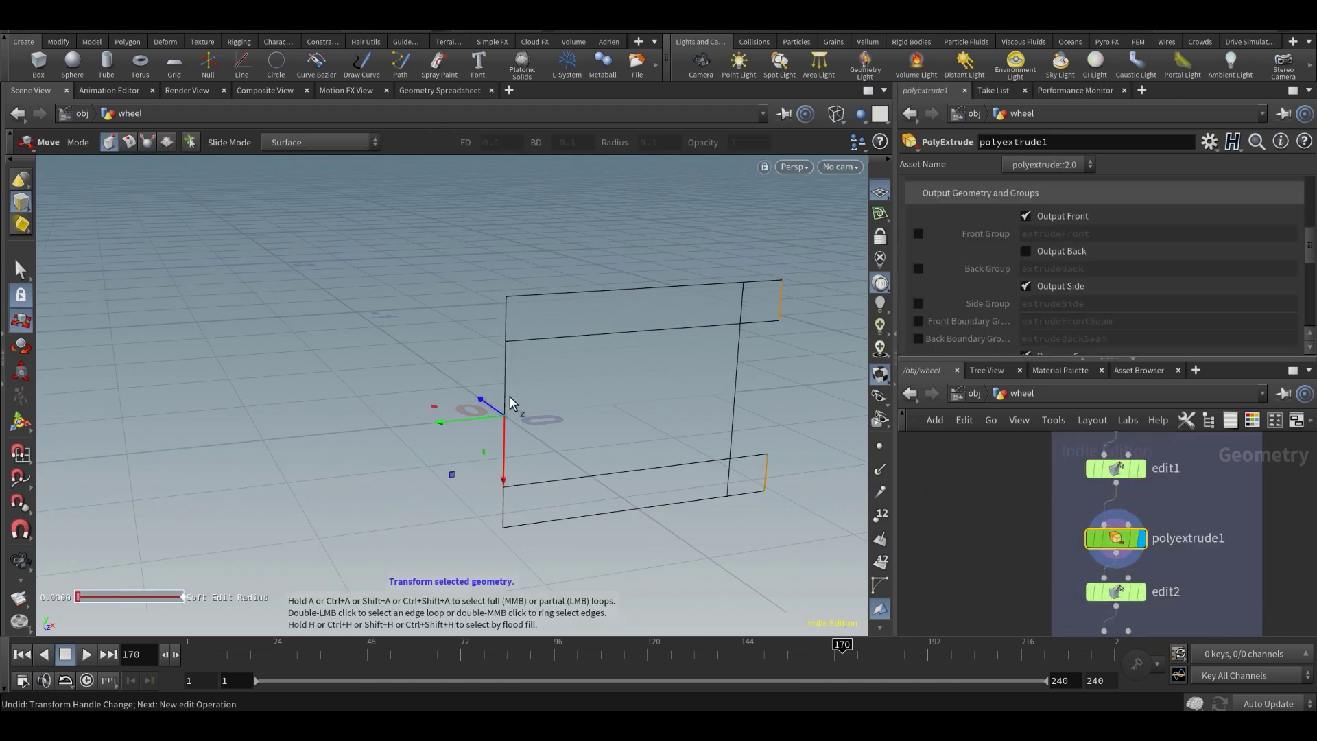
left_click_drag(508, 403, 553, 448)
key("t")
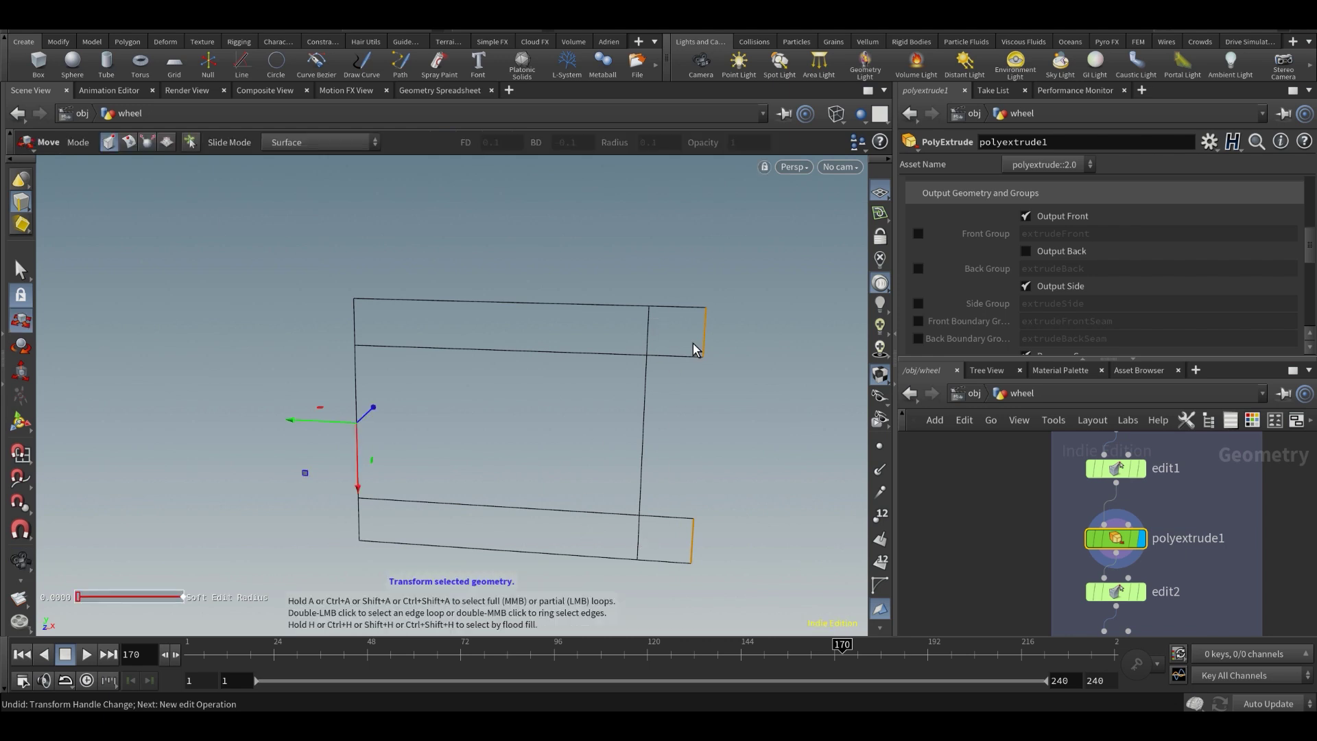
scroll(1164, 247, "up", 5)
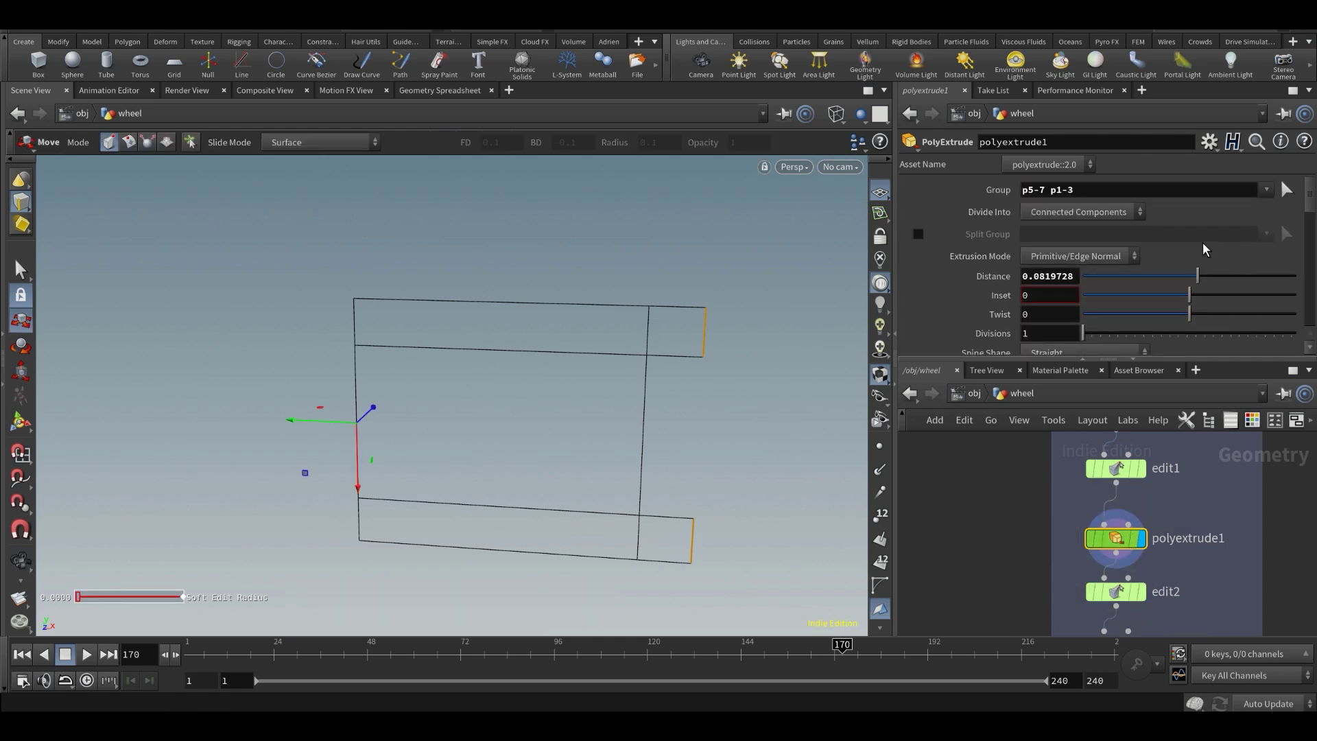
- Try reselecting polyextrude1's Group by adding the edge on the opposite side, undo it, and show the extrusion handles
left_click(1287, 189)
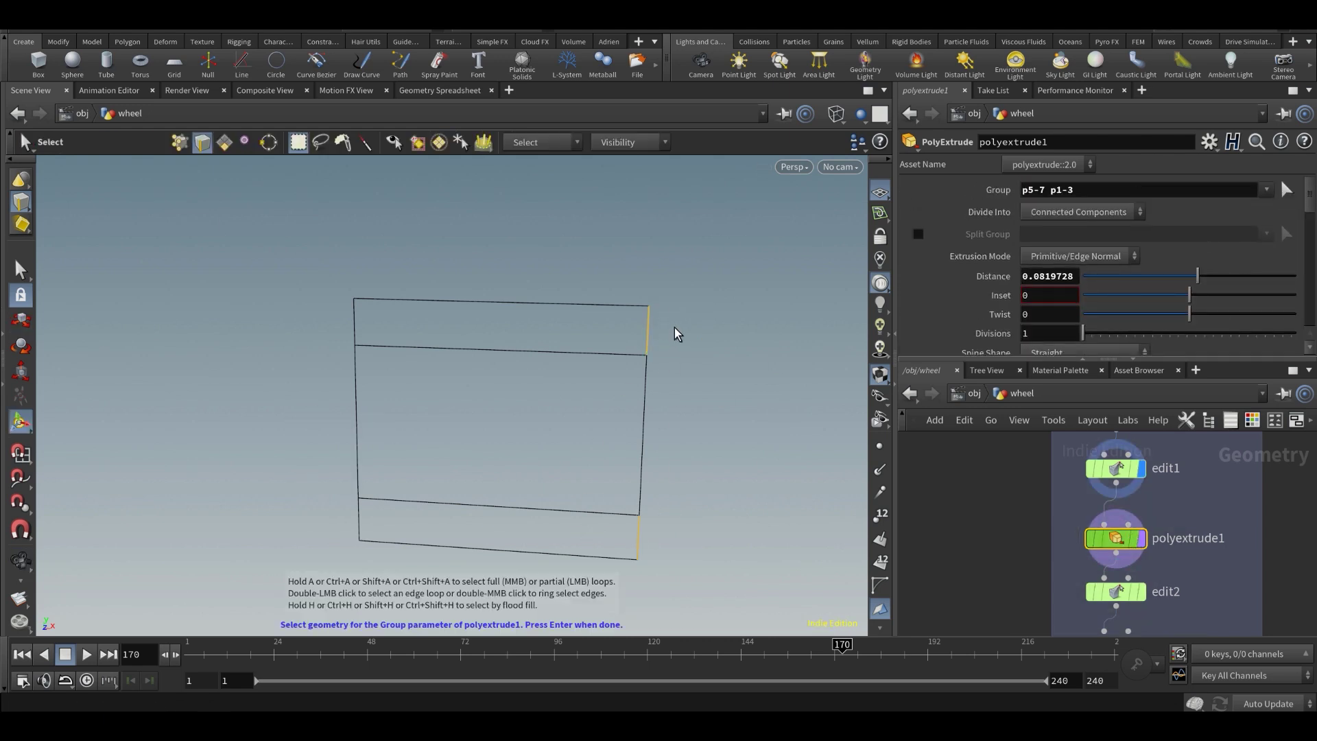
left_click_drag(403, 419, 295, 430, "shift")
key("Return")
key("Escape")
left_click_drag(500, 450, 512, 442)
key("Return")
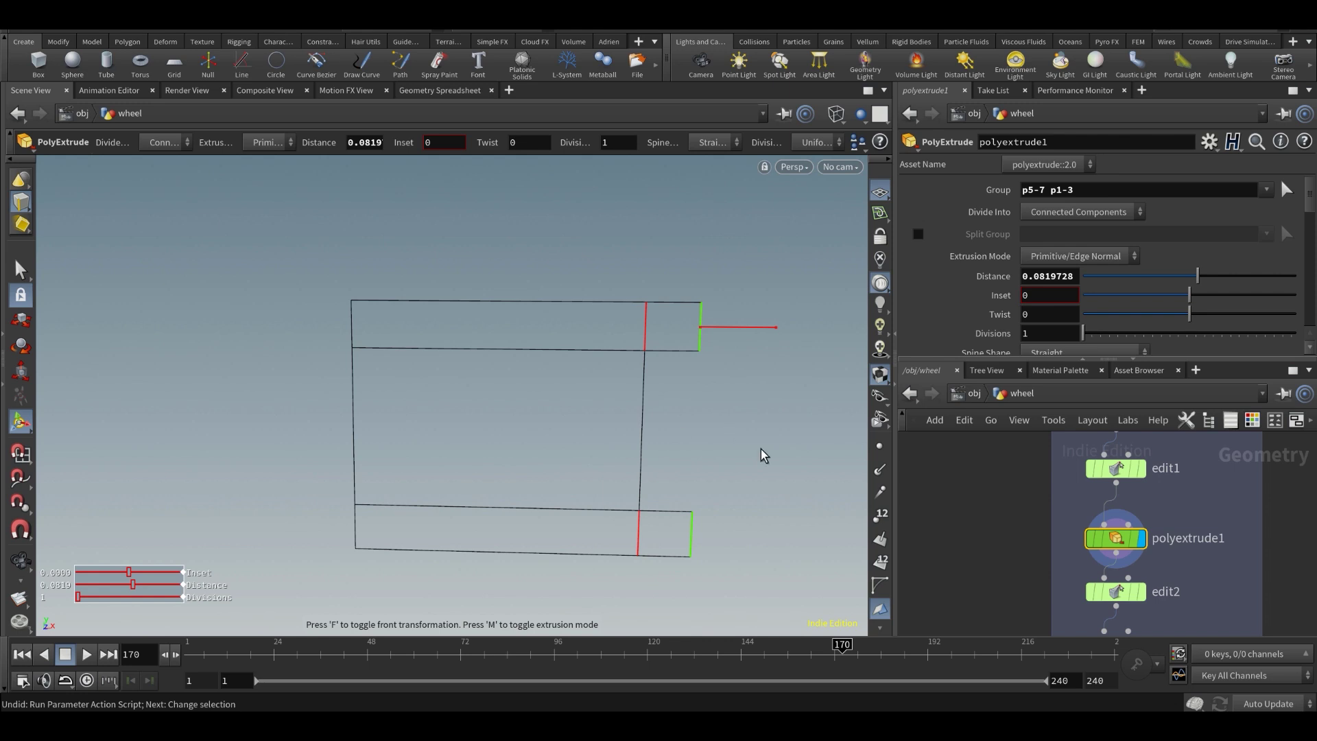
- Display edit2 with its edge scale settings, and view the side extrusion made by polyextrude2
middle_click_drag(1194, 528, 1207, 479)
left_click(1129, 543)
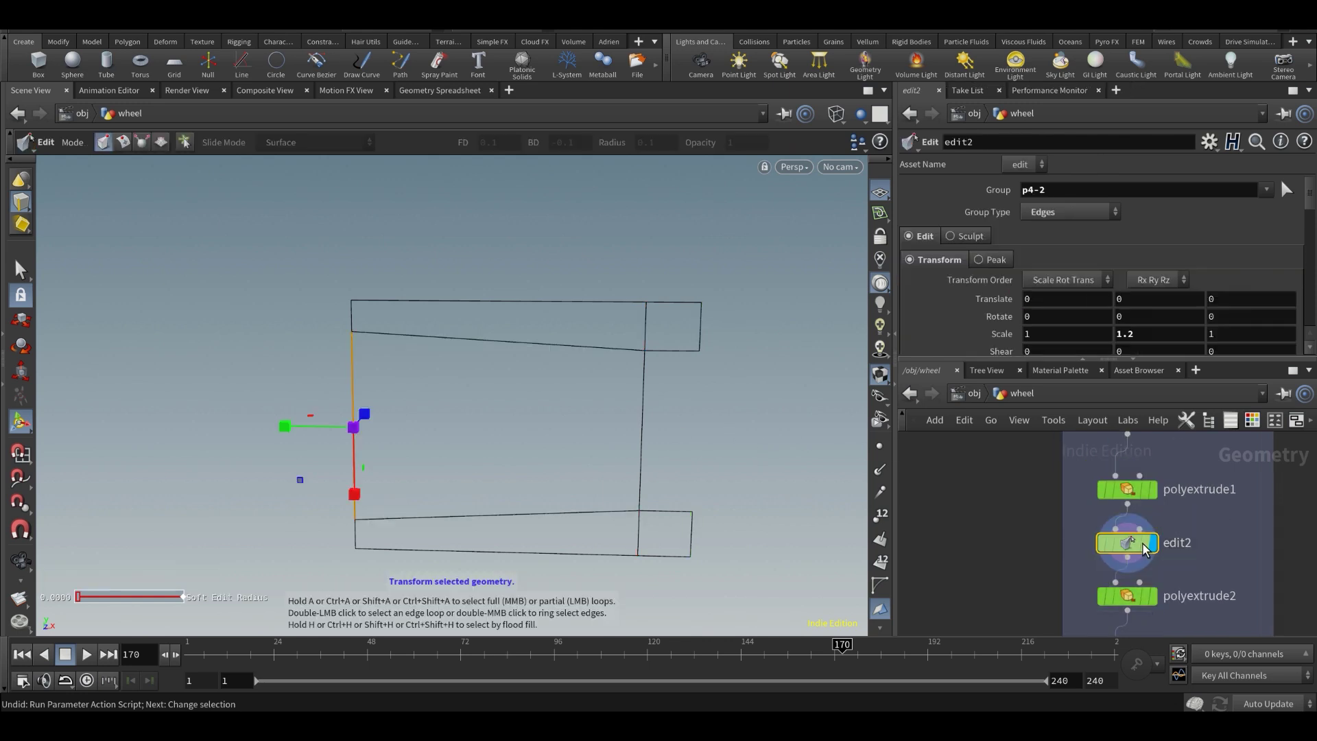
middle_click_drag(1187, 575, 1164, 501)
left_click(1149, 518)
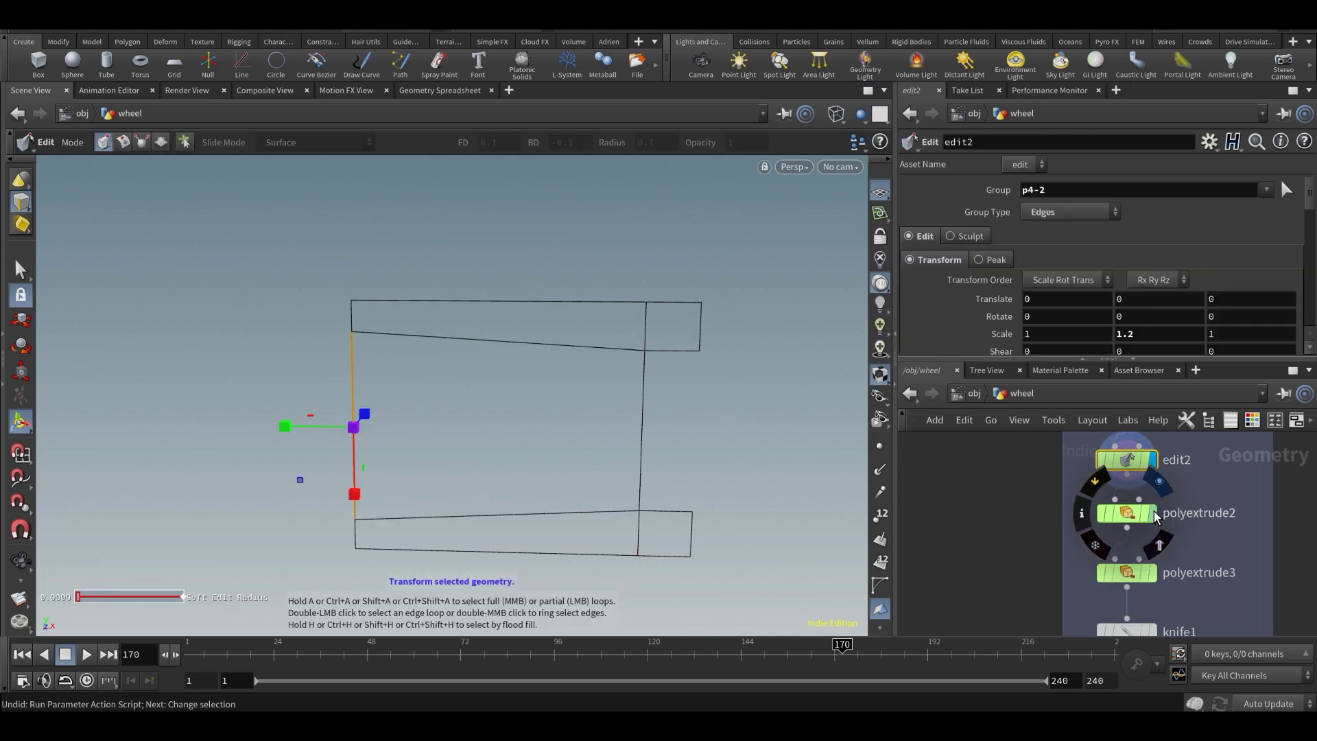
left_click(1160, 554)
left_click(1164, 608)
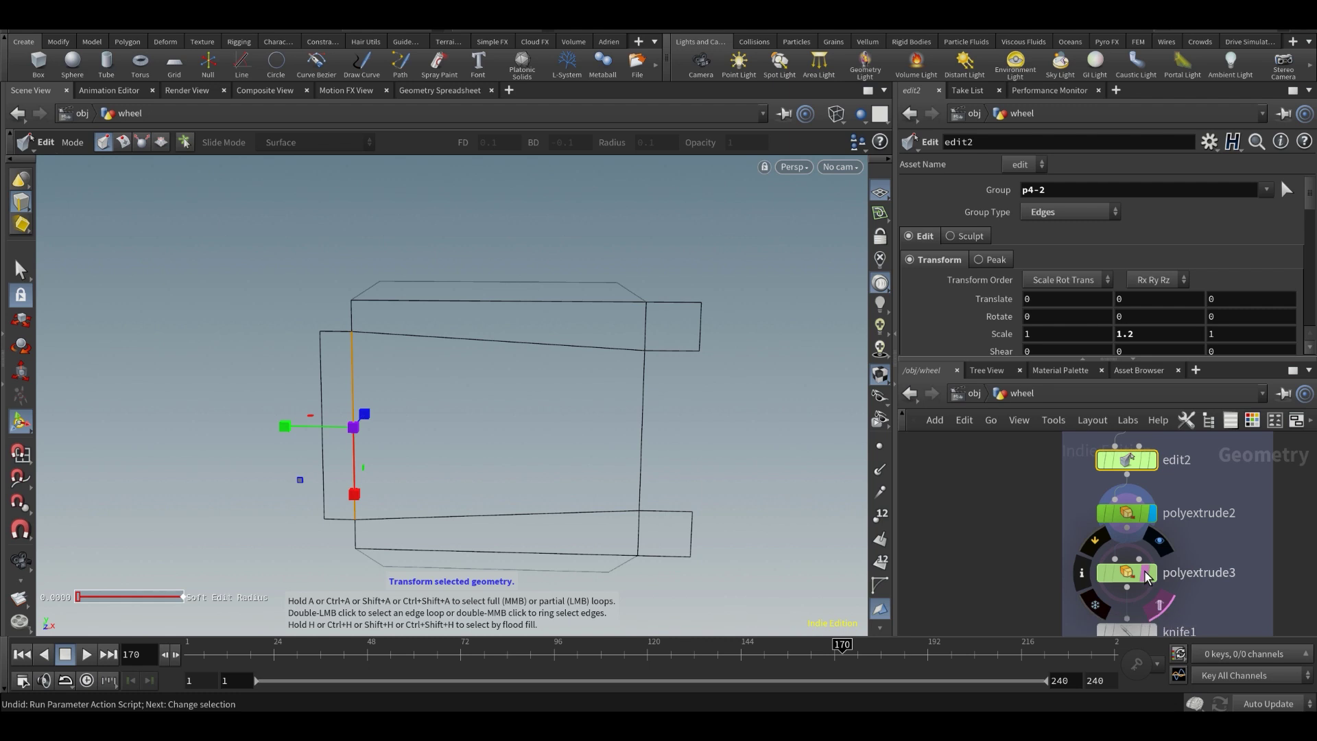
left_click(1163, 608)
middle_click_drag(1195, 547, 1190, 493)
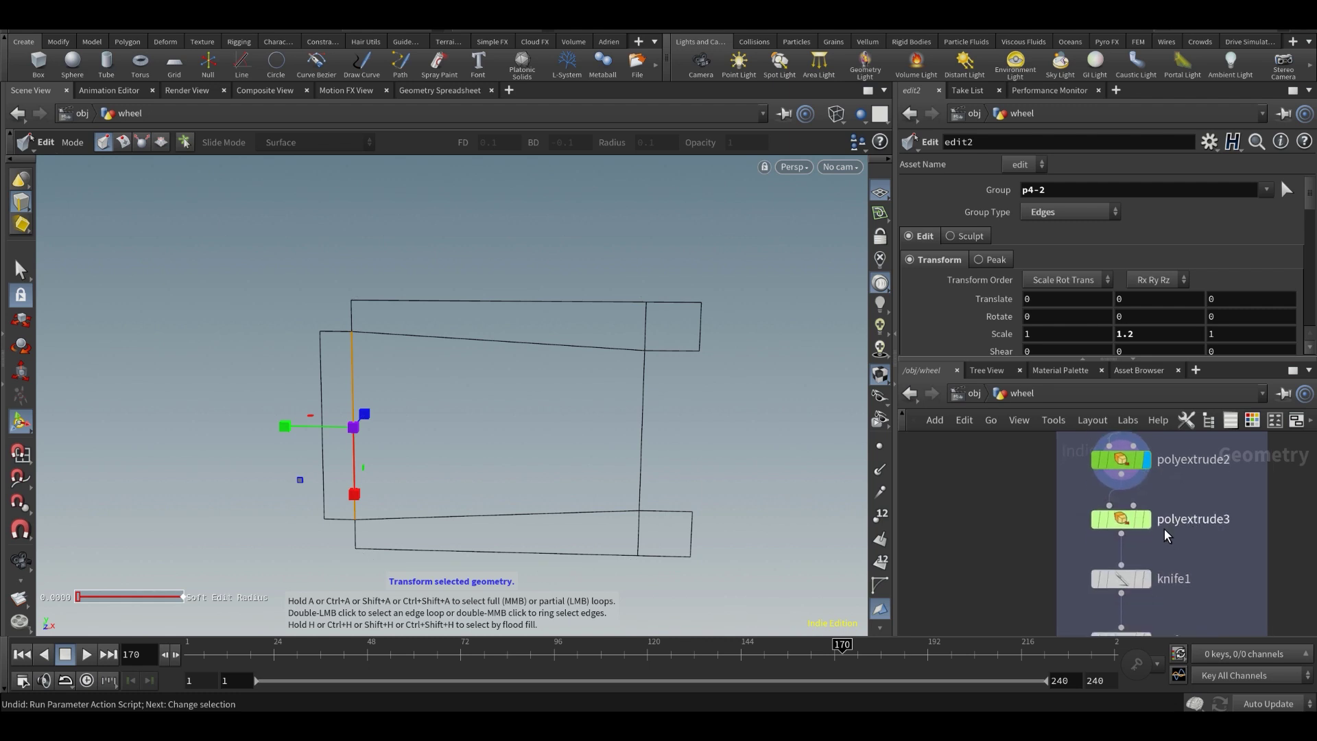
- Inspect polyextrude3's upper and lower edge extrusions and the cuts made by knife1 and knife2
left_click(1125, 523)
middle_click_drag(1191, 575, 1195, 520)
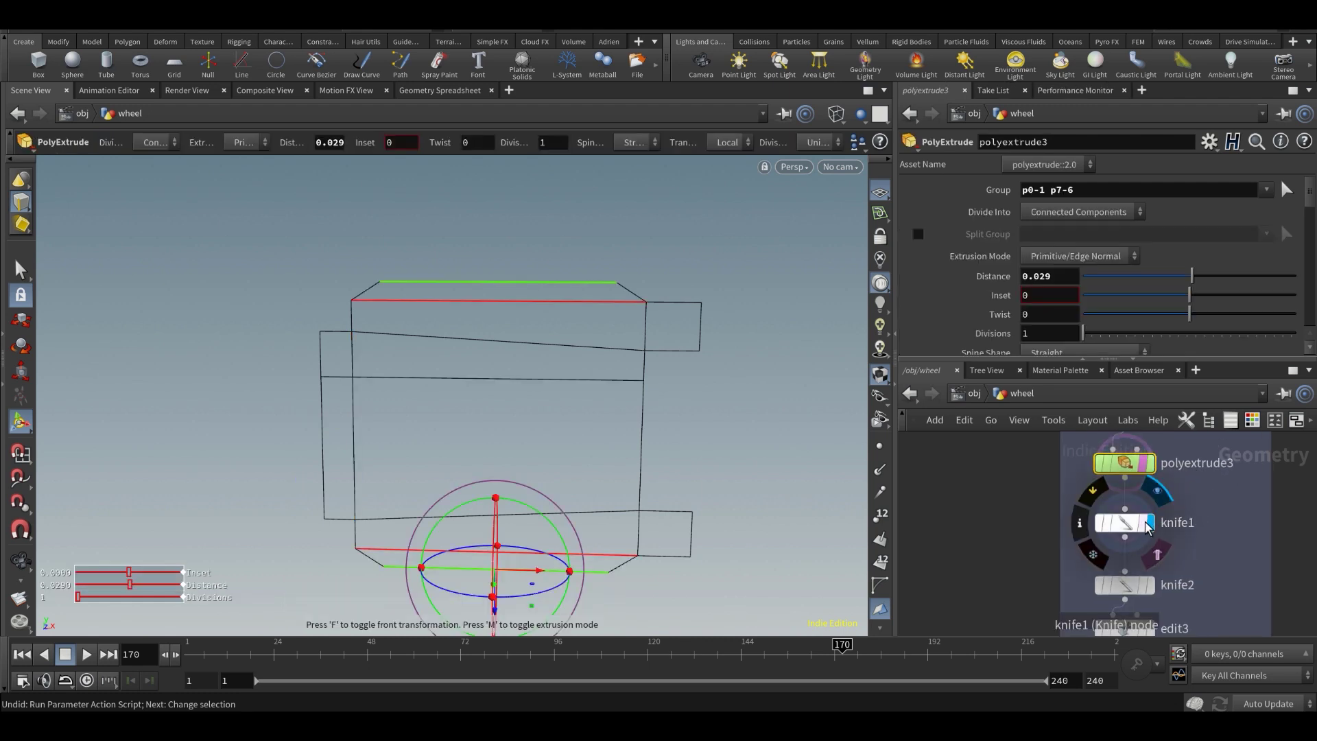
left_click(1123, 528)
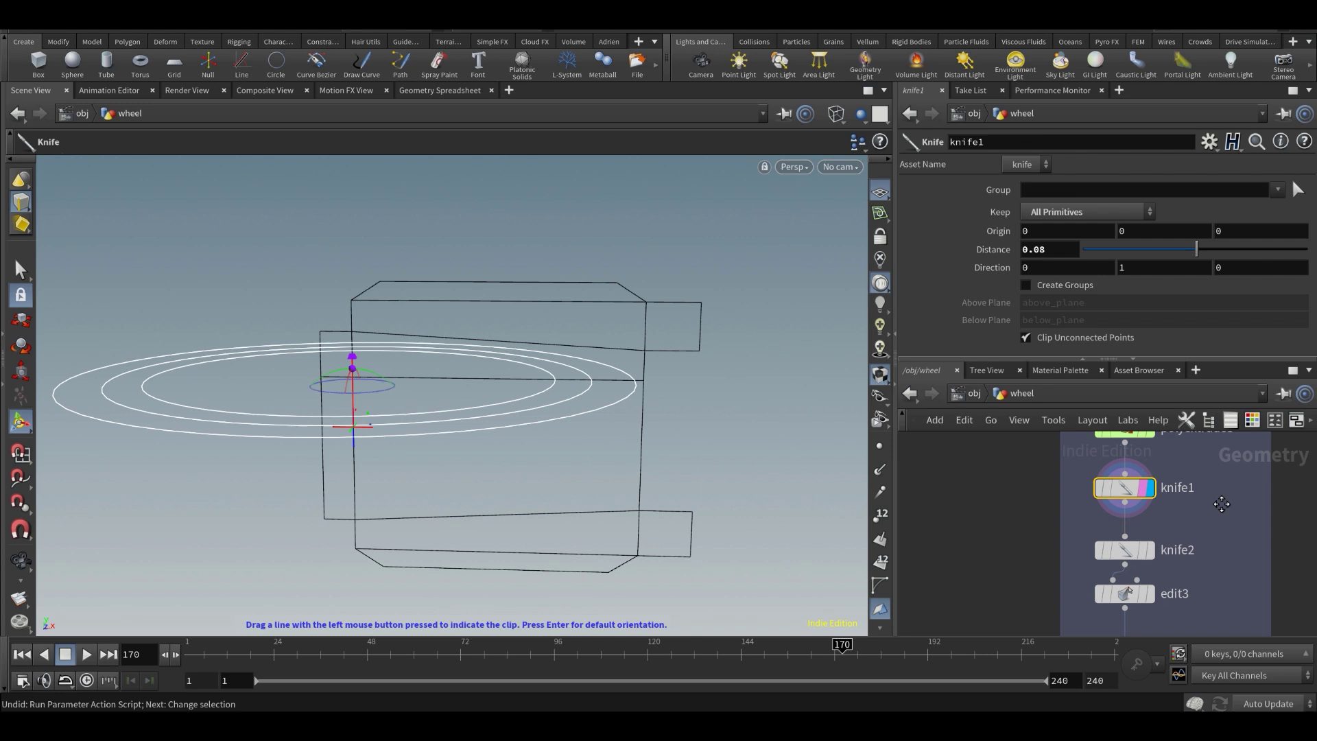
middle_click_drag(1166, 529, 1182, 469)
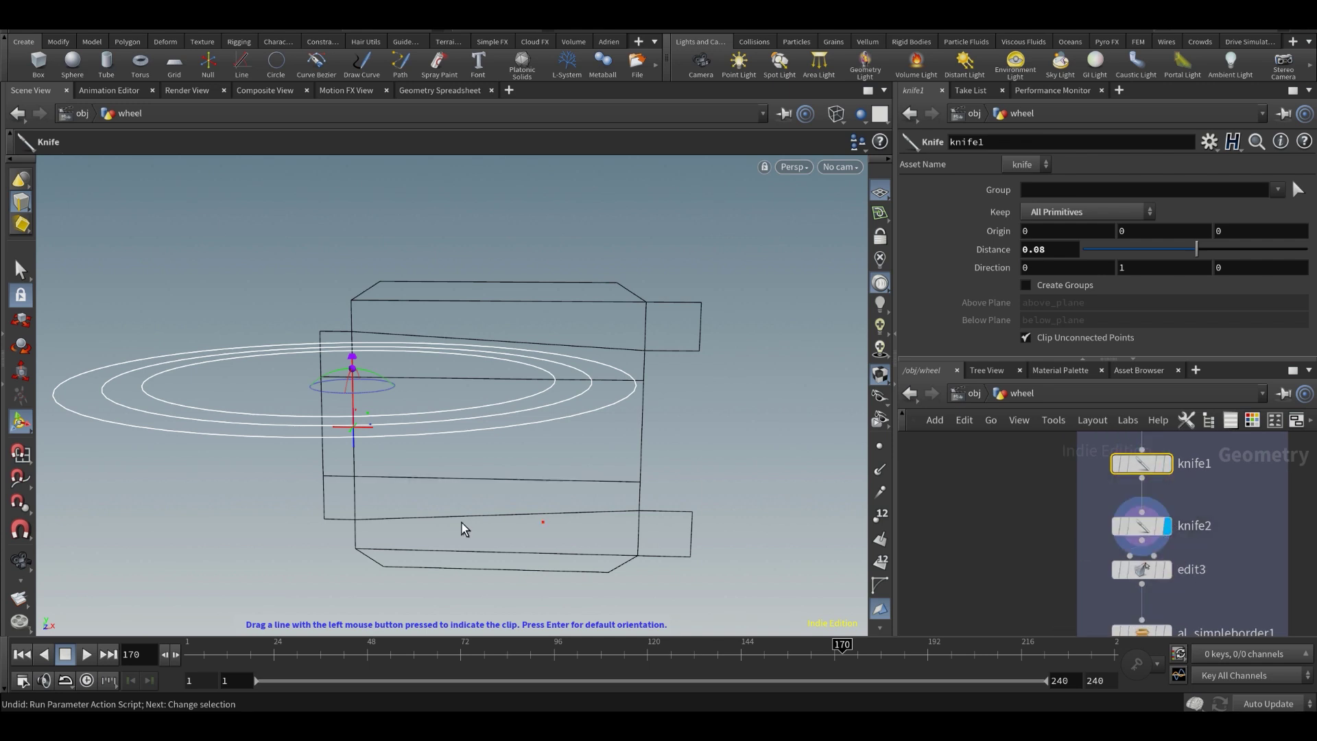
- Display edit3 and bring up its parameters to view the edited points of the profile
middle_click_drag(1138, 576, 1158, 520)
scroll(1161, 518, "up", 2)
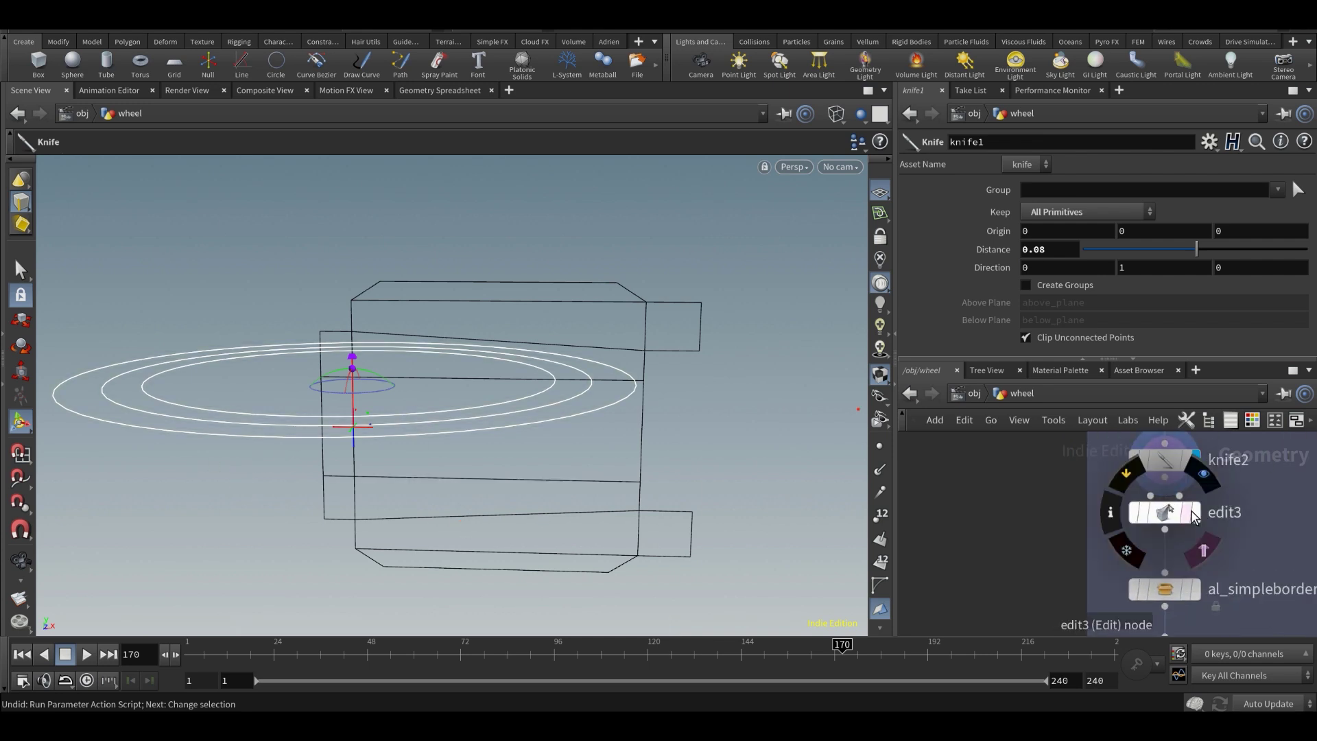
left_click(1193, 513)
left_click(1195, 513)
left_click(1166, 513)
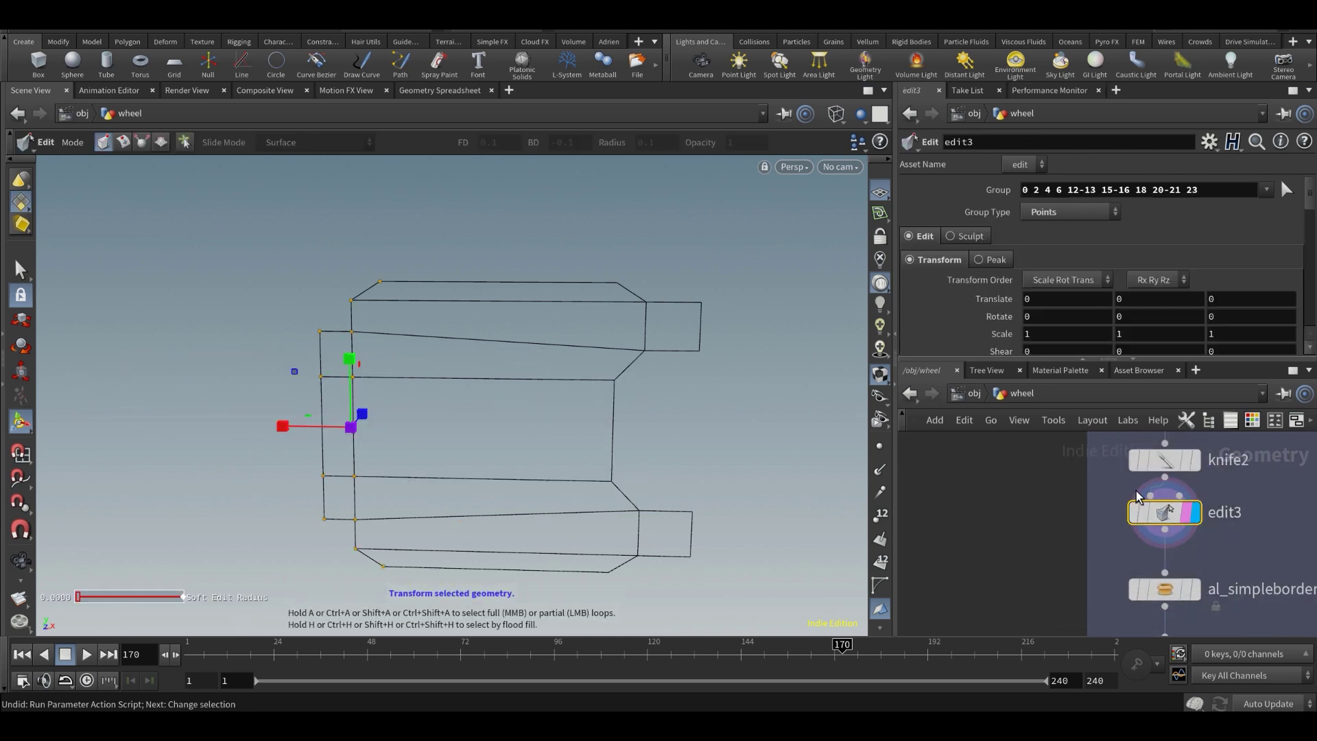
- Select al_simpleborder1 below edit3, bring up its parameters, and display its result
middle_click_drag(1247, 602, 1228, 524)
scroll(1166, 531, "up", 2)
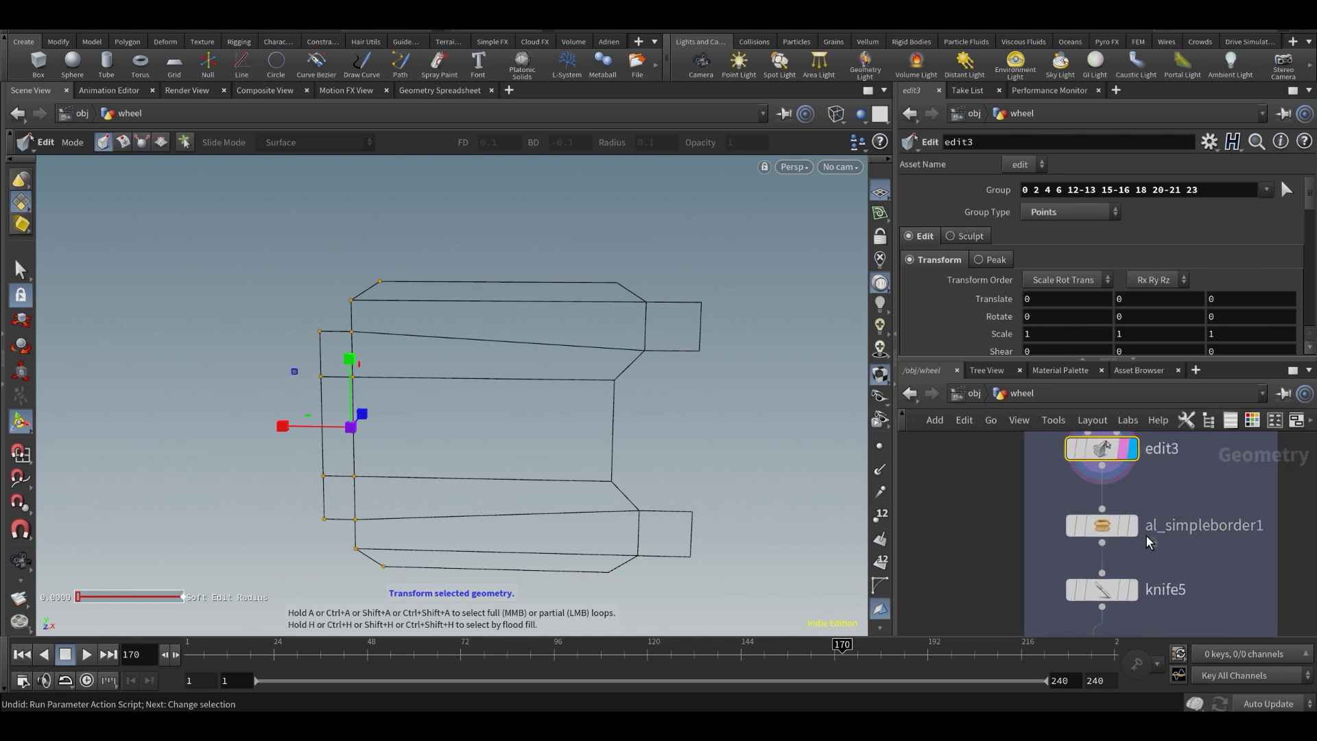
left_click(1108, 534)
scroll(1107, 533, "up", 1)
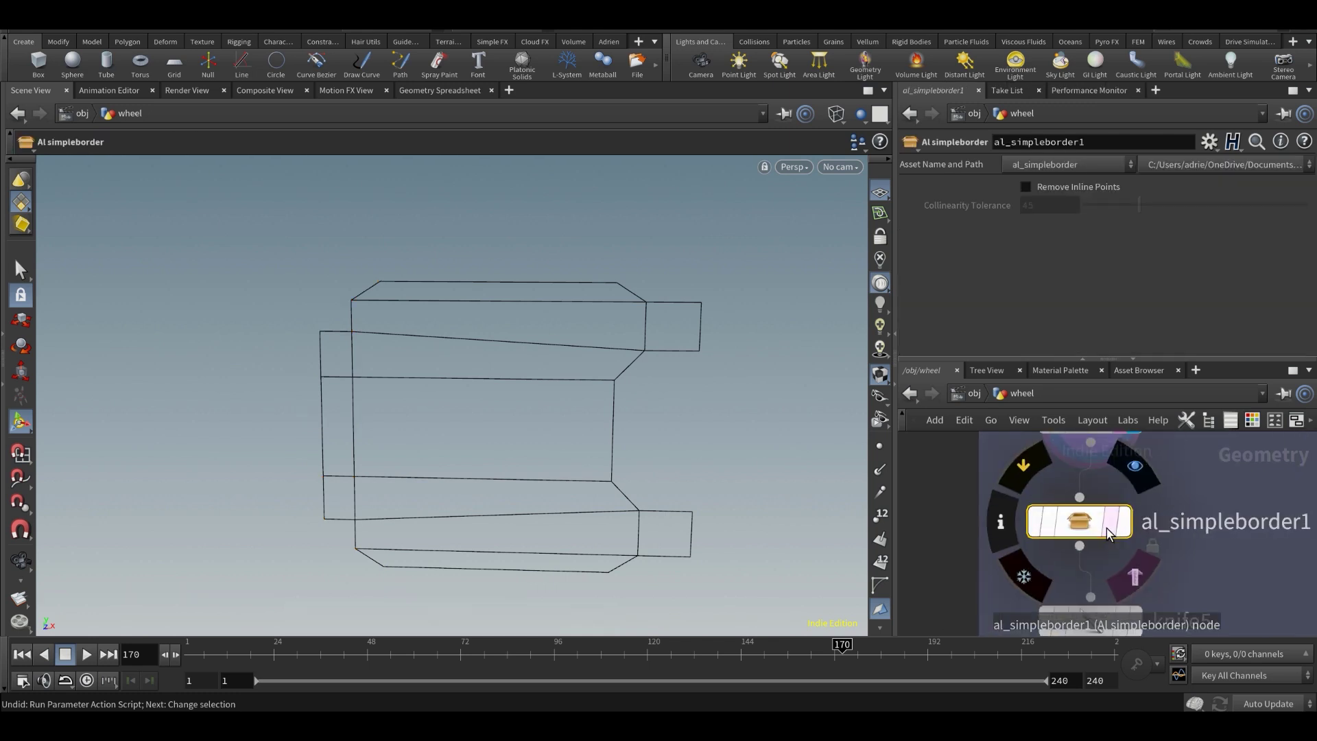
middle_click_drag(1248, 544, 1228, 553)
scroll(1228, 553, "down", 1)
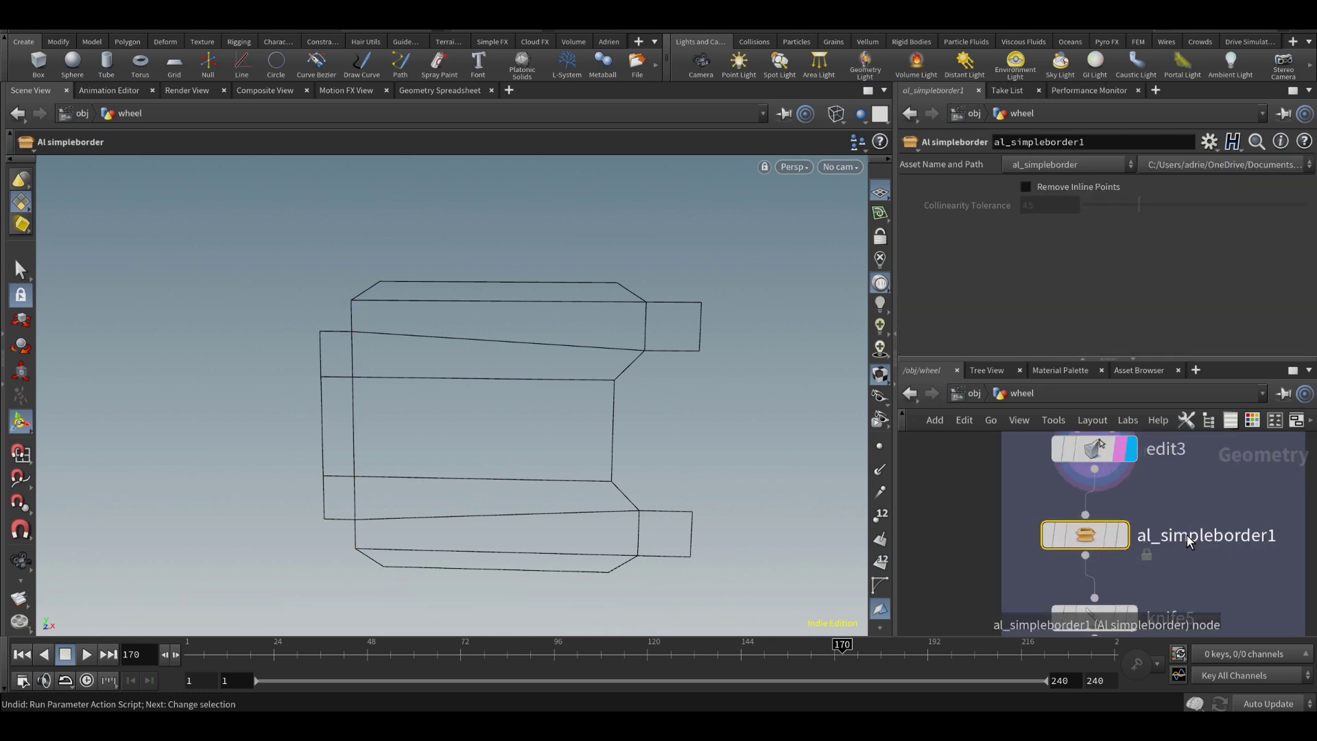
left_click(1123, 536)
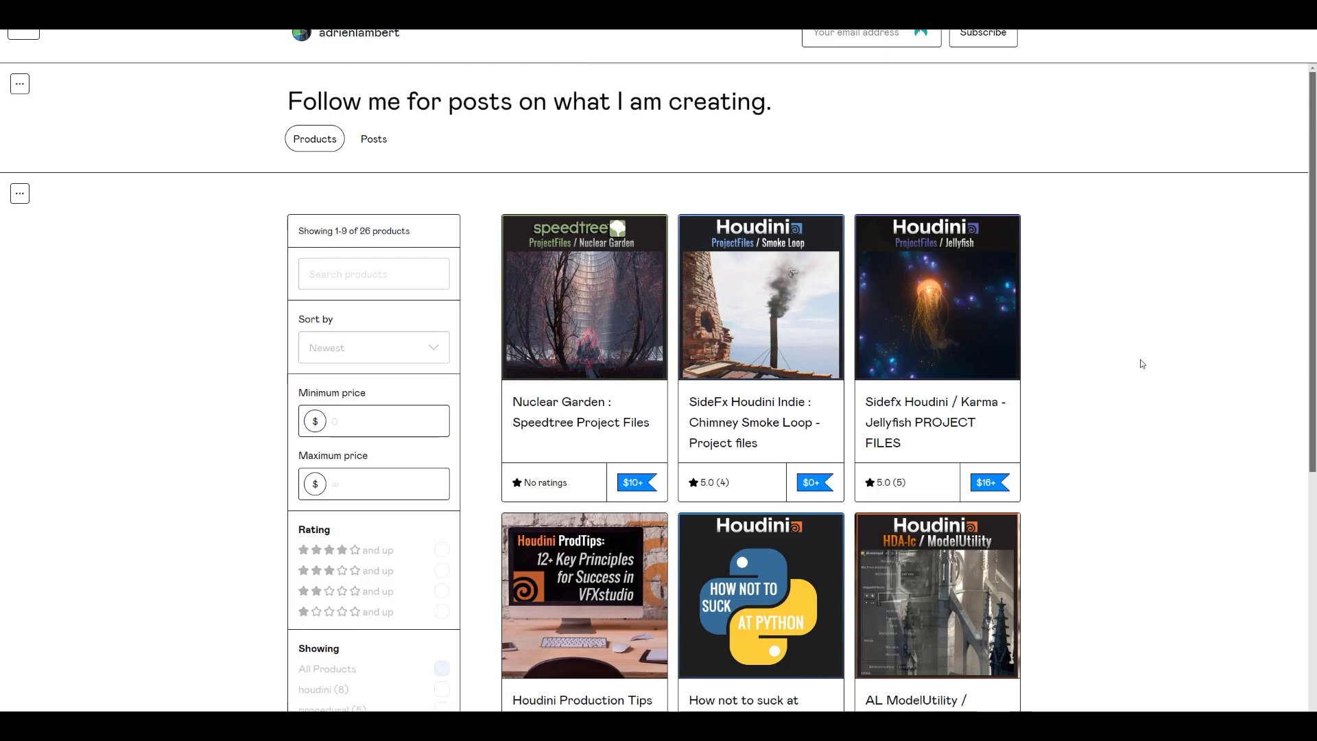
- Switch to the web store, open the AL ModelUtility / HDALC product page, and read through its tool descriptions
scroll(1139, 391, "down", 3)
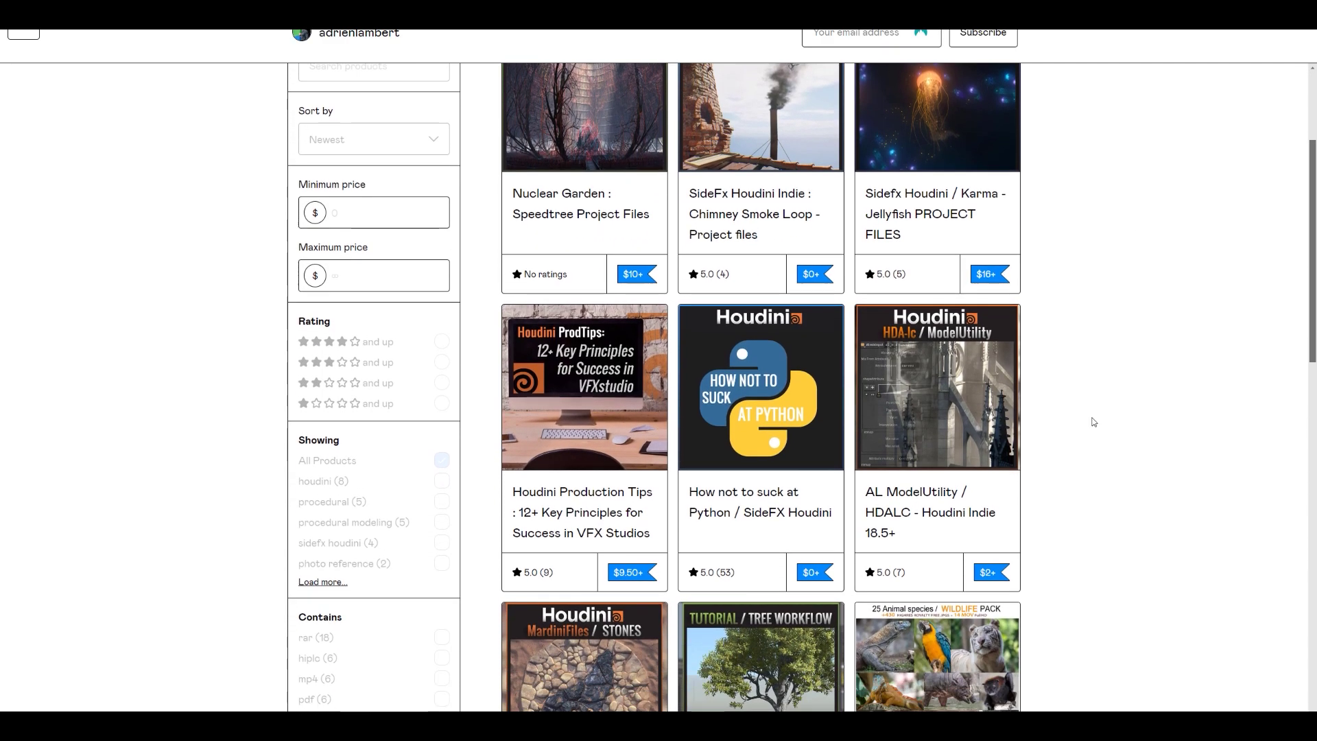
left_click(950, 434)
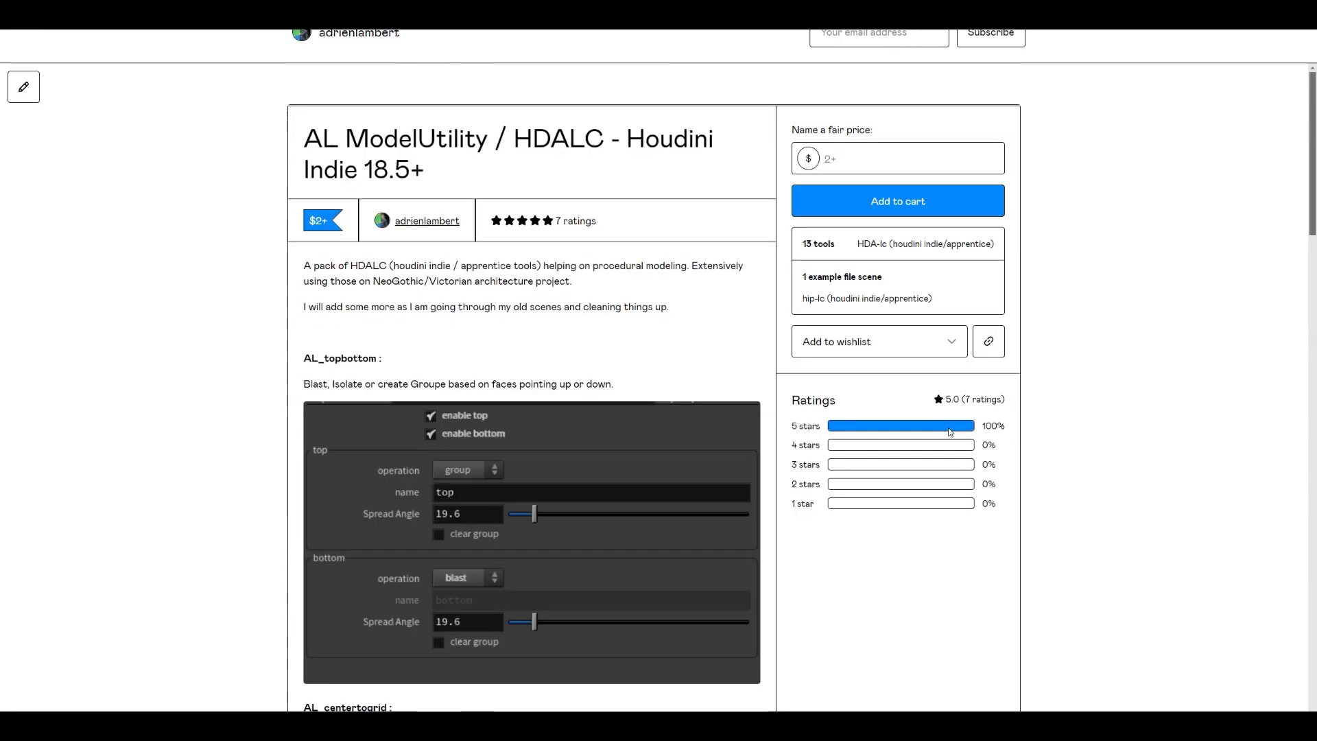
scroll(426, 297, "down", 5)
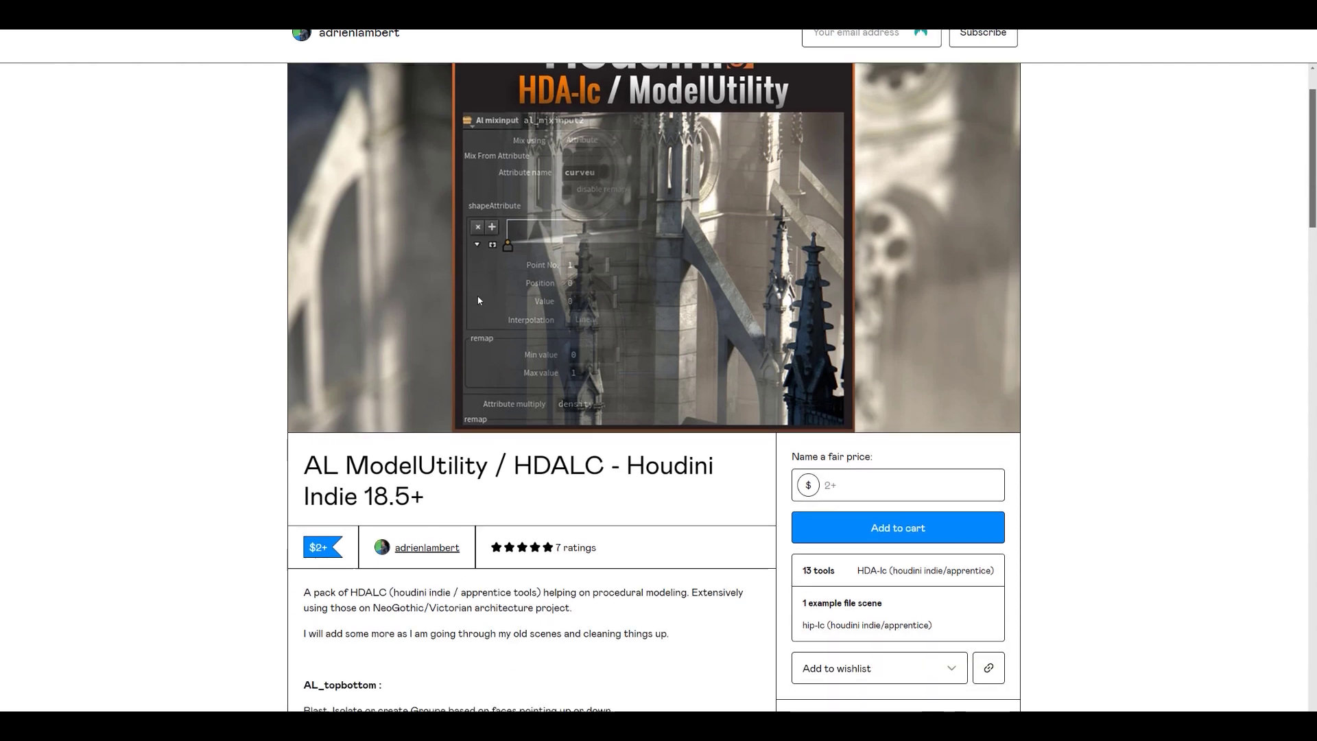
scroll(483, 294, "down", 12)
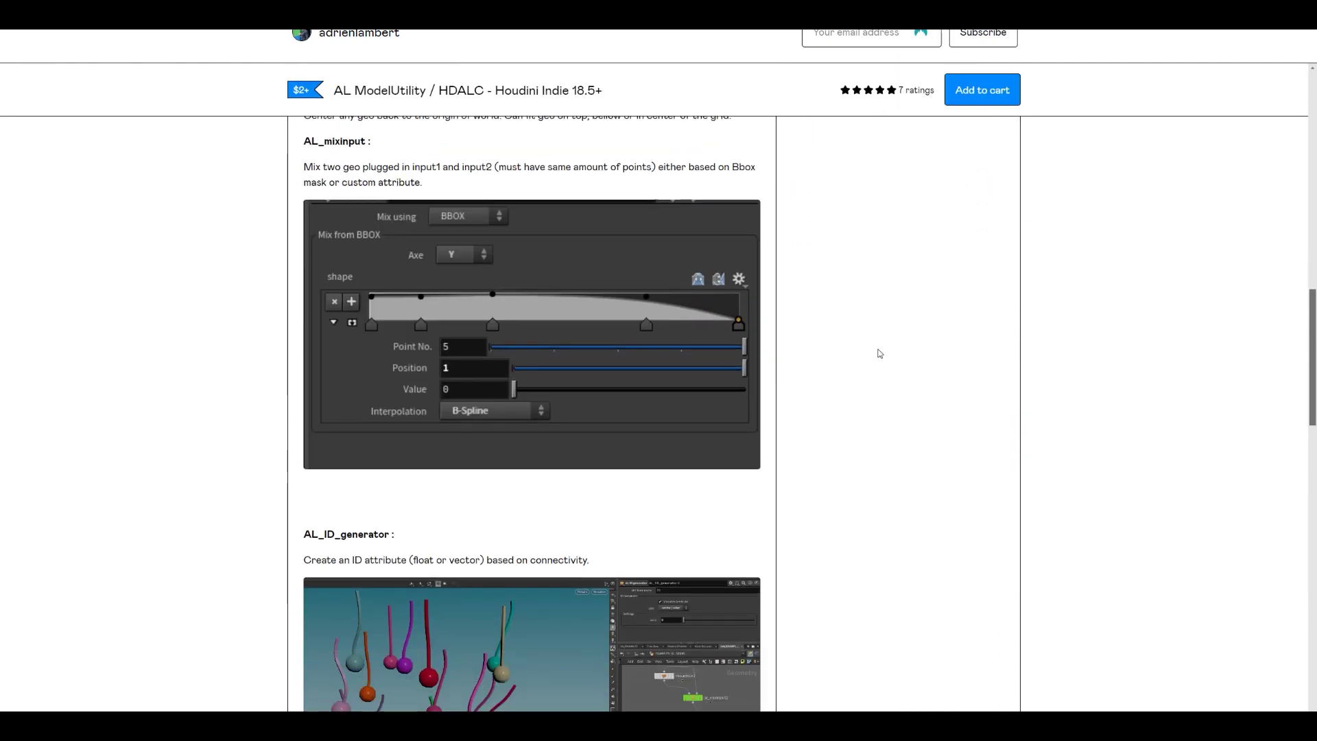
scroll(870, 396, "down", 8)
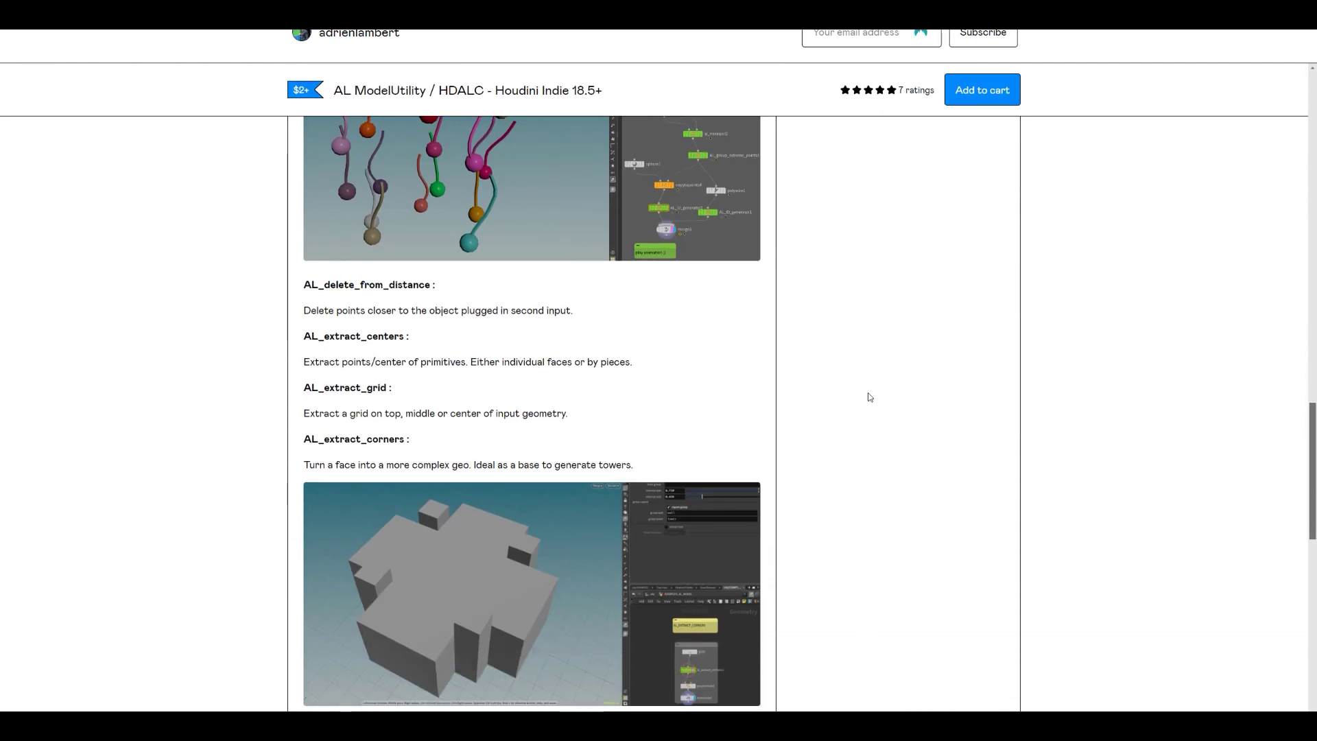
scroll(870, 413, "down", 3)
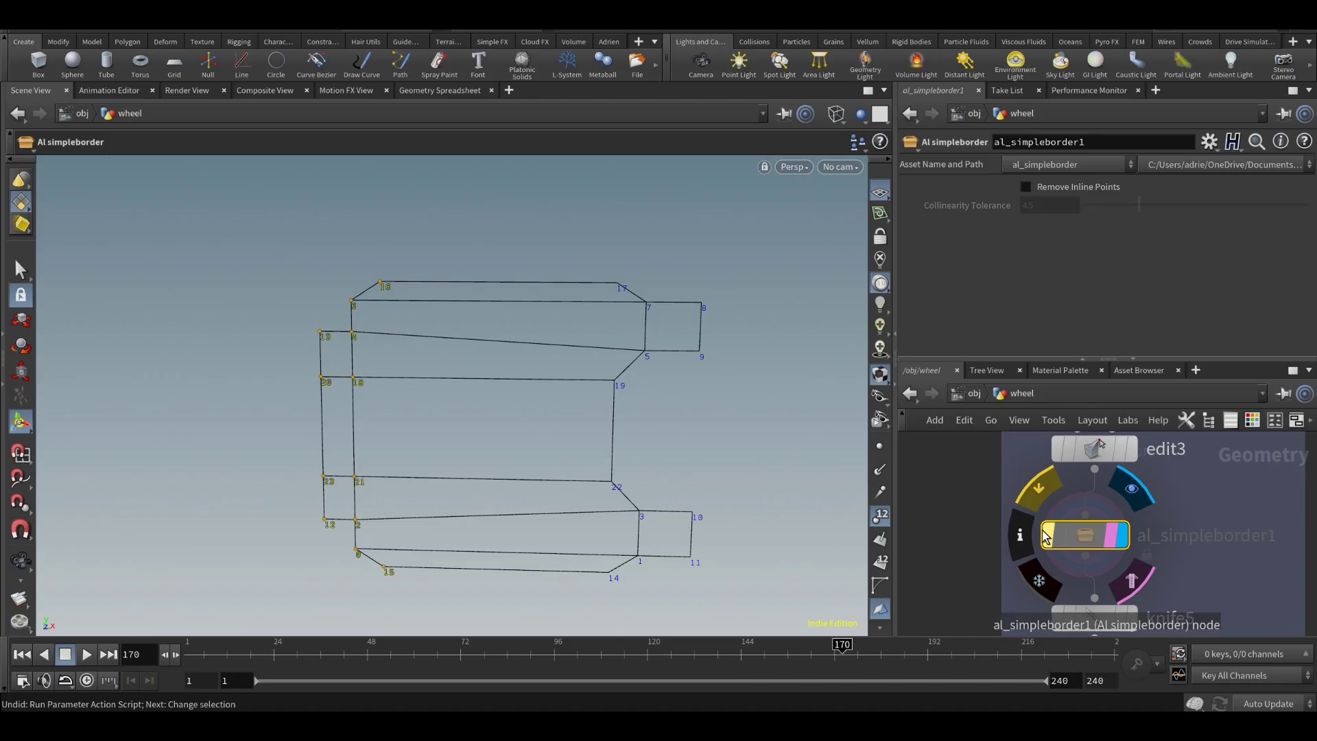
- Re-enable al_simpleborder1, examine the unshared-edges group and Dissolve Non-Selected settings in its internal network, and return to the wheel network
left_click(1045, 536)
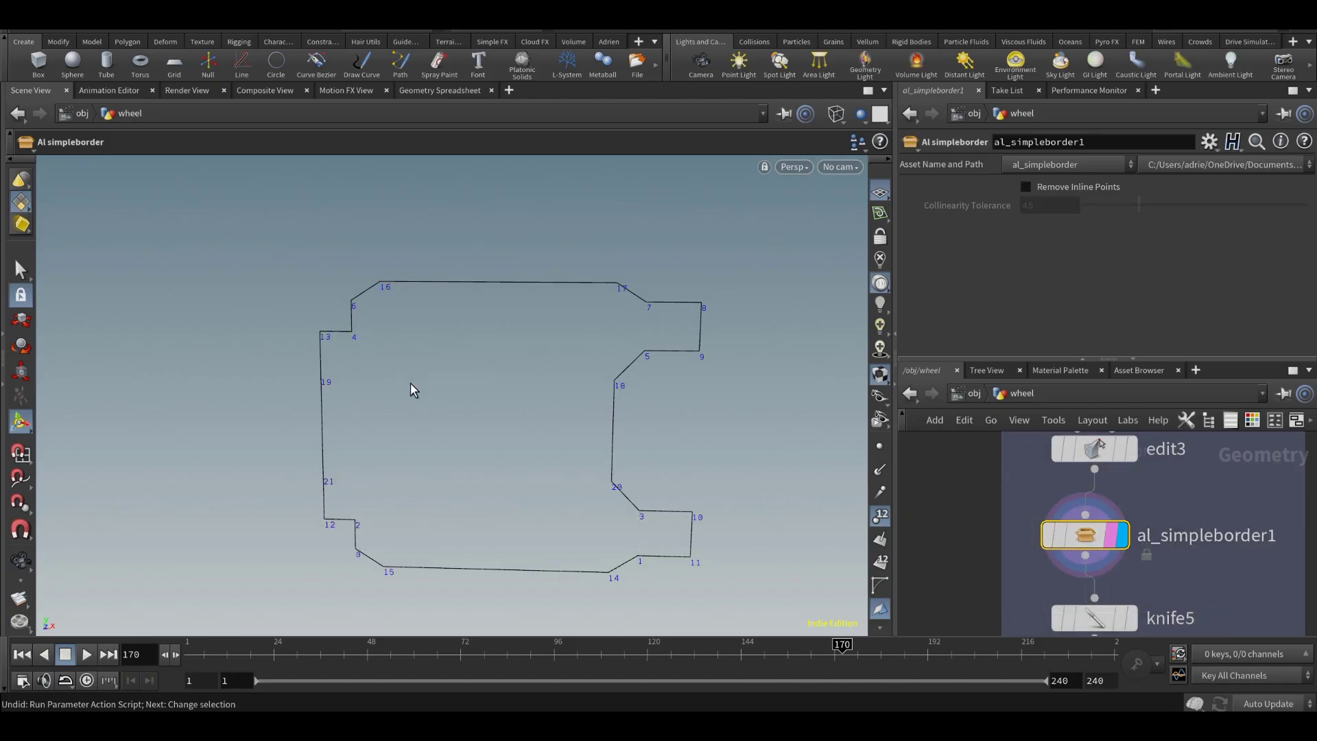
double_click(1092, 542)
left_click(1112, 508)
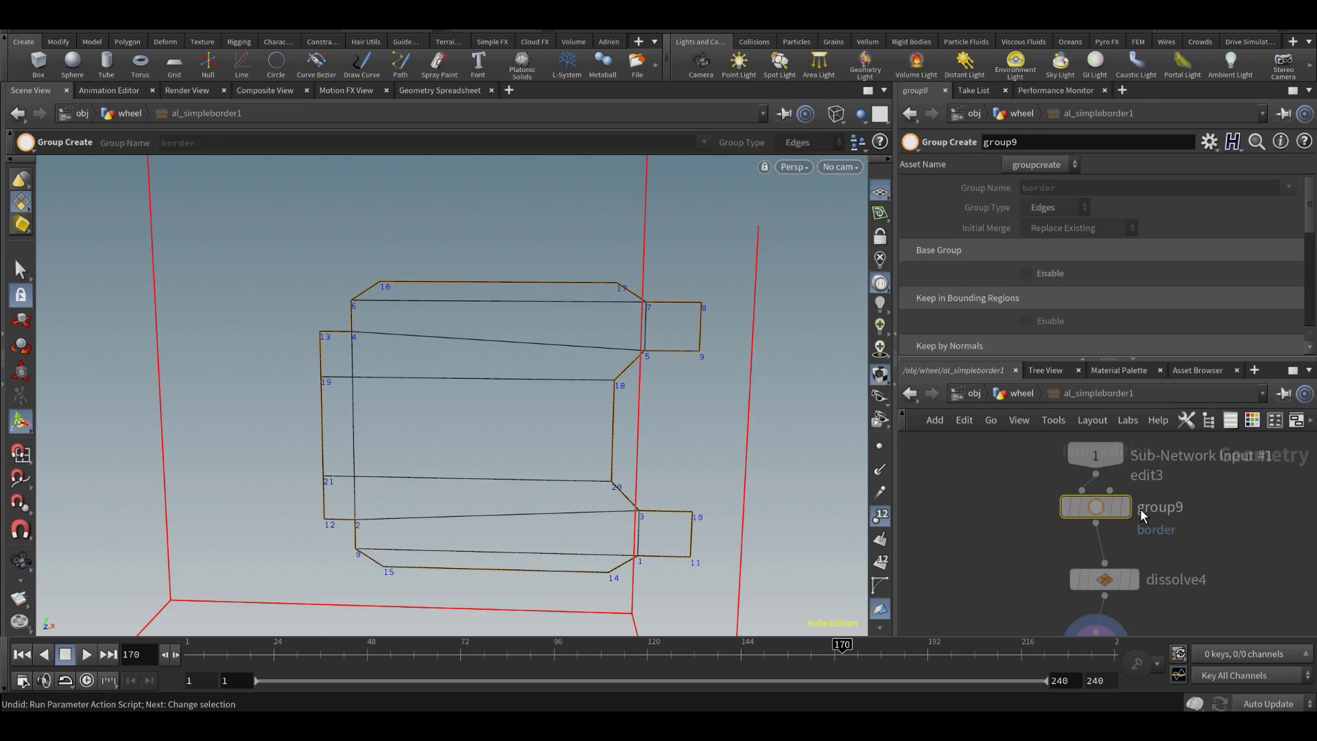
left_click_drag(1105, 508, 1105, 517)
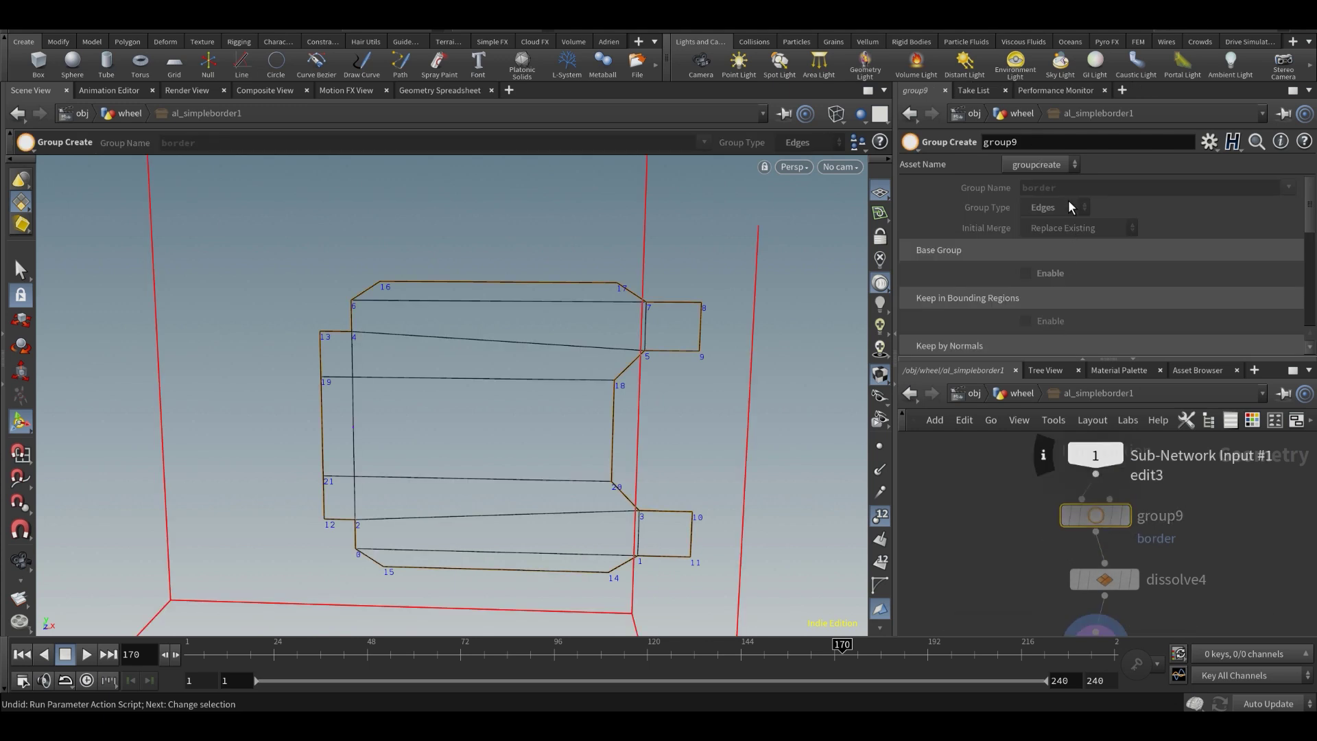
scroll(1112, 240, "down", 5)
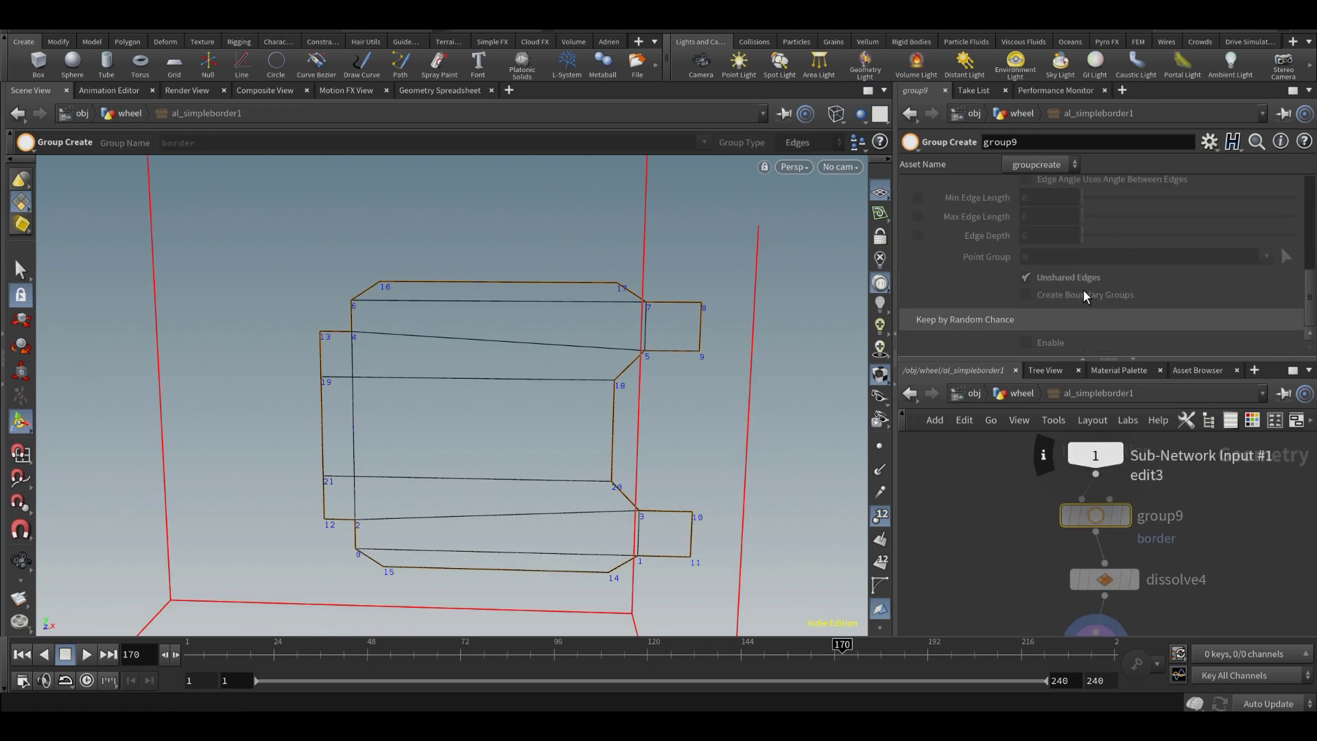
middle_click_drag(1110, 595, 1116, 558)
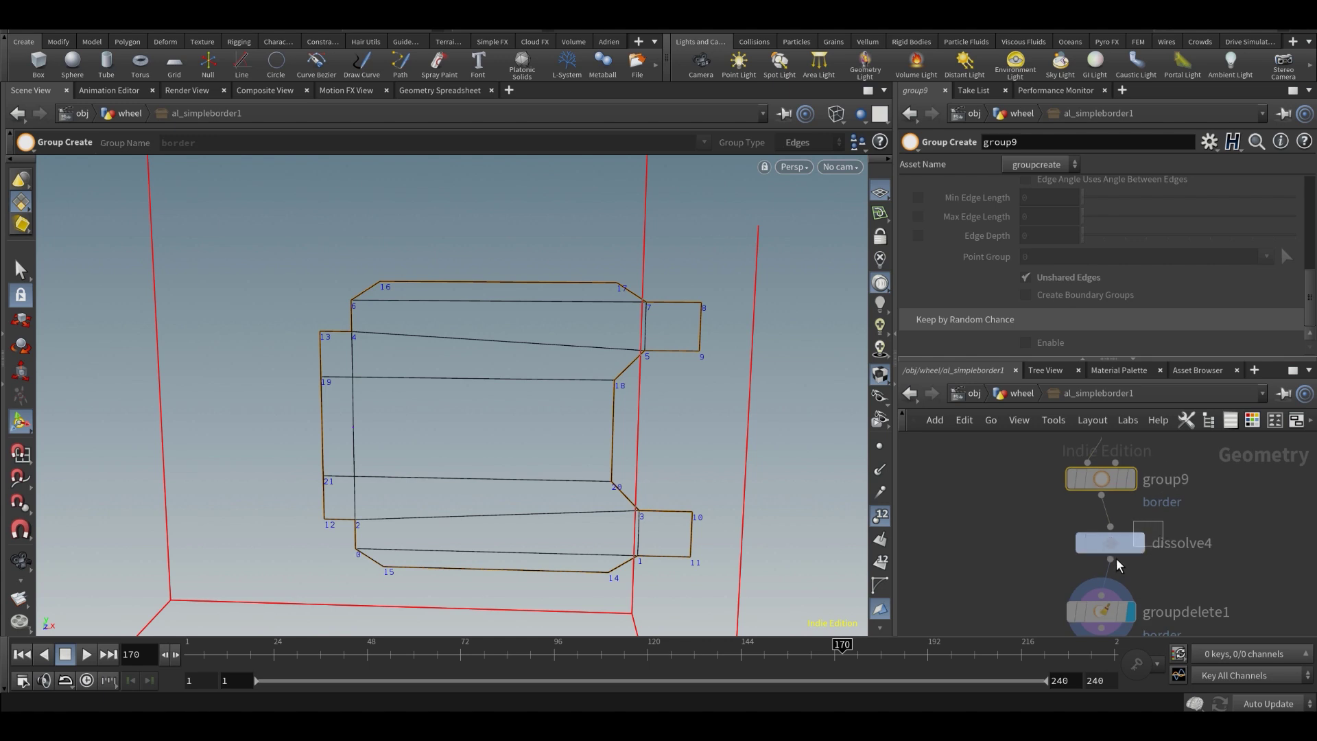
left_click(1113, 546)
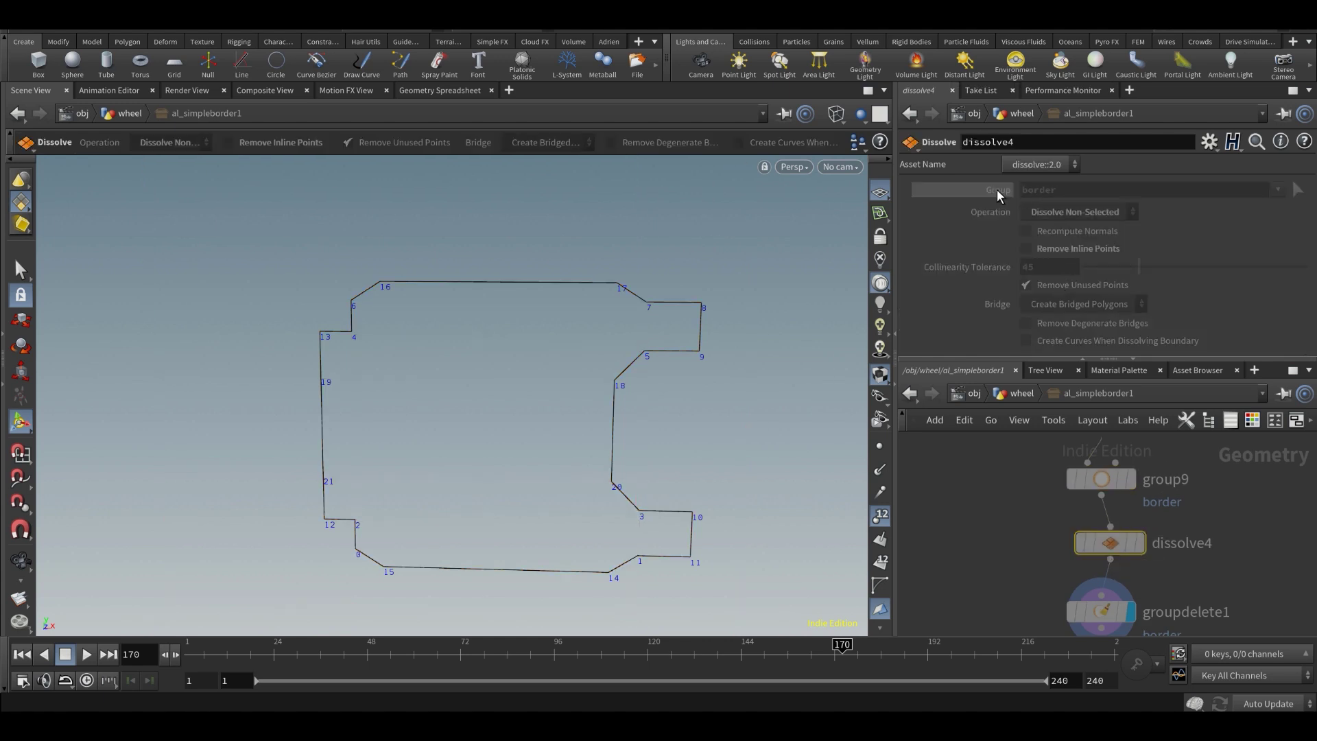
left_click(1015, 398)
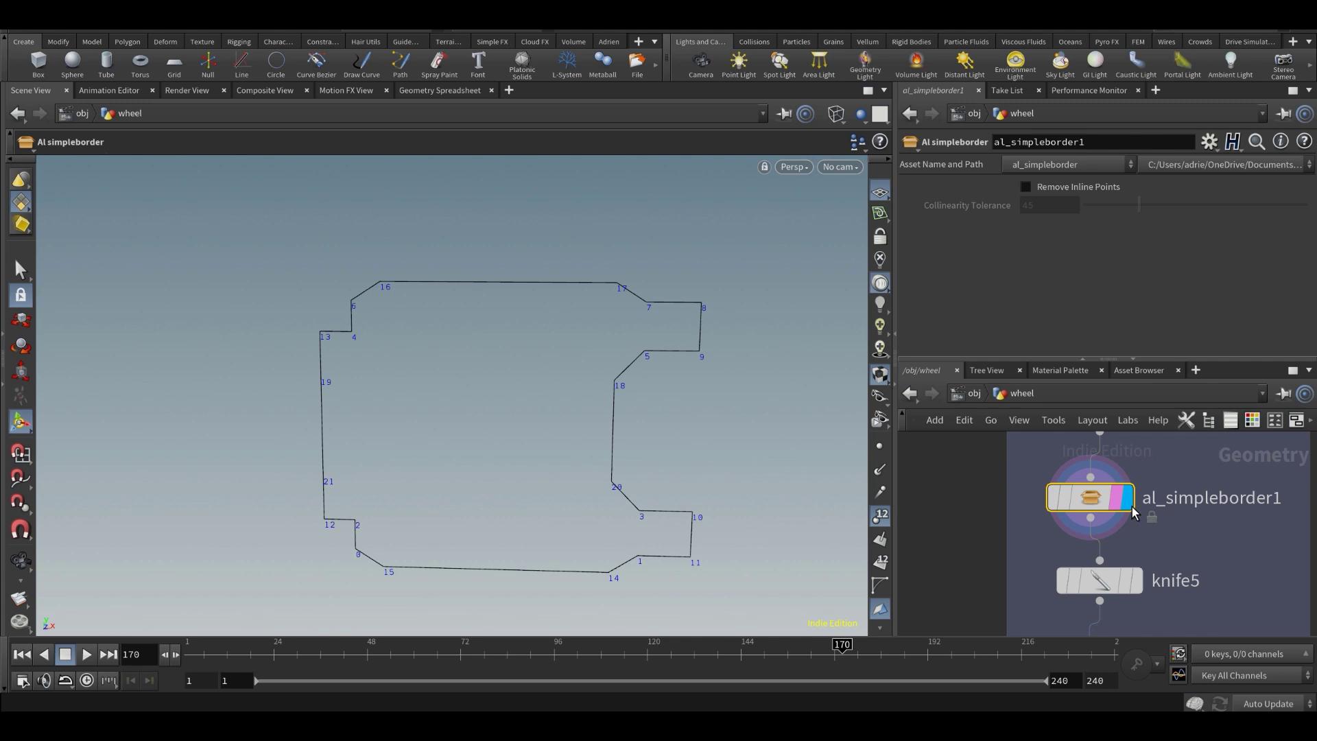
- Display knife5's vertical cut with its parameters, and view the outline simplified by al_simpleborder2
scroll(1133, 516, "down", 3)
left_click(1135, 533)
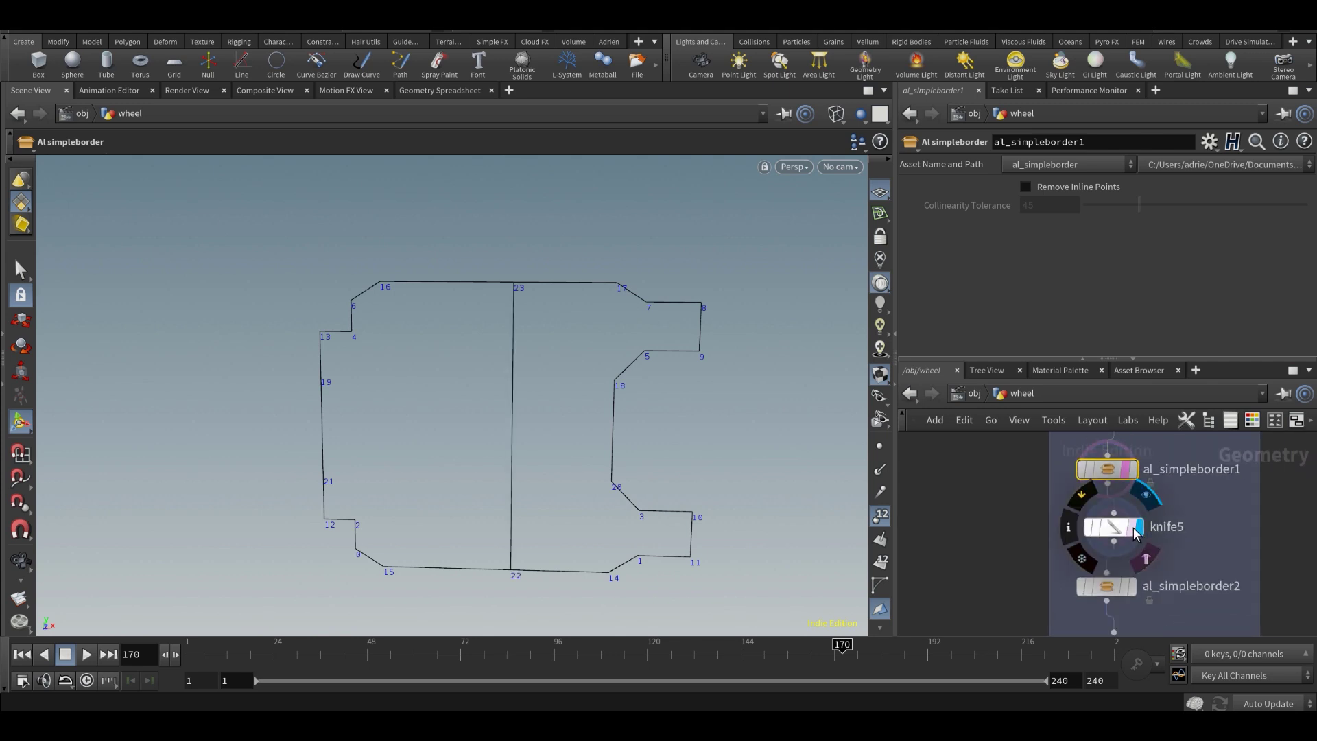
left_click(1113, 527)
middle_click_drag(1111, 494, 1119, 448)
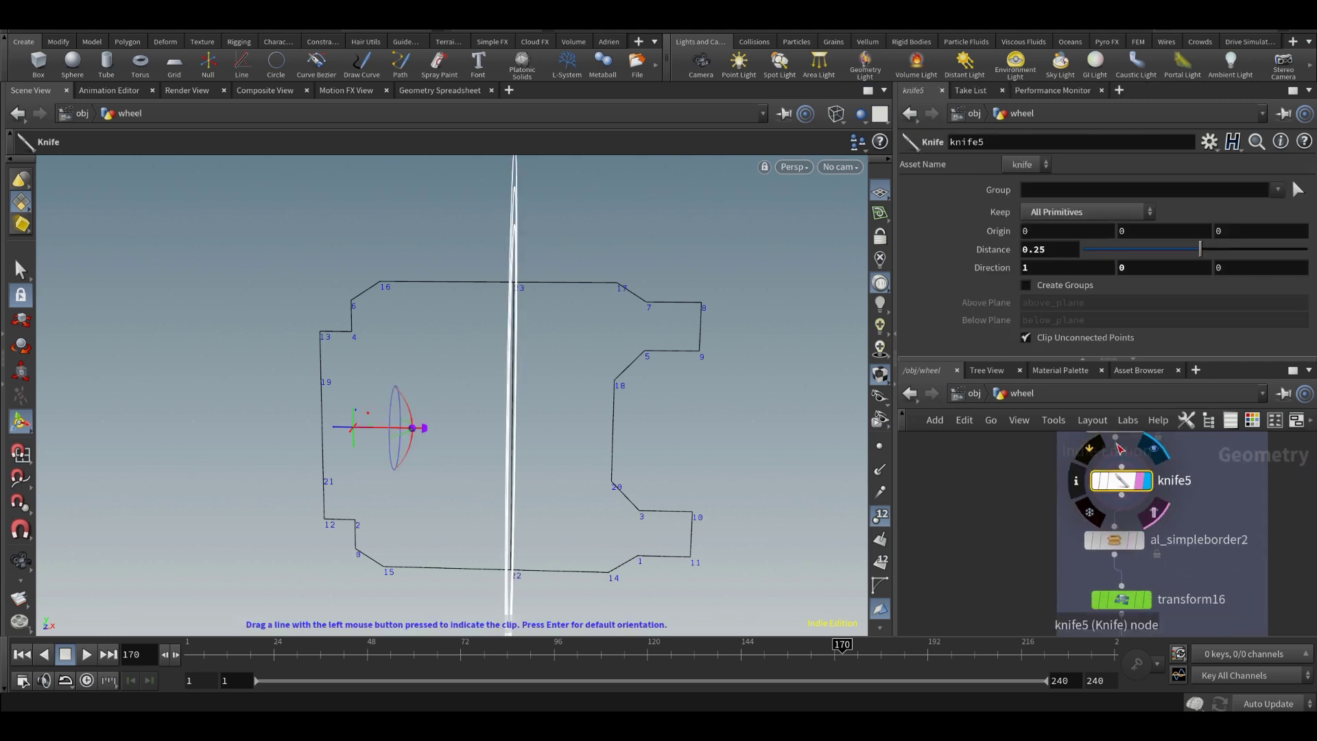
left_click(1133, 540)
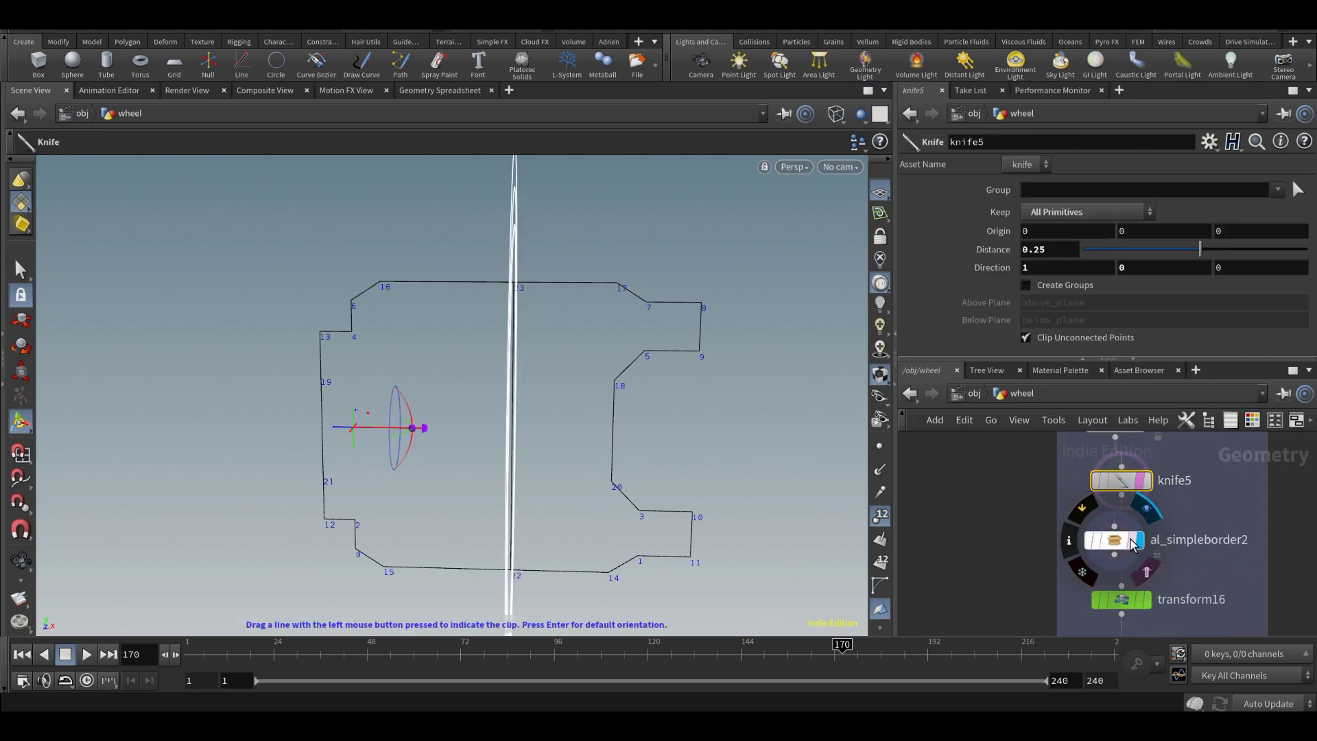
left_click(1121, 545)
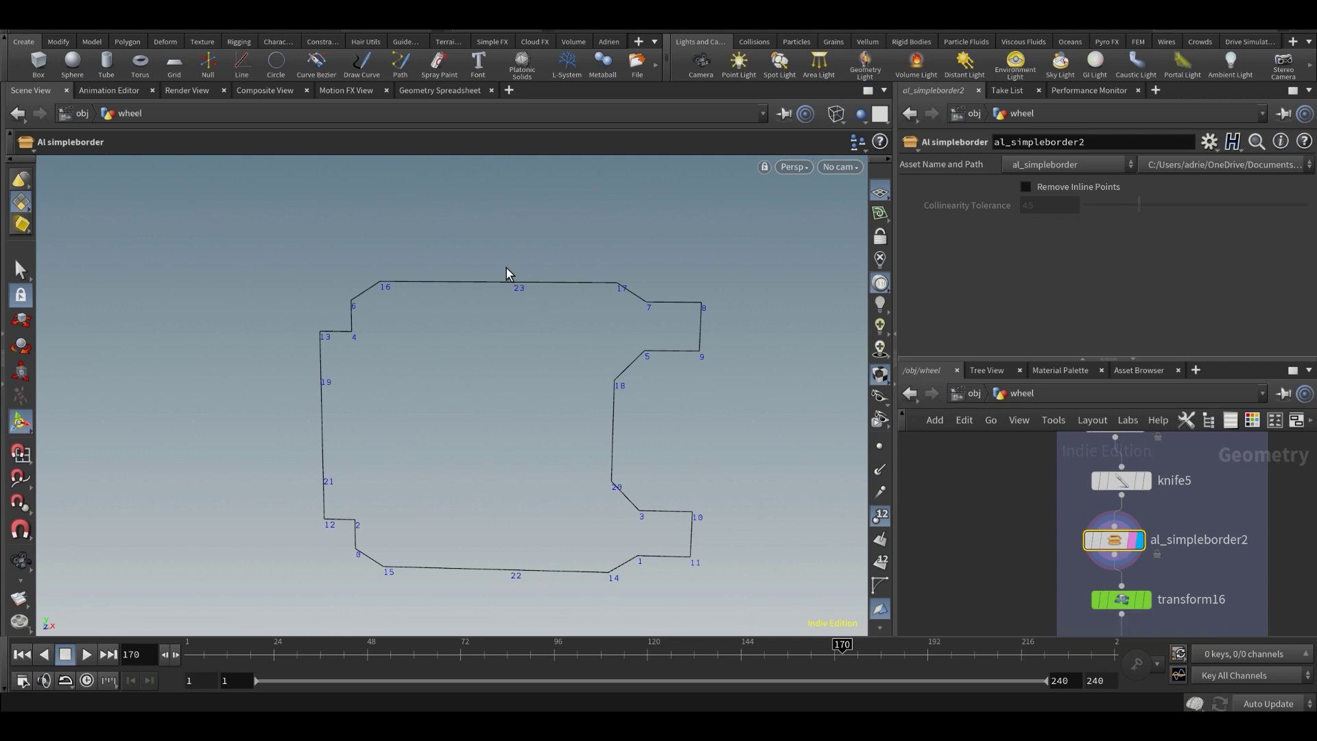
- Display transform16 with its scale settings, and bypass and re-enable it to compare the tapered profile
scroll(1181, 567, "up", 1)
left_click(1141, 556)
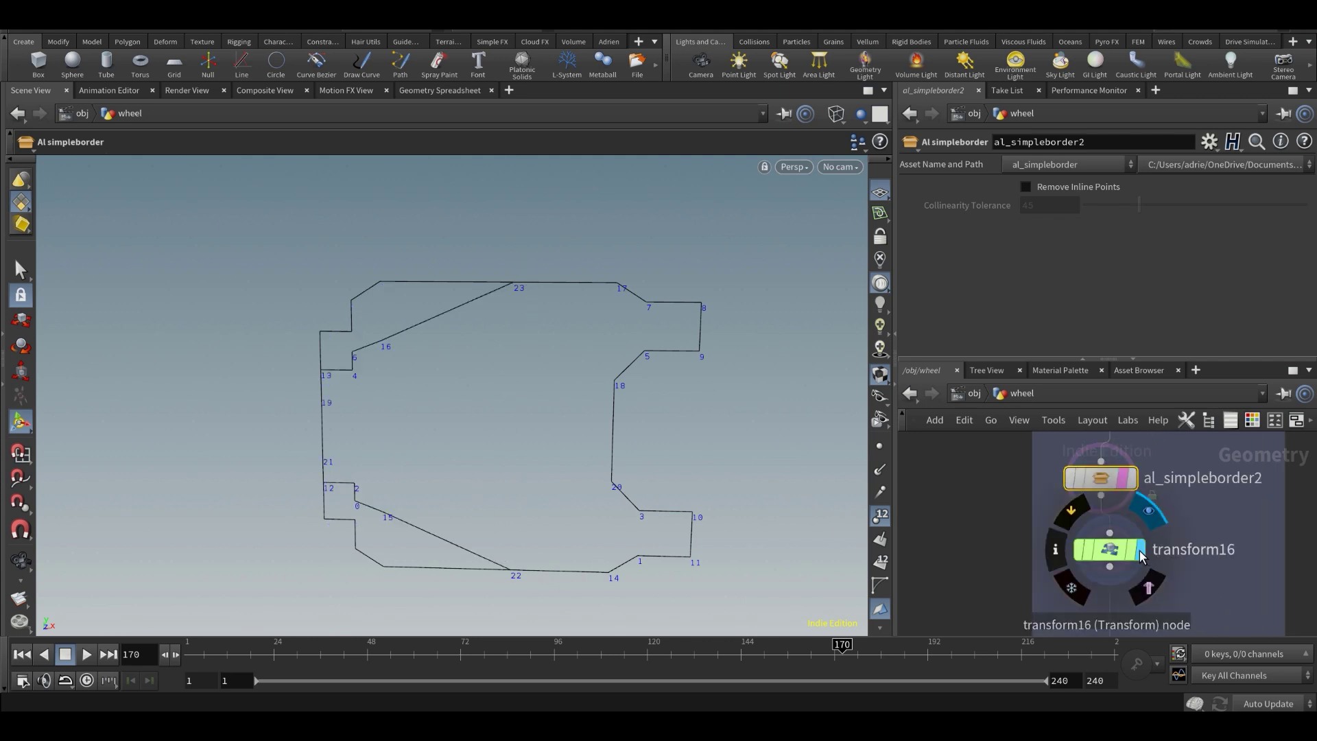
left_click(1110, 550)
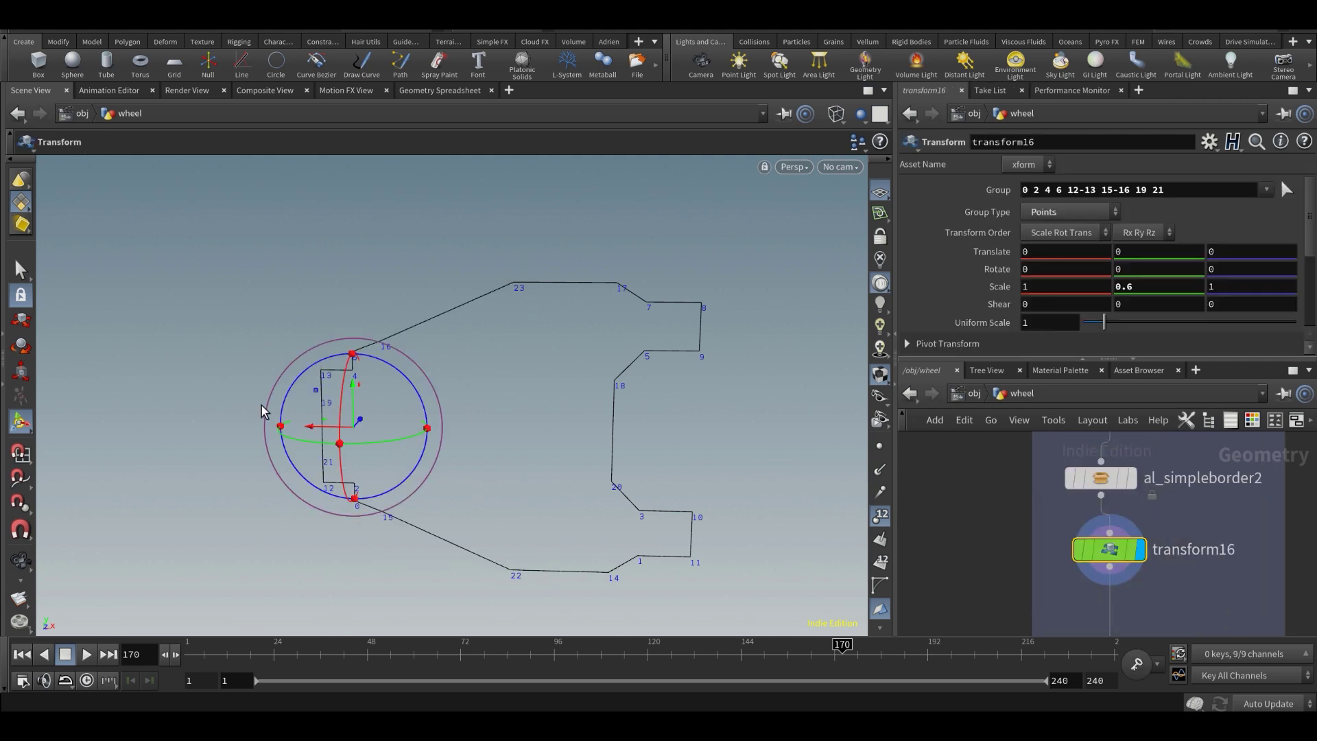
left_click(1079, 552)
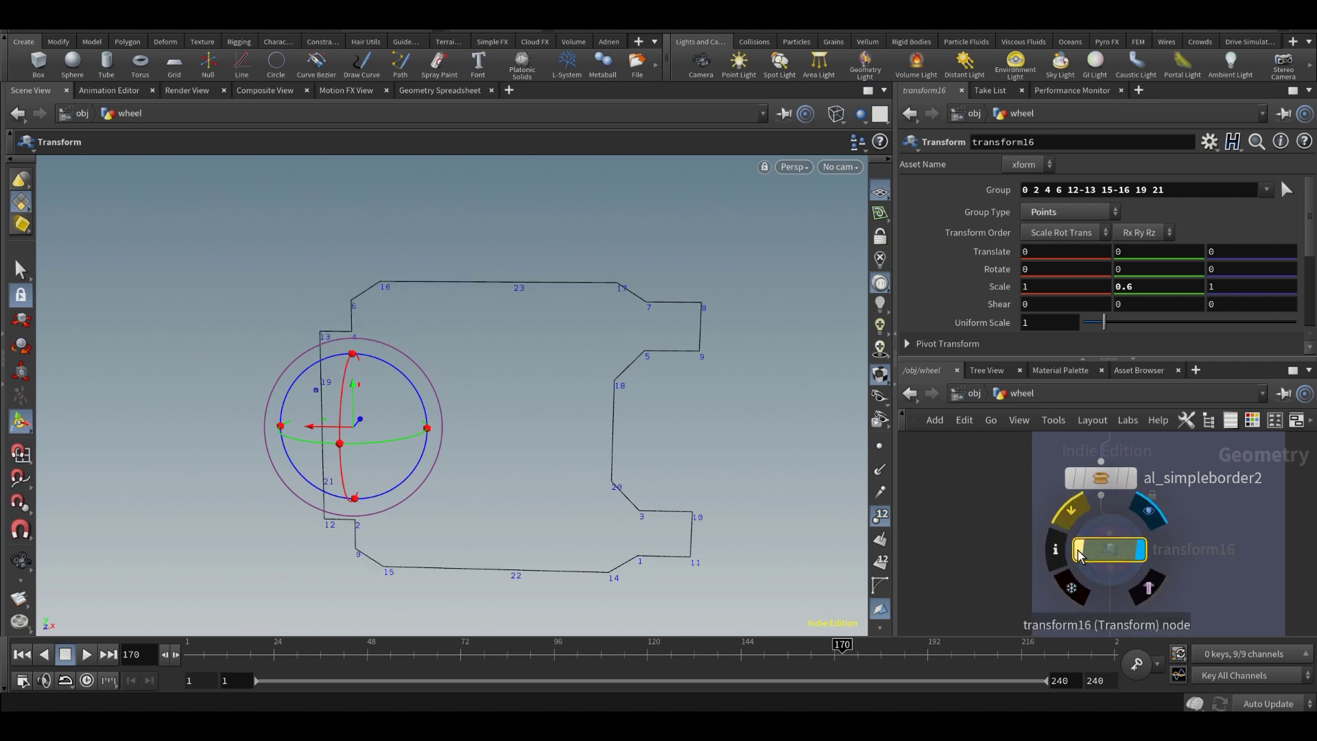
left_click(1079, 552)
- Display the CROSS_SECTION null, hide the point numbers, and view the finished profile outline
scroll(1110, 524, "down", 4)
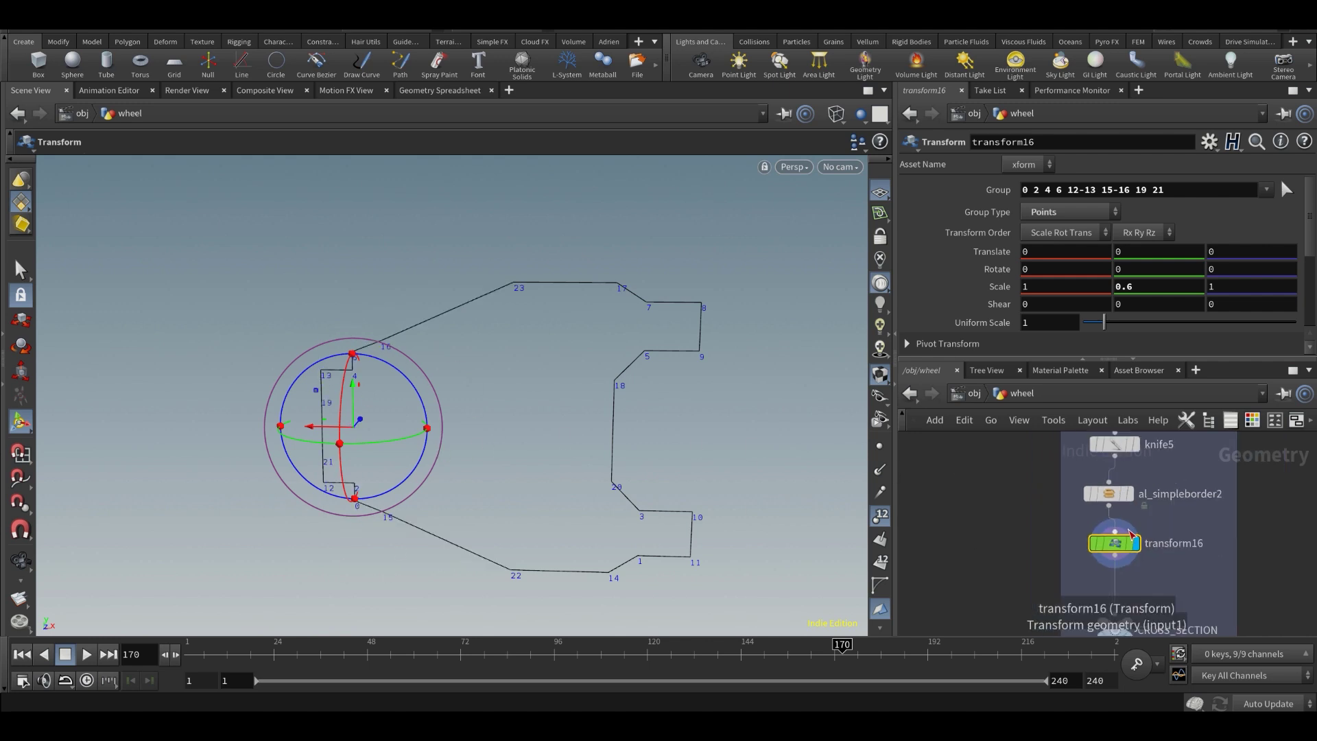
middle_click_drag(1154, 563, 1153, 526)
scroll(1152, 527, "up", 4)
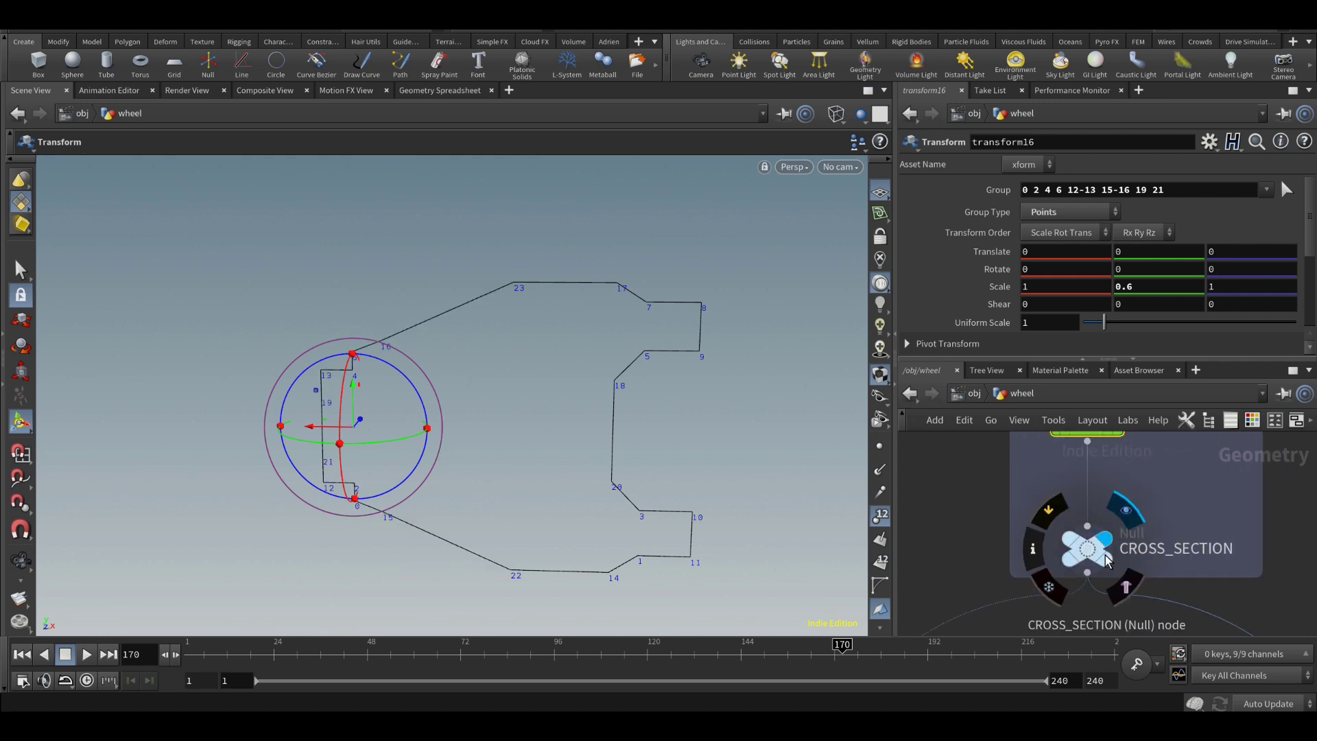
left_click(1110, 545)
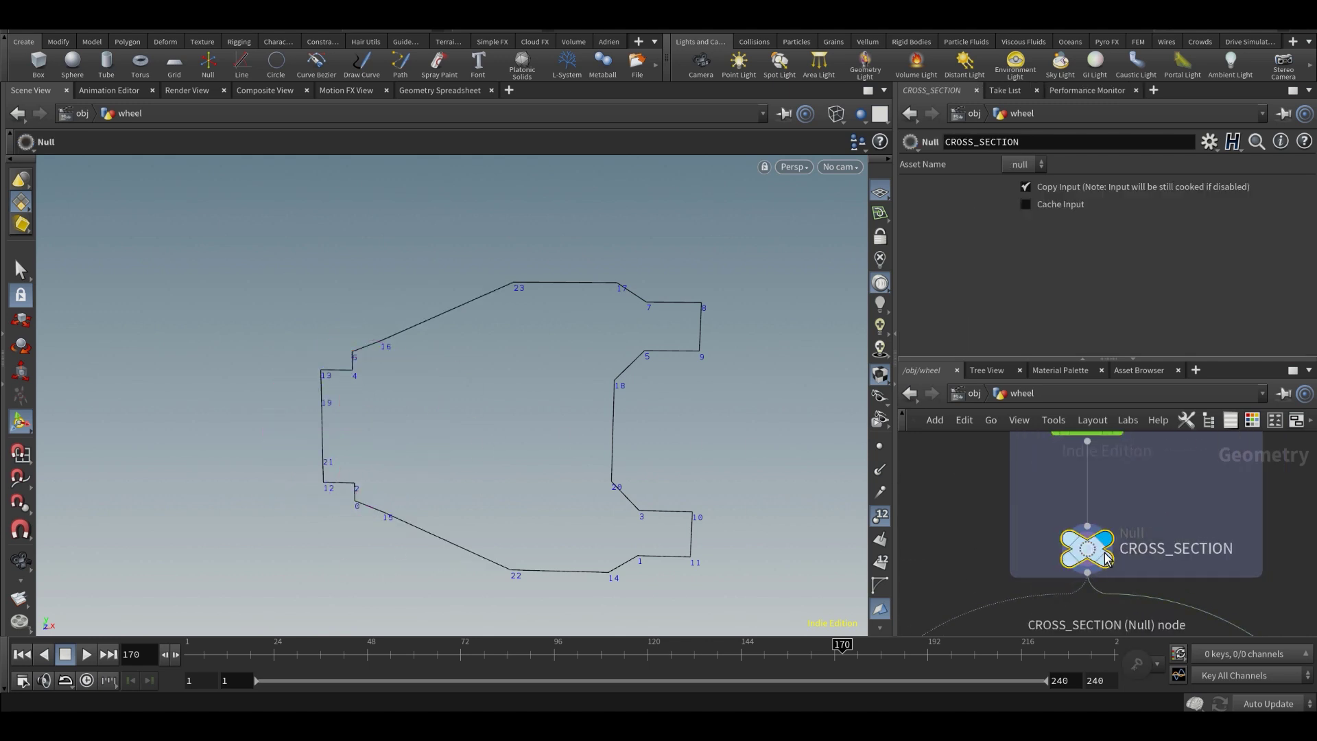
left_click(880, 514)
left_click_drag(658, 480, 652, 441, "alt")
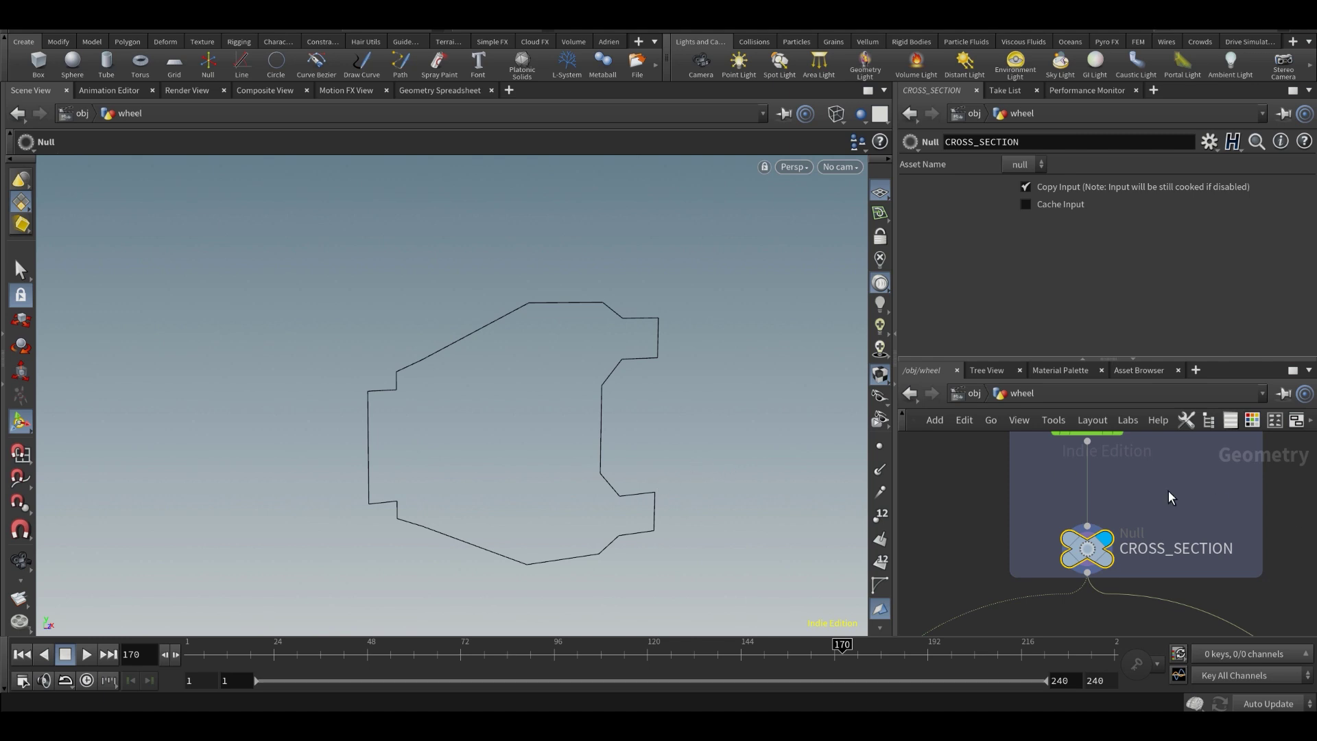
- Display sweep2, inspect the half-circle support beam from several angles, and frame it in shaded view without wireframe
scroll(1166, 508, "down", 6)
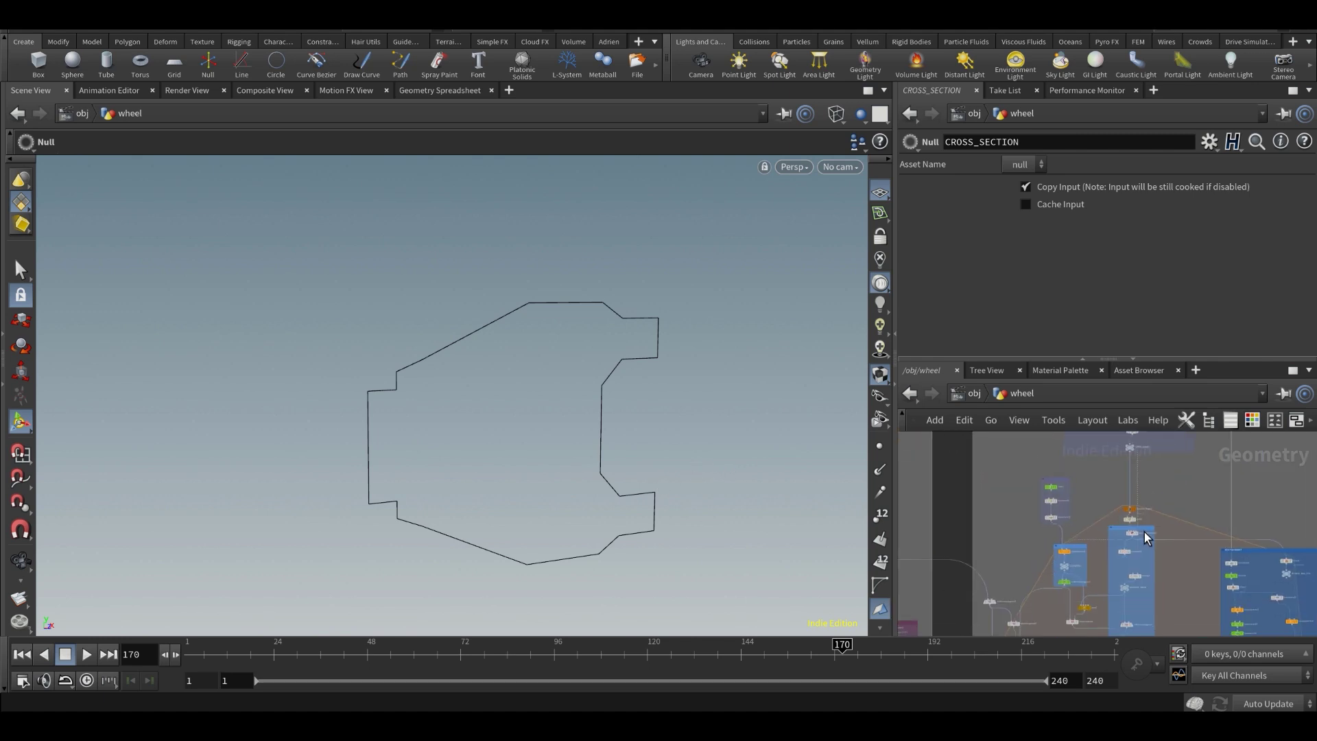
scroll(1148, 537, "up", 8)
left_click(1132, 540)
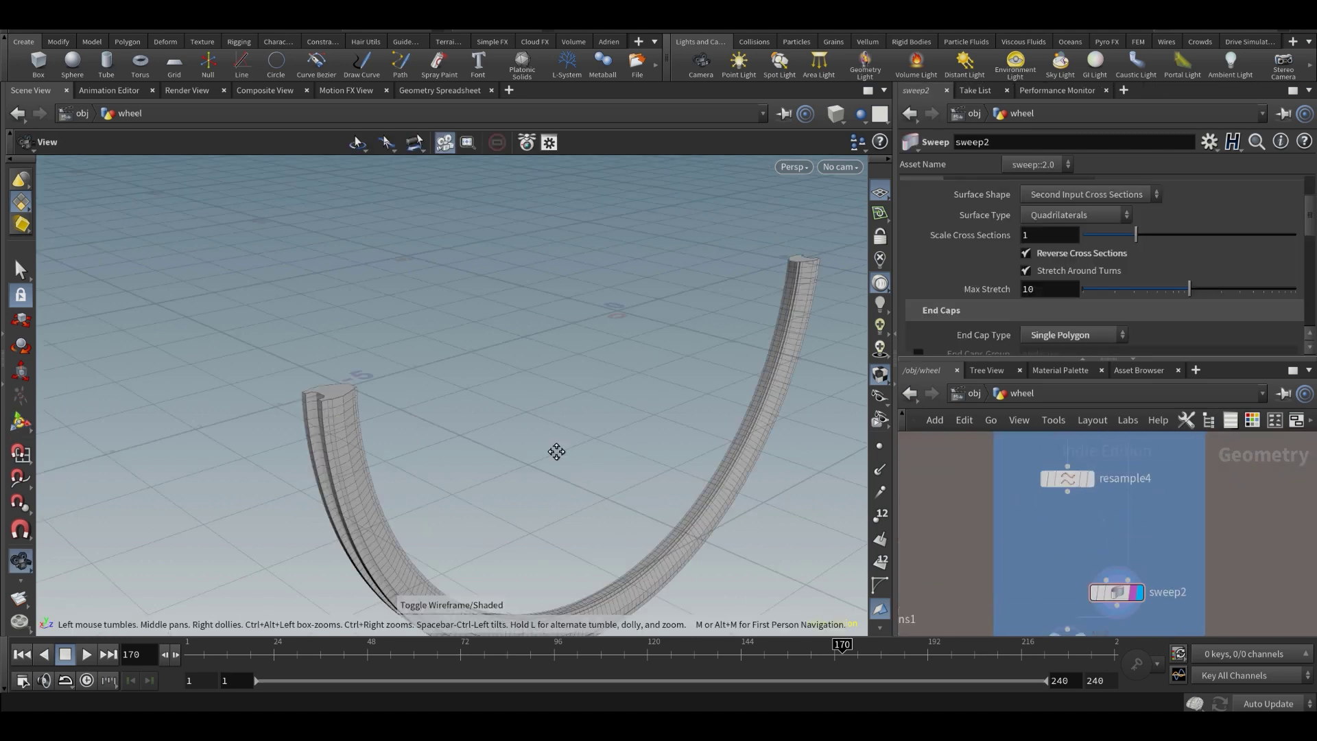
mouse_move(556, 450)
left_mouse_down()
mouse_move(542, 432)
mouse_move(605, 431)
left_mouse_up()
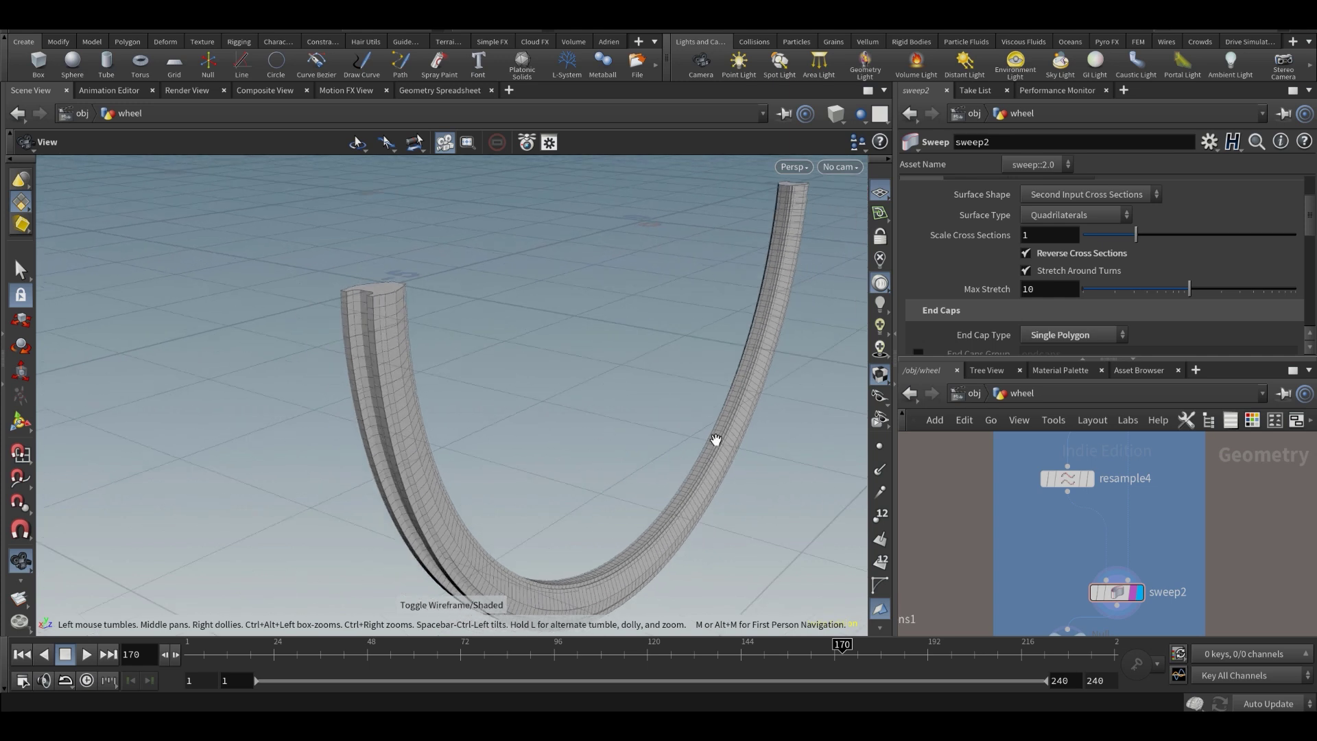
middle_click_drag(1162, 554, 1149, 495)
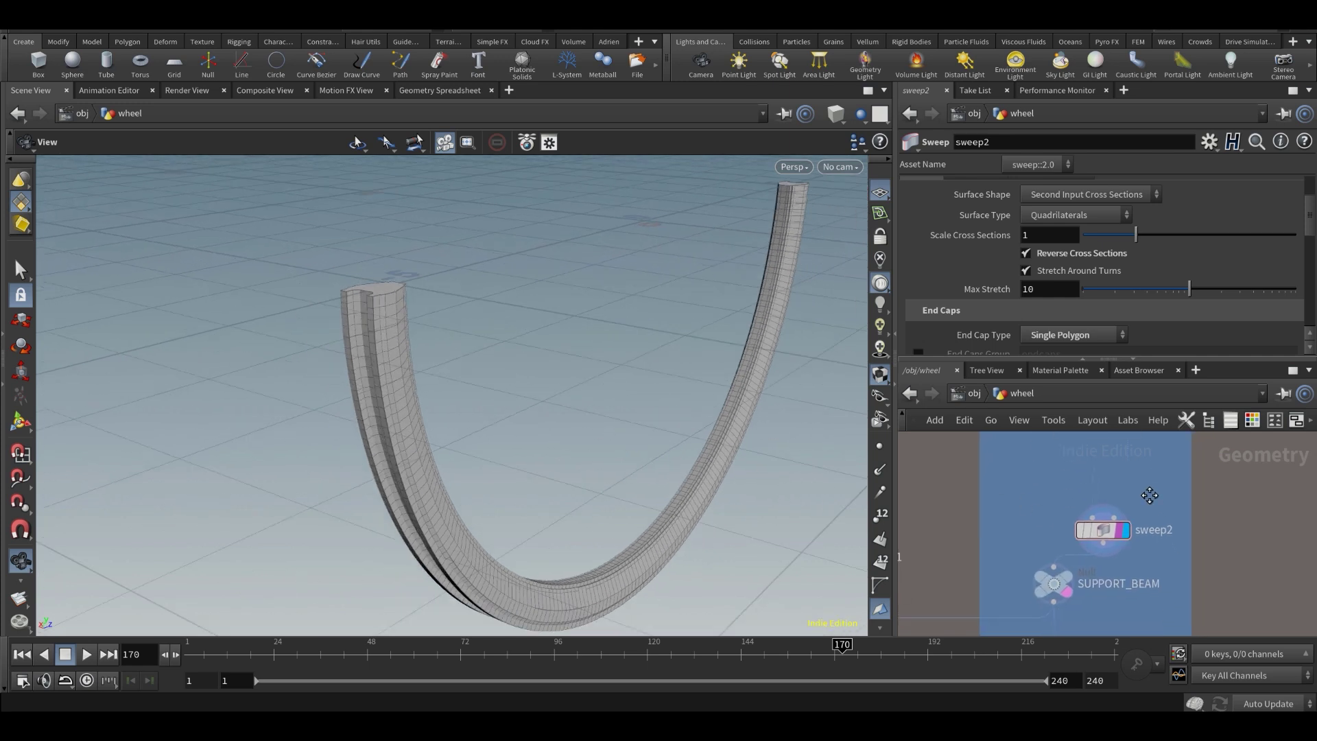
left_click(1119, 531)
mouse_move(456, 371)
left_mouse_down()
mouse_move(427, 369)
mouse_move(454, 351)
left_mouse_up()
key("h")
scroll(1136, 492, "up", 6)
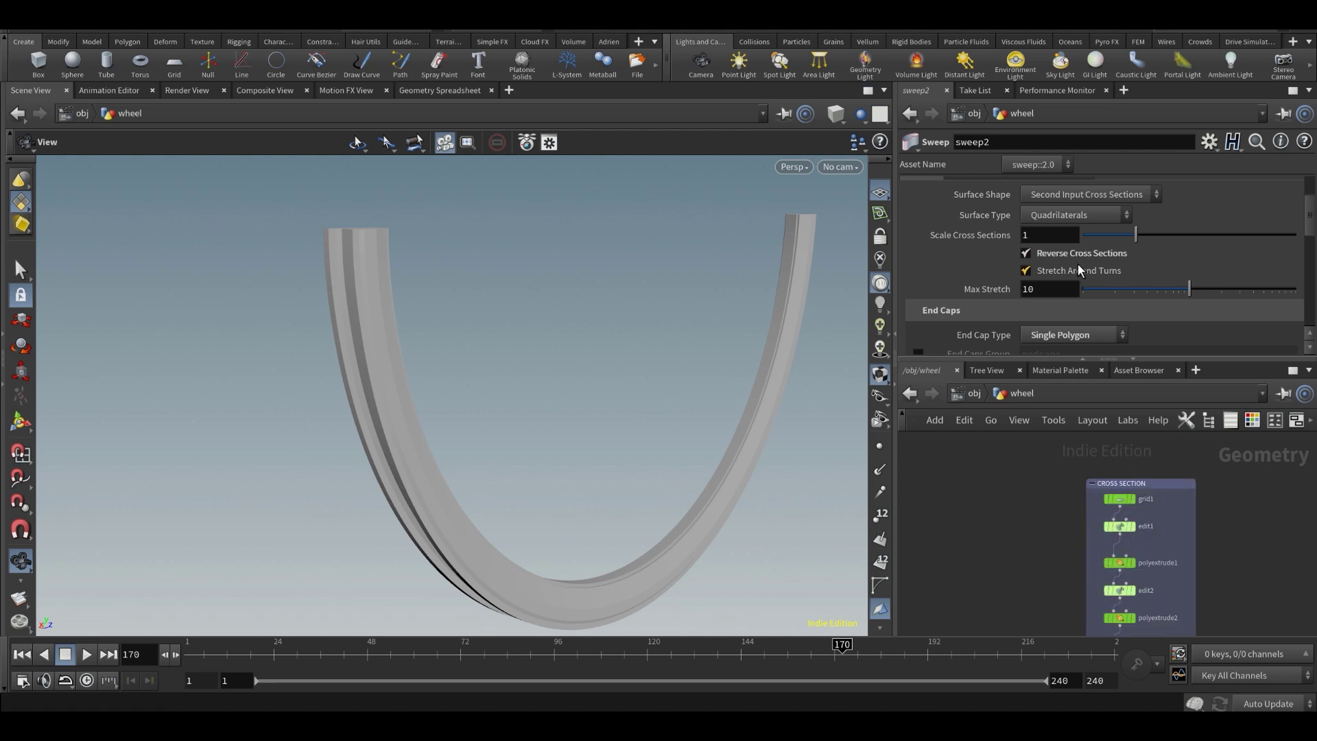
- Try different Size values on grid1 to see their effect on the swept beam, and undo the change
scroll(1079, 268, "down", 3)
left_click(1123, 505)
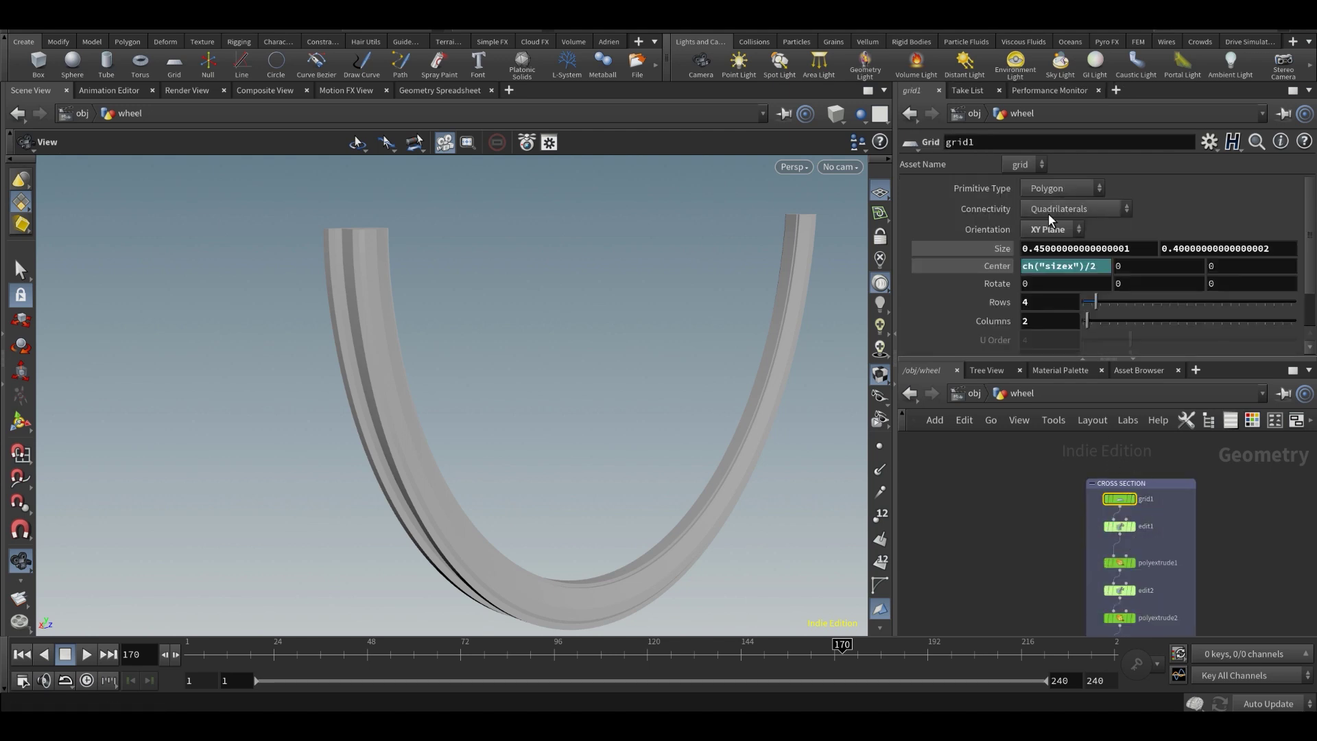
middle_click_drag(1047, 254, 1085, 257)
middle_click_drag(1193, 254, 1187, 251)
left_click_drag(528, 374, 502, 358)
key("ctrl+z")
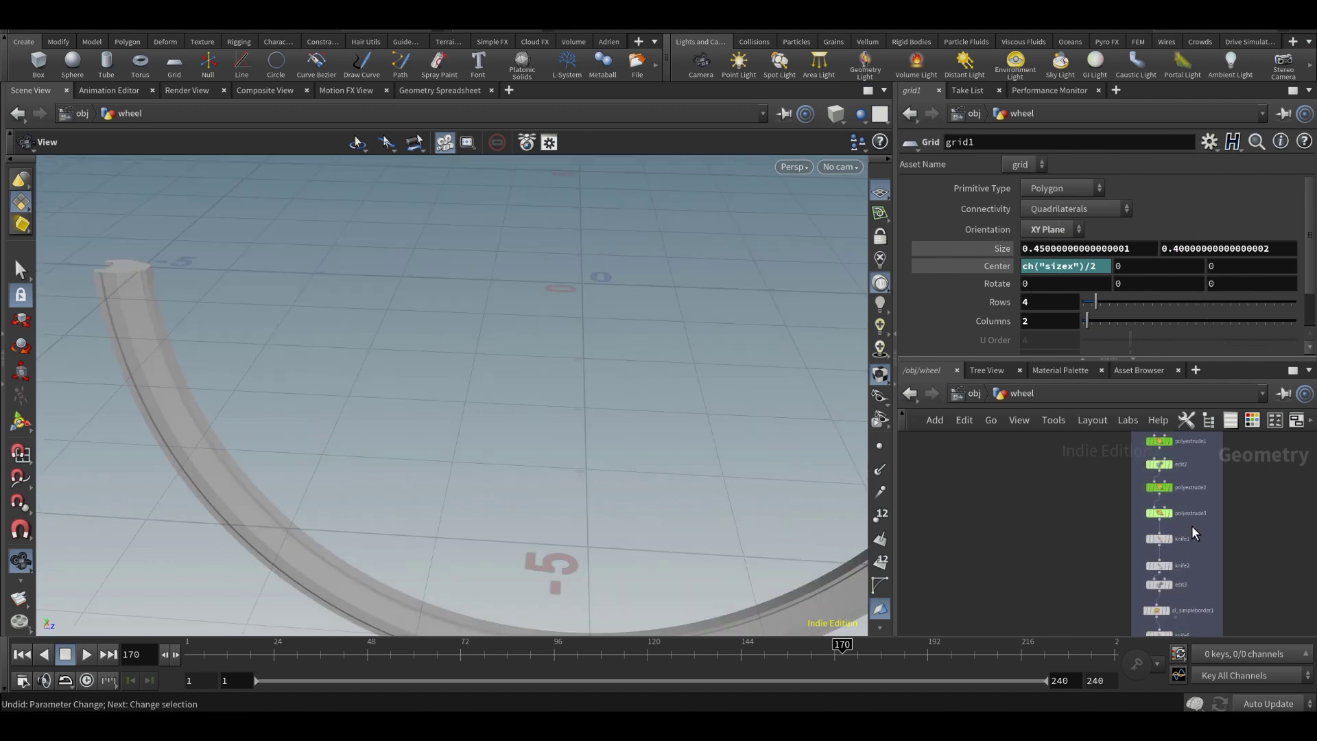
- Try a Y scale of 1.5 on transform16, inspect the beam's altered profile, and undo the change
middle_click_drag(1199, 559, 1209, 532)
scroll(1192, 588, "up", 2)
left_click_drag(1159, 556, 1157, 553)
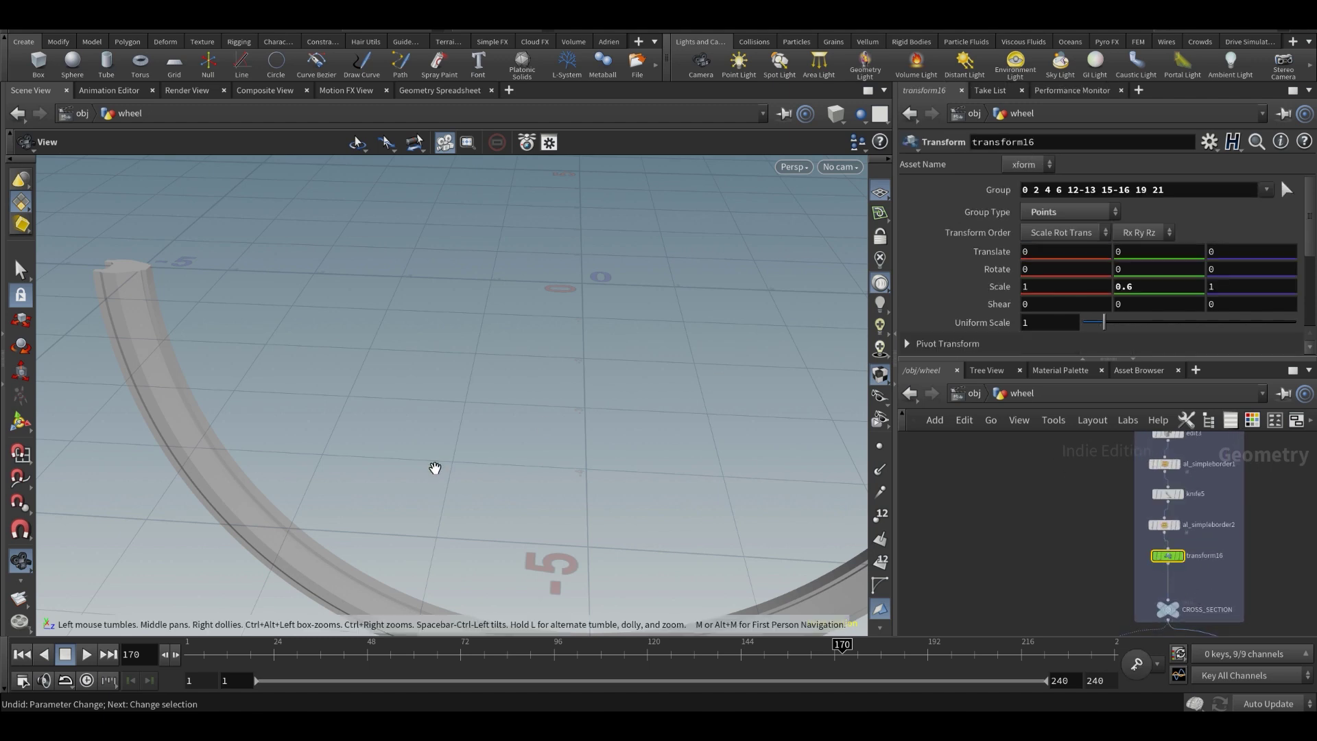
middle_click_drag(439, 464, 599, 409)
scroll(420, 405, "up", 4)
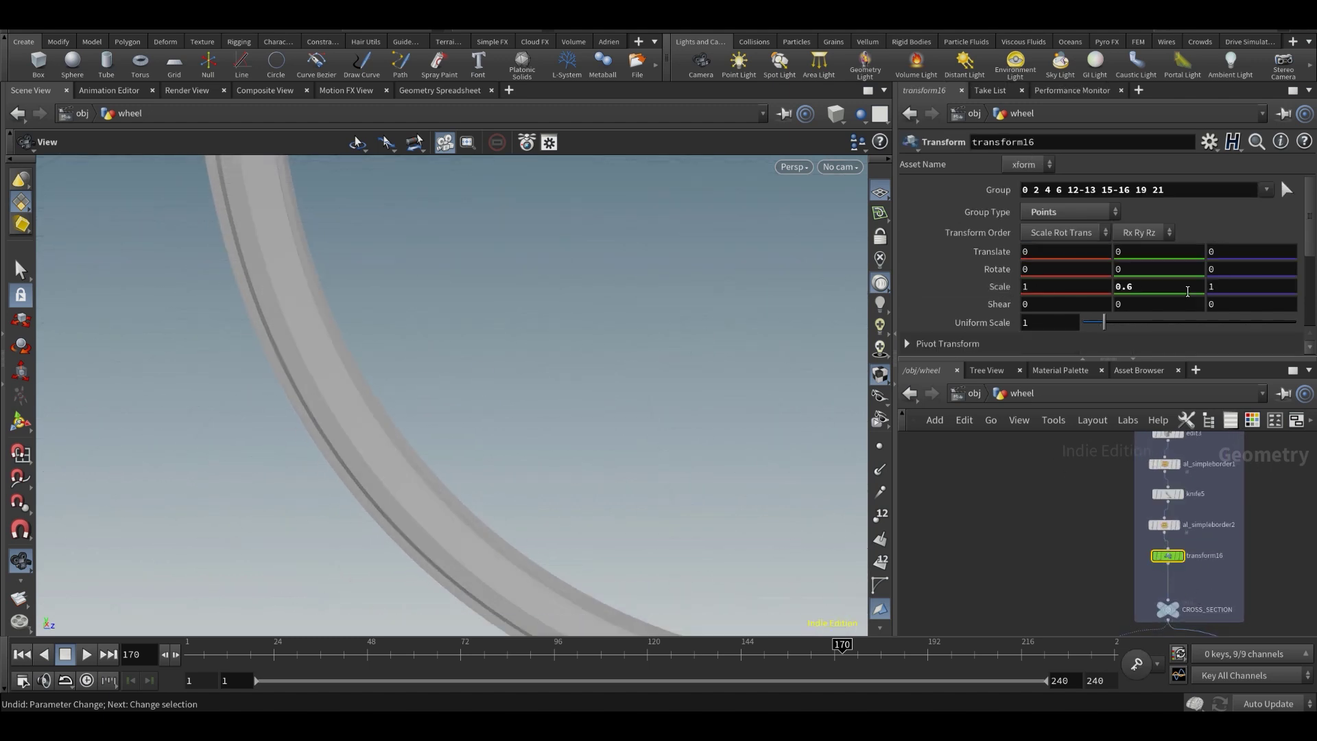
middle_click_drag(1141, 289, 1221, 294)
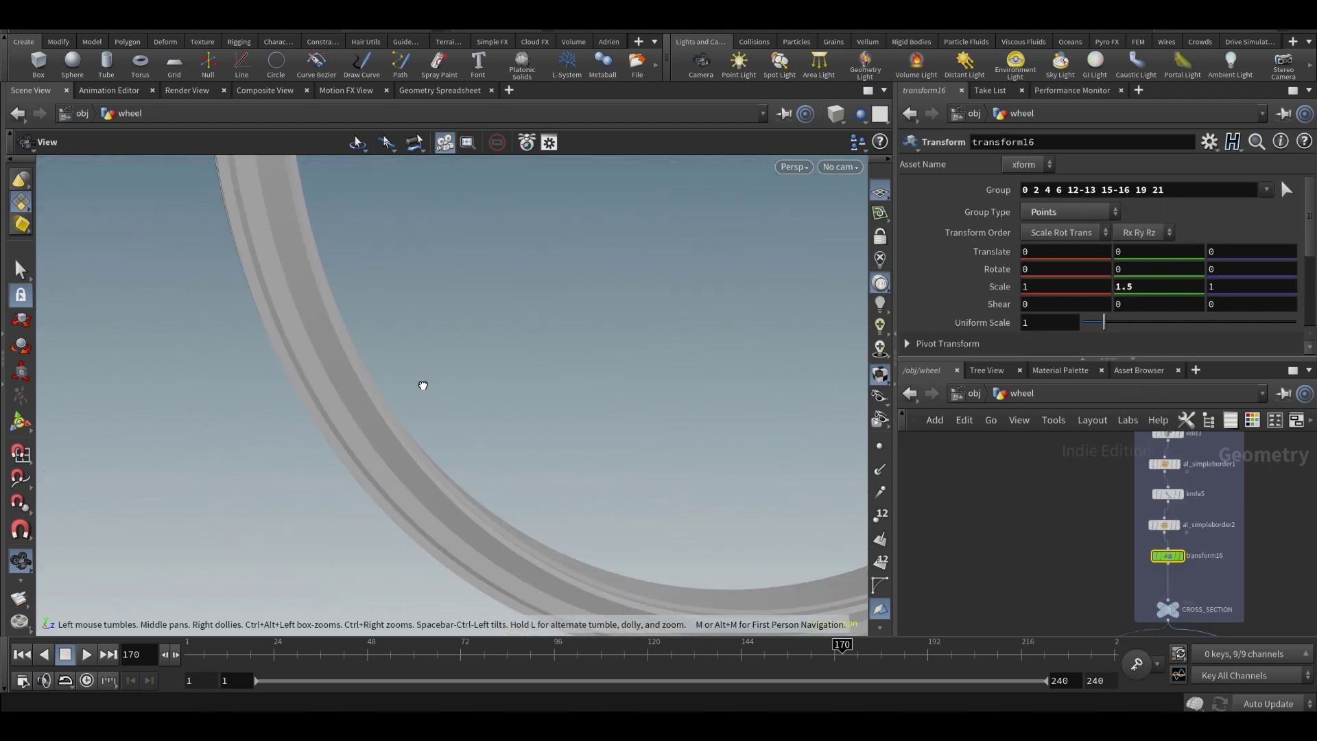
left_click_drag(421, 385, 364, 384)
key("ctrl+z")
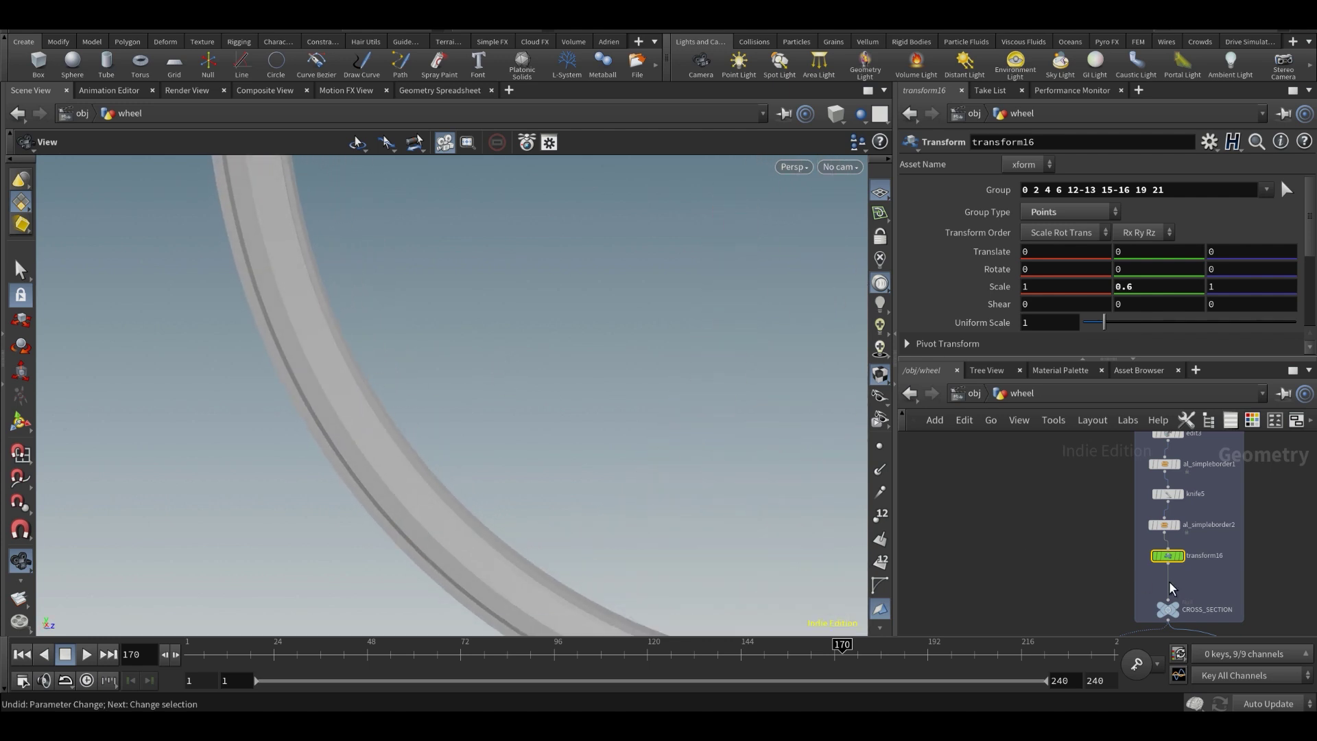
- Display the SUPPORT_BEAM null and view the whole half-circle beam
scroll(1177, 526, "down", 6)
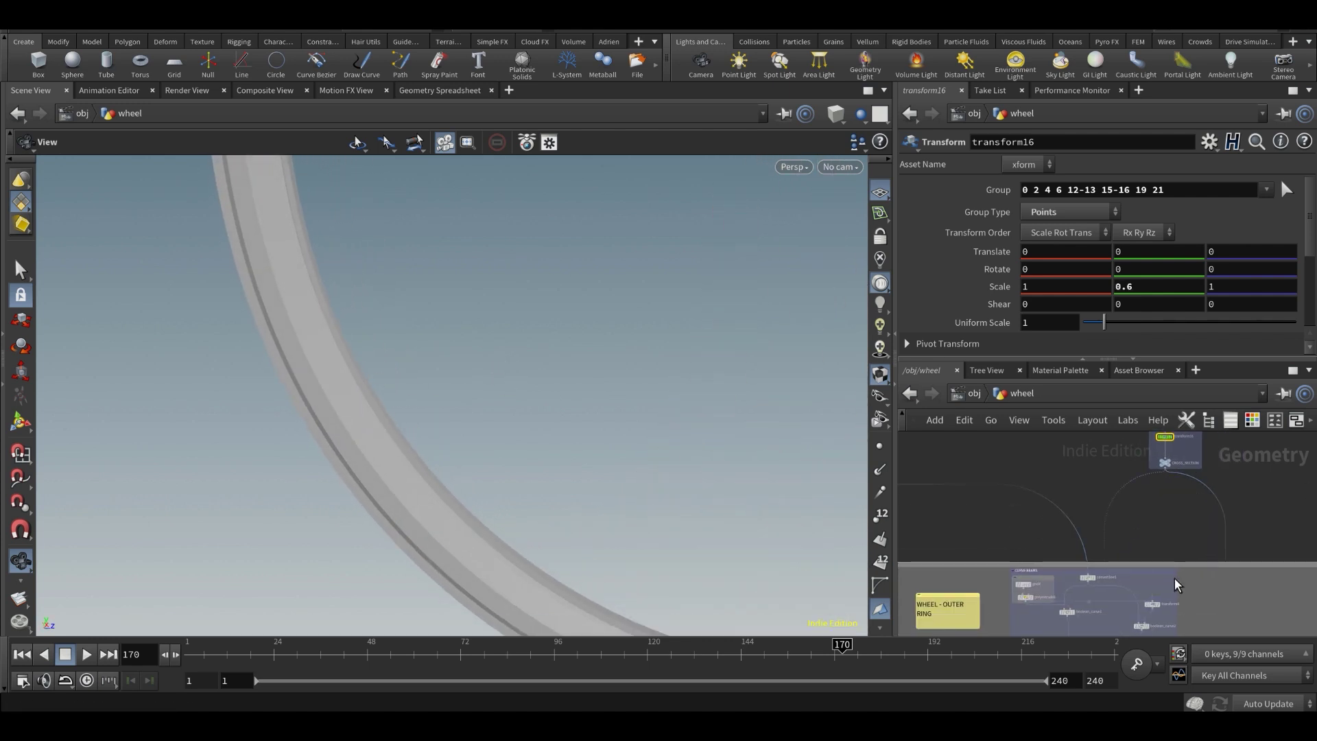
middle_click_drag(1130, 568, 1136, 453)
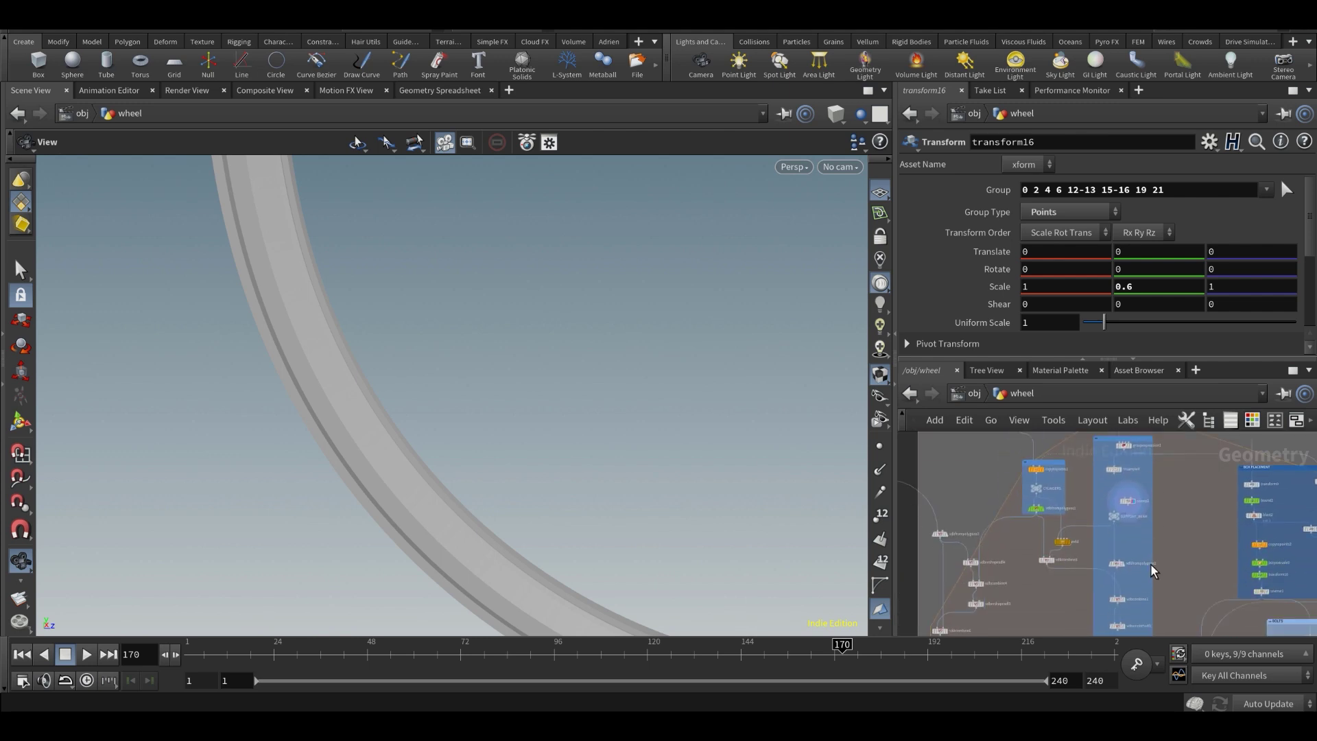
scroll(1123, 498, "up", 3)
scroll(1127, 545, "up", 3)
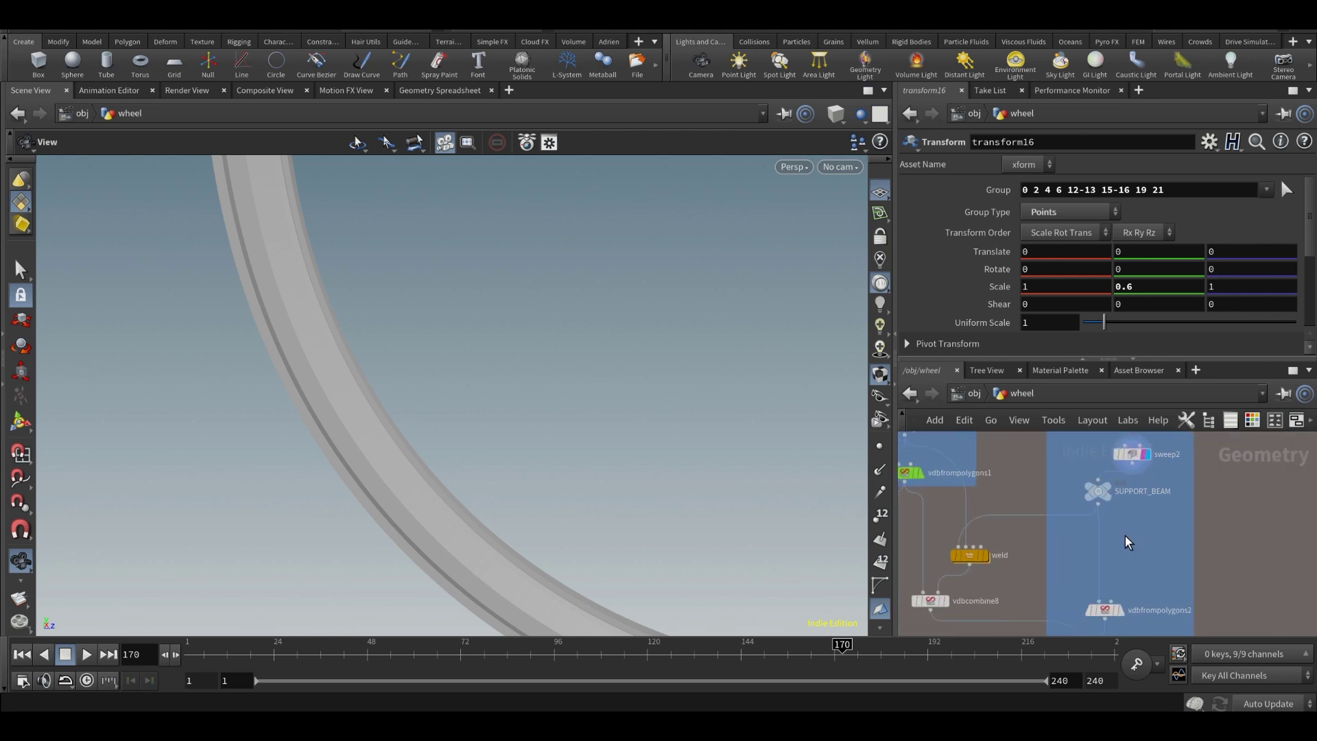
scroll(1117, 525, "up", 2)
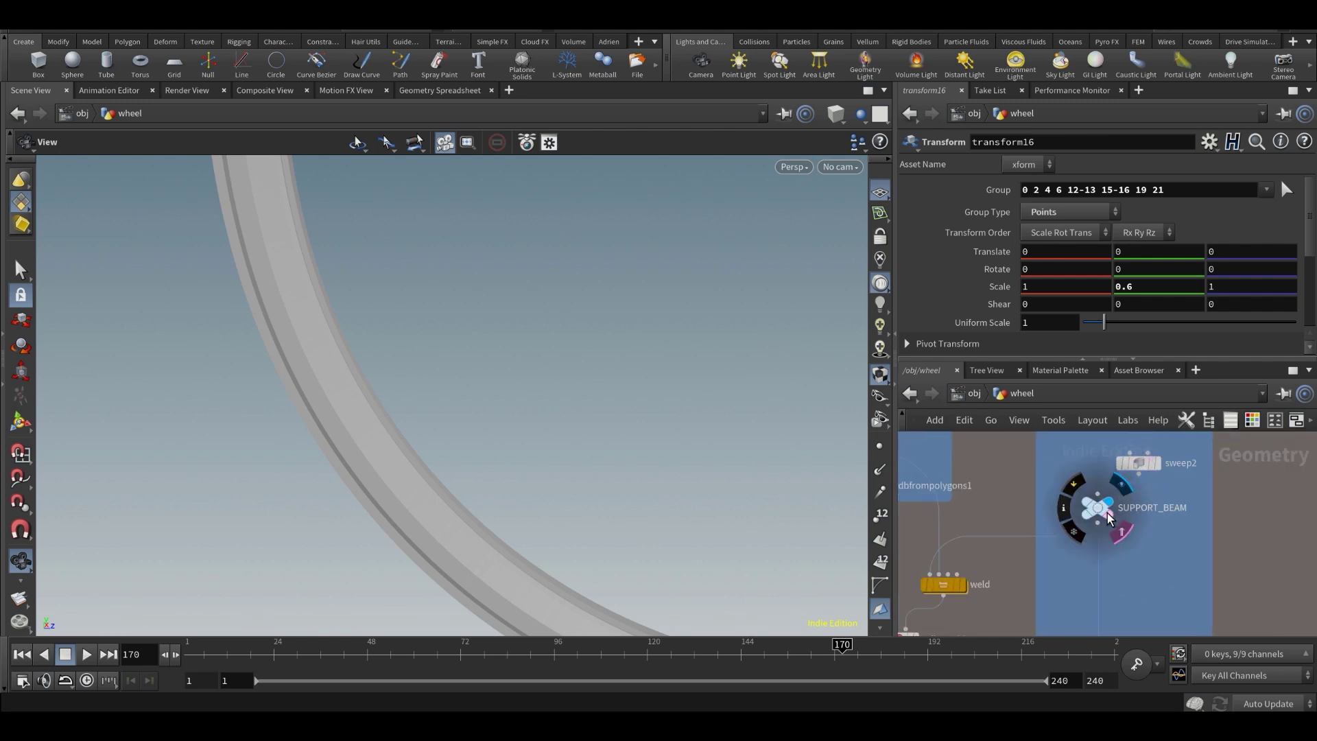
left_click(1098, 507)
right_click_drag(660, 422, 494, 441)
left_click_drag(493, 441, 791, 369)
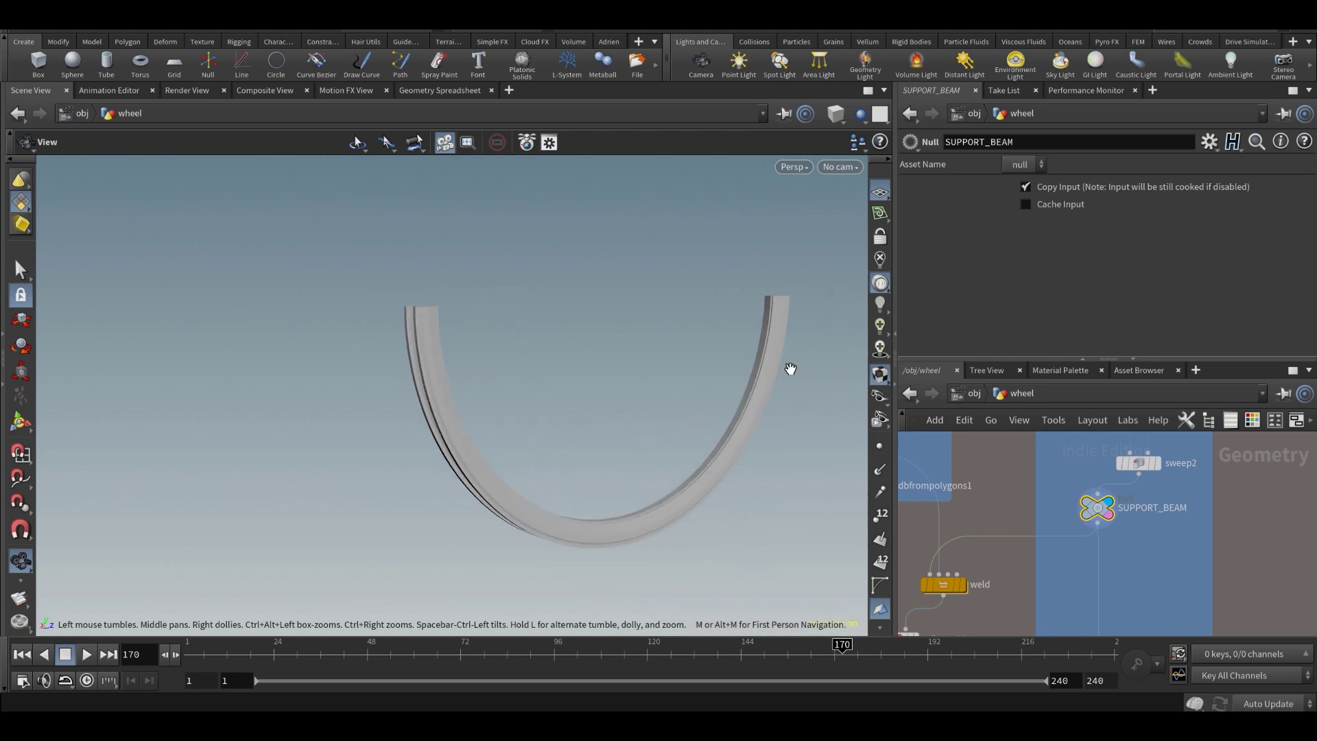
- Display copytopoints1 to view the tapered cylinders placed along the support beam
scroll(1159, 535, "down", 5)
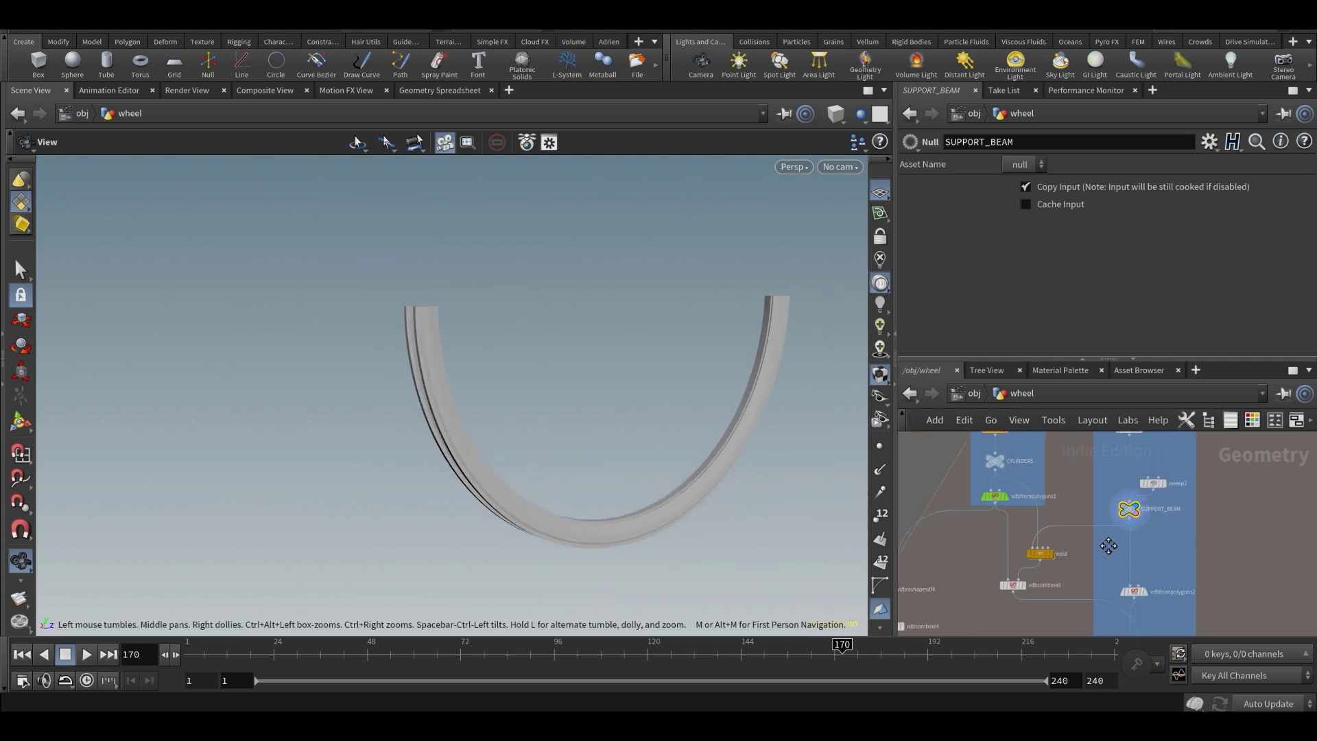
middle_click_drag(1127, 580, 1233, 578)
scroll(1129, 535, "up", 2)
left_click(1075, 466)
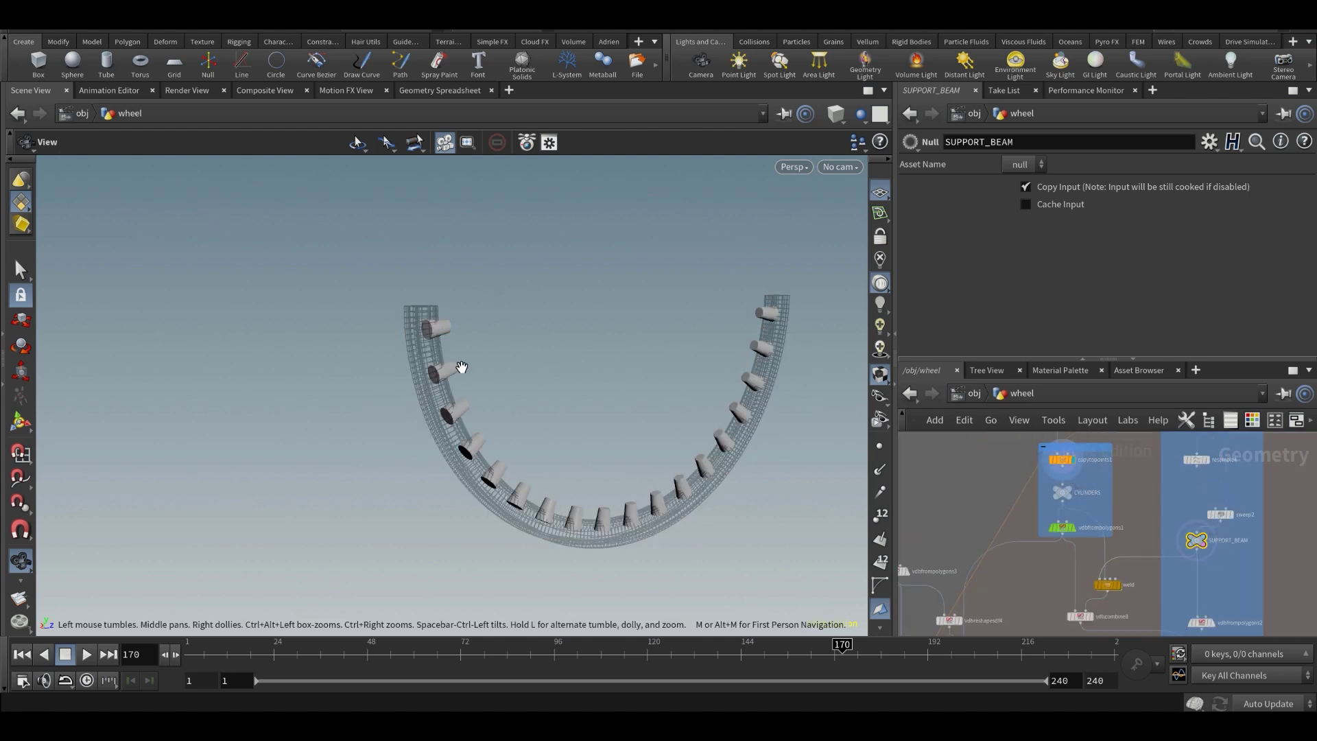
- Display groupexpression1 with point numbers turned on and examine the points of the half-circle curve
middle_click_drag(1131, 487, 1123, 606)
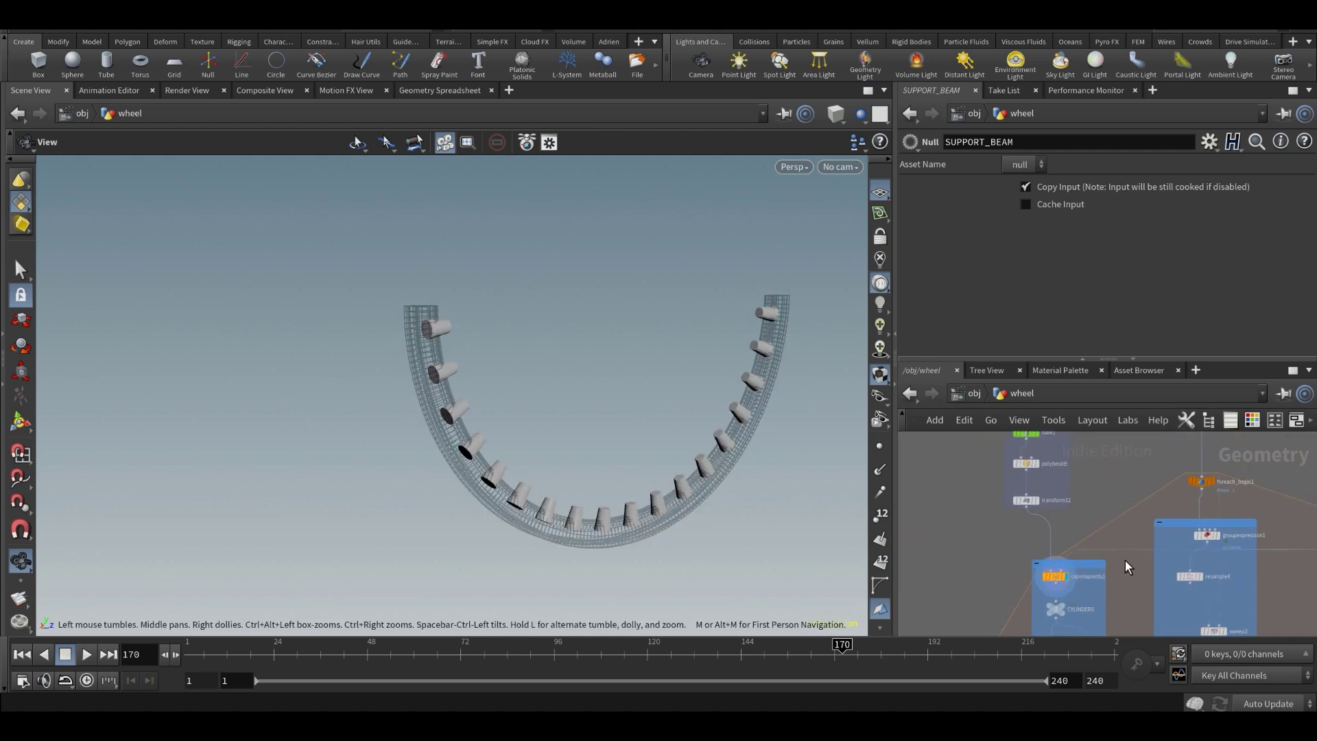
middle_click_drag(1125, 560, 1138, 522)
scroll(1166, 515, "up", 3)
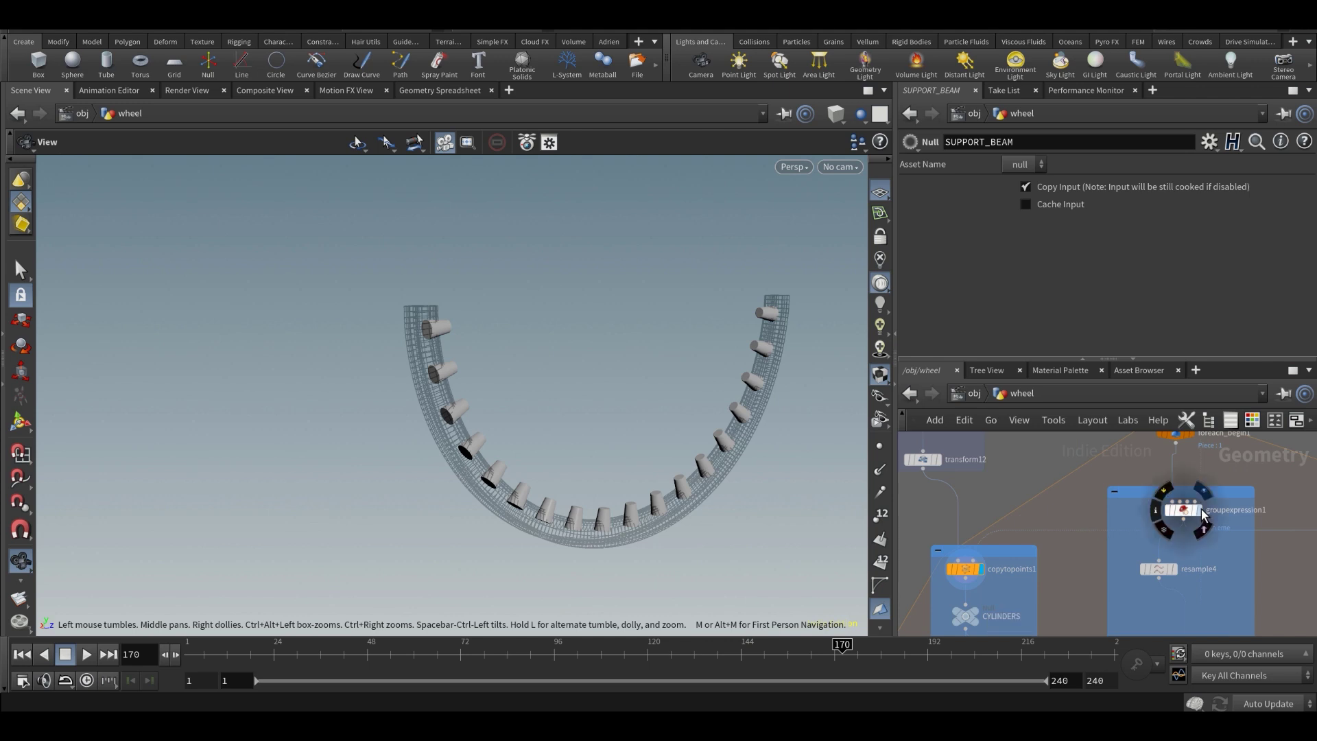
left_click(1199, 510)
left_click(882, 514)
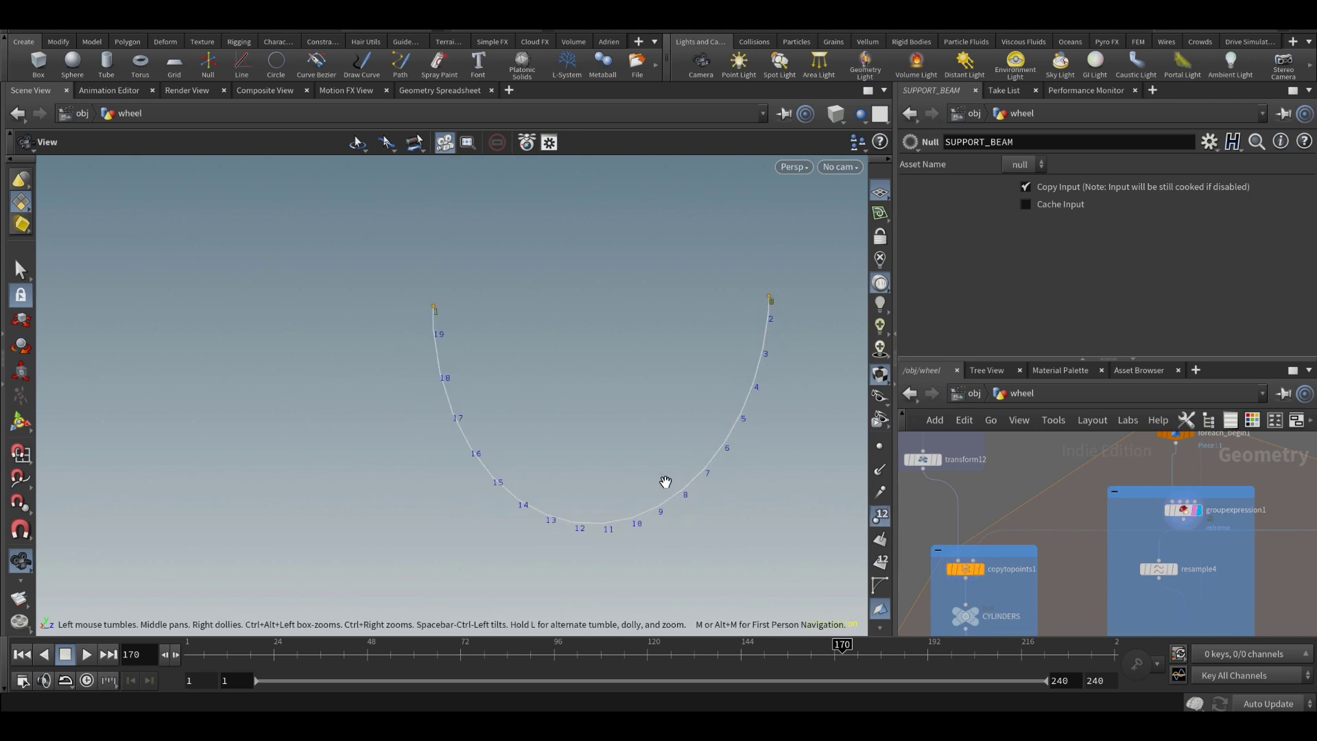
left_click_drag(638, 513, 660, 513)
- Display transform12 with its parameters, and frame and inspect the single tapered cylinder
middle_click_drag(981, 548, 1063, 597)
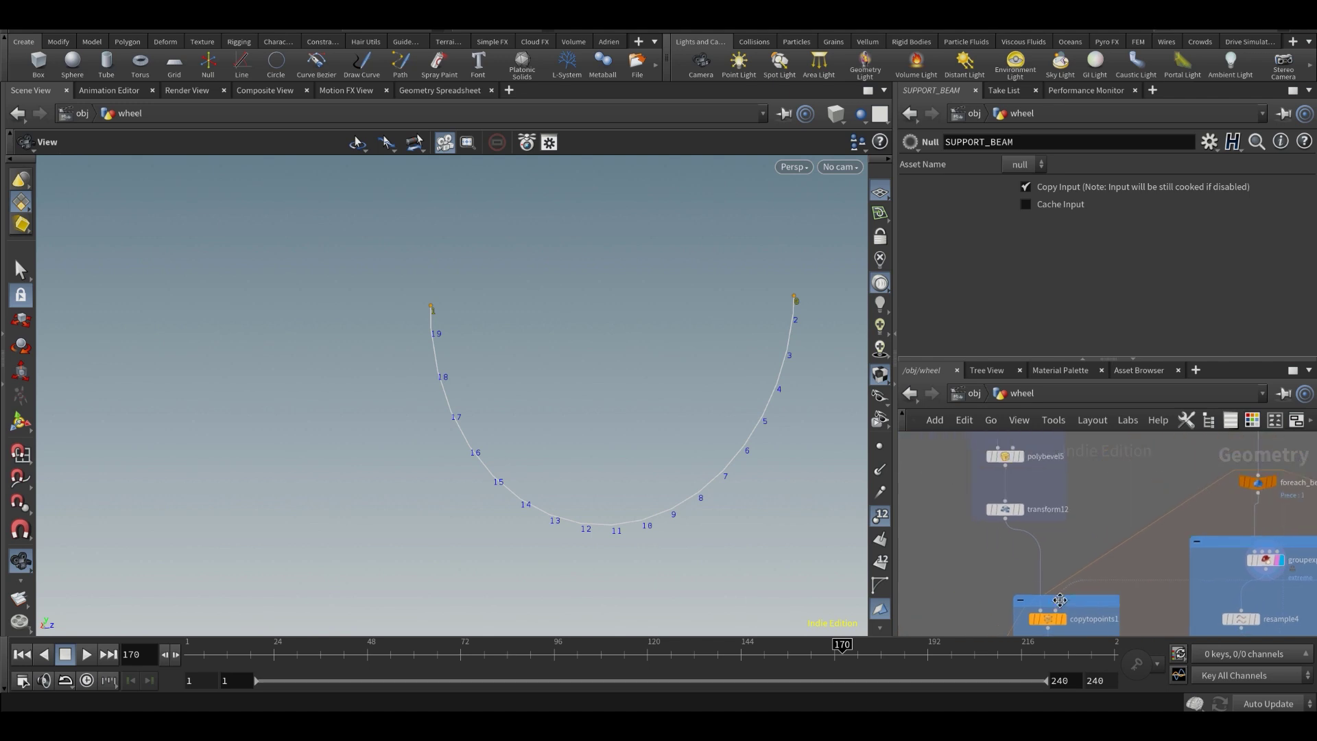
scroll(1025, 505, "up", 1)
left_click(1020, 511)
left_click(1003, 510)
left_click_drag(615, 348, 618, 358)
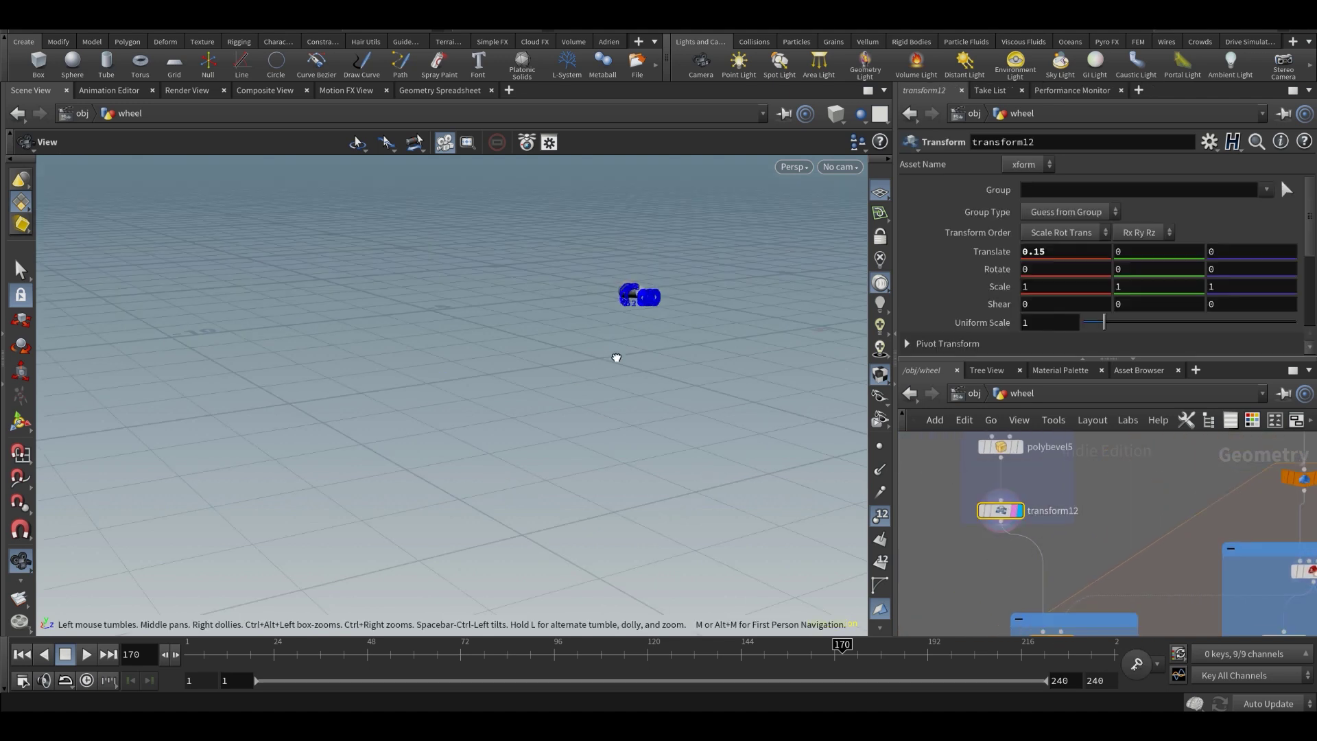
key("f")
left_click_drag(403, 404, 562, 433)
middle_click_drag(1107, 465, 1072, 527)
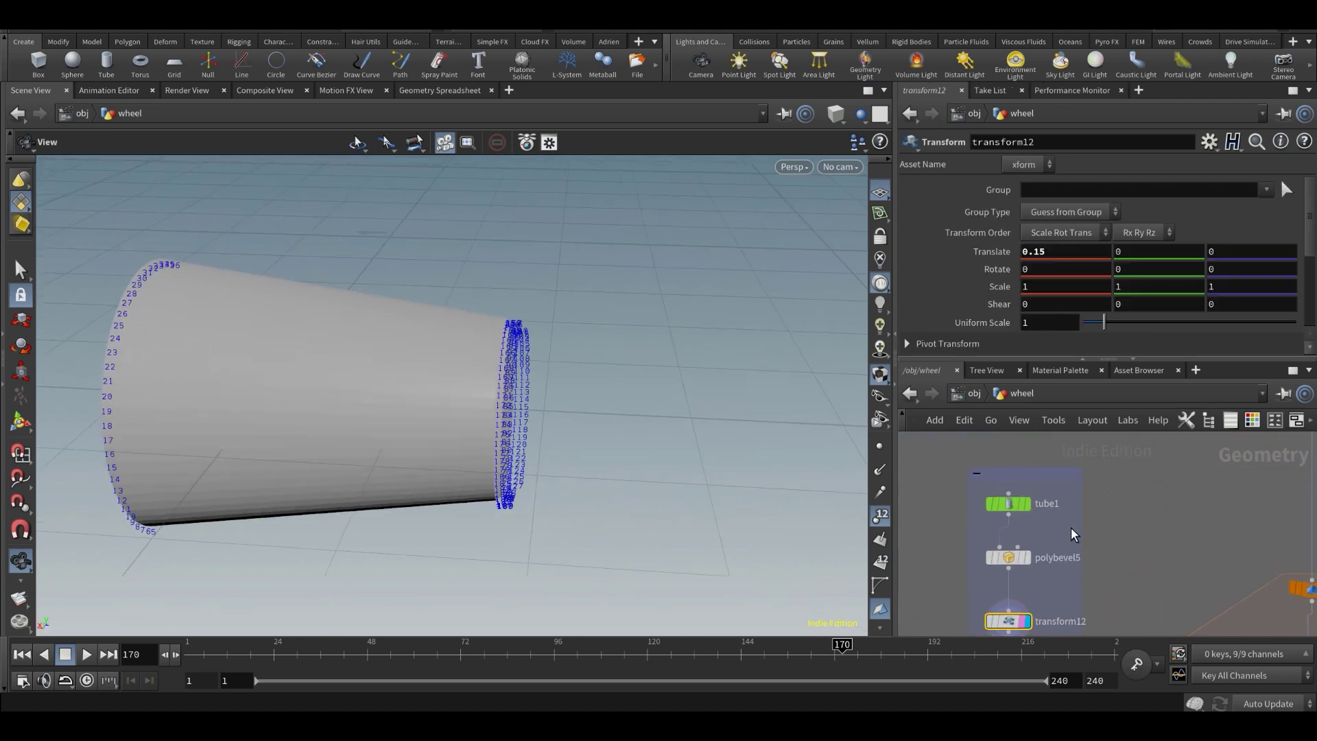
- Try other values for each of tube1's two radii to show the taper, undoing each change
left_click(996, 503)
scroll(1074, 246, "down", 2)
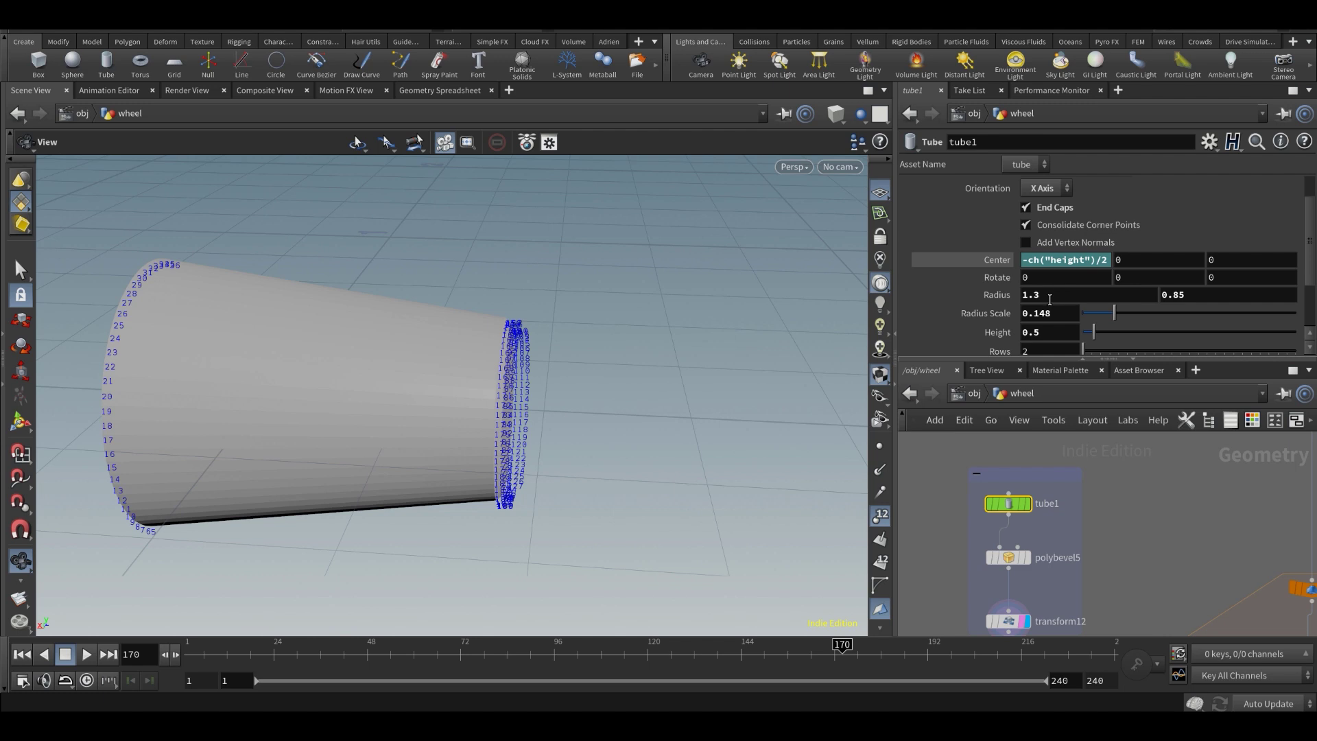
middle_click_drag(1044, 296, 1015, 297)
key("ctrl+z")
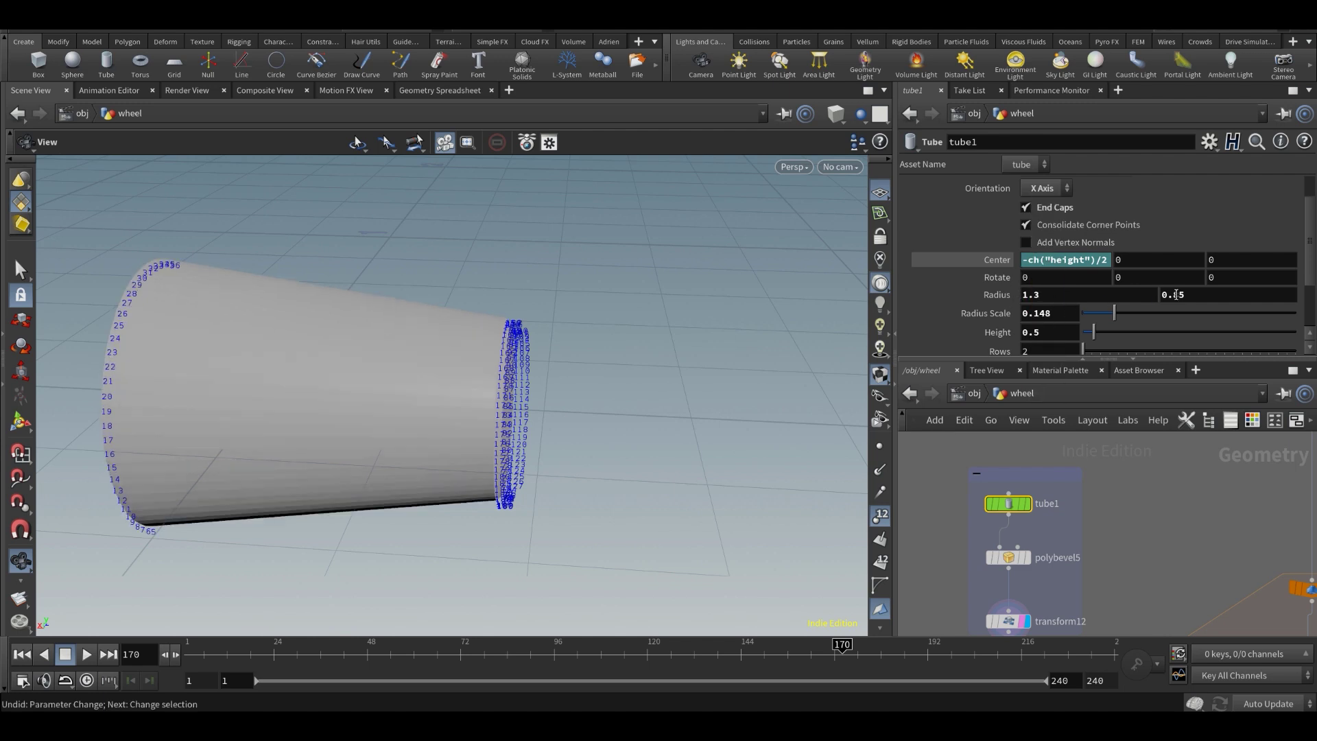
middle_click_drag(1176, 294, 1147, 292)
key("ctrl+z")
- Hide the point numbers and examine polybevel5's settings for the bevel on the cylinder's narrow end
left_click_drag(653, 437, 591, 433)
left_click(882, 515)
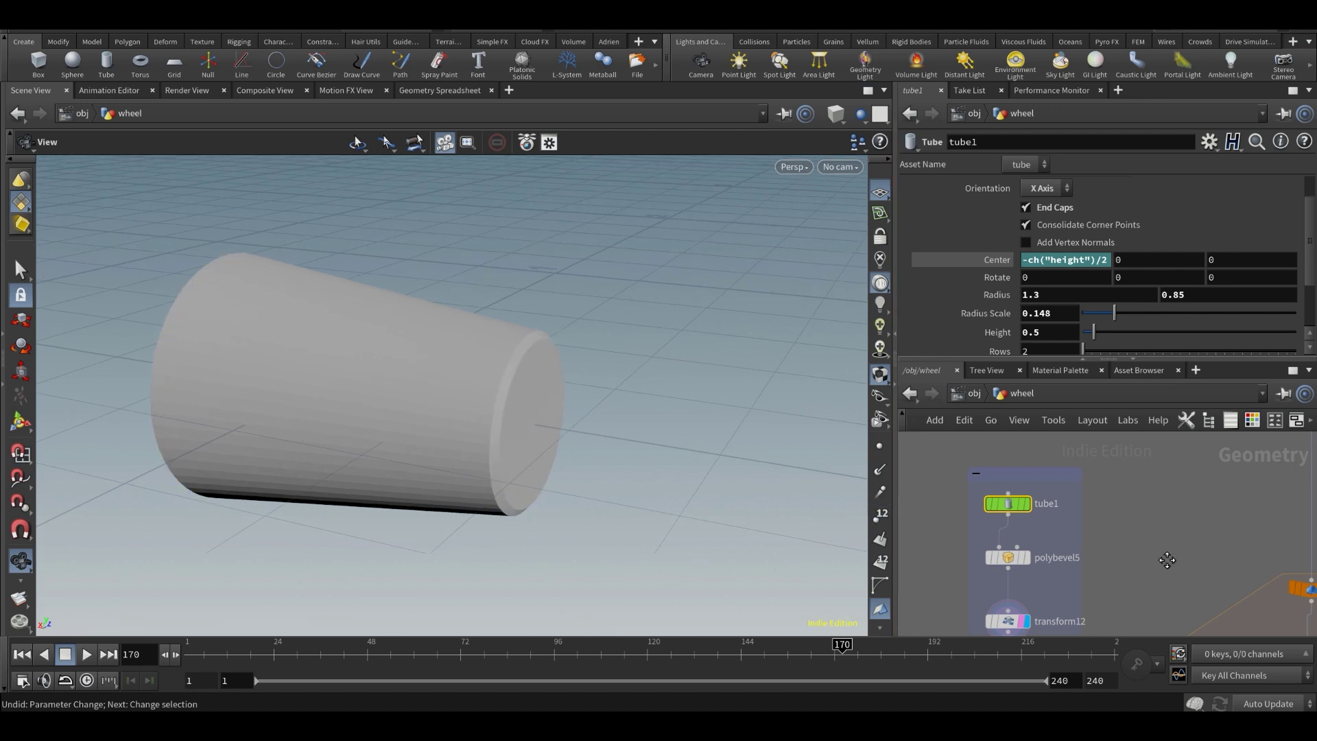
middle_click_drag(1166, 560, 1171, 501)
left_click(1012, 500)
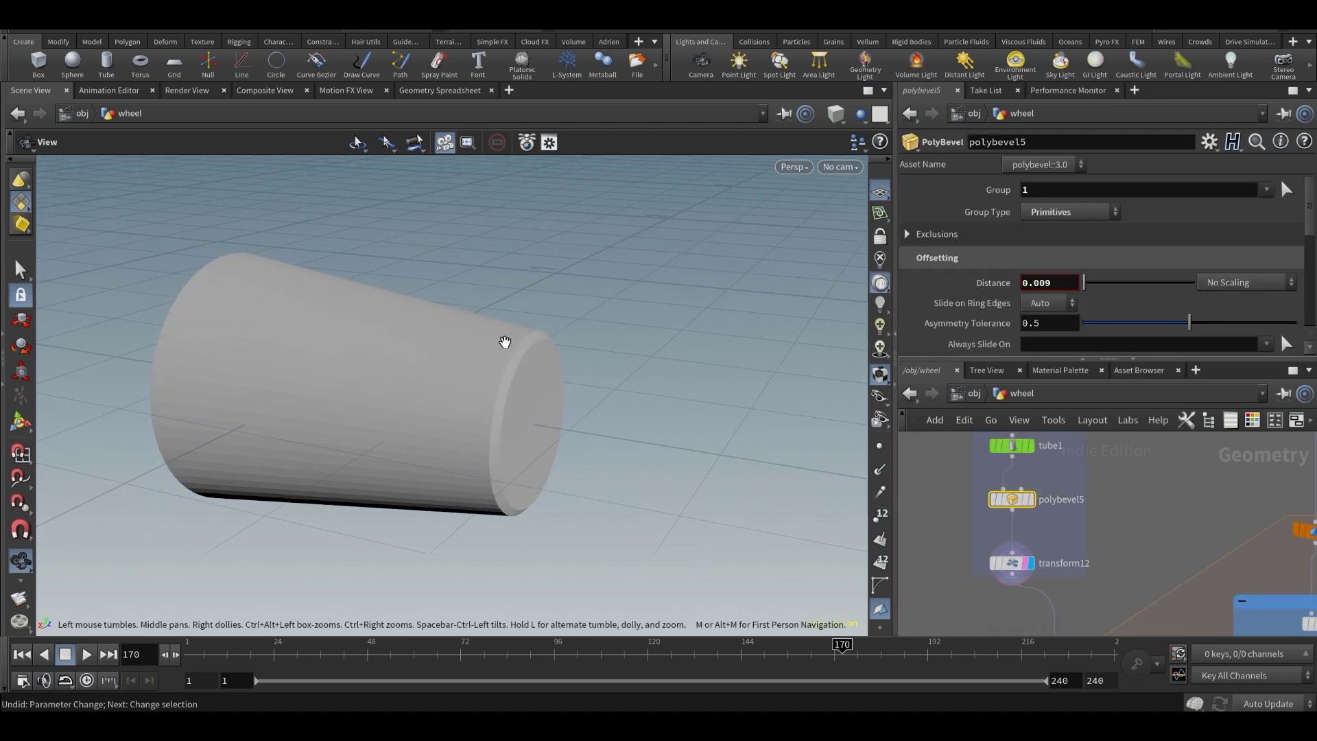
mouse_move(991, 503)
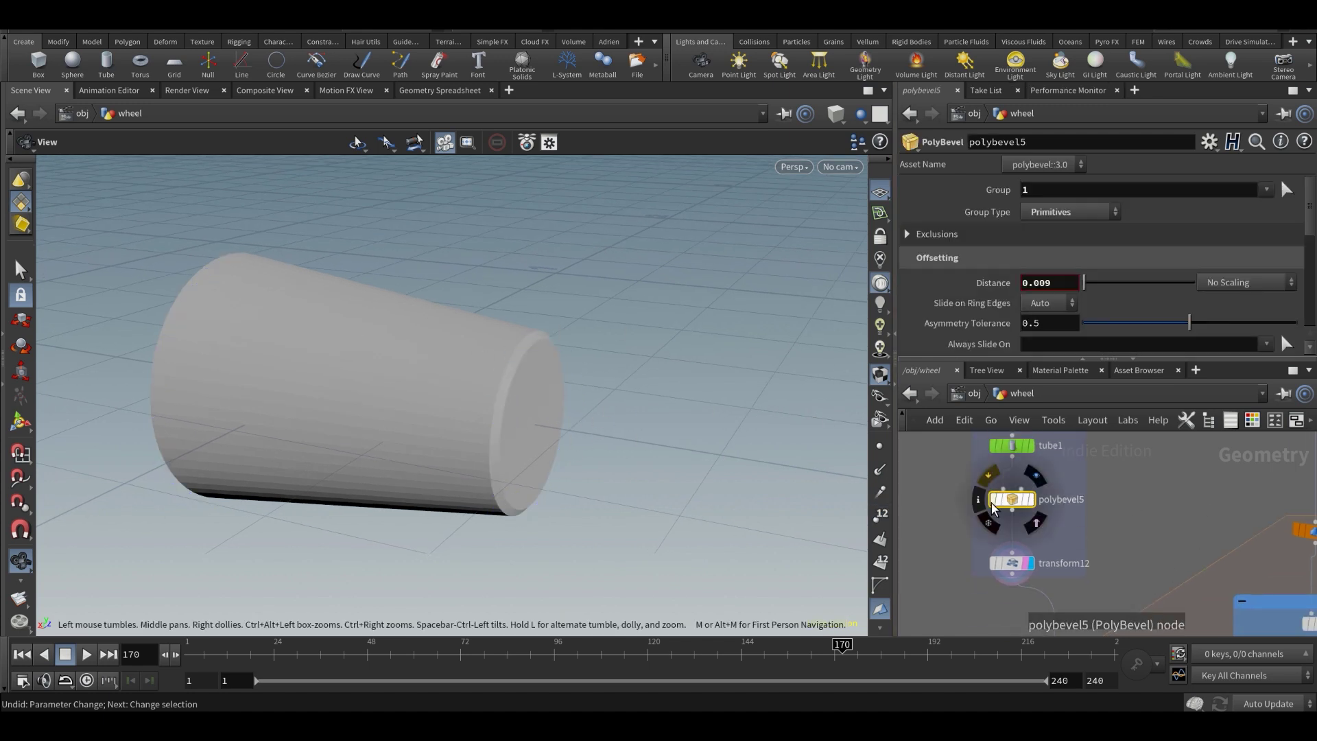
middle_click_drag(1126, 559, 1111, 503)
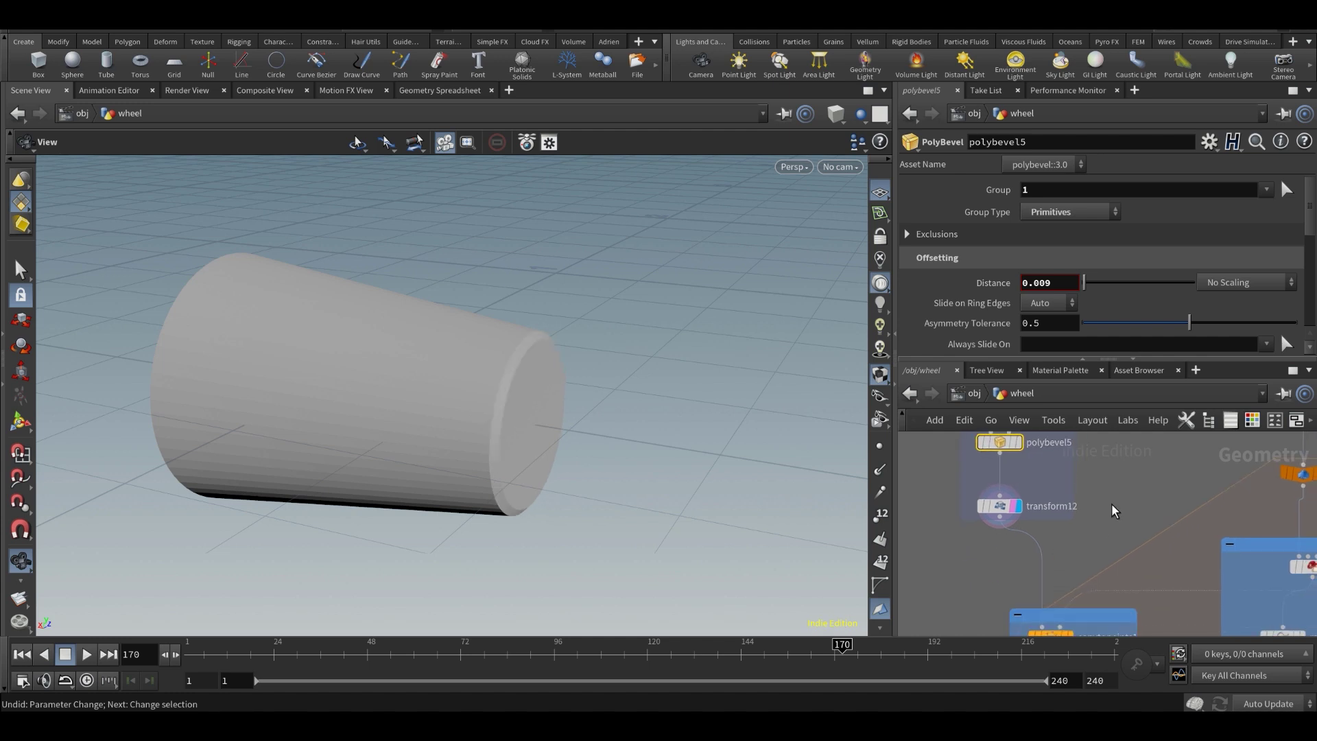
- Display copytopoints1, frame the copied cylinders, and examine its Target Points pattern excluding the extreme group
middle_click_drag(1079, 571, 1069, 504)
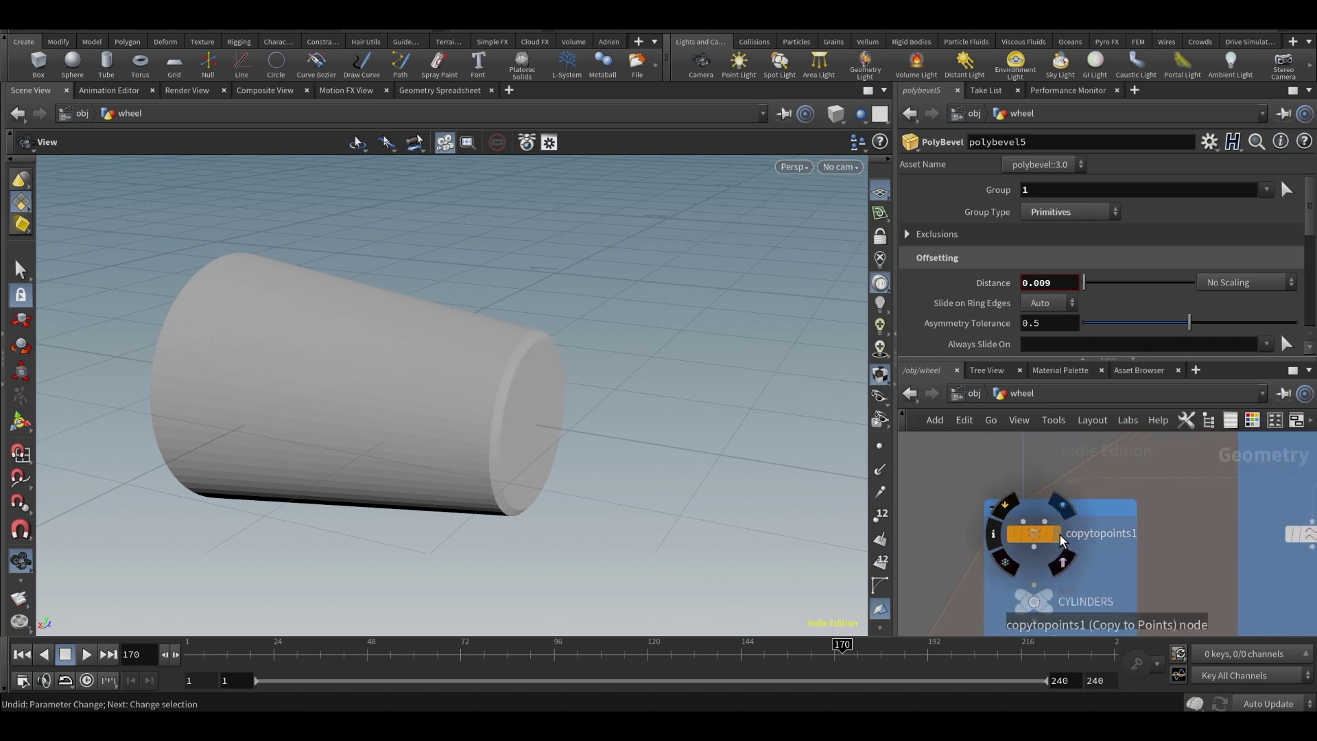
left_click(1040, 536)
left_click(1035, 535)
key("f")
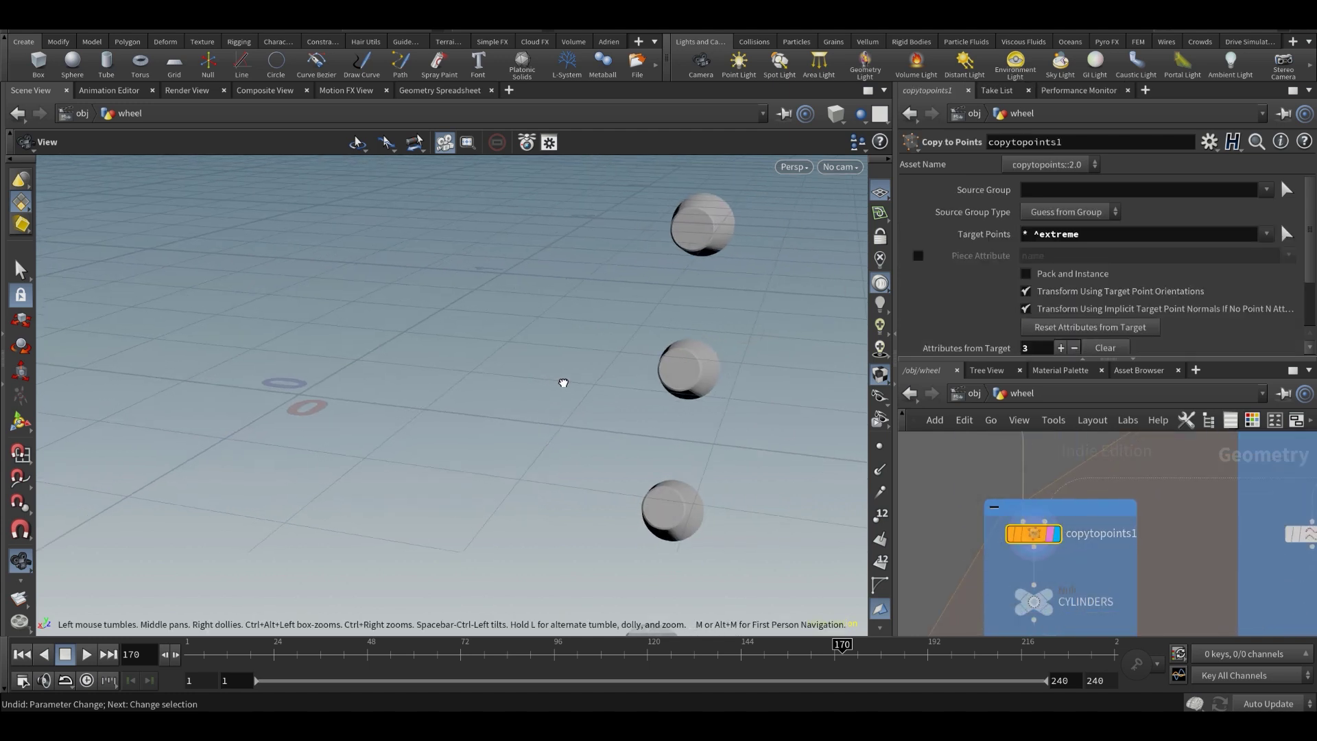
mouse_move(462, 429)
left_mouse_down()
mouse_move(331, 411)
mouse_move(441, 423)
left_mouse_up()
left_click_drag(1105, 235, 1038, 260)
- Display groupexpression1 to compare the curve's extreme end points with the copied cylinders
middle_click_drag(1158, 549, 1095, 541)
scroll(1095, 541, "down", 4)
scroll(1181, 468, "up", 2)
left_click(1207, 502)
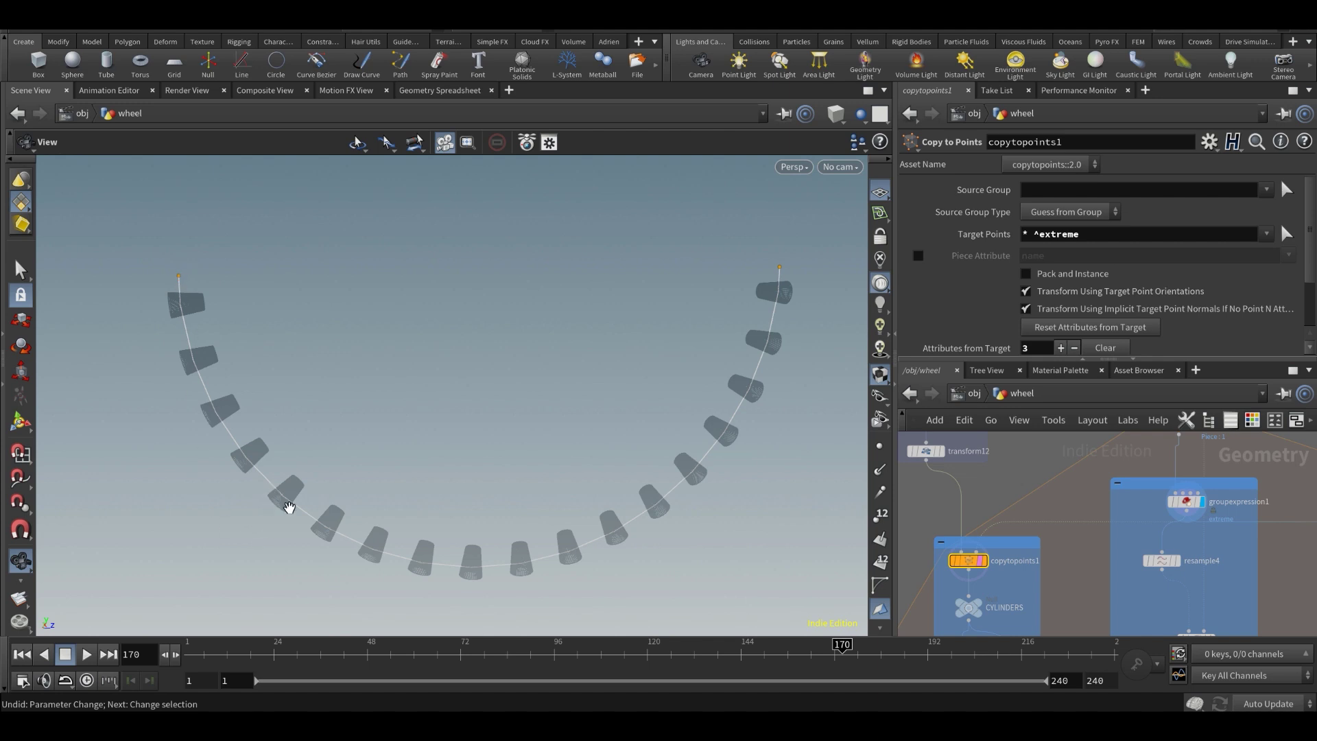
- Try removing ^extreme from copytopoints1's Target Points to view cylinders at the curve's ends, and undo the removal
left_click_drag(1078, 234, 1035, 235)
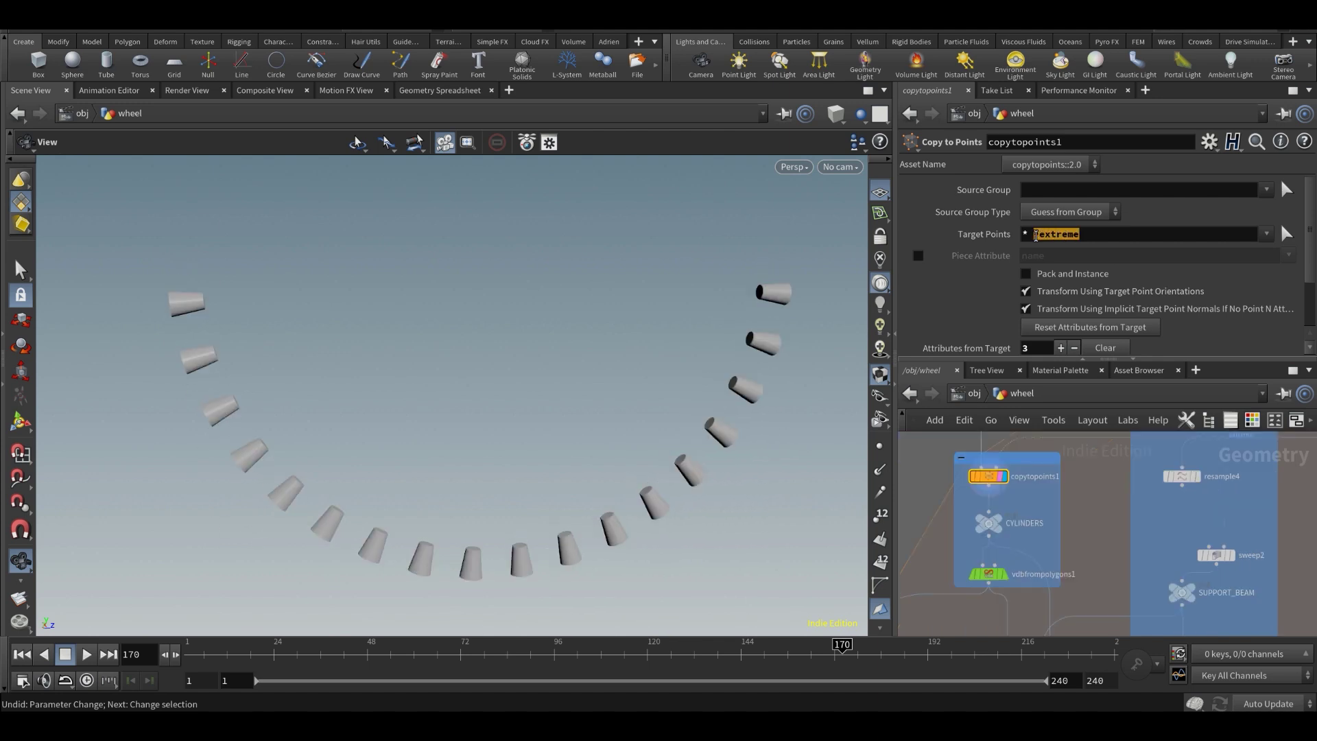
key("BackSpace")
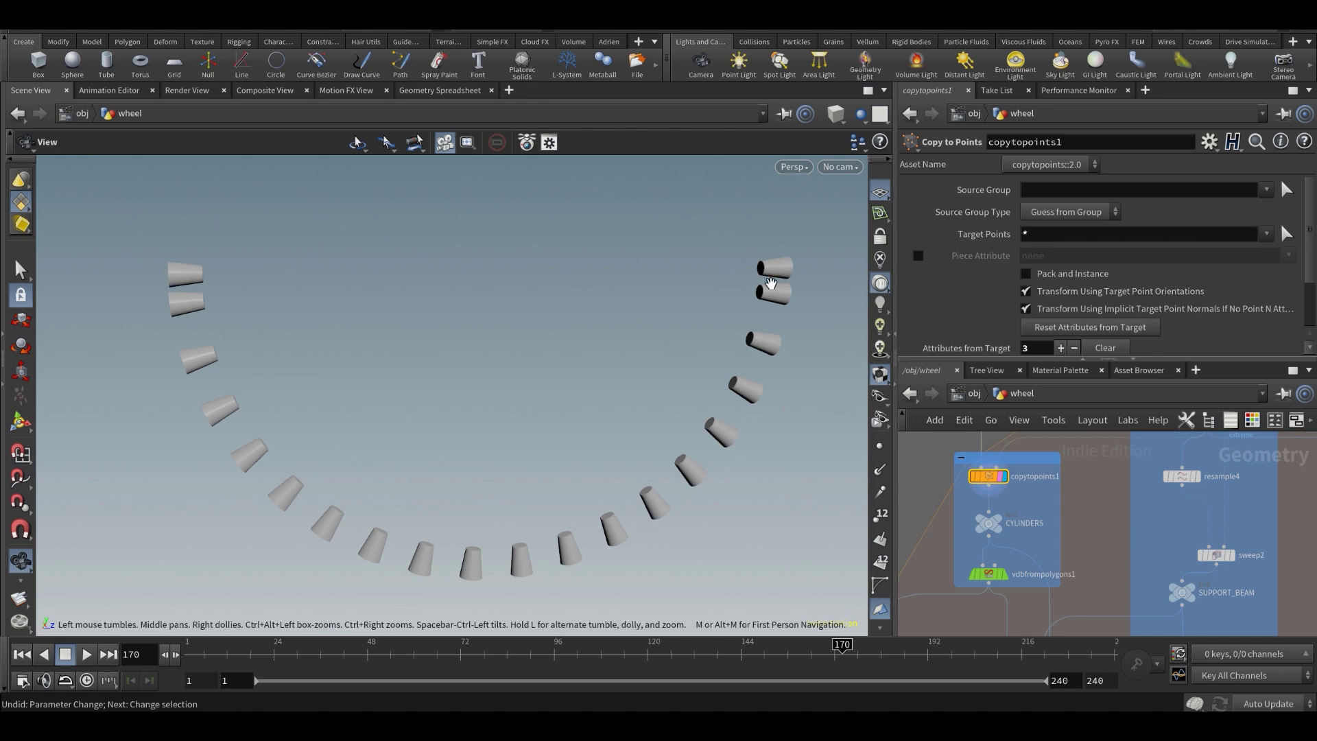
key("ctrl+z")
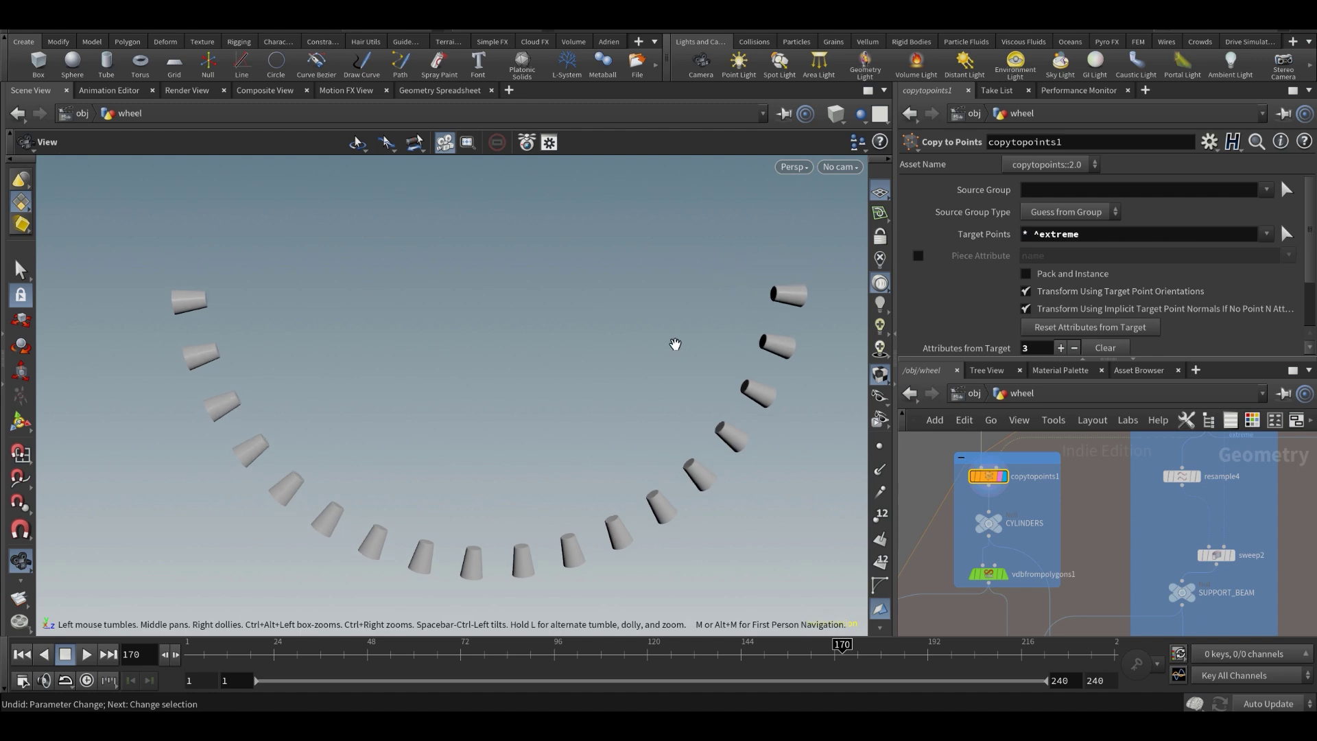
- Select vdbfrompolygons1 below the CYLINDERS null and maximize the network view to show its parameters
middle_click_drag(1093, 539, 1126, 503)
scroll(1070, 543, "up", 1)
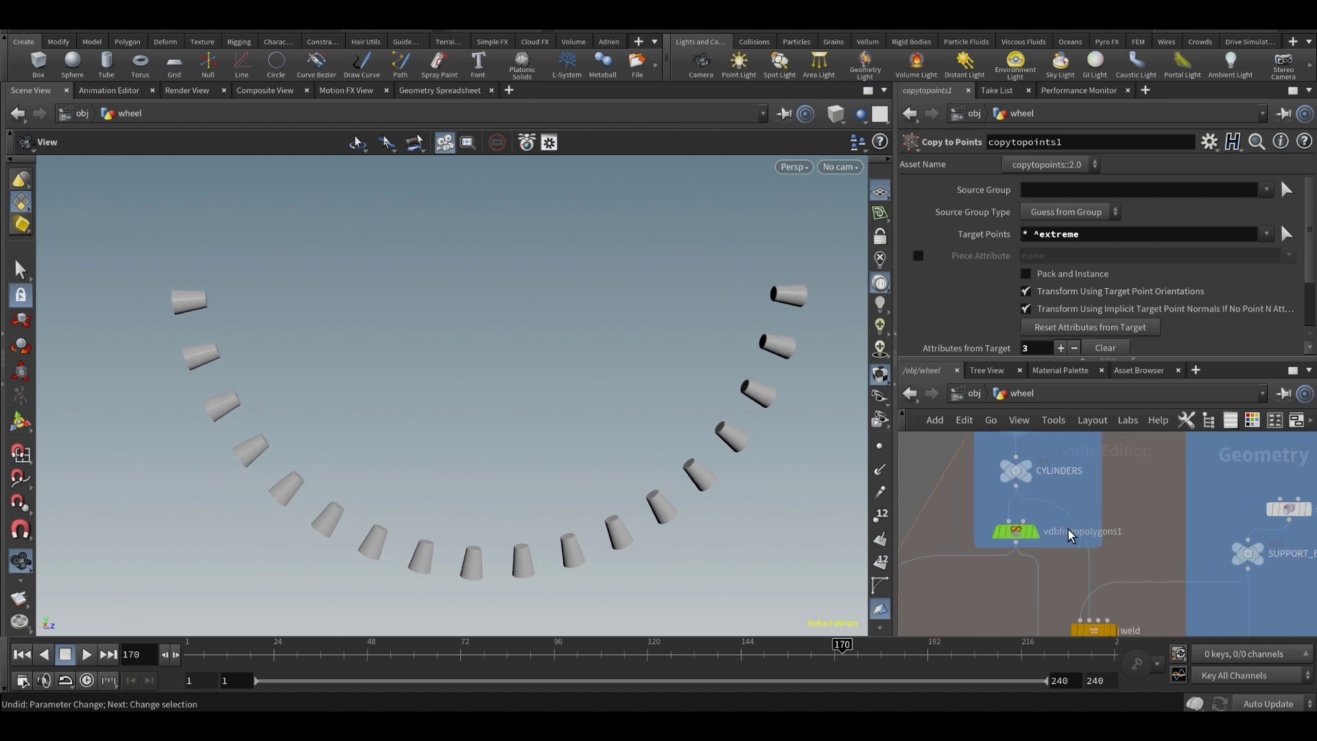
scroll(1076, 514, "down", 2)
middle_click_drag(1070, 537, 1085, 500)
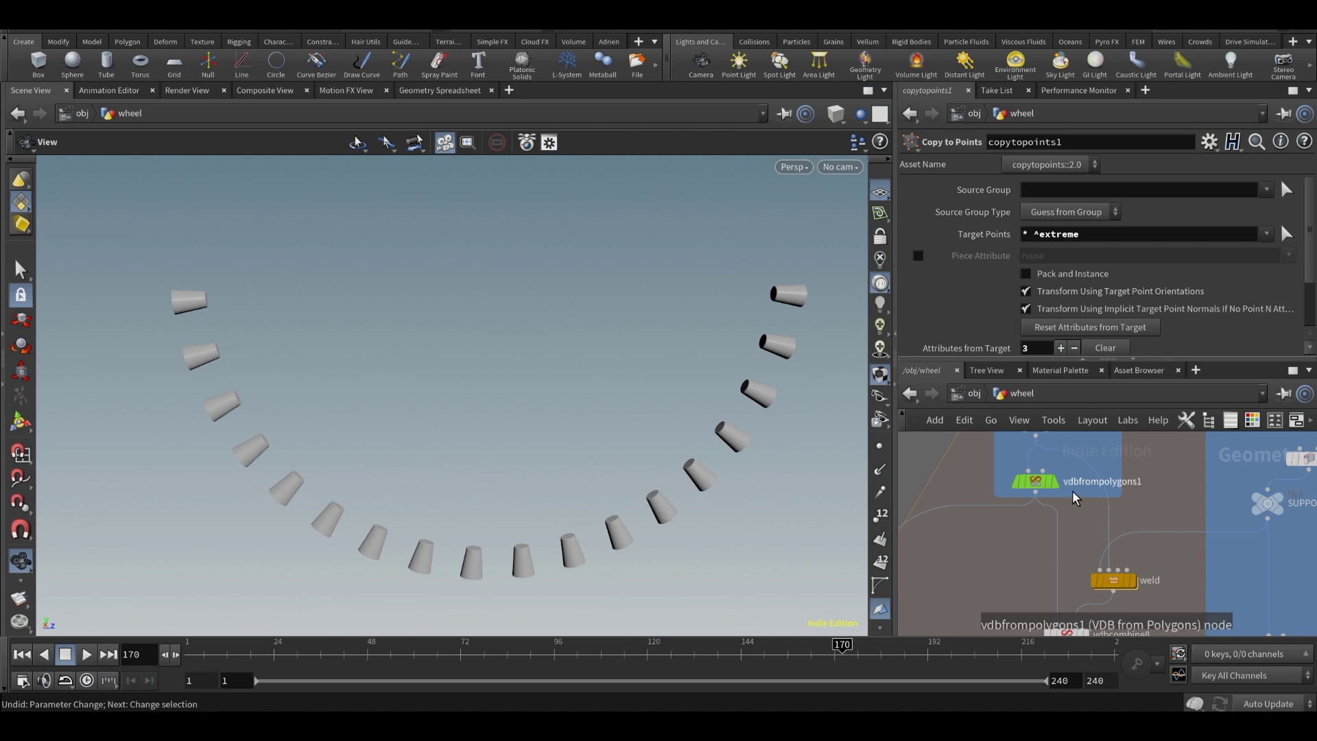
scroll(1080, 499, "up", 3)
left_click(1036, 534)
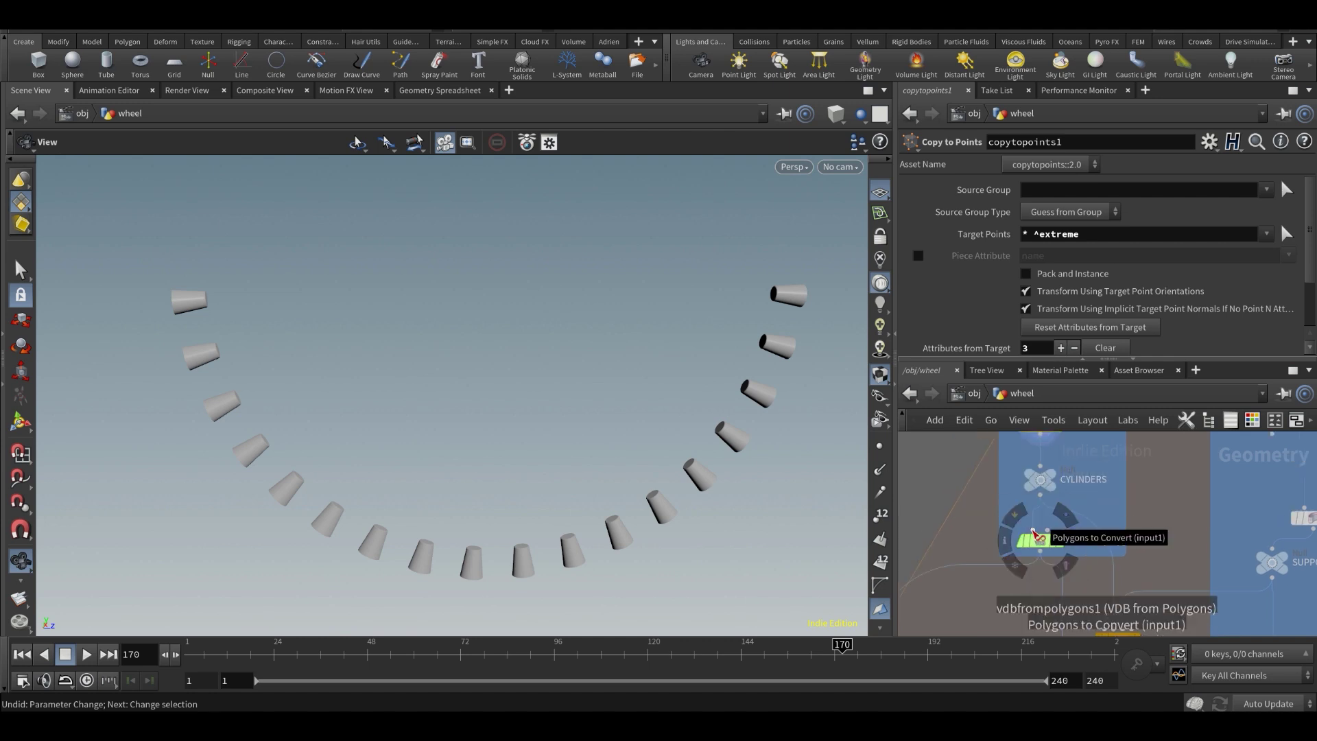
key("ctrl+b")
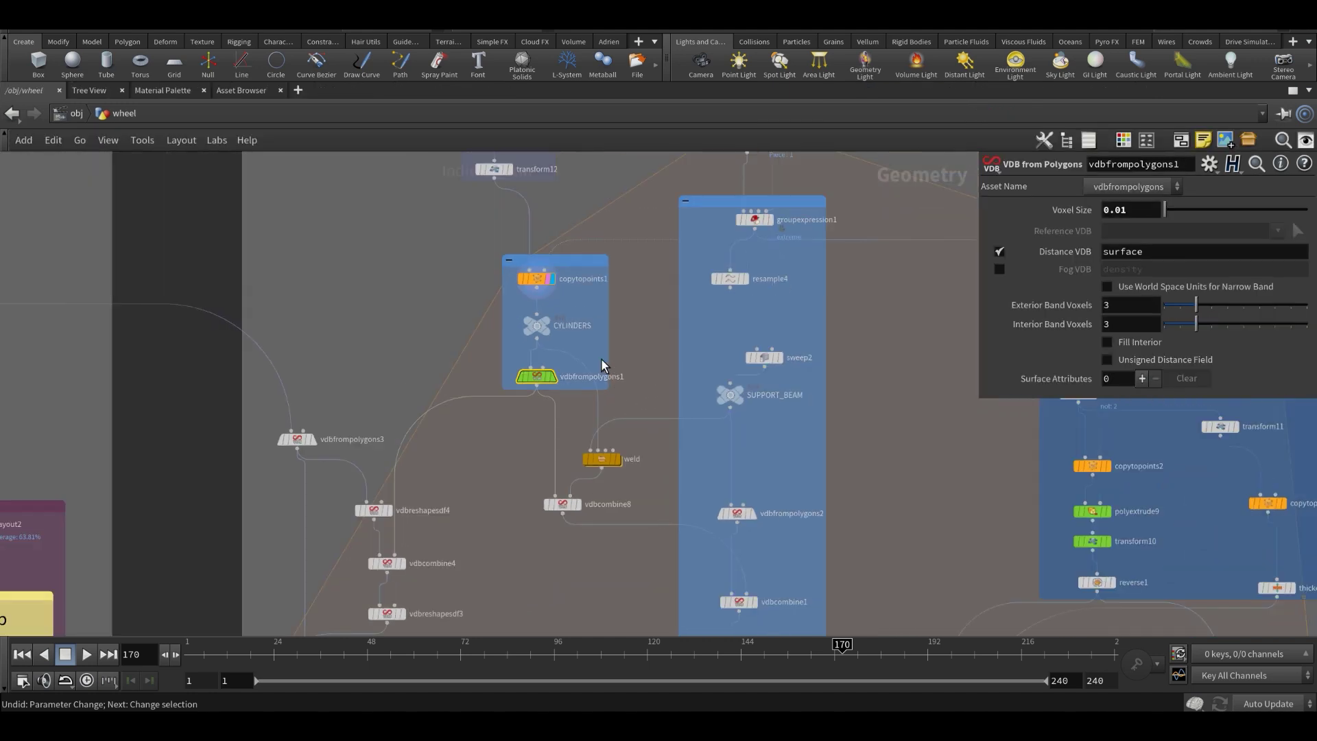
- Display vdbfrompolygons1 and inspect the cylinders' VDB conversion up close in both wireframe and shaded views
scroll(590, 358, "up", 3)
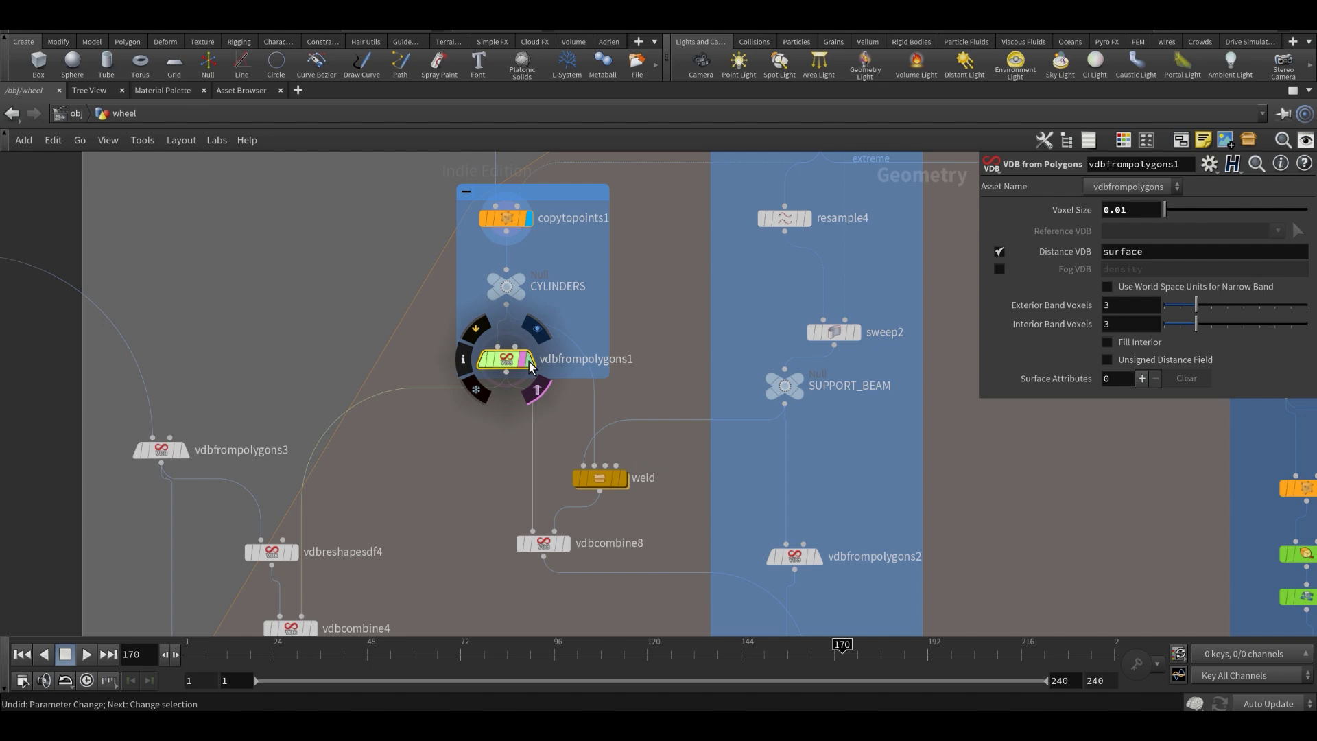
key("ctrl+b")
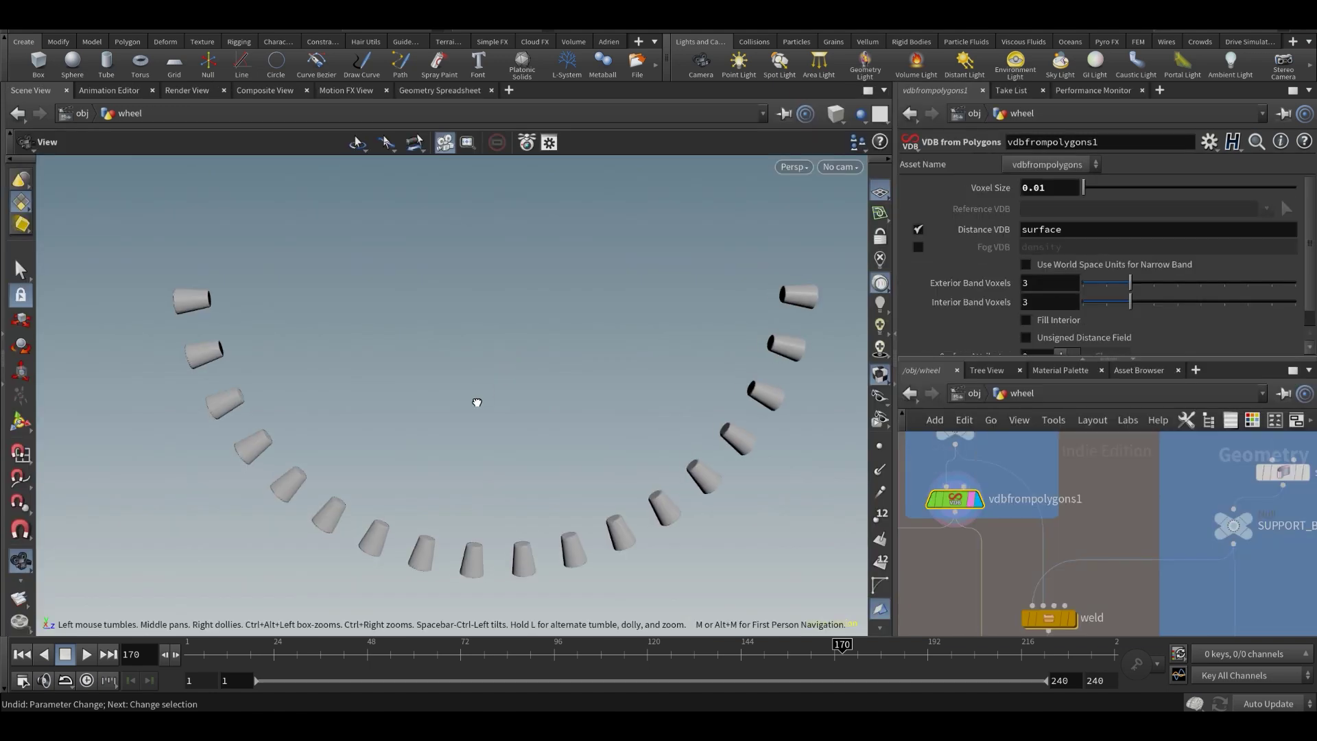
key("w")
scroll(294, 359, "up", 5)
scroll(229, 332, "up", 3)
scroll(428, 378, "up", 3)
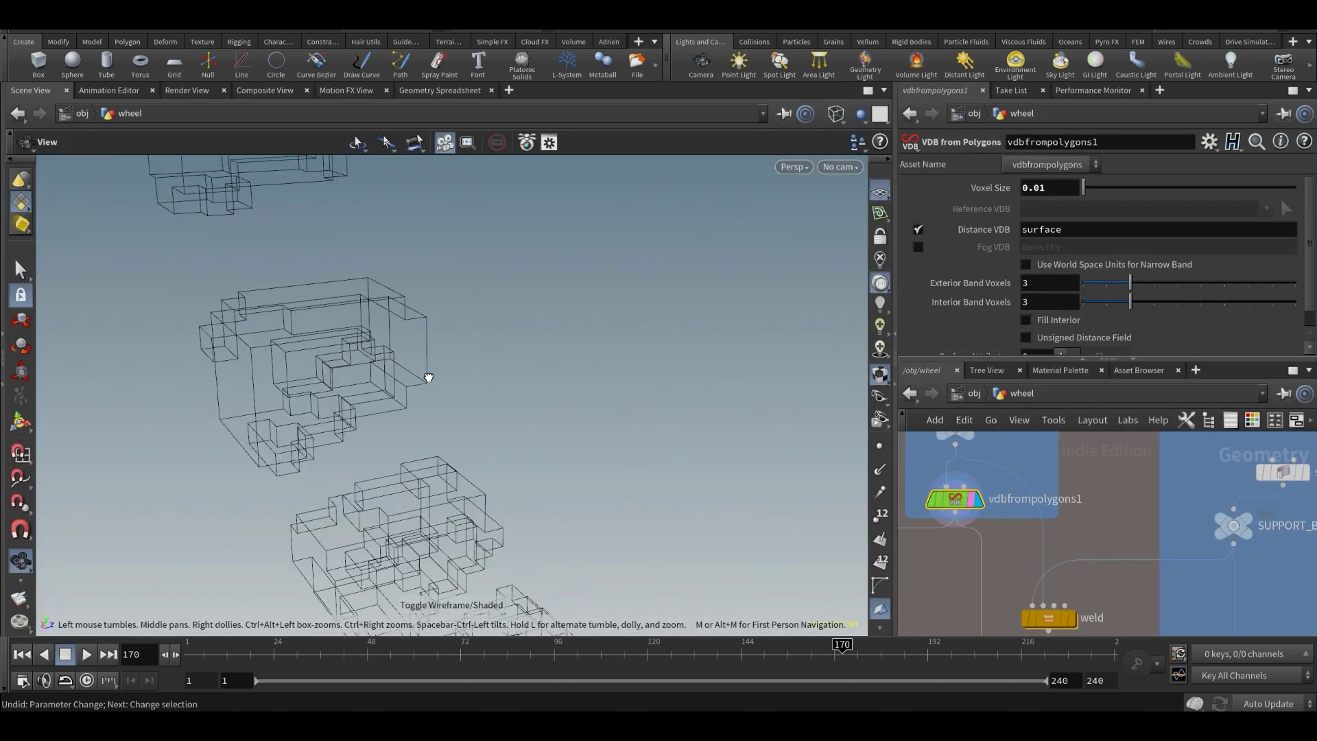
scroll(428, 378, "up", 4)
key("w")
scroll(441, 382, "down", 10)
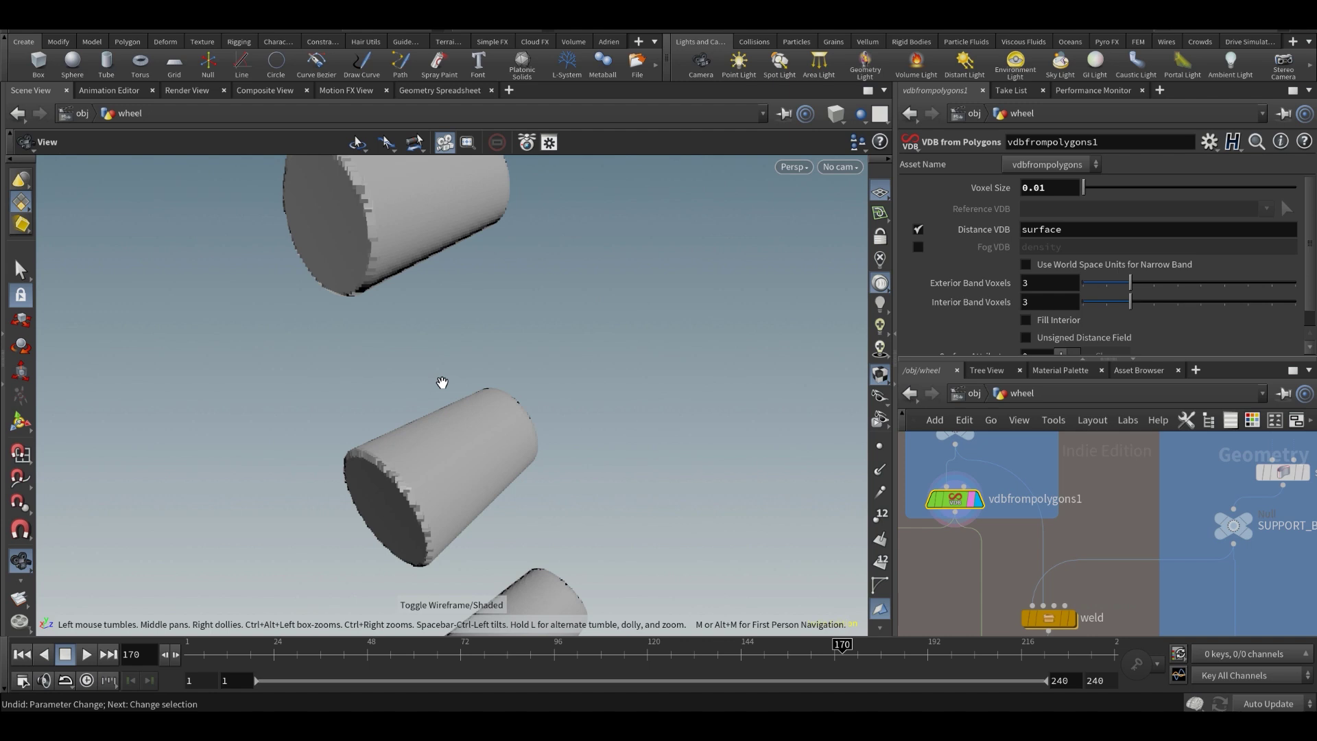
mouse_move(441, 382)
left_mouse_down()
mouse_move(347, 382)
mouse_move(523, 391)
mouse_move(478, 413)
mouse_move(477, 428)
left_mouse_up()
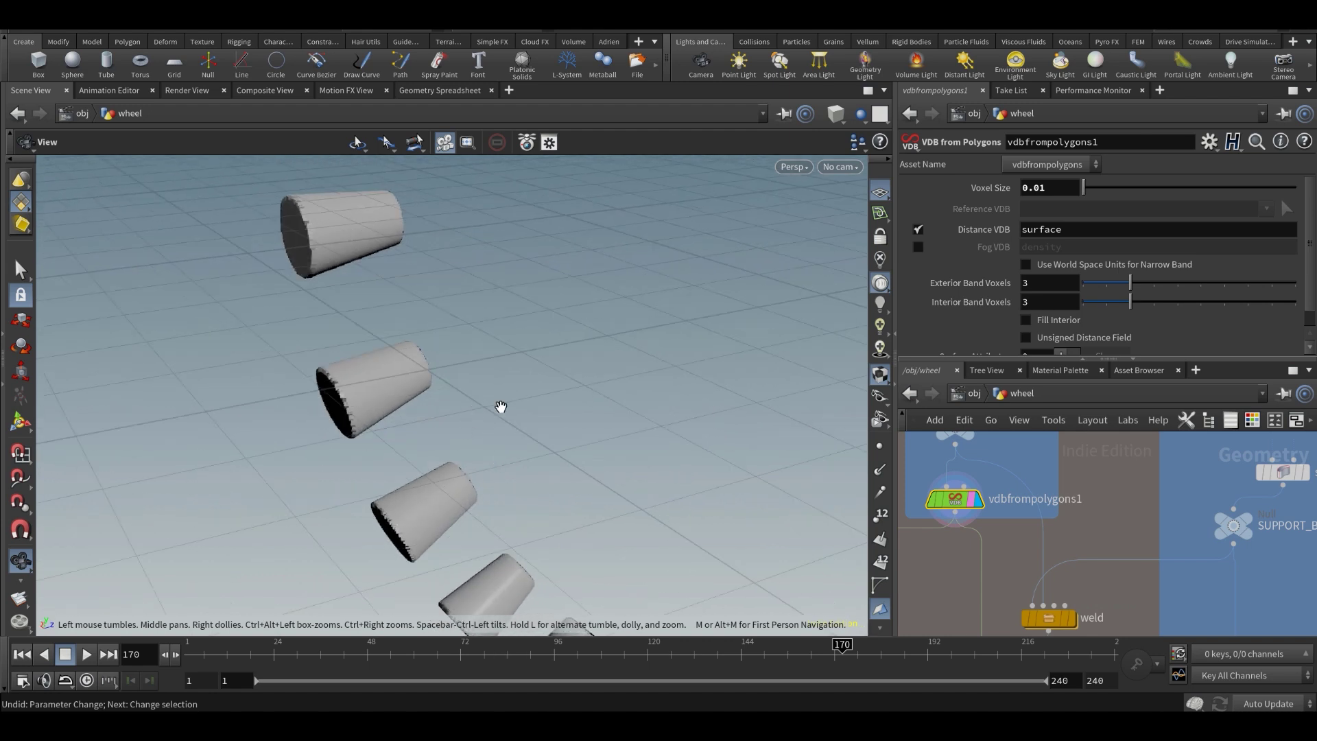
left_click_drag(454, 489, 406, 500)
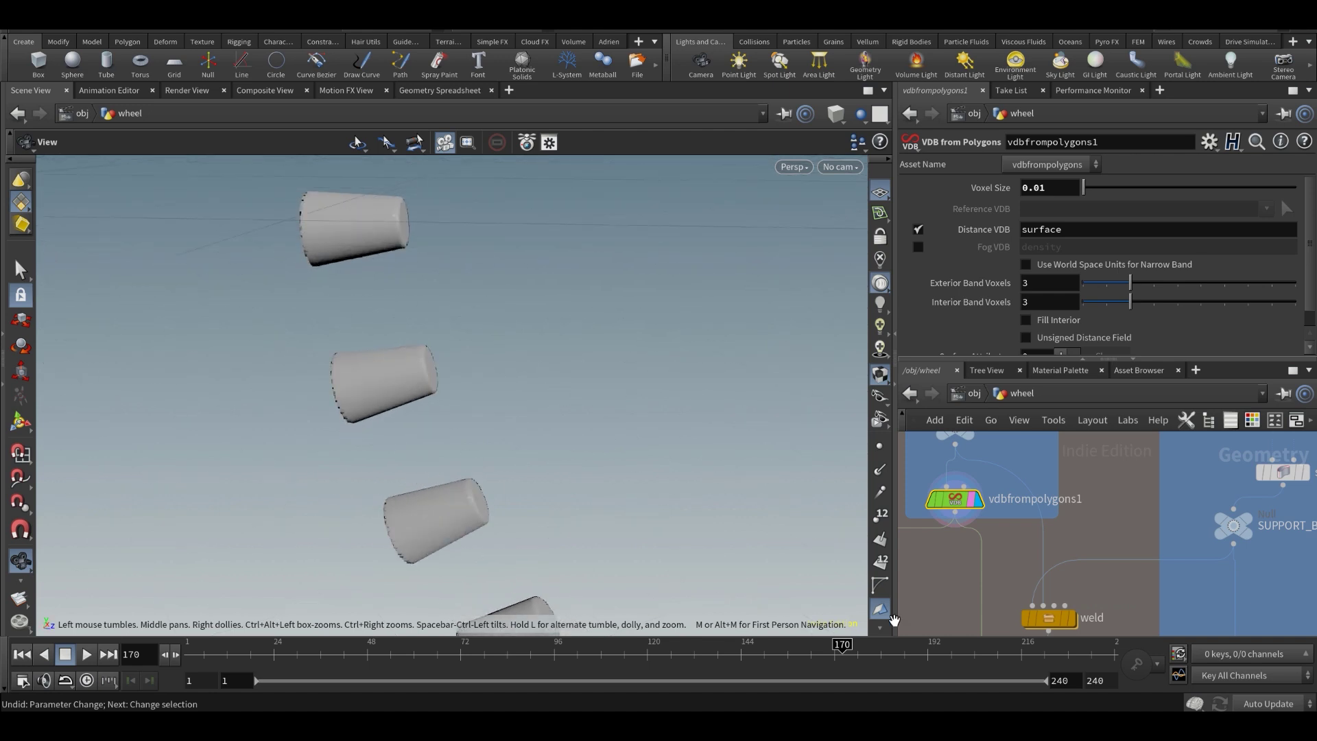
- Select and display vdbcombine8 to examine the SDF Union of the cylinders with their weld geometry
middle_click_drag(1077, 568, 1089, 479)
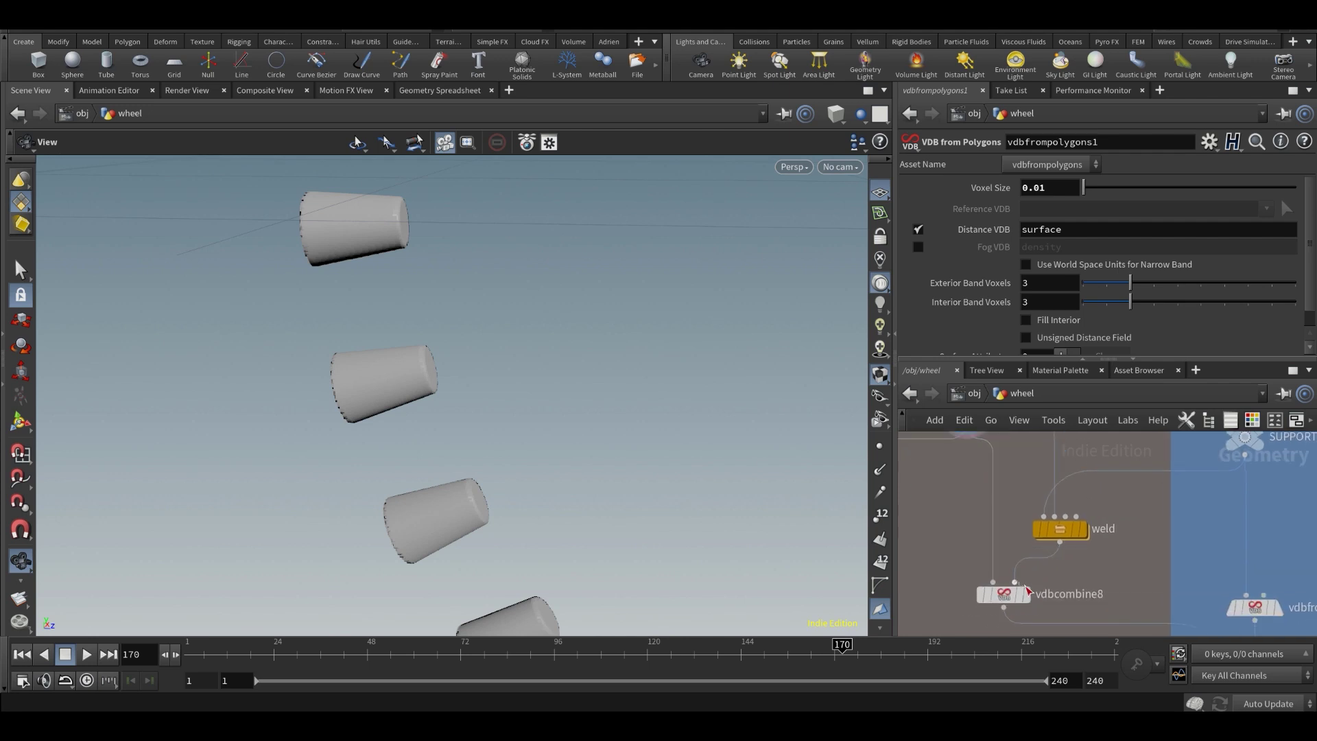
scroll(1022, 590, "down", 2)
left_click(1015, 591)
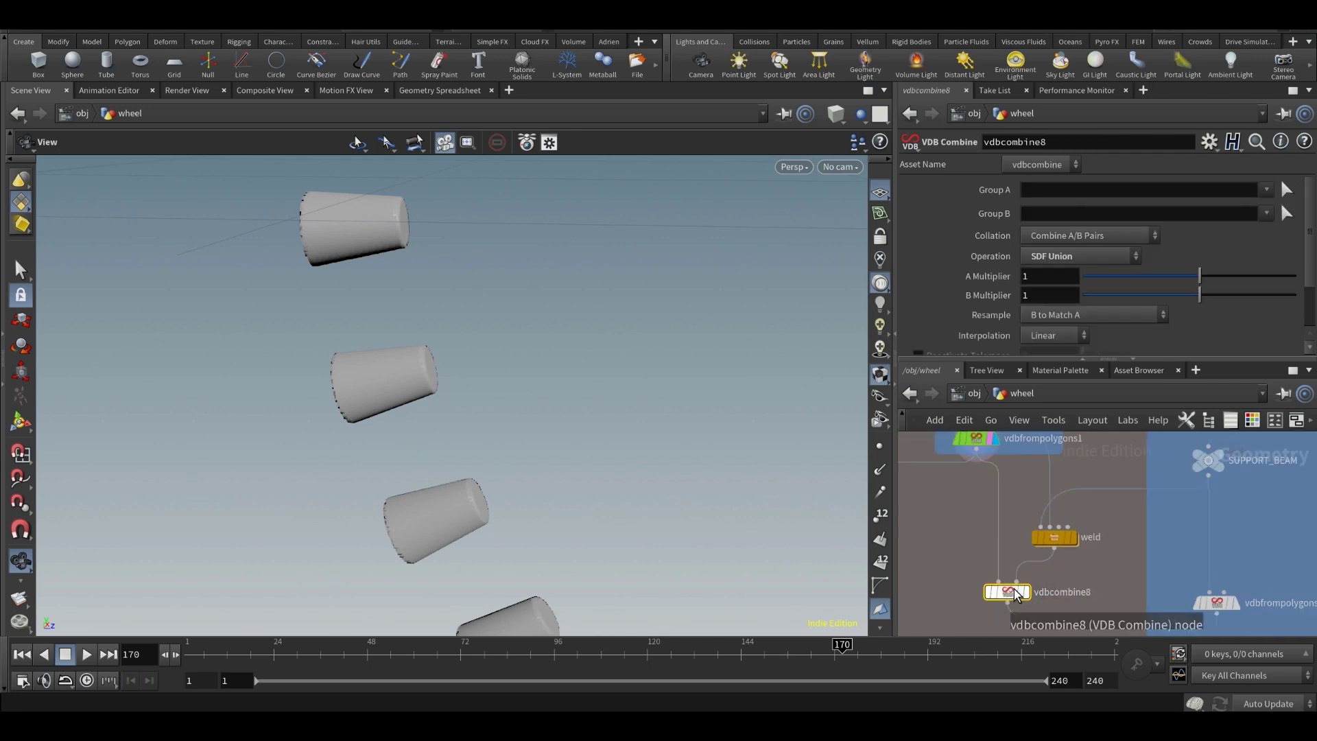
left_click(1027, 592)
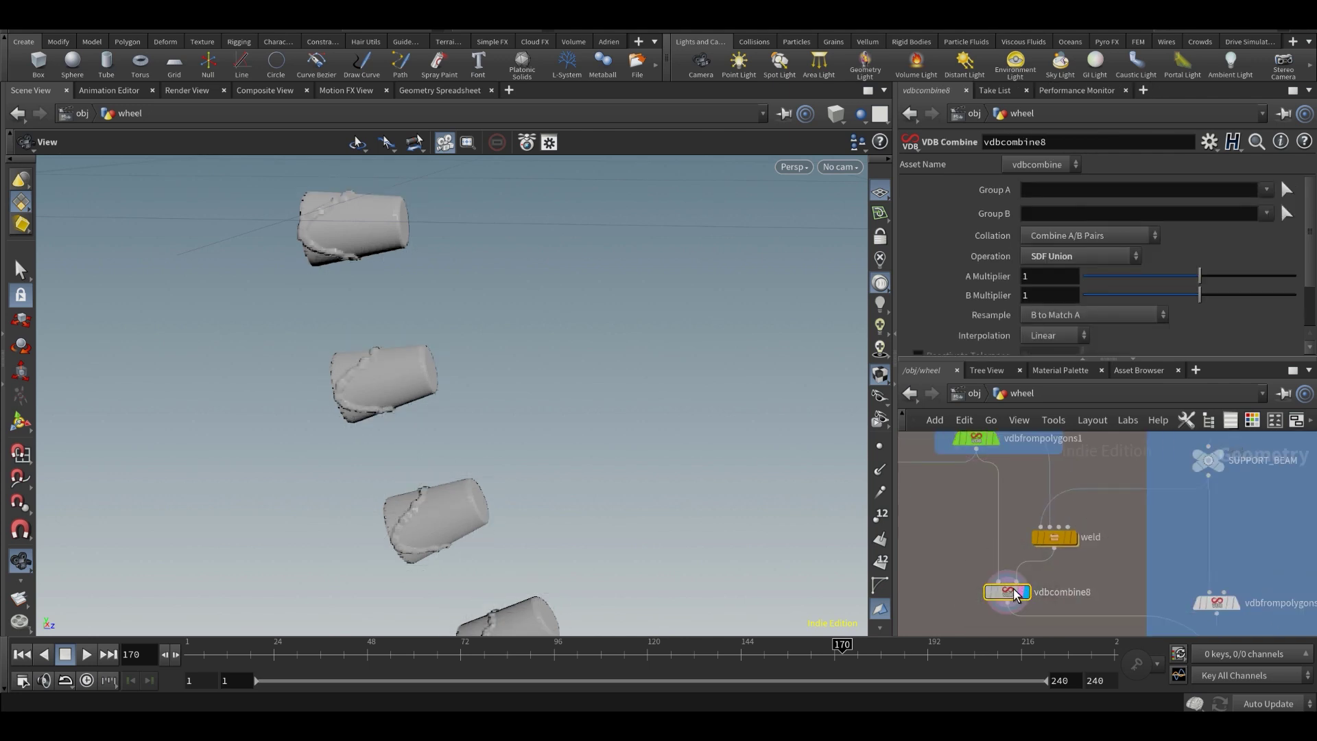
right_click_drag(522, 395, 566, 394)
left_click_drag(538, 361, 607, 433)
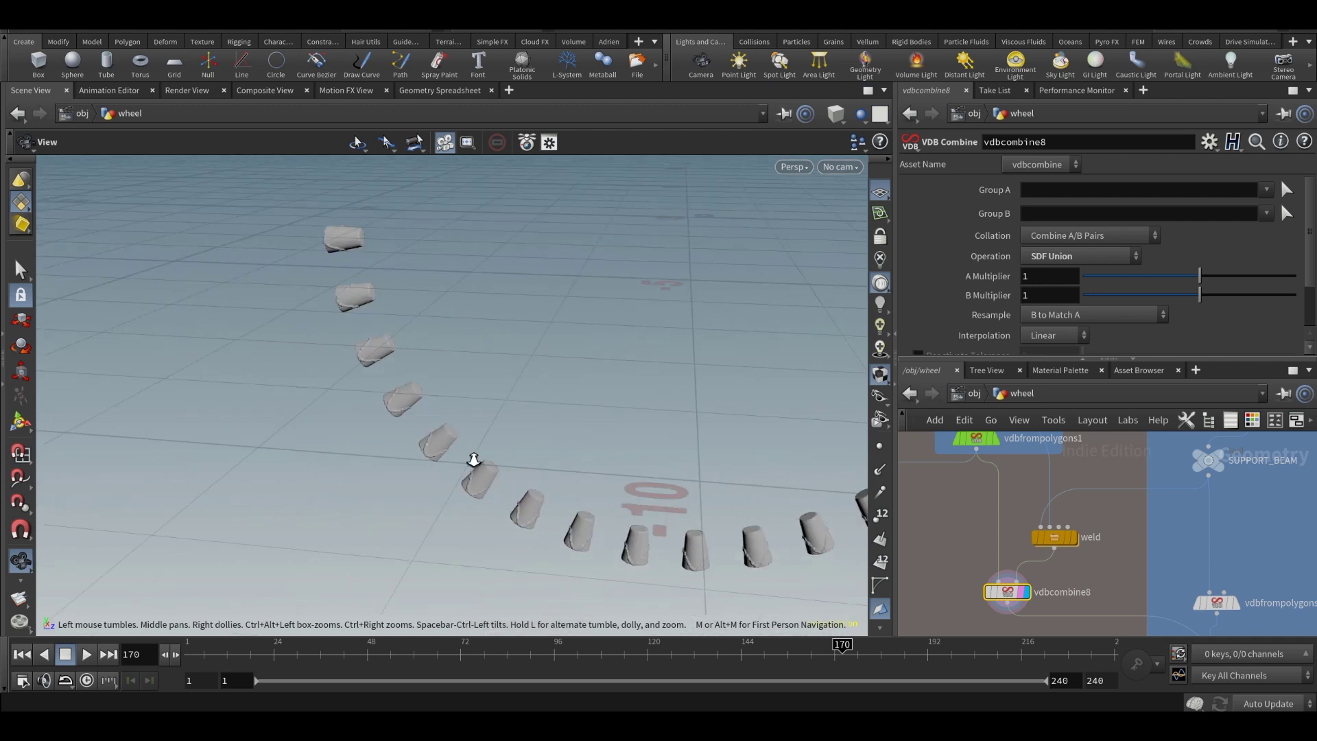
right_click_drag(473, 460, 727, 462)
- Display and select vdbcombine1 to examine the cylinders and welds joined to the support beam
middle_click_drag(1098, 542, 1018, 534)
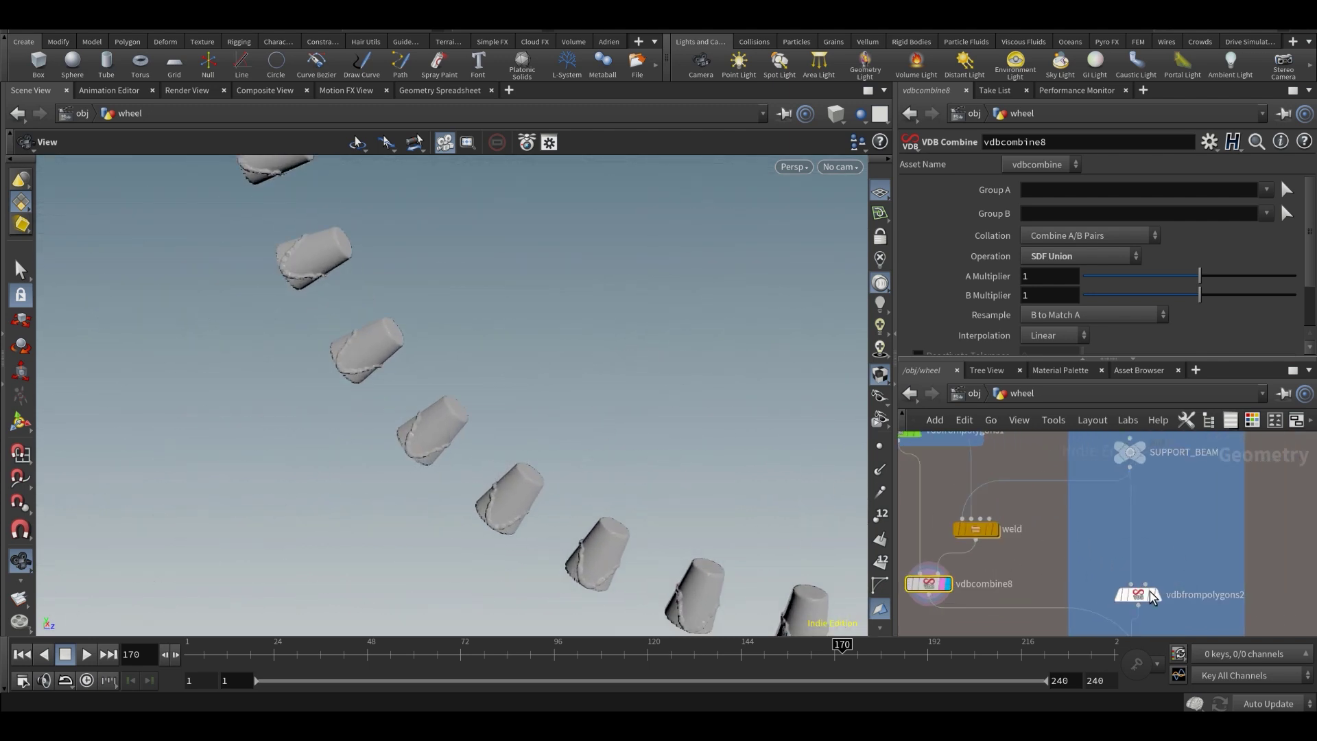
middle_click_drag(1149, 631, 1152, 557)
left_click(1149, 587)
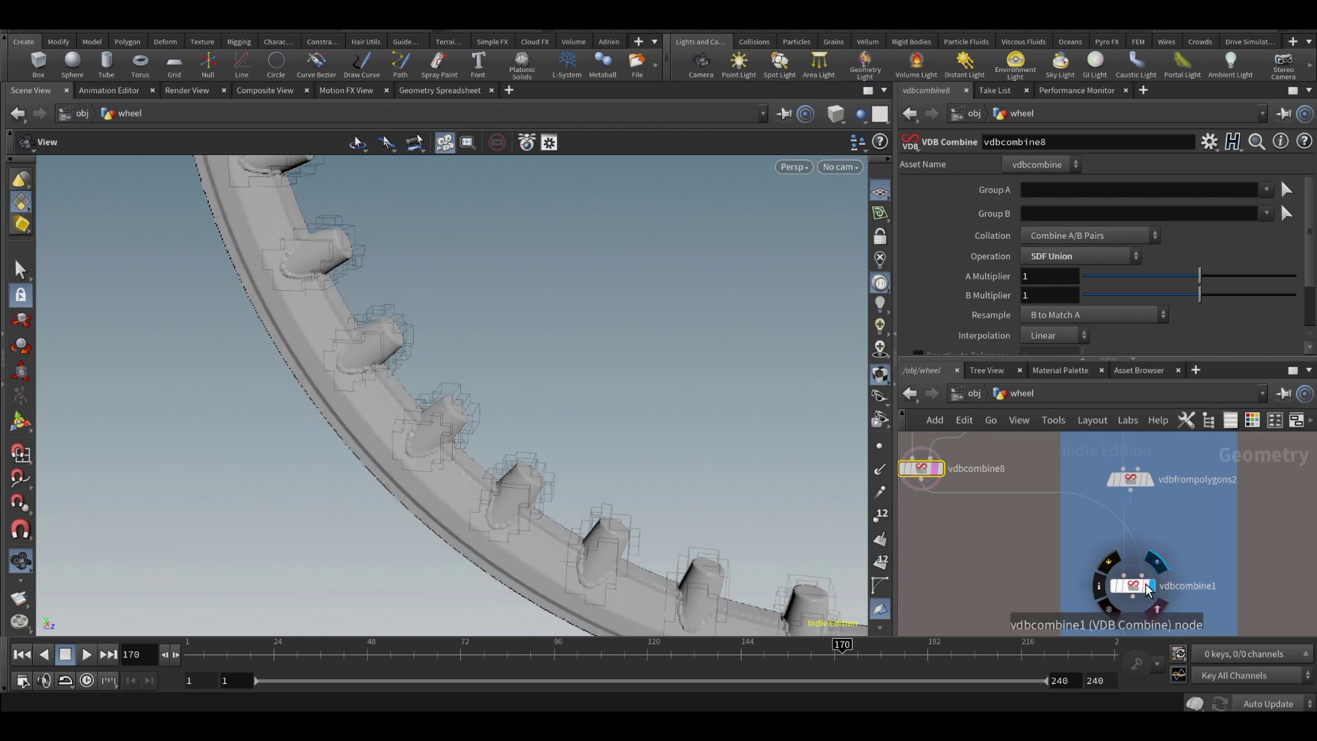
left_click(1150, 587)
left_click_drag(1134, 591, 1113, 596)
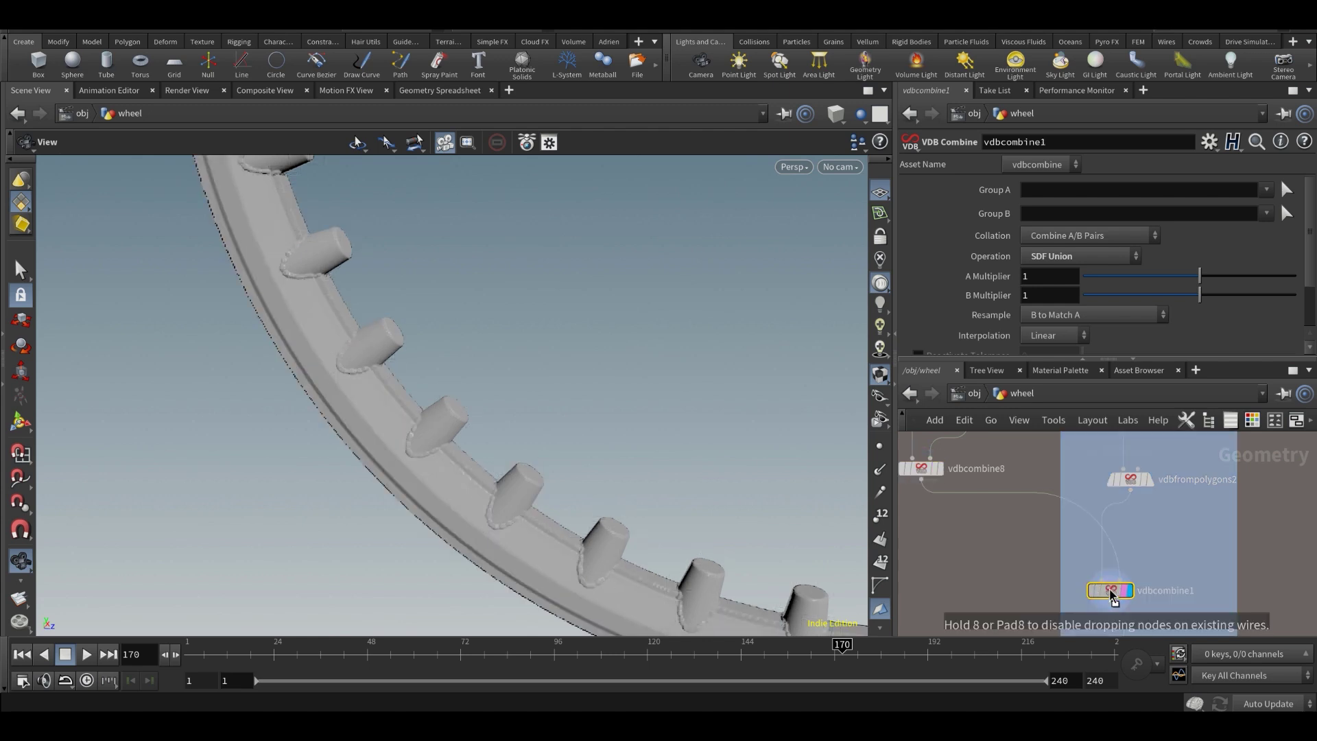
right_click_drag(359, 437, 409, 405)
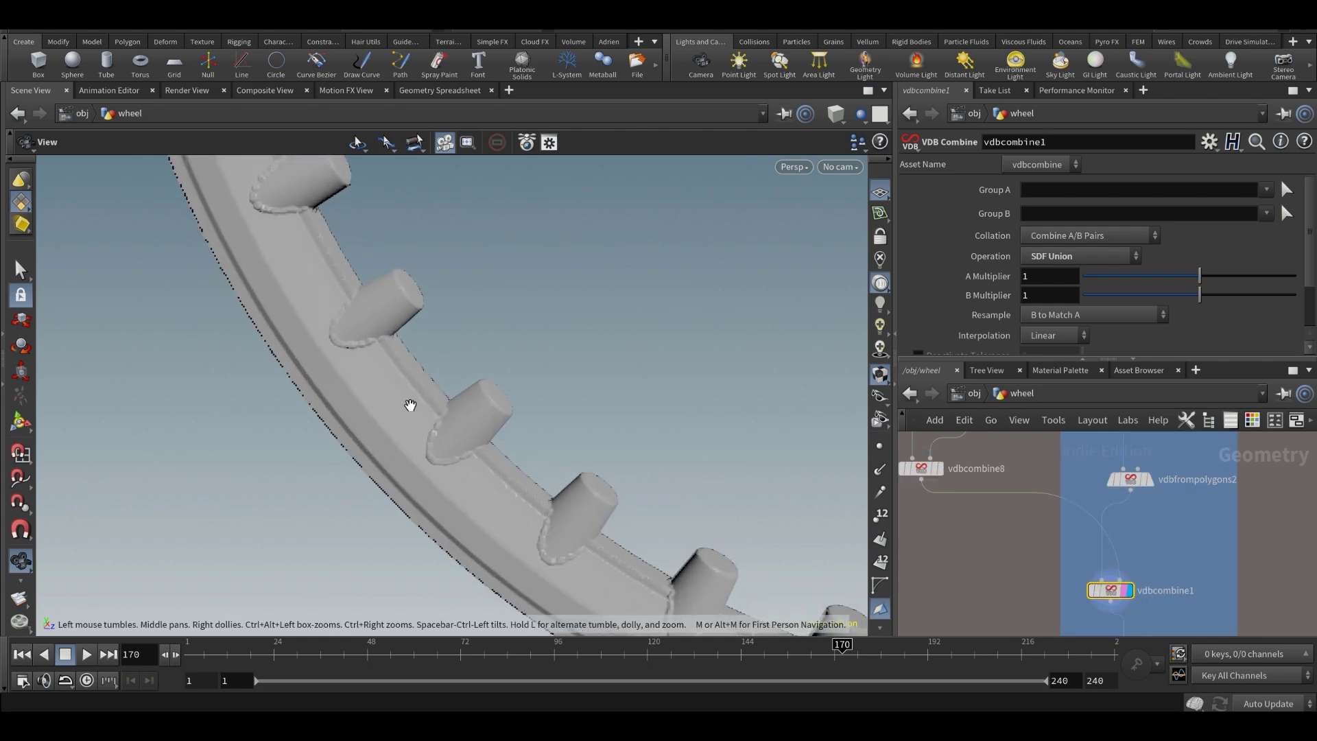
- Compare the support beam VDB from vdbfrompolygons2 with the combined result of vdbcombine1
left_click(1145, 480)
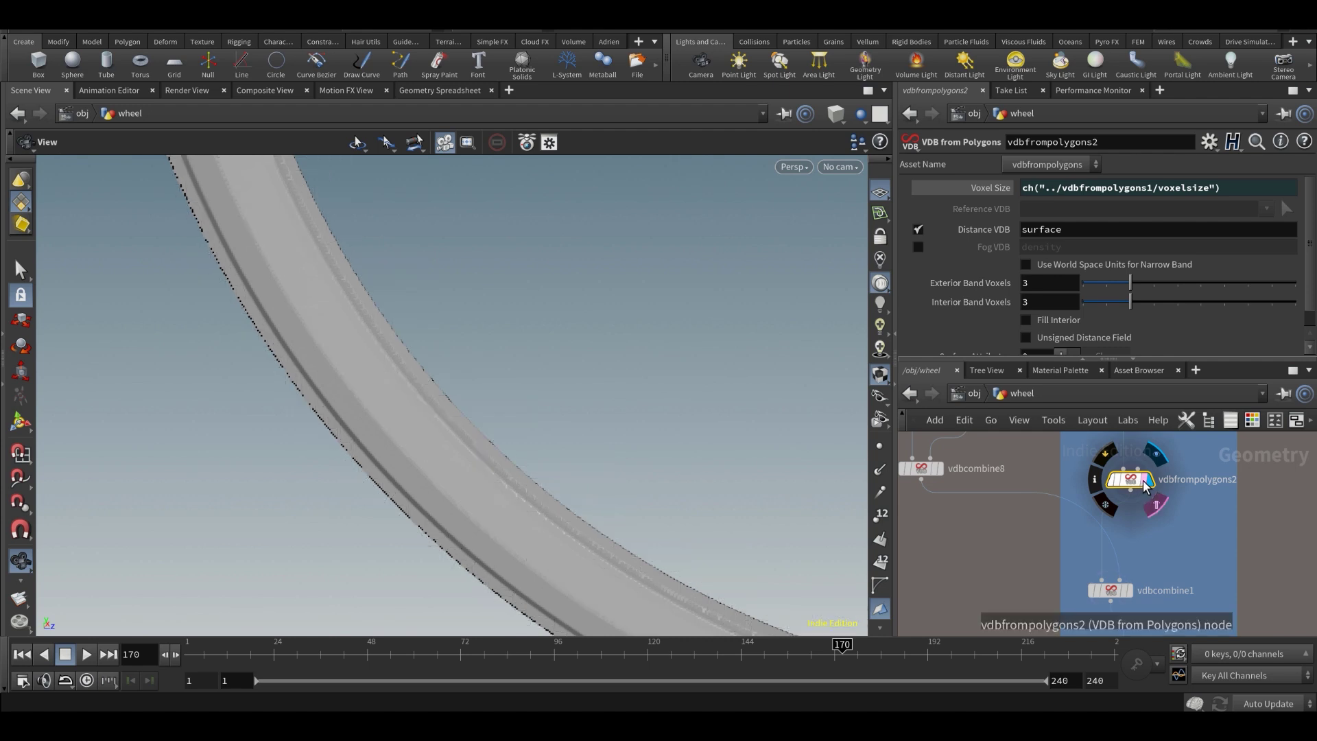
left_click(1130, 588)
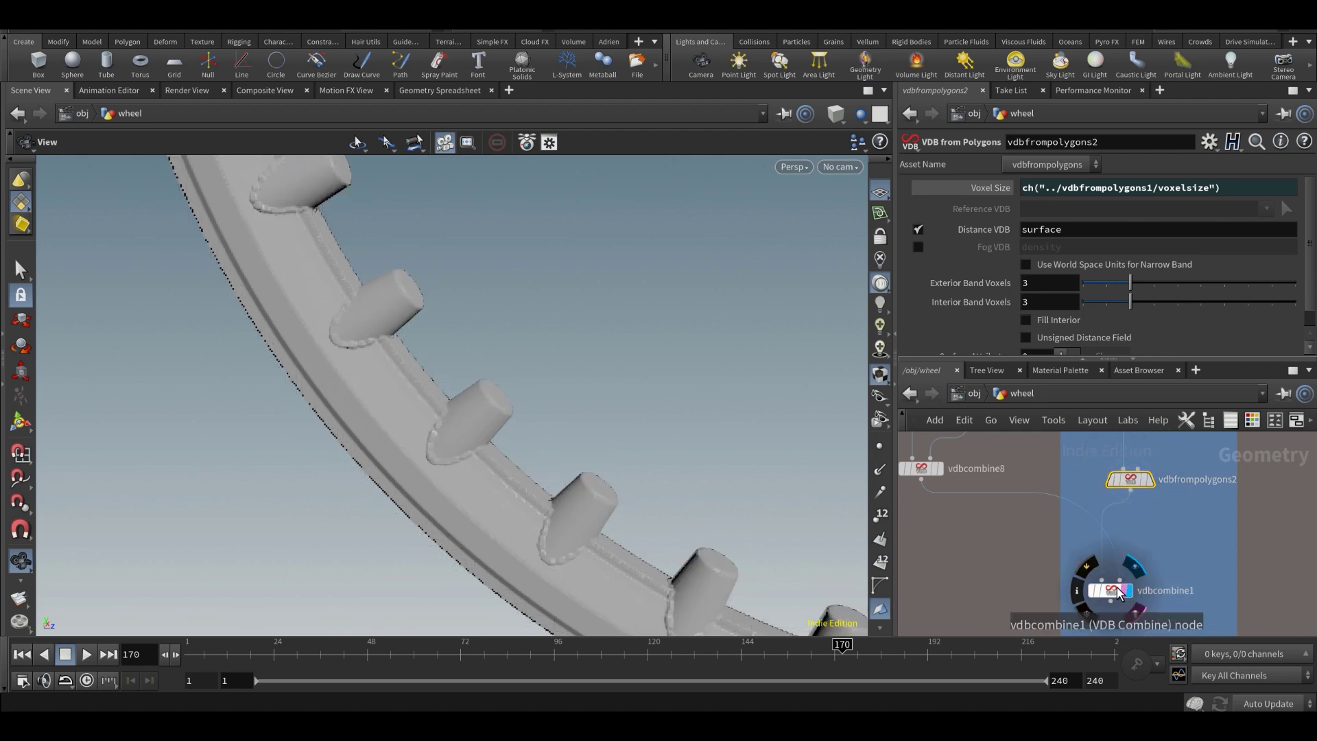
left_click(1117, 590)
left_click_drag(500, 456, 620, 367)
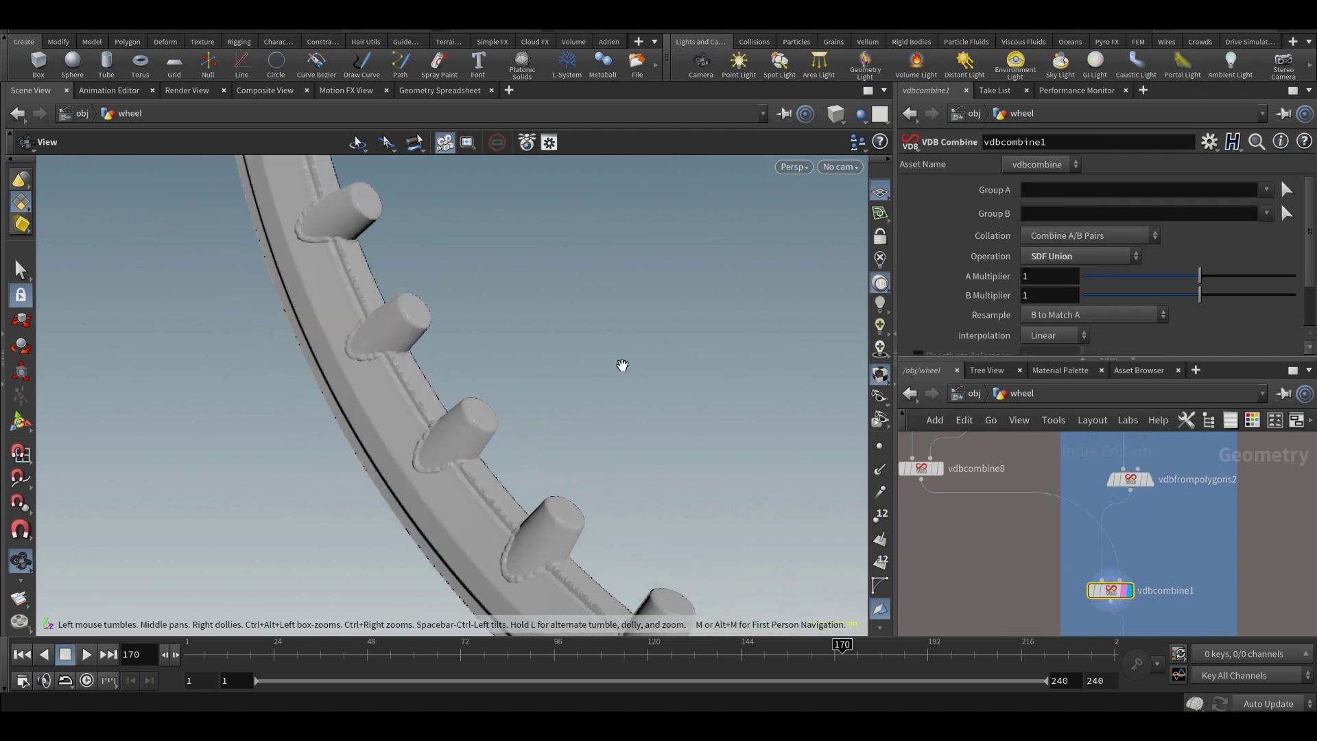
- Review vdbcombine1's available Operation options, keeping SDF Union, and check the combined beam in wireframe and shaded views
left_click(1061, 257)
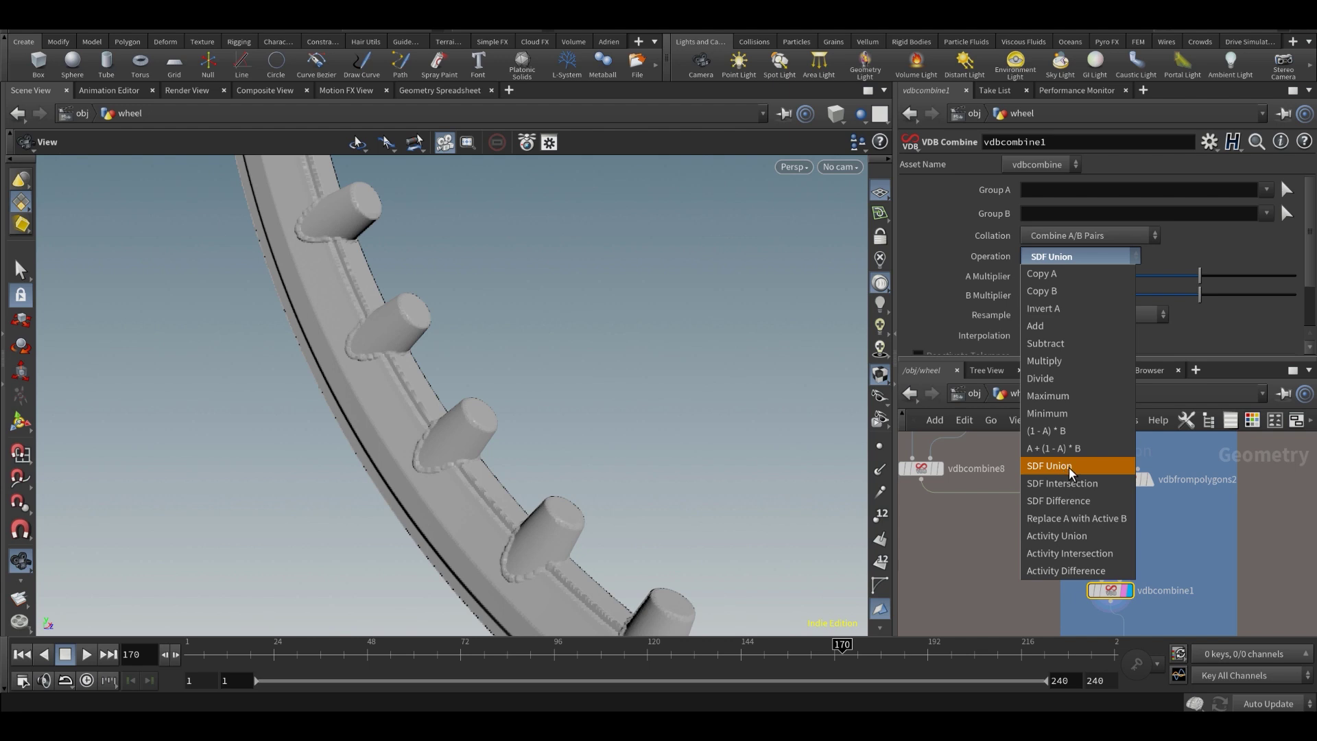
left_click(836, 438)
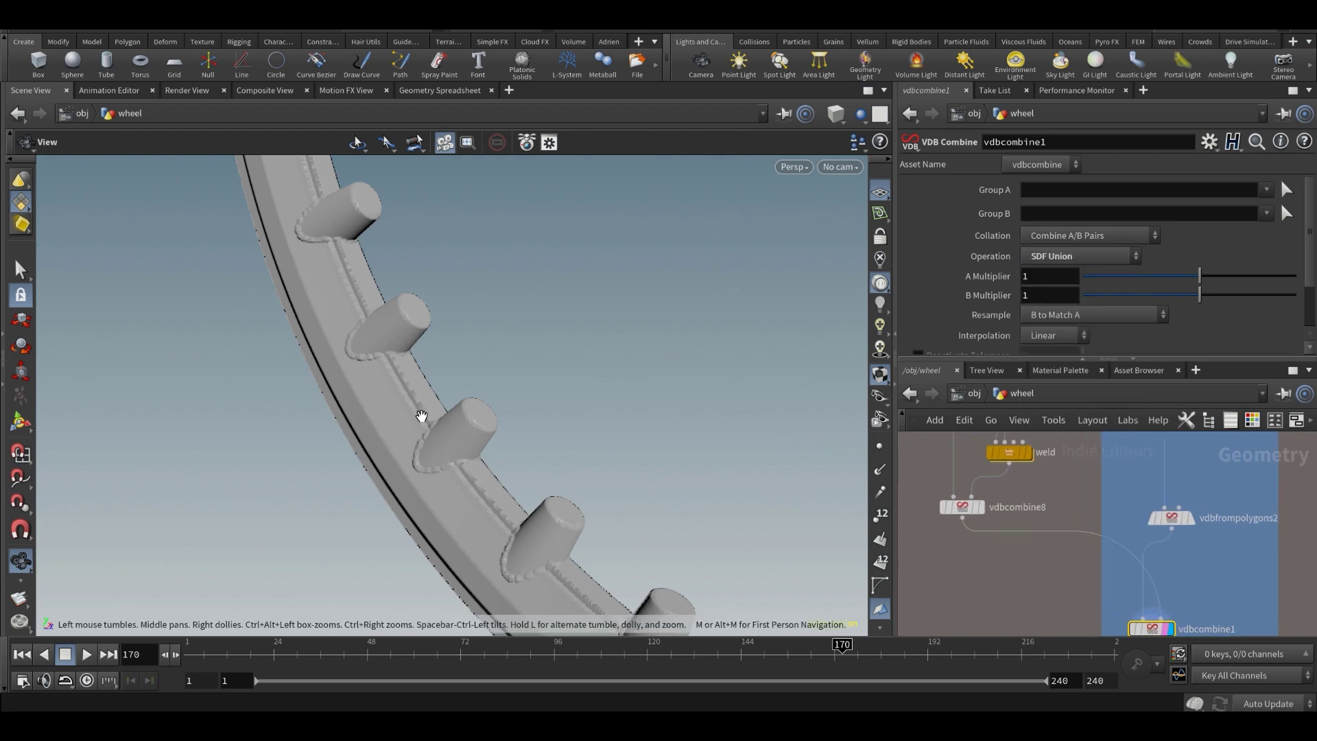
key("w")
key("w")
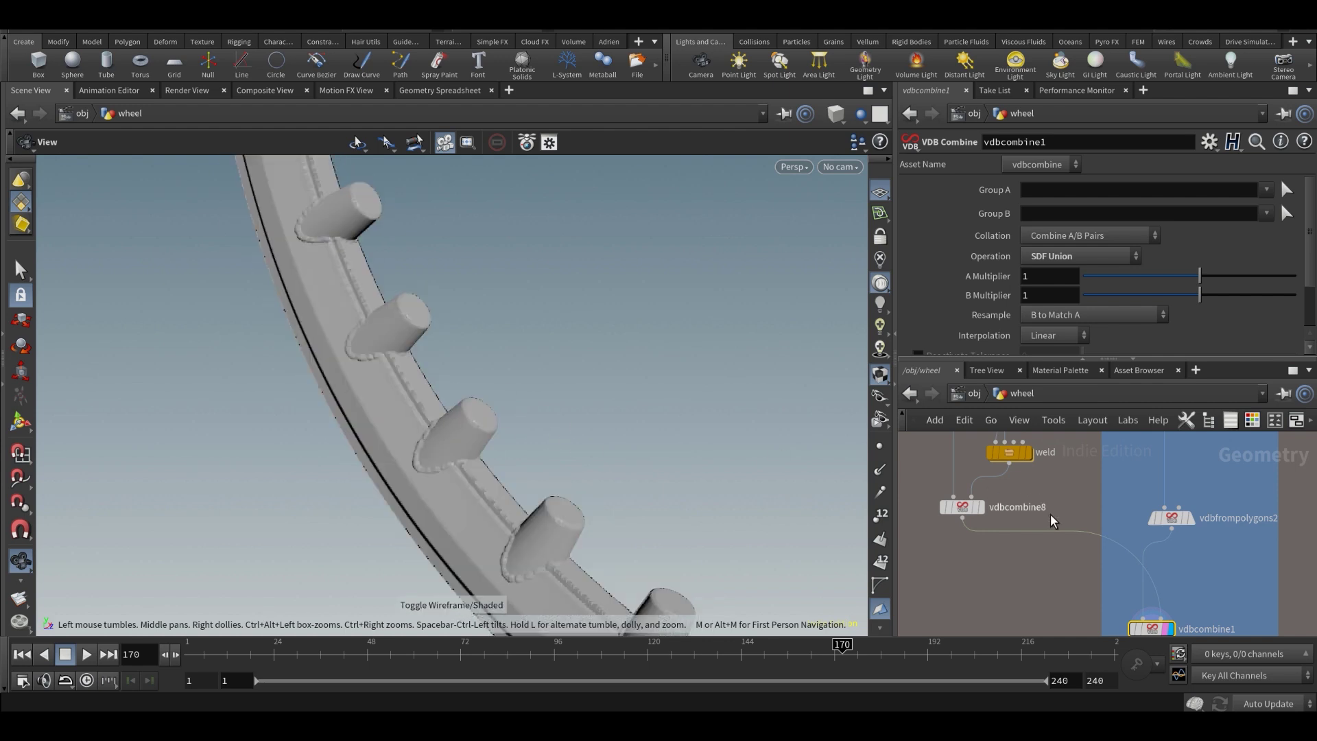
left_click_drag(579, 493, 549, 492)
scroll(1080, 511, "down", 2)
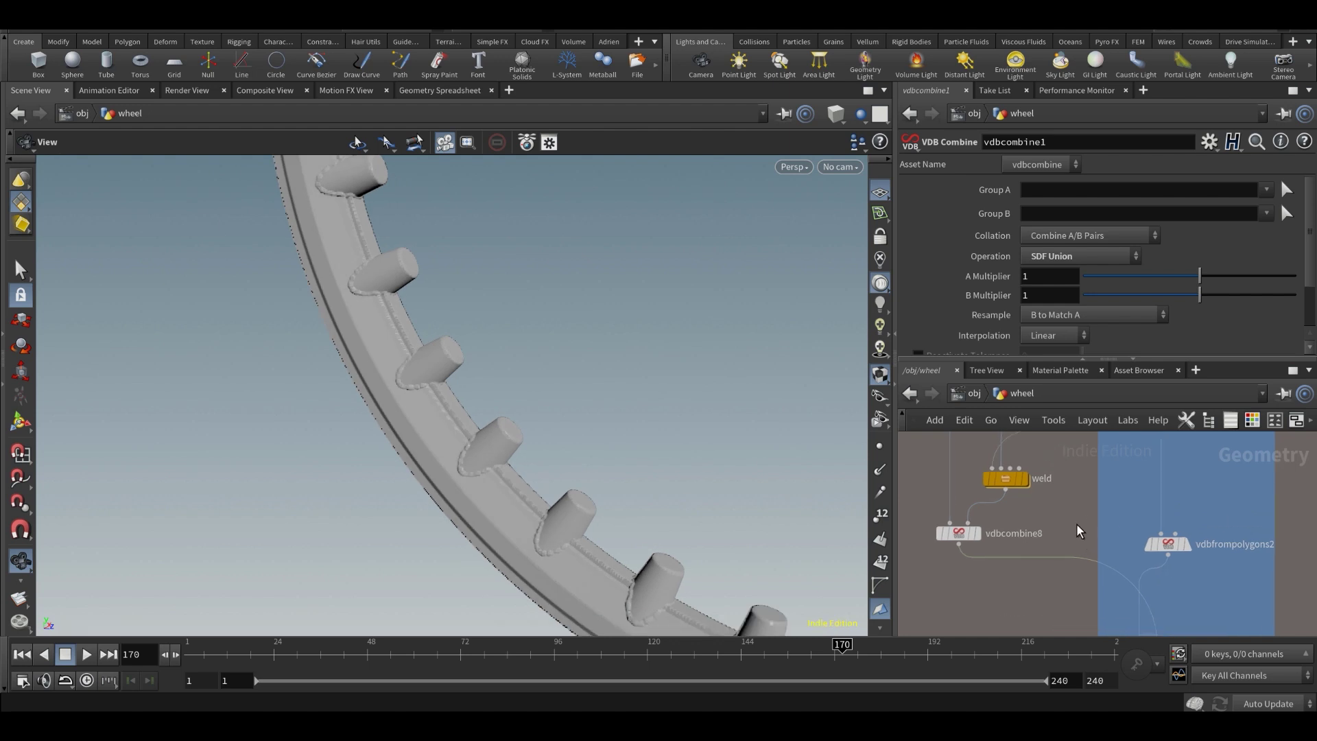
- Select vdbfrompolygons2 and switch its Voxel Size between the channel expression and its evaluated value
left_click_drag(1105, 508, 1177, 548)
scroll(1207, 513, "down", 3)
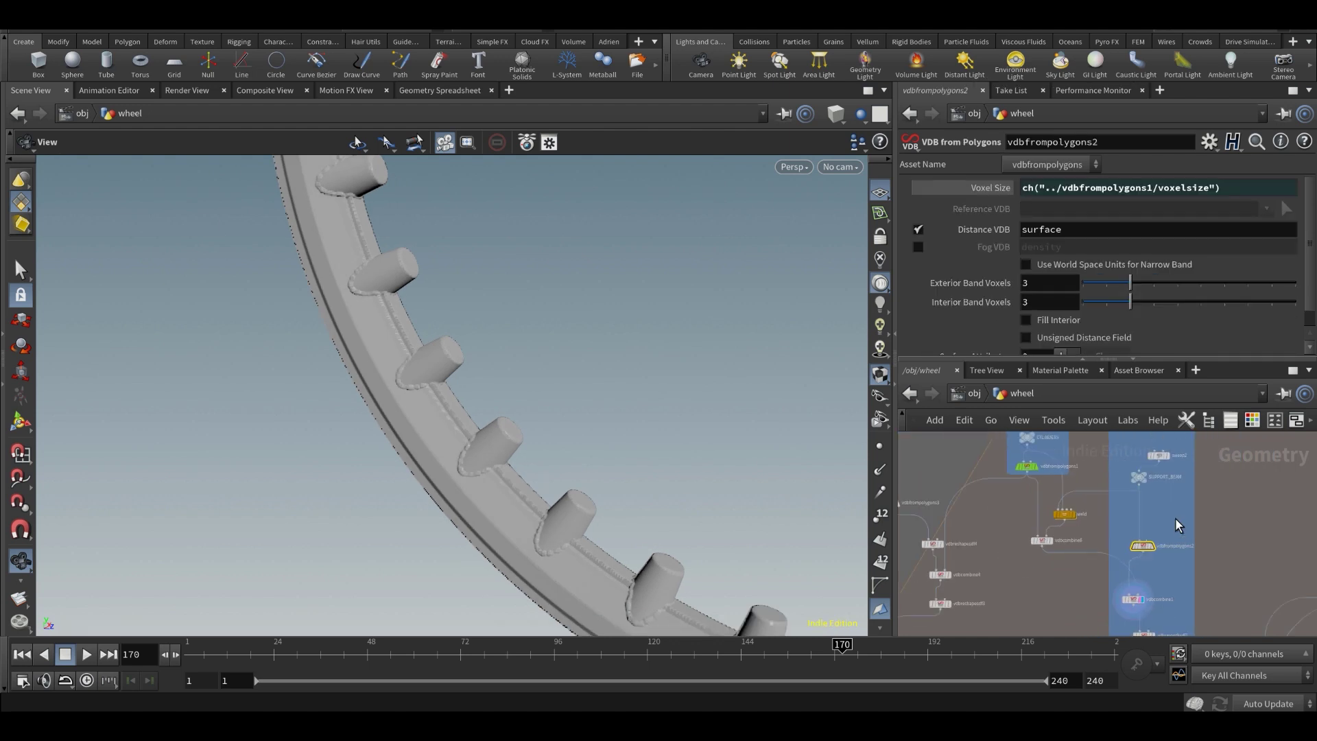
middle_click_drag(1175, 531, 1175, 540)
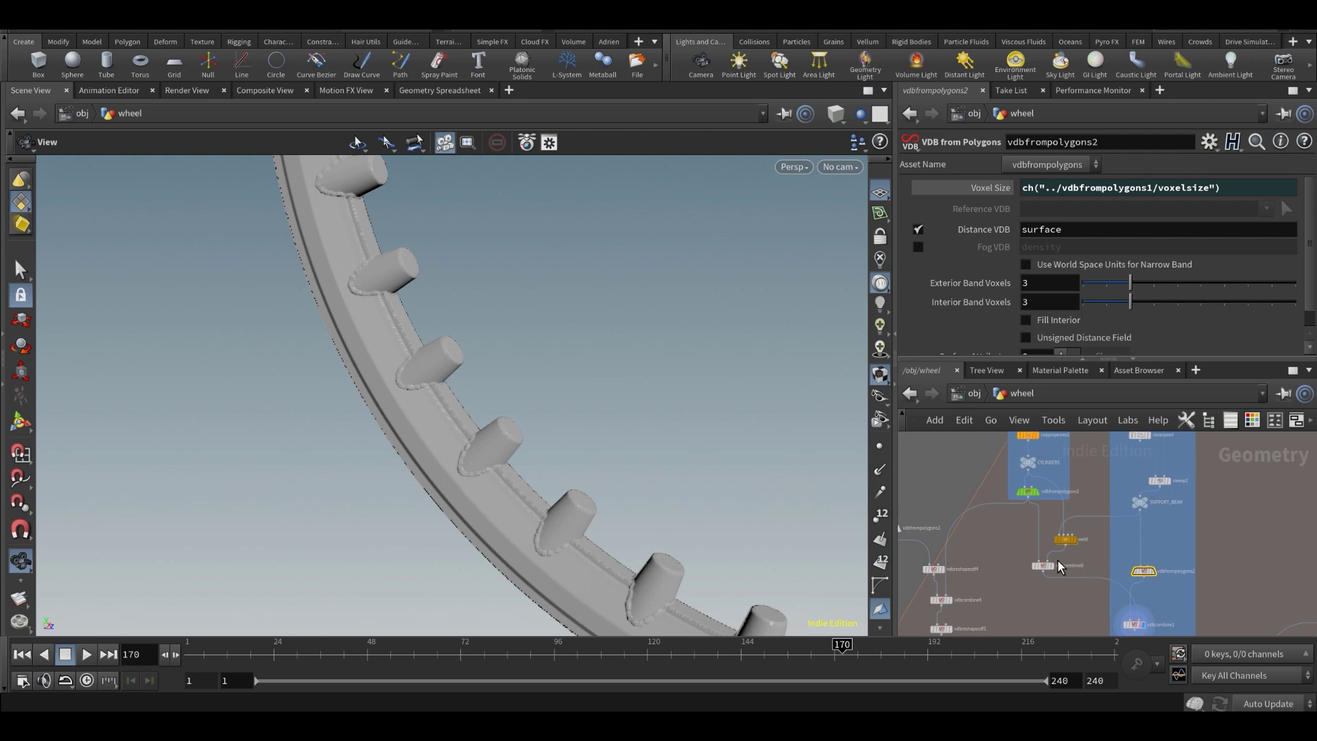
scroll(1047, 485, "up", 4)
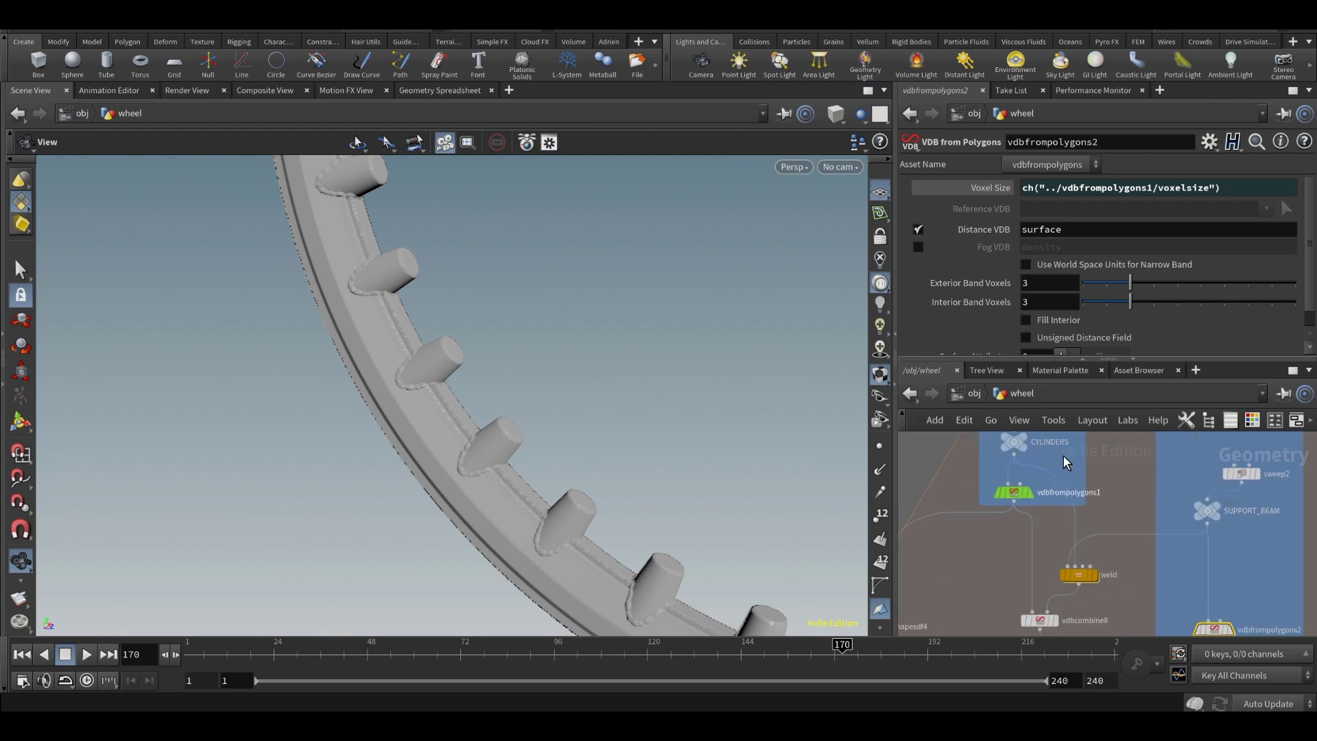
left_click(961, 187)
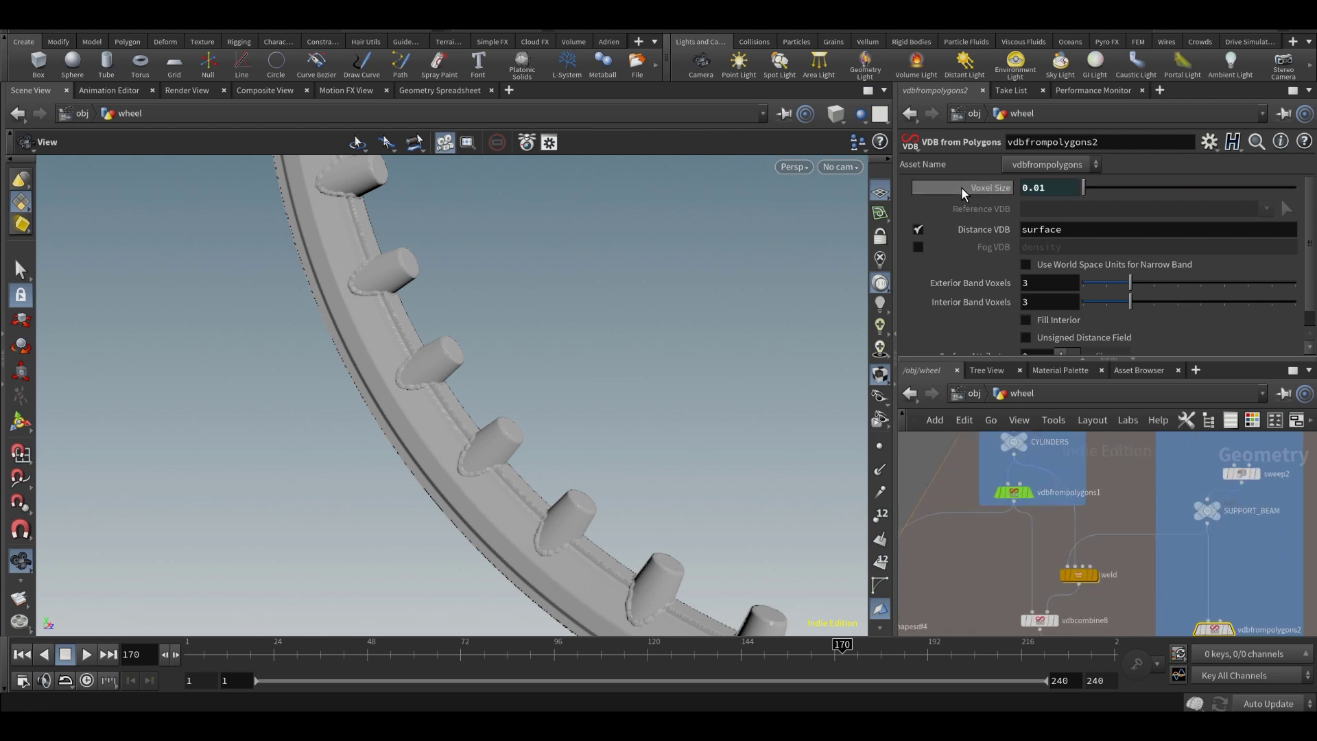
scroll(1013, 504, "up", 2)
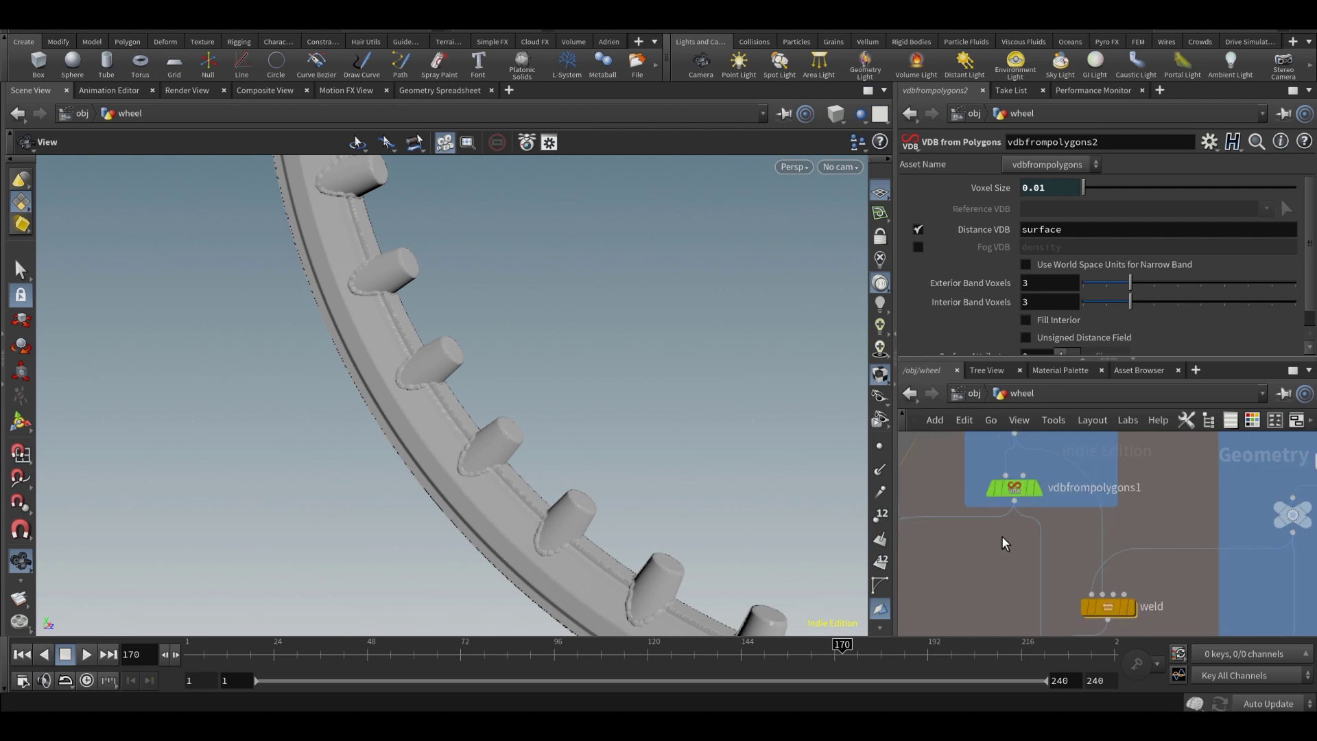
- Copy the Voxel Size parameter of vdbfrompolygons1 below the CYLINDERS null
left_click(1027, 485)
middle_click_drag(1068, 508, 1100, 595)
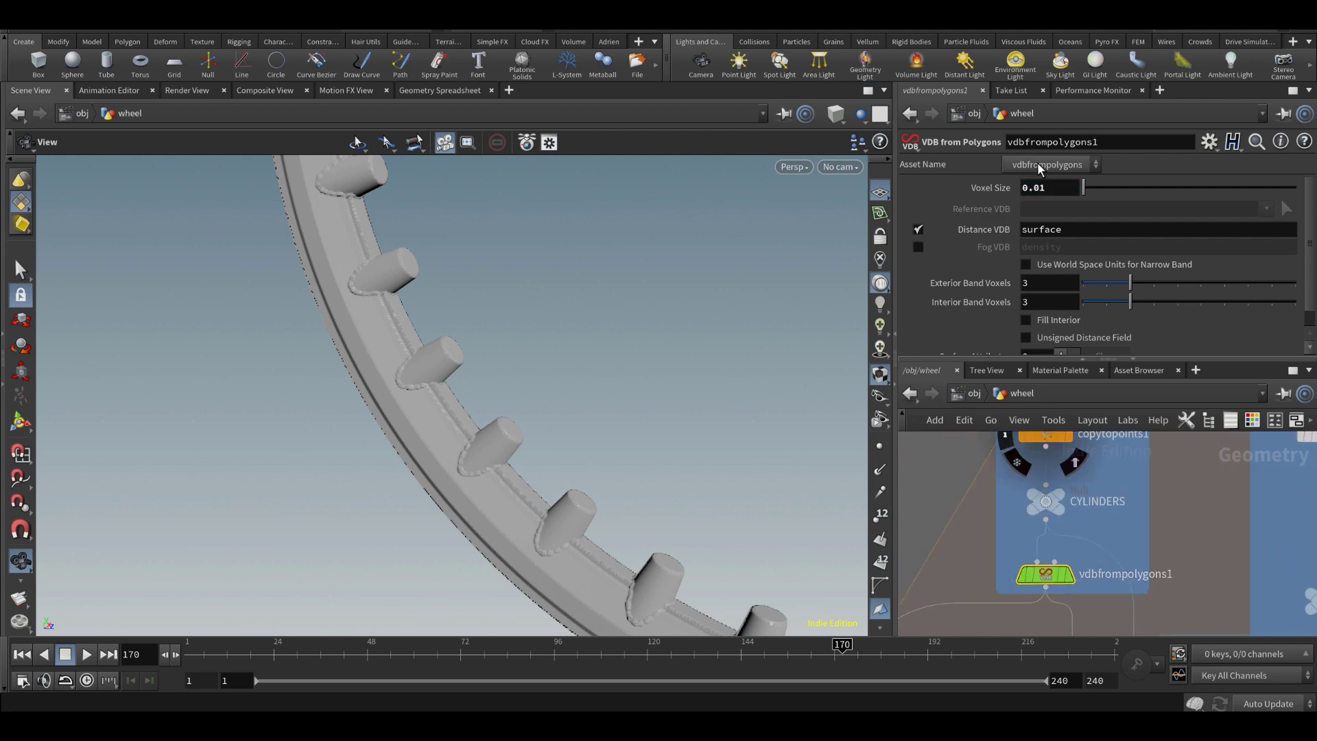
right_click(986, 185)
left_click(1030, 308)
- Replace vdbfrompolygons2's Voxel Size expression with a pasted relative reference, ch("../vdbfrompolygons1/voxelsize")
scroll(1174, 528, "down", 3)
scroll(1175, 528, "down", 2)
middle_click_drag(1174, 529, 1127, 433)
scroll(1238, 545, "up", 2)
middle_click_drag(1238, 545, 1249, 551)
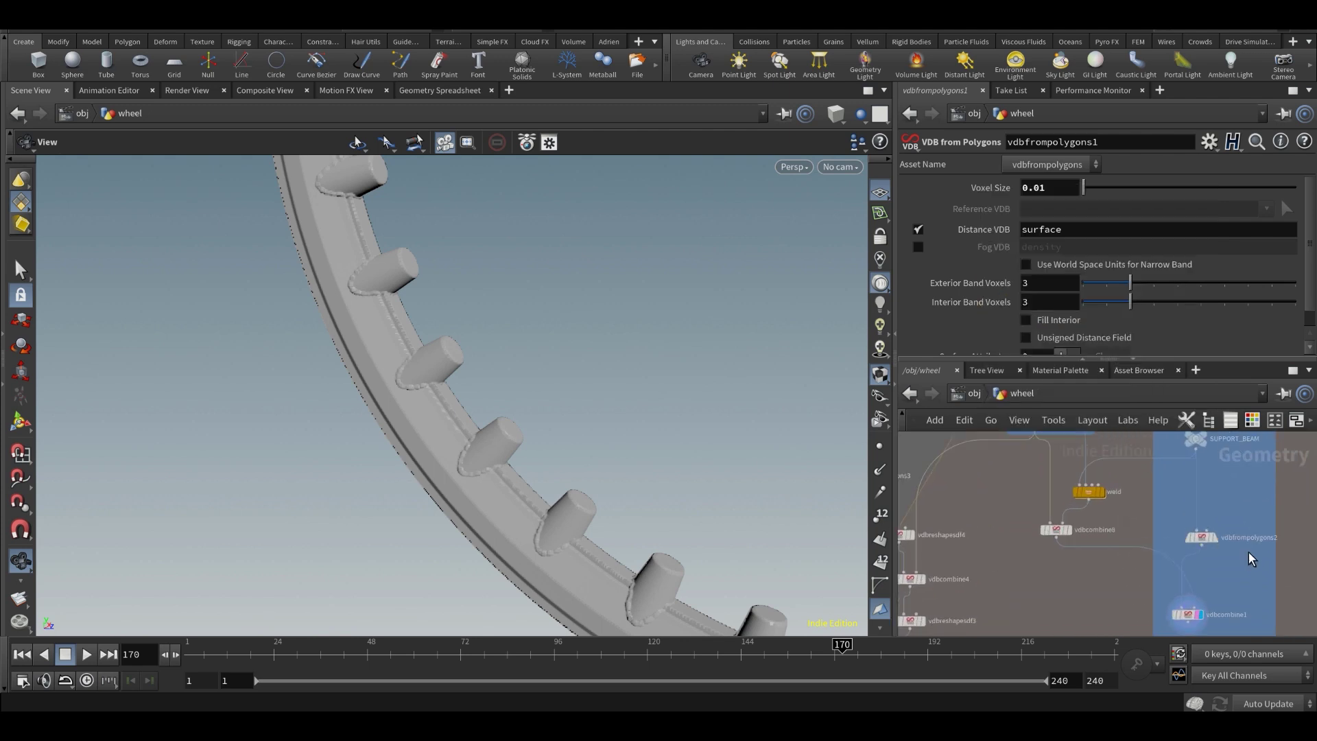
left_click(1188, 529)
scroll(1270, 529, "up", 3)
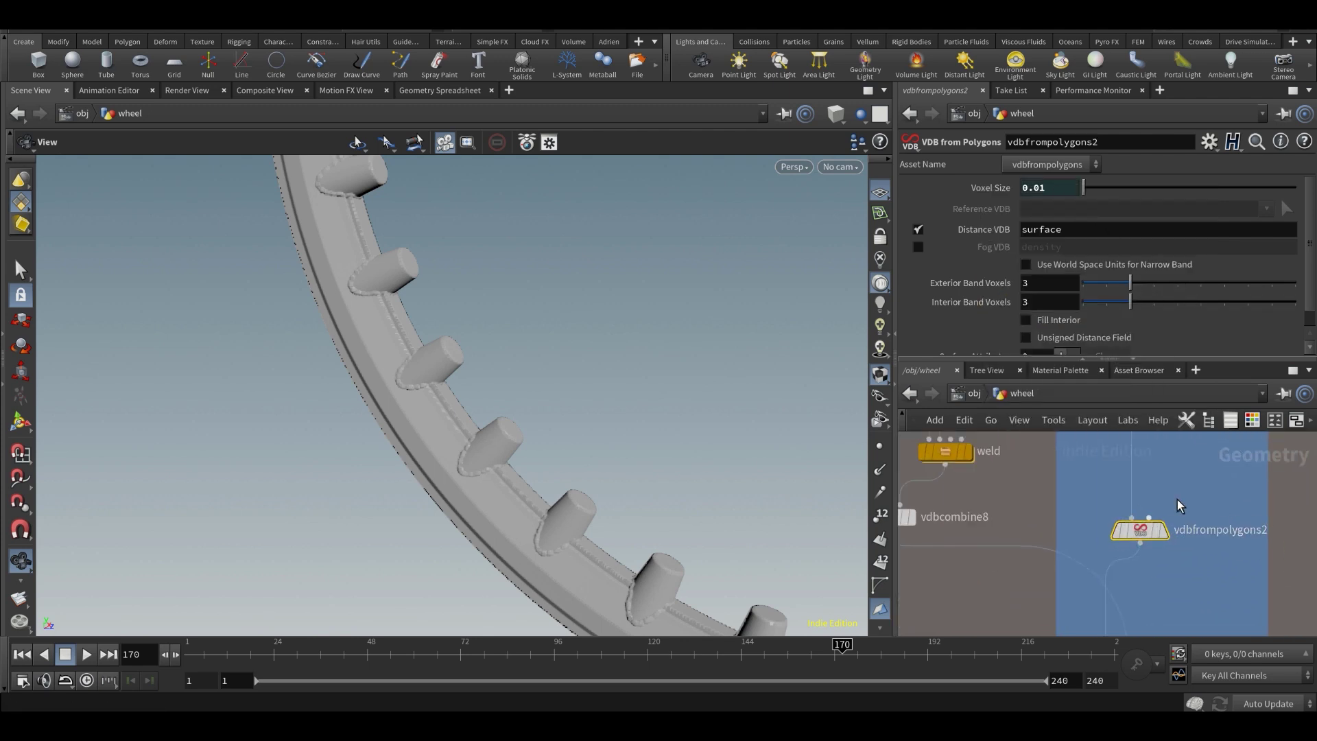
left_click(1005, 186)
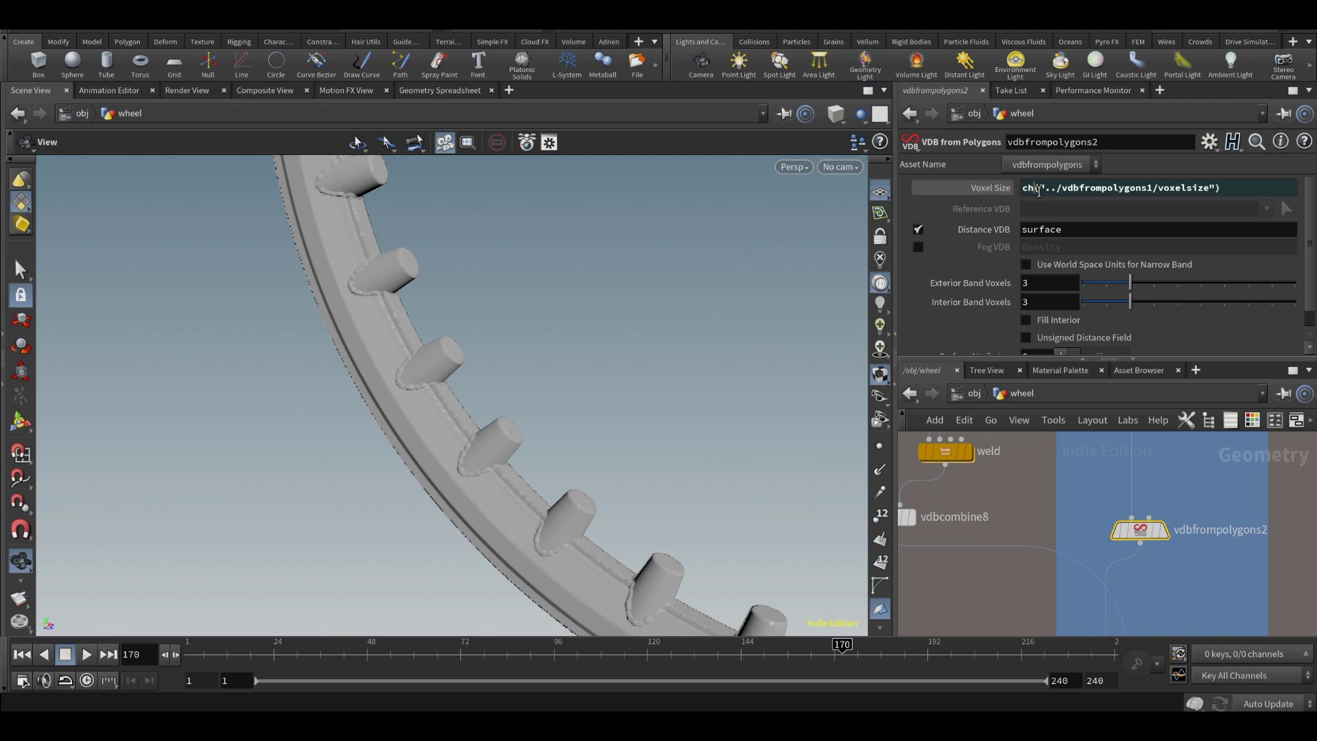
triple_click(1047, 193)
key("ctrl+c")
key("BackSpace")
right_click(1047, 192)
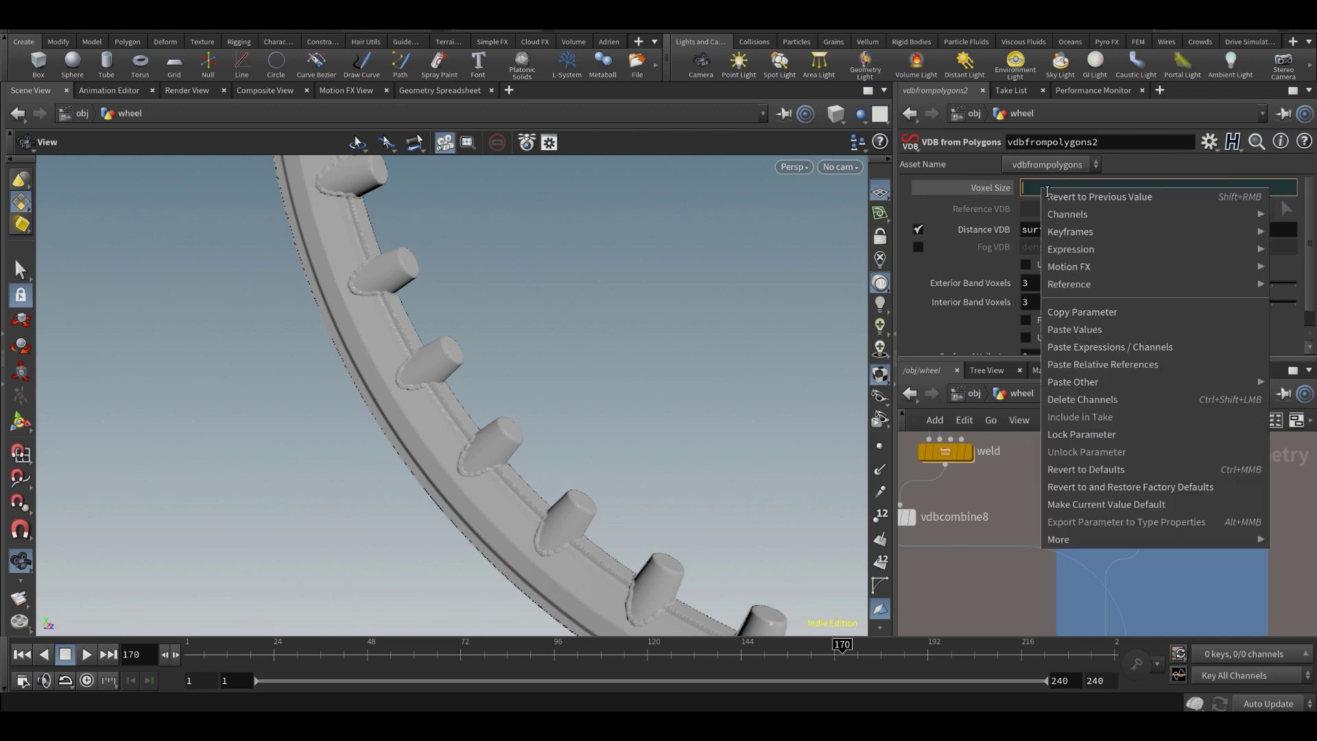
left_click(1112, 363)
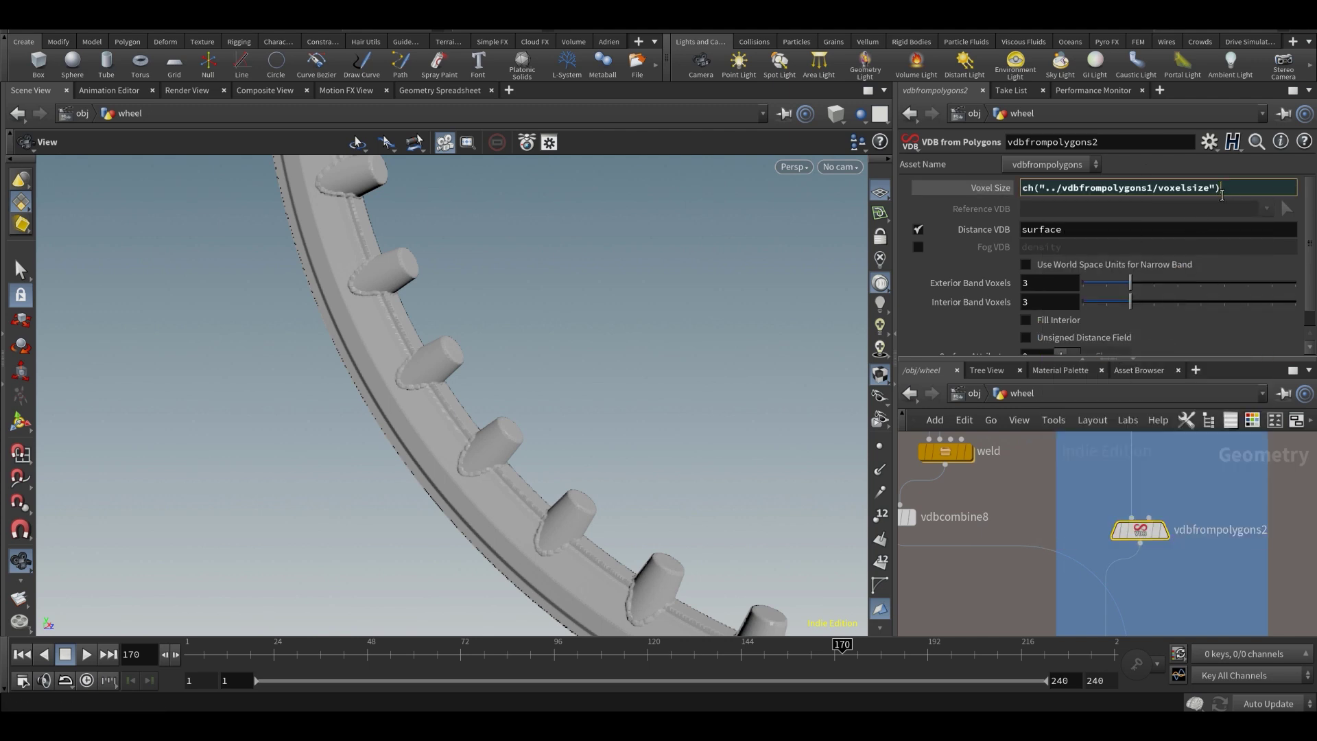
key("Return")
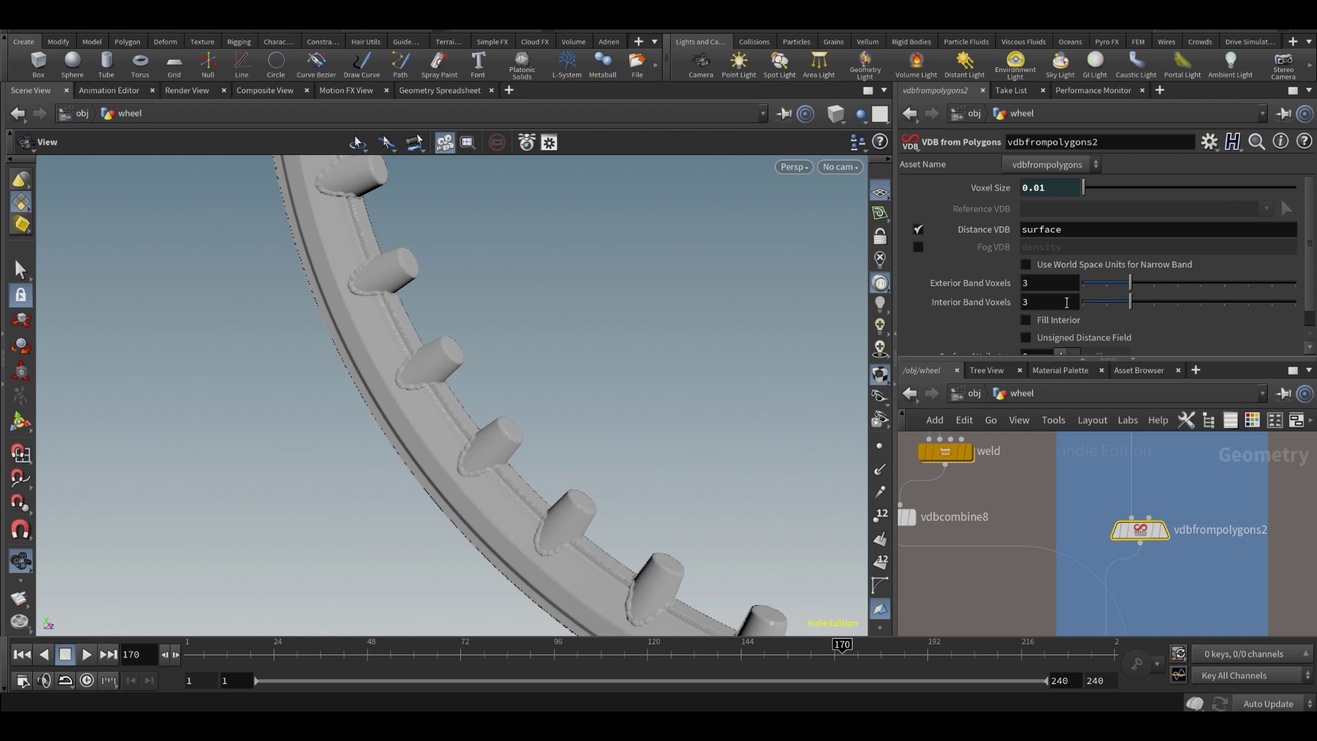
- Display vdbsmoothsdf1 and compare the beam's weld joints with the smoothing bypassed and active
scroll(1101, 558, "down", 5)
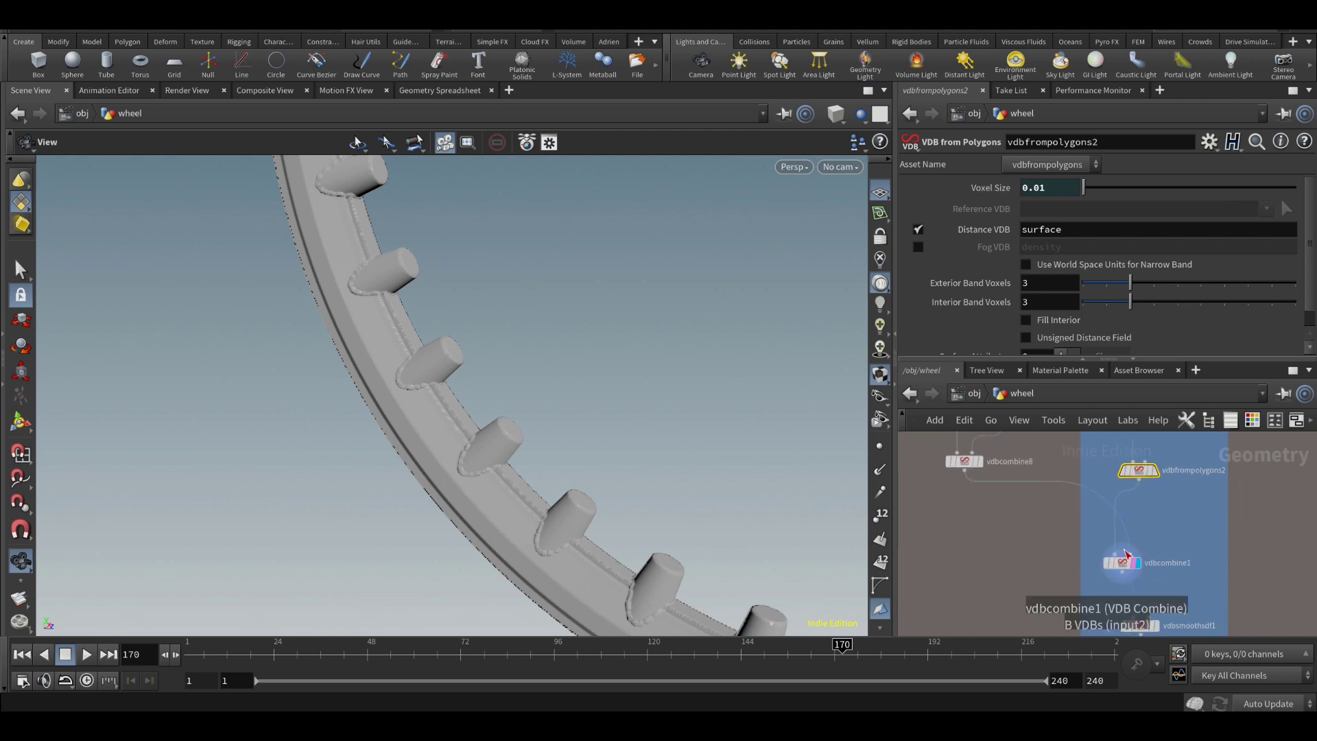
scroll(1183, 582, "up", 5)
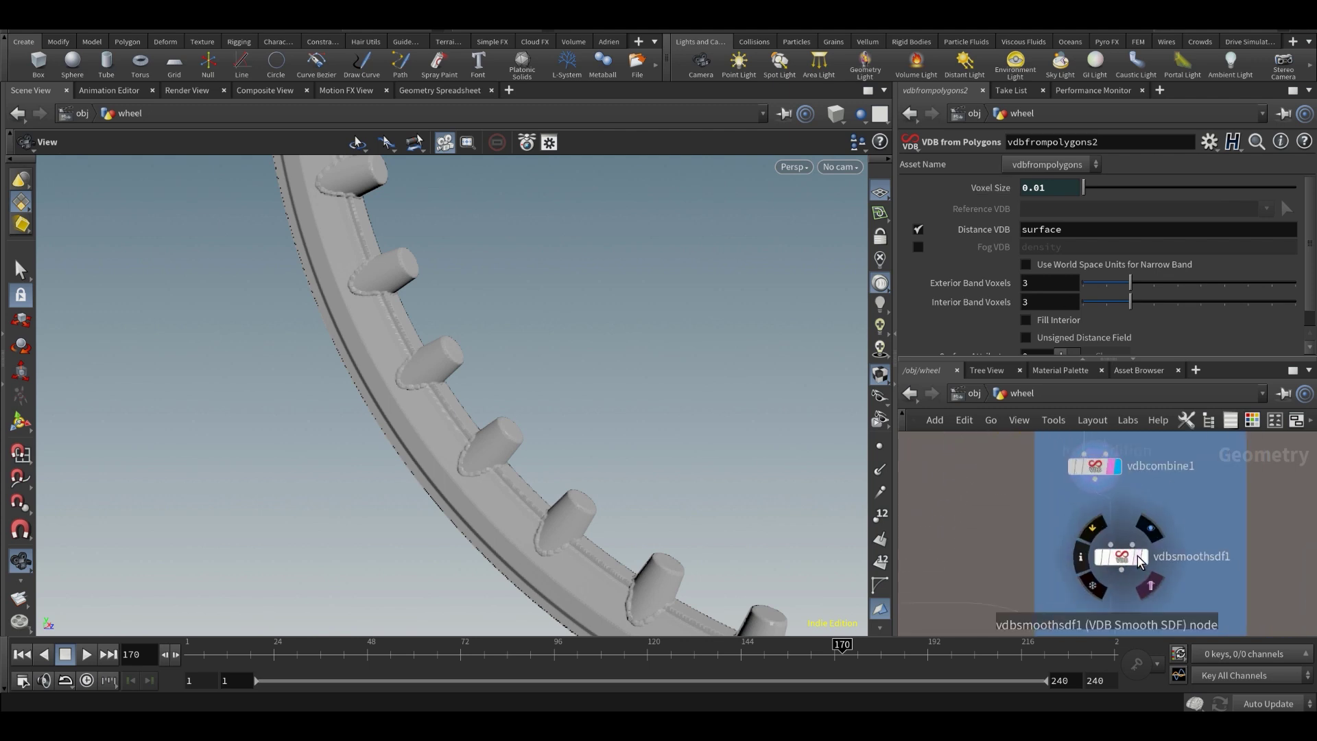
left_click(1142, 558)
left_click(1143, 561)
left_click(1132, 558)
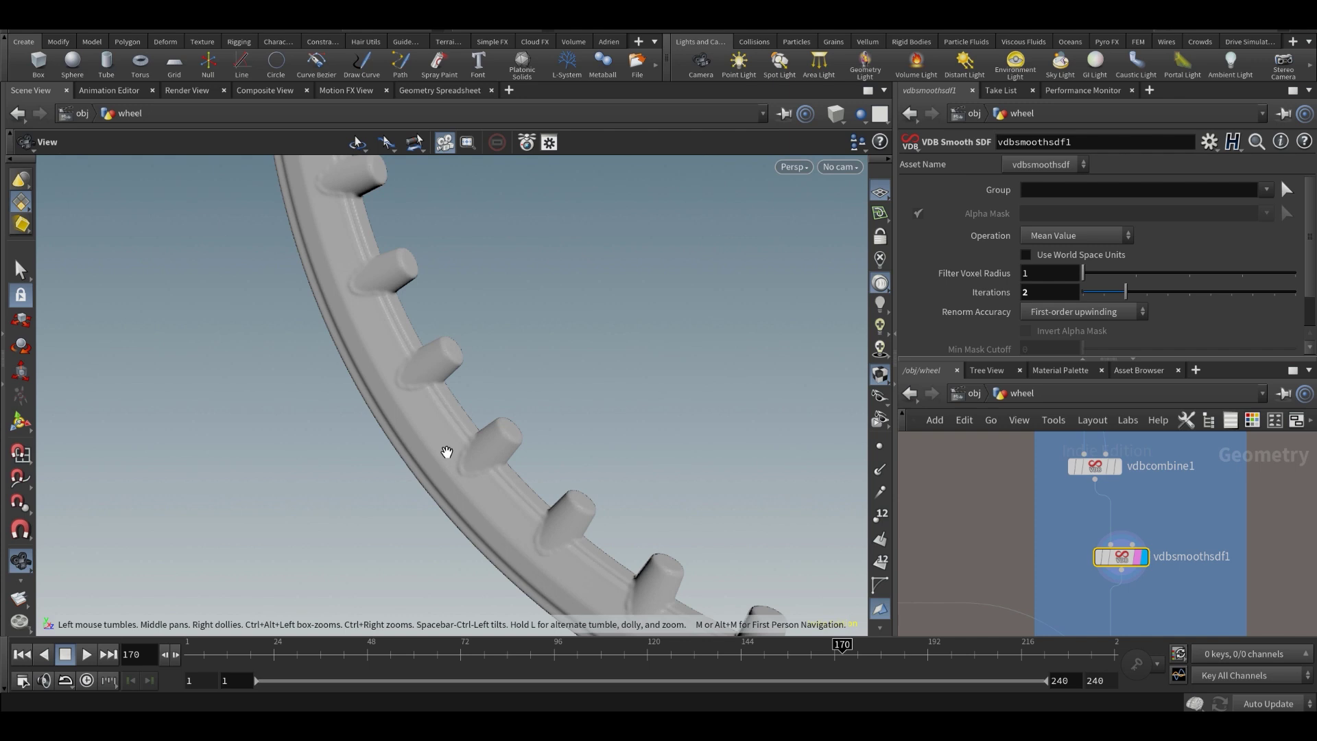
scroll(470, 466, "up", 3)
scroll(470, 466, "down", 2)
mouse_move(1101, 565)
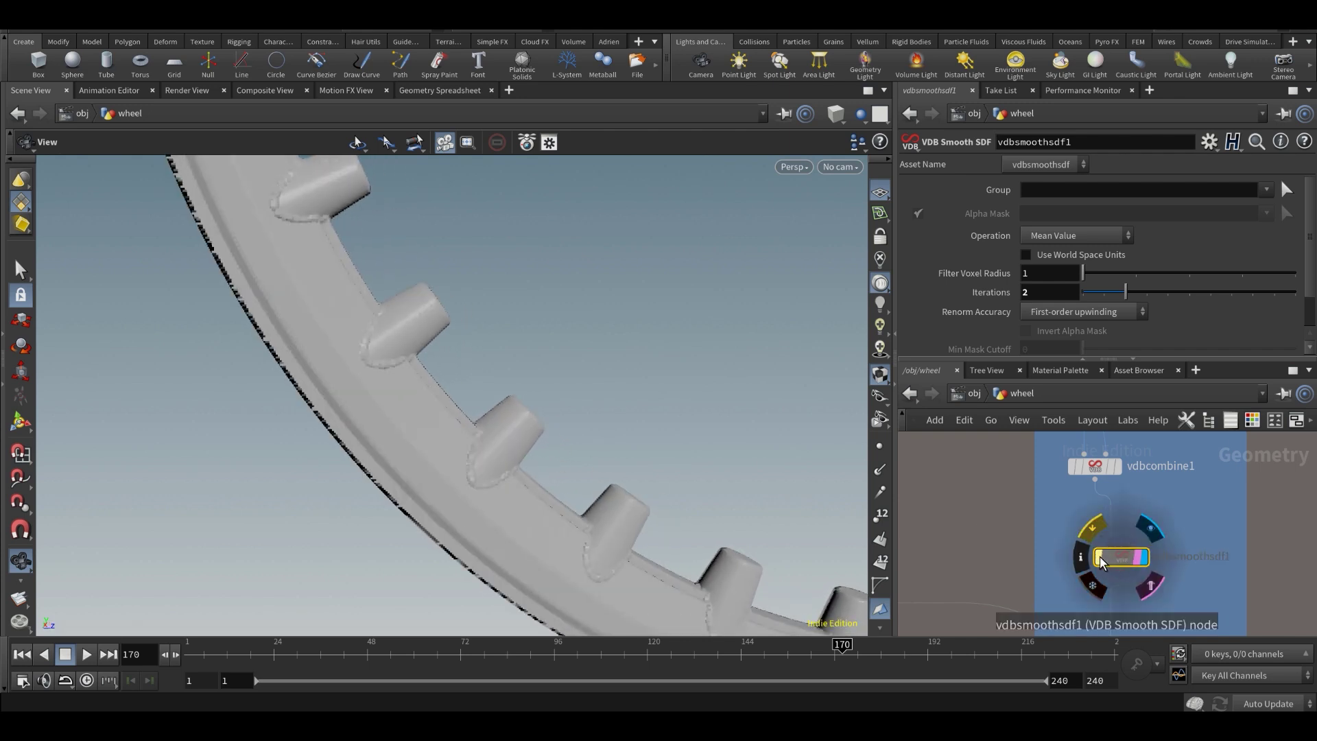
left_click_drag(476, 464, 557, 403)
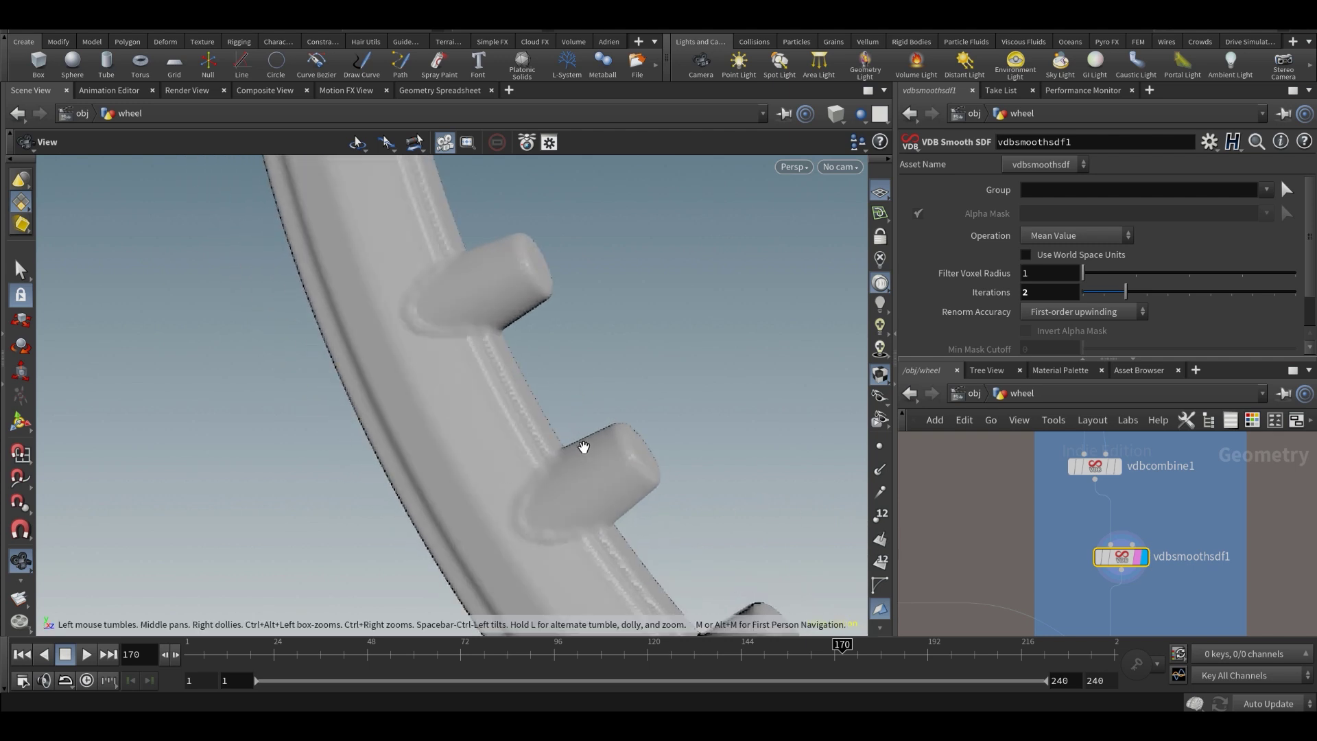
- Display and select vdbcombine8 to examine the cylinders combined with their welds
middle_click_drag(1035, 502, 1076, 617)
scroll(1076, 617, "down", 2)
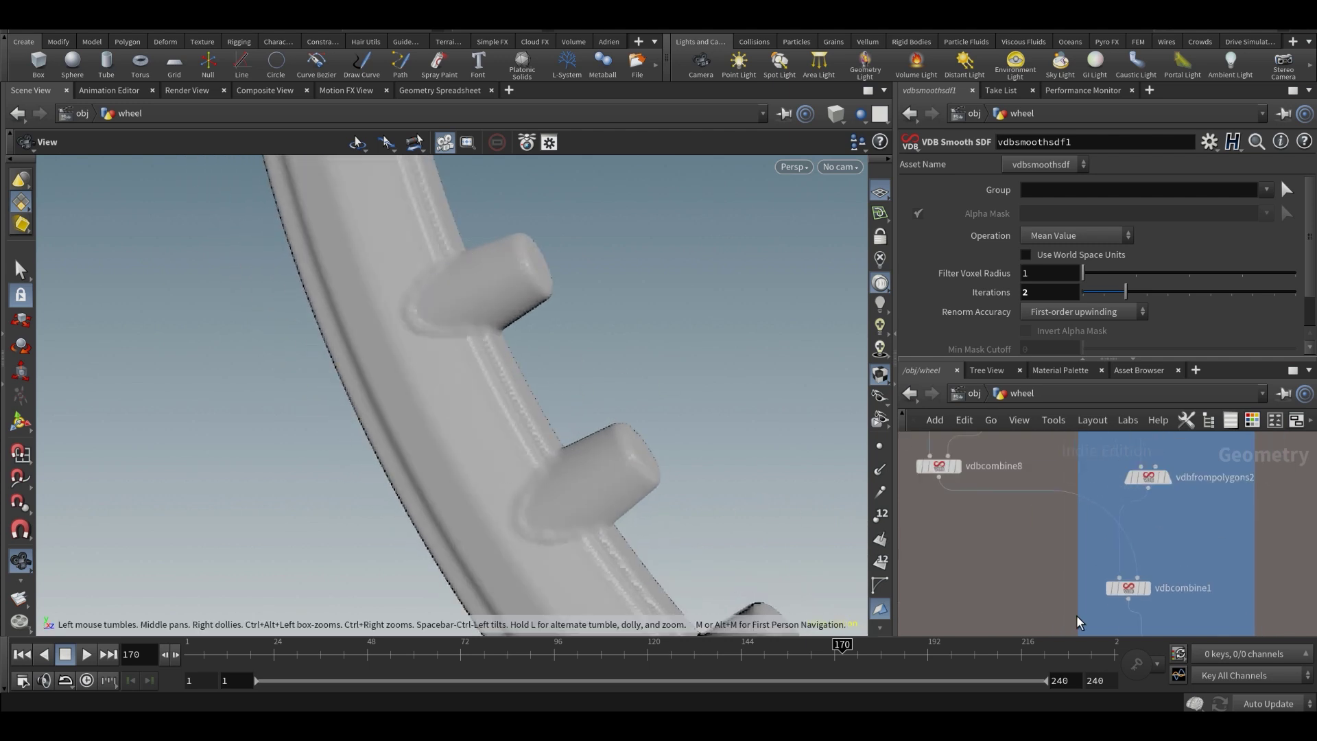
middle_click_drag(1043, 553, 1095, 633)
scroll(1030, 570, "up", 2)
left_click(1028, 570)
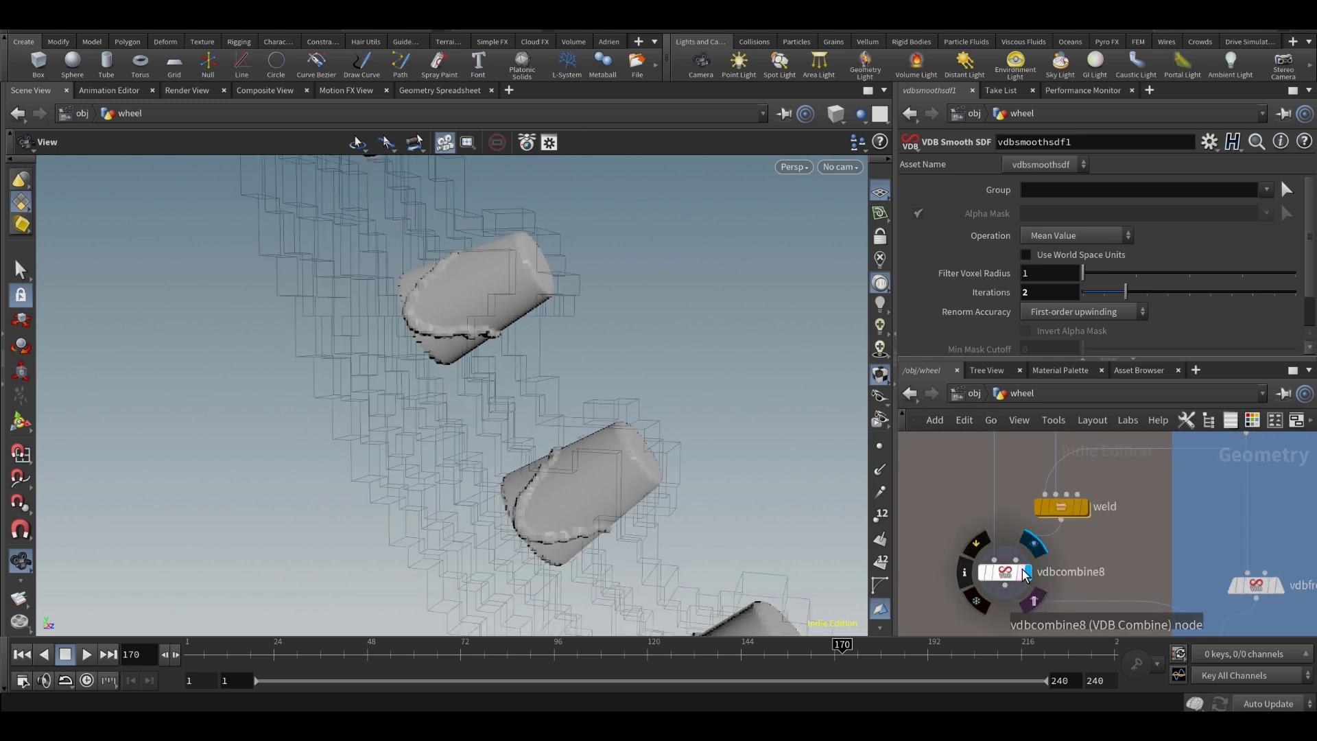
left_click(1008, 572)
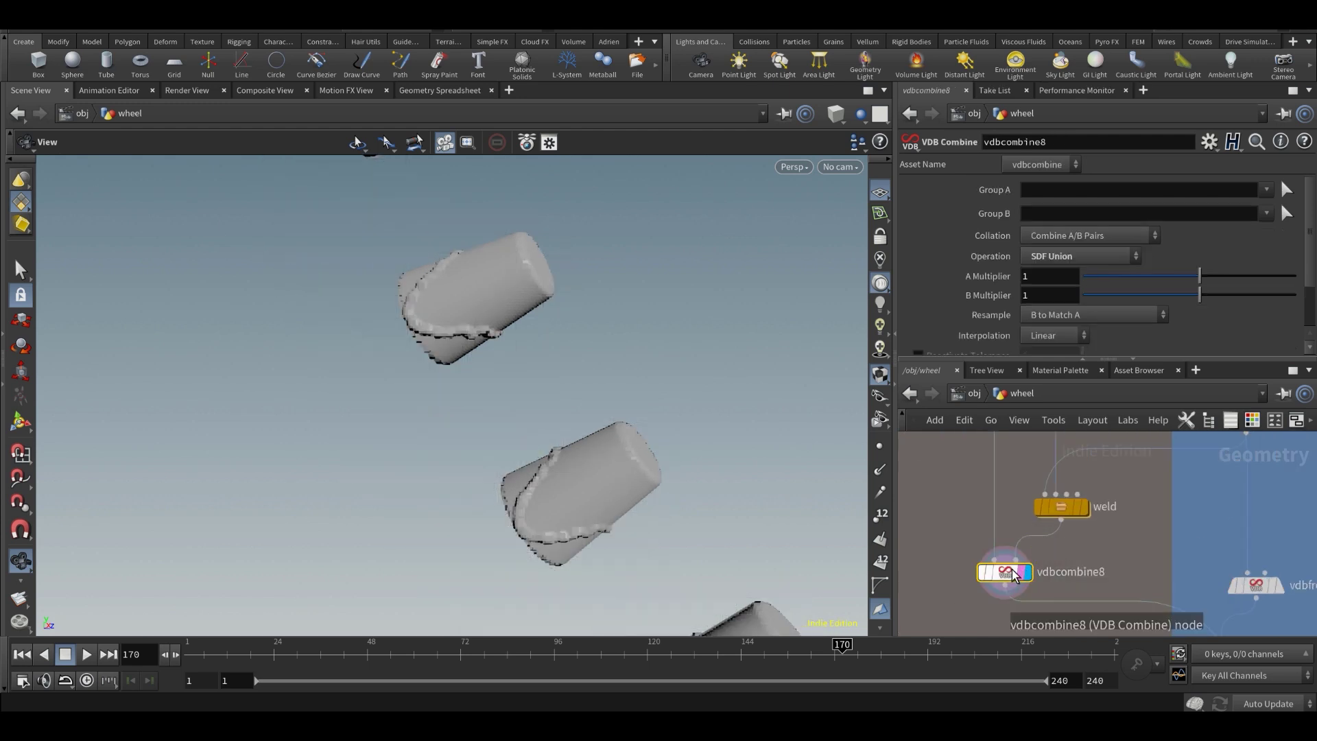
- Display the weld subnetwork by itself and trace its incoming wires from the support beam and cylinders
left_click(1081, 507)
middle_click_drag(1060, 542, 1029, 589)
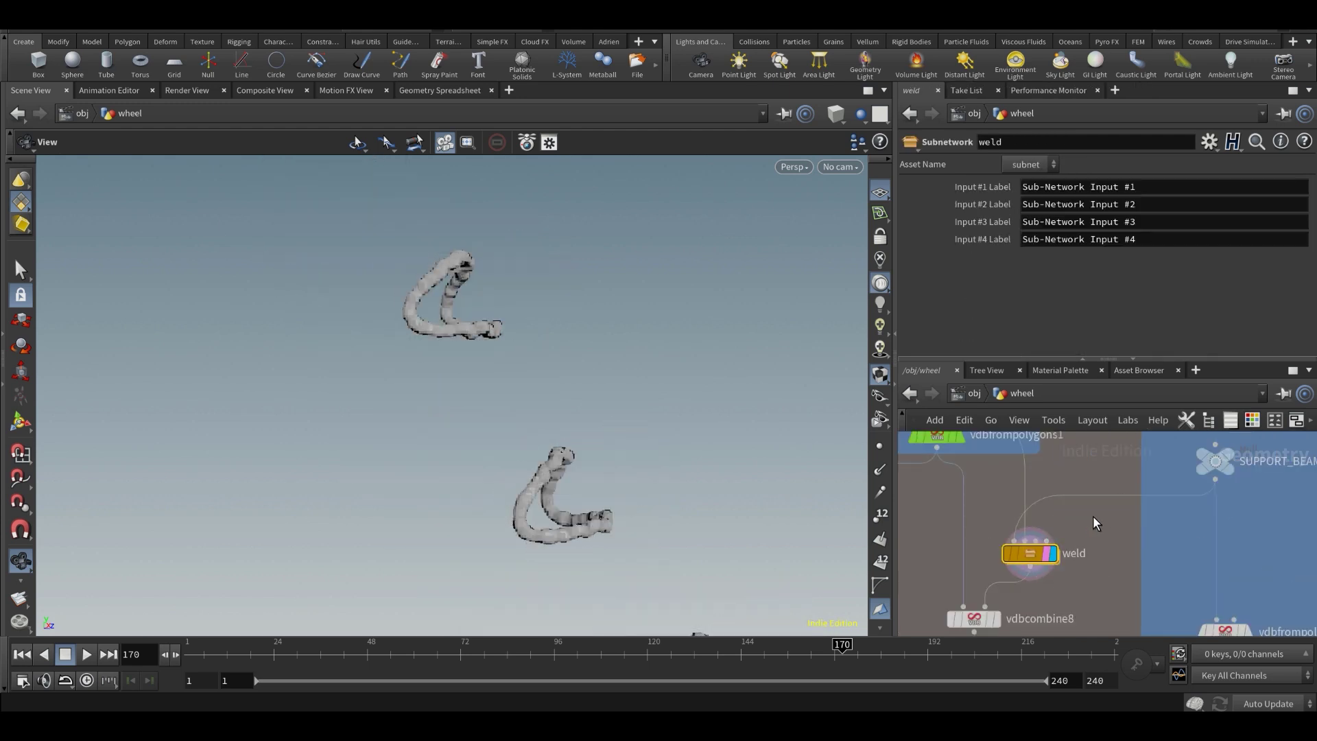
middle_click_drag(1093, 516, 1101, 544)
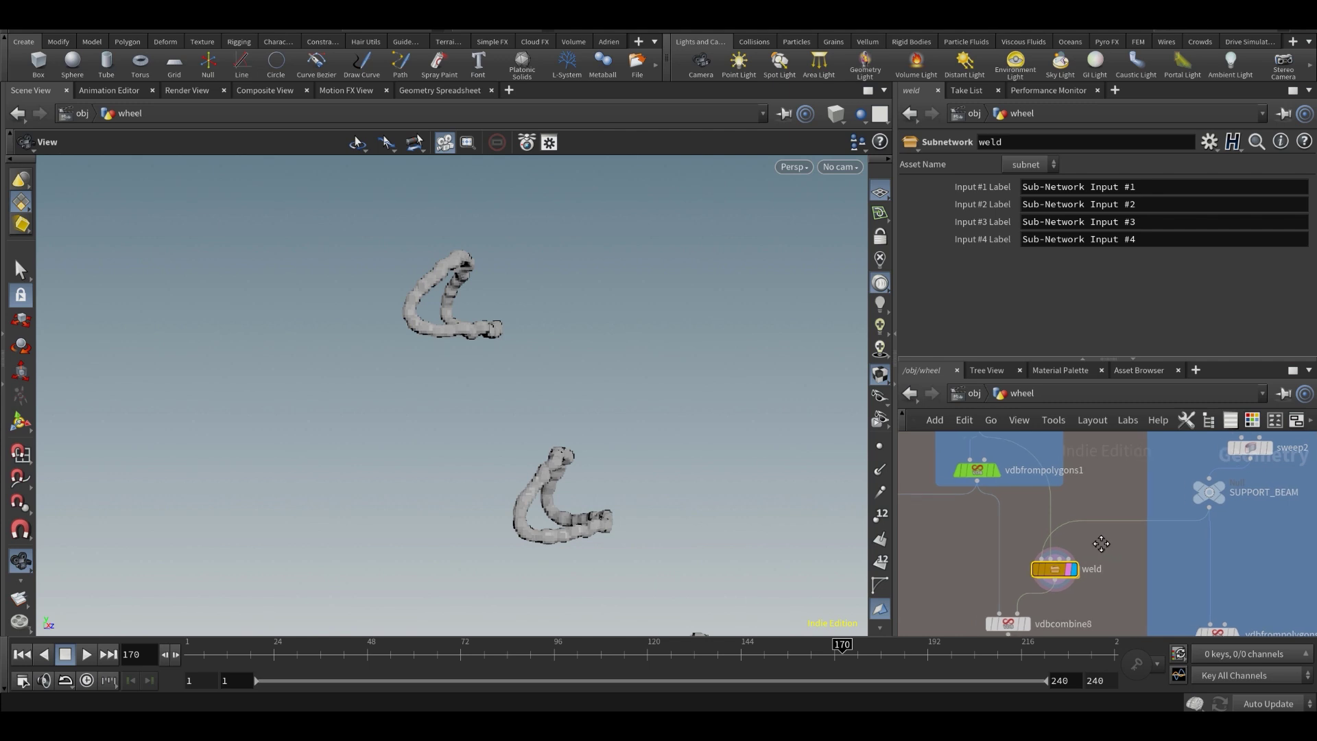
scroll(1090, 537, "down", 3)
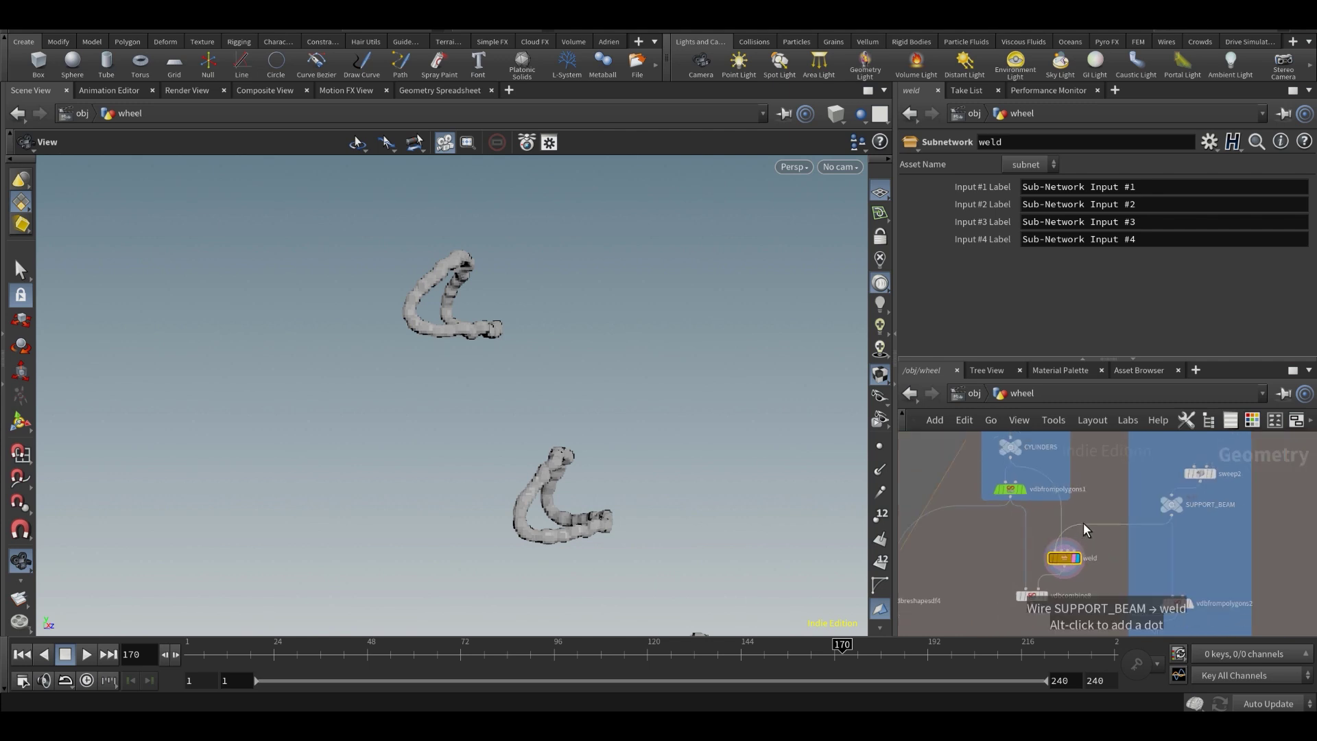
scroll(1091, 548, "up", 4)
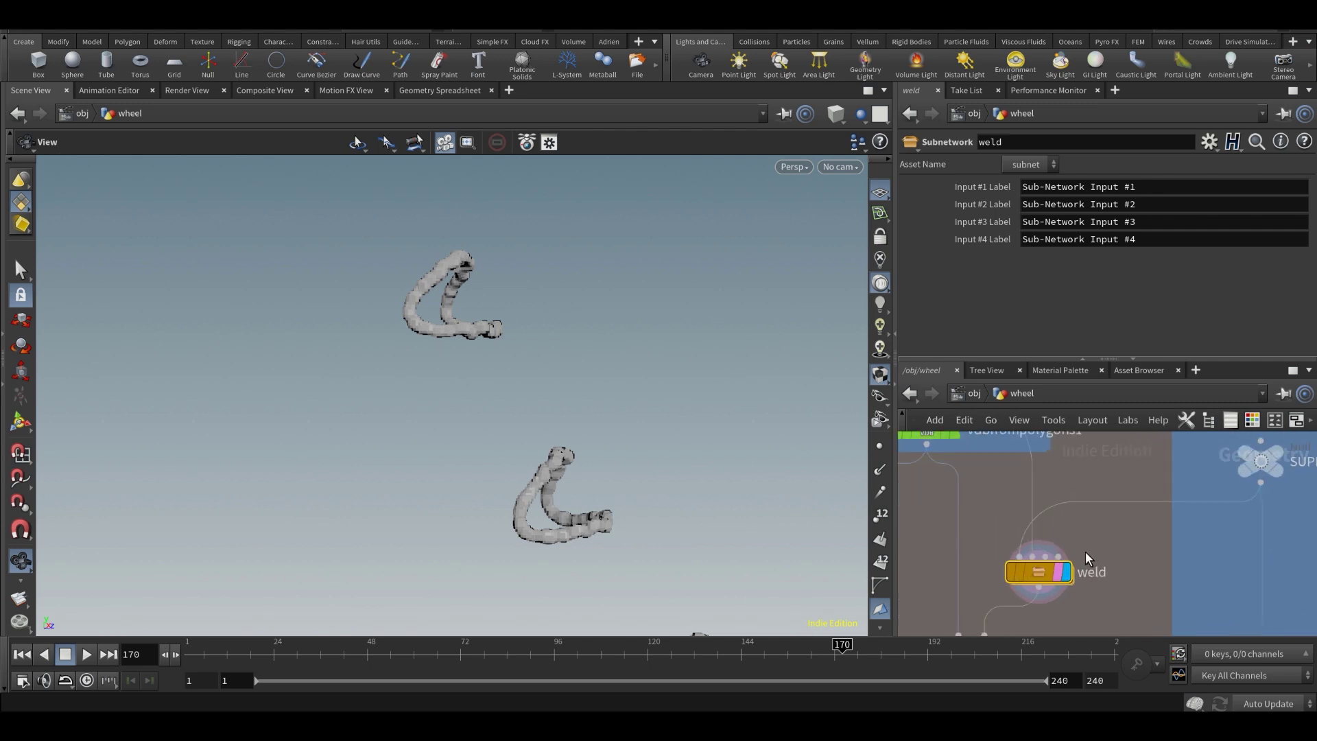
middle_click_drag(1086, 551, 1092, 552)
left_click_drag(1038, 573, 1048, 569)
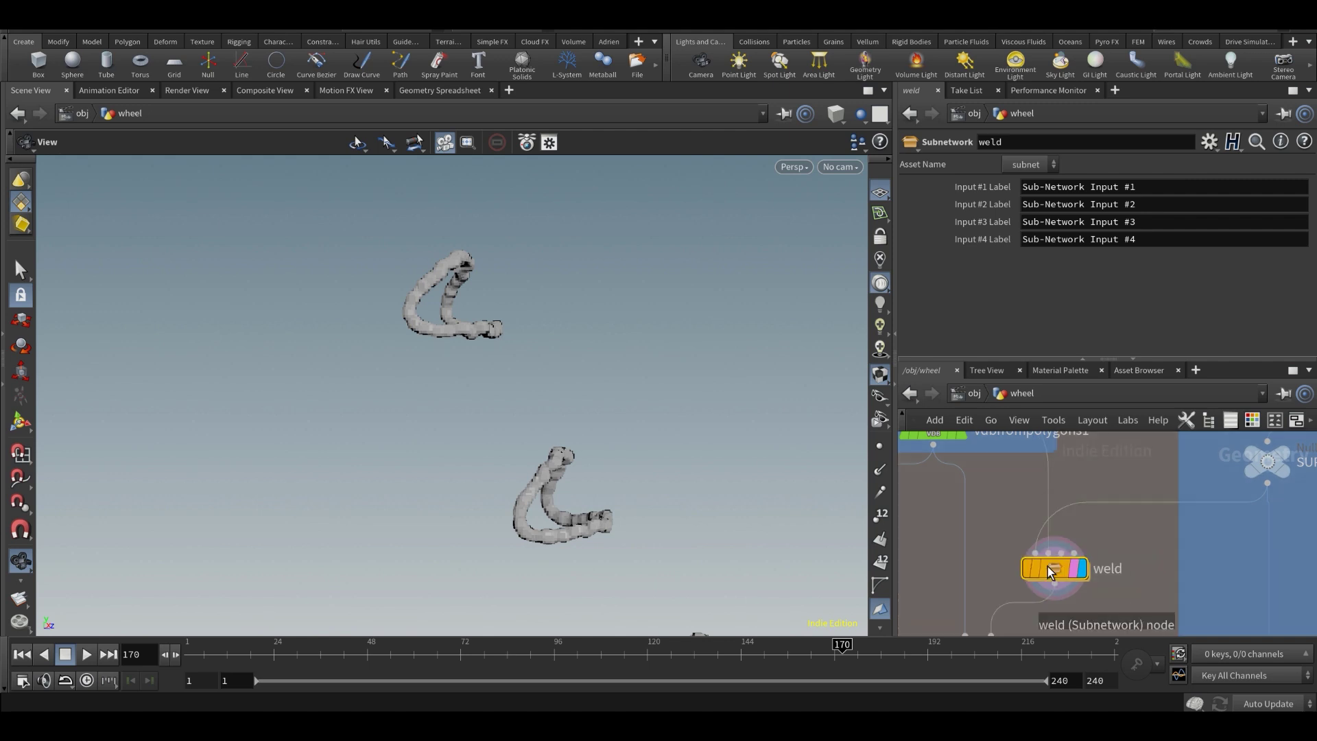
scroll(1233, 493, "down", 2)
middle_click_drag(1235, 500, 1226, 521)
- Display the SUPPORT_BEAM null in wireframe and shaded views, and show the CYLINDERS null against it
left_click(1270, 470)
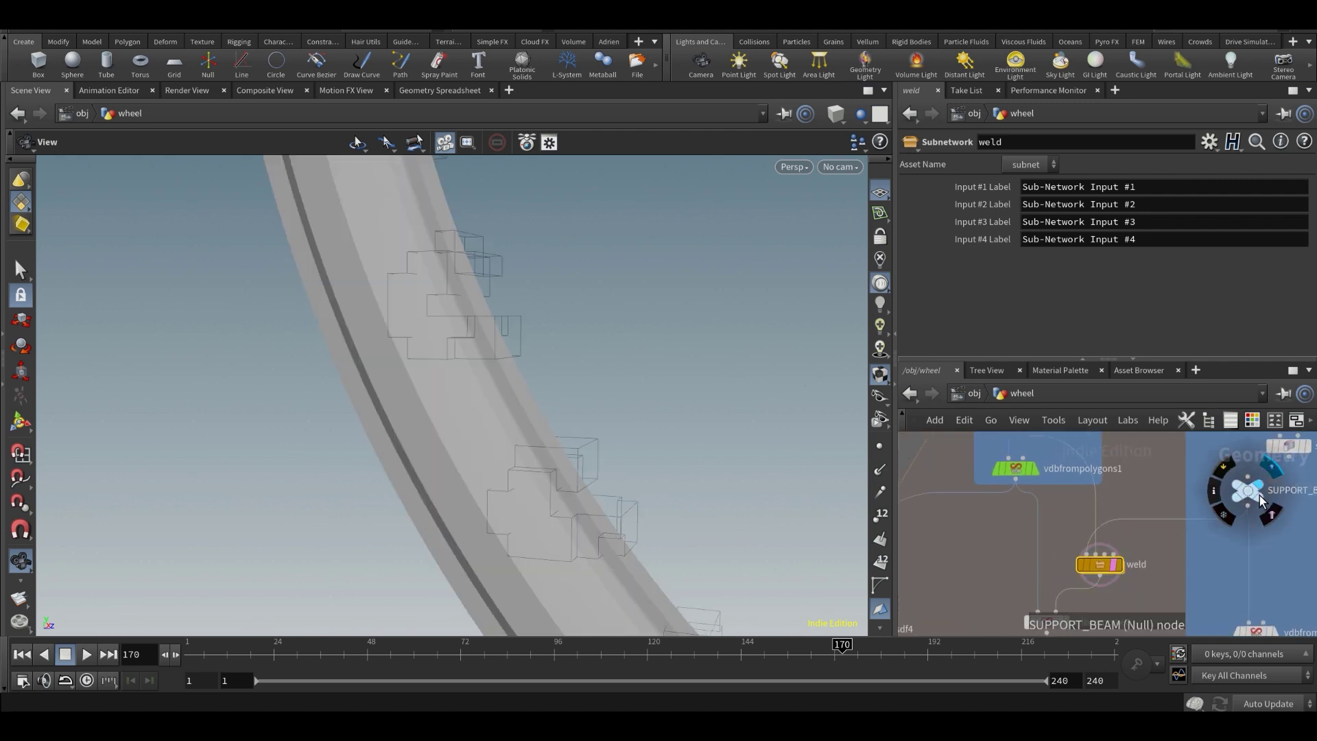
left_click(1271, 513)
left_click_drag(453, 446, 458, 446)
key("shift+w")
key("shift+w")
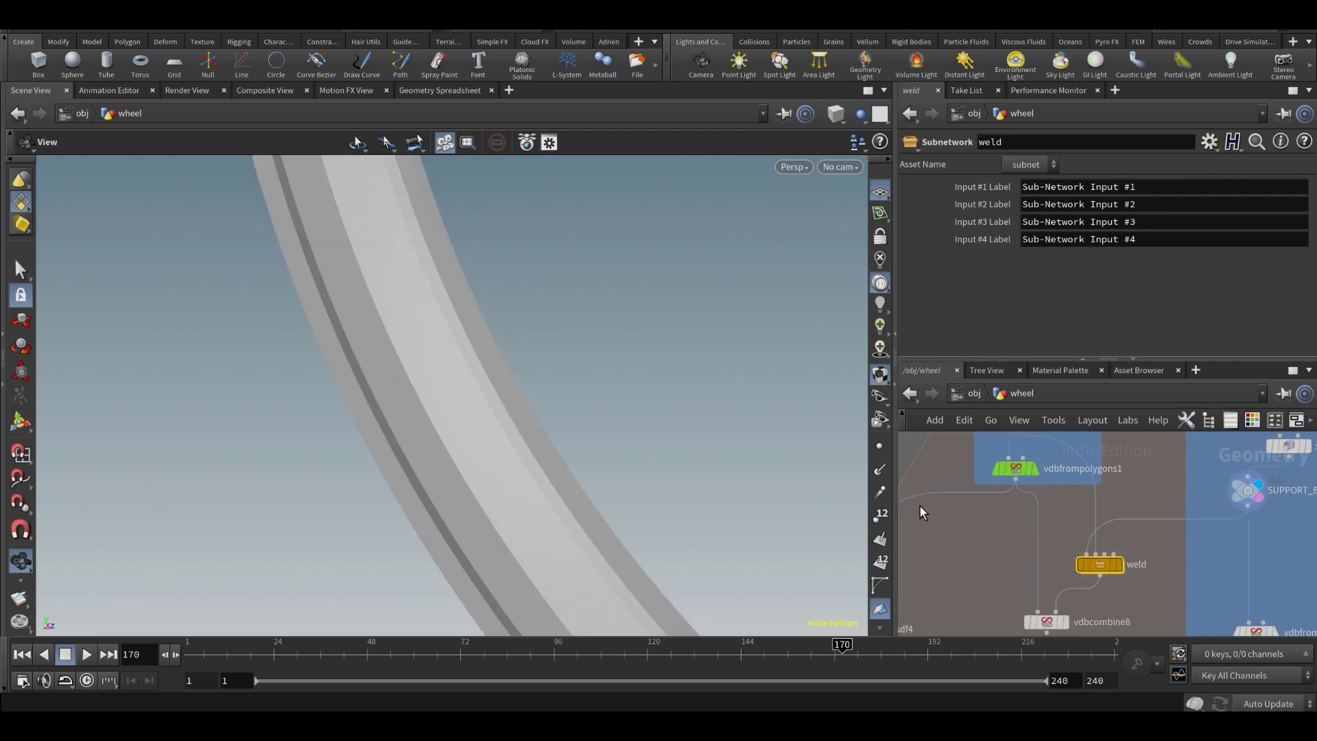
middle_click_drag(1077, 480, 1092, 514)
left_click(1055, 464)
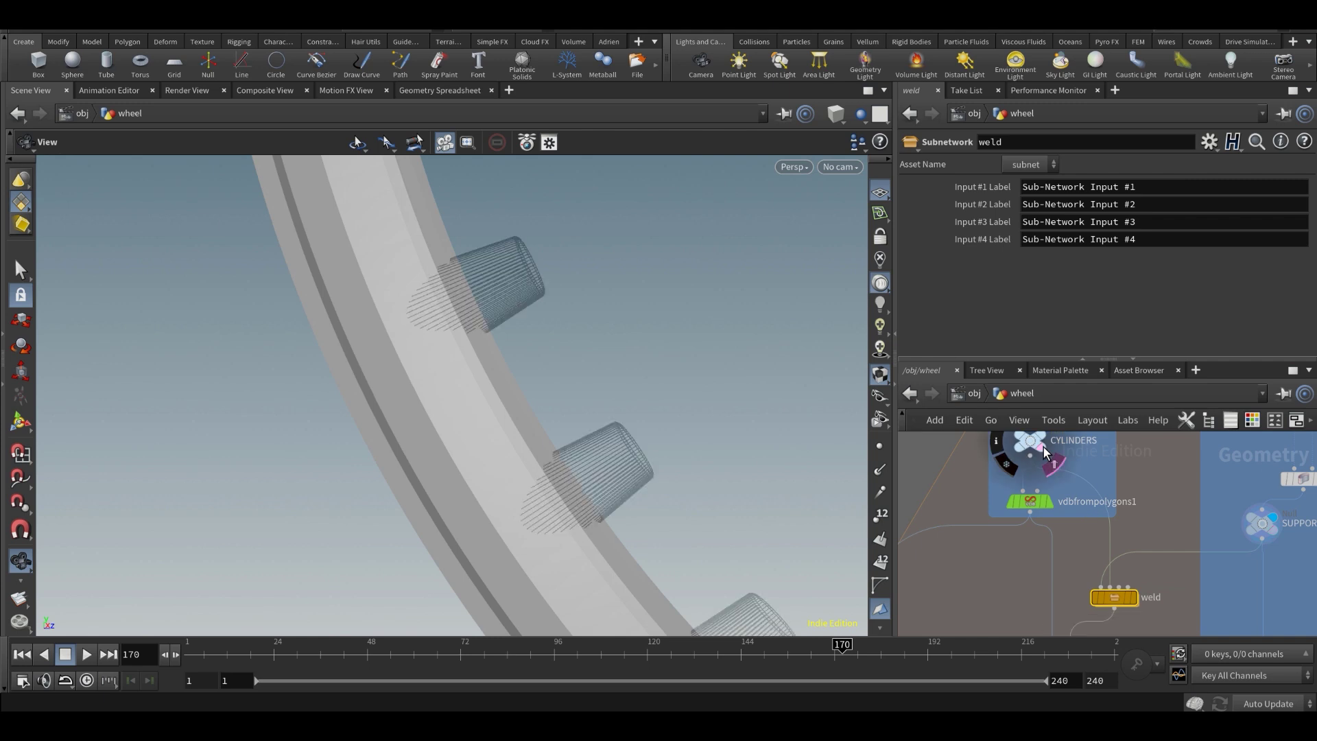
left_click(1042, 437)
- Display the weld subnetwork again and open it to reach its internal nodes
middle_click_drag(1104, 560, 1067, 491)
left_click(1105, 532)
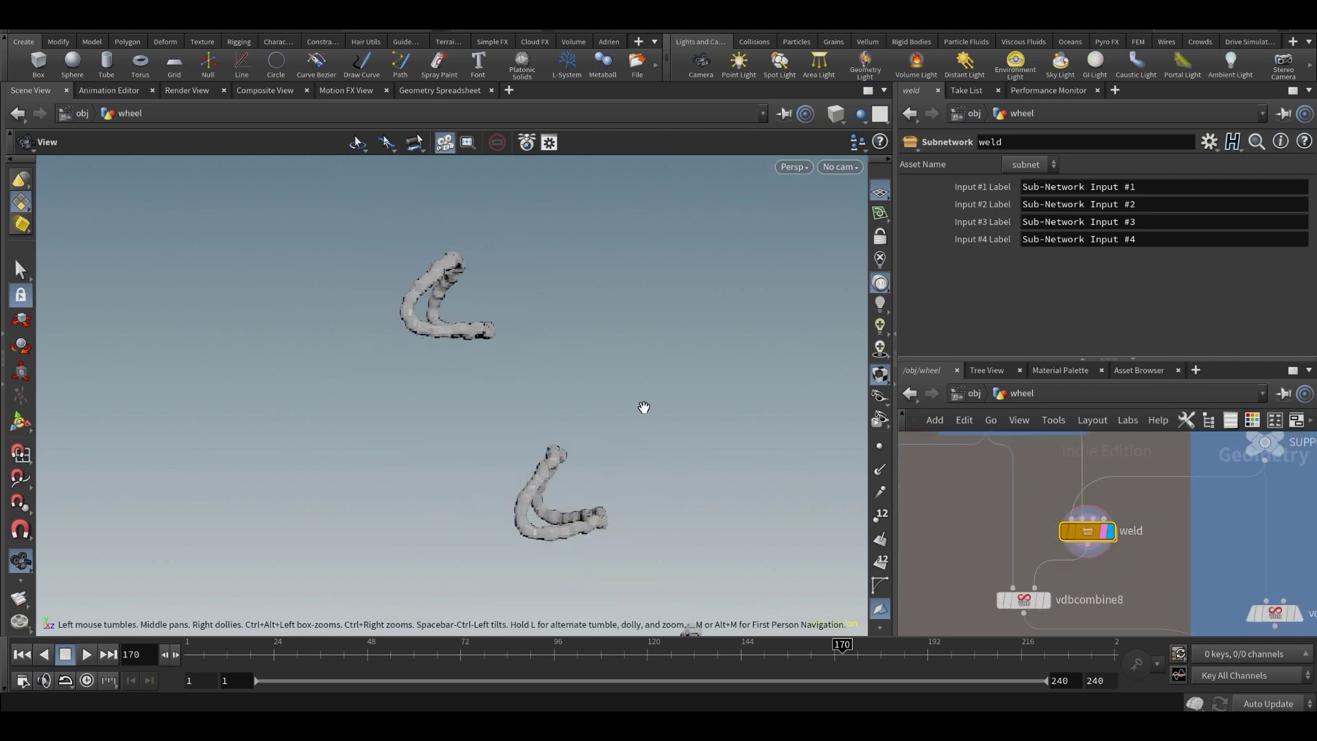
double_click(1086, 530)
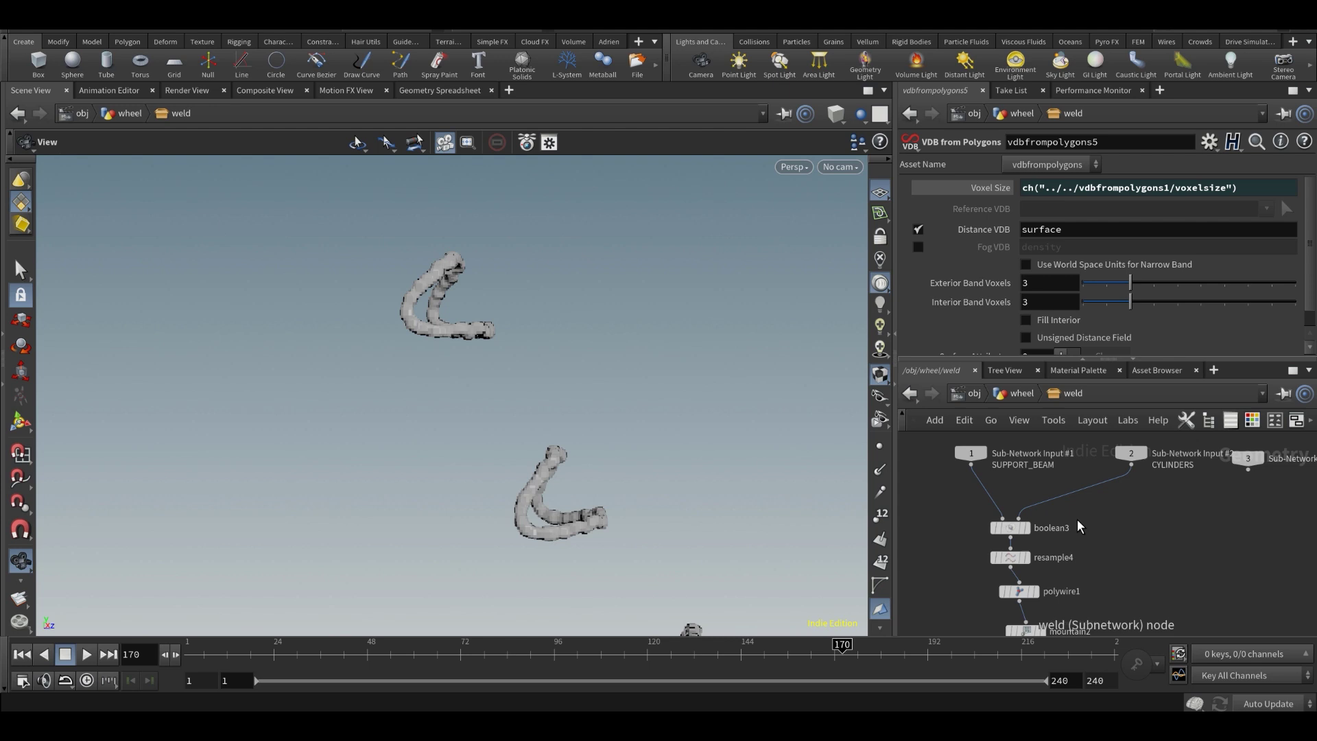
- Display boolean3, keep its Operation at Seam, and examine the seam curves with primitive numbers shown
left_click(1037, 533)
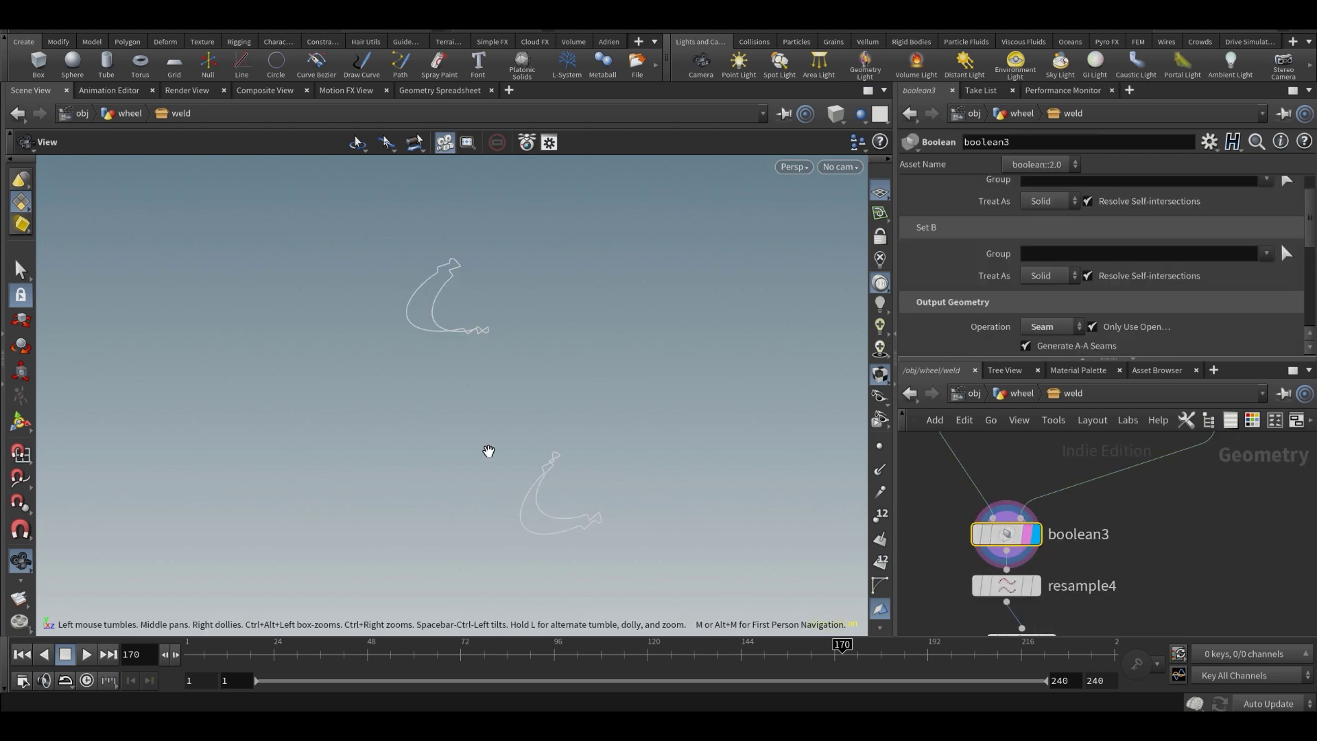
left_click(1046, 327)
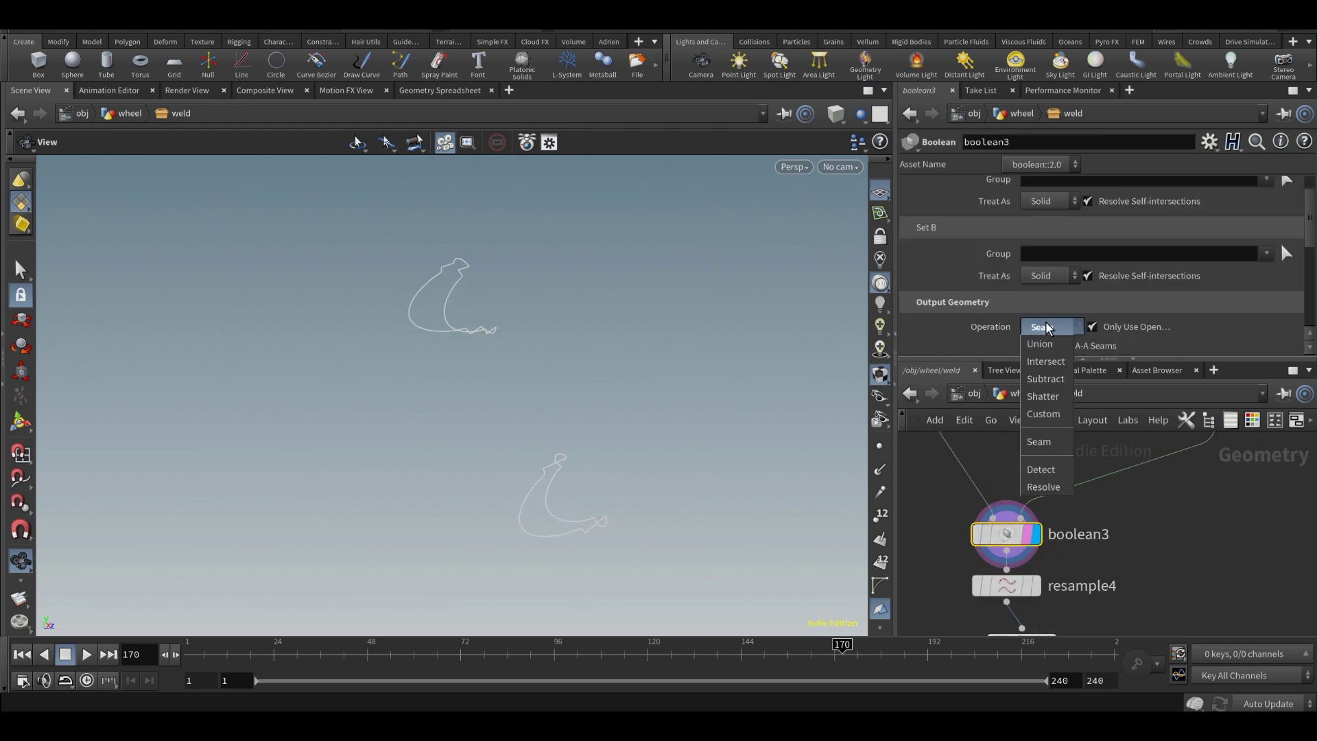
left_click(1039, 441)
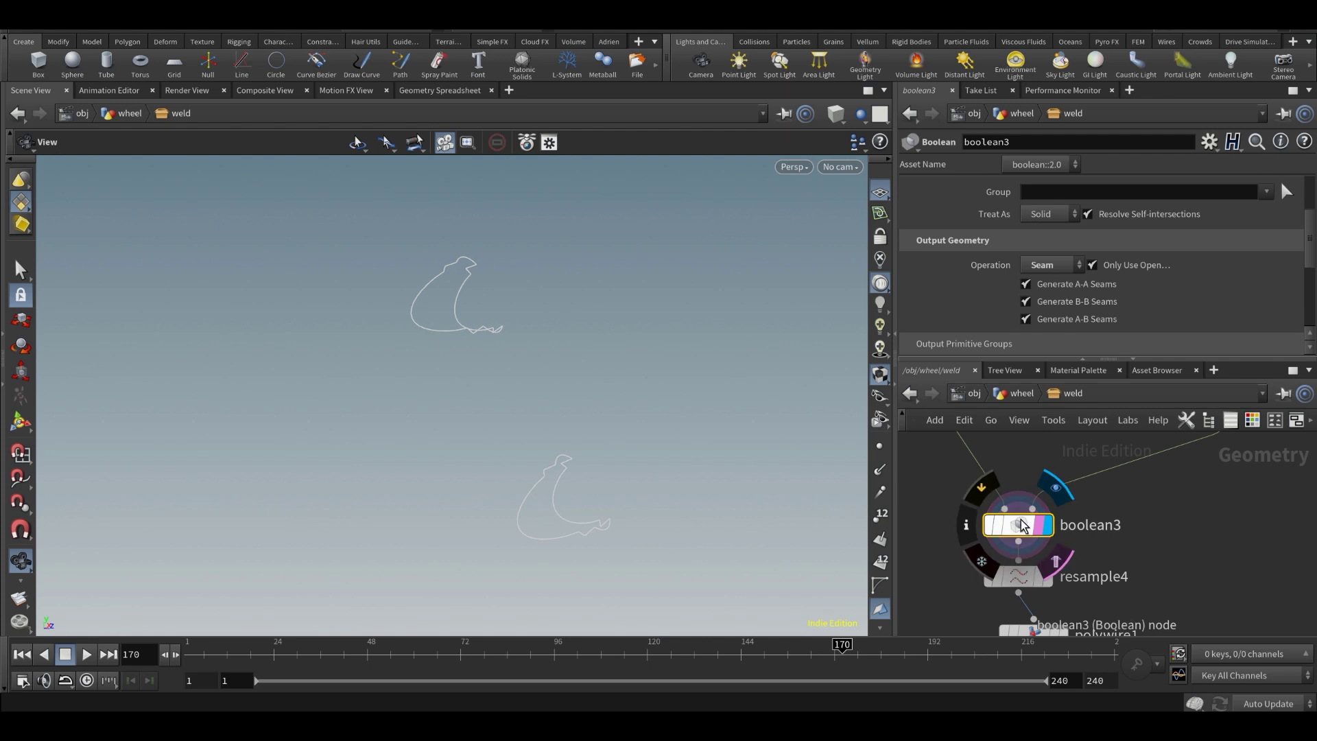
left_click_drag(599, 420, 580, 377)
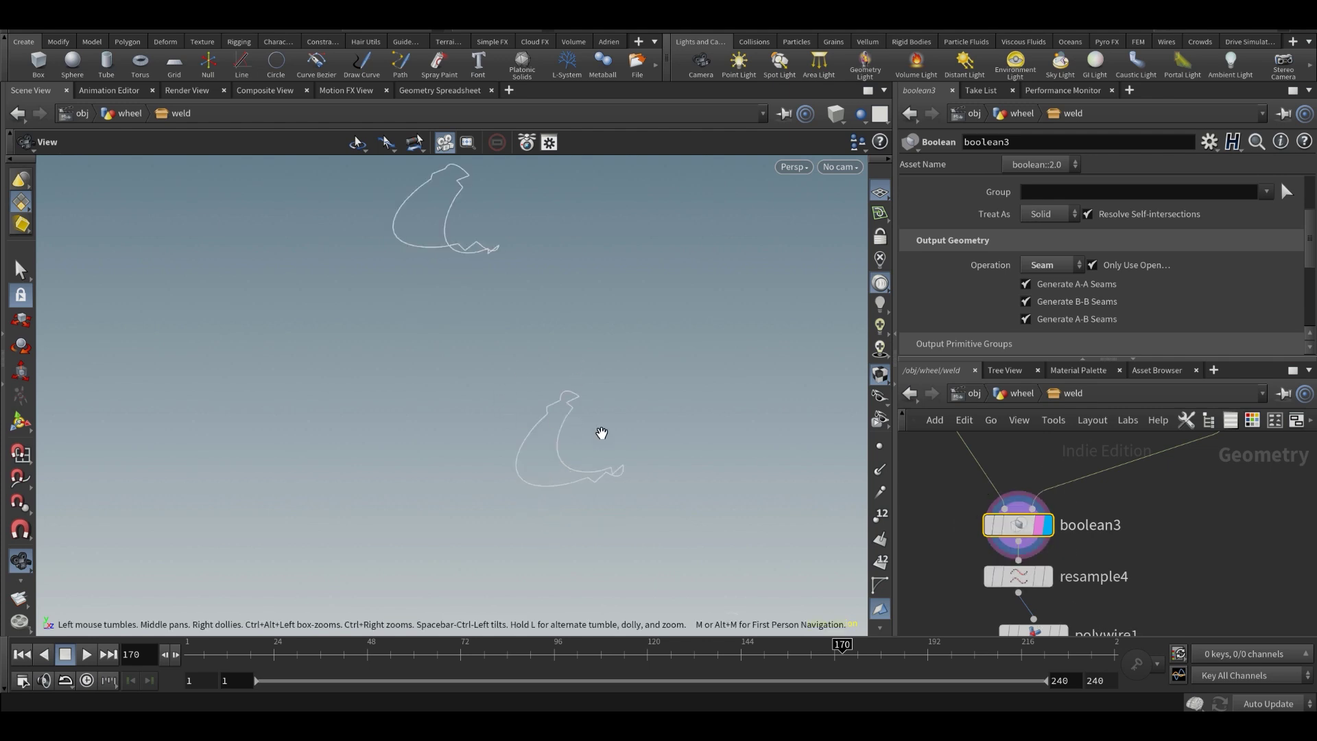
left_click_drag(645, 446, 592, 461)
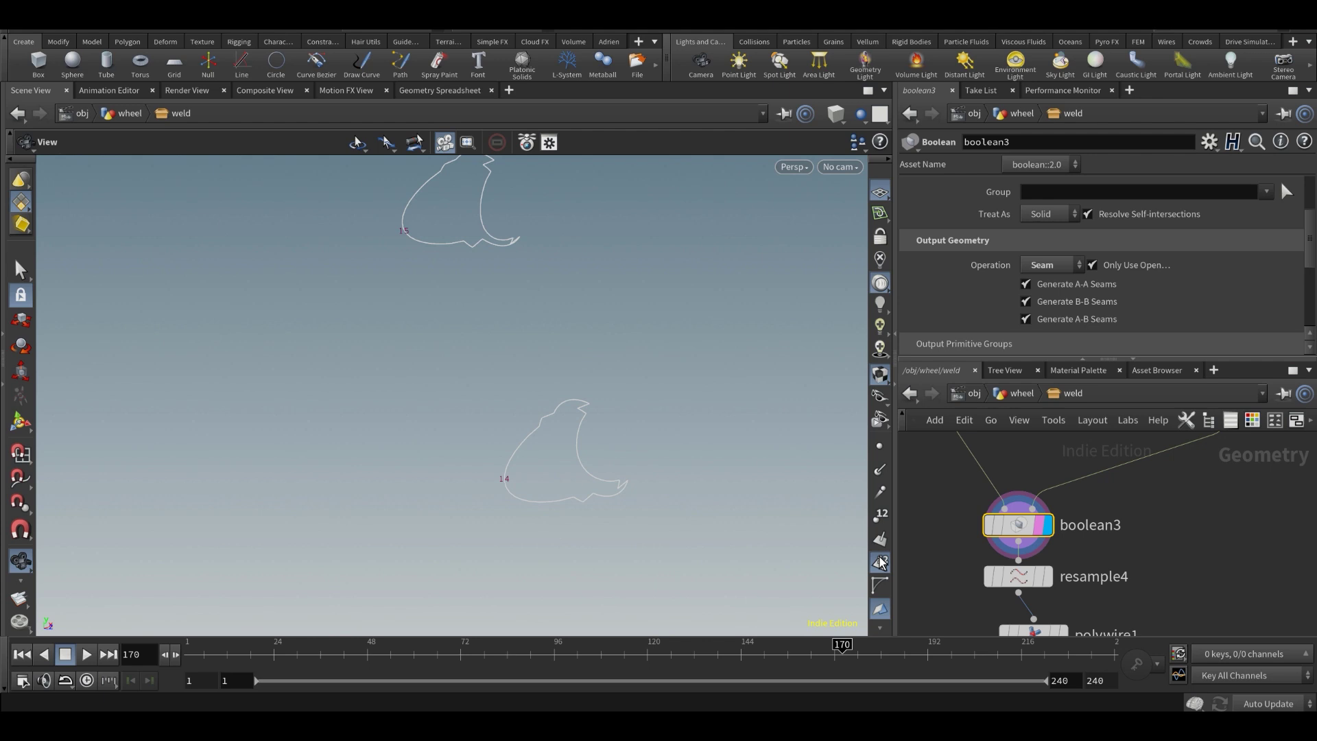
left_click_drag(667, 476, 710, 469)
- Display resample4, keep Treat Polygons As at Subdivision Curves, and check the resampled curves with point numbers briefly shown
left_click(1048, 577)
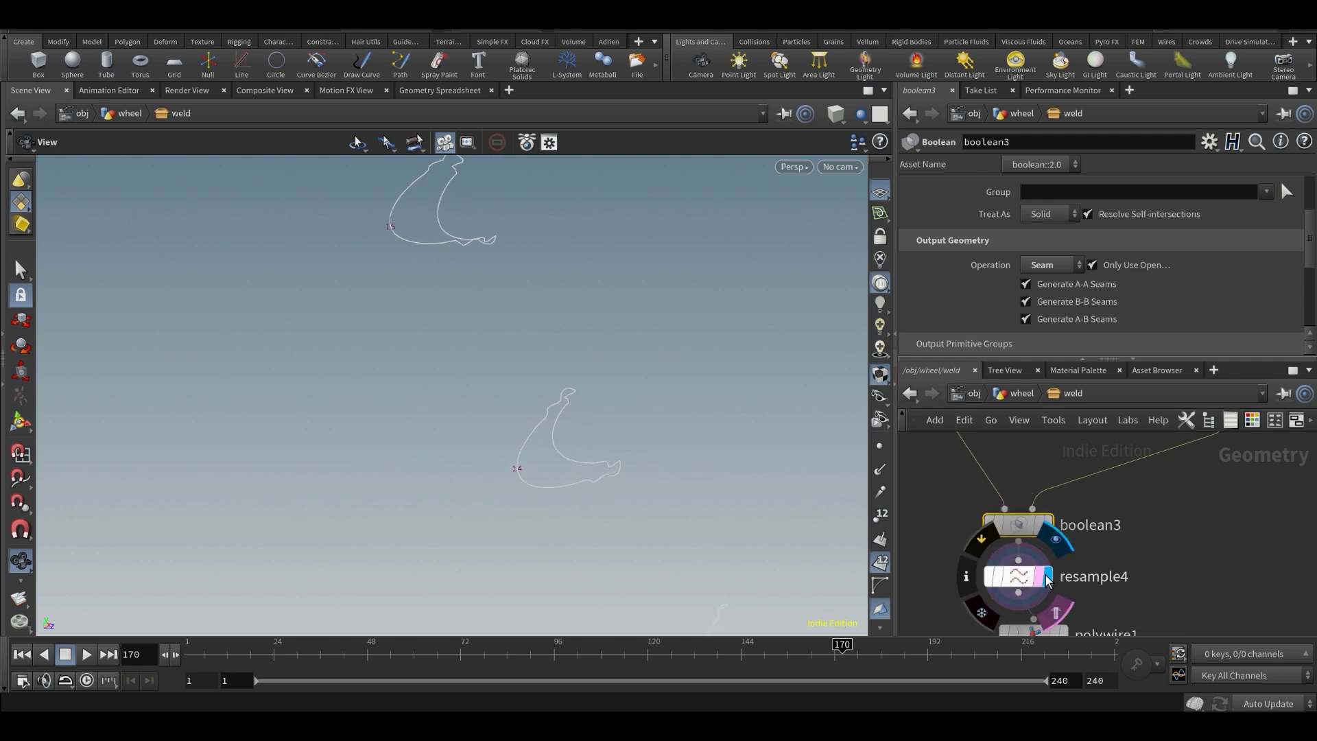
left_click(1017, 578)
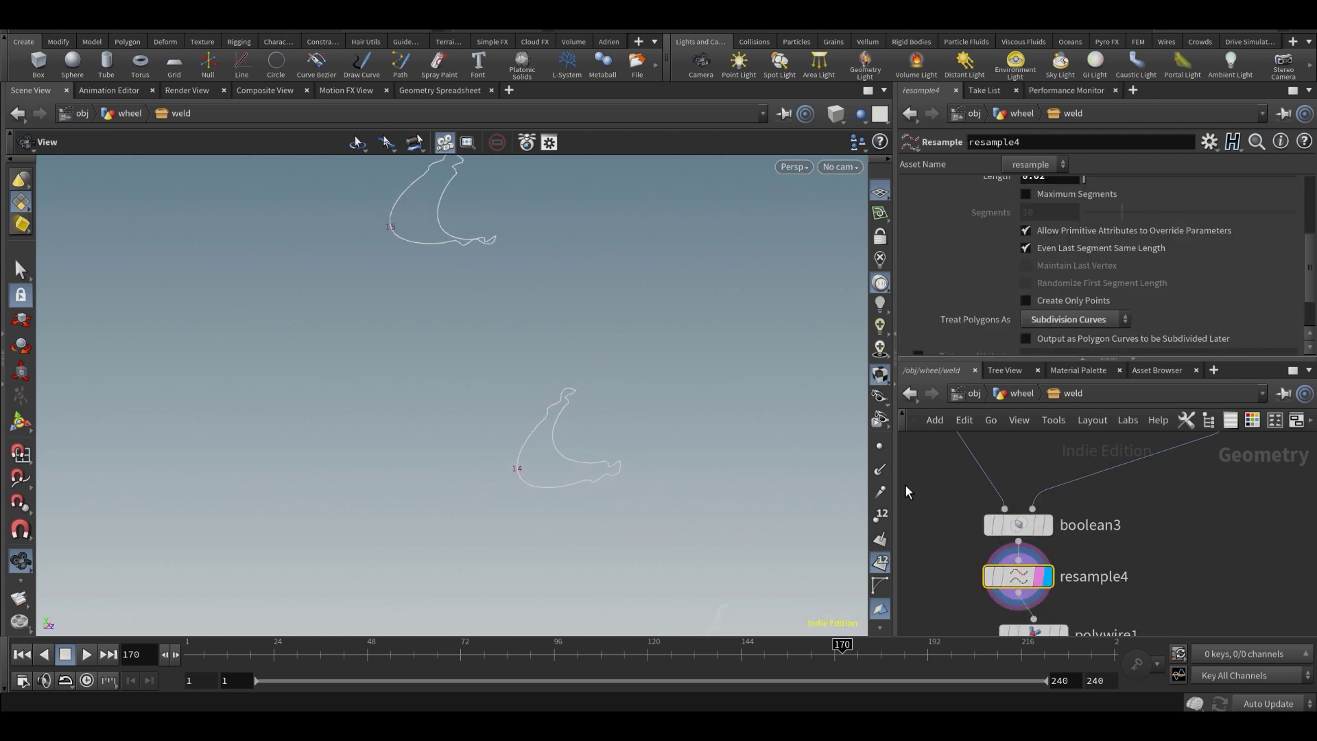
left_click(876, 519)
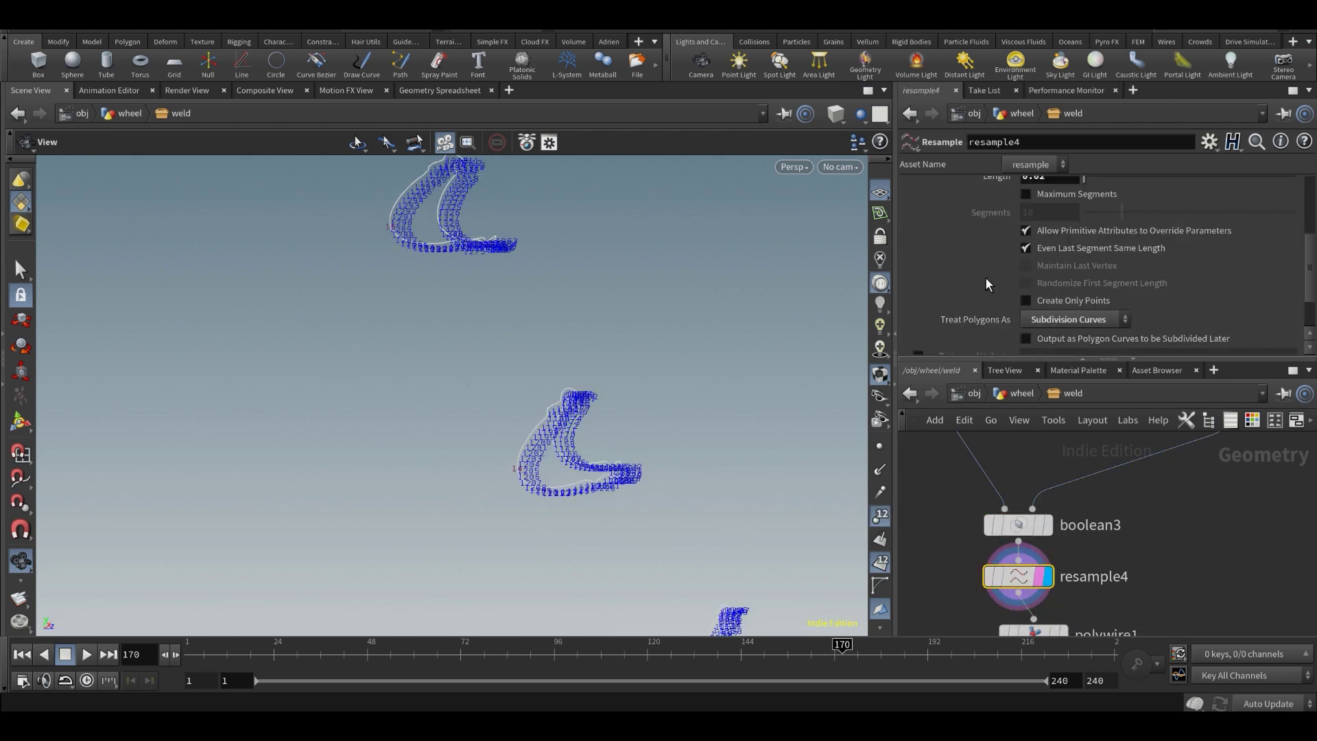
left_click(1060, 320)
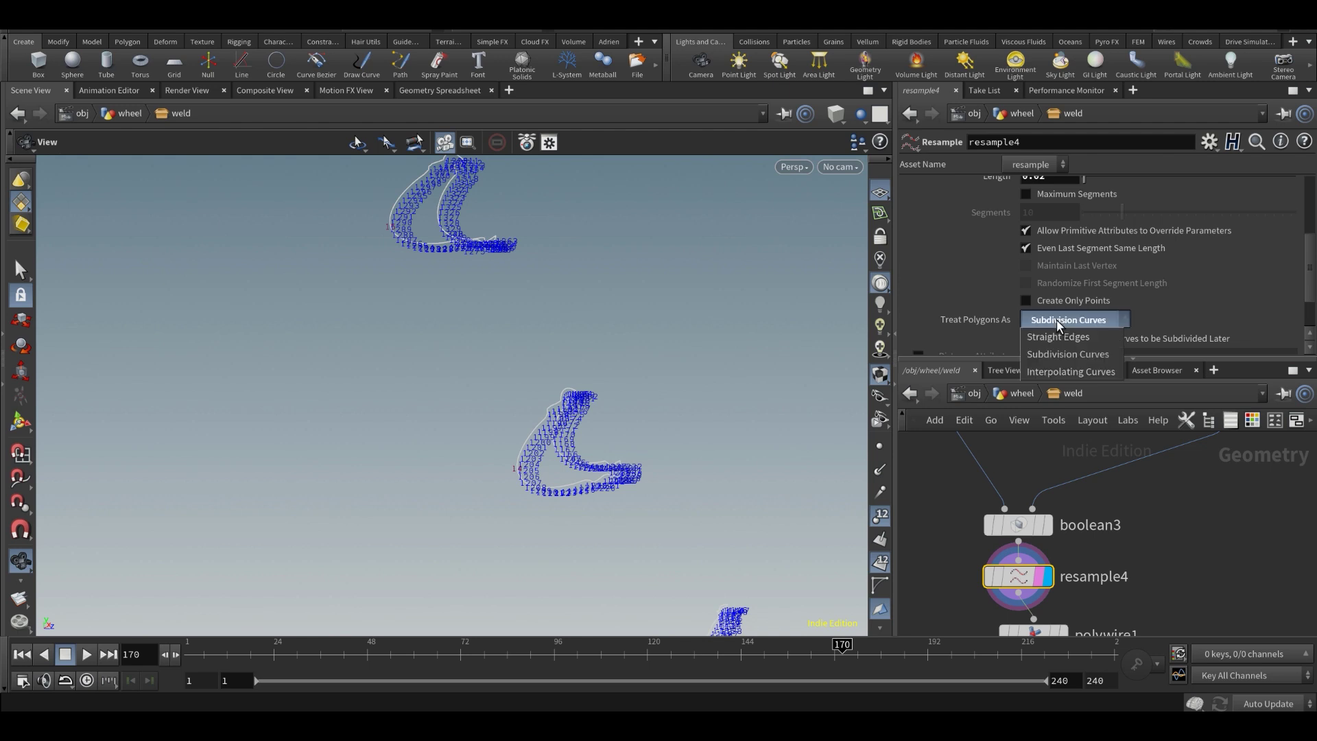
left_click(1068, 355)
left_click(882, 518)
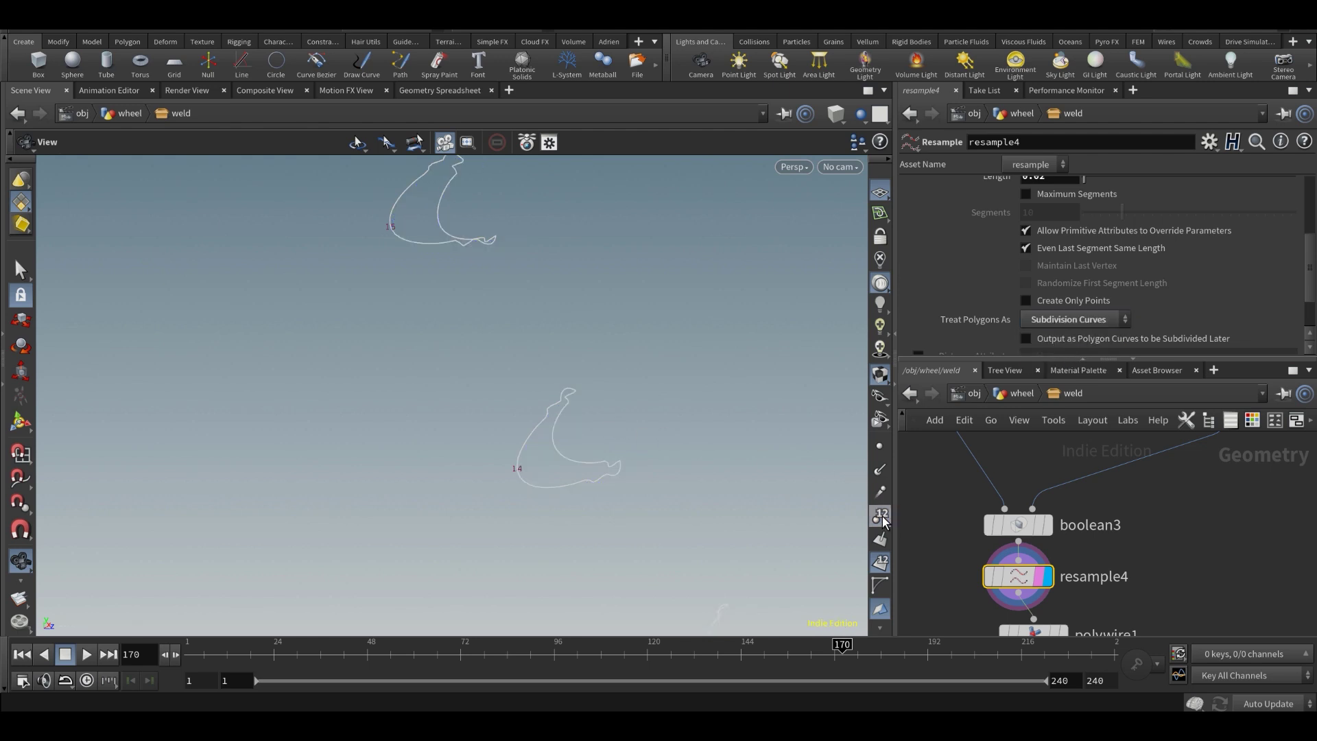
middle_click_drag(1112, 568, 1090, 513)
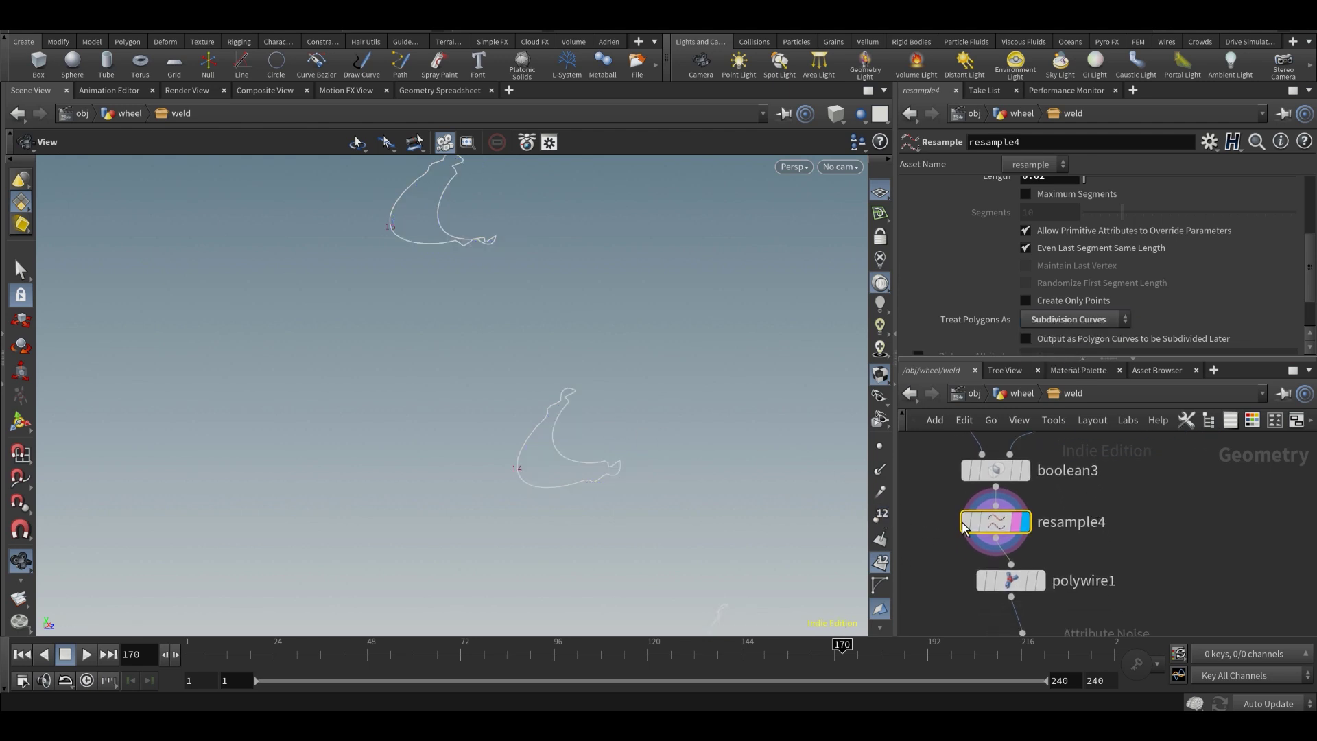
mouse_move(1008, 530)
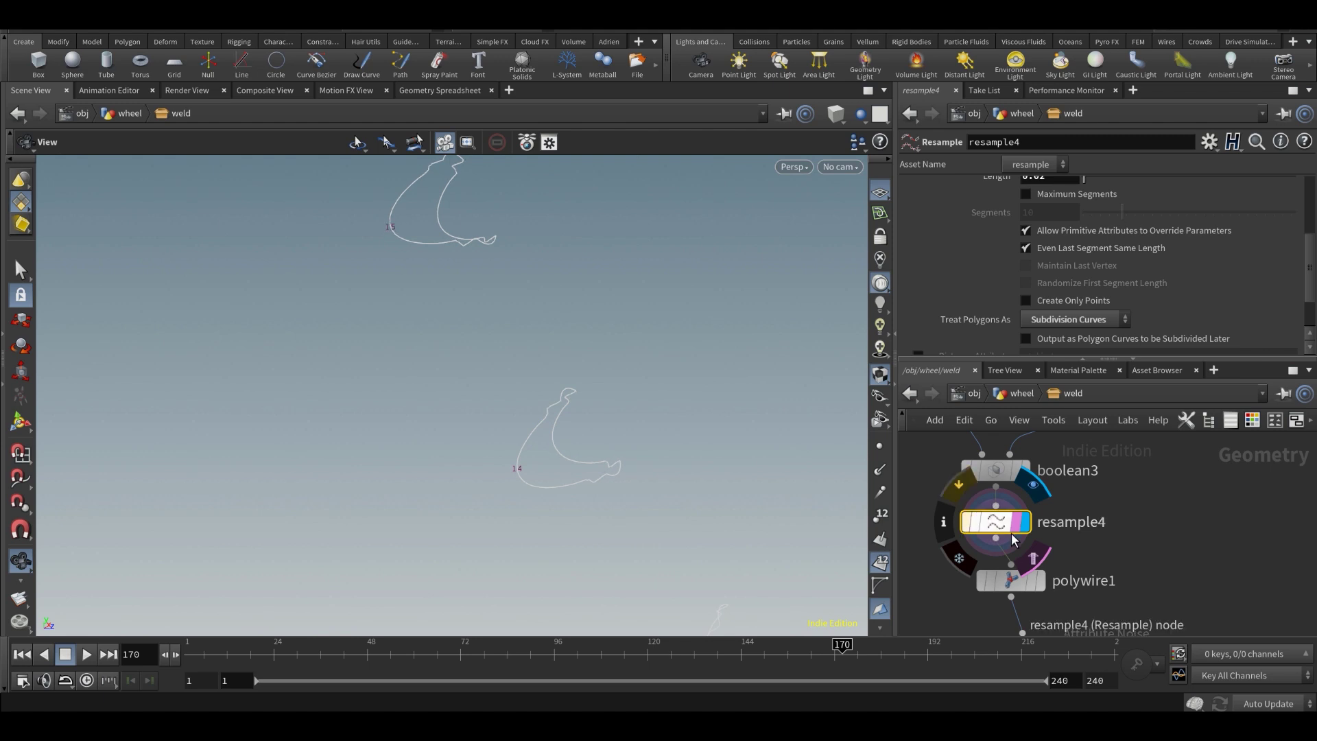
middle_click_drag(1063, 540, 1068, 499)
scroll(1068, 500, "up", 1)
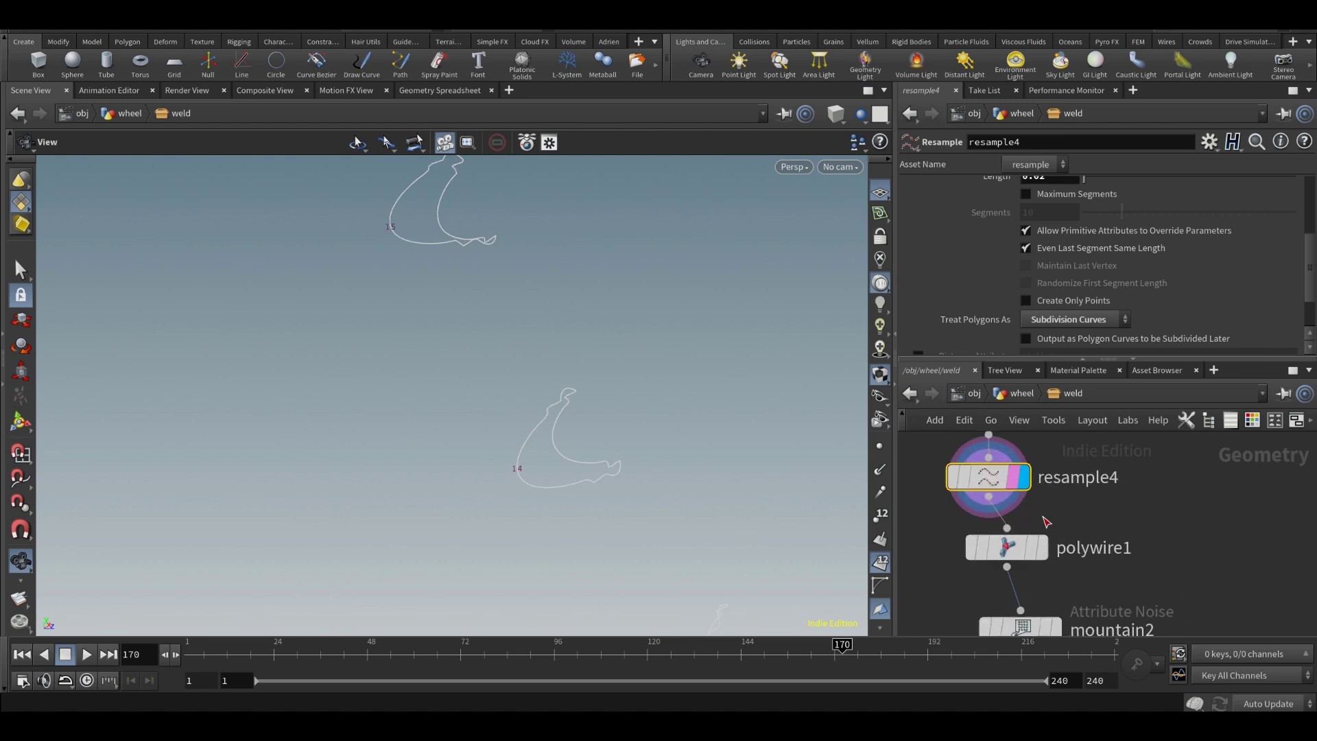
- Display polywire1, hide the primitive numbers, and inspect the tubes around the seams in wireframe and shaded views
left_click(1044, 555)
left_click(1007, 547)
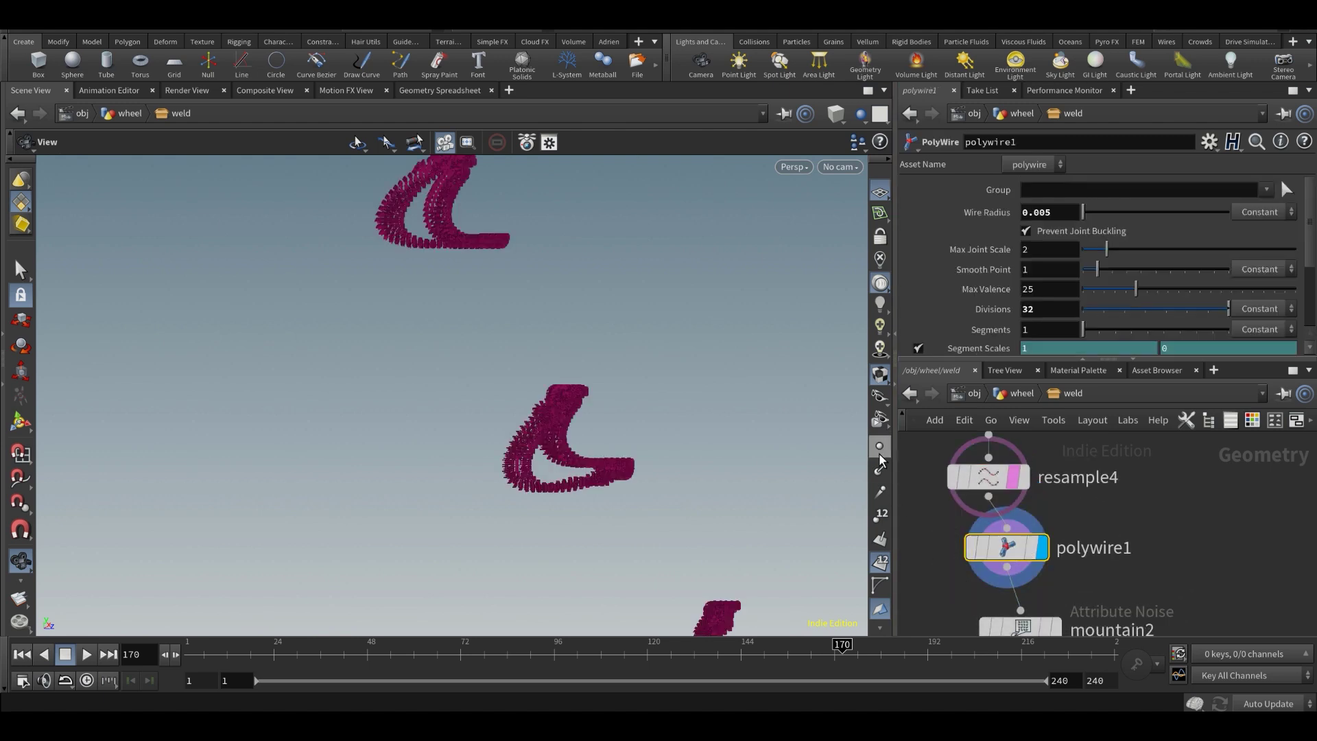
left_click(880, 563)
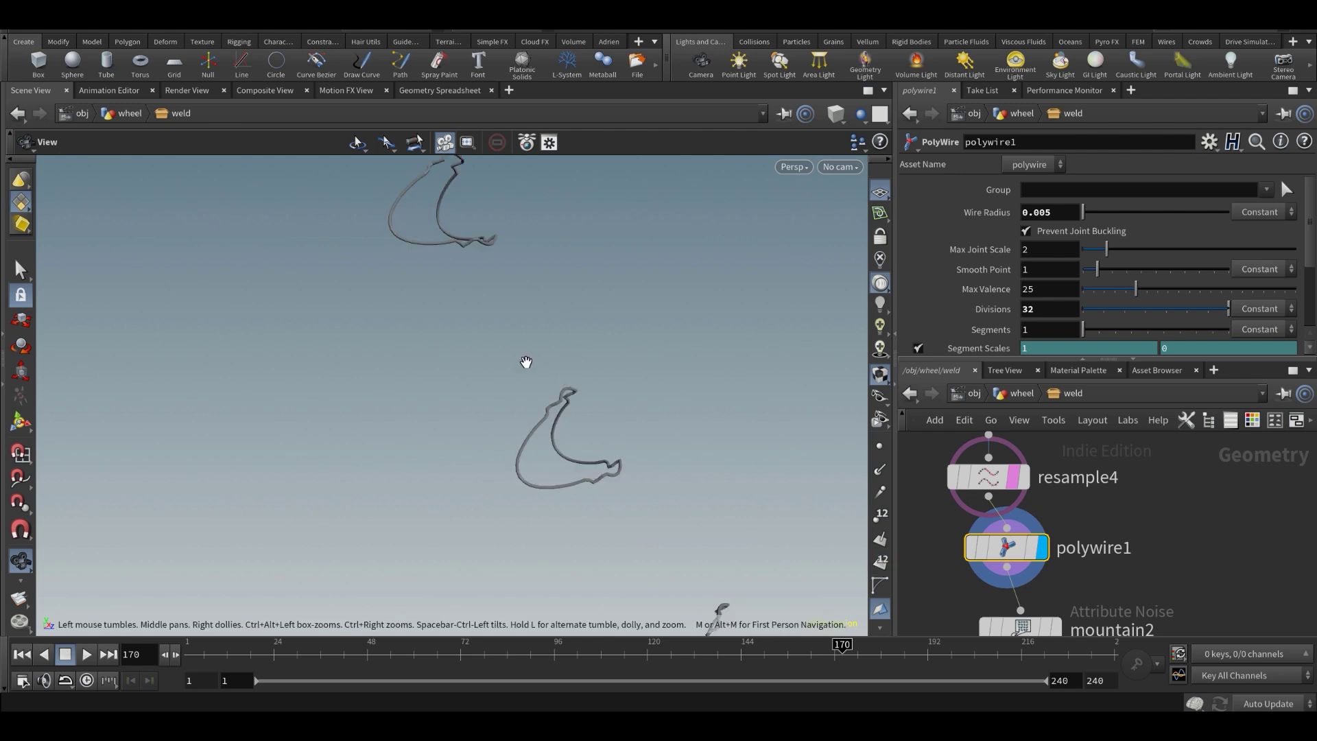
left_click_drag(616, 461, 651, 428)
right_click_drag(651, 428, 471, 423)
right_click_drag(765, 481, 494, 418)
left_click_drag(494, 418, 446, 405)
key("shift+w")
key("shift+w")
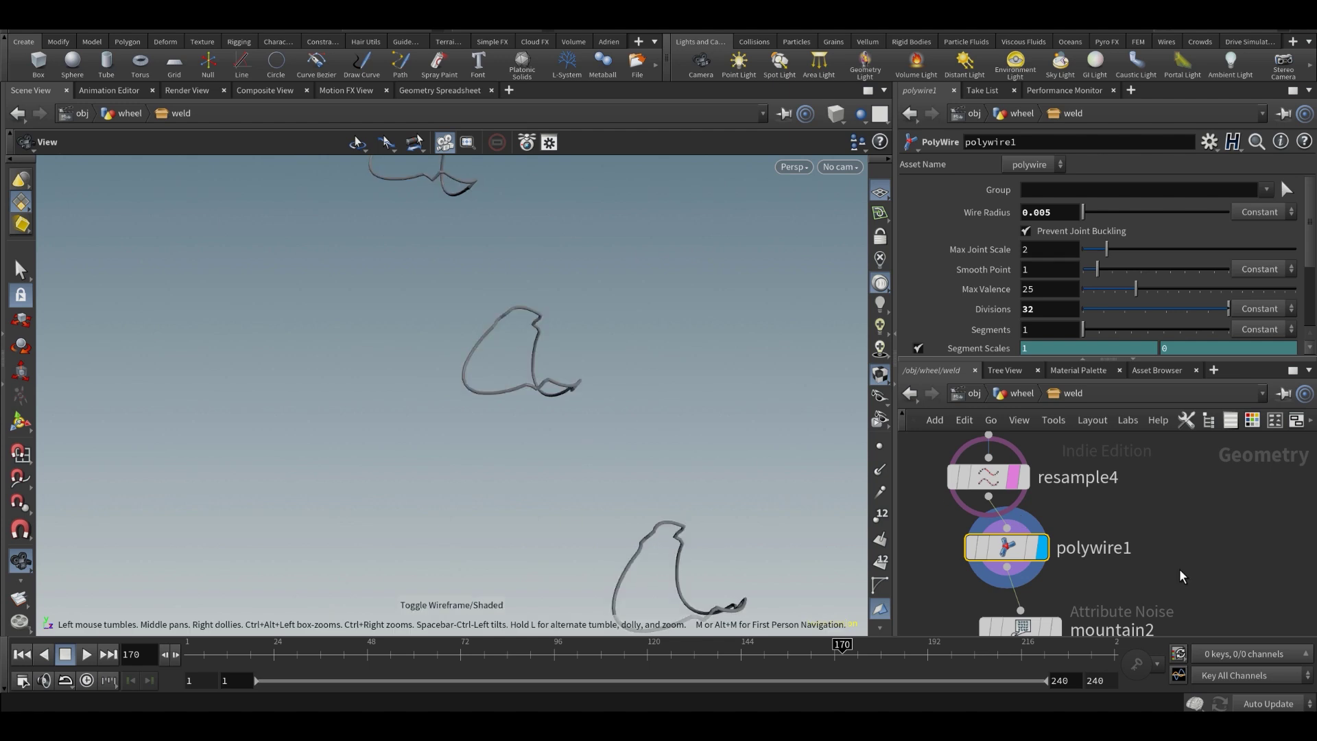
- Display mountain2, inspect the noisy weld tubes, and keep its noise Operation at Add
middle_click_drag(1087, 590, 1099, 521)
left_click(1069, 574)
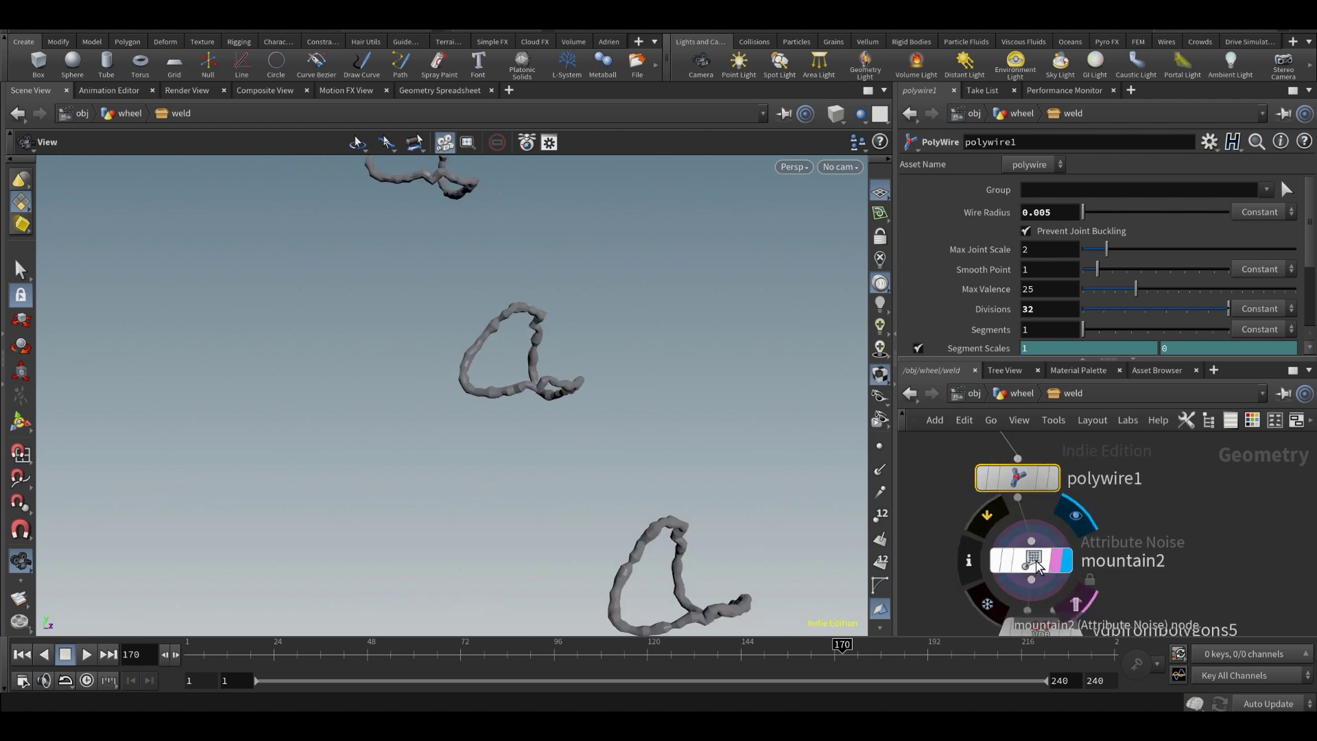
left_click(1032, 561)
right_click_drag(693, 343, 550, 344)
left_click_drag(549, 343, 585, 338)
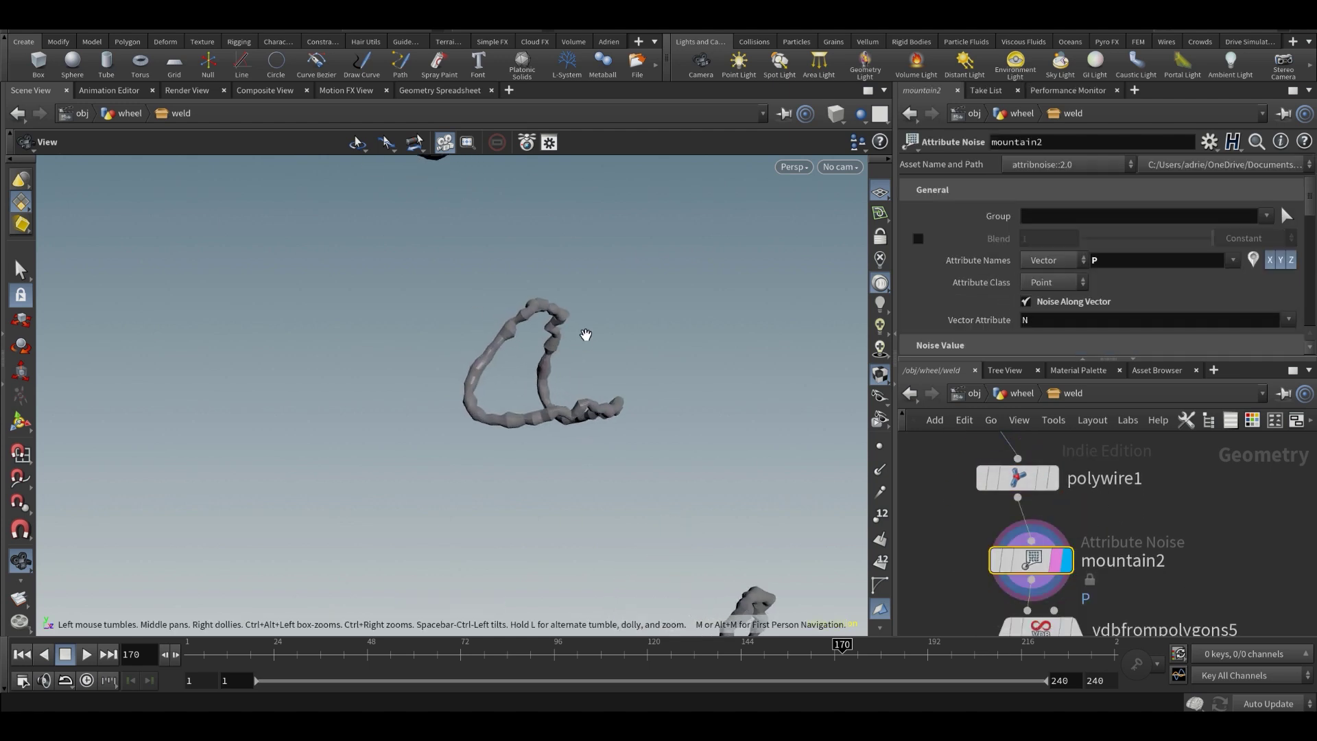
middle_click_drag(588, 349, 649, 523)
left_click_drag(650, 523, 585, 465)
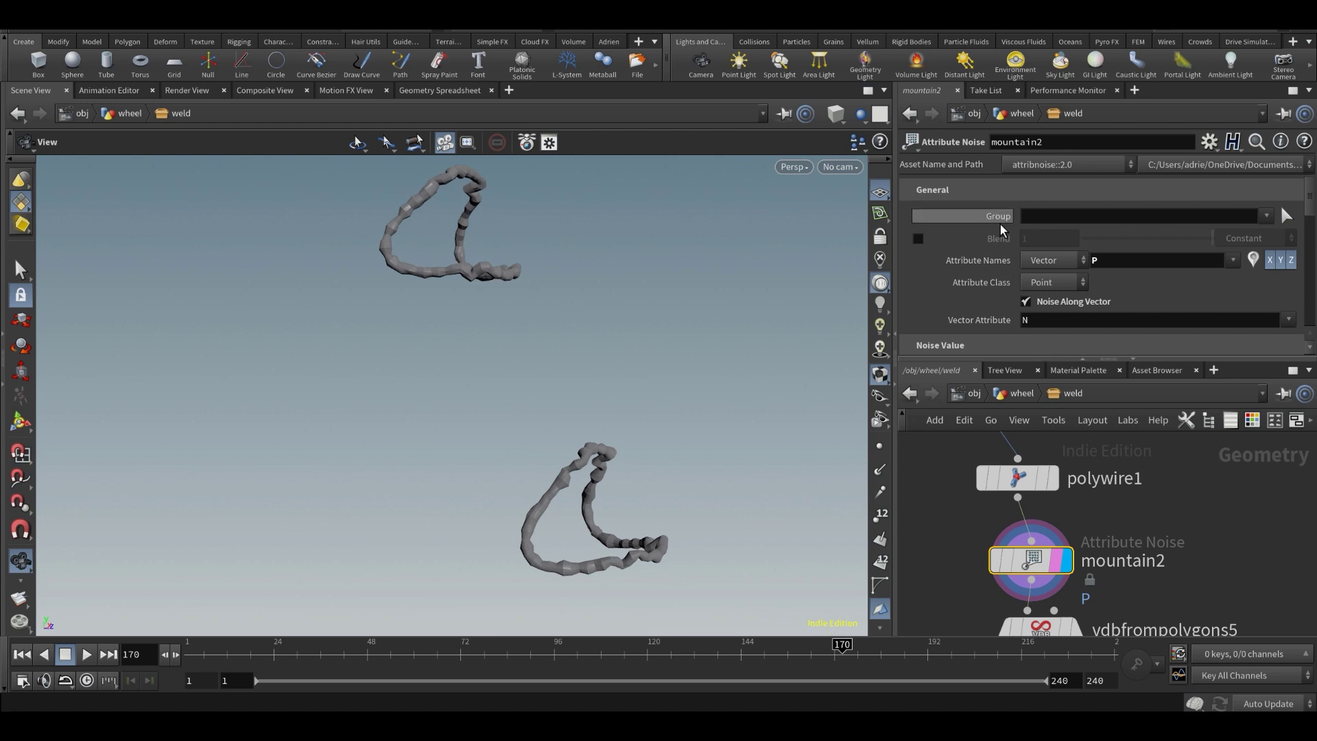
scroll(998, 233, "down", 3)
left_click(1057, 288)
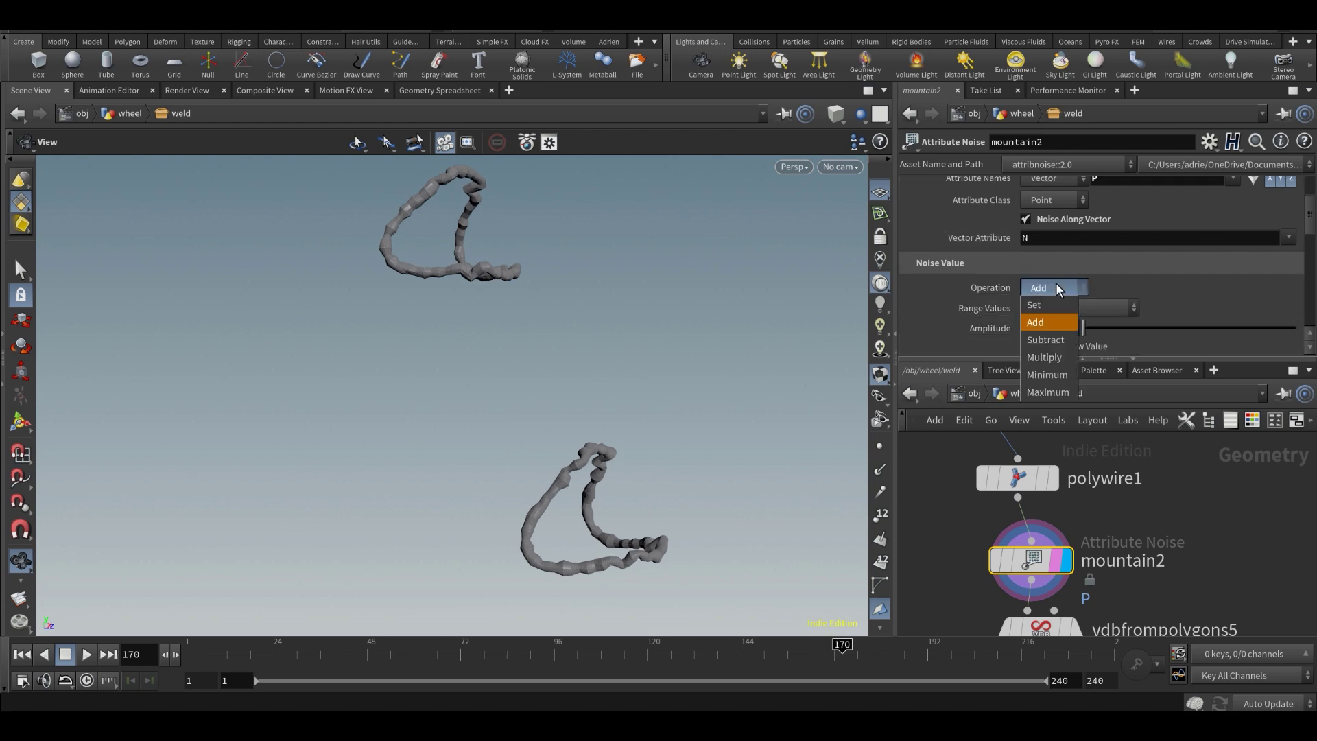
left_click(1038, 321)
- Try Zero Centered for mountain2's Range Values, undo it, and keep Positive
left_click(1042, 308)
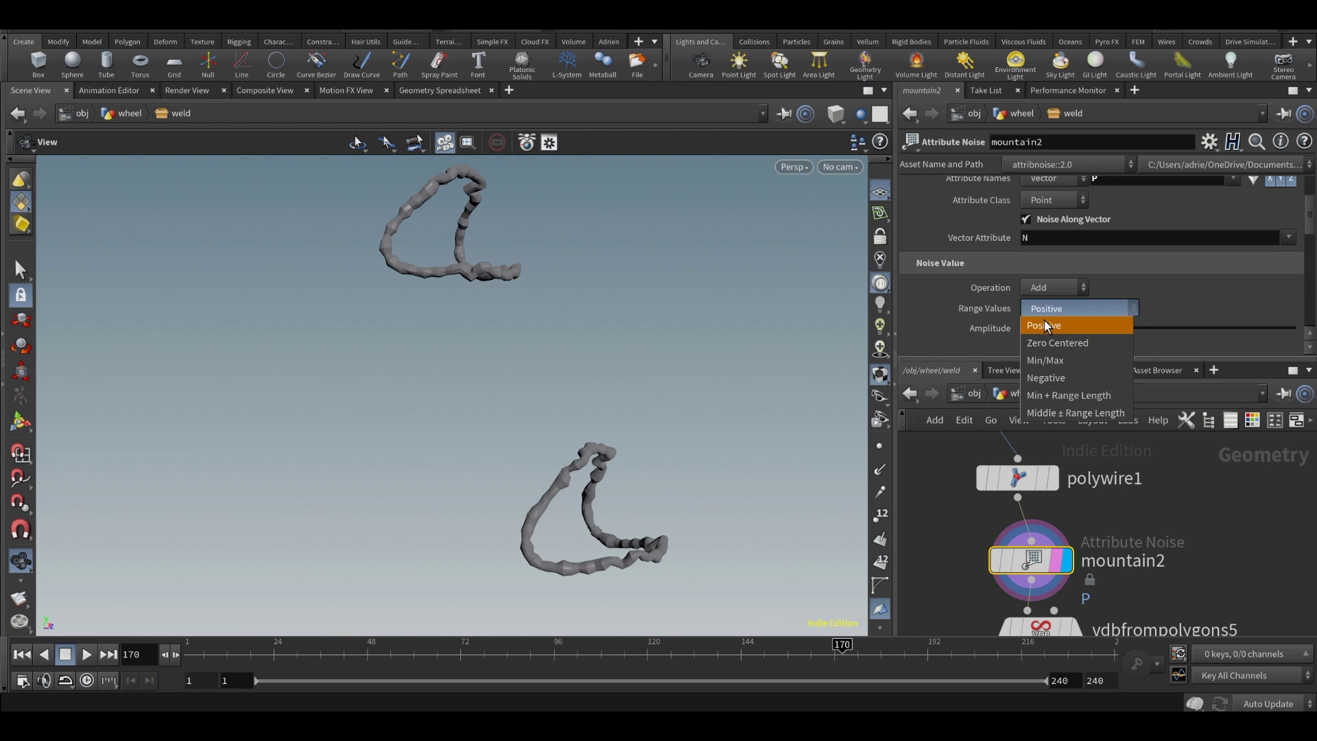
left_click(1055, 344)
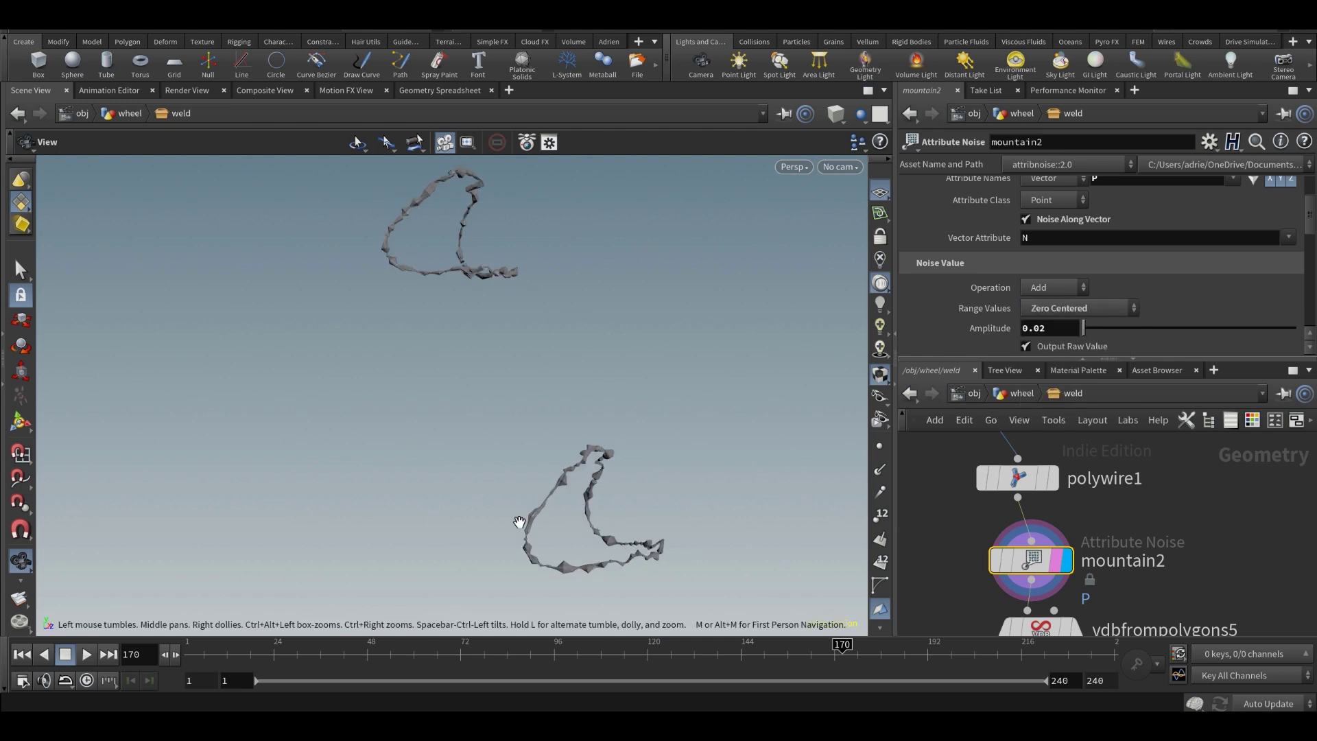
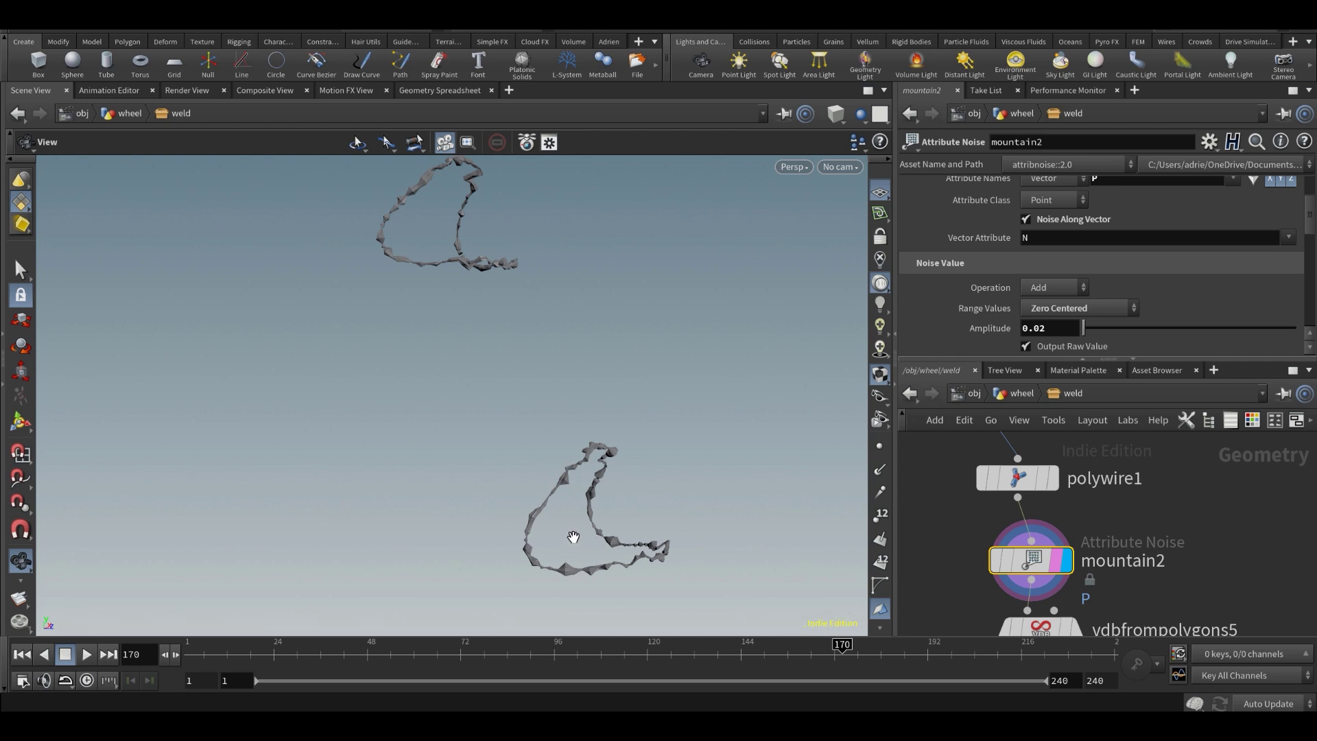
key("ctrl+z")
left_click(1083, 308)
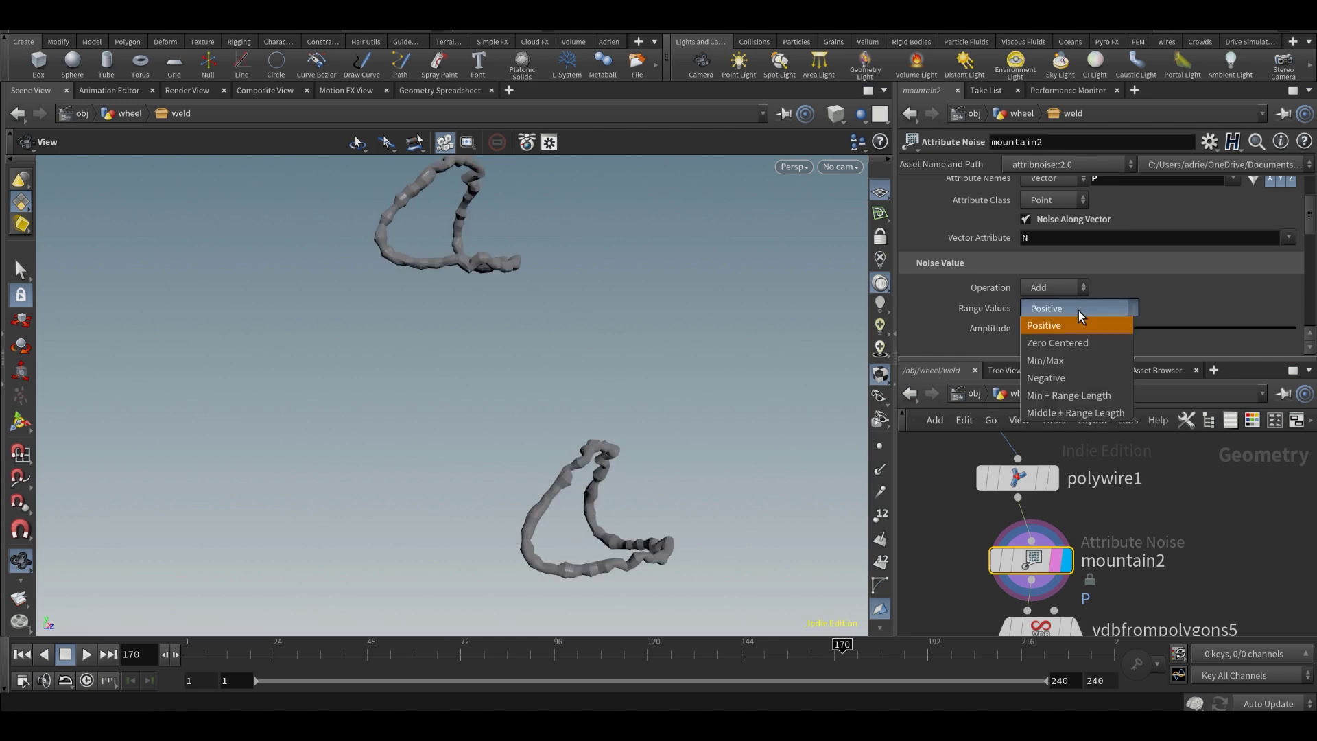
left_click(1068, 326)
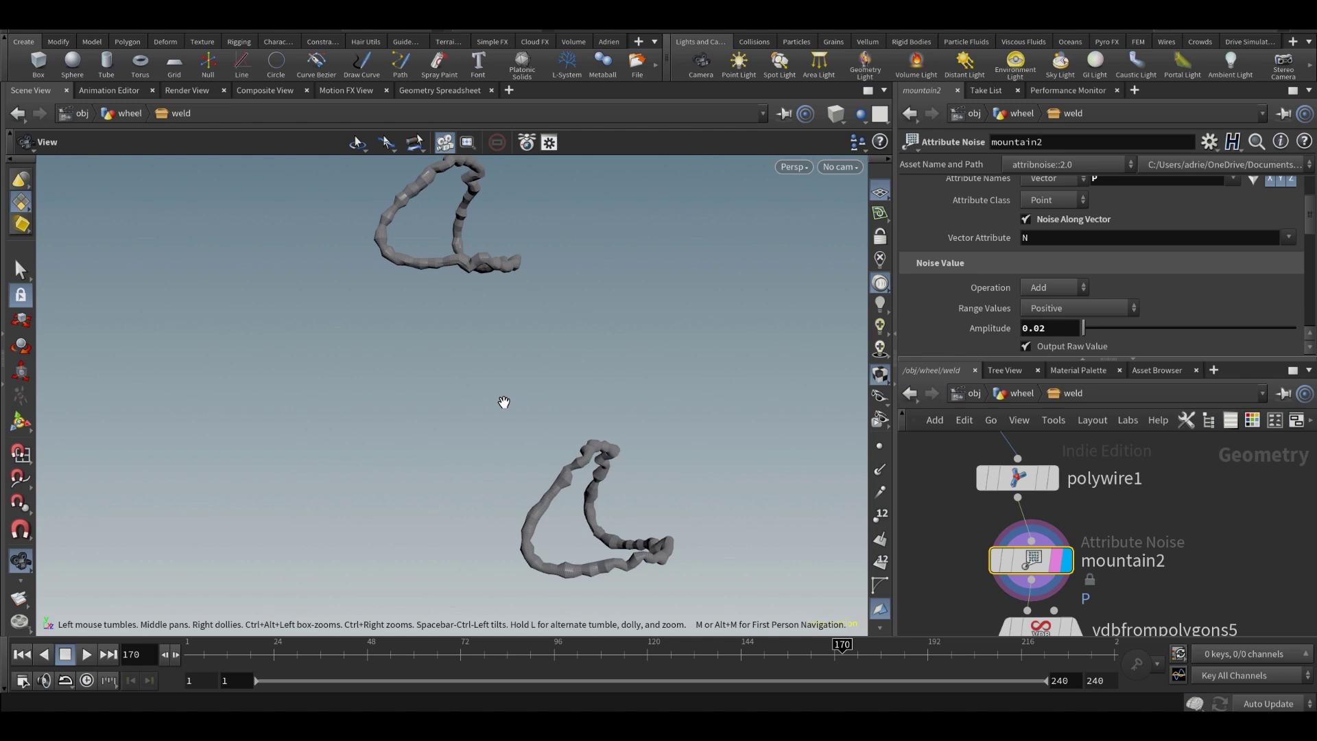
- Keep mountain2's Fractal Type at Hybrid Terrain and set its fractal Roughness to 0.424
scroll(971, 295, "down", 8)
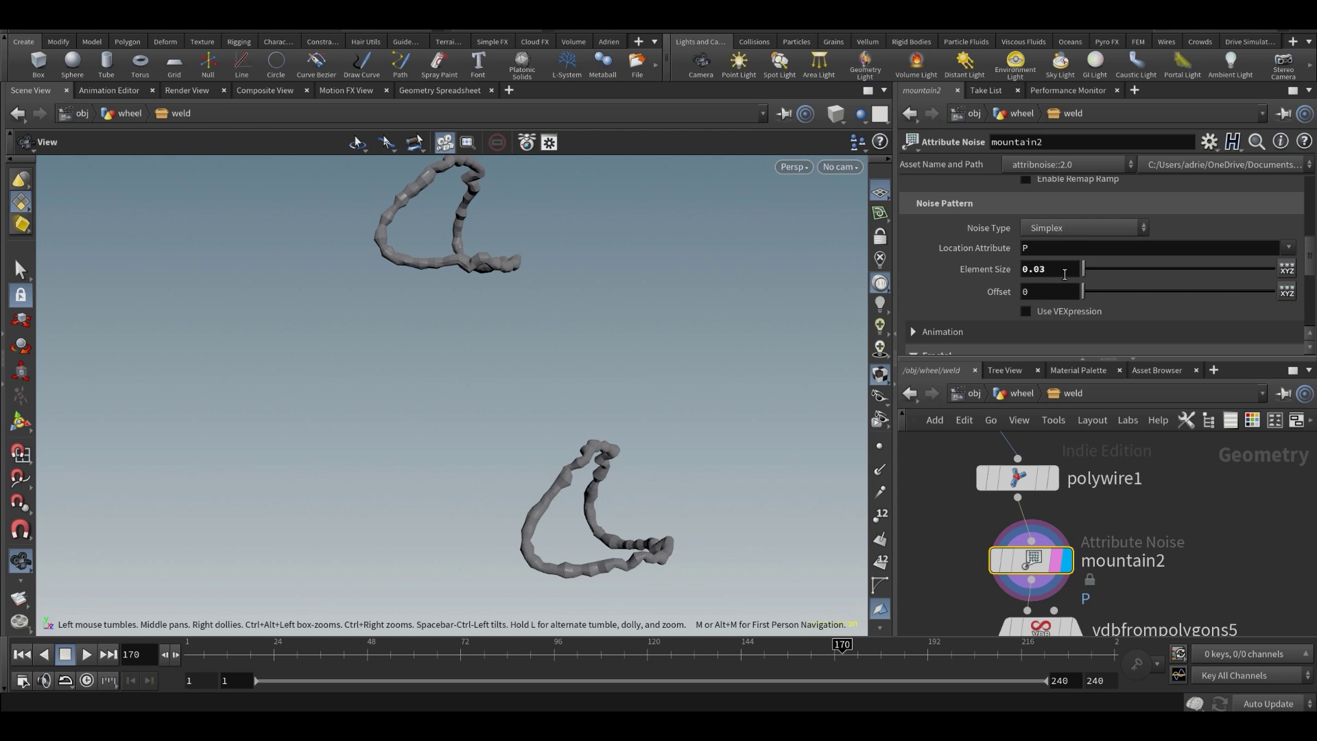
scroll(994, 294, "down", 5)
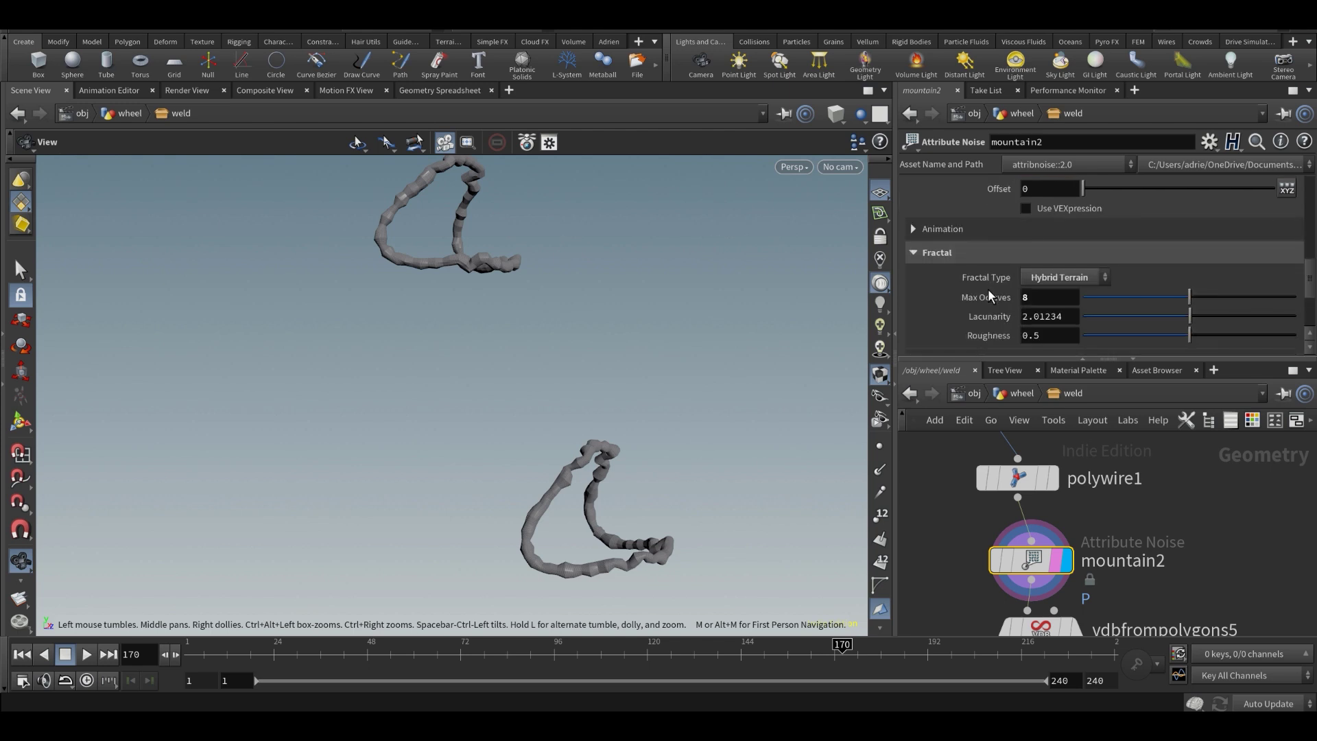
left_click(1051, 278)
left_click(1051, 277)
left_click_drag(1175, 332, 1310, 341)
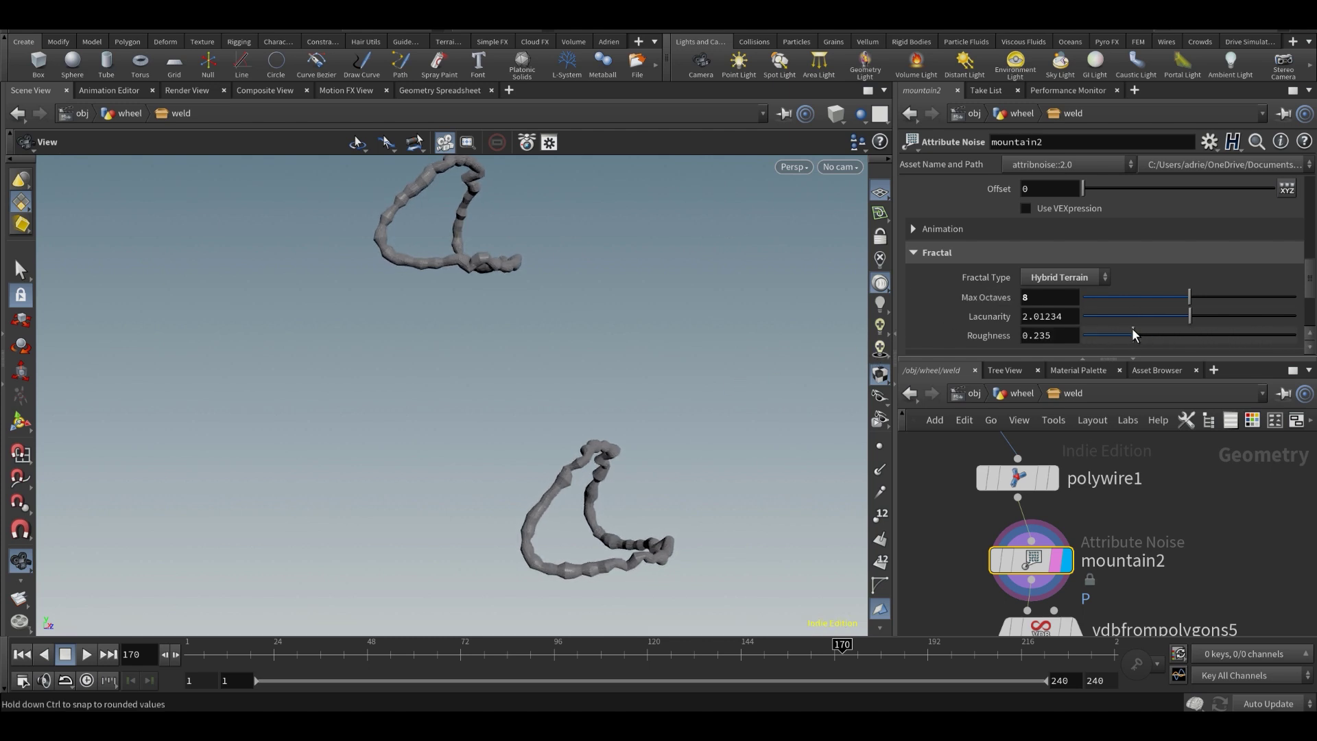
left_click_drag(1196, 338, 1175, 336)
scroll(447, 351, "down", 2)
scroll(599, 379, "down", 4)
scroll(1239, 553, "down", 2)
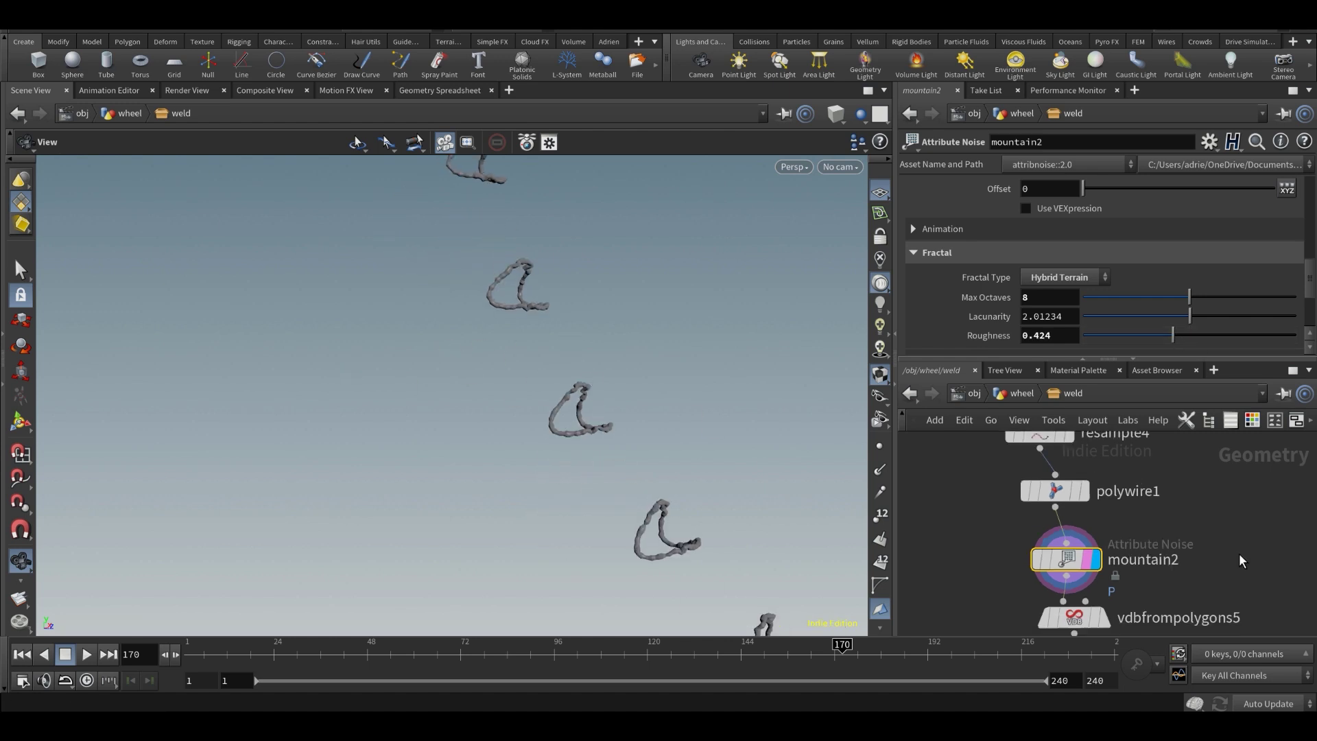
- Display vdbfrompolygons5 and check its Voxel Size reference together with the resulting weld volumes
middle_click_drag(1166, 570, 1150, 499)
scroll(1114, 531, "up", 1)
left_click(1112, 526)
scroll(1111, 520, "up", 2)
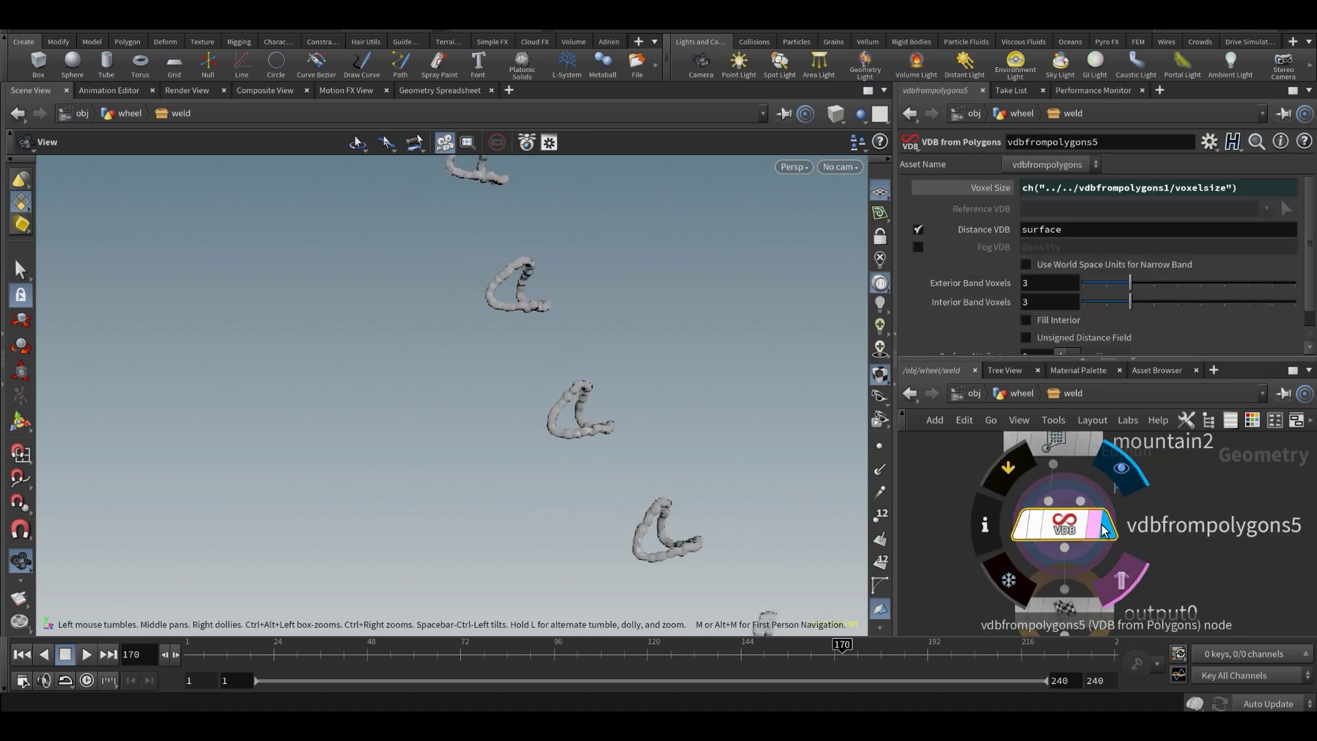
left_click(989, 182)
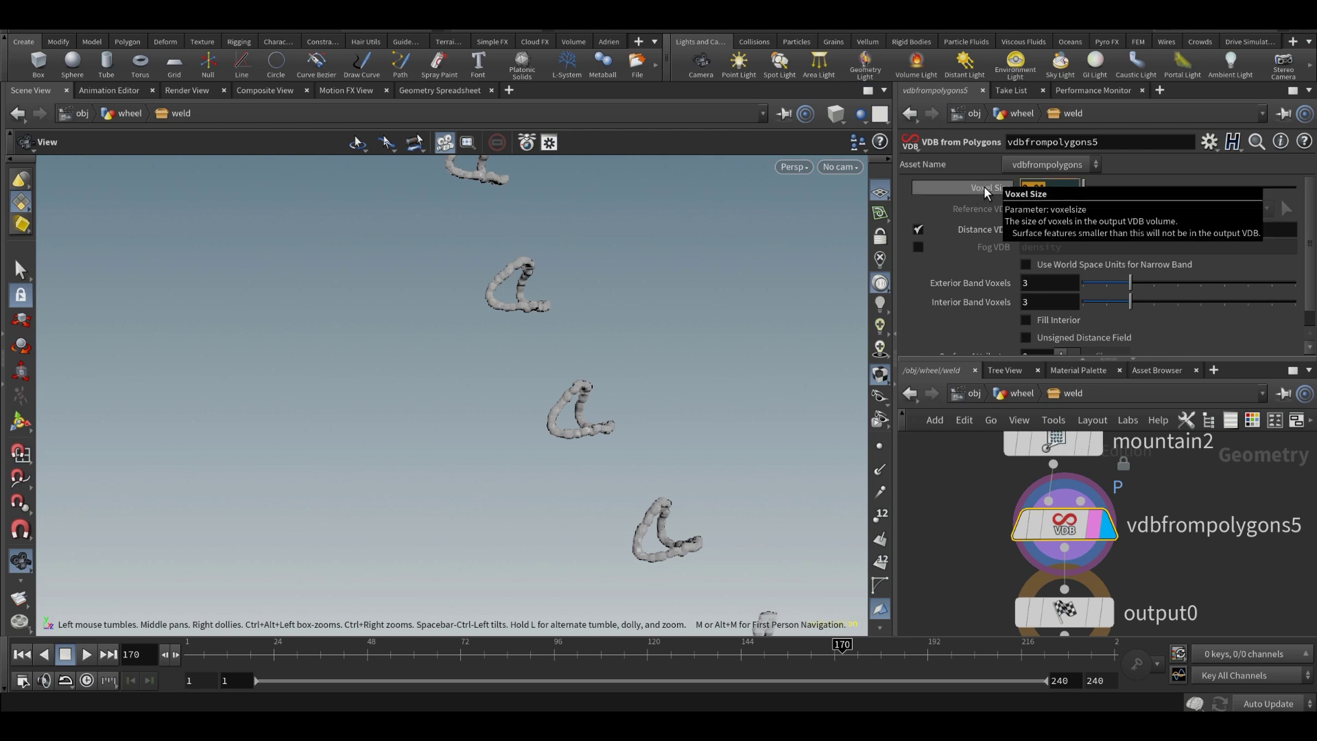
left_click_drag(598, 482, 557, 439)
- Return to the wheel network, display vdbcombine8, and check its union of the cylinders with the welds
left_click(1021, 397)
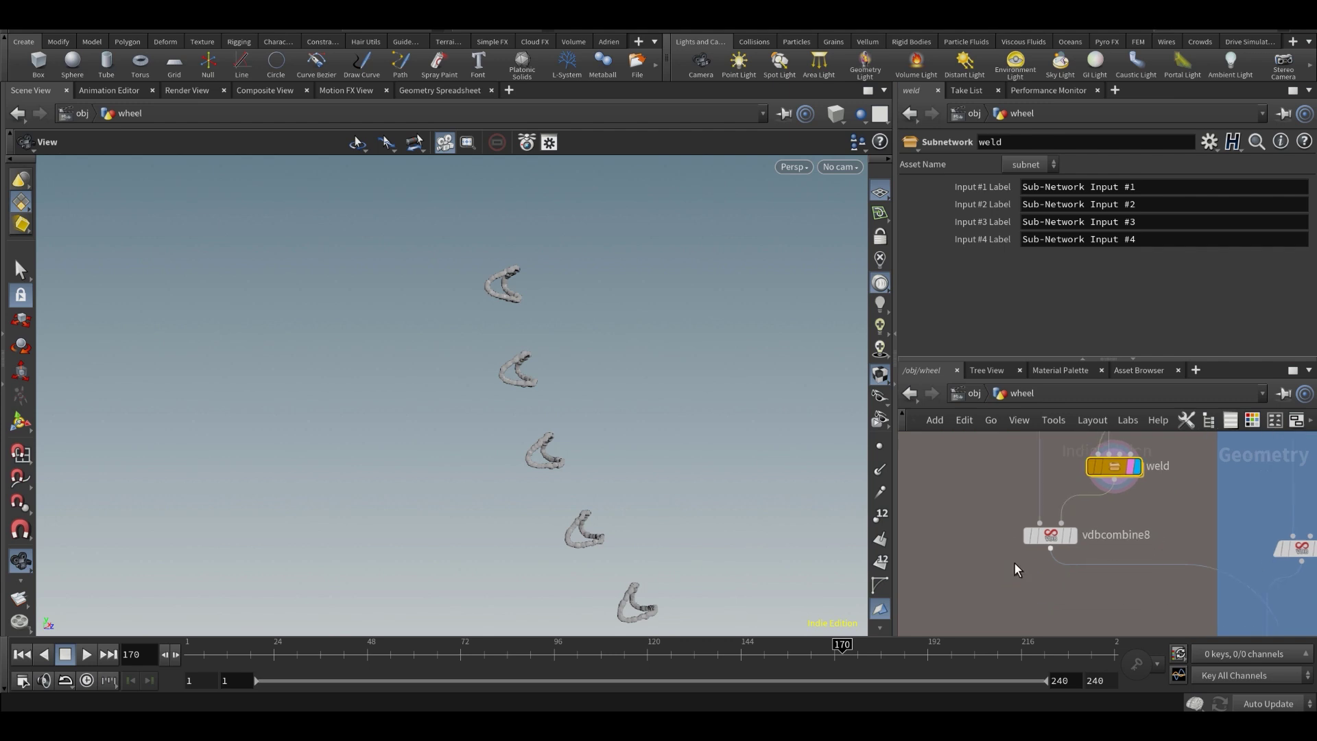
left_click(1100, 533)
left_click(1091, 525)
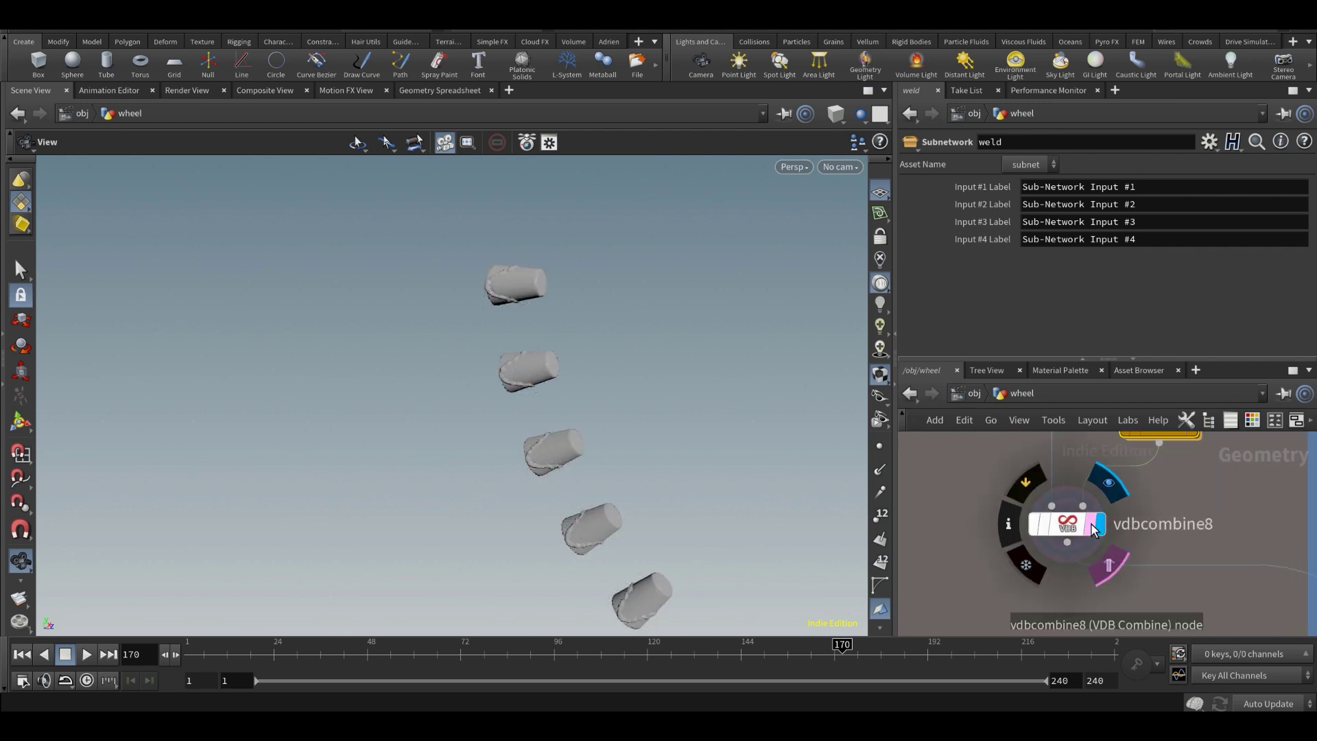
left_click(1070, 525)
scroll(505, 479, "up", 3)
scroll(1037, 496, "down", 4)
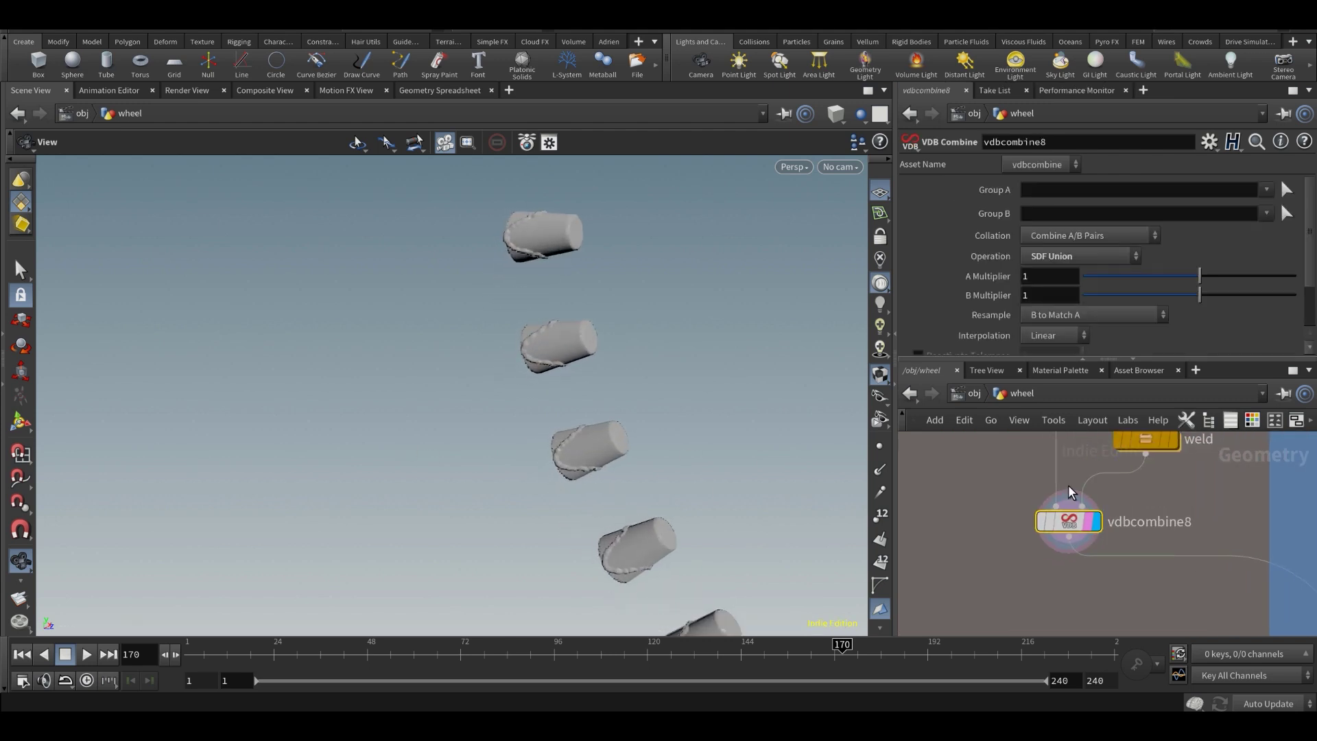
- Display vdbcombine1, enlarge the network view, and select the nodes that join the cylinders, welds and support beam
middle_click_drag(1214, 586, 1125, 505)
scroll(1144, 537, "up", 3)
left_click(1124, 530)
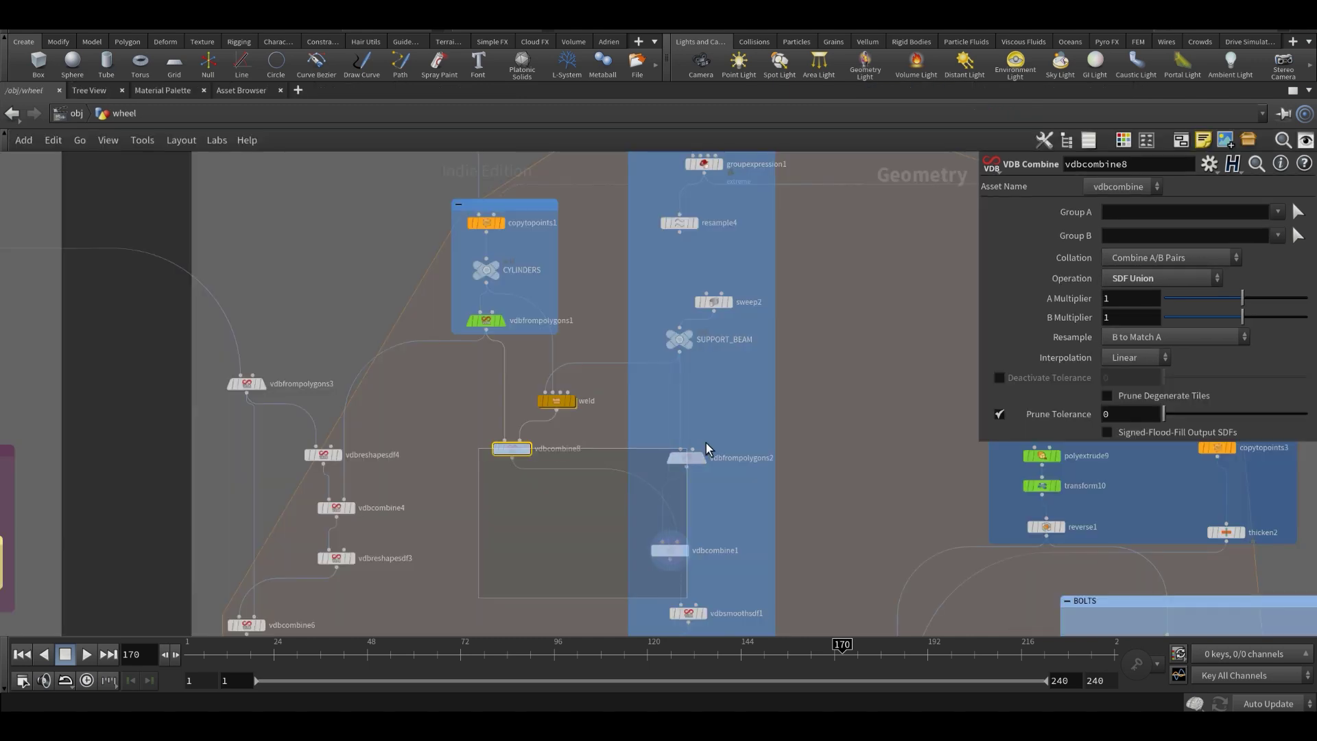
key("ctrl+b")
left_click_drag(750, 361, 763, 319)
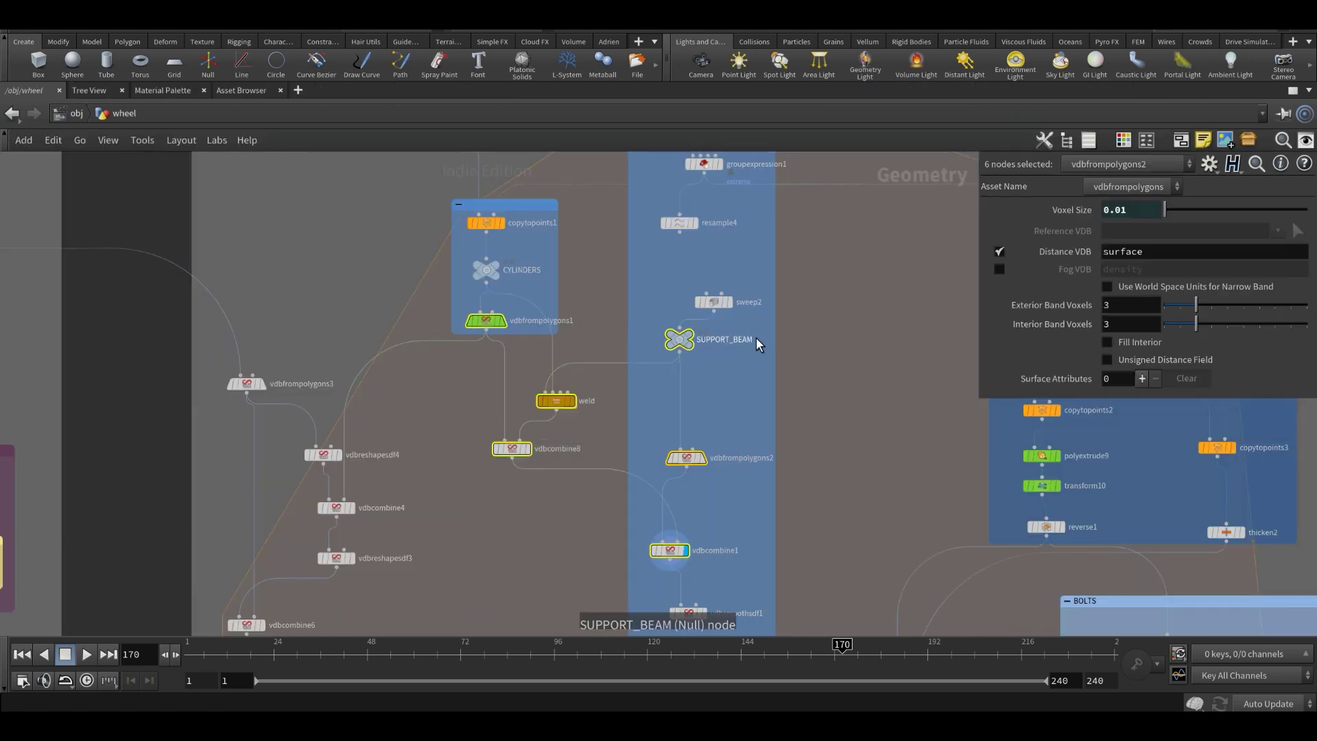
middle_click_drag(537, 546, 530, 517)
scroll(529, 516, "down", 4)
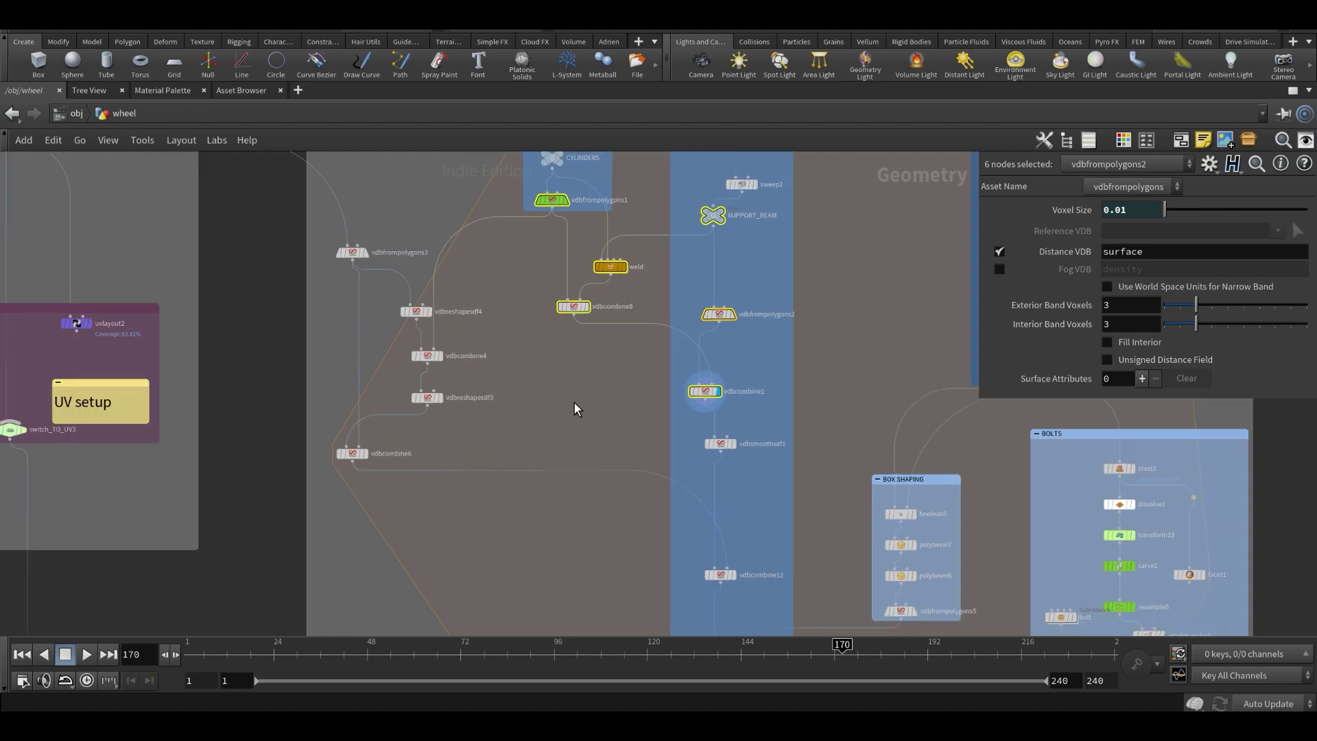
- Select the vdbfrompolygons3 reshape and combine branch, and examine the cylinder joints and end caps in vdbcombine12's result
left_click_drag(315, 523, 501, 251)
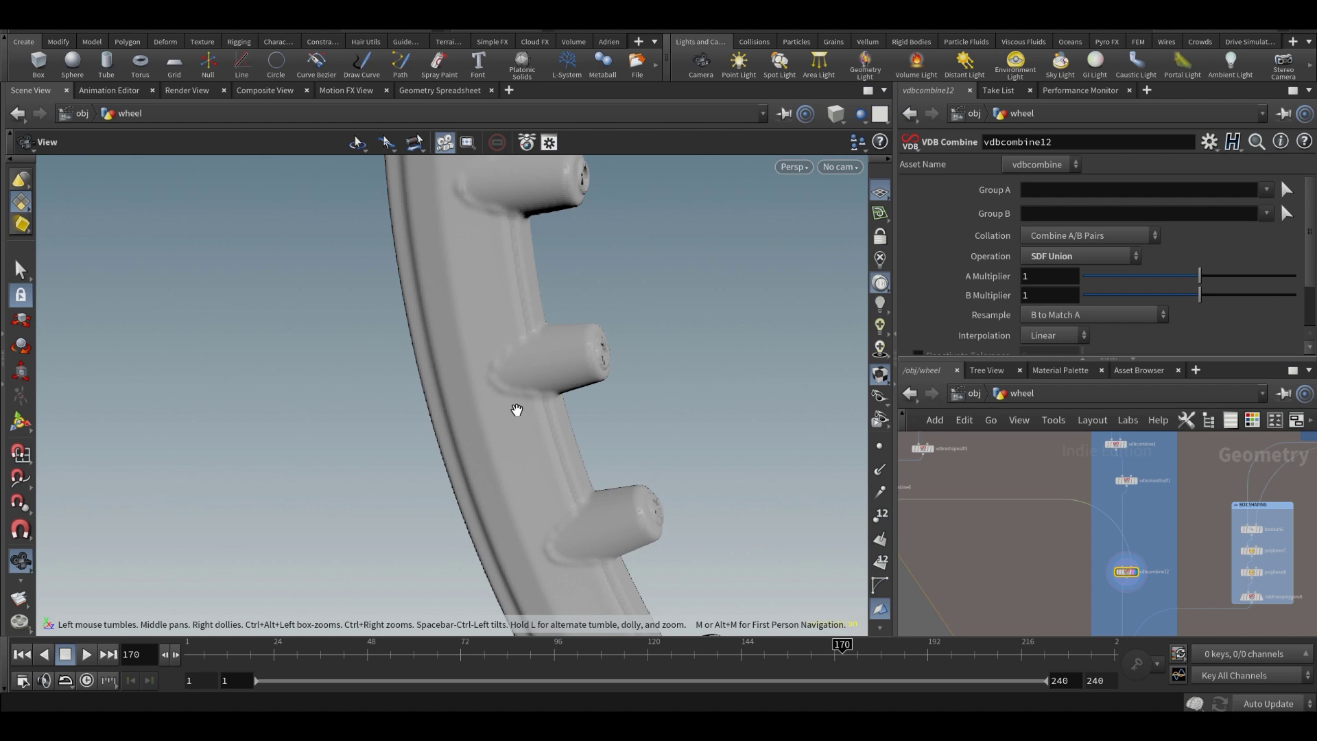
right_click_drag(526, 341, 647, 376)
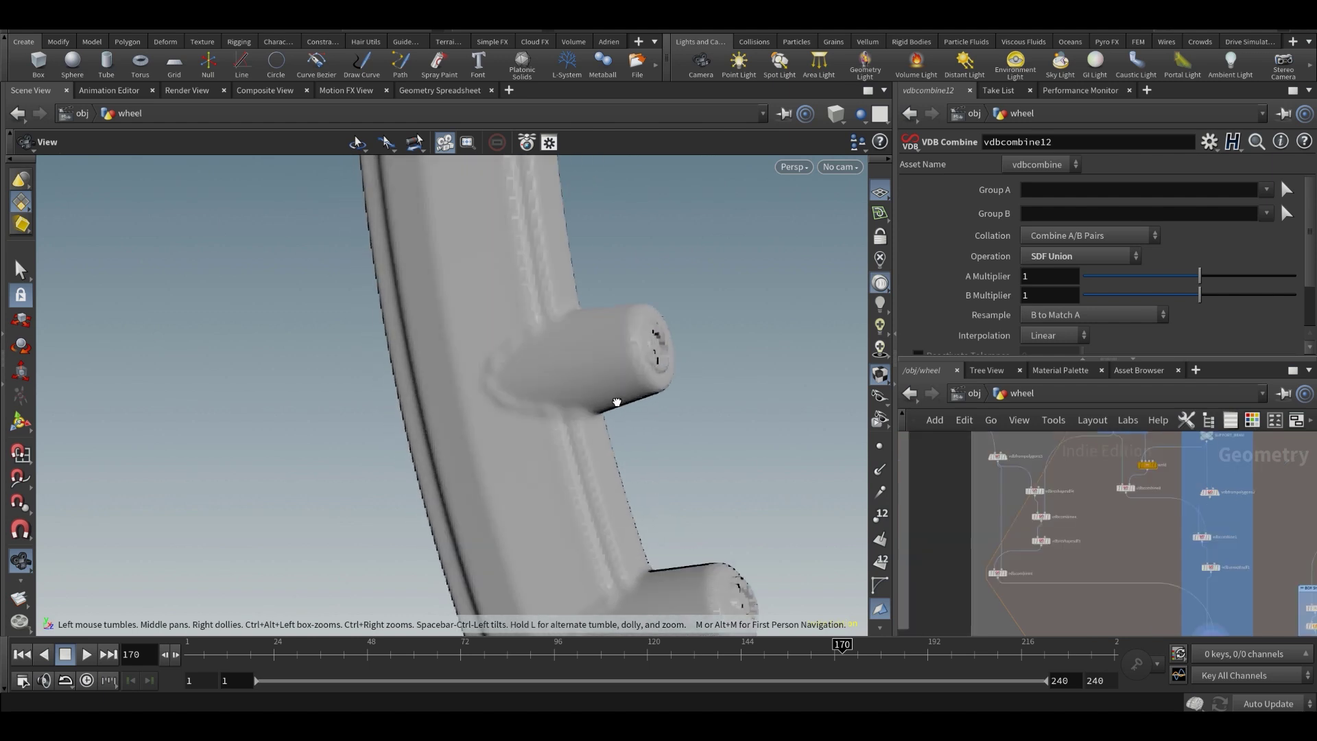
left_click_drag(658, 409, 603, 403)
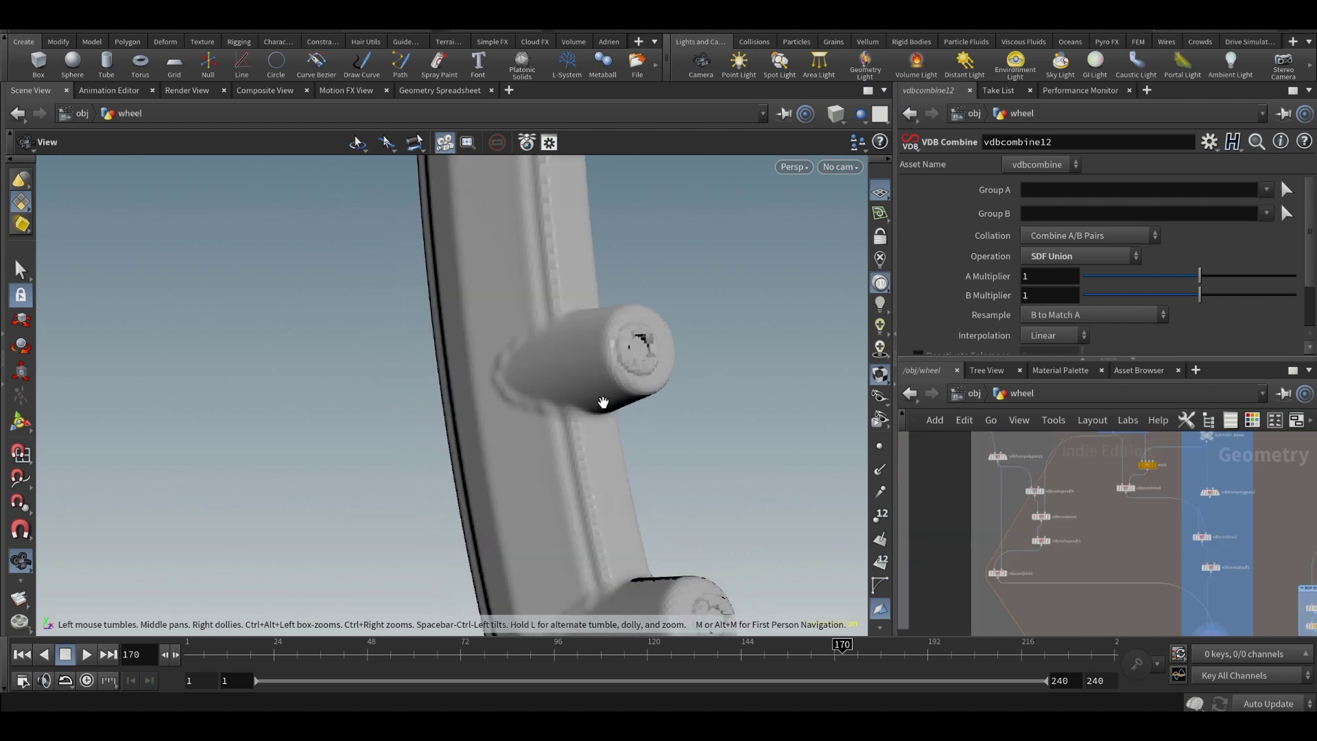
- Display vdbfrompolygons3 and examine the spoke volumes around the wheel's centre
middle_click_drag(1024, 479, 1045, 539)
scroll(1034, 517, "up", 5)
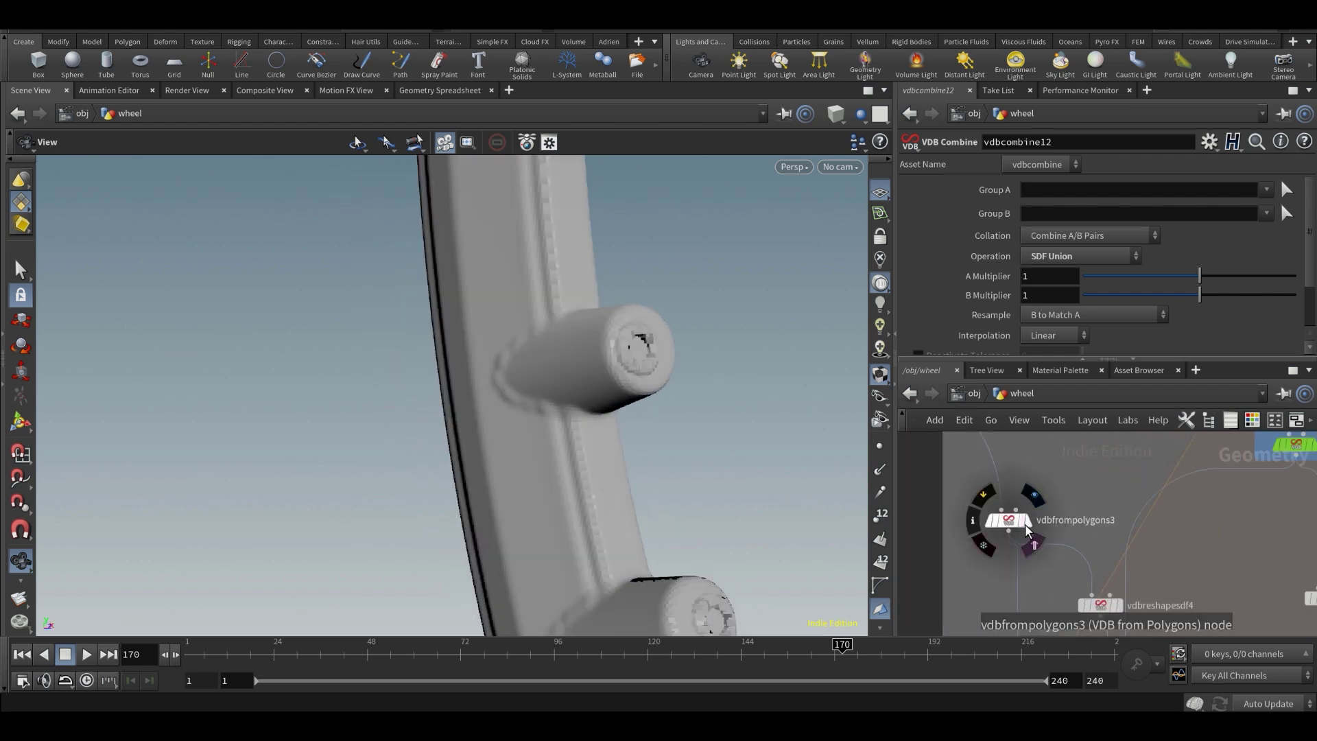
left_click(1023, 522)
left_click(1029, 524)
left_click(1031, 530)
left_click_drag(672, 446, 524, 421)
mouse_move(1064, 507)
middle_mouse_down()
mouse_move(1086, 540)
mouse_move(1074, 502)
middle_mouse_up()
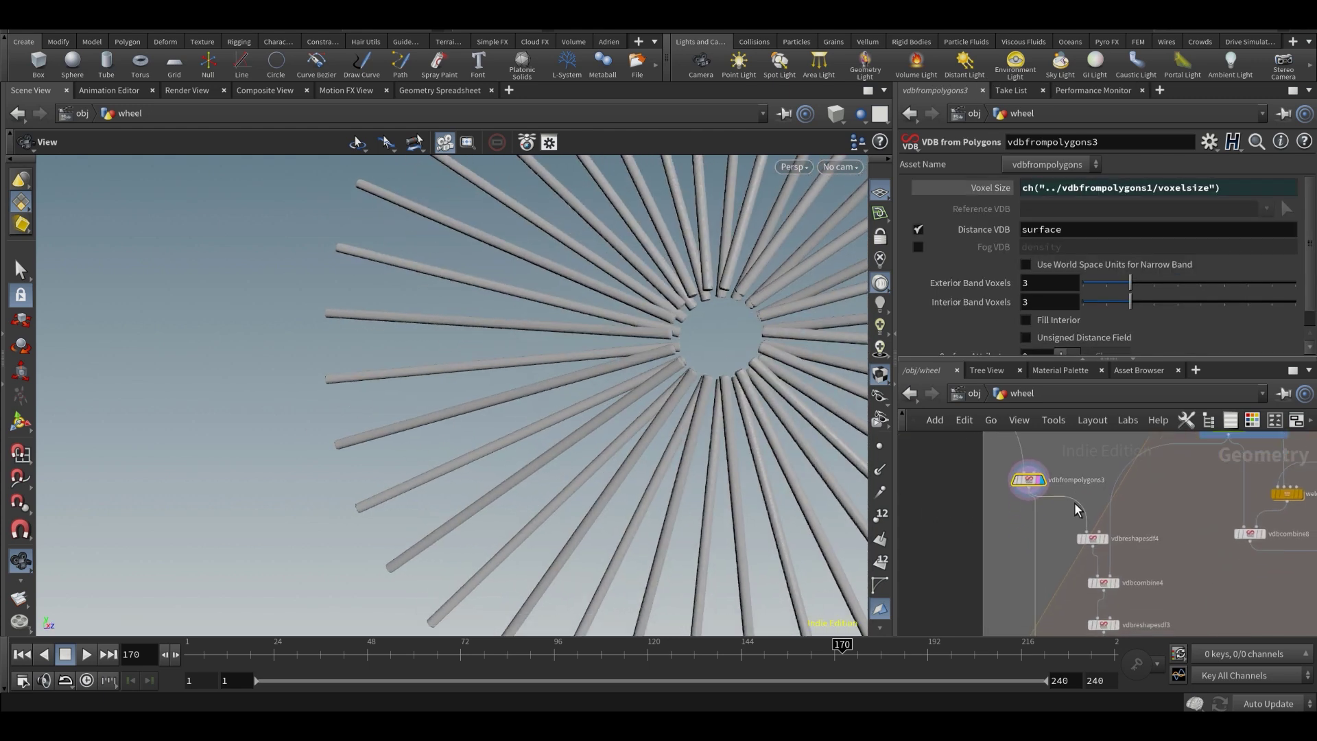
- Display vdbreshapesdf4 and inspect the dilated spokes up close alongside its Dilate settings
middle_click_drag(1038, 551, 1015, 509)
scroll(1089, 509, "up", 2)
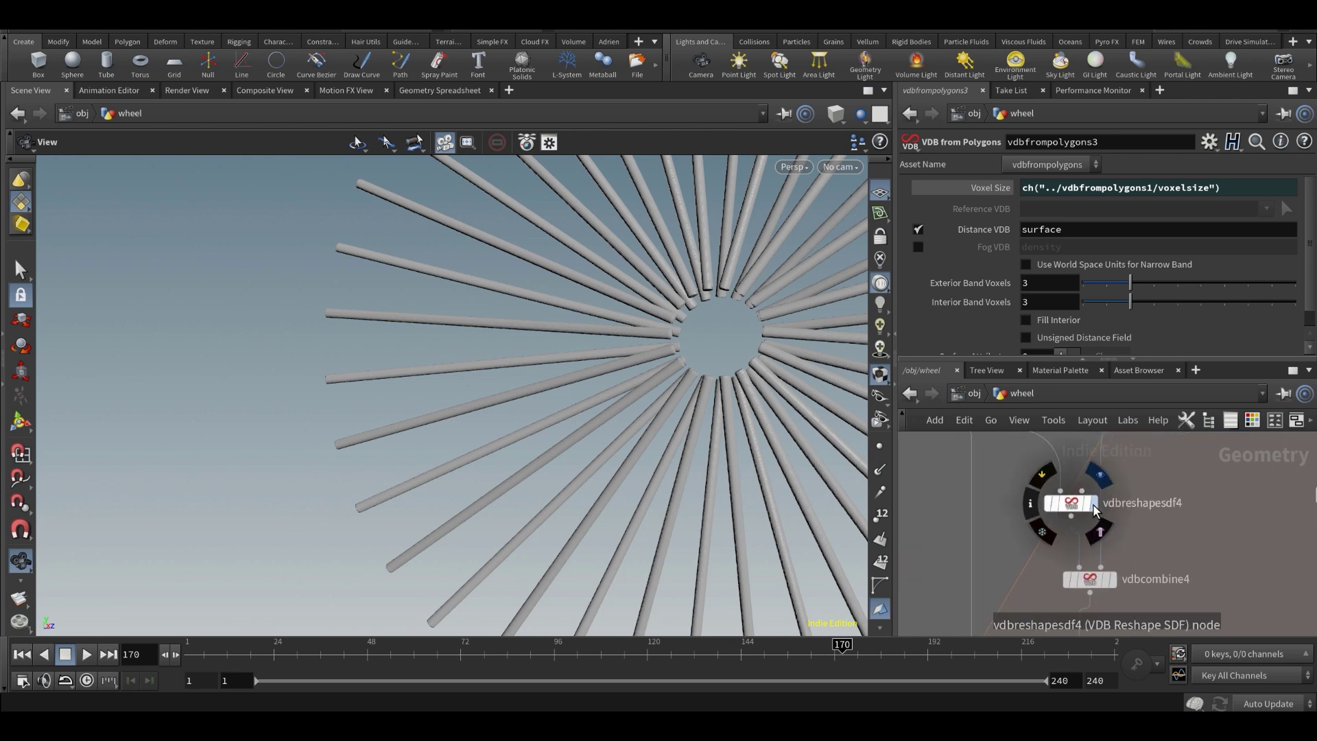
left_click_drag(1093, 508, 1080, 500)
left_click(1081, 498)
left_click(1057, 494)
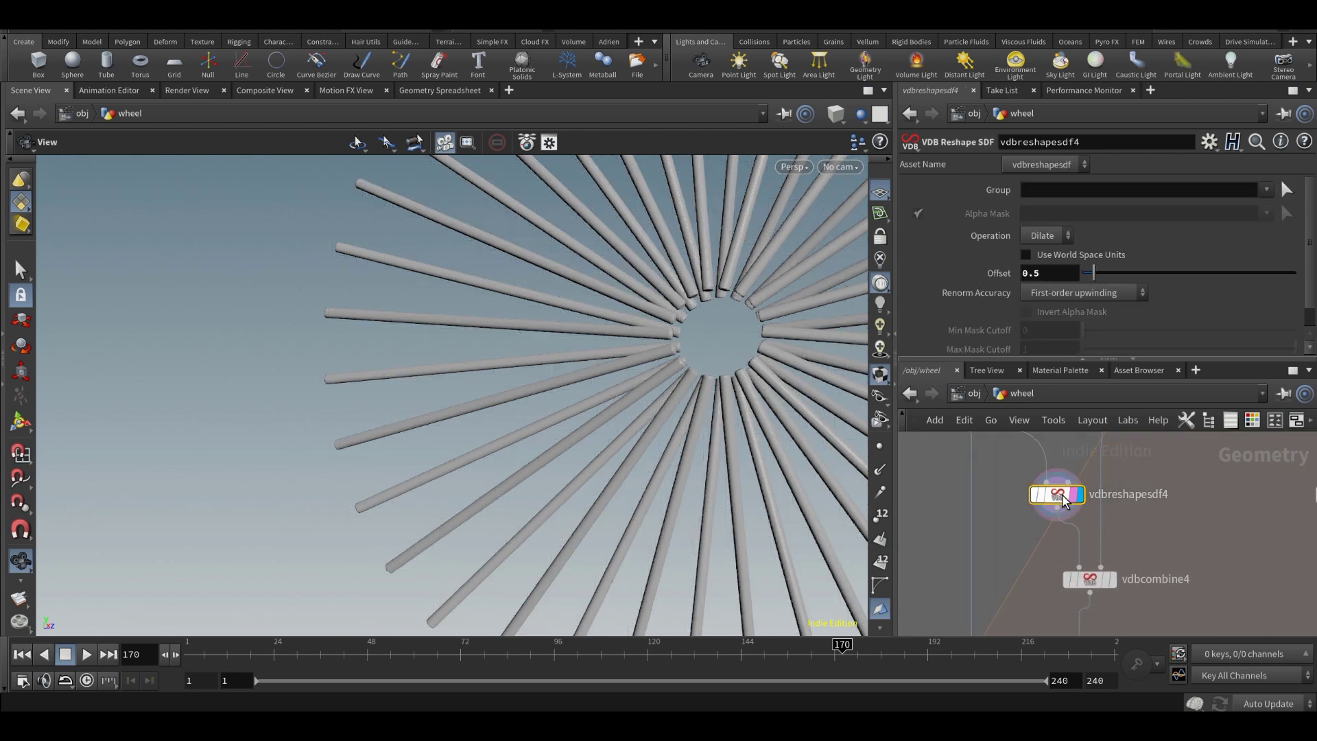
scroll(467, 377, "up", 5)
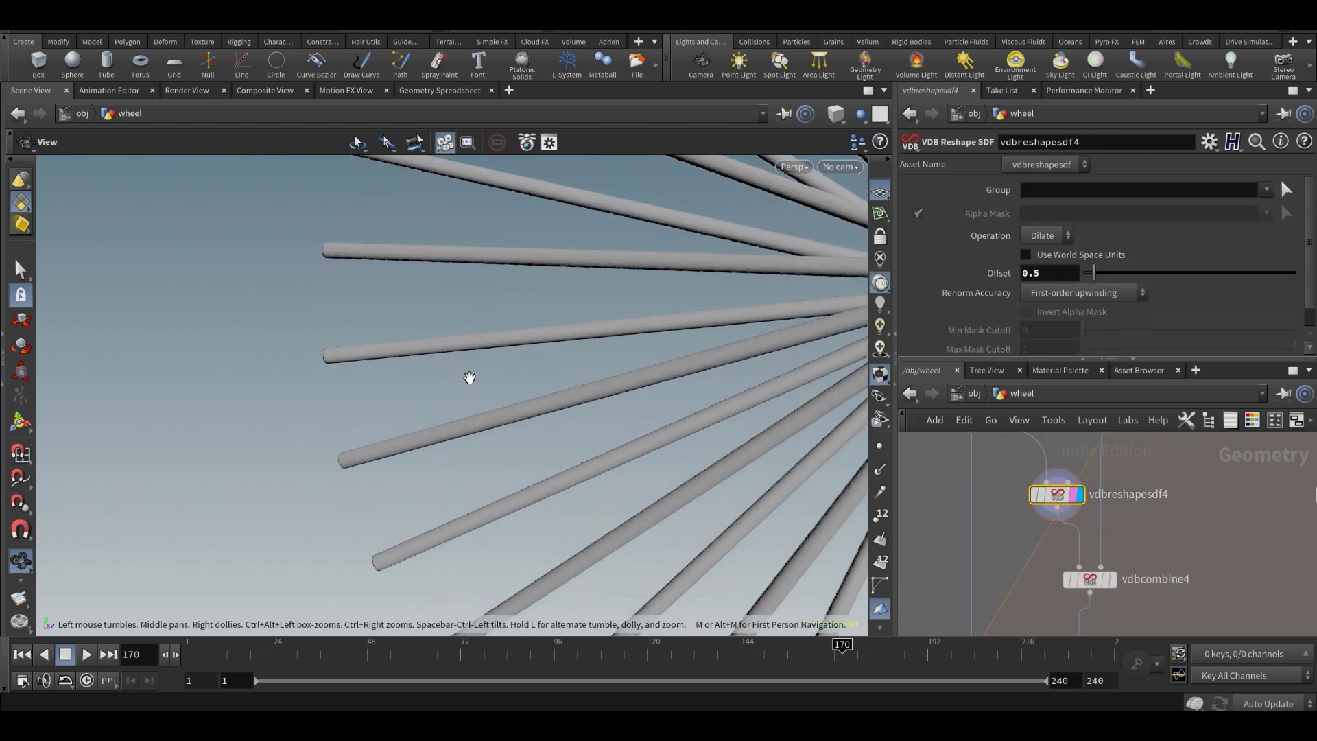
- Try a Dilate Offset of 5.16 on vdbreshapesdf4 and undo the change
left_click_drag(1092, 273, 1179, 281)
key("ctrl+z")
key("ctrl+z")
key("ctrl+z")
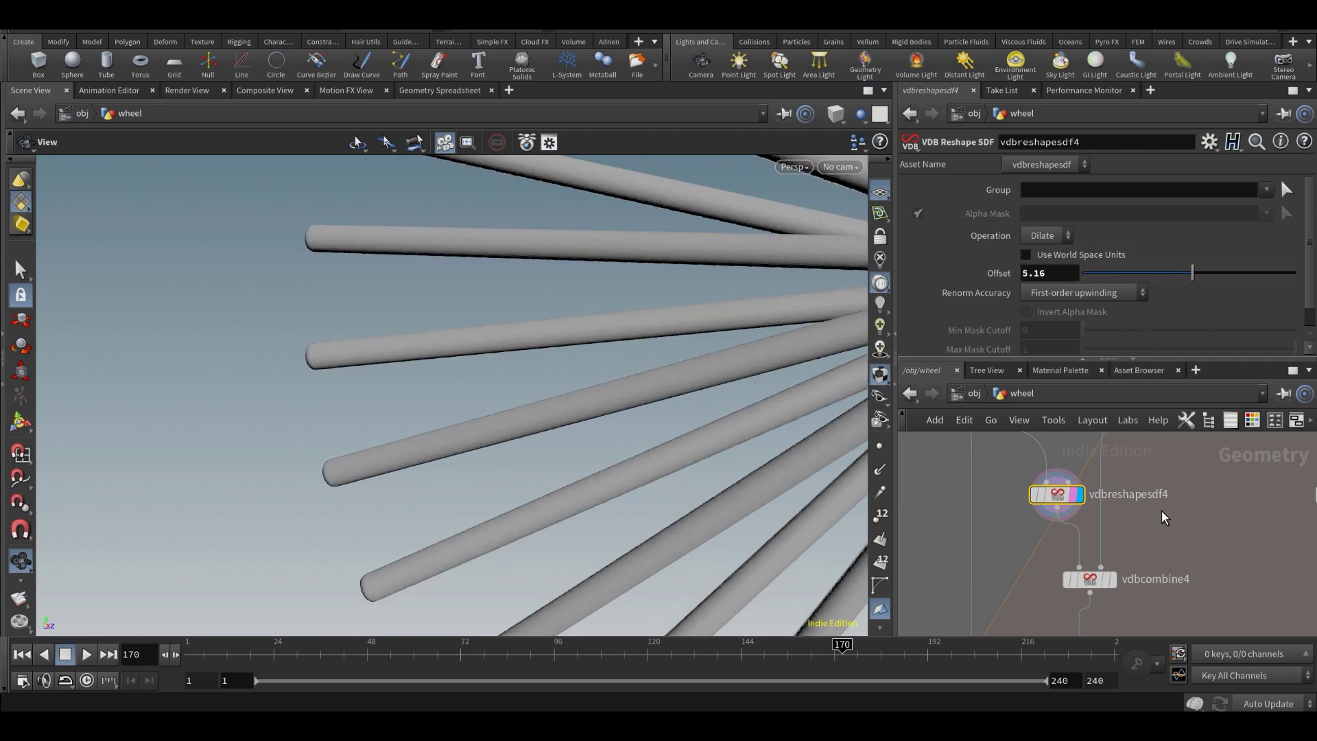
- Keep vdbcombine4's Operation at SDF Intersection and display the overlap of the spokes and cylinders
scroll(1058, 505, "up", 1)
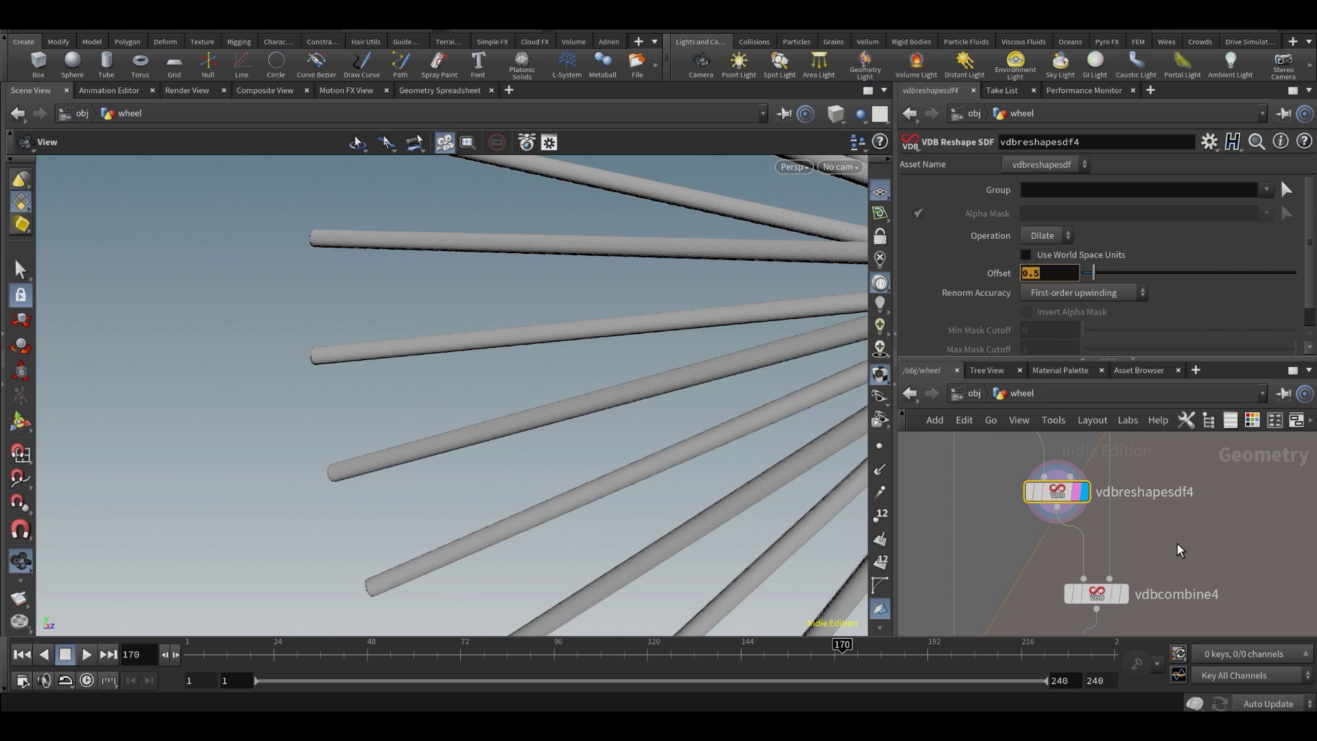
scroll(1179, 550, "down", 3)
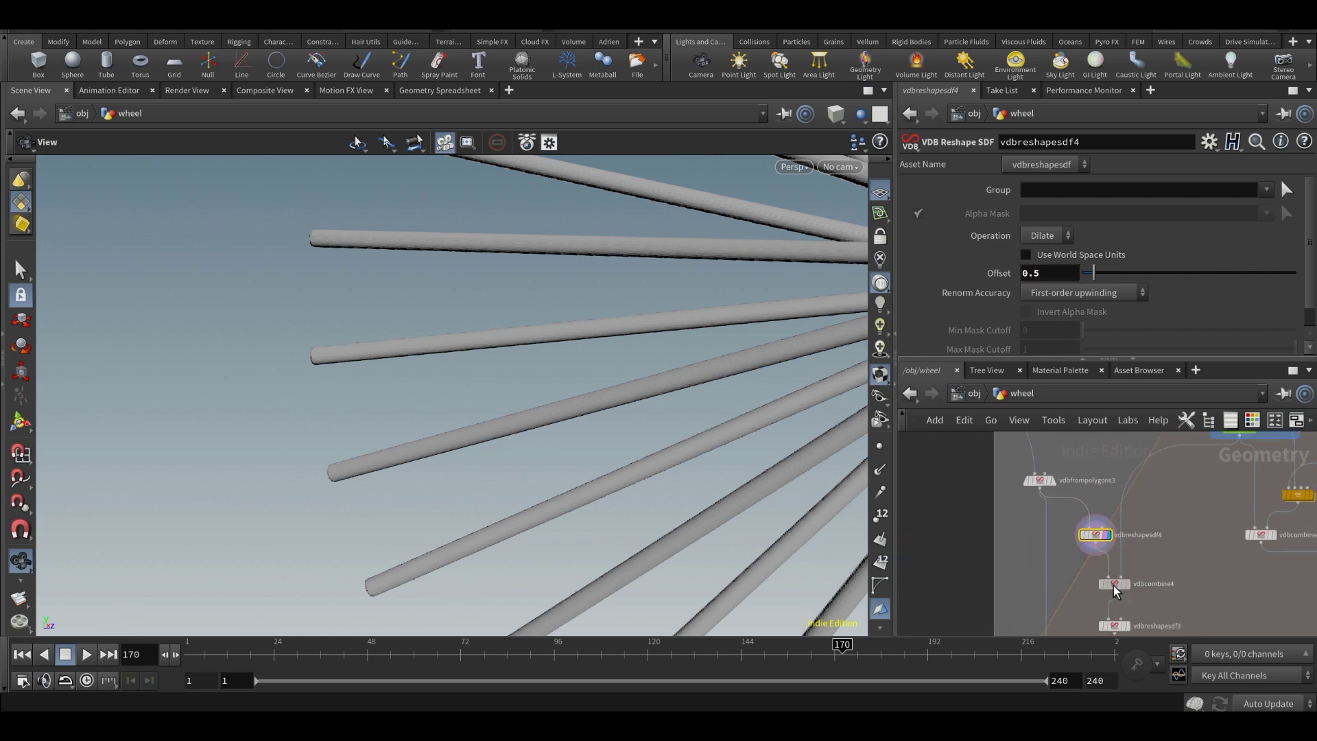
left_click(1115, 586)
left_click(1095, 260)
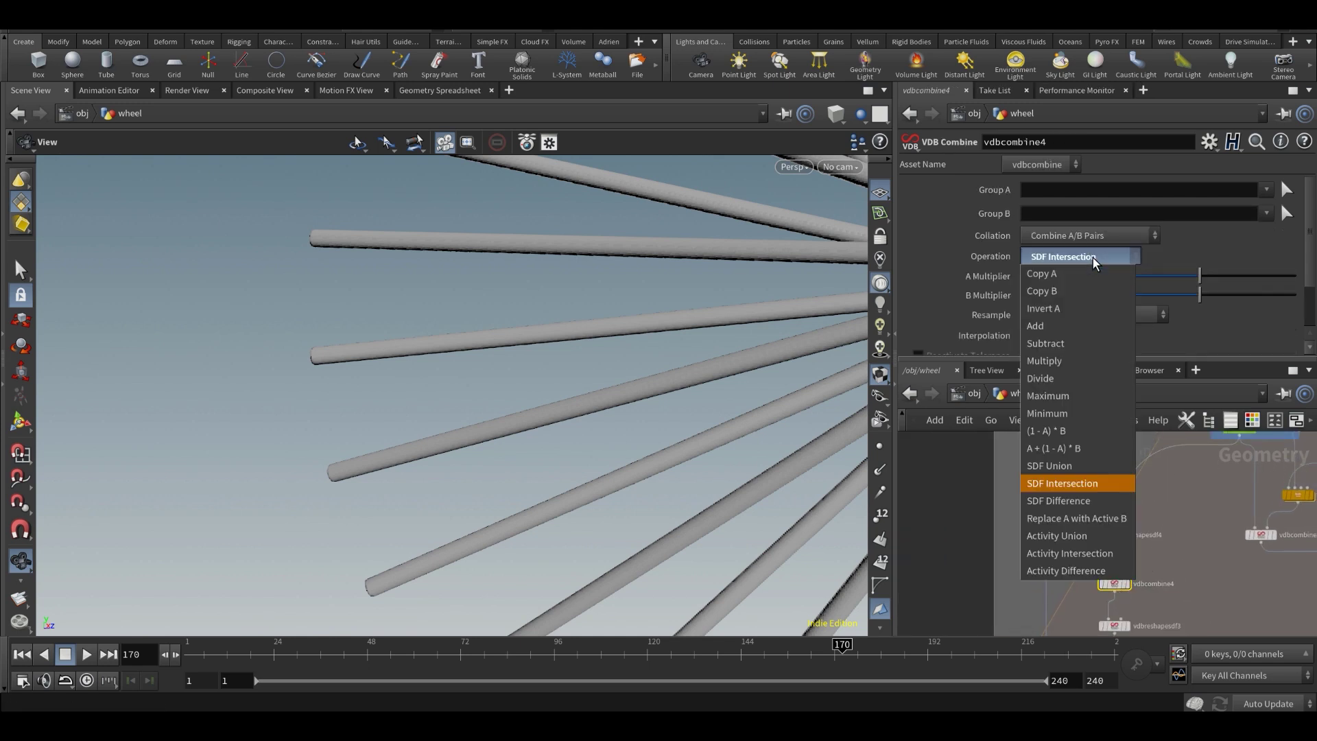
left_click(1070, 483)
scroll(1125, 589, "up", 2)
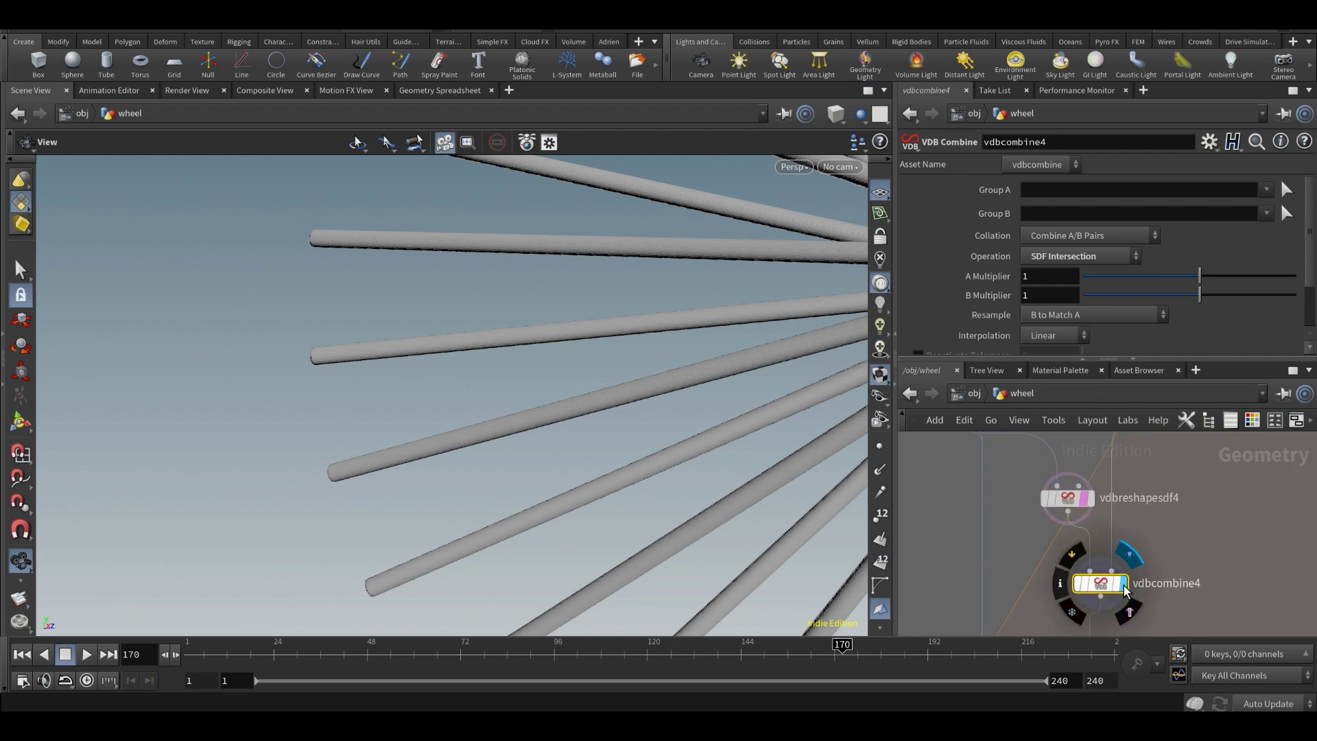
left_click(1125, 585)
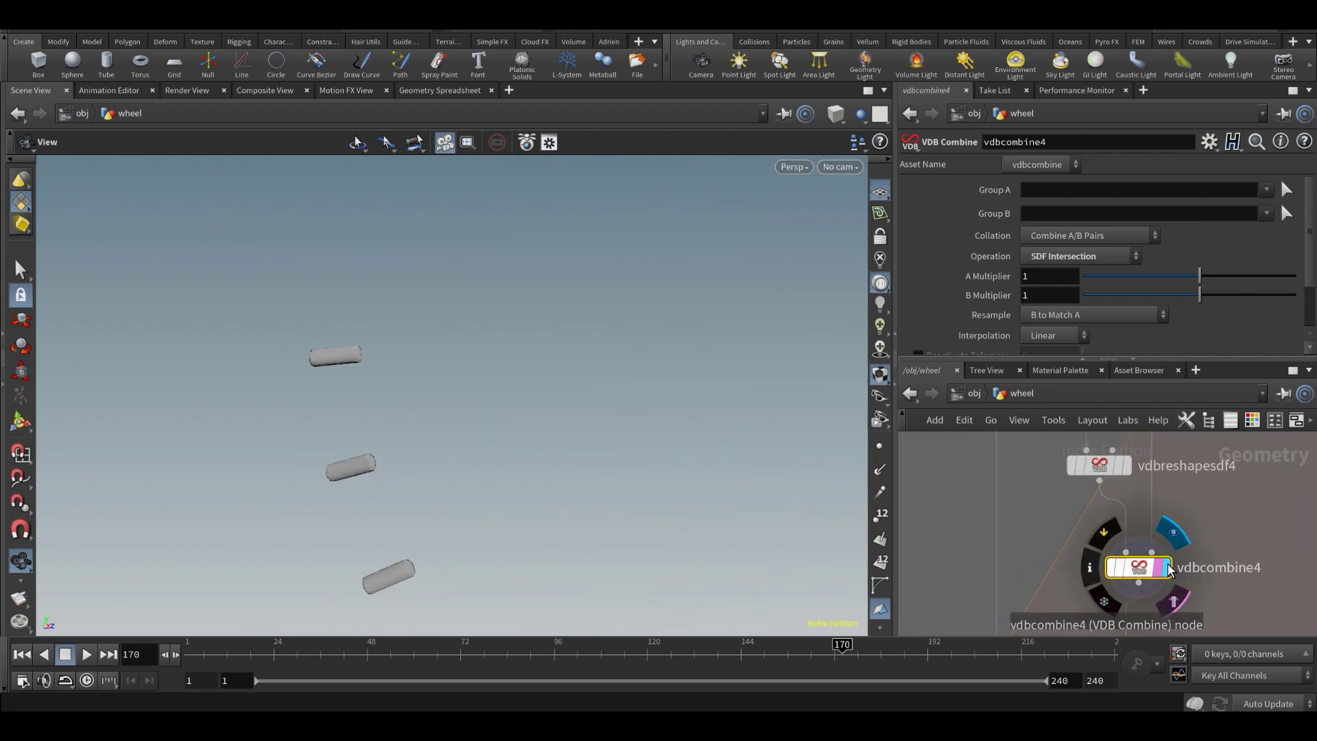
- Display vdbreshapesdf3 and inspect its Dilate settings on the intersected cylinder volumes
middle_click_drag(1256, 592, 1263, 495)
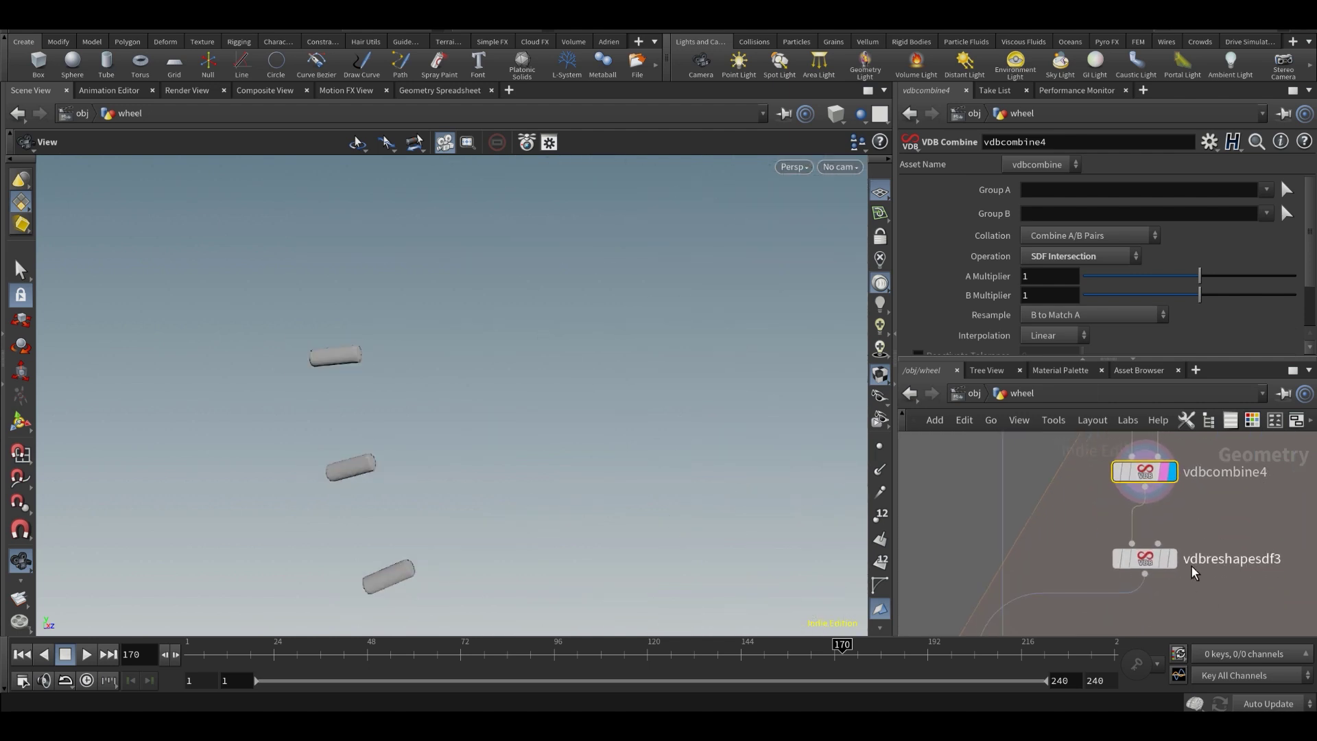
left_click(1168, 559)
left_click(1153, 563)
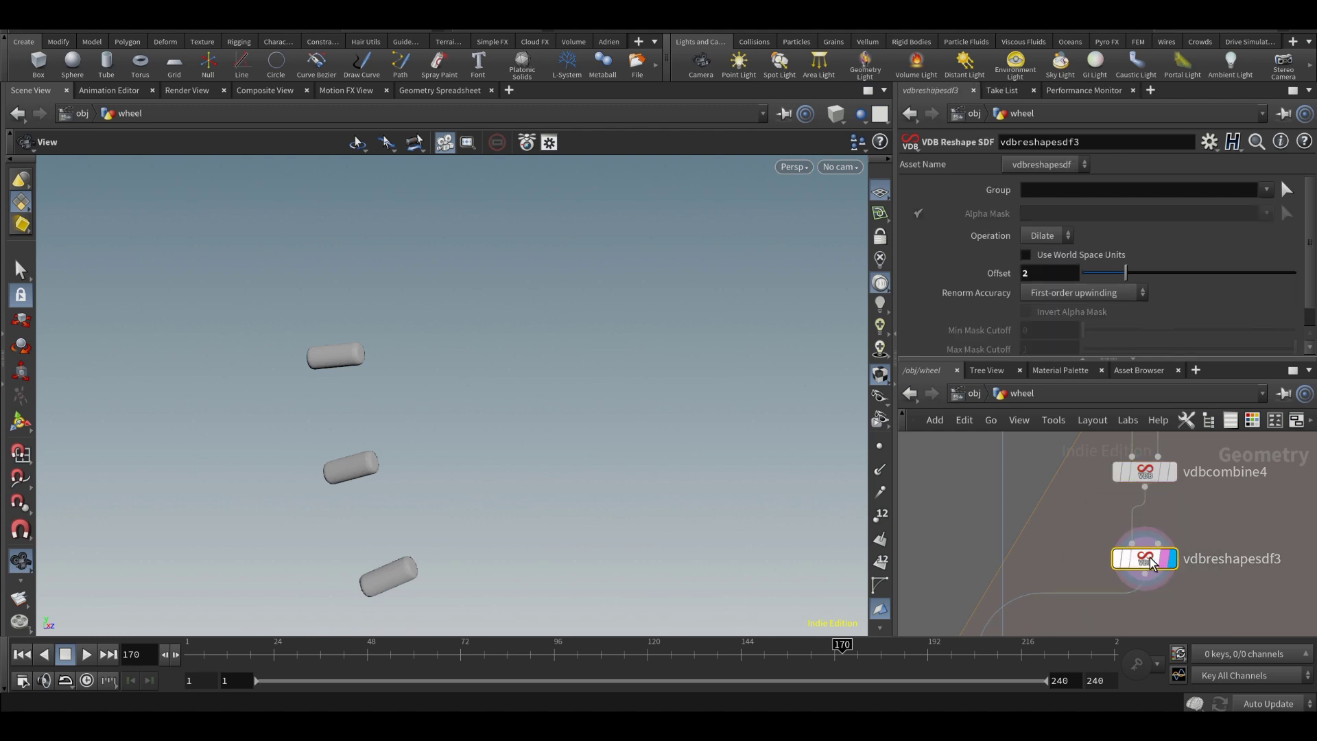
- Display vdbcombine6 with its SDF Difference operation and examine the ends of the cylinders up close
middle_click_drag(1082, 583, 1112, 496)
scroll(1114, 495, "down", 3)
scroll(1079, 518, "up", 1)
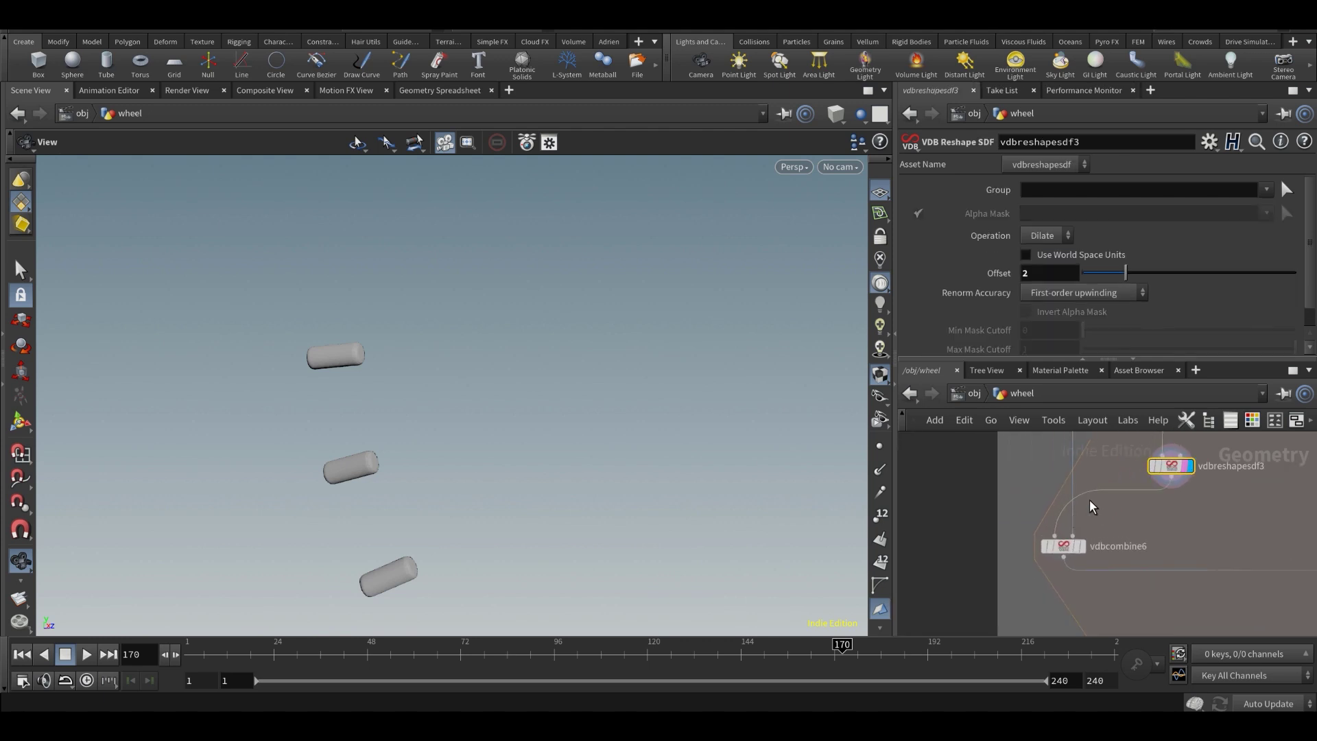
left_click(1077, 547)
scroll(1096, 556, "up", 2)
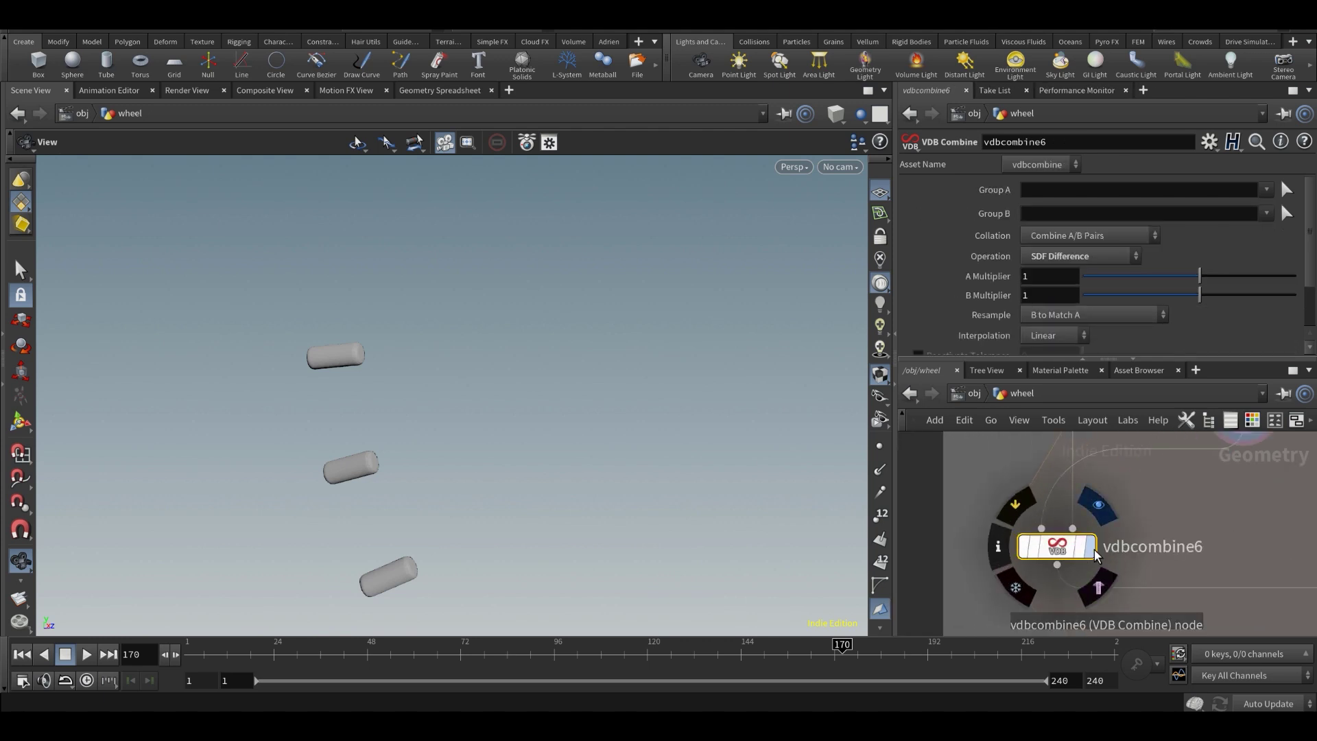
left_click(1093, 552)
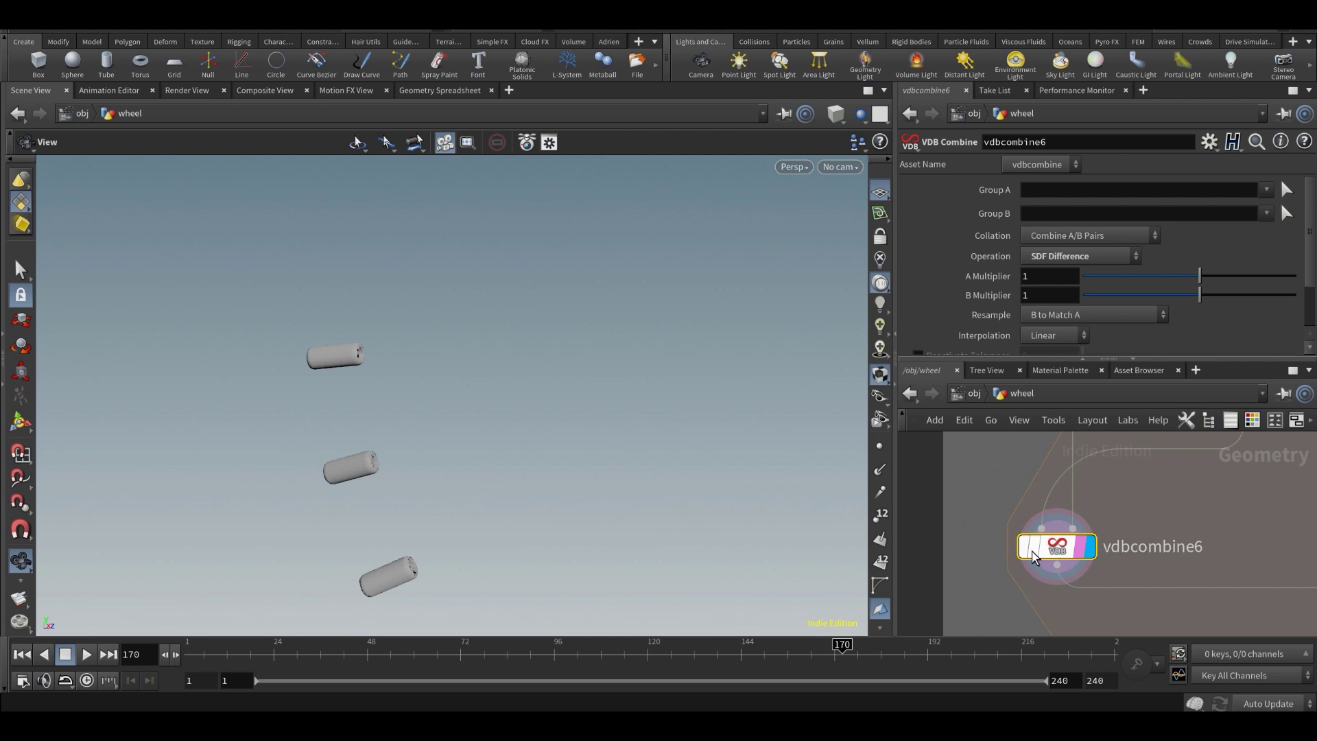
right_click_drag(498, 440, 263, 520)
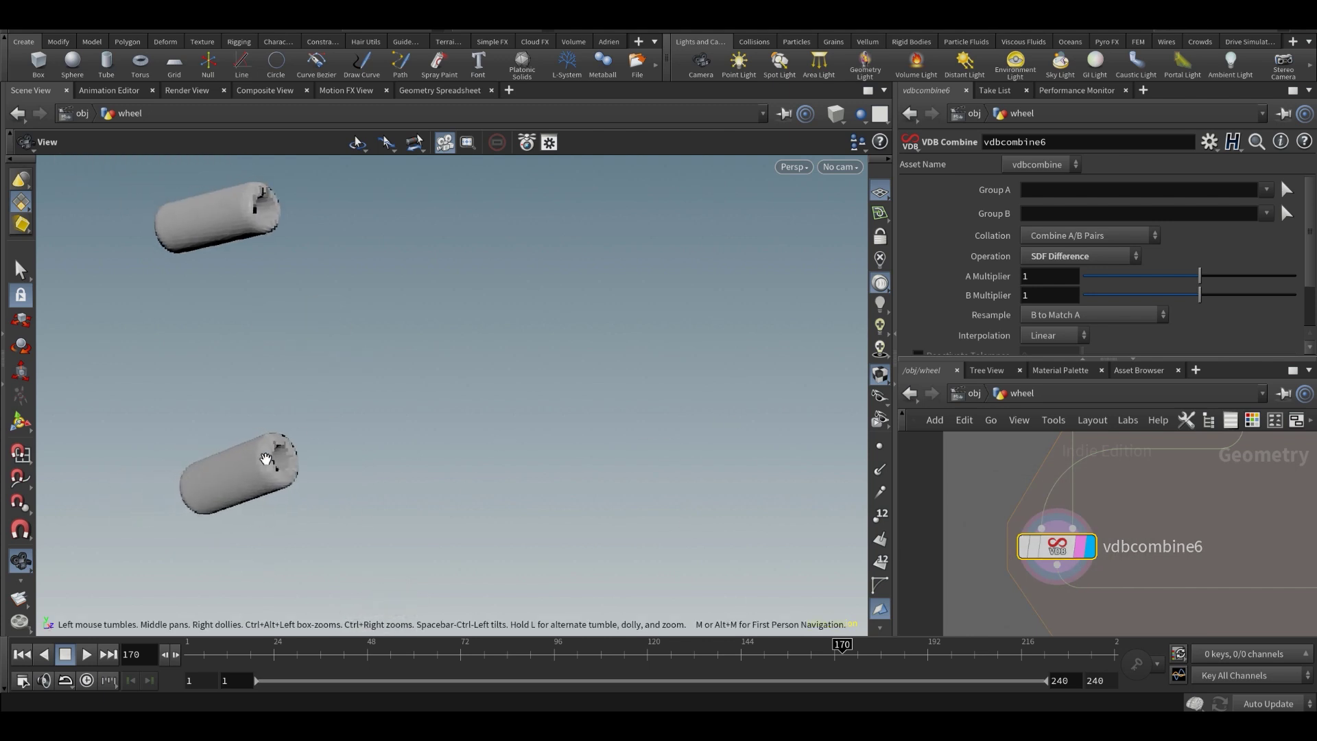
- Trace the nodes around vdbcombine6 in the network and return to its SDF Difference result
scroll(1147, 485, "down", 5)
middle_click_drag(1146, 485, 1120, 518)
scroll(1130, 519, "up", 4)
scroll(1131, 519, "up", 2)
left_click(1126, 517)
scroll(1120, 518, "down", 3)
middle_click_drag(1131, 620, 1136, 494)
scroll(1128, 557, "up", 2)
left_click(1127, 553)
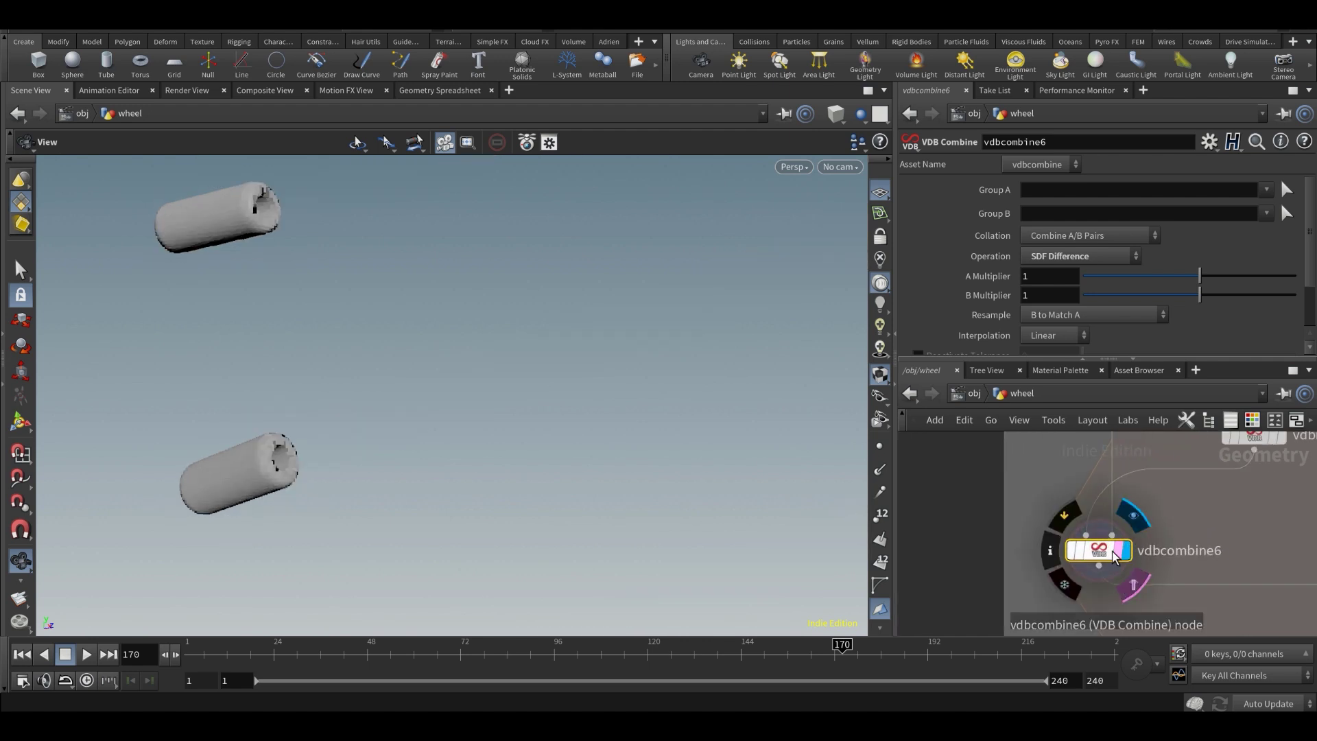
scroll(1175, 545, "down", 4)
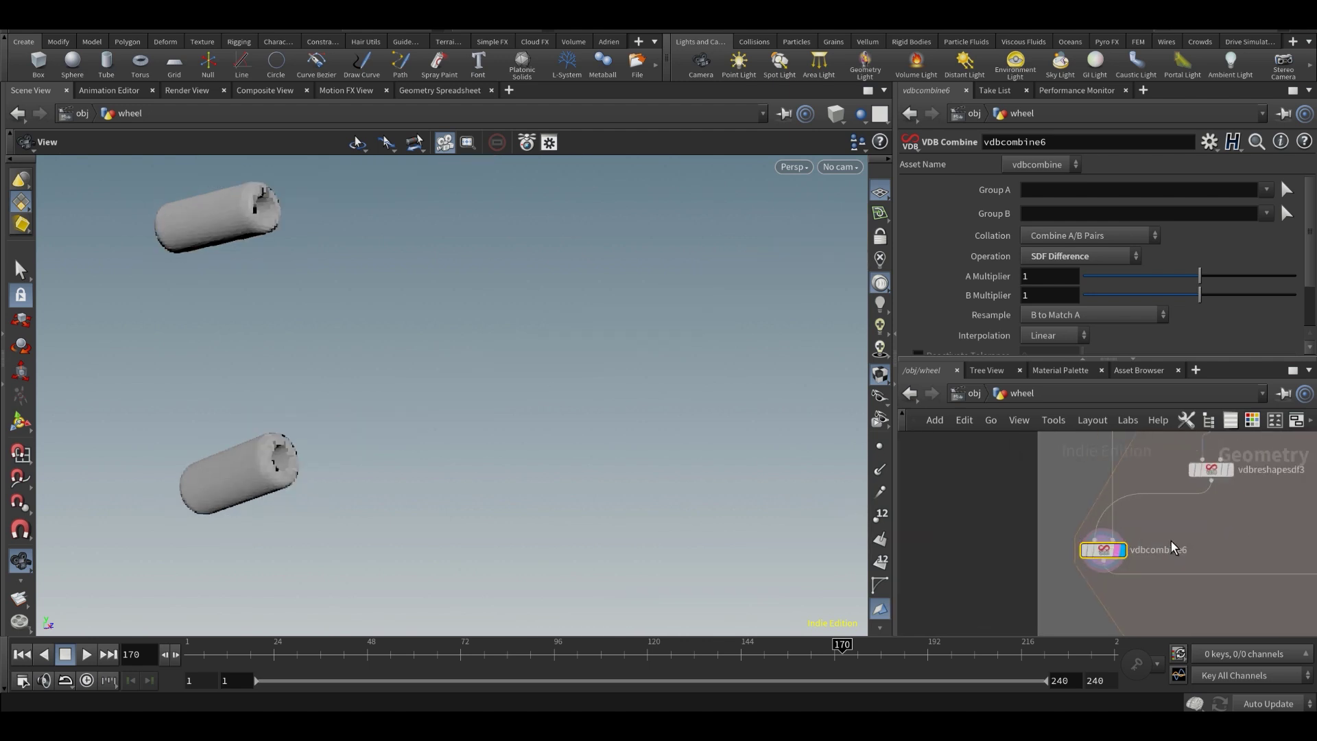
- Display vdbcombine12 and inspect its SDF Union of the cylinders and the wheel rim up close
middle_click_drag(1174, 576, 1014, 471)
scroll(1097, 525, "up", 3)
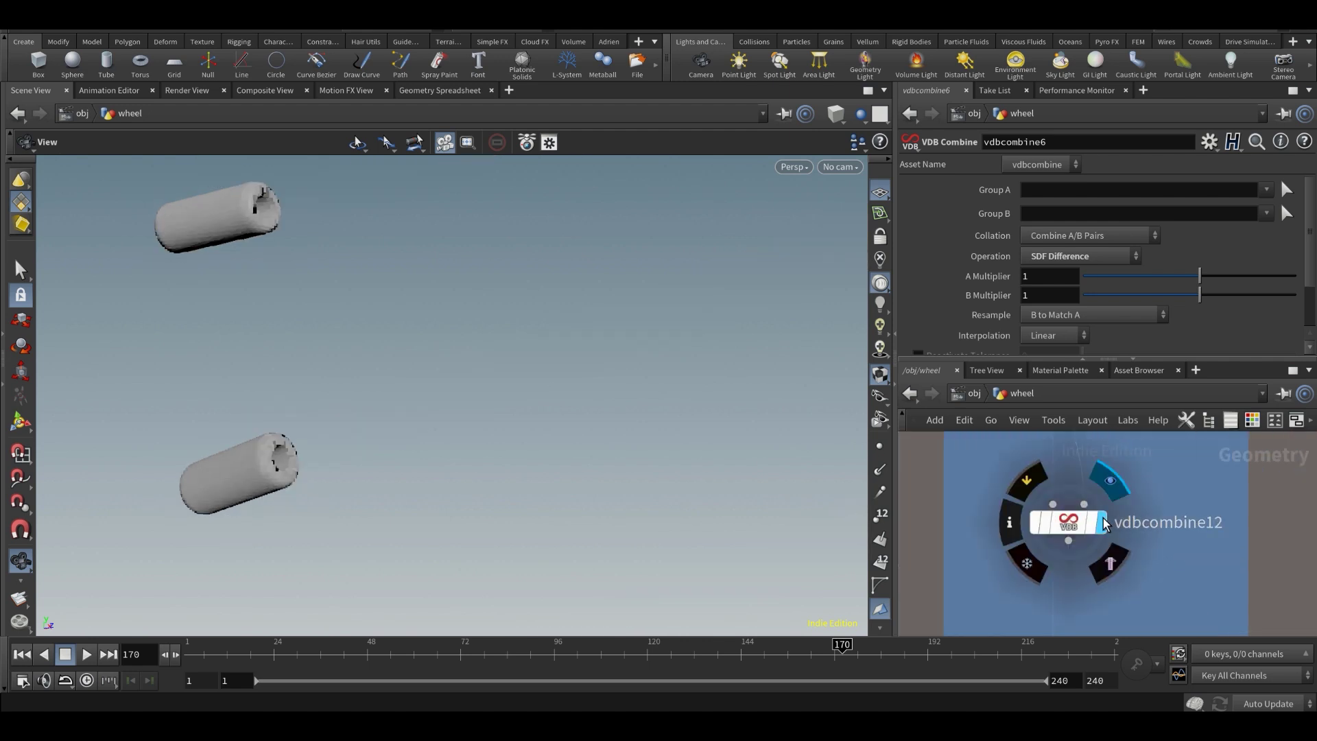
left_click(1099, 524)
left_click(1077, 525)
middle_click_drag(230, 458, 497, 428)
right_click_drag(497, 428, 632, 452)
right_click_drag(541, 452, 480, 472)
scroll(1084, 494, "down", 1)
middle_click_drag(1084, 494, 1113, 557)
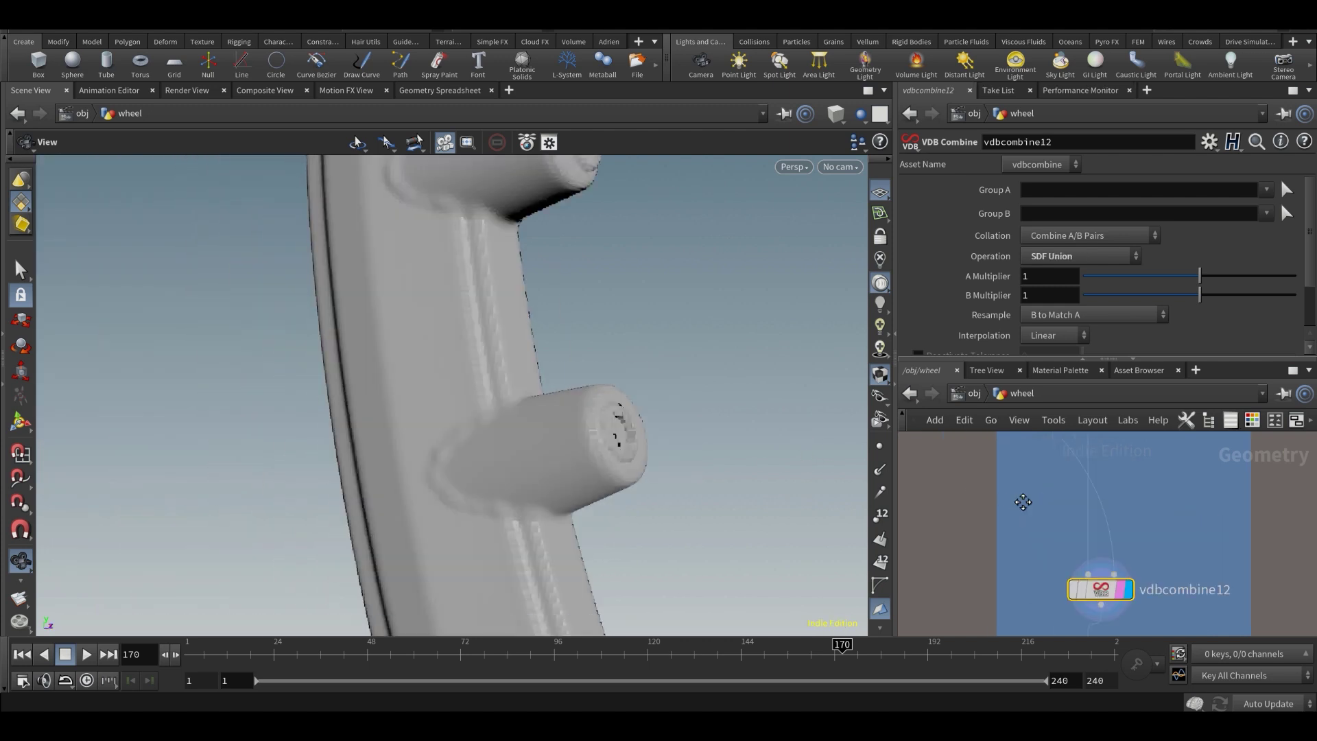
- Find vdbcombine13 further down the network and display its SDF Union result
scroll(1039, 563, "down", 3)
scroll(1062, 600, "down", 1)
middle_click_drag(1057, 572, 1048, 483)
scroll(1094, 591, "down", 3)
scroll(1087, 551, "up", 3)
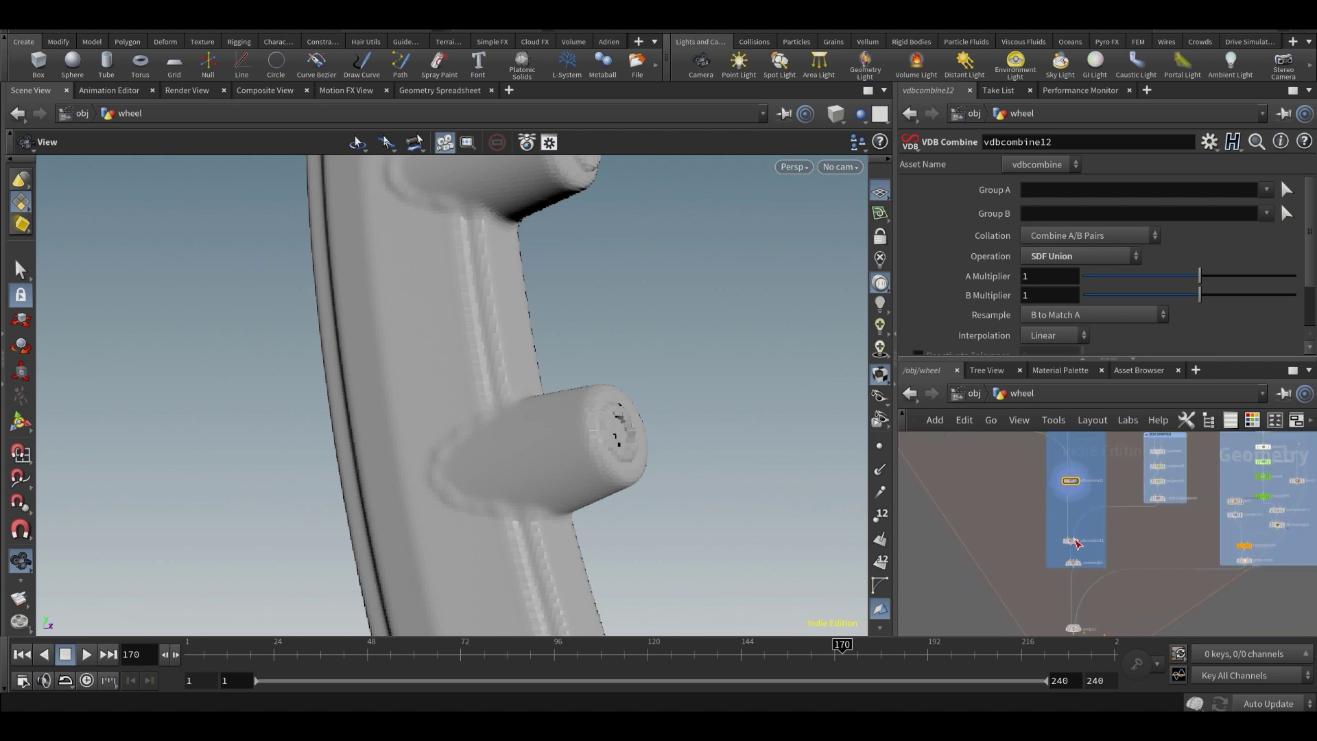
scroll(1089, 553, "up", 1)
middle_click_drag(1114, 523, 1107, 574)
scroll(1101, 580, "down", 2)
scroll(1100, 584, "up", 2)
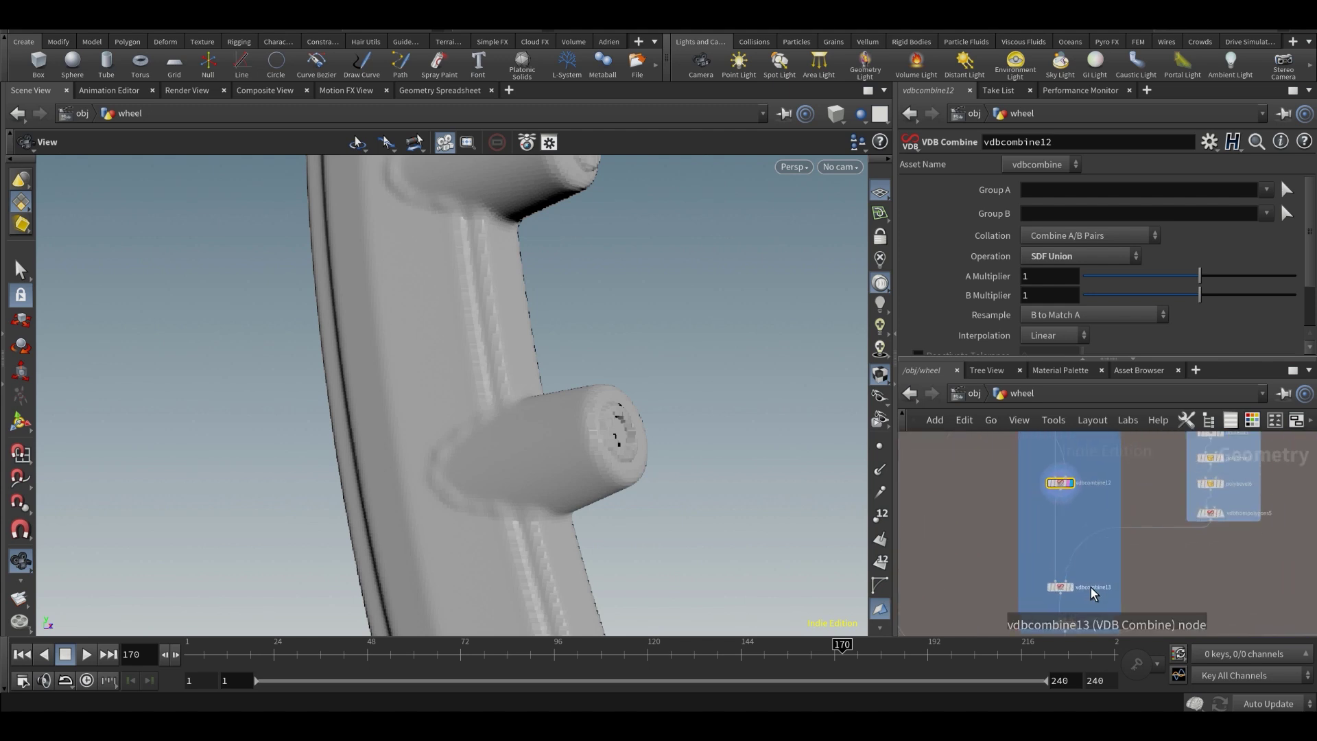
scroll(1070, 588, "up", 2)
left_click(1067, 592)
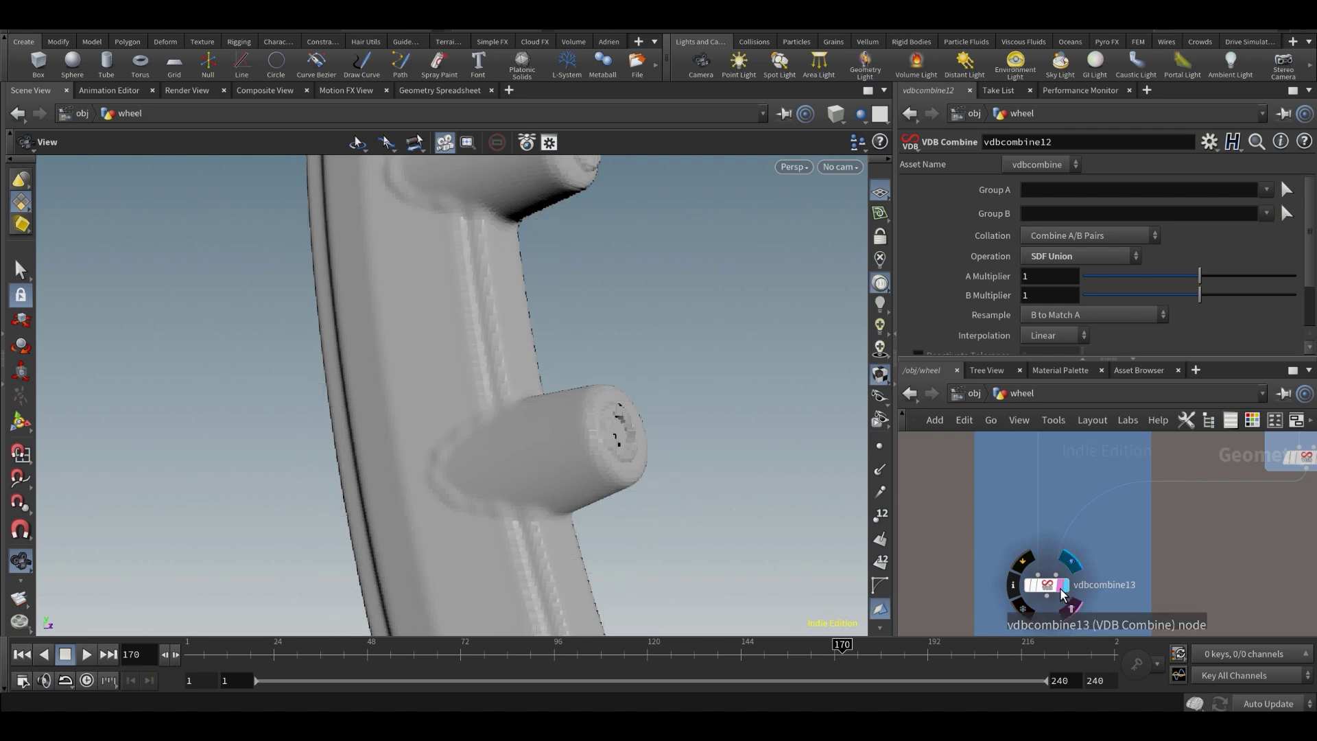
scroll(549, 411, "down", 4)
- Toggle the bypass of vdbcombine13 on and off to compare the rim's end plates, and view the whole half wheel
left_click_drag(549, 412, 720, 378)
scroll(685, 336, "up", 4)
scroll(1022, 591, "up", 2)
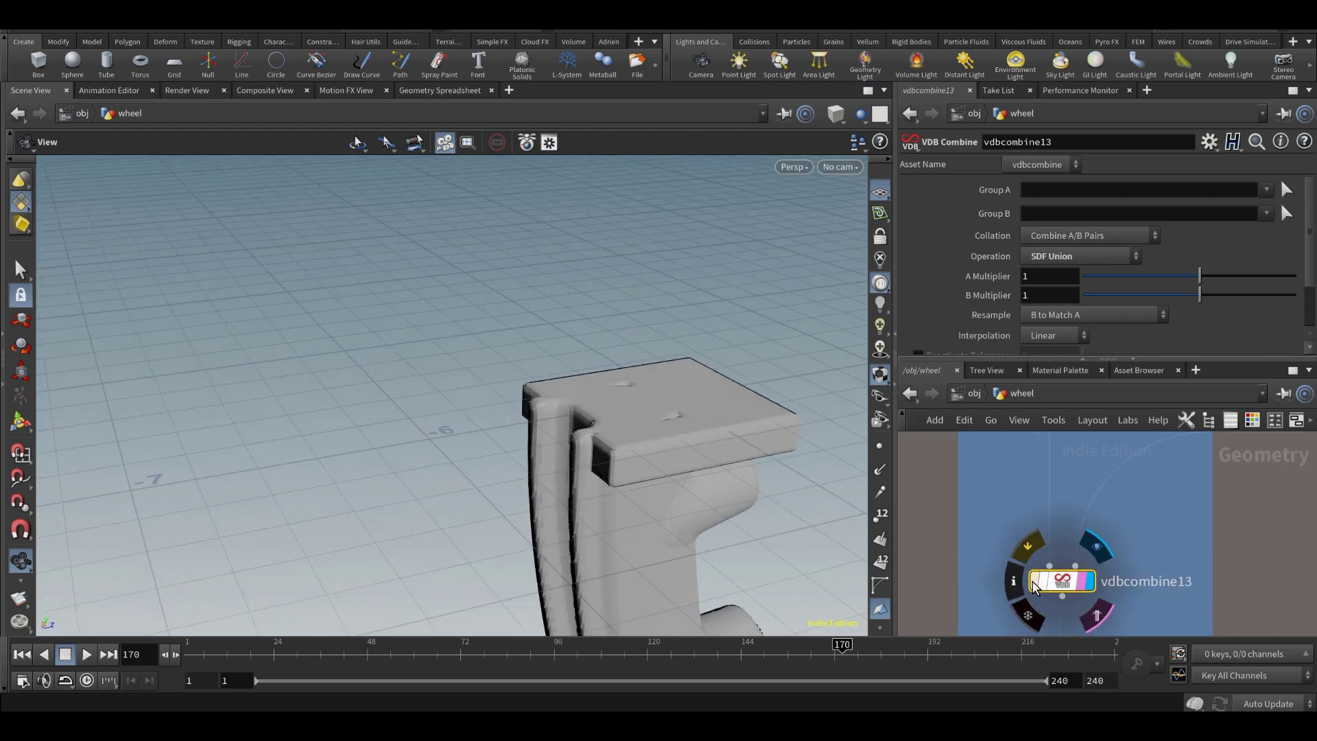
left_click(1029, 547)
left_click(1029, 547)
left_click_drag(709, 426, 586, 408)
right_click_drag(586, 407, 589, 480)
left_click_drag(589, 481, 526, 384)
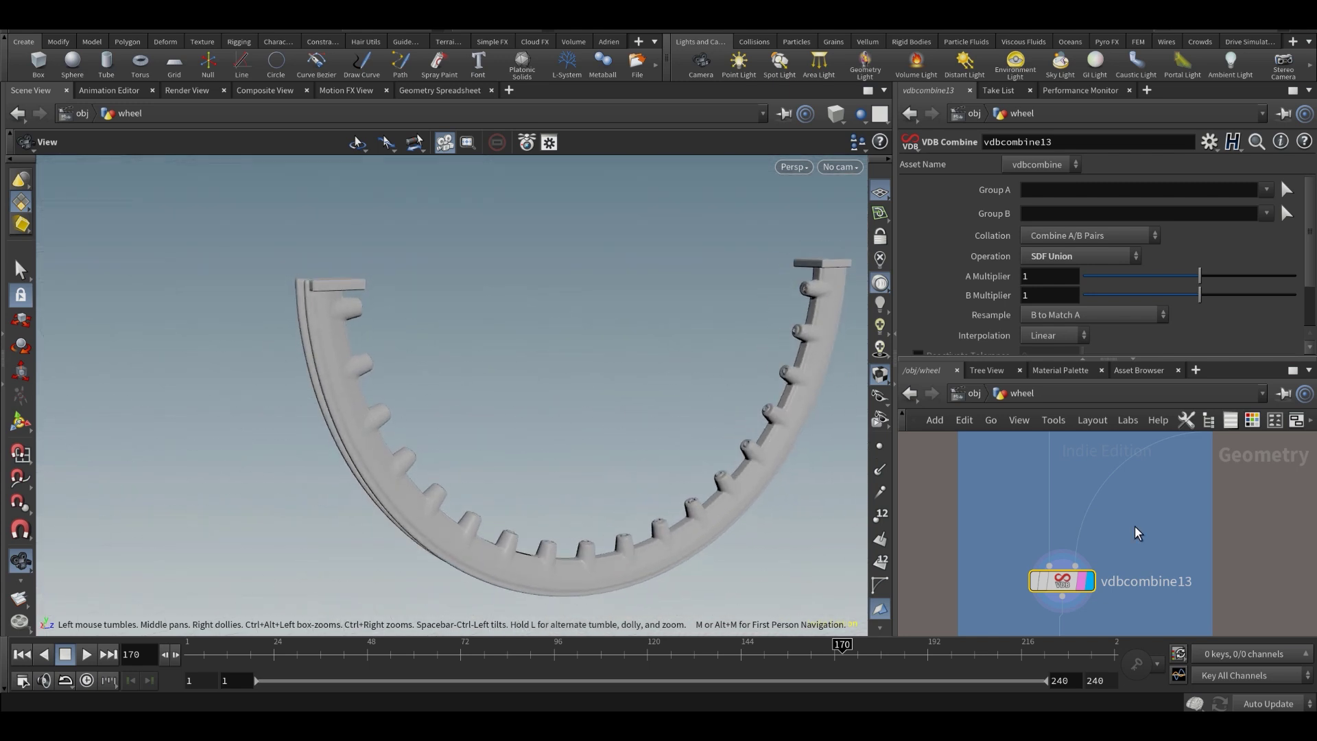
- Display convertvdb1, set to convert to Polygons, and examine the rim's mesh density in wireframe
middle_click_drag(1141, 562, 1125, 454)
scroll(1125, 454, "down", 1)
left_click(1092, 554)
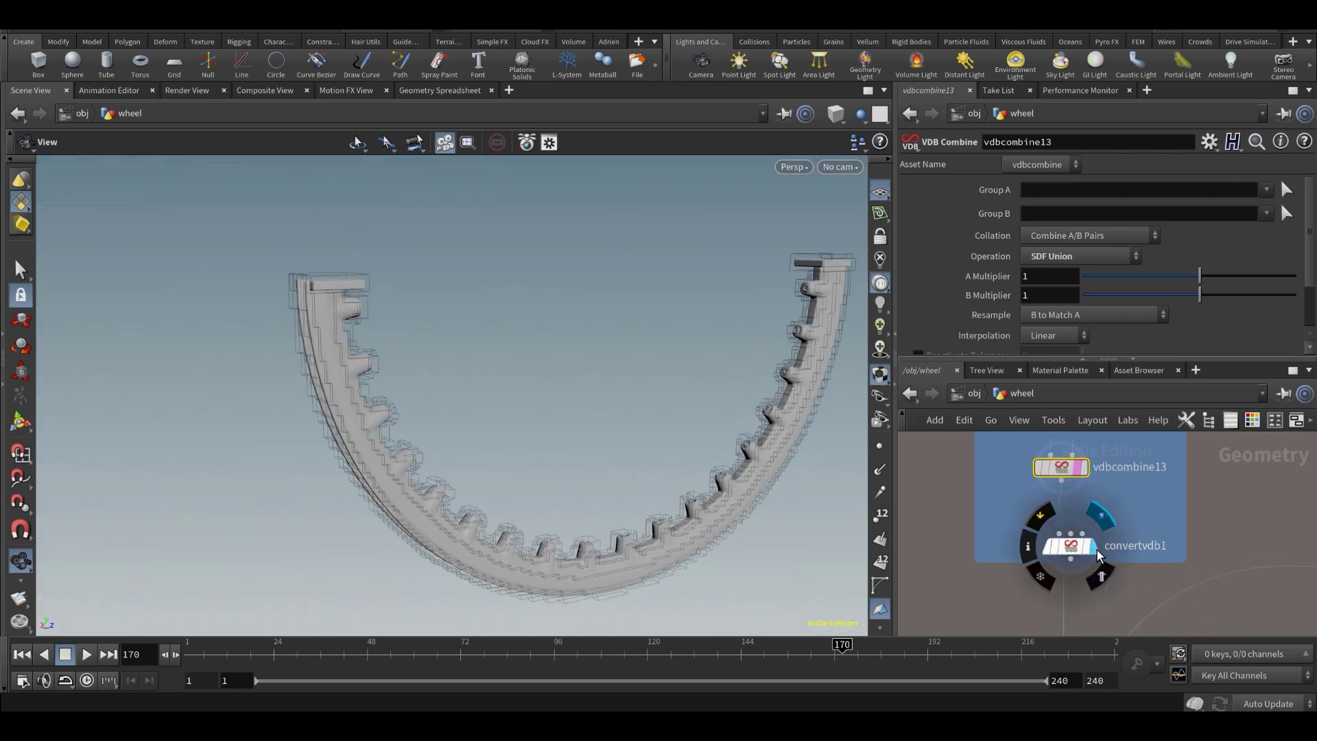
left_click(1079, 551)
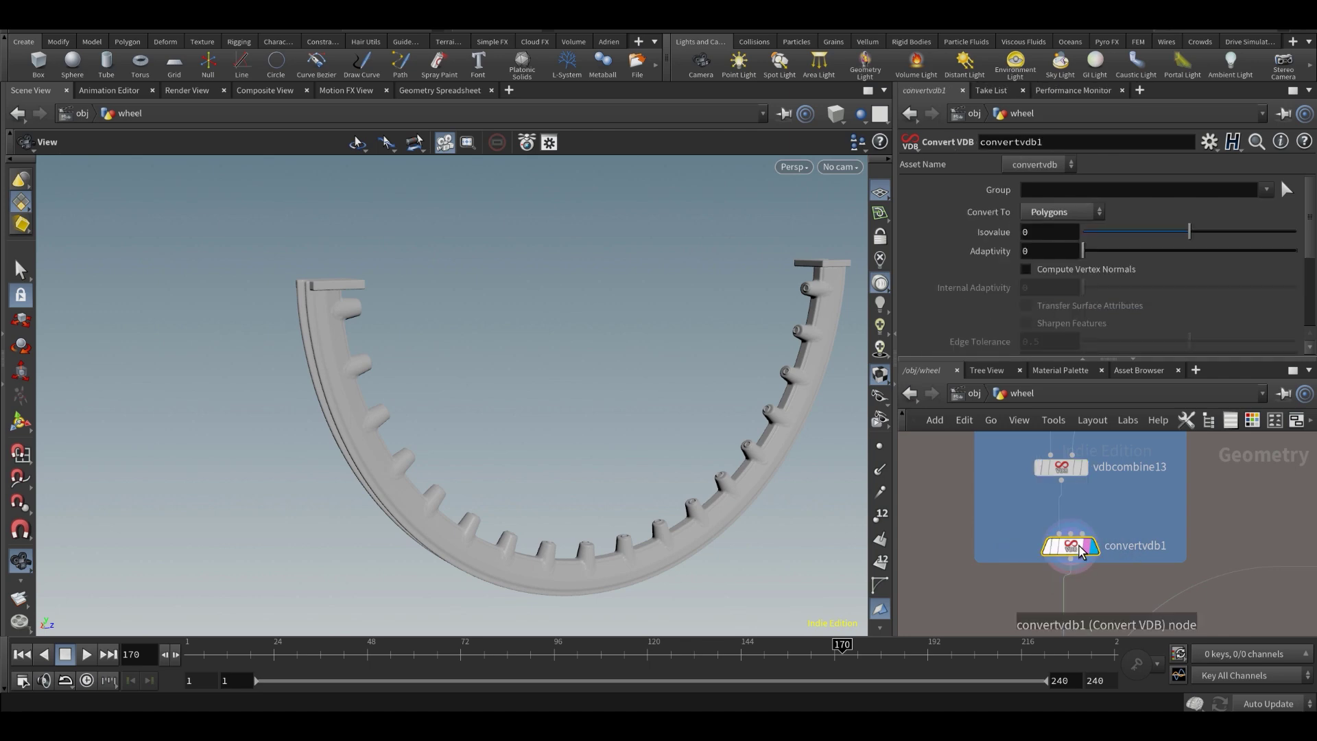
left_click_drag(414, 361, 465, 365)
key("w")
right_click_drag(340, 347, 740, 340)
left_click_drag(485, 332, 480, 339)
middle_click_drag(480, 339, 554, 451)
mouse_move(554, 451)
left_mouse_down()
mouse_move(450, 430)
mouse_move(514, 432)
mouse_move(523, 459)
mouse_move(542, 446)
left_mouse_up()
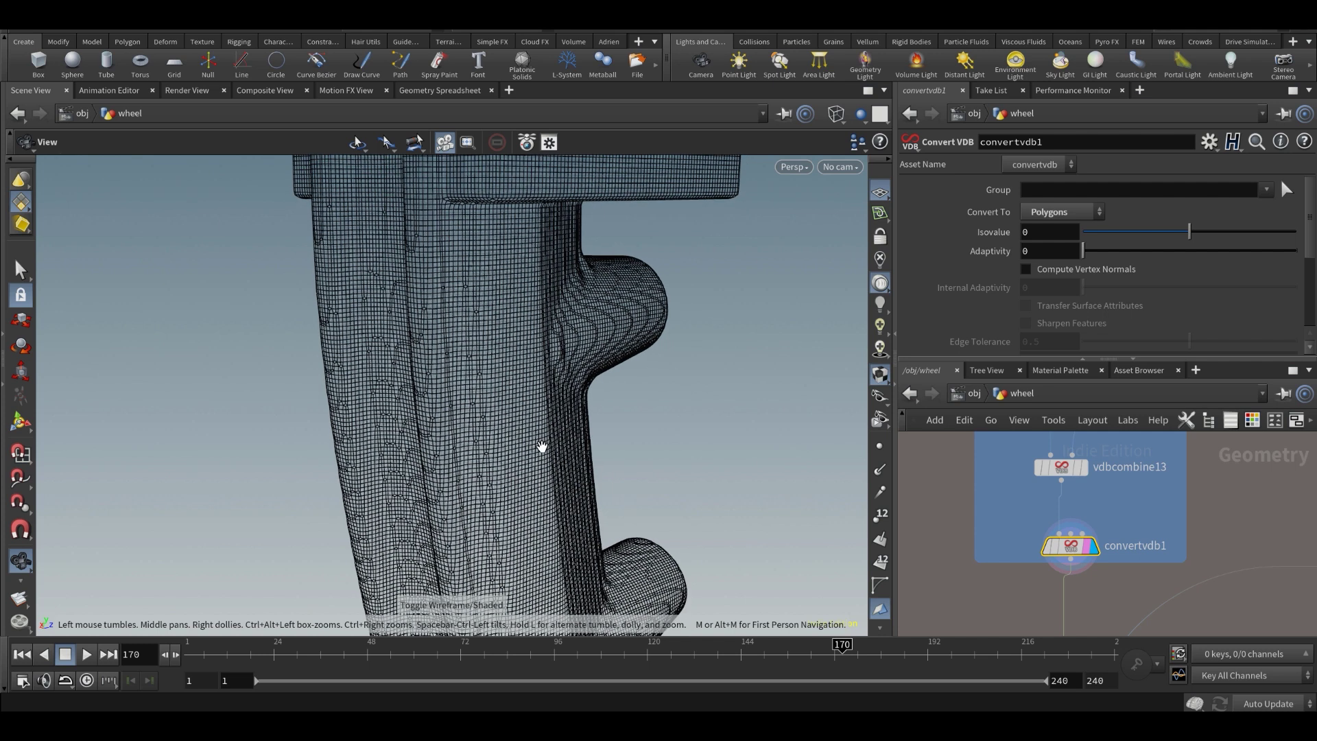
- Return the viewport to shaded display and inspect the converted rim from several angles
key("w")
left_click_drag(702, 455, 496, 435)
right_click_drag(495, 435, 627, 436)
middle_click_drag(628, 436, 509, 367)
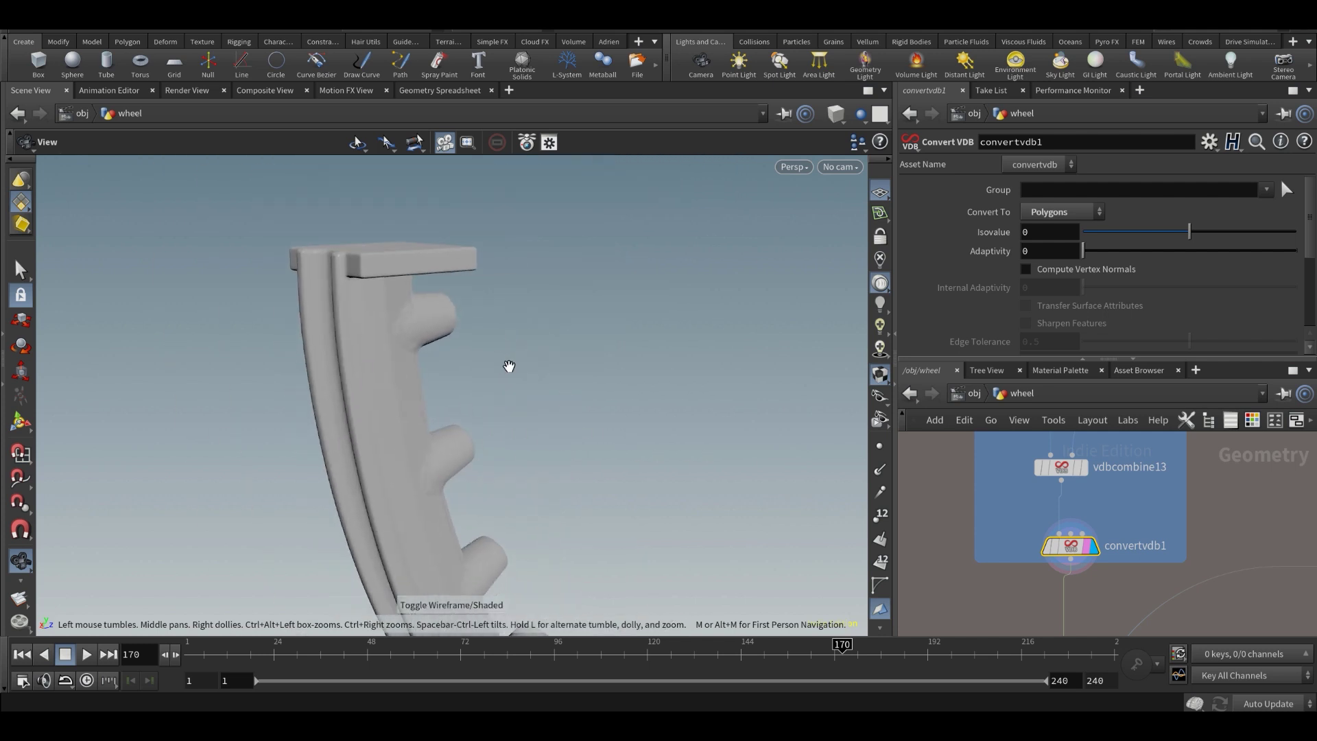
right_click_drag(508, 391, 670, 391)
middle_click_drag(670, 391, 529, 397)
left_click_drag(529, 396, 480, 295)
- Display vdbfrompolygons5 and examine the end plate volume with its linked Voxel Size expression
scroll(1194, 536, "down", 3)
scroll(1195, 532, "down", 1)
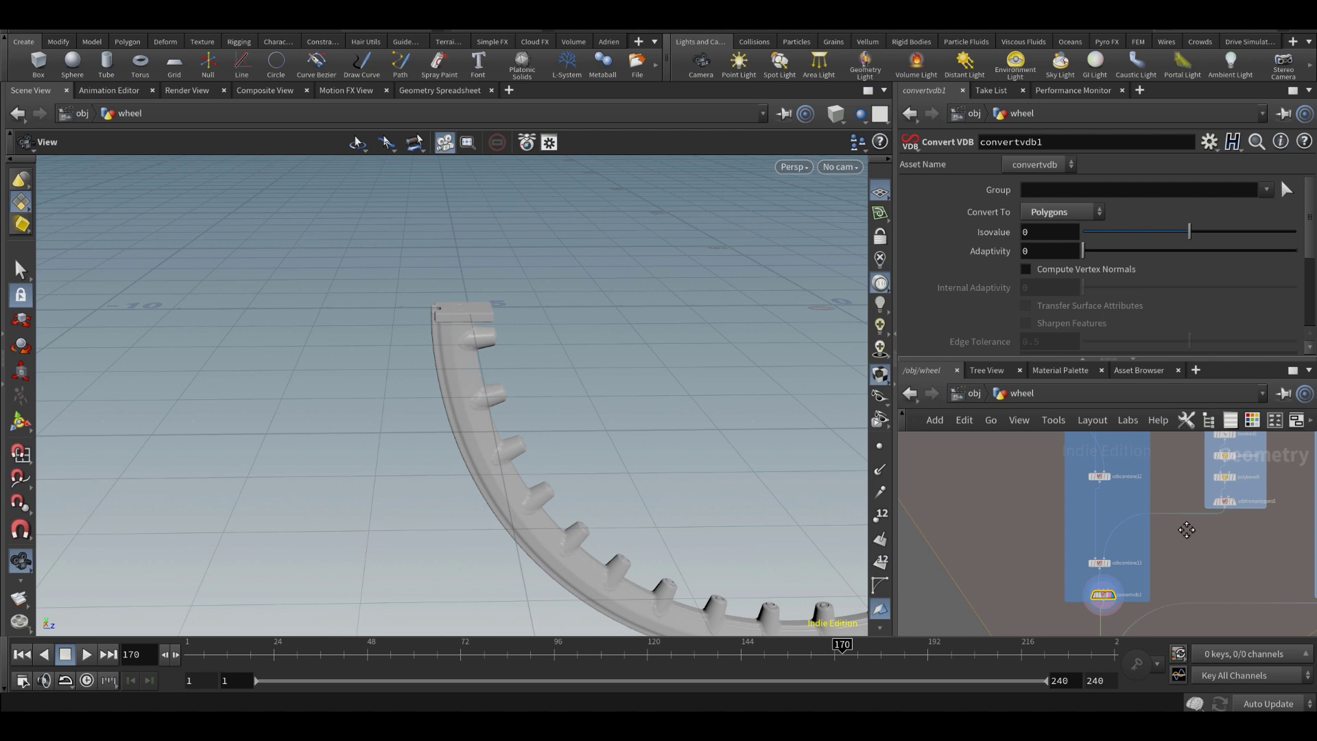
scroll(1182, 527, "up", 3)
middle_click_drag(1250, 520, 1105, 587)
scroll(1125, 569, "down", 1)
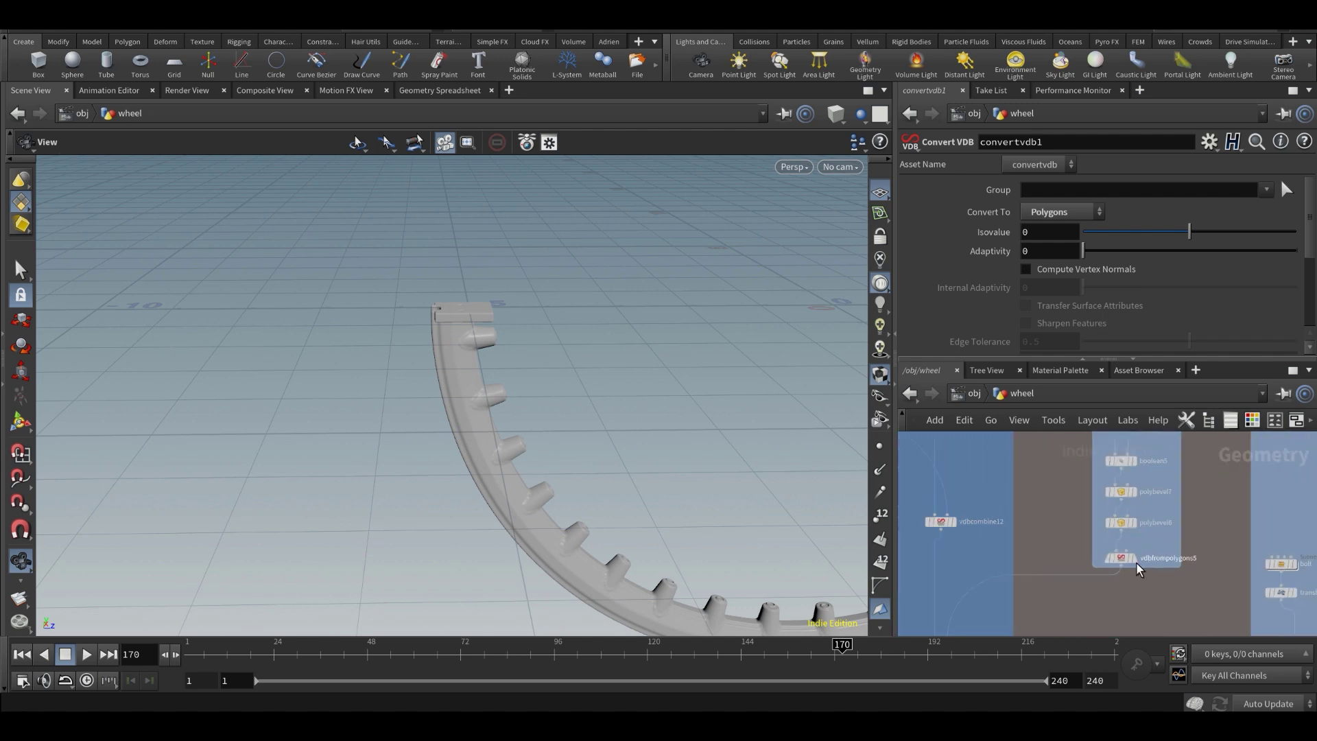
scroll(1135, 558, "up", 1)
left_click(1134, 559)
left_click(1122, 557)
left_click_drag(520, 323, 549, 364)
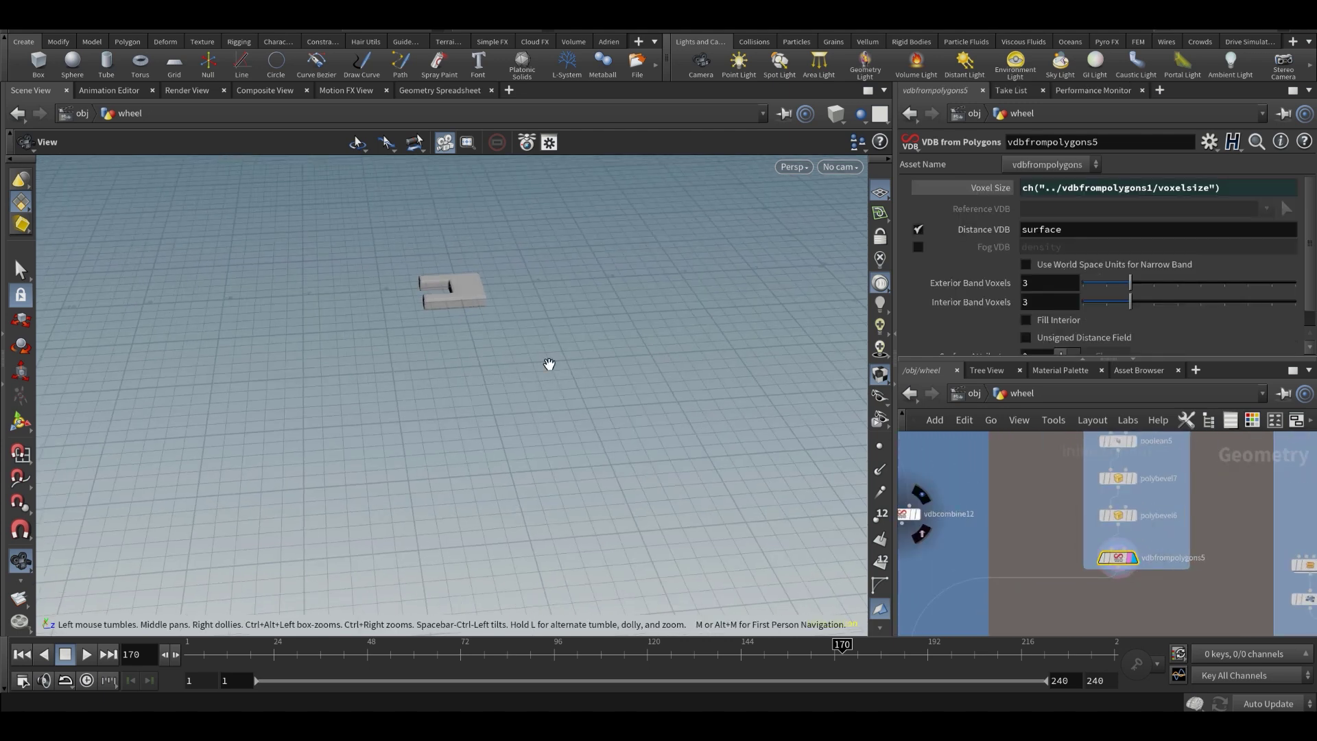
- Display transform9 in the BOX PLACEMENT group and frame its flat cross-section in the viewport
scroll(1114, 548, "down", 5)
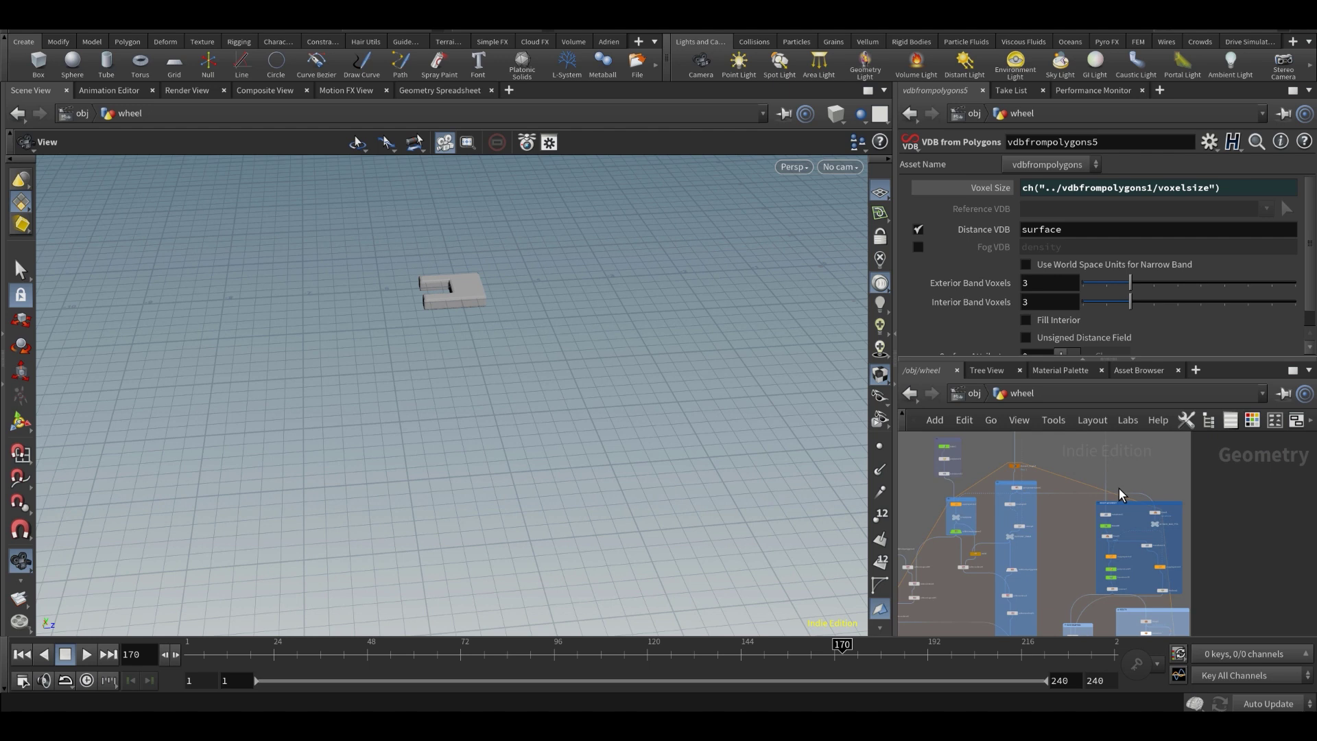
scroll(1118, 494, "up", 6)
left_click(1096, 537)
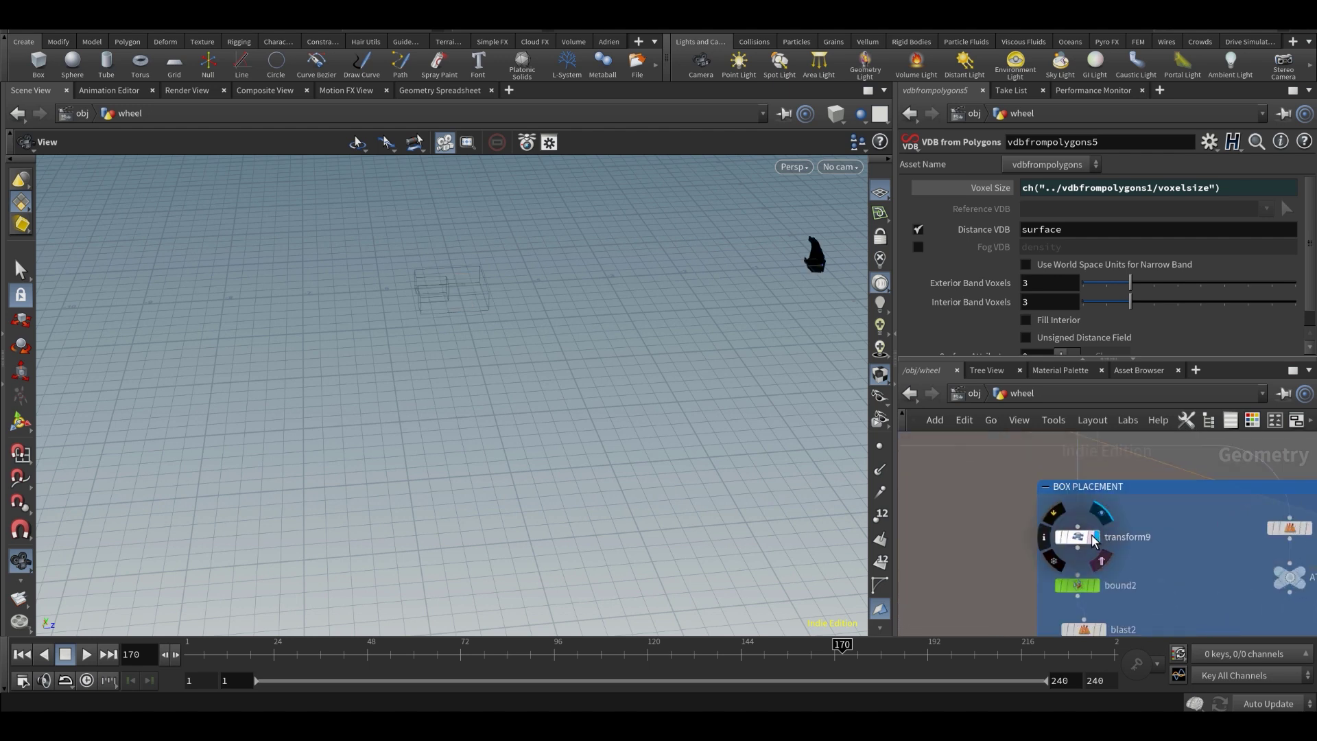
left_click(1091, 539)
key("f")
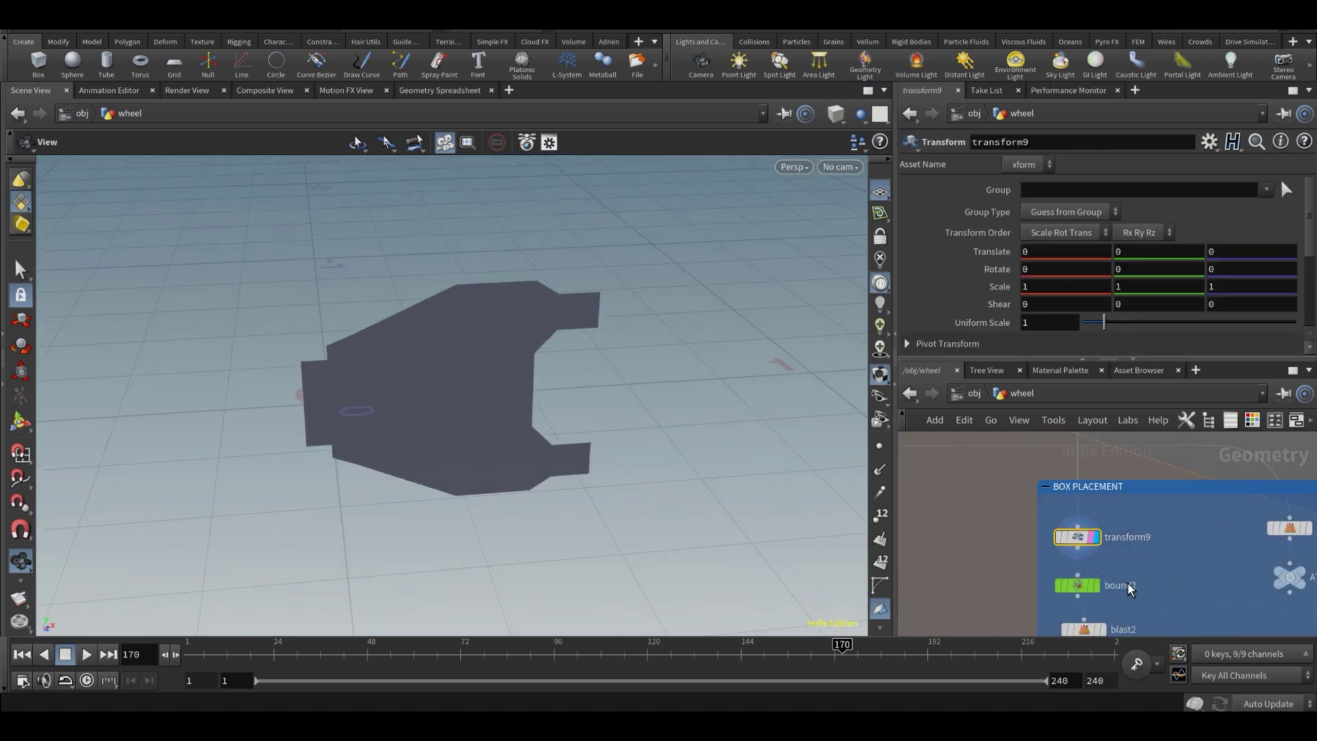
left_click_drag(453, 387, 538, 364)
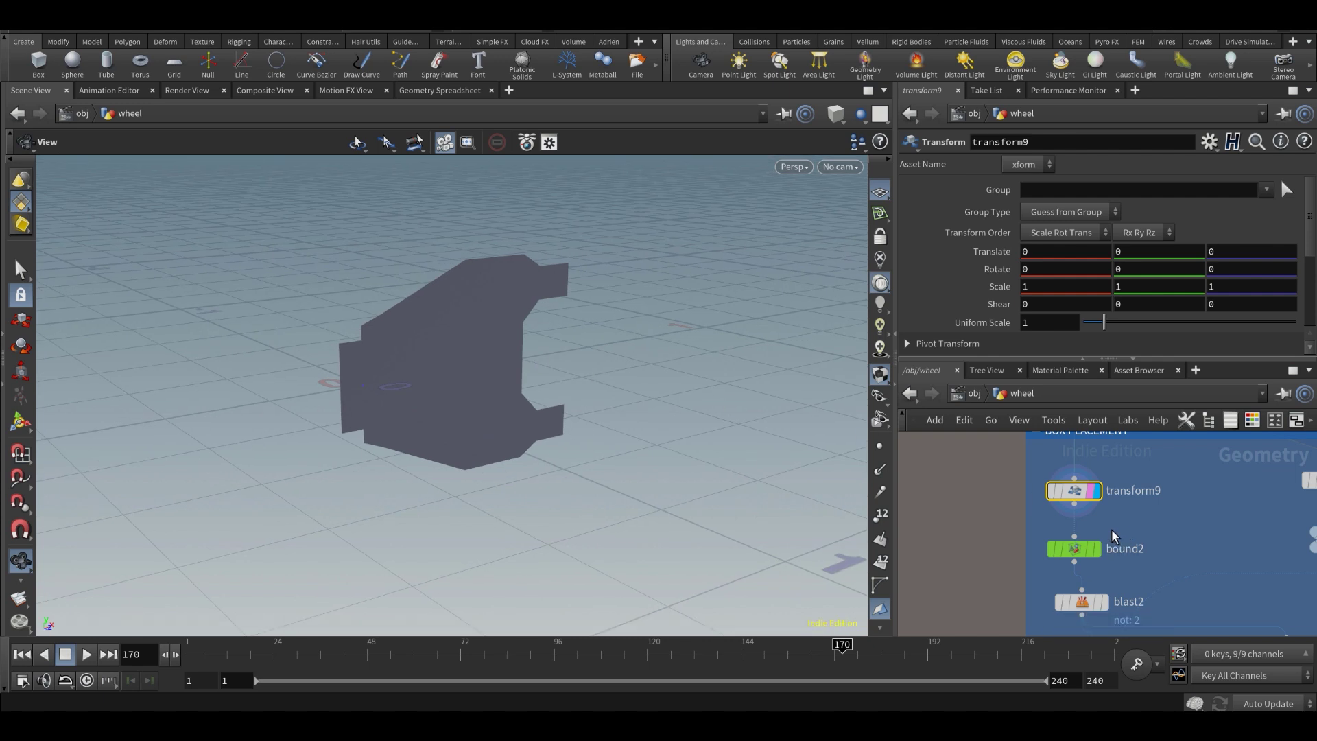
- Display bound2 and view its bounding box against the cross-section outline
left_click(1098, 549)
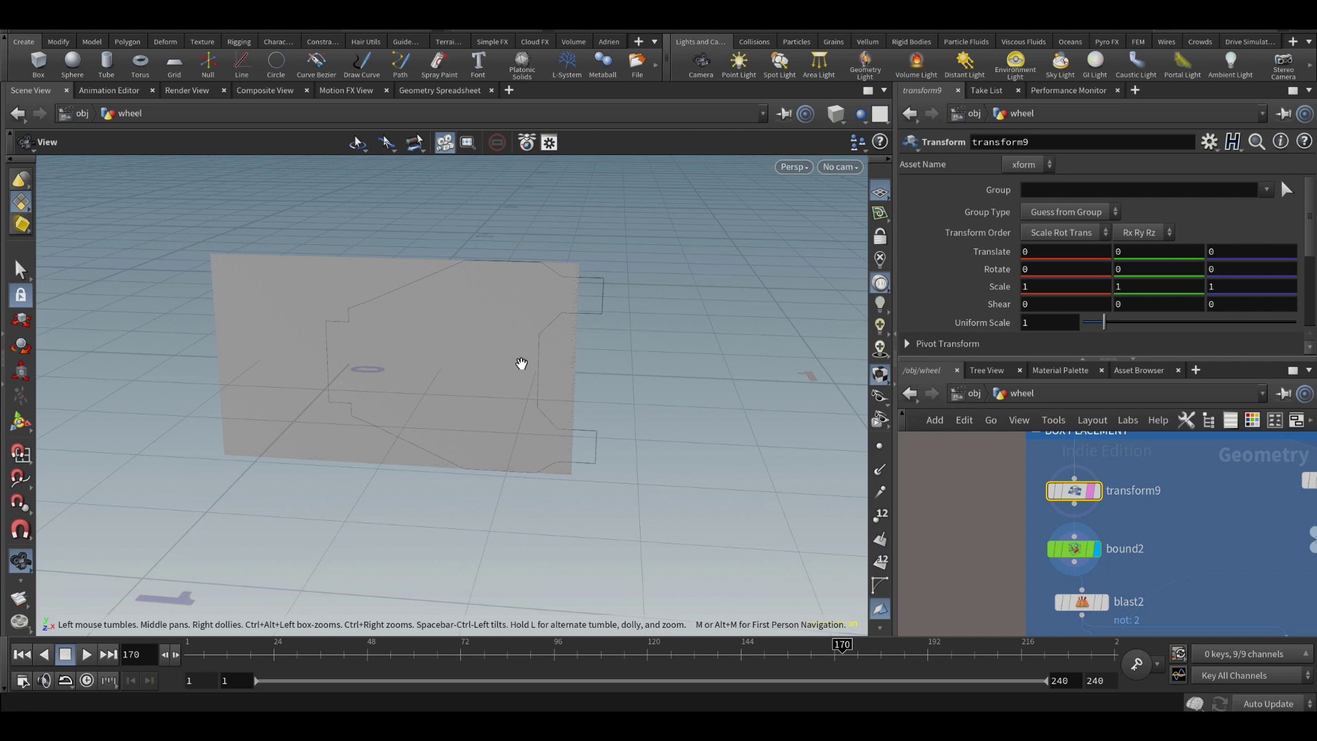
left_click(1074, 549)
mouse_move(473, 385)
left_mouse_down()
mouse_move(443, 388)
mouse_move(454, 374)
left_mouse_up()
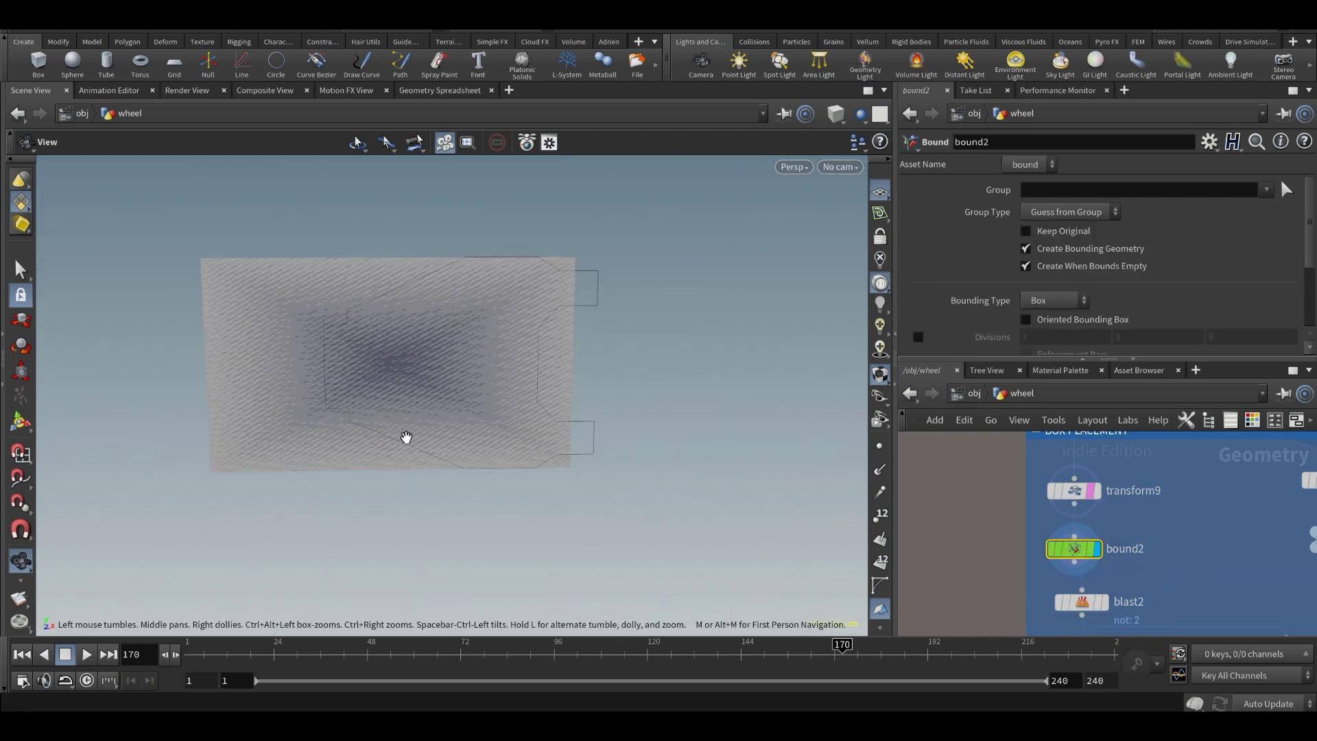
- Try a different X Lower Padding on bound2's bounding box and undo the change
scroll(955, 315, "down", 4)
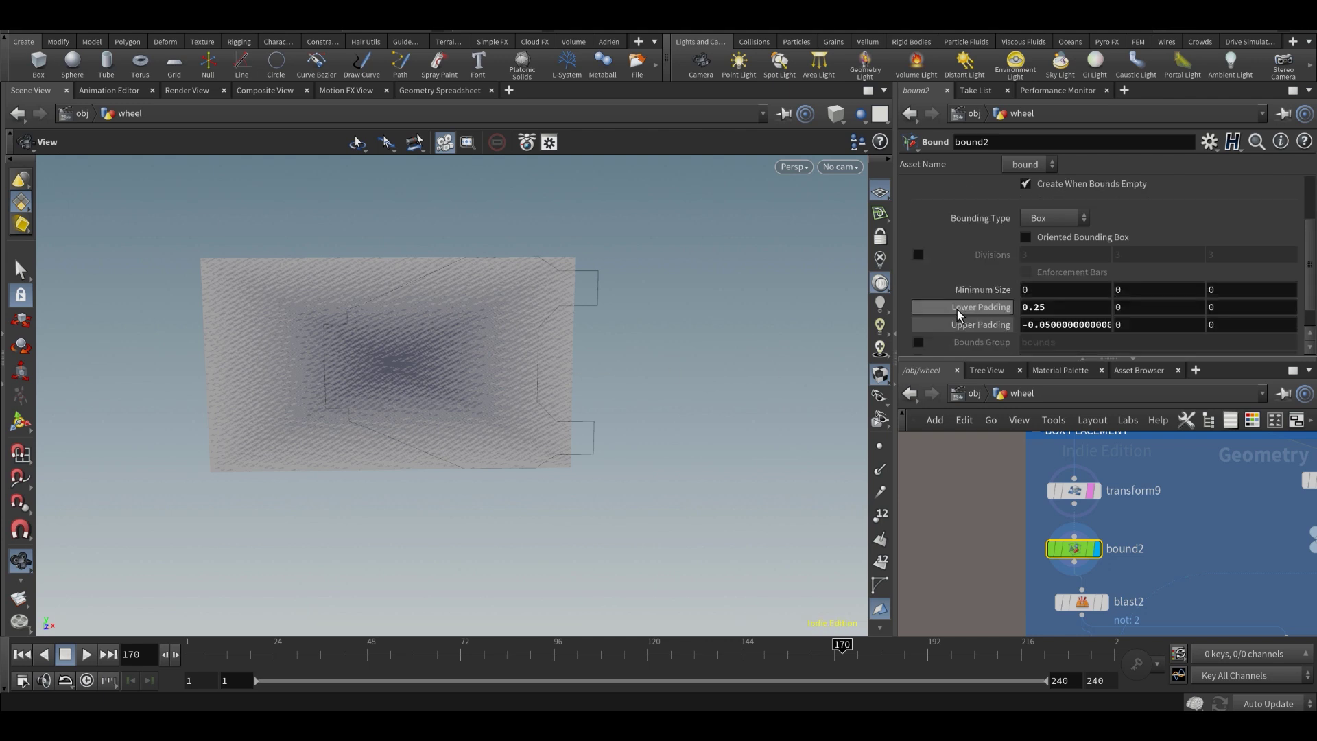
middle_click_drag(1047, 277, 1092, 301)
key("ctrl+z")
left_click_drag(595, 437, 585, 441)
- Display blast2 and inspect the single face kept from the bounding box
scroll(1135, 521, "down", 2)
scroll(1125, 555, "up", 2)
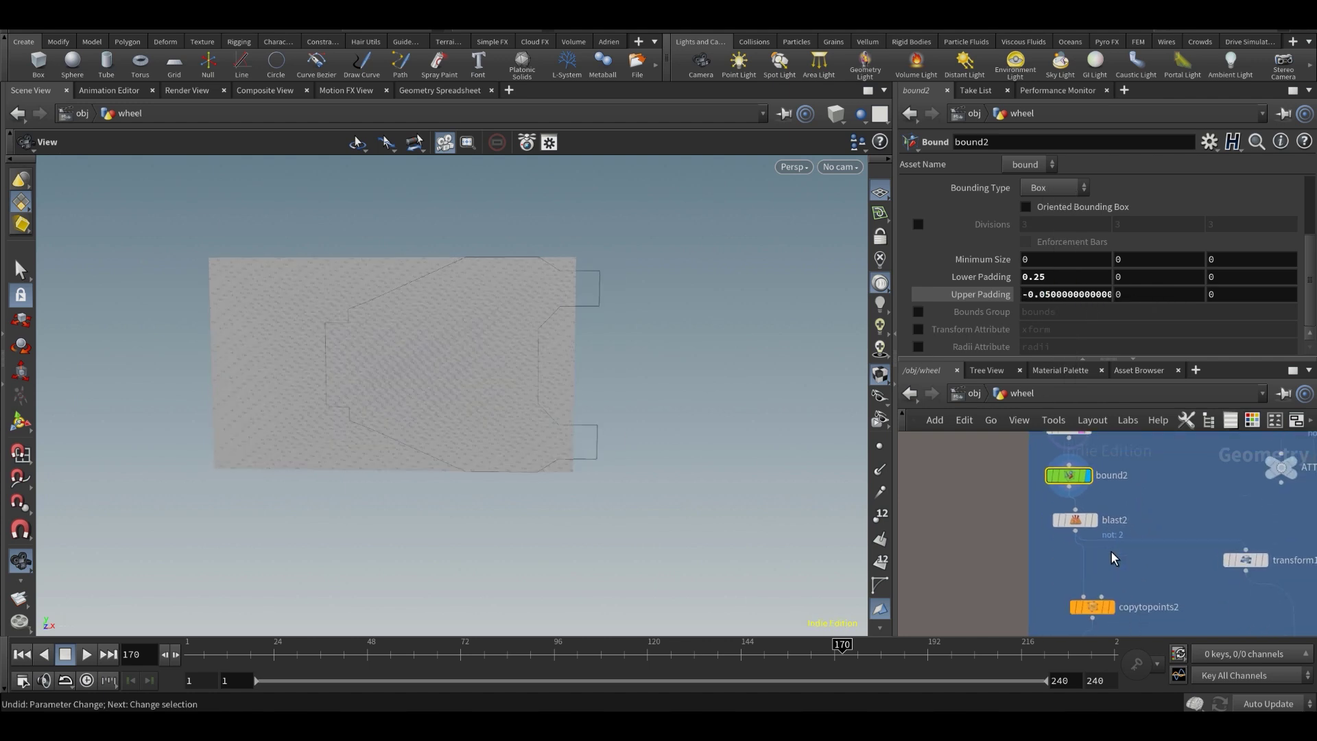
left_click(1074, 515)
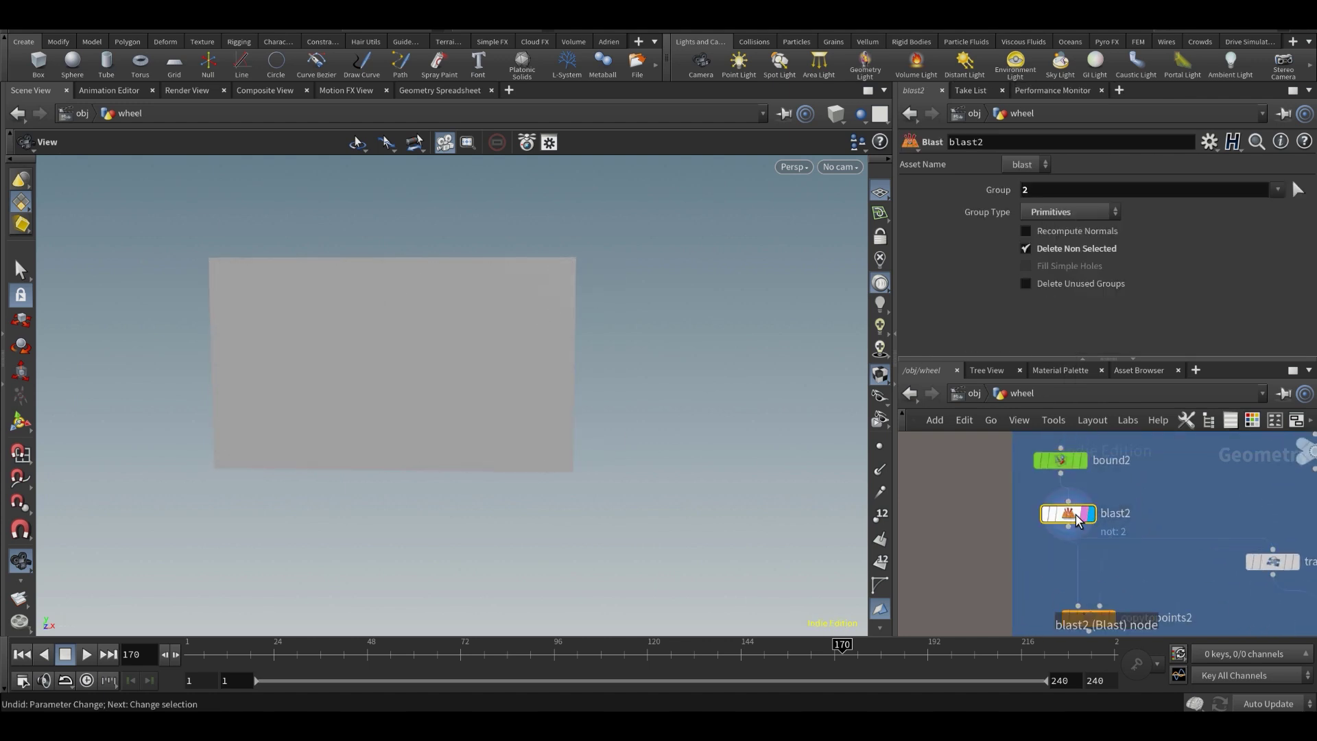
- Clear blast2's Group selection and reselect primitive 2 of the bounding box in the viewport
left_click(1303, 188)
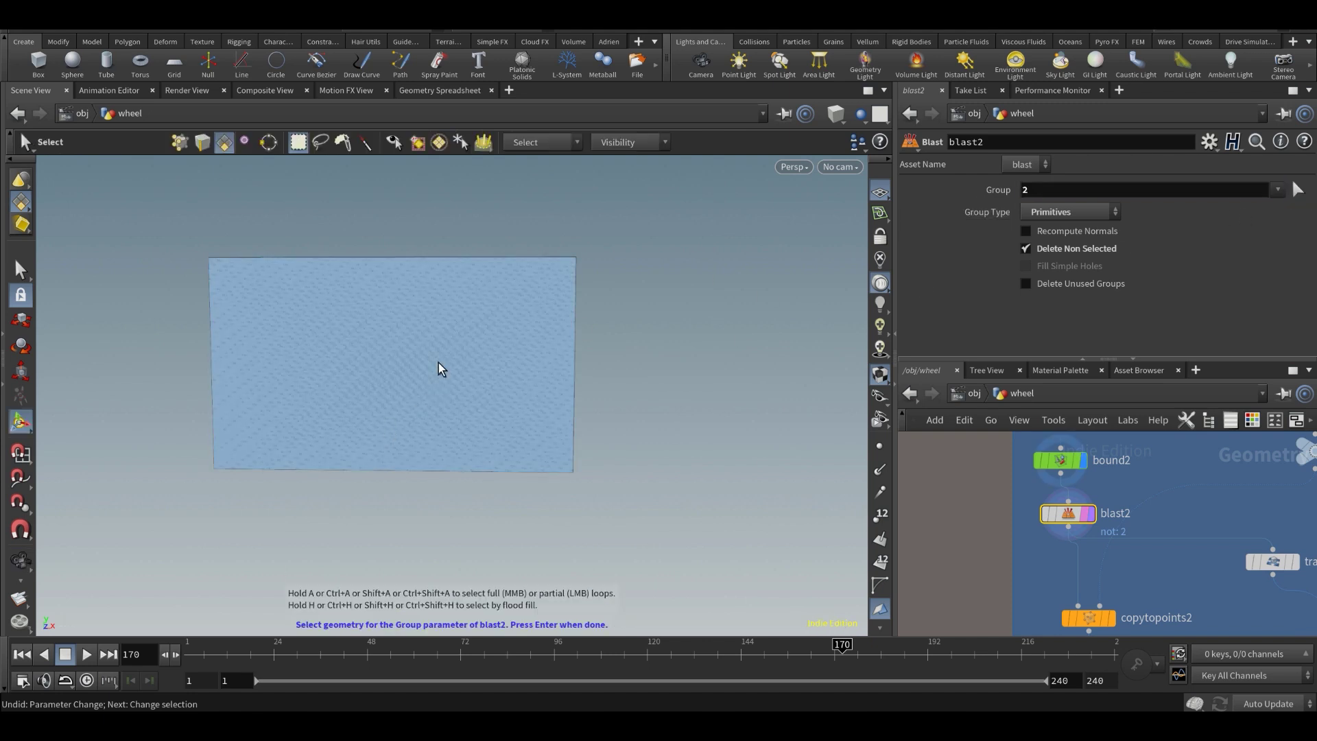
key("Return")
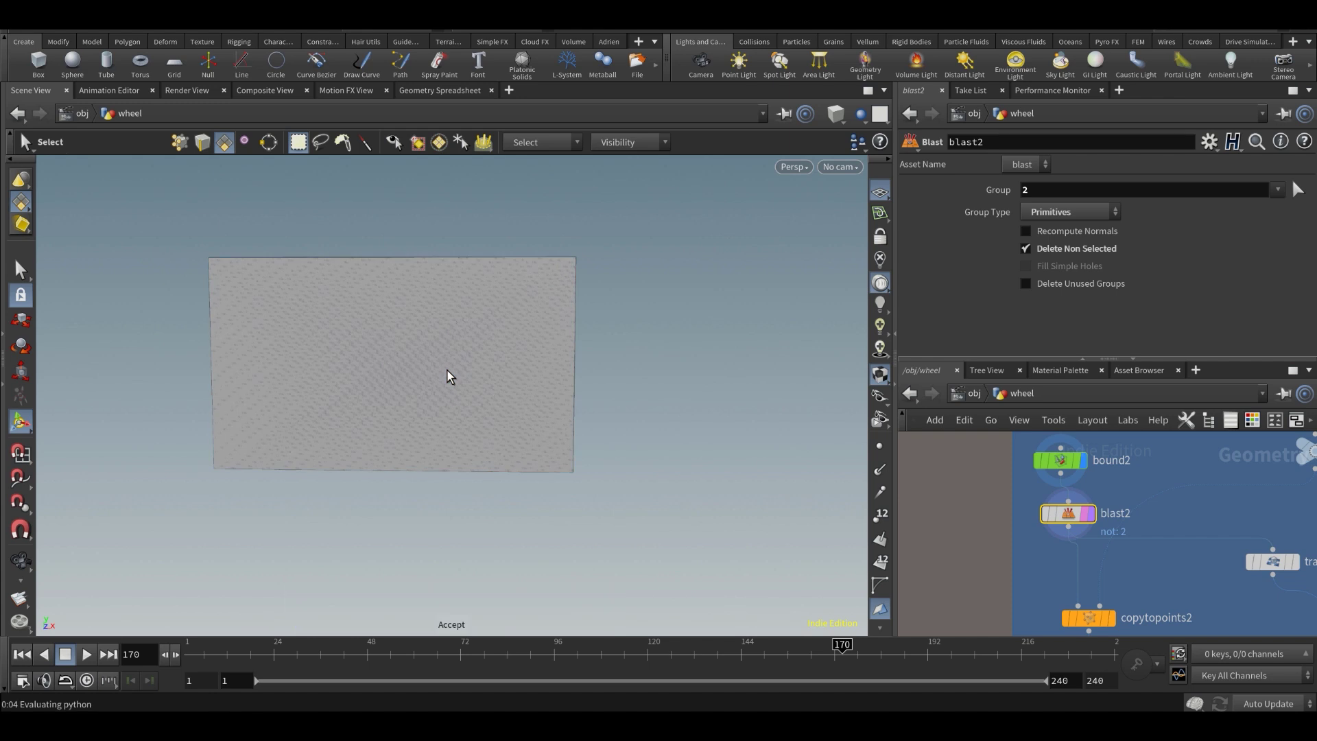
left_click(1297, 190)
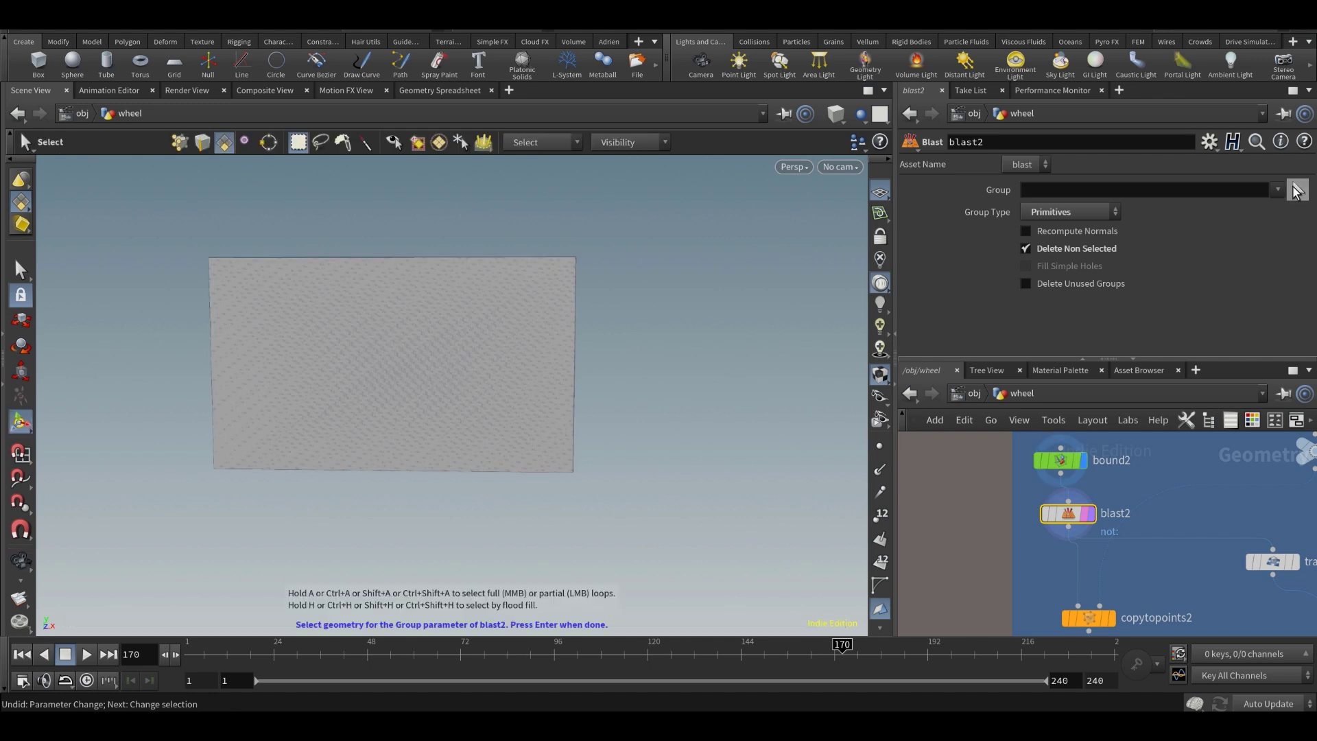
key("Return")
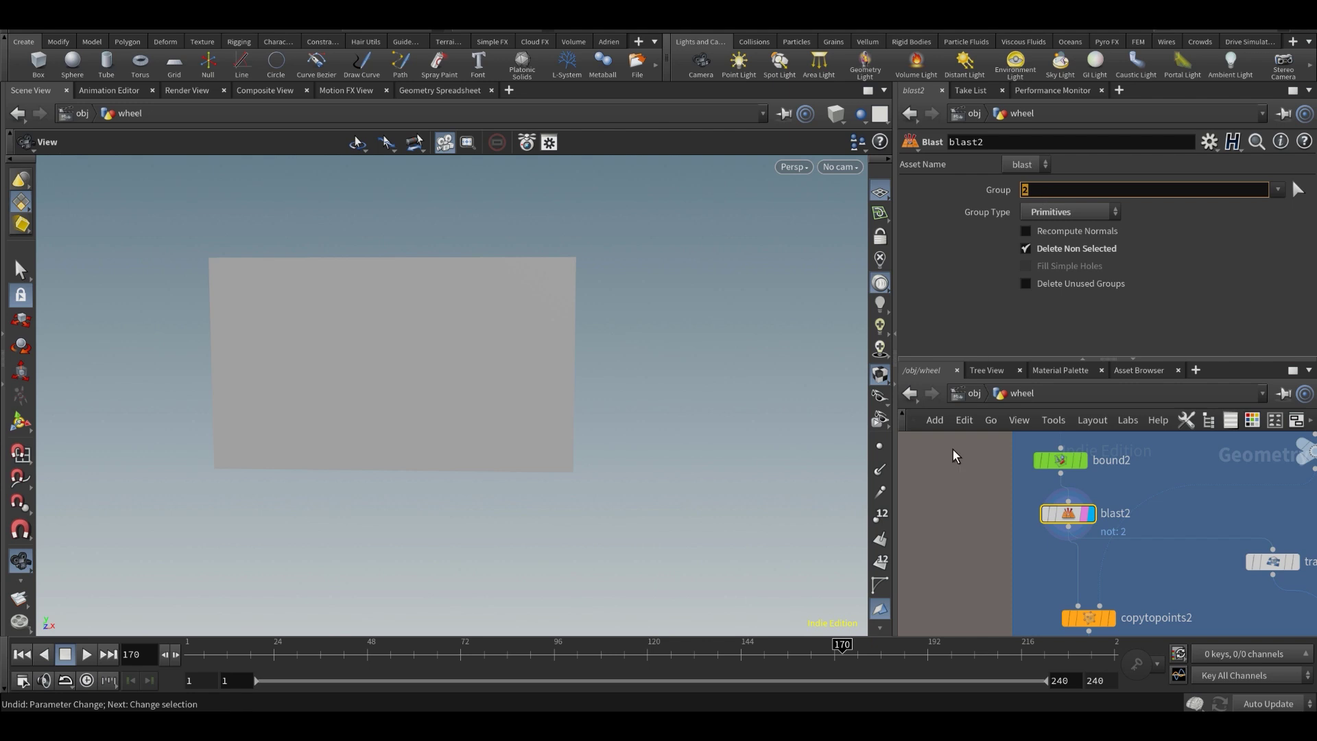
- Display blast1 in the box placement branch and view the points it keeps from the extreme group
scroll(941, 538, "down", 3)
middle_click_drag(1095, 495, 1094, 547)
scroll(1094, 546, "down", 3)
scroll(1183, 480, "up", 3)
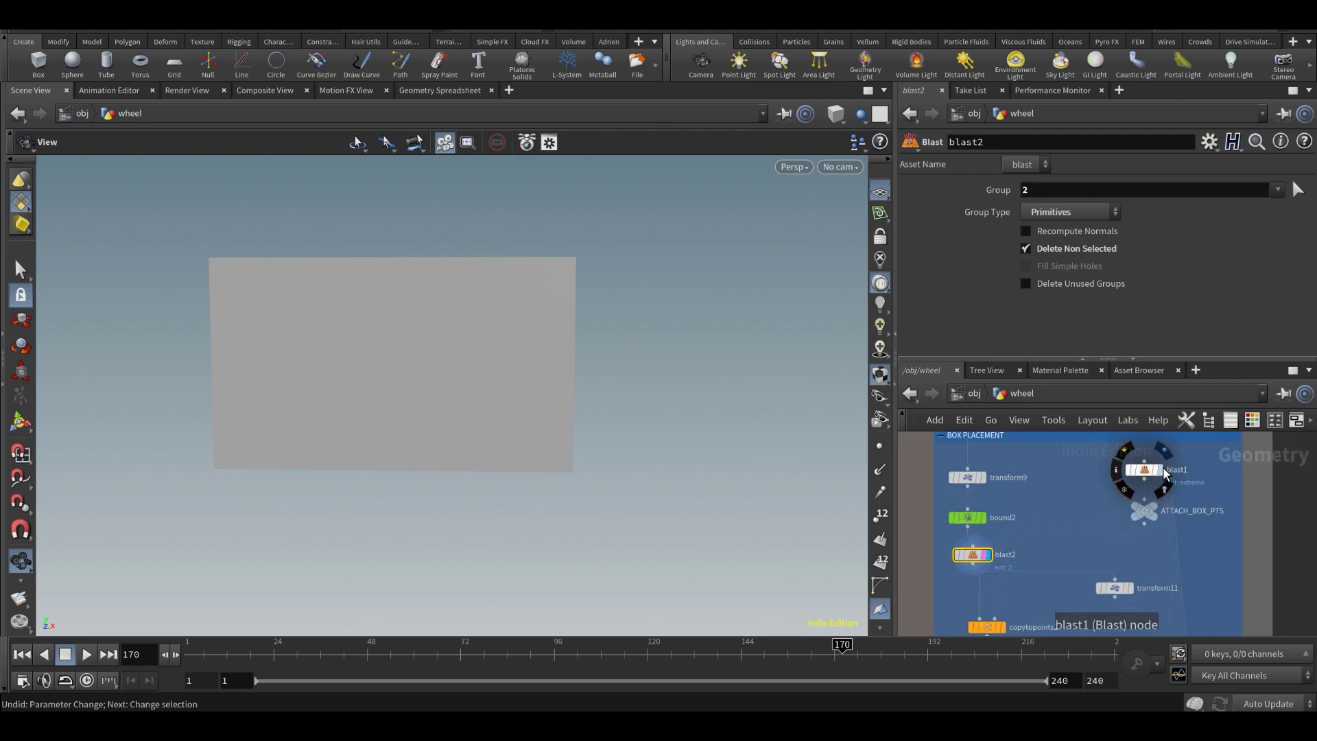
left_click(1159, 469)
left_click_drag(356, 451, 260, 448)
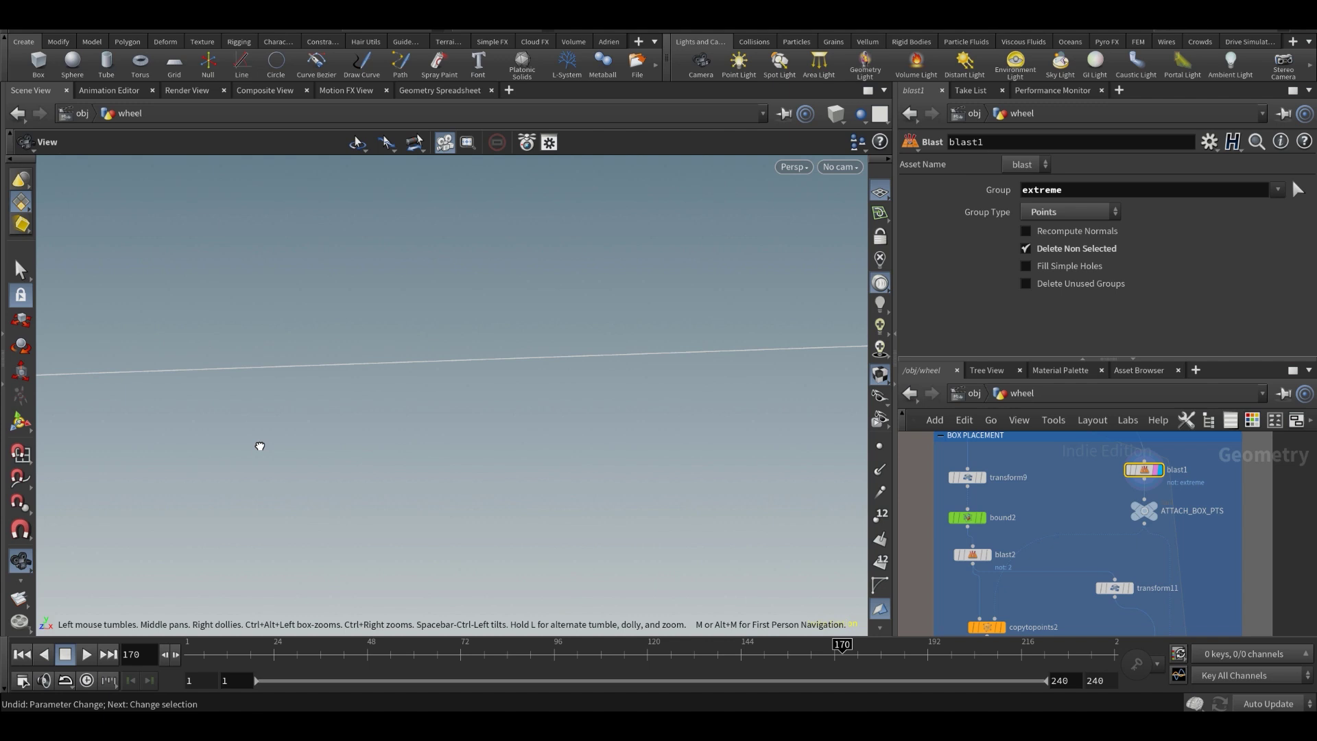
- Display groupexpression1 and review the VEXpression that puts the curve's end points in the extreme group
scroll(1084, 499, "down", 5)
middle_click_drag(907, 441, 1035, 582)
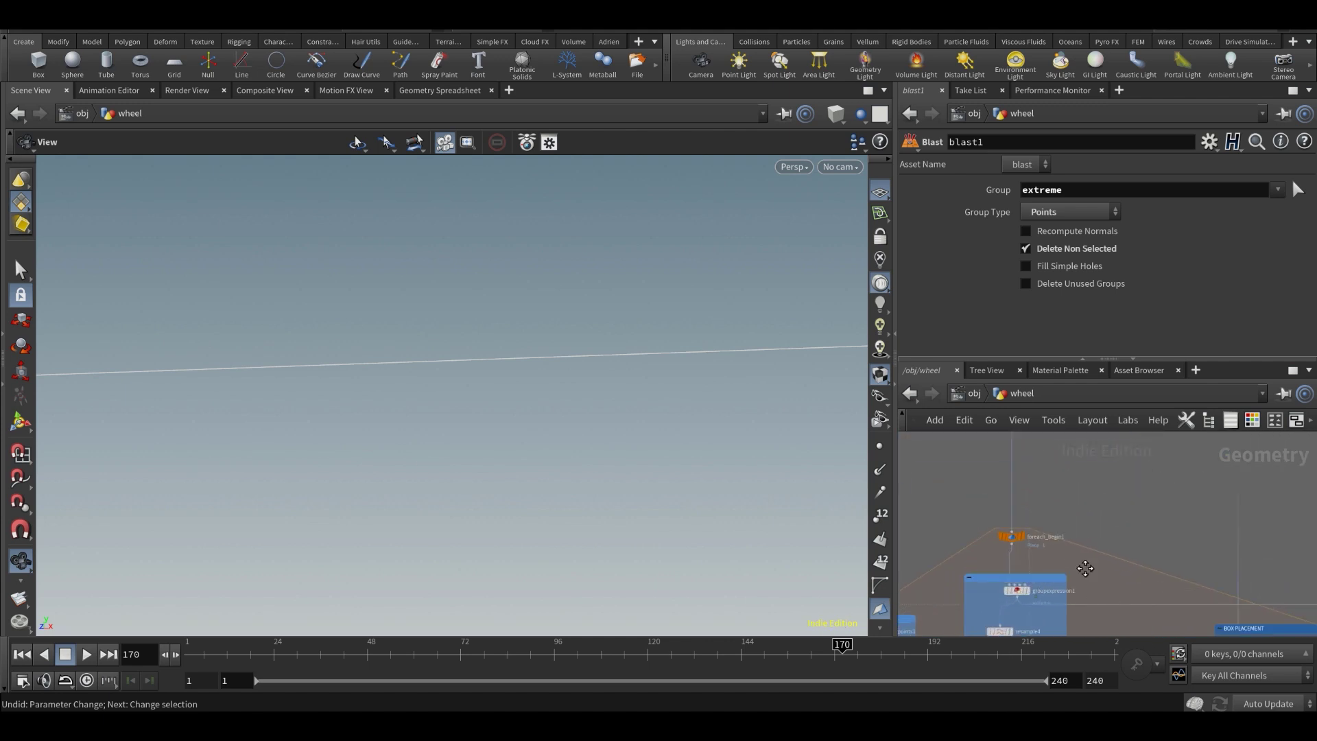
scroll(1025, 496, "up", 6)
left_click(1031, 504)
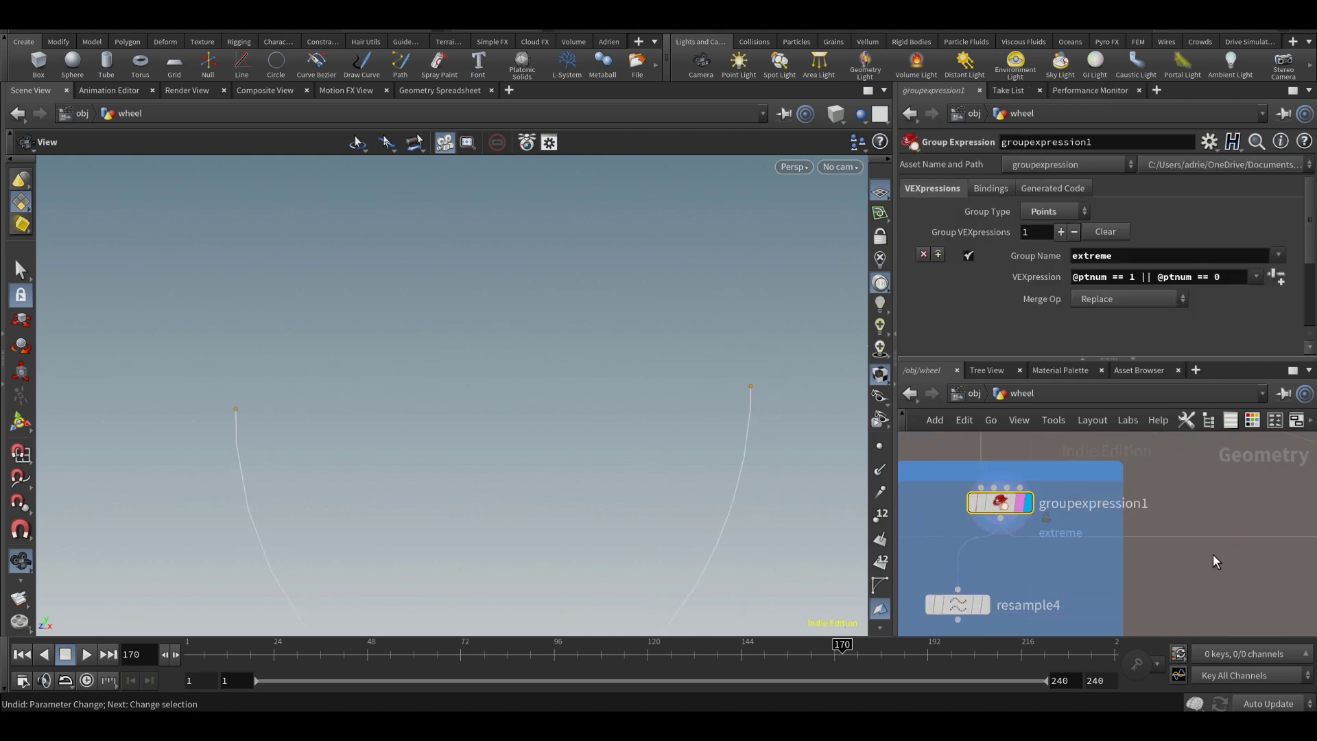
- Display blast1's result again and compare it with the half-circle curve
scroll(1142, 521, "down", 5)
scroll(1248, 528, "up", 2)
scroll(1226, 527, "up", 3)
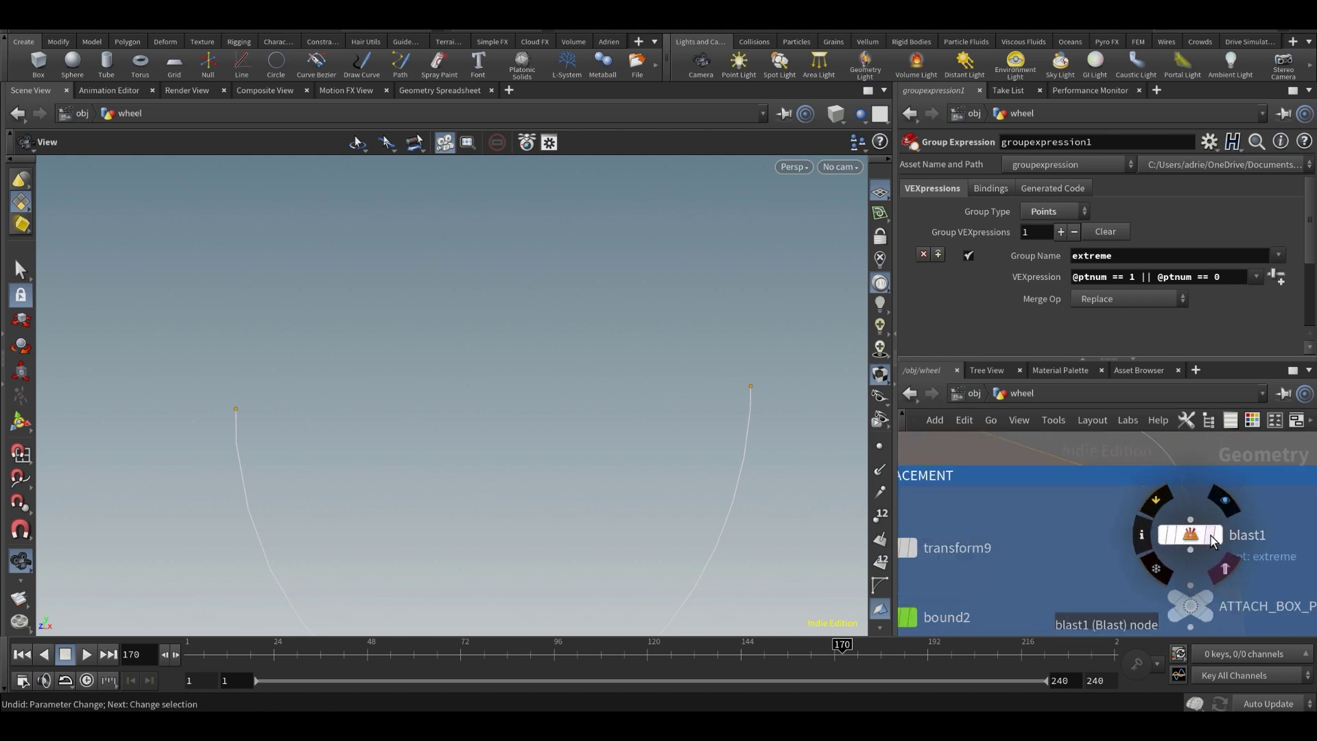
left_click(1219, 537)
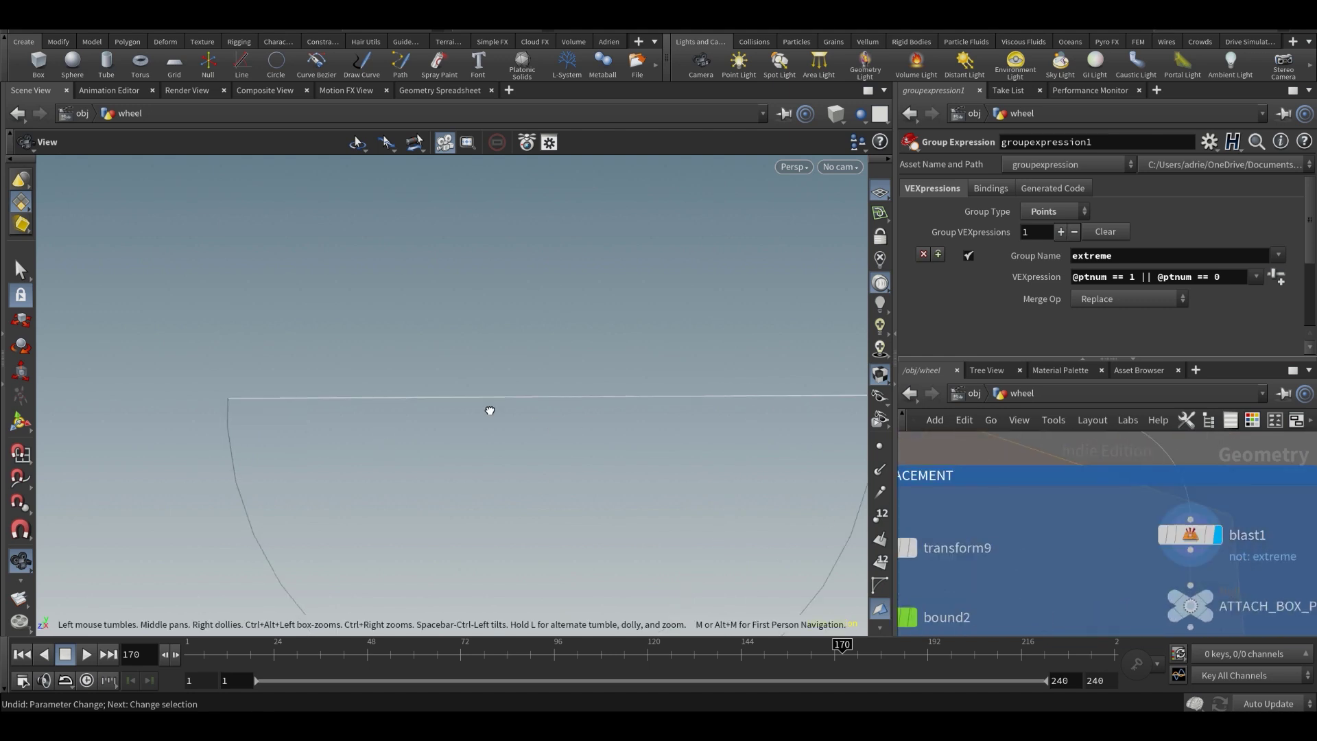
scroll(504, 382, "down", 2)
- Try blast1 with Delete Non Selected turned off, and turn the option back on
left_click(1194, 535)
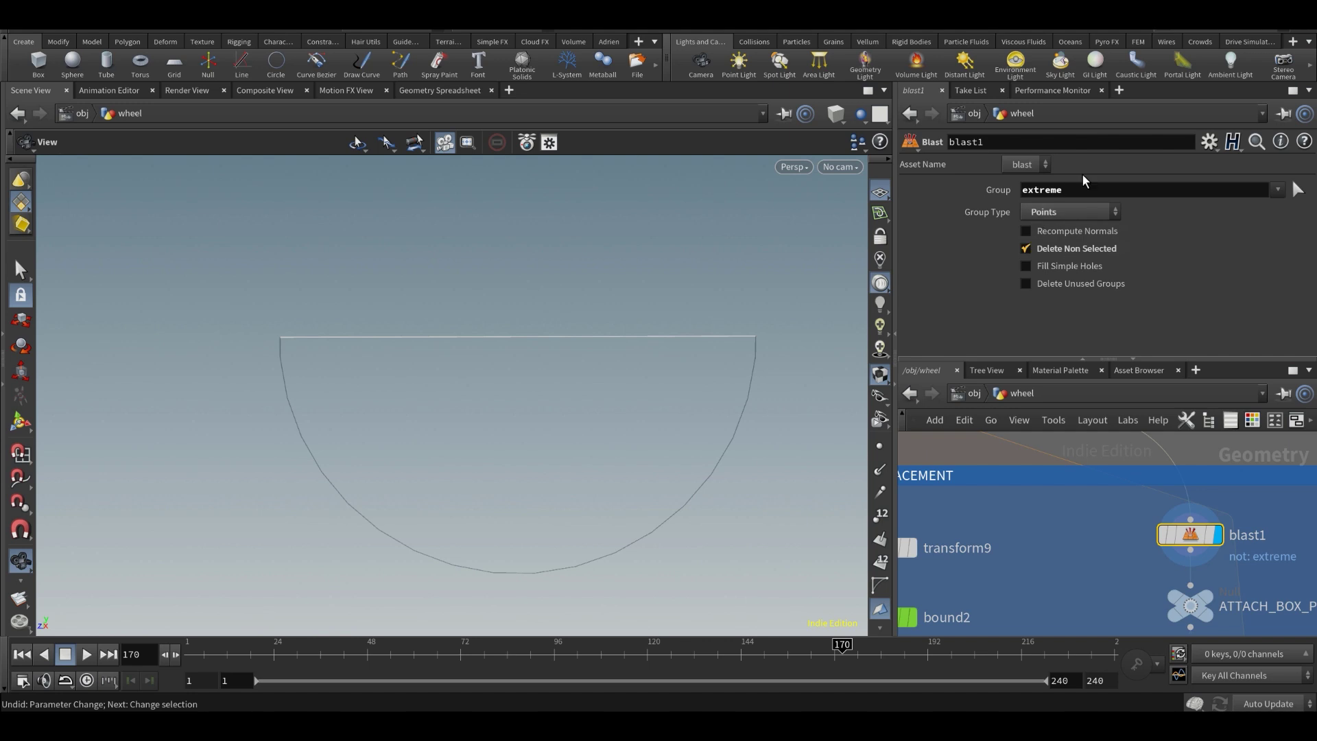
left_click(1062, 247)
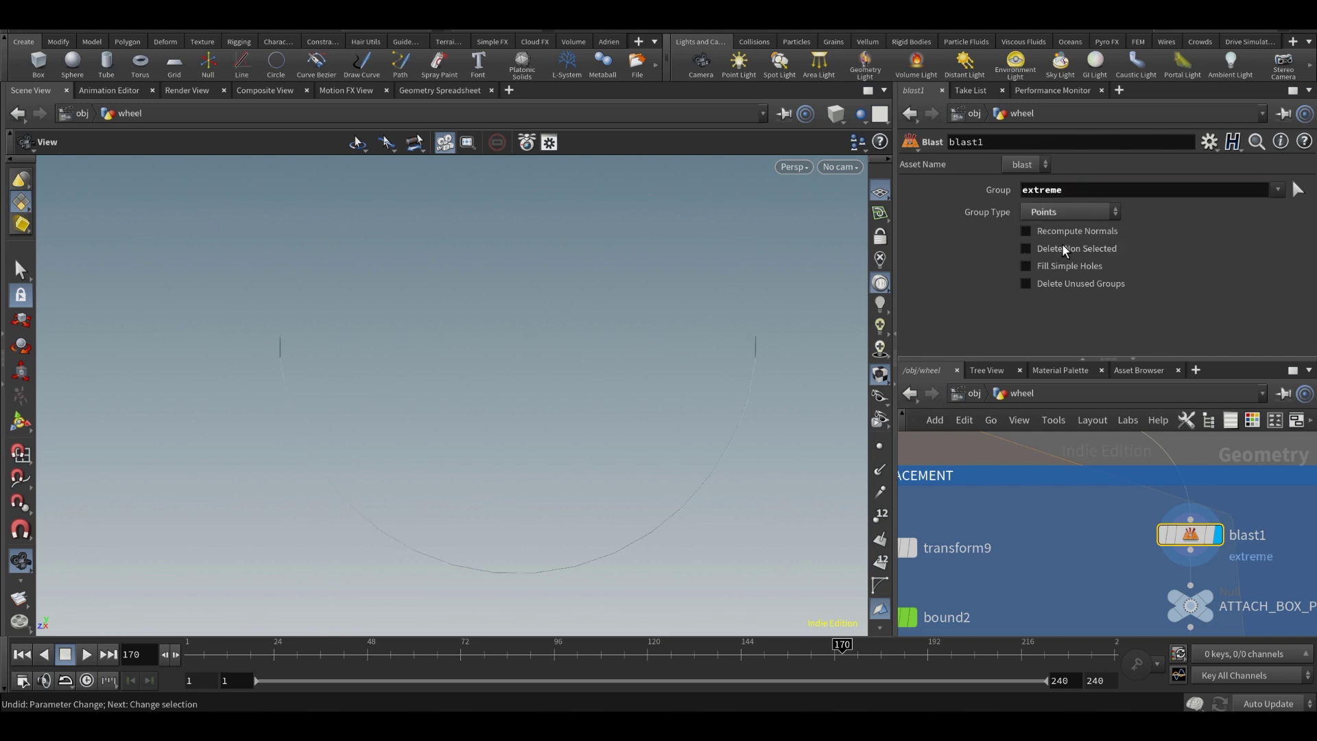
left_click(1062, 247)
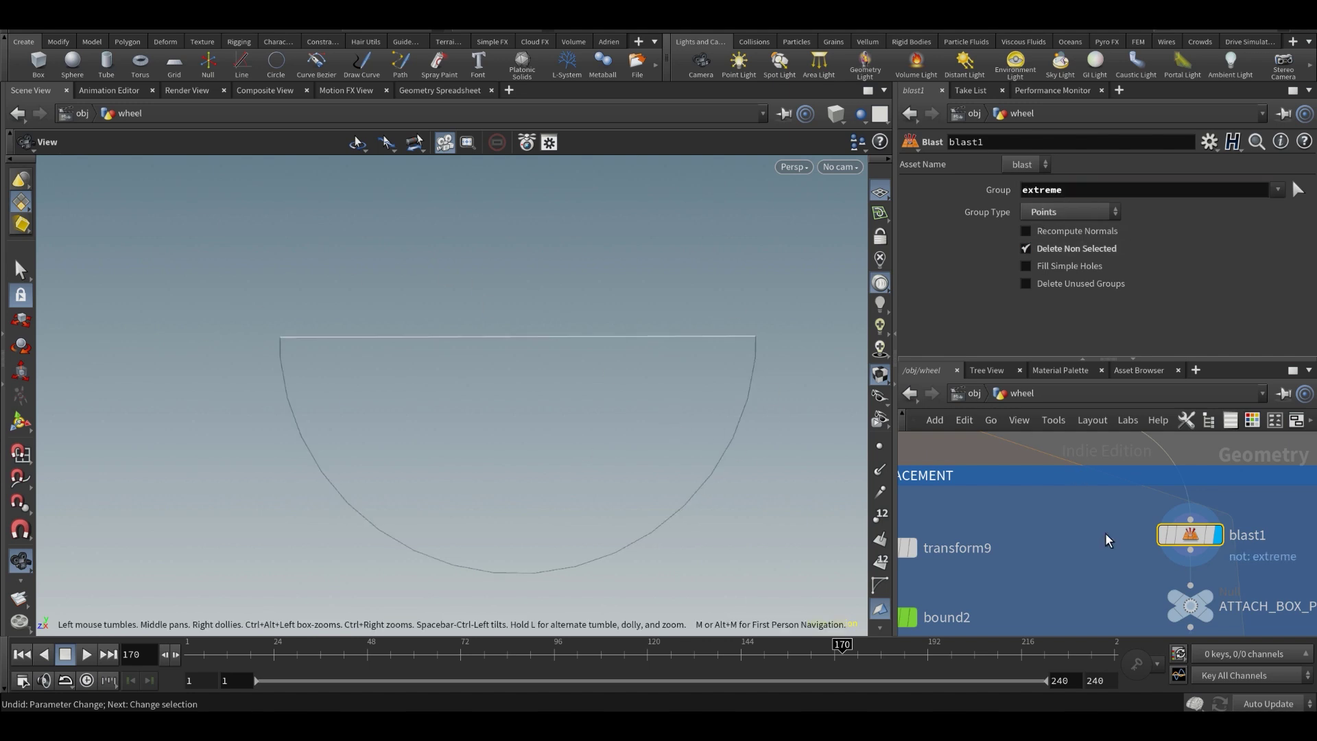
- Display blast2 and frame its single face in the viewport
middle_click_drag(1116, 577, 1028, 494)
scroll(1028, 493, "down", 3)
middle_click_drag(1037, 545, 1088, 485)
scroll(1084, 500, "down", 1)
scroll(977, 484, "up", 1)
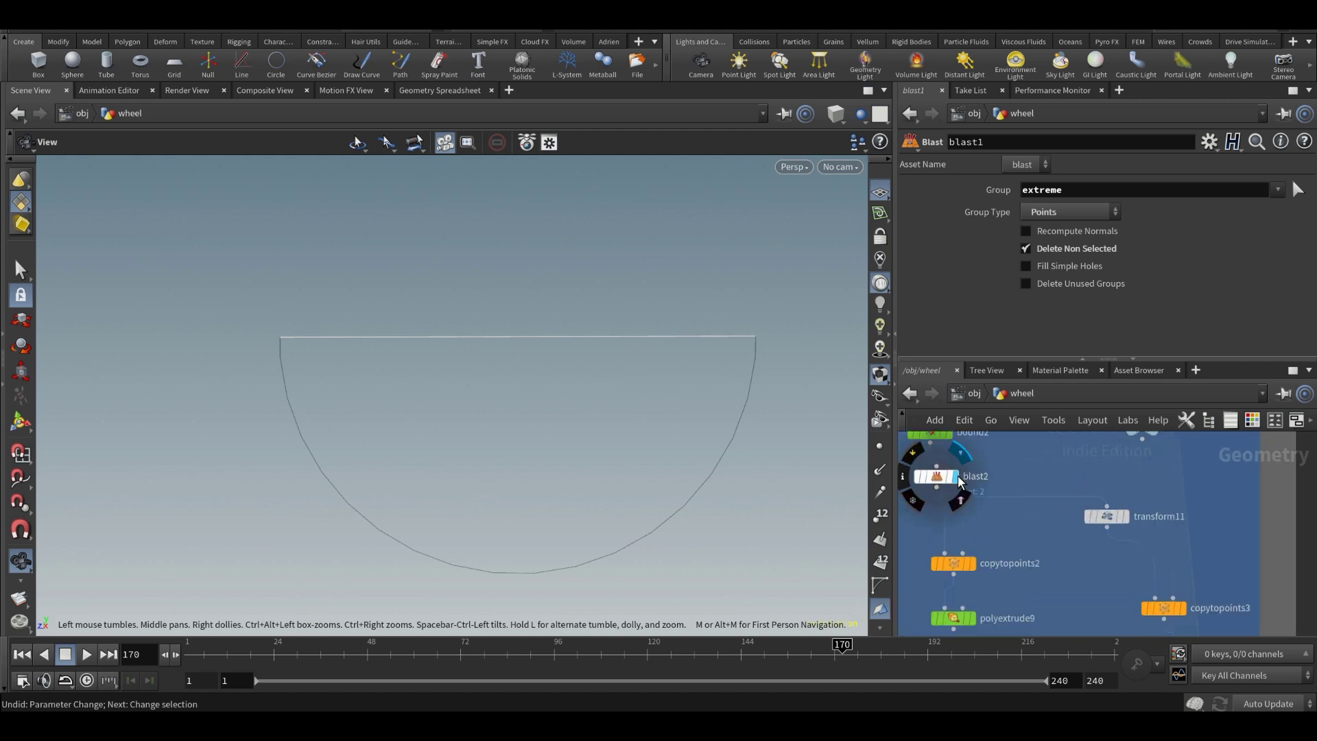
left_click(958, 476)
key("f")
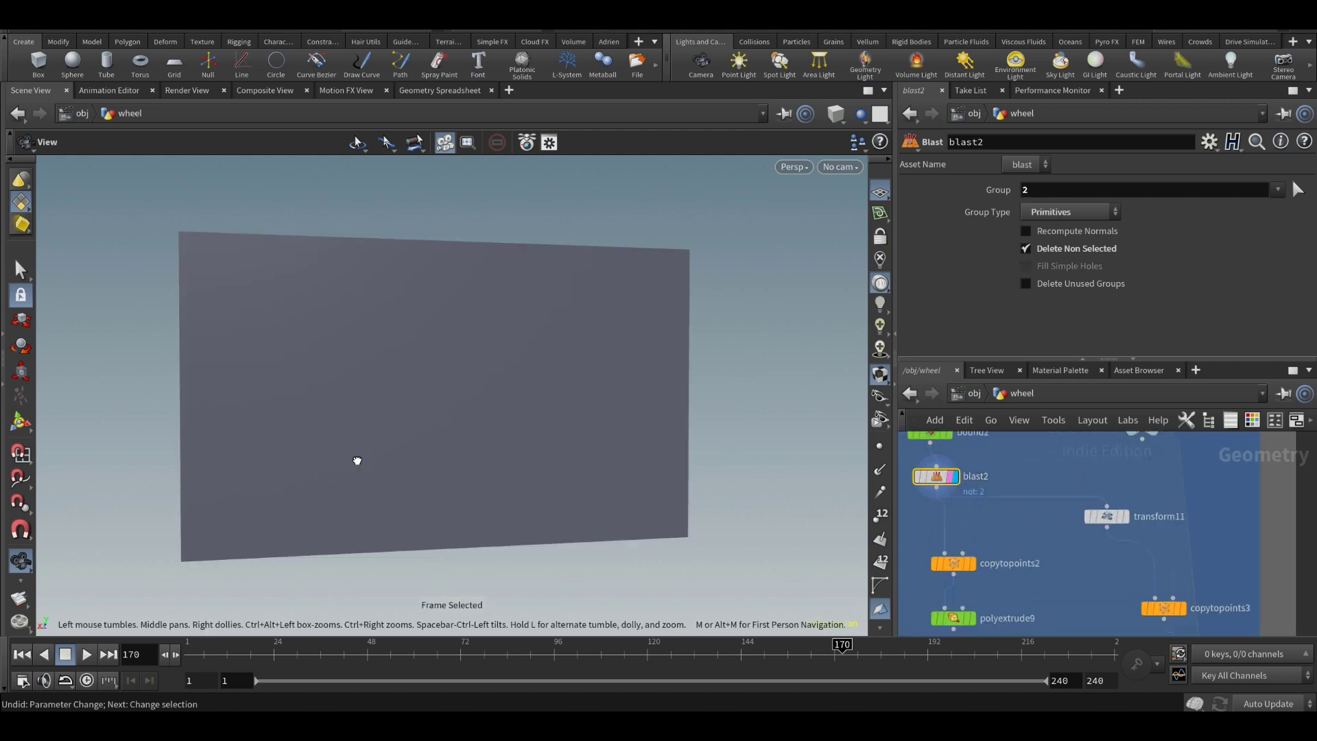
scroll(1101, 559, "down", 1)
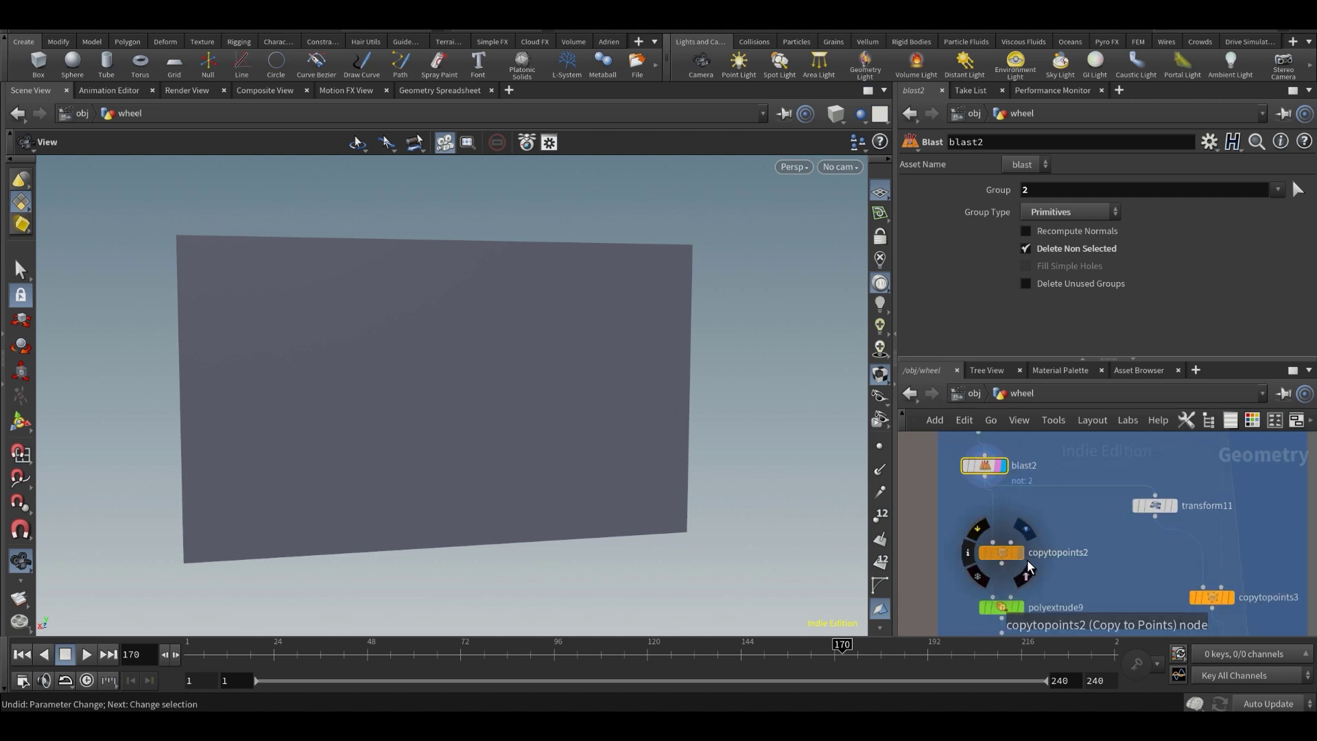
- Display copytopoints2 and view the face copied onto the two end points
left_click(1020, 552)
left_click_drag(411, 358, 544, 430)
key("f")
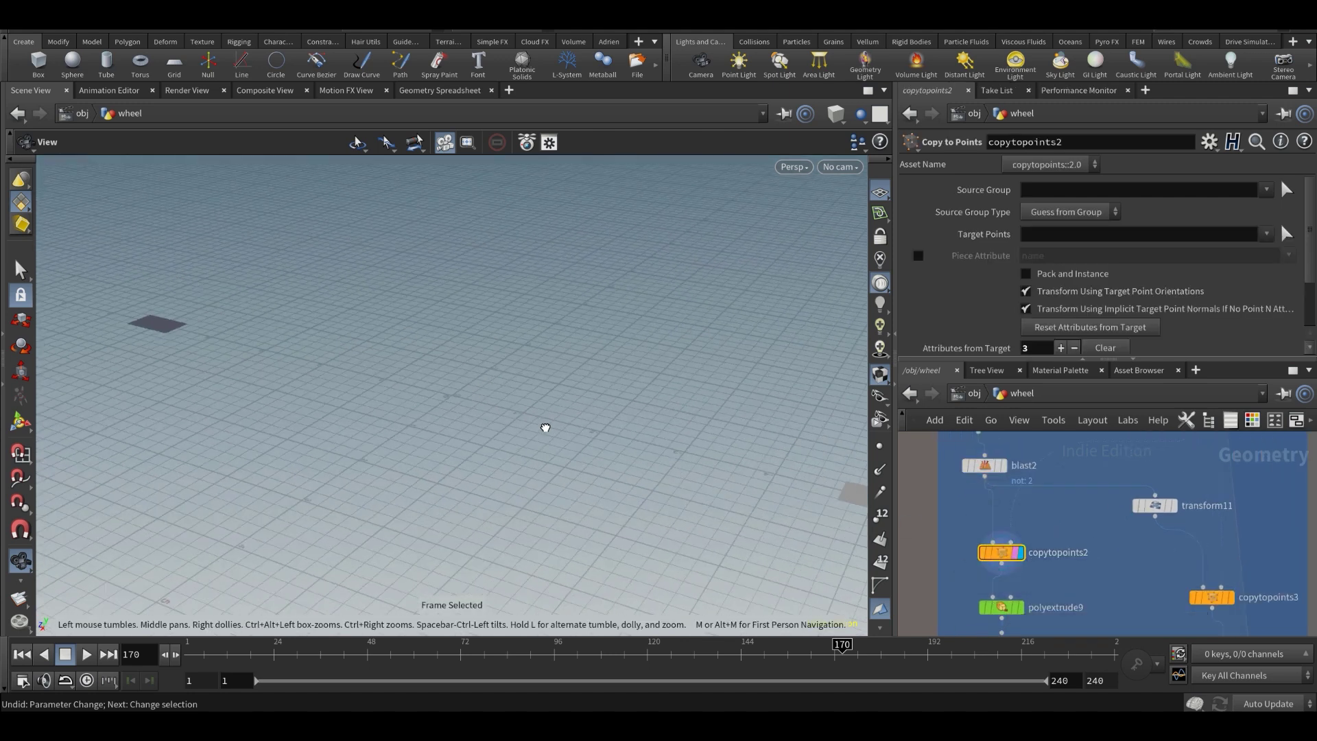
left_click_drag(401, 416, 471, 407)
scroll(1062, 566, "down", 2)
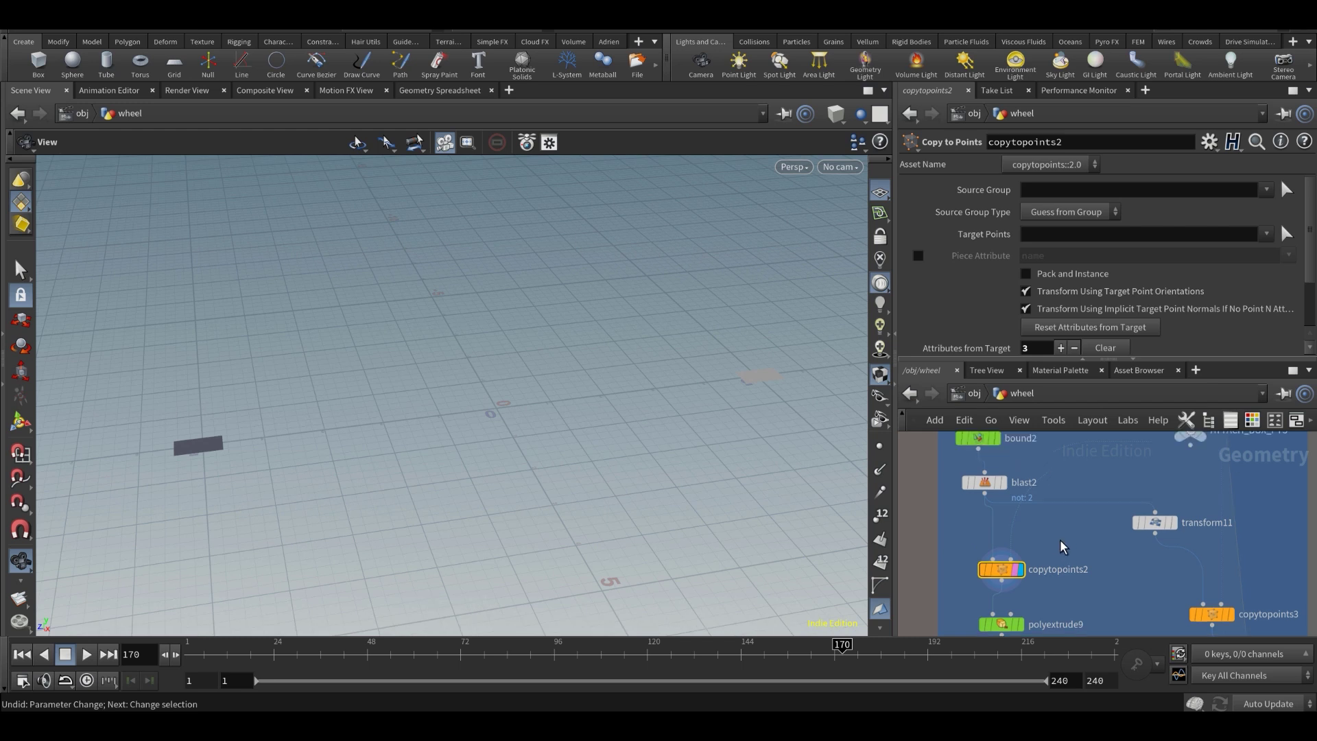
- Display polyextrude9 followed by transform10 to compare the extruded end plates before and after scaling
middle_click_drag(1062, 566, 1083, 516)
scroll(1051, 573, "up", 2)
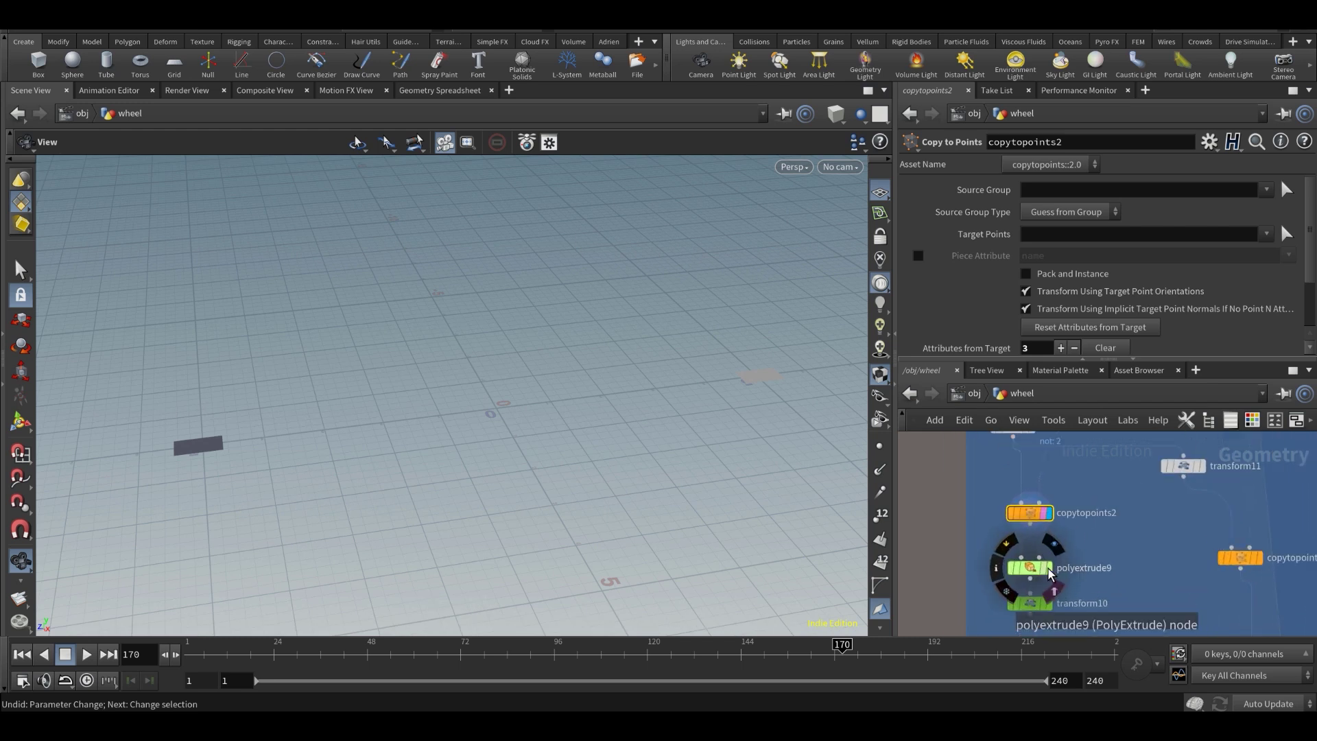
left_click(1050, 569)
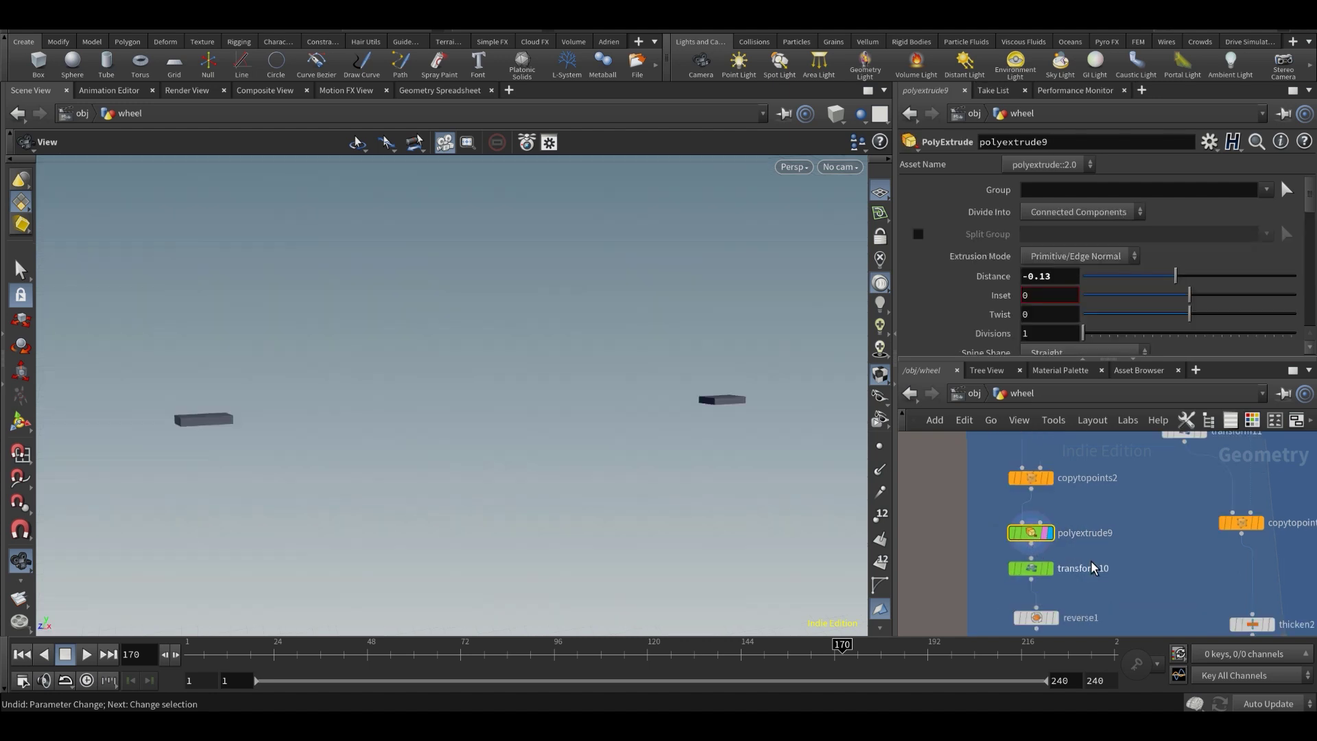
scroll(1085, 564, "down", 1)
left_click(1047, 538)
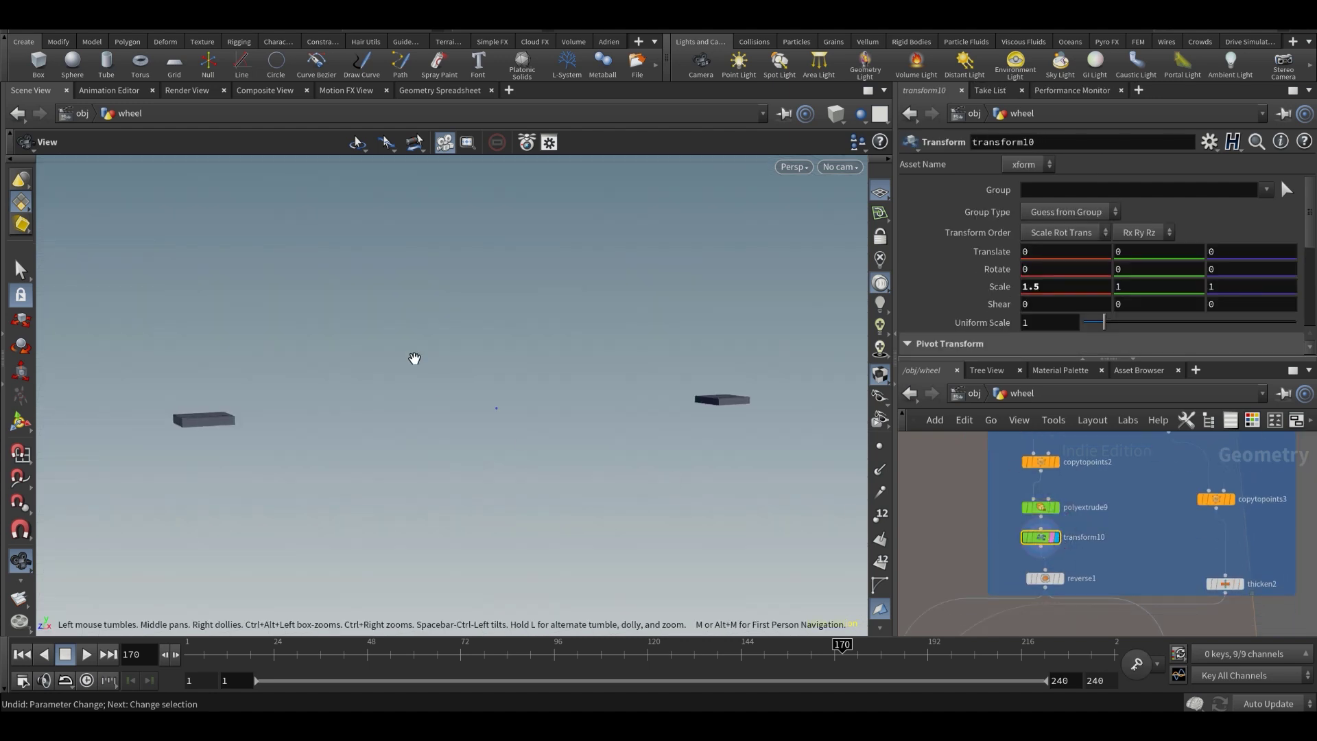
left_click_drag(411, 359, 396, 552)
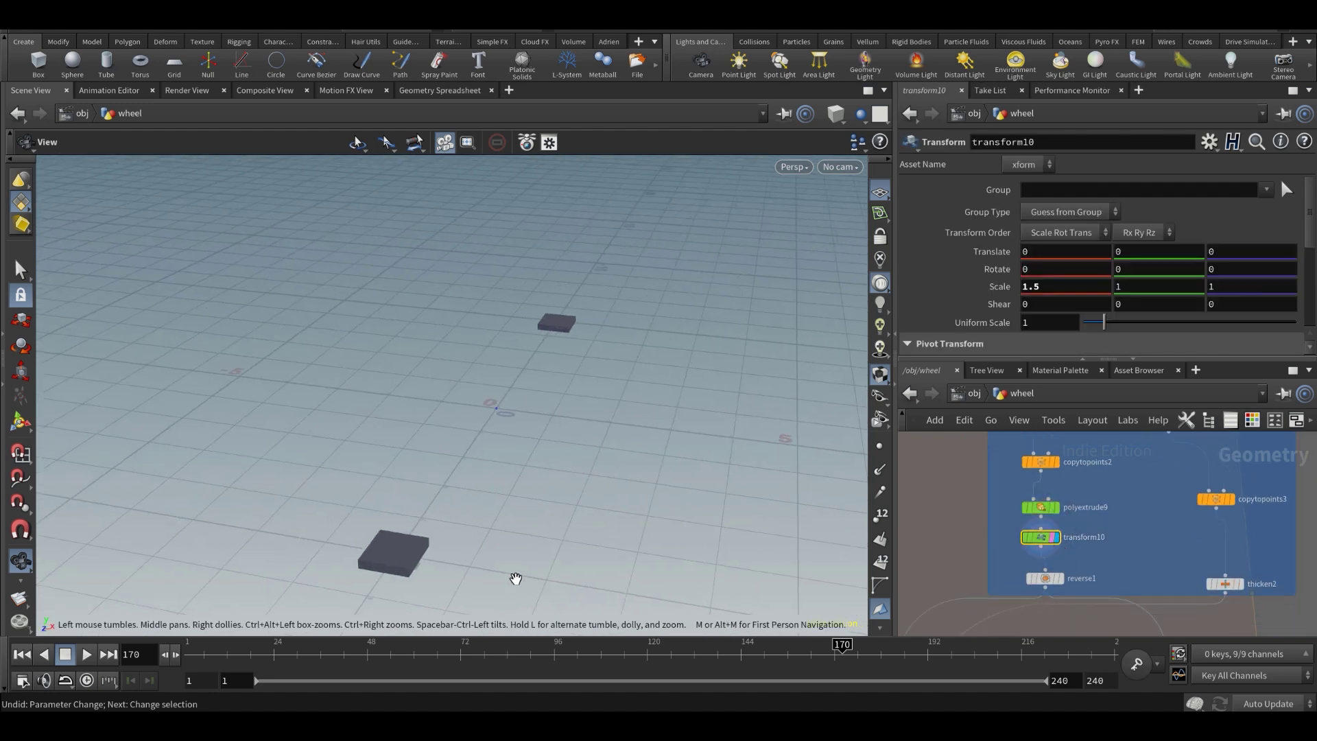
- Try an X Scale of 1.9 on transform10 and undo the change
middle_click_drag(1039, 278, 1091, 280)
key("ctrl+z")
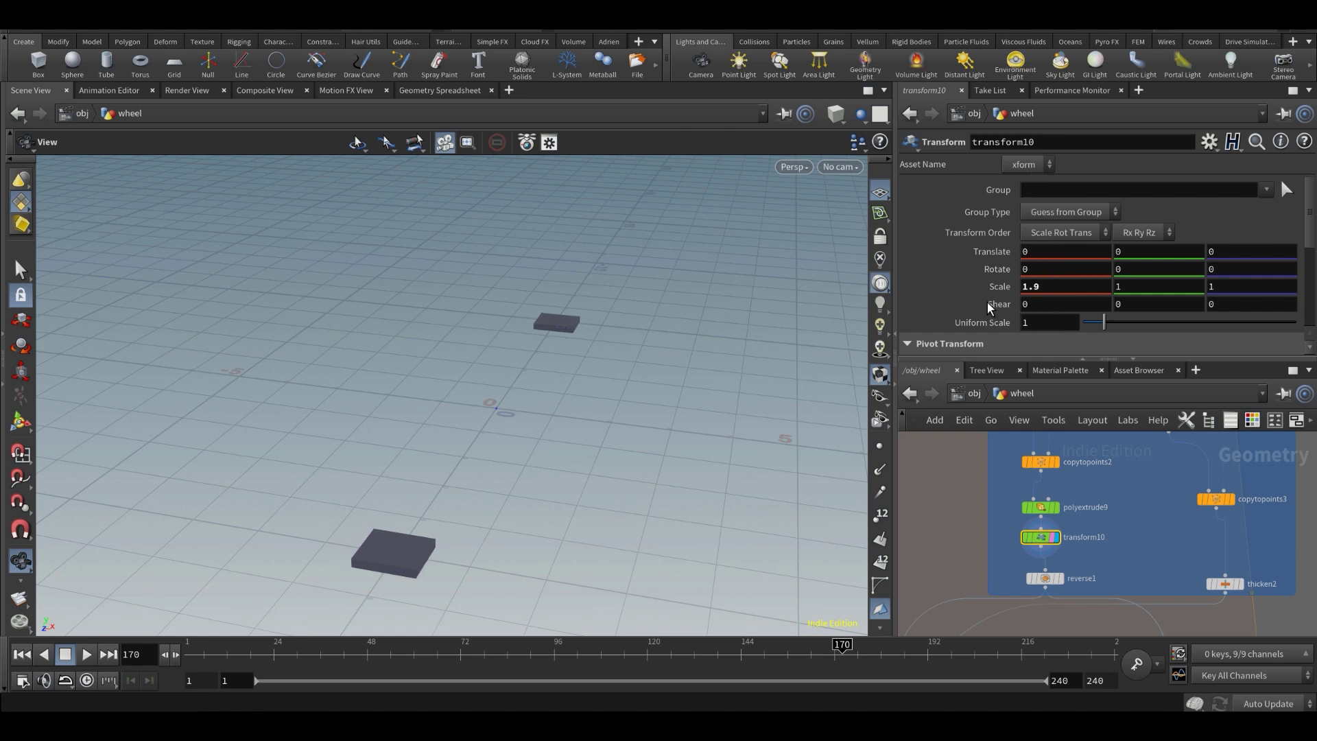
- Inspect transform10's scaled end plates from several angles
left_click_drag(491, 524, 446, 528)
scroll(1050, 552, "up", 4)
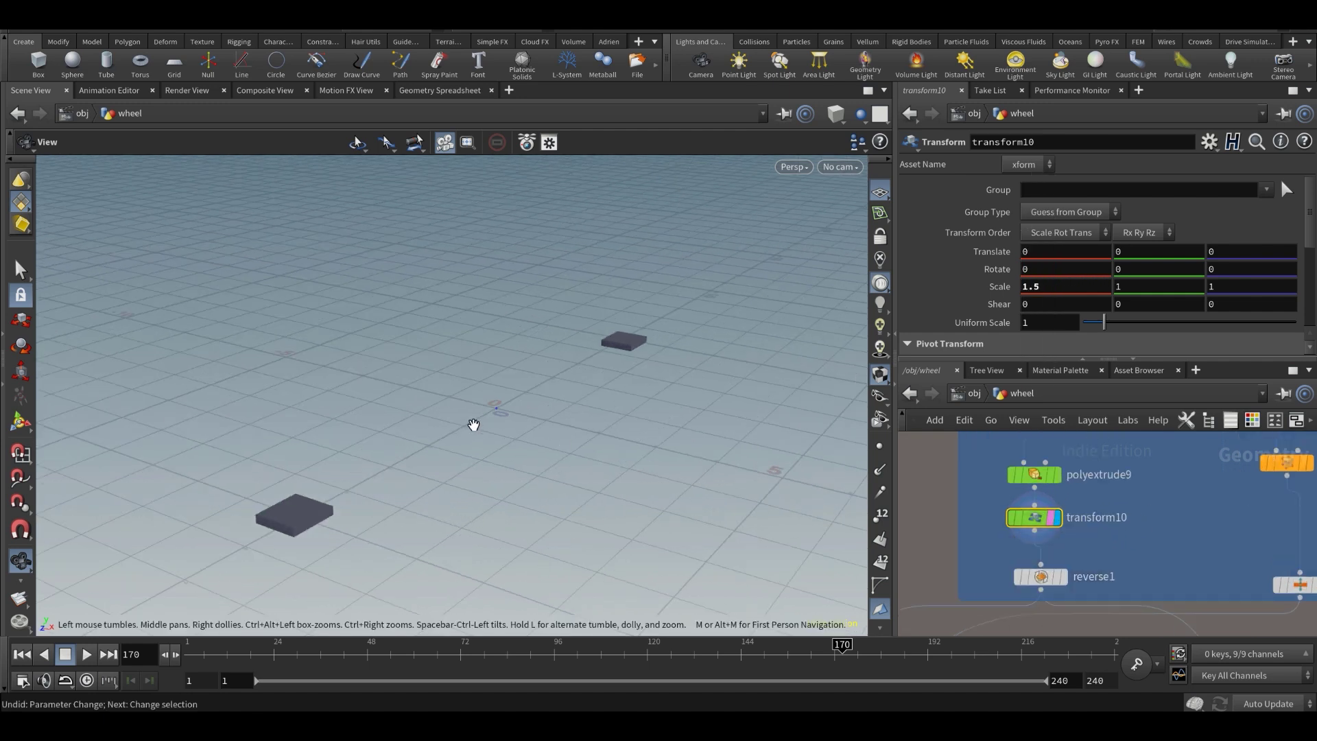
left_click_drag(470, 426, 720, 432)
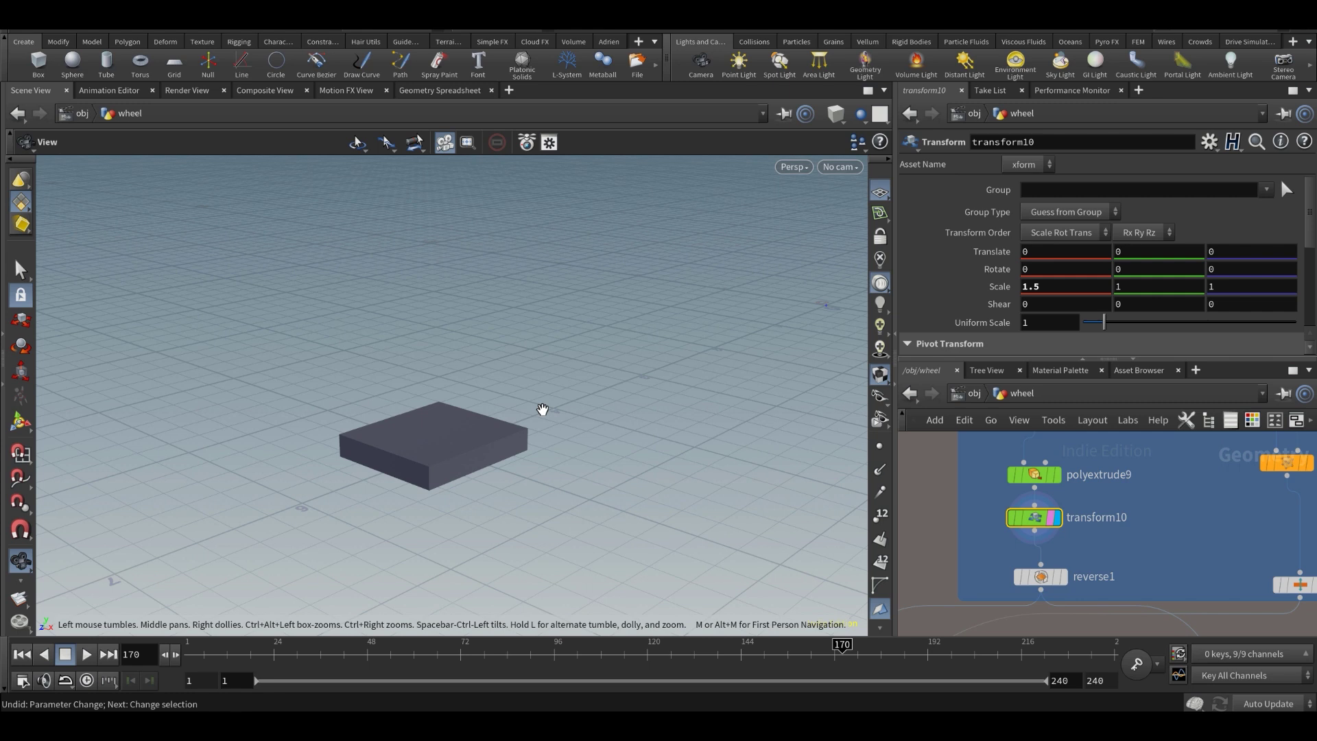
left_click_drag(542, 409, 624, 459)
scroll(1061, 578, "up", 3)
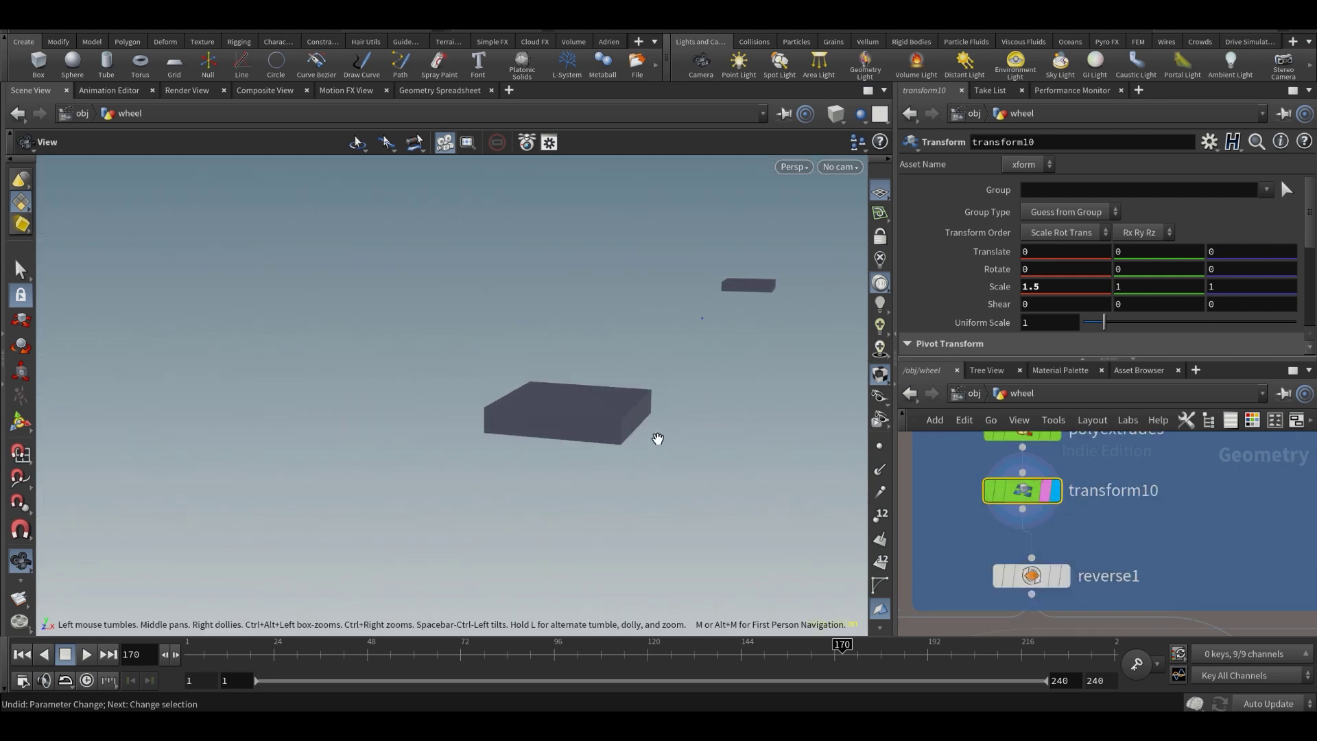
- Display the box output of reverse1, and show the thicken2 block against it for comparison
left_click(1060, 577)
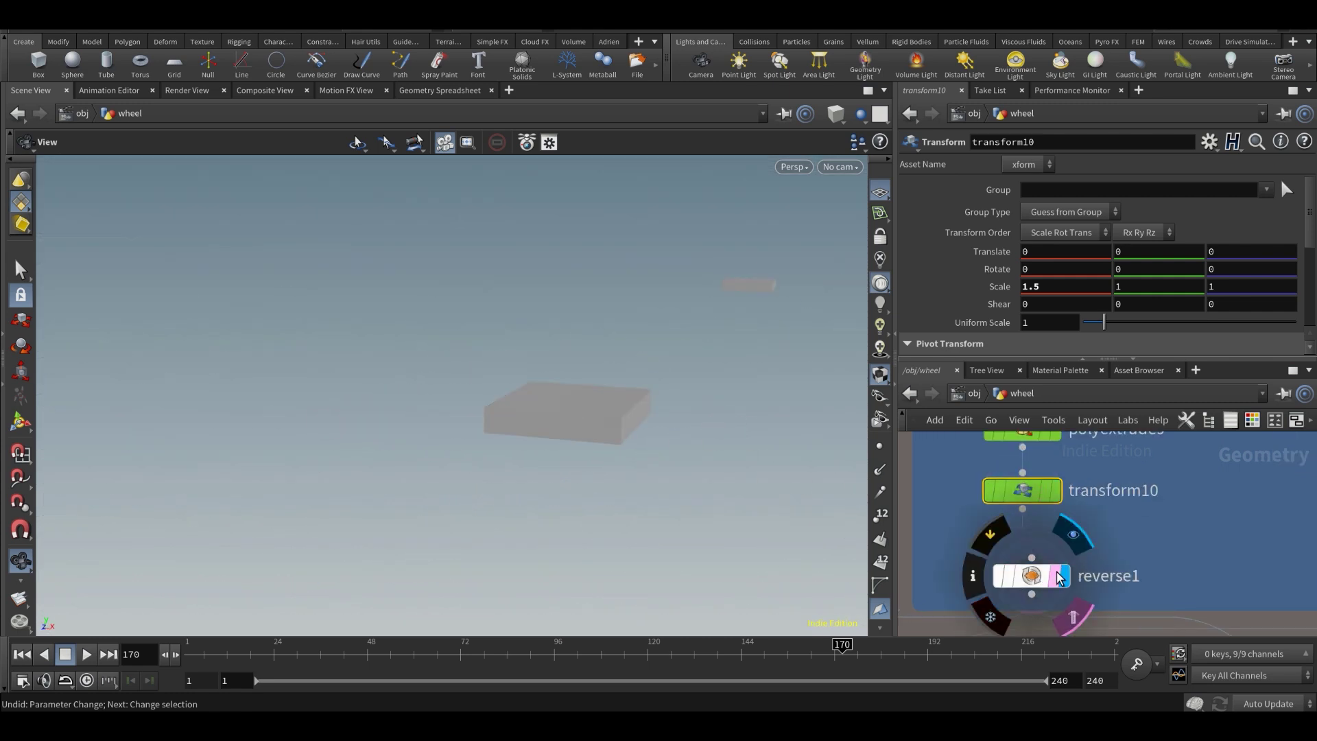
left_click(1047, 578)
left_click_drag(597, 447, 541, 453)
scroll(1133, 499, "down", 5)
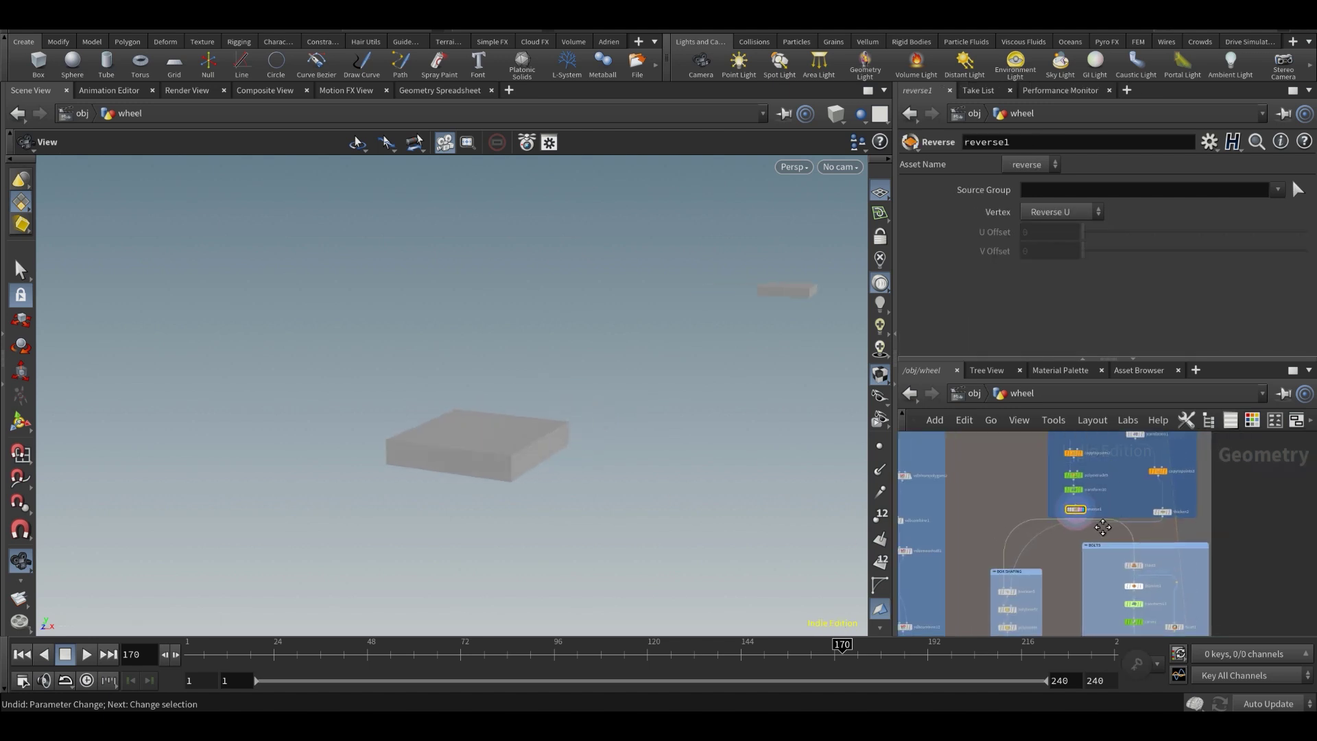
left_click(1147, 567)
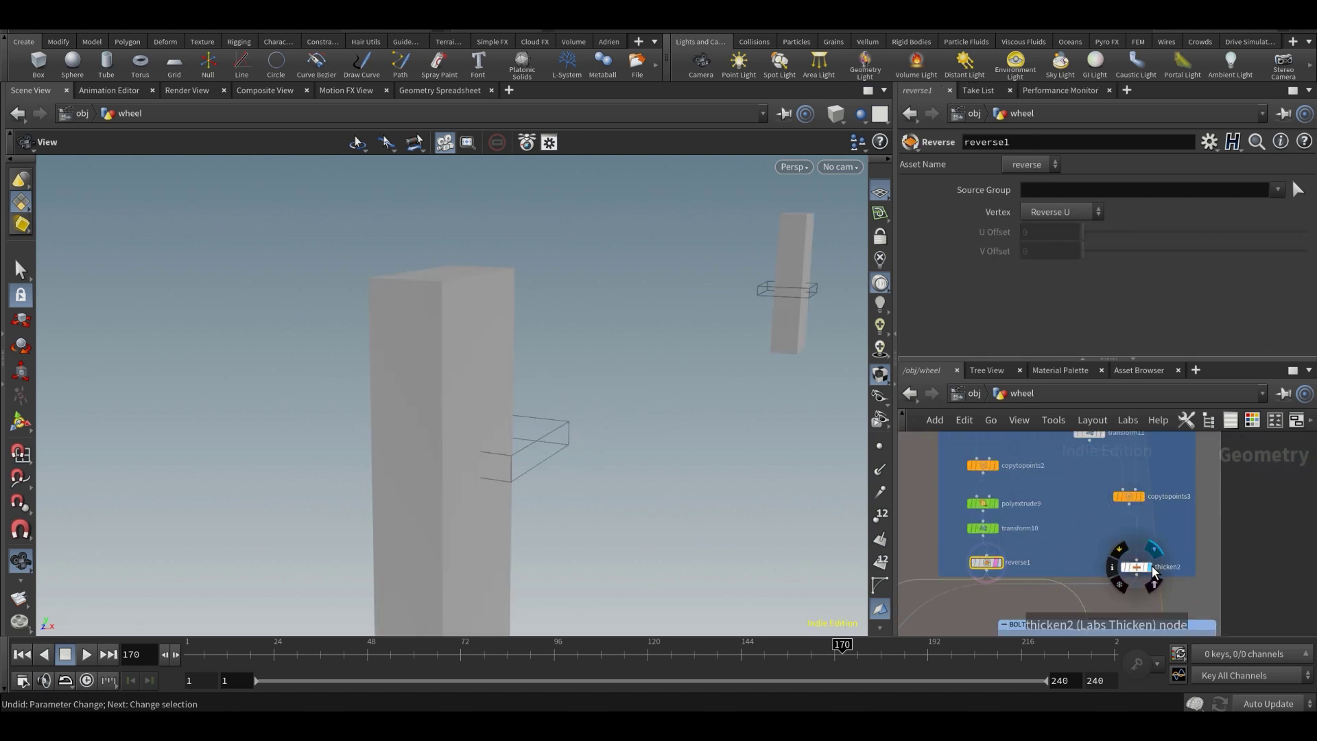
left_click_drag(549, 396, 377, 494)
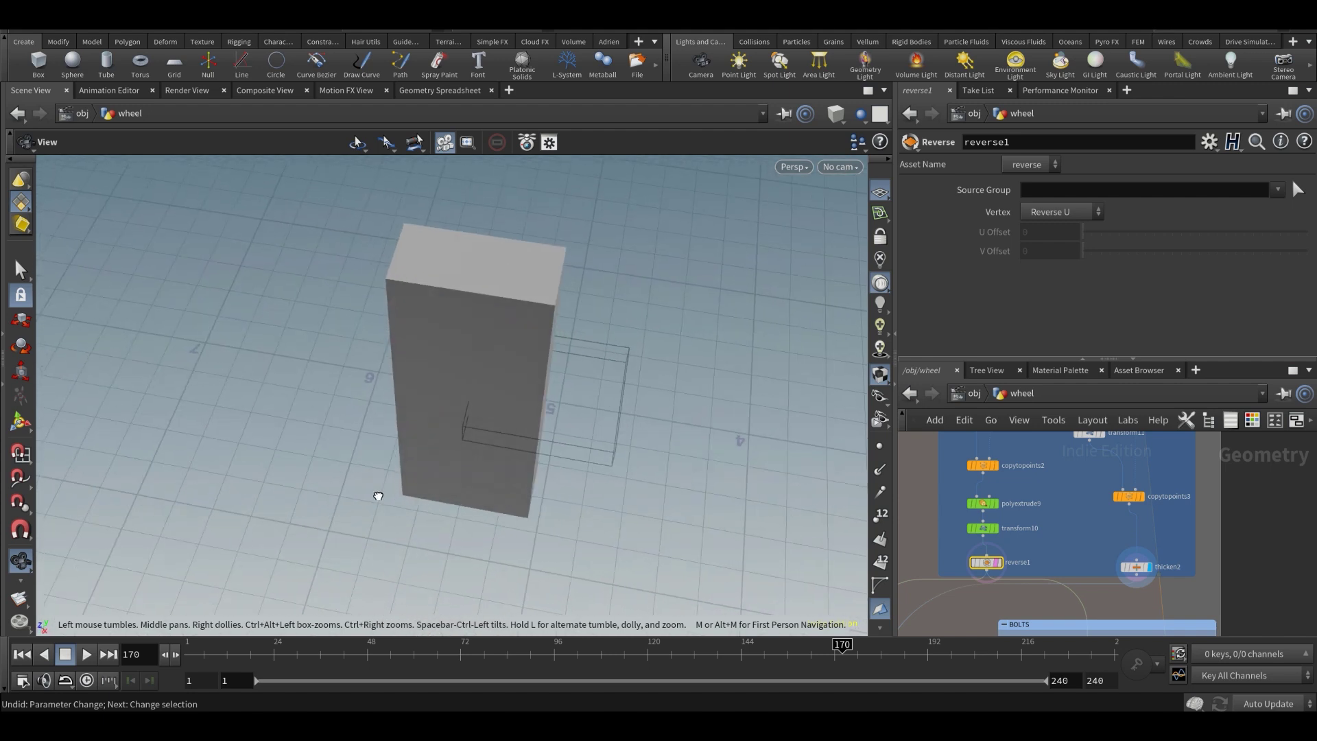
- Inspect the X translate and Y scale of transform11, undoing any trial change
middle_click_drag(1053, 489, 1043, 561)
scroll(1090, 525, "up", 3)
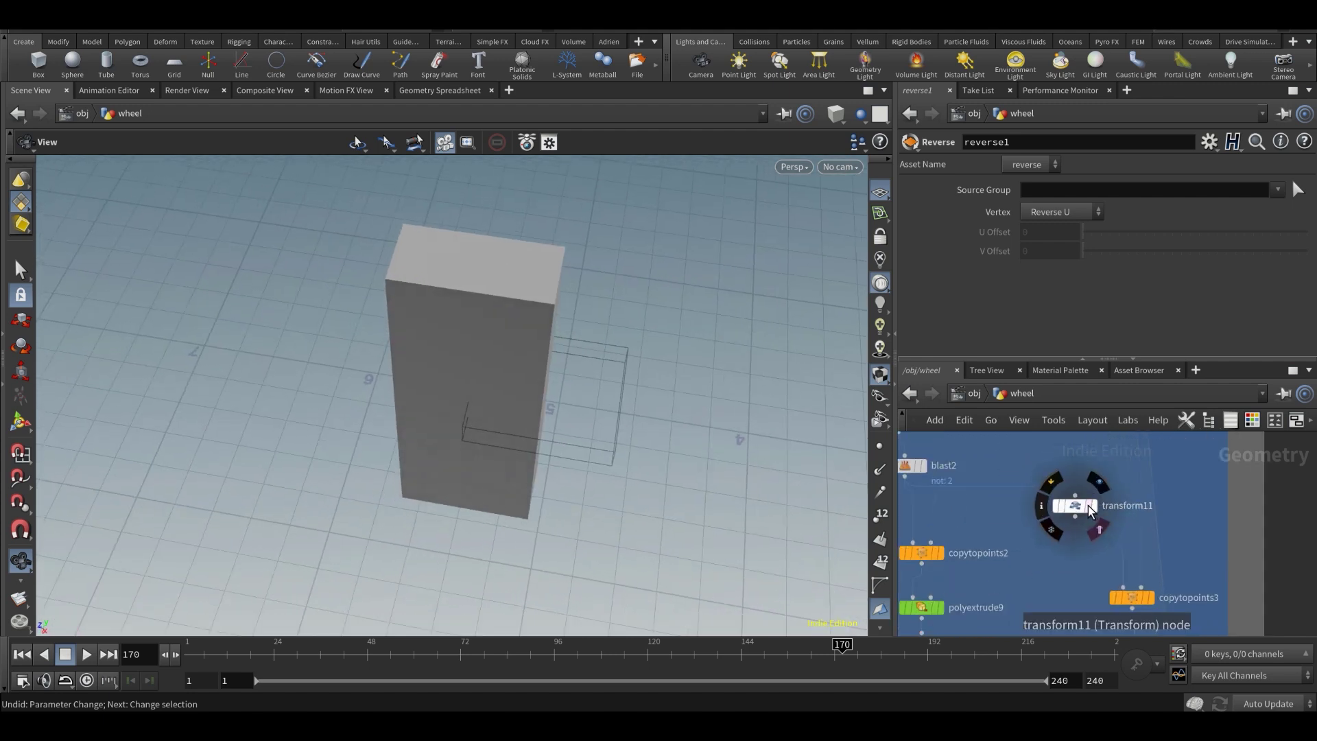
left_click(1083, 509)
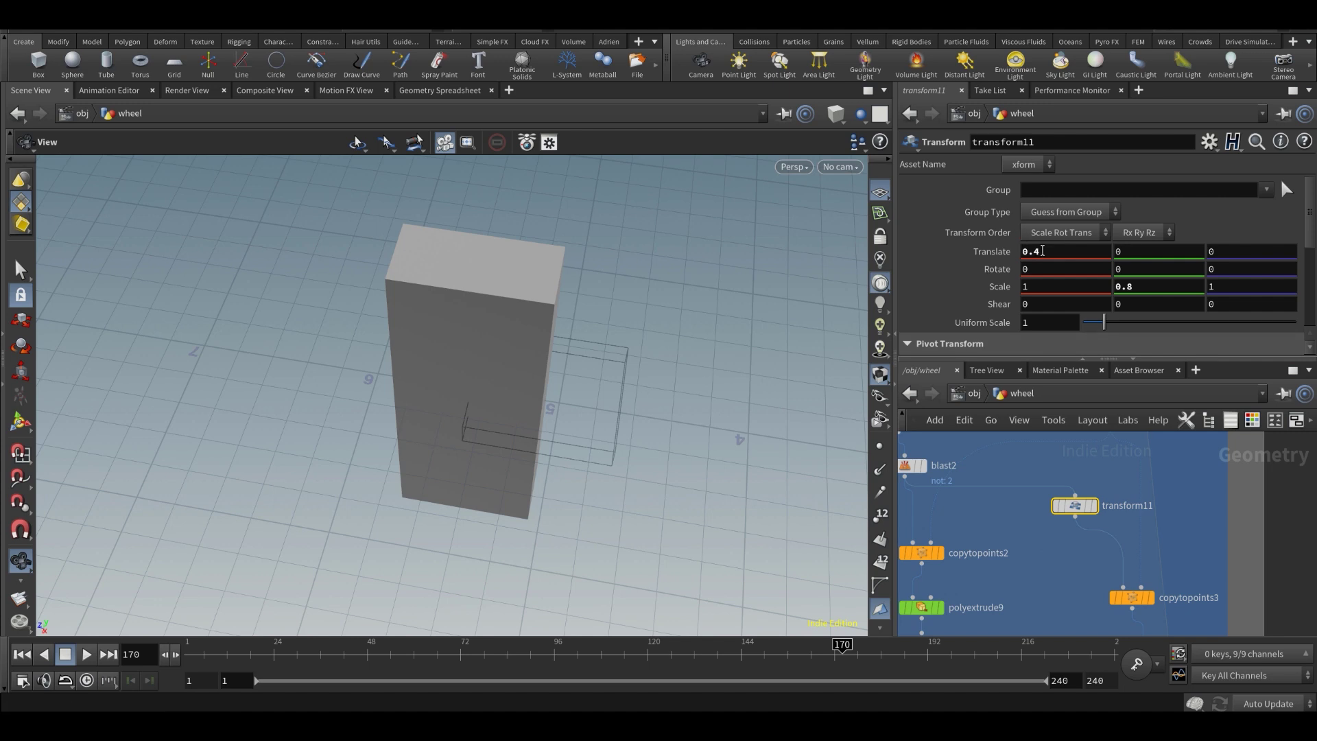
middle_click_drag(1130, 286, 1067, 252)
key("ctrl+z")
- Display boolean5 in the BOX SHAPING network box and examine its Subtract settings and cut-out shape
scroll(1075, 563, "down", 3)
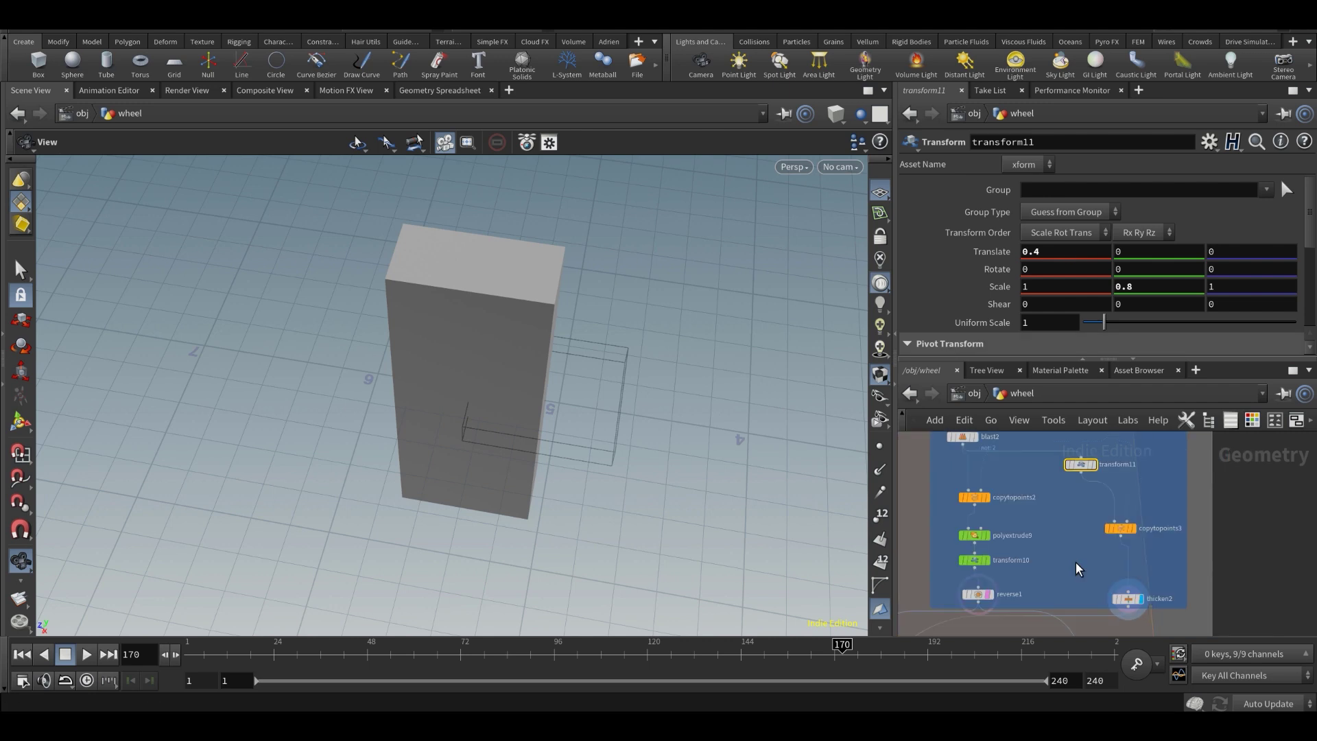
middle_click_drag(1090, 580, 1113, 464)
middle_click_drag(906, 618, 1050, 553)
scroll(1036, 559, "up", 3)
left_click(1038, 563)
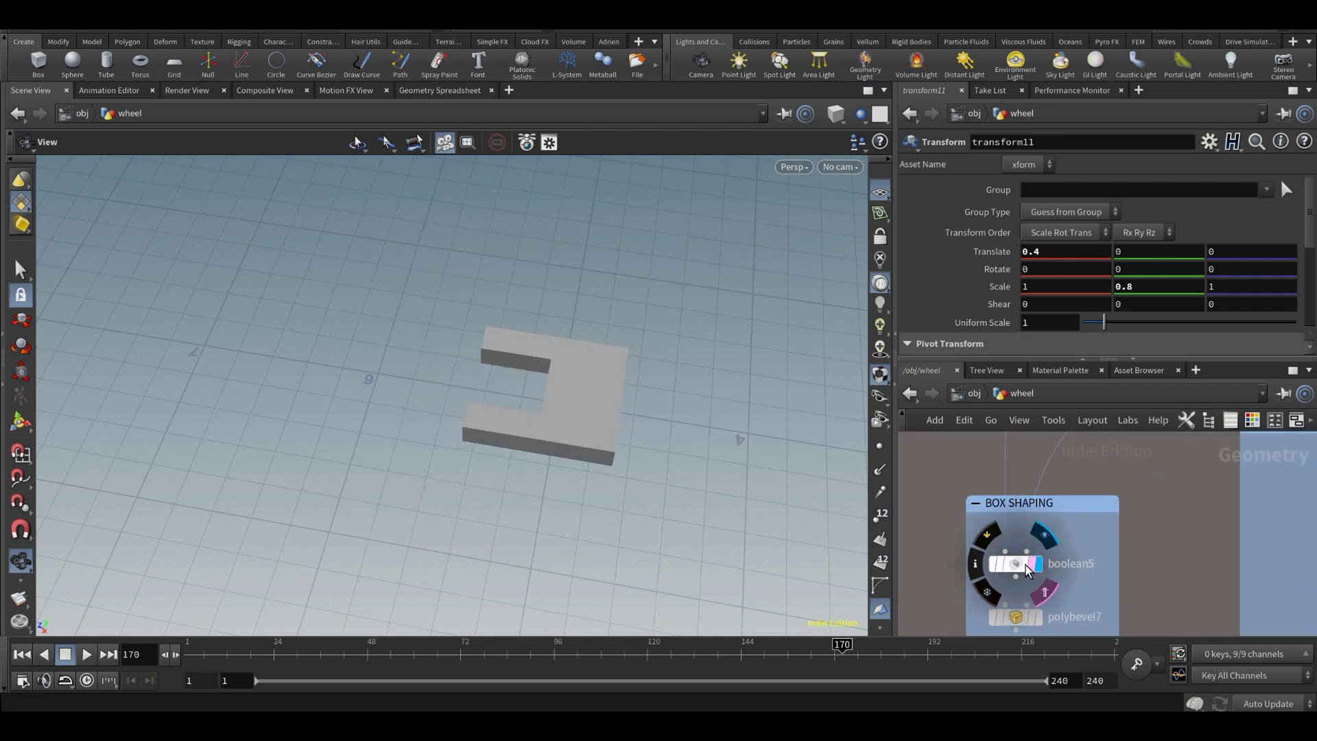
left_click(1018, 565)
left_click(994, 564)
left_click(995, 564)
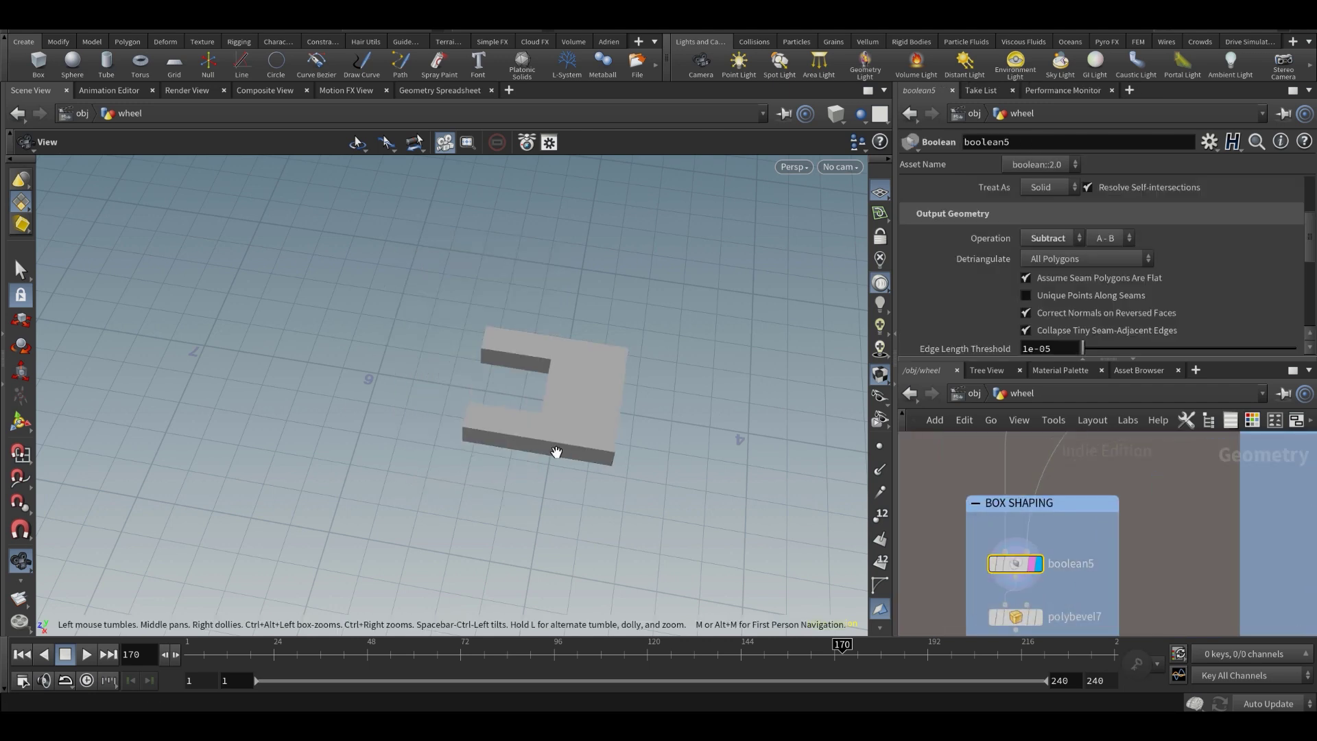
left_click_drag(556, 452, 520, 414)
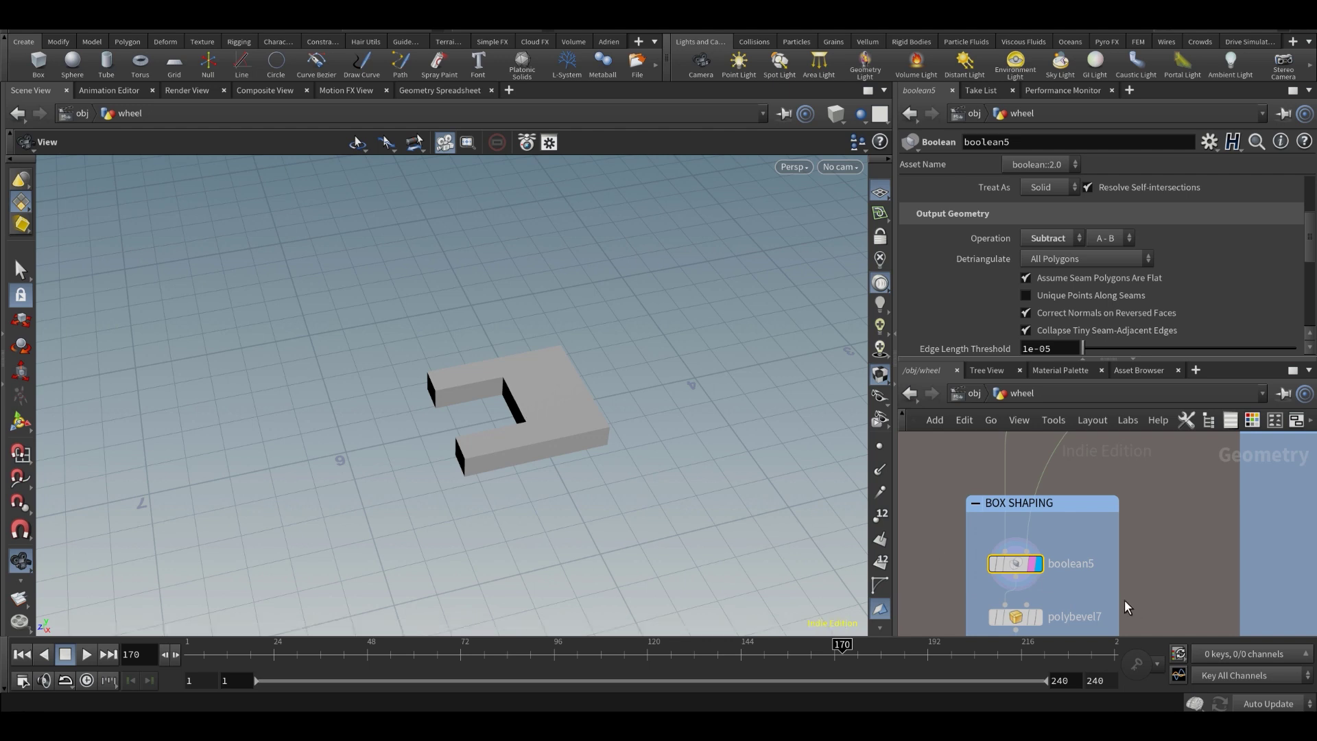
- Review the bevel settings of polybevel7 and display the result of polybevel6 on the cut box
middle_click_drag(1070, 603, 1089, 500)
scroll(1090, 500, "down", 2)
left_click(1057, 511)
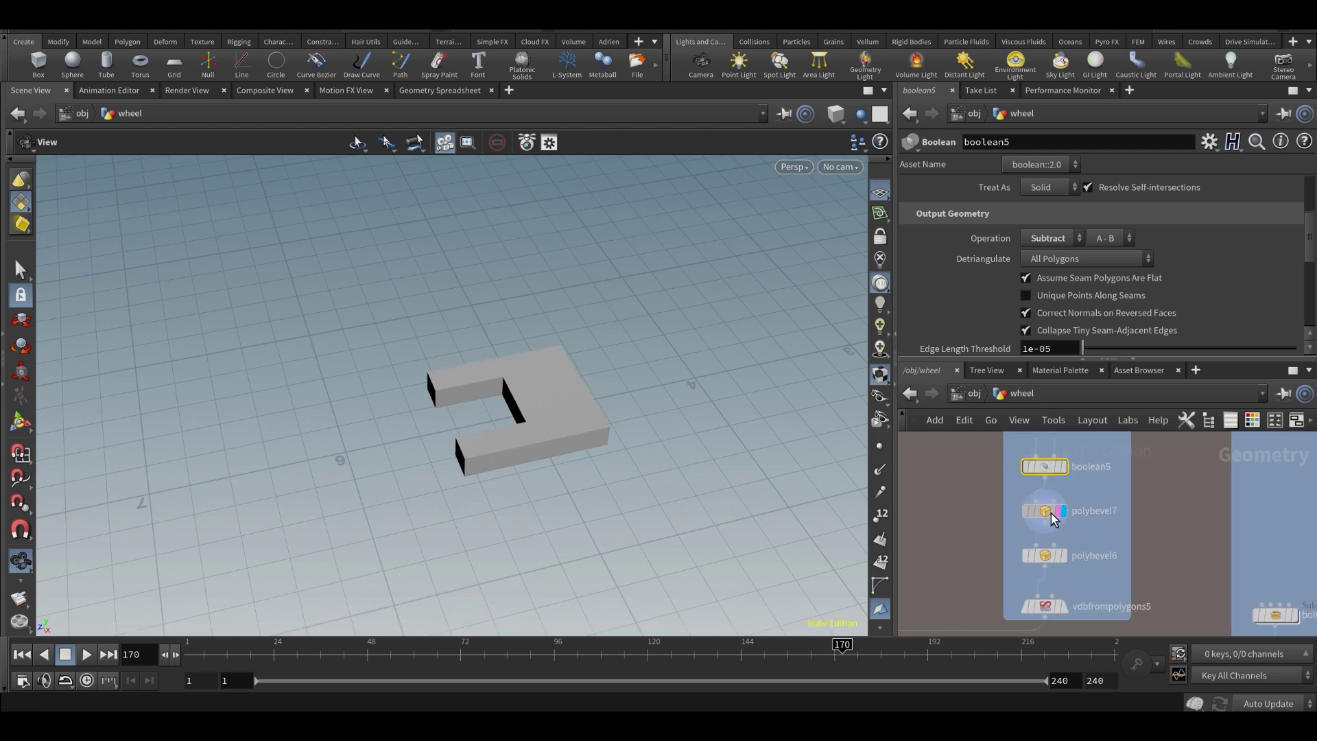
scroll(1063, 552, "up", 2)
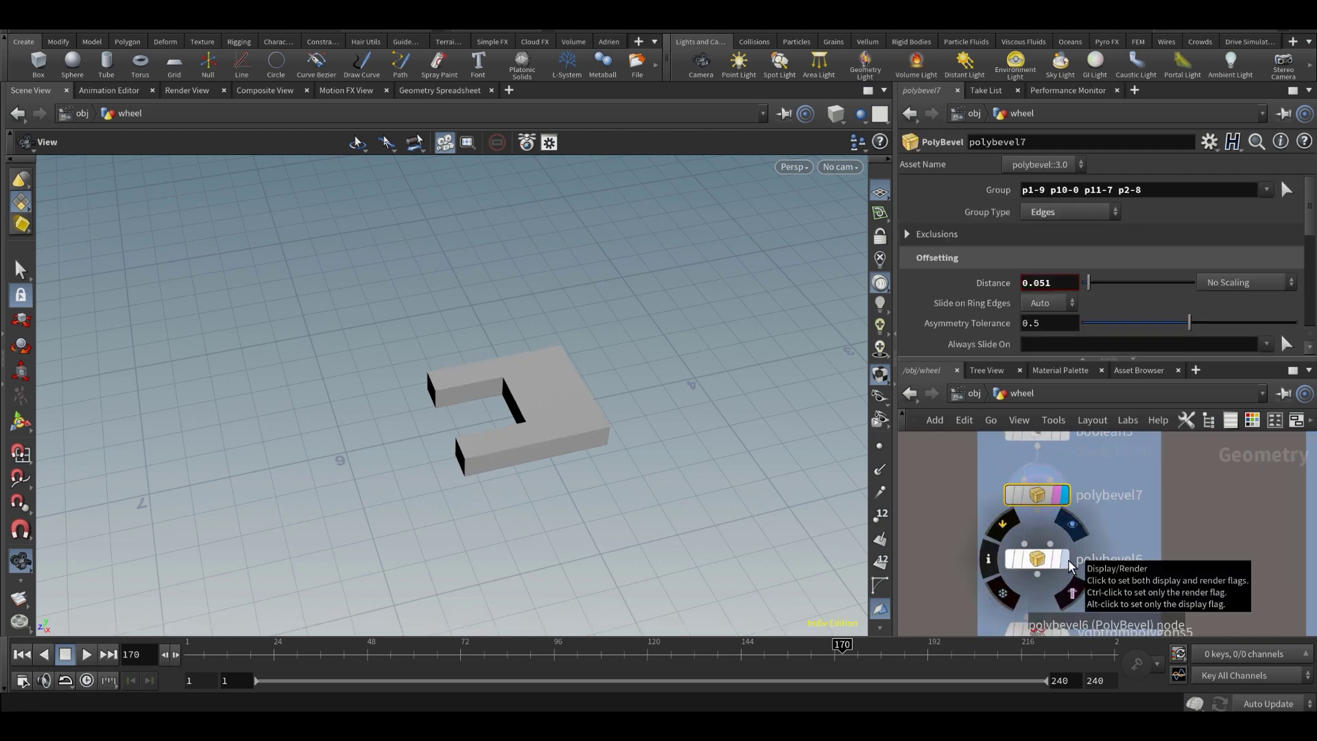
left_click(1066, 562)
left_click(1043, 563)
- Display vdbfrompolygons5 and switch its Voxel Size between the expression and its evaluated value
middle_click_drag(1130, 553, 1171, 479)
left_click(1103, 561)
left_click(1097, 559)
scroll(1093, 556, "down", 1)
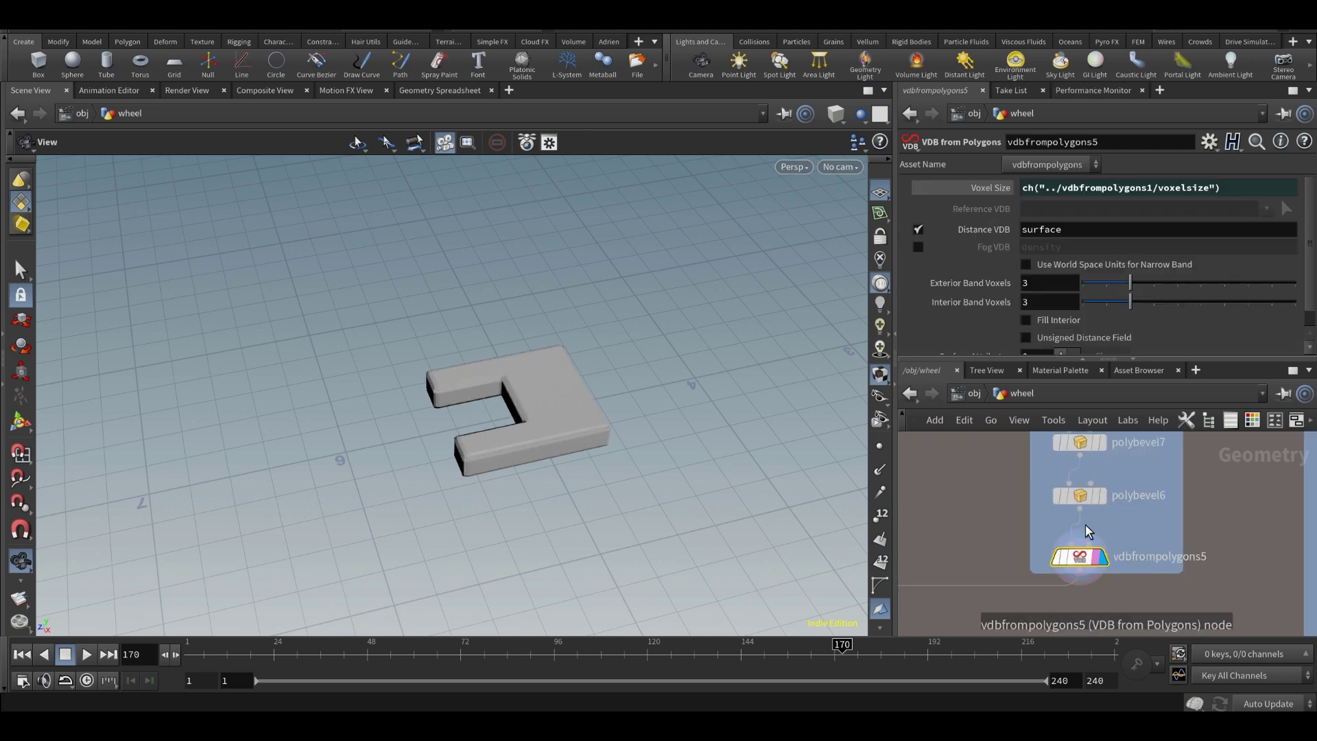
left_click(999, 191)
- Display the VDB combine node that merges the shaped box with the wheel and inspect the combined geometry
middle_click_drag(981, 559, 1217, 492)
scroll(1081, 581, "down", 3)
middle_click_drag(1082, 580, 1090, 480)
scroll(1056, 524, "up", 3)
left_click(1074, 529)
left_click_drag(401, 439, 449, 368)
- Find the BOLTS network box and locate the blast3 node at the start of its chain
scroll(1104, 568, "down", 4)
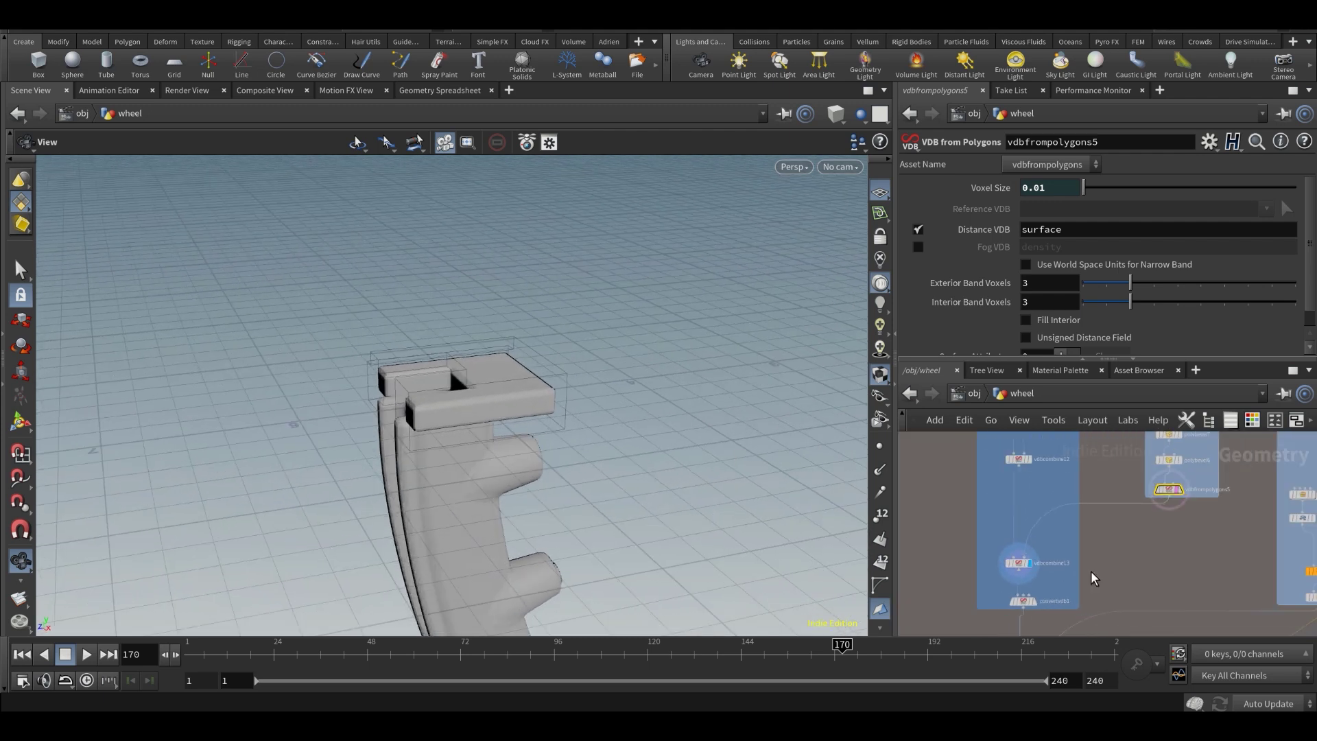
scroll(1111, 576, "down", 4)
middle_click_drag(1160, 578, 1084, 573)
scroll(1115, 514, "up", 1)
scroll(1113, 524, "up", 1)
scroll(1113, 524, "down", 1)
scroll(1213, 529, "up", 4)
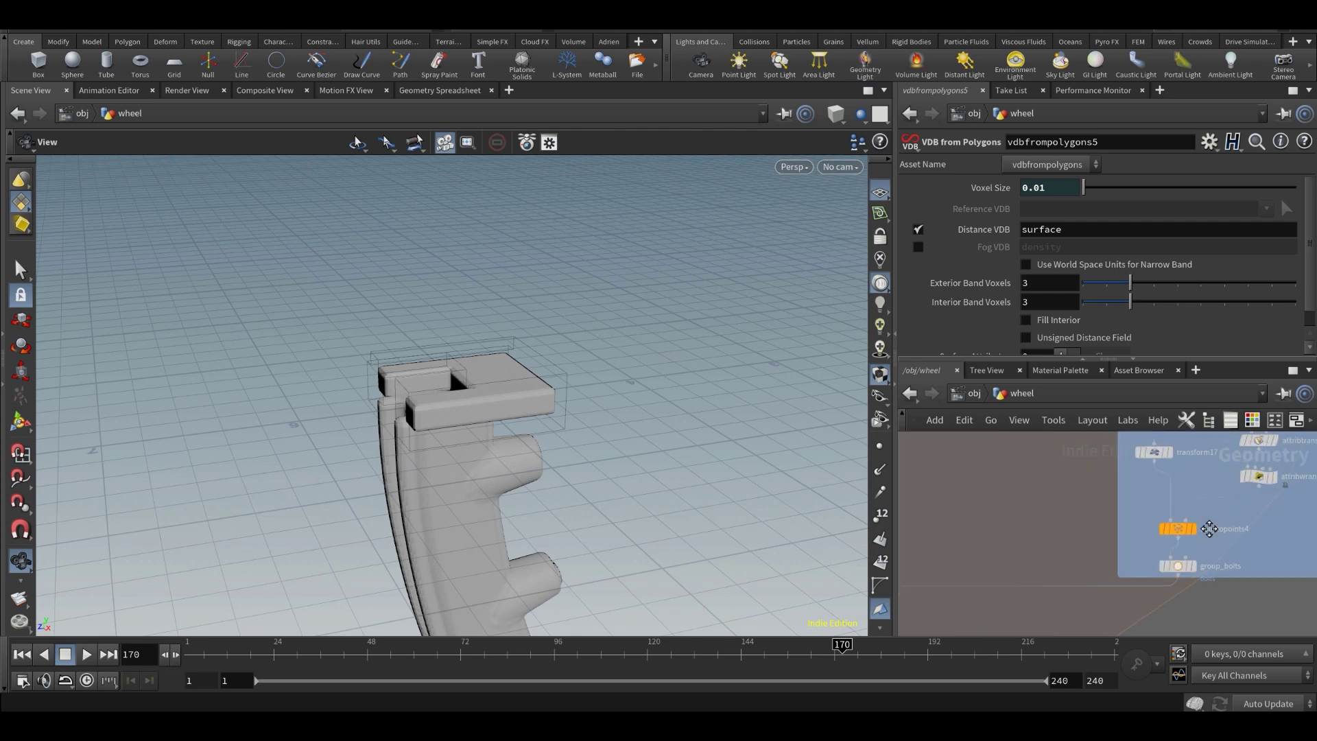
scroll(1210, 529, "down", 2)
middle_click_drag(1208, 496, 1194, 582)
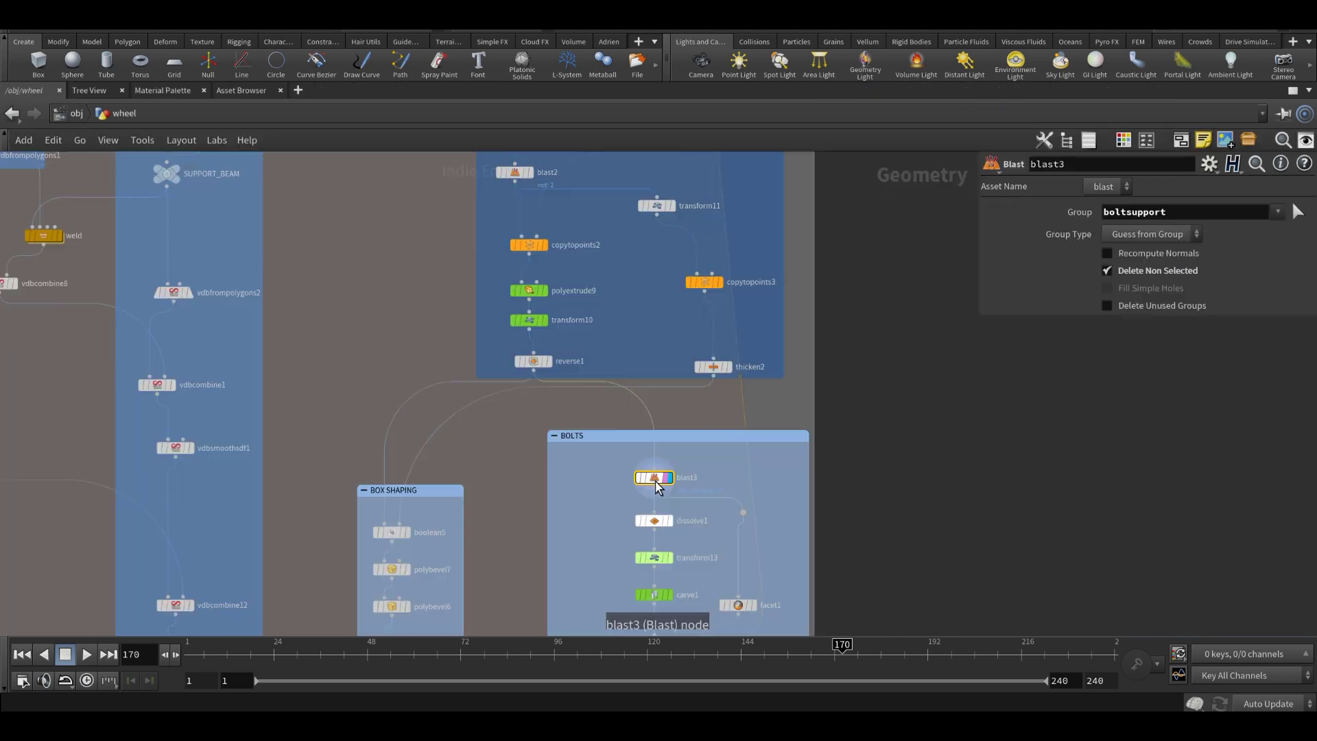
- Display reverse1, the source feeding the BOLTS chain, and inspect its boxes in the viewport
scroll(656, 480, "up", 4)
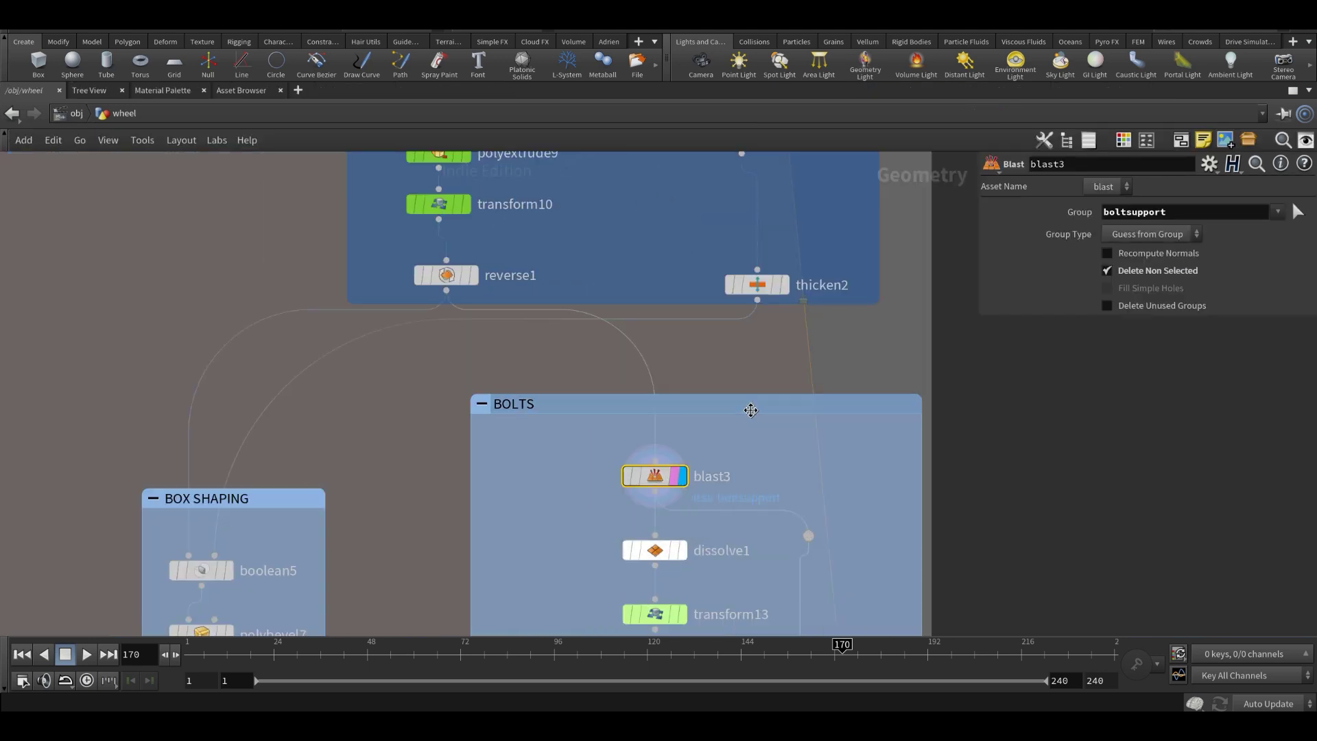
middle_click_drag(751, 409, 729, 414)
scroll(729, 411, "down", 1)
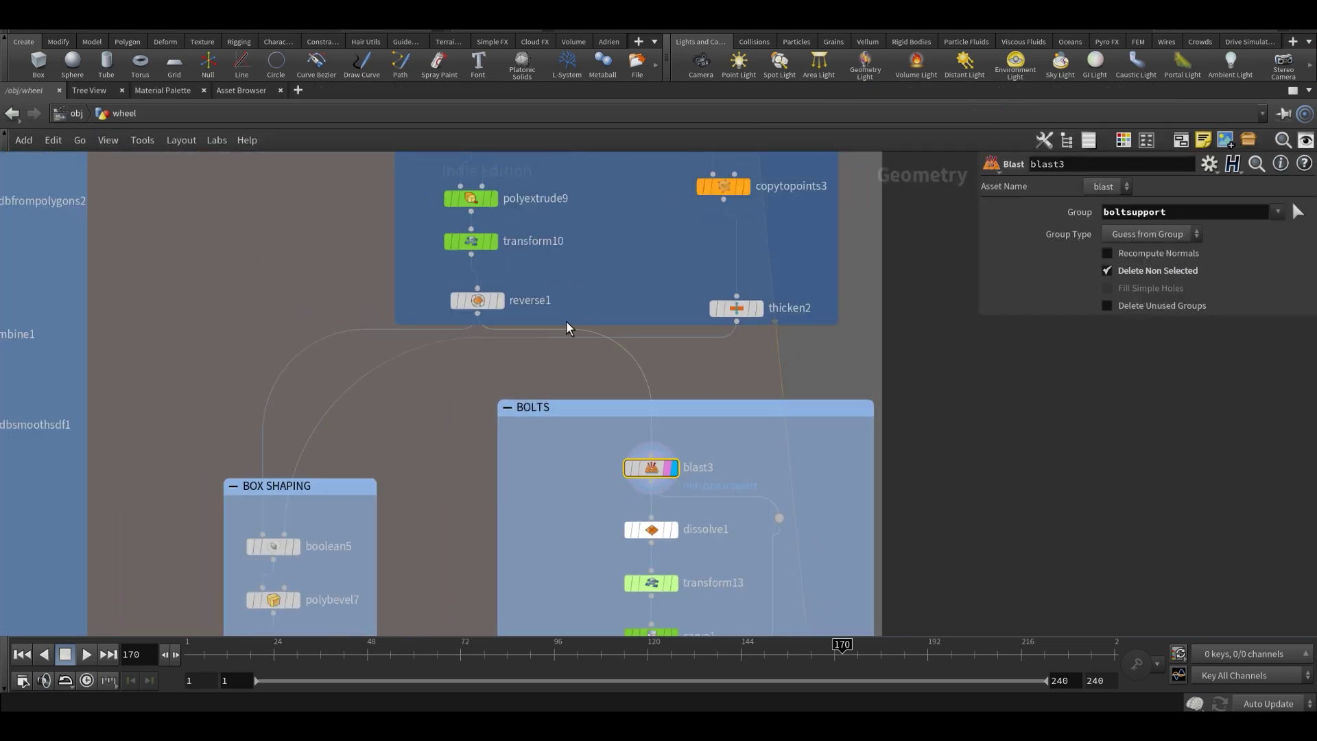
left_click(498, 300)
key("ctrl+b")
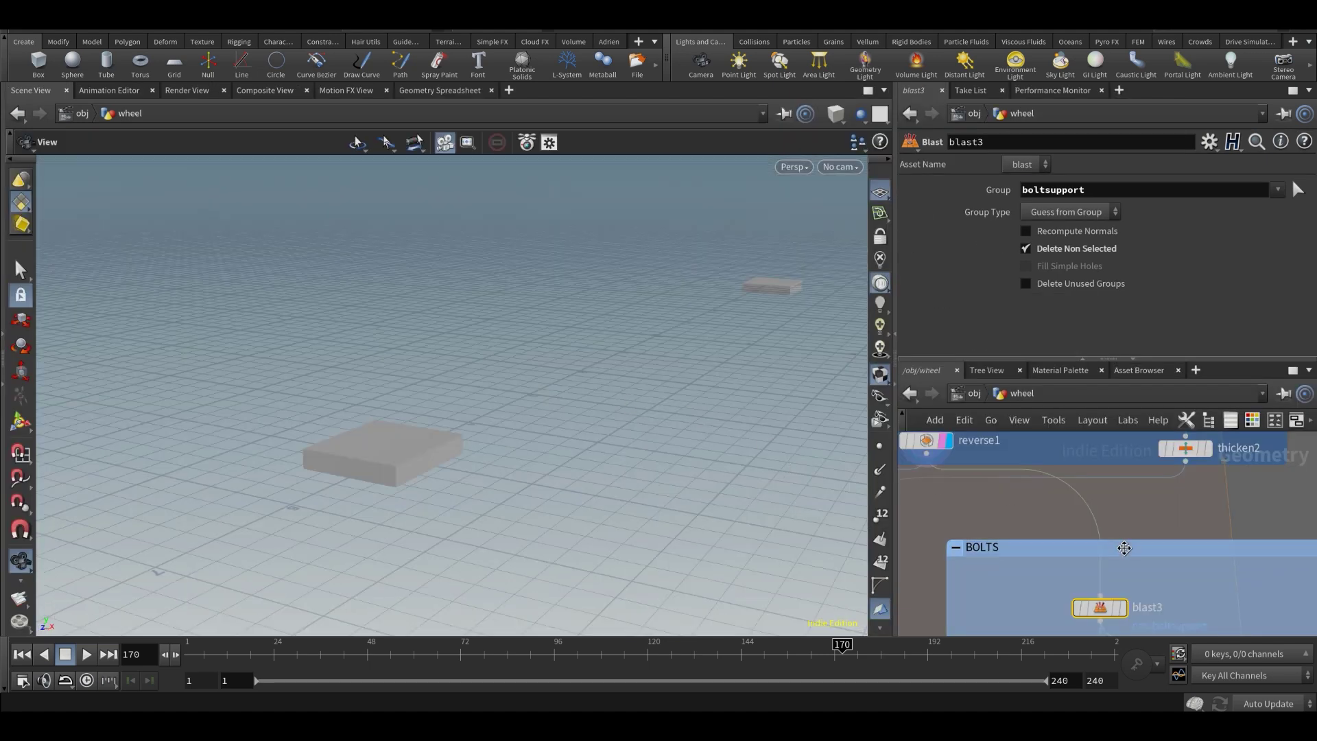
scroll(1149, 581, "down", 1)
middle_click_drag(1150, 583, 1162, 524)
middle_click_drag(617, 377, 565, 391)
mouse_move(565, 392)
left_mouse_down()
mouse_move(623, 394)
mouse_move(586, 382)
left_mouse_up()
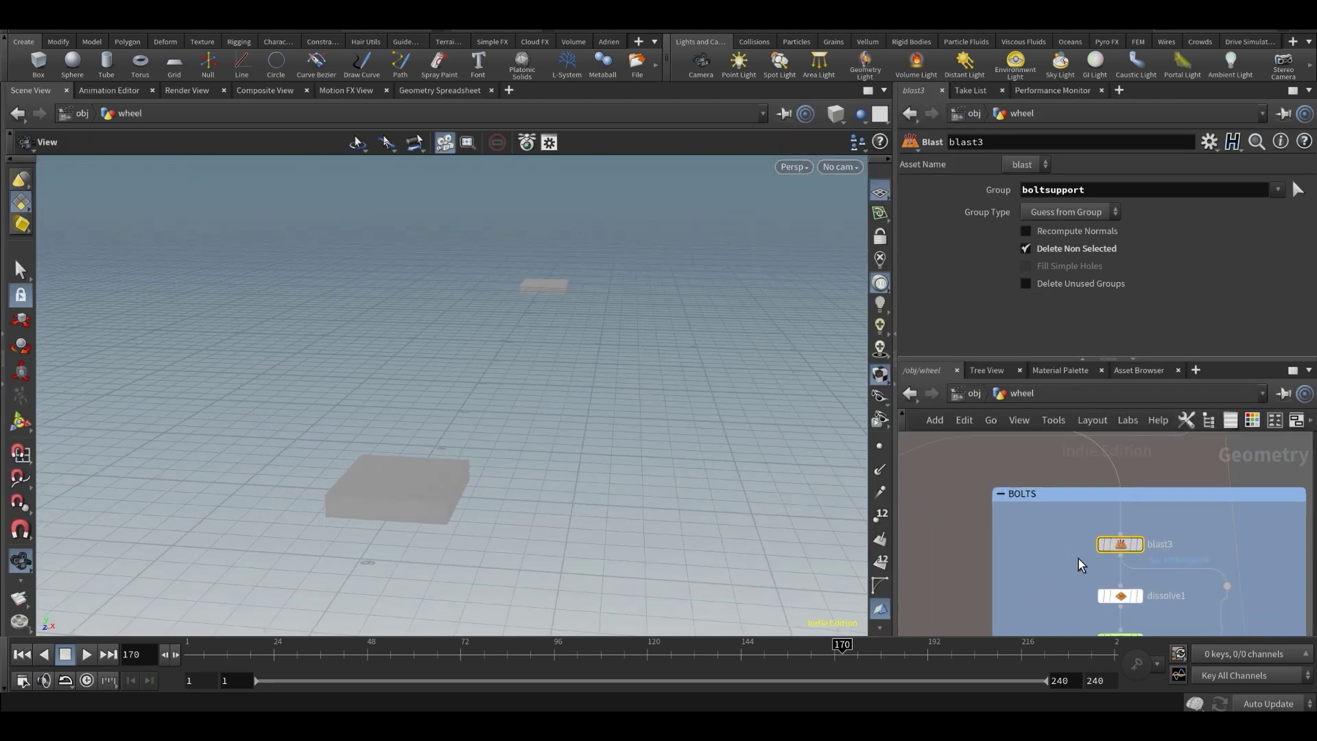
- Display blast3 to isolate the faces of the boltsupport group and examine its Group setting
scroll(1150, 548, "up", 1)
left_click(1139, 551)
scroll(1141, 547, "up", 2)
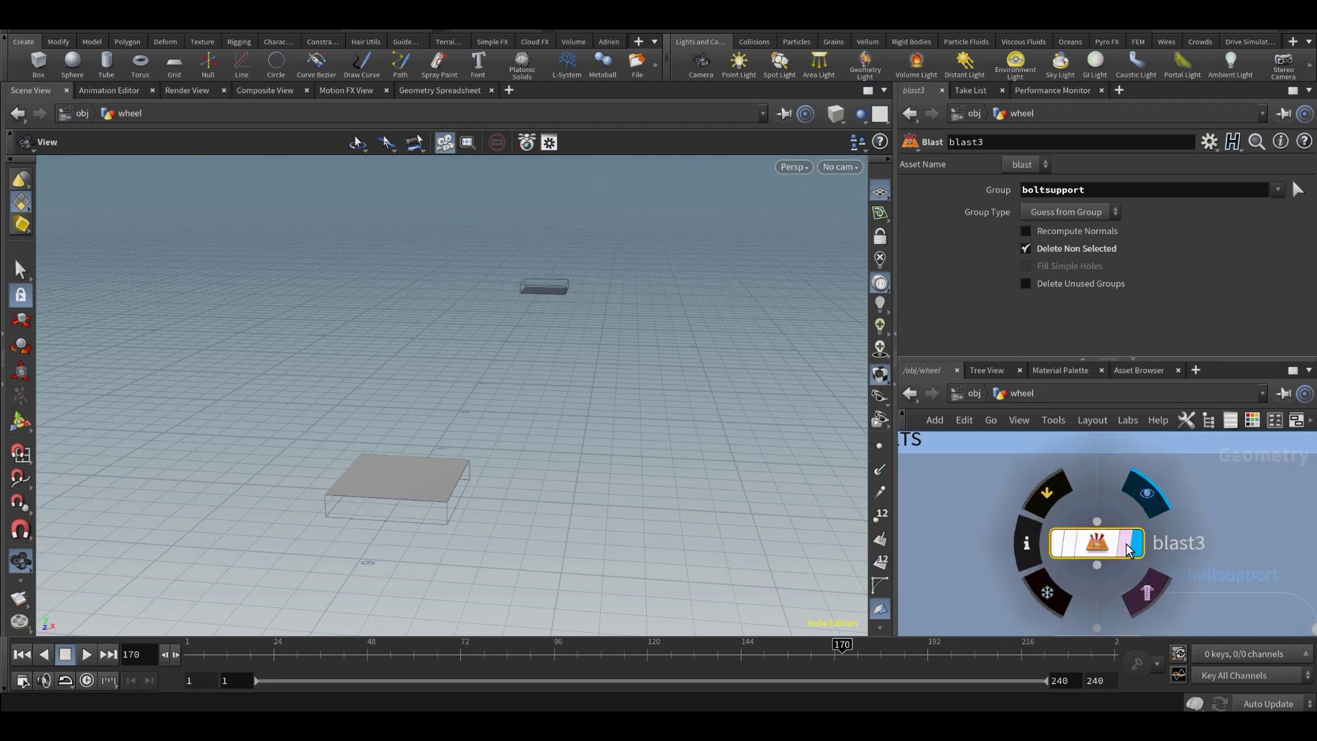
left_click(1127, 547)
scroll(628, 406, "down", 2)
left_click_drag(631, 404, 681, 400)
left_click(1082, 193)
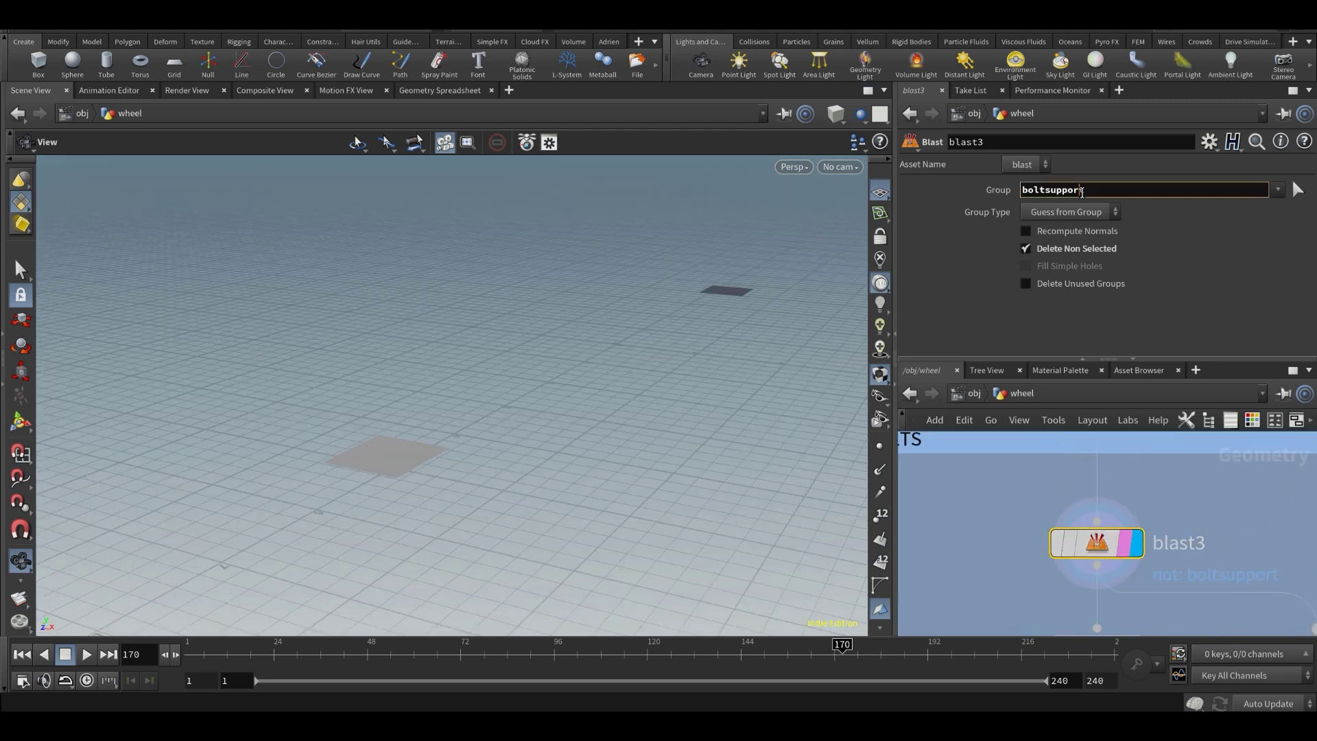
- Trace the boltsupport group back to the Front Group output setting of polyextrude9
middle_click_drag(1035, 537, 1156, 591)
scroll(1157, 591, "down", 2)
scroll(1094, 574, "down", 2)
middle_click_drag(1076, 458, 1101, 612)
scroll(1095, 568, "up", 1)
left_click(1053, 477)
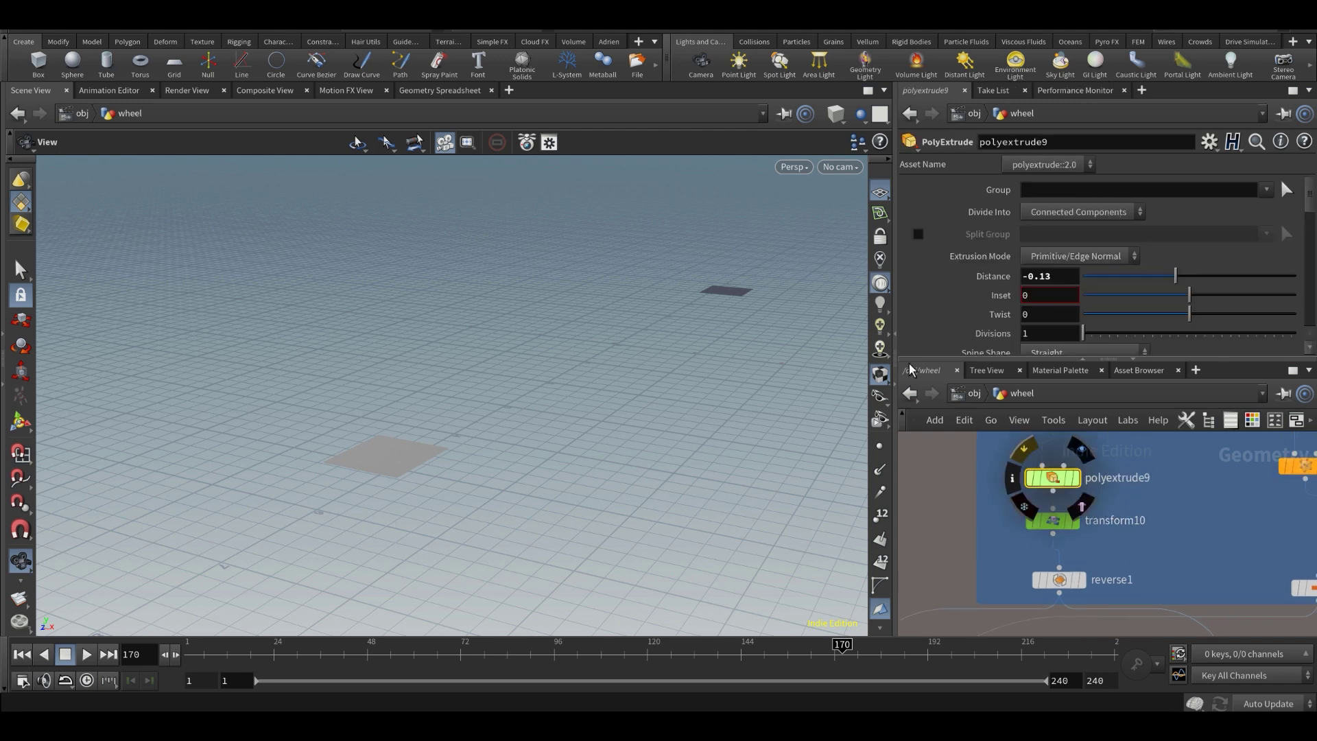
scroll(958, 274, "down", 4)
scroll(958, 274, "down", 2)
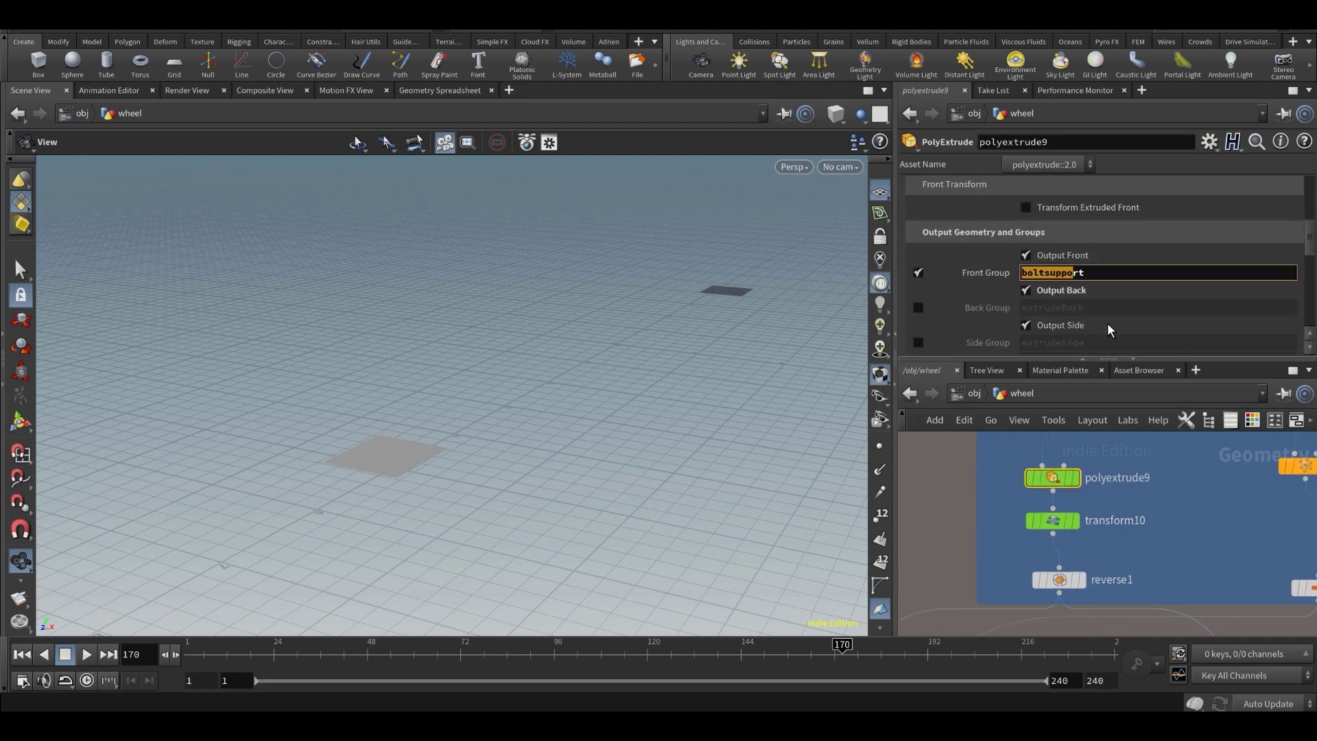
- Display dissolve1 in the BOLTS chain and inspect its edge group and the remaining curves
middle_click_drag(1153, 562, 1146, 484)
scroll(1146, 535, "down", 1)
middle_click_drag(1147, 621, 1114, 492)
scroll(1126, 553, "up", 1)
left_click(1131, 515)
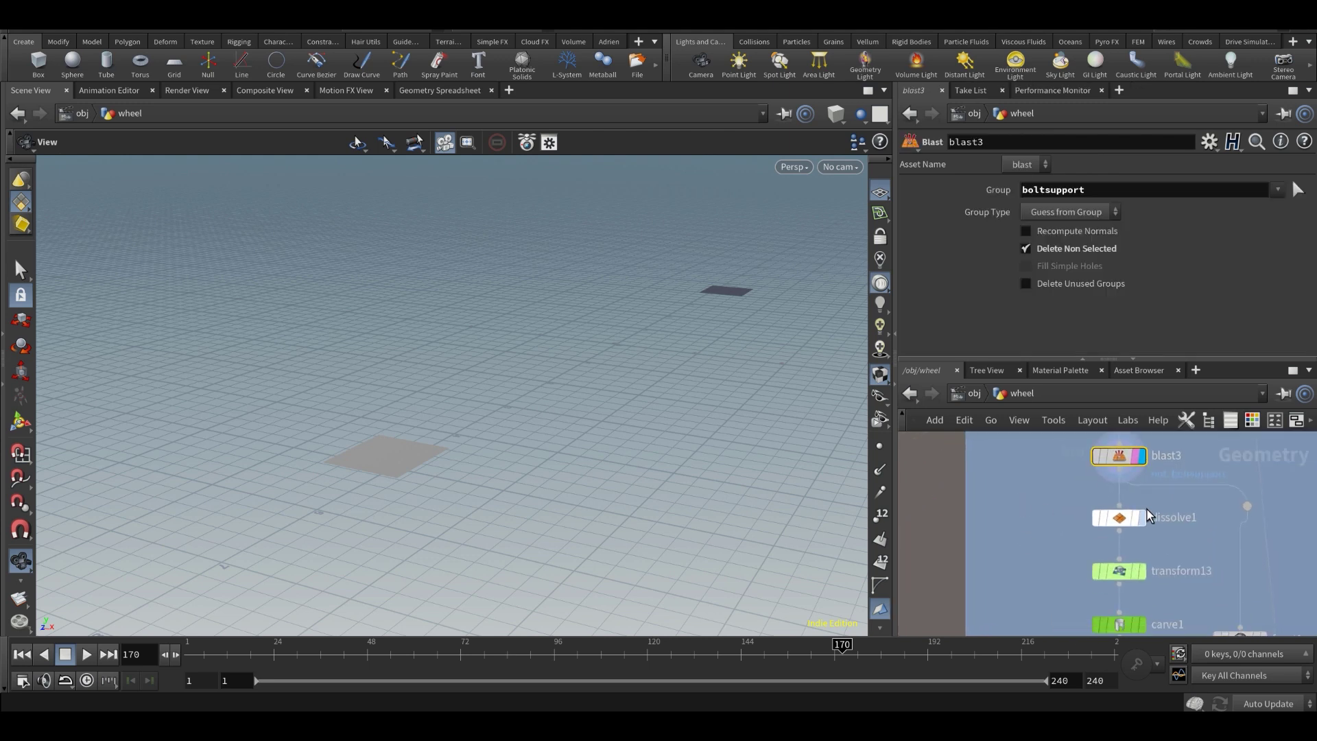
left_click(1142, 518)
left_click(1125, 521)
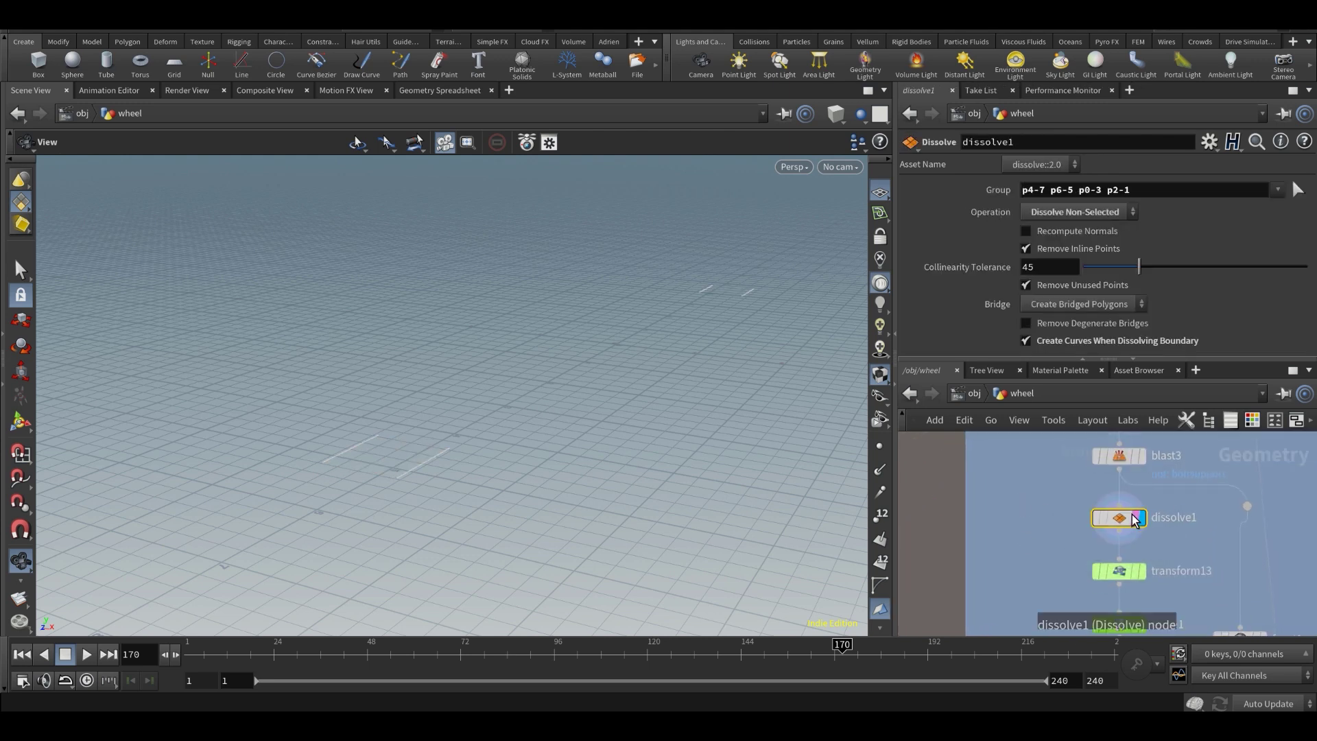
left_click_drag(498, 415, 575, 480)
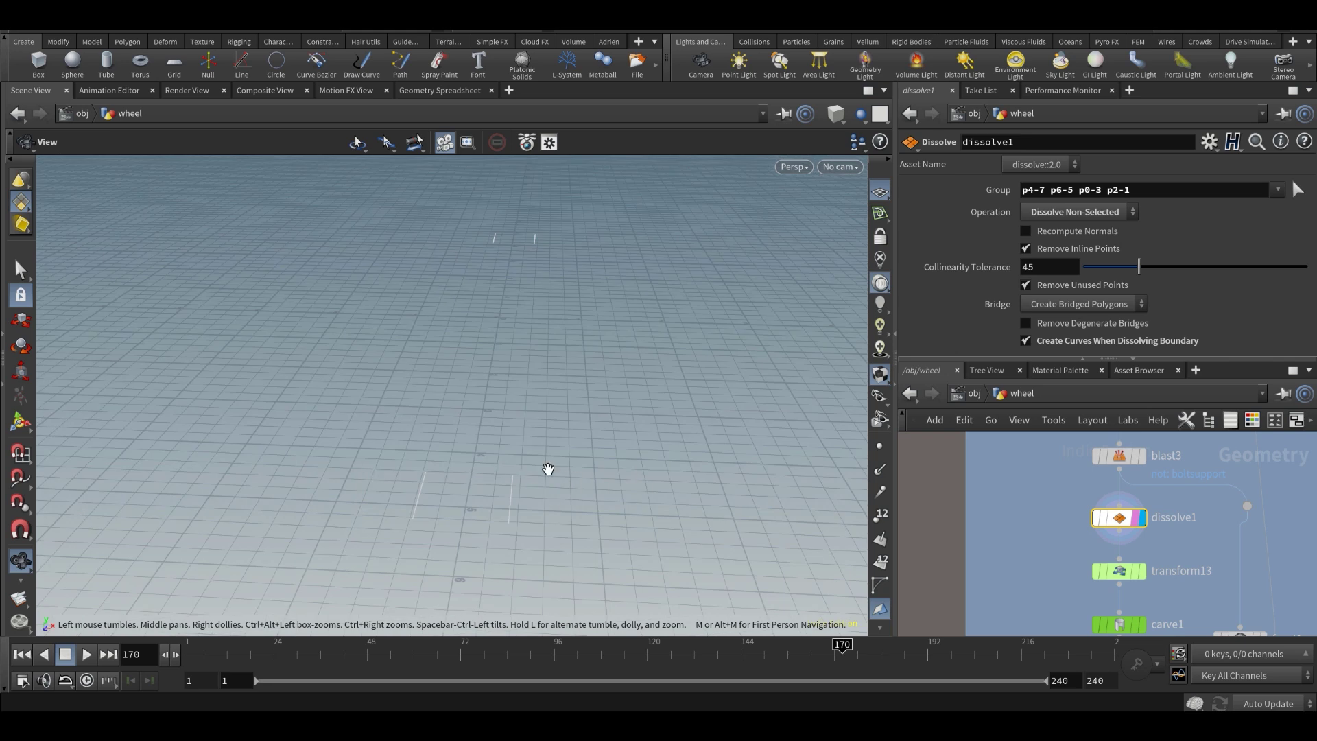
- Try re-picking the edges for the Group parameter of dissolve1 in the viewport
left_click(1142, 520)
left_click(1142, 521)
left_click(1298, 191)
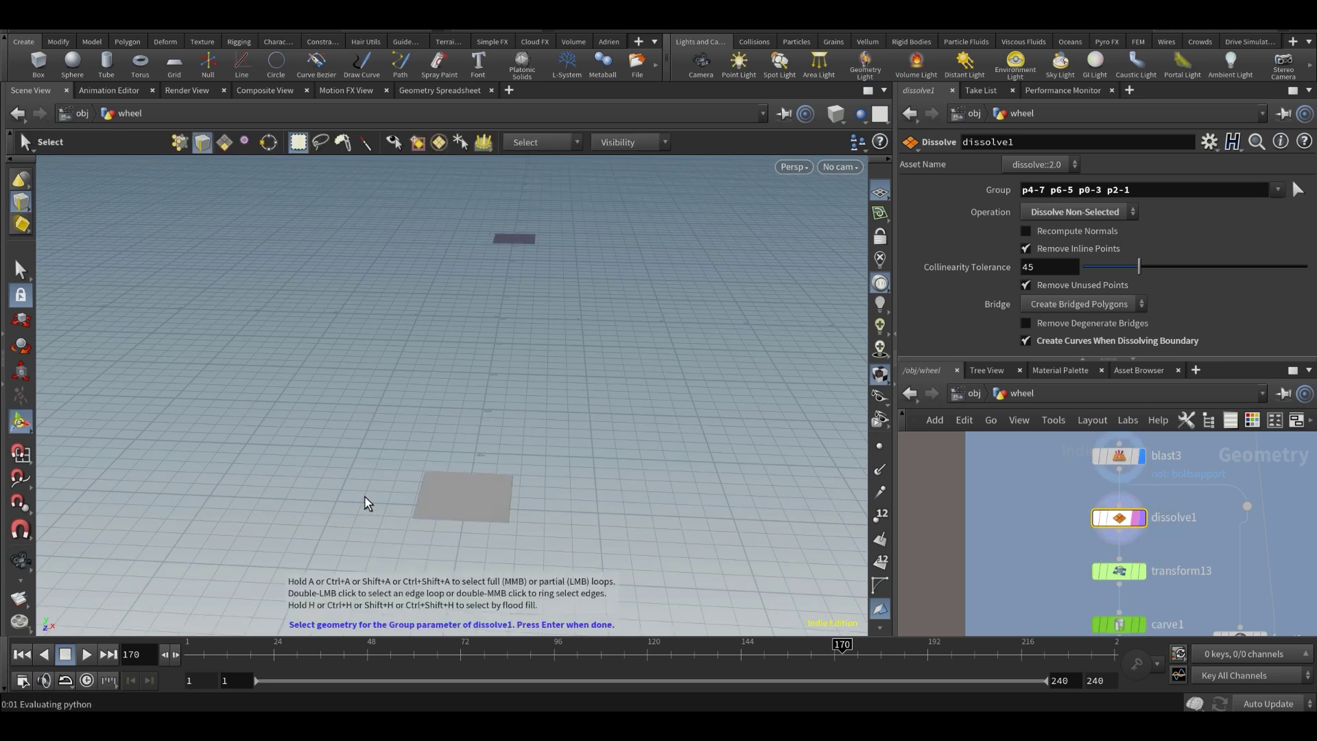
left_click_drag(403, 493, 565, 485)
key("ctrl+z")
- Display transform13 and try varying its X scale, undoing the trial change
scroll(1070, 559, "up", 1)
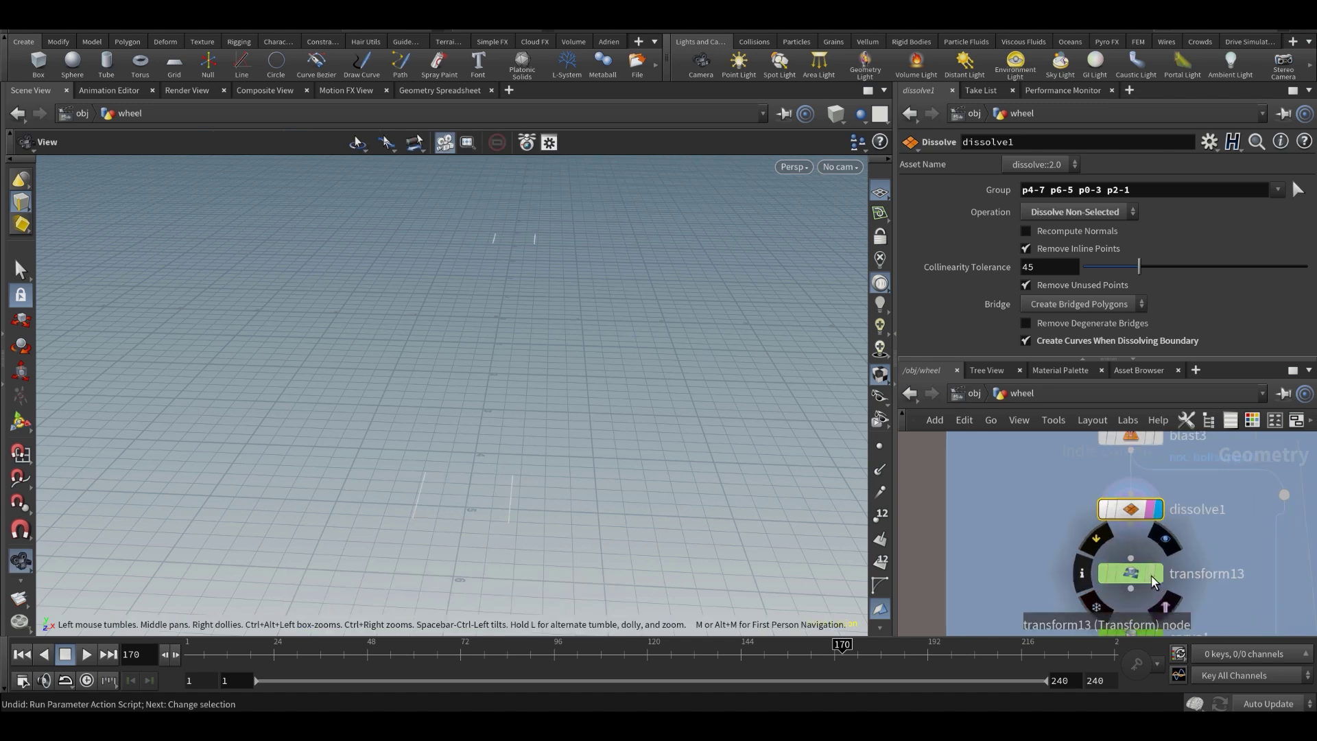
left_click(1138, 579)
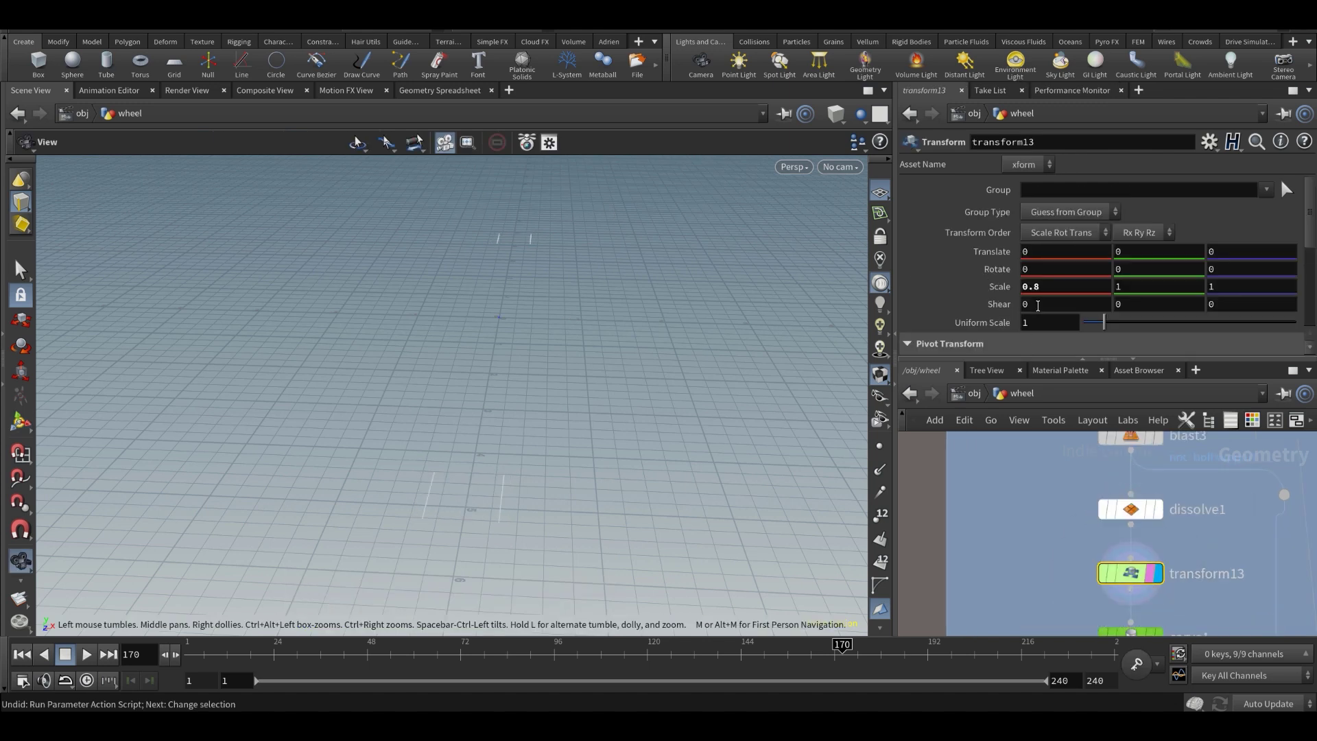
middle_click_drag(1043, 290, 1076, 289)
key("ctrl+z")
- Display carve1 and inspect its First U and Second U settings and the shortened curves
middle_click_drag(1062, 590, 1032, 538)
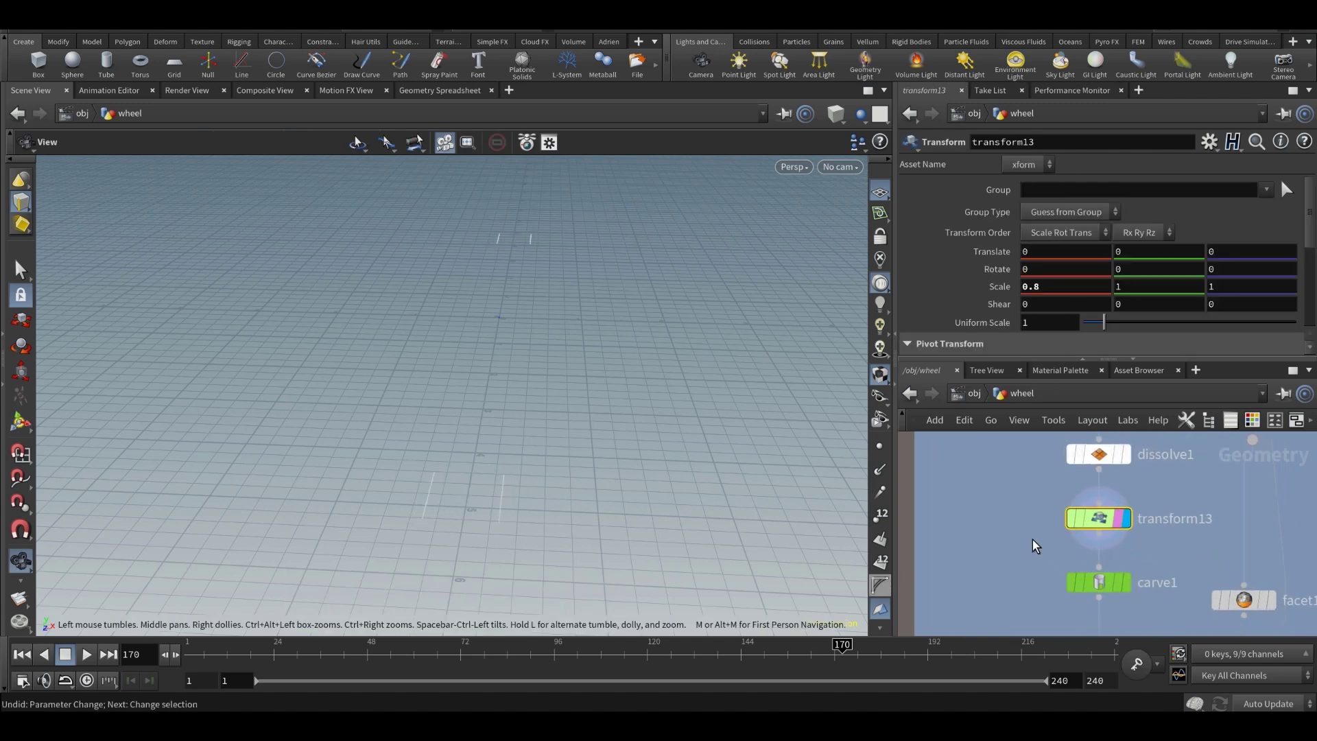
scroll(1034, 542, "down", 1)
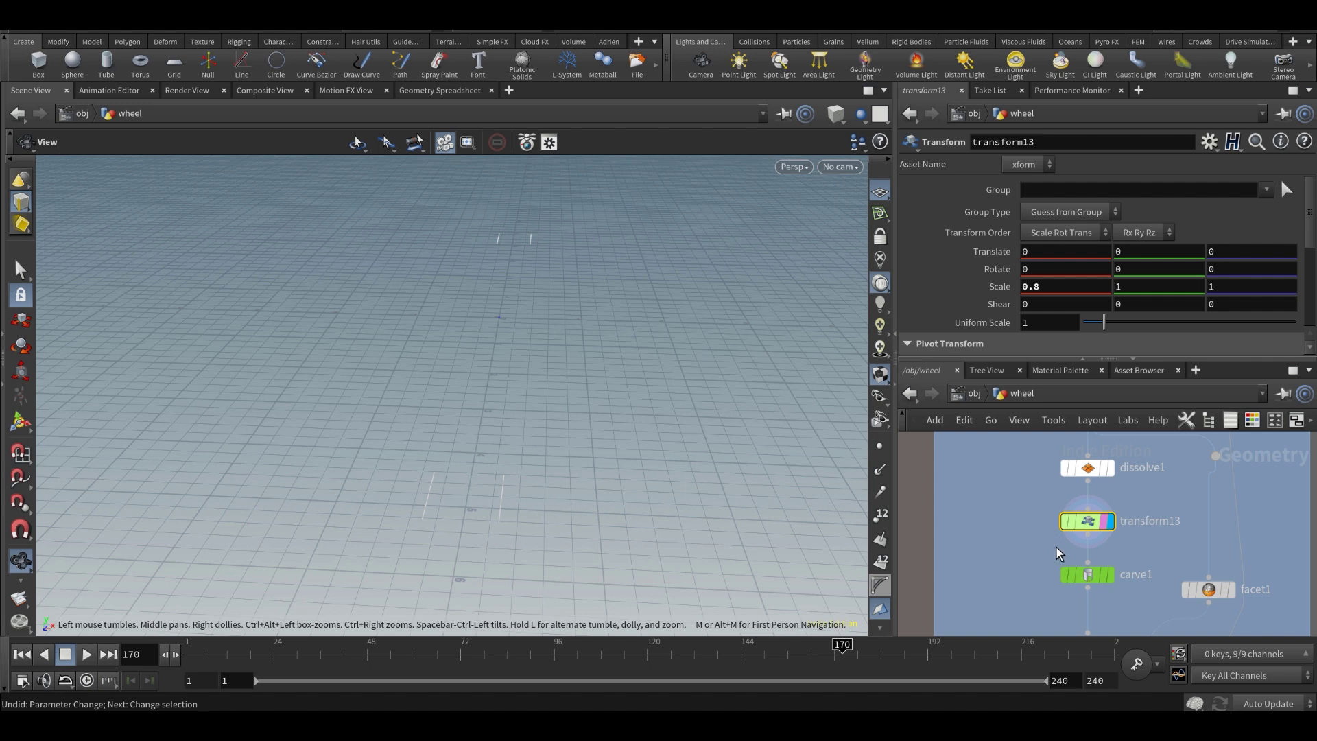
scroll(1056, 549, "up", 2)
left_click(1074, 557)
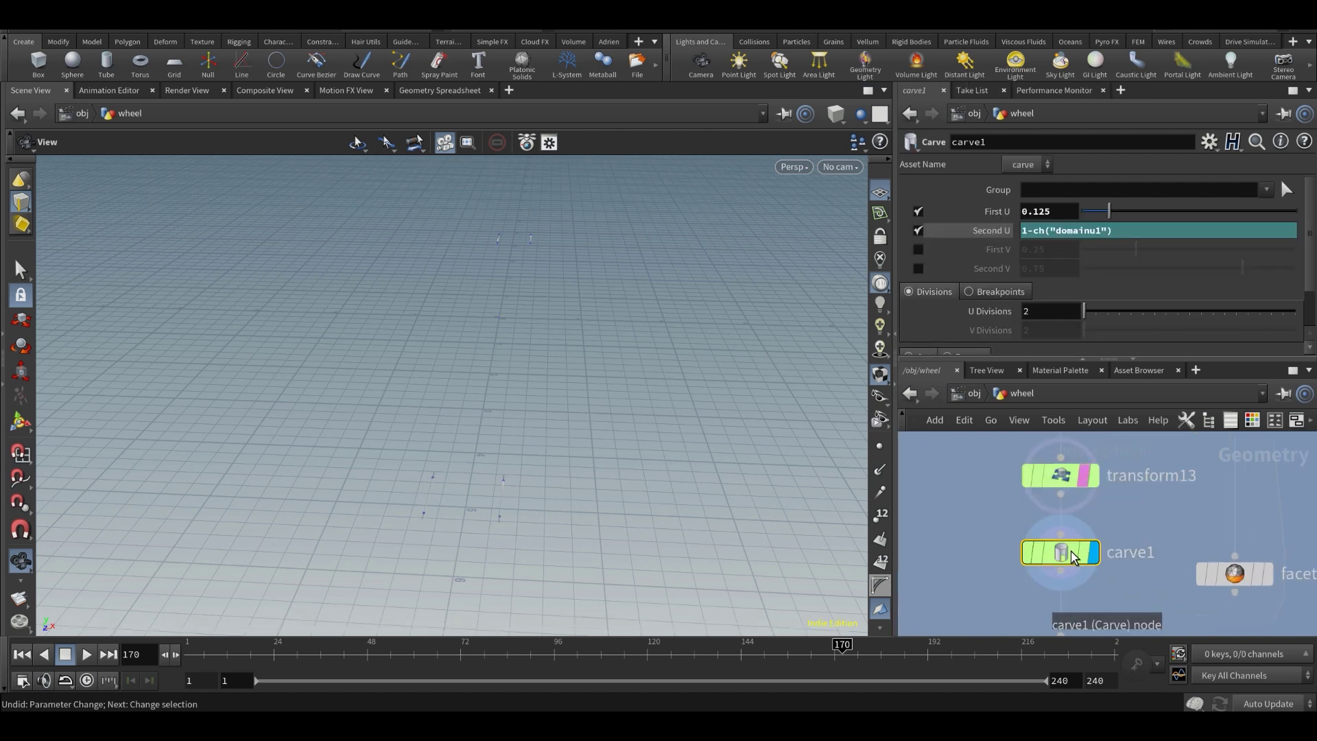
left_click_drag(449, 447, 376, 527)
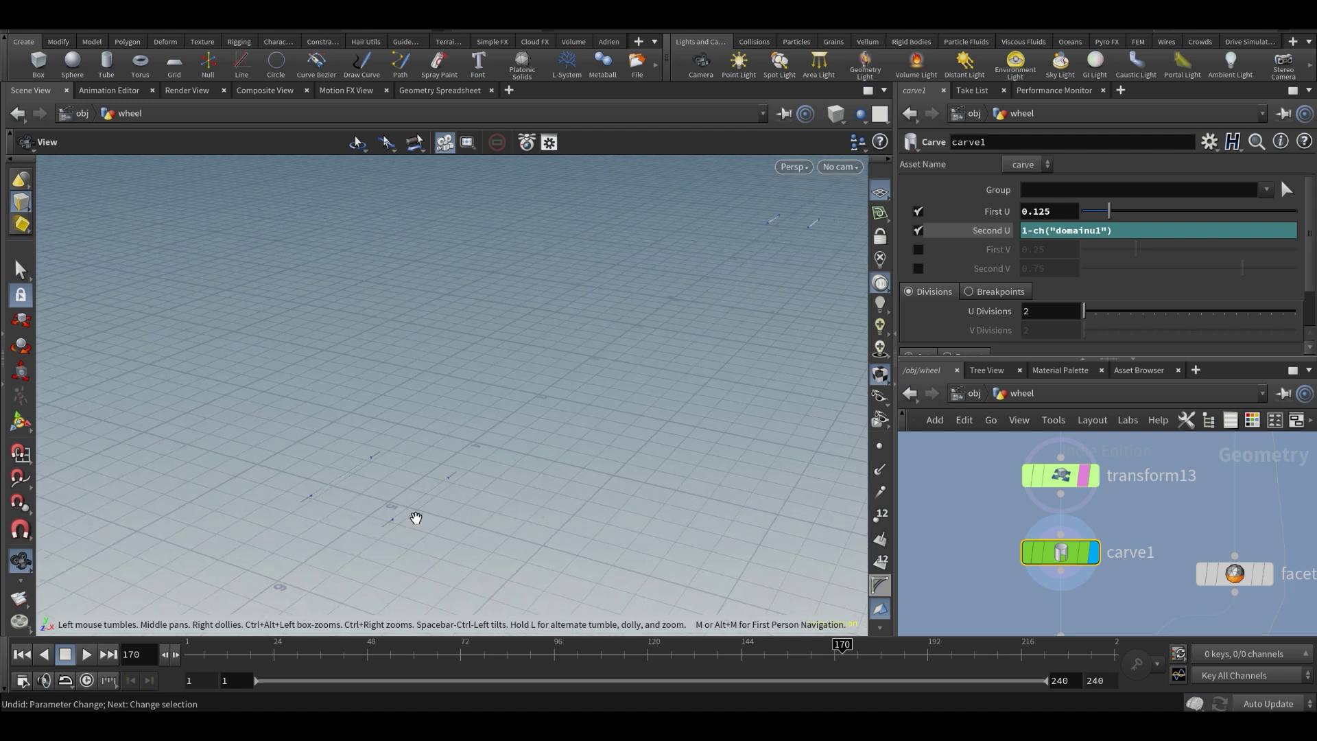
- Display resample5 with point numbers and inspect its segment setting and the resulting points on the curves
middle_click_drag(1126, 578, 1116, 498)
scroll(1111, 498, "down", 2)
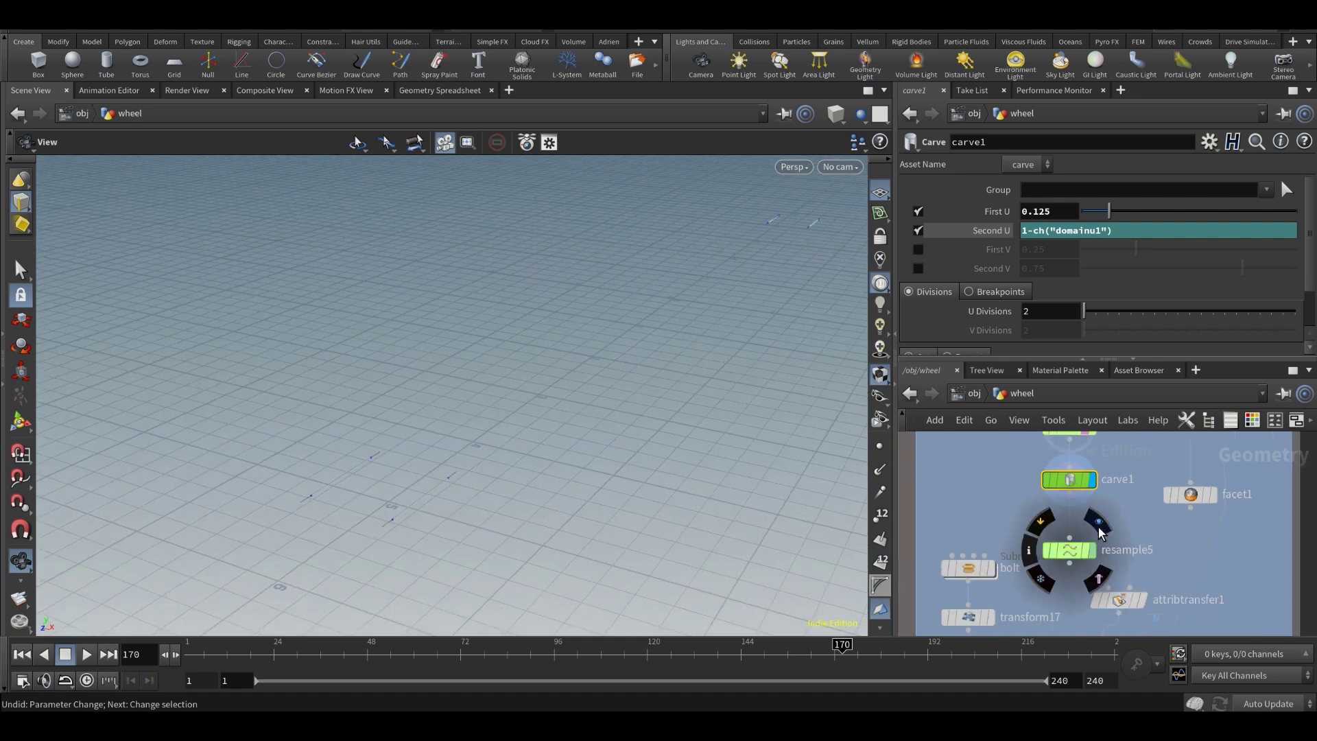
middle_click_drag(1093, 557, 1088, 505)
scroll(1087, 505, "up", 2)
left_click(1079, 504)
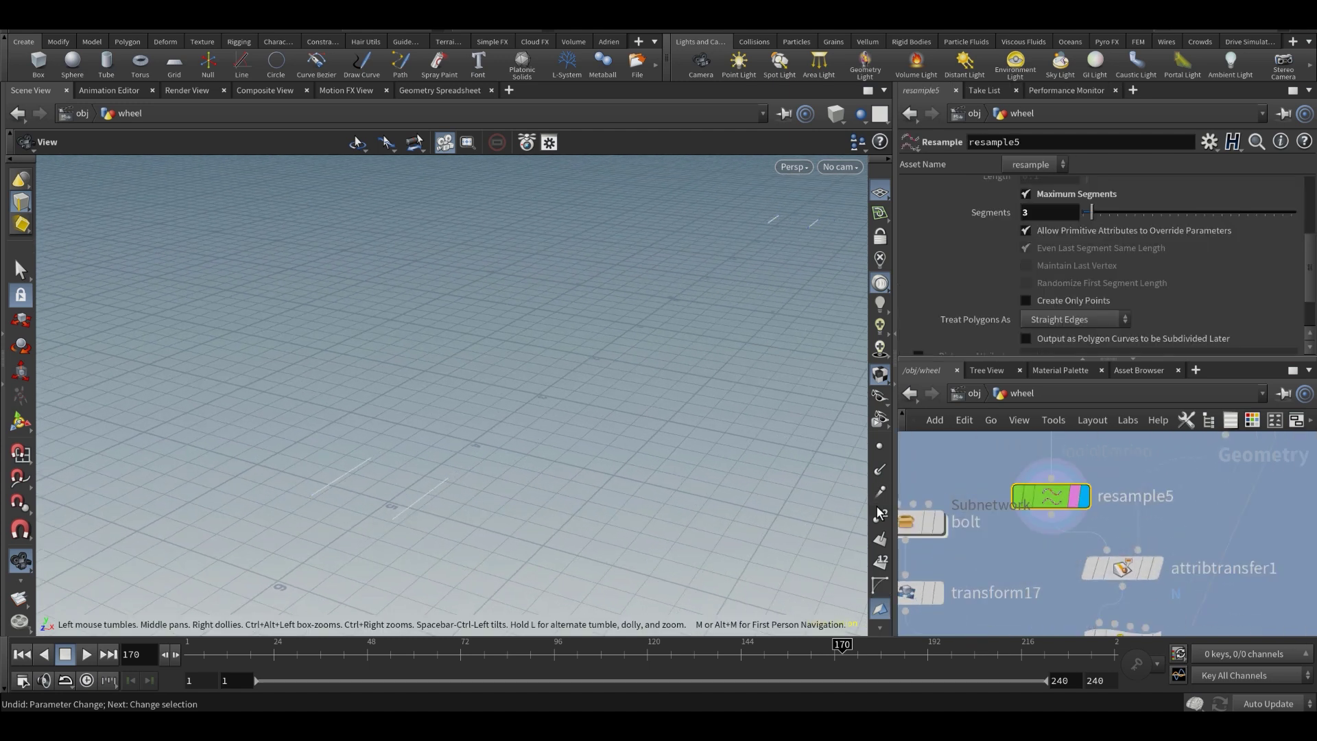
left_click_drag(412, 485, 511, 473)
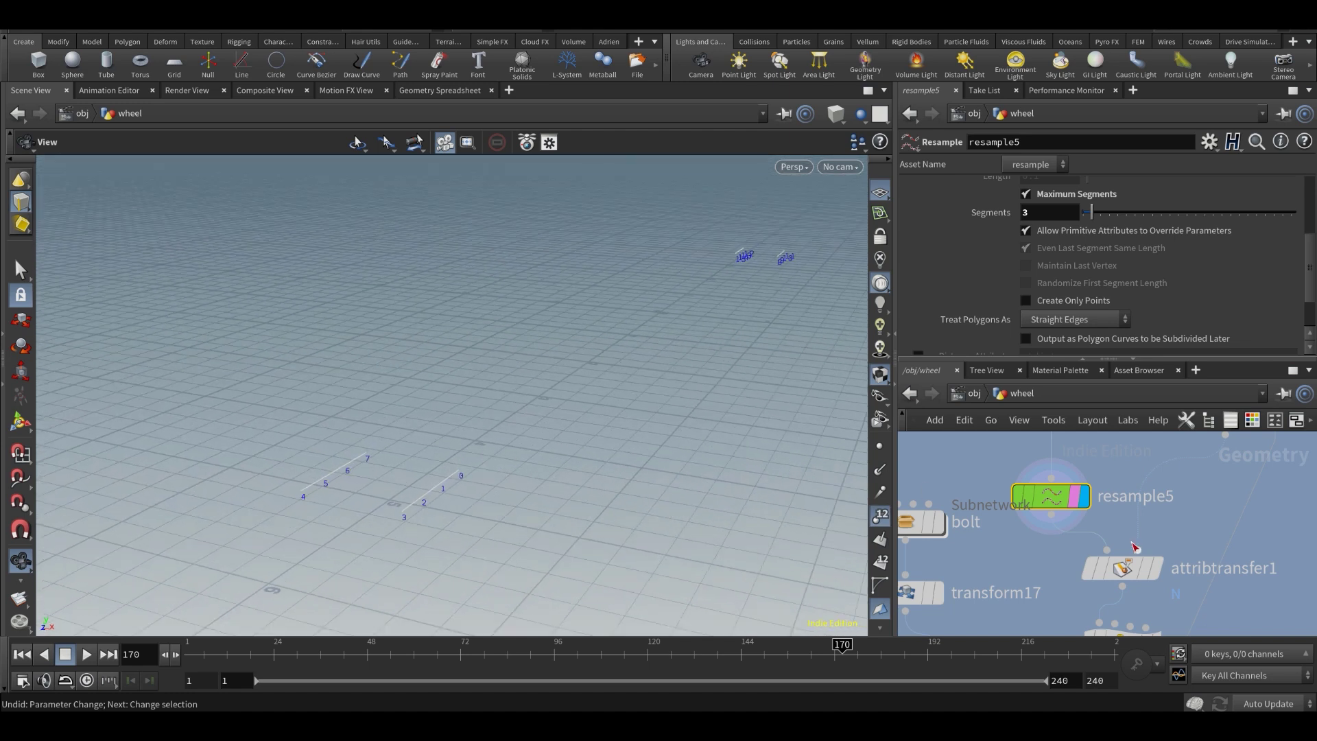
- Display copytopoints4 without point numbers and inspect the bolts copied onto the resampled points
scroll(1192, 530, "down", 5)
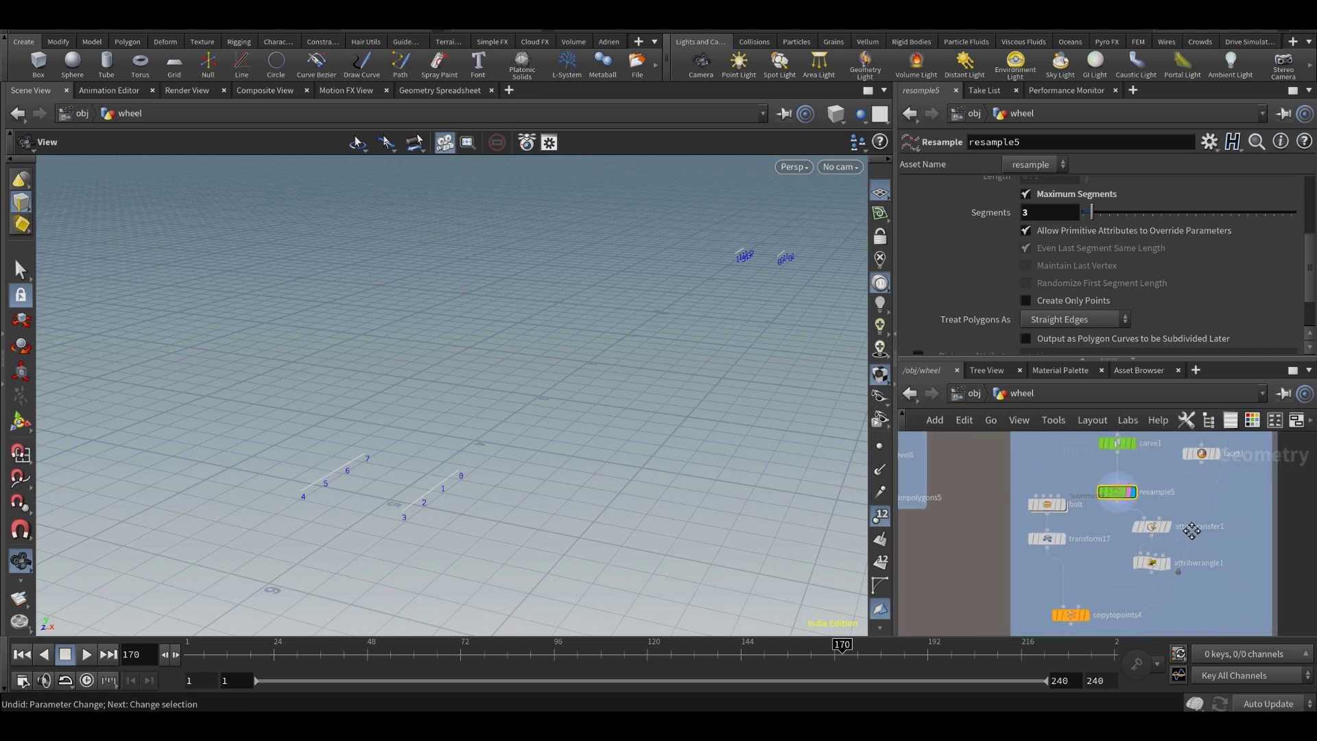
scroll(1110, 575, "up", 1)
left_click(1076, 569)
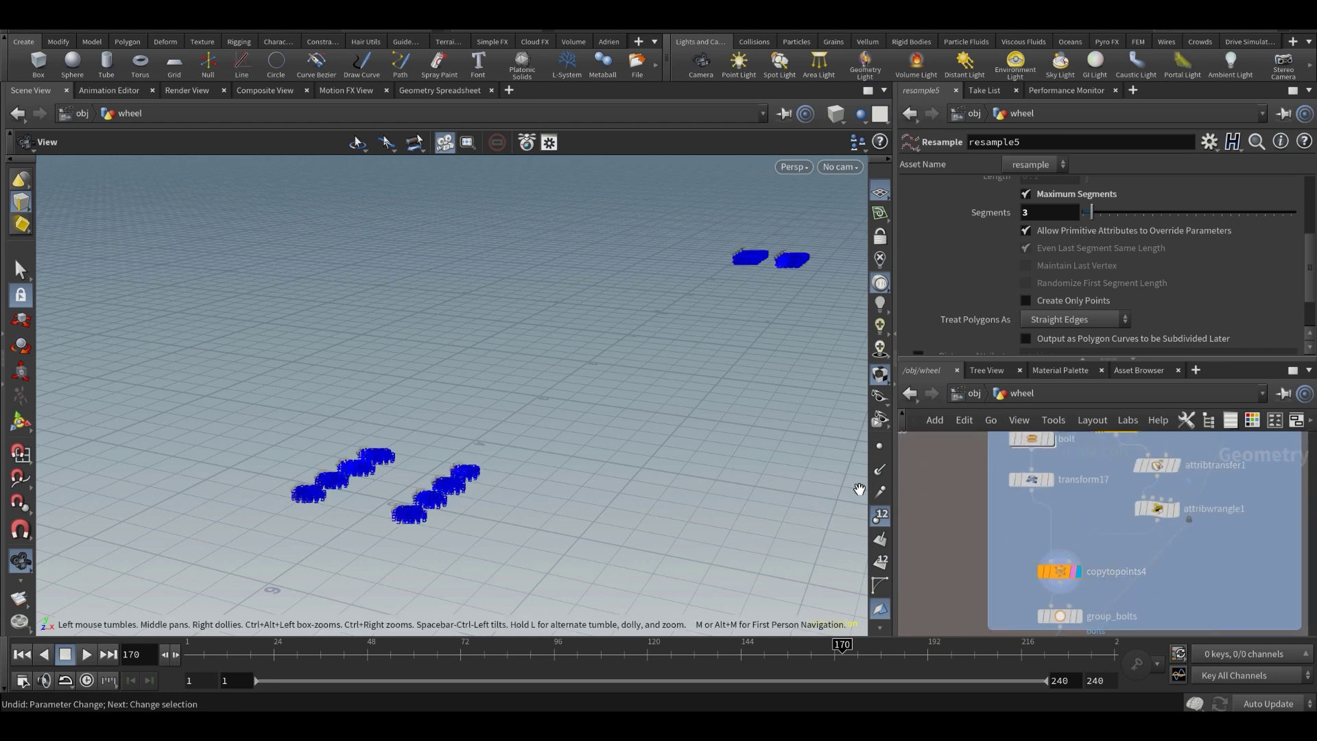
left_click(882, 514)
left_click_drag(480, 456, 826, 471)
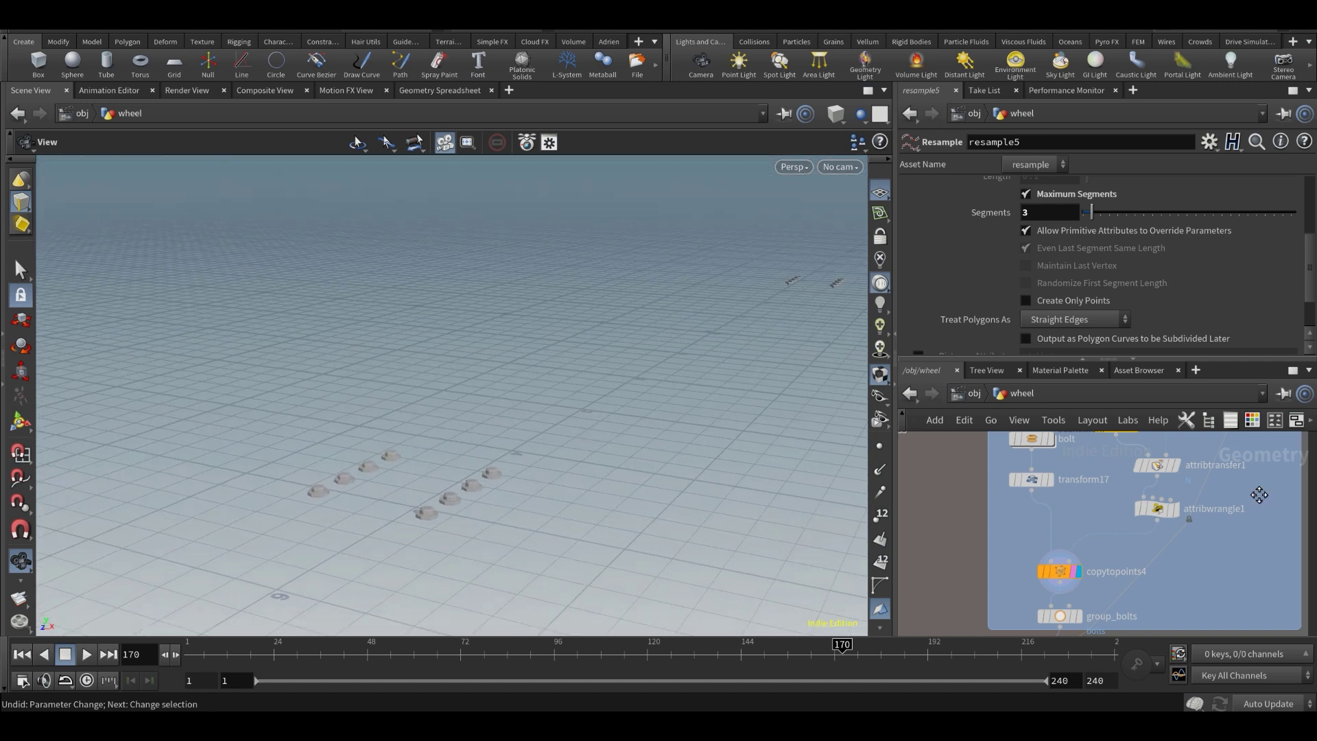
- Display facet1 with point normals and compare the normals with Post-Compute Normals off and on, leaving it enabled
middle_click_drag(1260, 495, 1204, 572)
scroll(1189, 565, "down", 1)
scroll(1192, 492, "up", 1)
middle_click_drag(1202, 509, 1186, 564)
scroll(1177, 566, "down", 1)
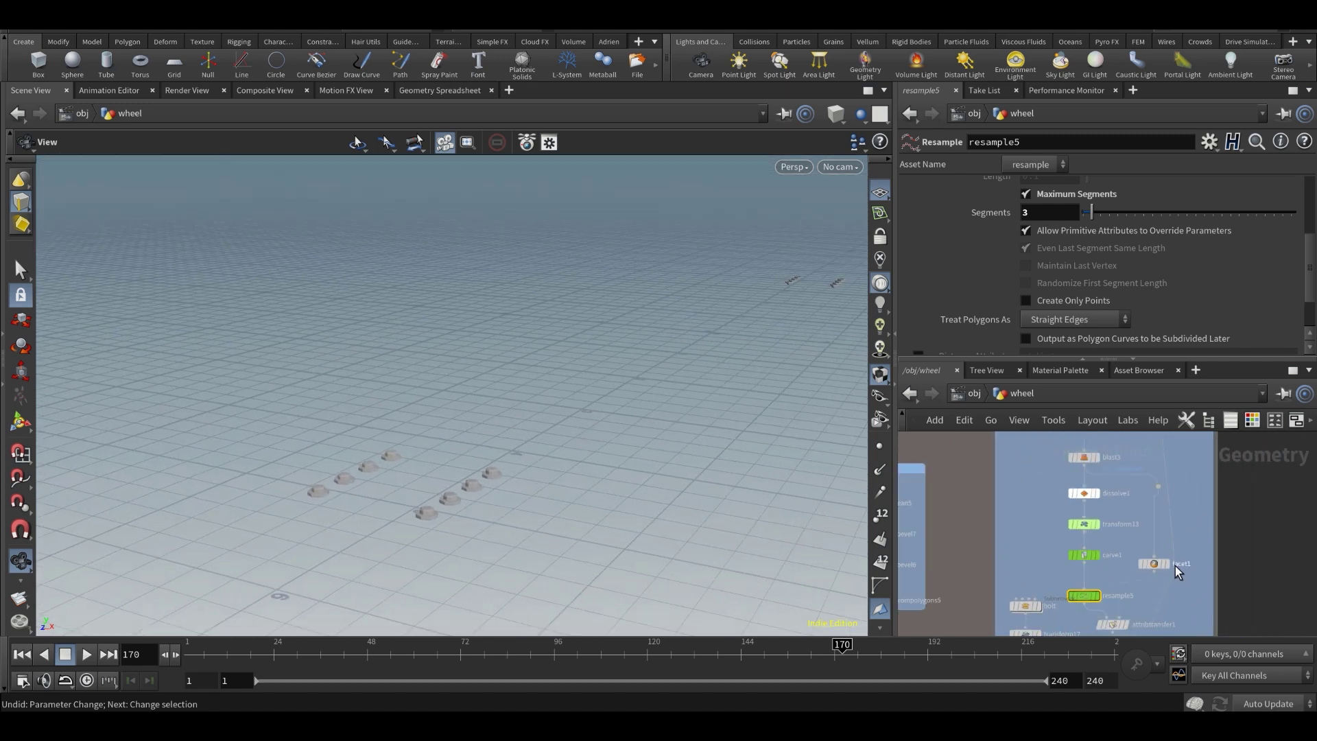
scroll(1175, 566, "up", 1)
left_click(1163, 564)
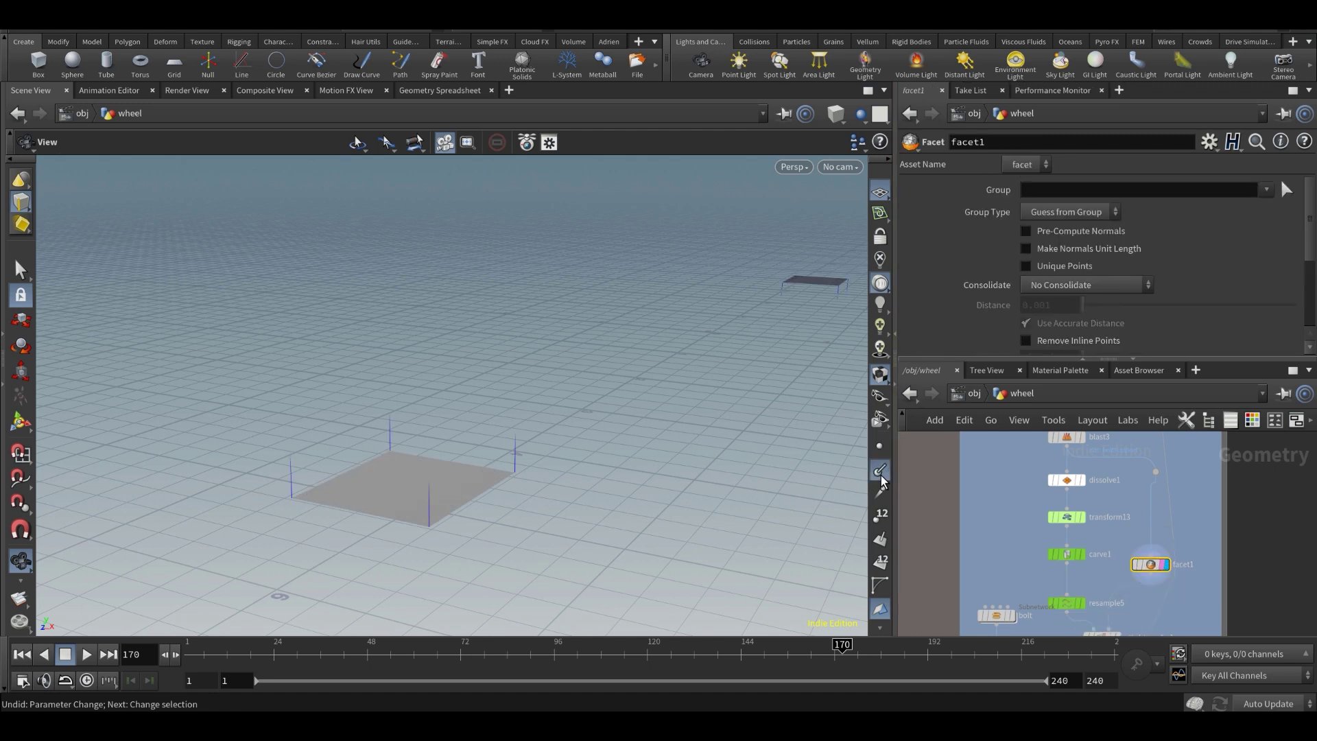
scroll(1029, 323, "down", 4)
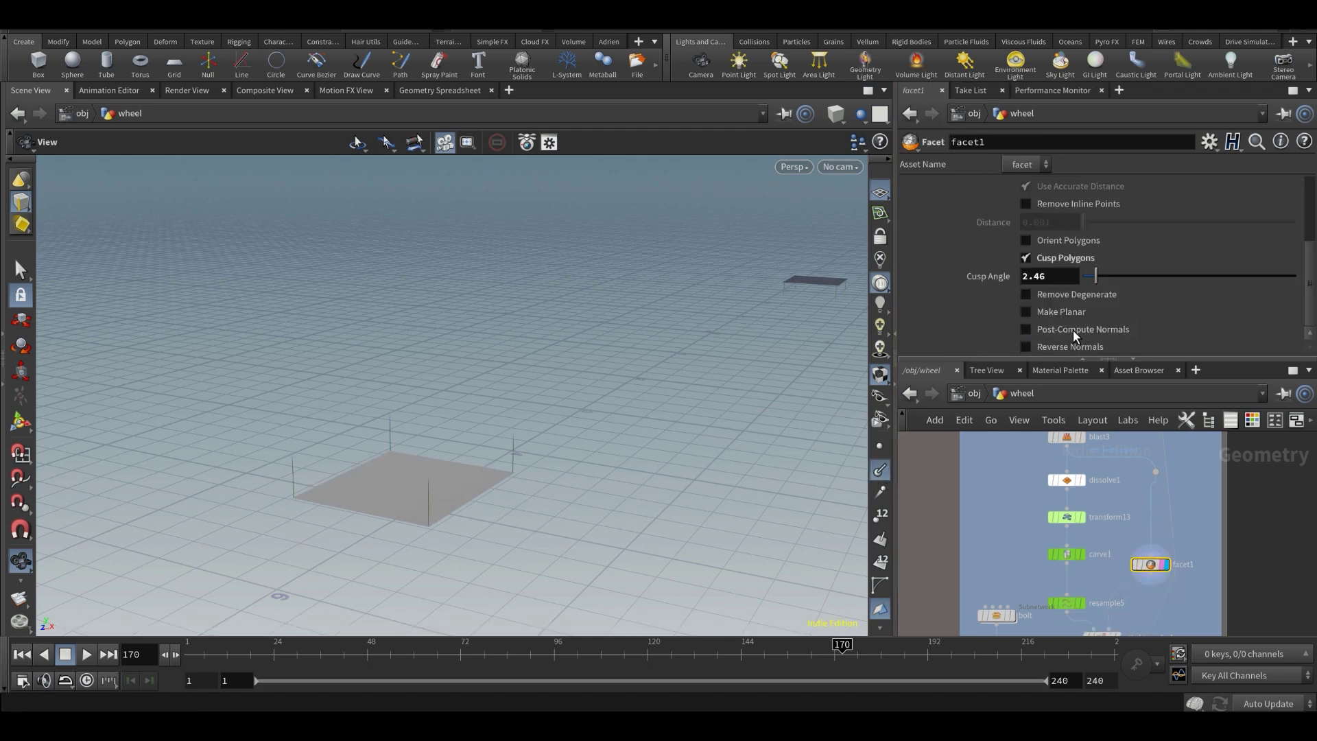
left_click(1074, 331)
- Display attribtransfer1 and examine which point attribute it transfers from the faceted surface to the curves
middle_click_drag(1120, 576, 1127, 508)
scroll(1124, 538, "up", 6)
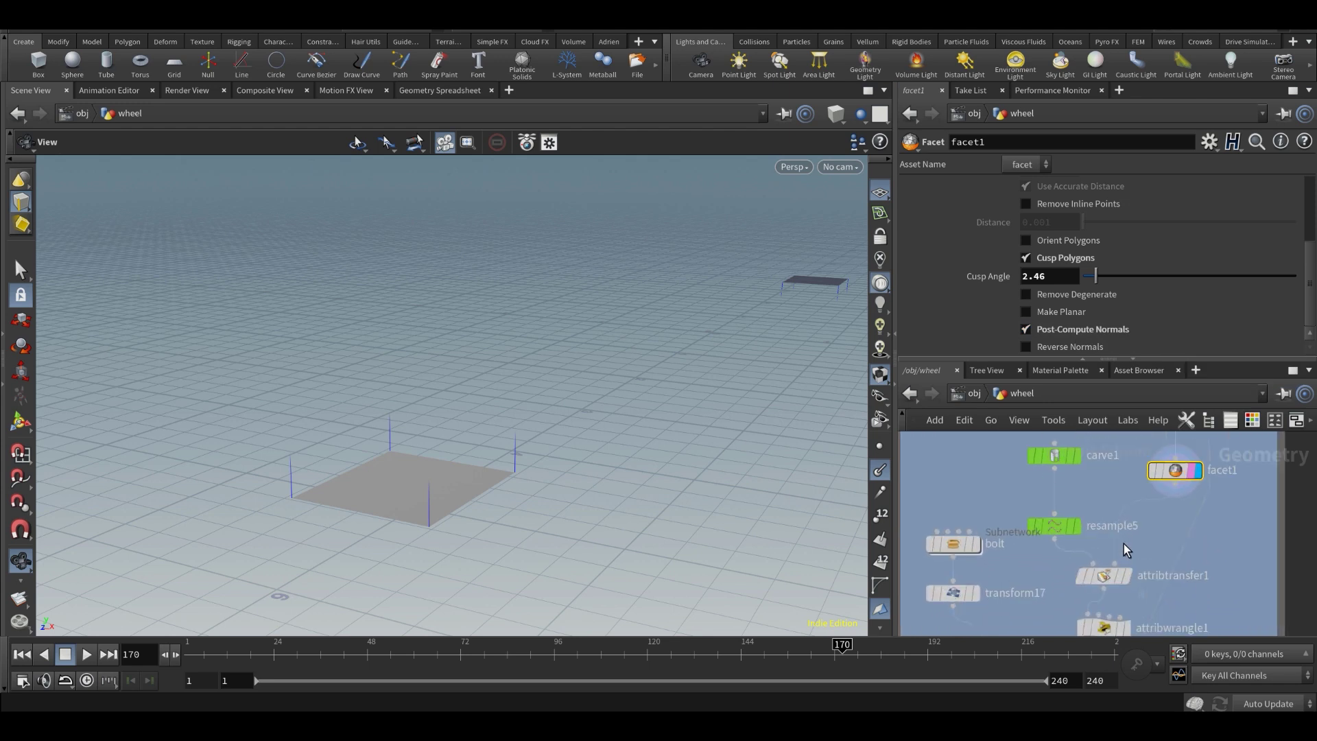
left_click(1127, 580)
left_click(1088, 575)
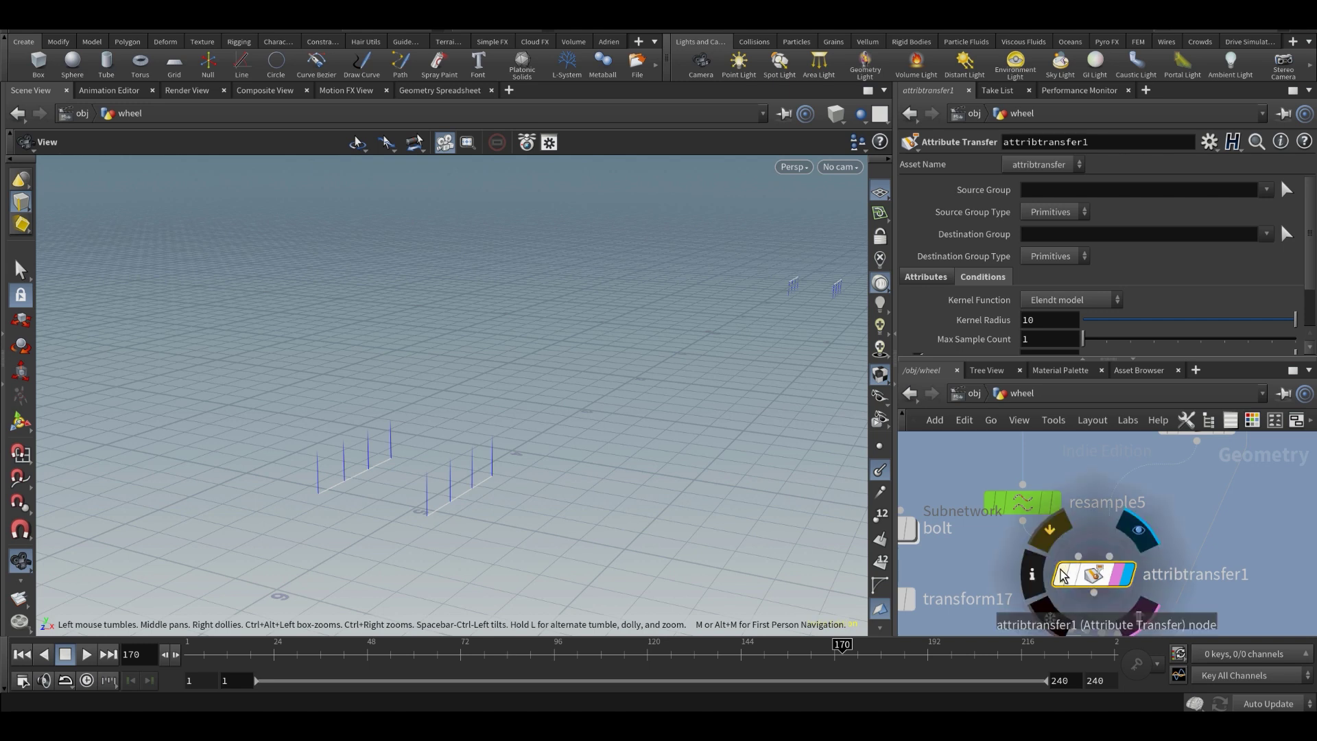
middle_click_drag(990, 582, 1011, 531)
scroll(931, 222, "down", 3)
left_click(927, 221)
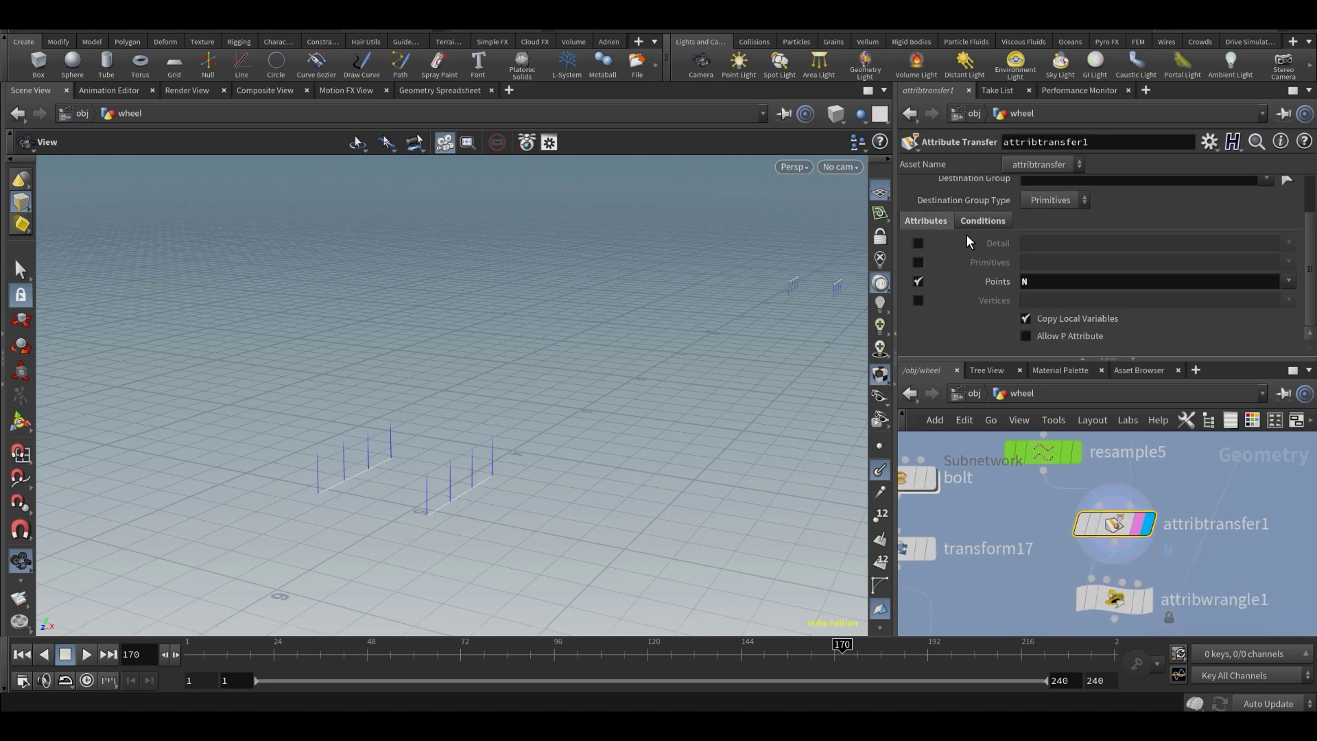
double_click(1045, 284)
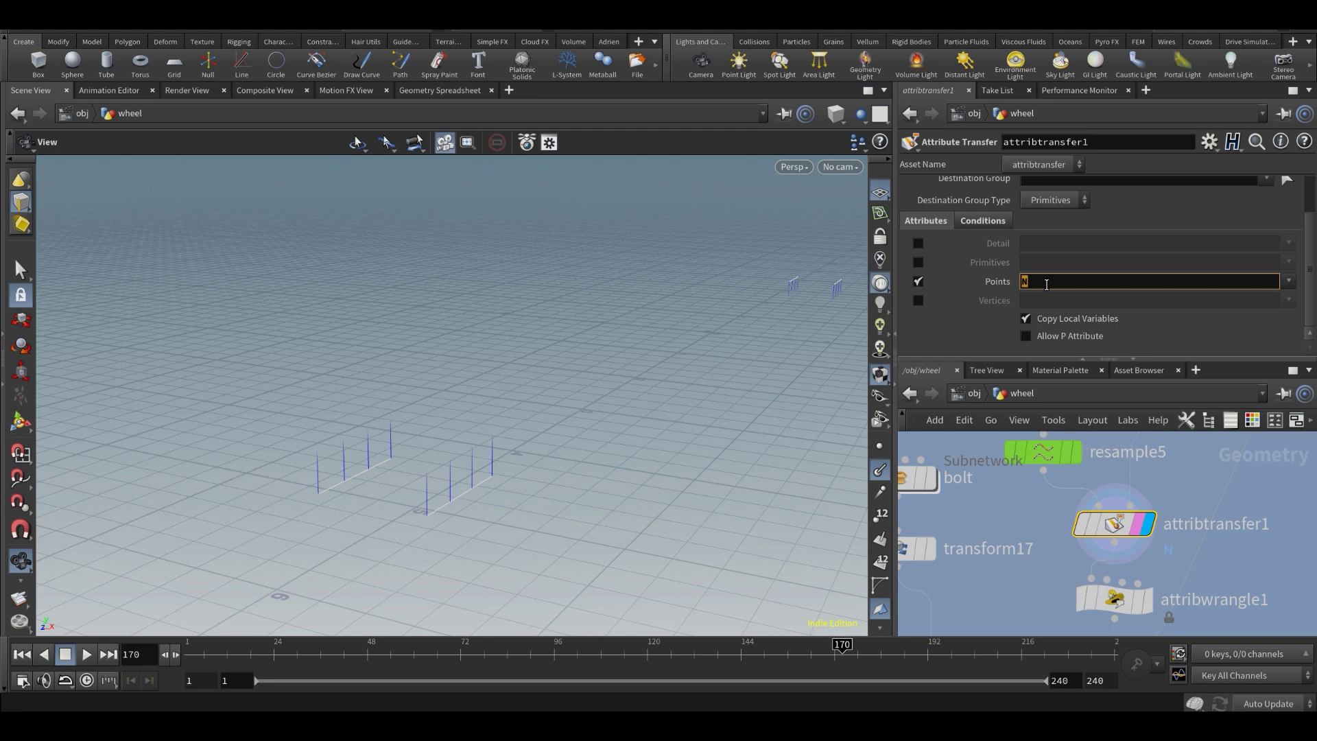
- Display attribwrangle1, review its up-vector expression and check the point attributes in the node information
middle_click_drag(1113, 544, 1108, 499)
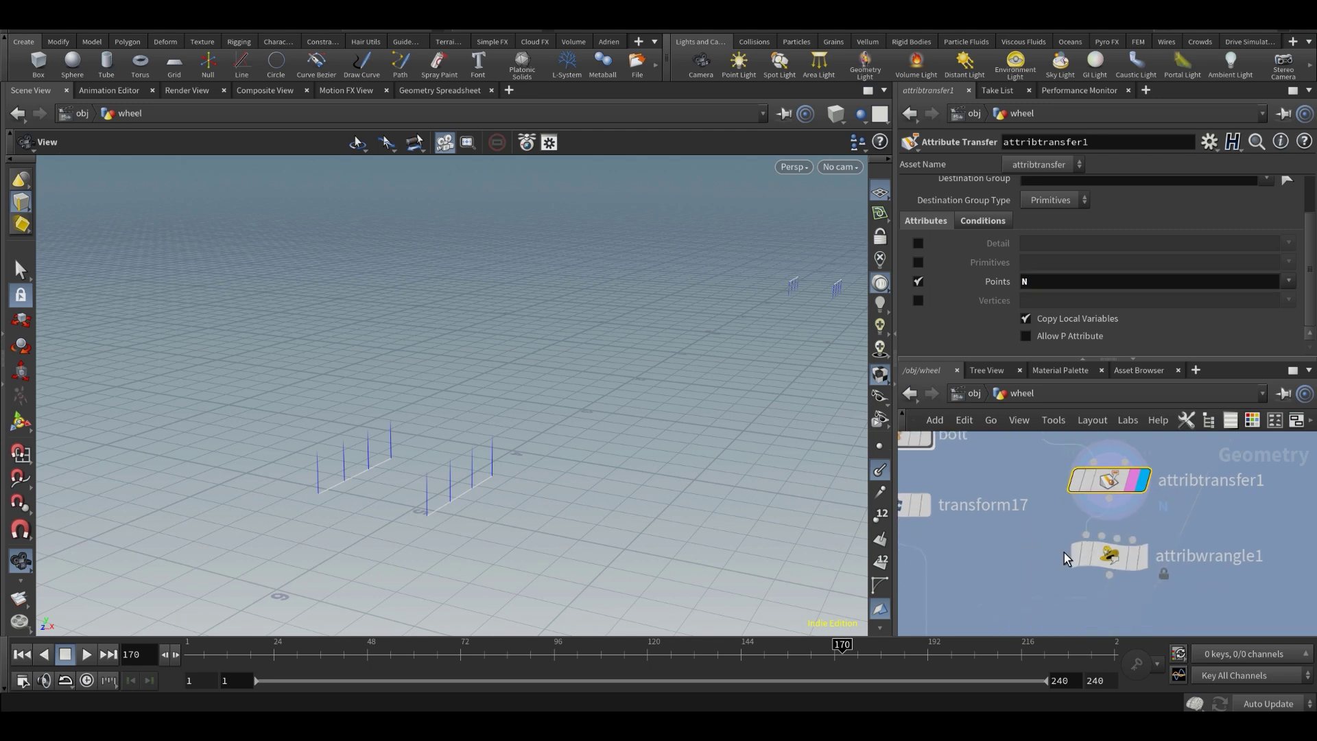
left_click(1112, 565)
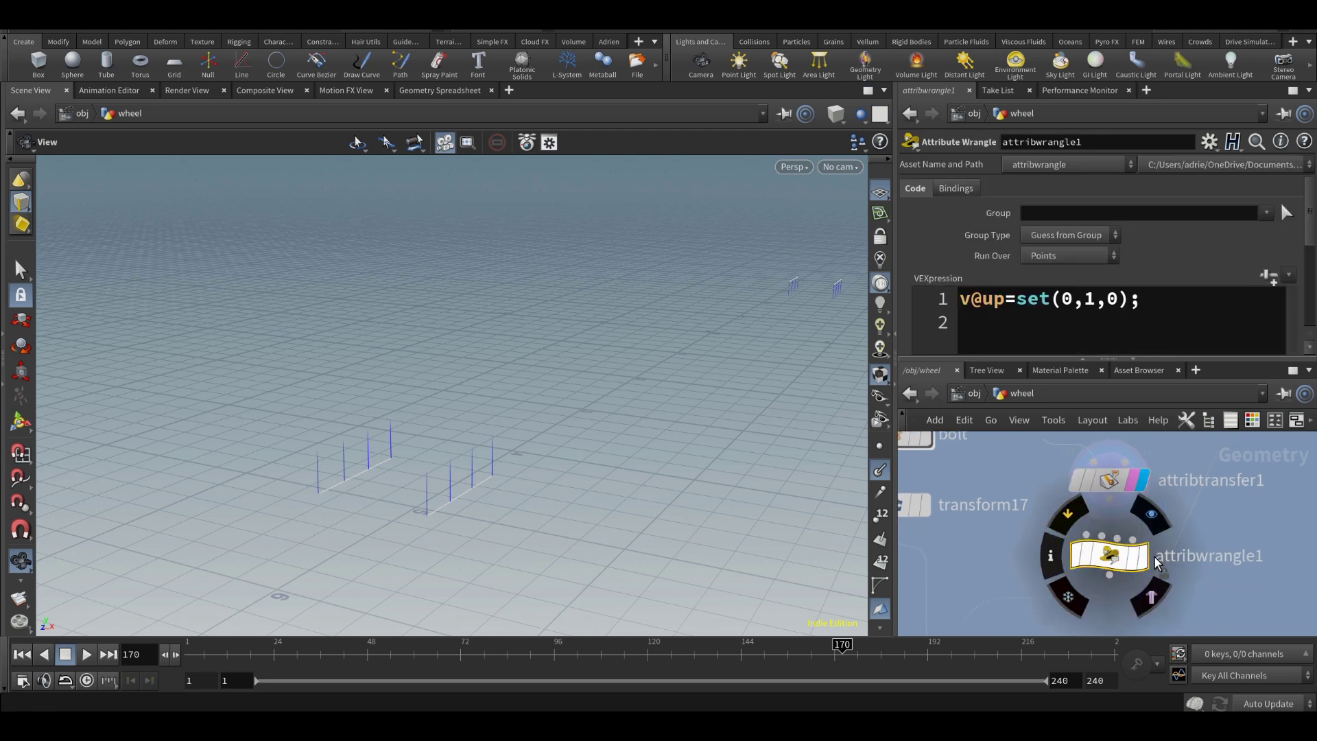
left_click(1133, 564)
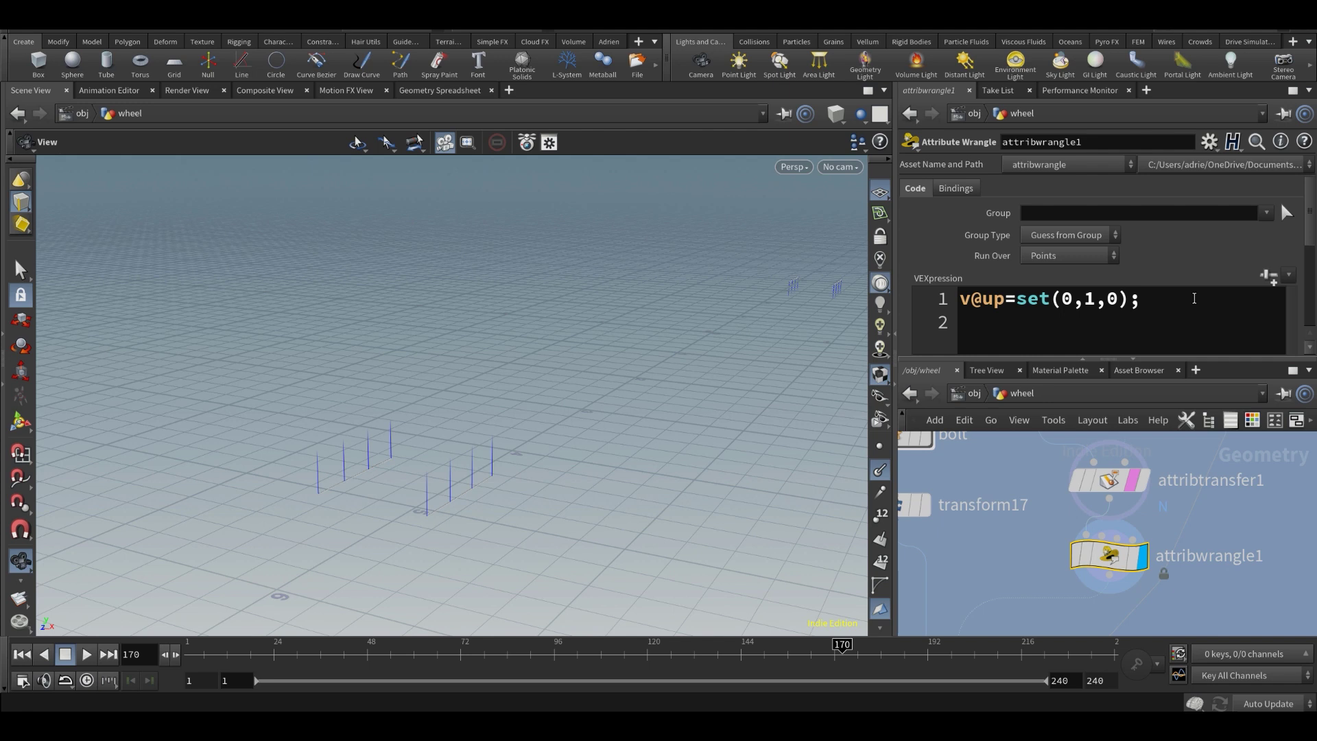
left_click_drag(1195, 298, 855, 295)
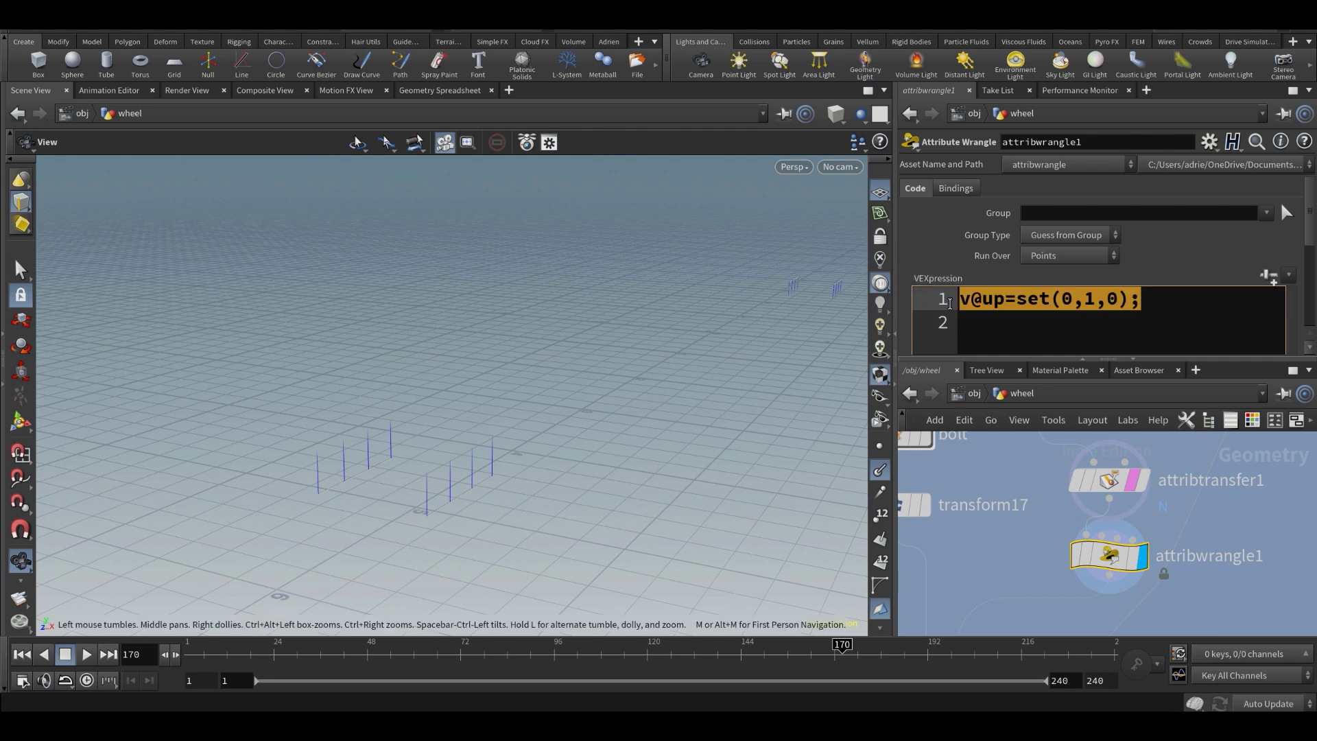
middle_click(1109, 555)
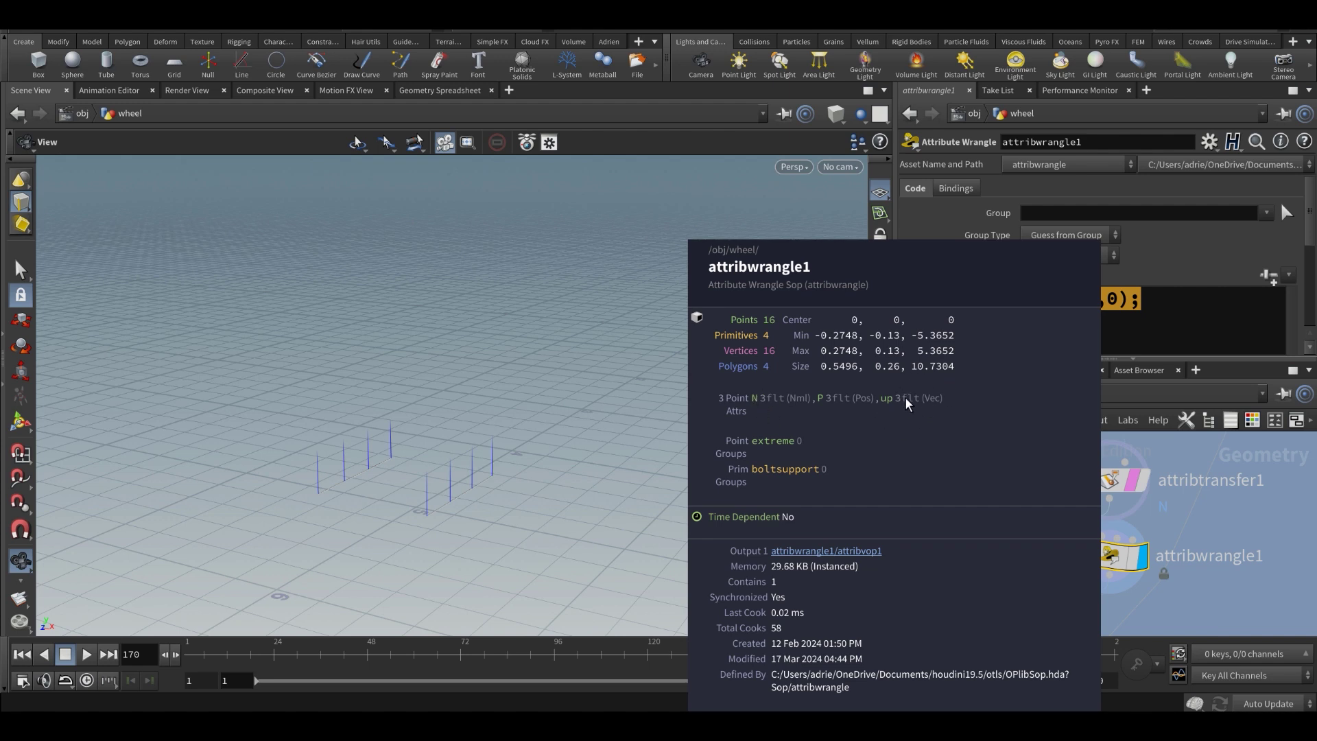
- Display copytopoints4 again and check the orientation of the copied bolts
middle_click_drag(1030, 588, 1051, 535)
scroll(1051, 535, "down", 2)
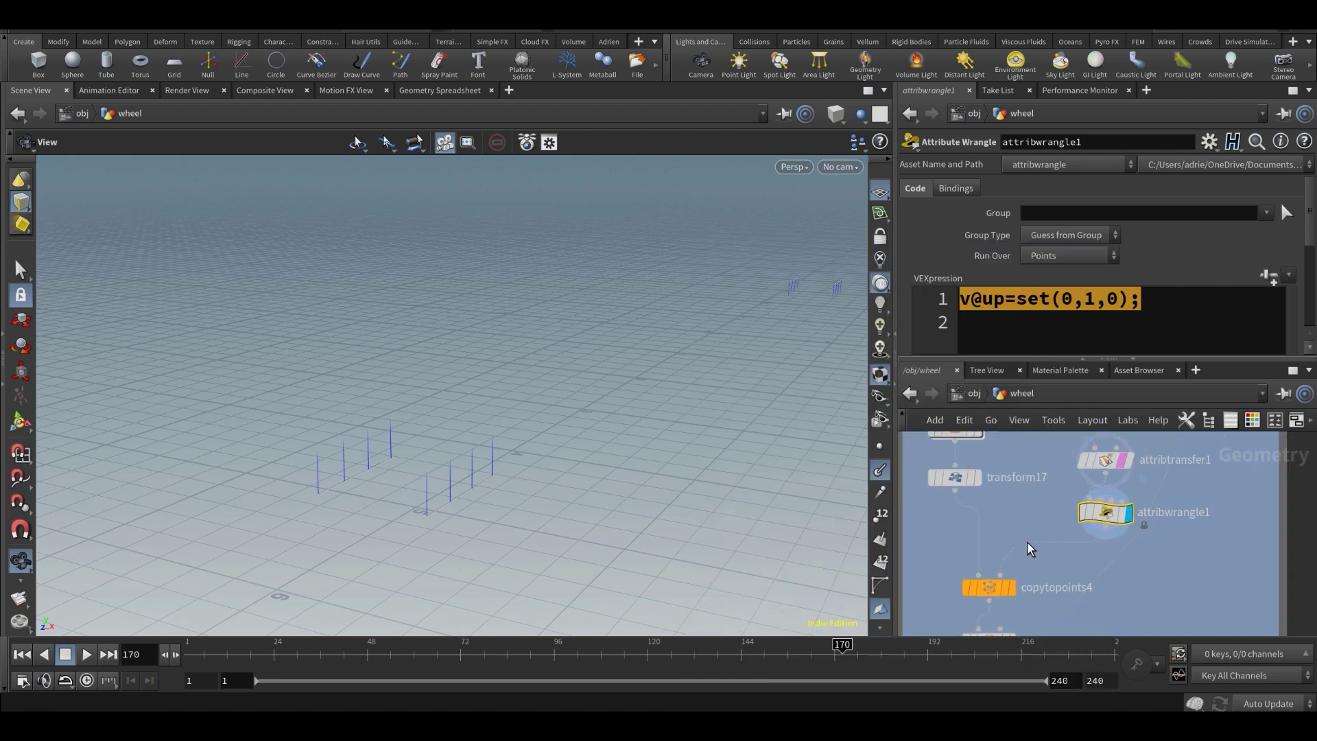
scroll(1033, 546, "up", 2)
left_click(1035, 561)
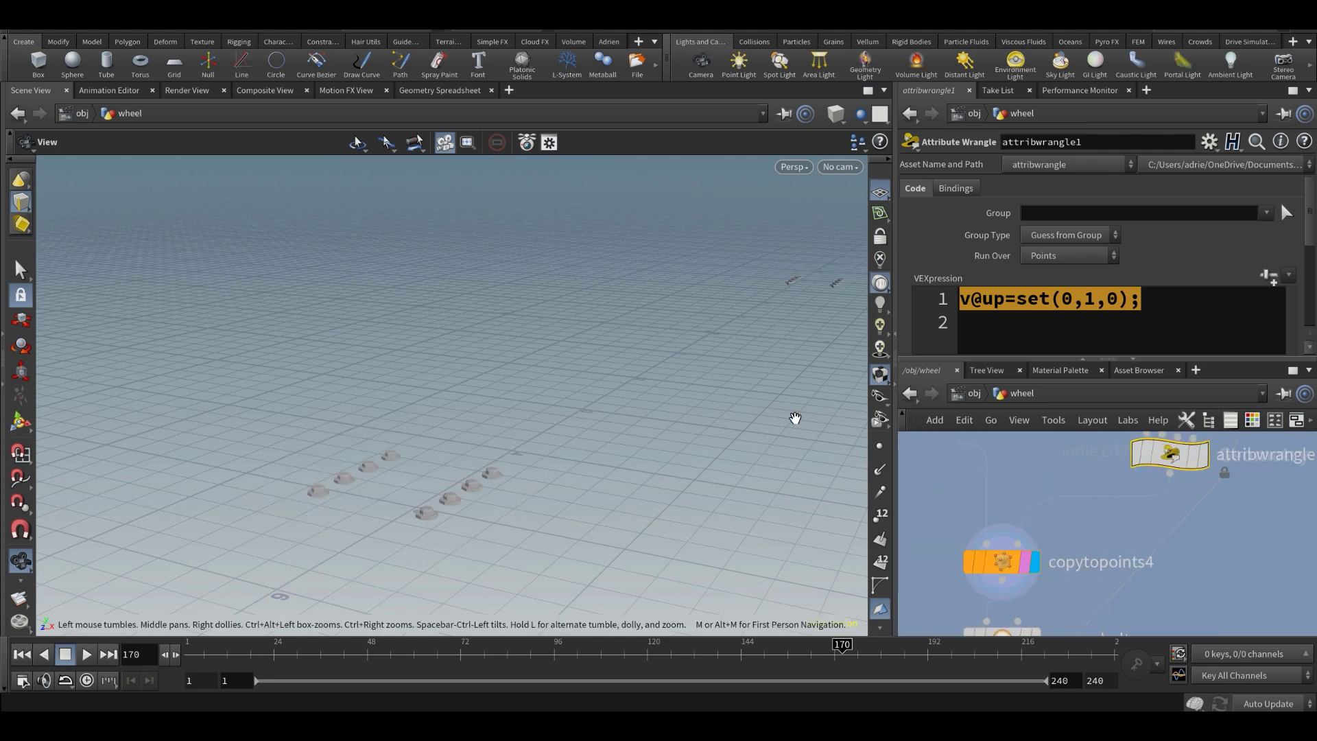
middle_click_drag(795, 417, 785, 439)
left_click_drag(659, 476, 647, 479)
- Display group_bolts and review its group name and group type for the copied bolts
scroll(1097, 534, "down", 3)
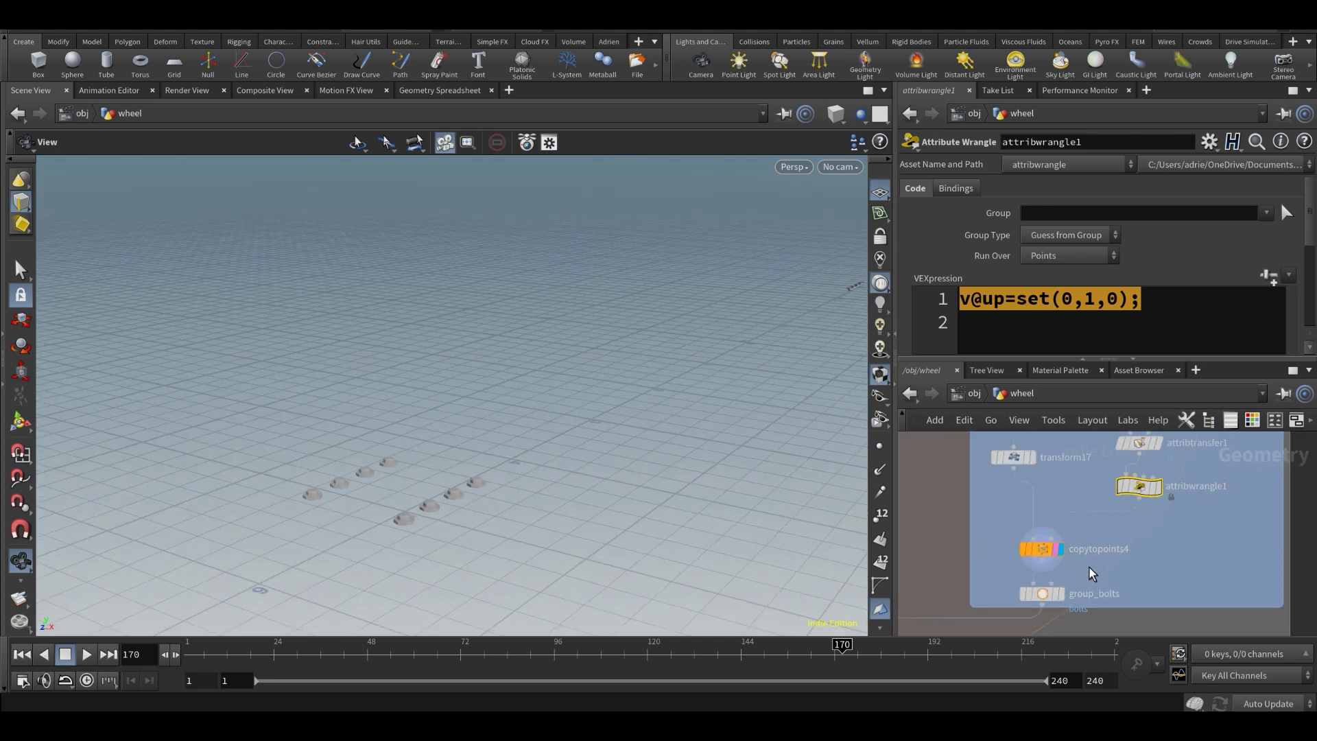
scroll(1092, 575, "up", 3)
left_click(1096, 511)
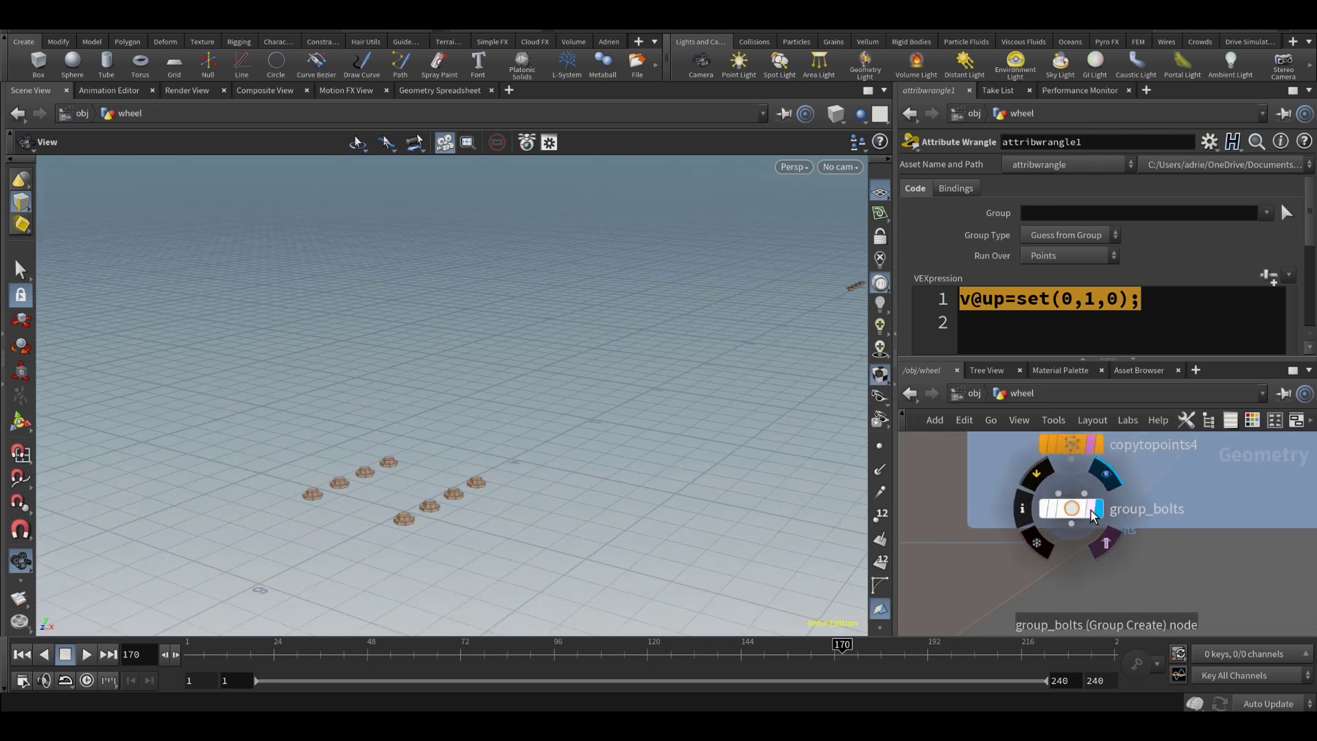
left_click(1075, 510)
middle_click_drag(679, 432, 632, 462)
left_click_drag(632, 461, 661, 450)
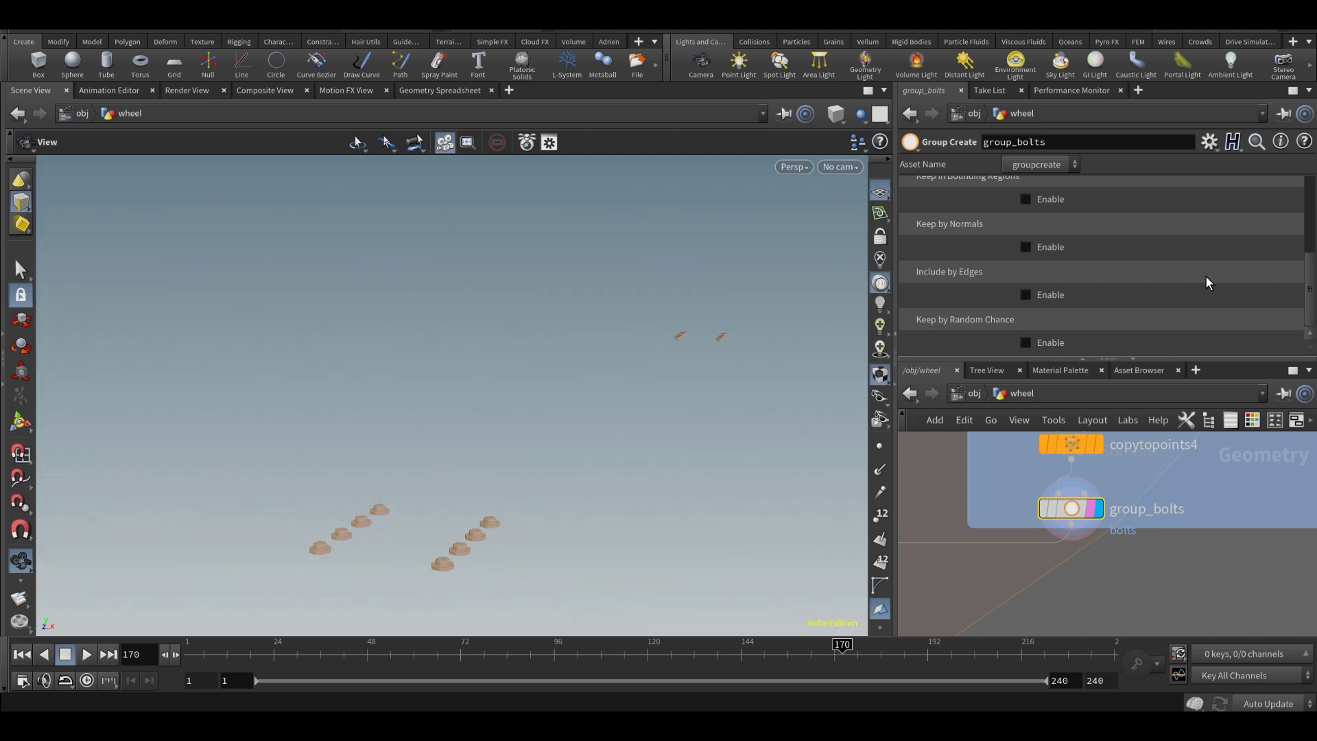
scroll(1208, 282, "up", 10)
- Display merge11 and inspect the bolts combined with the converted VDB beam from several angles
scroll(1055, 477, "down", 8)
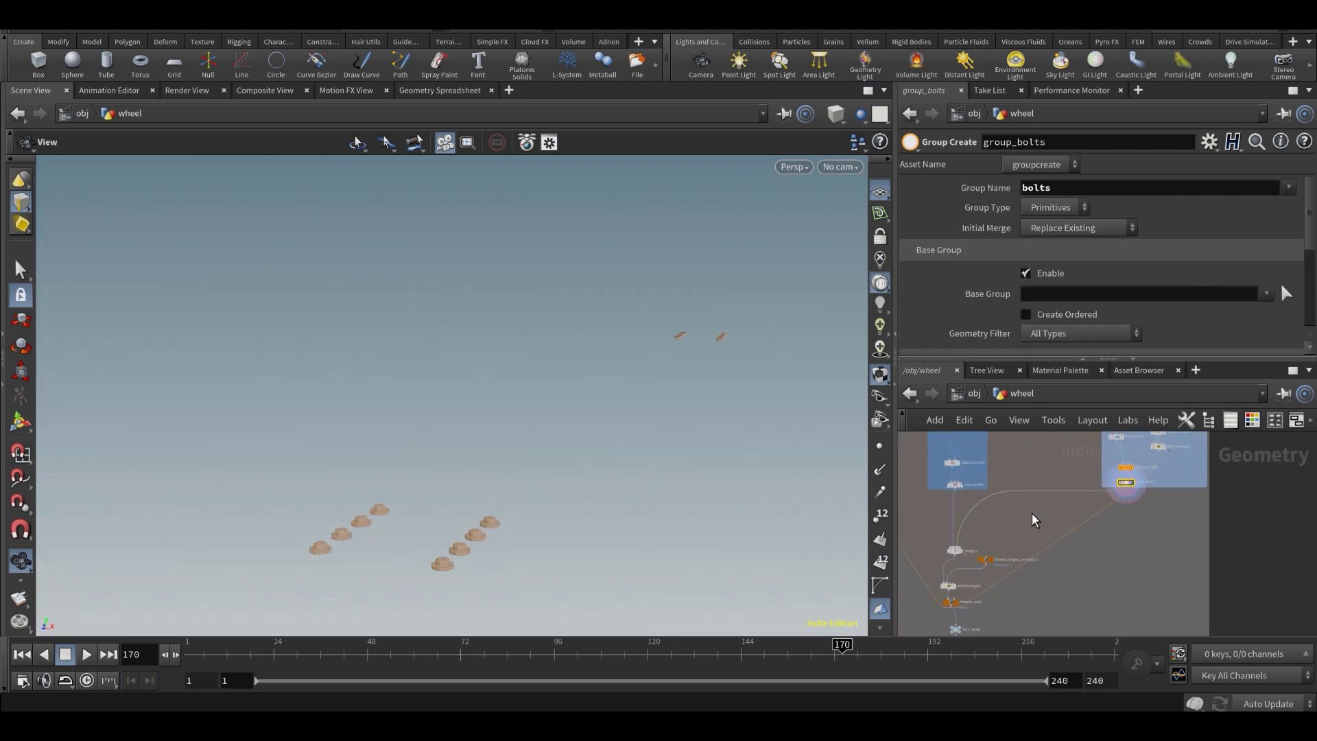
scroll(1039, 549, "up", 4)
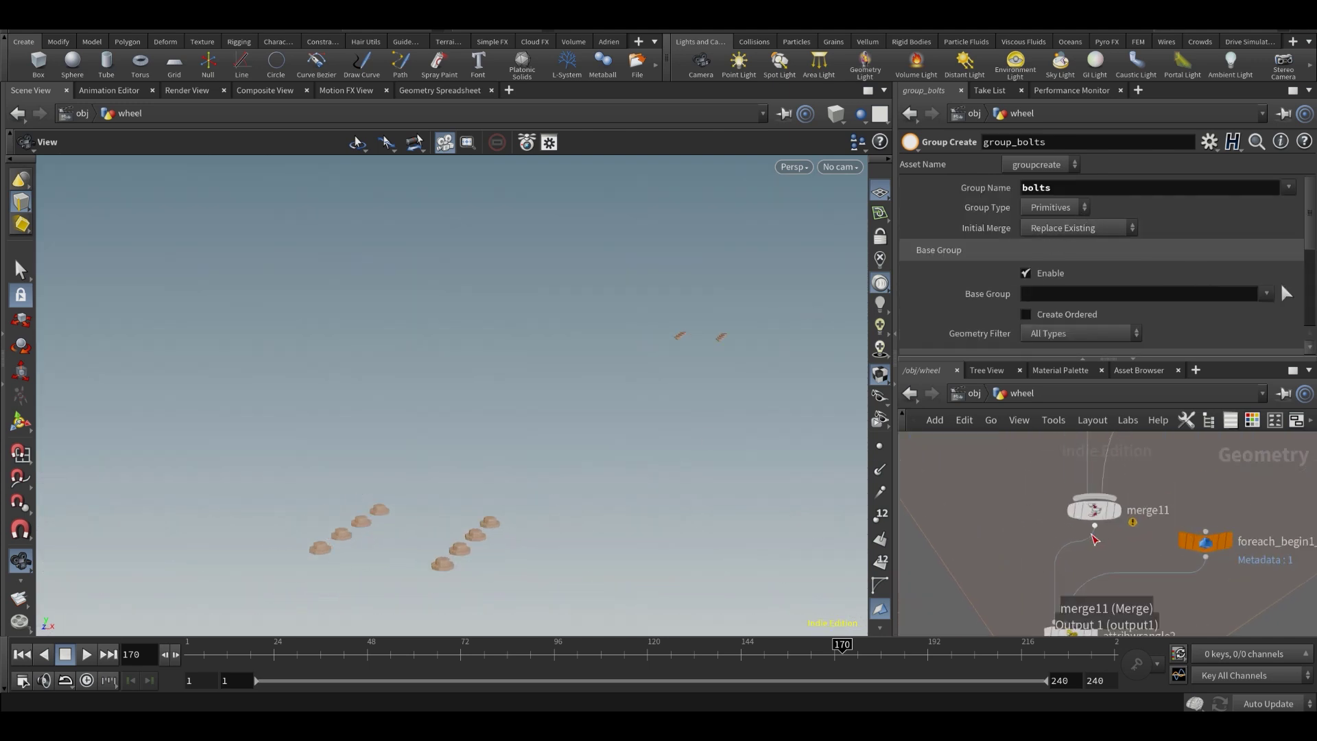
left_click(1119, 508)
left_click(1095, 506)
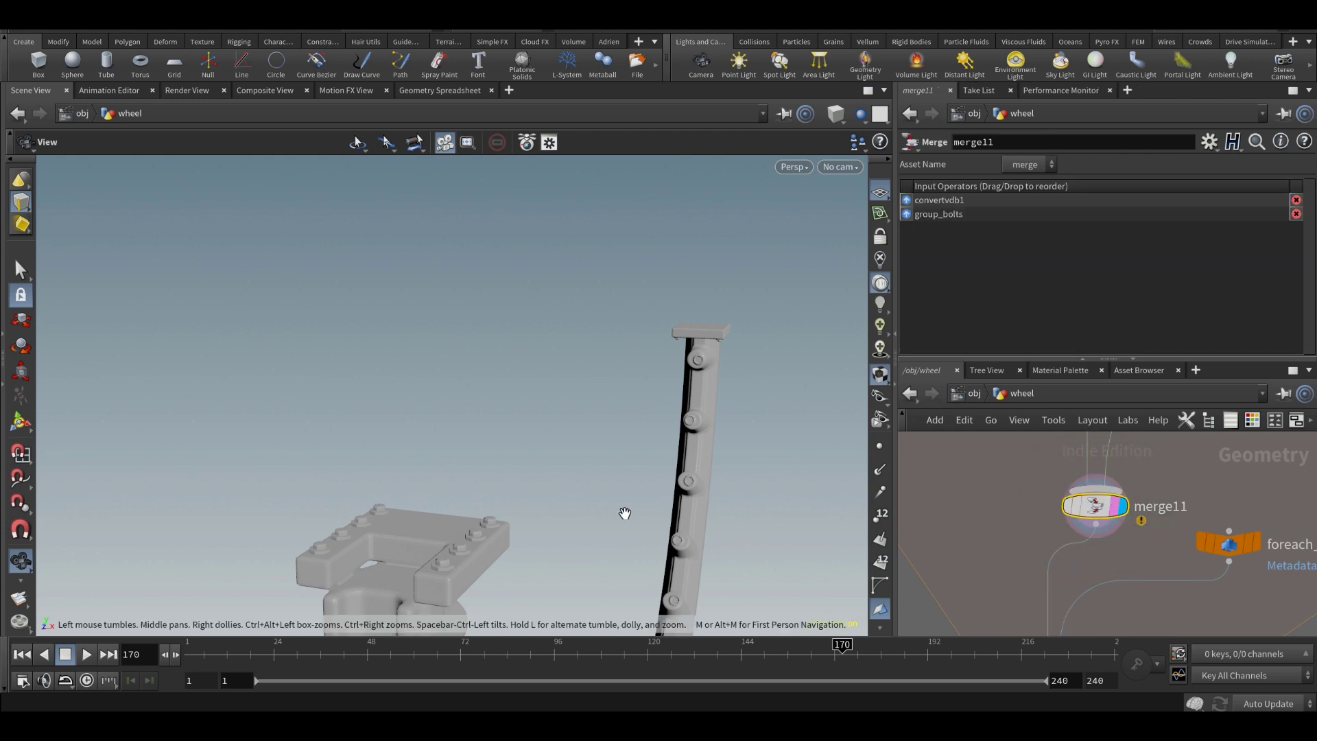
middle_click_drag(623, 511, 611, 419)
left_click_drag(611, 419, 809, 454)
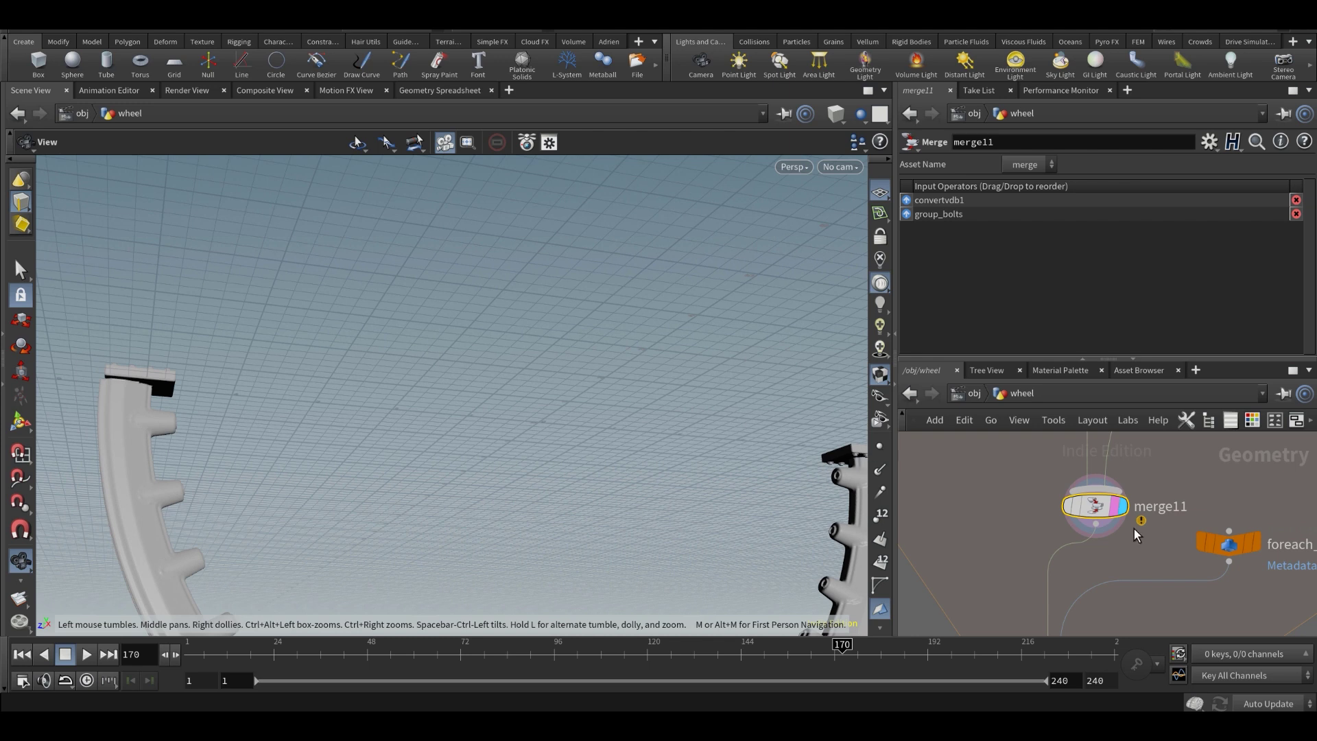
scroll(1176, 501, "down", 4)
left_click_drag(446, 439, 214, 364)
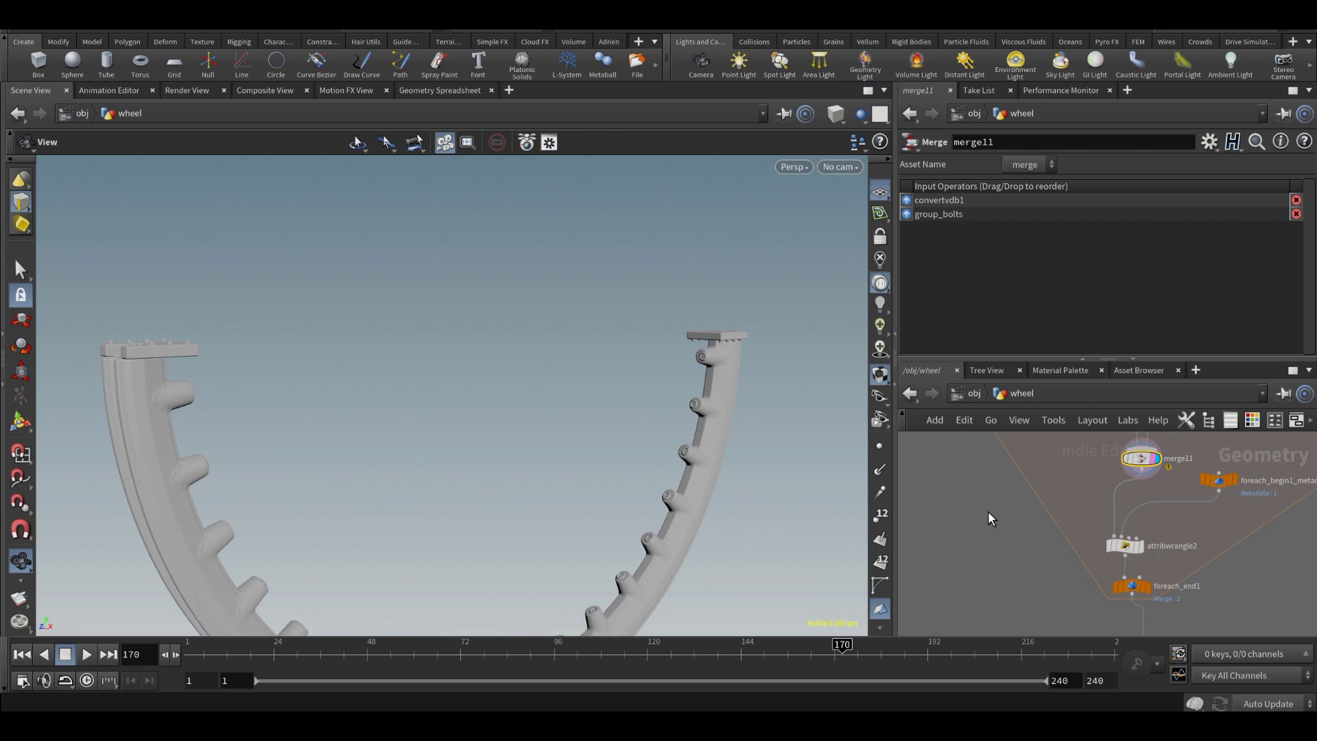
- Display attribwrangle2 and review the code that names each beam by loop iteration
left_click(1136, 546)
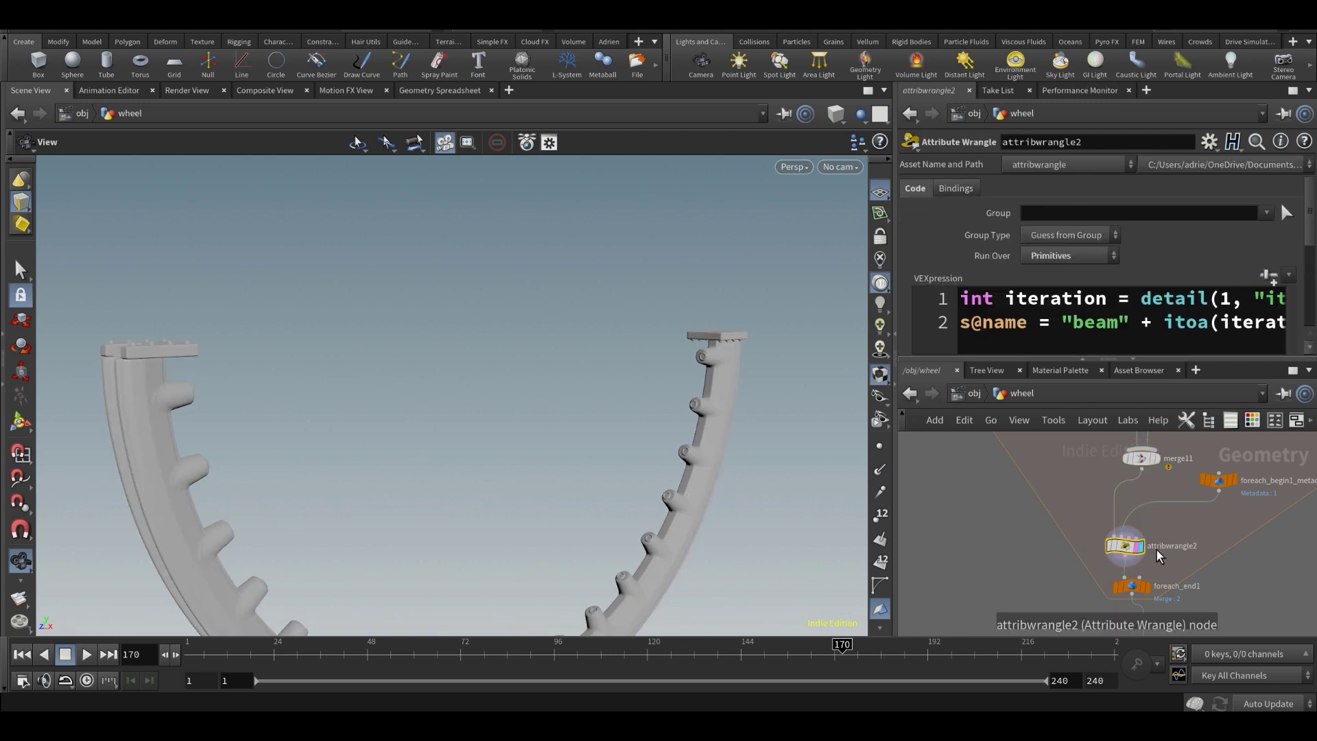
scroll(1176, 555, "up", 1)
scroll(1181, 559, "up", 1)
- Display foreach_end1 and inspect the complete wheel ring with both beam halves and their bolted joints
mouse_move(1158, 594)
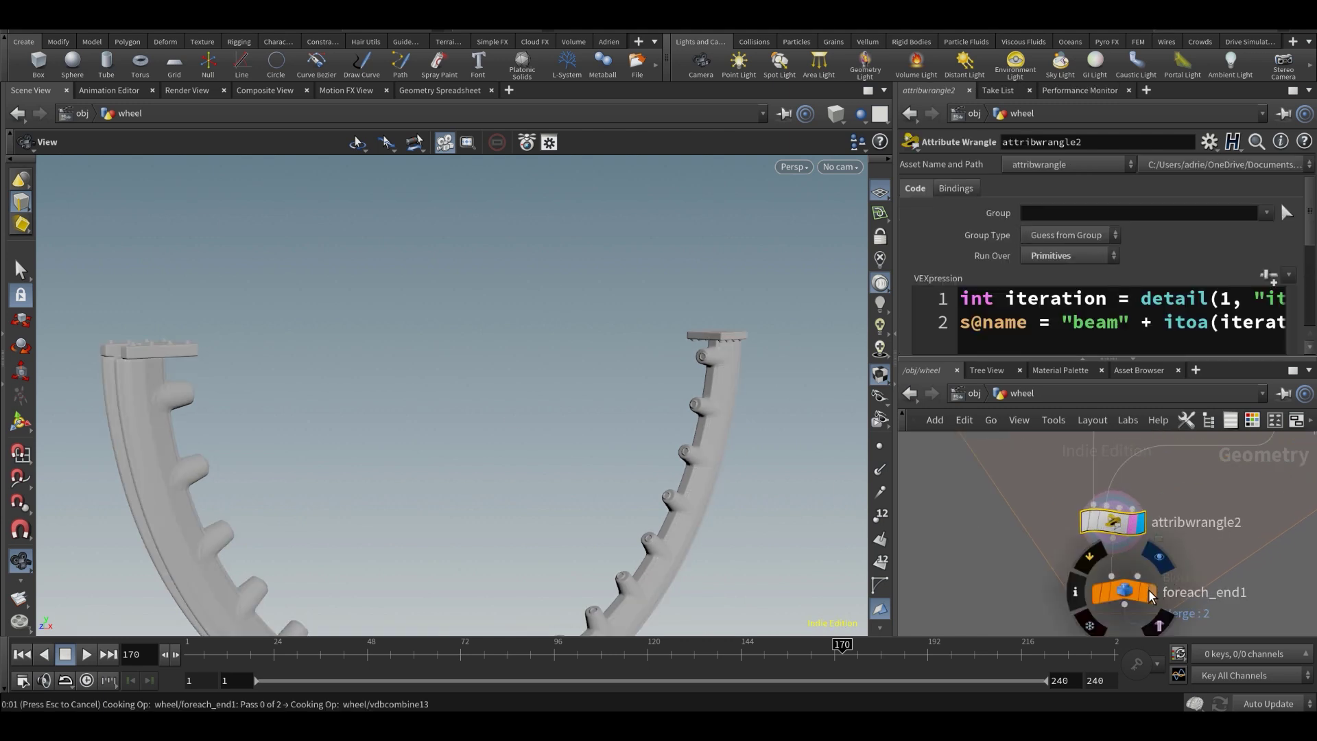
left_click(1133, 598)
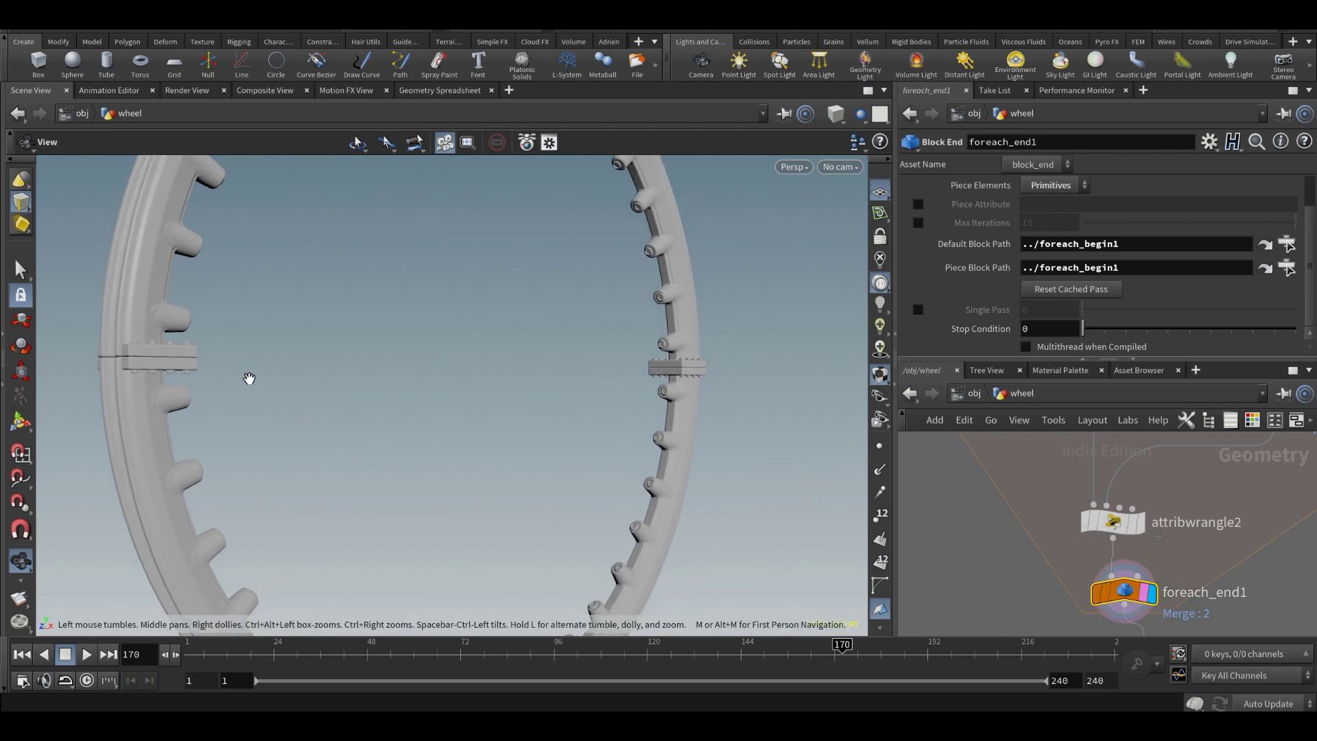
left_click_drag(236, 379, 438, 424)
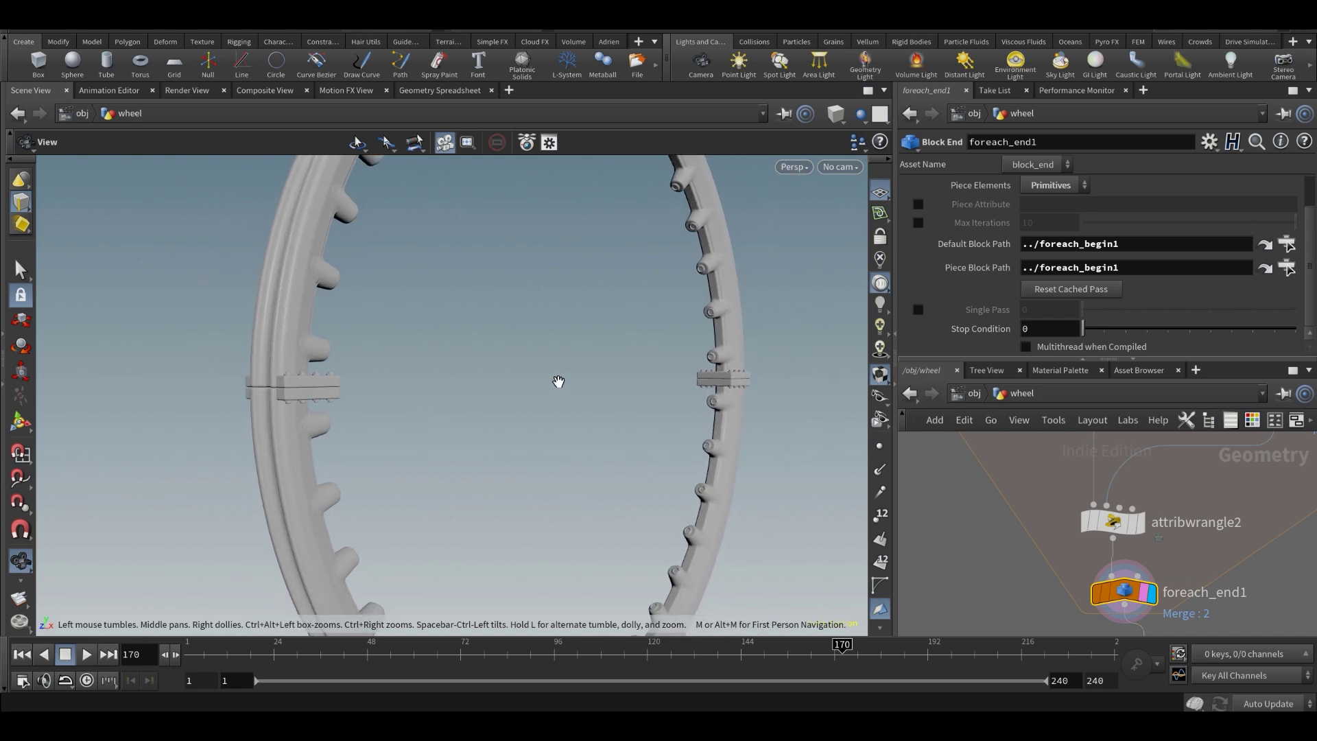
left_click_drag(559, 382, 492, 474)
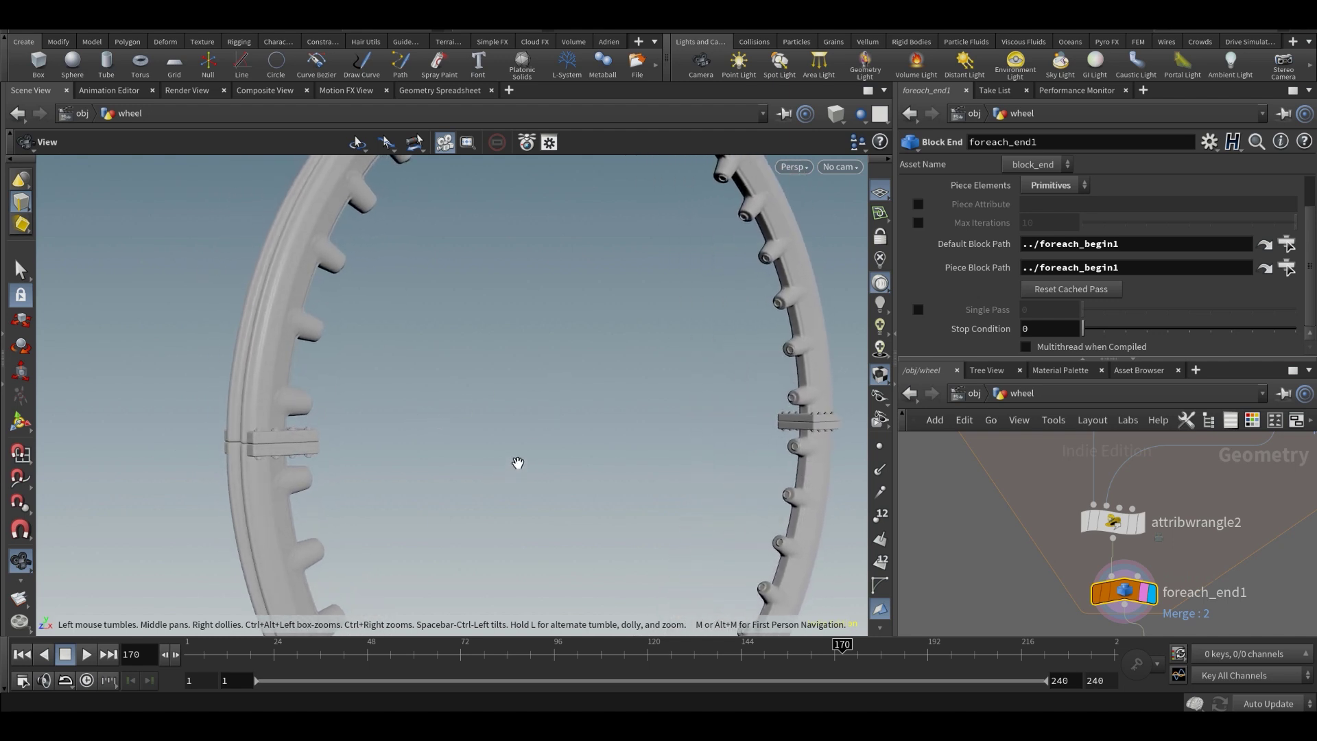
scroll(518, 462, "down", 2)
- Bypass attribtransfer1 to check its effect on bolt orientation at the beam joint, and re-enable the node
scroll(1185, 558, "down", 6)
middle_click_drag(1227, 492, 1162, 539)
scroll(1242, 521, "up", 3)
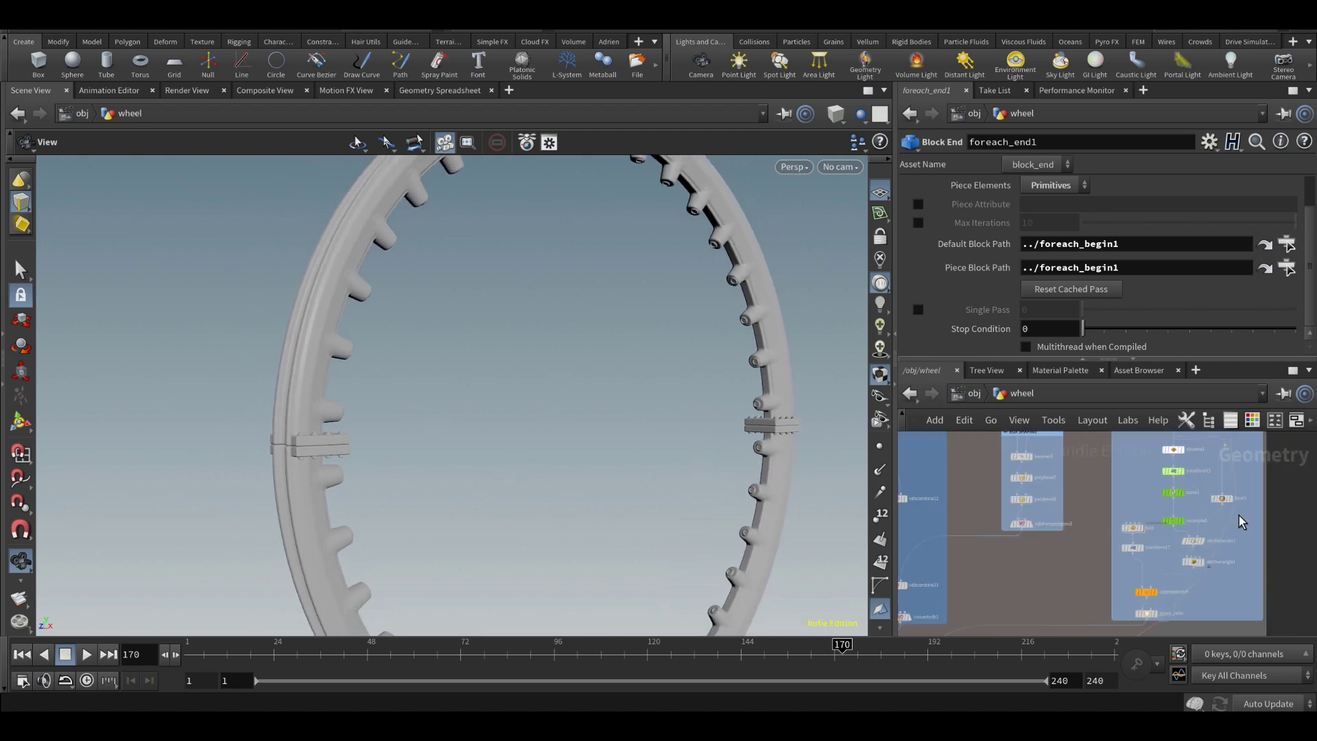
scroll(1180, 545, "up", 3)
middle_click_drag(1137, 601, 1092, 587)
scroll(1136, 537, "up", 2)
mouse_move(1136, 537)
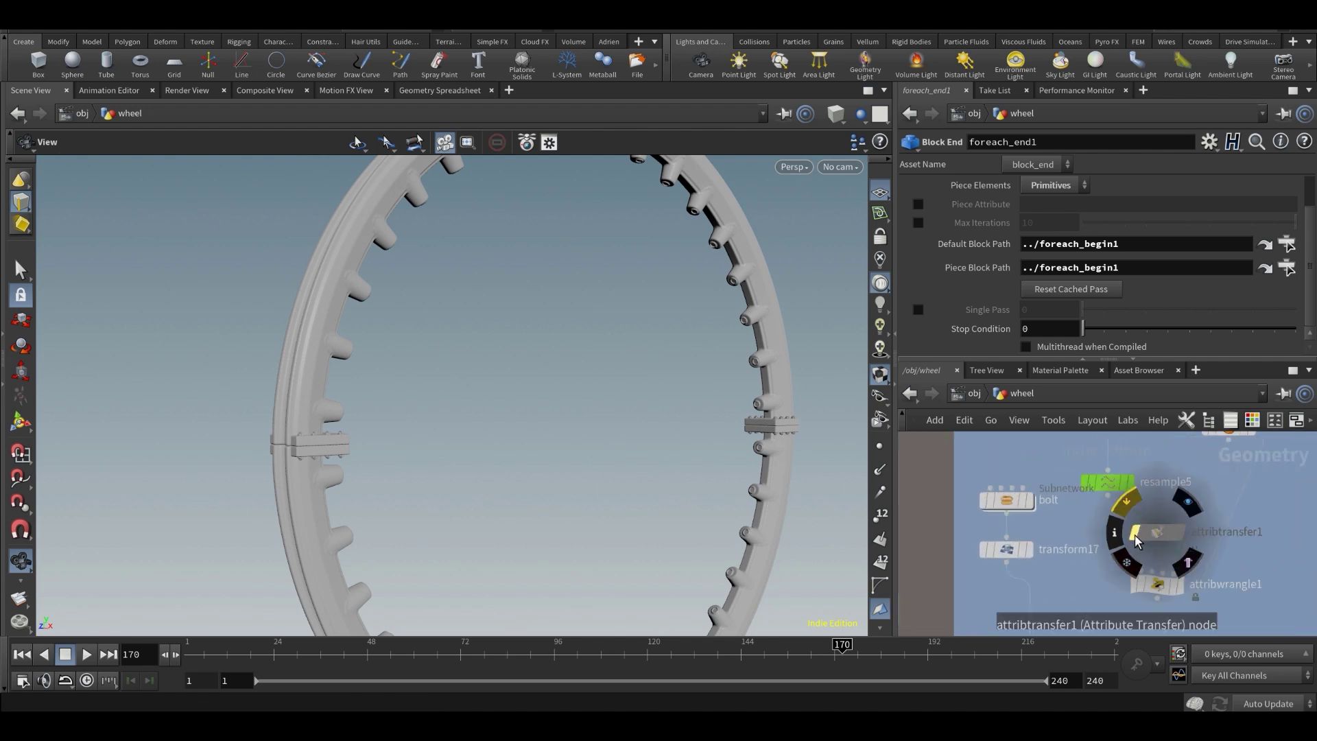
key("b")
scroll(297, 446, "up", 10)
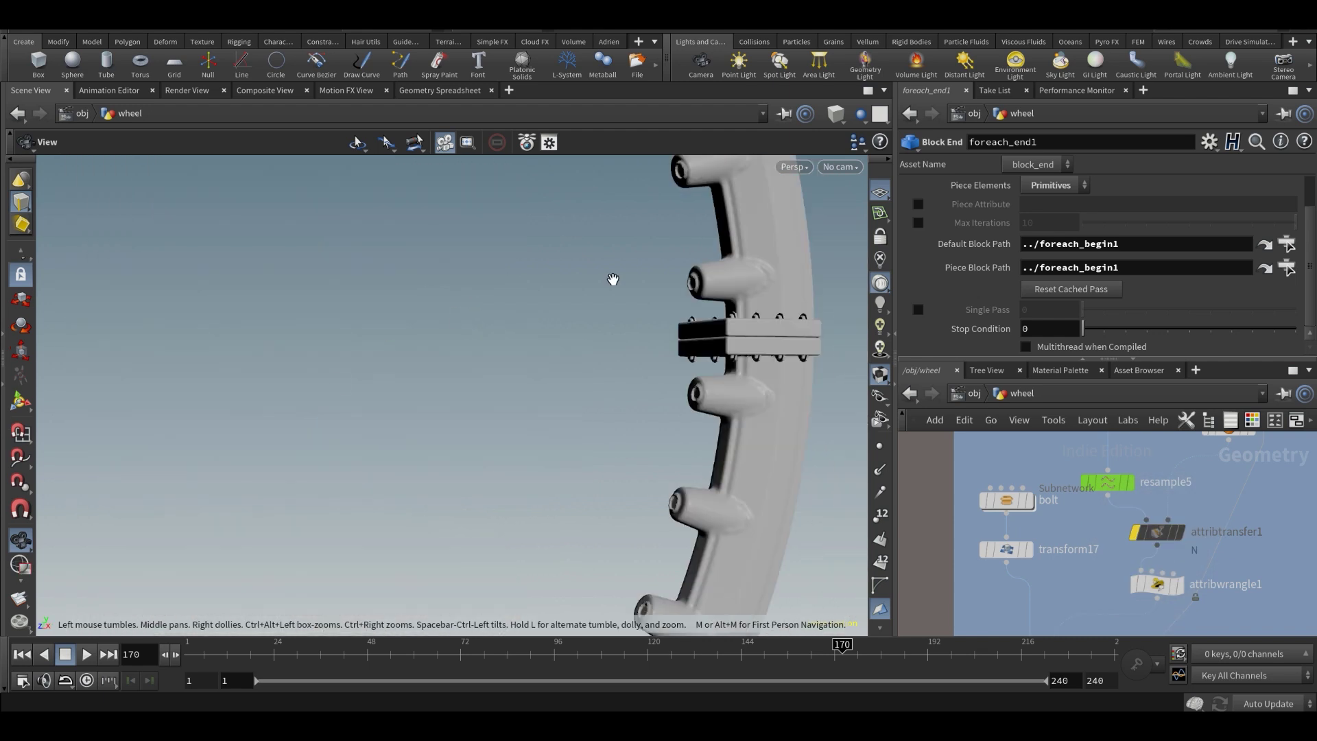
scroll(612, 280, "up", 3)
mouse_move(1141, 533)
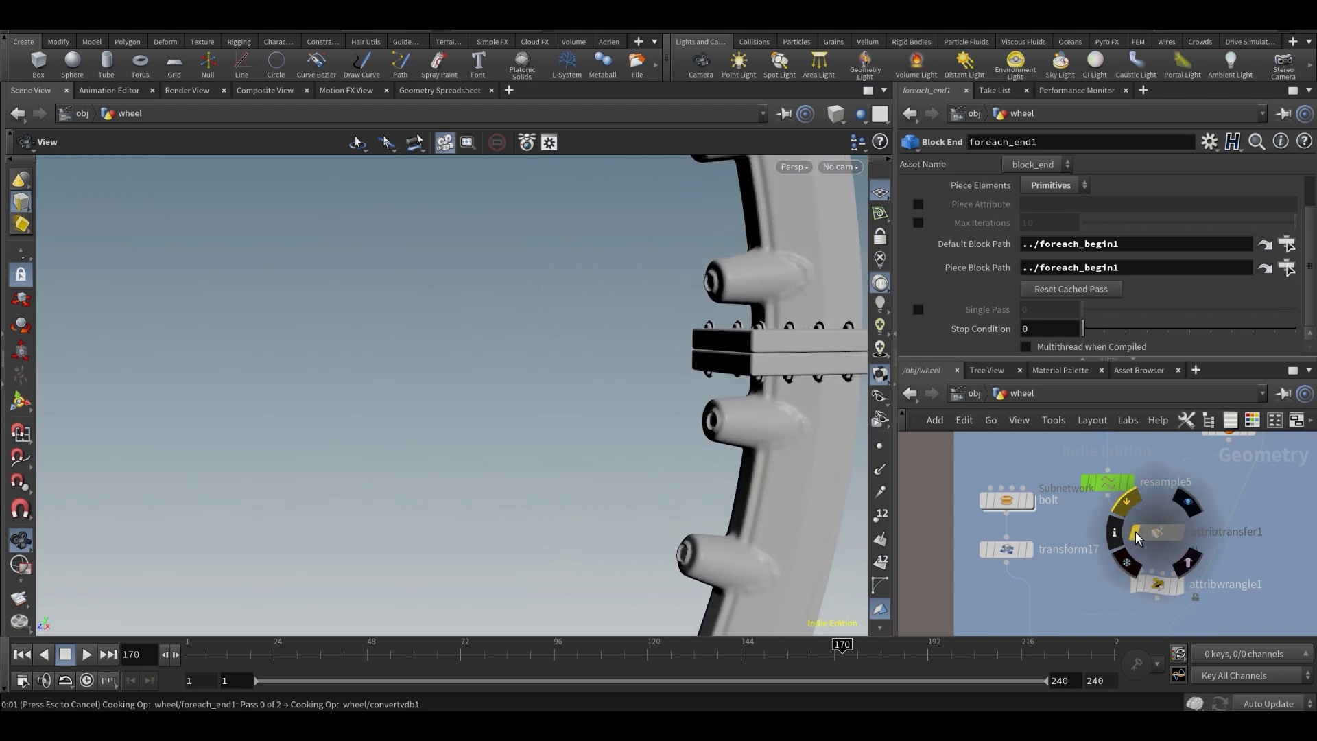
left_click(1134, 532)
scroll(1135, 522, "down", 3)
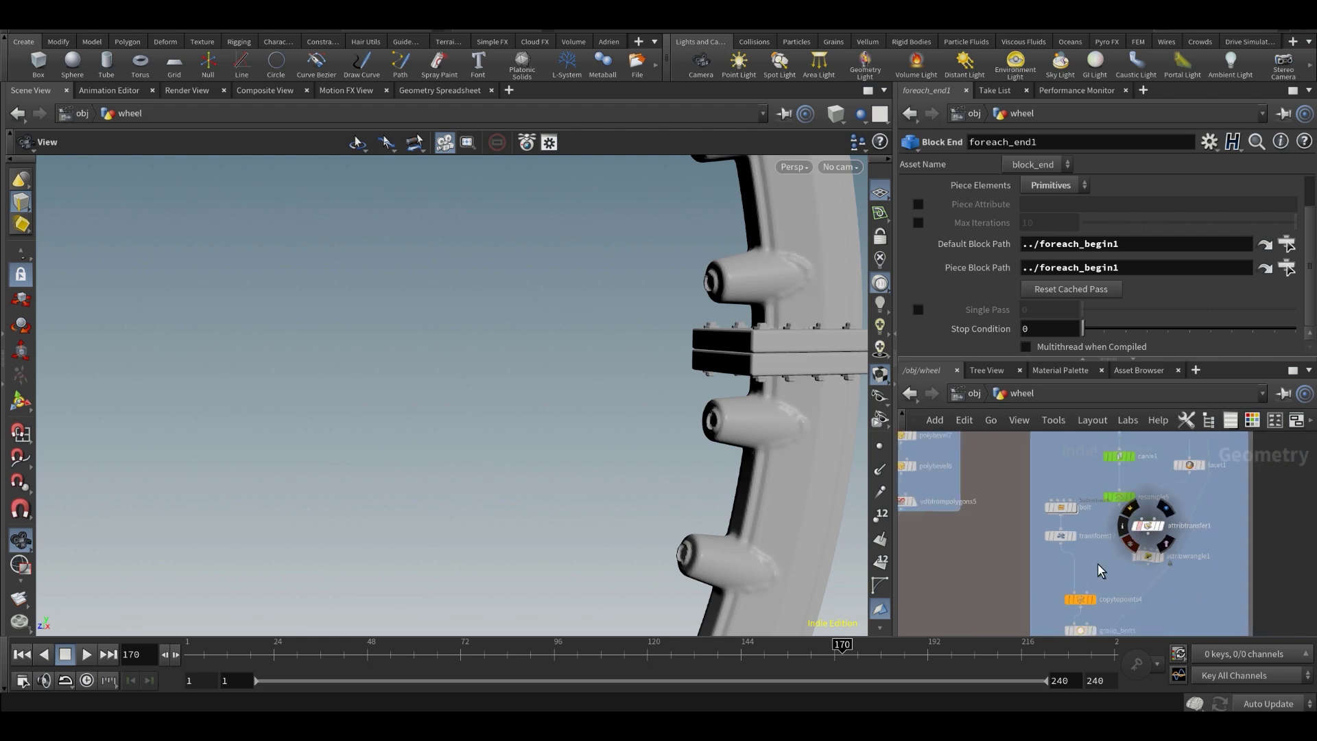
- Inspect the whole ring and its bolted joint up close, and open the parameters of bound2
middle_click_drag(738, 414, 673, 364)
right_click_drag(673, 363, 368, 373)
middle_click_drag(368, 373, 591, 394)
left_click_drag(591, 394, 607, 429)
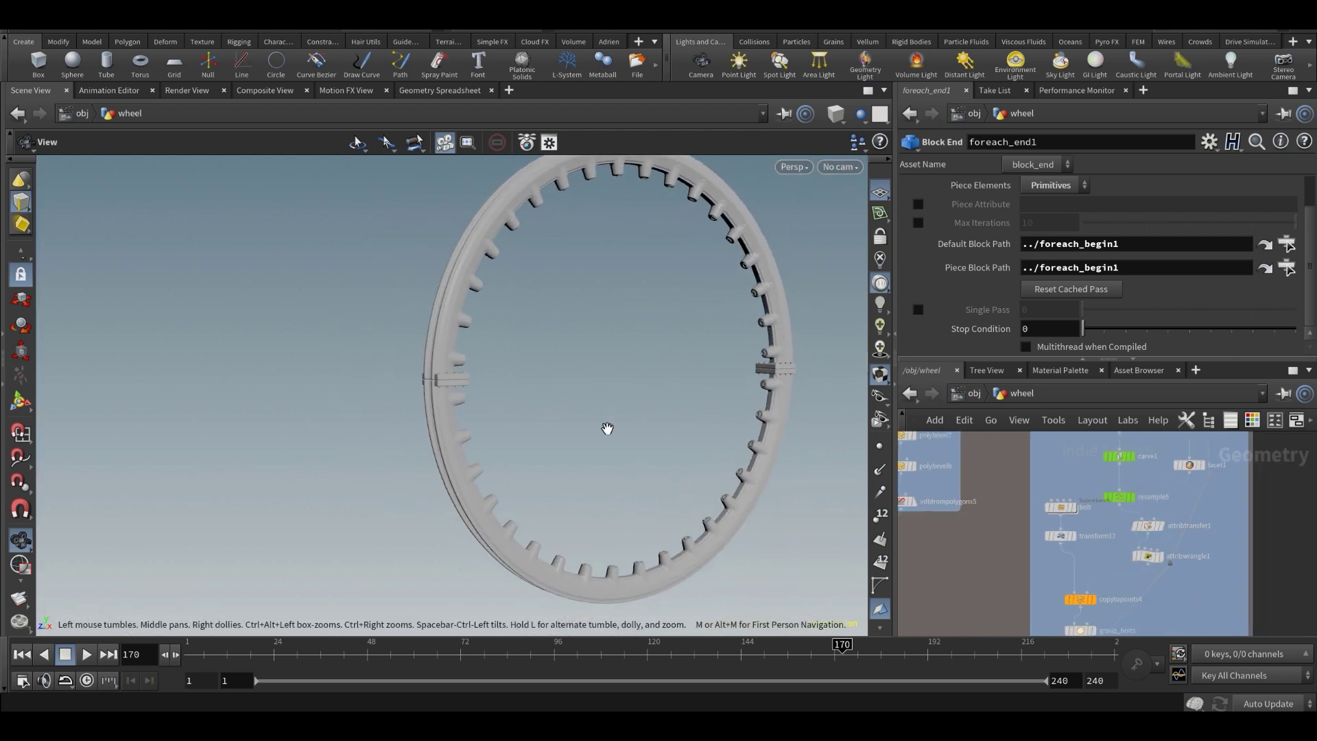
scroll(1168, 533, "down", 5)
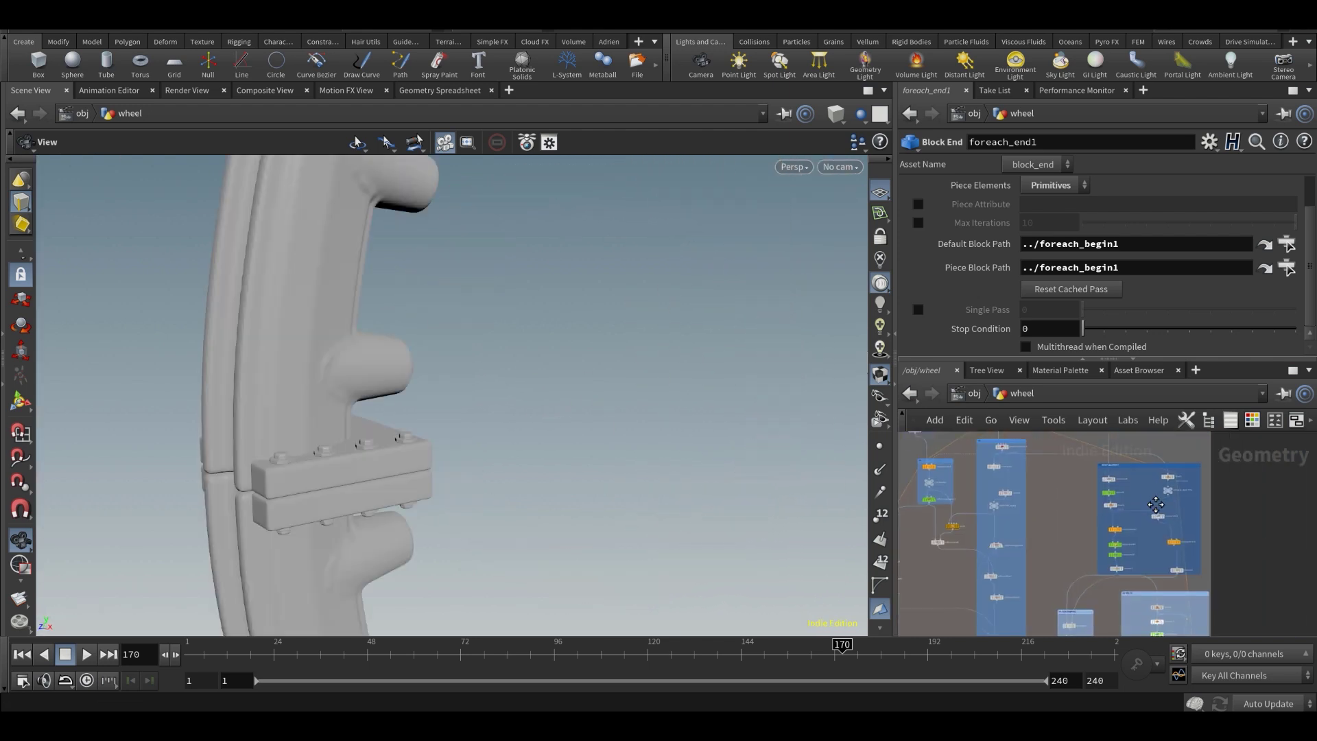
scroll(1154, 522, "down", 2)
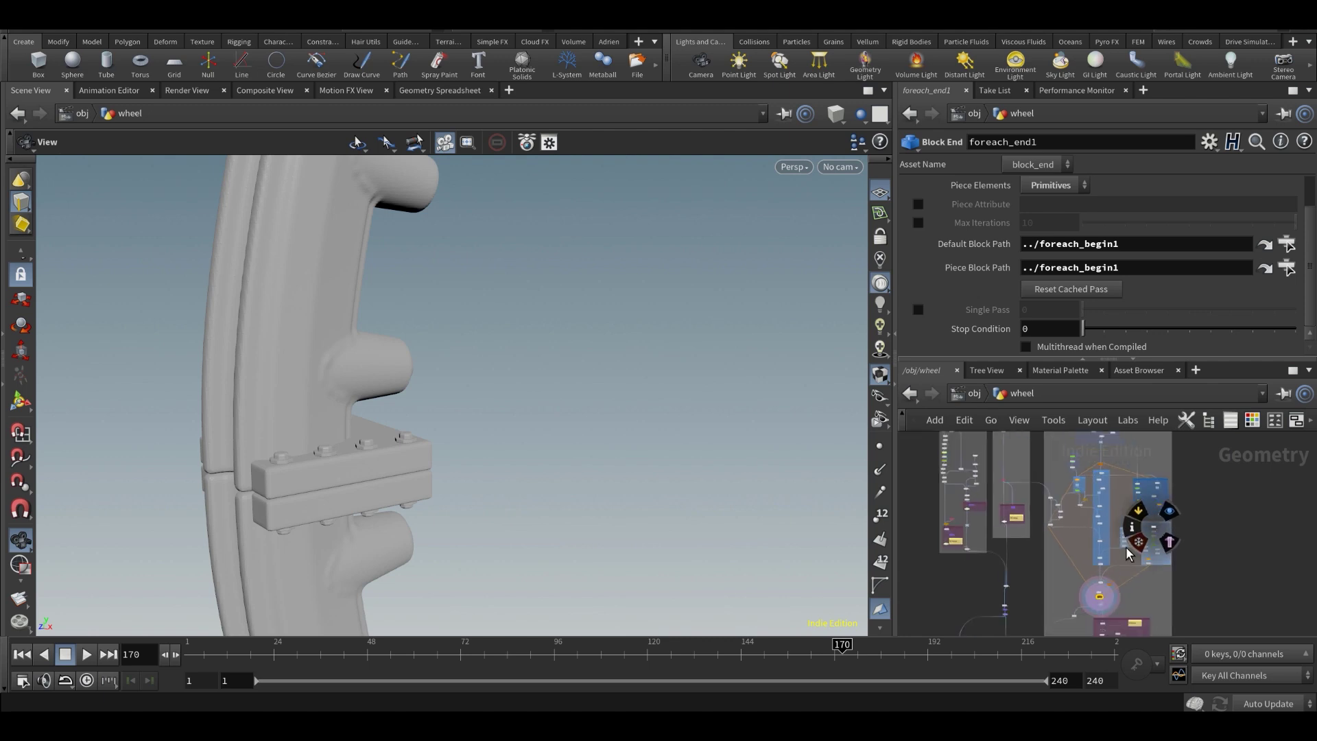
scroll(1150, 527, "up", 5)
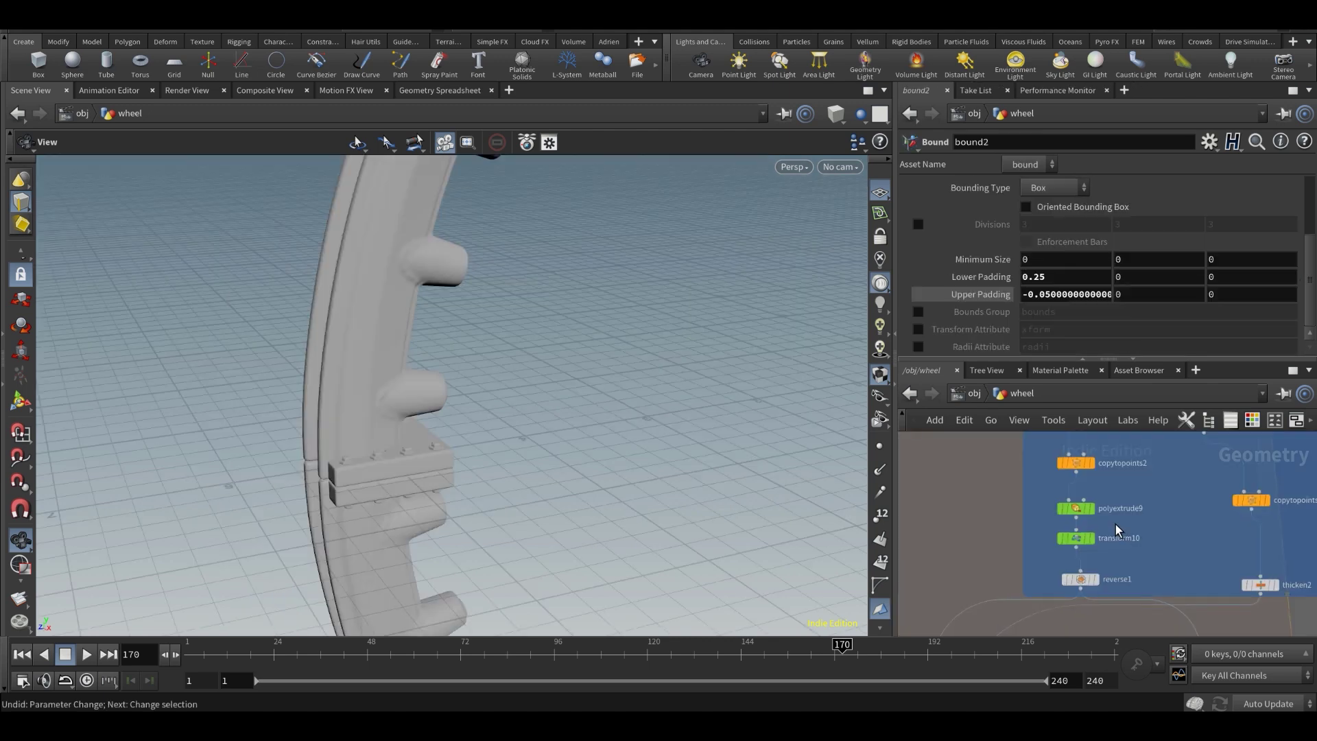
- Try a distance of -0.1 on polyextrude9, check the joint plates and bolts, and undo the change
scroll(1048, 258, "up", 5)
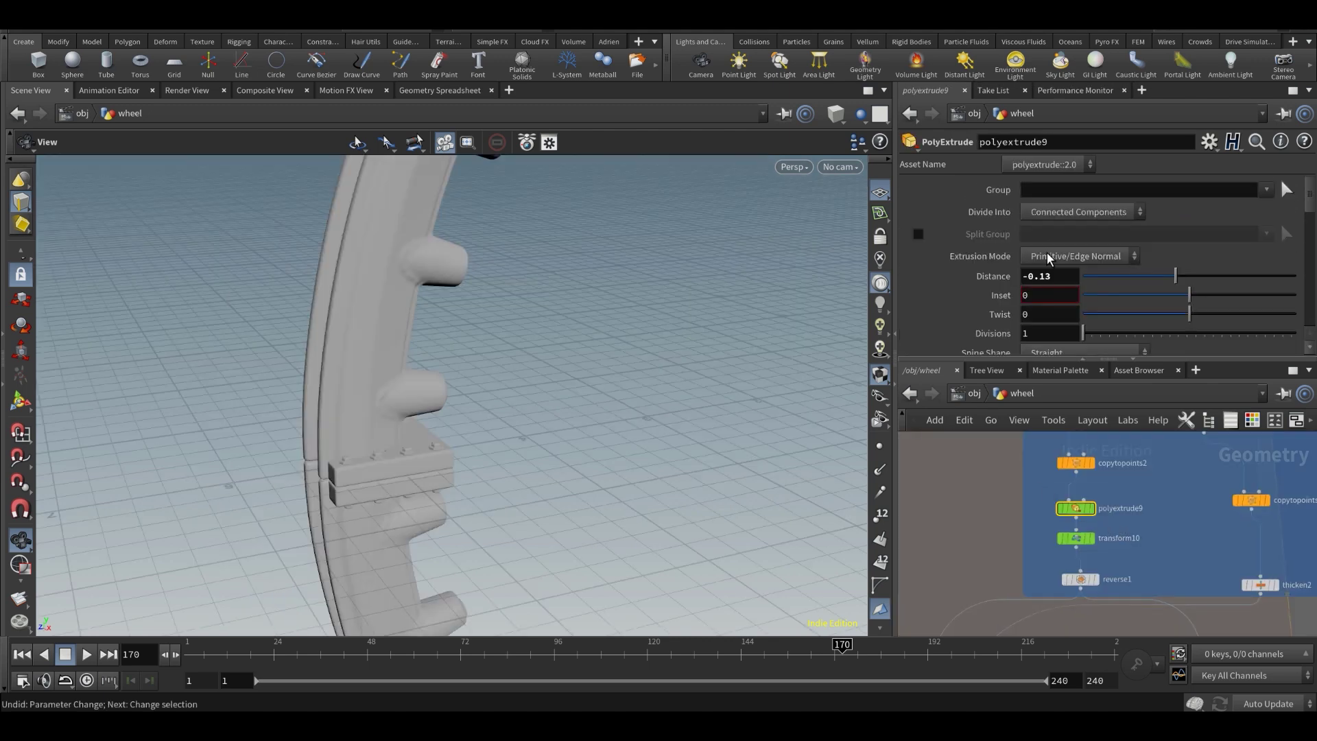
key("BackSpace")
key("Return")
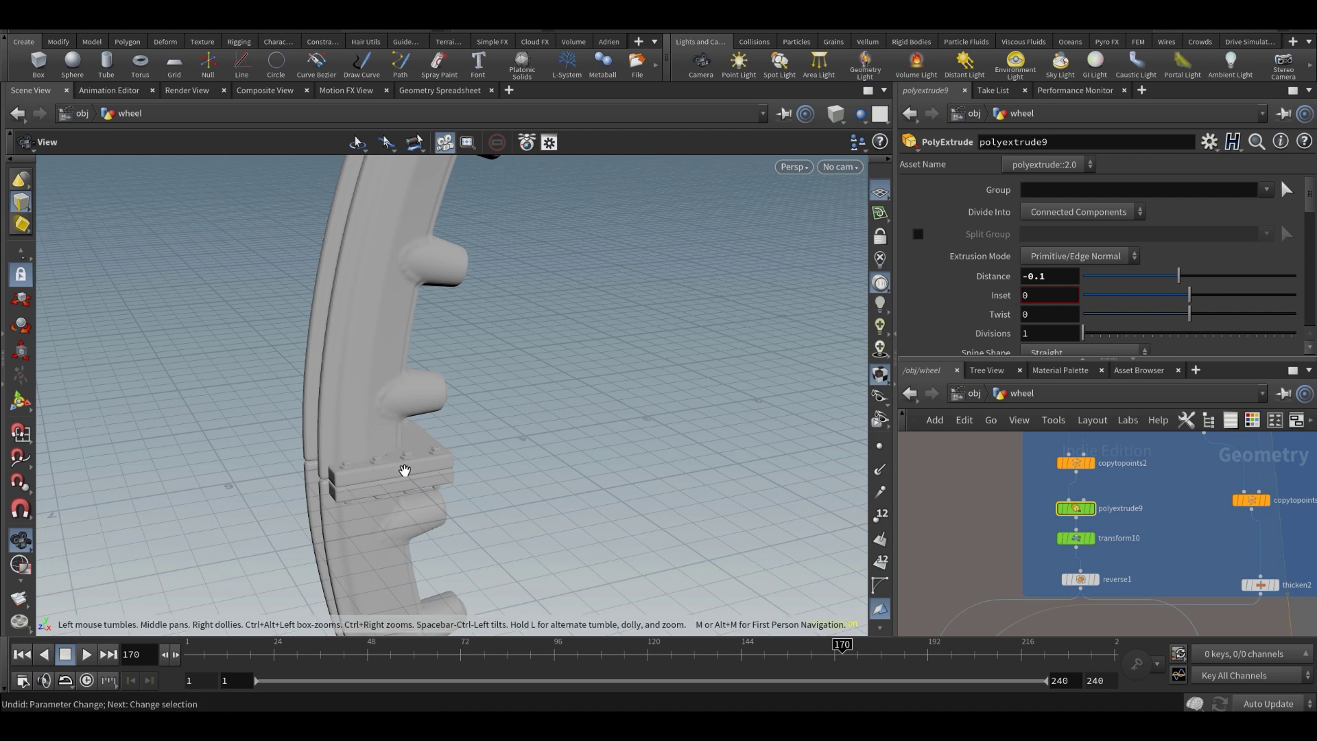
left_click_drag(405, 470, 395, 441)
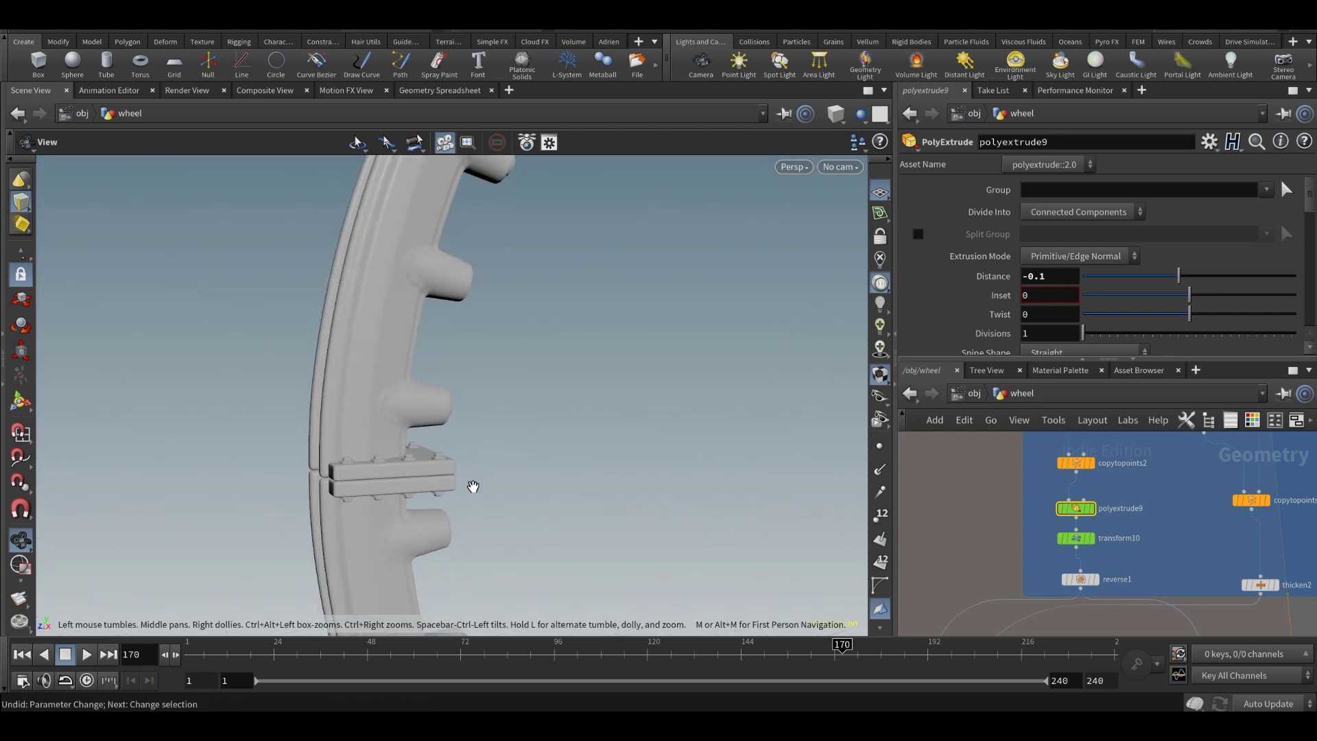
key("ctrl+z")
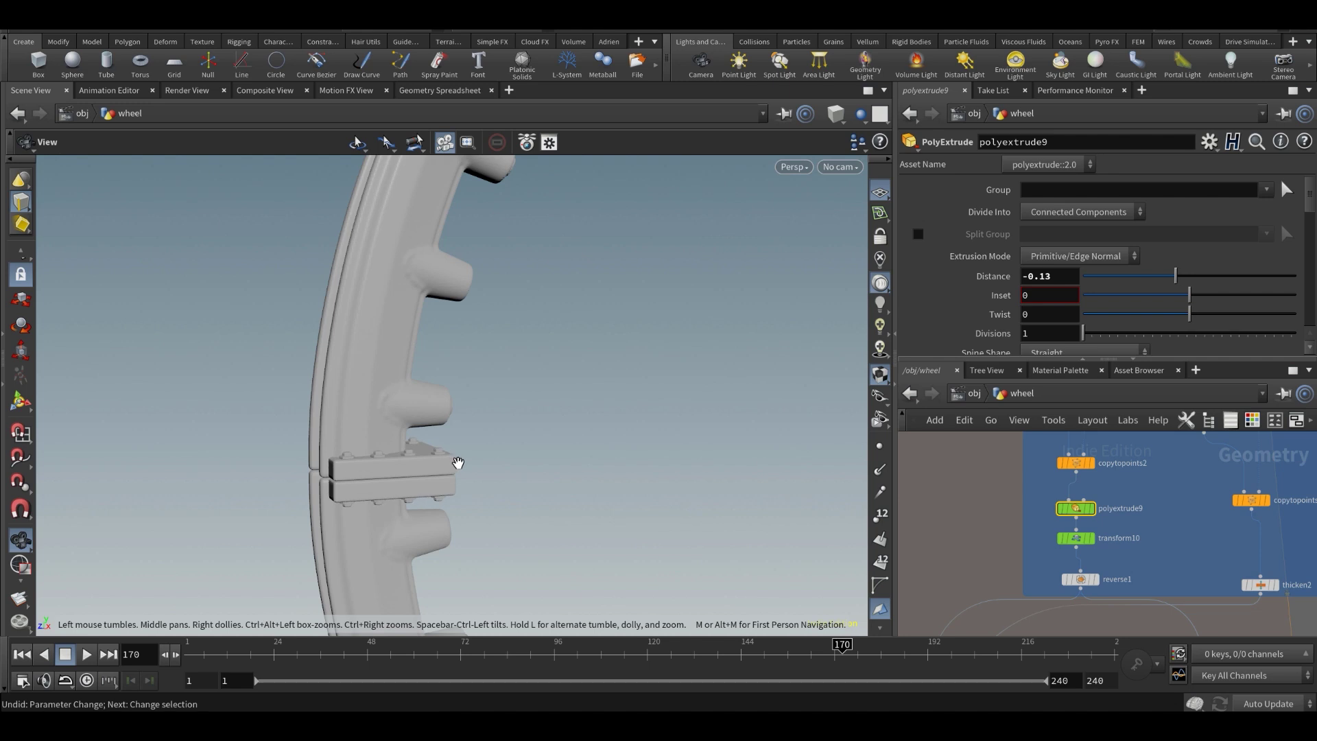
- Test resample5 with 2 and 5 segments to vary the bolts along the joint, and restore the value to 3
scroll(1155, 526, "down", 3)
scroll(1128, 499, "down", 3)
middle_click_drag(1155, 527, 1169, 478)
scroll(1163, 535, "up", 3)
scroll(1140, 507, "up", 3)
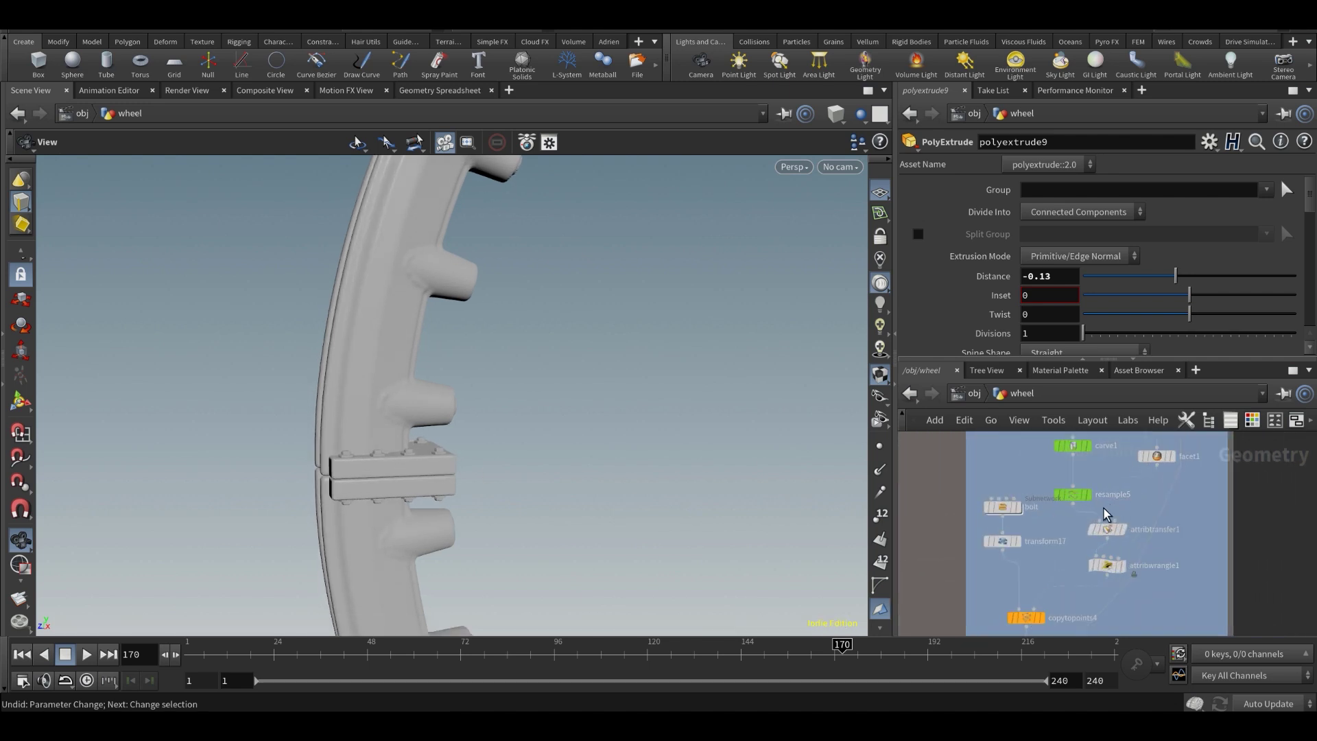
left_click(1073, 495)
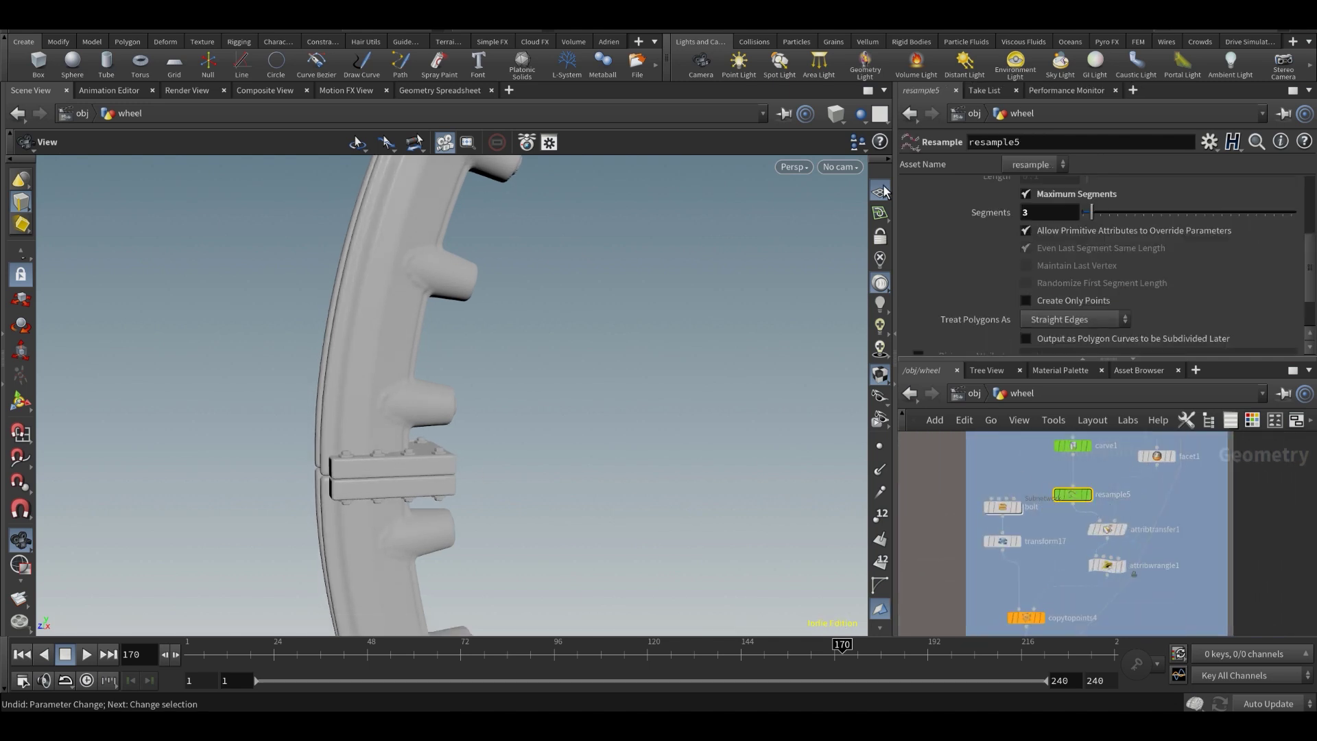
double_click(1042, 213)
type("2")
key("Return")
double_click(1042, 213)
type("5")
key("Return")
double_click(1042, 214)
type("3")
key("Return")
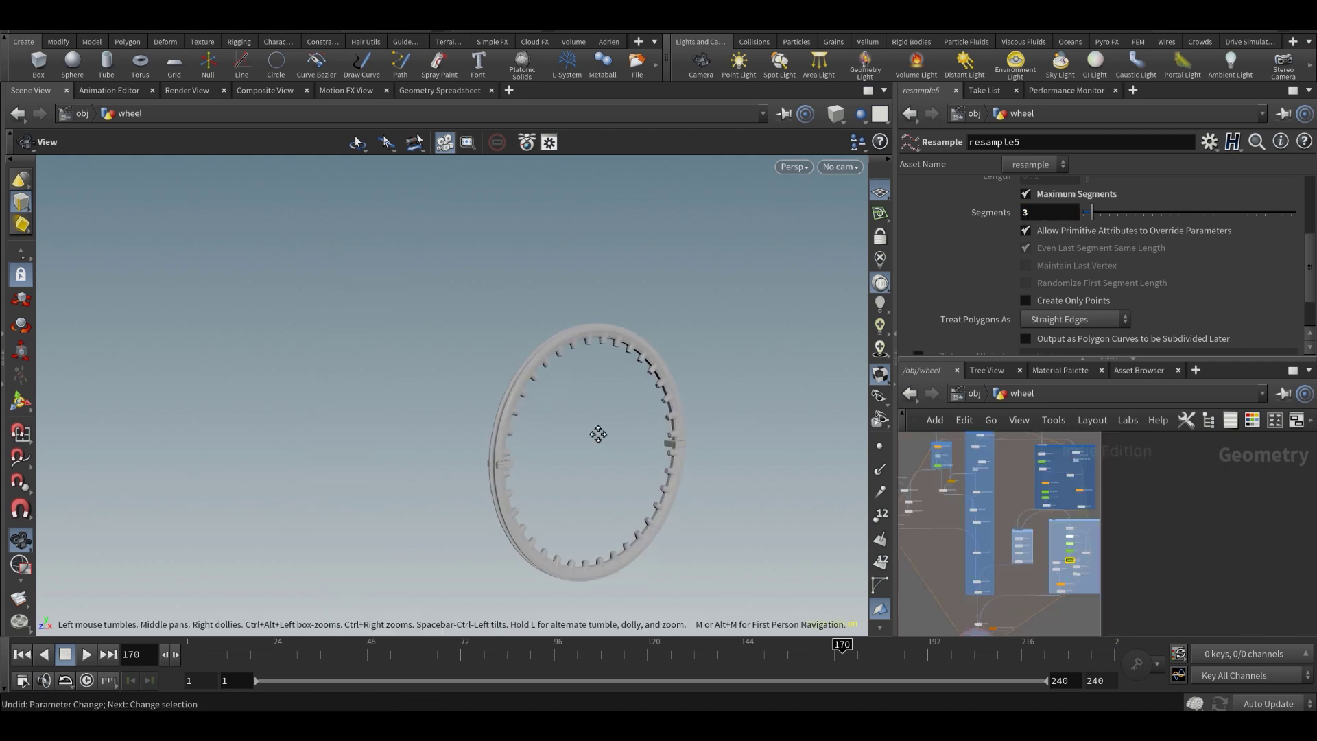
- Inspect the complete wheel ring in wireframe and shaded display from several distances and angles
middle_click_drag(598, 435, 575, 428)
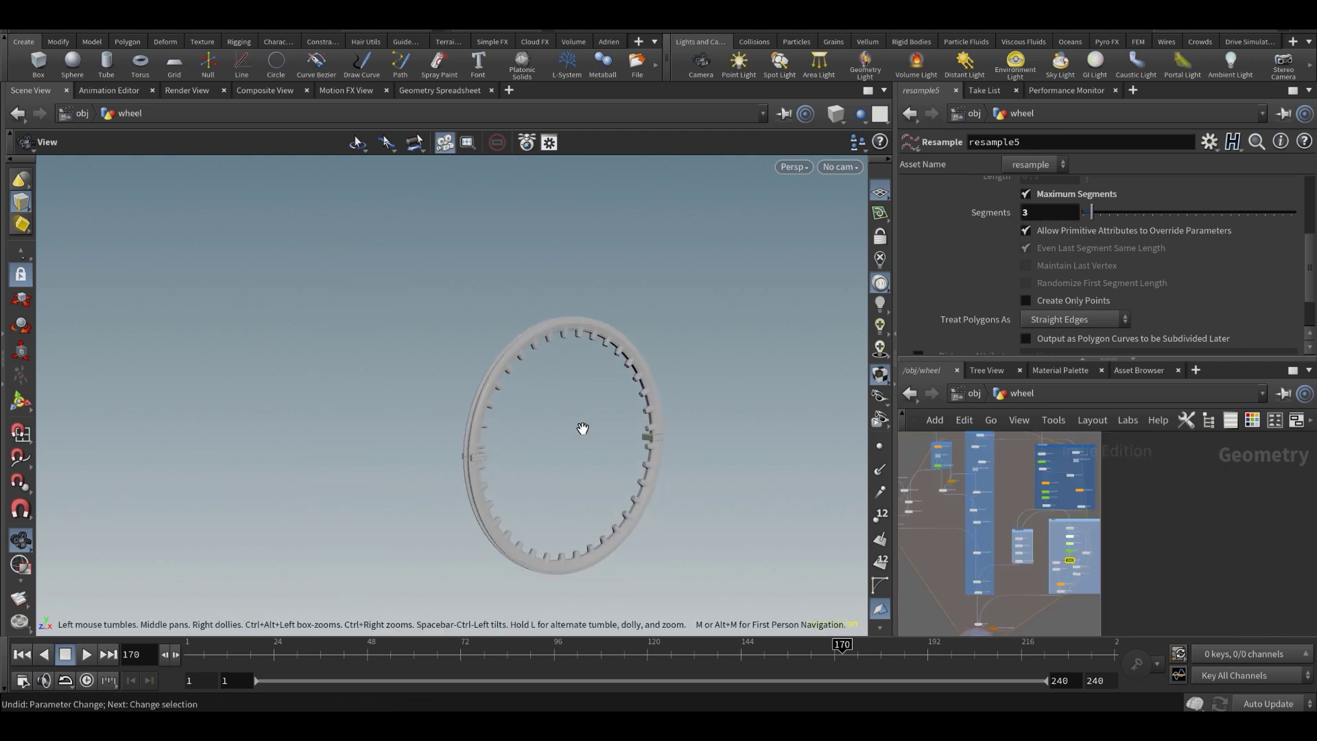
scroll(1032, 553, "down", 5)
middle_click_drag(1026, 556, 1053, 568)
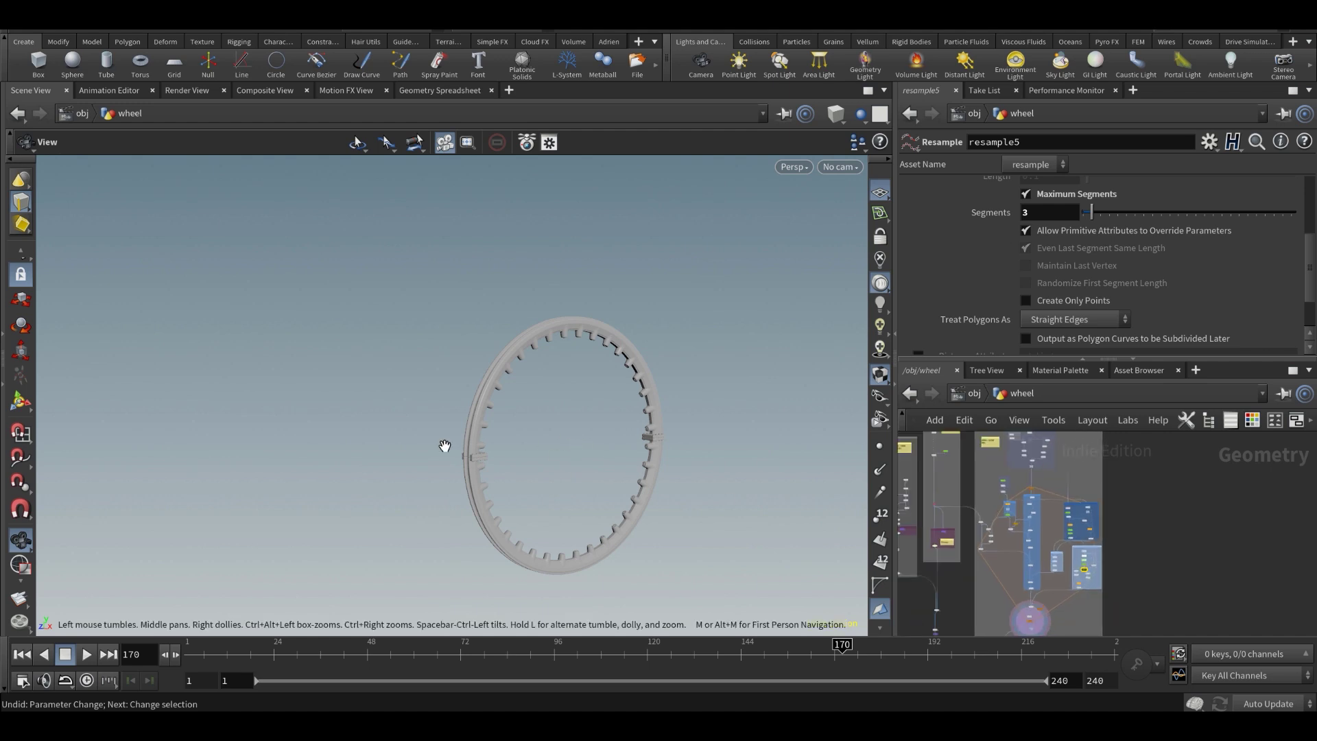
key("w")
scroll(480, 443, "up", 5)
scroll(744, 433, "up", 4)
mouse_move(666, 463)
left_mouse_down()
mouse_move(734, 438)
mouse_move(722, 427)
left_mouse_up()
key("w")
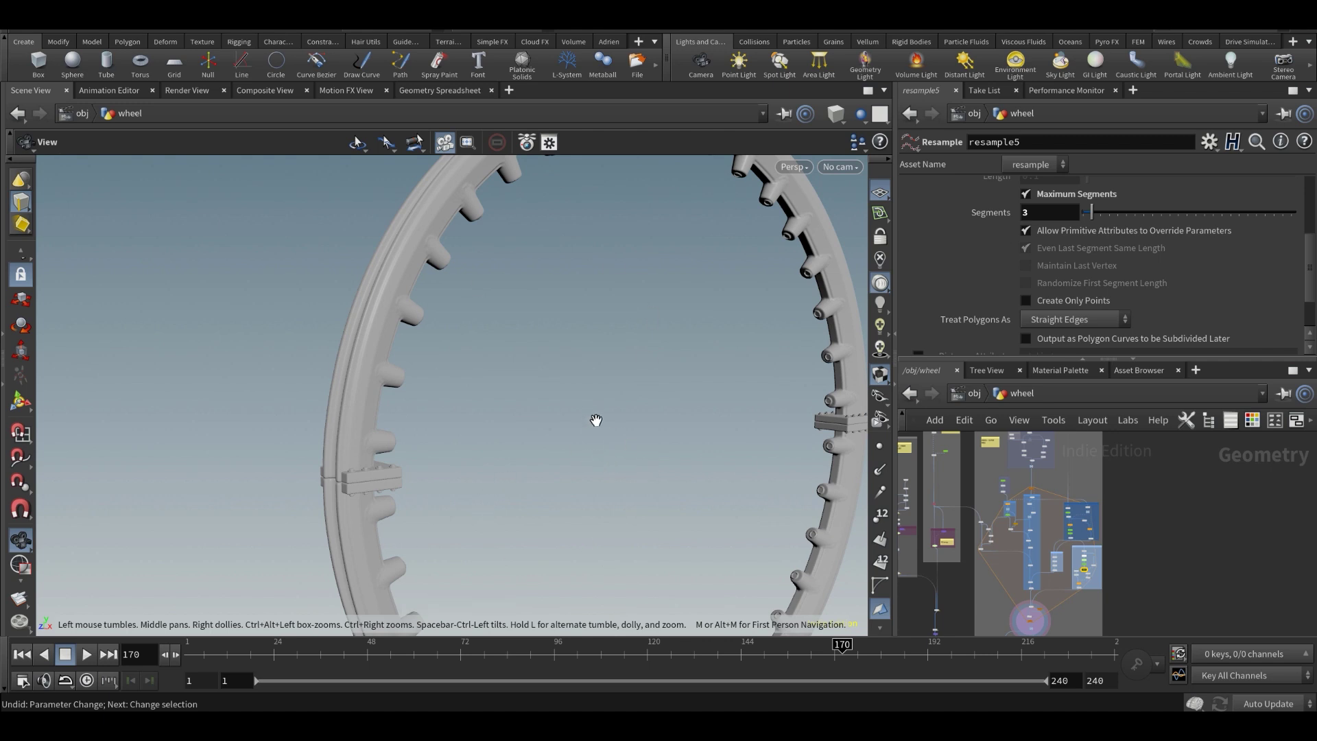
left_click_drag(603, 405, 592, 407)
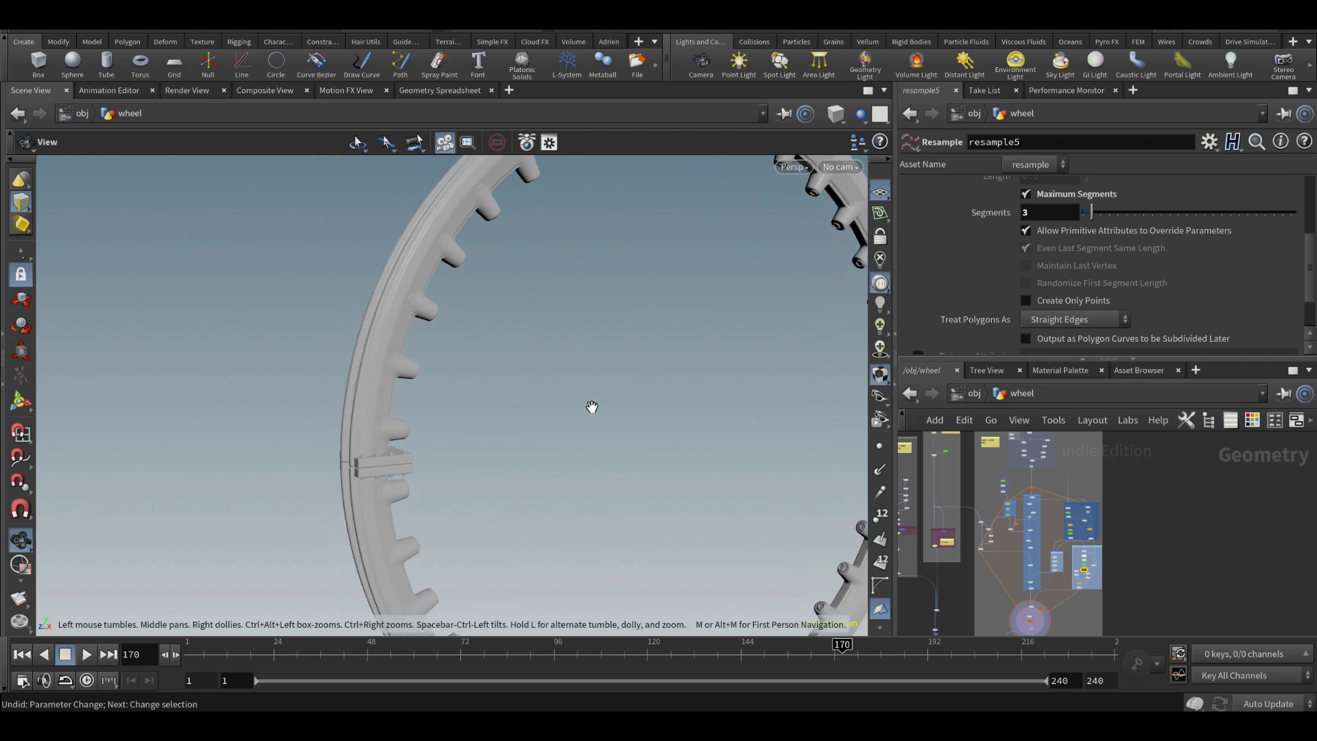
- Display OUT_BEAM and maximize the network editor around the UV setup nodes
scroll(1026, 474, "down", 3)
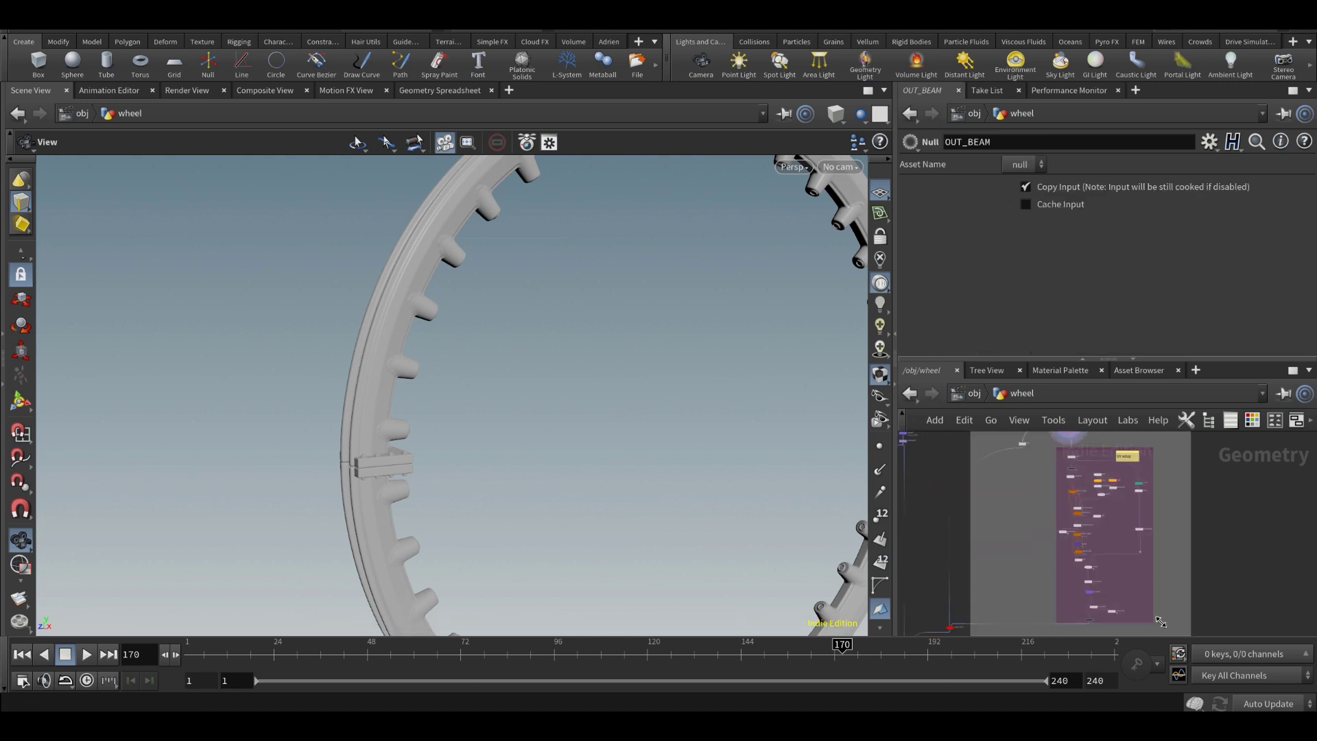
left_click_drag(1160, 621, 1045, 454)
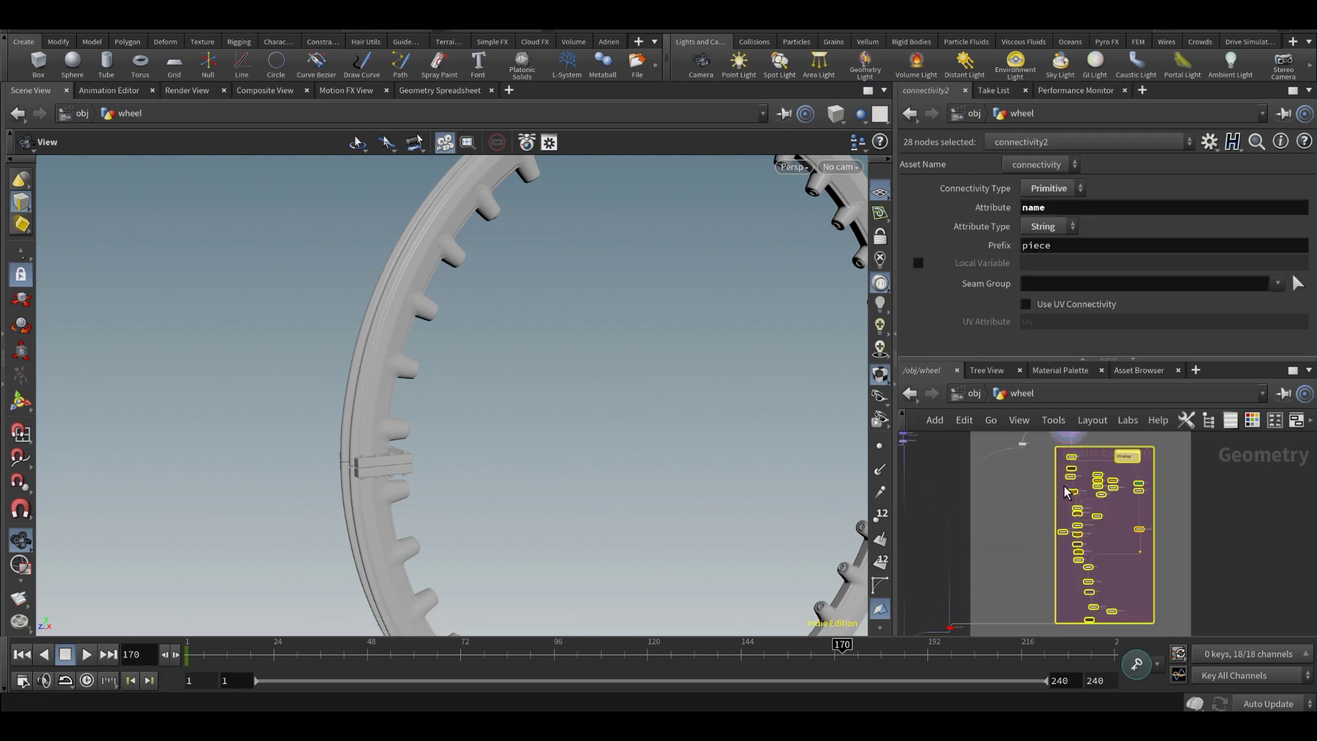
key("ctrl+b")
left_click(624, 415)
middle_click_drag(625, 399, 638, 409)
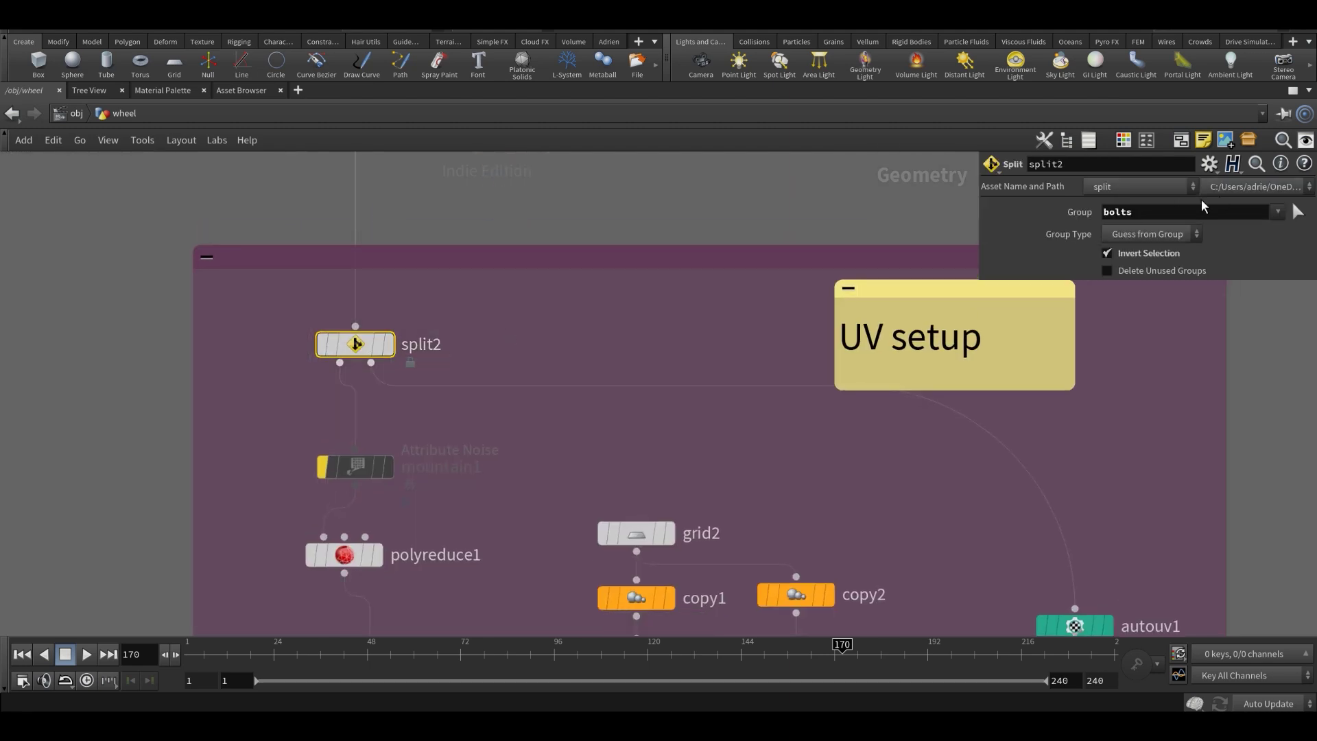
- Review how split2 separates the bolts group and feeds it into autouv1 and divide2
left_click(1159, 217)
scroll(490, 431, "down", 5)
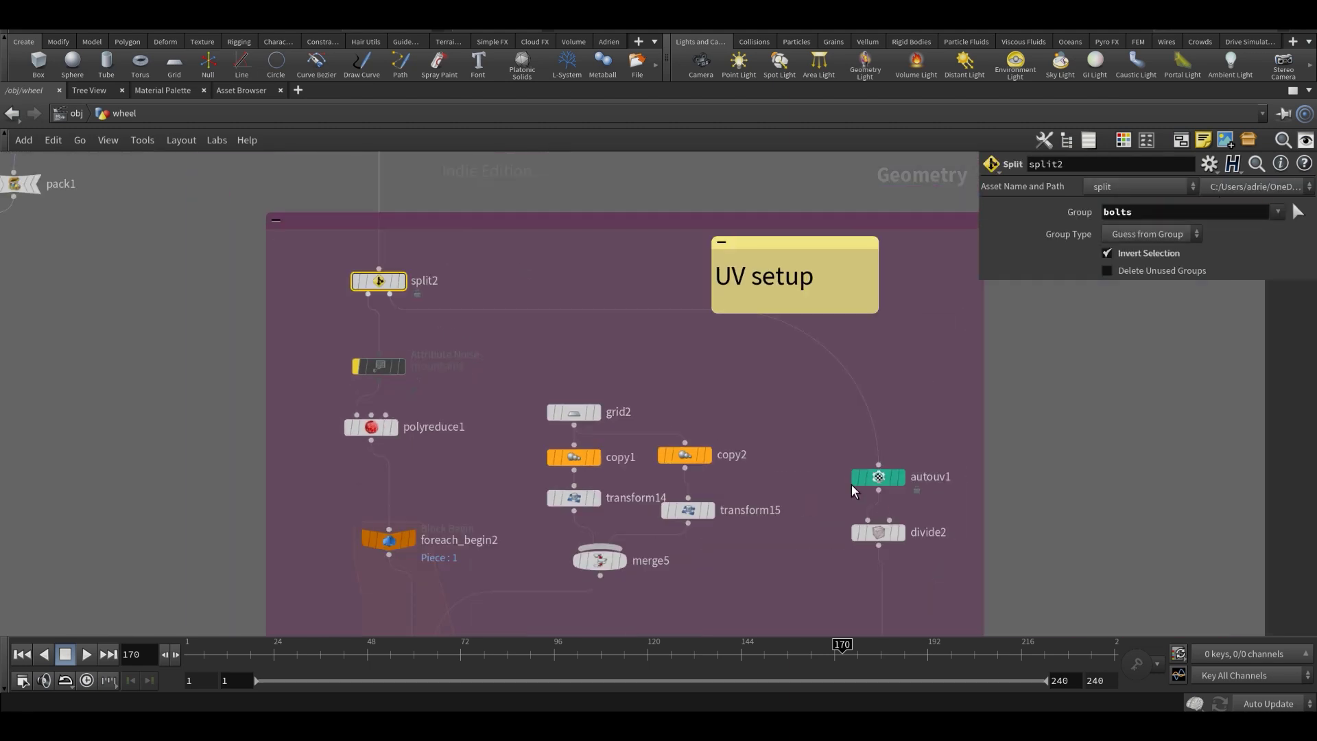
left_click_drag(935, 453, 885, 549)
scroll(856, 501, "down", 3)
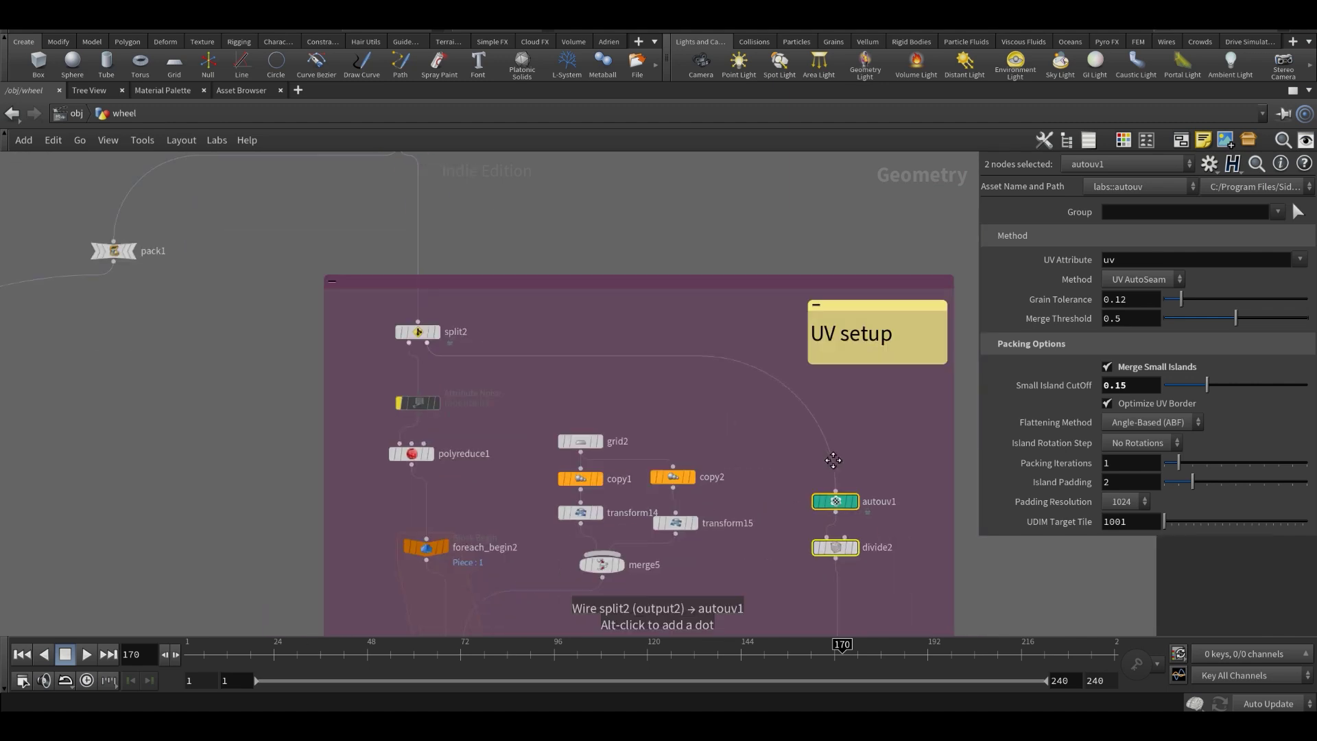
left_click(418, 332)
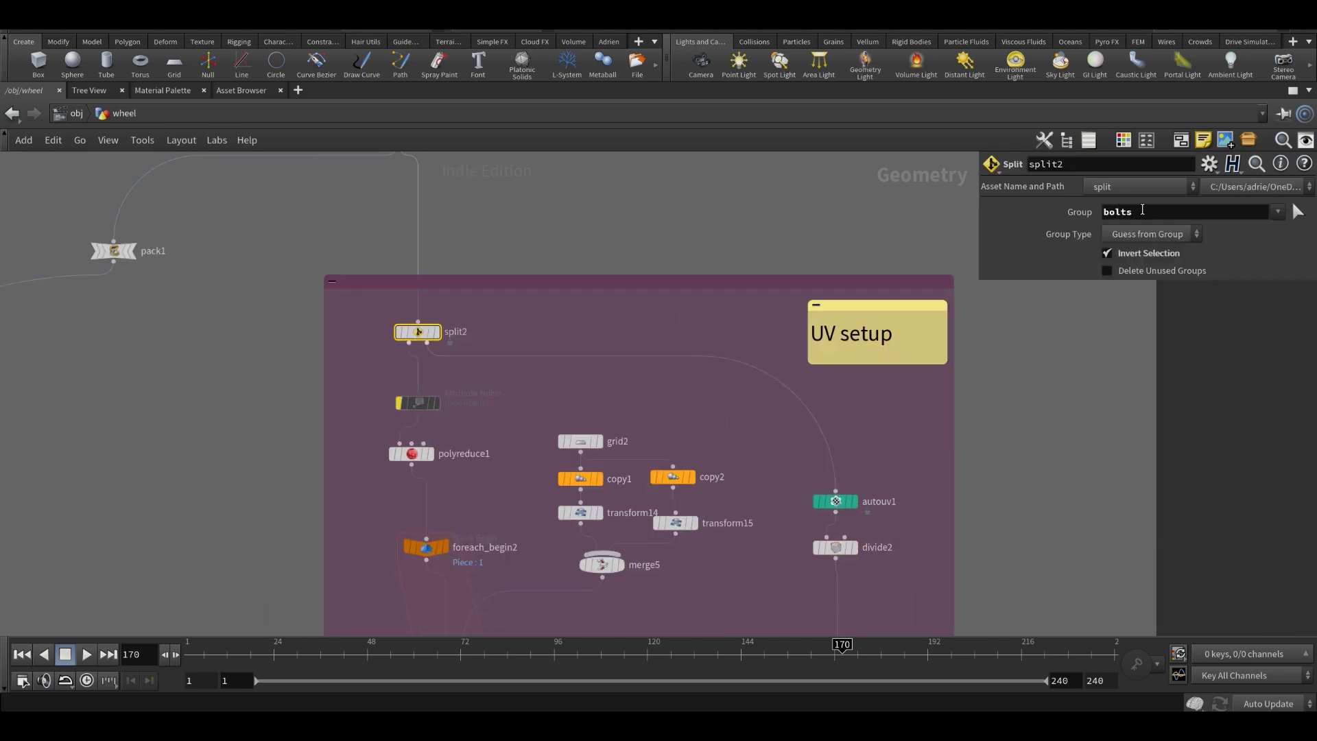
- Trace the network from split2 back up to the bolt placement nodes and open the bolt subnetwork
middle_click_drag(544, 373, 595, 467)
scroll(596, 467, "down", 3)
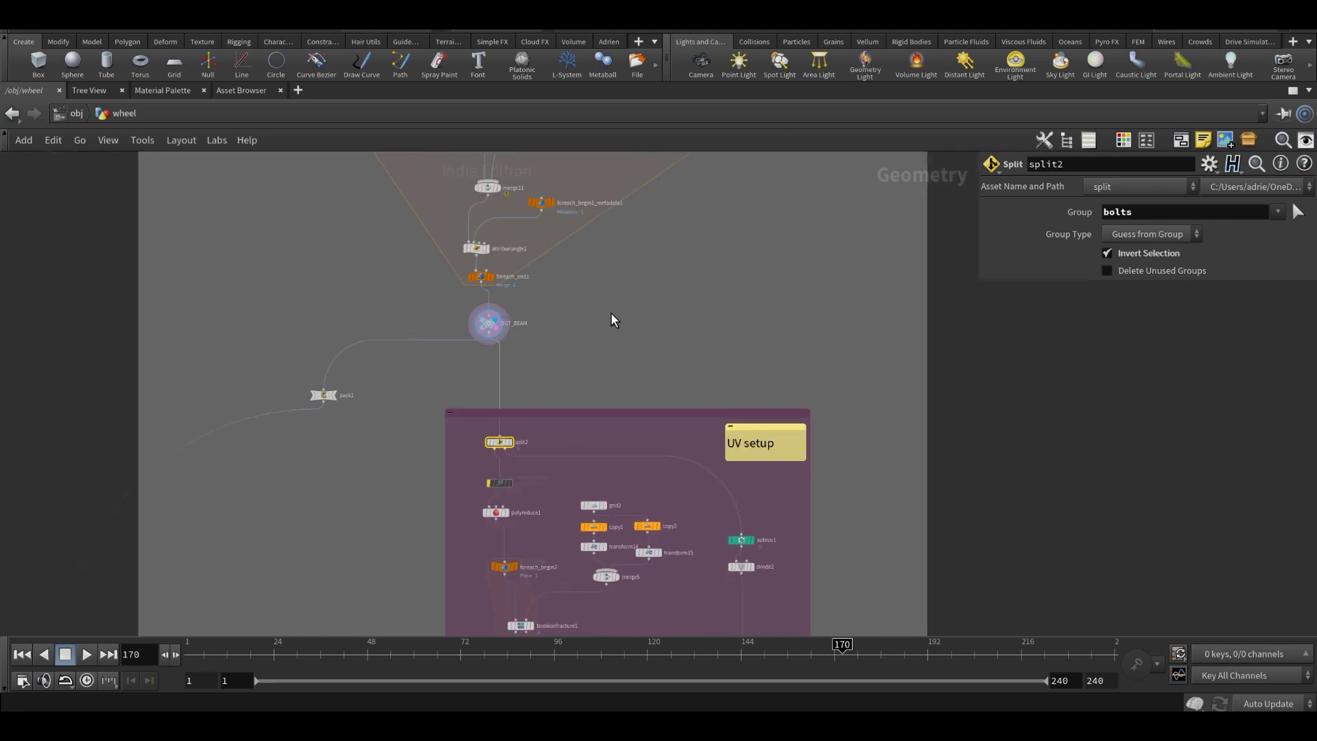
scroll(629, 418, "up", 1)
middle_click_drag(611, 313, 614, 524)
scroll(617, 522, "down", 2)
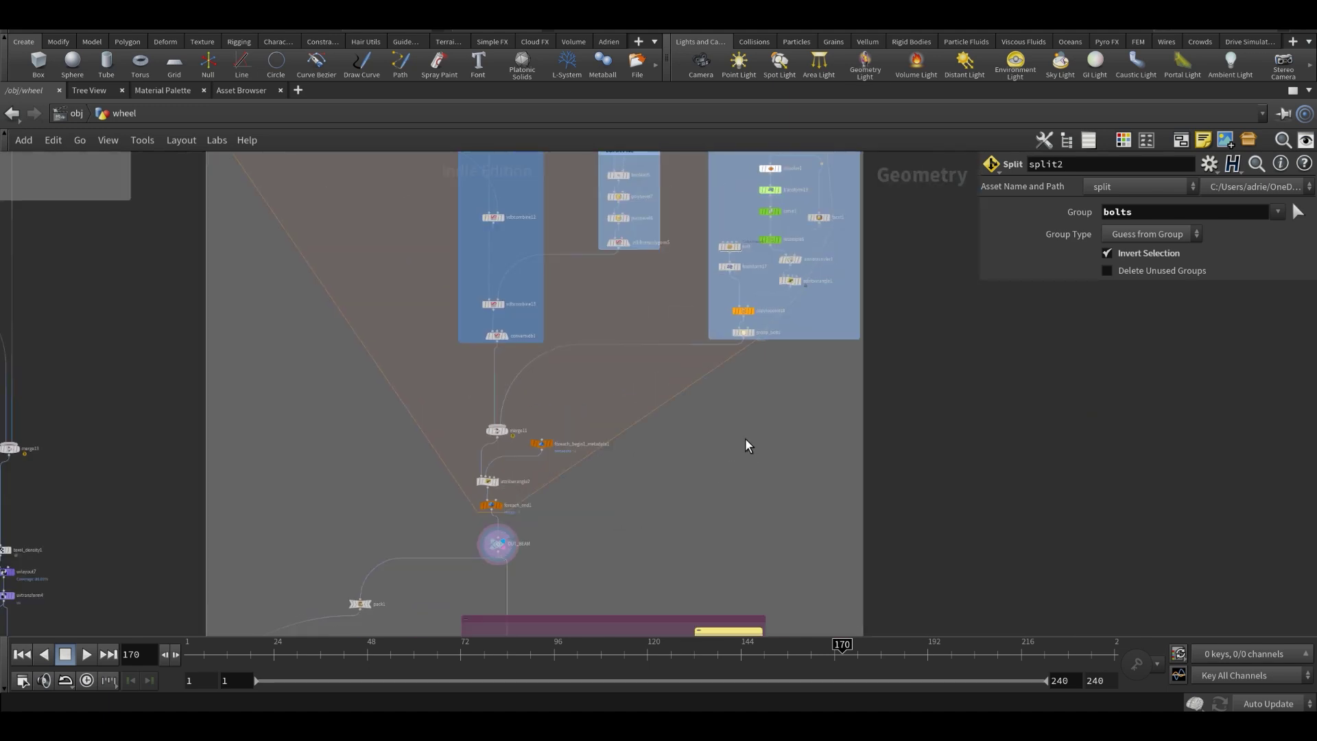
scroll(745, 438, "down", 1)
middle_click_drag(747, 453, 743, 504)
scroll(743, 499, "up", 1)
double_click(718, 290)
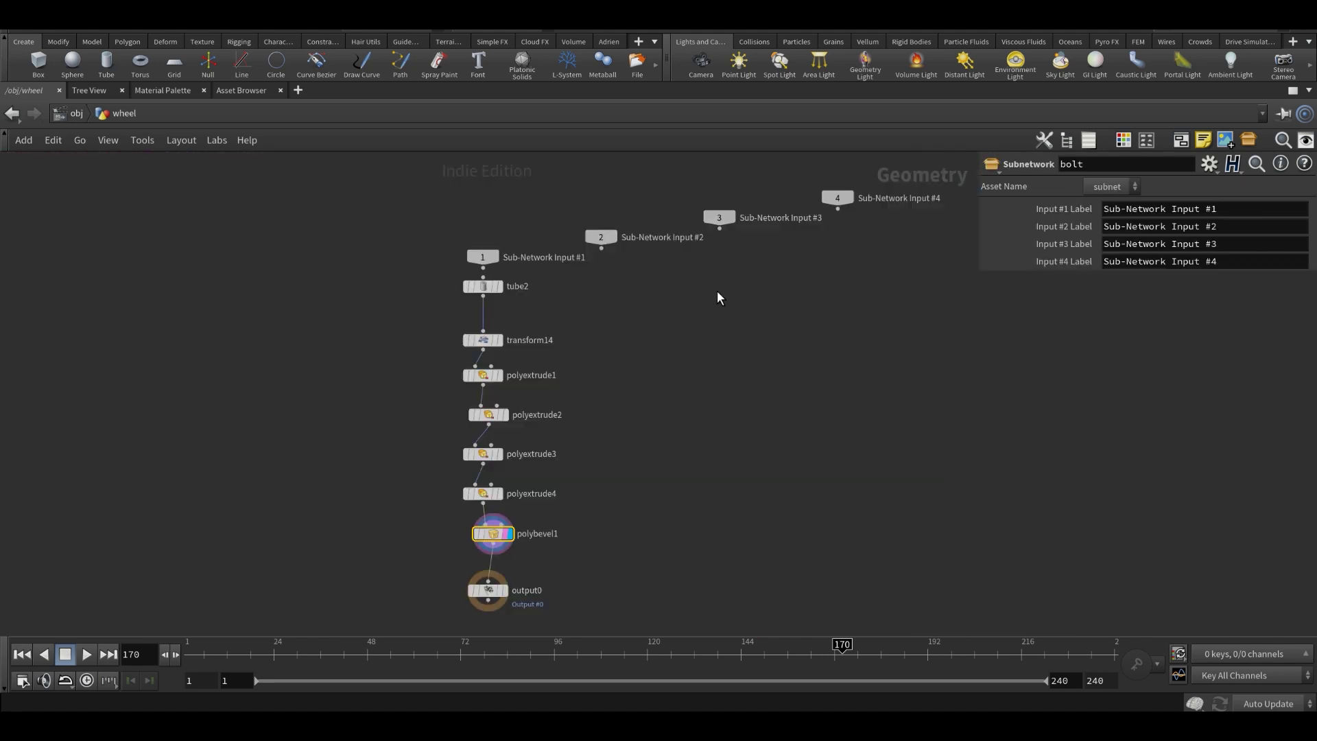
scroll(548, 356, "up", 2)
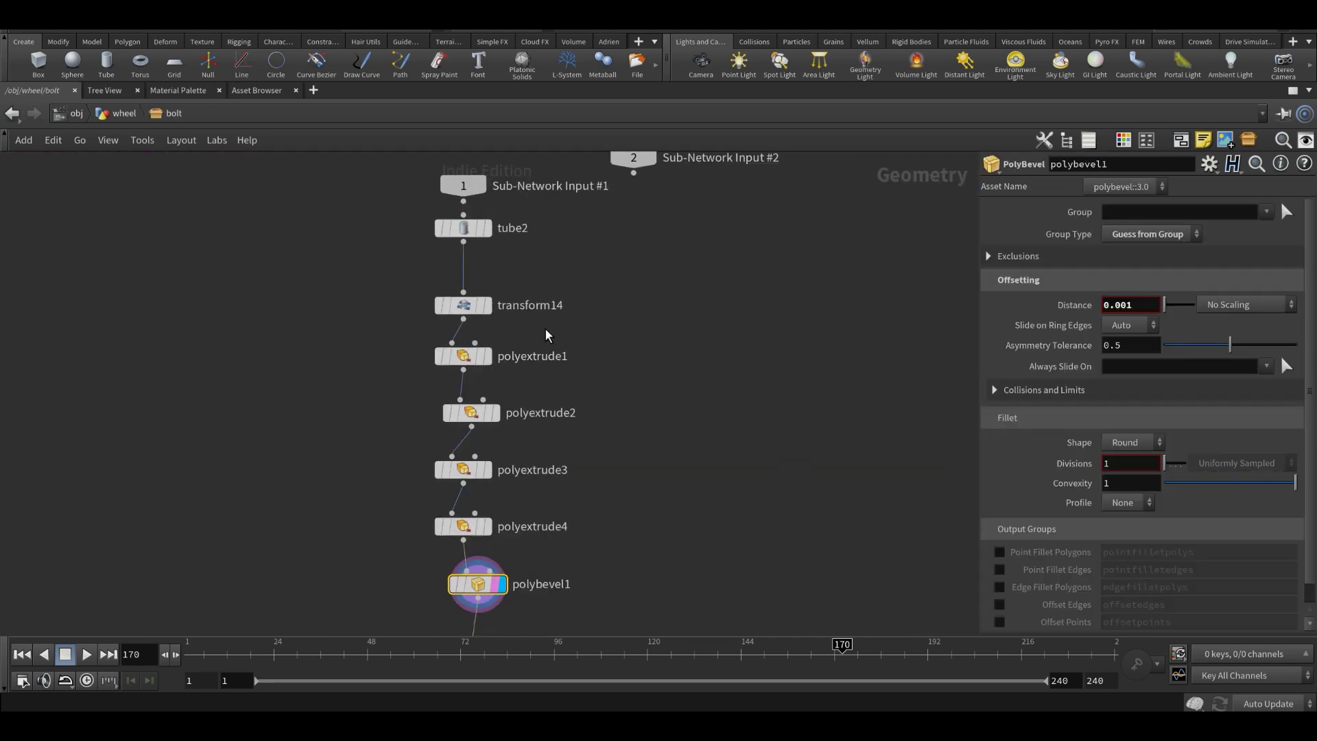
- Review the bolt's tube2, PolyExtrude and polybevel1 nodes, and return to the UV setup in the wheel network
left_click(463, 230)
left_click(473, 358)
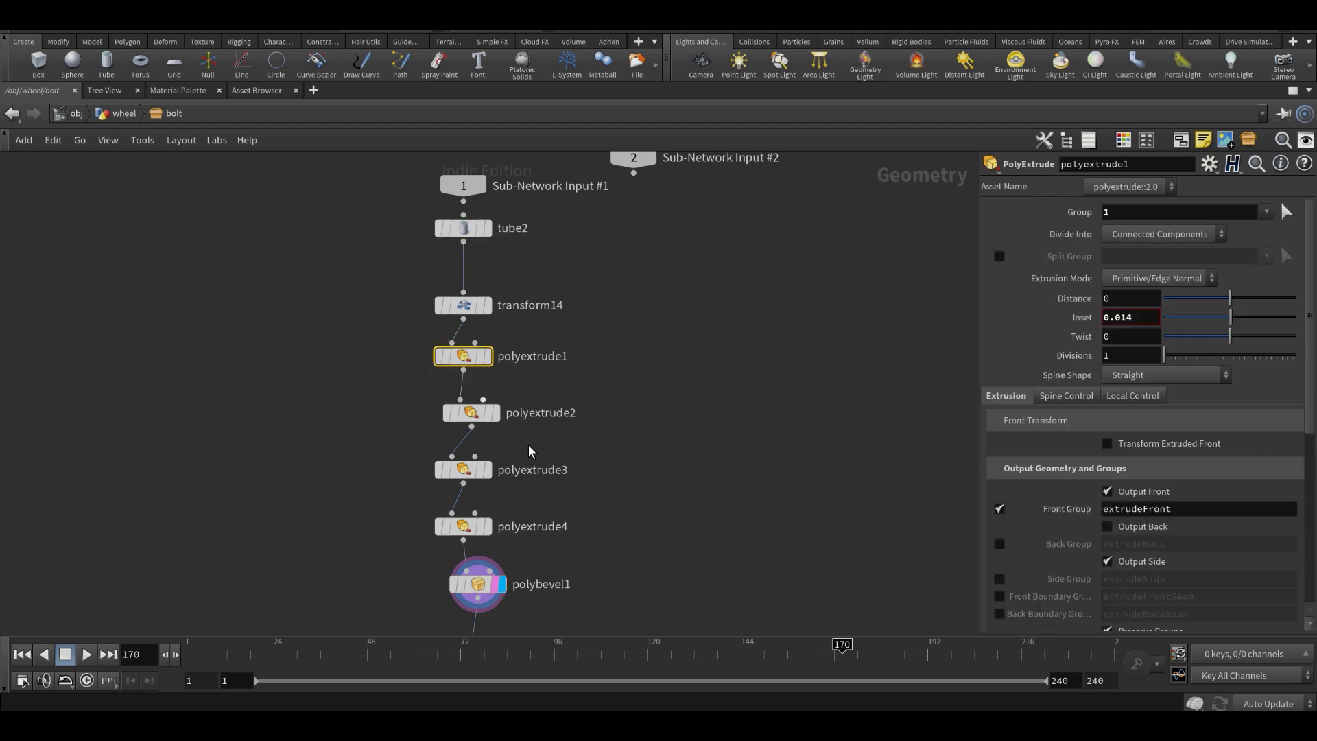
left_click(486, 416)
left_click(477, 472)
left_click(484, 584)
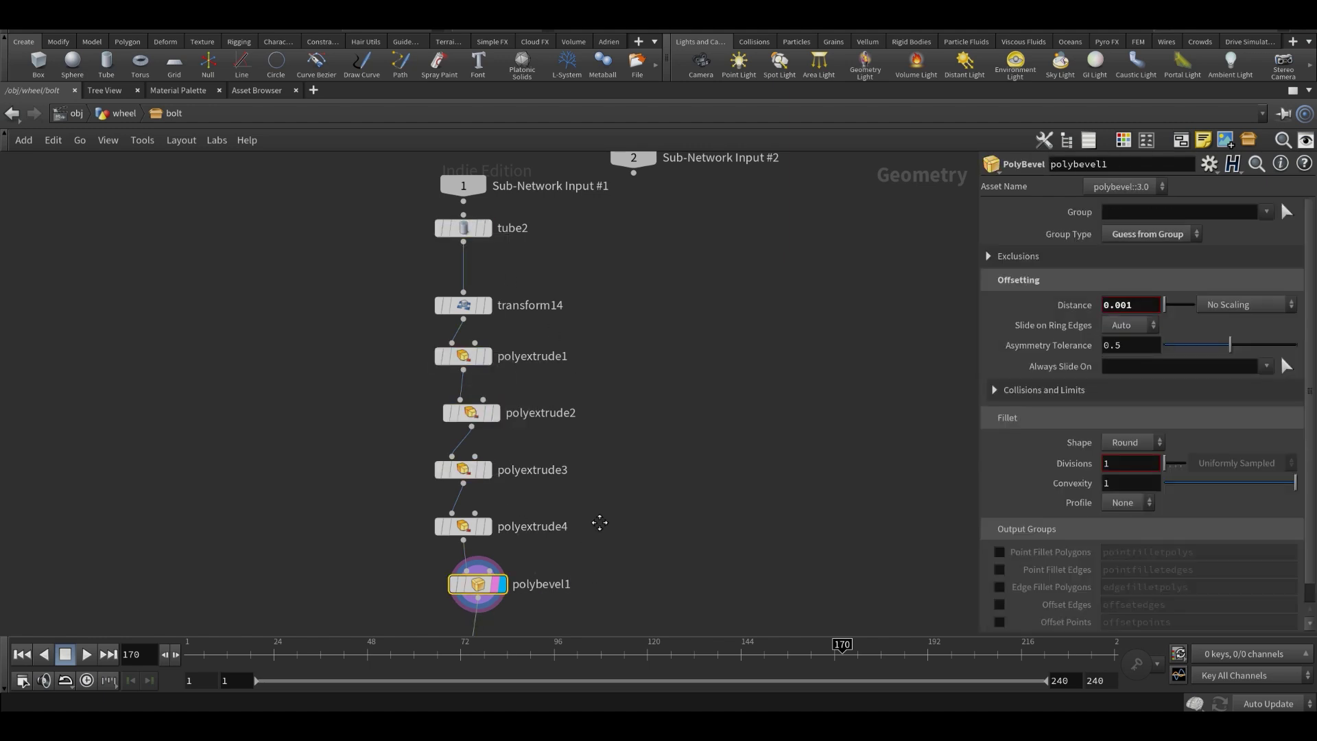
middle_click_drag(599, 524, 627, 460)
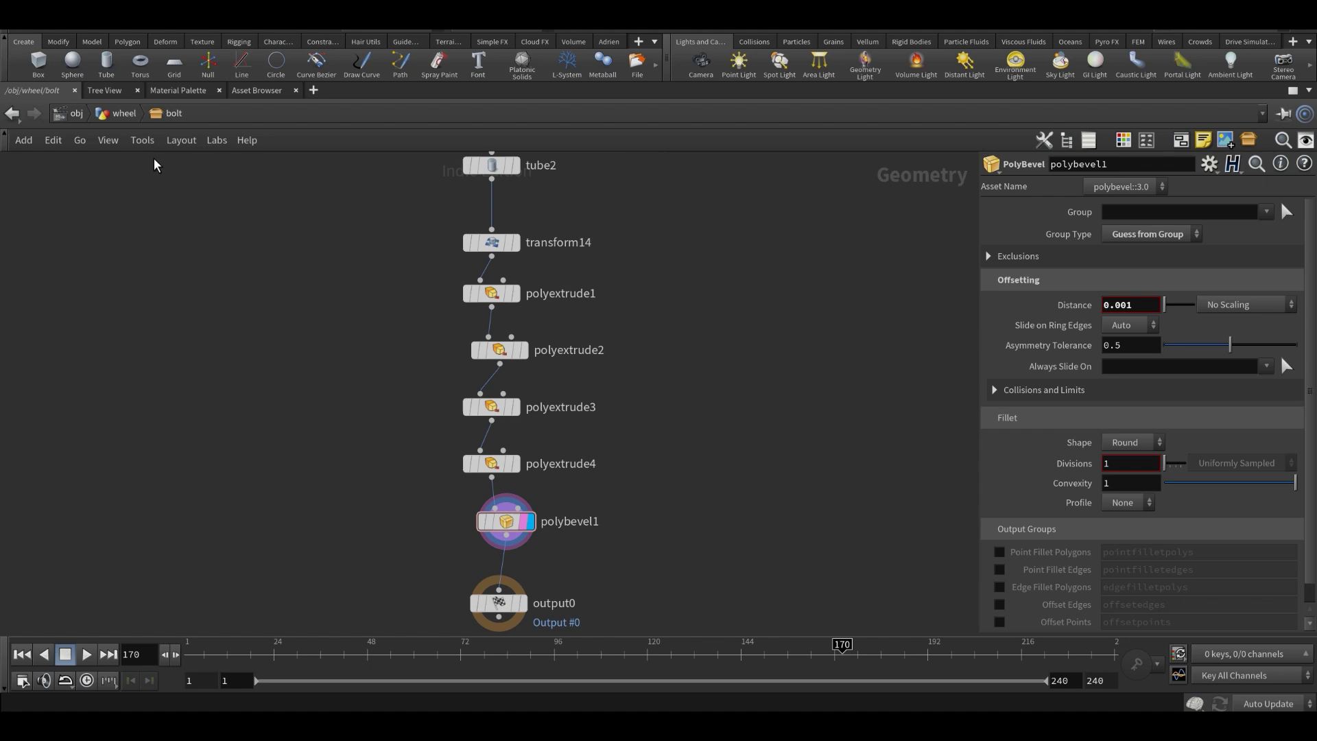
left_click(131, 118)
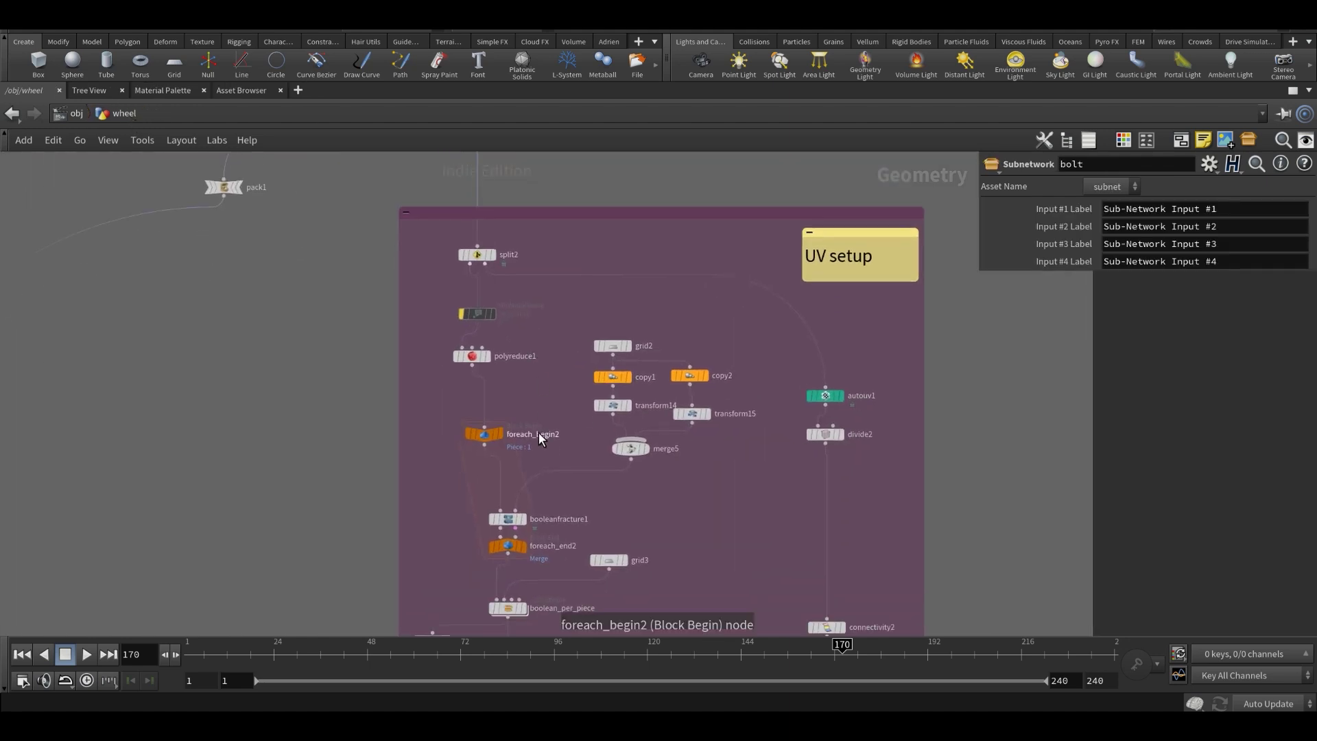
middle_click_drag(538, 433, 541, 372)
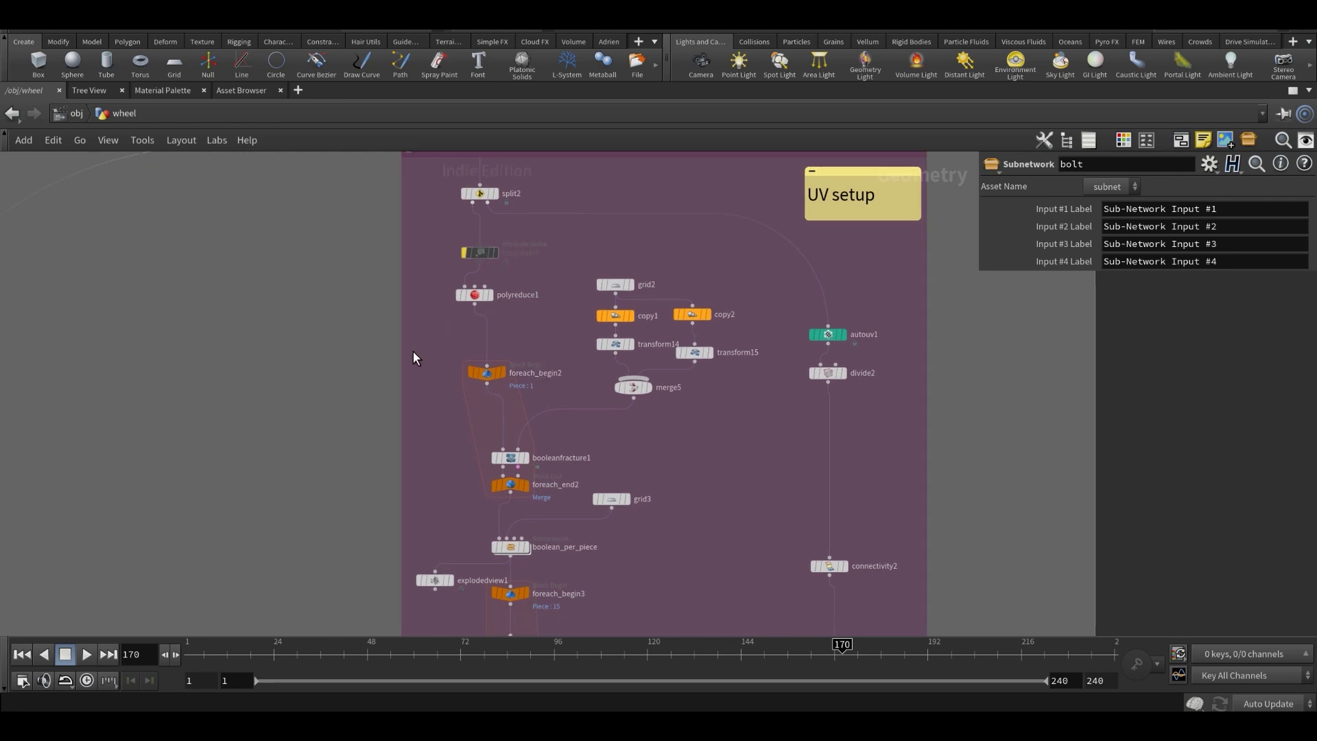
- Select and display polyreduce1 in the UV setup, and restore the pane layout with the viewport
middle_click_drag(518, 282, 518, 376)
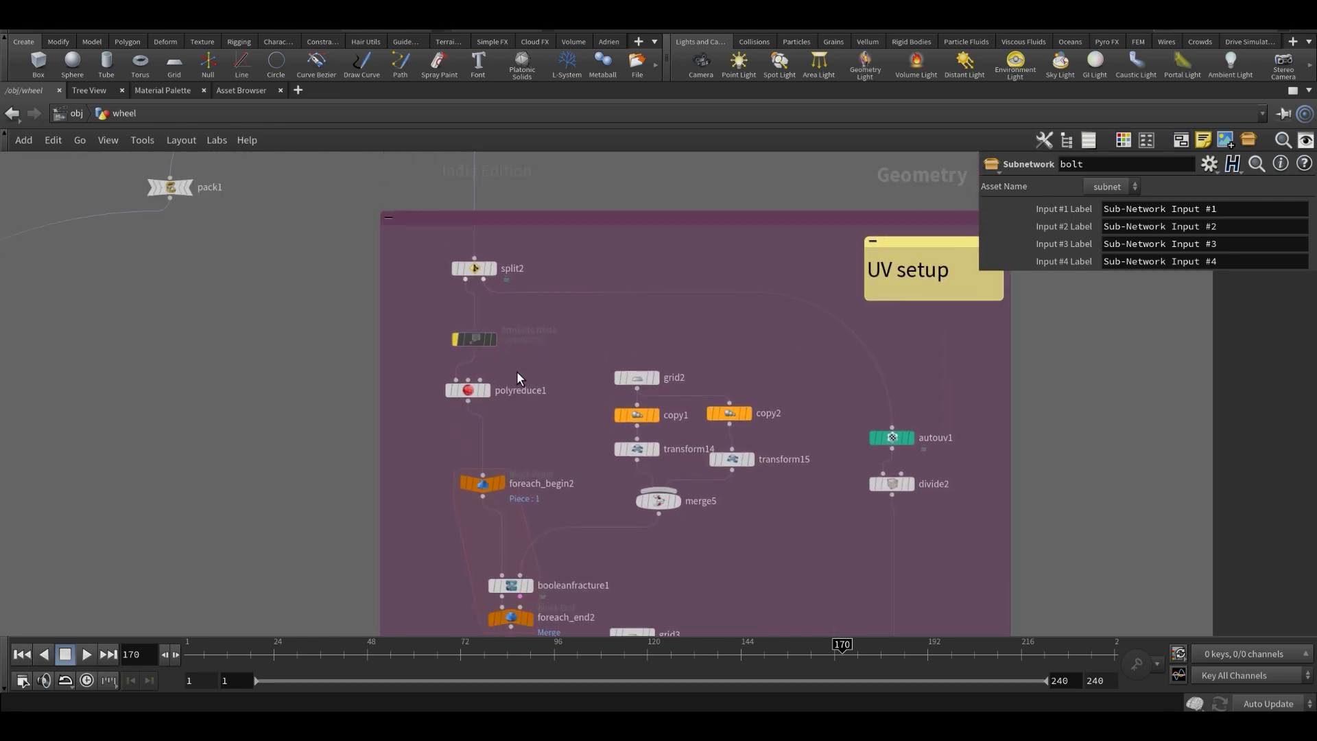
scroll(511, 351, "up", 3)
left_click(470, 398)
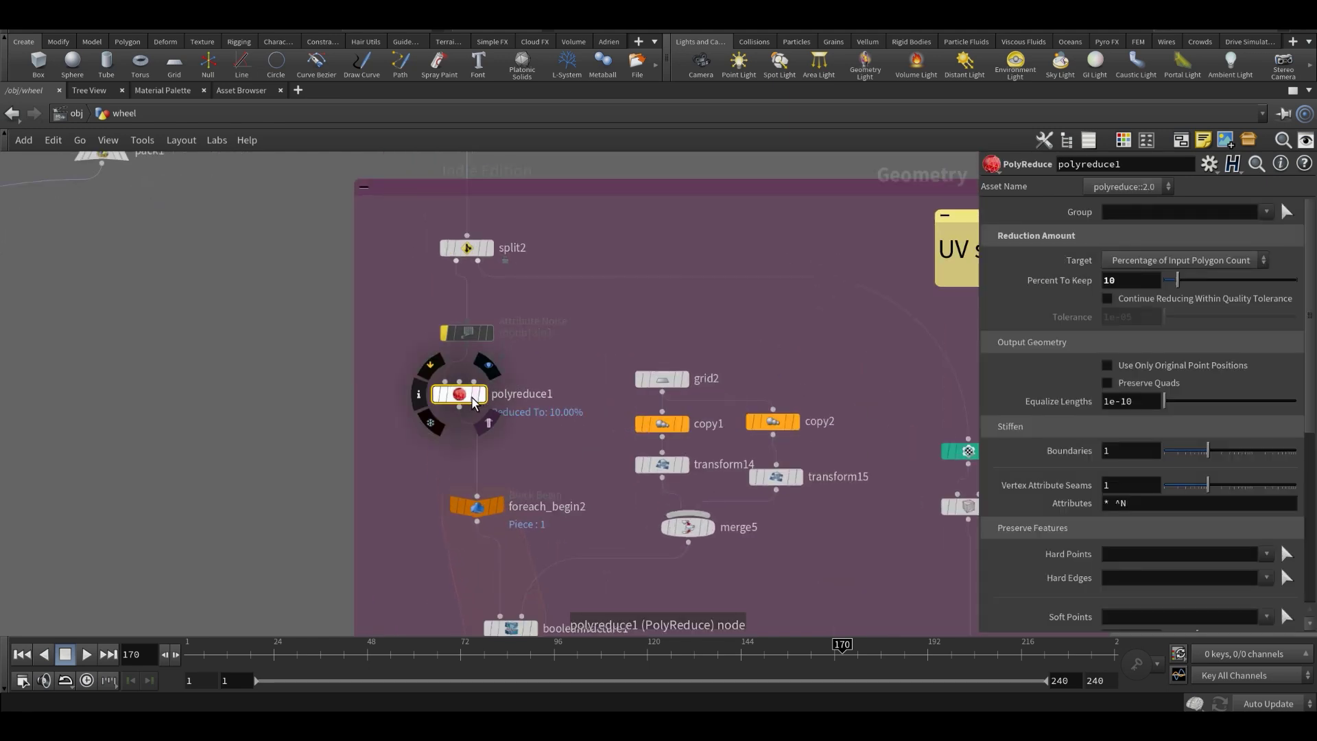
scroll(470, 401, "up", 2)
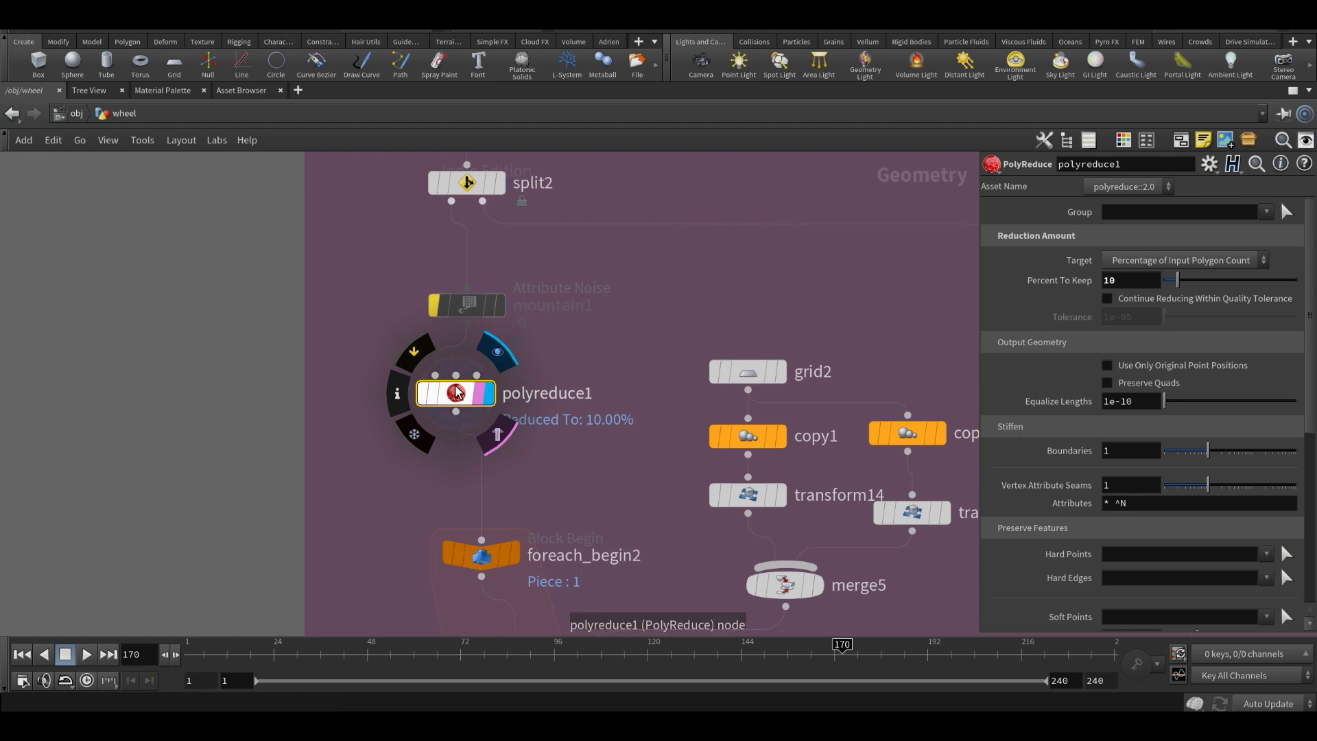
key("ctrl+b")
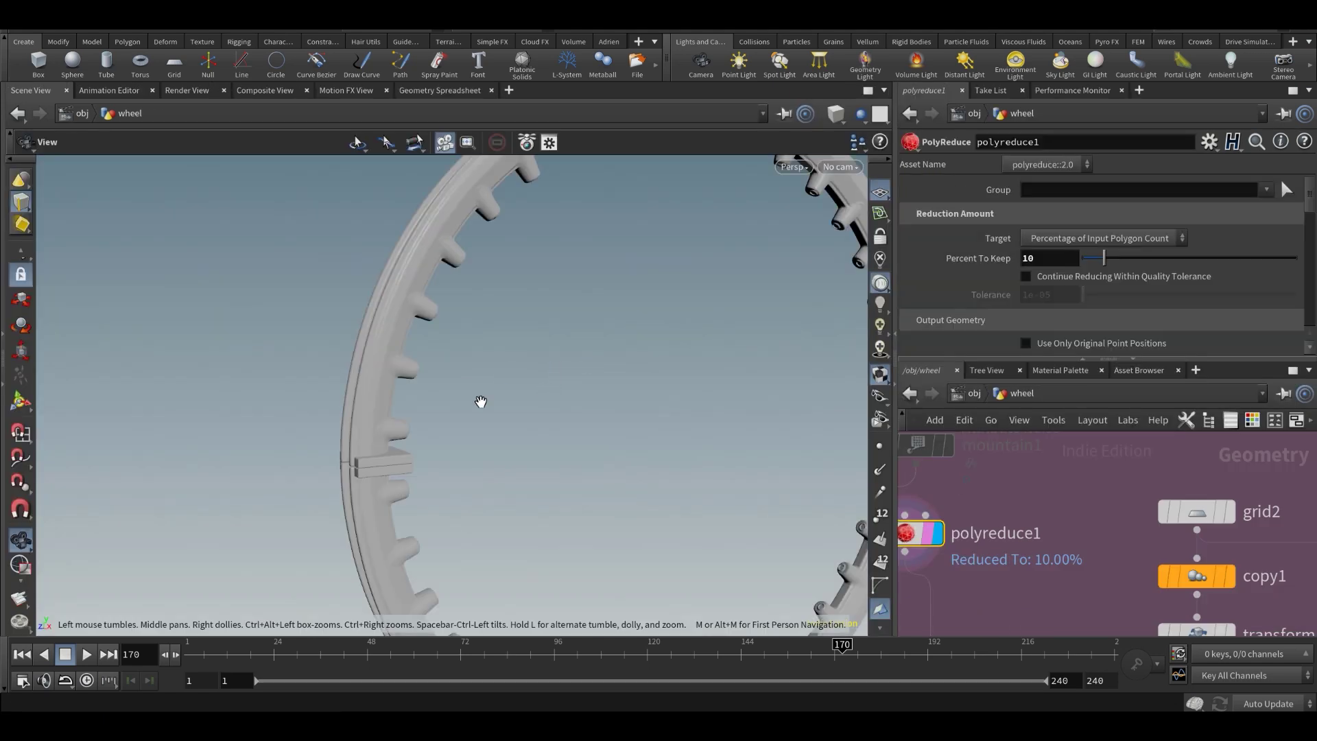
- Inspect the reduced wheel mesh in wireframe around the studs and joint, and return to shaded display
scroll(476, 416, "up", 3)
key("shift+w")
scroll(401, 455, "up", 5)
scroll(457, 471, "down", 4)
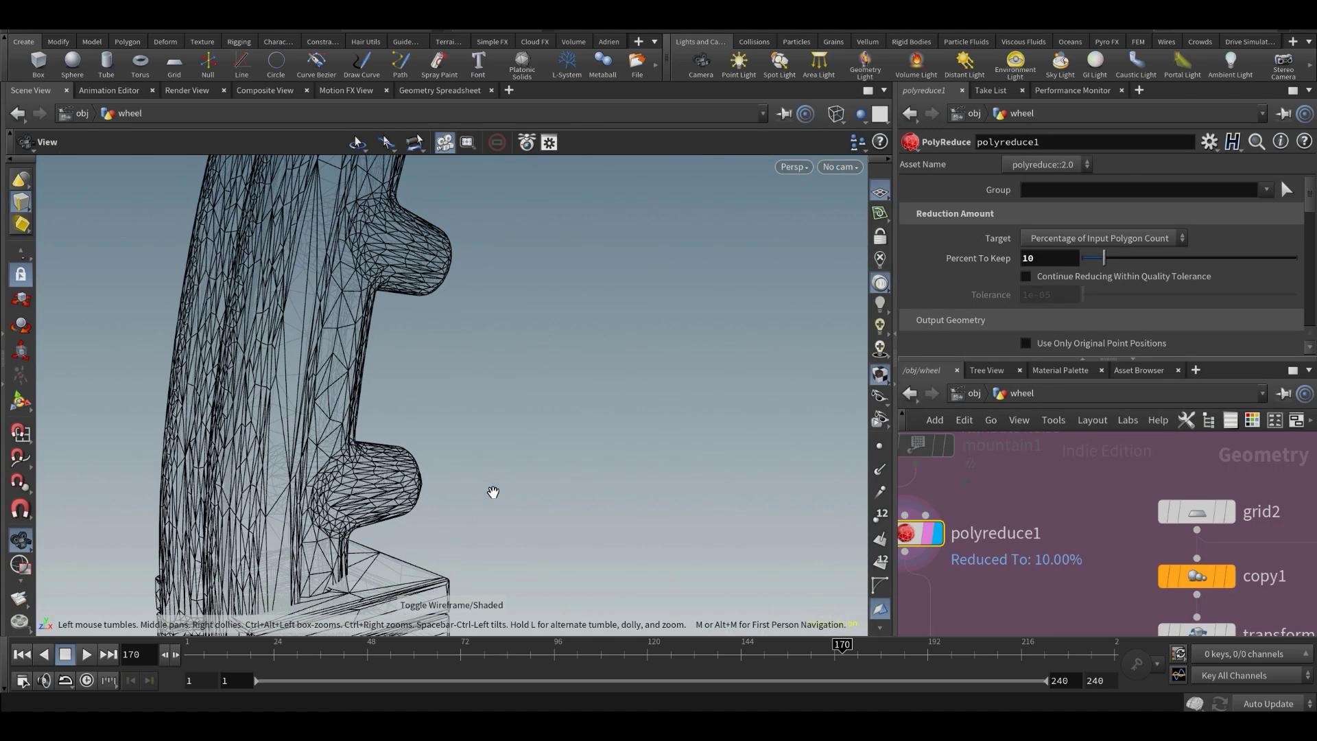
mouse_move(512, 406)
left_mouse_down()
mouse_move(558, 247)
mouse_move(529, 361)
left_mouse_up()
key("w")
left_click_drag(458, 455, 566, 395)
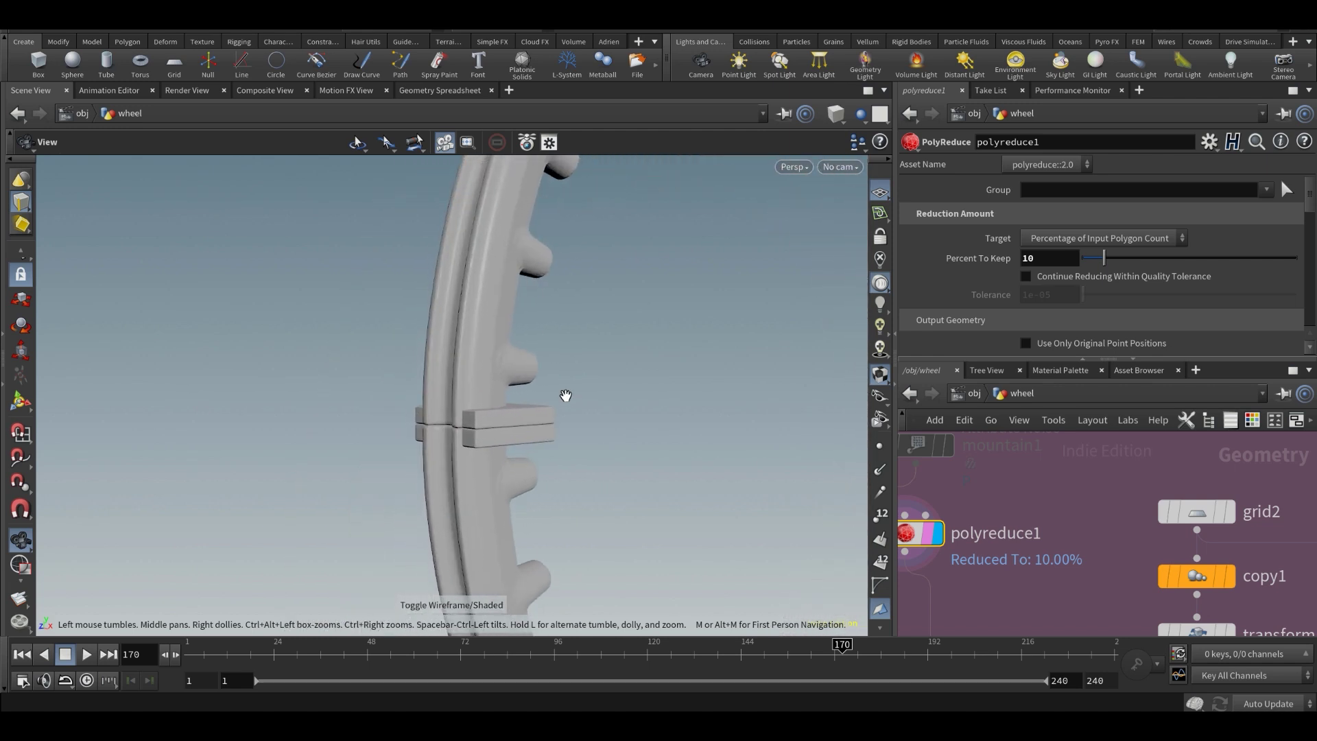
- Follow the network down to booleanfracture1, and display foreach_begin2 to examine the single wheel piece it extracts
scroll(1036, 539, "down", 4)
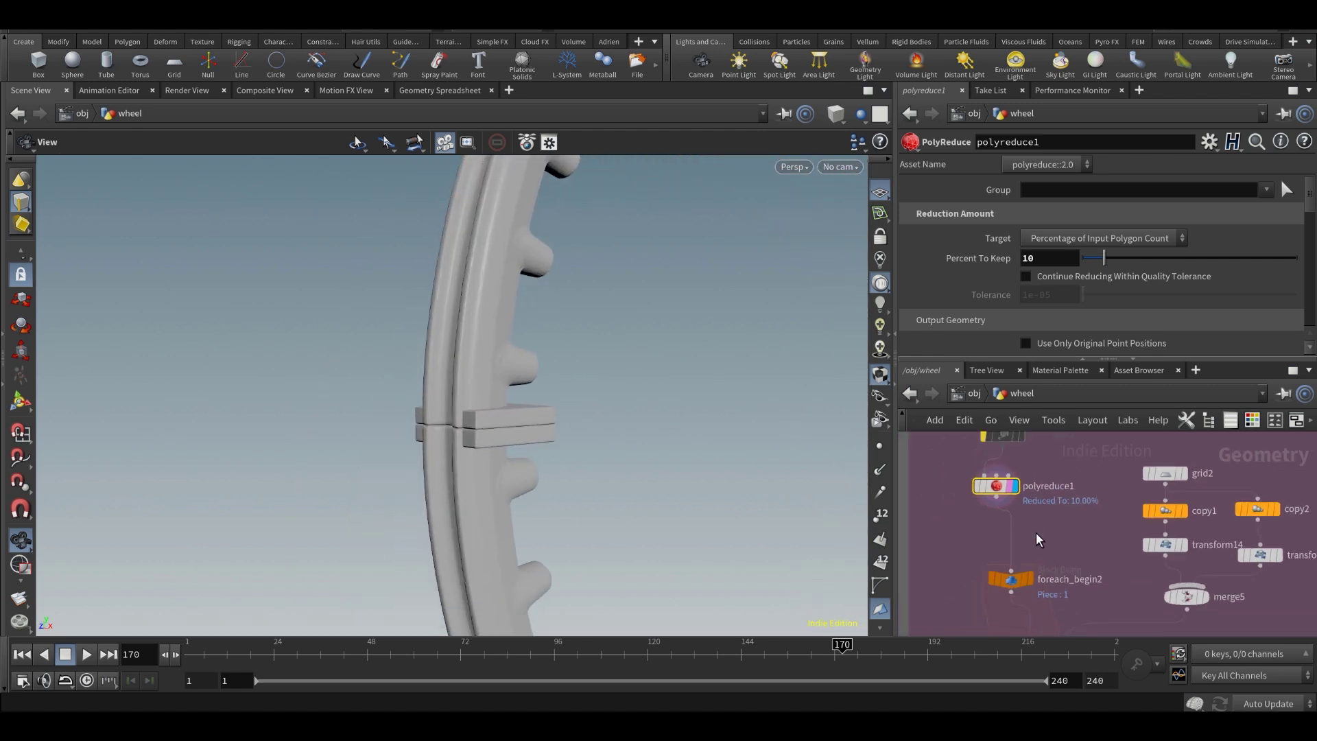
scroll(1036, 533, "down", 3)
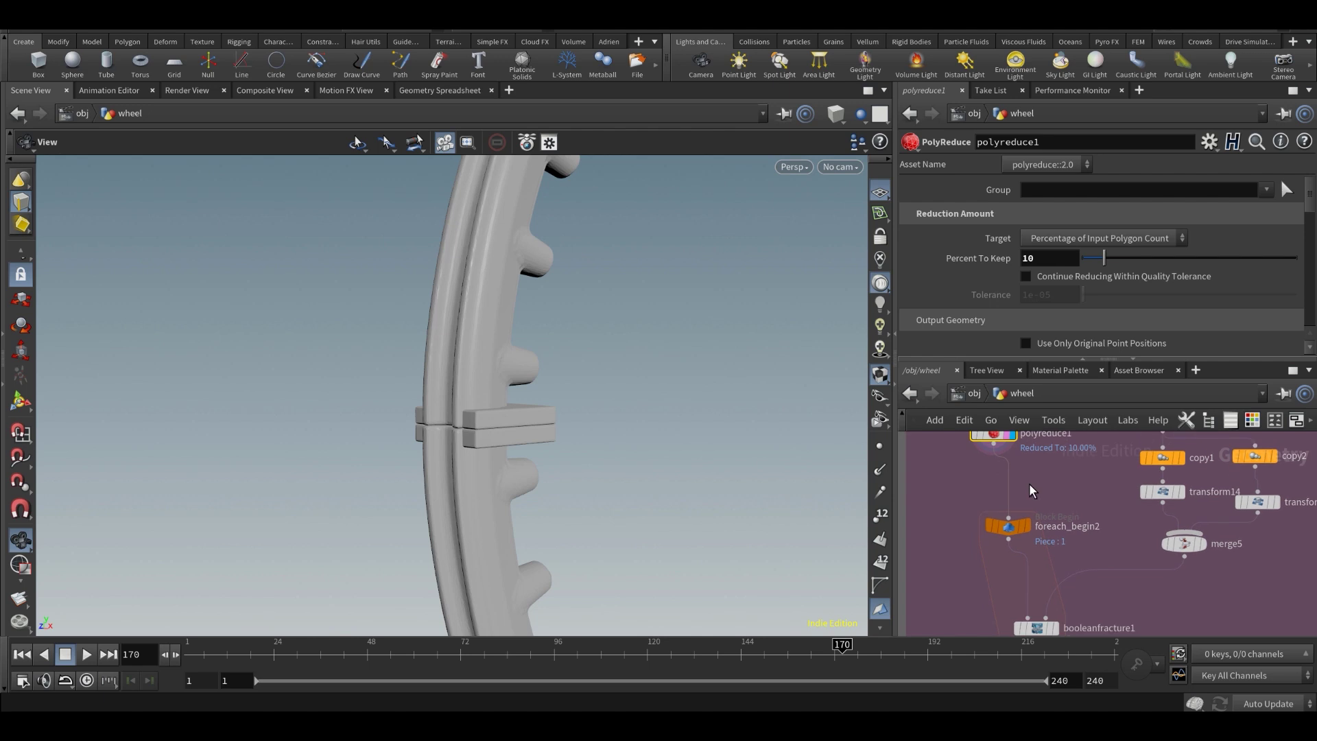
middle_click_drag(1073, 574, 1074, 542)
scroll(1074, 542, "up", 2)
left_click_drag(1036, 580, 1035, 561)
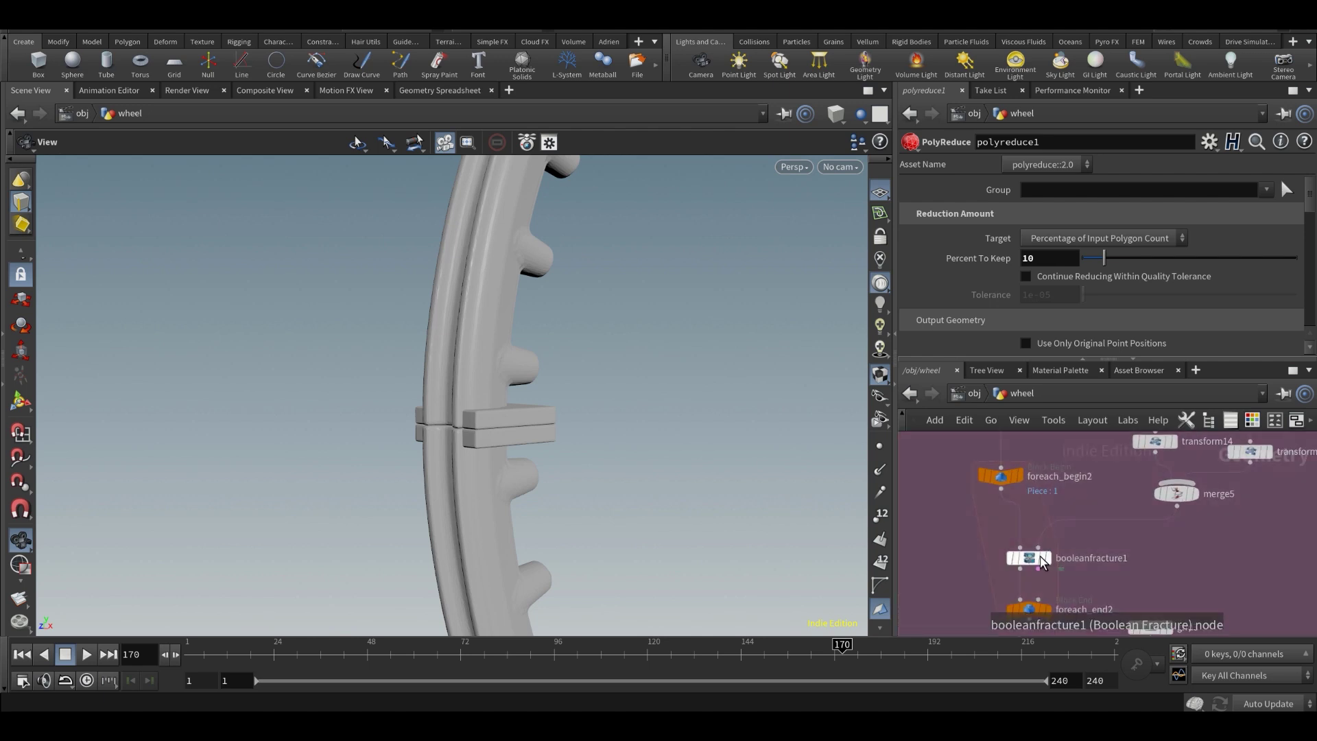
middle_click_drag(1039, 467, 1029, 521)
left_click(1019, 530)
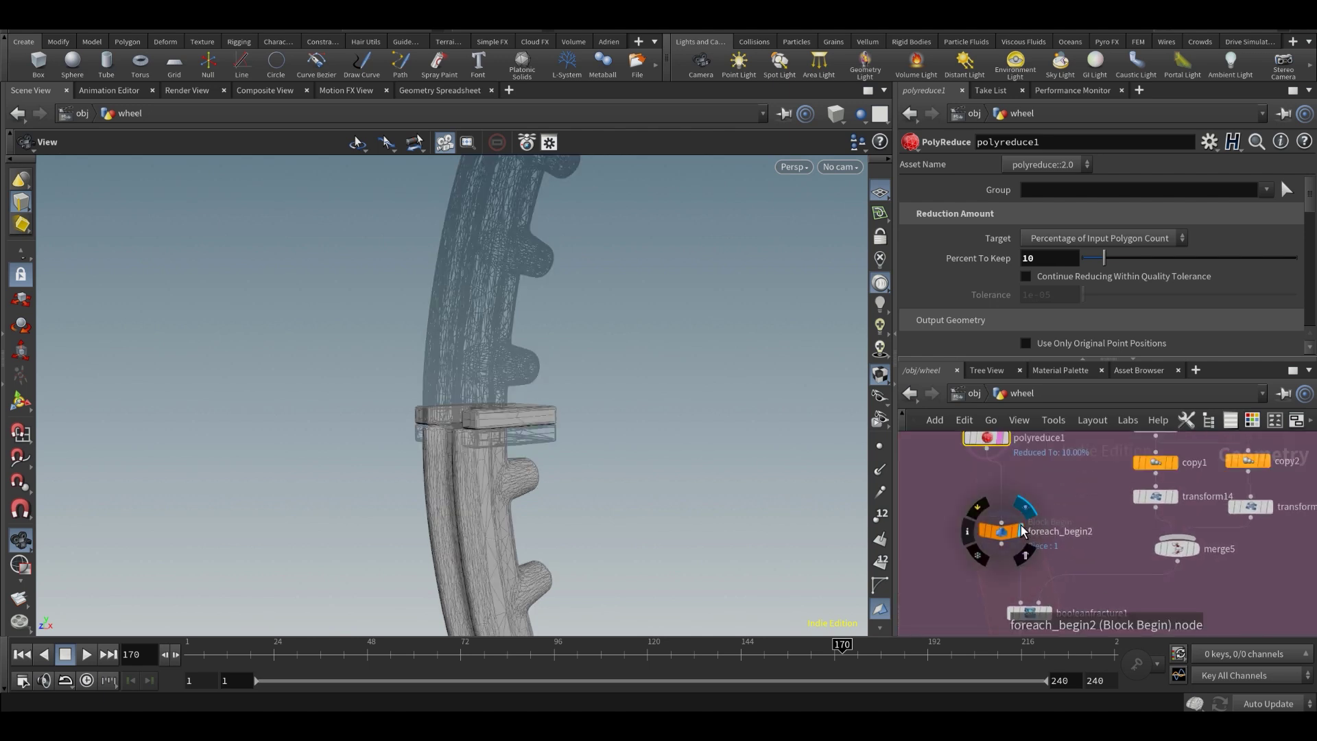
left_click(1017, 532)
scroll(1044, 574, "down", 3)
scroll(597, 406, "down", 5)
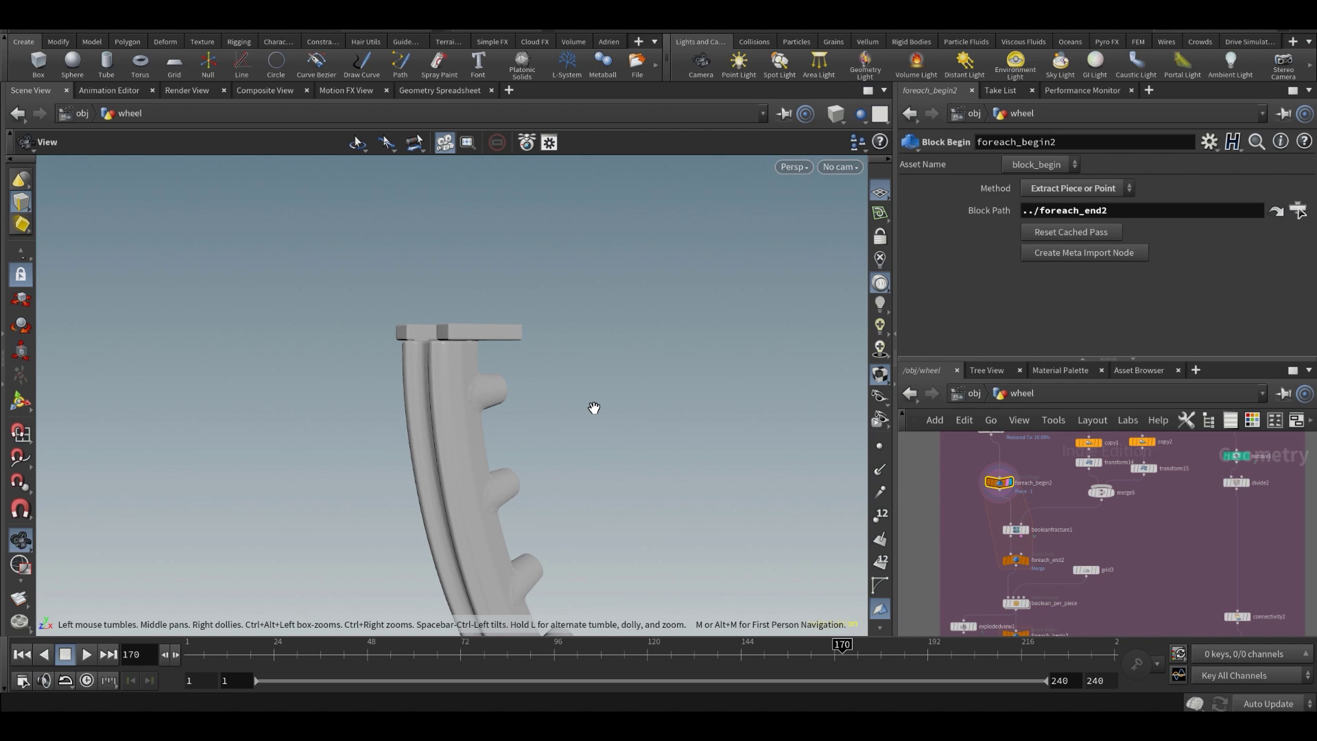
scroll(609, 404, "down", 4)
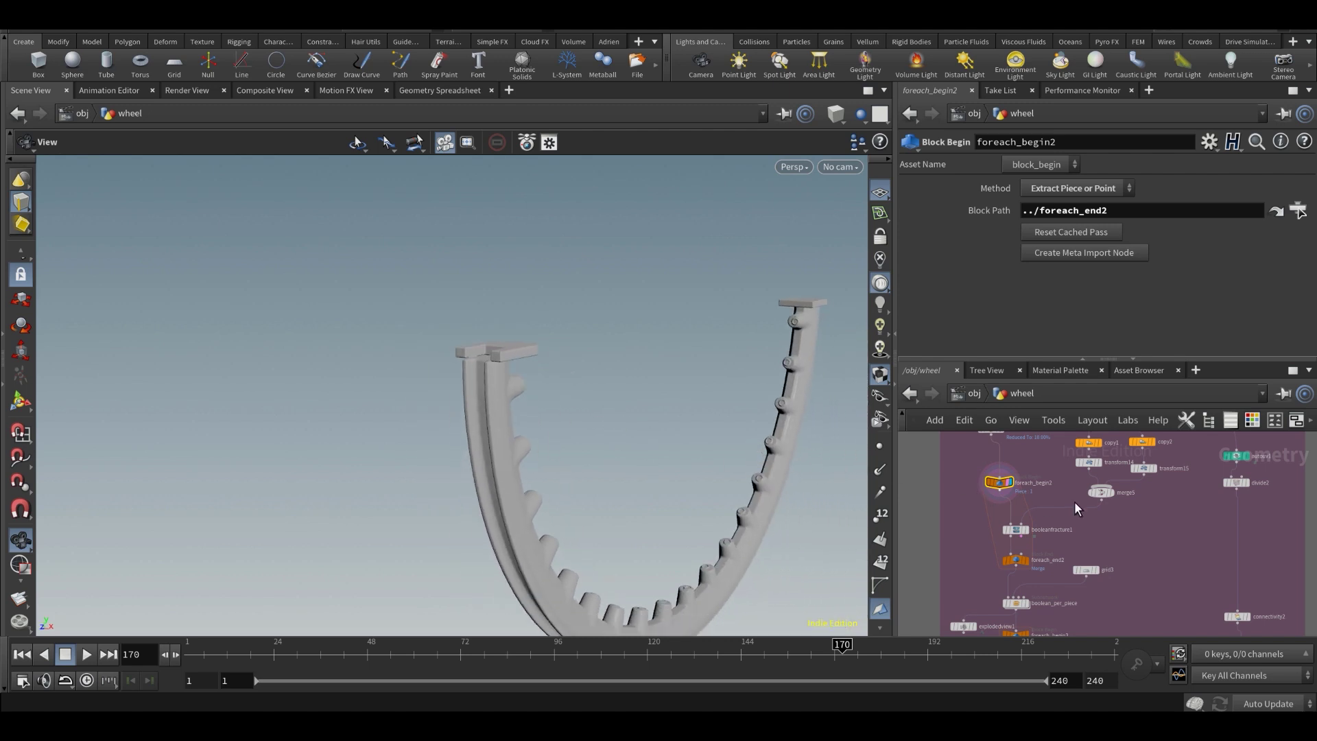
- Display grid2 and copy1 in turn to examine how the cutting grids are copied around the wheel
scroll(1061, 490, "up", 2)
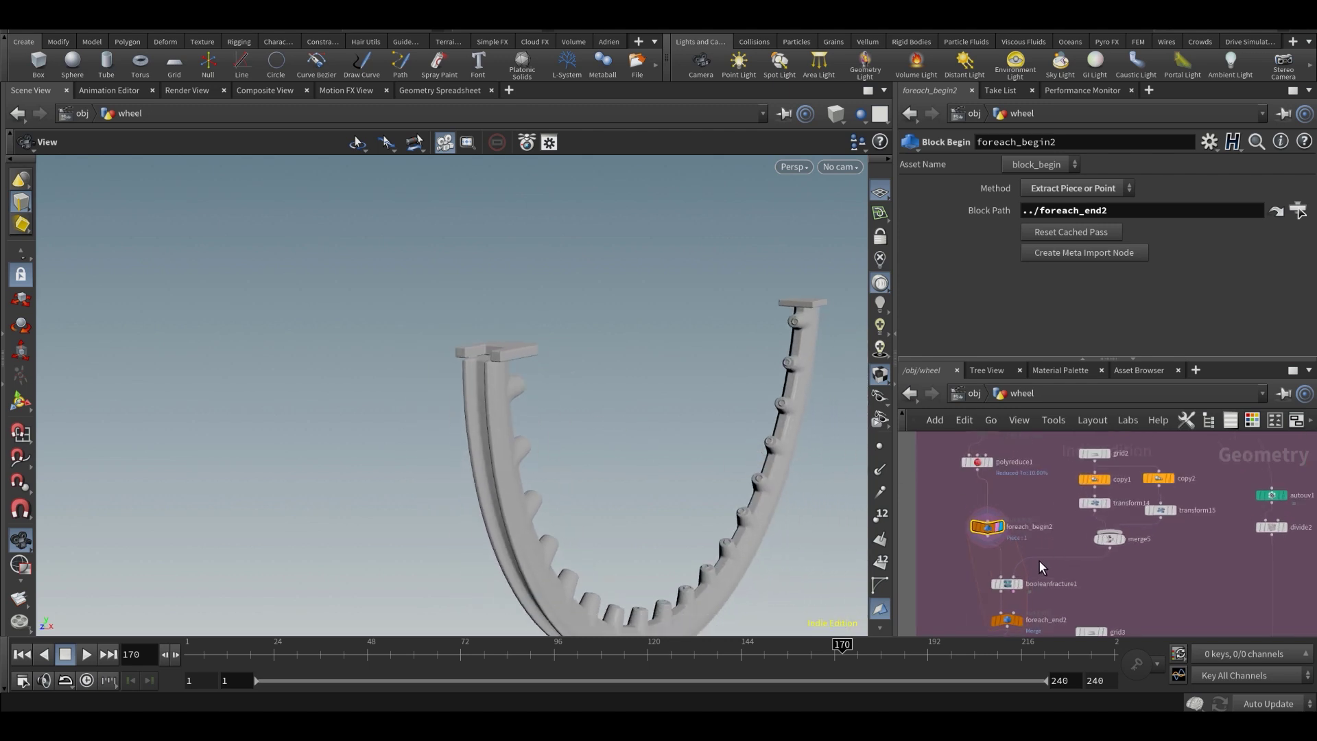
scroll(1097, 454, "up", 2)
left_click(1103, 451)
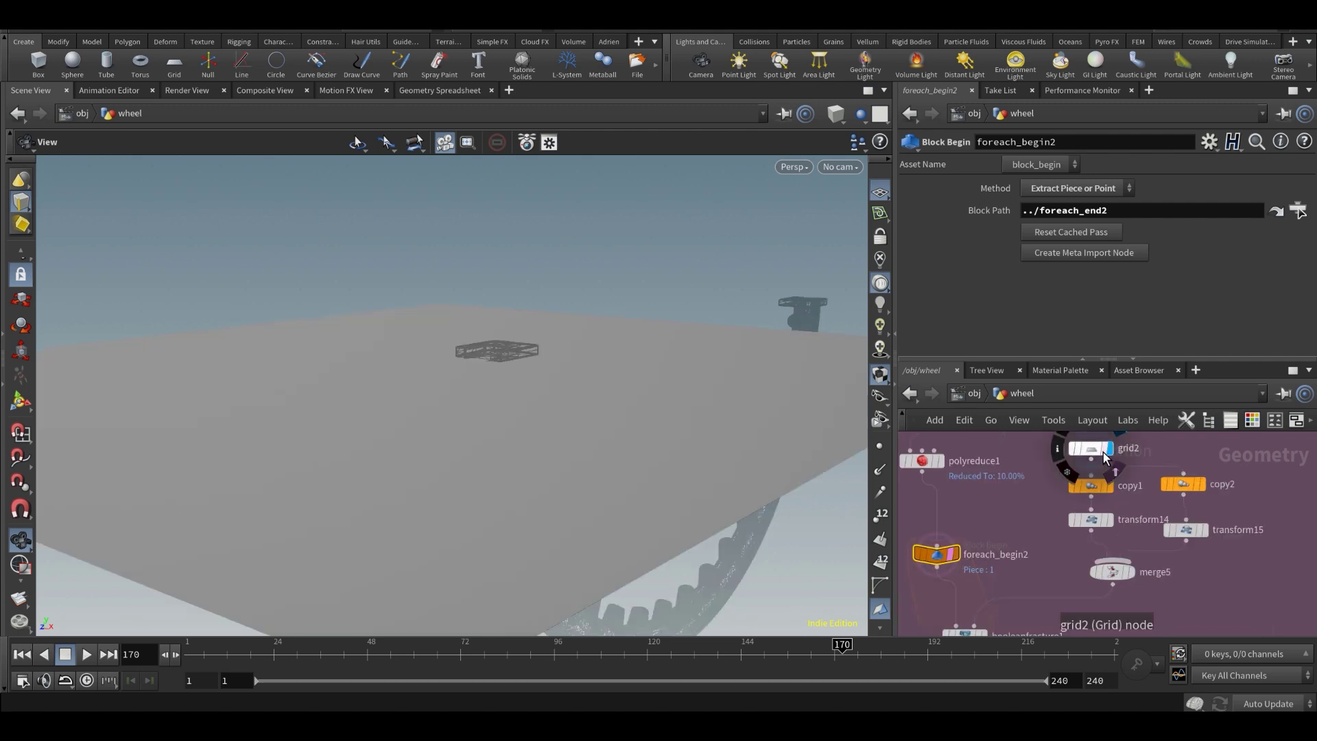
left_click(1107, 487)
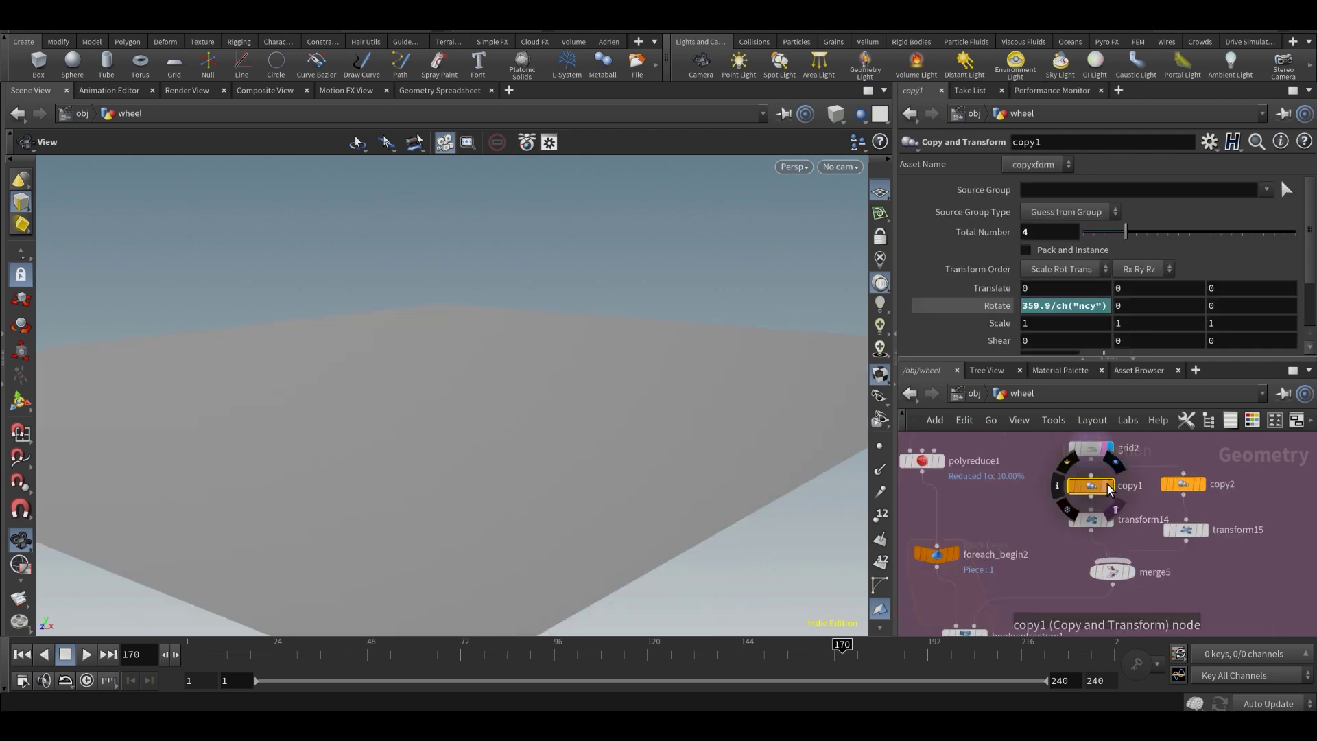
scroll(479, 421, "down", 5)
left_click_drag(480, 420, 811, 385)
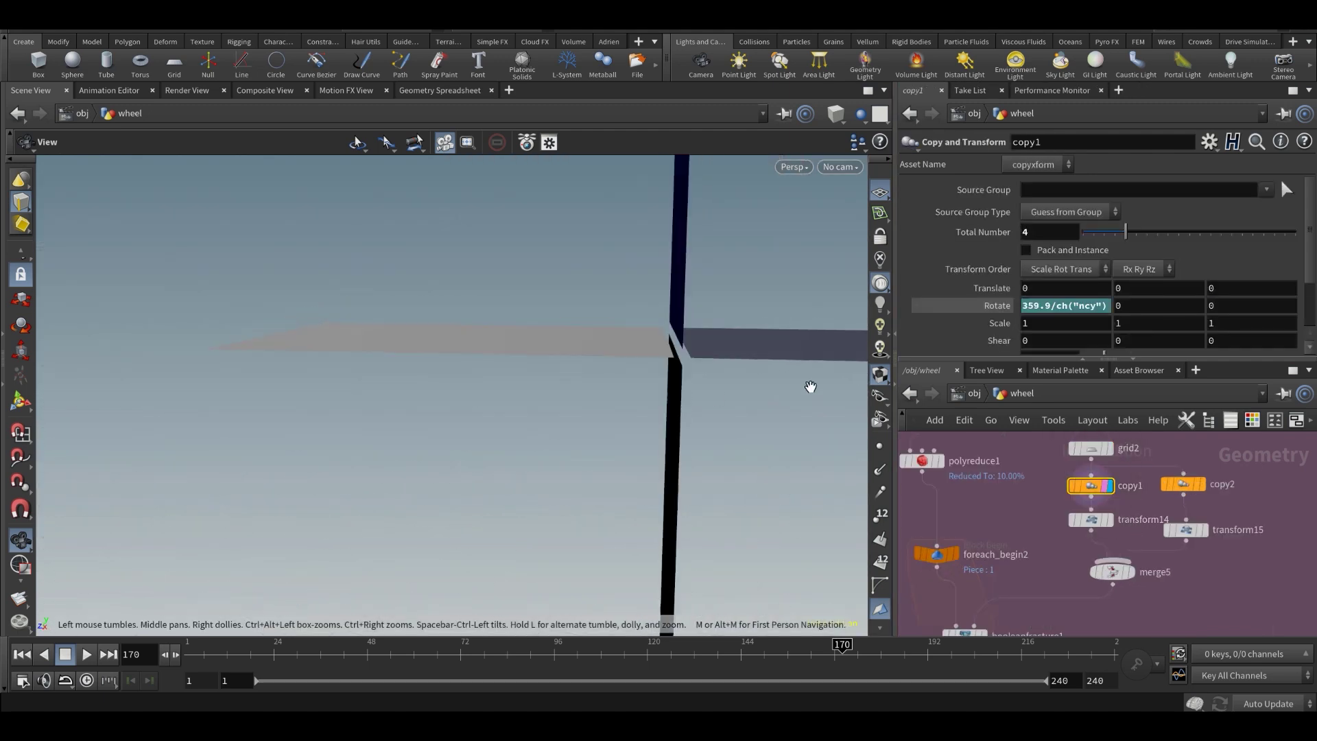
- Set the X rotation expression of copy1 to 360/ch("ncy")
left_click(1061, 306)
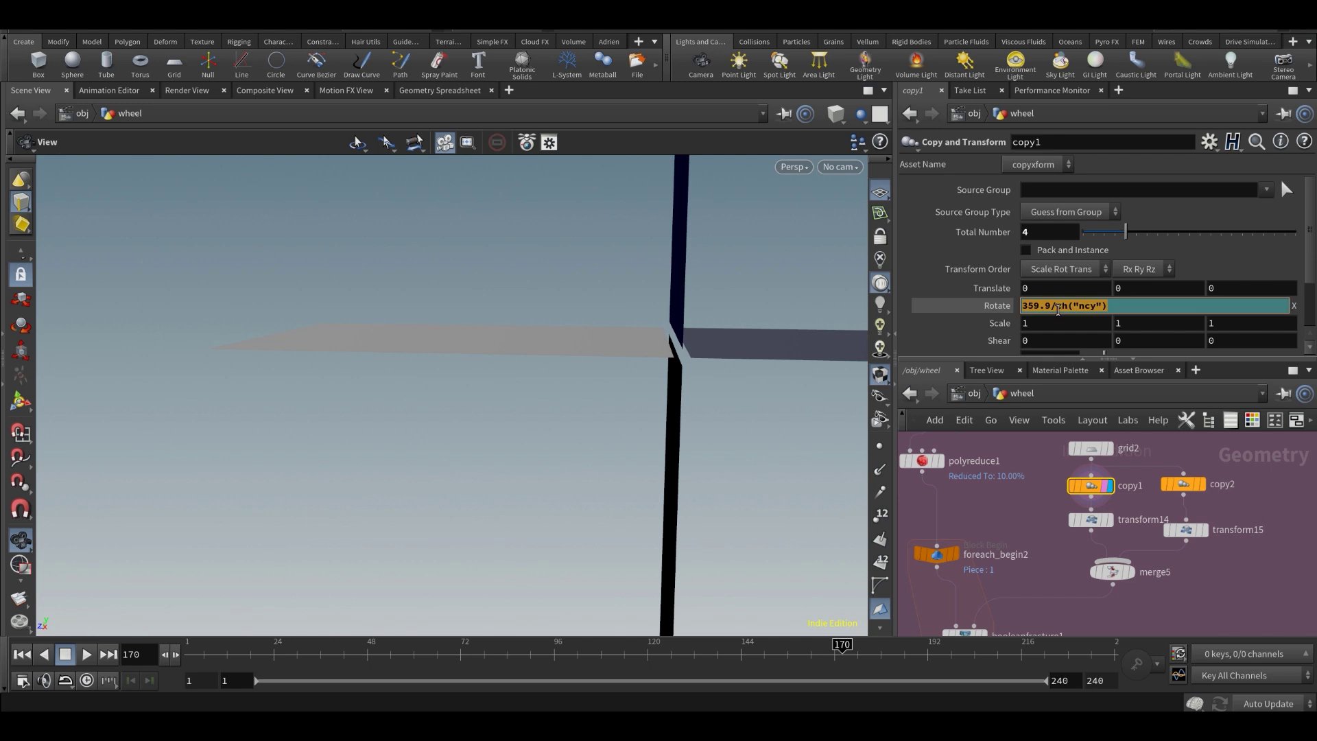
left_click_drag(1049, 306, 1006, 309)
type("360")
key("Return")
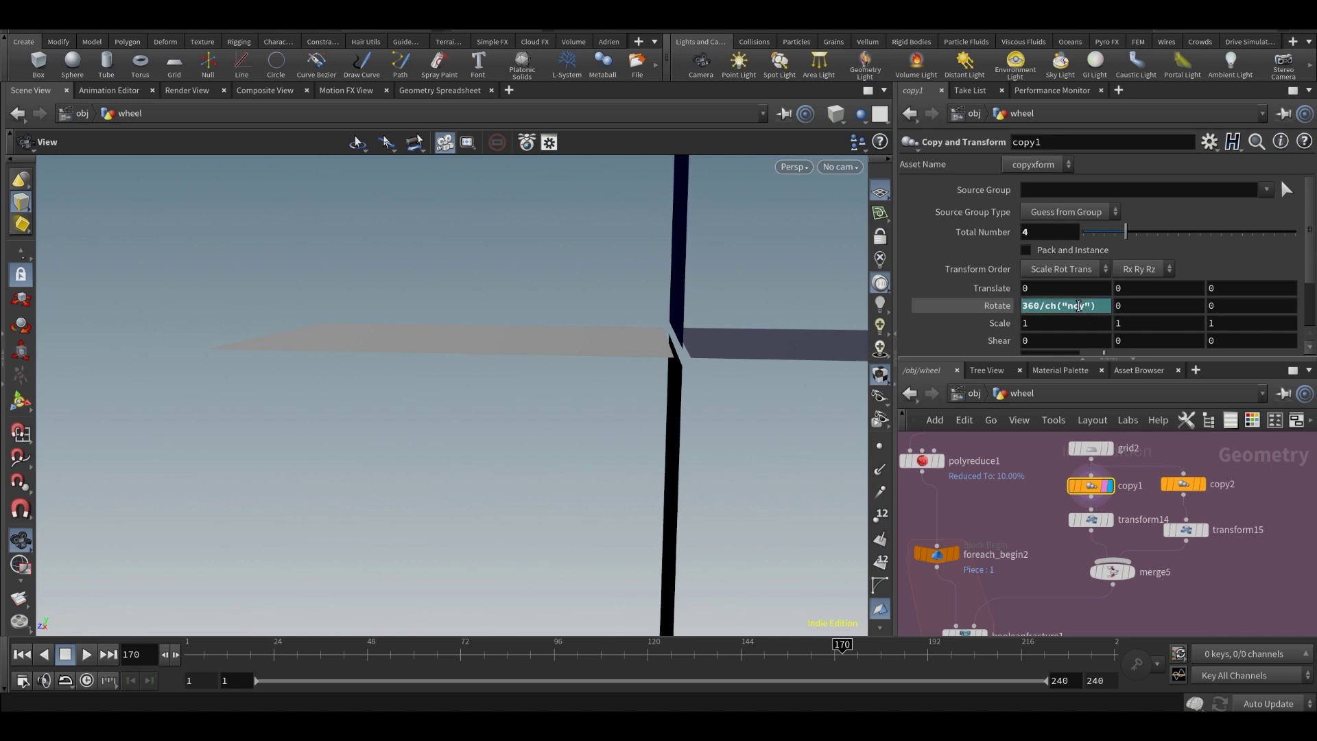
- Review how copy1's rotation expression uses Total Number, and examine the arrangement of the copied grids
left_click(1059, 308)
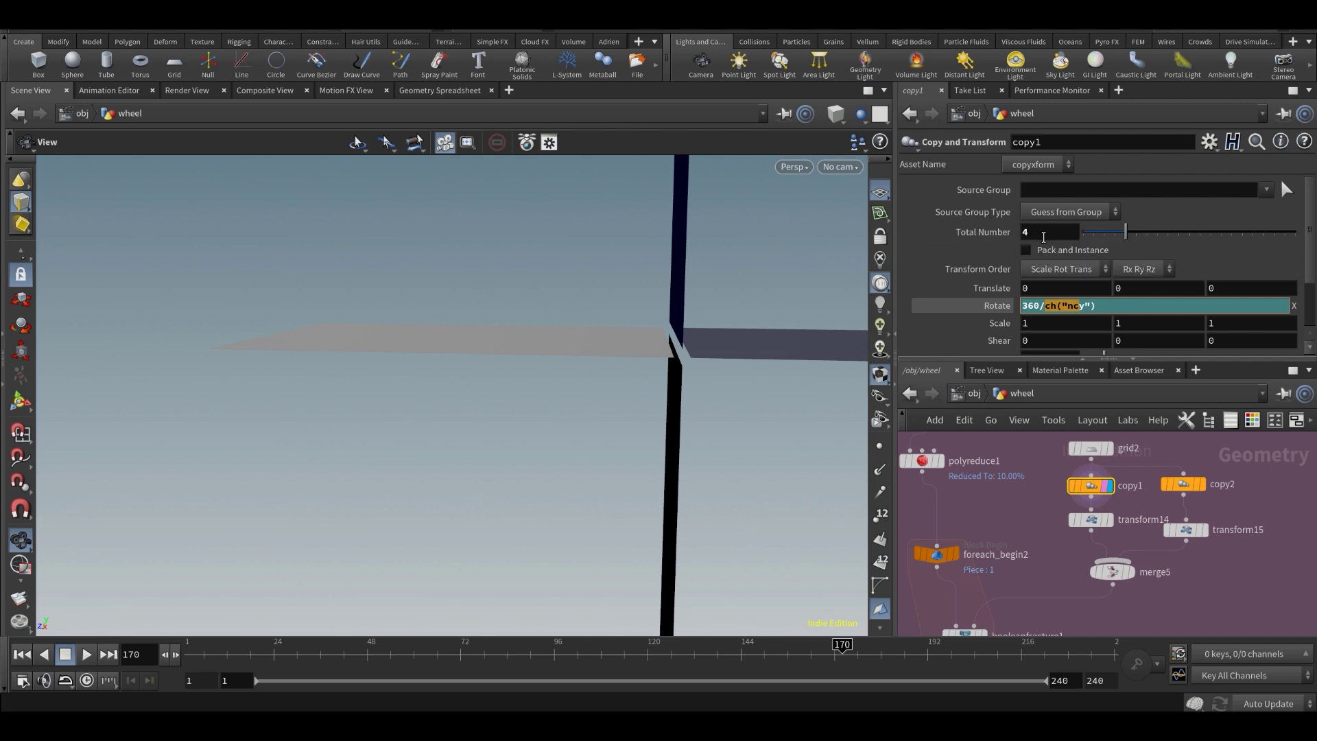
mouse_move(1130, 228)
left_mouse_down()
mouse_move(1097, 232)
mouse_move(1128, 235)
left_mouse_up()
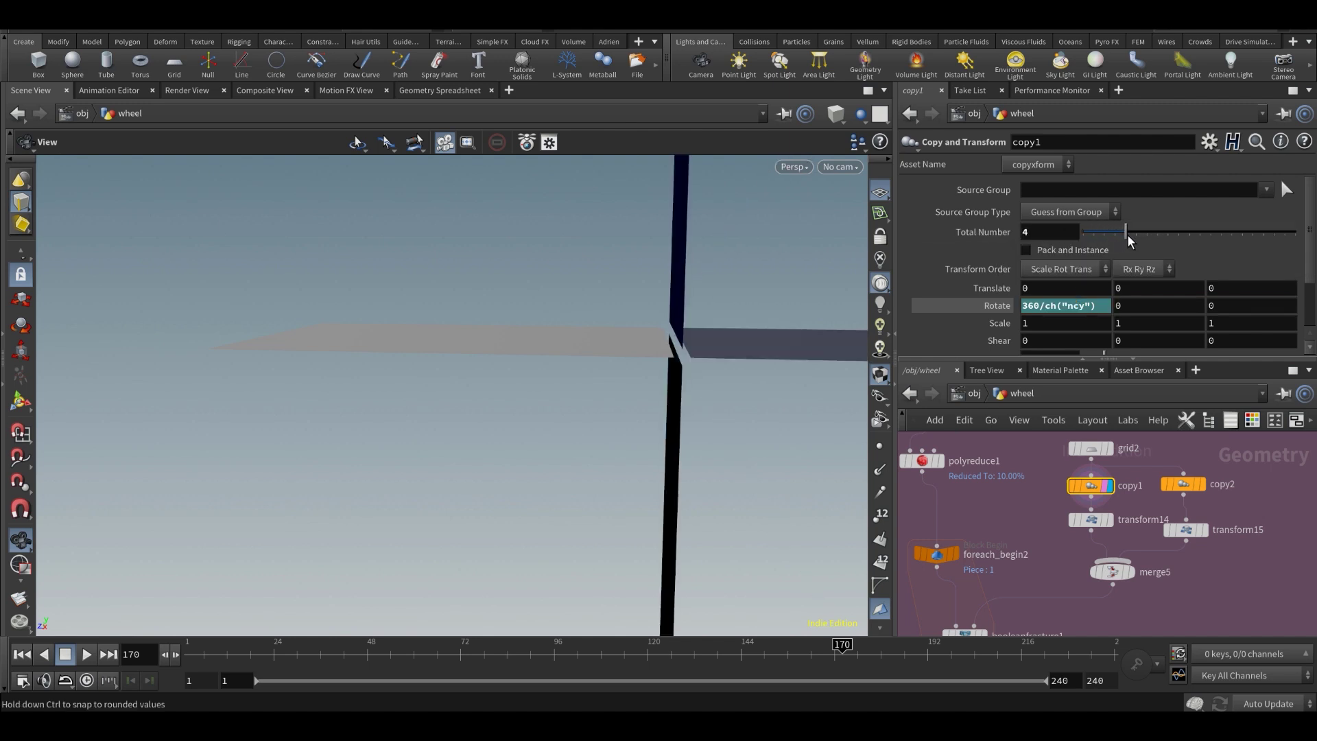
left_click_drag(750, 414, 664, 317)
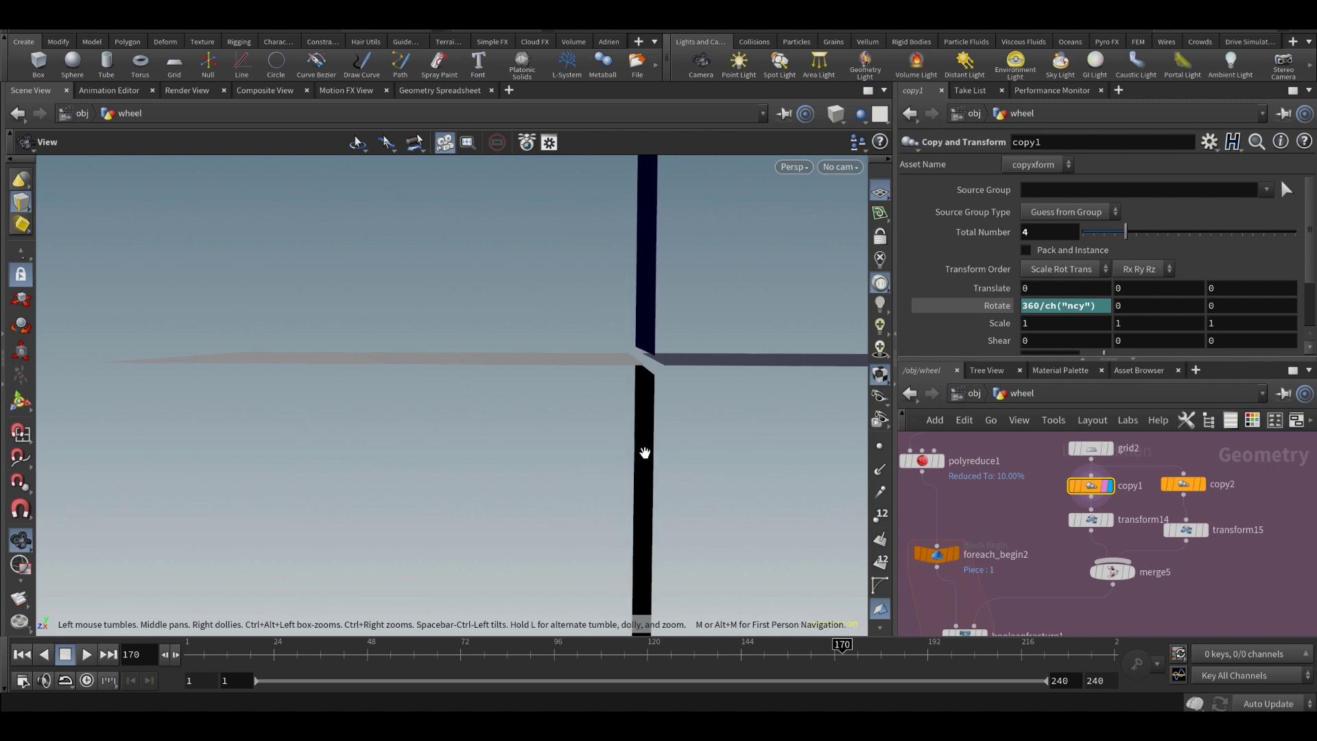
mouse_move(645, 453)
left_mouse_down()
mouse_move(667, 450)
mouse_move(653, 482)
mouse_move(651, 432)
left_mouse_up()
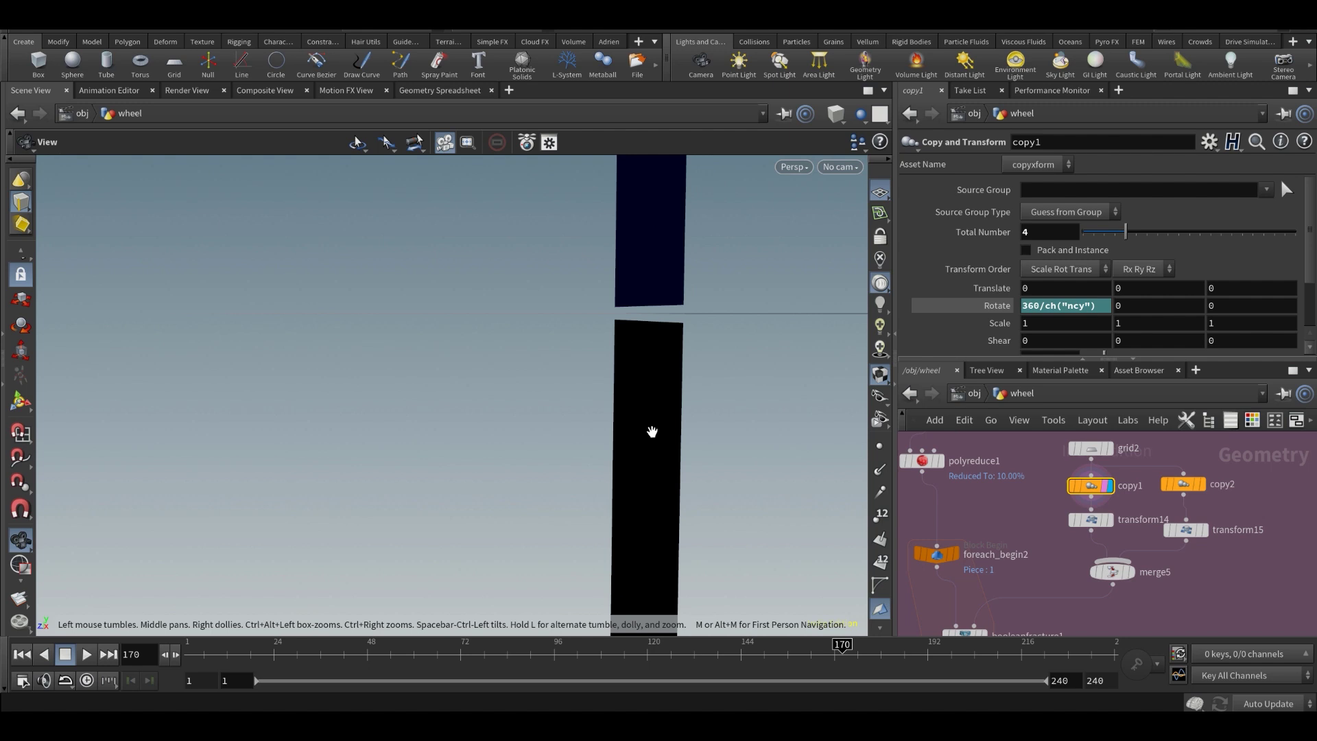
left_click_drag(683, 407, 673, 382)
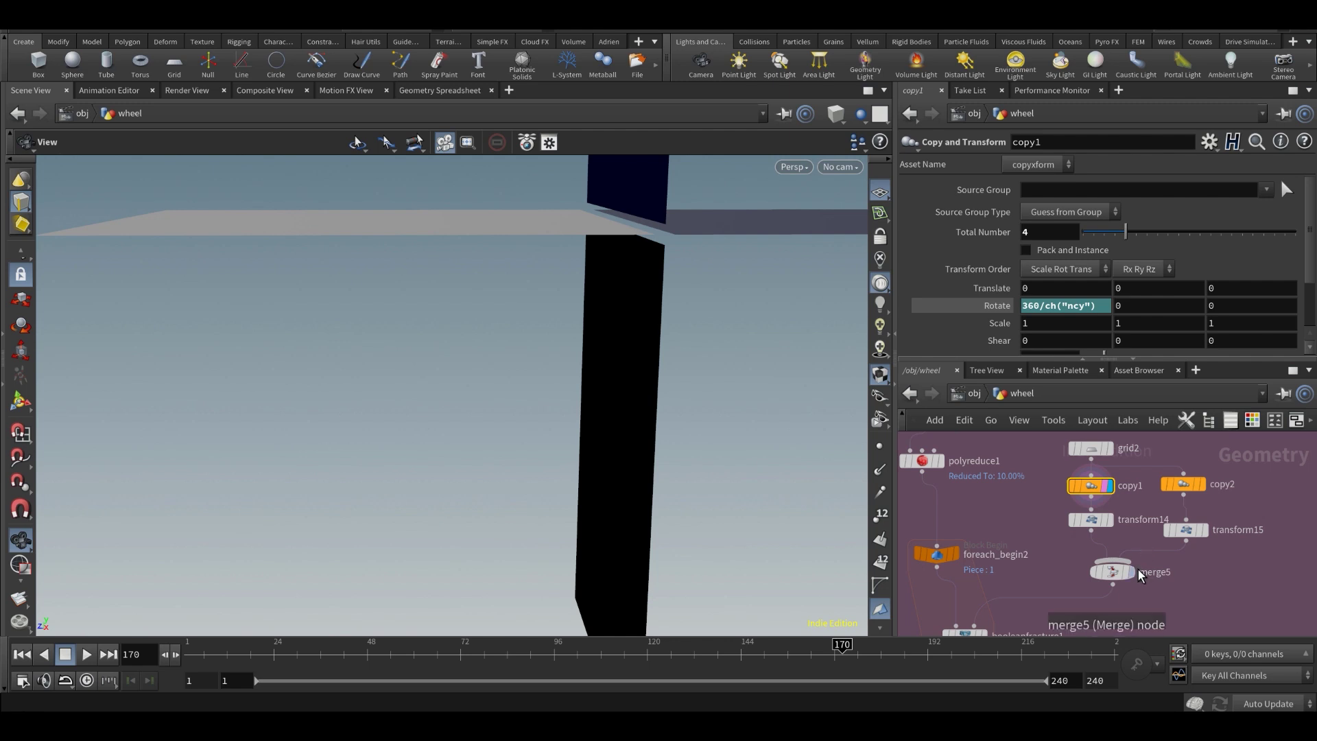
- Display copy2, transform15 and merge5 in turn to examine the second set of cutting grids
left_click(1202, 484)
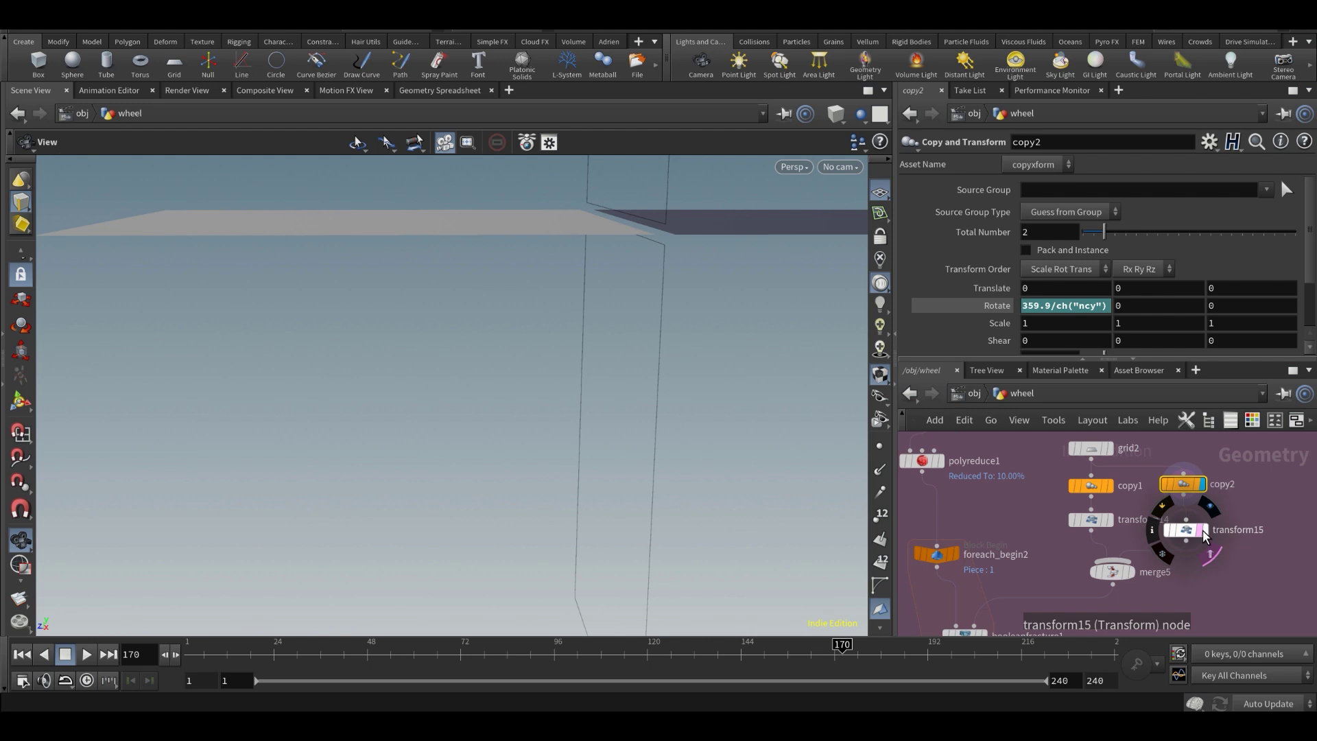
left_click(1204, 531)
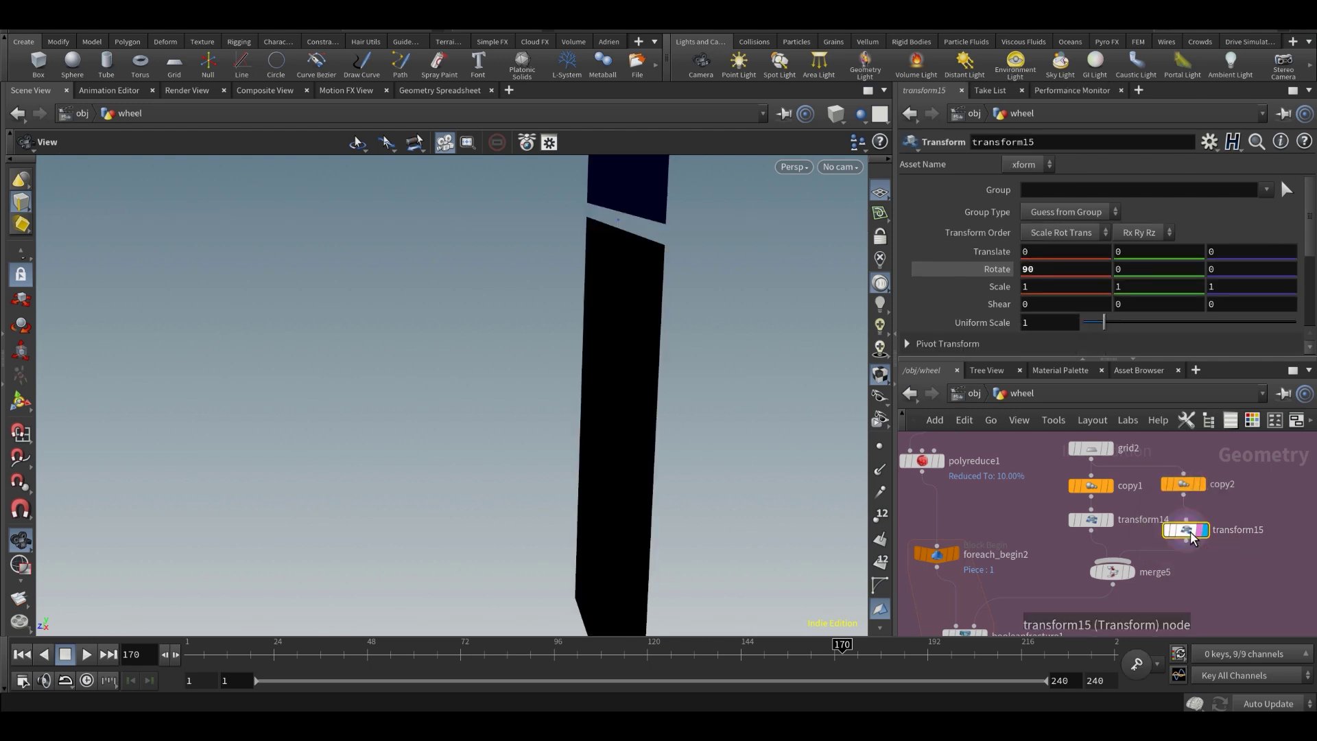
left_click(1130, 573)
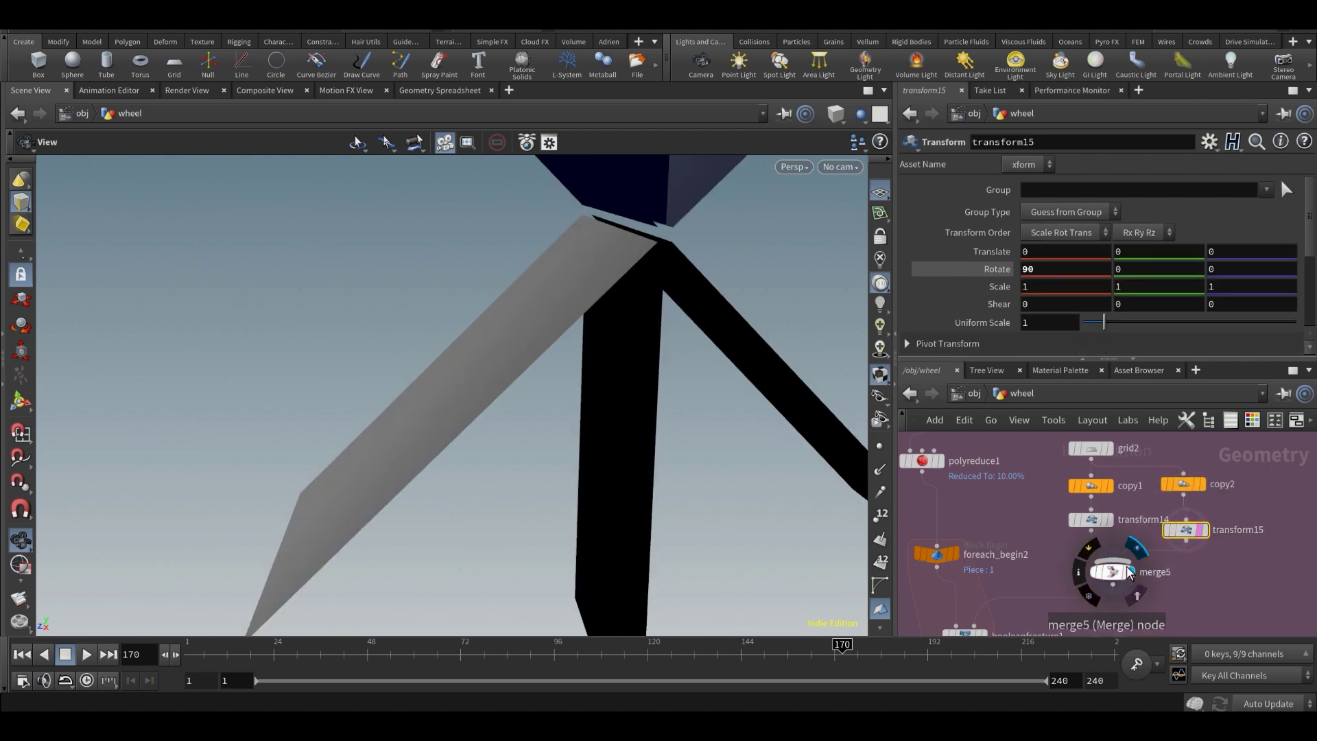
- Compare the cutting grids of copy1 and transform14 by displaying each, ending with transform14 selected
left_click(1097, 524)
left_click(1114, 463)
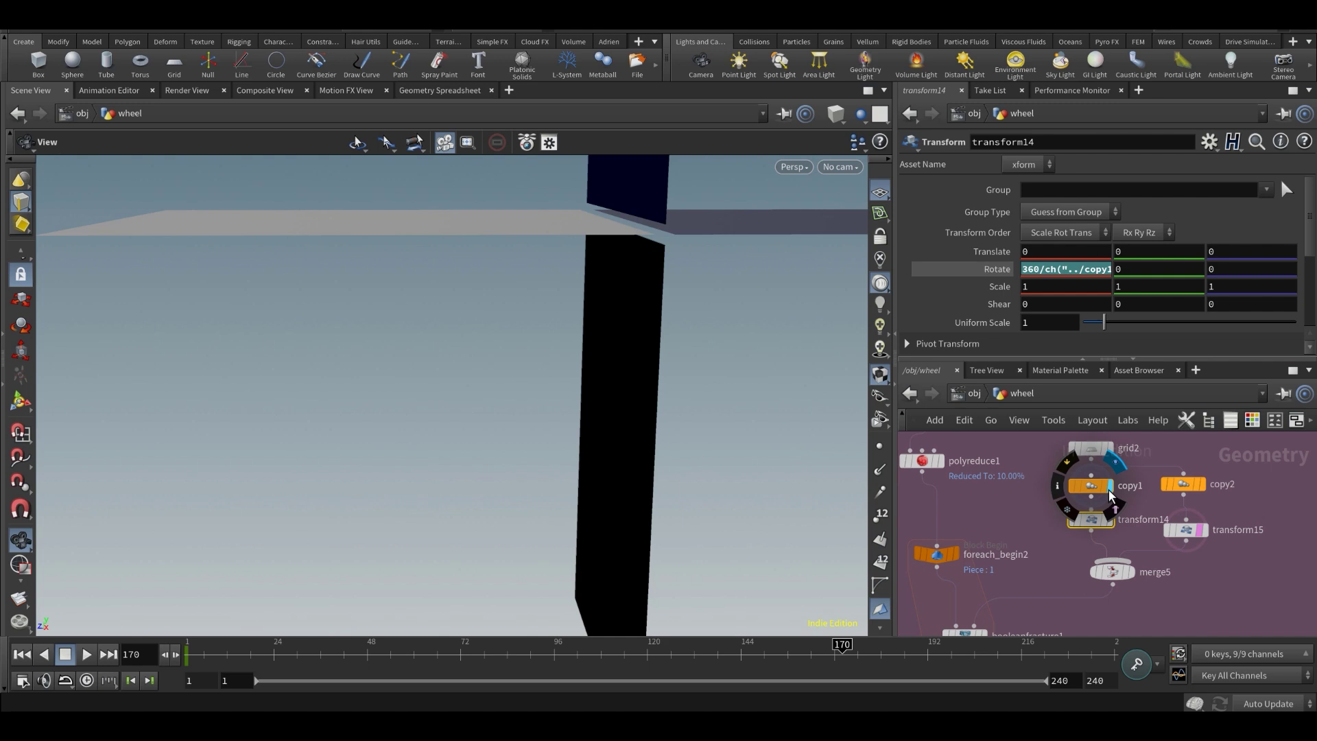
left_click(1098, 492)
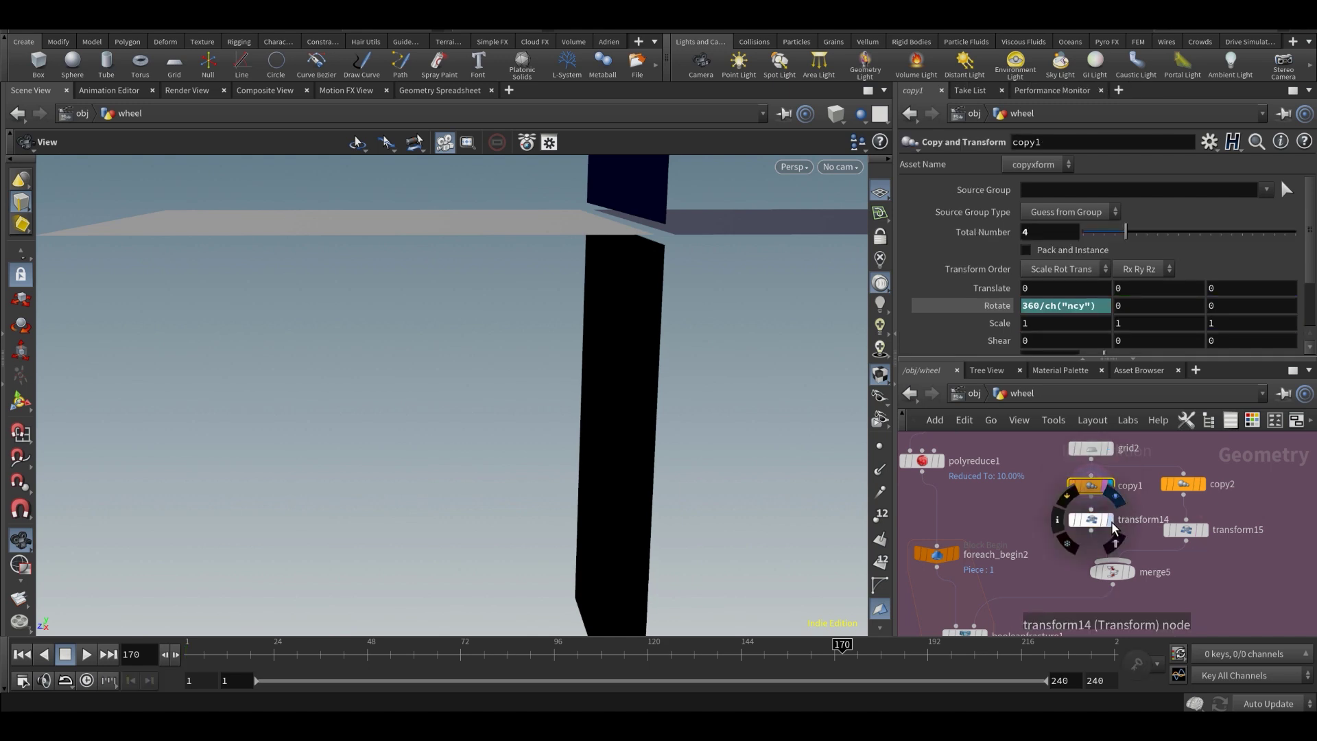
left_click(1107, 520)
left_click(1098, 523)
- Examine transform14's X rotation expression and the orientation of its rotated grids
left_click(1165, 269)
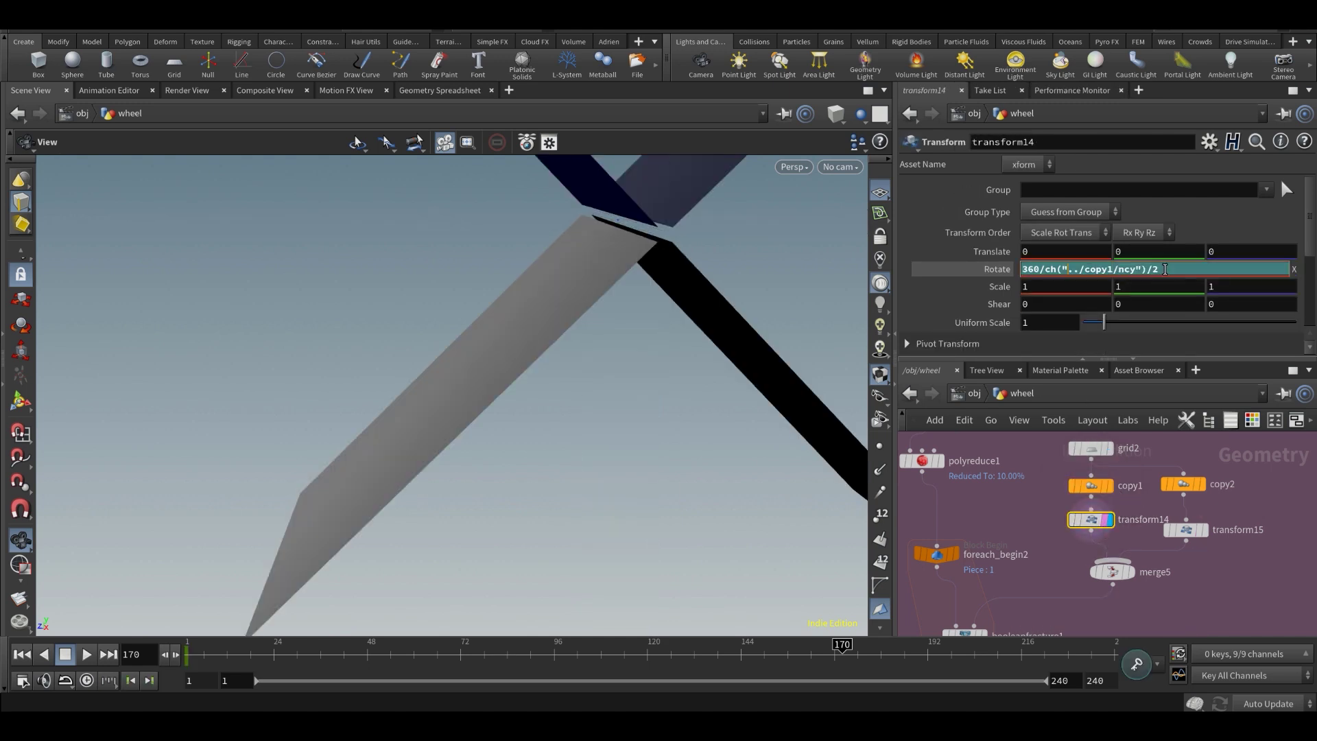
left_click_drag(1070, 289, 1040, 279)
left_click_drag(590, 384, 523, 389)
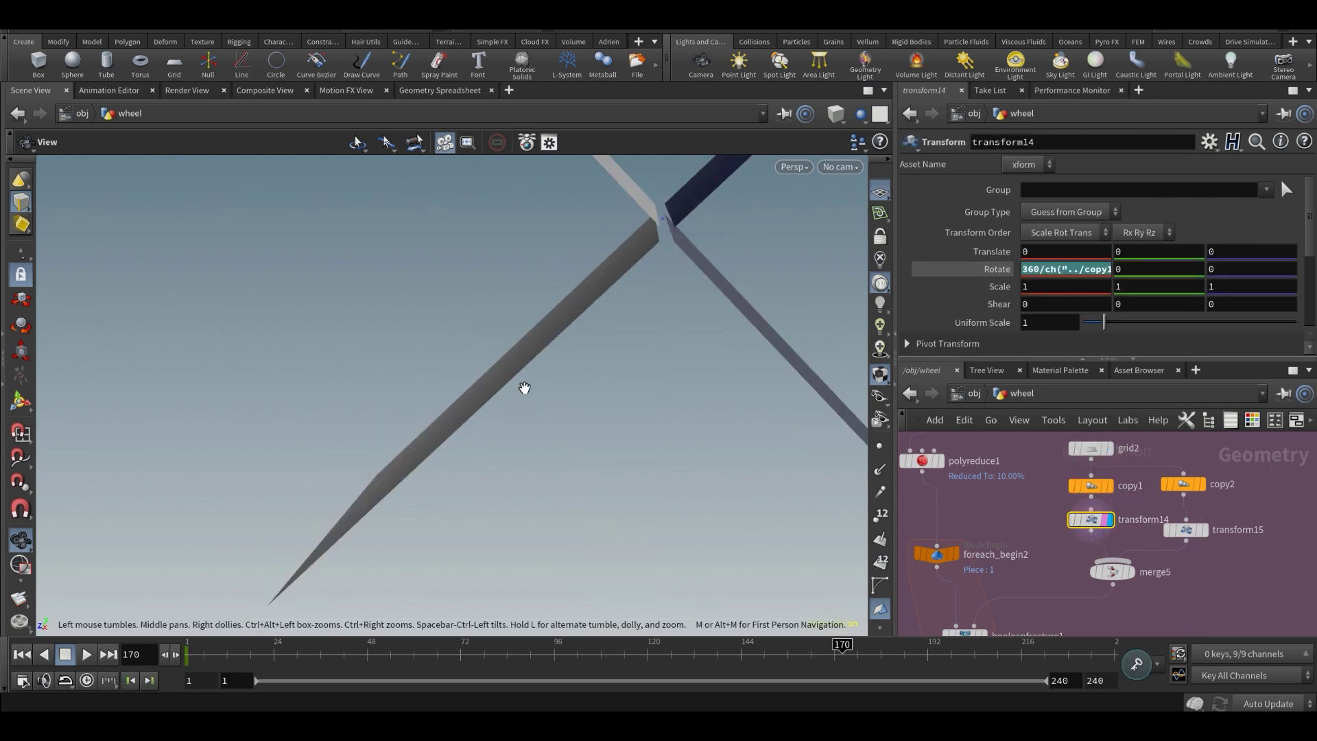
left_click_drag(705, 341, 700, 367)
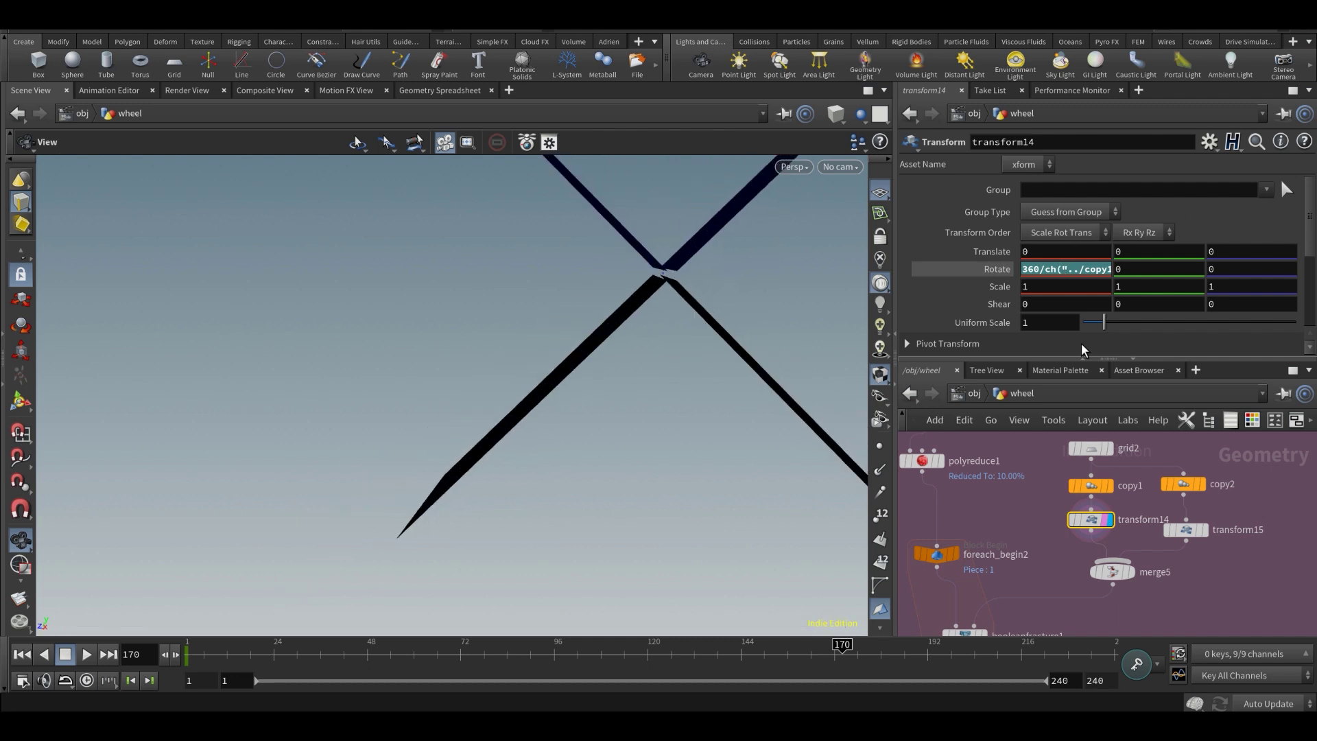
- Check copy1's Total Number, and open transform14's X rotation expression in the expression editor
left_click(1096, 486)
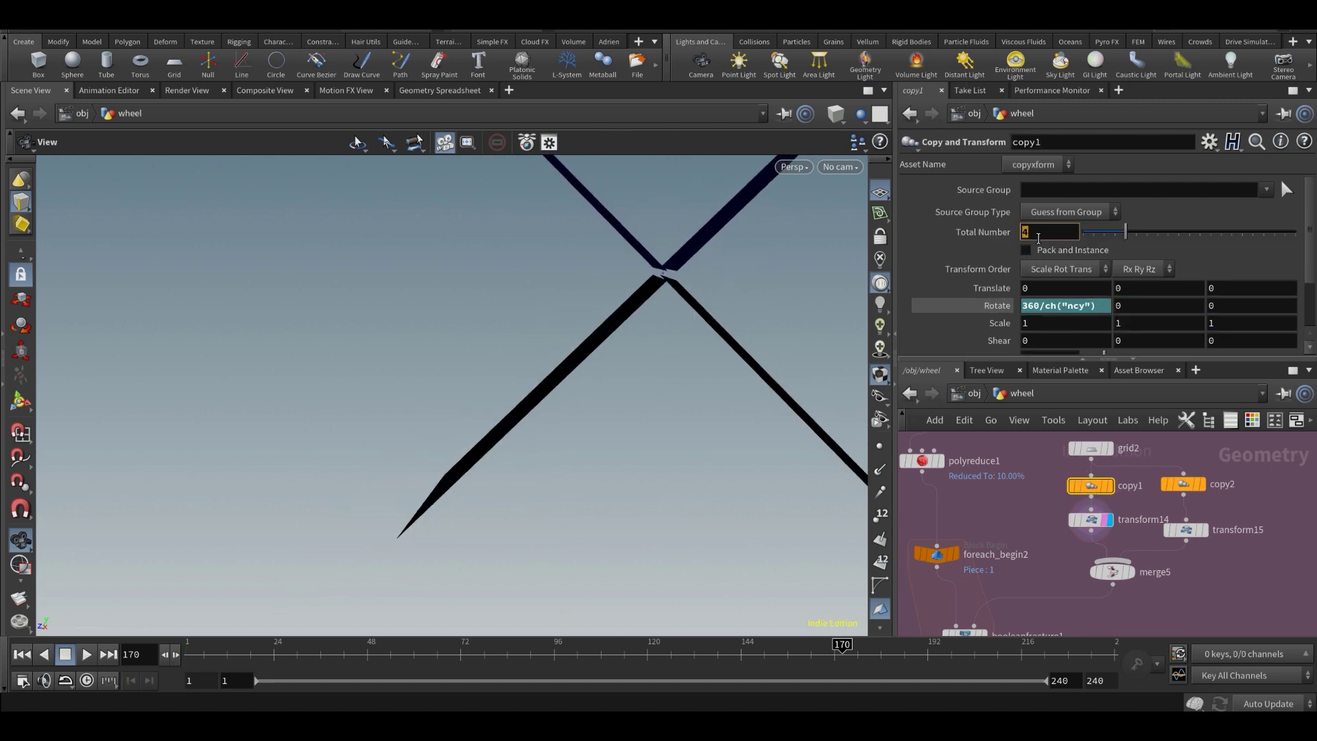
left_click(1102, 527)
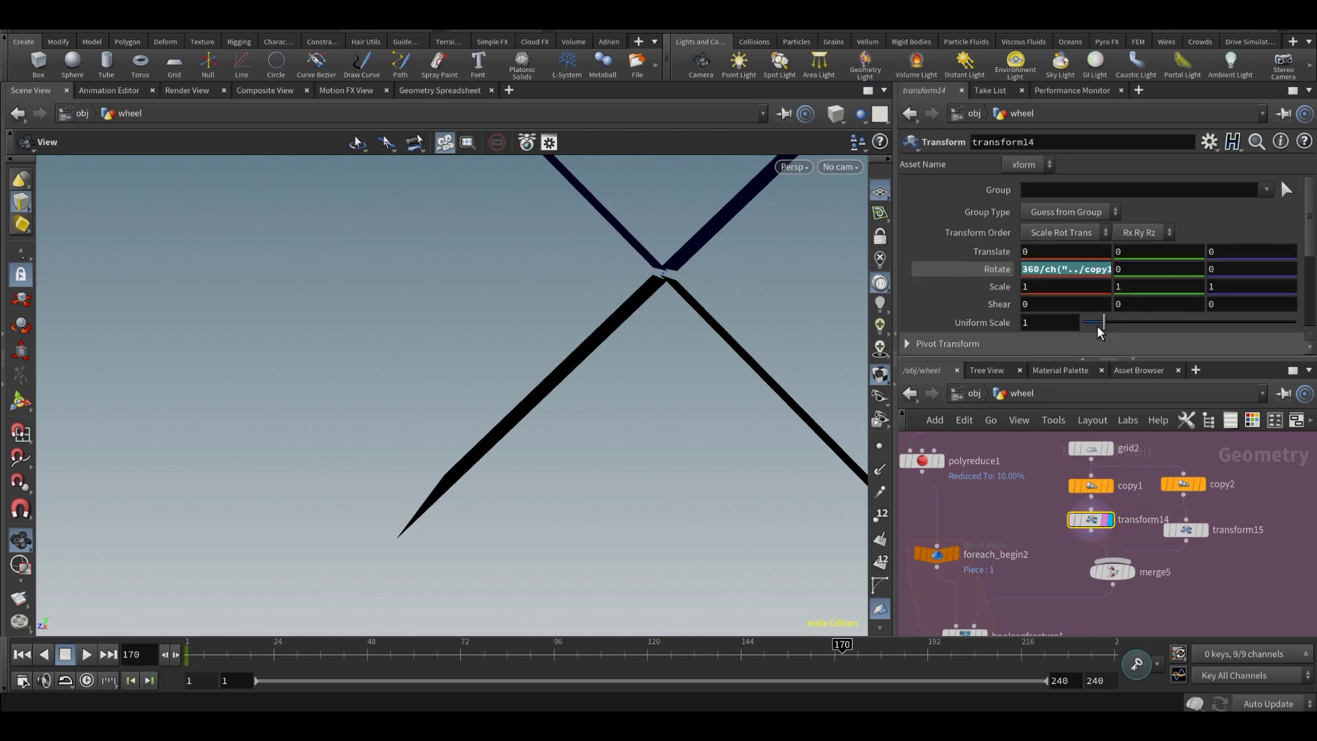
left_click(1088, 271)
key("Return")
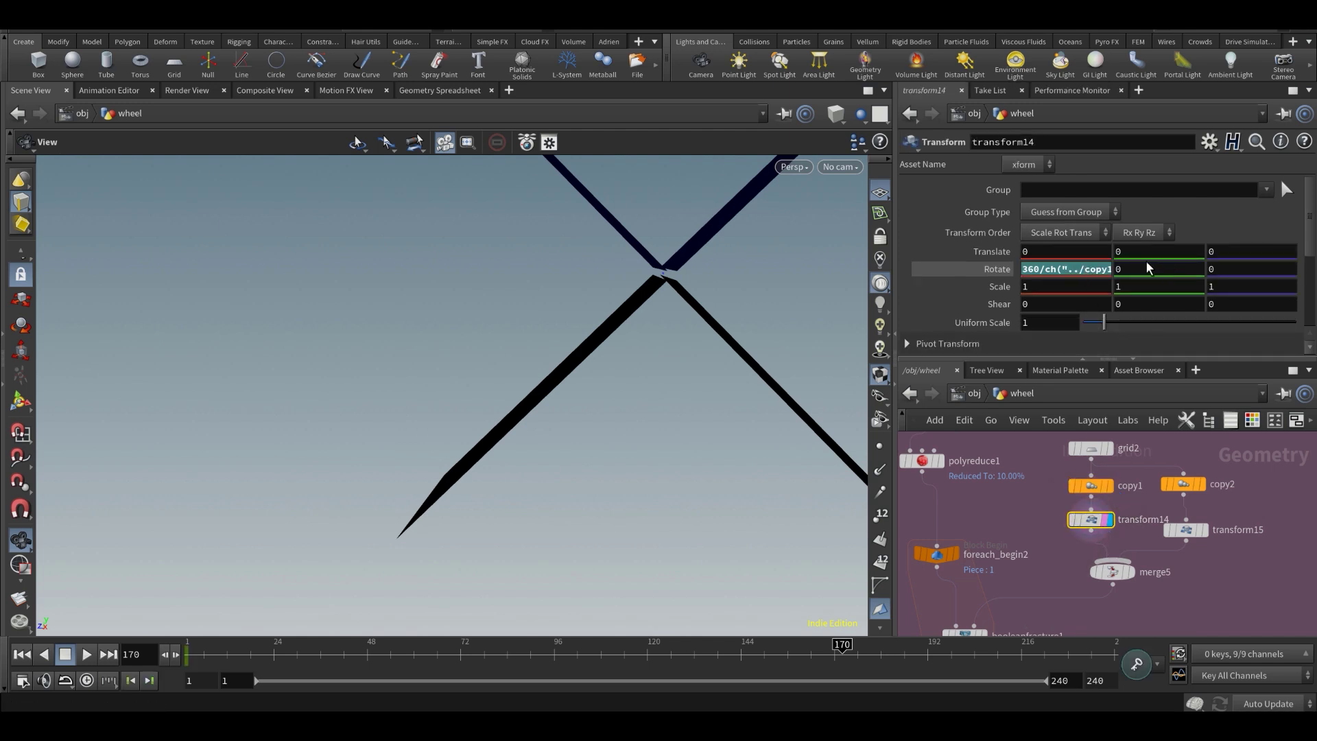
left_click(1108, 271)
key("alt+e")
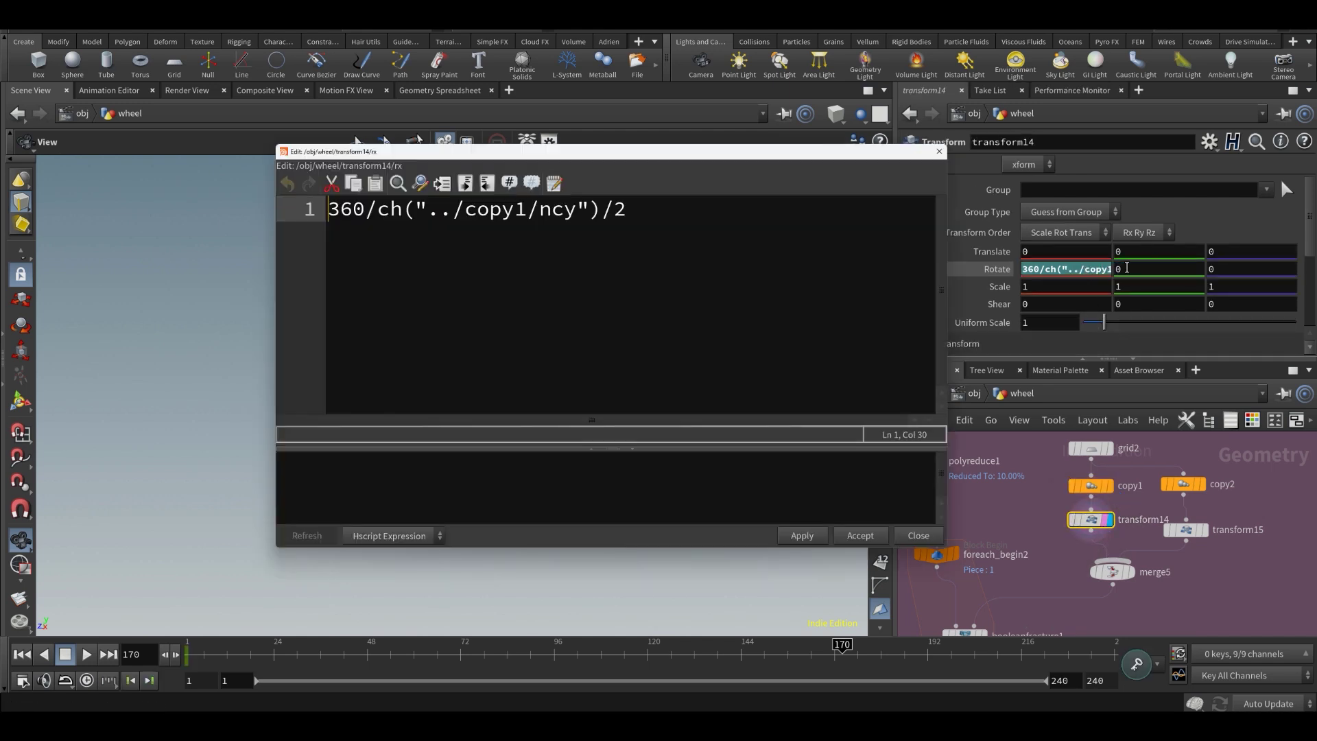
- Review transform14's X rotation expression in the expression editor, leaving it unedited
left_click_drag(737, 269, 229, 285)
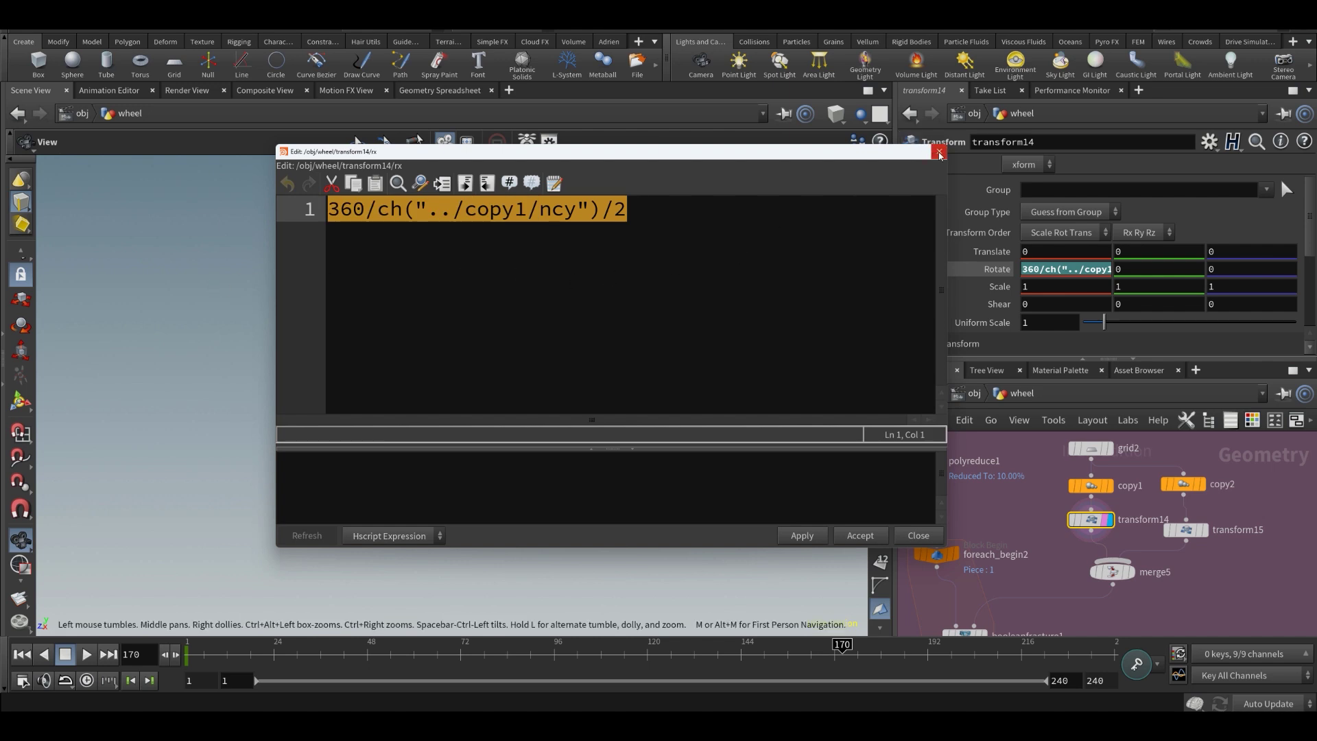
left_click(939, 153)
middle_click_drag(1151, 539, 1146, 535)
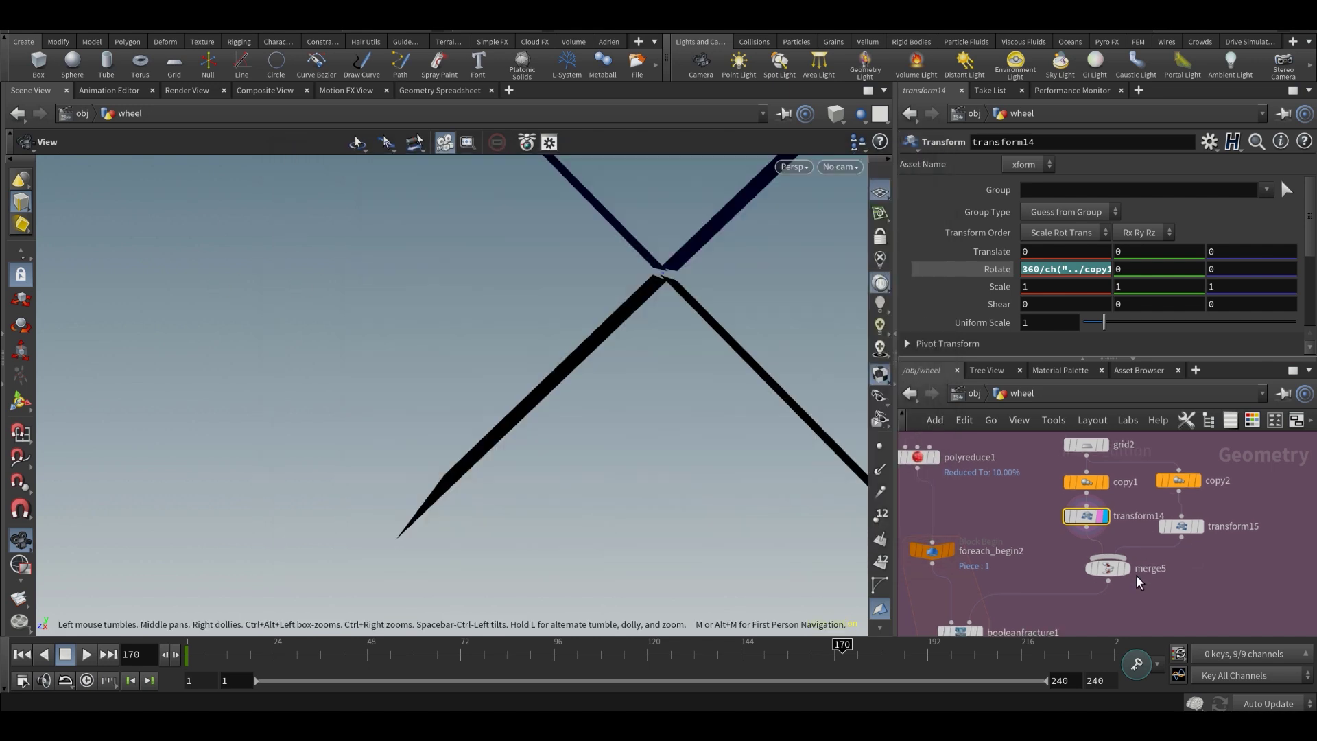
- Compare the grids of copy2 and transform15 by displaying each, and check transform15's X rotation
left_click(1201, 531)
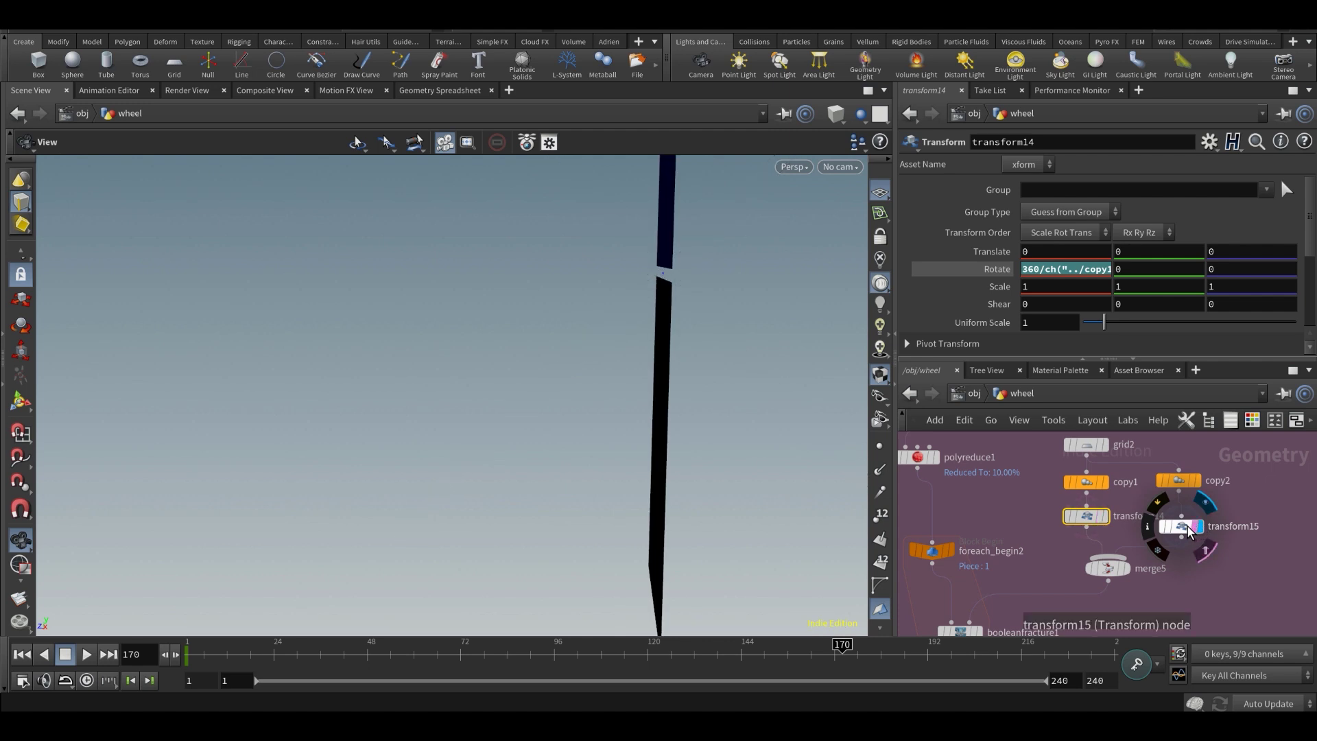
left_click(1199, 479)
left_click(1183, 481)
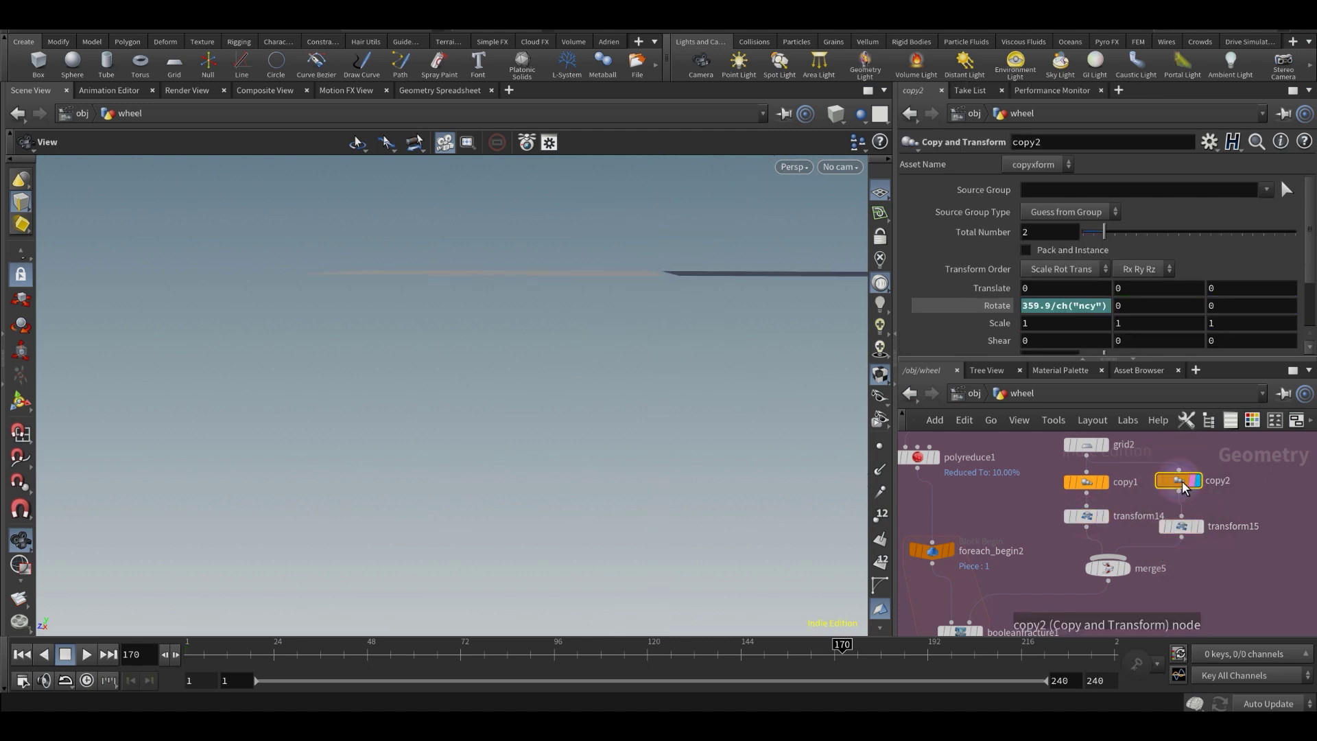
left_click(1206, 532)
left_click(1181, 526)
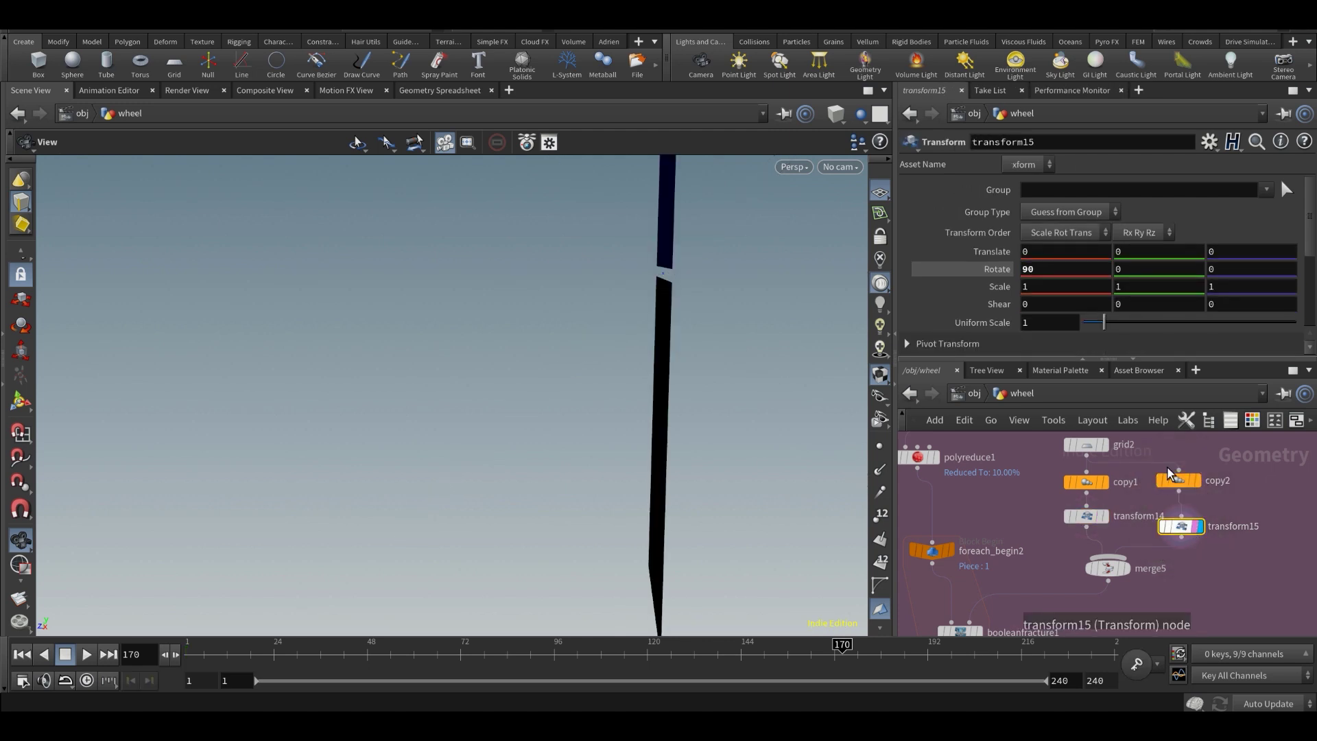
left_click(1050, 272)
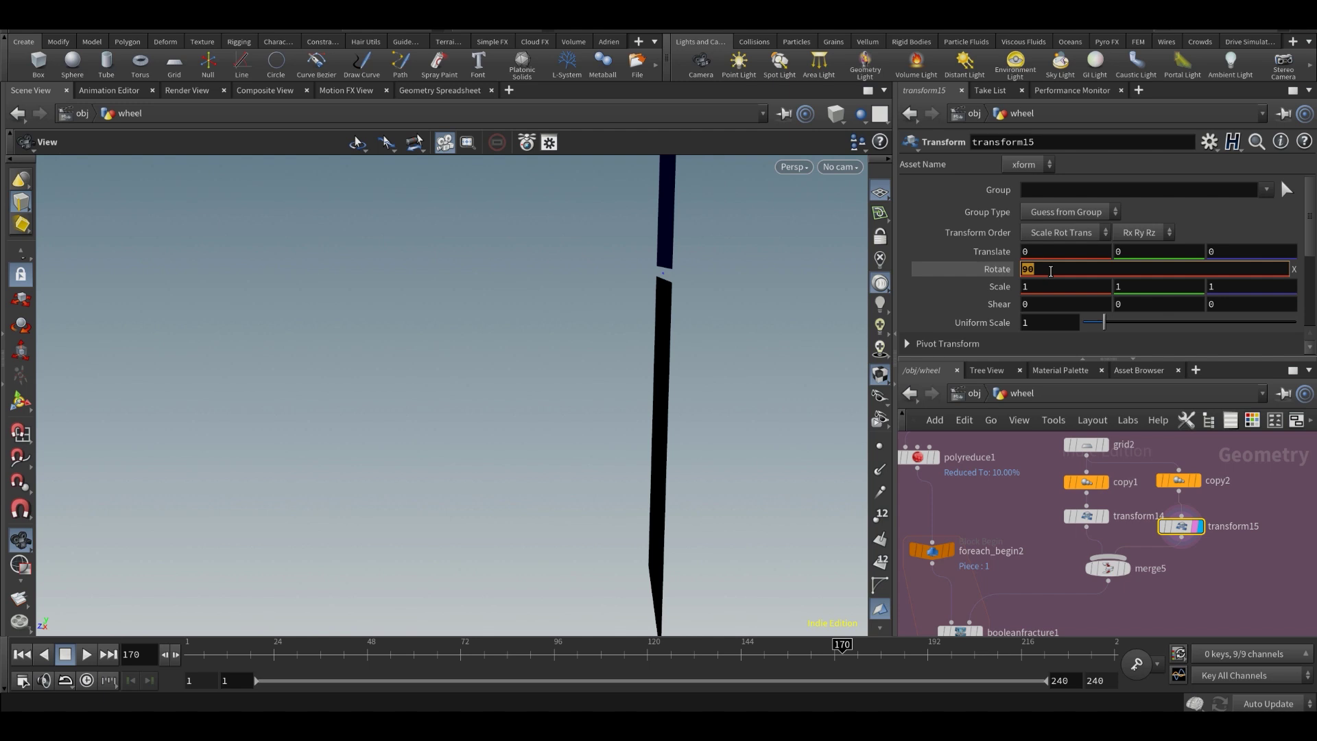
- Display merge5's combined cutting grids and compare them with the wheel piece from foreach_begin2
left_click(1127, 570)
left_click_drag(660, 387, 673, 423)
scroll(1051, 528, "down", 3)
middle_click_drag(1021, 590, 1060, 535)
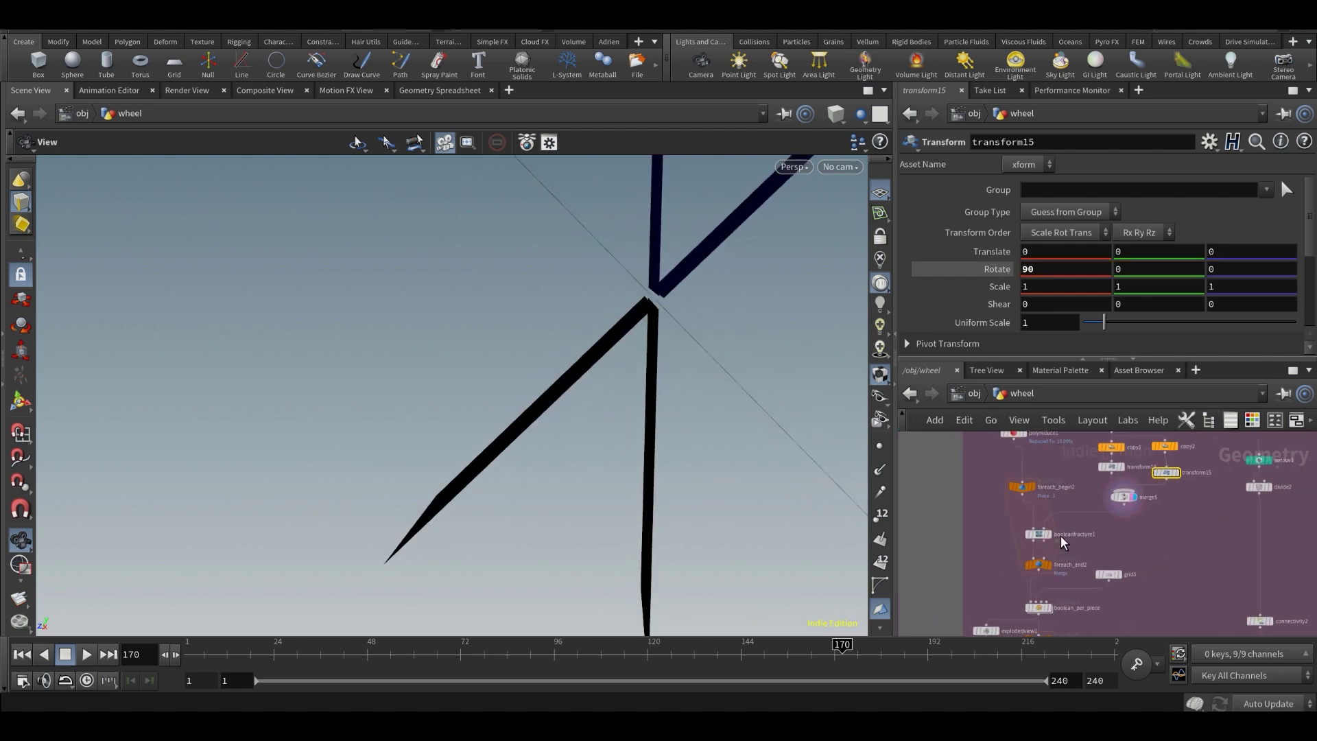
scroll(1062, 534, "up", 2)
scroll(1062, 533, "up", 2)
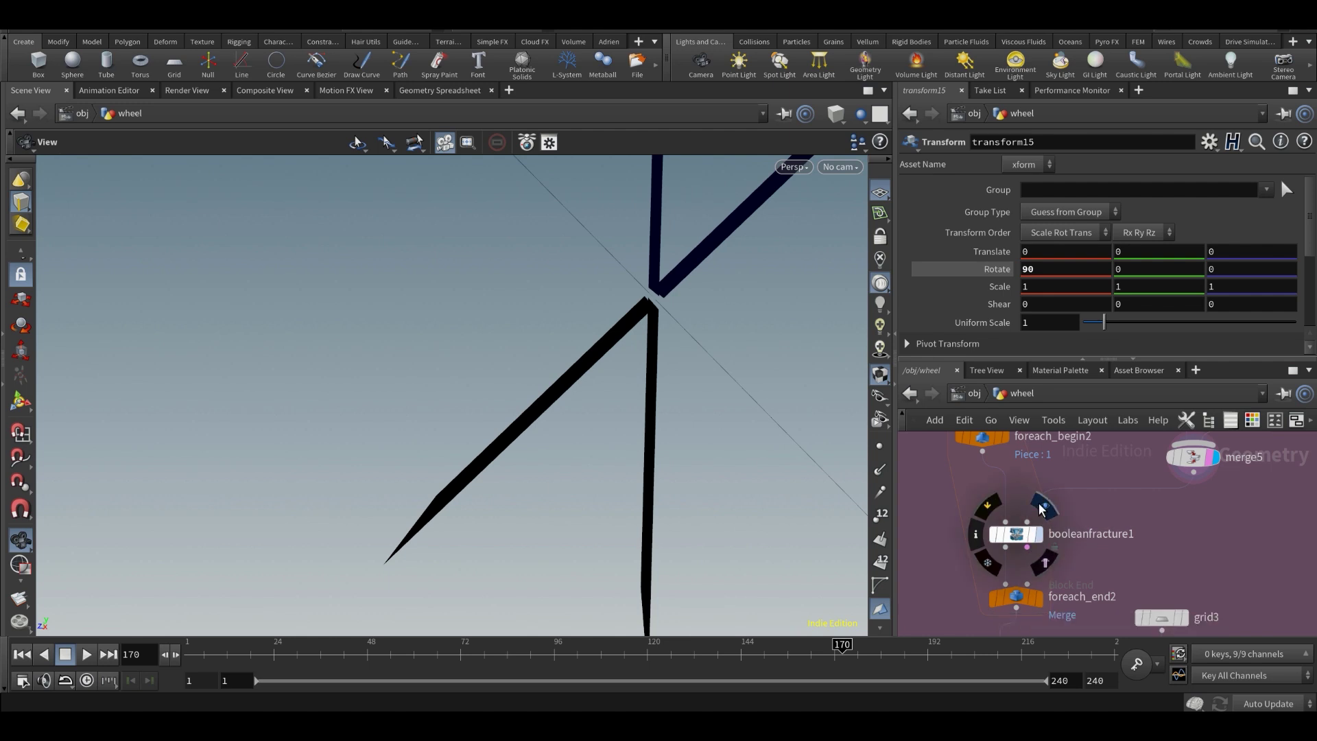
left_click(1005, 435)
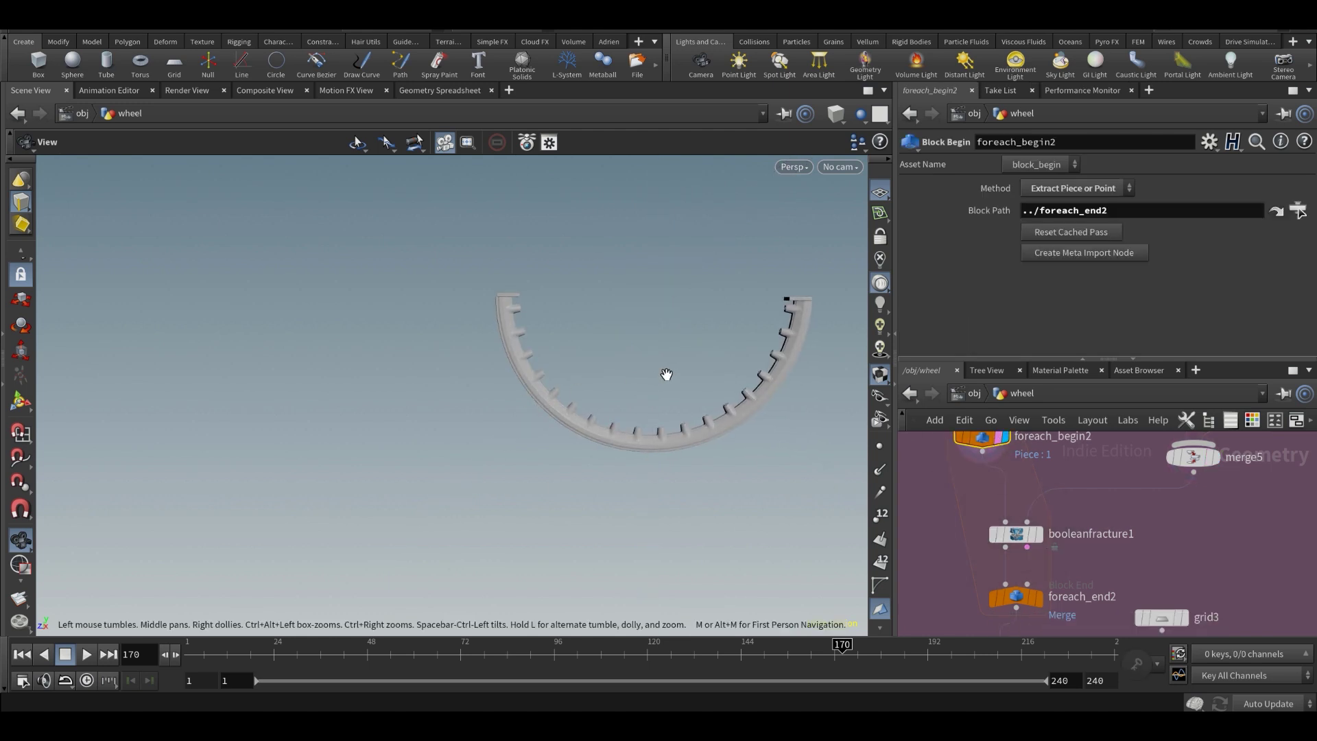
left_click(1215, 458)
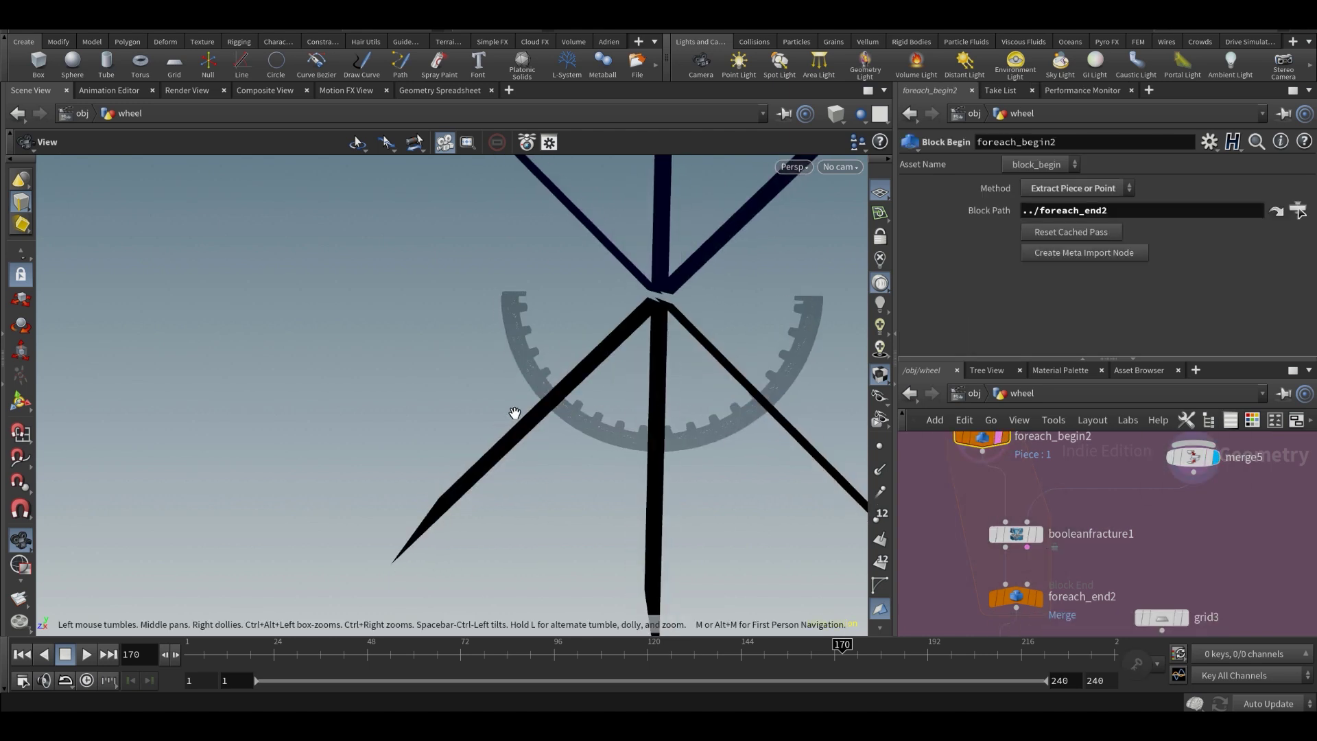
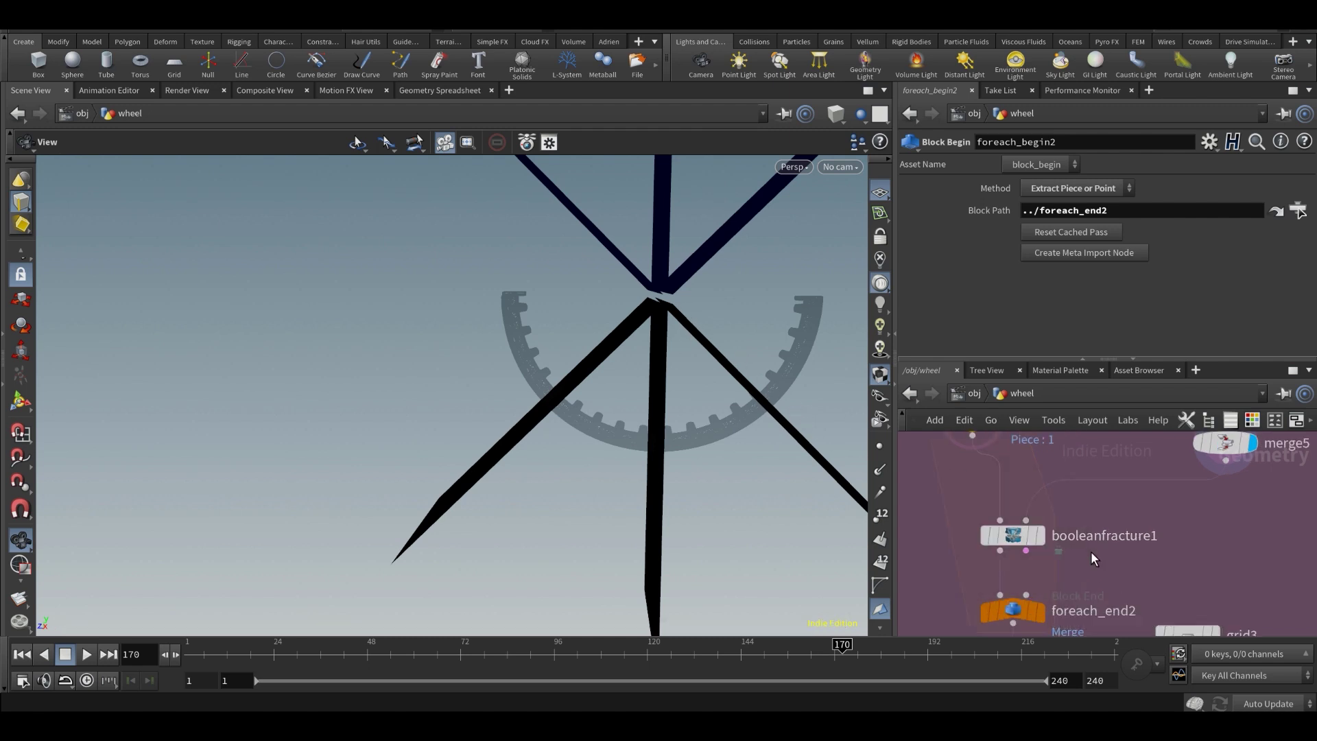
- Display booleanfracture1 and review its piece naming, normals and output attribute parameters
scroll(1056, 528, "up", 2)
left_click(1036, 506)
left_click(1010, 499)
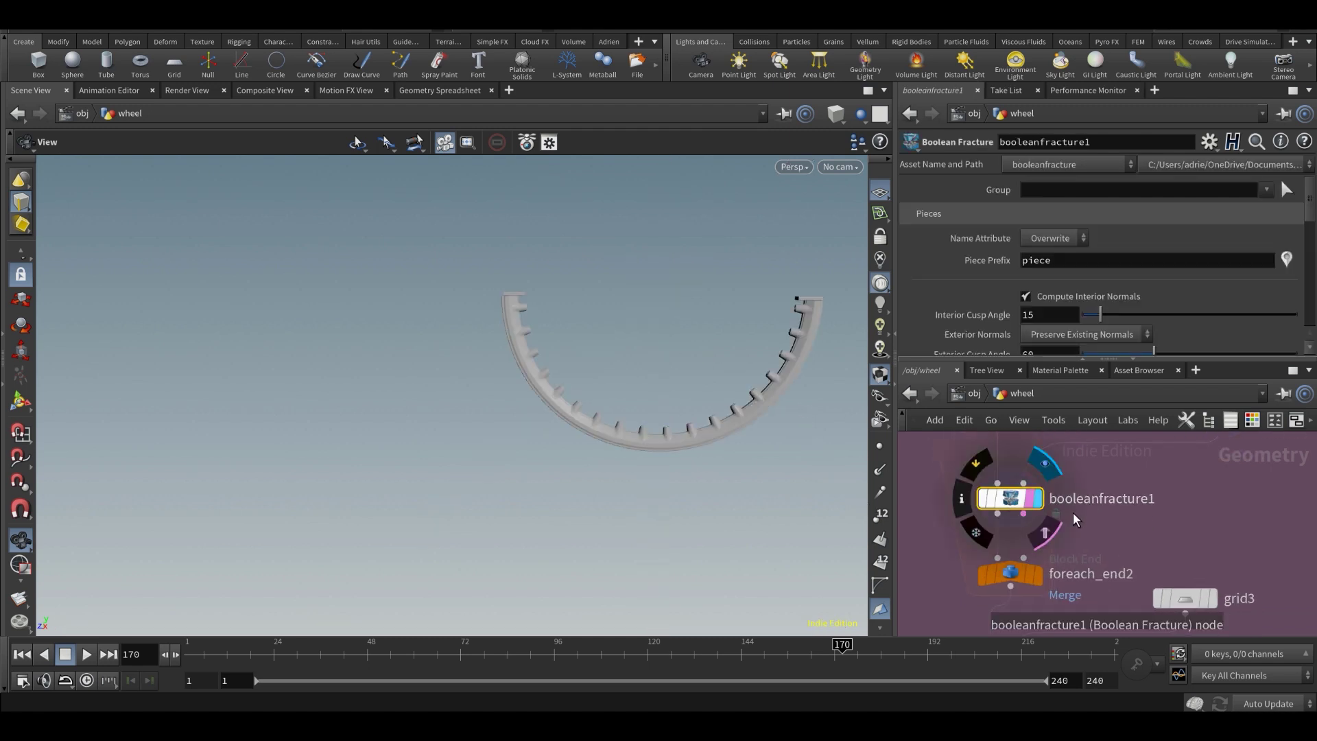
scroll(985, 265, "down", 3)
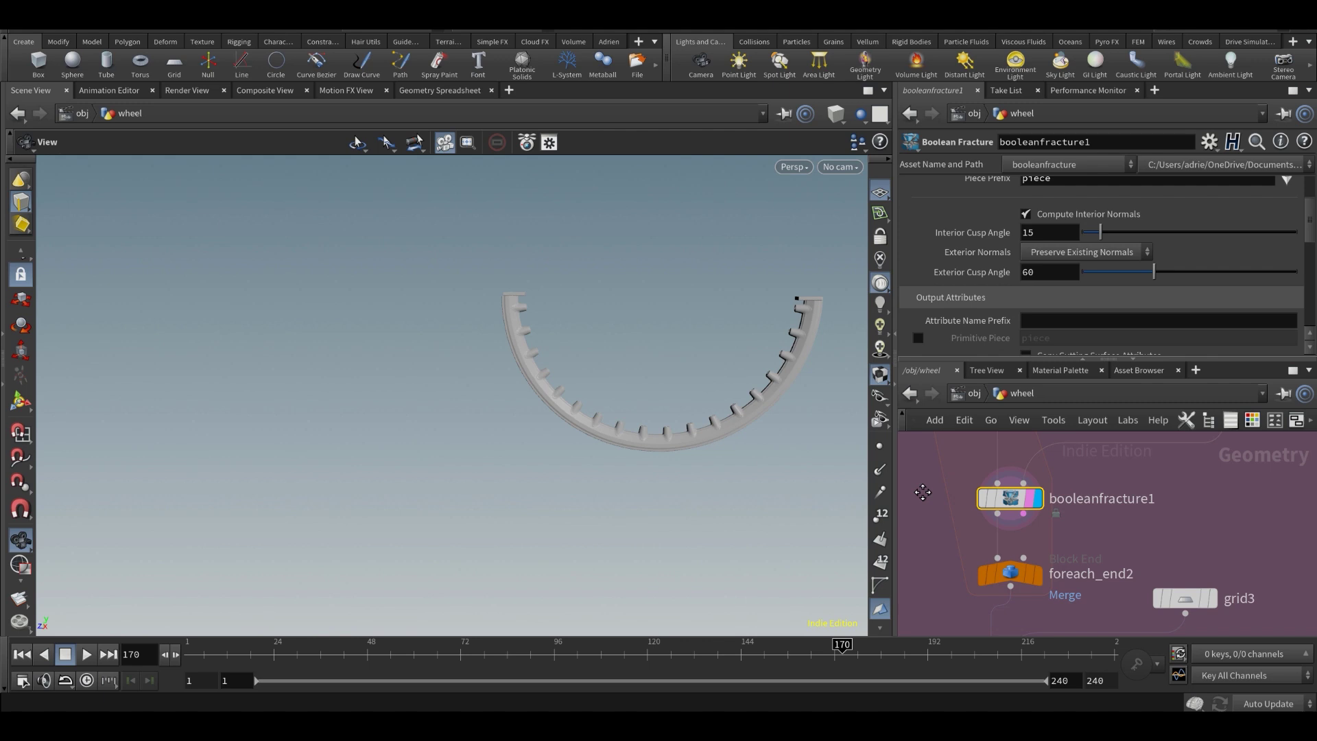
scroll(953, 483, "down", 2)
scroll(938, 507, "up", 1)
- Add an Exploded View node beside booleanfracture1, connect it to the fractured output and display it
key("Tab")
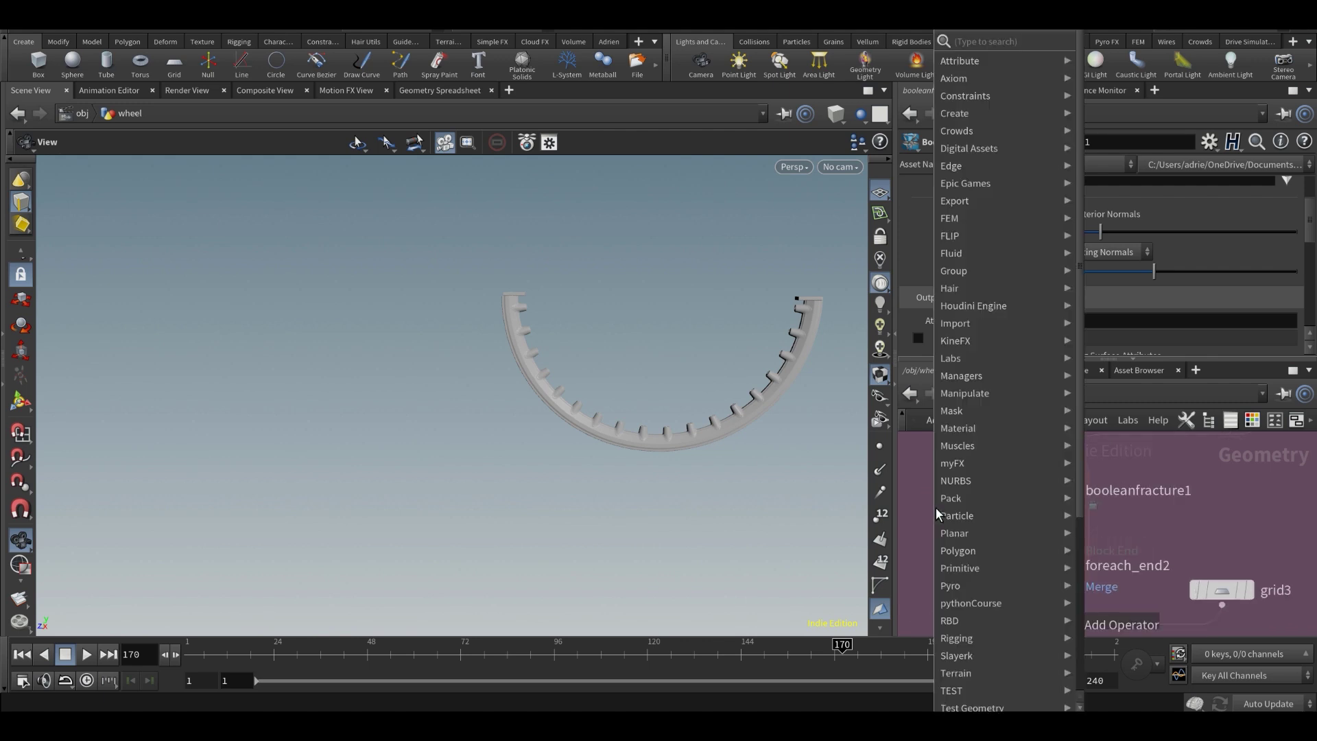
type("explod")
key("Return")
left_click(935, 506)
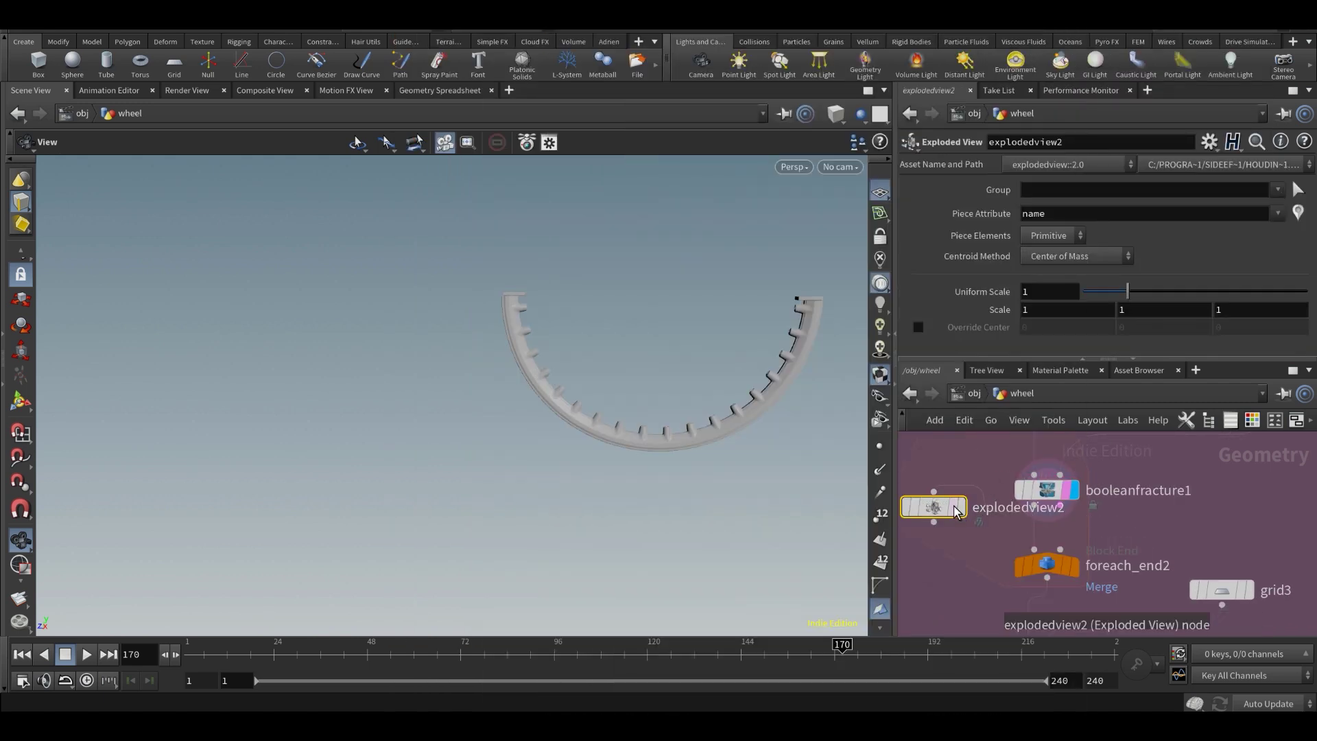
left_click_drag(934, 499, 937, 528)
double_click(975, 536)
left_click(961, 535)
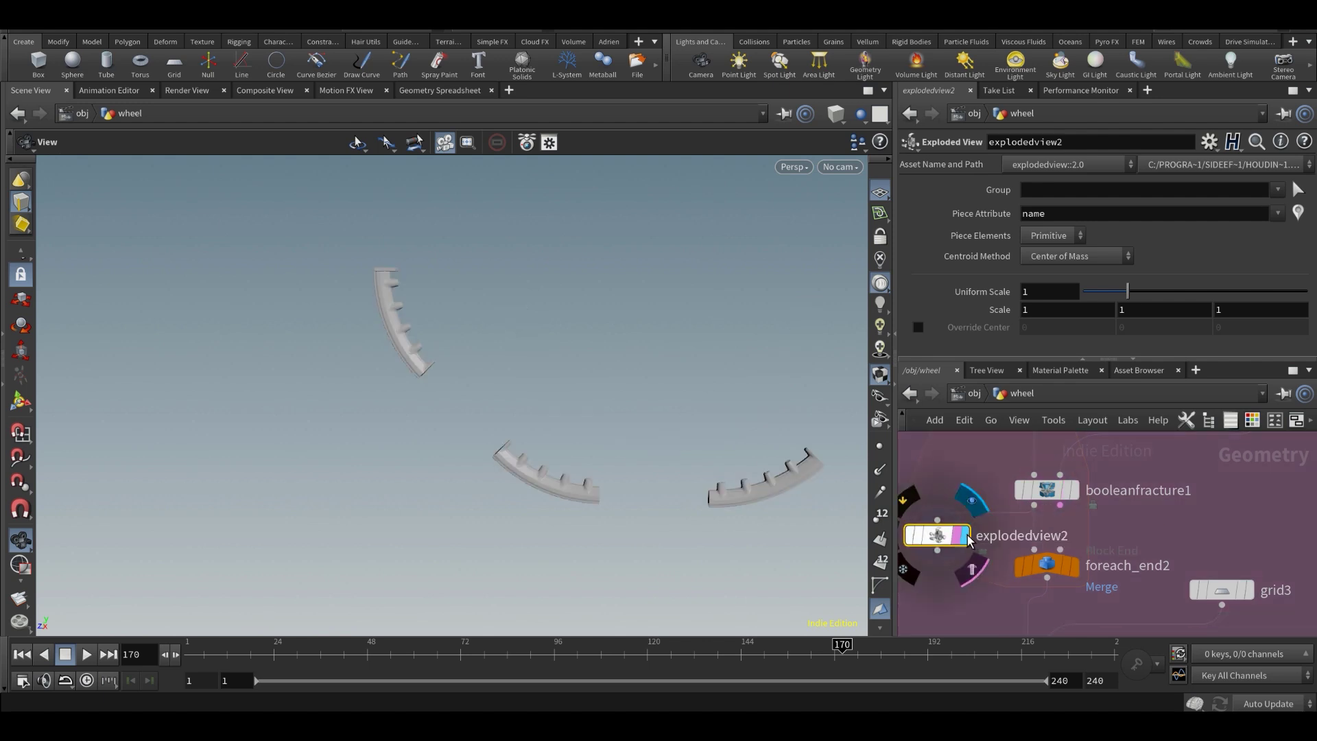
- Set explodedview2's Uniform Scale to 0.21 and inspect the separated wheel pieces
left_click_drag(750, 472, 479, 416)
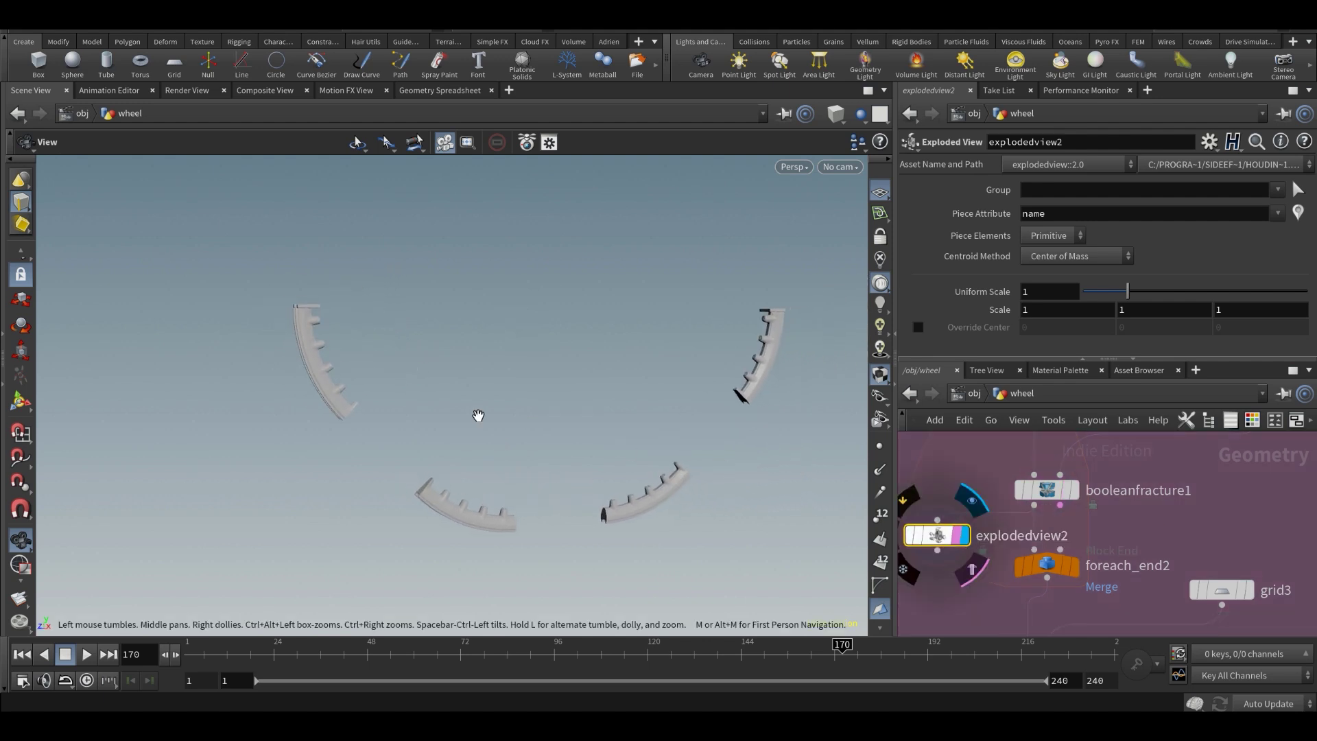
left_click_drag(1153, 289, 1091, 292)
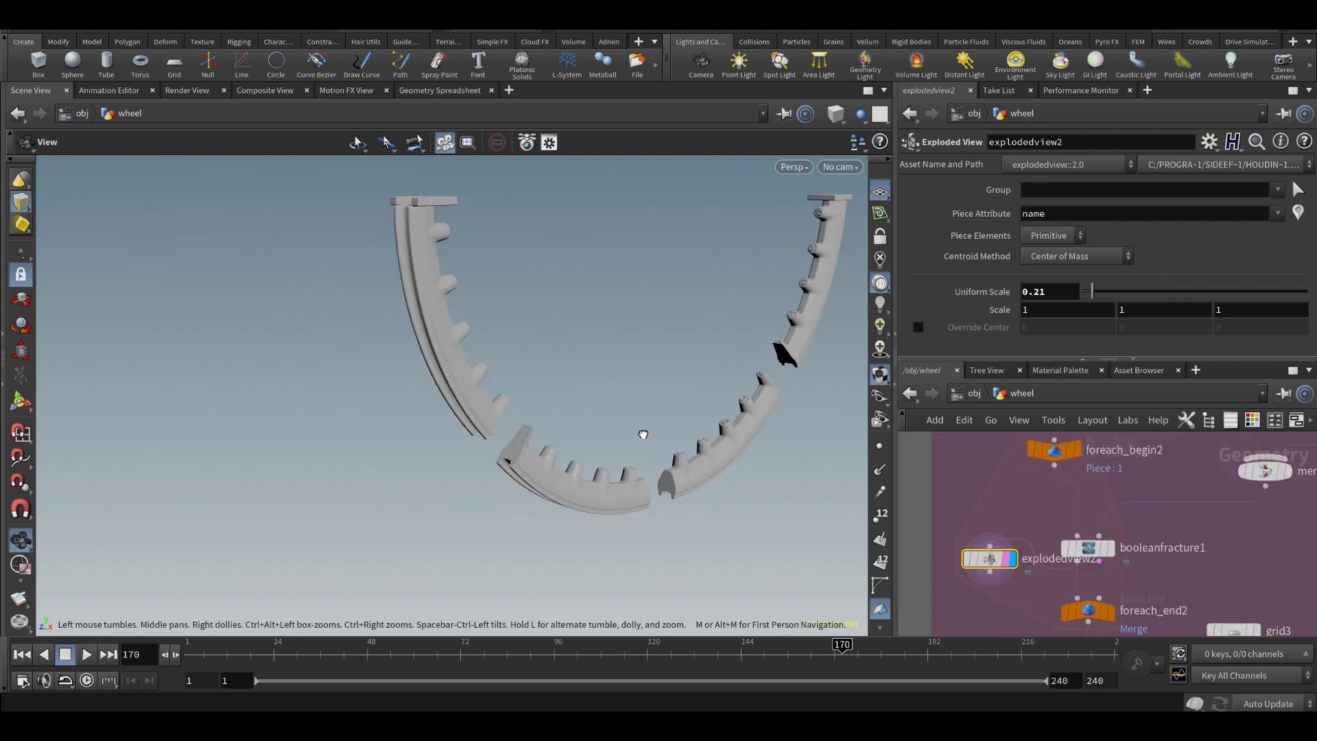
left_click_drag(665, 413, 649, 329)
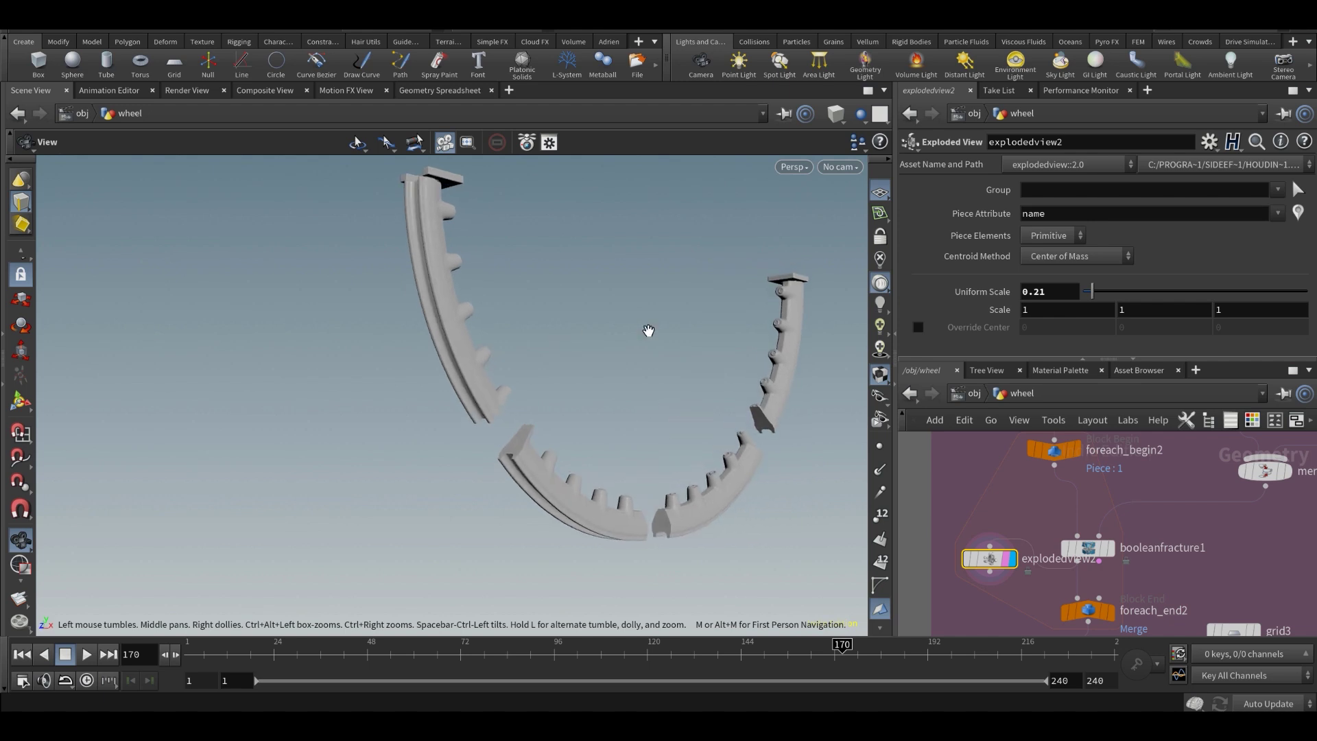
- Move booleanfracture1 clear of explodedview2, check its Piece Prefix and display its fractured geometry
left_click_drag(1098, 548, 1091, 533)
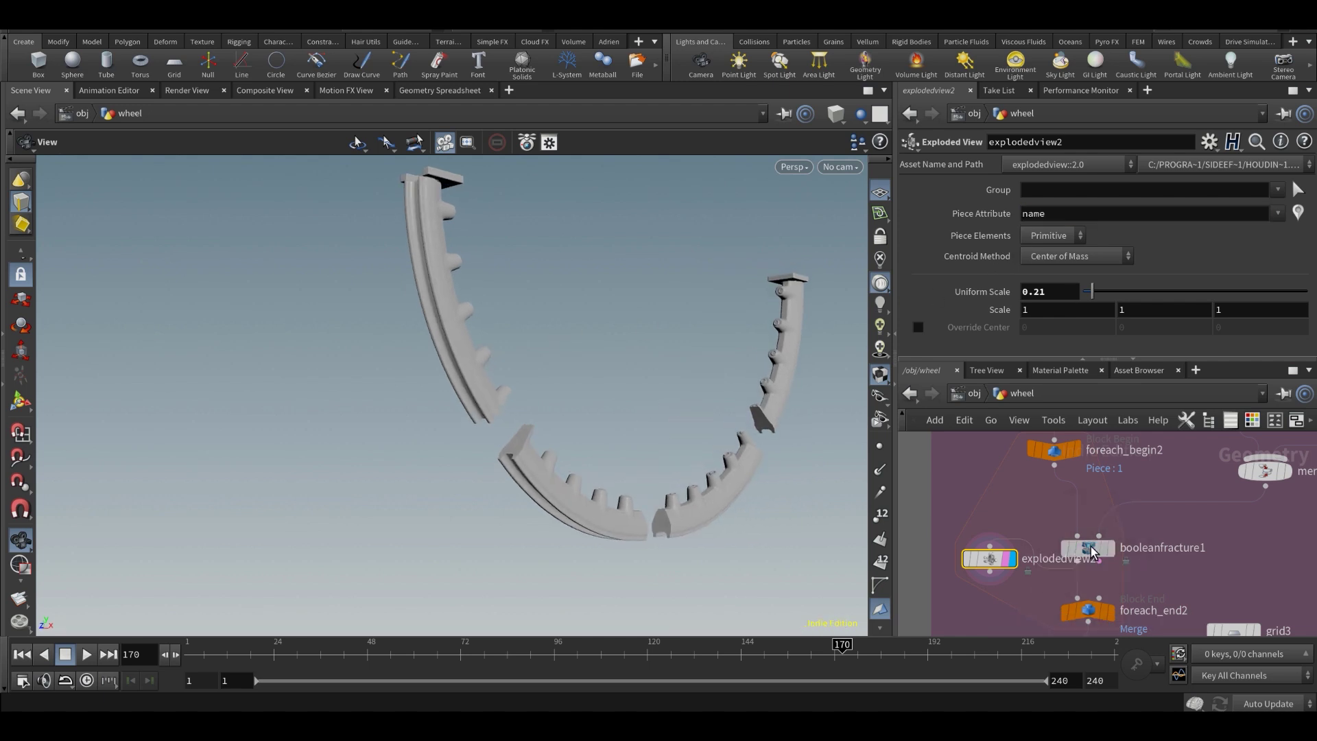
scroll(1024, 254, "up", 2)
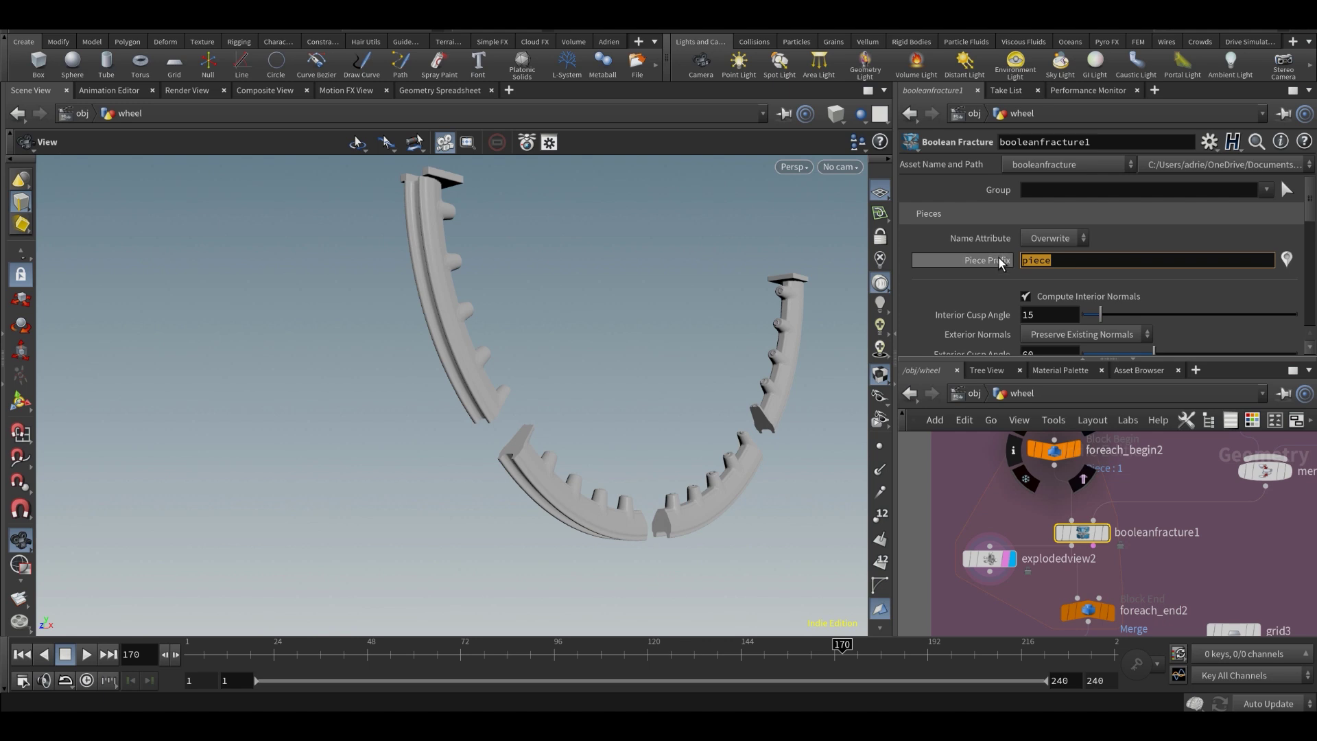
middle_click(1083, 536)
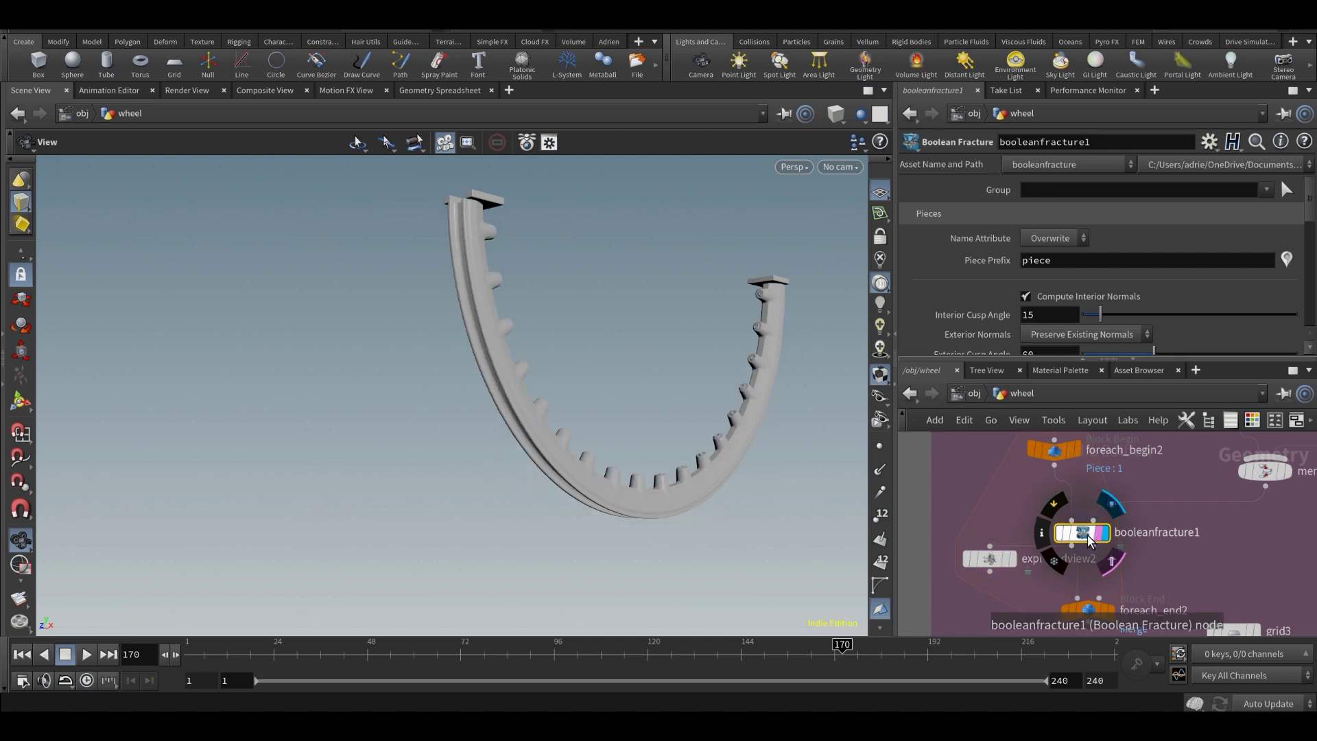
- Examine the primitives' name attribute for booleanfracture1 in the Geometry Spreadsheet from first row to last, ending back in the scene view
left_click(427, 88)
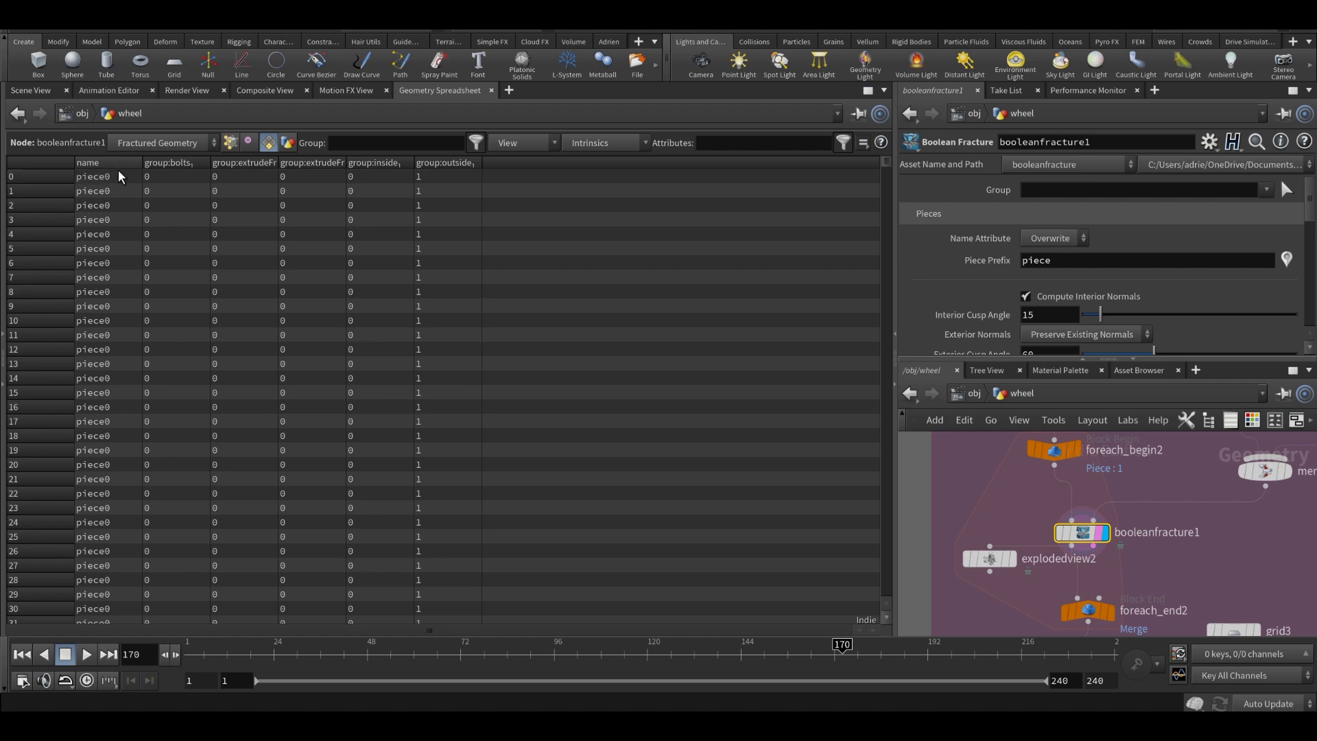
left_click_drag(119, 173, 76, 390)
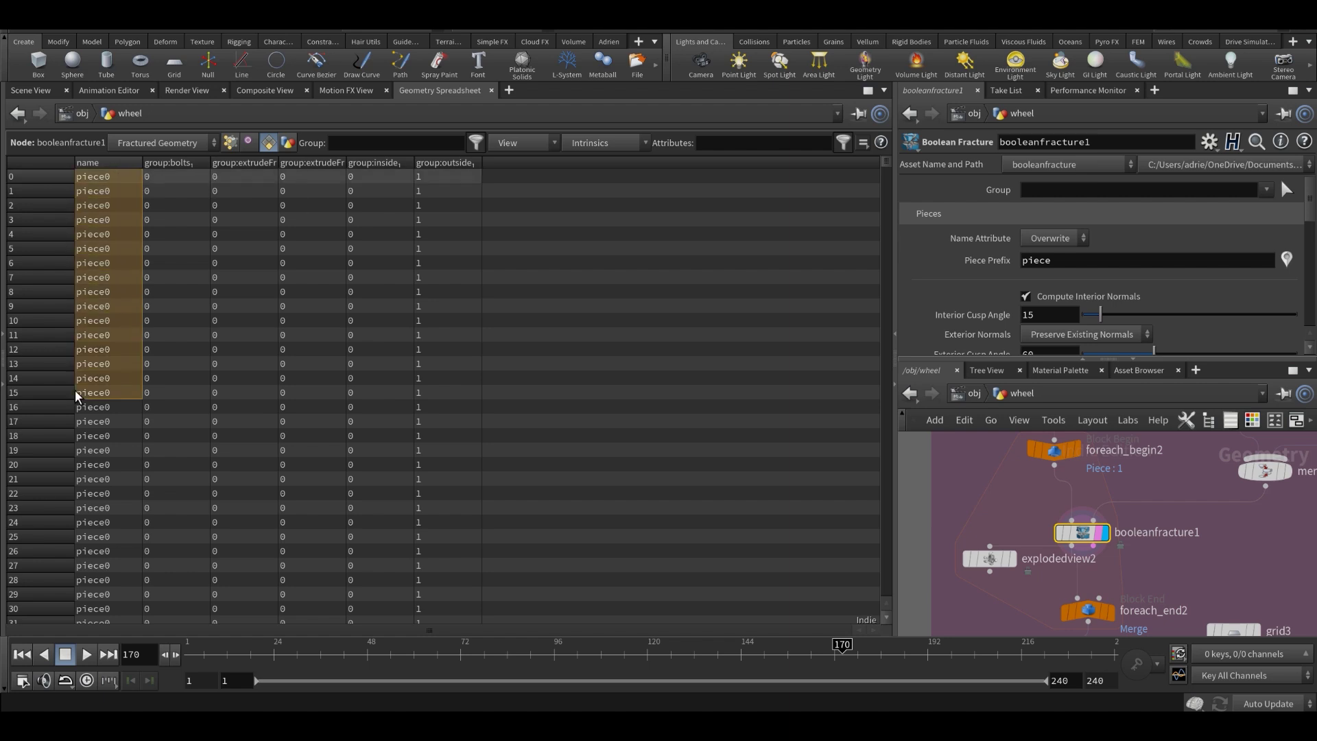
left_click_drag(72, 618, 73, 628)
scroll(96, 413, "down", 20)
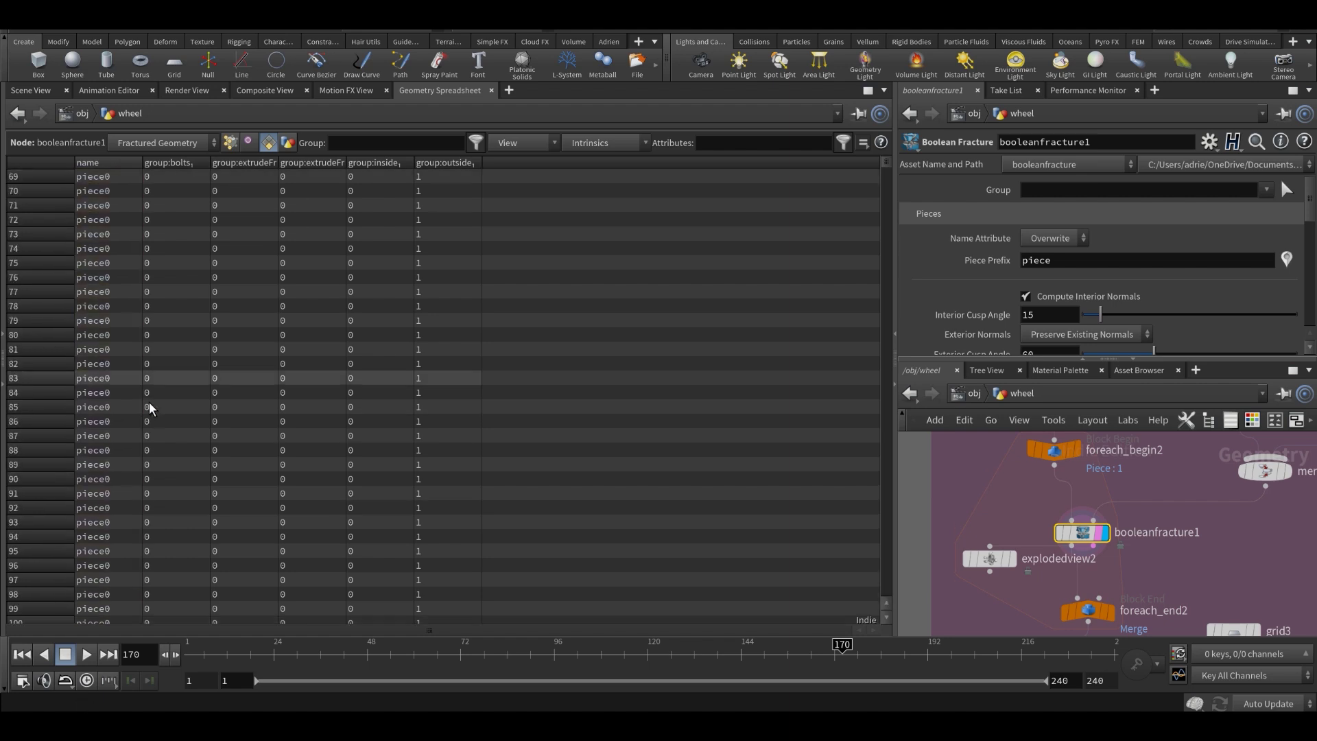
scroll(151, 395, "down", 20)
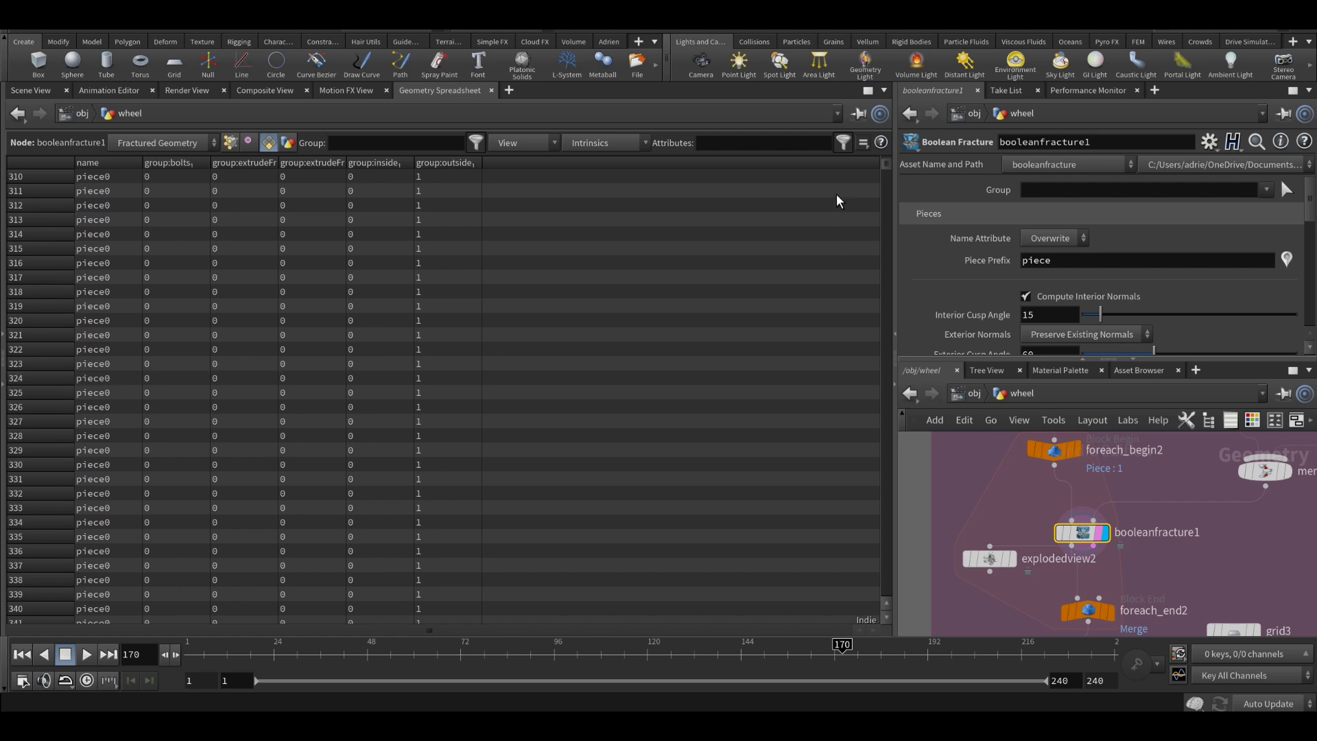
left_click_drag(885, 168, 837, 529)
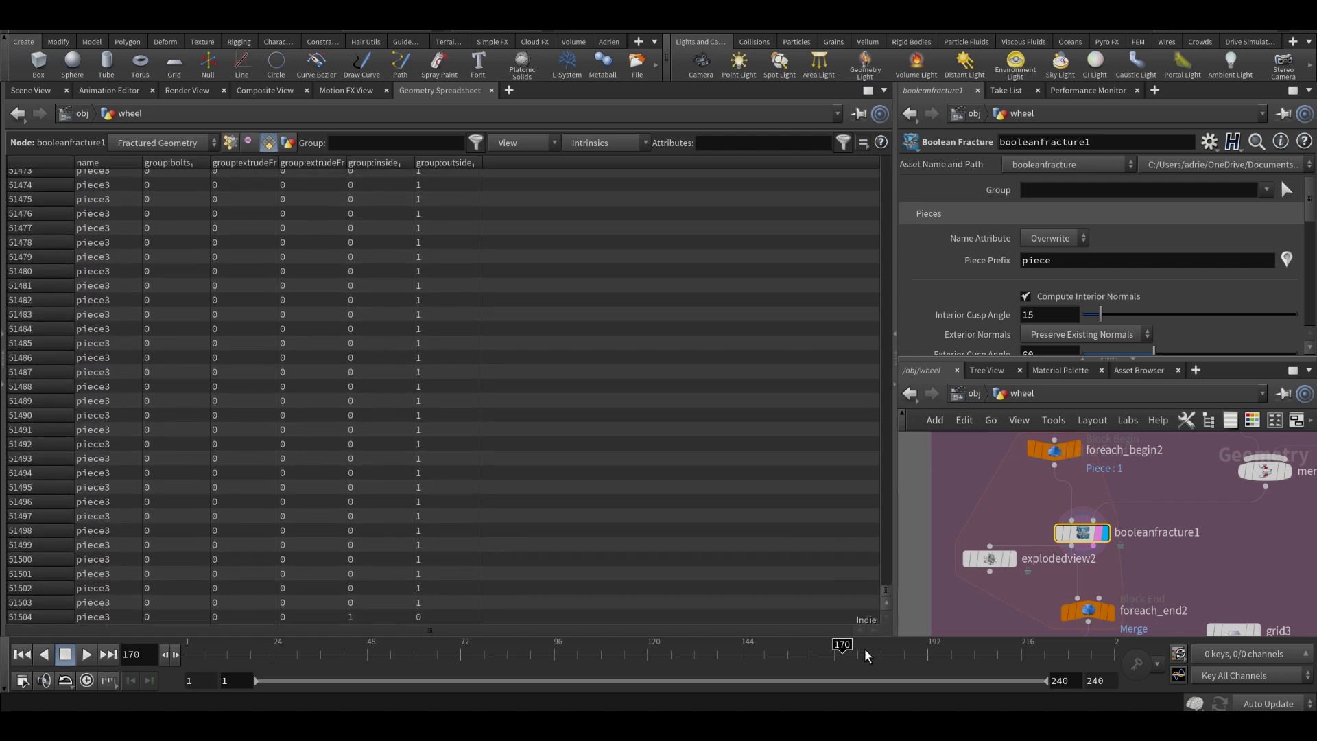
left_click_drag(864, 629, 759, 138)
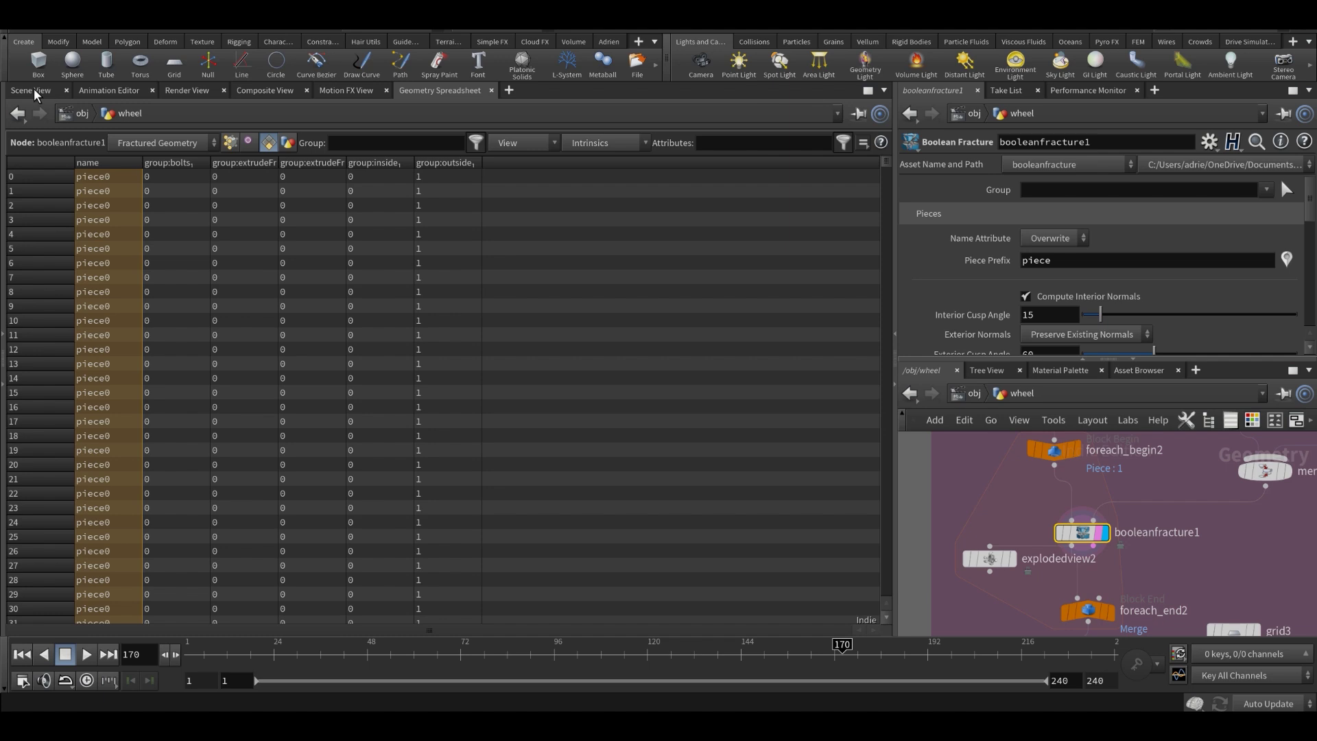
left_click(34, 89)
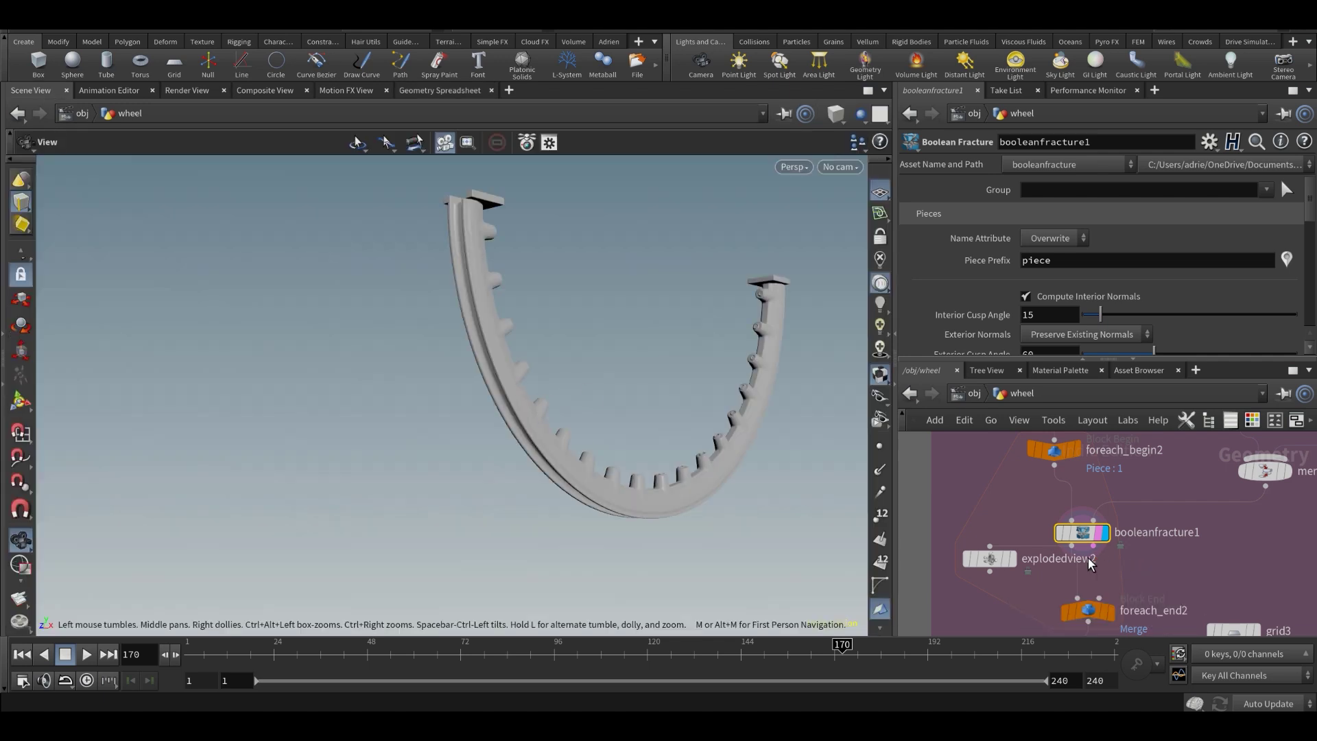
- Display explodedview2, set its Uniform Scale to 0.1 and inspect a cut between two wheel pieces up close
left_click(1012, 559)
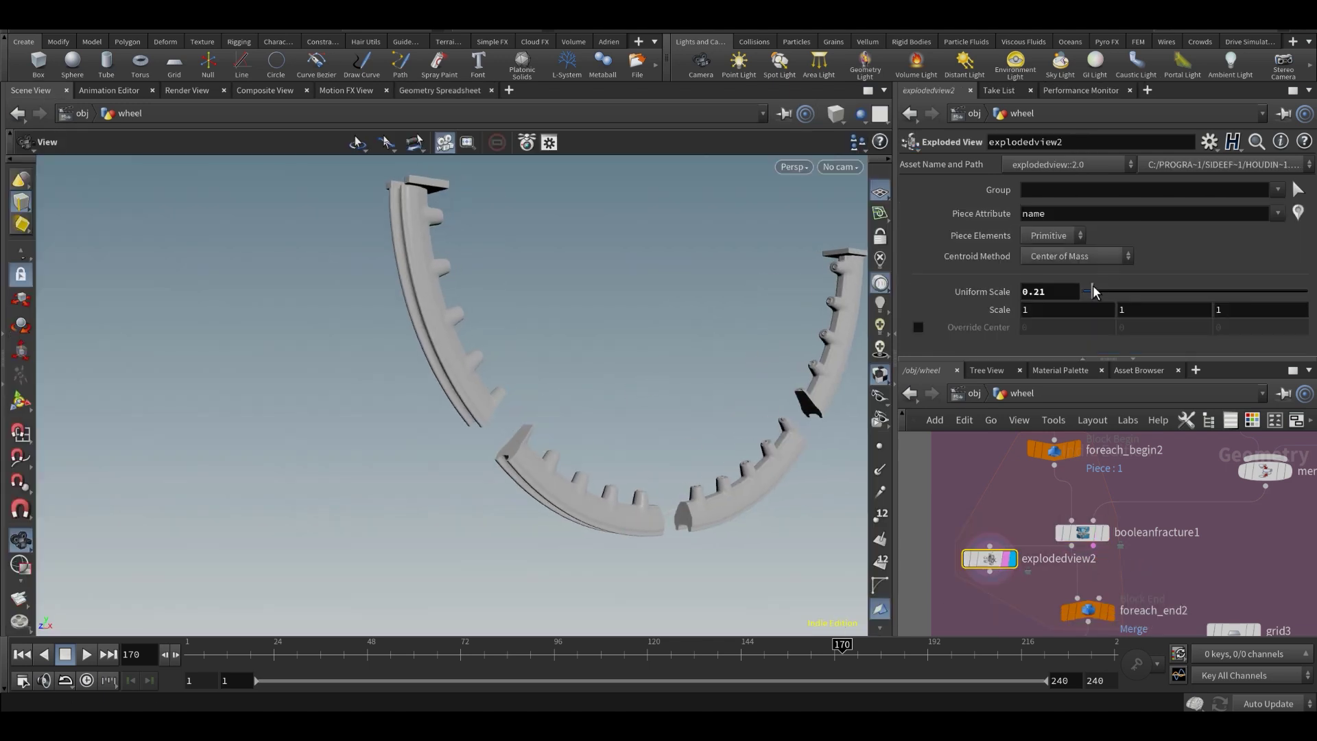
left_click_drag(1092, 294, 1092, 295)
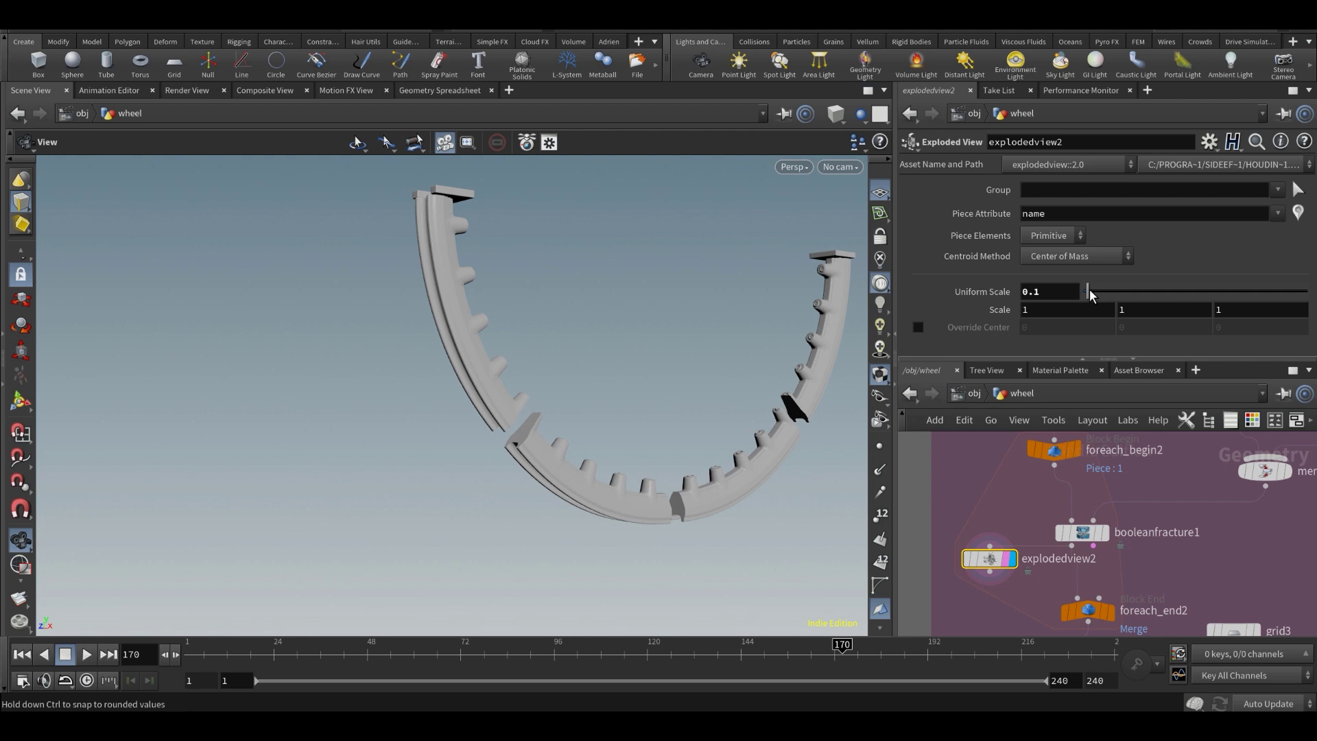
left_click_drag(491, 502, 494, 322)
scroll(522, 436, "up", 5)
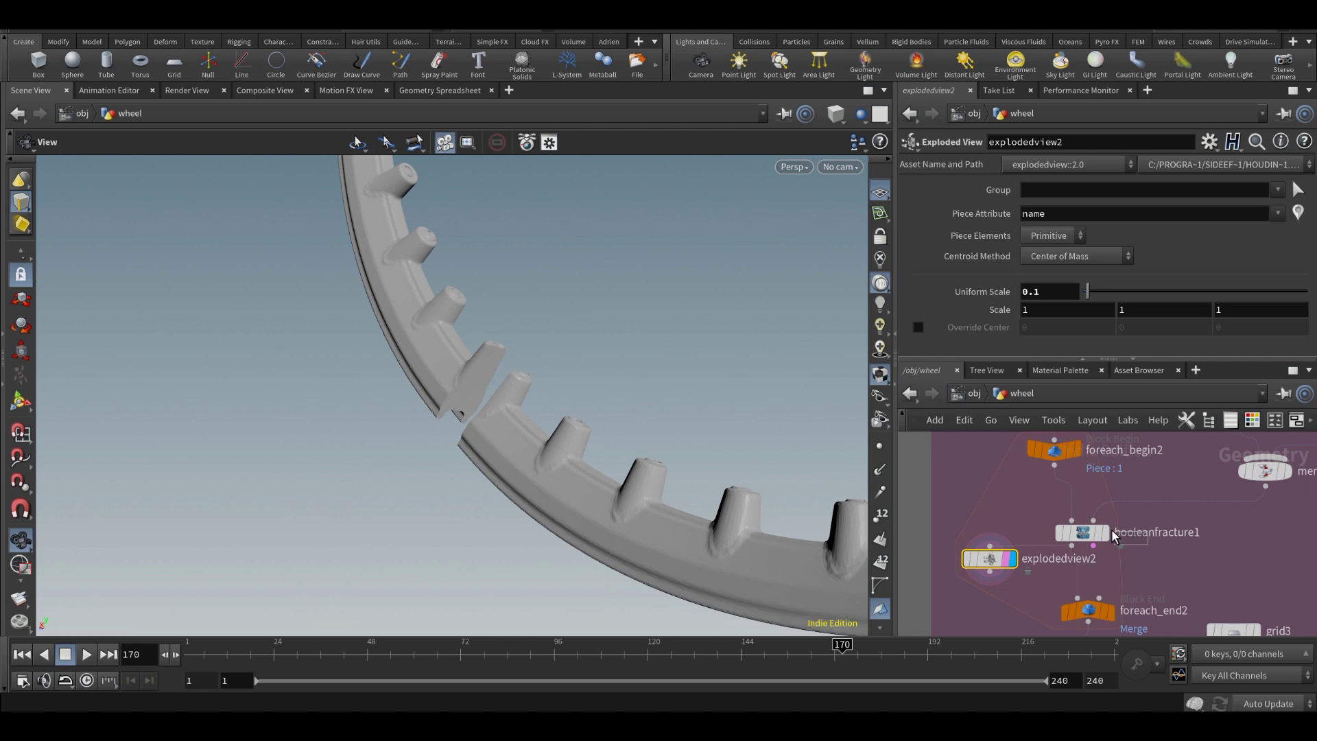
- Set booleanfracture1 to treat its geometry as Surface and inspect the cut between the wheel pieces
left_click(1115, 537)
left_click_drag(456, 359, 485, 386)
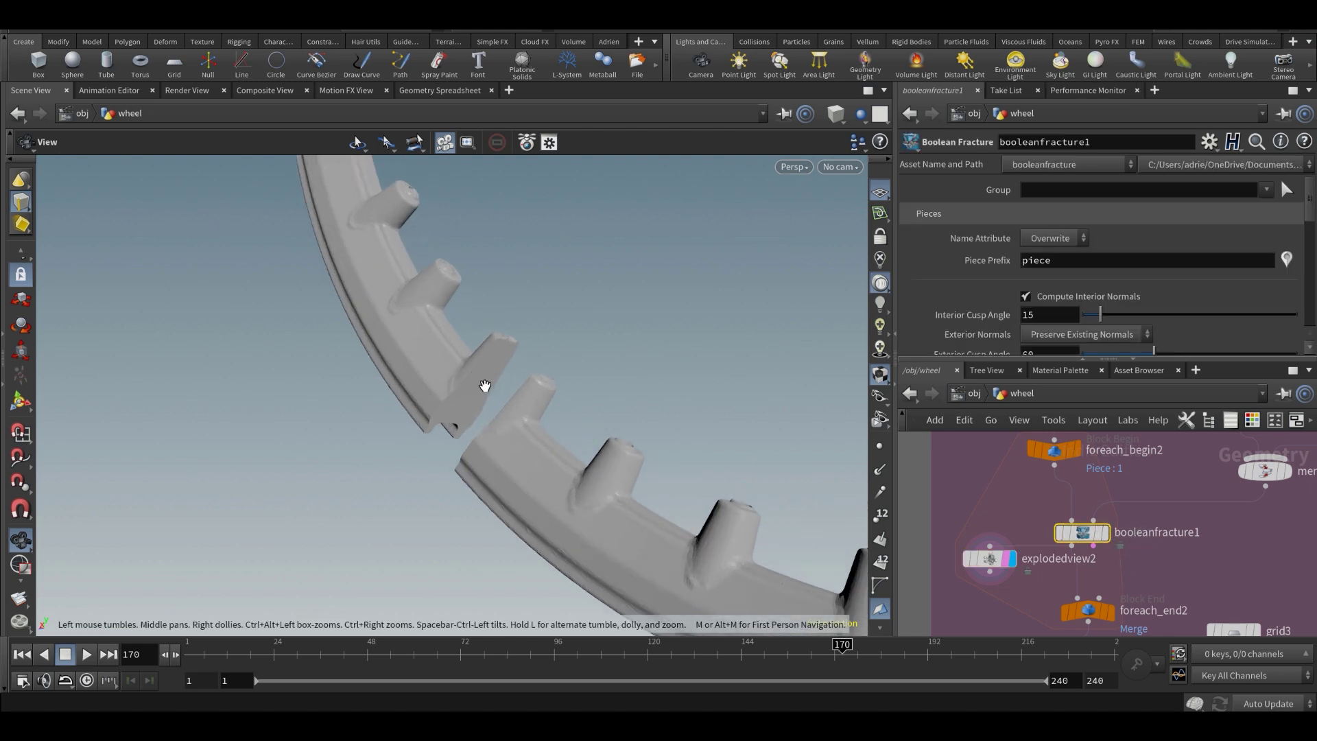
scroll(1059, 269, "down", 10)
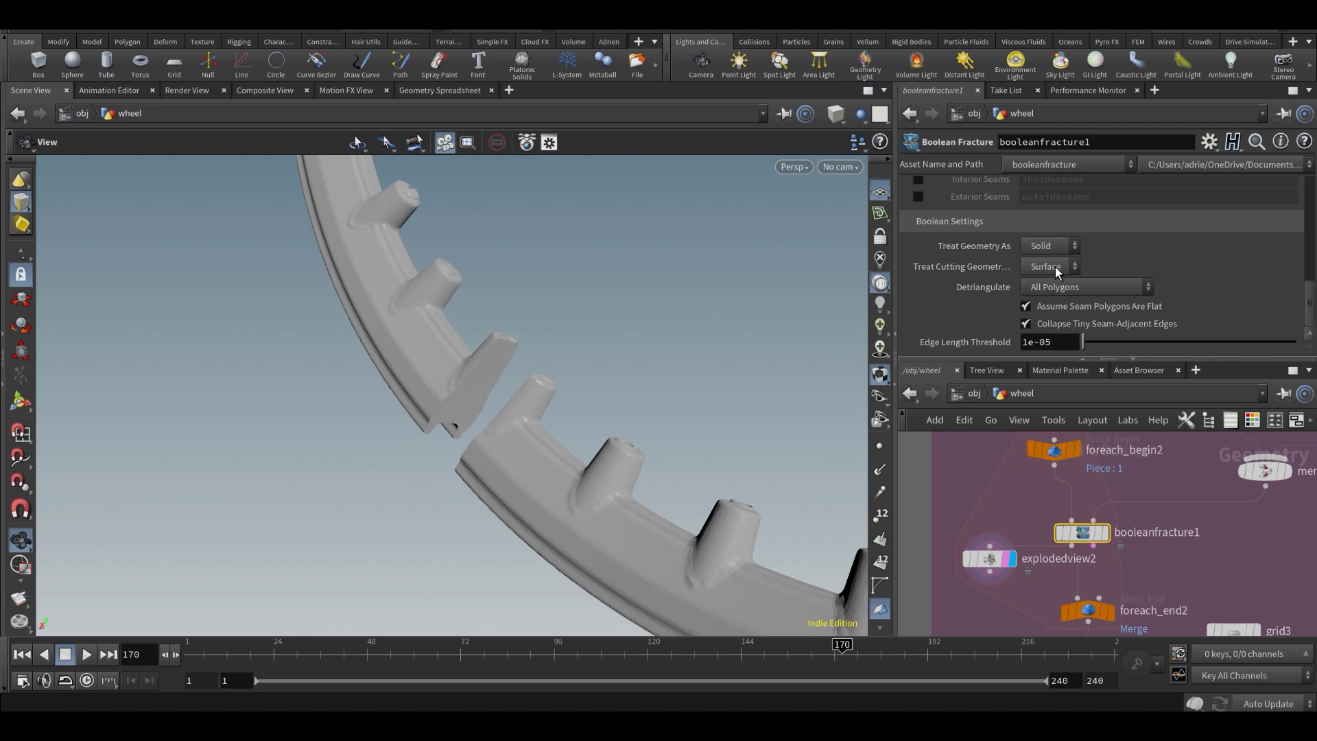
left_click(1061, 248)
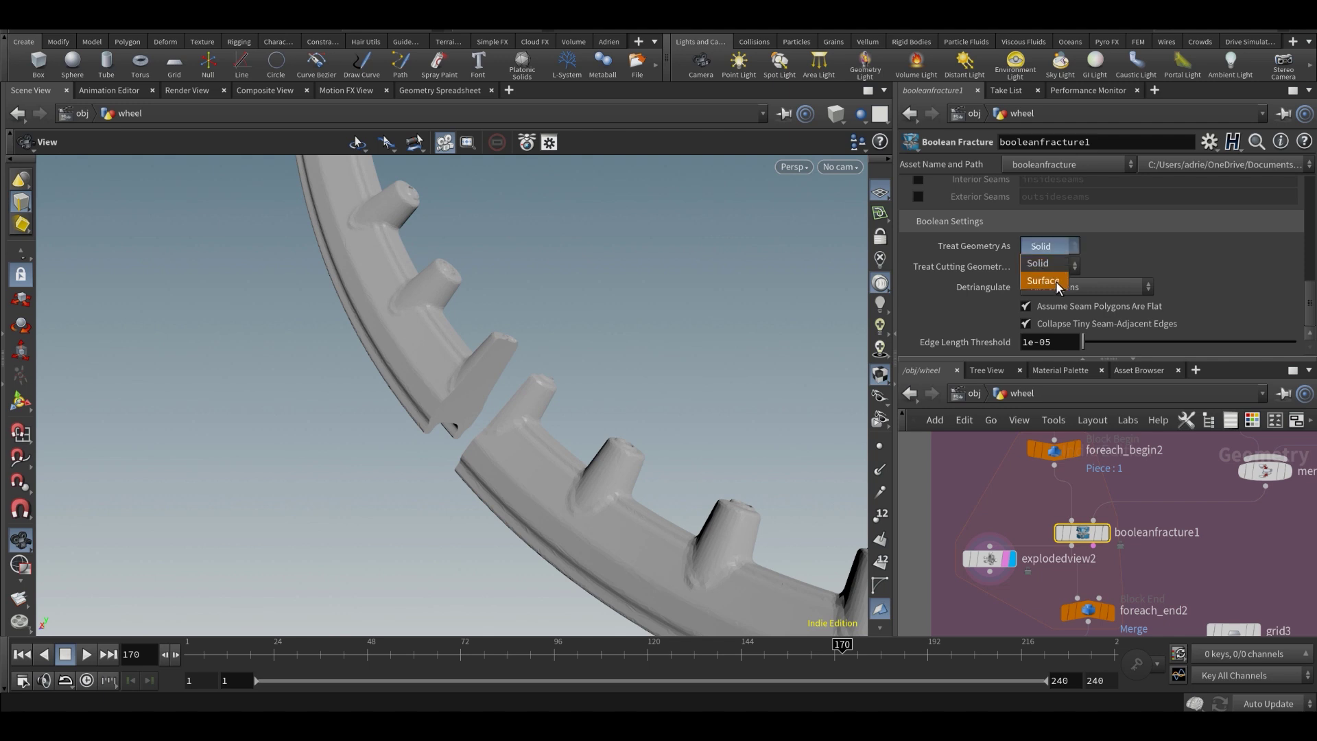
left_click(1044, 278)
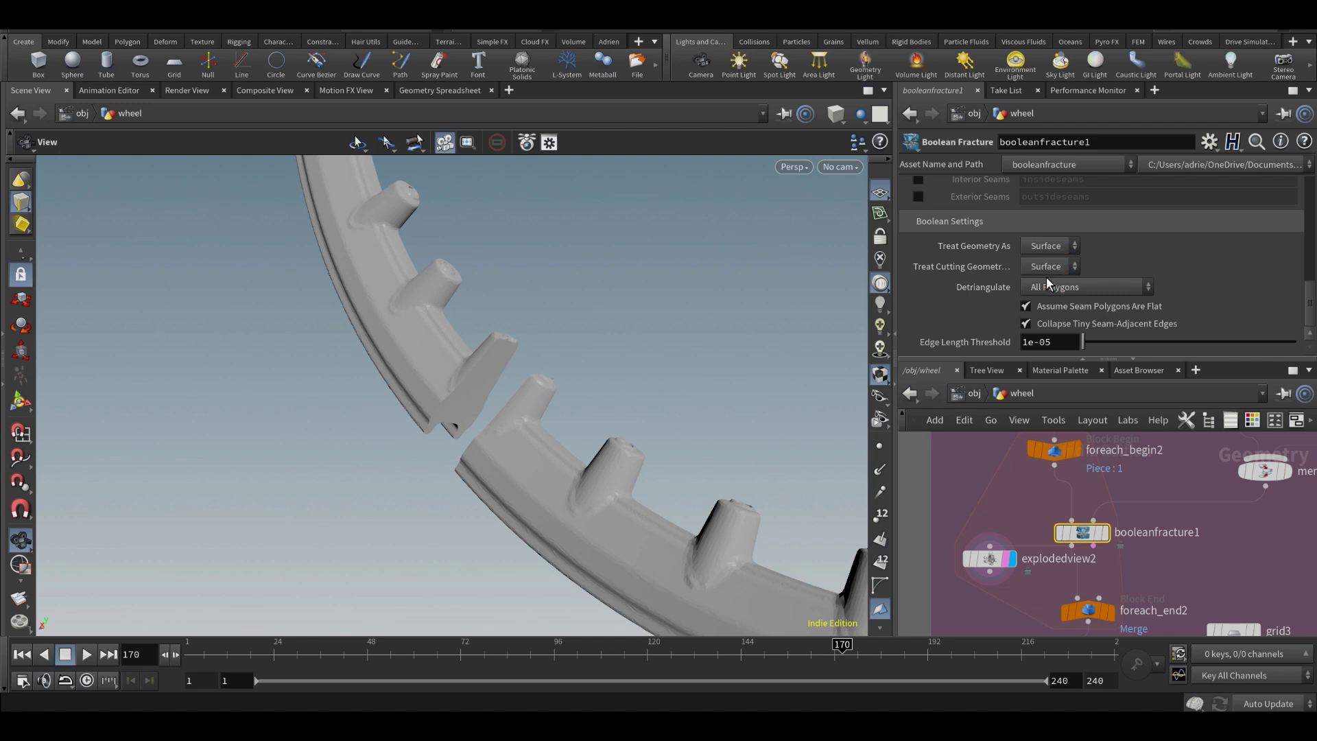
left_click_drag(767, 437, 757, 435)
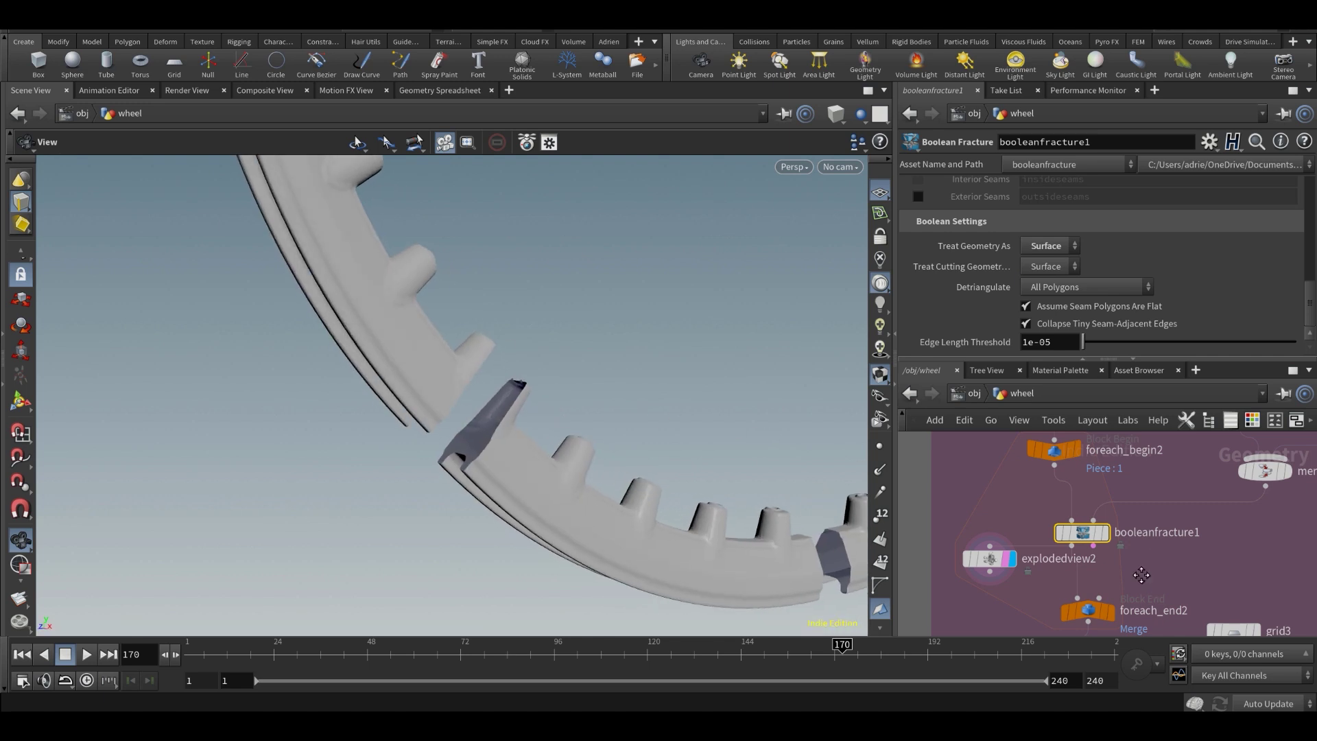
- Display foreach_end2 and examine the merged wheel in wireframe and from the side in shaded mode
middle_click_drag(1111, 619, 1088, 547)
scroll(1087, 547, "up", 1)
left_click(1078, 540)
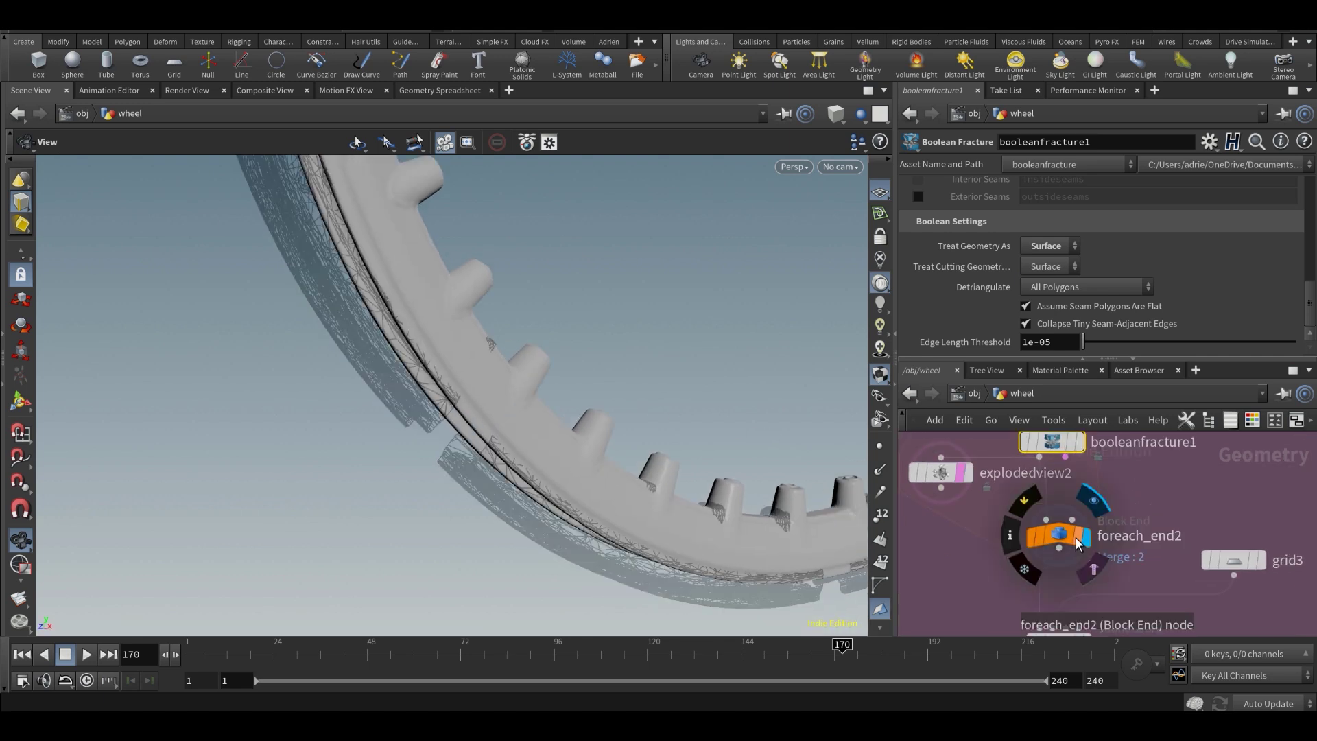
left_click(1075, 541)
left_click_drag(652, 449, 576, 464)
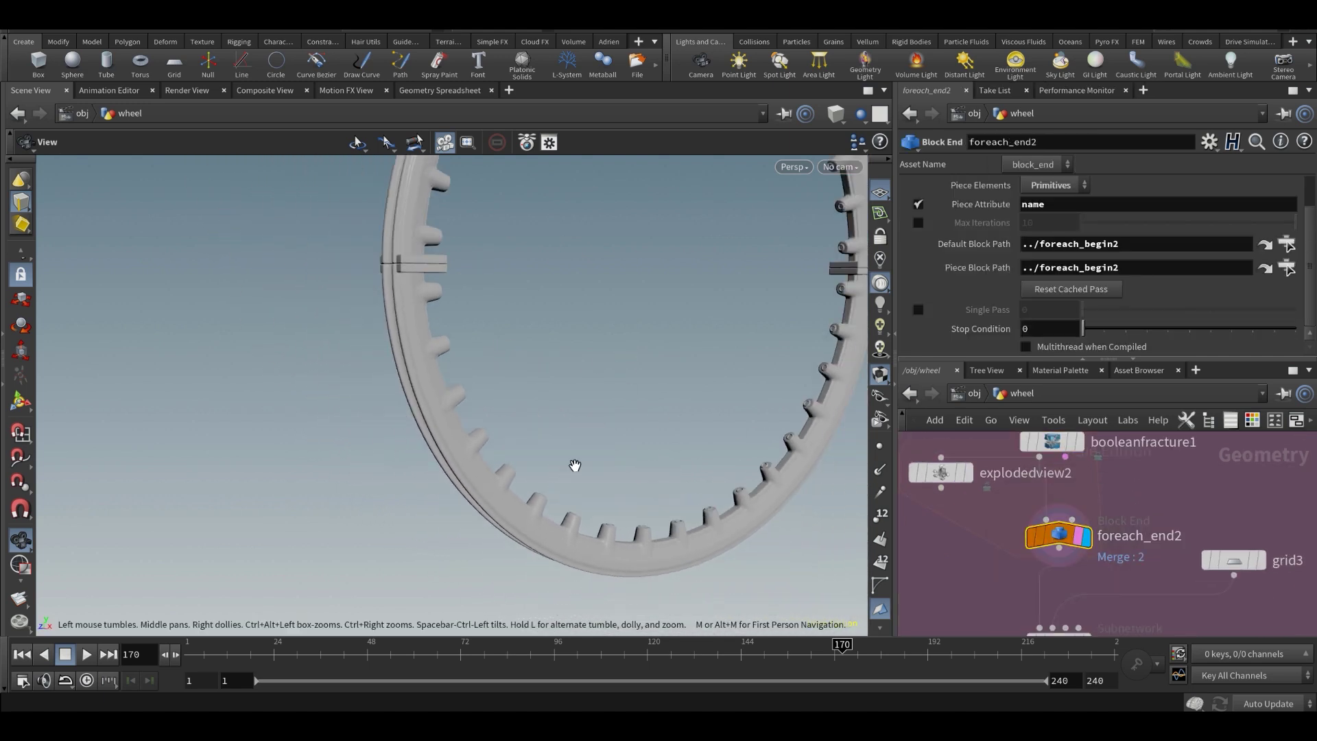
key("w")
middle_click_drag(1107, 575, 1099, 506)
scroll(1098, 507, "down", 2)
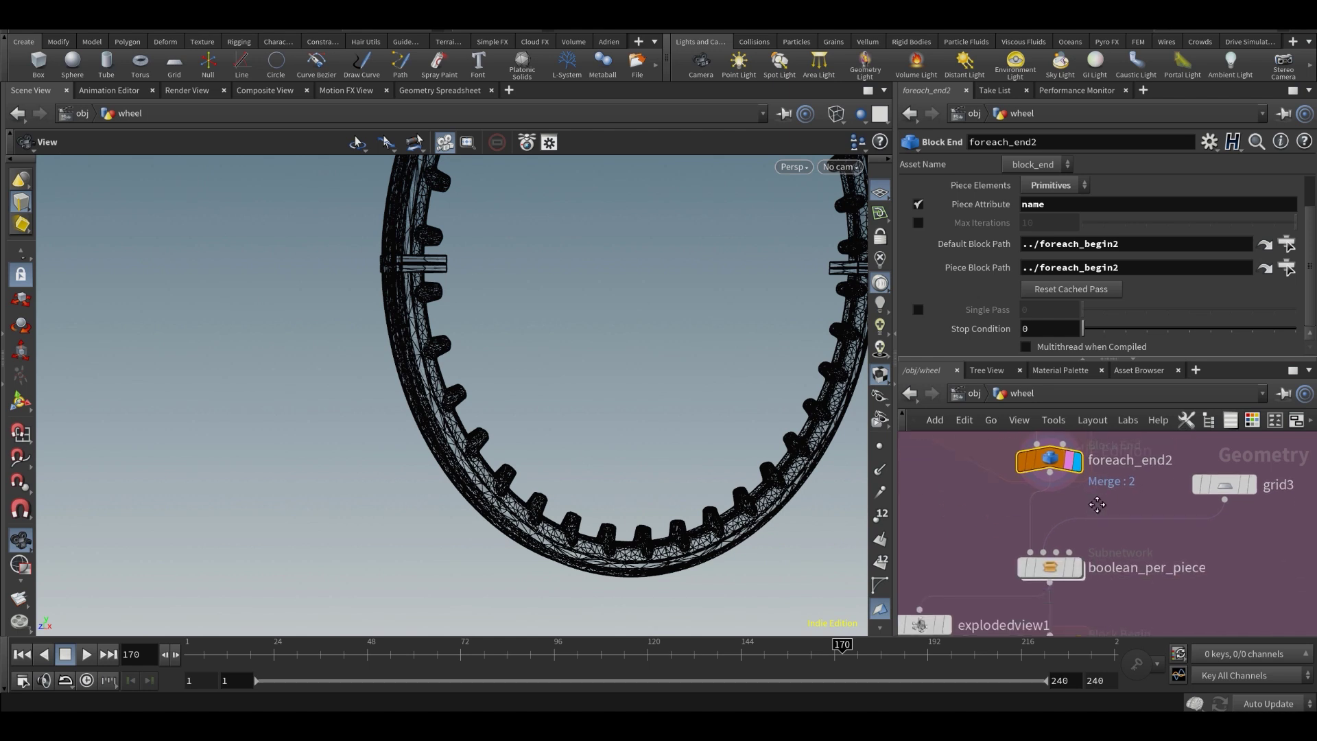
mouse_move(1228, 501)
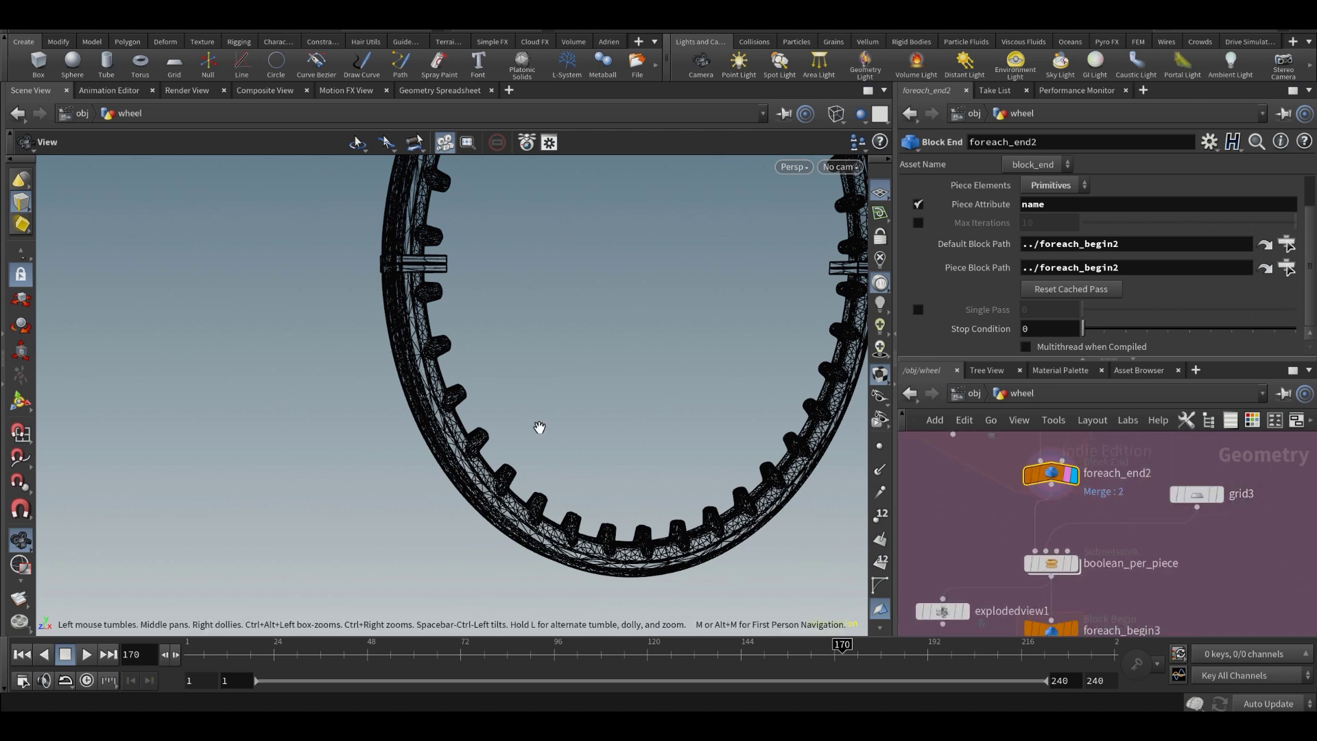
mouse_move(538, 430)
left_mouse_down()
mouse_move(647, 432)
mouse_move(405, 400)
mouse_move(435, 398)
left_mouse_up()
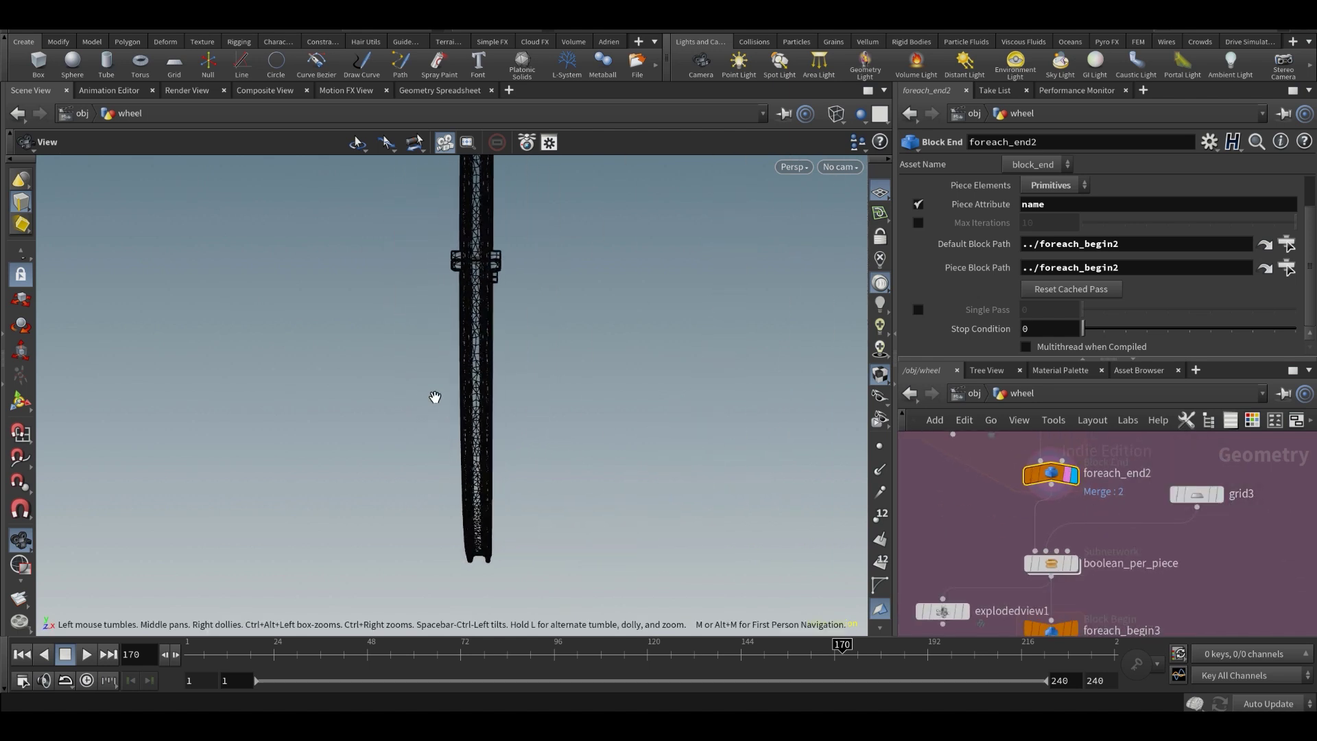
key("w")
- Move explodedview2 below foreach_end2, wire its input to boolean_per_piece's output and display it
middle_click_drag(948, 474, 982, 539)
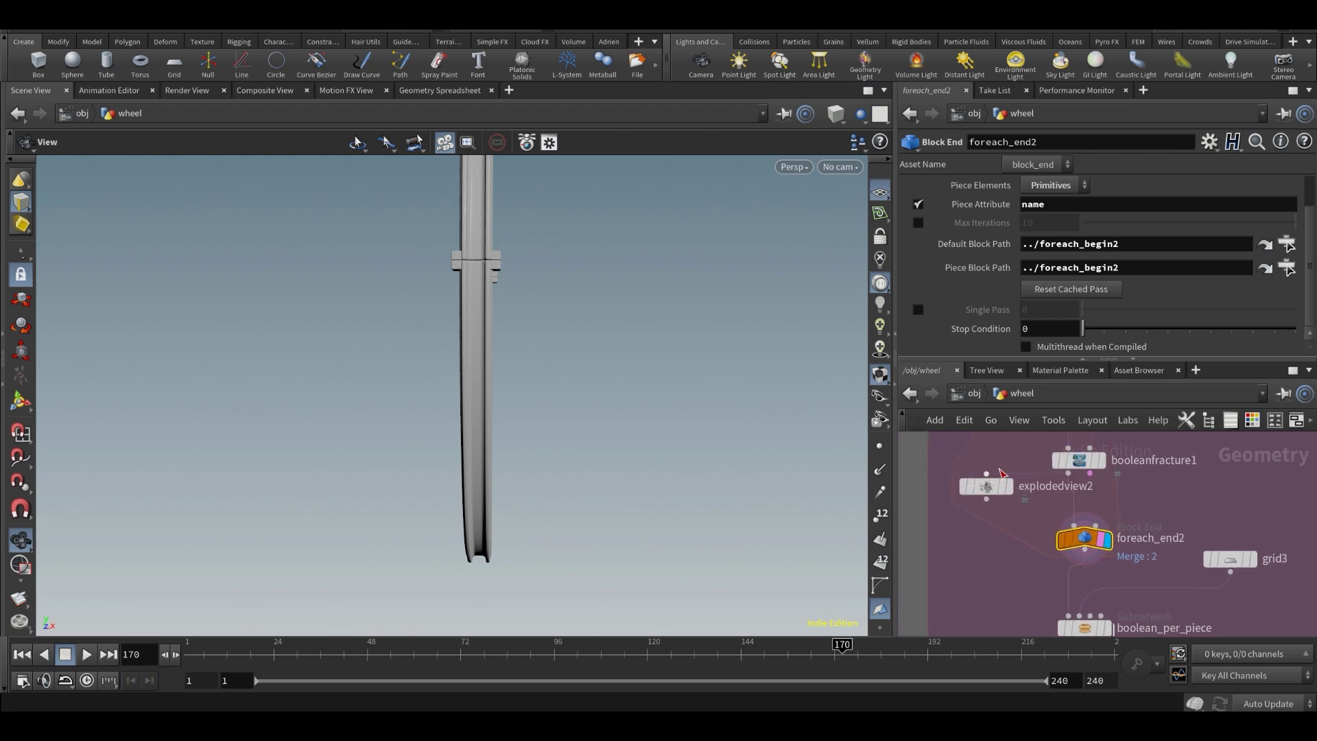
left_click_drag(989, 485, 990, 585)
middle_click_drag(990, 585, 975, 480)
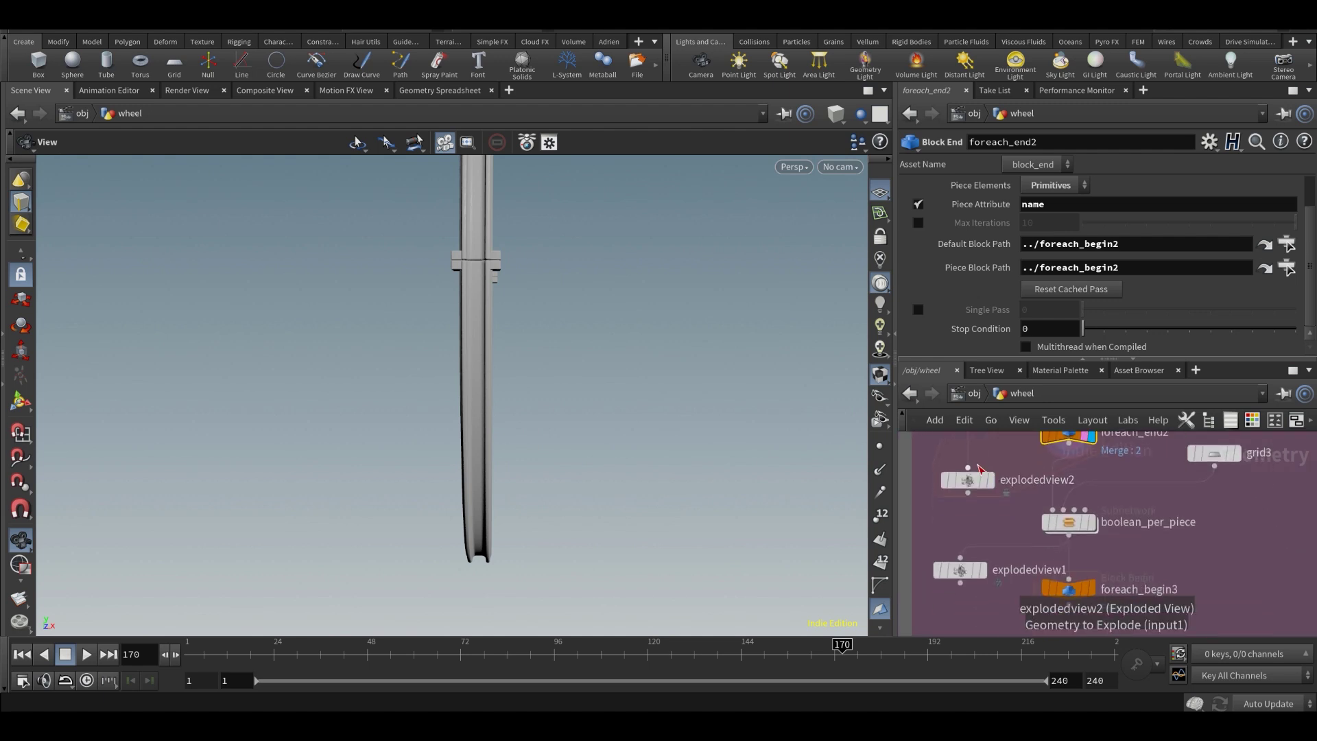
left_click_drag(968, 468, 1068, 536)
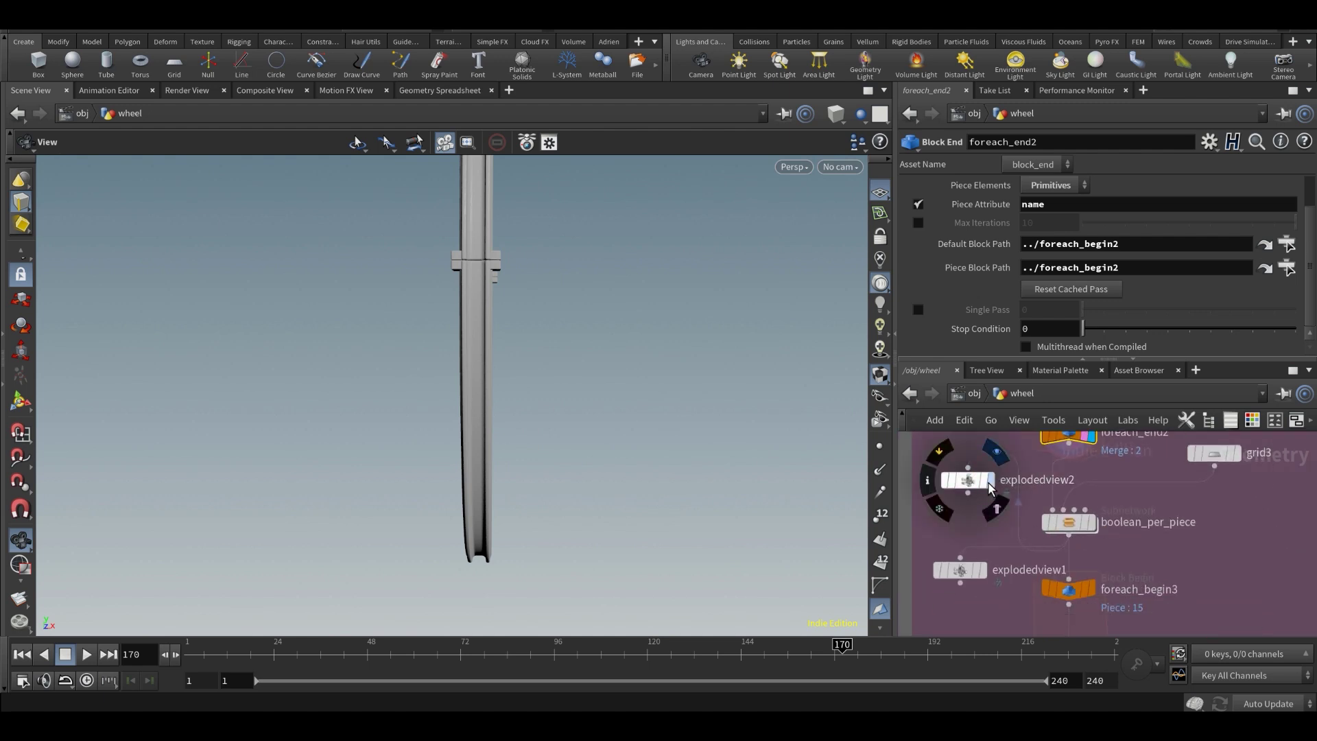
left_click(989, 480)
left_click(966, 480)
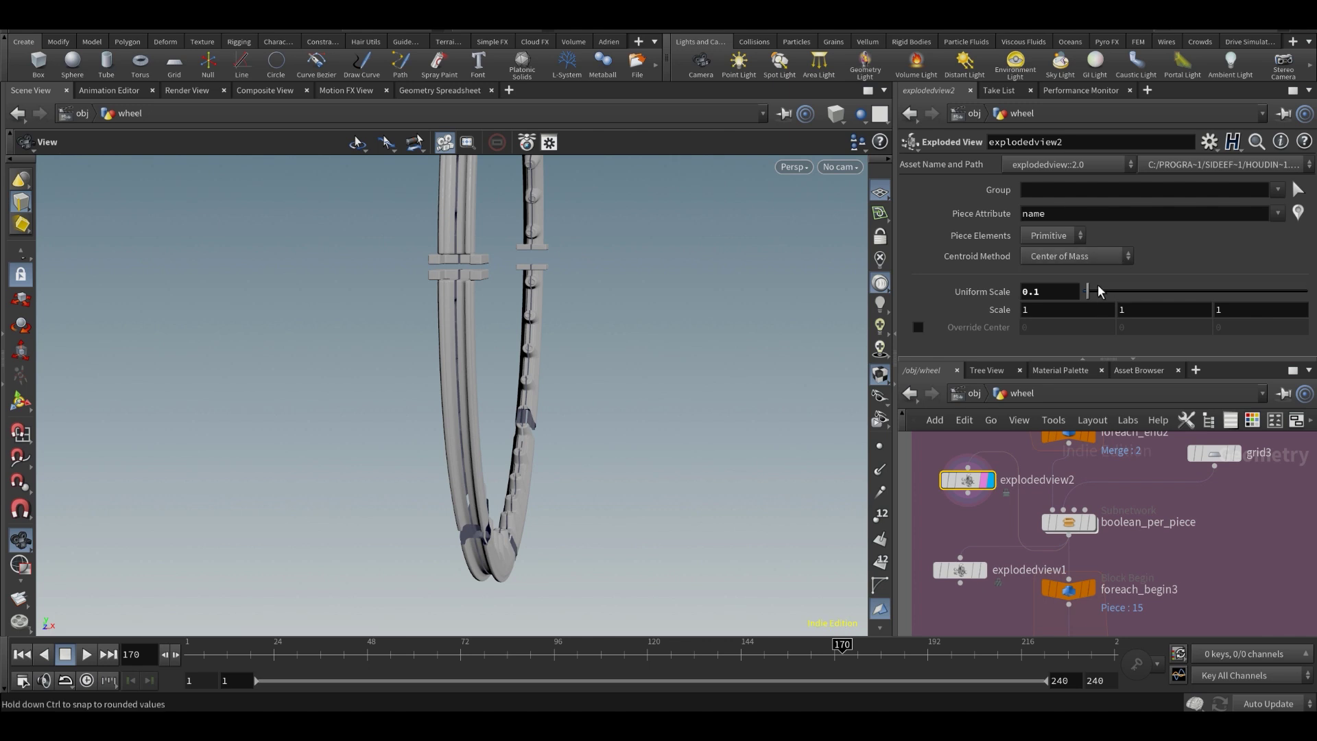
- Set explodedview2's Uniform Scale to 0.97 and inspect the separated wheel halves from an angle
left_click_drag(1088, 292, 1126, 292)
left_click_drag(402, 416, 567, 279)
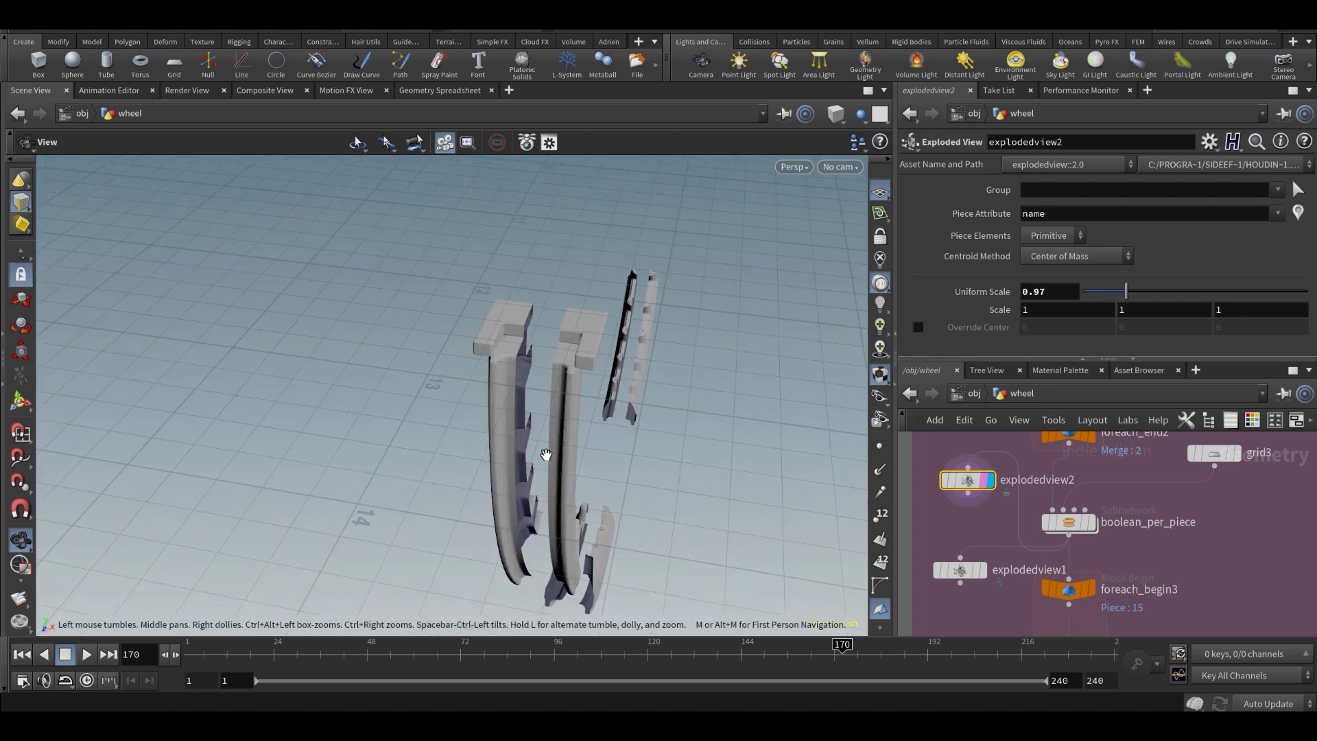
mouse_move(546, 454)
left_mouse_down()
mouse_move(542, 373)
mouse_move(560, 435)
left_mouse_up()
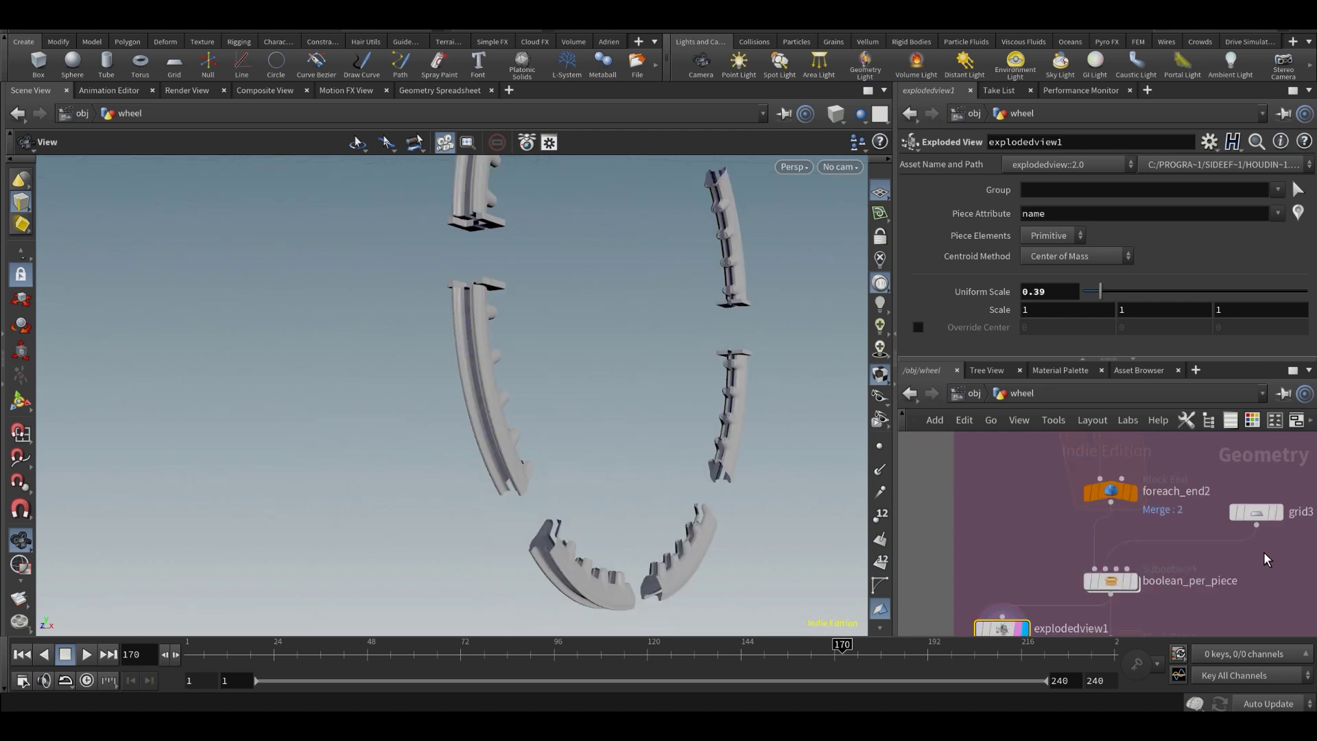
- Display grid3, the cutting plane for boolean_per_piece, and set its size to 20 by 20
middle_click_drag(1264, 556, 1210, 547)
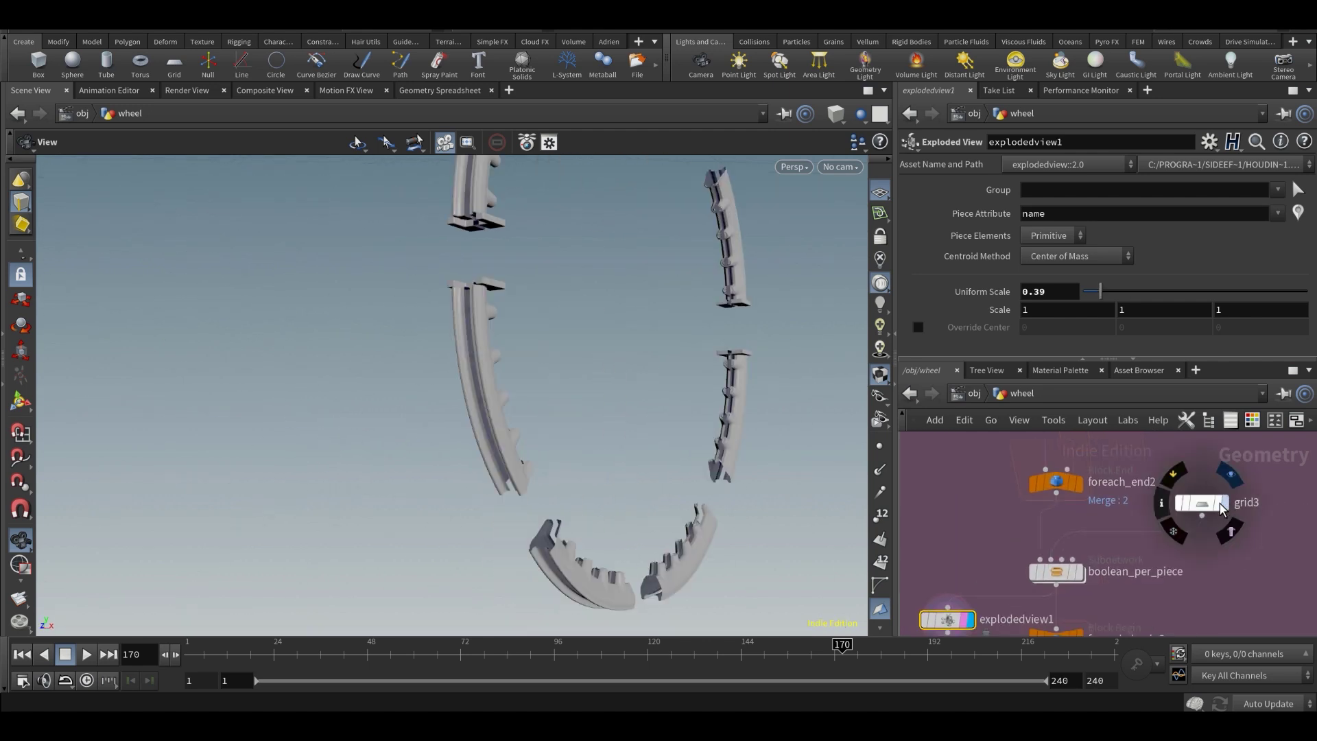
left_click(1223, 508)
left_click(1200, 503)
mouse_move(590, 446)
left_mouse_down()
mouse_move(608, 450)
mouse_move(571, 450)
left_mouse_up()
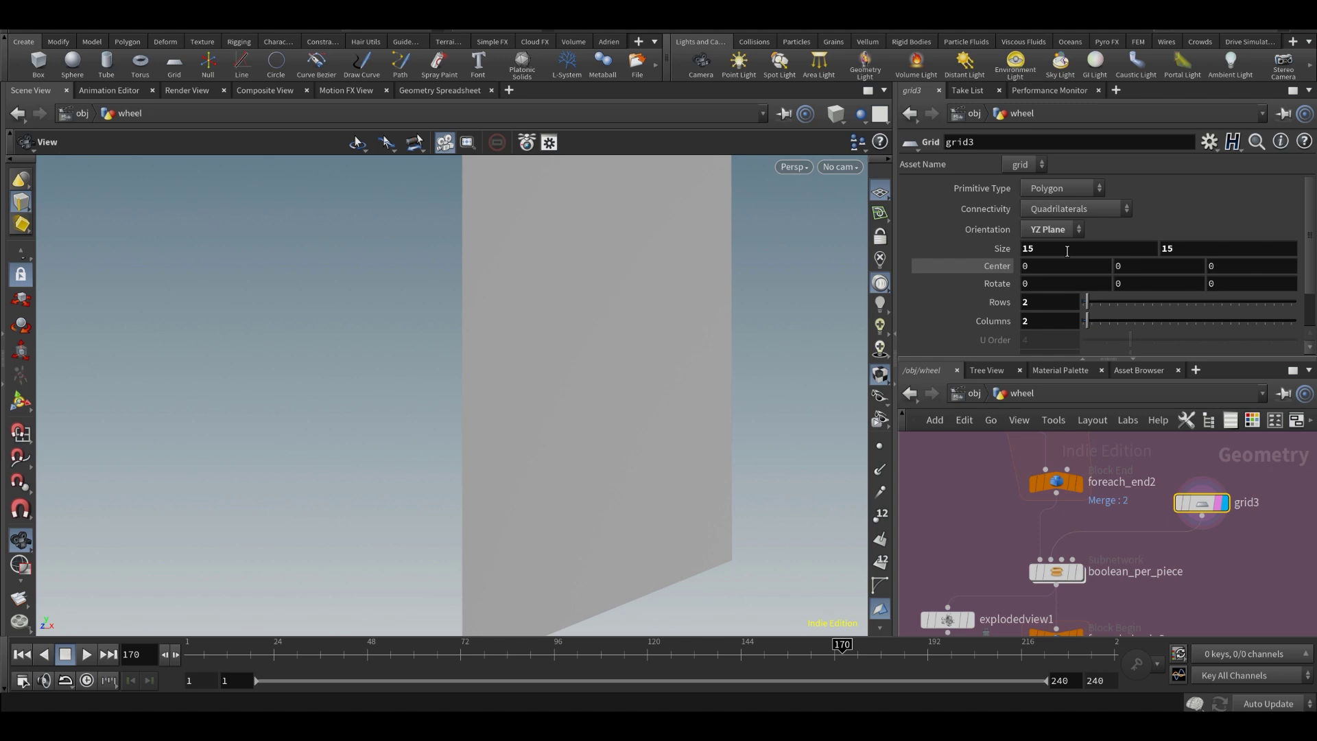
double_click(1208, 244)
type("20")
key("Return")
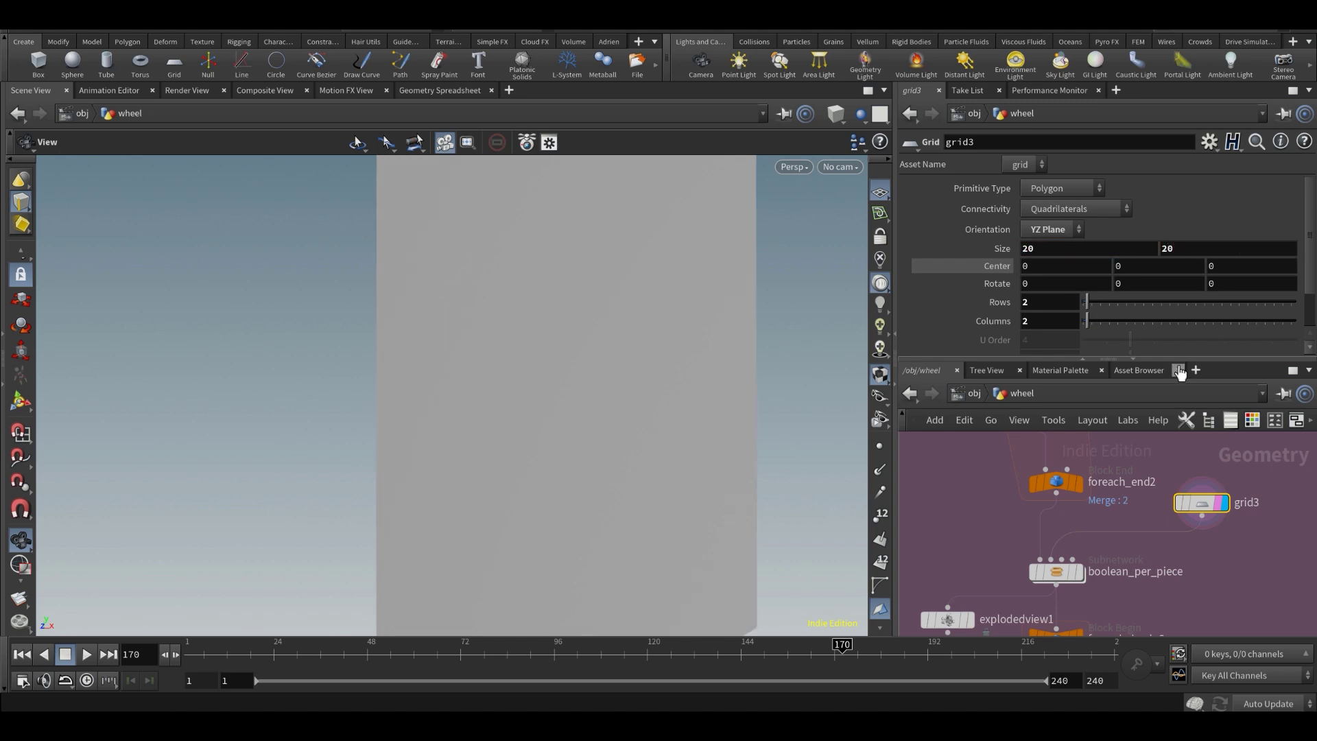
key("w")
key("w")
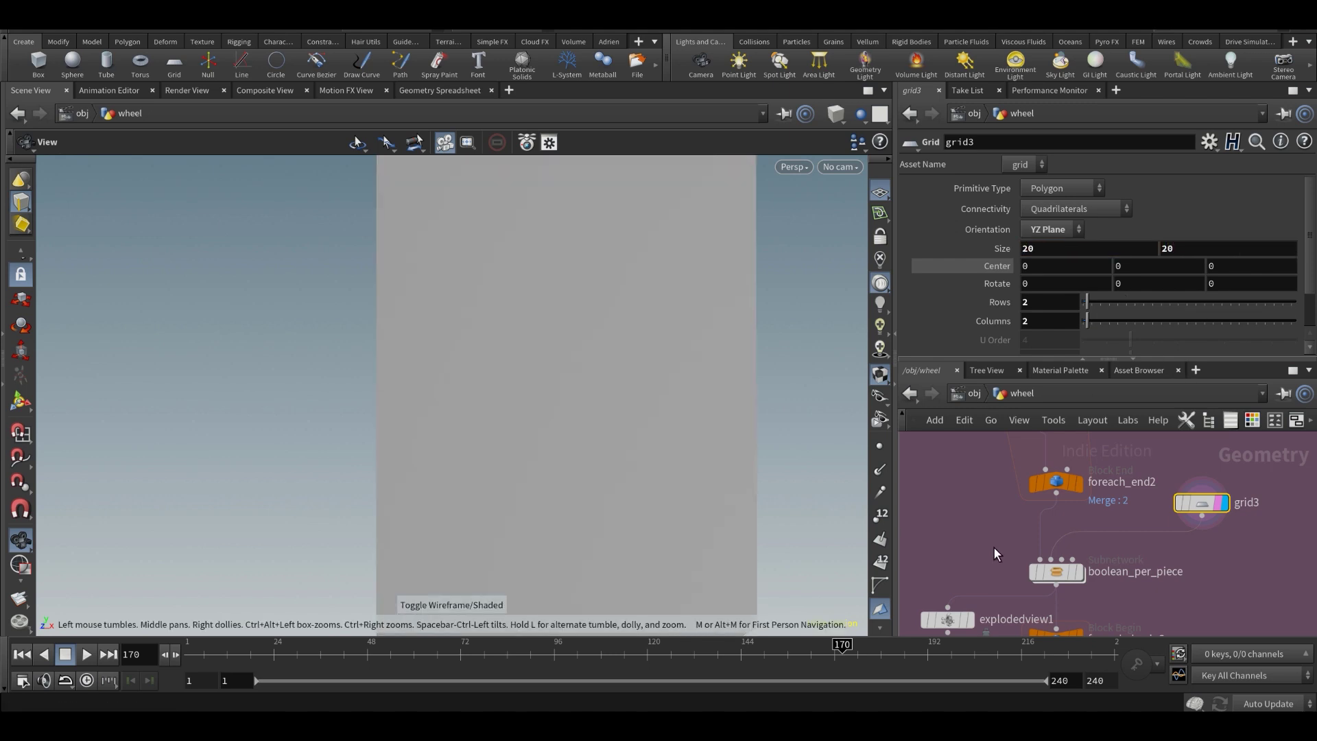
- Display the boolean_per_piece result and inspect the wheel in wireframe
left_click(1077, 572)
left_click(1055, 575)
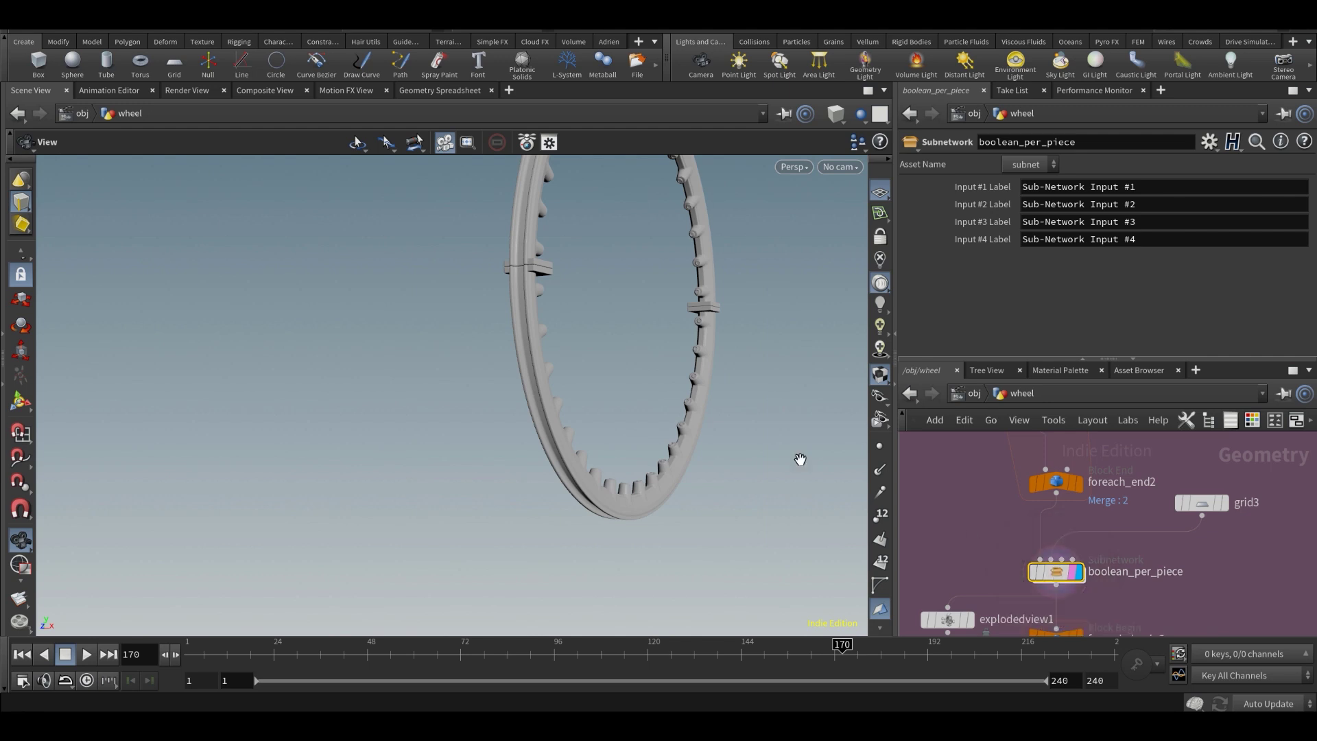
left_click_drag(800, 459, 688, 316)
key("w")
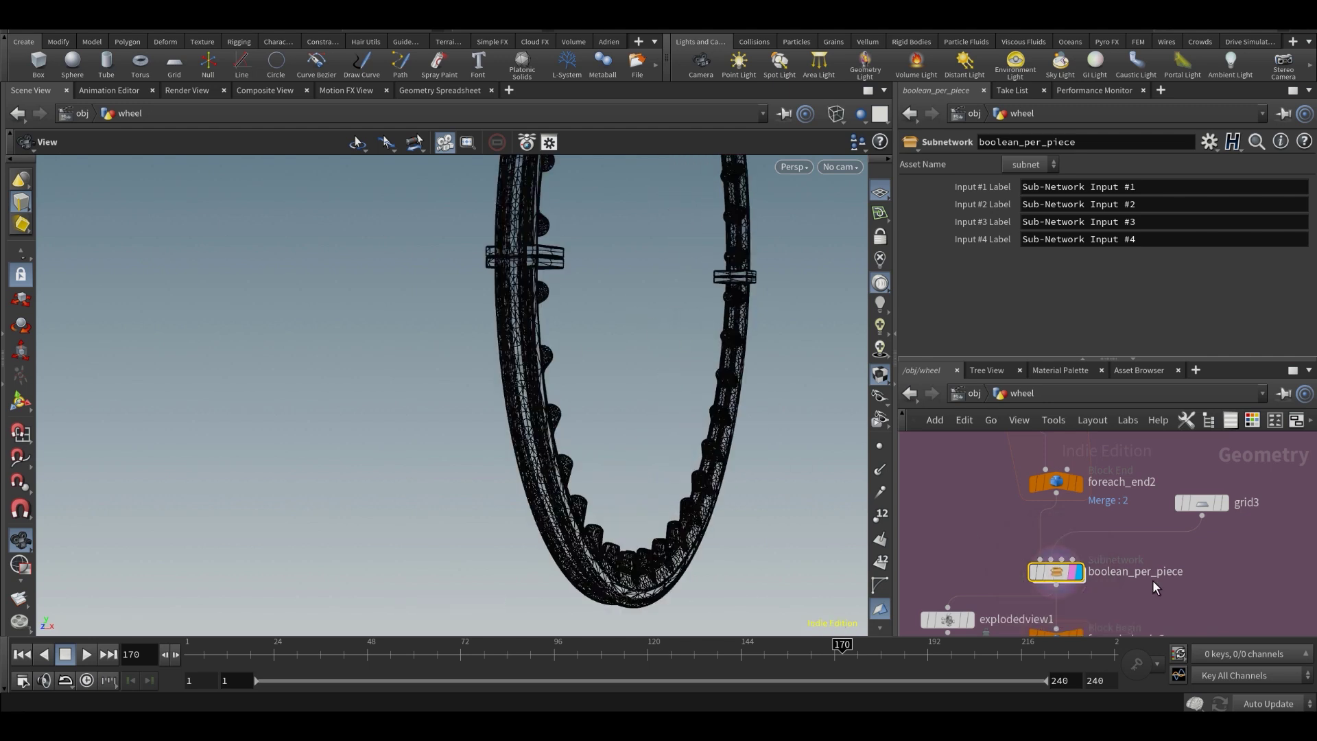
- Enter the boolean_per_piece subnetwork, display connectivity1 and inspect the wheel geometry it classifies
double_click(1064, 573)
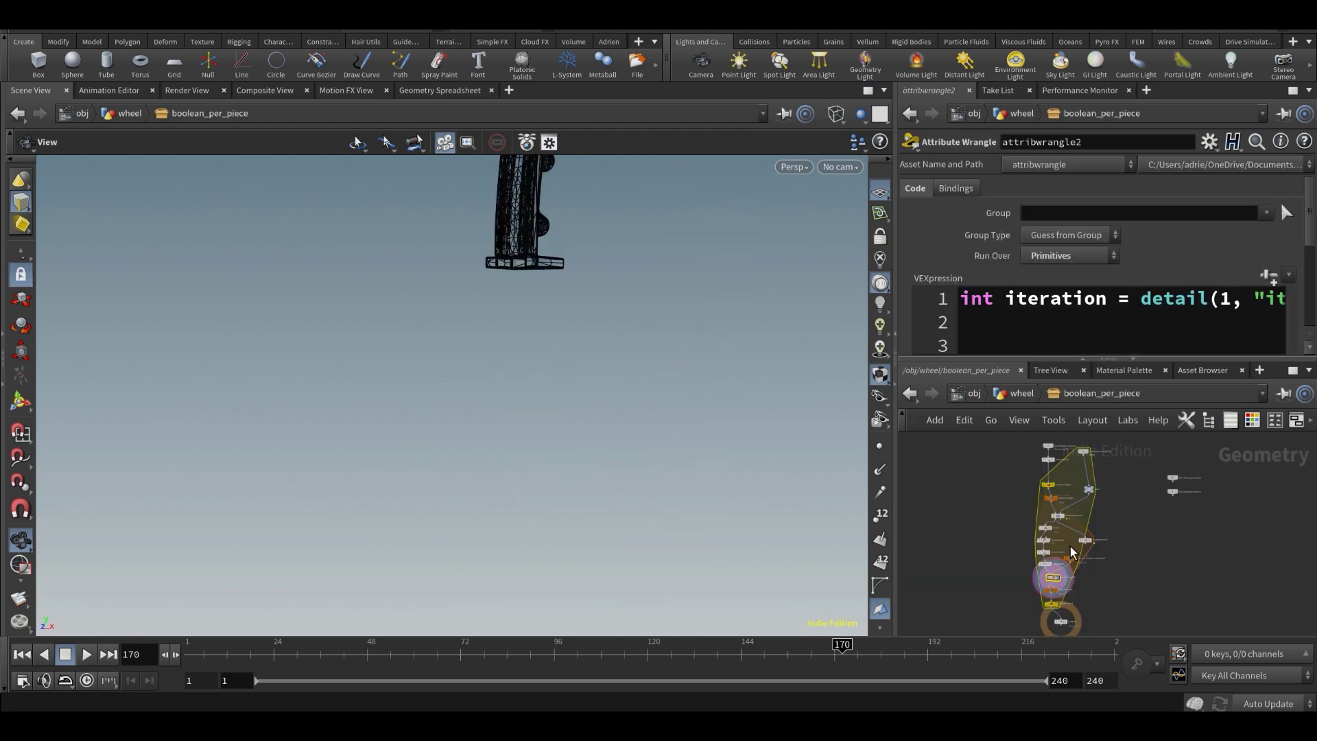
scroll(1123, 528, "up", 5)
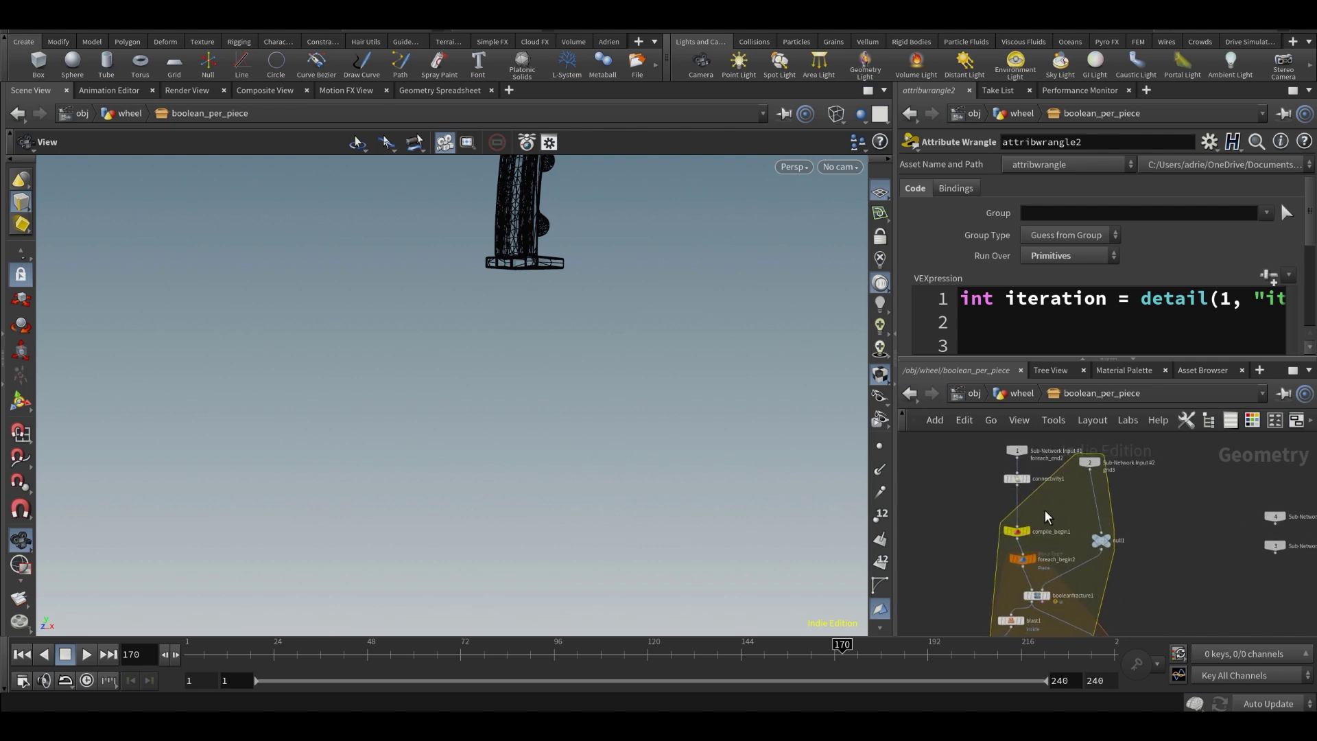
scroll(1050, 491, "up", 2)
left_click(1020, 476)
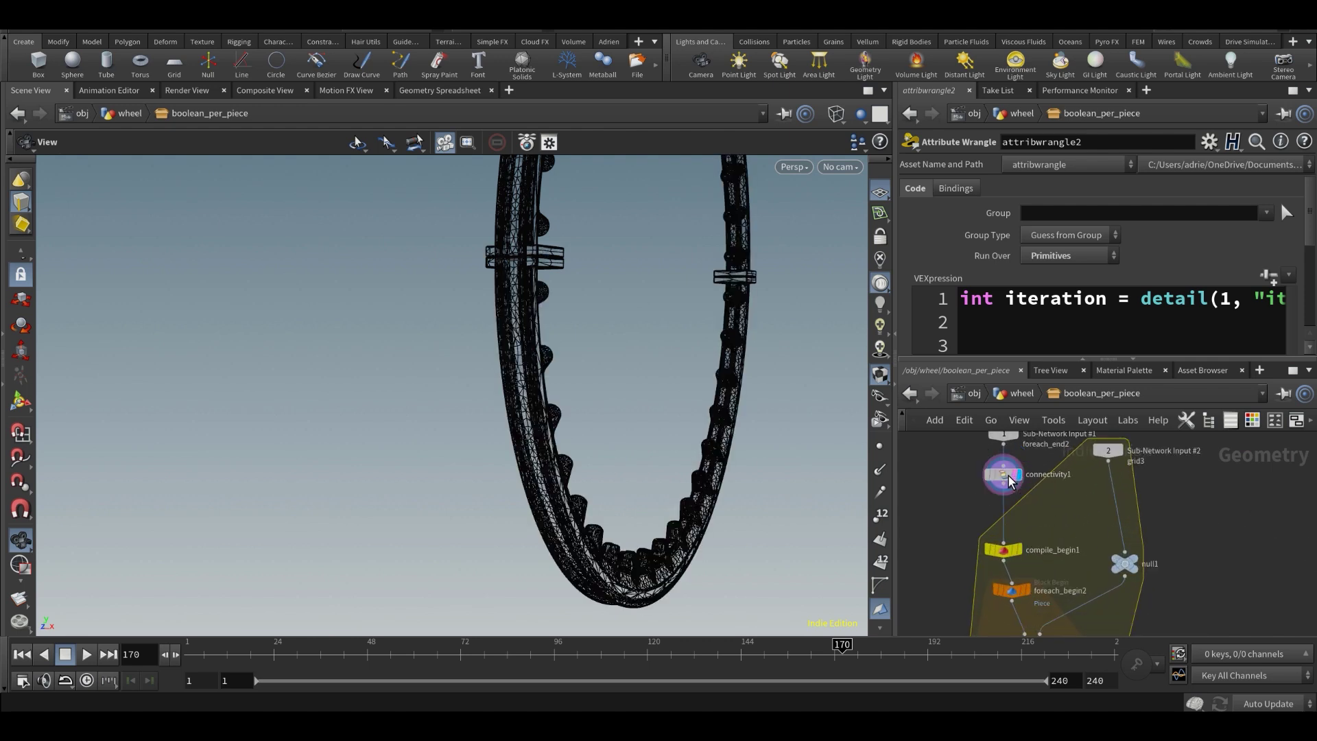
left_click(1006, 474)
left_click_drag(572, 422, 616, 396)
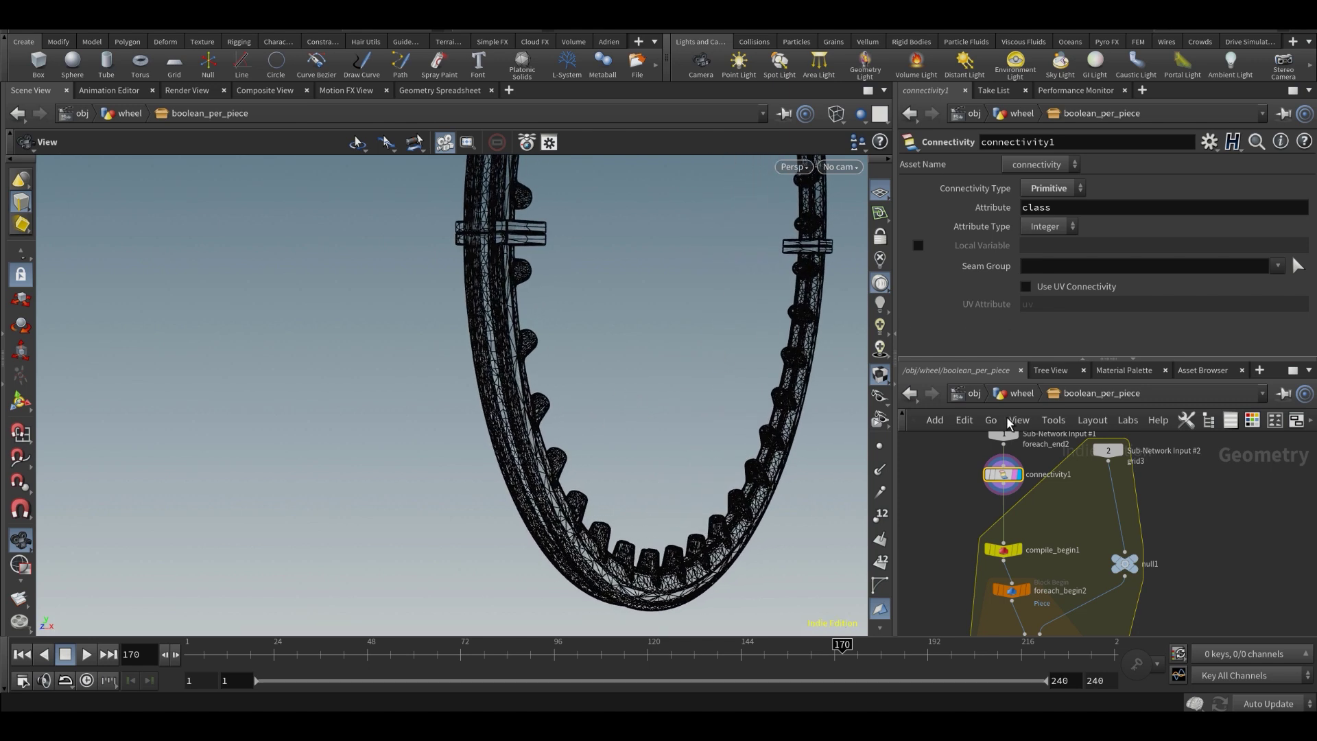
left_click_drag(1012, 478, 1006, 479)
scroll(581, 362, "up", 3)
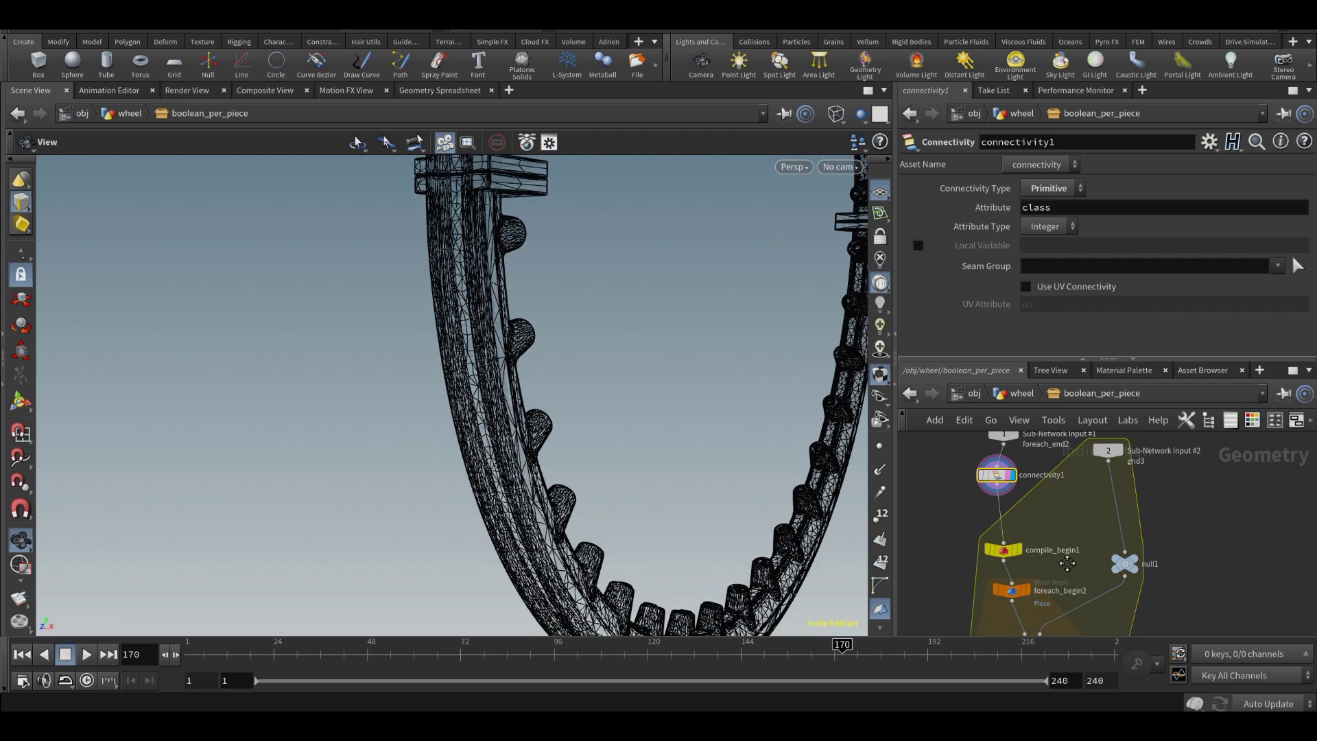
- Check the Piece Attribute of the foreach_end2 block inside boolean_per_piece
scroll(1068, 563, "down", 5)
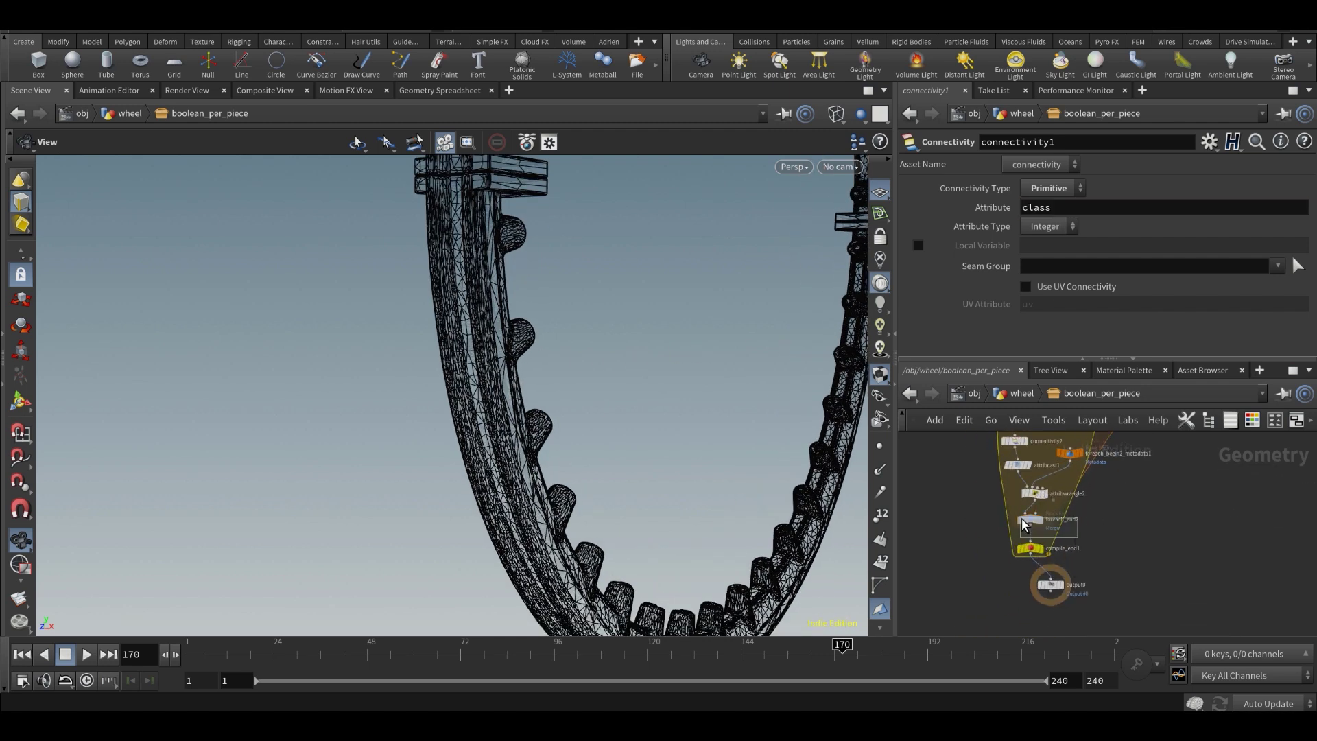
left_click(1025, 525)
middle_click_drag(1100, 508, 1104, 544)
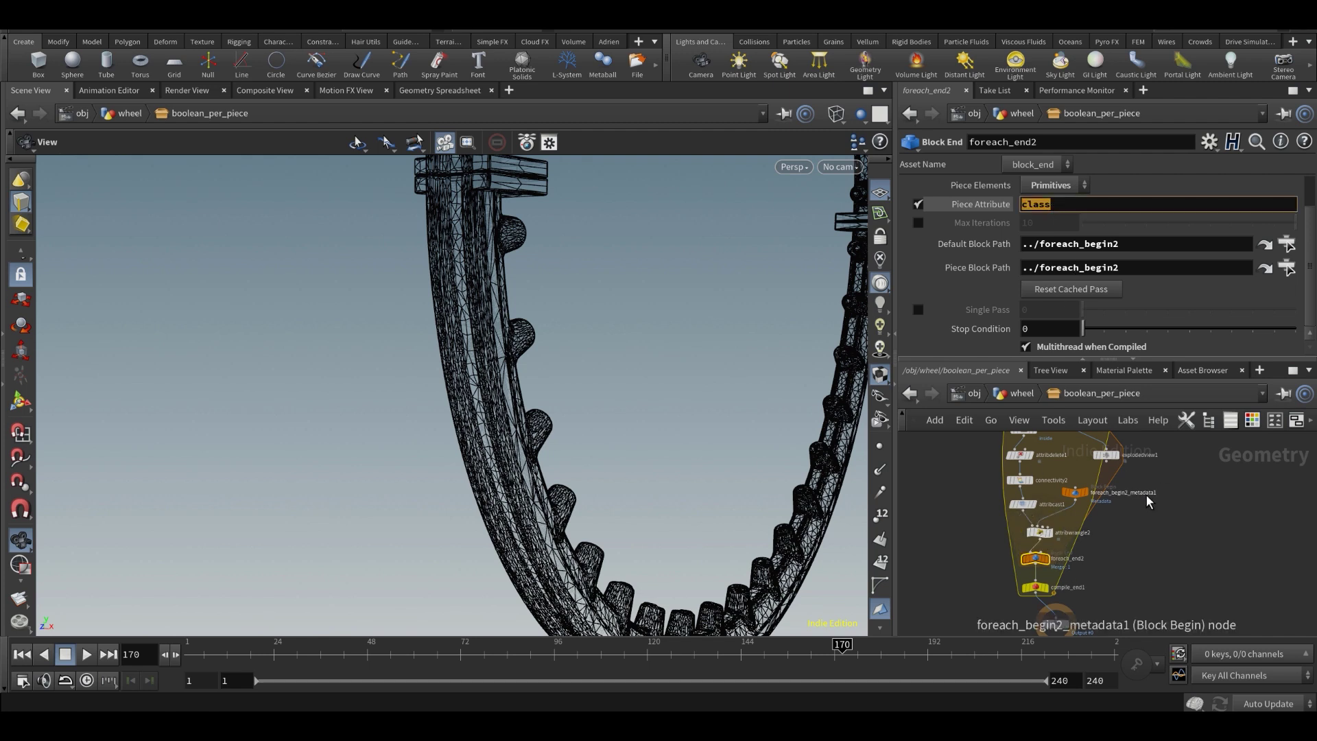
- Display foreach_begin2 inside boolean_per_piece and inspect the single wheel piece it extracts
middle_click_drag(1149, 502, 1183, 605)
scroll(1081, 471, "up", 6)
left_click(1082, 473)
left_click(1057, 475)
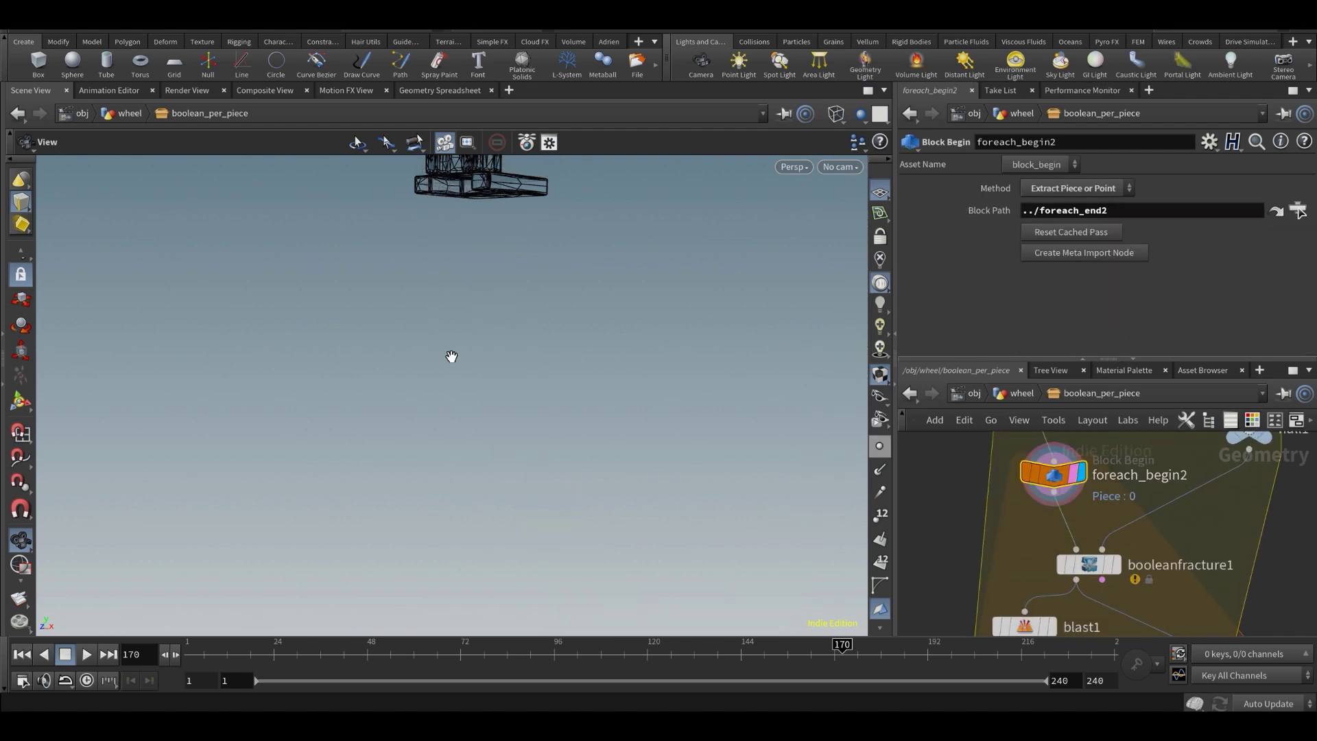
left_click_drag(452, 356, 577, 393)
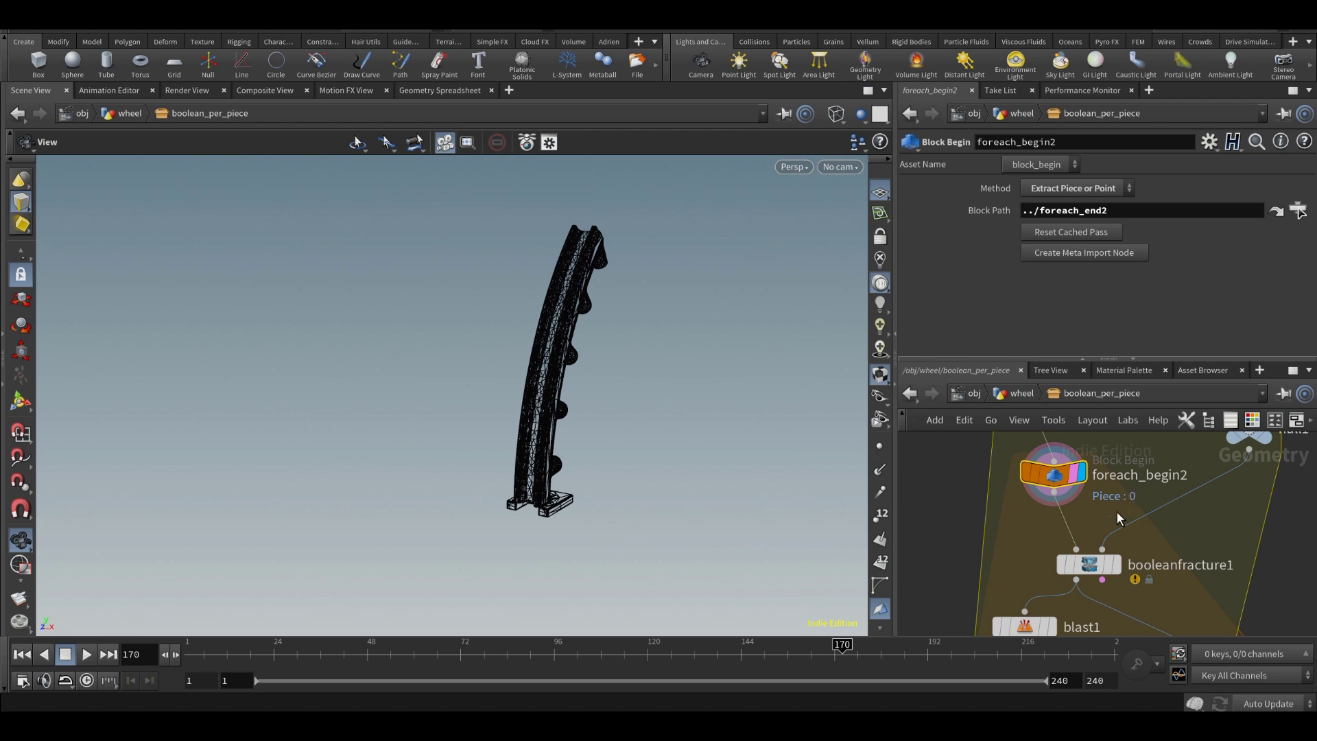
- Display null1 and inspect the cutting grid against the extracted wheel piece
scroll(1133, 527, "down", 4)
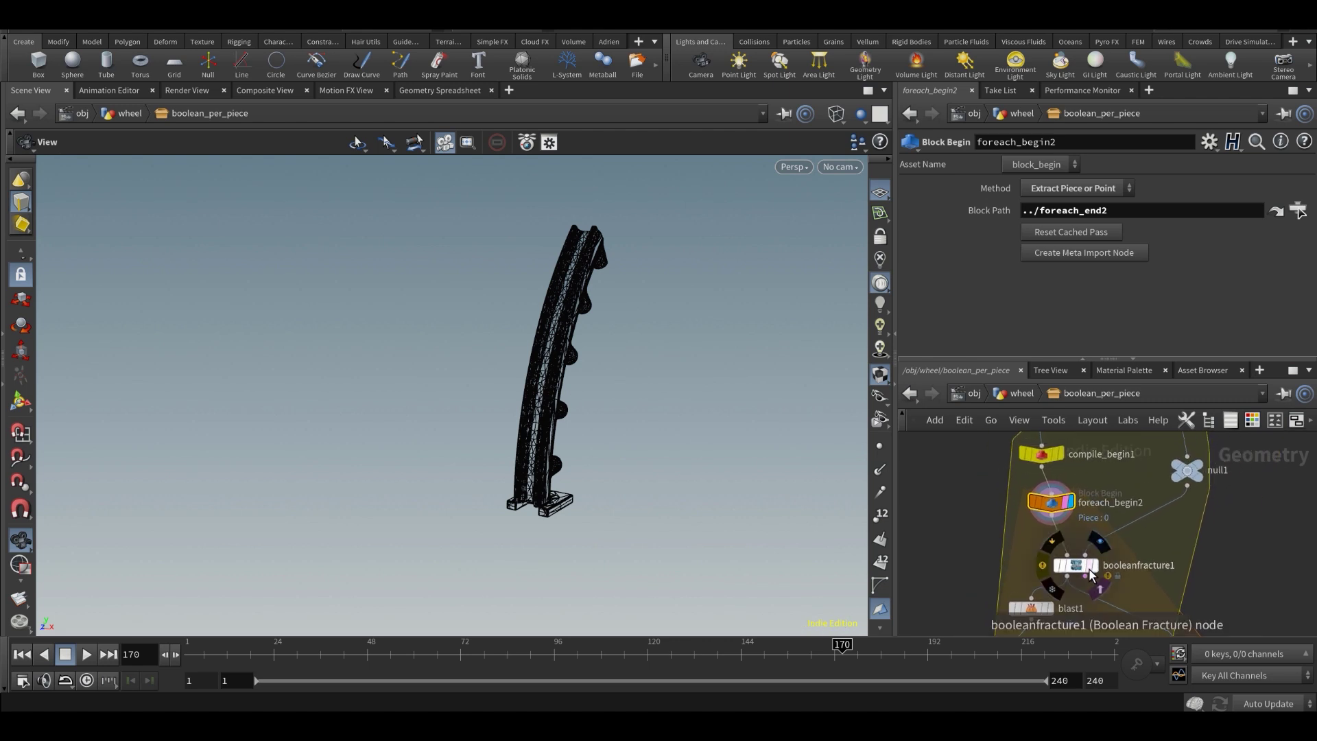
scroll(1218, 497, "down", 2)
middle_click_drag(1208, 468, 1167, 541)
scroll(1166, 542, "up", 4)
left_click(1151, 536)
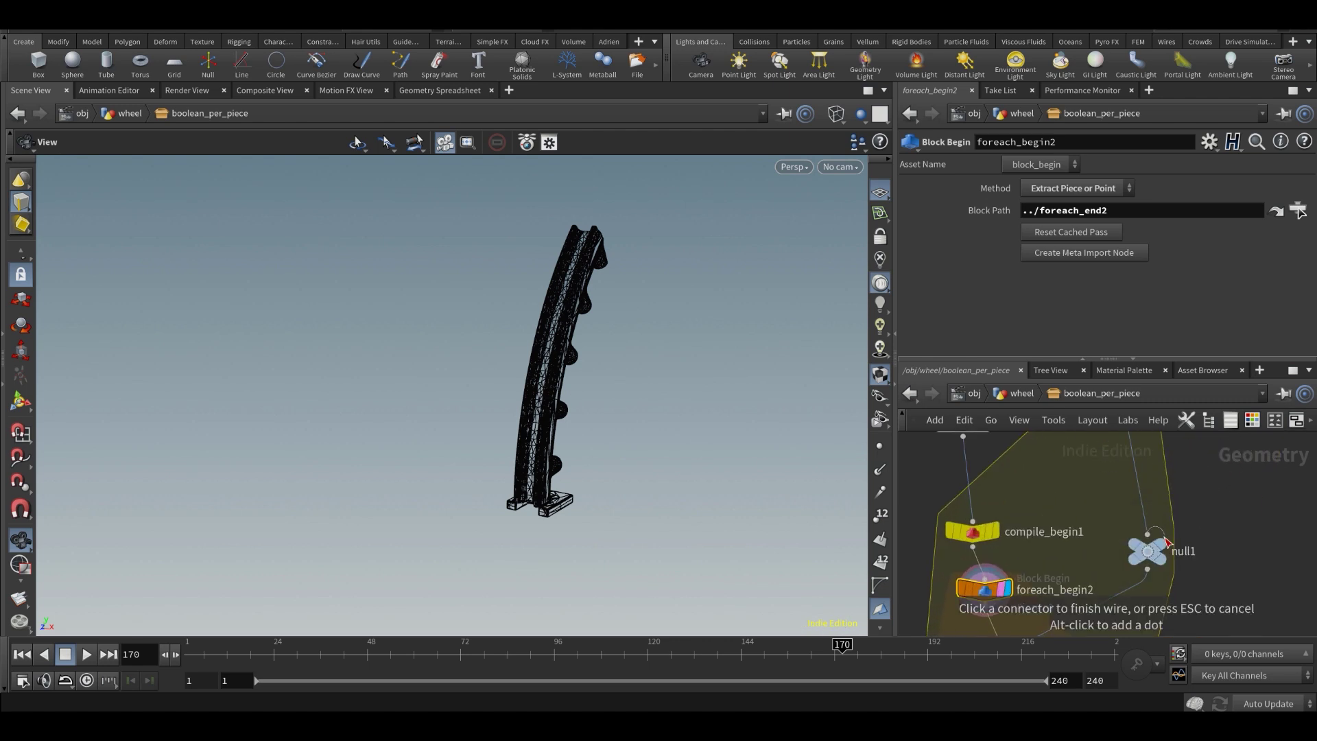
key("Escape")
scroll(1165, 539, "up", 2)
left_click(1164, 542)
left_click(1152, 555)
left_click_drag(603, 430, 507, 463)
- Display booleanfracture1 inside boolean_per_piece and inspect the fractured wheel piece up close
middle_click_drag(1020, 570, 1058, 435)
scroll(1051, 545, "up", 2)
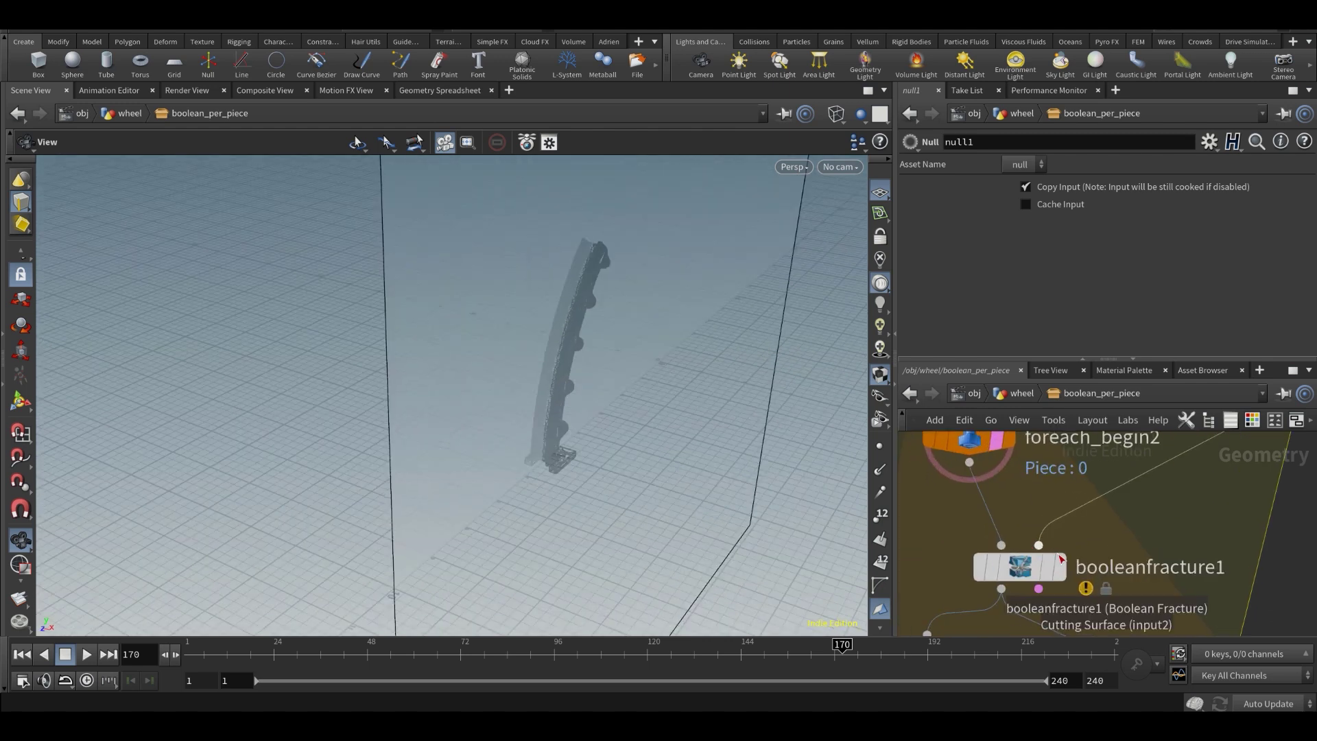
left_click(1061, 567)
left_click(1046, 568)
left_click(1020, 567)
left_click_drag(604, 453, 583, 412)
right_click_drag(583, 412, 872, 431)
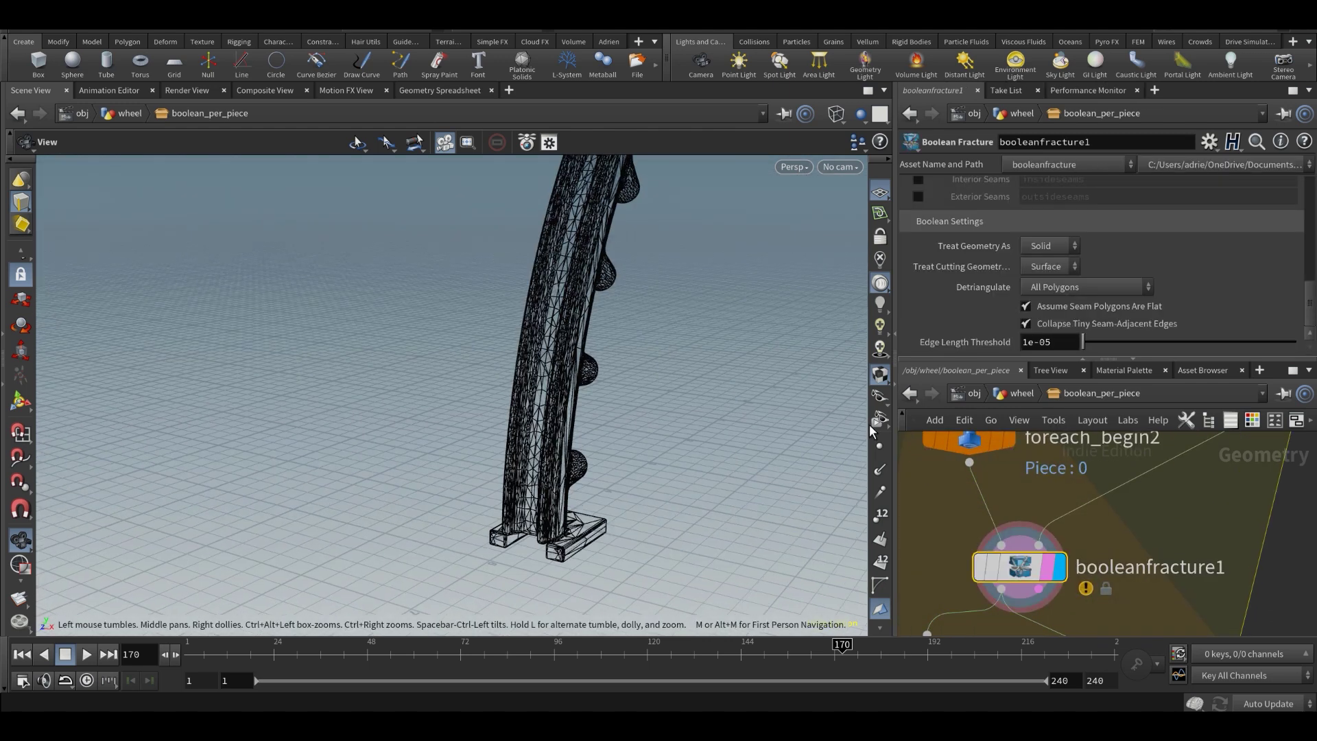
- Inspect the wireframe of the fractured wheel piece from booleanfracture1
mouse_move(596, 452)
left_mouse_down()
mouse_move(597, 429)
mouse_move(574, 466)
left_mouse_up()
key("shift+w")
key("shift+w")
middle_click_drag(1168, 584, 1150, 513)
scroll(1150, 512, "down", 3)
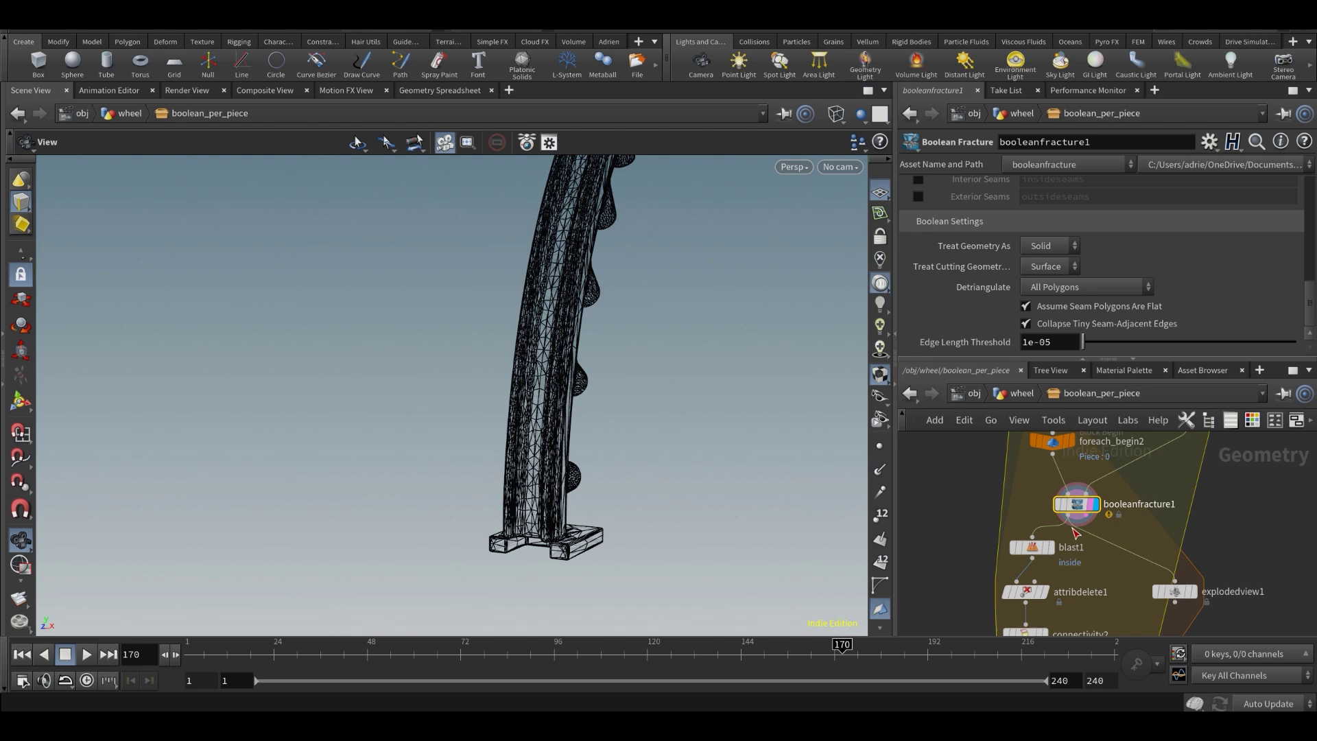
- Display blast1 inside boolean_per_piece and inspect the wheel piece with its inside group removed
middle_click_drag(964, 530, 1017, 457)
scroll(1104, 472, "up", 2)
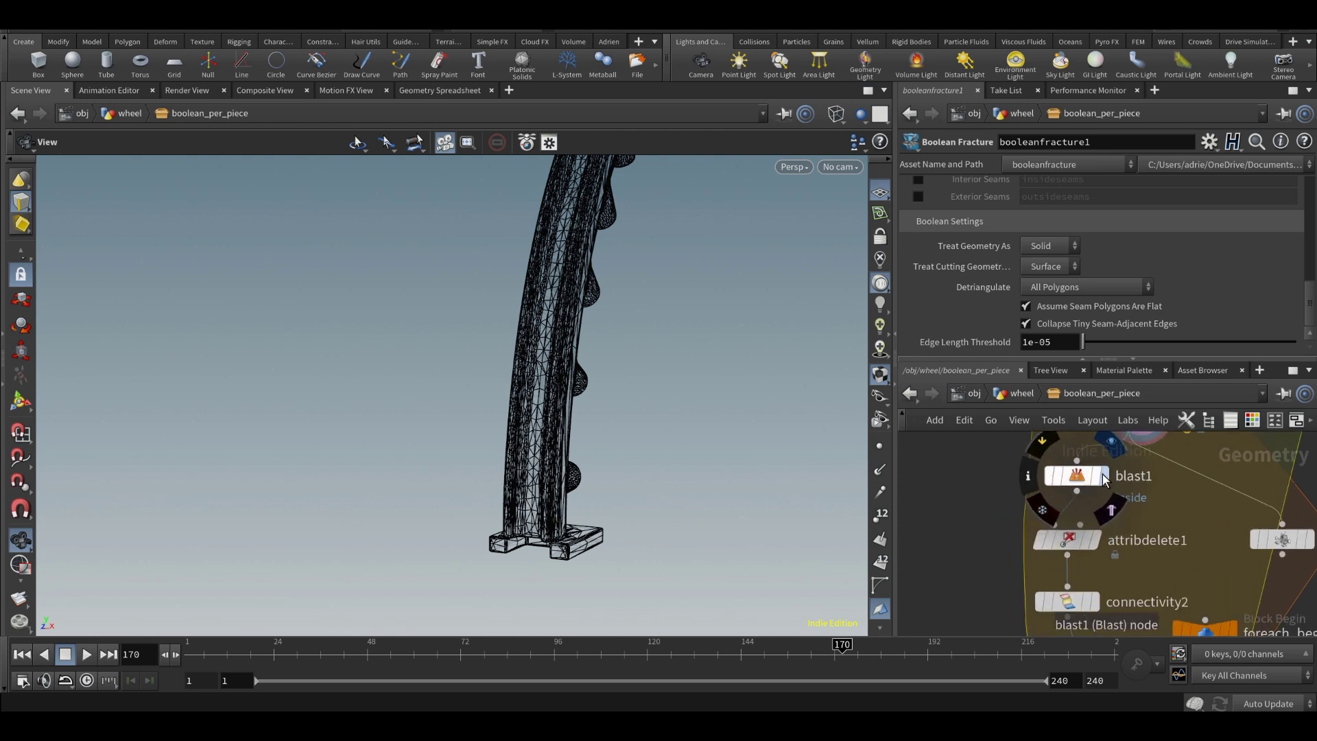
left_click(1087, 480)
left_click_drag(691, 494, 642, 518)
key("shift+w")
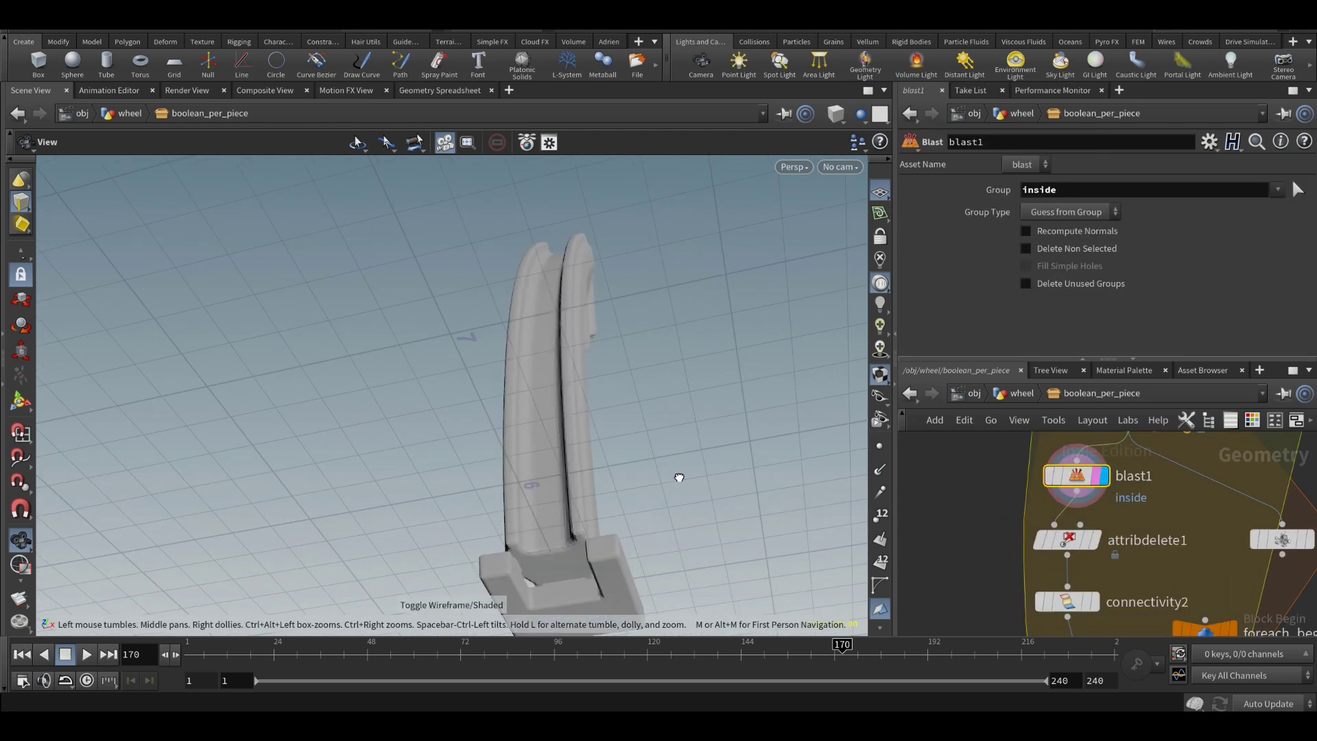
left_click_drag(679, 476, 649, 535)
- Step down through attribdelete1 and connectivity2 and review how the class primitive attribute is deleted and rebuilt
middle_click_drag(1170, 547, 1171, 448)
key("Down")
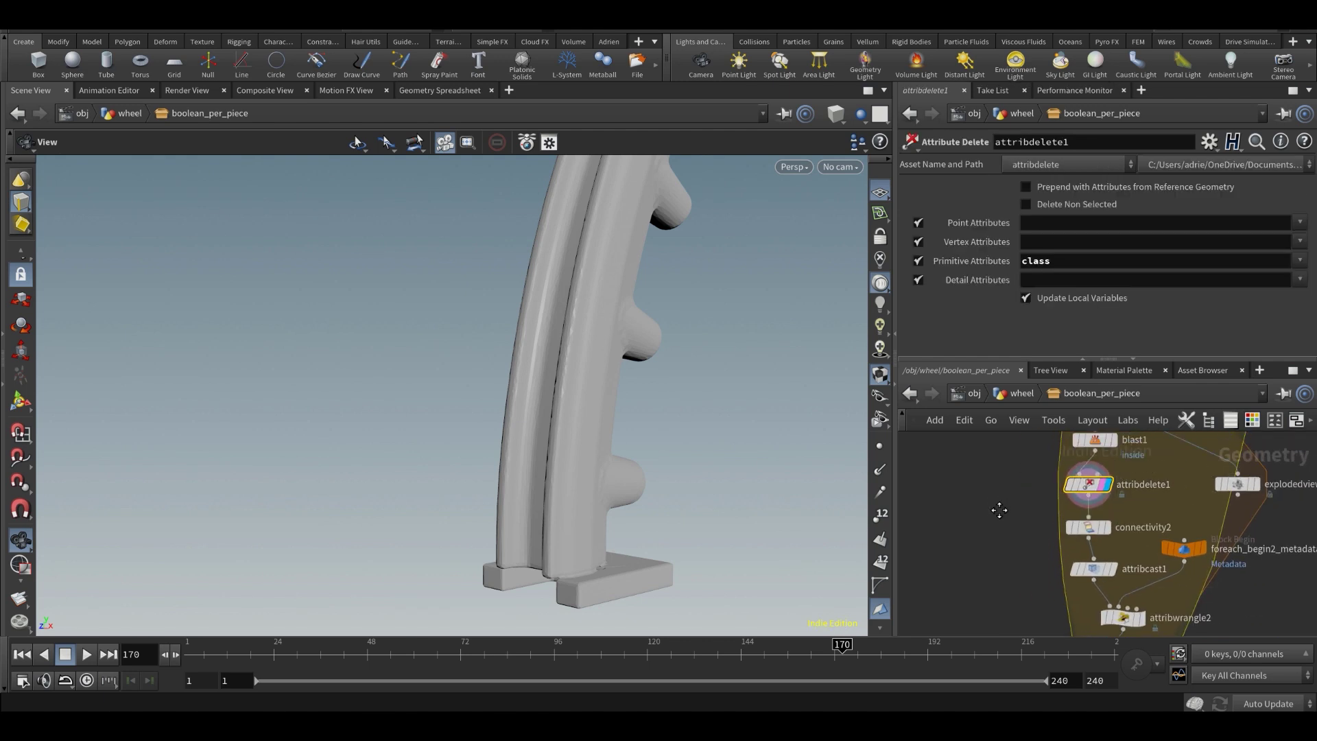
key("Down")
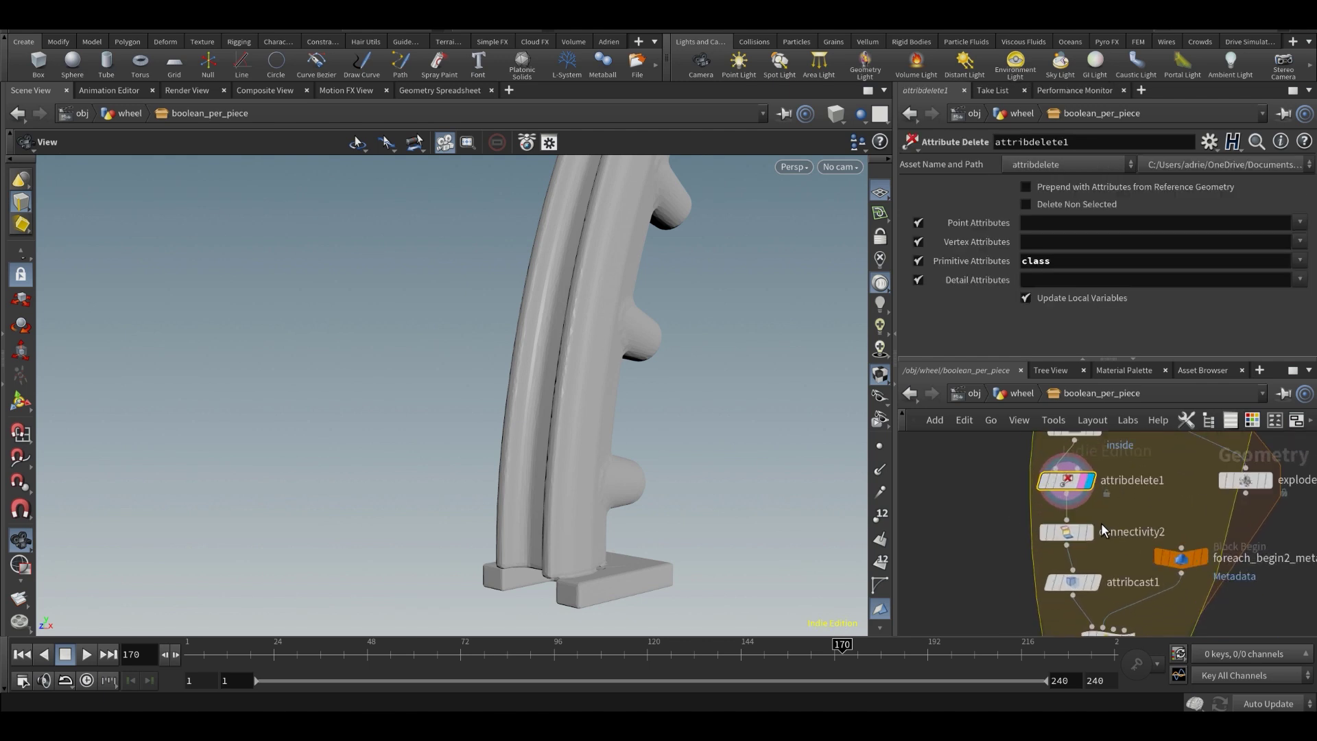
middle_click_drag(1118, 546, 1114, 525)
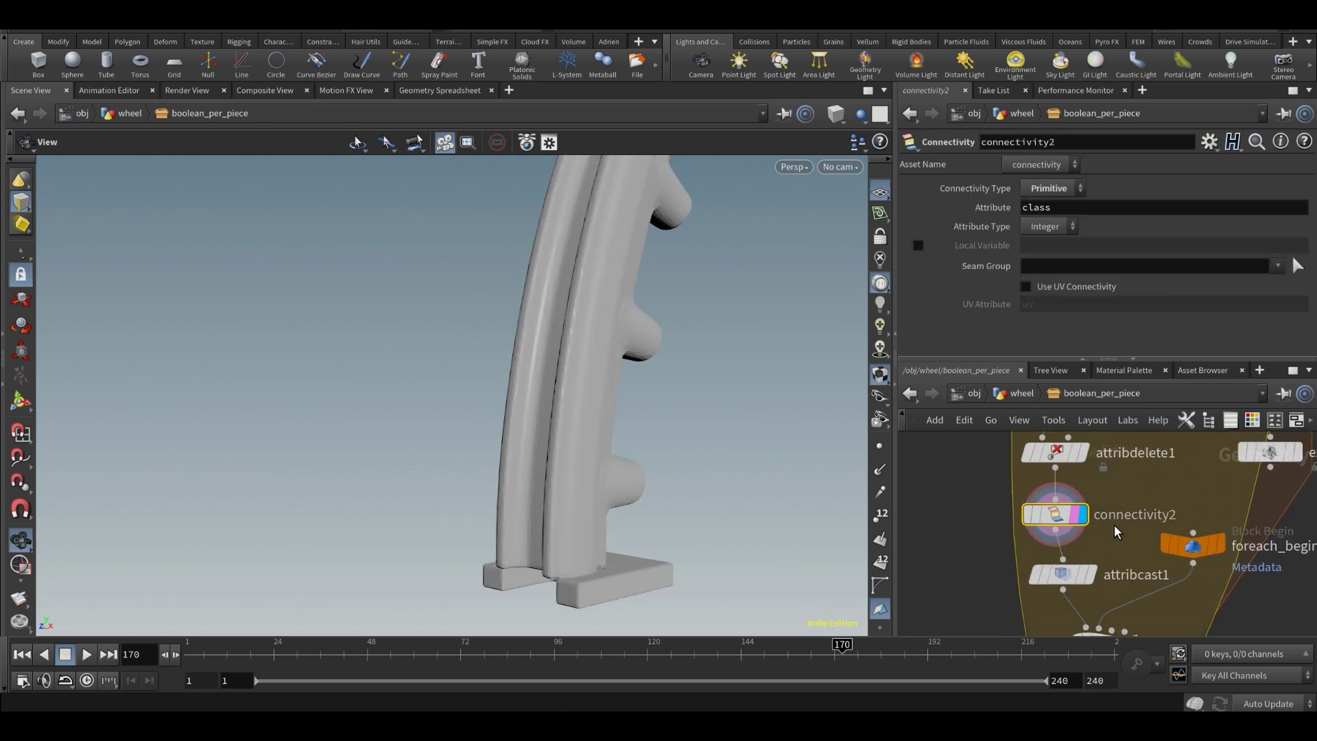
left_click_drag(607, 443, 623, 441)
- Add an Exploded View node beside connectivity2, feed it from connectivity2 and display it
middle_click_drag(930, 530, 970, 518)
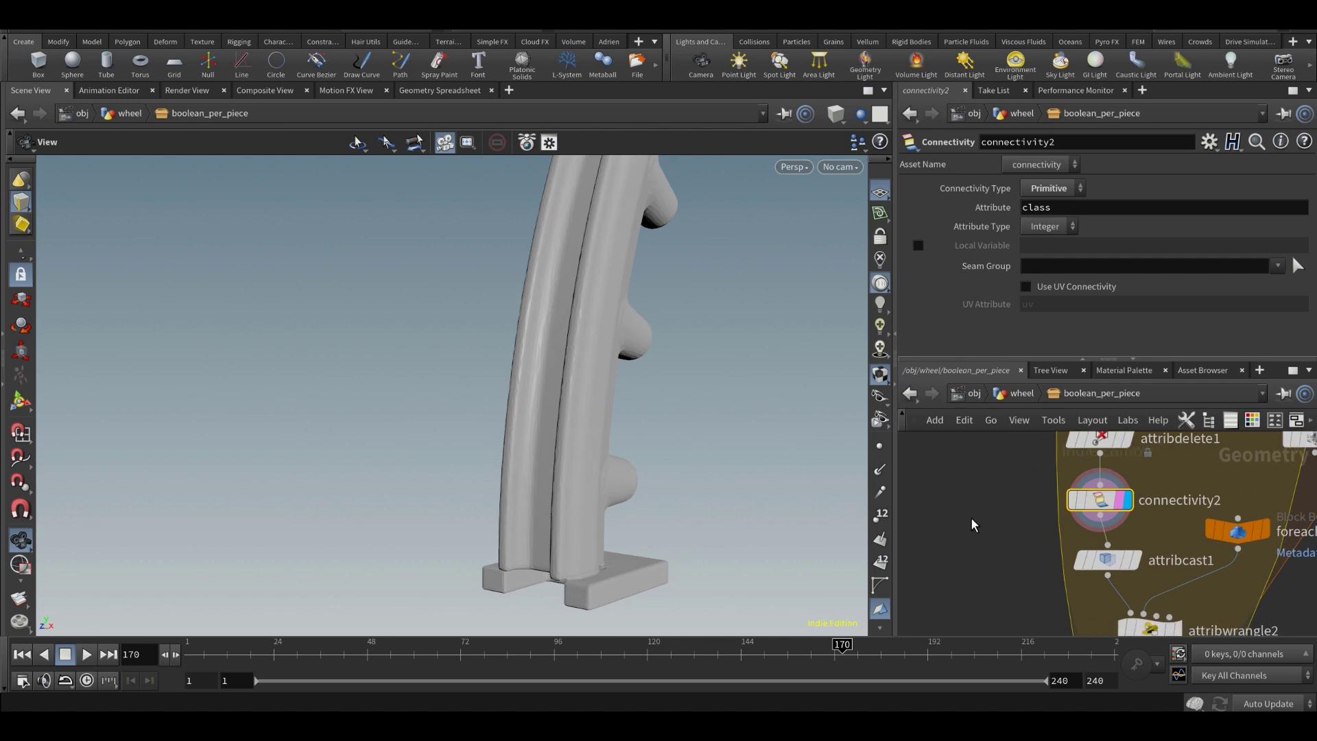
key("Tab")
type("explode")
key("Return")
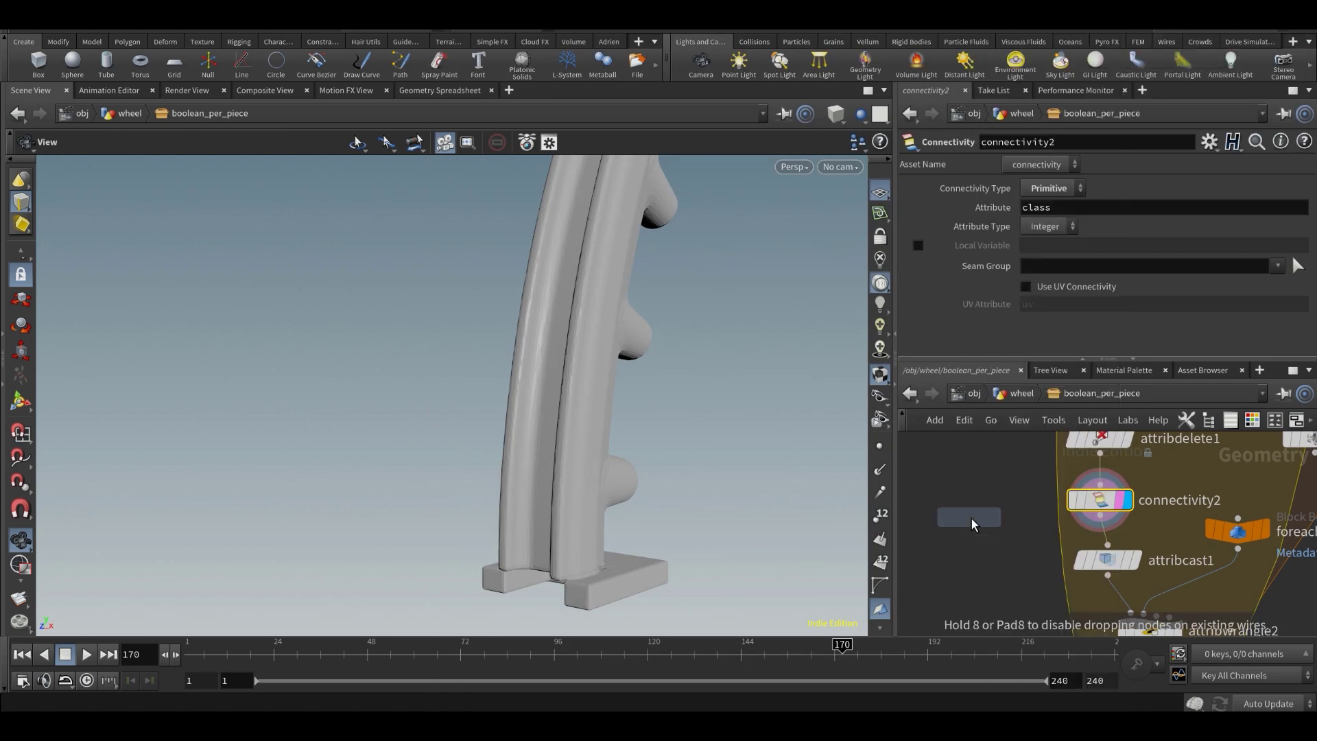
left_click(970, 517)
left_click_drag(998, 497, 1099, 515)
left_click(998, 517)
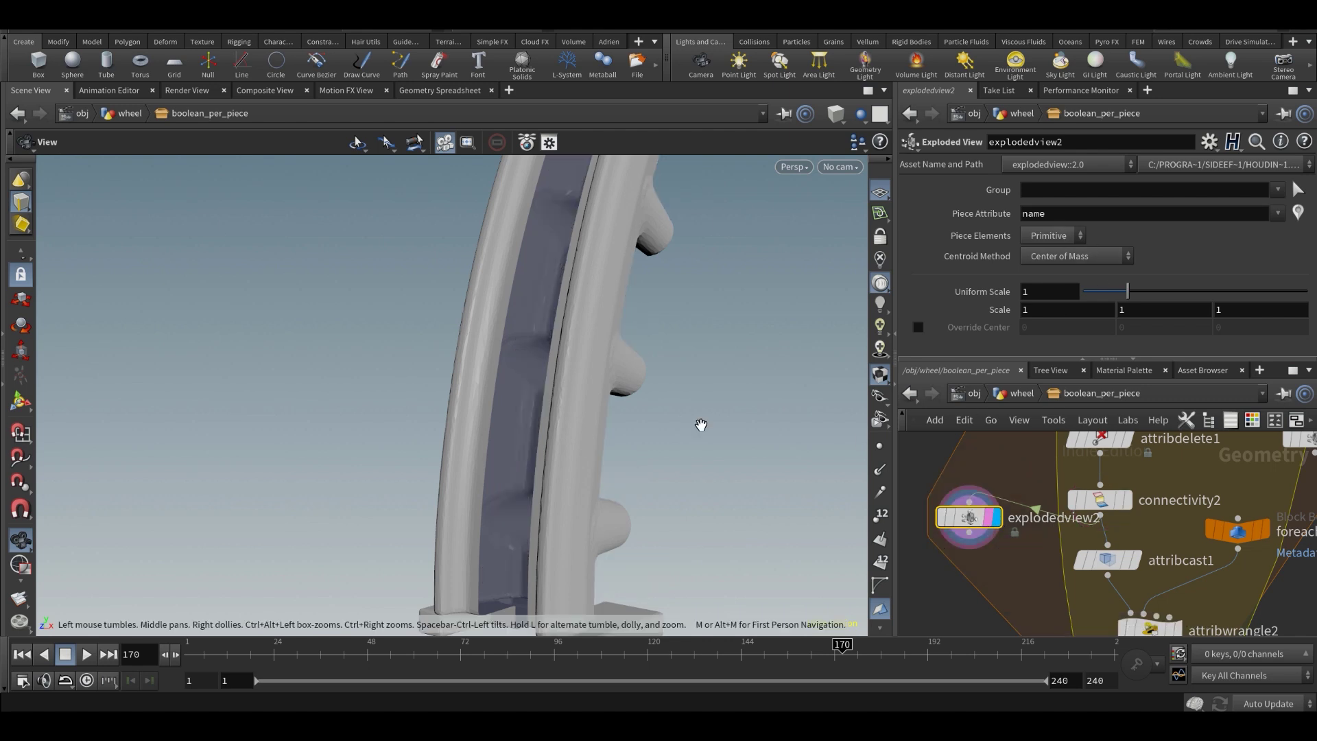
- Set the new Exploded View's Uniform Scale to 1.01, inspect the separated halves and move the node lower in the network
left_click_drag(699, 426, 517, 417)
left_click_drag(1098, 292, 1128, 294)
left_click_drag(649, 364, 605, 382)
right_click_drag(604, 383, 729, 367)
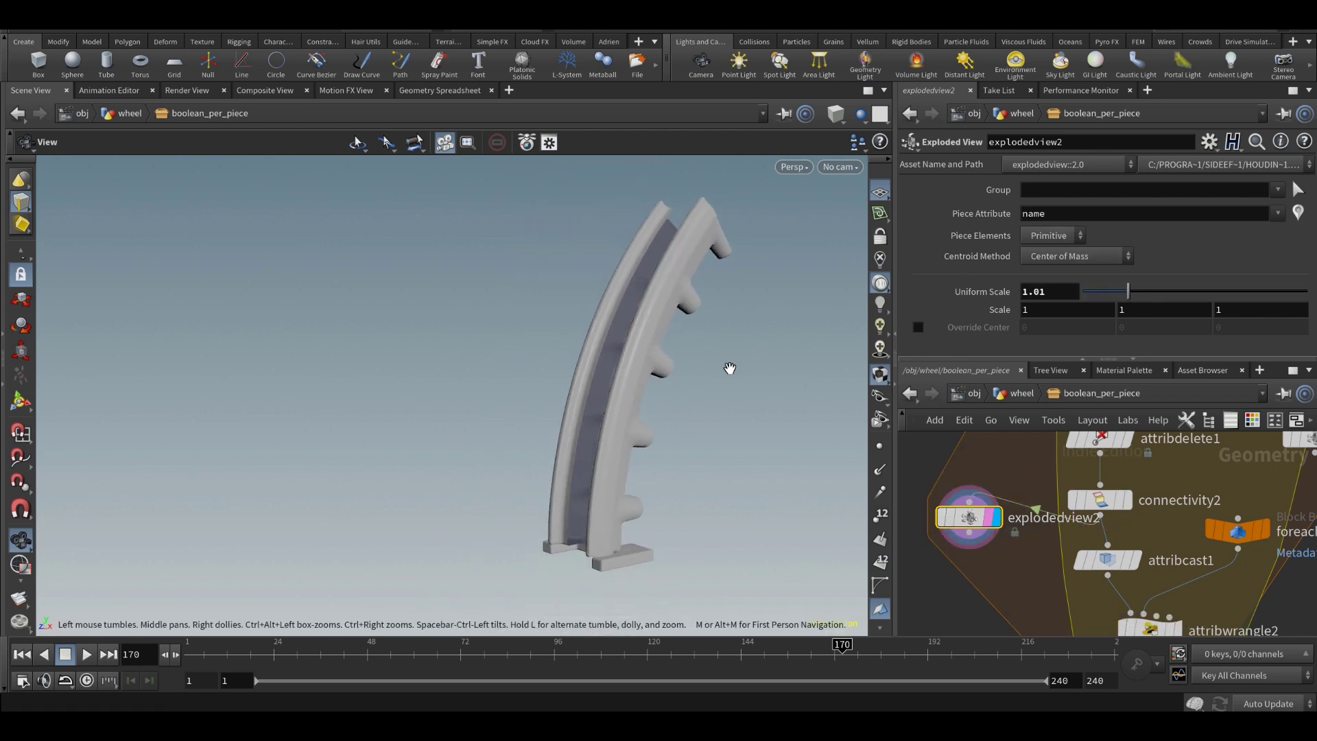
middle_click_drag(1014, 569, 1027, 505)
scroll(1026, 508, "down", 1)
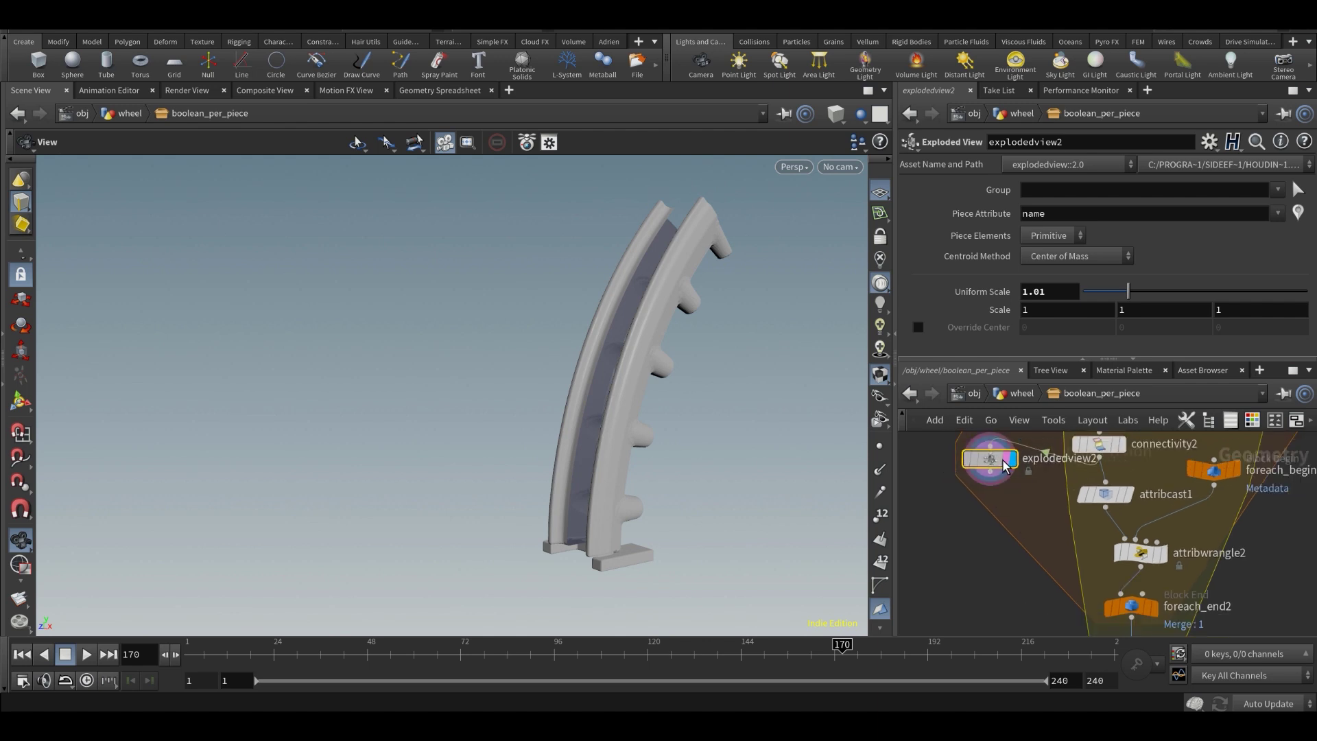
left_click_drag(990, 461, 1014, 535)
- Check attribcast1's cast settings for the class primitive attribute
scroll(1146, 480, "up", 1)
left_click(1105, 498)
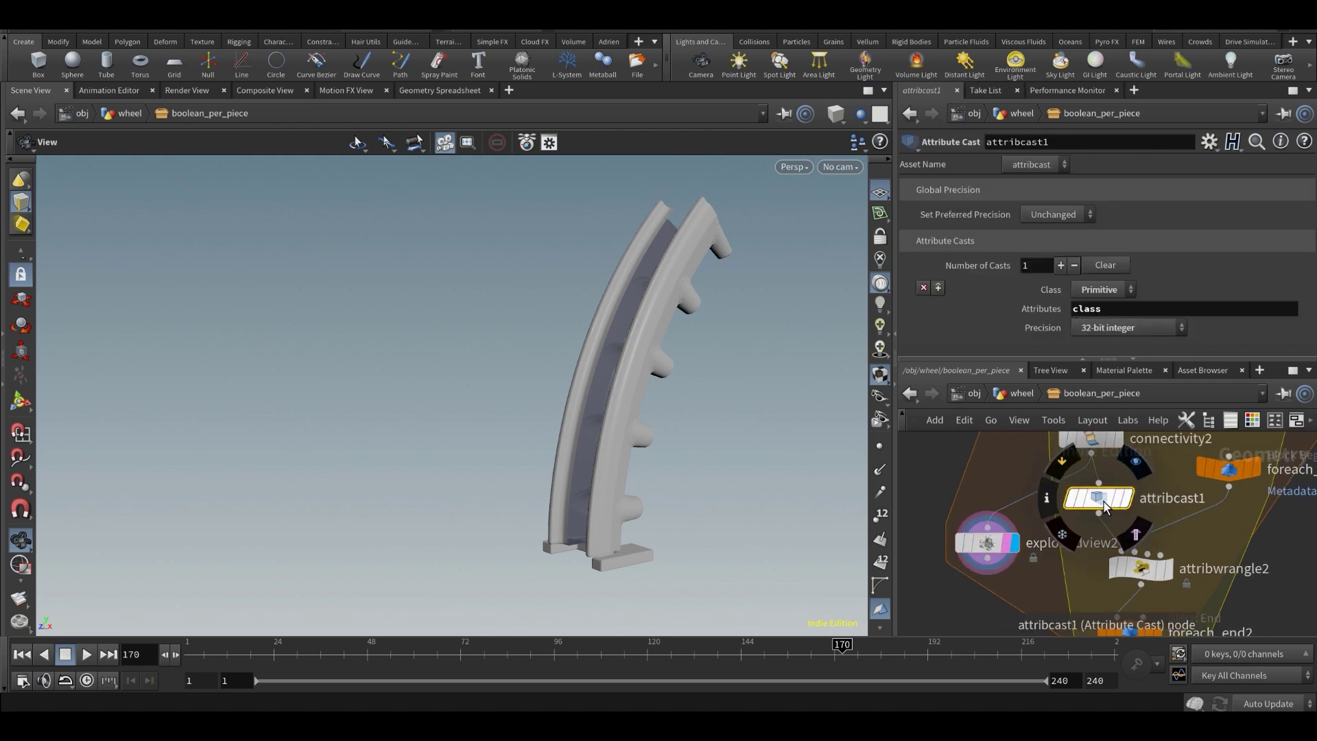
left_click_drag(1101, 500, 1094, 500)
double_click(1108, 311)
- Display attribwrangle2 and review its expanded VEX code that builds the name from "beam", the iteration number and the existing name
middle_click_drag(1124, 548, 1126, 525)
scroll(1126, 524, "up", 1)
left_click(1147, 548)
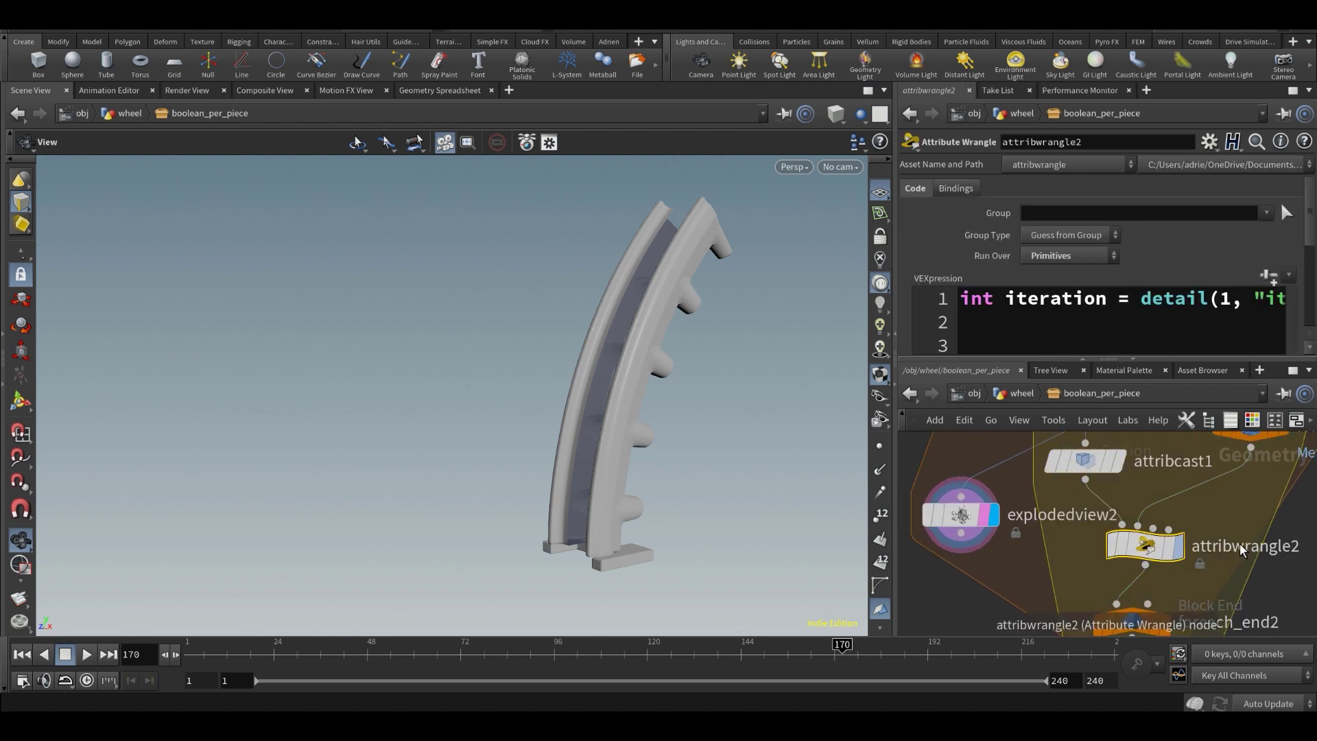
scroll(1139, 522, "down", 1)
key("alt+e")
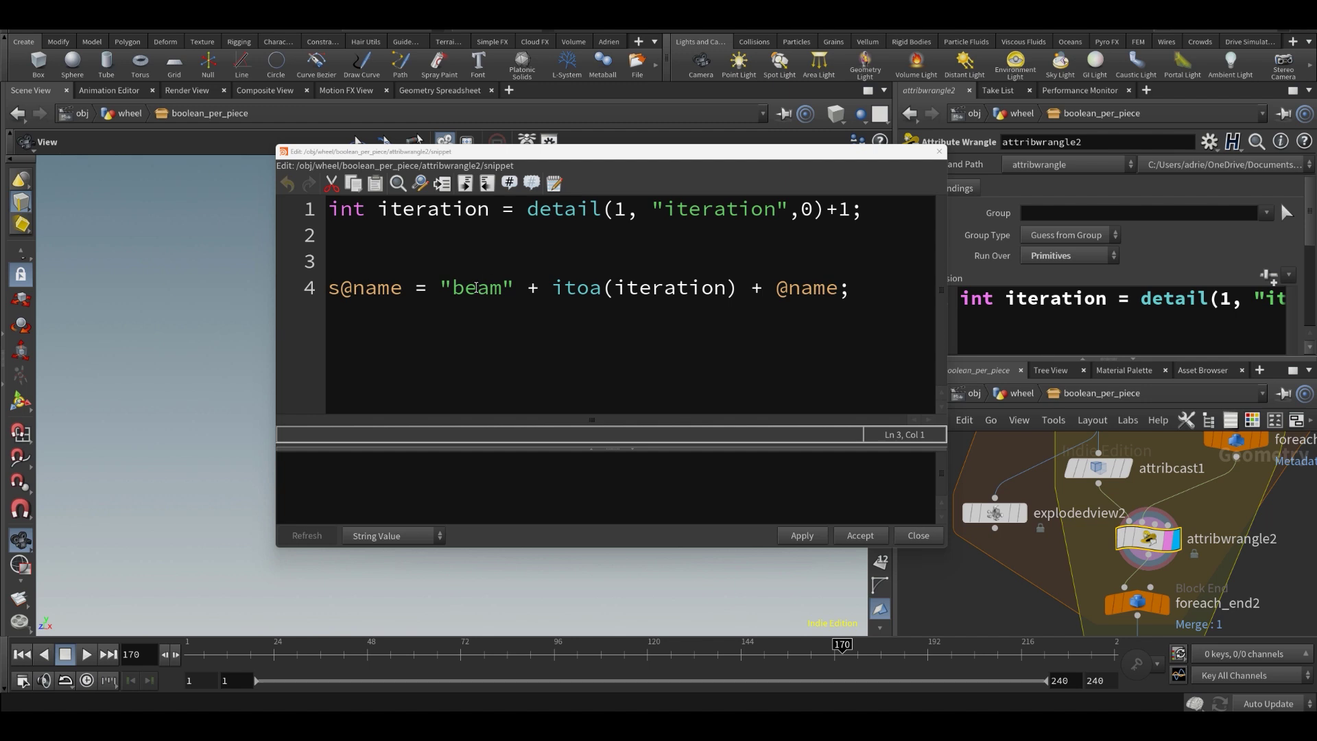
left_click_drag(440, 291, 540, 291)
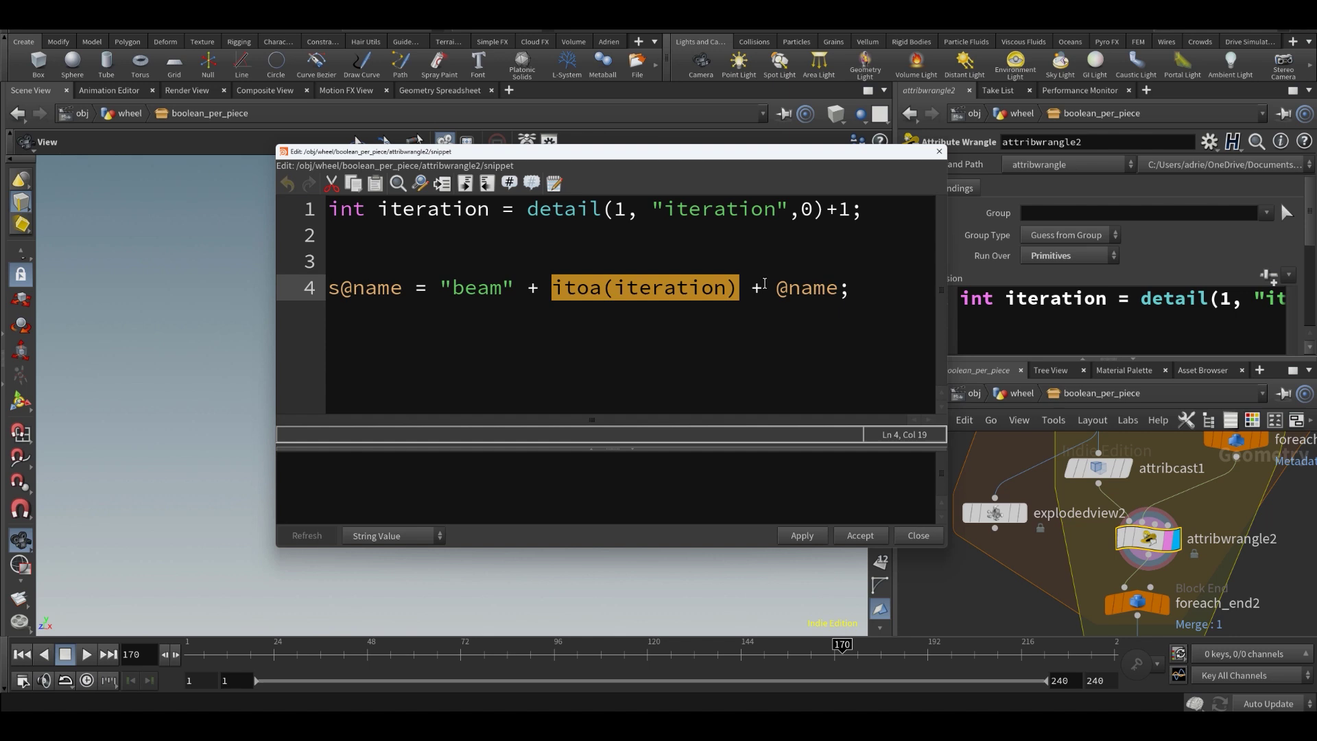
left_click_drag(764, 287, 805, 293)
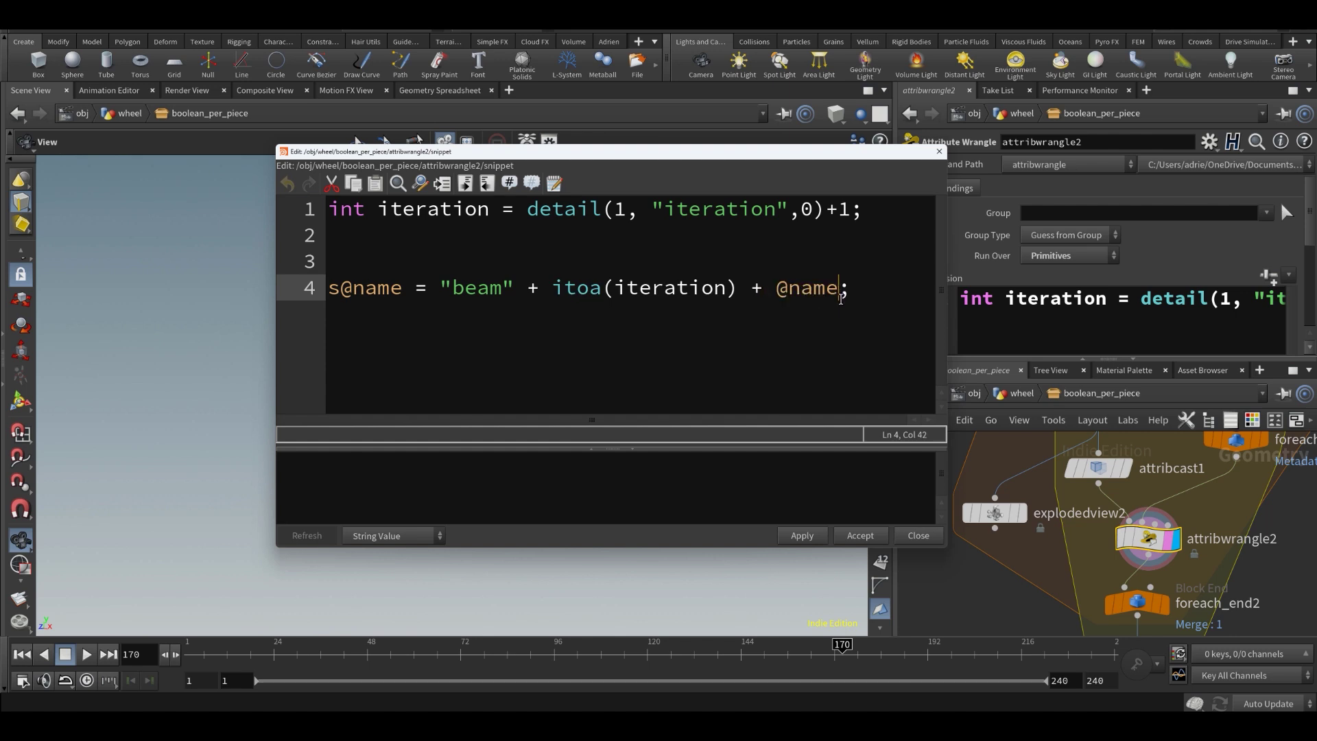
left_click(919, 536)
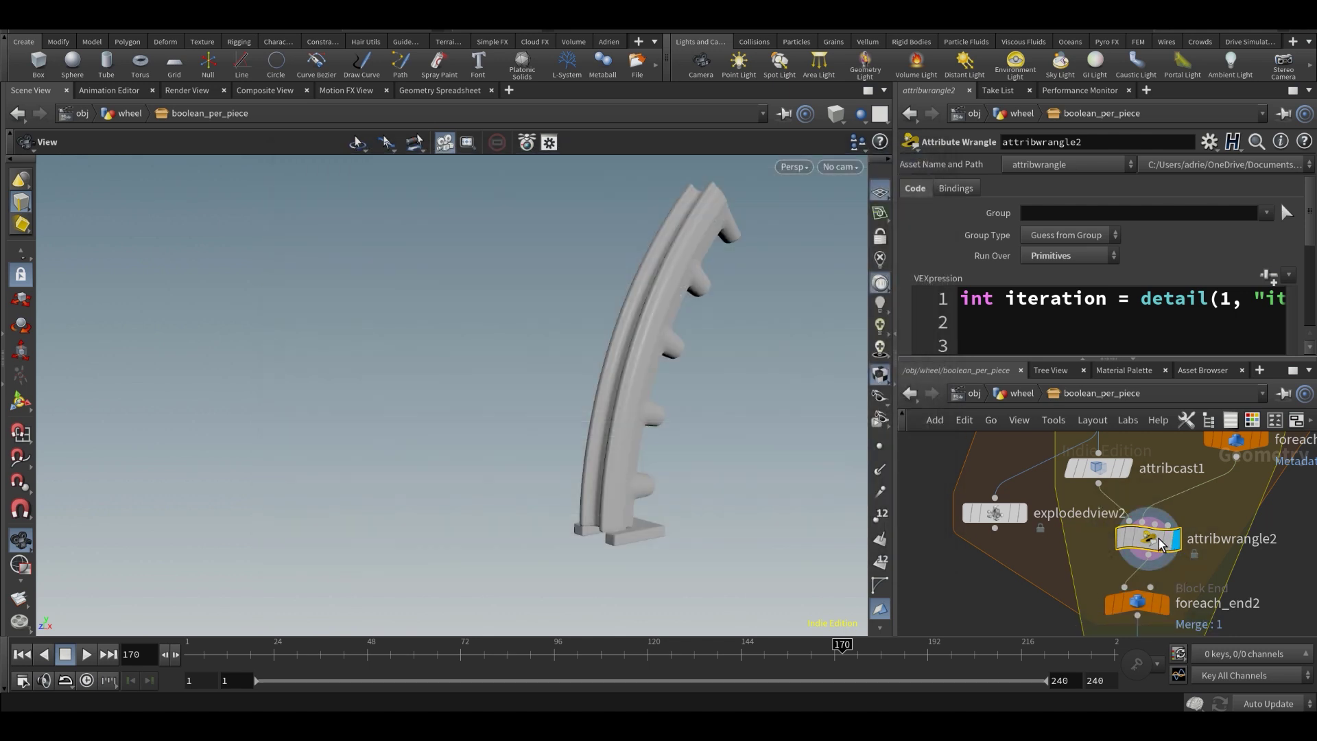
- Examine attribwrangle2's primitive name values in the Geometry Spreadsheet, widening the name column and sorting by it
left_click(457, 91)
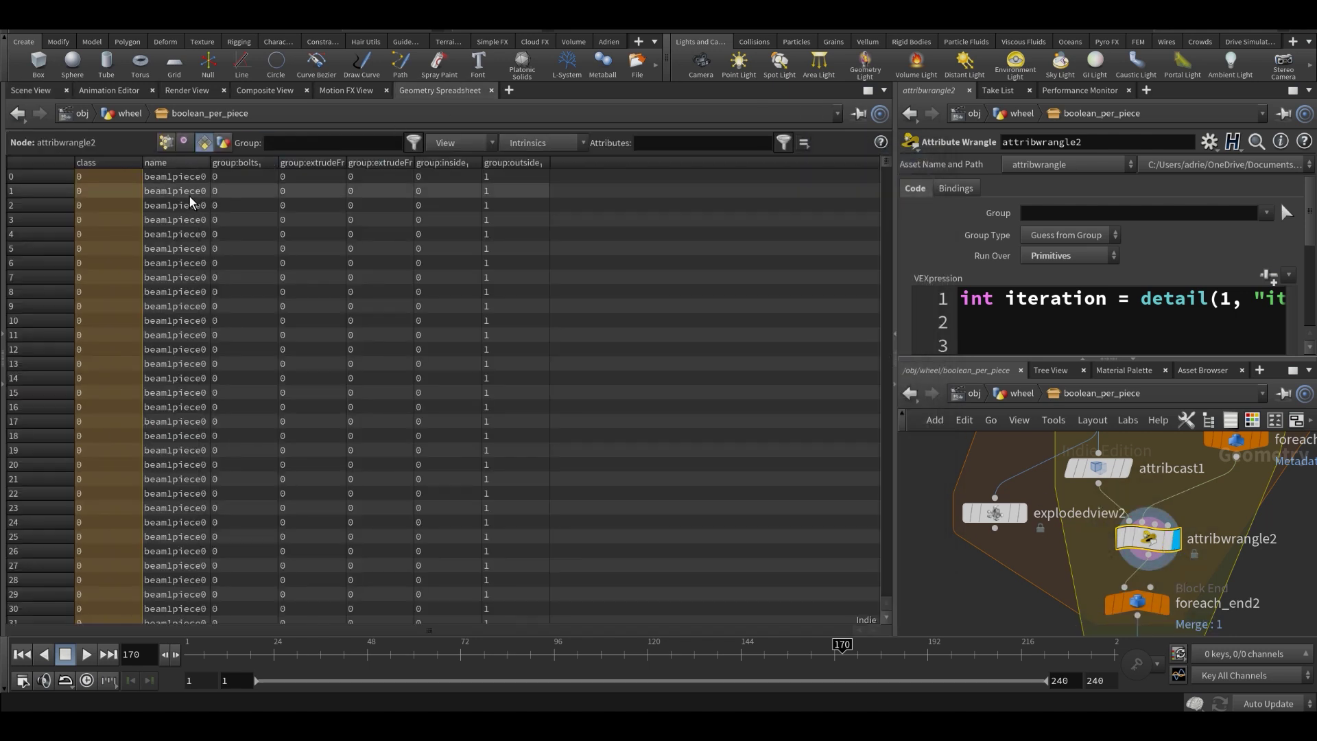
left_click_drag(271, 190, 365, 189)
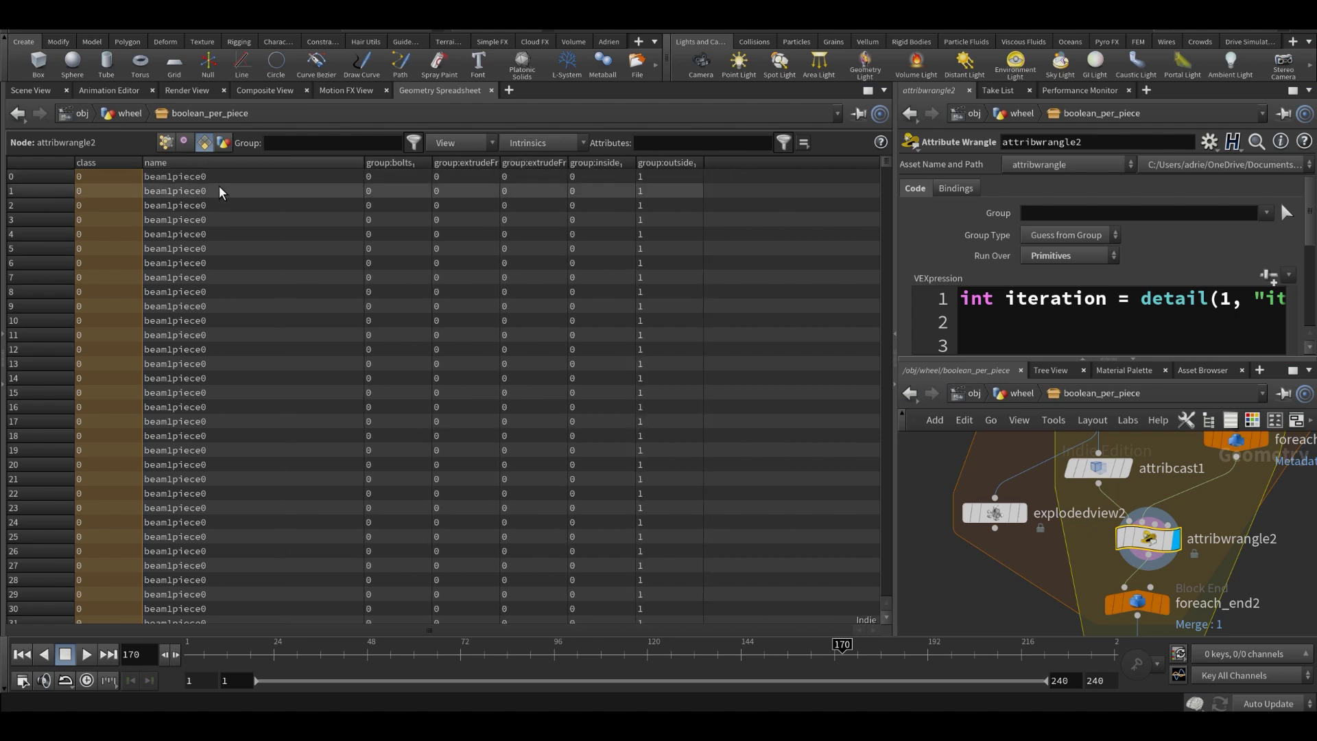
left_click_drag(220, 180, 250, 405)
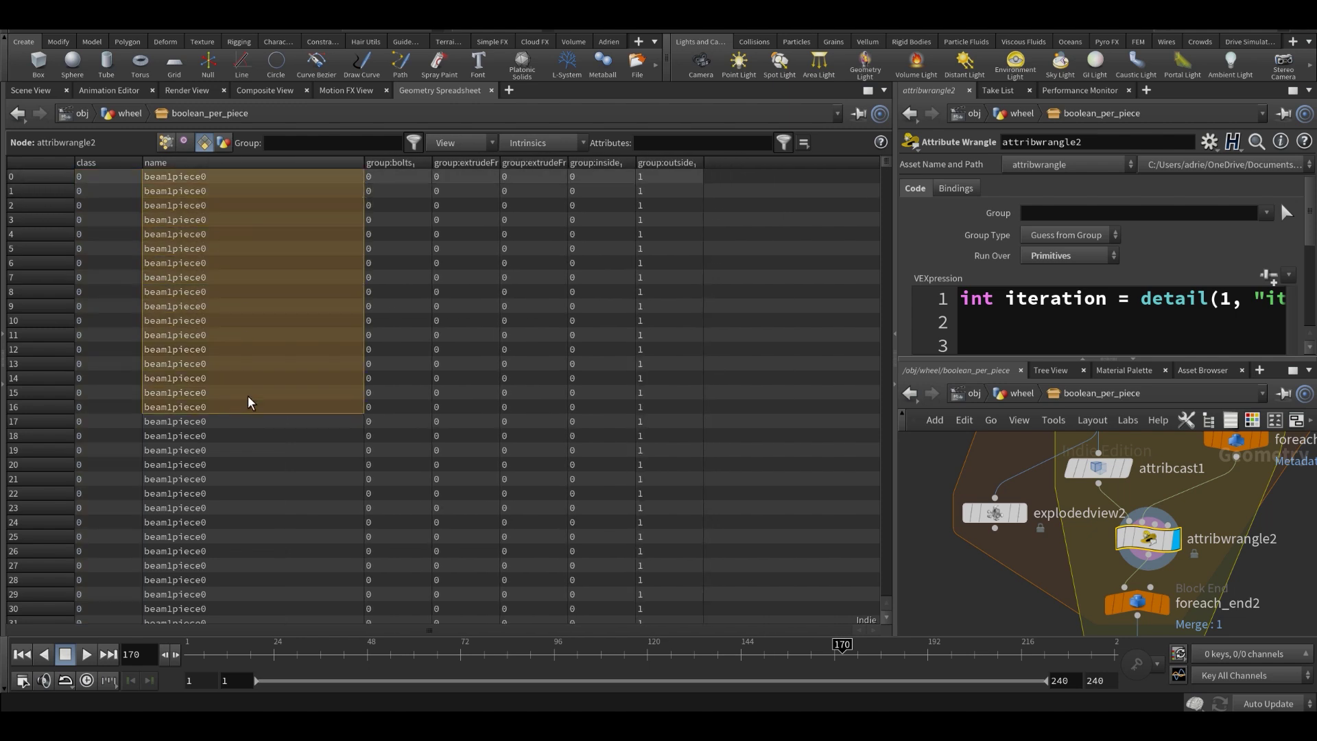
left_click(241, 167)
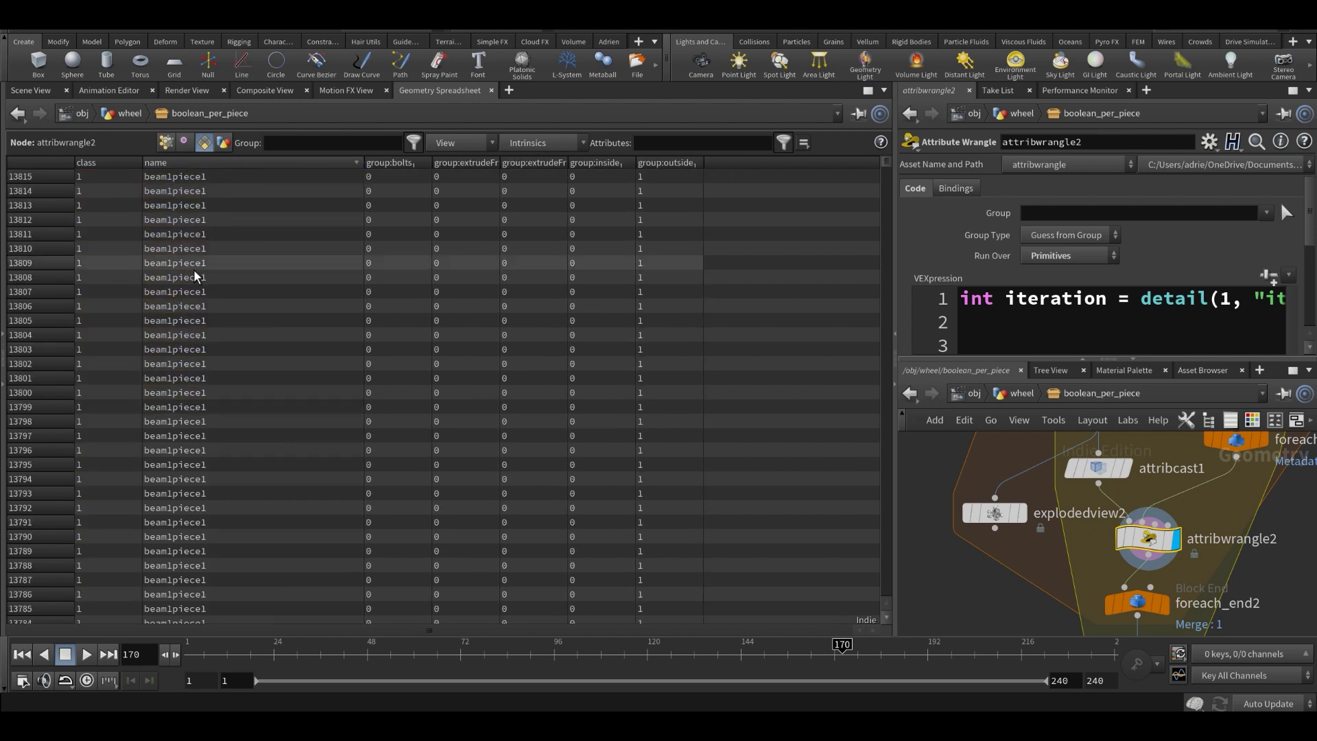
left_click_drag(885, 165, 624, 130)
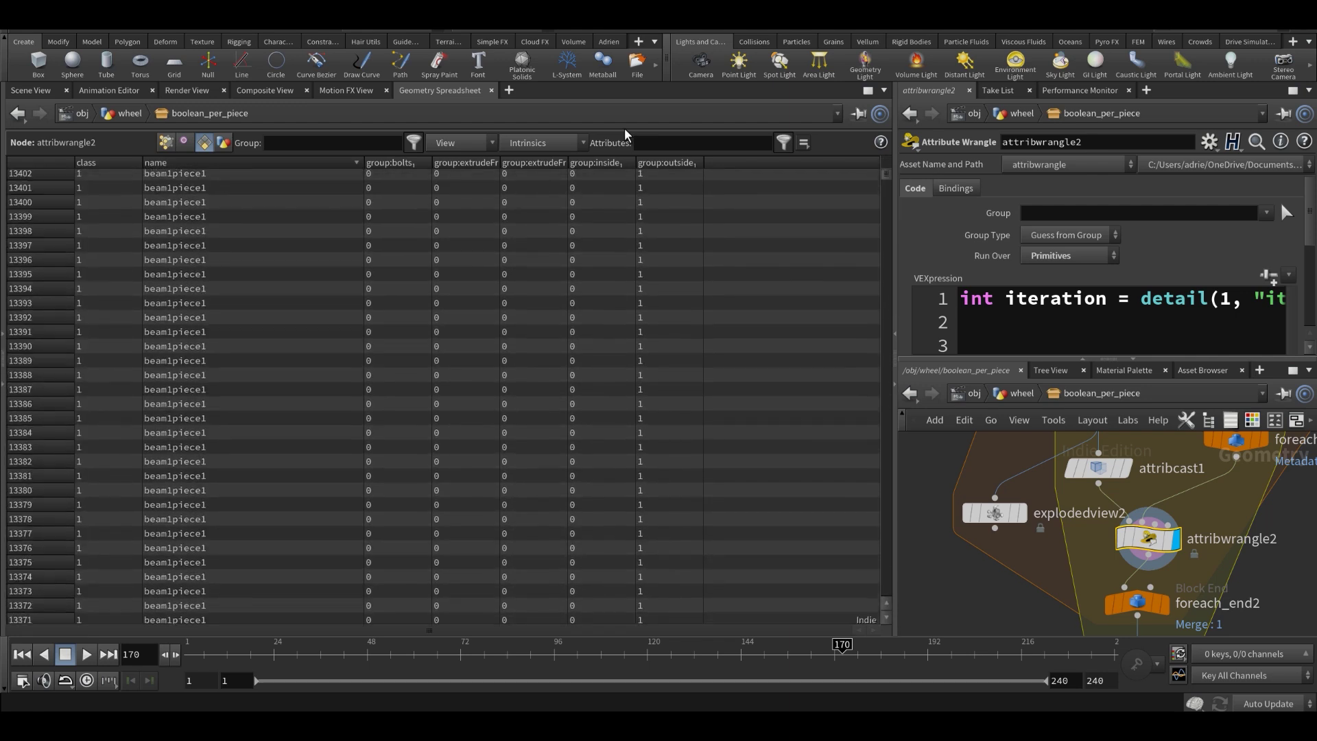
- Return to the 3D scene view and delete the explodedview2 node
left_click(36, 91)
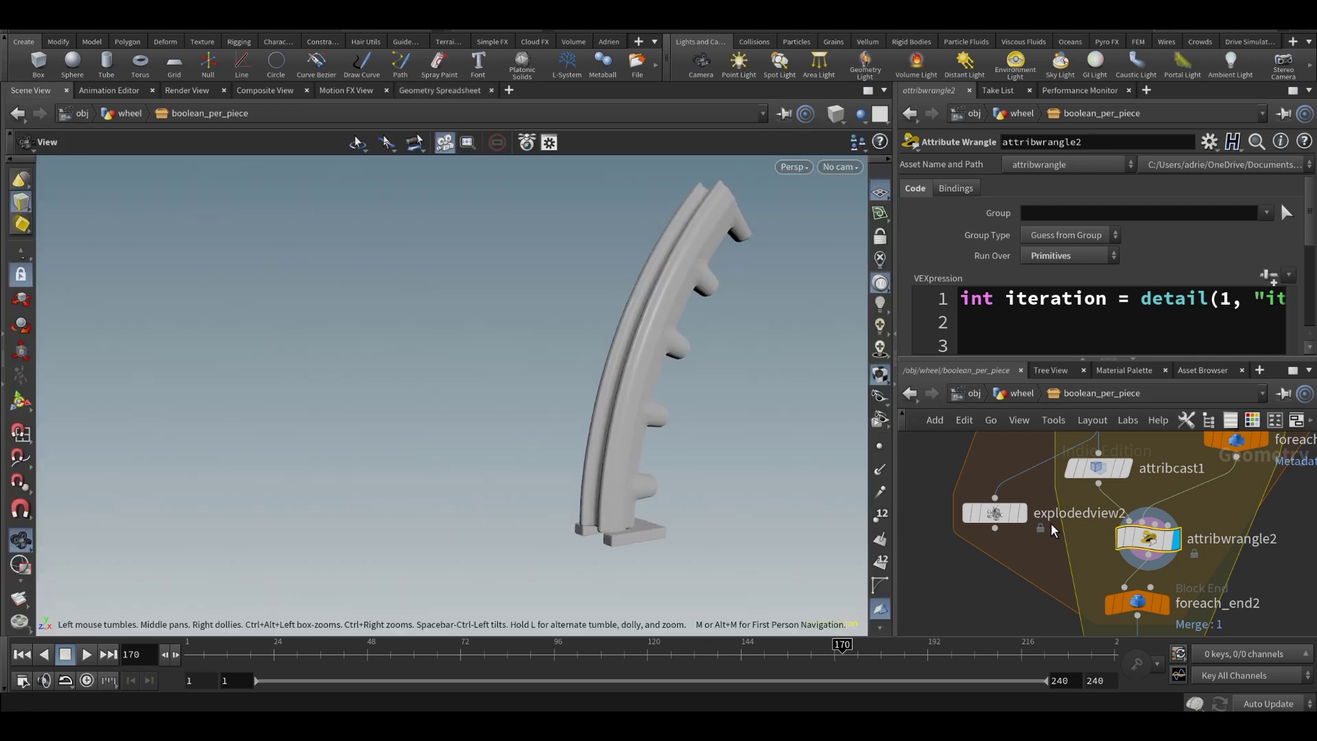
middle_click_drag(1015, 571, 984, 533)
left_click_drag(943, 576, 974, 477)
key("Delete")
scroll(1057, 520, "down", 2)
scroll(1146, 540, "down", 3)
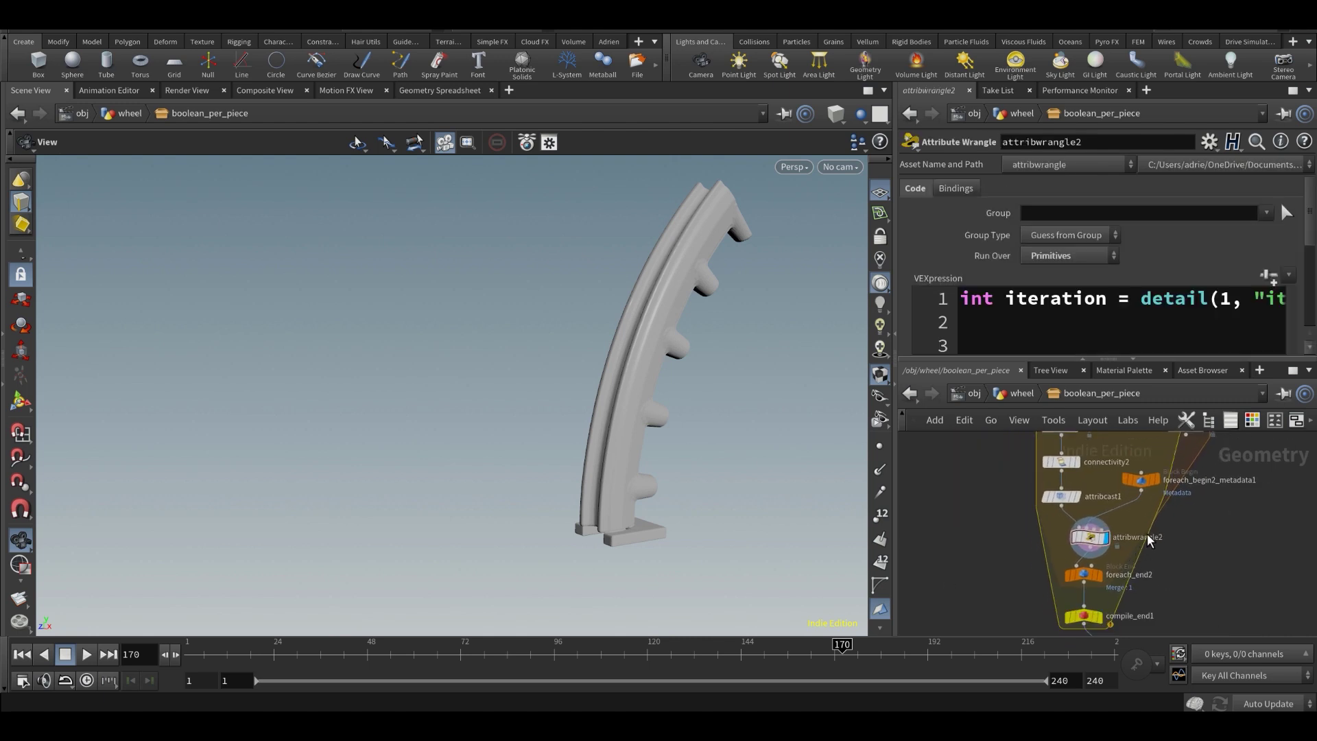
- Display compile_end1 and inspect the merged wheel in both wireframe and shaded modes
scroll(1111, 563, "up", 3)
left_click(1082, 585)
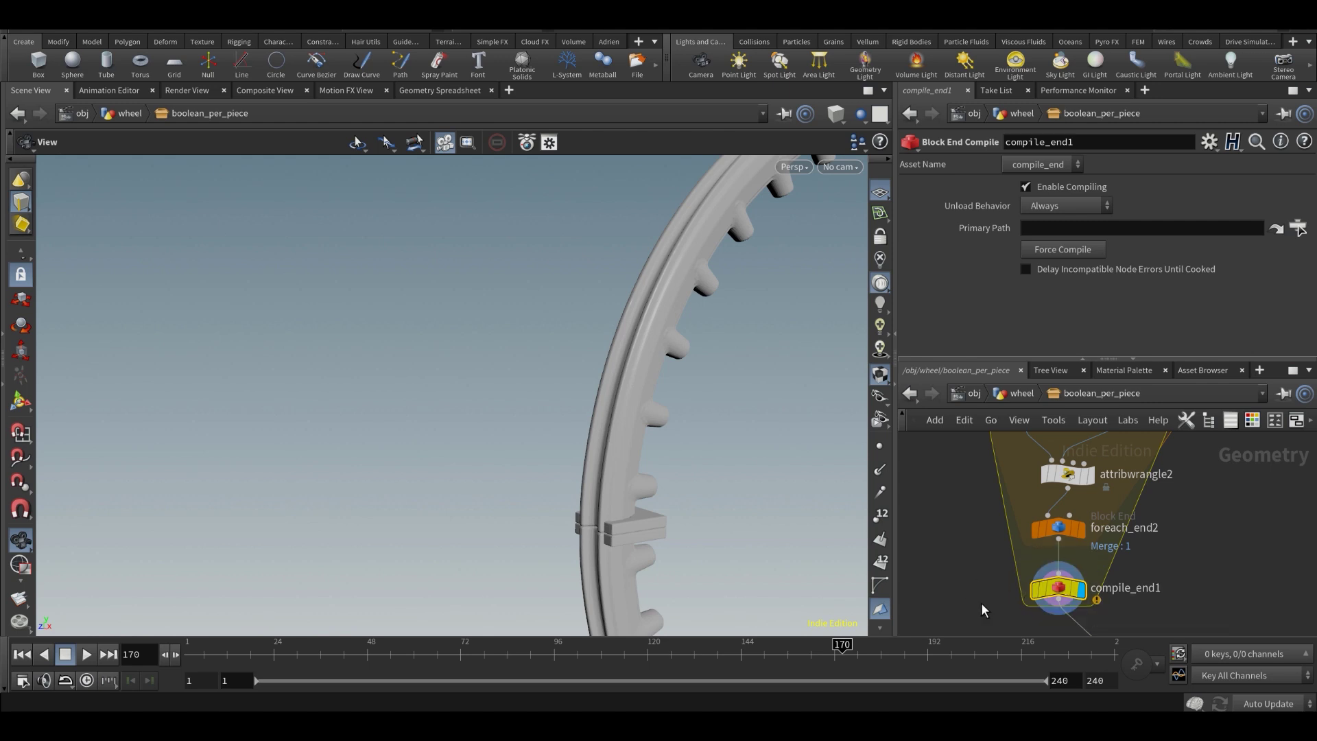
middle_click_drag(1162, 567, 1149, 556)
left_click_drag(573, 410, 607, 375)
scroll(585, 409, "down", 3)
scroll(580, 371, "up", 2)
key("w")
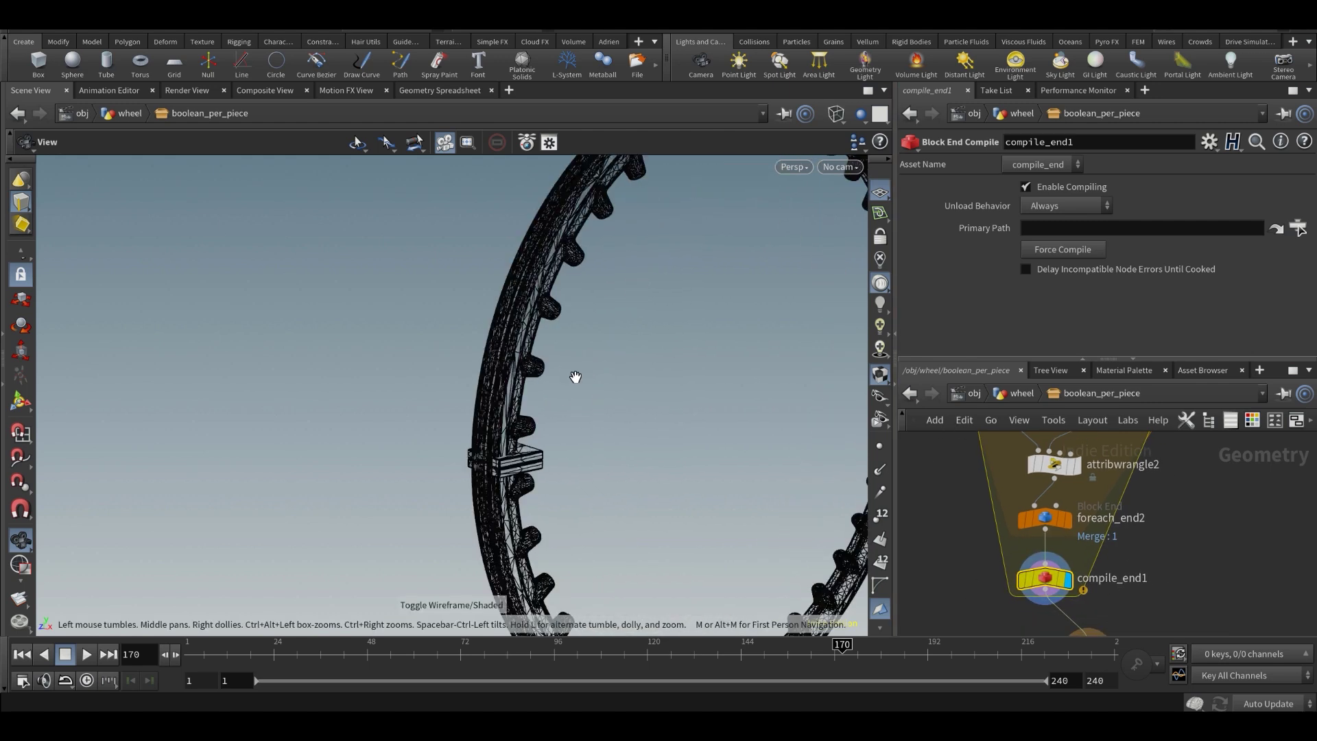
left_click_drag(509, 392, 541, 382)
key("w")
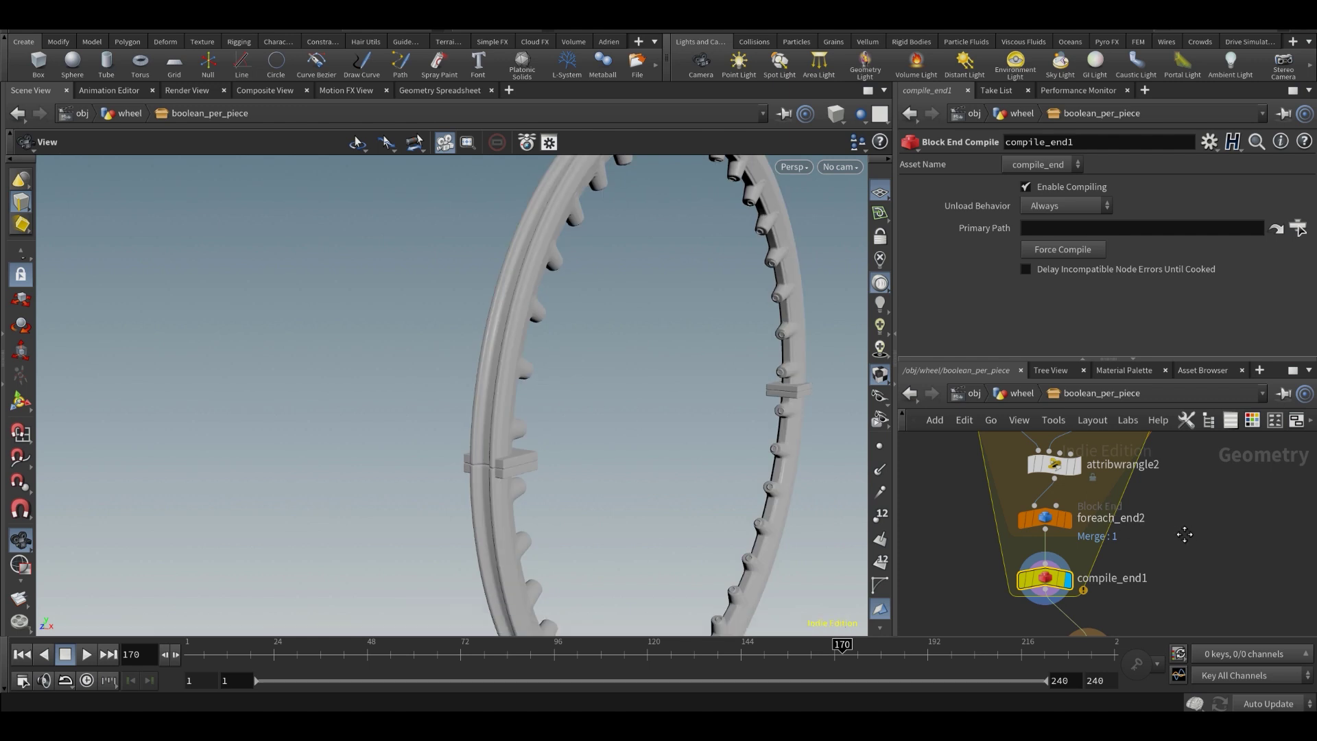
- Go back up to the wheel network, add a Boolean node fed by foreach_end2 and grid3, and display it
key("h")
left_click(1022, 393)
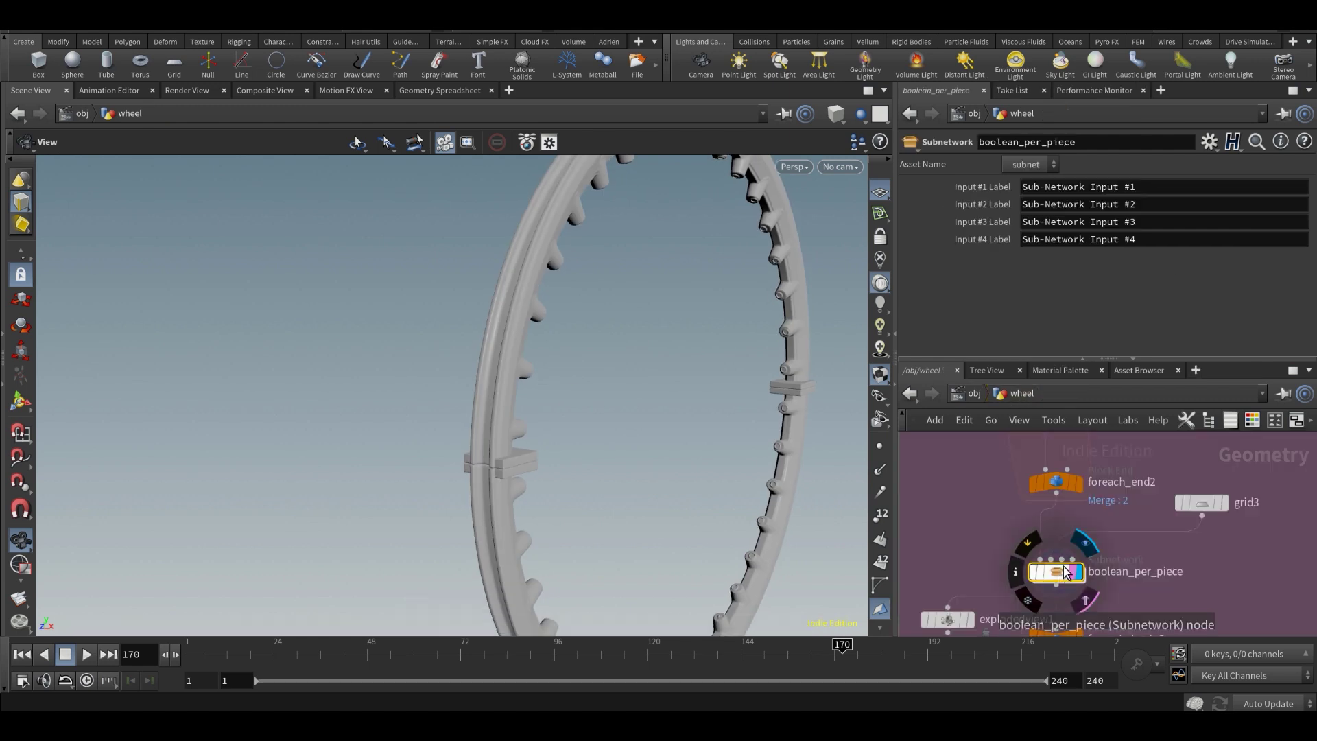
key("Tab")
type("boo")
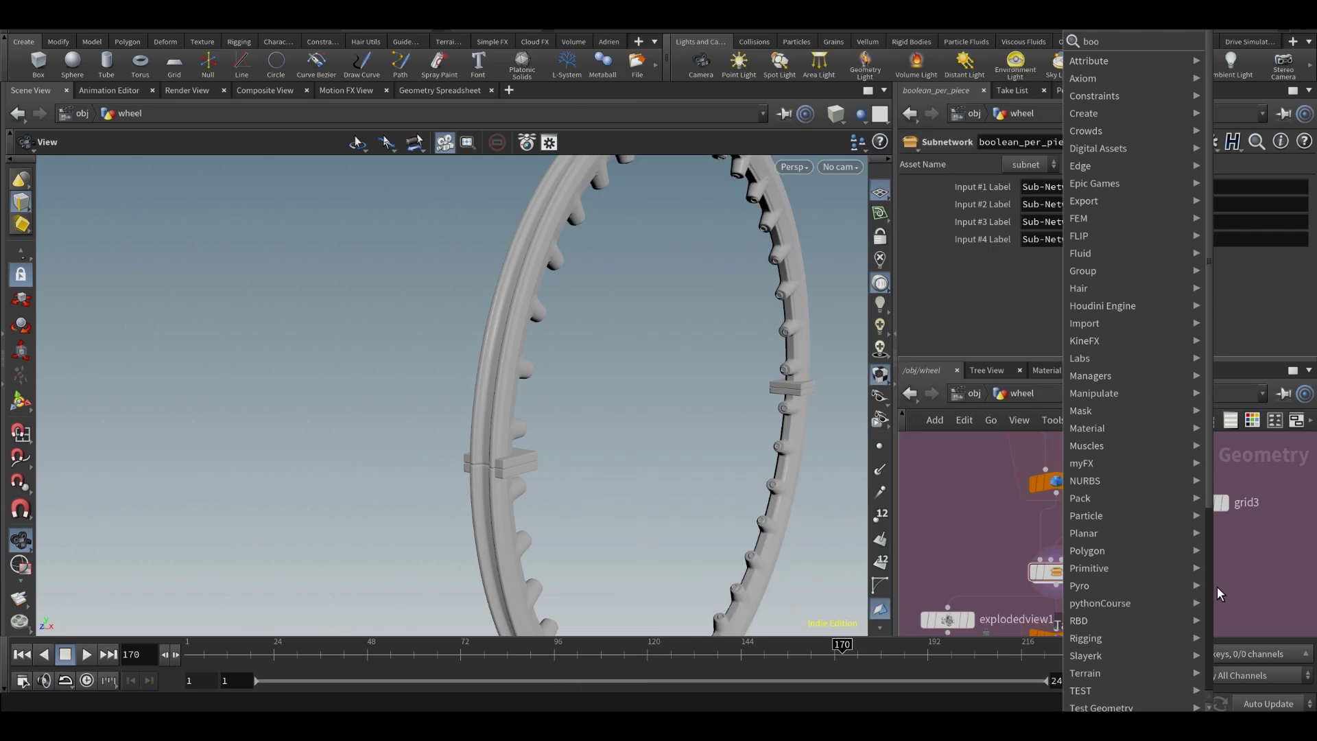
key("Return")
left_click(1217, 586)
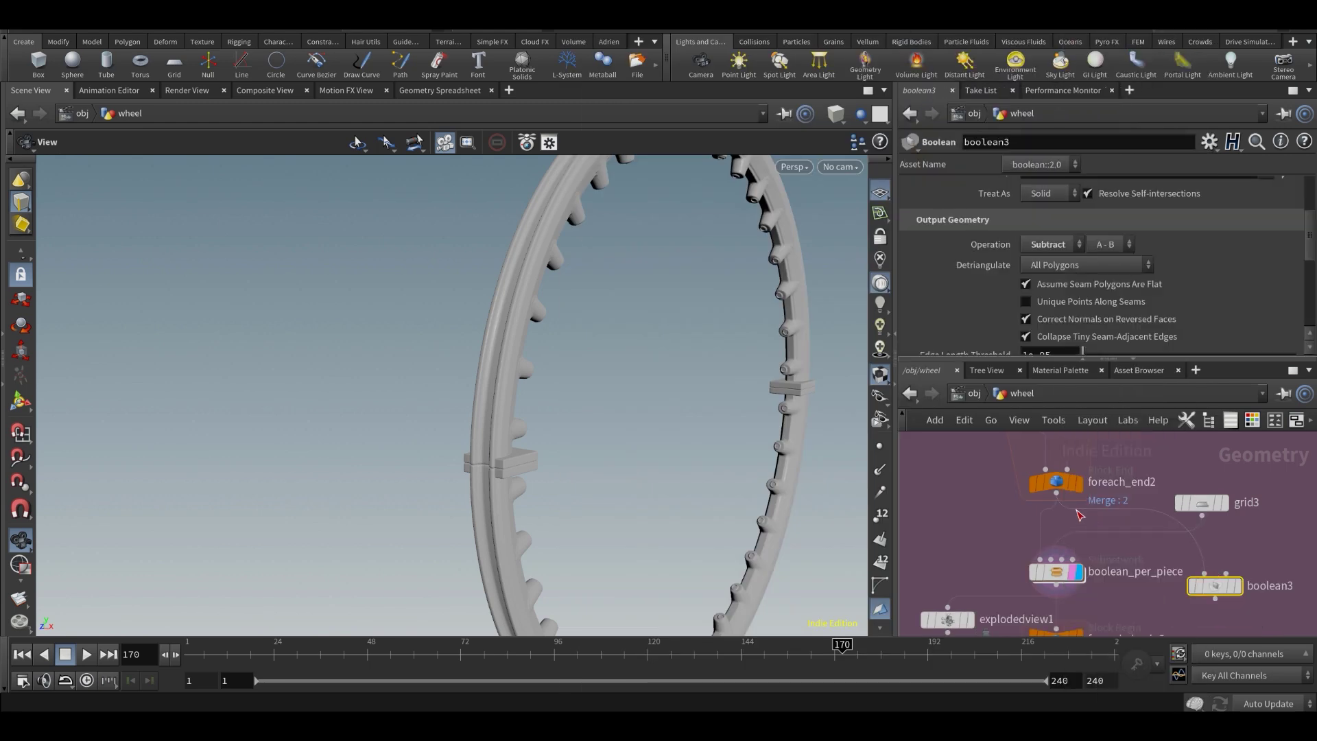
left_click(1238, 587)
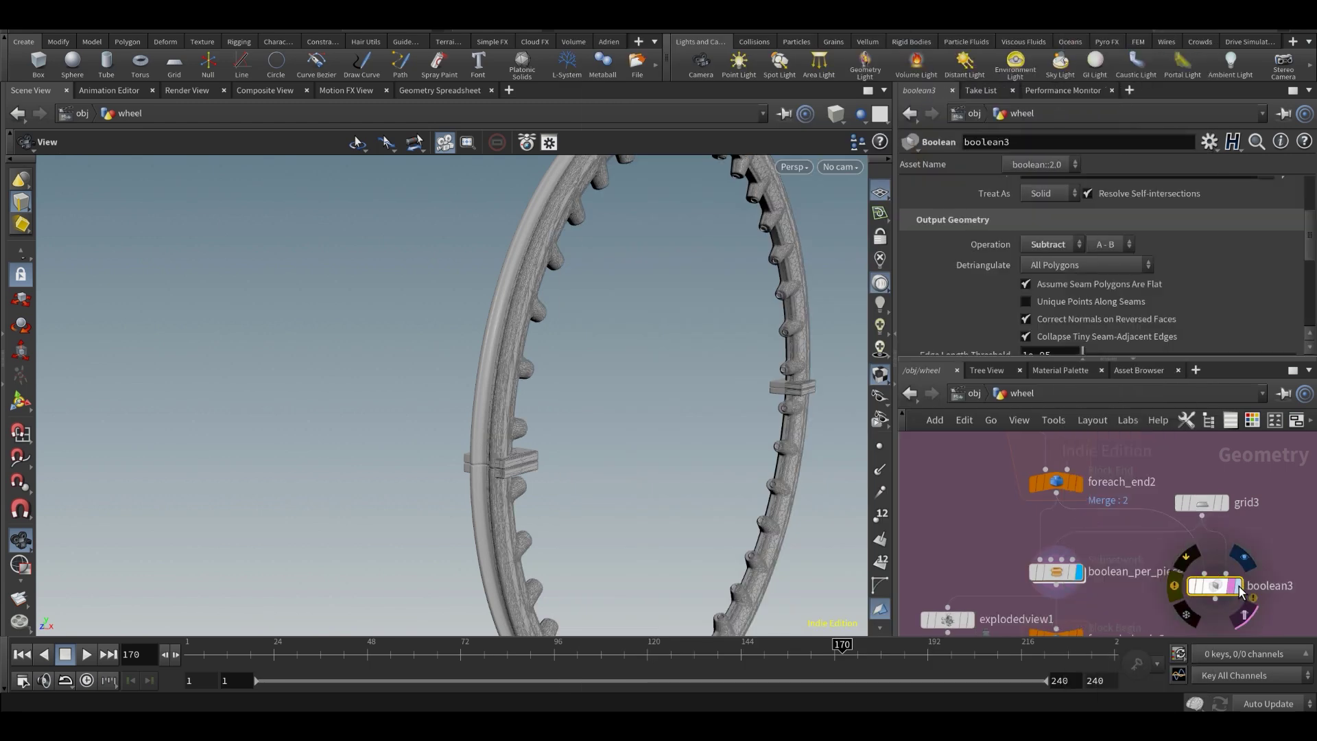
- Keep boolean3's Operation on Subtract and set Treat As to Surface for both Set A and Set B
left_click(1068, 244)
left_click(1047, 297)
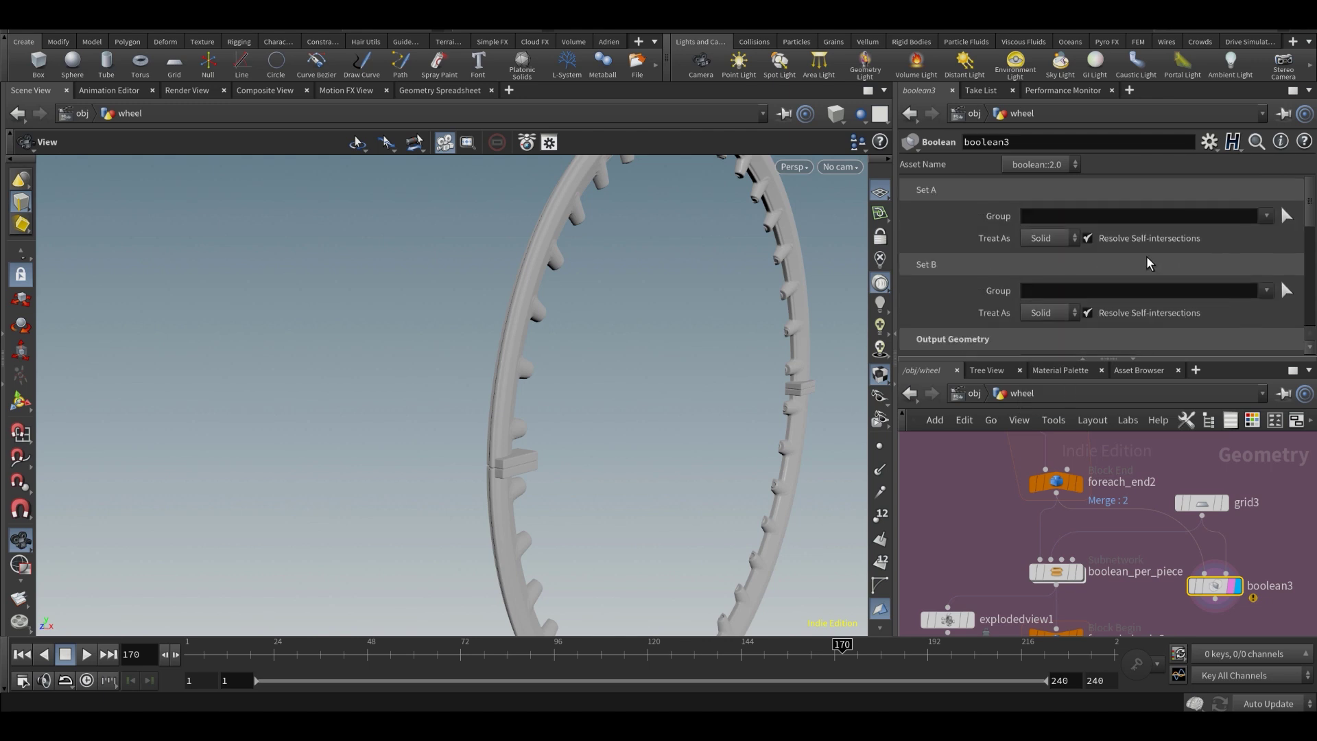
left_click(1048, 272)
scroll(1049, 271, "down", 1)
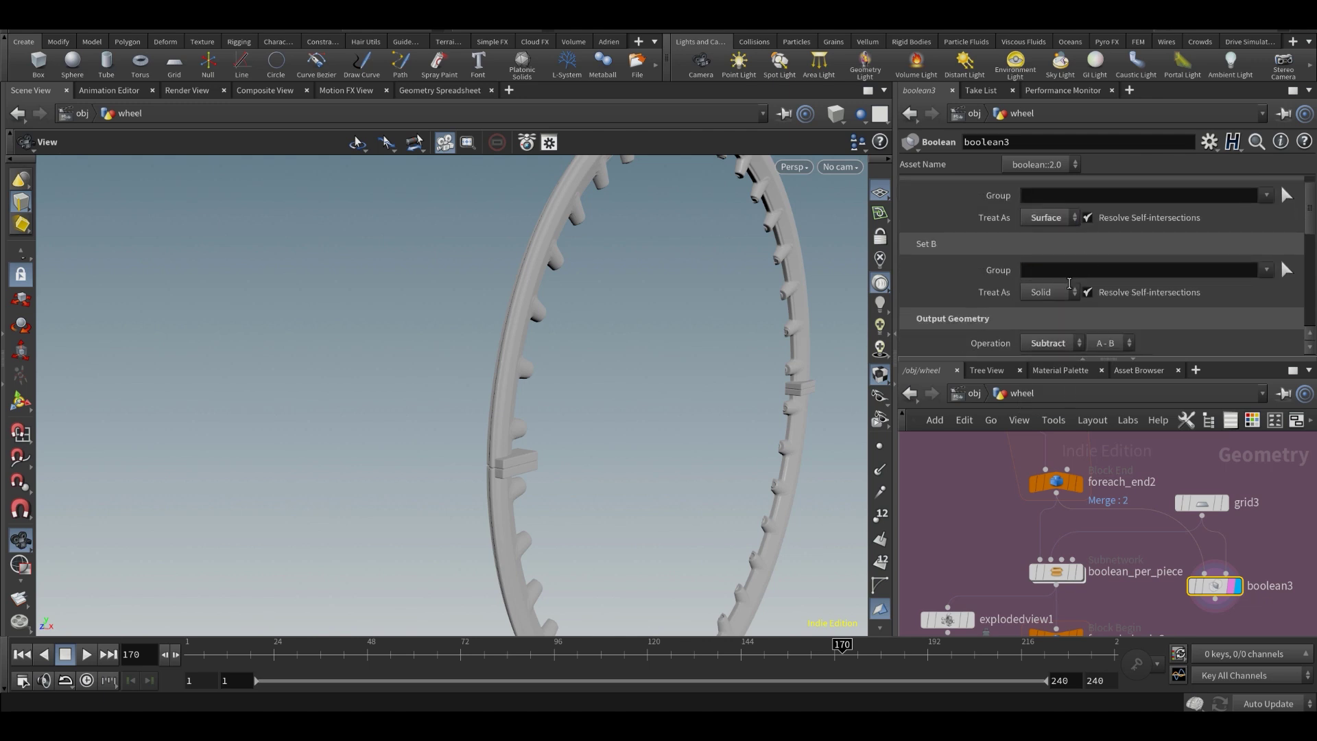
left_click(1062, 294)
left_click(1050, 328)
scroll(1126, 248, "down", 7)
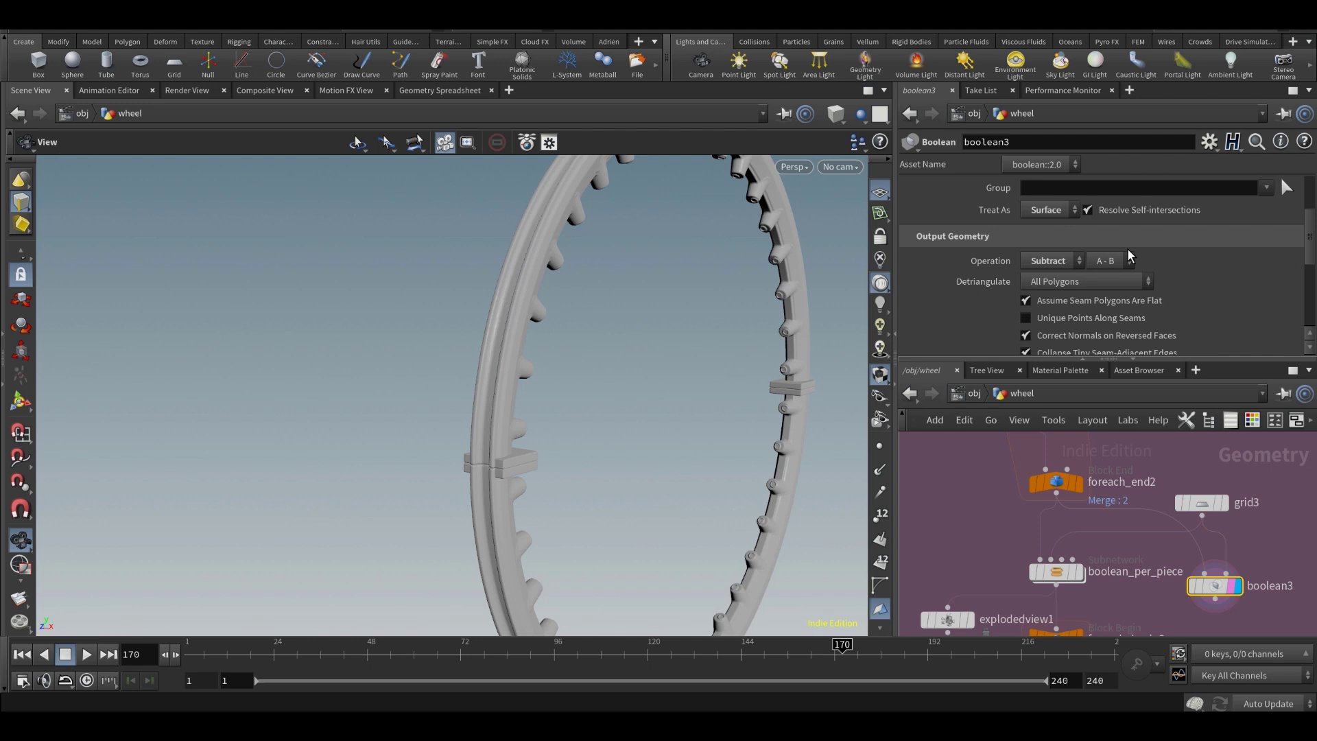
middle_click_drag(1285, 553, 1268, 443)
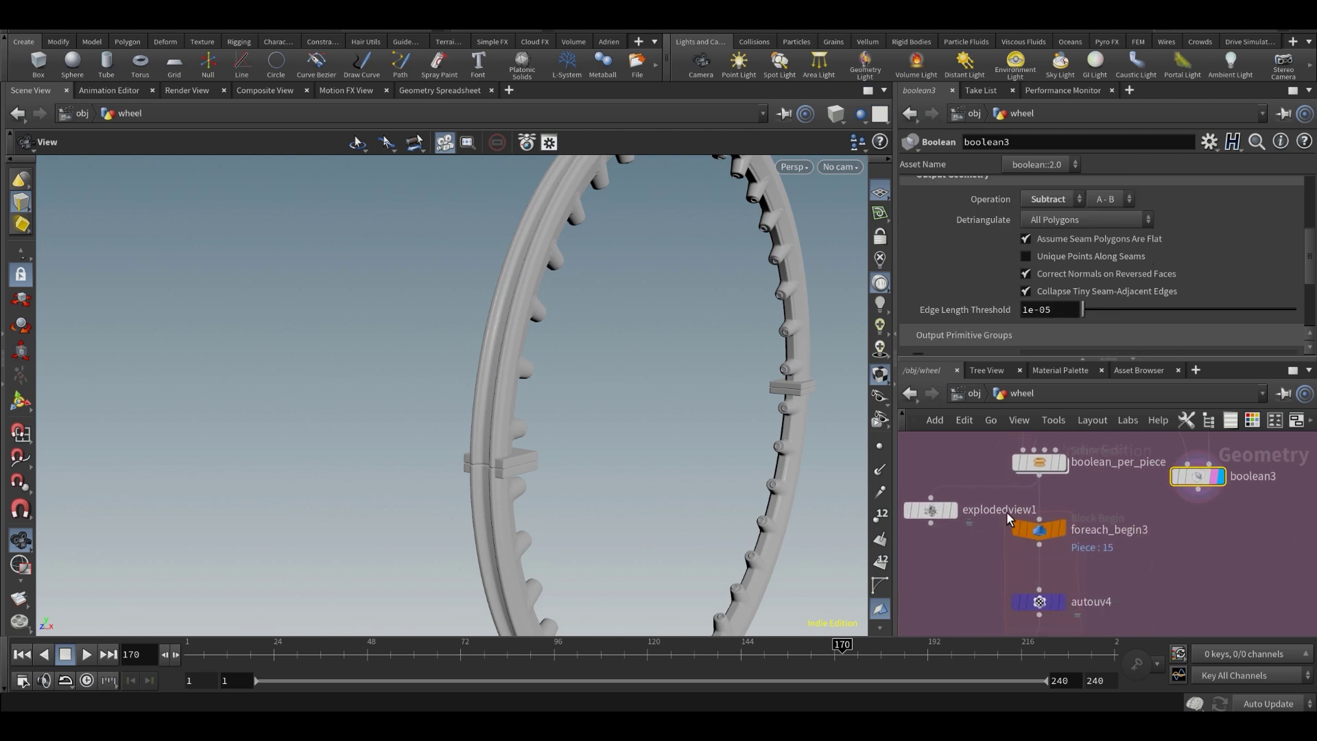
- Wire explodedview1 to boolean3's output, display it and inspect the exploded wheel
left_click_drag(931, 497, 1195, 488)
scroll(930, 507, "up", 4)
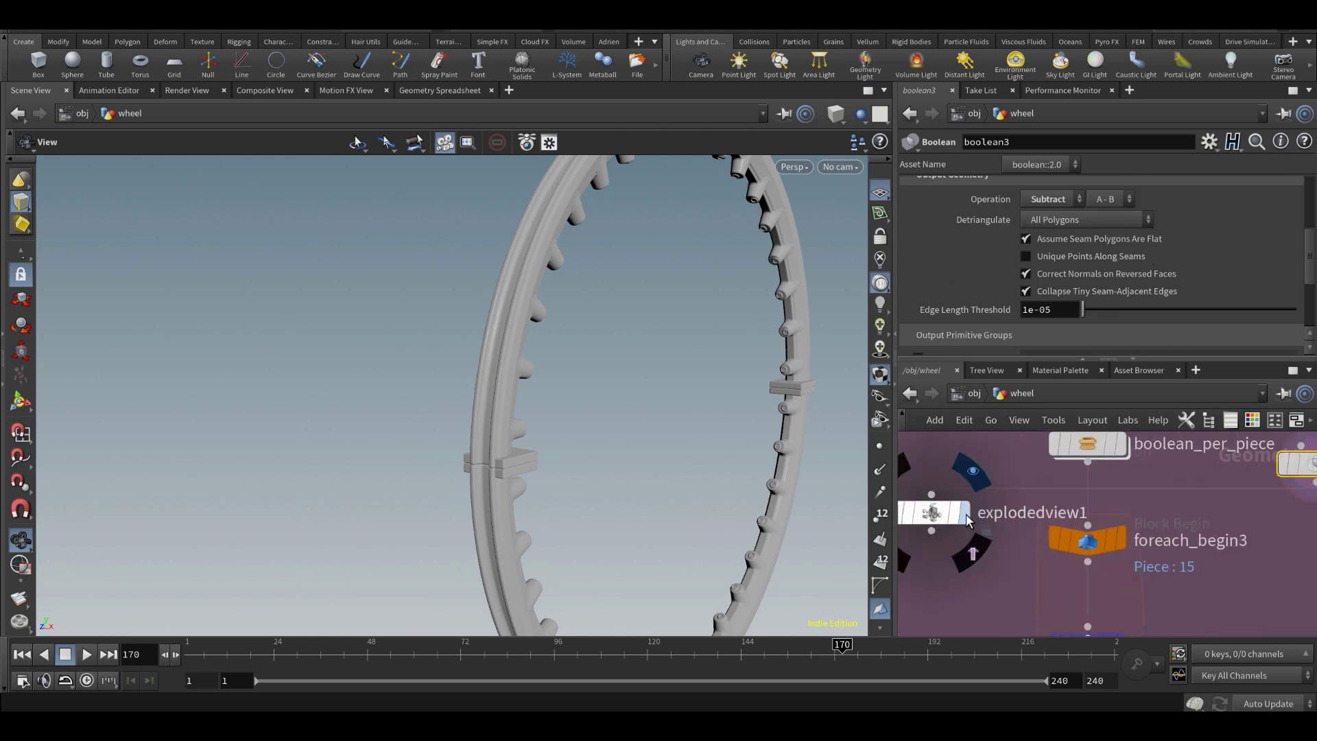
left_click(966, 514)
left_click(933, 513)
left_click_drag(462, 409, 524, 402)
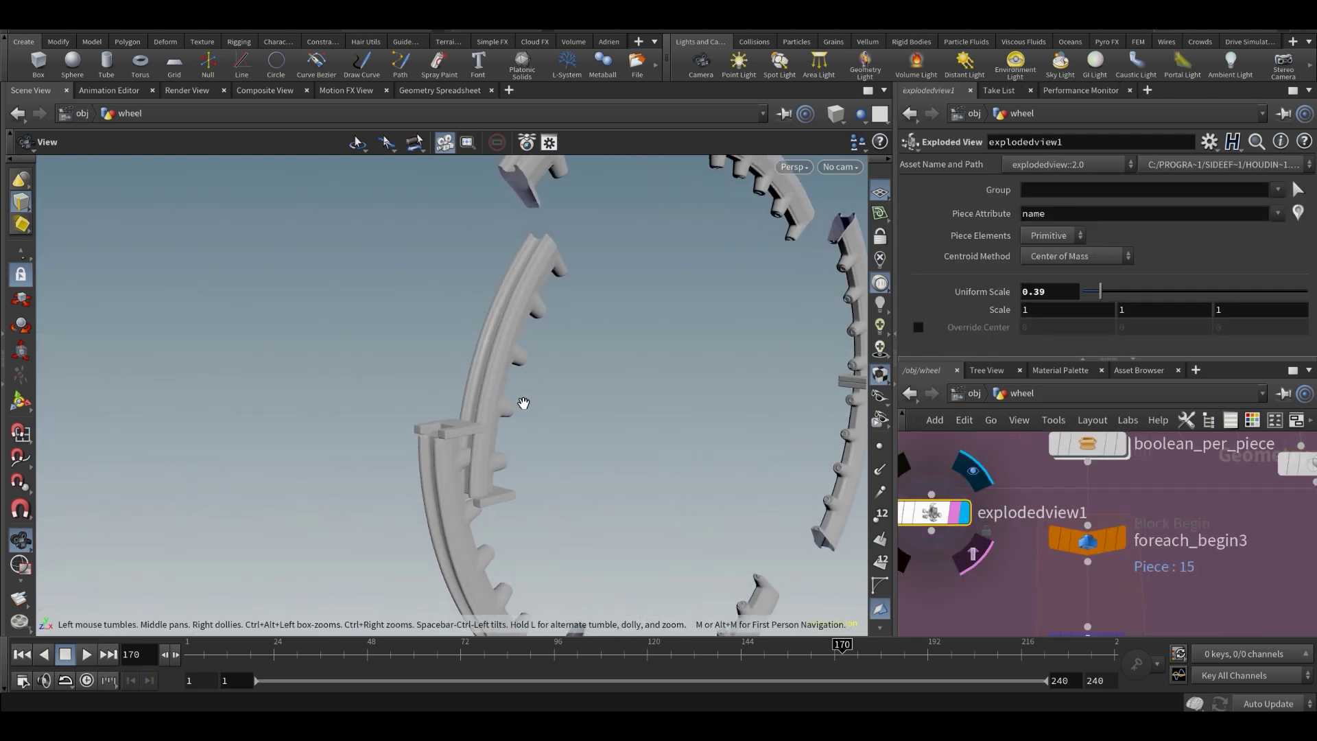
- Add a Connectivity node below boolean3, display it, and set its Connectivity Type to Primitive
middle_click_drag(1313, 514, 1283, 519)
key("Tab")
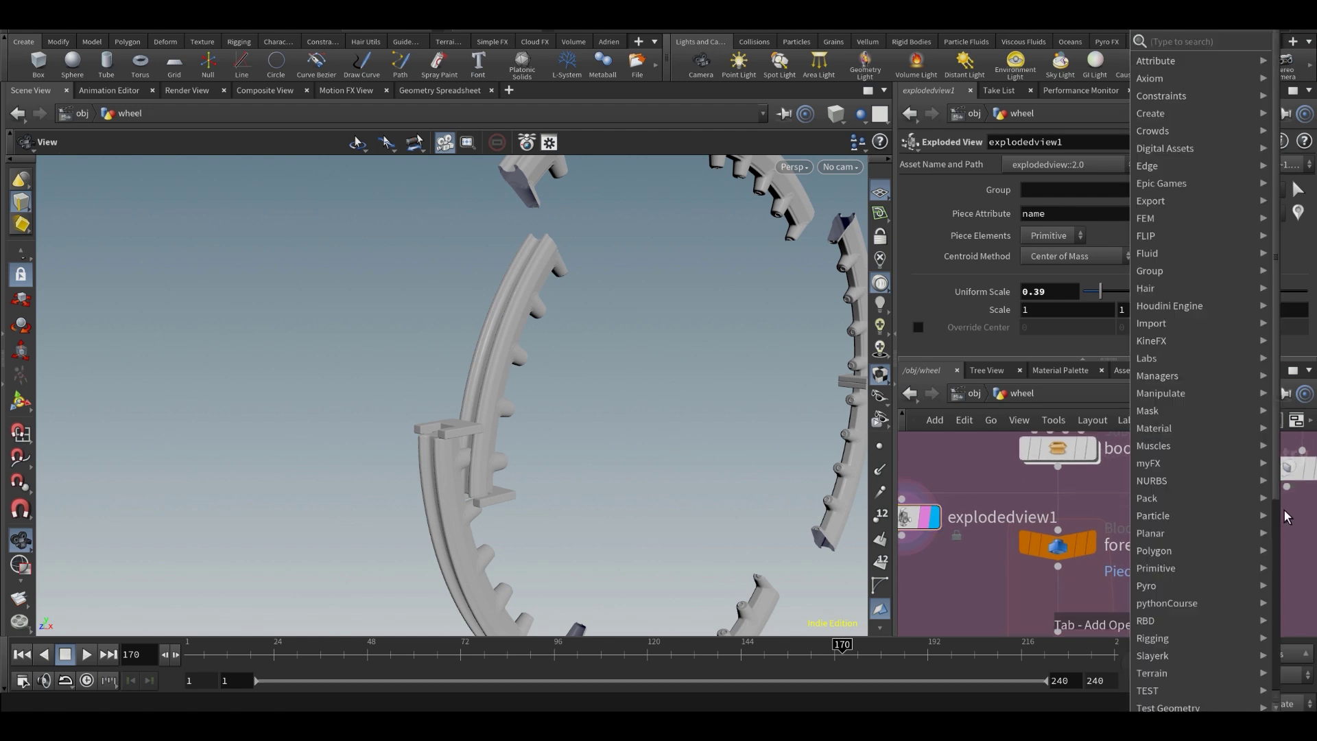
type("connect")
key("Return")
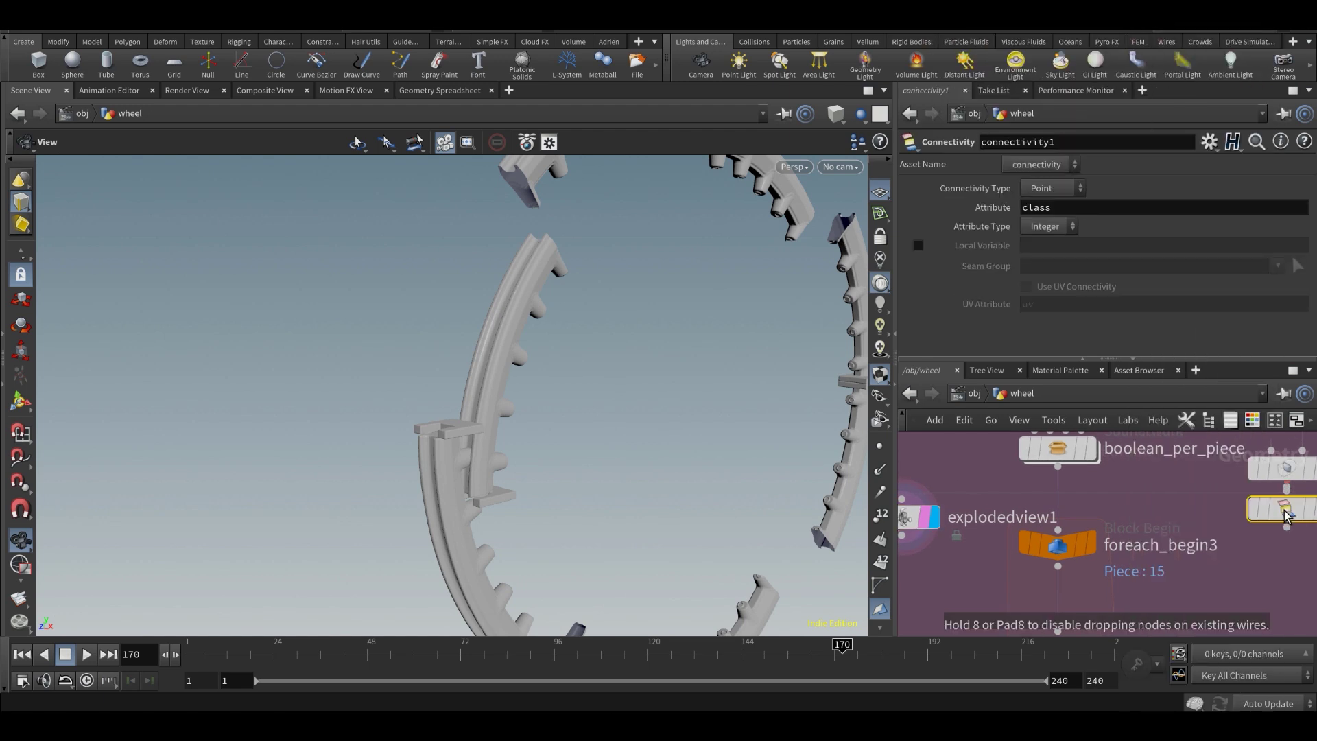
left_click(1277, 528)
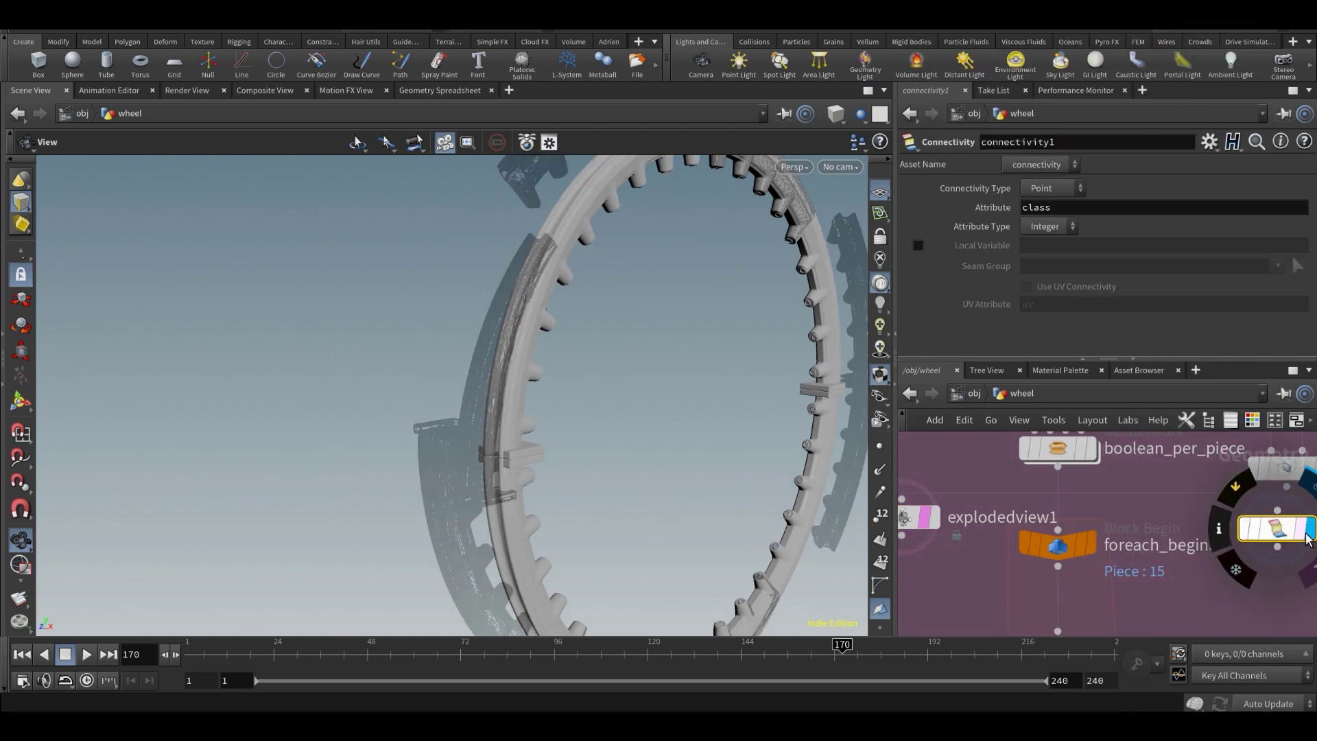
middle_click_drag(1235, 540, 1229, 532)
scroll(1228, 532, "down", 1)
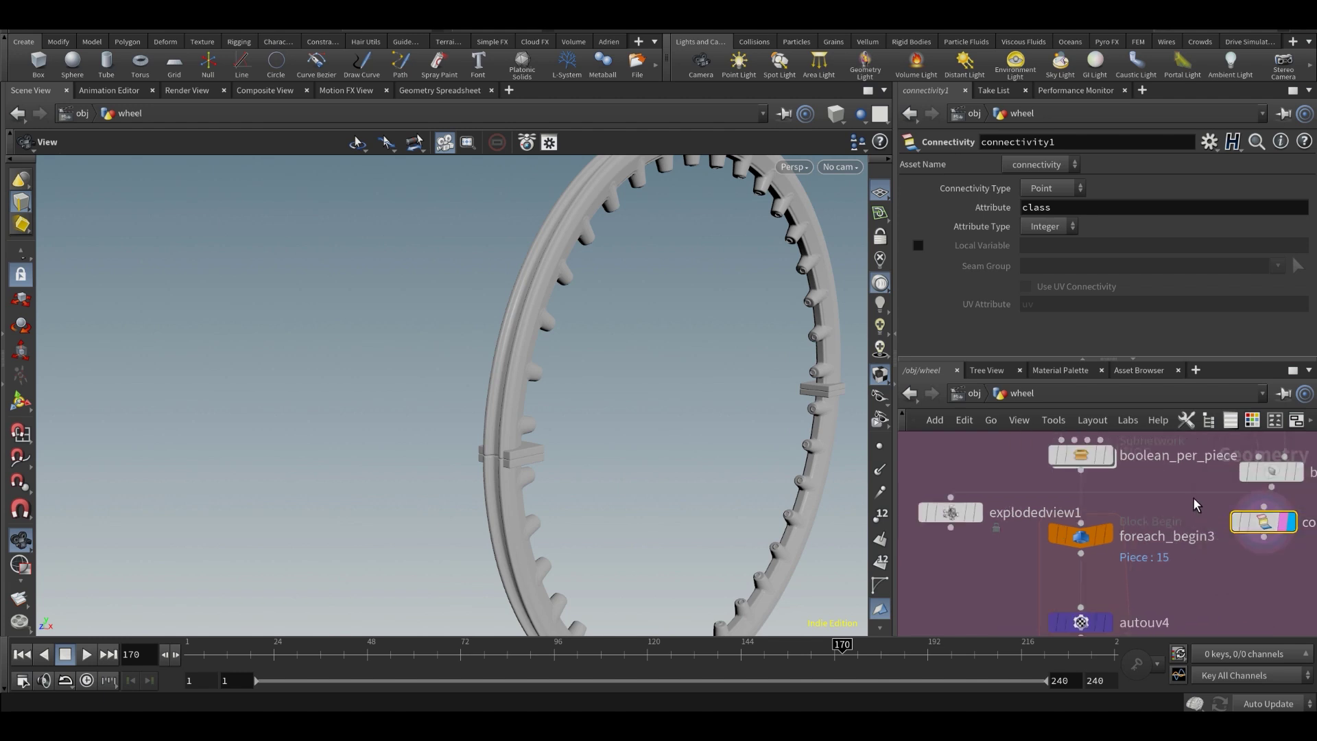
mouse_move(1264, 516)
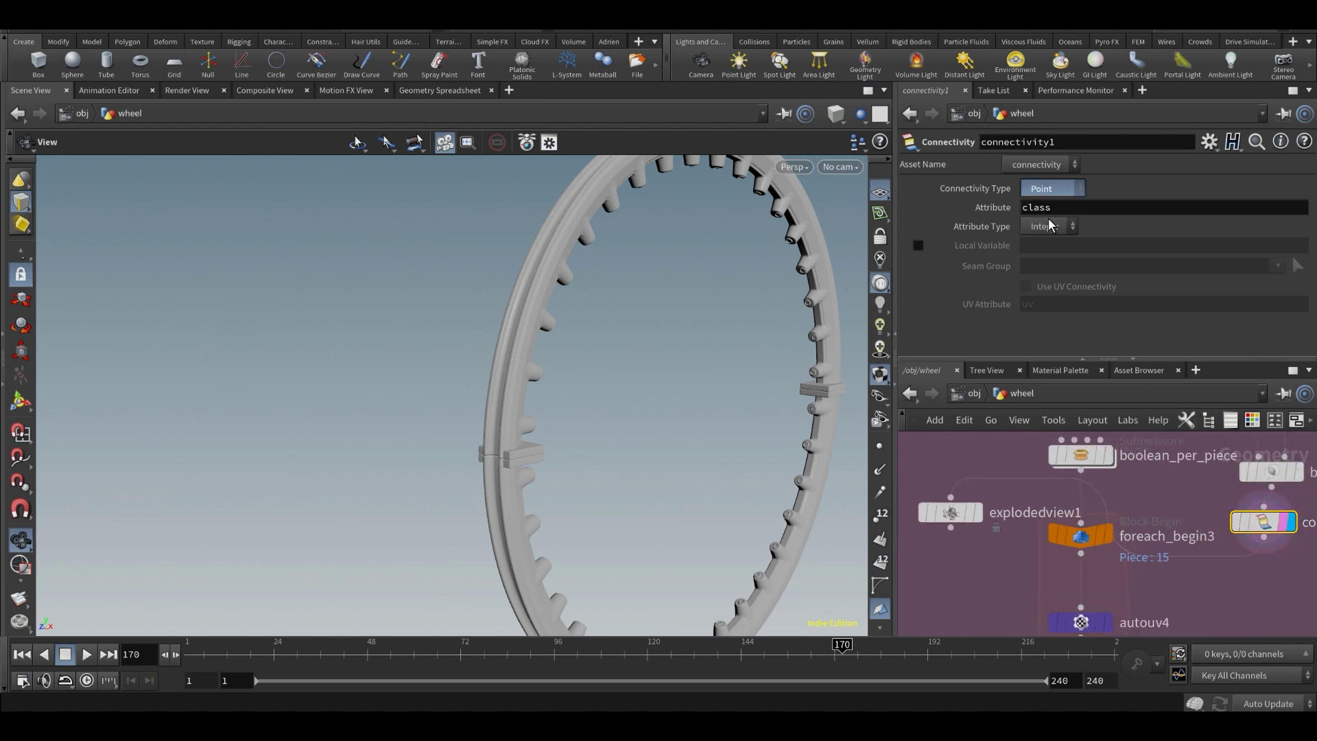
left_click(1050, 226)
- Display explodedview1, fed by connectivity1, and set its Piece Attribute to class
left_click(975, 515)
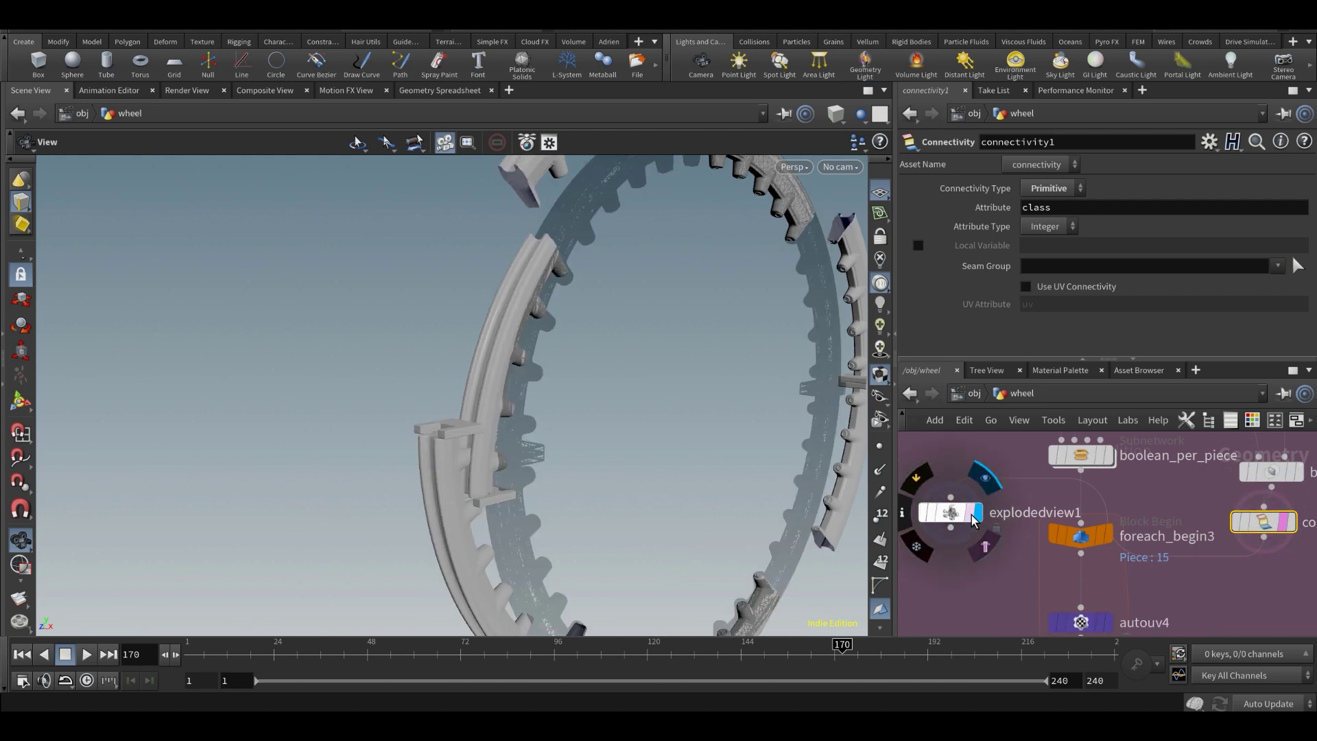
left_click_drag(974, 516, 971, 540)
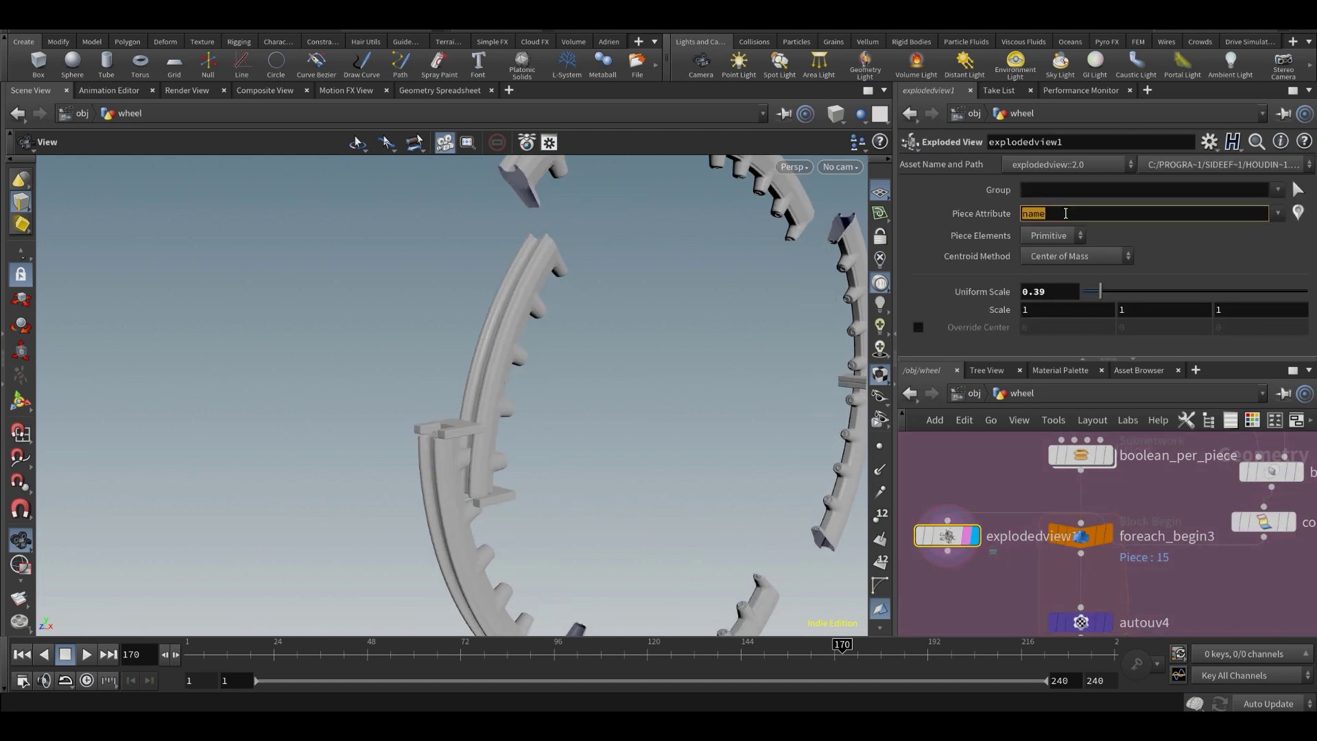
key("Return")
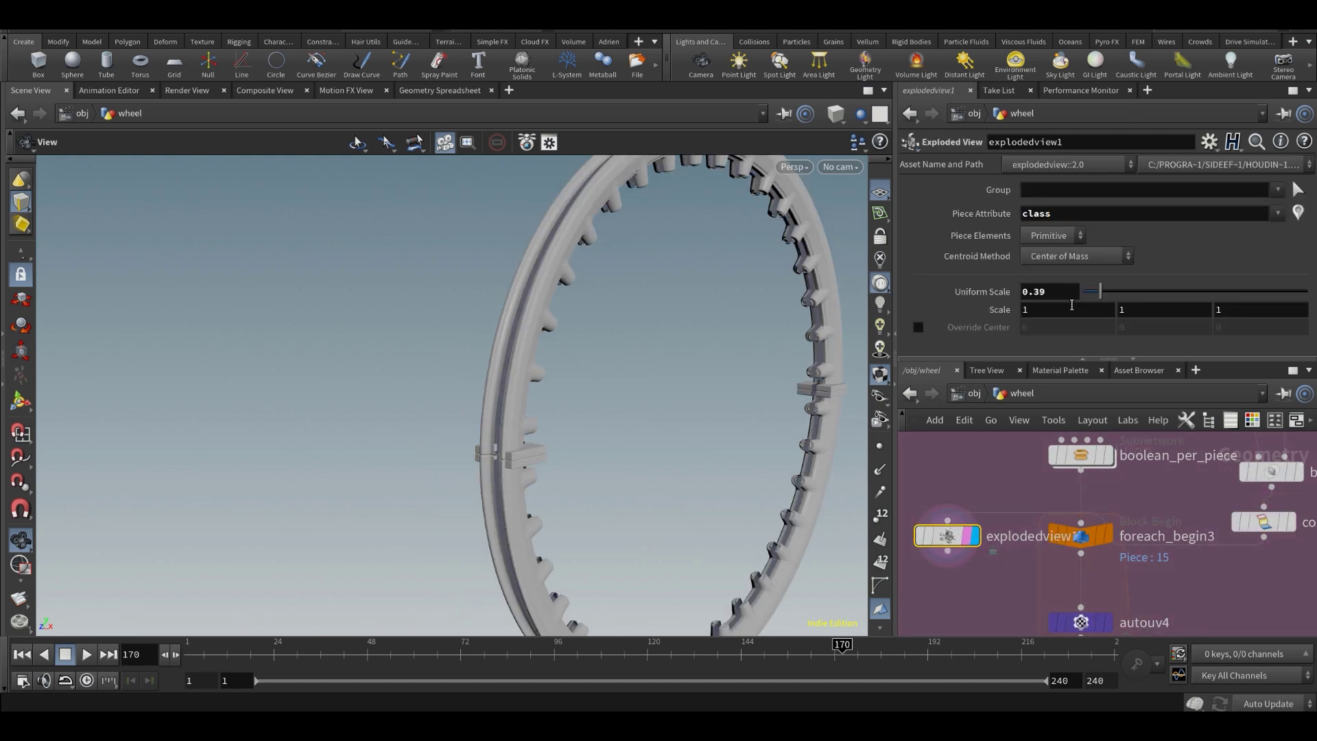
- Set explodedview1's Uniform Scale to 0.48 and inspect the separated pieces of the wheel rim from several angles
left_click_drag(513, 443, 580, 412)
mouse_move(1100, 290)
left_mouse_down()
mouse_move(1081, 290)
mouse_move(1105, 289)
left_mouse_up()
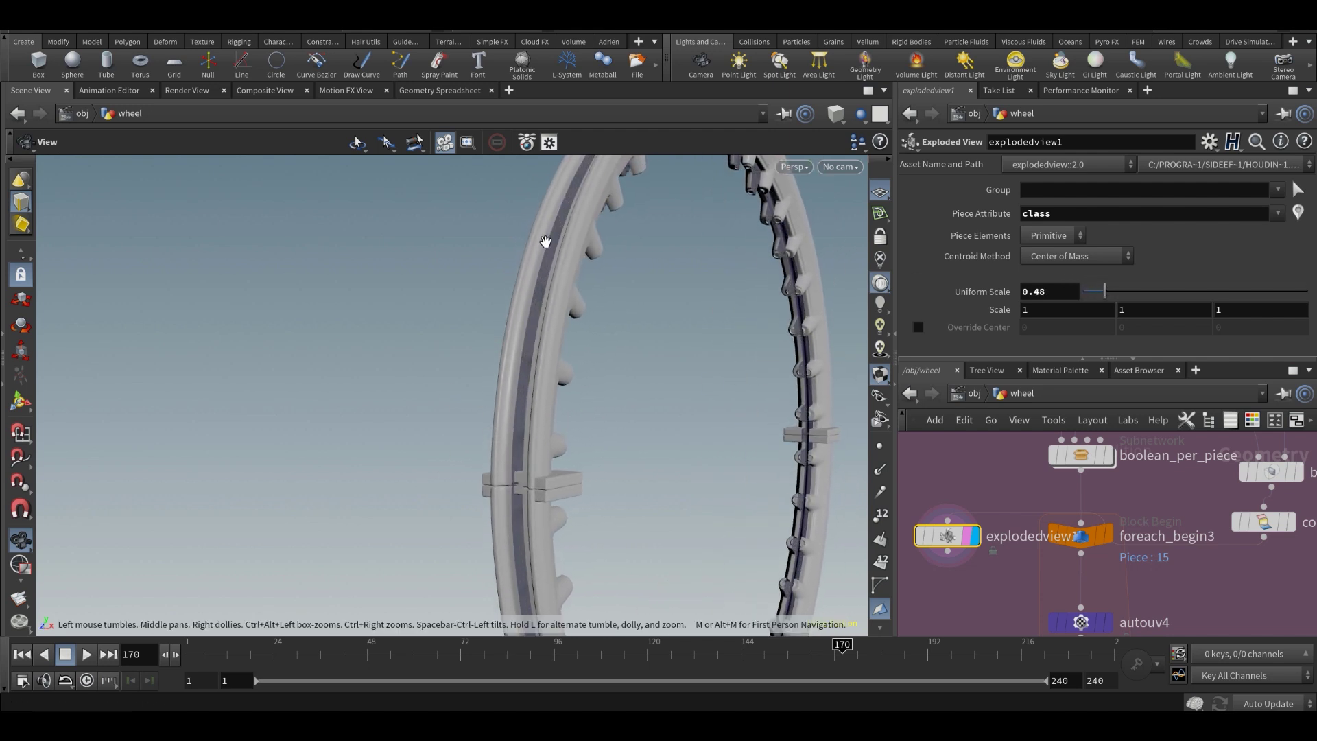
left_click_drag(545, 242, 627, 343)
left_click_drag(764, 414, 796, 419)
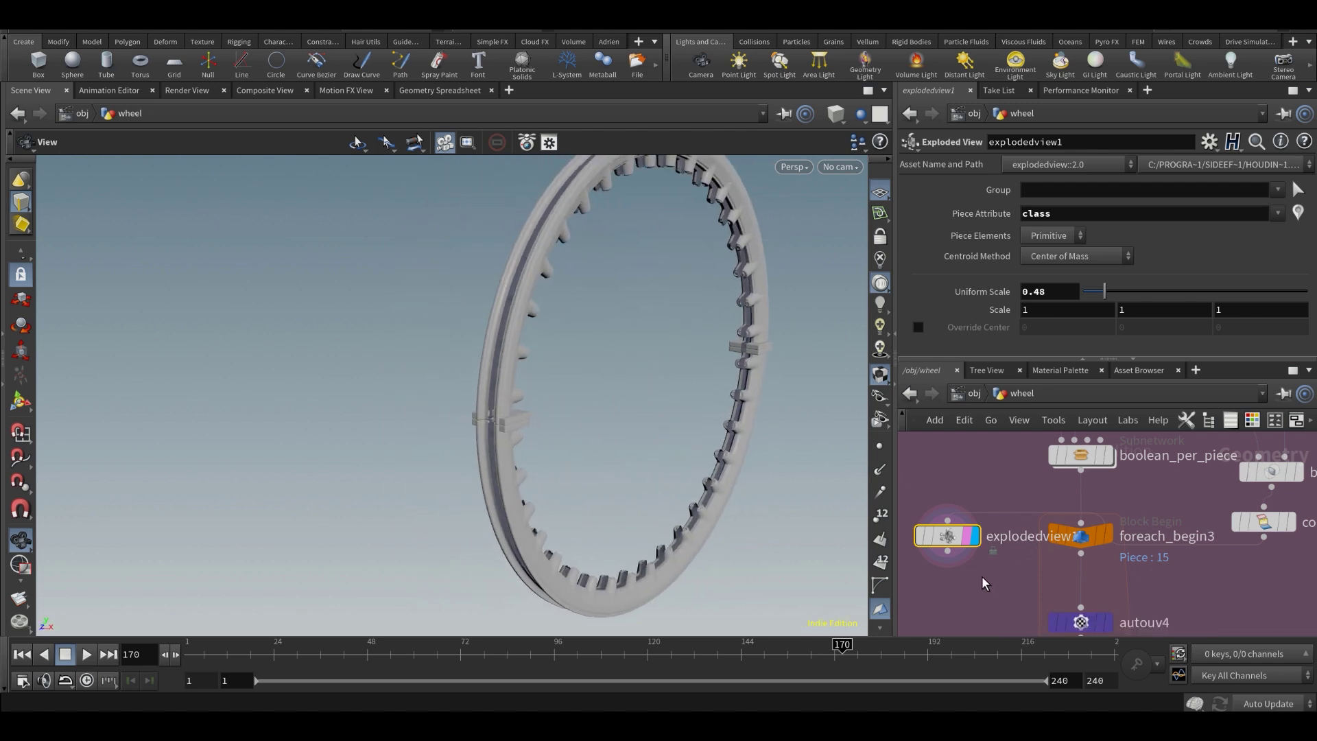
- Delete the connectivity1, boolean3 and explodedview1 nodes and display boolean_per_piece
middle_click_drag(1284, 562, 1263, 589)
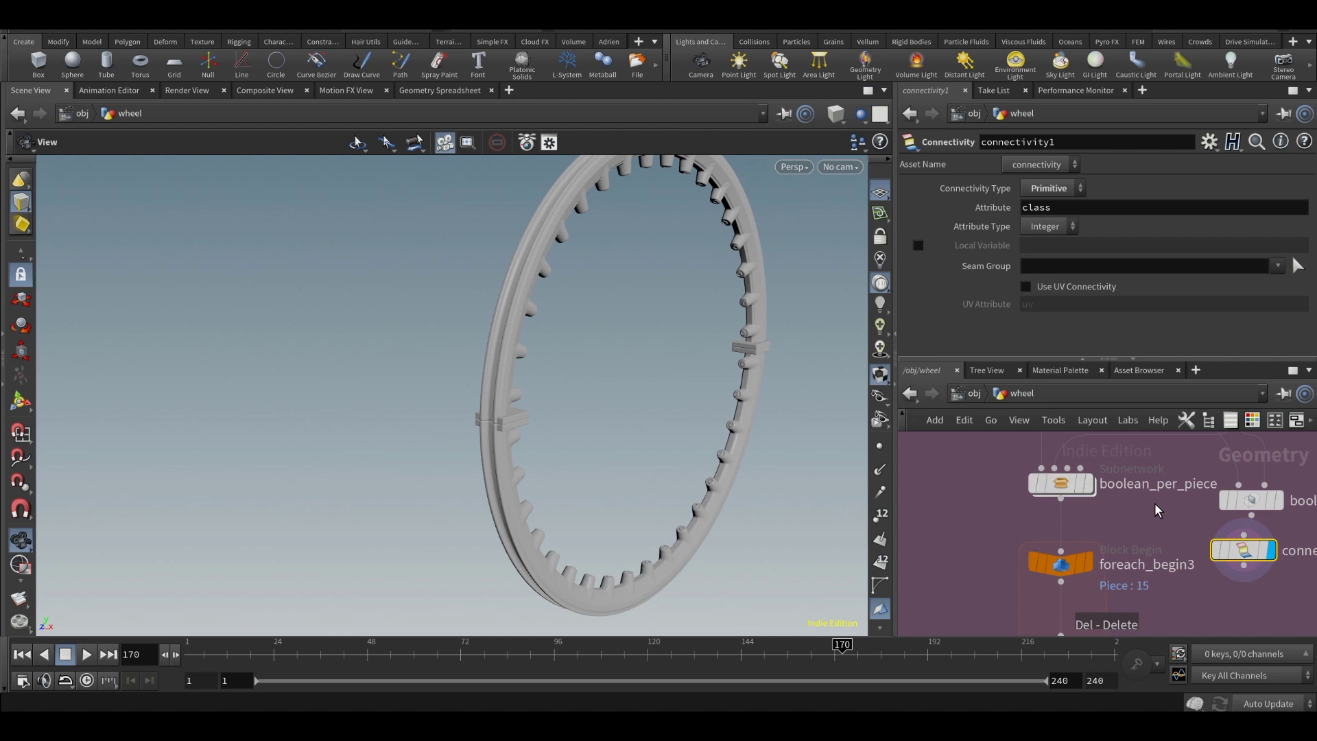
key("Delete")
key("Delete")
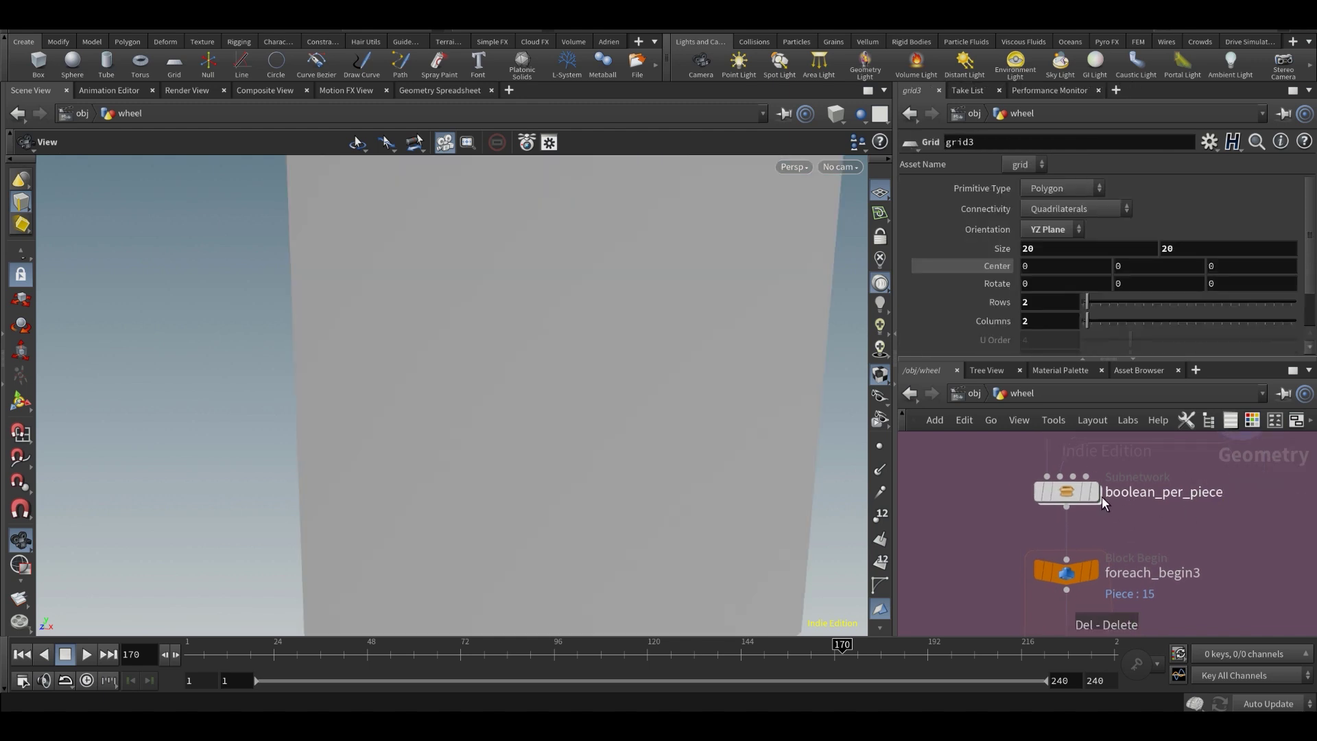
left_click(1083, 495)
left_click(1077, 493)
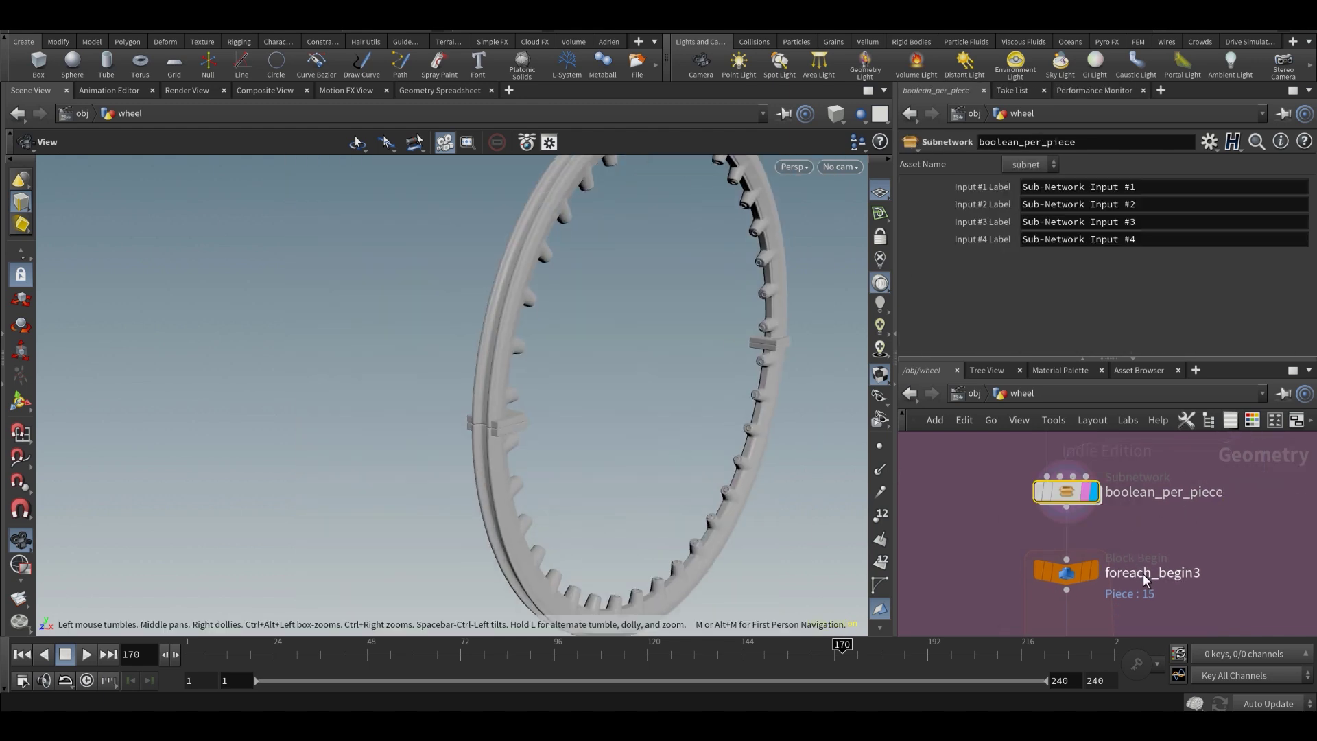
- Add an Exploded View node fed by boolean_per_piece, display it, and set its Uniform Scale to 0.31
key("Tab")
type("expl")
key("Return")
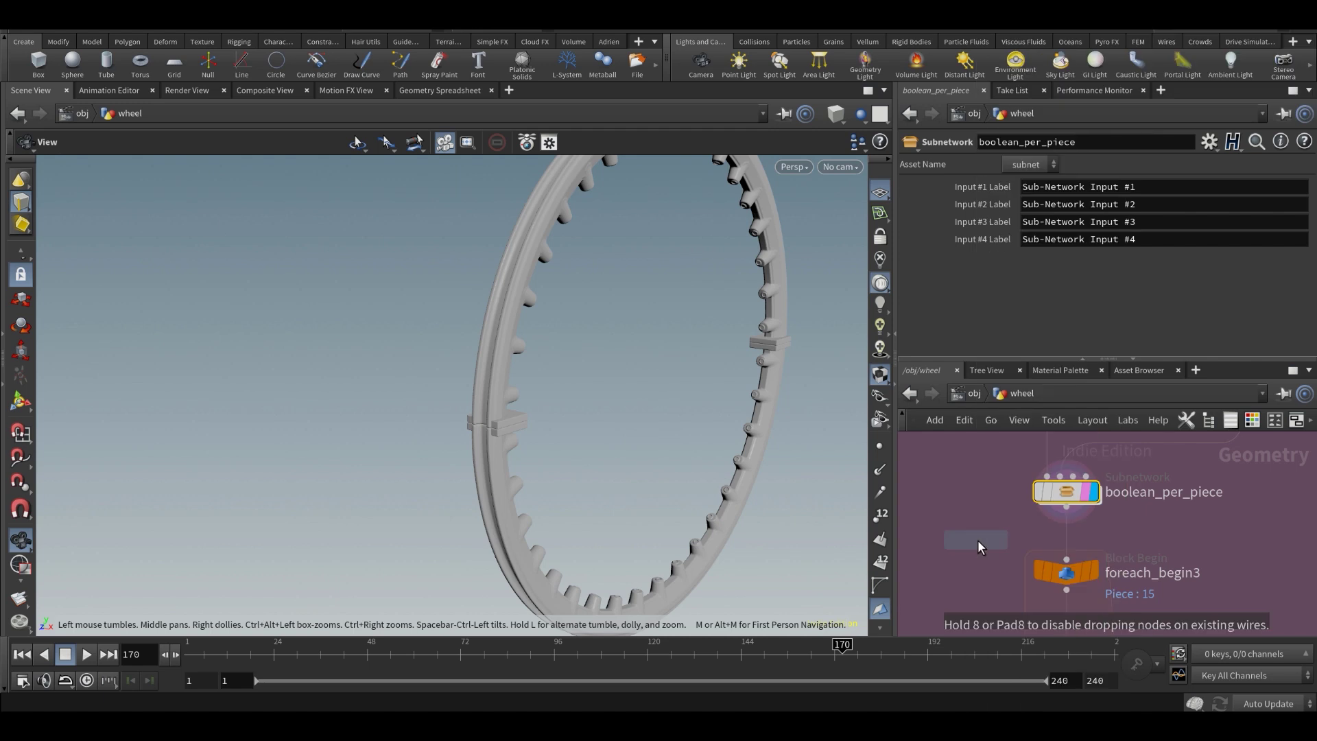
left_click(977, 541)
left_click_drag(1057, 521, 976, 525)
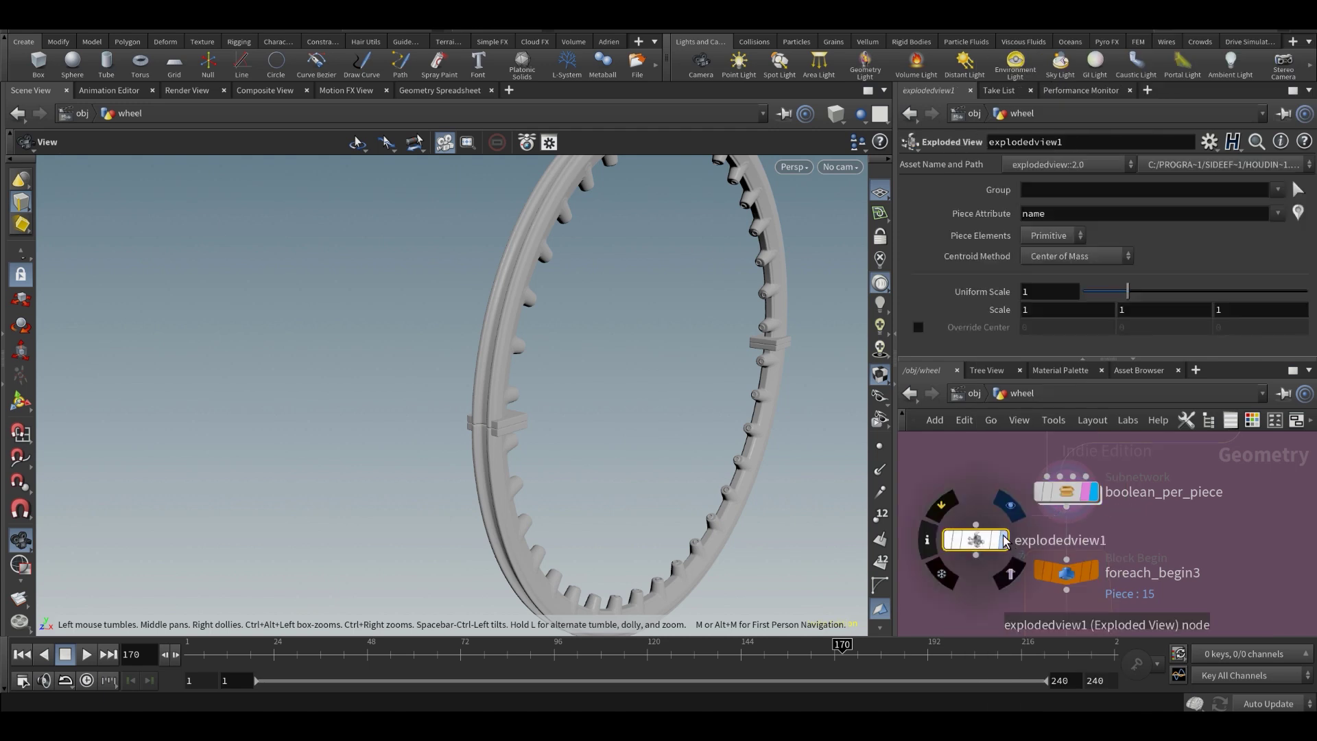
left_click(1003, 539)
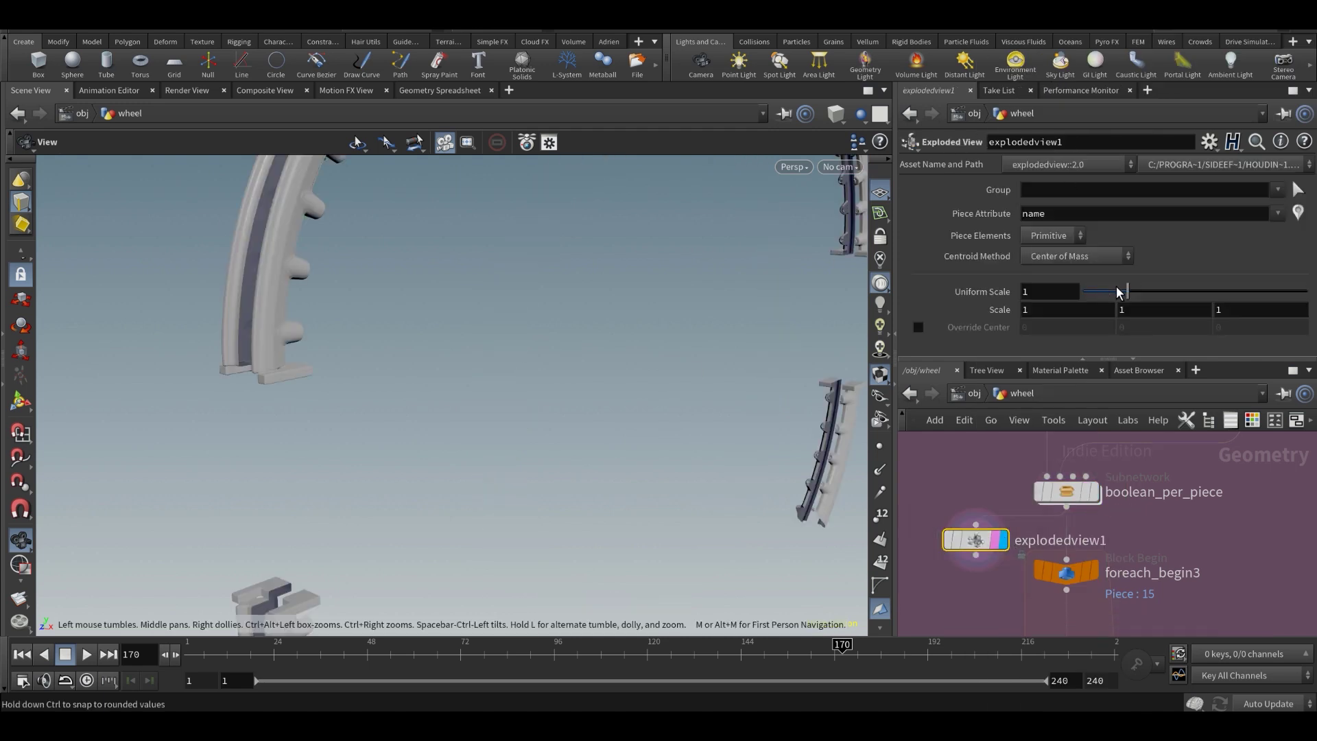
mouse_move(1119, 291)
left_mouse_down()
mouse_move(1084, 293)
mouse_move(1097, 292)
left_mouse_up()
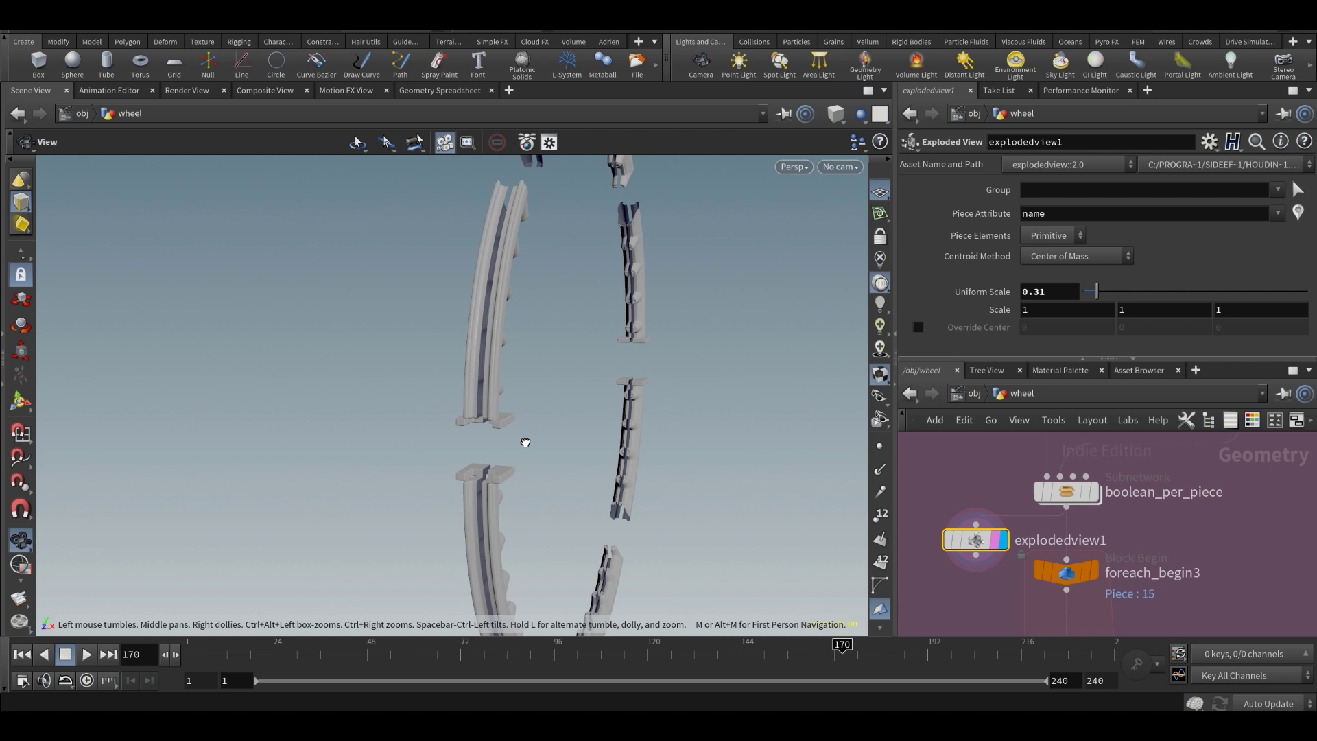
mouse_move(525, 443)
left_mouse_down()
mouse_move(611, 444)
mouse_move(373, 506)
mouse_move(512, 420)
left_mouse_up()
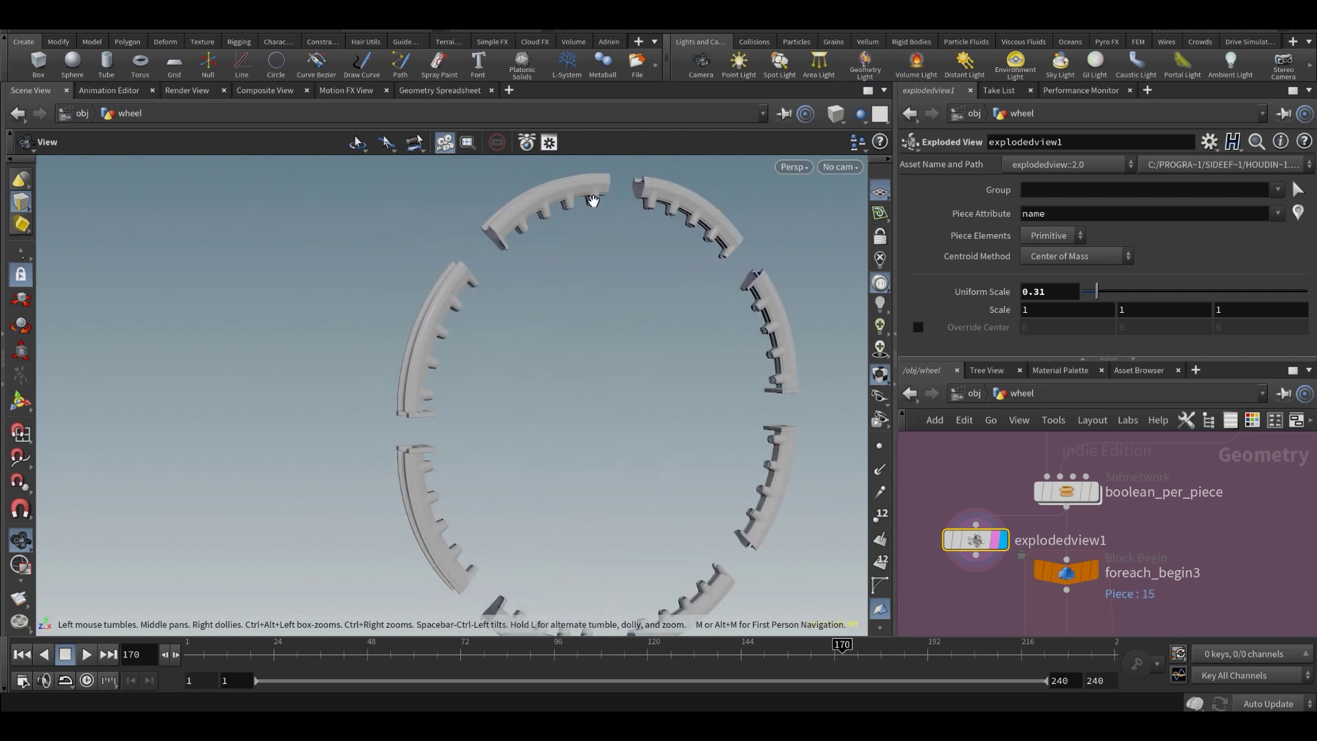
- Display foreach_begin3 and inspect the single wheel piece it extracts
scroll(1097, 478, "down", 5)
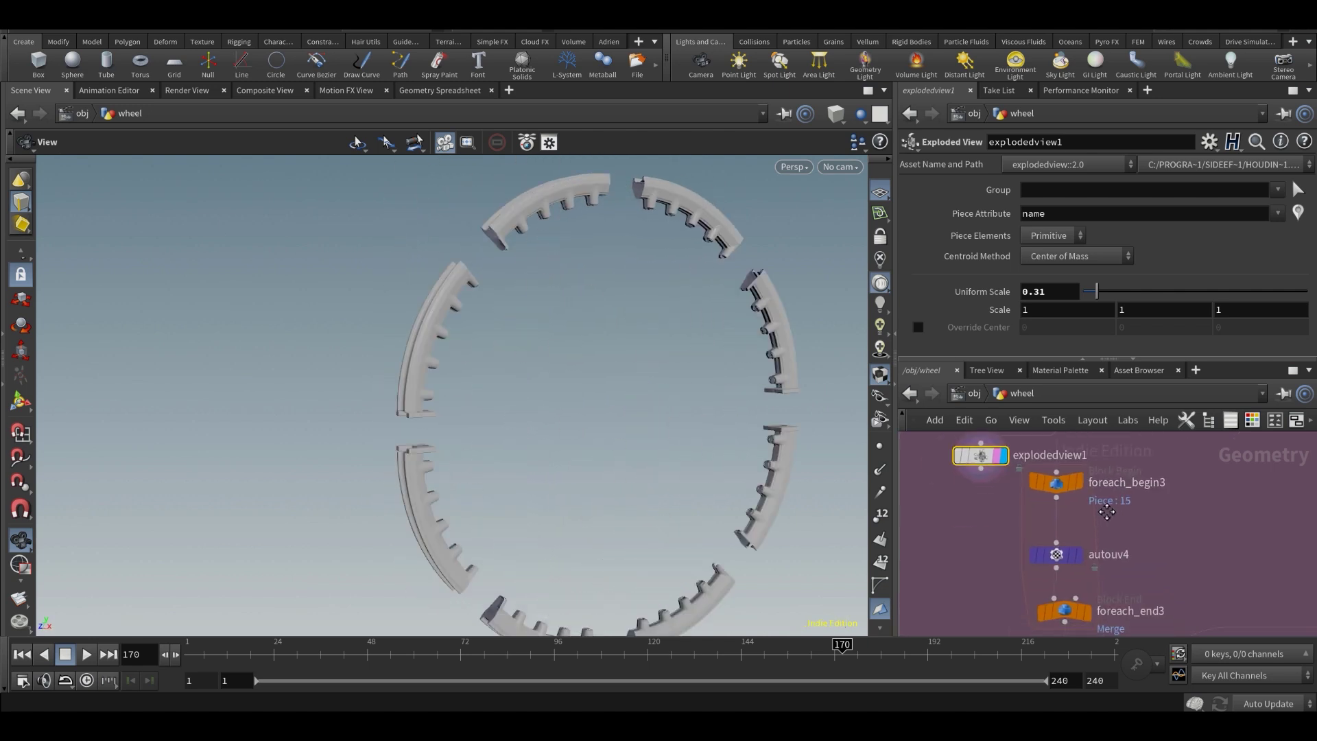
scroll(1097, 478, "up", 1)
left_click(1080, 479)
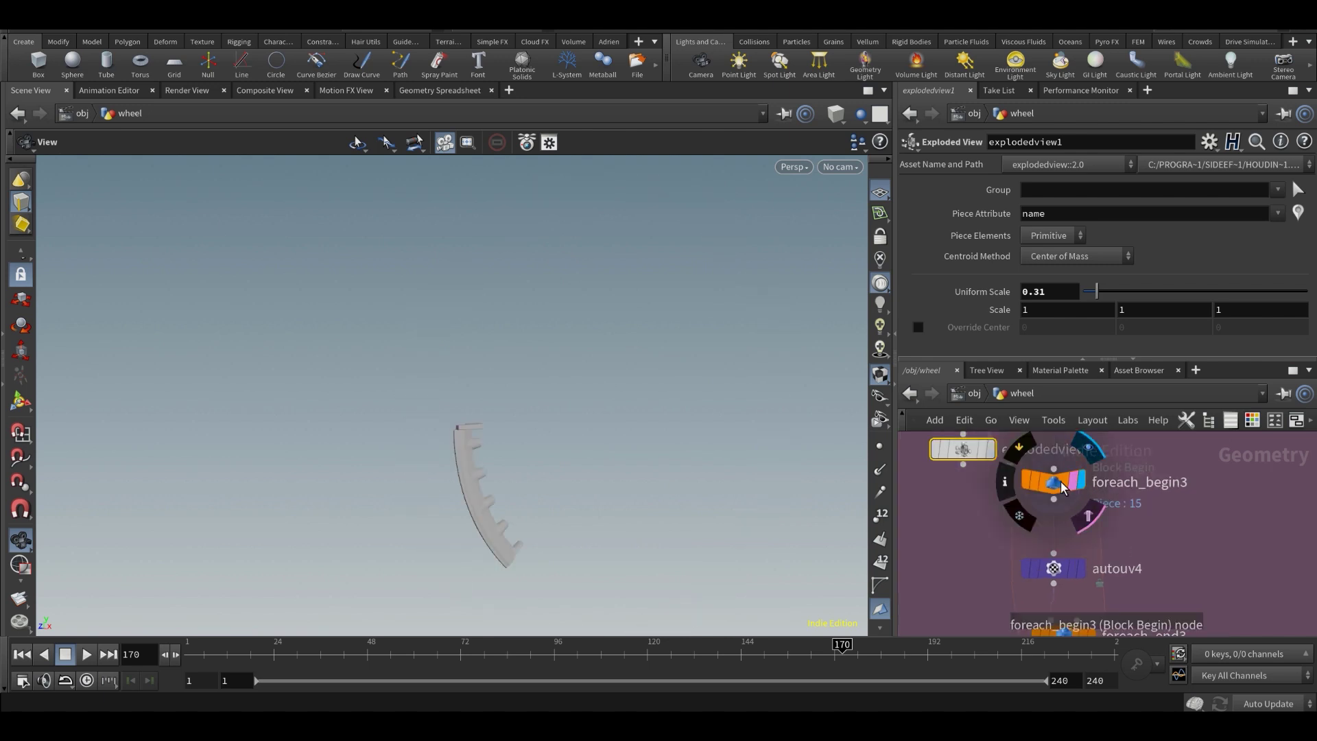
left_click_drag(420, 466, 570, 446)
scroll(1057, 542, "up", 2)
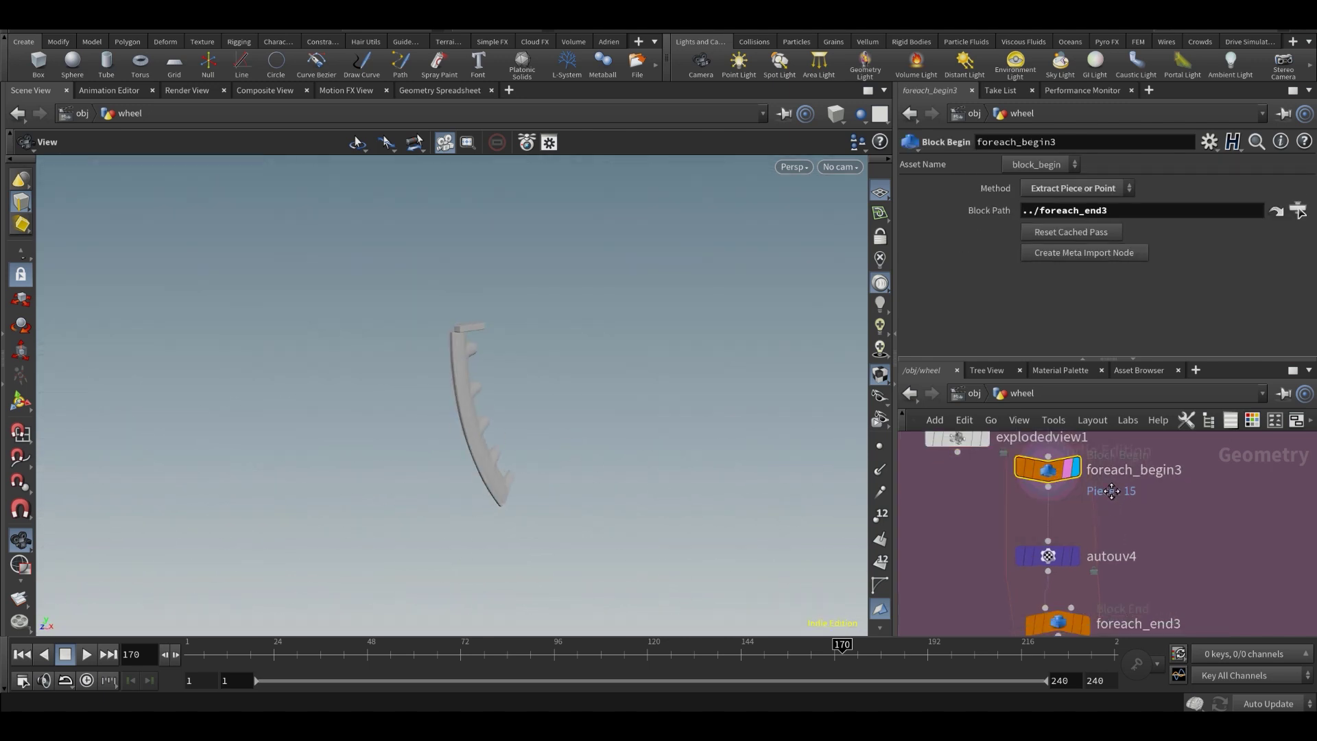
- Display autouv4 and inspect the UV checker pattern on the wheel piece up close
left_click(1060, 544)
left_click(1046, 538)
left_click_drag(602, 382, 783, 217)
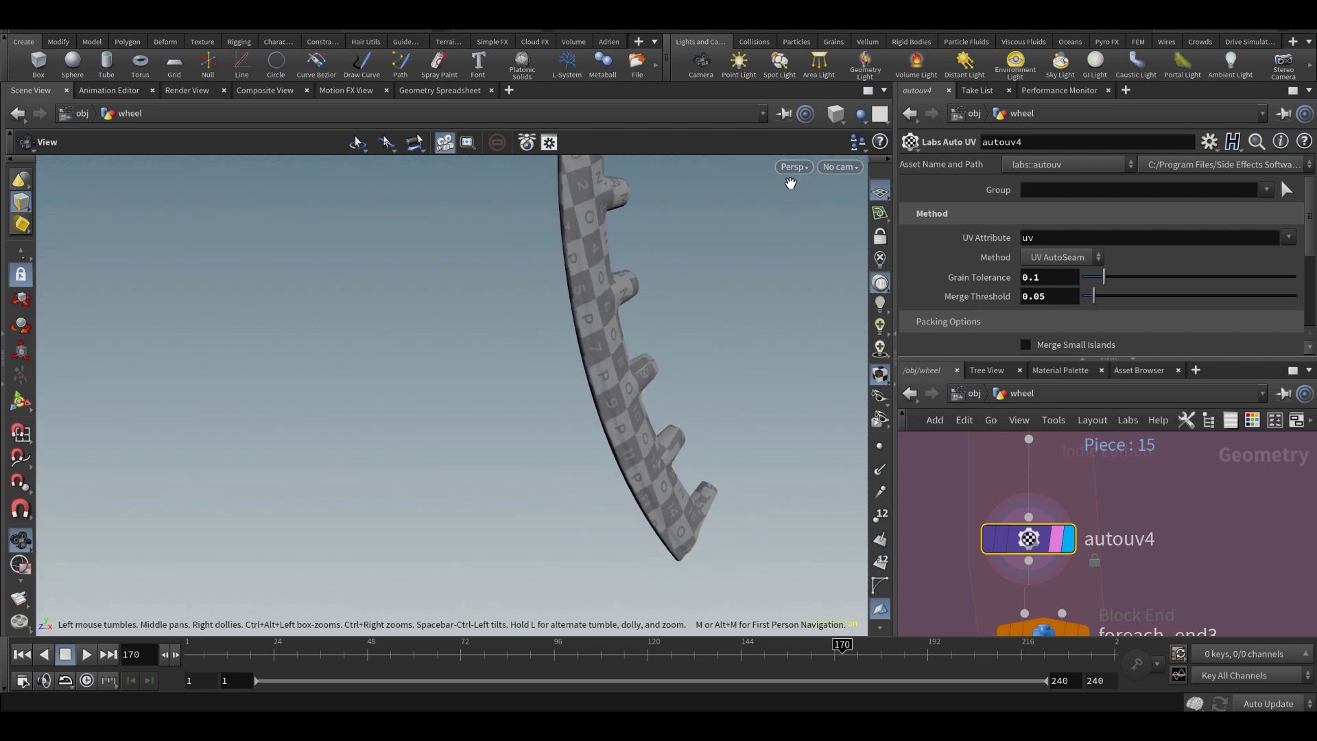
- Switch the viewport to the UV view and frame the piece's UV layout
left_click(793, 167)
mouse_move(803, 199)
left_click(923, 273)
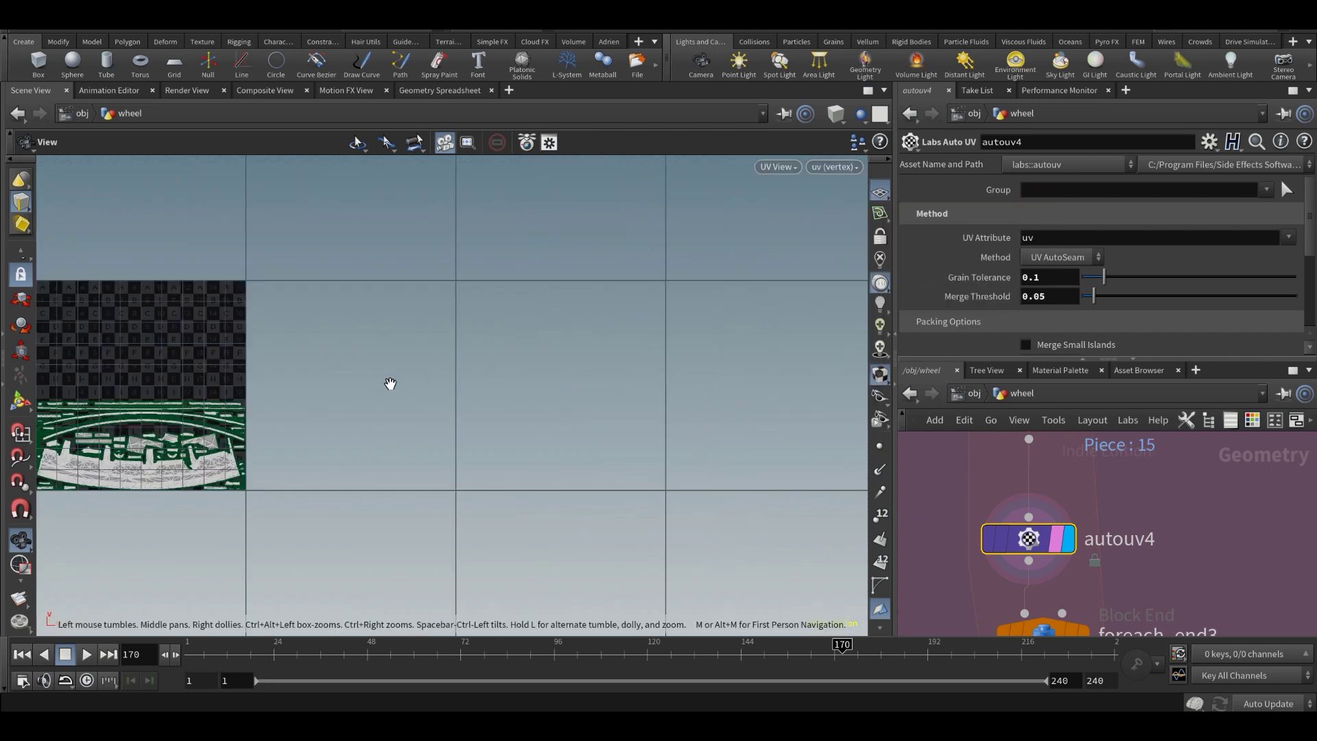
key("space+f")
right_click_drag(504, 372, 544, 426)
- Display foreach_end3 to view the UVs of all merged wheel pieces
middle_click_drag(1116, 579, 1101, 503)
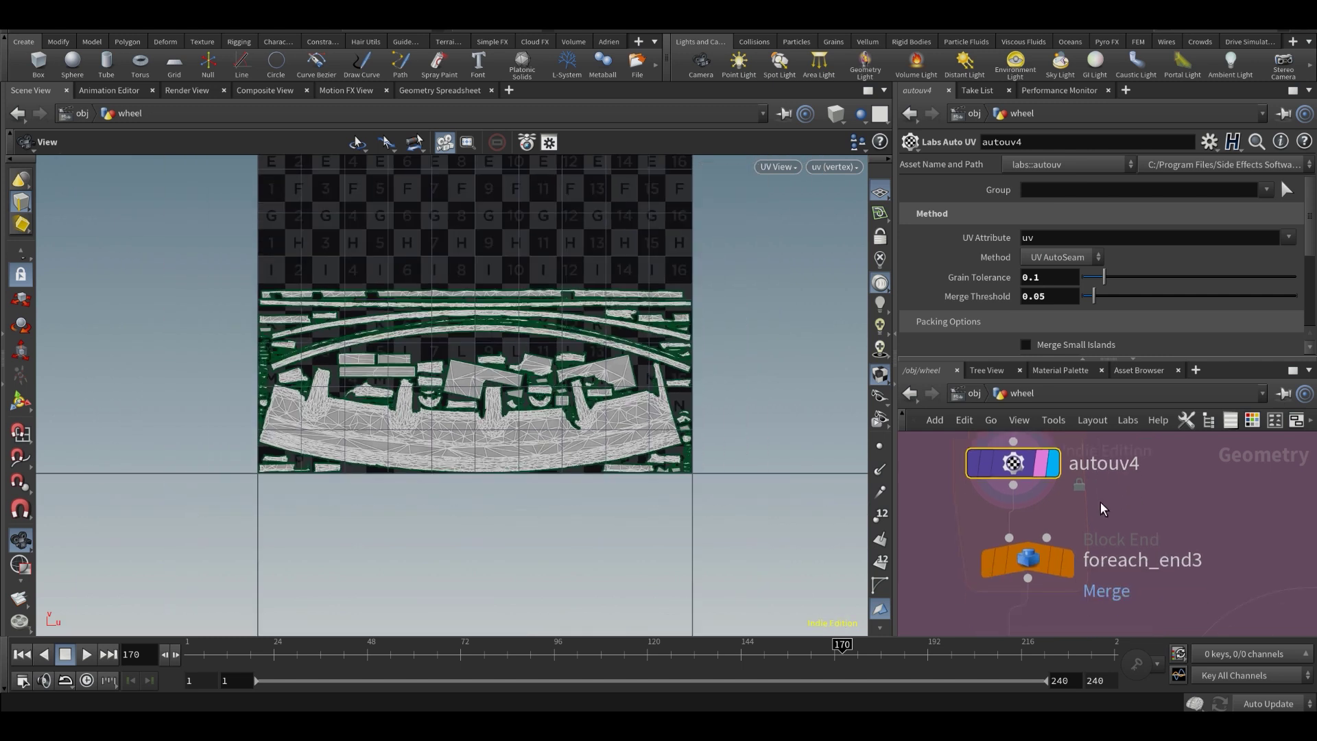
mouse_move(1057, 564)
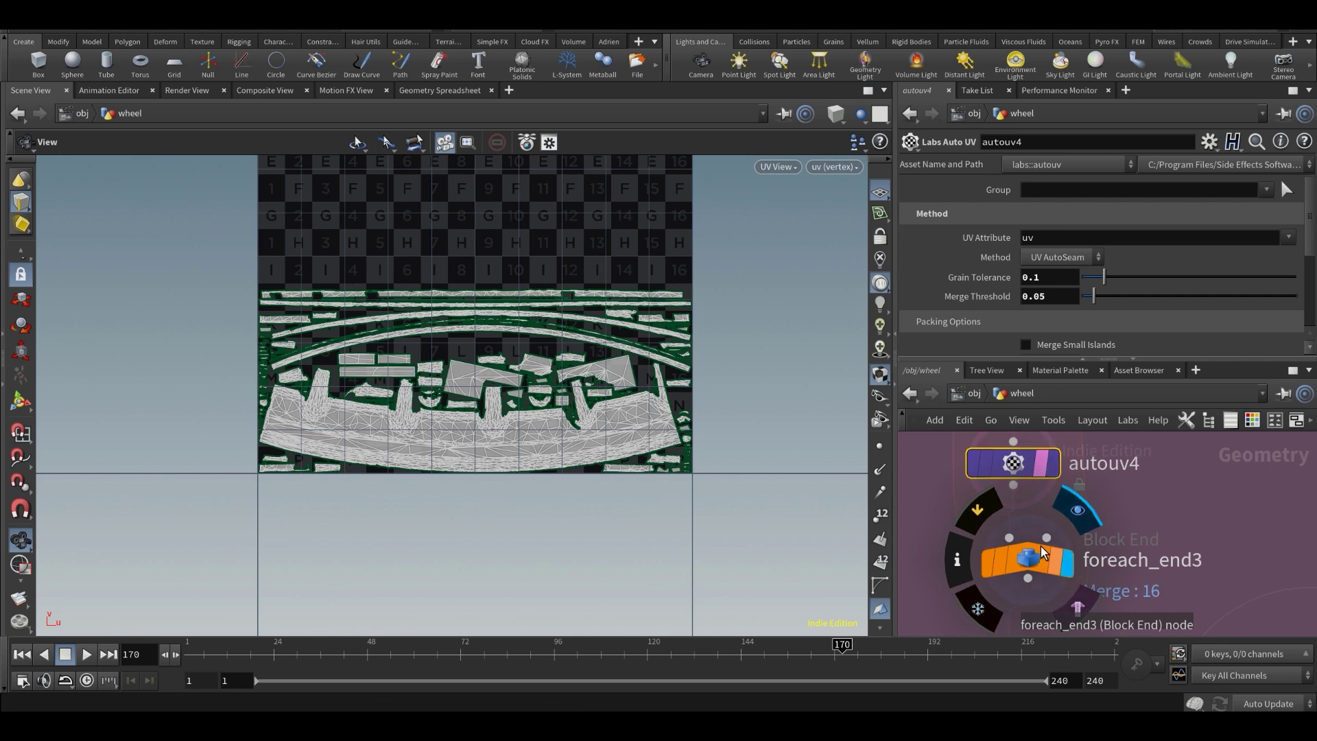
left_click(1040, 554)
scroll(1159, 500, "down", 4)
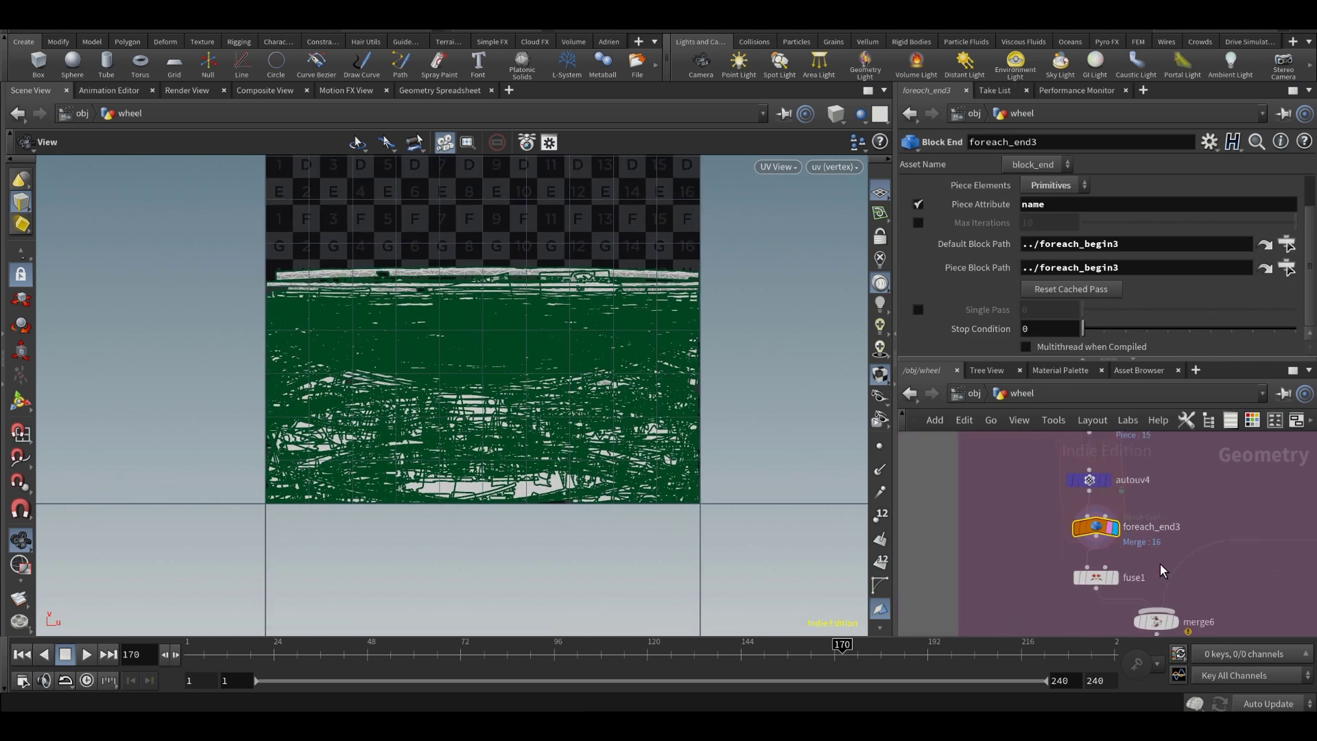
- Display merge6 below fuse1 to view the combined UV layout
scroll(1161, 571, "up", 1)
middle_click_drag(1143, 582, 1107, 525)
scroll(1100, 552, "down", 2)
scroll(1094, 558, "up", 3)
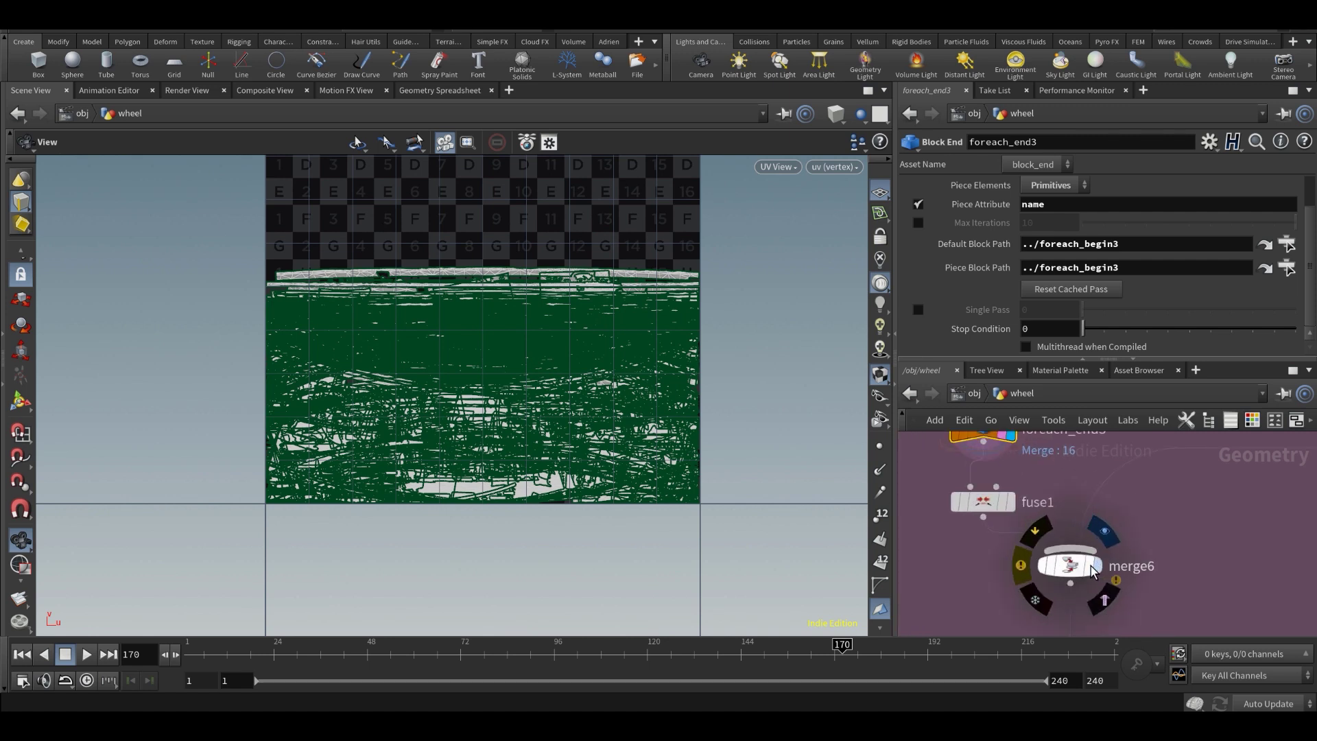
left_click(1092, 565)
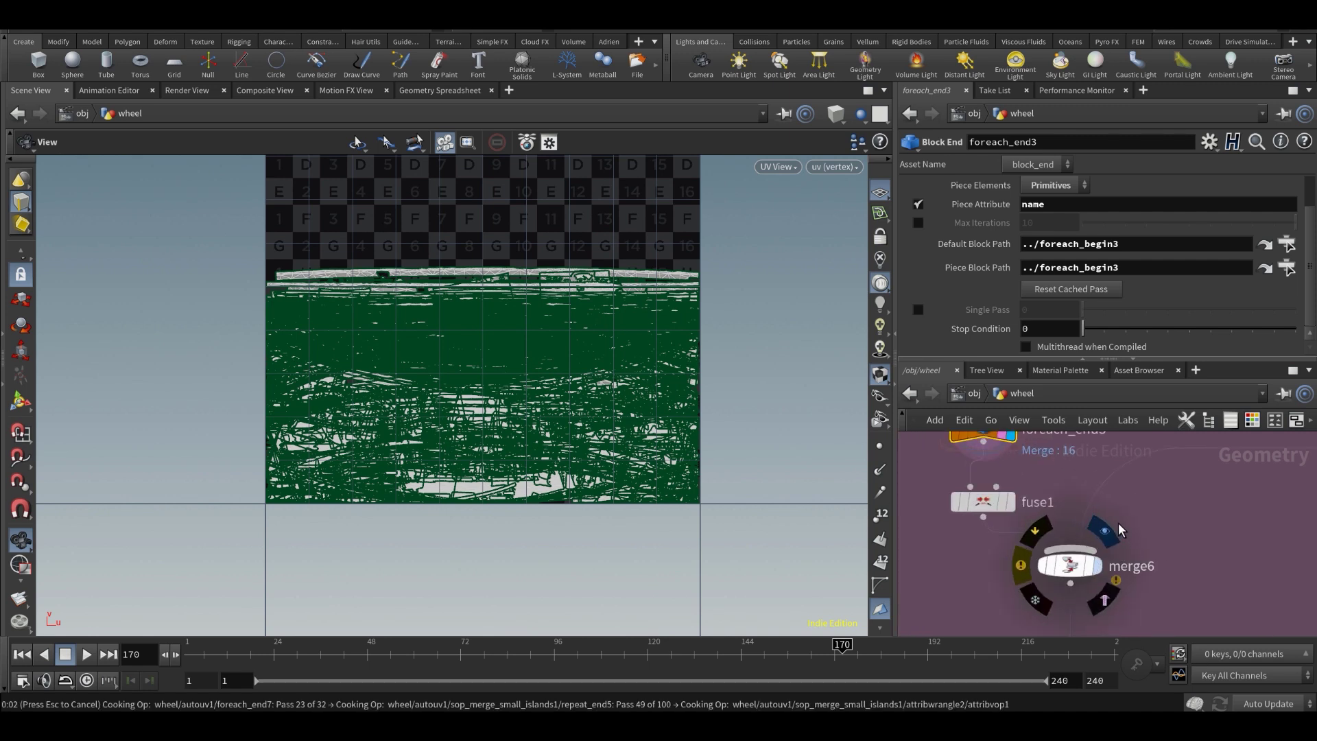
- Display autouv1 in the branch above divide2 and examine its UV layout
scroll(1163, 525, "down", 6)
middle_click_drag(1194, 513, 1167, 541)
scroll(1187, 493, "up", 2)
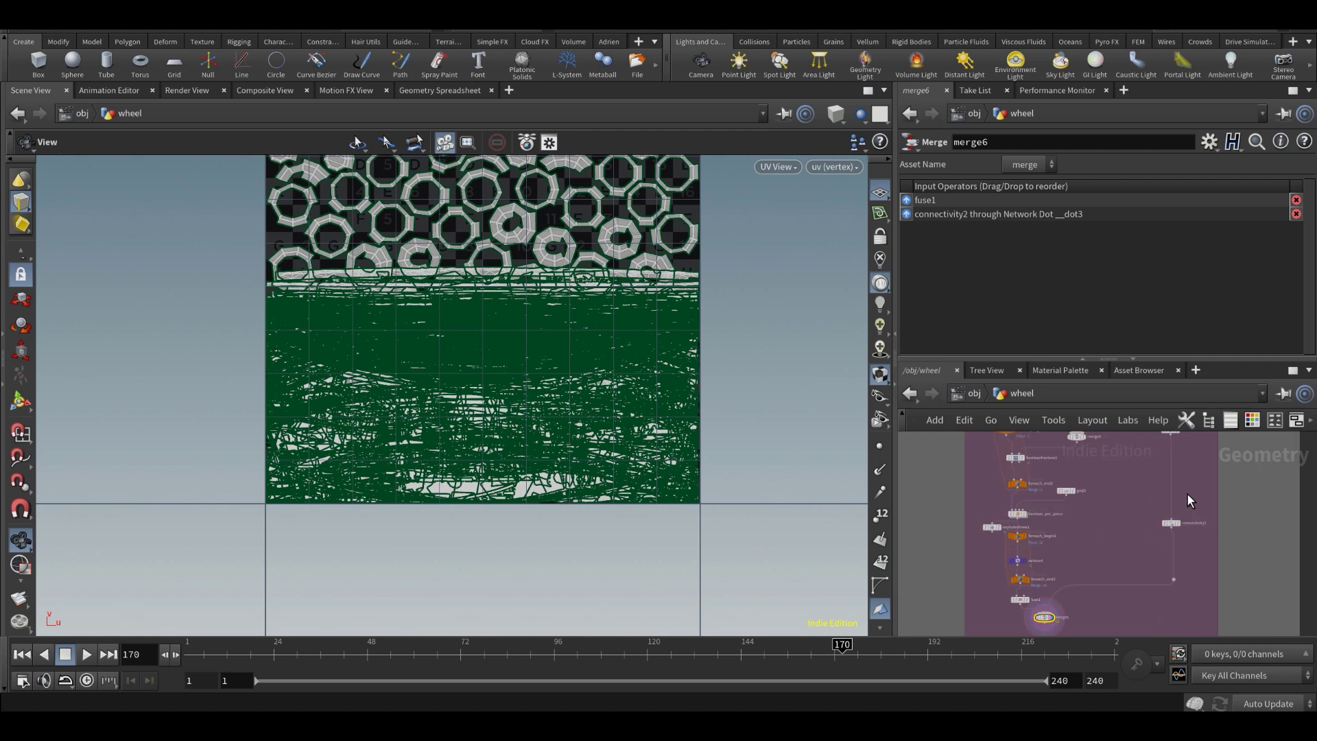
scroll(1176, 522, "up", 4)
left_click(1150, 485)
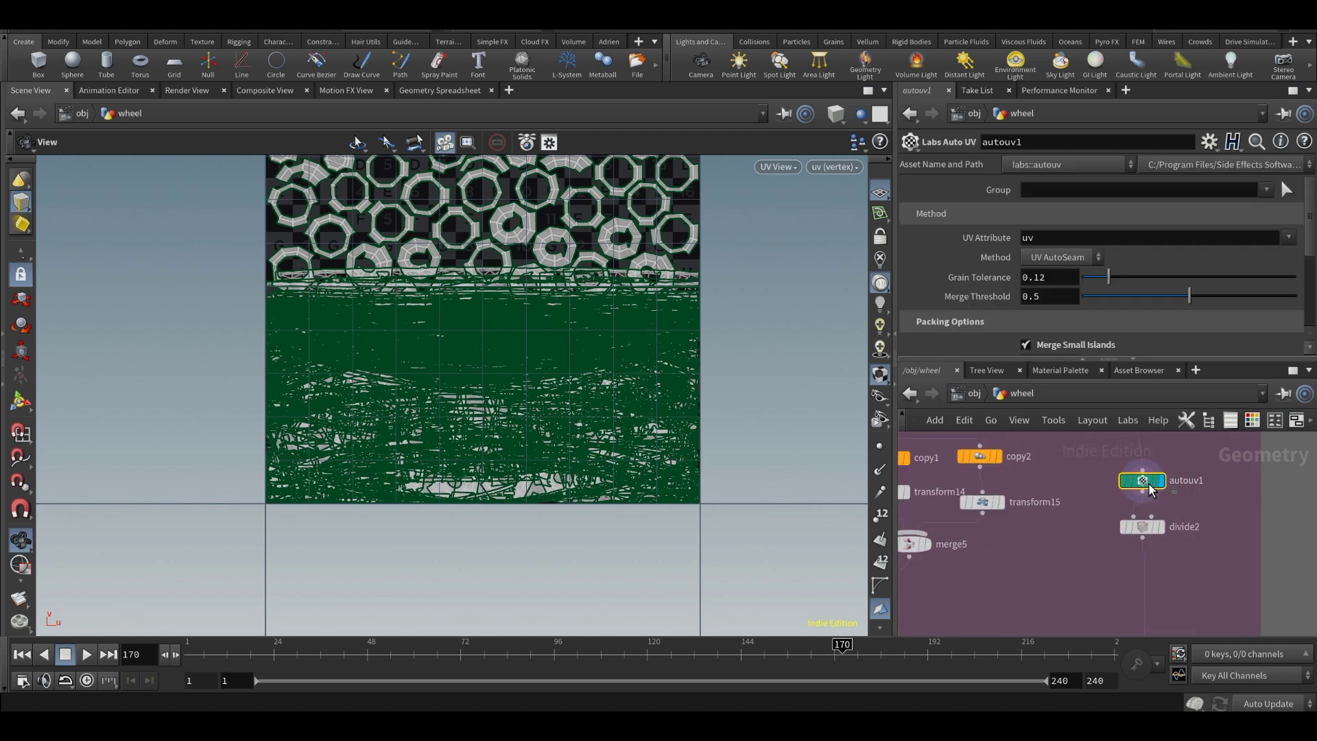
left_click(1159, 480)
scroll(1189, 604, "up", 2)
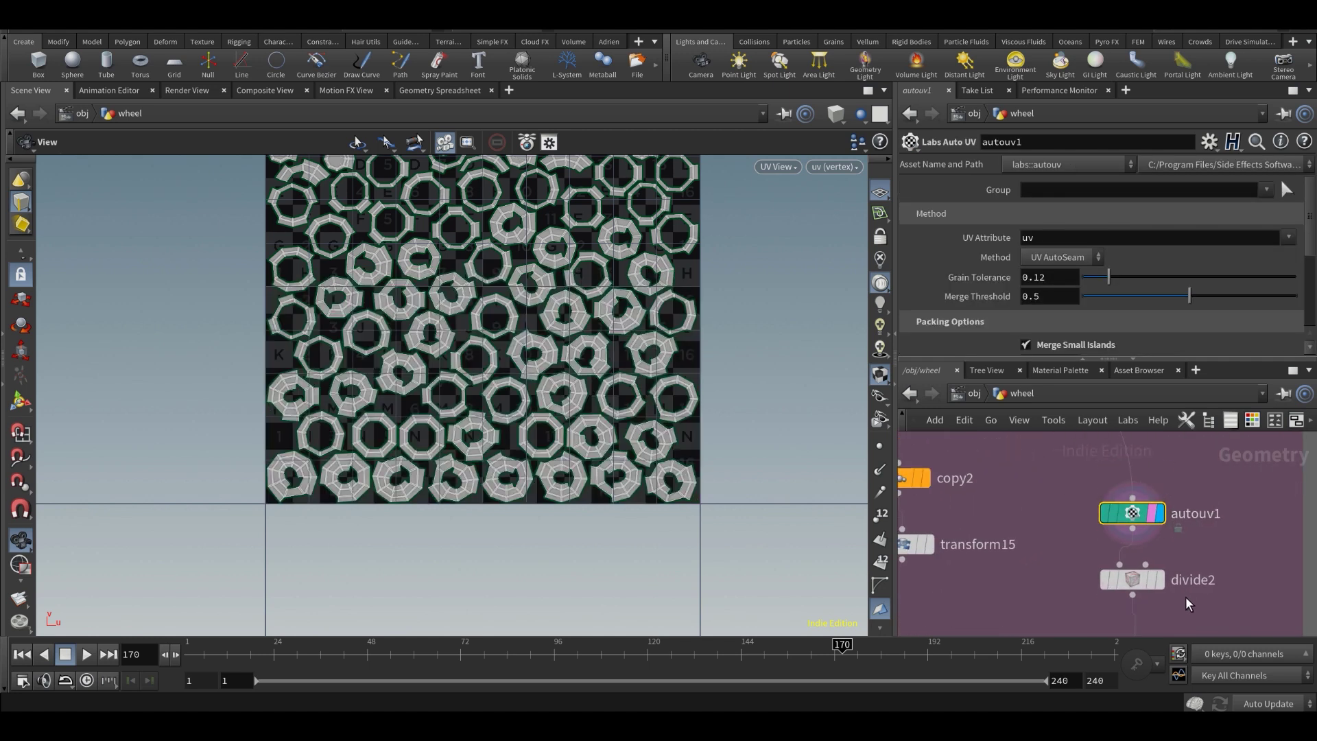
mouse_move(1186, 597)
middle_mouse_down()
mouse_move(1190, 523)
mouse_move(1170, 519)
mouse_move(1180, 553)
middle_mouse_up()
scroll(1180, 561, "down", 2)
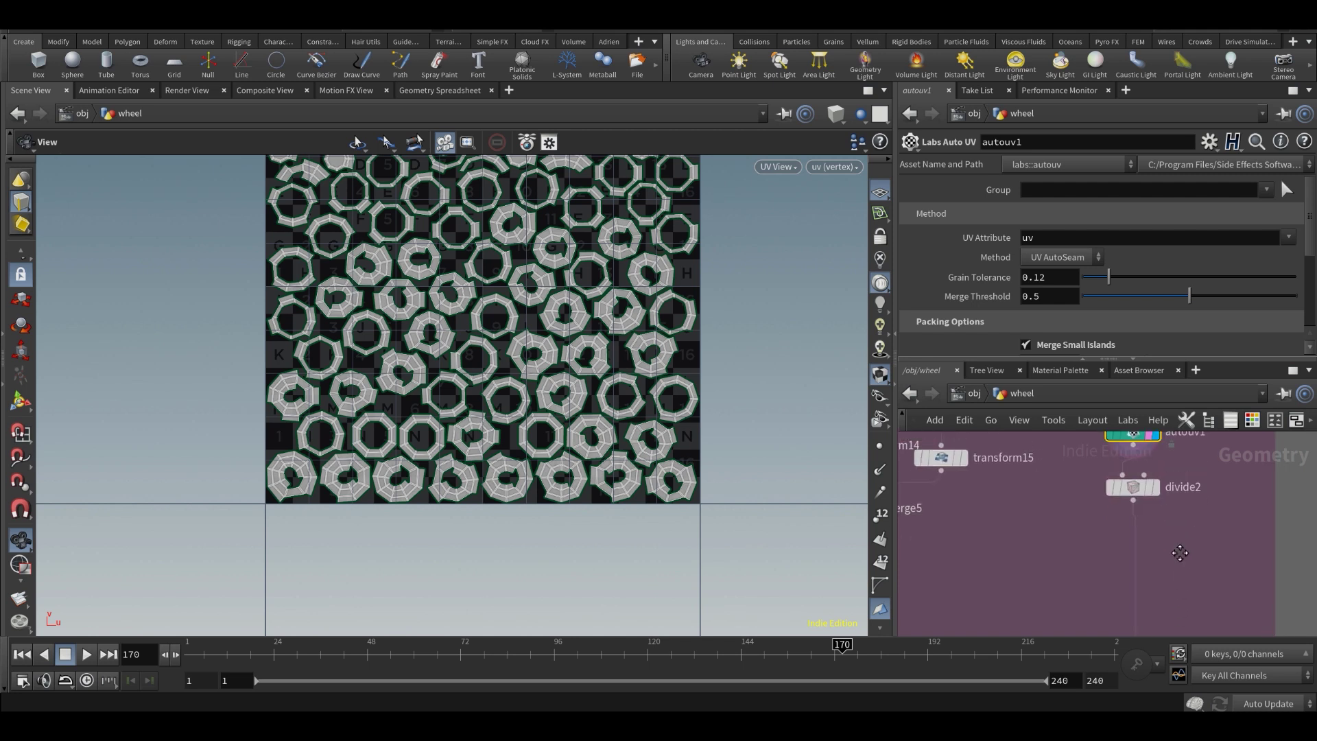
scroll(1180, 553, "up", 2)
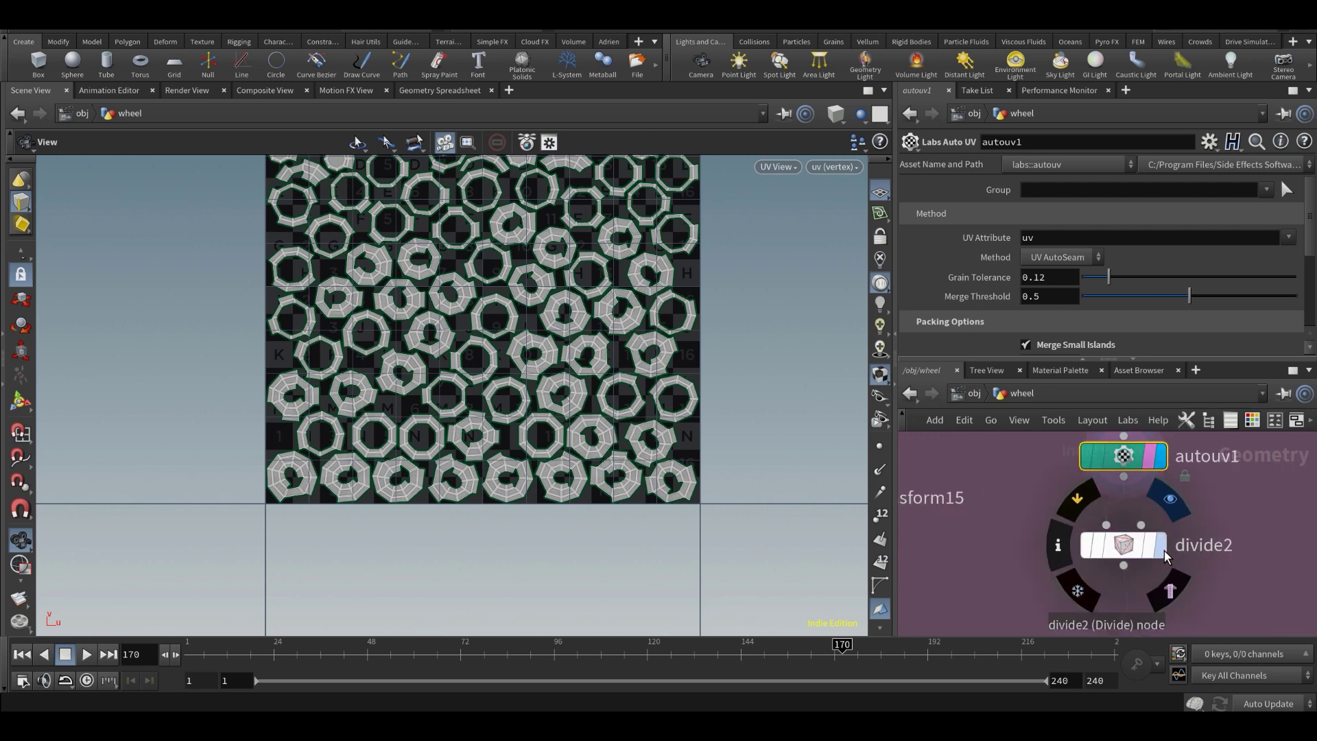
- Display divide2 below autouv1 and switch the viewport from the UV view back to perspective
left_click(1153, 553)
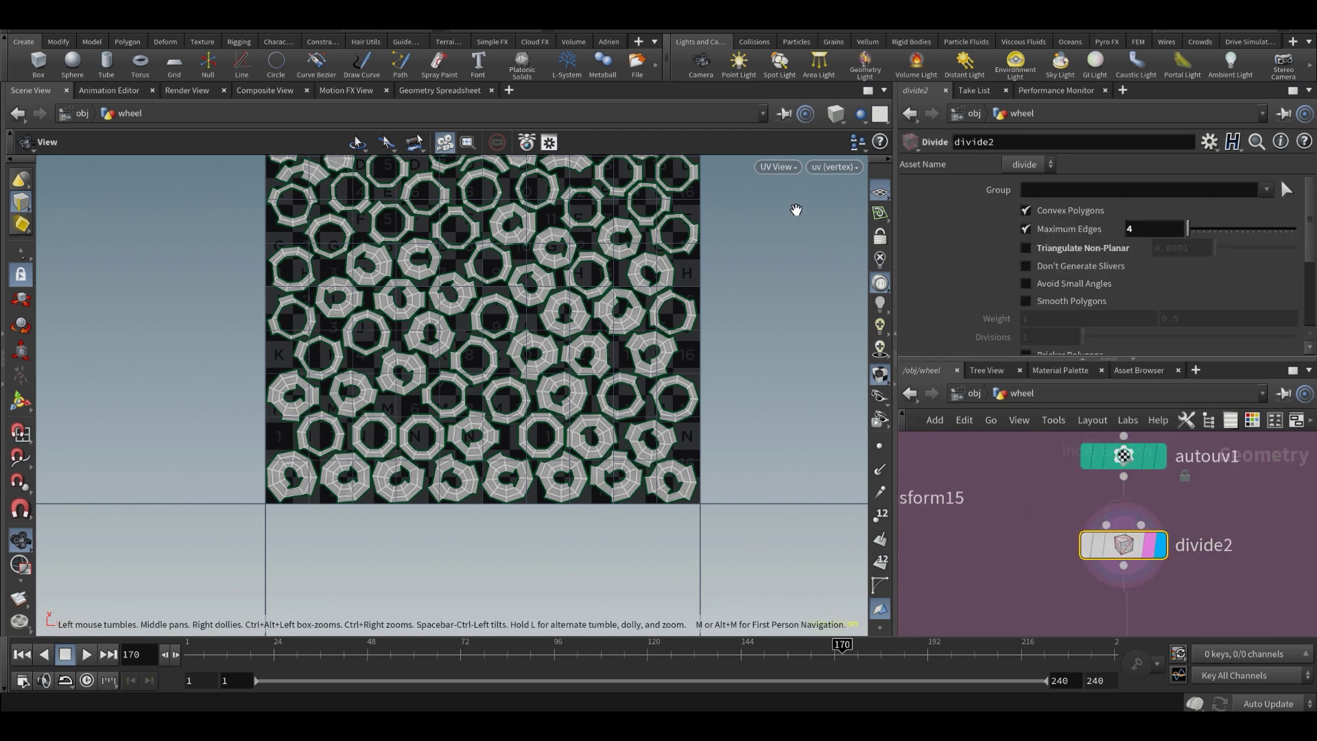
middle_click_drag(680, 248, 693, 310)
scroll(693, 310, "up", 1)
double_click(1140, 229)
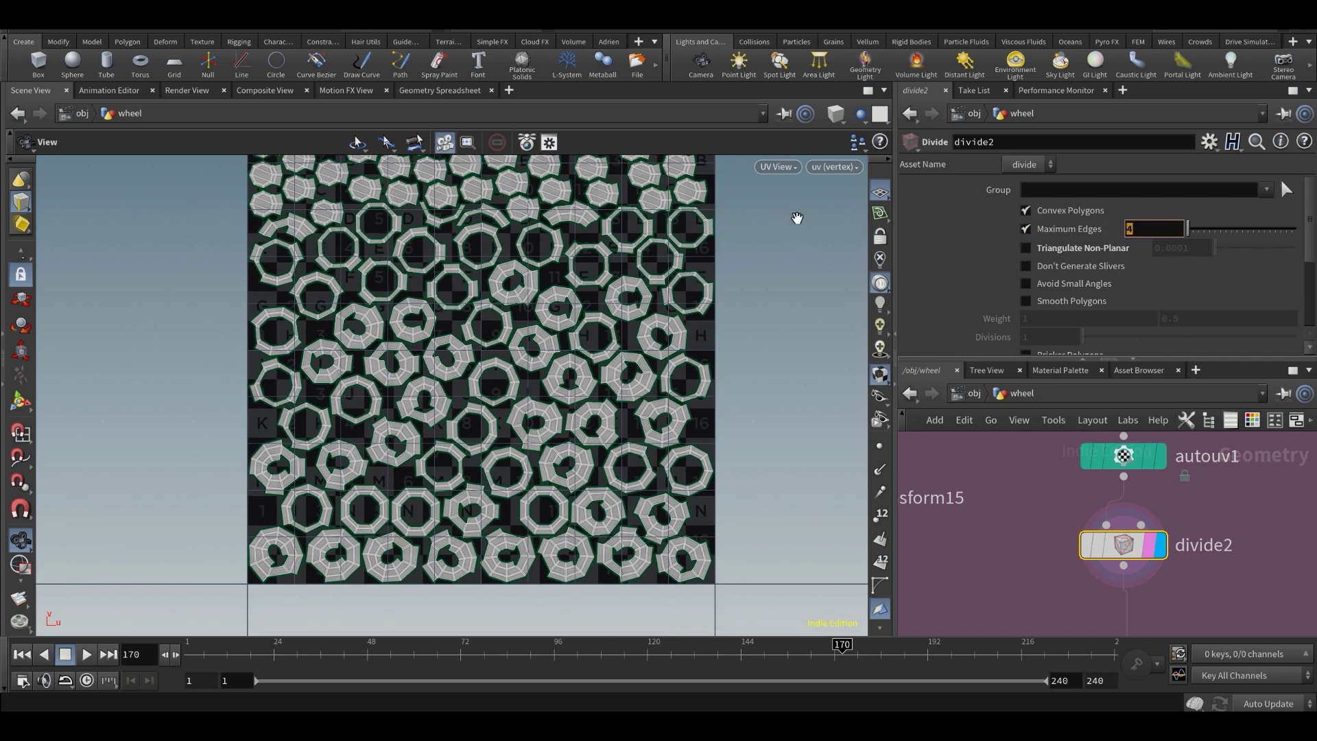
left_click(794, 170)
mouse_move(849, 204)
left_click(891, 204)
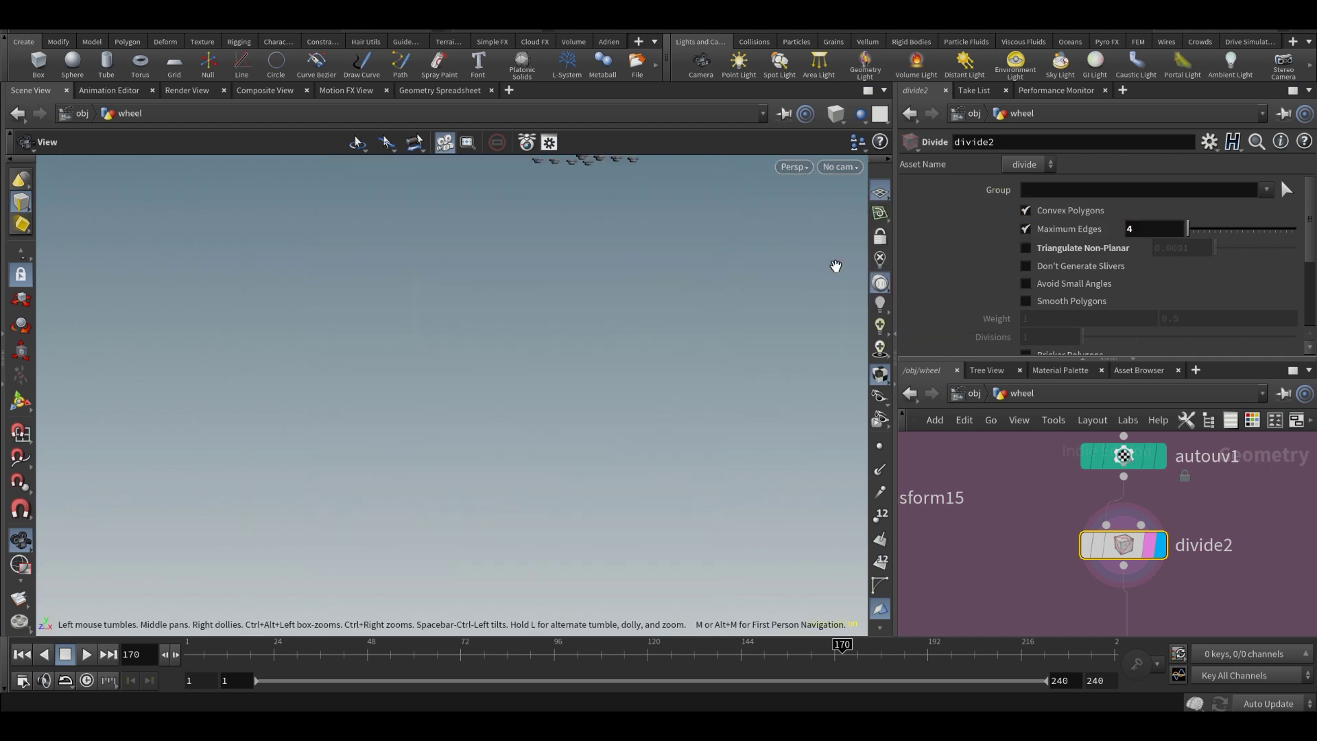
- Frame the bolt pieces up close and show them in wireframe to inspect their topology
key("space+g")
left_click_drag(753, 364, 382, 306)
middle_click_drag(597, 291, 573, 433)
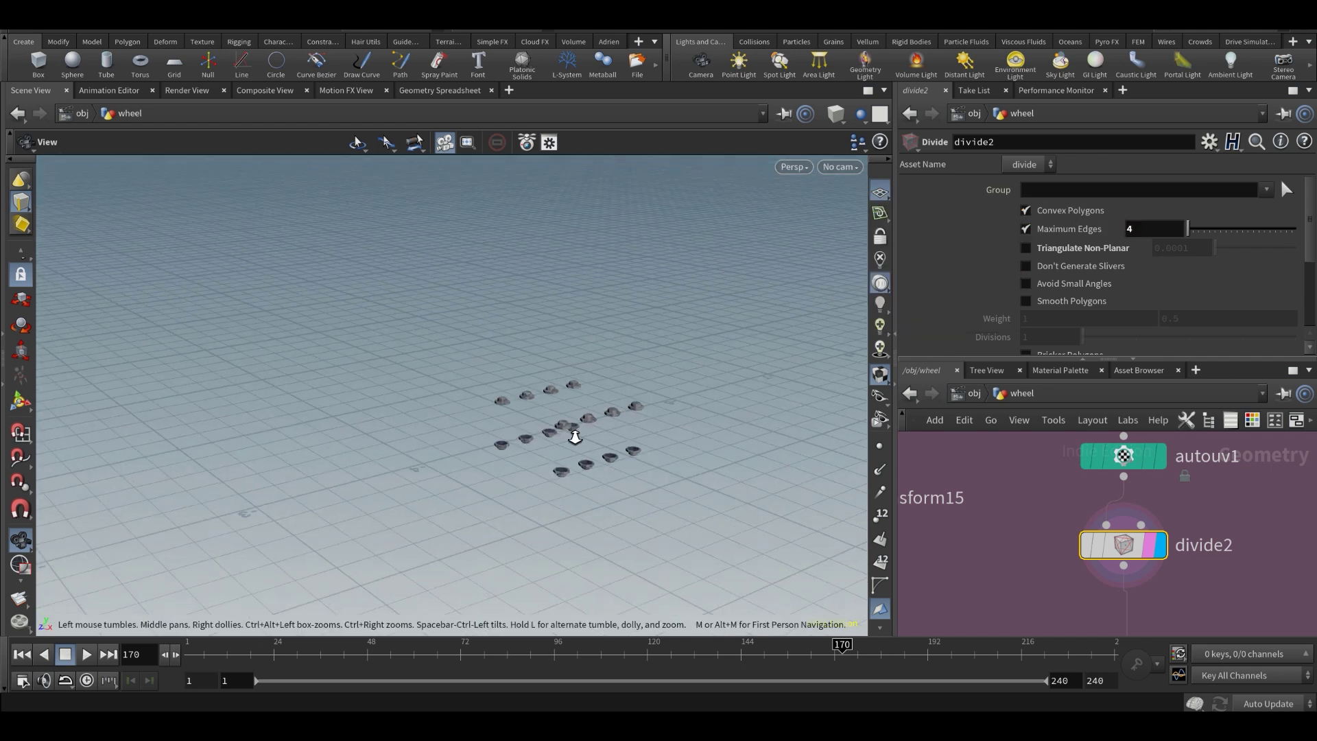
right_click_drag(573, 432, 735, 439)
mouse_move(735, 440)
left_mouse_down()
mouse_move(421, 397)
mouse_move(553, 420)
mouse_move(623, 465)
mouse_move(604, 406)
left_mouse_up()
key("w")
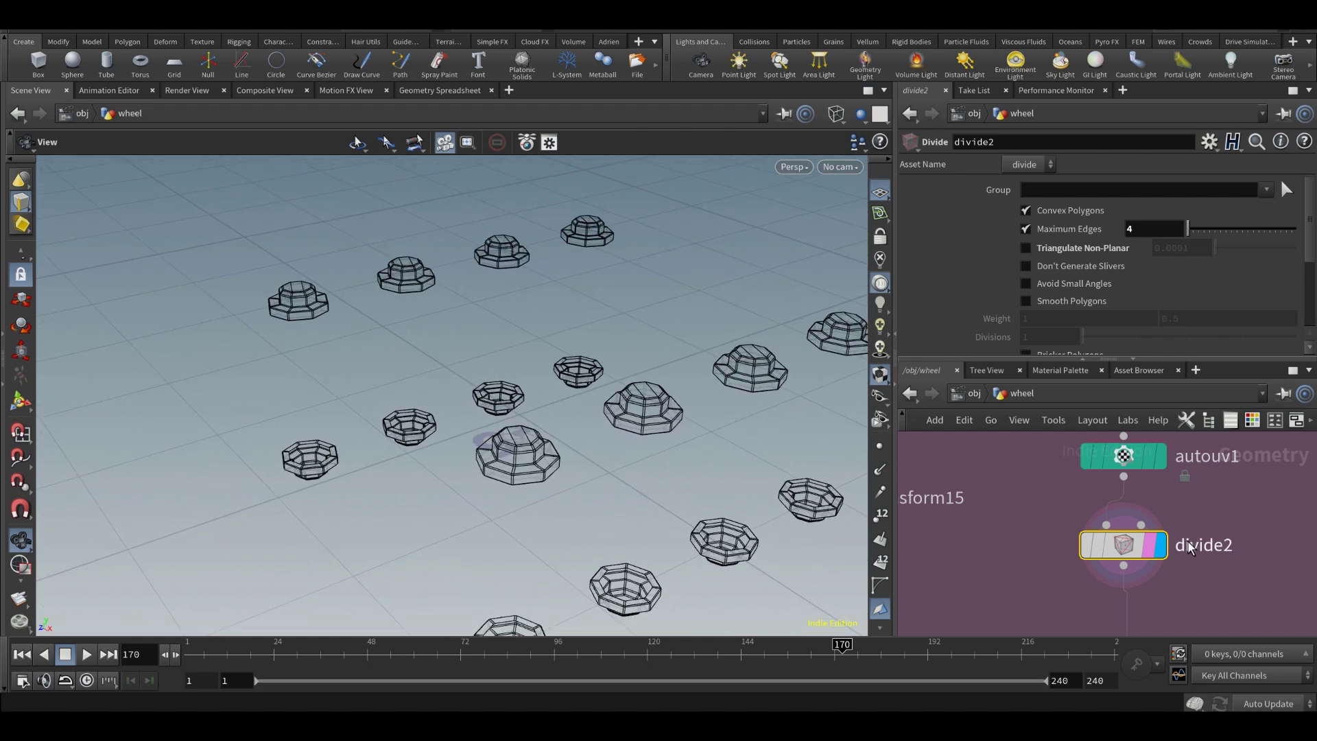
- Bypass divide2 and re-enable it to compare the bolts' topology with and without the division
left_click(1087, 548)
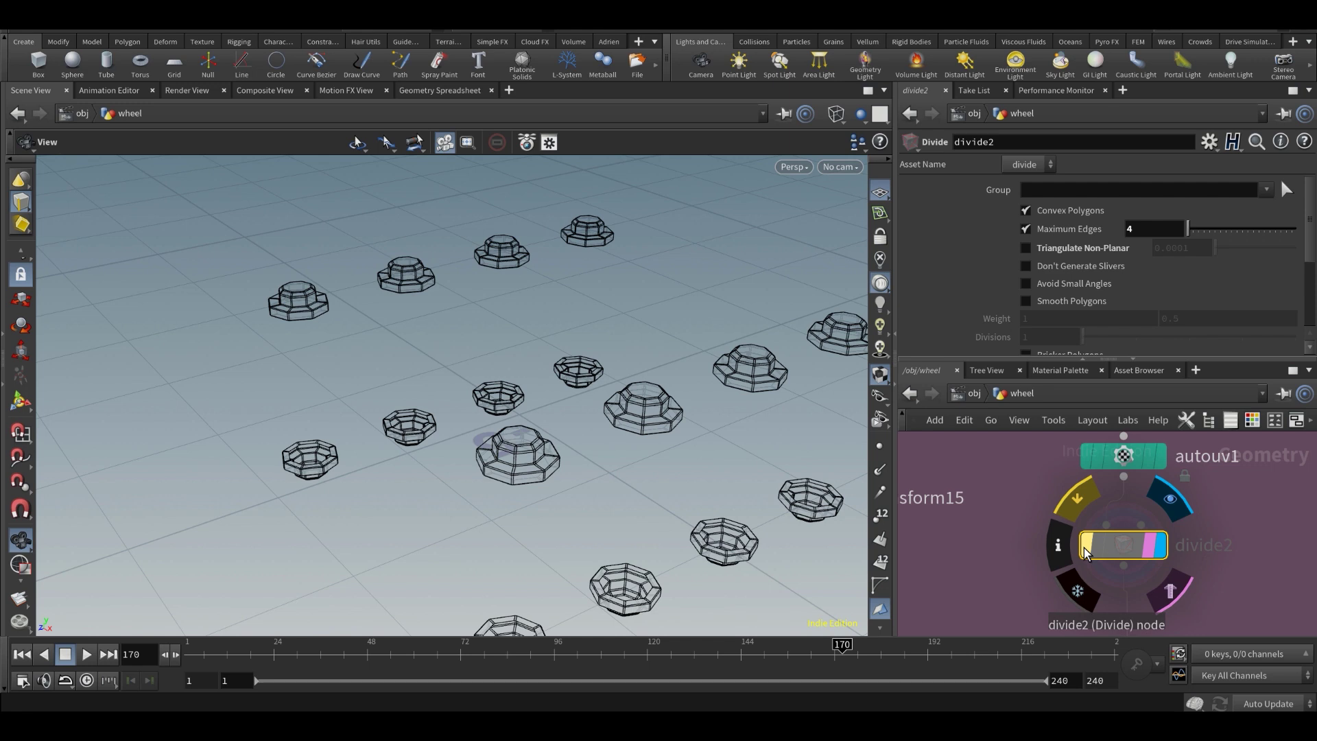
left_click(1086, 549)
mouse_move(520, 483)
left_mouse_down()
mouse_move(514, 535)
mouse_move(517, 501)
left_mouse_up()
double_click(1155, 229)
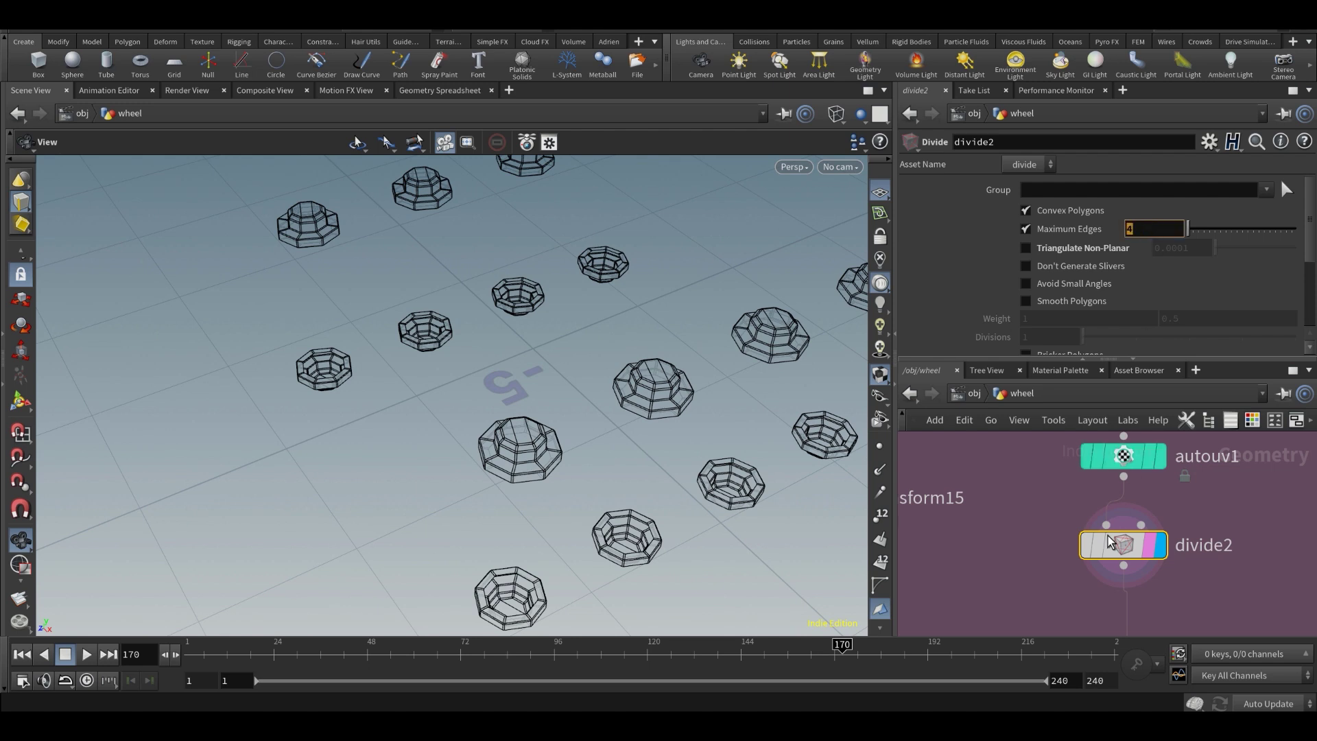
middle_click_drag(1109, 536, 1136, 482)
scroll(1136, 482, "down", 3)
left_click(1122, 494)
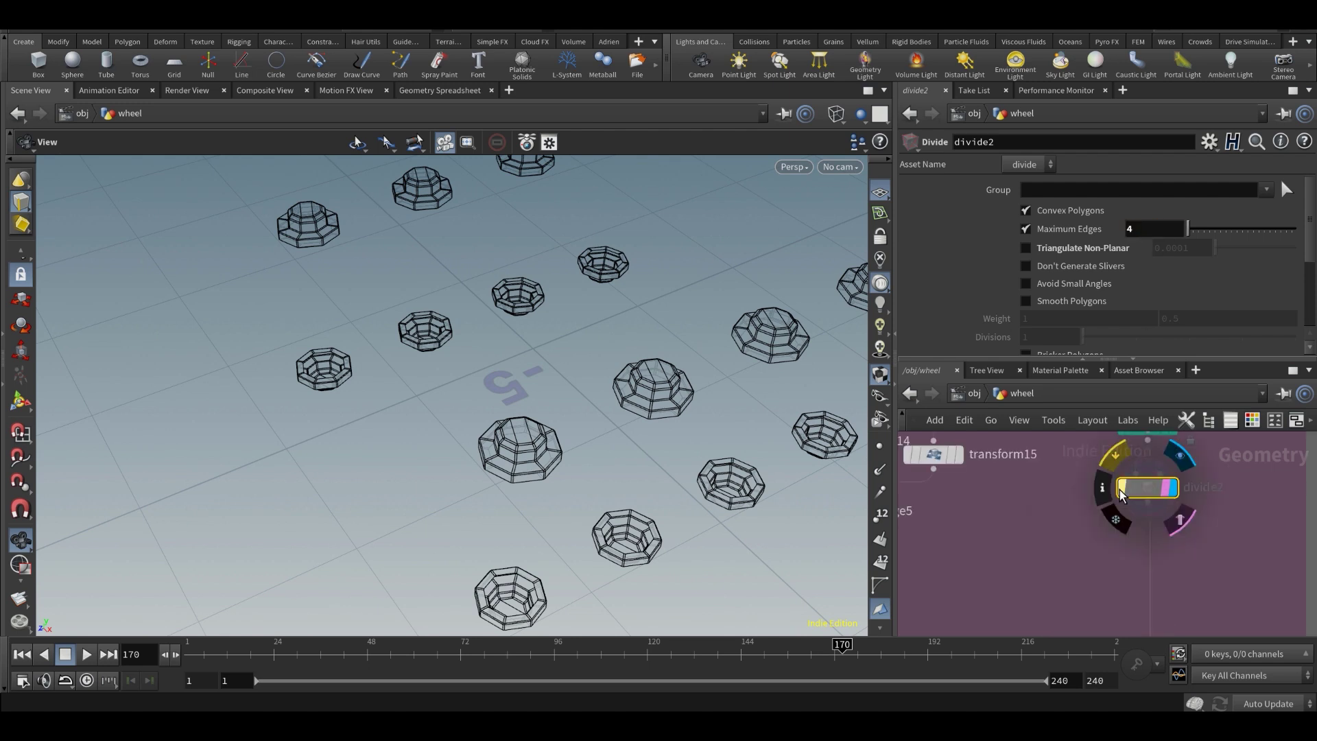
left_click(1121, 494)
- Display merge6 below fuse1, inspect the wheel in wireframe around the bolted plate, and restore shaded display
scroll(1132, 505, "down", 5)
middle_click_drag(1132, 615, 1145, 493)
scroll(1146, 493, "up", 2)
scroll(1059, 554, "down", 1)
middle_click_drag(1065, 554, 1125, 530)
scroll(1018, 595, "up", 5)
left_click(1014, 590)
left_click(1007, 551)
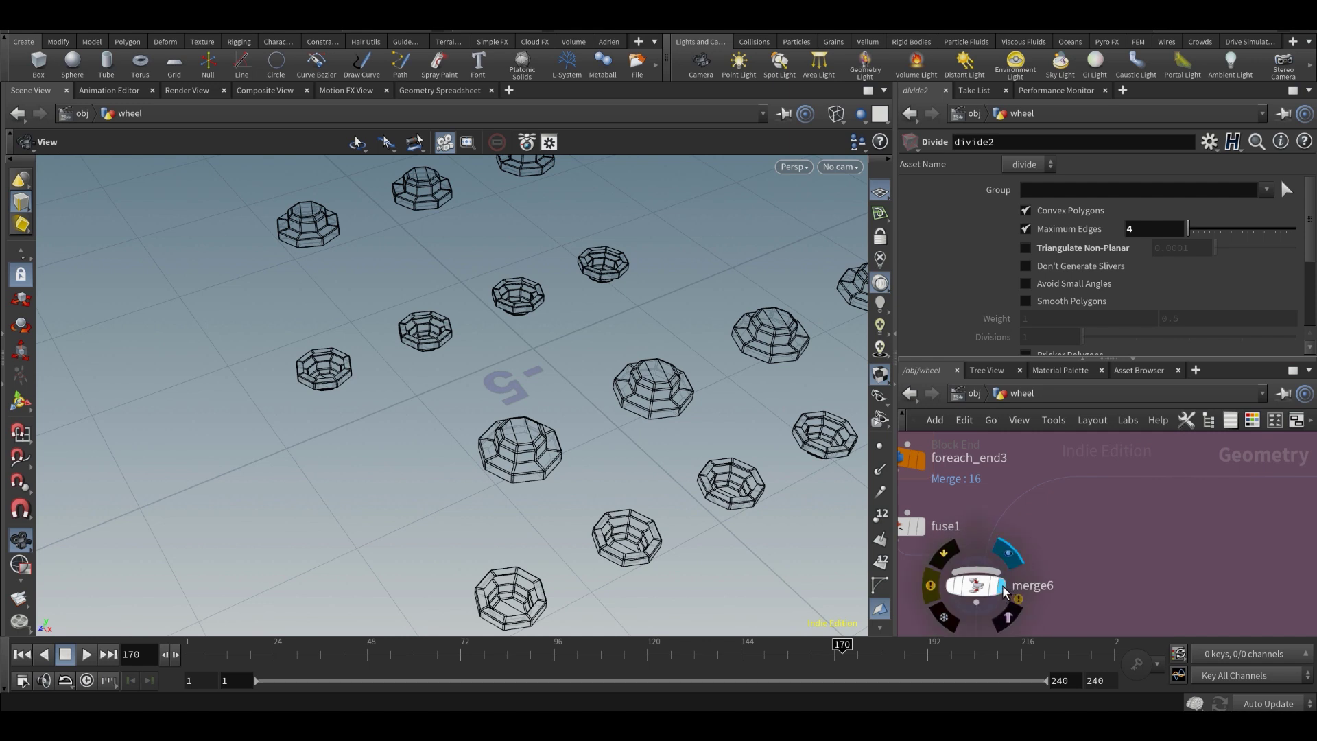
left_click(1010, 617)
mouse_move(592, 446)
right_mouse_down()
mouse_move(634, 428)
mouse_move(617, 394)
right_mouse_up()
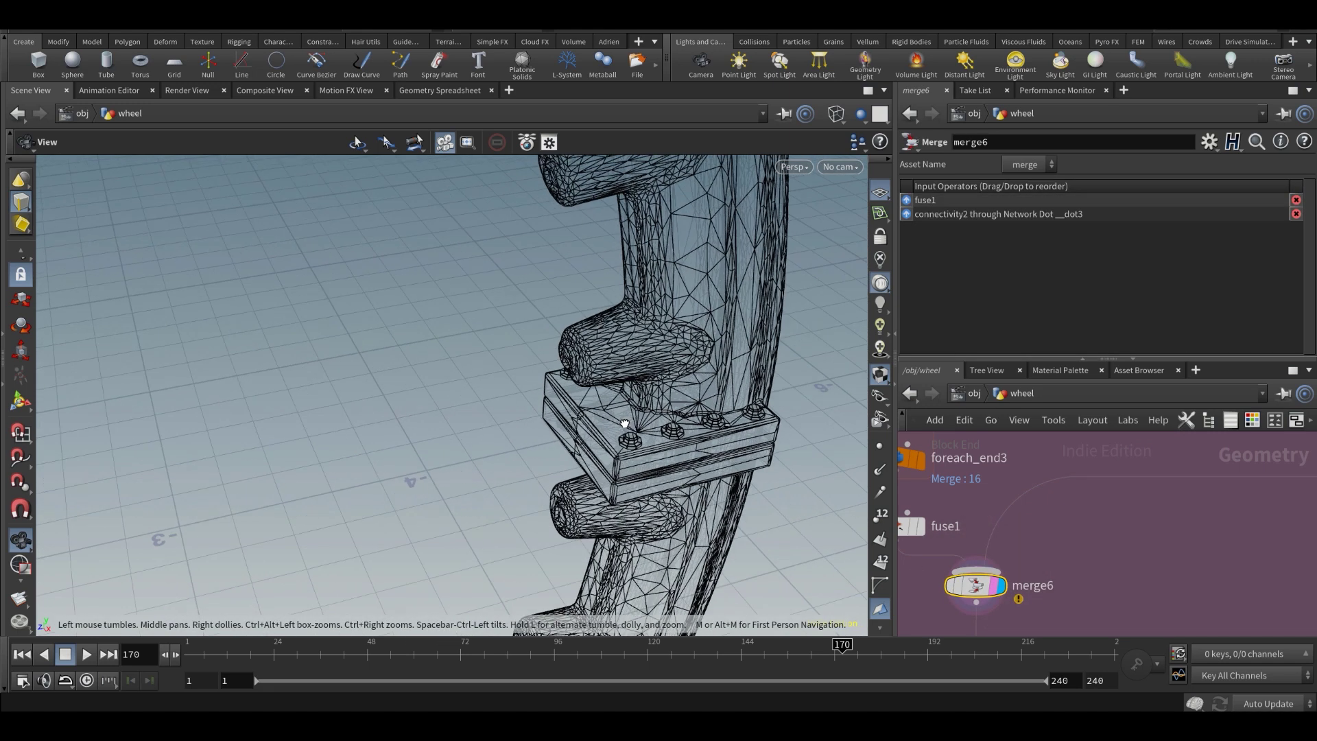
left_click_drag(617, 394, 635, 385)
key("shift+w")
- Display texel_density2 below merge6 to view the wheel's rescaled UV checker pattern
middle_click_drag(917, 524, 1088, 561)
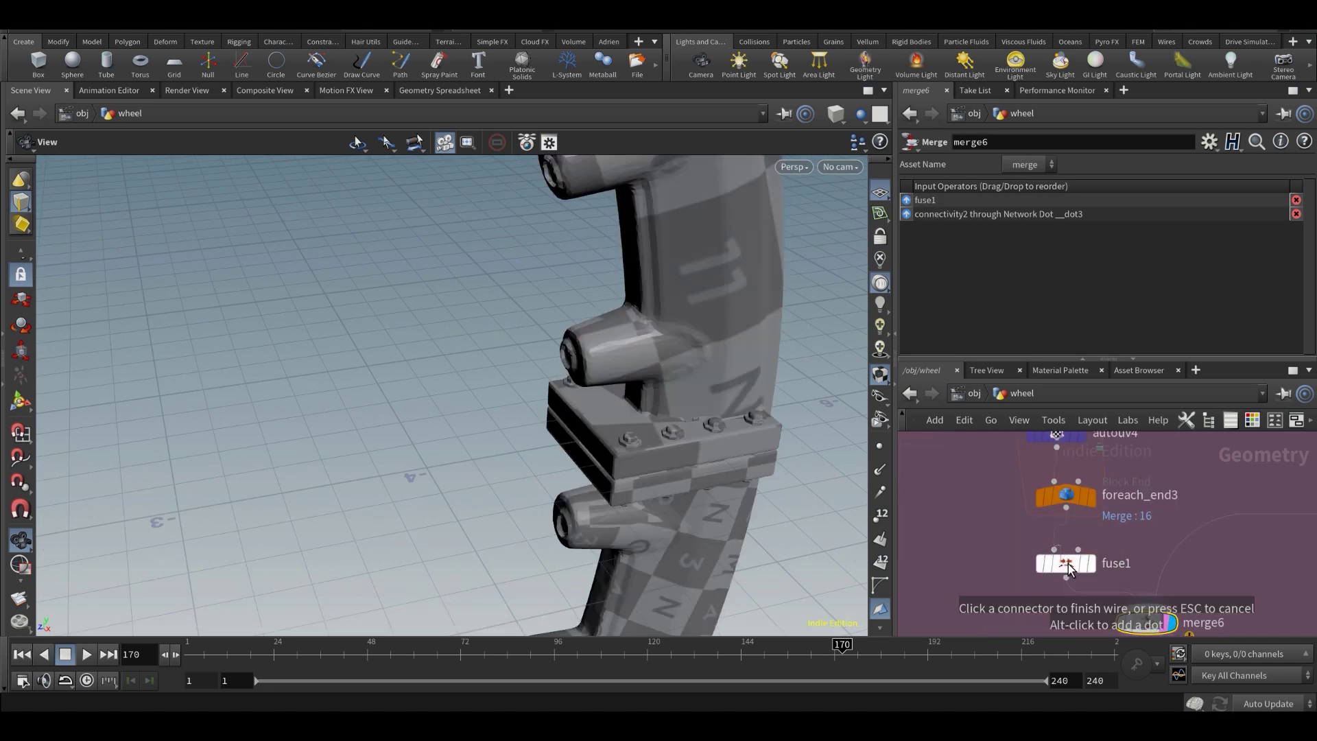
left_click(1068, 561)
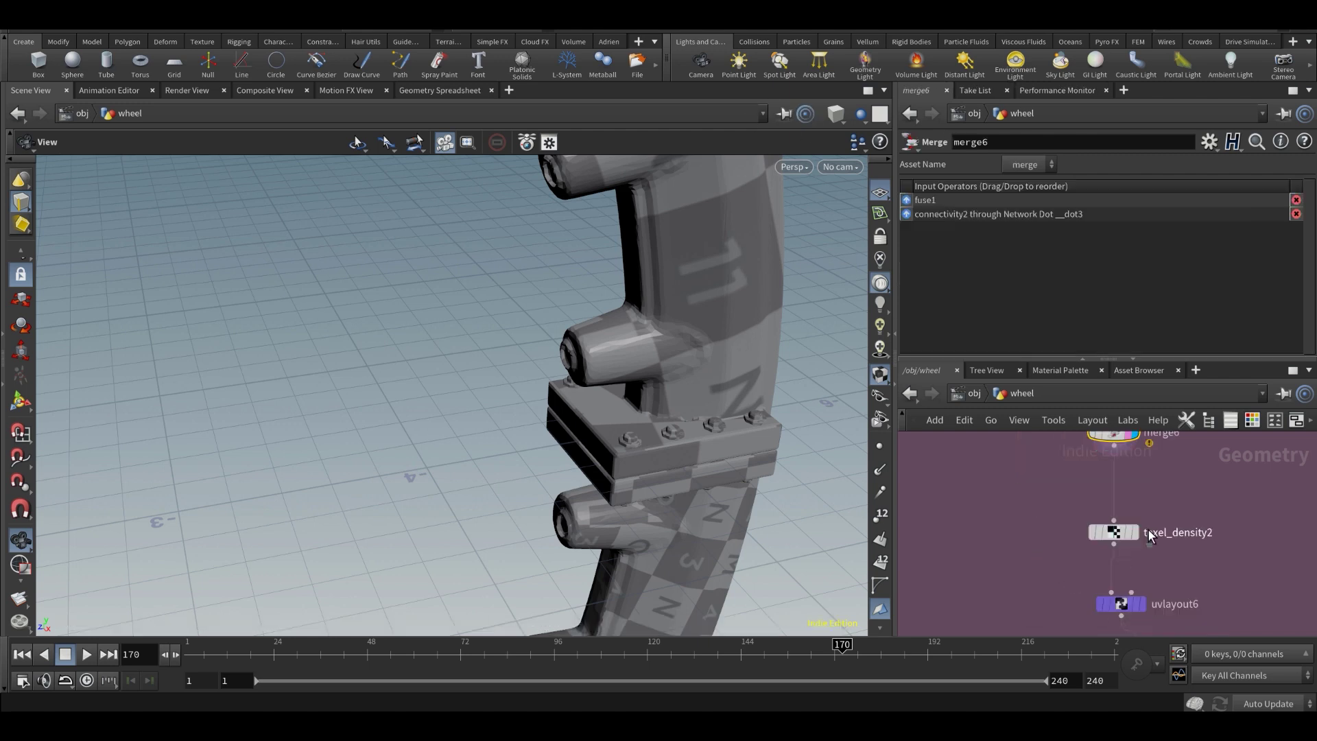
scroll(1134, 534, "up", 1)
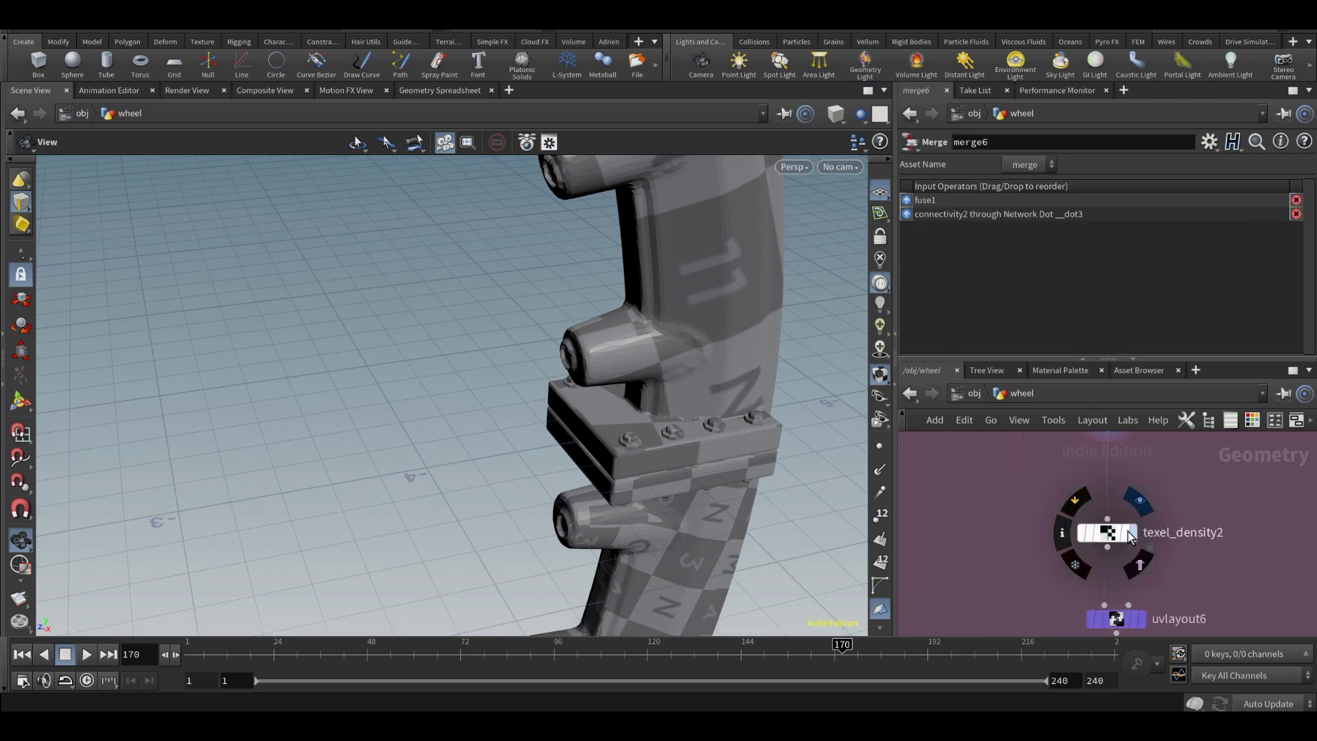
key("r")
left_click(1114, 537)
left_click(1114, 537)
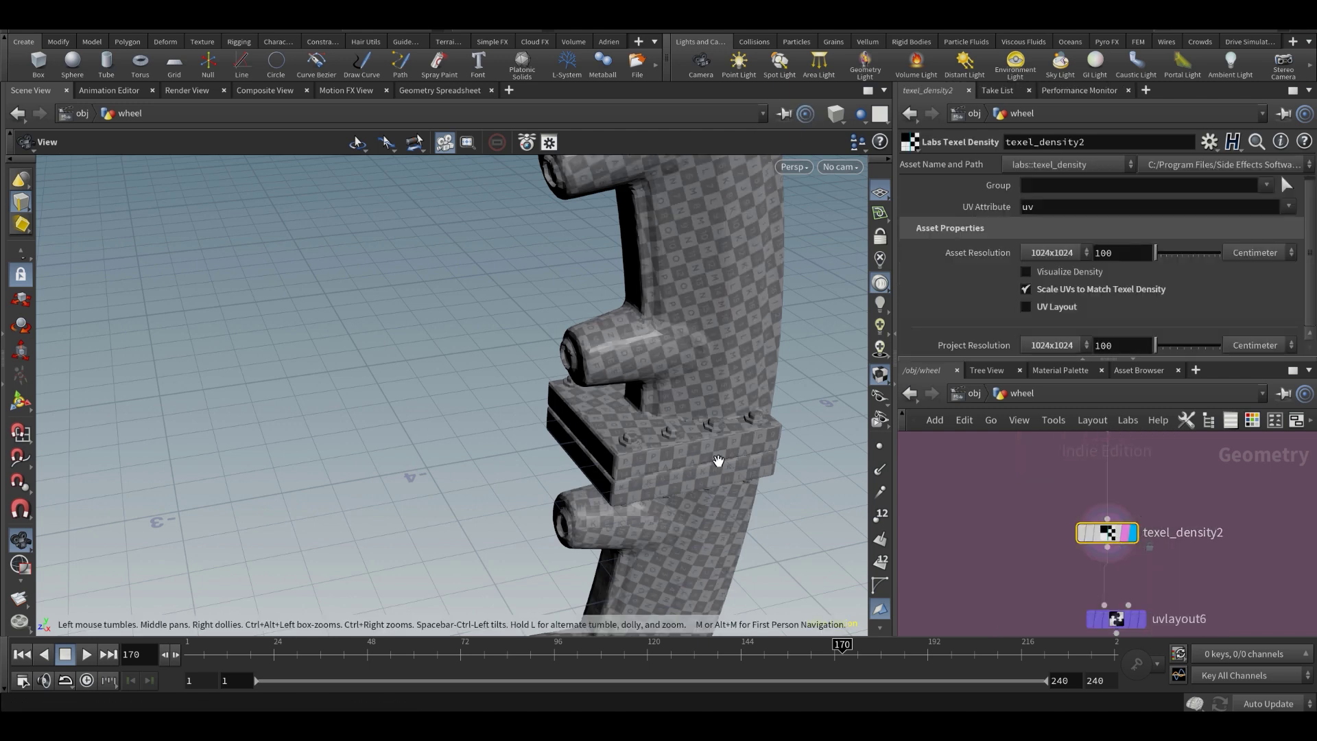
- Toggle Scale UVs to Match Texel Density off and back on, and inspect the checker pattern along the wheel rim
left_click_drag(718, 461, 635, 345)
left_click(1093, 290)
left_click(1093, 291)
right_click_drag(635, 345, 514, 356)
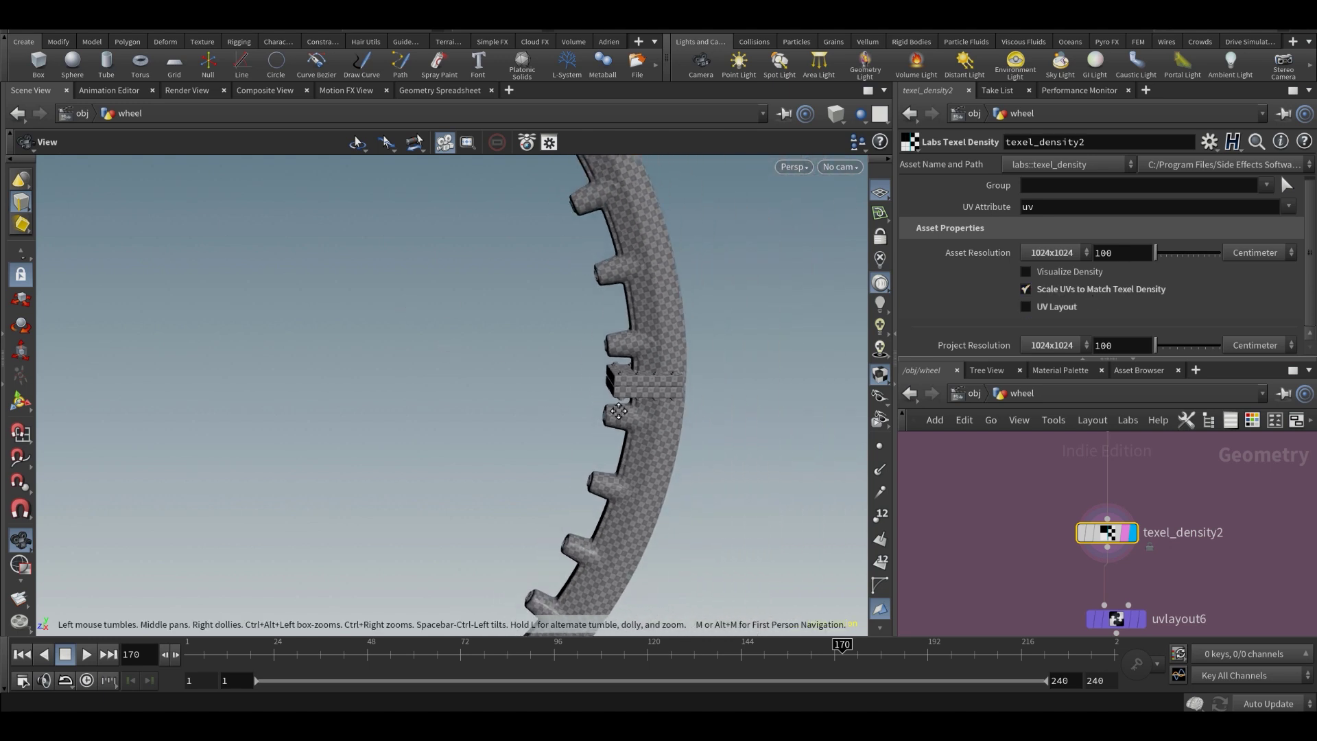
middle_click_drag(522, 302, 772, 392)
middle_click_drag(302, 419, 388, 356)
middle_click_drag(590, 604, 496, 406)
mouse_move(496, 406)
left_mouse_down()
mouse_move(611, 413)
mouse_move(520, 385)
mouse_move(494, 391)
left_mouse_up()
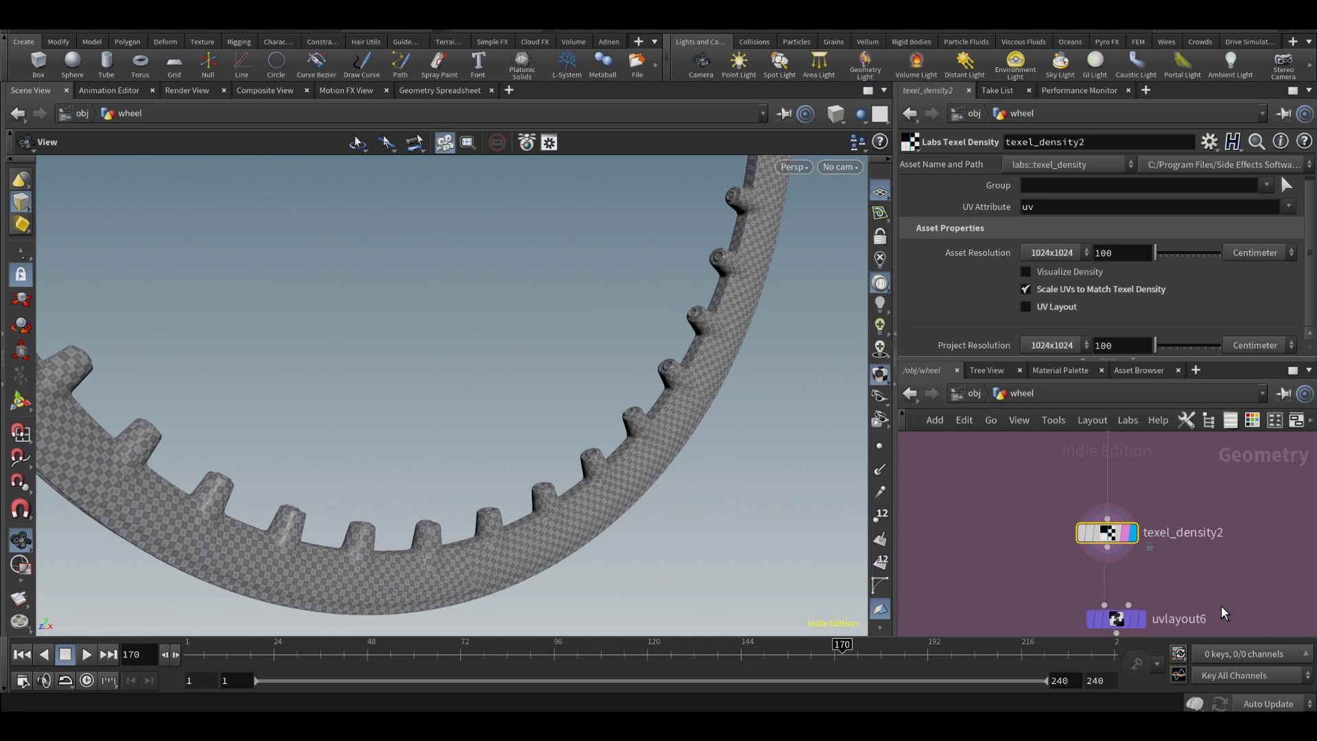
- Display uvlayout6 below texel_density2 and switch the viewport to the UV view
scroll(1175, 583, "up", 3)
mouse_move(1158, 584)
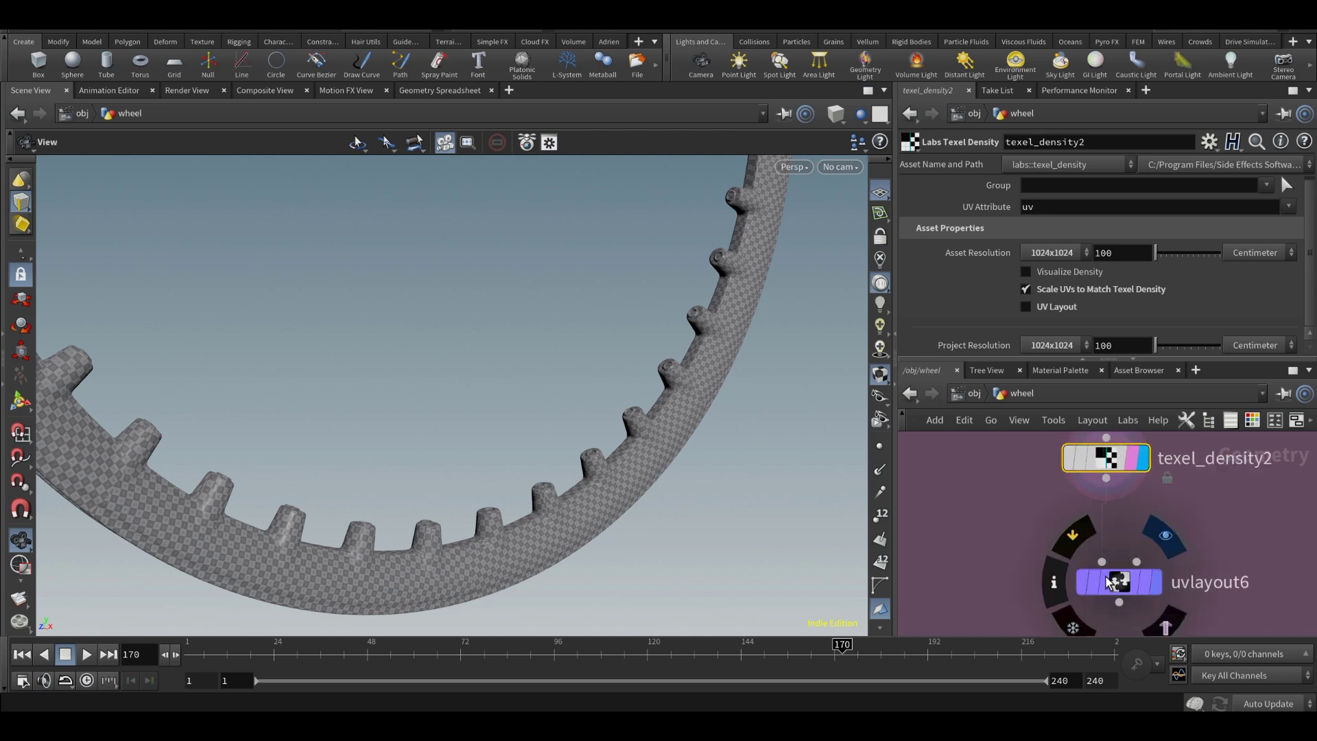
left_click(1156, 583)
left_click_drag(620, 366, 628, 315)
left_click(792, 167)
mouse_move(867, 201)
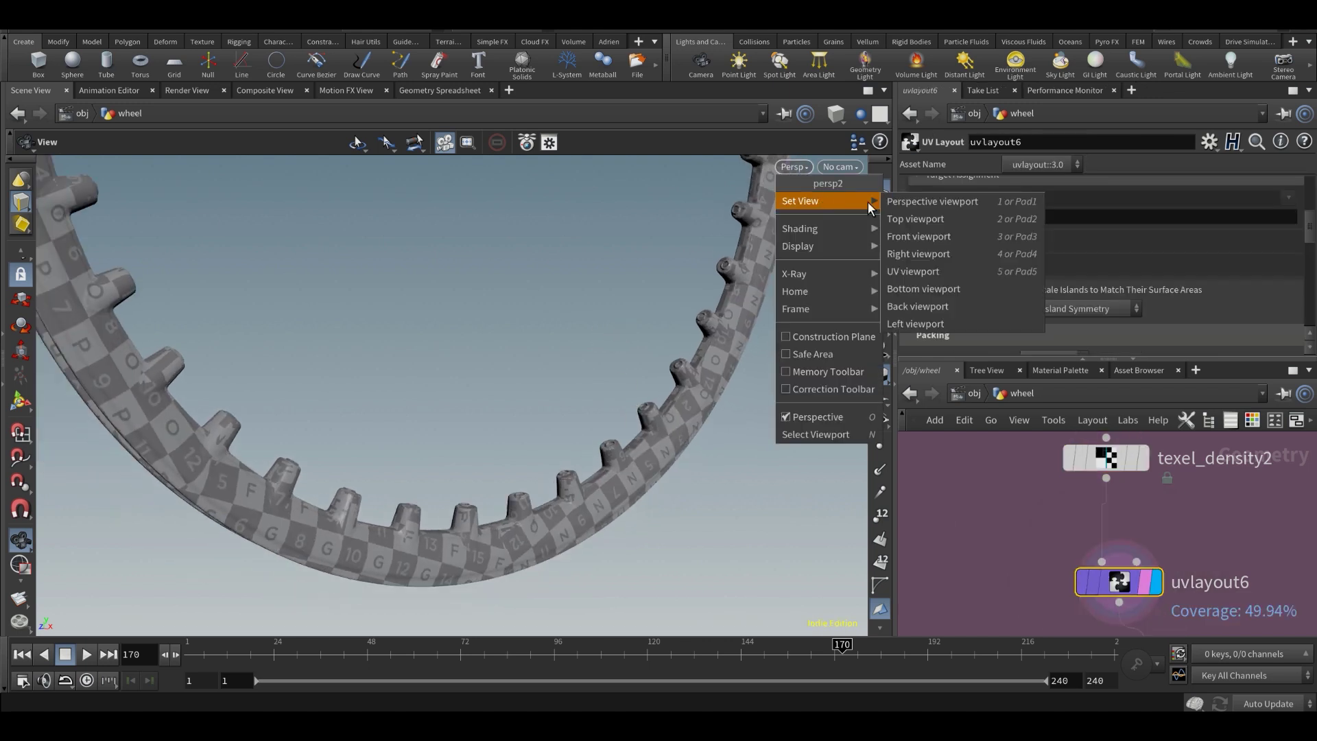
left_click(940, 270)
- Examine how uvlayout6 distributes the wheel's UV islands across the row of UDIM tiles
scroll(631, 430, "down", 5)
middle_click_drag(820, 409, 440, 433)
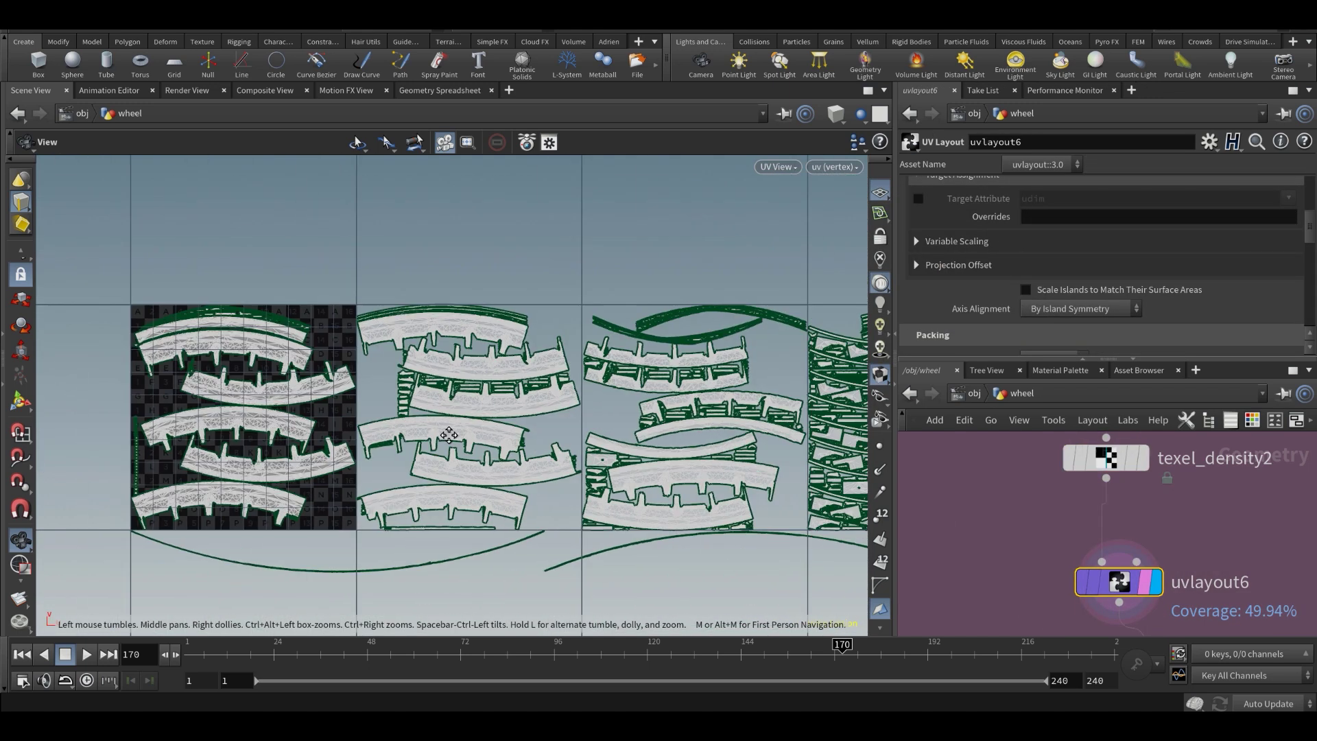
scroll(720, 433, "down", 4)
middle_click_drag(736, 433, 484, 415)
scroll(562, 401, "up", 2)
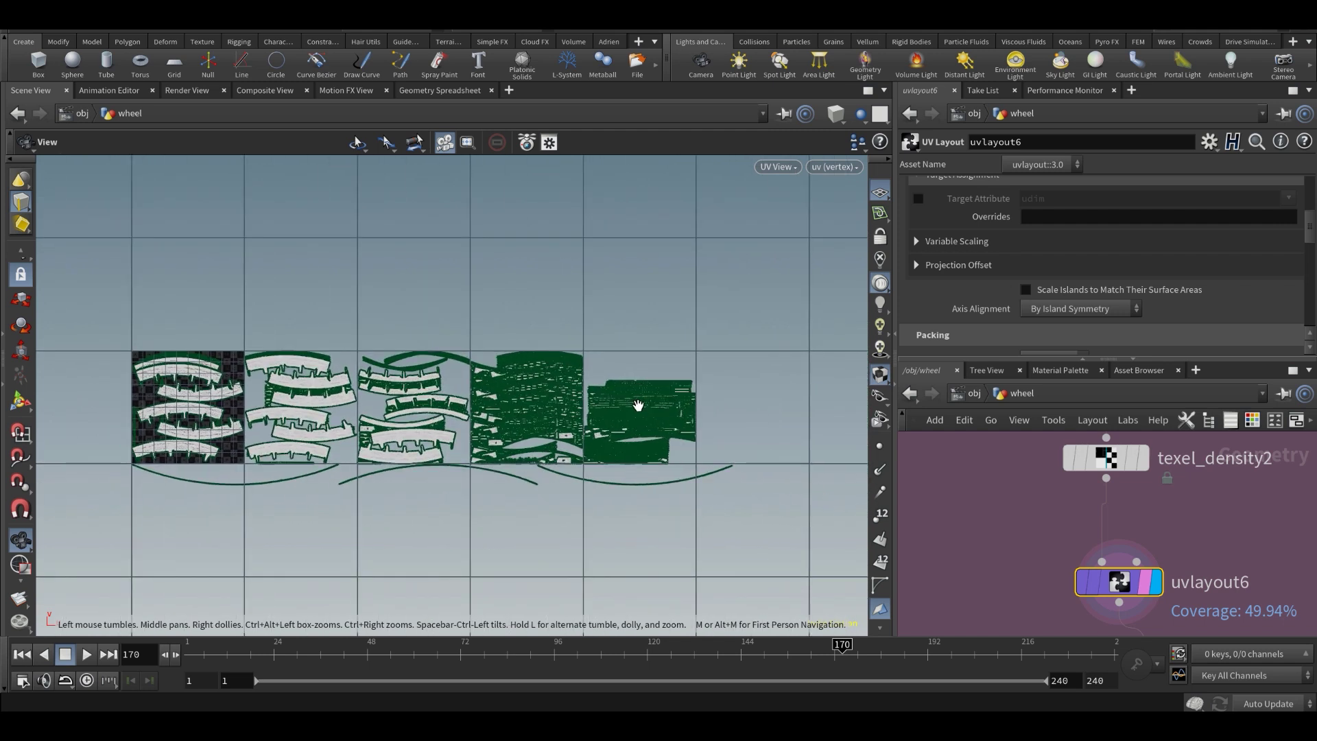
- Select UDIM Tiles as uvlayout6's packing target and Fixed as its packing scale
scroll(1074, 257, "down", 5)
scroll(1098, 269, "up", 4)
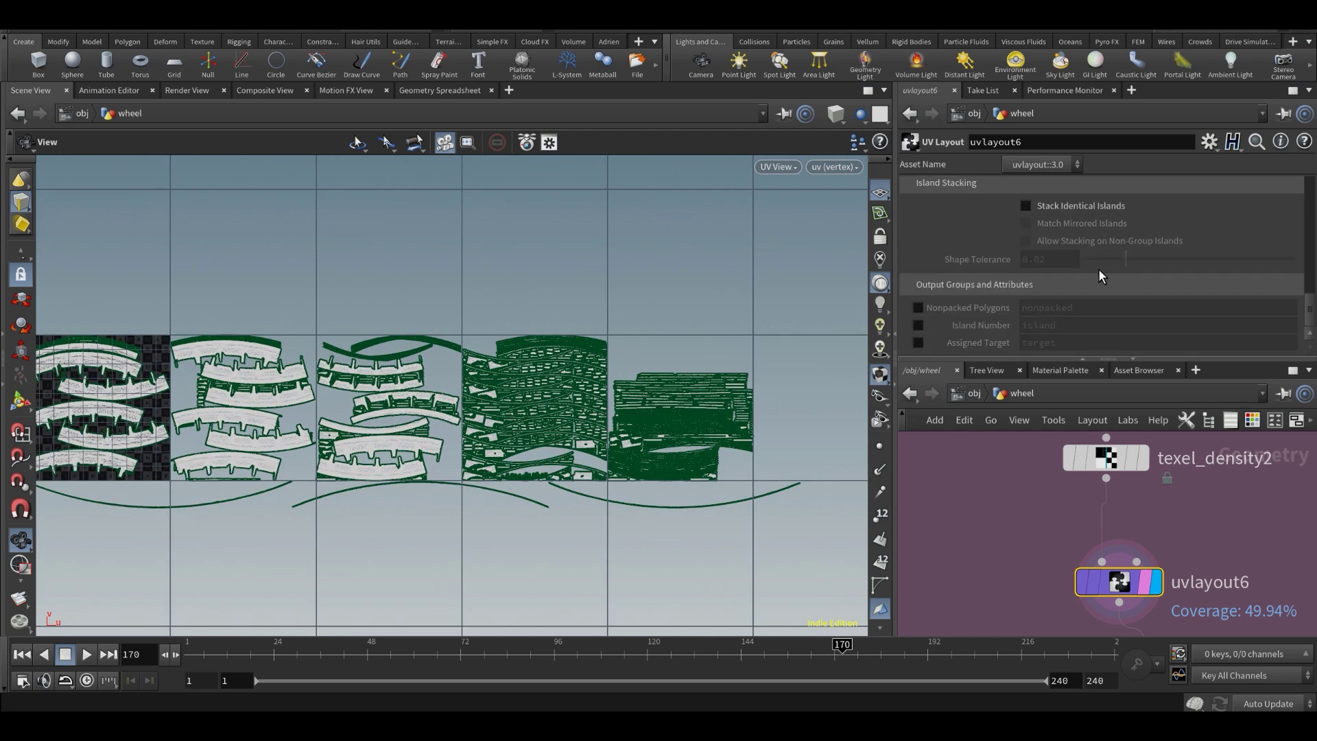
left_click(1077, 318)
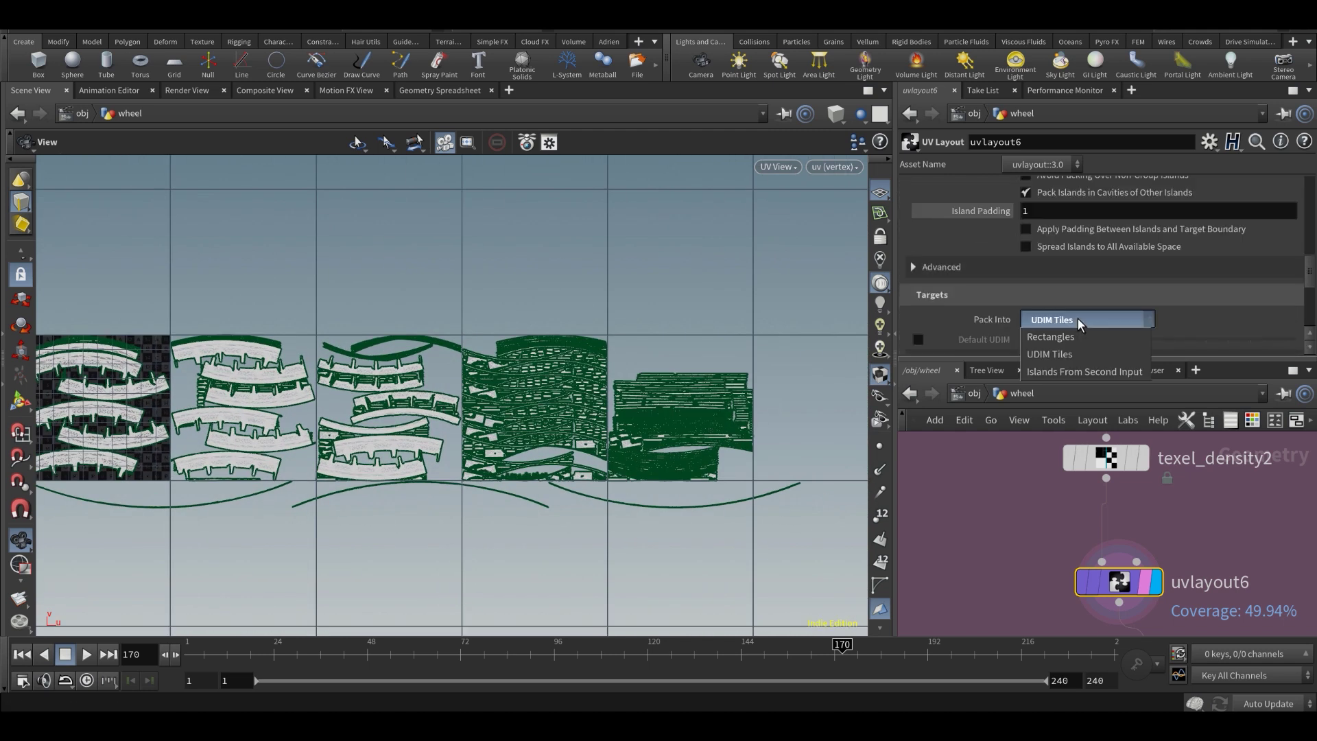
left_click(1076, 355)
scroll(1022, 261, "up", 3)
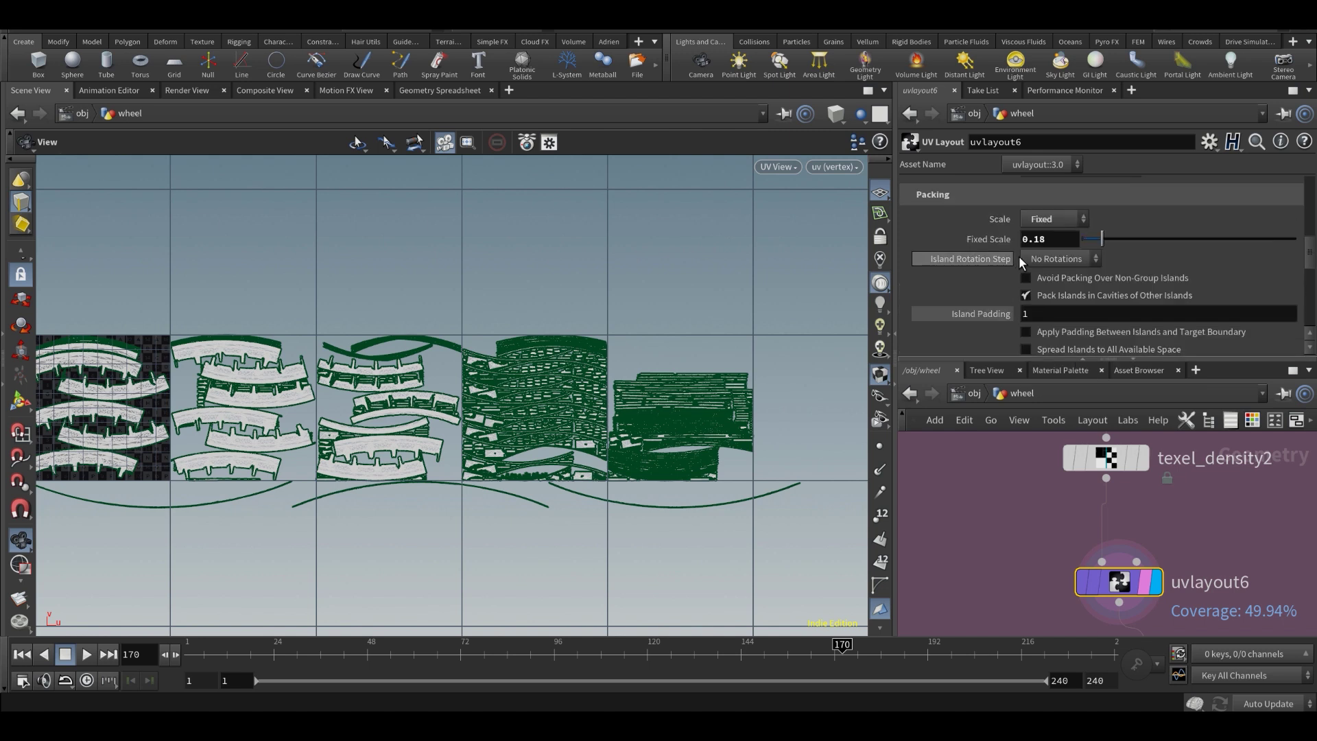
left_click(1046, 220)
left_click(1043, 256)
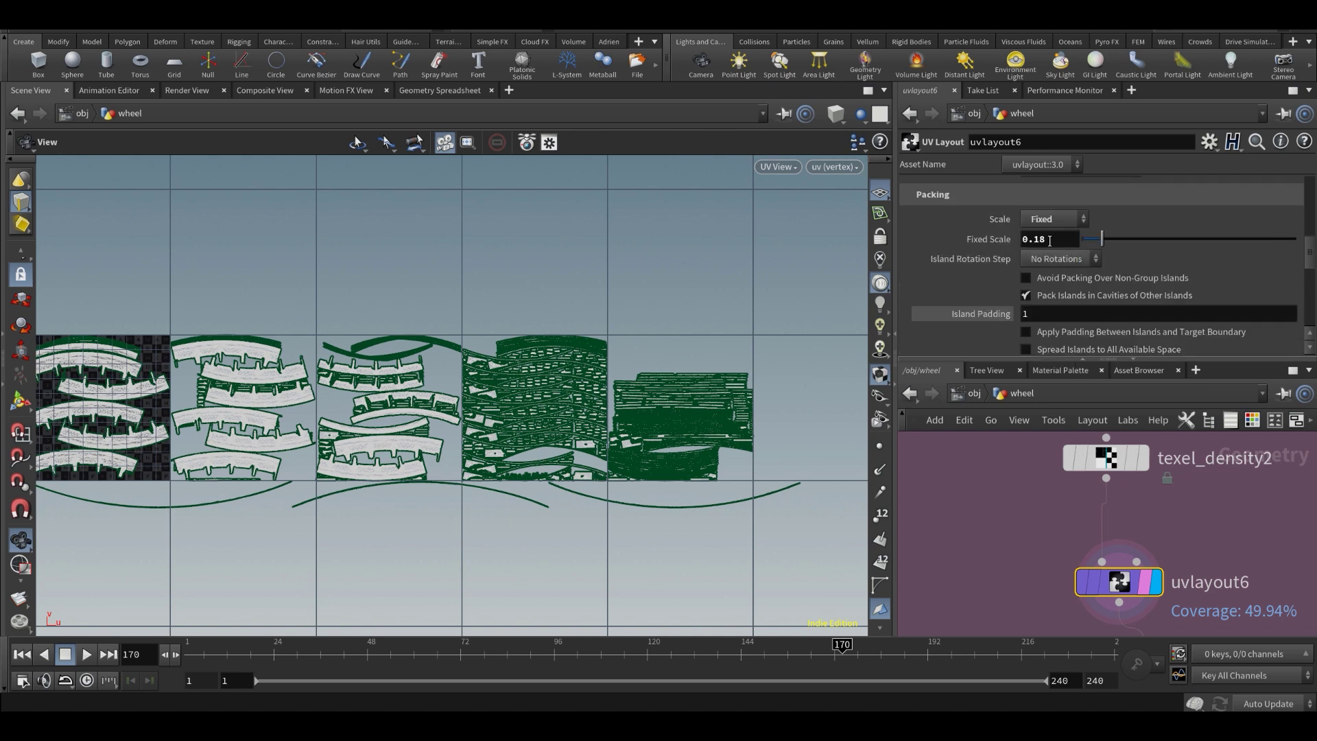
left_click(1048, 239)
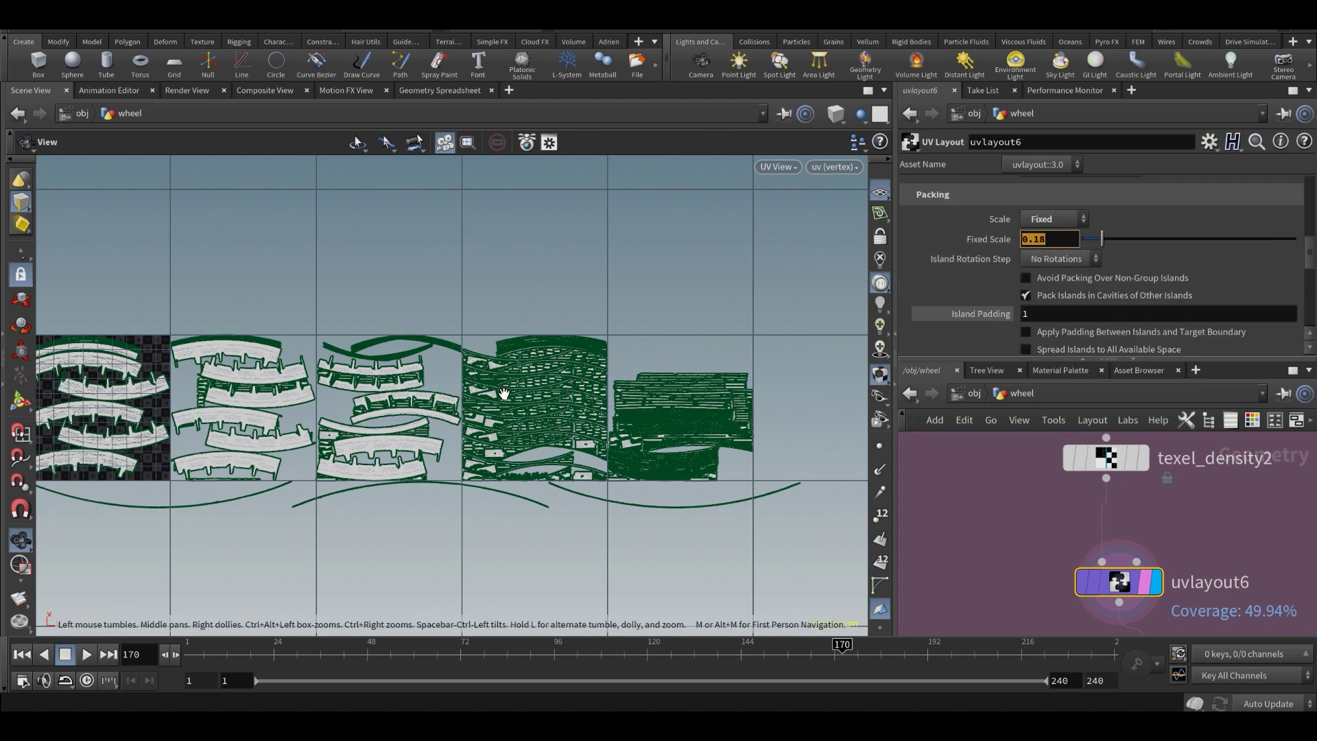
- Examine the UV islands tile by tile, including the long curved strips extending below the tile row
middle_click_drag(504, 394, 598, 400)
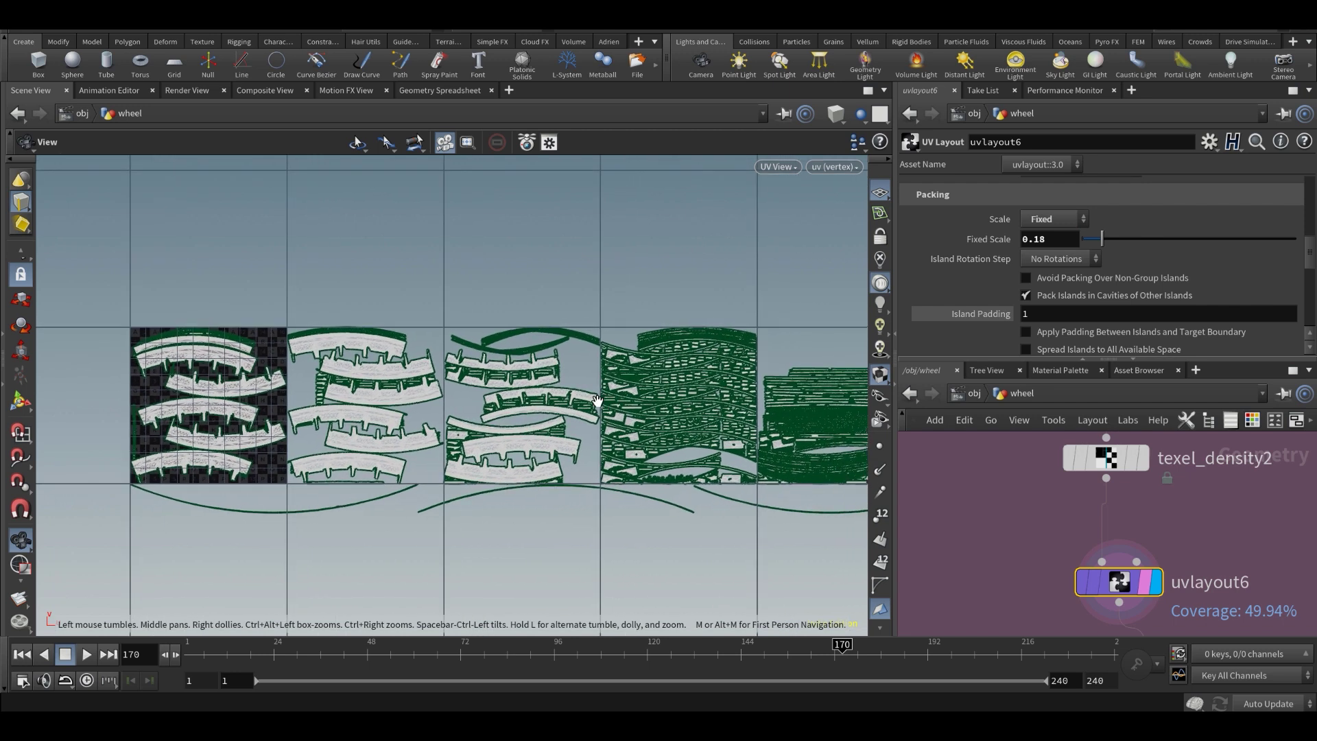
scroll(854, 381, "up", 1)
middle_click_drag(387, 411, 539, 385)
right_click_drag(539, 386, 676, 410)
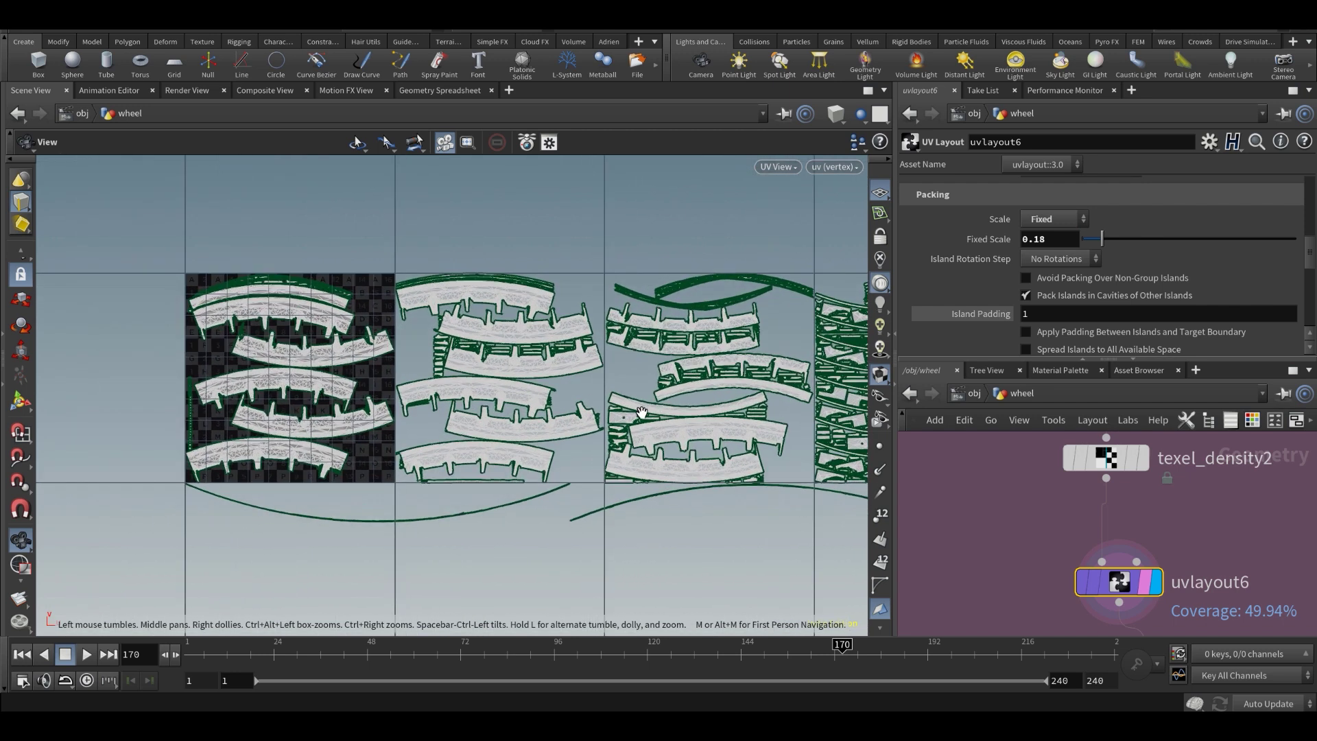
middle_click_drag(678, 410, 546, 420)
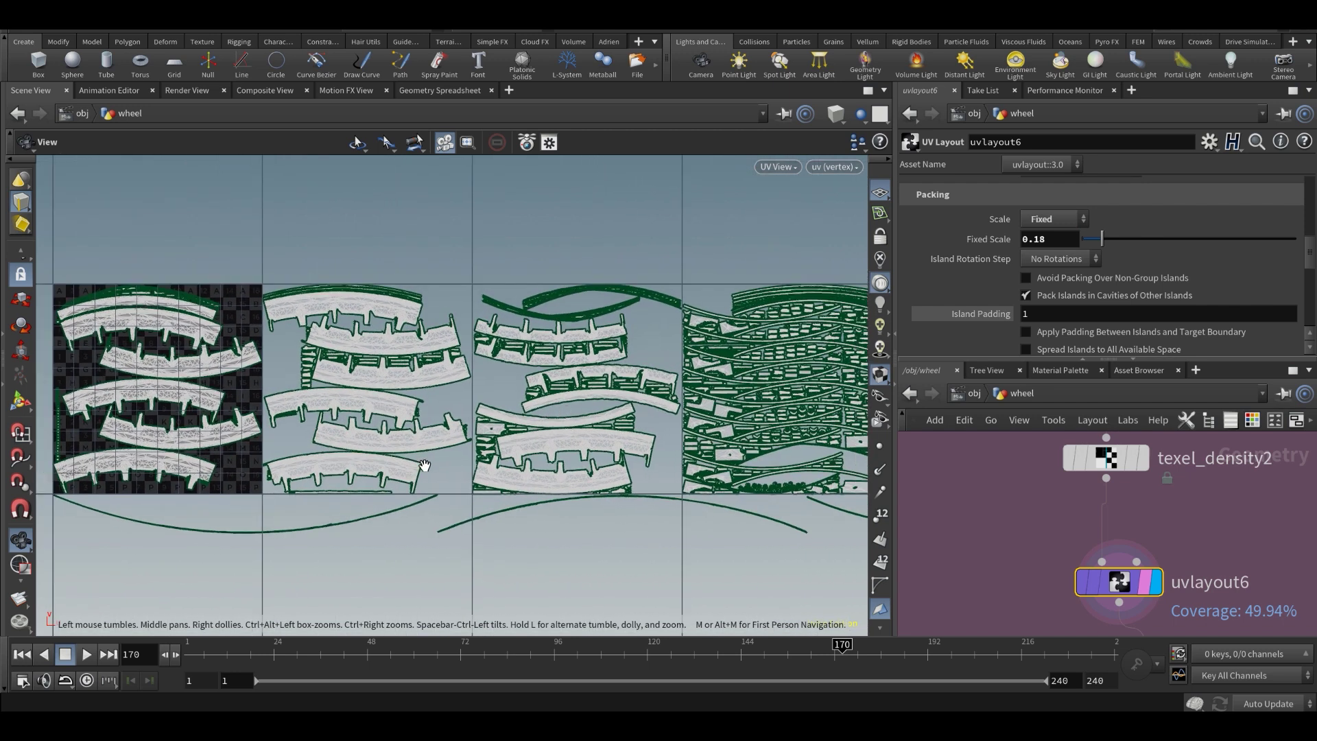
middle_click_drag(424, 466, 401, 426)
right_click_drag(473, 428, 605, 435)
scroll(440, 443, "up", 7)
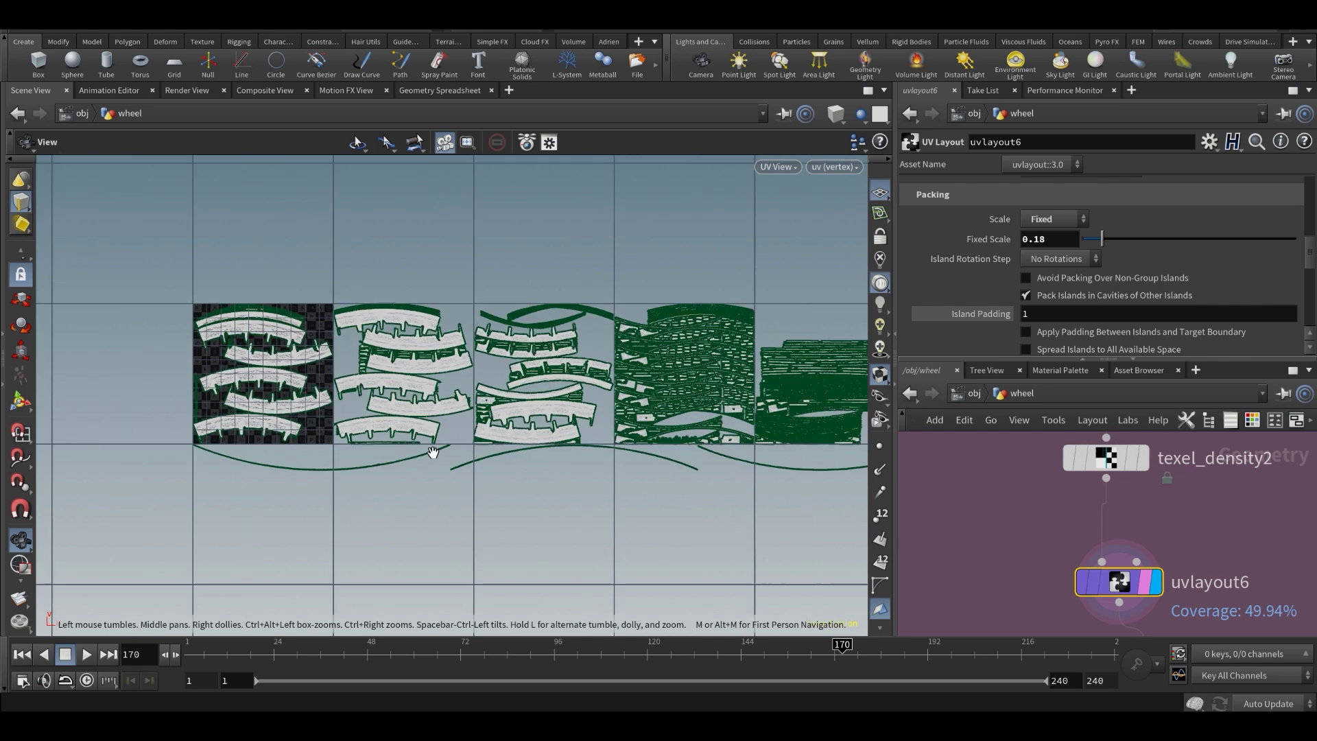
scroll(243, 481, "up", 3)
middle_click_drag(243, 481, 526, 478)
scroll(527, 478, "up", 1)
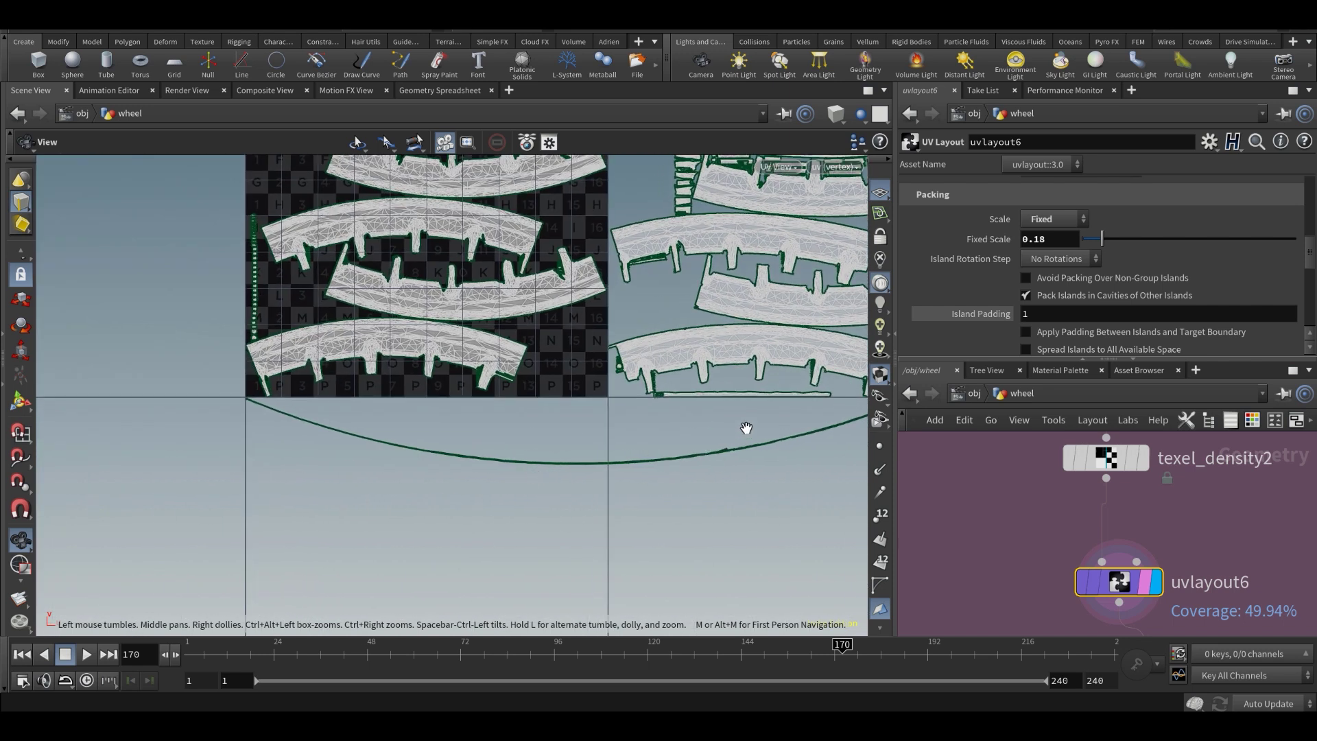
middle_click_drag(746, 429, 553, 472)
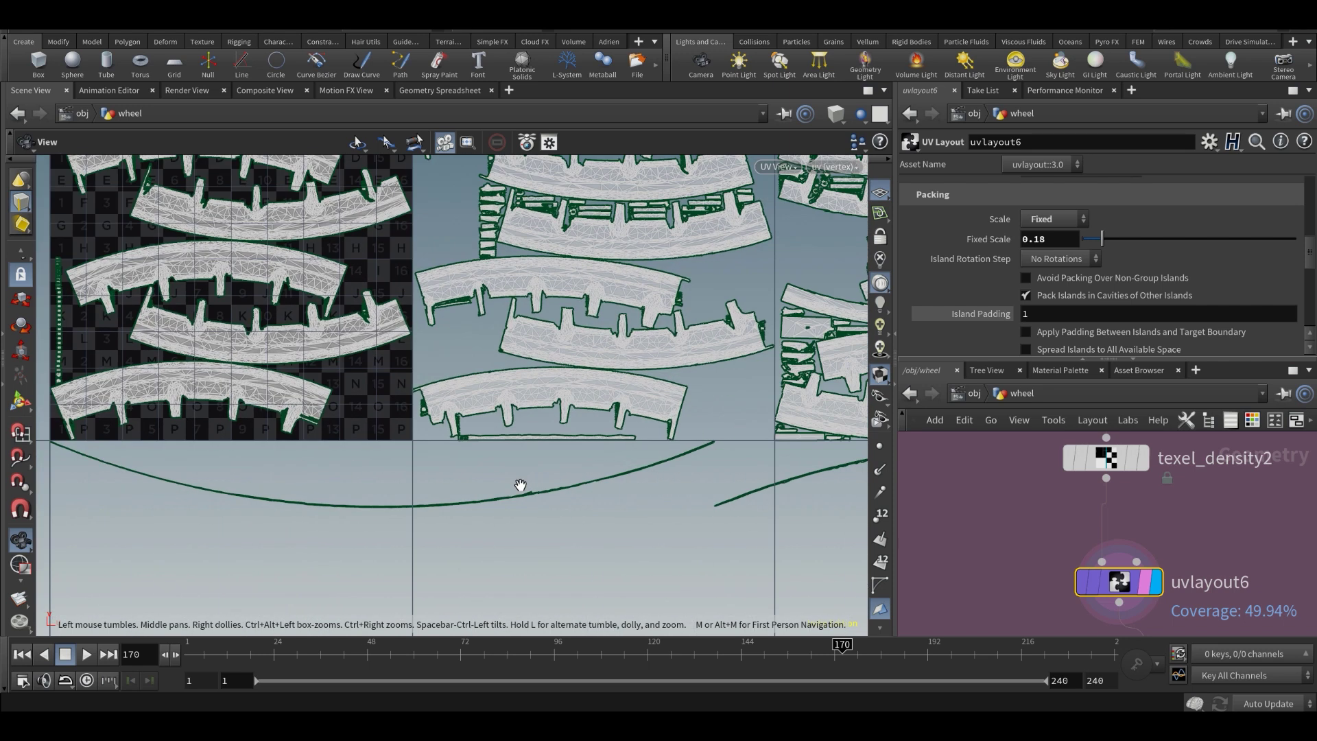
right_click_drag(552, 472, 647, 470)
middle_click_drag(647, 471, 475, 426)
middle_click_drag(570, 434, 505, 470)
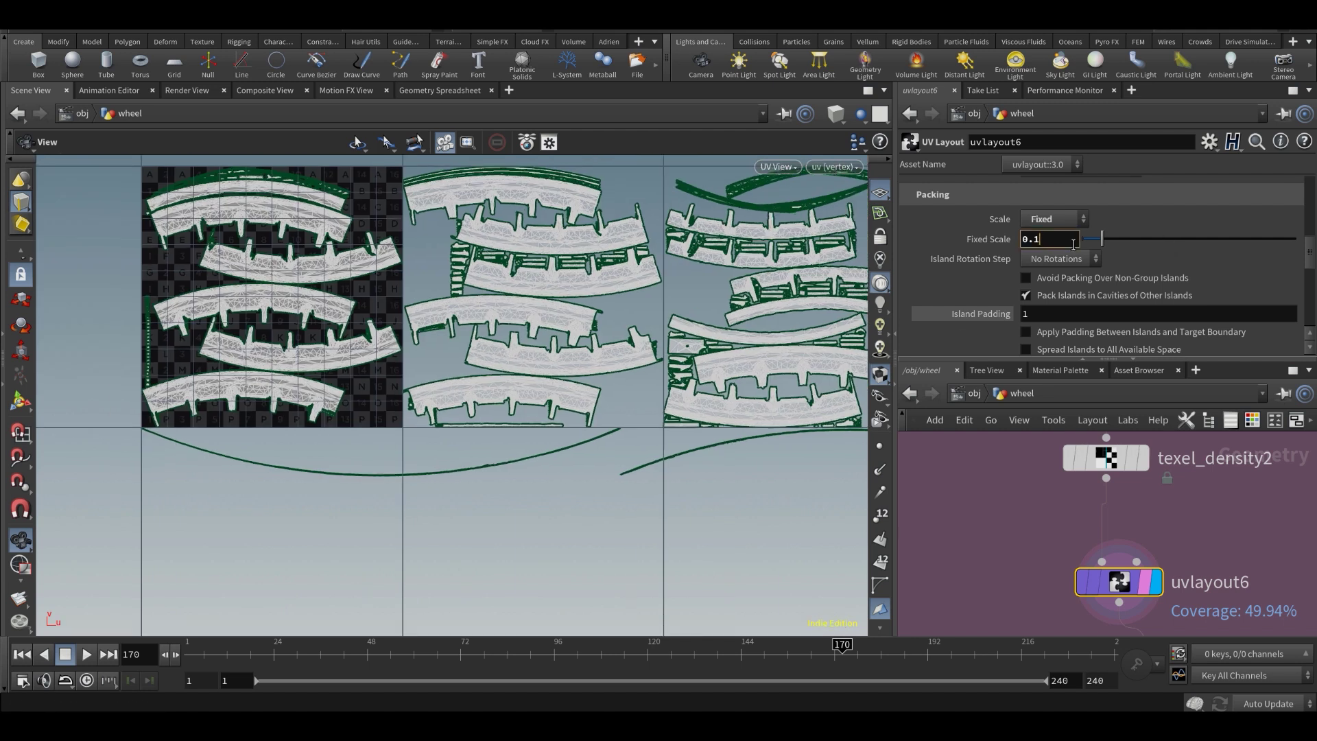
- Set uvlayout6's Fixed Scale to 0.15 and examine the repacked UDIM tiles
key("Return")
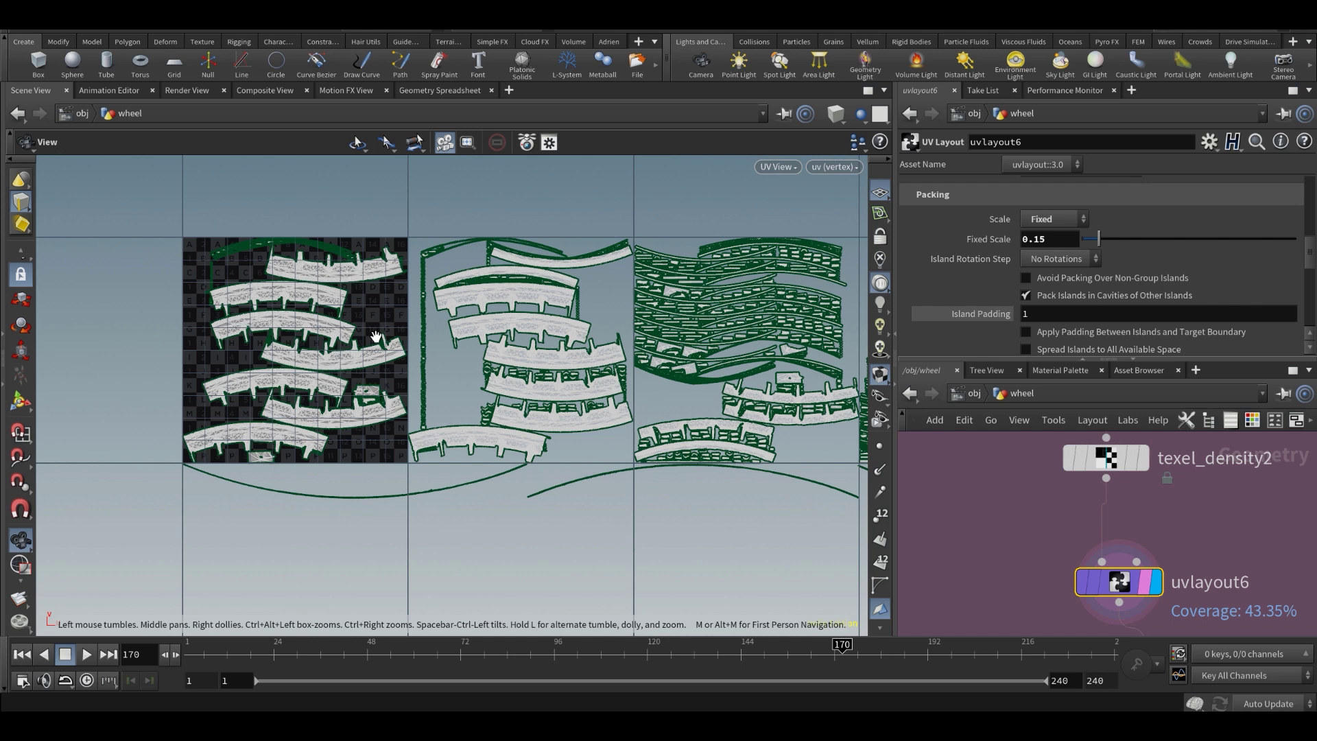
middle_click_drag(481, 432, 307, 444)
right_click_drag(307, 444, 426, 494)
middle_click_drag(426, 494, 431, 417)
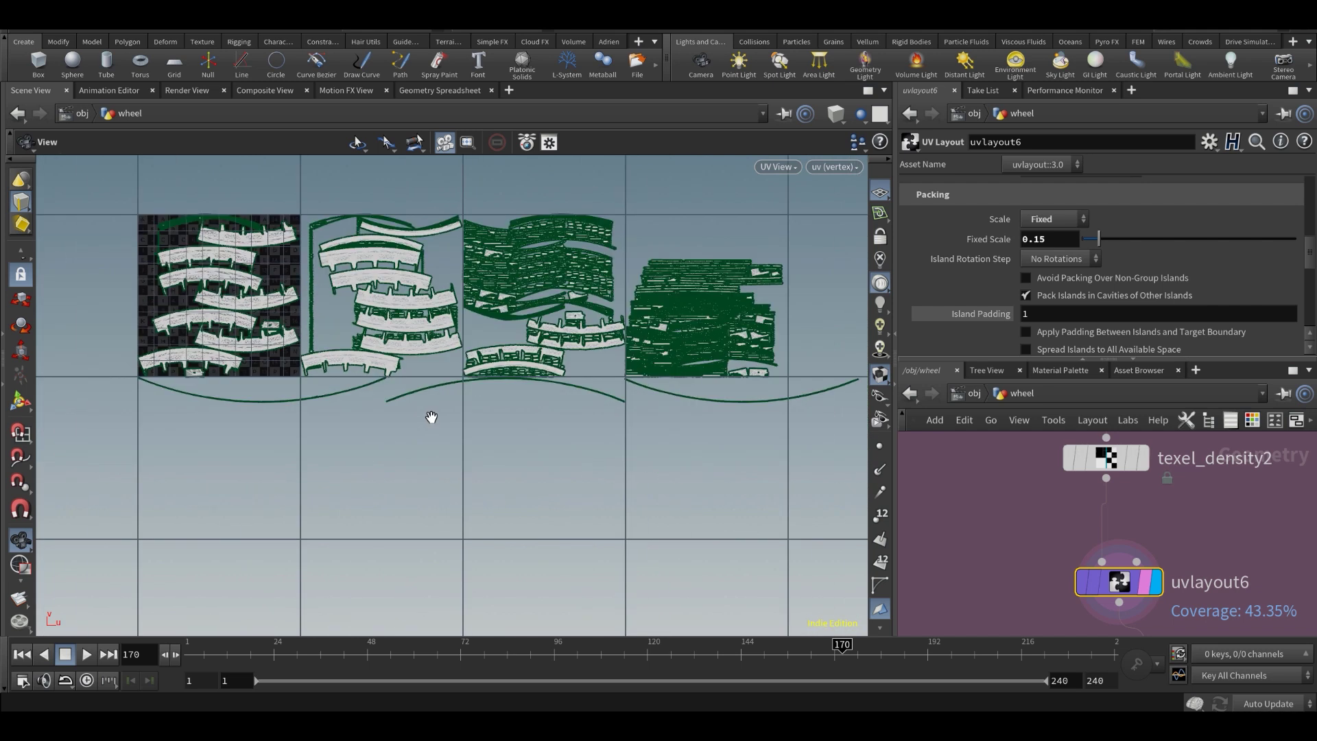
middle_click_drag(535, 411, 571, 448)
right_click_drag(459, 428, 502, 371)
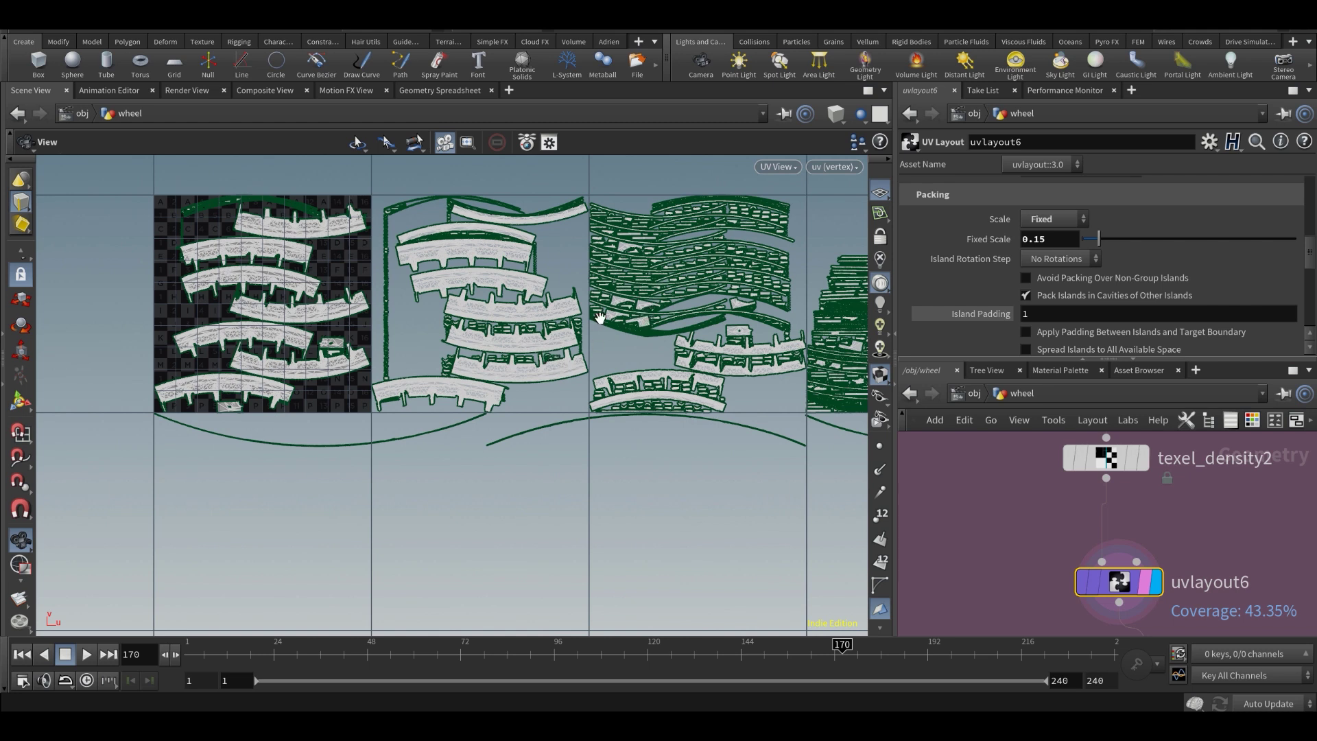
- Show the wheel in perspective and inspect its checker texture around the whole rim
left_click(778, 167)
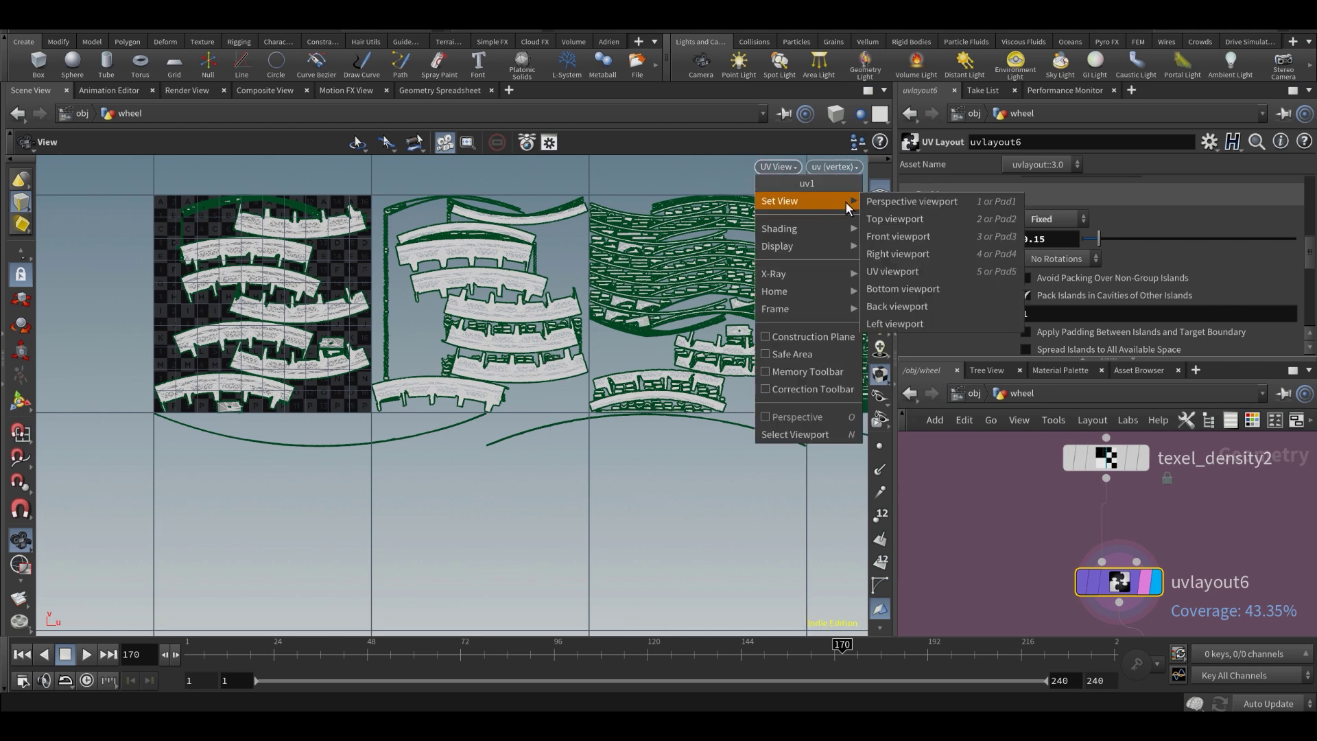
left_click(882, 203)
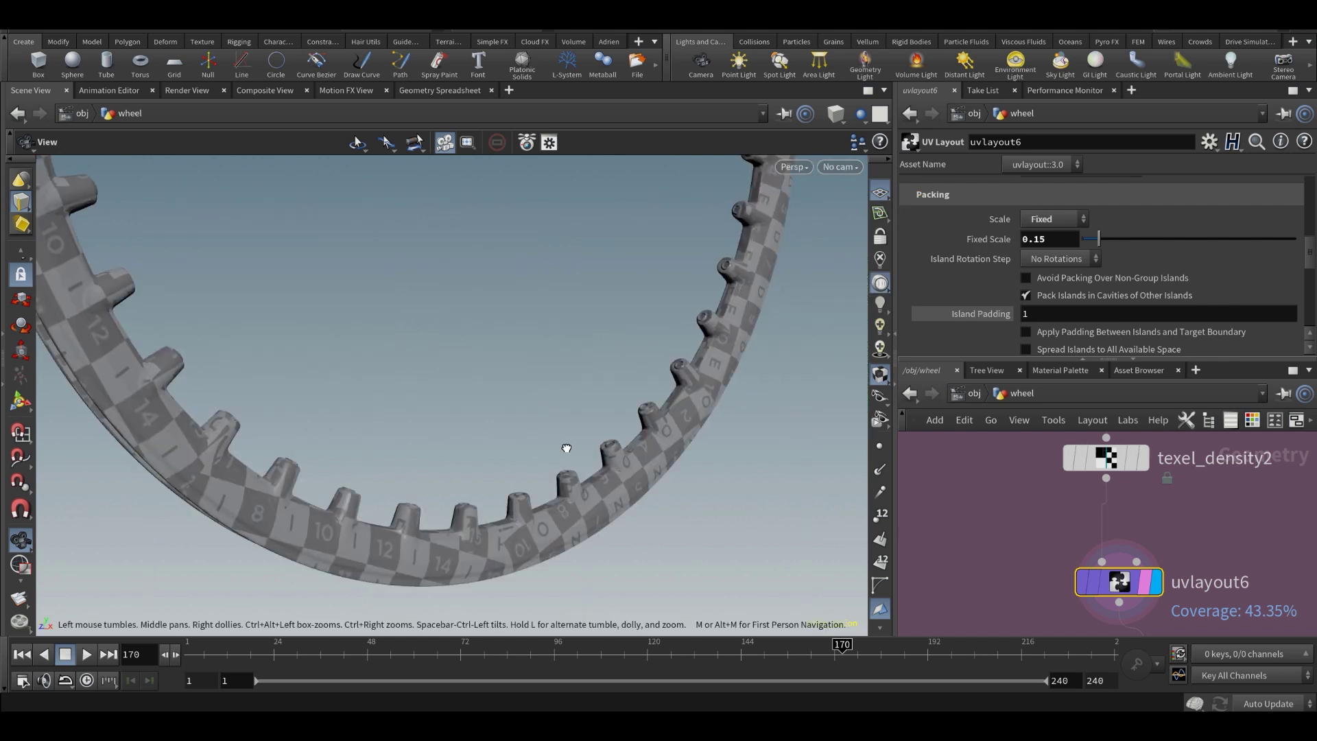
left_click_drag(567, 450, 497, 447)
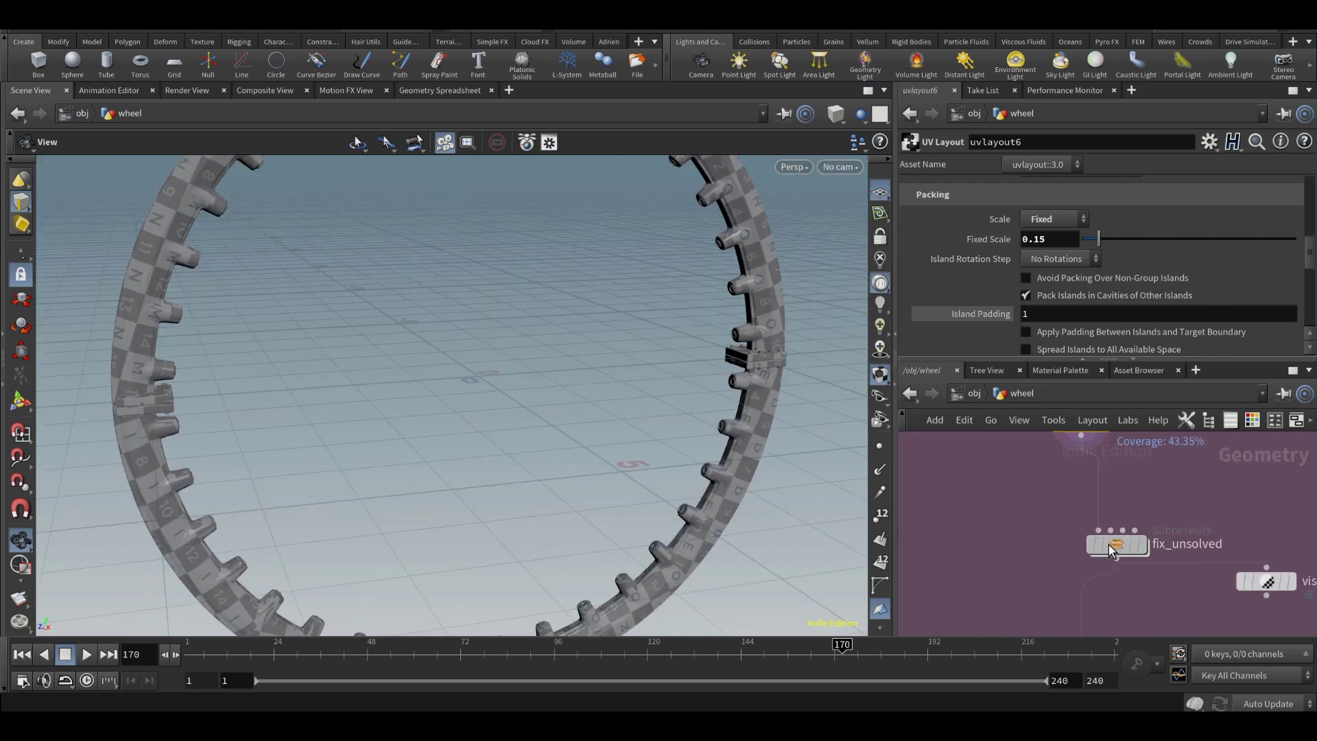
- Split the viewport into two views side by side, one in perspective and the other as a UV viewport
left_click(880, 114)
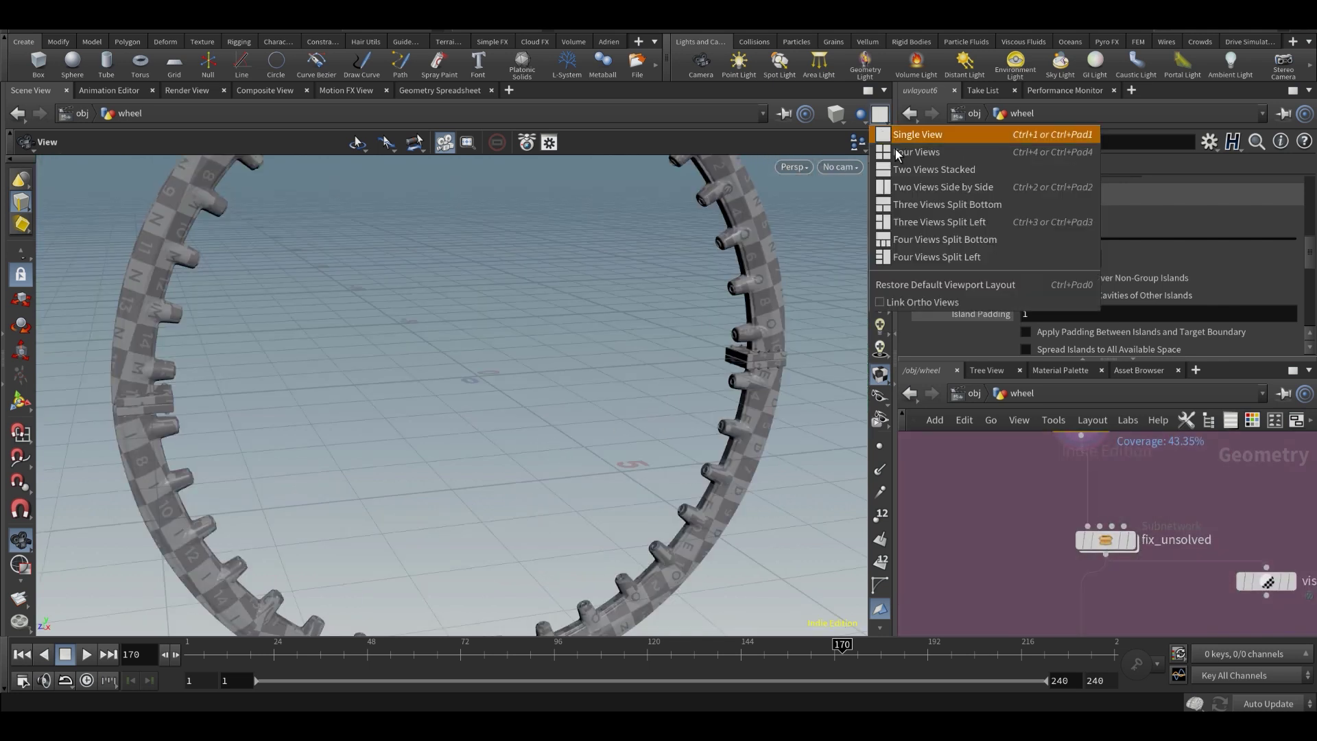
left_click(914, 184)
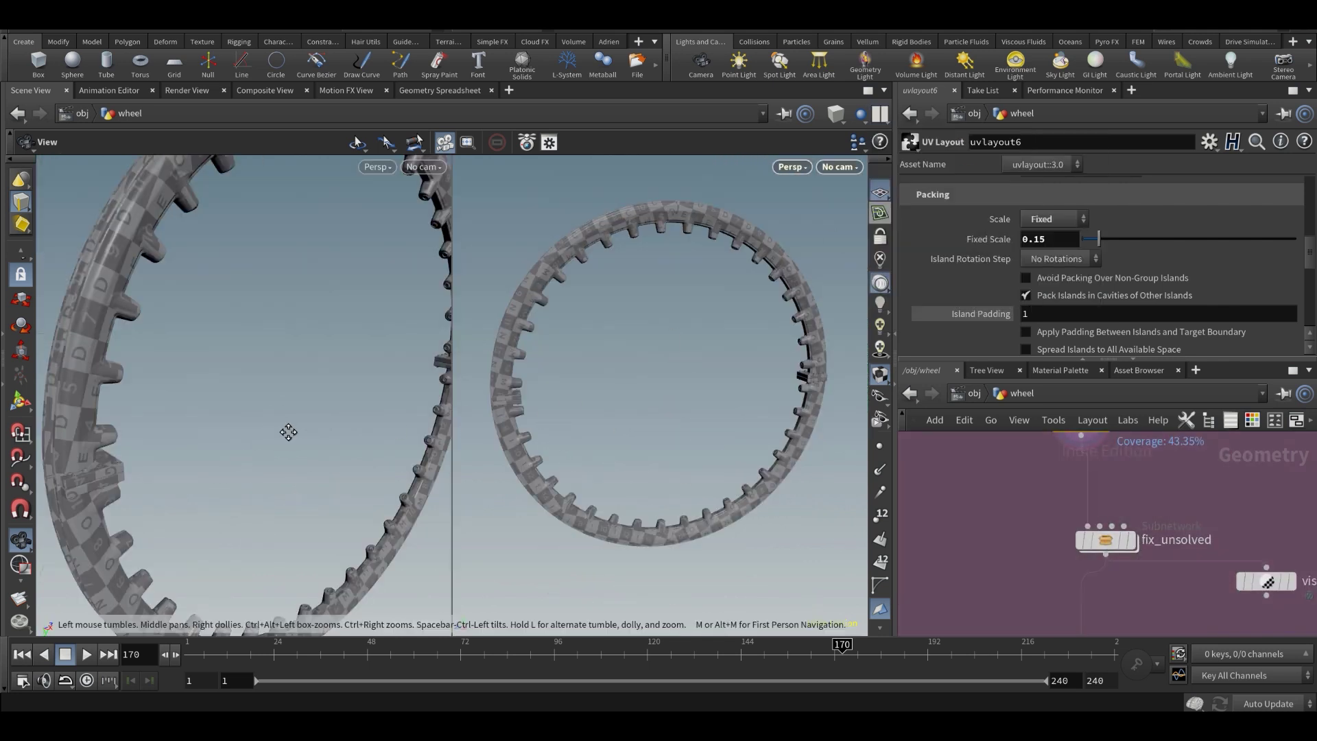
left_click(802, 168)
mouse_move(820, 200)
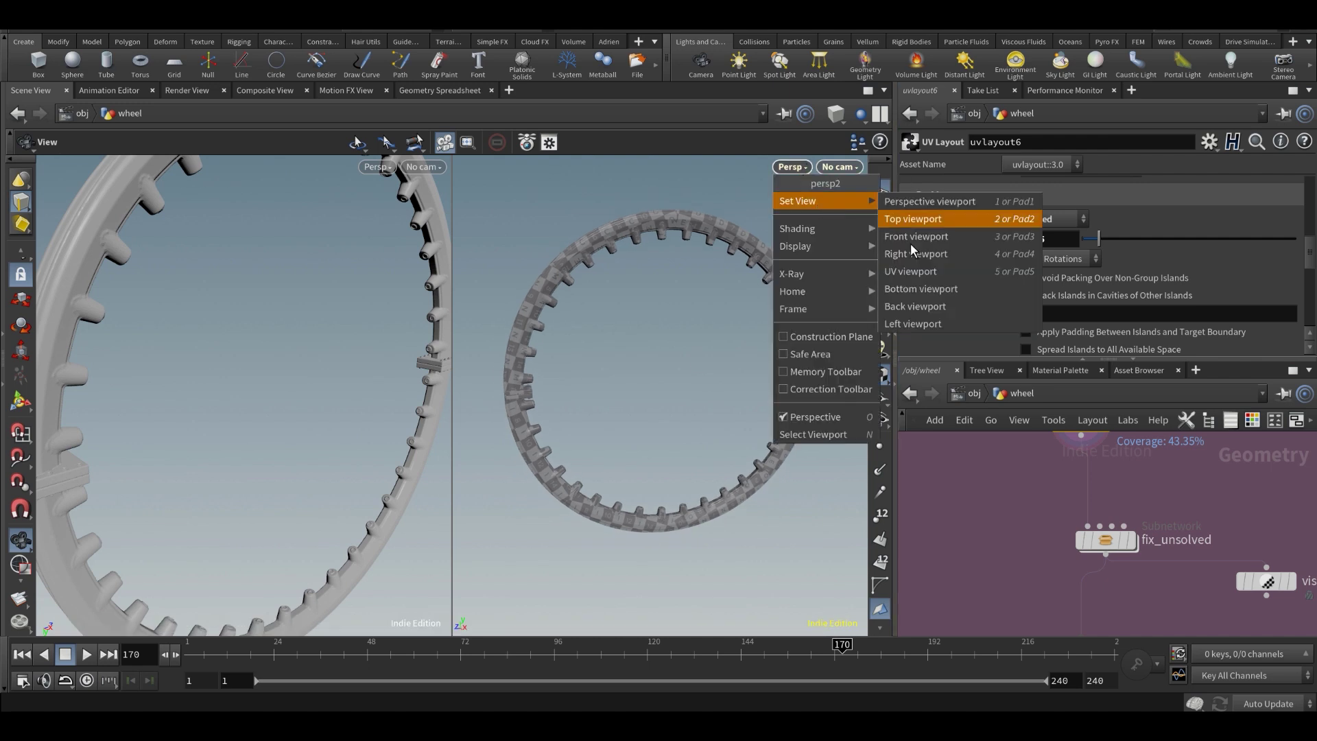
left_click(921, 271)
middle_click_drag(637, 427, 618, 460)
scroll(618, 459, "up", 3)
- Display the fix_unsolved subnetwork's output and examine the wheel's rim joint beside its UV tiles
mouse_move(1134, 538)
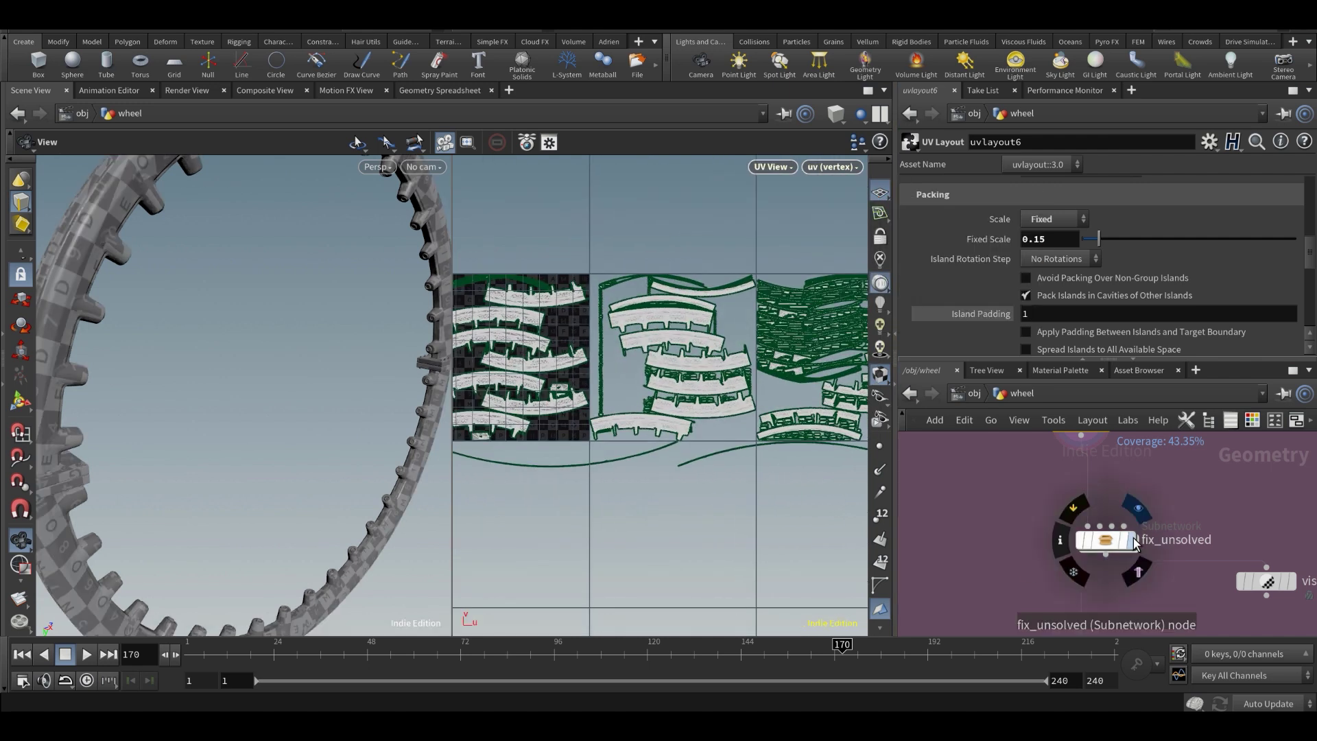
scroll(1135, 544, "up", 2)
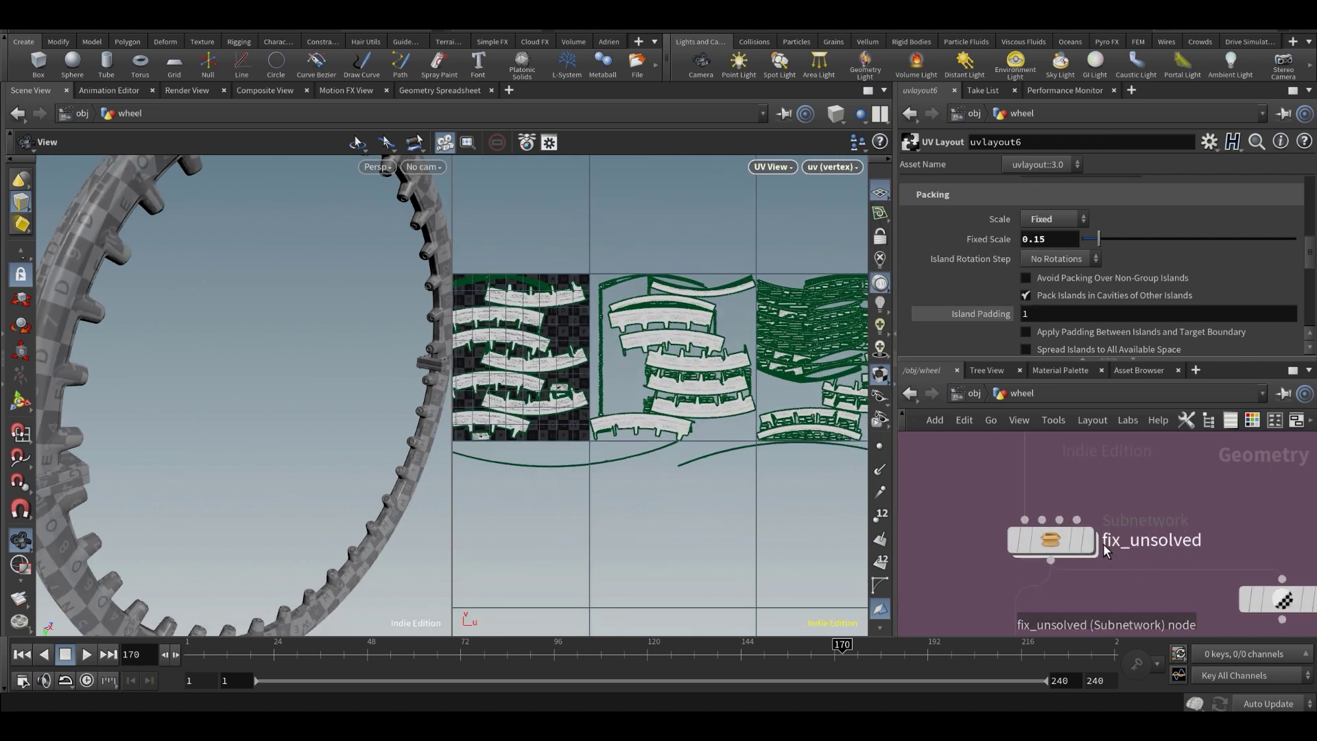
left_click(1057, 549)
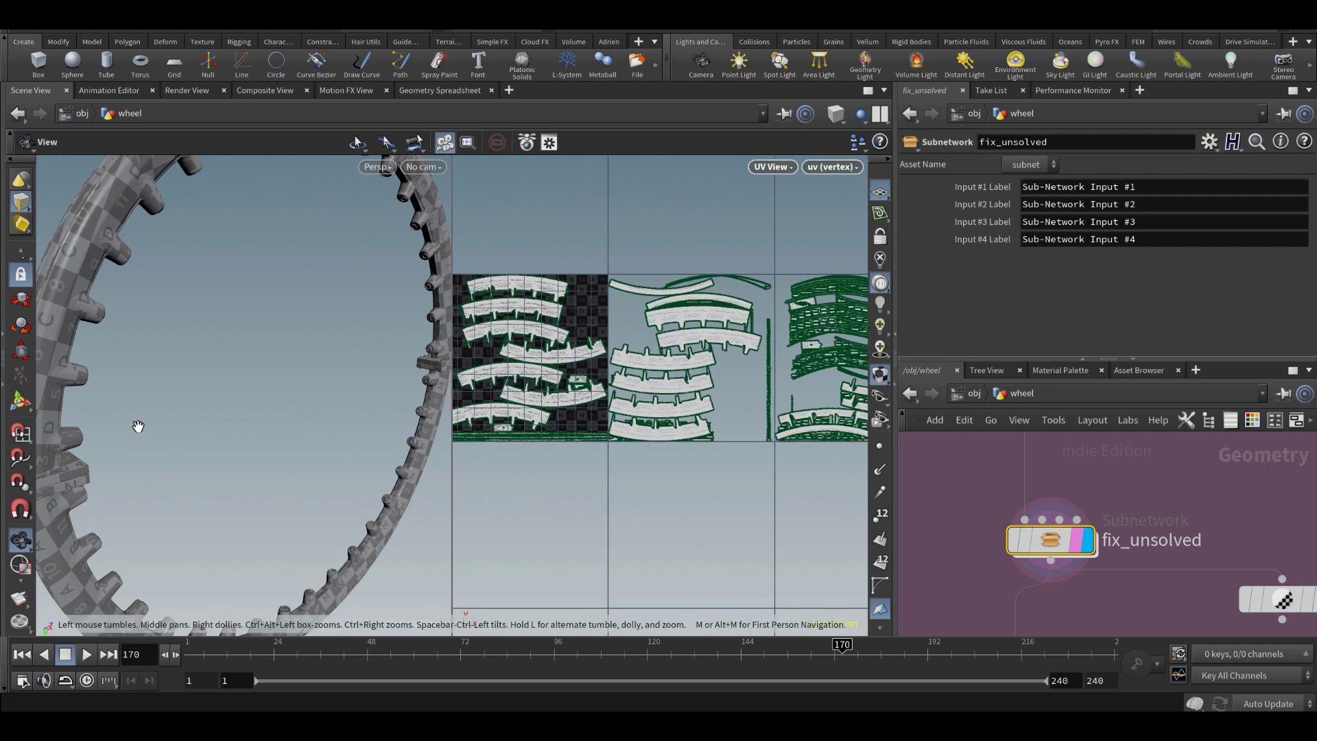
left_click_drag(300, 389, 215, 427)
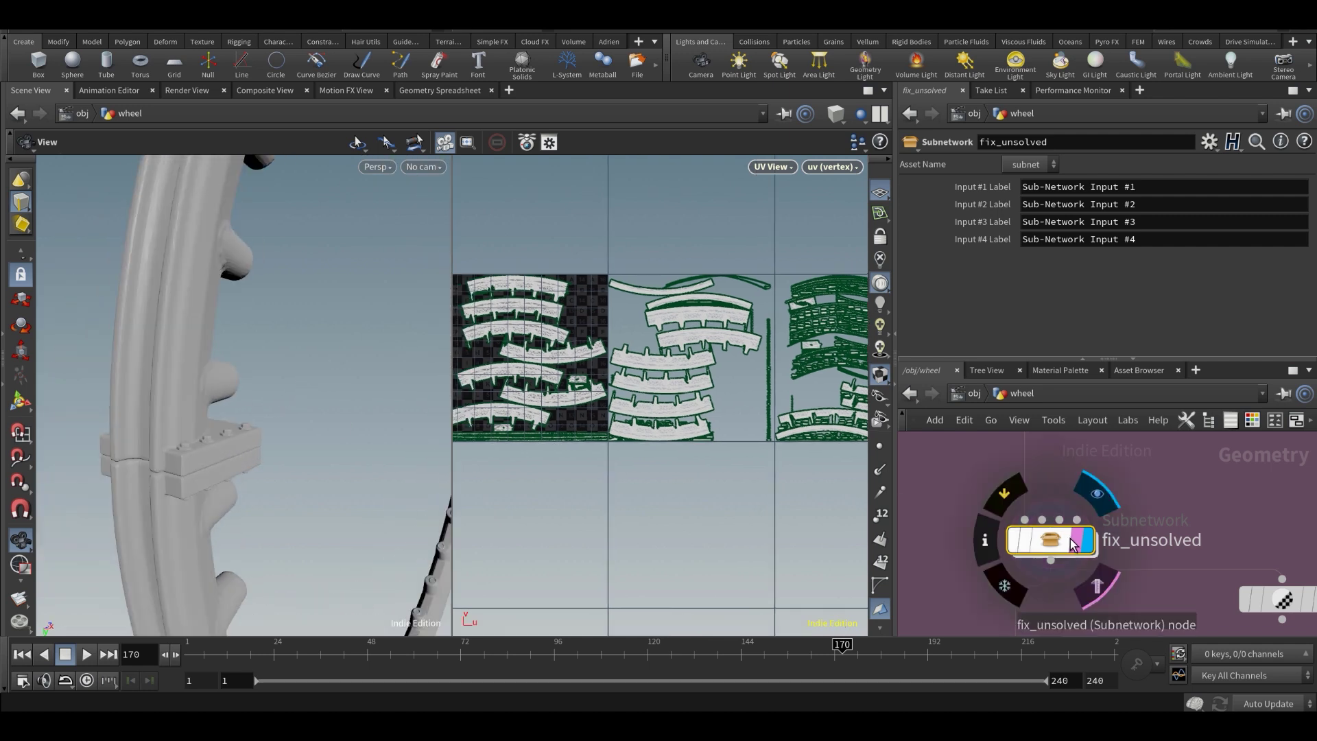
- Enter the fix_unsolved subnetwork and display groupexpression2 to see which UV vertices its refit group selects
double_click(1073, 543)
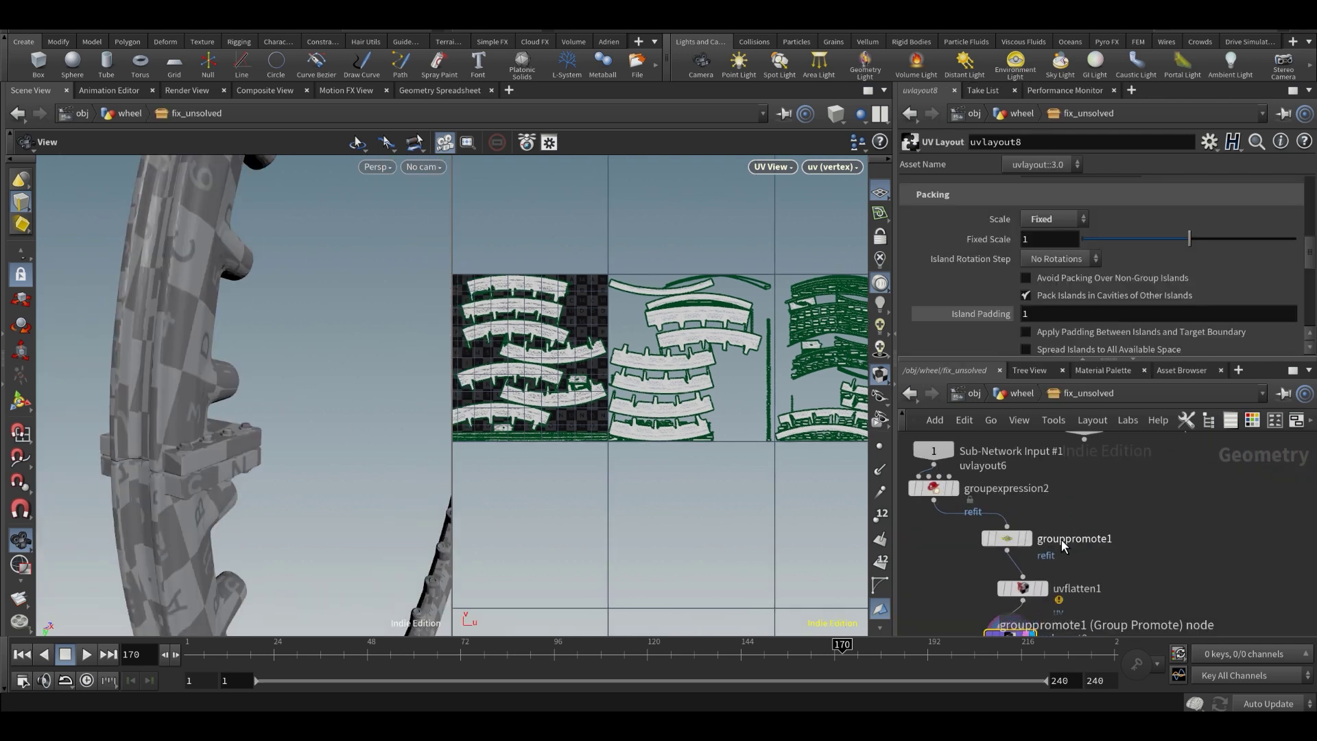
middle_click_drag(933, 438, 982, 501)
scroll(988, 494, "up", 5)
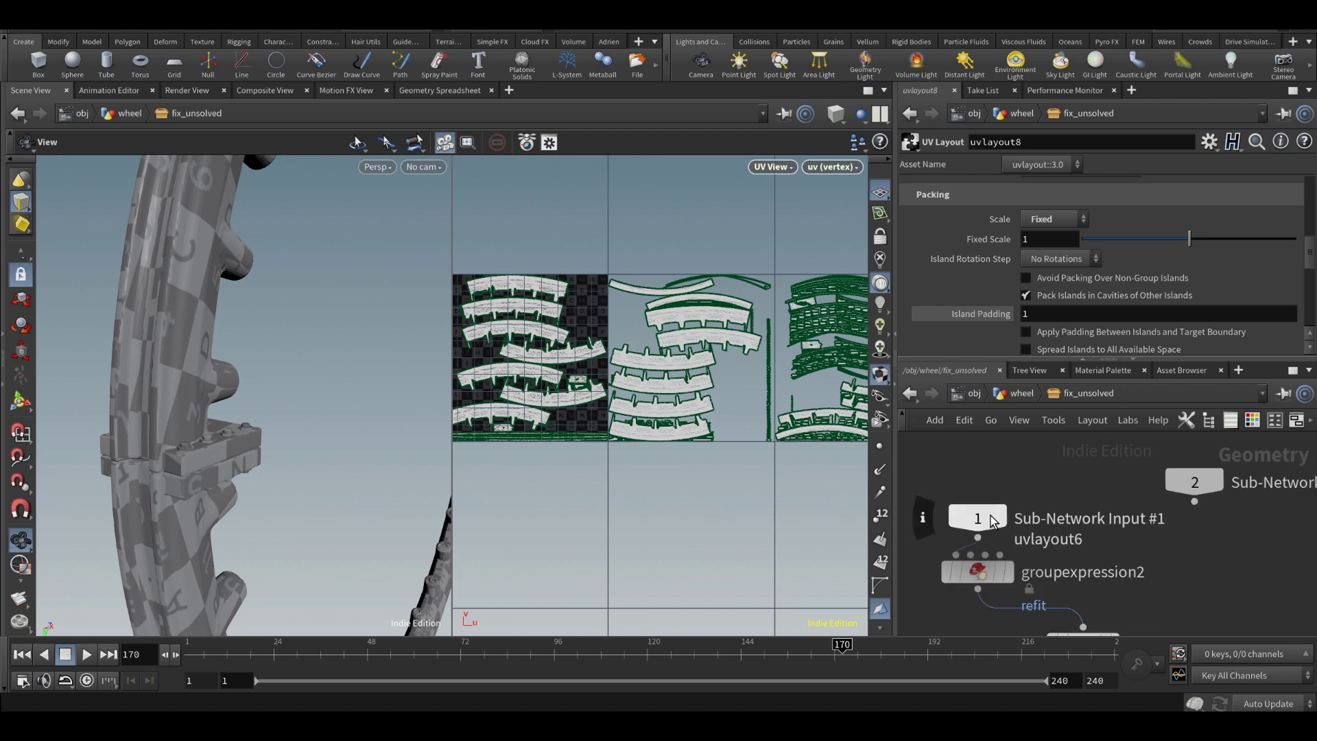
left_click(1007, 578)
scroll(732, 385, "down", 6)
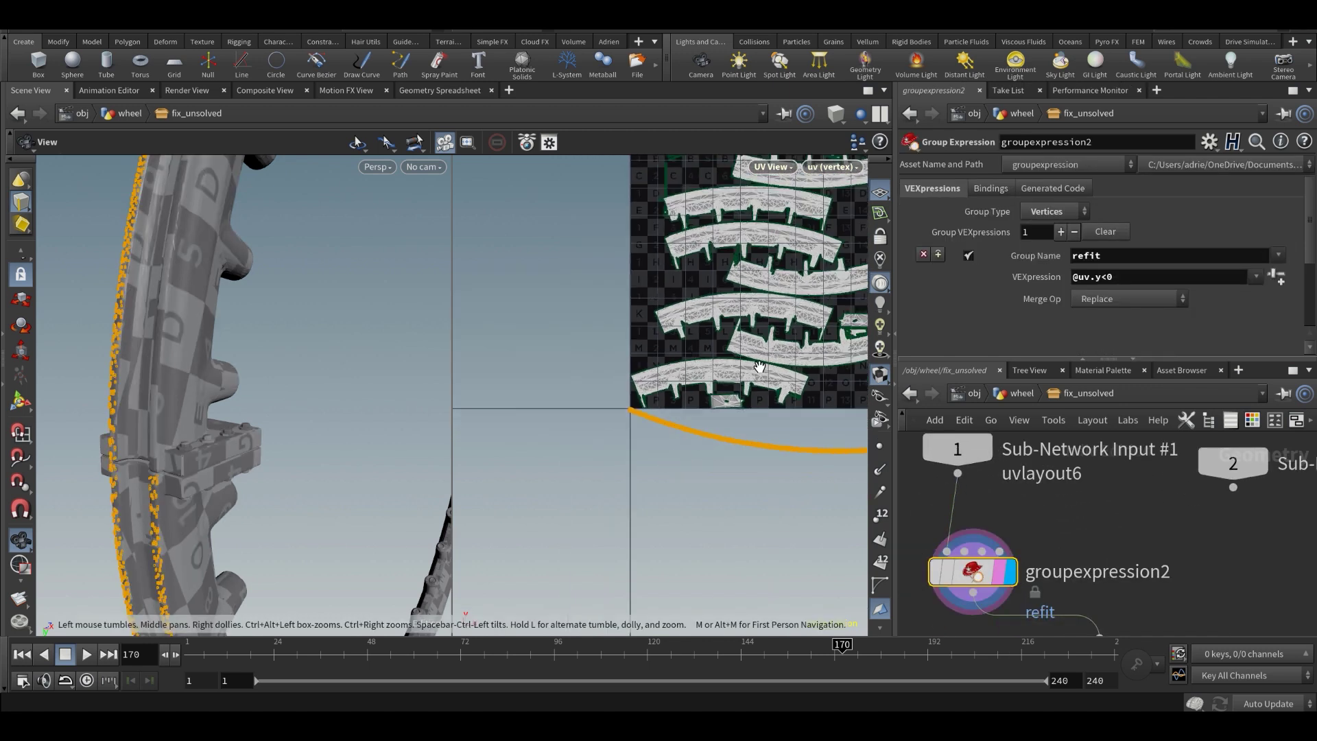
scroll(762, 382, "up", 4)
middle_click_drag(759, 385, 727, 414)
scroll(789, 363, "up", 1)
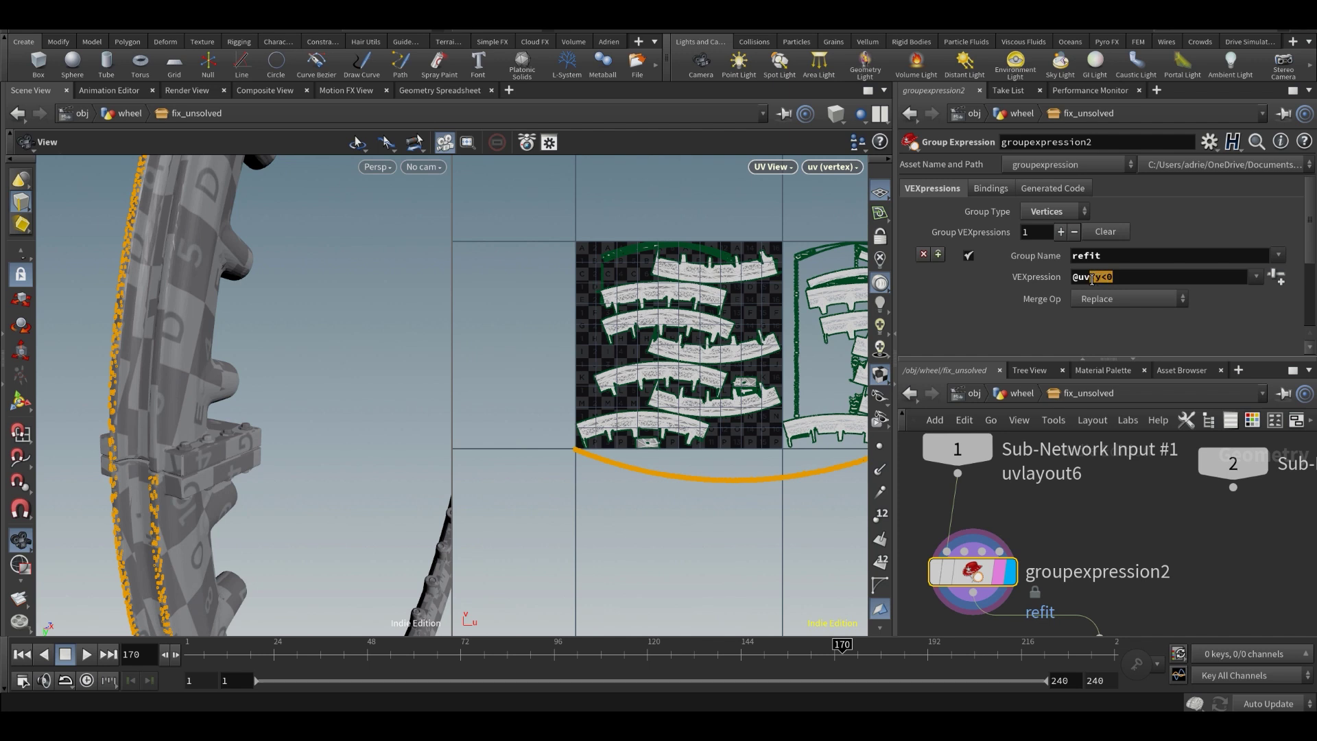
left_click_drag(1093, 280, 1067, 279)
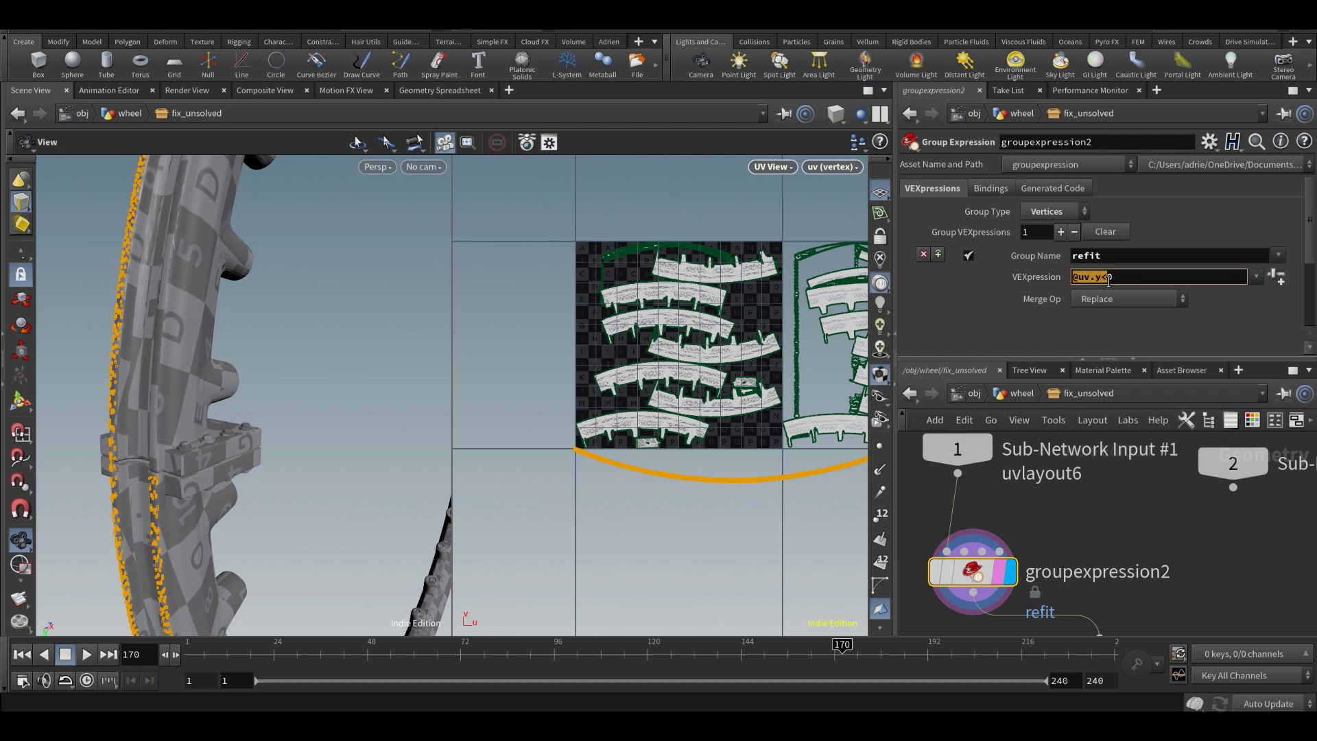
middle_click_drag(568, 432, 532, 392)
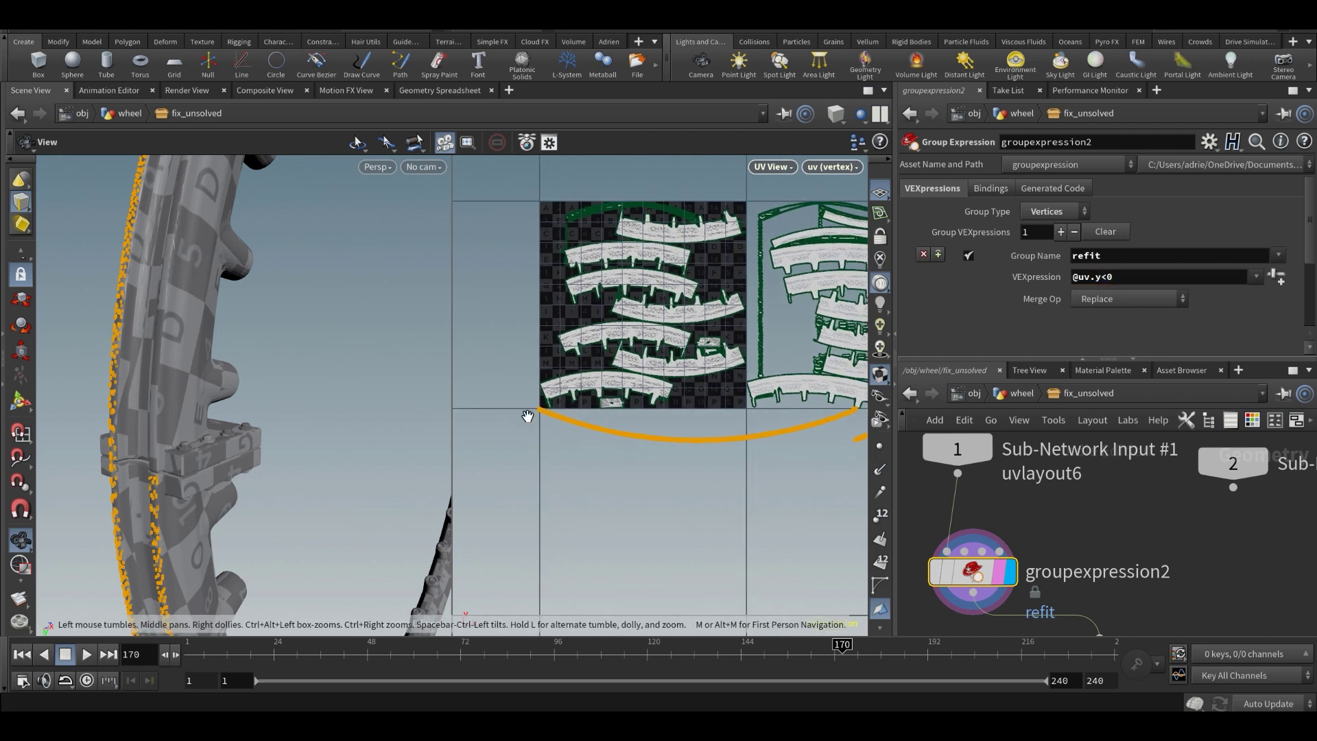
middle_click_drag(683, 450, 600, 338)
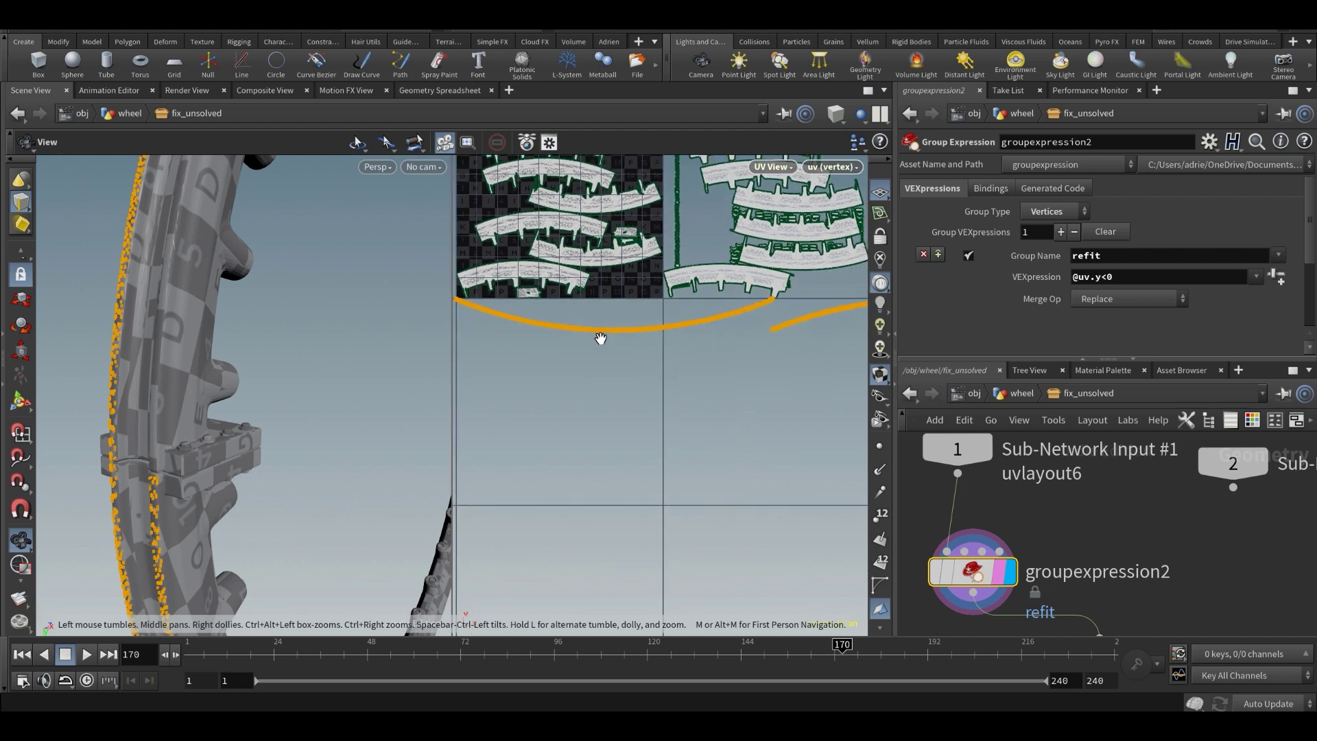
scroll(684, 336, "down", 3)
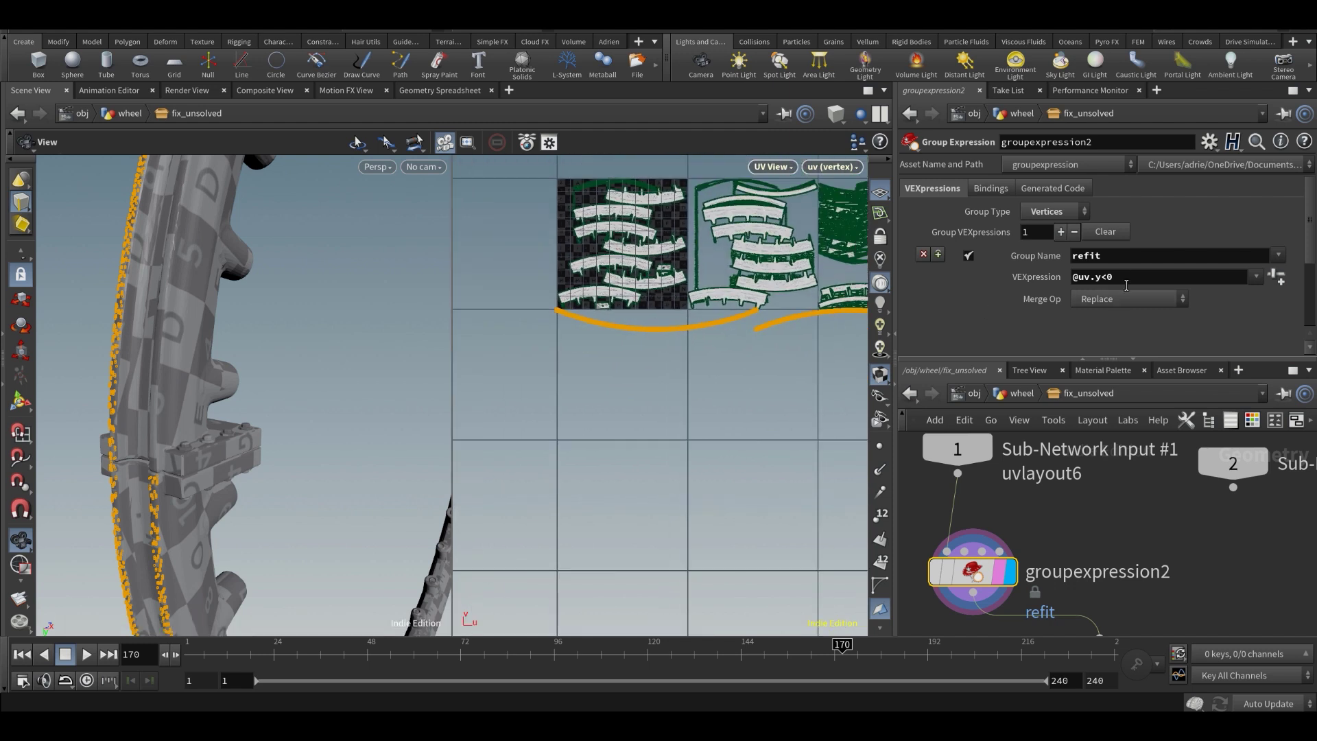
- Display grouppromote1 and examine how it converts the refit group to primitives along the stray UV strips
middle_click_drag(1074, 580, 1058, 464)
scroll(1058, 465, "up", 1)
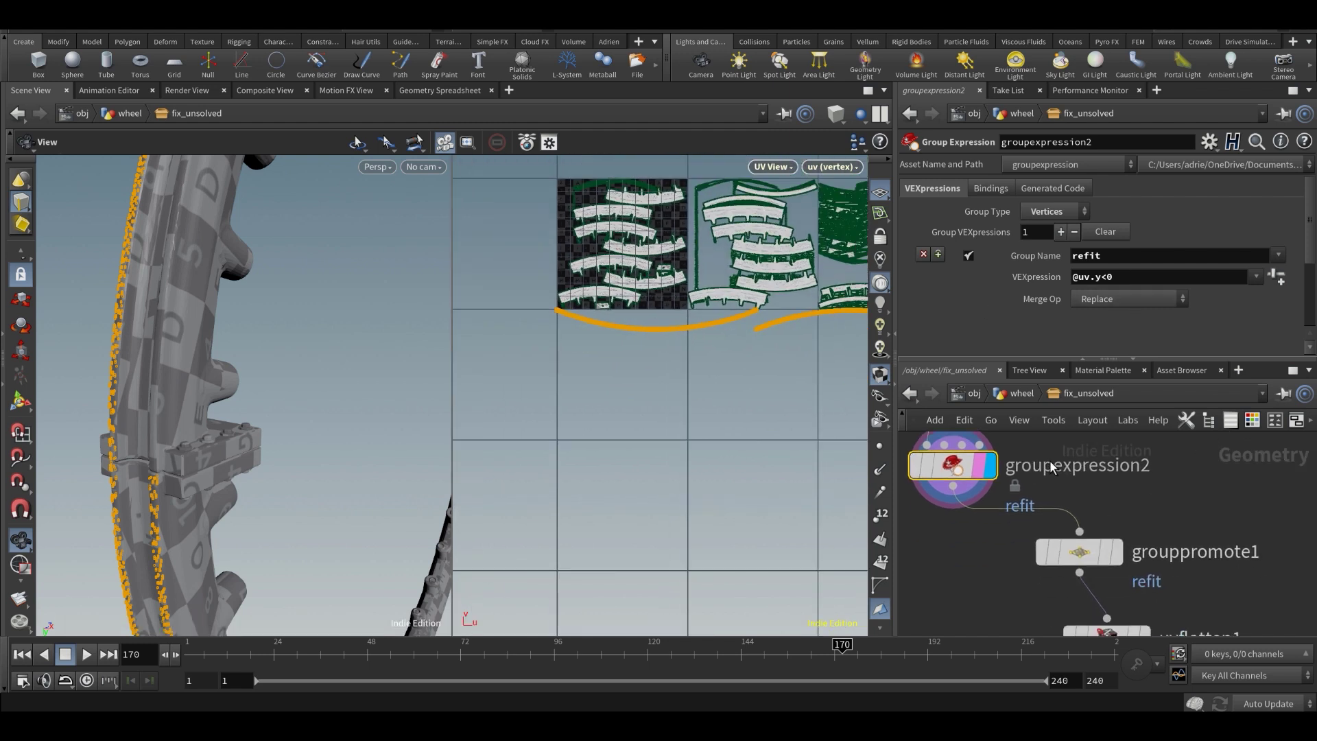
left_click(1116, 559)
left_click(1089, 557)
right_click_drag(675, 333, 988, 332)
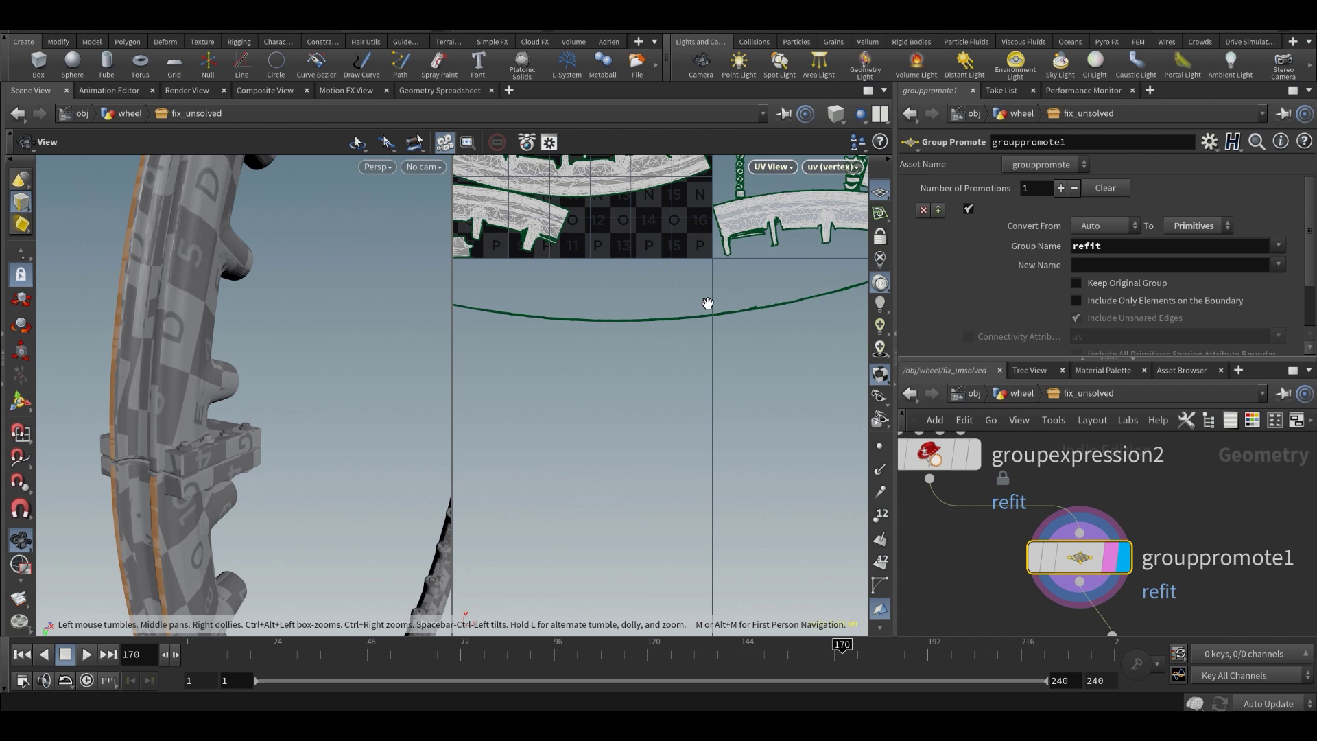
middle_click_drag(710, 304, 719, 331)
left_click(1208, 229)
left_click(1208, 230)
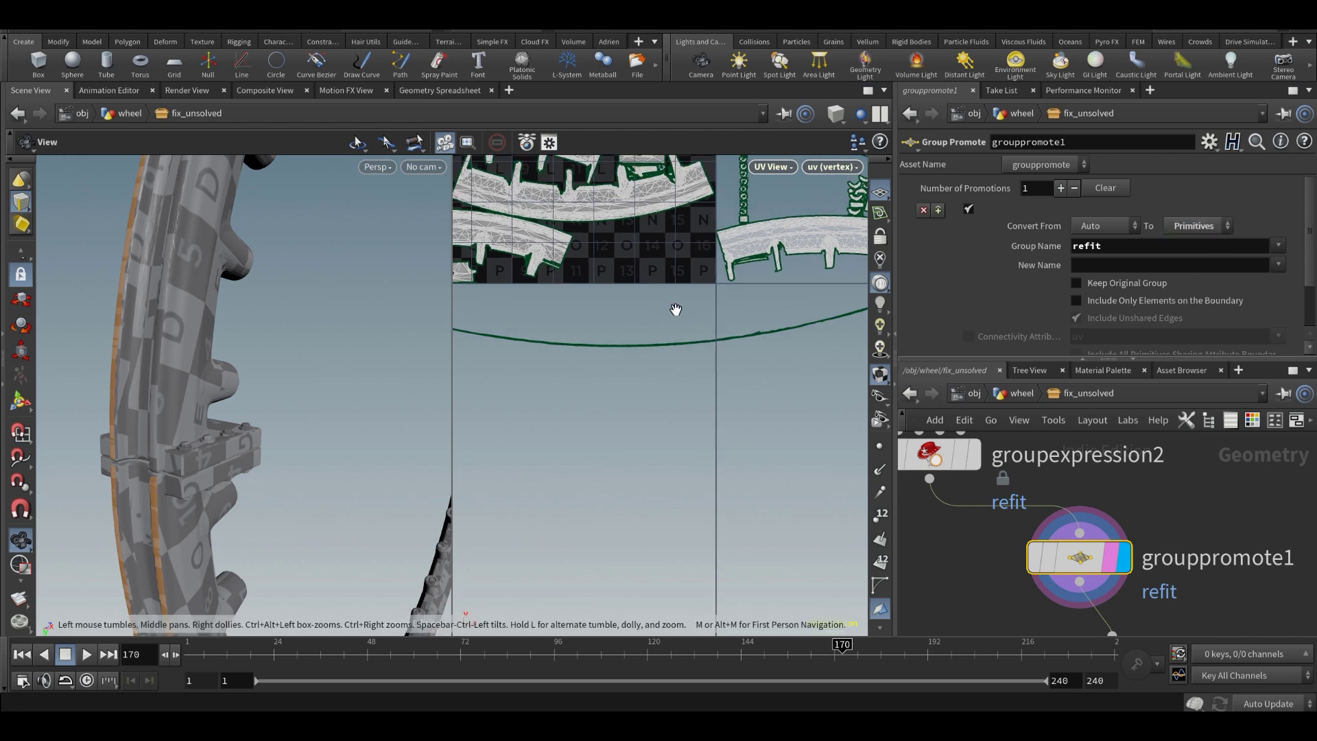
right_click_drag(676, 310, 1058, 328)
middle_click_drag(657, 500, 685, 367)
right_click_drag(685, 367, 511, 474)
right_click_drag(748, 457, 528, 443)
right_click_drag(780, 439, 541, 432)
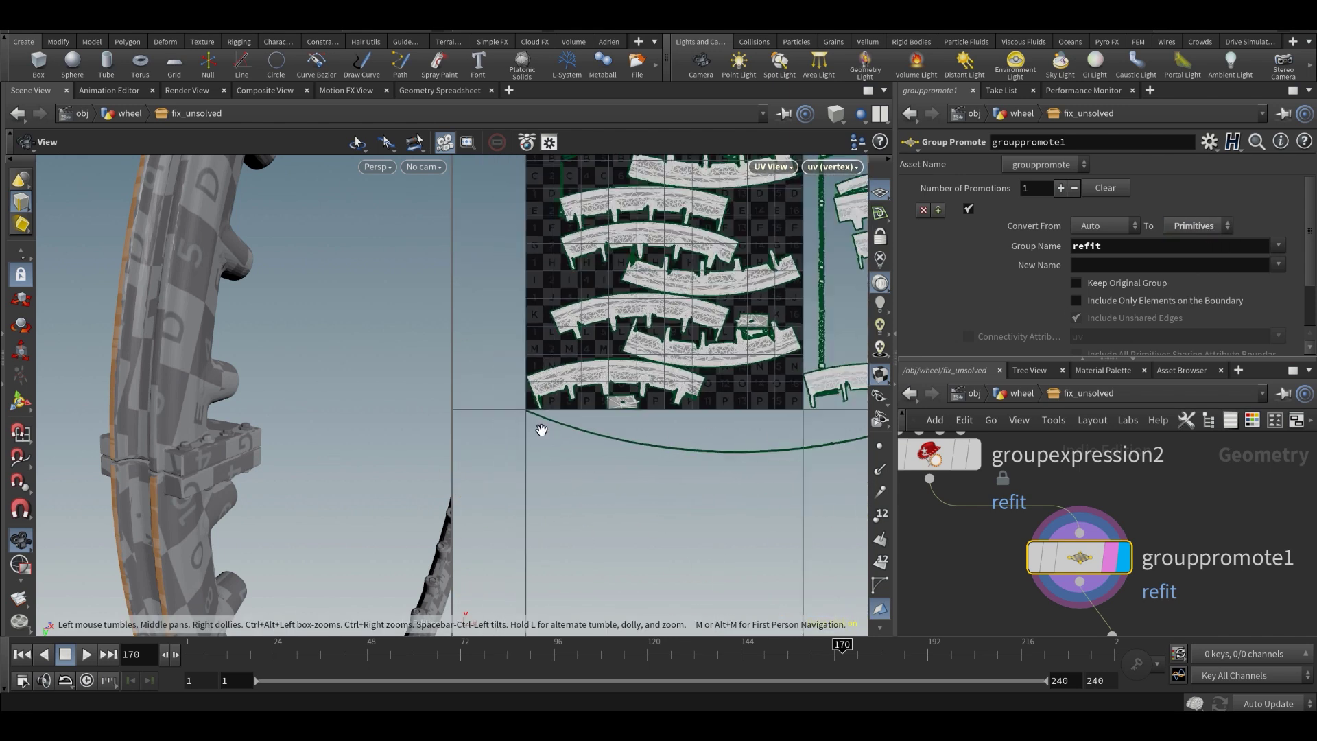
- Display uvflatten1 and examine how it re-flattens the refit group's strips across the tile's other islands
middle_click_drag(1271, 592, 1249, 459)
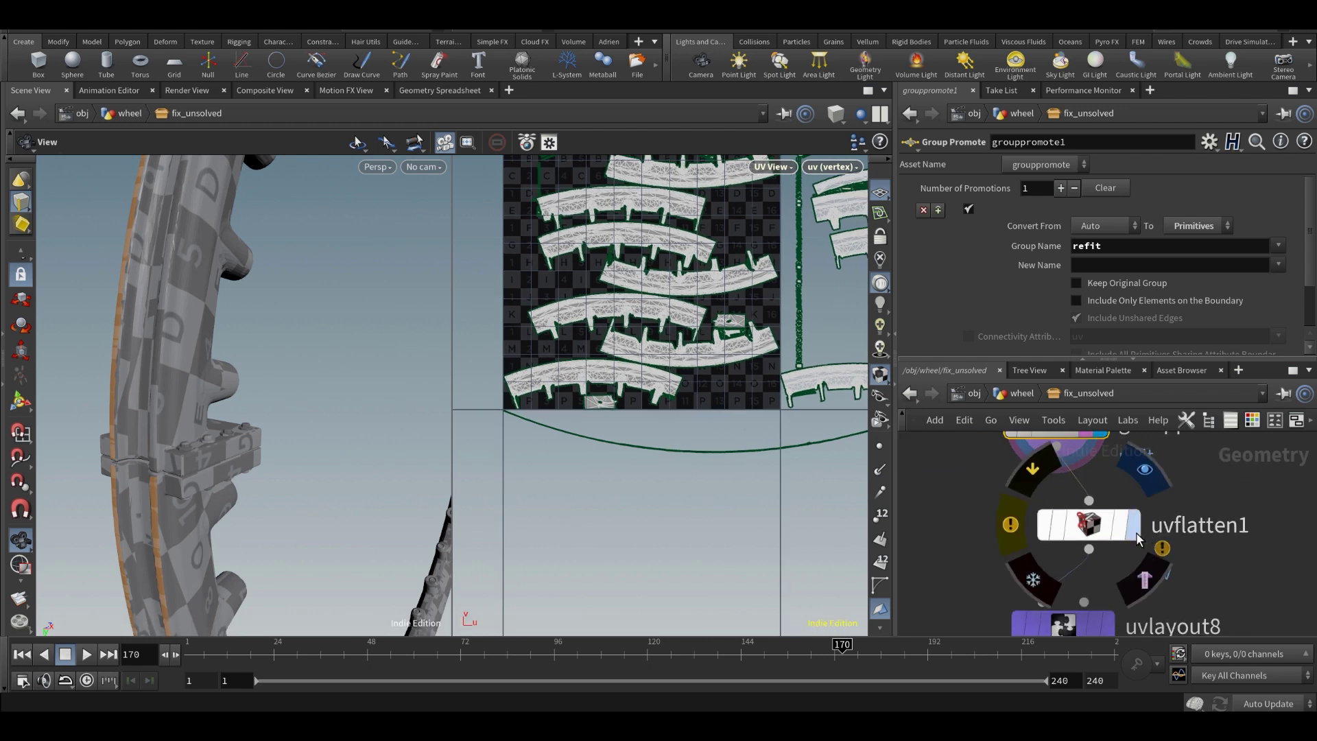
left_click(1104, 521)
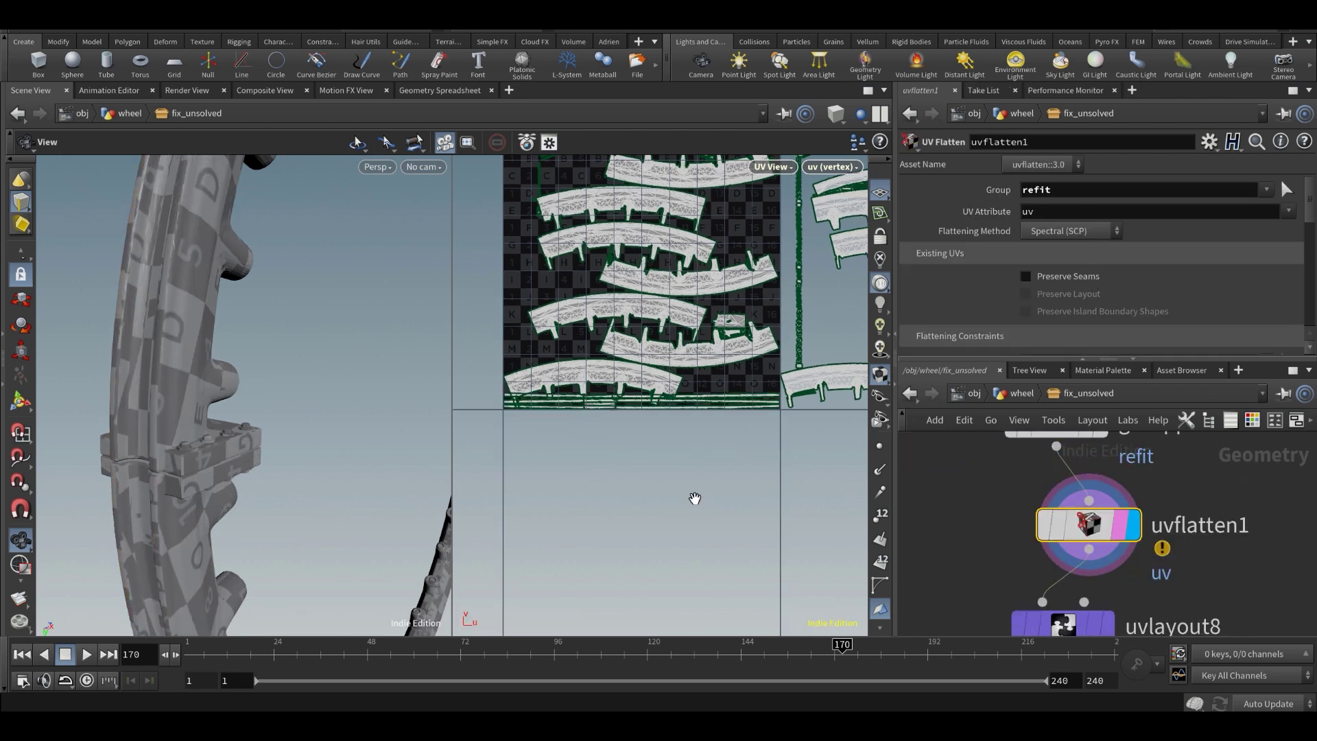
scroll(695, 498, "up", 6)
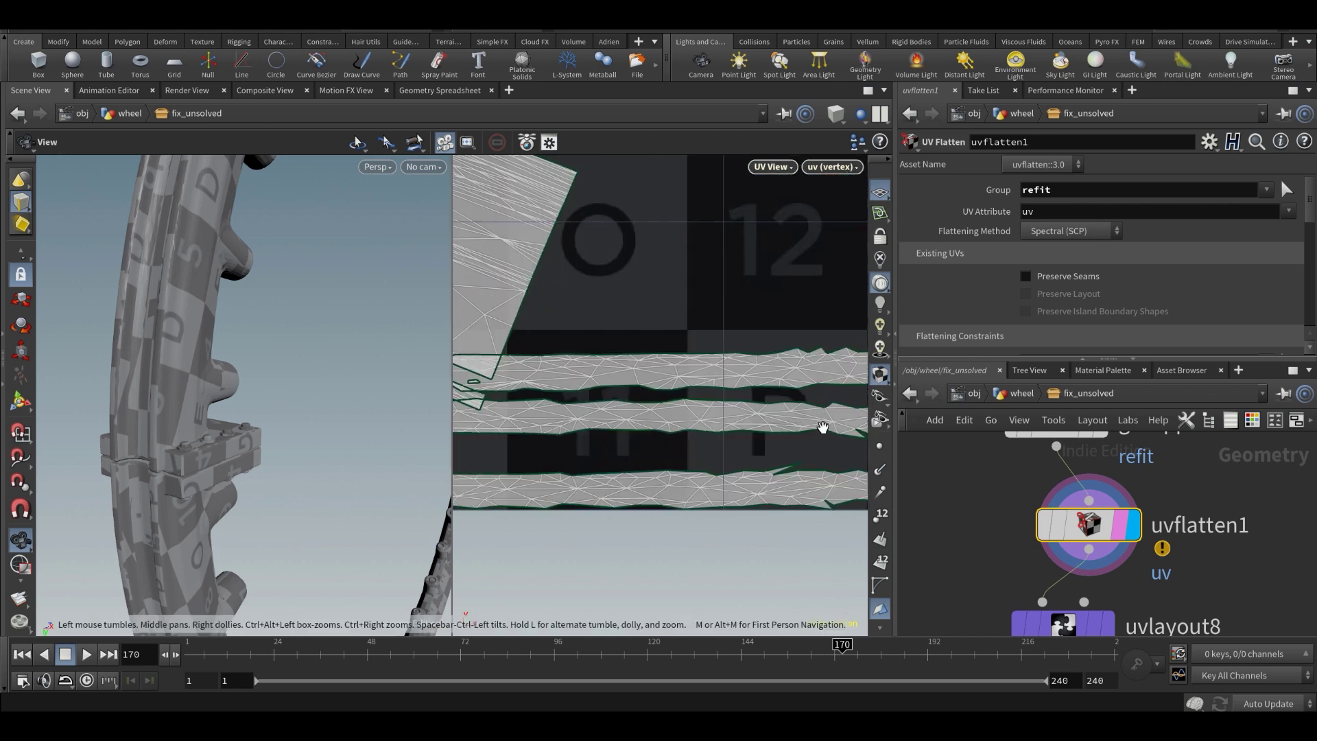
scroll(823, 428, "down", 4)
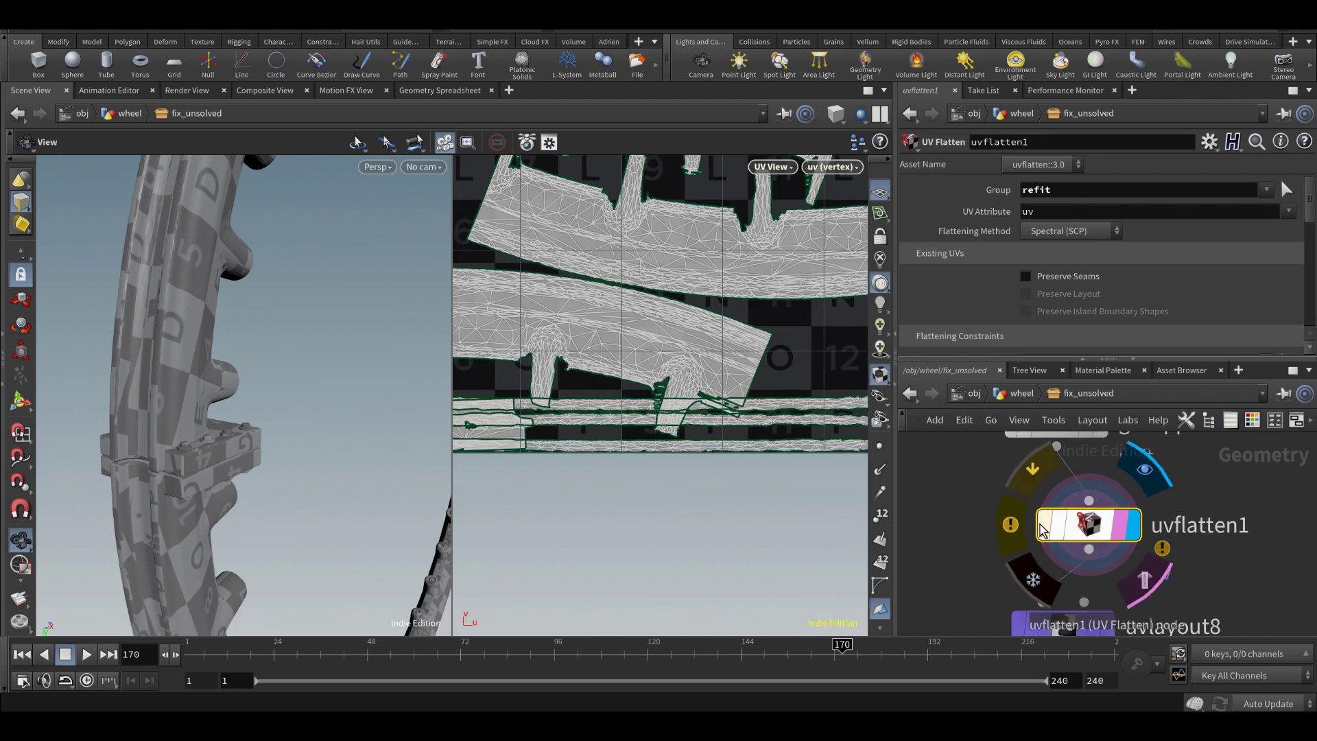
scroll(655, 343, "up", 5)
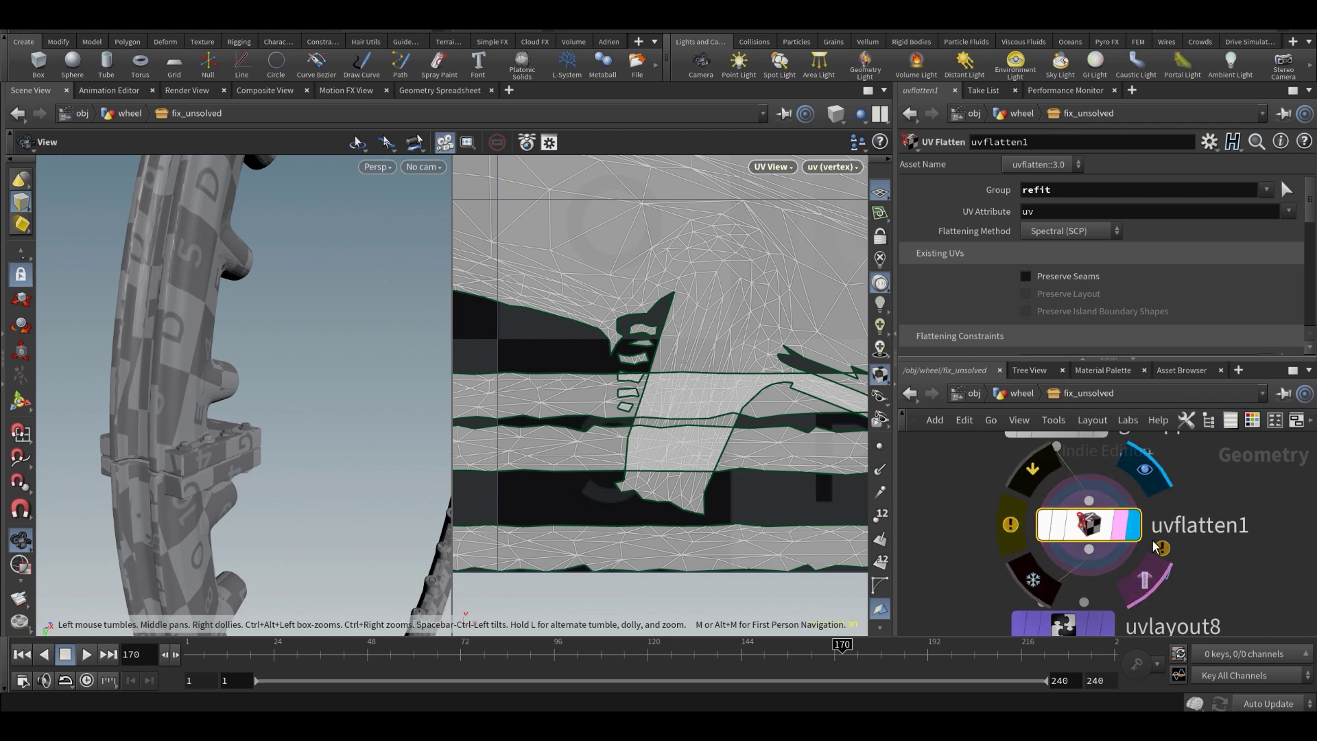
- Display uvlayout8, check its Fixed Scale, and examine the repacked islands across the UDIM tiles and on the wheel
middle_click_drag(1124, 605, 1150, 513)
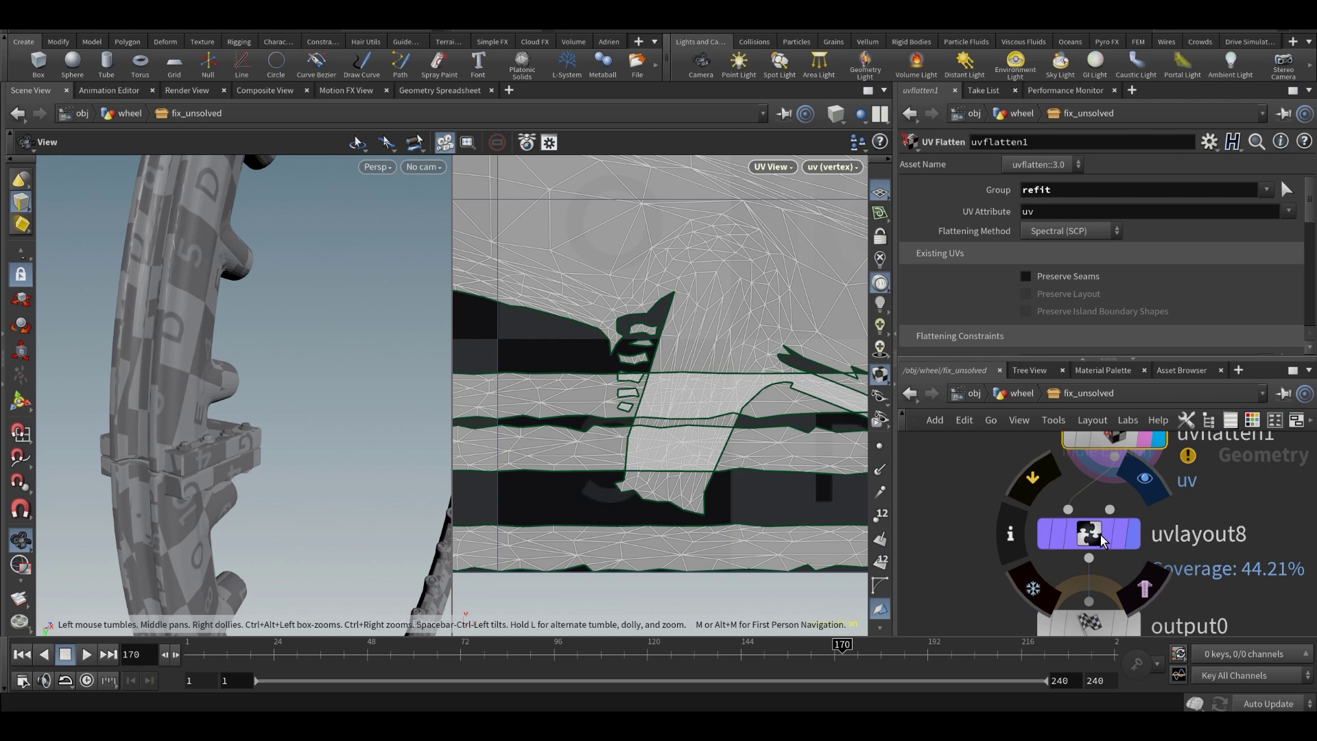
left_click(1101, 540)
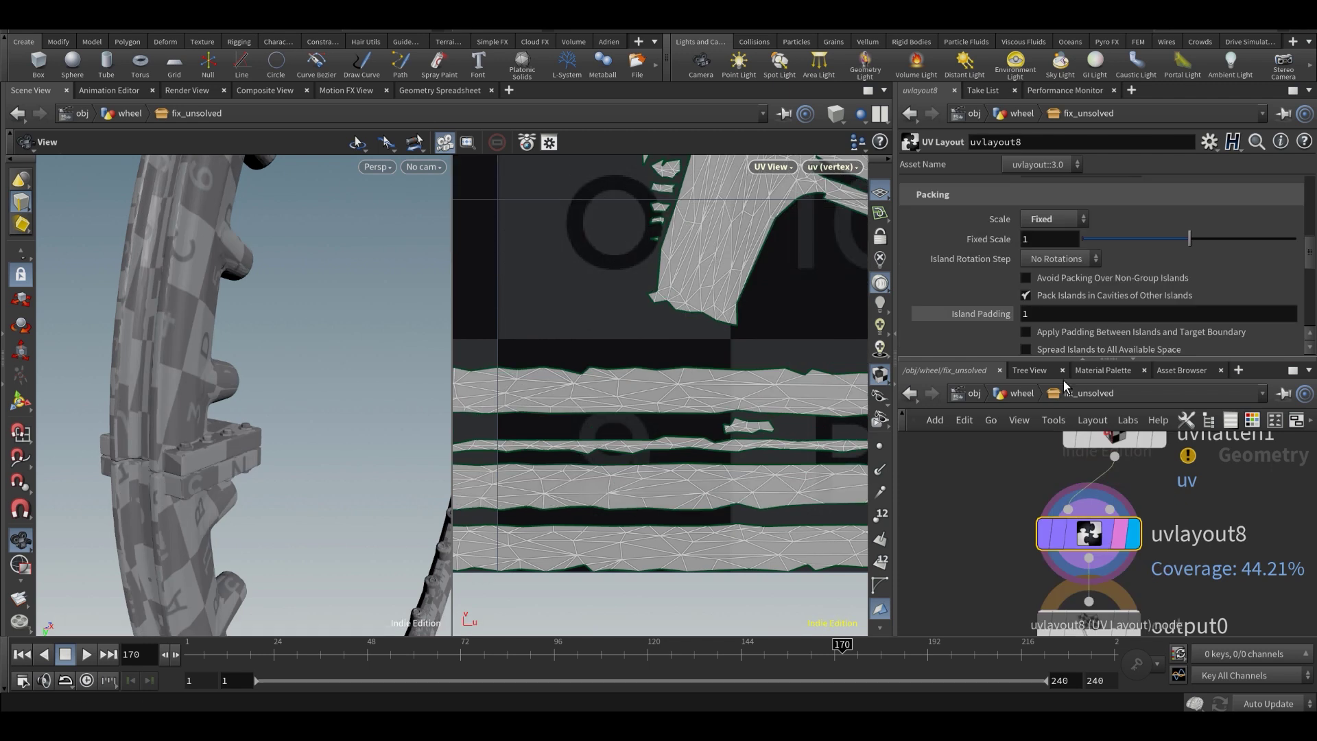
left_click_drag(1013, 239, 1006, 240)
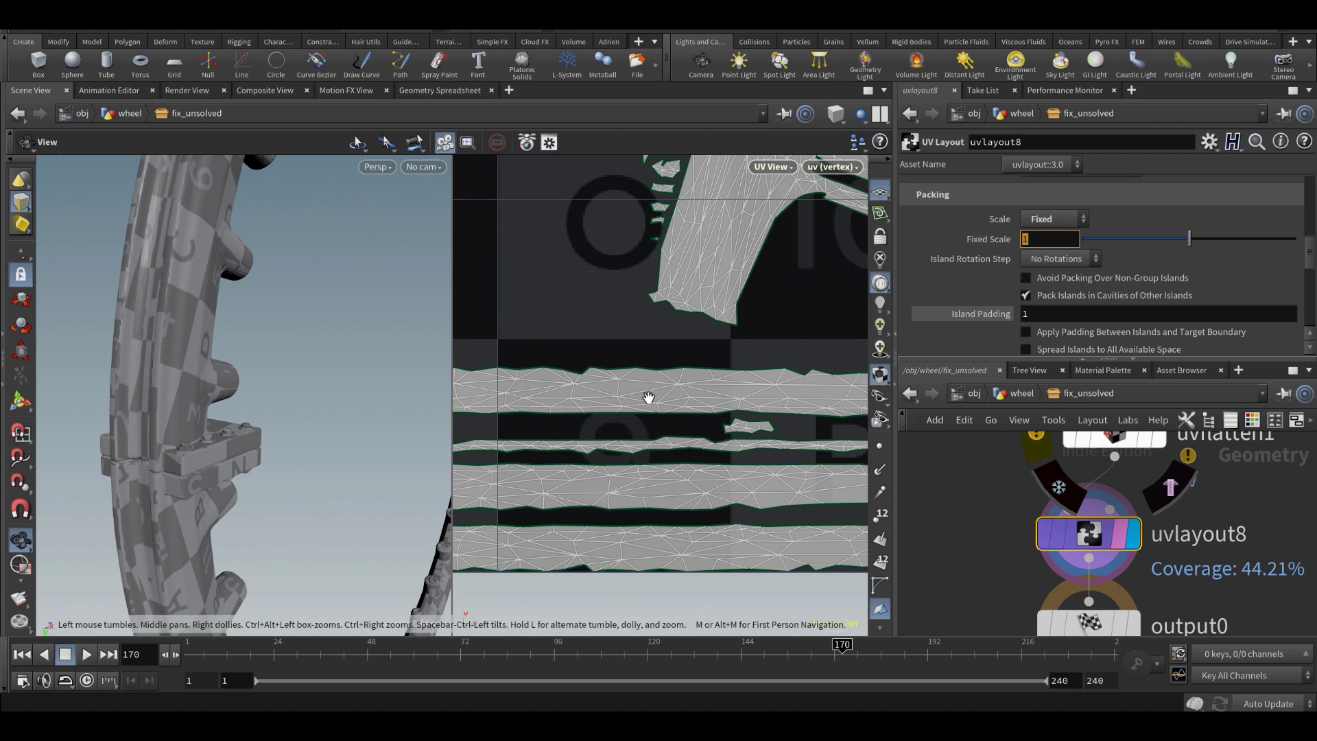
scroll(695, 366, "down", 10)
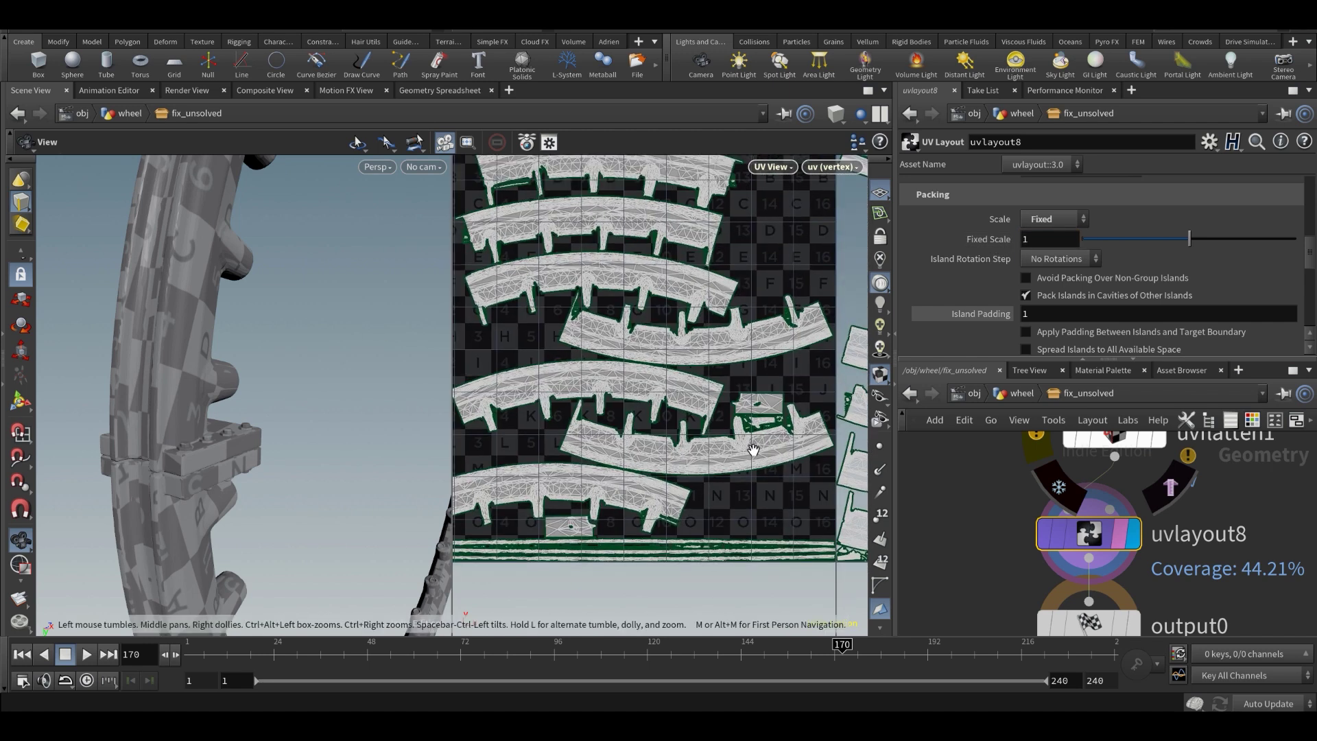
right_click_drag(726, 419, 768, 422)
middle_click_drag(782, 423, 678, 420)
mouse_move(662, 446)
right_mouse_down()
mouse_move(638, 425)
mouse_move(679, 434)
right_mouse_up()
middle_click_drag(679, 434, 659, 437)
right_click_drag(660, 437, 518, 434)
middle_click_drag(518, 433, 471, 433)
right_click_drag(471, 433, 433, 433)
mouse_move(343, 446)
left_mouse_down()
mouse_move(274, 455)
mouse_move(339, 466)
left_mouse_up()
middle_click_drag(679, 487, 607, 481)
right_click_drag(608, 481, 688, 460)
middle_click_drag(641, 458, 705, 473)
right_click_drag(564, 453, 593, 447)
- Return to the wheel network, display switch_TO_UV and set its Select Input to 1
key("u")
scroll(1062, 542, "down", 8)
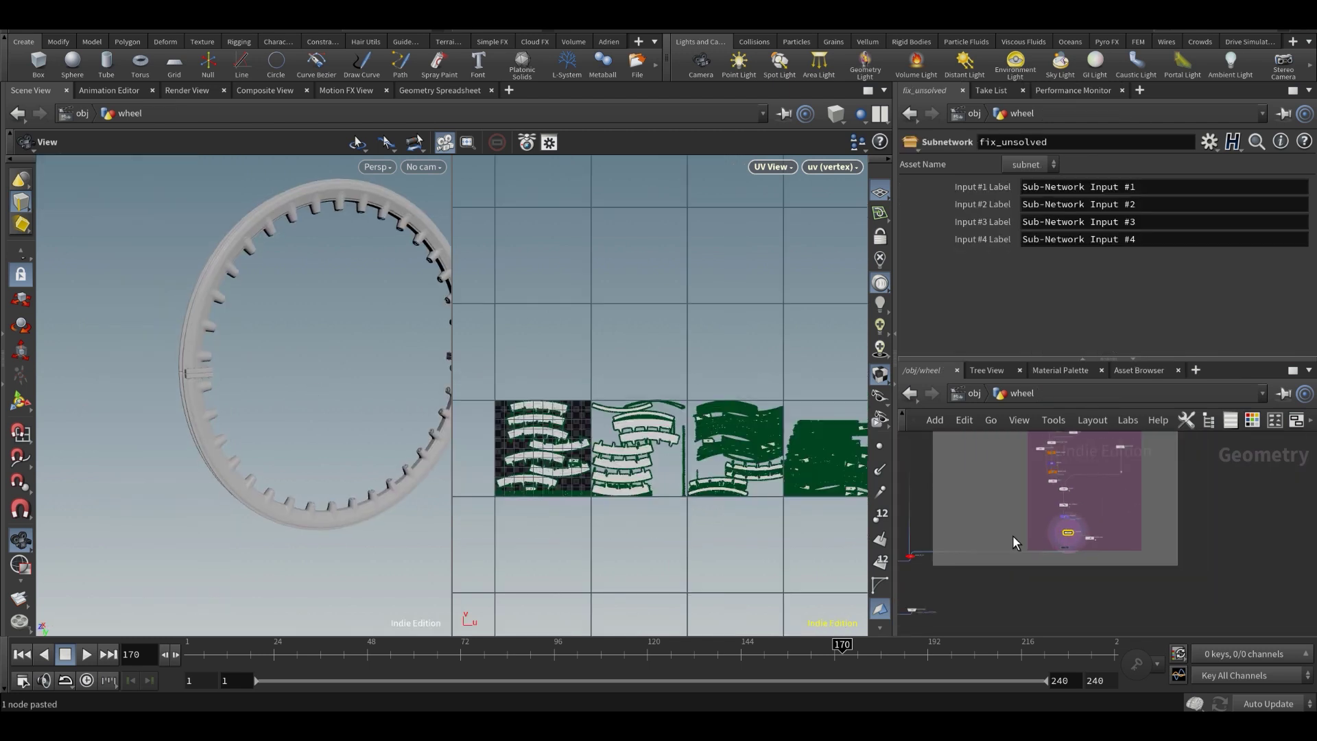
scroll(1068, 542, "up", 8)
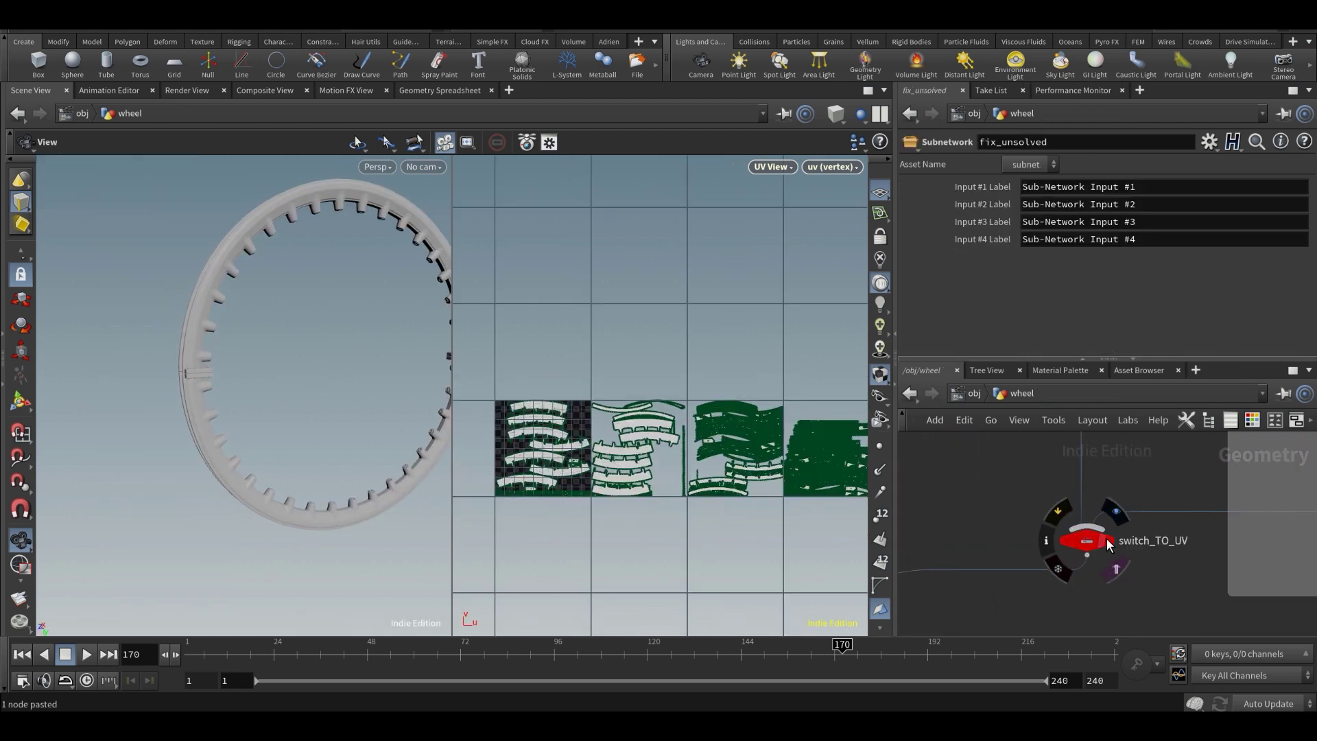
left_click(1110, 544)
left_click(1087, 541)
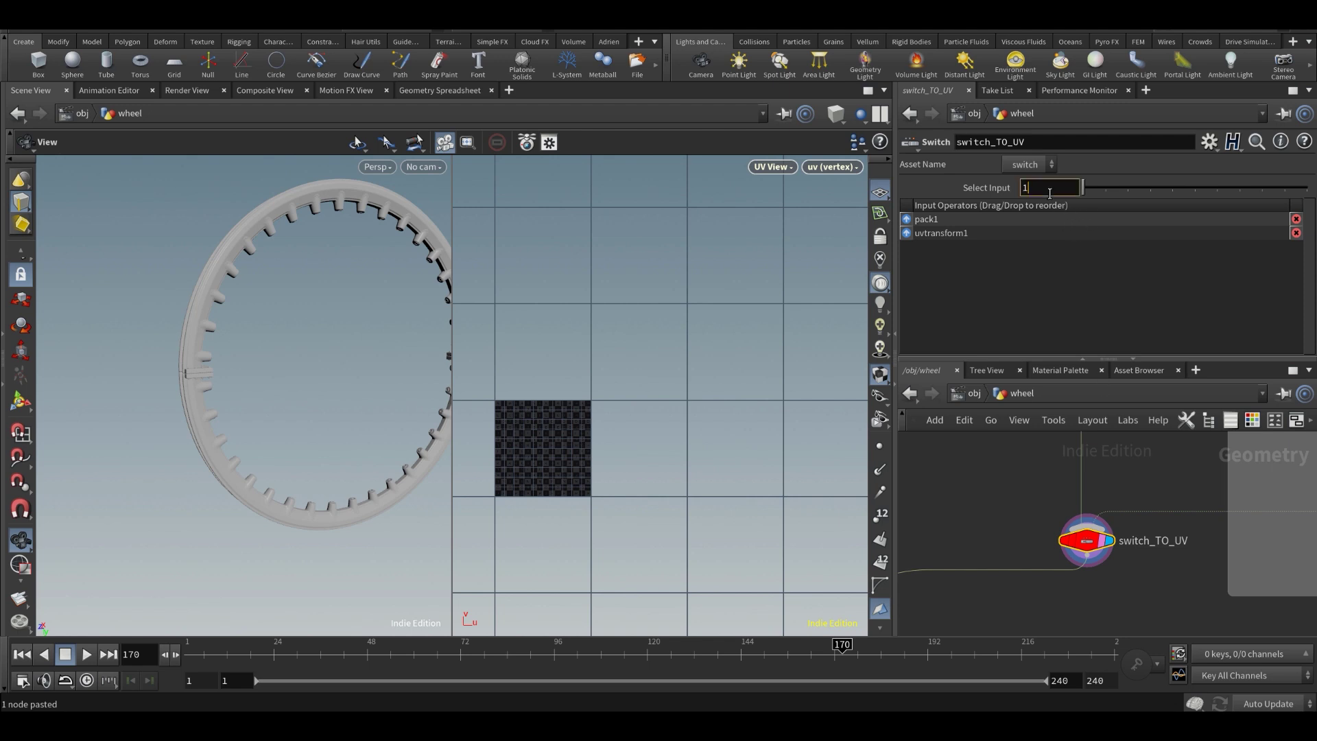
key("Return")
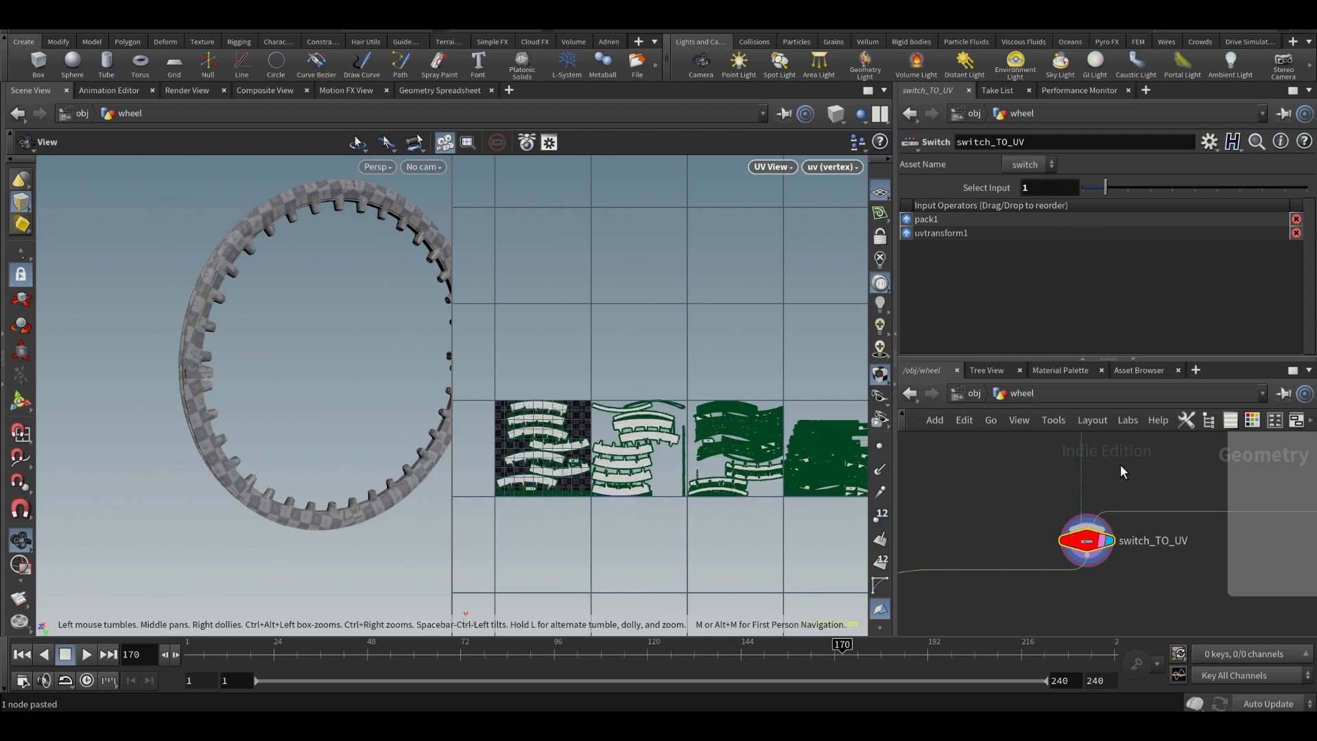
- Display merge7 and examine the merged wheel parts and their combined UV layout across both rows of UDIM tiles
scroll(1077, 518, "down", 5)
scroll(1089, 485, "up", 5)
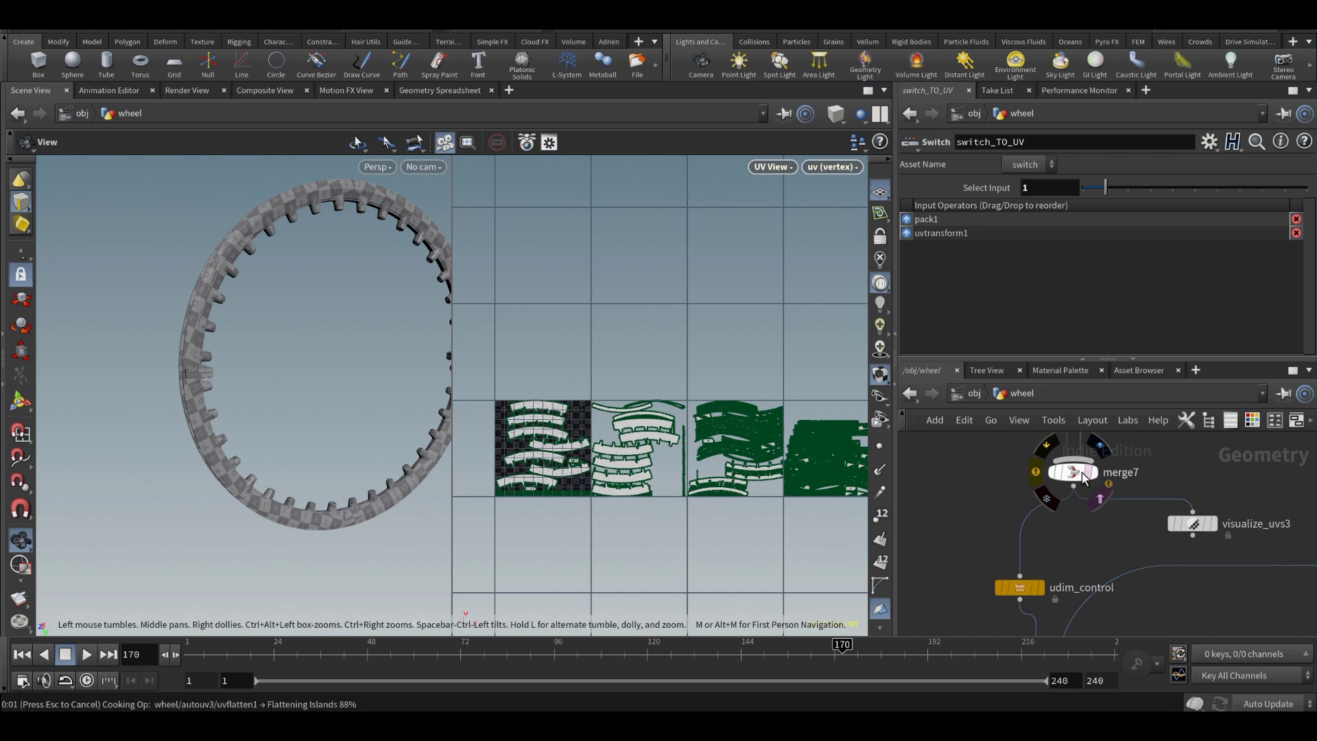
left_click(1083, 476)
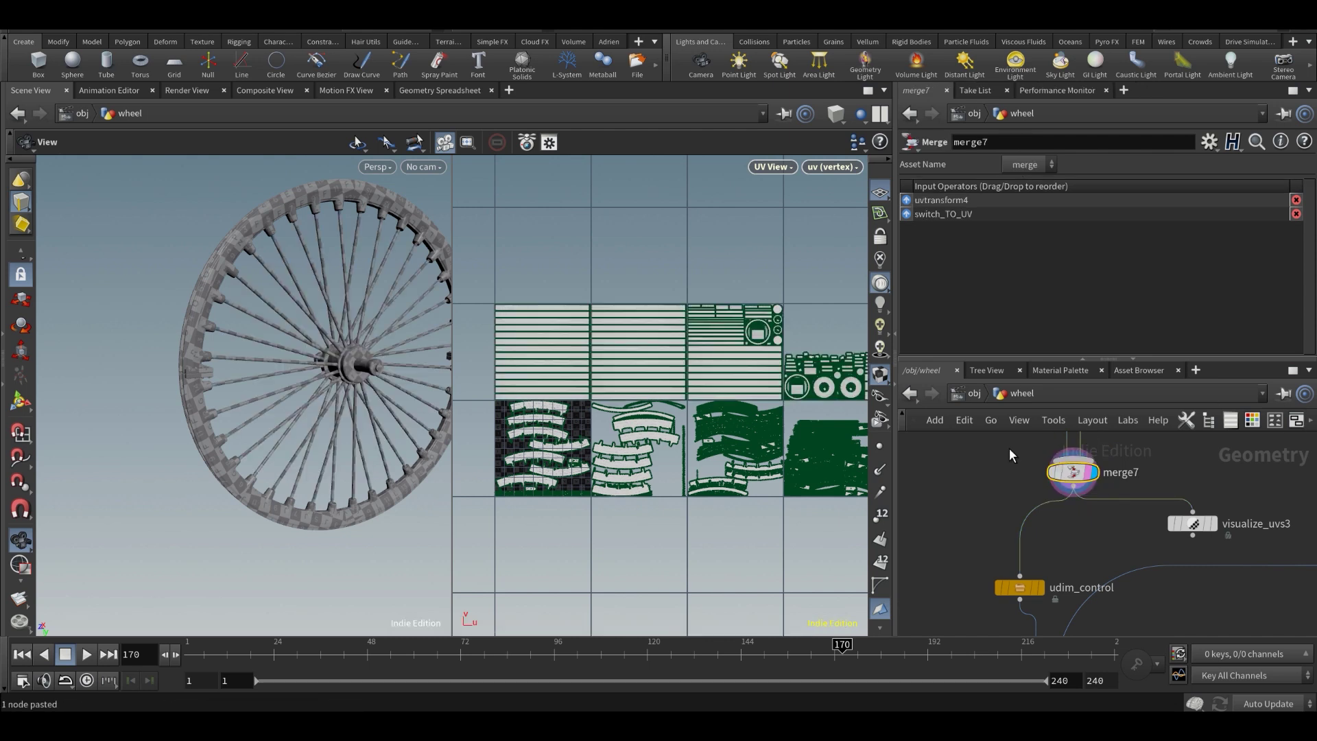
middle_click_drag(770, 446, 695, 455)
right_click_drag(696, 452, 642, 436)
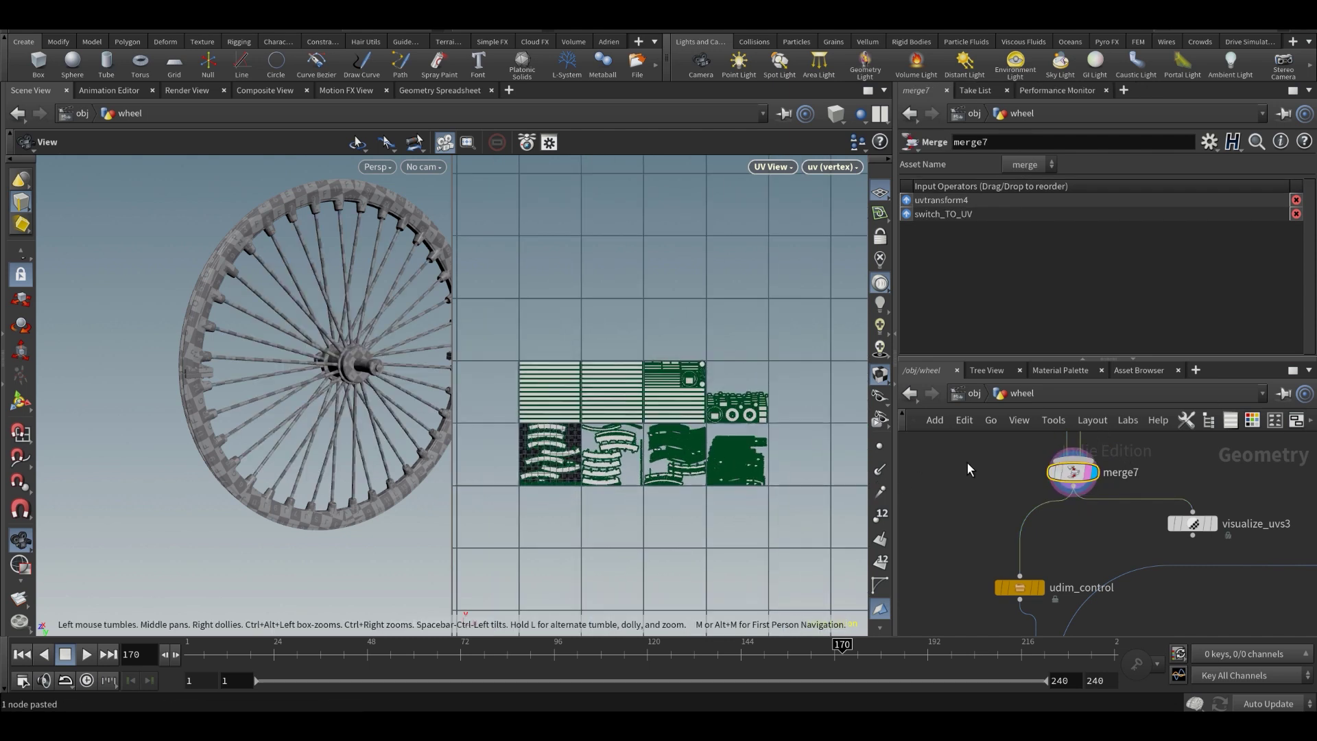
left_click(1053, 476)
left_click(1053, 476)
left_click_drag(300, 367, 296, 351)
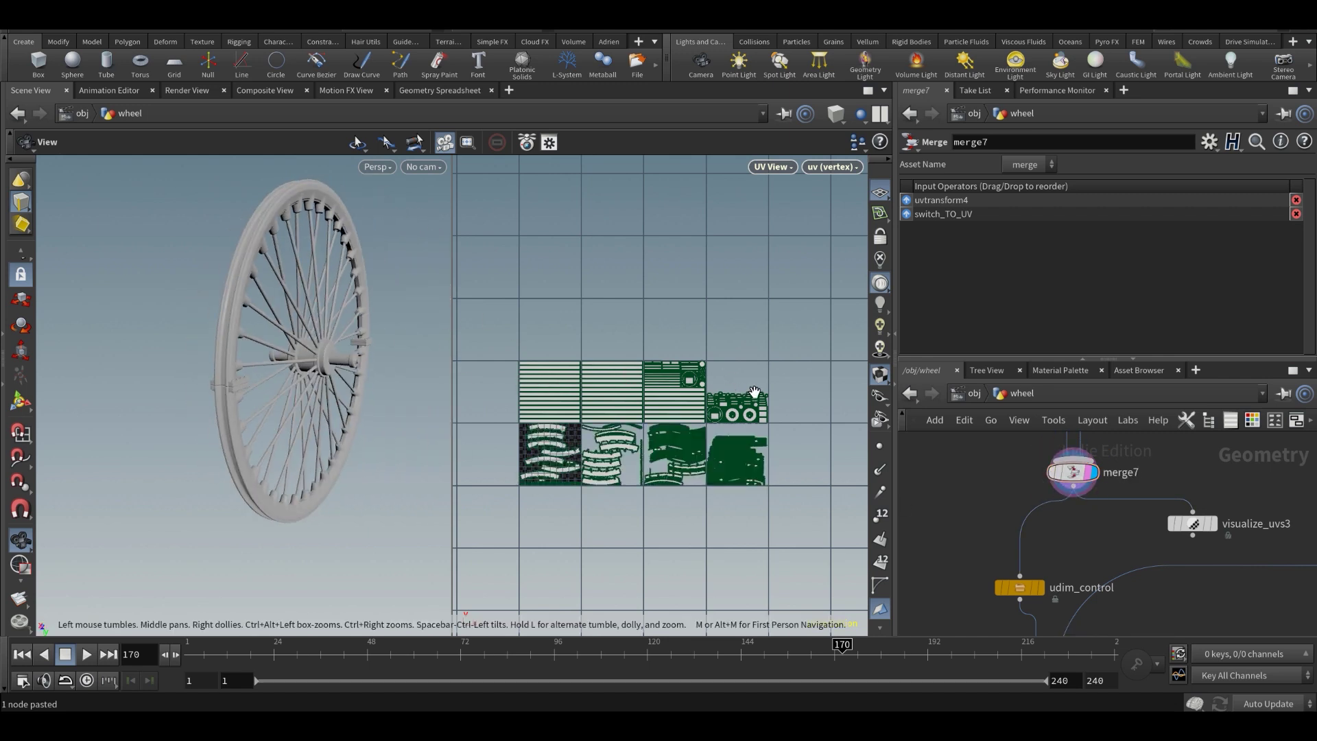
right_click_drag(694, 461, 773, 465)
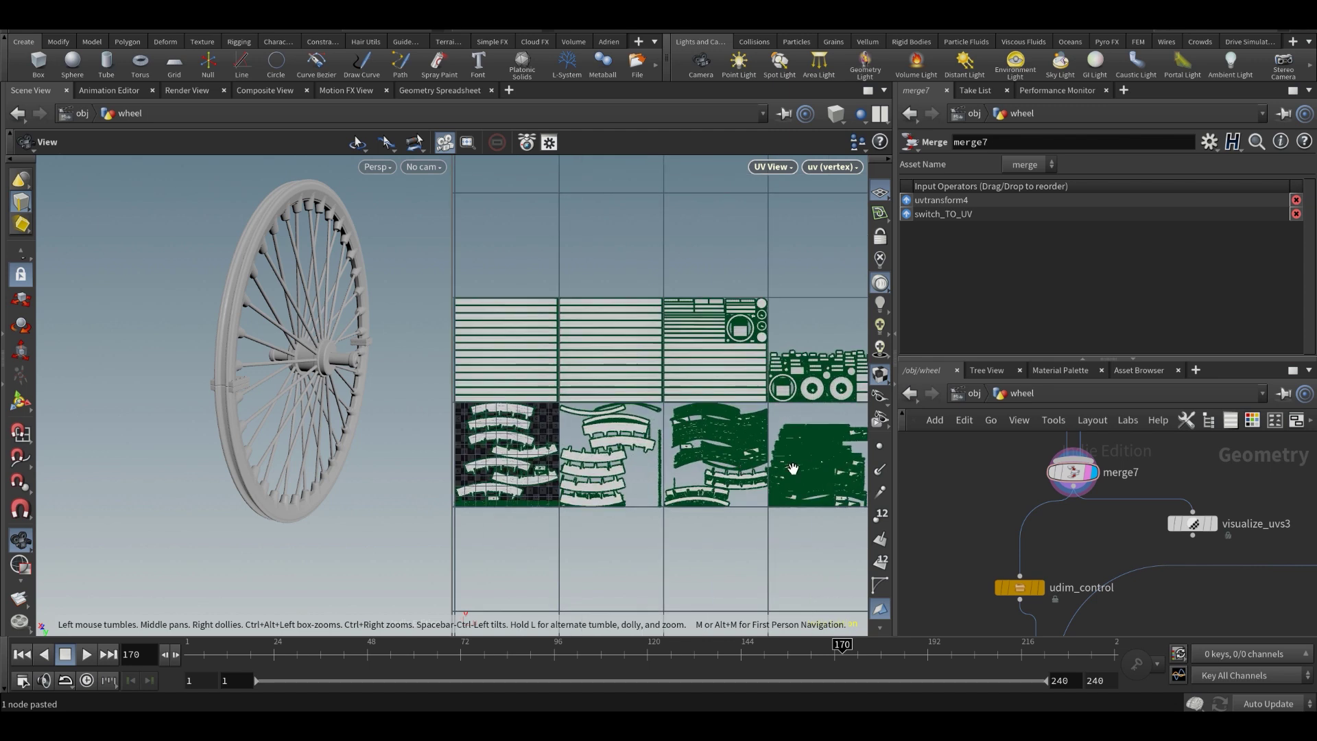
- Display udim_control and examine the margins it leaves between the UV islands and the borders of their tiles
scroll(745, 460, "down", 3)
middle_click_drag(1037, 534, 1035, 496)
scroll(1034, 542, "up", 3)
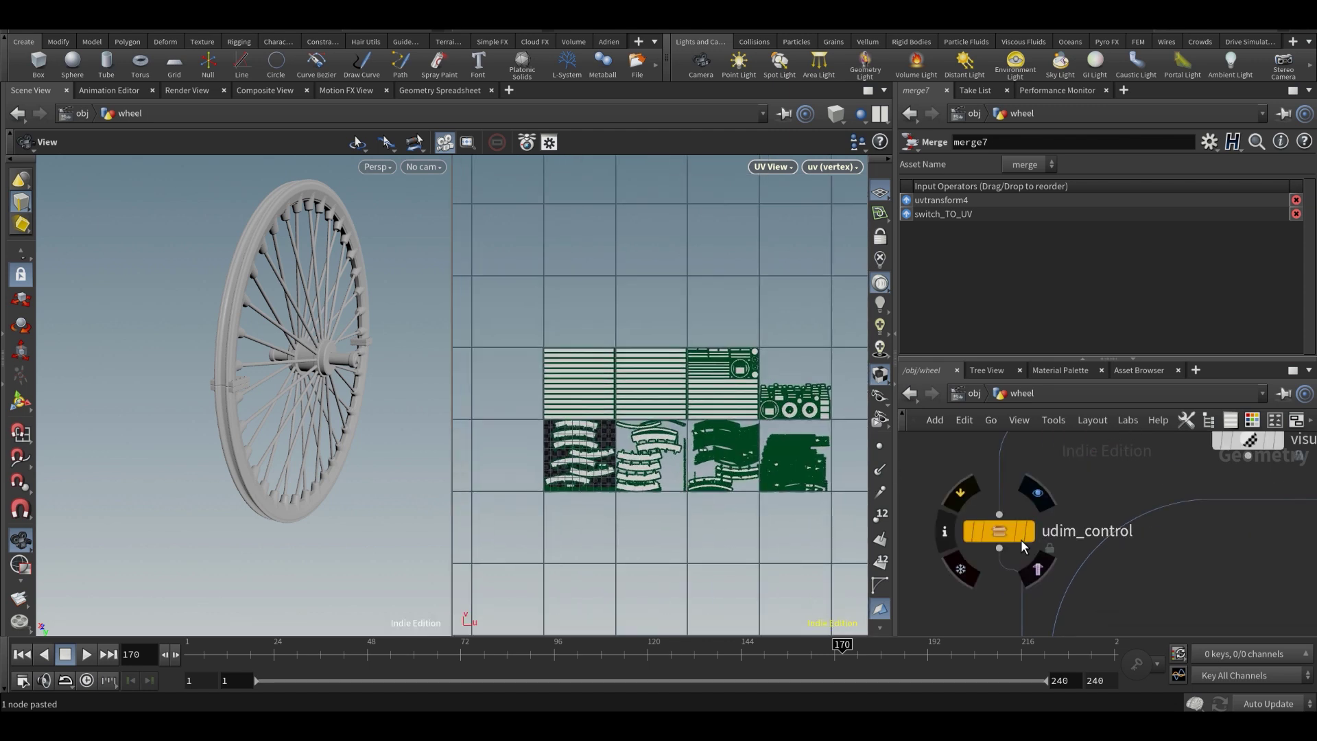
left_click(1029, 535)
scroll(836, 489, "up", 5)
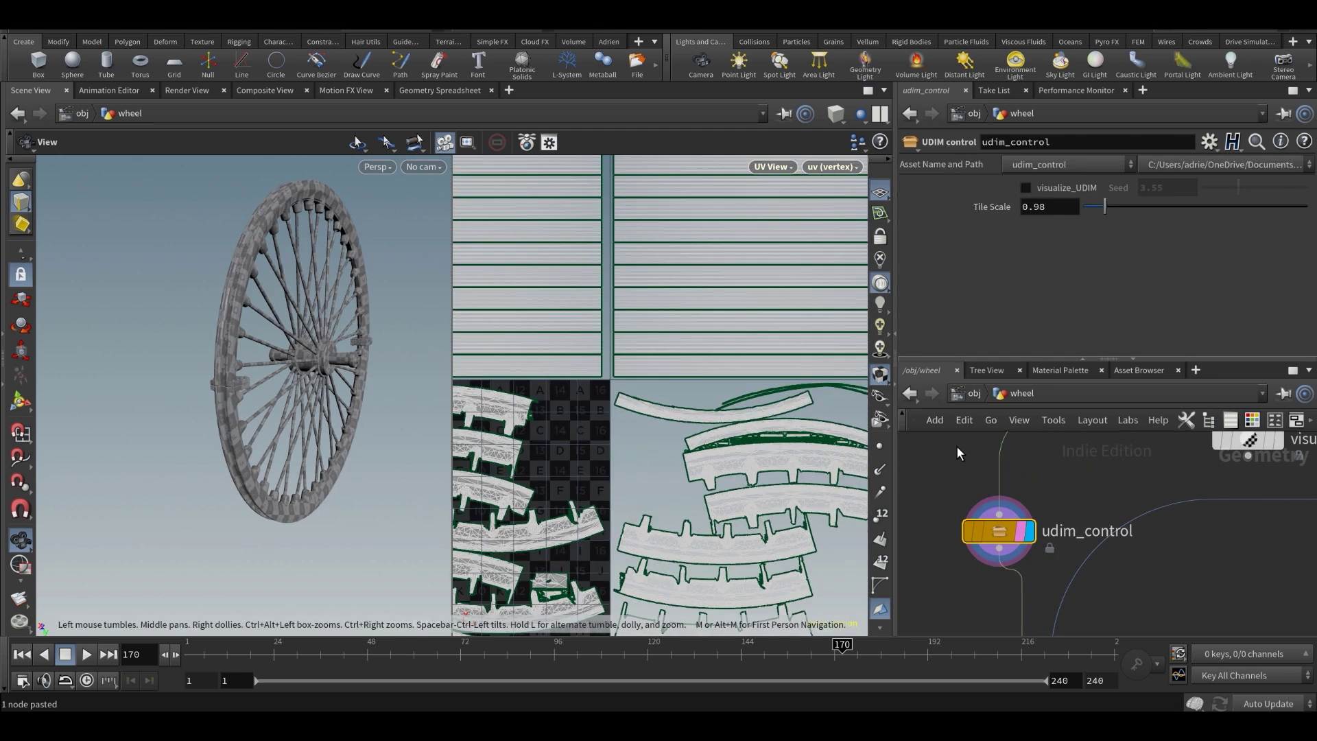
middle_click_drag(651, 346, 771, 442)
scroll(688, 435, "down", 3)
scroll(688, 435, "up", 1)
middle_click_drag(745, 393, 712, 423)
- Bypass udim_control to compare how the islands meet the tile borders without it, and re-enable the node
mouse_move(970, 541)
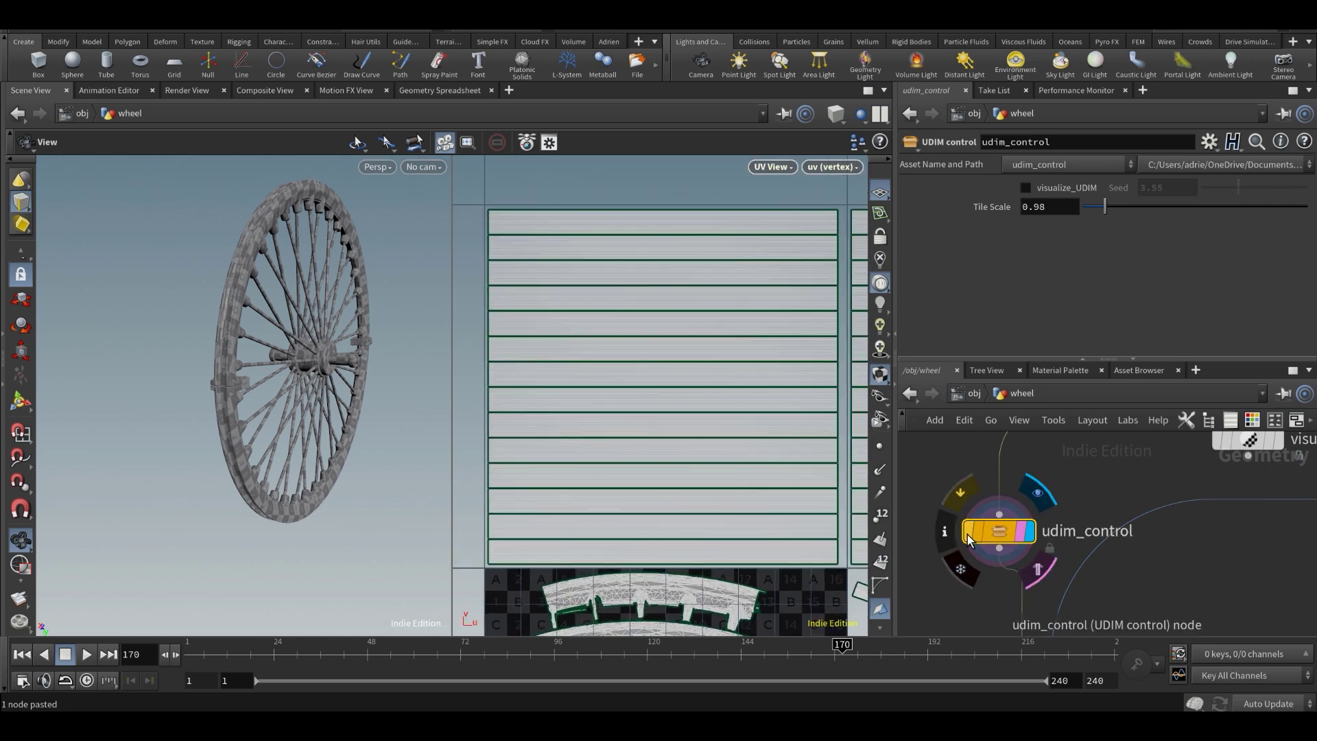
scroll(559, 259, "up", 4)
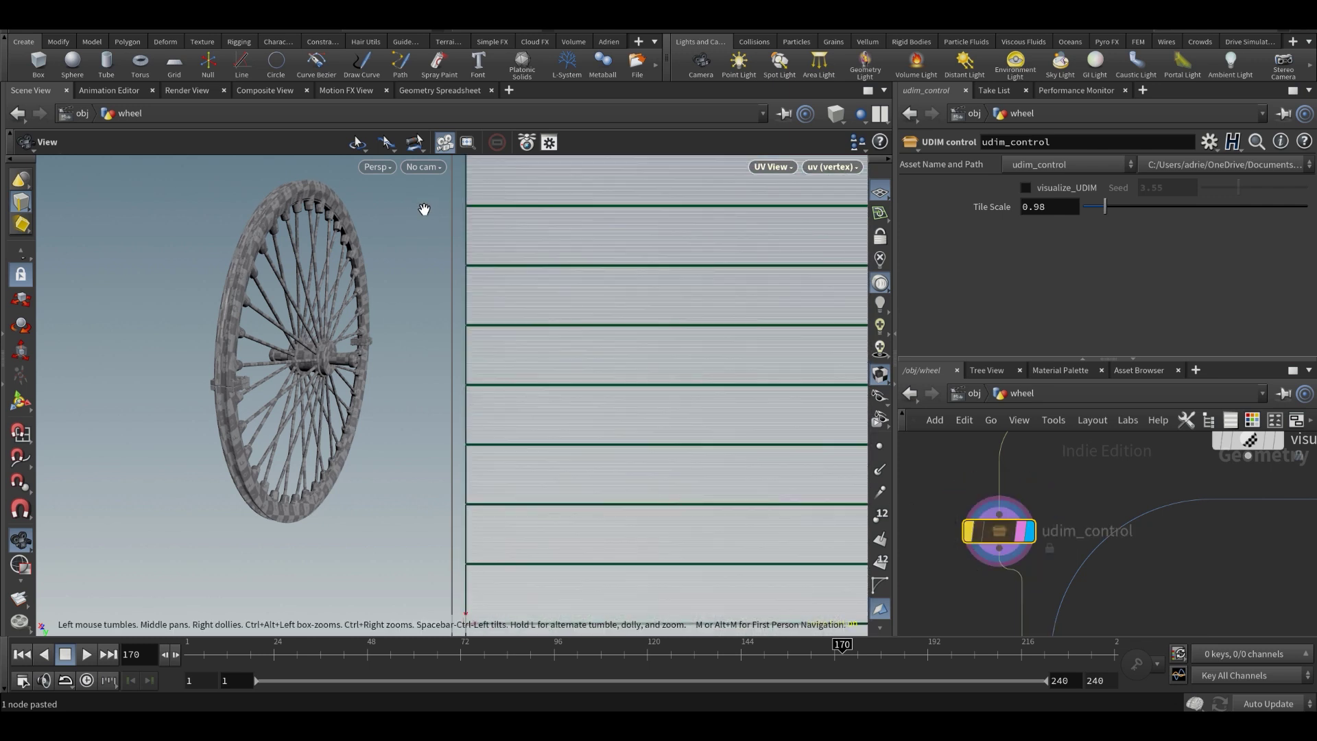
scroll(653, 432, "down", 7)
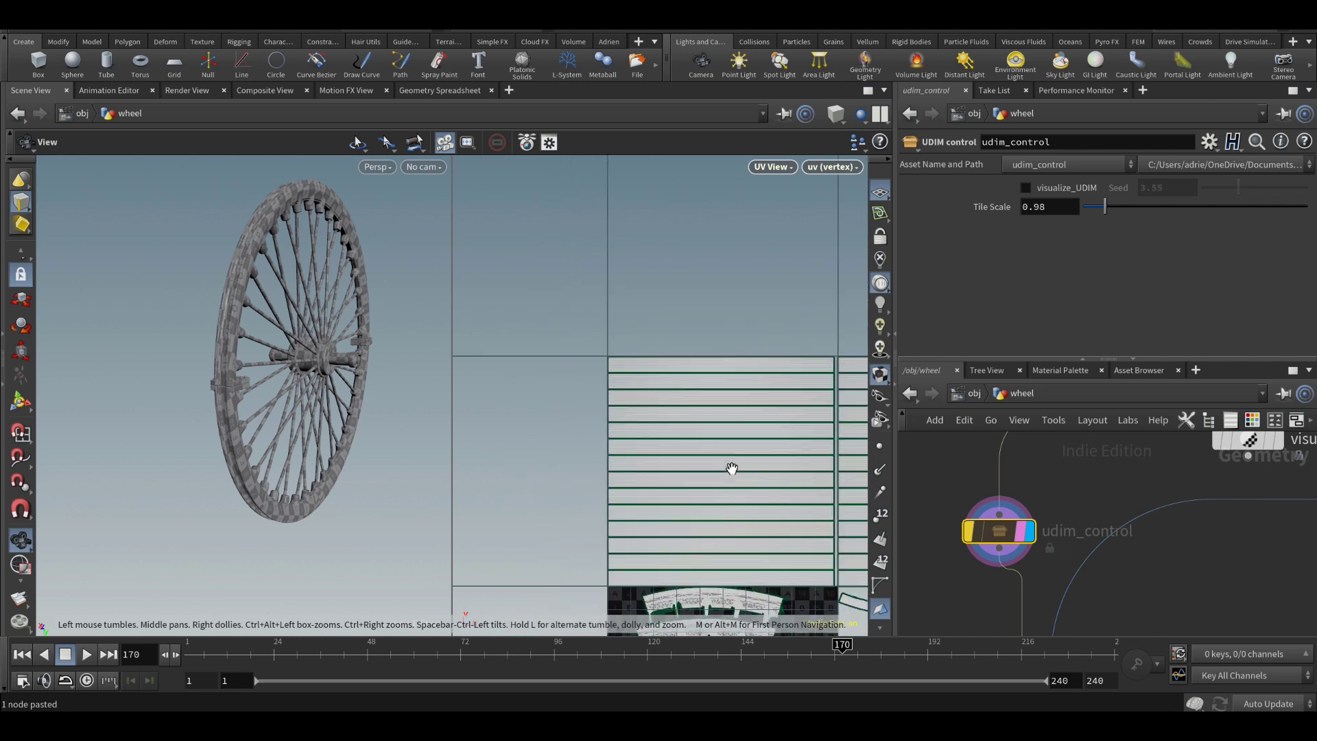
scroll(631, 406, "up", 6)
middle_click_drag(695, 368, 703, 336)
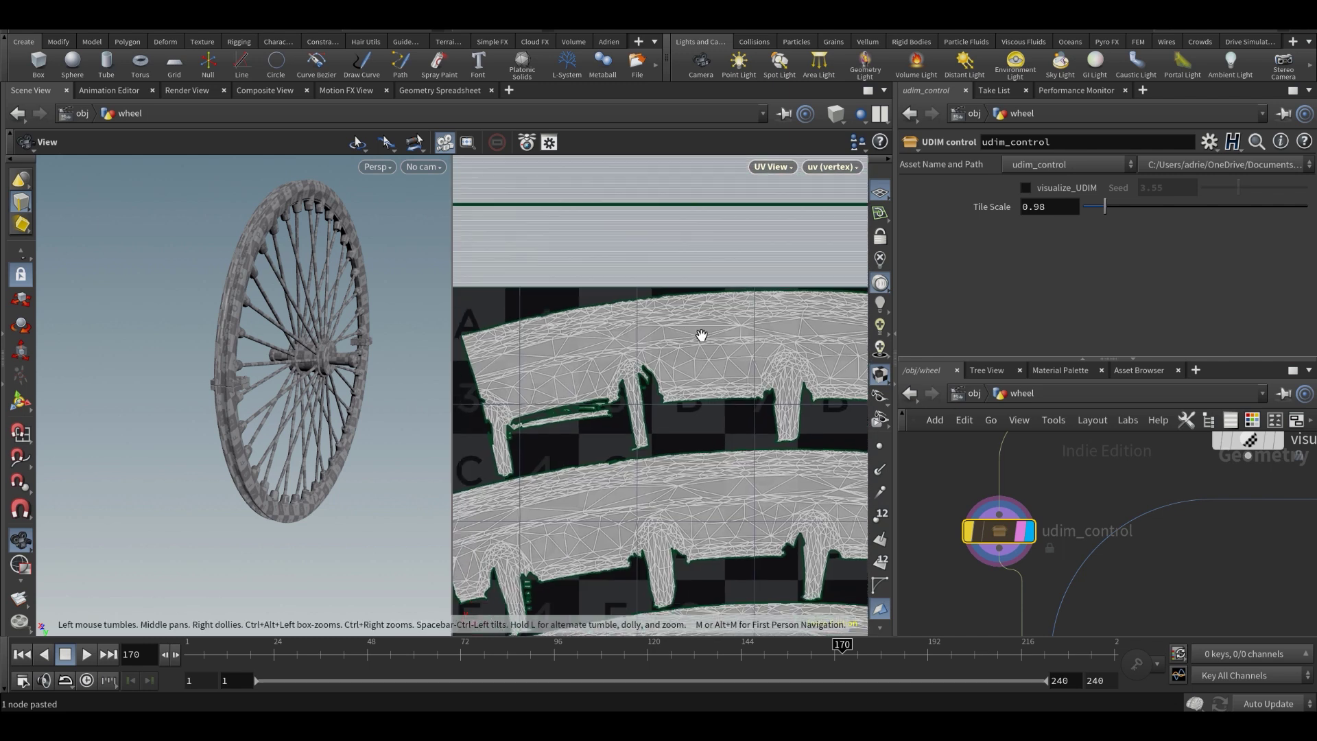
scroll(686, 349, "down", 5)
middle_click_drag(643, 400, 652, 365)
scroll(647, 358, "down", 3)
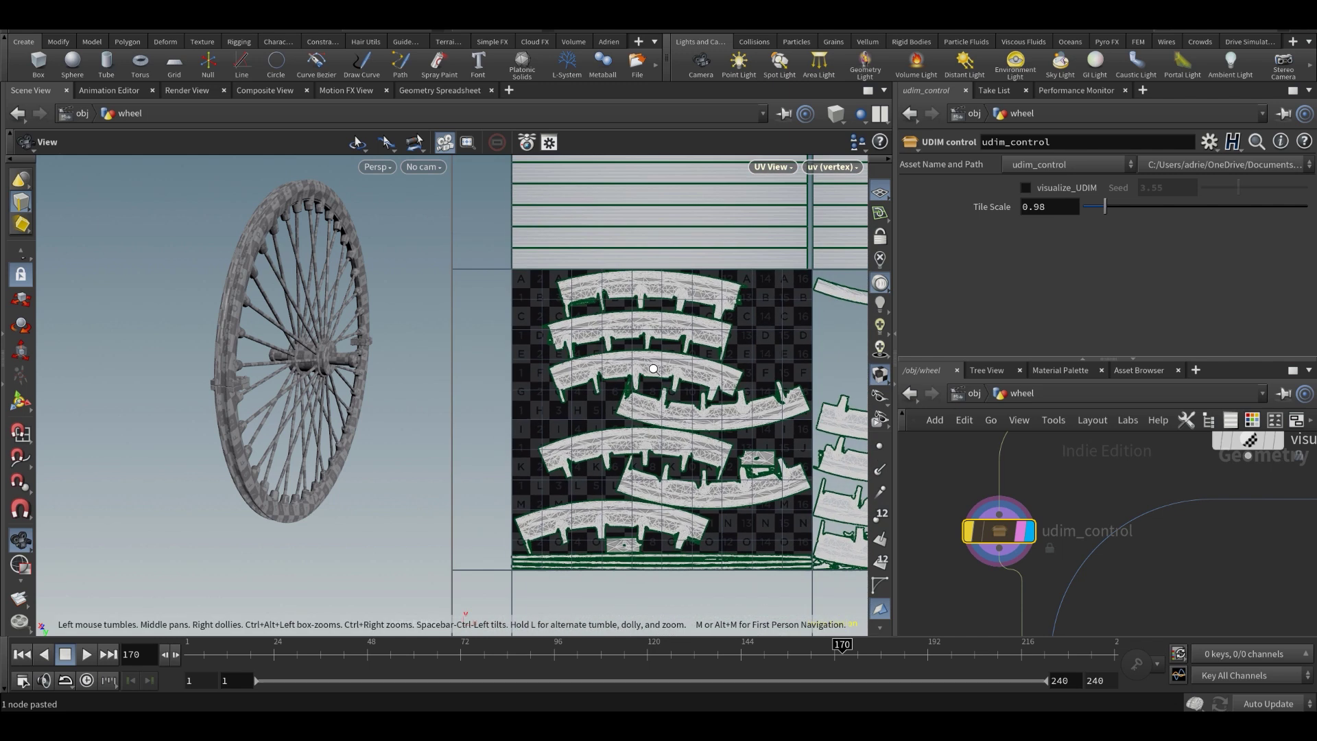
scroll(677, 366, "up", 2)
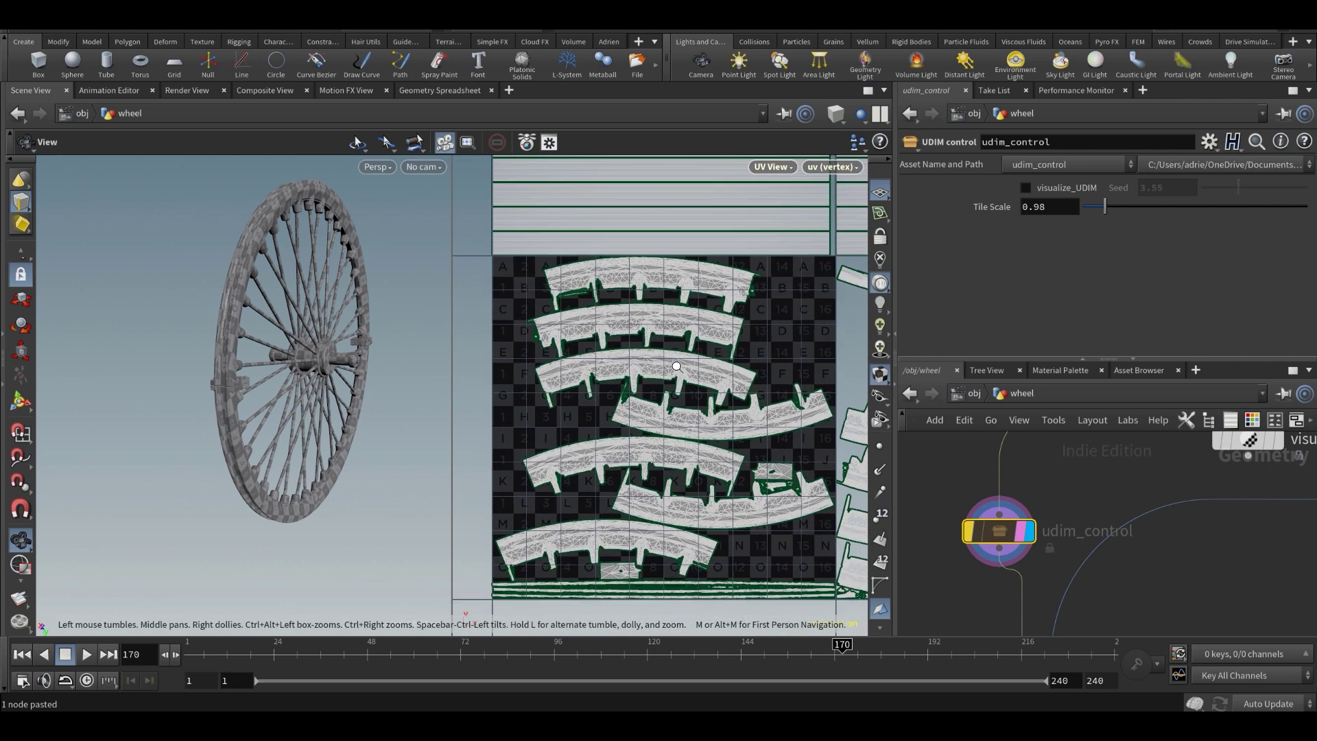
left_click(972, 535)
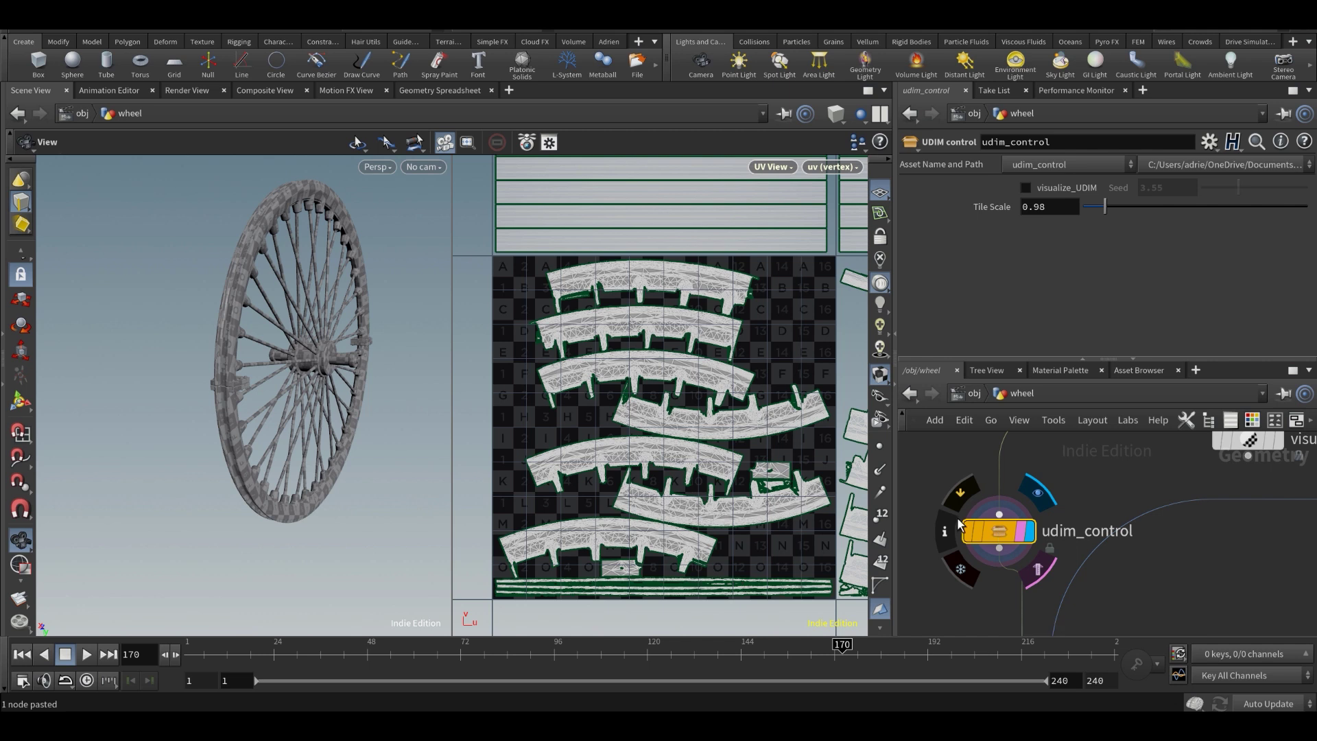
middle_click_drag(784, 480, 768, 483)
scroll(767, 481, "down", 2)
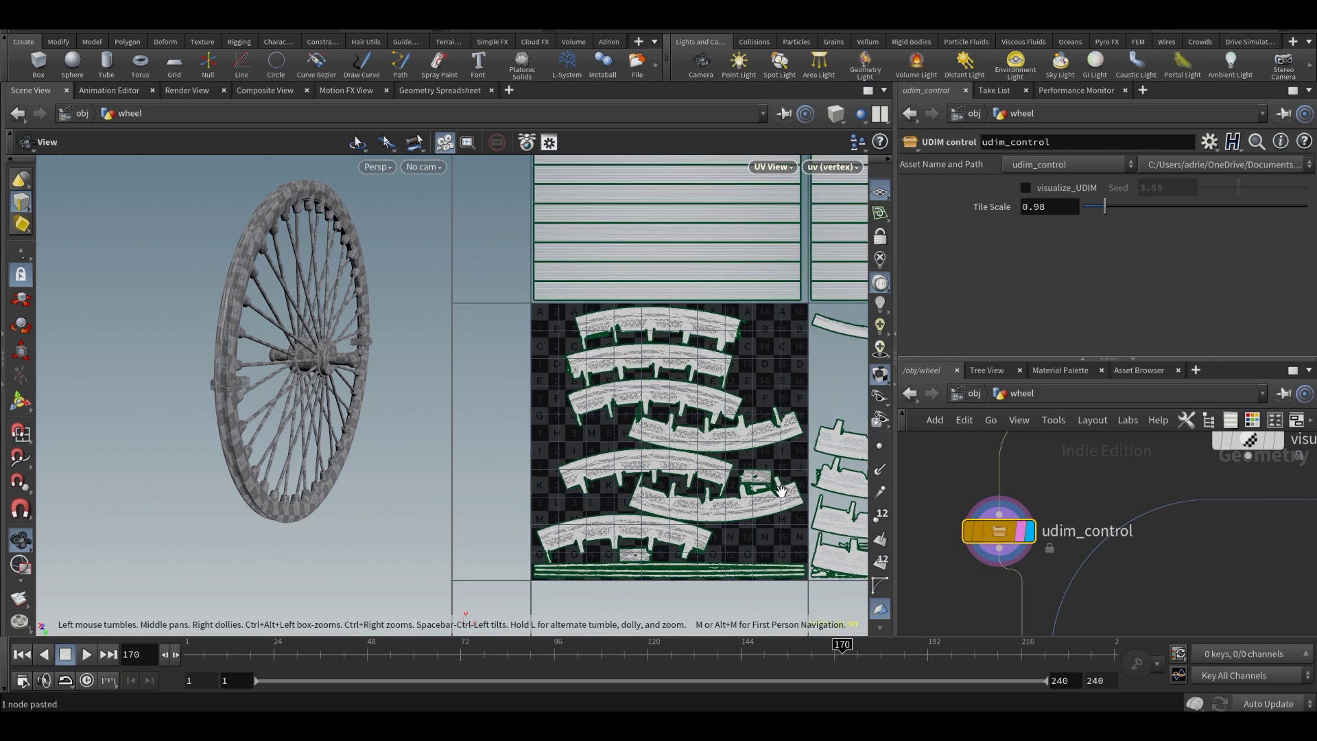
middle_click_drag(683, 478, 645, 488)
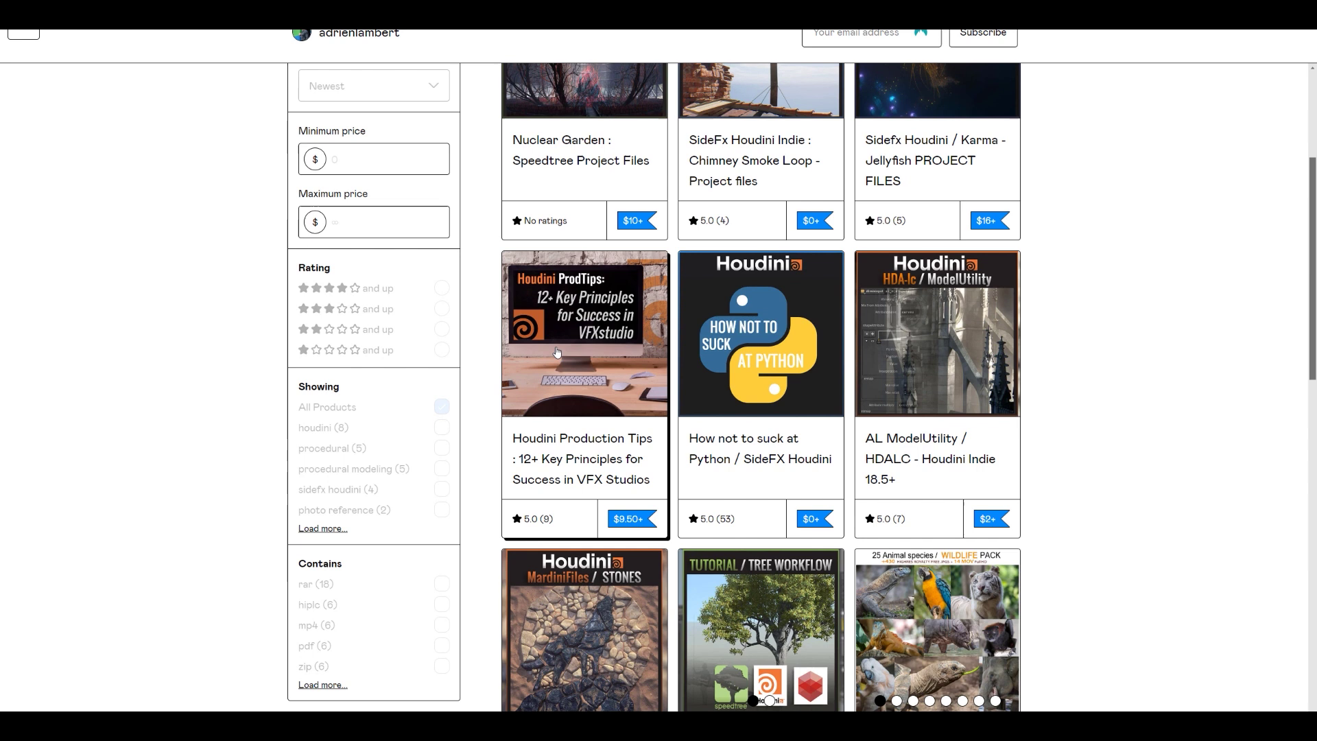
left_click(512, 385)
middle_click(1177, 319)
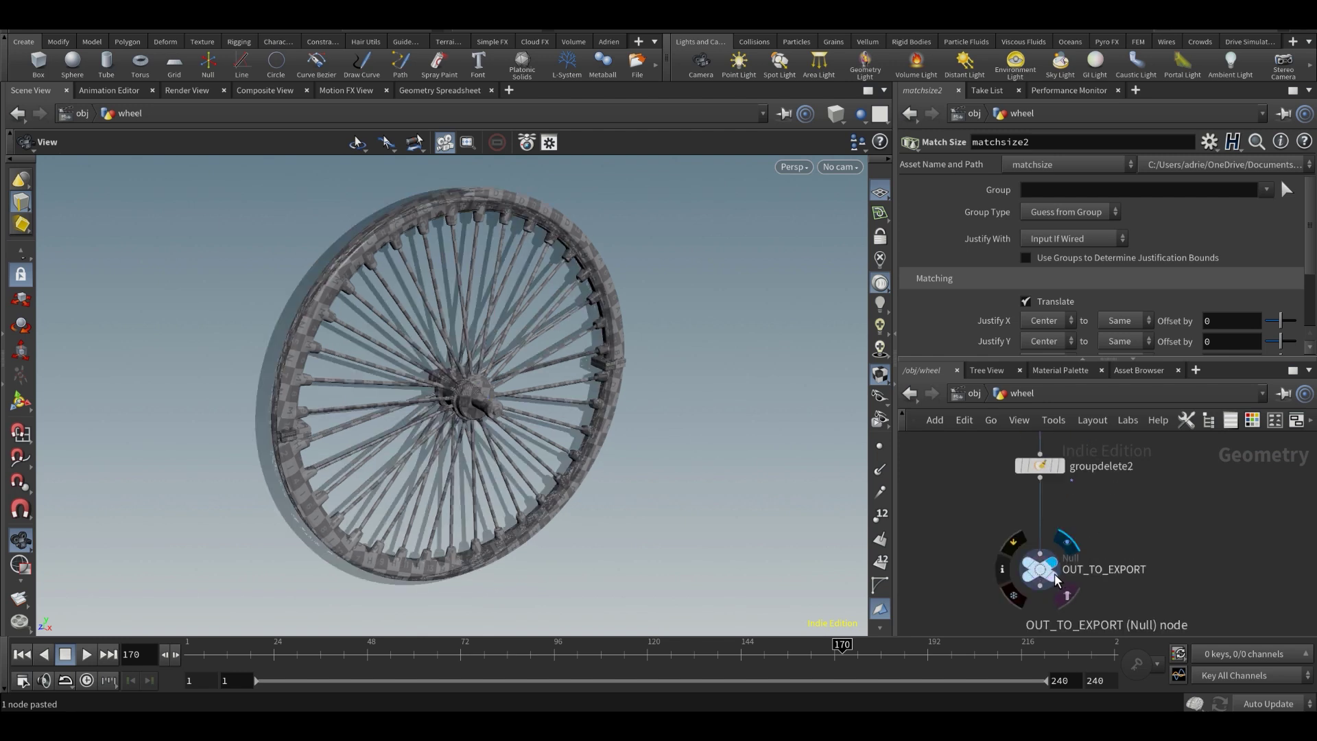
- Display OUT_TO_EXPORT and inspect the finished wheel's rim, spokes and hub with the UV checker applied
left_click(1043, 571)
left_click_drag(386, 435, 427, 420)
right_click_drag(206, 412, 464, 423)
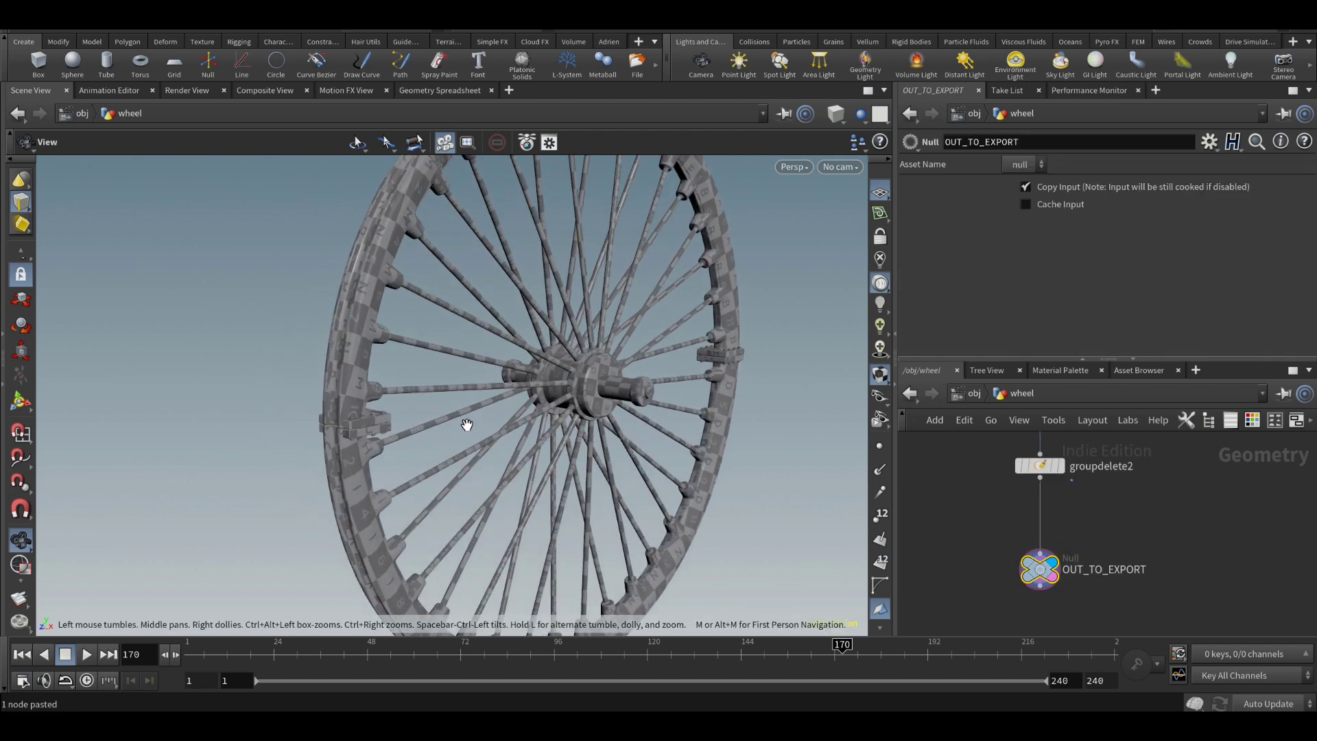
left_click_drag(465, 424, 480, 424)
right_click_drag(429, 351, 592, 364)
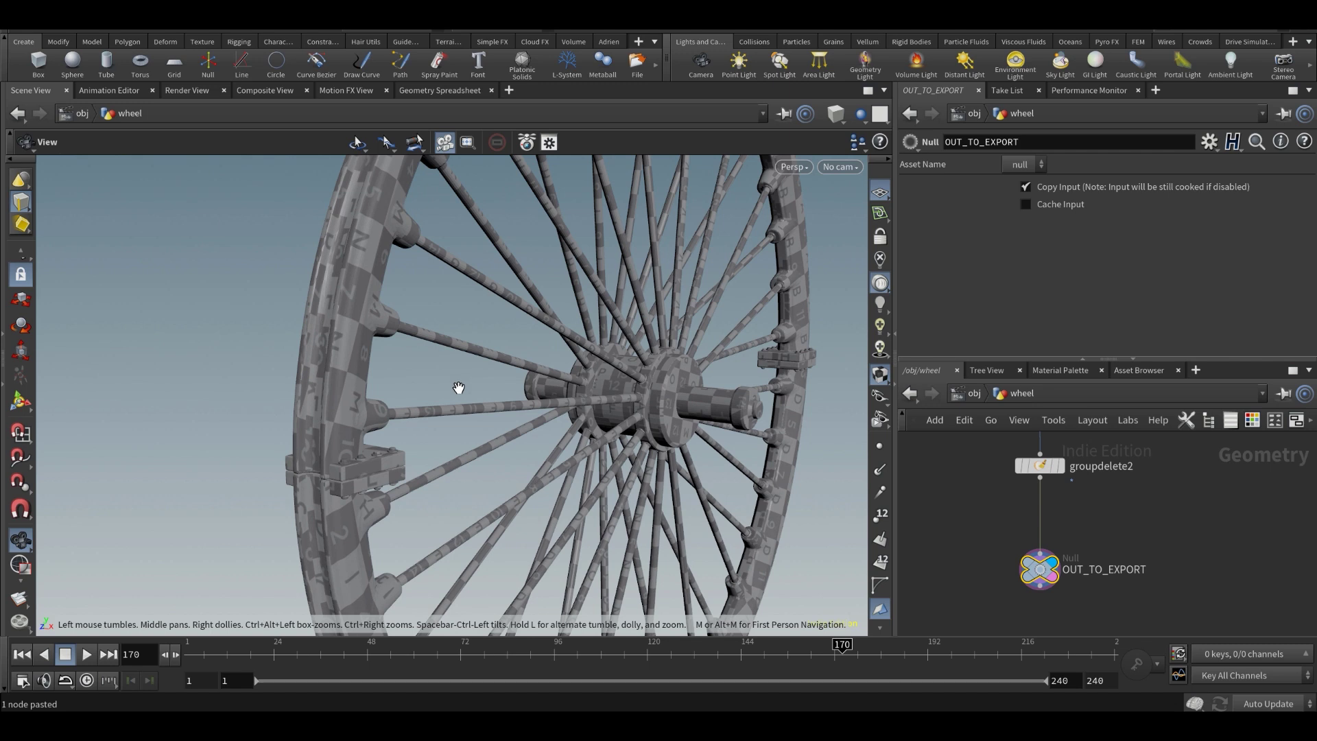
key("w")
right_click_drag(565, 404, 326, 388)
mouse_move(327, 389)
left_mouse_down()
mouse_move(503, 405)
mouse_move(462, 416)
mouse_move(628, 409)
mouse_move(544, 433)
left_mouse_up()
key("w")
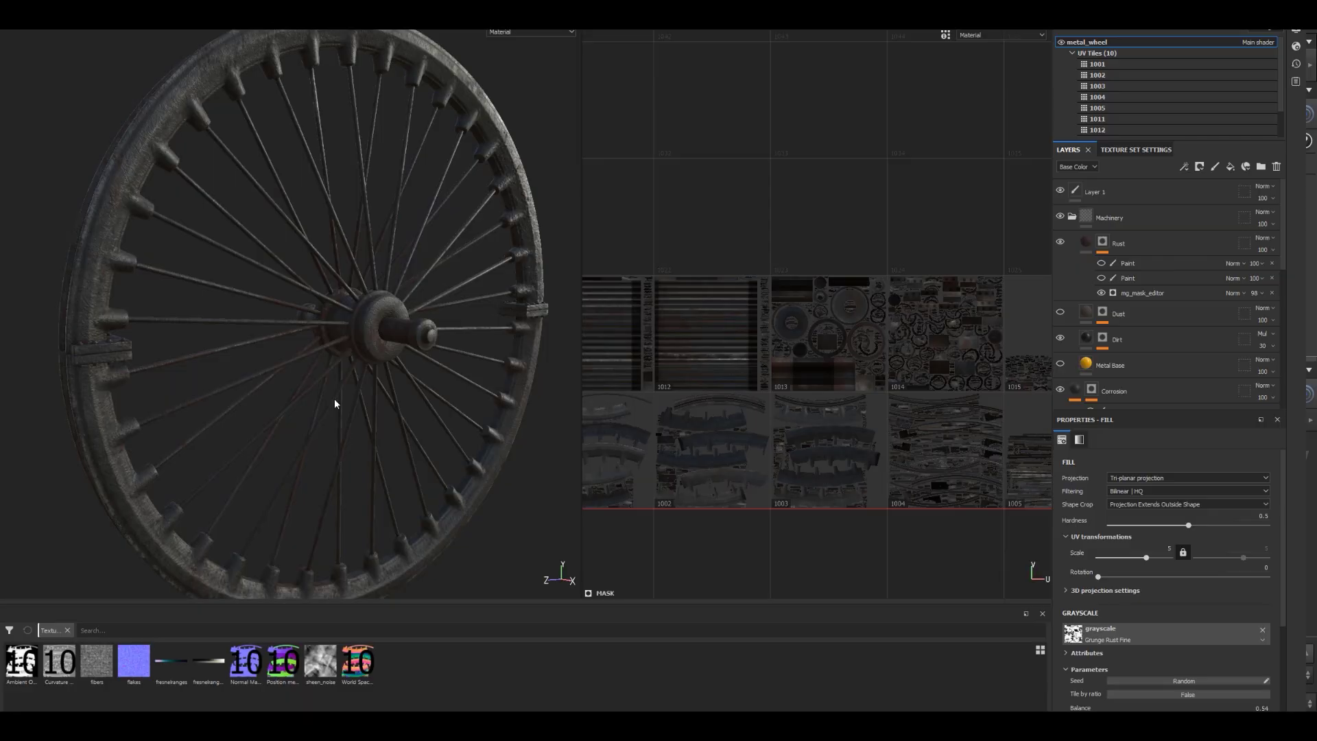
- Switch to Substance 3D Painter and inspect the metal_wheel texture set in its individual channels and material view
mouse_move(335, 404)
left_mouse_down("alt")
mouse_move(352, 409)
mouse_move(283, 413)
mouse_move(350, 391)
mouse_move(326, 401)
left_mouse_up("alt")
key("c")
key("m")
key("c")
key("c")
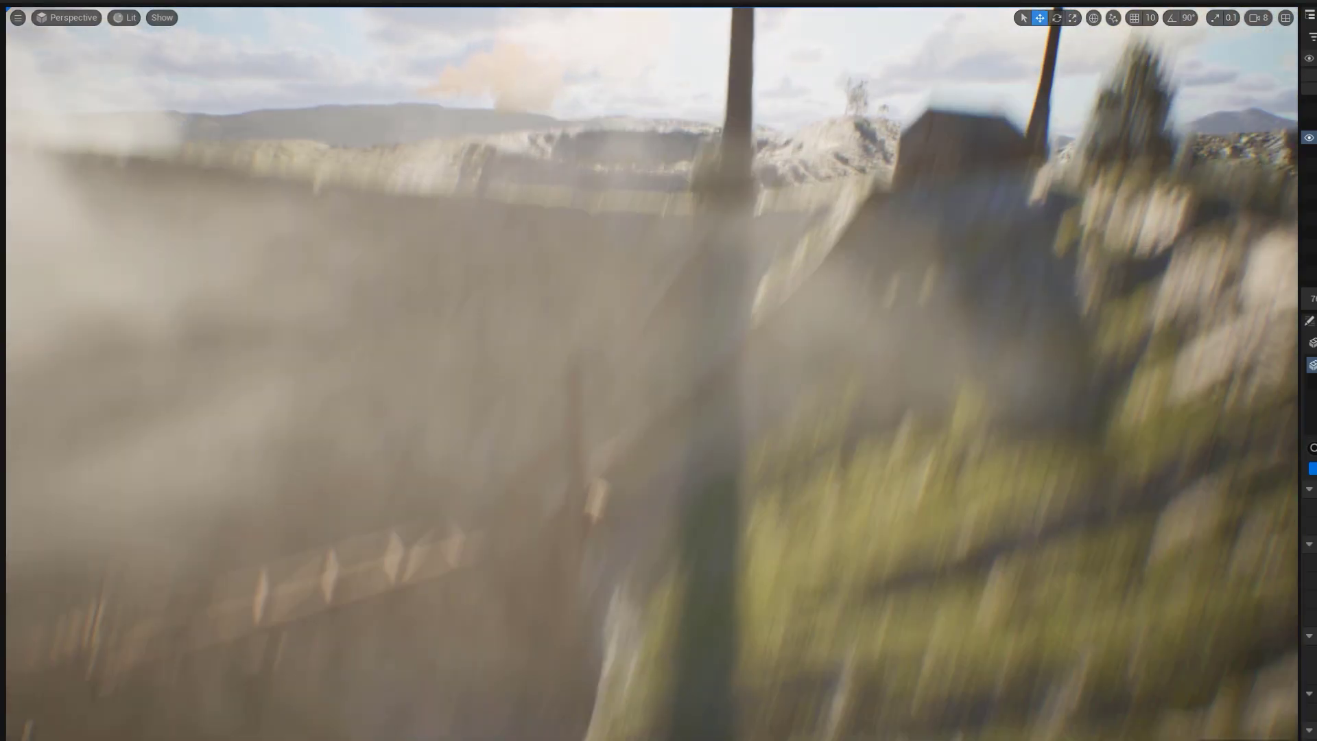
- Switch to Unreal Engine and fly around the smoky pit to view the wheel mounted on its truss arm
key("d")
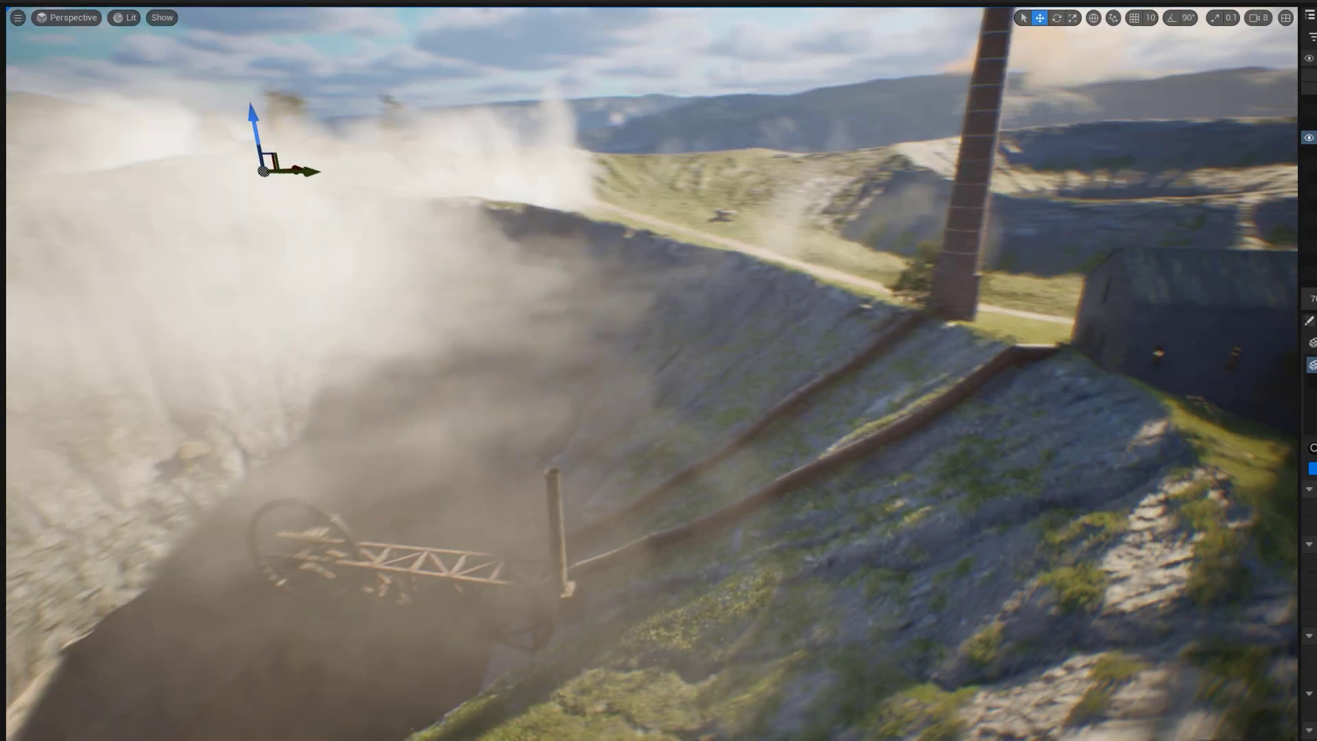
key("s")
key("a")
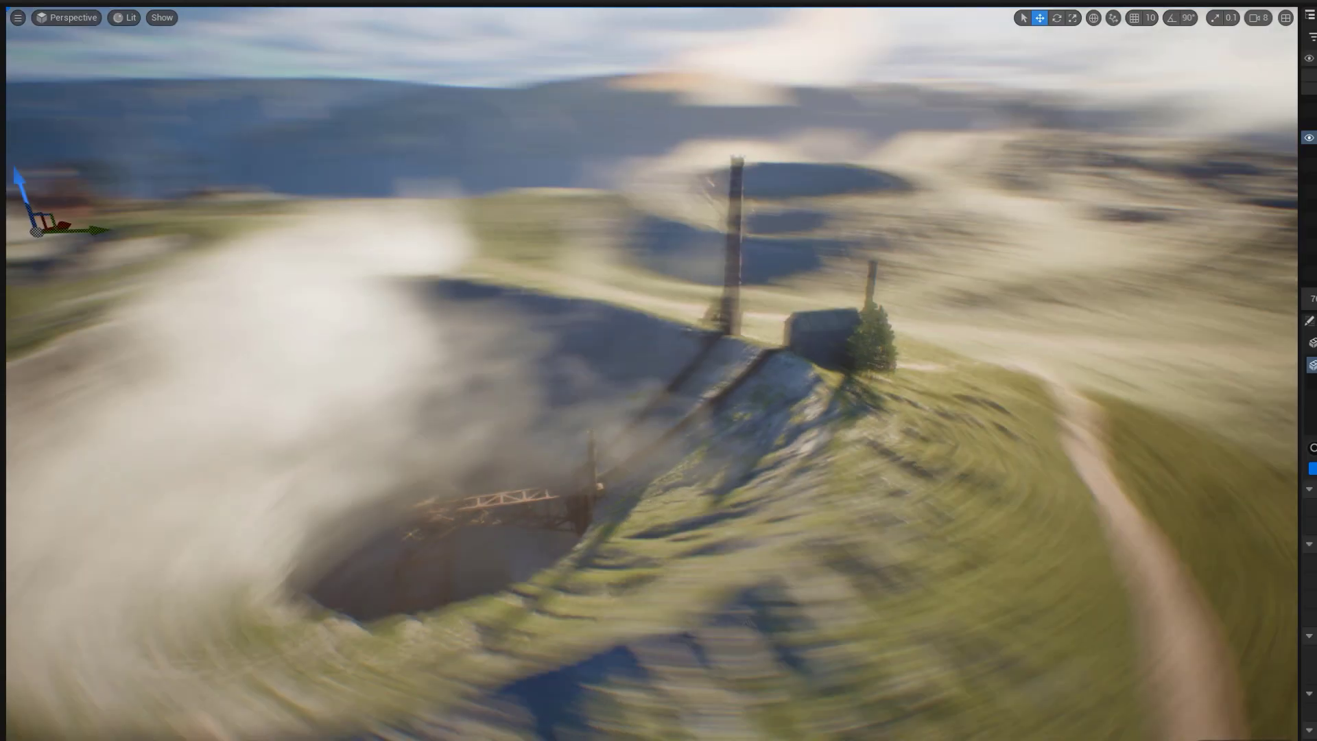
key("q")
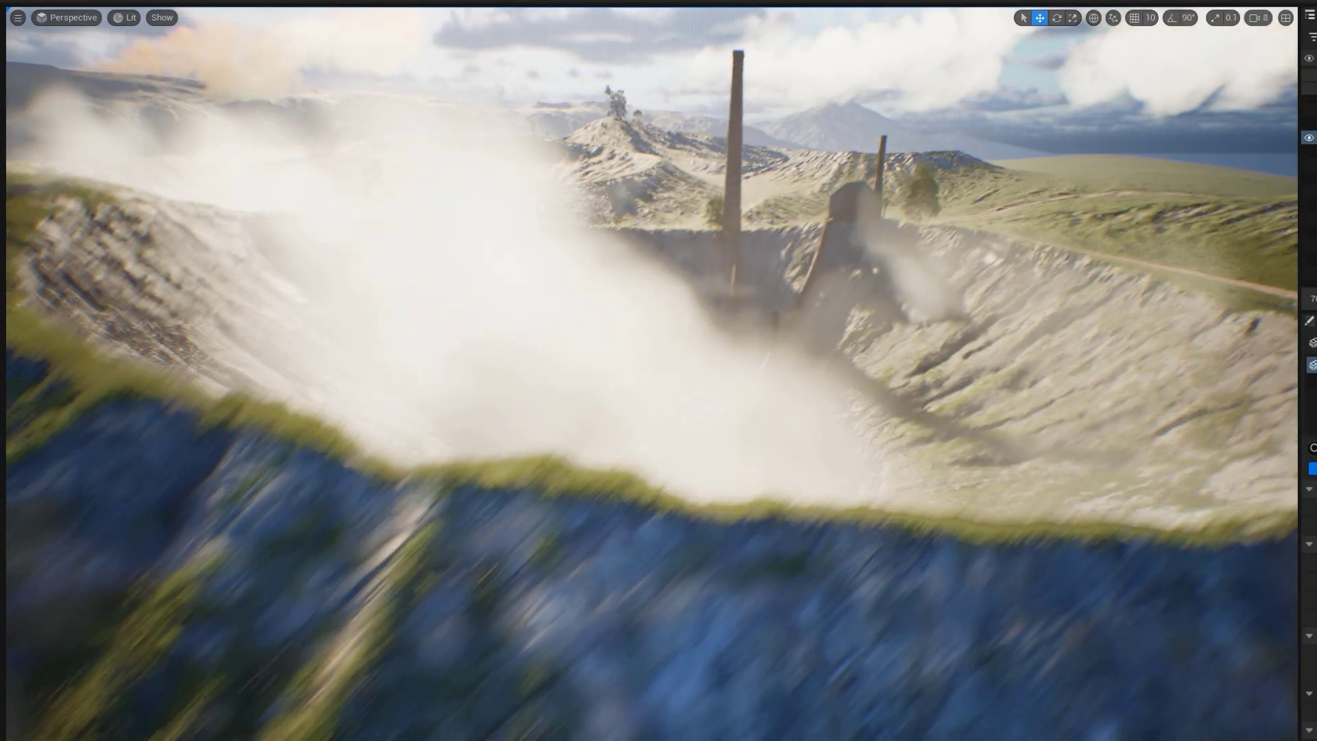
key("w")
key("q")
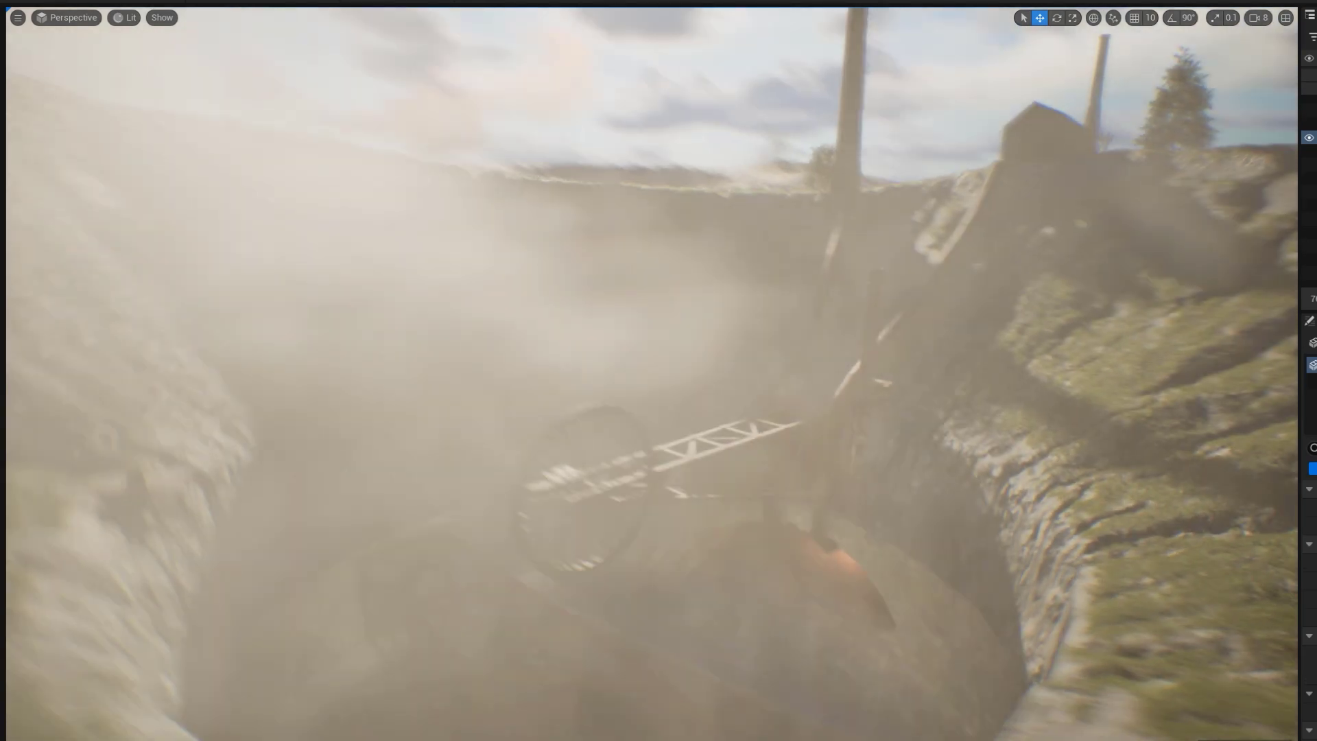
key("q")
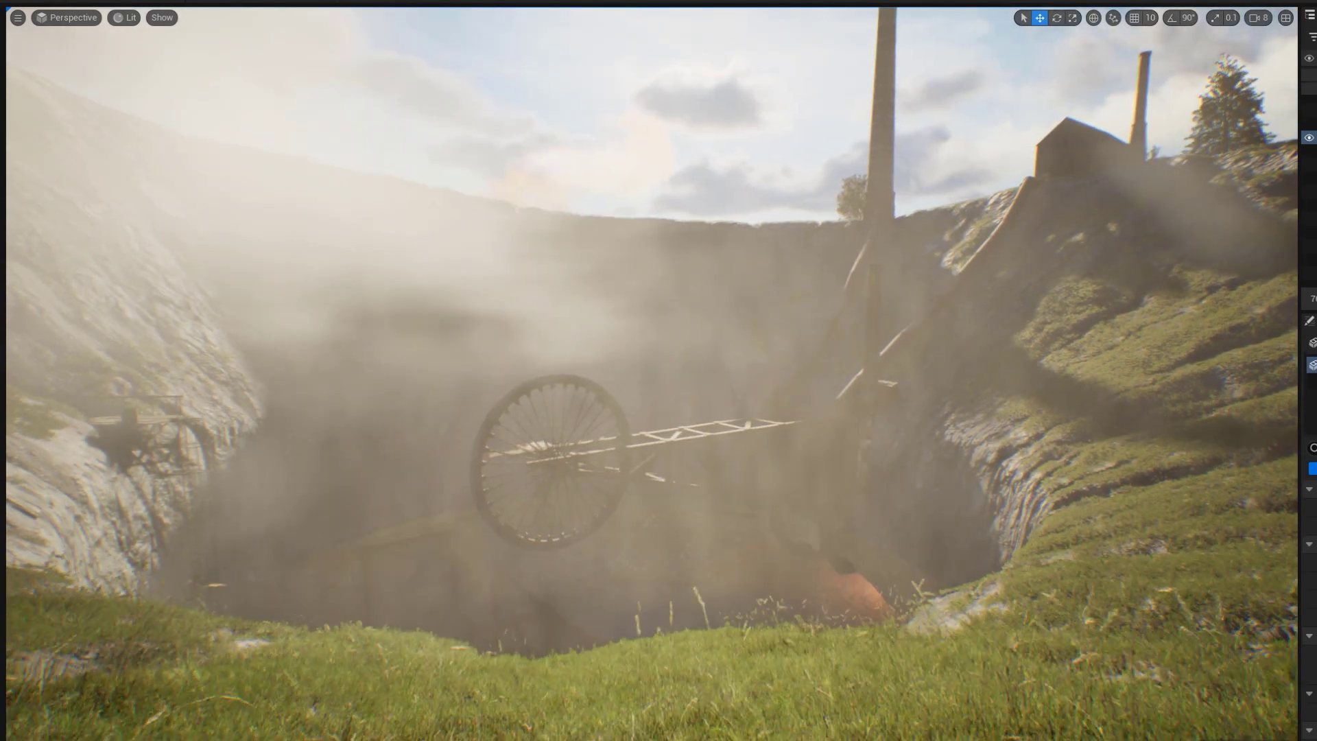